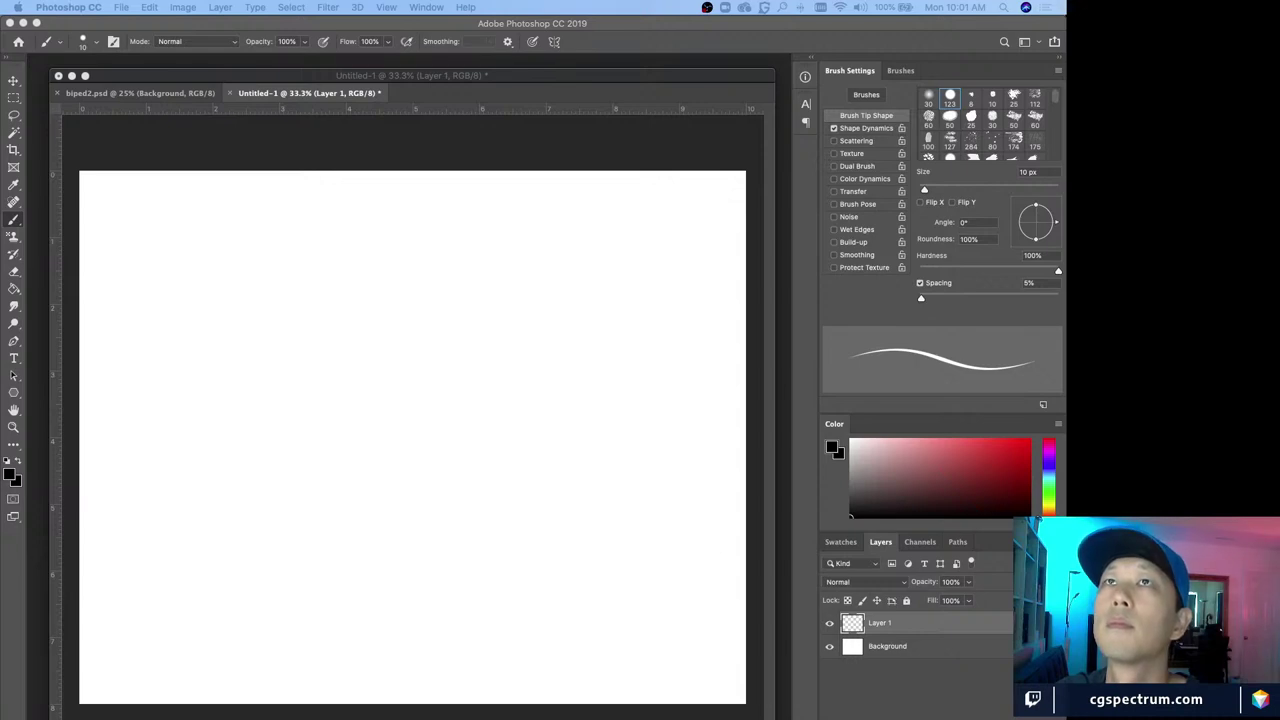
Bring up the hairless cat reference folder window and position it over the canvas to view the kitten group photo
drag(530, 0, 517, 142)
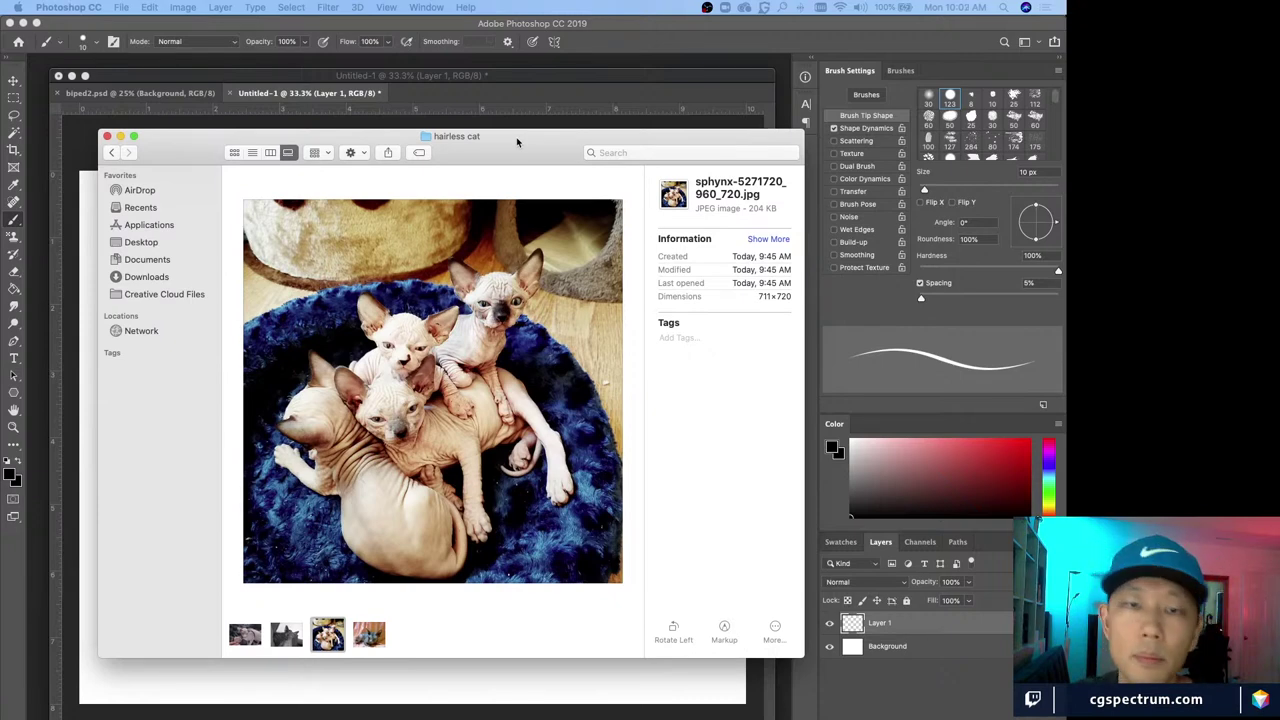
click(517, 142)
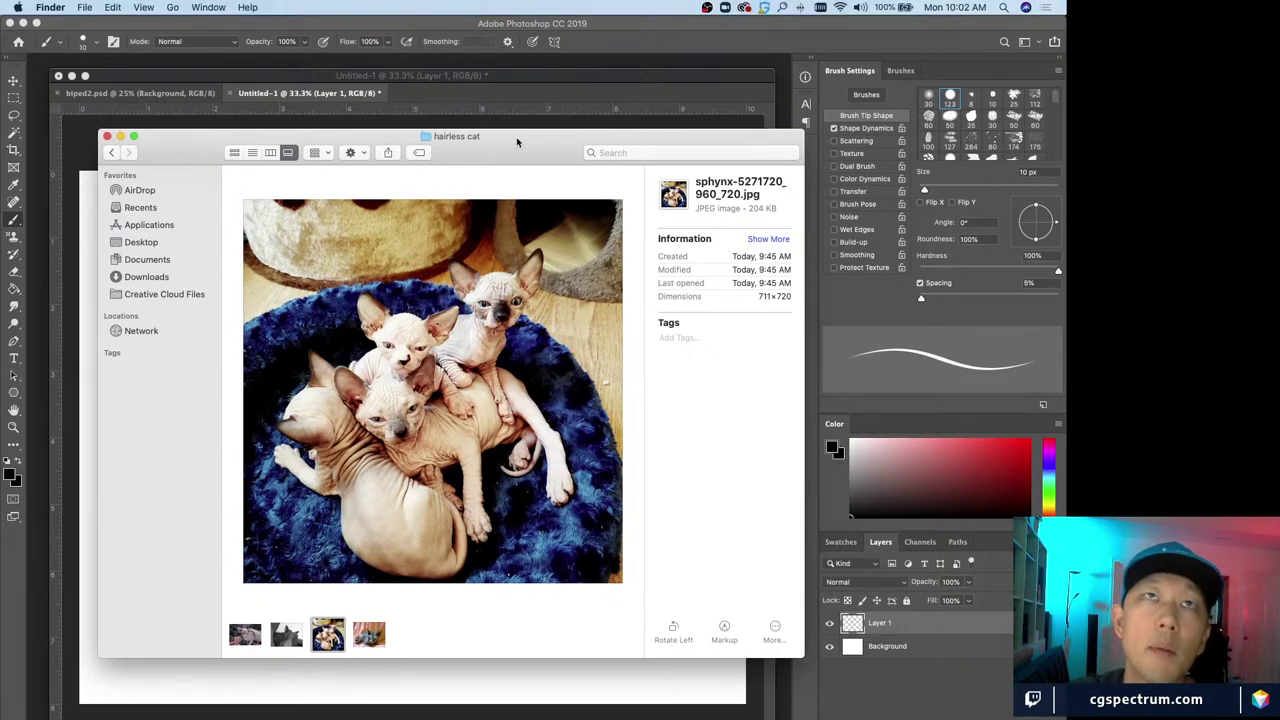
drag(517, 142, 564, 173)
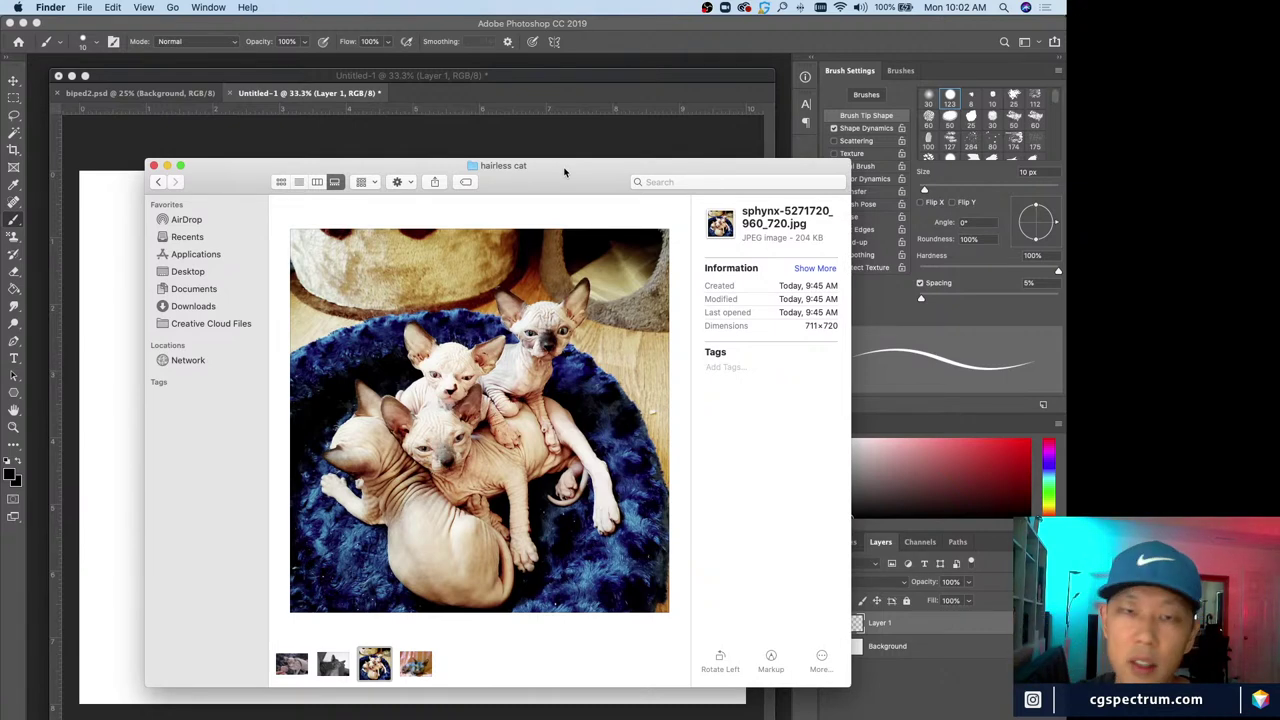
drag(564, 173, 576, 145)
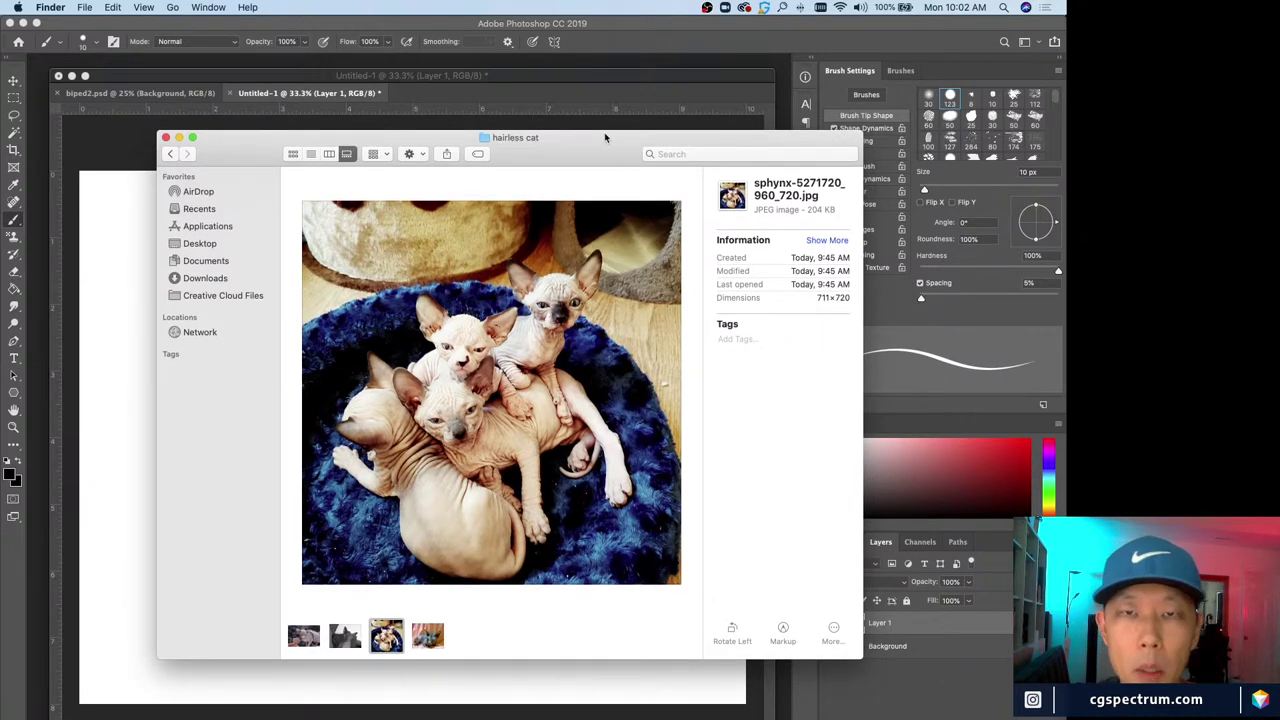
drag(606, 152, 607, 137)
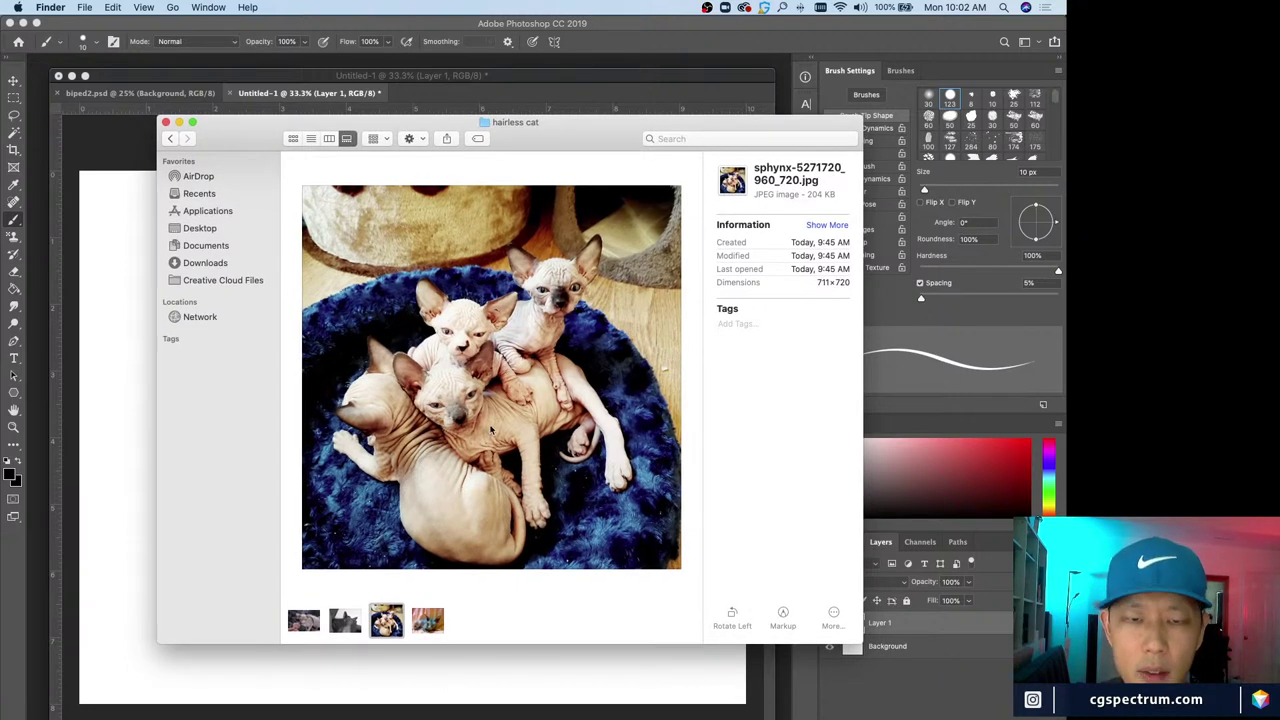
drag(564, 154, 555, 149)
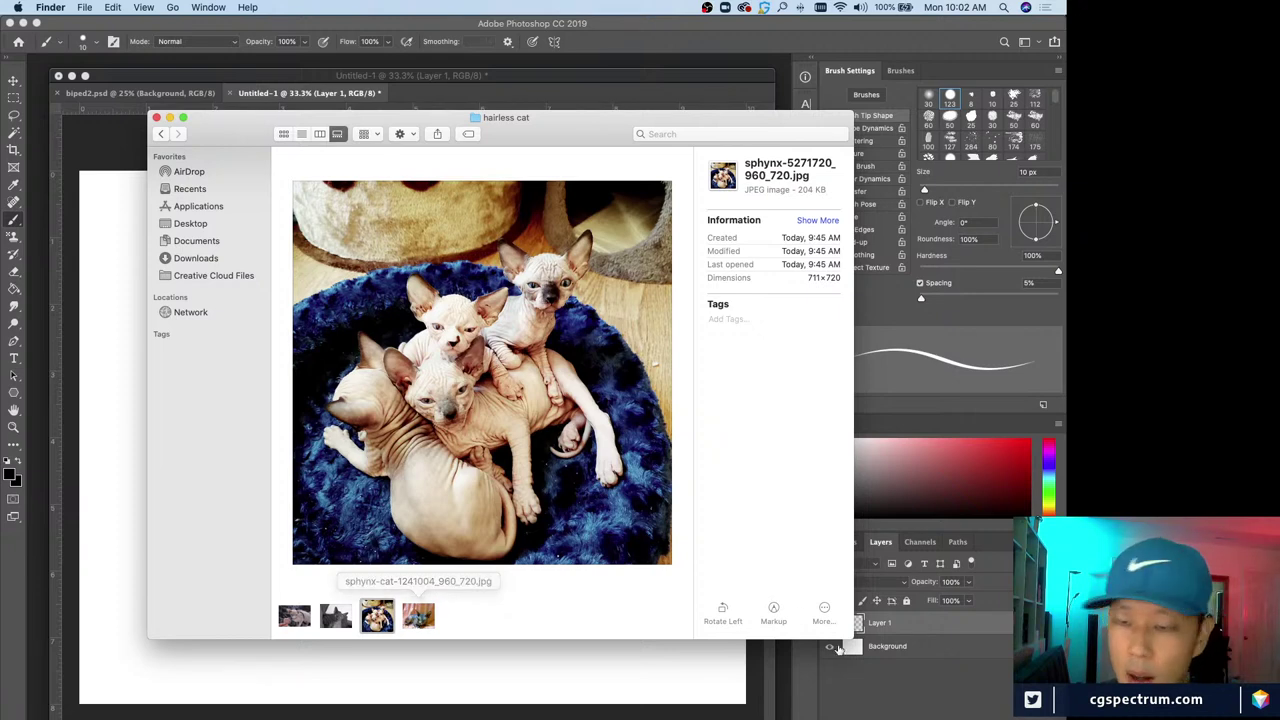
Enlarge the folder window and look through the other hairless cat reference photos, finishing on the wrinkled cat with the harness
drag(852, 637, 899, 694)
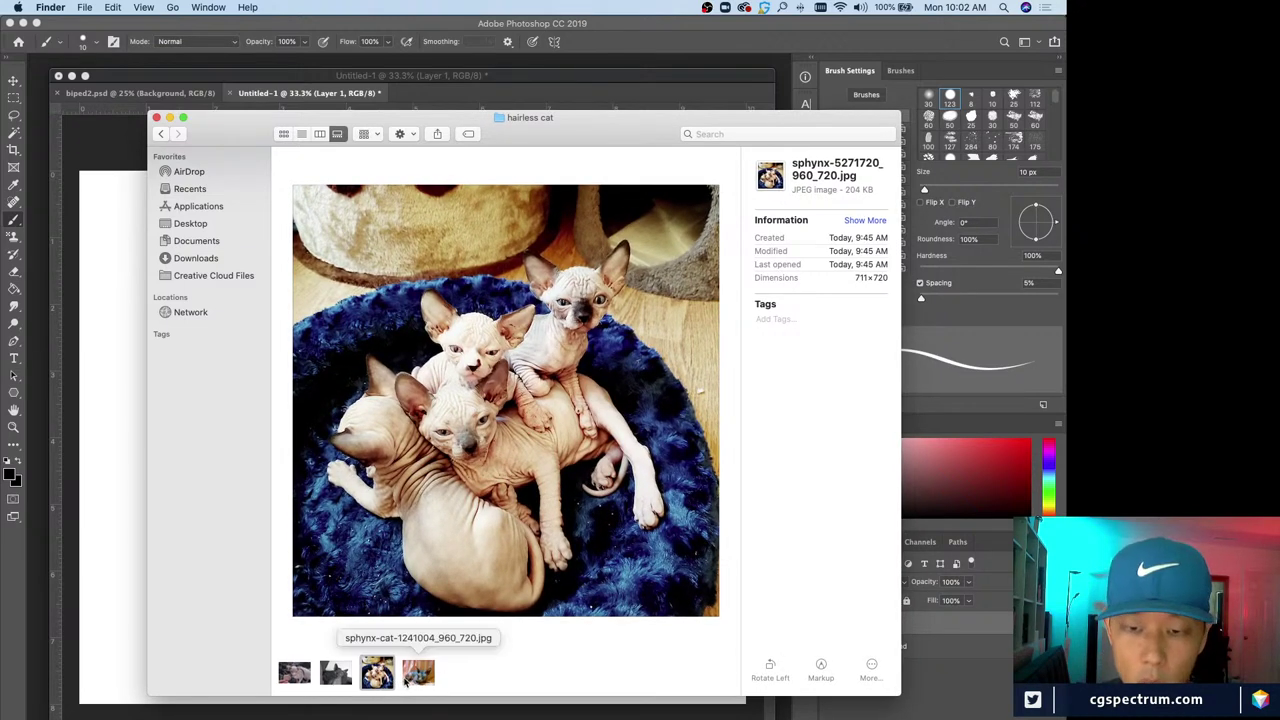
click(350, 682)
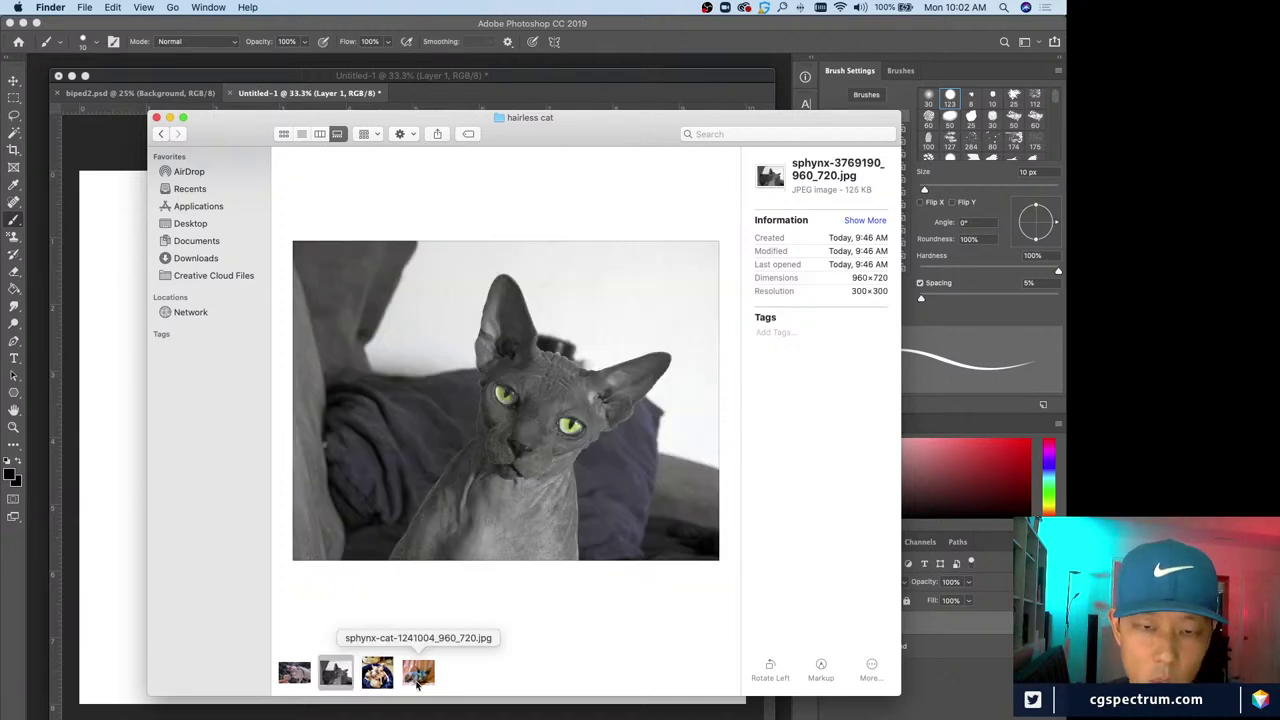
click(415, 684)
click(307, 678)
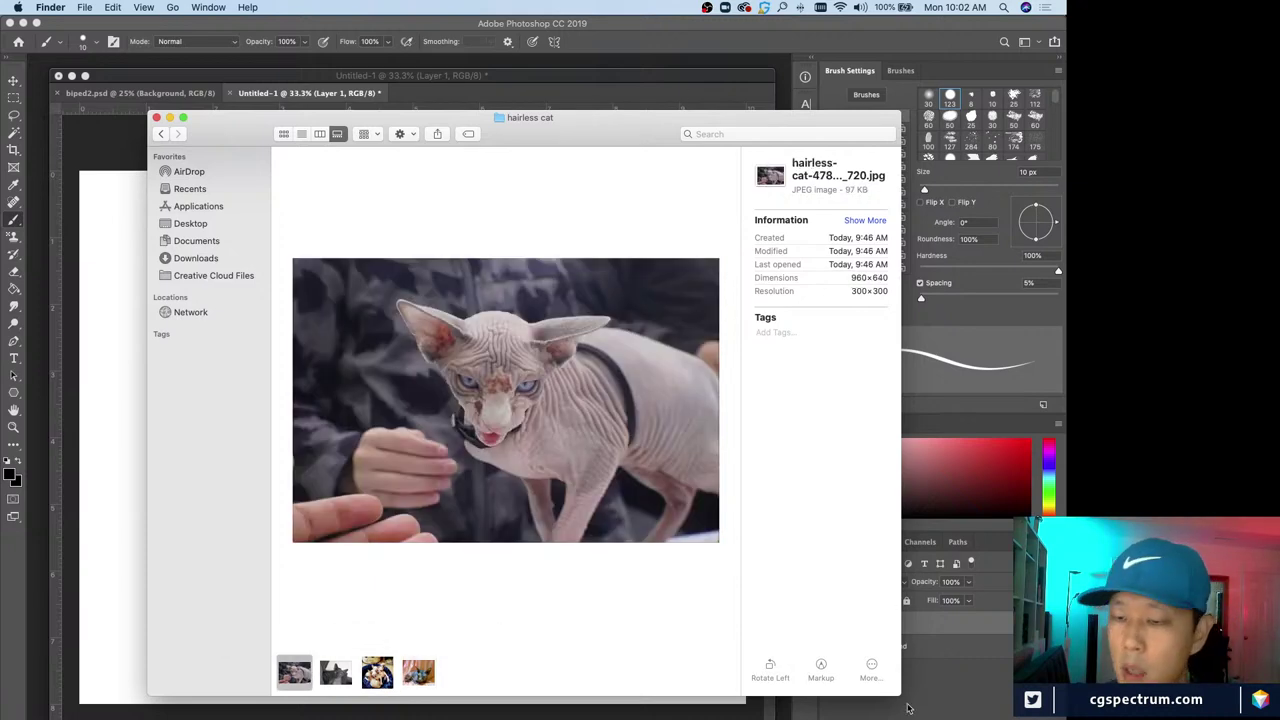
drag(899, 695, 868, 698)
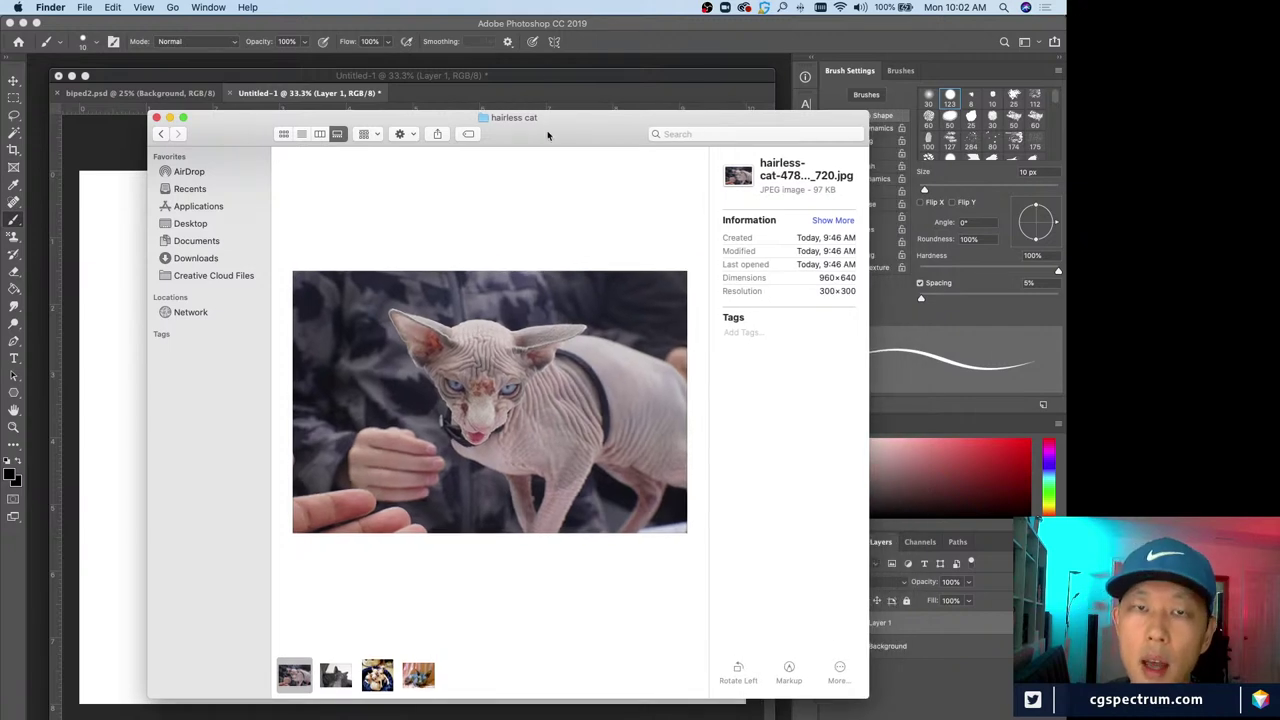
Go back to the USED reference folder and close the folder window
click(160, 133)
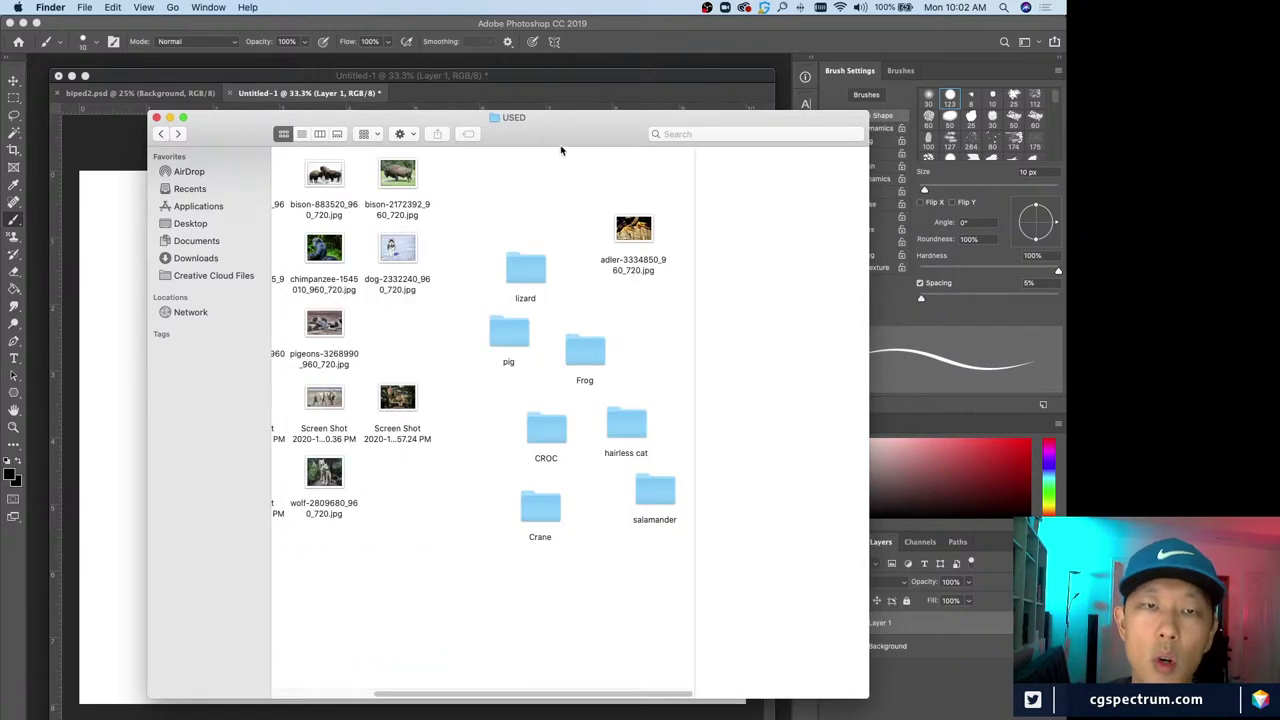
key(super+w)
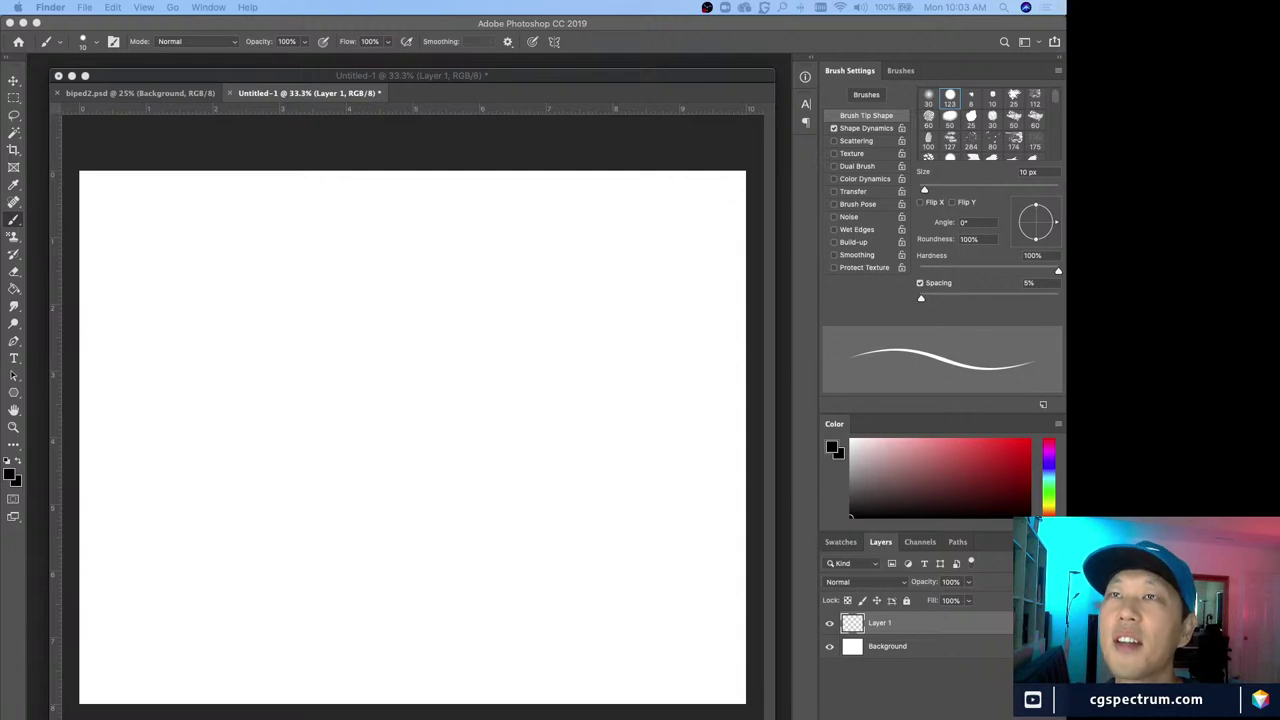
drag(697, 8, 600, 2)
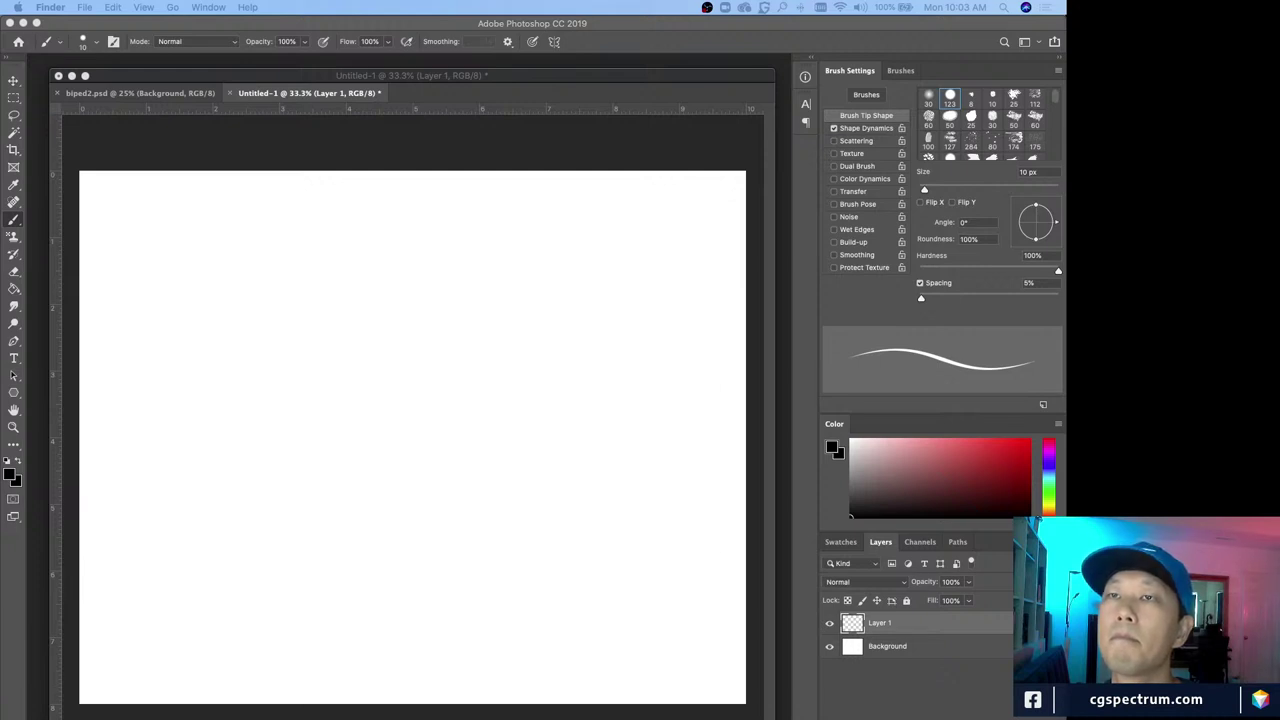
Return to the blank Untitled-1 canvas in Photoshop and show it in full-screen mode at 50% zoom
click(294, 82)
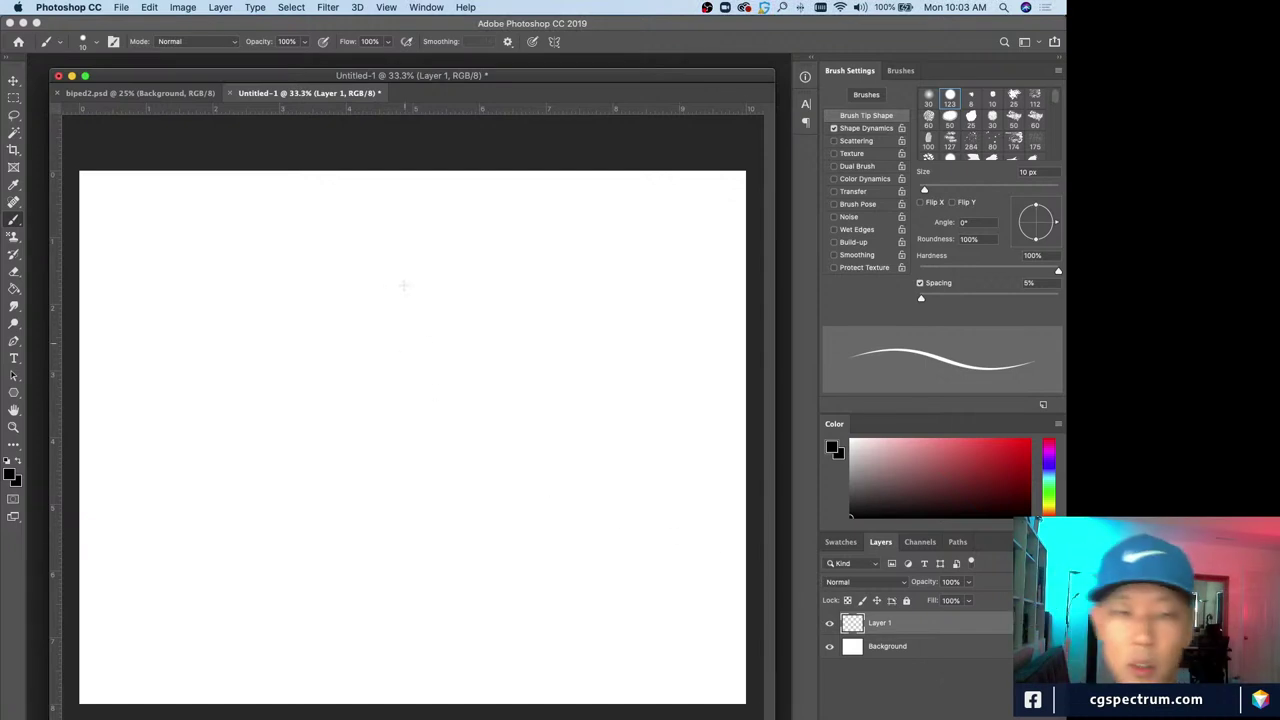
key(super+equal)
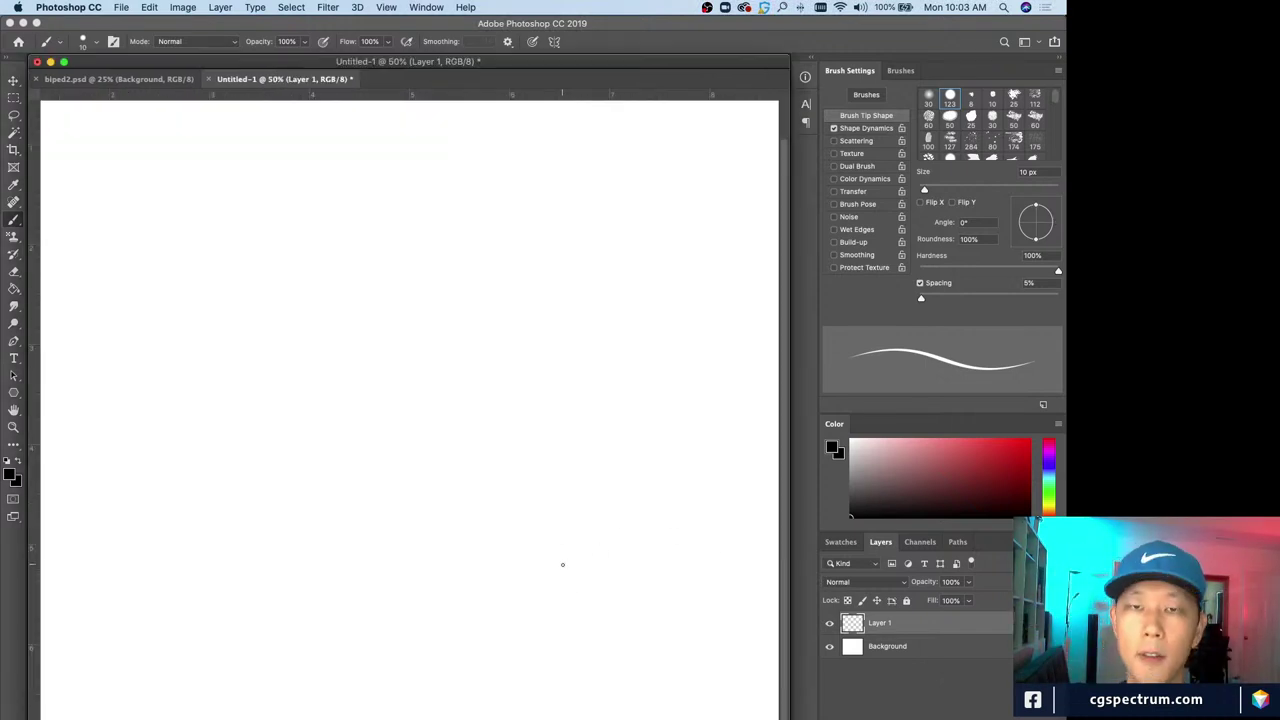
key(f)
key(space)
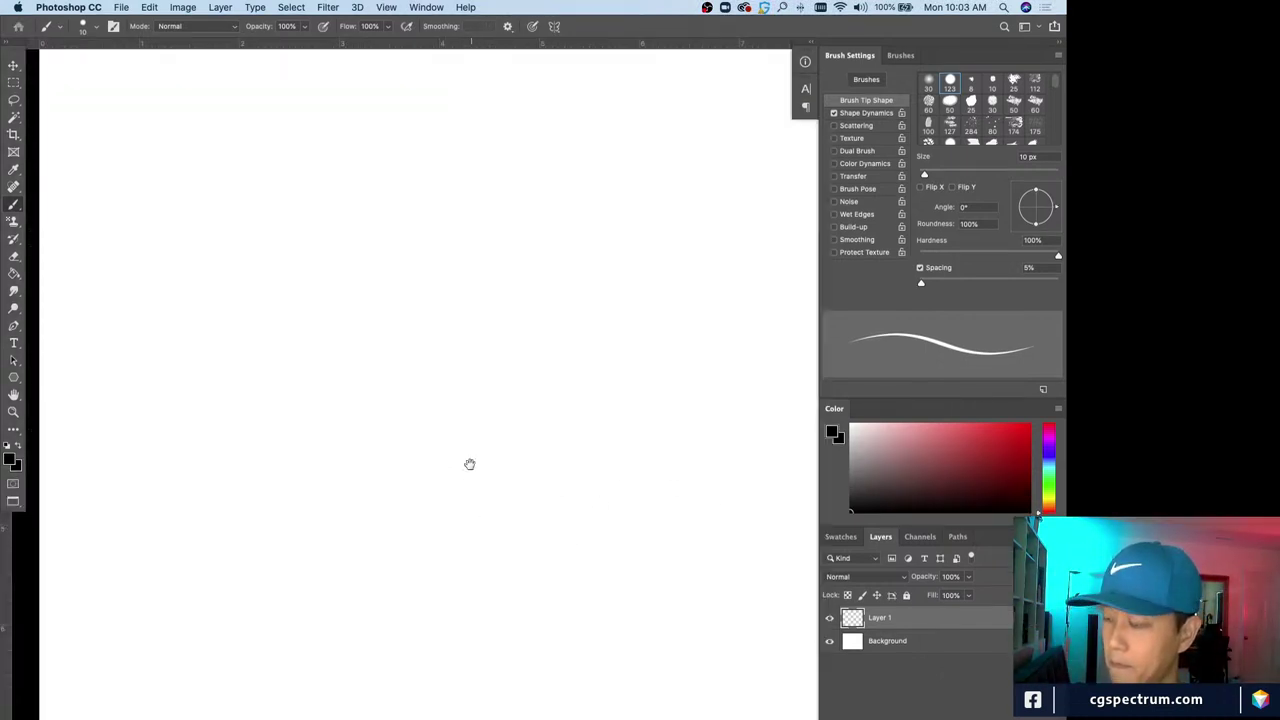
drag(469, 463, 419, 572)
Brush loose overlapping warm-up circles in the middle of the canvas and clear them from the layer
mouse_move(438, 314)
mouse_down()
mouse_move(357, 349)
mouse_move(474, 336)
mouse_up()
drag(543, 421, 343, 560)
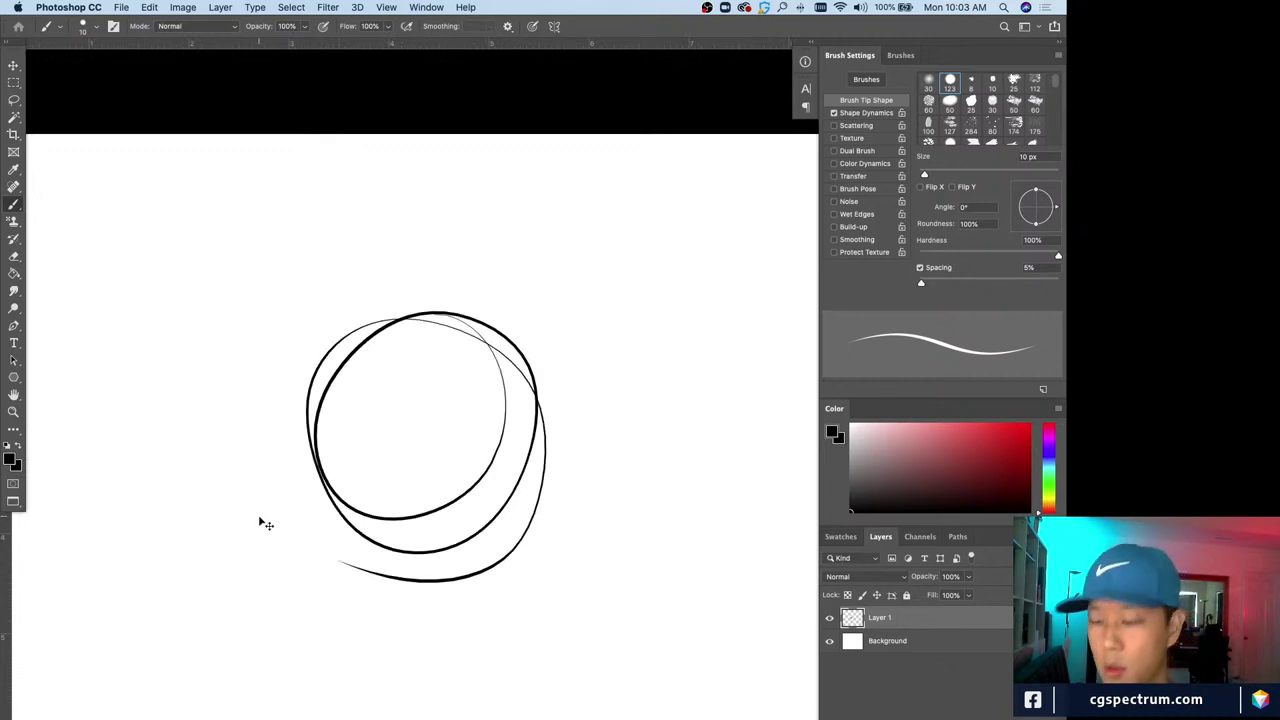
key(Delete)
Sketch long diagonal curves with sweeping arcs over them and two overlapping looped circles along the upper arc
drag(334, 420, 671, 607)
drag(303, 434, 655, 631)
drag(214, 420, 665, 710)
mouse_move(194, 368)
mouse_down()
mouse_move(738, 687)
mouse_move(140, 413)
mouse_up()
mouse_move(140, 413)
mouse_down()
mouse_move(374, 291)
mouse_move(534, 326)
mouse_move(206, 459)
mouse_up()
mouse_move(601, 237)
mouse_down()
mouse_move(586, 191)
mouse_move(620, 351)
mouse_move(597, 357)
mouse_up()
mouse_move(709, 378)
mouse_down()
mouse_move(742, 477)
mouse_move(680, 327)
mouse_move(587, 412)
mouse_move(722, 528)
mouse_up()
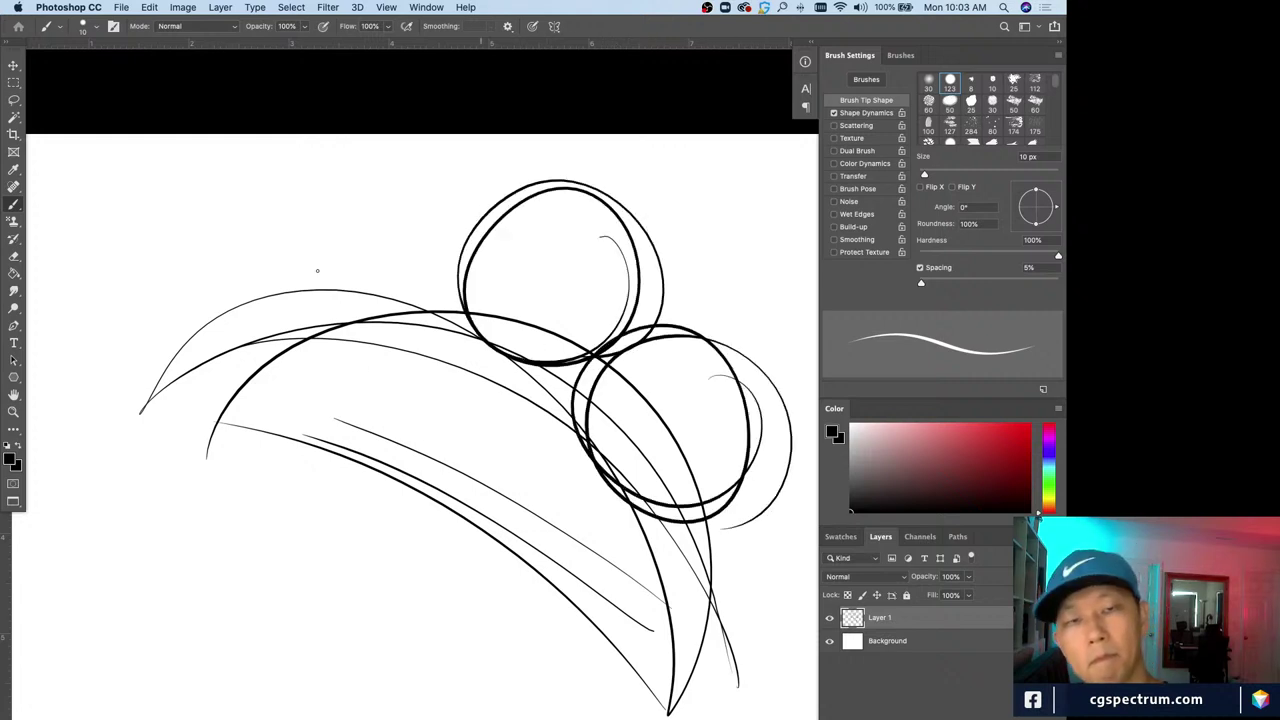
Try an extra stroke above the arcs and undo it along with the two looped circles
mouse_move(368, 199)
mouse_down()
mouse_move(352, 200)
mouse_move(473, 262)
mouse_up()
key(super+z)
key(super+z)
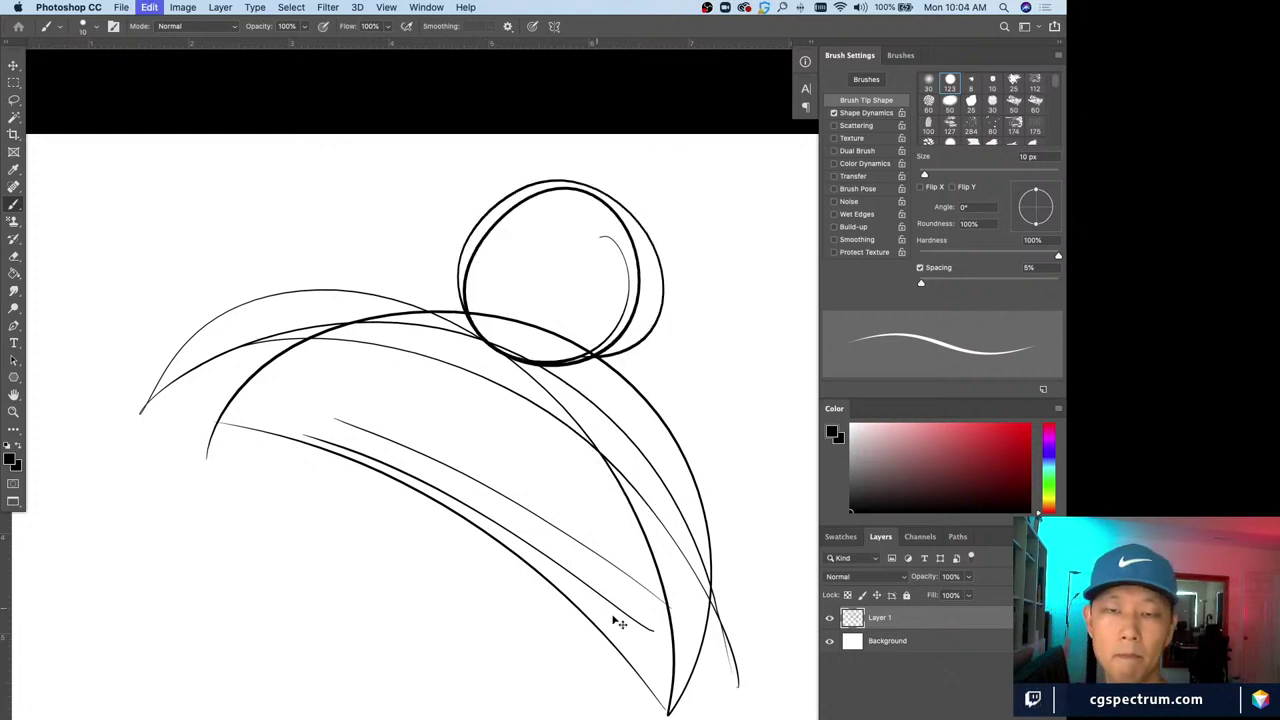
key(super+z)
Sketch flatter arcs through the existing curves and larger sweeping strokes around them
mouse_move(656, 566)
mouse_down()
mouse_move(231, 440)
mouse_move(724, 673)
mouse_move(130, 441)
mouse_up()
drag(763, 467, 330, 193)
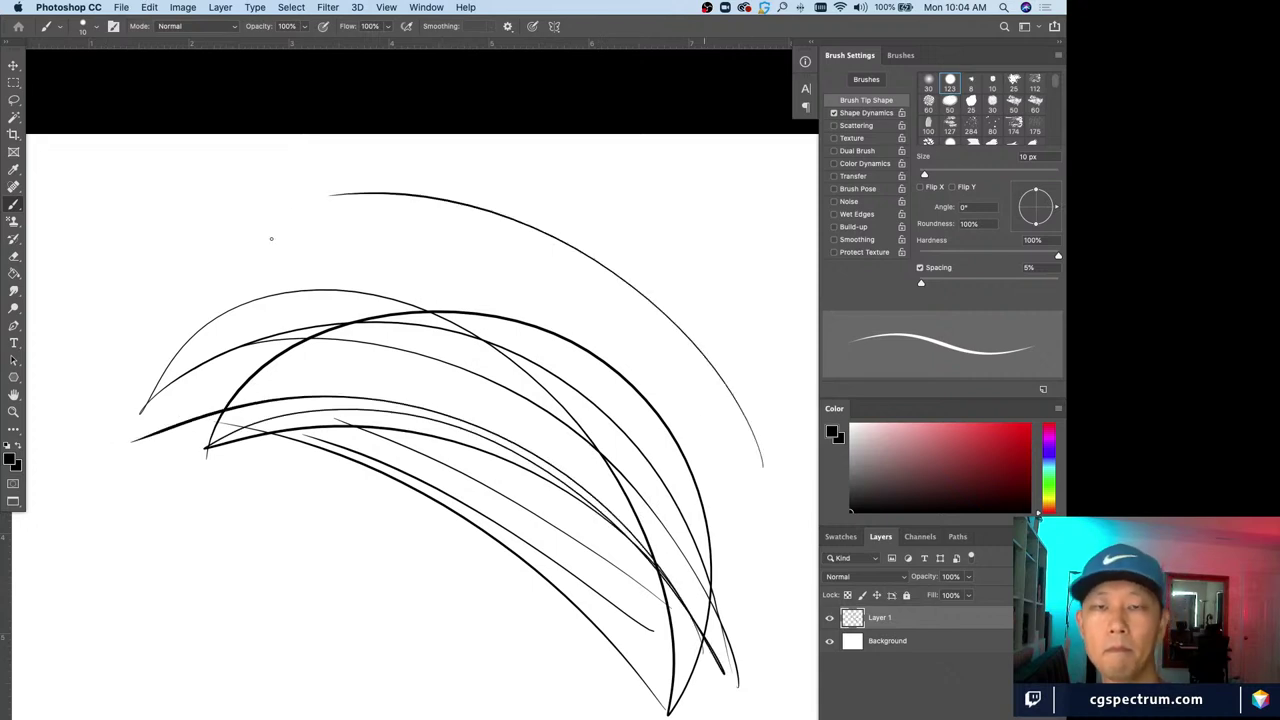
mouse_move(790, 540)
mouse_down()
mouse_move(588, 282)
mouse_move(760, 505)
mouse_up()
mouse_move(436, 719)
mouse_down()
mouse_move(134, 283)
mouse_move(405, 705)
mouse_move(163, 197)
mouse_move(420, 669)
mouse_up()
mouse_move(670, 196)
mouse_down()
mouse_move(750, 658)
mouse_move(773, 413)
mouse_move(718, 708)
mouse_move(386, 228)
mouse_move(520, 392)
mouse_move(676, 222)
mouse_up()
Undo the arc strokes back to the first diagonal lines
key(super+z)
key(super+z)
key(super+z)
key(super+z)
key(super+z)
key(super+z)
key(super+z)
key(super+z)
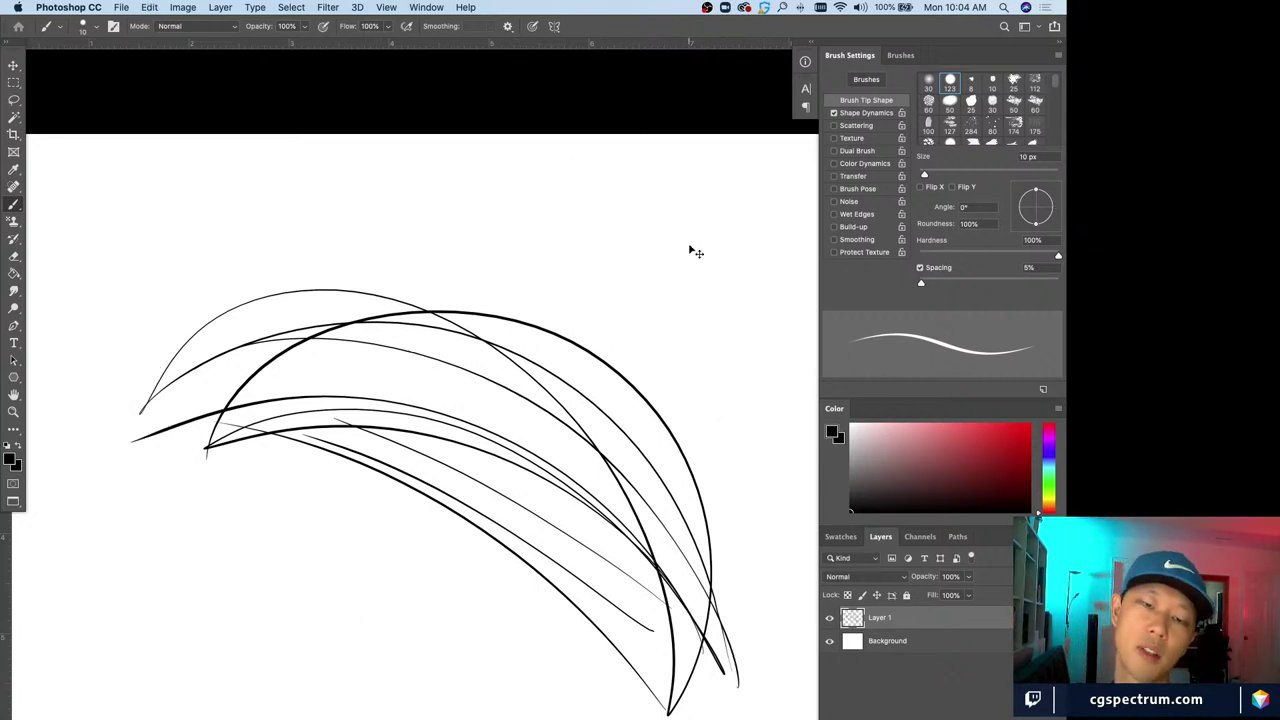
key(super+z)
key(super+z)
key(super+z)
key(super+z)
Sketch a large round circle with curved lines trailing diagonally down from it to a slanted closing line
mouse_move(390, 240)
mouse_down()
mouse_move(217, 289)
mouse_move(247, 254)
mouse_move(480, 300)
mouse_move(380, 480)
mouse_move(466, 371)
mouse_move(716, 494)
mouse_up()
drag(447, 390, 722, 500)
drag(482, 398, 715, 545)
drag(790, 420, 588, 714)
drag(298, 490, 580, 715)
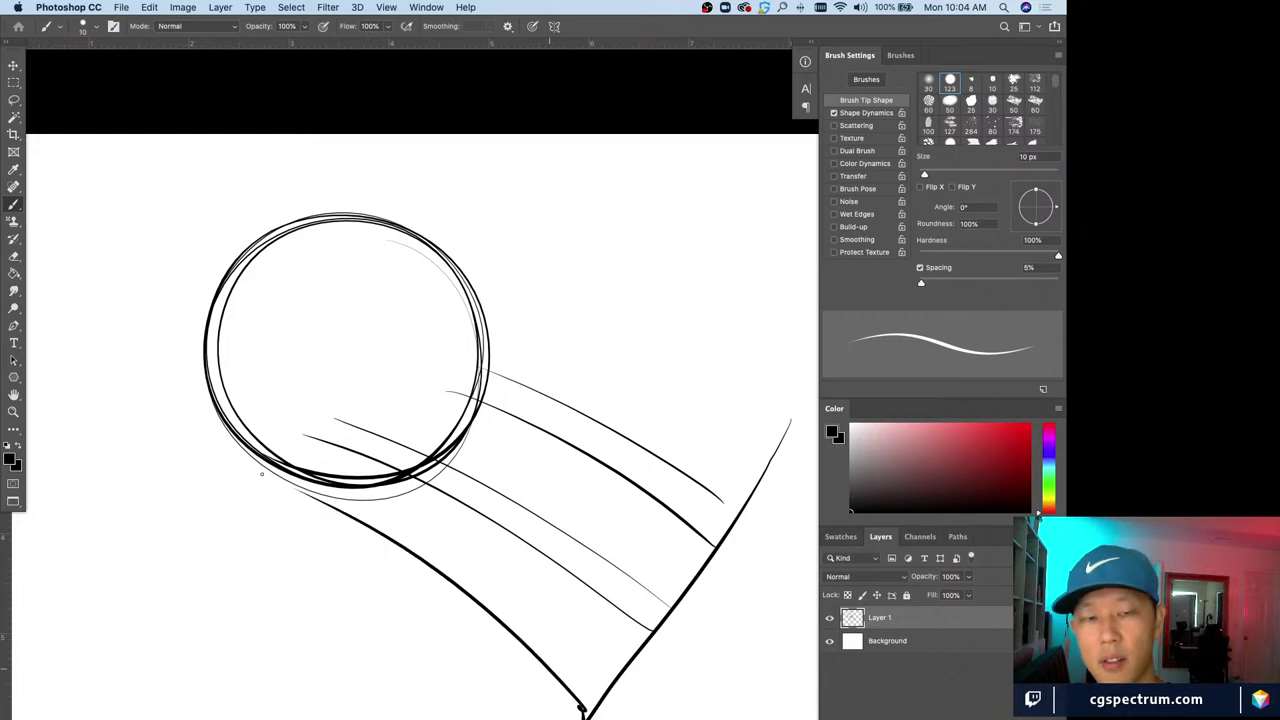
Reinforce the lower and upper contours that sweep from the circle to the slanted closing line
drag(504, 622, 576, 716)
drag(389, 527, 504, 622)
mouse_move(424, 236)
mouse_down()
mouse_move(594, 297)
mouse_move(742, 409)
mouse_move(660, 625)
mouse_up()
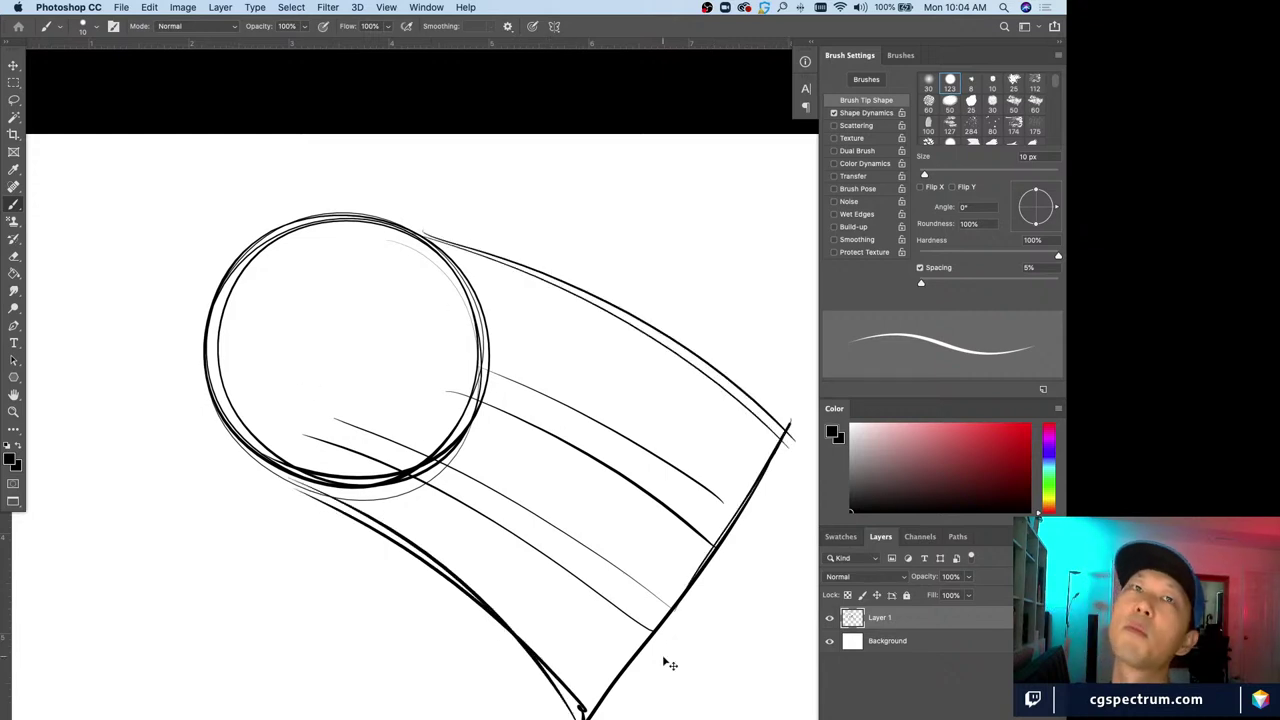
key(ctrl+z)
drag(350, 213, 724, 384)
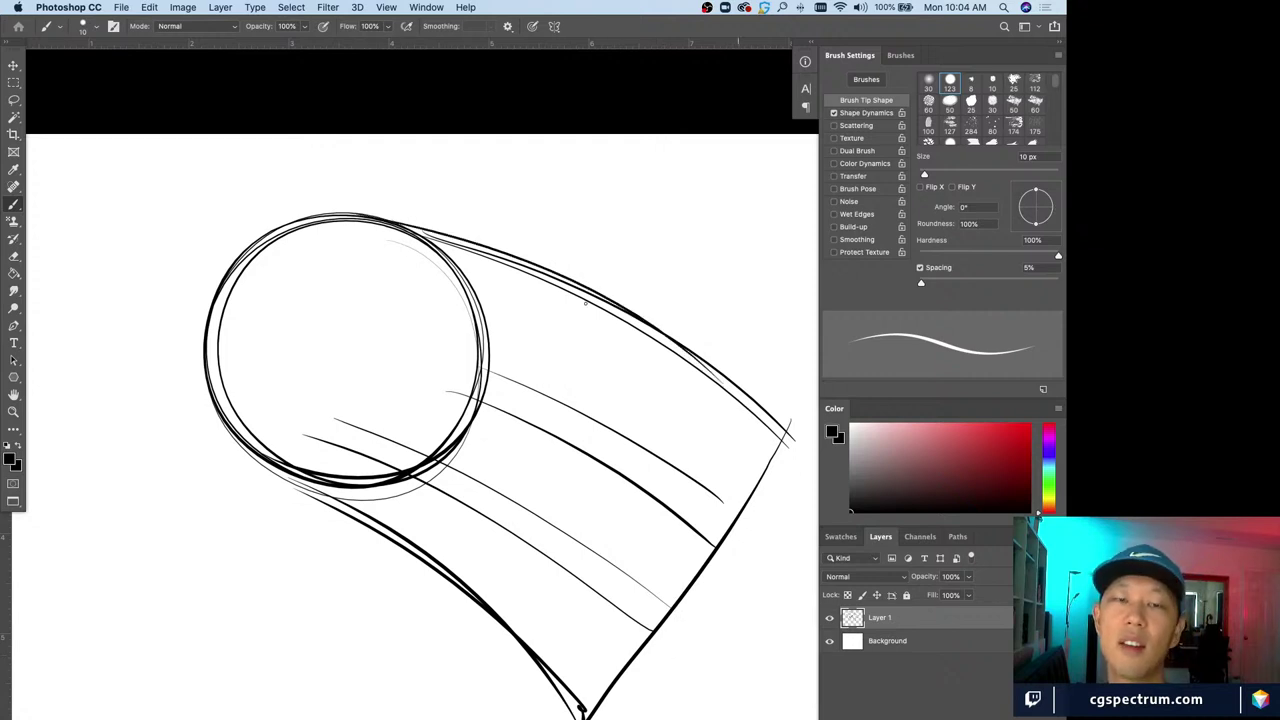
Sketch an outer contour around the circle form with an upper arc, a side curve and a lower diagonal
drag(160, 182, 690, 318)
mouse_move(576, 255)
mouse_down()
mouse_move(128, 183)
mouse_move(165, 384)
mouse_move(134, 503)
mouse_move(446, 676)
mouse_up()
drag(116, 491, 461, 688)
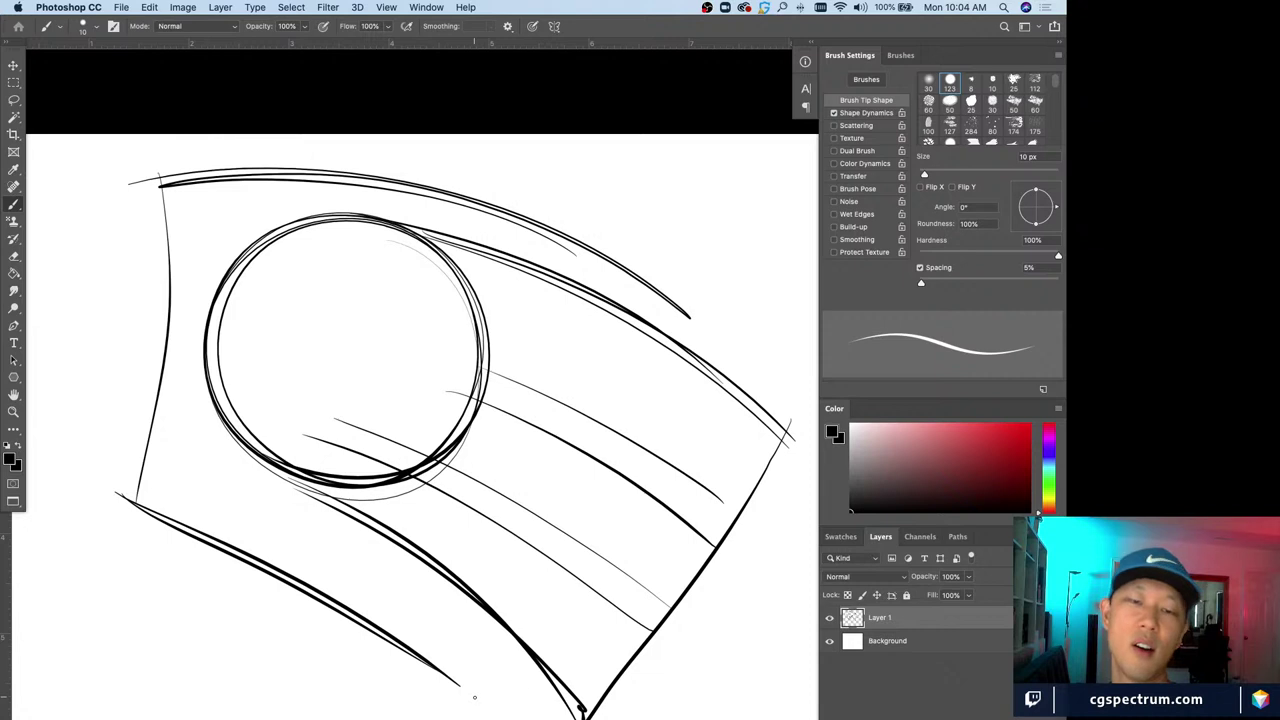
Try an extra curve below the form and undo the lower outer contour strokes
mouse_move(582, 709)
mouse_down()
mouse_move(441, 701)
mouse_move(101, 528)
mouse_up()
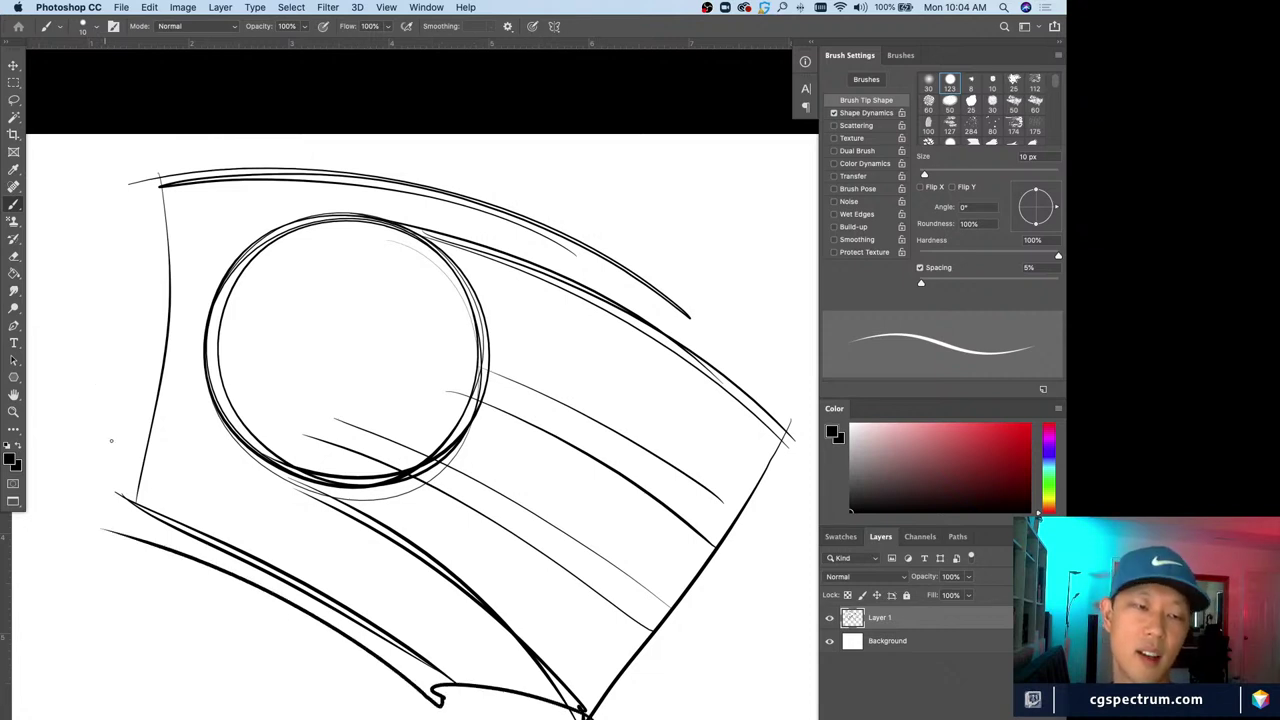
mouse_move(103, 386)
mouse_down()
mouse_move(314, 457)
mouse_move(308, 442)
mouse_move(98, 353)
mouse_up()
key(super+z)
key(super+z)
key(super+z)
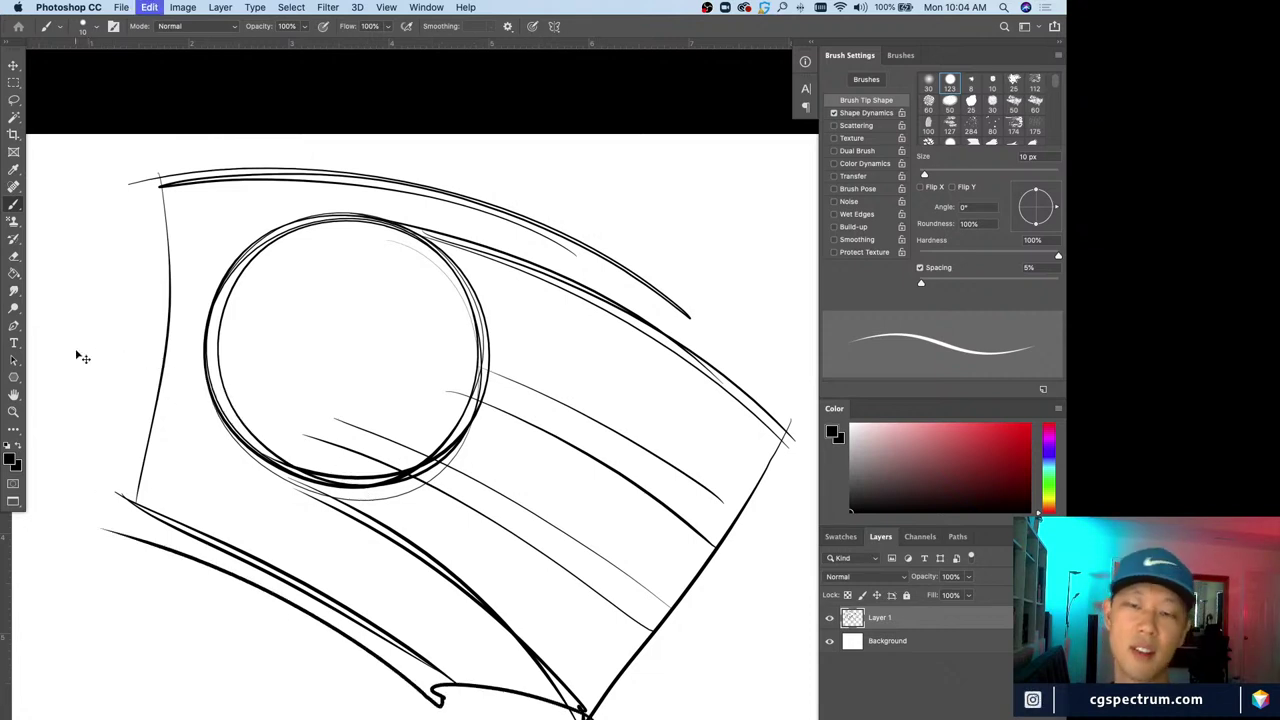
key(super+z)
Sketch arcs past the far end of the form and curved guide lines across the circle
drag(668, 190, 788, 552)
mouse_move(627, 168)
mouse_down()
mouse_move(710, 290)
mouse_move(640, 175)
mouse_up()
mouse_move(450, 293)
mouse_down()
mouse_move(142, 370)
mouse_move(462, 300)
mouse_up()
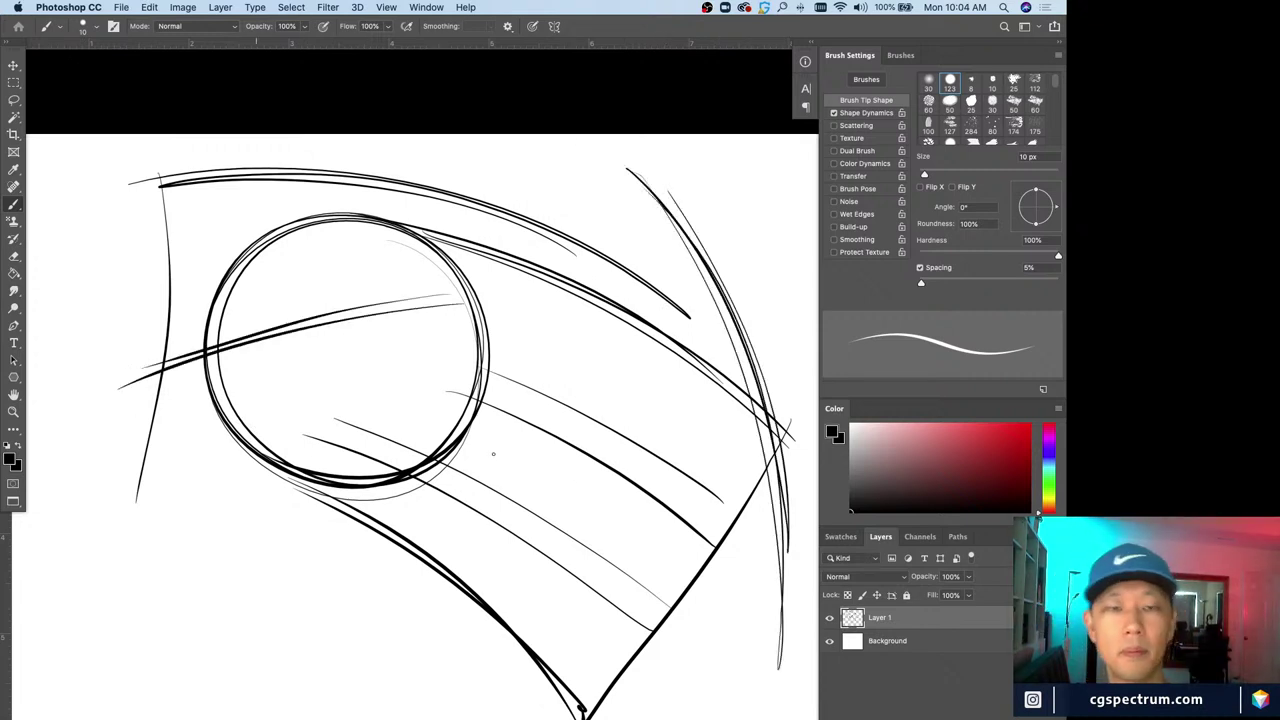
drag(312, 324, 668, 498)
Undo the arcs and guide lines and clear the whole practice drawing from Layer 1
key(super+z)
key(super+z)
key(super+z)
key(super+z)
key(super+z)
key(super+z)
key(super+z)
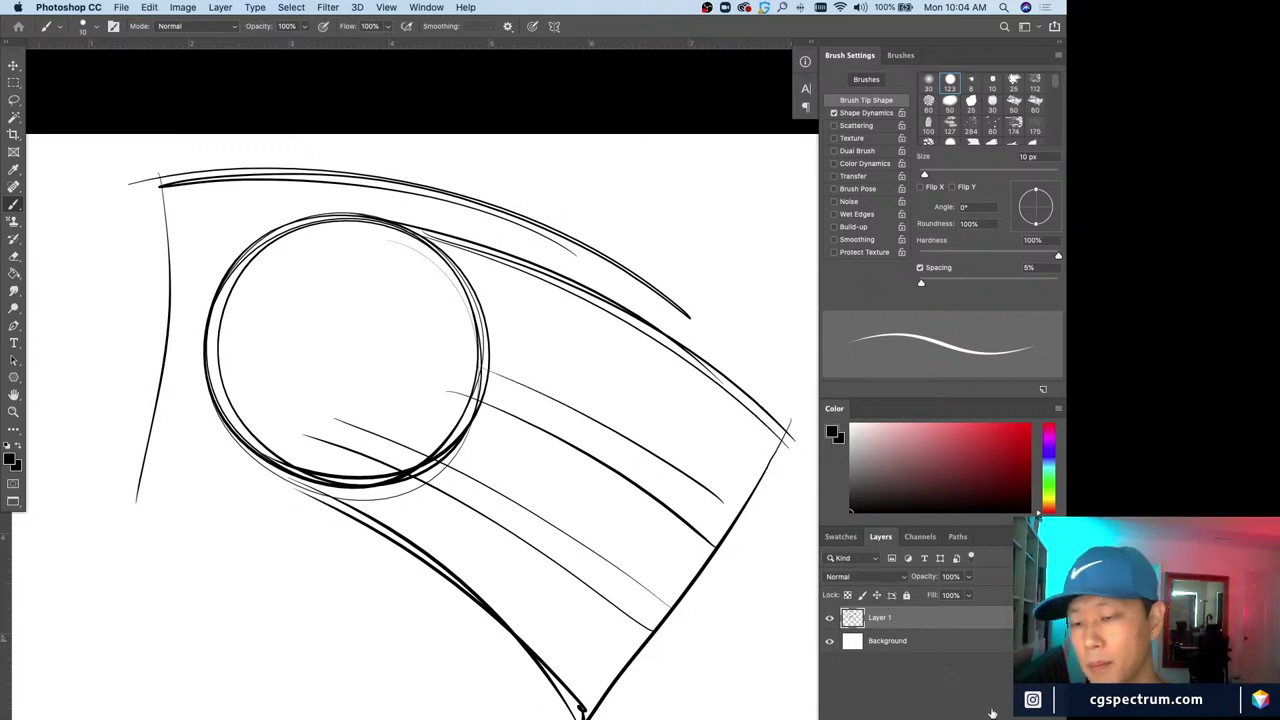
key(Delete)
key(alt+shift+super+n)
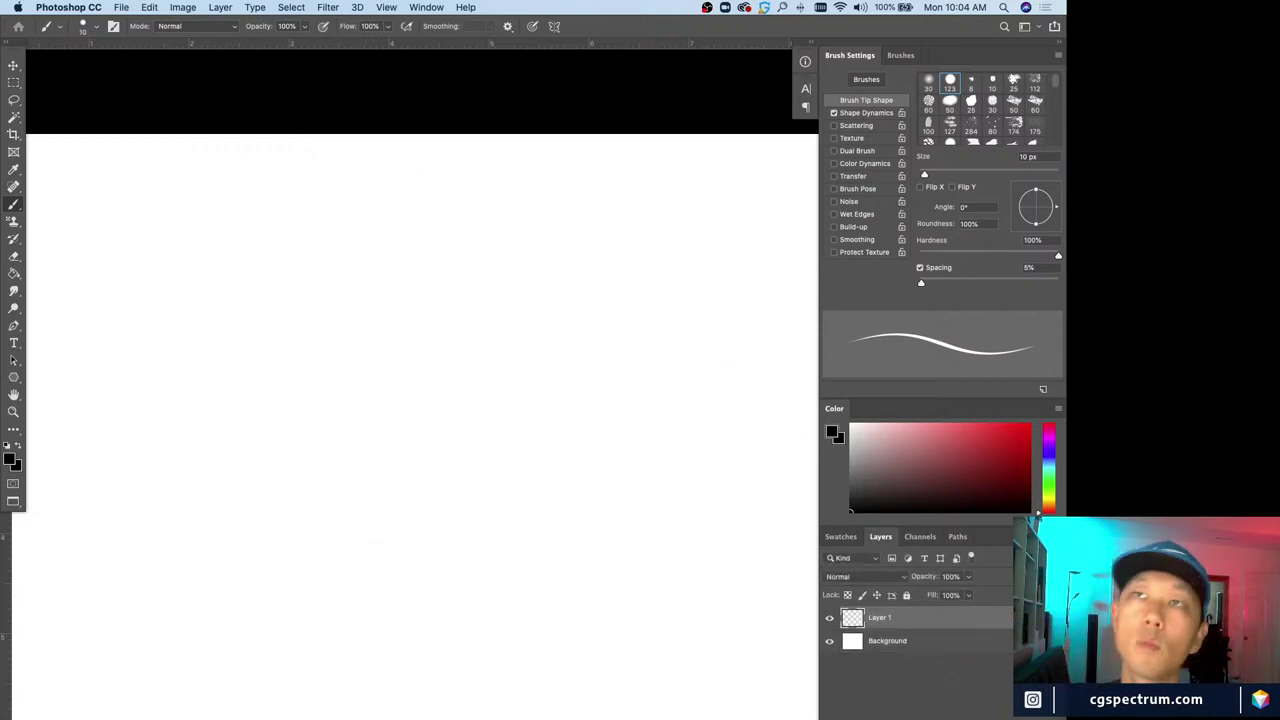
Lightly sketch a bird figure with a round head, a large slanted oval body and a tapering tail
mouse_move(502, 234)
mouse_down()
mouse_move(400, 226)
mouse_move(368, 297)
mouse_move(505, 335)
mouse_up()
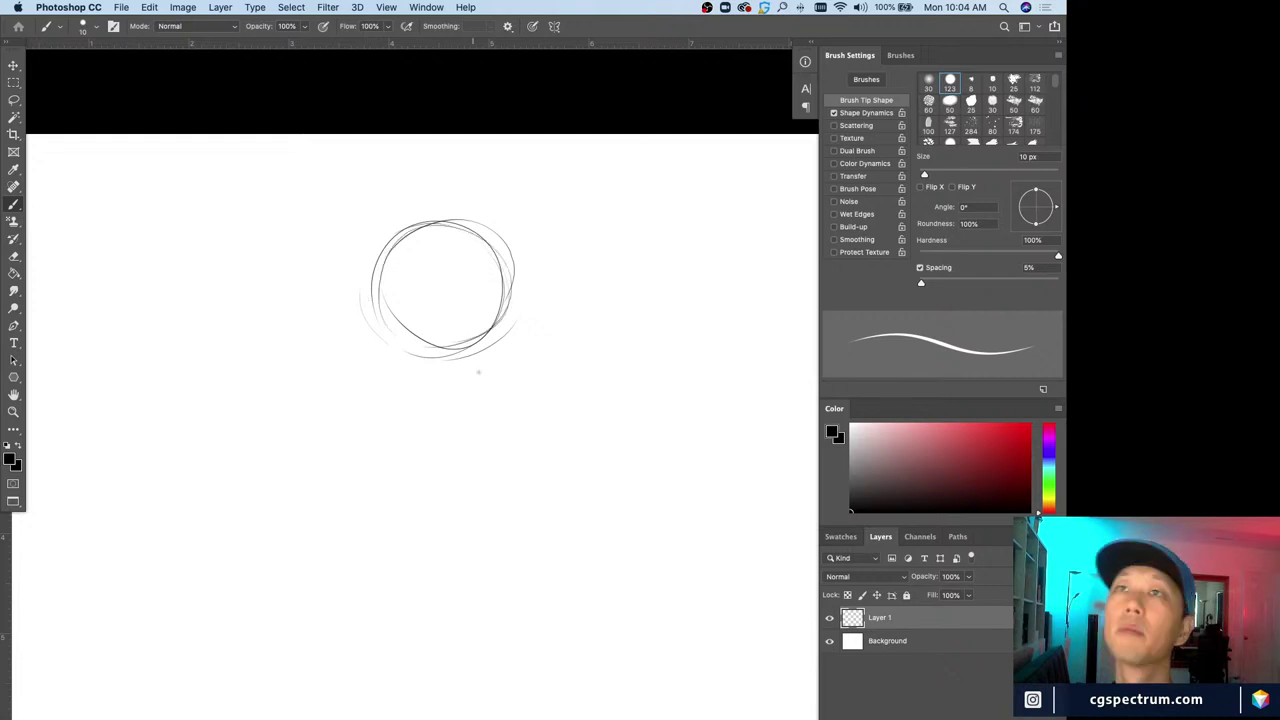
mouse_move(372, 305)
mouse_down()
mouse_move(420, 485)
mouse_move(635, 480)
mouse_move(668, 680)
mouse_up()
drag(622, 545, 660, 662)
Sketch the bird's lower belly and leg lines and add a clawed foot beneath the body
mouse_move(412, 466)
mouse_down()
mouse_move(575, 636)
mouse_move(552, 665)
mouse_up()
mouse_move(572, 640)
mouse_down()
mouse_move(580, 678)
mouse_move(494, 690)
mouse_up()
mouse_move(562, 640)
mouse_down()
mouse_move(563, 685)
mouse_move(478, 676)
mouse_up()
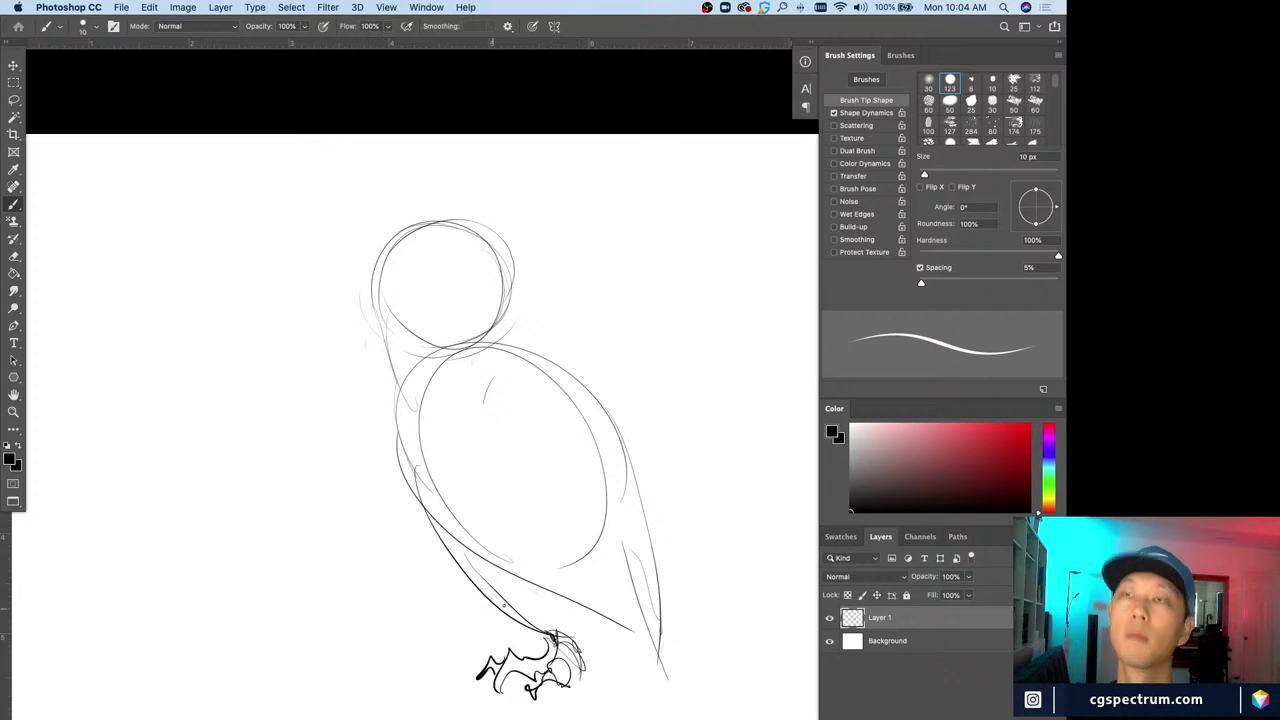
drag(452, 526, 602, 640)
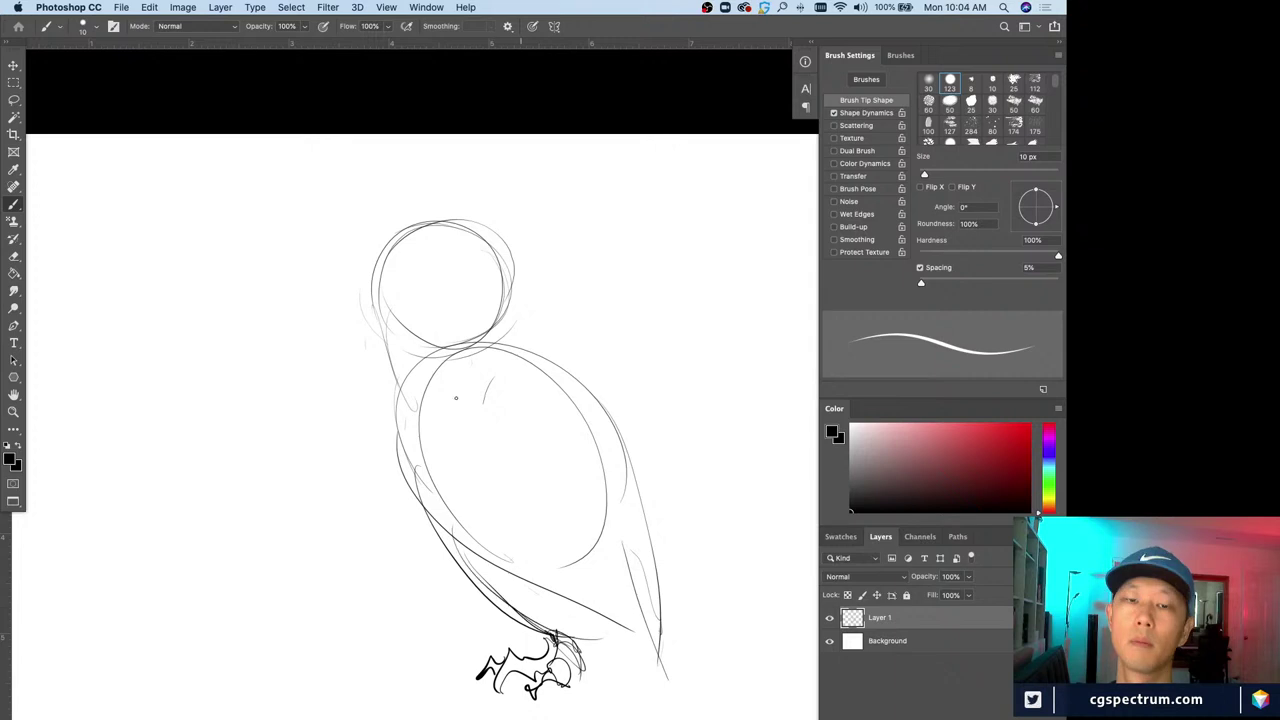
Sketch jagged feather lines and folded wing edges across the bird's body, and extend the long narrow tail downward
drag(472, 403, 654, 533)
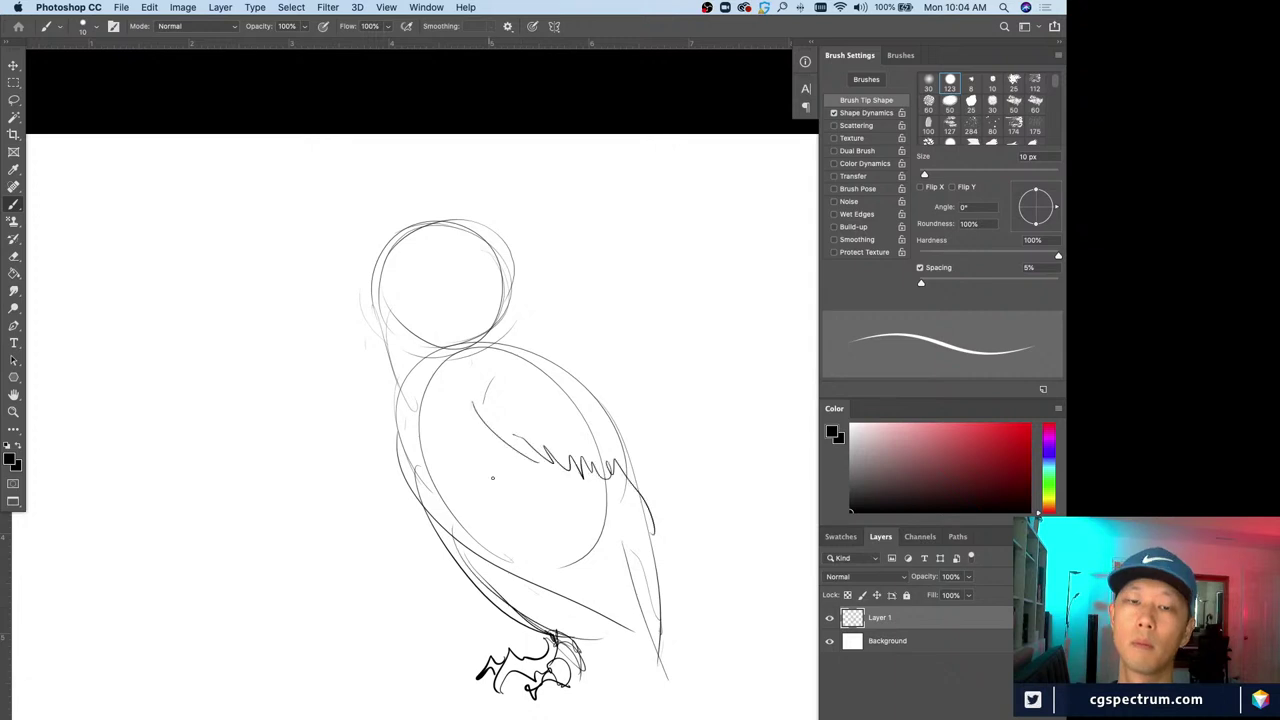
drag(495, 474, 568, 564)
drag(552, 536, 679, 594)
drag(557, 374, 597, 471)
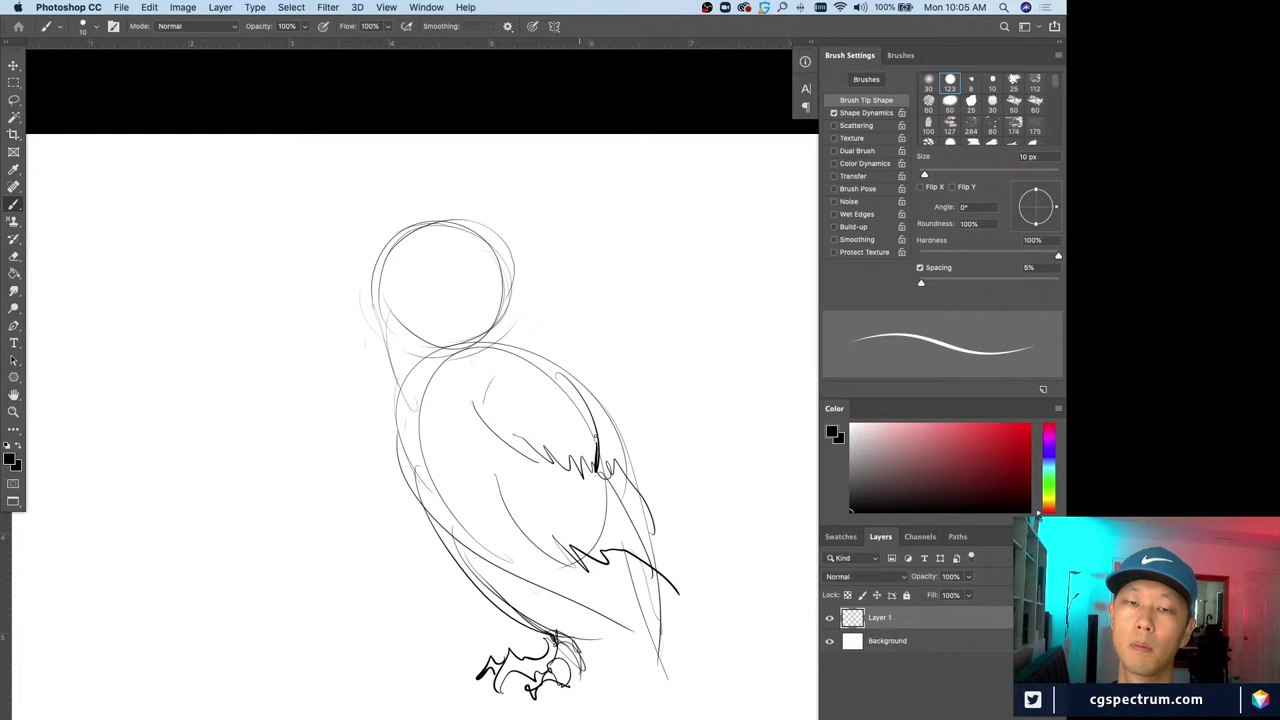
drag(645, 622, 705, 718)
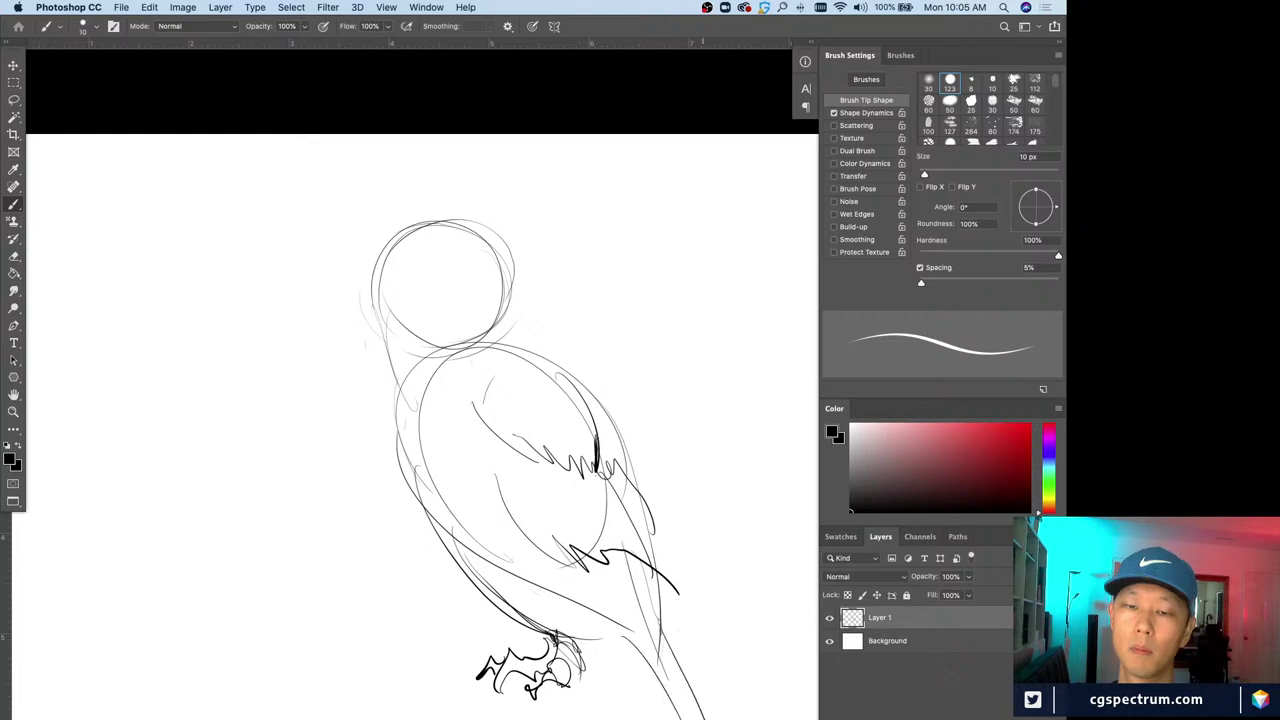
drag(624, 626, 657, 718)
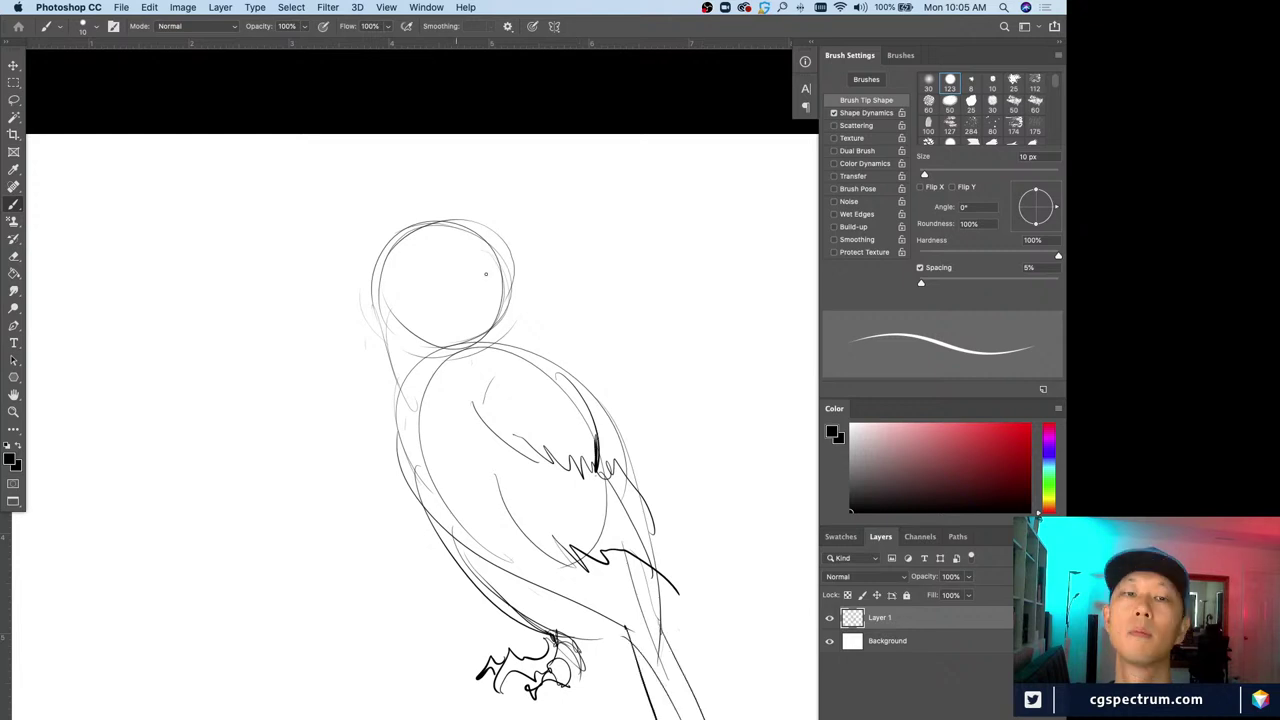
Reinforce the sides of the head and draw an owl face with angry slanted brows, dark-pupilled eyes and a hooked beak
drag(510, 236, 502, 318)
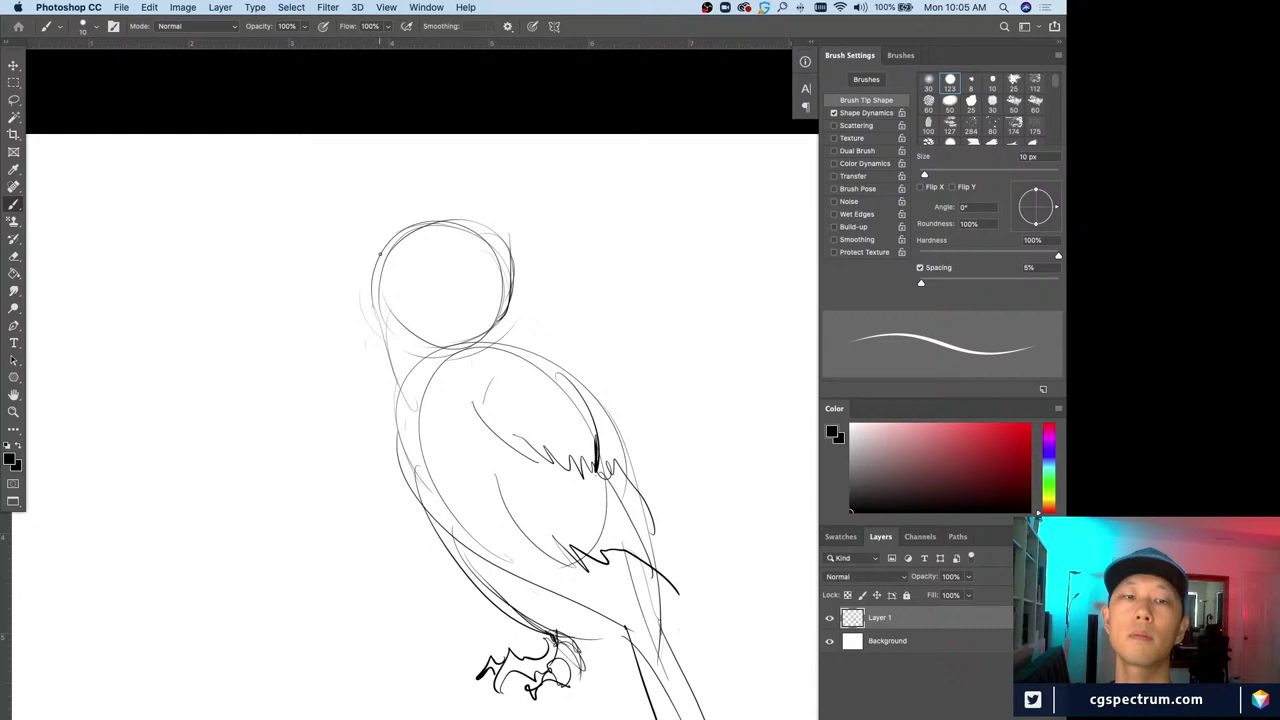
drag(379, 244, 372, 310)
drag(455, 276, 488, 246)
drag(476, 280, 502, 250)
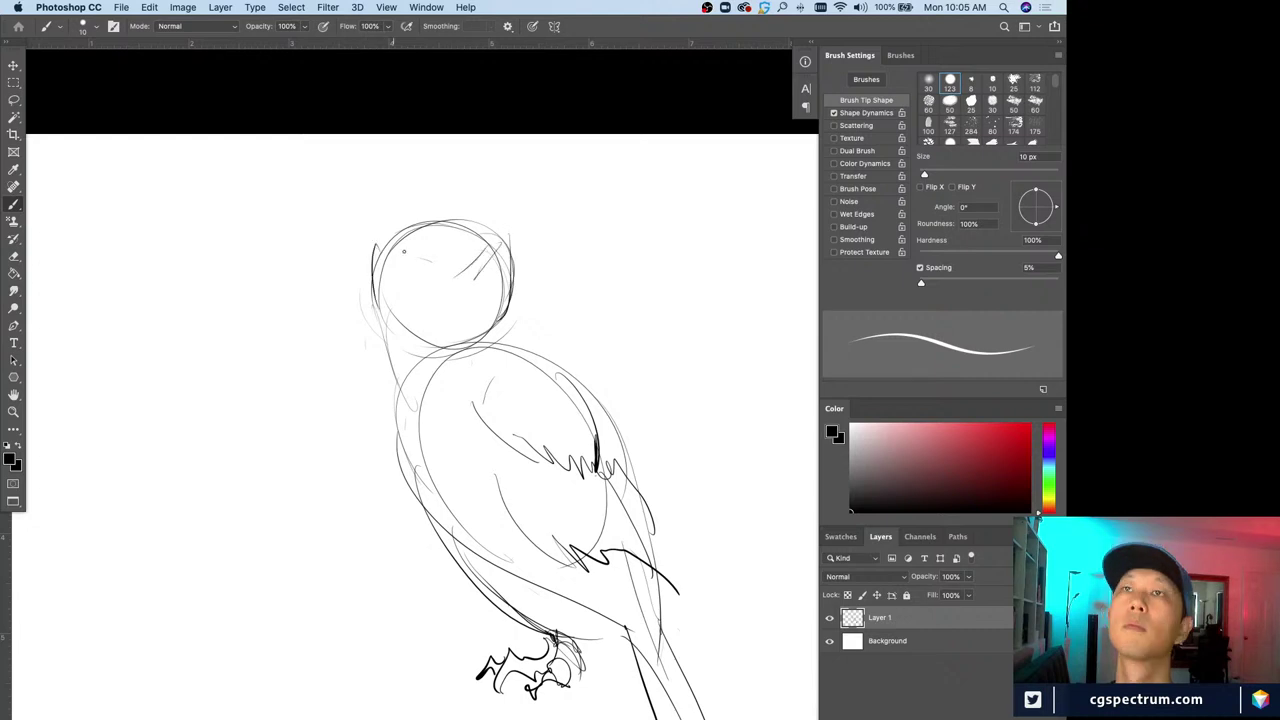
drag(401, 263, 447, 283)
mouse_move(490, 268)
mouse_down()
mouse_move(475, 293)
mouse_move(410, 288)
mouse_move(431, 283)
mouse_move(469, 324)
mouse_move(463, 334)
mouse_move(467, 311)
mouse_move(450, 312)
mouse_up()
drag(462, 302, 460, 334)
mouse_move(442, 315)
mouse_down()
mouse_move(453, 321)
mouse_move(405, 328)
mouse_move(478, 316)
mouse_up()
drag(478, 316, 498, 326)
Draw pointed ear tufts with dark inner edges on both sides of the owl's head and outline its crown and cheek
mouse_move(494, 228)
mouse_down()
mouse_move(520, 252)
mouse_move(519, 278)
mouse_up()
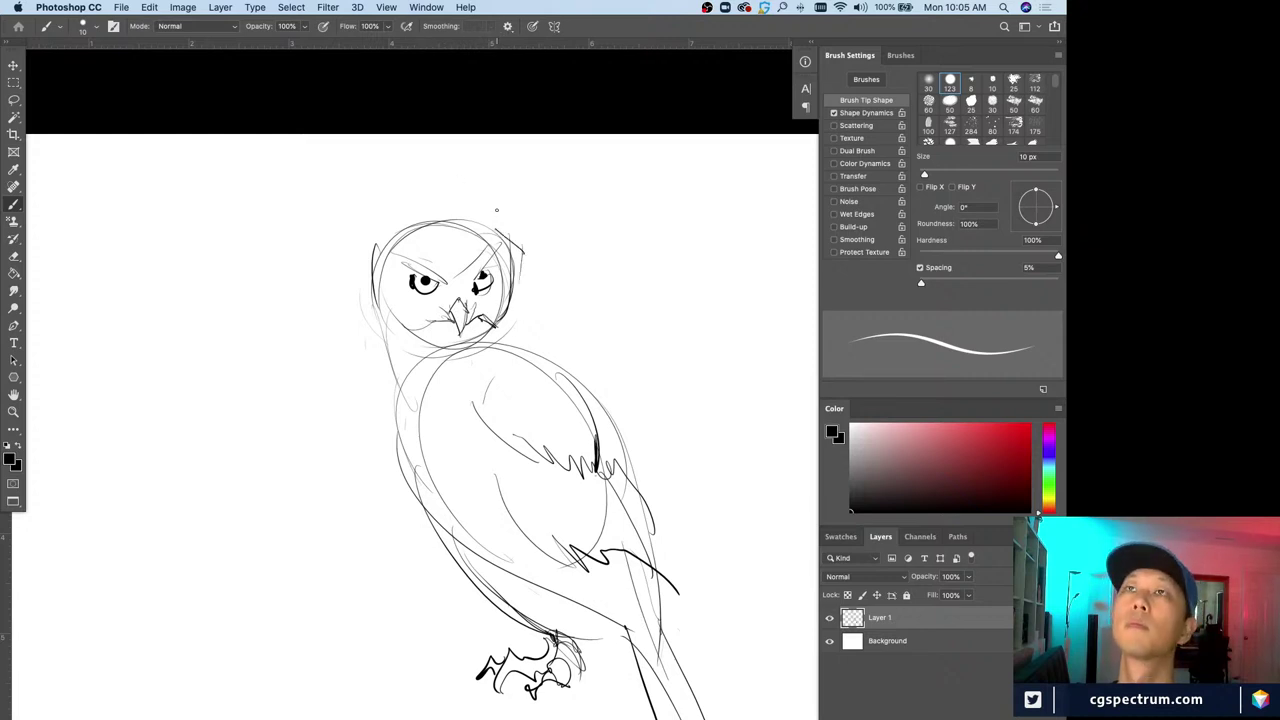
mouse_move(493, 225)
mouse_down()
mouse_move(516, 238)
mouse_move(510, 256)
mouse_up()
mouse_move(374, 223)
mouse_down()
mouse_move(400, 233)
mouse_move(328, 205)
mouse_move(382, 254)
mouse_up()
drag(350, 226, 369, 264)
mouse_move(497, 226)
mouse_down()
mouse_move(393, 236)
mouse_move(358, 358)
mouse_up()
drag(374, 256, 380, 362)
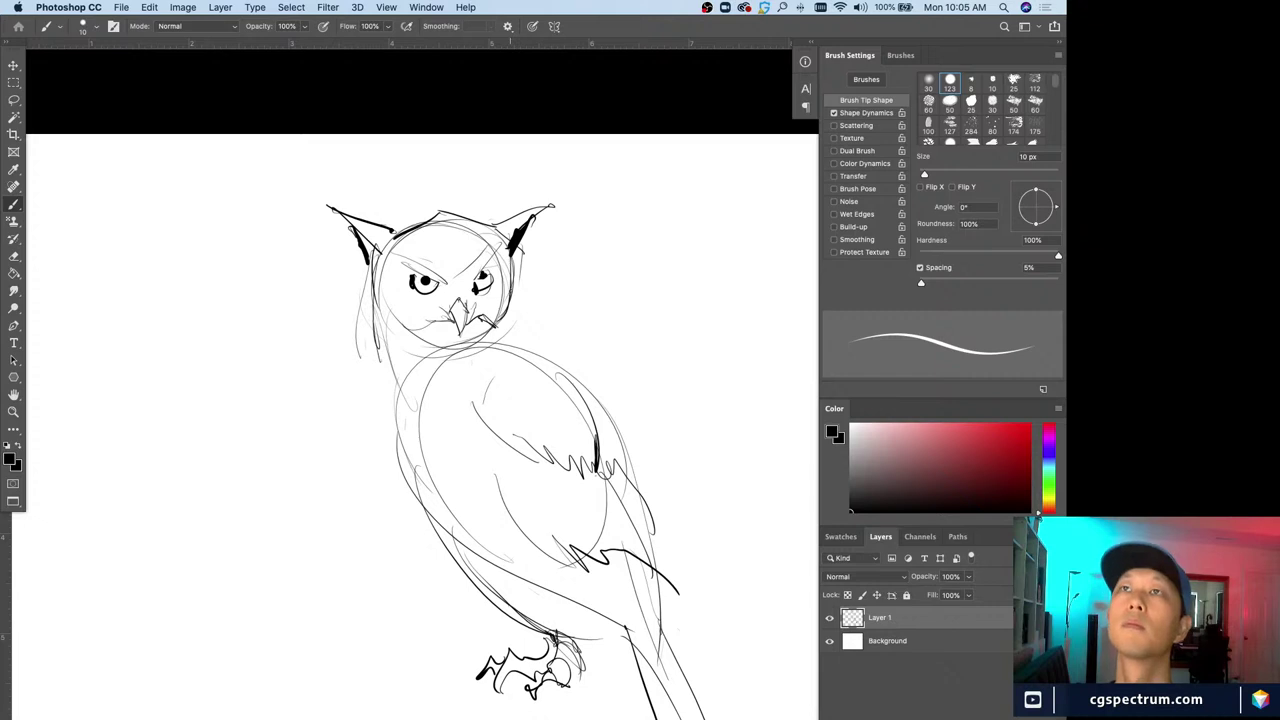
Outline the owl's neck on both sides and add thick dark accents where the neck meets the chest
drag(513, 292, 542, 358)
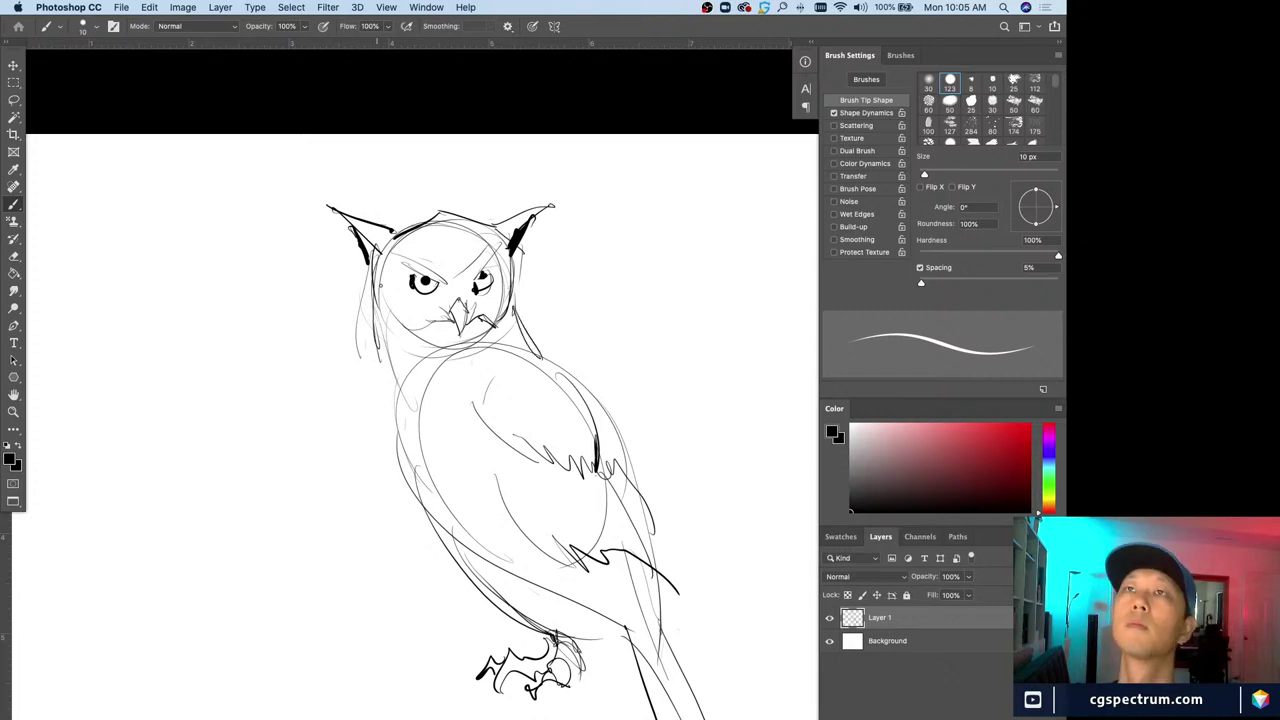
mouse_move(380, 285)
mouse_down()
mouse_move(382, 406)
mouse_move(405, 448)
mouse_up()
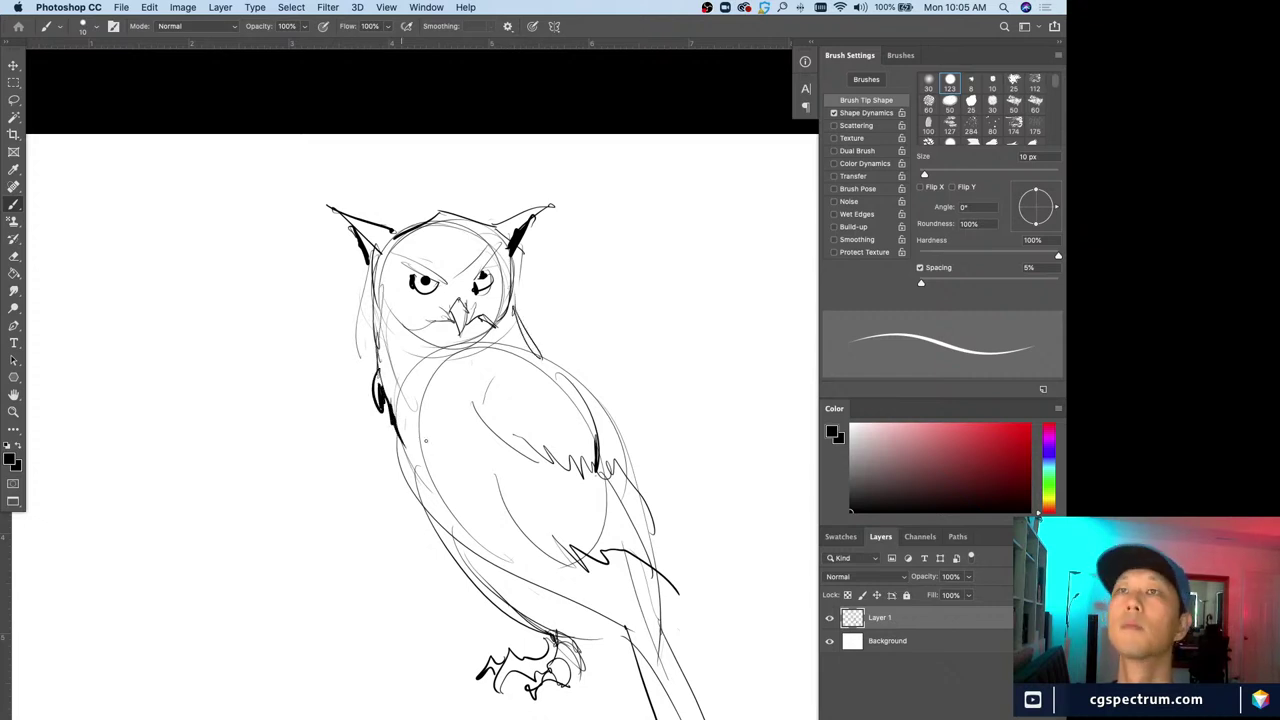
mouse_move(404, 354)
mouse_down()
mouse_move(390, 478)
mouse_move(410, 500)
mouse_up()
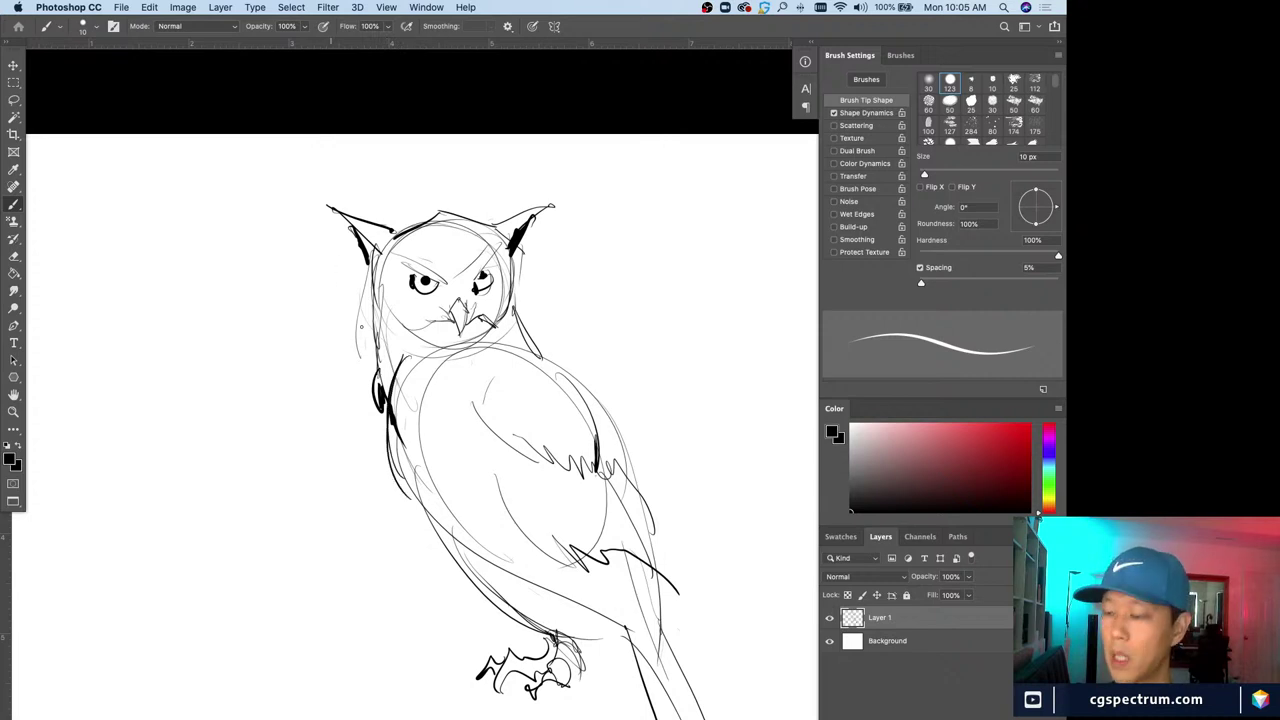
drag(414, 352, 396, 392)
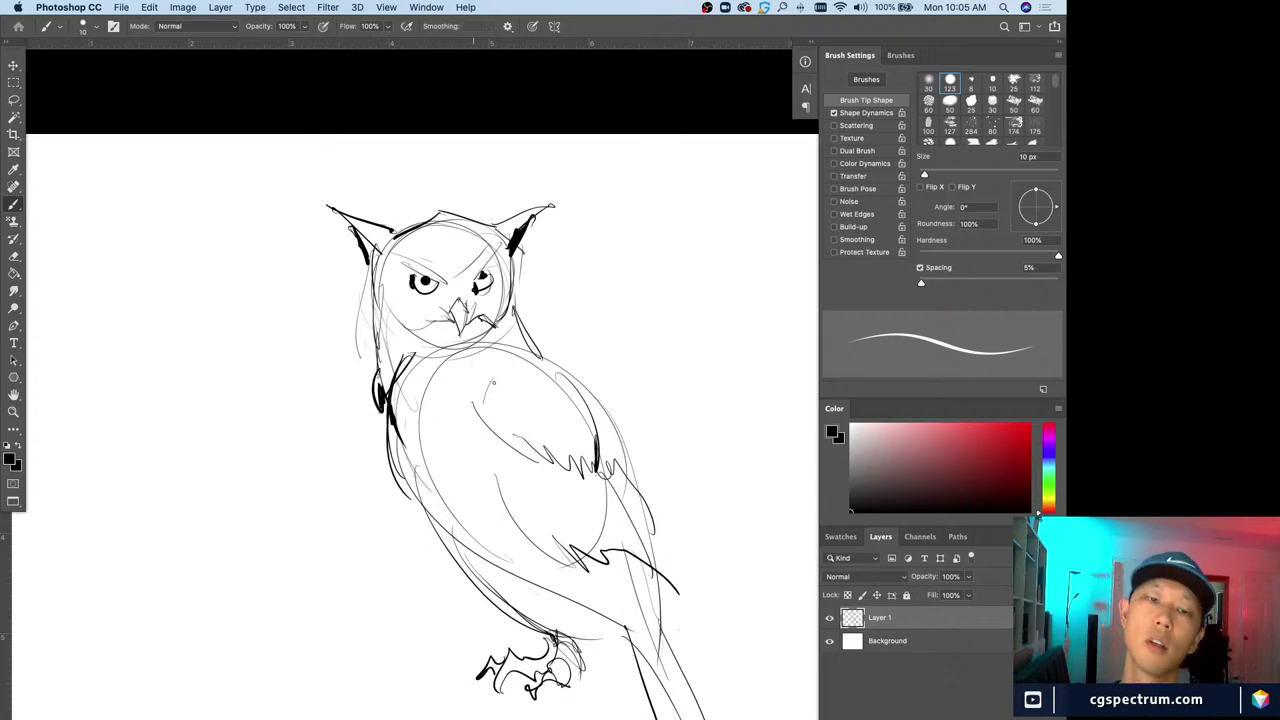
Add short jagged feather strokes down the owl's chest along the front edge of the wing
drag(497, 370, 464, 478)
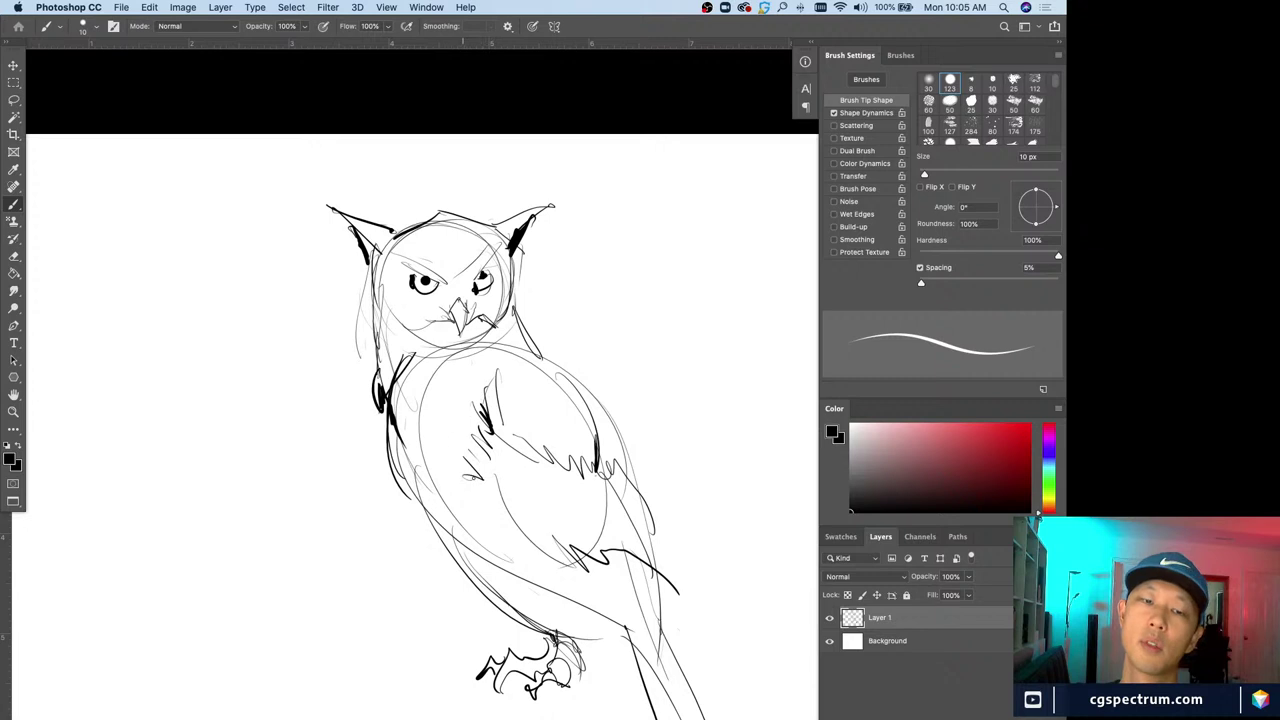
drag(458, 354, 444, 486)
mouse_move(470, 430)
mouse_down()
mouse_move(436, 494)
mouse_move(446, 498)
mouse_up()
mouse_move(394, 420)
mouse_down()
mouse_move(384, 472)
mouse_move(448, 538)
mouse_up()
drag(450, 488, 461, 530)
mouse_move(461, 530)
mouse_down()
mouse_move(440, 508)
mouse_move(470, 575)
mouse_up()
Thicken the owl's chest and belly contour and darken the lower edge of the folded wing
drag(401, 490, 455, 562)
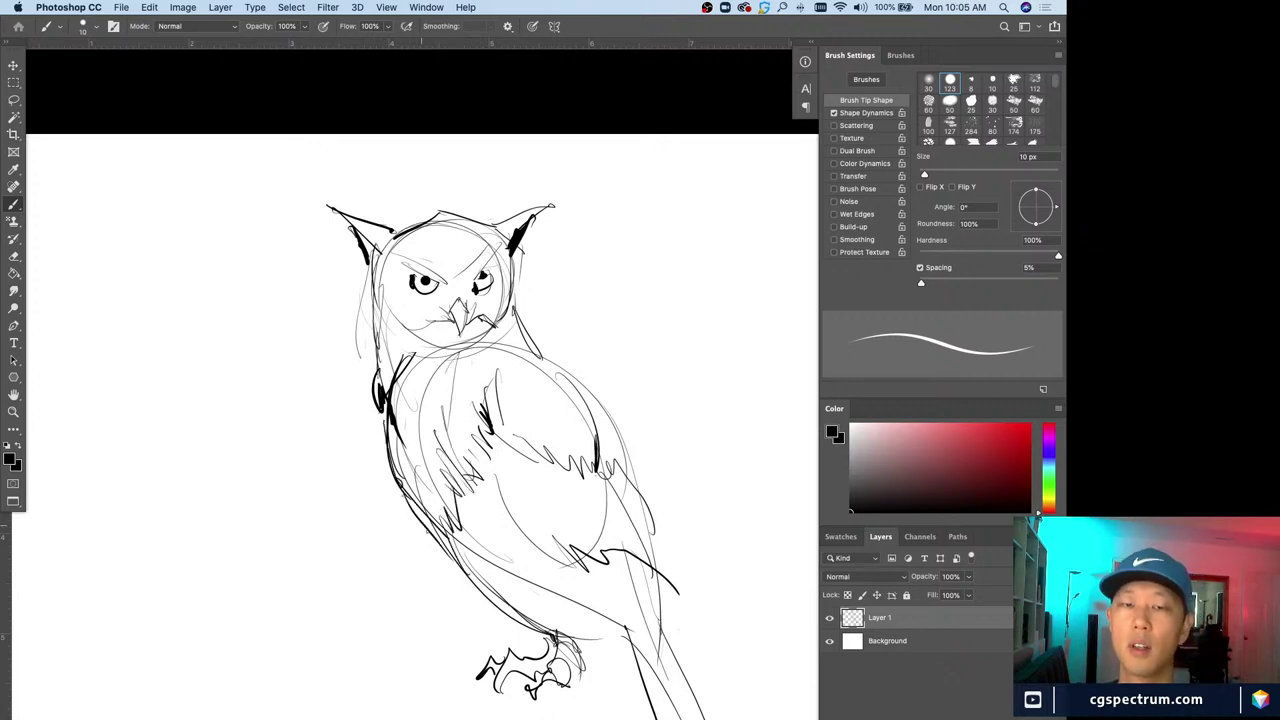
drag(418, 522, 489, 570)
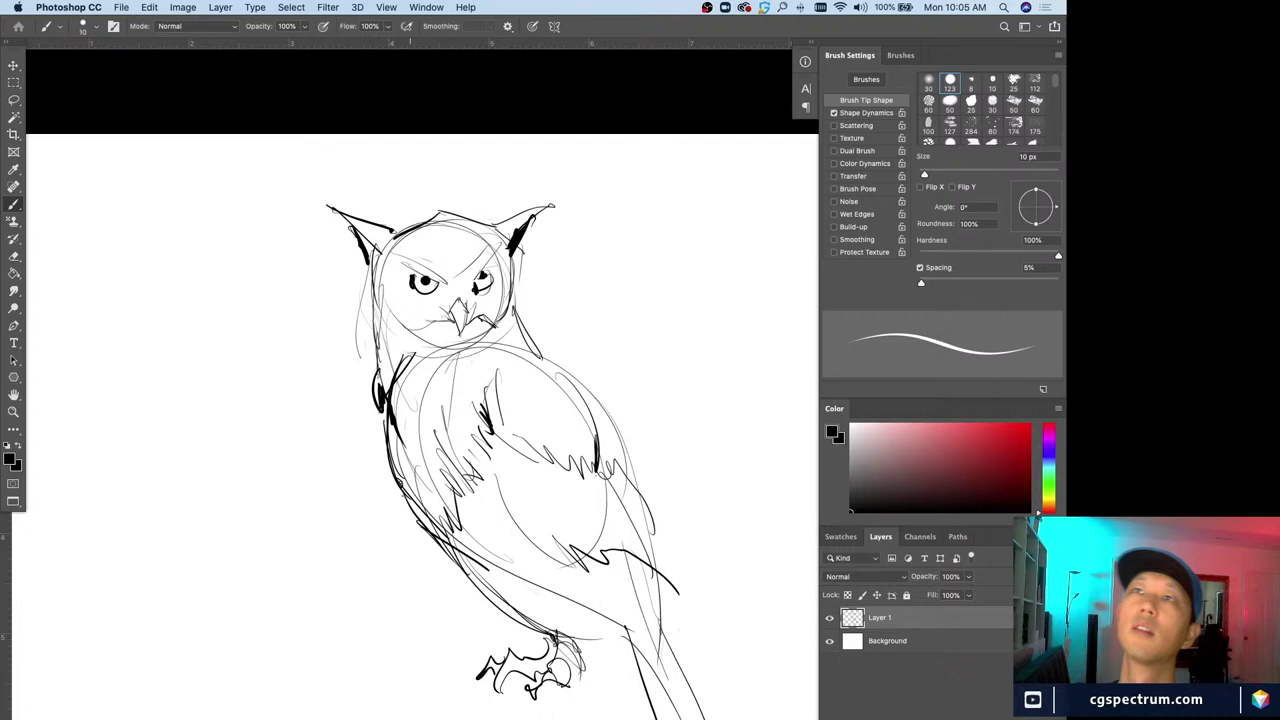
drag(378, 390, 440, 546)
drag(396, 488, 445, 551)
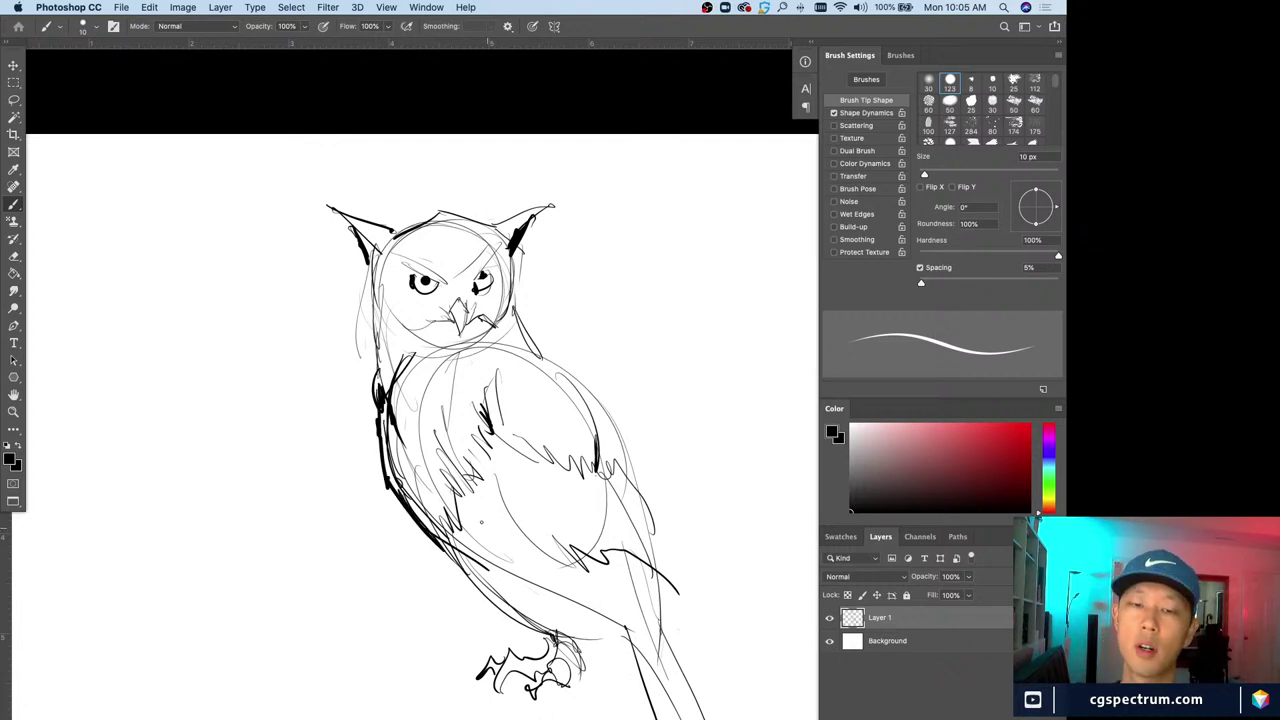
mouse_move(487, 471)
mouse_down()
mouse_move(544, 559)
mouse_move(636, 636)
mouse_up()
mouse_move(566, 573)
mouse_down()
mouse_move(634, 635)
mouse_move(616, 614)
mouse_up()
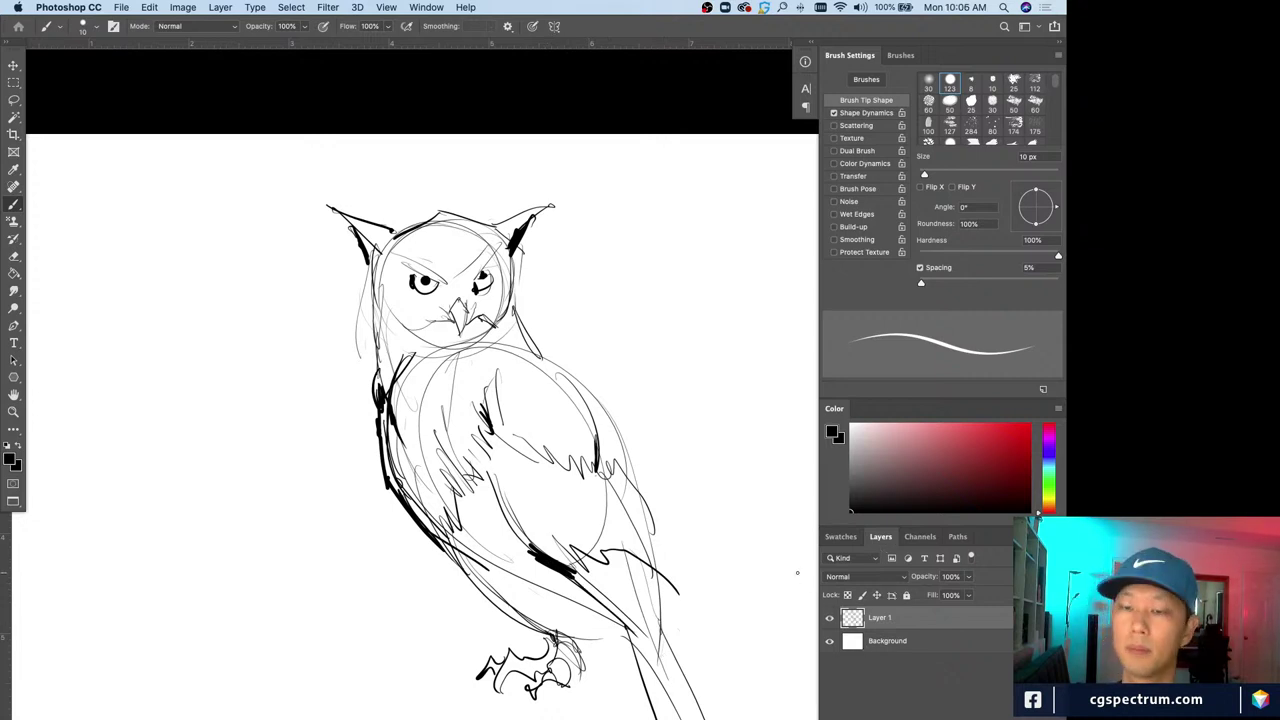
Scale the owl sketch down to a little over half its size and move it to the canvas's upper-left area
key(ctrl+t)
drag(728, 716, 525, 489)
drag(427, 458, 217, 427)
key(Return)
key(b)
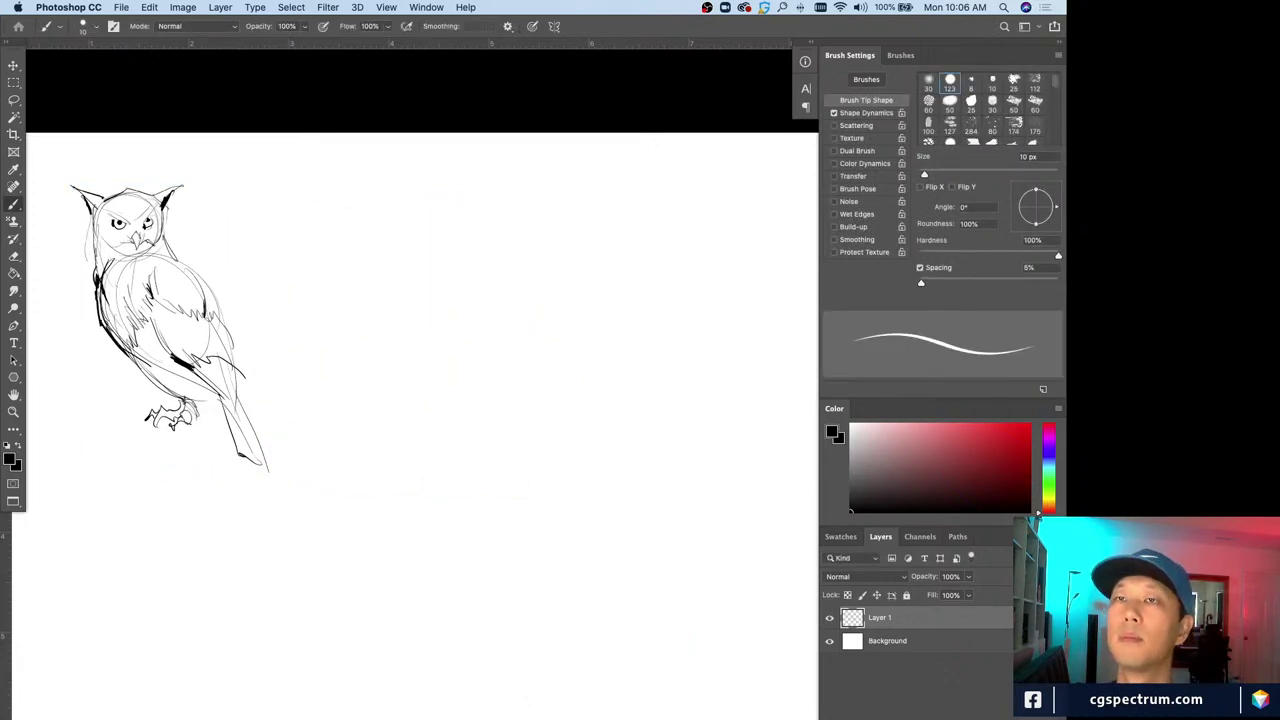
Lightly sketch a small round head for a second bird beside the owl, with curved neck lines sloping down from it
key(Tab)
key(Tab)
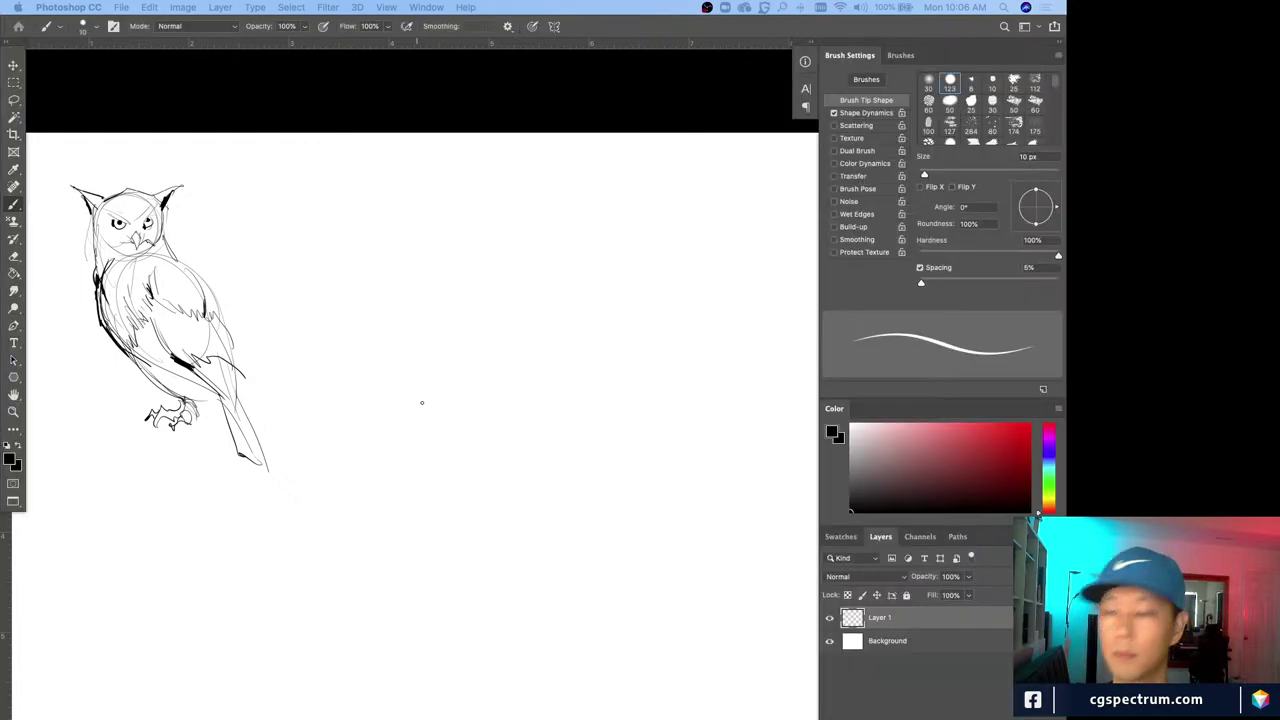
mouse_move(503, 242)
mouse_down()
mouse_move(452, 265)
mouse_move(465, 290)
mouse_up()
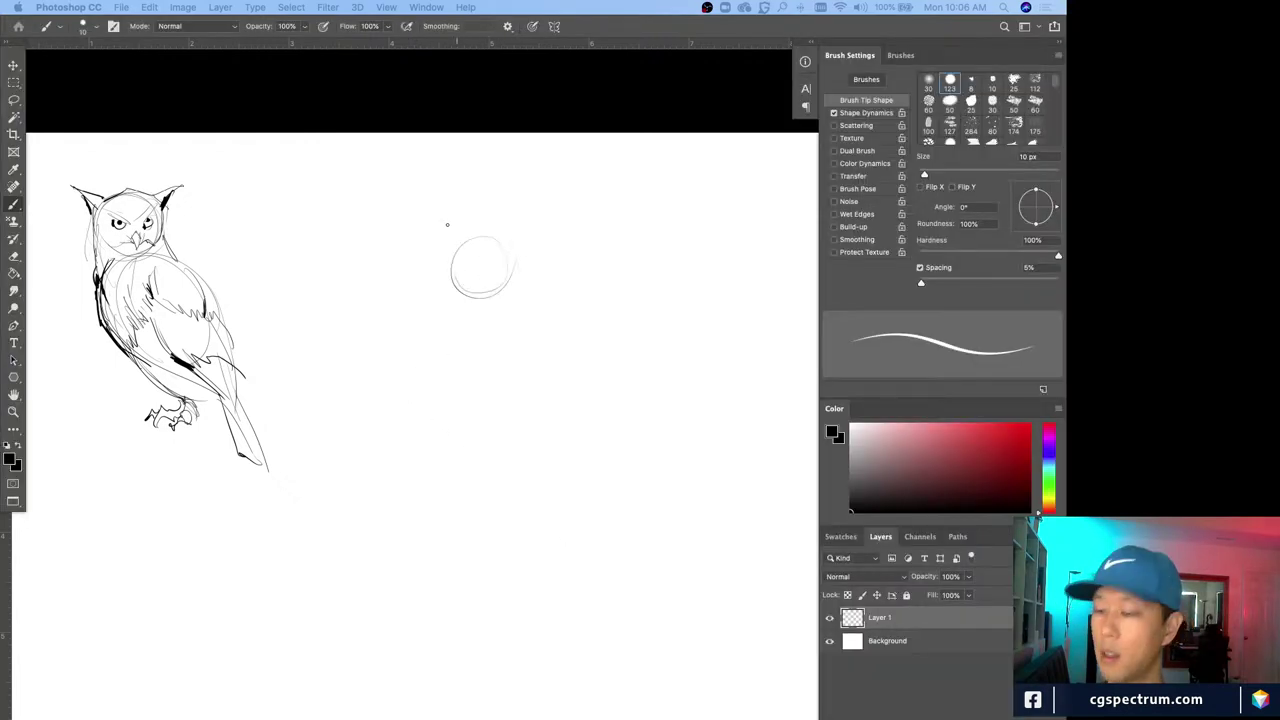
mouse_move(492, 237)
mouse_down()
mouse_move(511, 273)
mouse_move(468, 234)
mouse_up()
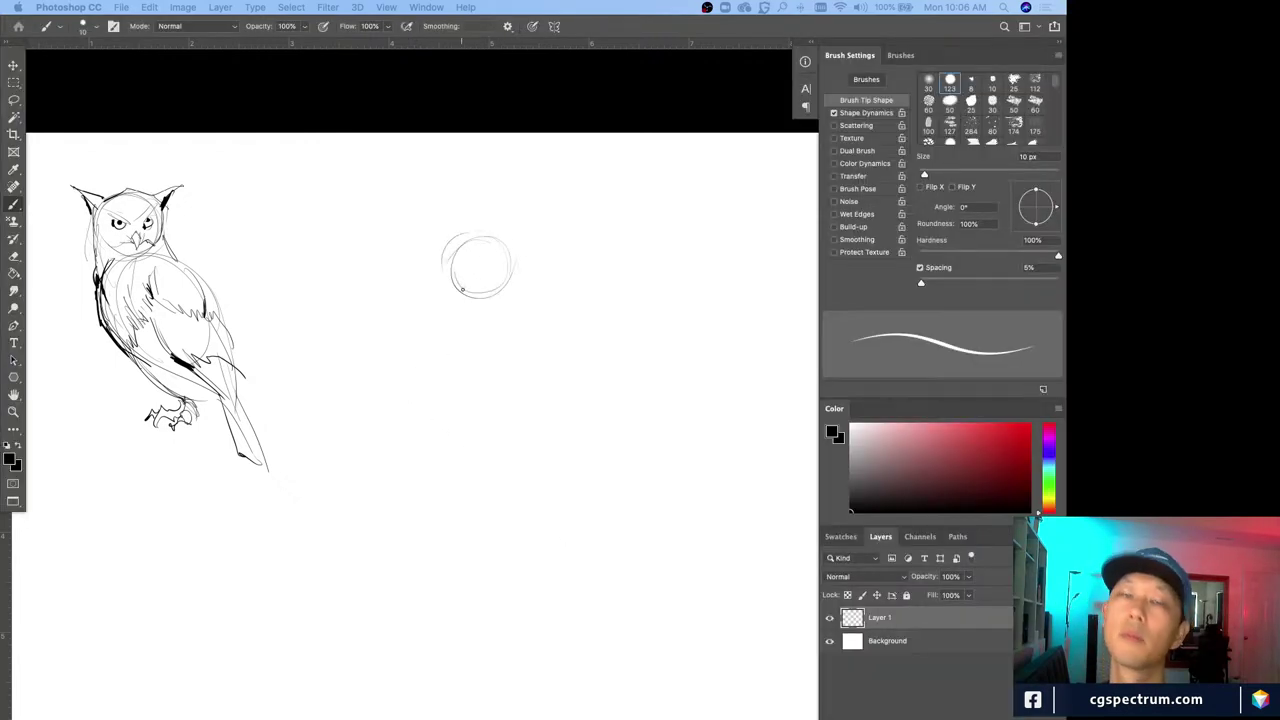
drag(461, 289, 500, 324)
mouse_move(488, 241)
mouse_down()
mouse_move(552, 296)
mouse_move(546, 284)
mouse_up()
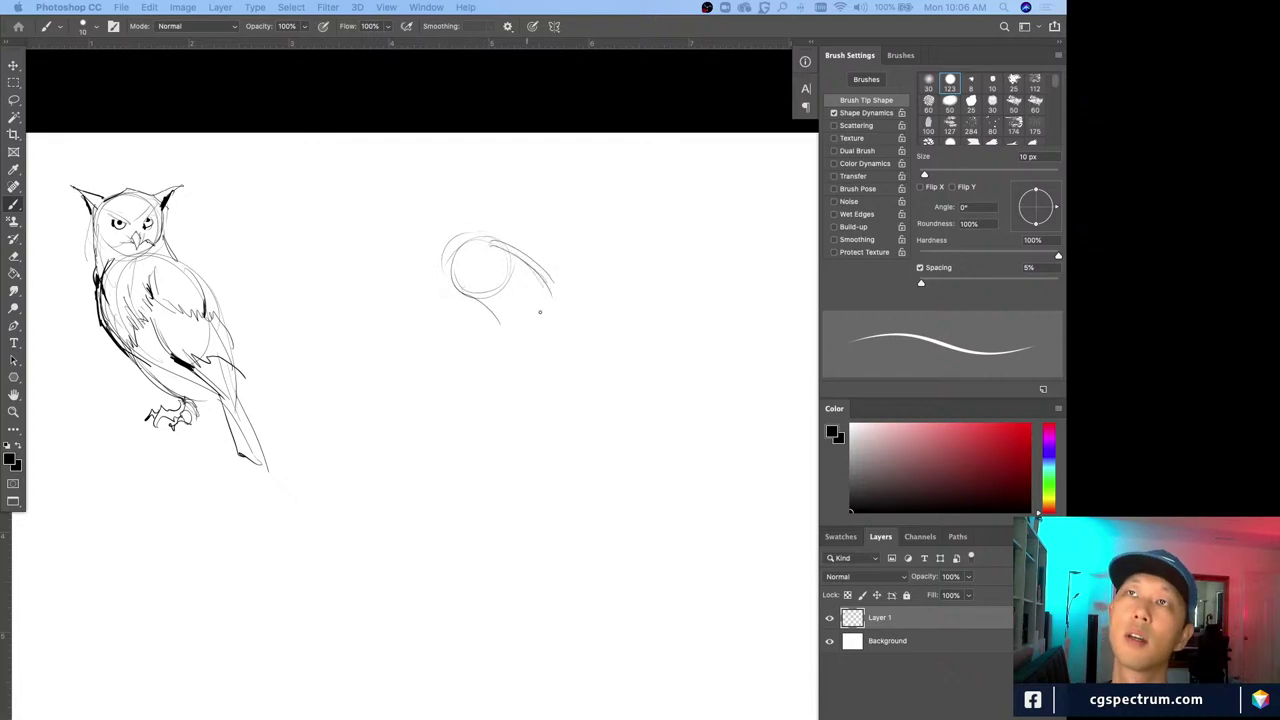
drag(468, 293, 505, 335)
Sketch the second bird's shoulder curve and a slanted oval body below the neck
drag(512, 254, 628, 368)
mouse_move(562, 296)
mouse_down()
mouse_move(508, 358)
mouse_move(528, 395)
mouse_up()
drag(540, 285, 590, 402)
drag(590, 298, 616, 332)
drag(506, 356, 600, 418)
mouse_move(620, 326)
mouse_down()
mouse_move(607, 412)
mouse_move(577, 422)
mouse_up()
drag(508, 340, 528, 398)
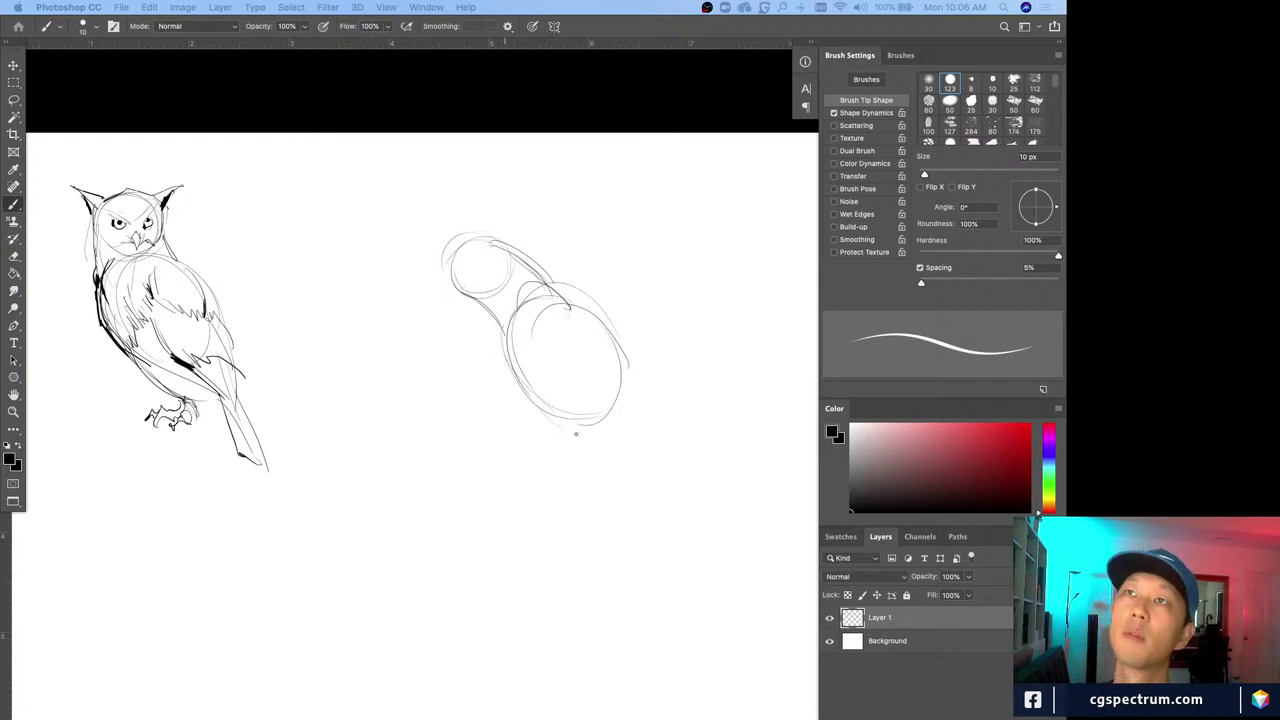
Draw the second bird's long back curve and belly lines tapering together toward the tail
mouse_move(549, 300)
mouse_down()
mouse_move(666, 437)
mouse_move(672, 482)
mouse_up()
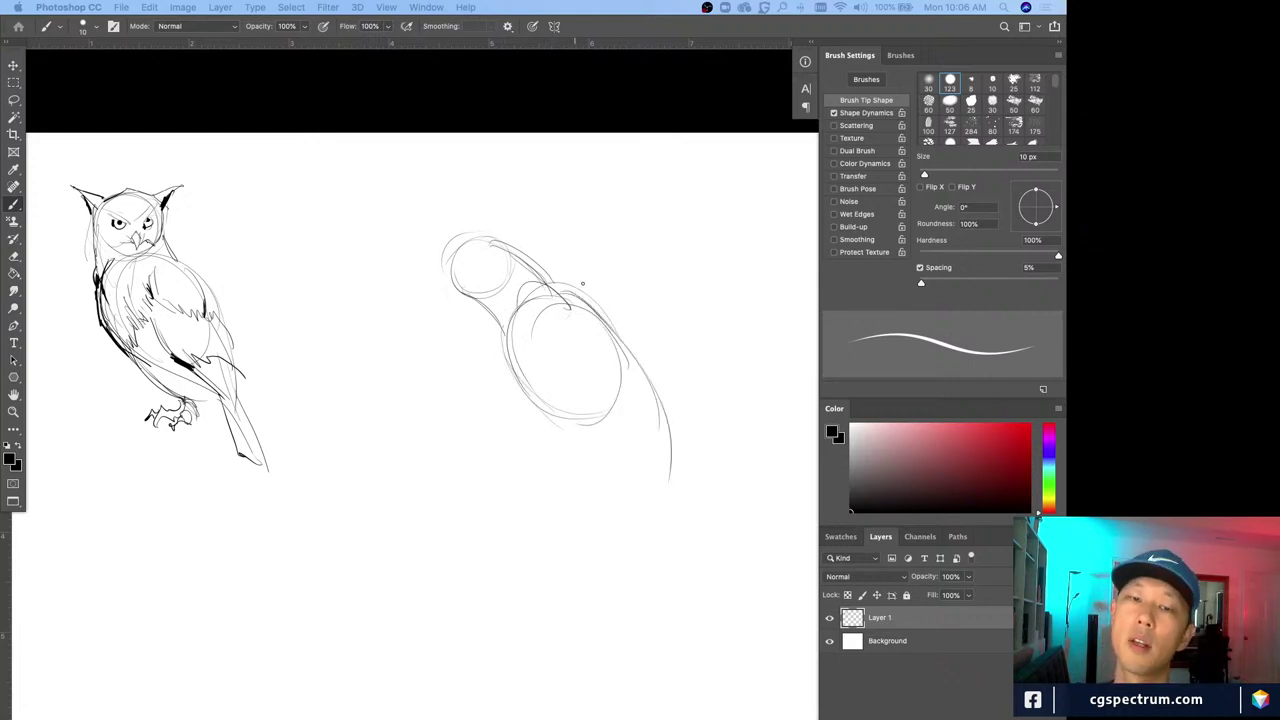
drag(578, 284, 676, 522)
drag(627, 346, 666, 500)
mouse_move(494, 350)
mouse_down()
mouse_move(538, 427)
mouse_move(653, 499)
mouse_up()
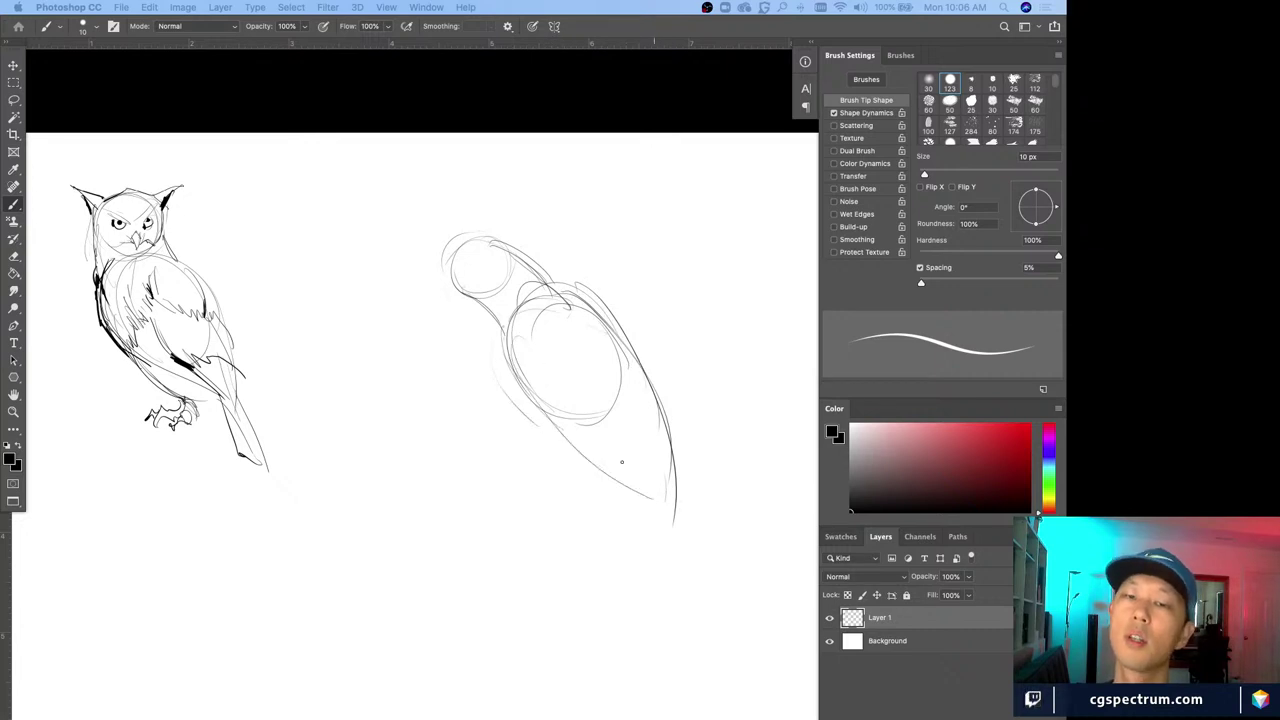
drag(543, 391, 673, 497)
drag(600, 438, 664, 502)
Sketch the second bird's folded wing edge across the body and a narrow tail extending past the wing tip
drag(610, 318, 546, 364)
mouse_move(552, 306)
mouse_down()
mouse_move(606, 398)
mouse_move(668, 450)
mouse_up()
drag(606, 316, 676, 468)
drag(660, 398, 716, 578)
mouse_move(680, 468)
mouse_down()
mouse_move(732, 568)
mouse_move(676, 550)
mouse_up()
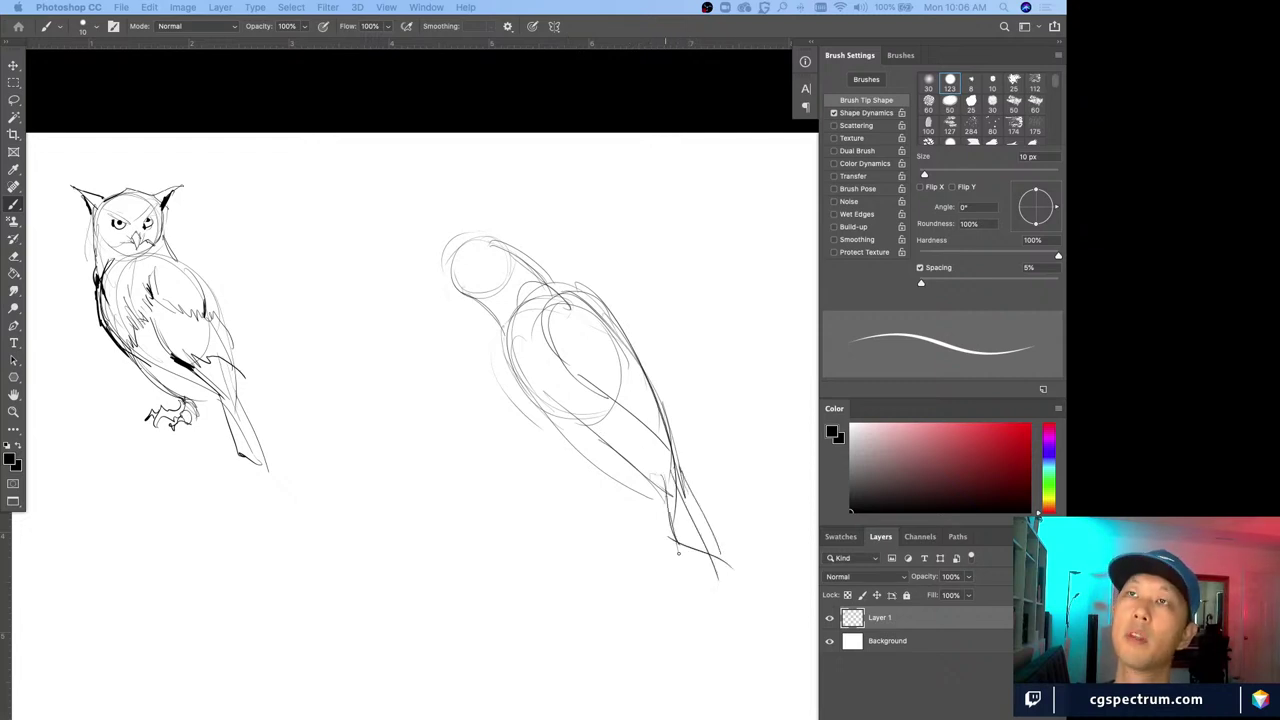
Strengthen the second bird's belly line, add the thigh curve and draw the long feather lines along the lower wing
drag(516, 356, 608, 470)
mouse_move(562, 422)
mouse_down()
mouse_move(603, 440)
mouse_move(628, 488)
mouse_up()
drag(610, 440, 652, 494)
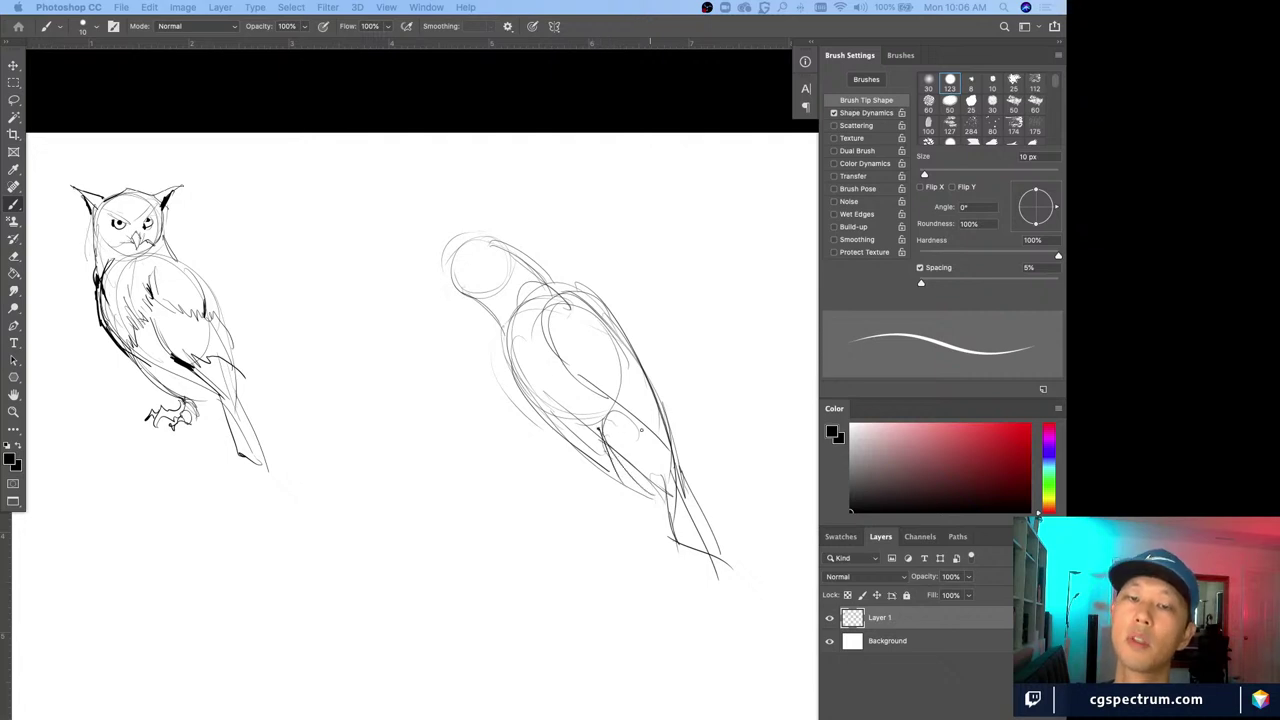
mouse_move(592, 388)
mouse_down()
mouse_move(704, 502)
mouse_move(702, 518)
mouse_up()
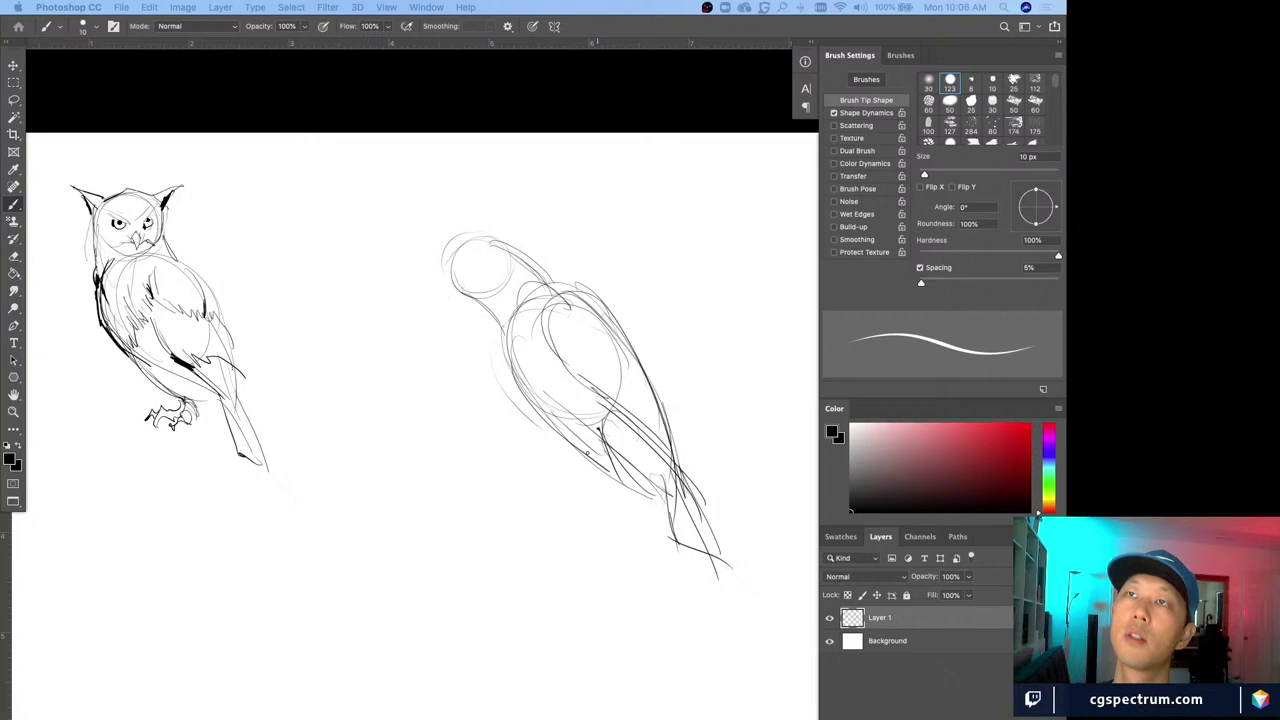
Draw the second bird's lower leg line and a clawed foot with curved talons beneath the belly
drag(570, 434, 597, 489)
mouse_move(644, 494)
mouse_down()
mouse_move(611, 508)
mouse_move(622, 515)
mouse_move(593, 515)
mouse_move(588, 530)
mouse_move(611, 531)
mouse_up()
mouse_move(607, 511)
mouse_down()
mouse_move(593, 523)
mouse_move(600, 550)
mouse_move(590, 528)
mouse_move(648, 523)
mouse_up()
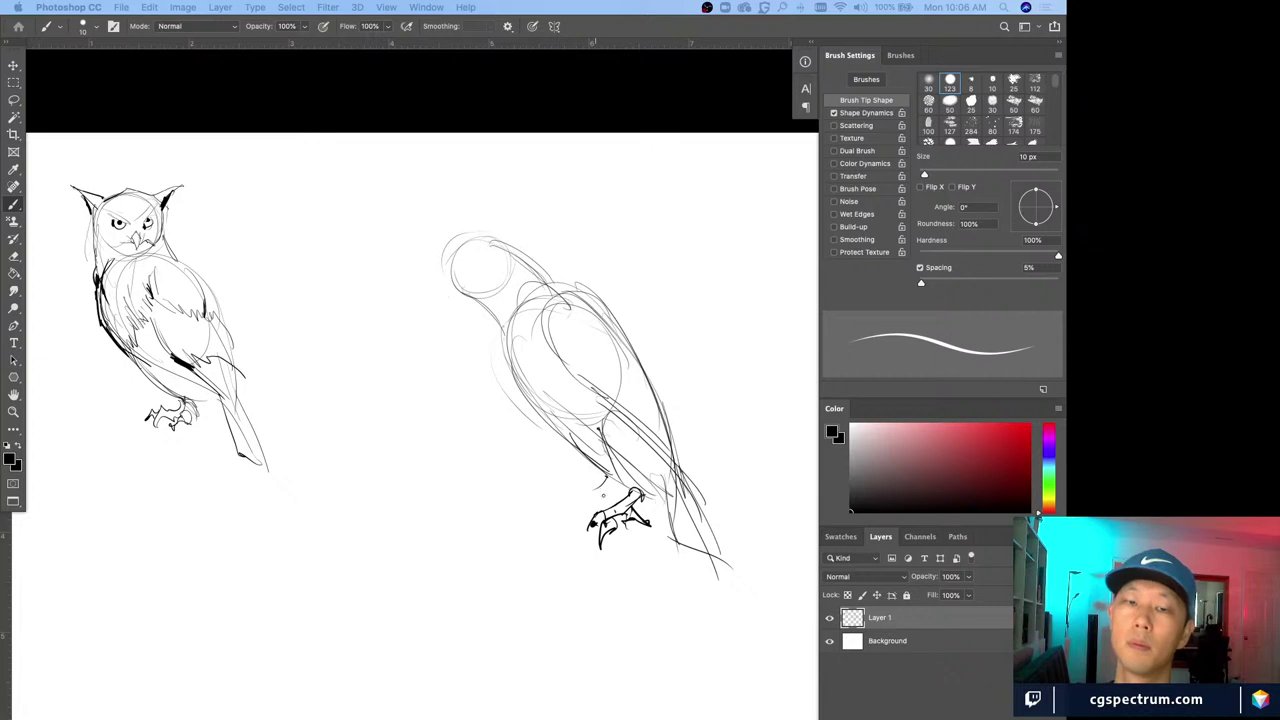
Add the second clawed foot and draw a knotted diagonal branch beneath the perched bird
mouse_move(607, 482)
mouse_down()
mouse_move(616, 504)
mouse_move(592, 491)
mouse_move(572, 503)
mouse_move(602, 497)
mouse_move(594, 487)
mouse_move(704, 601)
mouse_move(745, 613)
mouse_up()
drag(650, 525, 776, 603)
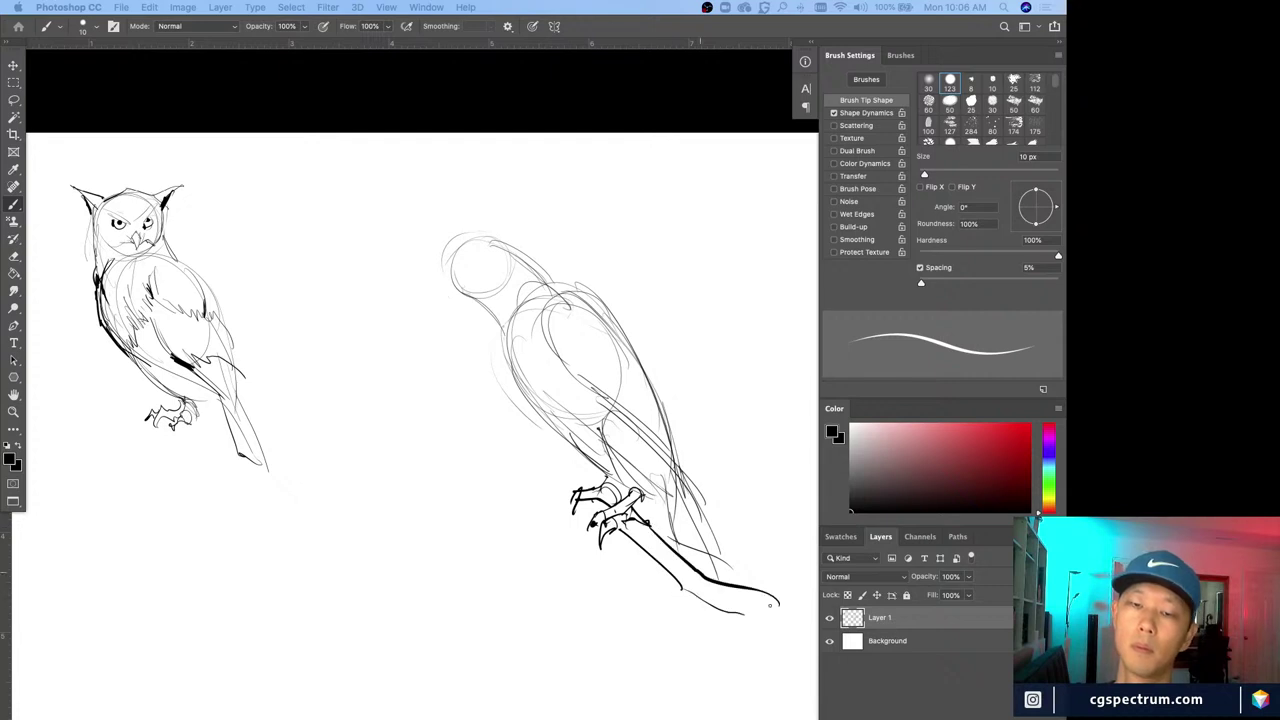
mouse_move(696, 569)
mouse_down()
mouse_move(686, 585)
mouse_move(750, 620)
mouse_up()
mouse_move(580, 516)
mouse_down()
mouse_move(600, 502)
mouse_move(568, 468)
mouse_move(462, 402)
mouse_up()
drag(440, 378, 484, 399)
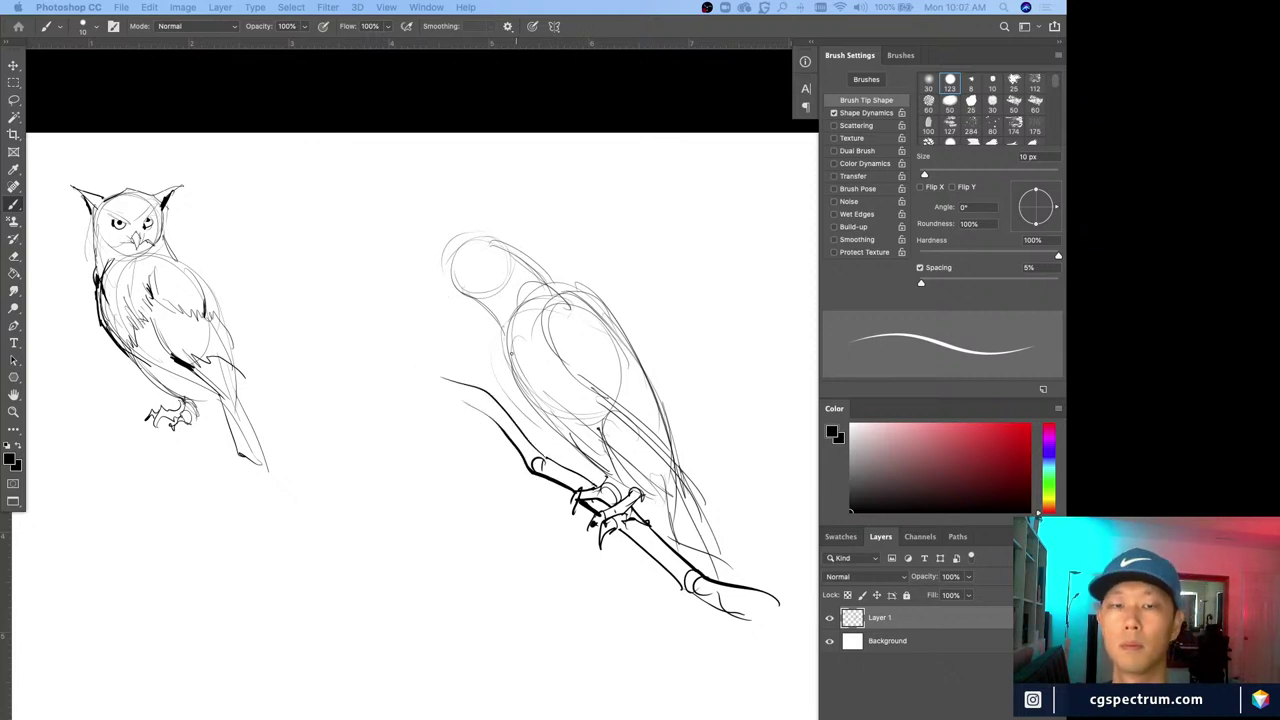
Ink thicker contour lines over the second bird's chest and belly, the folded wing's front and lower edges, and the shoulder
mouse_move(496, 314)
mouse_down()
mouse_move(518, 396)
mouse_move(575, 451)
mouse_up()
drag(515, 362, 608, 471)
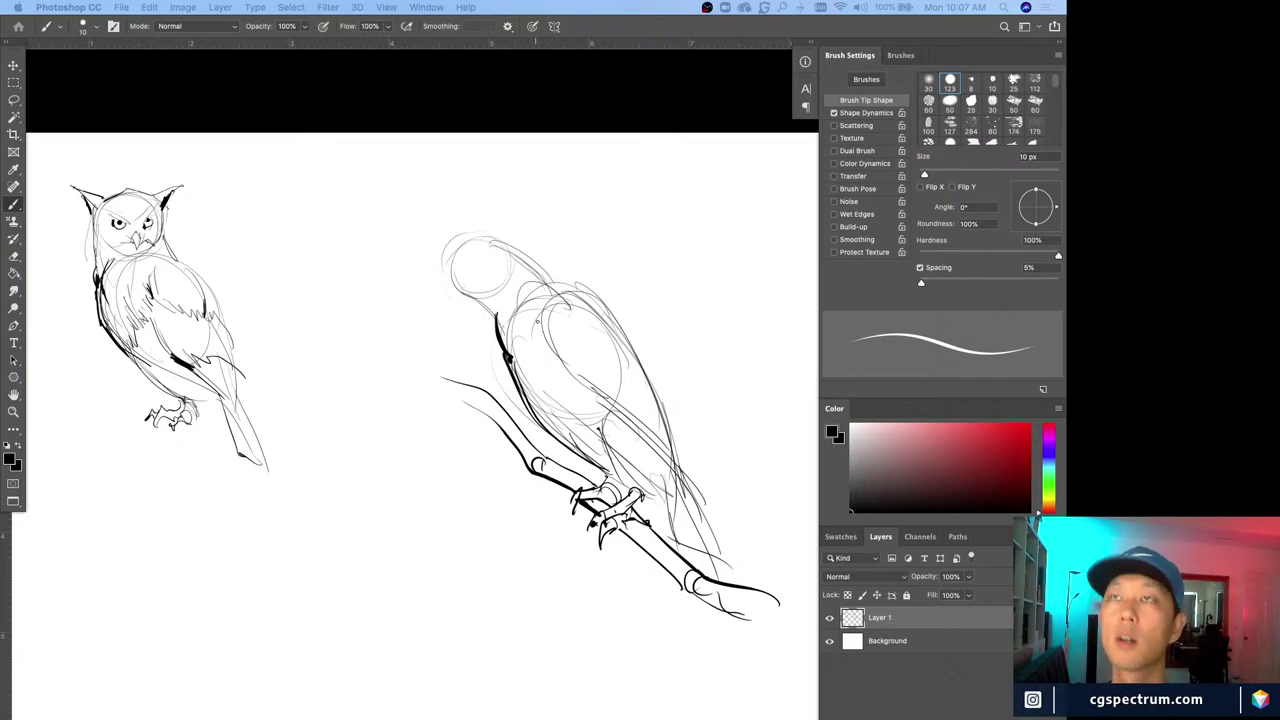
drag(550, 302, 578, 396)
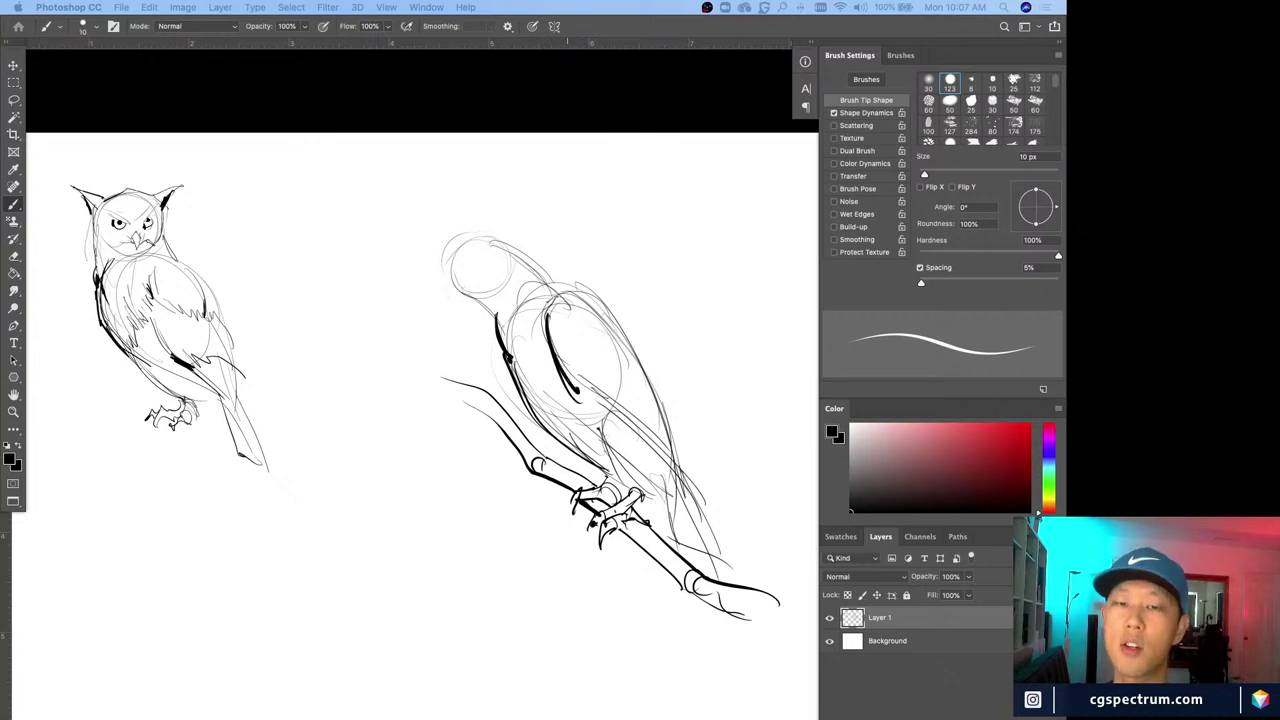
mouse_move(587, 362)
mouse_down()
mouse_move(596, 410)
mouse_move(678, 474)
mouse_up()
mouse_move(617, 418)
mouse_down()
mouse_move(682, 474)
mouse_move(698, 526)
mouse_up()
drag(680, 480, 692, 504)
drag(650, 376, 704, 510)
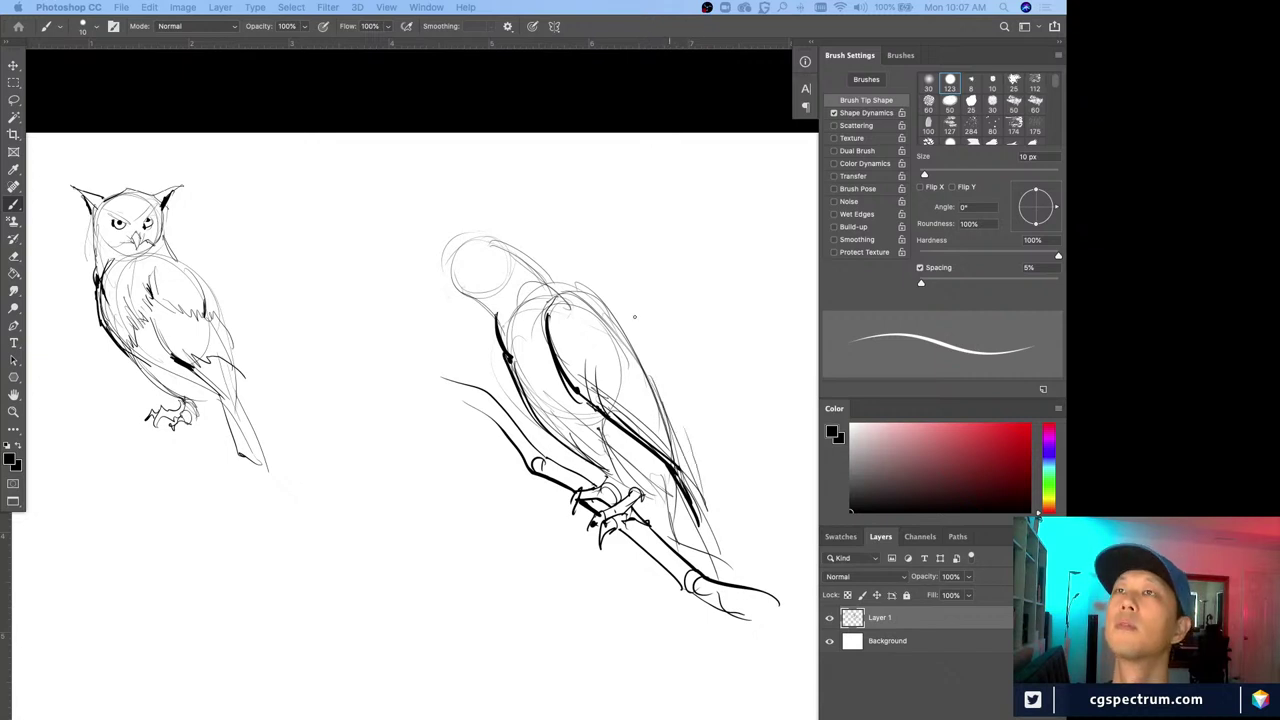
mouse_move(575, 292)
mouse_down()
mouse_move(644, 342)
mouse_move(622, 324)
mouse_up()
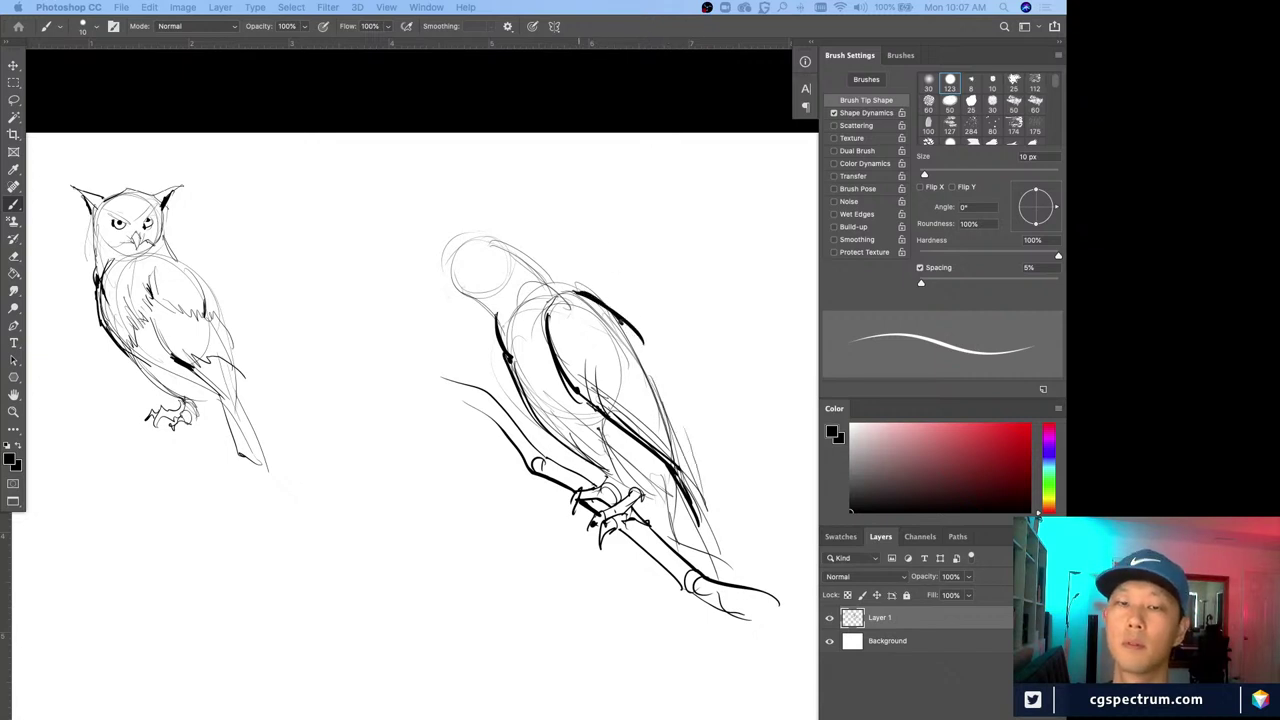
Draw the second bird's throat and jaw lines, the crown contour, a hooked open beak and a bold dark-rimmed eye
mouse_move(487, 306)
mouse_down()
mouse_move(530, 331)
mouse_move(514, 360)
mouse_up()
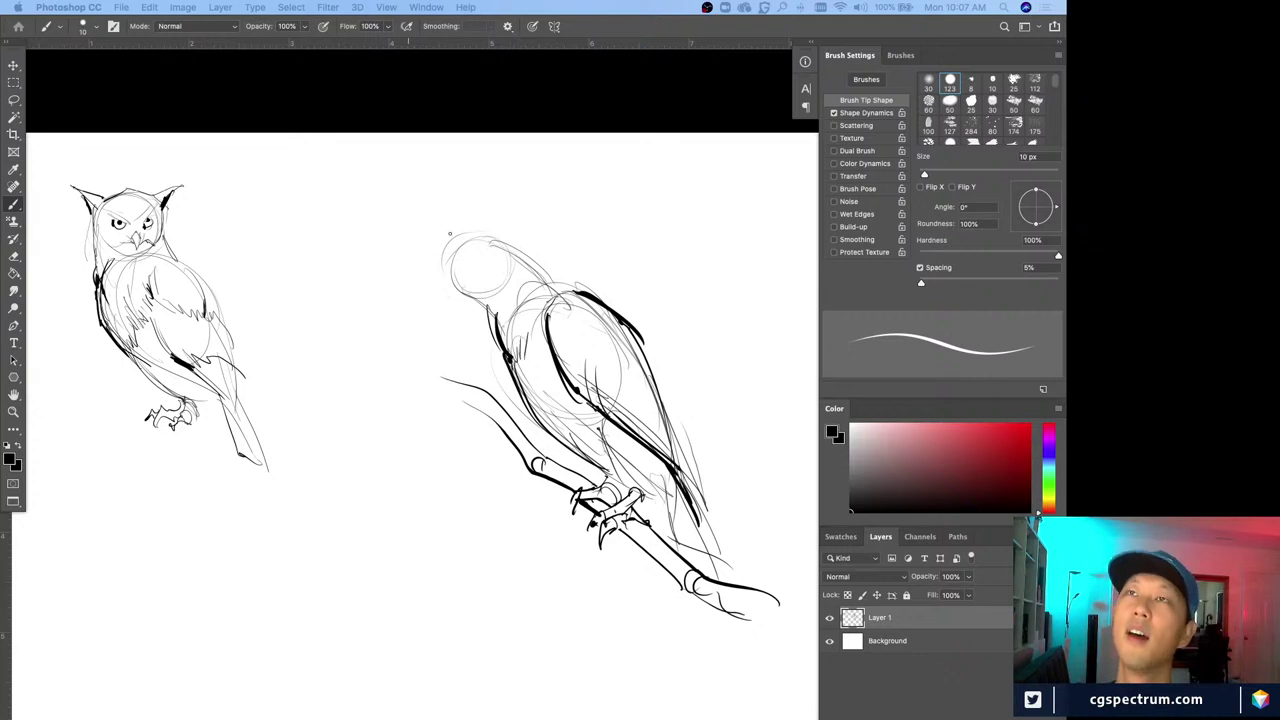
mouse_move(540, 284)
mouse_down()
mouse_move(506, 303)
mouse_move(467, 298)
mouse_up()
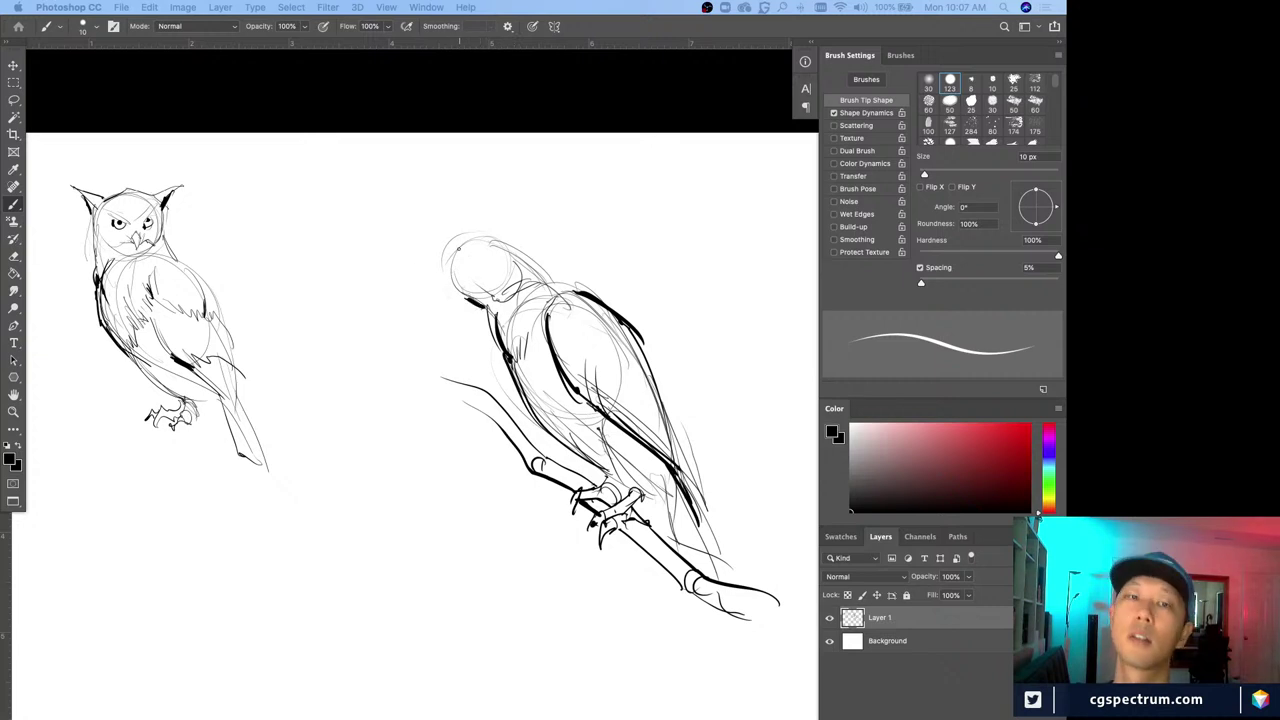
mouse_move(478, 240)
mouse_down()
mouse_move(433, 274)
mouse_move(428, 322)
mouse_up()
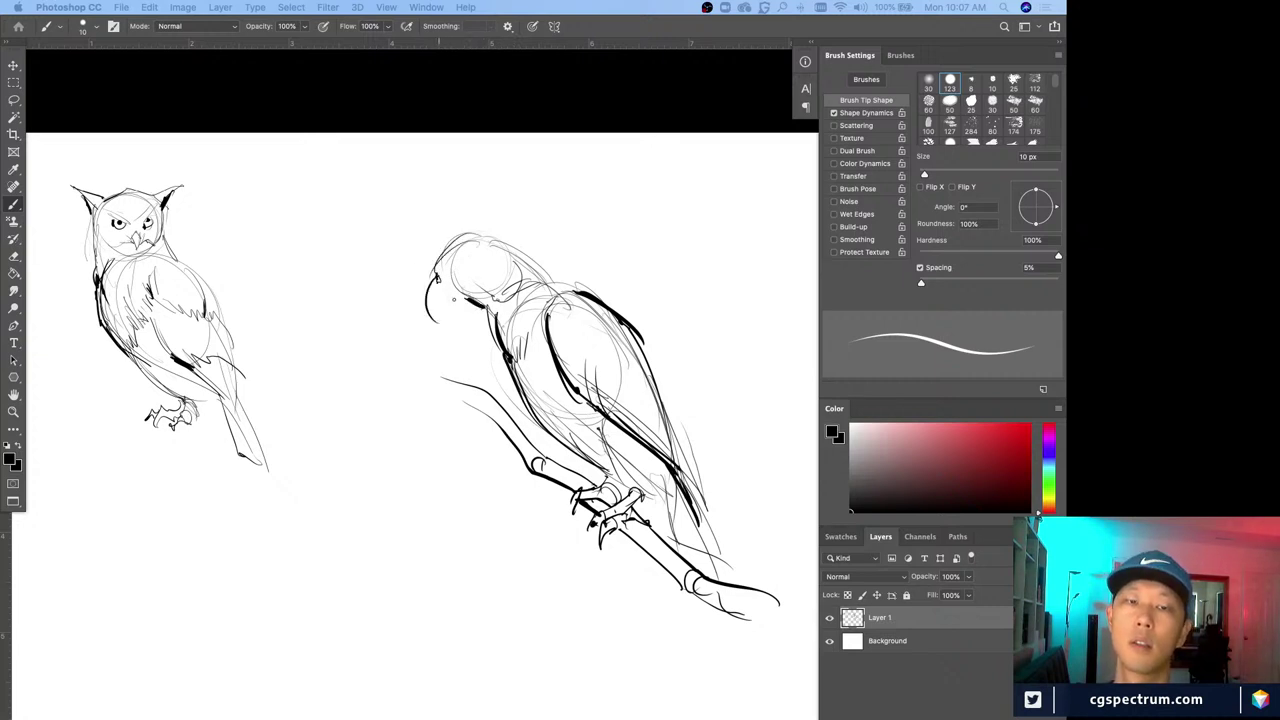
mouse_move(437, 278)
mouse_down()
mouse_move(432, 318)
mouse_move(455, 306)
mouse_move(443, 307)
mouse_move(450, 328)
mouse_up()
drag(440, 320, 459, 333)
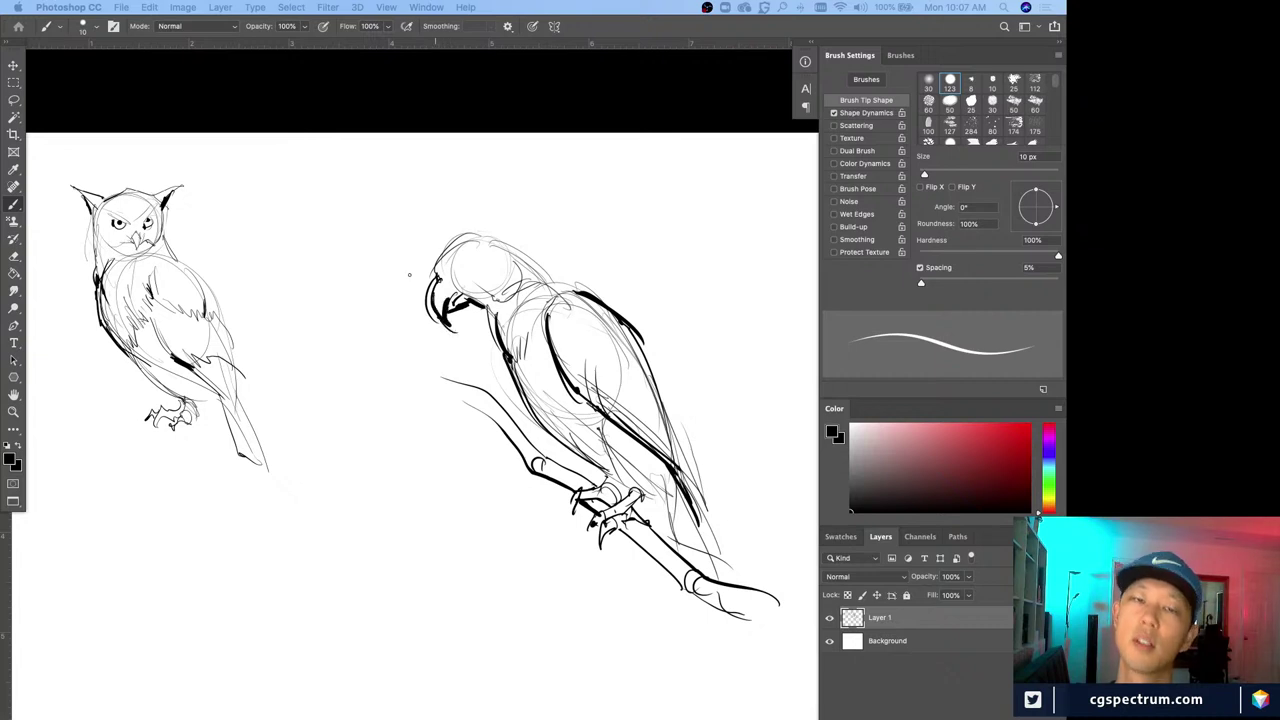
mouse_move(470, 258)
mouse_down()
mouse_move(462, 276)
mouse_move(476, 270)
mouse_move(462, 258)
mouse_move(475, 276)
mouse_up()
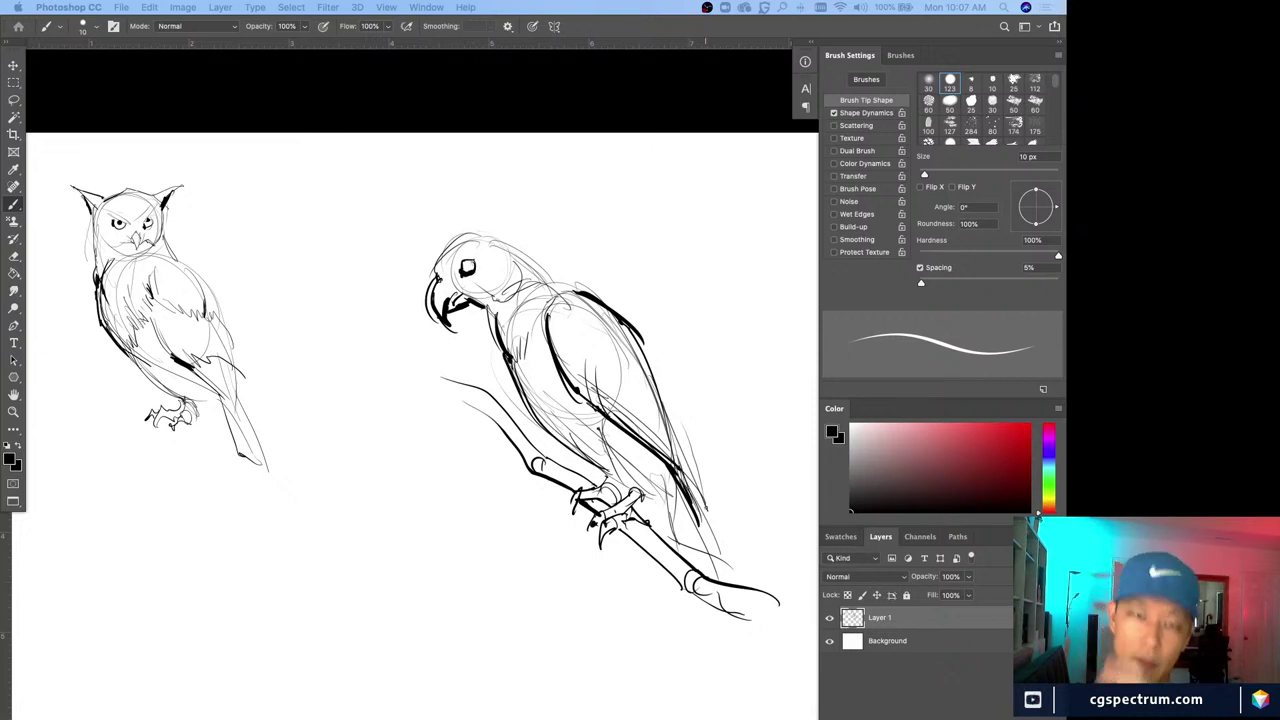
Slim the second bird's upper beak by erasing its outer edge with the eraser reduced to 25 px
key(e)
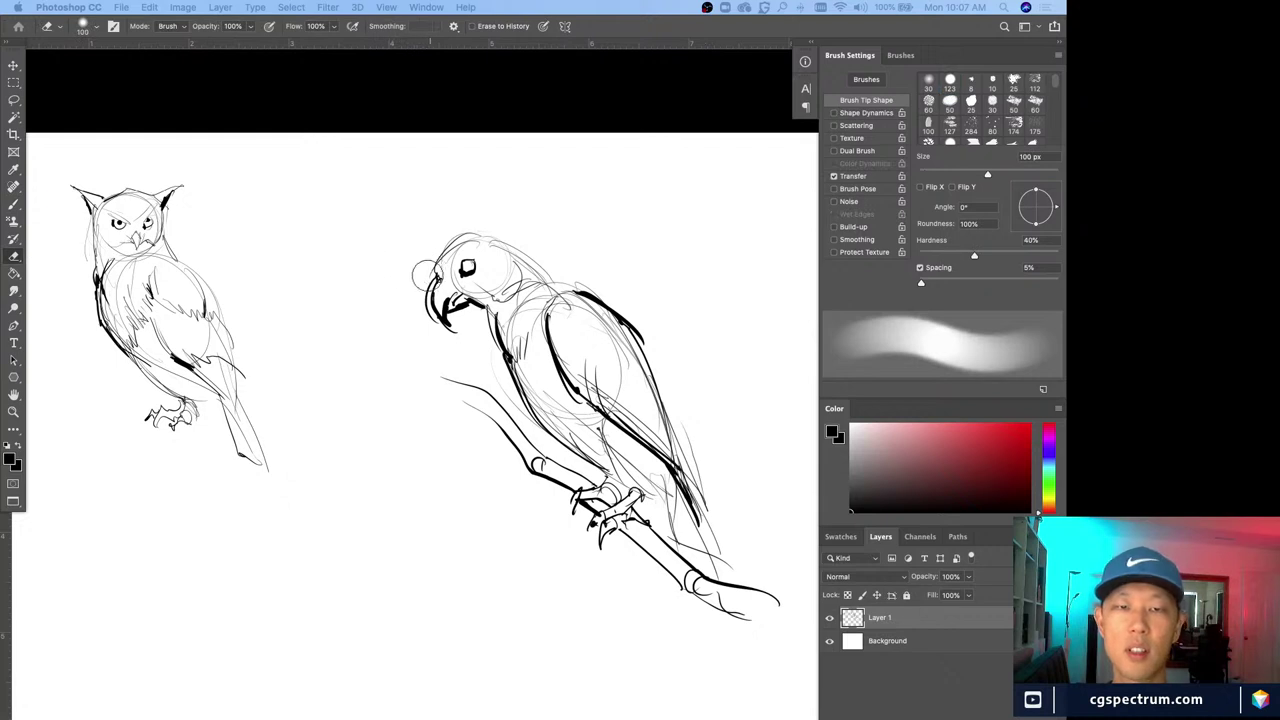
key(bracketleft)
key(bracketleft)
key(bracketleft)
key(bracketleft)
drag(430, 279, 436, 326)
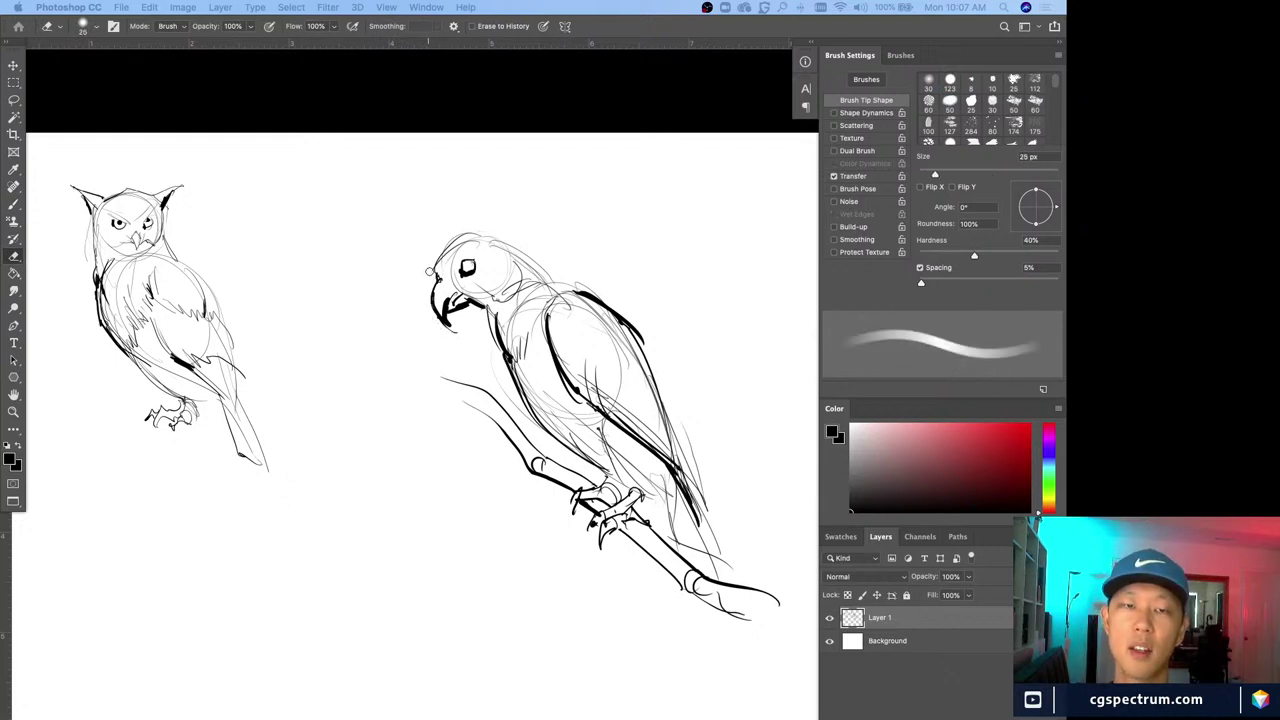
key(b)
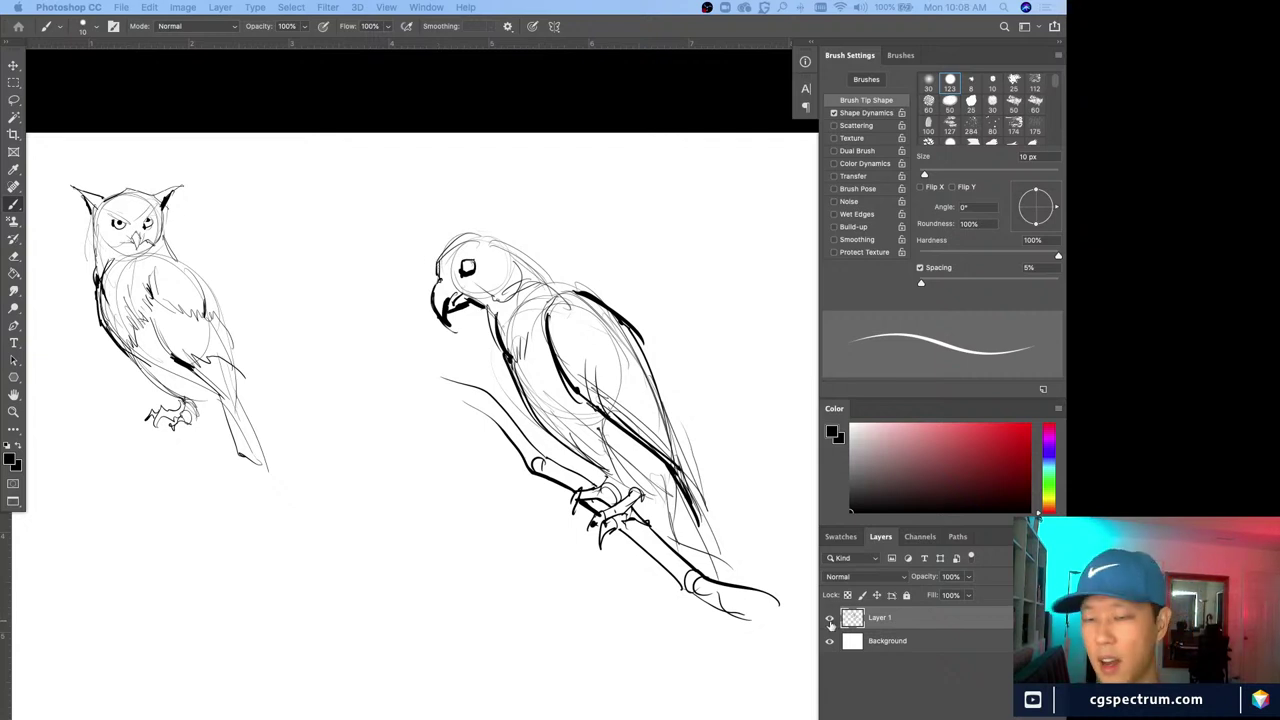
Put the perched bird and its branch on their own layer, scale them down and place them below the owl
click(830, 618)
click(830, 618)
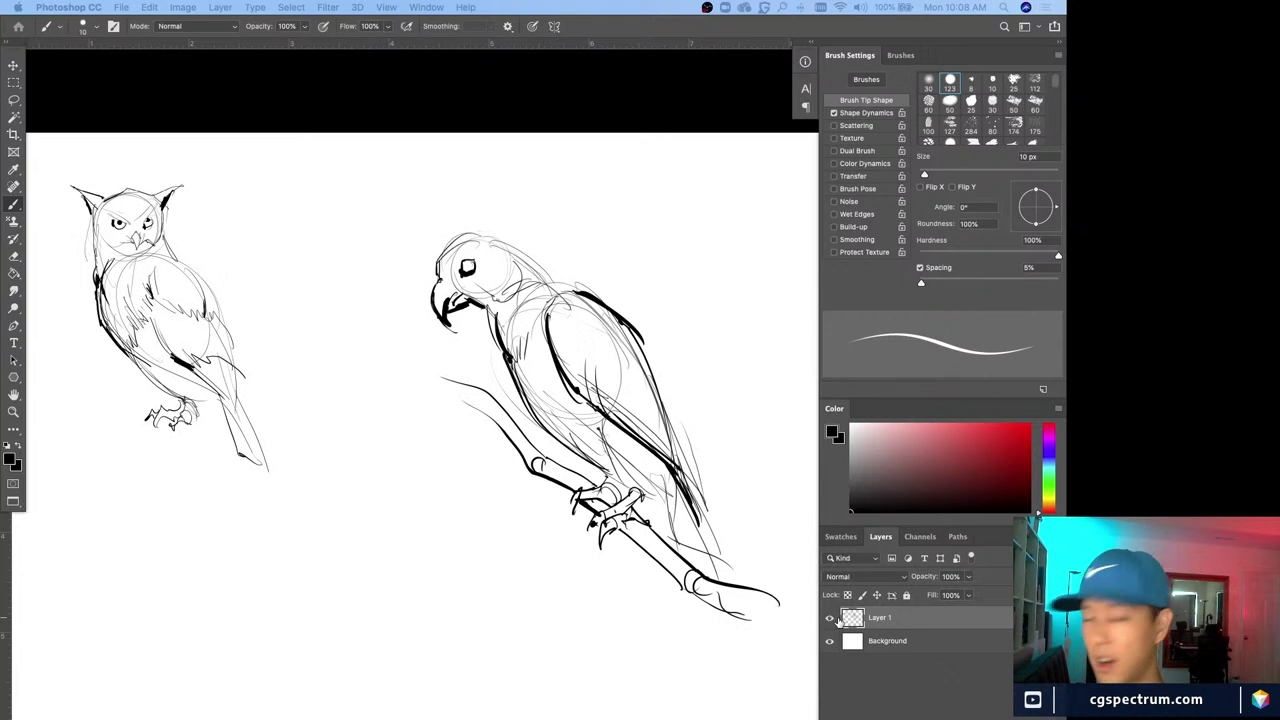
key(l)
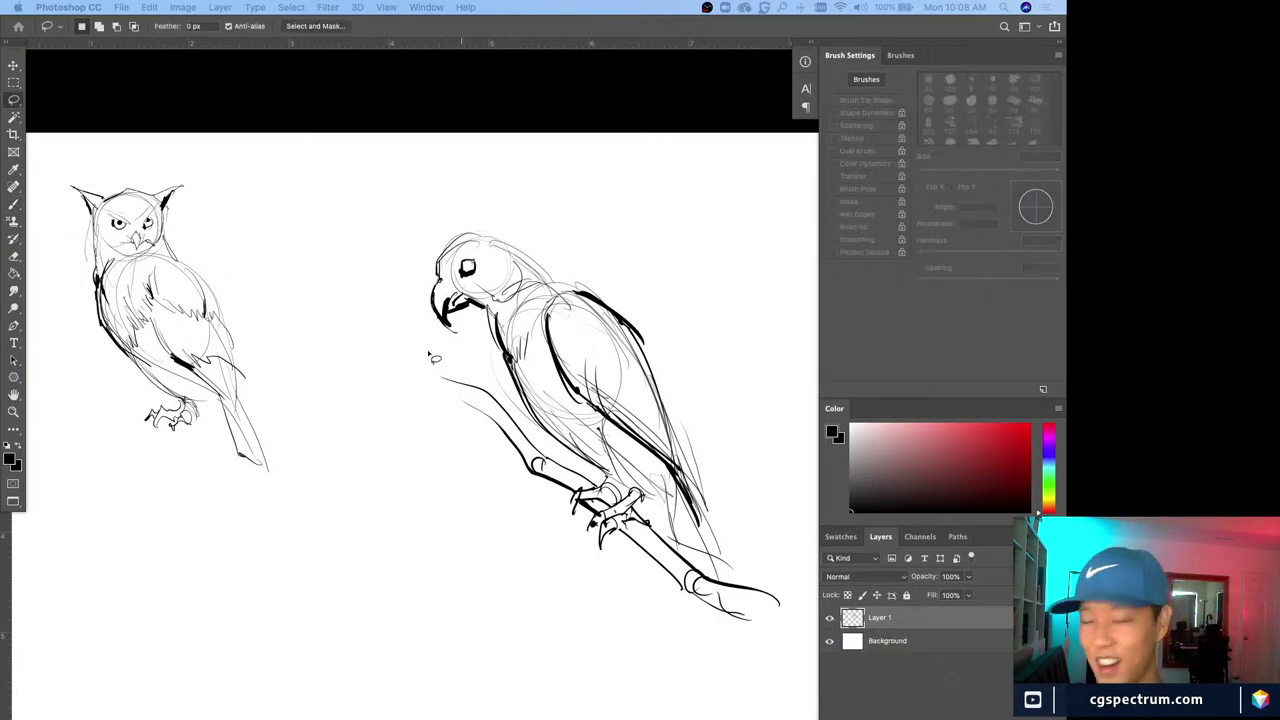
key(m)
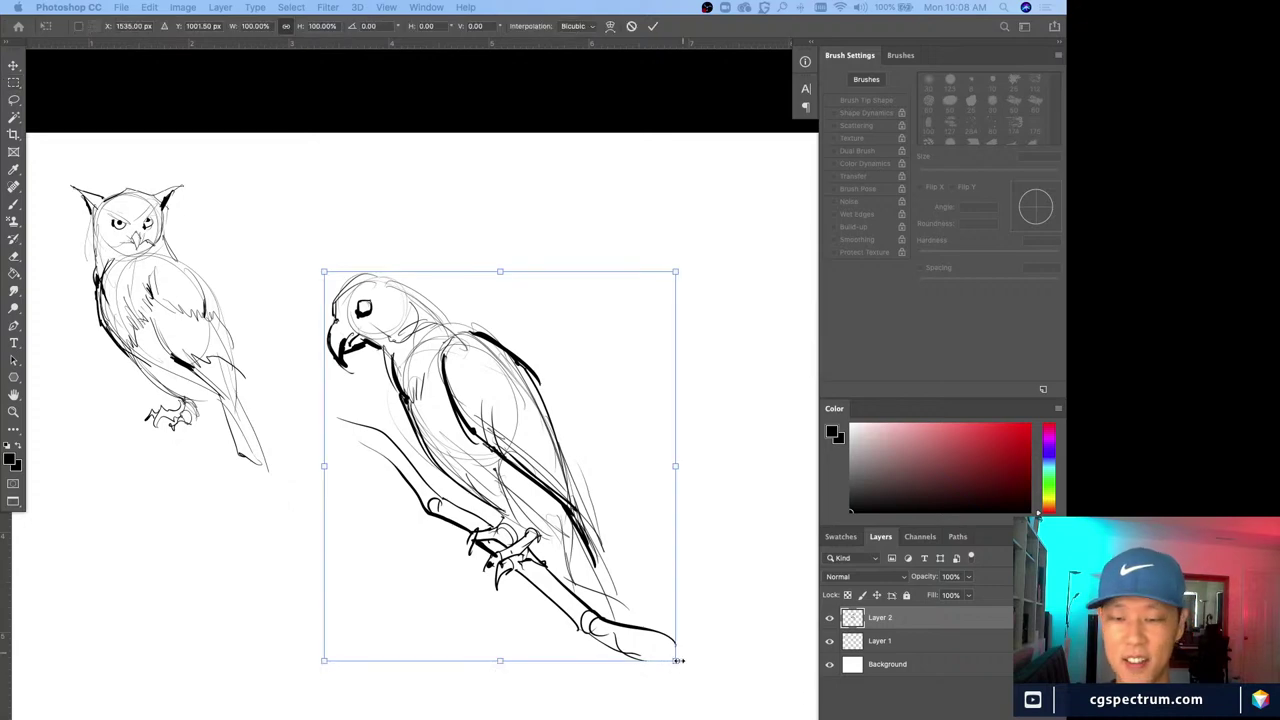
drag(677, 694, 530, 497)
drag(438, 467, 185, 672)
key(Return)
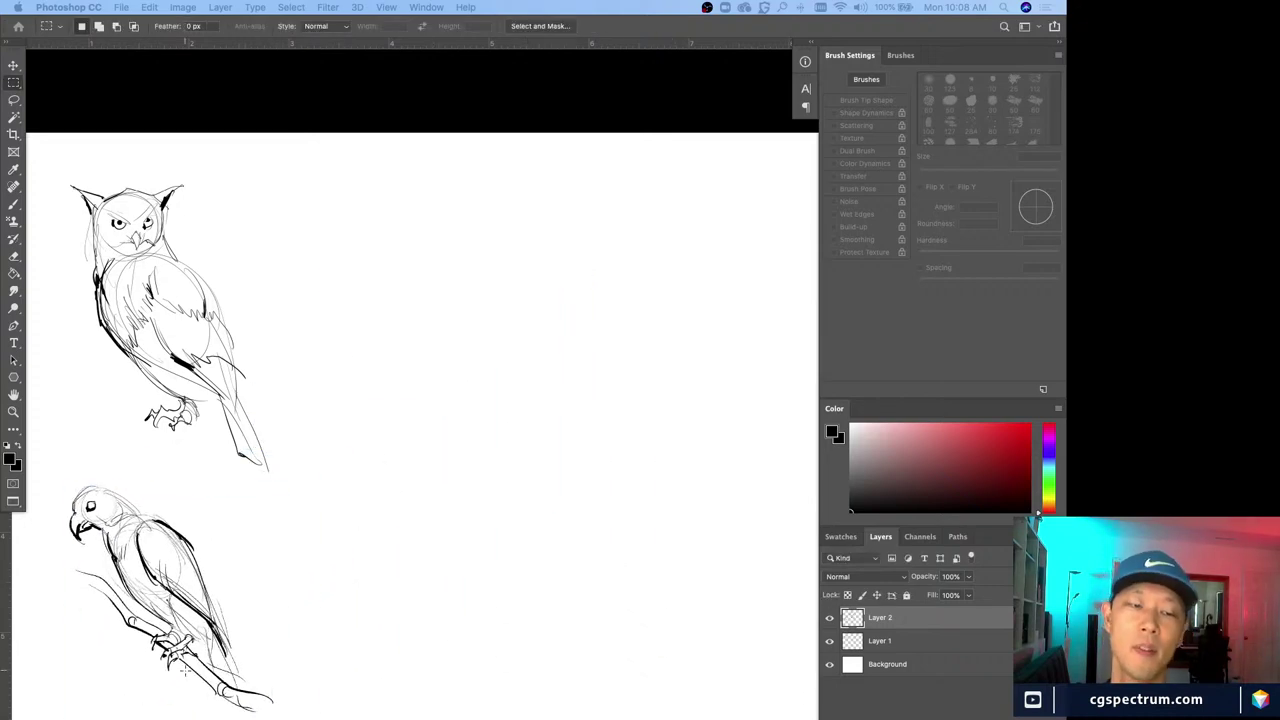
On a new layer, sketch a pig's head in side view around a circle, with snout, mouth, eye and two pointed ears
key(Tab)
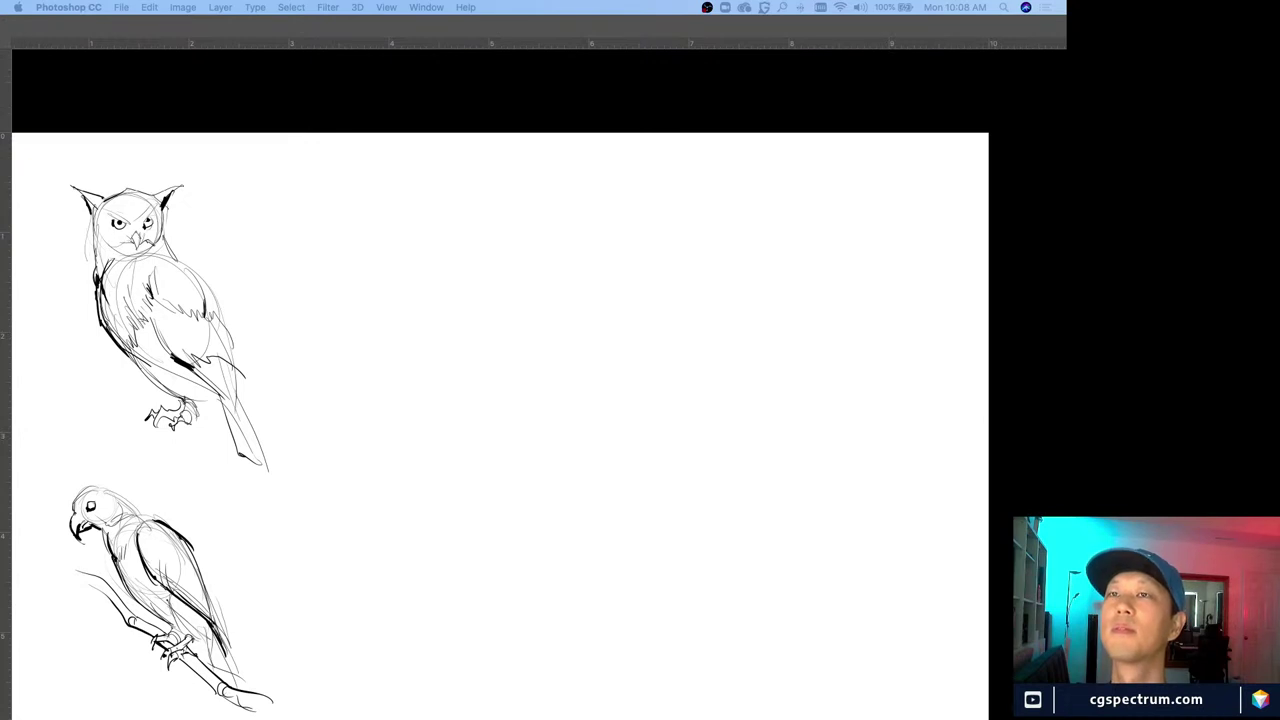
key(Tab)
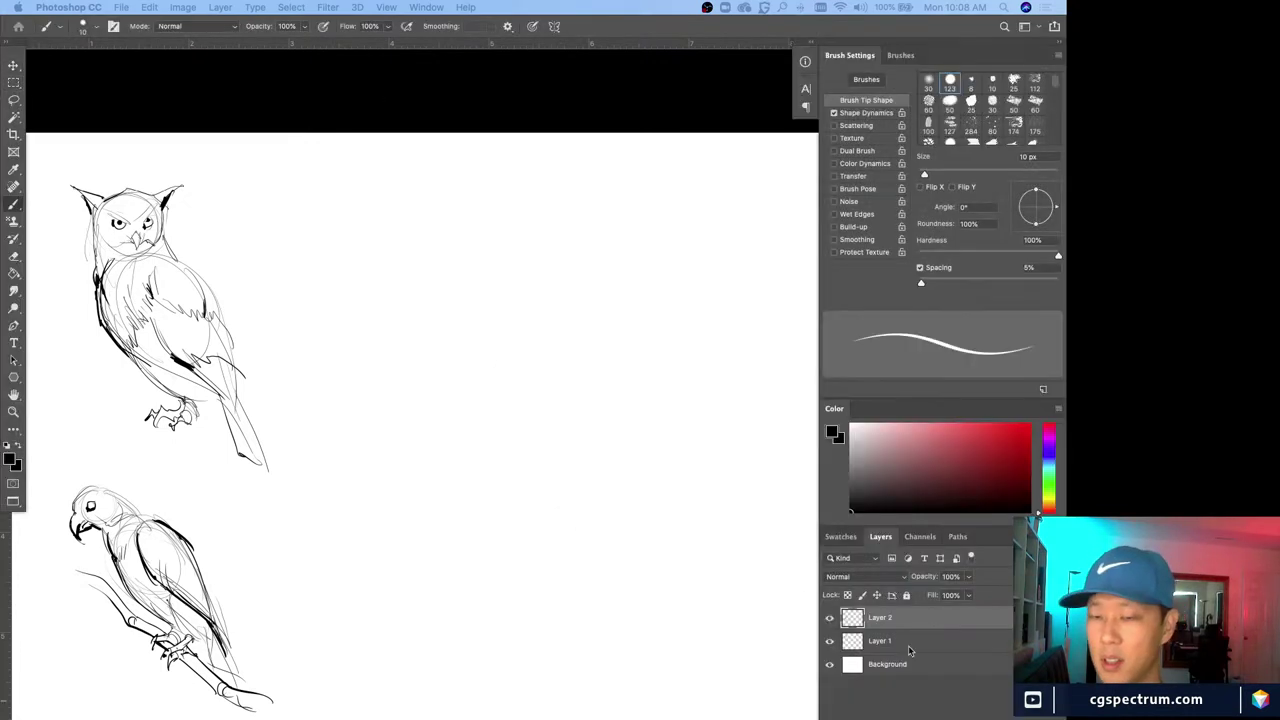
key(alt+shift+super+n)
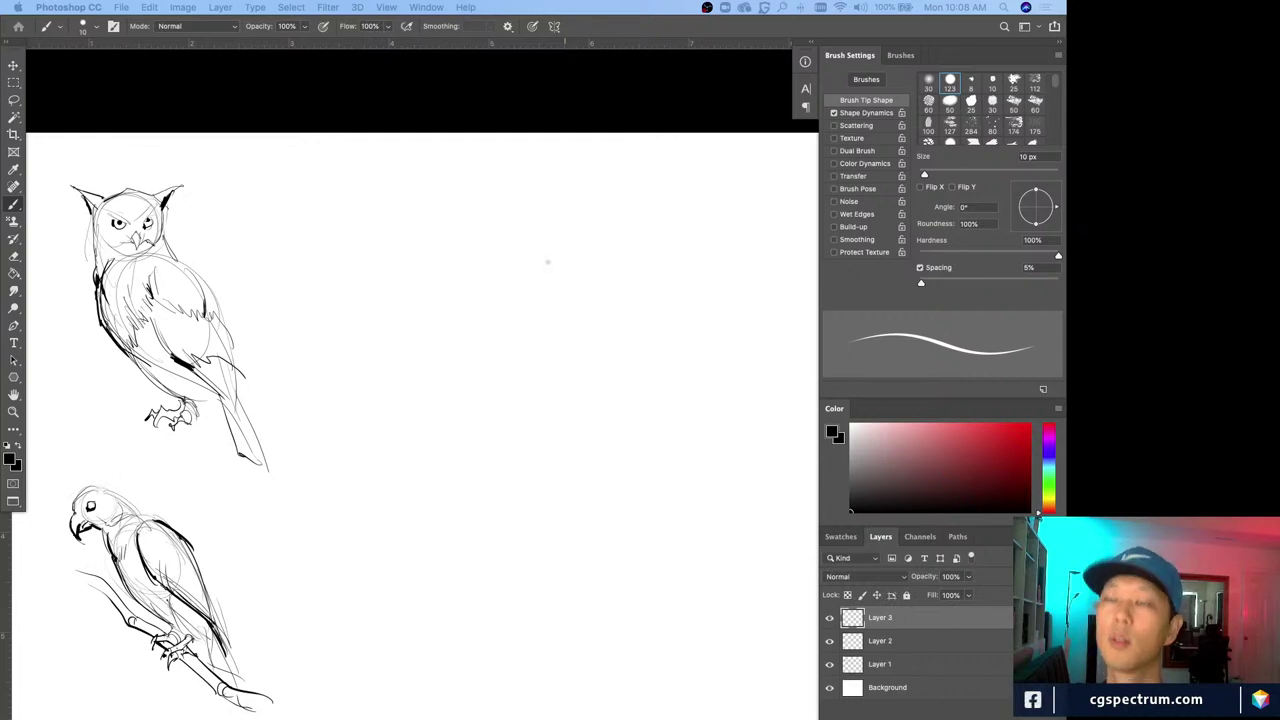
mouse_move(663, 287)
mouse_down()
mouse_move(680, 277)
mouse_move(657, 337)
mouse_move(569, 268)
mouse_move(556, 328)
mouse_move(568, 285)
mouse_move(502, 334)
mouse_up()
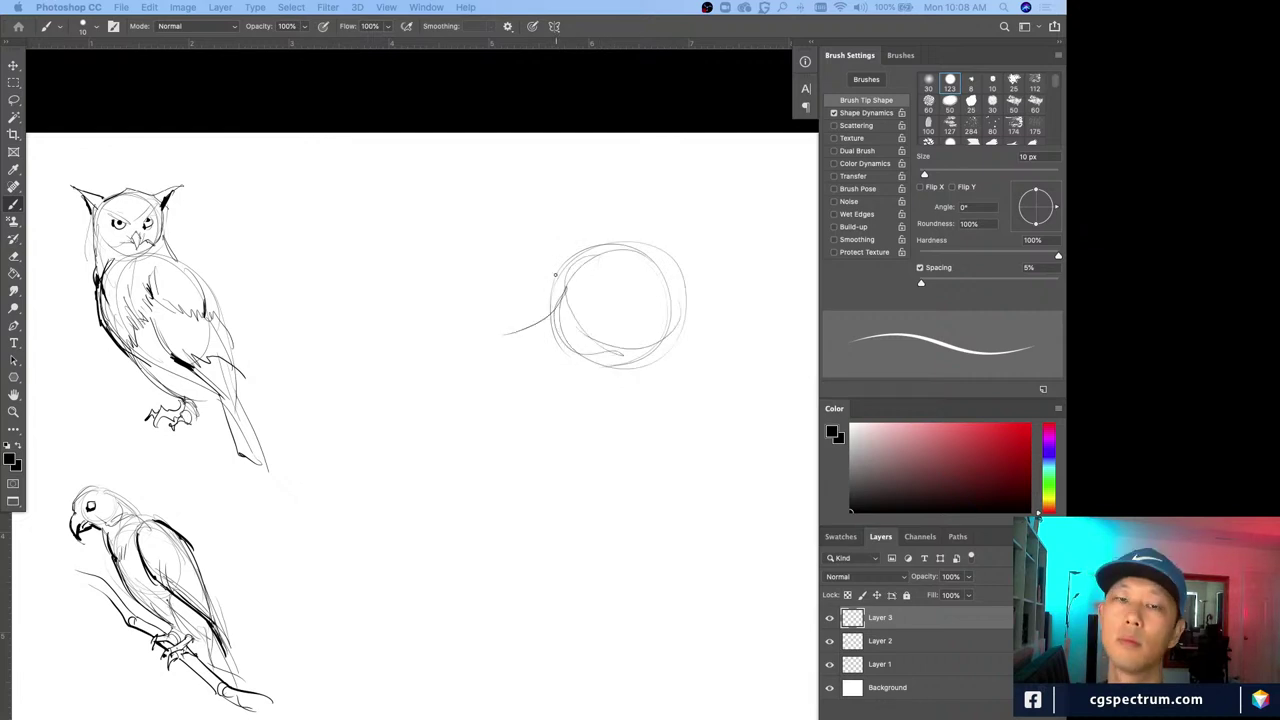
mouse_move(555, 274)
mouse_down()
mouse_move(514, 350)
mouse_move(576, 341)
mouse_move(534, 360)
mouse_move(612, 380)
mouse_move(547, 293)
mouse_move(518, 309)
mouse_move(559, 278)
mouse_move(616, 296)
mouse_move(616, 312)
mouse_move(622, 267)
mouse_move(588, 252)
mouse_move(638, 237)
mouse_move(590, 255)
mouse_move(596, 220)
mouse_move(551, 180)
mouse_move(576, 258)
mouse_up()
mouse_move(654, 264)
mouse_down()
mouse_move(650, 250)
mouse_move(706, 200)
mouse_move(711, 244)
mouse_move(674, 304)
mouse_up()
mouse_move(618, 252)
mouse_down()
mouse_move(672, 240)
mouse_move(595, 248)
mouse_up()
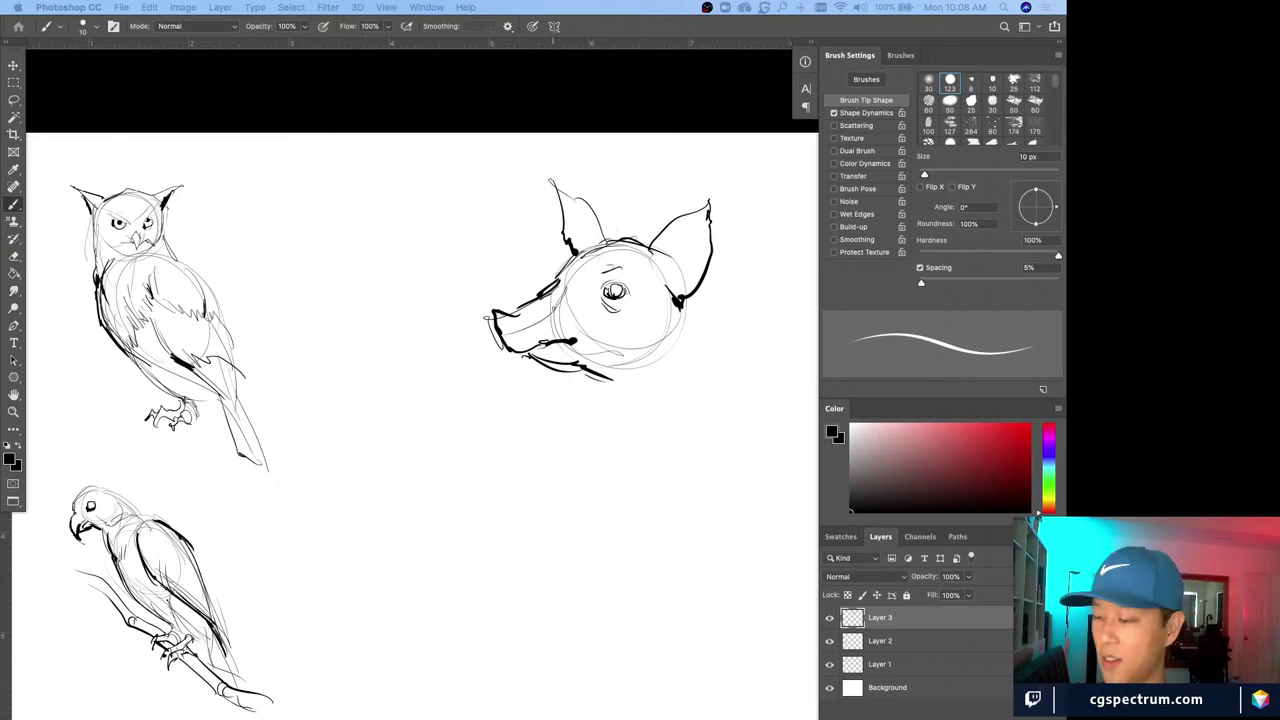
Add the pig's throat line, the neck and back lines behind the ear, and the cheek contour
mouse_move(692, 295)
mouse_down()
mouse_move(715, 325)
mouse_move(746, 329)
mouse_up()
mouse_move(614, 381)
mouse_down()
mouse_move(576, 368)
mouse_move(612, 404)
mouse_up()
drag(714, 306, 774, 370)
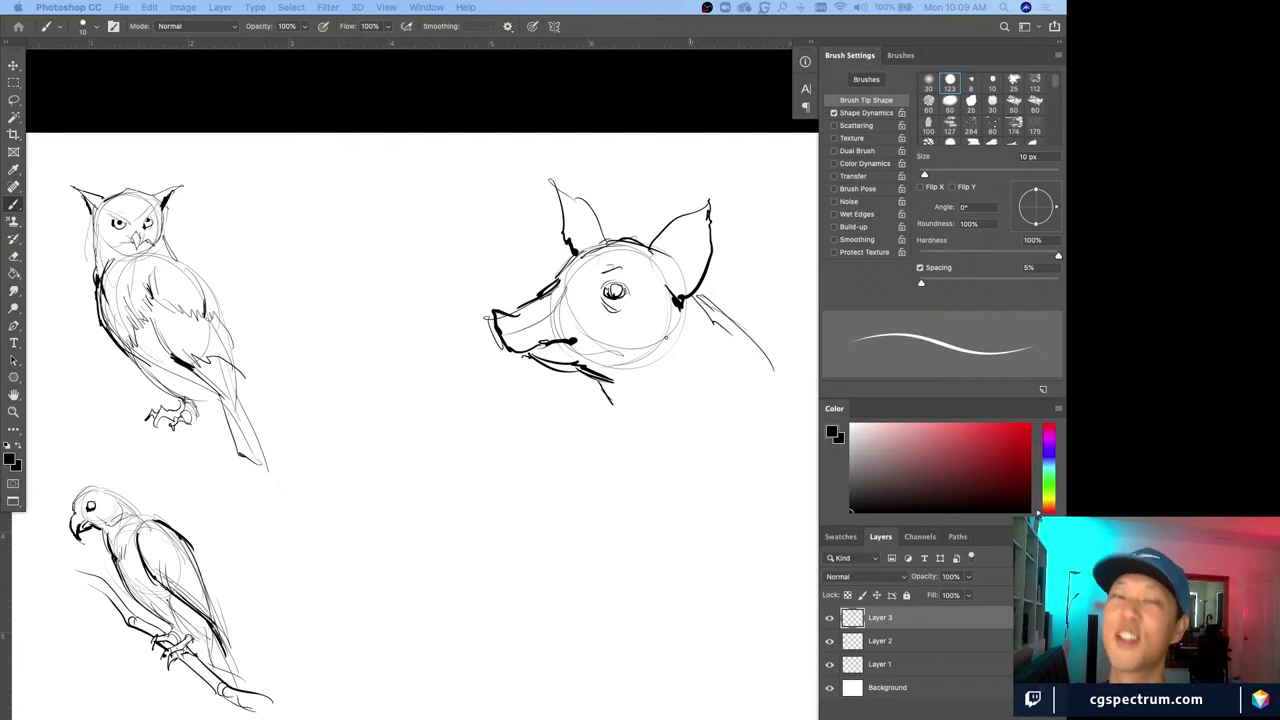
mouse_move(685, 308)
mouse_down()
mouse_move(673, 343)
mouse_move(690, 378)
mouse_up()
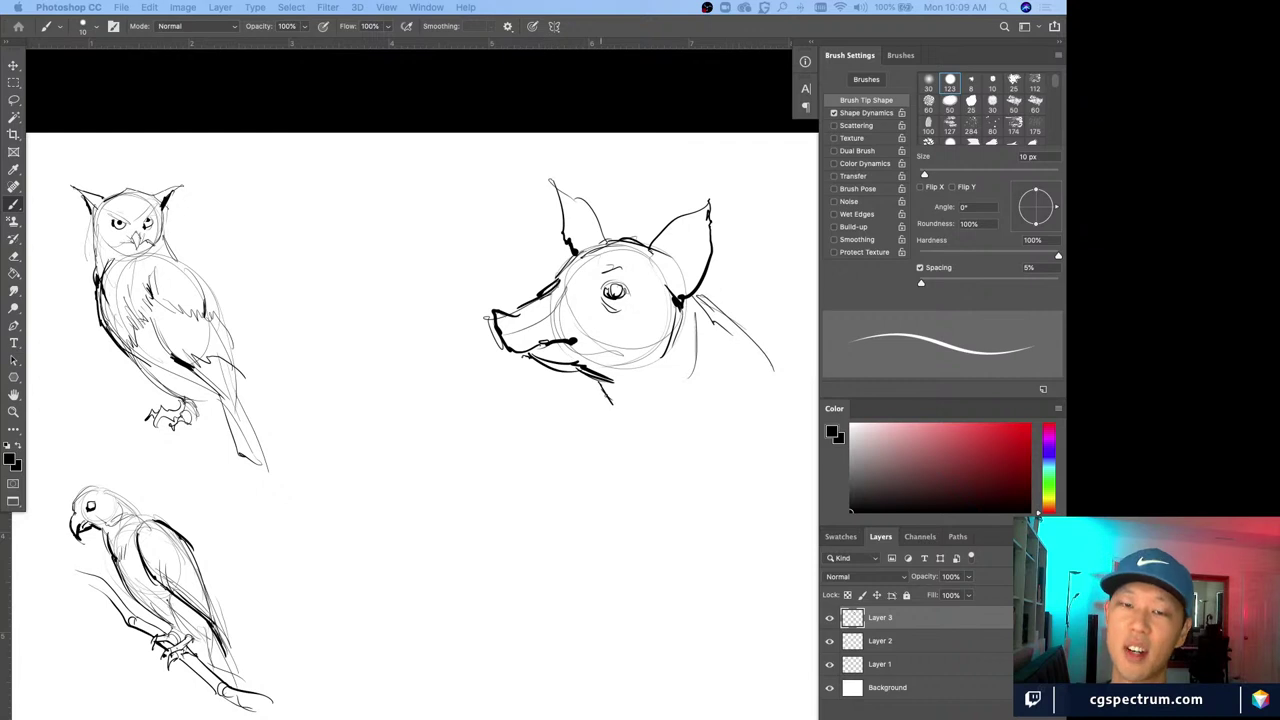
Draw a foreleg on a ground line under the pig's chin, add rounded body curves behind it, and thicken the lower jaw
mouse_move(606, 383)
mouse_down()
mouse_move(571, 388)
mouse_move(602, 399)
mouse_move(560, 396)
mouse_move(558, 410)
mouse_move(627, 409)
mouse_move(524, 410)
mouse_up()
drag(692, 377, 760, 414)
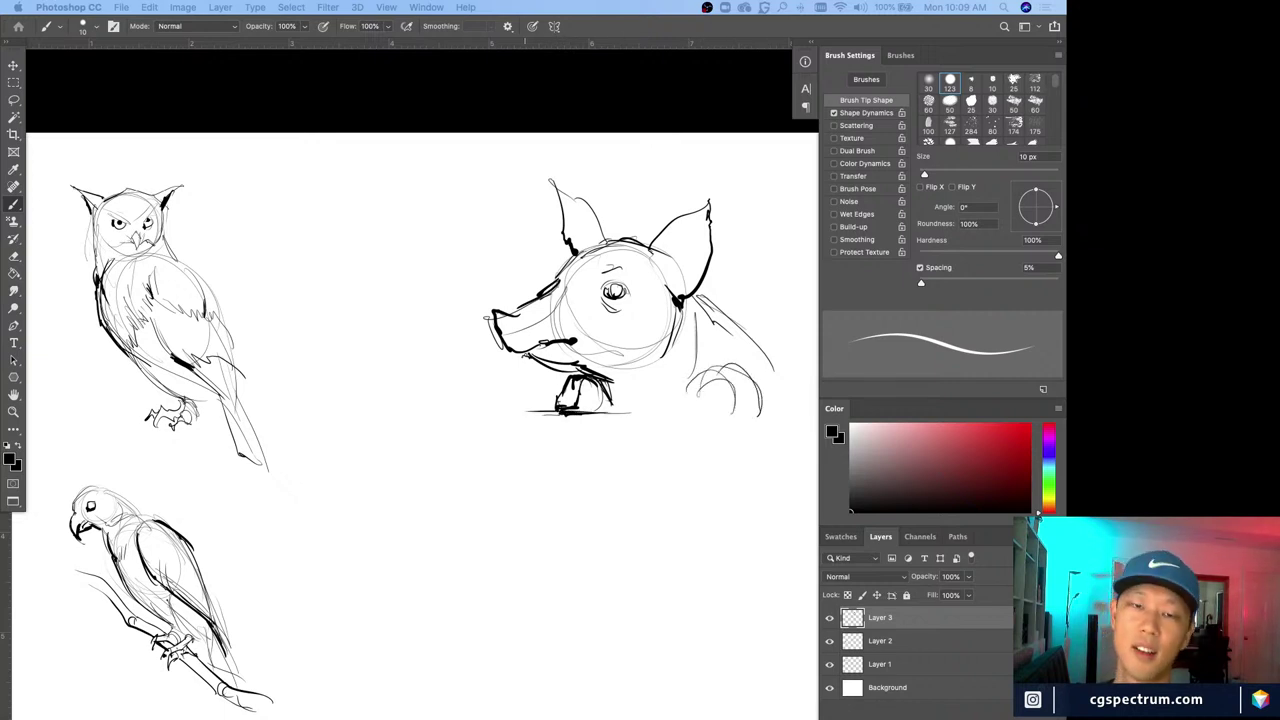
mouse_move(525, 356)
mouse_down()
mouse_move(545, 345)
mouse_move(516, 350)
mouse_up()
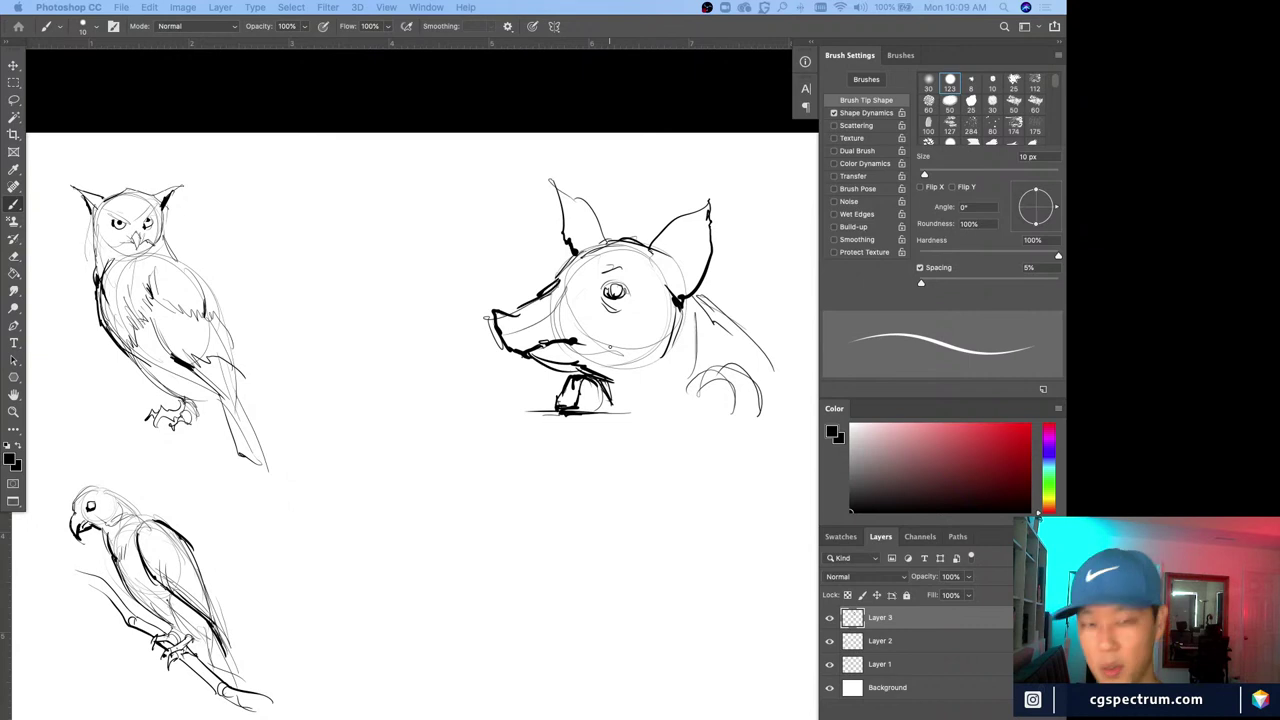
drag(528, 354, 609, 383)
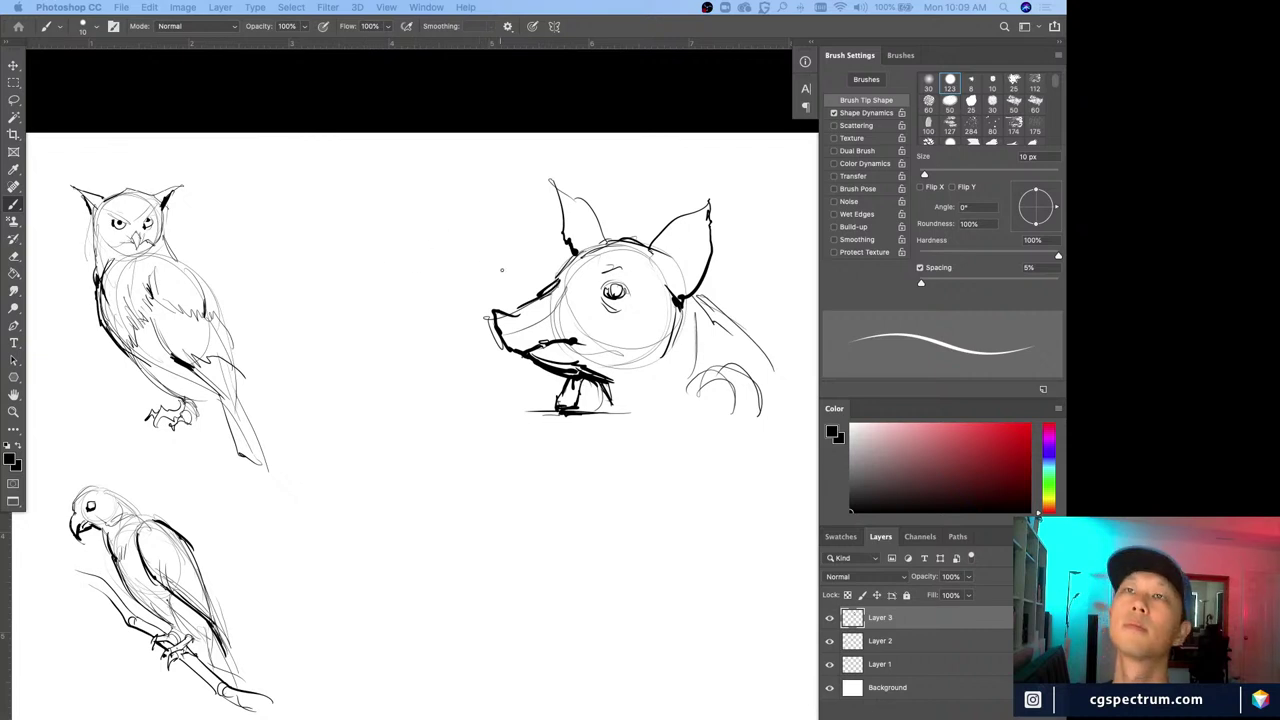
Lay in a second pig's head between the owl and the first pig with loose, light arcs for the skull
drag(511, 270, 452, 218)
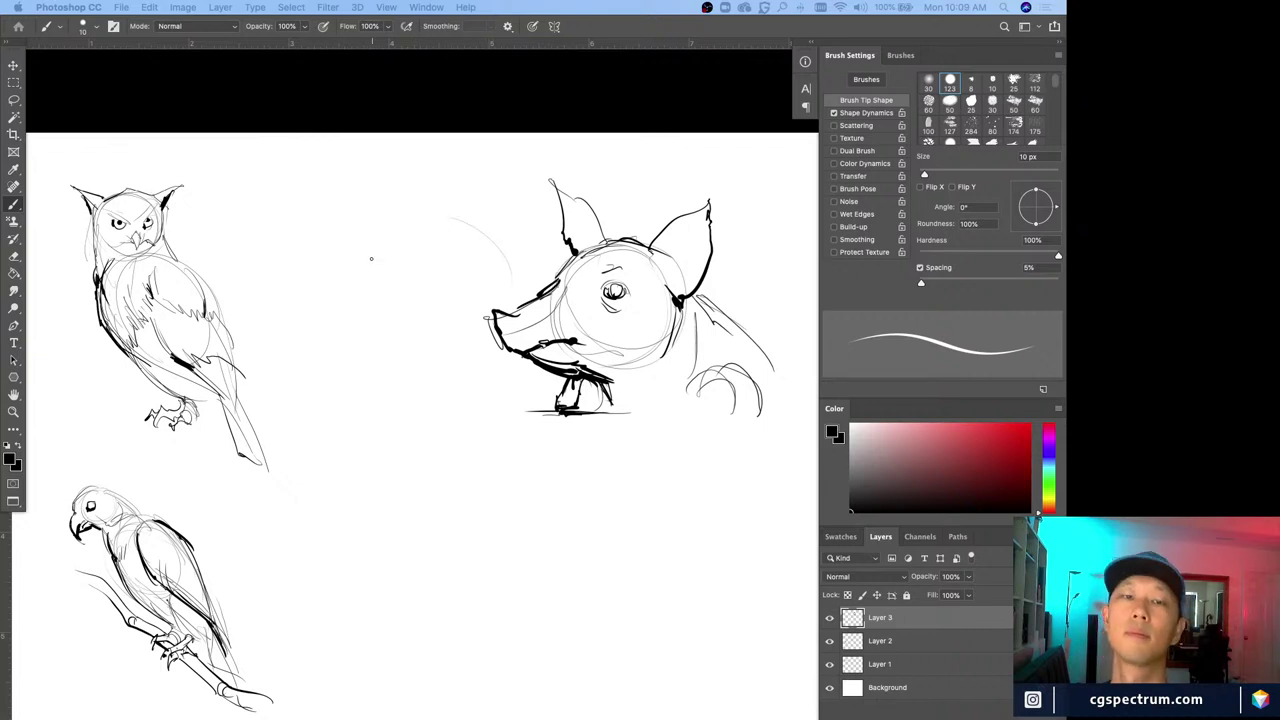
drag(352, 318, 382, 218)
drag(376, 280, 505, 258)
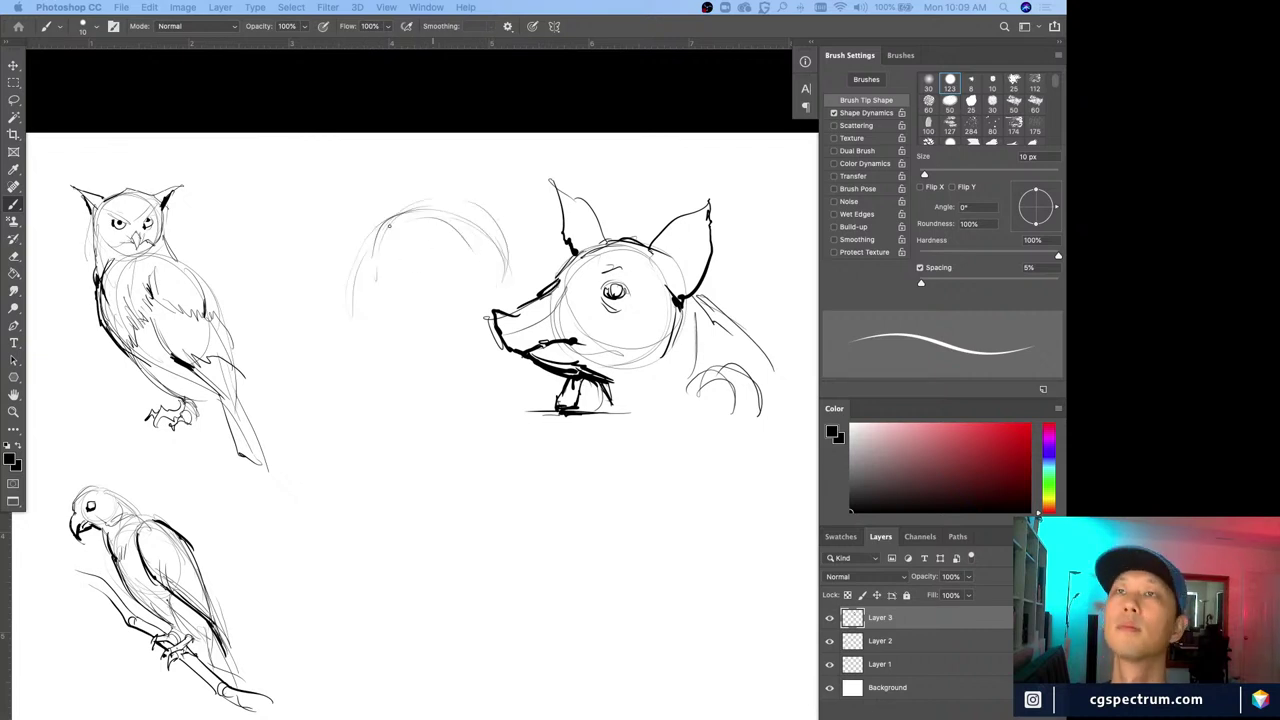
mouse_move(389, 226)
mouse_down()
mouse_move(368, 290)
mouse_move(378, 312)
mouse_up()
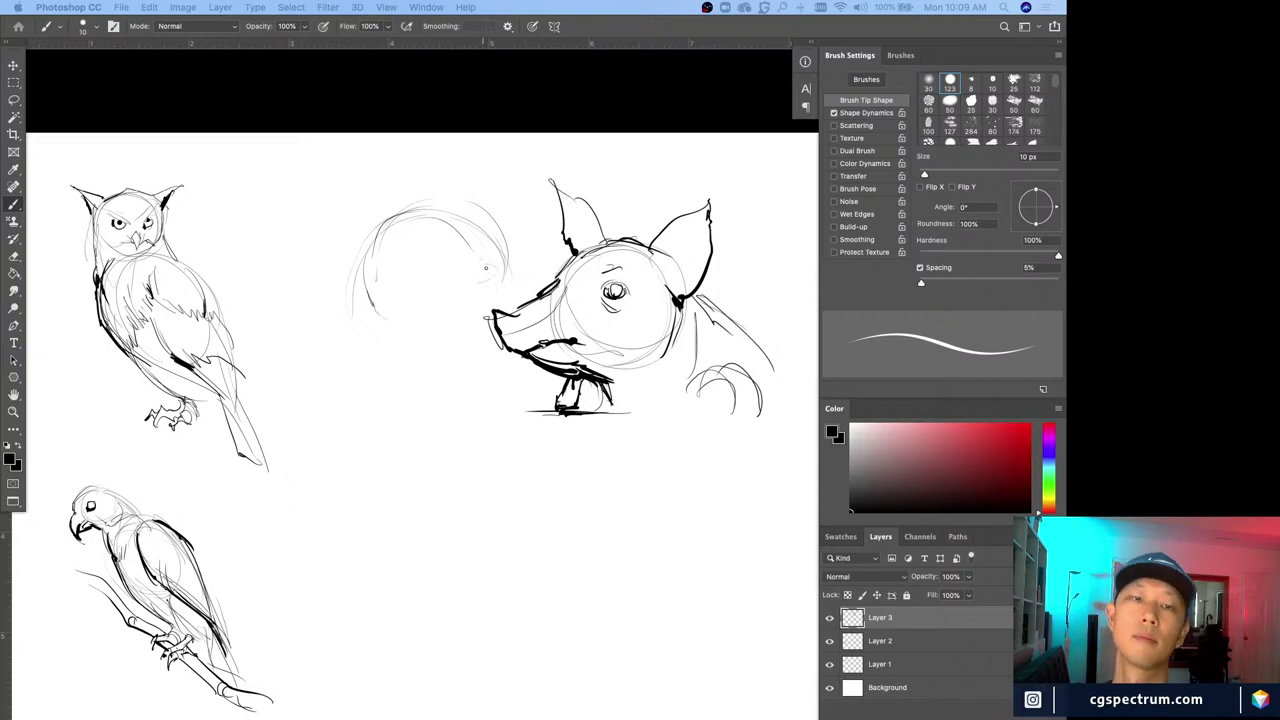
Draw the second pig's muzzle lines tapering from the eye area and a rounded snout with two dark nostrils
mouse_move(488, 268)
mouse_down()
mouse_move(466, 312)
mouse_move(456, 305)
mouse_up()
mouse_move(374, 290)
mouse_down()
mouse_move(470, 342)
mouse_move(397, 364)
mouse_up()
mouse_move(438, 316)
mouse_down()
mouse_move(476, 354)
mouse_move(436, 378)
mouse_move(476, 352)
mouse_up()
drag(444, 344, 422, 355)
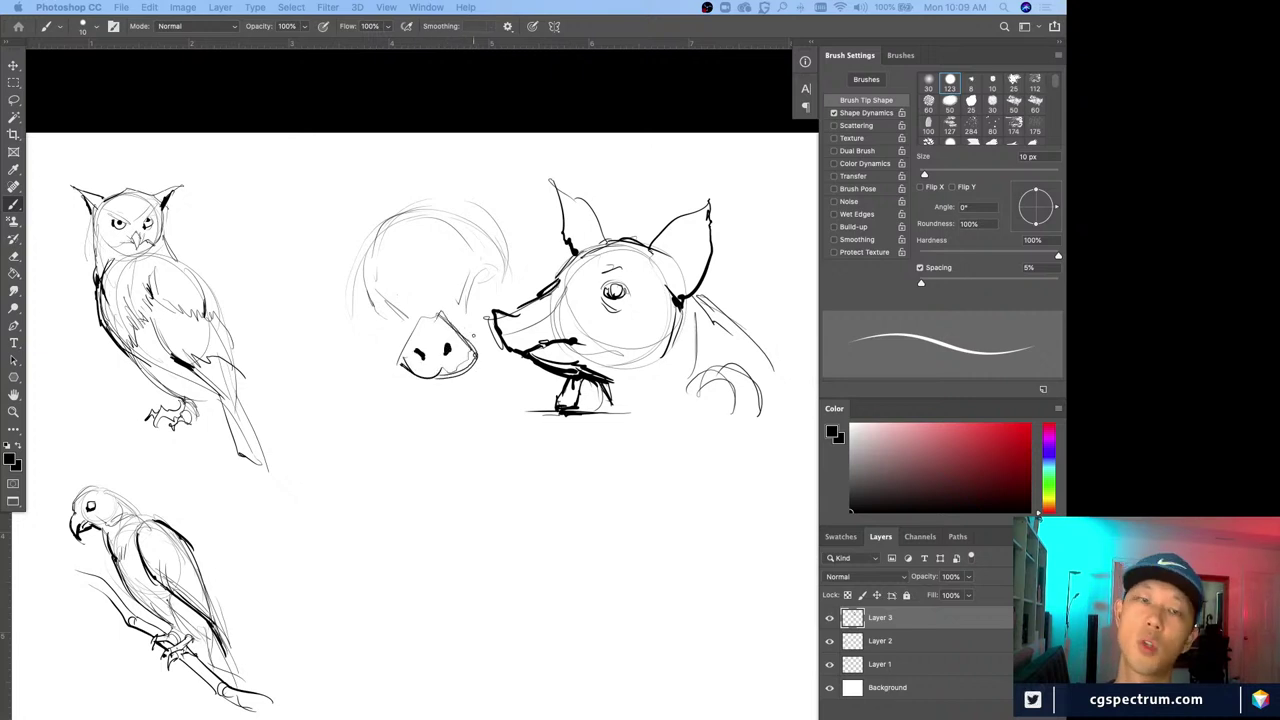
Draw the second pig's mouth corners, outer cheek line and the chin curve beneath the snout
drag(465, 308, 478, 368)
drag(396, 320, 406, 372)
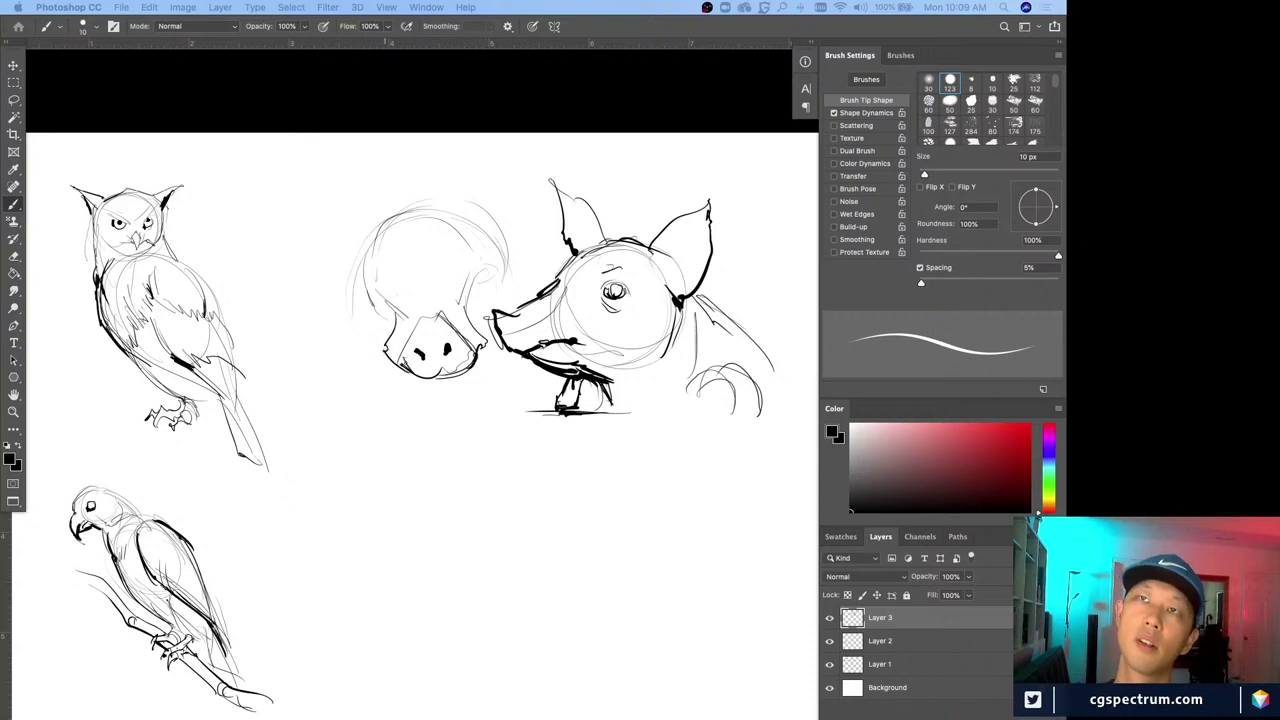
mouse_move(361, 272)
mouse_down()
mouse_move(358, 321)
mouse_move(397, 349)
mouse_move(414, 345)
mouse_move(404, 373)
mouse_up()
drag(438, 314, 484, 366)
drag(372, 356, 463, 377)
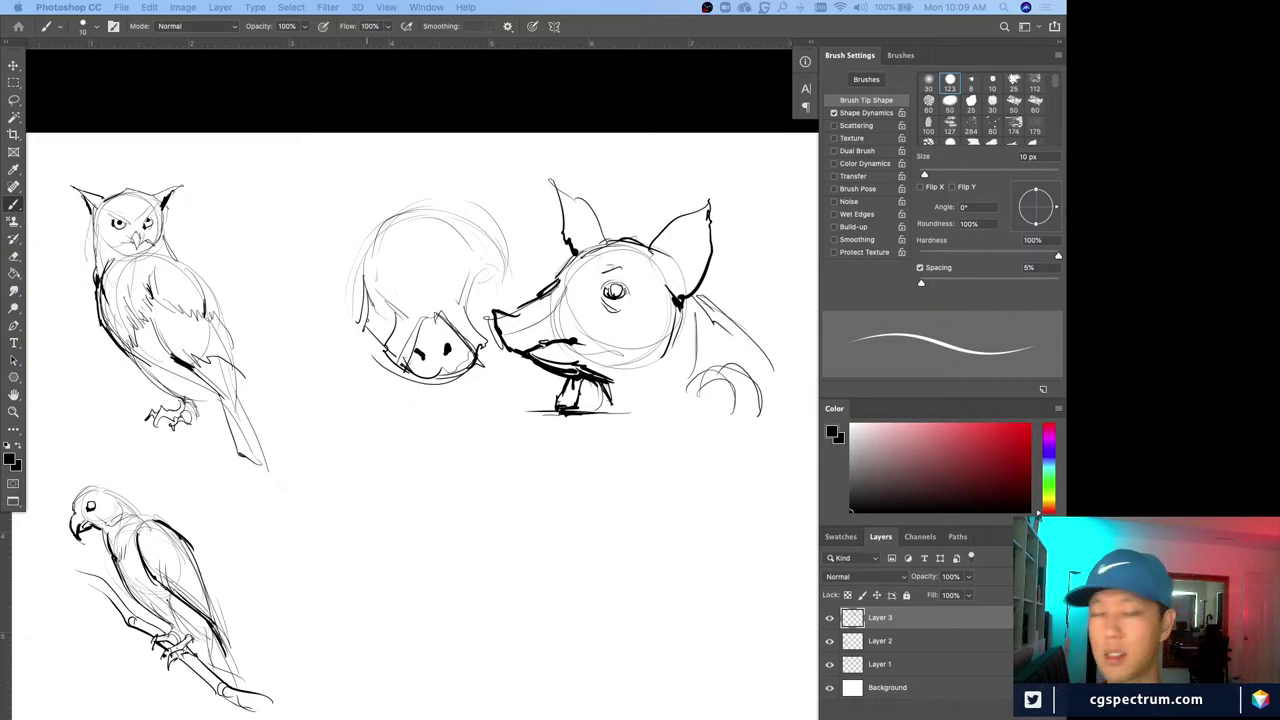
mouse_move(436, 314)
mouse_down()
mouse_move(478, 366)
mouse_move(394, 378)
mouse_up()
drag(440, 314, 404, 376)
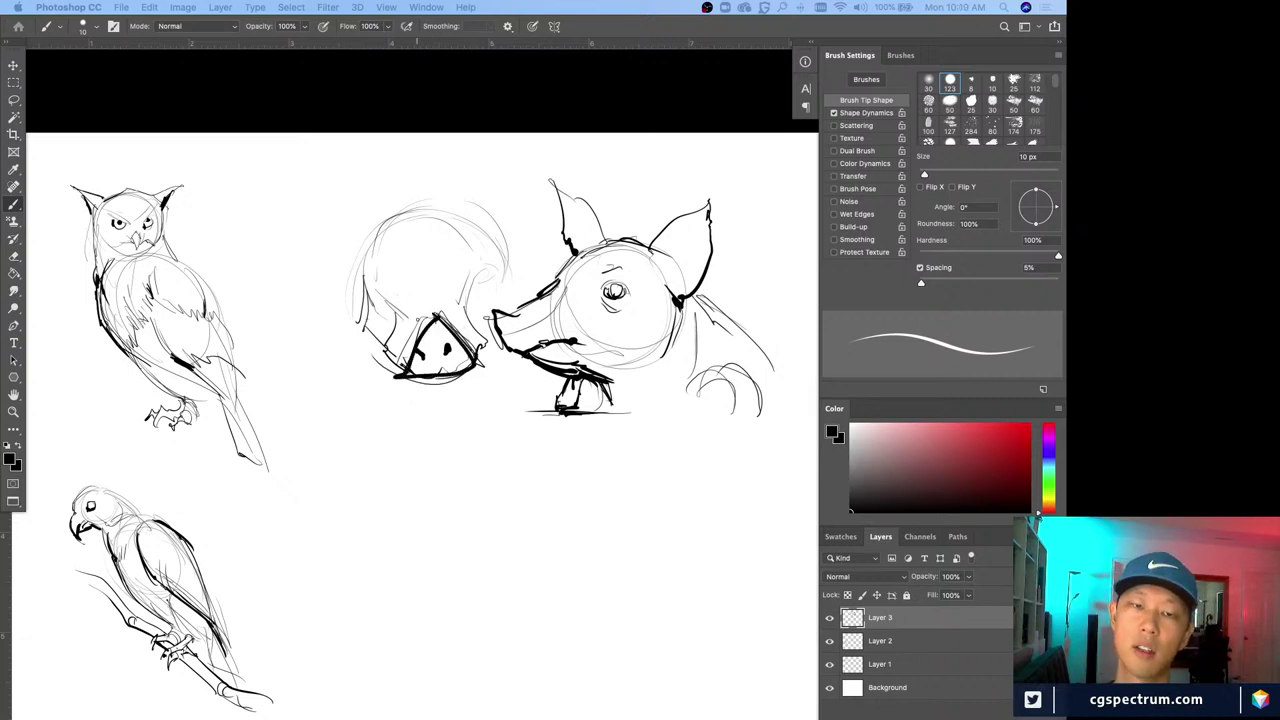
key(super+z)
key(super+z)
key(super+z)
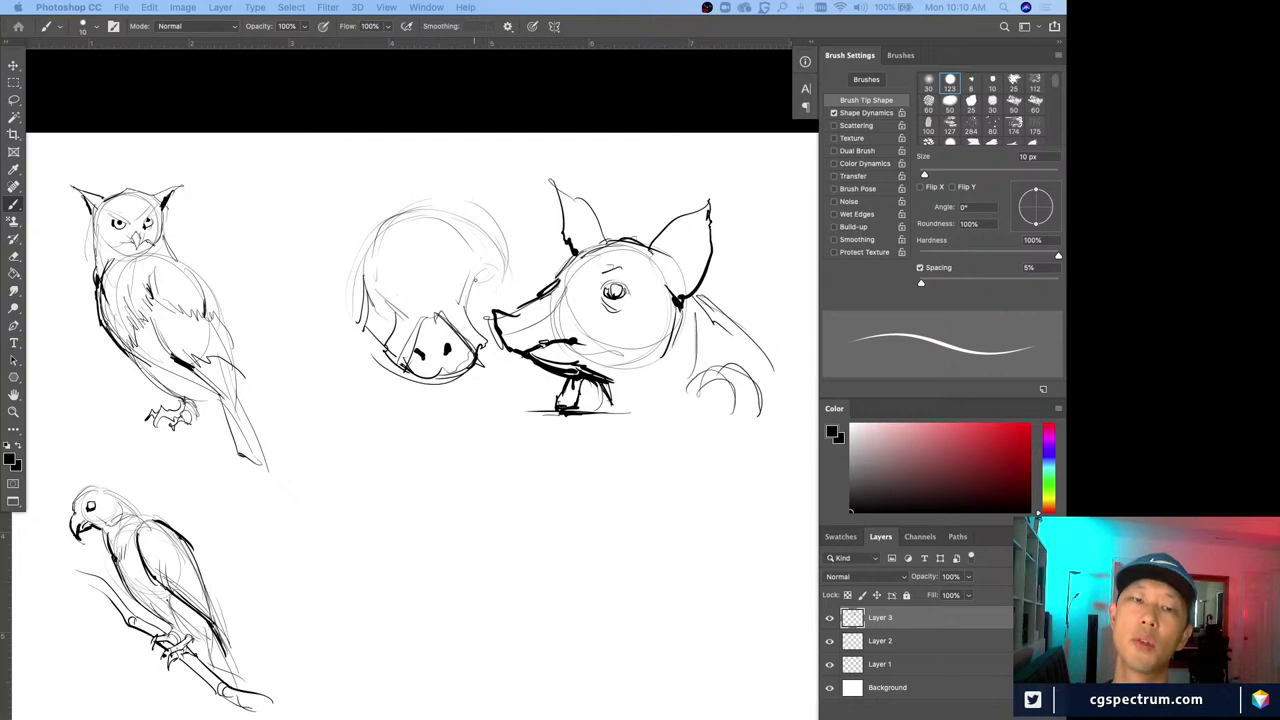
Draw the second pig's two dark eyes and the wrinkle lines above the top of its snout
drag(466, 277, 479, 281)
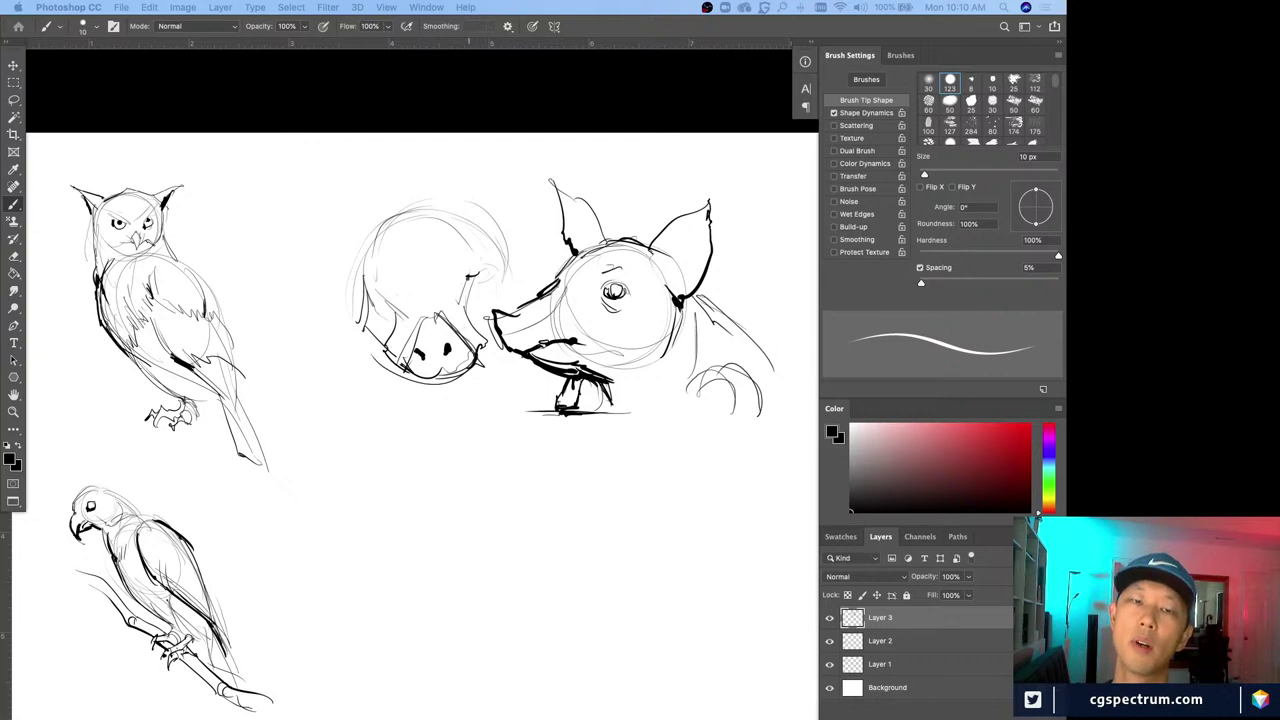
mouse_move(469, 276)
mouse_down()
mouse_move(464, 288)
mouse_move(482, 295)
mouse_move(439, 316)
mouse_up()
mouse_move(438, 314)
mouse_down()
mouse_move(453, 332)
mouse_move(446, 314)
mouse_move(460, 318)
mouse_up()
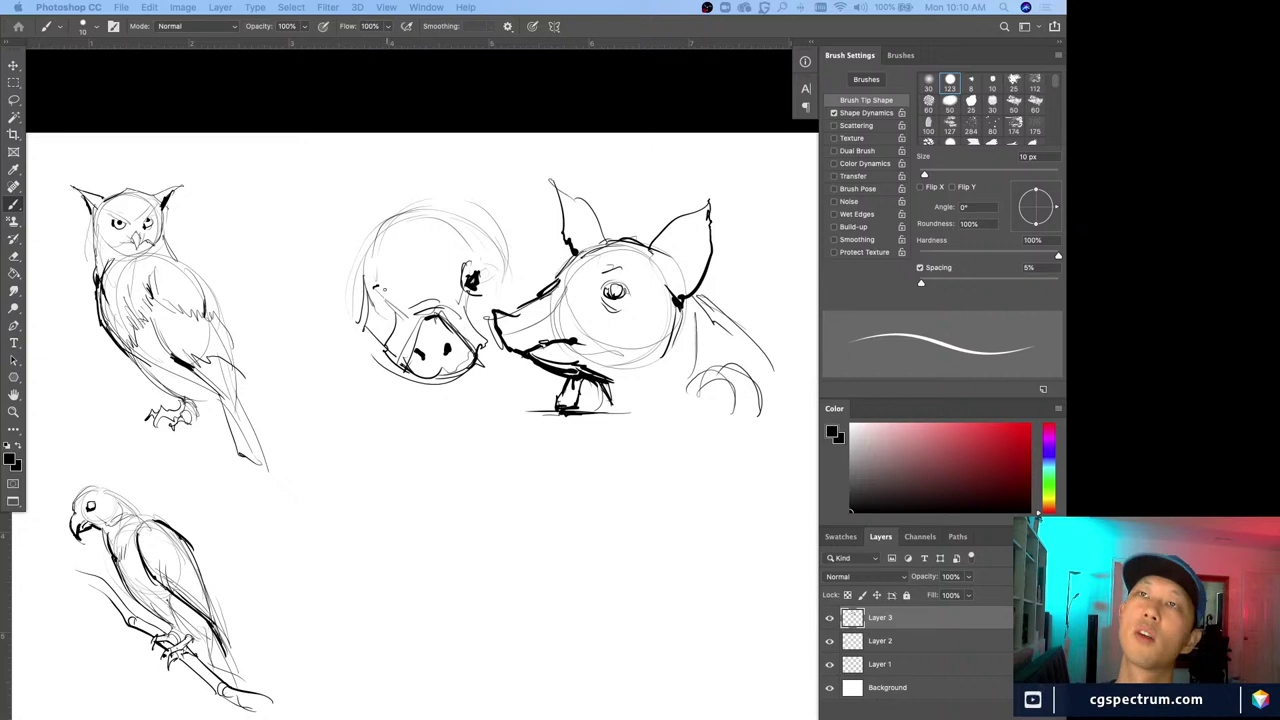
drag(380, 285, 390, 302)
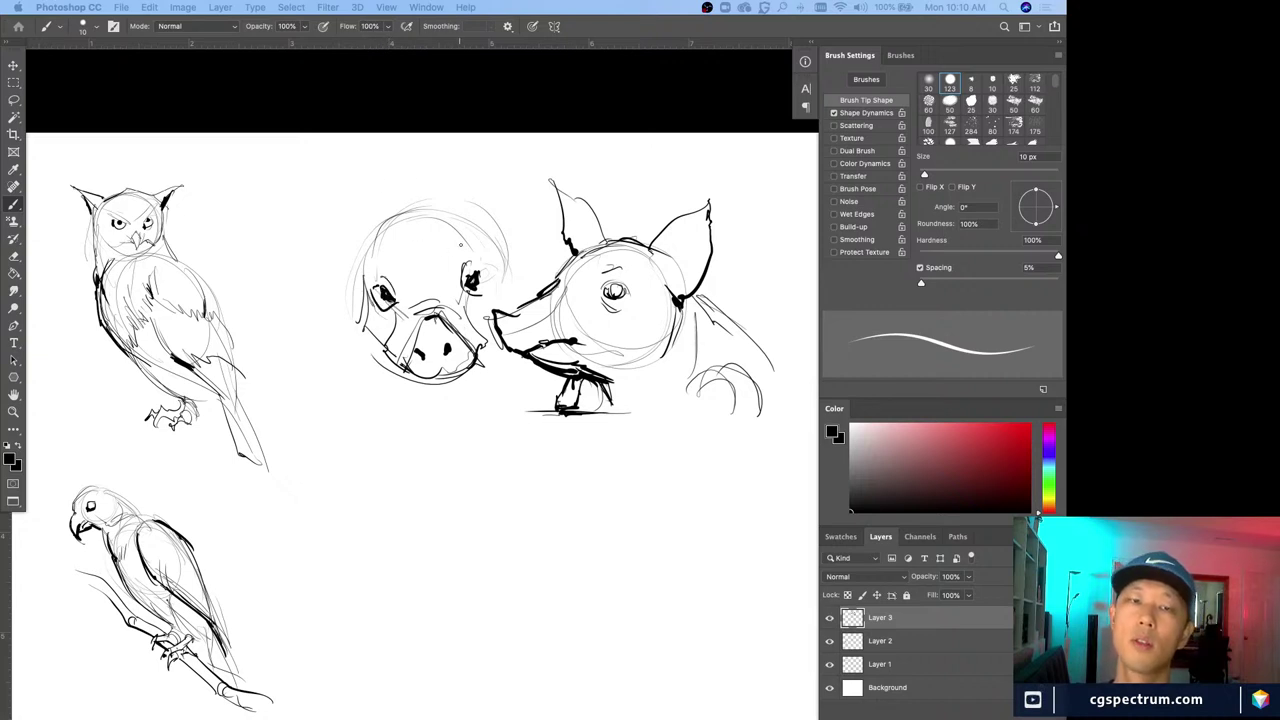
Draw the second pig's two pointed ears with heavy outer edges, the forehead contour and the cheek line below the ear
mouse_move(450, 250)
mouse_down()
mouse_move(446, 237)
mouse_move(360, 243)
mouse_move(310, 218)
mouse_move(330, 217)
mouse_move(272, 211)
mouse_move(347, 297)
mouse_up()
mouse_move(468, 218)
mouse_down()
mouse_move(536, 174)
mouse_move(528, 256)
mouse_move(500, 268)
mouse_up()
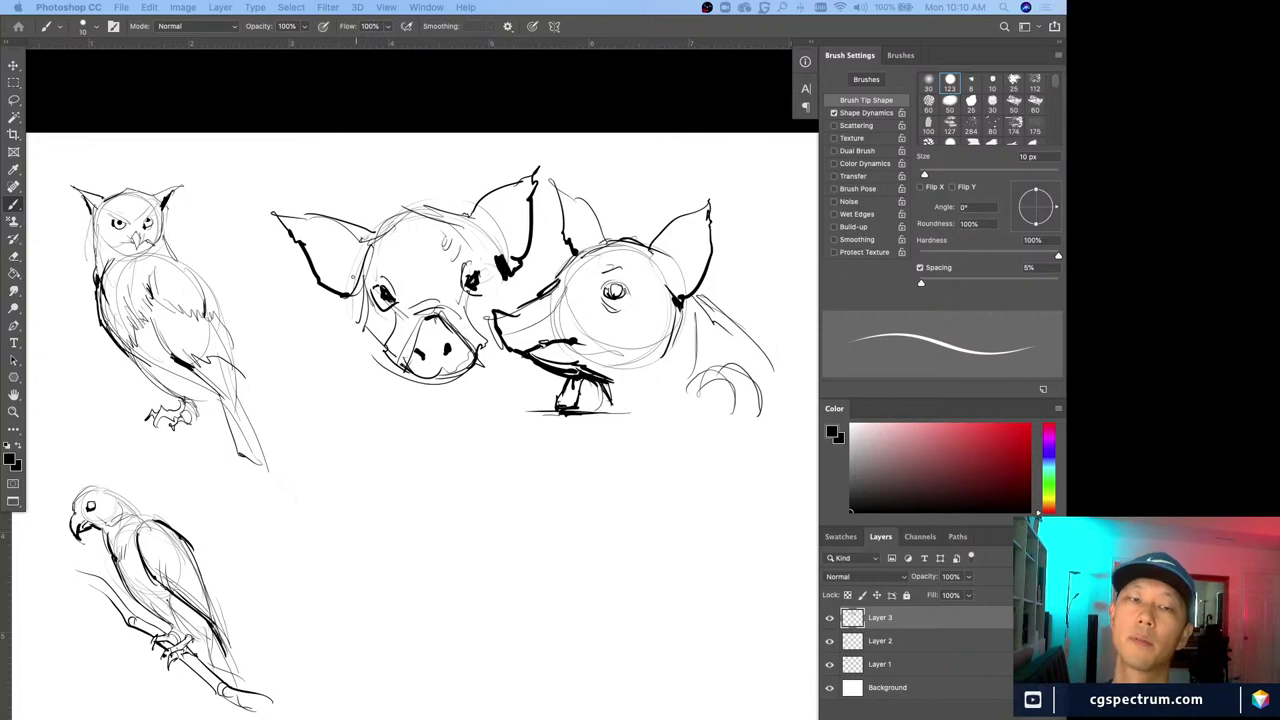
drag(351, 288, 355, 330)
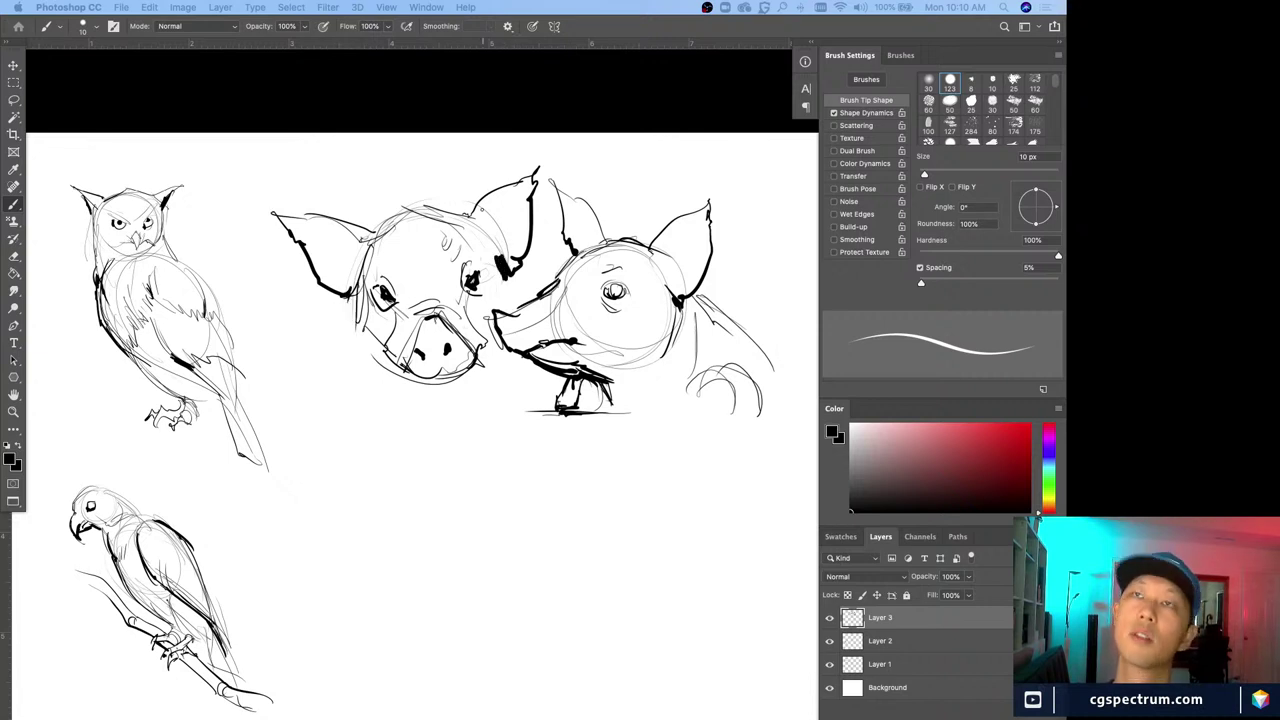
With a 9 px brush, draw the front-facing pig's cheek edge beside the other snout and its long neck line below the ear
key(bracketleft)
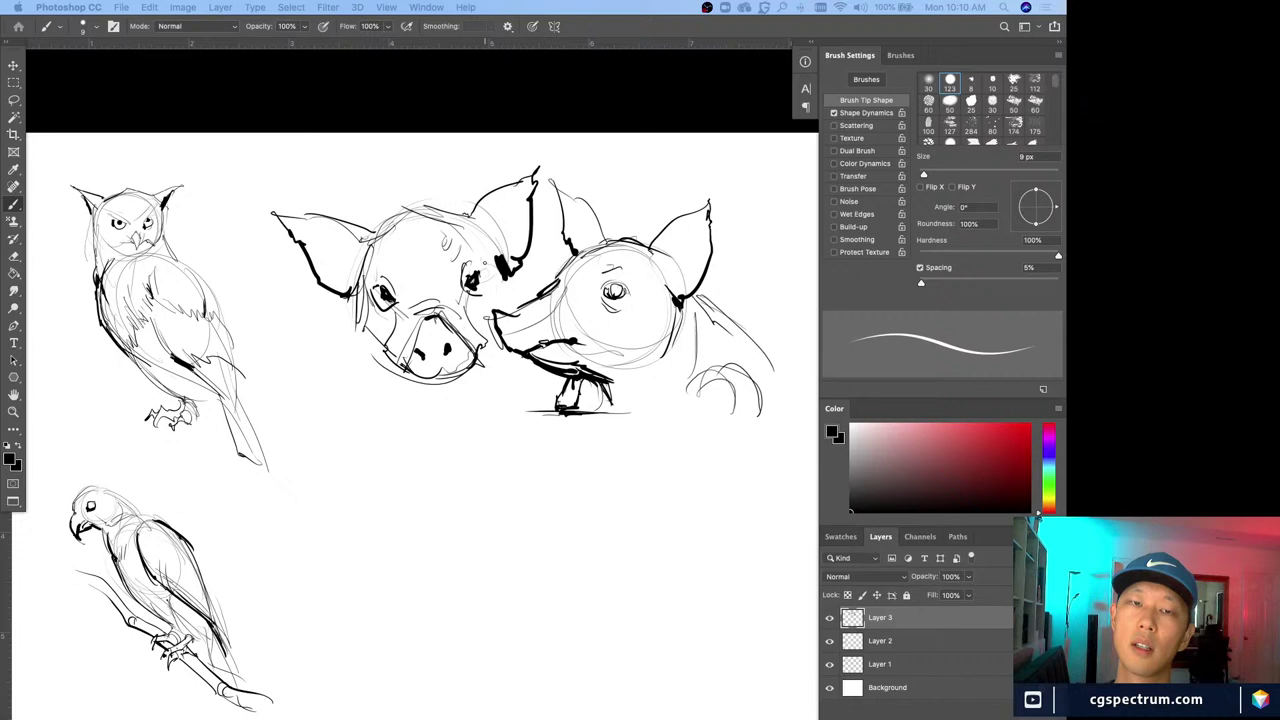
drag(486, 263, 497, 308)
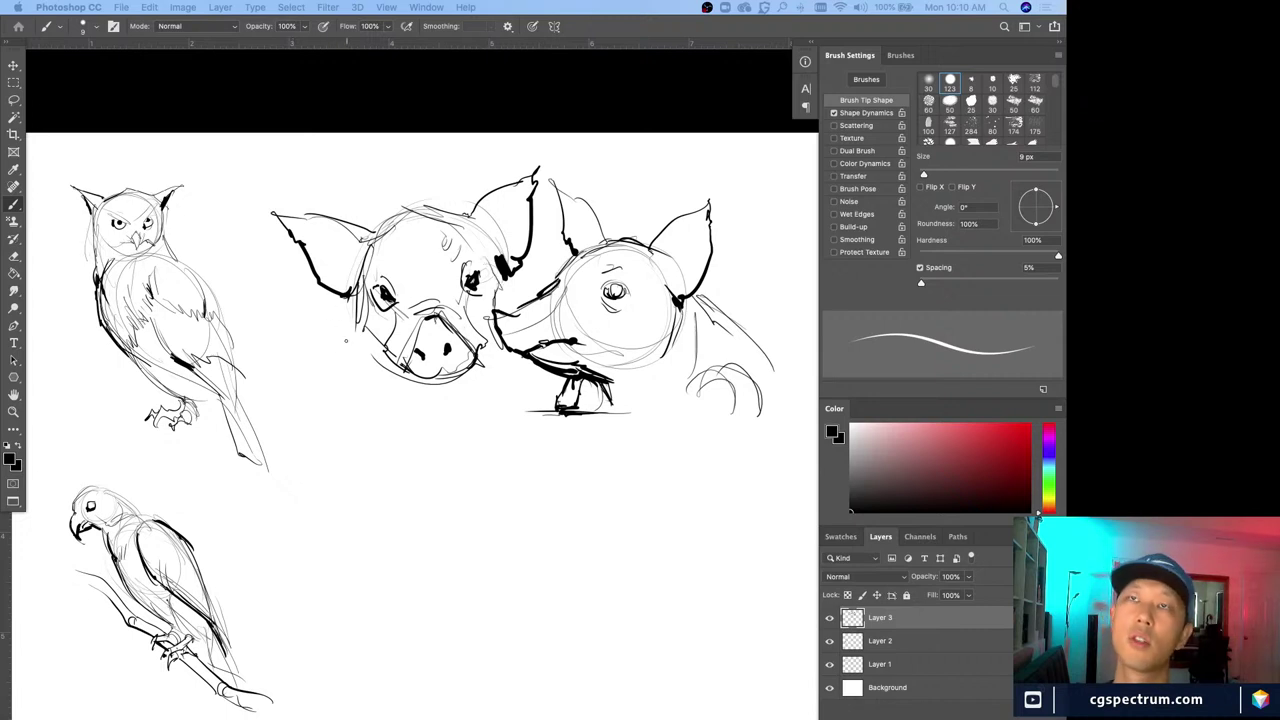
mouse_move(354, 293)
mouse_down()
mouse_move(347, 308)
mouse_move(388, 421)
mouse_up()
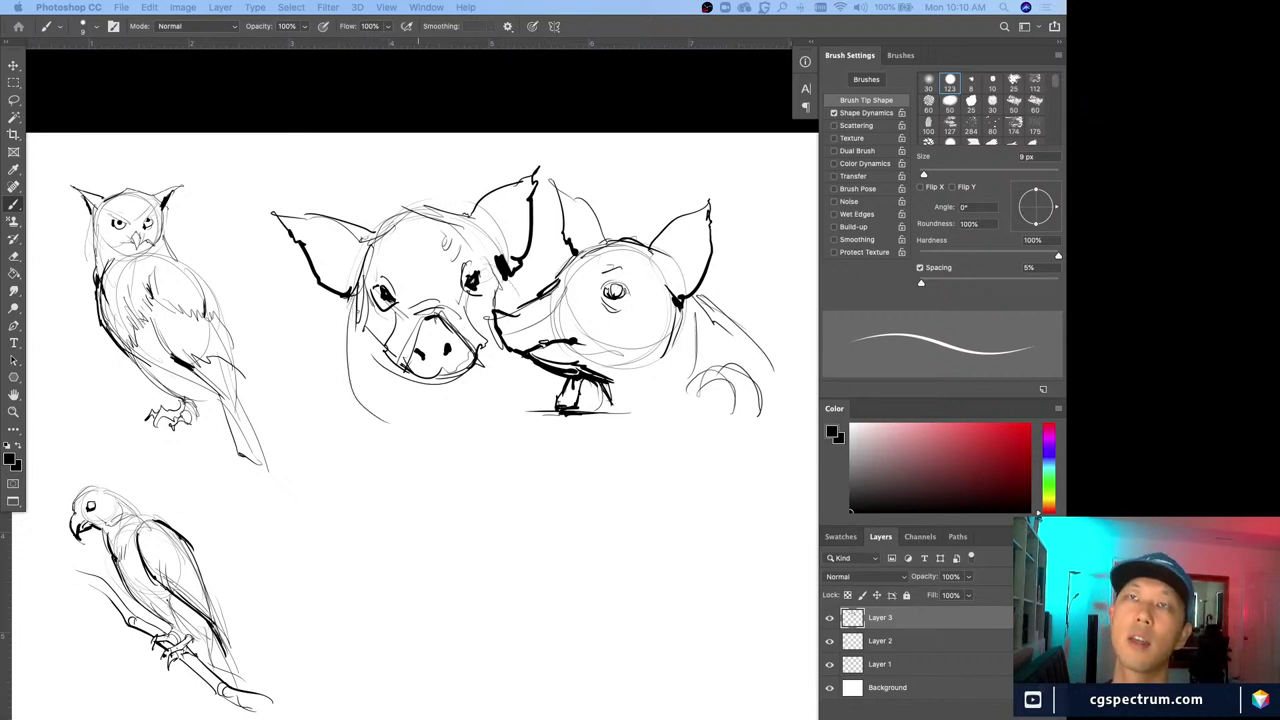
mouse_move(384, 262)
mouse_down()
mouse_move(406, 322)
mouse_move(398, 264)
mouse_up()
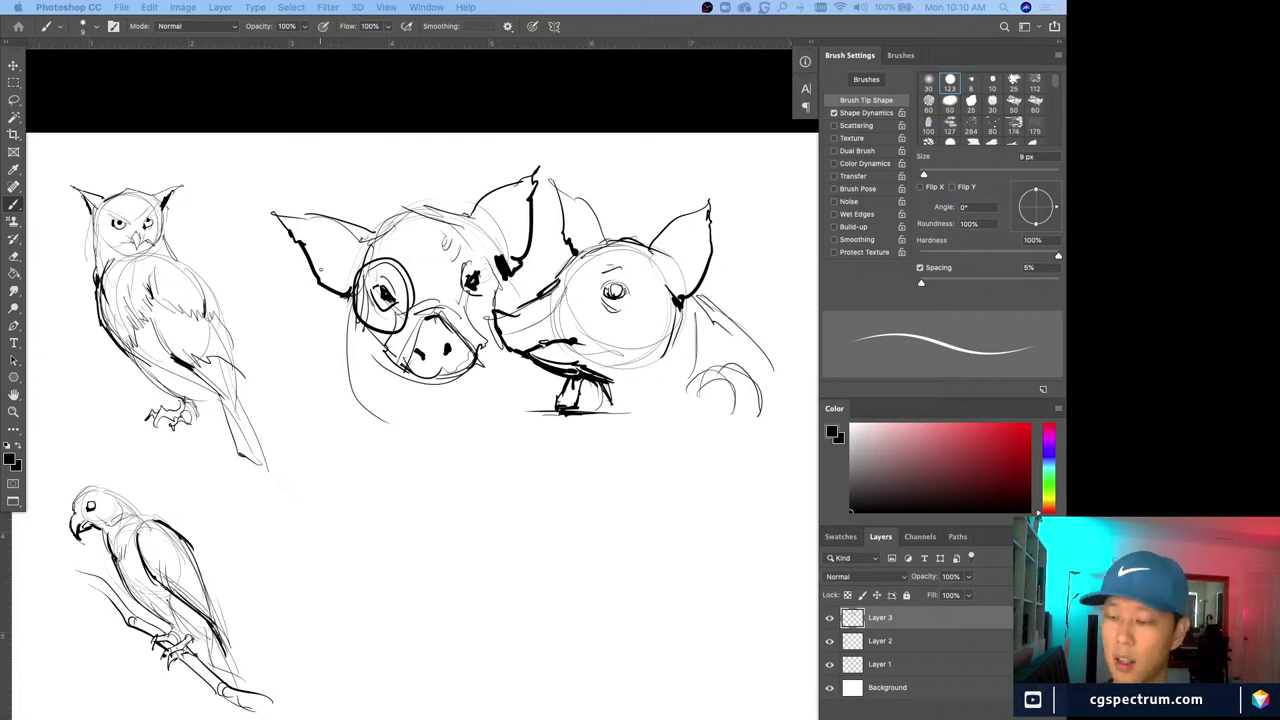
key(super+z)
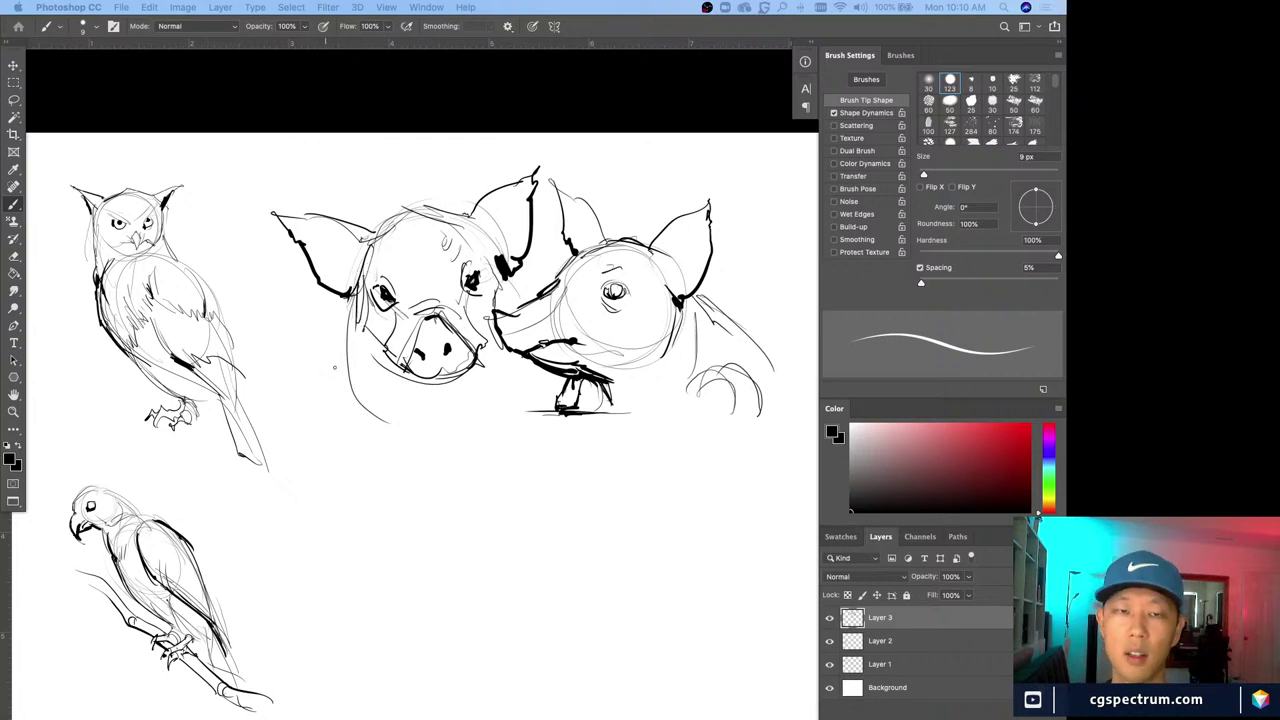
Reinforce the front-facing pig's chin and lower jaw contour beneath the snout with darker strokes
drag(469, 364, 418, 378)
drag(396, 362, 412, 379)
drag(485, 361, 458, 395)
drag(379, 364, 403, 387)
Sketch the rounded arcs of the front-facing pig's foot beneath the other pig's jaw
mouse_move(476, 404)
mouse_down()
mouse_move(506, 378)
mouse_move(546, 382)
mouse_up()
drag(540, 388, 548, 406)
drag(498, 370, 540, 384)
mouse_move(506, 382)
mouse_down()
mouse_move(516, 400)
mouse_move(549, 405)
mouse_up()
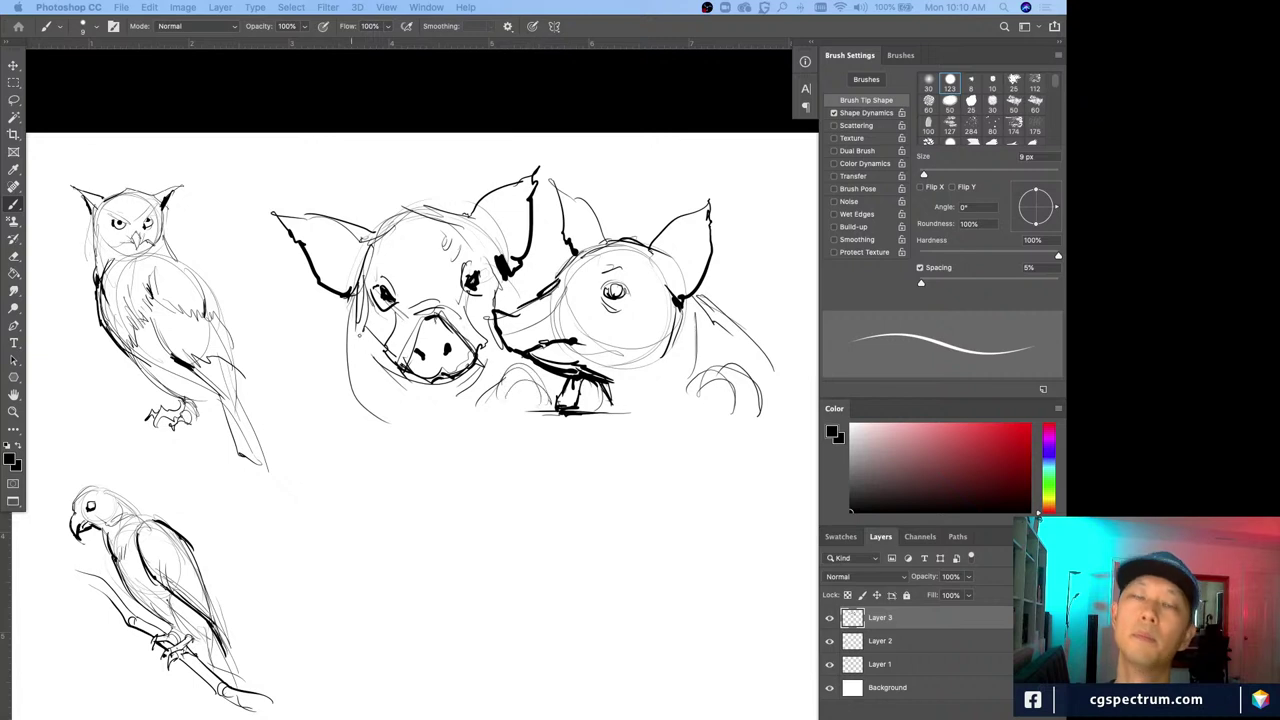
Draw the front-facing pig's curled trotter with heavy edges below its cheek and darken the inner edge of its other foot
mouse_move(356, 392)
mouse_down()
mouse_move(396, 378)
mouse_move(356, 404)
mouse_move(411, 411)
mouse_move(406, 432)
mouse_up()
mouse_move(362, 398)
mouse_down()
mouse_move(346, 418)
mouse_move(394, 432)
mouse_up()
drag(384, 404, 408, 430)
drag(410, 392, 414, 426)
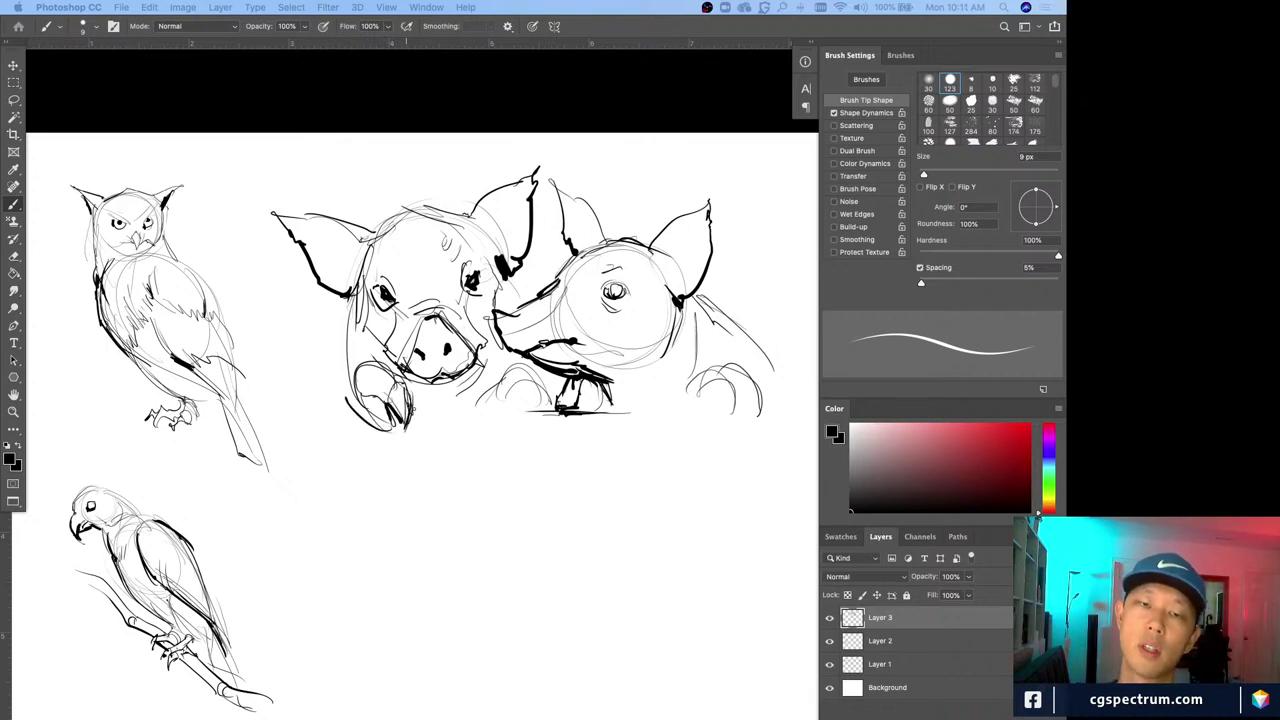
drag(530, 376, 546, 408)
mouse_move(514, 388)
mouse_down()
mouse_move(542, 358)
mouse_move(542, 414)
mouse_up()
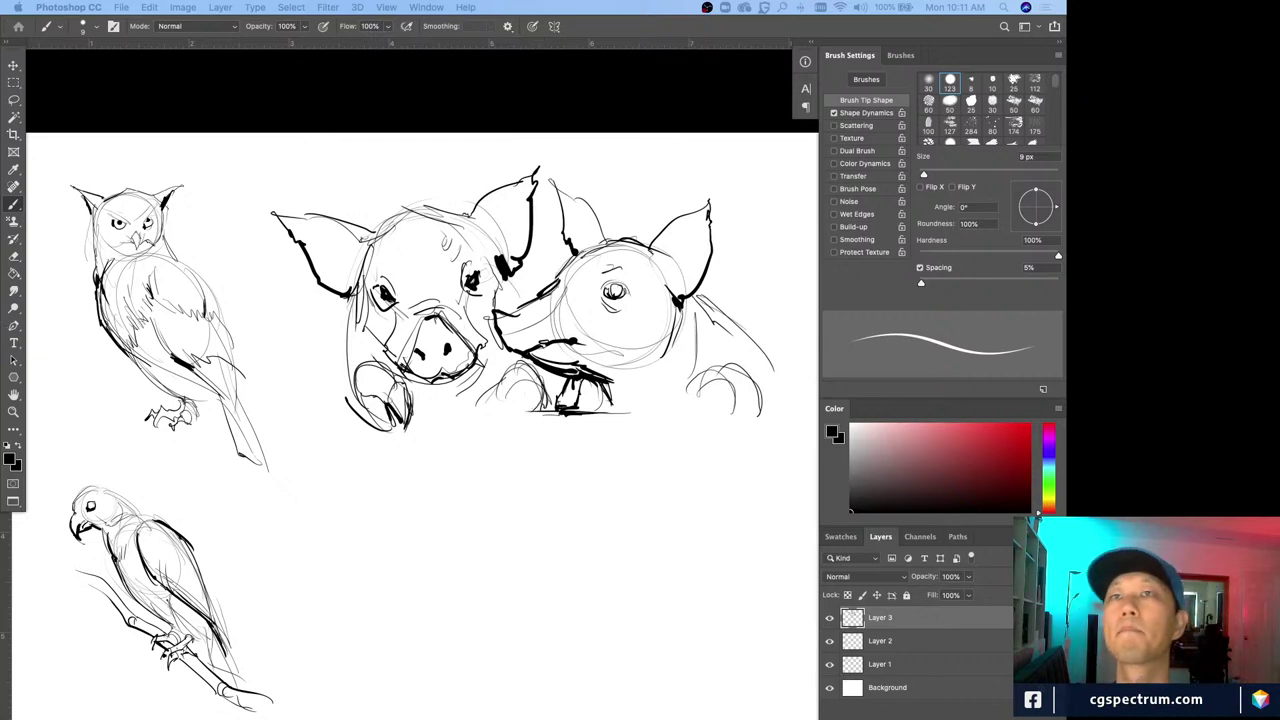
Rough in the light rounded arcs of a ram's skull in the empty area below the pigs
key(Tab)
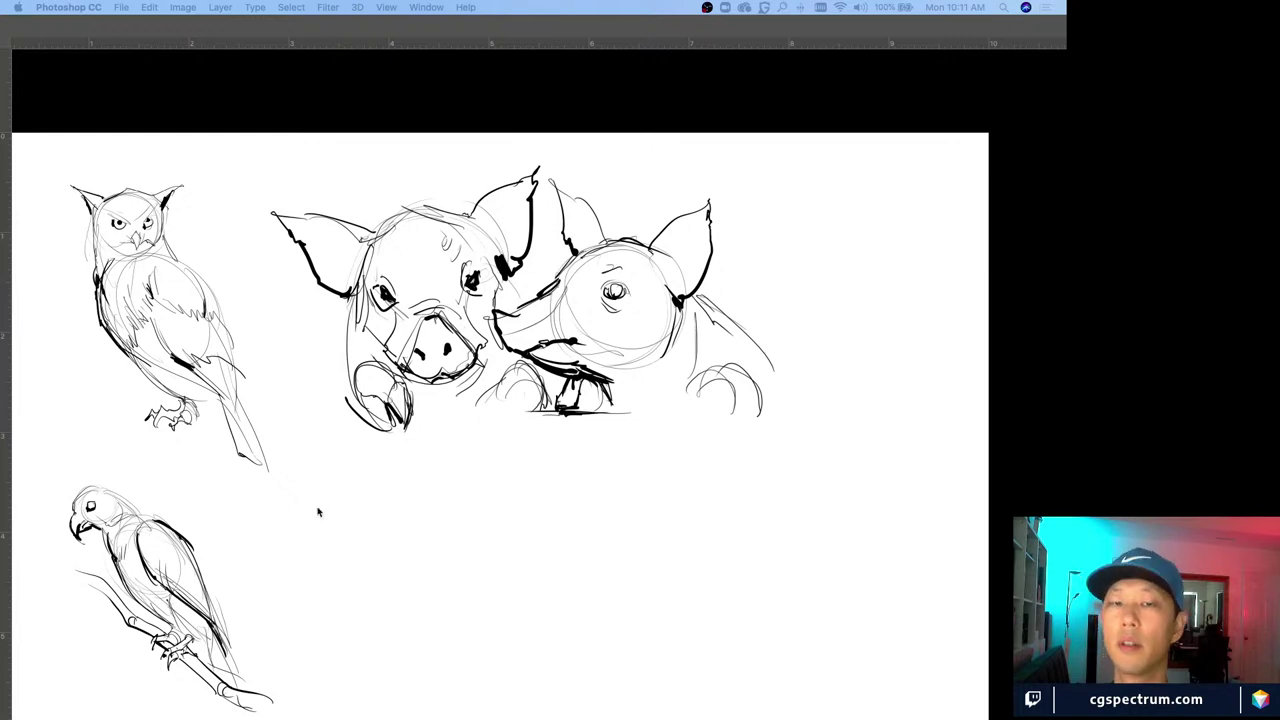
key(Tab)
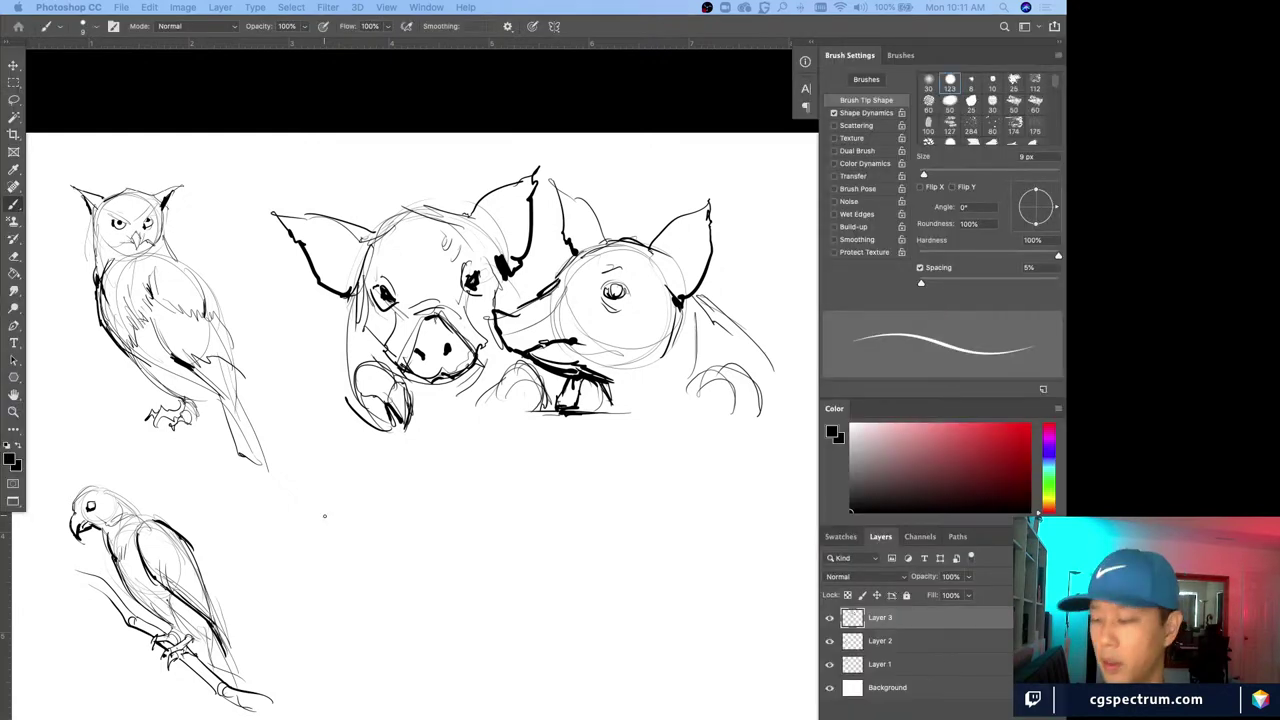
scroll(324, 516, down, 5)
scroll(324, 516, right, 3)
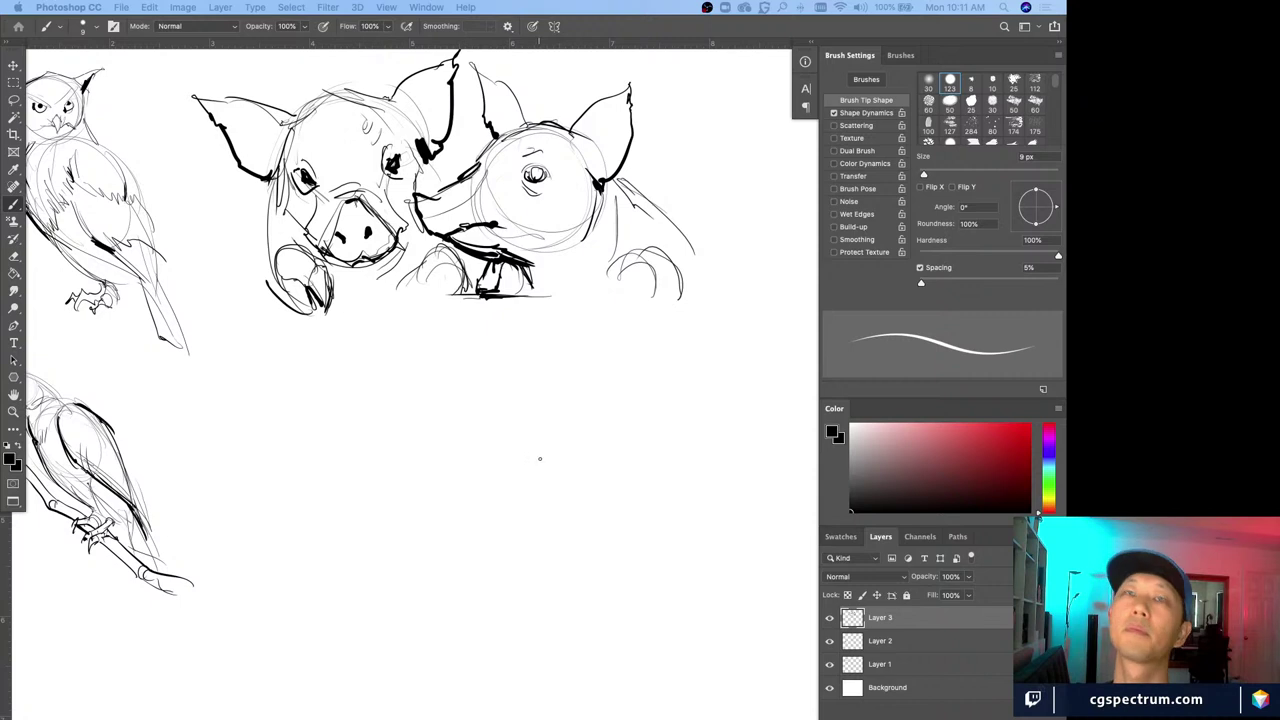
drag(450, 419, 536, 422)
mouse_move(430, 511)
mouse_down()
mouse_move(451, 406)
mouse_move(539, 427)
mouse_up()
drag(495, 393, 552, 415)
drag(444, 432, 441, 446)
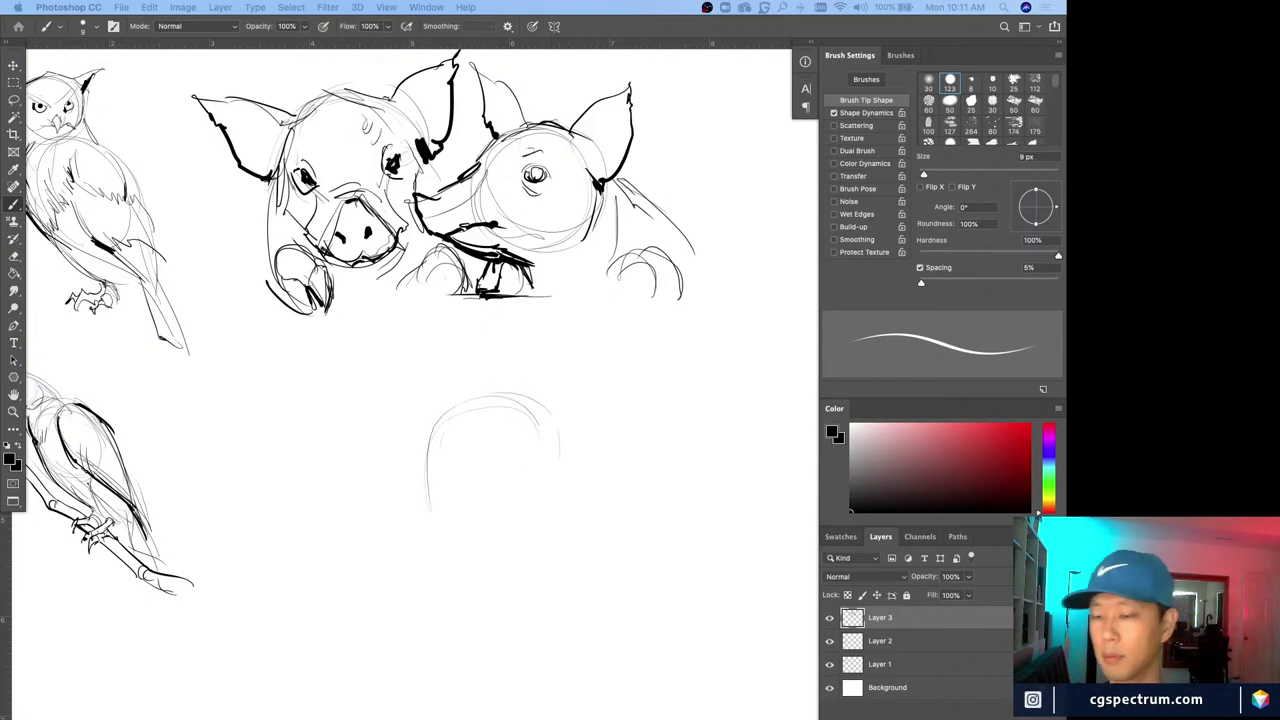
On a new layer, draw the ram's eye, brow, nose bridge and tapering muzzle with dark mouth and chin lines
key(alt+shift+super+n)
mouse_move(552, 463)
mouse_down()
mouse_move(447, 447)
mouse_move(541, 463)
mouse_move(541, 406)
mouse_move(547, 420)
mouse_move(500, 474)
mouse_move(465, 421)
mouse_move(474, 449)
mouse_move(522, 467)
mouse_move(481, 466)
mouse_move(500, 464)
mouse_move(550, 535)
mouse_move(563, 466)
mouse_move(570, 478)
mouse_move(558, 464)
mouse_move(570, 482)
mouse_up()
mouse_move(568, 482)
mouse_down()
mouse_move(588, 575)
mouse_move(588, 536)
mouse_move(594, 556)
mouse_move(576, 578)
mouse_move(552, 550)
mouse_move(576, 574)
mouse_move(564, 560)
mouse_move(596, 566)
mouse_move(580, 604)
mouse_up()
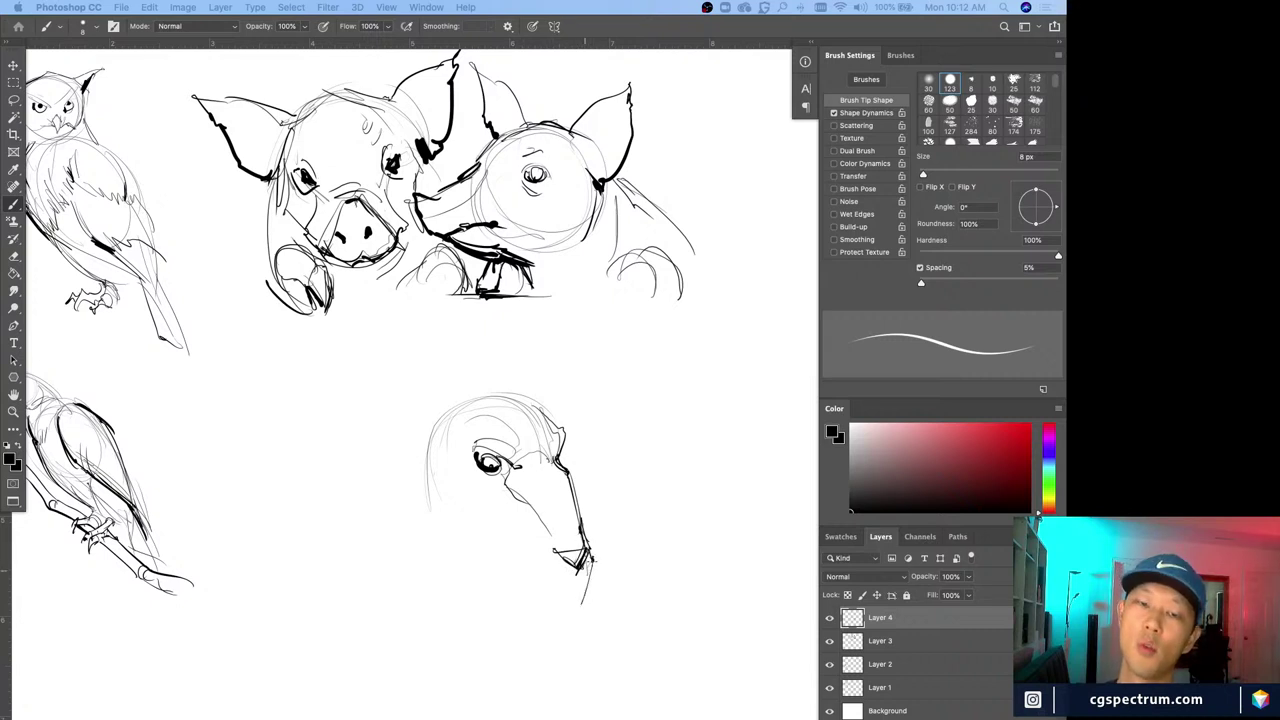
mouse_move(596, 558)
mouse_down()
mouse_move(578, 595)
mouse_move(567, 567)
mouse_move(576, 583)
mouse_move(593, 555)
mouse_move(591, 503)
mouse_move(575, 585)
mouse_move(534, 584)
mouse_up()
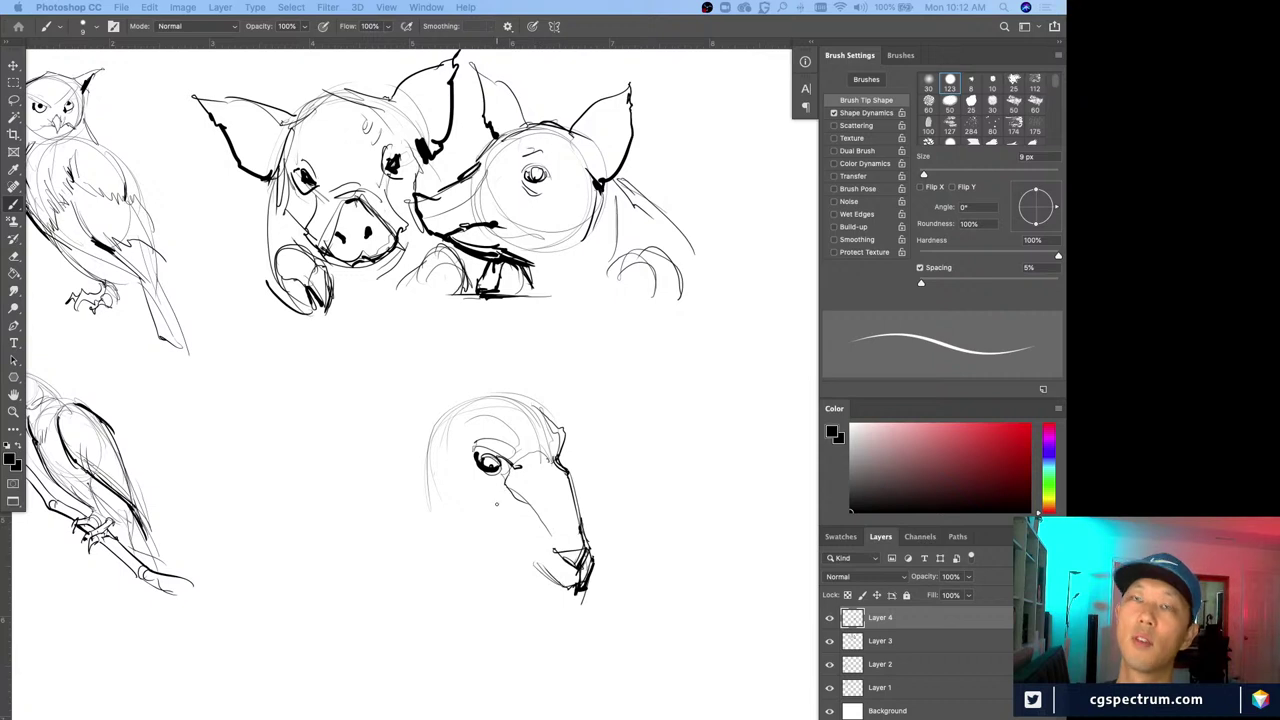
mouse_move(502, 486)
mouse_down()
mouse_move(532, 558)
mouse_move(542, 554)
mouse_move(538, 576)
mouse_up()
mouse_move(574, 570)
mouse_down()
mouse_move(542, 592)
mouse_move(562, 600)
mouse_move(514, 592)
mouse_up()
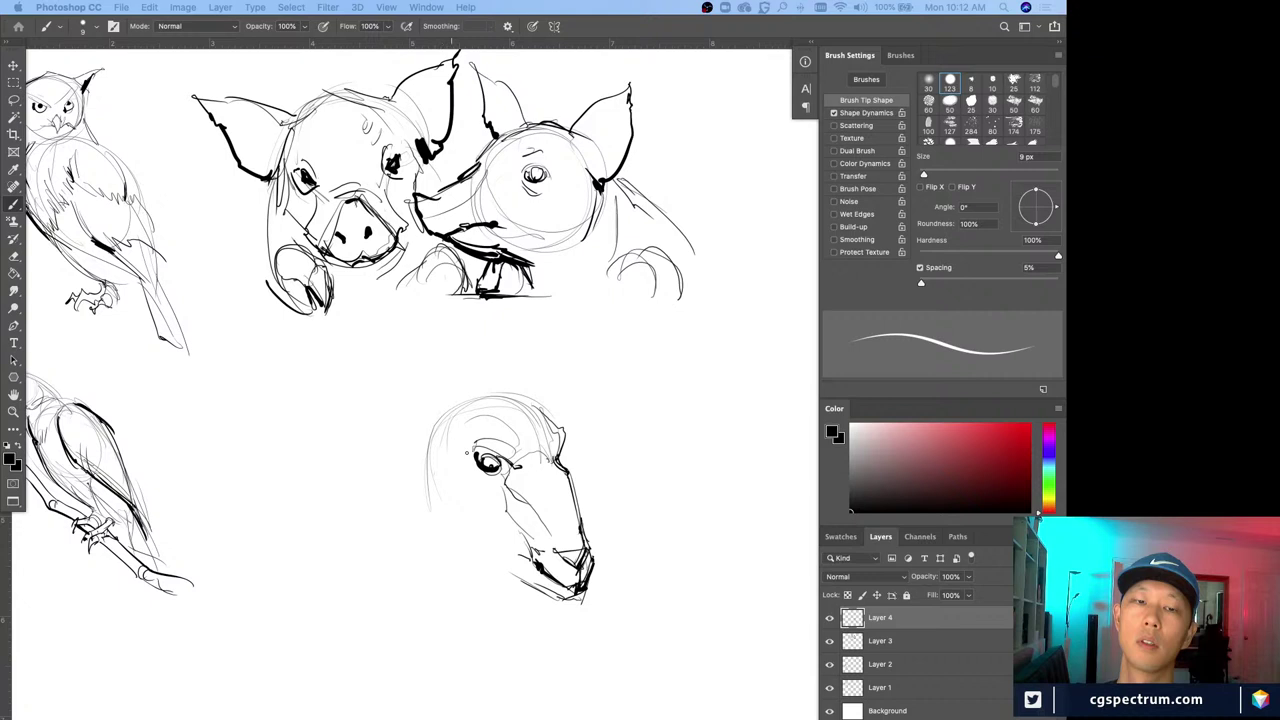
Draw the ram's cheek and jaw line running from beside the eye to the chin, and darken the far eye
mouse_move(466, 452)
mouse_down()
mouse_move(496, 470)
mouse_move(444, 502)
mouse_up()
mouse_move(444, 500)
mouse_down()
mouse_move(480, 544)
mouse_move(478, 518)
mouse_move(560, 596)
mouse_up()
drag(490, 558, 522, 580)
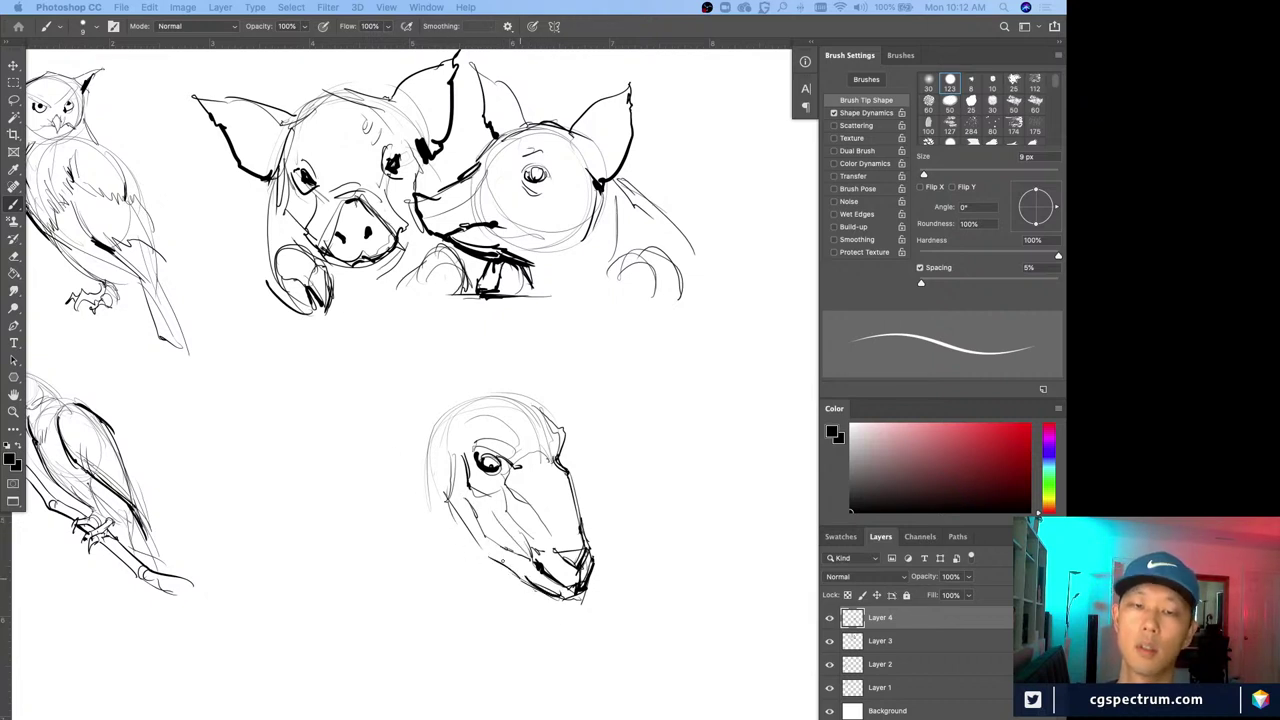
drag(565, 452, 559, 461)
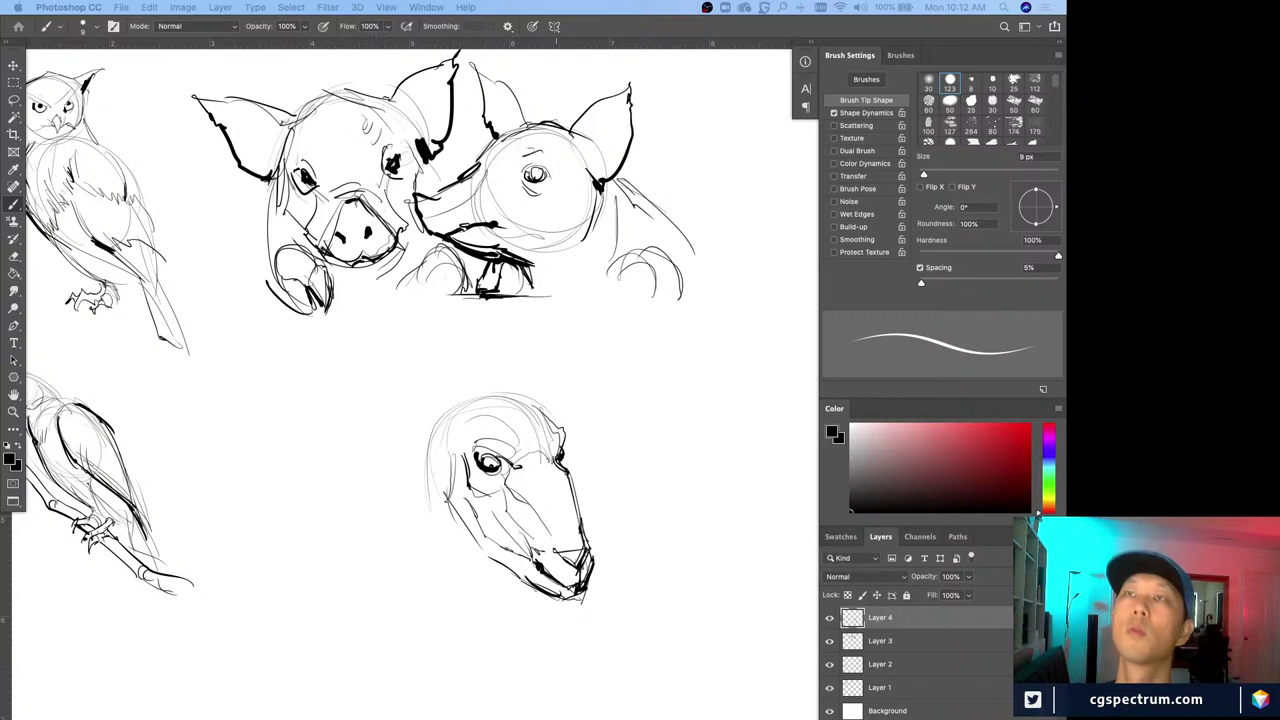
Sketch the top of the ram's head and rough in the near horn's broad curl with outer, inner and cross-contour arcs
mouse_move(544, 405)
mouse_down()
mouse_move(555, 418)
mouse_move(523, 376)
mouse_move(540, 405)
mouse_move(504, 426)
mouse_up()
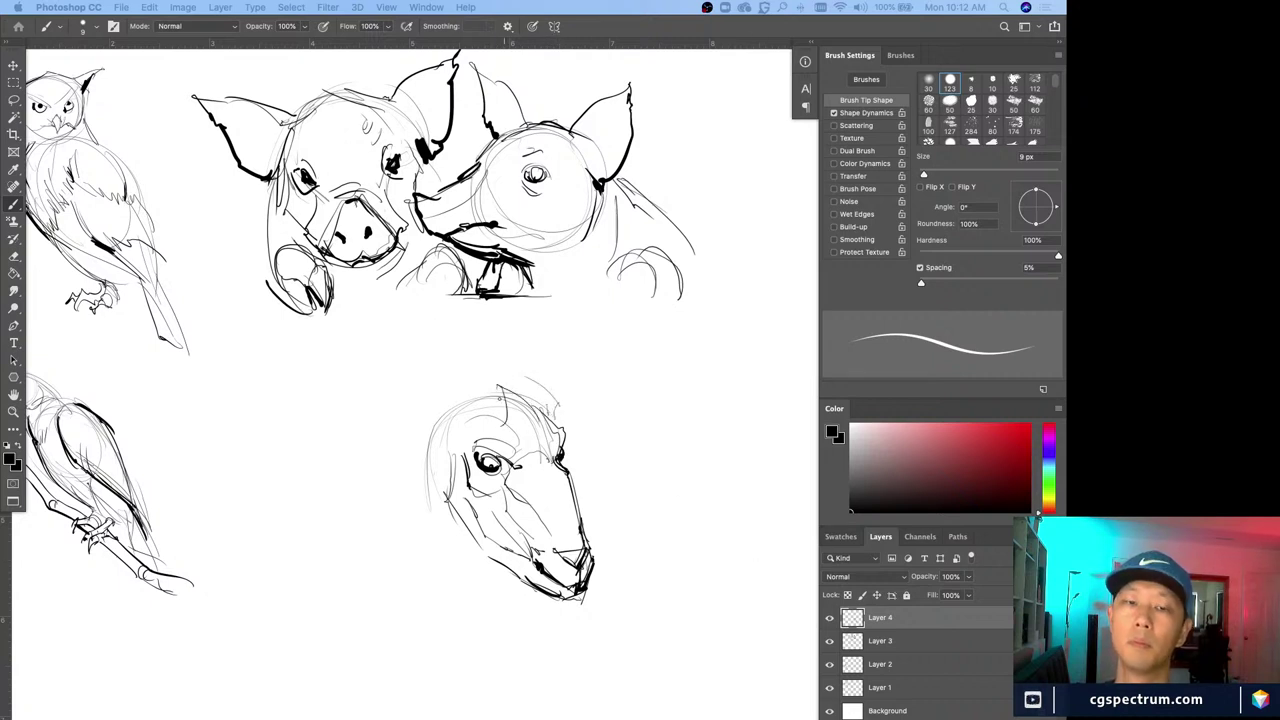
mouse_move(494, 381)
mouse_down()
mouse_move(503, 426)
mouse_move(552, 420)
mouse_up()
mouse_move(490, 372)
mouse_down()
mouse_move(498, 398)
mouse_move(464, 424)
mouse_move(446, 406)
mouse_move(494, 382)
mouse_move(386, 330)
mouse_move(296, 464)
mouse_up()
drag(490, 376, 258, 484)
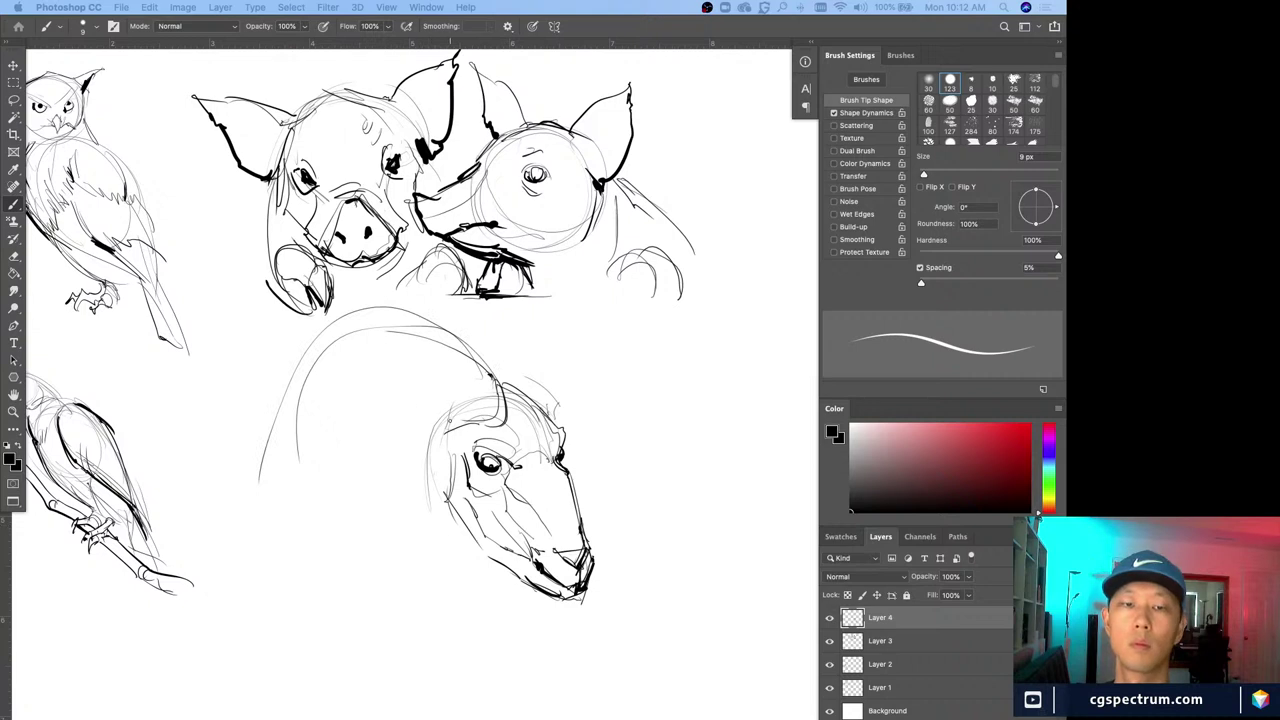
drag(450, 421, 361, 389)
mouse_move(448, 411)
mouse_down()
mouse_move(395, 386)
mouse_move(356, 395)
mouse_up()
mouse_move(354, 326)
mouse_down()
mouse_move(393, 332)
mouse_move(370, 376)
mouse_up()
mouse_move(388, 311)
mouse_down()
mouse_move(365, 372)
mouse_move(440, 386)
mouse_move(368, 378)
mouse_move(316, 430)
mouse_up()
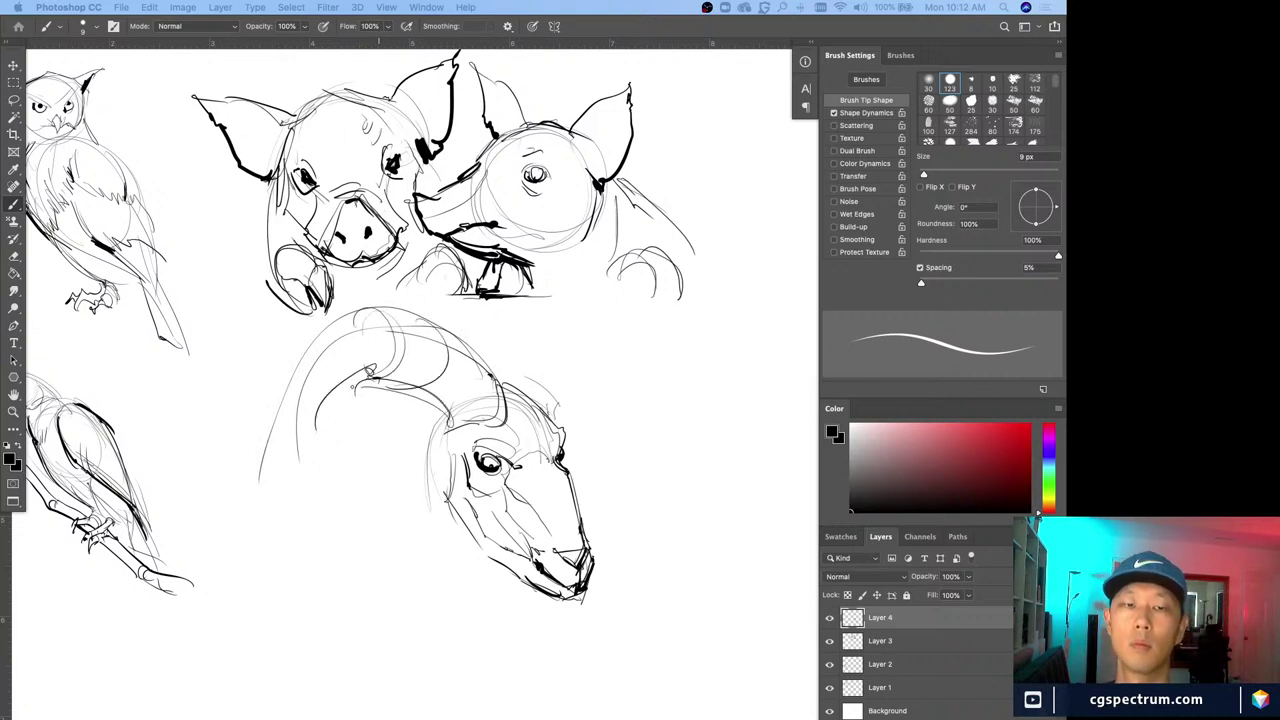
Draw heavy outer and inner curves around the near horn, bringing the curl round to its pointed tip
drag(376, 378, 322, 426)
mouse_move(378, 318)
mouse_down()
mouse_move(484, 380)
mouse_move(338, 328)
mouse_move(272, 430)
mouse_up()
mouse_move(362, 386)
mouse_down()
mouse_move(323, 432)
mouse_move(382, 540)
mouse_up()
mouse_move(278, 408)
mouse_down()
mouse_move(334, 588)
mouse_move(370, 597)
mouse_up()
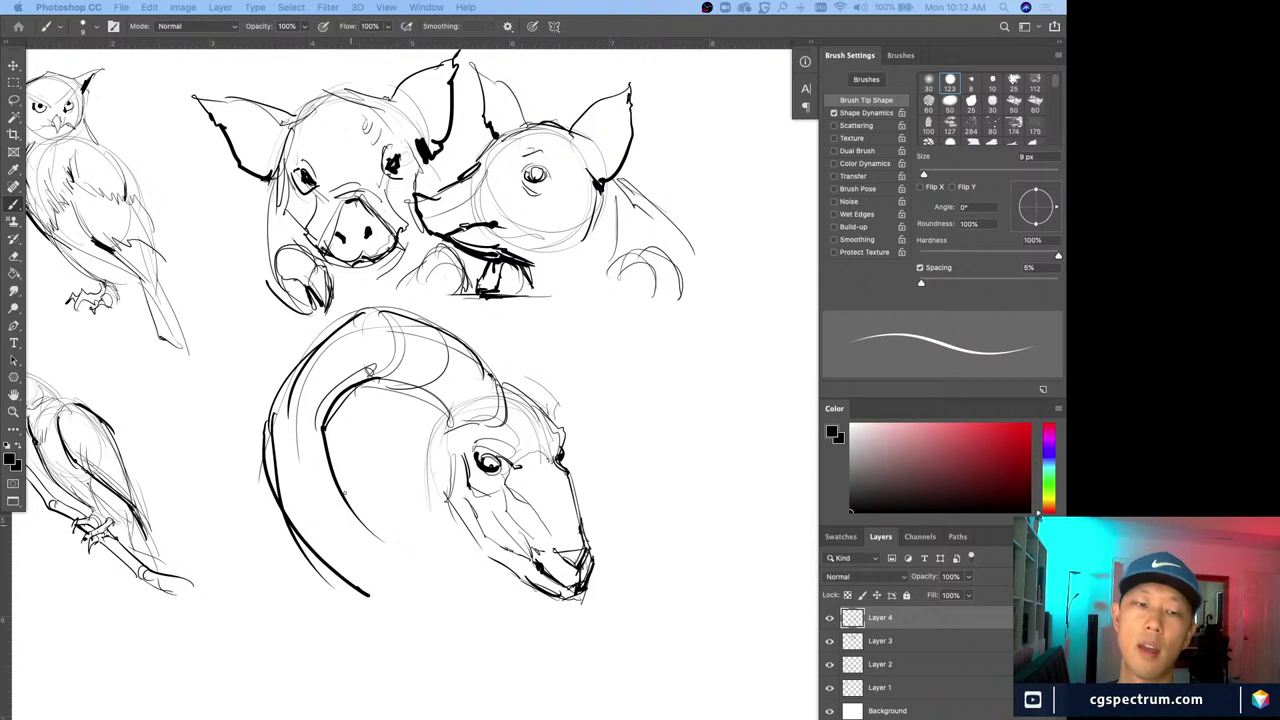
mouse_move(336, 480)
mouse_down()
mouse_move(384, 550)
mouse_move(396, 492)
mouse_move(378, 476)
mouse_move(388, 534)
mouse_up()
mouse_move(374, 470)
mouse_down()
mouse_move(431, 532)
mouse_move(395, 592)
mouse_up()
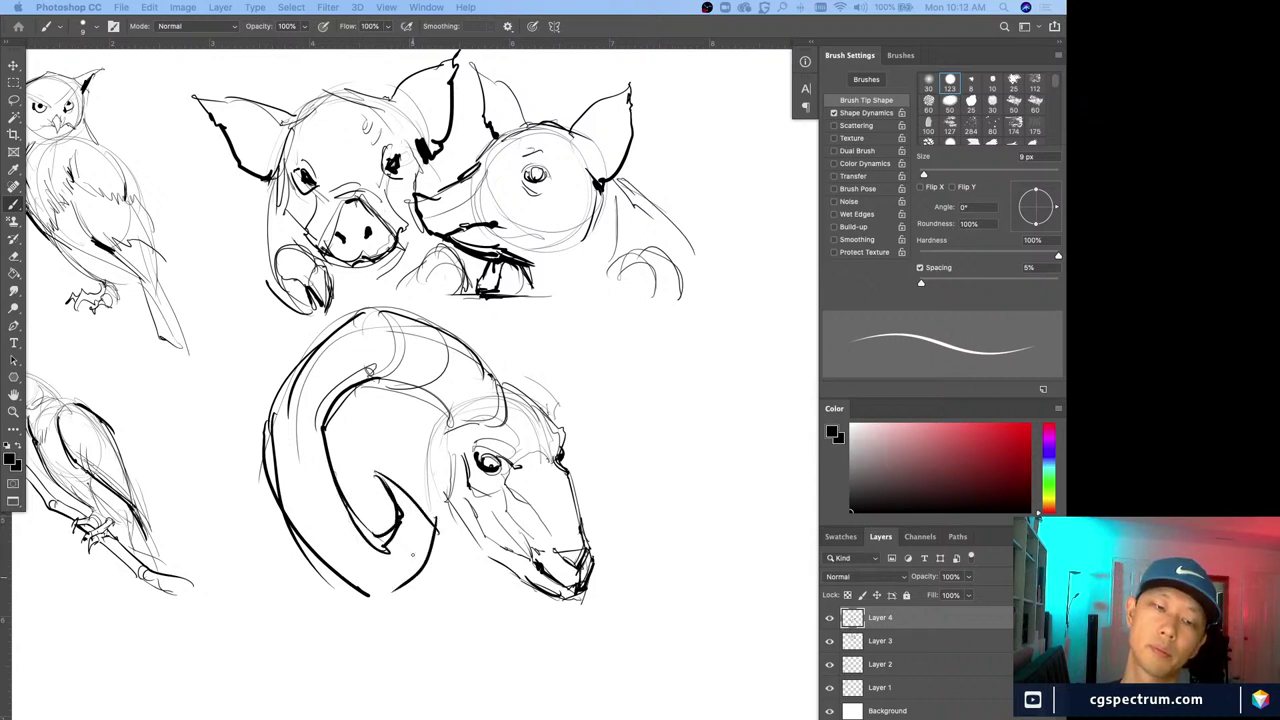
mouse_move(437, 524)
mouse_down()
mouse_move(380, 600)
mouse_move(300, 540)
mouse_move(392, 586)
mouse_up()
Add curved ridge lines across the lower part of the near horn and thicken its outer and inner edges
mouse_move(364, 468)
mouse_down()
mouse_move(446, 530)
mouse_move(394, 524)
mouse_move(424, 548)
mouse_move(380, 578)
mouse_move(400, 584)
mouse_up()
mouse_move(388, 542)
mouse_down()
mouse_move(404, 564)
mouse_move(364, 588)
mouse_up()
mouse_move(328, 496)
mouse_down()
mouse_move(344, 510)
mouse_move(308, 546)
mouse_up()
mouse_move(318, 472)
mouse_down()
mouse_move(296, 532)
mouse_move(326, 564)
mouse_up()
drag(322, 448, 292, 526)
drag(372, 378, 332, 440)
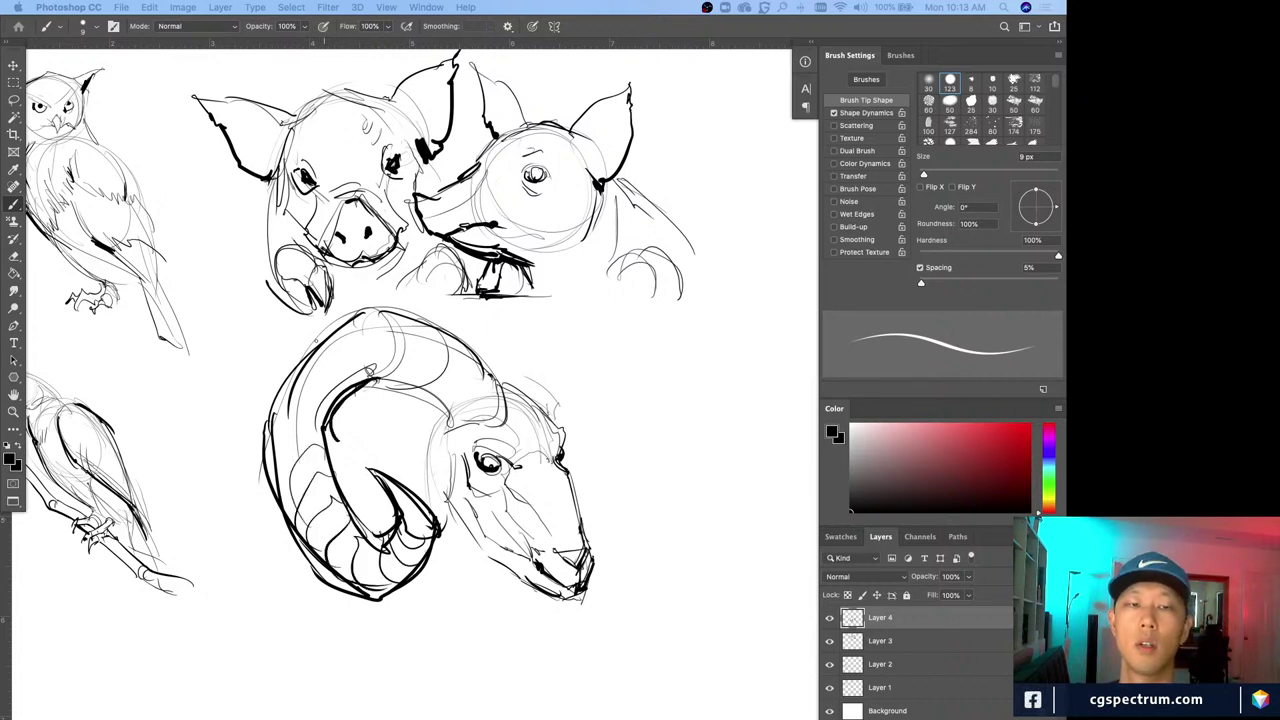
drag(354, 314, 284, 428)
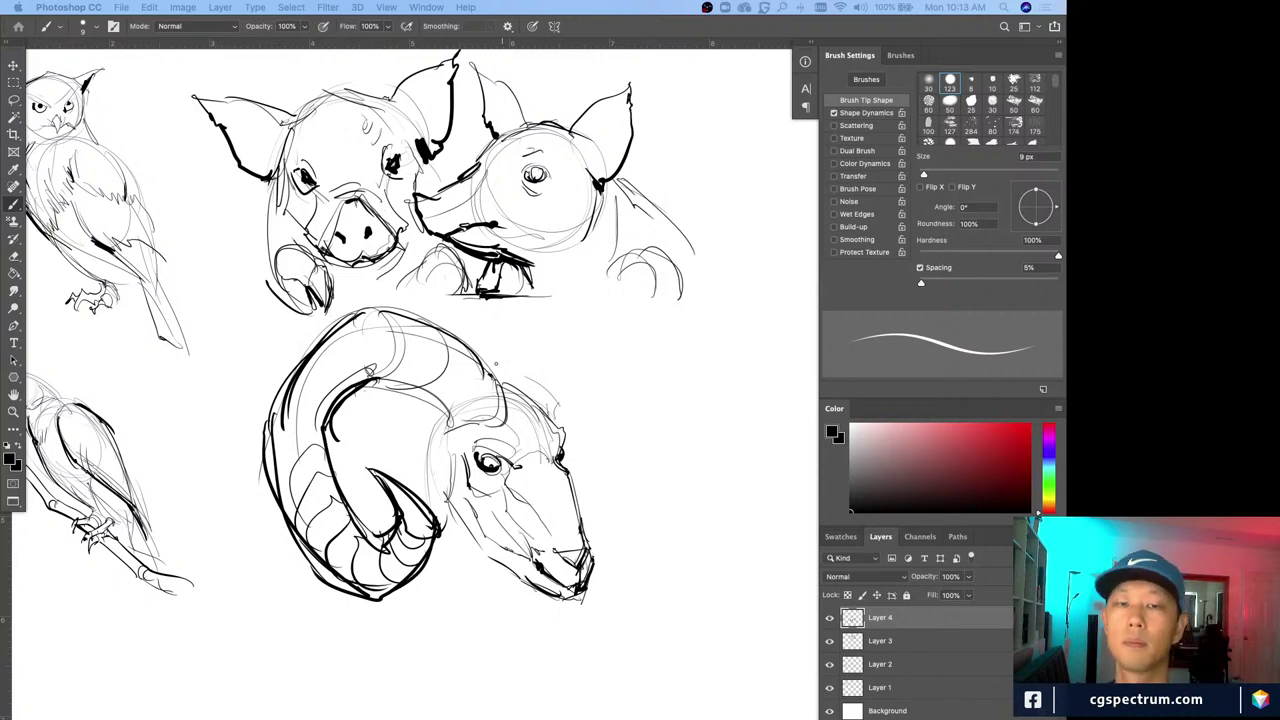
Draw the far horn's arched outline rising behind the ram's head, with curved ridge lines across it
mouse_move(496, 364)
mouse_down()
mouse_move(512, 377)
mouse_move(580, 306)
mouse_up()
drag(598, 345, 550, 414)
drag(556, 306, 614, 352)
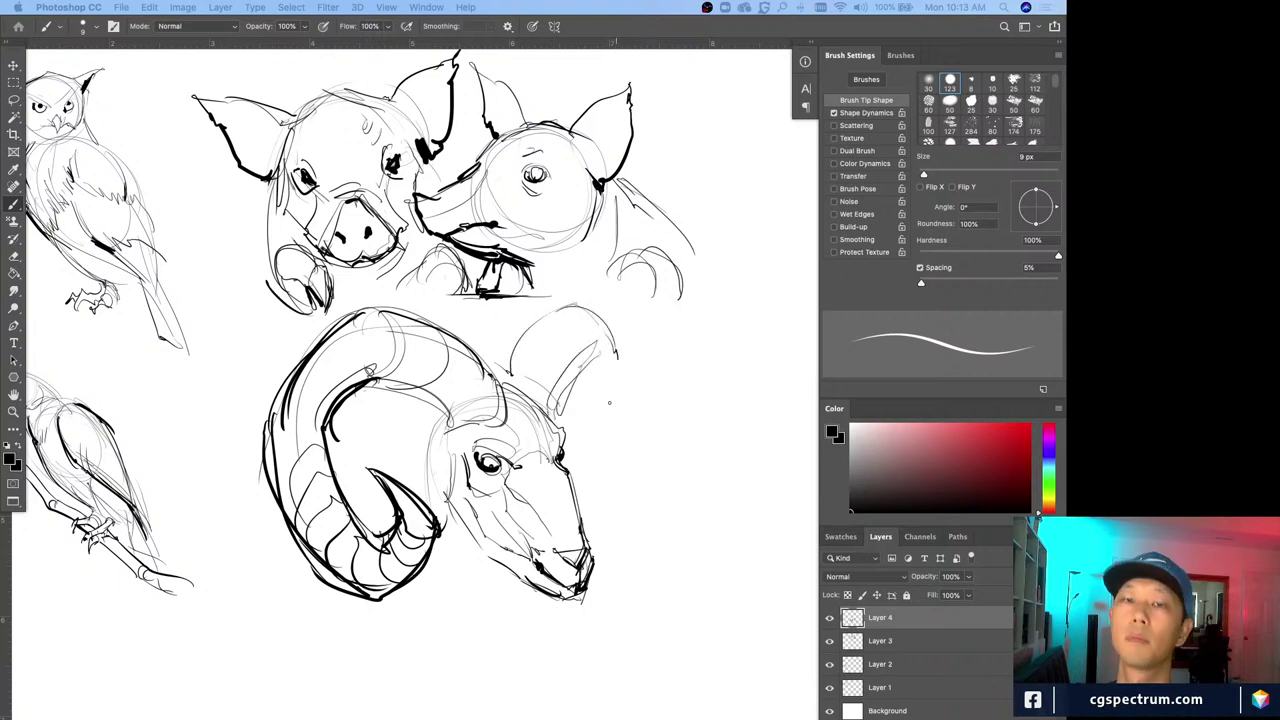
mouse_move(609, 402)
mouse_down()
mouse_move(622, 346)
mouse_move(580, 455)
mouse_up()
mouse_move(564, 312)
mouse_down()
mouse_move(598, 306)
mouse_move(602, 372)
mouse_up()
mouse_move(572, 314)
mouse_down()
mouse_move(540, 328)
mouse_move(568, 376)
mouse_up()
drag(560, 330, 524, 384)
Extend the far horn down behind the muzzle and sweep it outward into a long curved tip with ridge marks
mouse_move(604, 339)
mouse_down()
mouse_move(608, 356)
mouse_move(556, 404)
mouse_move(592, 474)
mouse_move(588, 506)
mouse_up()
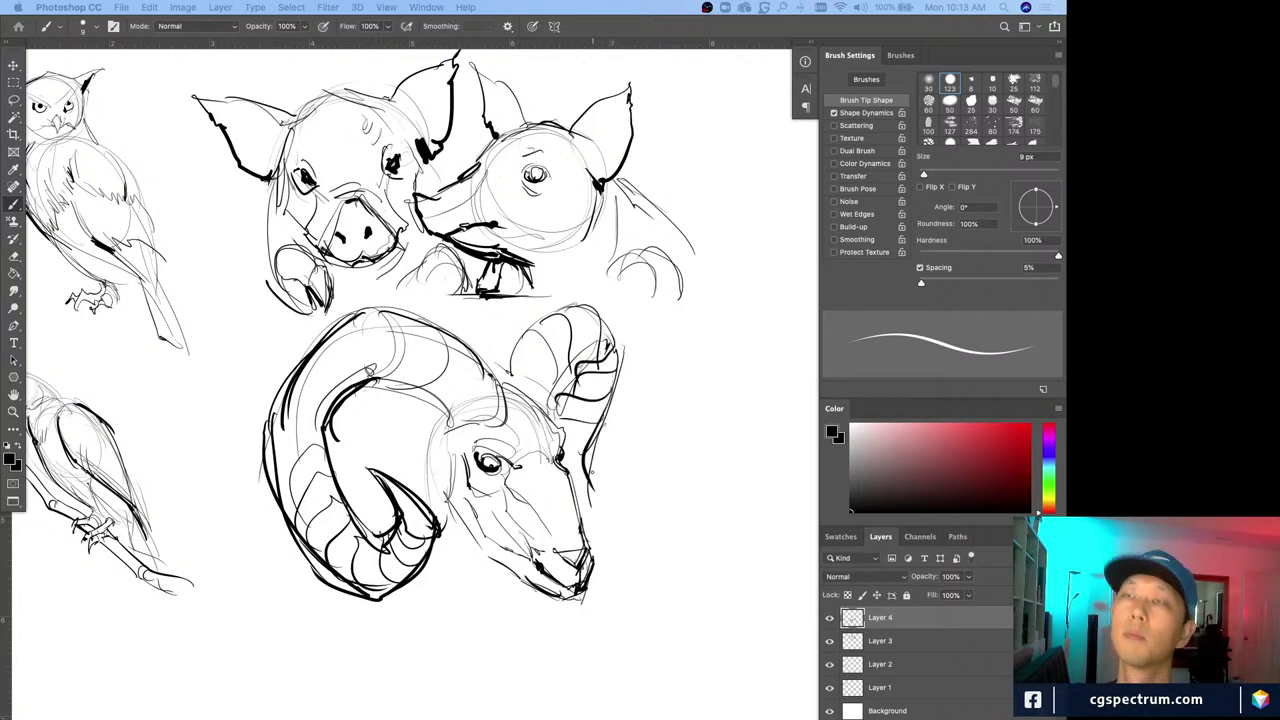
mouse_move(586, 462)
mouse_down()
mouse_move(594, 496)
mouse_move(655, 515)
mouse_up()
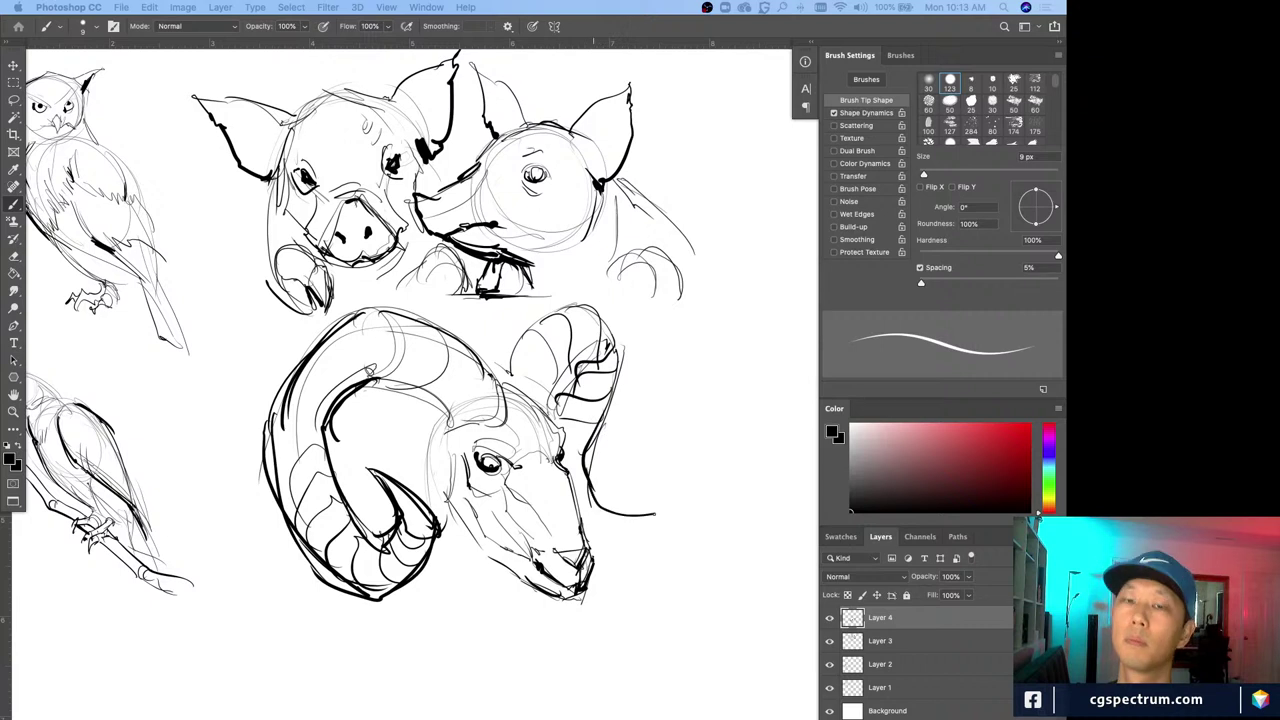
mouse_move(588, 490)
mouse_down()
mouse_move(584, 524)
mouse_move(597, 547)
mouse_move(614, 542)
mouse_move(586, 486)
mouse_up()
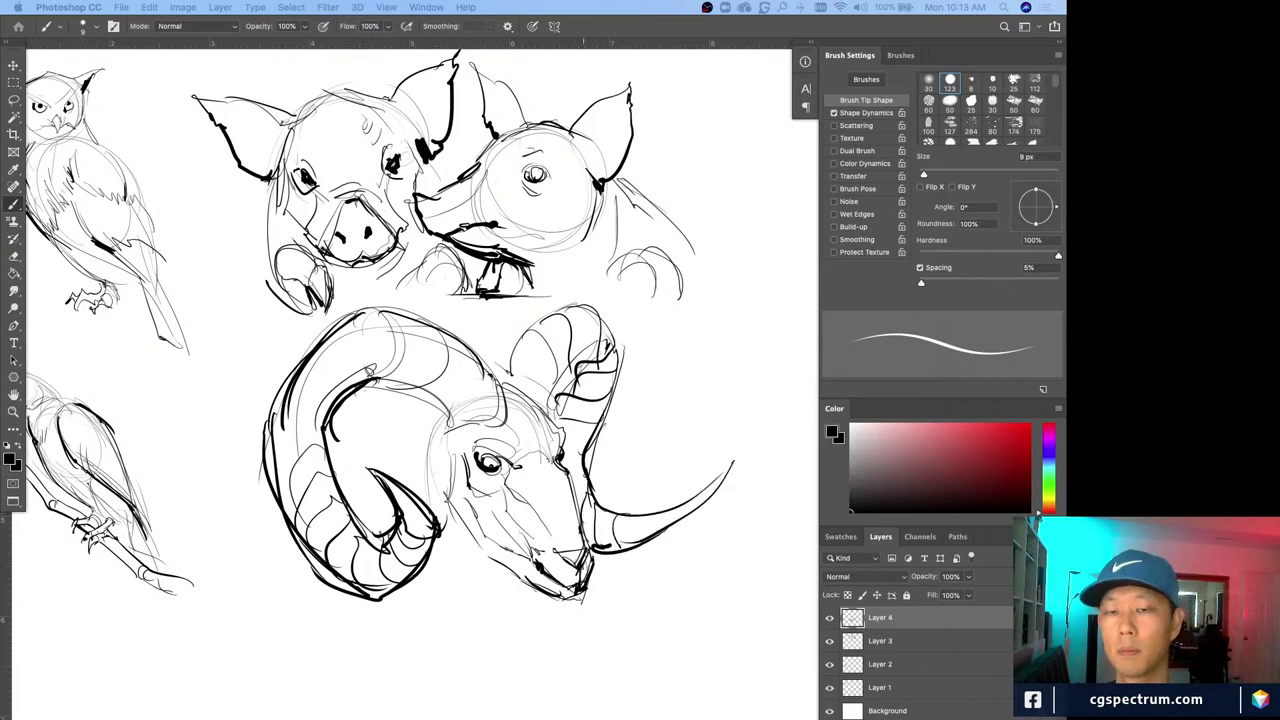
drag(566, 459, 578, 466)
drag(637, 512, 642, 536)
Darken the far horn's inner edge, the ram's forehead-to-nose profile and the upper edge of the near horn
drag(582, 360, 554, 417)
drag(554, 408, 592, 345)
mouse_move(527, 392)
mouse_down()
mouse_move(567, 429)
mouse_move(593, 562)
mouse_up()
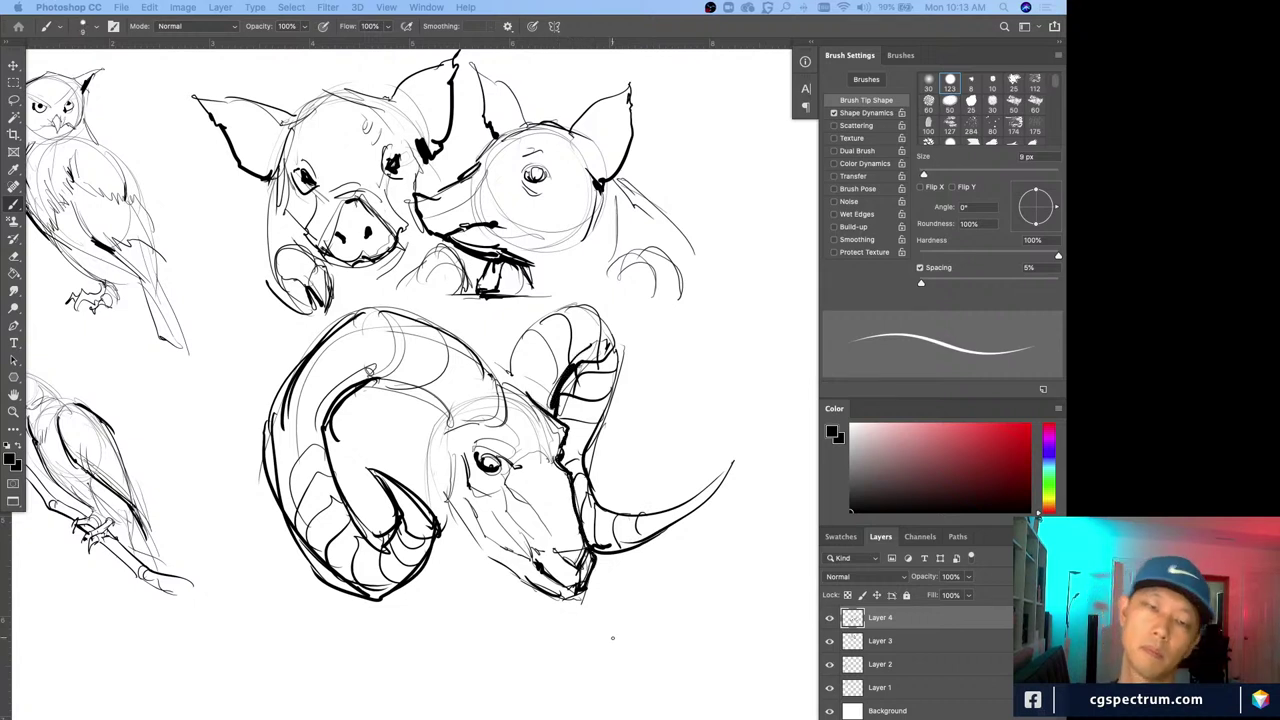
mouse_move(505, 372)
mouse_down()
mouse_move(529, 397)
mouse_move(440, 325)
mouse_move(458, 338)
mouse_up()
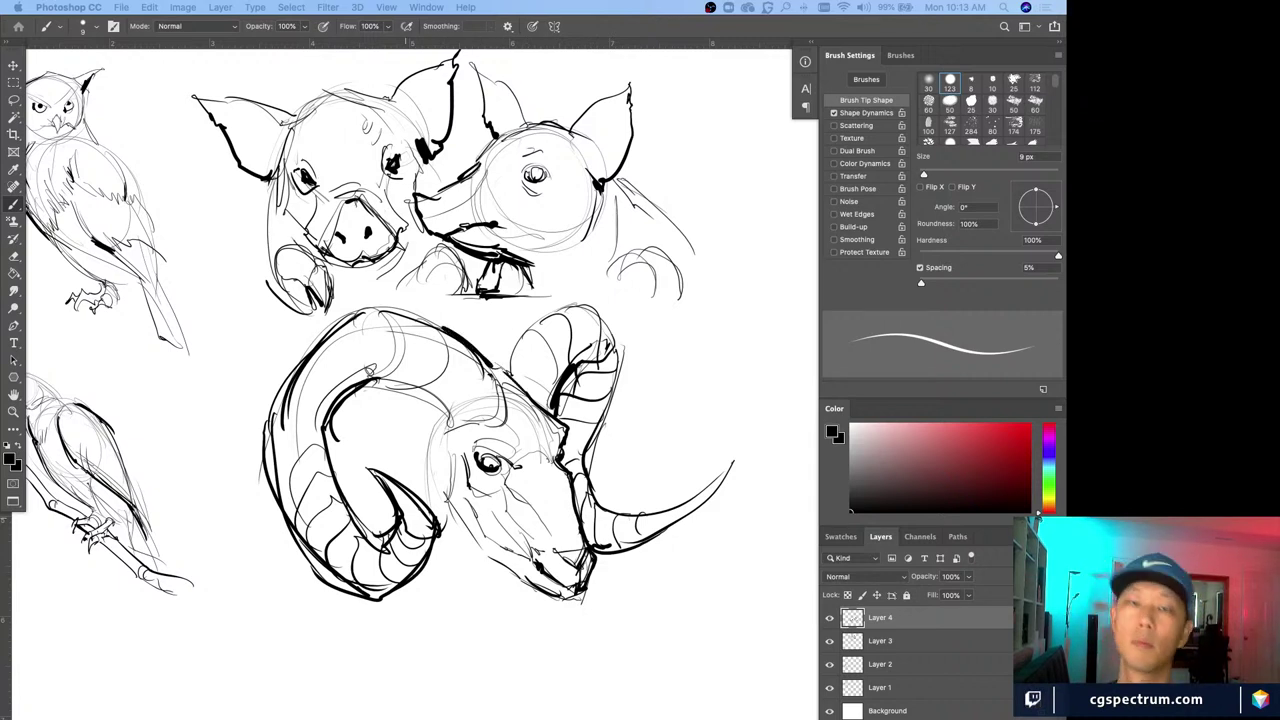
Draw ragged throat fur beneath the ram's jaw and the ear with its dark edge inside the near horn's curl
mouse_move(500, 560)
mouse_down()
mouse_move(476, 614)
mouse_move(460, 611)
mouse_move(460, 708)
mouse_up()
mouse_move(478, 602)
mouse_down()
mouse_move(490, 660)
mouse_move(424, 664)
mouse_up()
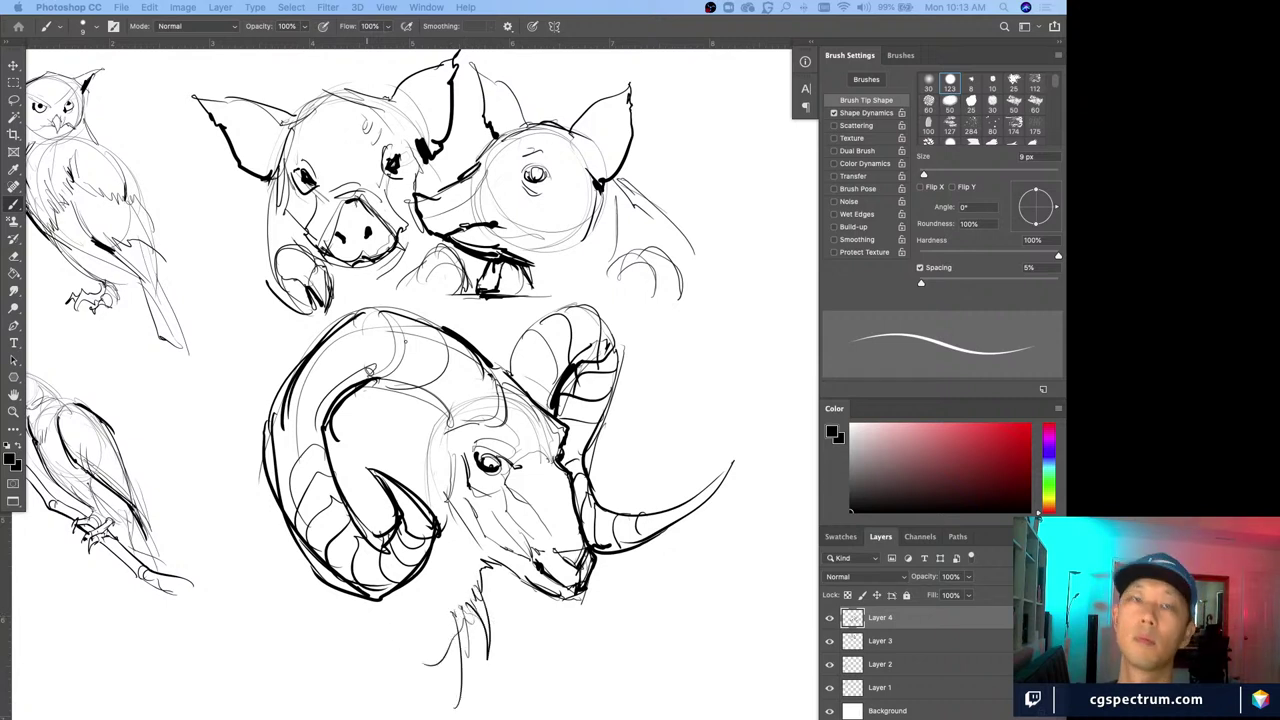
mouse_move(386, 378)
mouse_down()
mouse_move(444, 424)
mouse_move(420, 400)
mouse_move(430, 438)
mouse_move(422, 412)
mouse_move(438, 430)
mouse_move(427, 499)
mouse_up()
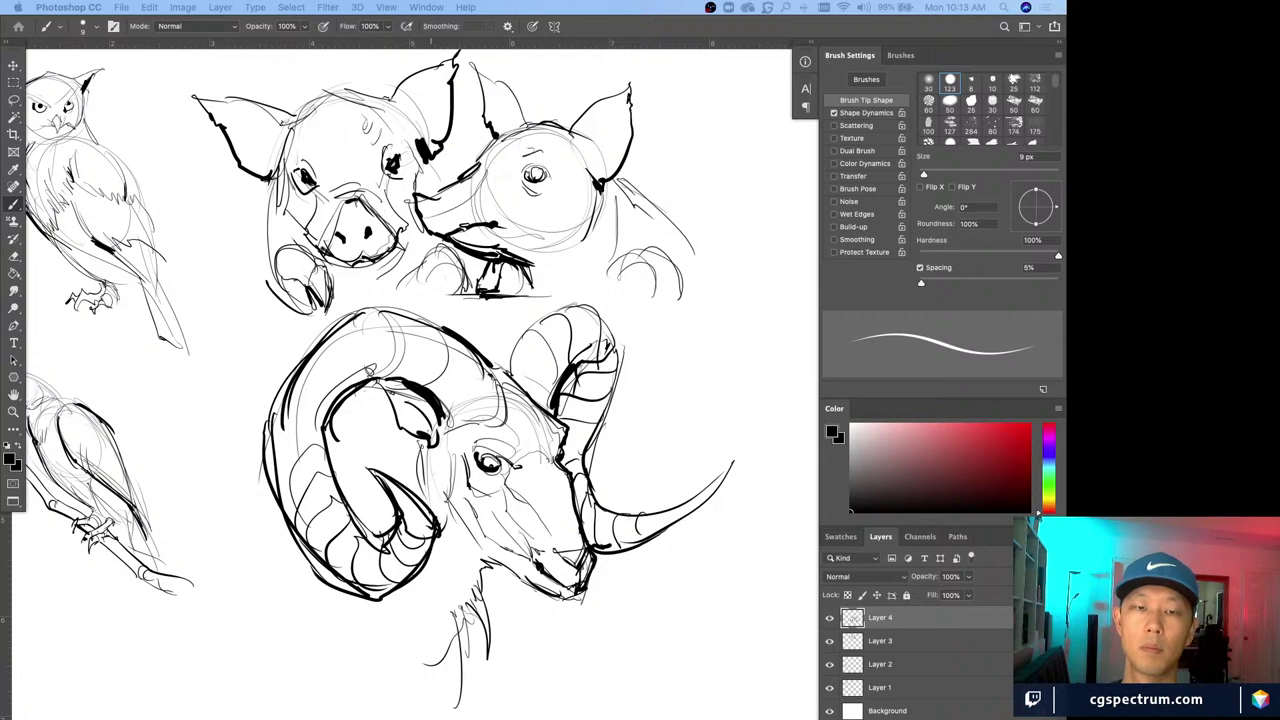
drag(422, 445, 440, 519)
mouse_move(412, 436)
mouse_down()
mouse_move(362, 468)
mouse_move(358, 514)
mouse_up()
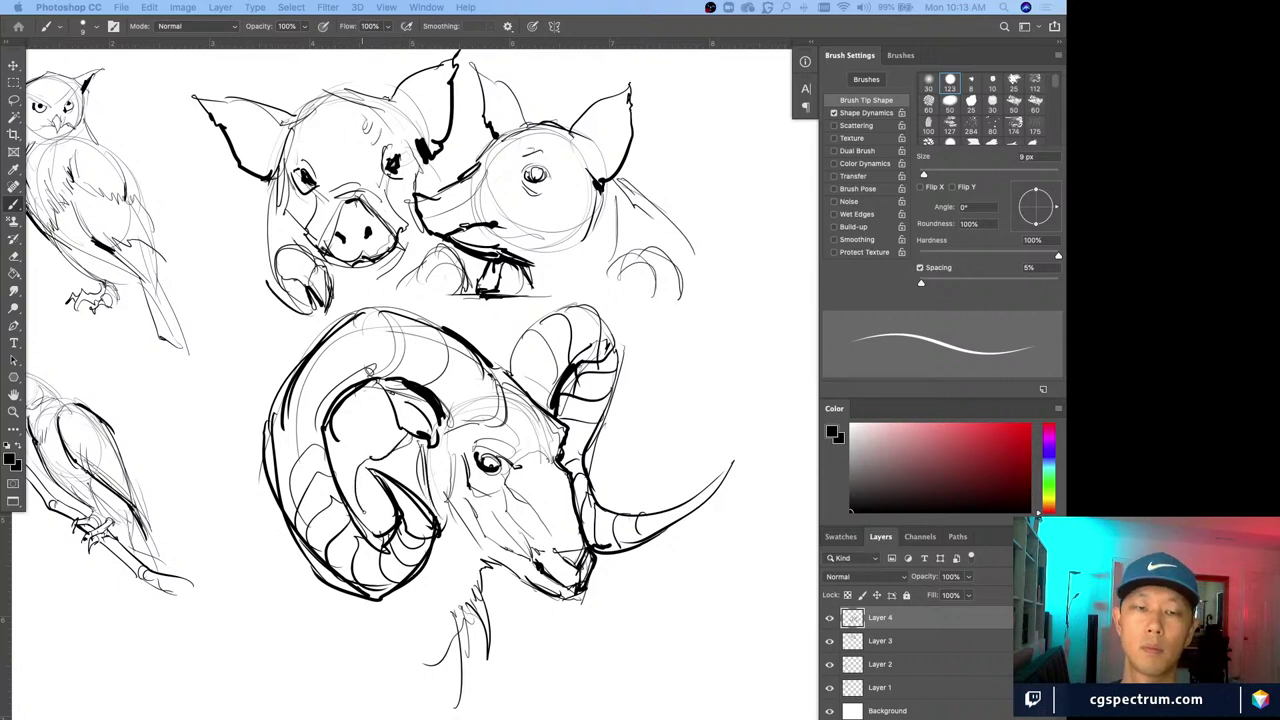
Hatch the shadows inside the near horn's curl, across the ear and down the ram's neck
drag(390, 454, 360, 524)
mouse_move(348, 430)
mouse_down()
mouse_move(404, 466)
mouse_move(384, 478)
mouse_move(394, 514)
mouse_up()
drag(388, 440, 428, 460)
drag(384, 458, 432, 486)
mouse_move(392, 477)
mouse_down()
mouse_move(462, 511)
mouse_move(476, 540)
mouse_up()
mouse_move(446, 542)
mouse_down()
mouse_move(426, 591)
mouse_move(466, 606)
mouse_up()
mouse_move(384, 606)
mouse_down()
mouse_move(447, 624)
mouse_move(450, 640)
mouse_up()
drag(380, 376, 432, 402)
mouse_move(390, 398)
mouse_down()
mouse_move(432, 410)
mouse_move(420, 414)
mouse_up()
drag(394, 412, 438, 432)
Hatch the shaded side of the far horn from its upper bend down to the curve behind the muzzle
drag(586, 348, 614, 368)
mouse_move(586, 366)
mouse_down()
mouse_move(618, 376)
mouse_move(620, 392)
mouse_up()
drag(568, 384, 606, 406)
drag(562, 400, 596, 424)
drag(560, 418, 592, 440)
drag(558, 436, 588, 460)
drag(562, 456, 588, 482)
drag(590, 480, 600, 502)
mouse_move(576, 498)
mouse_down()
mouse_move(606, 514)
mouse_move(610, 534)
mouse_up()
drag(588, 520, 602, 544)
Hatch the base of the ram's neck beneath the near horn and shade its cheek and jaw with light diagonal strokes
drag(470, 570, 480, 578)
mouse_move(372, 608)
mouse_down()
mouse_move(472, 643)
mouse_move(450, 651)
mouse_up()
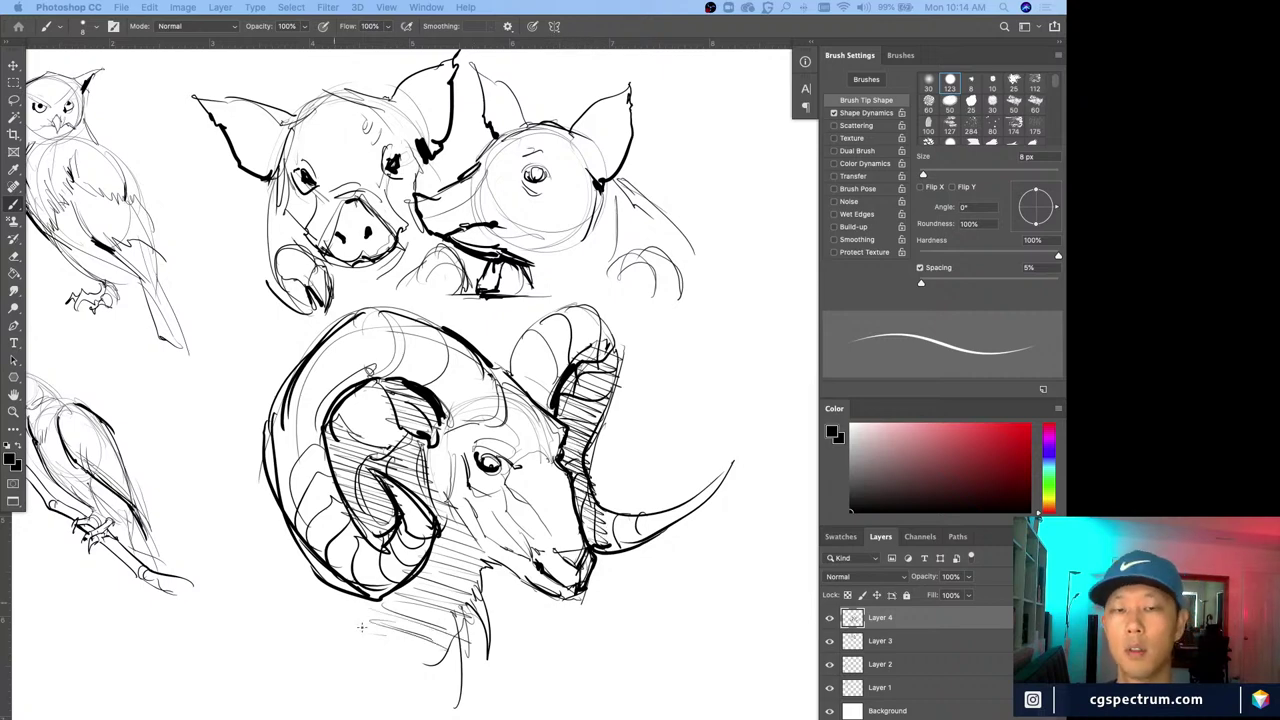
drag(314, 600, 362, 630)
drag(456, 494, 514, 518)
drag(460, 506, 522, 538)
drag(482, 526, 540, 552)
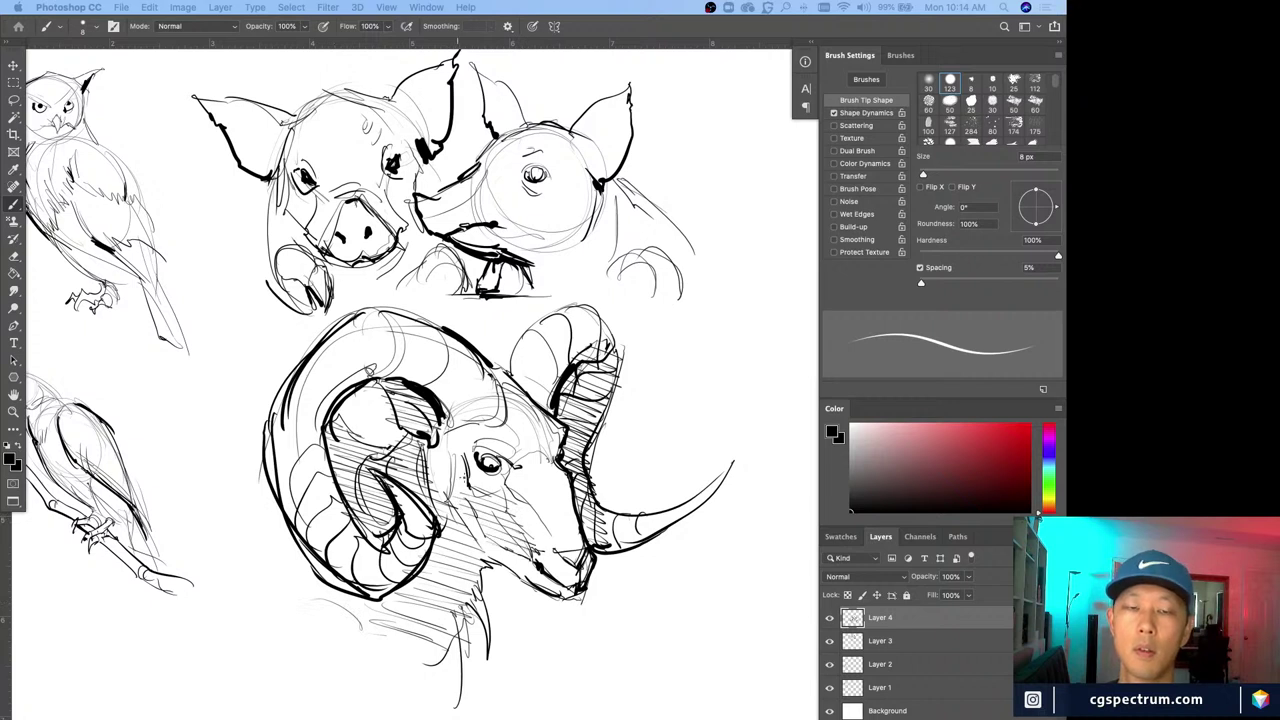
Hatch the lower curl of the ram's near horn and the background shadow behind and beneath it with diagonal strokes
drag(420, 452, 461, 481)
drag(428, 481, 449, 493)
mouse_move(274, 517)
mouse_down()
mouse_move(283, 531)
mouse_move(280, 505)
mouse_up()
mouse_move(252, 508)
mouse_down()
mouse_move(281, 514)
mouse_move(380, 626)
mouse_up()
key(super+minus)
key(super+plus)
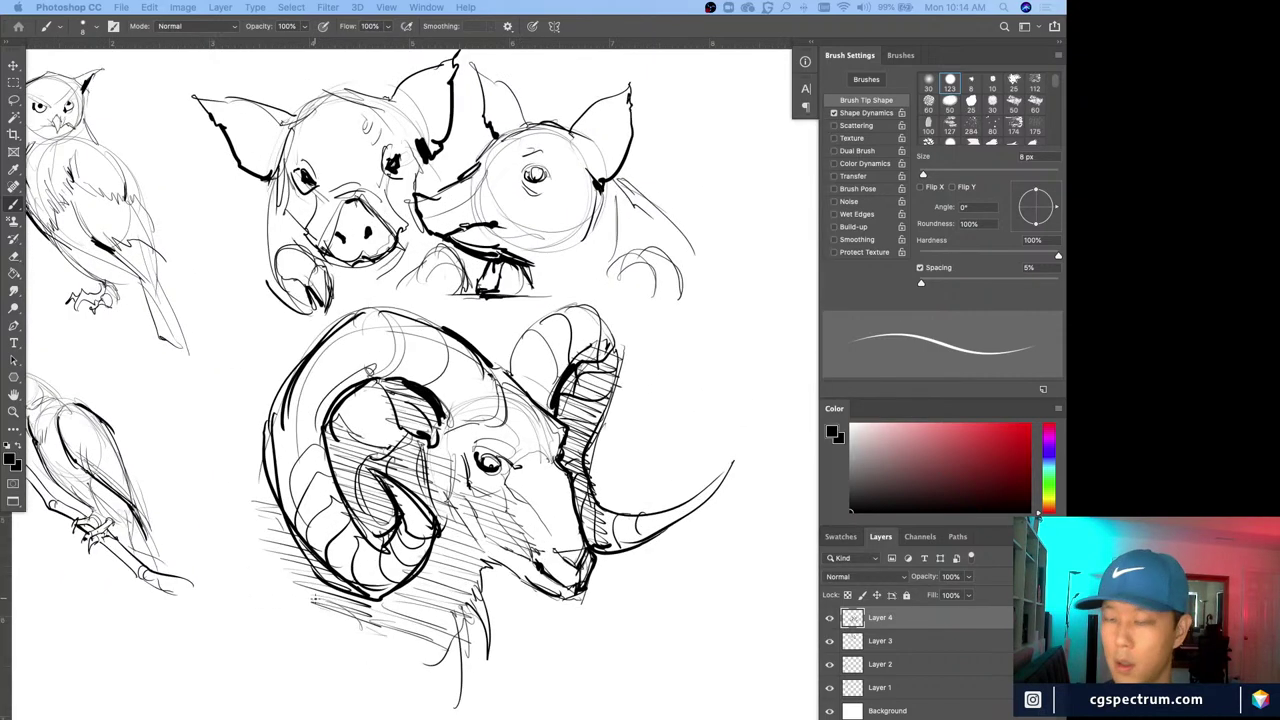
Merge Layers 1 to 4 into a single sketch layer above the Background
key(super+minus)
key(super+minus)
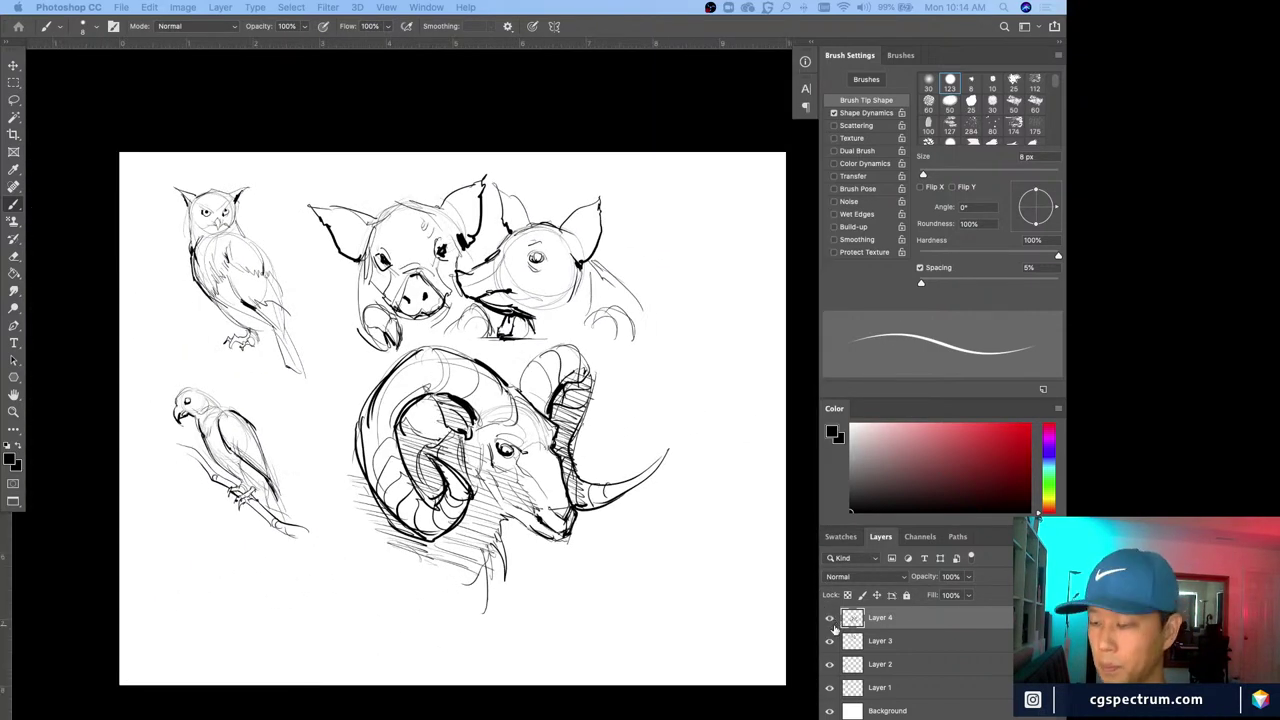
key(ctrl+e)
key(ctrl+e)
key(ctrl+e)
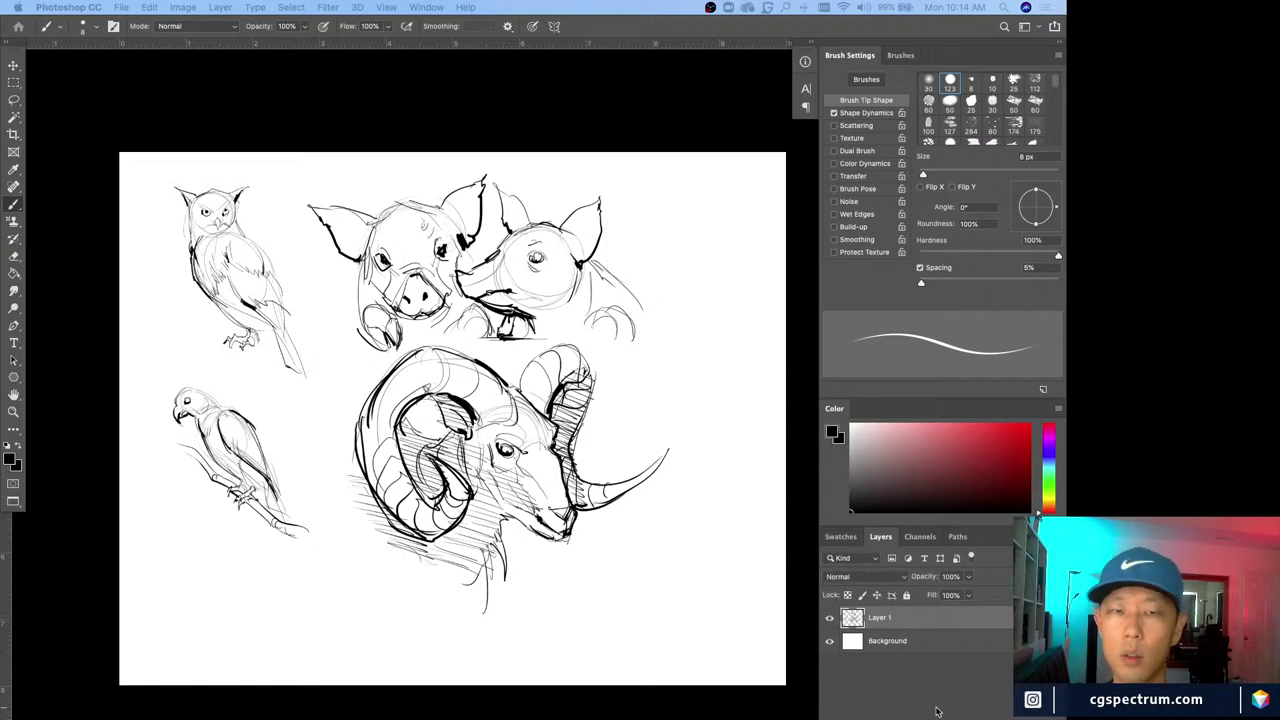
Add a new layer above the merged animal sketches and hide Layer 1 for a blank drawing area
key(super+plus)
key(super+minus)
click(977, 716)
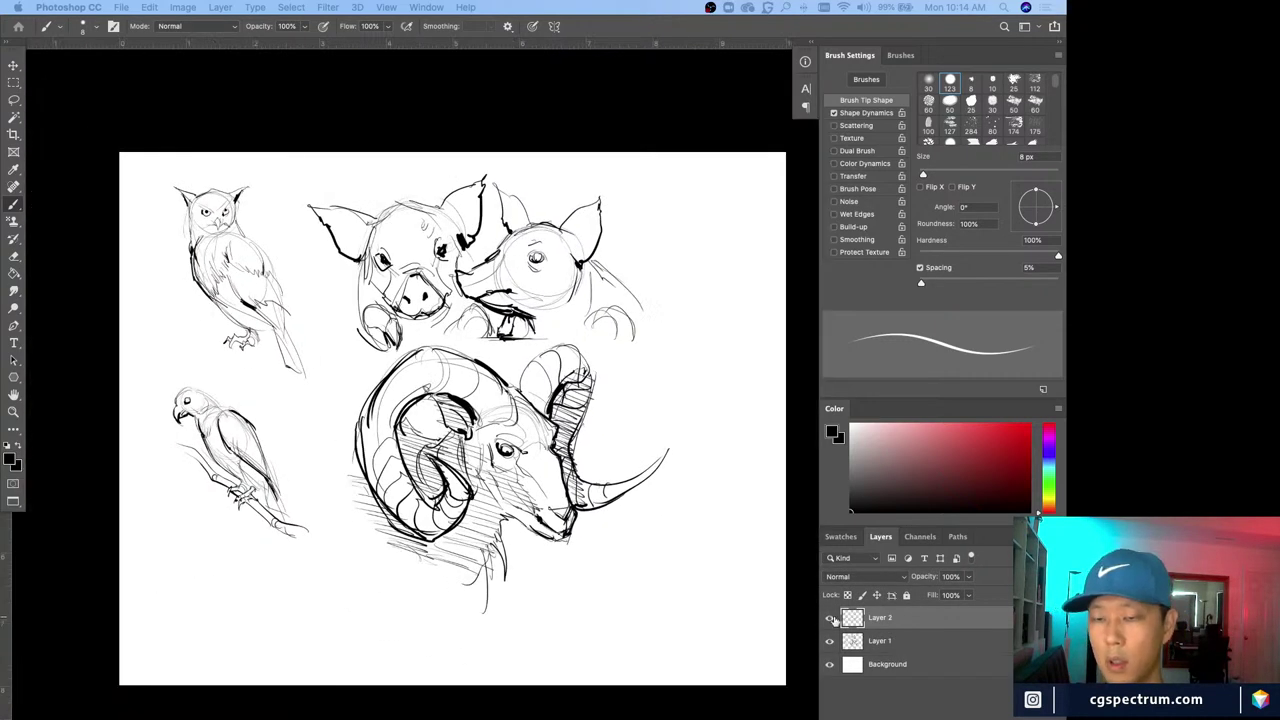
click(830, 618)
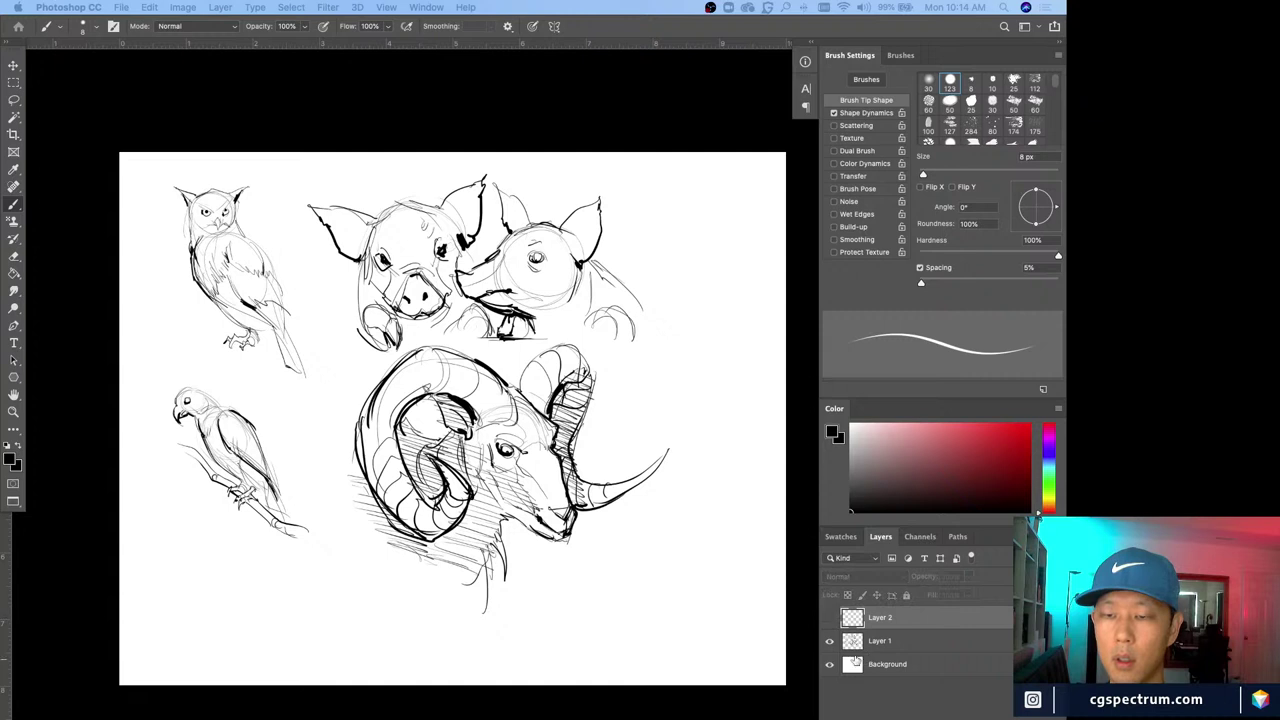
click(830, 618)
click(830, 641)
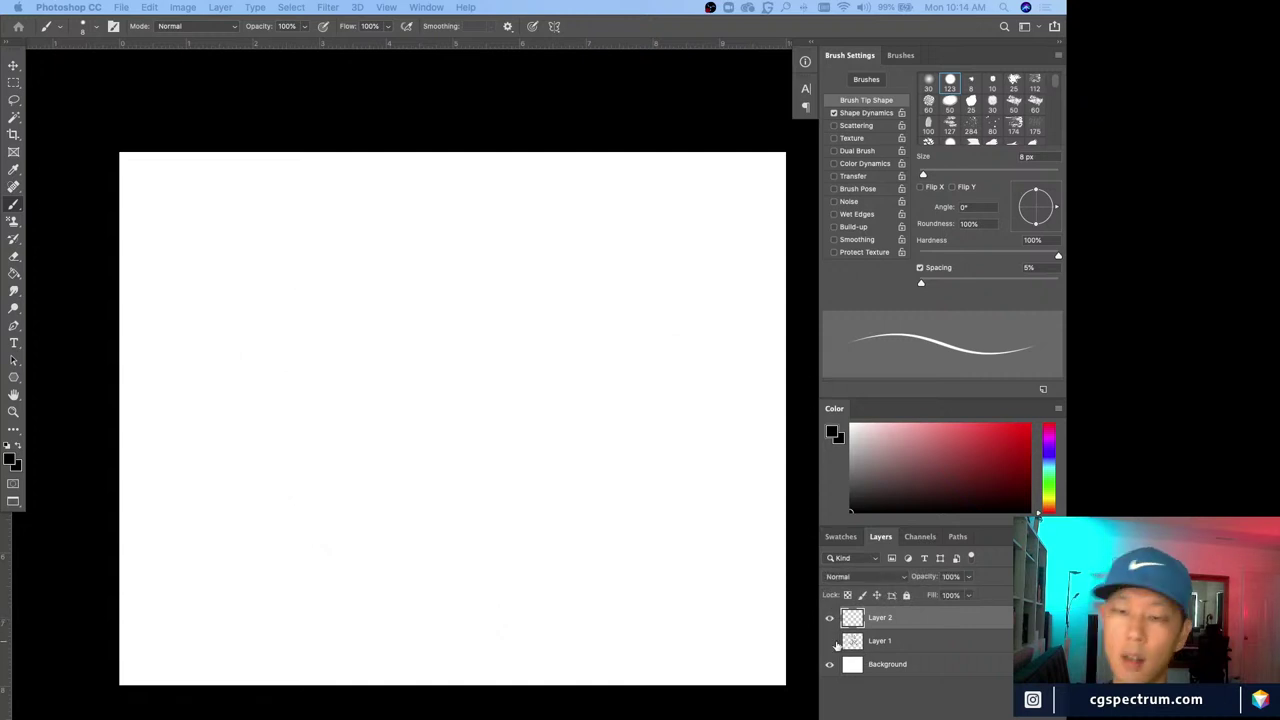
key(super+plus)
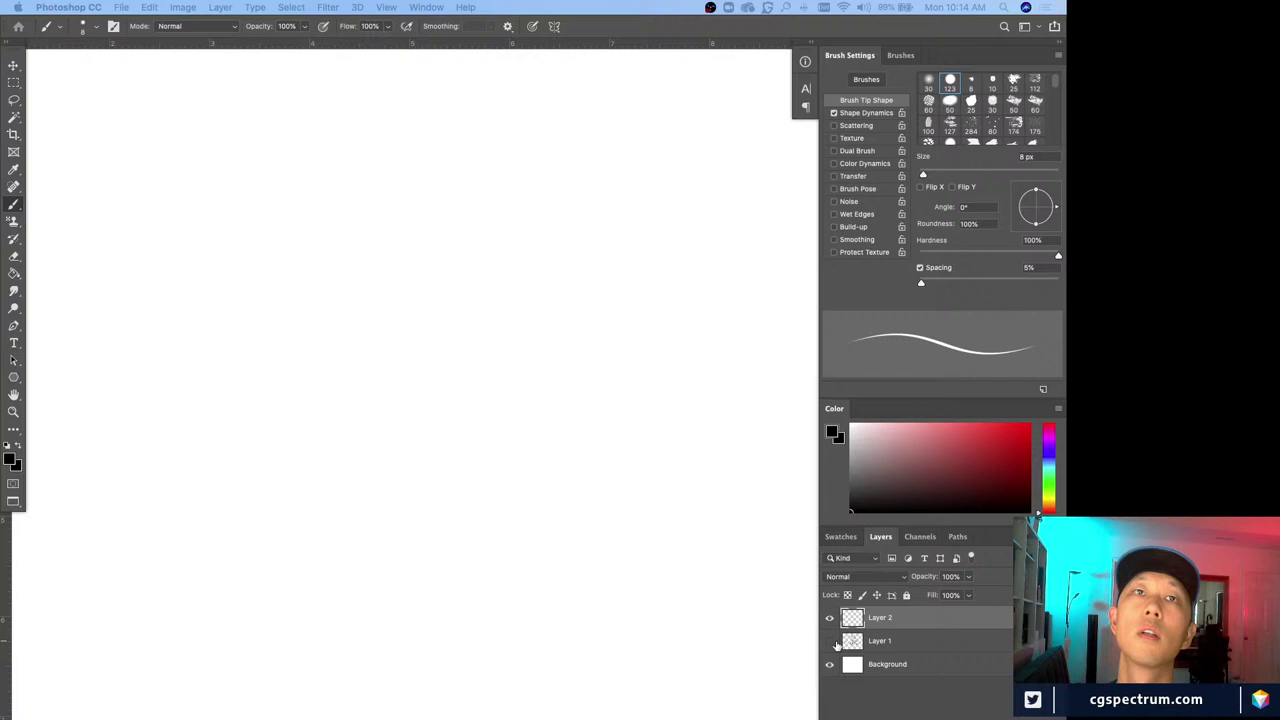
Switch to Finder and examine the fire salamander, newt and northwestern salamander photos in the salamander folder, comparing body shapes and poses
key(Tab)
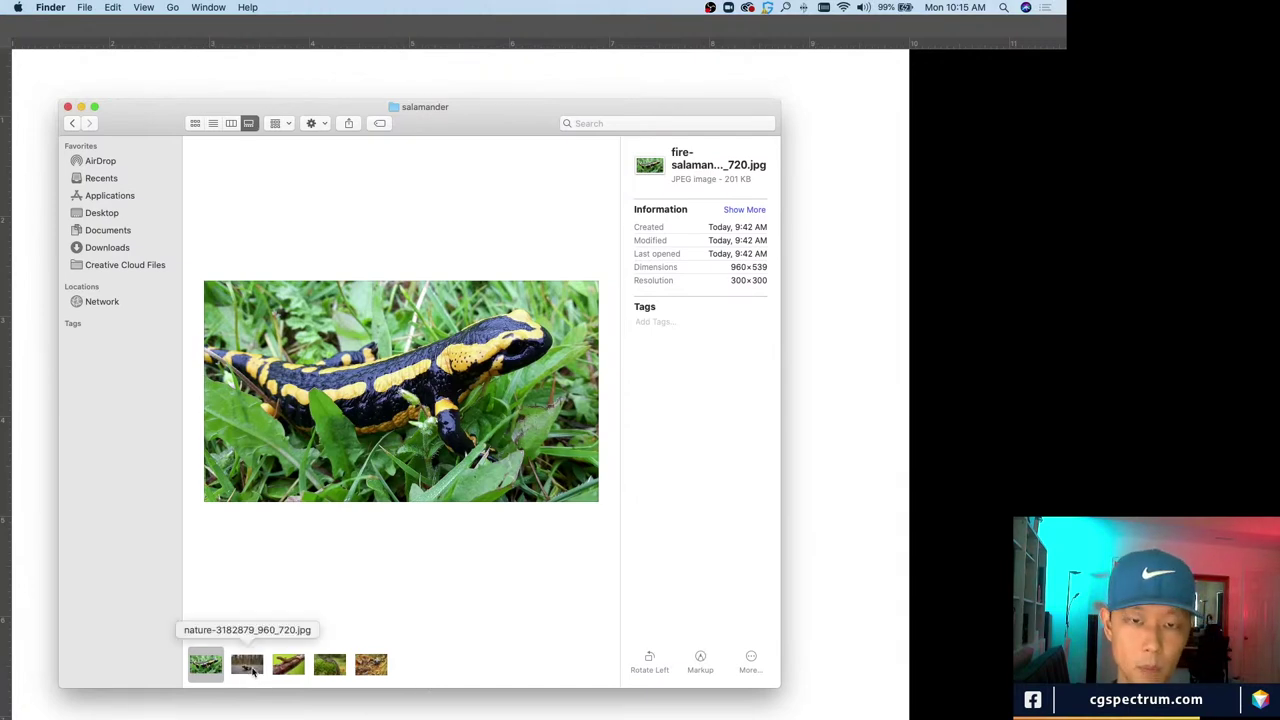
click(250, 667)
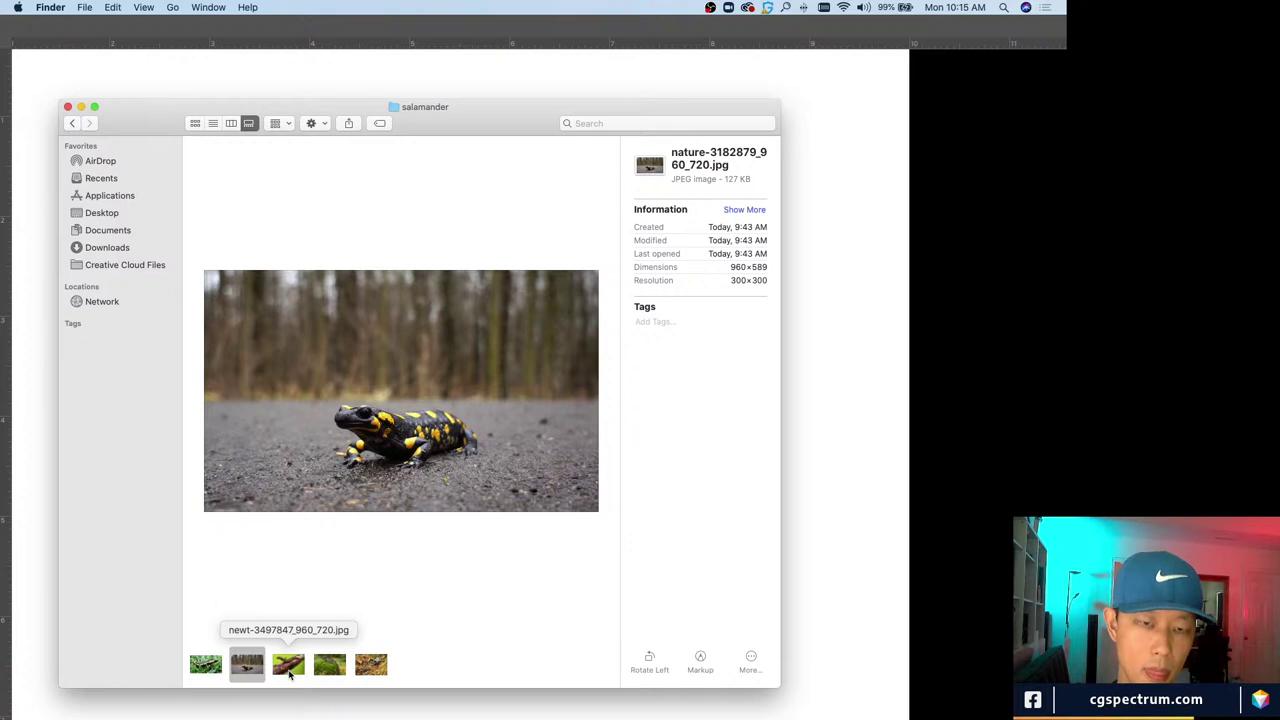
click(289, 670)
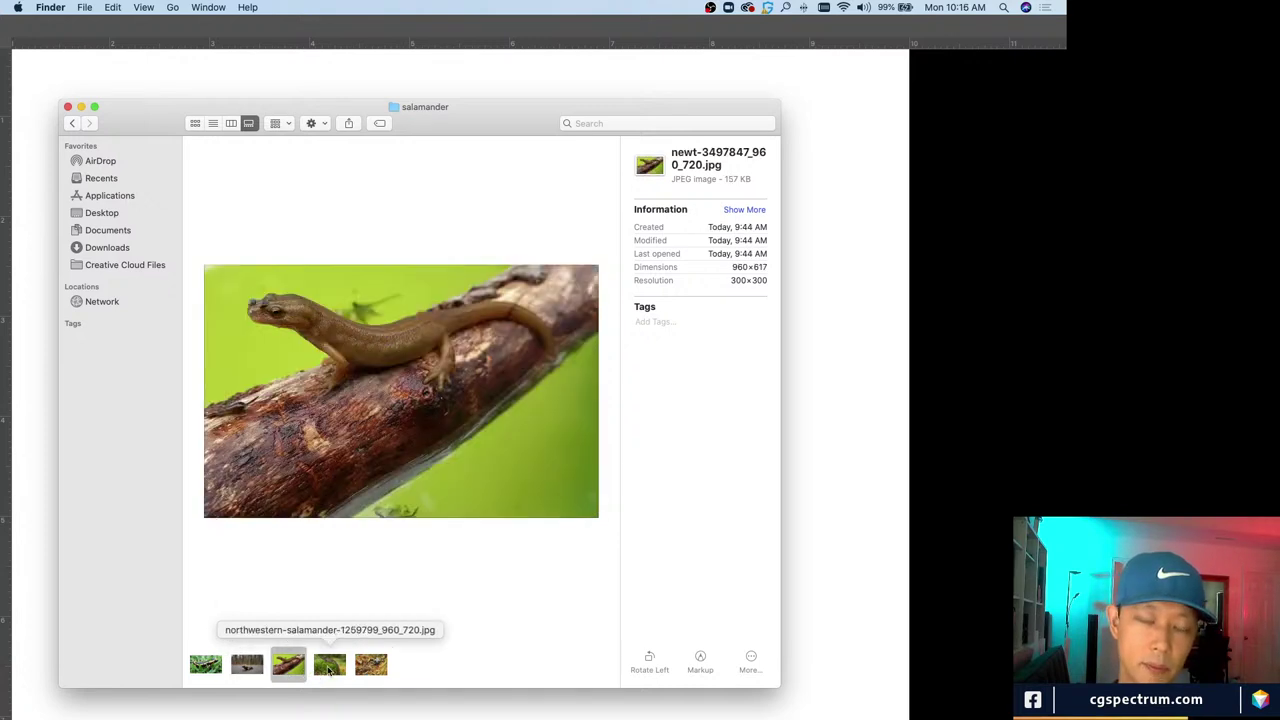
click(330, 668)
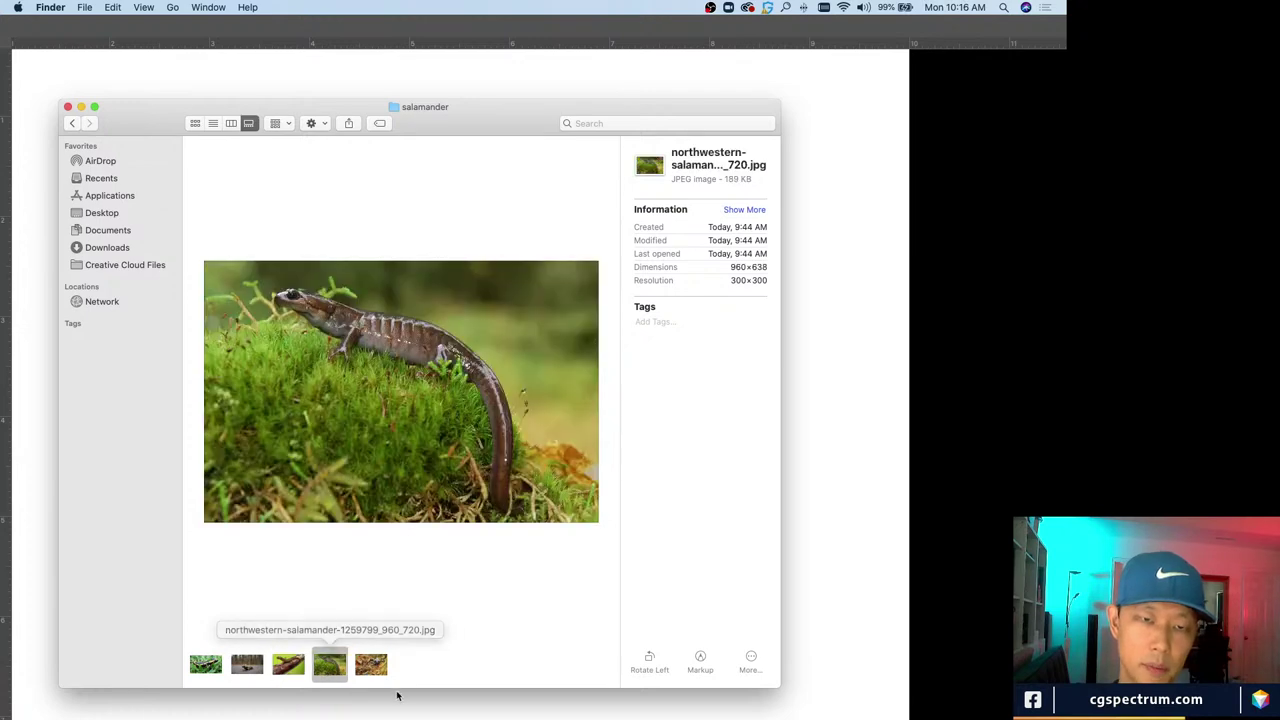
click(379, 666)
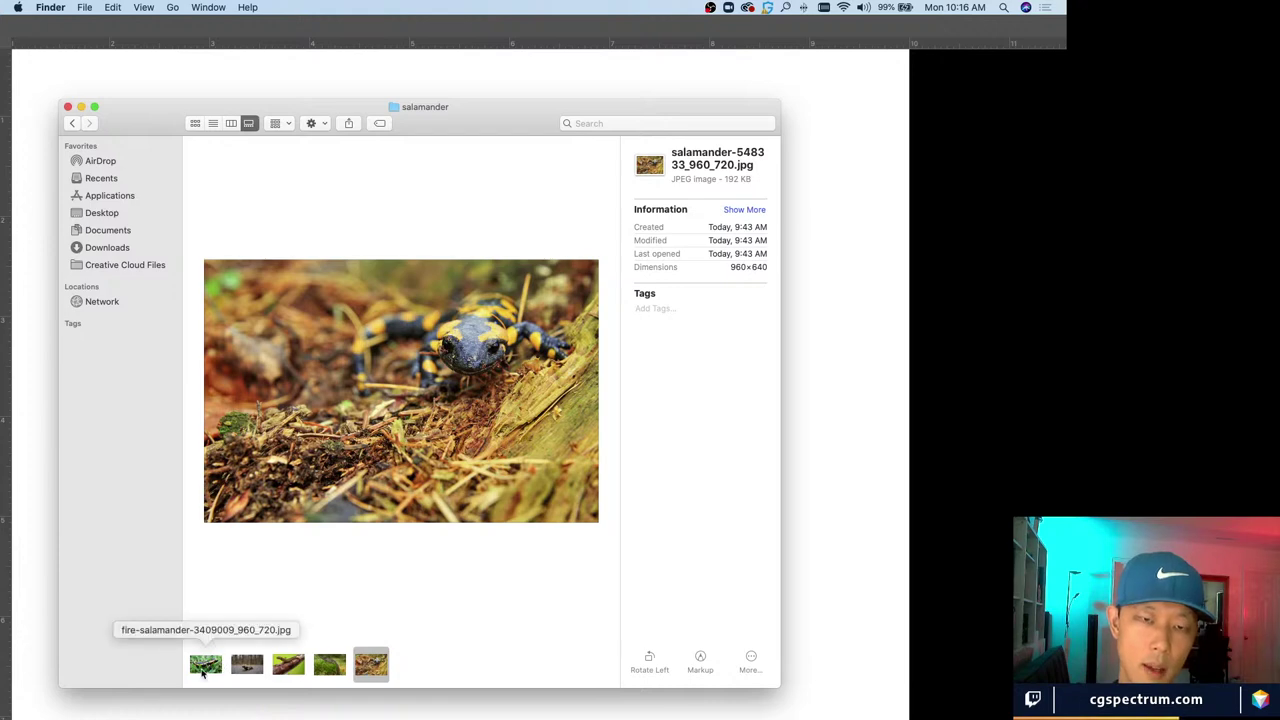
click(204, 670)
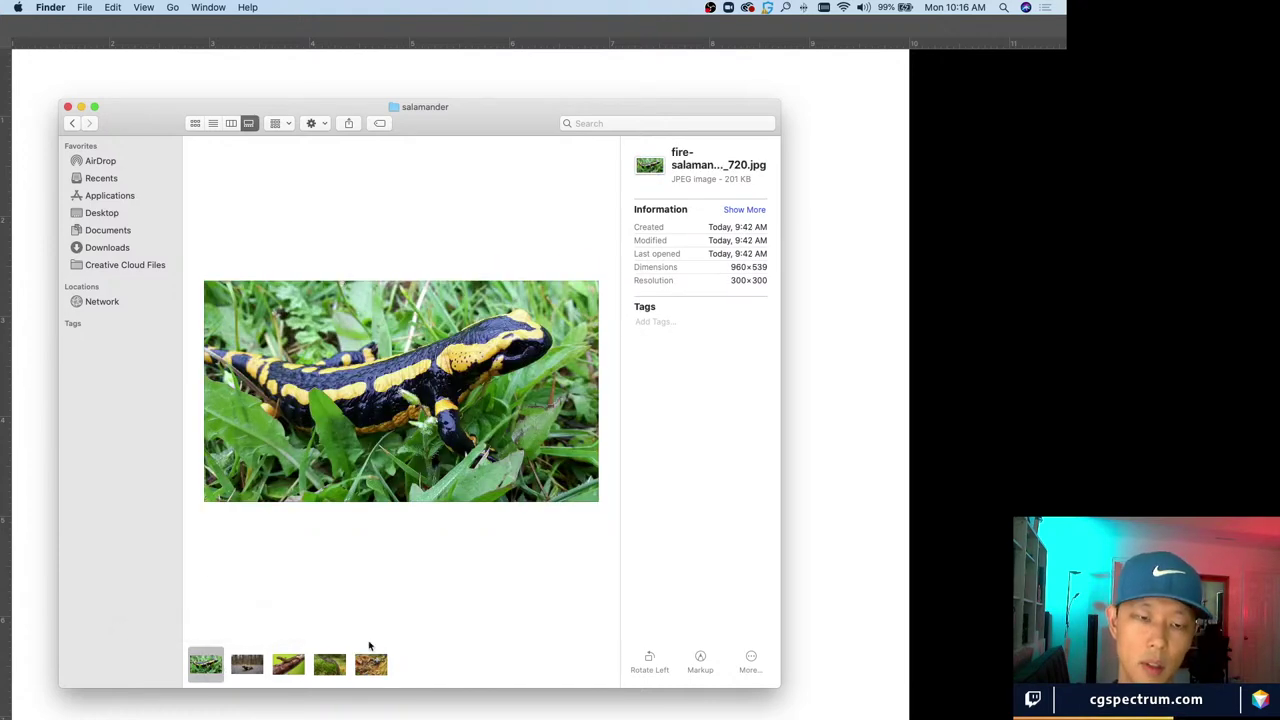
click(247, 670)
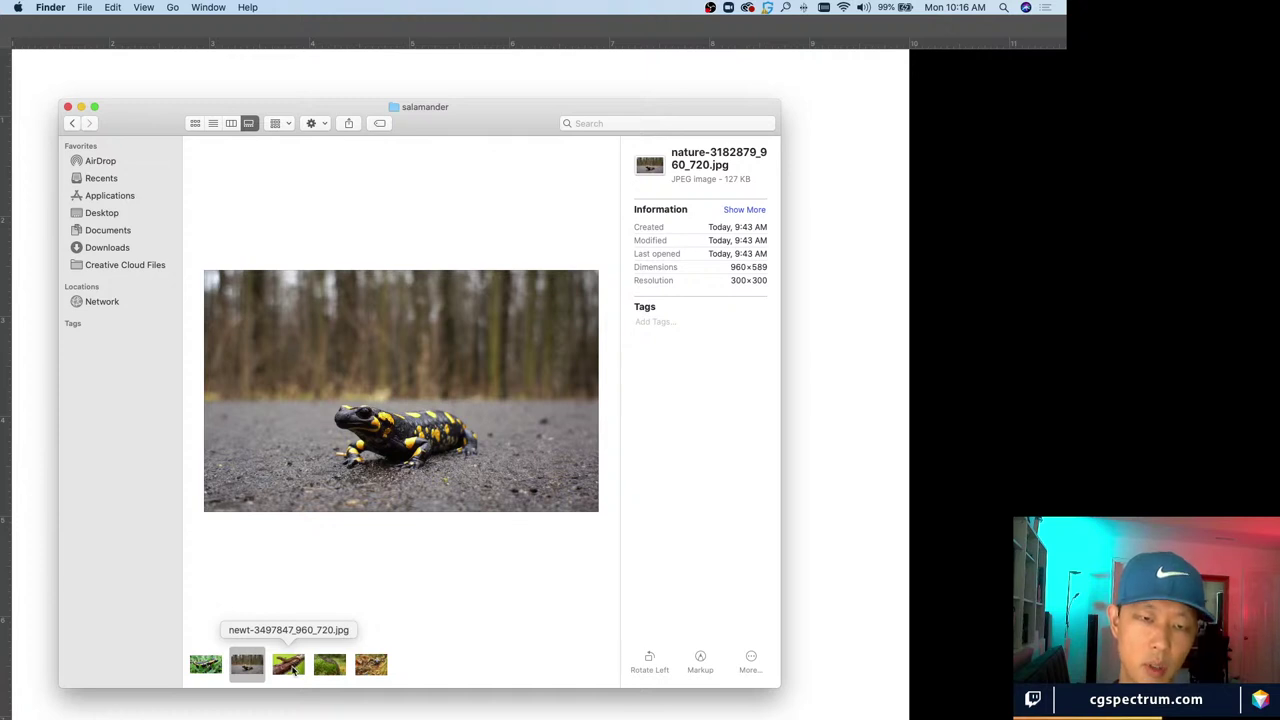
click(291, 670)
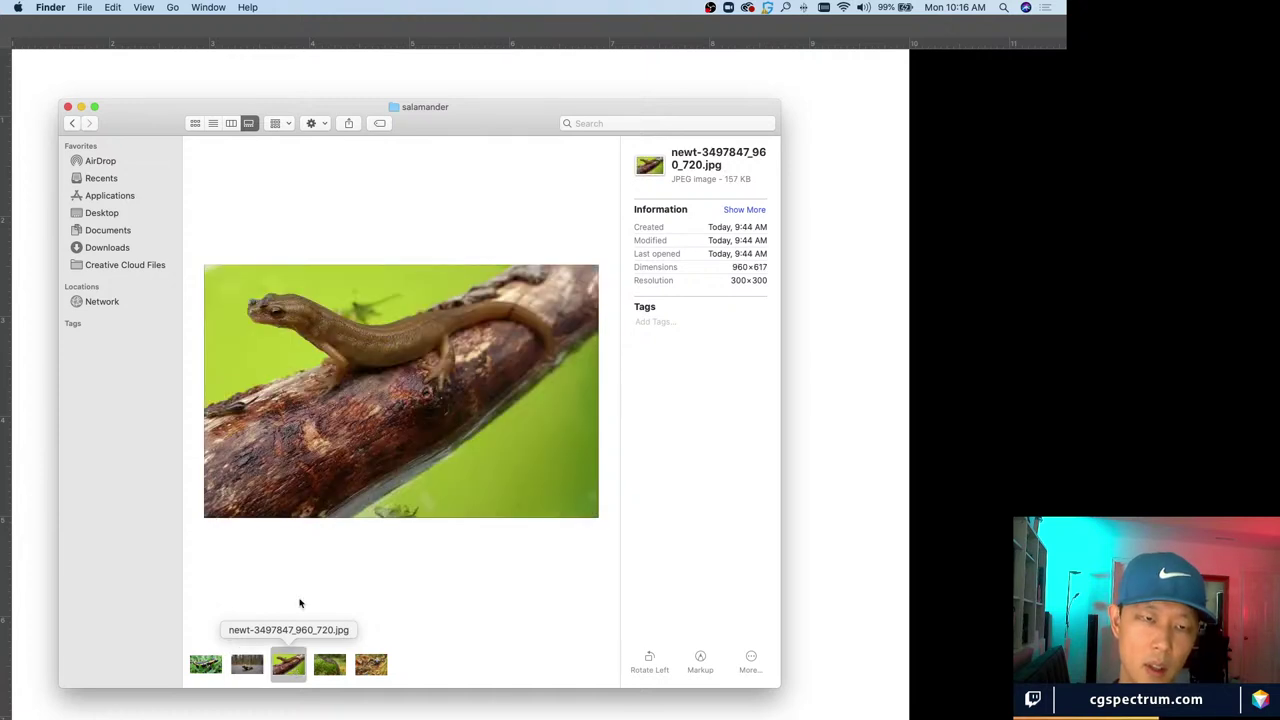
click(329, 665)
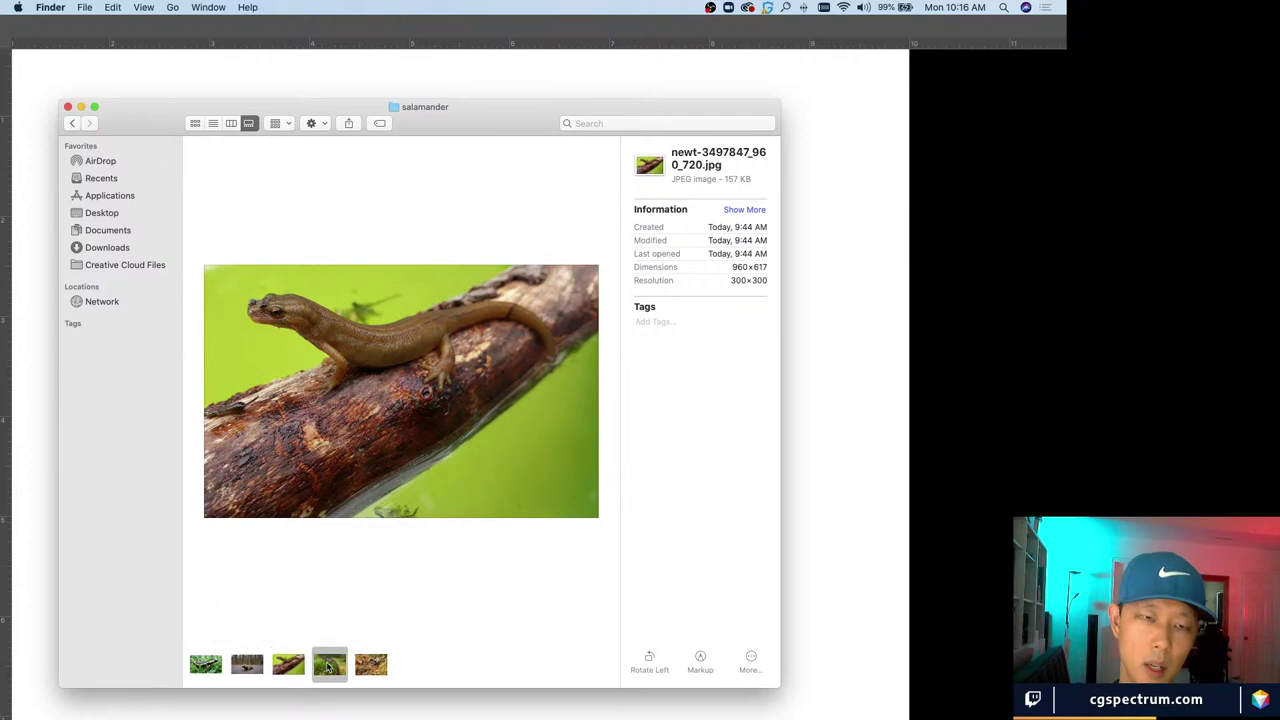
click(288, 672)
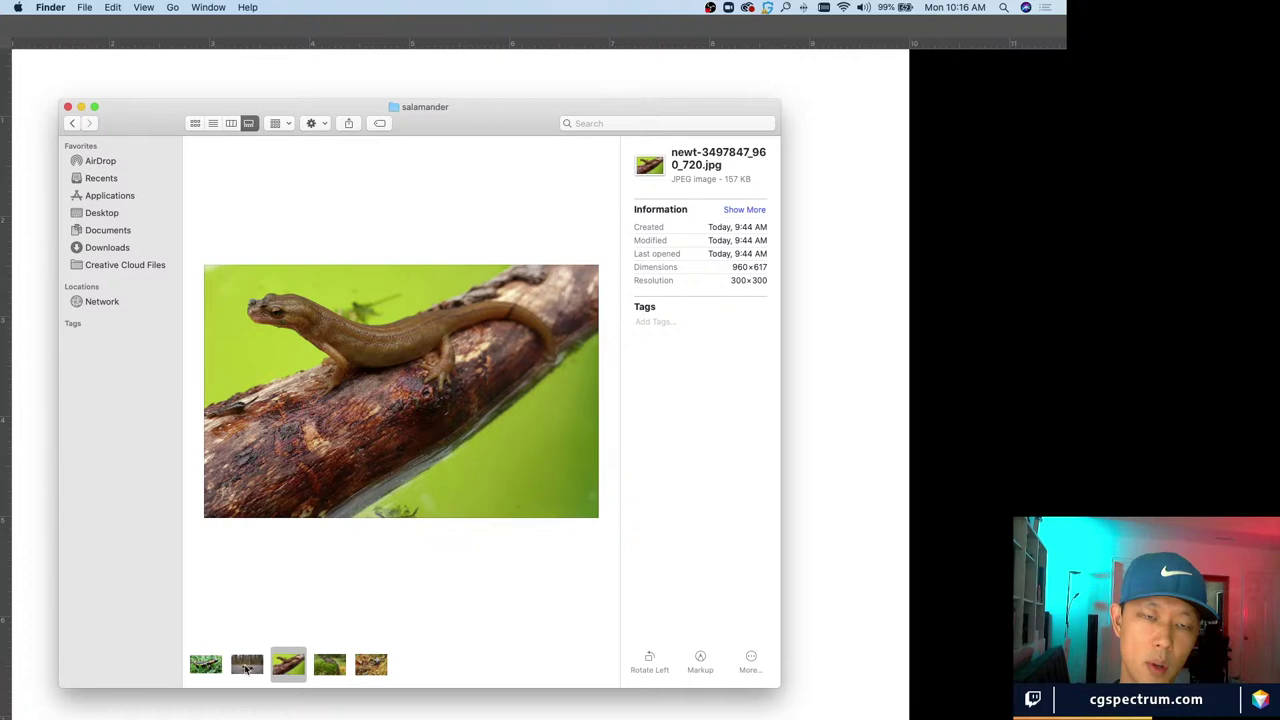
click(246, 668)
click(206, 668)
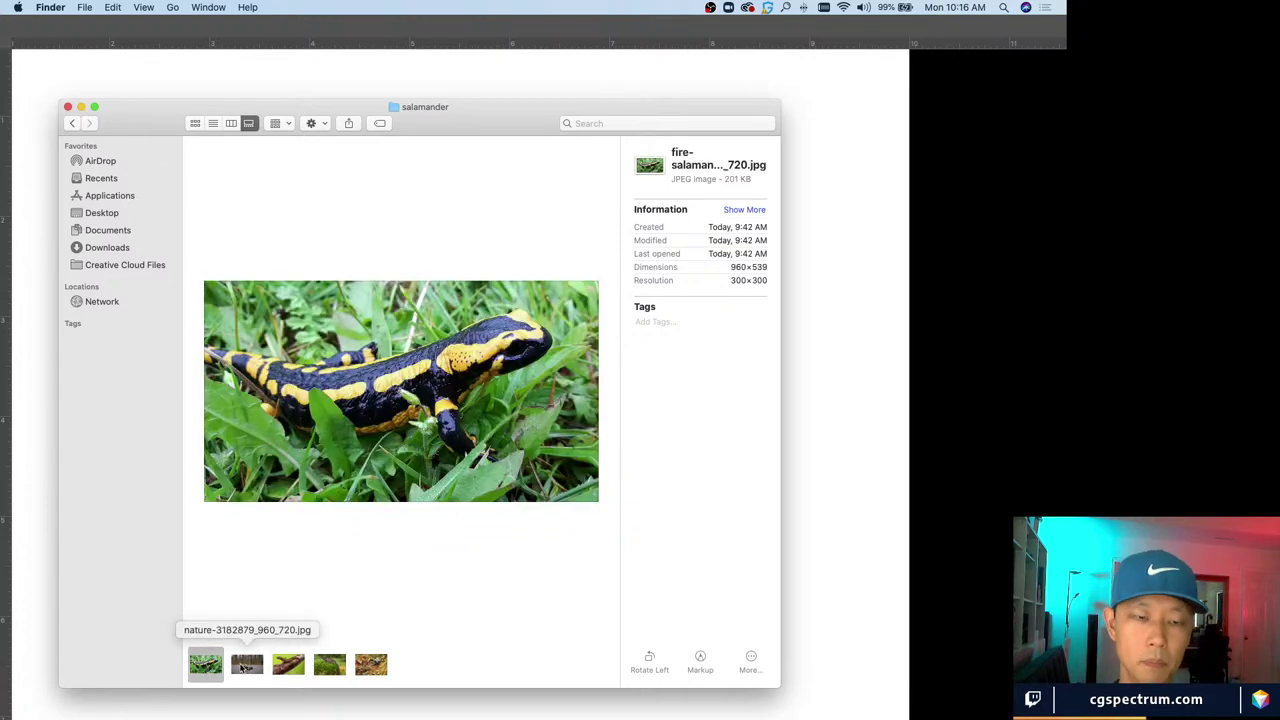
click(245, 666)
Open the Frog folder inside USED and study its frog, tadpole, toad and tomato frog reference photos
key(super+Up)
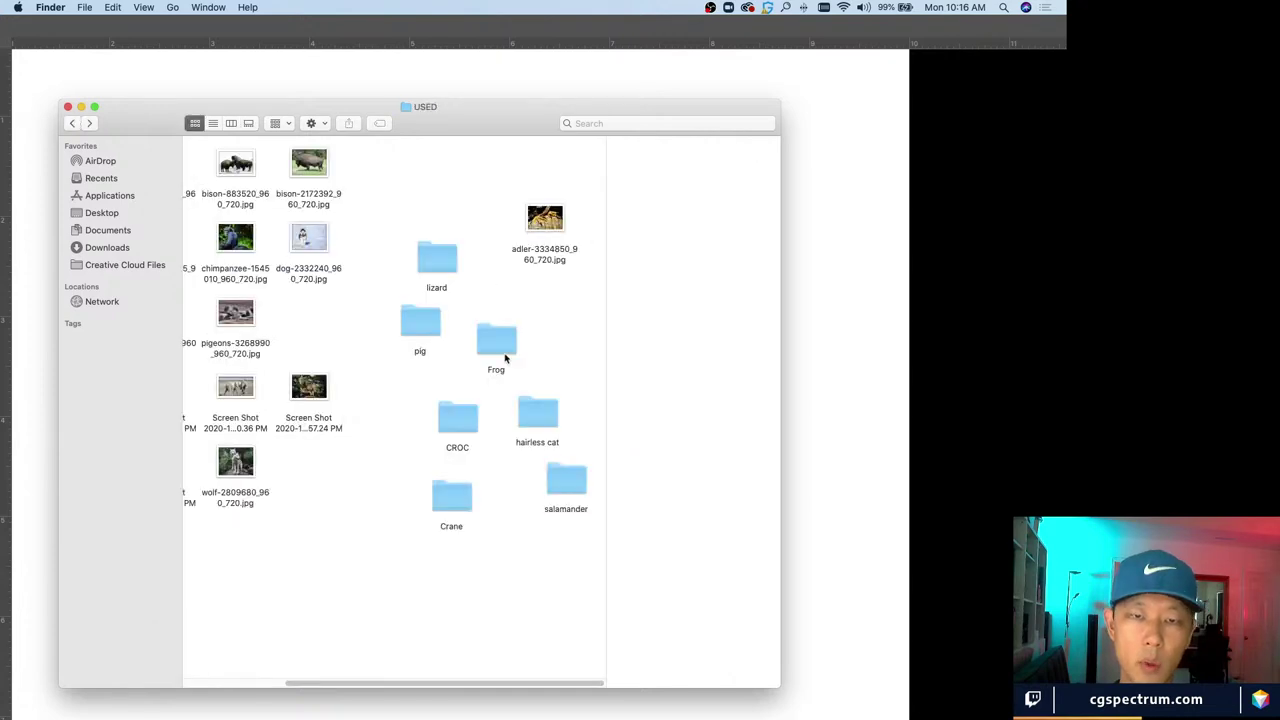
click(503, 354)
double_click(503, 354)
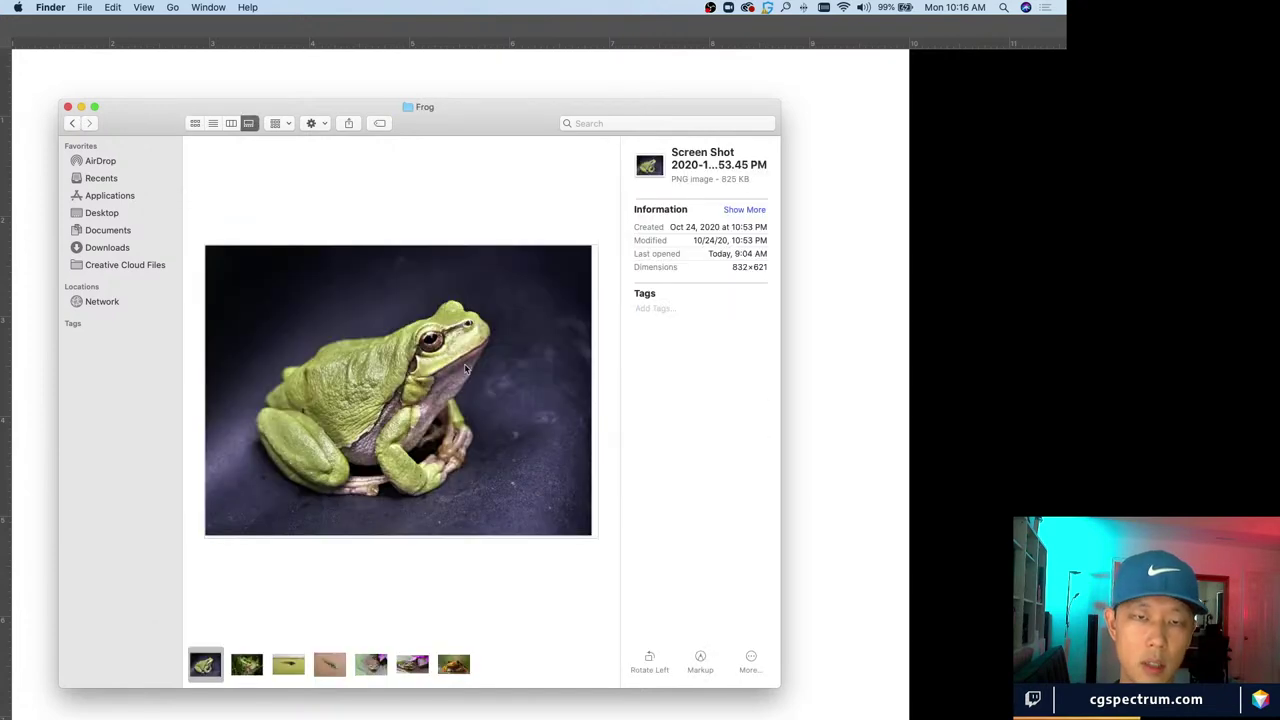
click(244, 672)
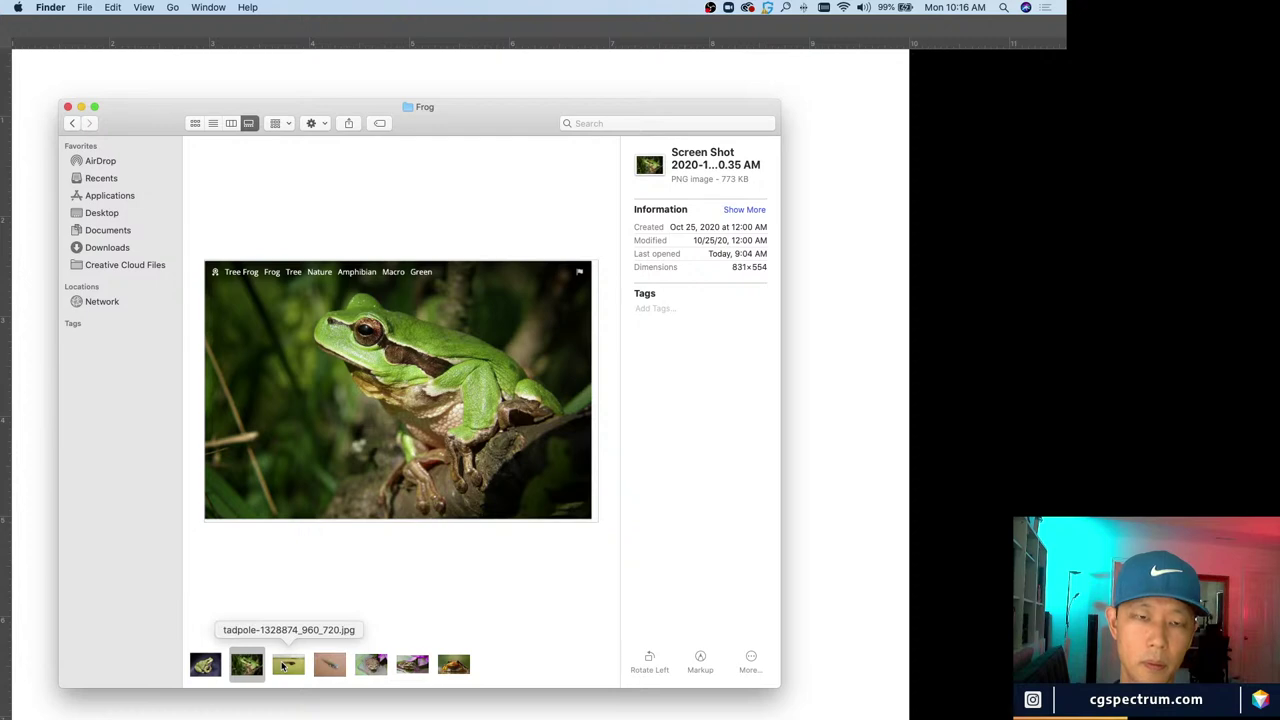
click(286, 665)
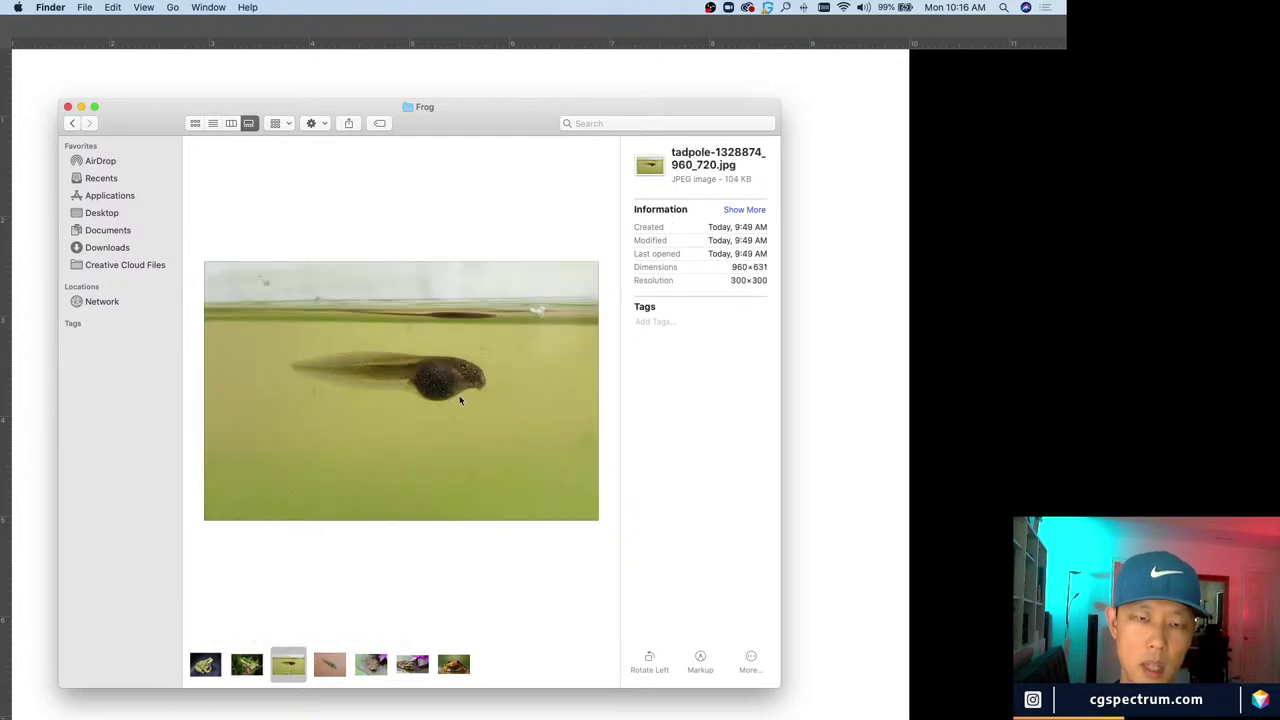
click(330, 666)
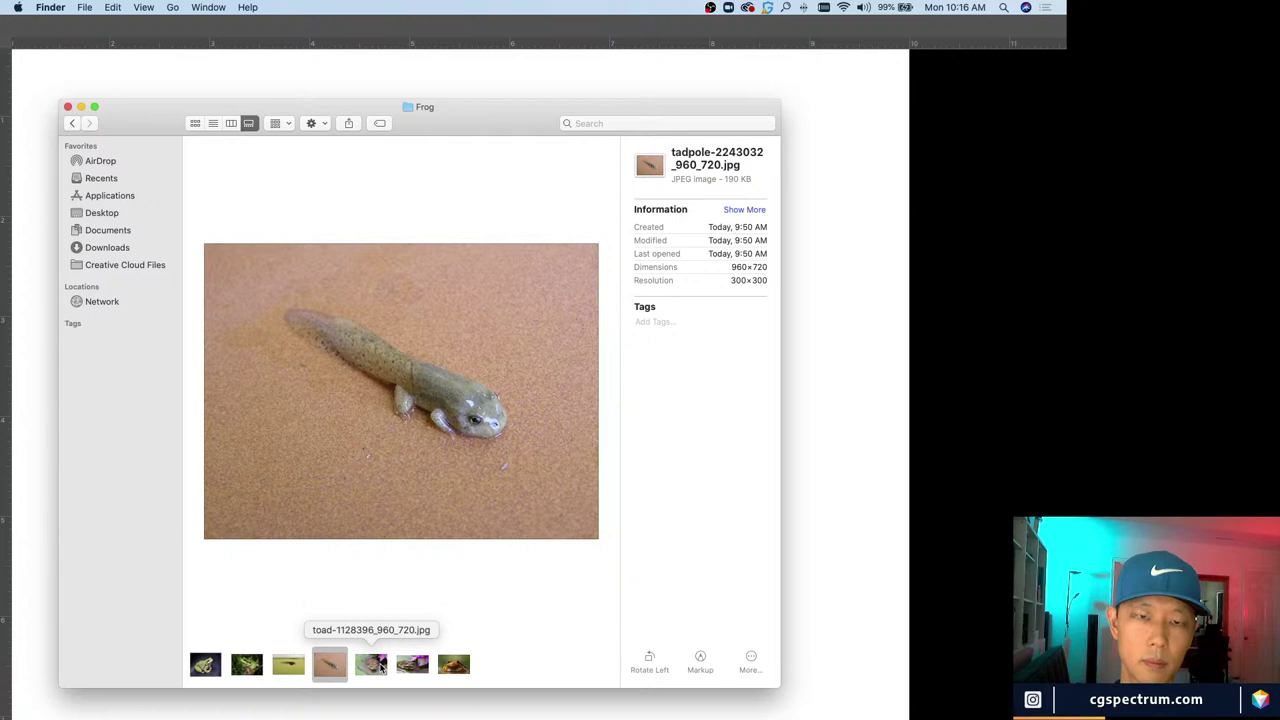
click(381, 668)
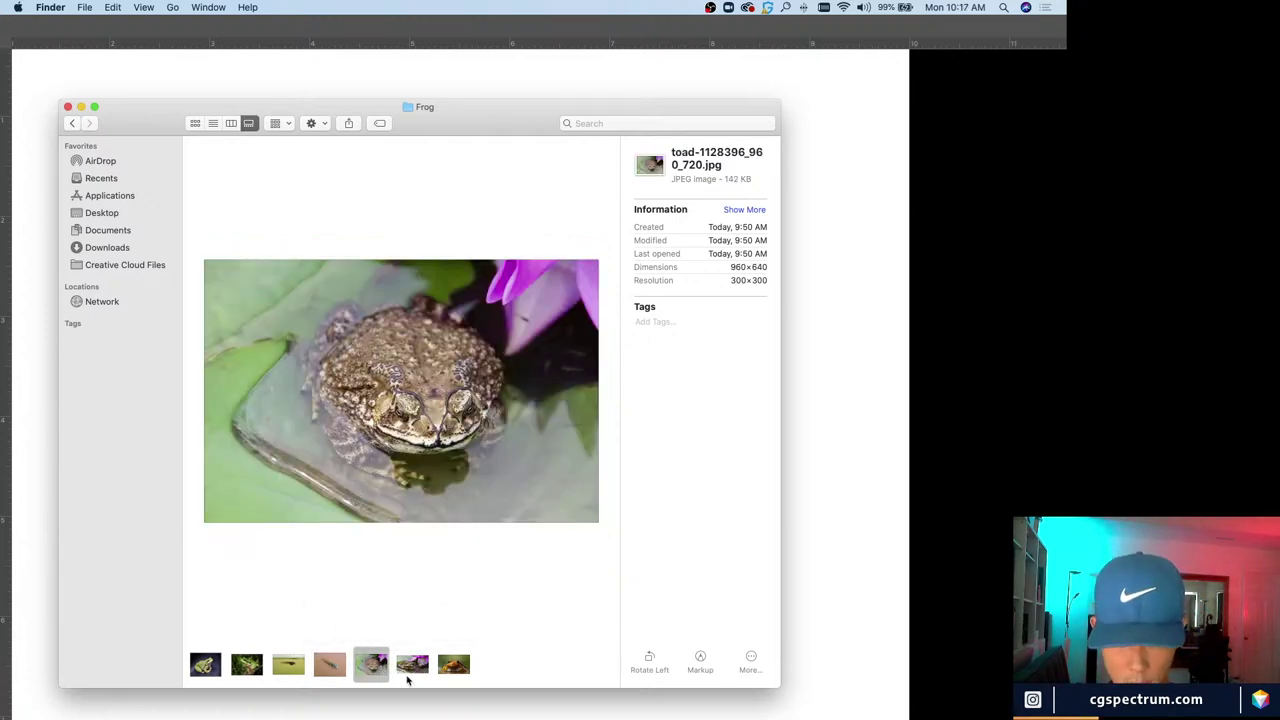
click(418, 672)
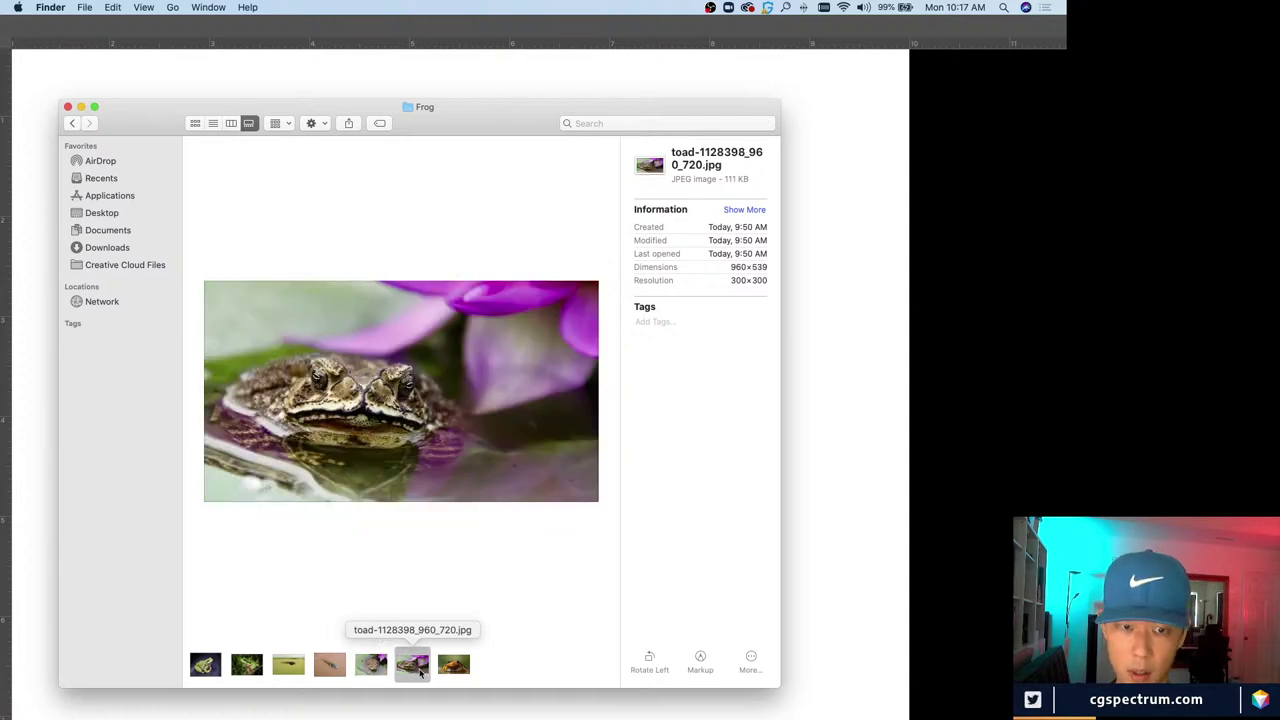
click(446, 672)
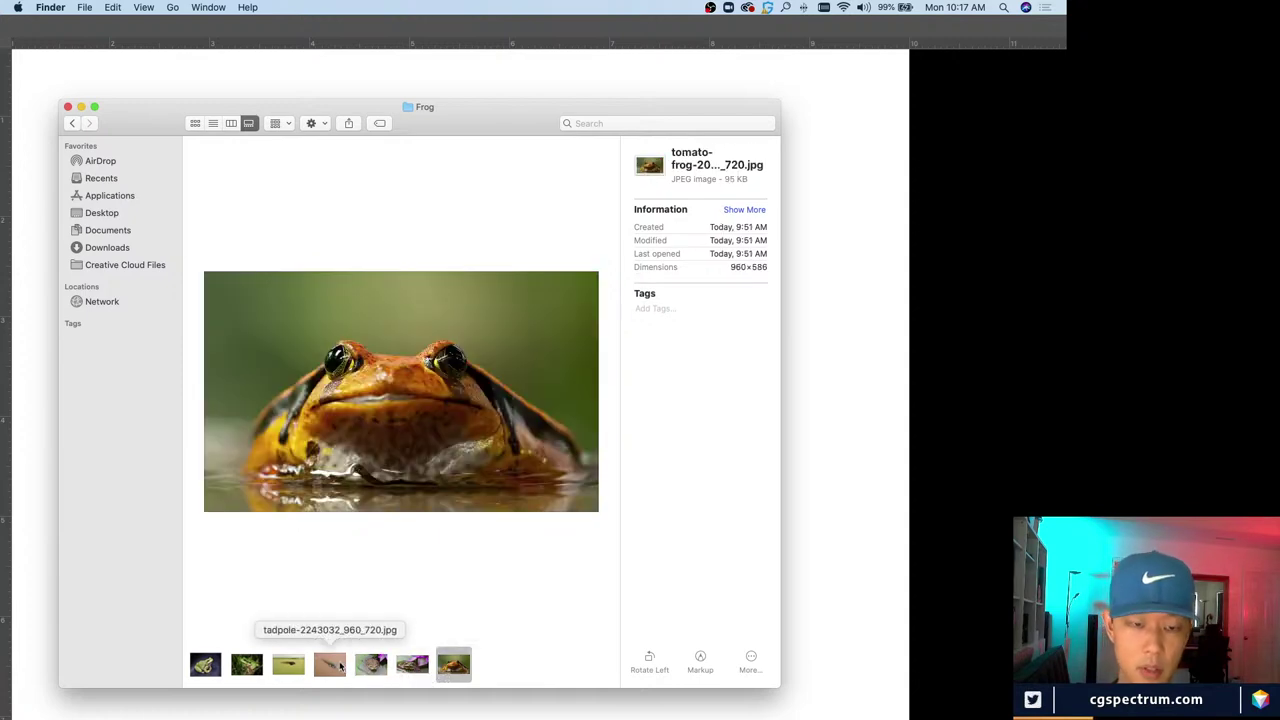
click(330, 665)
click(288, 665)
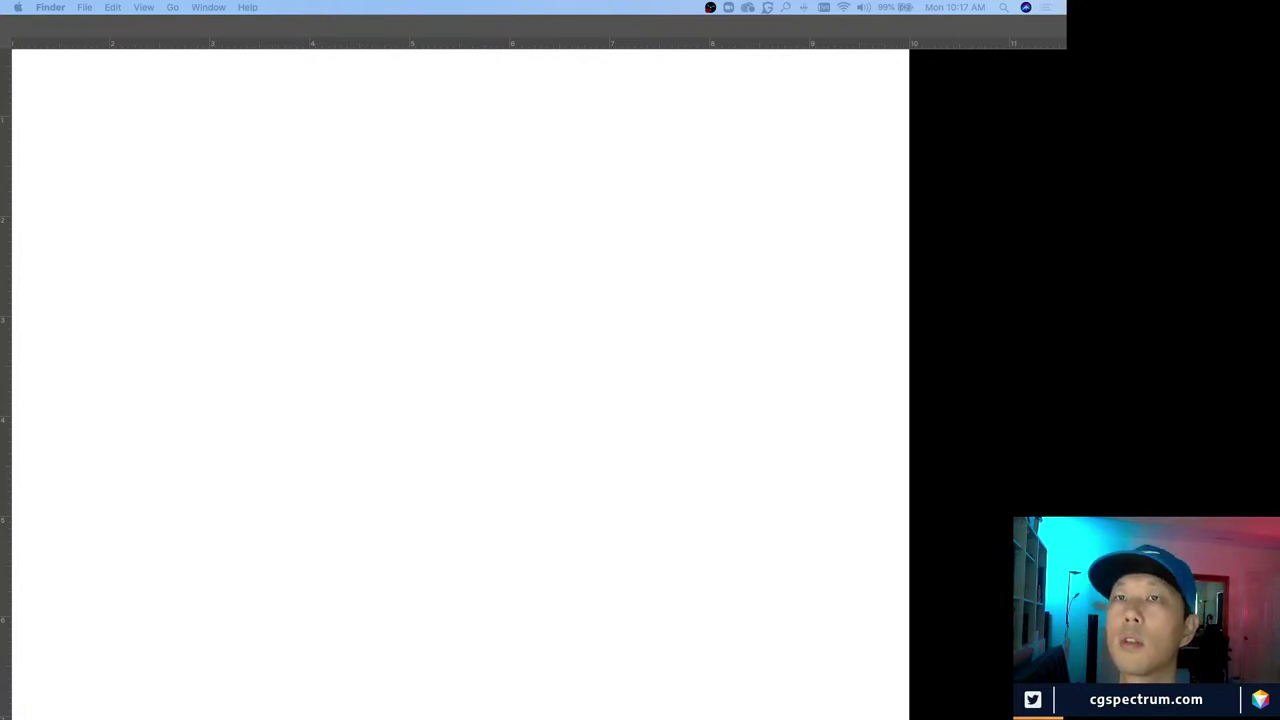
Return to Photoshop and sketch a small creature's head in profile with a sloping brow, pointed snout, dark nose tip and eye
click(336, 505)
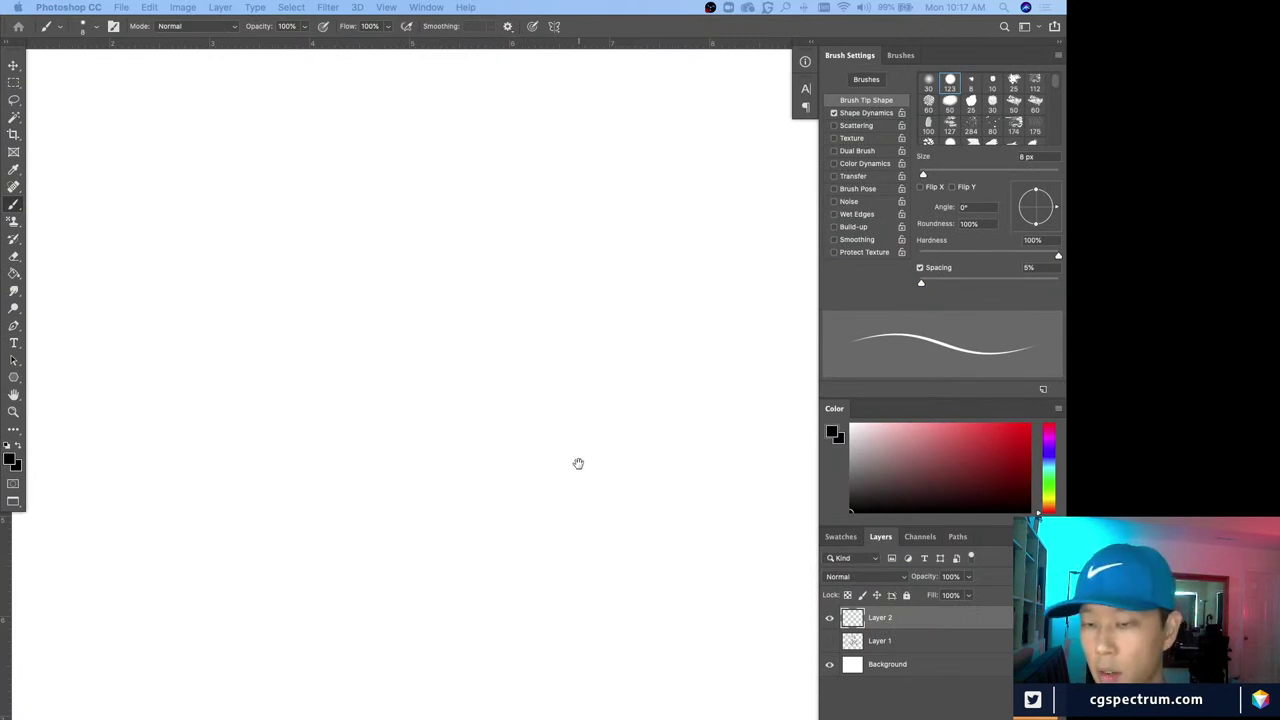
scroll(577, 463, right, 2)
drag(459, 278, 533, 321)
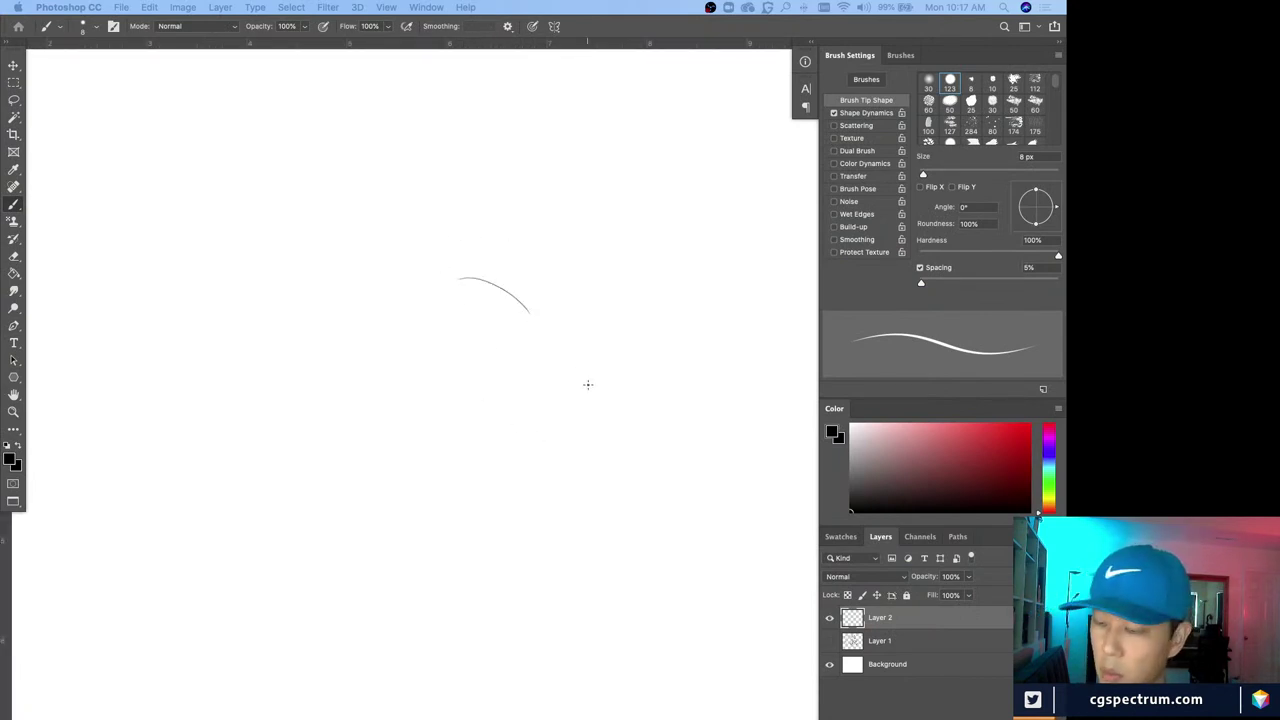
drag(468, 274, 548, 330)
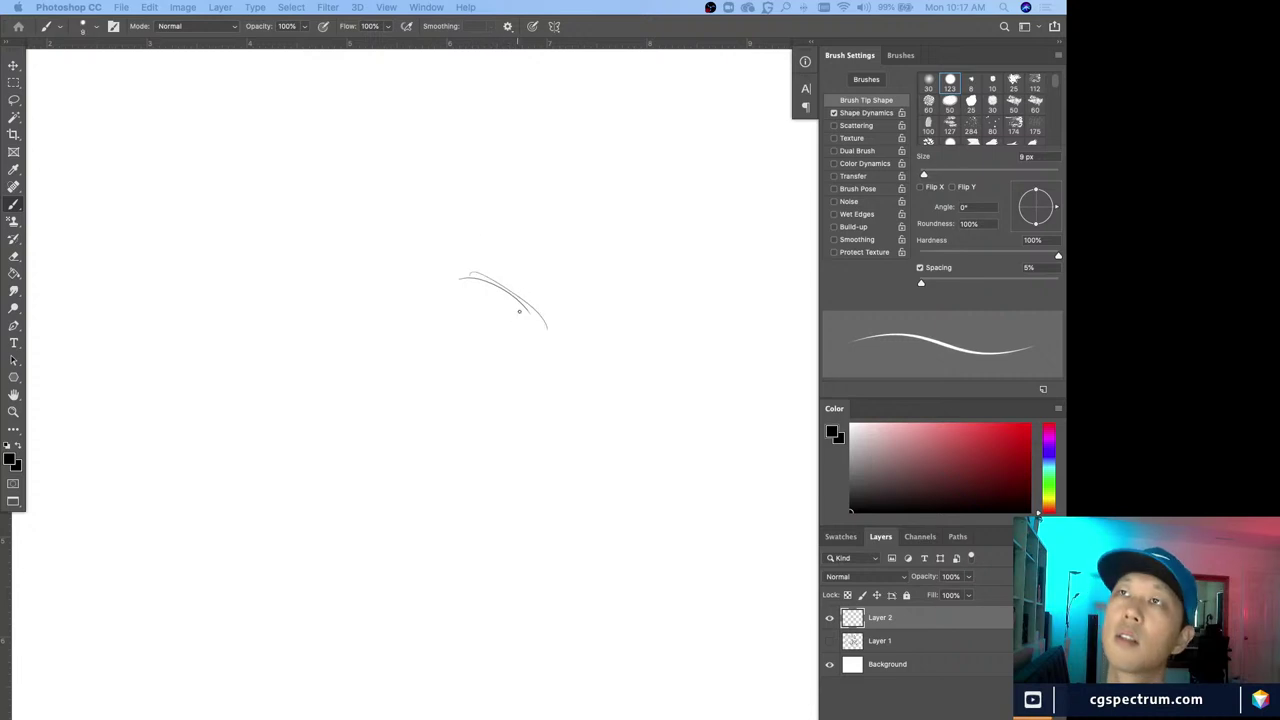
mouse_move(444, 297)
mouse_down()
mouse_move(497, 284)
mouse_move(552, 328)
mouse_move(539, 316)
mouse_move(522, 339)
mouse_move(552, 324)
mouse_move(453, 292)
mouse_move(499, 292)
mouse_move(491, 306)
mouse_move(504, 307)
mouse_move(480, 307)
mouse_move(487, 322)
mouse_move(520, 294)
mouse_move(570, 322)
mouse_move(571, 336)
mouse_move(566, 322)
mouse_move(545, 344)
mouse_move(477, 347)
mouse_up()
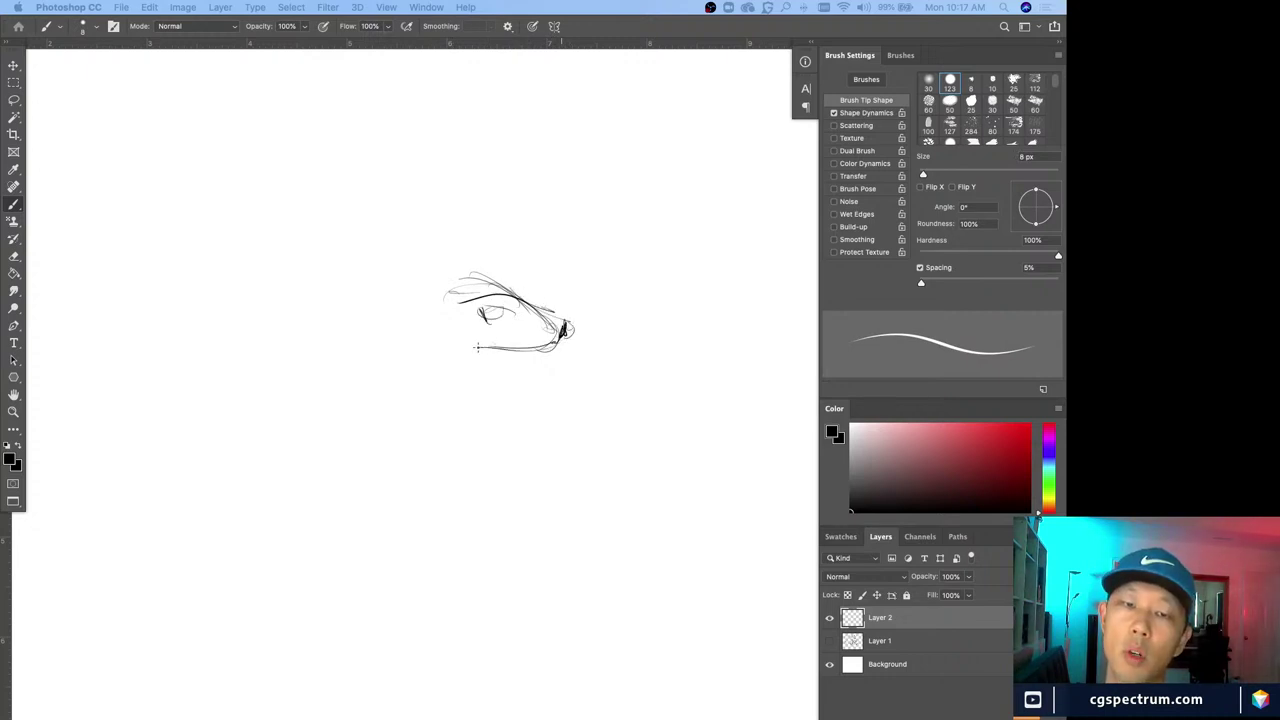
Draw the creature's mouth line and rounded jaw, outline the eye darkly and add the socket curve around it
mouse_move(558, 346)
mouse_down()
mouse_move(478, 360)
mouse_move(457, 343)
mouse_up()
mouse_move(519, 297)
mouse_down()
mouse_move(498, 352)
mouse_move(449, 297)
mouse_move(490, 284)
mouse_move(432, 274)
mouse_move(479, 289)
mouse_move(411, 301)
mouse_move(484, 308)
mouse_up()
mouse_move(488, 306)
mouse_down()
mouse_move(462, 314)
mouse_move(508, 316)
mouse_move(464, 326)
mouse_move(434, 366)
mouse_up()
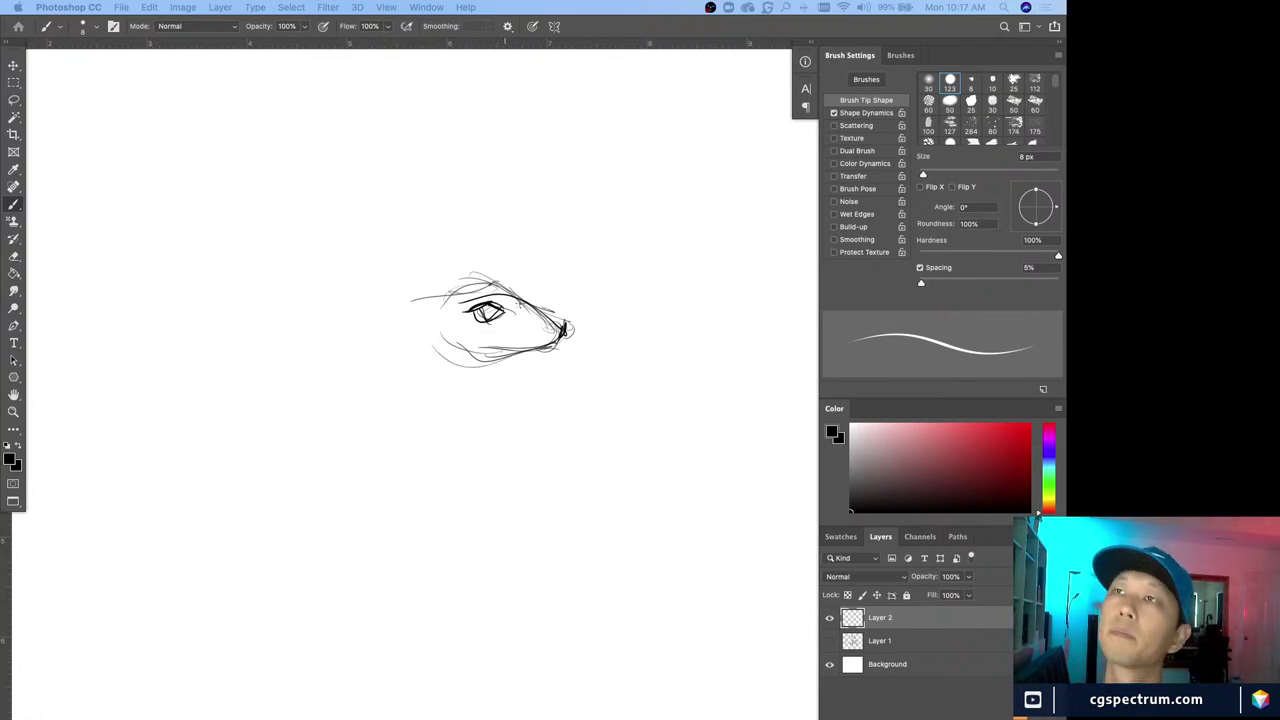
drag(455, 308, 517, 321)
mouse_move(503, 307)
mouse_down()
mouse_move(571, 322)
mouse_move(554, 355)
mouse_move(514, 343)
mouse_up()
Reduce the brush size to 7 px and draw a swept-back ear shape extending behind the creature's brow
key(bracketleft)
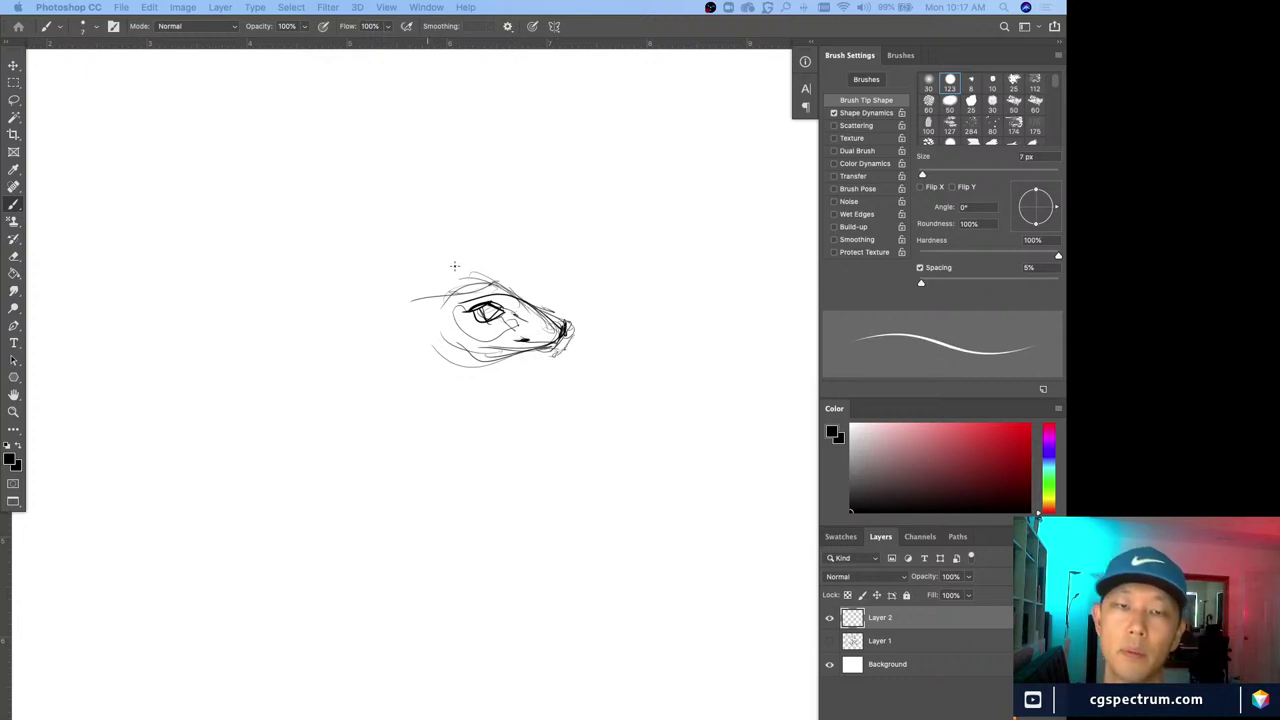
drag(494, 285, 466, 286)
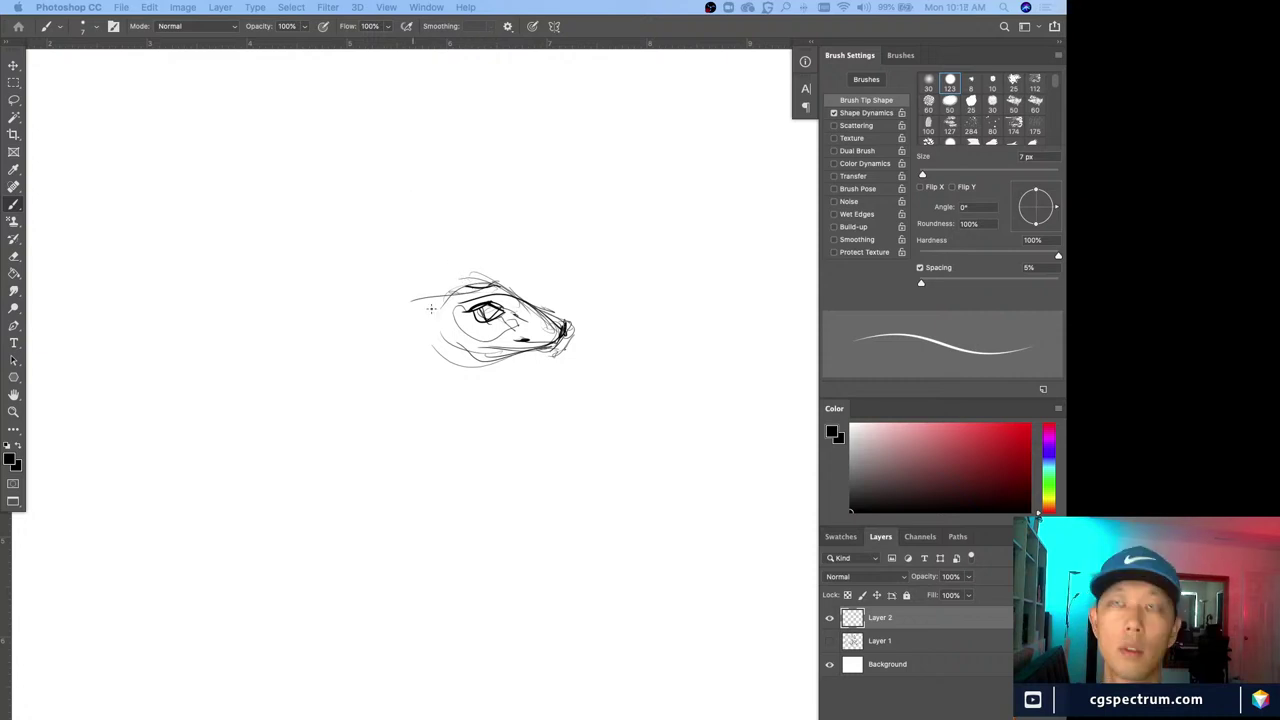
mouse_move(431, 309)
mouse_down()
mouse_move(438, 282)
mouse_move(486, 280)
mouse_move(406, 297)
mouse_up()
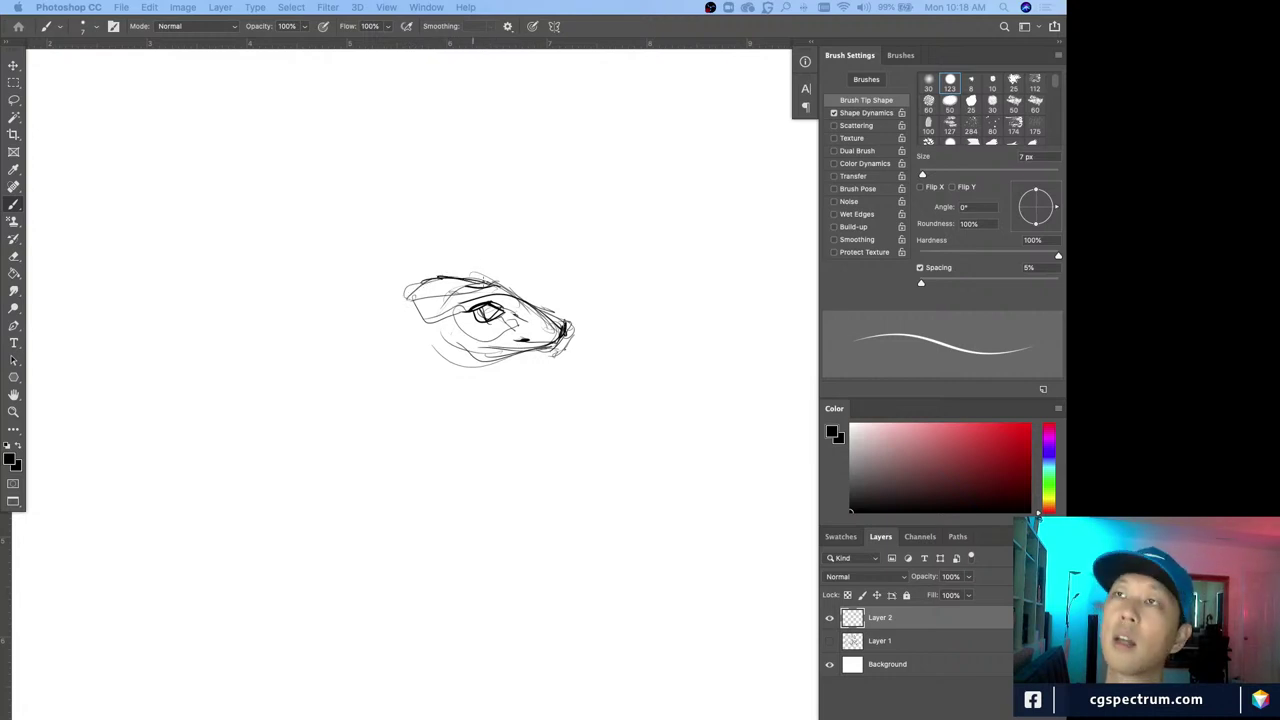
Darken the creature's mouth and jaw line, and sketch the throat and back of the head leading into the neck
mouse_move(513, 338)
mouse_down()
mouse_move(459, 338)
mouse_move(550, 347)
mouse_move(497, 342)
mouse_move(487, 357)
mouse_move(436, 361)
mouse_up()
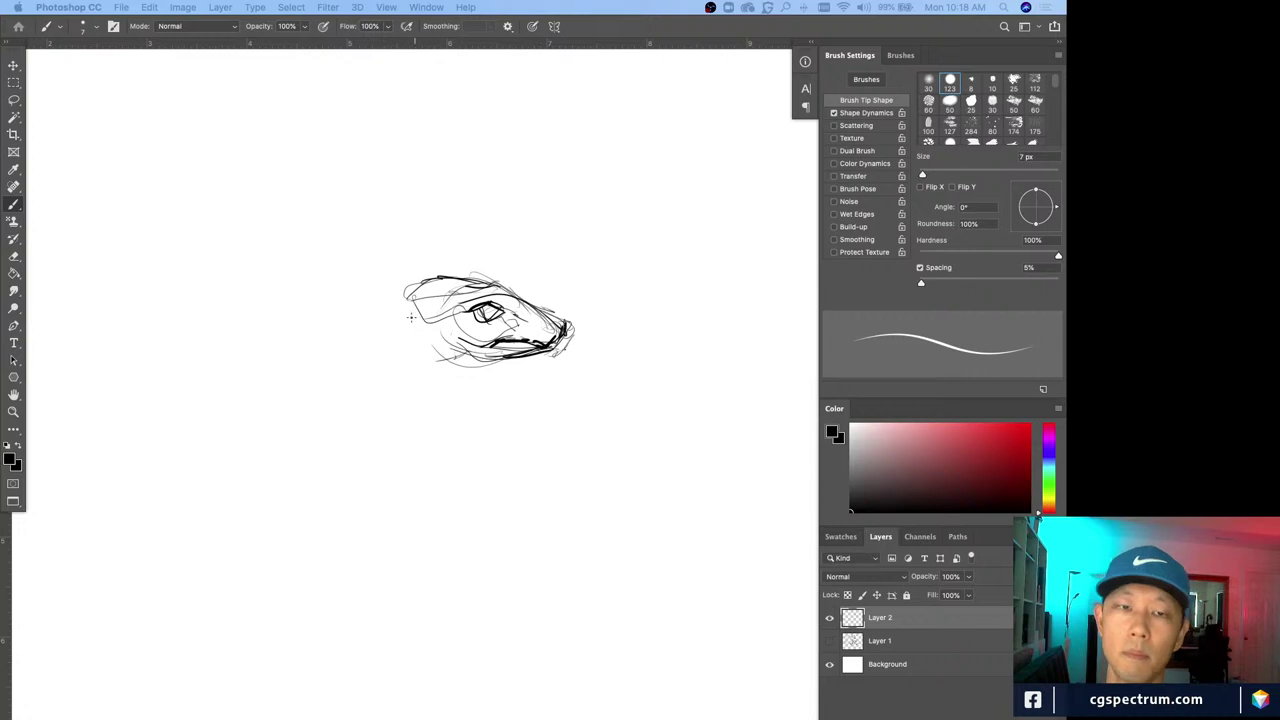
mouse_move(412, 318)
mouse_down()
mouse_move(430, 322)
mouse_move(443, 352)
mouse_move(402, 317)
mouse_move(434, 358)
mouse_move(372, 371)
mouse_up()
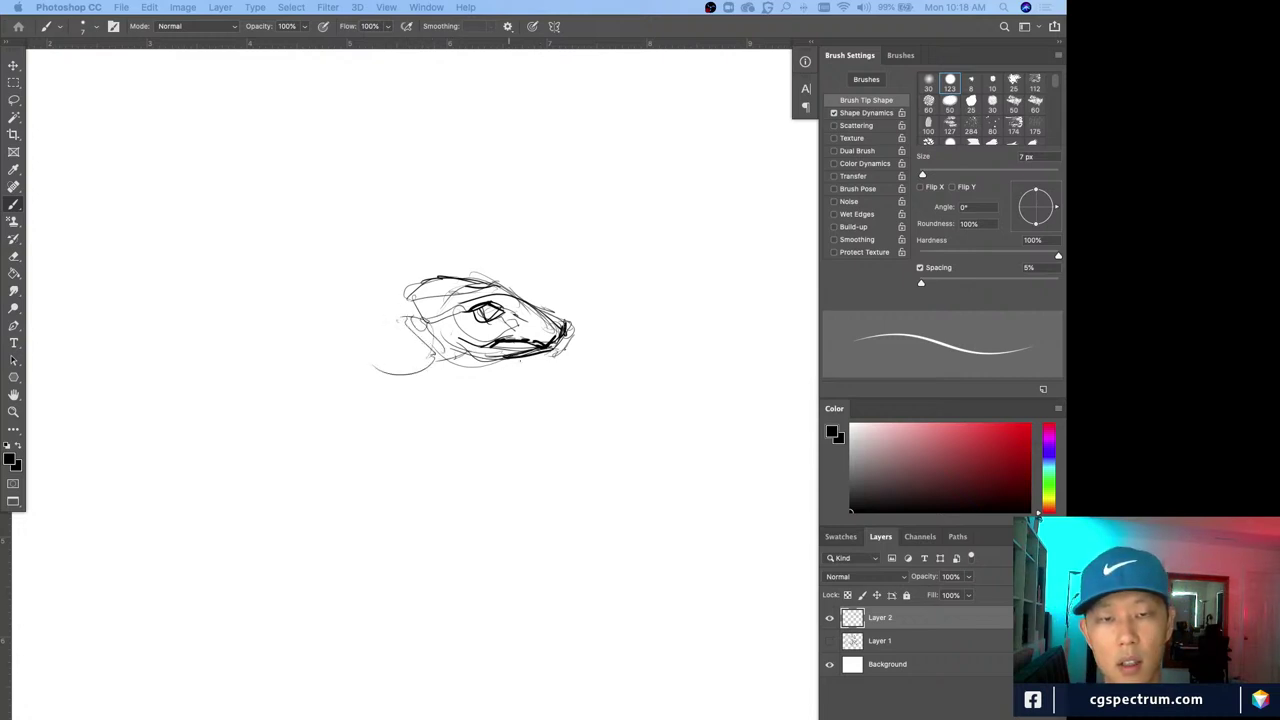
drag(516, 357, 474, 367)
mouse_move(527, 357)
mouse_down()
mouse_move(484, 369)
mouse_move(442, 346)
mouse_move(420, 372)
mouse_up()
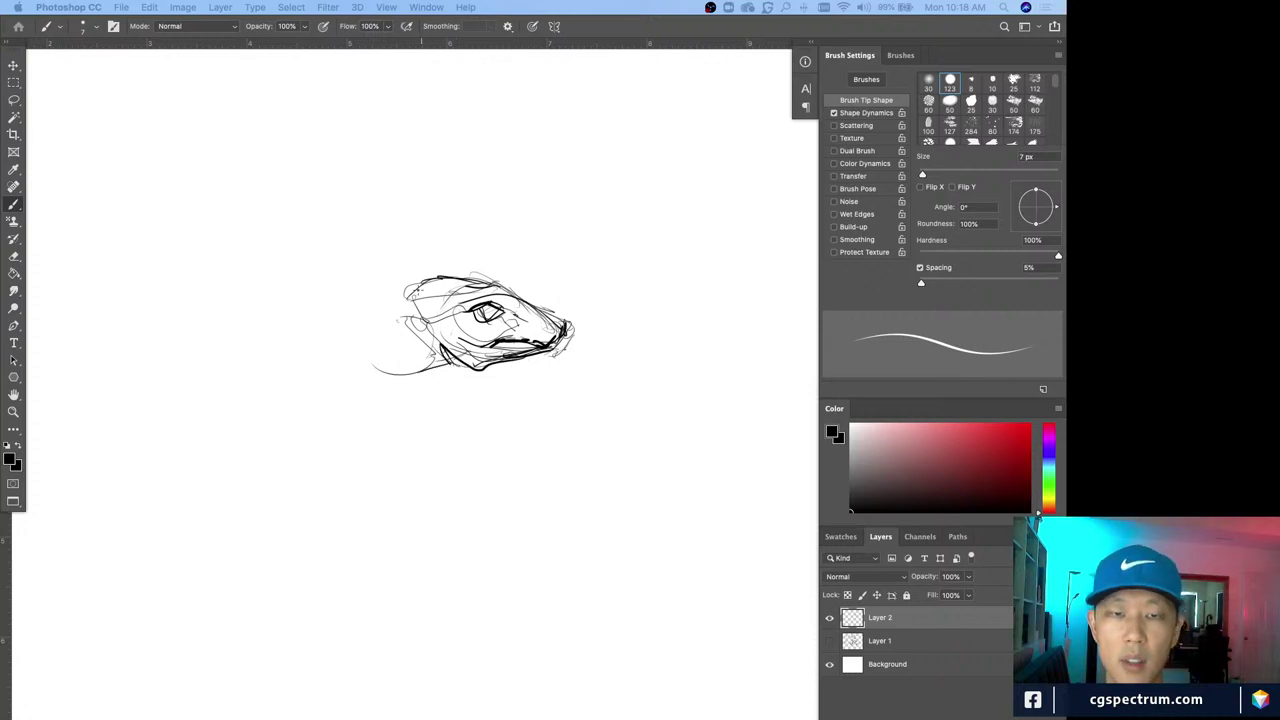
mouse_move(405, 302)
mouse_down()
mouse_move(429, 273)
mouse_move(401, 307)
mouse_move(342, 312)
mouse_move(415, 340)
mouse_move(372, 362)
mouse_up()
drag(408, 308, 358, 348)
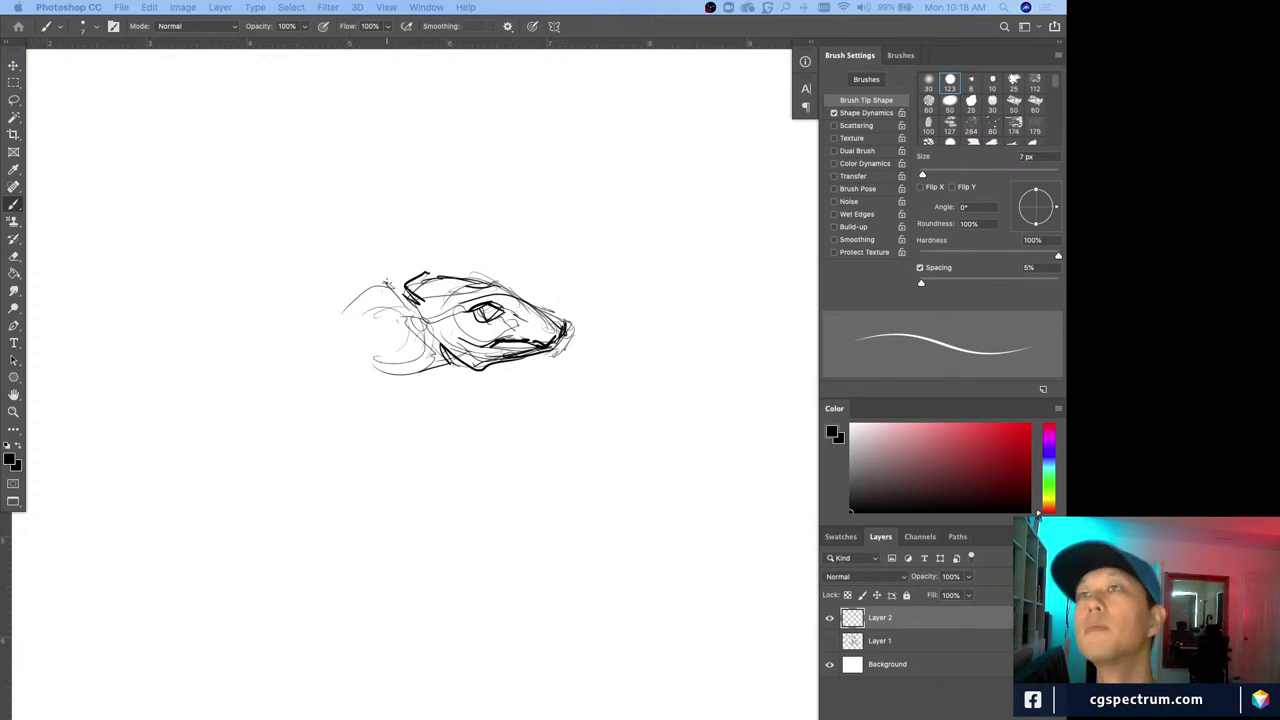
Sketch the arched back flowing into a long upturned tail, the belly line, the rounded shoulder and the bent upper foreleg
drag(398, 282, 312, 296)
drag(402, 268, 186, 333)
mouse_move(308, 305)
mouse_down()
mouse_move(140, 352)
mouse_move(206, 371)
mouse_move(364, 370)
mouse_up()
mouse_move(420, 330)
mouse_down()
mouse_move(368, 386)
mouse_move(395, 325)
mouse_move(380, 385)
mouse_move(350, 388)
mouse_move(342, 405)
mouse_move(375, 443)
mouse_up()
drag(342, 368, 363, 391)
mouse_move(424, 347)
mouse_down()
mouse_move(413, 366)
mouse_move(383, 370)
mouse_up()
drag(405, 317, 363, 343)
drag(388, 285, 357, 292)
mouse_move(359, 290)
mouse_down()
mouse_move(333, 337)
mouse_move(356, 345)
mouse_up()
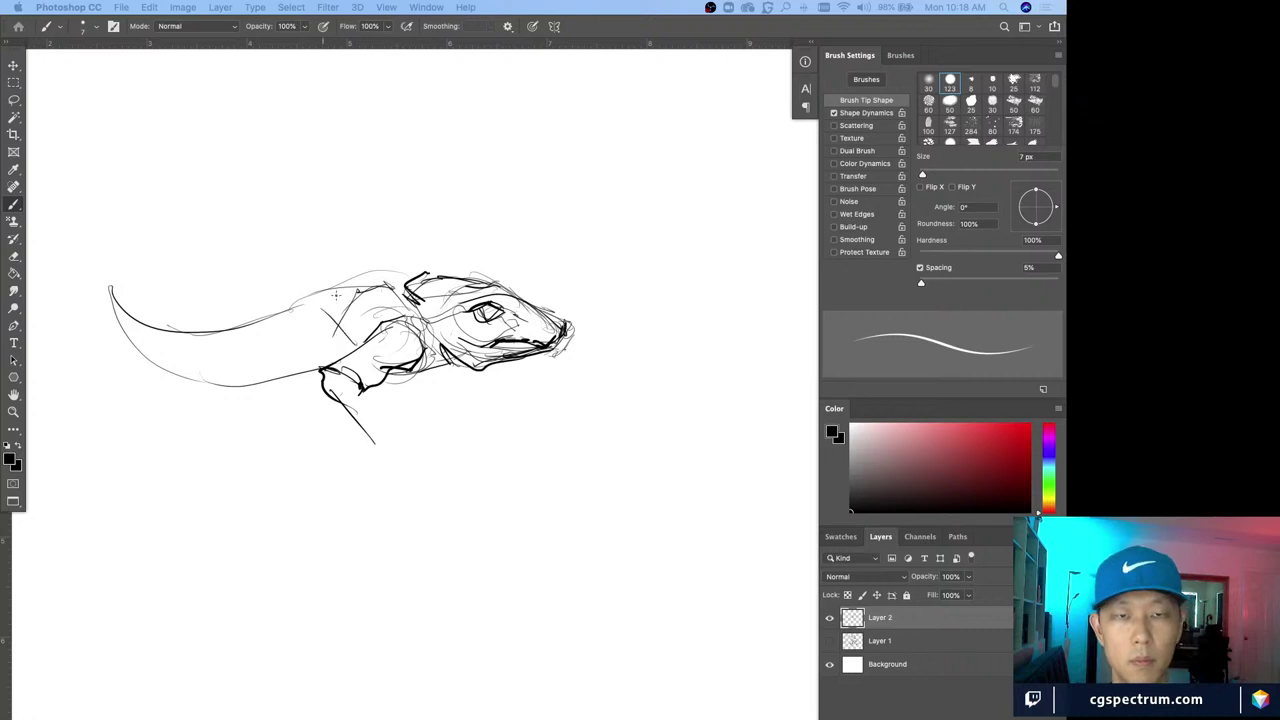
Darken the shoulder hump and add lengthwise and crosswise contour lines along the flank and tail base
drag(336, 294, 428, 273)
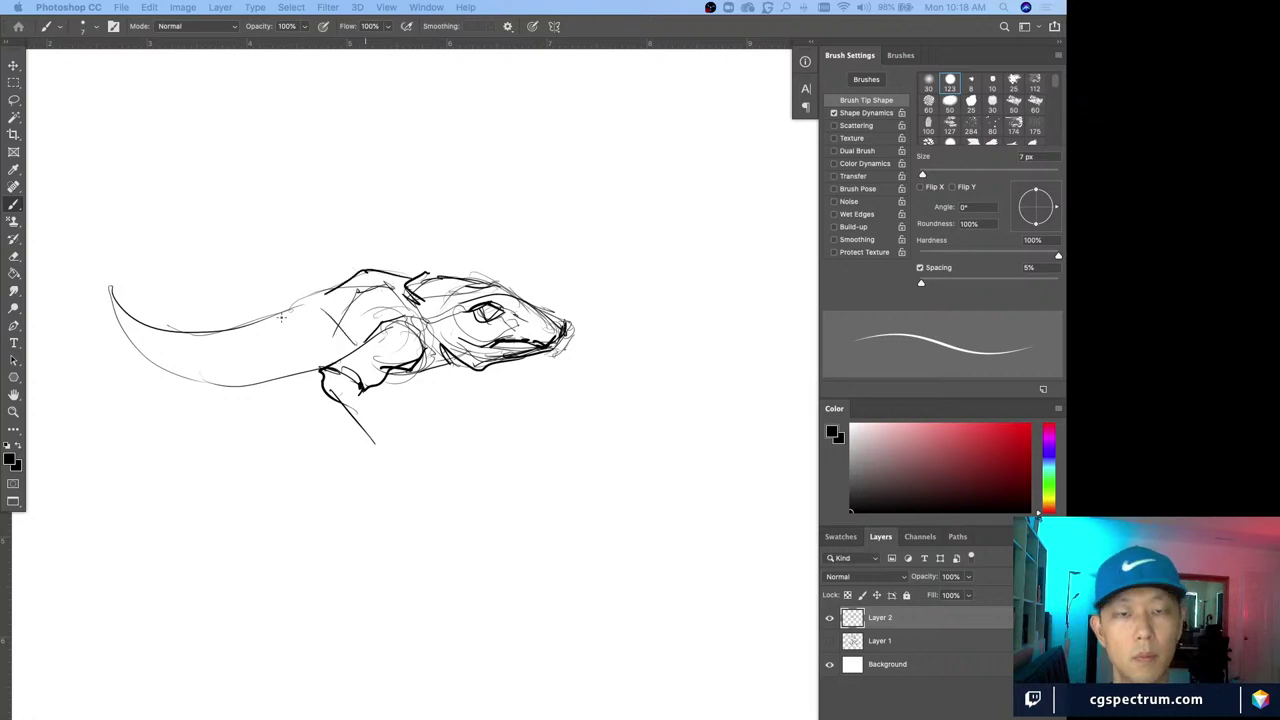
mouse_move(336, 304)
mouse_down()
mouse_move(200, 340)
mouse_move(210, 345)
mouse_up()
drag(300, 350, 198, 352)
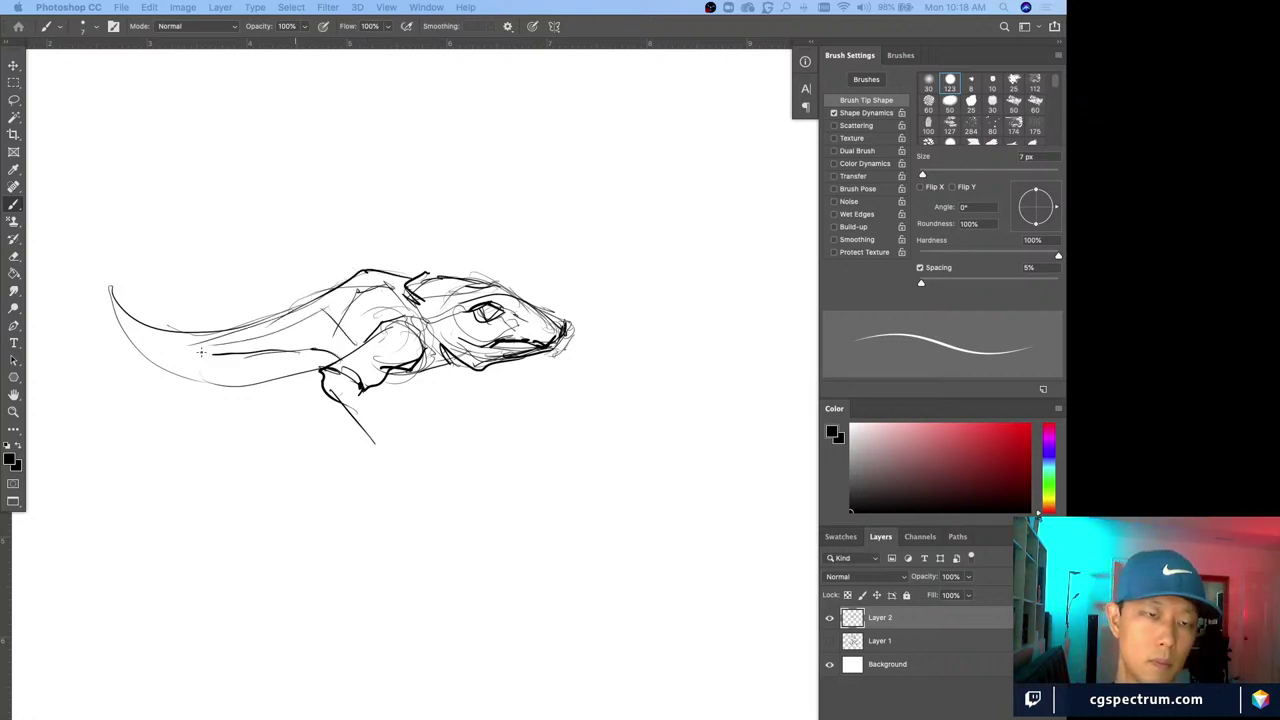
mouse_move(300, 314)
mouse_down()
mouse_move(182, 341)
mouse_move(320, 306)
mouse_move(306, 354)
mouse_move(260, 350)
mouse_up()
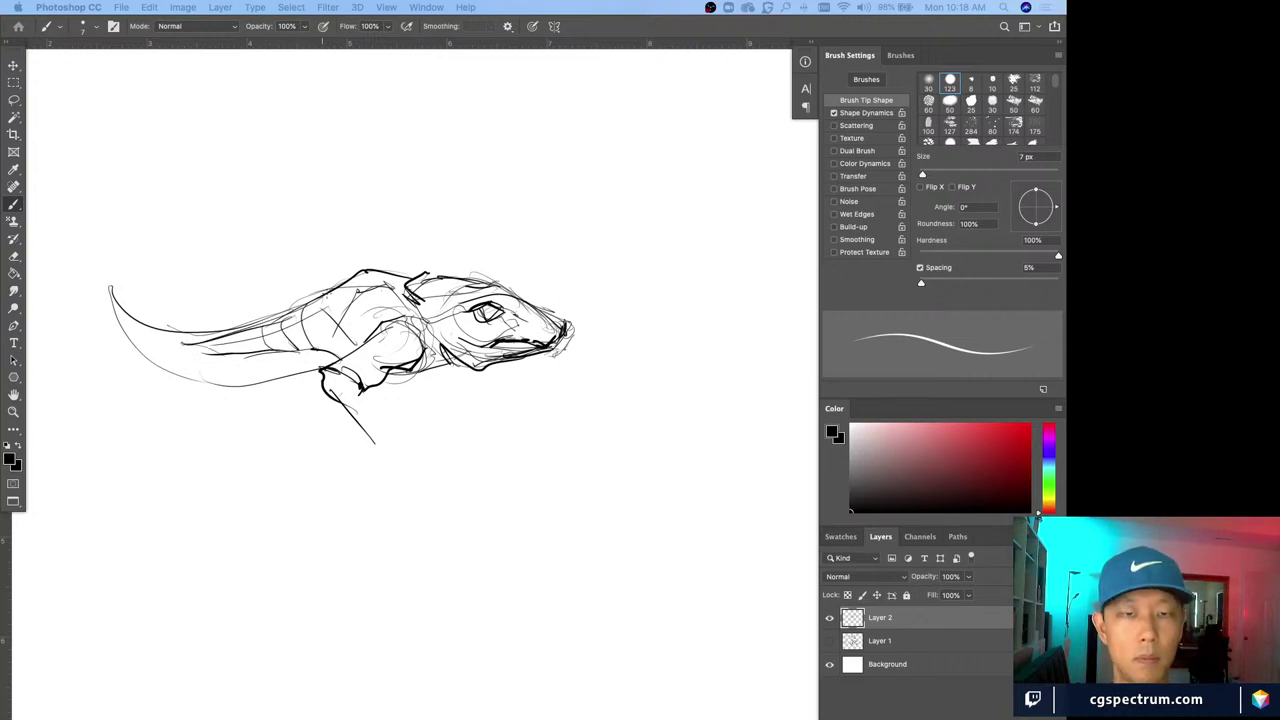
drag(334, 290, 314, 348)
Draw the creature's lower foreleg and a splayed foot with long, dark-outlined toes
mouse_move(368, 382)
mouse_down()
mouse_move(392, 416)
mouse_move(366, 440)
mouse_move(394, 434)
mouse_move(376, 450)
mouse_move(404, 428)
mouse_move(446, 445)
mouse_up()
drag(392, 414, 418, 430)
mouse_move(414, 432)
mouse_down()
mouse_move(468, 445)
mouse_move(419, 448)
mouse_move(445, 423)
mouse_move(463, 435)
mouse_move(423, 448)
mouse_move(478, 443)
mouse_up()
key(super+z)
mouse_move(477, 443)
mouse_down()
mouse_move(376, 449)
mouse_move(404, 454)
mouse_move(391, 455)
mouse_move(402, 440)
mouse_move(396, 451)
mouse_move(426, 472)
mouse_move(409, 470)
mouse_move(428, 481)
mouse_move(396, 455)
mouse_move(432, 470)
mouse_up()
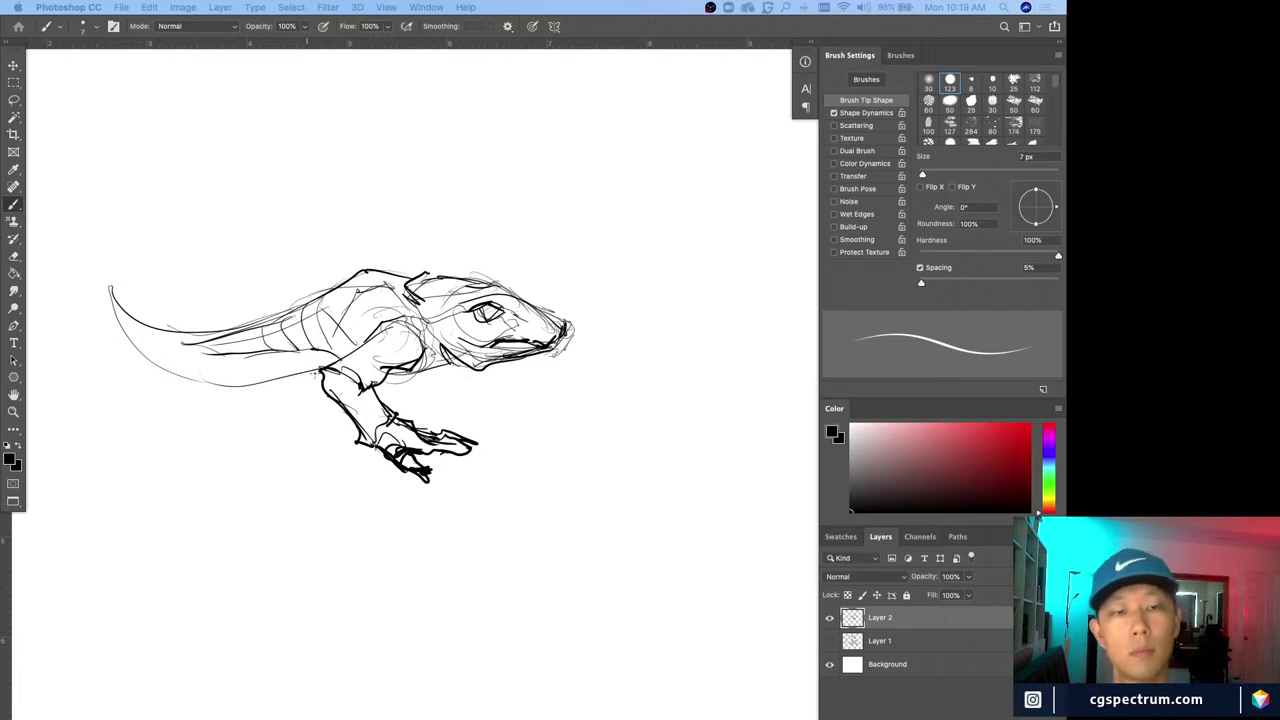
Draw the angular chest beneath the throat, darken the jaw and snout tip, and add a nostril
drag(318, 371, 262, 379)
mouse_move(452, 365)
mouse_down()
mouse_move(386, 374)
mouse_move(494, 364)
mouse_move(474, 334)
mouse_up()
mouse_move(482, 348)
mouse_down()
mouse_move(506, 324)
mouse_move(570, 316)
mouse_up()
drag(566, 338, 572, 346)
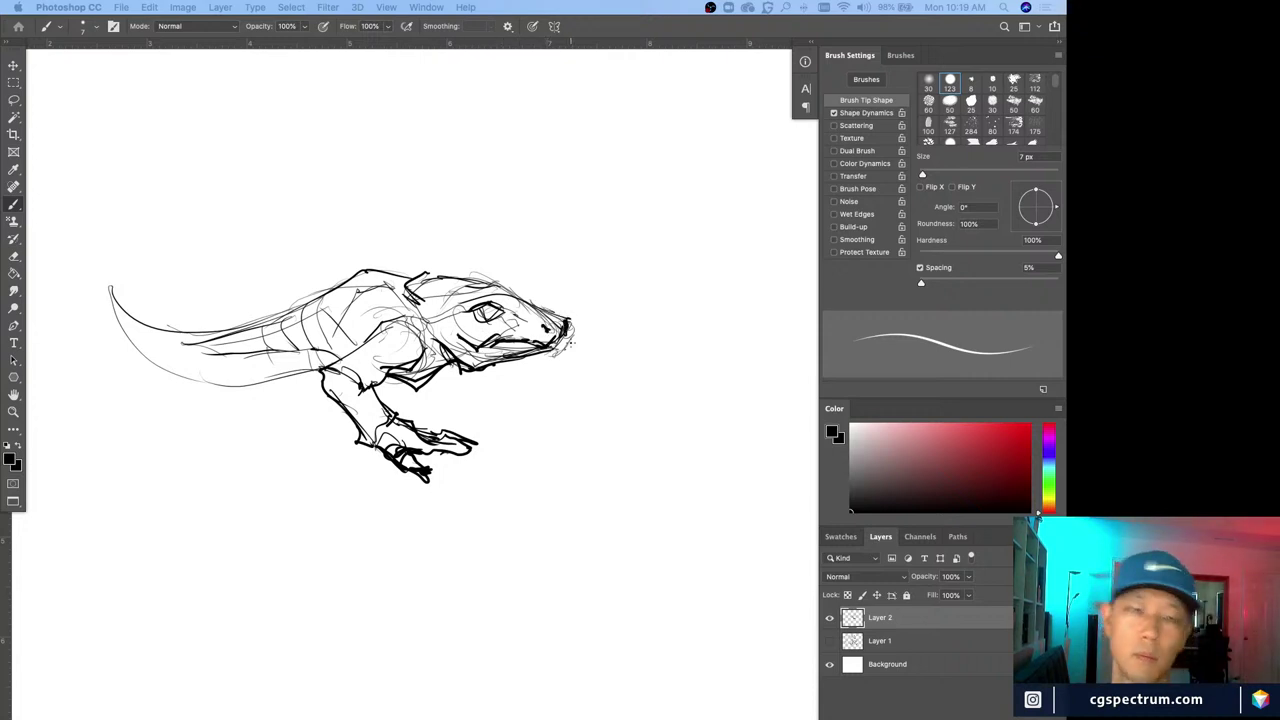
Darken the underside of the tail and extend its tip farther up into a pointed, curved end
mouse_move(298, 374)
mouse_down()
mouse_move(195, 383)
mouse_move(237, 379)
mouse_move(208, 382)
mouse_up()
mouse_move(310, 373)
mouse_down()
mouse_move(201, 382)
mouse_move(104, 290)
mouse_up()
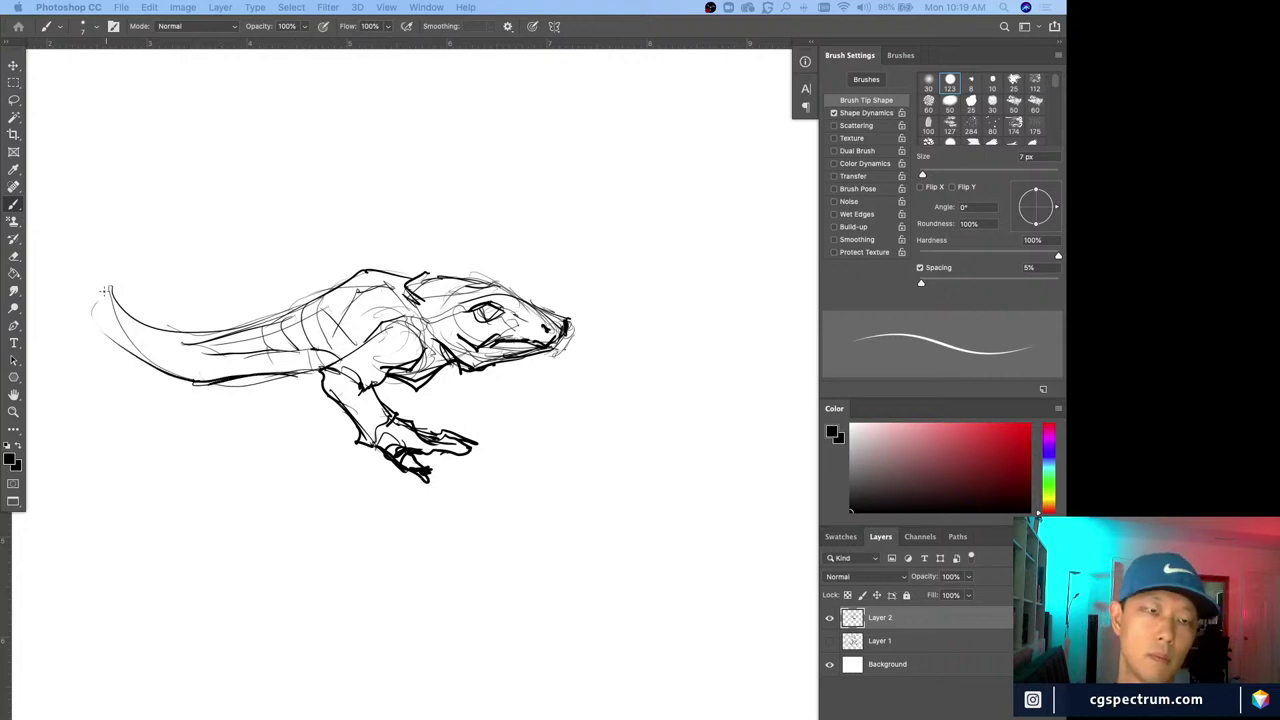
drag(160, 368, 90, 276)
mouse_move(146, 324)
mouse_down()
mouse_move(74, 270)
mouse_move(126, 324)
mouse_up()
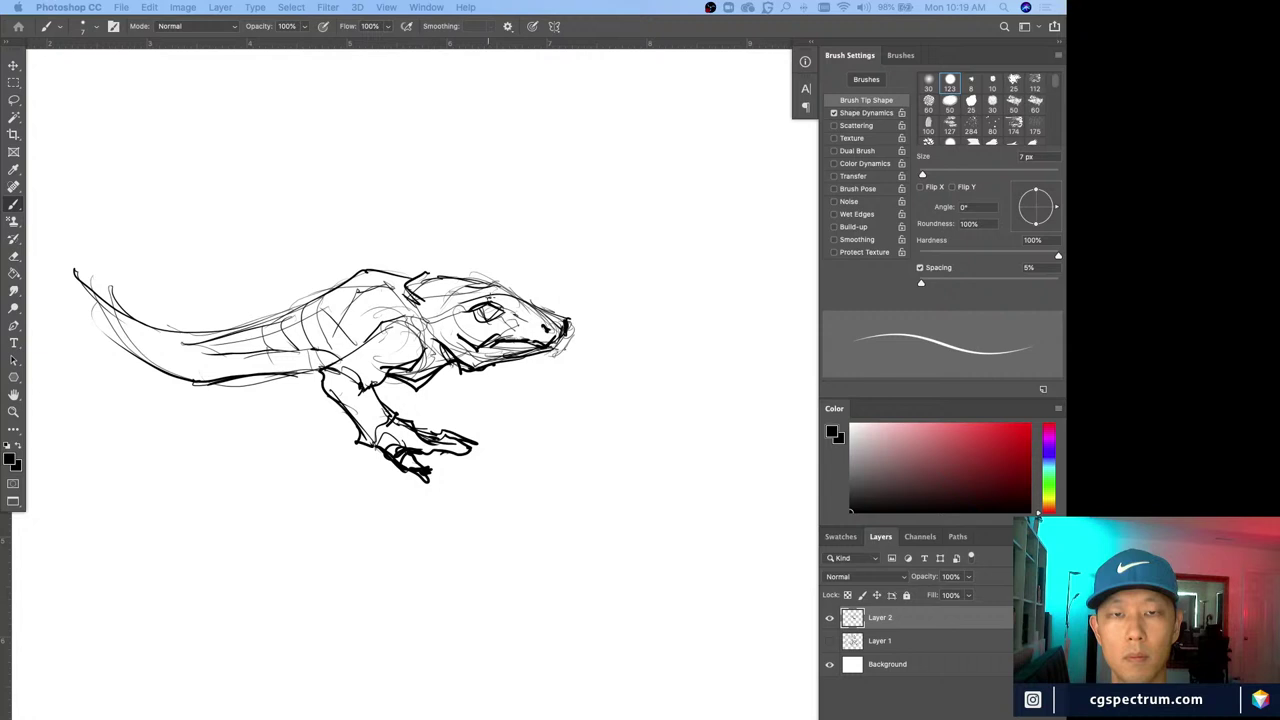
Darken the eye rim, brow, cheek and nose tip, undo the extra chest stroke, and reinforce the back contour
drag(470, 304, 506, 310)
mouse_move(468, 306)
mouse_down()
mouse_move(500, 288)
mouse_move(516, 305)
mouse_move(486, 281)
mouse_up()
drag(490, 286, 442, 281)
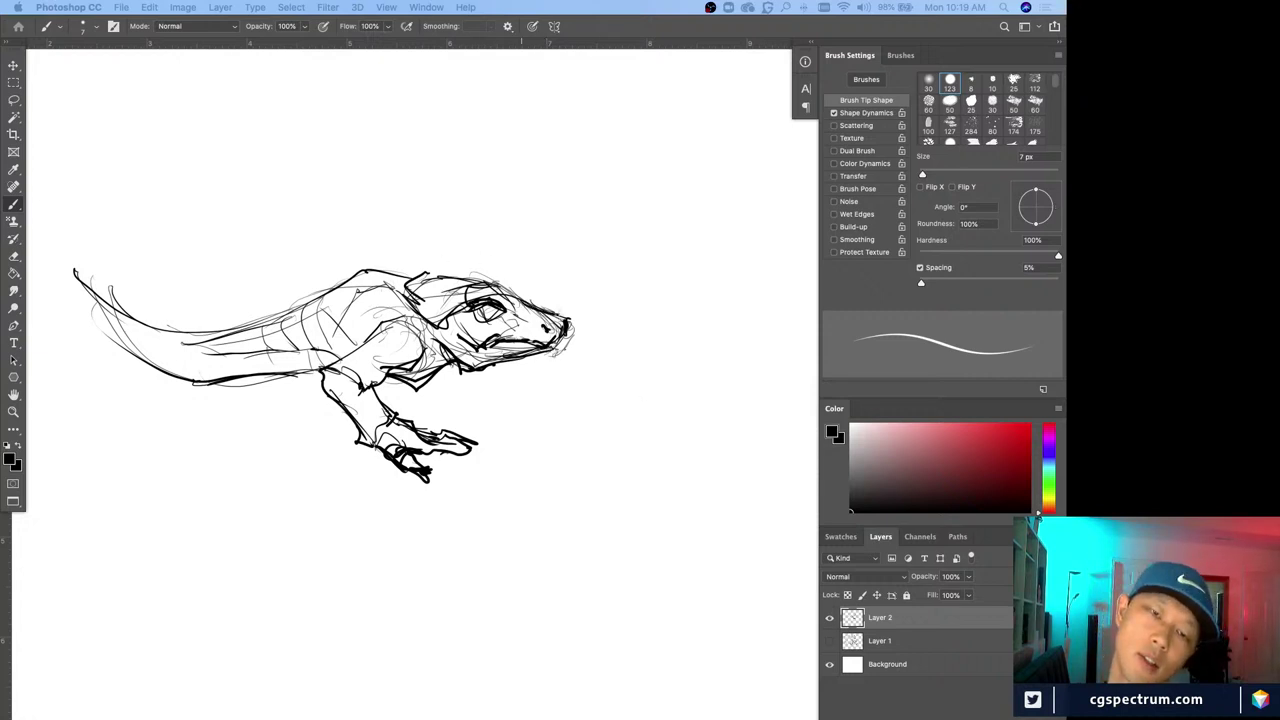
drag(560, 314, 553, 348)
drag(385, 374, 437, 377)
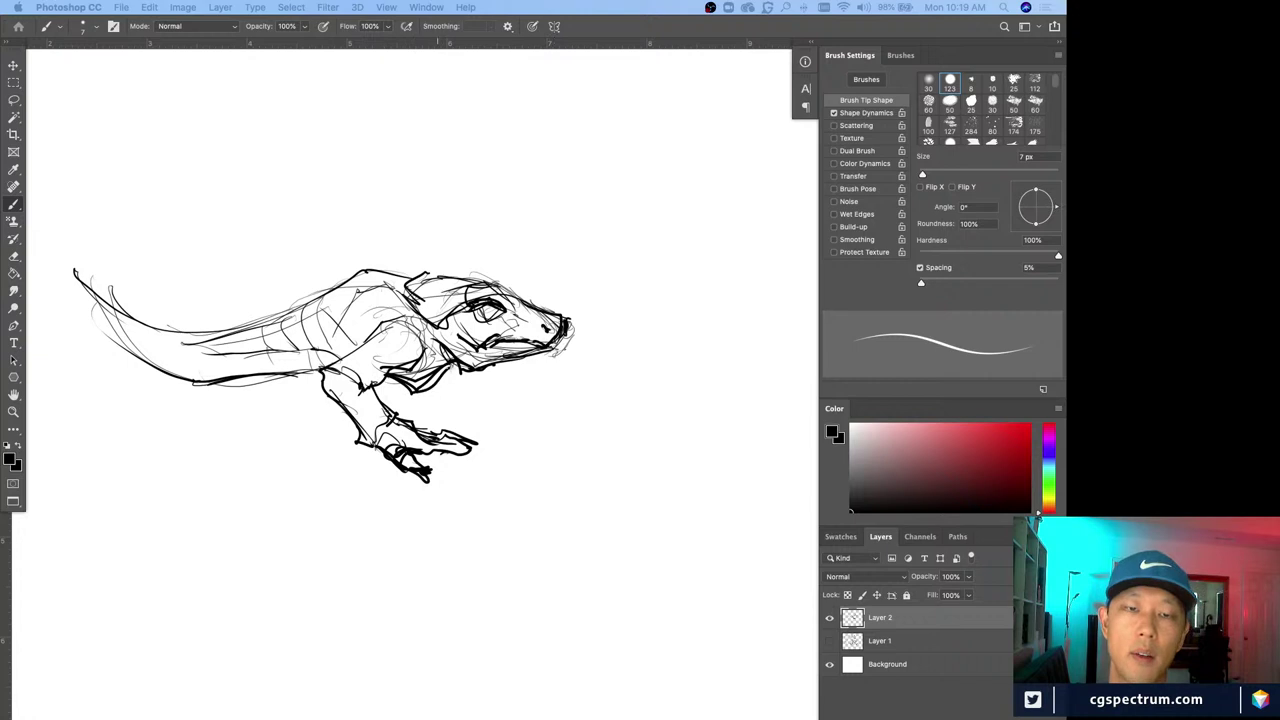
key(super+z)
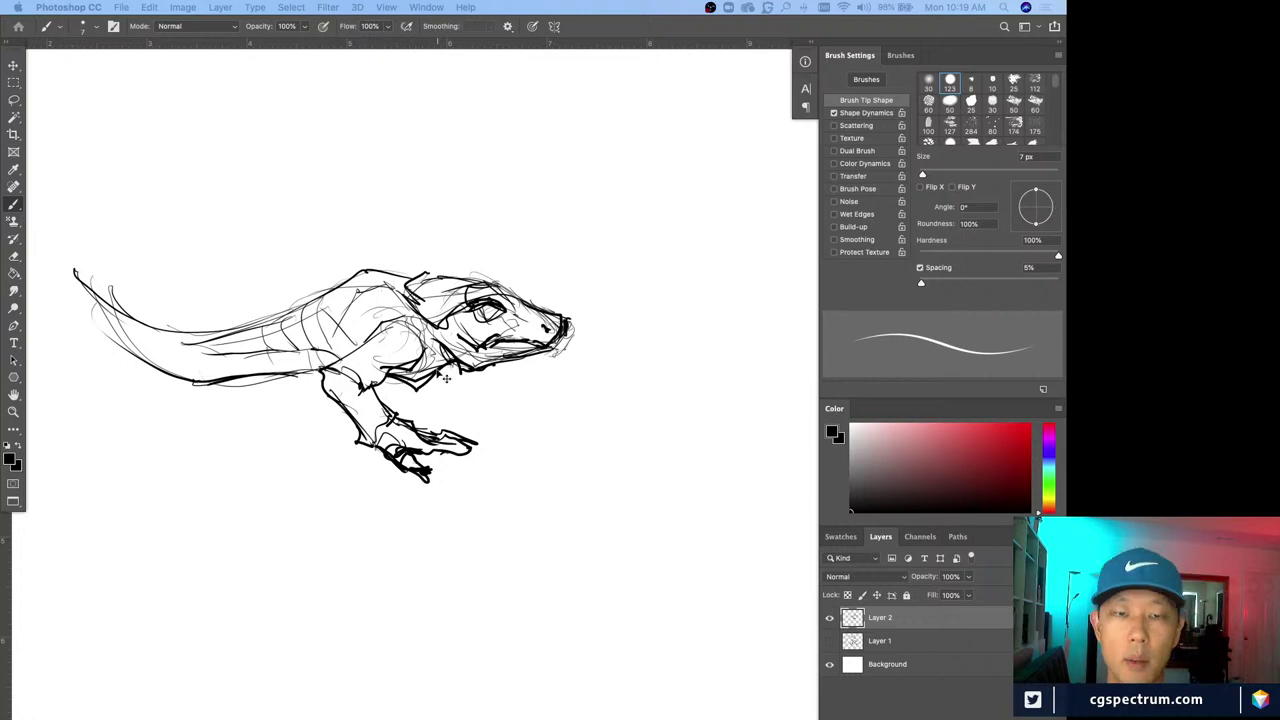
drag(447, 377, 240, 371)
mouse_move(420, 274)
mouse_down()
mouse_move(357, 269)
mouse_move(287, 297)
mouse_up()
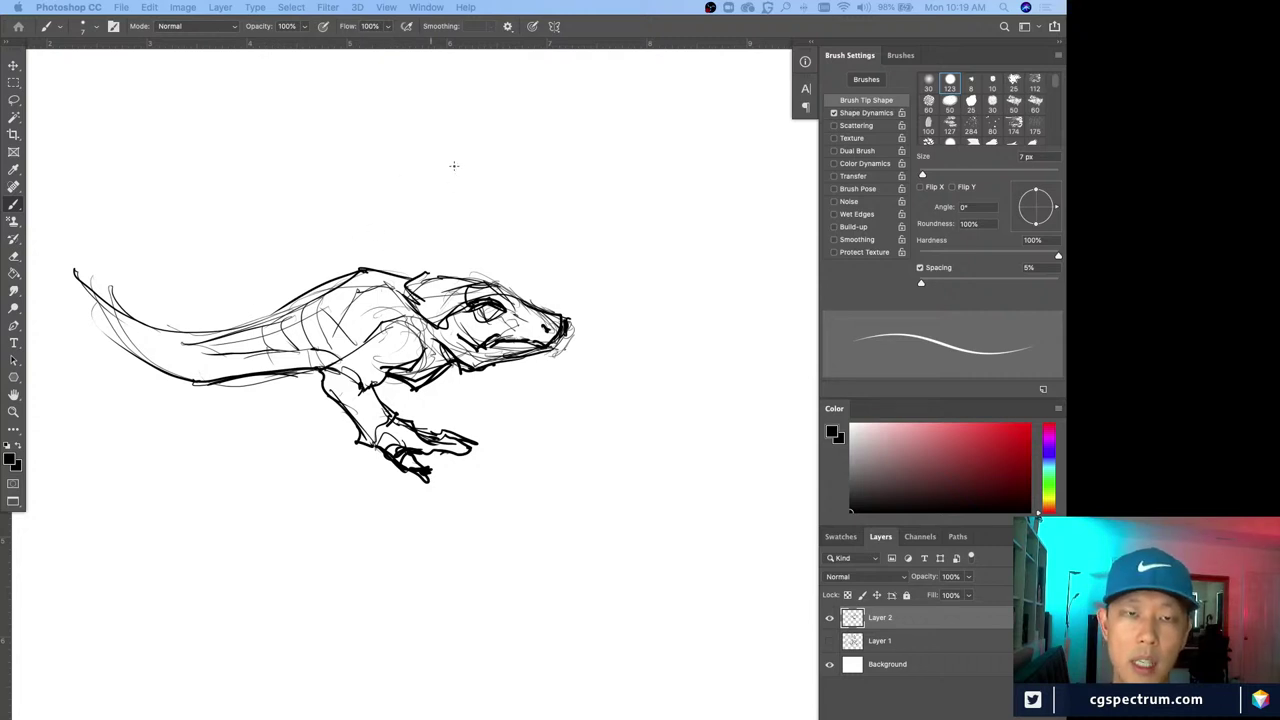
Try two opposing arcs above the creature and a circle around its shoulders, and undo those strokes
mouse_move(468, 145)
mouse_down()
mouse_move(450, 127)
mouse_move(293, 128)
mouse_up()
drag(461, 206, 400, 222)
mouse_move(304, 210)
mouse_down()
mouse_move(376, 226)
mouse_move(458, 209)
mouse_up()
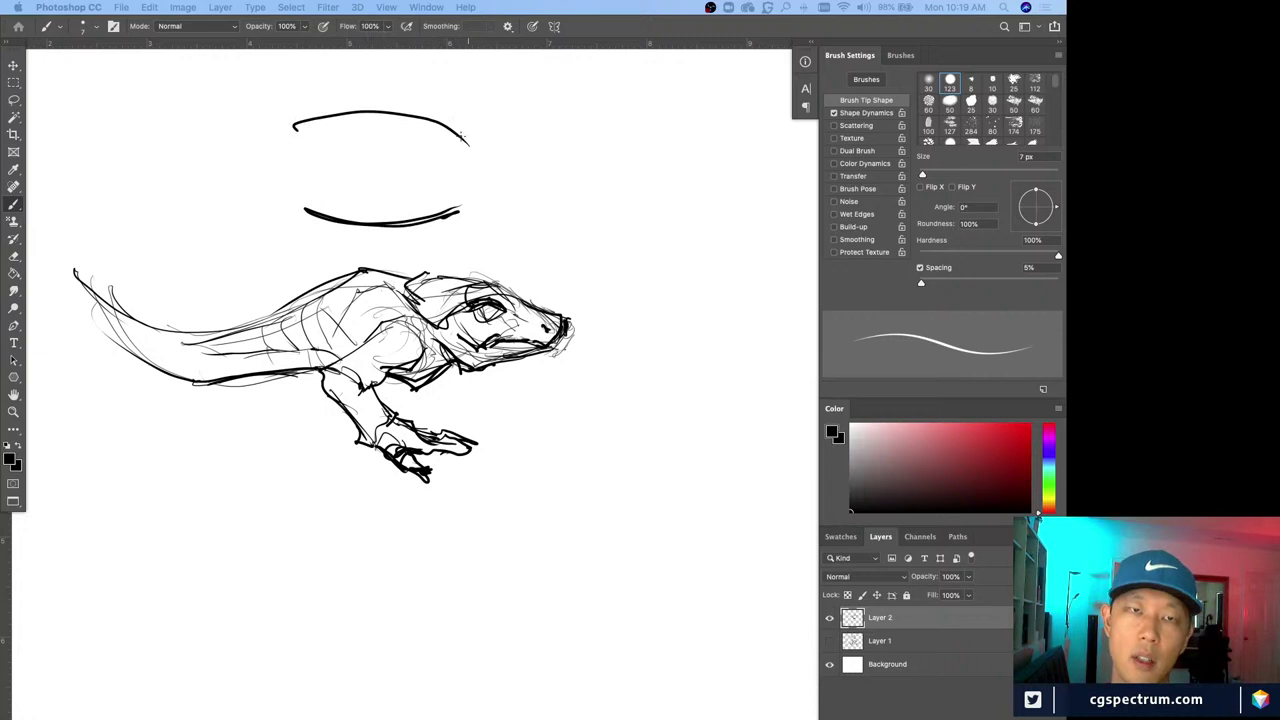
drag(460, 133, 287, 138)
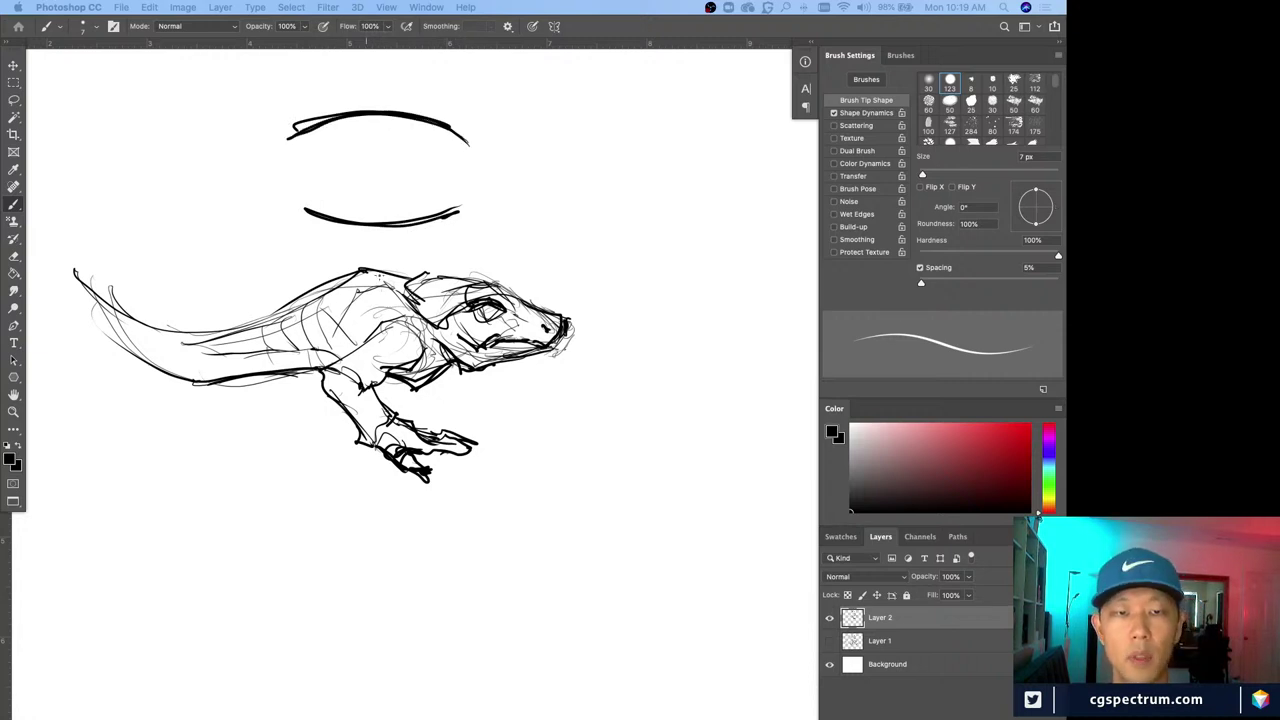
mouse_move(342, 269)
mouse_down()
mouse_move(345, 397)
mouse_move(452, 292)
mouse_up()
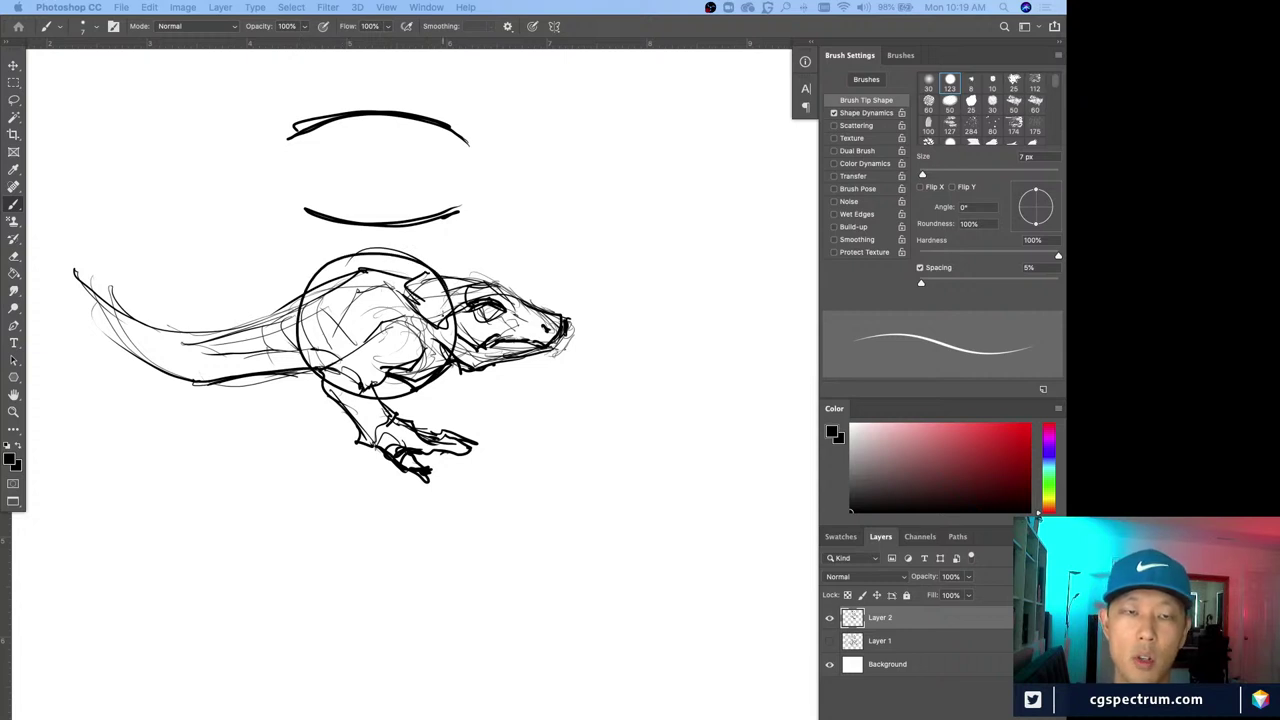
key(super+z)
key(super+z)
key(super+z)
key(super+z)
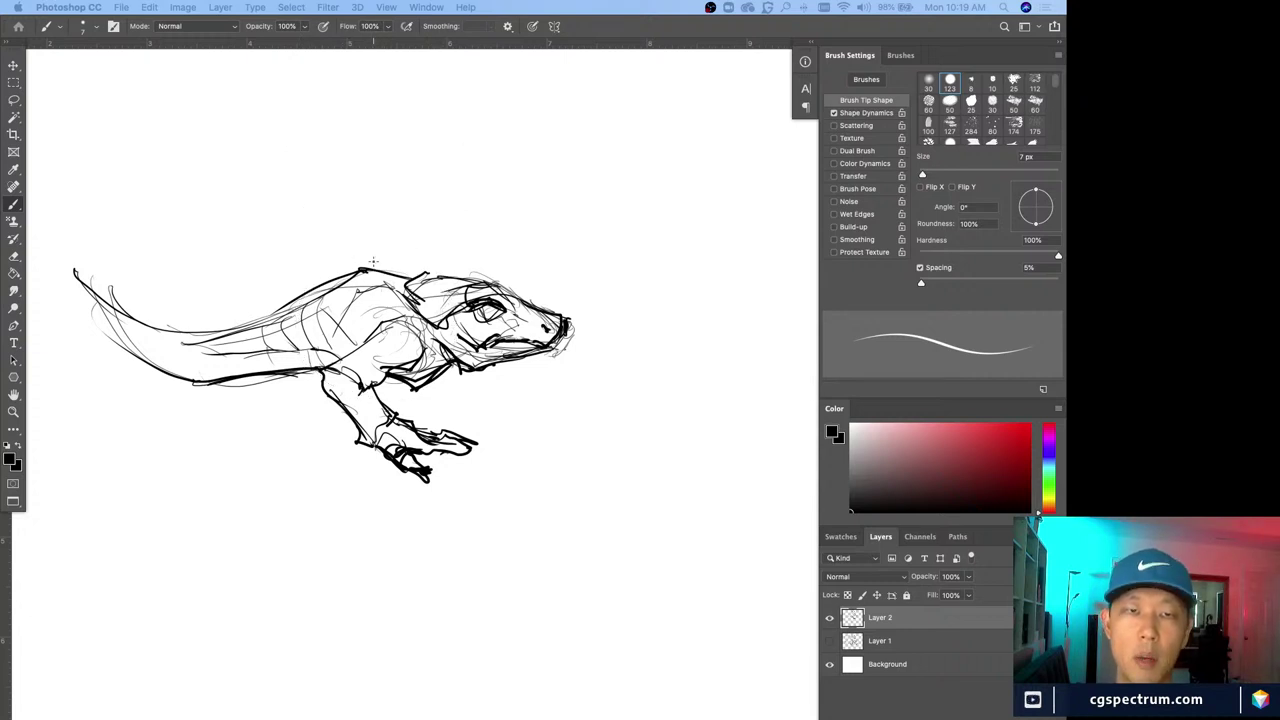
Pick bright red, add a new layer, and trace straight angular lines over the creature's back and chest
click(1027, 426)
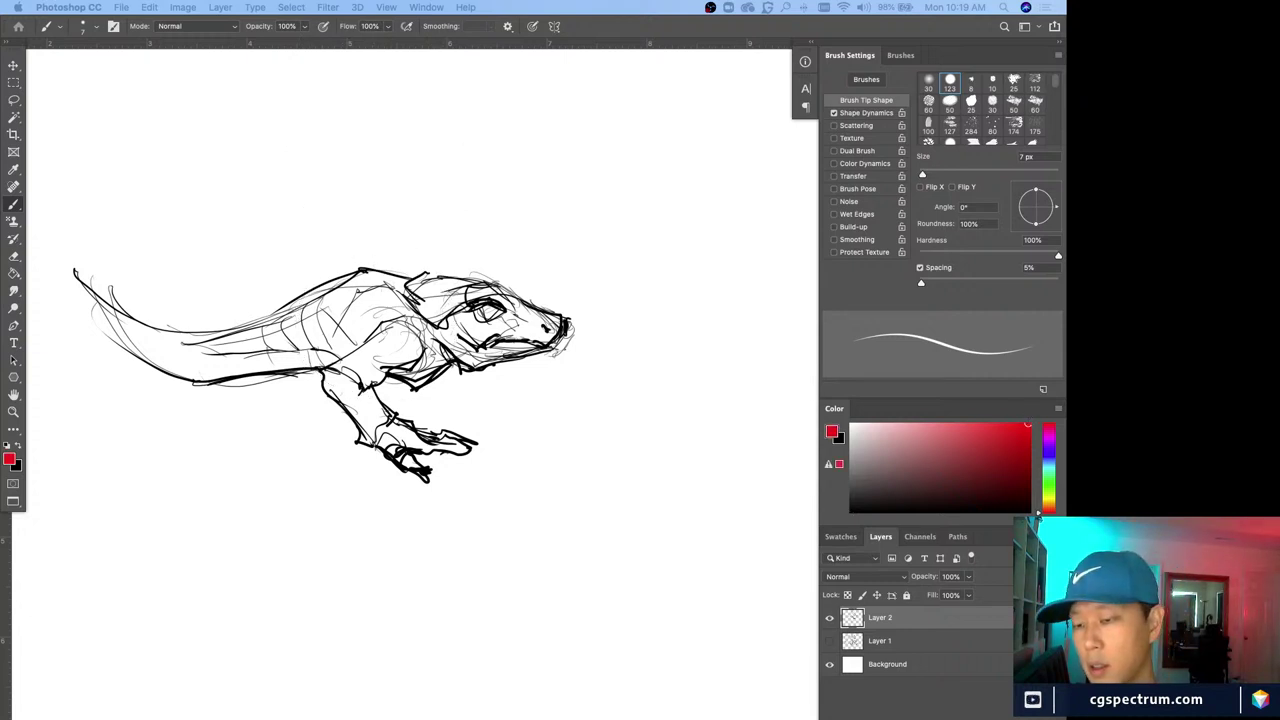
key(super+shift+alt+n)
mouse_move(410, 276)
mouse_down()
mouse_move(340, 266)
mouse_move(250, 334)
mouse_up()
mouse_move(458, 362)
mouse_down()
mouse_move(414, 389)
mouse_move(328, 326)
mouse_move(333, 358)
mouse_move(331, 338)
mouse_up()
mouse_move(410, 277)
mouse_down()
mouse_move(280, 305)
mouse_move(228, 339)
mouse_up()
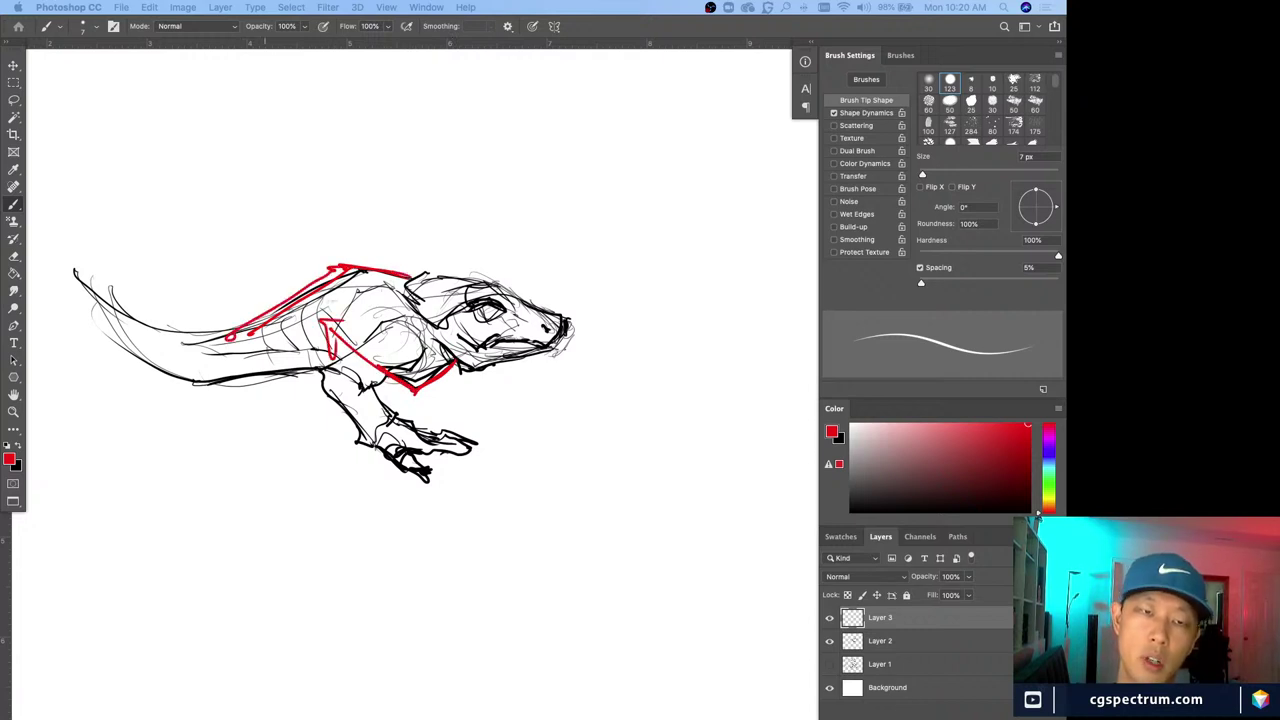
Extend the red lines across the jaw, add an arrow pointing along the neck, and hide the angular overlay on Layer 3
drag(519, 318, 538, 302)
mouse_move(410, 277)
mouse_down()
mouse_move(440, 292)
mouse_move(361, 269)
mouse_up()
mouse_move(433, 270)
mouse_down()
mouse_move(447, 293)
mouse_move(399, 301)
mouse_up()
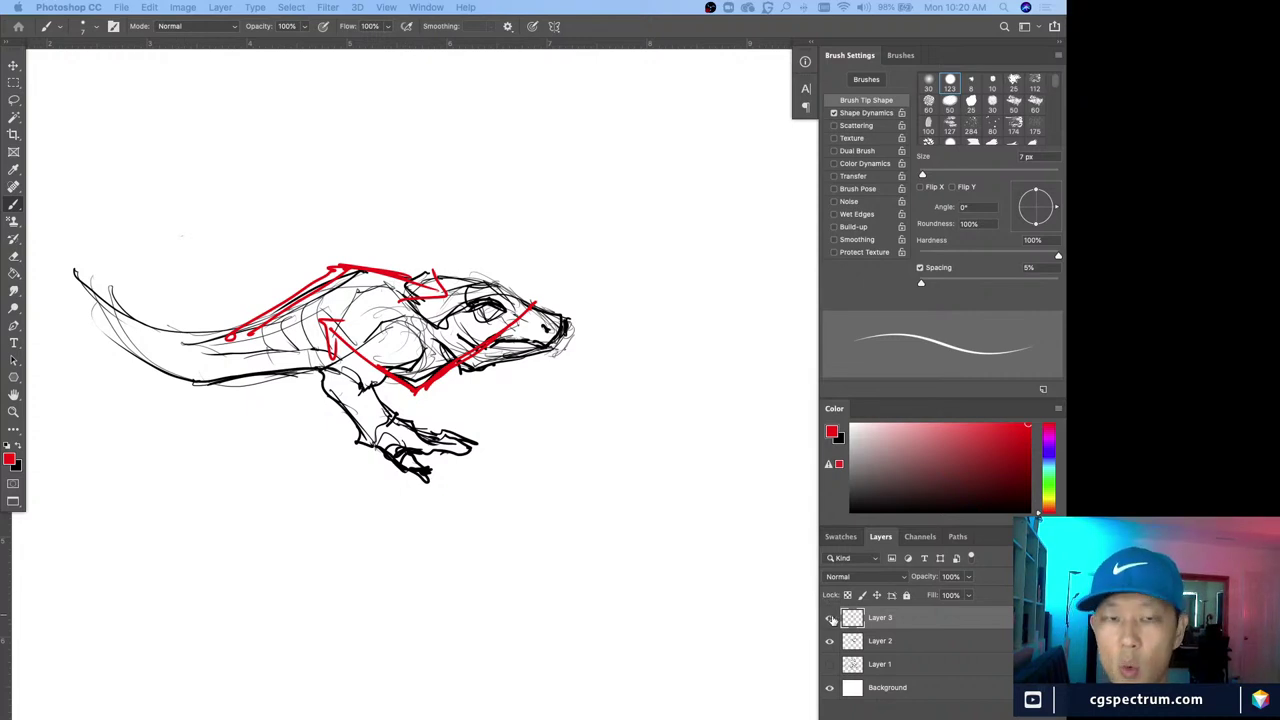
click(830, 618)
click(830, 618)
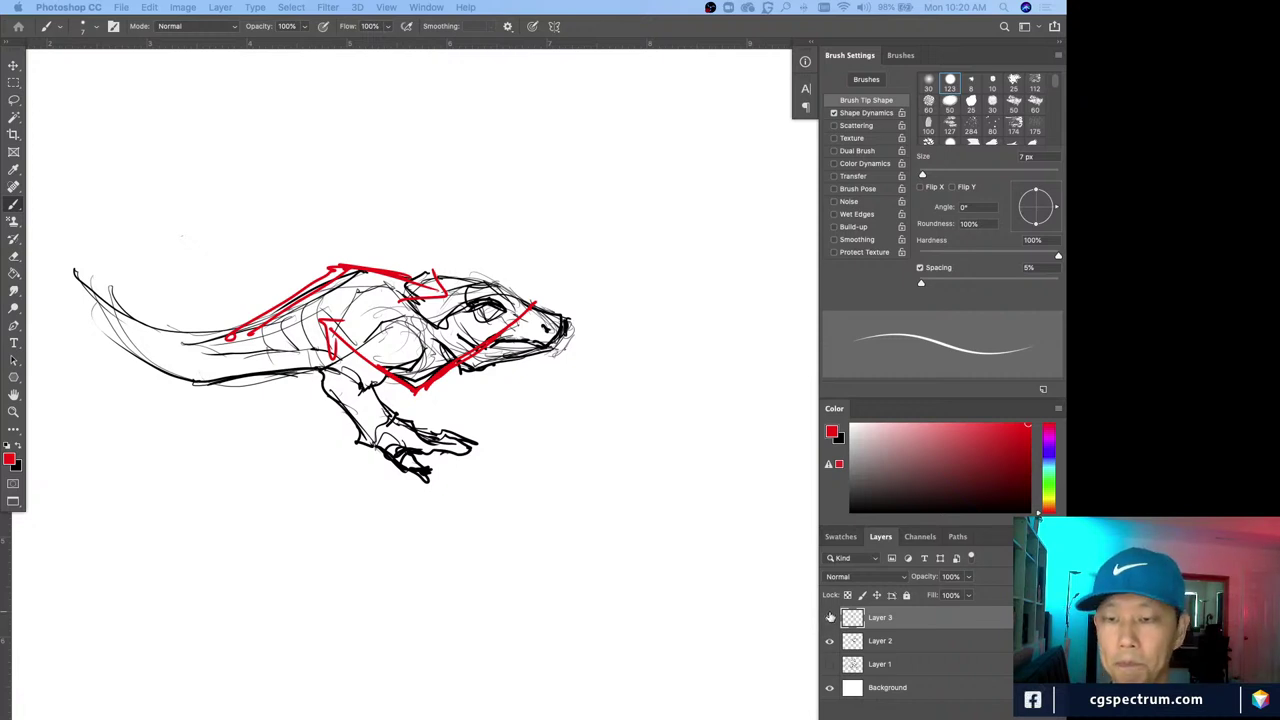
click(830, 618)
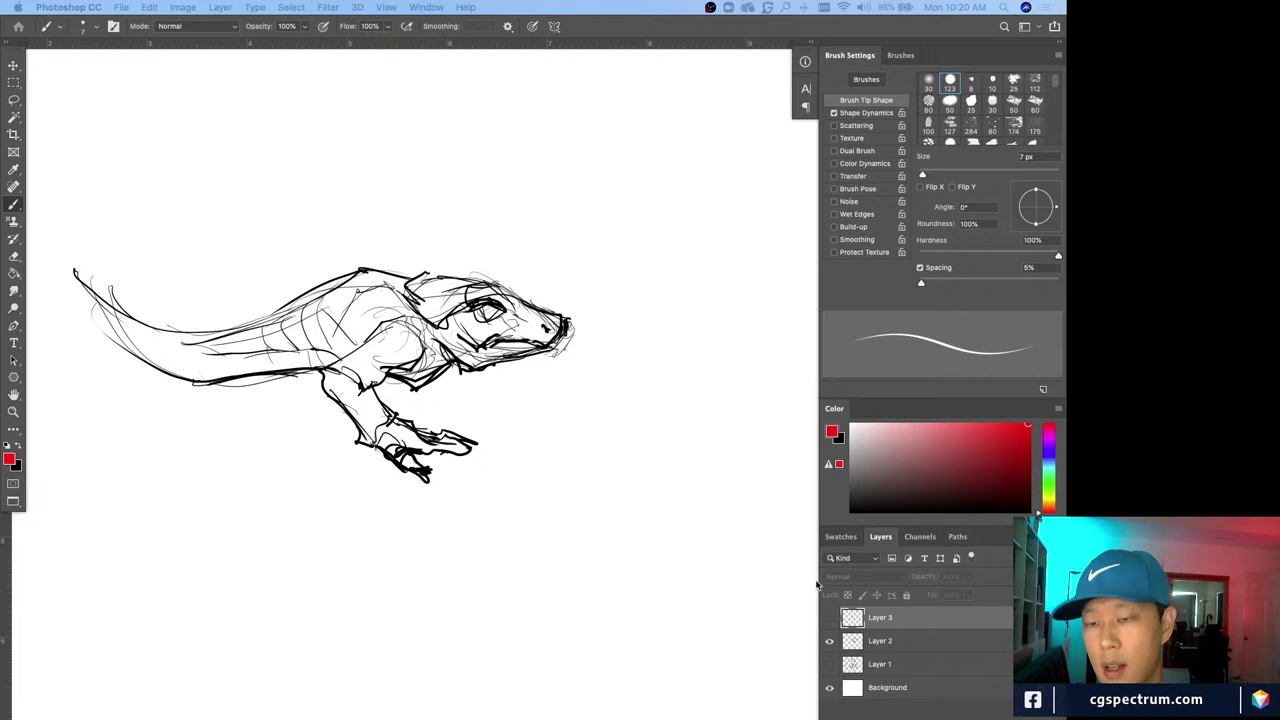
On a new layer with a 20 px brush, draw rounded red contours over the head, back and belly, plus a round eye and mouth
key(alt+shift+super+n)
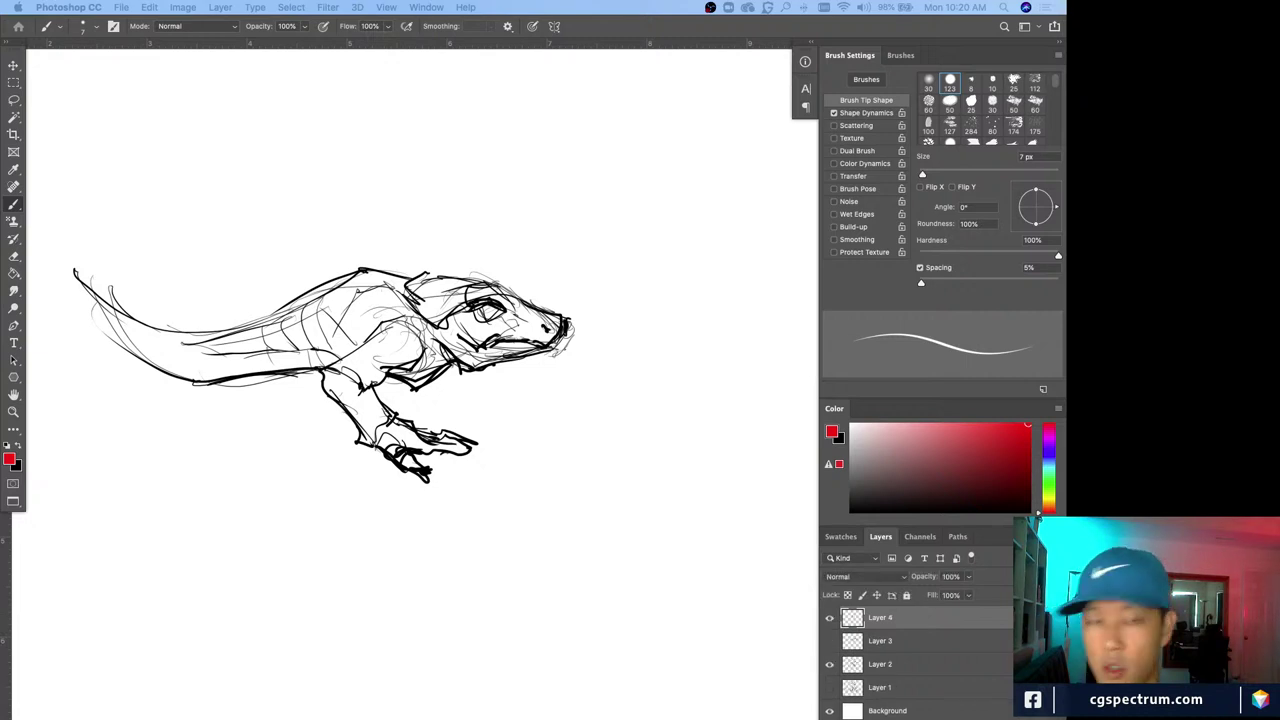
key(bracketright)
key(bracketright)
key(bracketright)
mouse_move(438, 298)
mouse_down()
mouse_move(465, 280)
mouse_move(560, 306)
mouse_move(512, 362)
mouse_move(445, 353)
mouse_move(350, 268)
mouse_move(300, 300)
mouse_up()
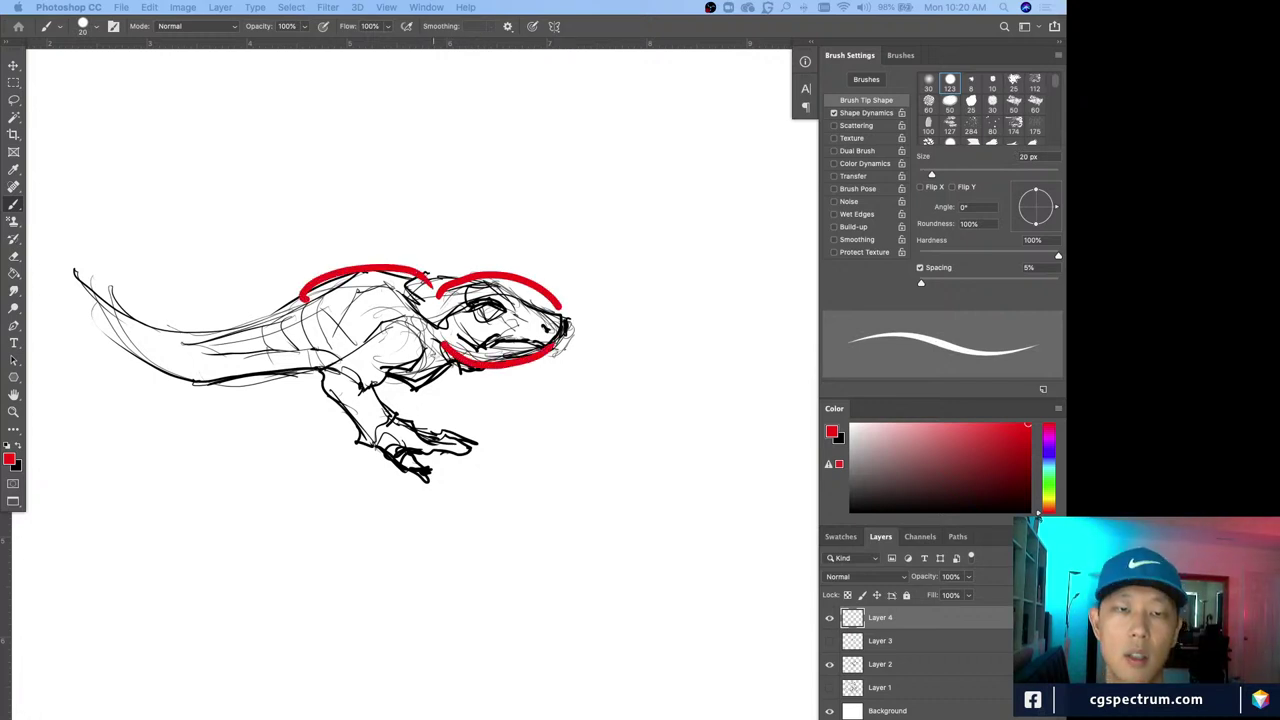
mouse_move(446, 352)
mouse_down()
mouse_move(316, 369)
mouse_move(300, 344)
mouse_up()
mouse_move(490, 302)
mouse_down()
mouse_move(507, 326)
mouse_move(554, 342)
mouse_up()
drag(440, 288, 356, 266)
drag(302, 298, 228, 330)
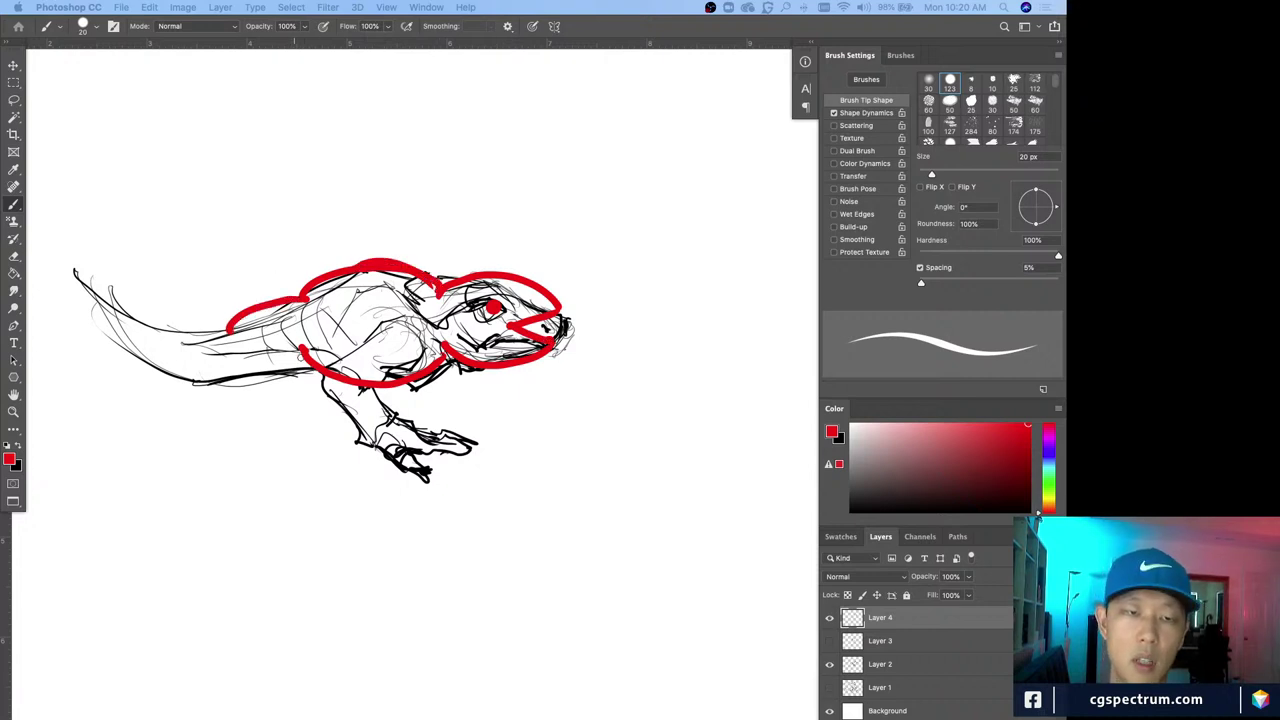
Add red curves for the tail's underside and an oval shoulder, and thicken the rounded brow and jaw
drag(305, 360, 242, 372)
drag(419, 336, 366, 378)
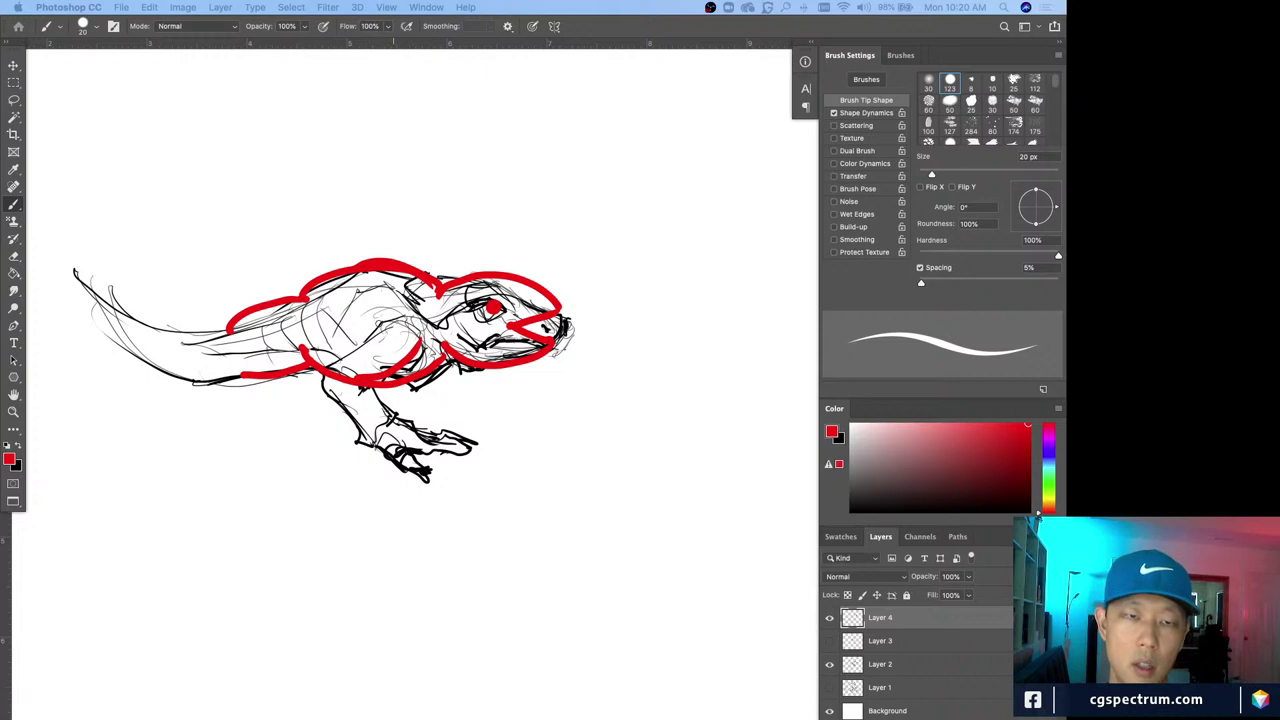
drag(379, 324, 331, 348)
mouse_move(443, 286)
mouse_down()
mouse_move(564, 315)
mouse_move(462, 290)
mouse_up()
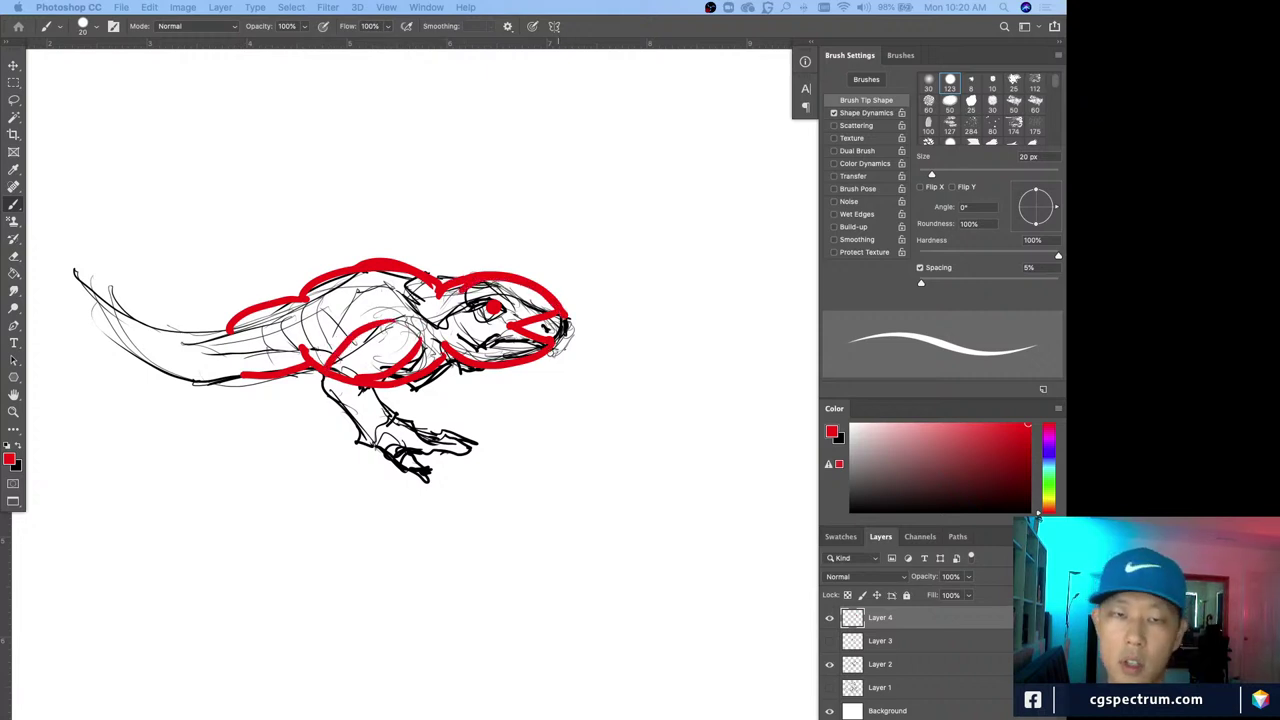
drag(555, 345, 446, 338)
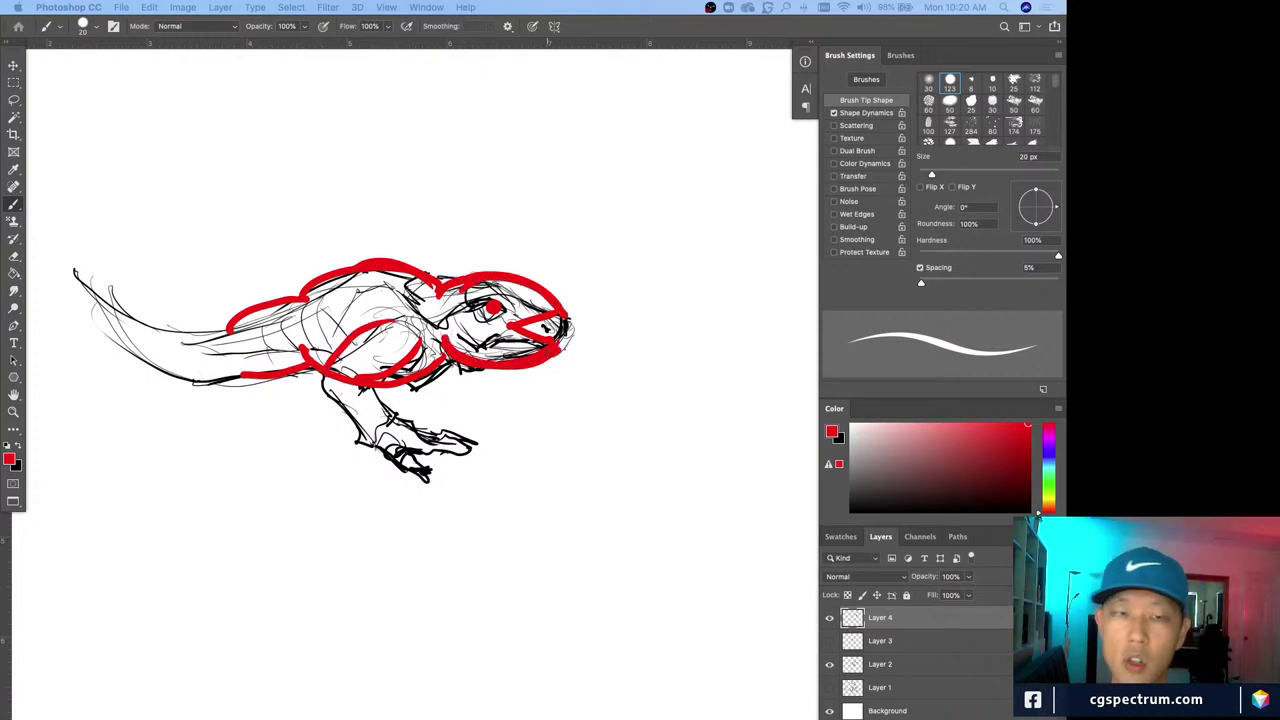
Compare the sketch with and without the rounded red overlay, and delete Layer 4
click(829, 618)
click(829, 618)
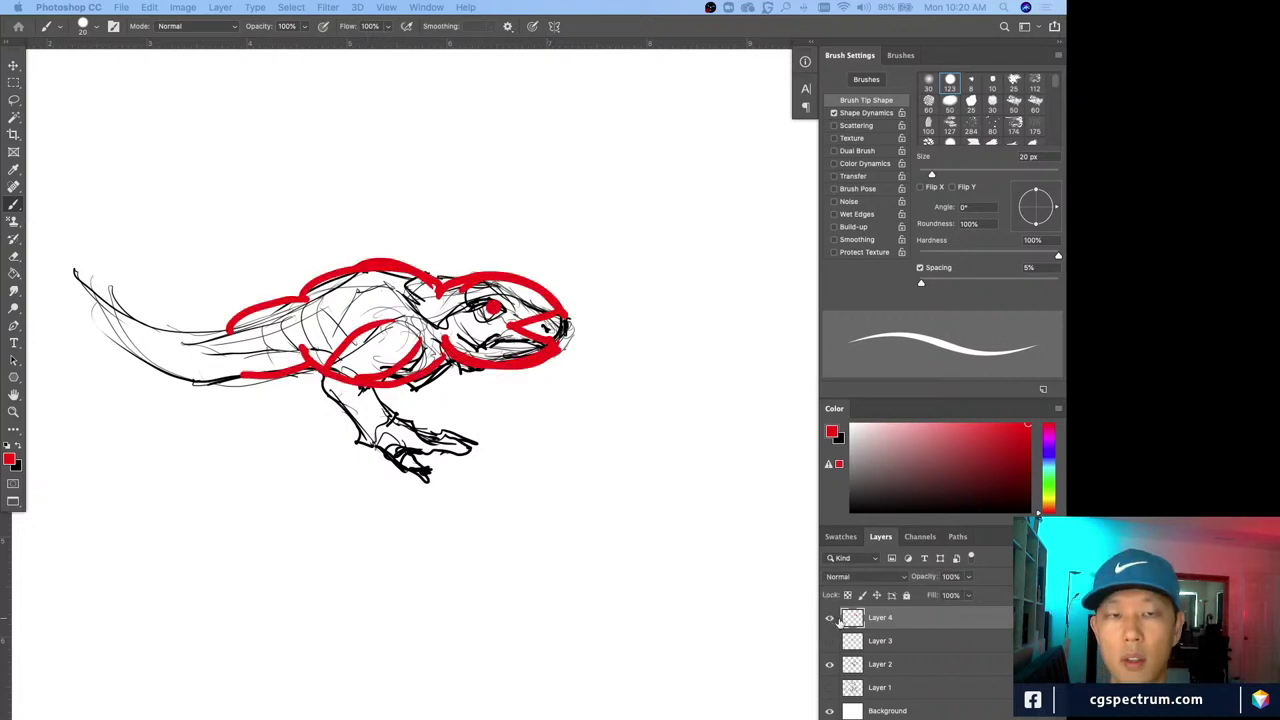
key(Delete)
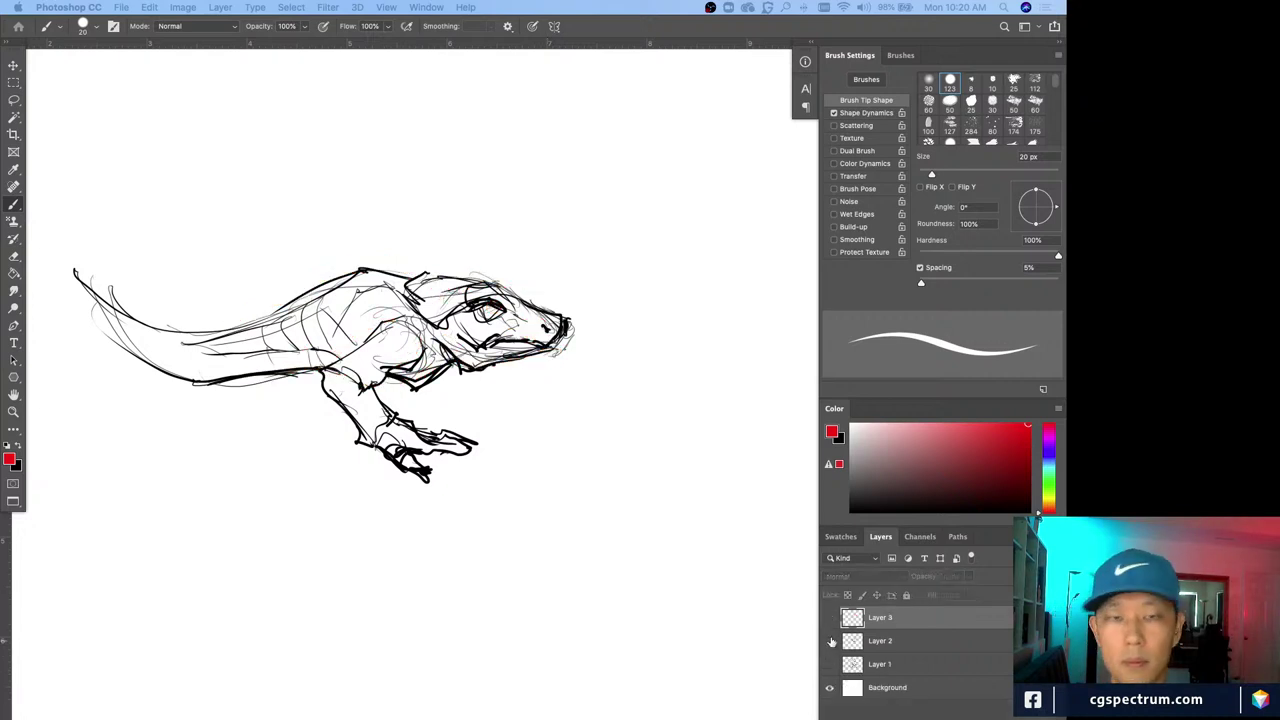
Toggle Layer 2 off and on to check the creature sketch, and hide the interface panels for an unobstructed view
click(830, 641)
click(830, 641)
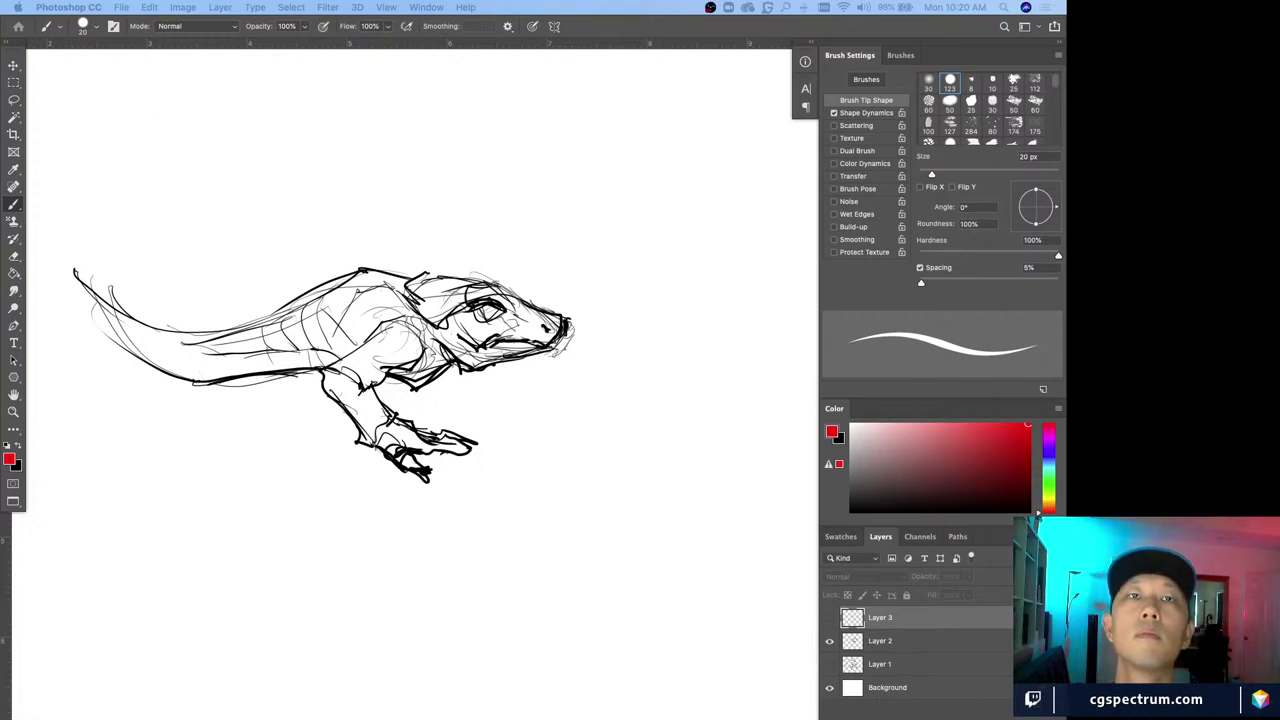
key(Tab)
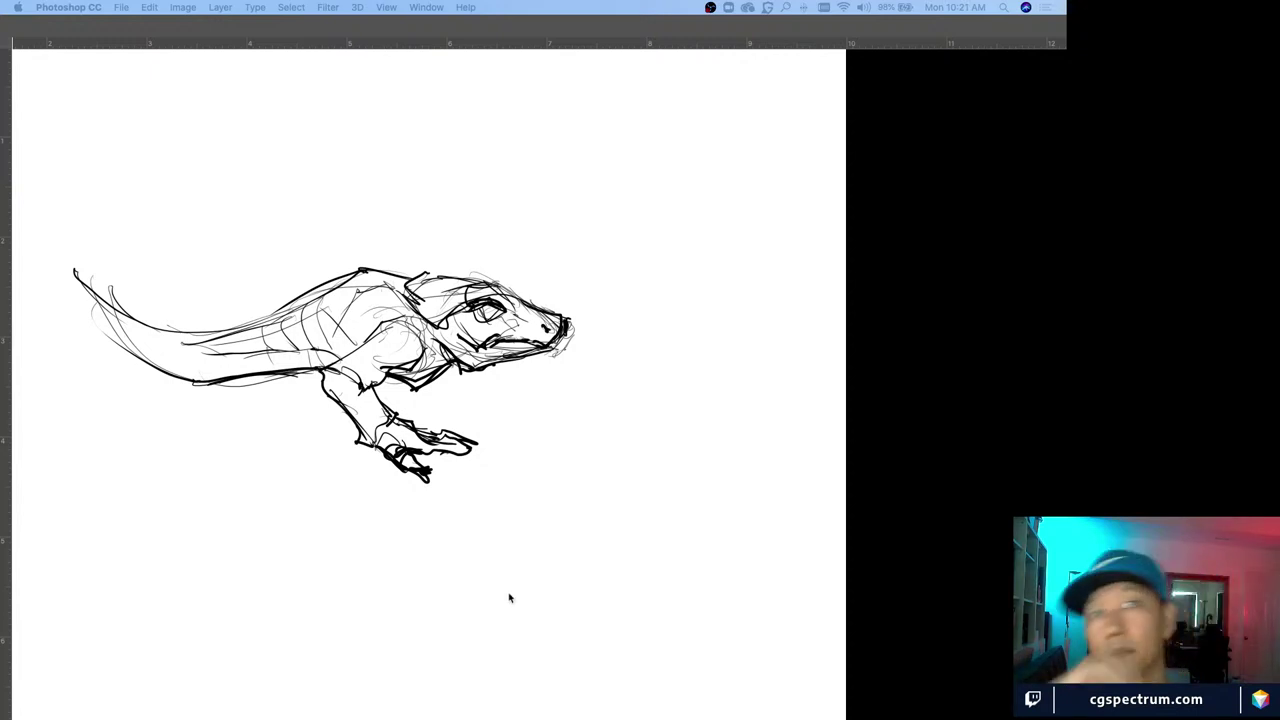
Bring back the interface panels and set up a black 7 px brush for drawing on Layer 2
key(Tab)
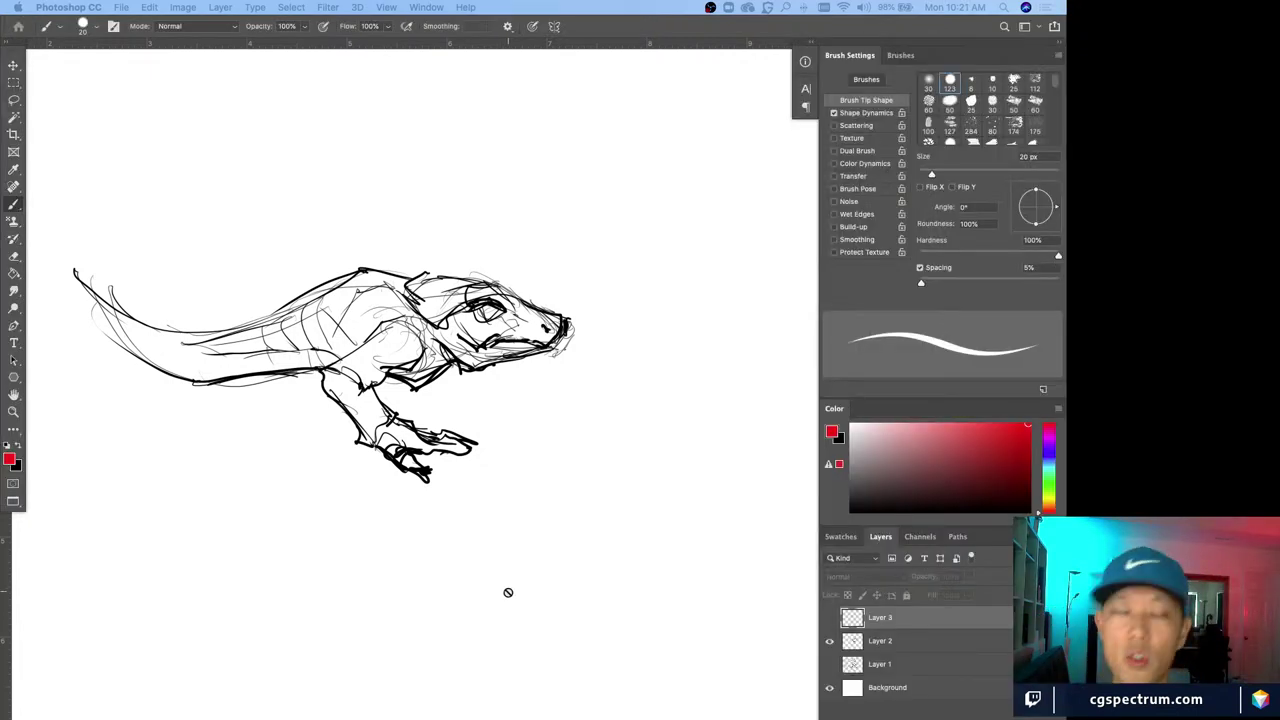
drag(538, 594, 546, 580)
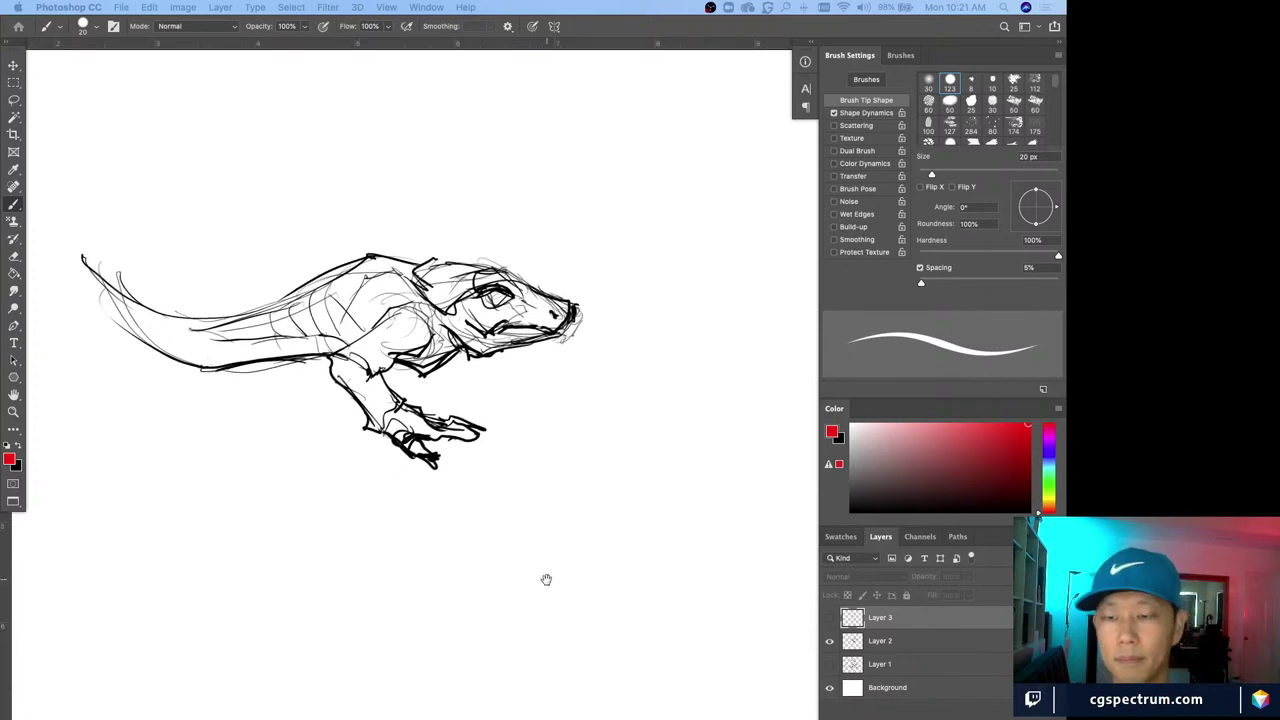
click(881, 644)
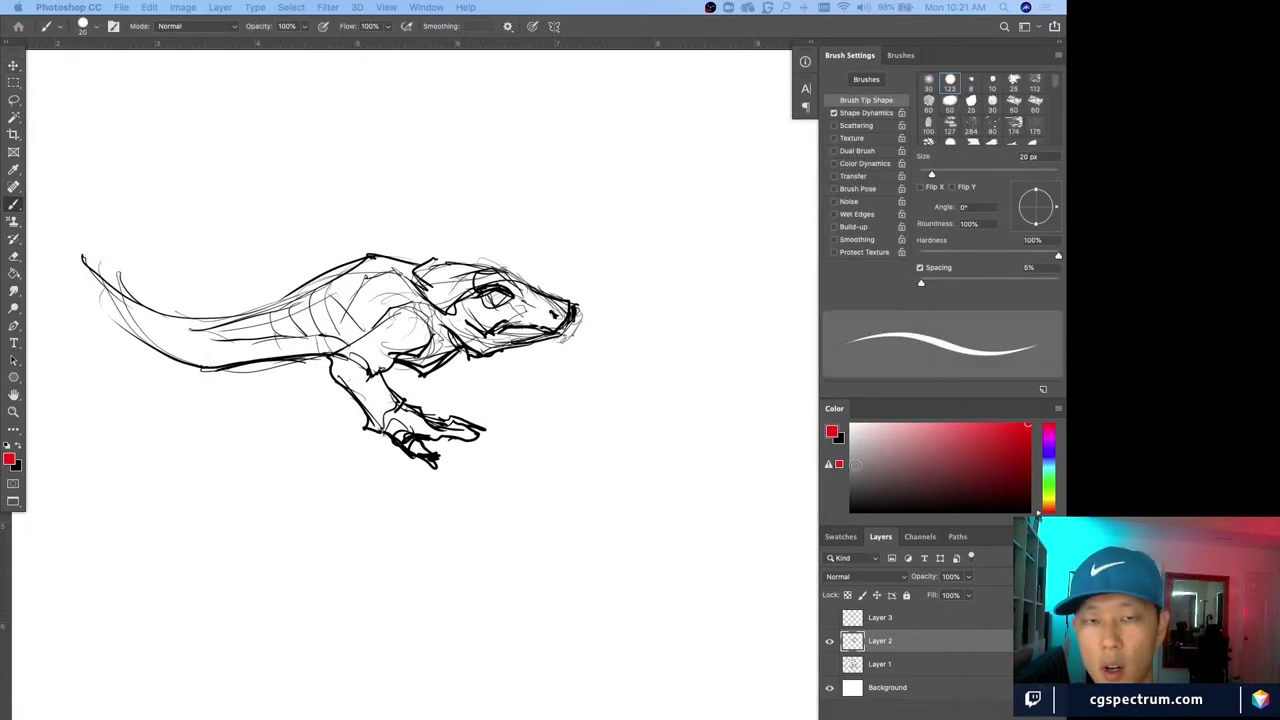
alt+click(449, 351)
alt+click(427, 370)
key(bracketleft)
key(bracketleft)
key(bracketleft)
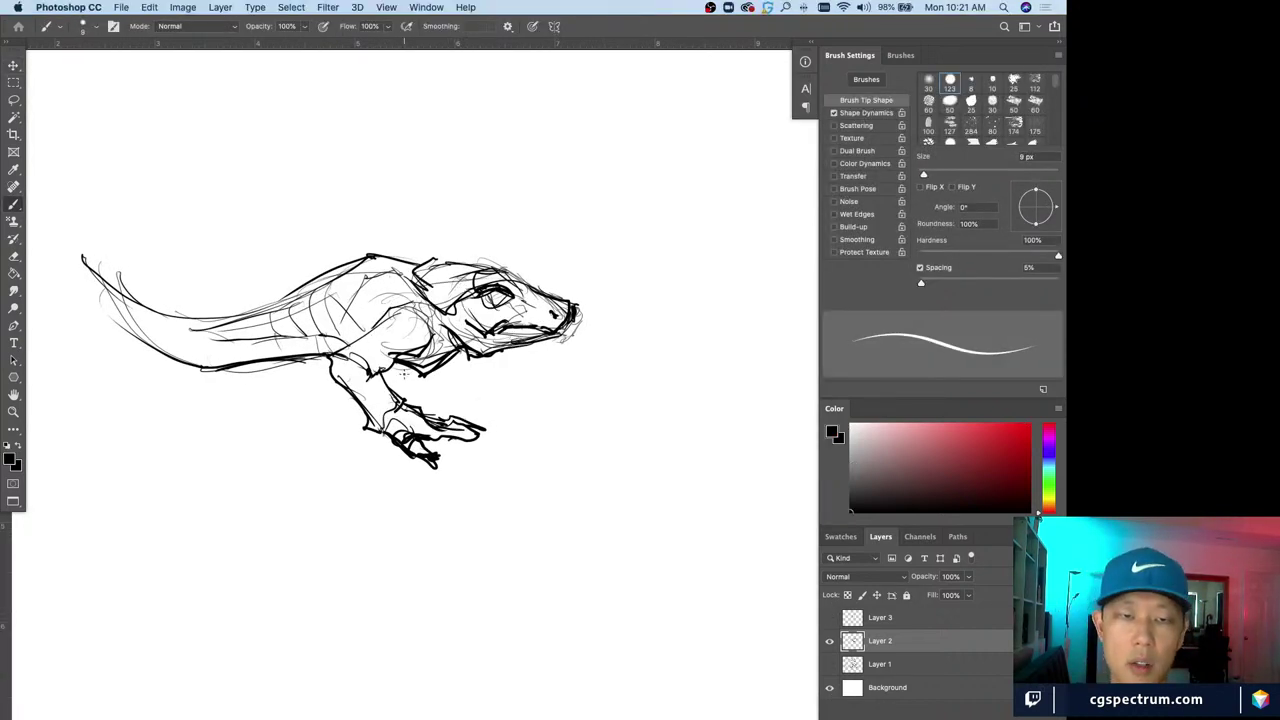
key(bracketleft)
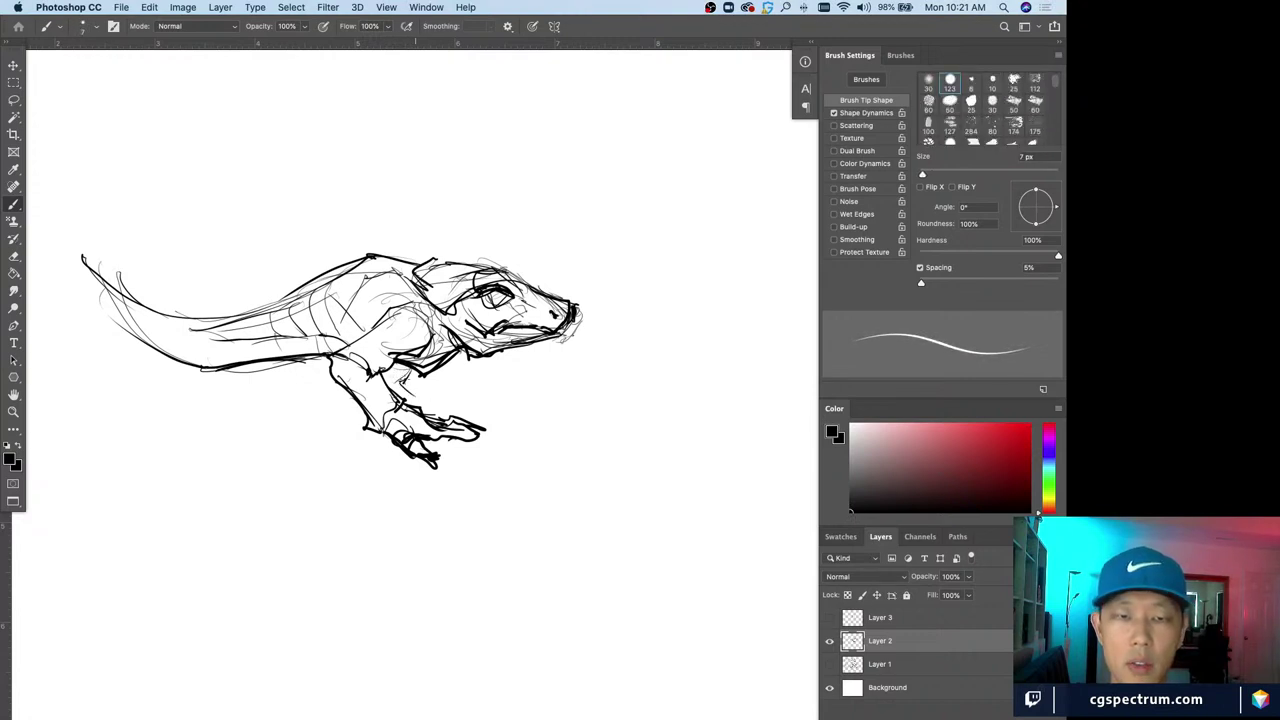
Draw the creature's far foreleg and foot behind the near leg, and darken them with dense hatching using an 8 px brush
mouse_move(403, 378)
mouse_down()
mouse_move(420, 398)
mouse_move(410, 379)
mouse_up()
mouse_move(385, 372)
mouse_down()
mouse_move(410, 394)
mouse_move(452, 401)
mouse_up()
key(bracketright)
mouse_move(448, 400)
mouse_down()
mouse_move(484, 420)
mouse_move(460, 420)
mouse_up()
mouse_move(406, 392)
mouse_down()
mouse_move(454, 420)
mouse_move(426, 410)
mouse_move(498, 420)
mouse_up()
mouse_move(496, 420)
mouse_down()
mouse_move(468, 408)
mouse_move(468, 420)
mouse_move(428, 420)
mouse_move(386, 394)
mouse_move(396, 374)
mouse_up()
Sketch a rough rectangular frame around the whole creature and undo it
key(super+minus)
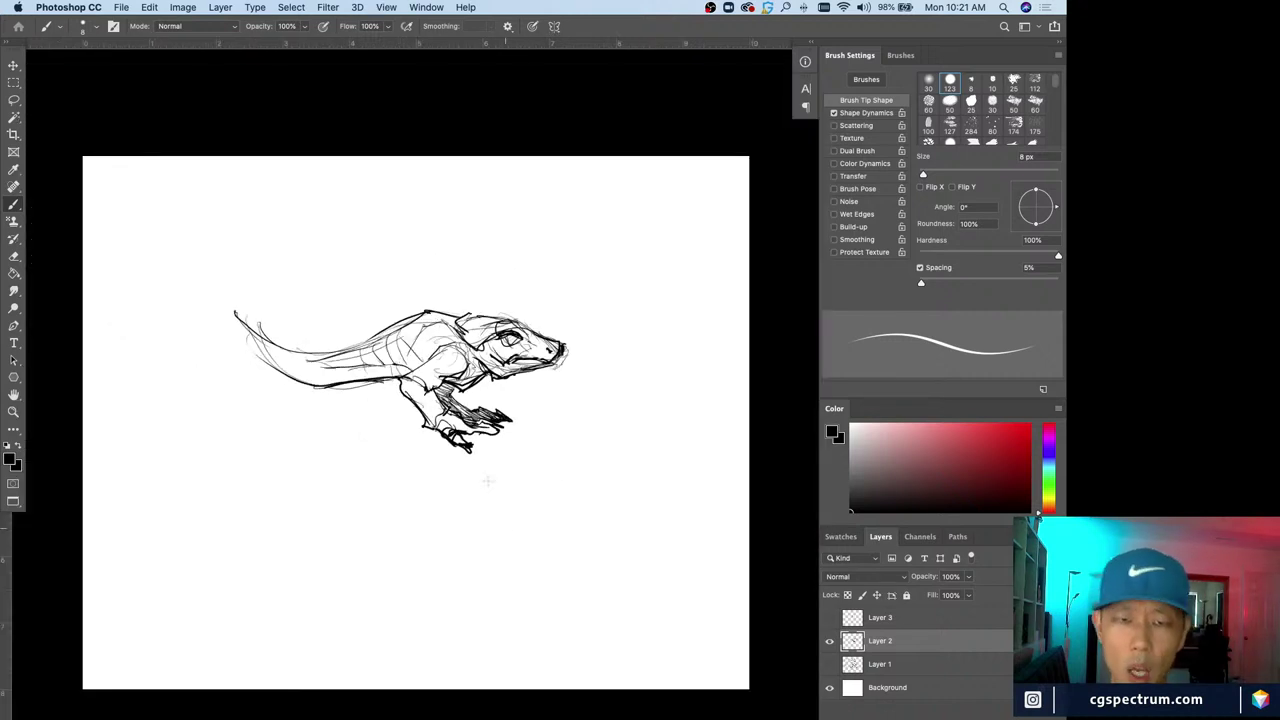
mouse_move(626, 474)
mouse_down()
mouse_move(258, 467)
mouse_move(223, 398)
mouse_move(218, 267)
mouse_move(622, 466)
mouse_up()
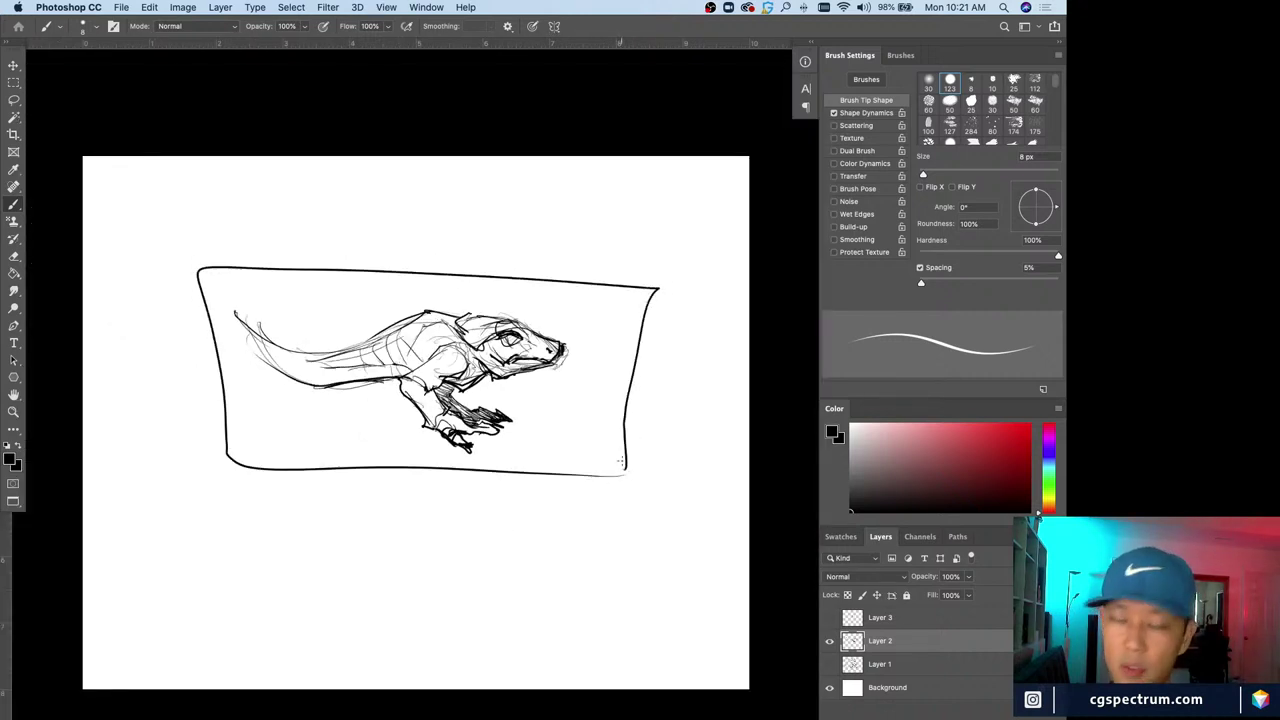
key(super+z)
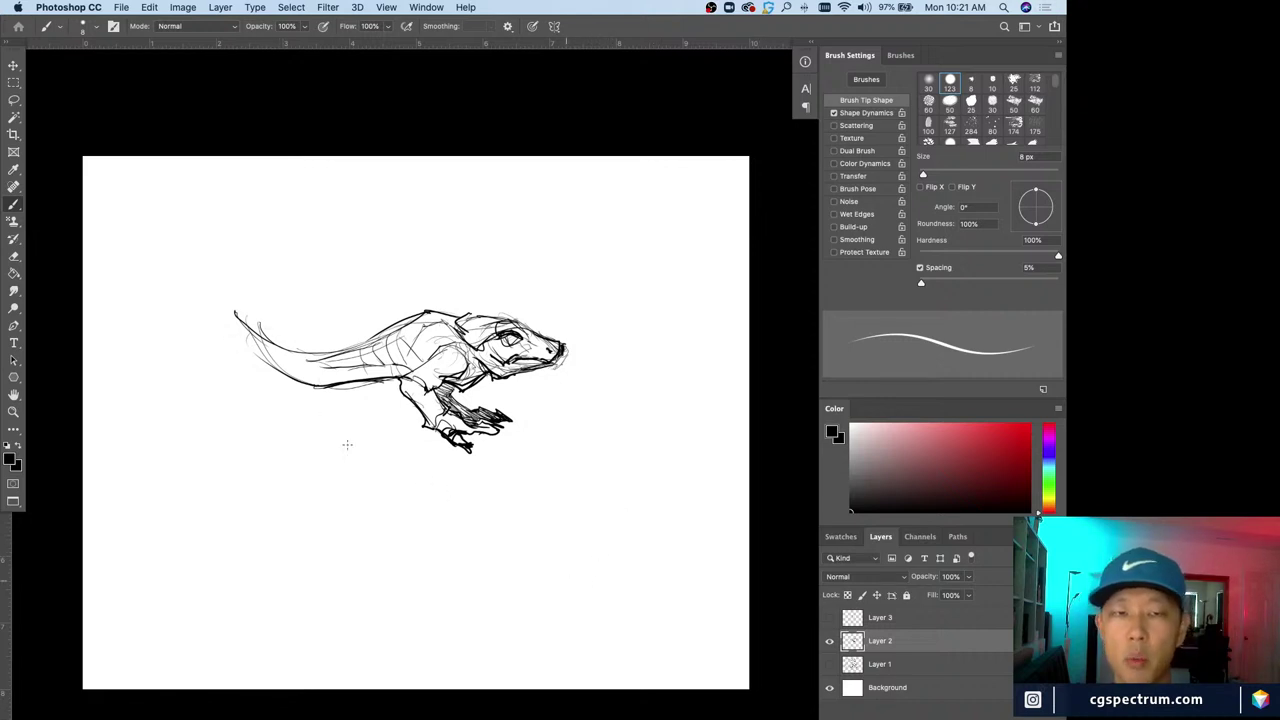
Mark the creature's height and its length from tail to snout with straight guide lines, and undo them all
drag(465, 268, 464, 455)
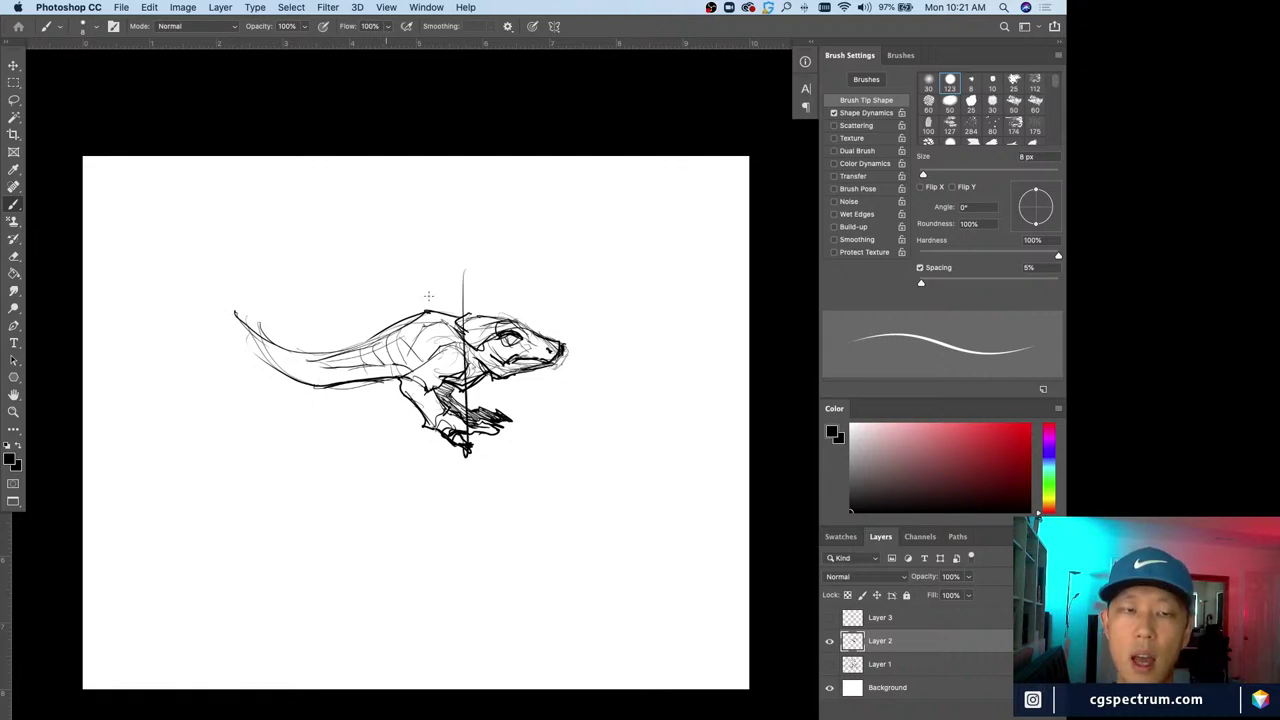
mouse_move(476, 305)
mouse_down()
mouse_move(190, 313)
mouse_move(235, 400)
mouse_up()
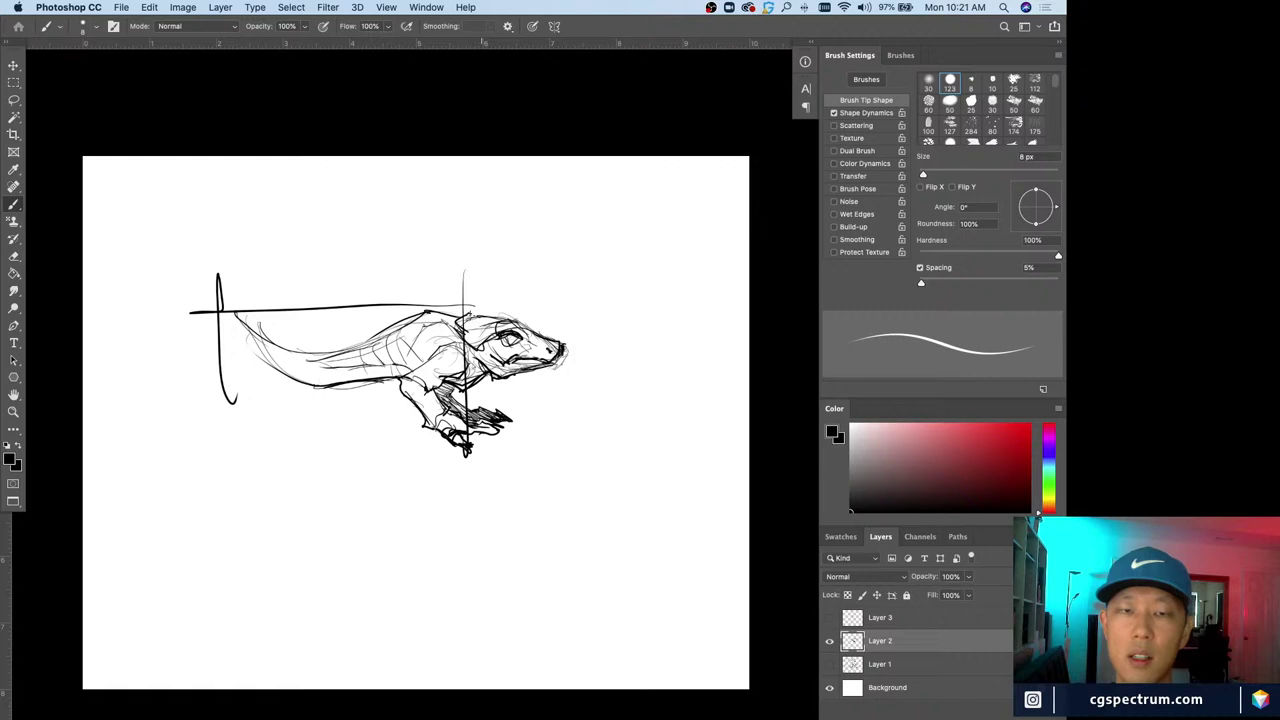
drag(466, 307, 576, 309)
drag(569, 296, 569, 338)
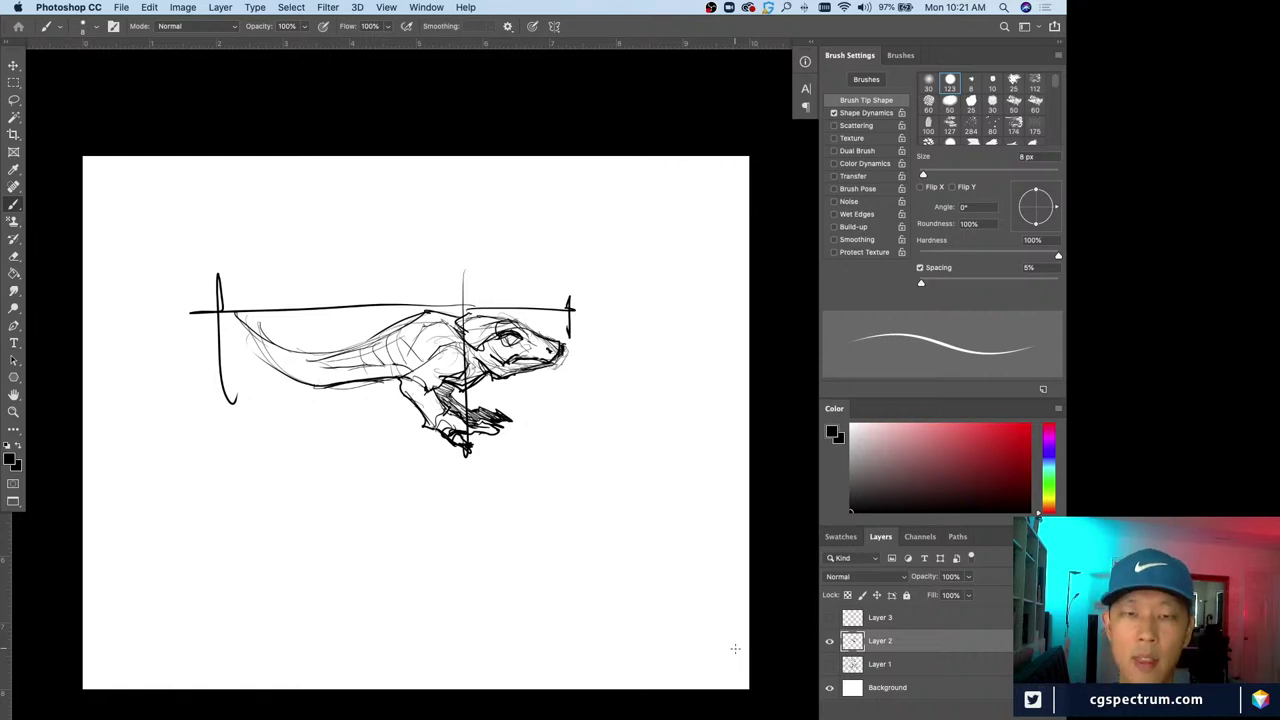
key(super+z)
key(super+z)
key(super+z)
key(super+z)
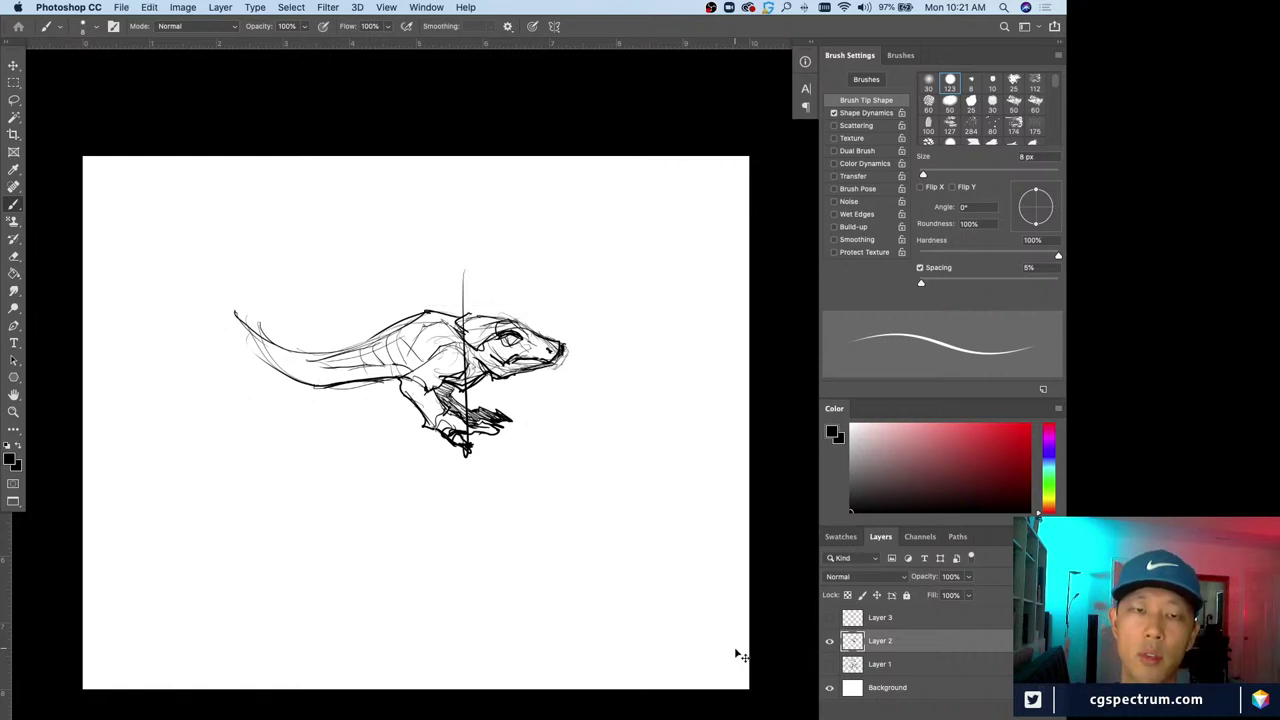
key(super+z)
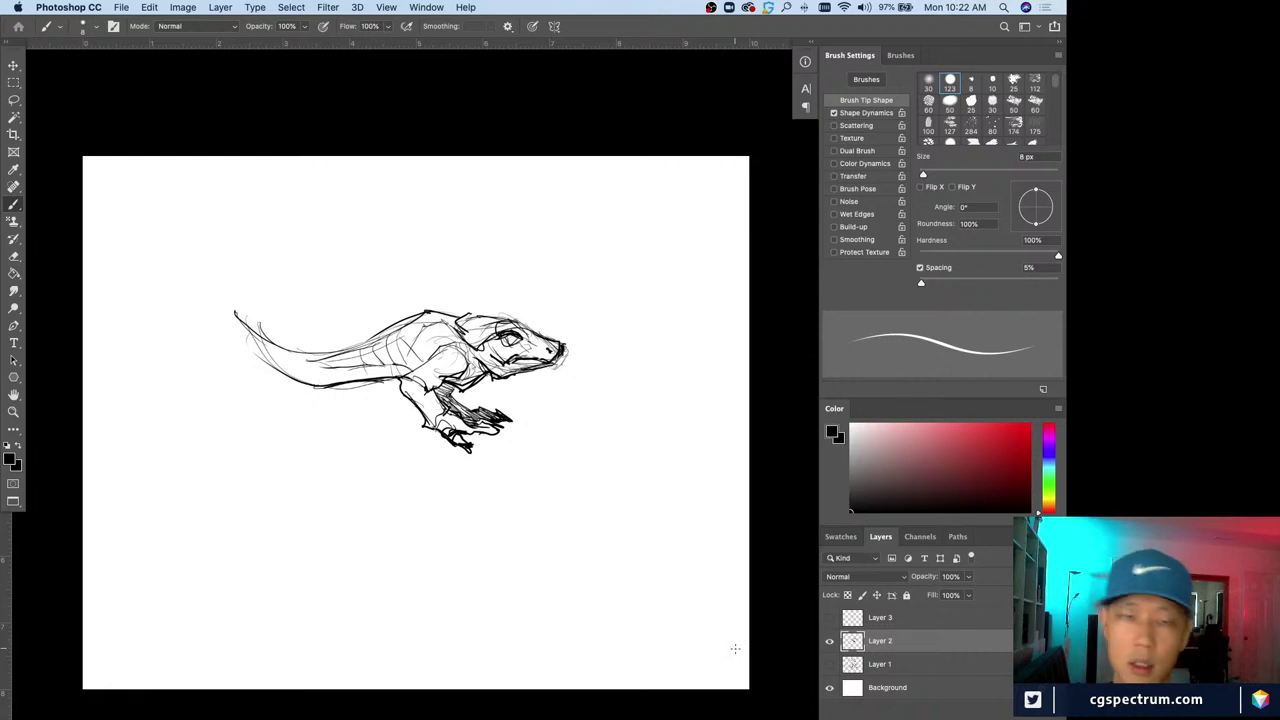
Scale the creature on Layer 2 to about 81% and move it into the upper-left area of the canvas
click(829, 640)
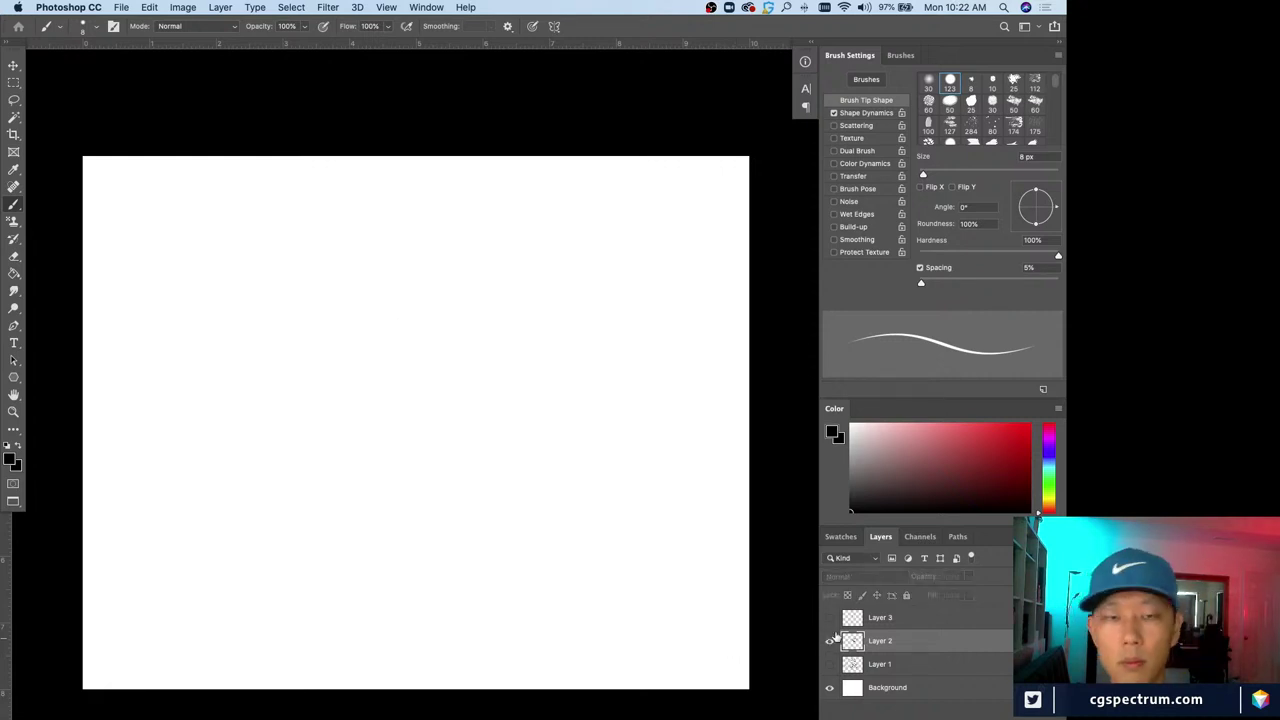
click(829, 640)
key(v)
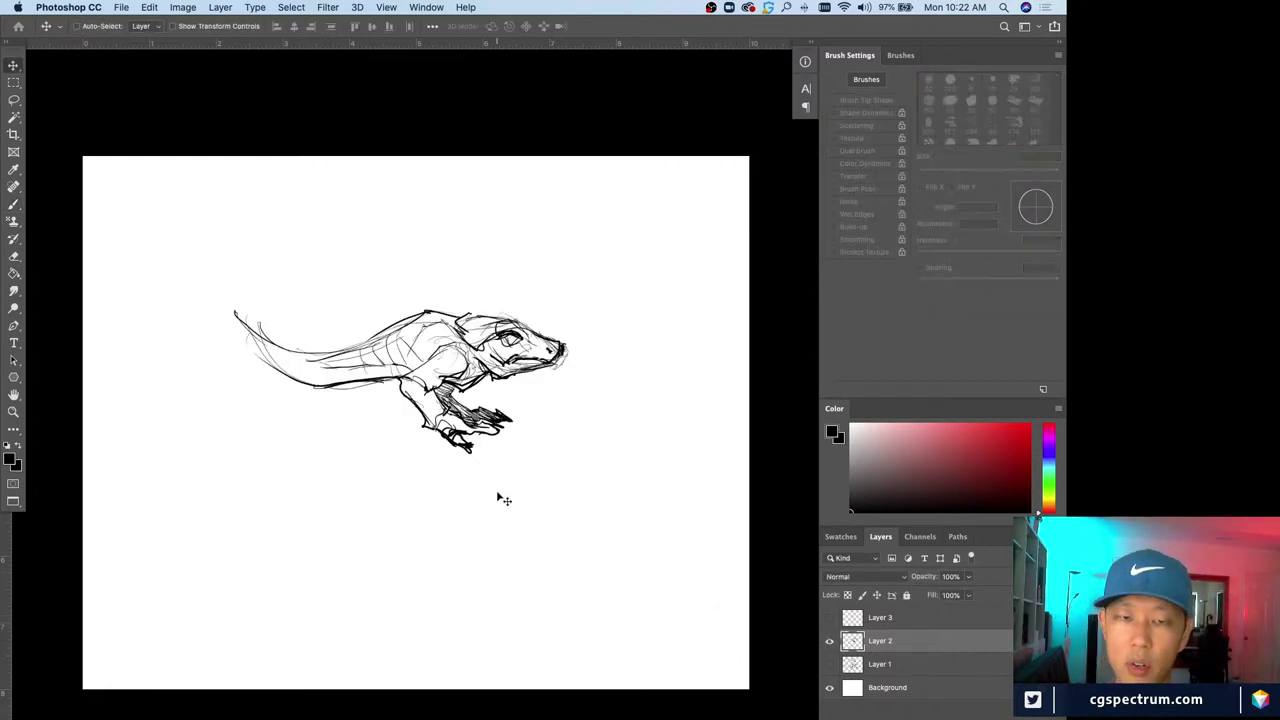
key(super+t)
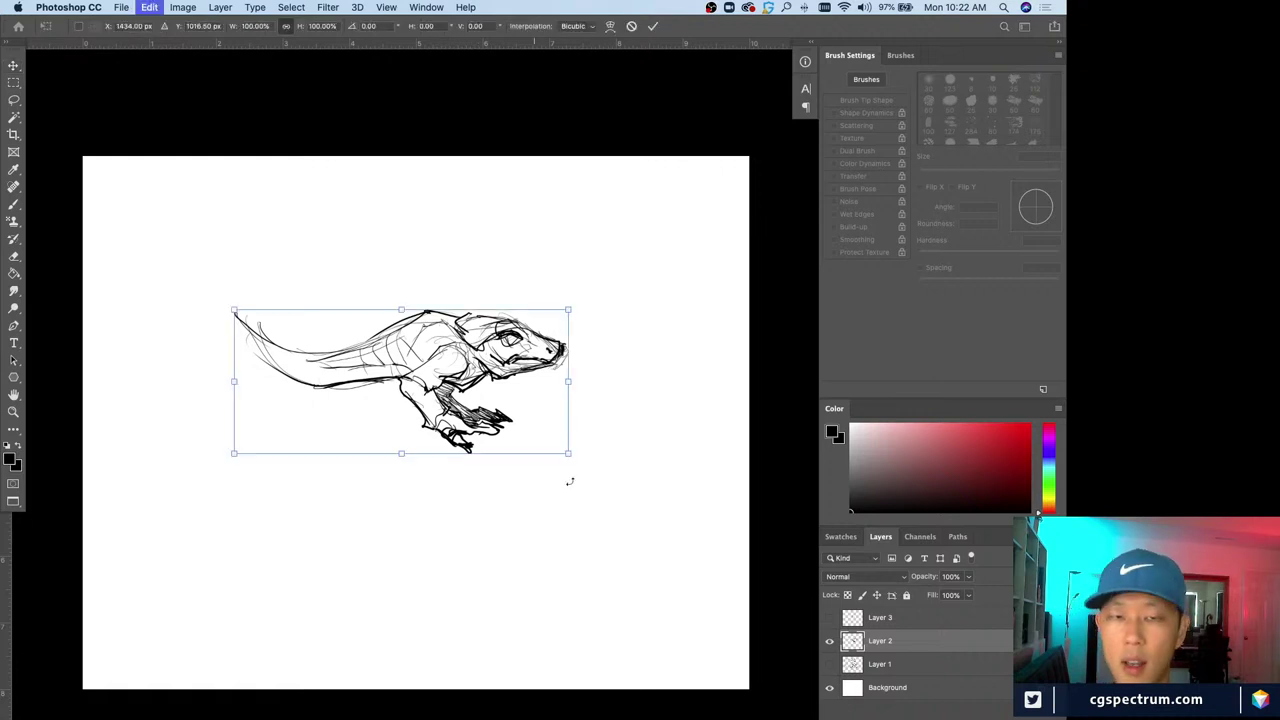
mouse_move(566, 446)
mouse_down()
mouse_move(503, 423)
mouse_move(398, 344)
mouse_move(368, 295)
mouse_up()
key(Return)
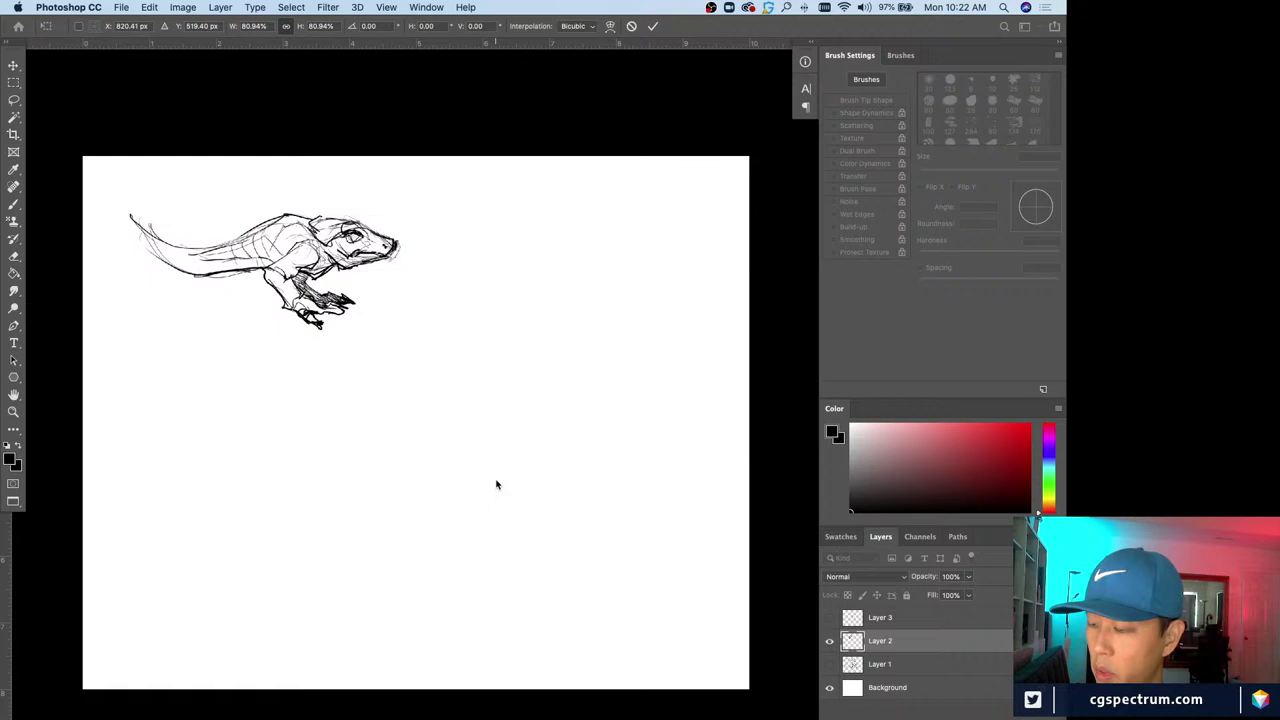
On a new layer, sketch a second creature's raised head and arched neck in light lines below and right of the first
key(b)
key(super+shift+alt+n)
key(super+plus)
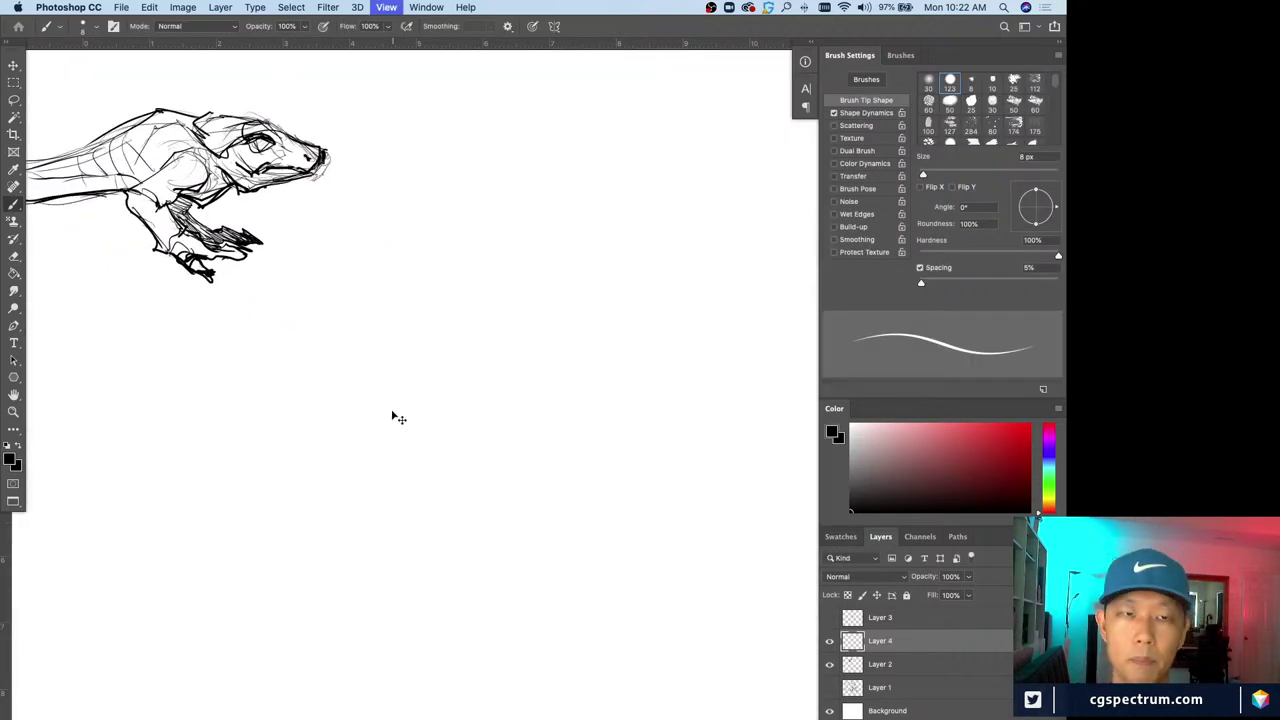
key(super+minus)
drag(516, 464, 497, 521)
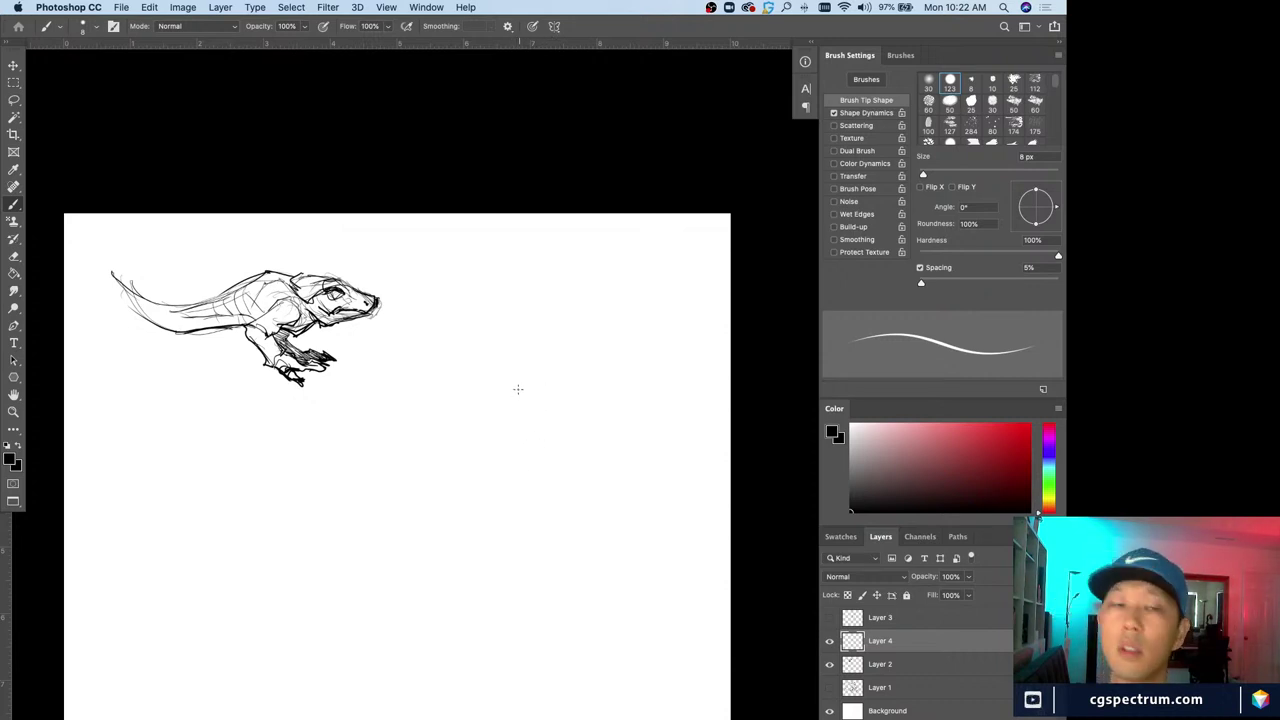
mouse_move(551, 386)
mouse_down()
mouse_move(521, 390)
mouse_move(477, 433)
mouse_move(571, 388)
mouse_move(605, 413)
mouse_move(568, 418)
mouse_move(596, 418)
mouse_move(513, 388)
mouse_move(478, 418)
mouse_up()
mouse_move(557, 428)
mouse_down()
mouse_move(519, 462)
mouse_move(479, 465)
mouse_up()
drag(480, 420, 459, 432)
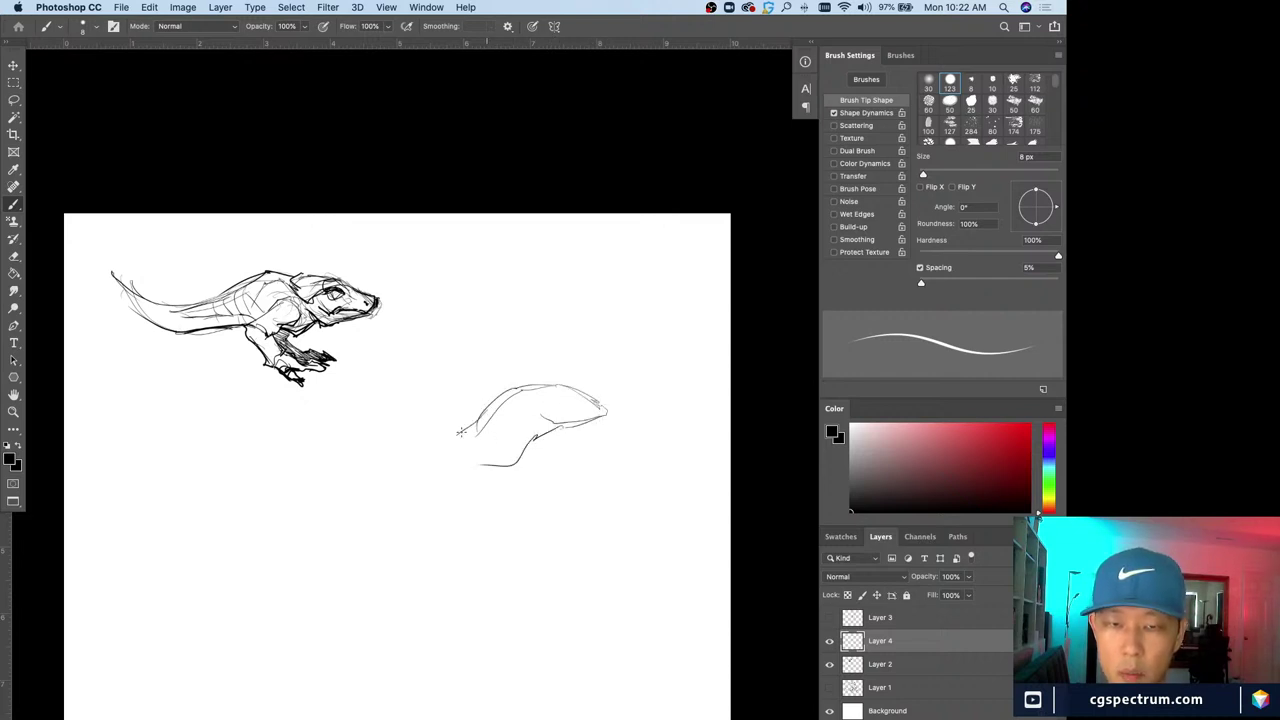
Add the second creature's eye and mouth line, and contour the neck and cheek behind the eye
mouse_move(556, 392)
mouse_down()
mouse_move(566, 414)
mouse_move(553, 416)
mouse_move(608, 414)
mouse_move(558, 424)
mouse_move(606, 418)
mouse_move(580, 427)
mouse_up()
drag(490, 418, 538, 386)
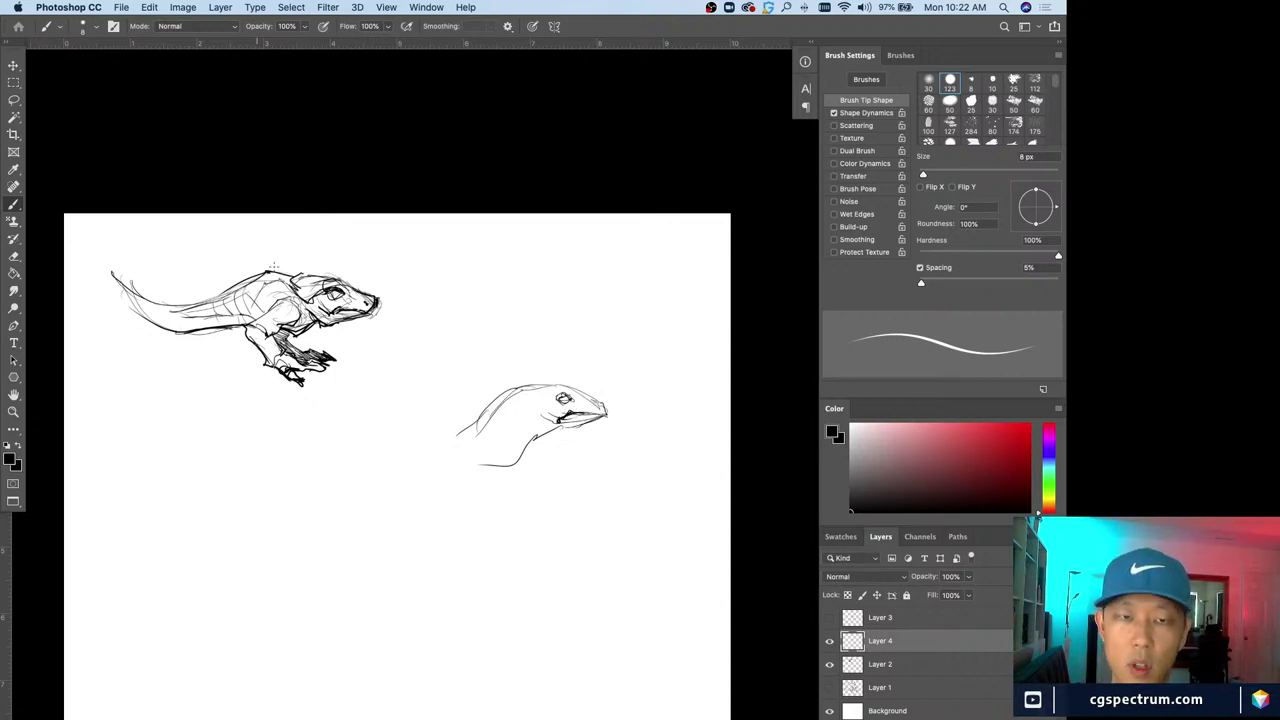
drag(490, 434, 530, 390)
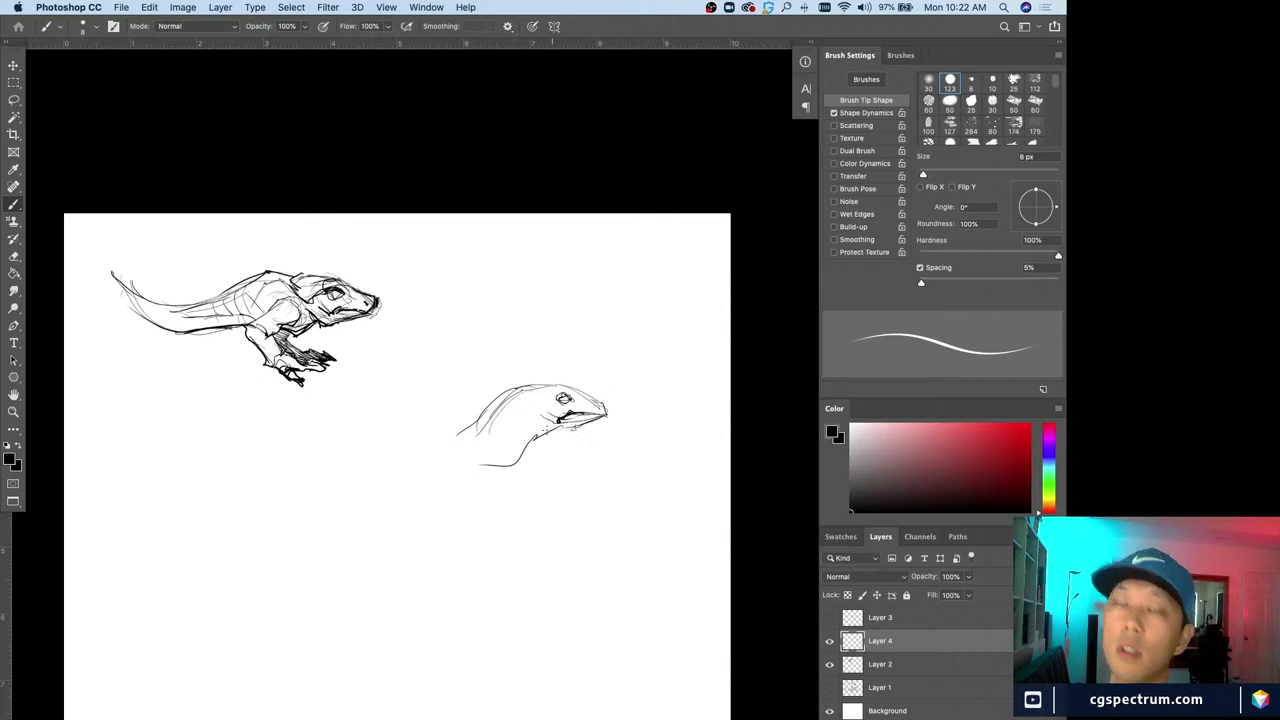
mouse_move(556, 398)
mouse_down()
mouse_move(514, 411)
mouse_move(511, 389)
mouse_move(502, 418)
mouse_up()
mouse_move(540, 400)
mouse_down()
mouse_move(548, 408)
mouse_move(510, 420)
mouse_move(606, 404)
mouse_move(582, 420)
mouse_up()
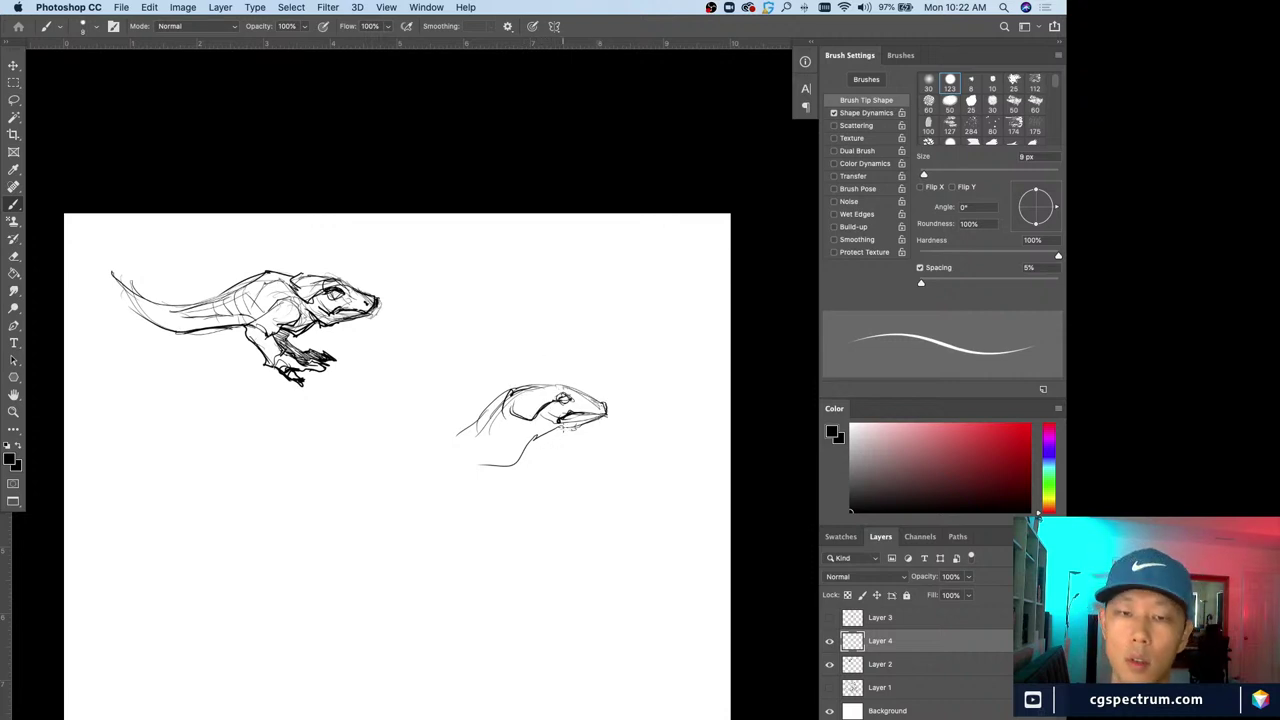
Sketch the second creature's round shoulder, upper foreleg and bulging chest with a 9 px brush
drag(562, 424, 494, 490)
mouse_move(522, 436)
mouse_down()
mouse_move(498, 468)
mouse_move(516, 470)
mouse_move(488, 490)
mouse_up()
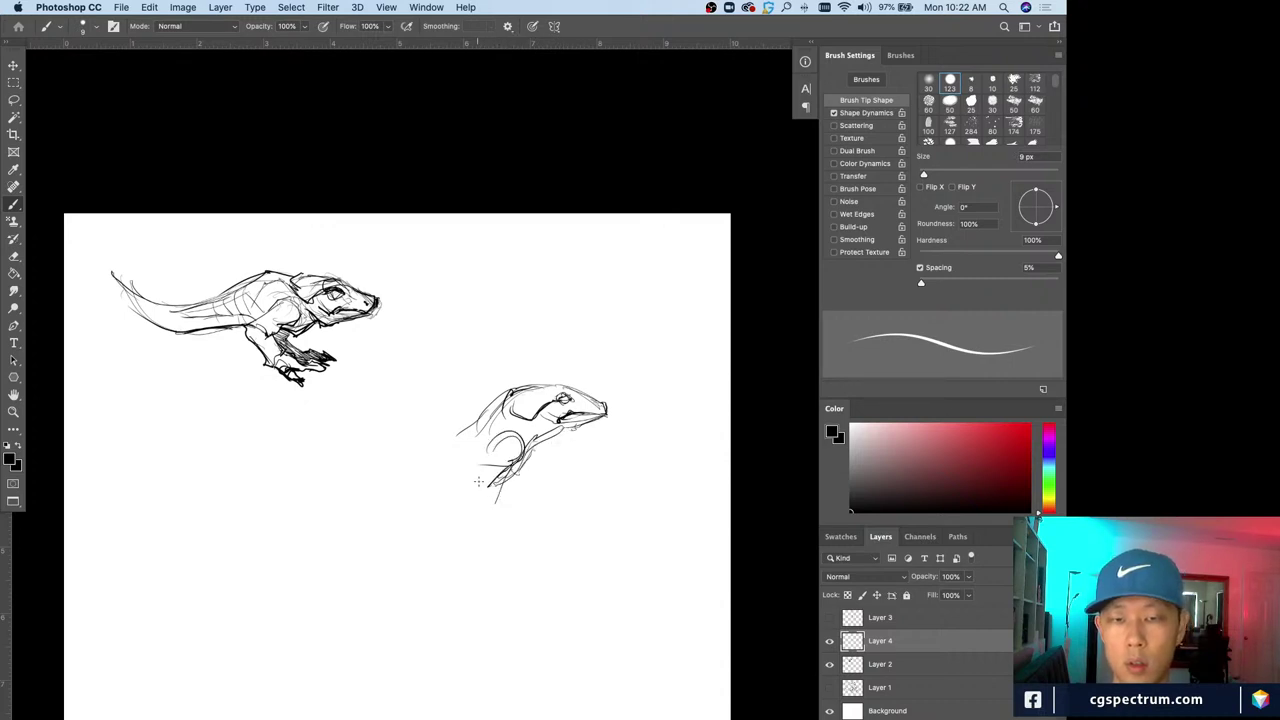
mouse_move(492, 440)
mouse_down()
mouse_move(448, 484)
mouse_move(480, 498)
mouse_up()
mouse_move(554, 434)
mouse_down()
mouse_move(528, 488)
mouse_move(482, 494)
mouse_up()
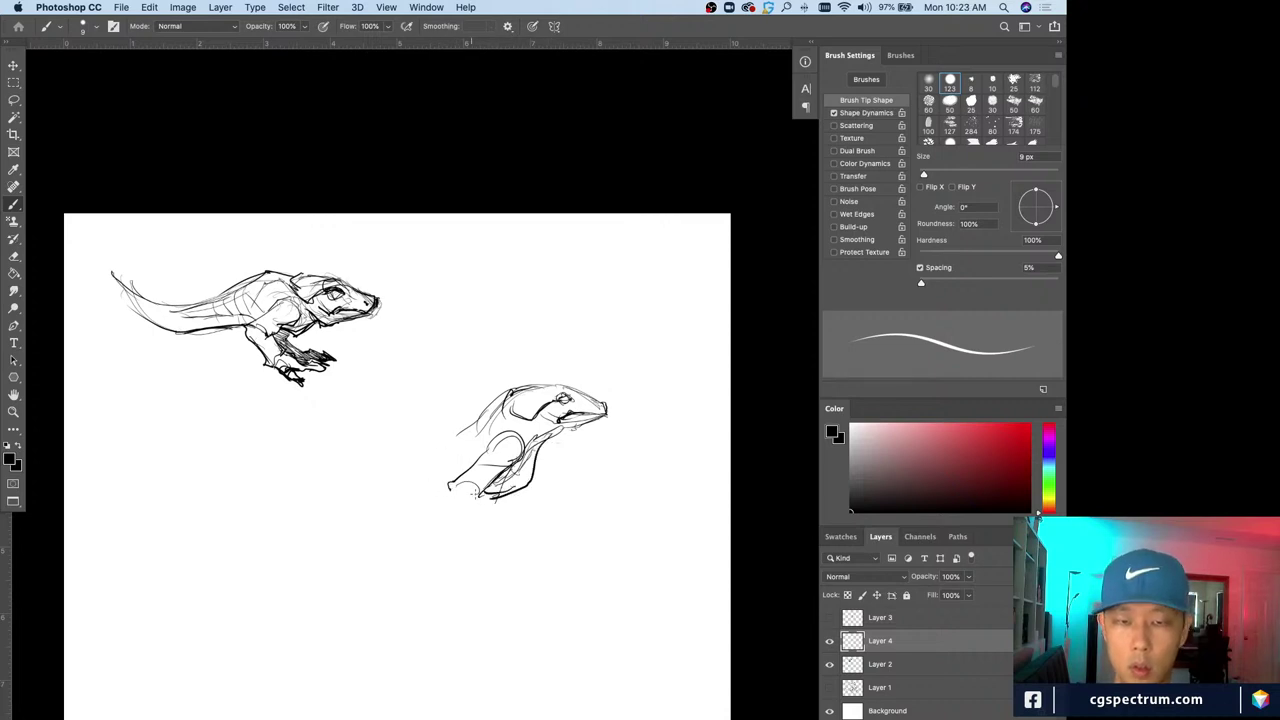
Draw the second creature's near foreleg from the elbow downward, with the first long toe reaching forward
drag(484, 491, 496, 522)
drag(451, 487, 470, 531)
drag(478, 455, 458, 474)
mouse_move(459, 474)
mouse_down()
mouse_move(470, 519)
mouse_move(446, 493)
mouse_move(520, 534)
mouse_move(466, 534)
mouse_move(467, 545)
mouse_move(528, 532)
mouse_move(540, 542)
mouse_up()
key(e)
key(b)
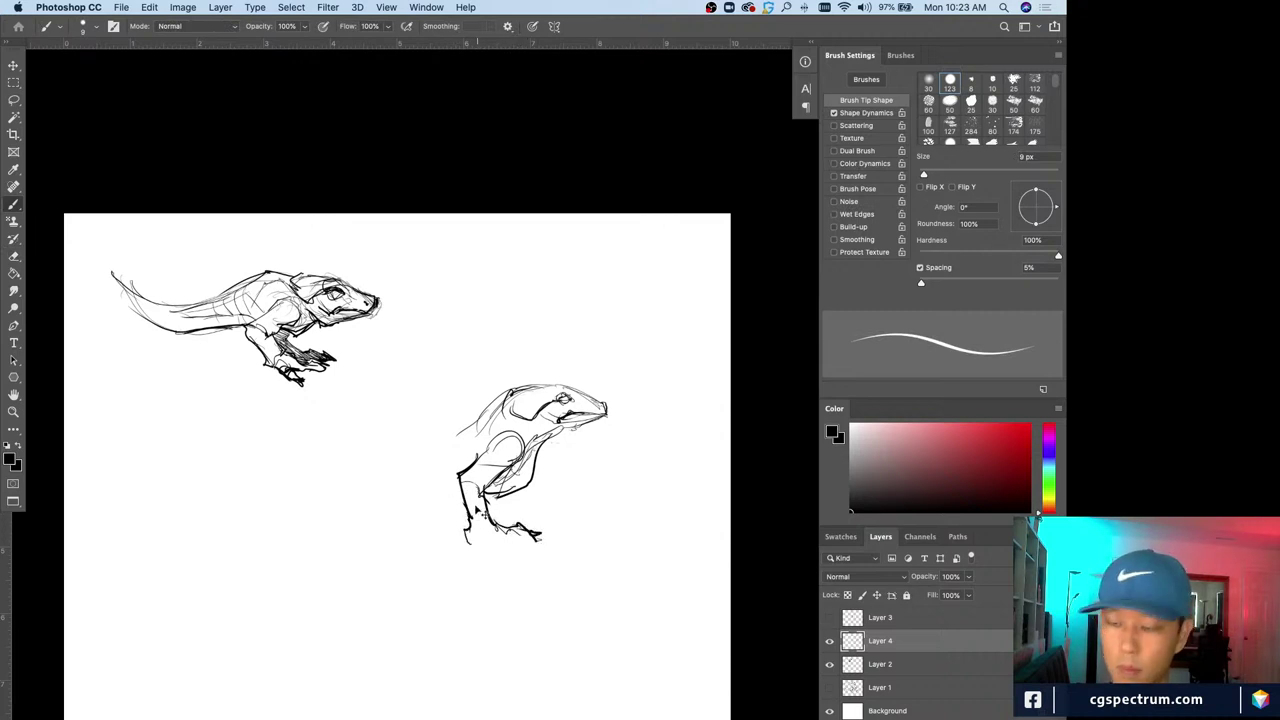
Rework the second creature's front foot with spread toes and a small toe behind the heel
key(super+z)
mouse_move(488, 506)
mouse_down()
mouse_move(548, 537)
mouse_move(486, 525)
mouse_move(524, 536)
mouse_move(490, 534)
mouse_move(514, 548)
mouse_move(470, 530)
mouse_move(454, 540)
mouse_up()
key(super+z)
key(e)
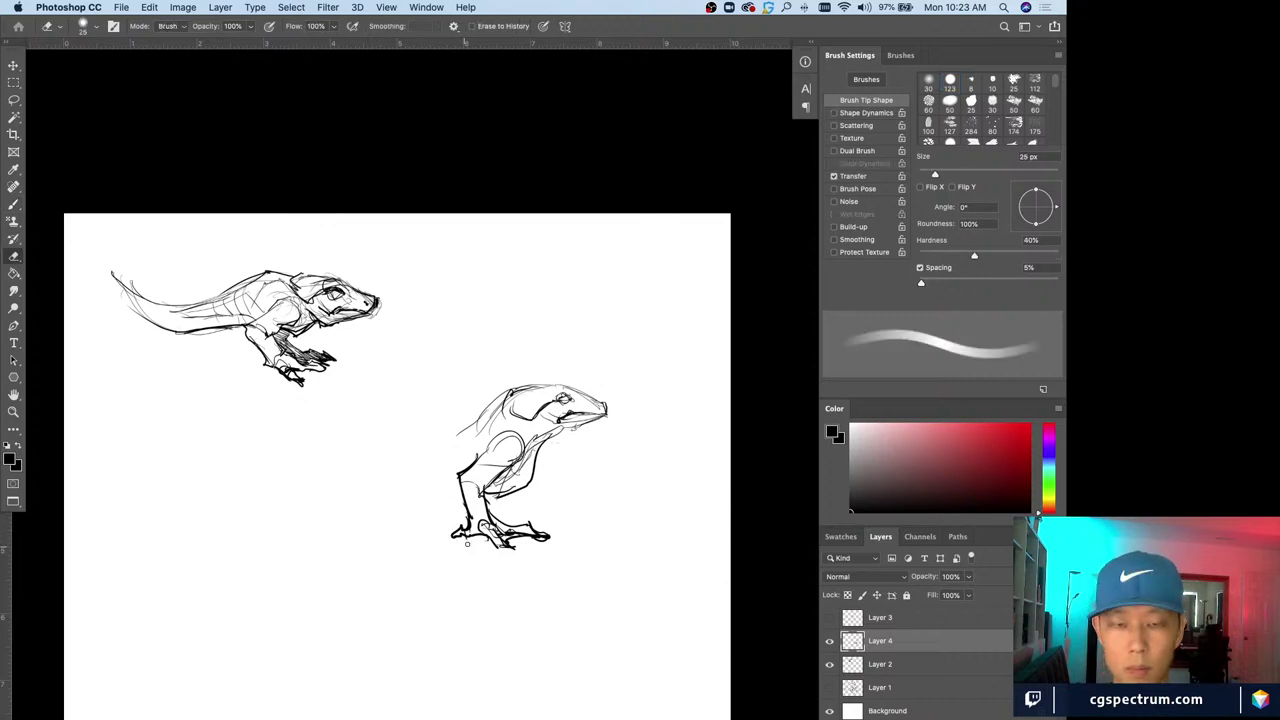
Try a curved back line flowing from the second creature's neck toward the tail, and erase it
key(b)
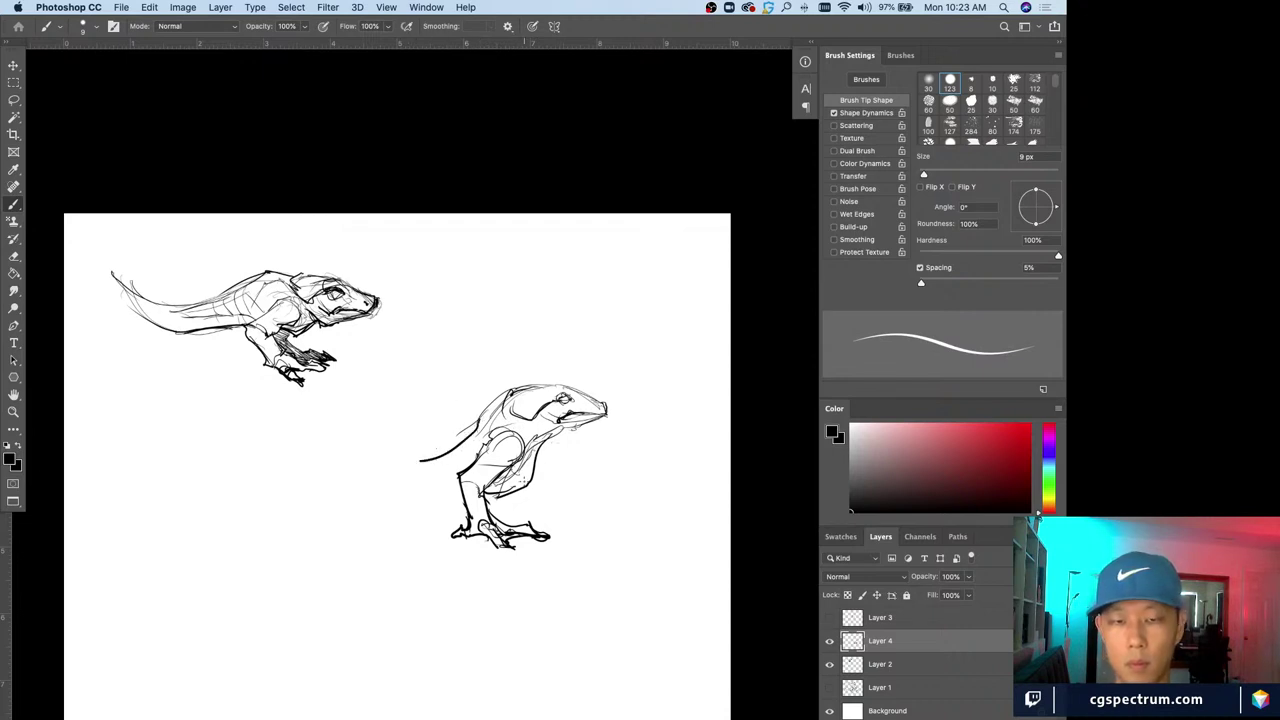
drag(456, 449, 387, 473)
key(super+z)
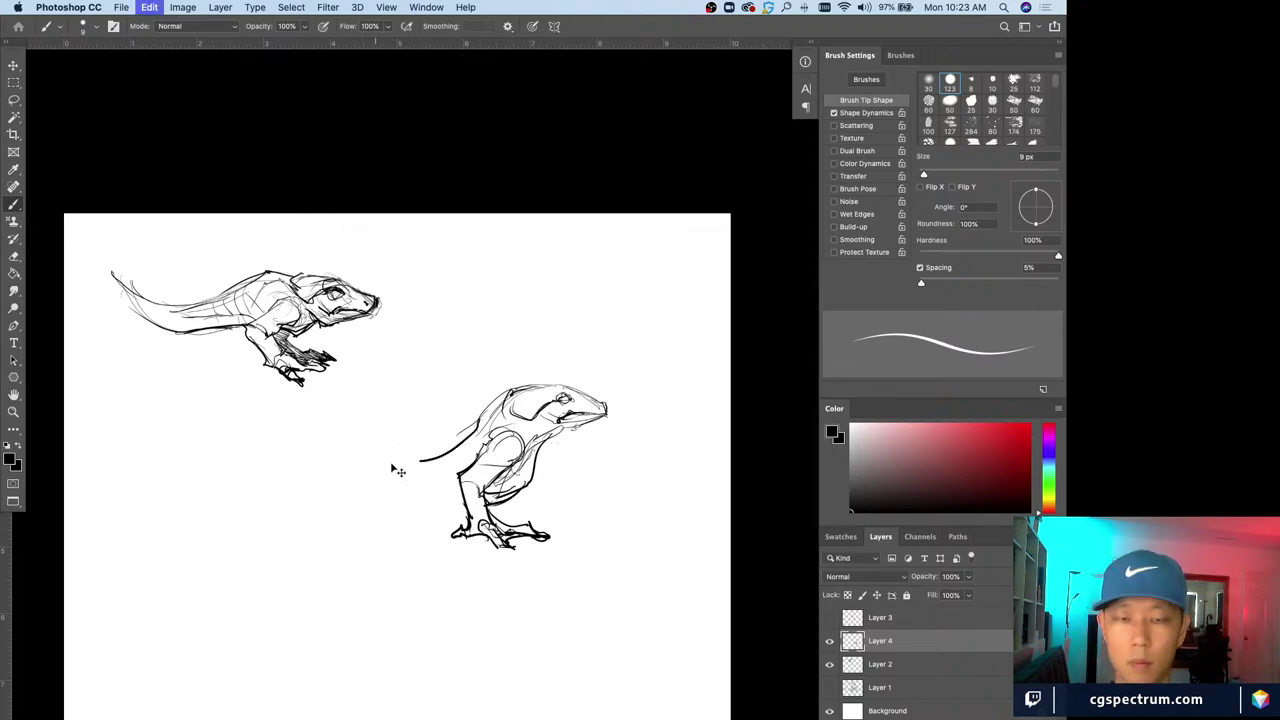
mouse_move(471, 436)
mouse_down()
mouse_move(418, 467)
mouse_move(497, 399)
mouse_move(442, 465)
mouse_up()
key(e)
key(b)
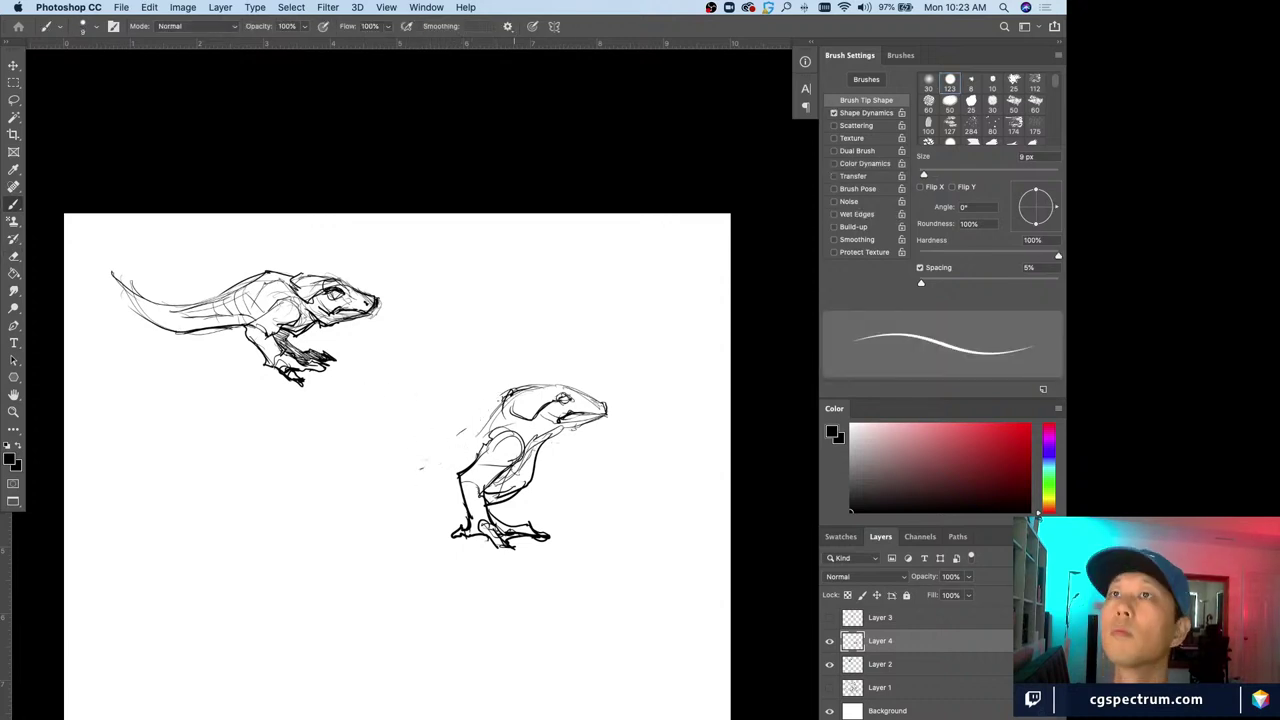
Redraw the second creature's back sloping down from the nape, and start its underside behind the front foot
drag(488, 416, 419, 480)
drag(470, 441, 385, 470)
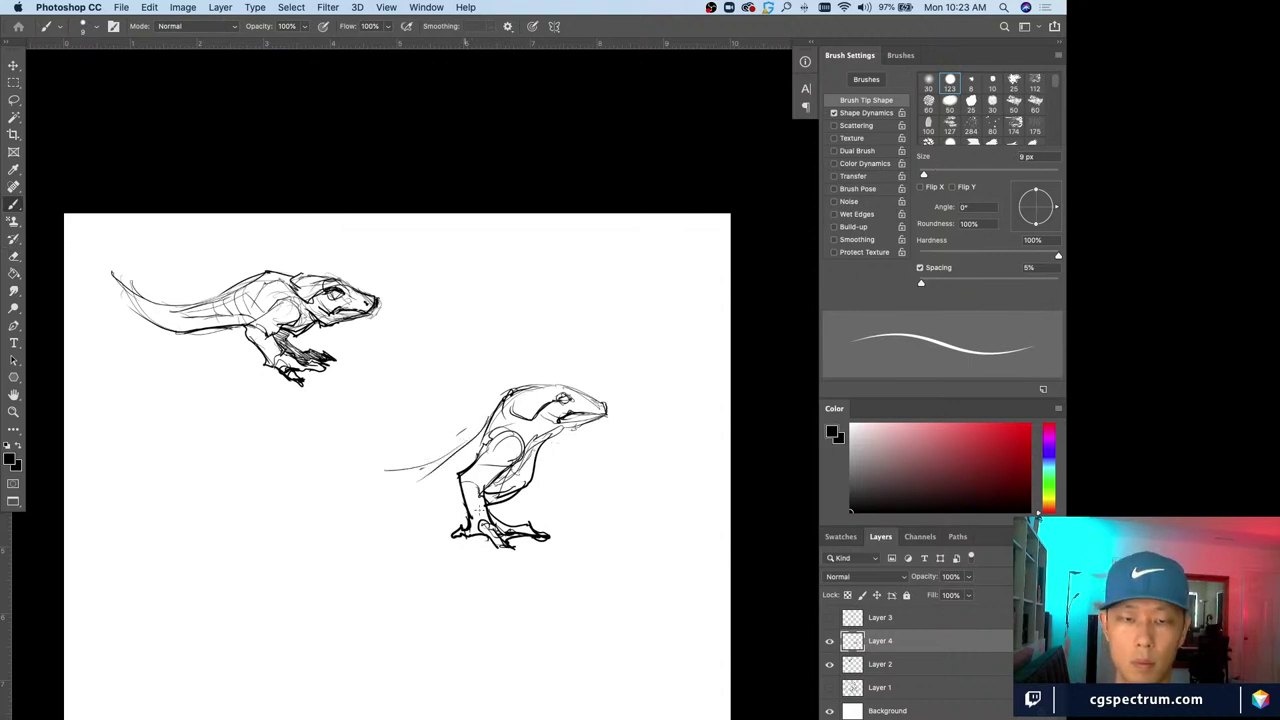
drag(514, 498, 424, 523)
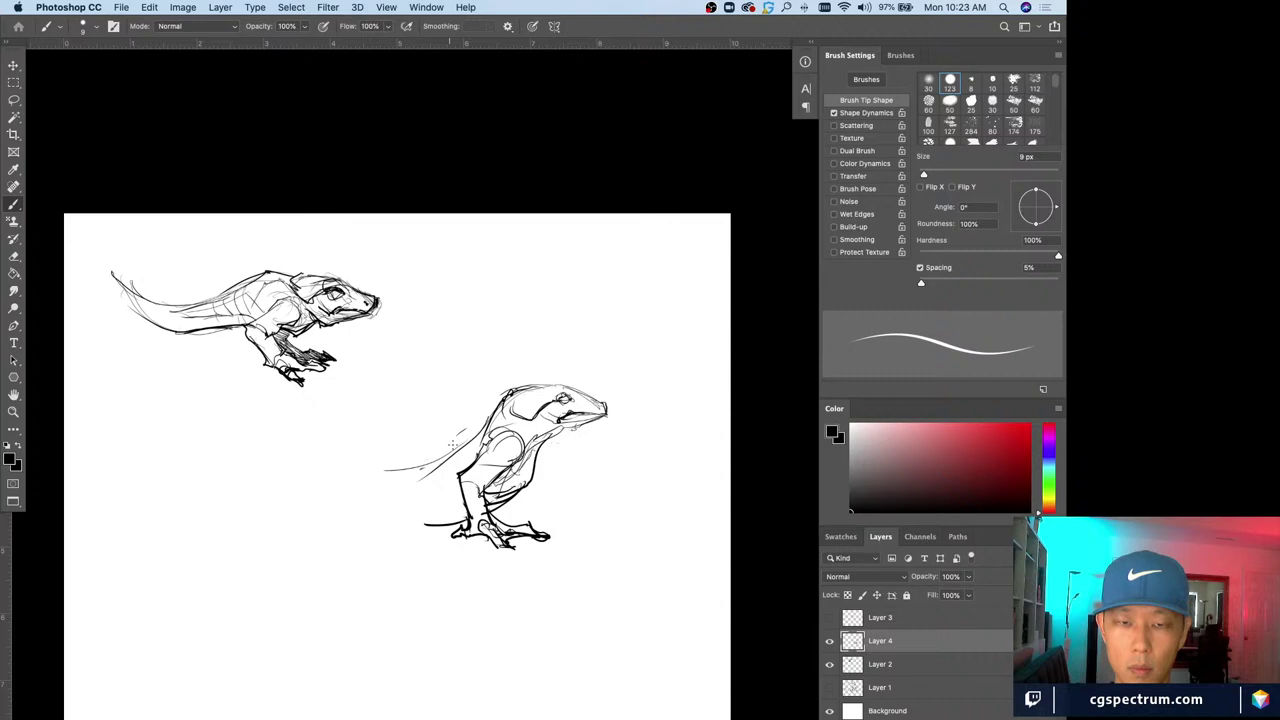
Try a long, low trailing tail and a rounded rear contour on the second creature, and undo both
mouse_move(453, 443)
mouse_down()
mouse_move(408, 484)
mouse_move(270, 522)
mouse_up()
drag(452, 522, 308, 533)
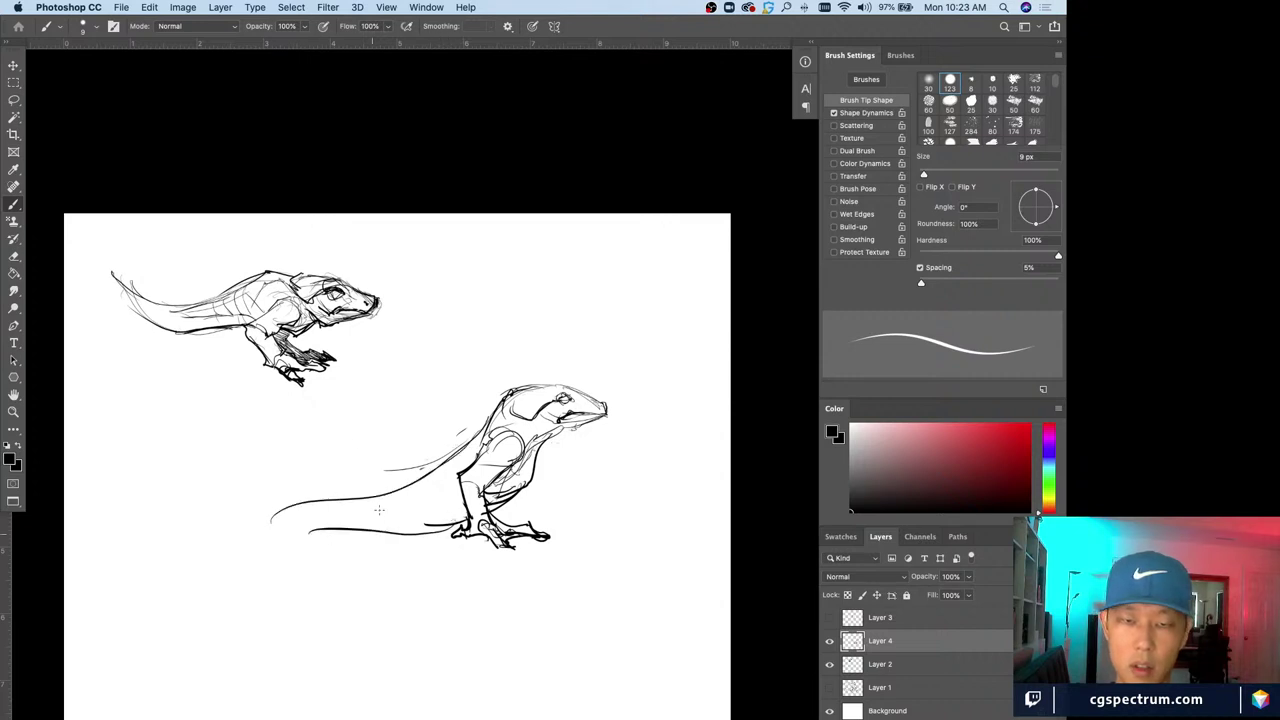
key(super+z)
key(super+z)
drag(460, 452, 352, 490)
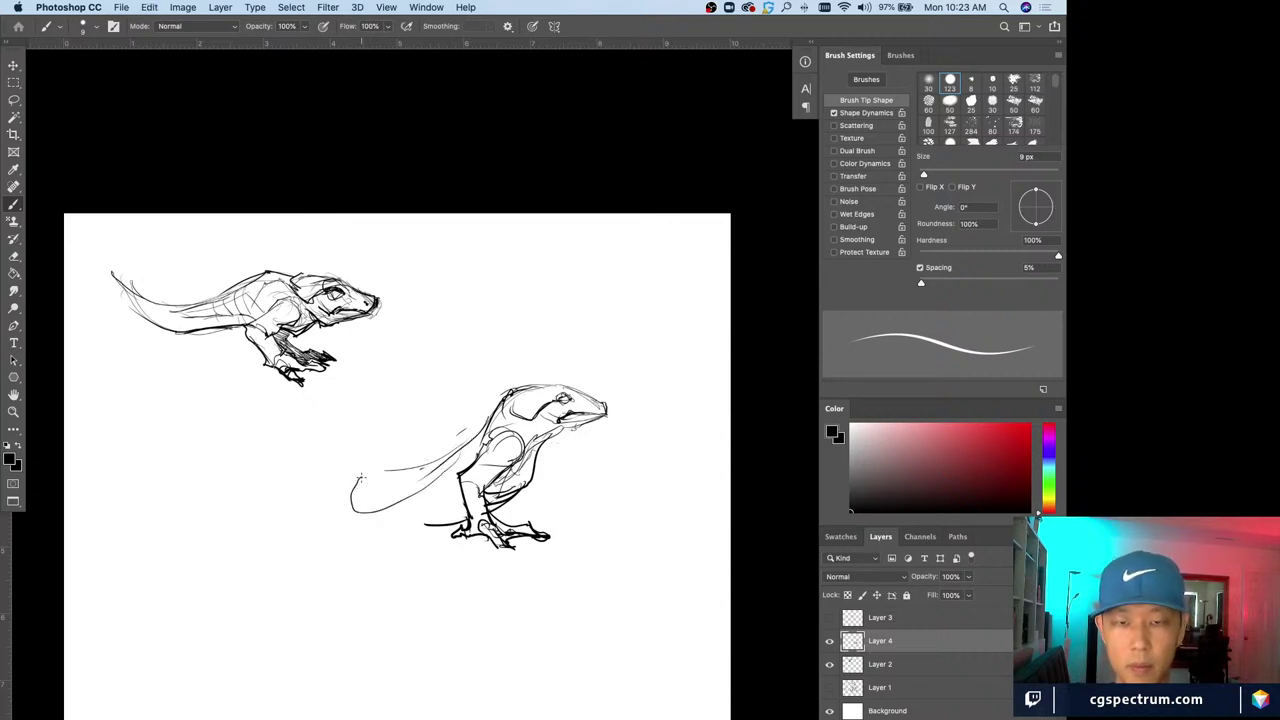
key(super+z)
Try a small spiral tail behind the second creature's body, and undo it
mouse_move(450, 530)
mouse_down()
mouse_move(372, 527)
mouse_move(358, 509)
mouse_up()
mouse_move(450, 463)
mouse_down()
mouse_move(387, 469)
mouse_move(374, 456)
mouse_move(385, 479)
mouse_move(409, 467)
mouse_move(409, 449)
mouse_move(377, 441)
mouse_up()
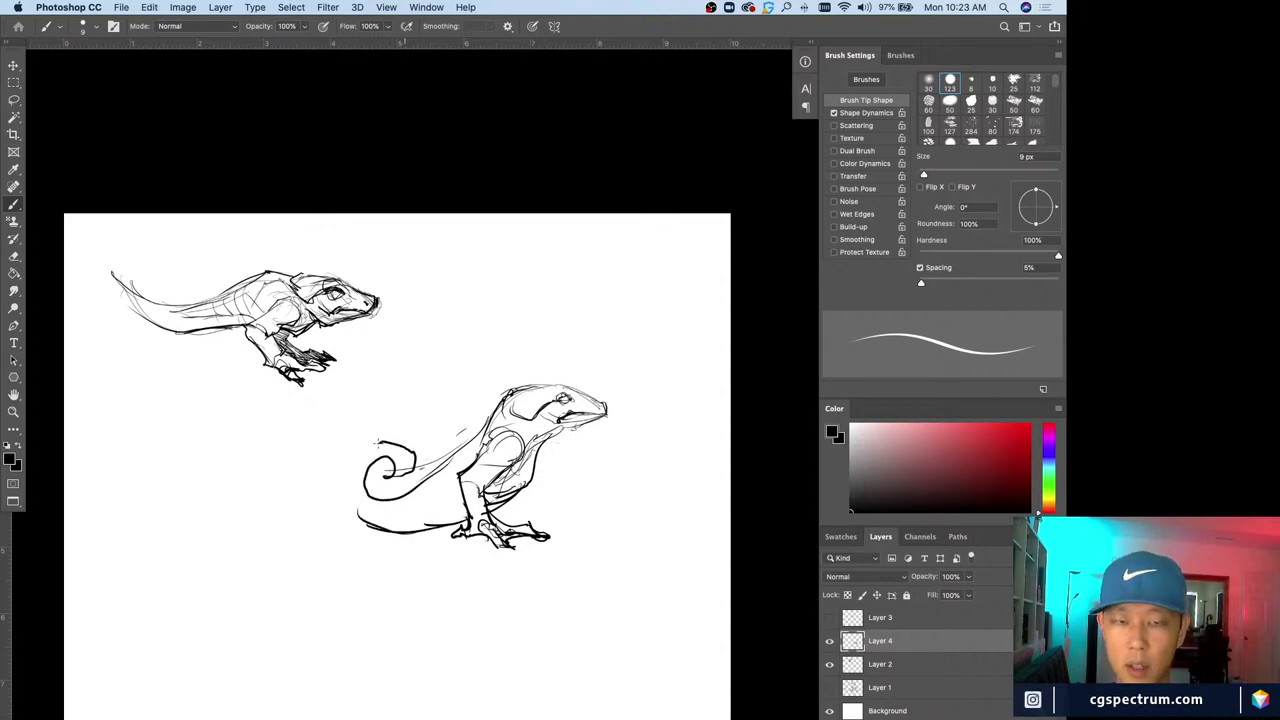
key(super+z)
key(super+z)
Redraw the second creature's back line and thicken its underside, extending both toward the tail
drag(478, 429, 383, 487)
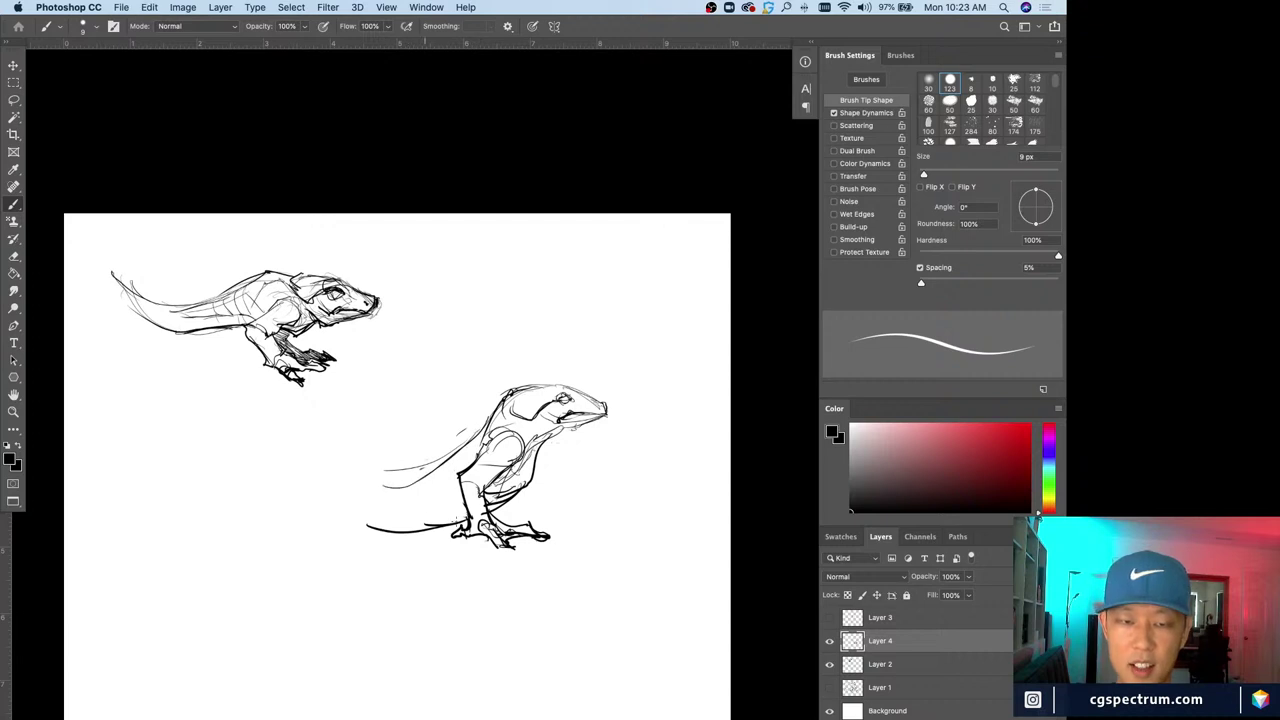
mouse_move(464, 522)
mouse_down()
mouse_move(400, 532)
mouse_move(355, 511)
mouse_up()
key(super+z)
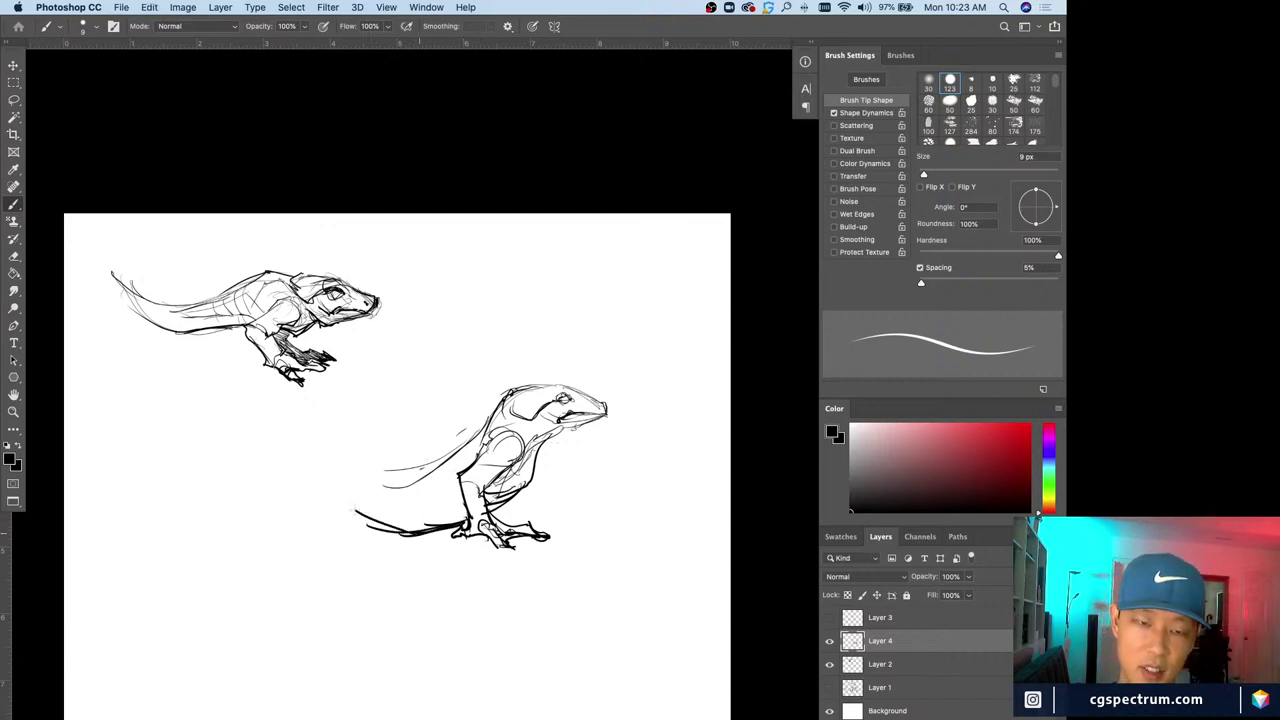
mouse_move(468, 436)
mouse_down()
mouse_move(404, 490)
mouse_move(436, 520)
mouse_up()
key(super+z)
Draw curved contour lines around the second creature's body and give it a large tail curling up and inward
mouse_move(436, 470)
mouse_down()
mouse_move(418, 524)
mouse_move(436, 522)
mouse_up()
drag(470, 450, 388, 534)
mouse_move(410, 486)
mouse_down()
mouse_move(364, 458)
mouse_move(400, 452)
mouse_move(374, 484)
mouse_move(380, 430)
mouse_move(400, 448)
mouse_move(383, 466)
mouse_move(412, 458)
mouse_move(378, 412)
mouse_move(336, 450)
mouse_move(358, 515)
mouse_move(415, 518)
mouse_up()
key(super+z)
mouse_move(370, 470)
mouse_down()
mouse_move(372, 432)
mouse_move(360, 450)
mouse_move(380, 416)
mouse_move(397, 456)
mouse_up()
mouse_move(386, 459)
mouse_down()
mouse_move(410, 436)
mouse_move(393, 457)
mouse_up()
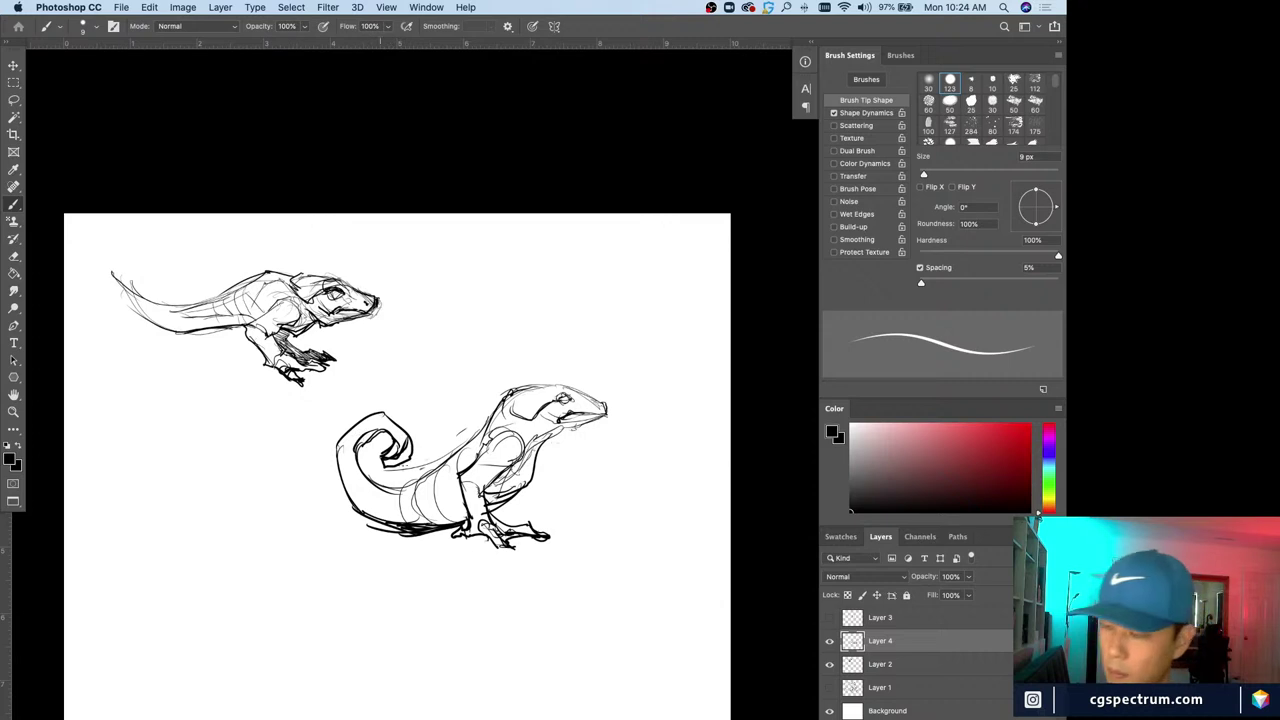
Paint out stray lines around the tail's inner curl in the canvas's white with a 35 px brush
key(e)
key(b)
alt+click(422, 422)
key(bracketright)
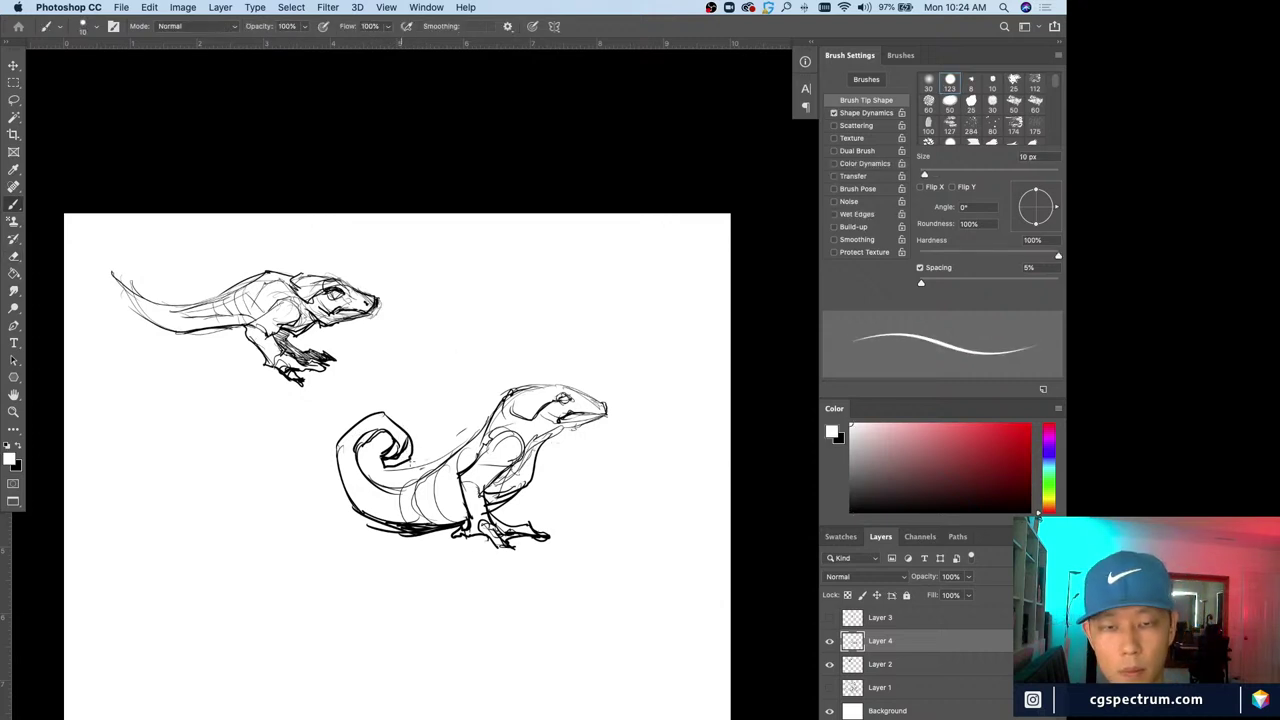
key(bracketright)
key(bracketright)
key(bracketright)
key(bracketright)
key(bracketright)
drag(413, 442, 386, 466)
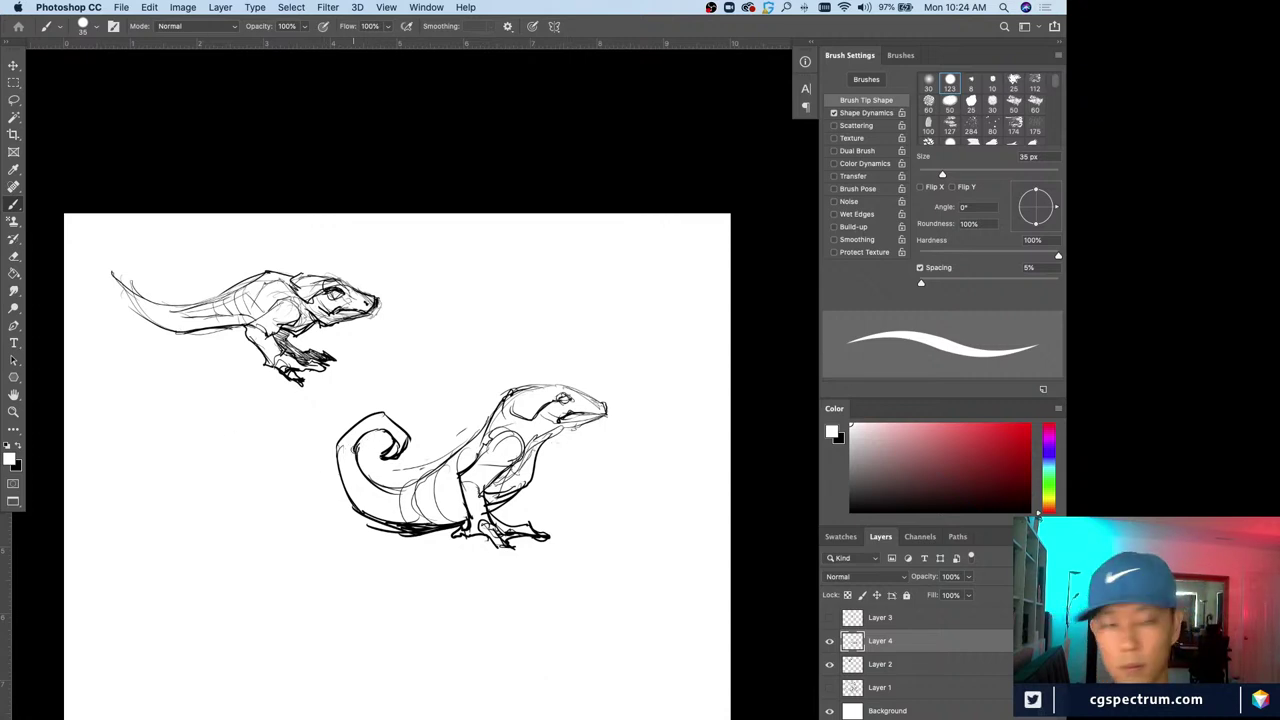
Thicken the tail's inner curl and back line in black with a 20 px, then 15 px brush, and add bands near the tip
key(x)
key(bracketleft)
key(bracketleft)
key(bracketleft)
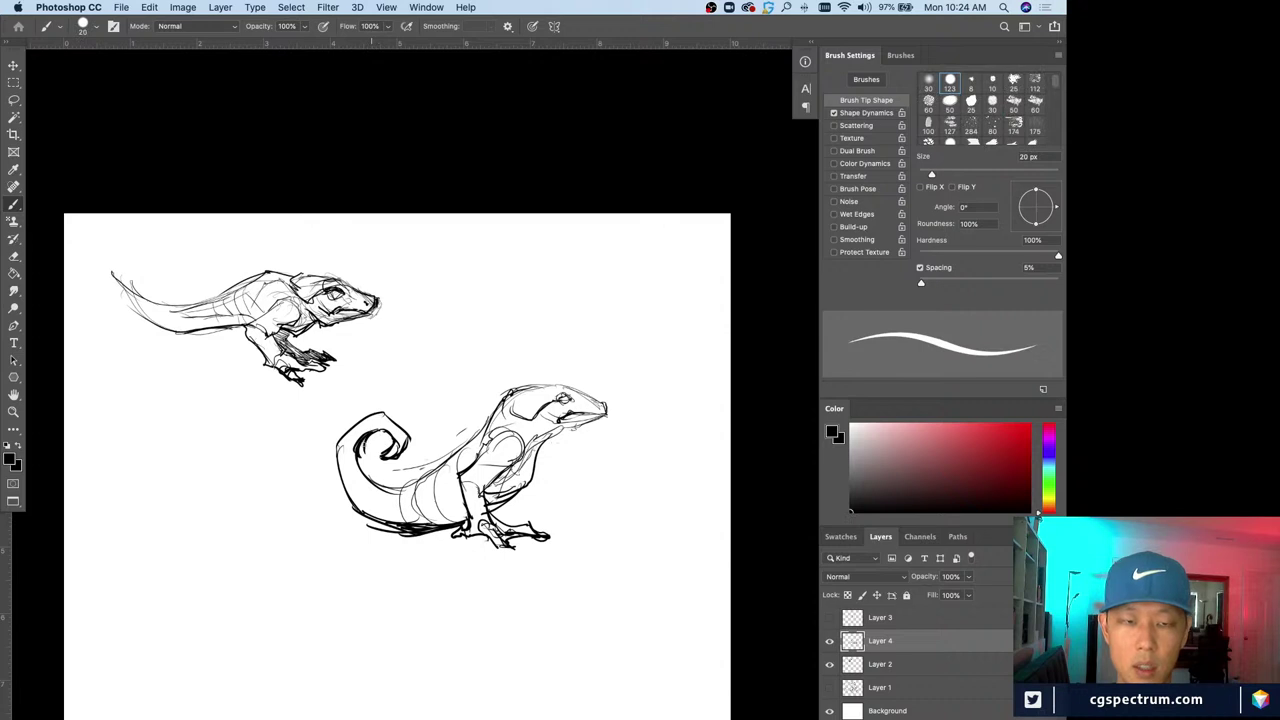
drag(373, 432, 396, 434)
key(bracketleft)
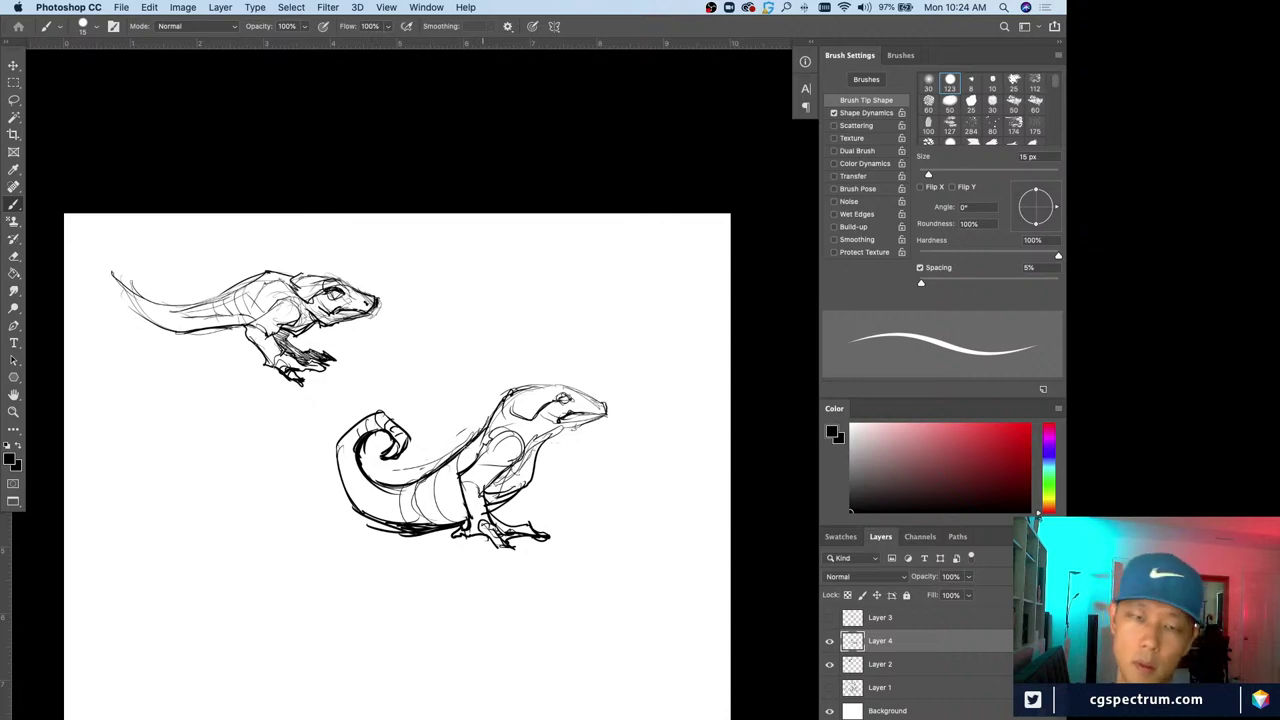
Reinforce the second creature's shoulder line with a 10 px brush and the top of its head with a 9 px brush
key(bracketleft)
drag(491, 418, 485, 446)
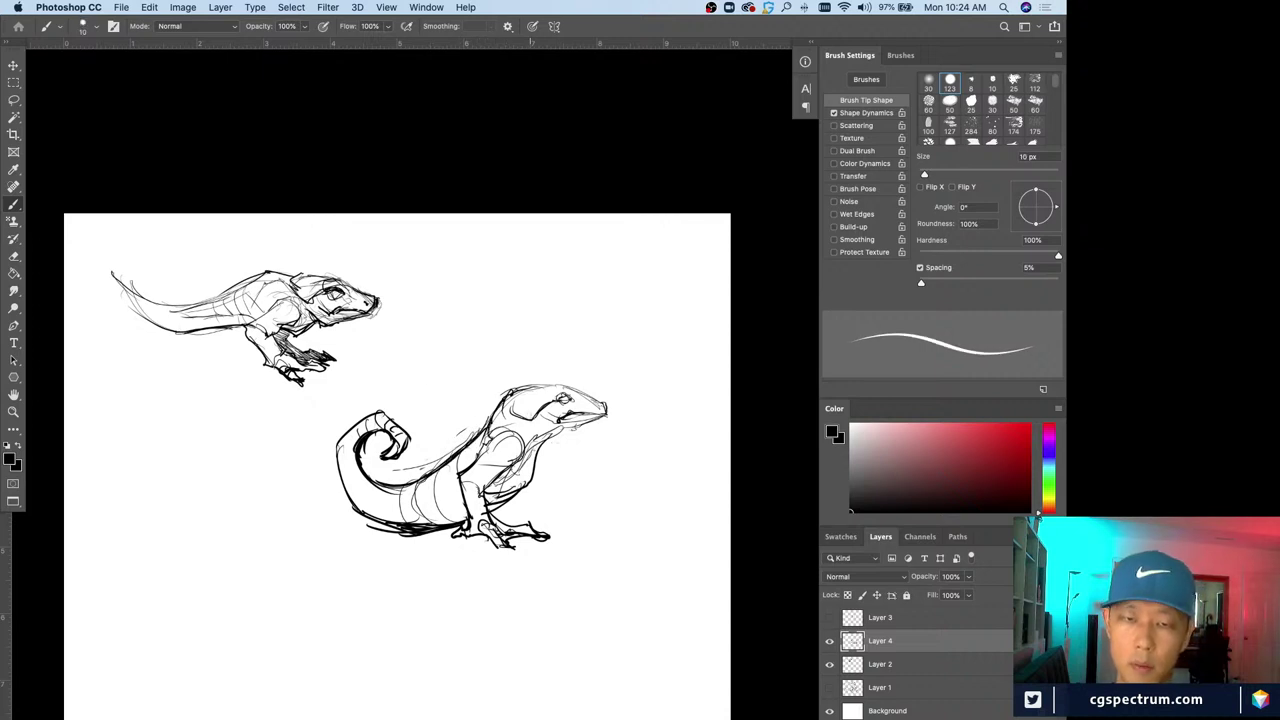
key(bracketleft)
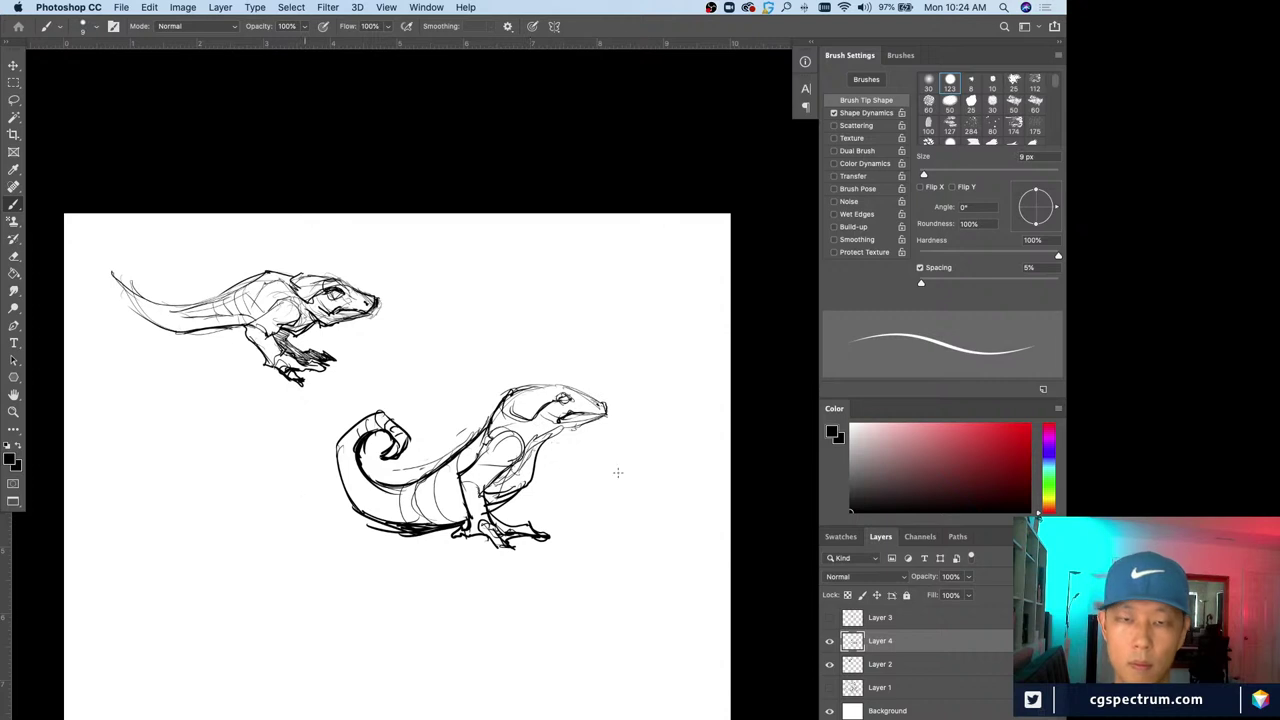
drag(572, 390, 549, 389)
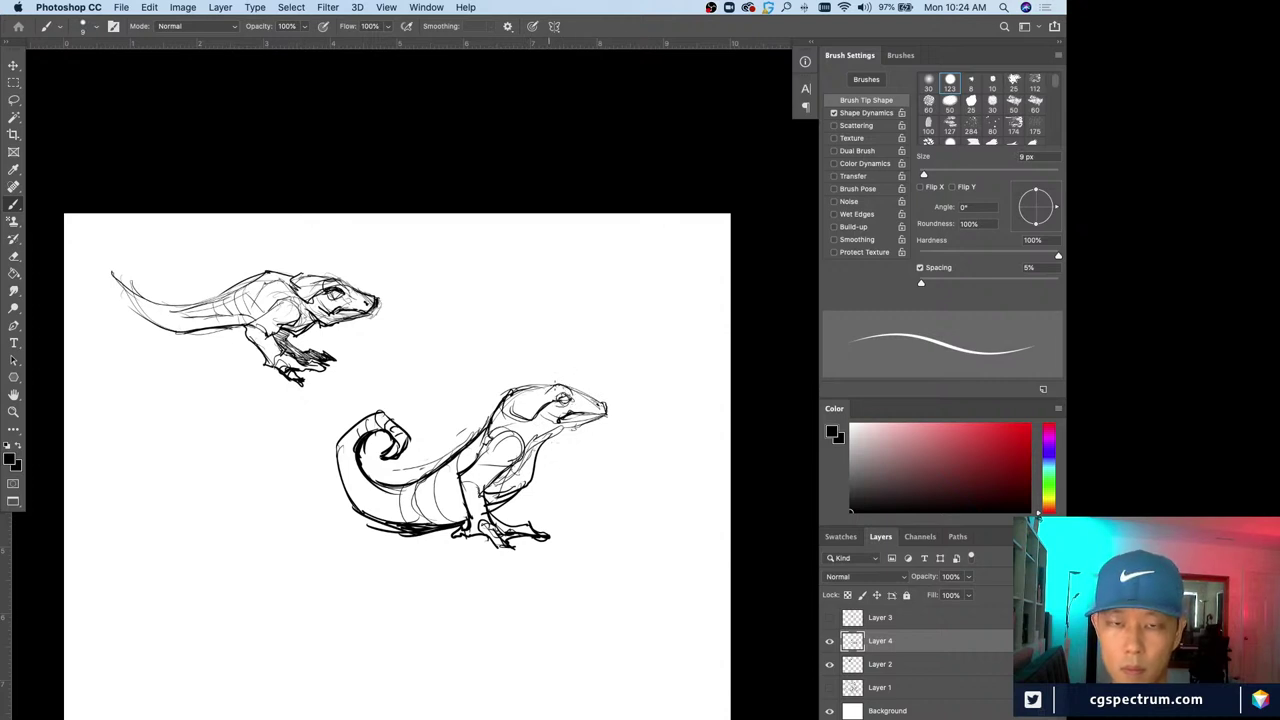
Thicken the tail's outer curve and add bands across it, and firm up the chest and throat contours
drag(347, 489, 383, 523)
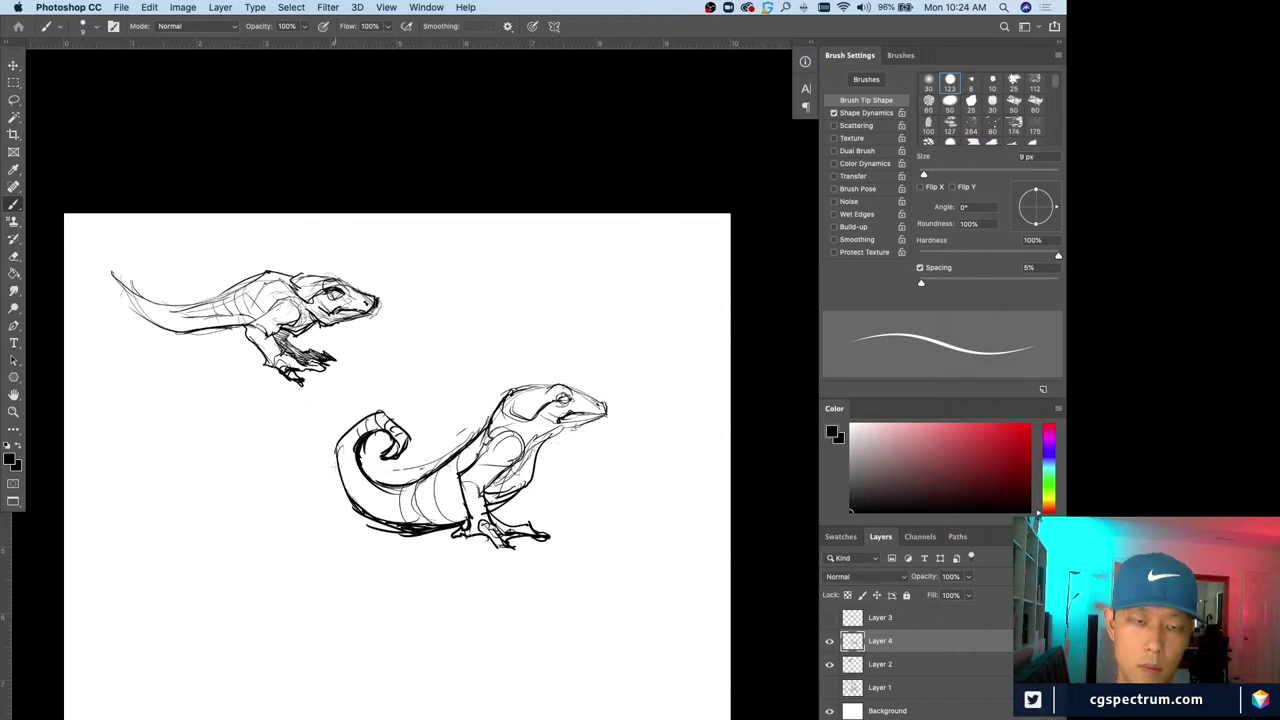
drag(352, 455, 340, 505)
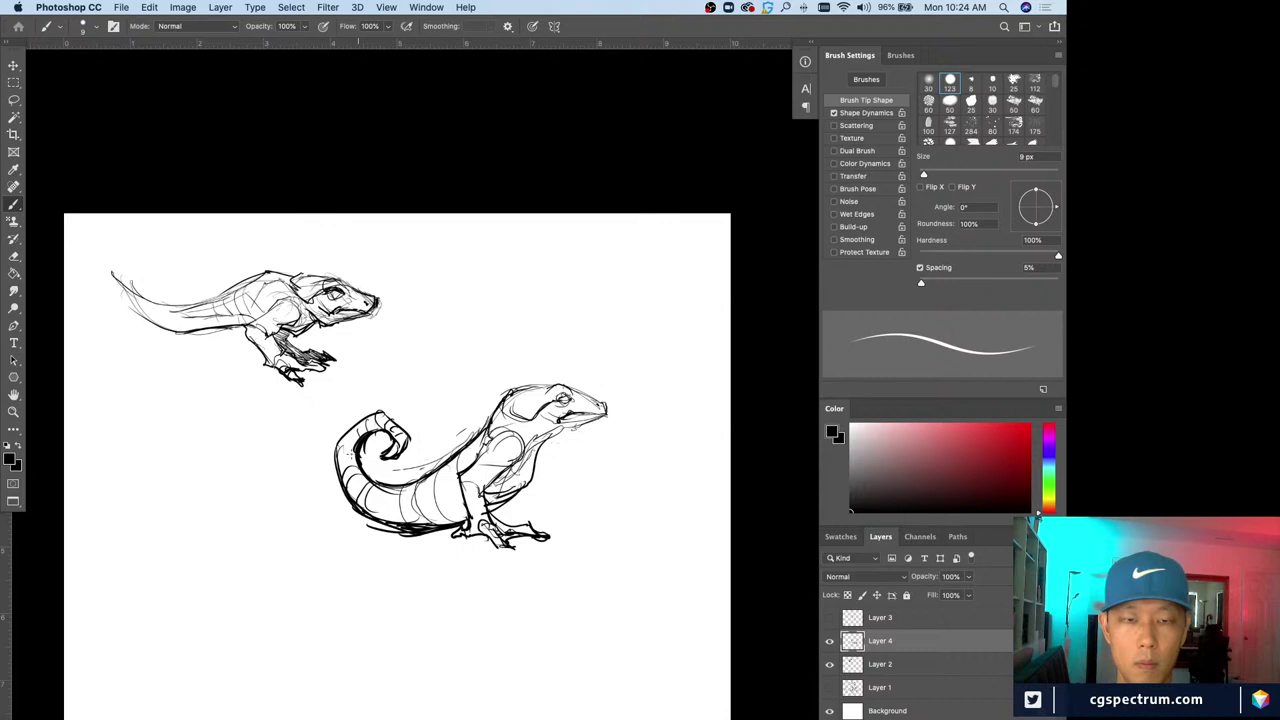
drag(537, 458, 512, 499)
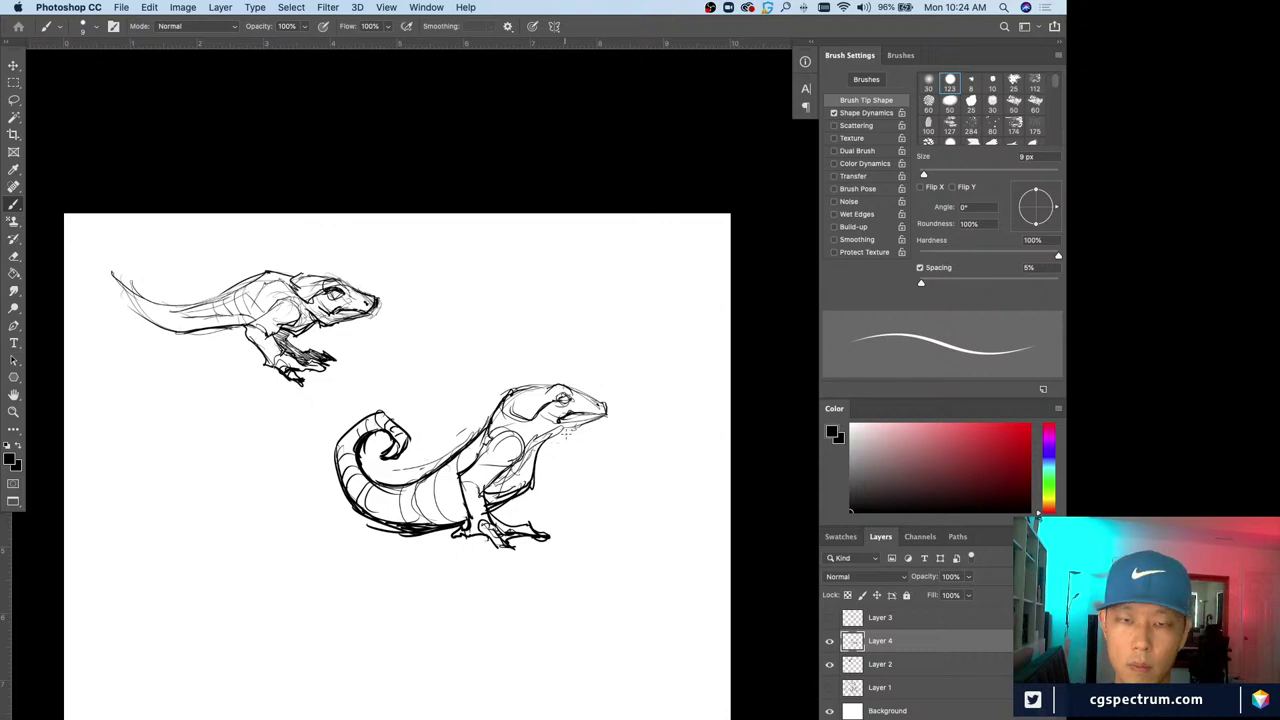
drag(566, 432, 547, 426)
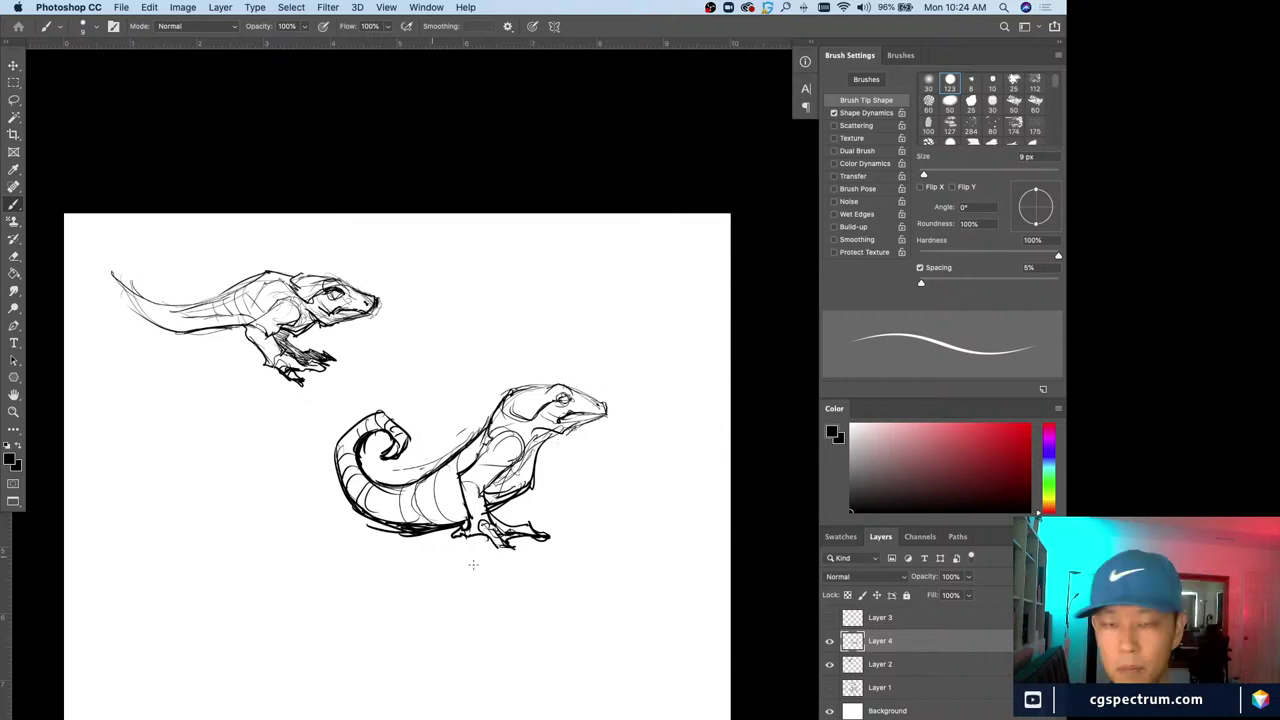
Scale the second creature down slightly and place it directly below the first one with Free Transform
key(ctrl+t)
mouse_move(610, 545)
mouse_down()
mouse_move(606, 511)
mouse_move(580, 525)
mouse_move(376, 512)
mouse_move(319, 523)
mouse_up()
key(Return)
key(b)
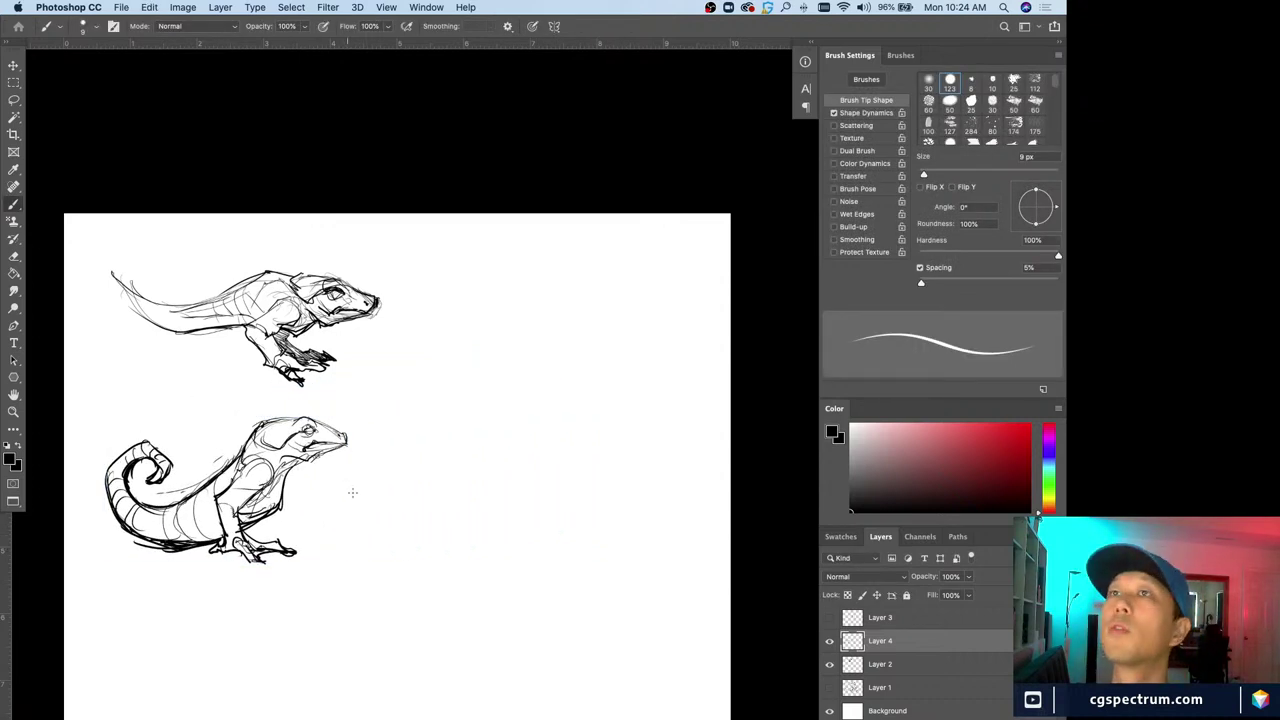
key(Tab)
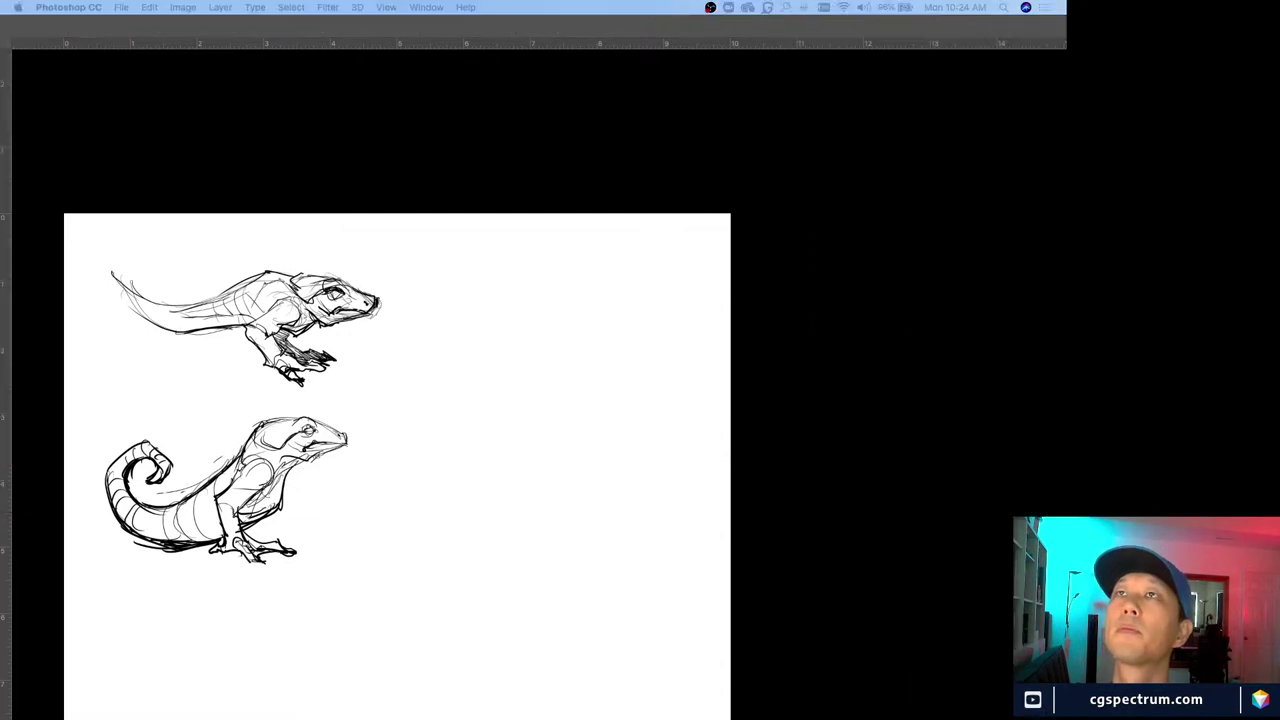
key(Tab)
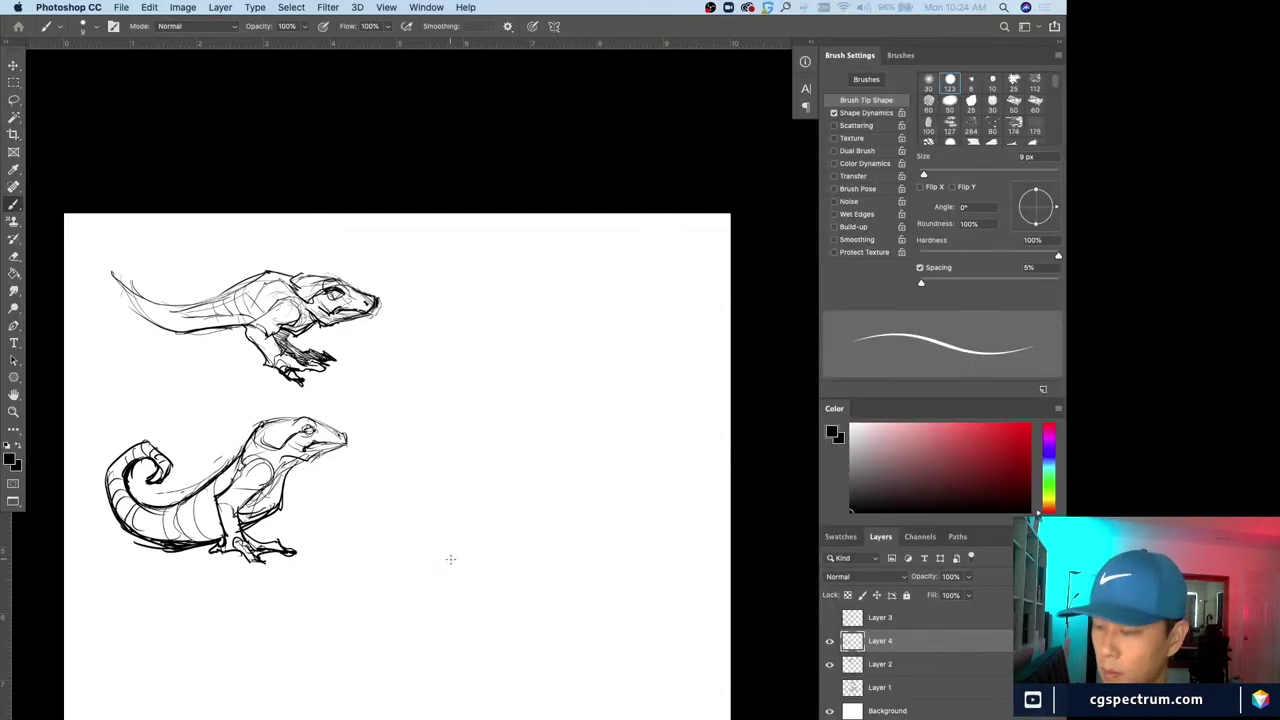
Save the document to the Desktop in Photoshop format as bipeds_concepts.psd
key(super+s)
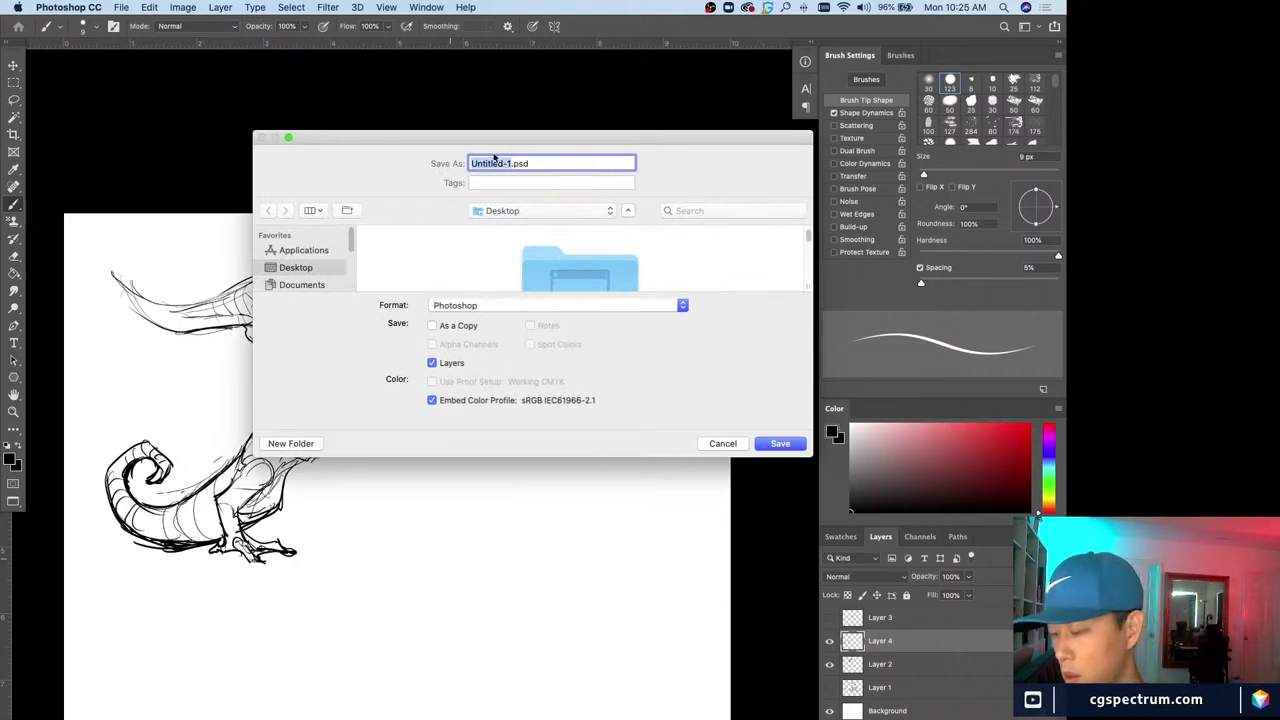
key(BackSpace)
text(bipeds)
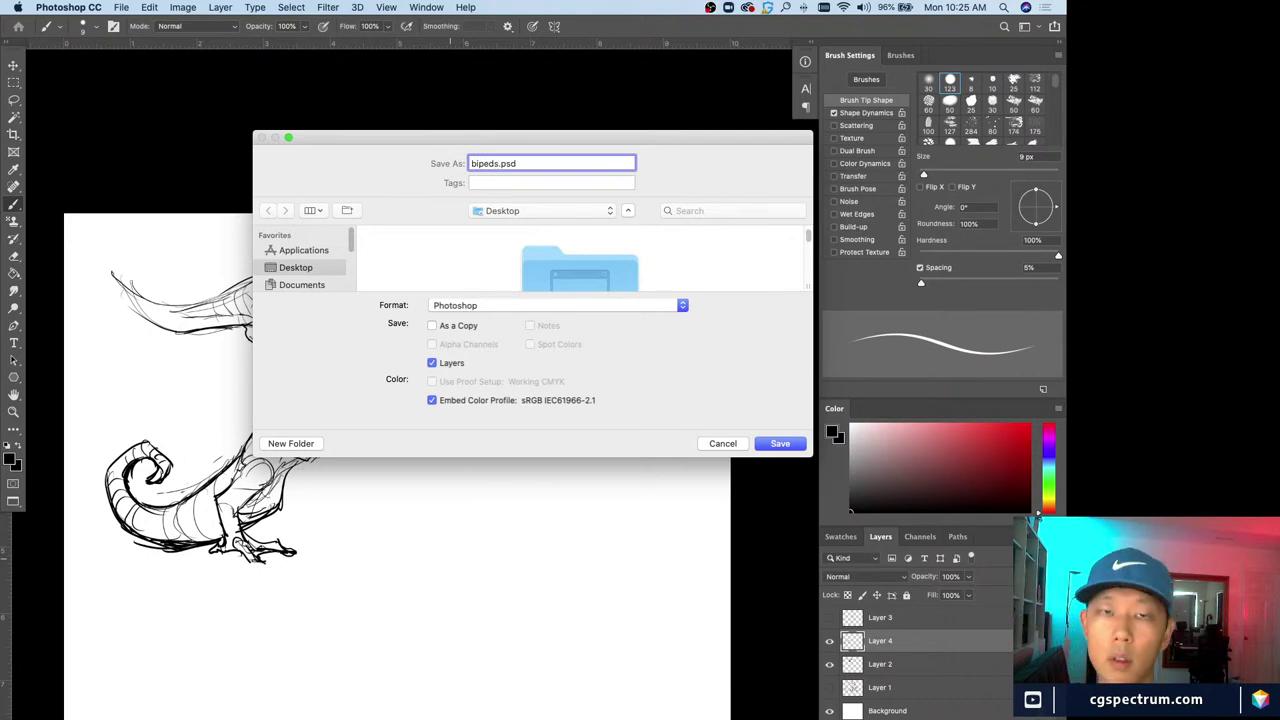
text(_c)
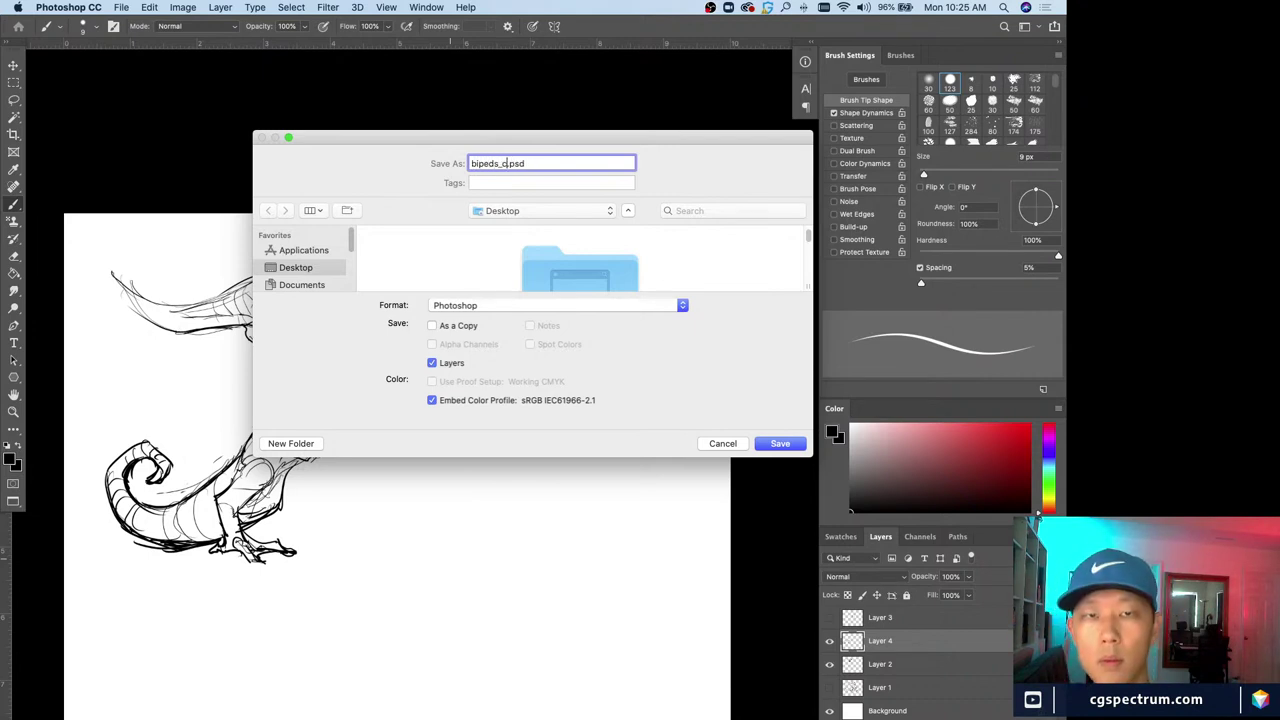
text(oncept)
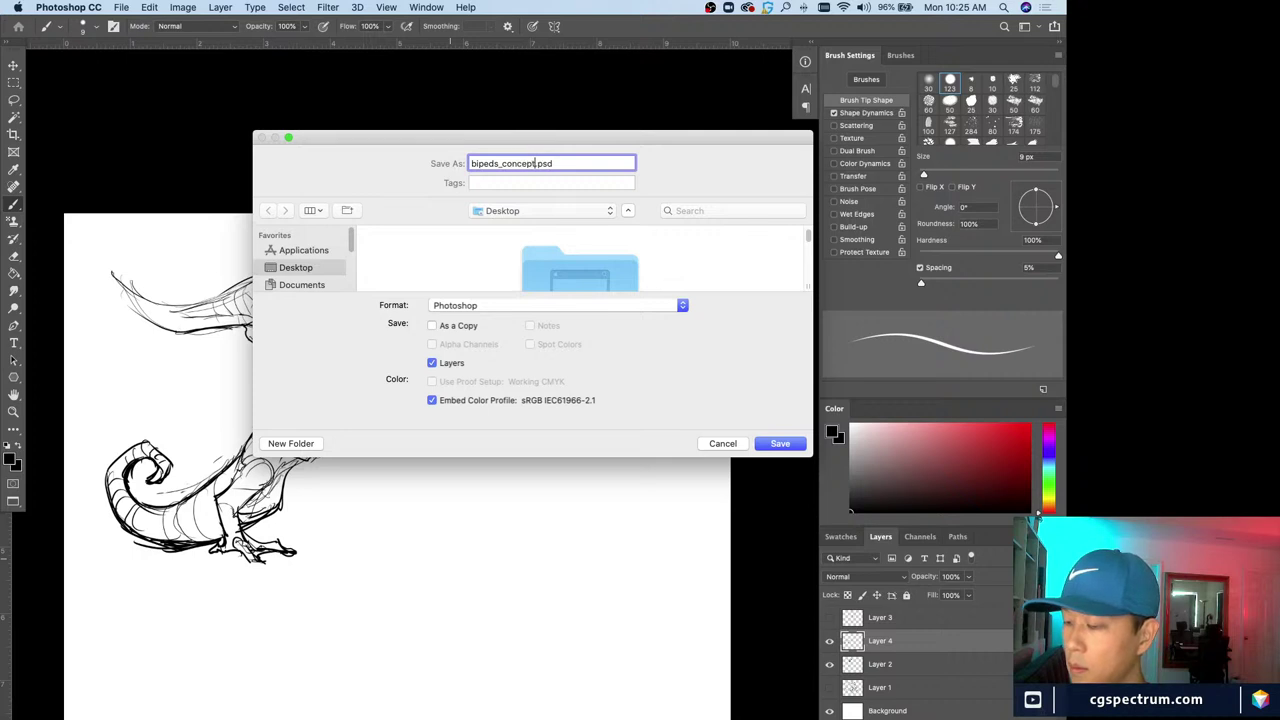
text(s)
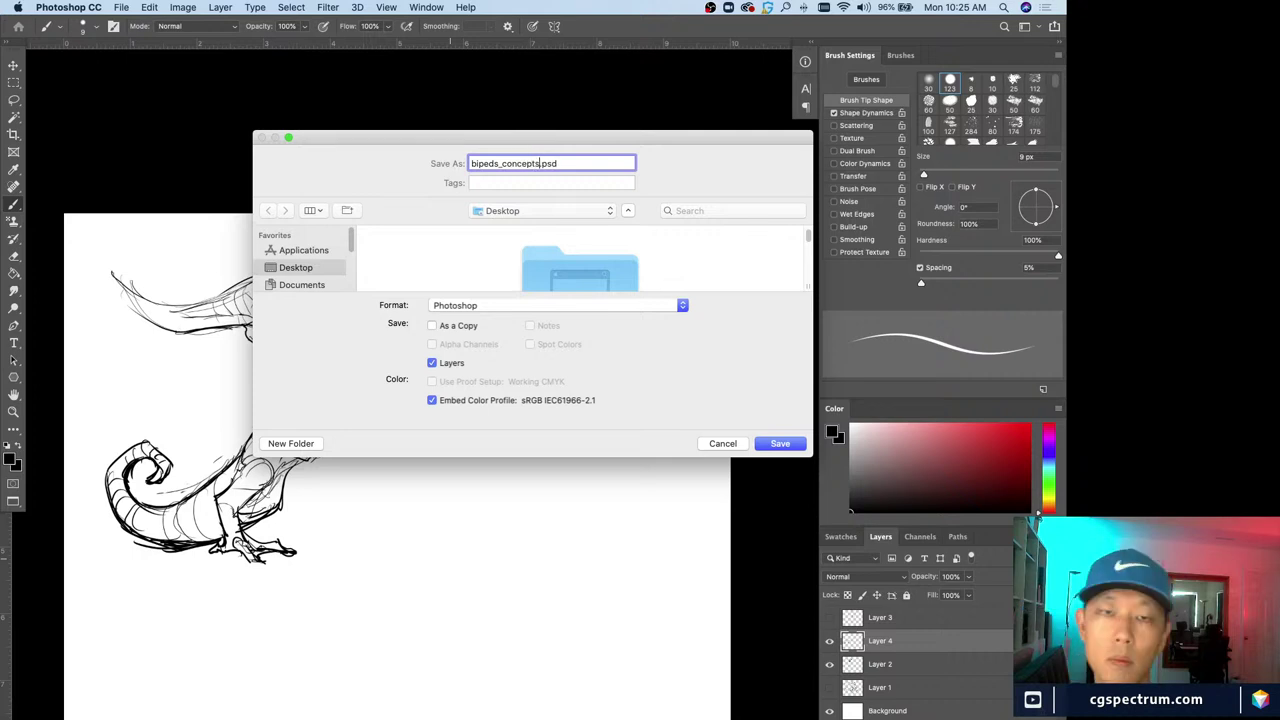
key(Return)
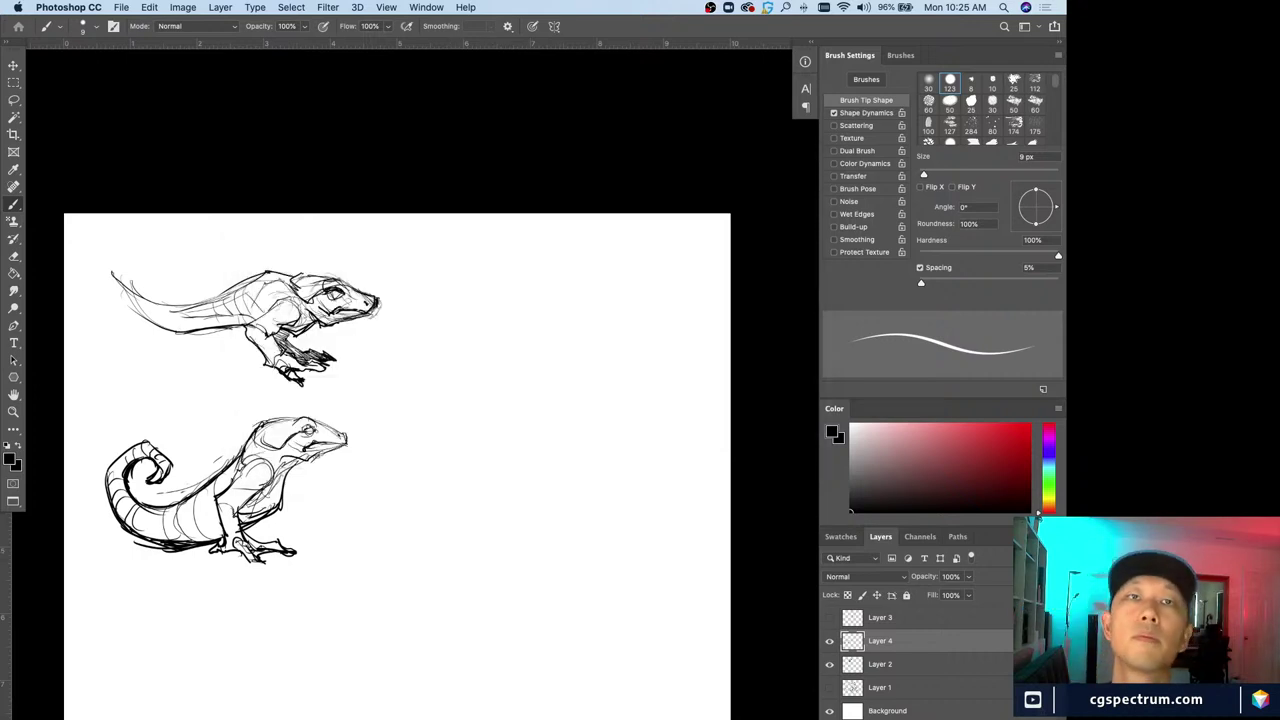
Hide the interface panels to view only the canvas with the two creature sketches
key(Tab)
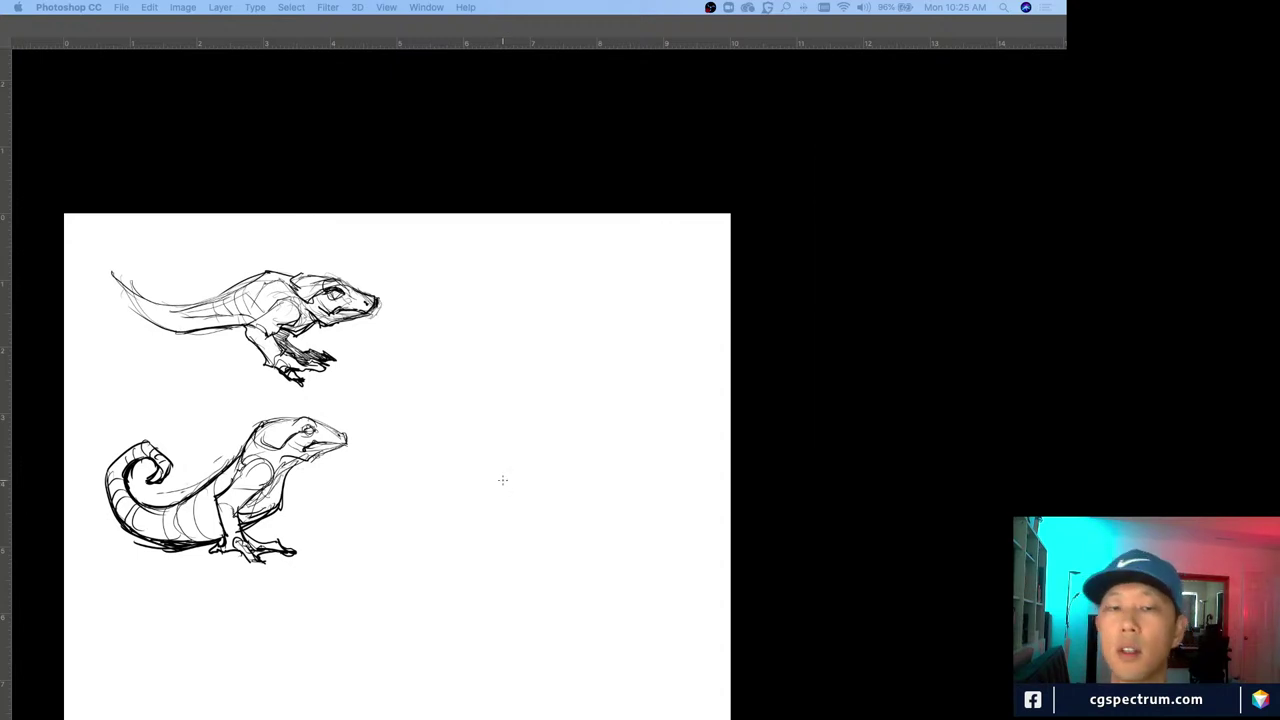
key(Tab)
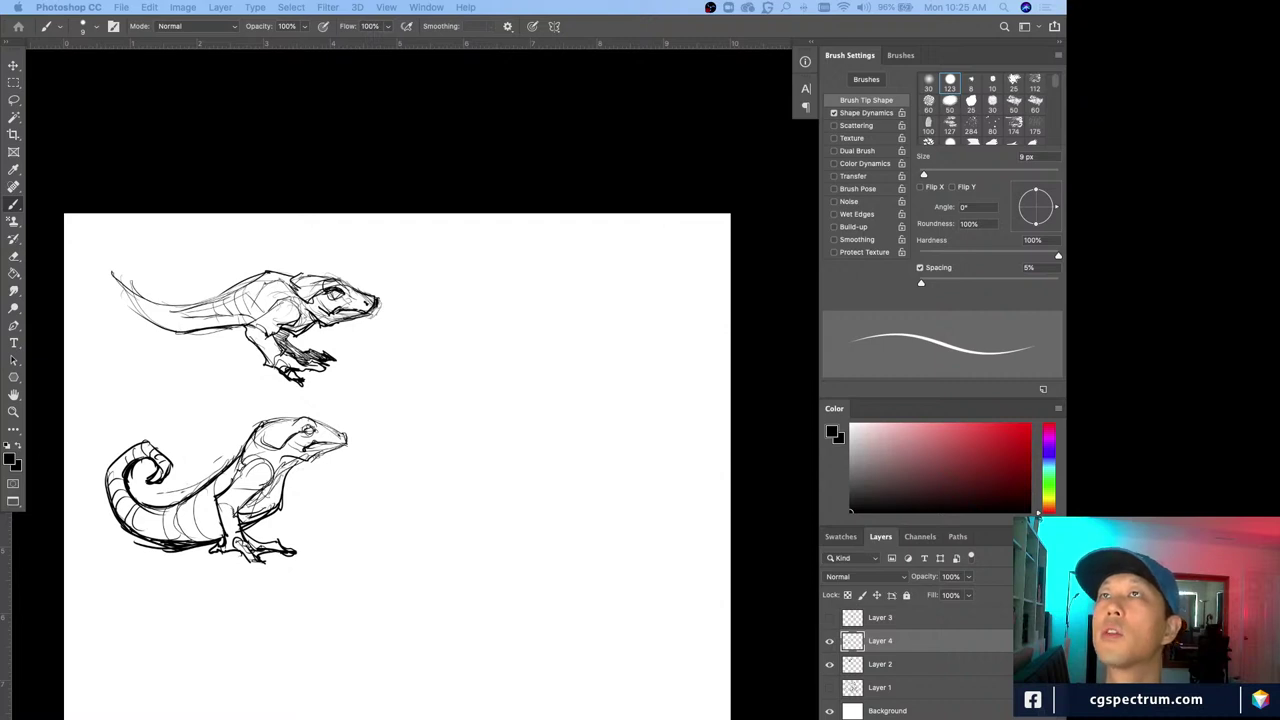
key(Tab)
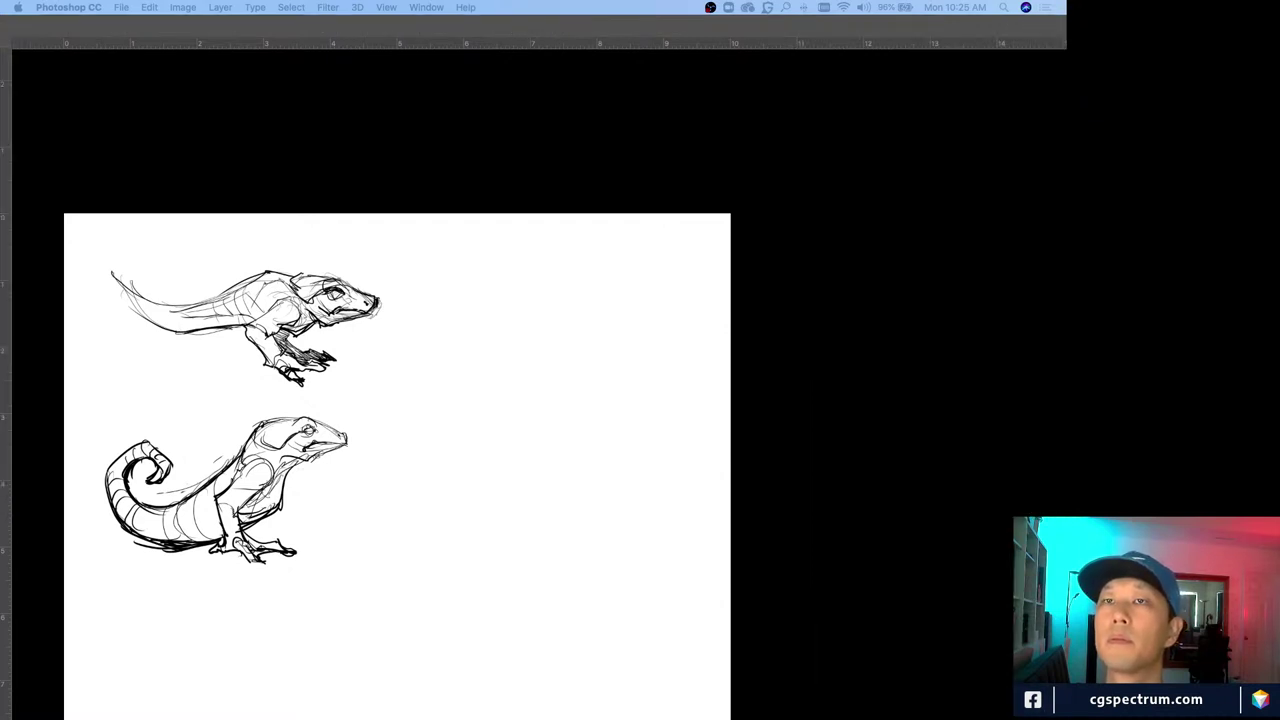
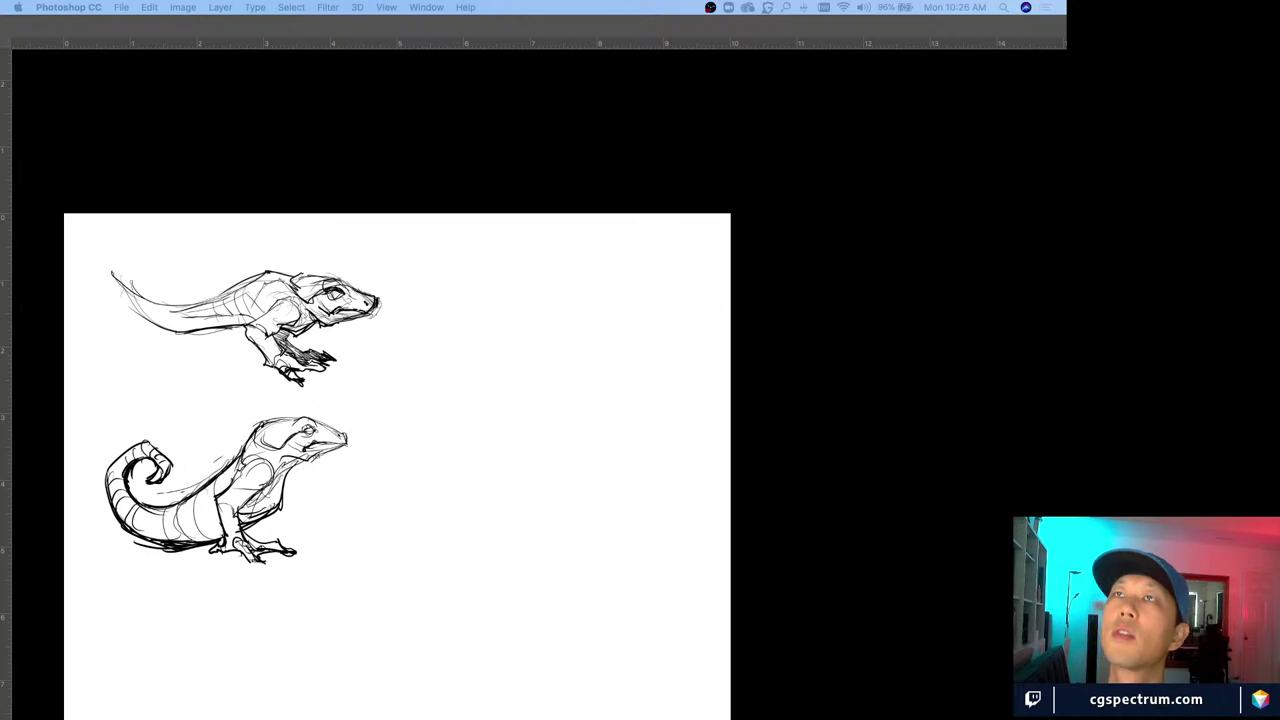
Switch to Finder and review the crocodile reference photos in the CROC folder, ending on the white crocodile's head
key(super+Tab)
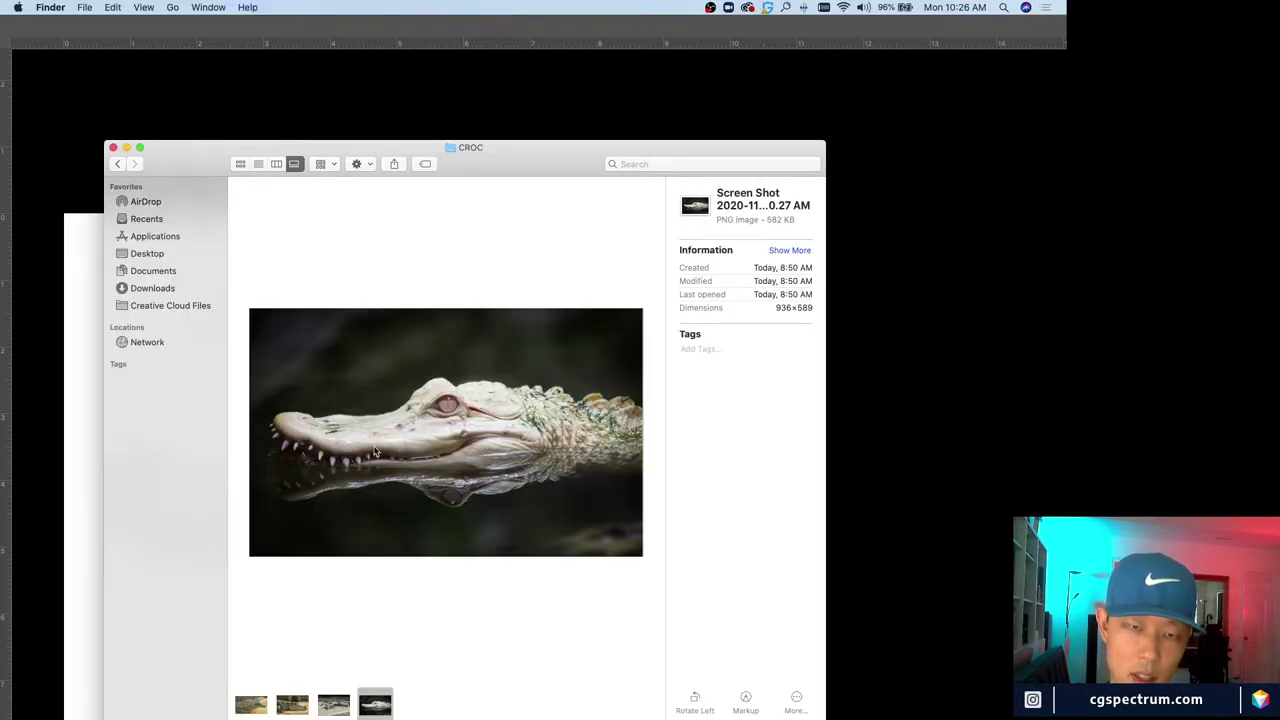
click(335, 707)
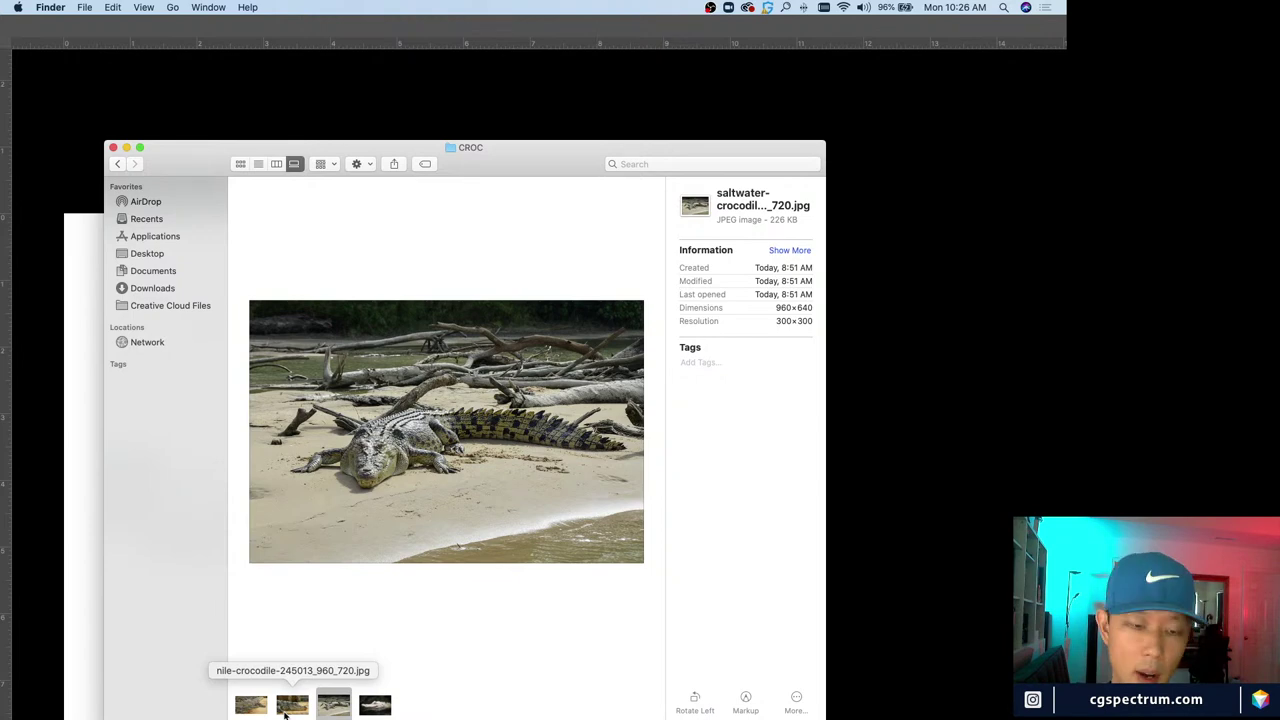
click(285, 707)
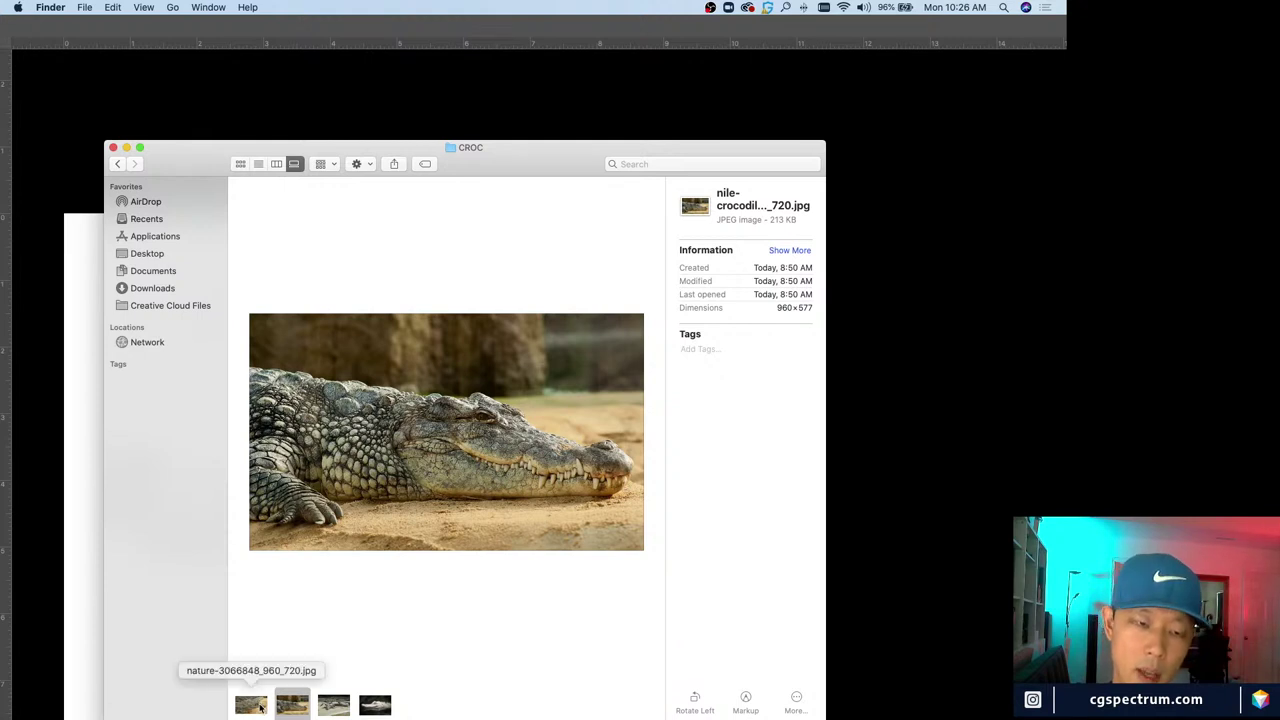
click(258, 708)
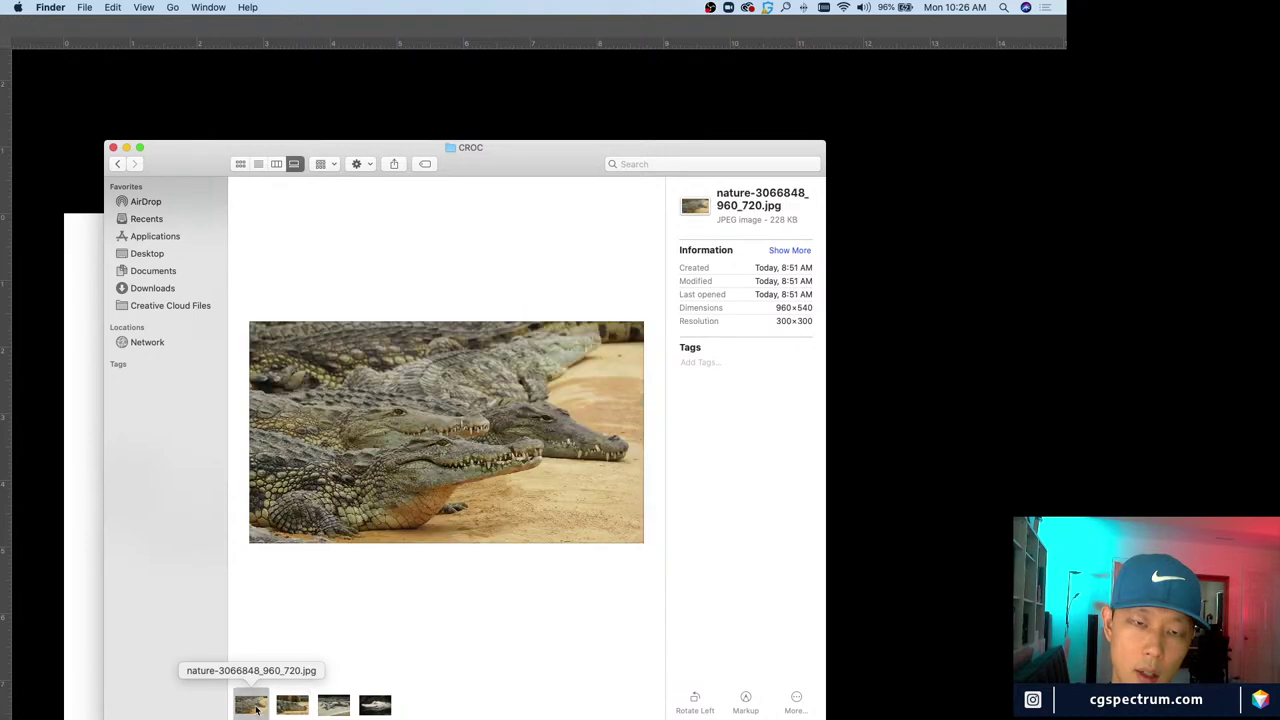
click(300, 708)
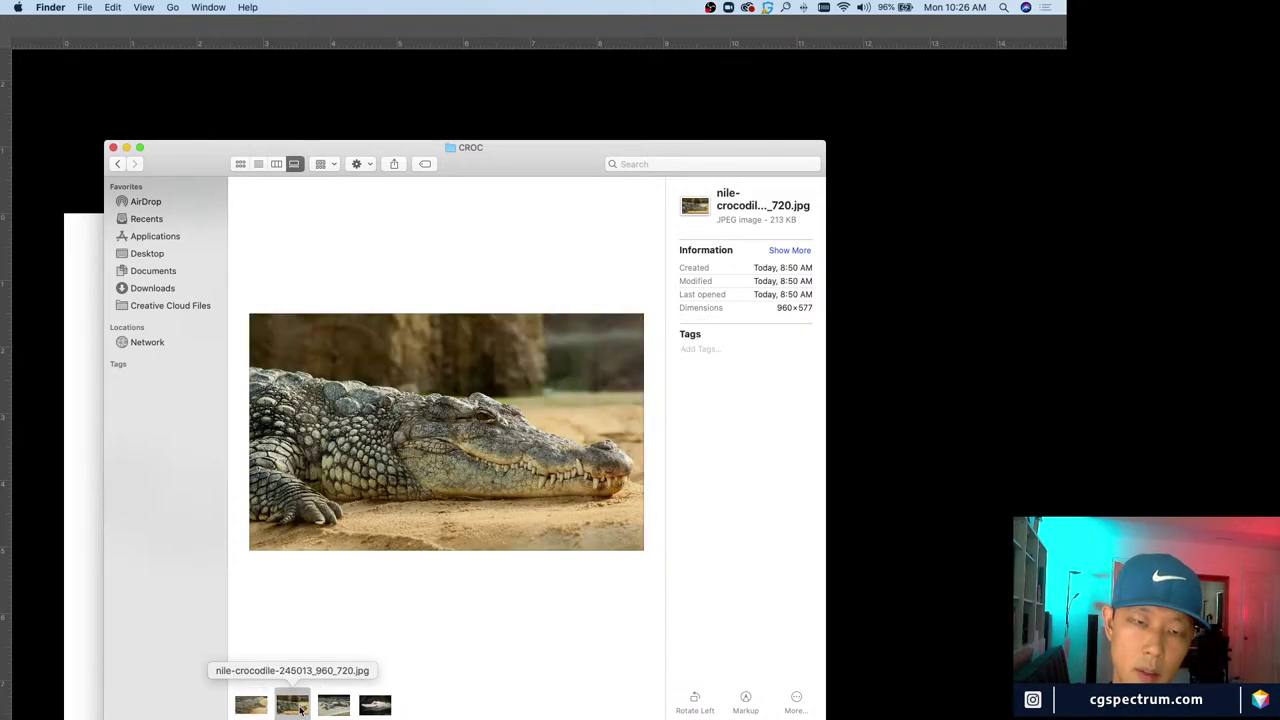
click(334, 705)
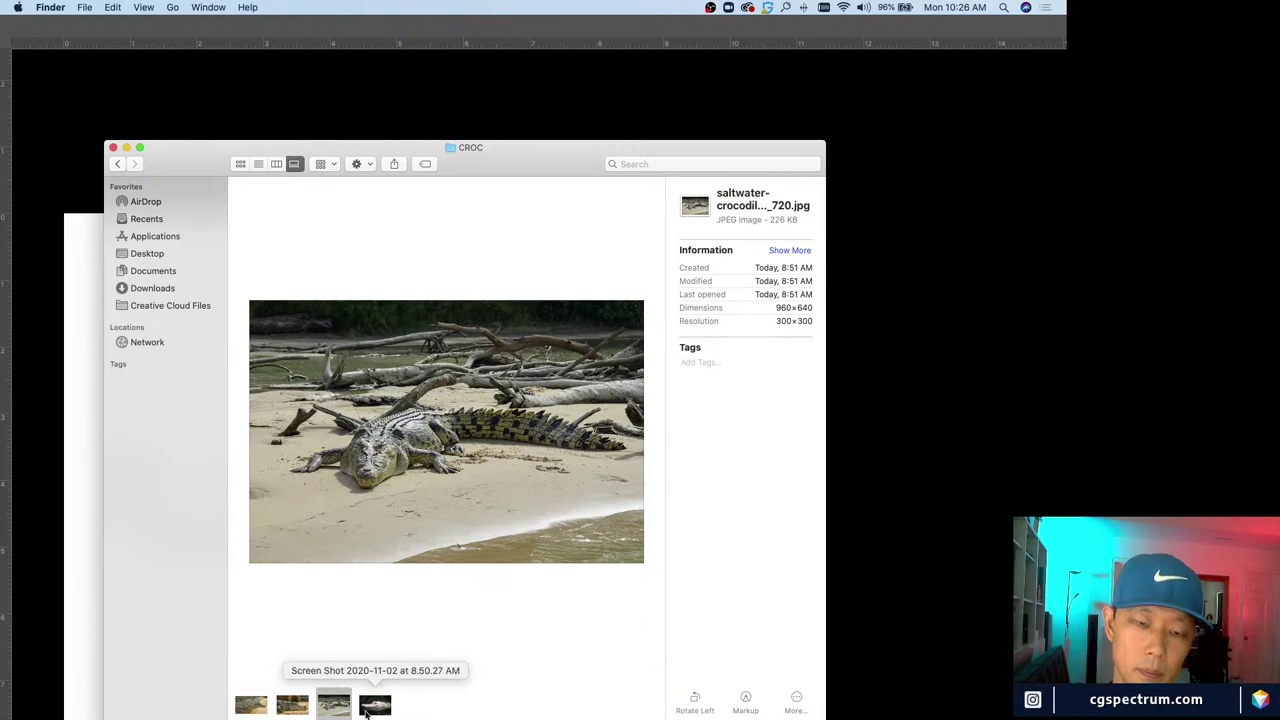
click(372, 708)
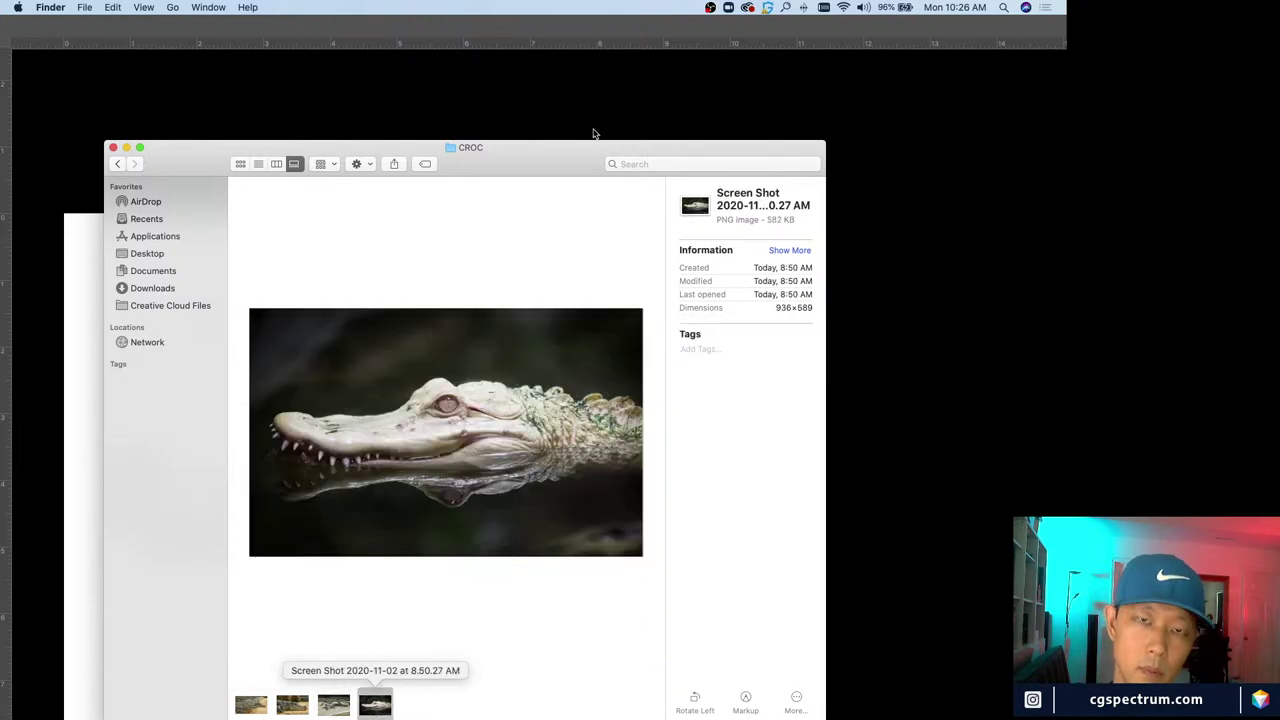
Close the CROC folder, place the white crocodile head screenshot in the Photoshop document and flip it horizontally
key(super+w)
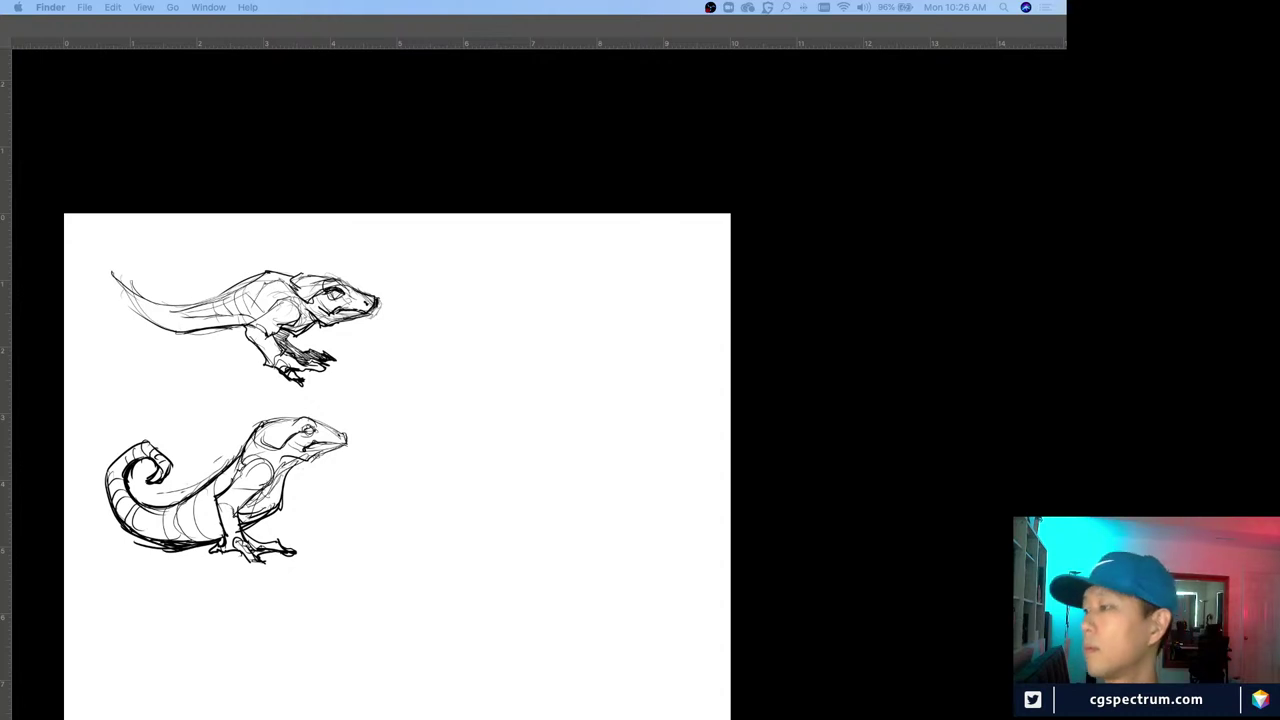
drag(980, 640, 536, 252)
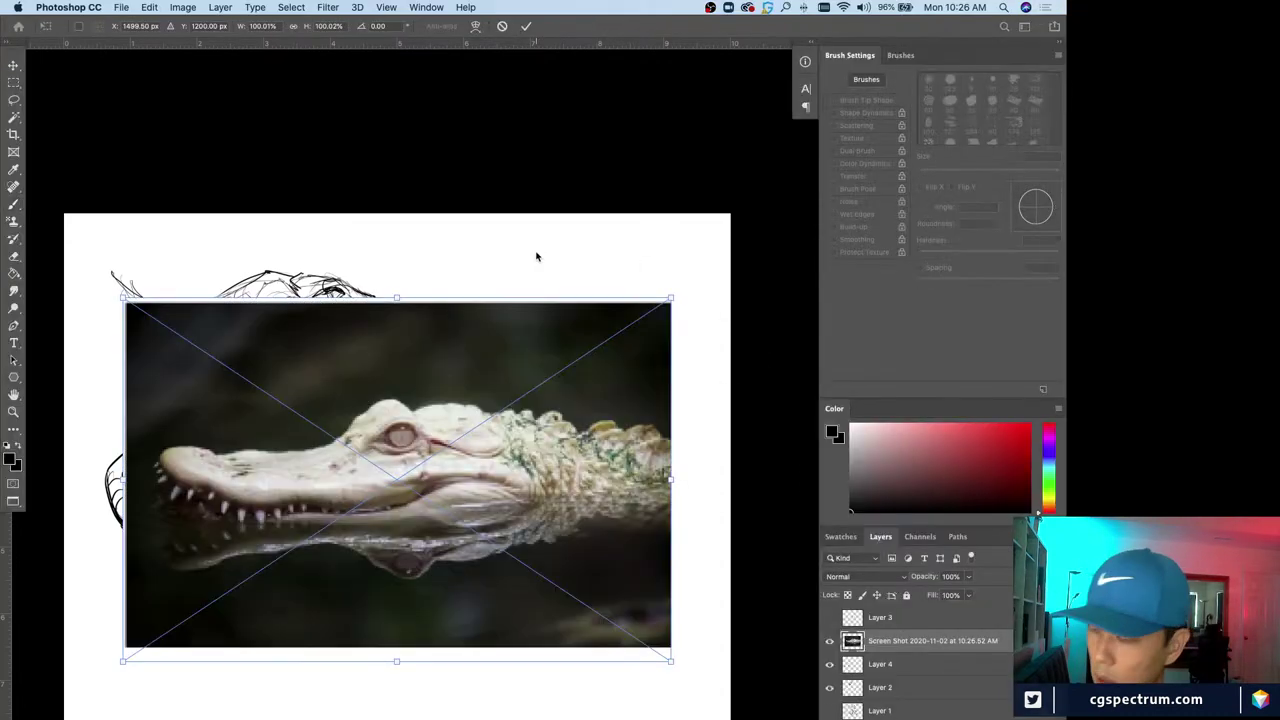
key(super+shift+h)
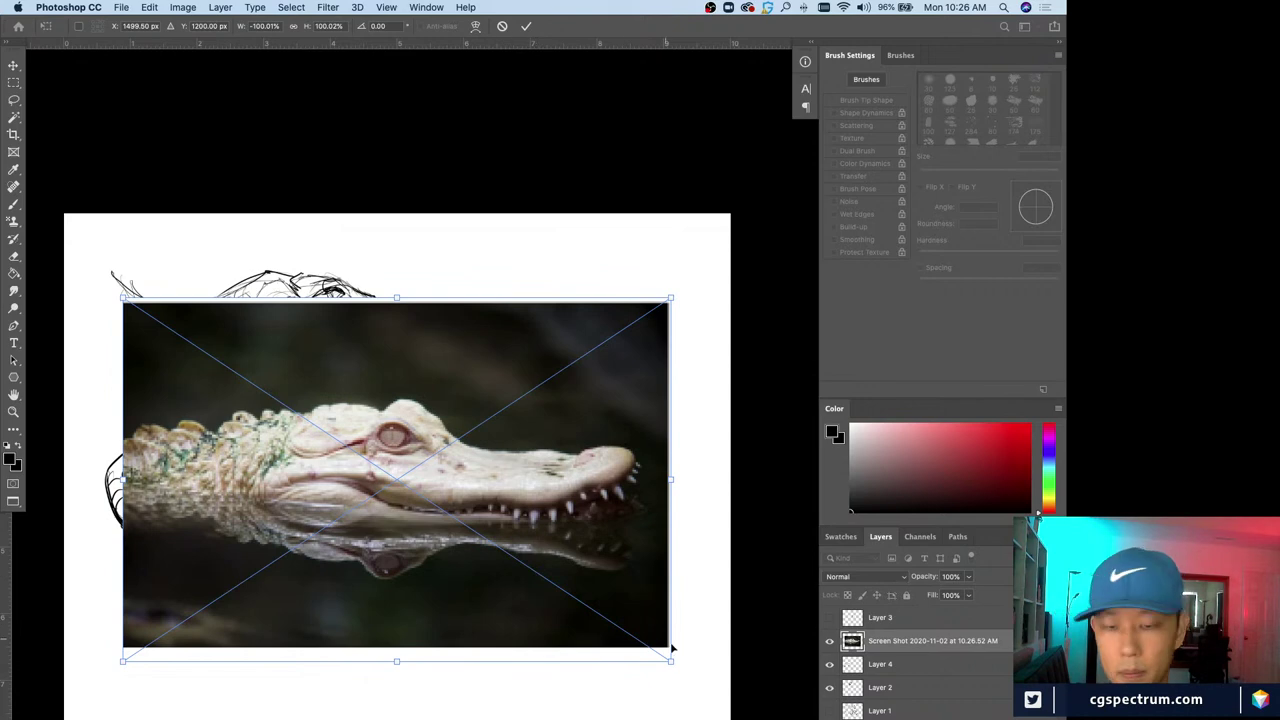
Scale the placed crocodile photo to about 36.4% and position it on the canvas's upper right, beside the first creature
drag(672, 660, 321, 428)
drag(317, 341, 651, 271)
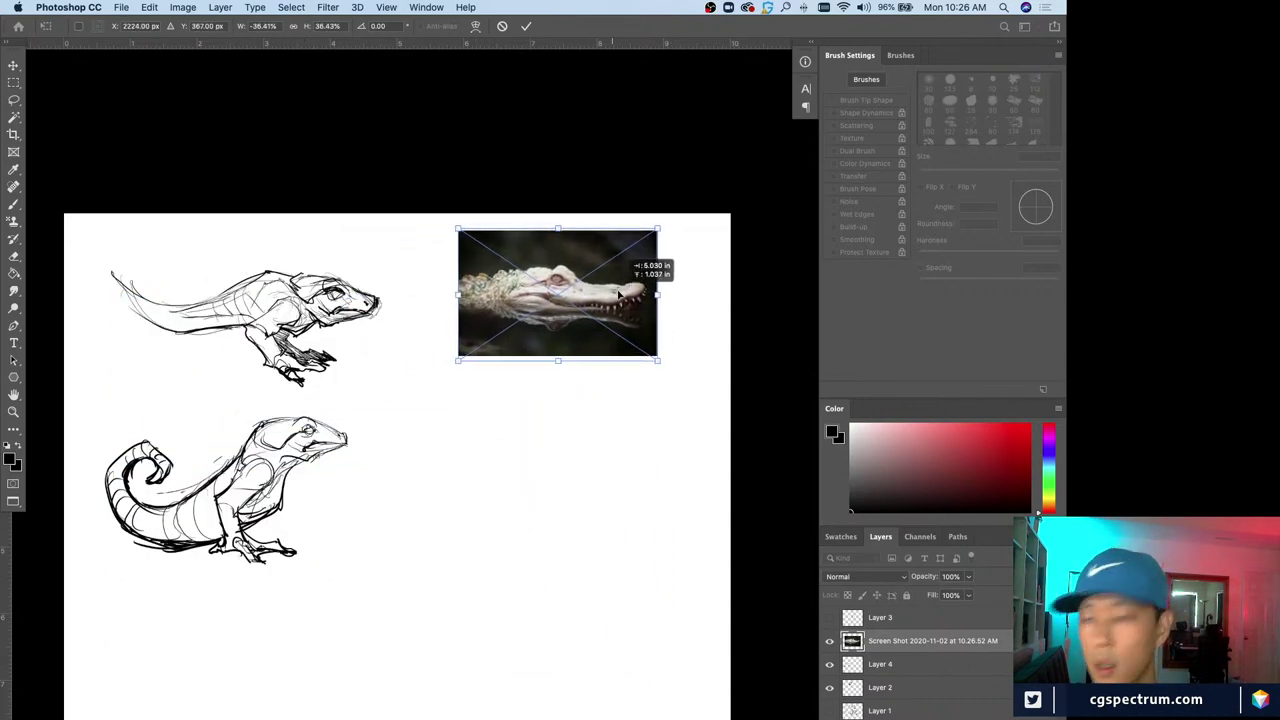
key(Return)
Create an empty layer above the crocodile photo and set the Brush size to 10 px
key(b)
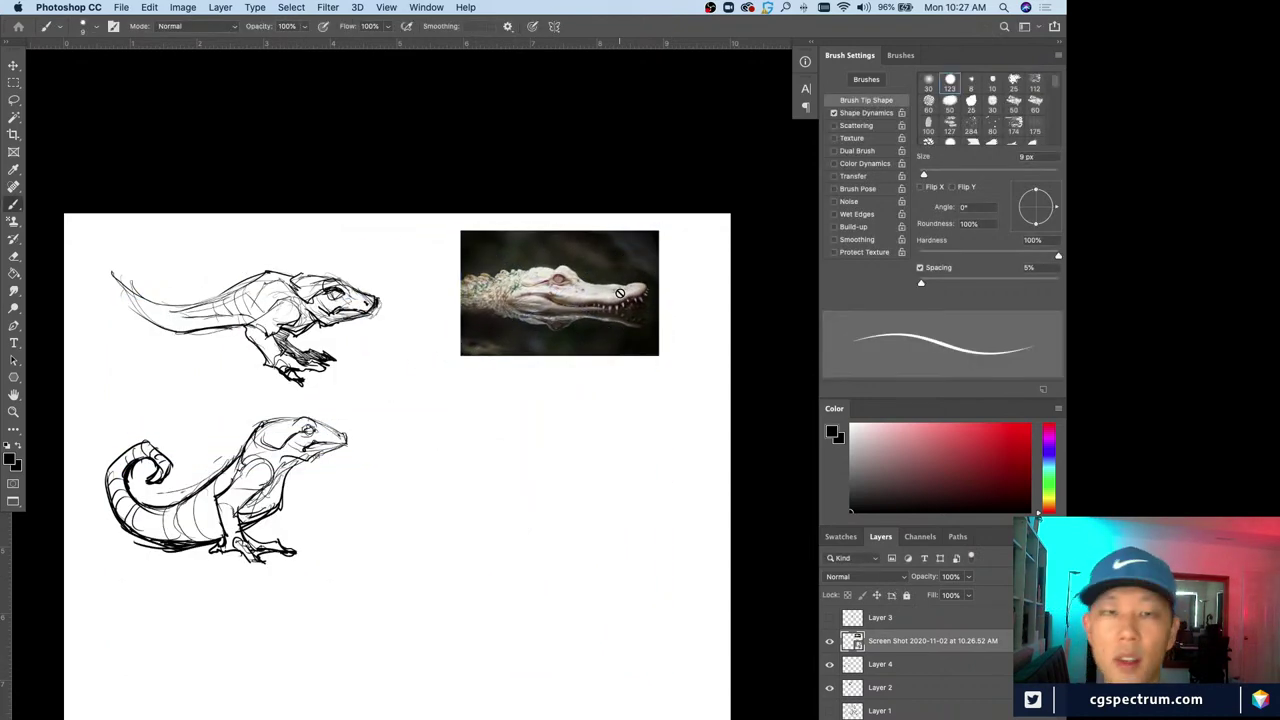
key(super+equal)
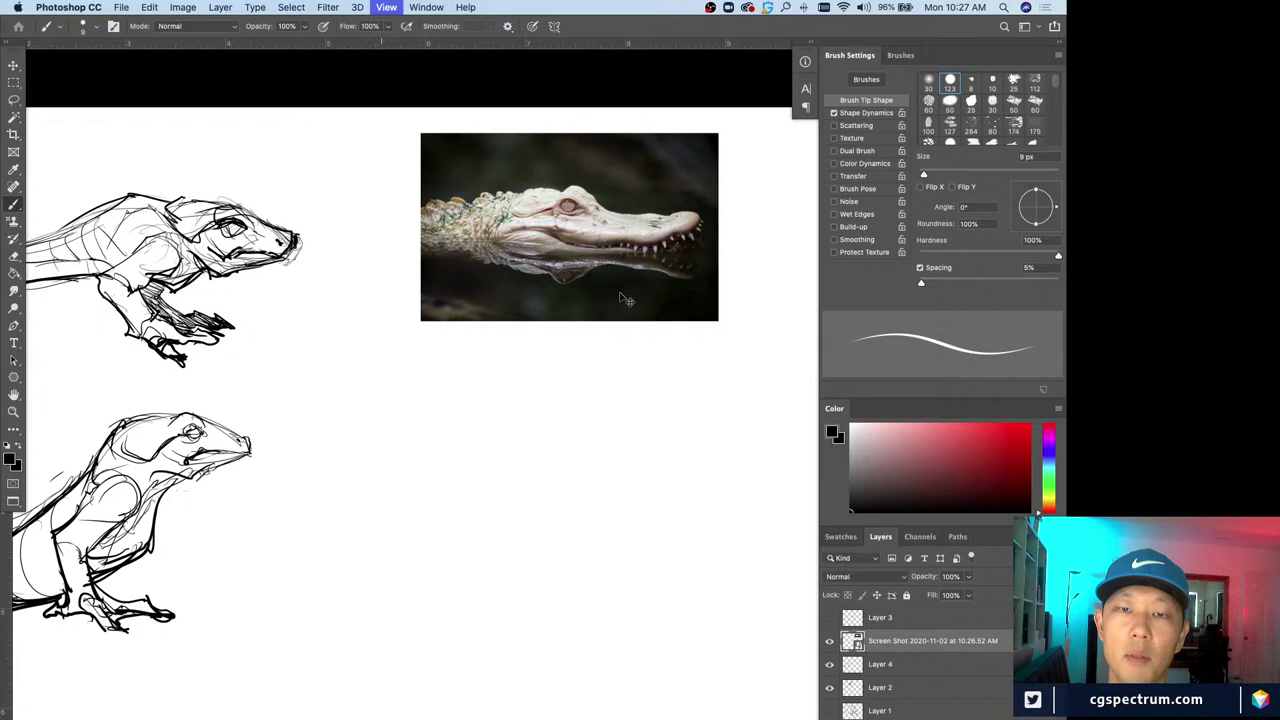
key(super+minus)
click(830, 643)
click(830, 643)
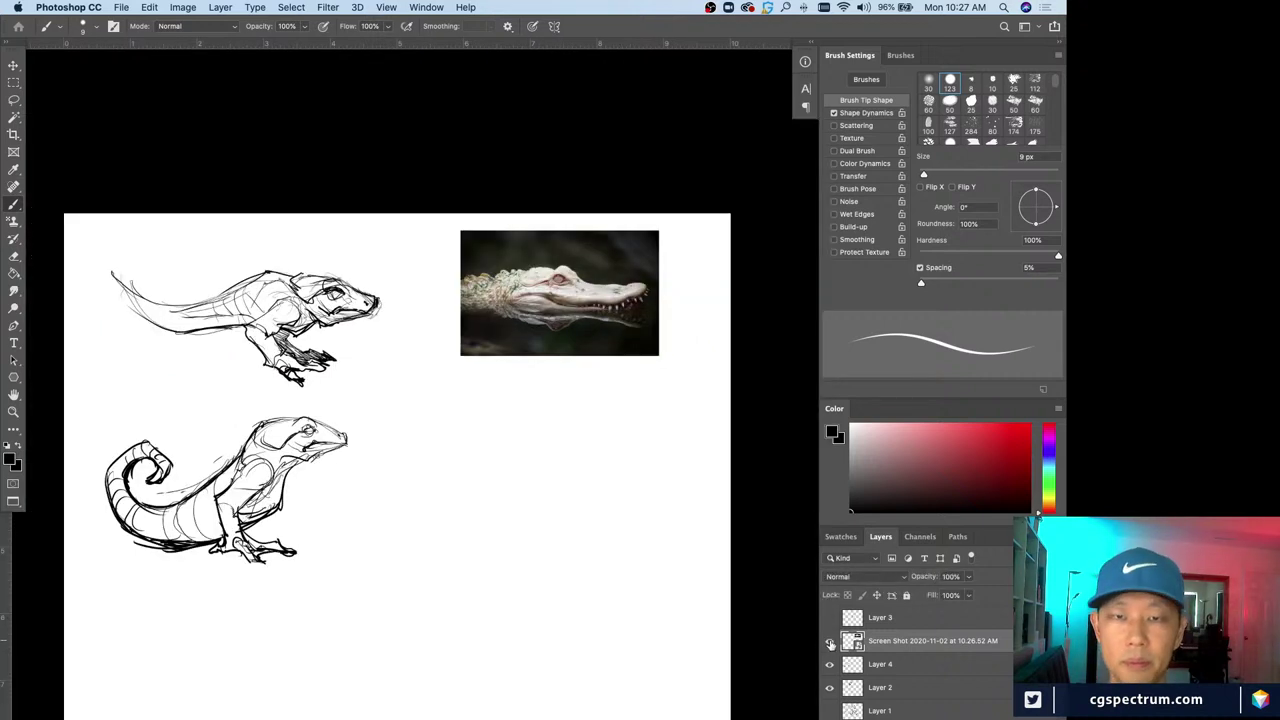
key(super+shift+alt+n)
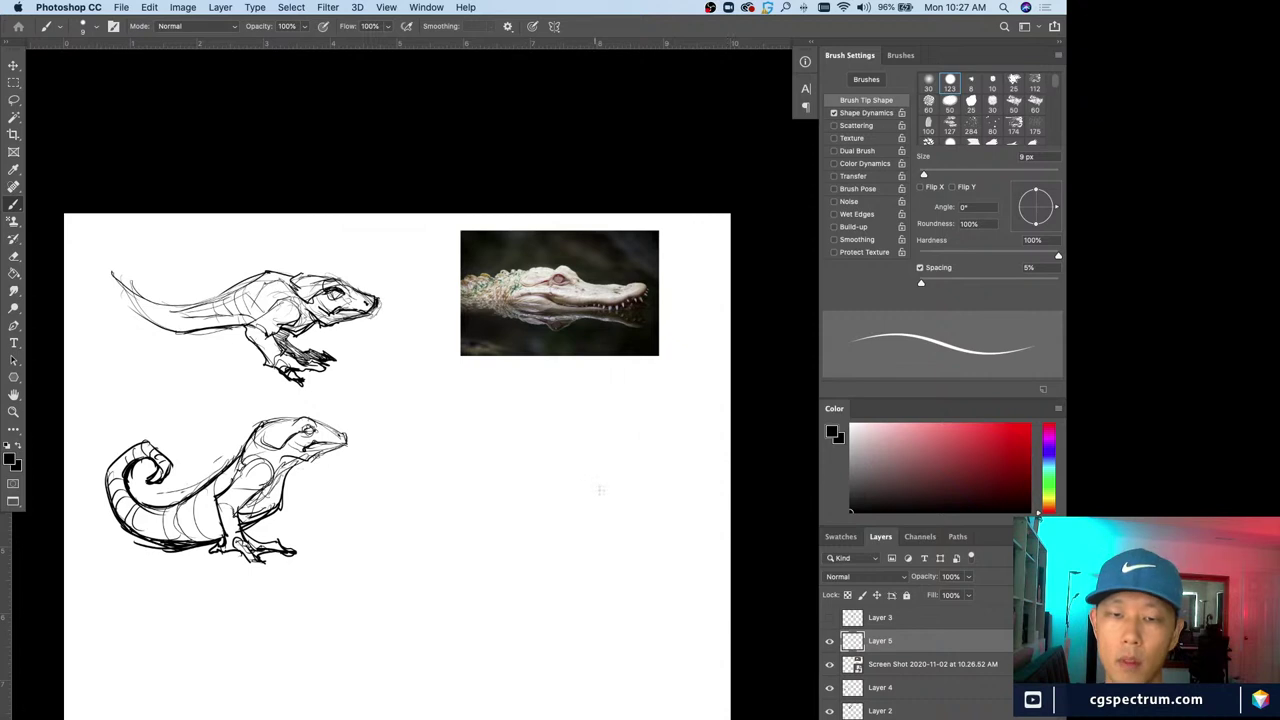
key(bracketright)
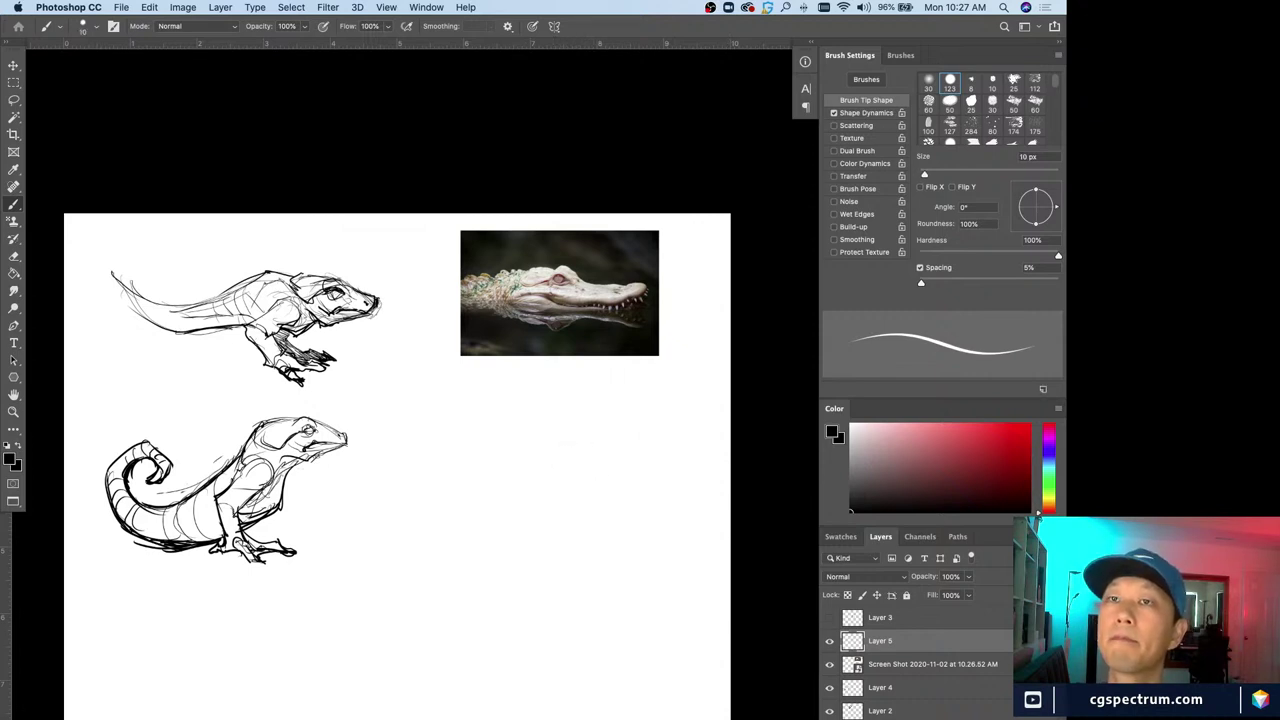
key(Tab)
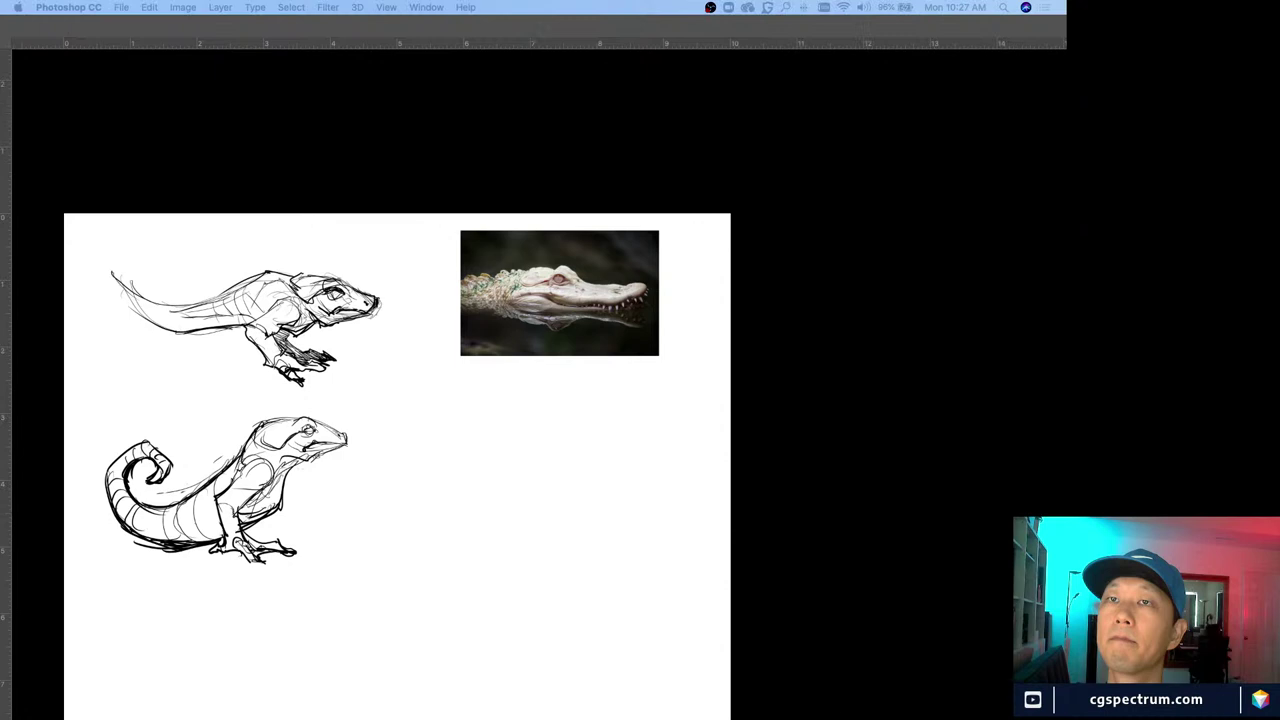
key(Tab)
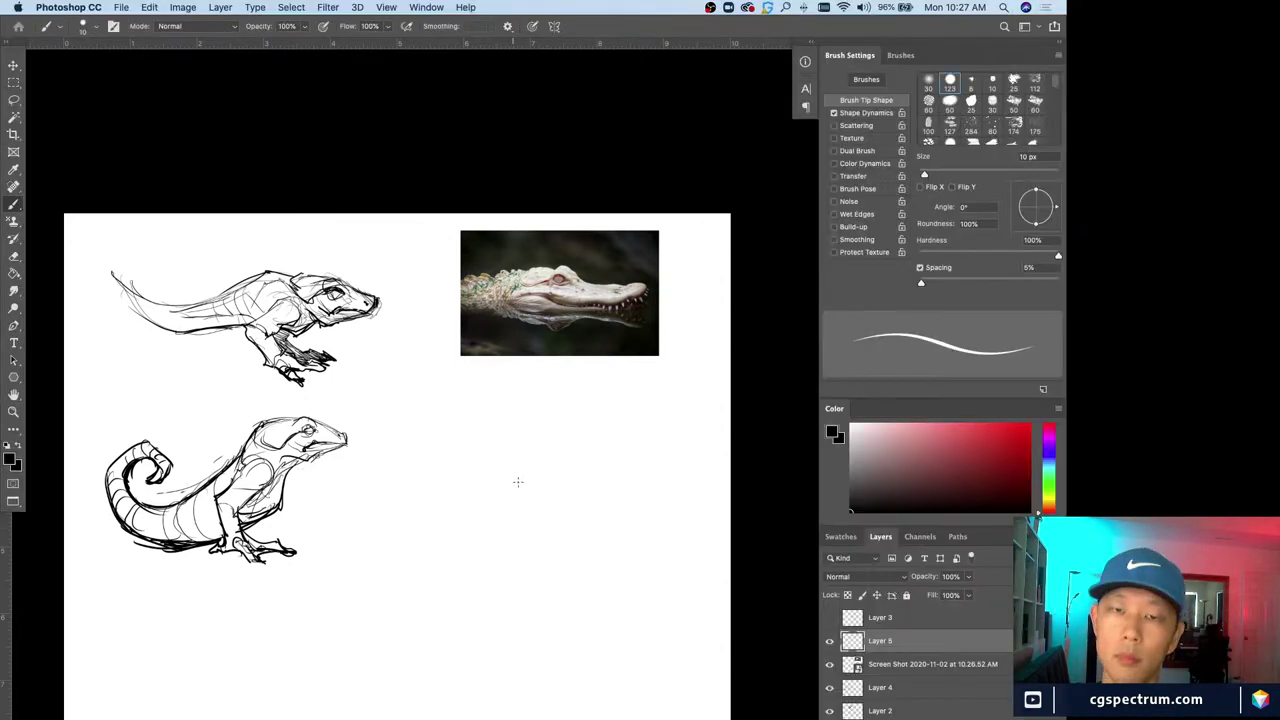
Sketch a right-facing crocodile head below the photo, with a long snout, mouth line, raised eye and angular rear jaw
mouse_move(513, 488)
mouse_down()
mouse_move(610, 505)
mouse_move(599, 508)
mouse_move(612, 519)
mouse_move(532, 533)
mouse_up()
drag(612, 521, 465, 519)
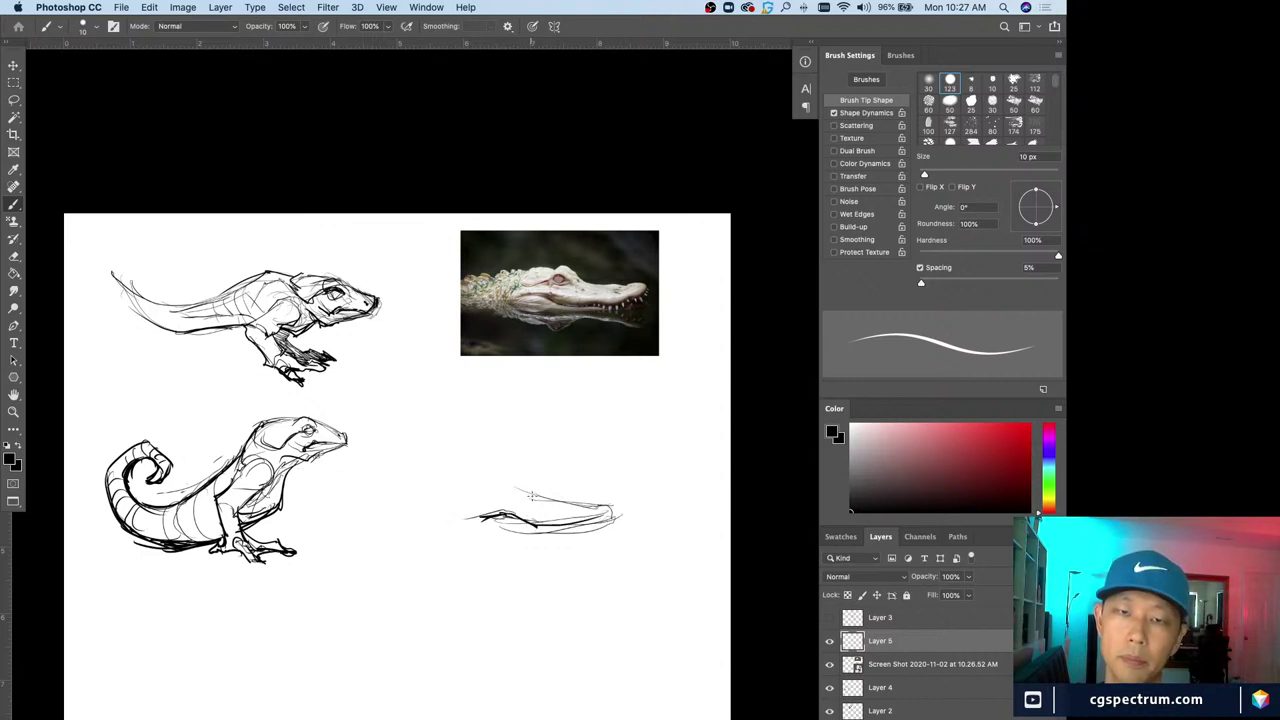
mouse_move(547, 501)
mouse_down()
mouse_move(531, 489)
mouse_move(470, 484)
mouse_up()
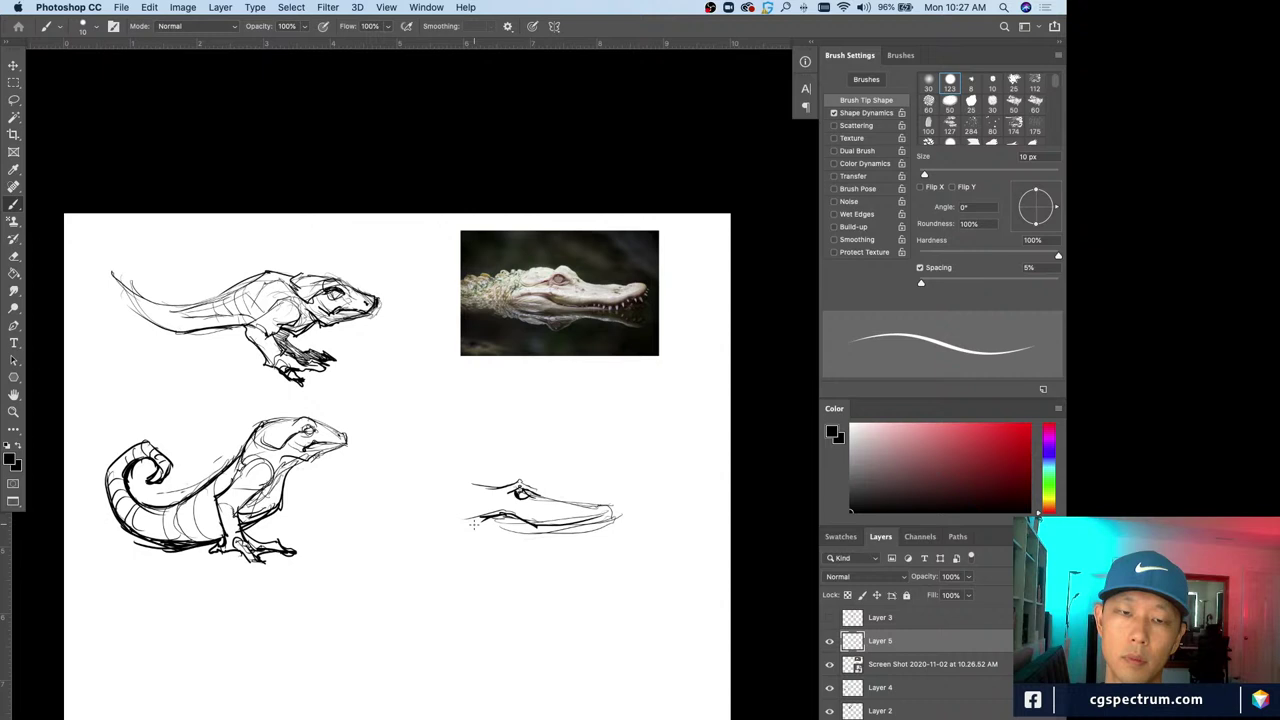
mouse_move(474, 524)
mouse_down()
mouse_move(548, 540)
mouse_move(518, 544)
mouse_up()
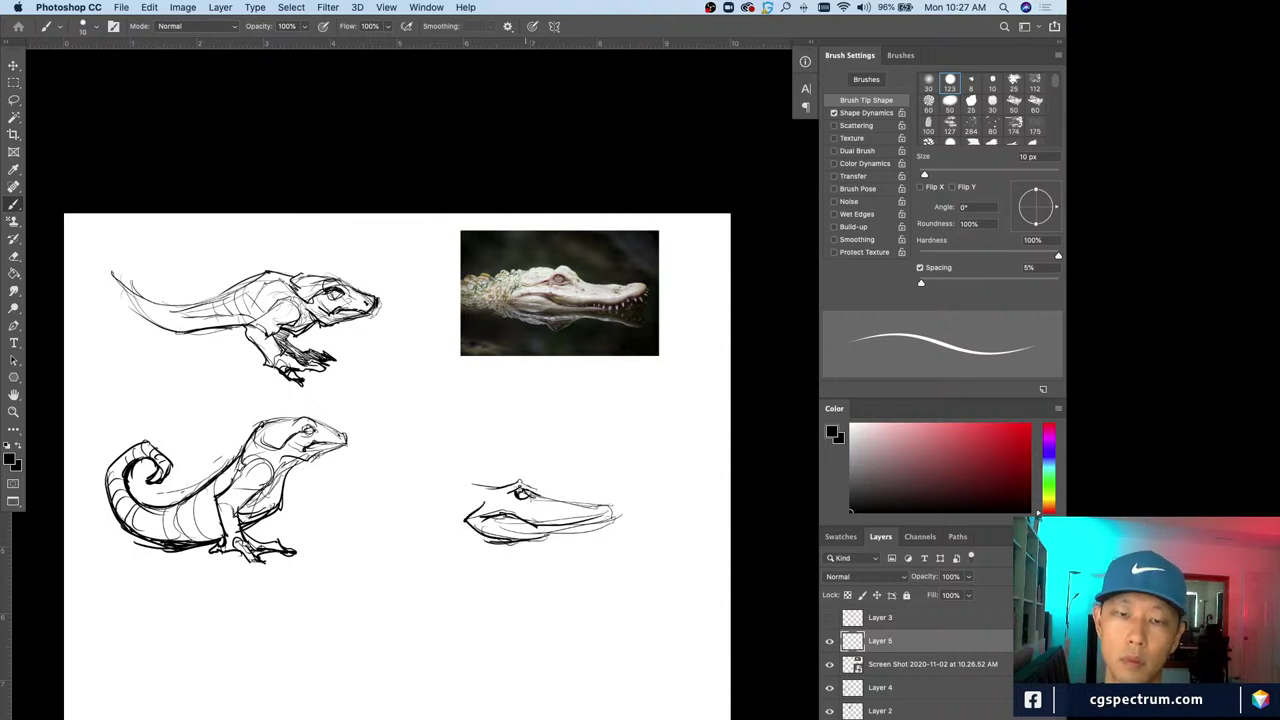
Darken the head's brow, snout and nostril tip, add rear cheek lines and define the lower jaw
mouse_move(526, 494)
mouse_down()
mouse_move(545, 506)
mouse_move(508, 496)
mouse_move(625, 512)
mouse_move(542, 494)
mouse_move(588, 502)
mouse_up()
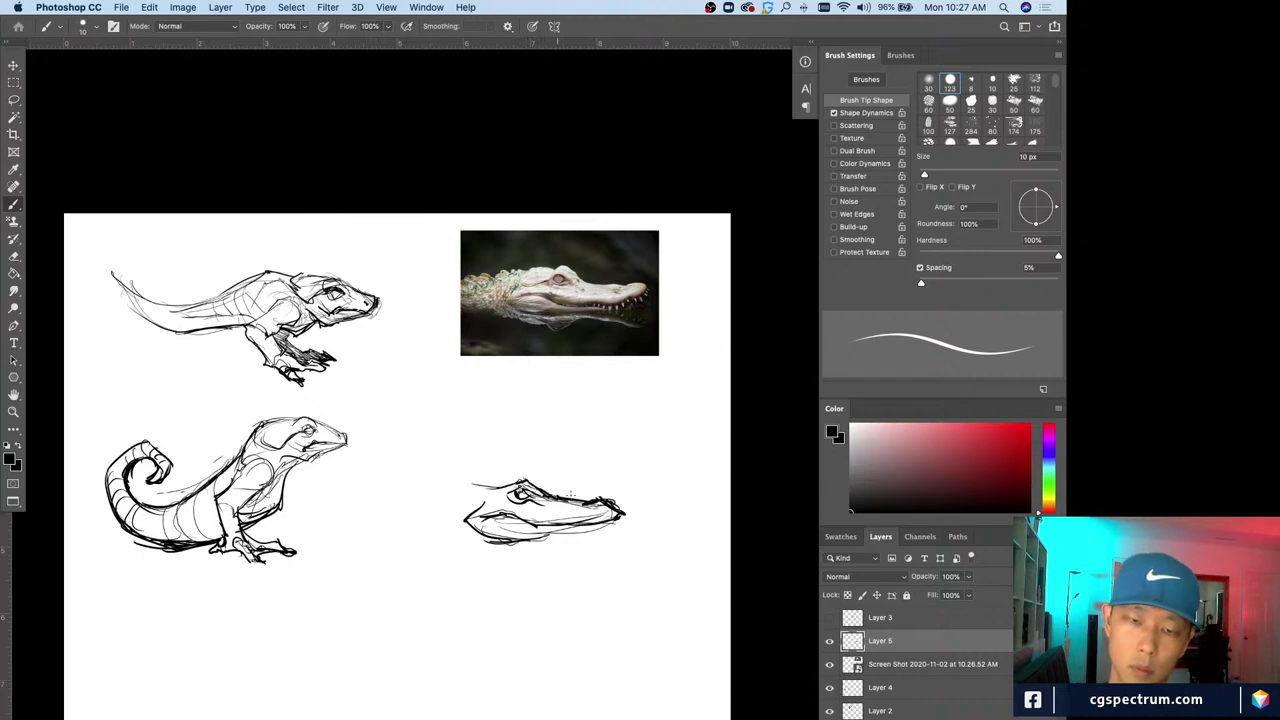
mouse_move(490, 482)
mouse_down()
mouse_move(460, 510)
mouse_move(494, 514)
mouse_up()
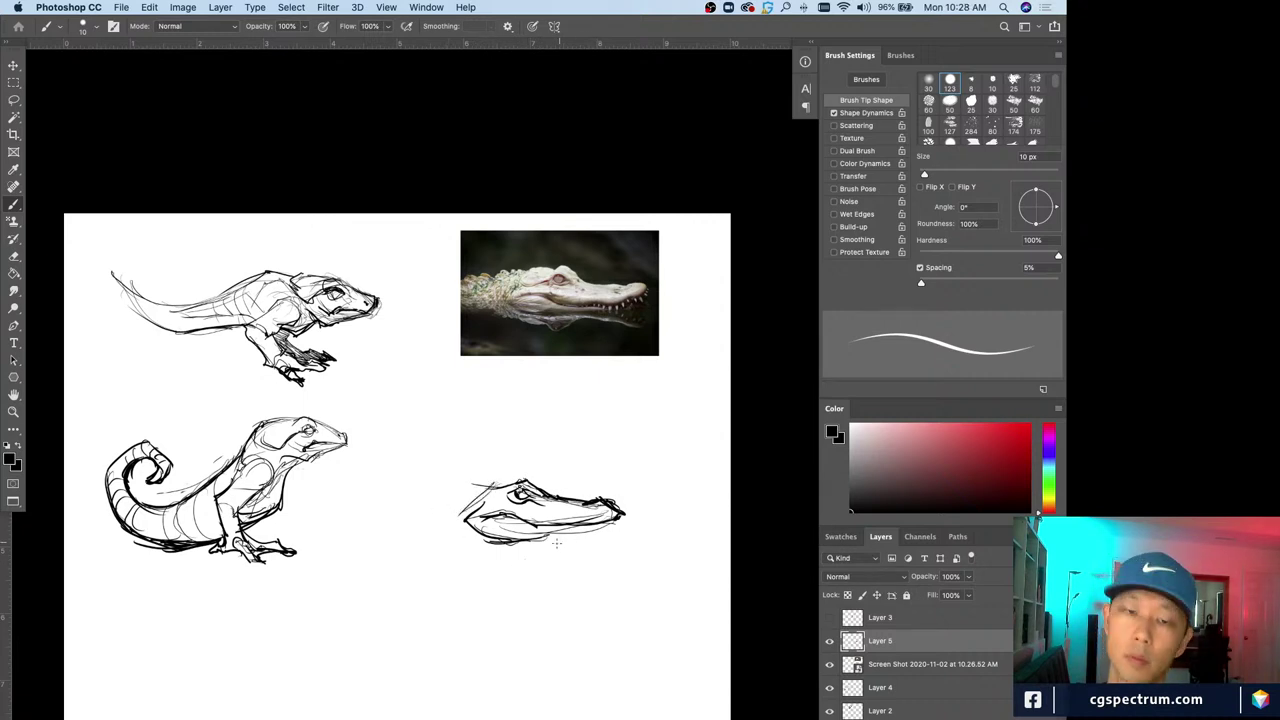
mouse_move(557, 543)
mouse_down()
mouse_move(586, 533)
mouse_move(584, 508)
mouse_move(608, 529)
mouse_up()
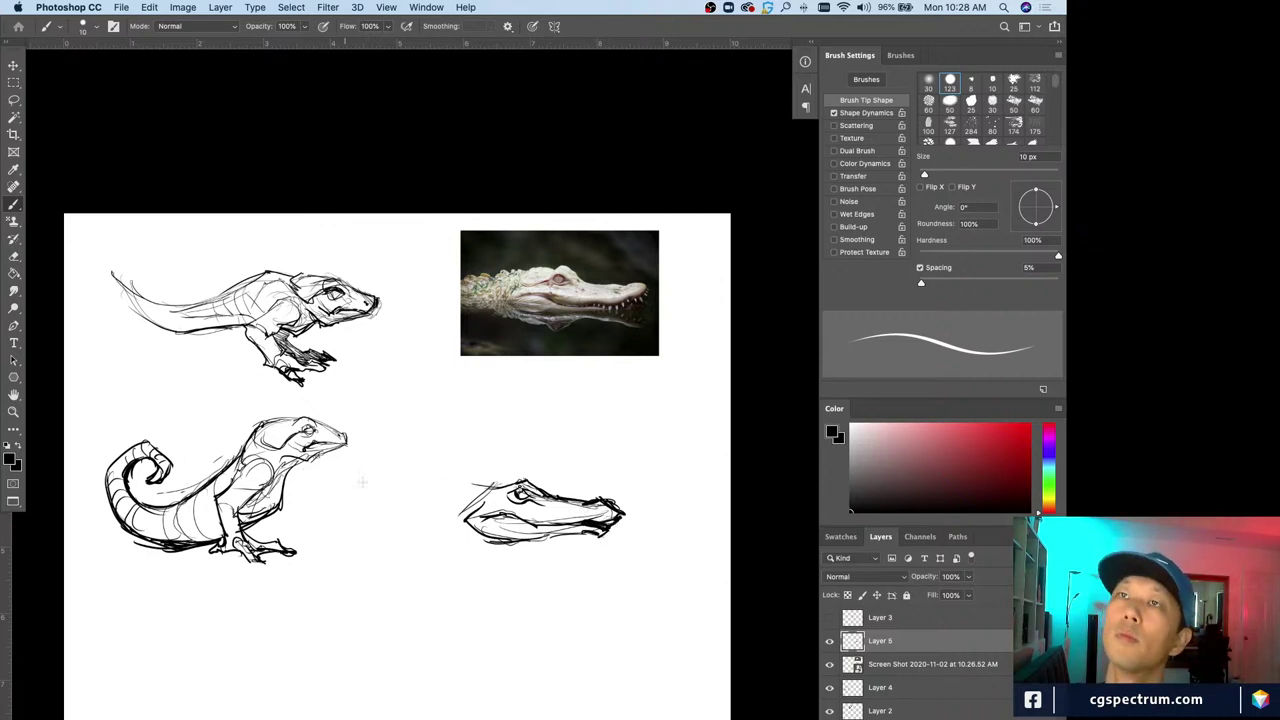
Extend the crocodile head backward with light arched back lines and rework the throat and lower jaw contour
drag(488, 538, 450, 543)
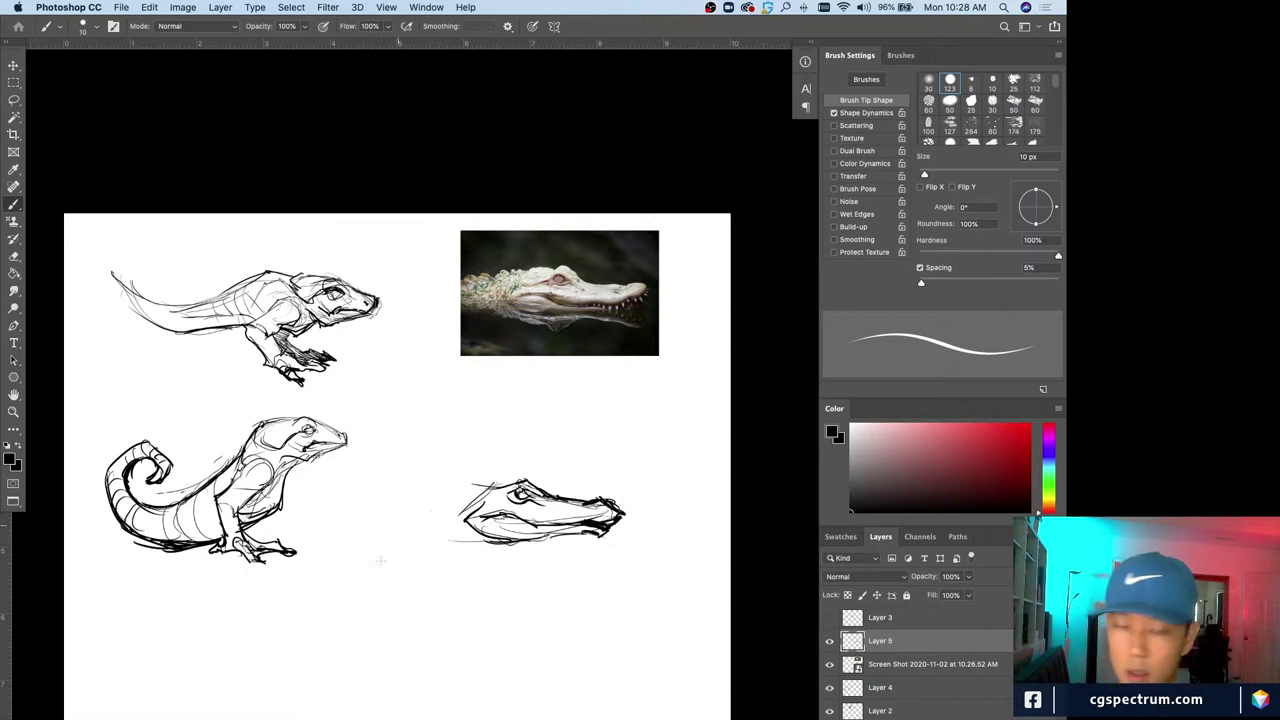
scroll(380, 561, down, 3)
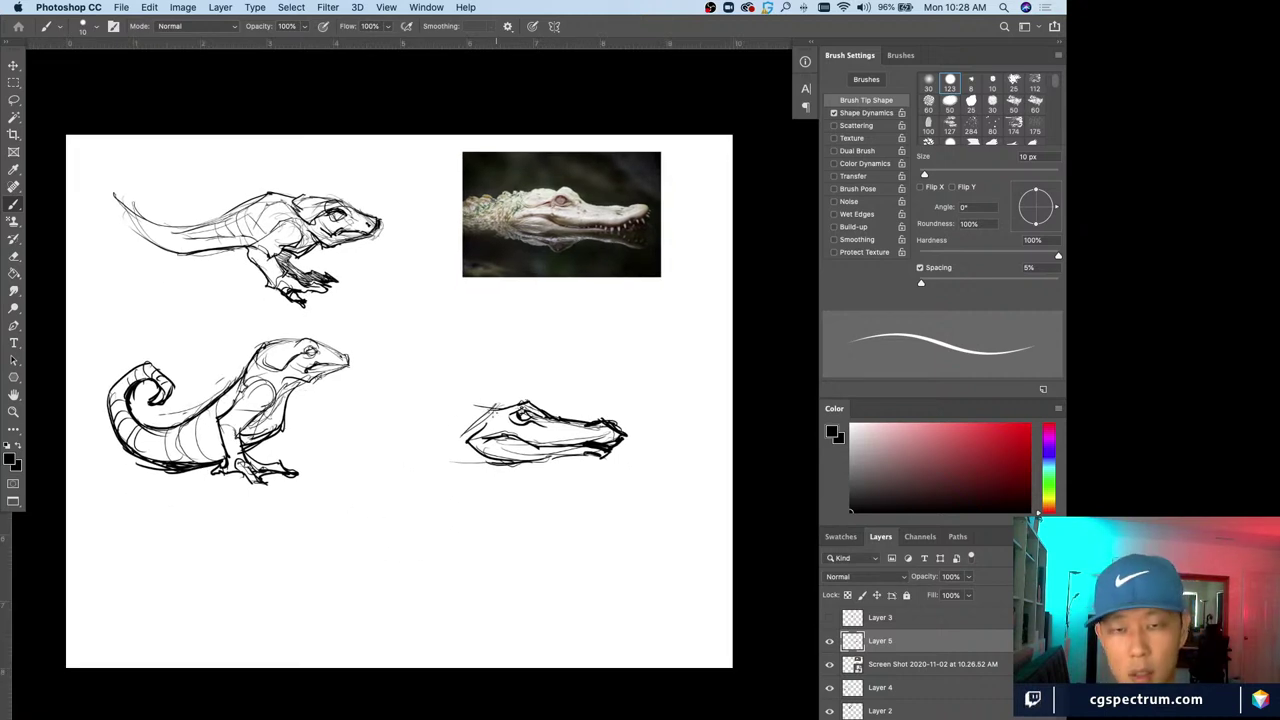
mouse_move(504, 406)
mouse_down()
mouse_move(461, 401)
mouse_move(407, 421)
mouse_up()
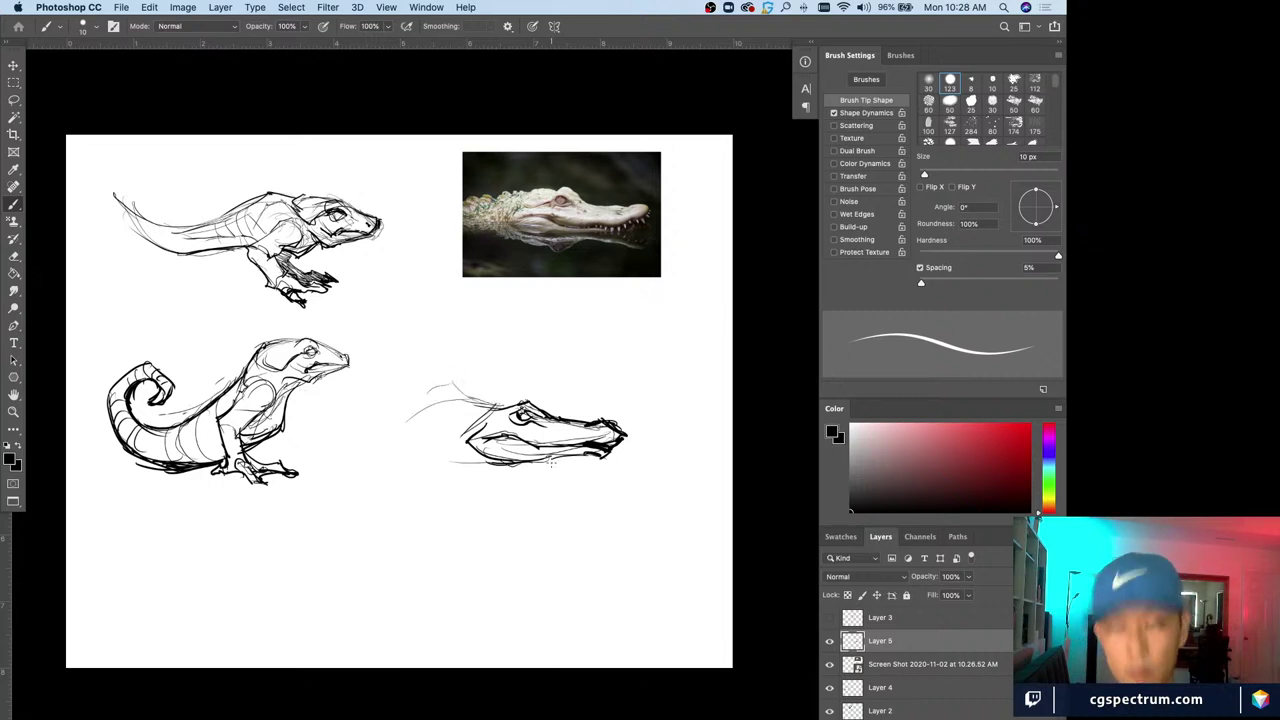
mouse_move(568, 457)
mouse_down()
mouse_move(495, 481)
mouse_move(441, 452)
mouse_up()
On a new layer, sketch the shoulder mass and a high bent upper leg directly behind the crocodile head
key(alt+shift+super+n)
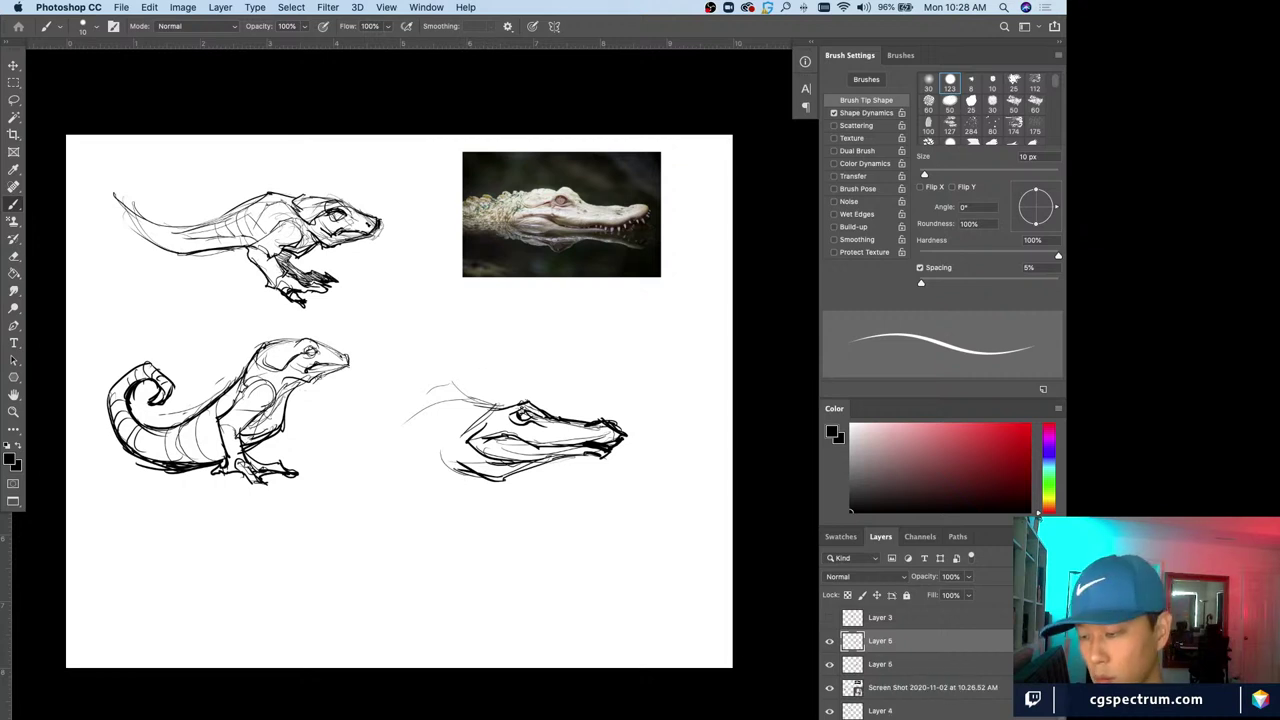
mouse_move(486, 404)
mouse_down()
mouse_move(414, 366)
mouse_move(396, 404)
mouse_move(440, 388)
mouse_move(422, 428)
mouse_move(438, 448)
mouse_move(416, 416)
mouse_up()
mouse_move(472, 414)
mouse_down()
mouse_move(462, 436)
mouse_move(422, 420)
mouse_move(404, 390)
mouse_move(384, 394)
mouse_move(402, 384)
mouse_move(428, 458)
mouse_up()
drag(398, 374, 406, 382)
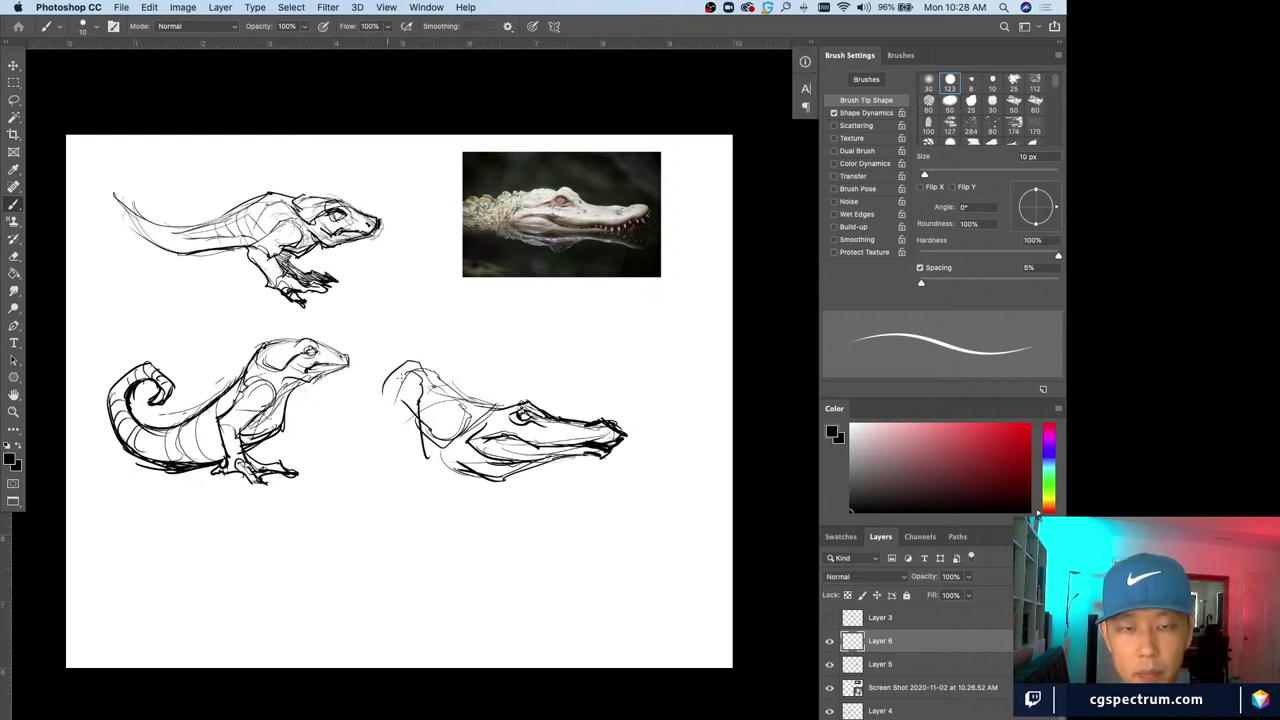
mouse_move(470, 410)
mouse_down()
mouse_move(430, 386)
mouse_move(376, 386)
mouse_move(394, 436)
mouse_up()
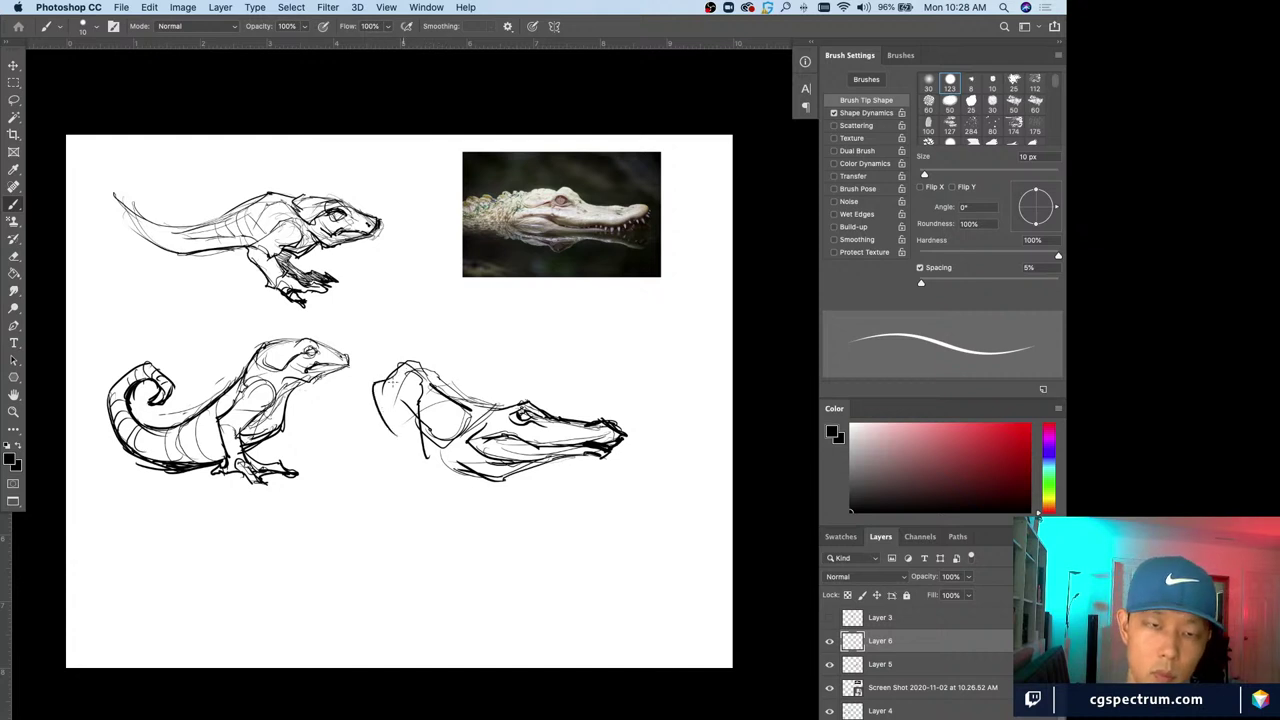
mouse_move(380, 382)
mouse_down()
mouse_move(382, 360)
mouse_move(386, 390)
mouse_up()
mouse_move(412, 382)
mouse_down()
mouse_move(422, 414)
mouse_move(390, 426)
mouse_up()
drag(388, 430, 410, 476)
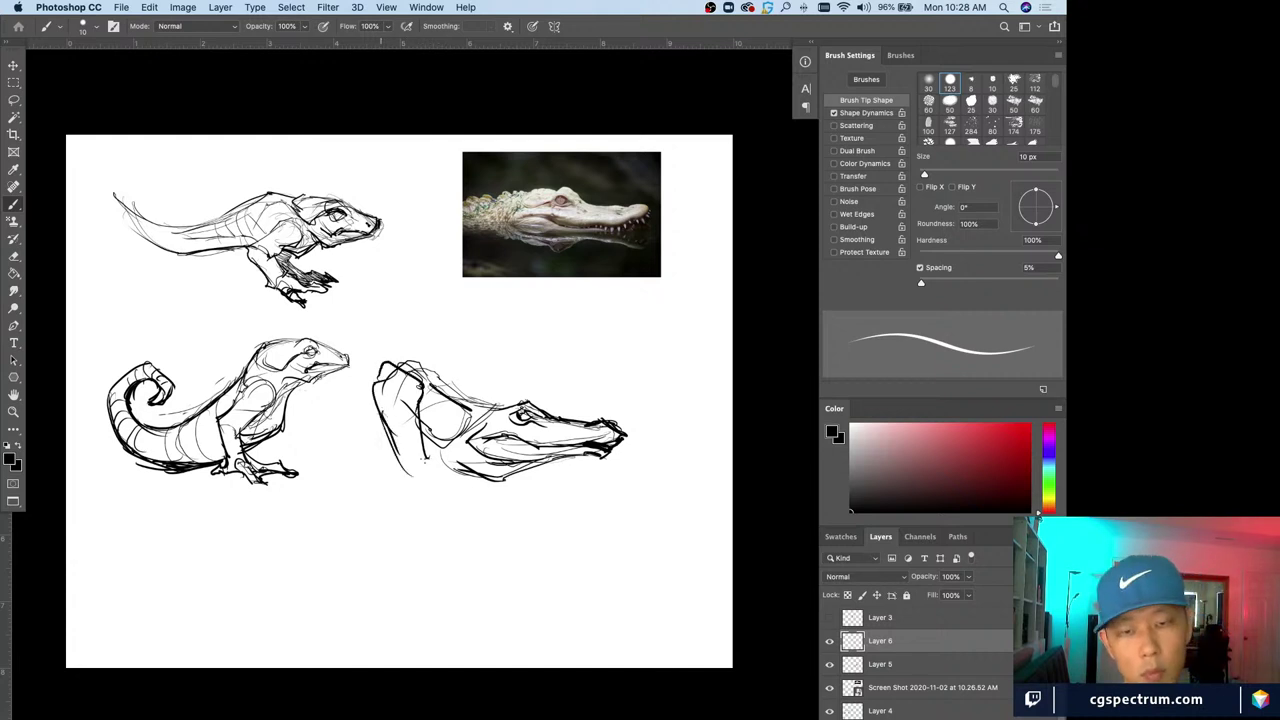
Draw the lower leg and clawed foot beneath the jaw, and erase the stray strokes under the heel
mouse_move(428, 420)
mouse_down()
mouse_move(422, 440)
mouse_move(452, 478)
mouse_move(424, 508)
mouse_up()
mouse_move(394, 440)
mouse_down()
mouse_move(420, 482)
mouse_move(414, 496)
mouse_up()
mouse_move(416, 494)
mouse_down()
mouse_move(432, 492)
mouse_move(412, 471)
mouse_move(460, 475)
mouse_move(443, 490)
mouse_up()
key(super+t)
key(Return)
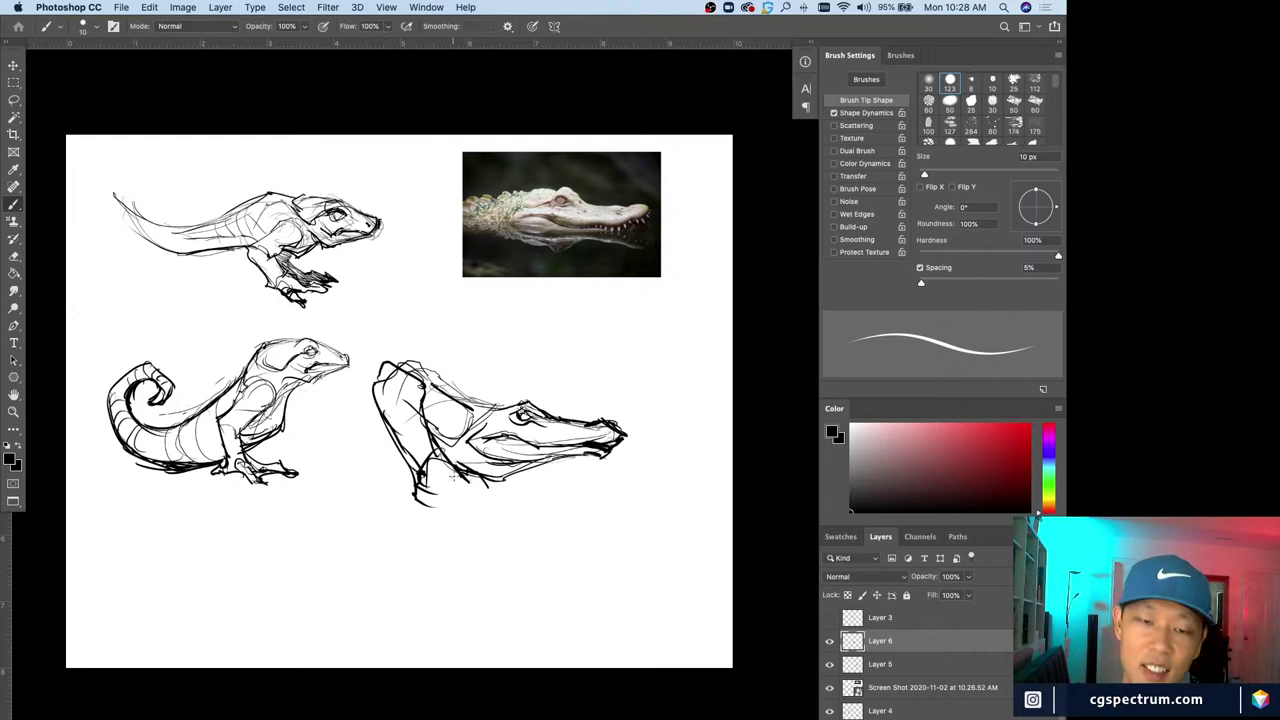
mouse_move(453, 476)
mouse_down()
mouse_move(484, 489)
mouse_move(440, 486)
mouse_move(487, 490)
mouse_move(437, 476)
mouse_up()
drag(430, 480, 446, 488)
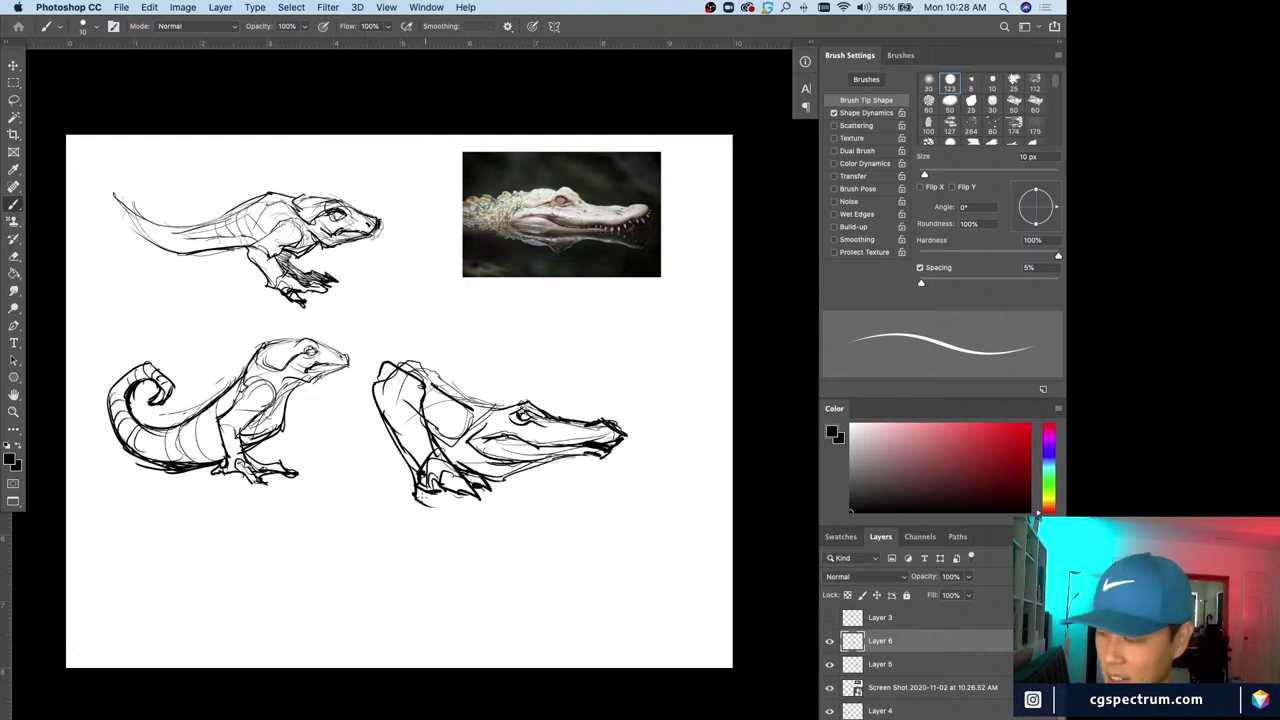
key(e)
drag(415, 505, 418, 505)
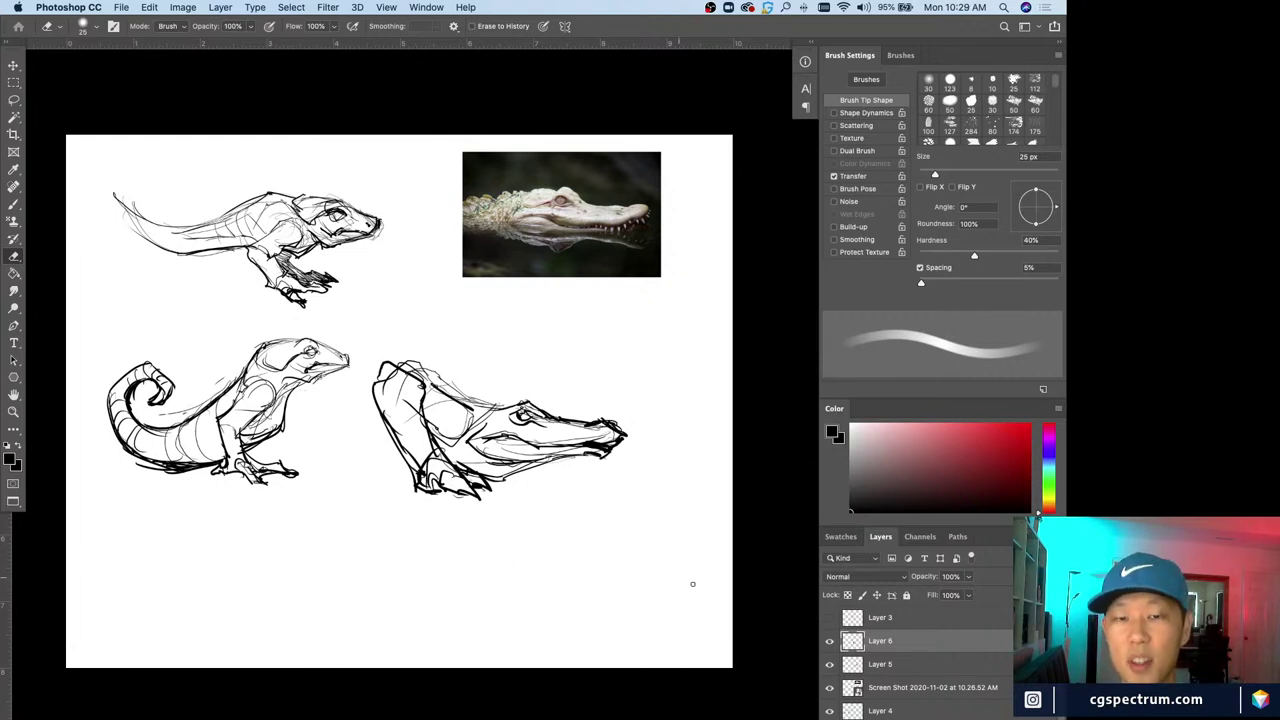
Warp the leg layer to lower its rear upper corner slightly and shift the foot toward the snout
click(830, 642)
click(830, 642)
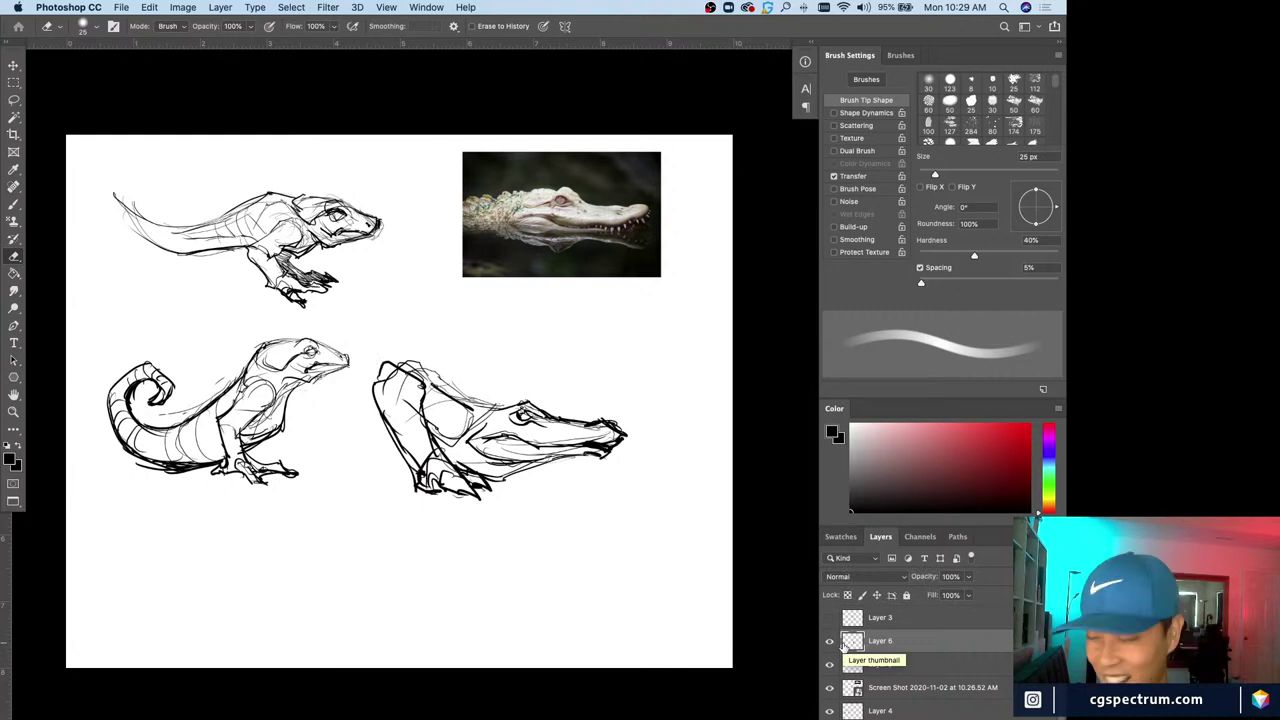
key(super+t)
drag(372, 361, 368, 368)
drag(371, 509, 374, 517)
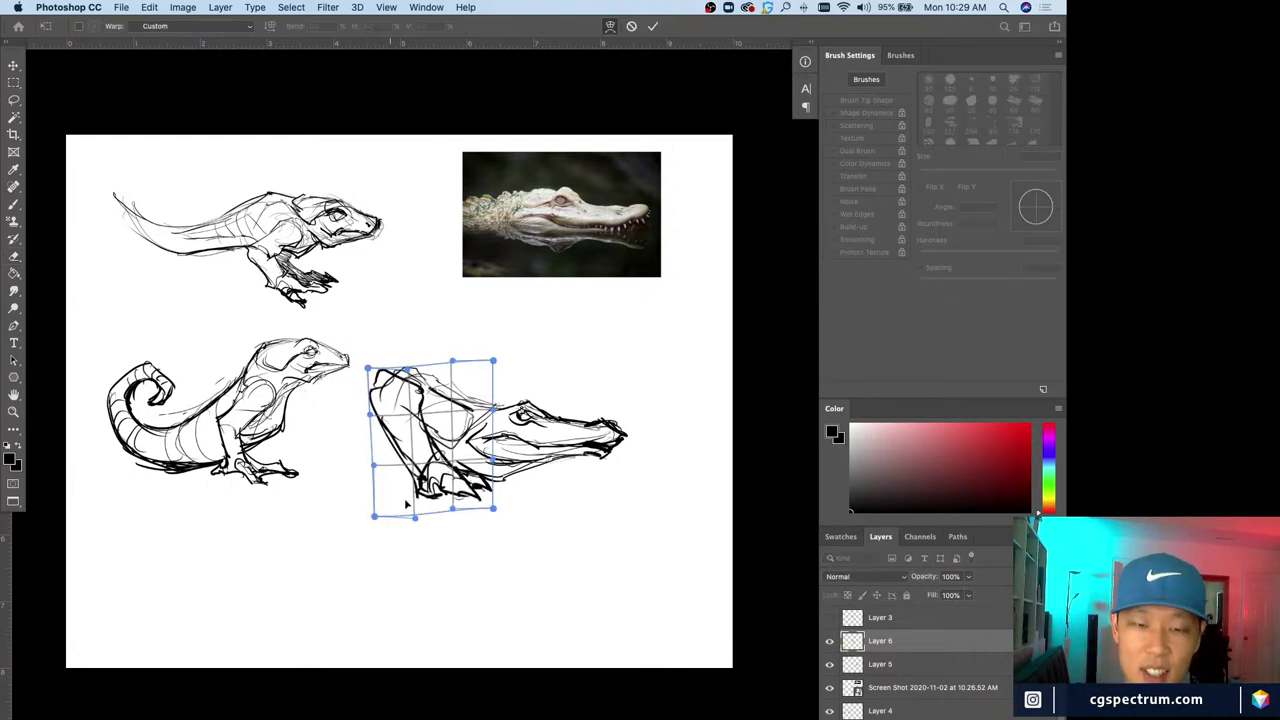
mouse_move(493, 509)
mouse_down()
mouse_move(505, 492)
mouse_move(507, 514)
mouse_move(441, 506)
mouse_move(496, 498)
mouse_up()
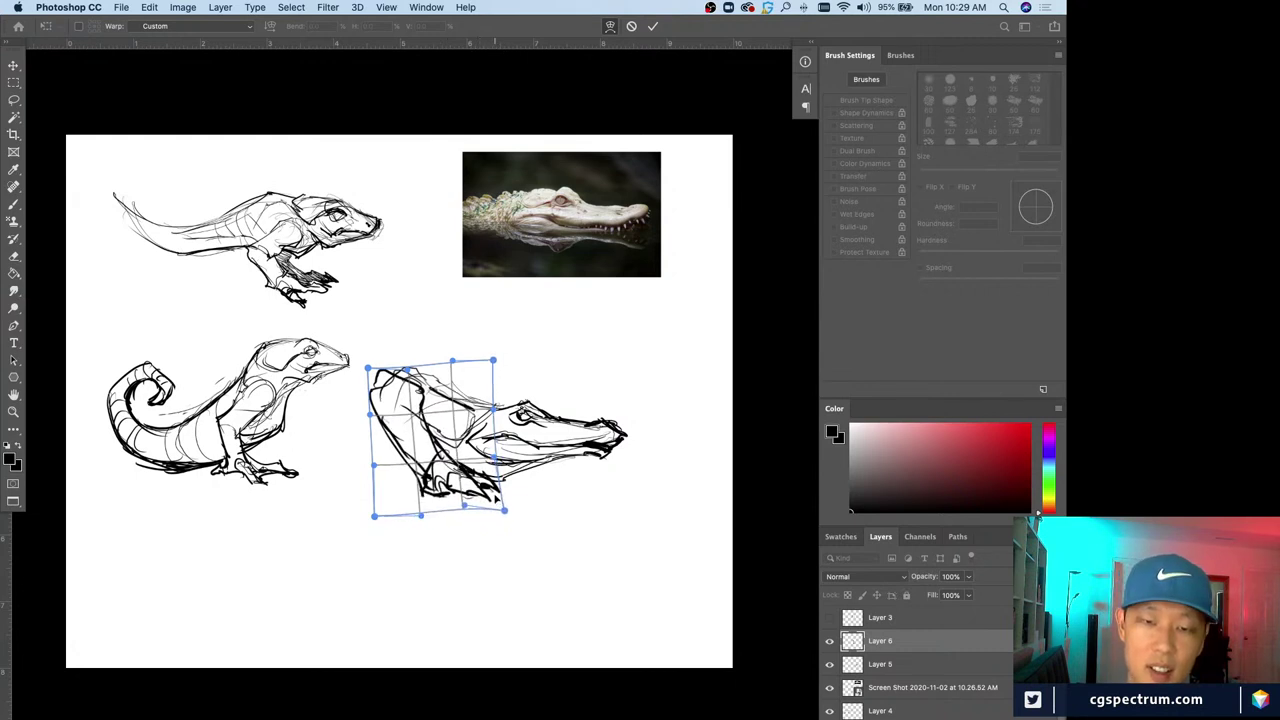
key(Return)
Strengthen the neck contour between the leg and the crocodile head with the Brush, and compare the leg layer hidden and shown
key(b)
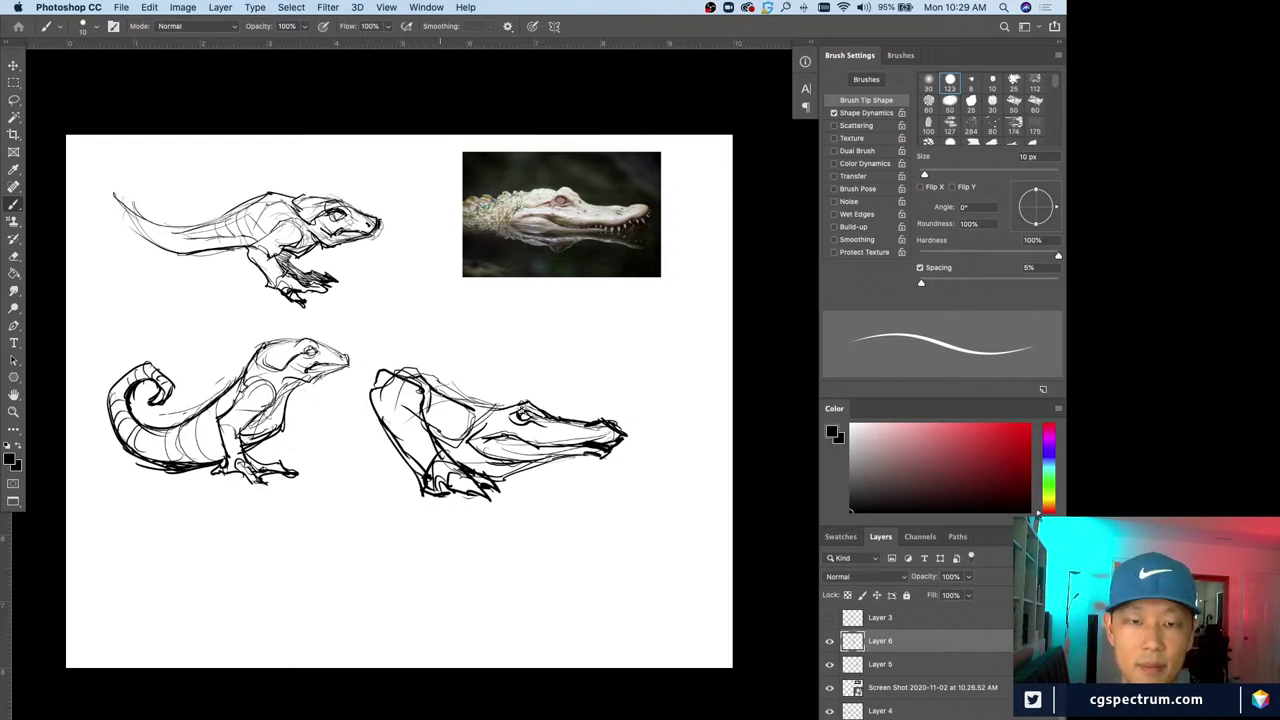
mouse_move(440, 392)
mouse_down()
mouse_move(477, 416)
mouse_move(486, 402)
mouse_move(472, 398)
mouse_move(468, 422)
mouse_up()
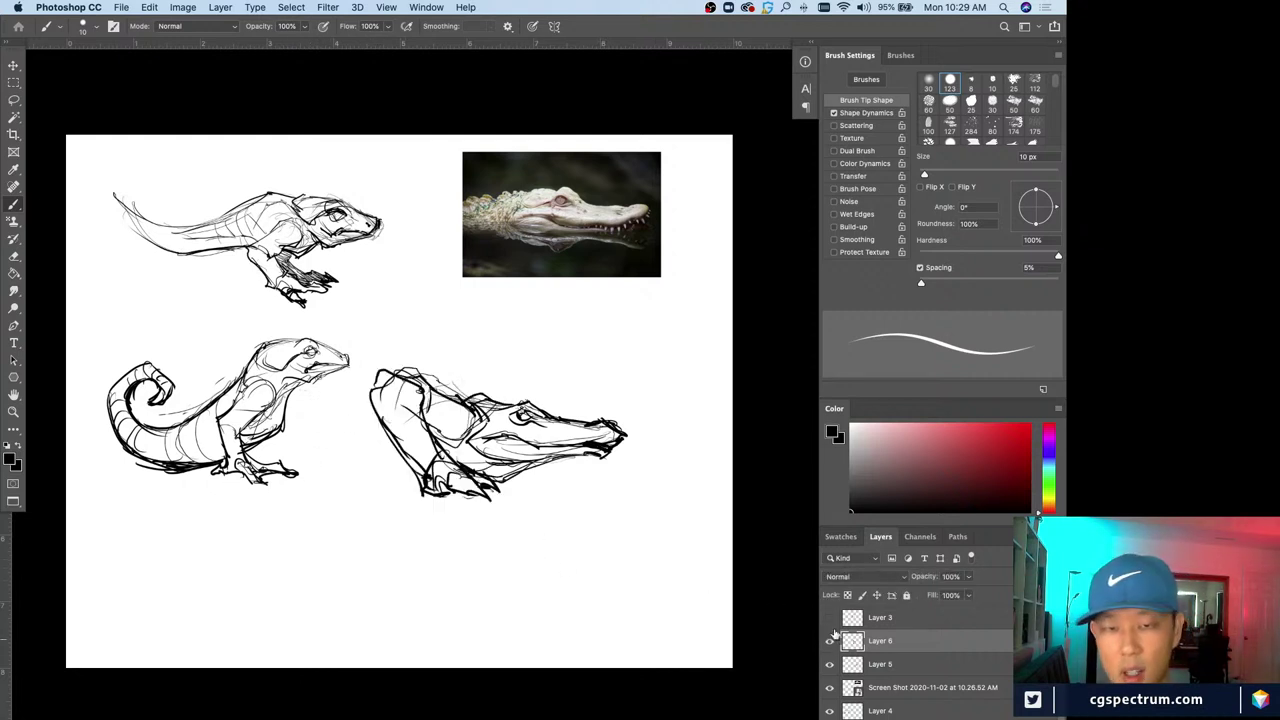
key(super+t)
key(Escape)
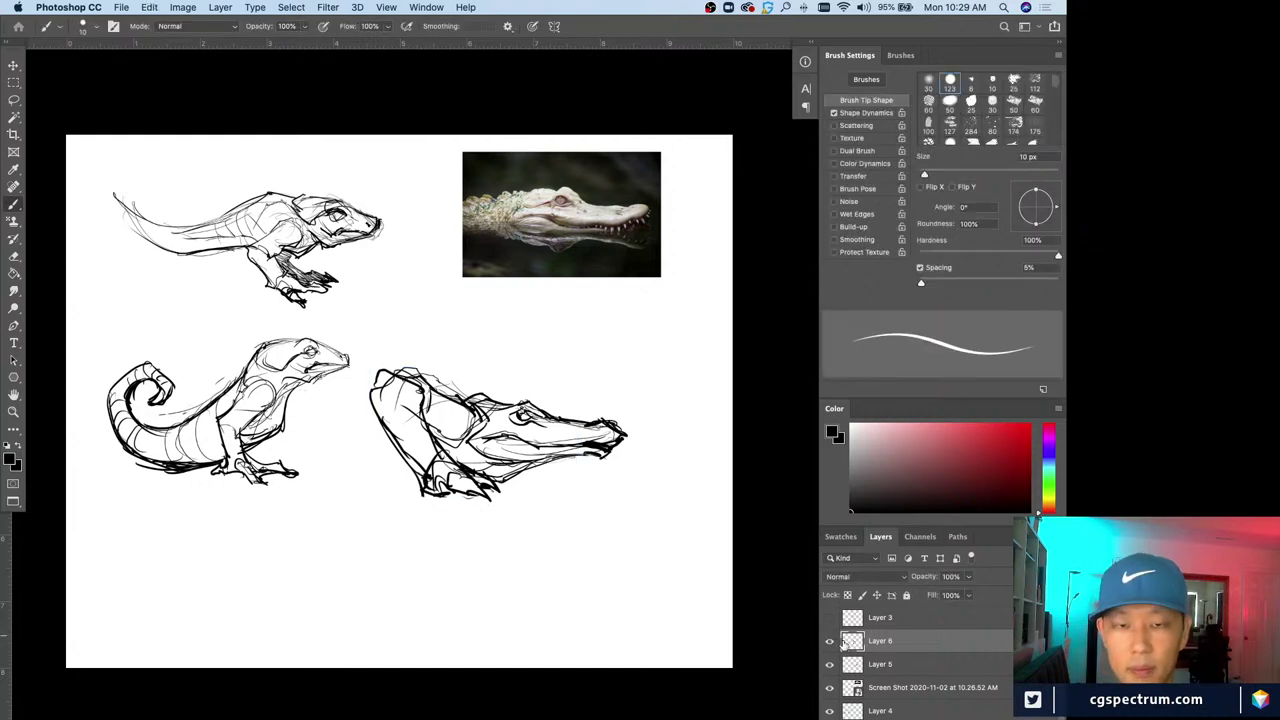
key(super+t)
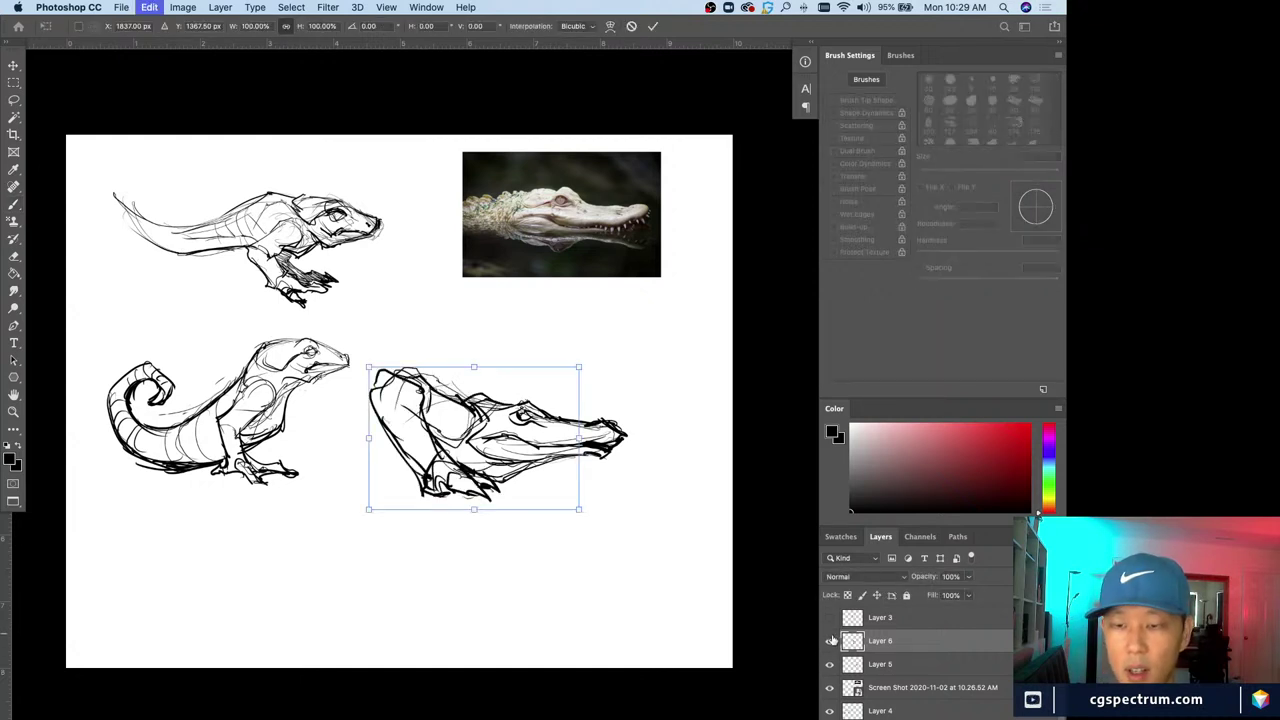
click(829, 640)
click(829, 640)
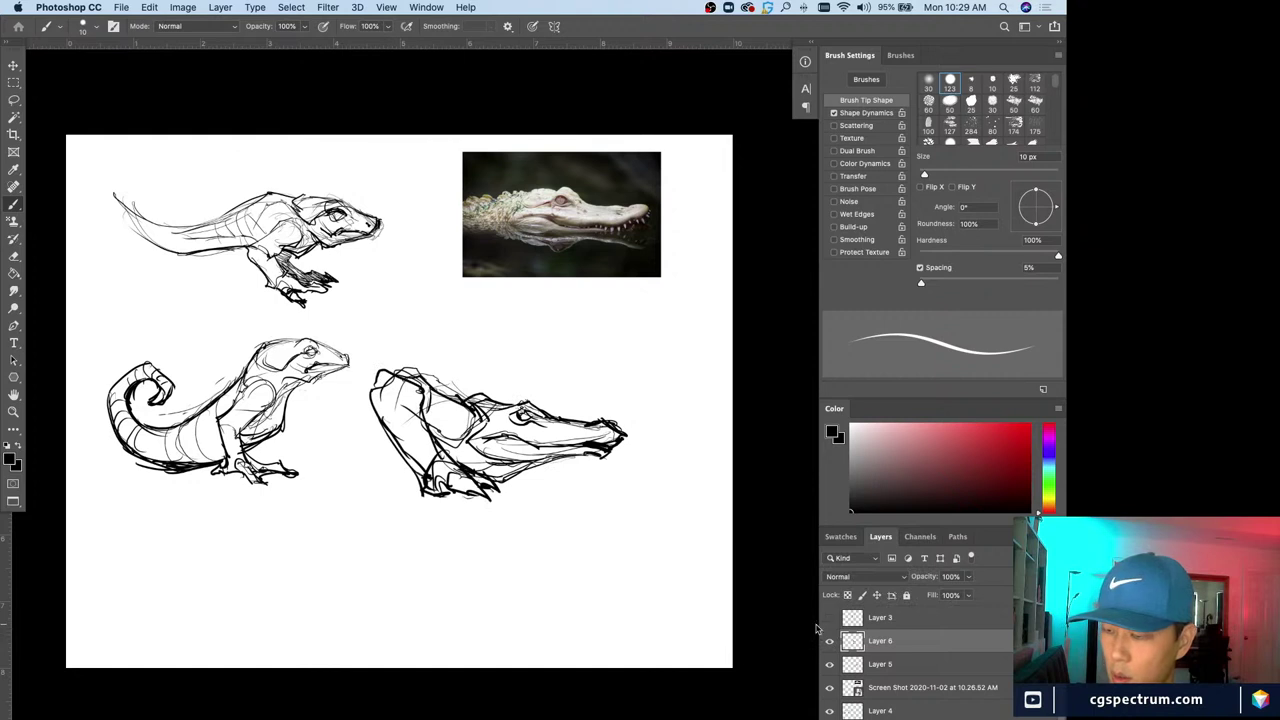
Merge the leg layer into the crocodile head layer, shift the sketch down toward the canvas edge and scale it to 83.80%
key(super+e)
click(829, 641)
click(829, 641)
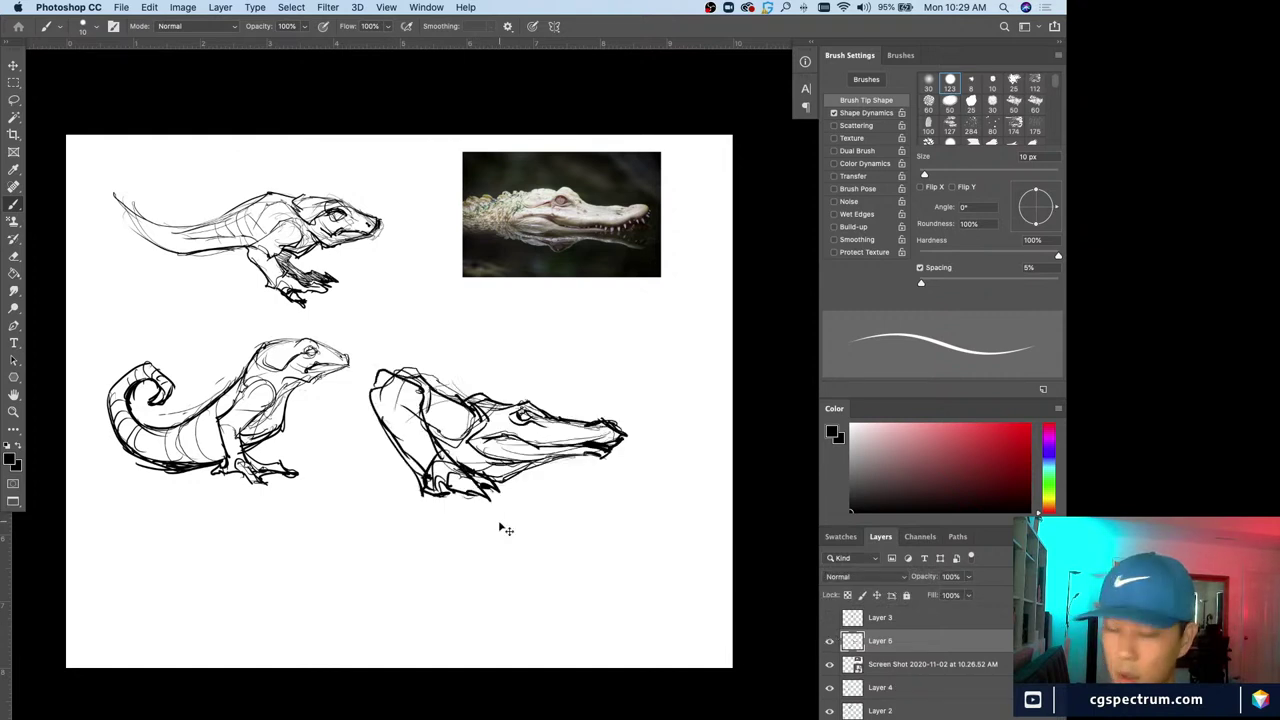
drag(500, 528, 543, 560)
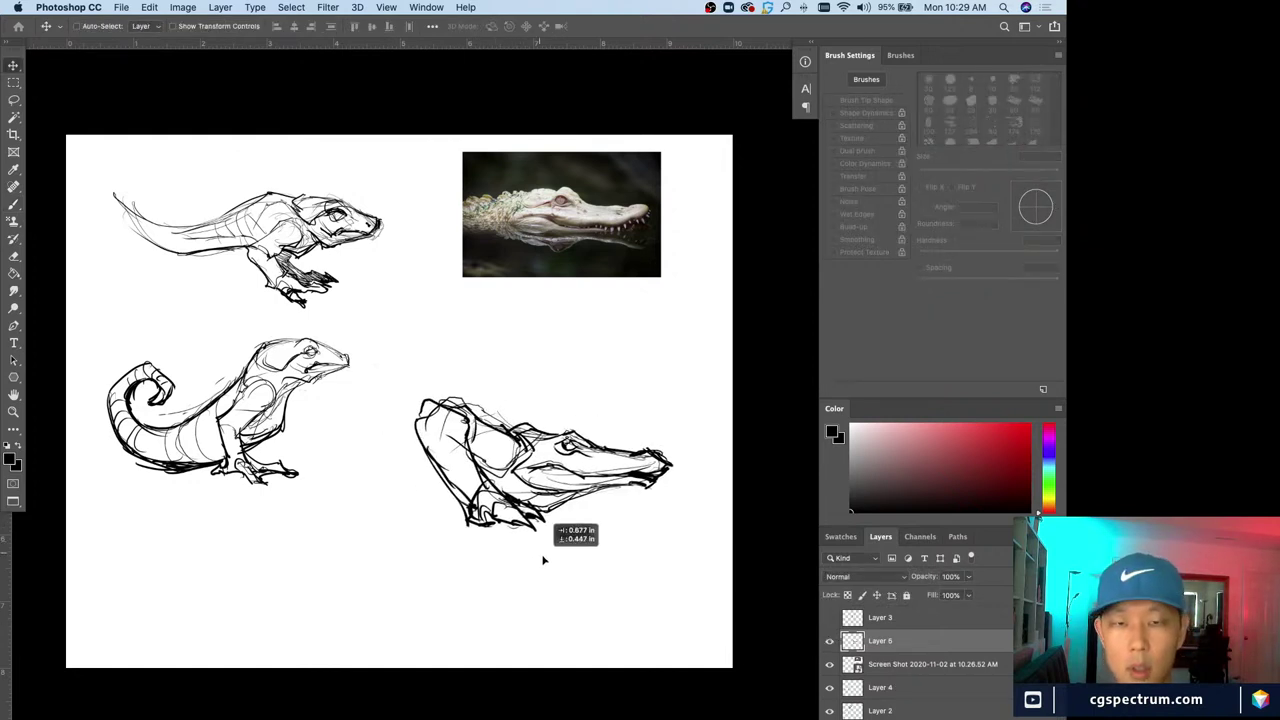
key(super+t)
drag(674, 541, 617, 518)
key(Return)
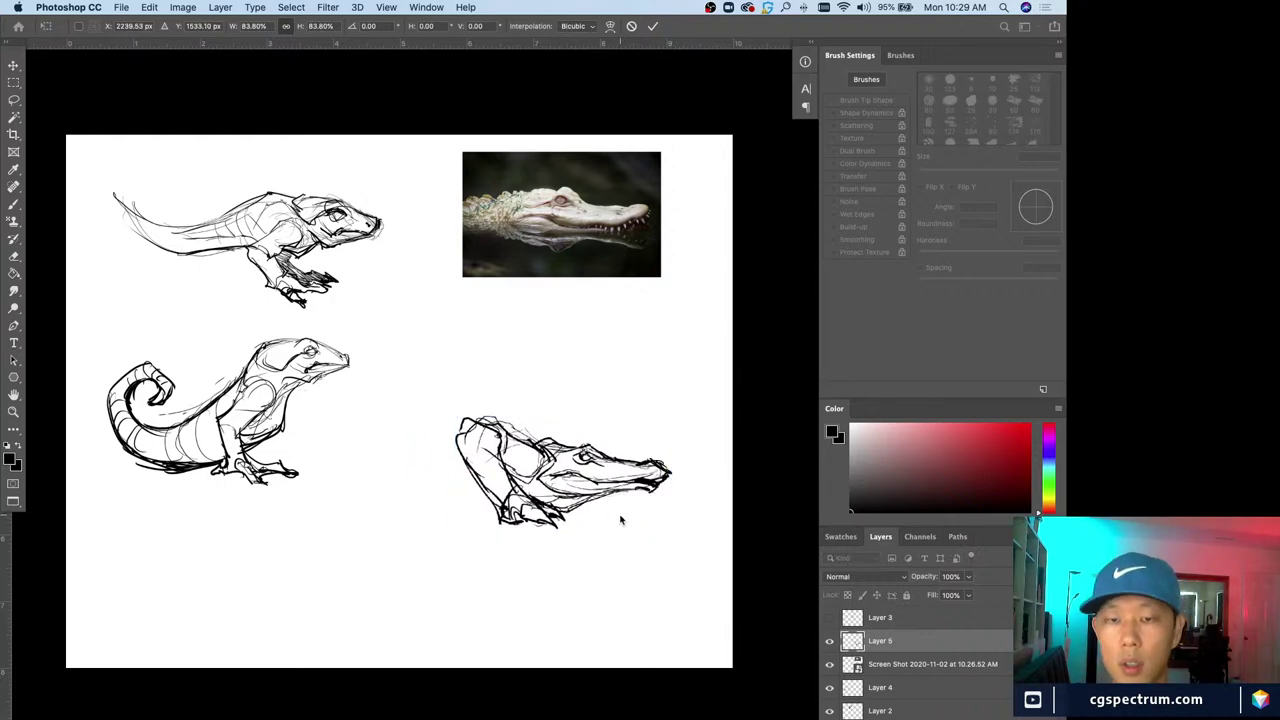
On a new layer, draw small teeth along the tip of the crocodile's snout with the Brush
key(ctrl+shift+alt+n)
key(b)
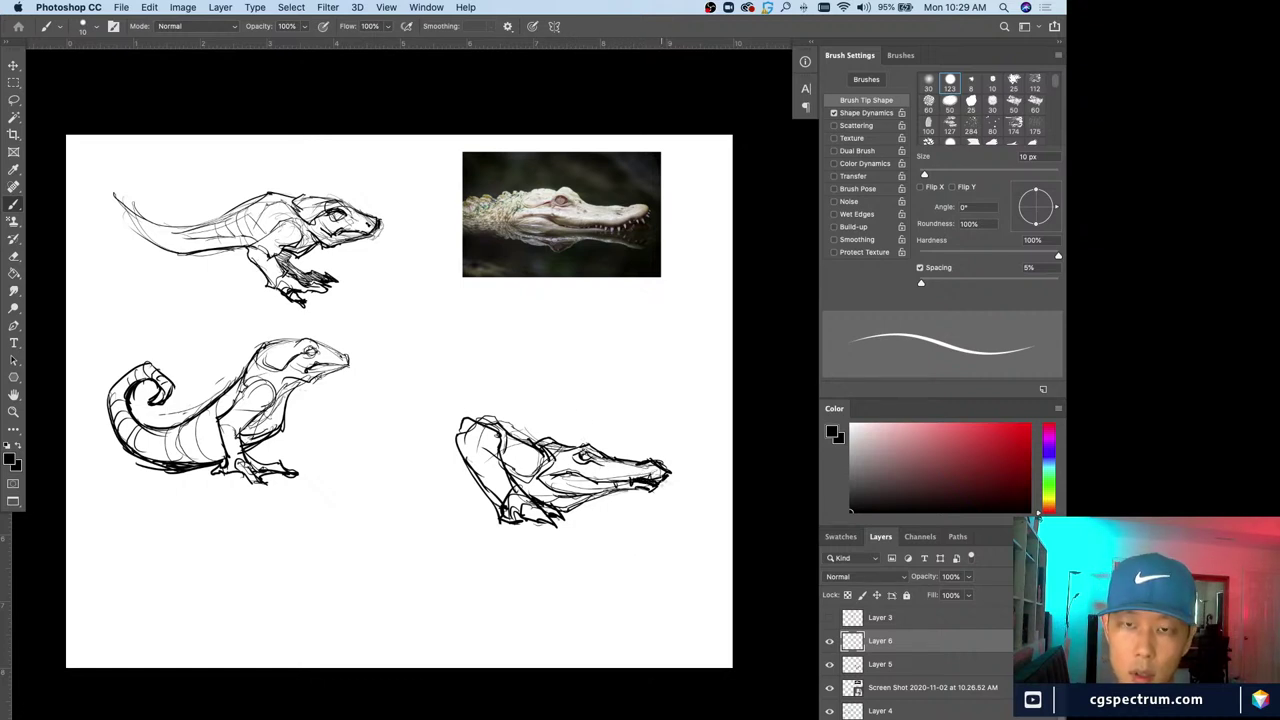
drag(661, 480, 660, 490)
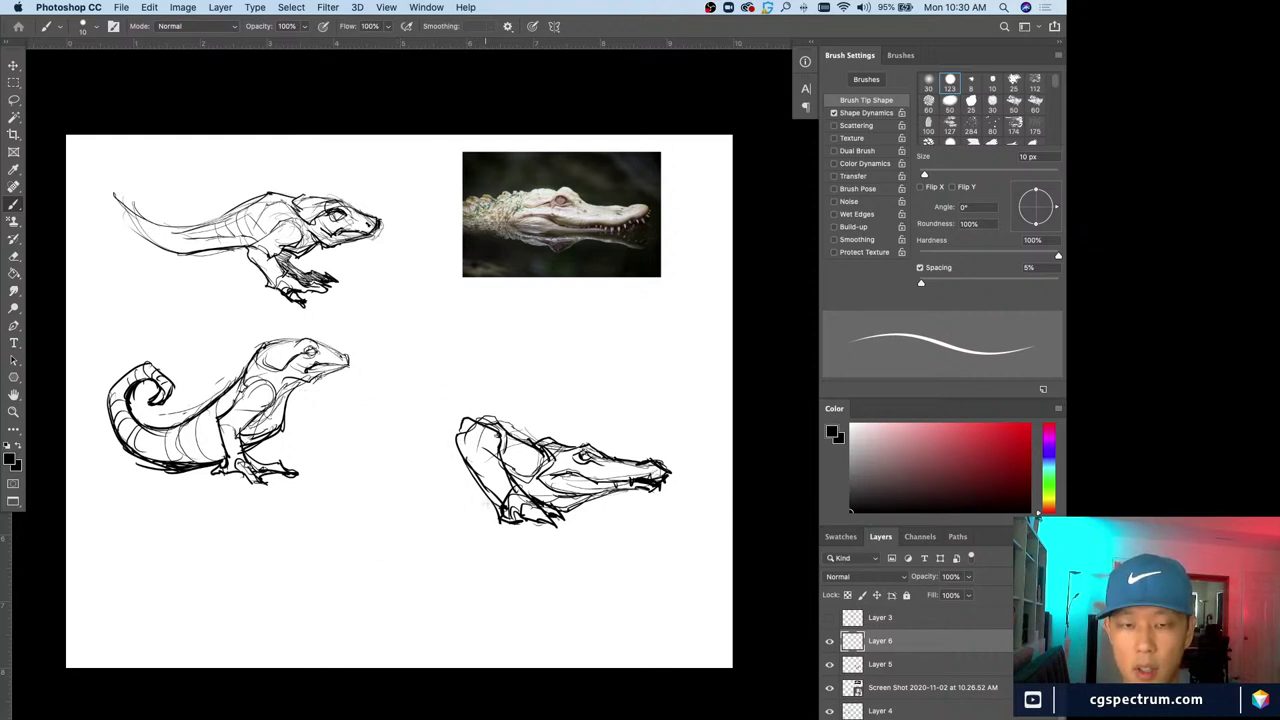
mouse_move(496, 510)
mouse_down()
mouse_move(430, 500)
mouse_move(418, 470)
mouse_up()
key(super+z)
mouse_move(495, 508)
mouse_down()
mouse_move(408, 454)
mouse_move(408, 420)
mouse_move(455, 362)
mouse_move(436, 332)
mouse_up()
key(super+z)
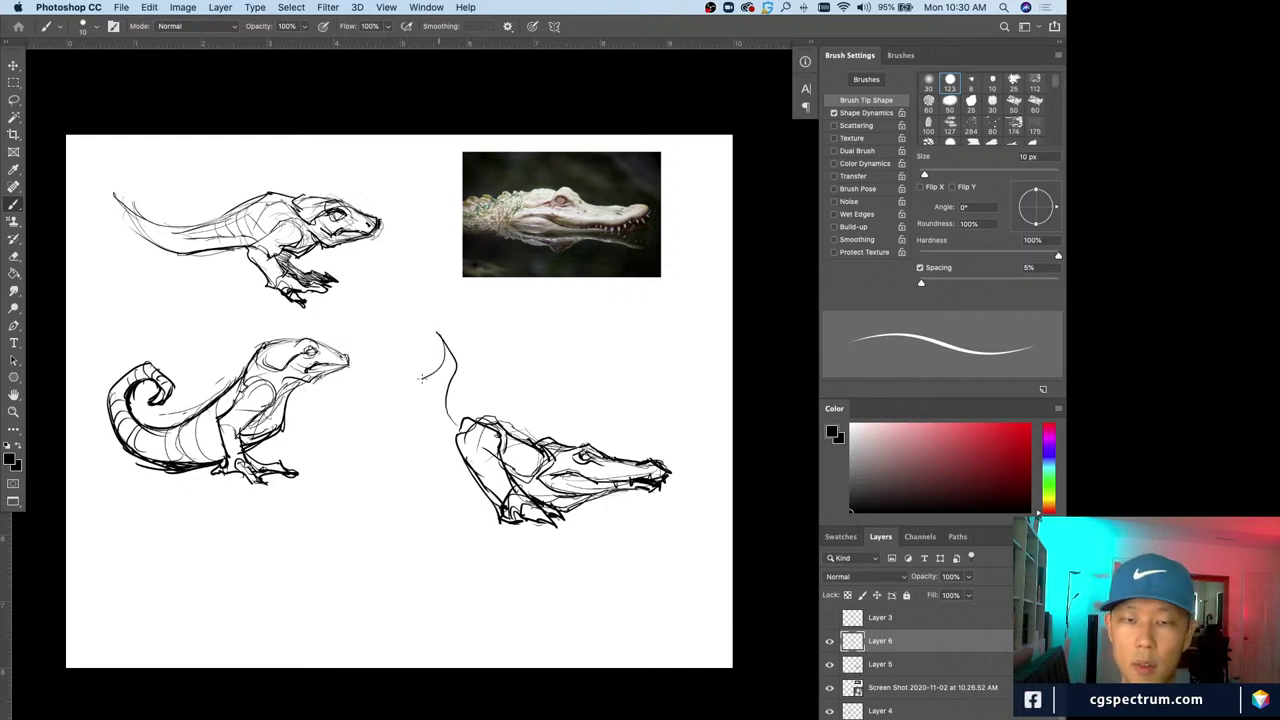
key(super+z)
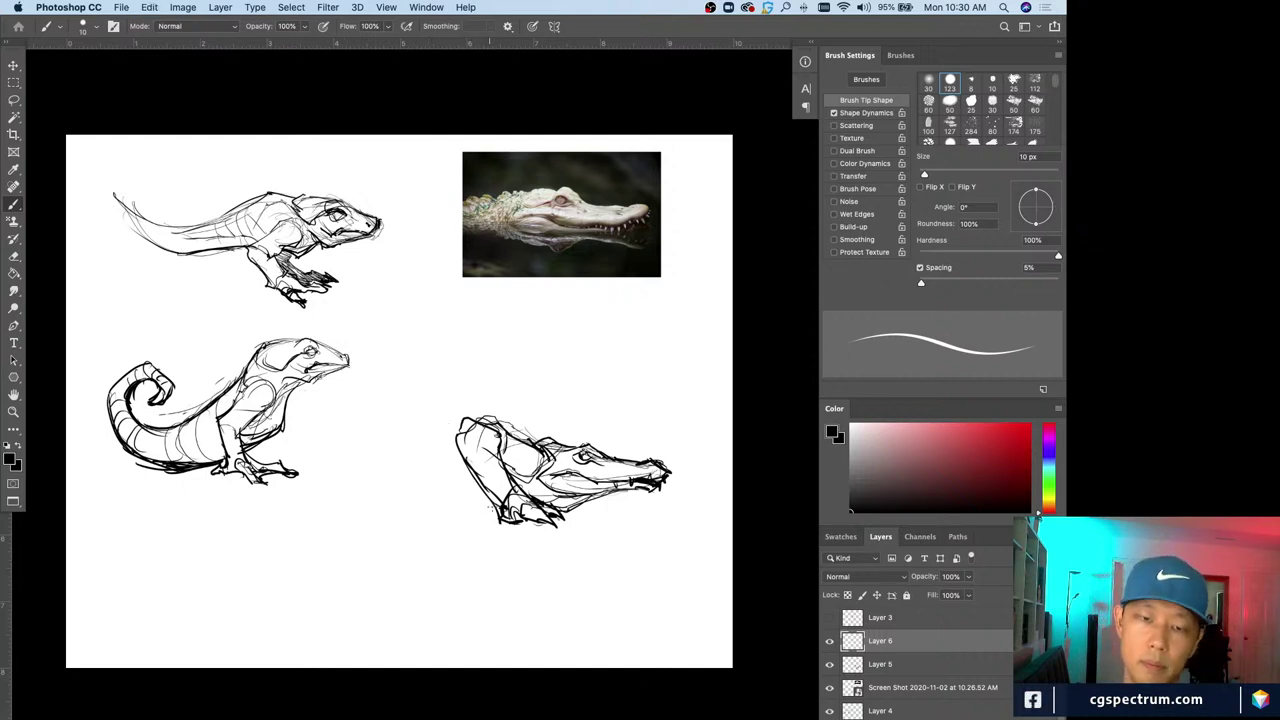
drag(490, 510, 420, 555)
key(super+z)
key(super+z)
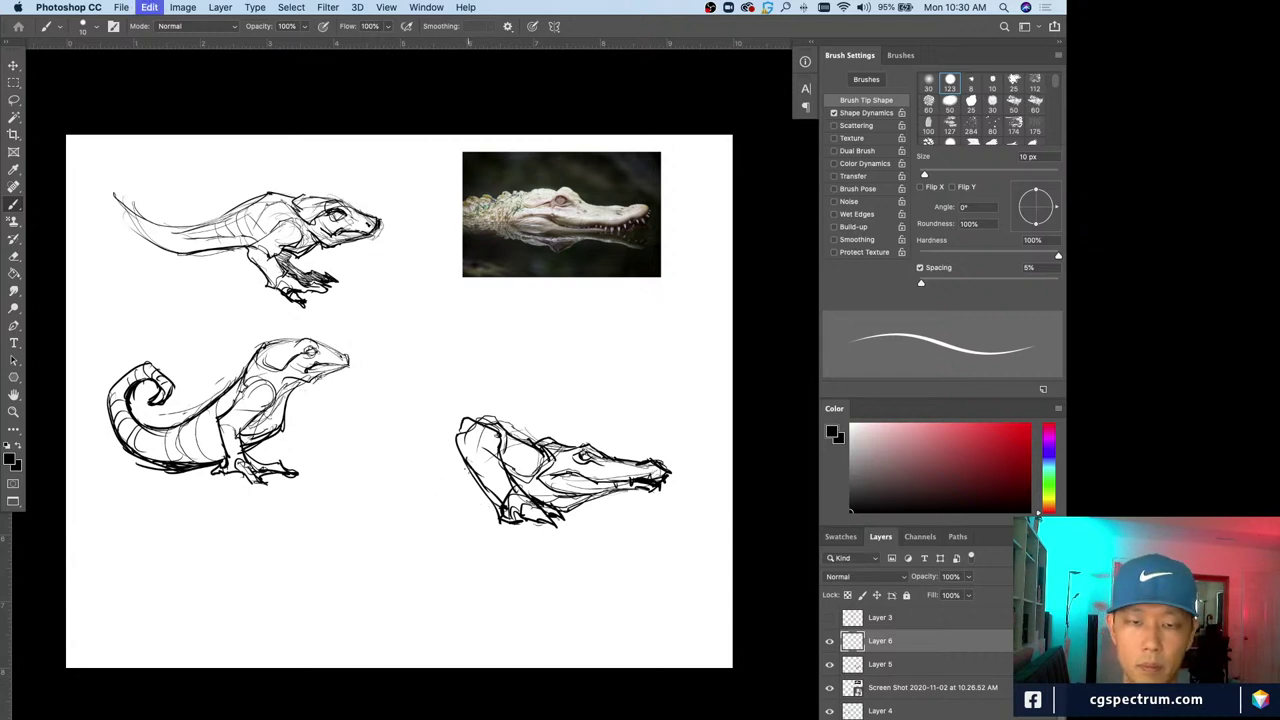
mouse_move(460, 440)
mouse_down()
mouse_move(420, 428)
mouse_move(467, 366)
mouse_up()
mouse_move(497, 511)
mouse_down()
mouse_move(433, 485)
mouse_move(413, 438)
mouse_up()
key(super+z)
key(super+z)
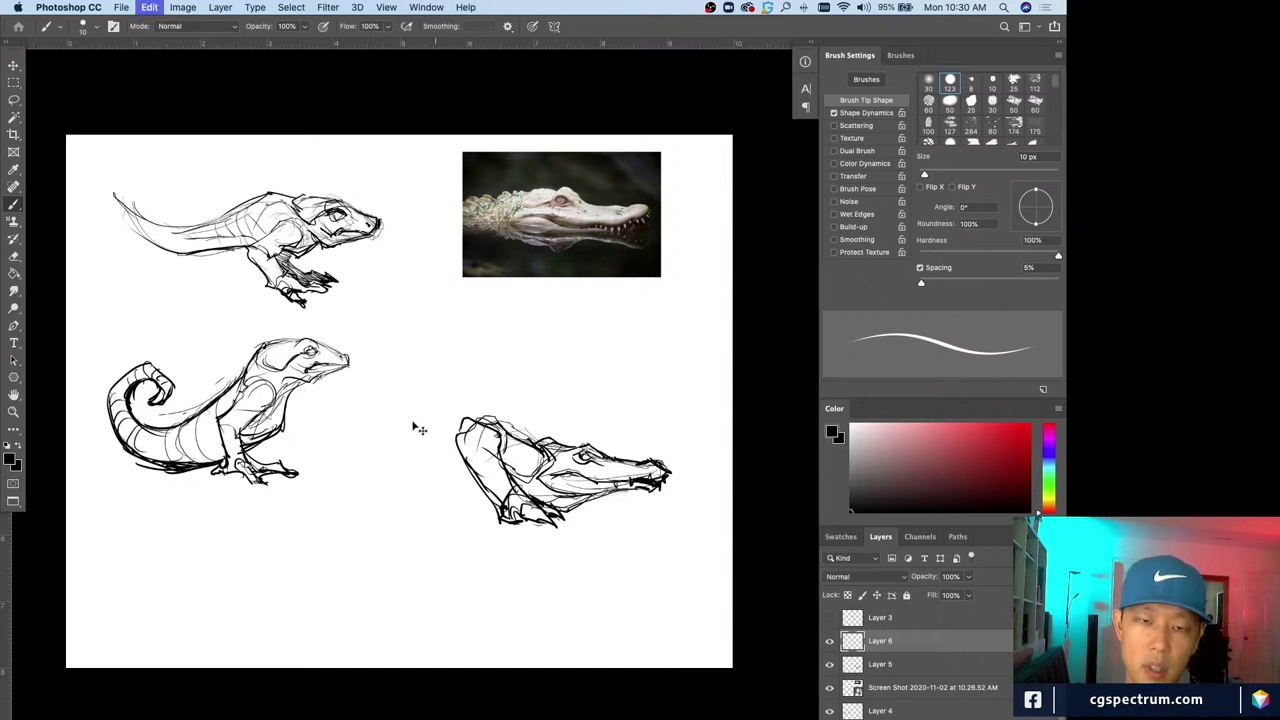
mouse_move(108, 378)
mouse_down()
mouse_move(170, 420)
mouse_move(165, 440)
mouse_up()
key(super+z)
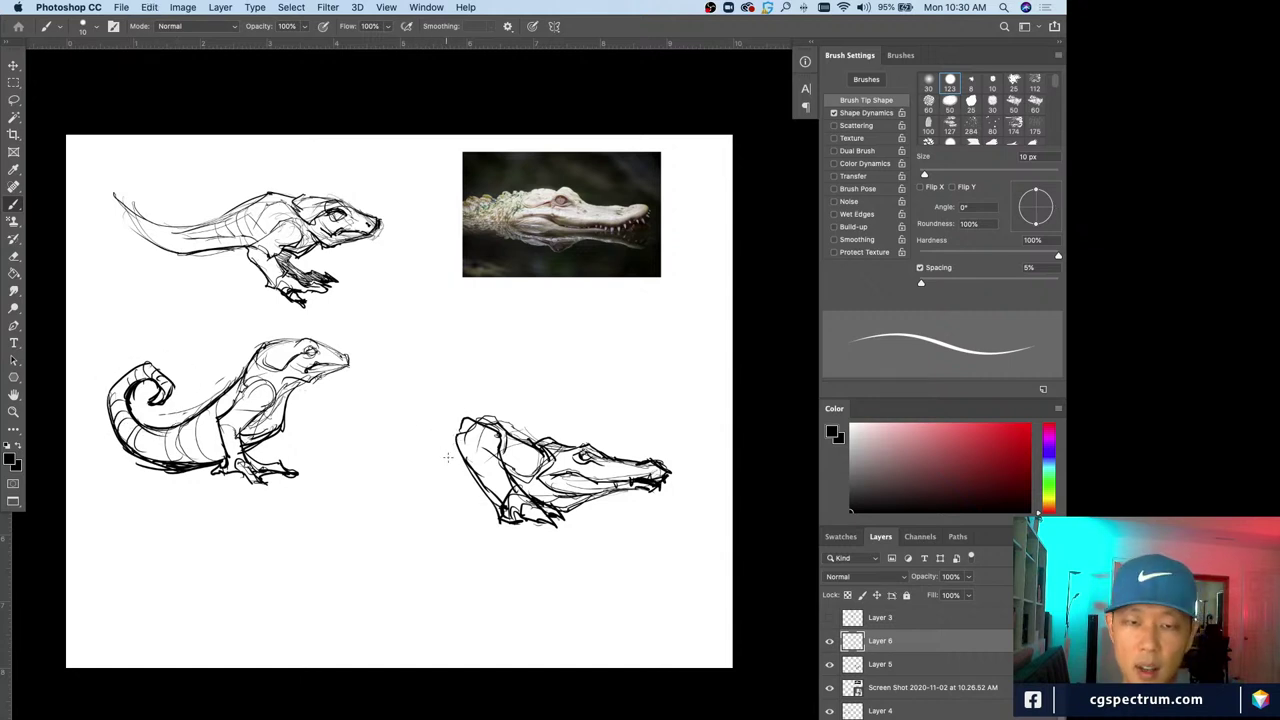
Sketch the underbelly and a thick tail sweeping up from behind the leg and curling forward above the crocodile's back
mouse_move(492, 510)
mouse_down()
mouse_move(447, 506)
mouse_move(428, 472)
mouse_move(433, 437)
mouse_move(450, 441)
mouse_move(420, 433)
mouse_up()
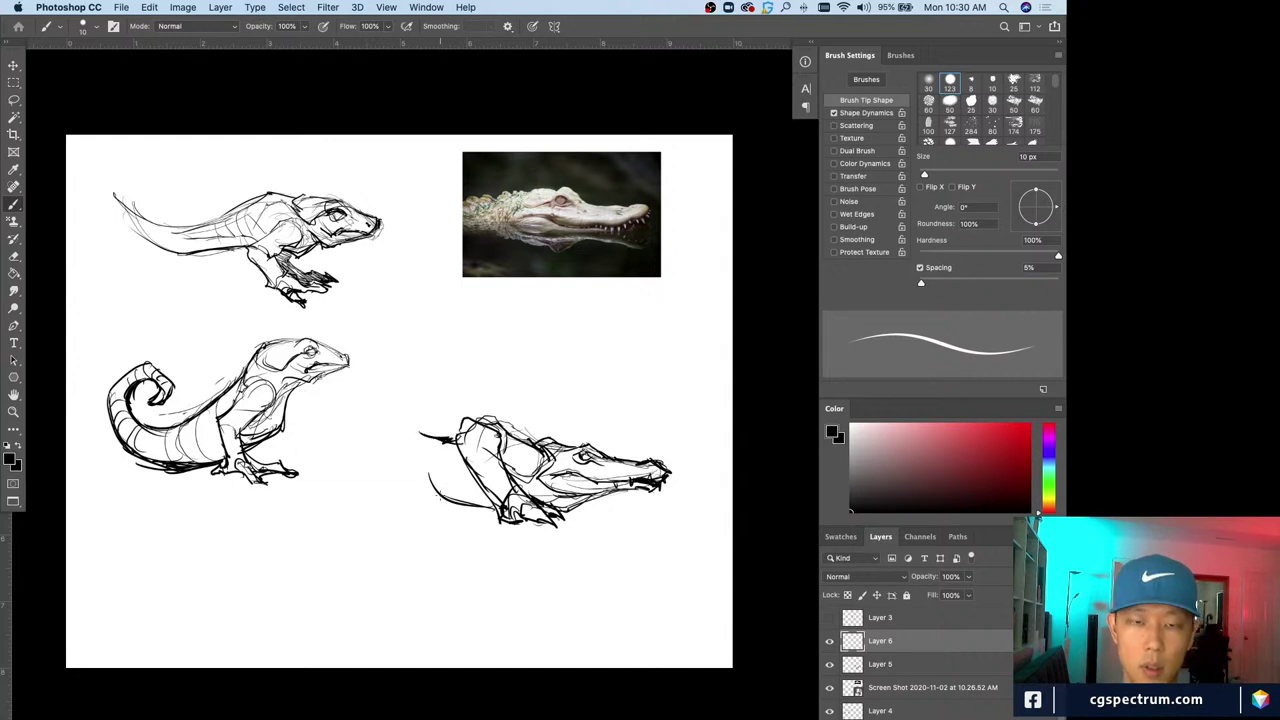
mouse_move(445, 499)
mouse_down()
mouse_move(385, 418)
mouse_move(386, 376)
mouse_up()
mouse_move(430, 442)
mouse_down()
mouse_move(400, 396)
mouse_move(420, 332)
mouse_up()
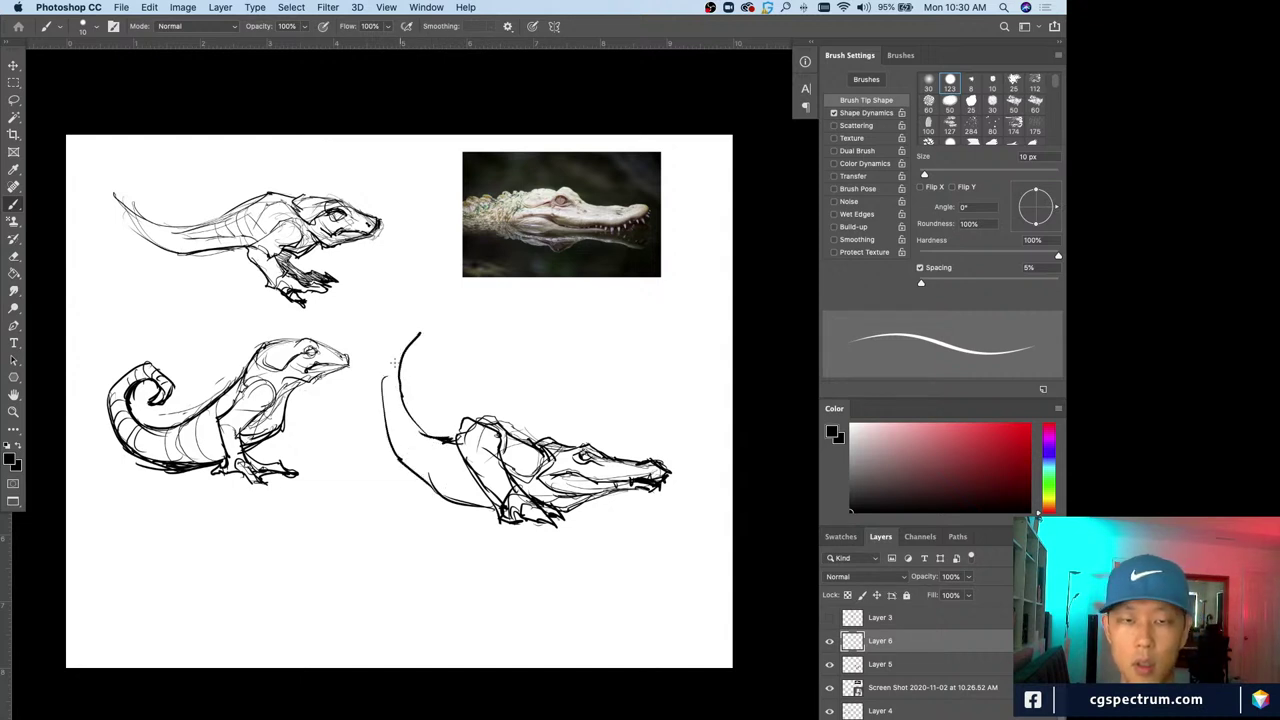
mouse_move(381, 378)
mouse_down()
mouse_move(402, 318)
mouse_move(474, 305)
mouse_move(456, 329)
mouse_move(481, 303)
mouse_move(510, 307)
mouse_move(474, 317)
mouse_move(520, 350)
mouse_up()
mouse_move(498, 302)
mouse_down()
mouse_move(558, 362)
mouse_move(528, 356)
mouse_move(566, 368)
mouse_up()
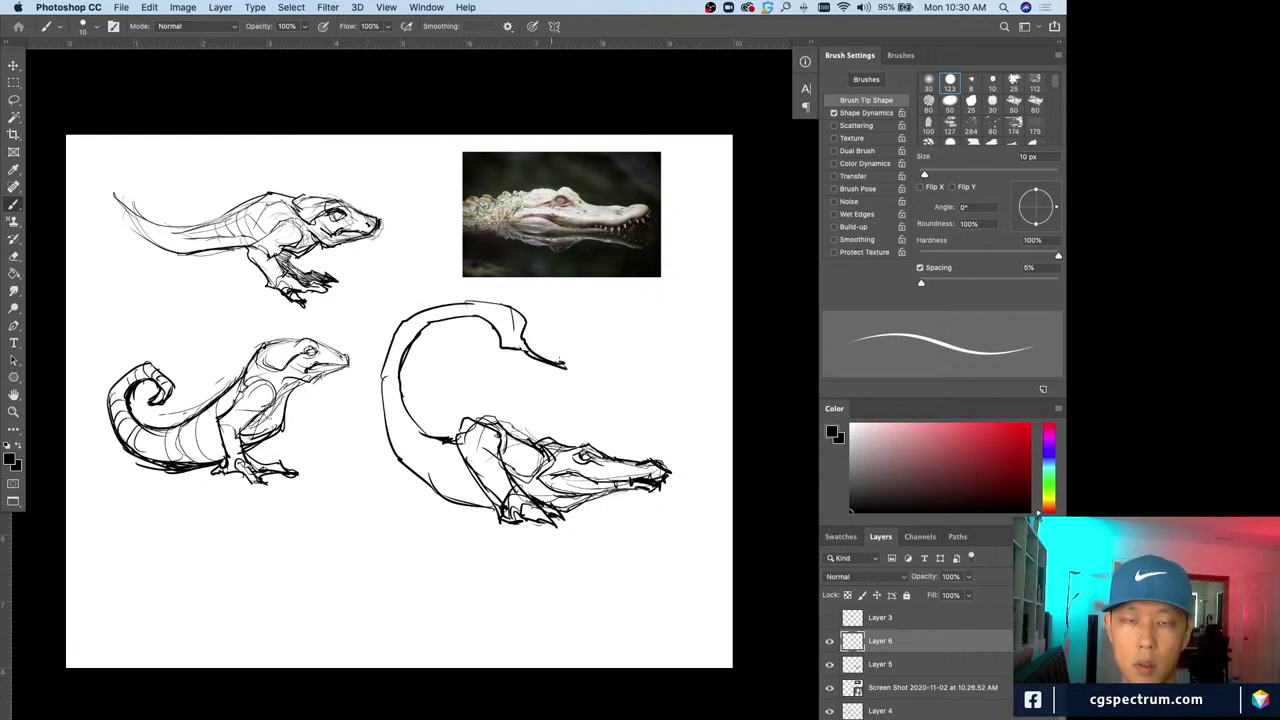
key(super+z)
key(super+z)
key(super+z)
Draw the tail end as a notched, blade-like tip curving down to a sharp point above the head
drag(502, 341, 543, 322)
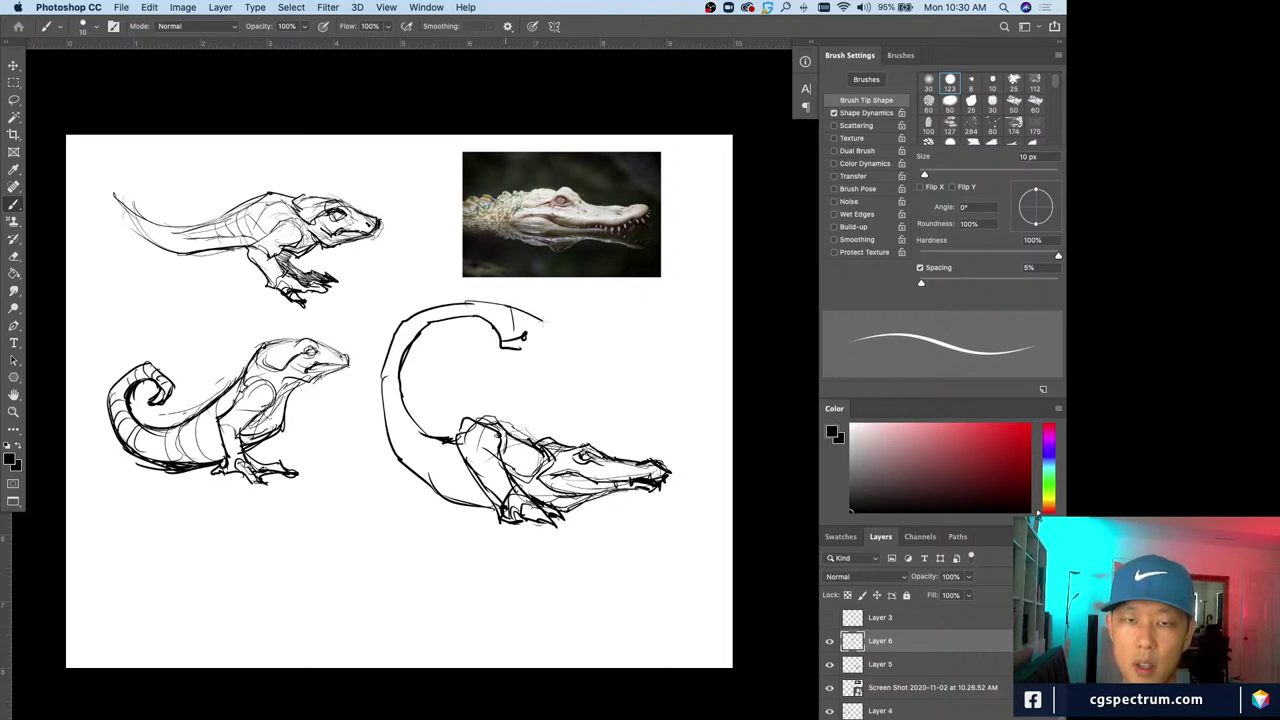
mouse_move(458, 318)
mouse_down()
mouse_move(516, 356)
mouse_move(501, 346)
mouse_move(528, 338)
mouse_move(498, 344)
mouse_up()
key(e)
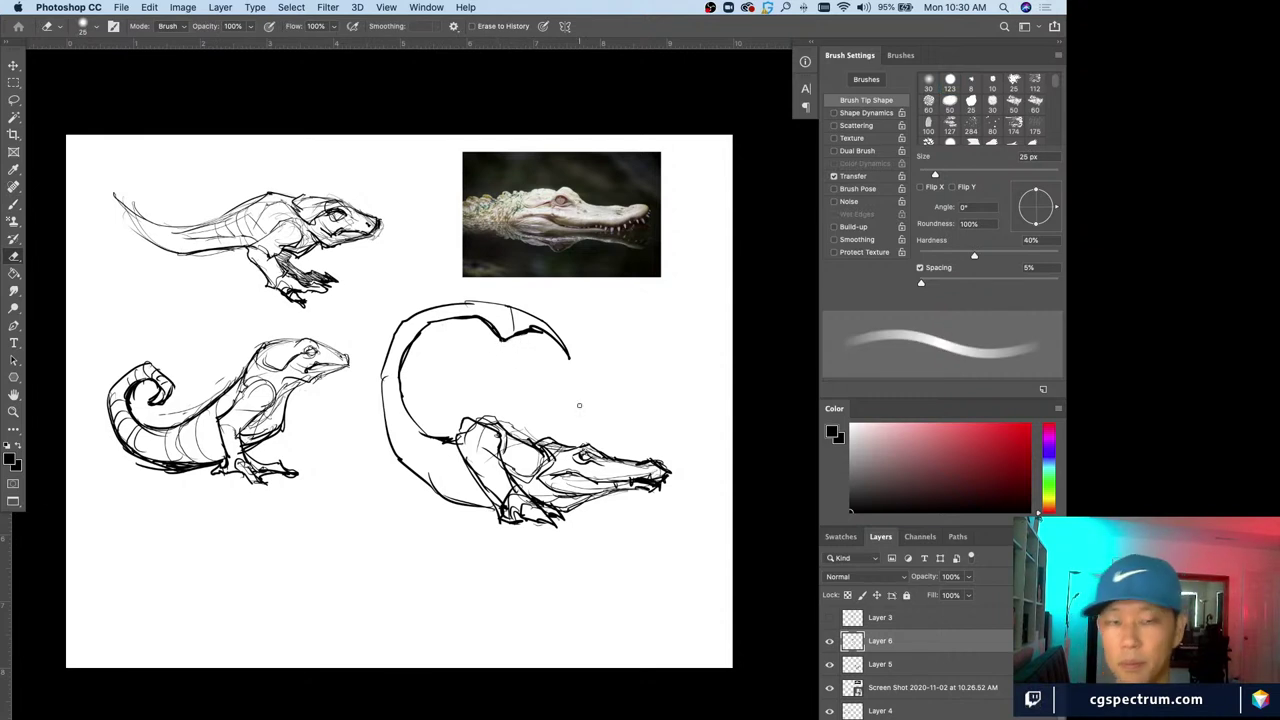
Thicken both tail contours with a 15 px black Brush, then trim the inner contour with a 20 px white Brush
key(b)
mouse_move(388, 344)
mouse_down()
mouse_move(378, 408)
mouse_move(420, 486)
mouse_up()
mouse_move(404, 362)
mouse_down()
mouse_move(436, 432)
mouse_move(458, 440)
mouse_up()
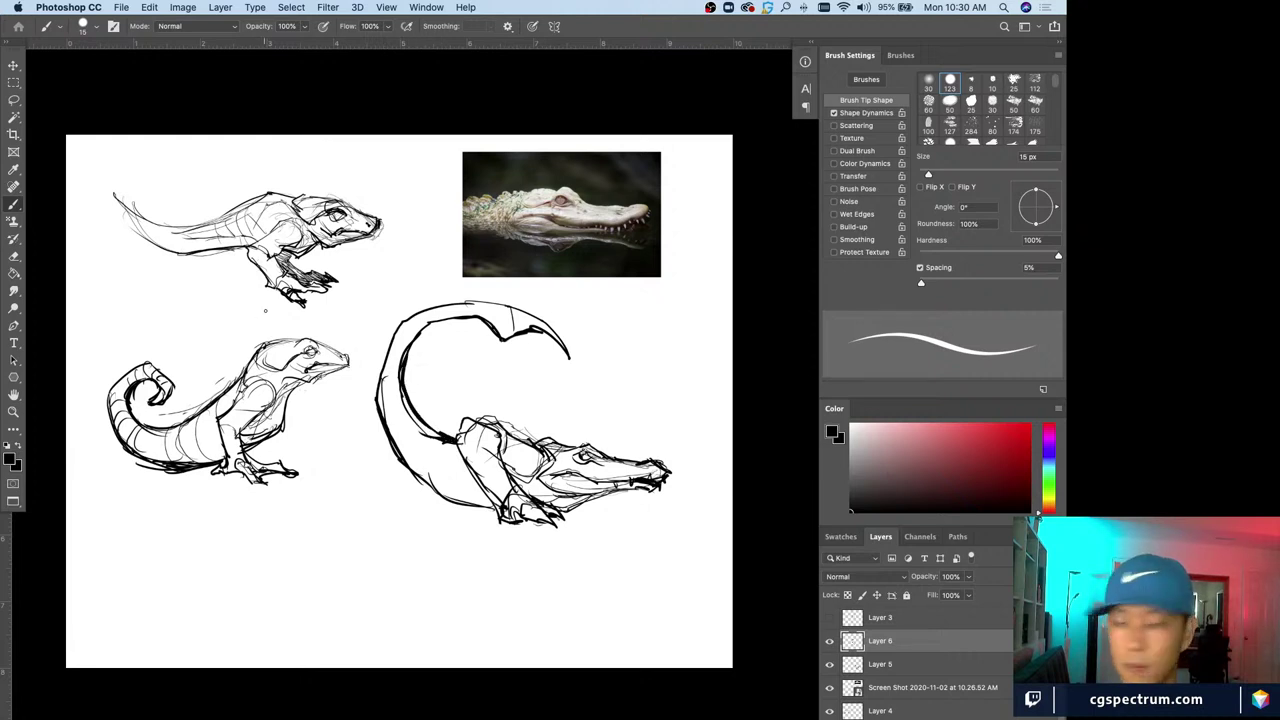
key(x)
key(bracketright)
drag(408, 348, 397, 404)
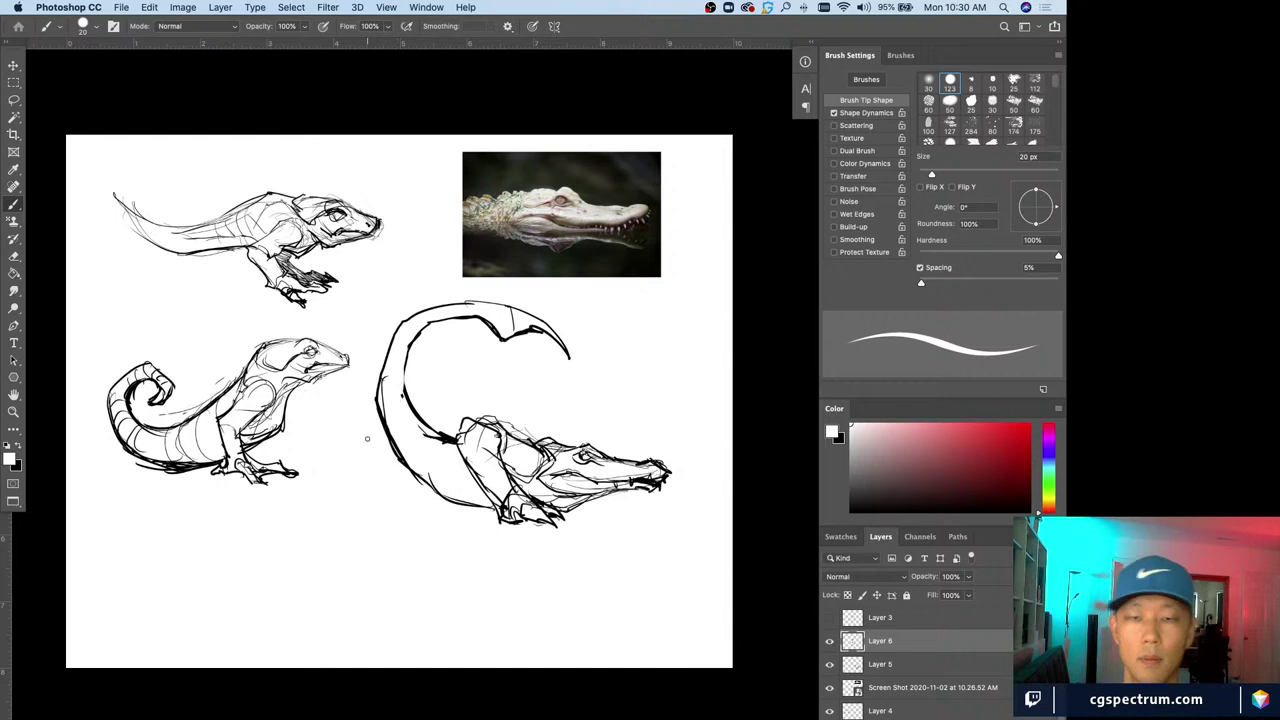
key(super+t)
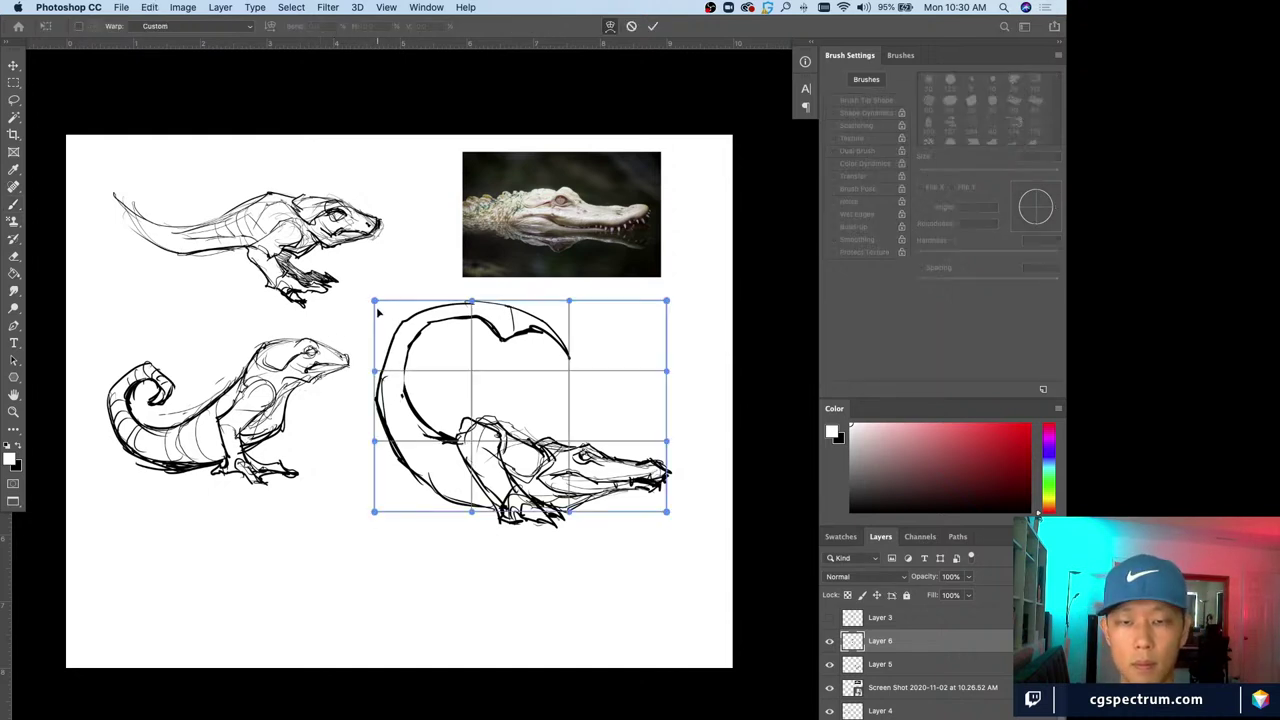
key(Escape)
key(l)
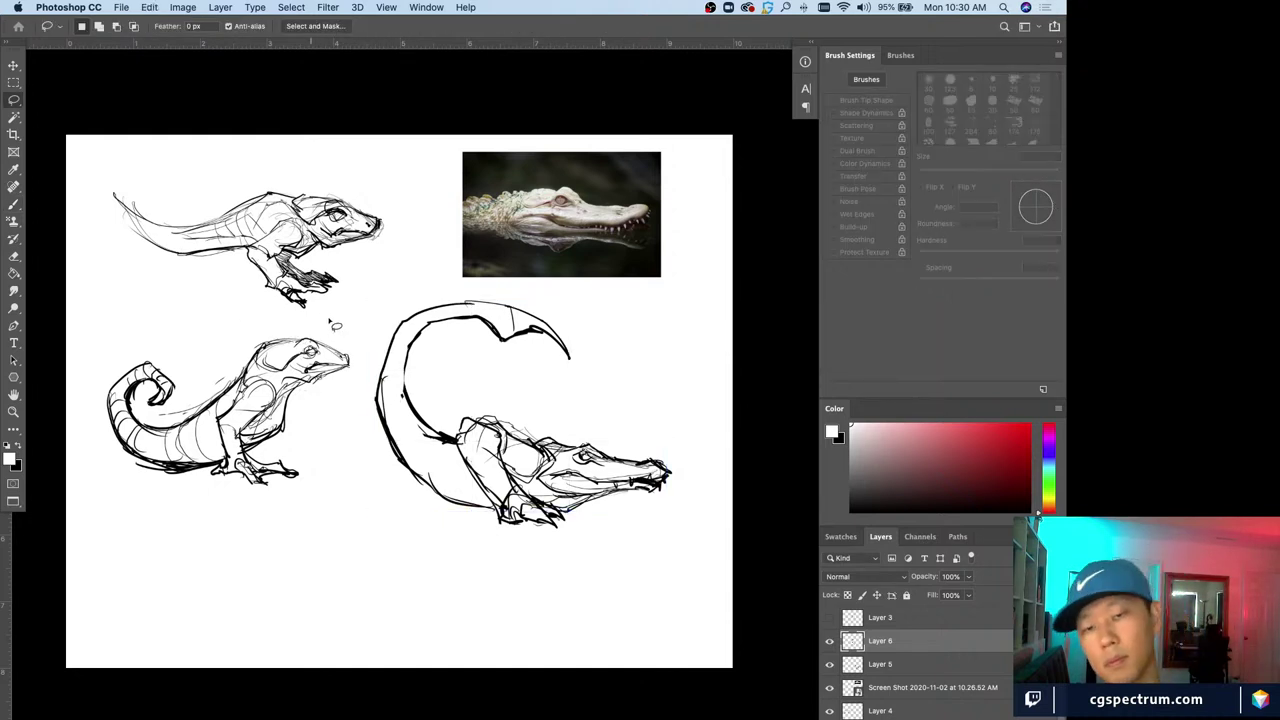
key(super+minus)
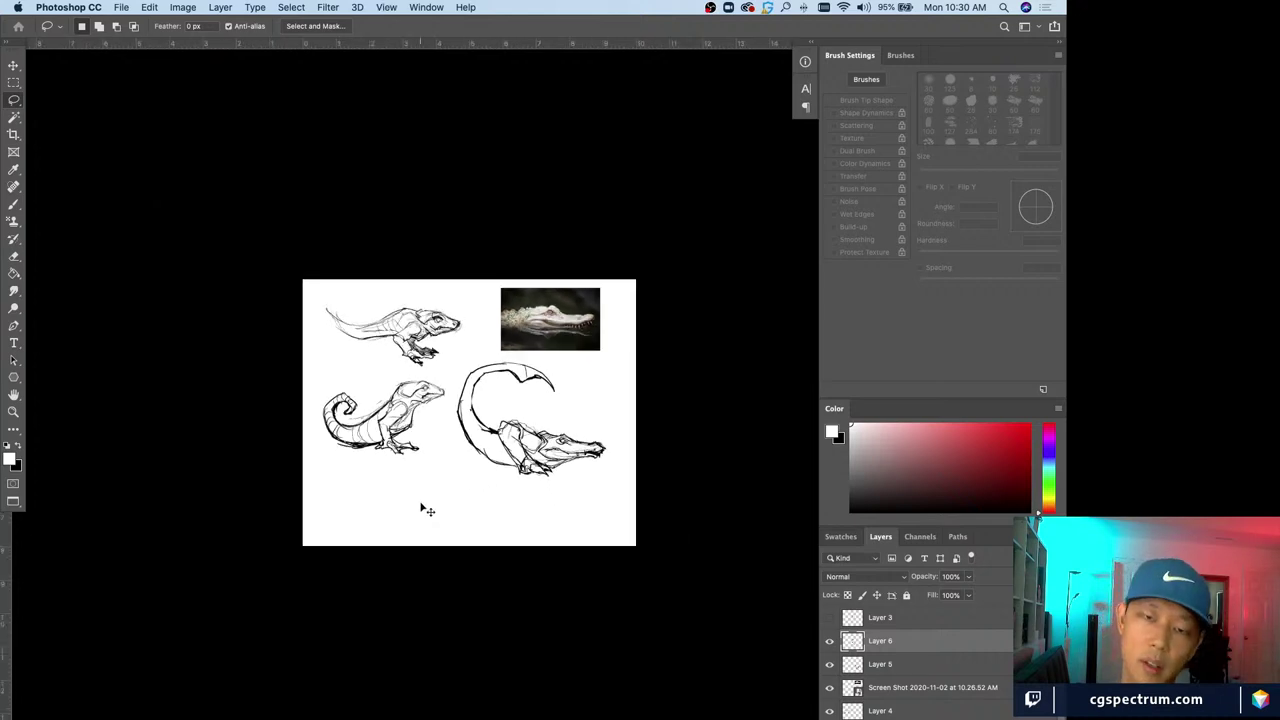
key(super+minus)
key(super+plus)
key(super+plus)
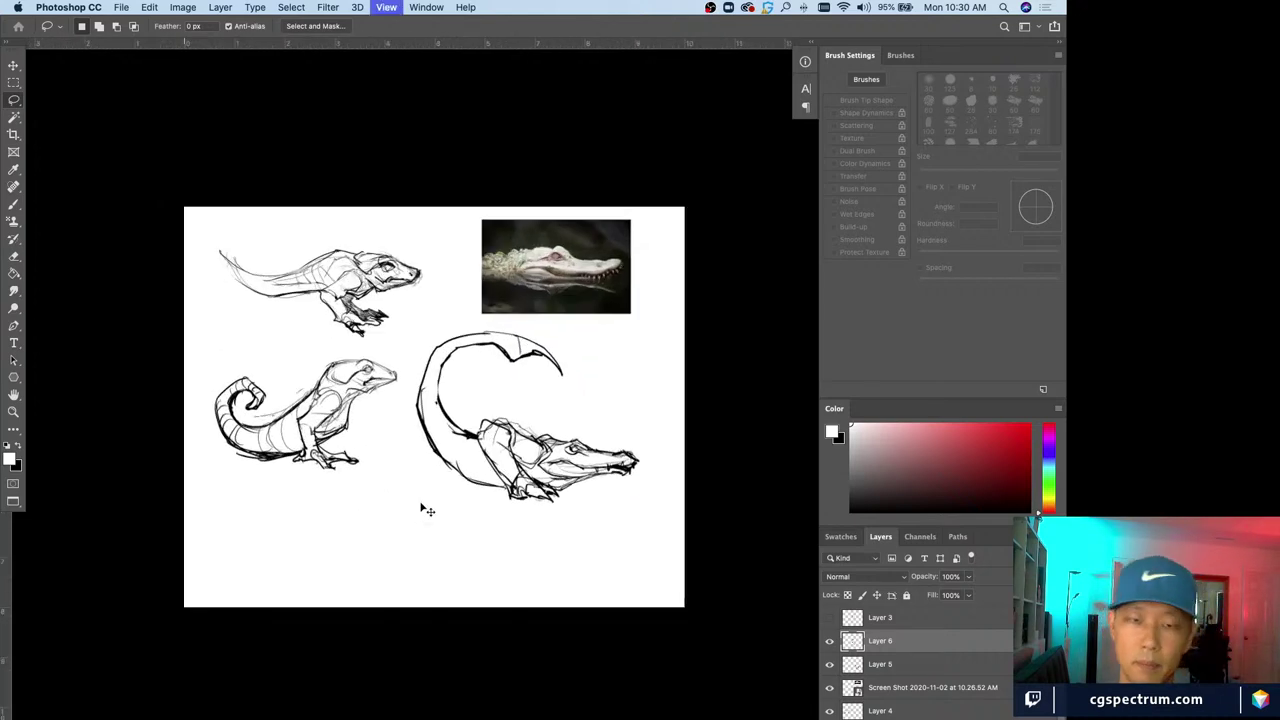
key(super+plus)
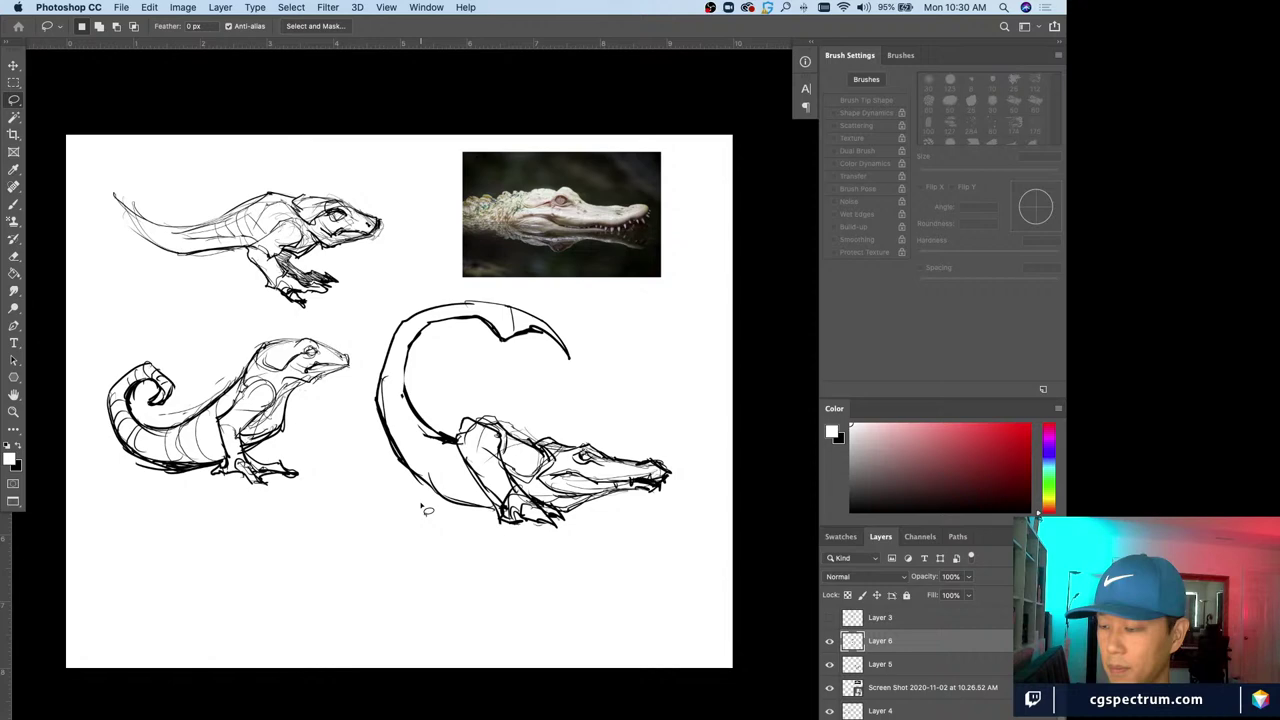
key(b)
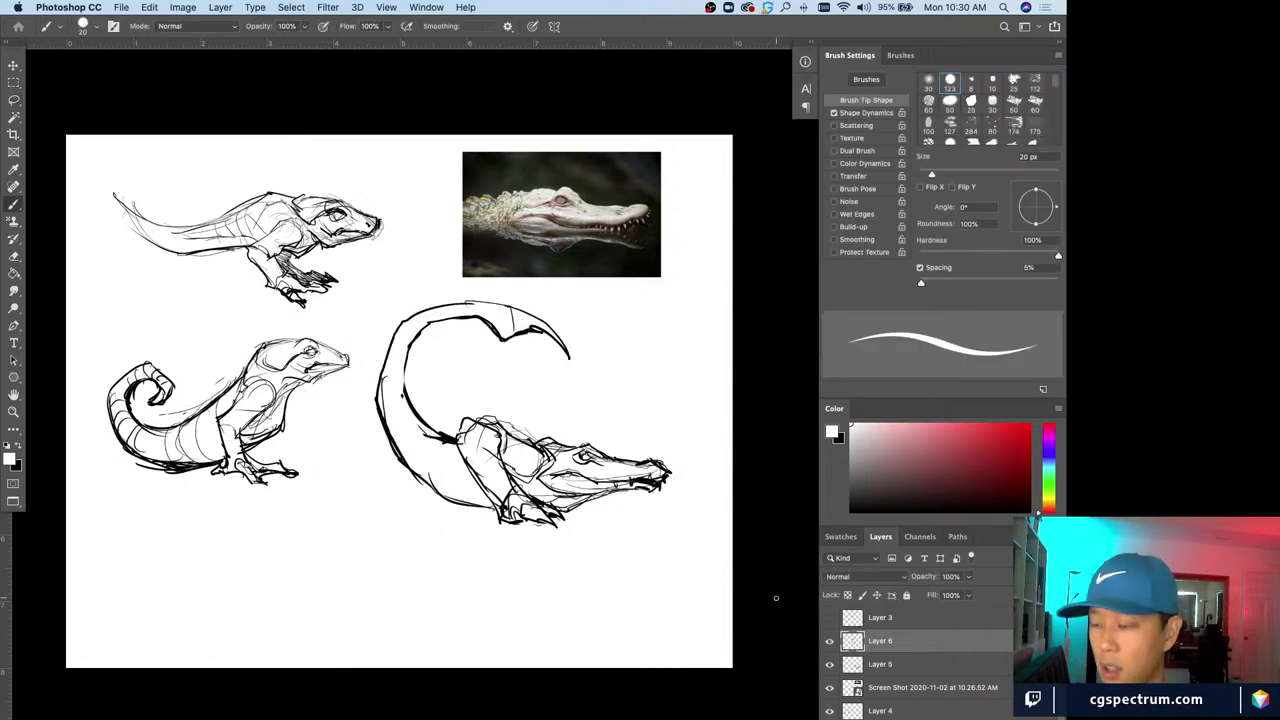
Lasso the tail, cut it to its own layer and try warping it into a wider curve farther back from the body
key(l)
mouse_move(410, 276)
mouse_down()
mouse_move(612, 387)
mouse_move(468, 379)
mouse_move(444, 391)
mouse_move(452, 424)
mouse_move(411, 517)
mouse_move(369, 406)
mouse_move(402, 282)
mouse_up()
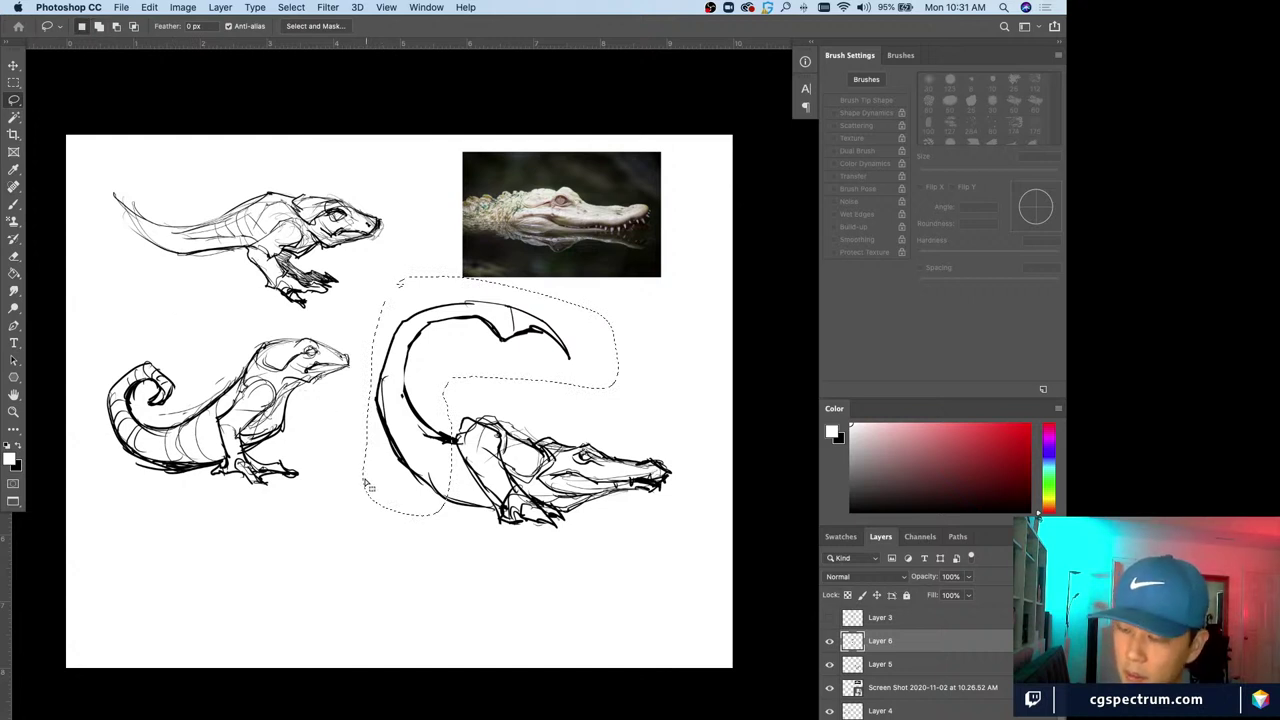
key(super+shift+j)
key(super+t)
mouse_move(492, 292)
mouse_down()
mouse_move(433, 277)
mouse_move(426, 287)
mouse_up()
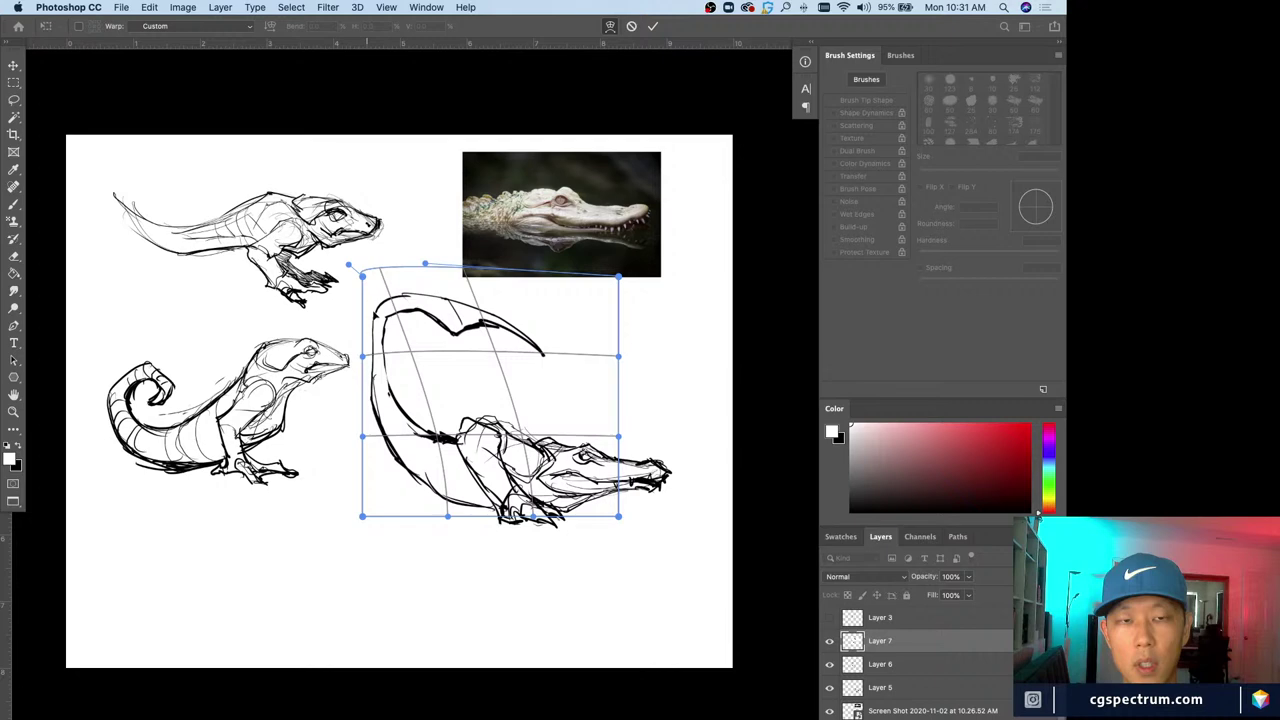
drag(372, 330, 320, 356)
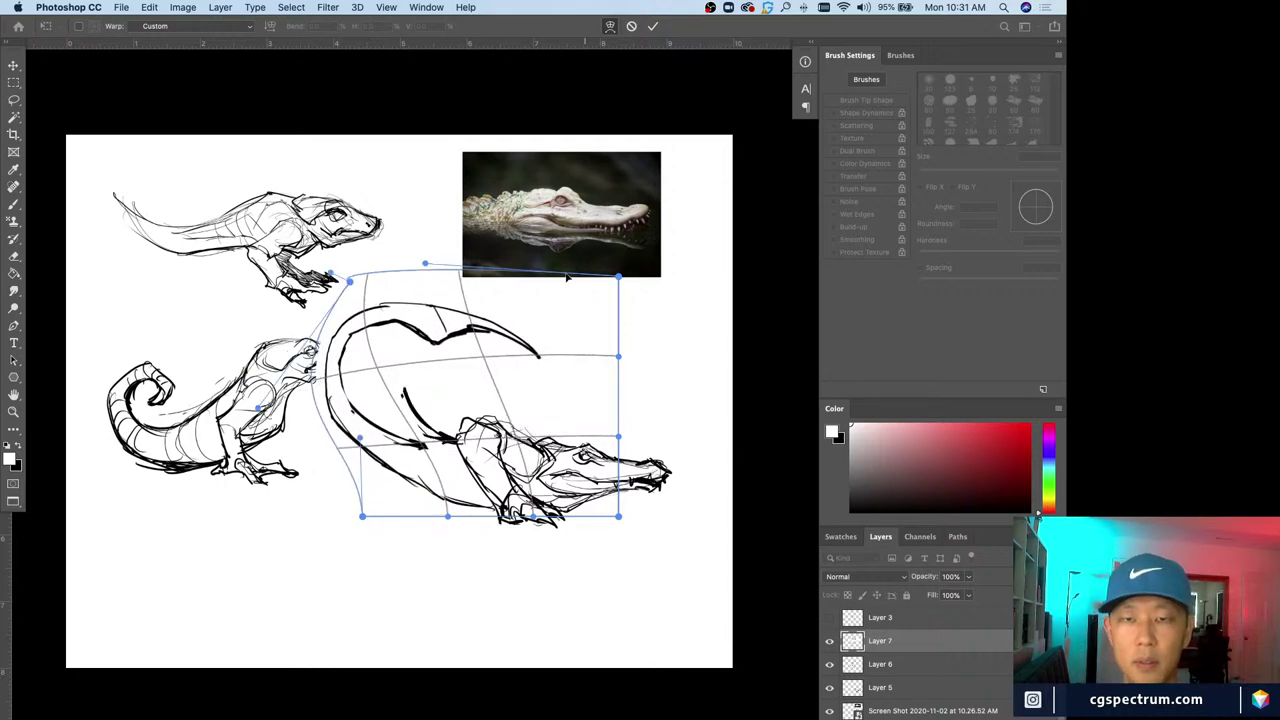
drag(600, 296, 553, 268)
drag(580, 386, 577, 356)
drag(341, 335, 329, 337)
drag(441, 378, 448, 380)
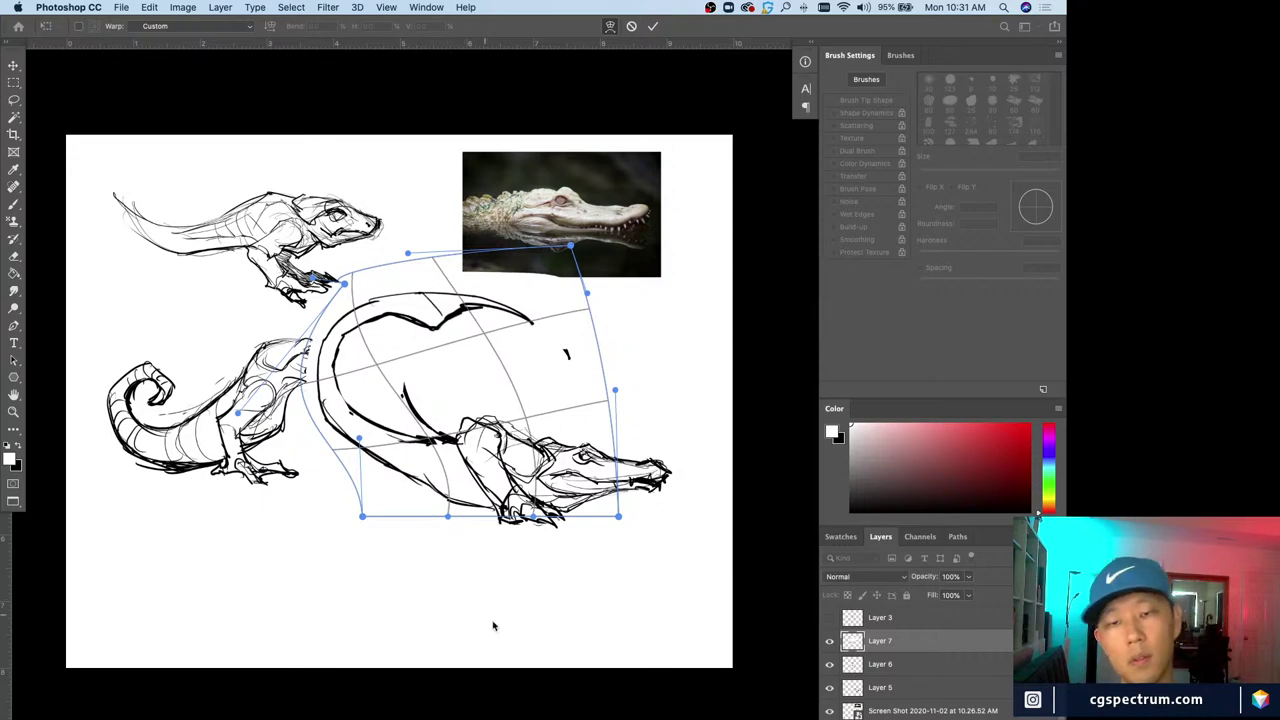
key(Return)
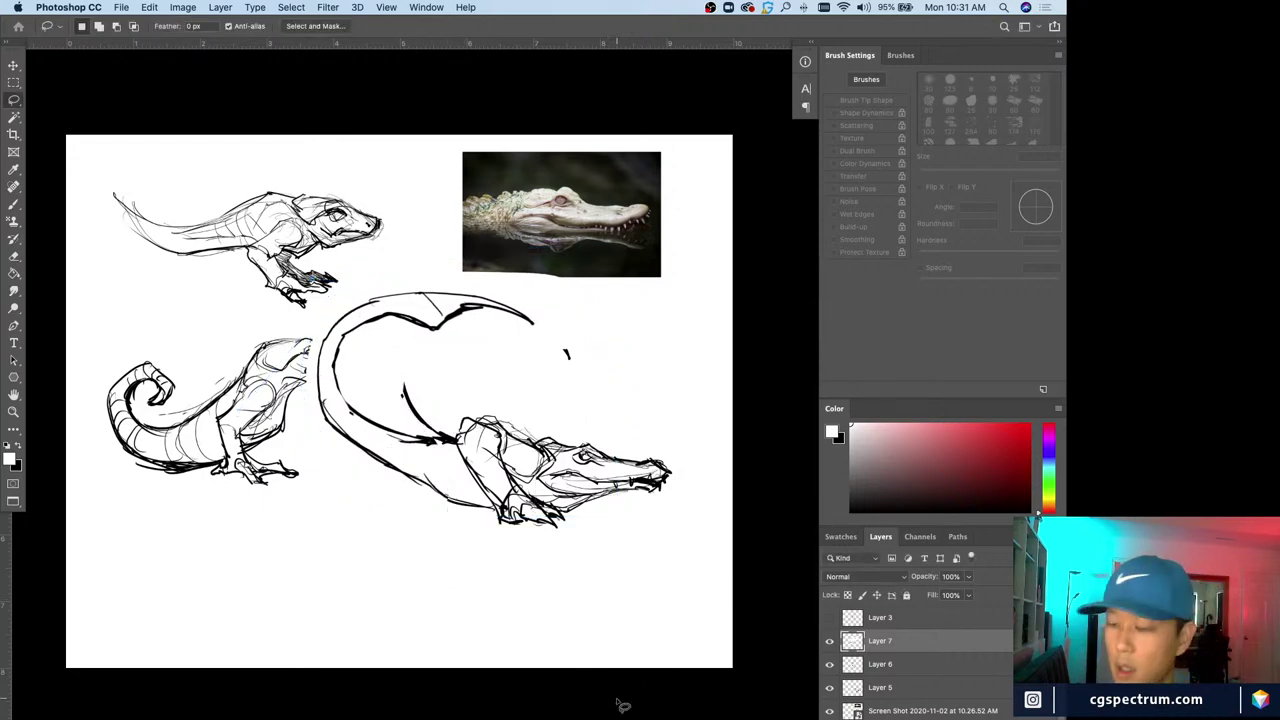
key(super+z)
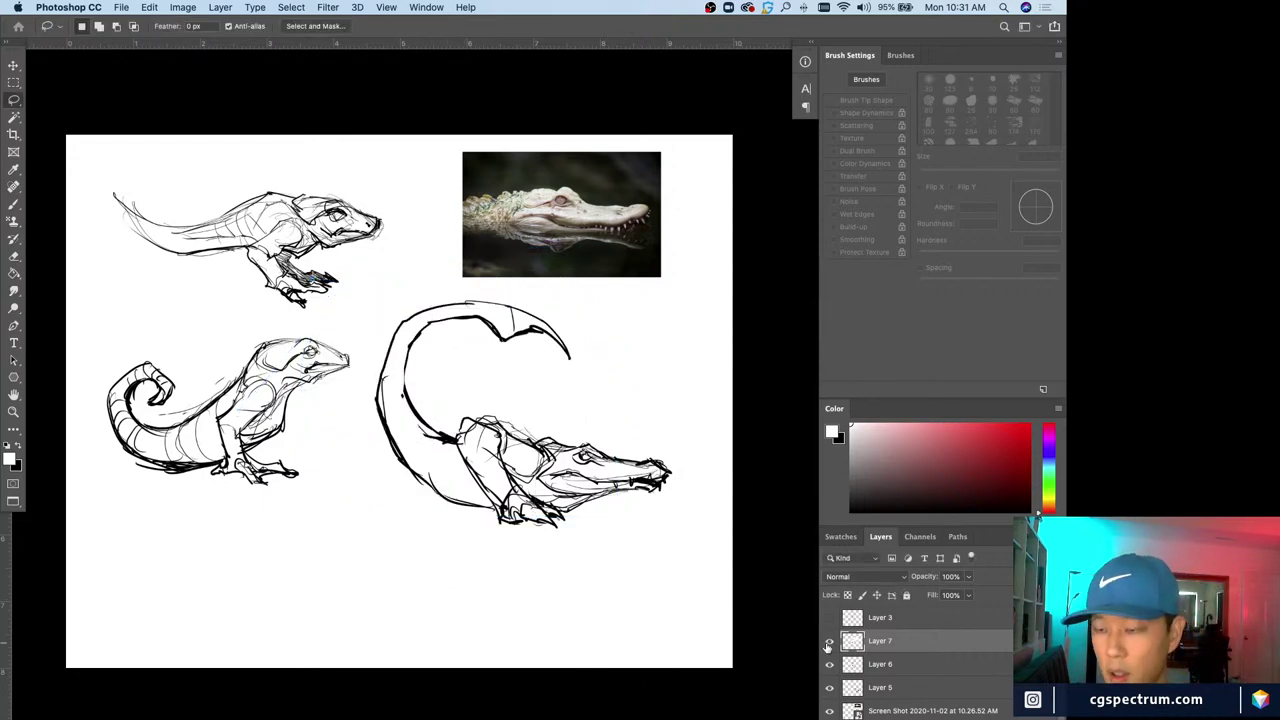
Merge the separate tail layers into the crocodile body layer and toggle that layer's visibility to check the whole creature
key(super+e)
click(829, 641)
click(829, 641)
key(super+e)
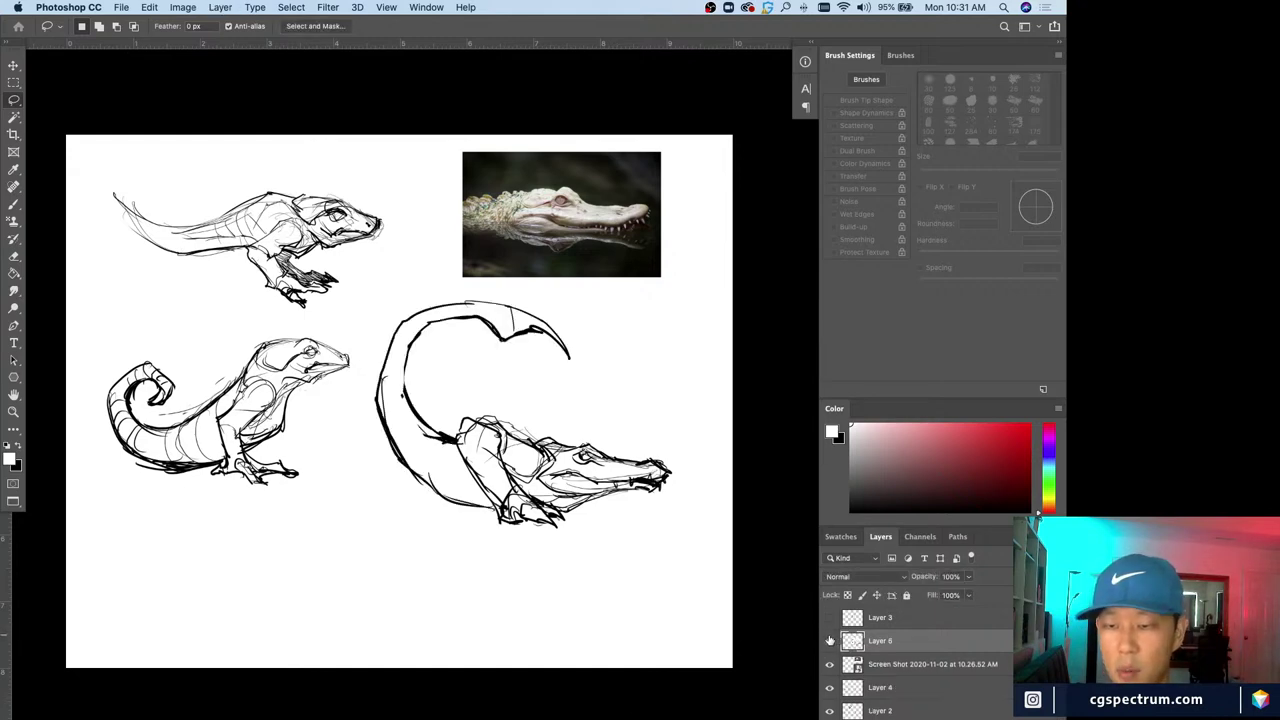
click(829, 641)
click(830, 640)
Scale the whole crocodile creature proportionally to 76.93% and place it beside the curled-tail creature, below the reference photo
key(super+t)
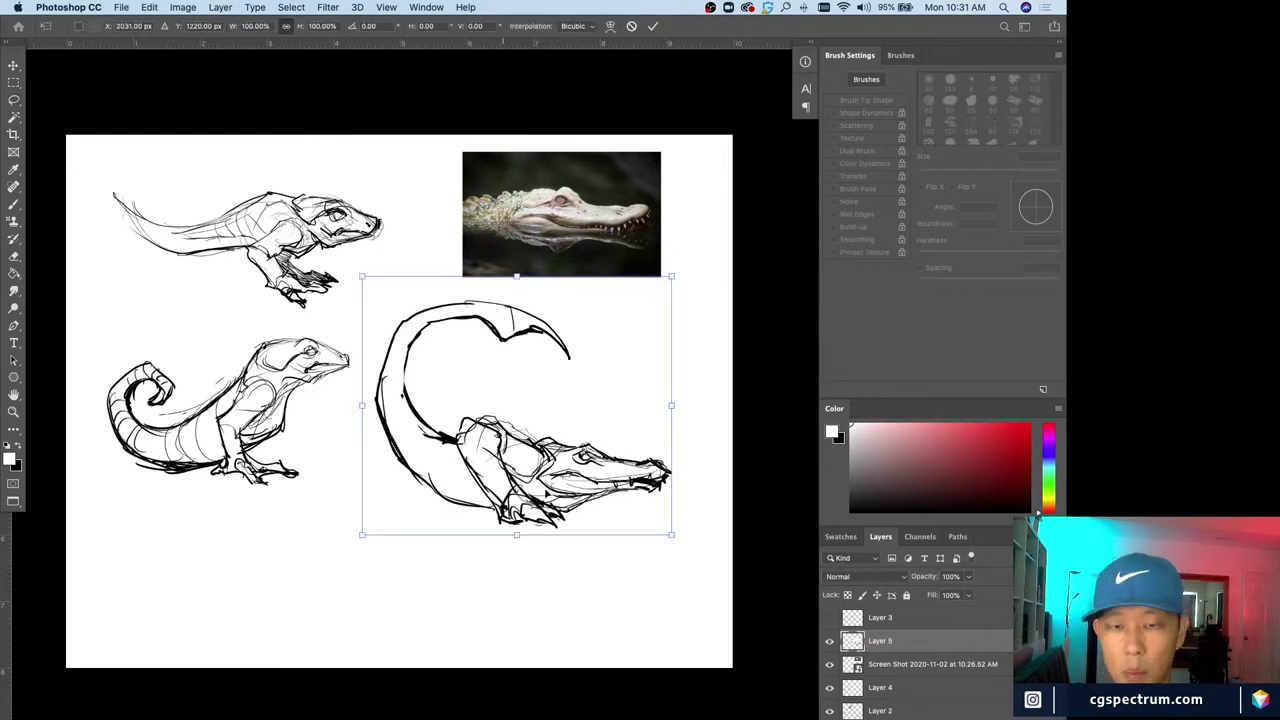
drag(675, 539, 591, 441)
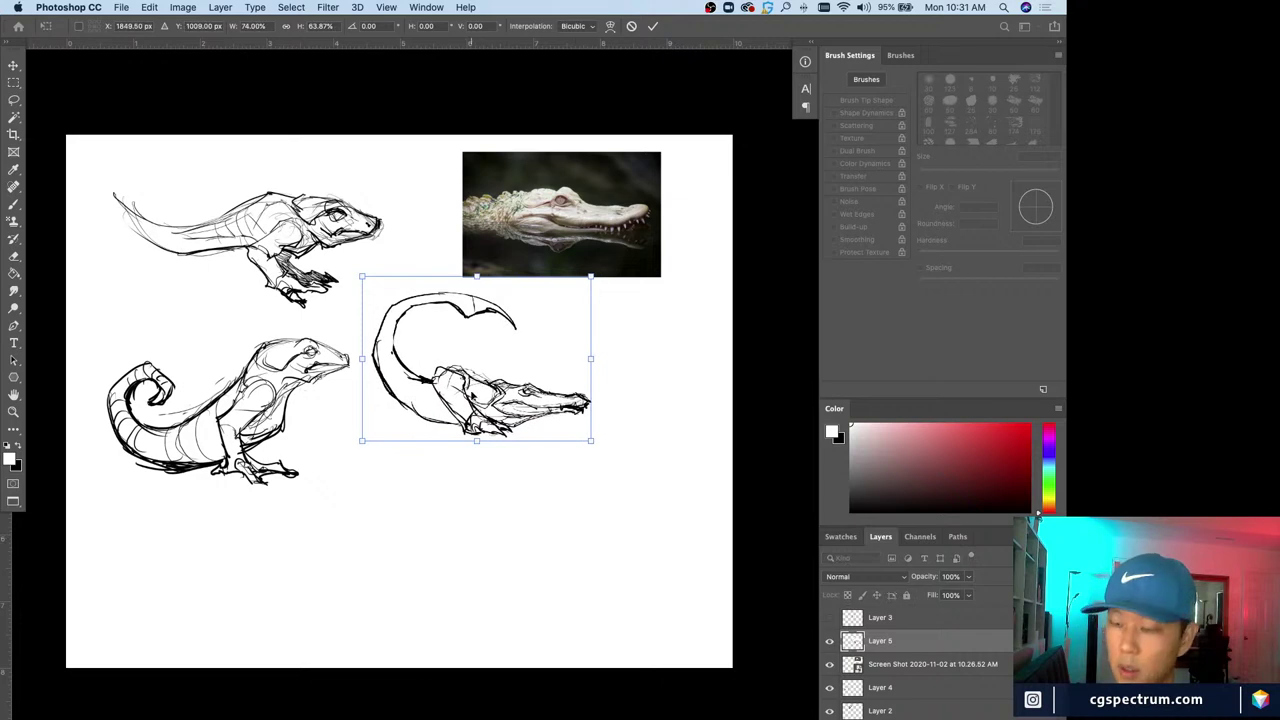
key(super+z)
drag(671, 534, 612, 452)
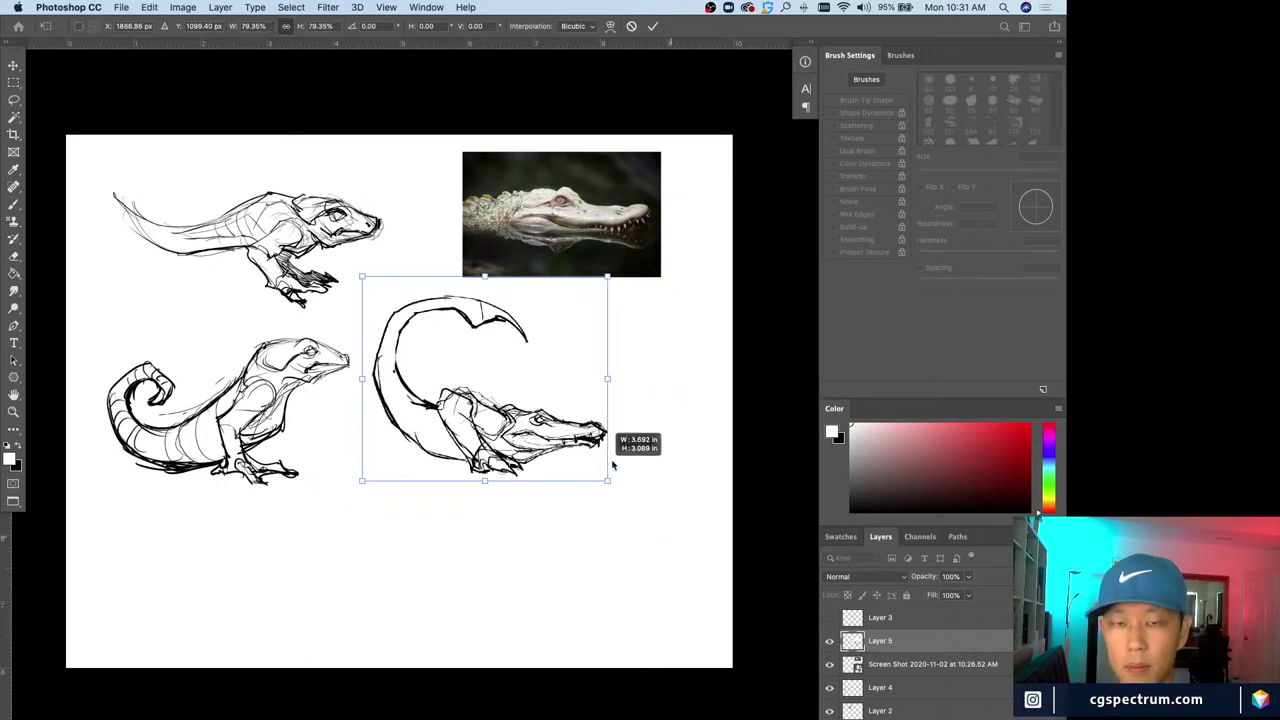
mouse_move(560, 405)
mouse_down()
mouse_move(421, 568)
mouse_move(559, 418)
mouse_up()
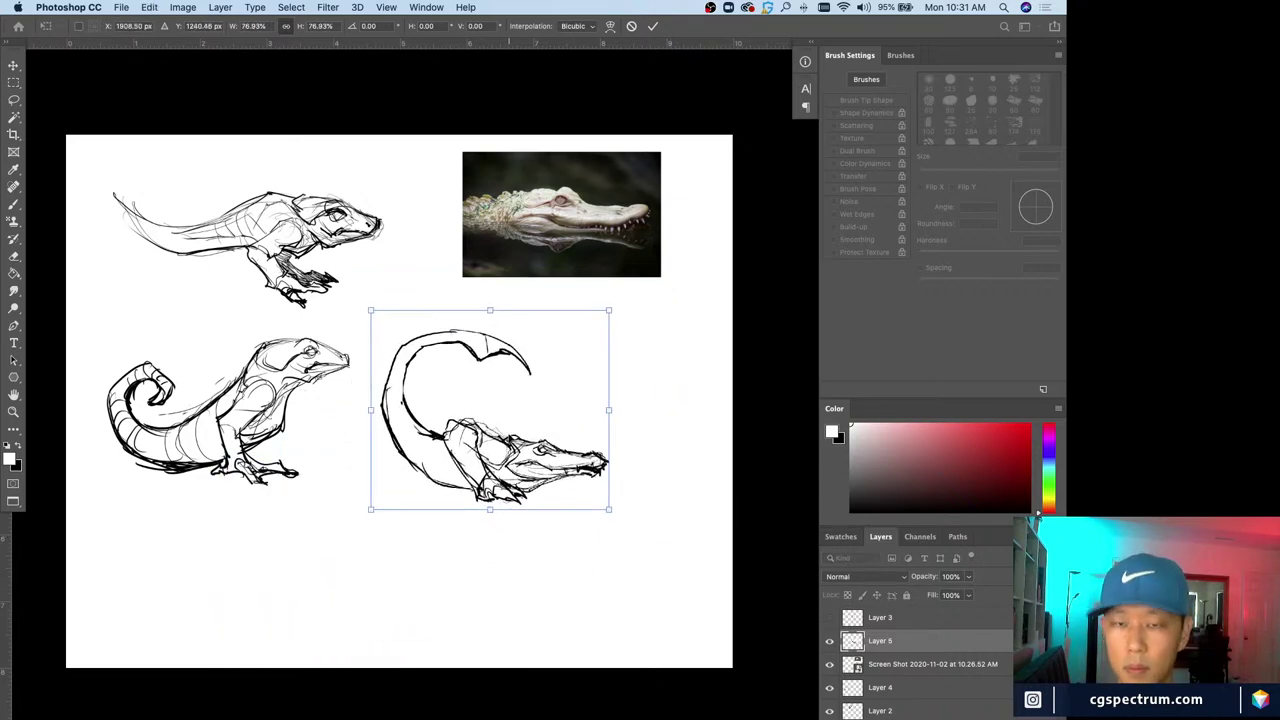
key(Return)
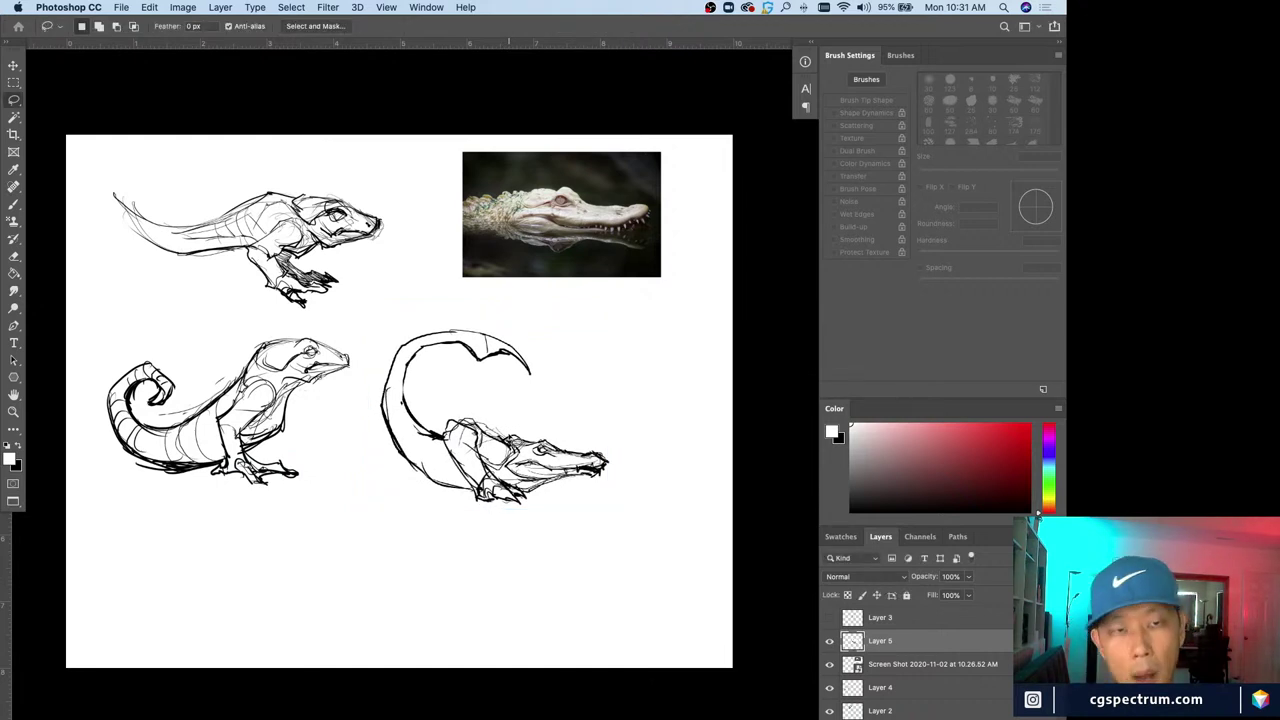
Return to the standard windowed screen mode, then enlarge and reposition the floating document window showing bipeds_concepts.psd
key(b)
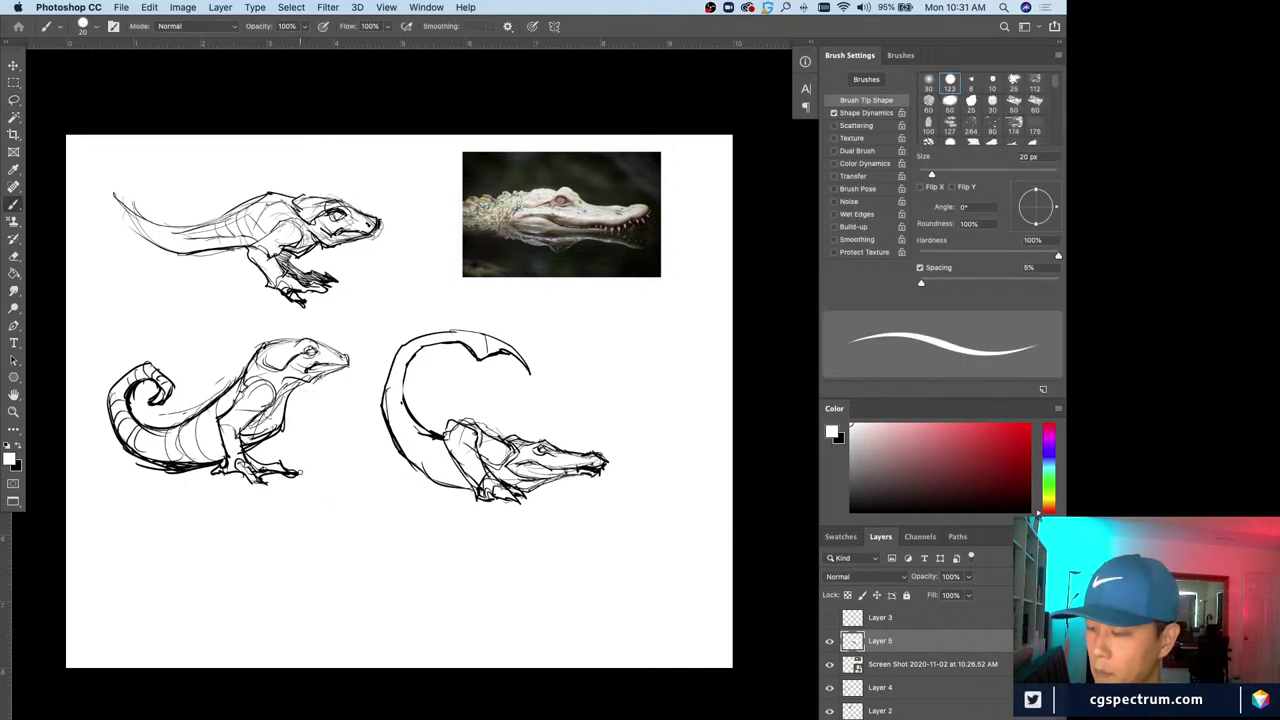
key(f)
key(f)
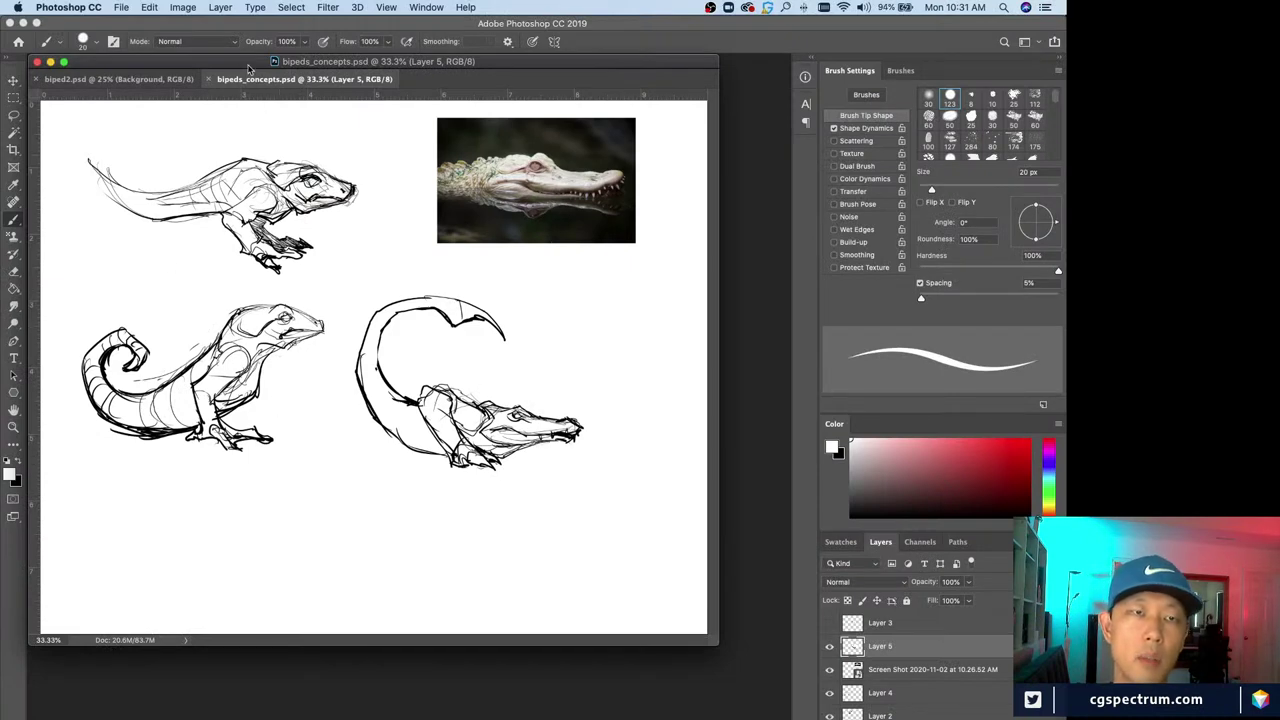
drag(233, 66, 250, 83)
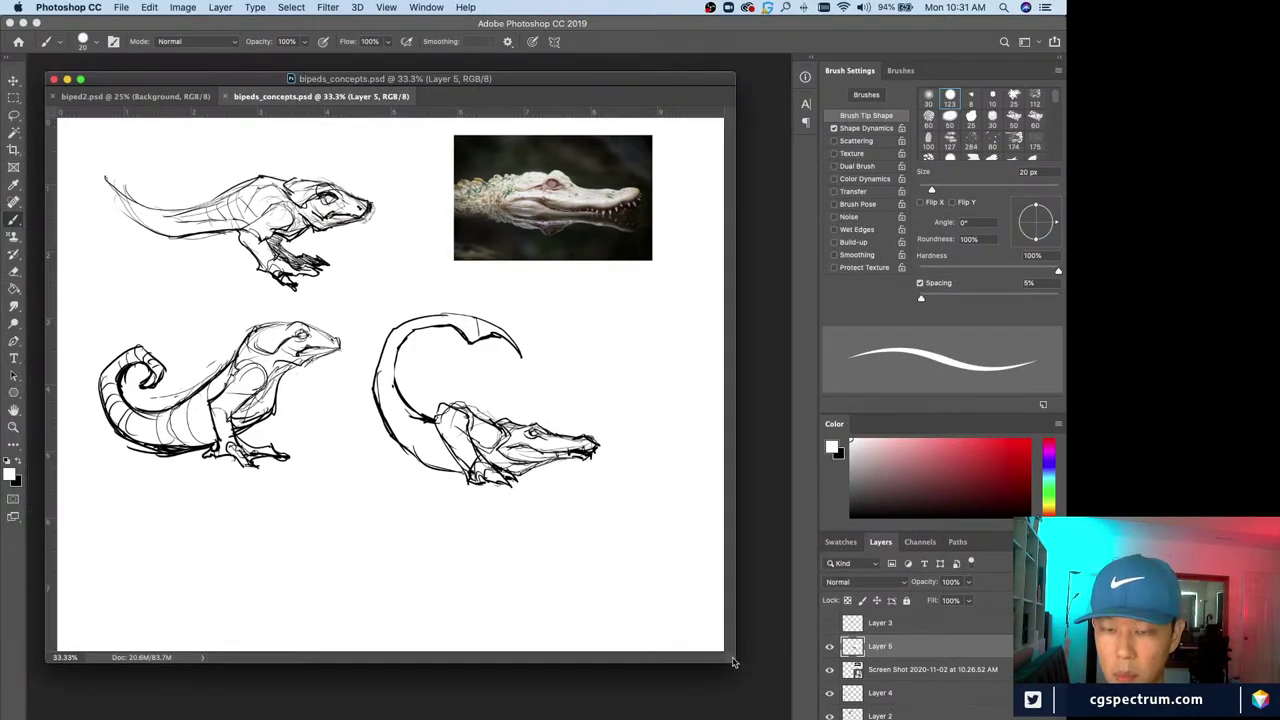
drag(736, 663, 763, 719)
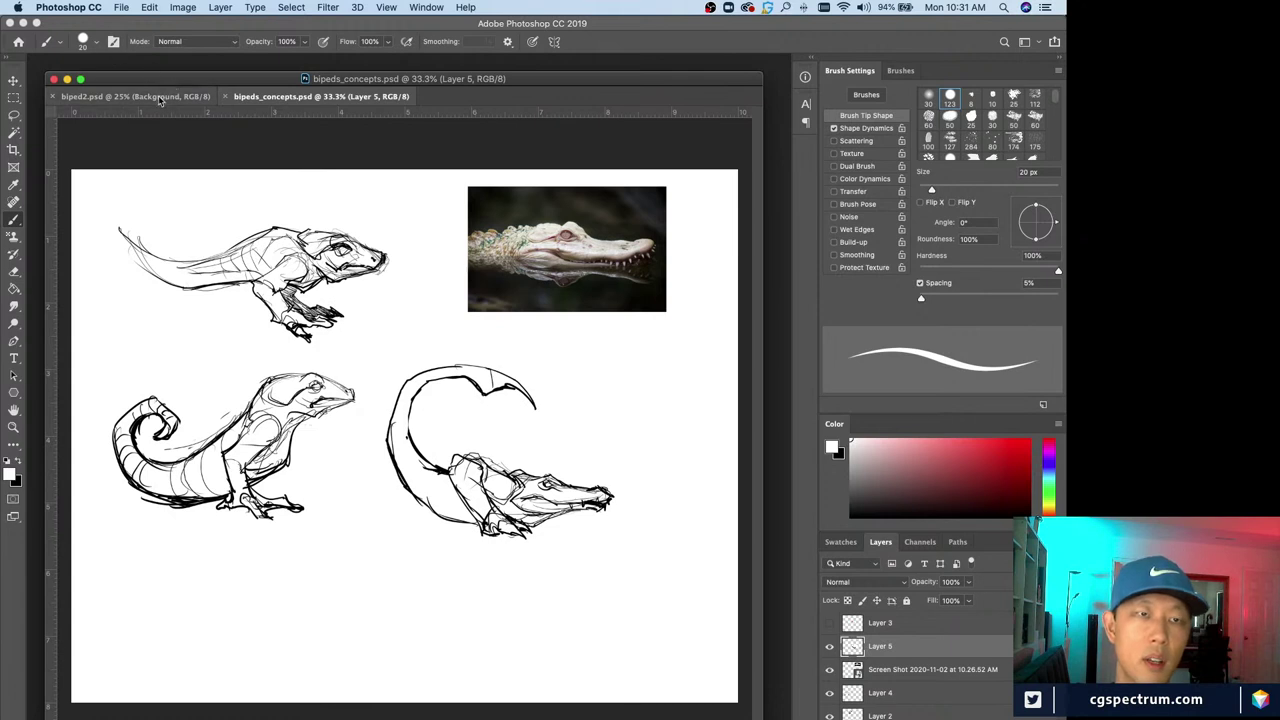
drag(178, 78, 180, 83)
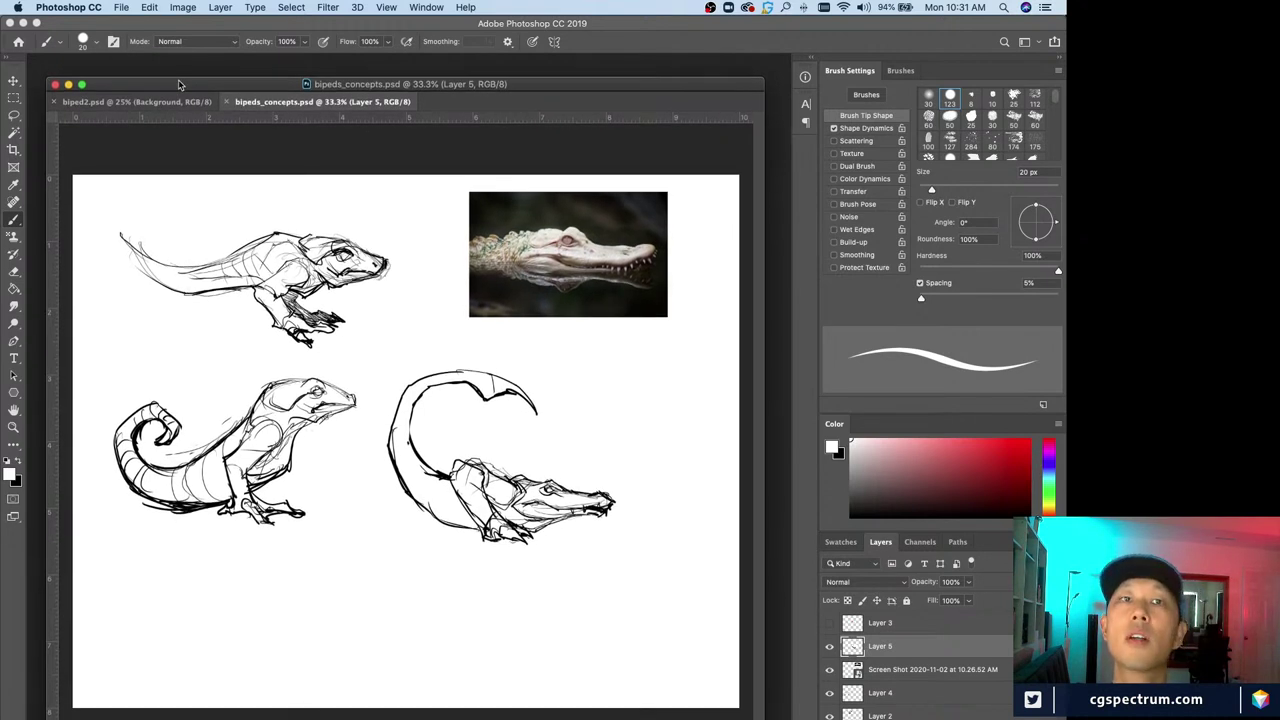
drag(179, 84, 181, 72)
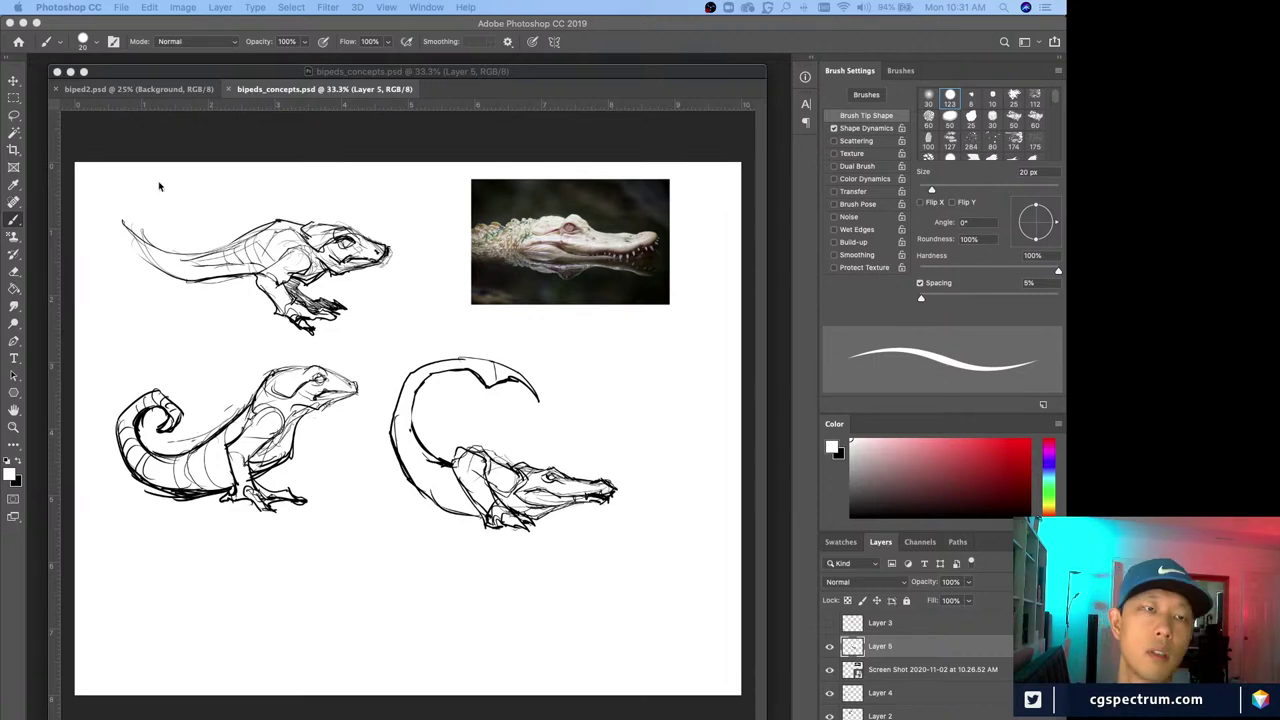
Switch to the biped2.psd document and display its creature sketches at 33.3% in full-screen mode
click(146, 89)
click(146, 89)
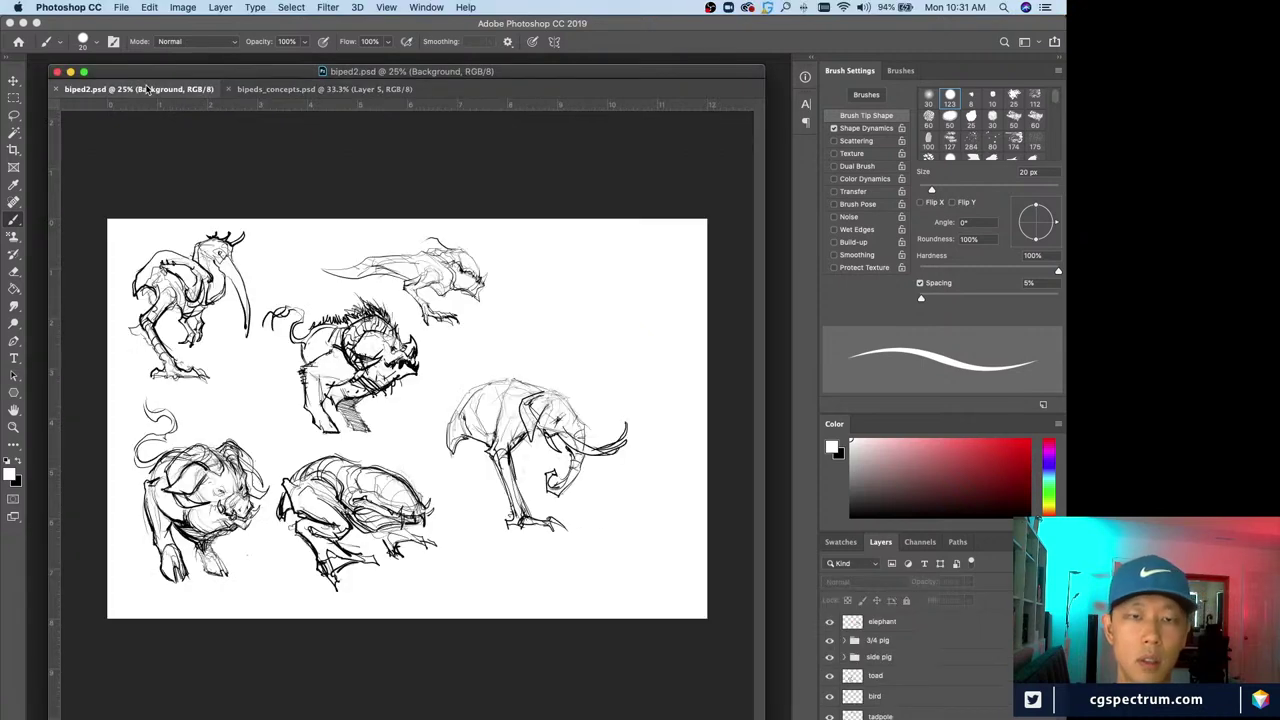
key(super+equal)
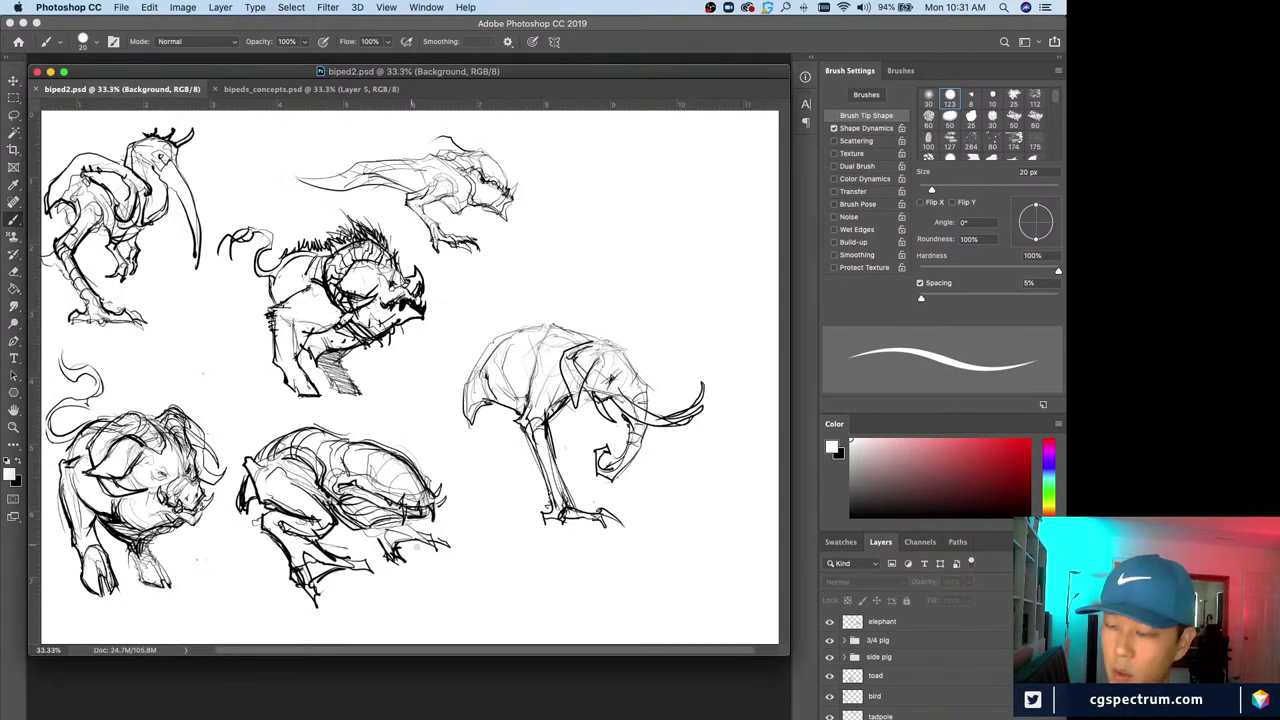
key(f)
scroll(600, 500, up, 2)
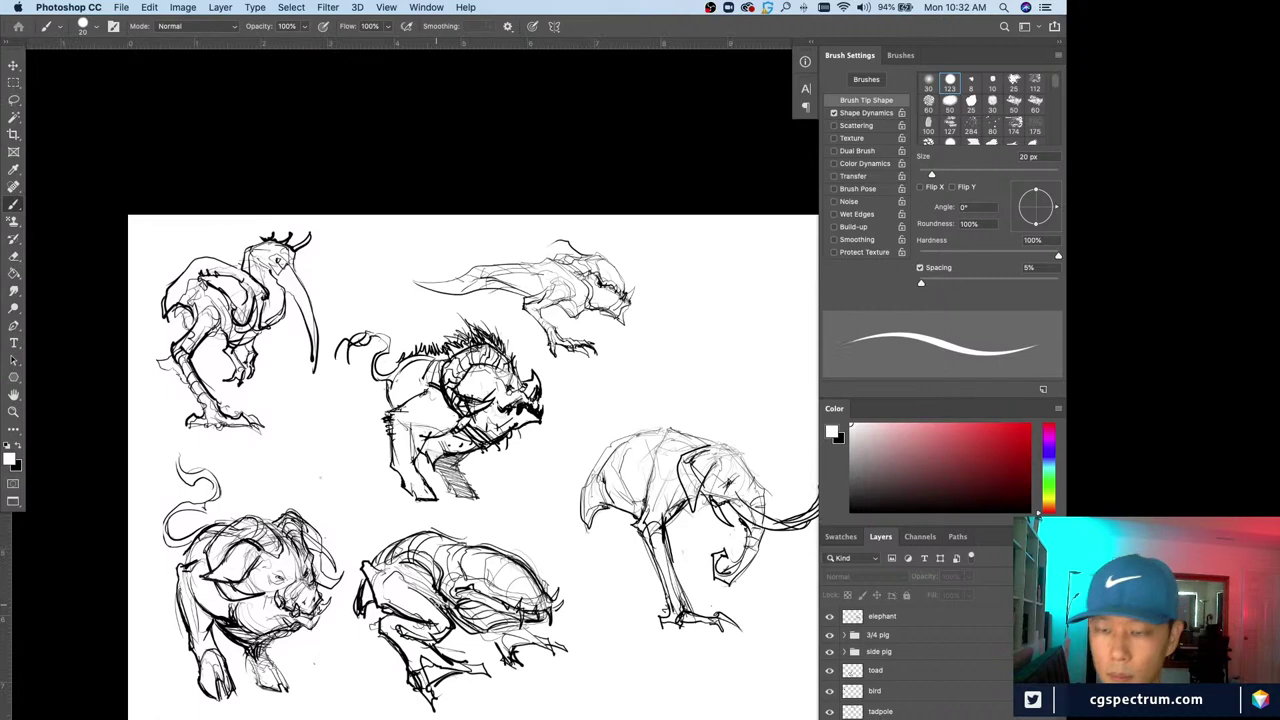
scroll(677, 651, right, 2)
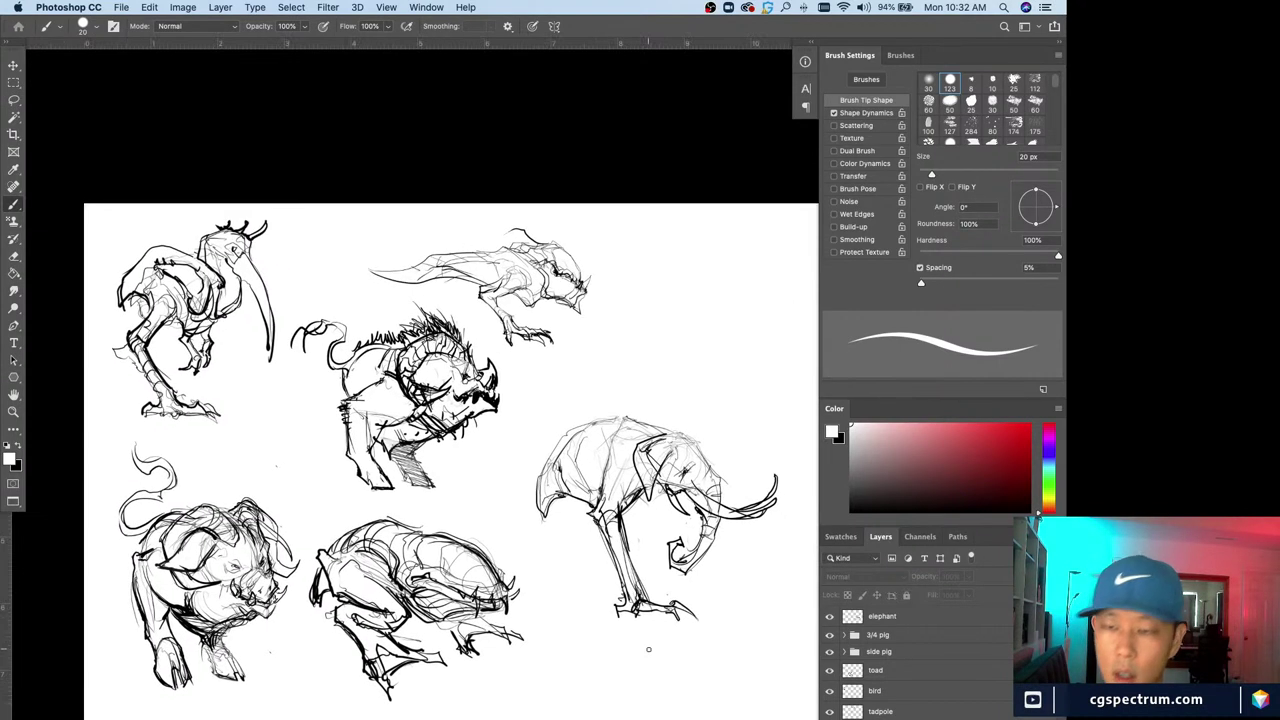
Toggle the elephant layer's visibility repeatedly to examine the two-legged elephant sketch, leaving the layer selected and shown
click(829, 617)
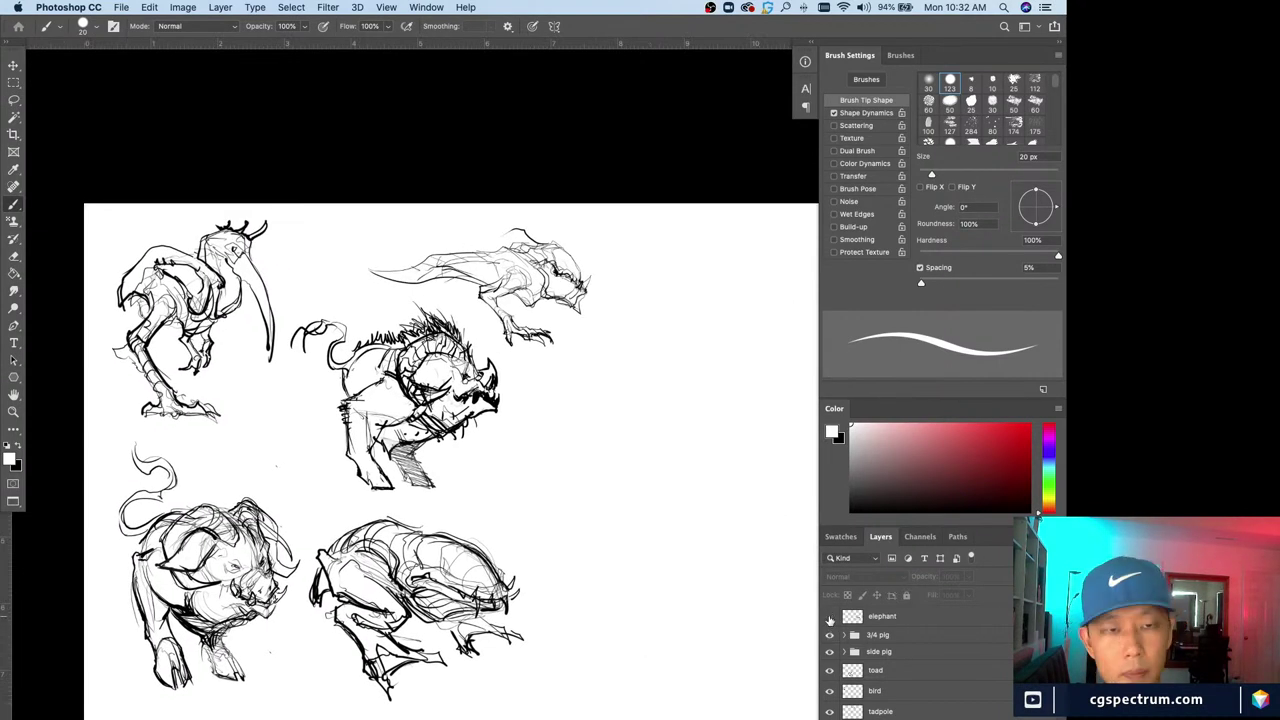
click(829, 617)
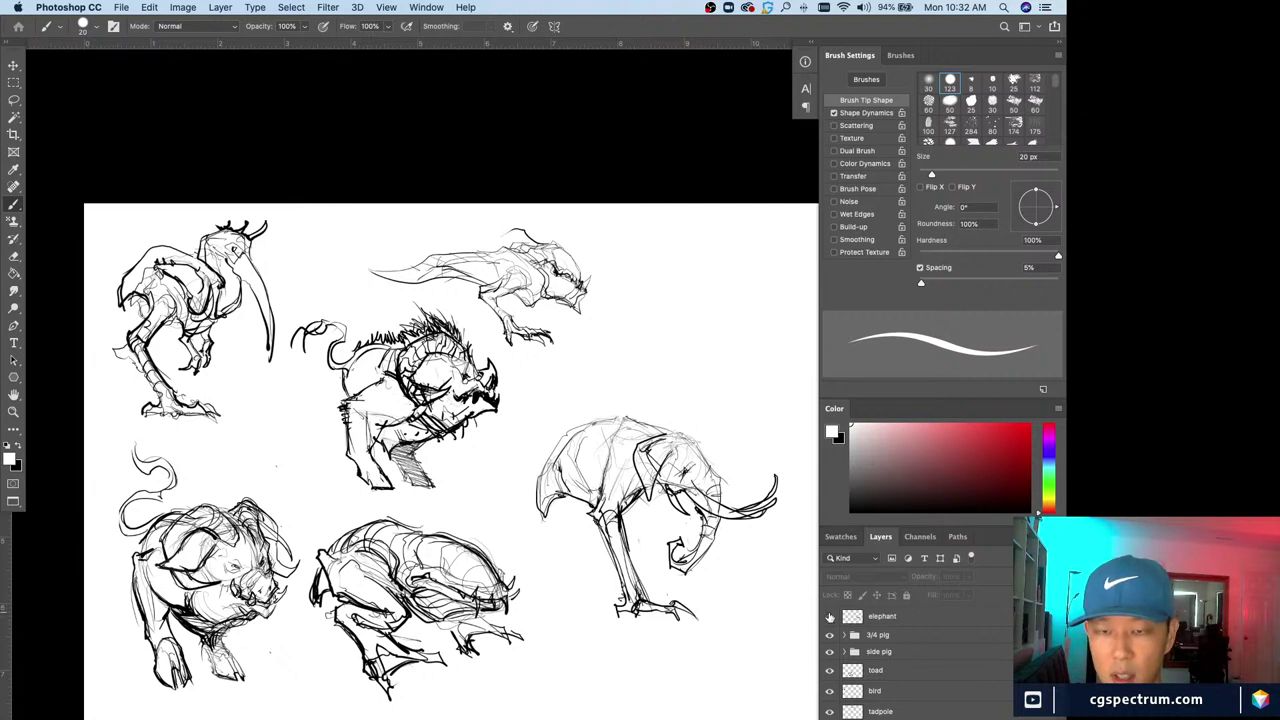
click(829, 617)
click(829, 617)
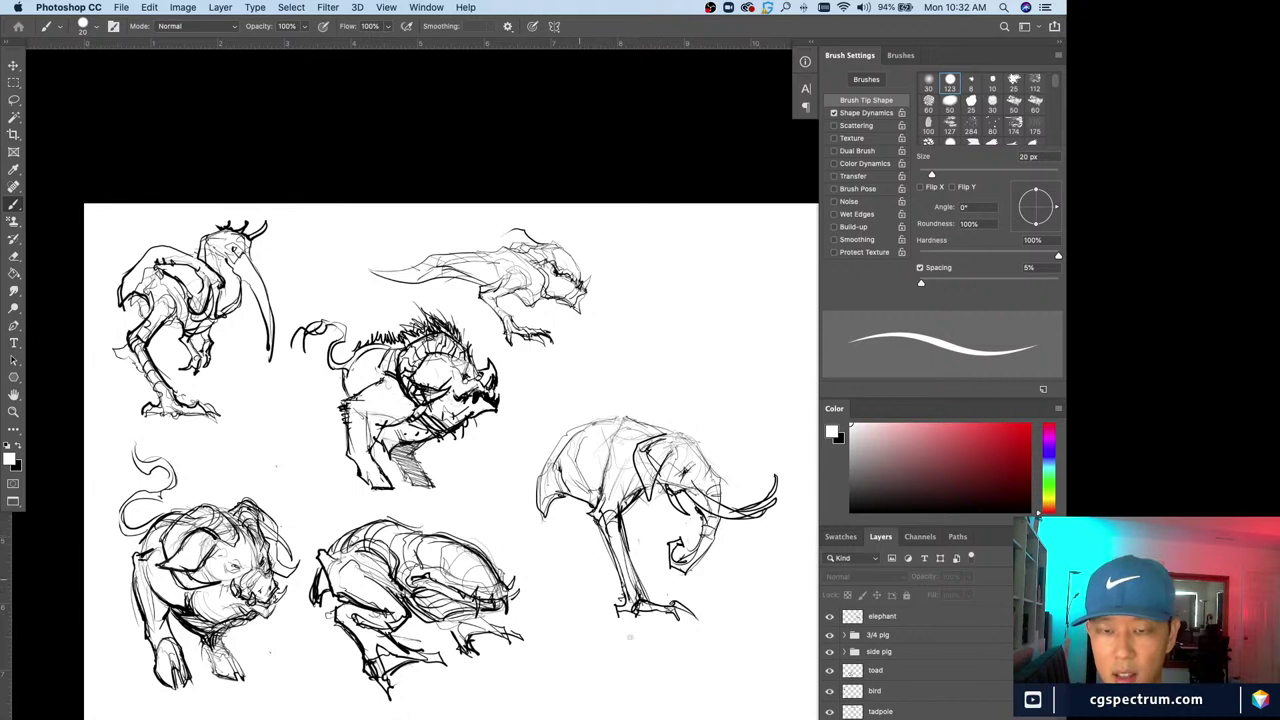
click(895, 625)
click(829, 617)
click(829, 617)
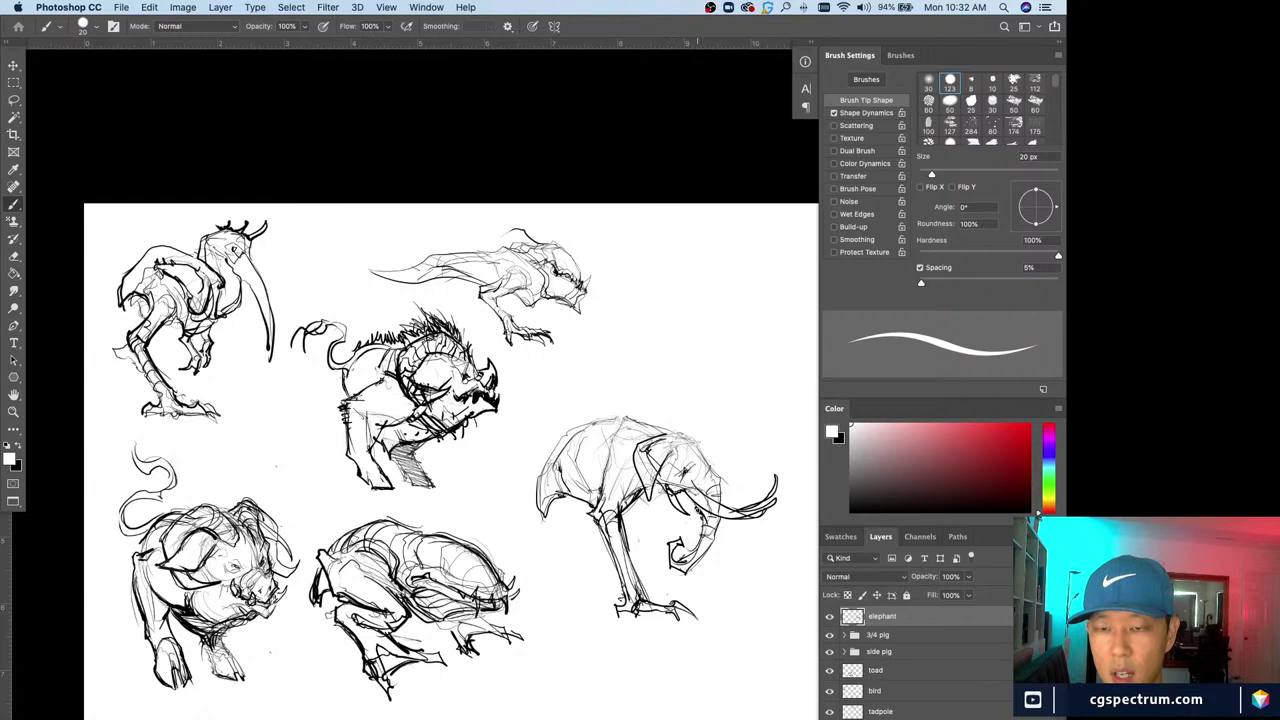
click(828, 617)
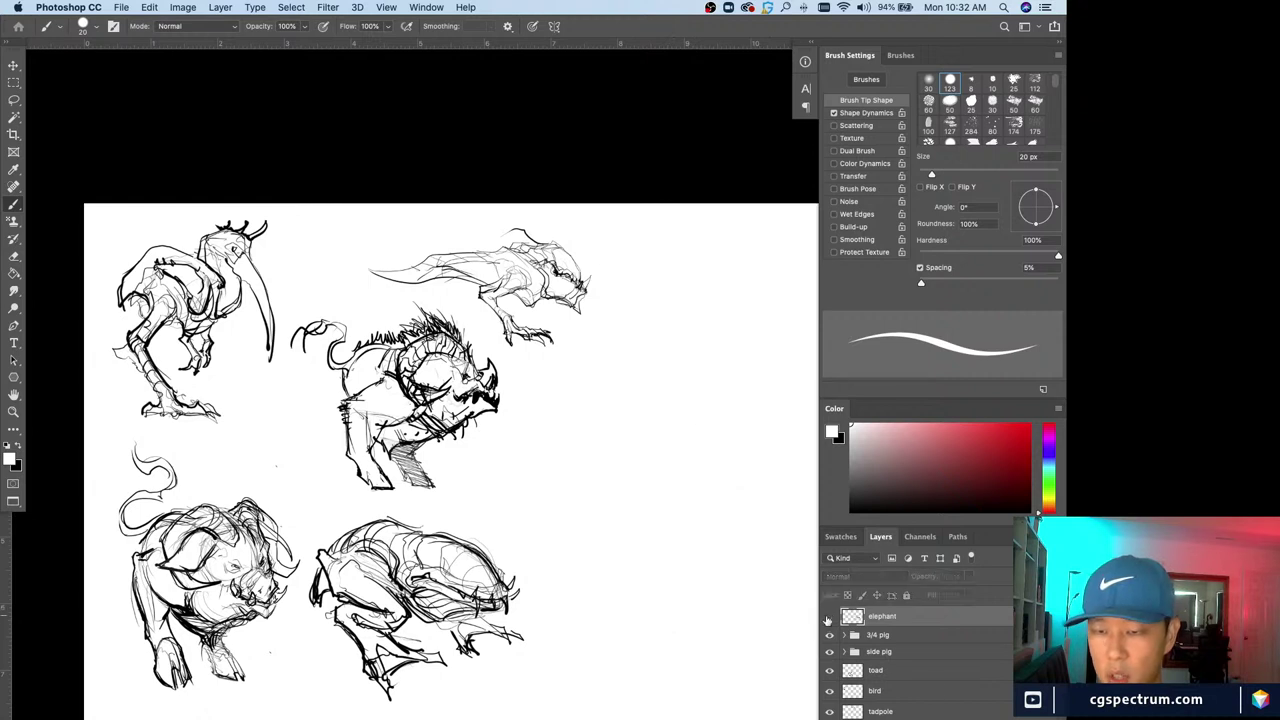
click(828, 617)
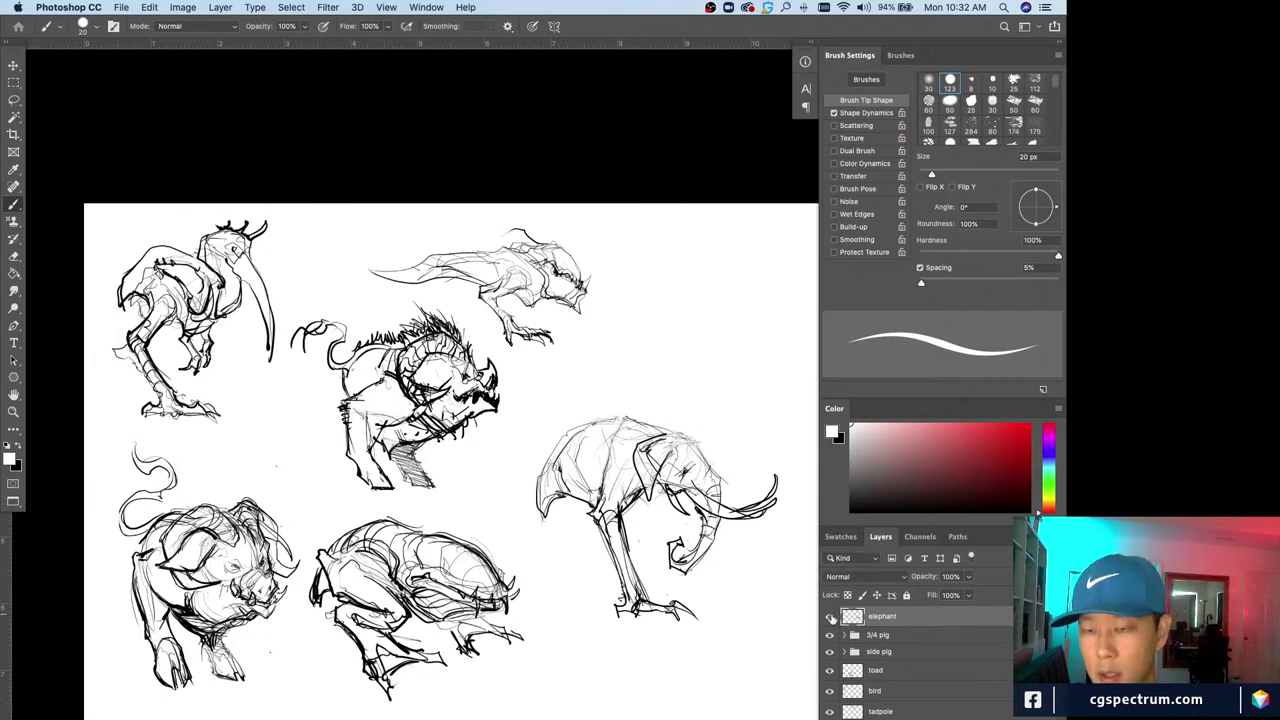
click(829, 617)
click(829, 617)
Hide and show the 3/4 pig group, then select the side pig group for a closer look at its sketch
click(829, 635)
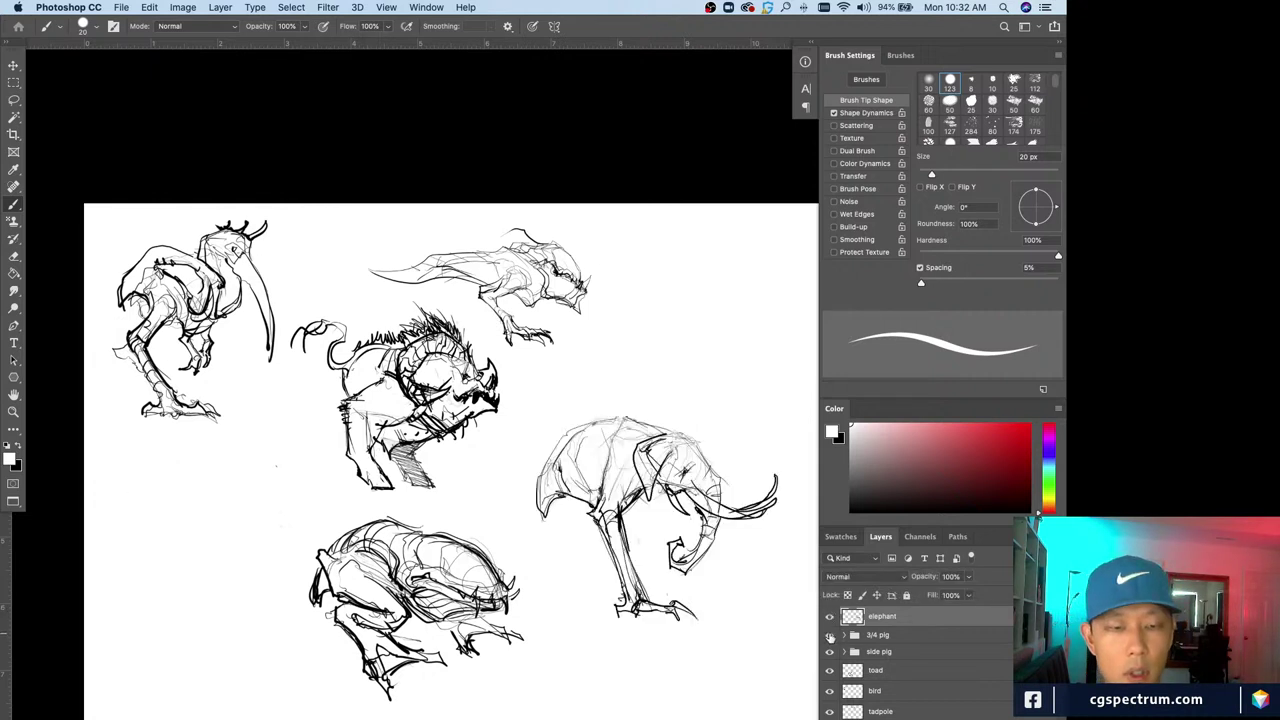
click(829, 635)
click(880, 656)
key(super+plus)
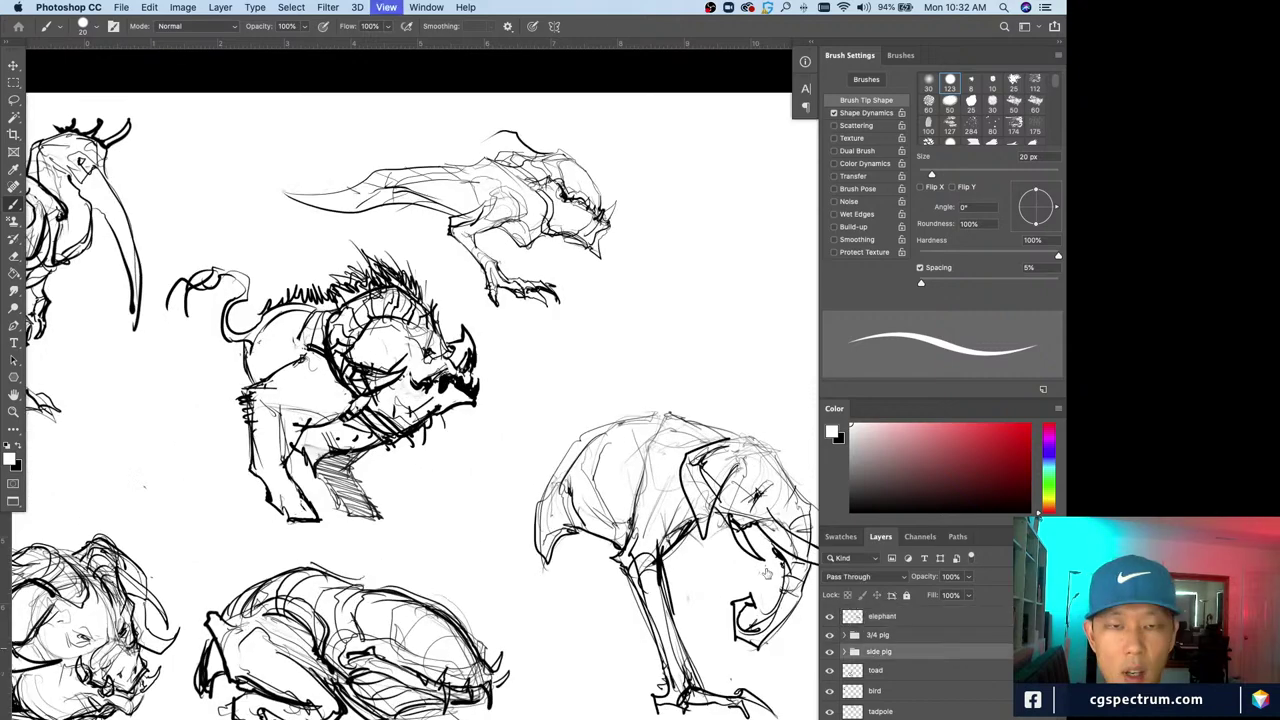
drag(527, 567, 584, 652)
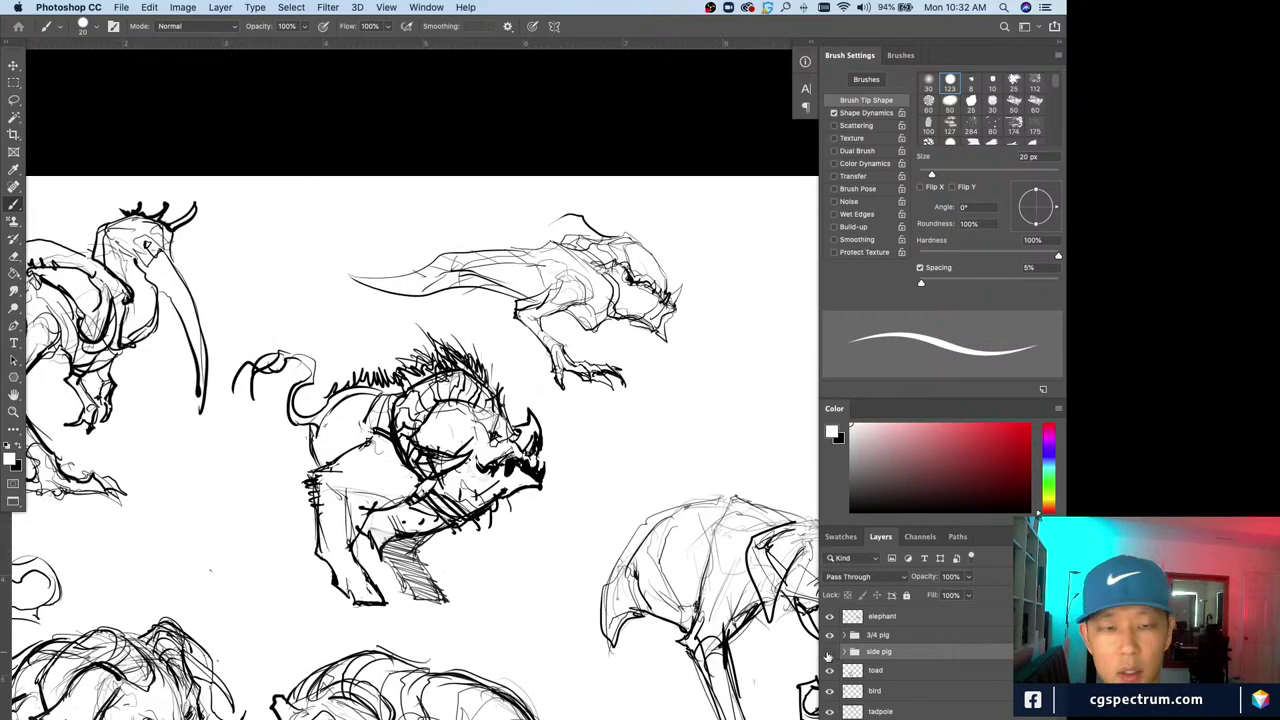
Hide and show the side pig group repeatedly to check which sketch on the sheet it contains
click(829, 652)
click(829, 652)
key(super+minus)
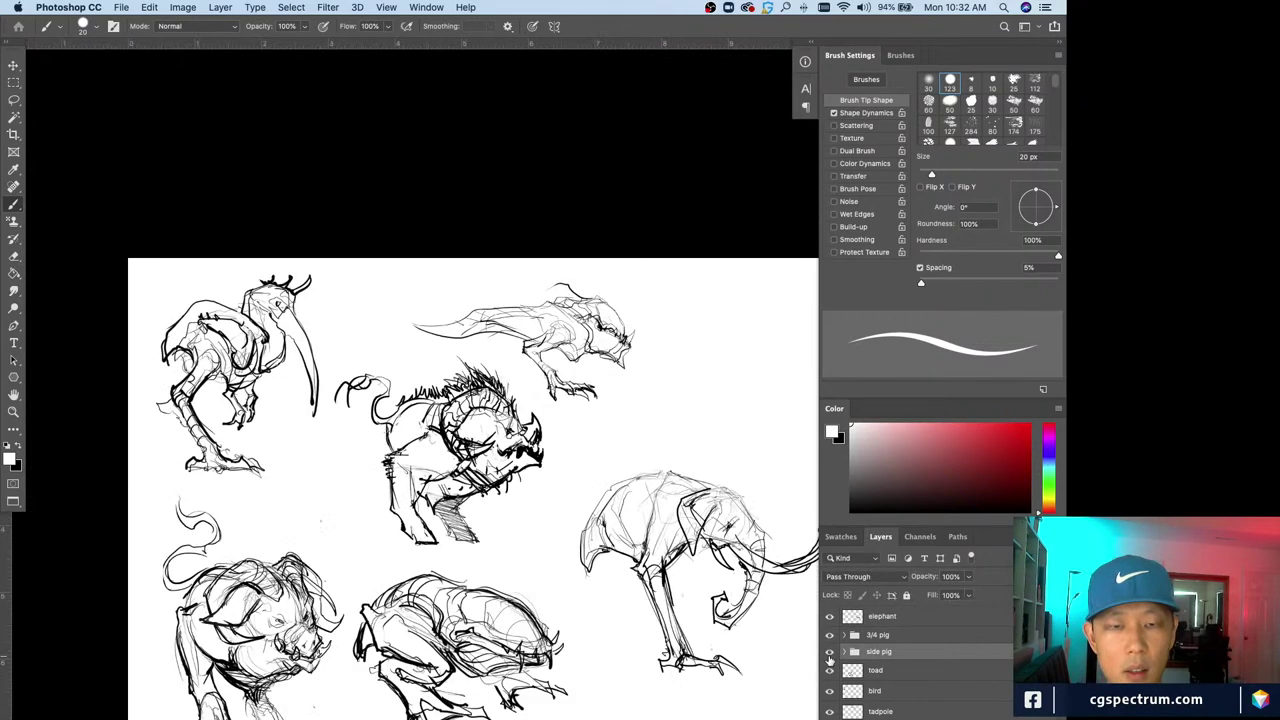
key(super+plus)
key(super+minus)
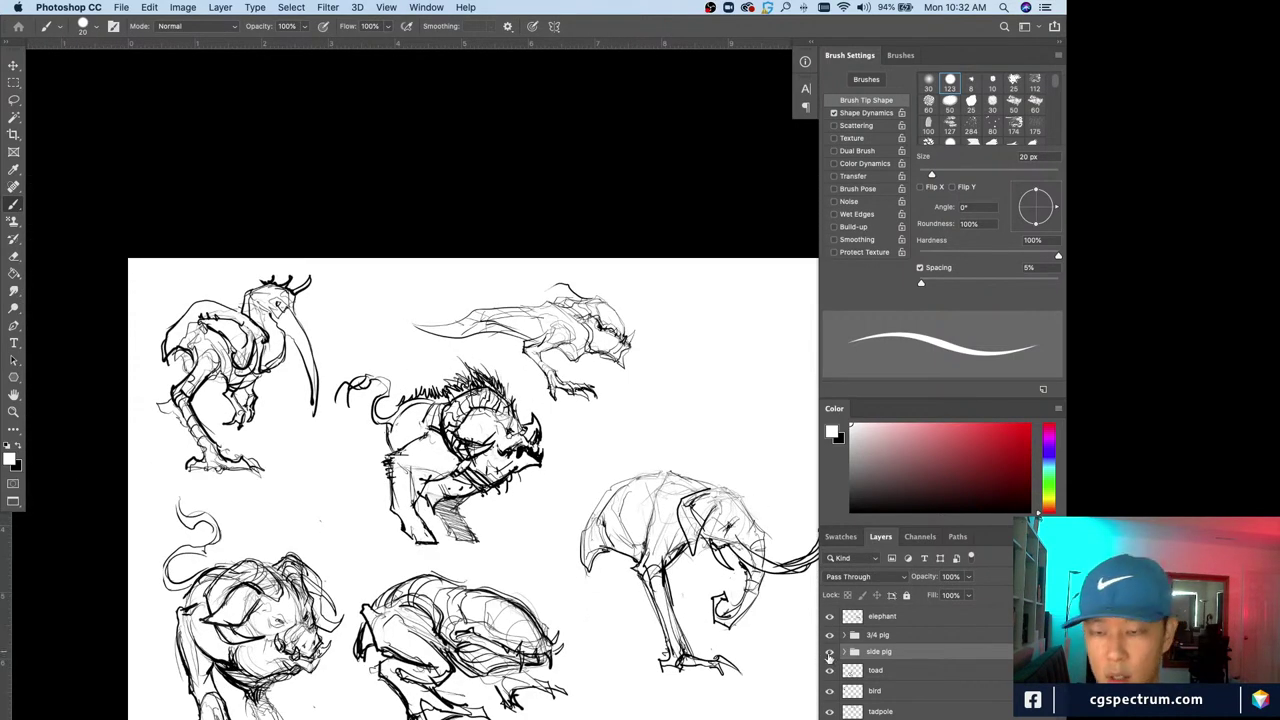
click(829, 652)
click(829, 652)
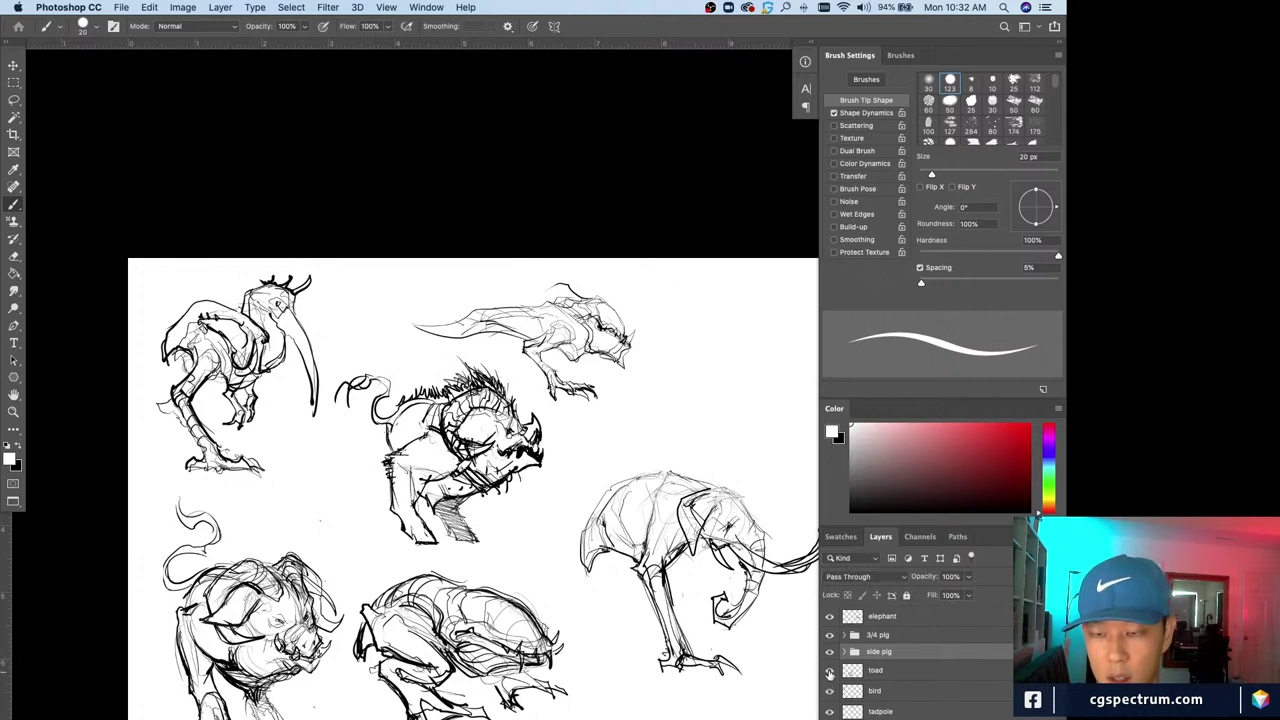
Hide and show the toad layer and the 3/4 pig and side pig groups to compare their sketches
click(829, 671)
click(829, 671)
click(829, 635)
click(829, 635)
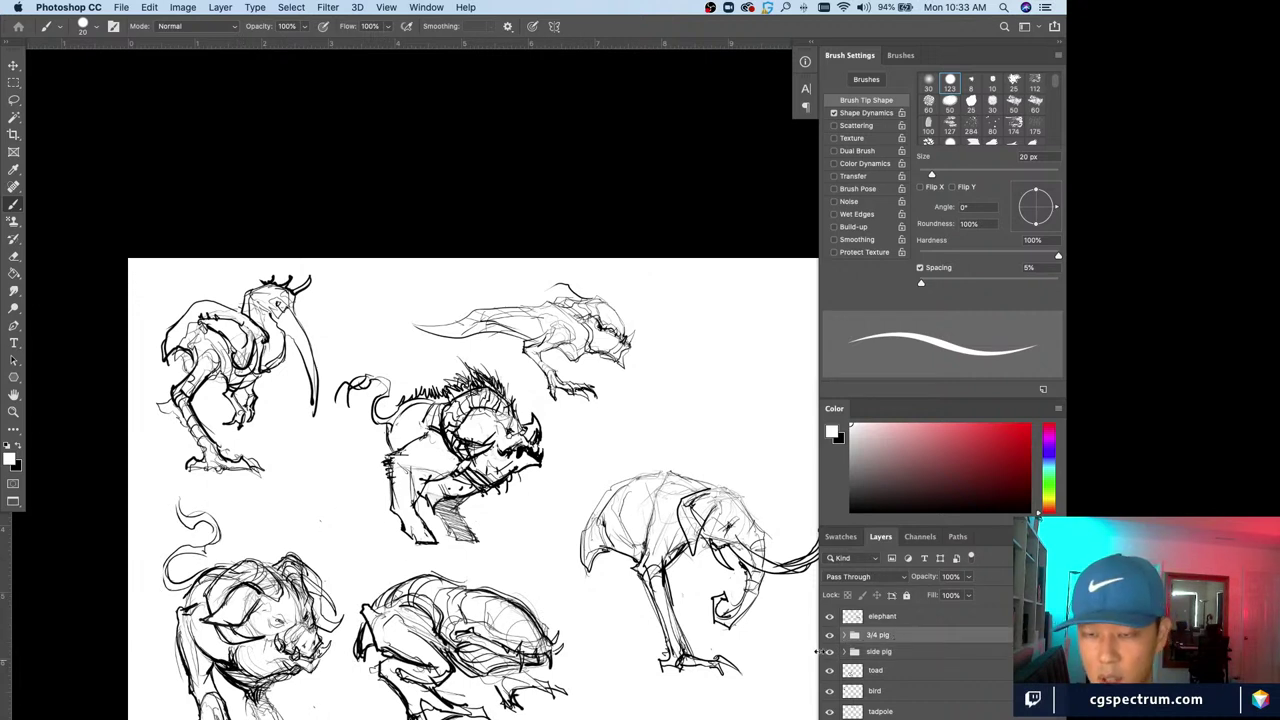
click(829, 652)
click(829, 652)
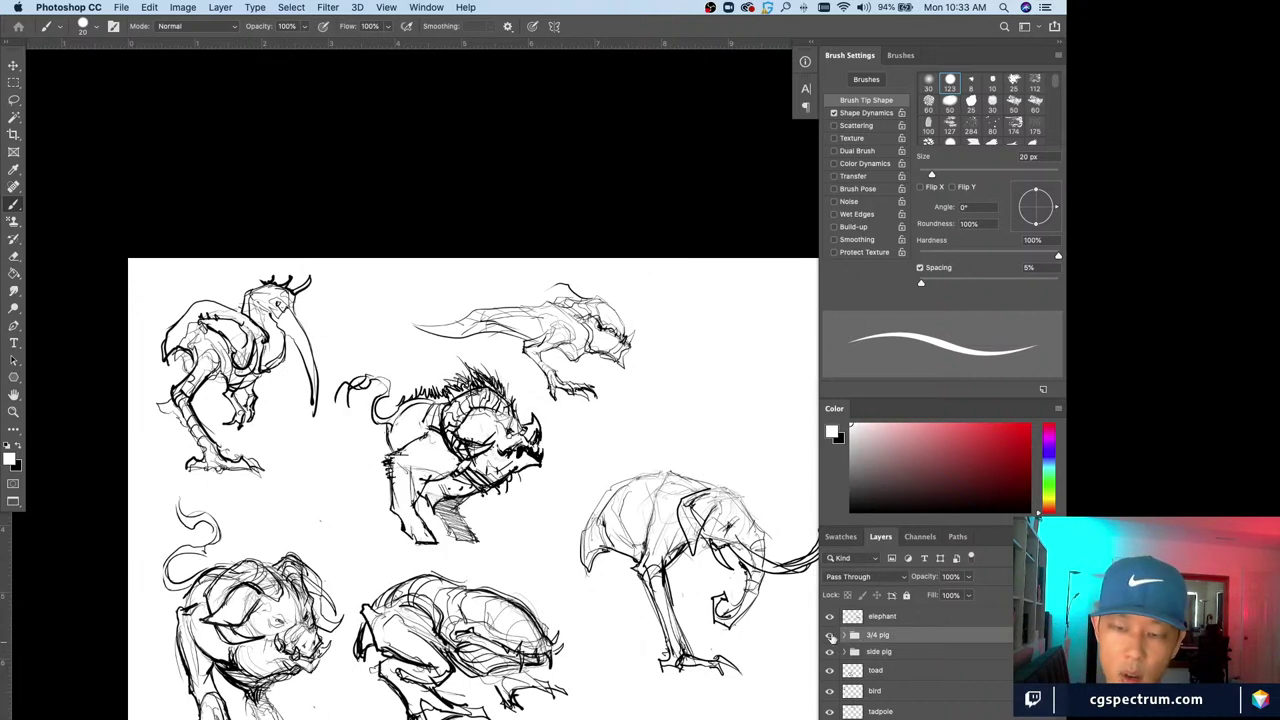
click(829, 635)
click(829, 635)
click(829, 652)
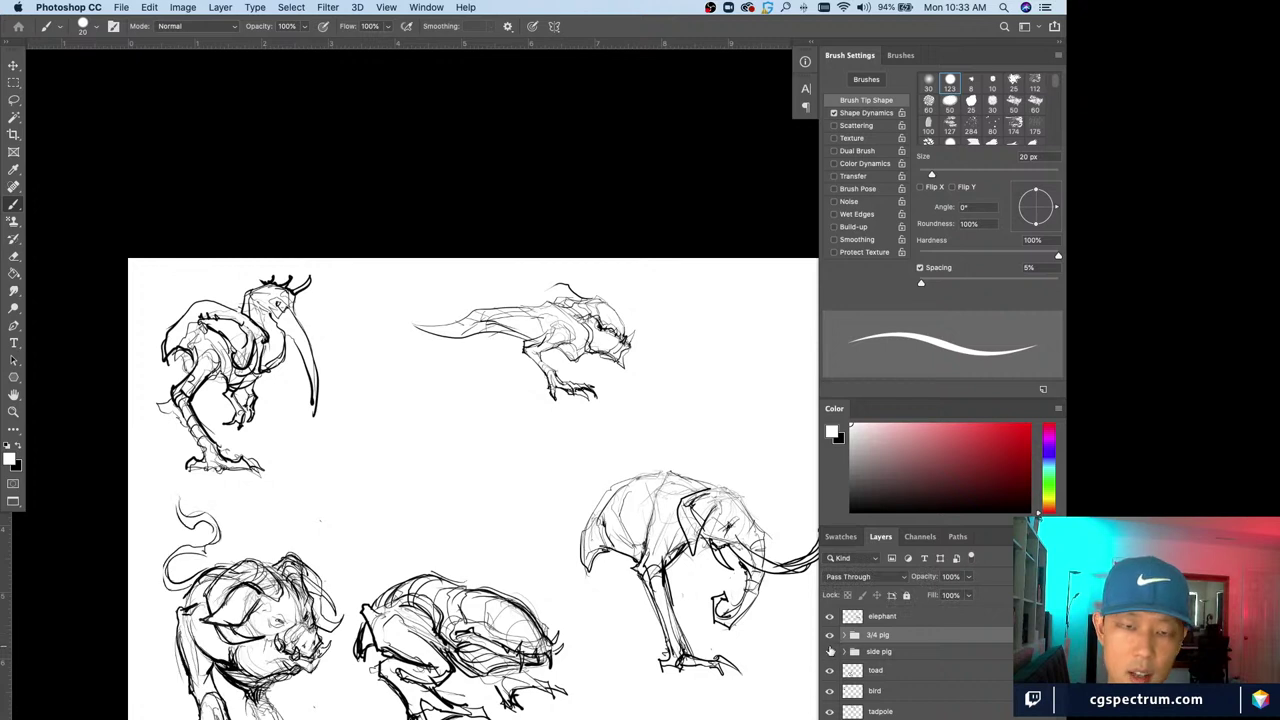
click(829, 652)
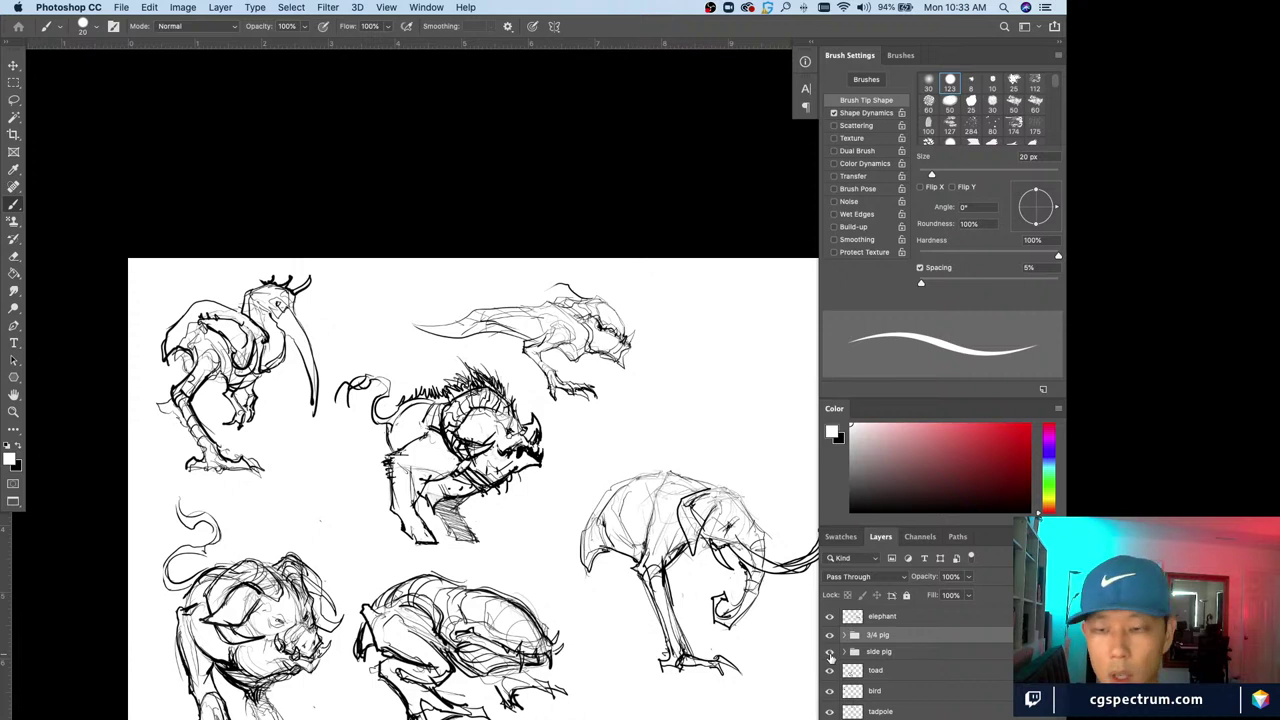
Check the bird and toad layers by hiding and showing them, and review the whole sheet of creature sketches
click(829, 691)
click(829, 691)
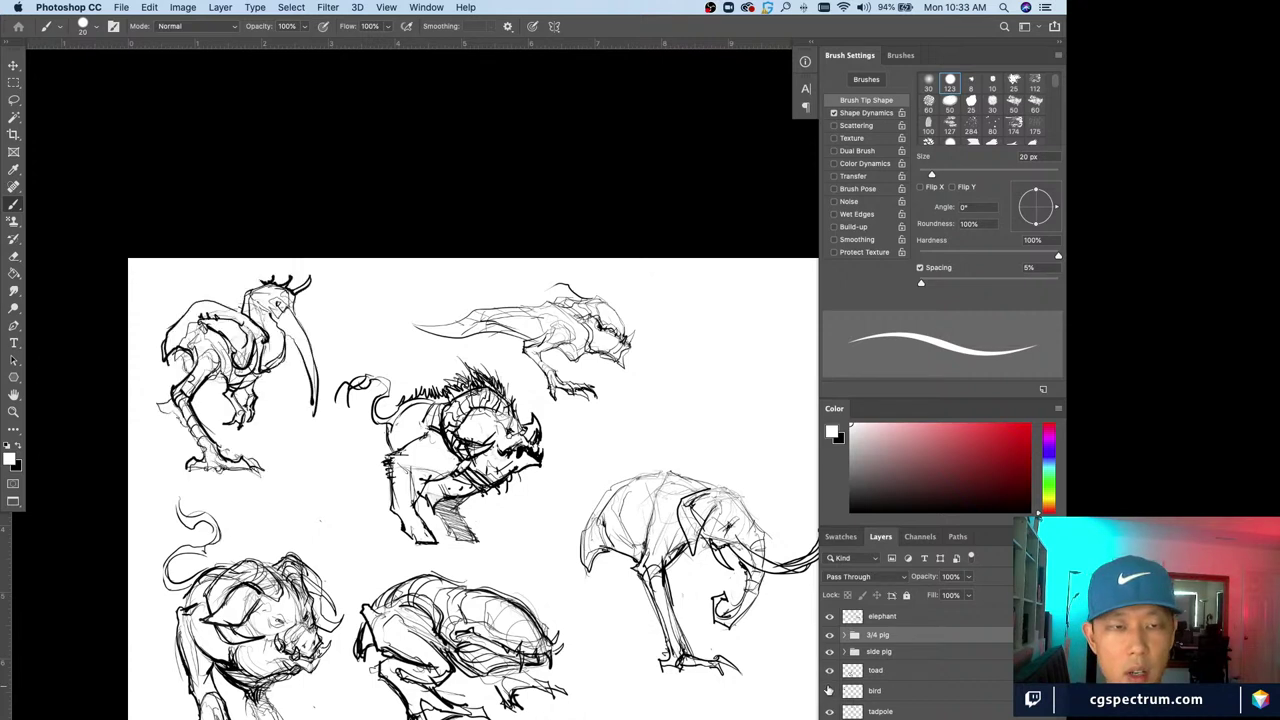
click(829, 691)
click(829, 691)
key(super+plus)
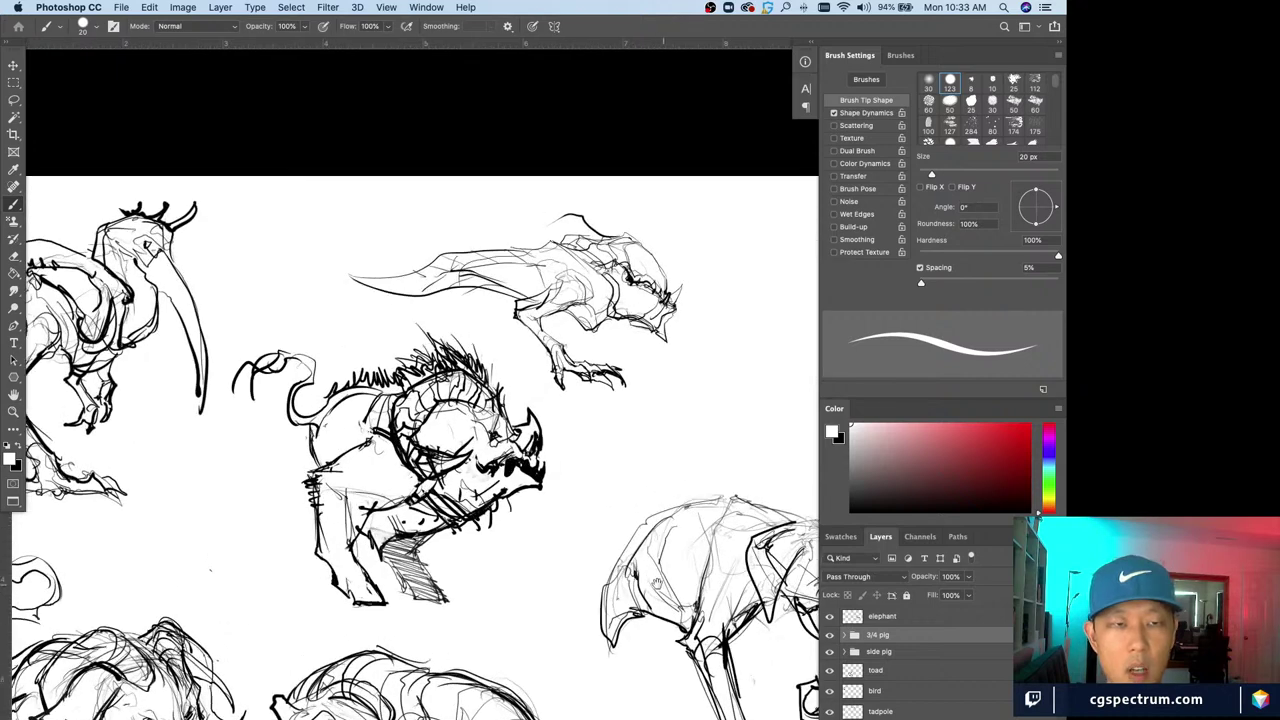
drag(435, 541, 638, 597)
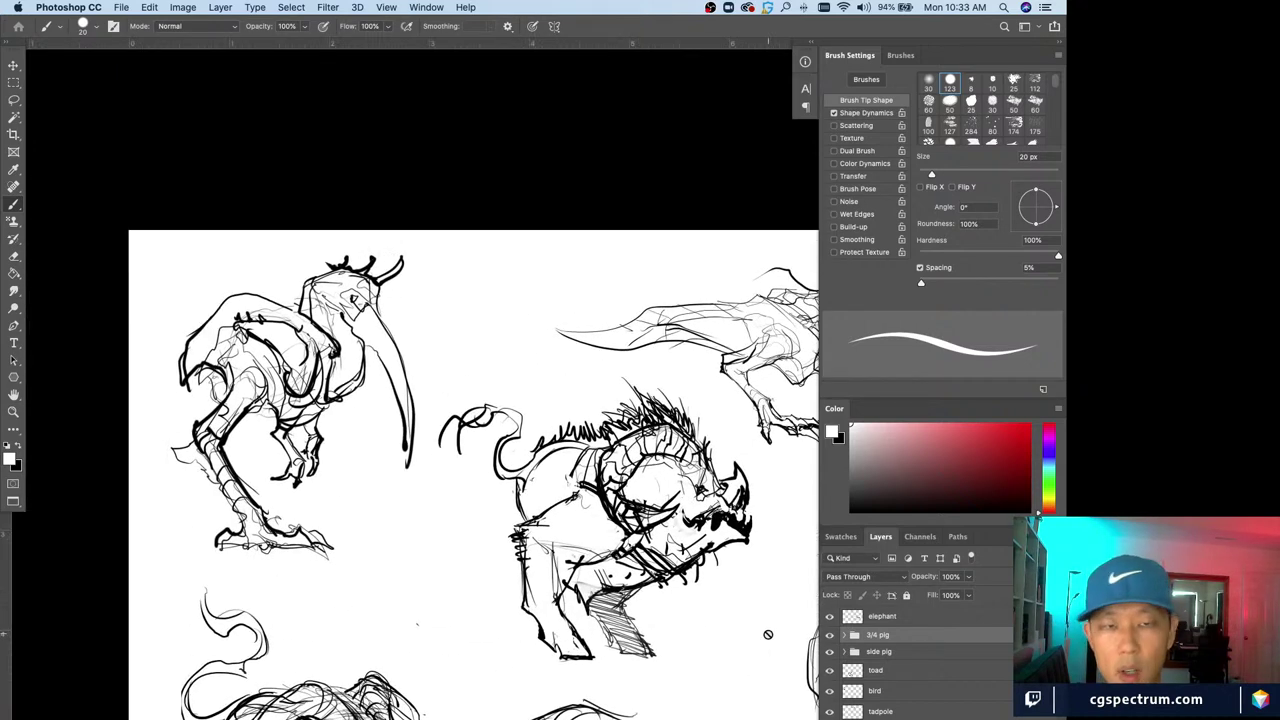
scroll(768, 634, down, 2)
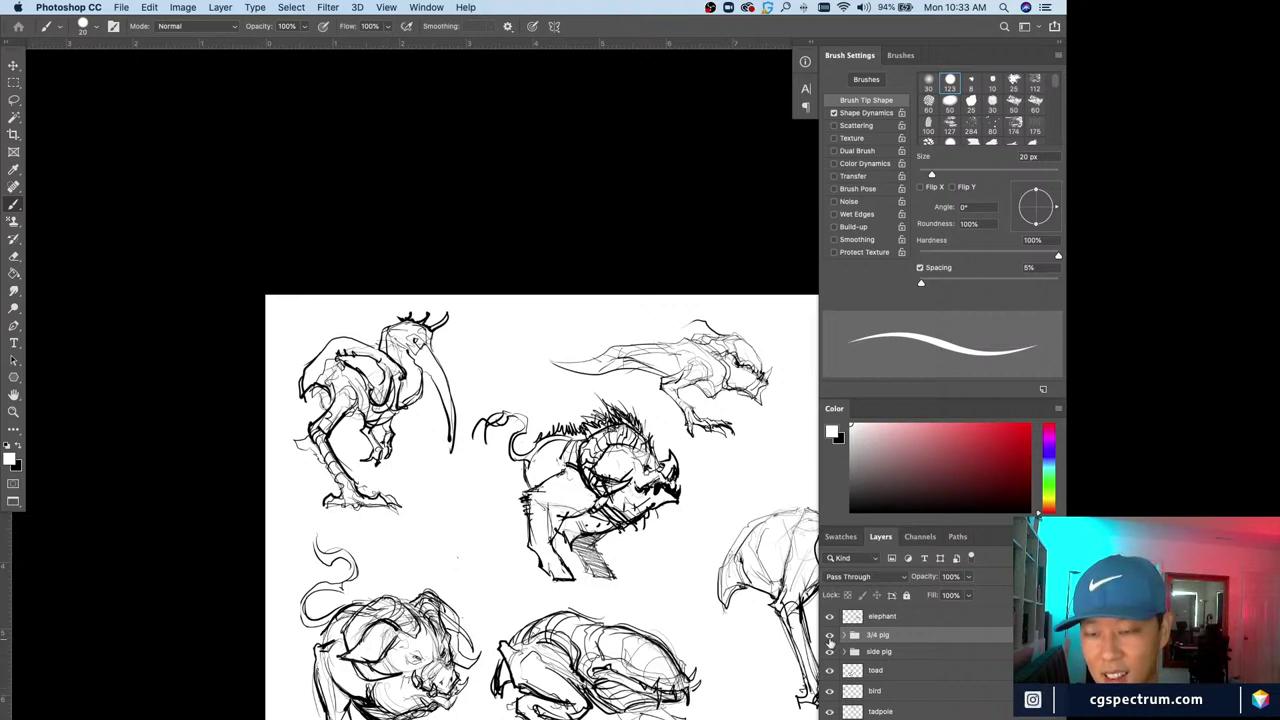
drag(762, 712, 740, 640)
scroll(697, 643, right, 3)
scroll(697, 643, down, 2)
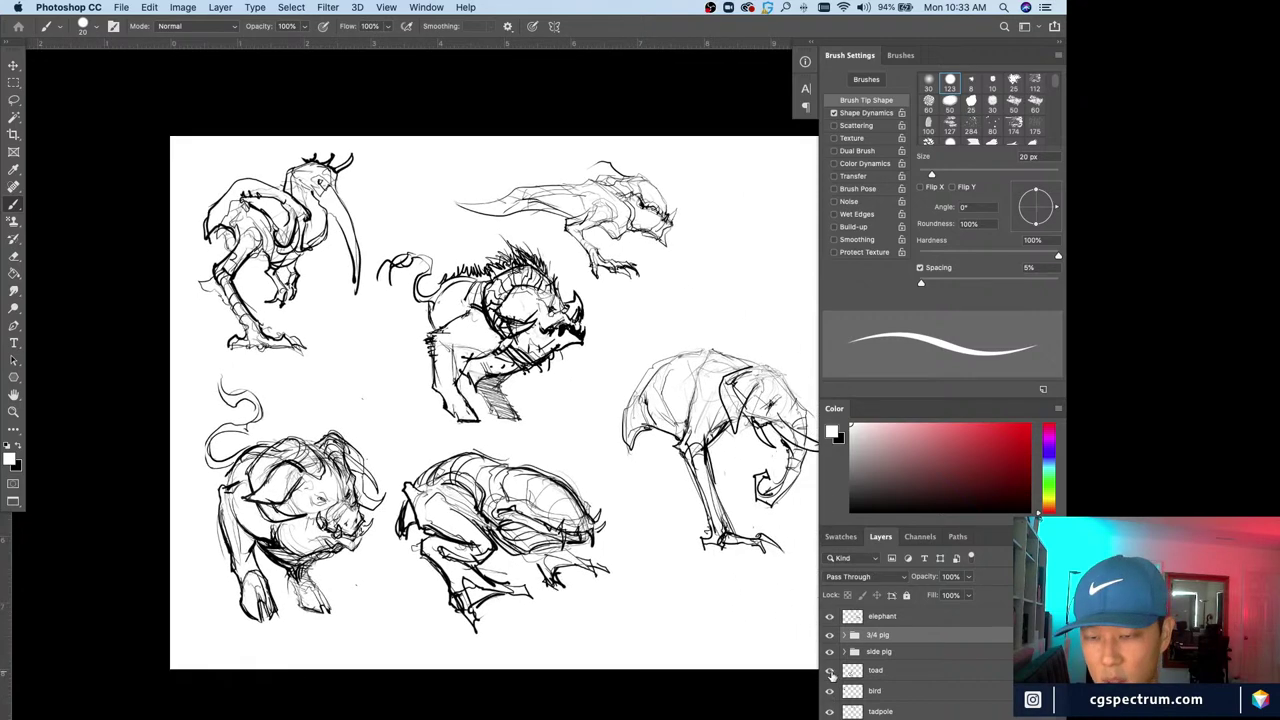
click(829, 671)
click(829, 671)
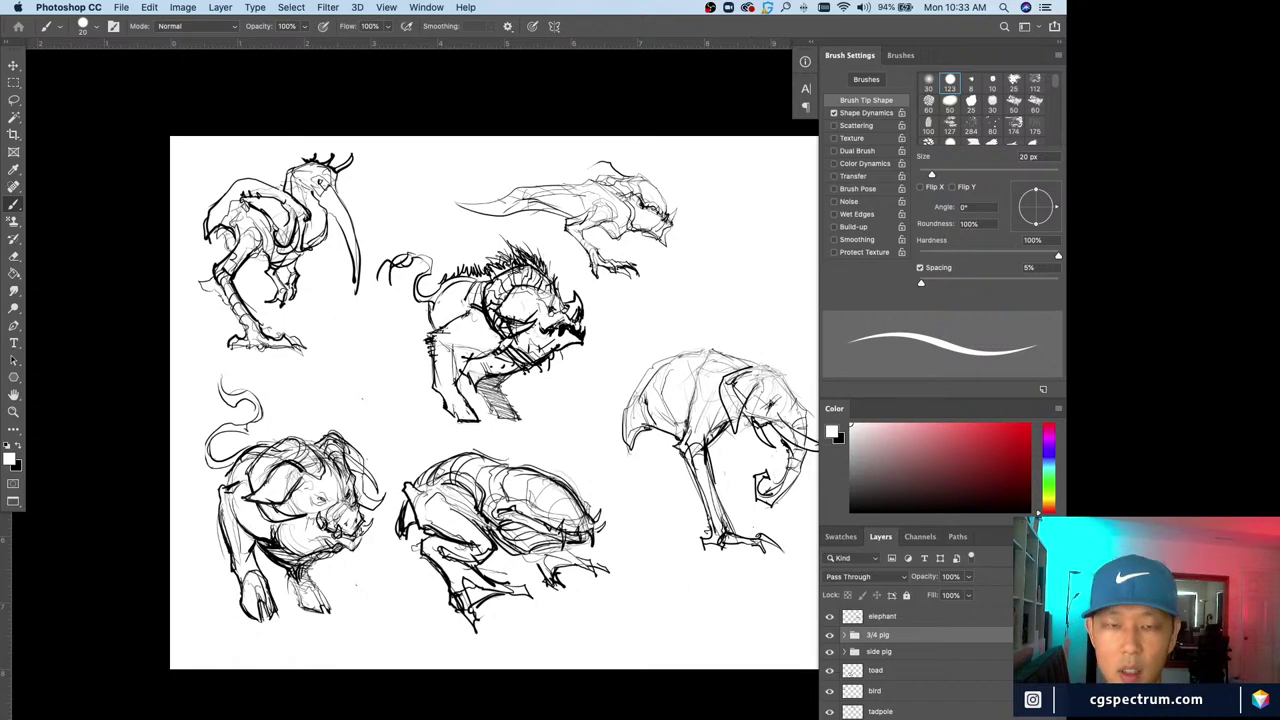
mouse_move(725, 586)
mouse_down()
mouse_move(717, 628)
mouse_move(731, 607)
mouse_move(614, 571)
mouse_move(735, 581)
mouse_up()
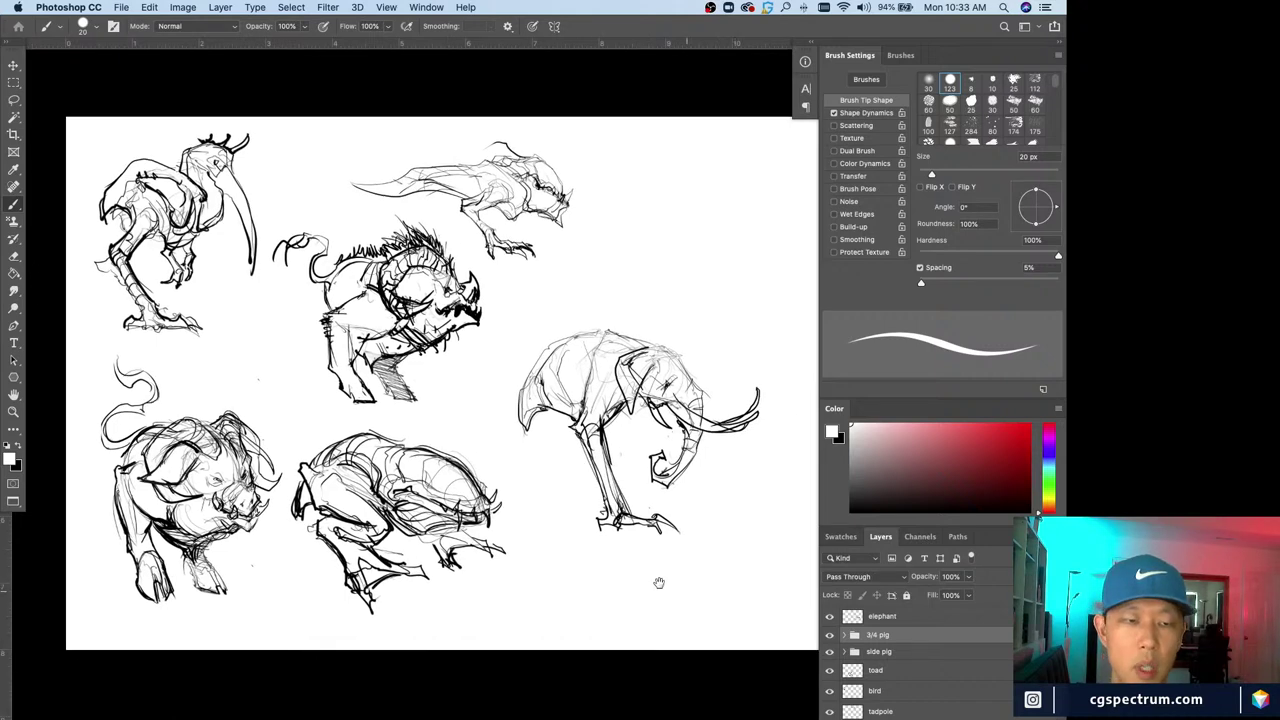
scroll(672, 613, up, 4)
scroll(672, 613, left, 4)
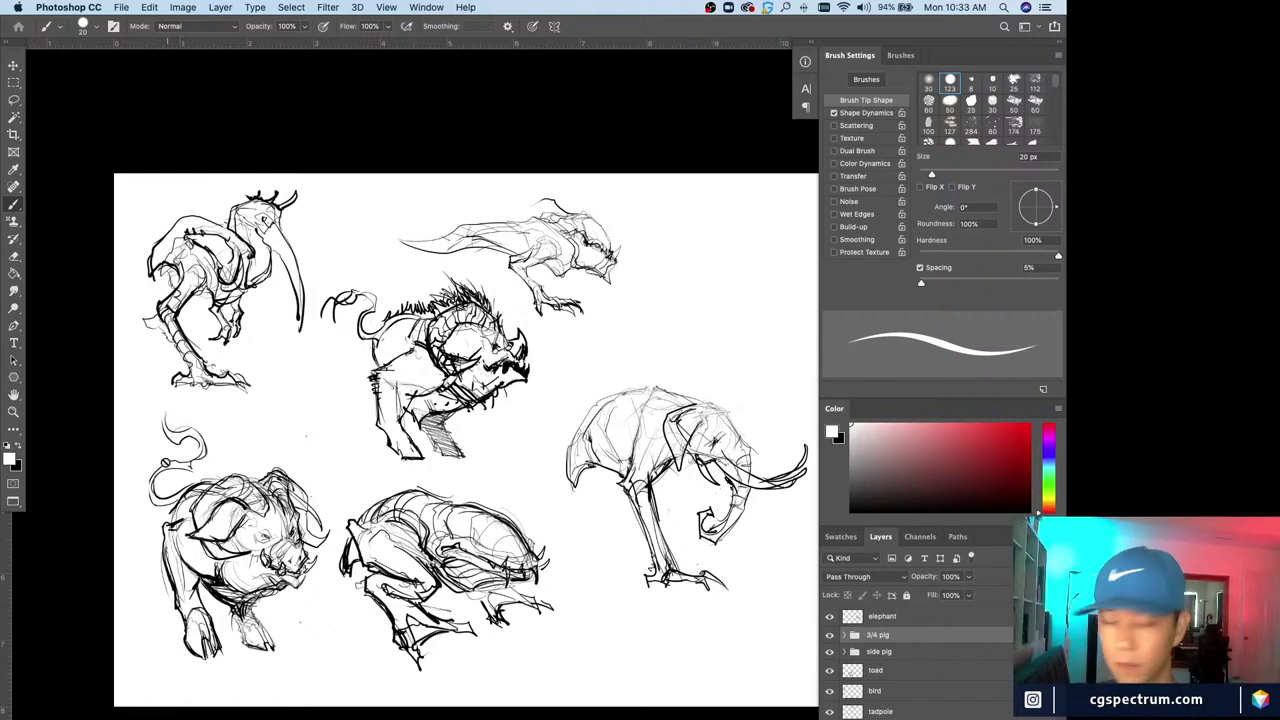
Select the whole canvas and paste a merged copy of all visible sketches as a new layer
key(l)
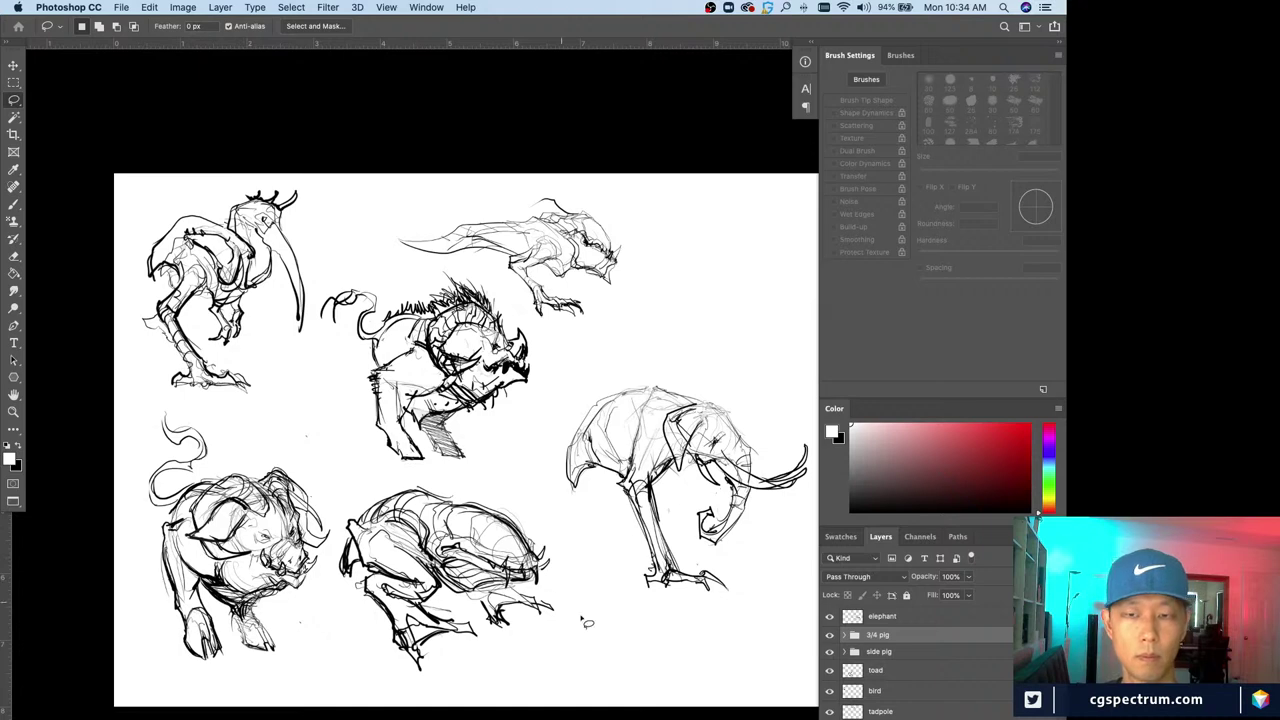
scroll(588, 620, down, 2)
scroll(588, 620, right, 2)
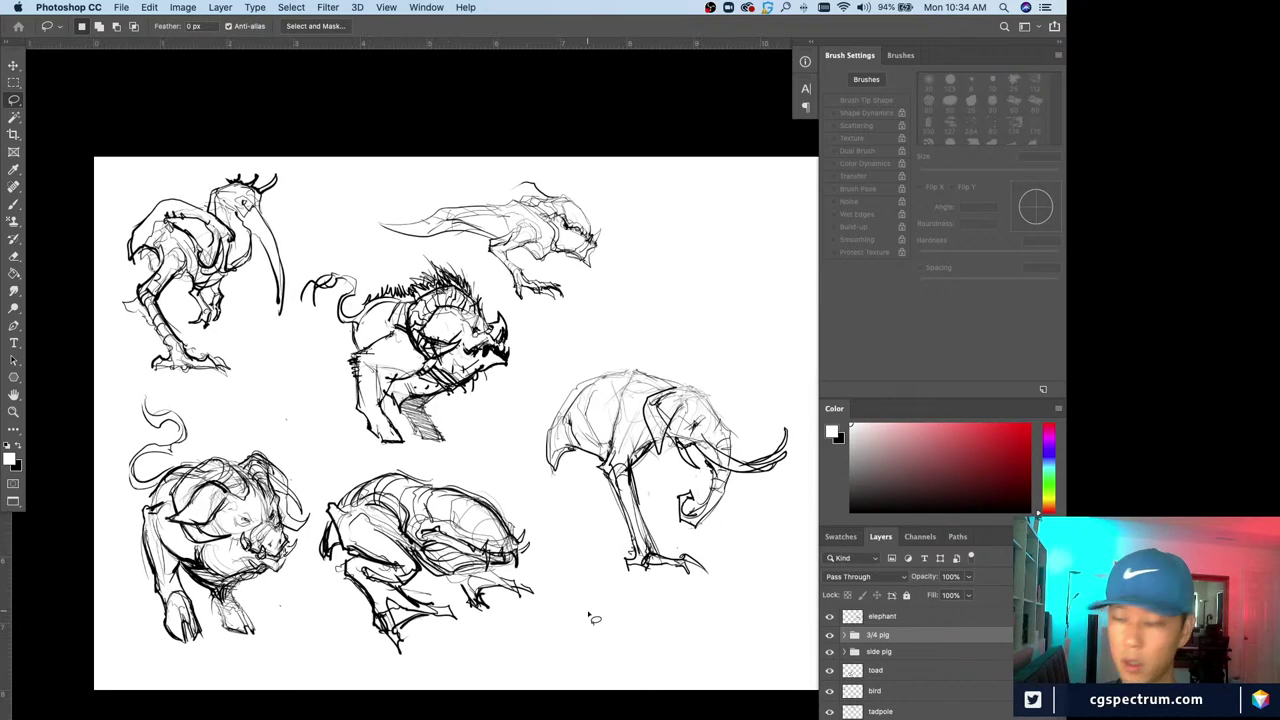
key(super+a)
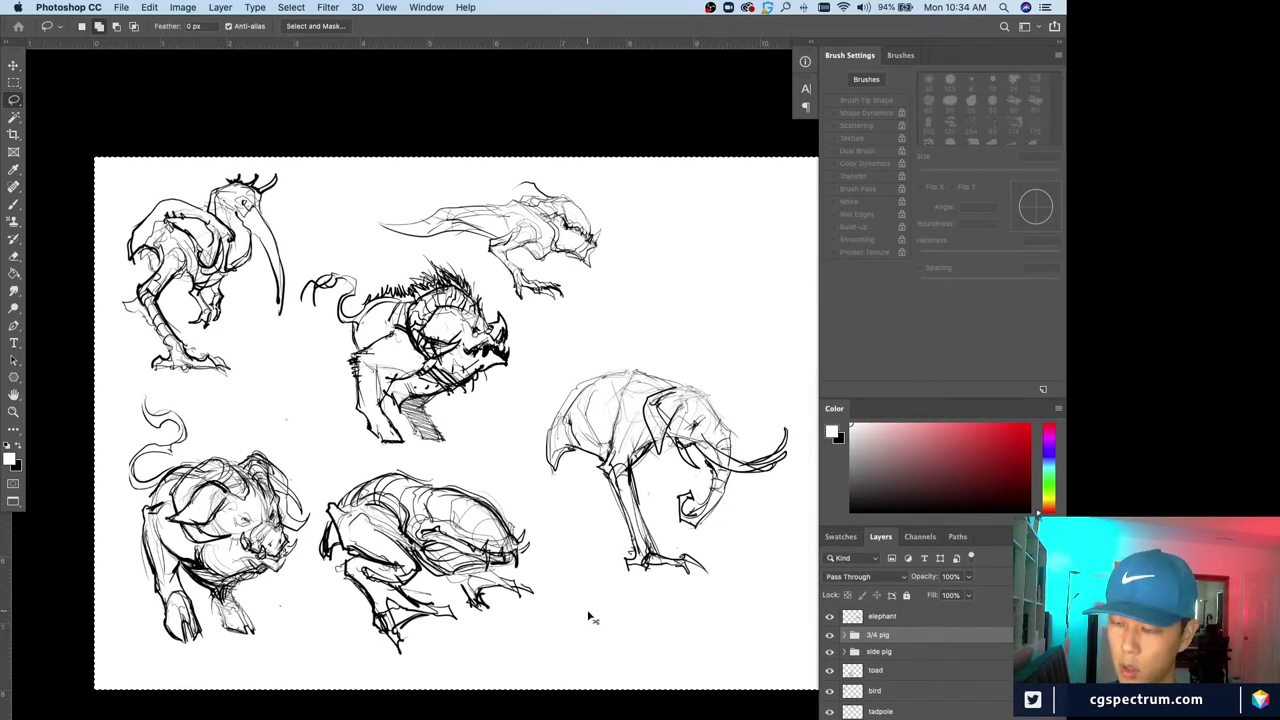
key(super+shift+c)
key(super+v)
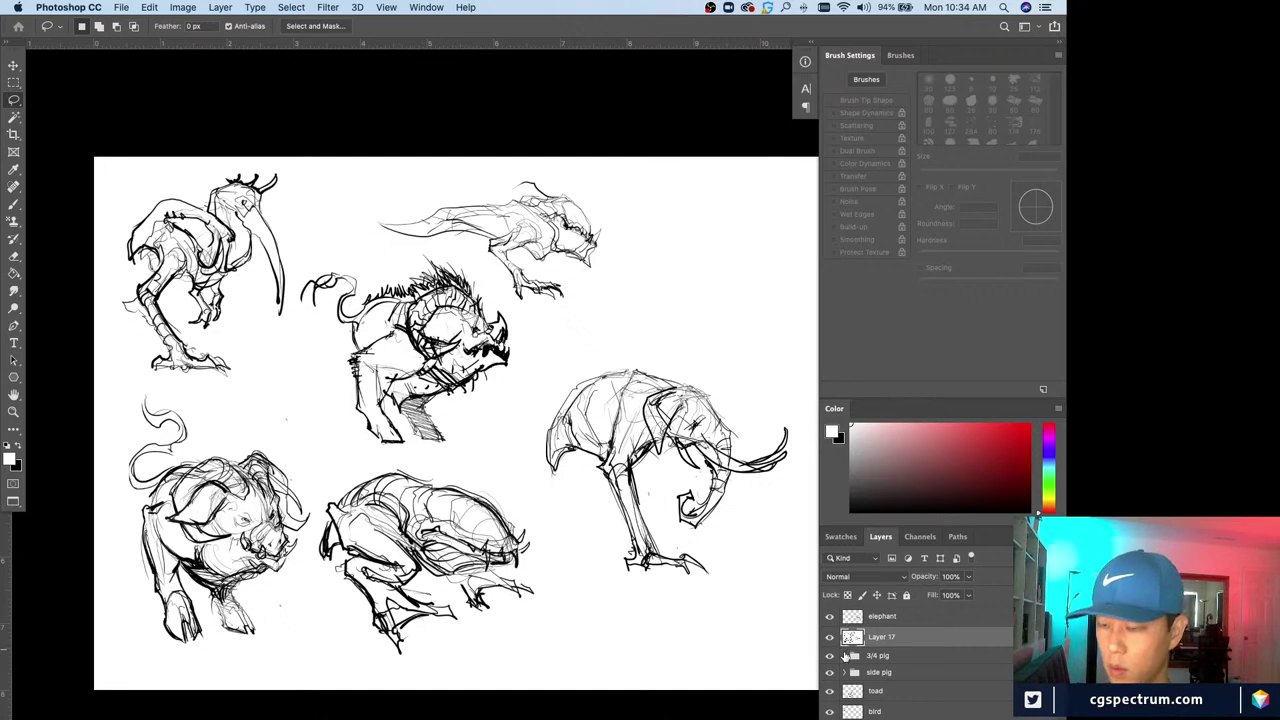
Place the merged copy above the elephant layer and raise its lightness with Hue/Saturation until the lines are faint grey
drag(852, 638, 882, 616)
key(super+u)
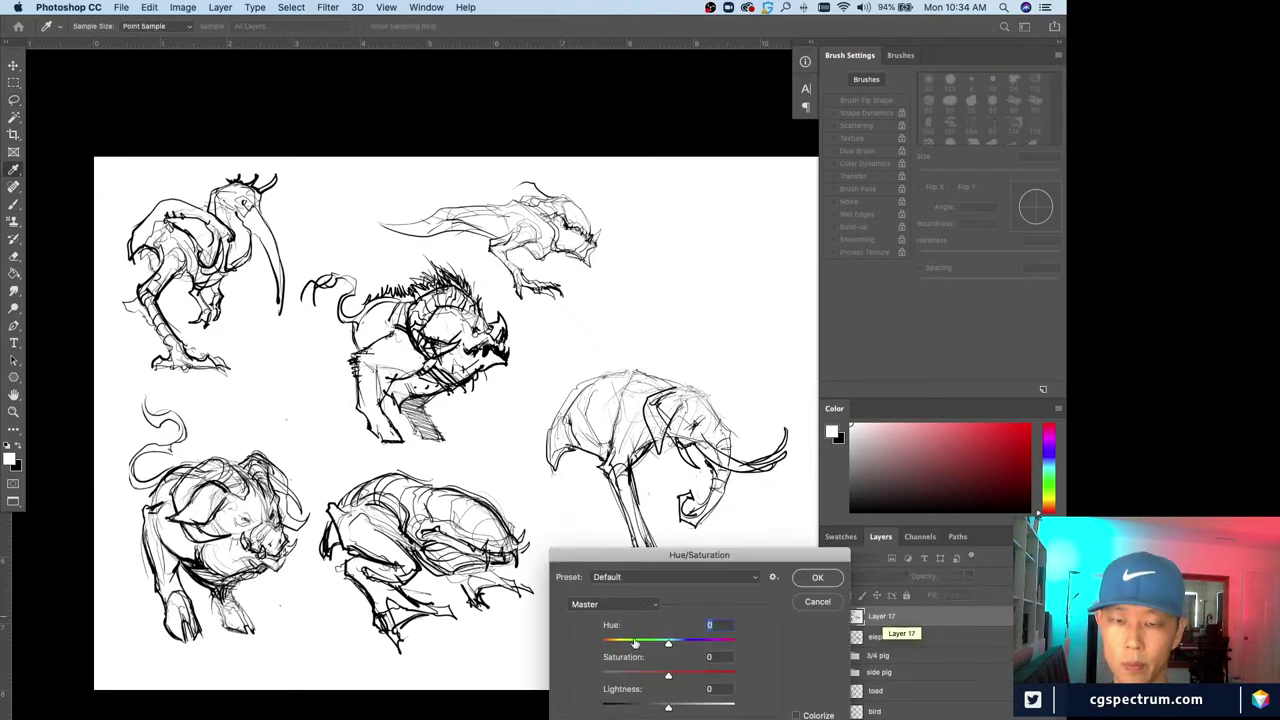
drag(669, 707, 730, 708)
click(806, 579)
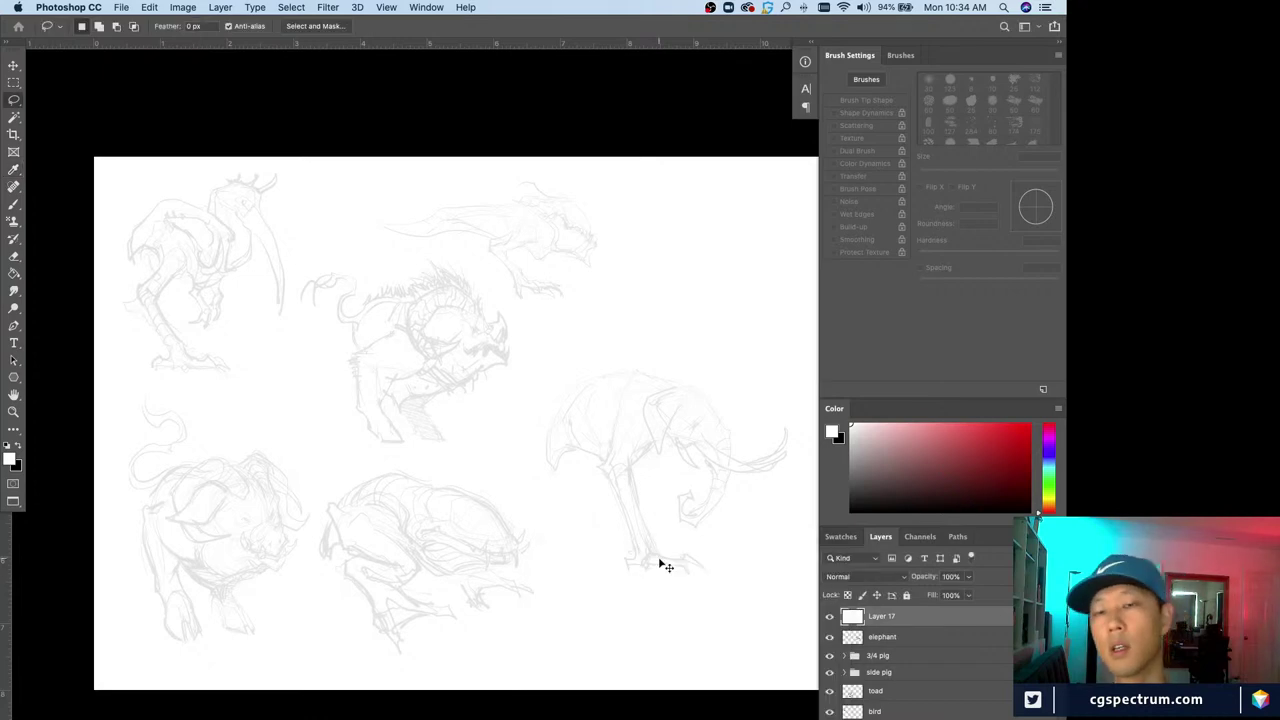
Add a new layer above the faded sketches and ready the Brush with black as the foreground colour for the three-quarter pig
key(super+plus)
mouse_move(544, 606)
mouse_down()
mouse_move(528, 430)
mouse_move(629, 606)
mouse_up()
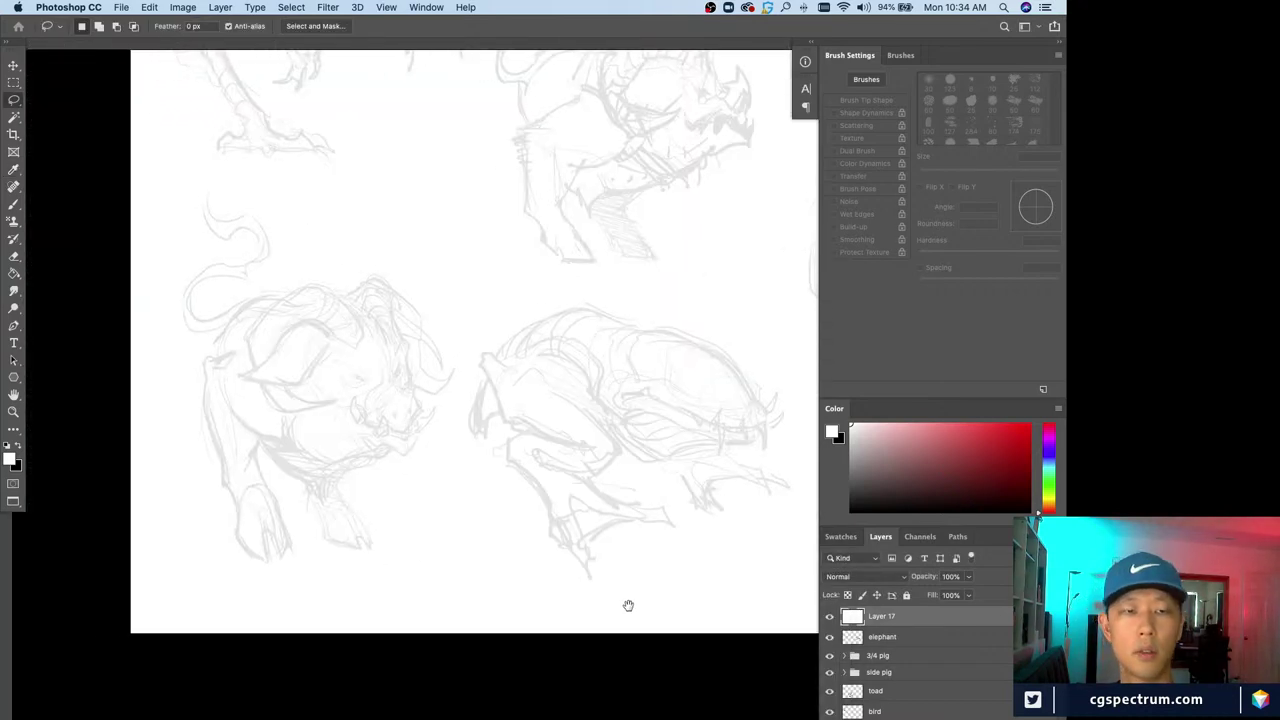
drag(690, 502, 658, 560)
scroll(680, 537, left, 2)
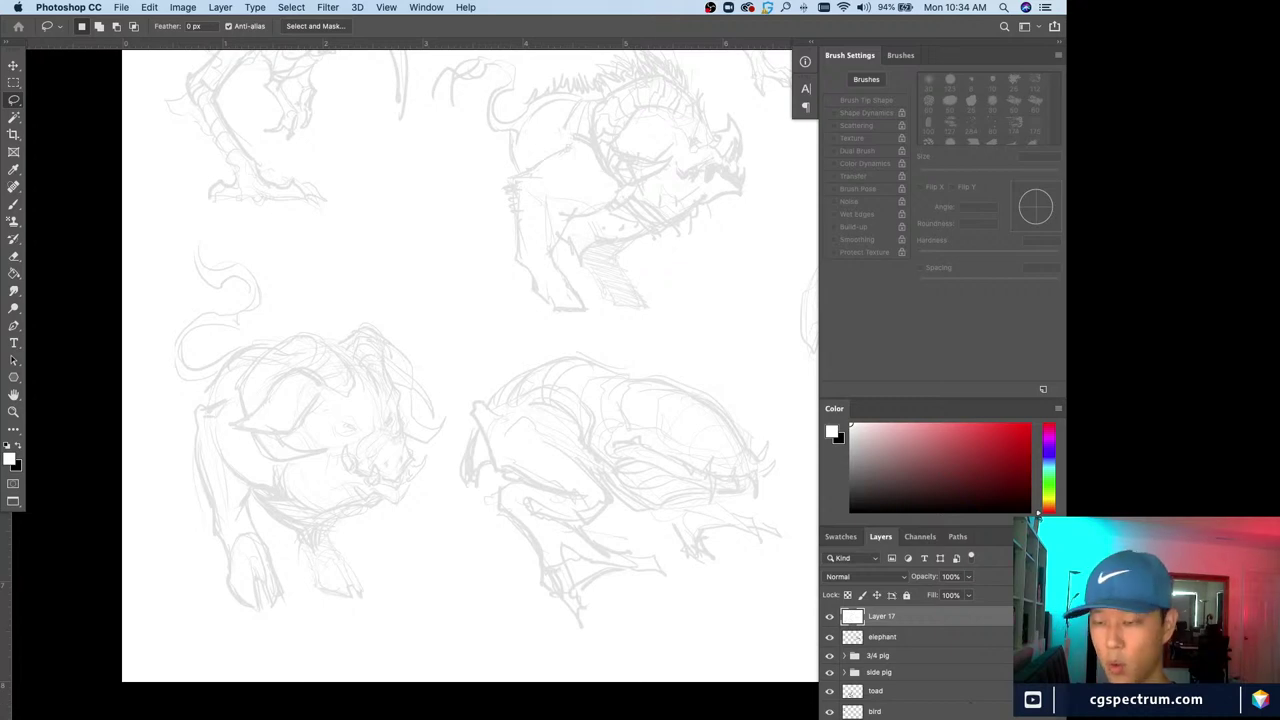
key(super+shift+alt+n)
key(b)
key(super+equal)
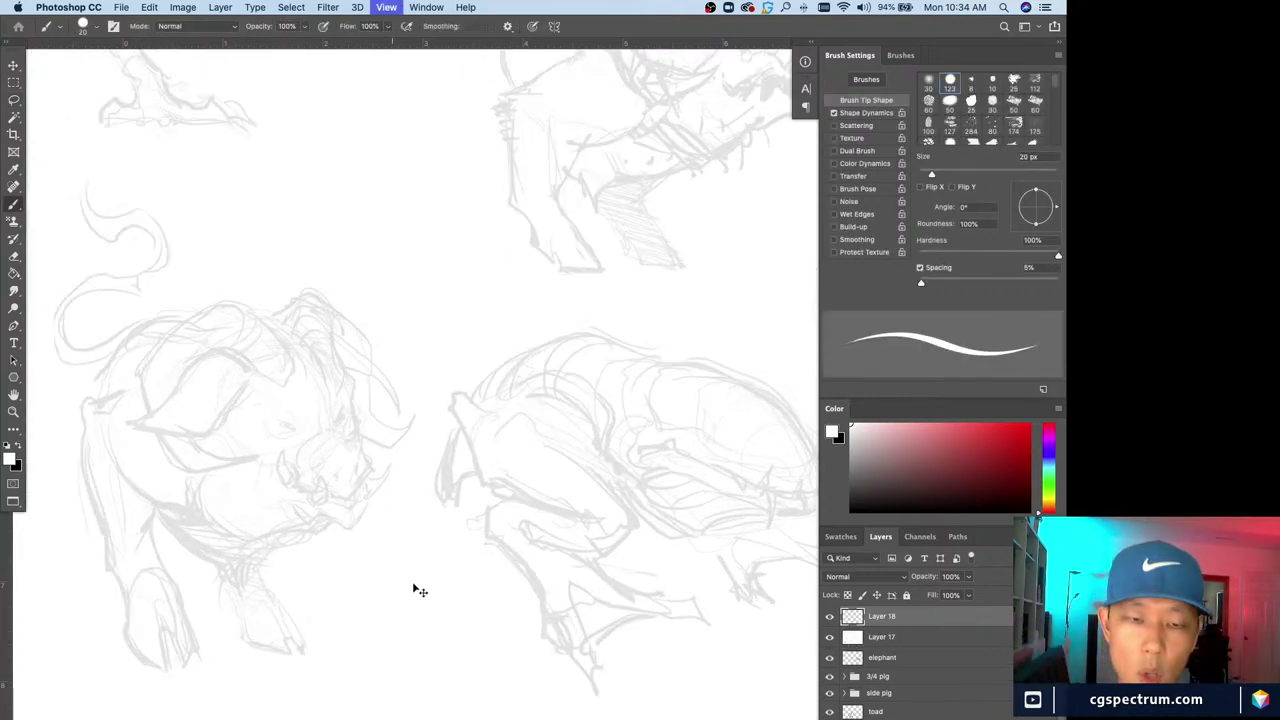
drag(416, 590, 551, 560)
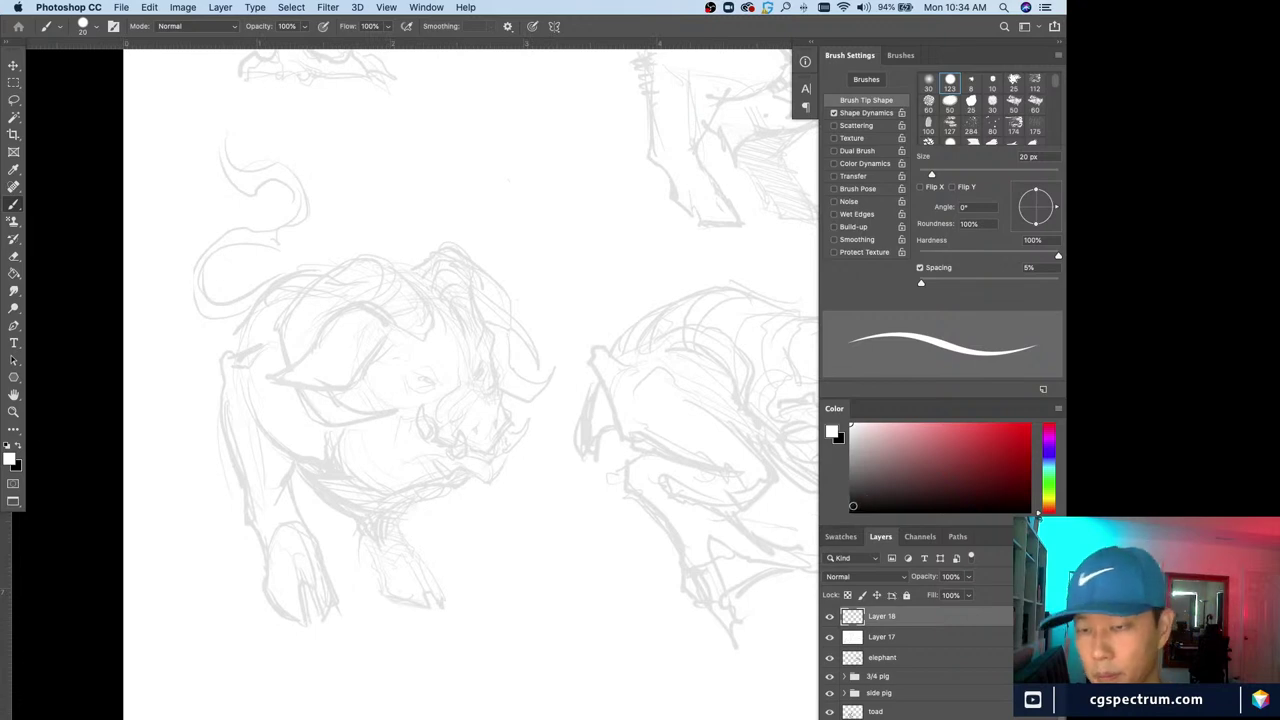
key(x)
drag(414, 480, 428, 466)
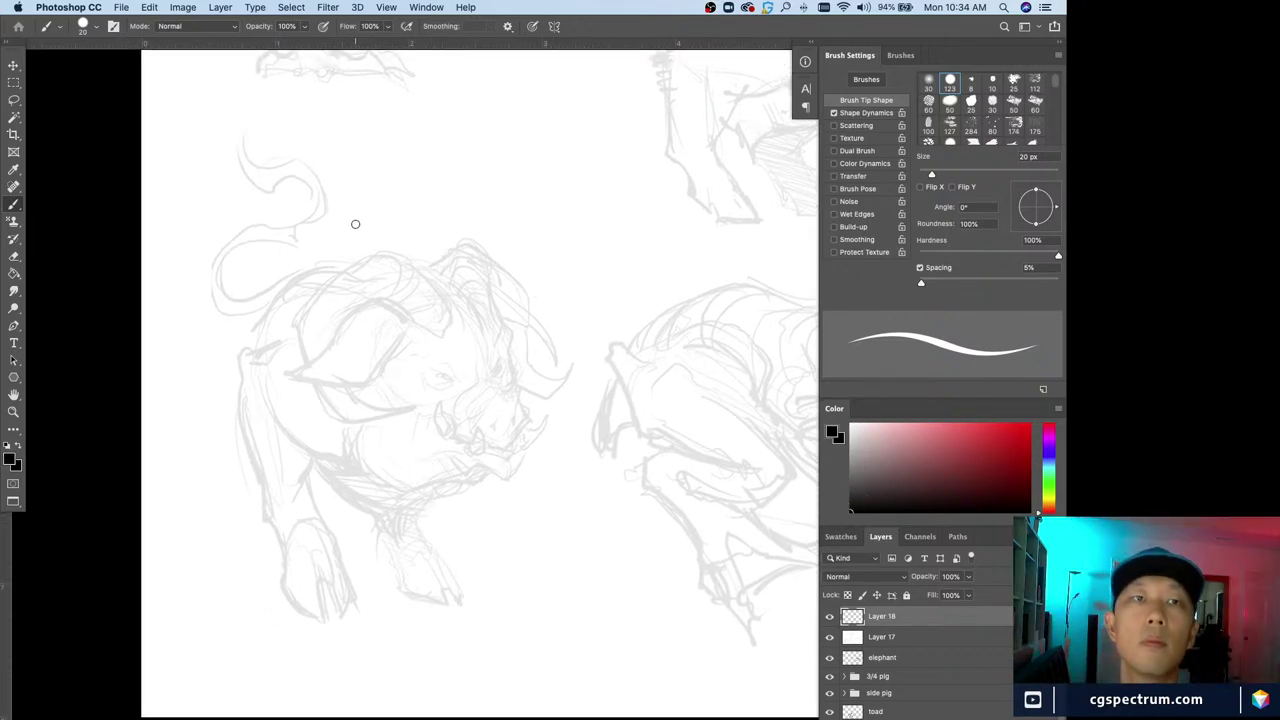
Reduce the brush size to 4 px for fine line work on the three-quarter pig's face
scroll(483, 510, up, 2)
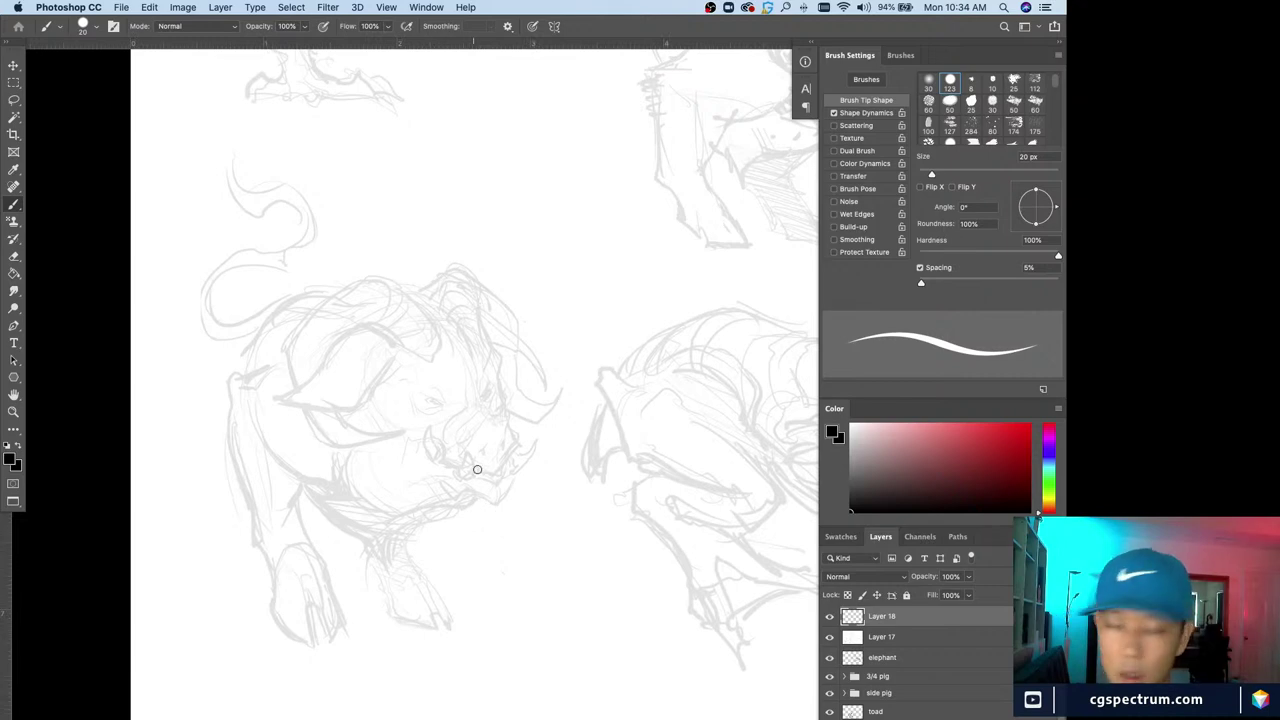
drag(470, 444, 468, 435)
key(super+minus)
key(super+equal)
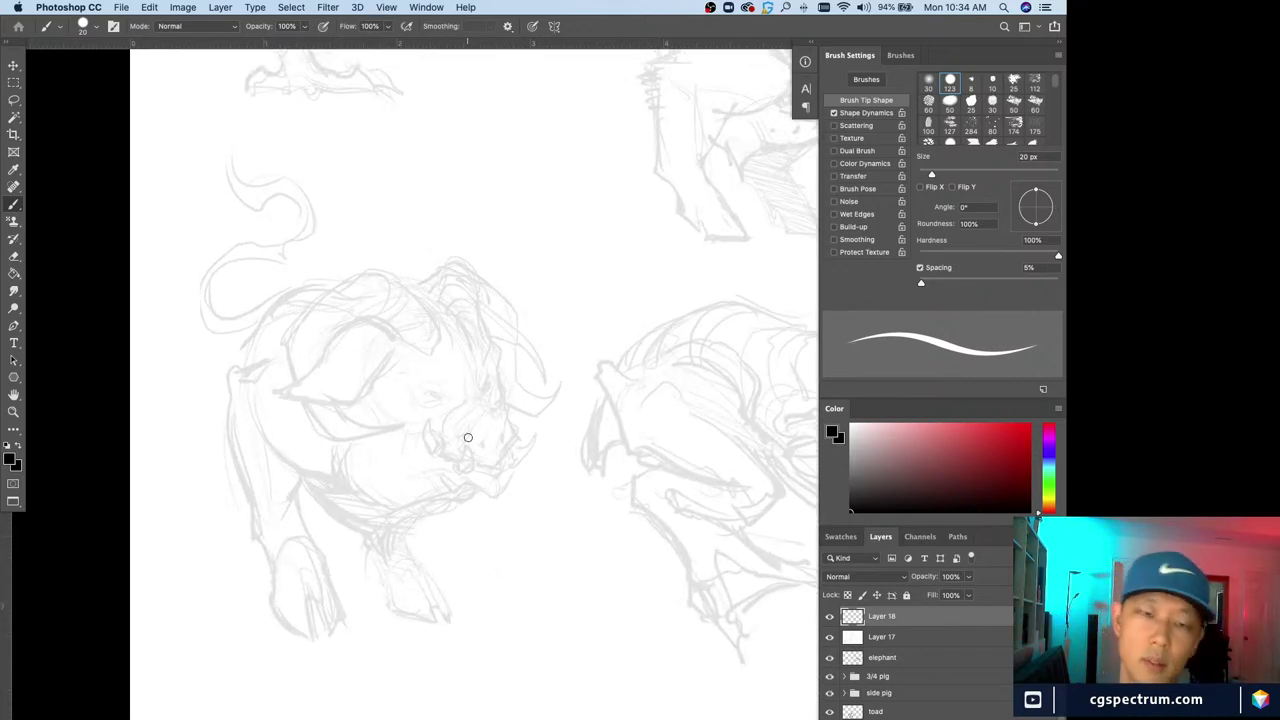
scroll(468, 437, left, 2)
key(bracketleft)
key(bracketleft)
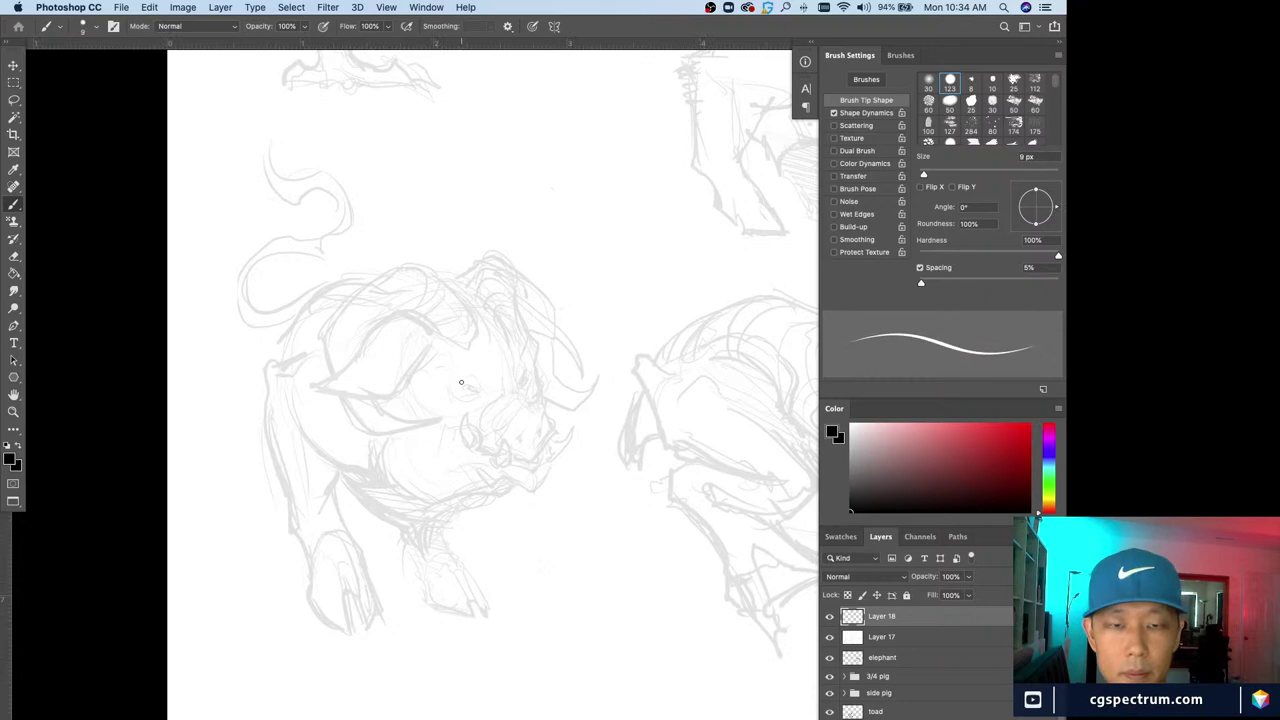
key(bracketleft)
key(bracketleft)
key(bracketleft)
key(bracketleft)
key(bracketleft)
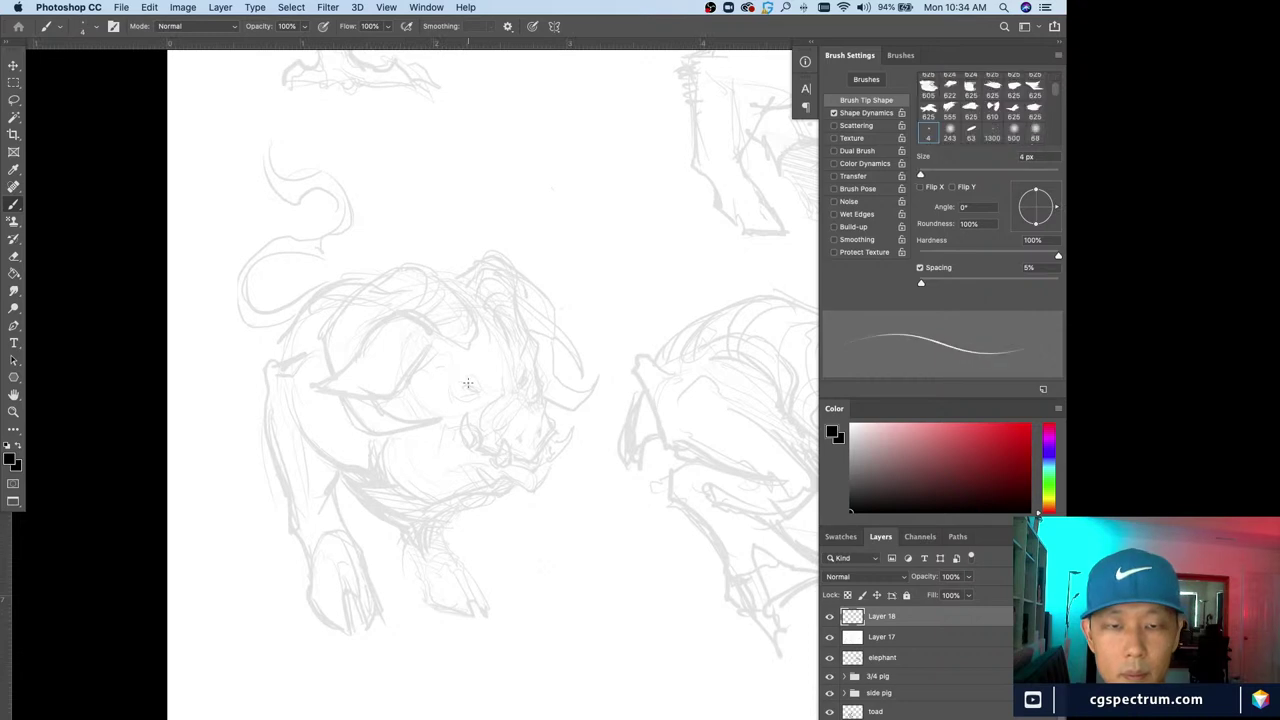
key(bracketleft)
key(bracketright)
Ink the three-quarter pig's near eye in black over the faded sketch
key(super+equal)
drag(434, 409, 436, 431)
mouse_move(433, 380)
mouse_down()
mouse_move(457, 391)
mouse_move(421, 380)
mouse_move(457, 383)
mouse_up()
key(bracketright)
key(super+z)
key(bracketleft)
mouse_move(430, 386)
mouse_down()
mouse_move(451, 392)
mouse_move(445, 402)
mouse_up()
key(super+minus)
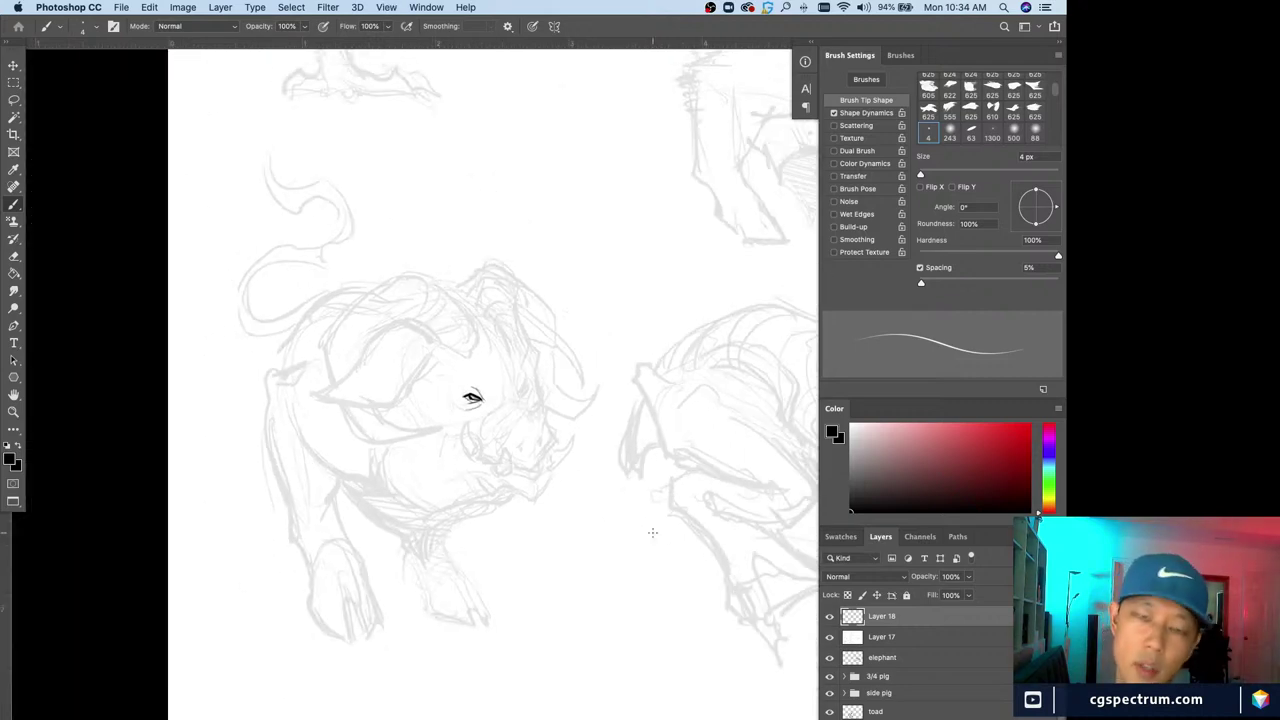
Draw thin crease lines below and above the pig's near eye
key(super+plus)
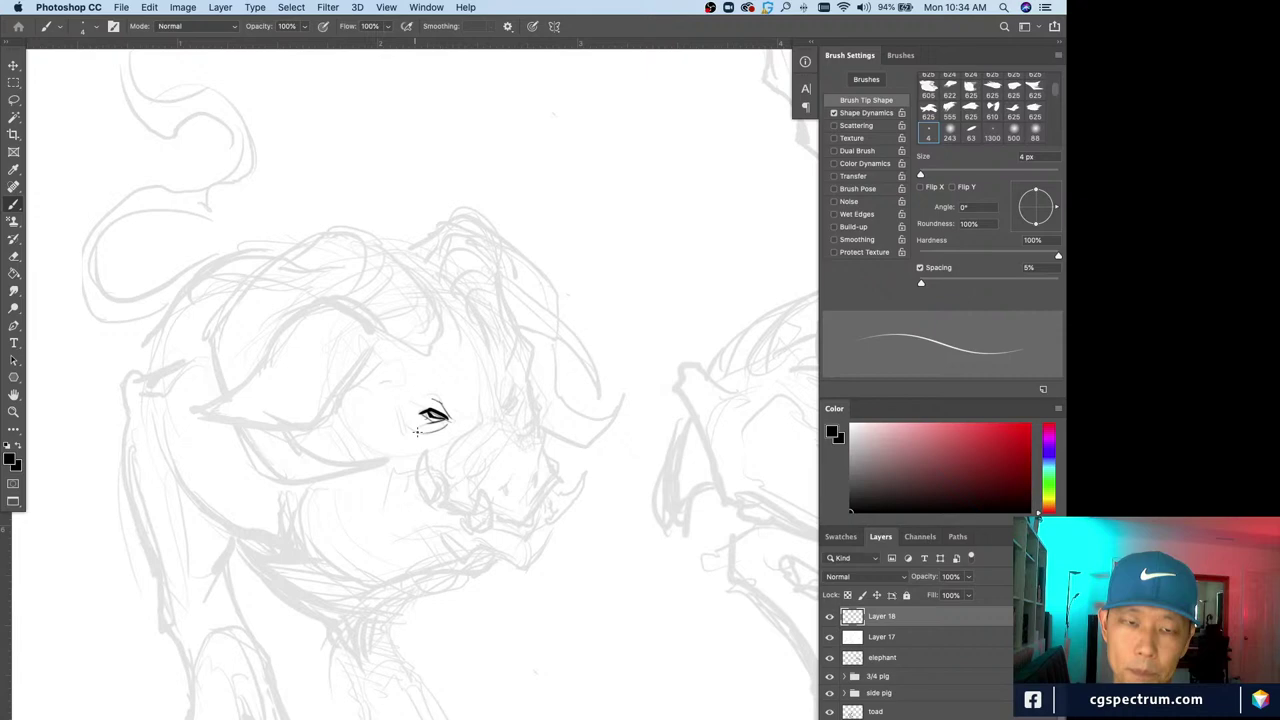
drag(417, 432, 404, 420)
drag(441, 402, 429, 394)
Enlarge the brush to 7 px and ink the brow furrow, the wrinkles across the snout bridge and short cheek creases
key(bracketright)
key(bracketright)
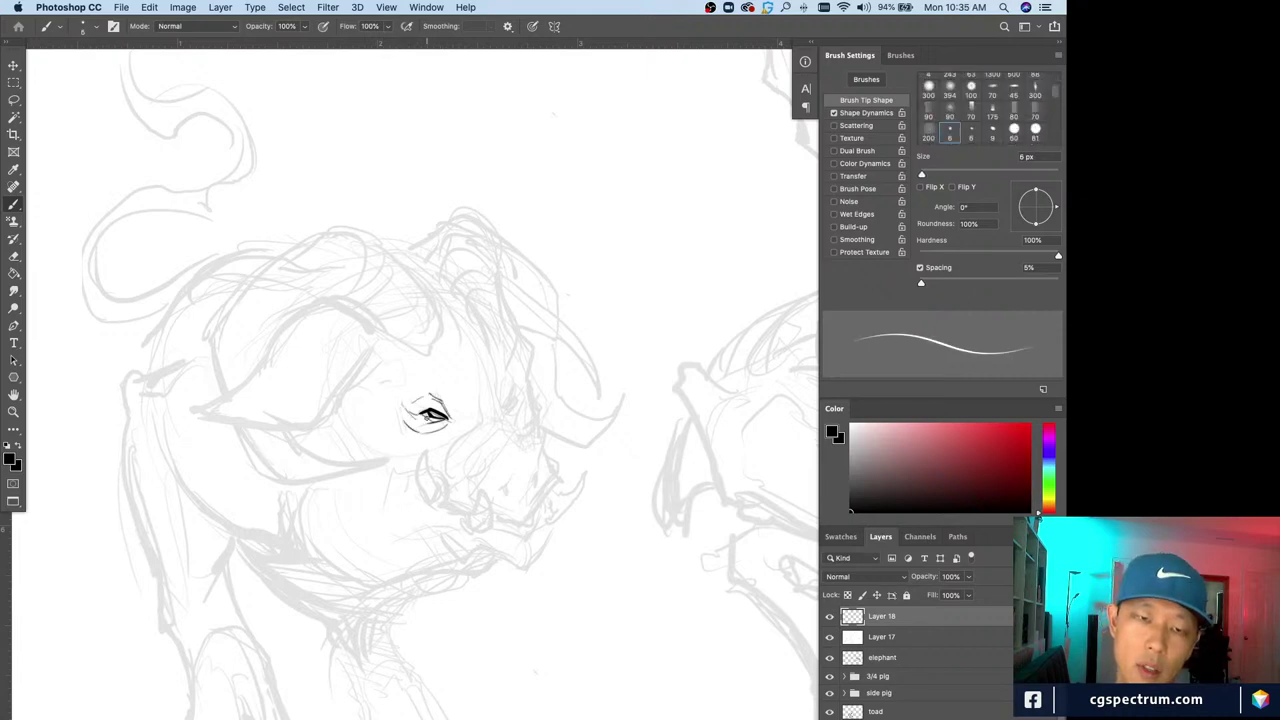
key(super+minus)
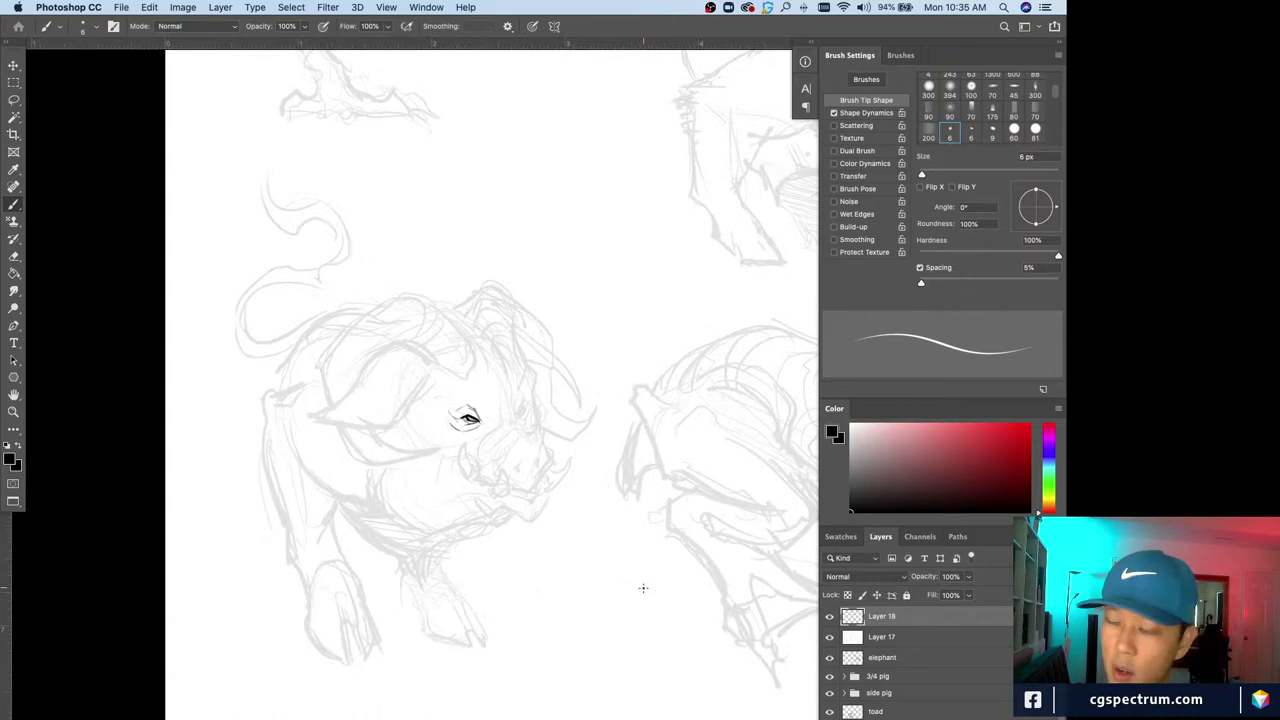
key(.)
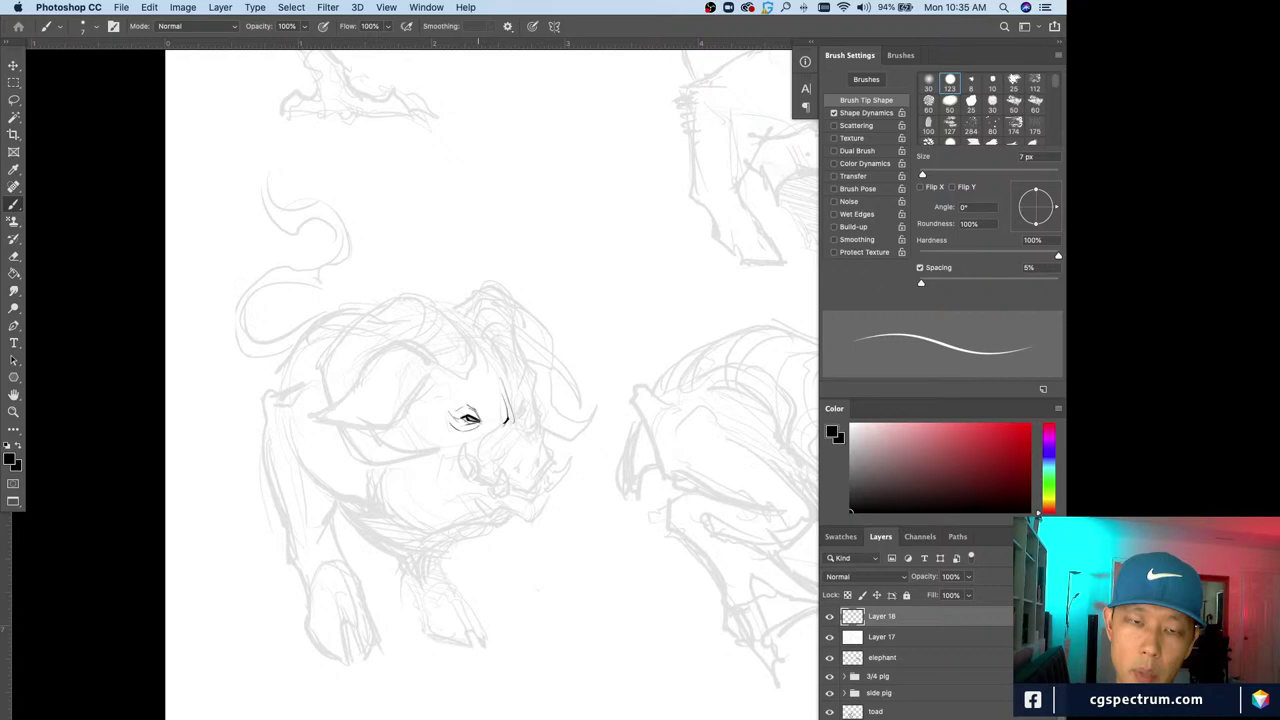
mouse_move(507, 422)
mouse_down()
mouse_move(481, 444)
mouse_move(511, 436)
mouse_move(502, 452)
mouse_up()
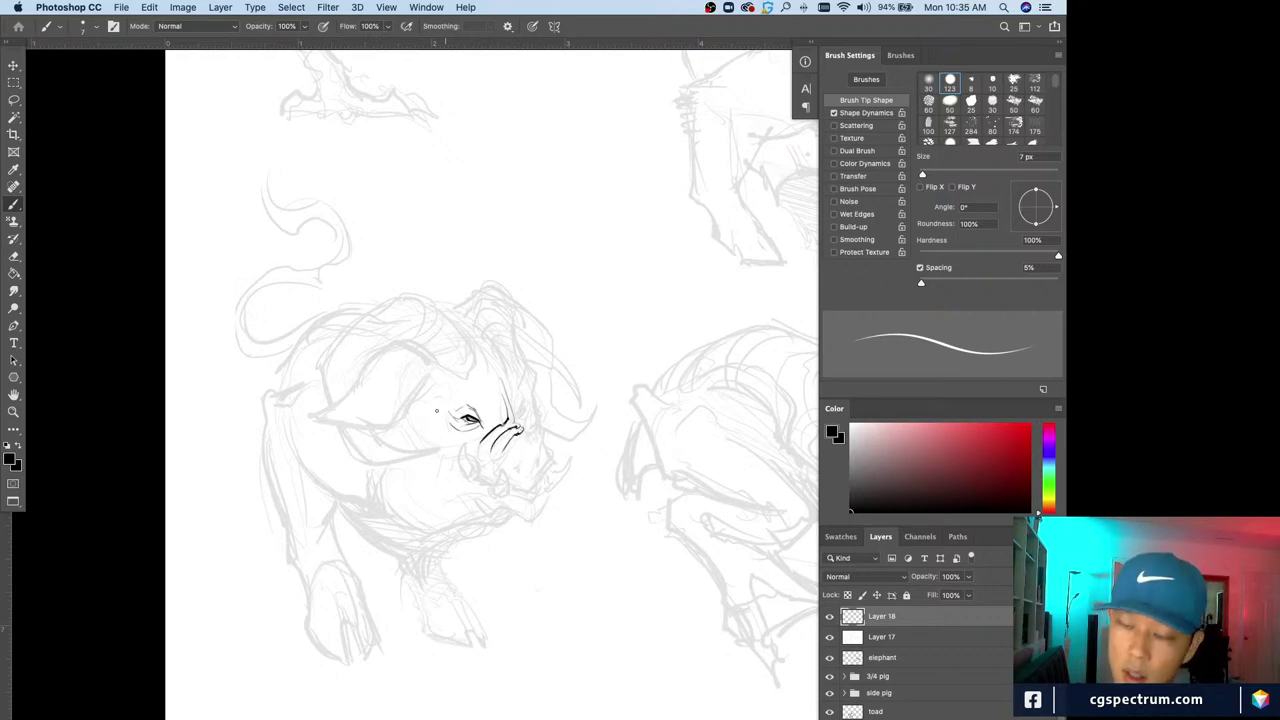
key(super+z)
key(super+z)
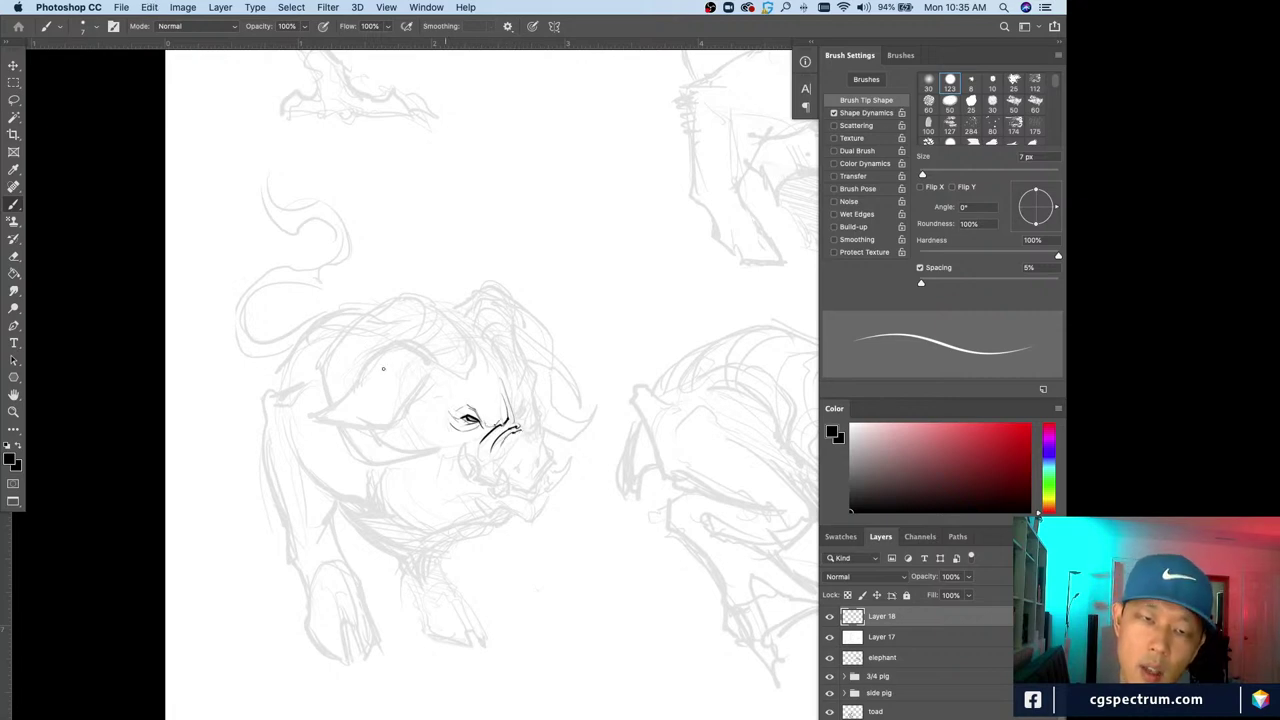
mouse_move(496, 417)
mouse_down()
mouse_move(417, 447)
mouse_move(434, 466)
mouse_move(449, 457)
mouse_move(443, 466)
mouse_up()
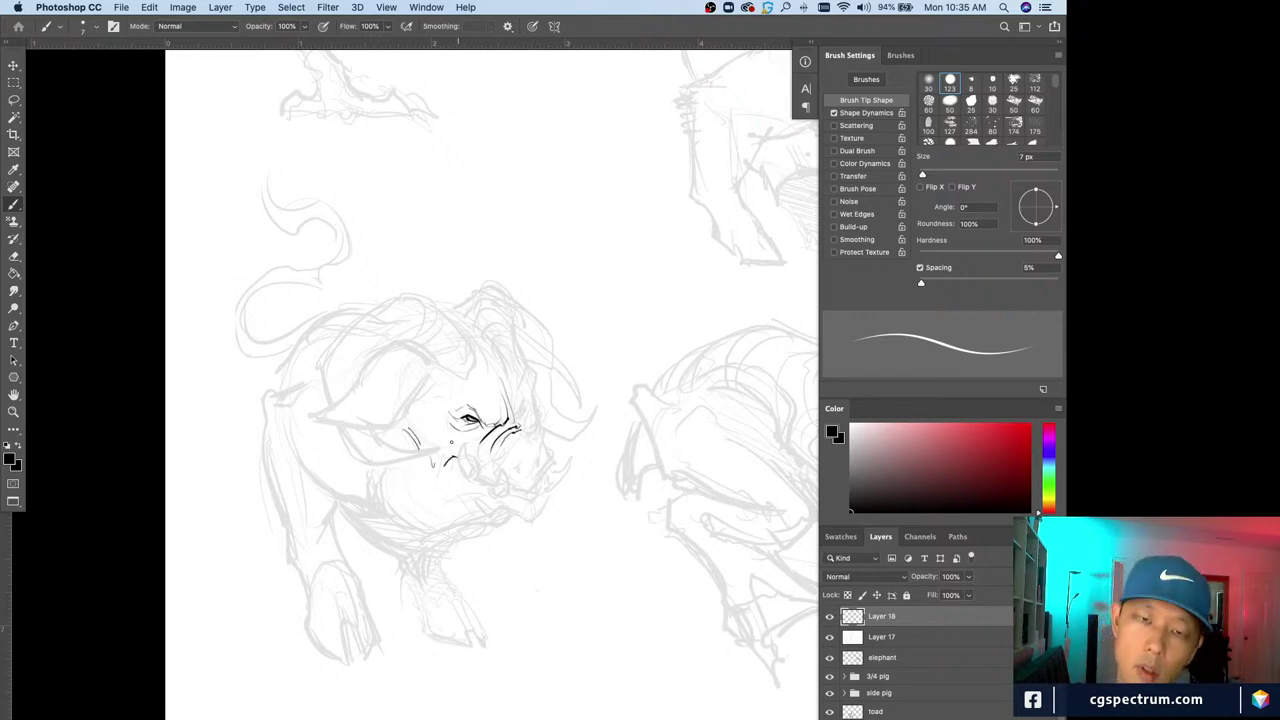
Ink the three-quarter pig's far eye and the angry brow line above it
key(super+plus)
mouse_move(562, 478)
mouse_down()
mouse_move(506, 457)
mouse_move(496, 492)
mouse_up()
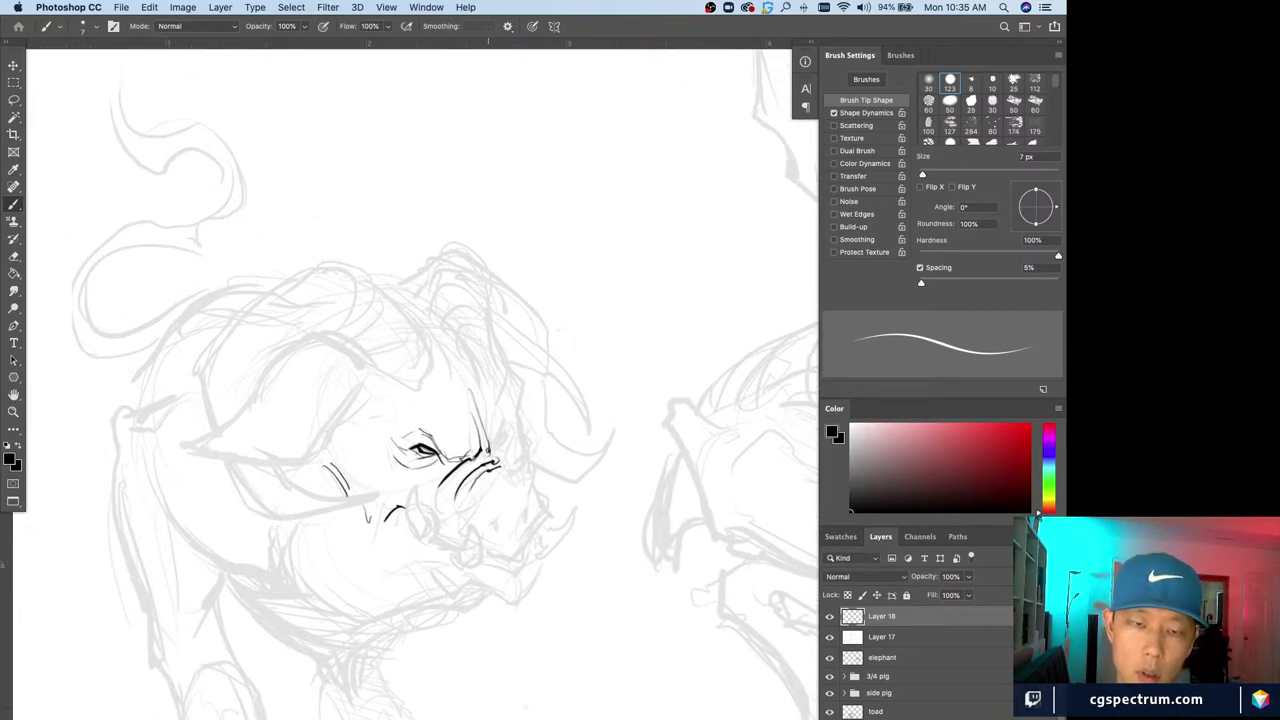
mouse_move(486, 440)
mouse_down()
mouse_move(502, 458)
mouse_move(522, 405)
mouse_up()
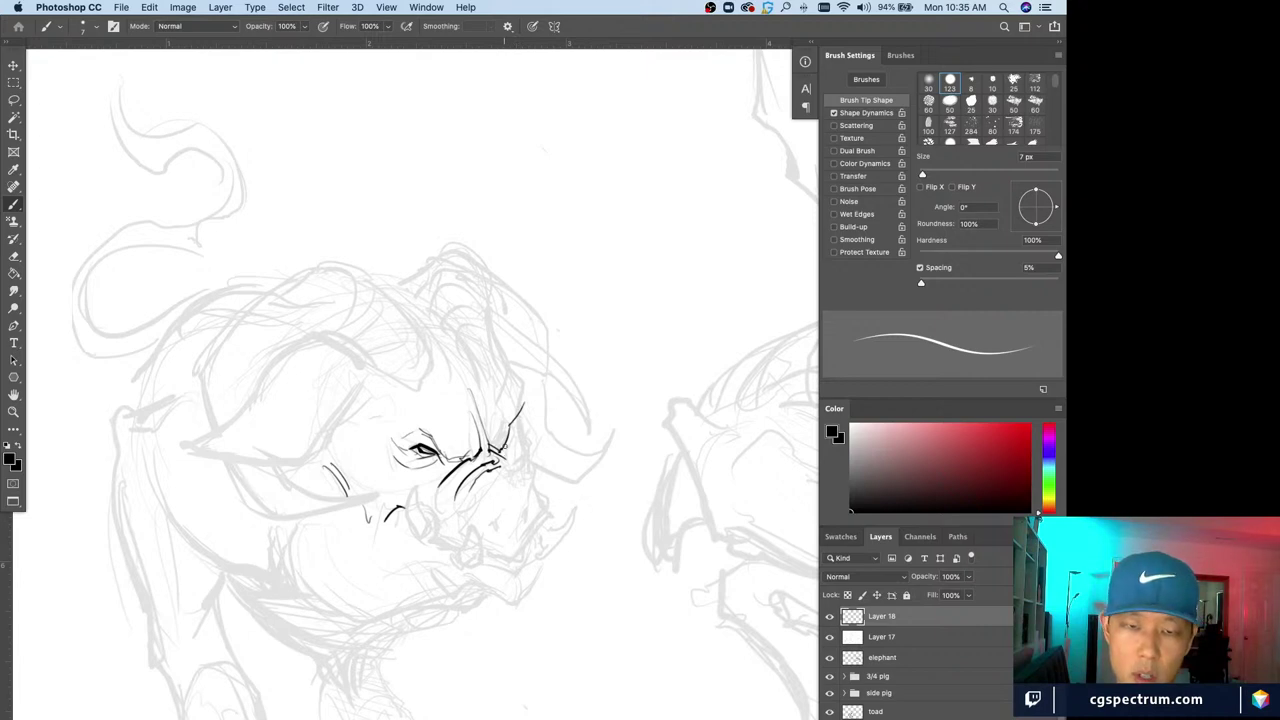
mouse_move(513, 436)
mouse_down()
mouse_move(508, 456)
mouse_move(521, 424)
mouse_move(523, 450)
mouse_move(519, 429)
mouse_up()
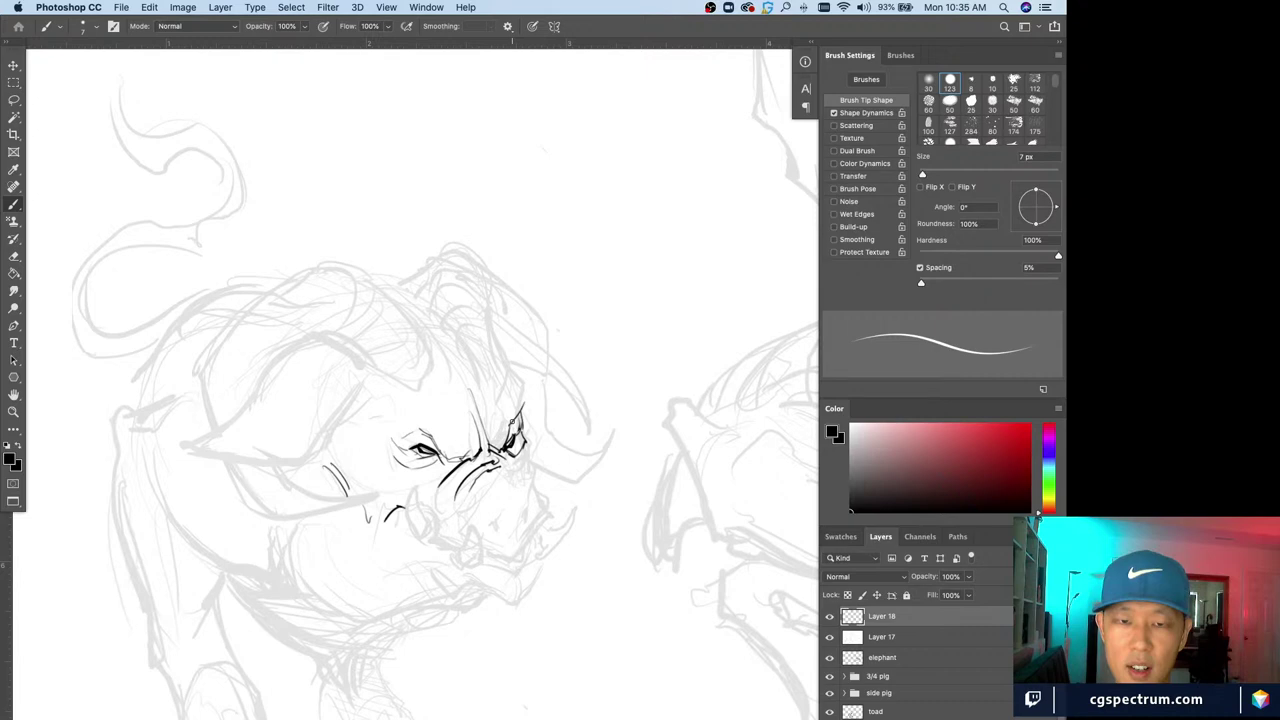
Reduce the brush to 6 px and ink the snout's upper ridge, both nostrils and its front outline
key(bracketleft)
mouse_move(423, 435)
mouse_down()
mouse_move(516, 472)
mouse_move(481, 503)
mouse_up()
mouse_move(522, 452)
mouse_down()
mouse_move(536, 482)
mouse_move(517, 534)
mouse_move(532, 514)
mouse_move(505, 503)
mouse_move(496, 533)
mouse_move(458, 522)
mouse_up()
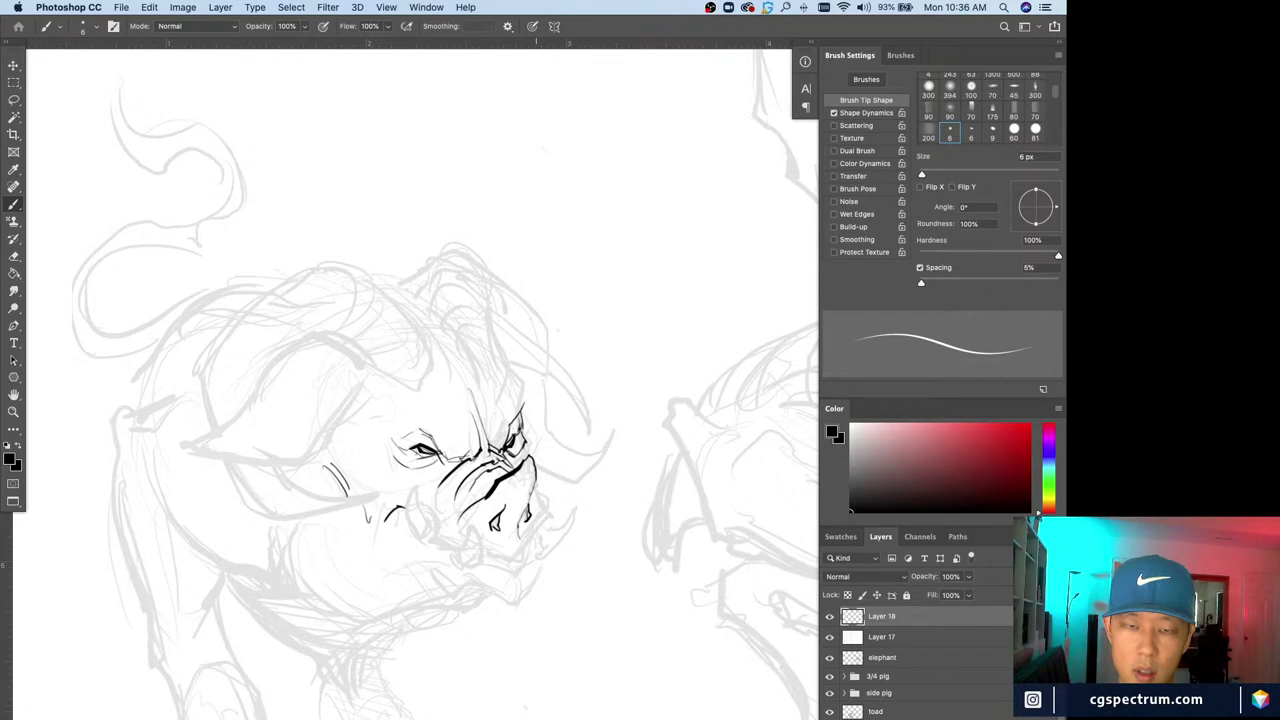
mouse_move(534, 483)
mouse_down()
mouse_move(548, 518)
mouse_move(518, 556)
mouse_move(490, 546)
mouse_up()
key(super+z)
key(super+z)
key(super+z)
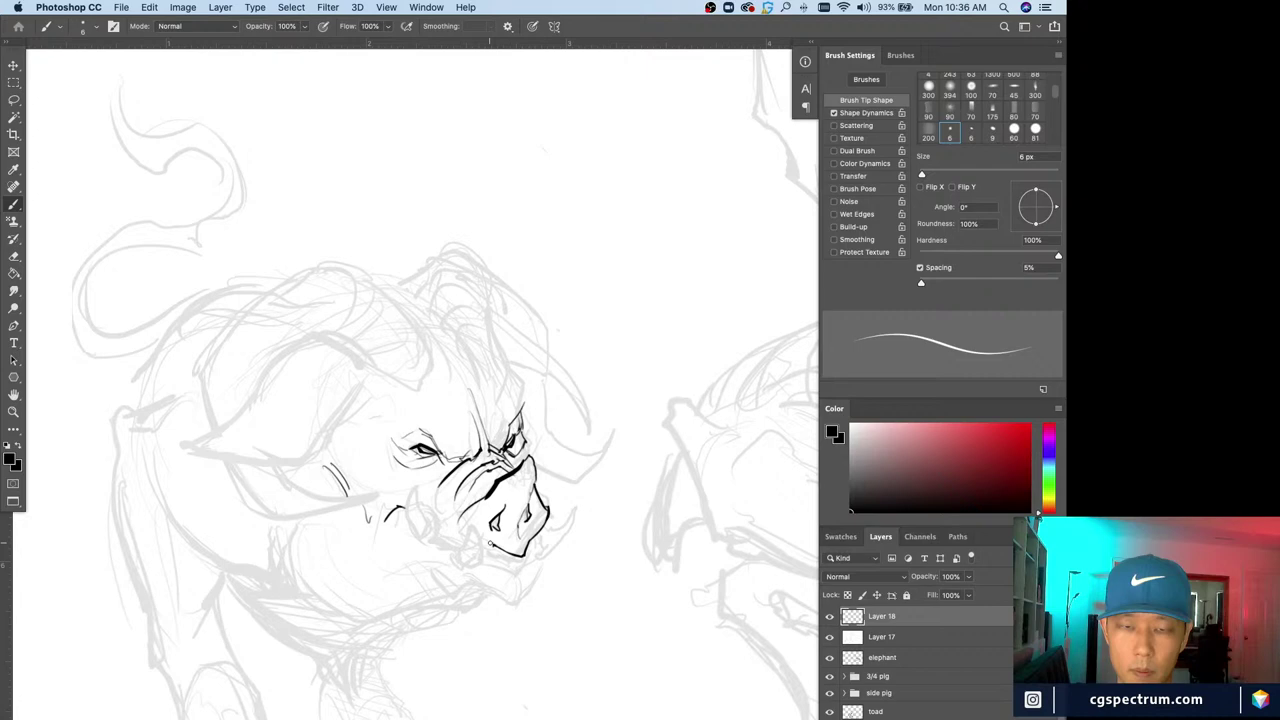
Try to extend the snout's lower edge back toward the mouth with short strokes
drag(490, 543, 481, 542)
drag(461, 518, 459, 531)
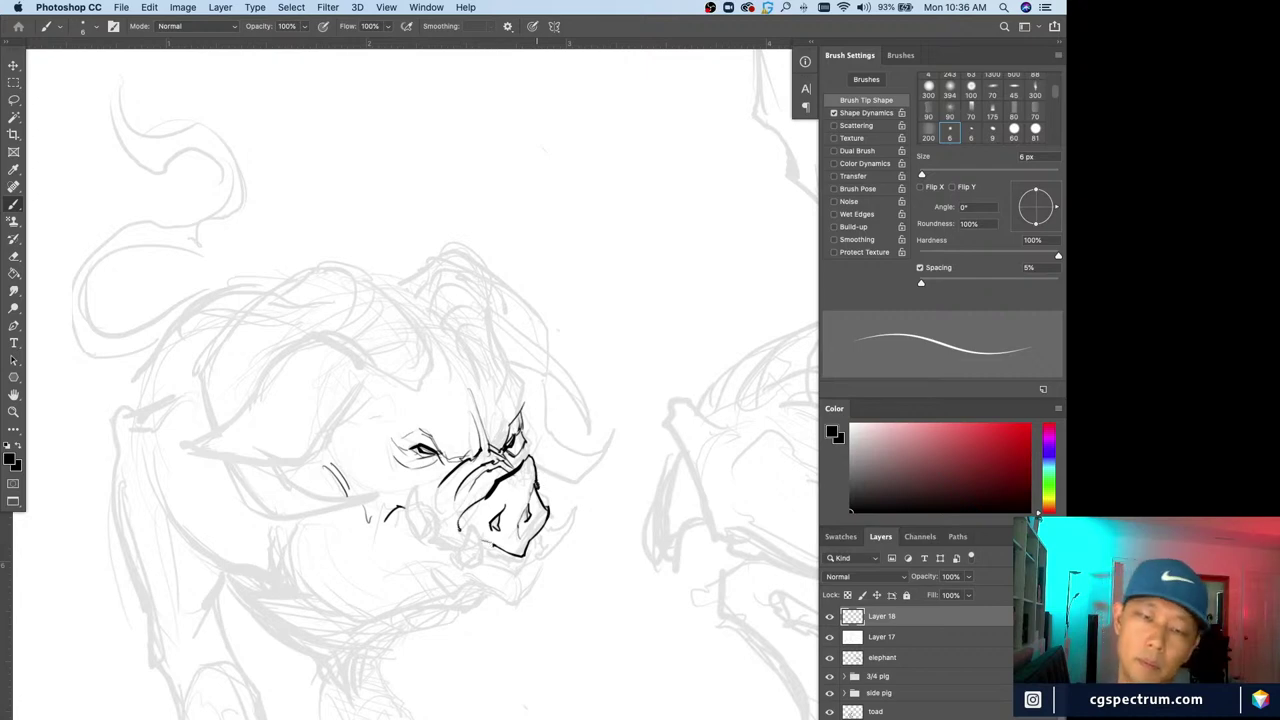
key(super+z)
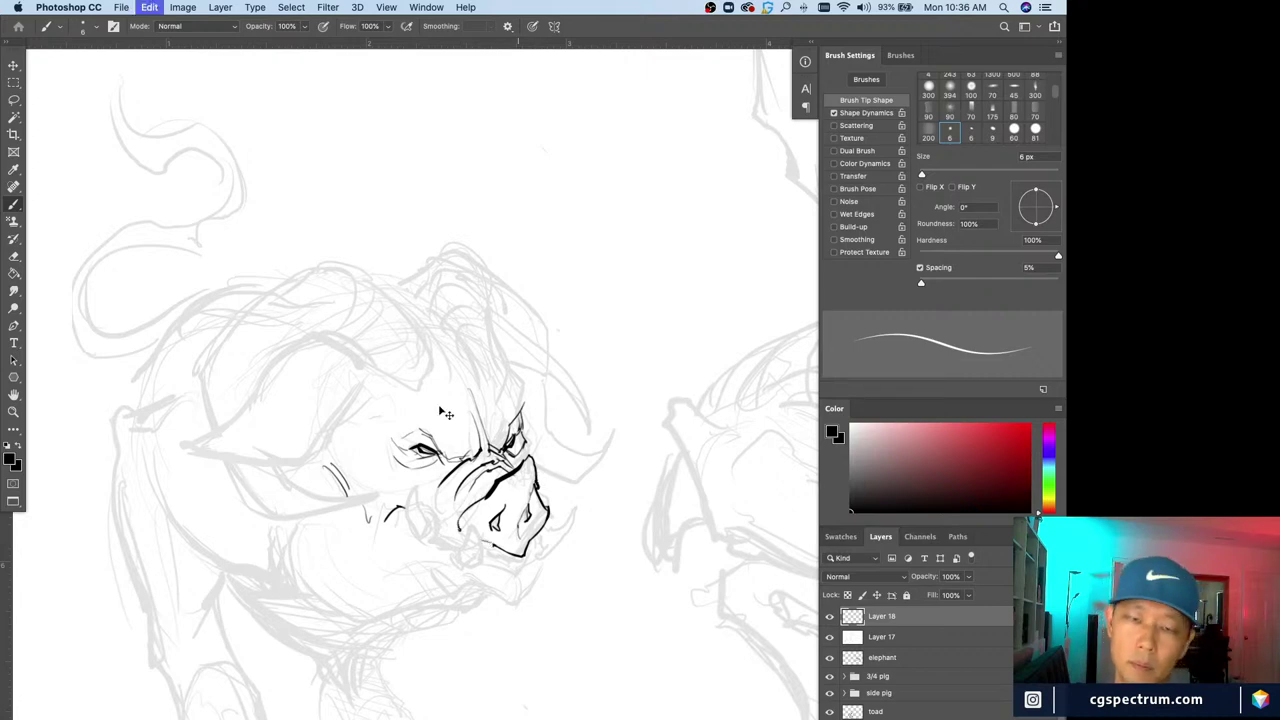
key(super+z)
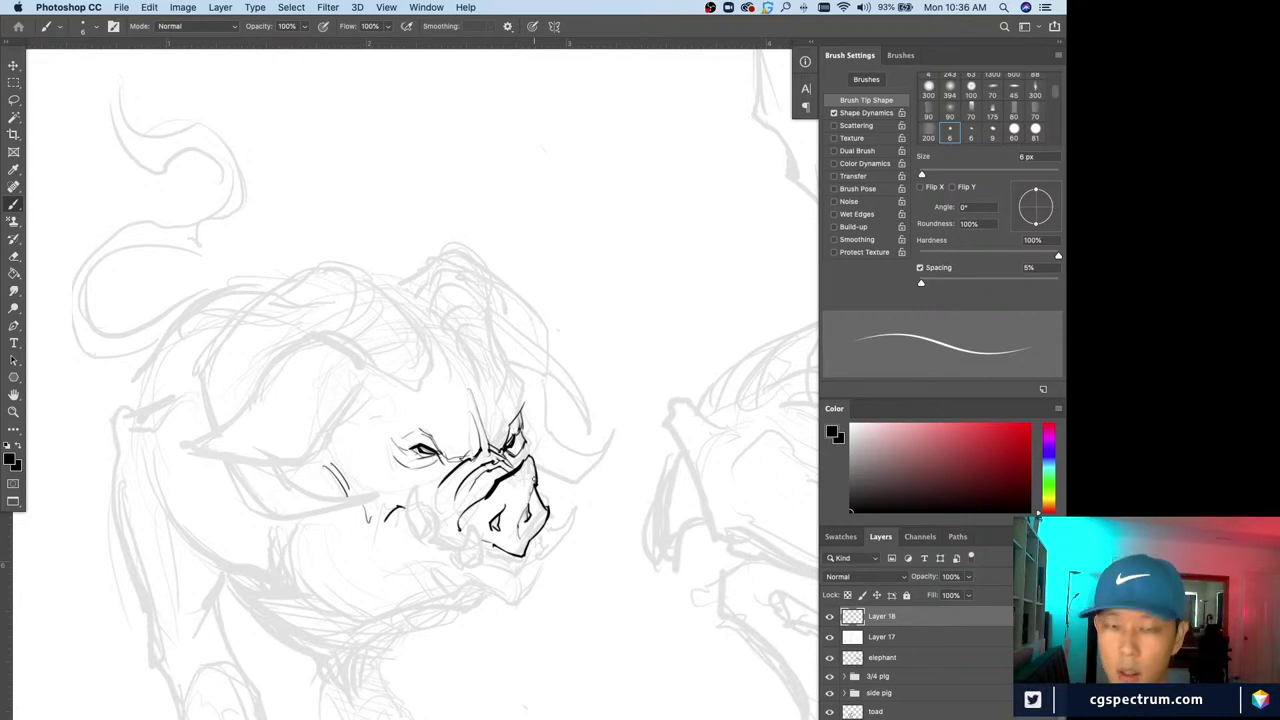
Add a new layer above the inked face and draw the snout's near side and the rest of its lower edge
scroll(597, 600, down, 3)
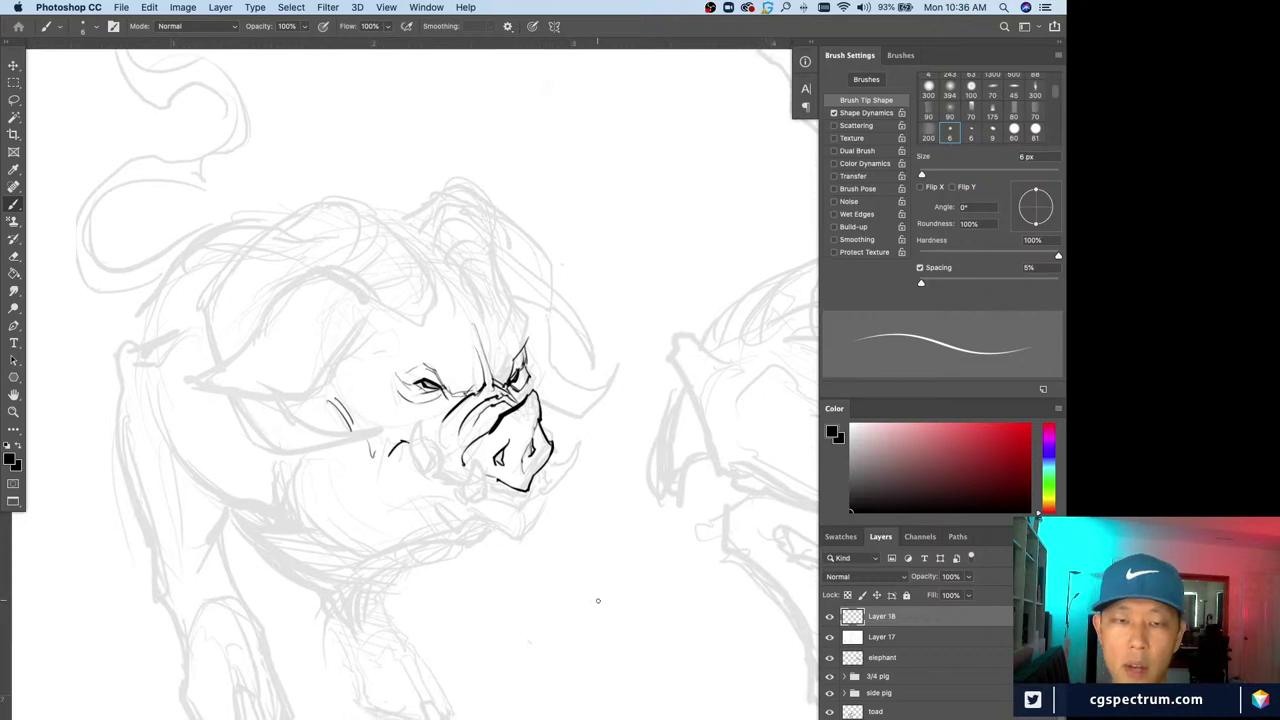
click(829, 617)
click(829, 617)
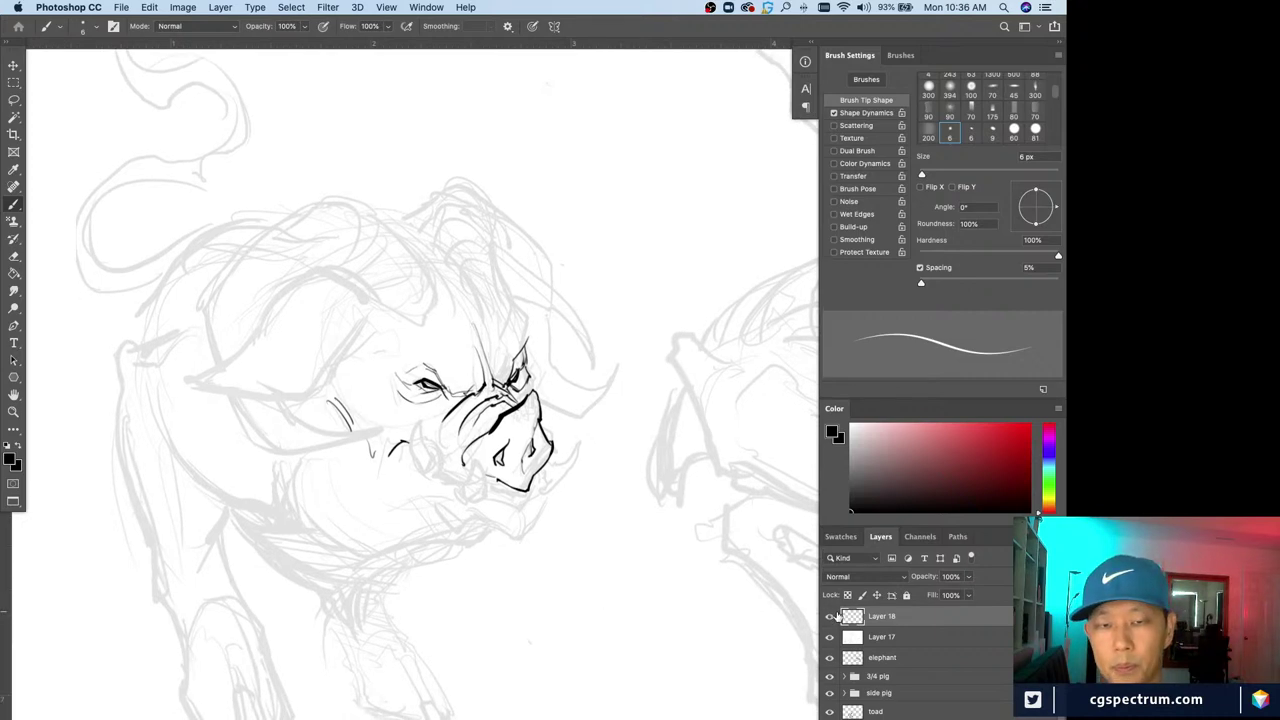
key(super+shift+alt+n)
scroll(463, 520, down, 1)
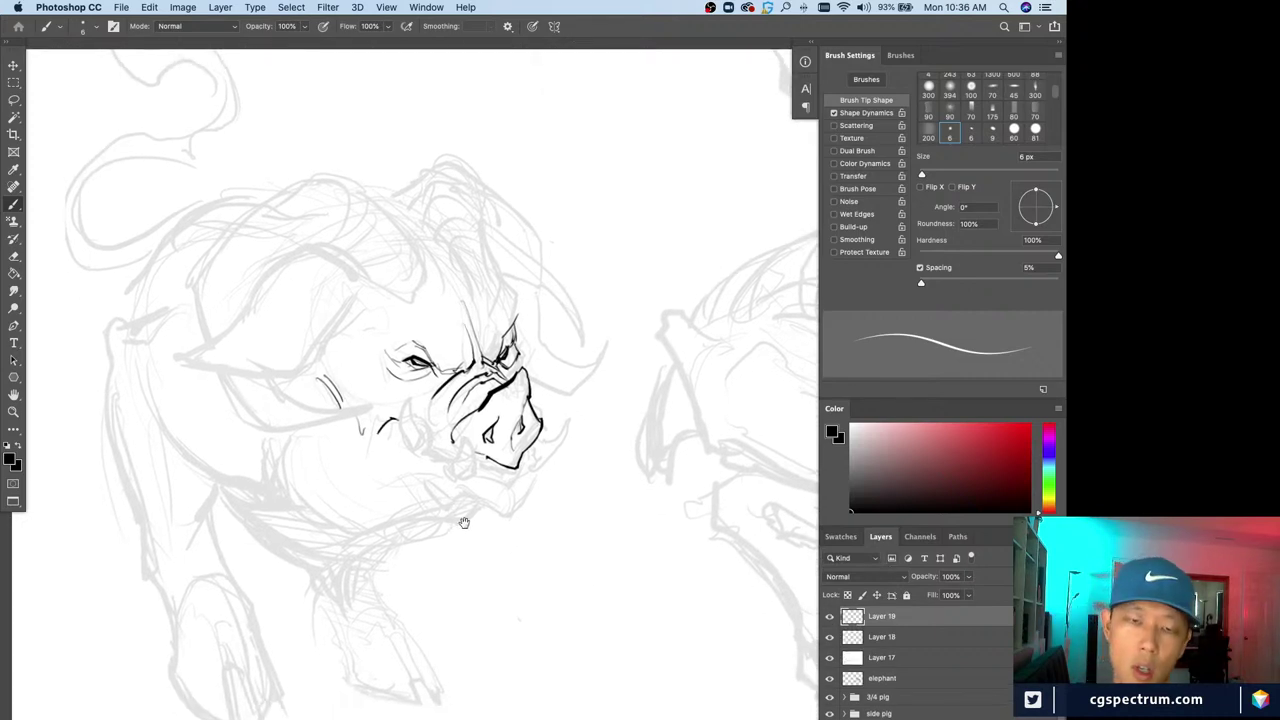
mouse_move(482, 455)
mouse_down()
mouse_move(509, 467)
mouse_move(488, 456)
mouse_up()
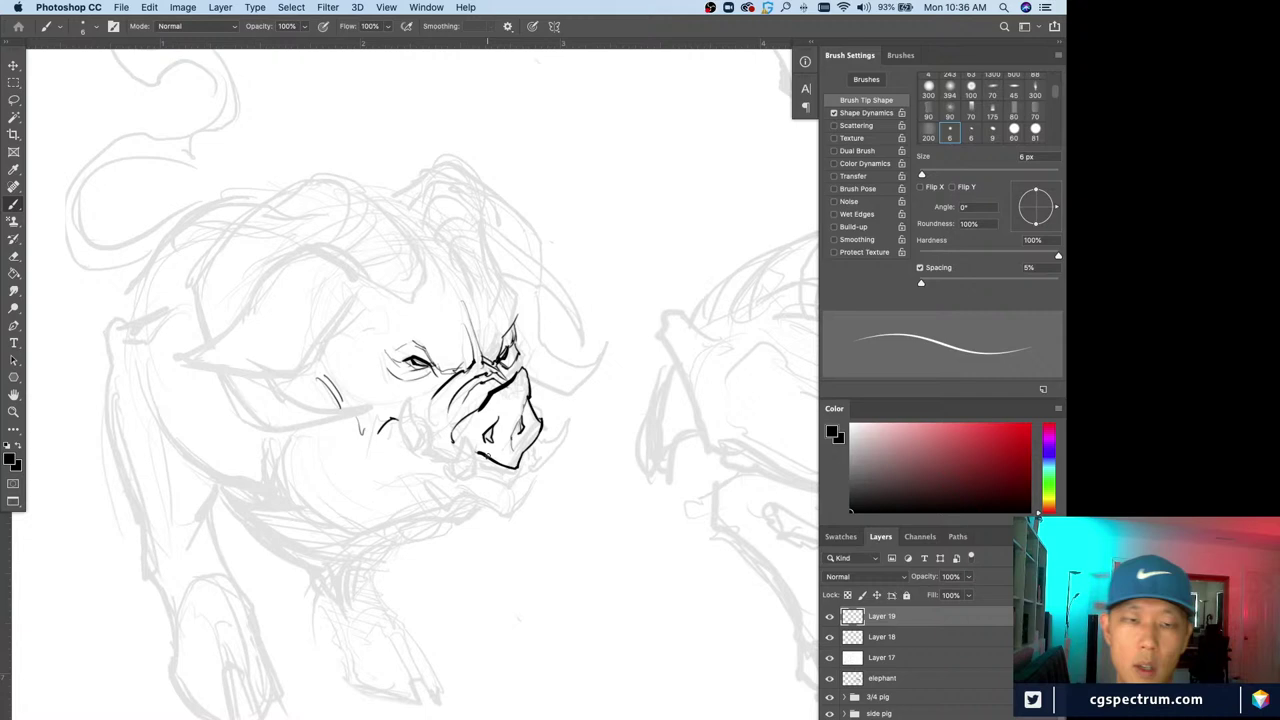
mouse_move(456, 449)
mouse_down()
mouse_move(446, 419)
mouse_move(450, 435)
mouse_move(440, 428)
mouse_up()
key(super+z)
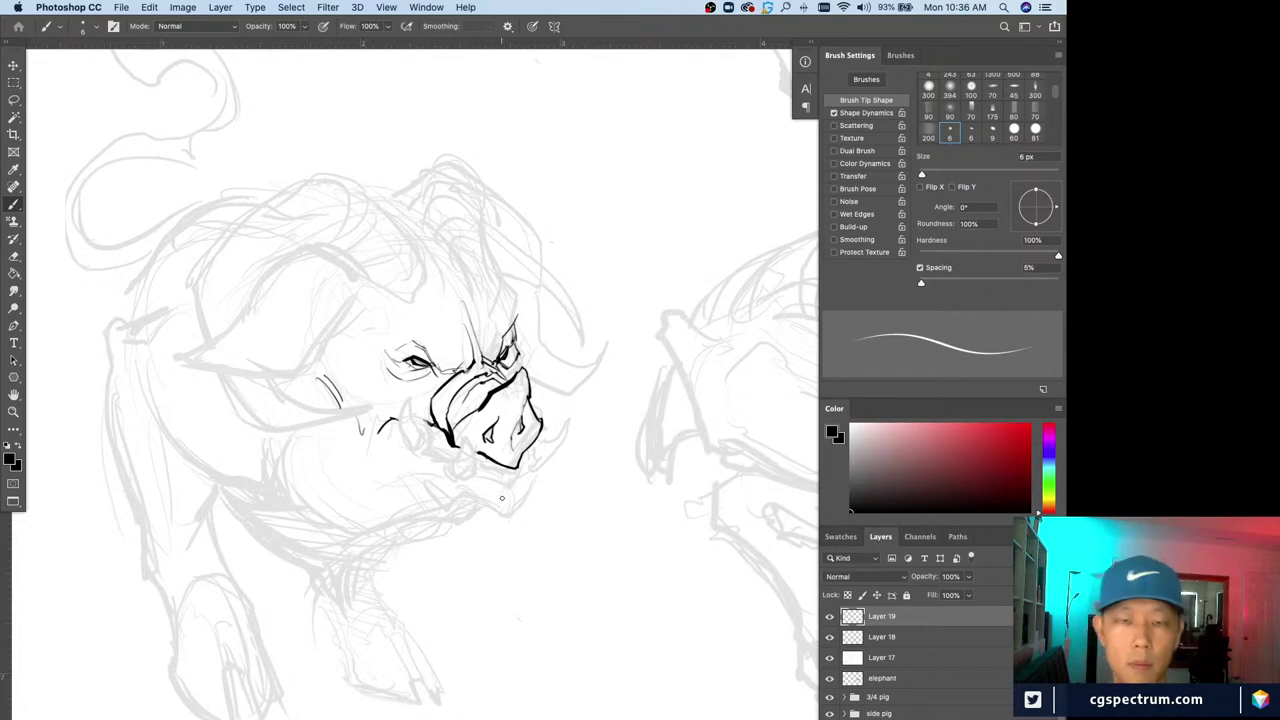
Ink the near-side upper and lower tusks with the teeth between them, and start the front of the lower lip
drag(409, 388, 407, 436)
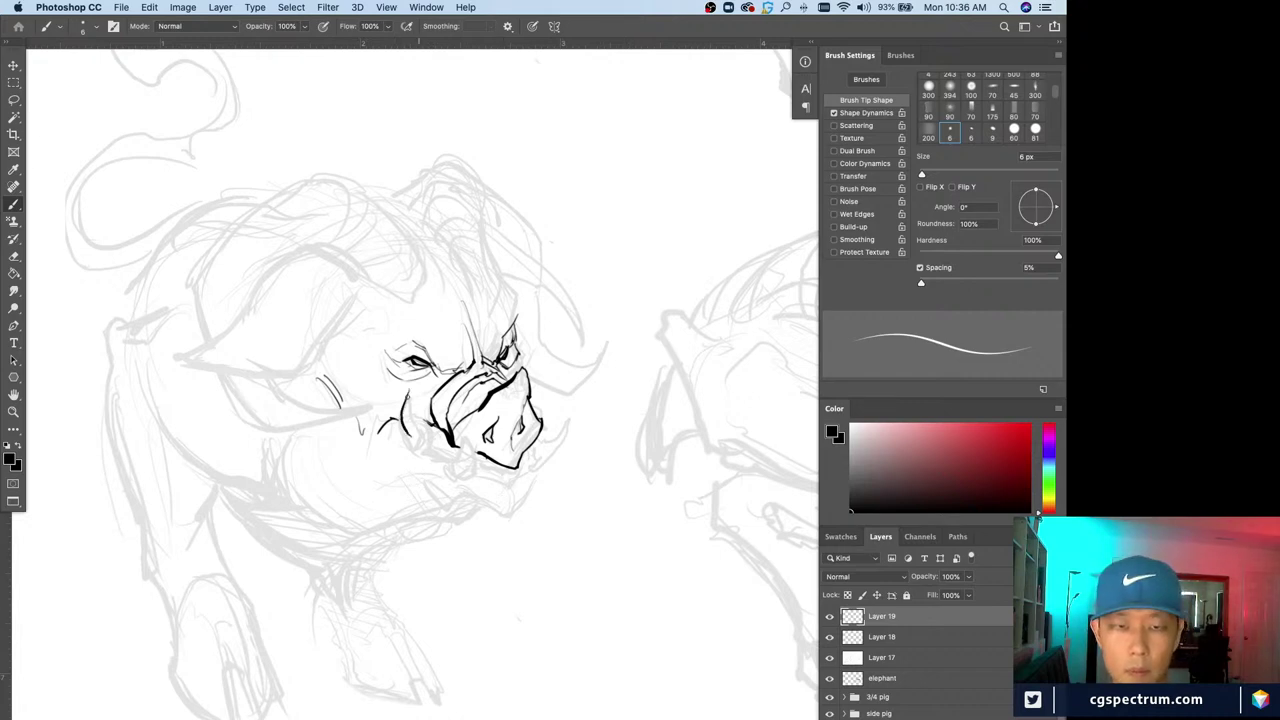
drag(410, 390, 419, 436)
key(super+z)
drag(410, 394, 406, 423)
key(super+z)
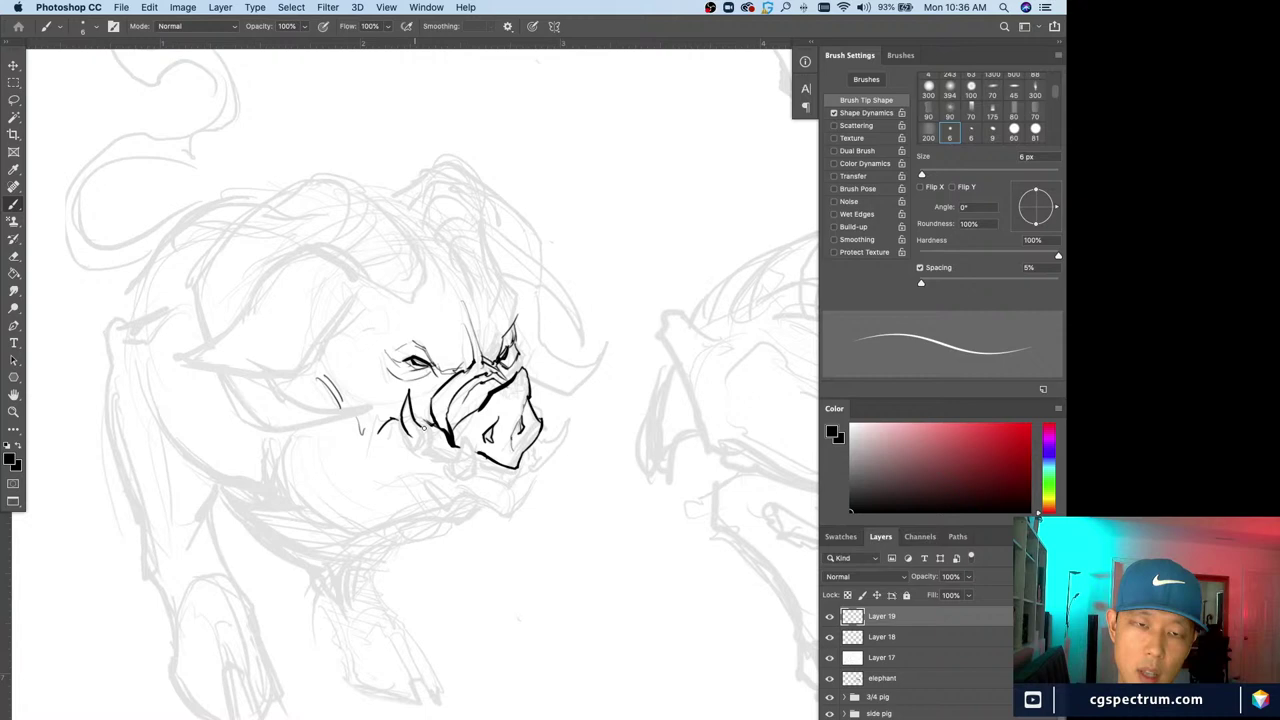
key(super+z)
mouse_move(409, 391)
mouse_down()
mouse_move(421, 445)
mouse_move(434, 432)
mouse_move(452, 458)
mouse_move(430, 455)
mouse_move(454, 460)
mouse_move(470, 442)
mouse_move(476, 470)
mouse_move(460, 476)
mouse_move(454, 458)
mouse_move(468, 472)
mouse_move(414, 451)
mouse_move(513, 485)
mouse_move(508, 506)
mouse_up()
key(super+z)
key(super+z)
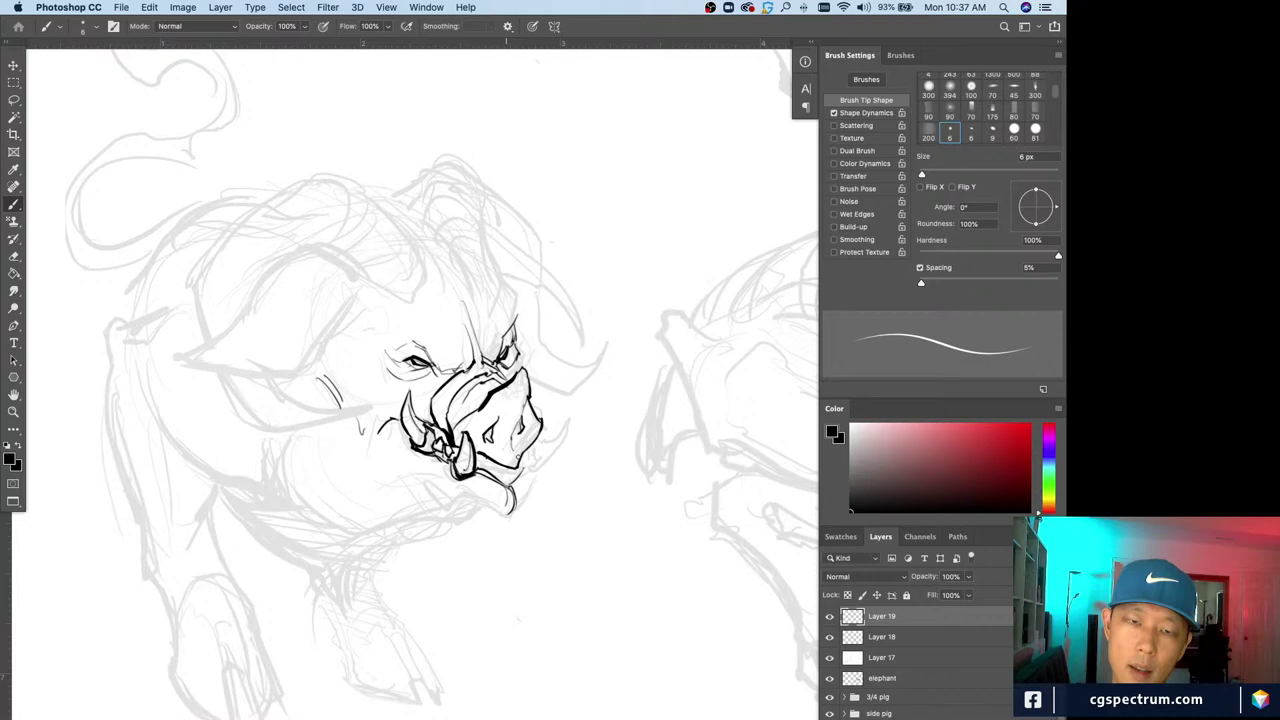
Ink the tusks on the far side of the snout and complete the front teeth and chin
mouse_move(540, 442)
mouse_down()
mouse_move(566, 420)
mouse_move(558, 452)
mouse_move(536, 454)
mouse_up()
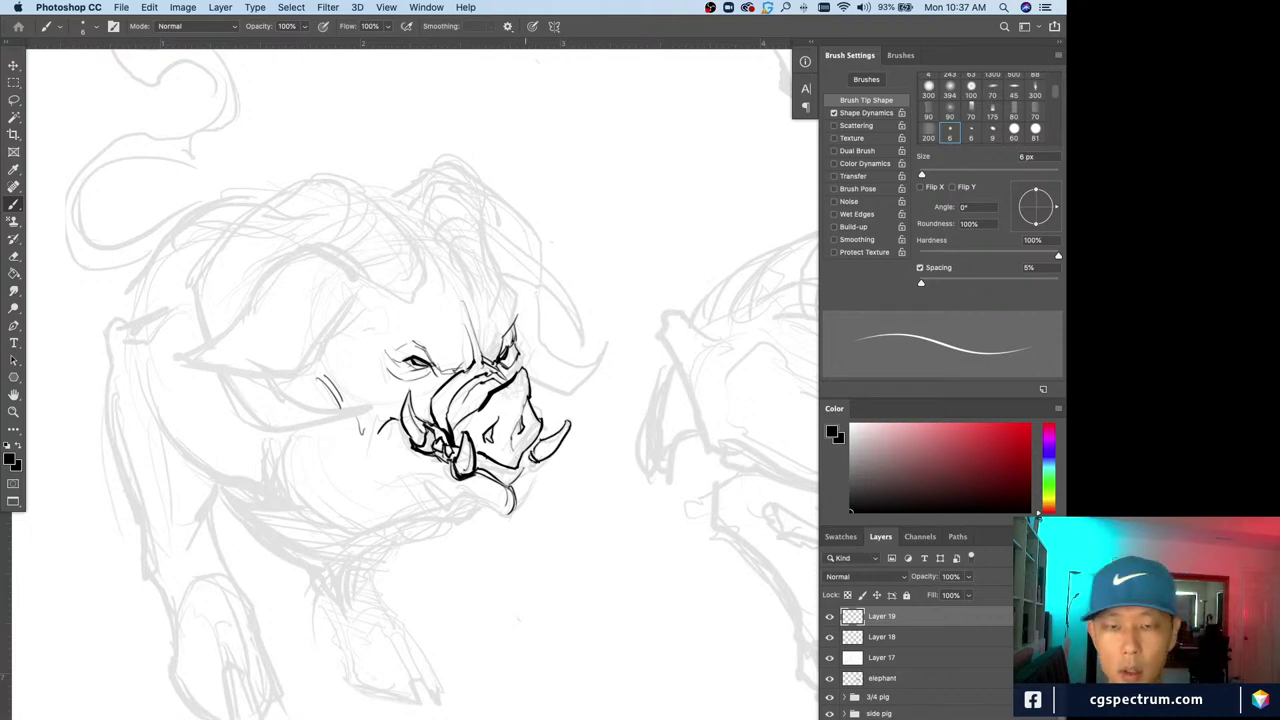
mouse_move(541, 465)
mouse_down()
mouse_move(524, 469)
mouse_move(516, 510)
mouse_move(522, 495)
mouse_move(466, 487)
mouse_move(509, 515)
mouse_move(464, 486)
mouse_move(440, 494)
mouse_up()
mouse_move(495, 462)
mouse_down()
mouse_move(483, 467)
mouse_move(499, 477)
mouse_move(491, 470)
mouse_move(523, 468)
mouse_up()
key(super+z)
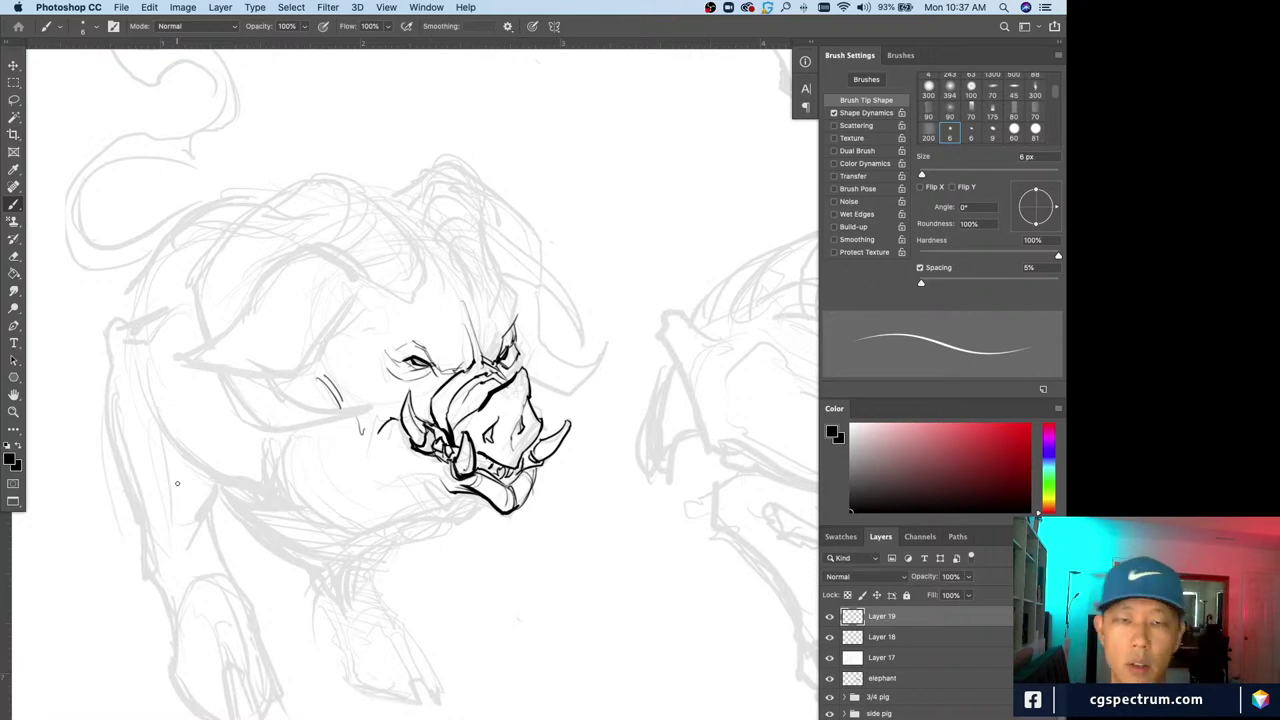
mouse_move(532, 402)
mouse_down()
mouse_move(542, 414)
mouse_move(530, 415)
mouse_up()
key(super+z)
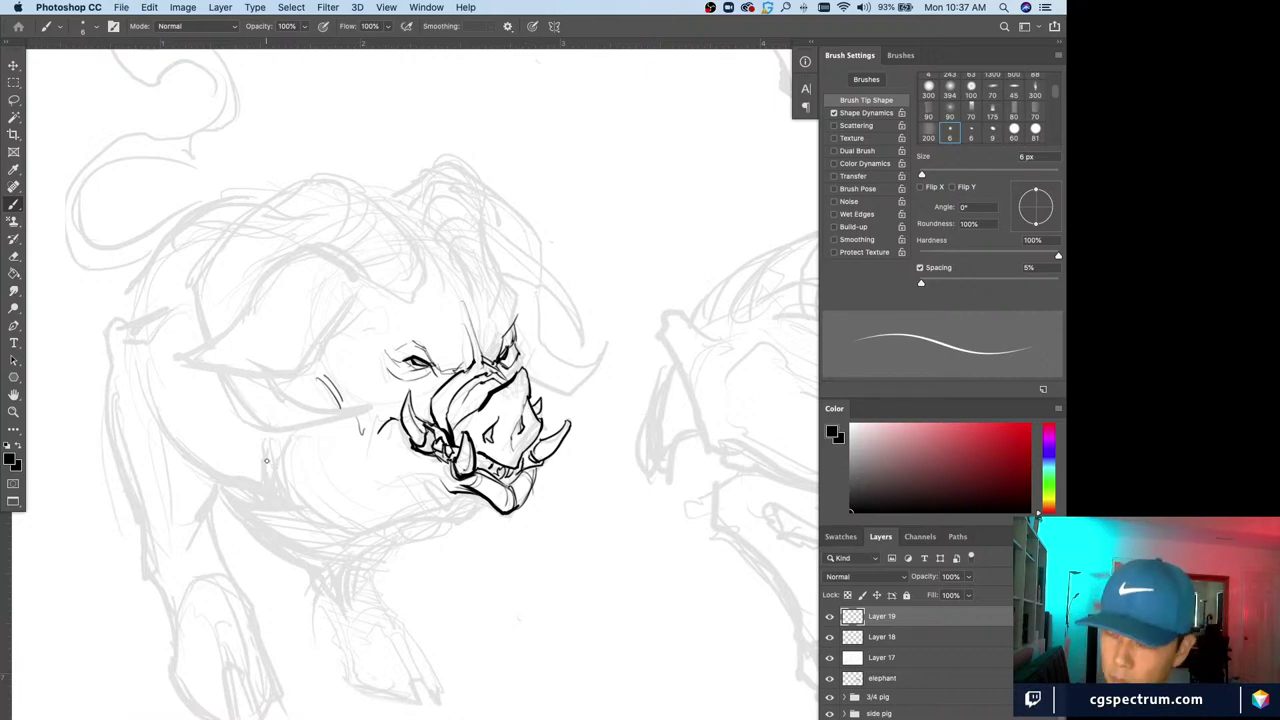
Add another new layer and ink the mouth corner and the cheek folds behind the near upper tusk
key(alt+shift+super+n)
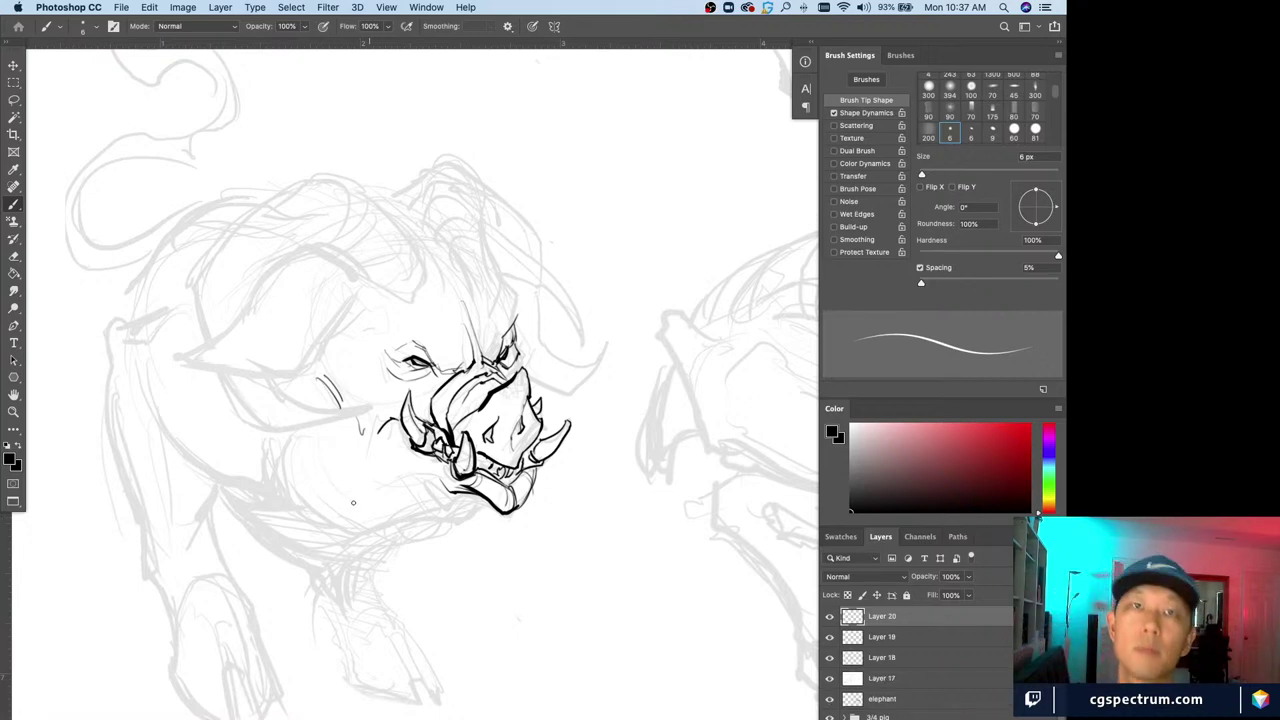
drag(370, 538, 382, 515)
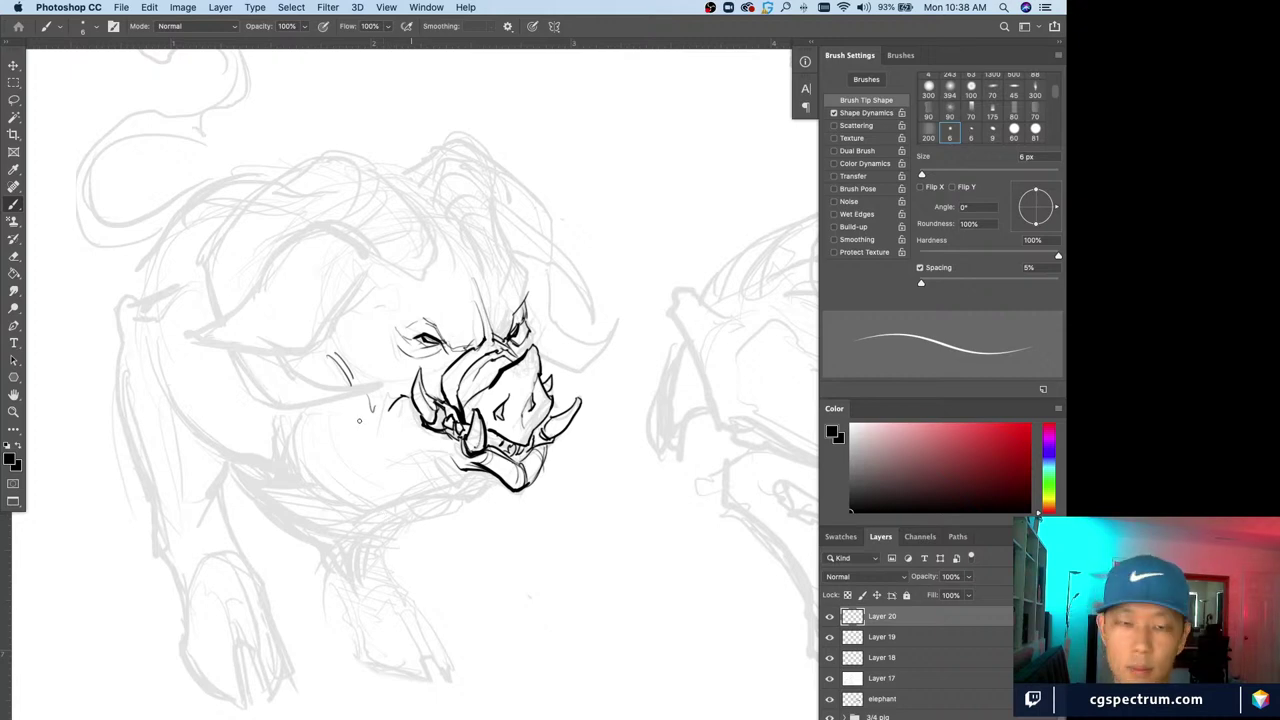
drag(352, 490, 364, 500)
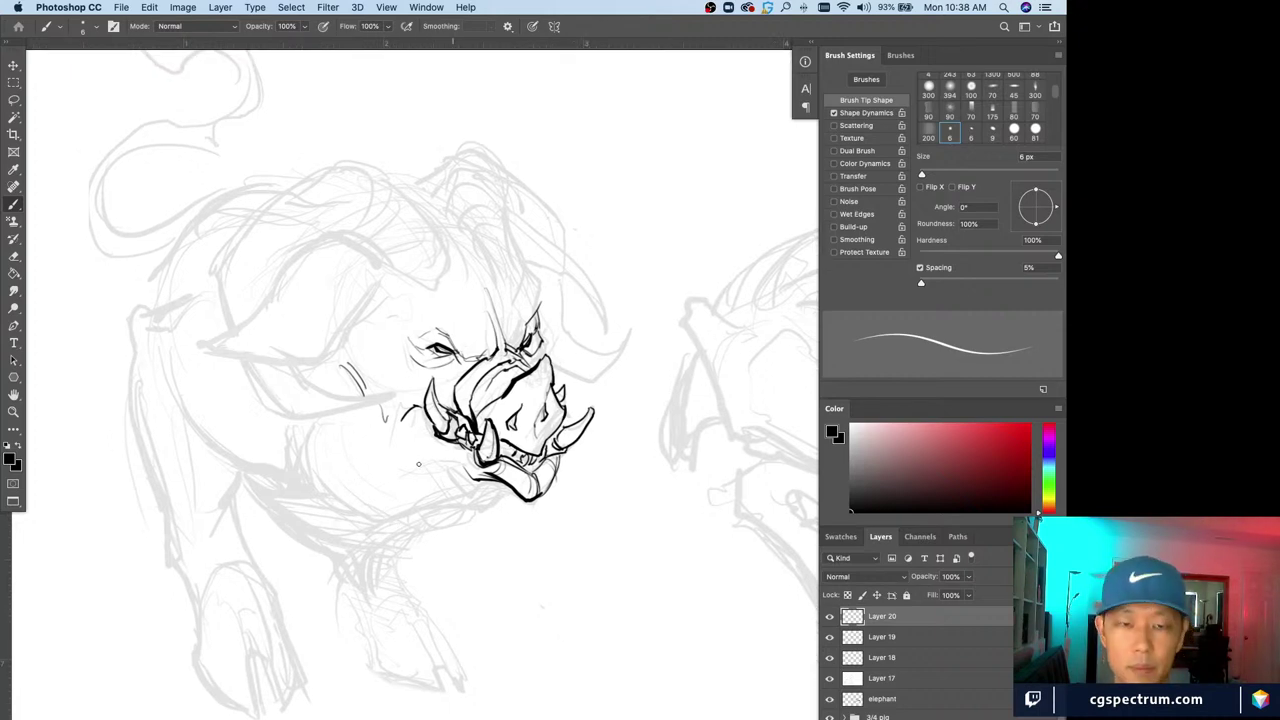
drag(434, 428, 421, 447)
mouse_move(435, 449)
mouse_down()
mouse_move(423, 463)
mouse_move(429, 442)
mouse_up()
drag(439, 438, 432, 466)
mouse_move(422, 404)
mouse_down()
mouse_move(412, 396)
mouse_move(396, 428)
mouse_move(398, 462)
mouse_move(436, 468)
mouse_move(418, 436)
mouse_up()
Try a sweeping jawline stroke from behind the chin back toward the throat
drag(512, 489, 392, 522)
key(super+z)
drag(496, 491, 396, 535)
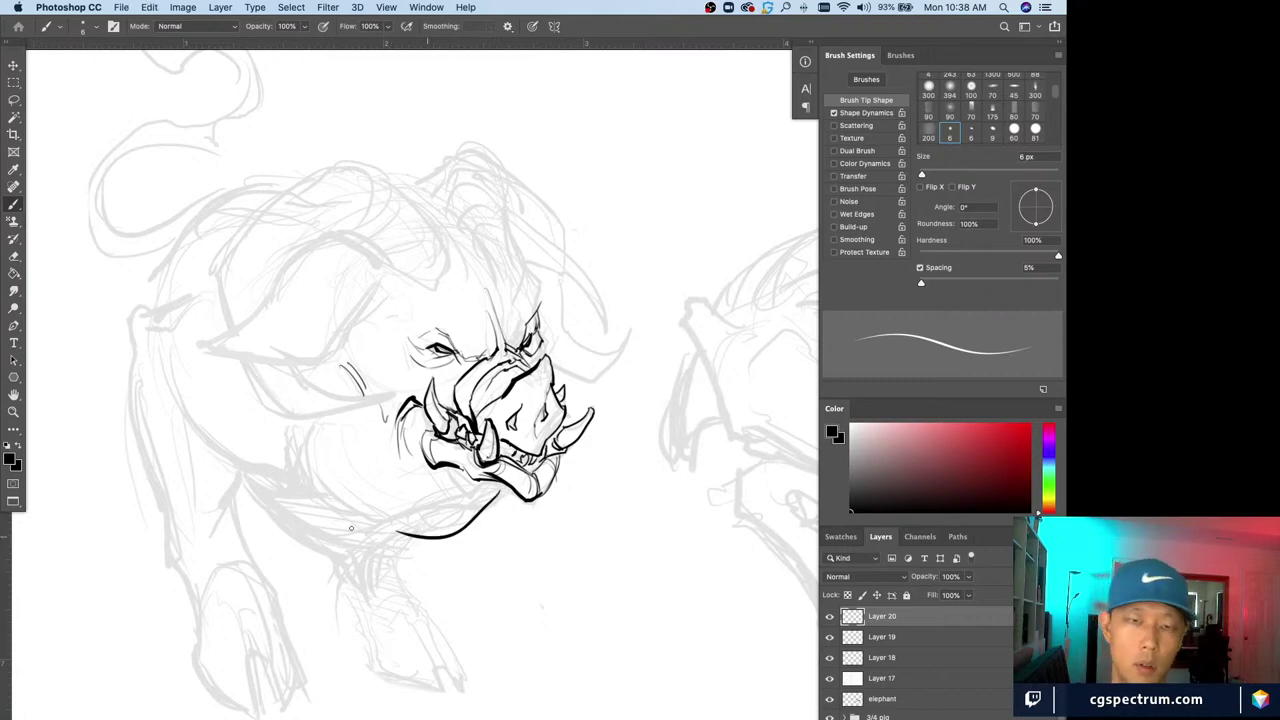
key(super+z)
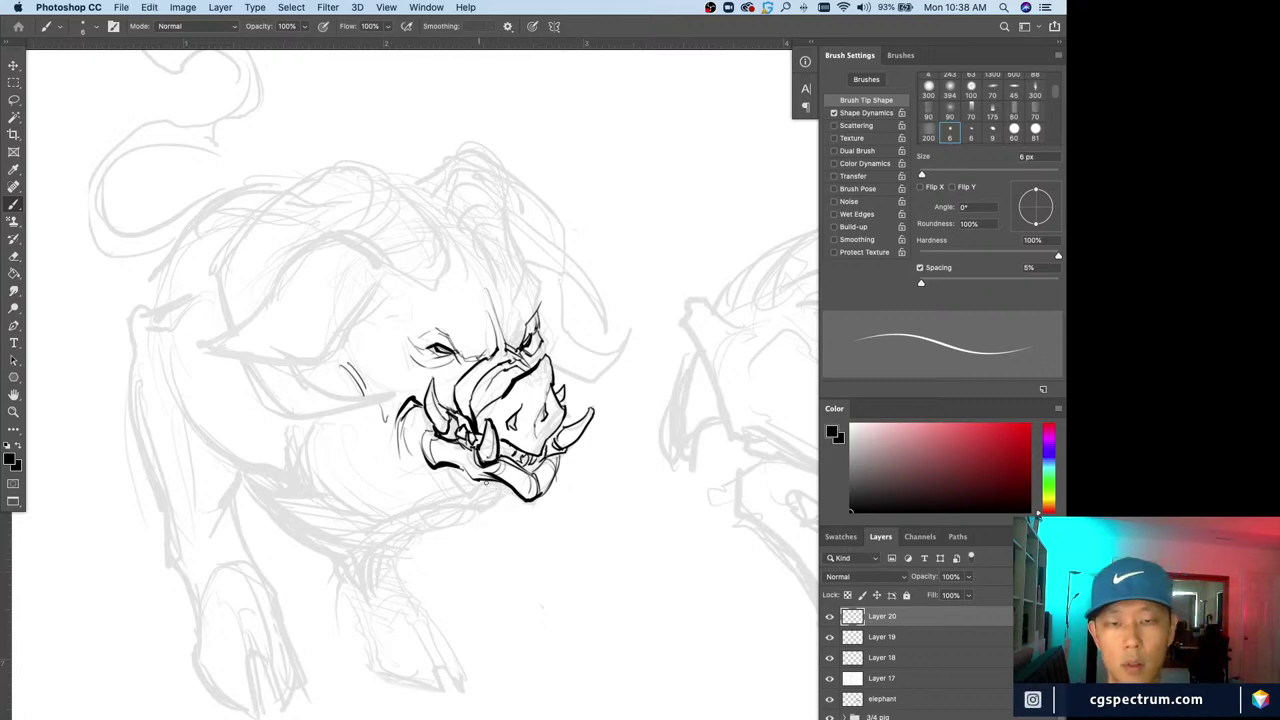
Ink the underside of the jaw from the chin to the throat, with a parallel fold line above it
mouse_move(466, 489)
mouse_down()
mouse_move(378, 522)
mouse_move(426, 515)
mouse_move(395, 526)
mouse_move(340, 508)
mouse_up()
key(super+z)
key(super+z)
mouse_move(511, 490)
mouse_down()
mouse_move(381, 543)
mouse_move(443, 527)
mouse_move(419, 537)
mouse_up()
key(super+z)
mouse_move(457, 468)
mouse_down()
mouse_move(430, 488)
mouse_move(451, 495)
mouse_move(370, 514)
mouse_move(378, 500)
mouse_move(352, 530)
mouse_up()
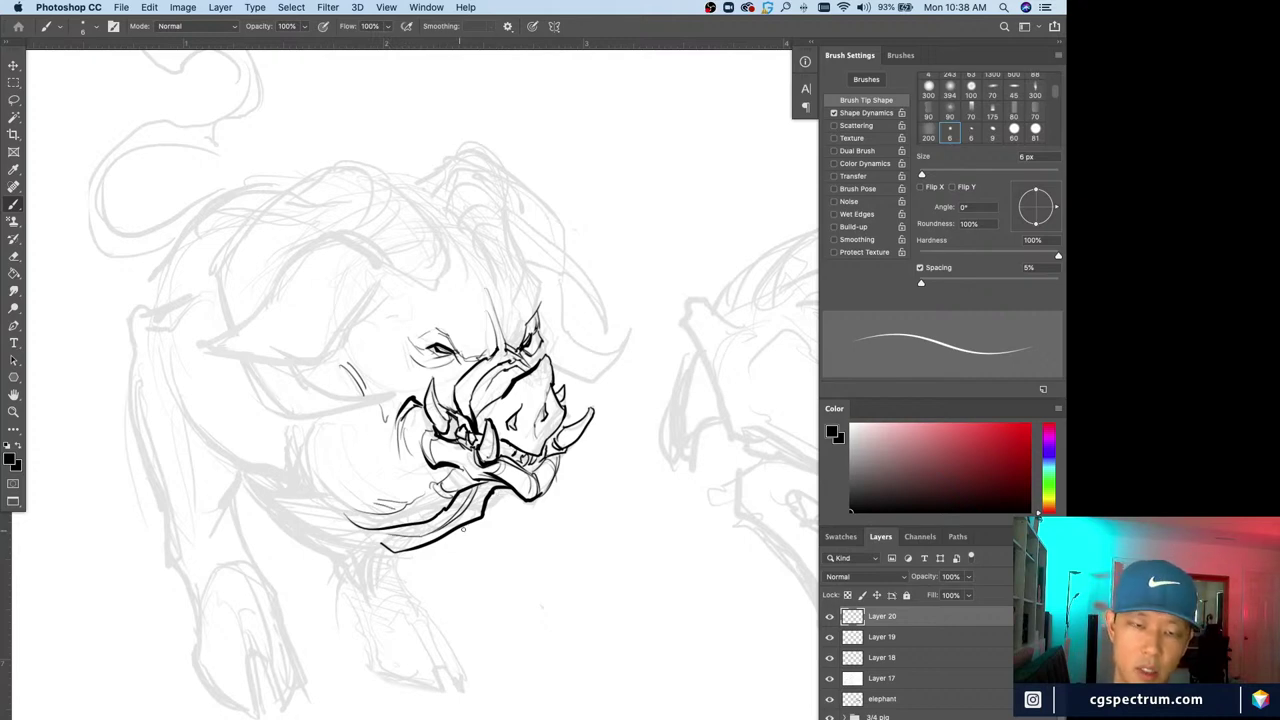
Ink the heavy jowl contour from the throat up to the back of the cheek and add light cheek creases
mouse_move(463, 529)
mouse_down()
mouse_move(432, 545)
mouse_move(360, 533)
mouse_move(323, 489)
mouse_move(382, 516)
mouse_move(302, 490)
mouse_move(309, 453)
mouse_up()
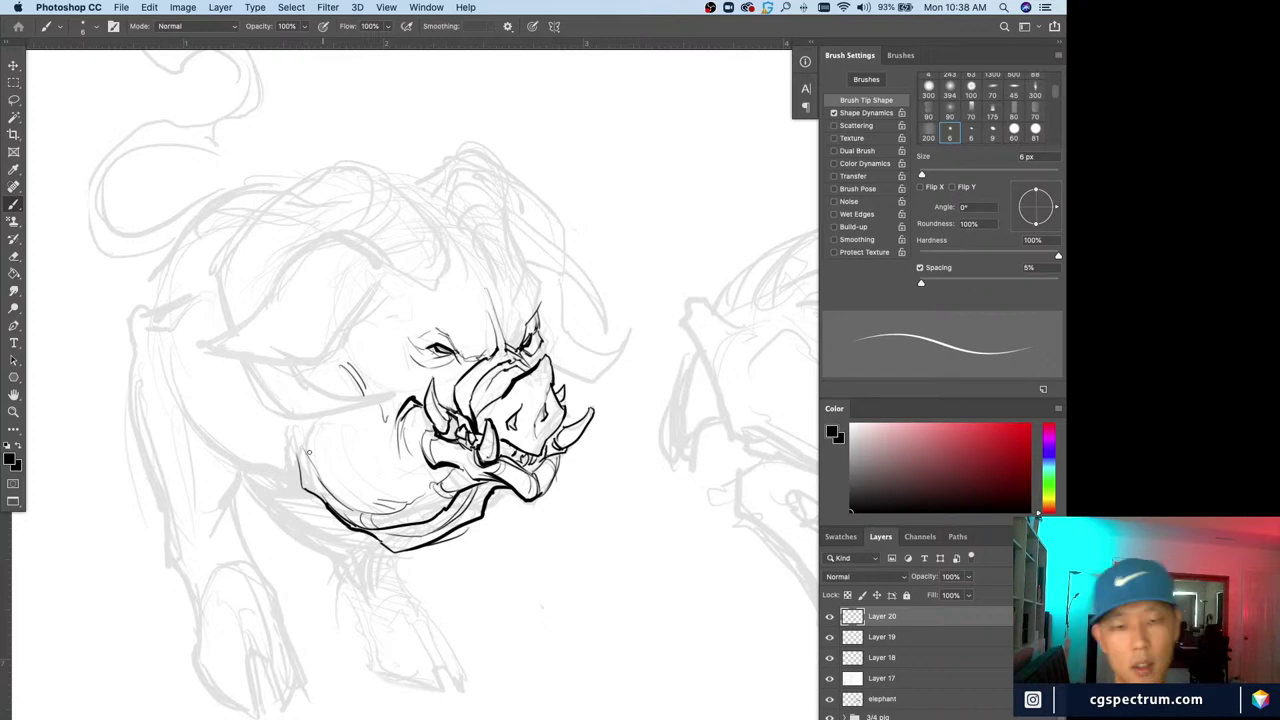
mouse_move(431, 469)
mouse_down()
mouse_move(378, 458)
mouse_move(413, 473)
mouse_up()
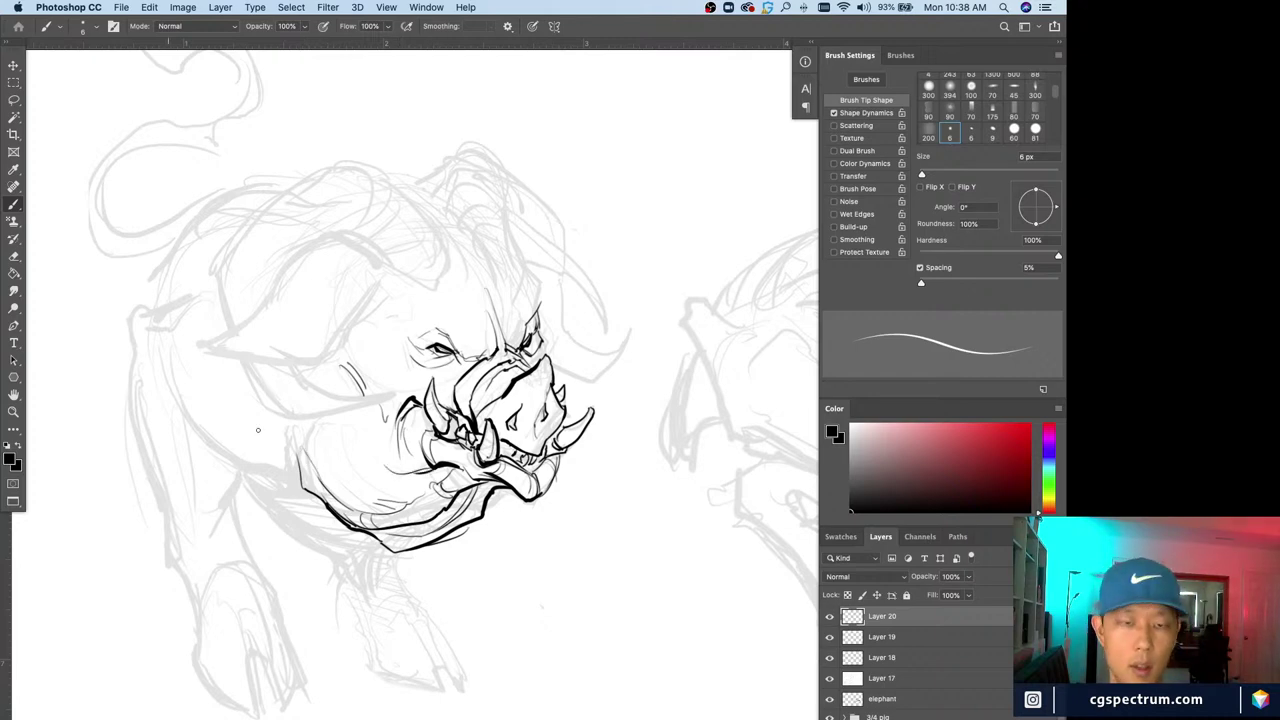
drag(302, 446, 294, 429)
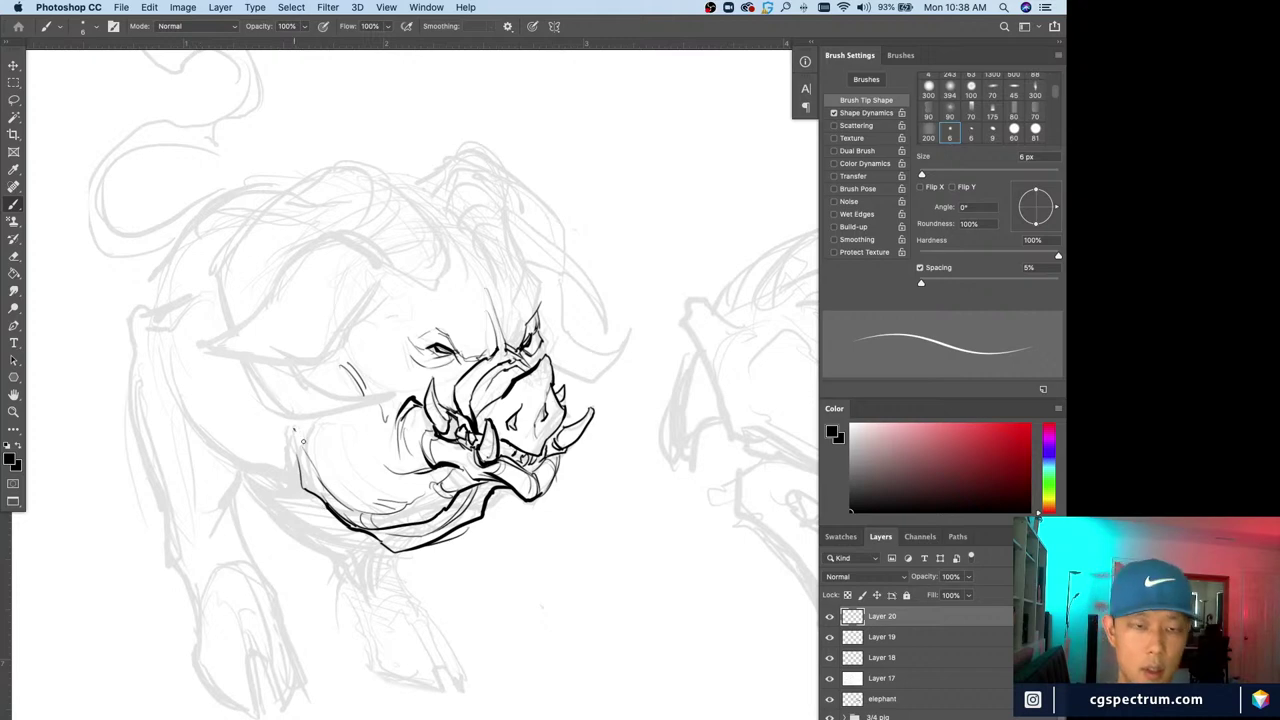
mouse_move(312, 476)
mouse_down()
mouse_move(298, 430)
mouse_move(344, 450)
mouse_move(286, 468)
mouse_move(286, 456)
mouse_move(318, 498)
mouse_up()
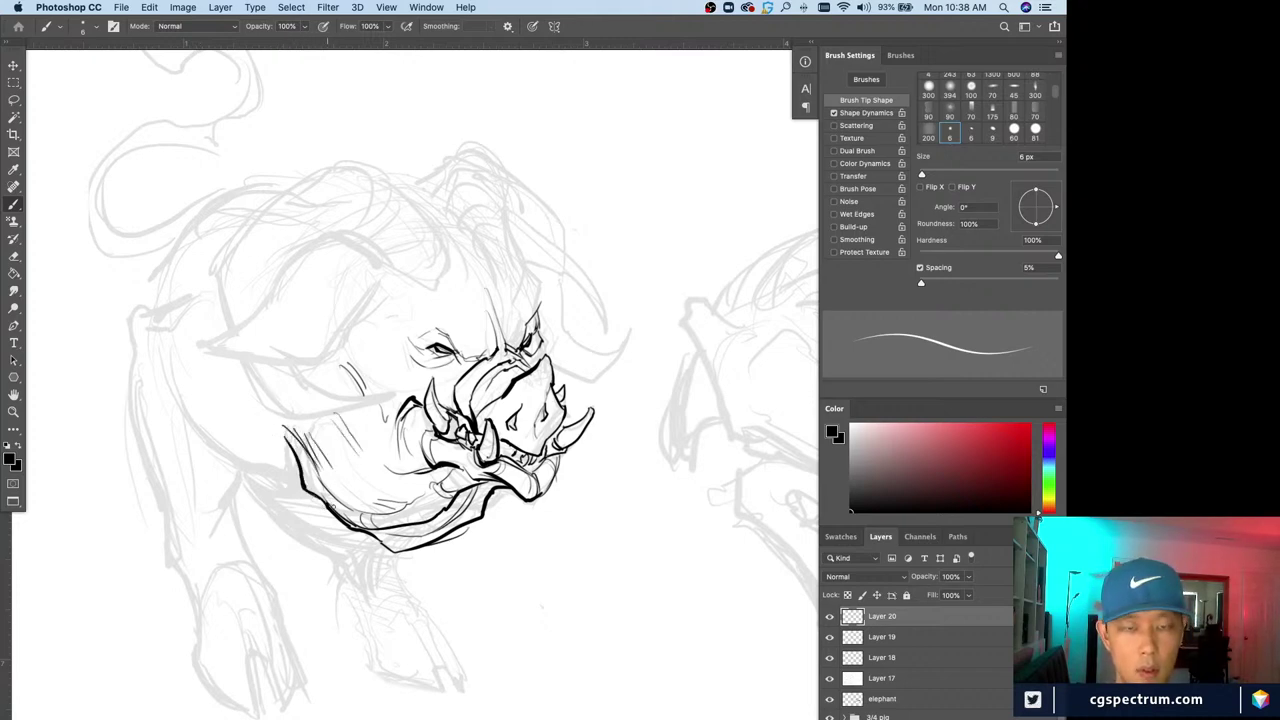
Hatch the underside of the jaw and ink crease lines on the jowl and on the cheek behind the near eye
drag(278, 424, 296, 456)
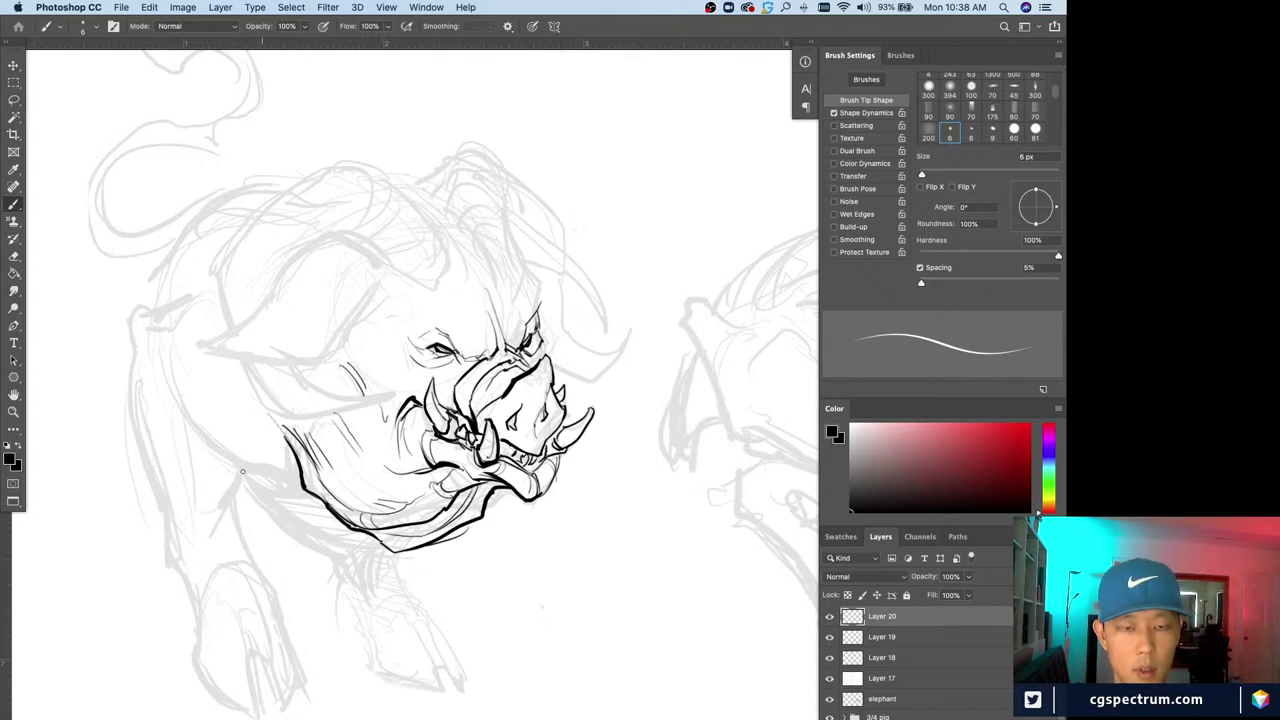
mouse_move(368, 530)
mouse_down()
mouse_move(390, 550)
mouse_move(418, 550)
mouse_up()
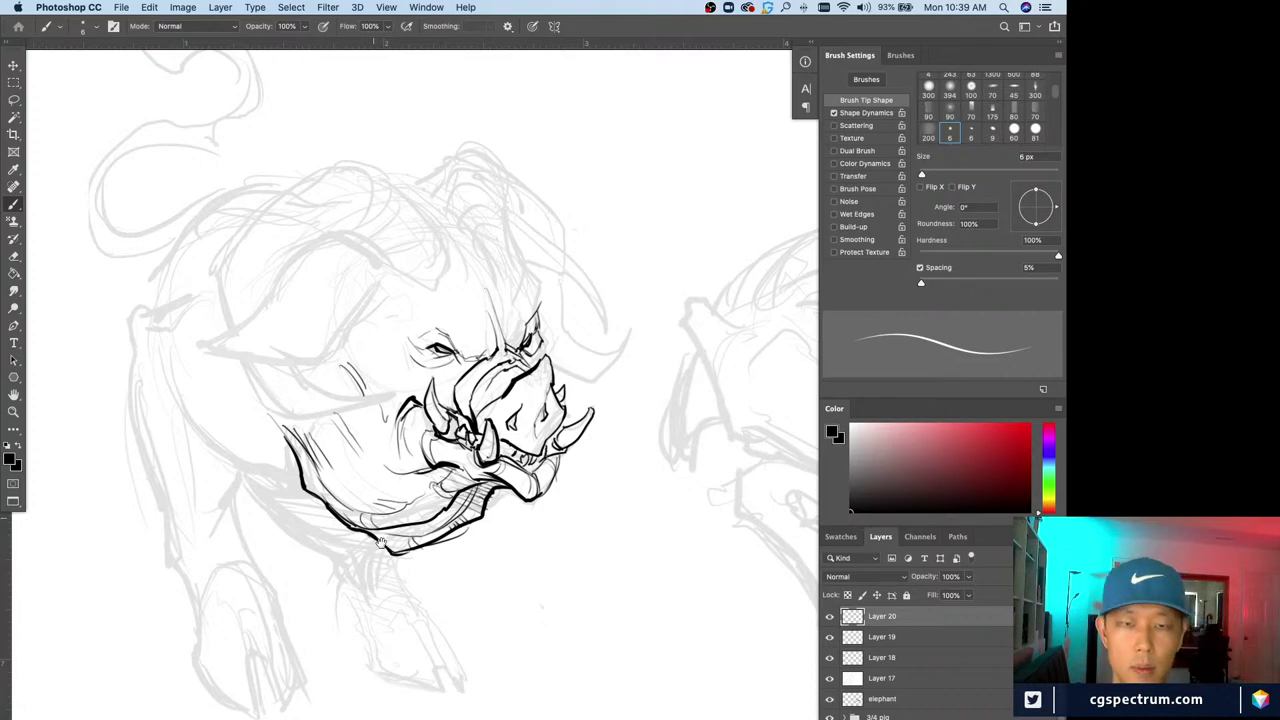
drag(356, 460, 374, 537)
mouse_move(379, 402)
mouse_down()
mouse_move(367, 446)
mouse_move(420, 470)
mouse_up()
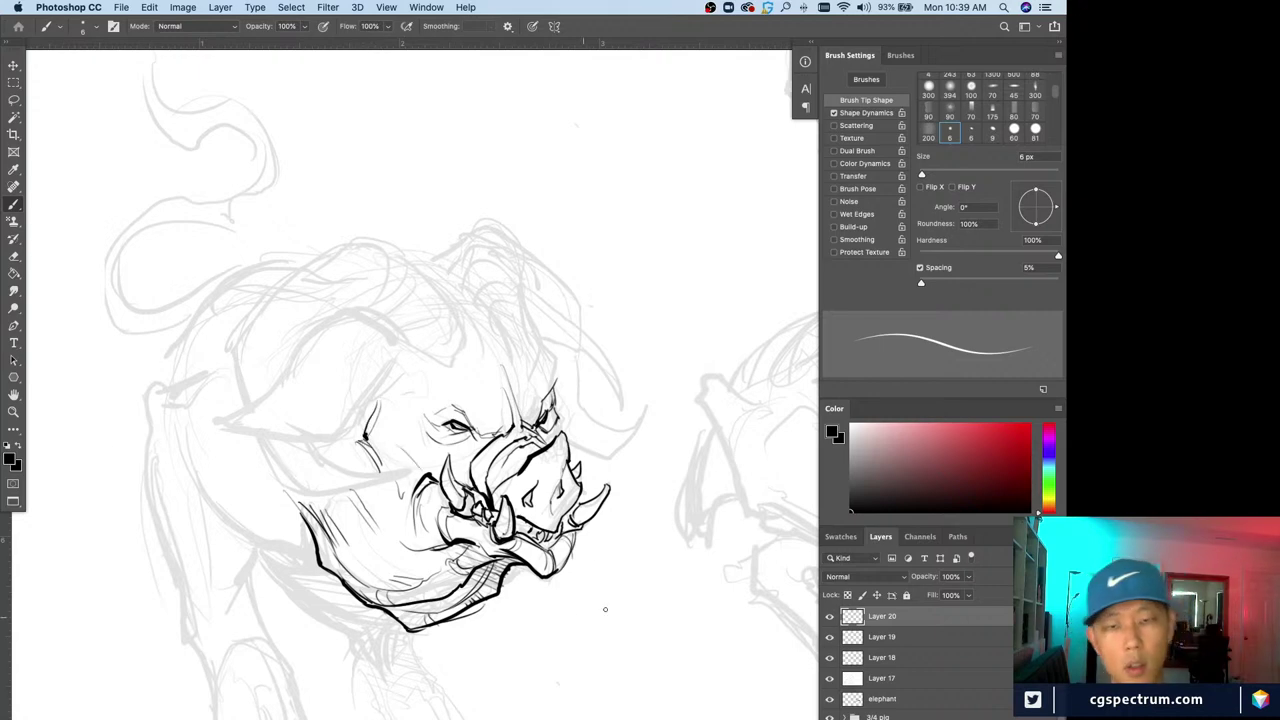
Ink the far side of the forehead down to the brow and add wrinkle lines above the eyes
scroll(391, 398, up, 3)
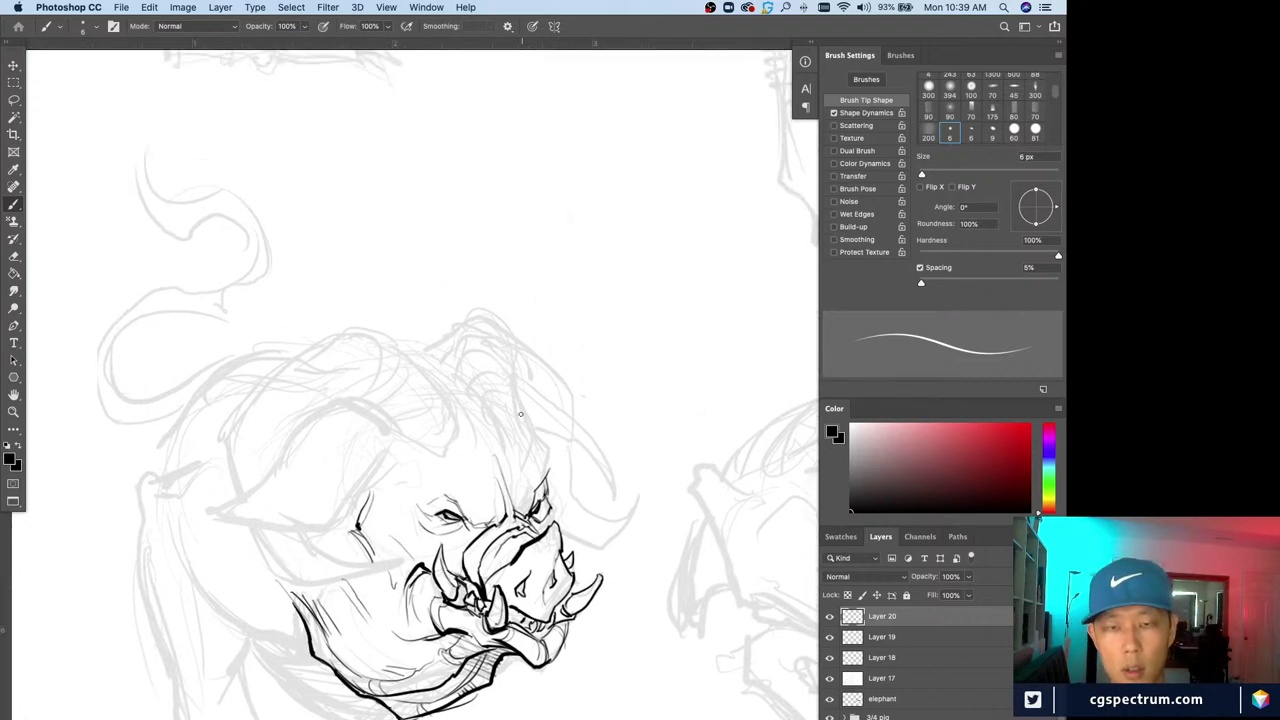
drag(520, 413, 534, 432)
mouse_move(516, 390)
mouse_down()
mouse_move(553, 457)
mouse_move(547, 500)
mouse_move(564, 550)
mouse_up()
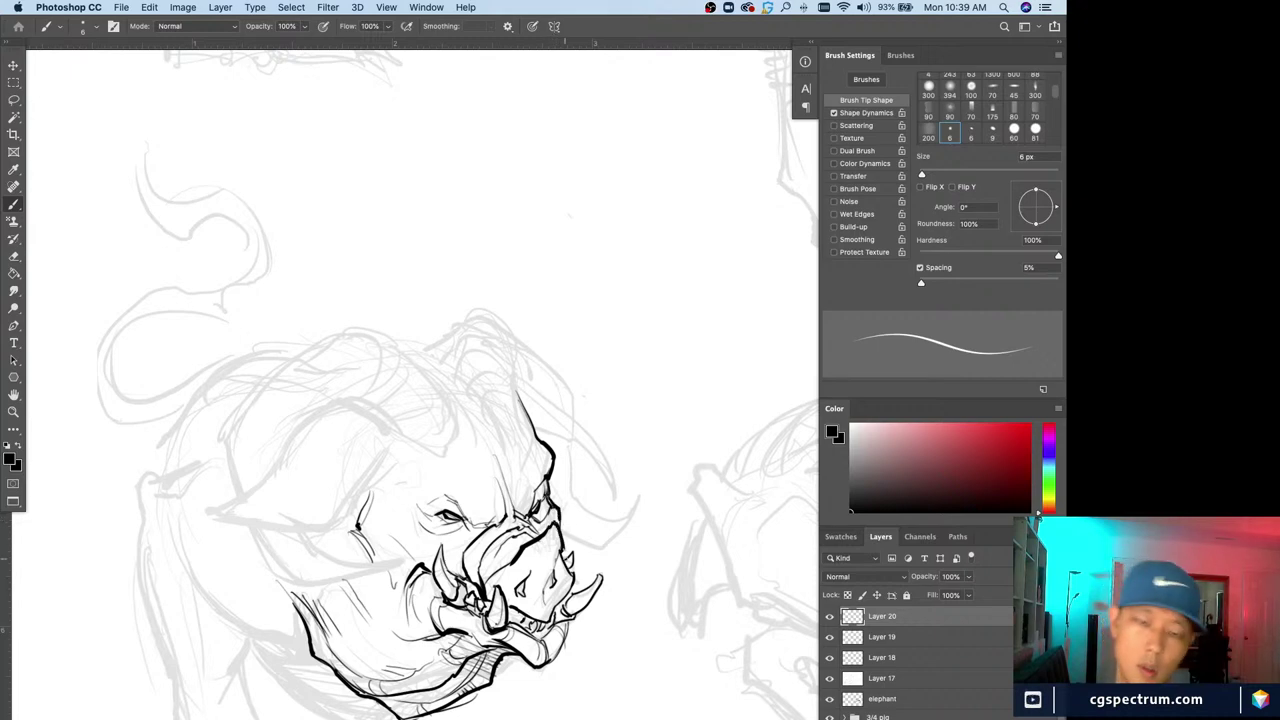
mouse_move(487, 499)
mouse_down()
mouse_move(450, 477)
mouse_move(511, 499)
mouse_move(466, 471)
mouse_move(462, 438)
mouse_move(509, 497)
mouse_up()
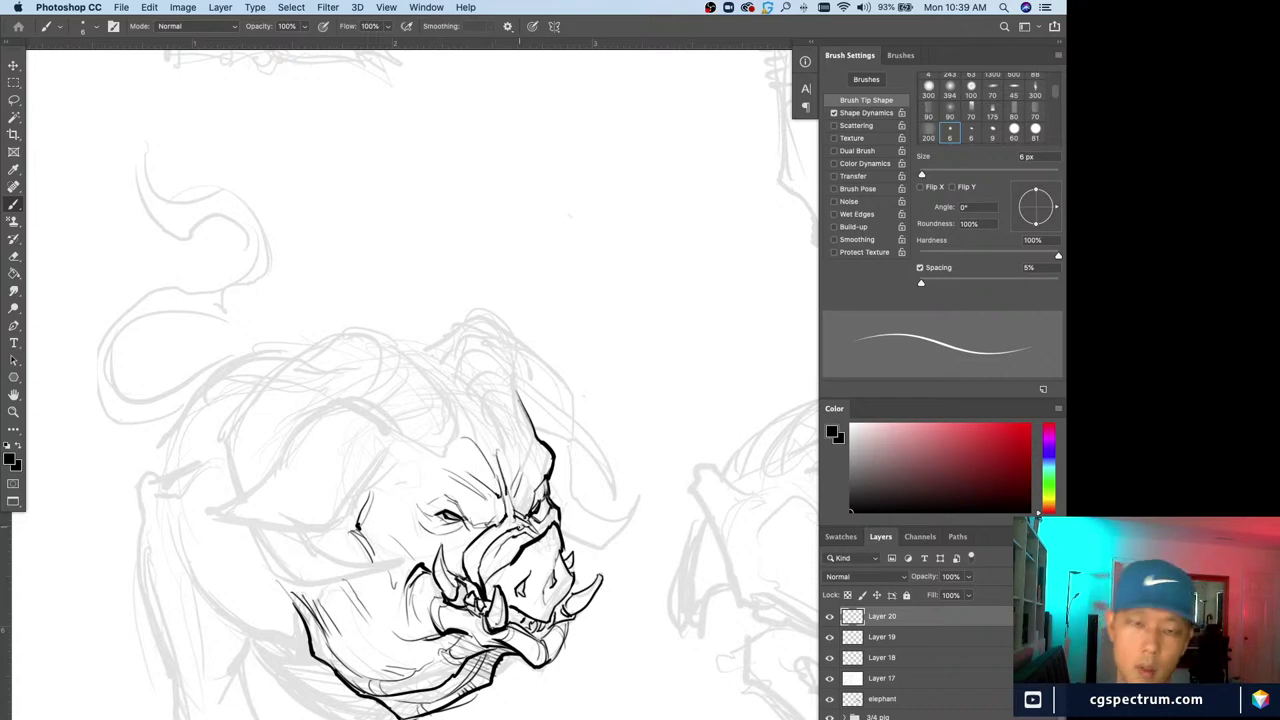
Ink the near ear's outline tapering to a point behind the head, with short hatching inside it
drag(312, 615, 330, 565)
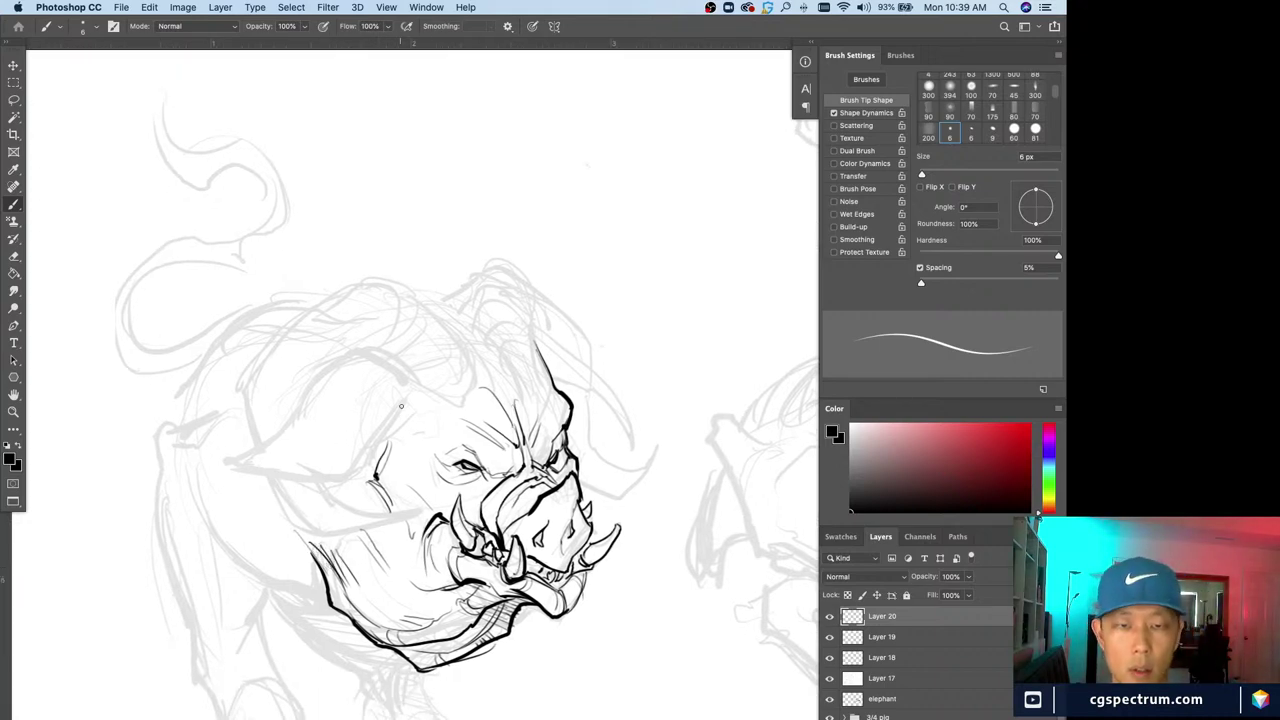
mouse_move(384, 366)
mouse_down()
mouse_move(408, 382)
mouse_move(362, 474)
mouse_move(232, 476)
mouse_up()
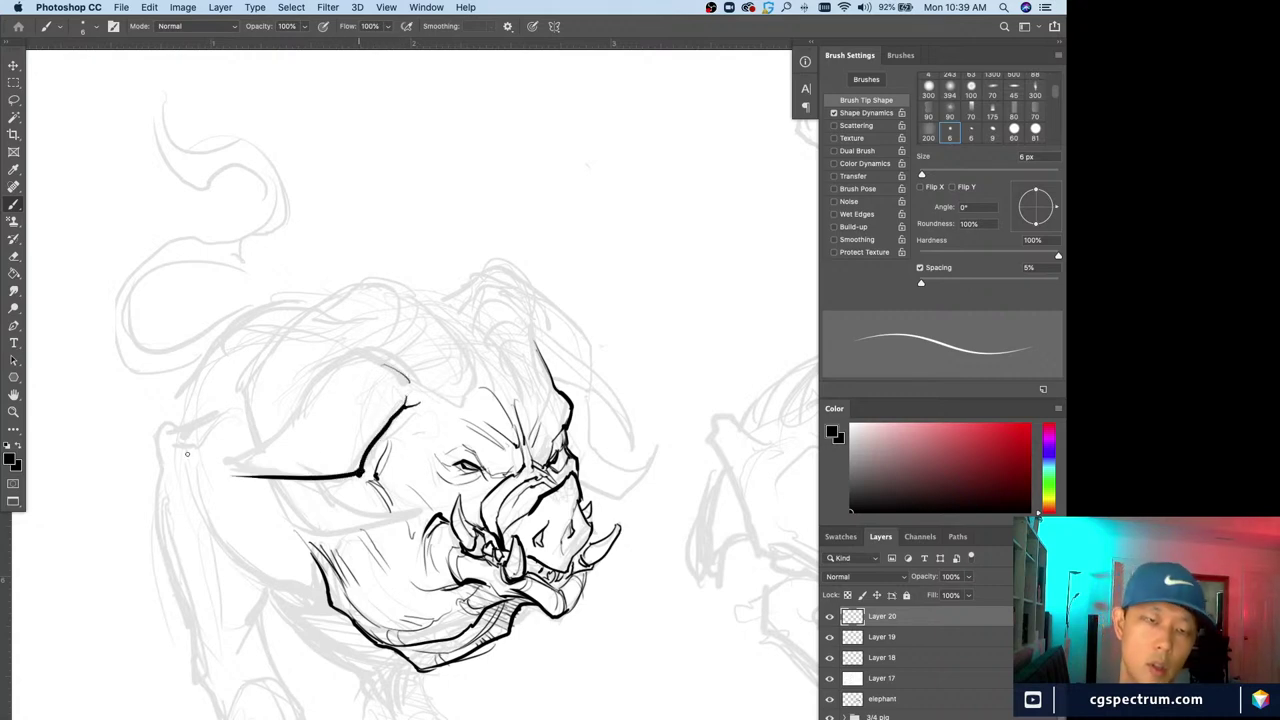
key(super+z)
mouse_move(392, 416)
mouse_down()
mouse_move(350, 472)
mouse_move(222, 474)
mouse_up()
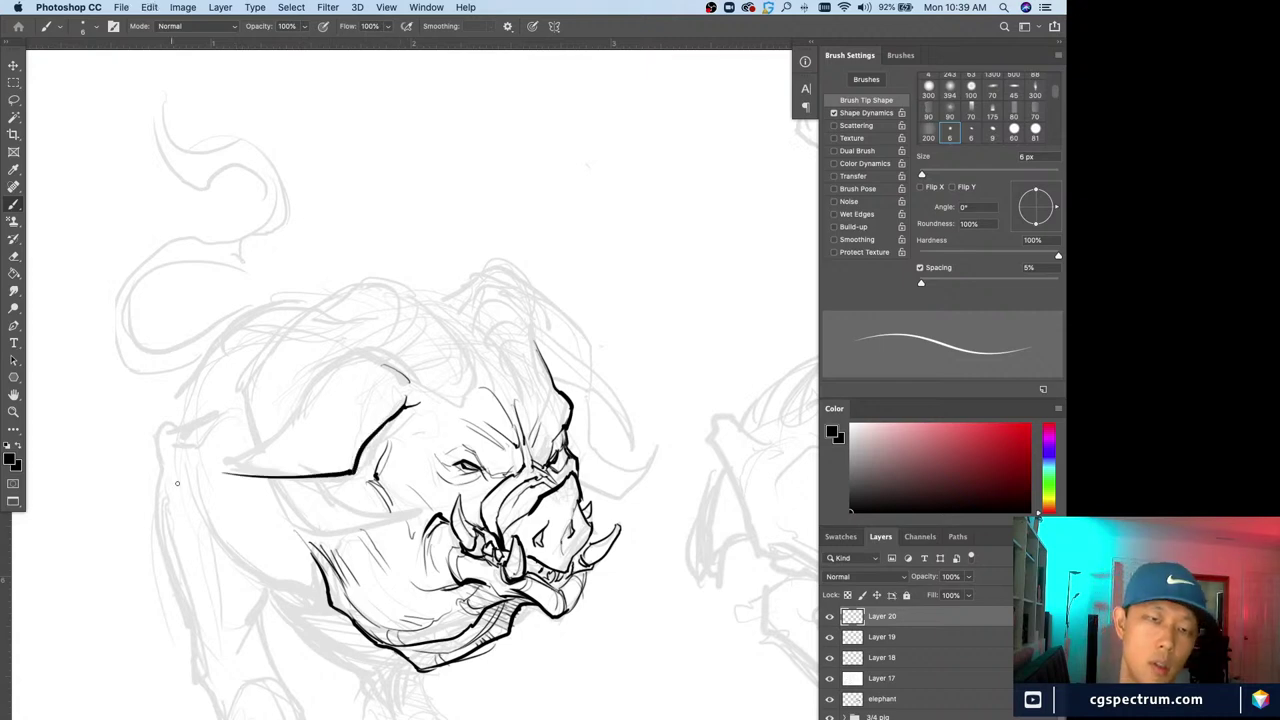
mouse_move(408, 380)
mouse_down()
mouse_move(358, 350)
mouse_move(322, 378)
mouse_up()
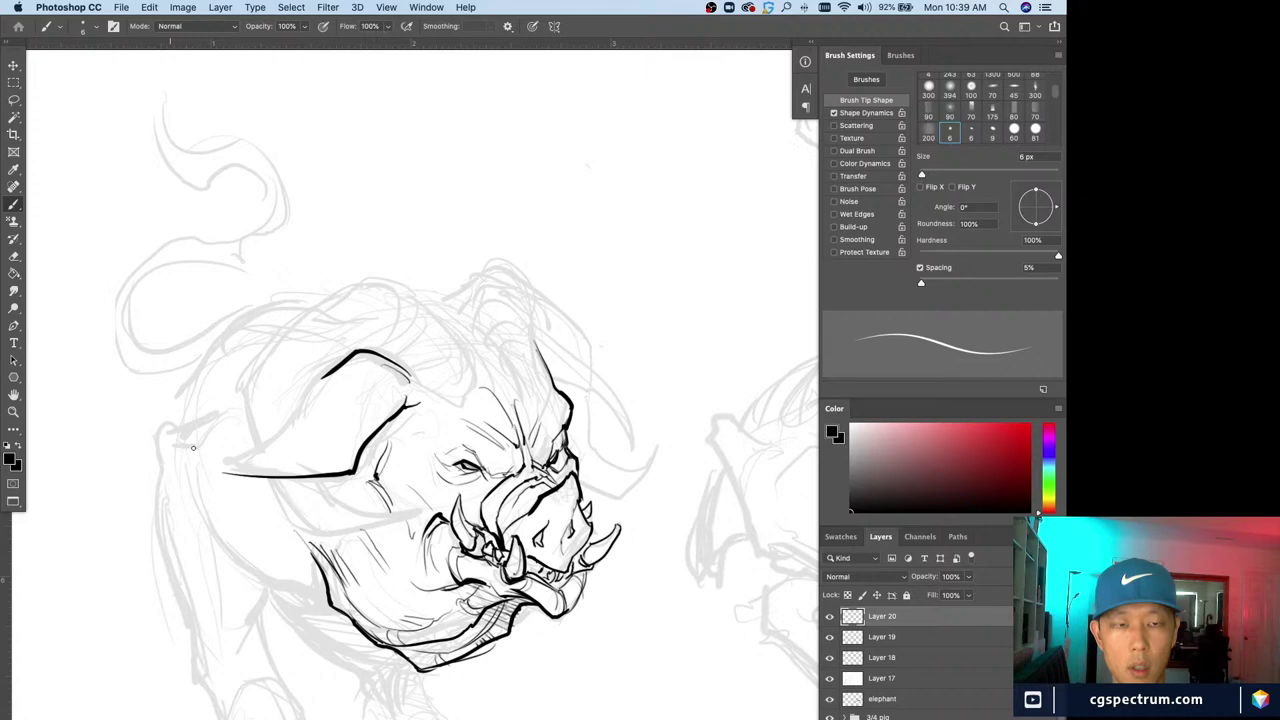
key(super+z)
mouse_move(409, 376)
mouse_down()
mouse_move(309, 393)
mouse_move(217, 468)
mouse_move(268, 477)
mouse_up()
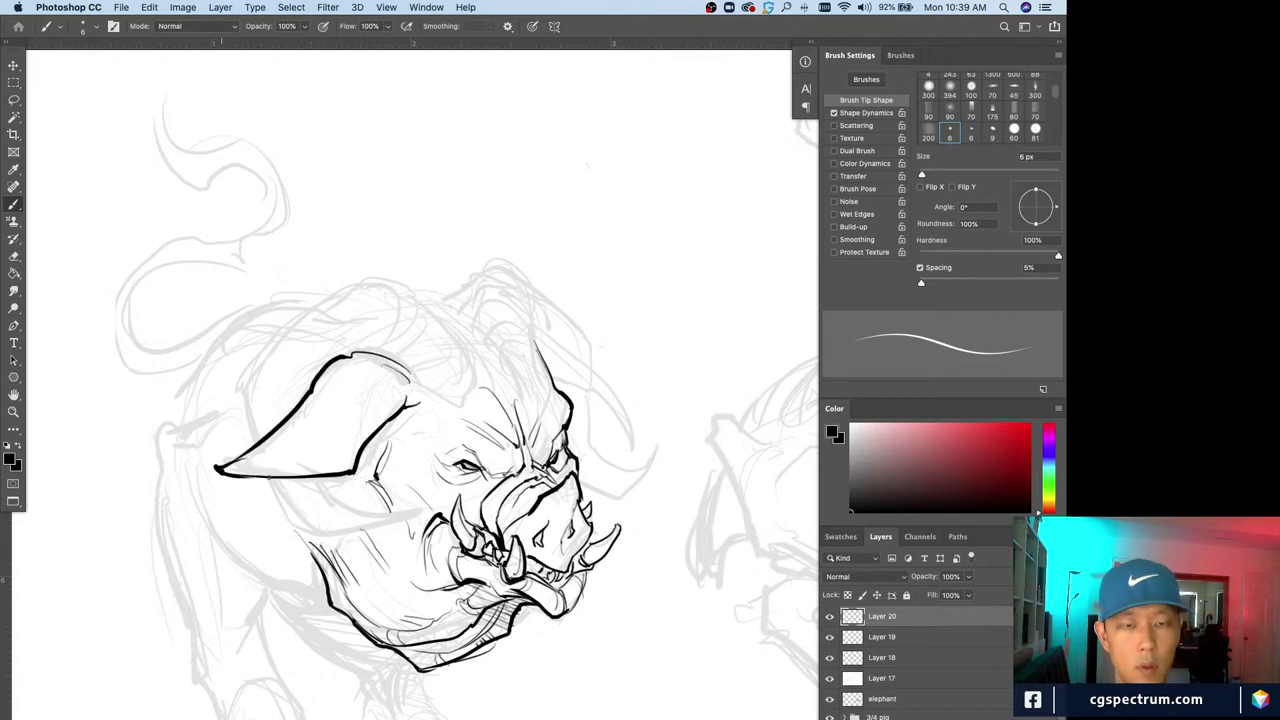
mouse_move(342, 447)
mouse_down()
mouse_move(240, 462)
mouse_move(306, 463)
mouse_up()
mouse_move(397, 403)
mouse_down()
mouse_move(298, 418)
mouse_move(313, 418)
mouse_up()
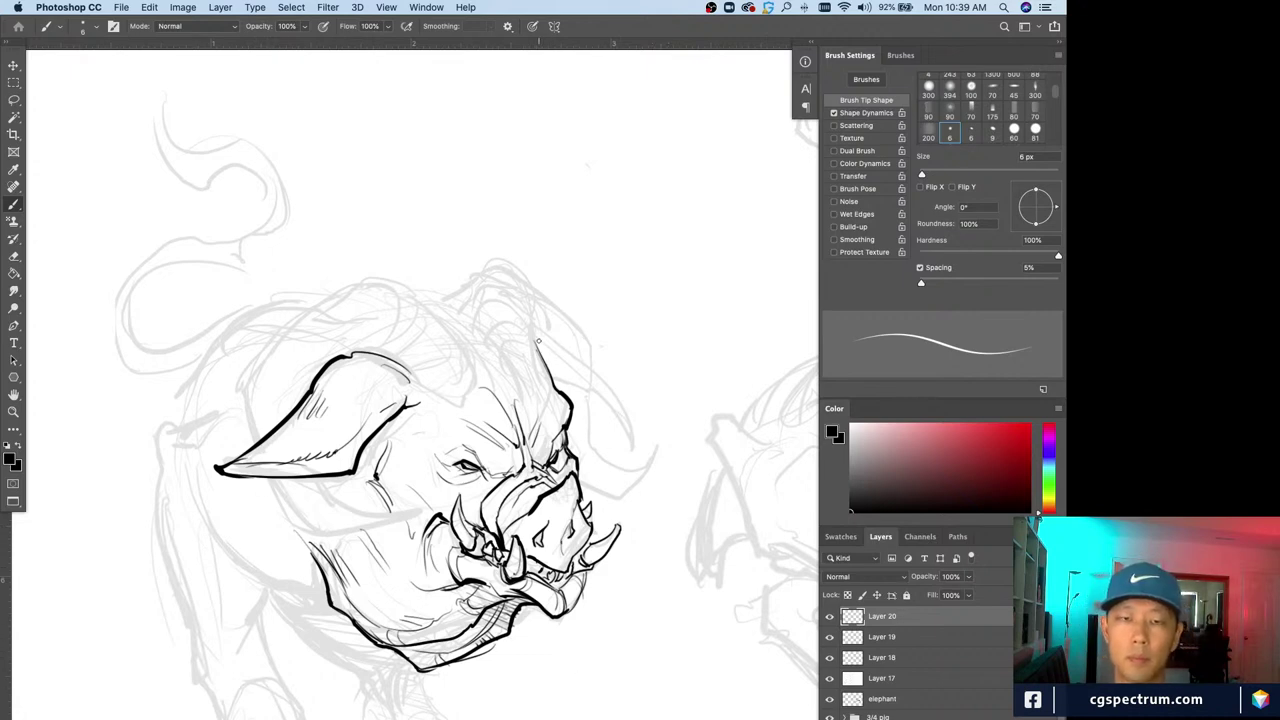
Ink the far ear with hatching inside it, and add a small fold at the base of the near ear
mouse_move(538, 341)
mouse_down()
mouse_move(560, 334)
mouse_move(620, 393)
mouse_move(642, 450)
mouse_up()
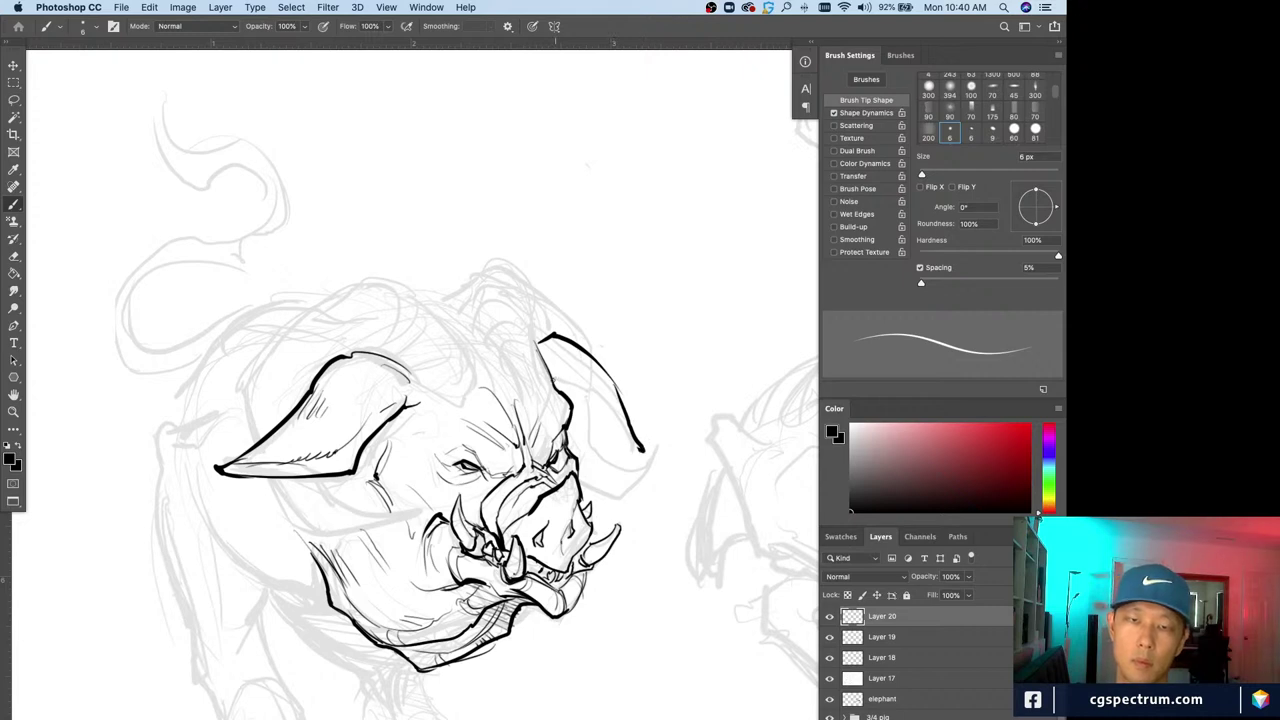
mouse_move(550, 379)
mouse_down()
mouse_move(602, 397)
mouse_move(614, 419)
mouse_up()
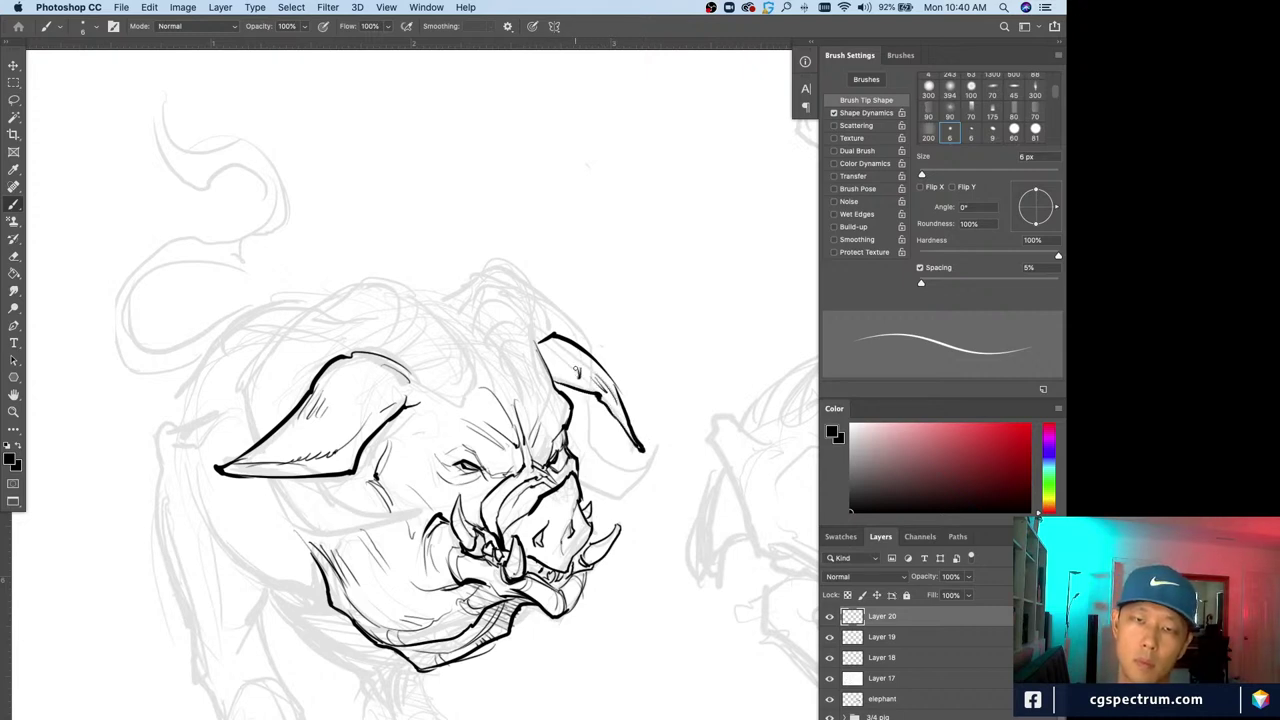
drag(570, 366, 597, 382)
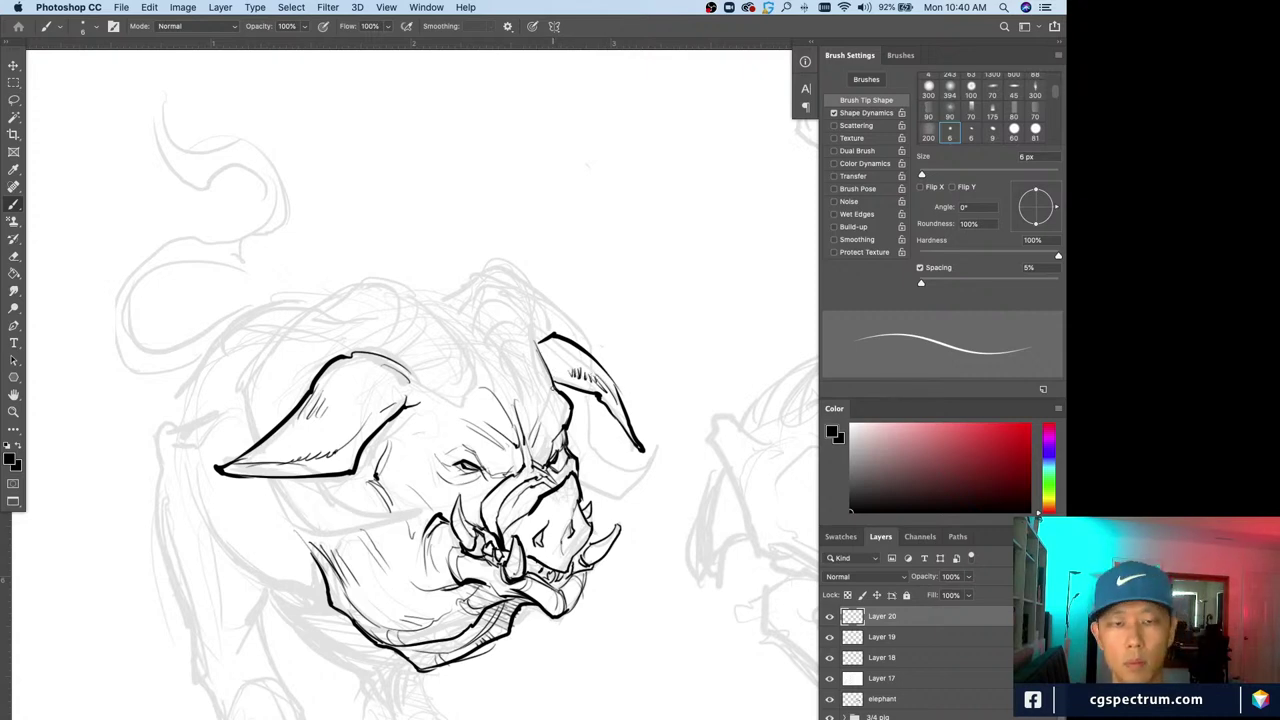
drag(421, 395, 426, 413)
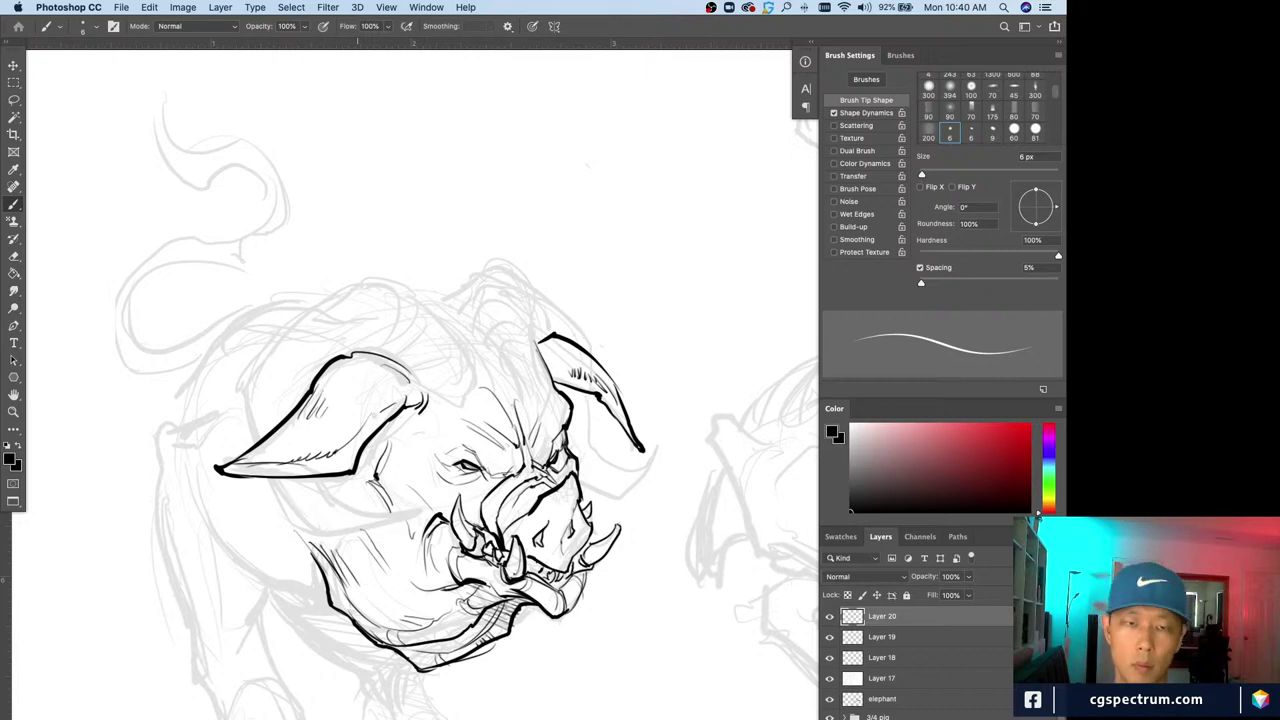
Add a new layer and ink the front edge and base of the near horn above the ear
key(alt+shift+super+n)
drag(205, 498, 255, 540)
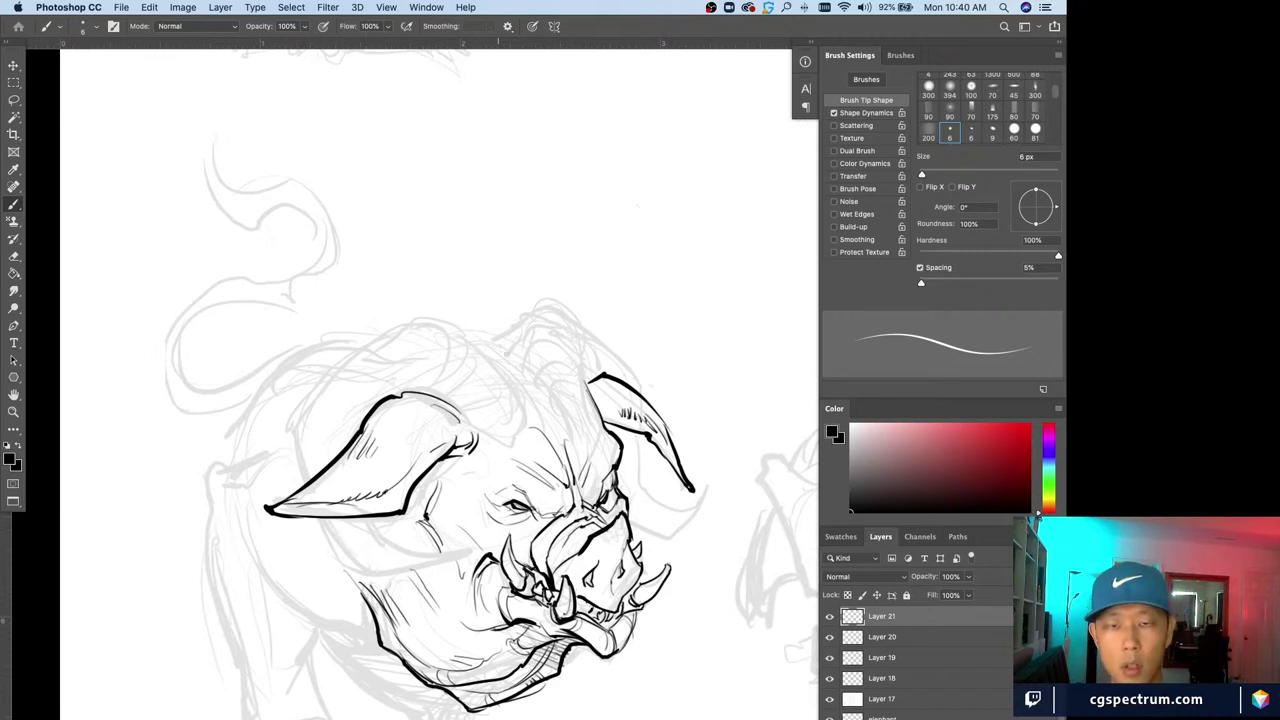
drag(505, 357, 525, 432)
key(super+z)
drag(489, 347, 521, 383)
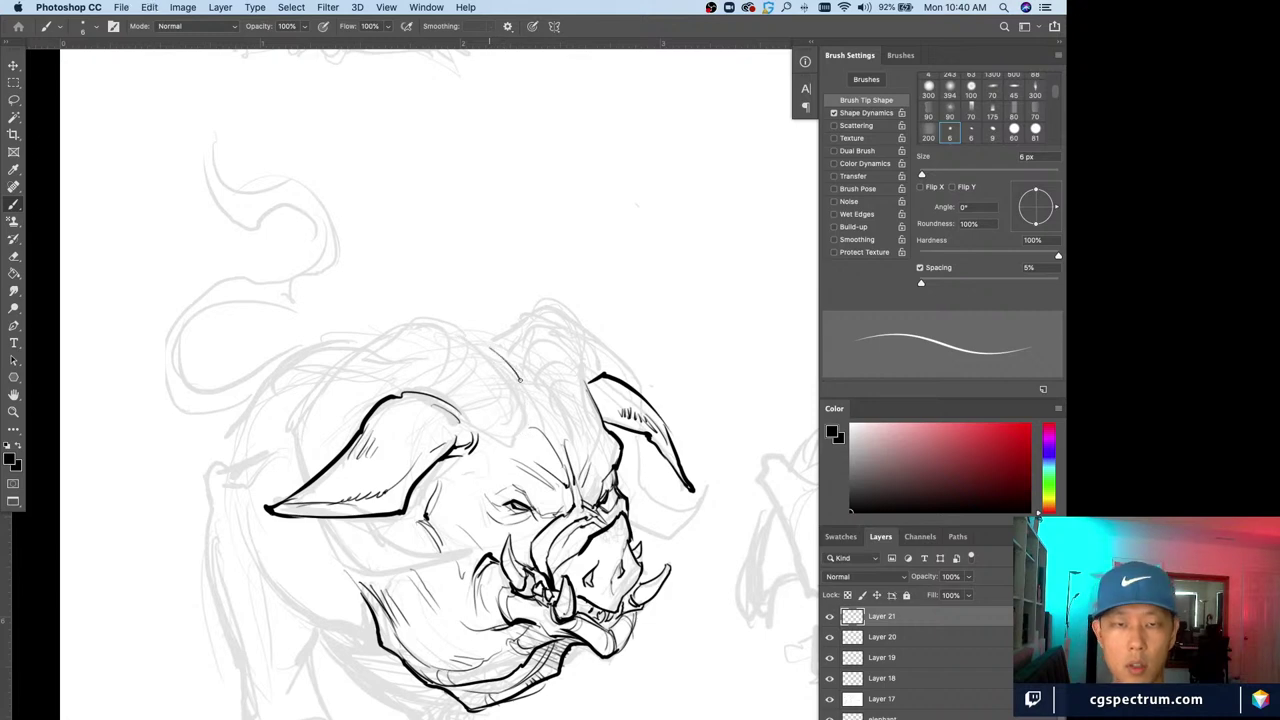
mouse_move(453, 327)
mouse_down()
mouse_move(520, 390)
mouse_move(514, 440)
mouse_move(470, 428)
mouse_move(437, 388)
mouse_up()
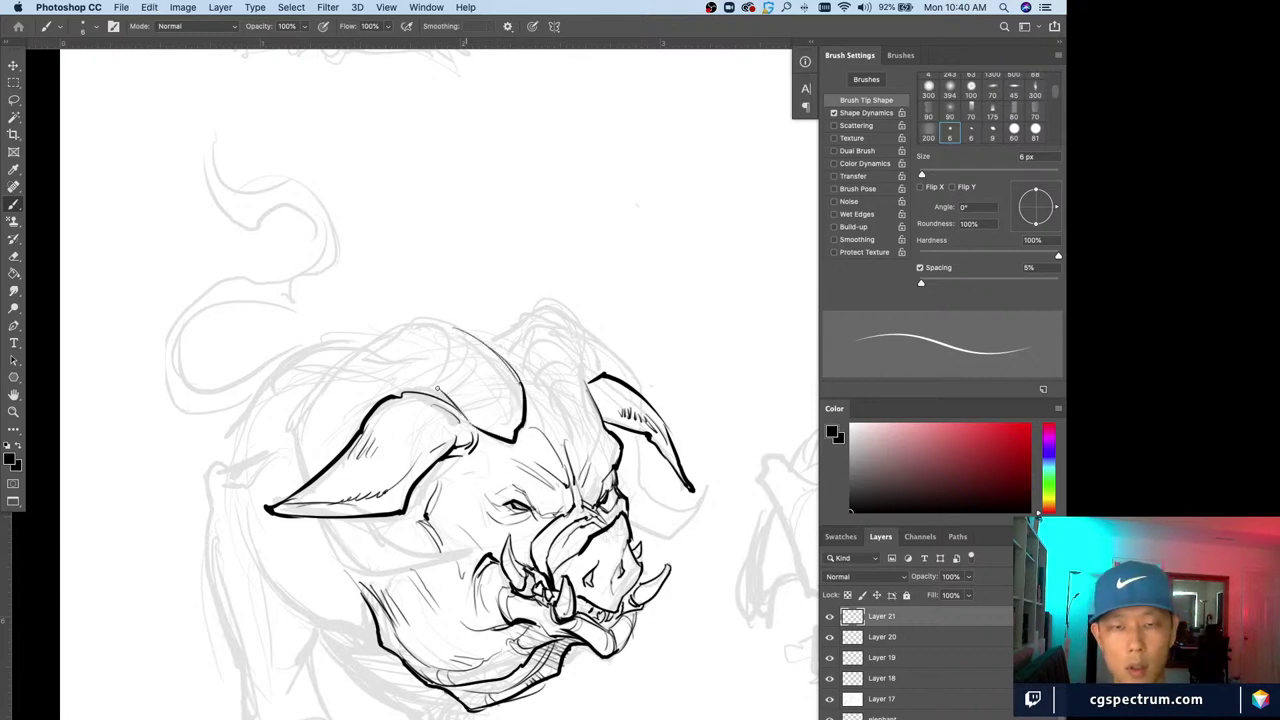
Ink the near horn's outer curve from its crown down behind the near ear
drag(472, 334, 396, 313)
key(super+z)
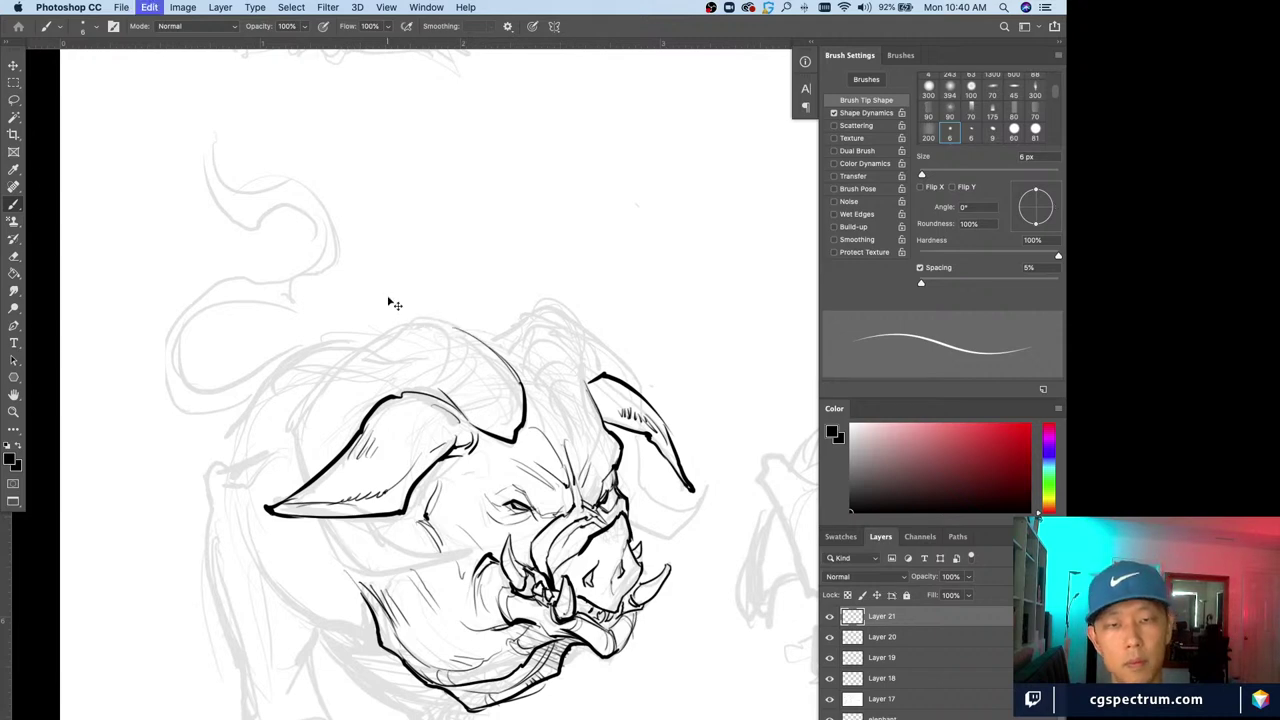
mouse_move(470, 333)
mouse_down()
mouse_move(393, 313)
mouse_move(296, 412)
mouse_up()
key(super+z)
mouse_move(395, 317)
mouse_down()
mouse_move(332, 360)
mouse_move(349, 346)
mouse_move(299, 421)
mouse_up()
key(super+z)
mouse_move(356, 346)
mouse_down()
mouse_move(294, 416)
mouse_move(298, 462)
mouse_up()
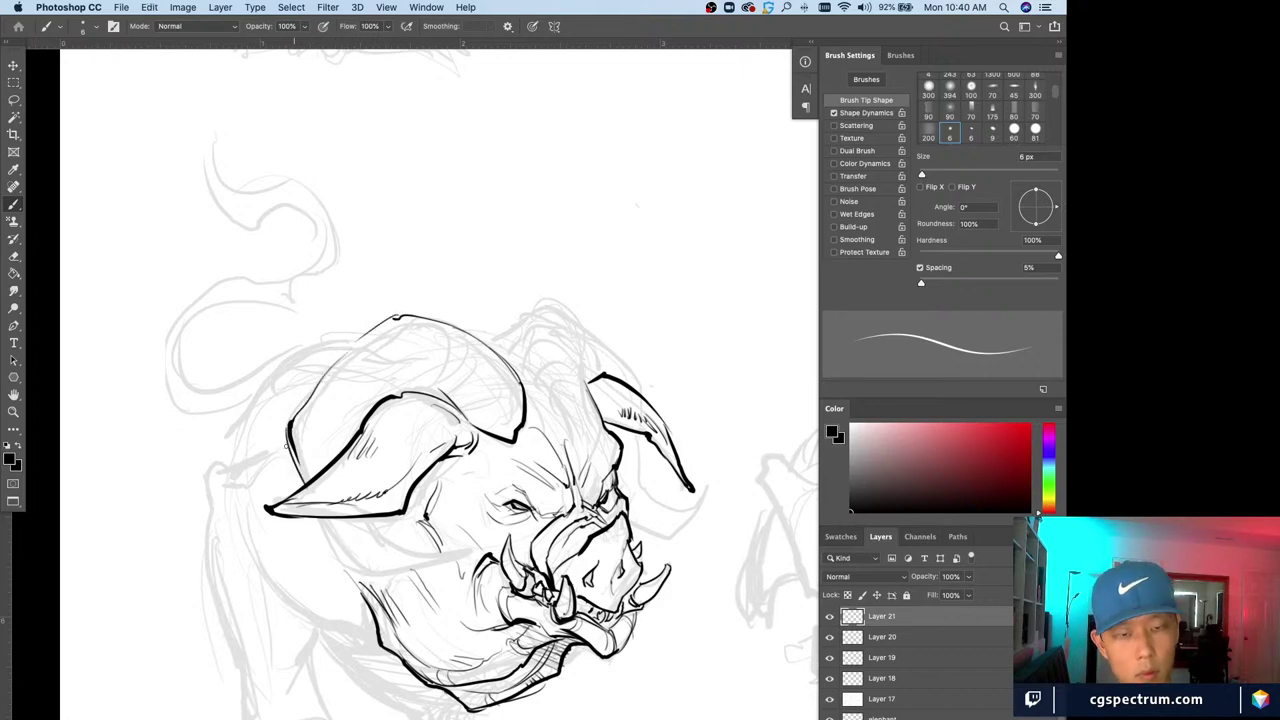
Ink the near horn's tip curling forward beneath the ear and ending in a point beside the cheek
drag(319, 516, 371, 574)
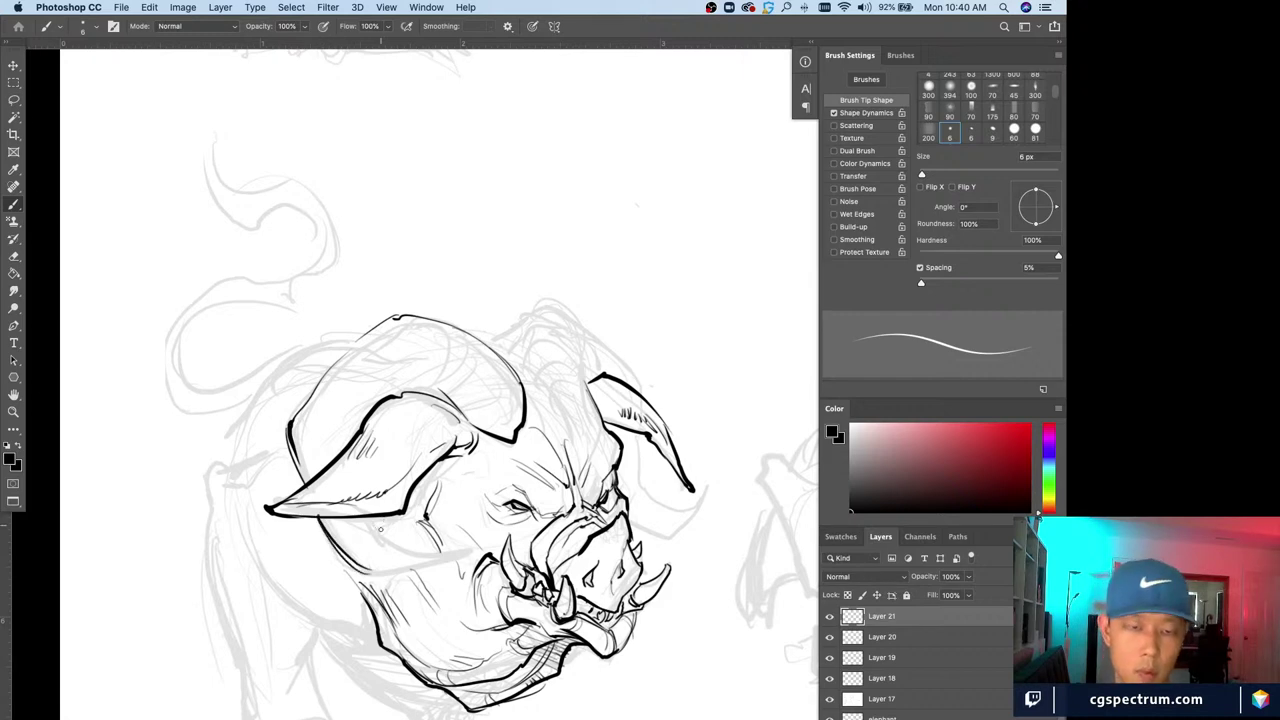
mouse_move(380, 529)
mouse_down()
mouse_move(398, 548)
mouse_move(382, 539)
mouse_up()
key(super+z)
mouse_move(381, 539)
mouse_down()
mouse_move(357, 537)
mouse_move(349, 556)
mouse_move(372, 574)
mouse_move(398, 550)
mouse_move(472, 544)
mouse_move(366, 572)
mouse_move(333, 531)
mouse_move(420, 554)
mouse_up()
key(super+z)
key(super+z)
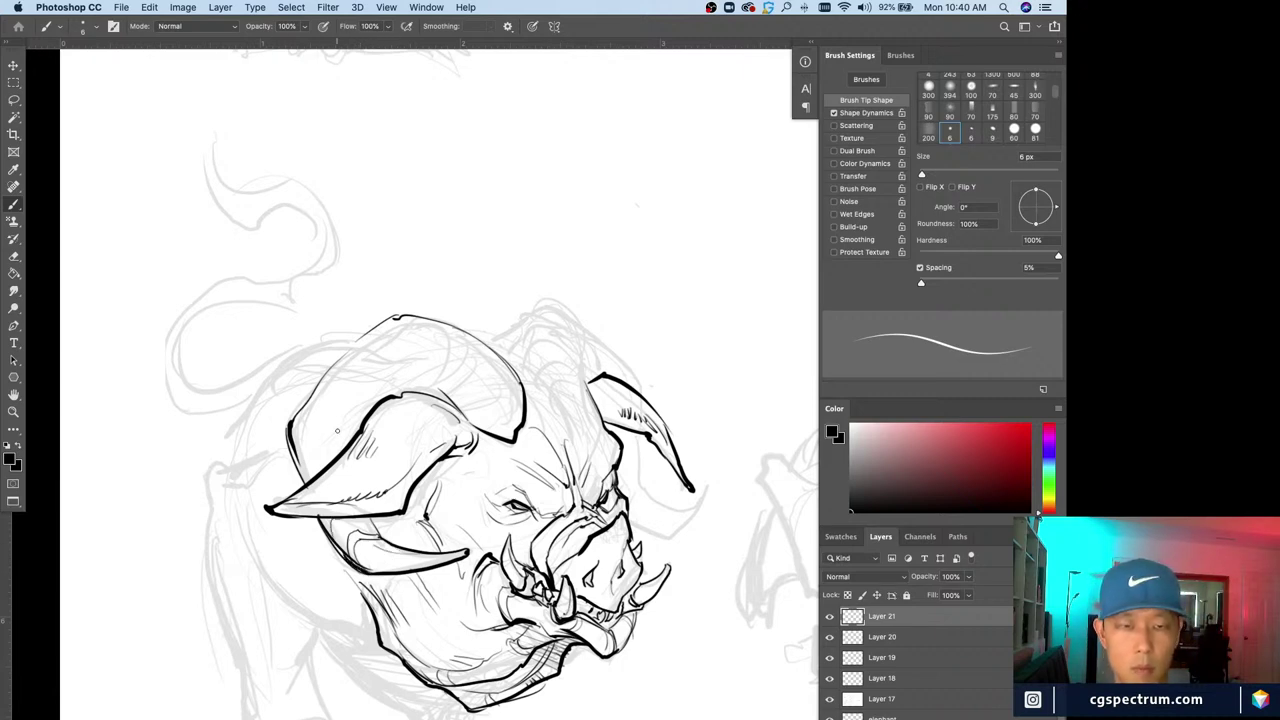
Ink the horn's edge along the top of the near ear and draw jagged ridge lines across the horn
drag(412, 392, 462, 428)
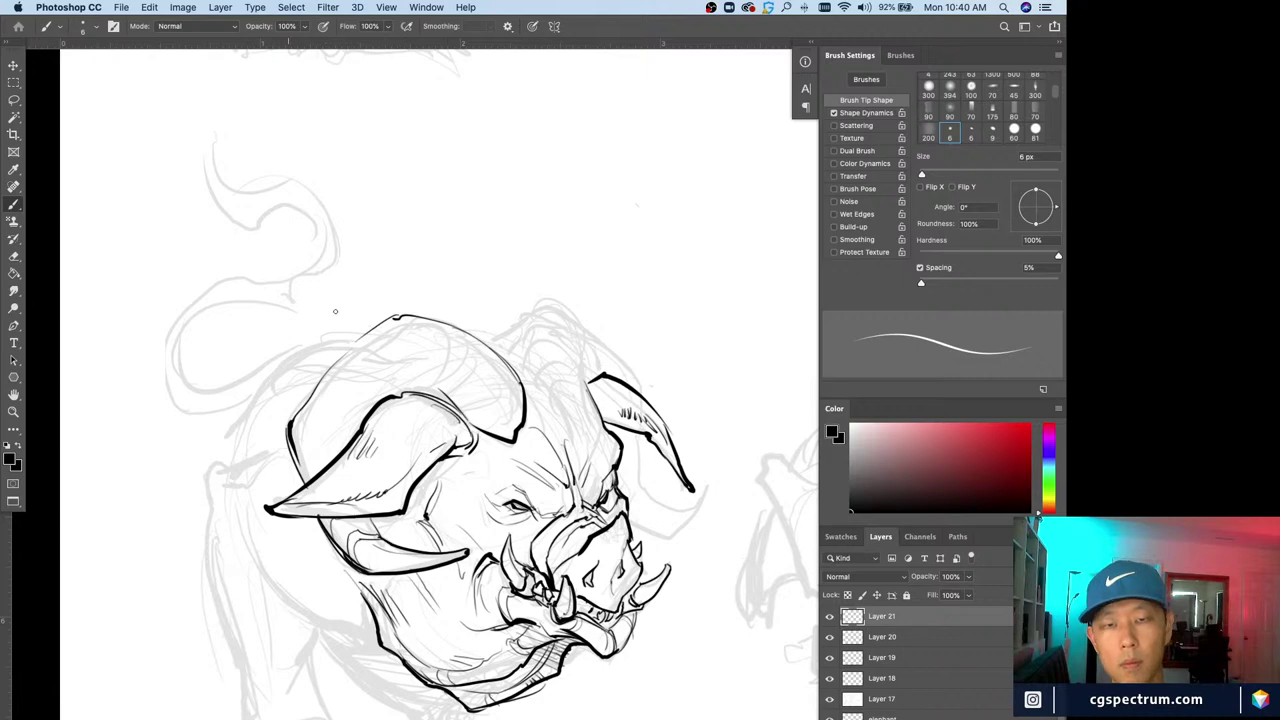
drag(444, 321, 420, 405)
key(super+z)
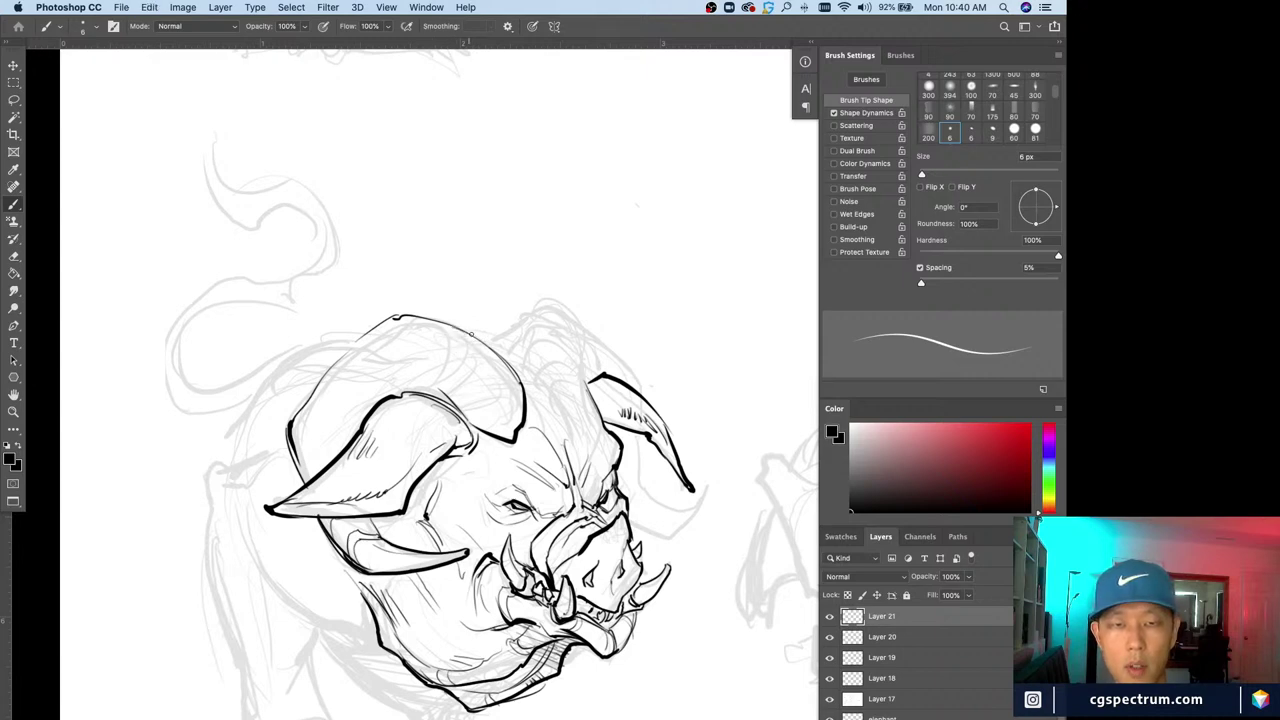
mouse_move(458, 330)
mouse_down()
mouse_move(440, 397)
mouse_move(470, 363)
mouse_move(436, 399)
mouse_up()
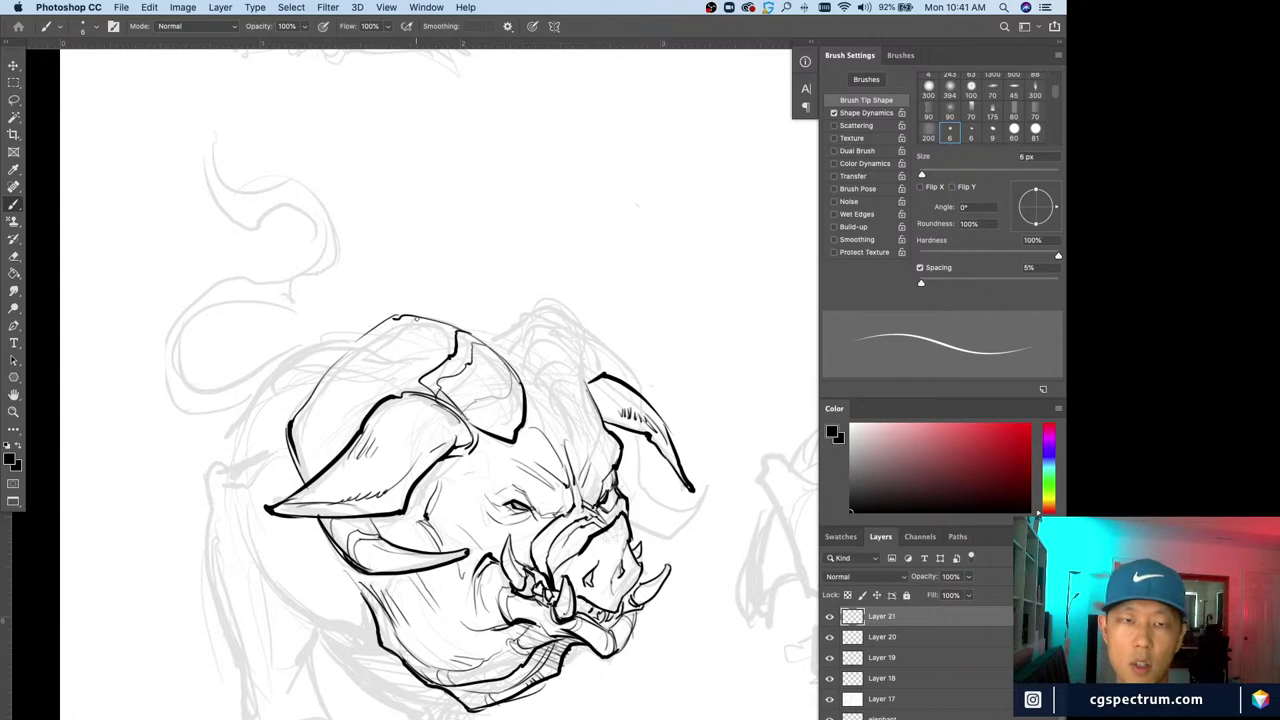
mouse_move(414, 316)
mouse_down()
mouse_move(399, 344)
mouse_move(414, 392)
mouse_move(392, 336)
mouse_move(405, 397)
mouse_up()
drag(345, 353, 367, 404)
key(super+z)
drag(343, 357, 376, 404)
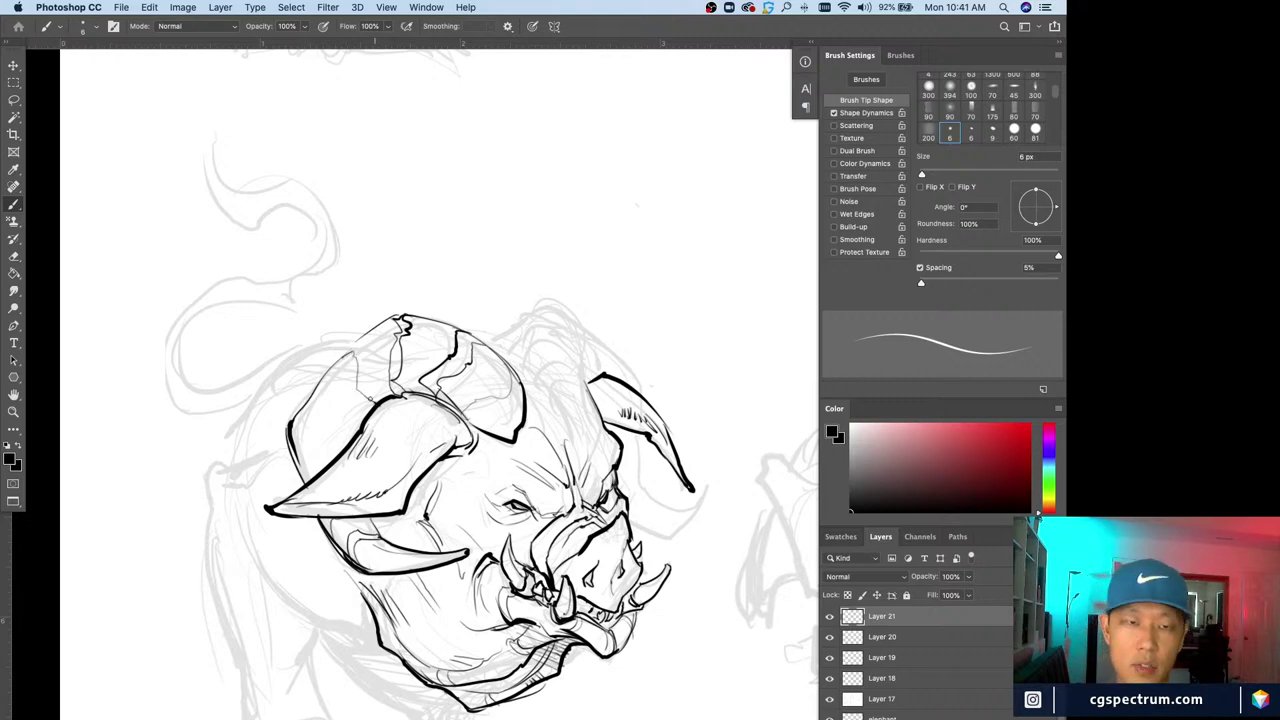
mouse_move(352, 356)
mouse_down()
mouse_move(375, 404)
mouse_move(320, 424)
mouse_move(362, 442)
mouse_up()
mouse_move(302, 410)
mouse_down()
mouse_move(348, 444)
mouse_move(302, 464)
mouse_move(357, 431)
mouse_up()
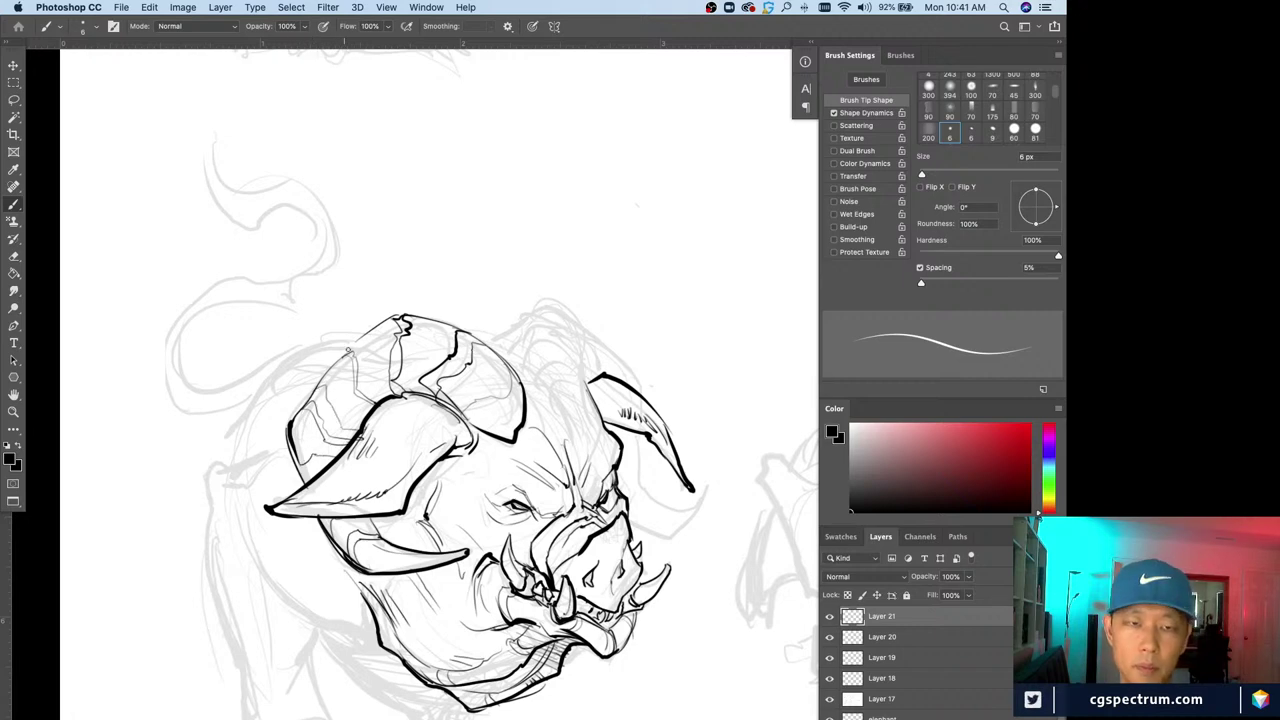
Thicken the near horn's outer contour along its back and front edges
drag(349, 350, 305, 392)
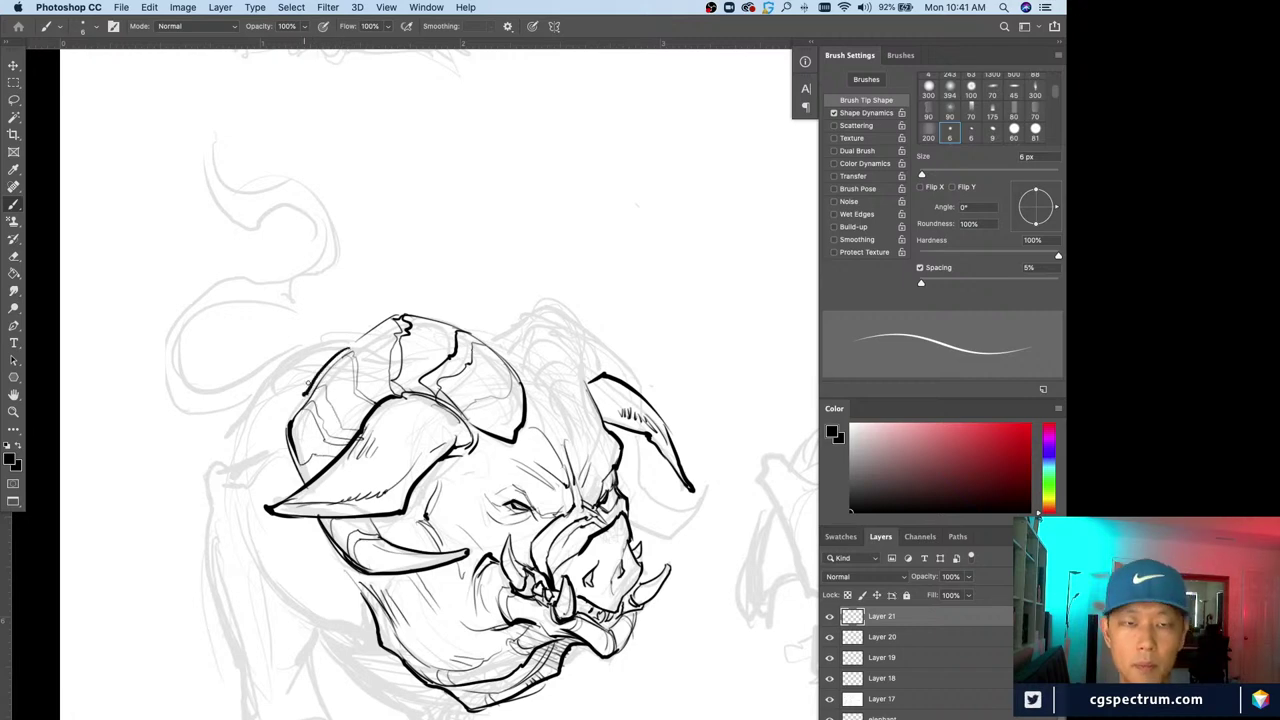
drag(396, 316, 288, 425)
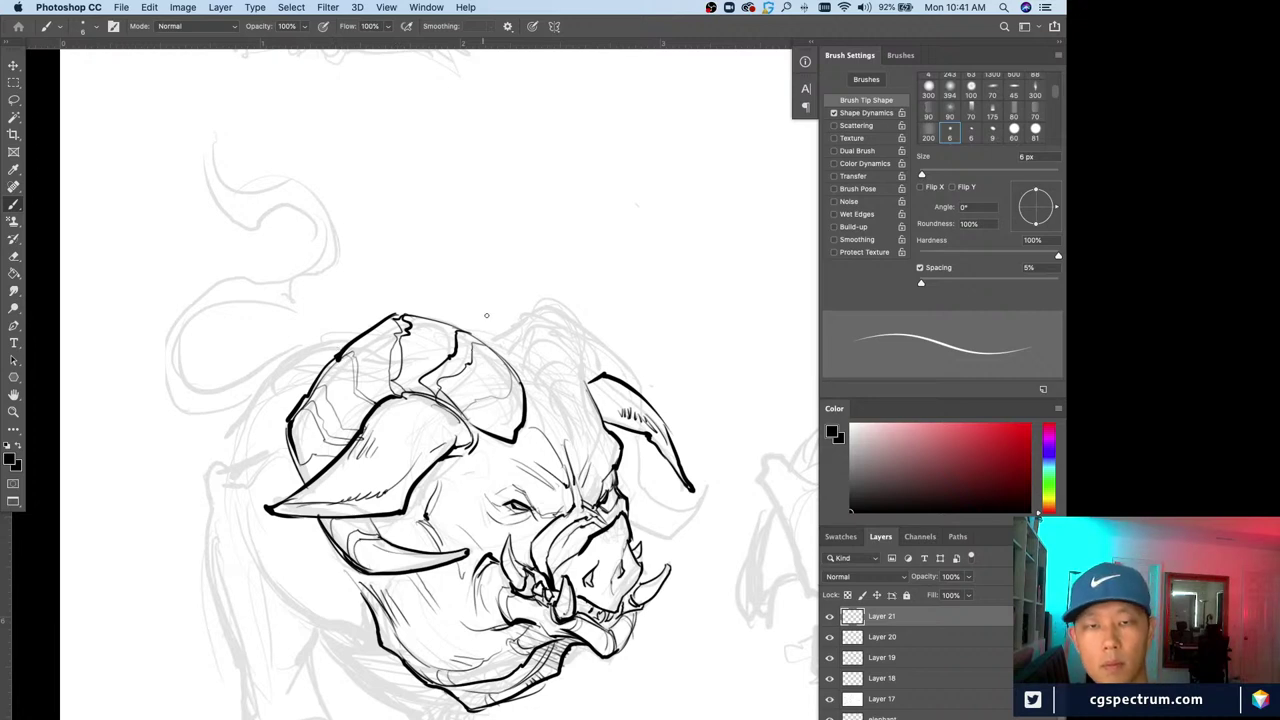
drag(495, 351, 522, 383)
drag(471, 333, 509, 364)
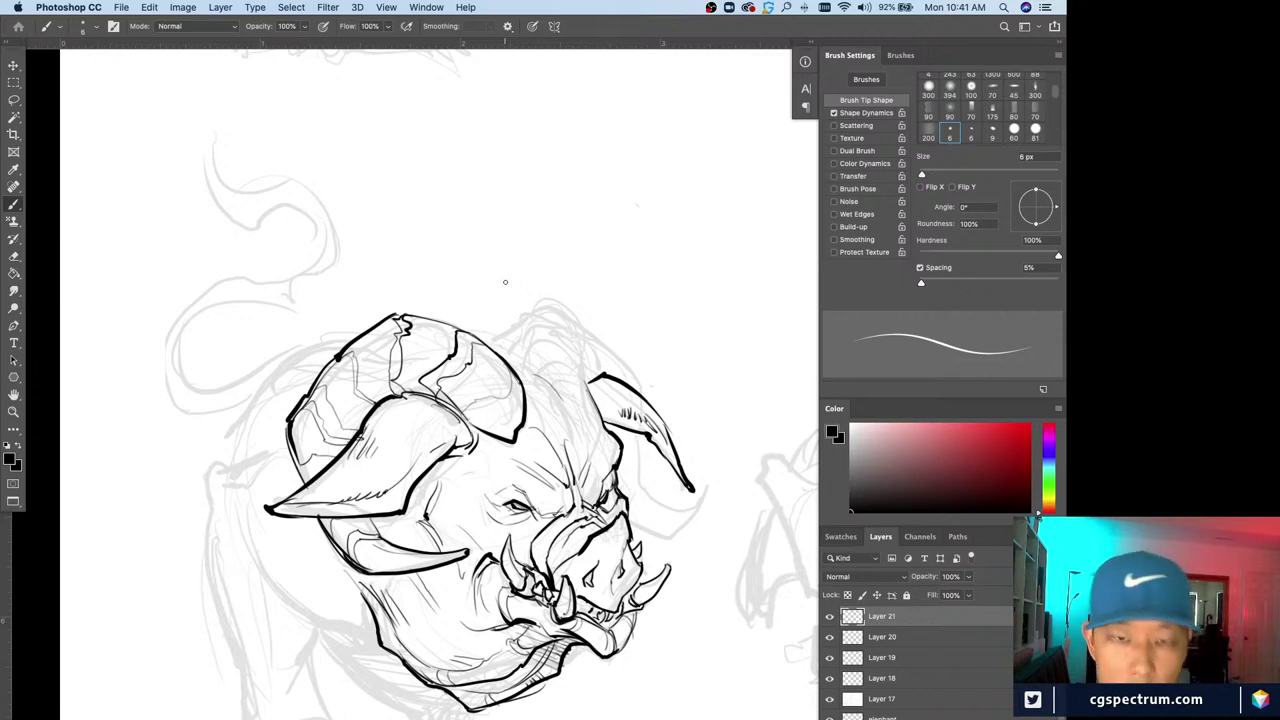
drag(547, 299, 595, 349)
key(super+z)
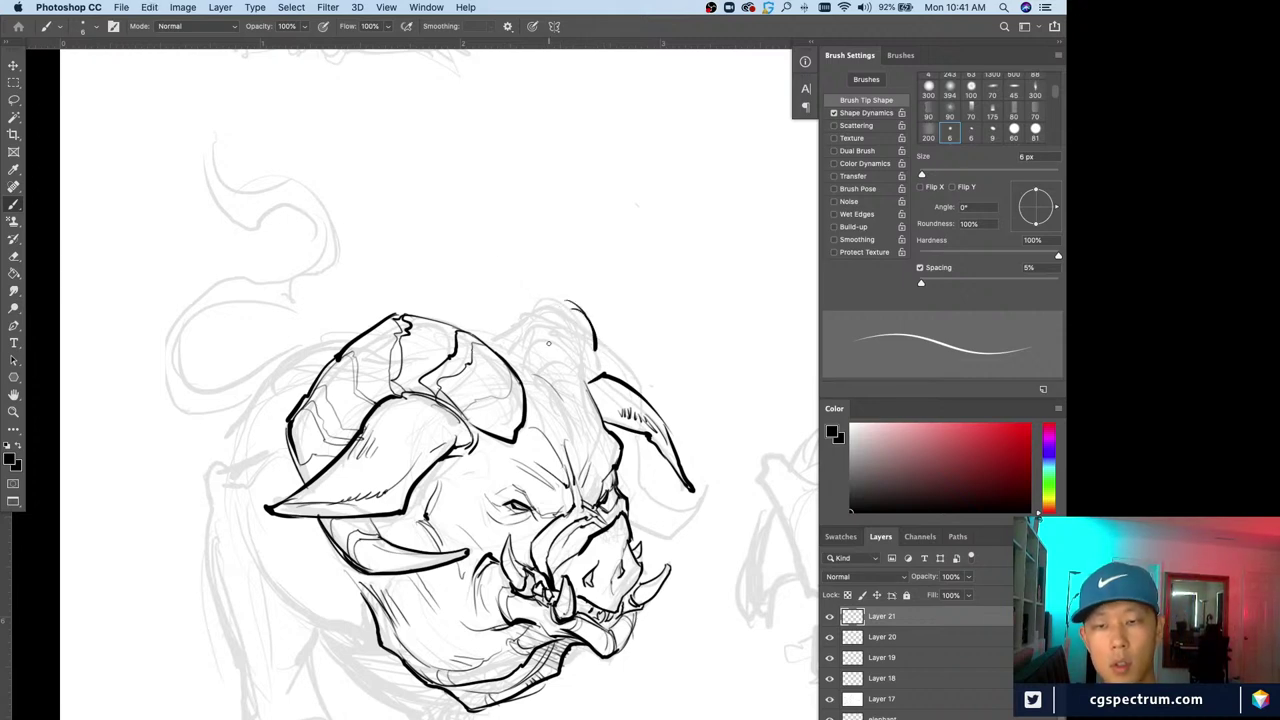
key(super+z)
Add a new layer and ink the far horn's outline above the forehead, with ridge lines across it
key(super+alt+shift+n)
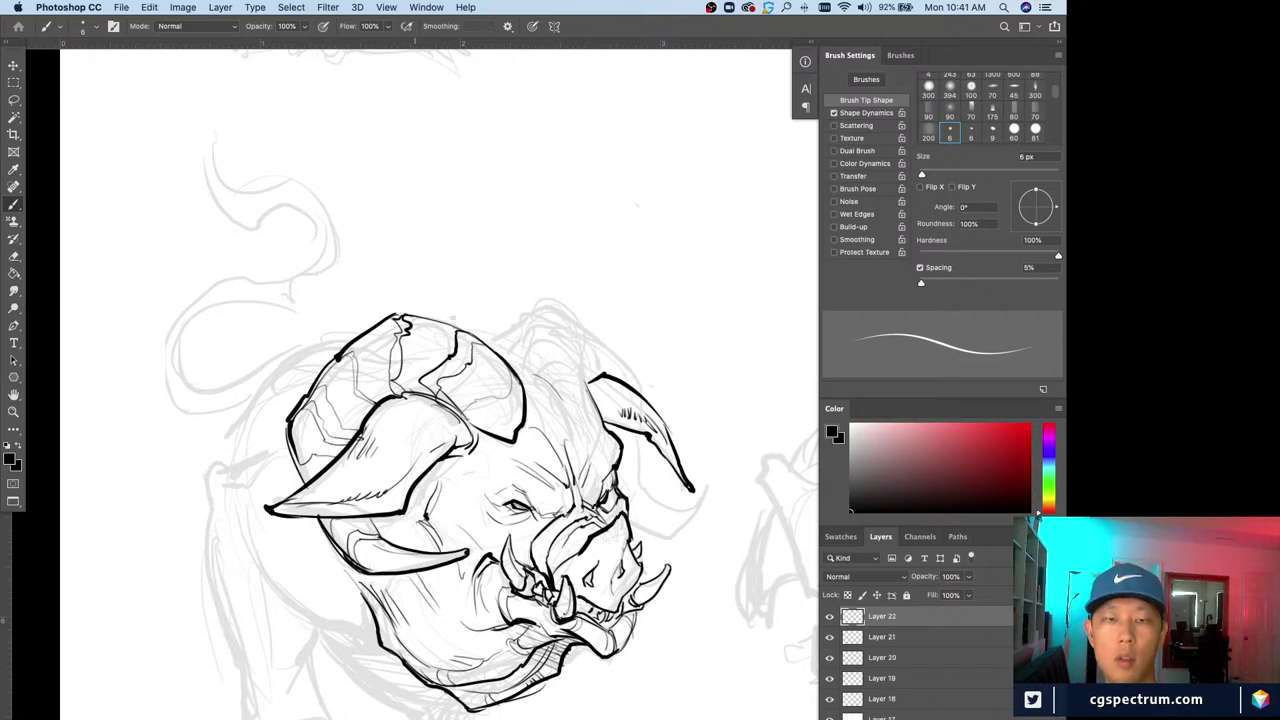
mouse_move(533, 372)
mouse_down()
mouse_move(573, 413)
mouse_move(588, 388)
mouse_move(572, 406)
mouse_up()
drag(590, 342, 582, 420)
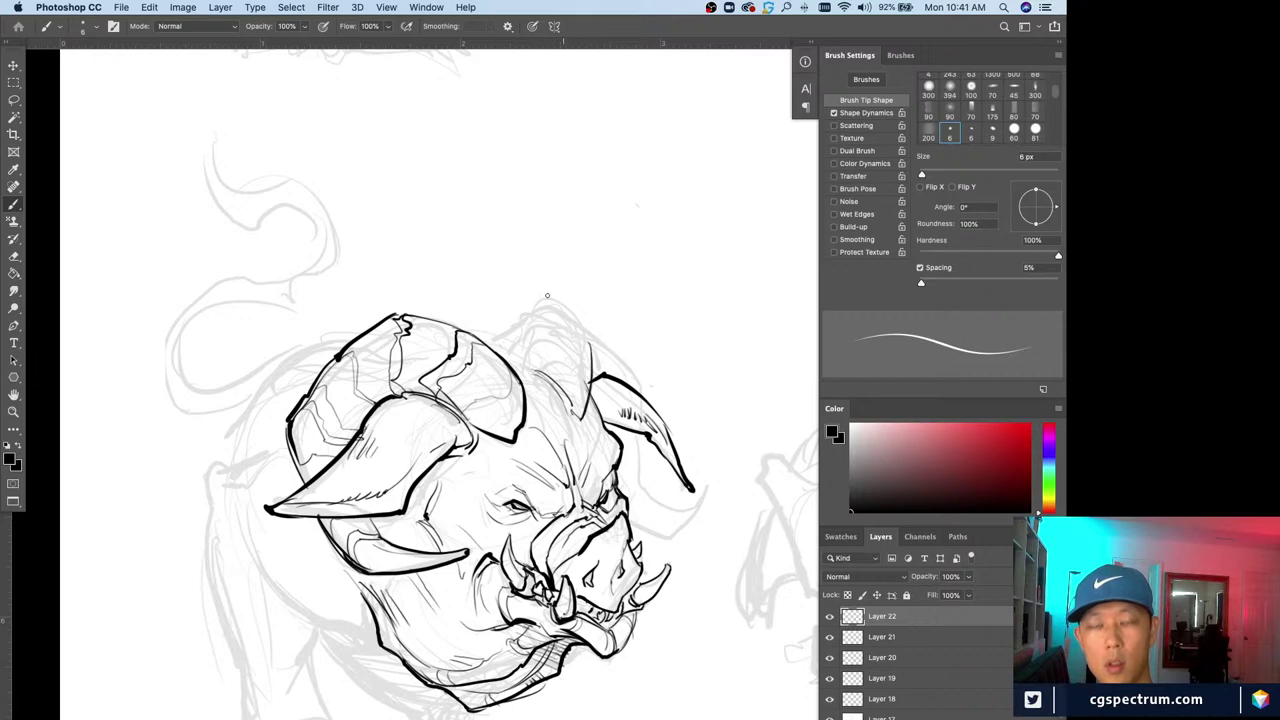
mouse_move(549, 299)
mouse_down()
mouse_move(586, 310)
mouse_move(592, 382)
mouse_move(556, 300)
mouse_move(537, 299)
mouse_move(550, 288)
mouse_move(520, 318)
mouse_move(519, 350)
mouse_up()
key(super+z)
mouse_move(522, 338)
mouse_down()
mouse_move(590, 348)
mouse_move(537, 345)
mouse_move(538, 370)
mouse_up()
drag(534, 344, 587, 360)
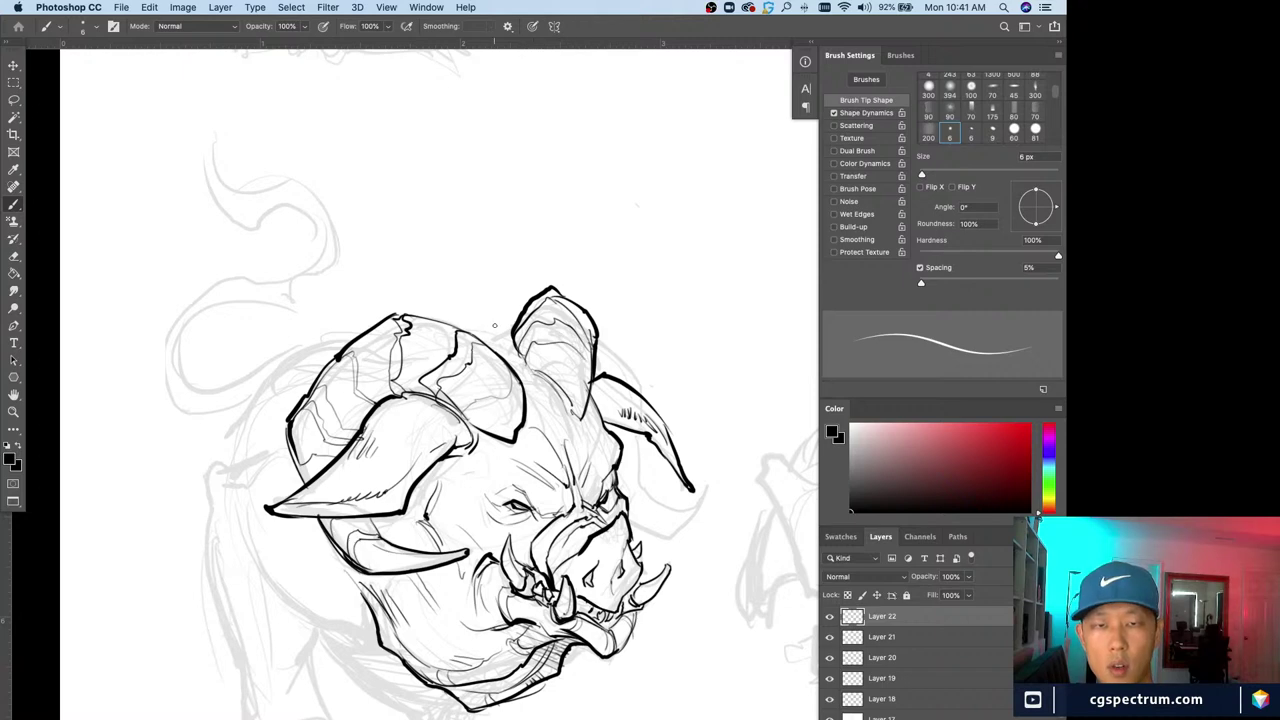
Ink the top-of-head line bridging the two horns and the far horn's outer edge running down behind the far ear
drag(514, 338, 525, 359)
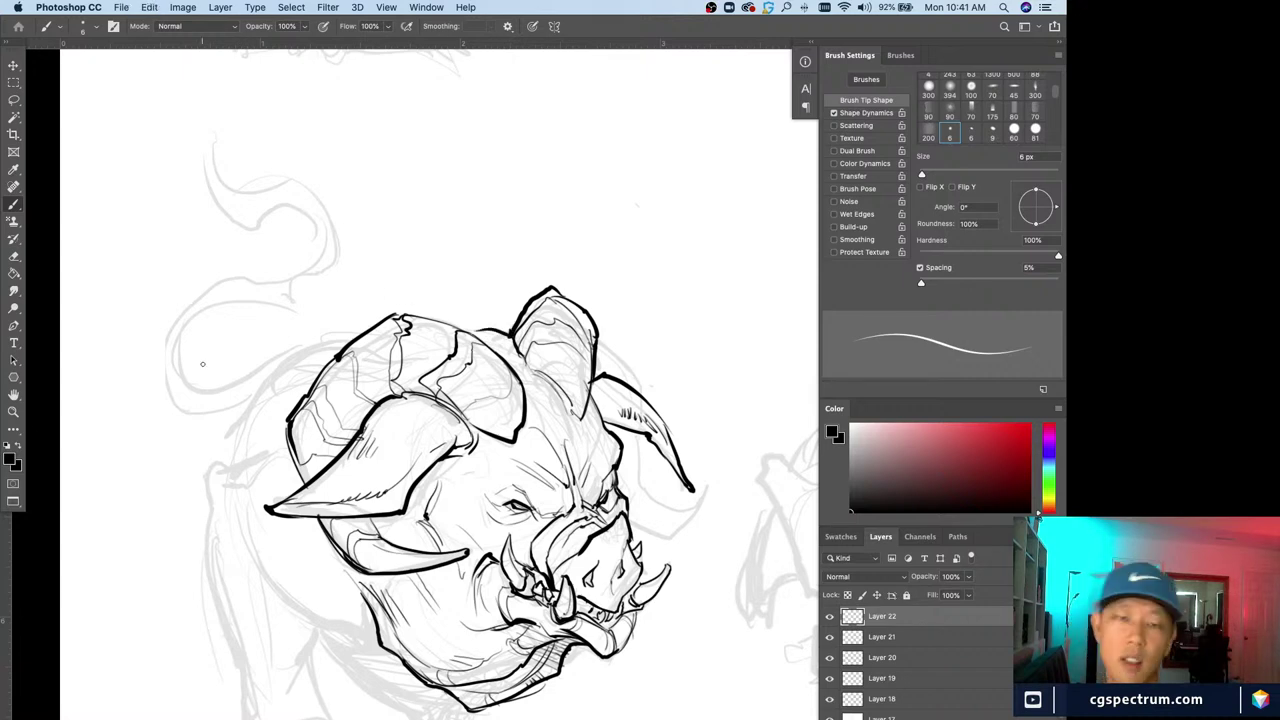
key(super+z)
key(super+z)
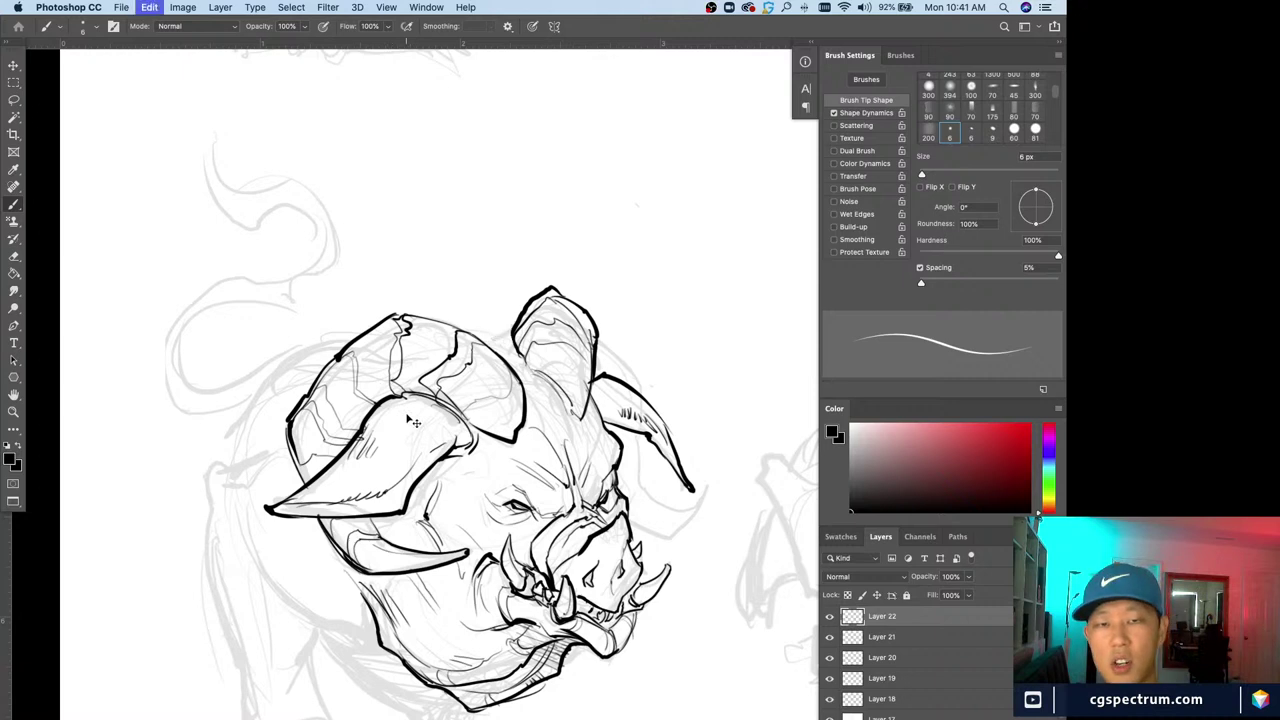
drag(513, 336, 483, 332)
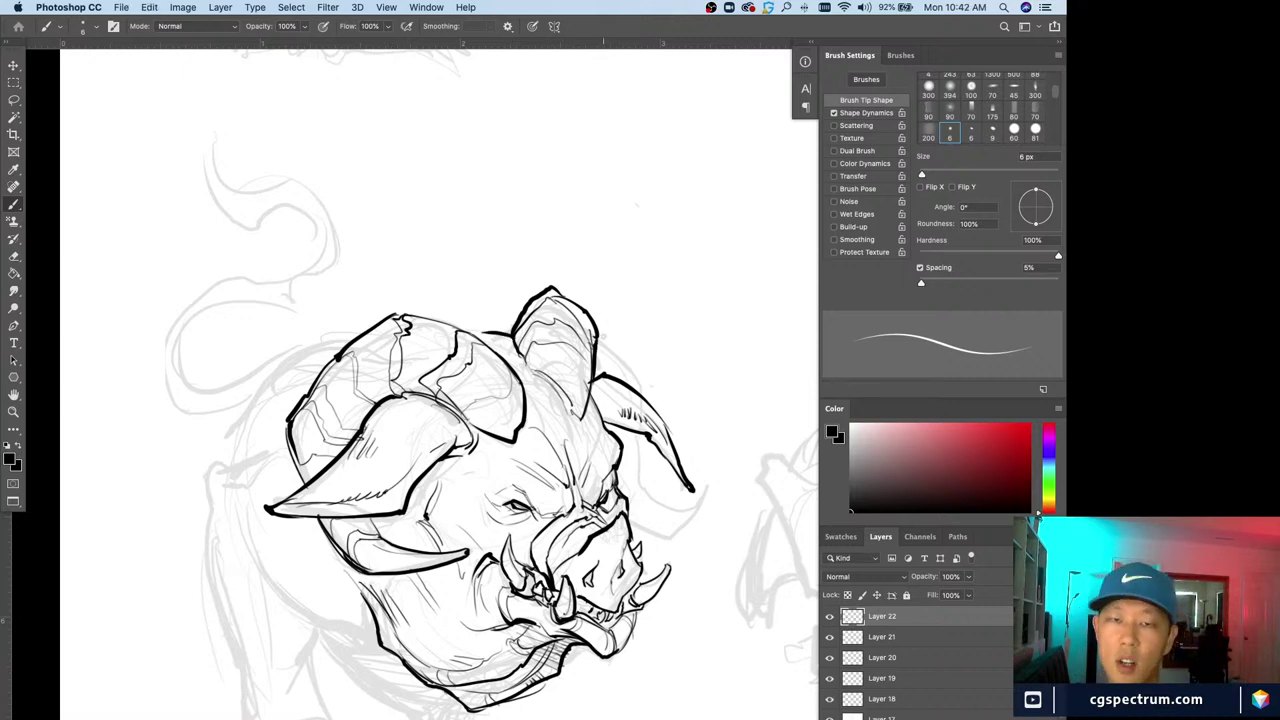
drag(602, 333, 633, 374)
key(super+z)
drag(597, 324, 642, 394)
Ink the far horn's lower curve emerging beneath the far ear and sweeping outward to a pointed tip
drag(641, 439, 642, 494)
key(super+z)
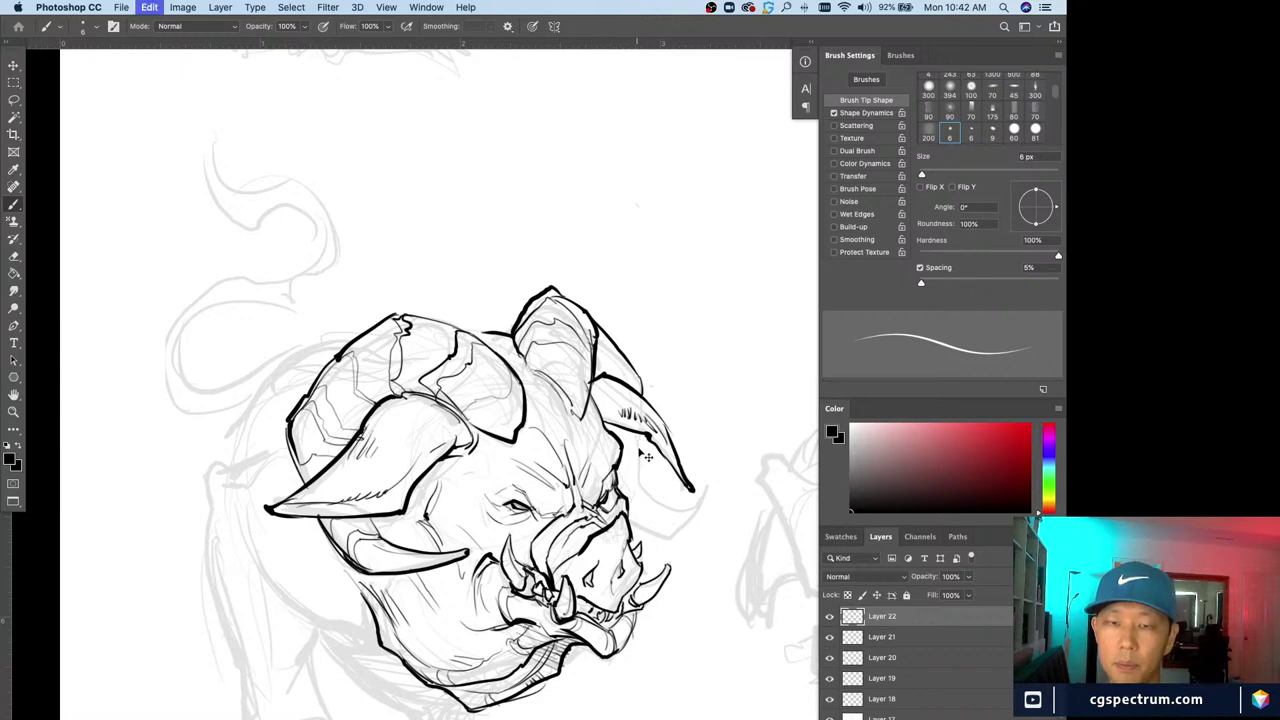
mouse_move(640, 437)
mouse_down()
mouse_move(641, 484)
mouse_move(690, 510)
mouse_move(724, 484)
mouse_move(681, 526)
mouse_move(663, 510)
mouse_move(722, 488)
mouse_move(725, 500)
mouse_move(668, 548)
mouse_up()
key(super+z)
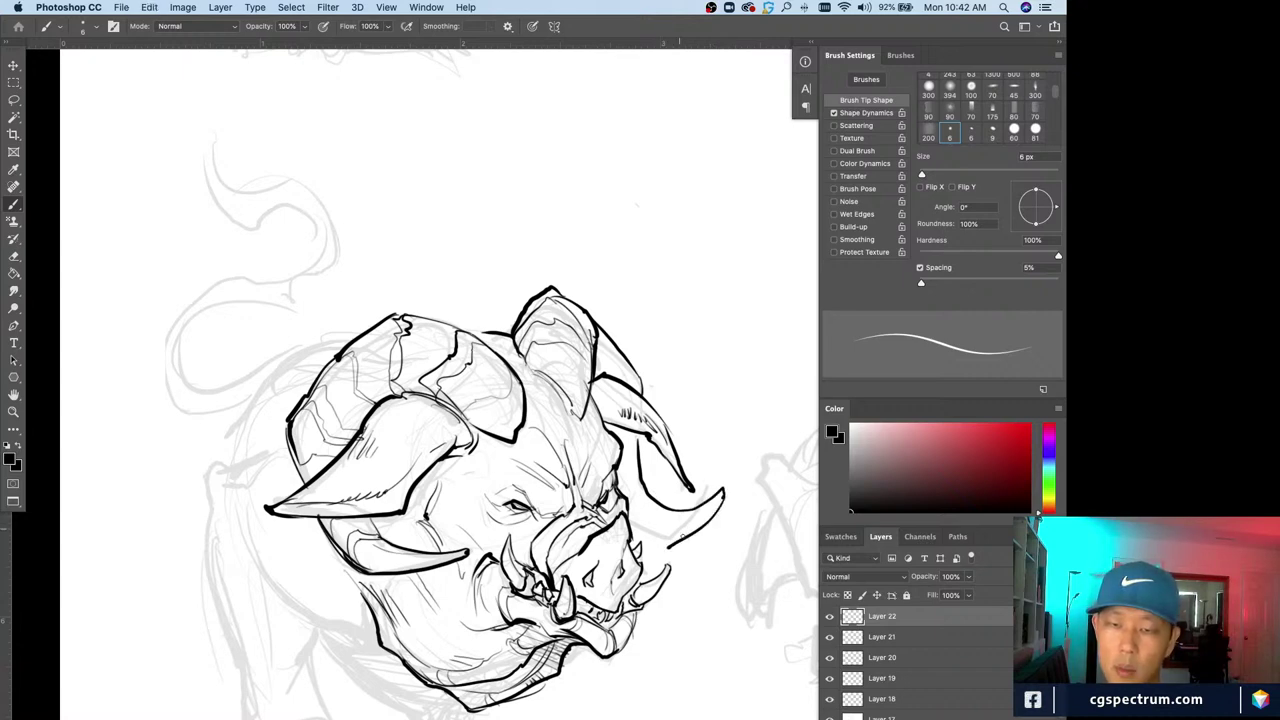
key(super+z)
mouse_move(723, 490)
mouse_down()
mouse_move(663, 542)
mouse_move(631, 530)
mouse_up()
key(super+z)
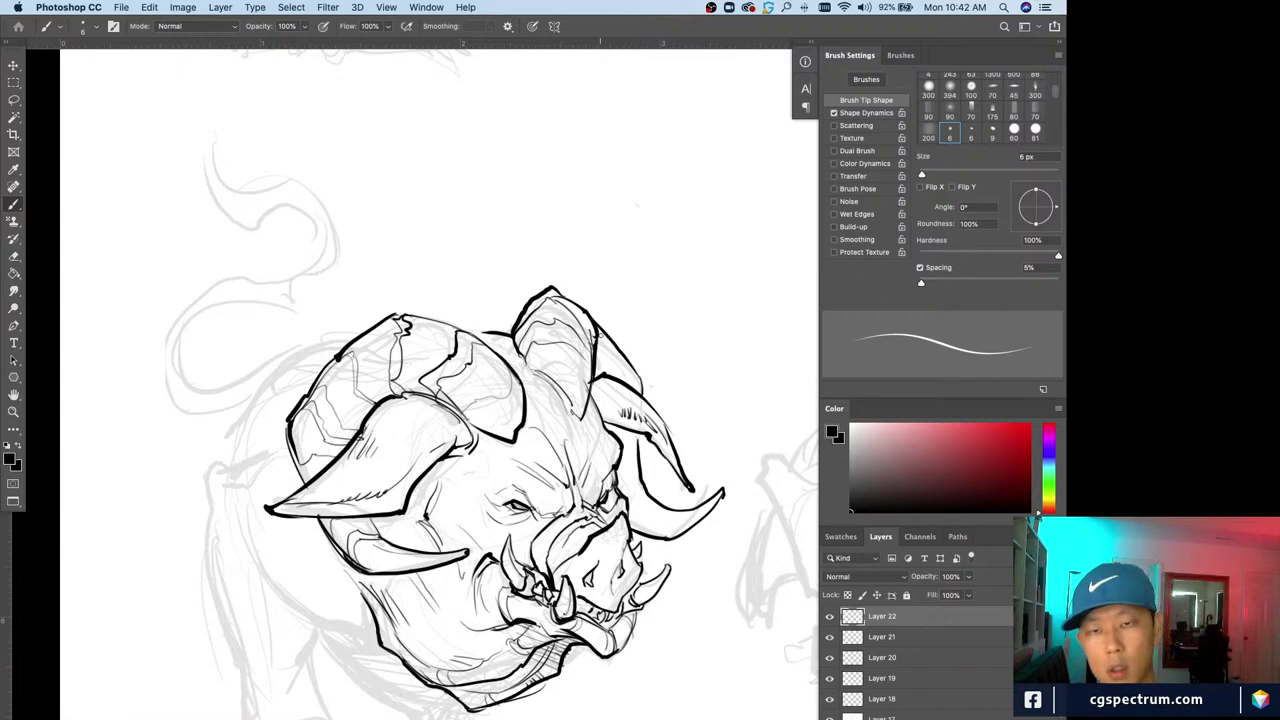
Add thin ridge lines to the far horn and short crease strokes on the forehead and beside the near eye
drag(600, 335, 600, 371)
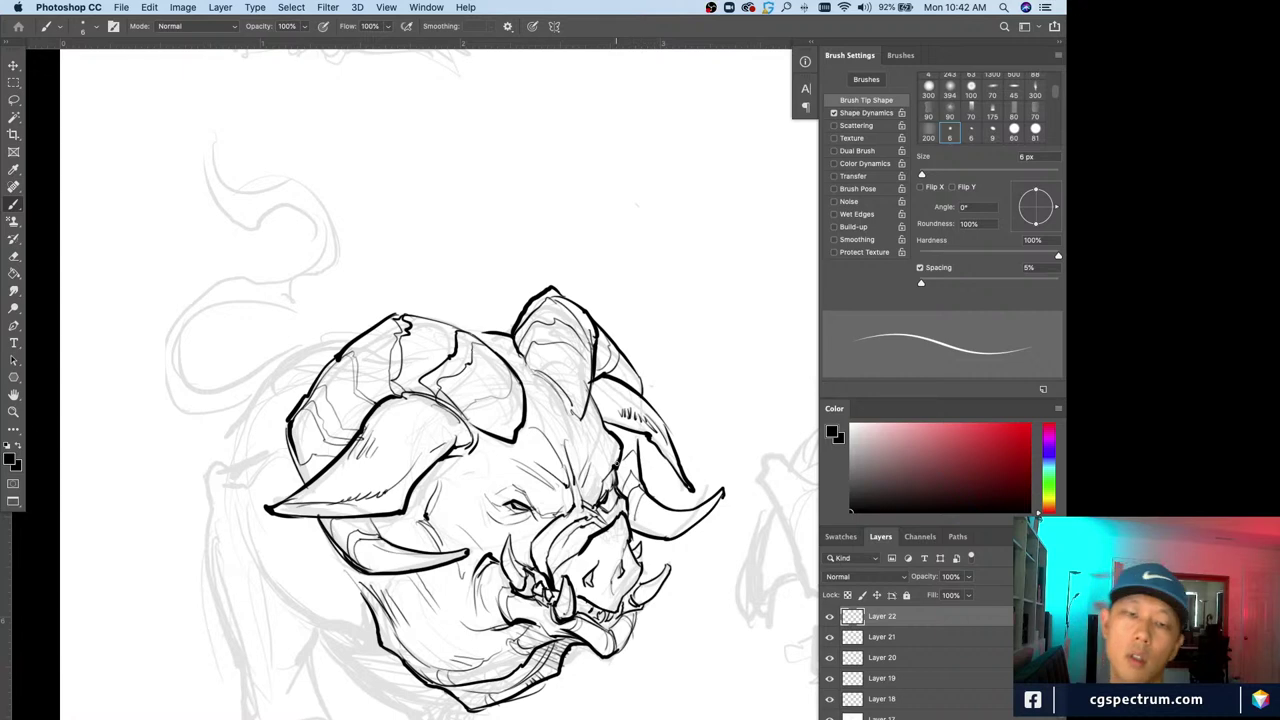
drag(455, 667, 437, 578)
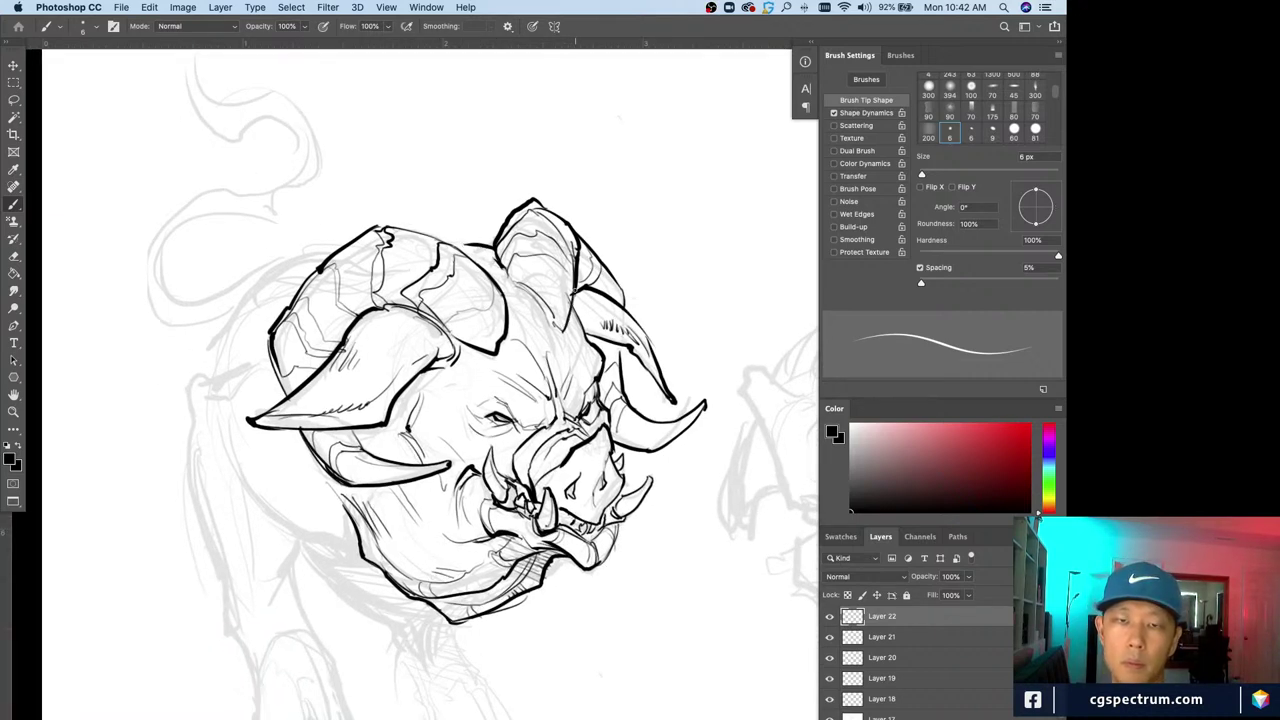
drag(572, 306, 577, 327)
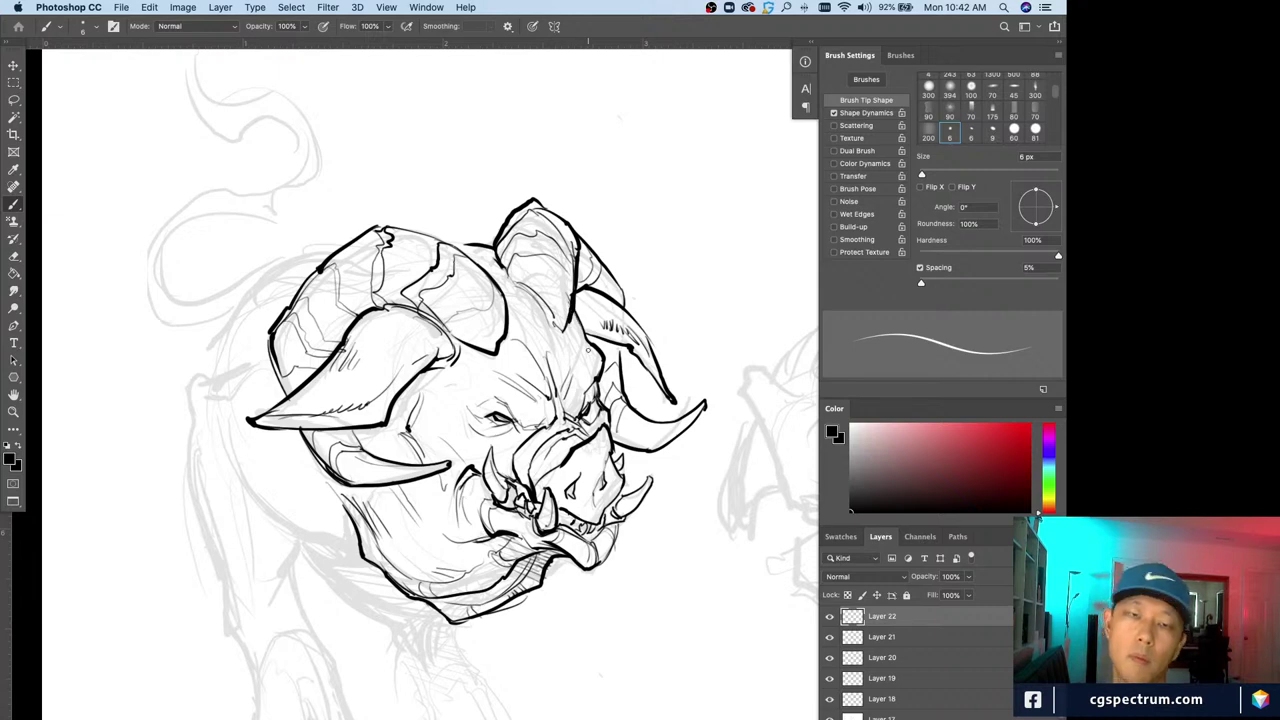
drag(464, 403, 471, 421)
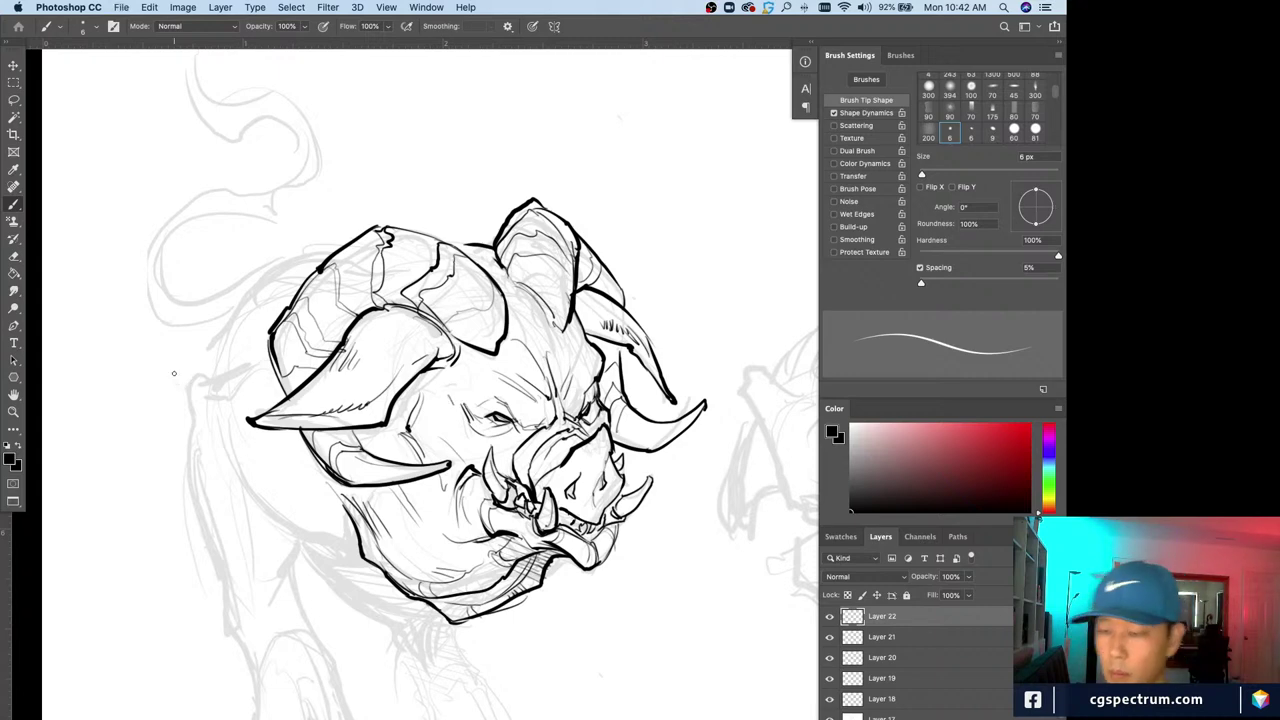
Add a new layer and ink the near shoulder's inner contour from the jaw's back edge up toward the shoulder
key(super+shift+alt+n)
key(super+minus)
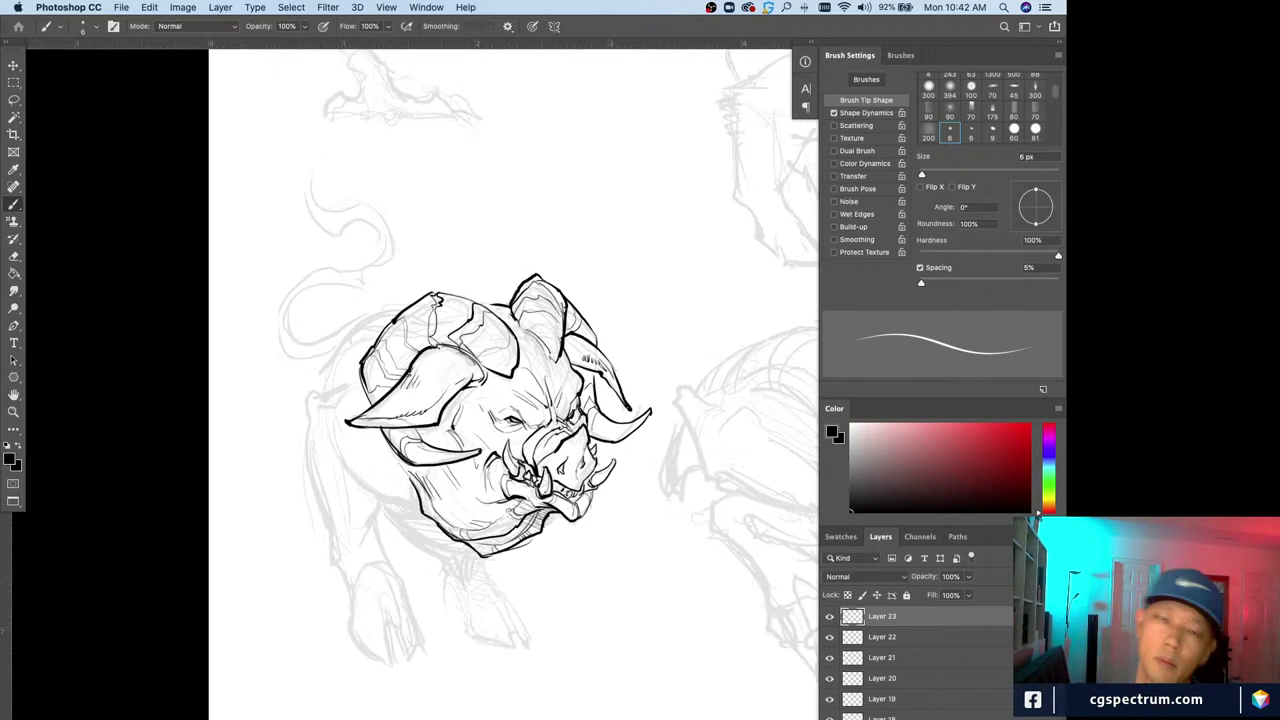
key(super+equal)
drag(314, 578, 396, 530)
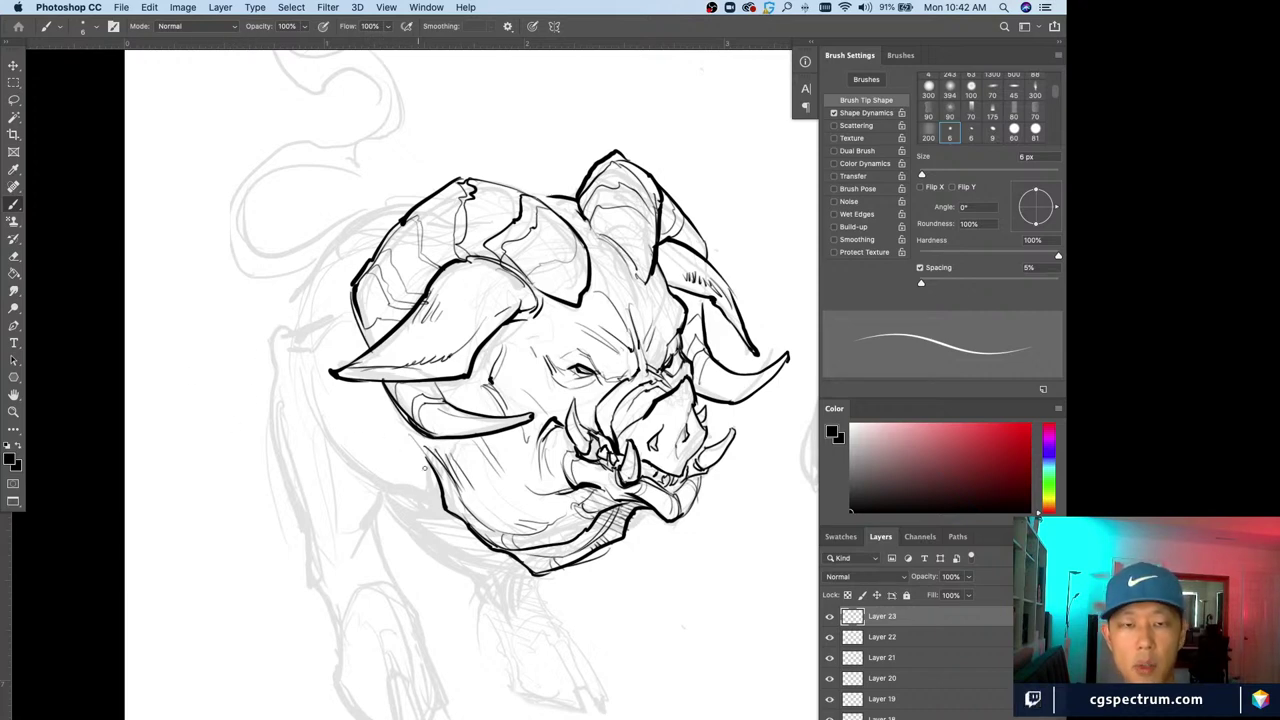
drag(424, 481, 434, 506)
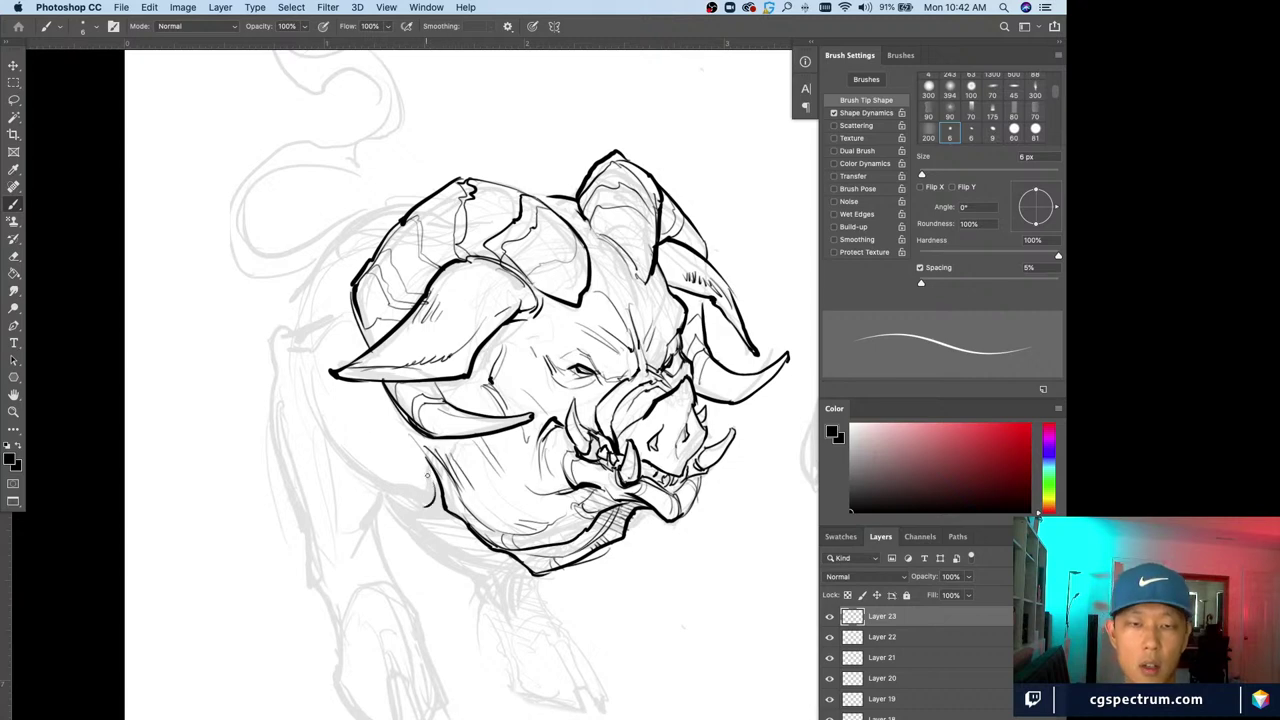
drag(432, 502, 325, 438)
drag(292, 365, 320, 438)
drag(304, 358, 326, 428)
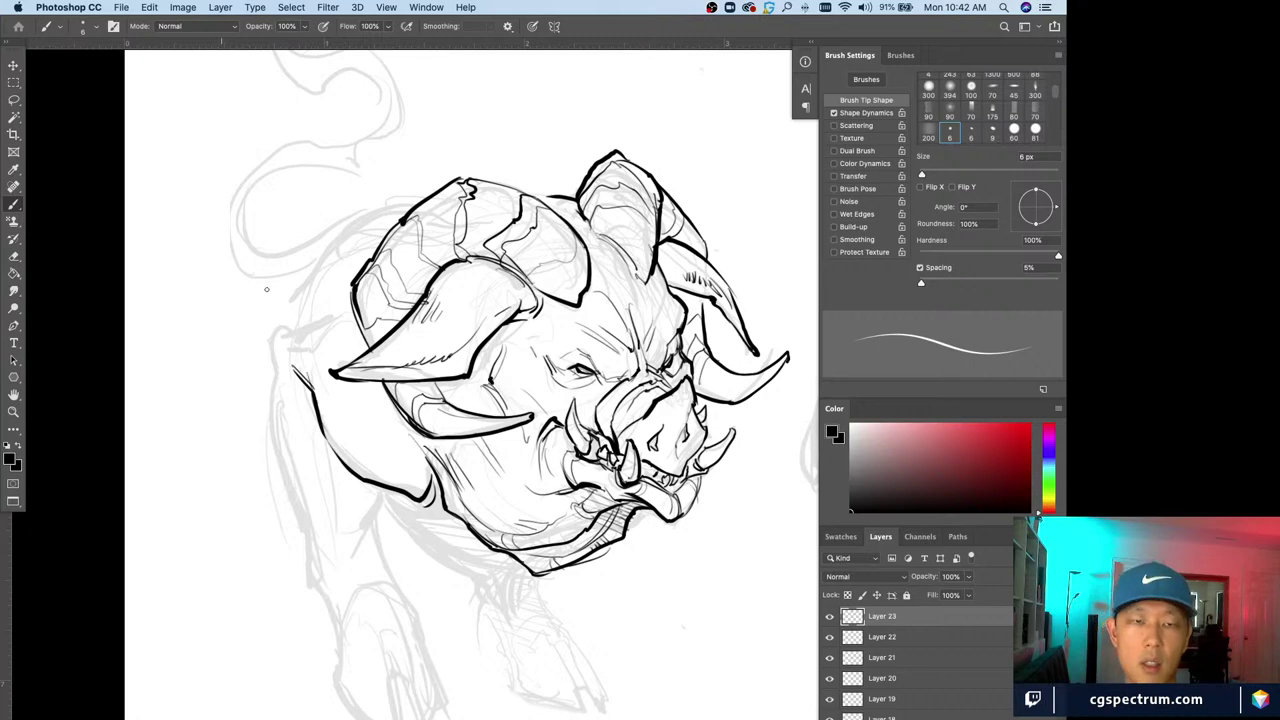
Ink the top of the near shoulder with short fur strokes below it, then erase the excess thickness at its corner
mouse_move(278, 330)
mouse_down()
mouse_move(343, 313)
mouse_move(309, 356)
mouse_up()
mouse_move(310, 339)
mouse_down()
mouse_move(317, 357)
mouse_move(341, 362)
mouse_up()
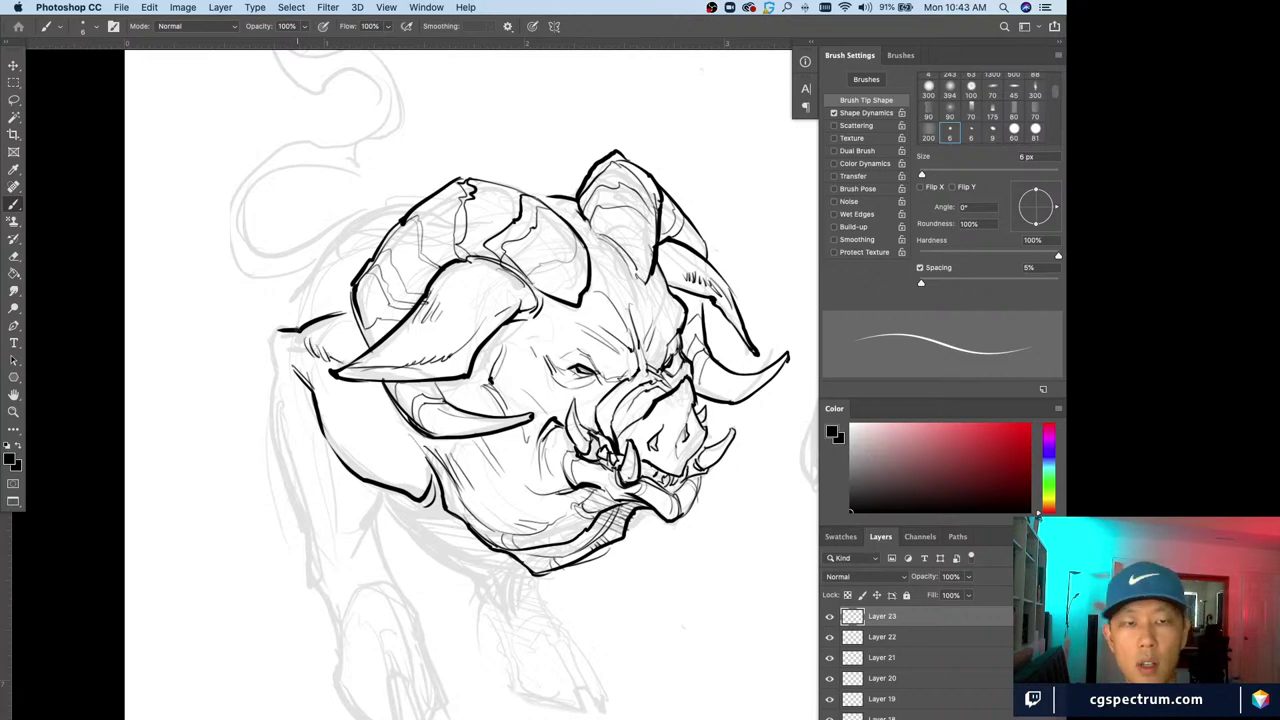
drag(284, 329, 308, 322)
key(e)
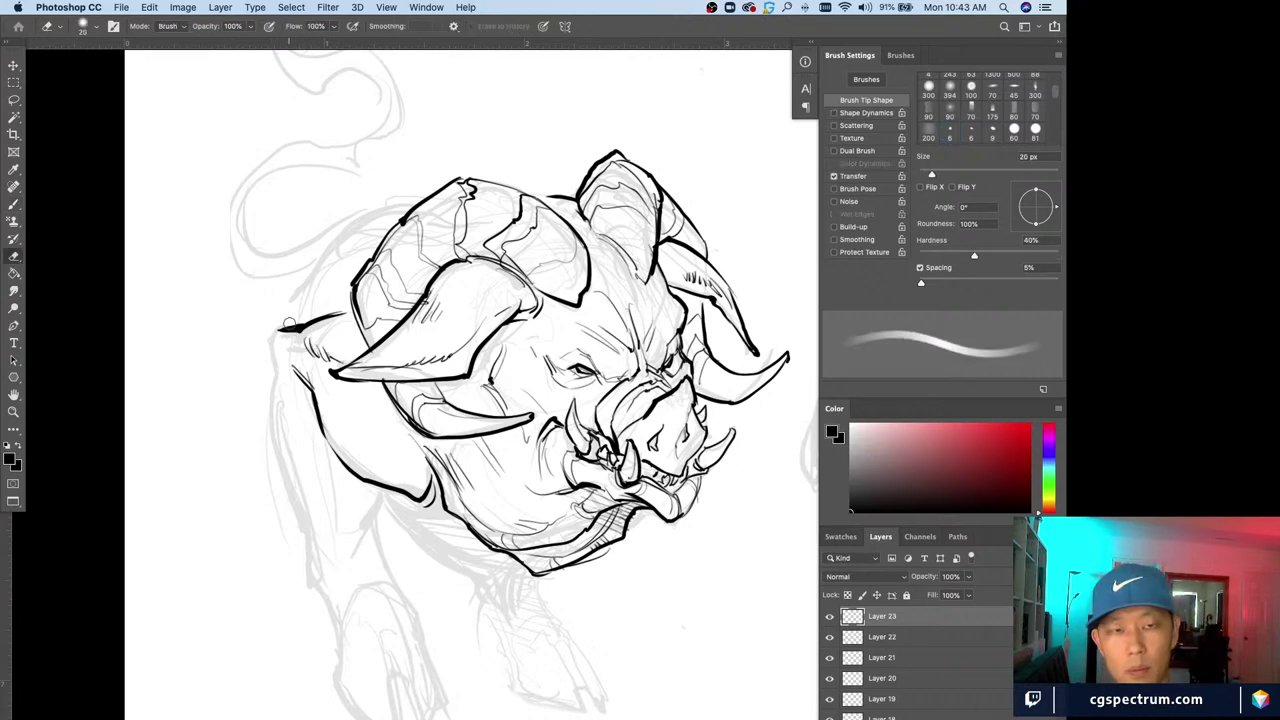
drag(300, 330, 281, 326)
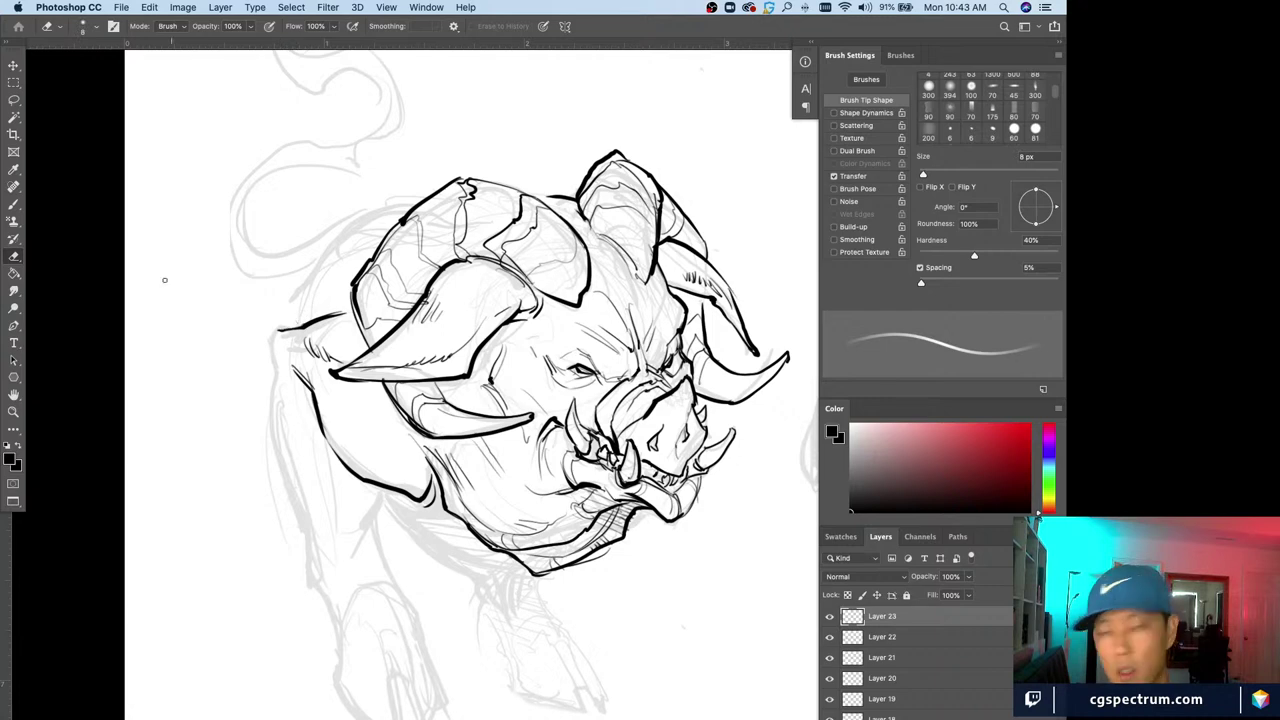
Ink the near foreleg's outer contour down from the shoulder corner and begin its inner edge below the chest
key(b)
mouse_move(285, 330)
mouse_down()
mouse_move(305, 322)
mouse_move(269, 384)
mouse_move(301, 526)
mouse_up()
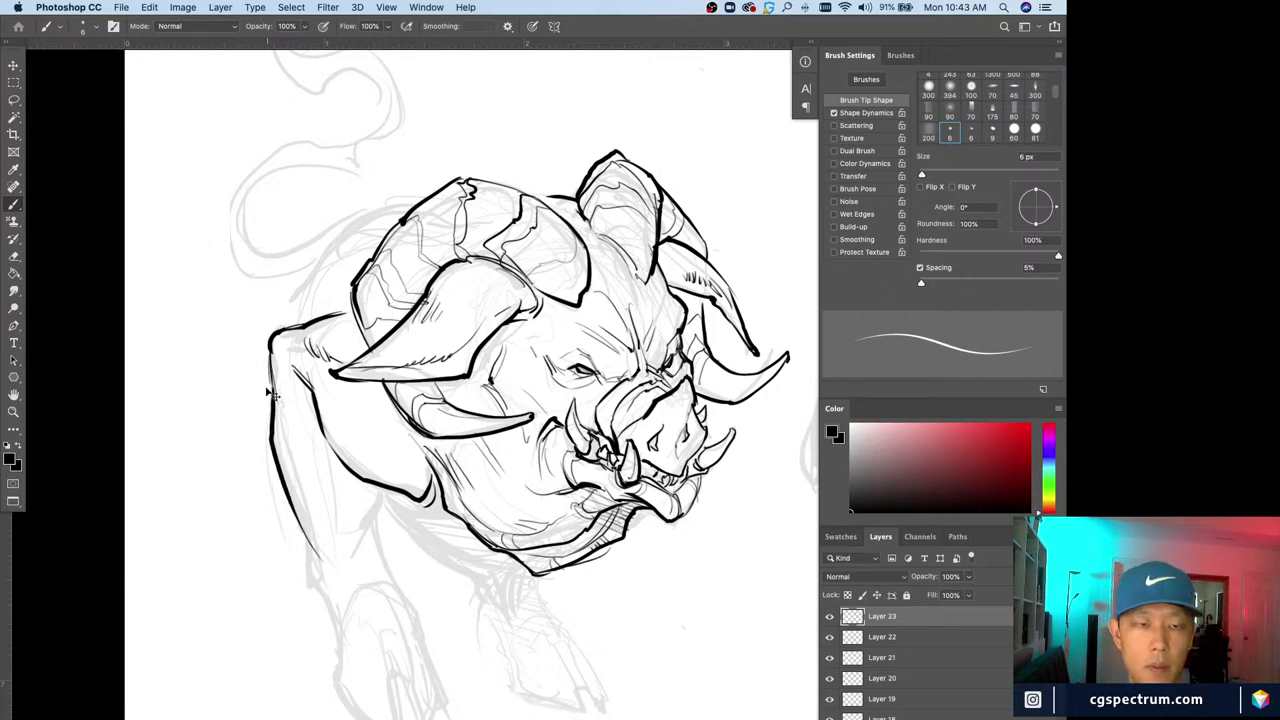
key(ctrl+z)
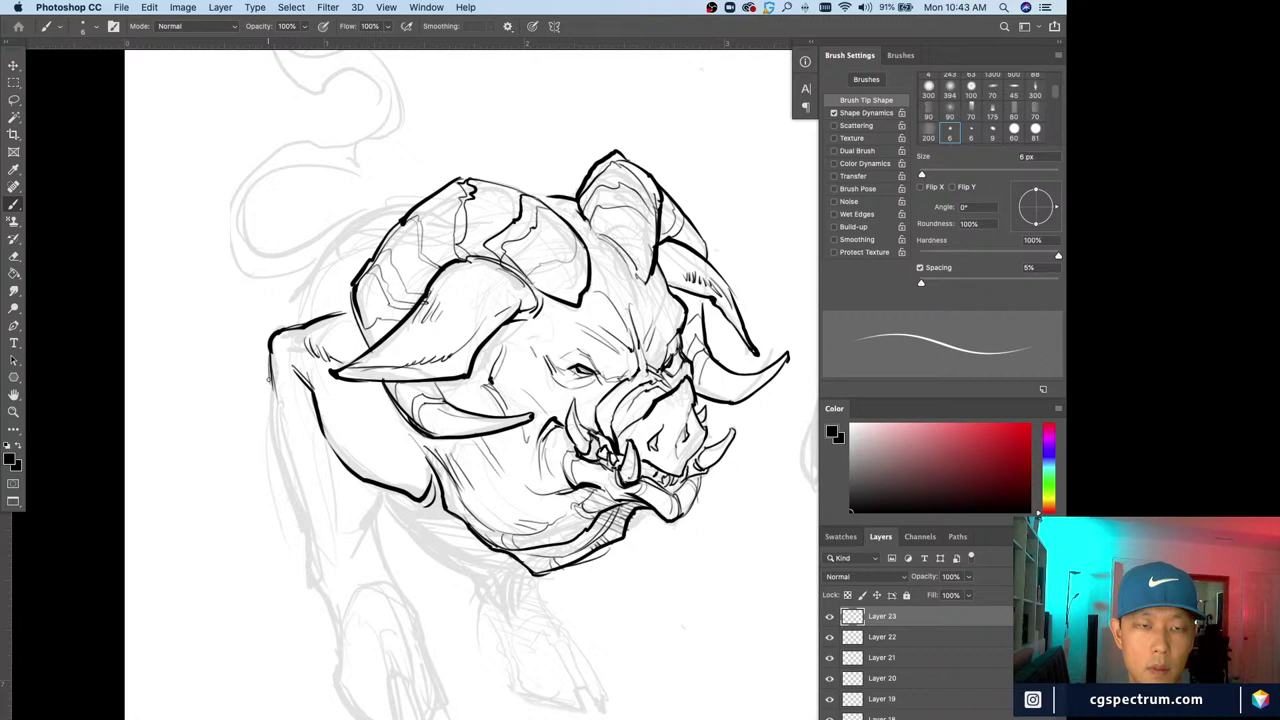
drag(268, 378, 312, 545)
drag(386, 486, 376, 538)
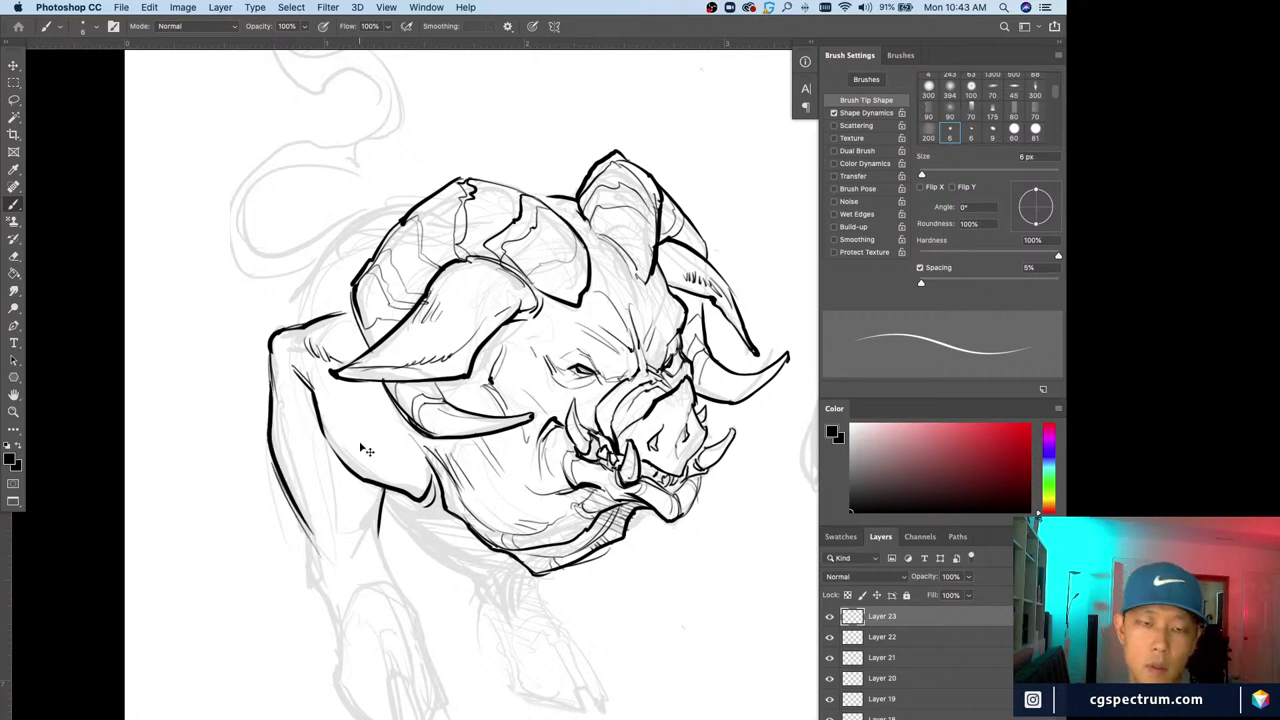
drag(388, 488, 381, 556)
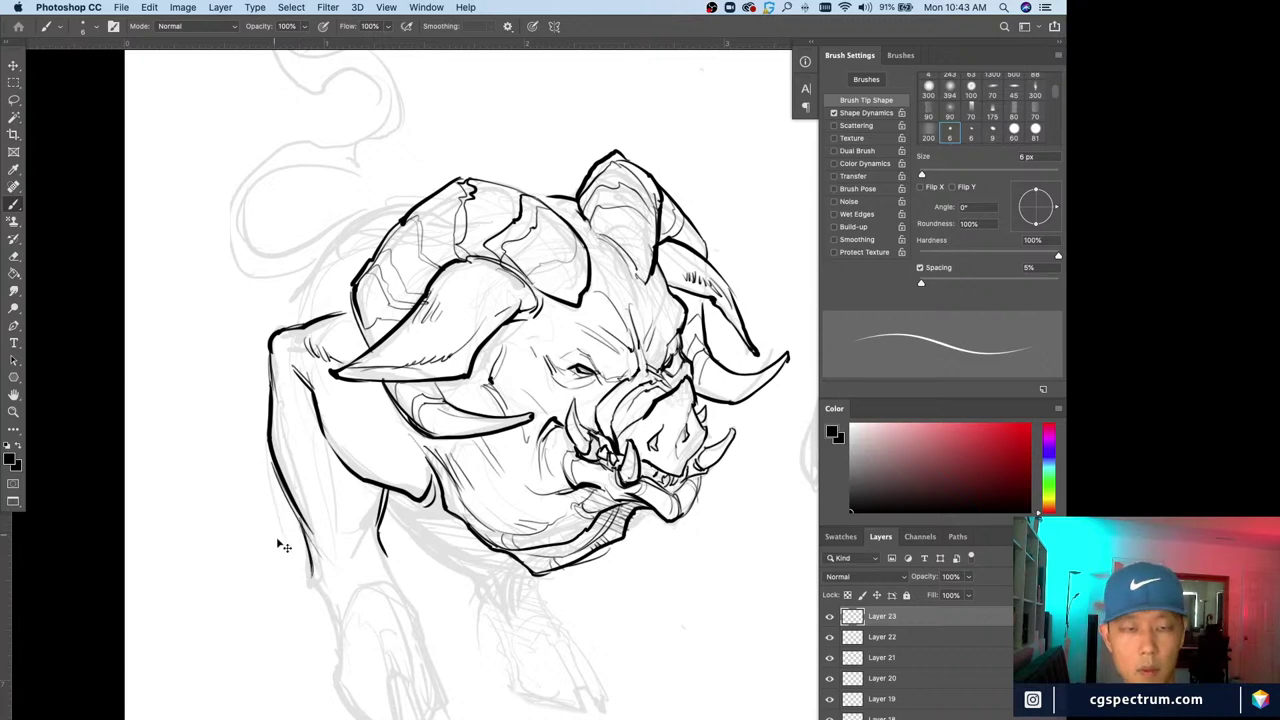
drag(282, 632, 303, 528)
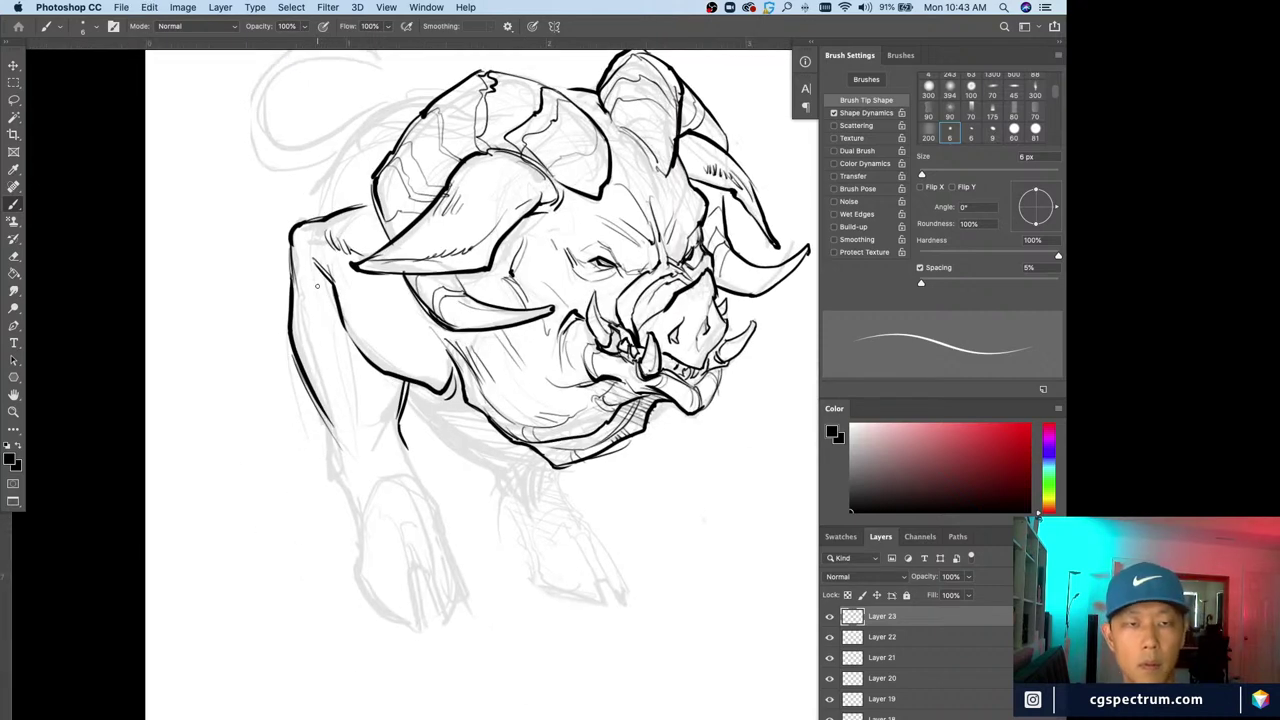
Ink both edges of the near foreleg's lower part and continue the outer edge around the bottom of the hoof
drag(323, 415, 360, 541)
drag(400, 430, 437, 500)
key(super+z)
key(super+z)
drag(416, 460, 440, 520)
mouse_move(362, 524)
mouse_down()
mouse_move(354, 577)
mouse_move(420, 628)
mouse_up()
drag(356, 590, 434, 632)
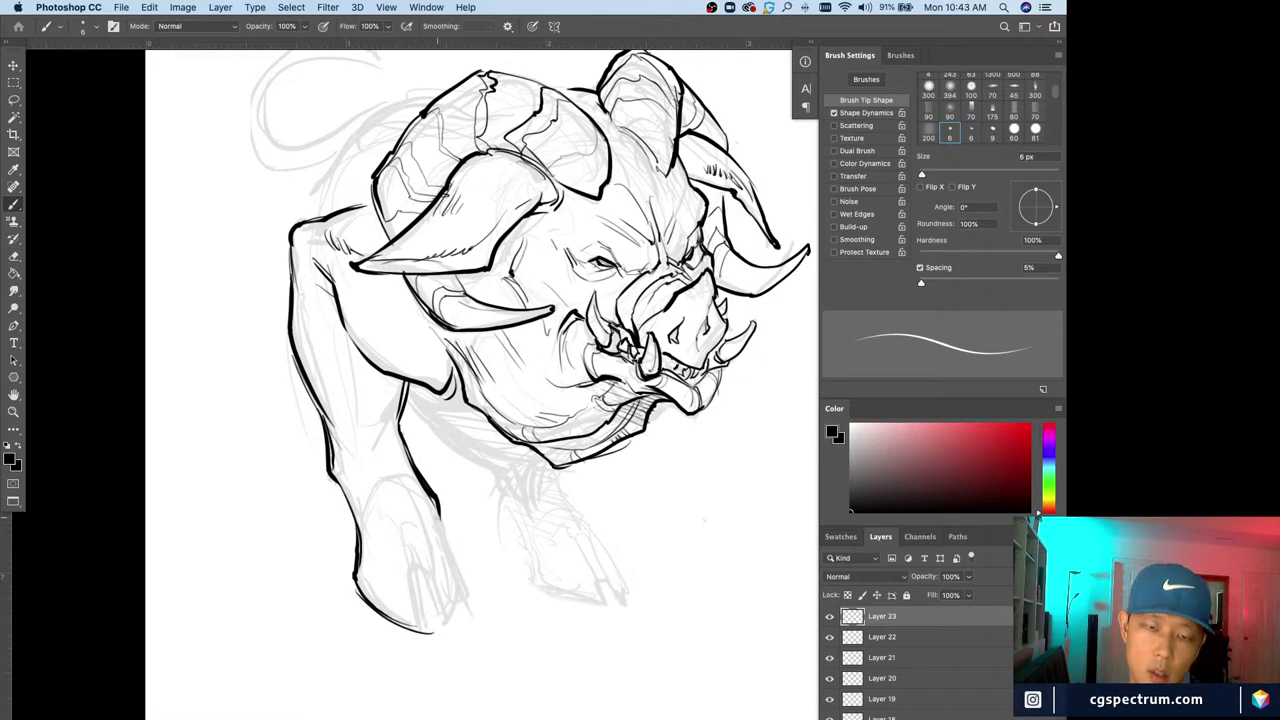
Close the near hoof's front edge and ink the dark cleft splitting its two toes
drag(437, 510, 446, 628)
drag(404, 540, 424, 624)
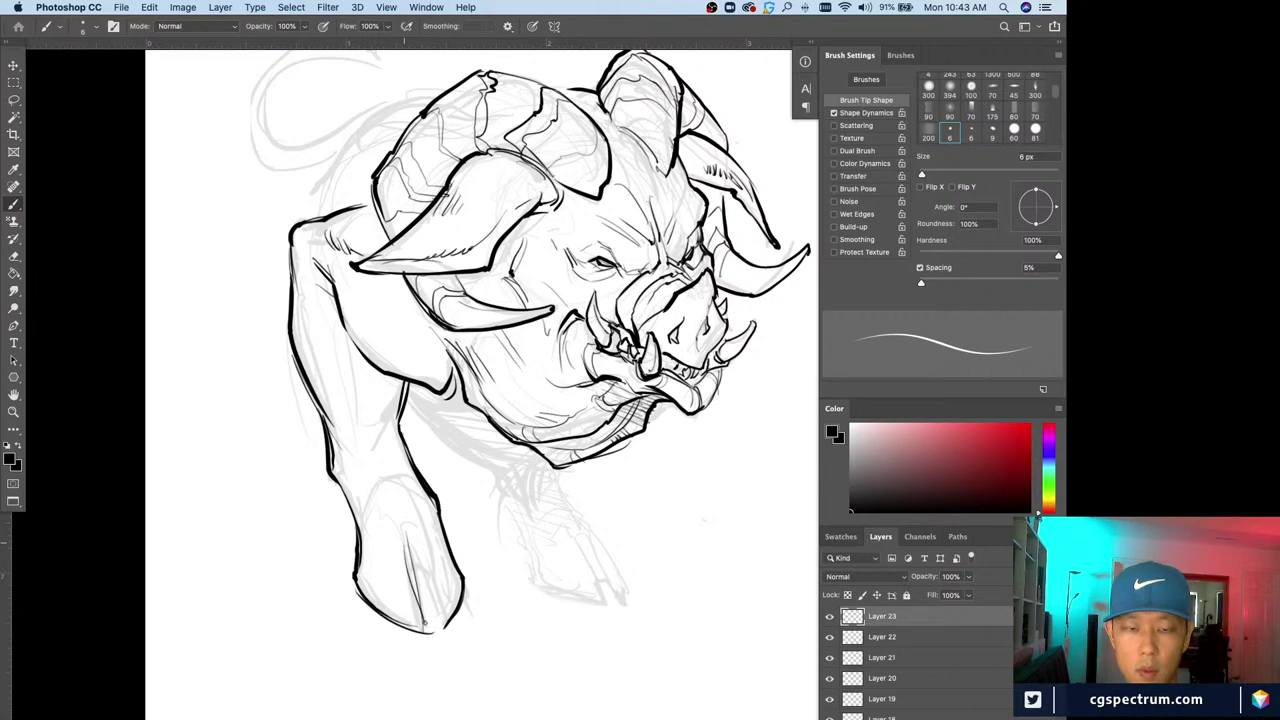
drag(440, 536, 424, 632)
drag(416, 574, 428, 630)
drag(413, 536, 434, 588)
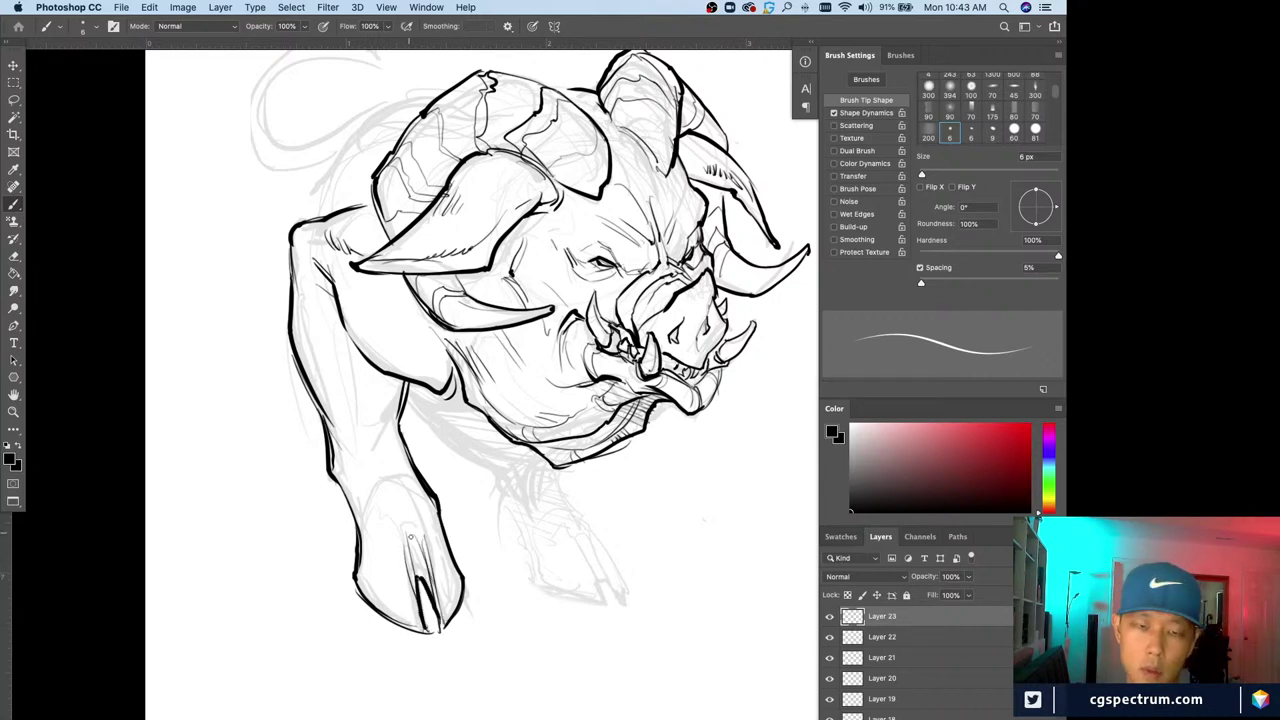
Draw the jagged hairline above the near hoof and add ankle and muscle crease strokes on the near foreleg
mouse_move(408, 546)
mouse_down()
mouse_move(390, 522)
mouse_move(364, 560)
mouse_up()
drag(428, 508, 425, 536)
mouse_move(408, 462)
mouse_down()
mouse_move(424, 494)
mouse_move(369, 506)
mouse_up()
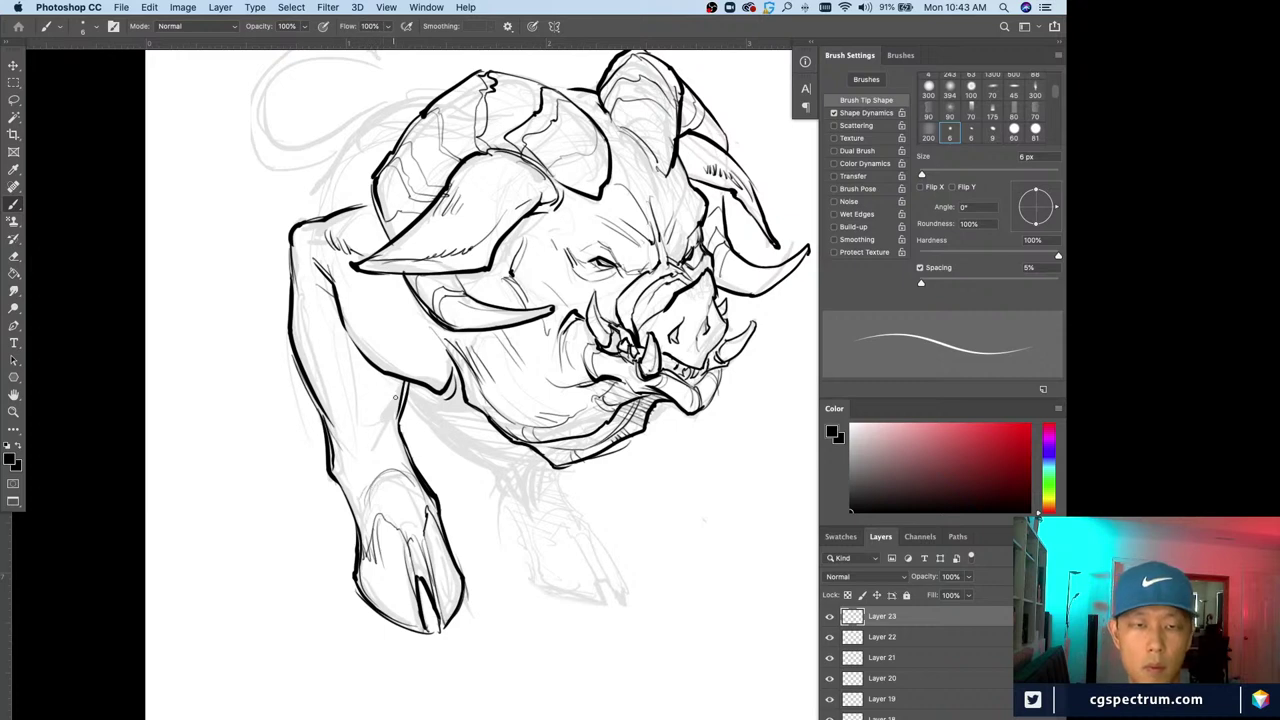
drag(396, 397, 388, 421)
drag(302, 350, 350, 436)
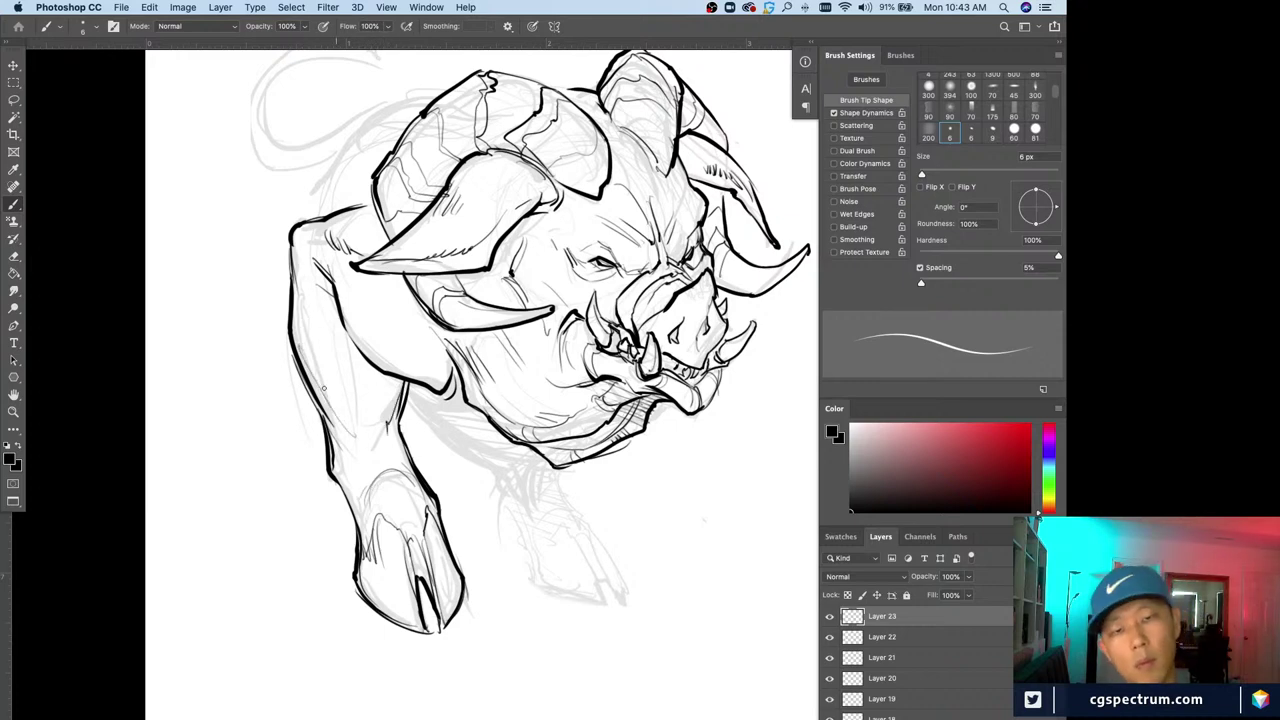
mouse_move(322, 386)
mouse_down()
mouse_move(344, 444)
mouse_move(370, 442)
mouse_up()
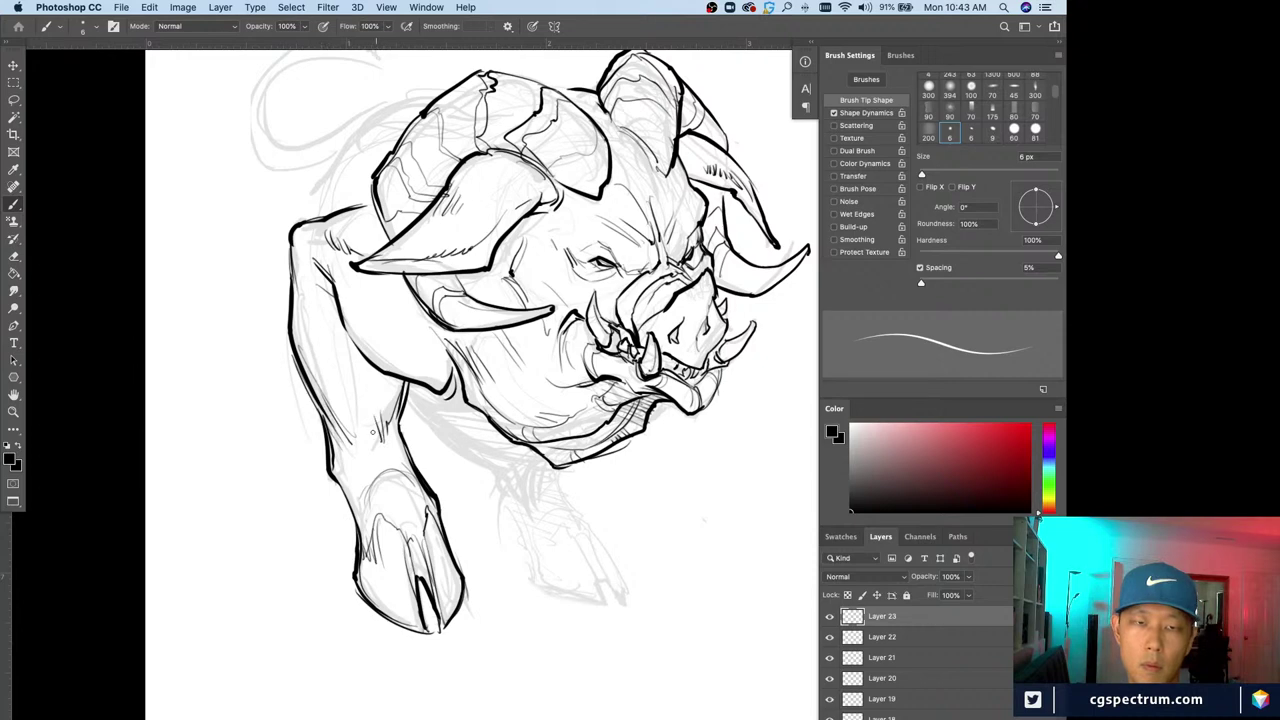
Ink the chest's underside from the near foreleg to the far foreleg, finishing in dark jagged strokes below the jaw
scroll(373, 431, up, 3)
scroll(410, 438, left, 1)
mouse_move(434, 470)
mouse_down()
mouse_move(518, 540)
mouse_move(474, 500)
mouse_up()
drag(474, 502, 540, 540)
mouse_move(474, 478)
mouse_down()
mouse_move(542, 534)
mouse_move(530, 554)
mouse_move(566, 572)
mouse_move(570, 590)
mouse_up()
drag(548, 556, 556, 580)
drag(554, 578, 572, 598)
drag(530, 550, 550, 574)
drag(560, 582, 570, 596)
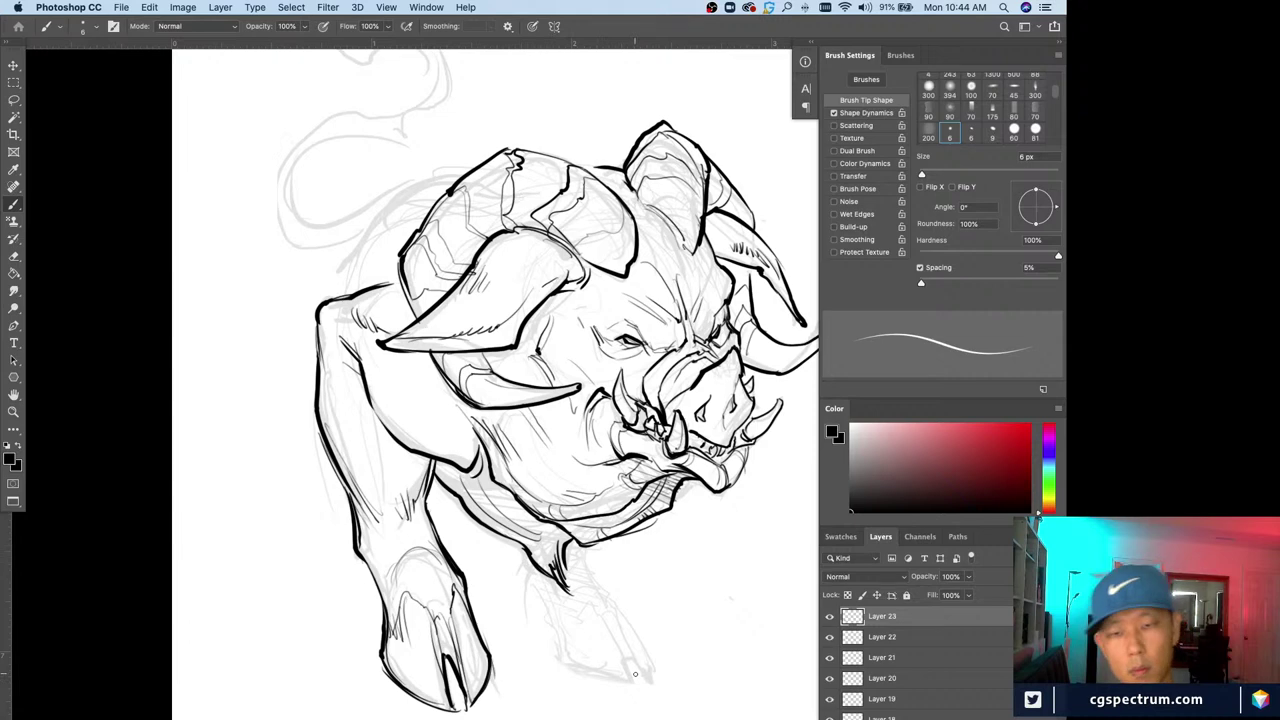
Ink the front and back edges of the far foreleg's upper part beneath the chin
drag(584, 548, 600, 584)
drag(530, 562, 516, 586)
drag(528, 543, 514, 563)
mouse_move(532, 562)
mouse_down()
mouse_move(516, 585)
mouse_move(526, 614)
mouse_up()
Ink the far foreleg's lower edges and its cloven hoof, including the hairline and the gap between the toes
scroll(551, 476, down, 5)
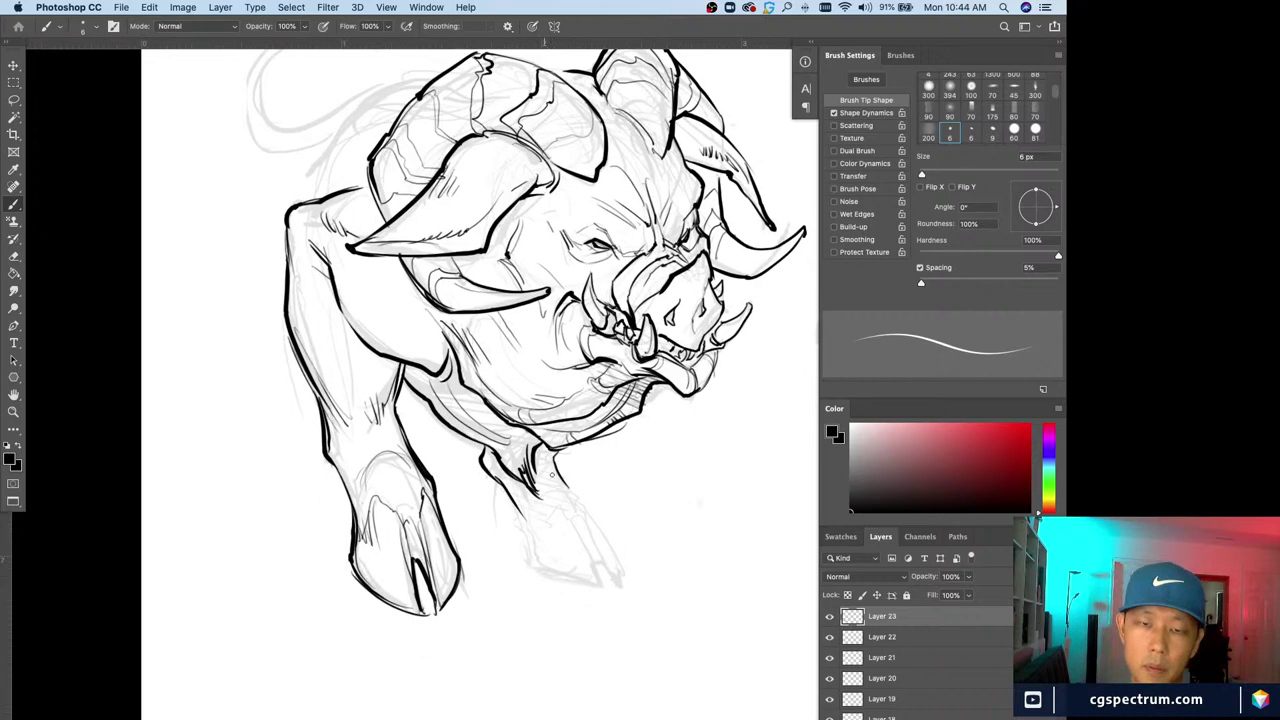
mouse_move(566, 484)
mouse_down()
mouse_move(593, 505)
mouse_move(619, 562)
mouse_up()
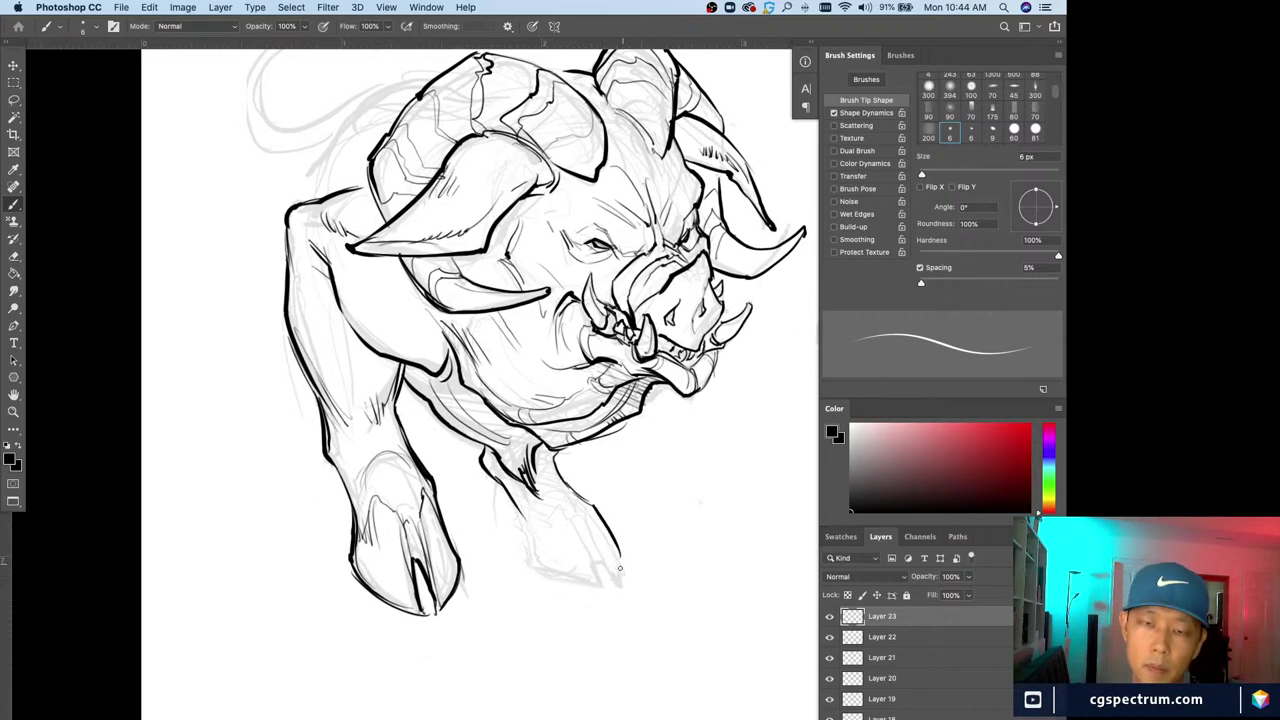
drag(519, 515, 533, 555)
key(super+z)
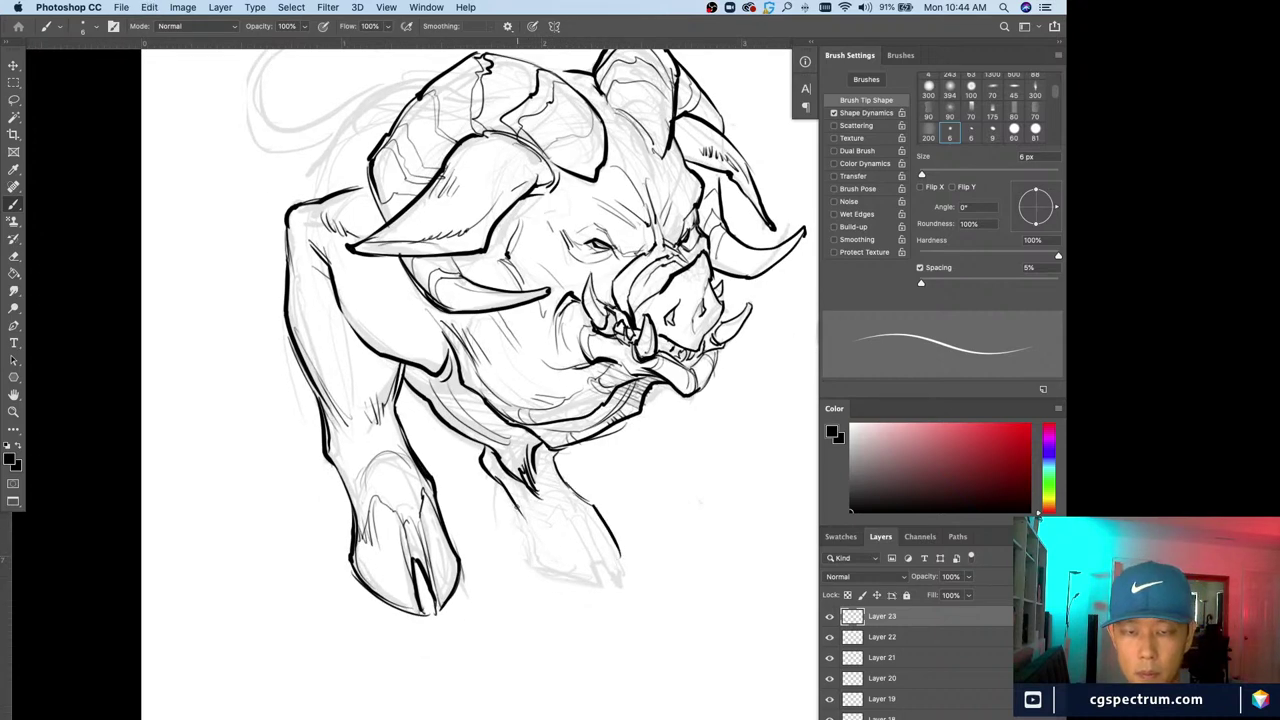
mouse_move(517, 509)
mouse_down()
mouse_move(538, 561)
mouse_move(606, 586)
mouse_move(600, 558)
mouse_move(620, 562)
mouse_move(622, 586)
mouse_up()
mouse_move(570, 512)
mouse_down()
mouse_move(604, 582)
mouse_move(550, 506)
mouse_move(520, 516)
mouse_move(546, 562)
mouse_move(564, 568)
mouse_move(582, 518)
mouse_move(600, 558)
mouse_up()
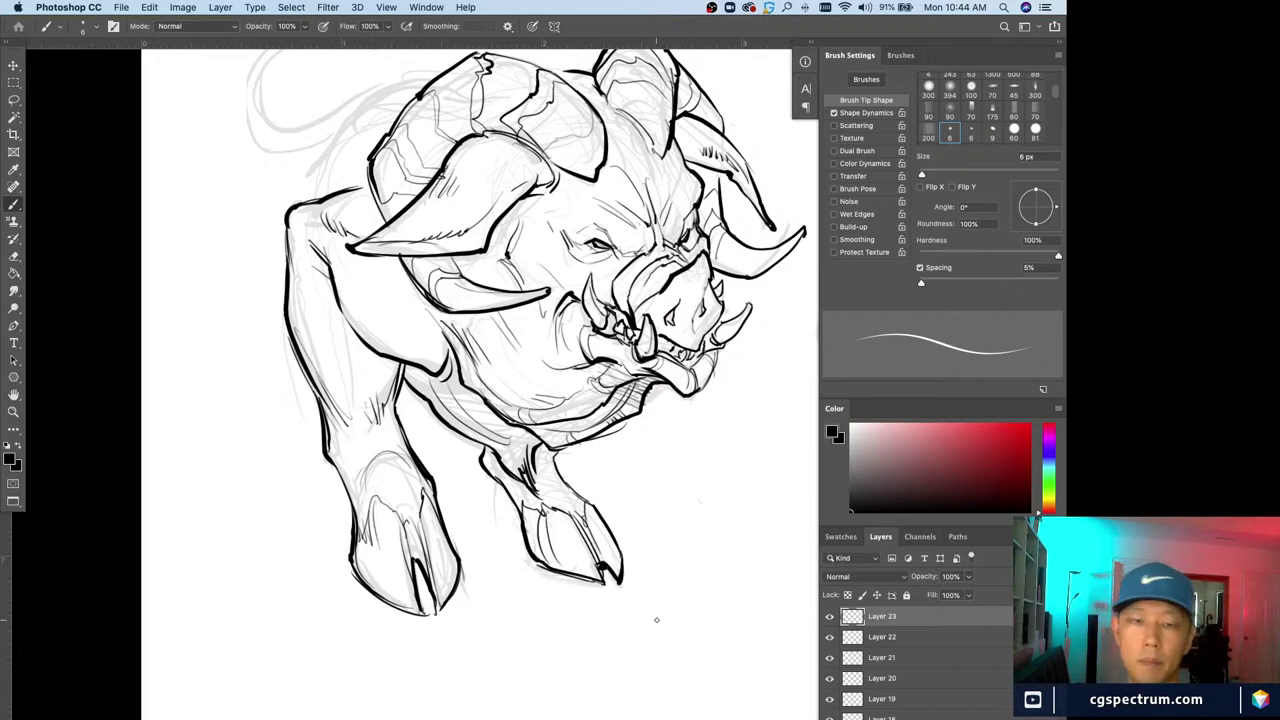
Hatch shadow lines across the far foreleg beneath the jaw and just above its hoof
drag(274, 515, 319, 620)
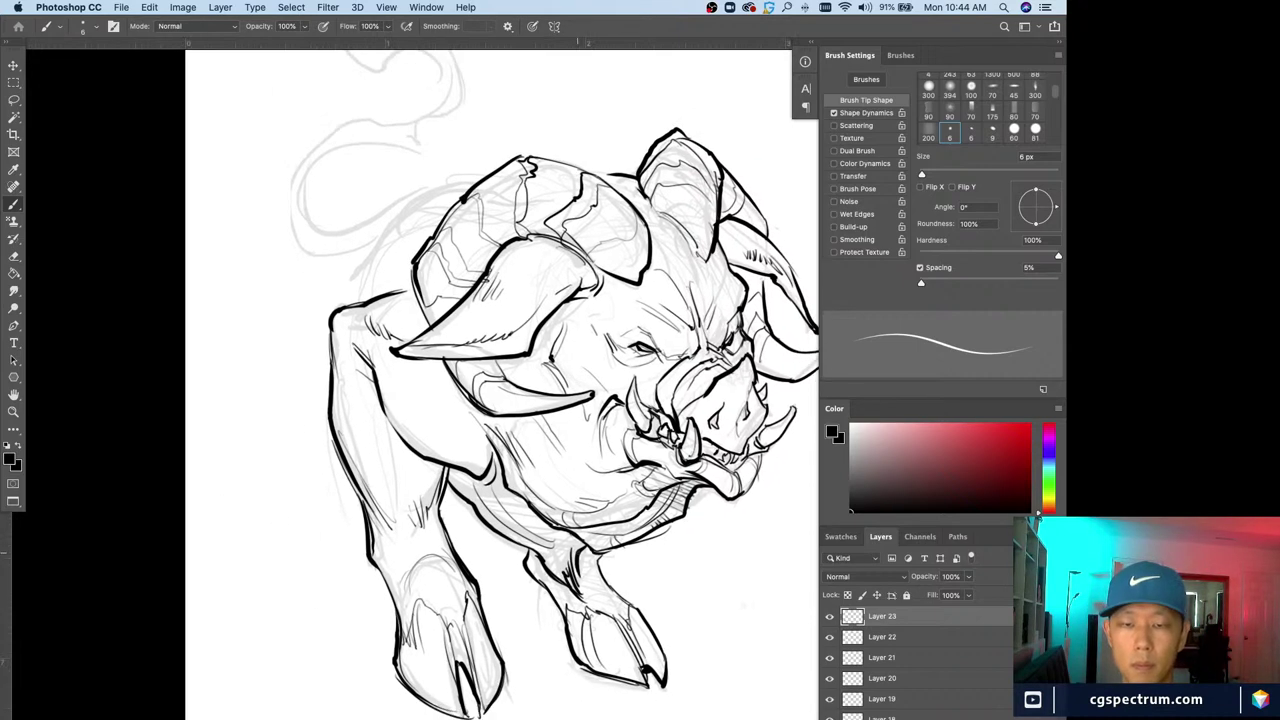
drag(586, 551, 596, 566)
mouse_move(513, 610)
mouse_down()
mouse_move(331, 449)
mouse_move(430, 420)
mouse_move(437, 436)
mouse_move(414, 431)
mouse_move(436, 444)
mouse_up()
drag(390, 460, 390, 431)
drag(368, 427, 404, 454)
drag(380, 446, 407, 465)
drag(389, 465, 401, 475)
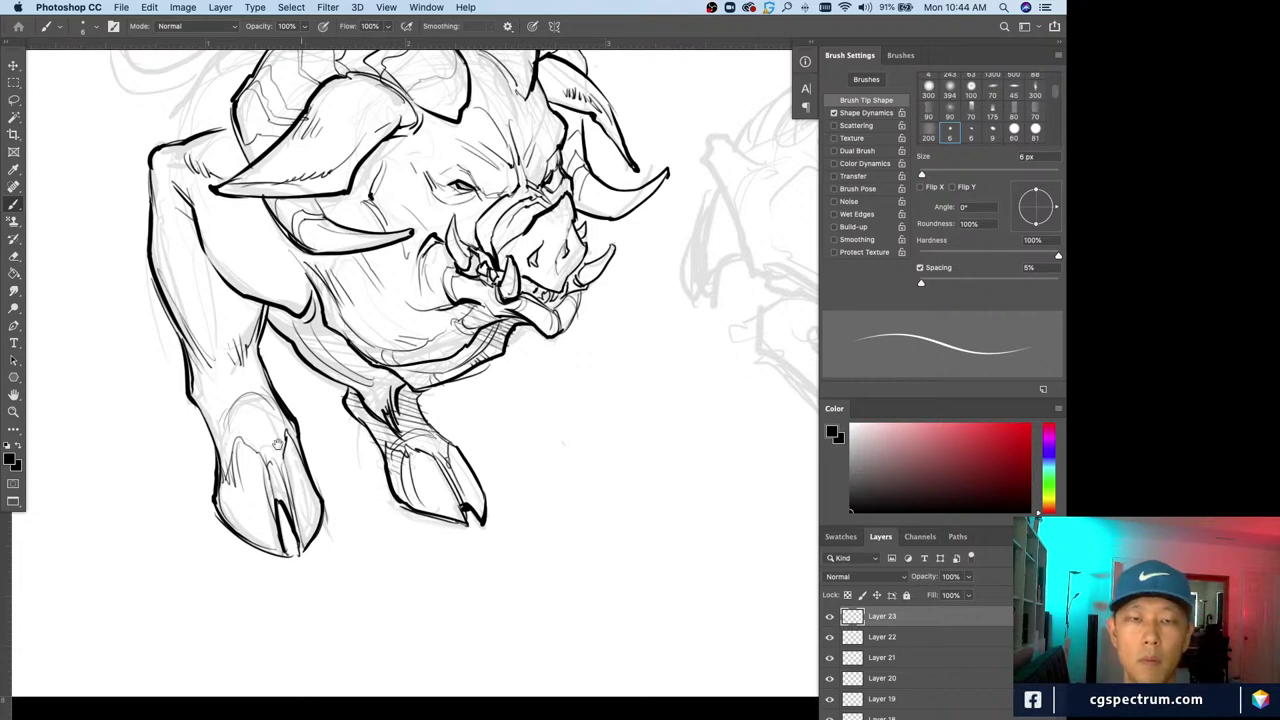
Add short contour strokes across the lower chest between the near foreleg and the jaw
mouse_move(272, 308)
mouse_down()
mouse_move(385, 428)
mouse_move(538, 543)
mouse_up()
drag(515, 541, 570, 544)
drag(524, 540, 580, 557)
mouse_move(538, 551)
mouse_down()
mouse_move(585, 579)
mouse_move(494, 605)
mouse_move(447, 568)
mouse_up()
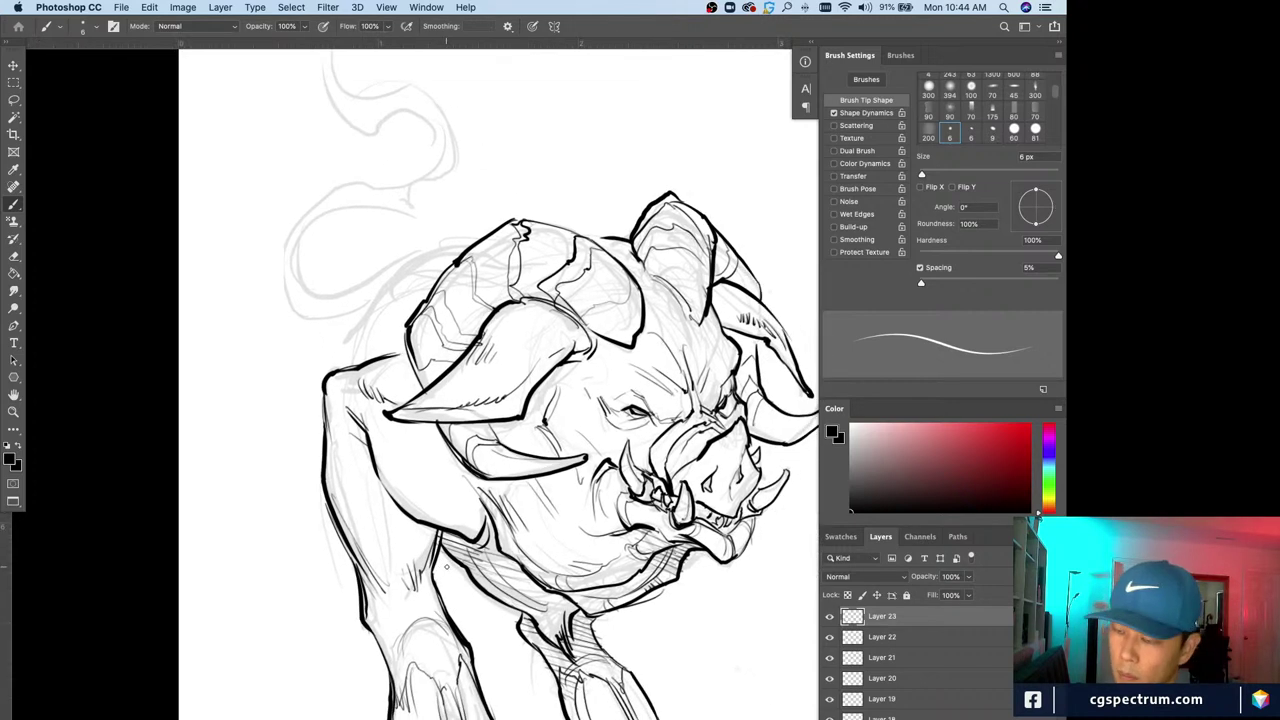
Ink the curved outline of the pig's back from behind the near horn down to the shoulder
key(super+minus)
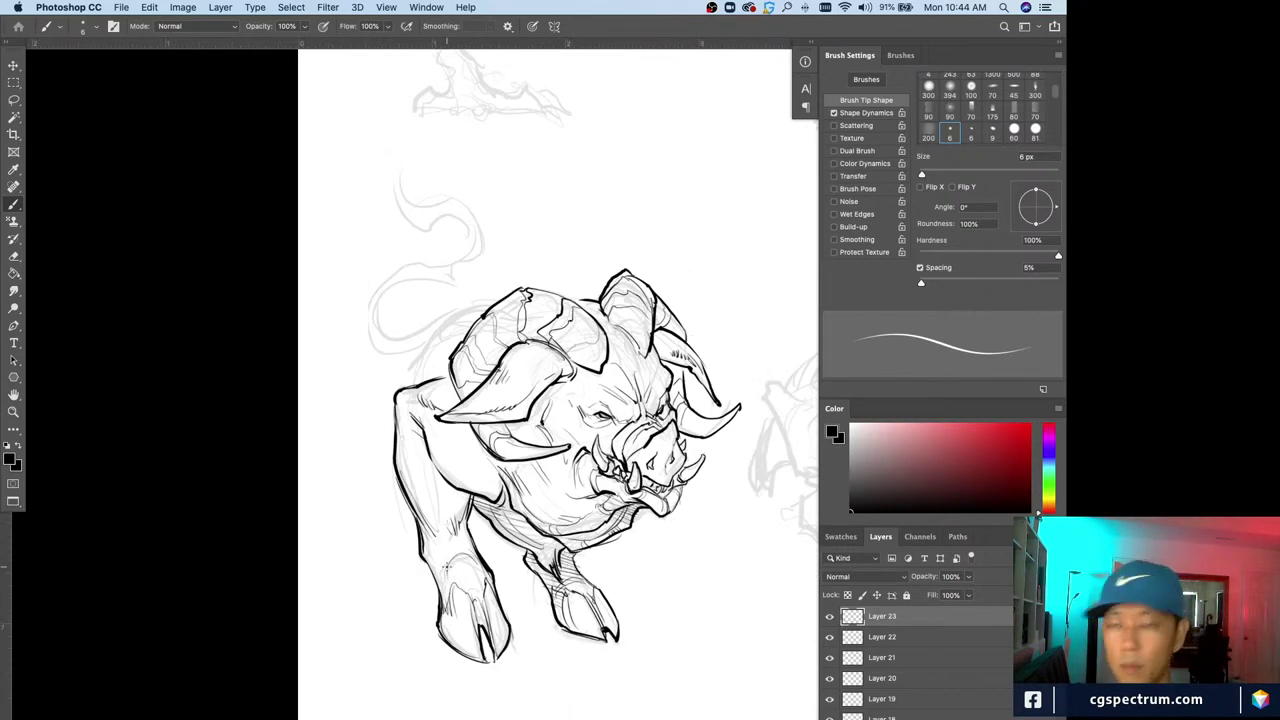
drag(372, 458, 360, 510)
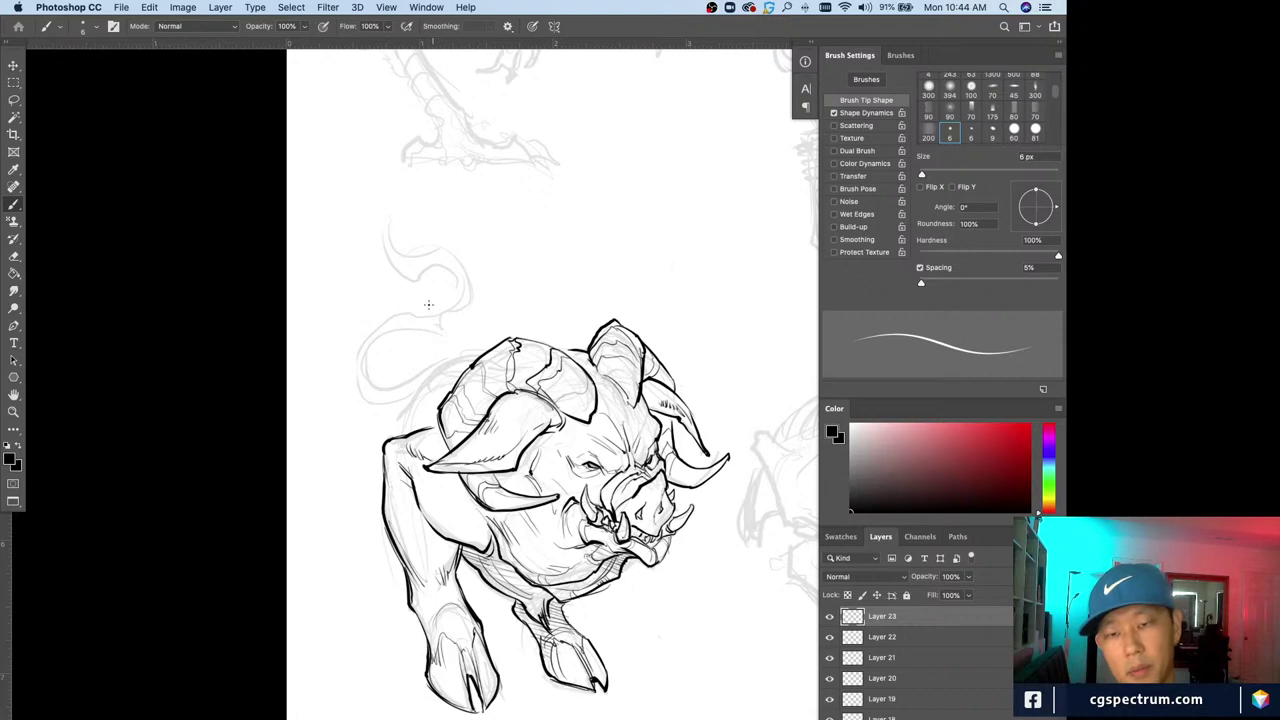
drag(476, 355, 447, 358)
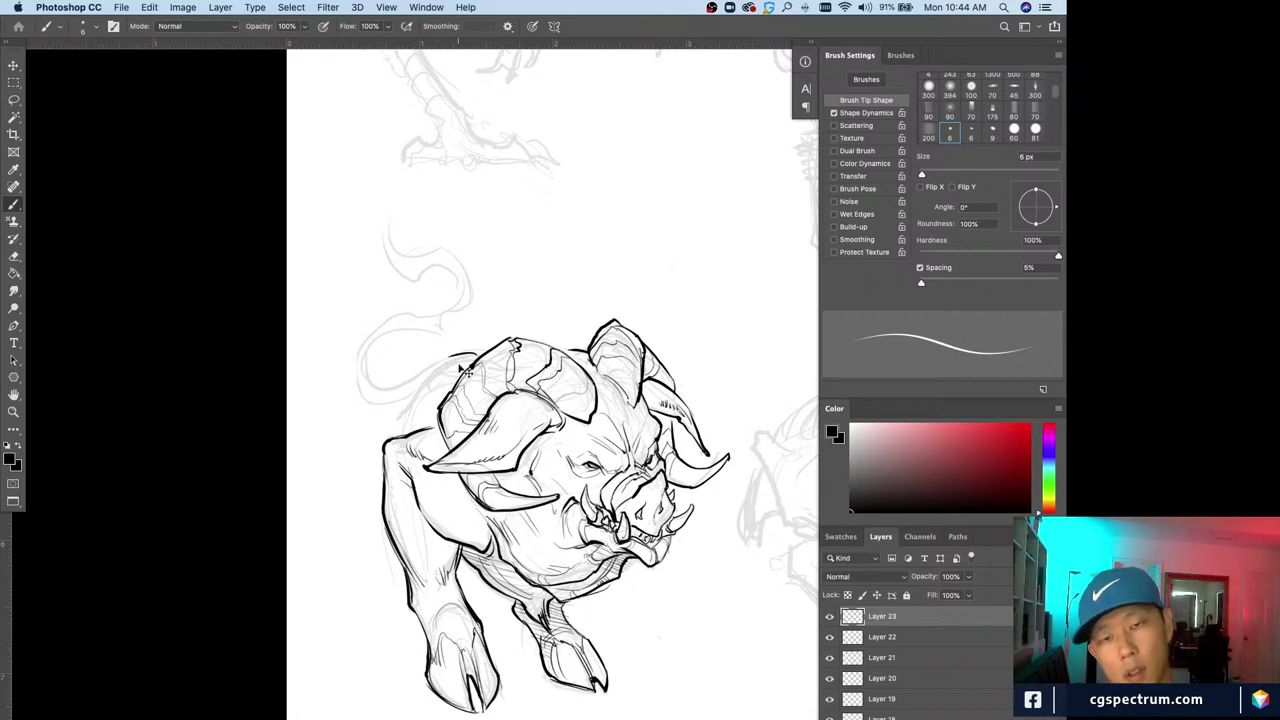
key(super+z)
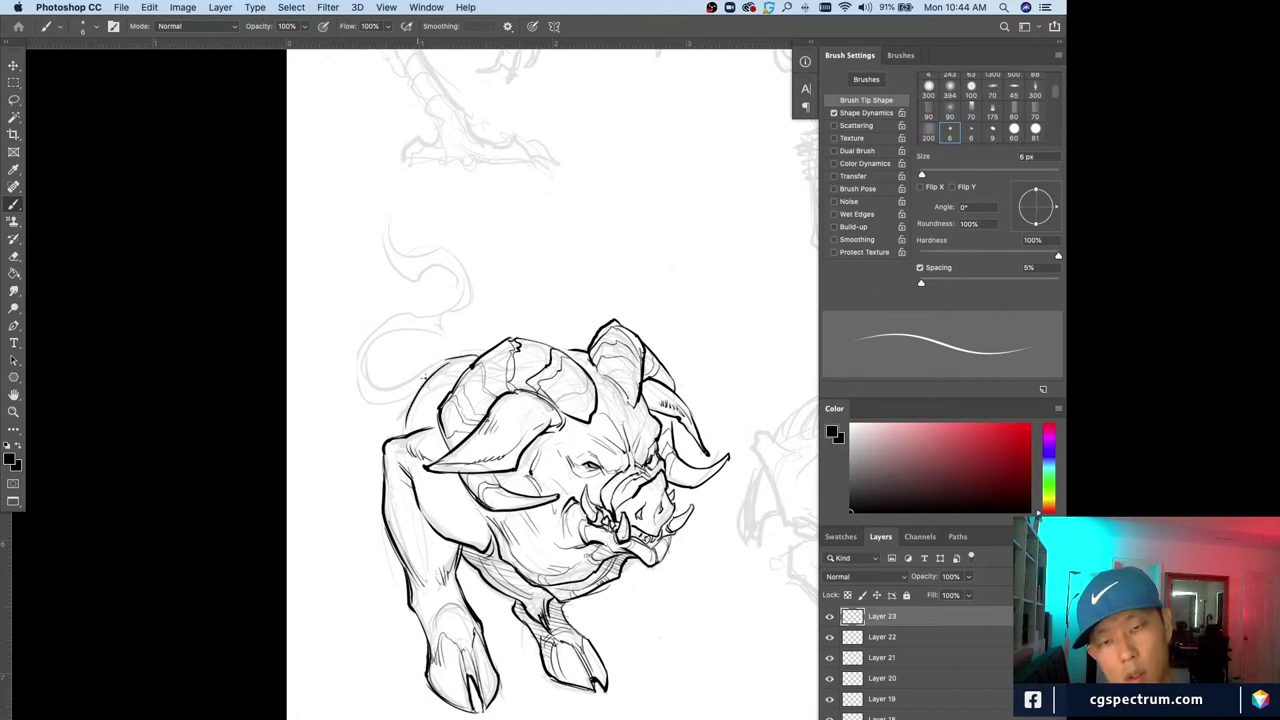
key(super+z)
mouse_move(478, 356)
mouse_down()
mouse_move(442, 362)
mouse_move(405, 429)
mouse_up()
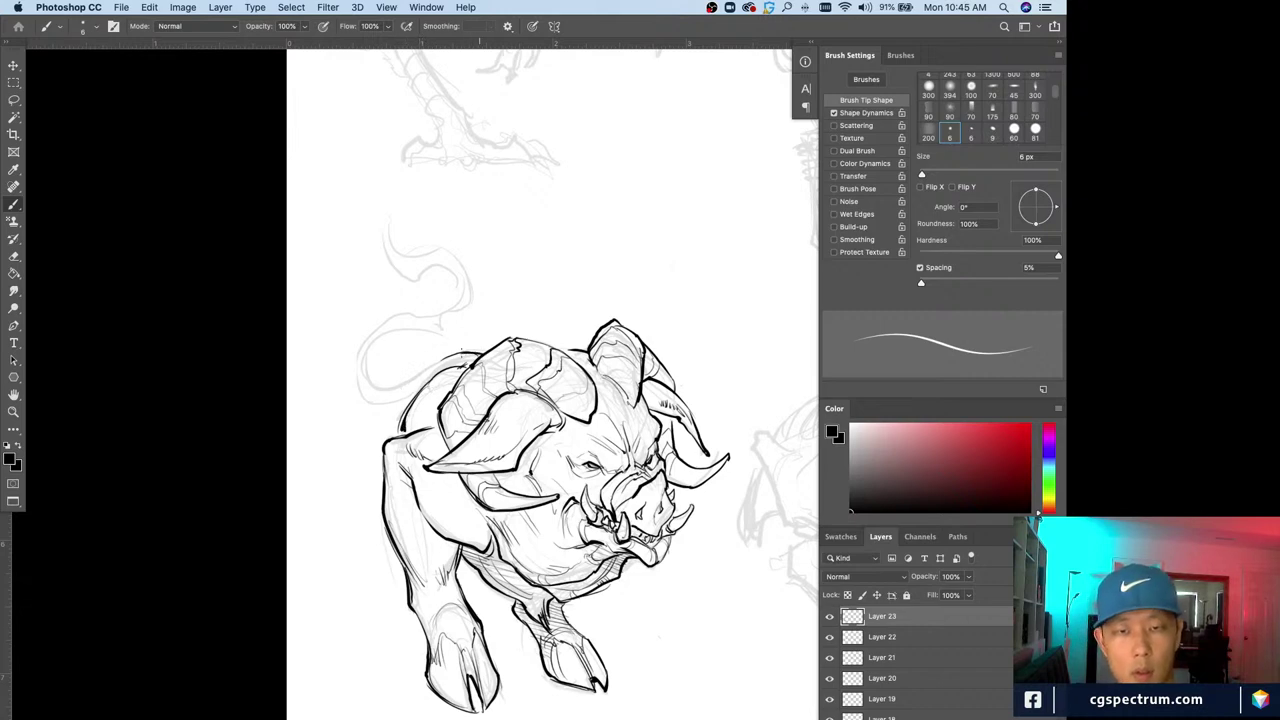
Ink the tail's banded base, its S-curved length with cross bands, and the pointed leaf-shaped tuft at its end
drag(450, 356, 404, 384)
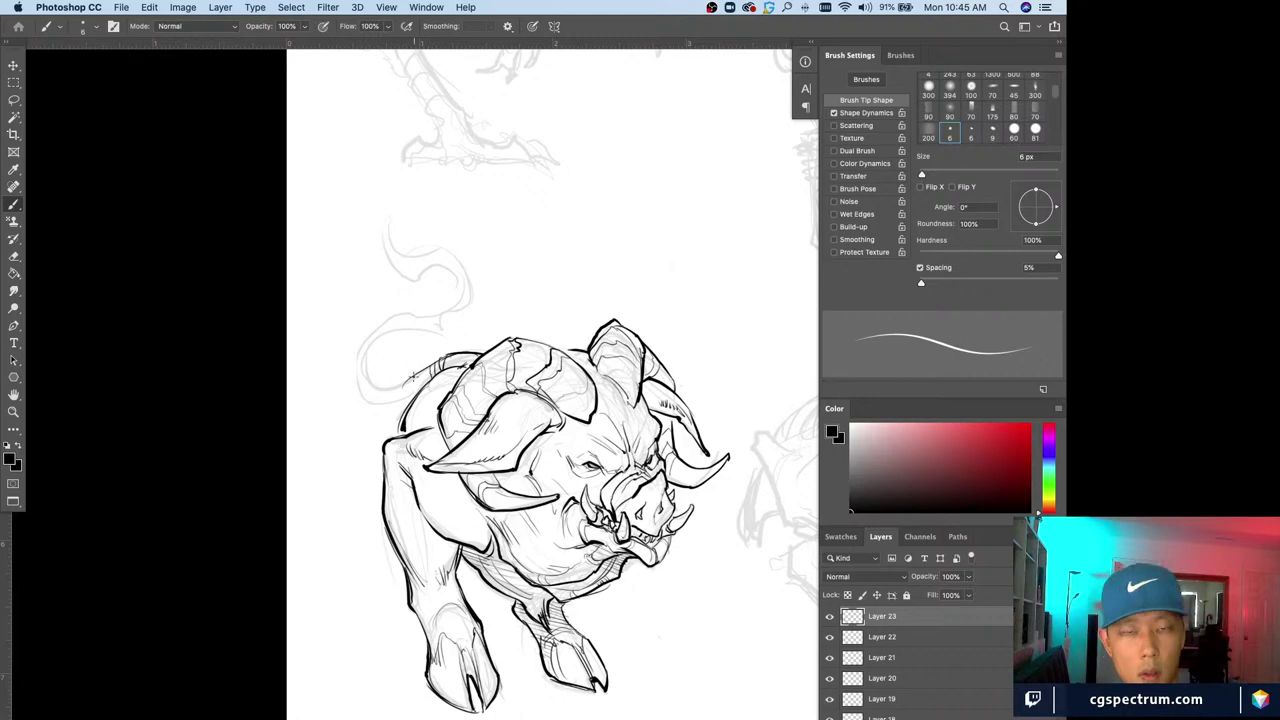
mouse_move(402, 382)
mouse_down()
mouse_move(385, 322)
mouse_move(424, 282)
mouse_move(350, 252)
mouse_up()
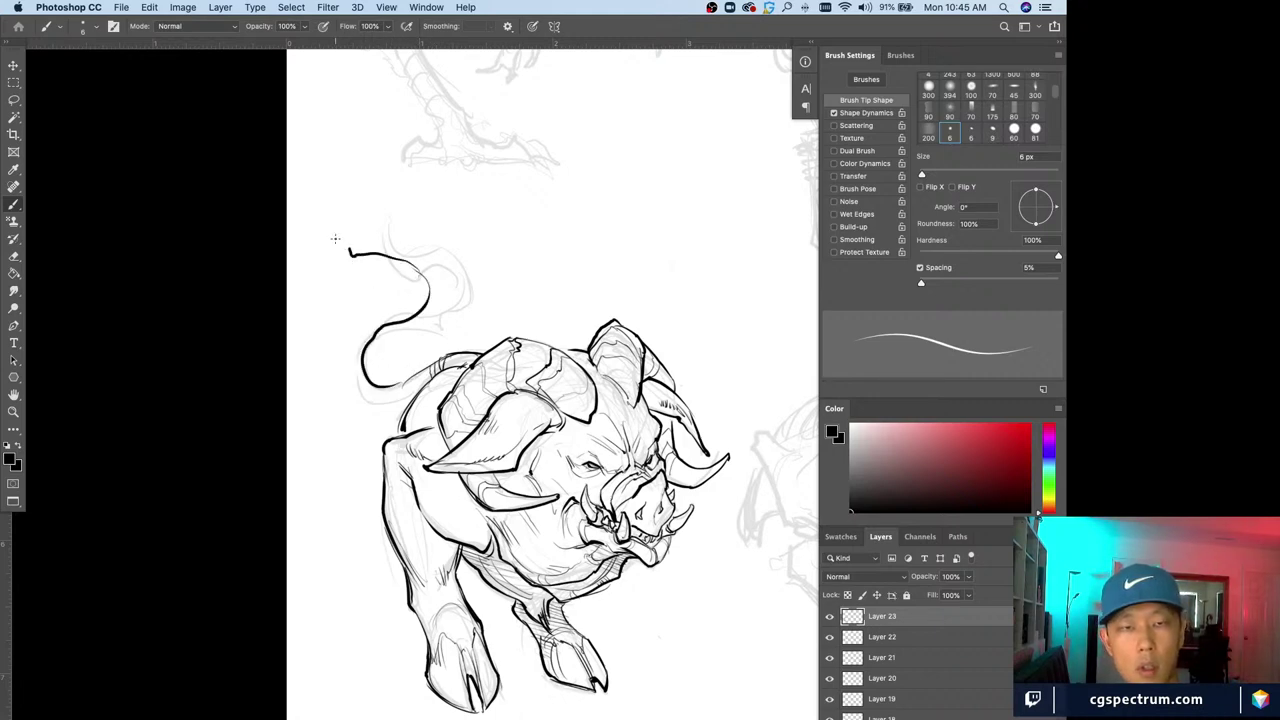
key(super+z)
mouse_move(429, 291)
mouse_down()
mouse_move(354, 230)
mouse_move(390, 288)
mouse_move(409, 301)
mouse_move(415, 290)
mouse_move(362, 341)
mouse_move(382, 403)
mouse_move(416, 391)
mouse_move(394, 399)
mouse_up()
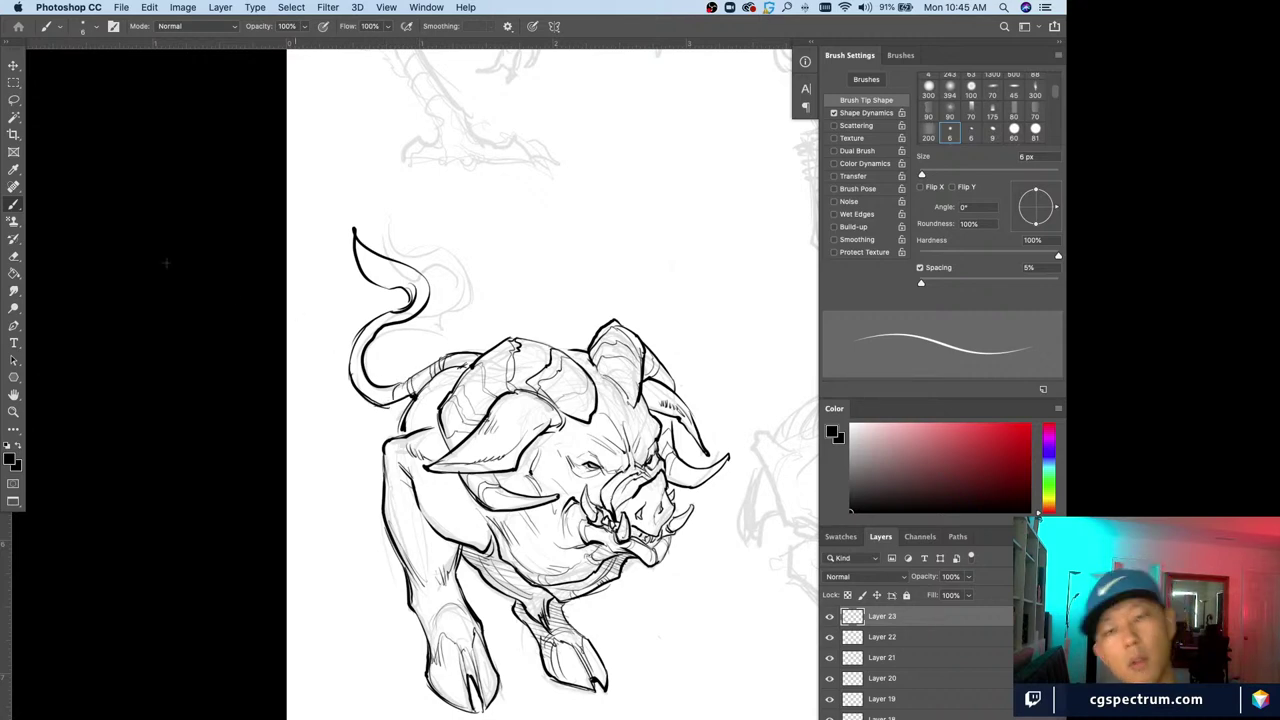
drag(377, 318, 383, 326)
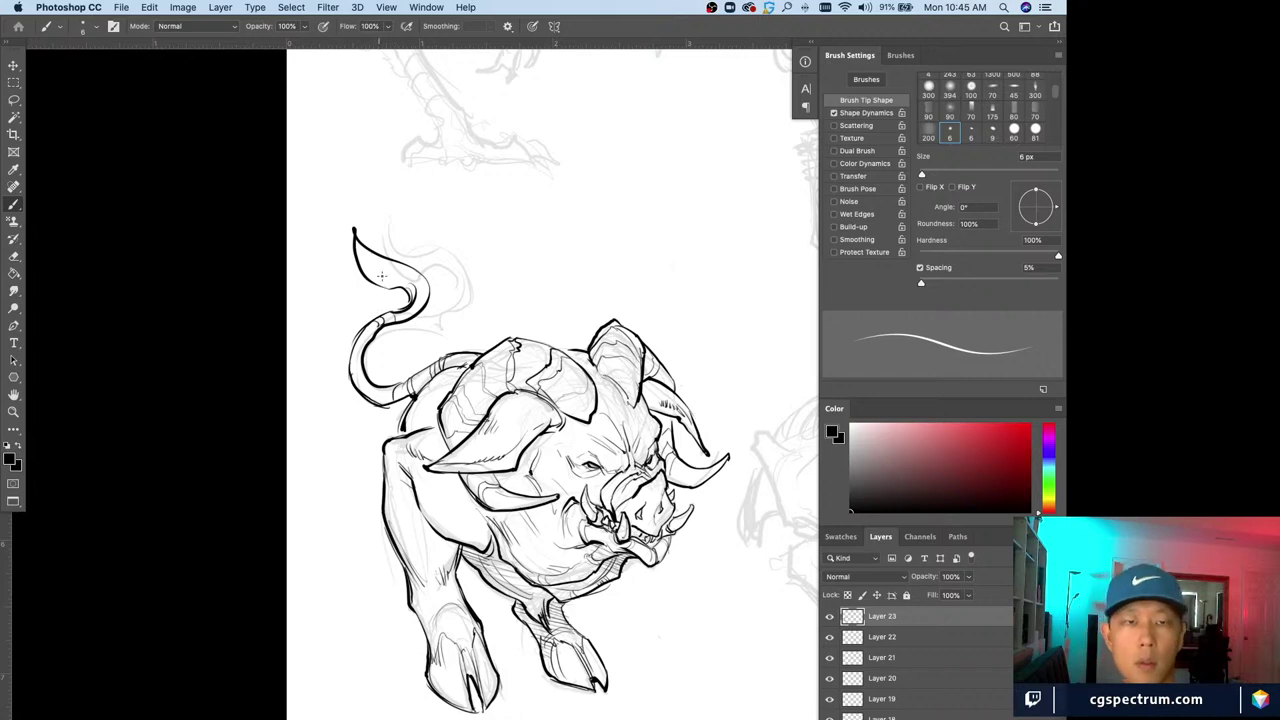
Add hair strokes to the tail tuft and extend its tip upward in a thin curl
mouse_move(398, 272)
mouse_down()
mouse_move(350, 238)
mouse_move(376, 272)
mouse_move(409, 268)
mouse_up()
key(super+z)
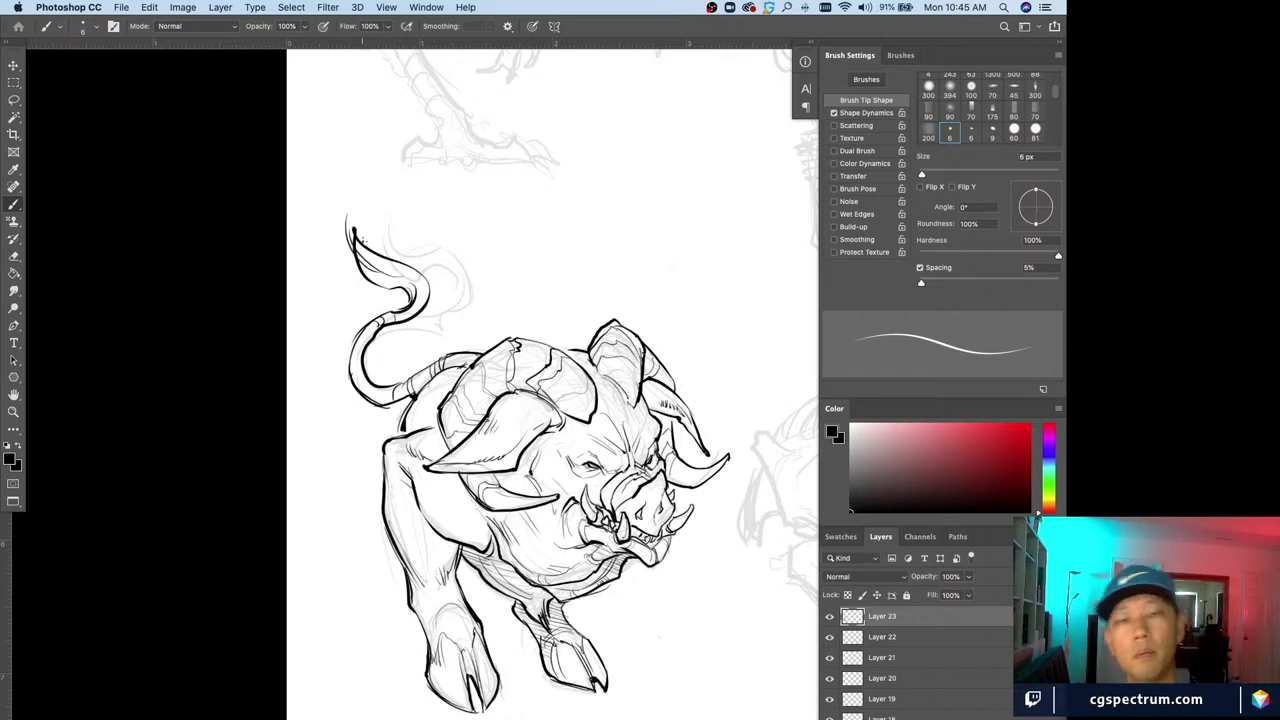
key(super+minus)
key(super+minus)
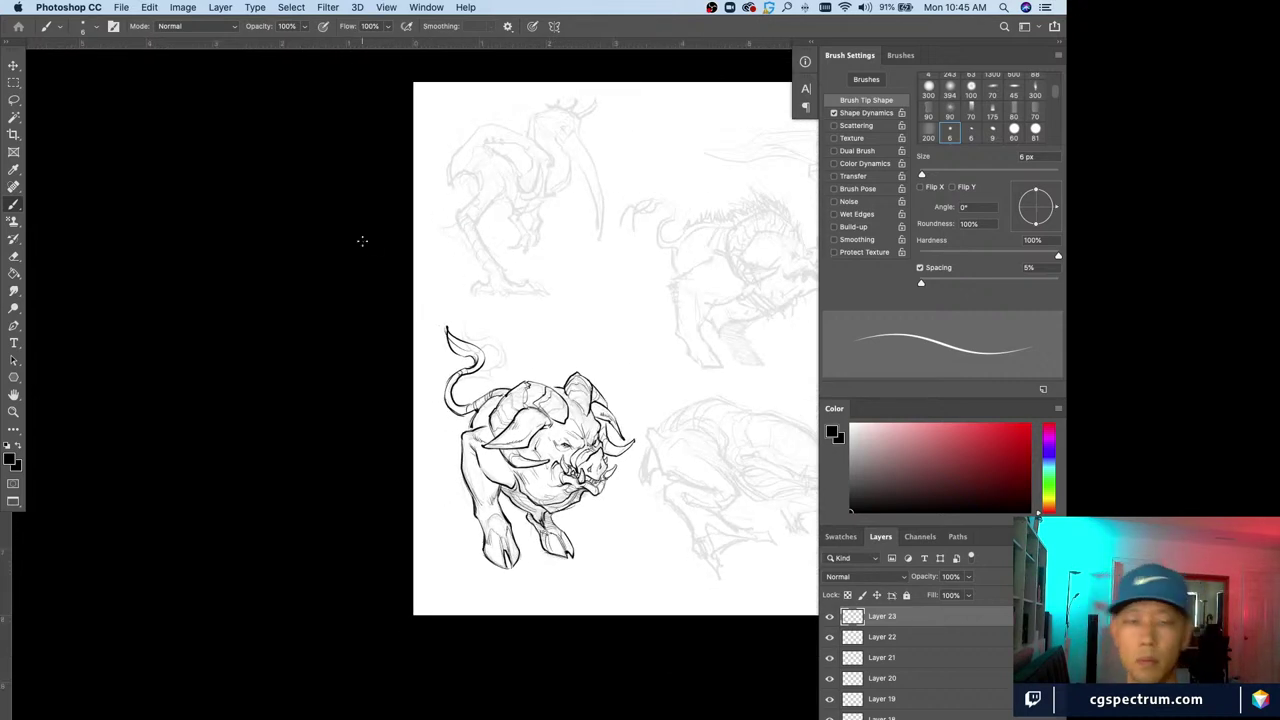
key(super+plus)
click(829, 616)
click(829, 616)
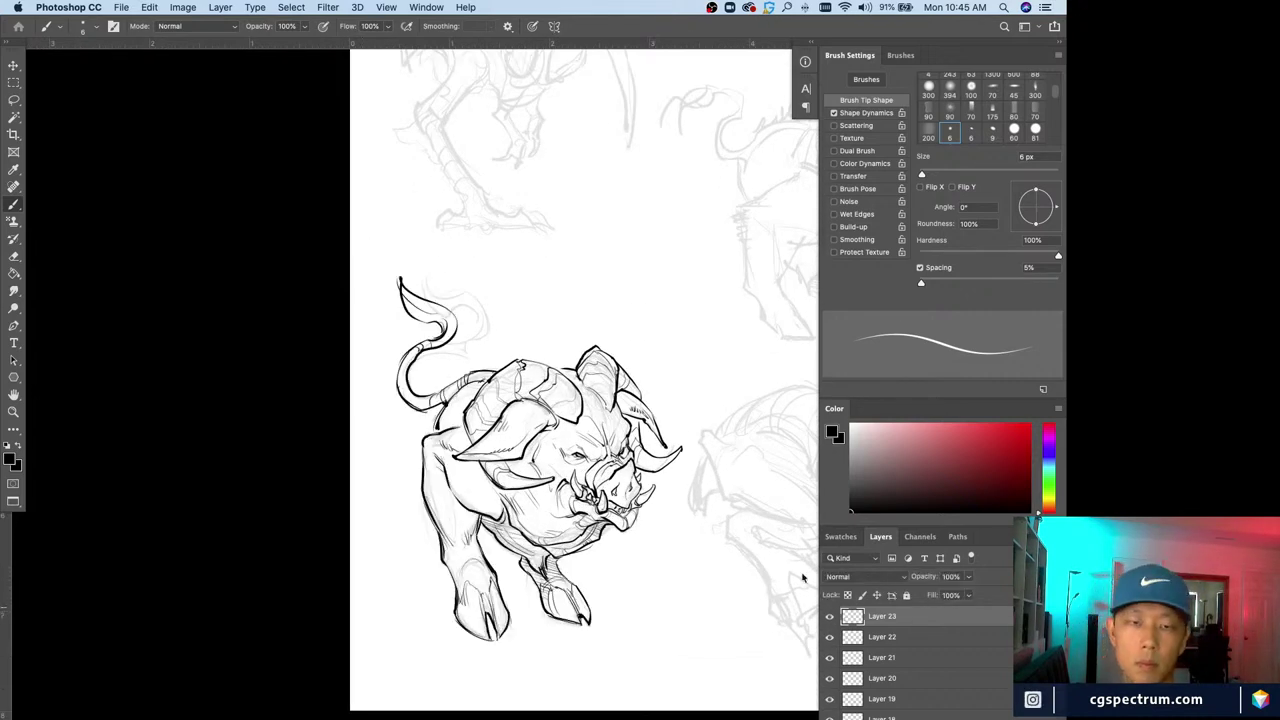
key(e)
key(bracketleft)
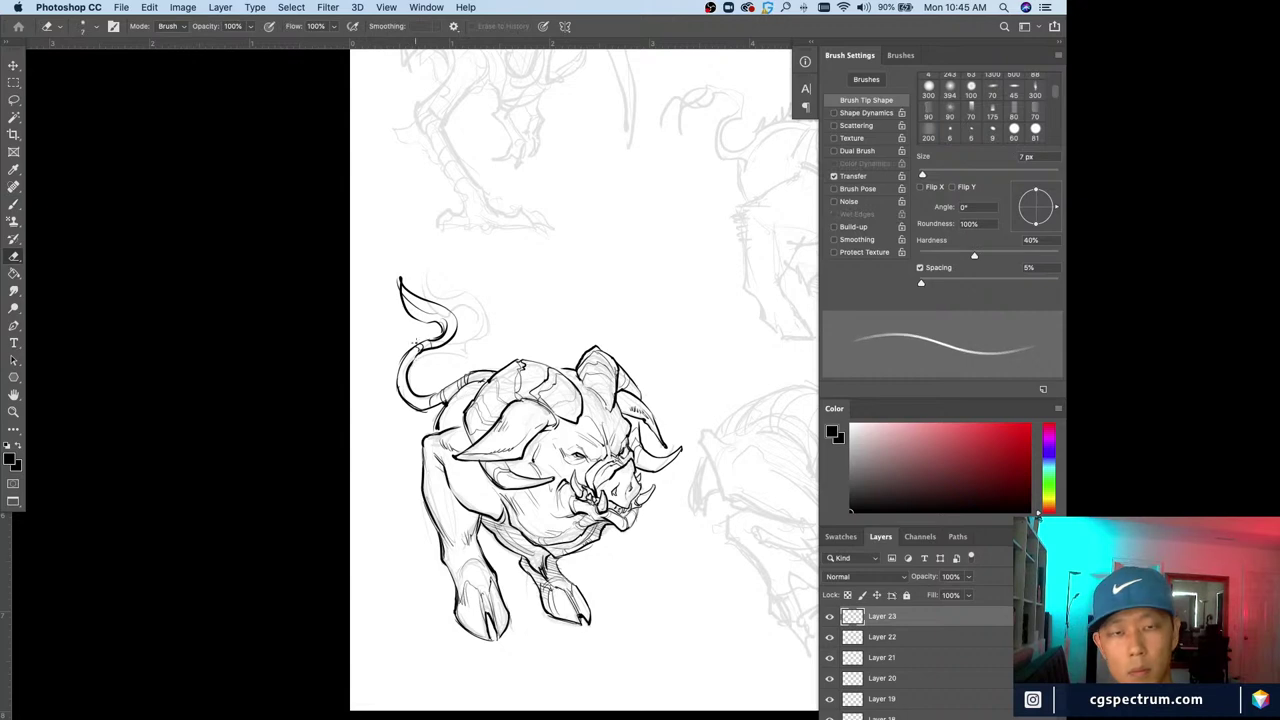
key(b)
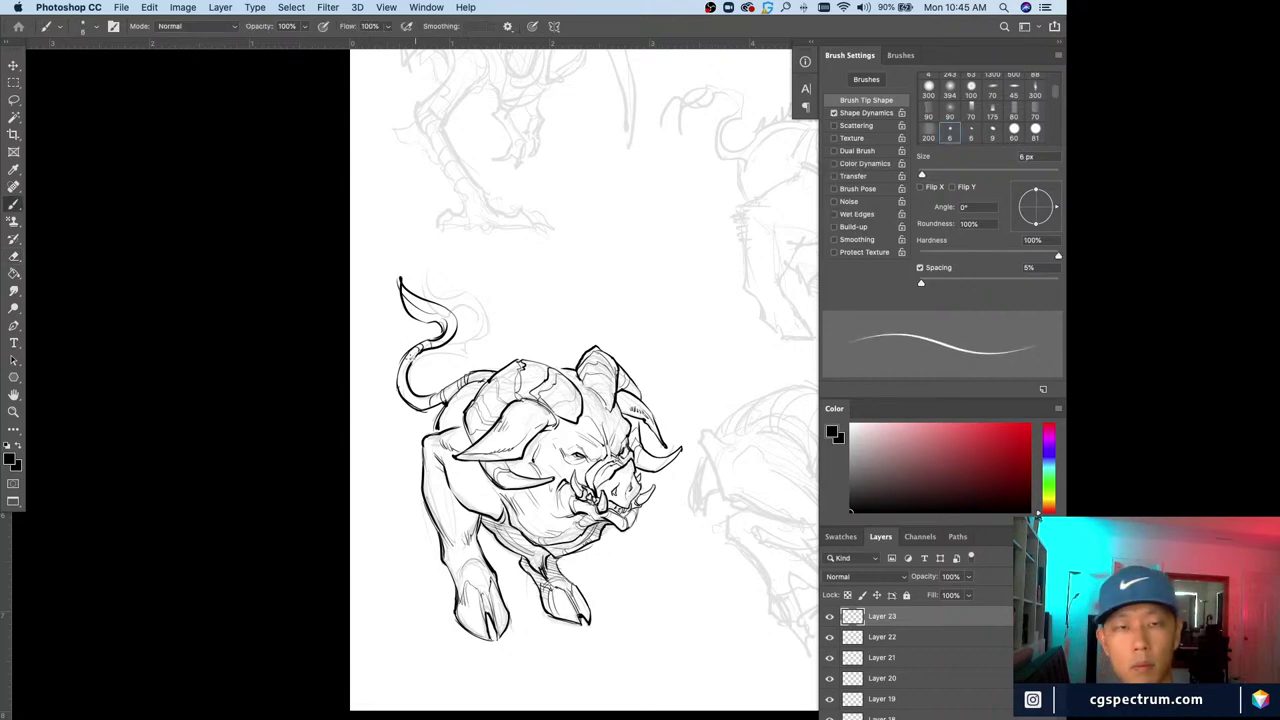
mouse_move(455, 321)
mouse_down()
mouse_move(400, 255)
mouse_move(410, 243)
mouse_up()
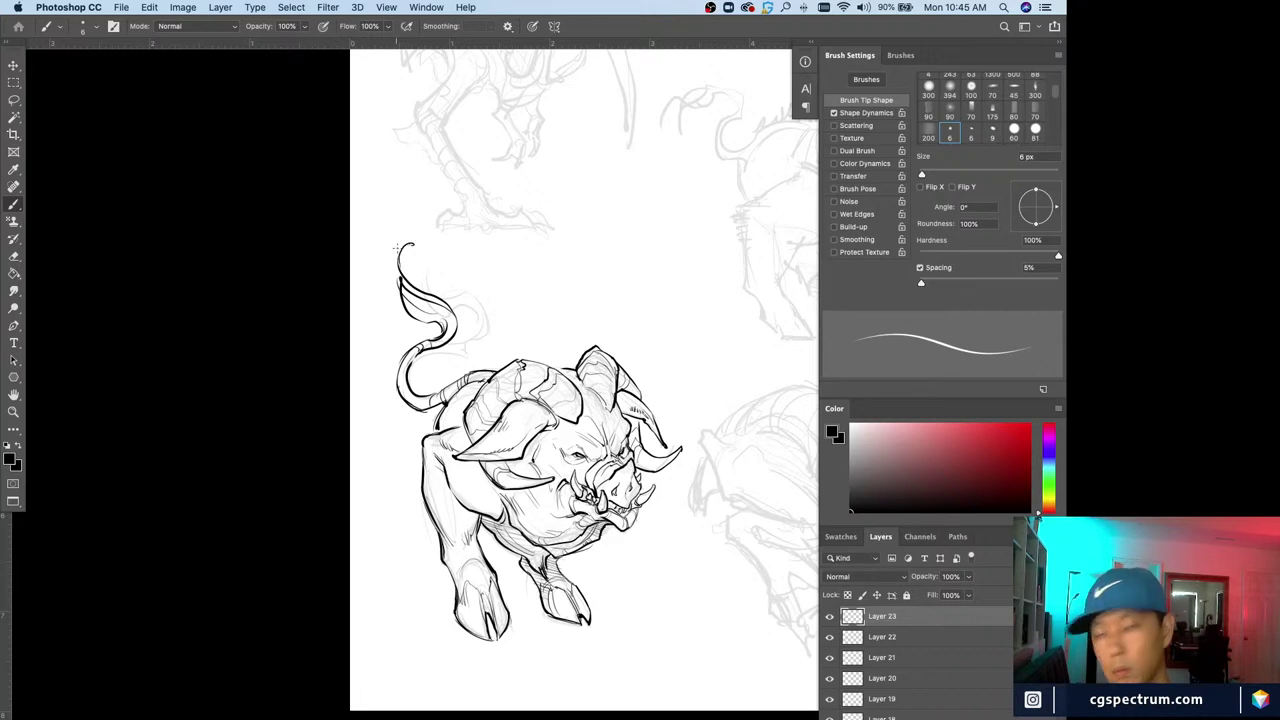
key(e)
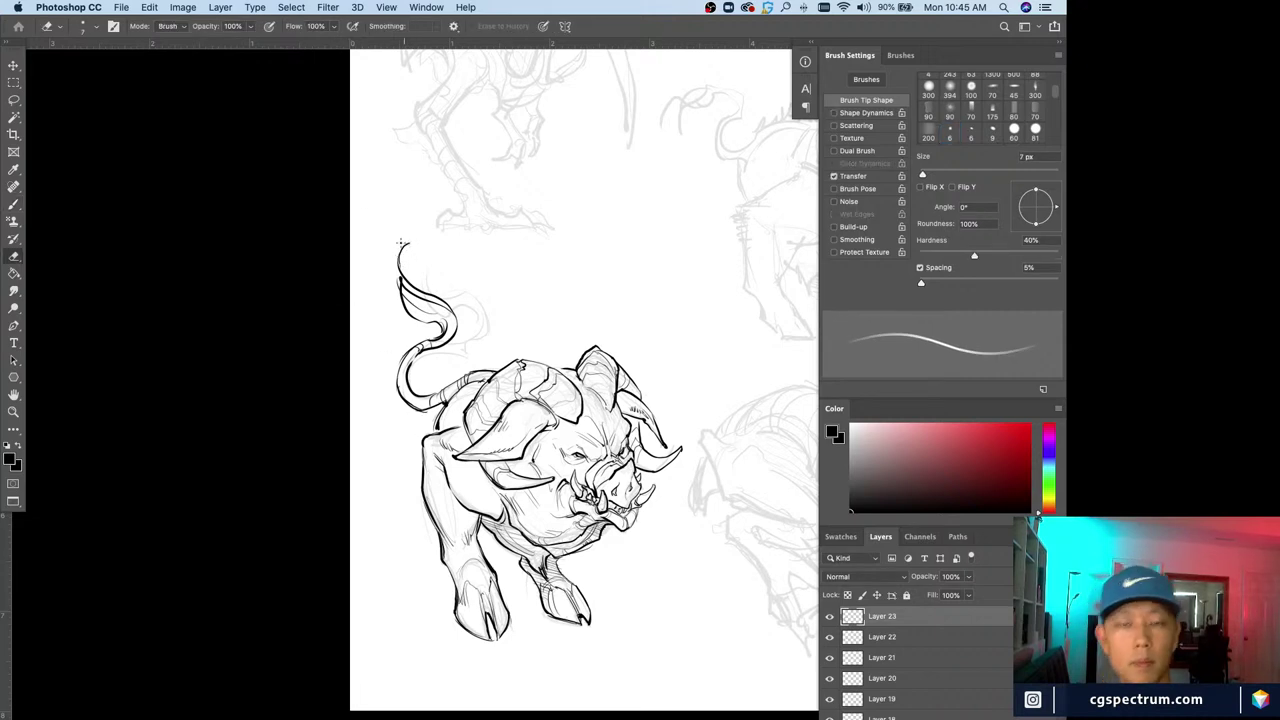
key(super+minus)
key(super+plus)
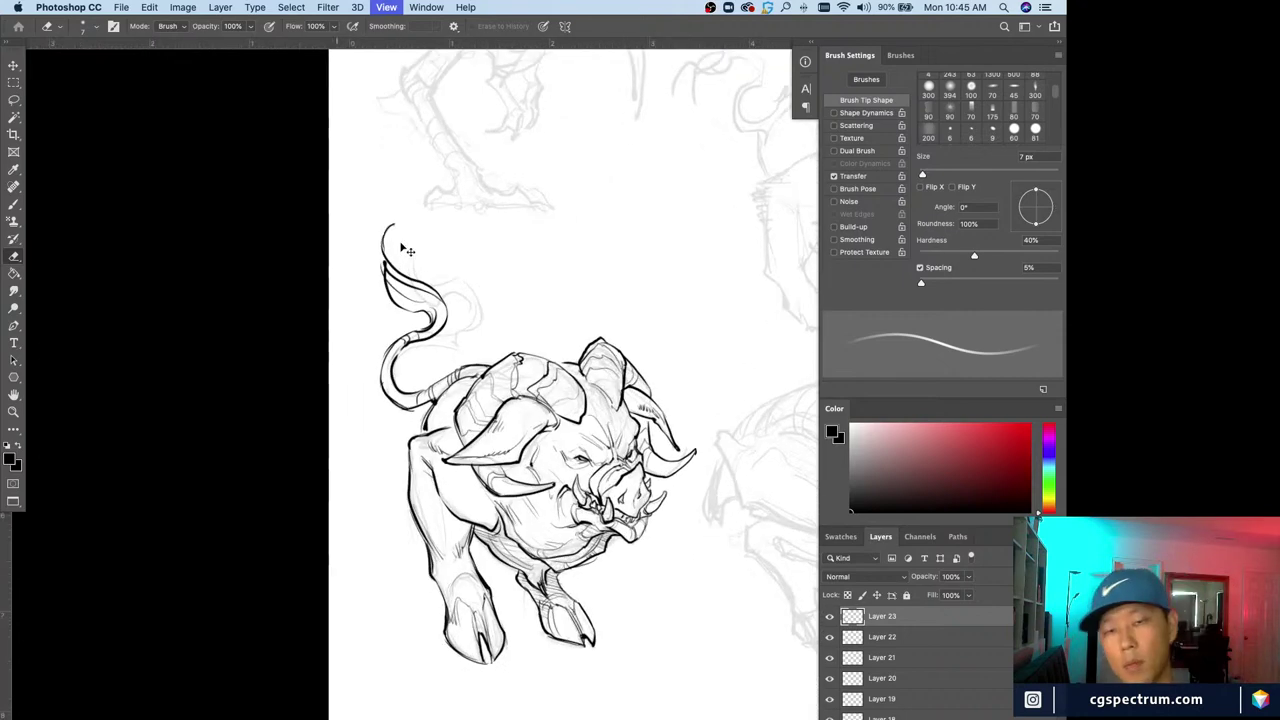
key(b)
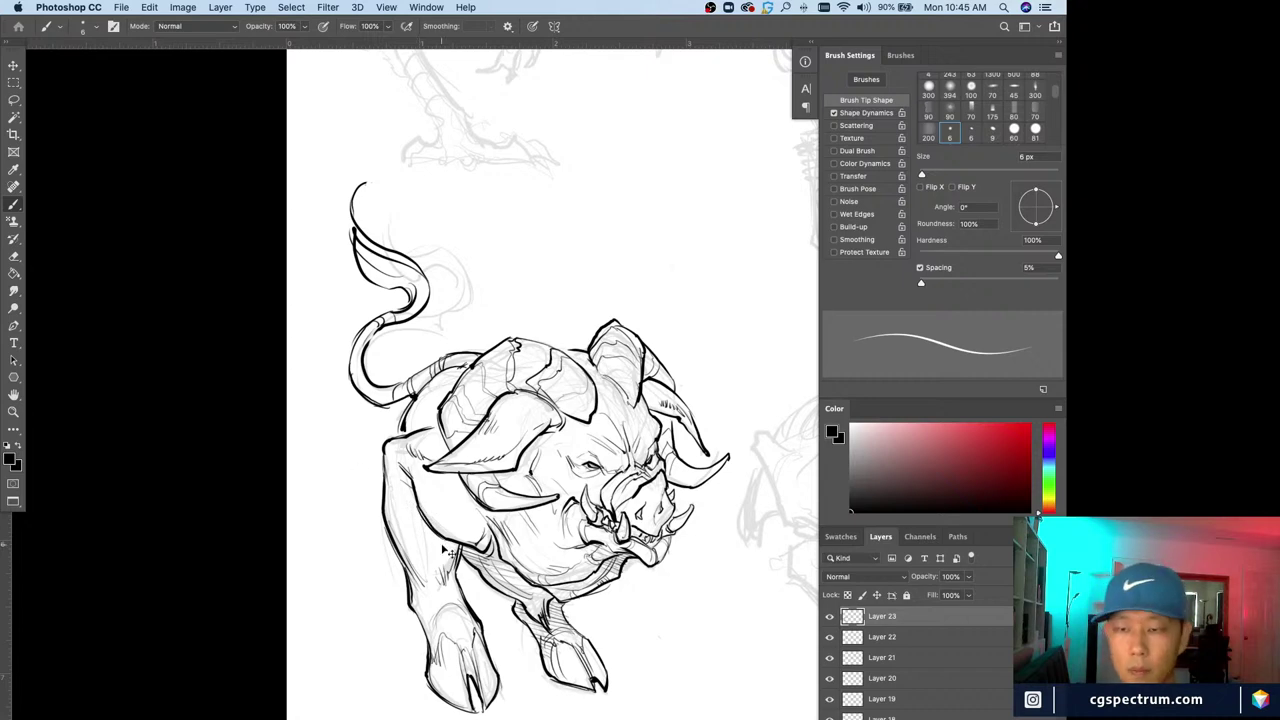
Merge the pig's separate line art layers down into Layer 18, toggling layer visibility to check what each one contains
key(super+minus)
key(super+minus)
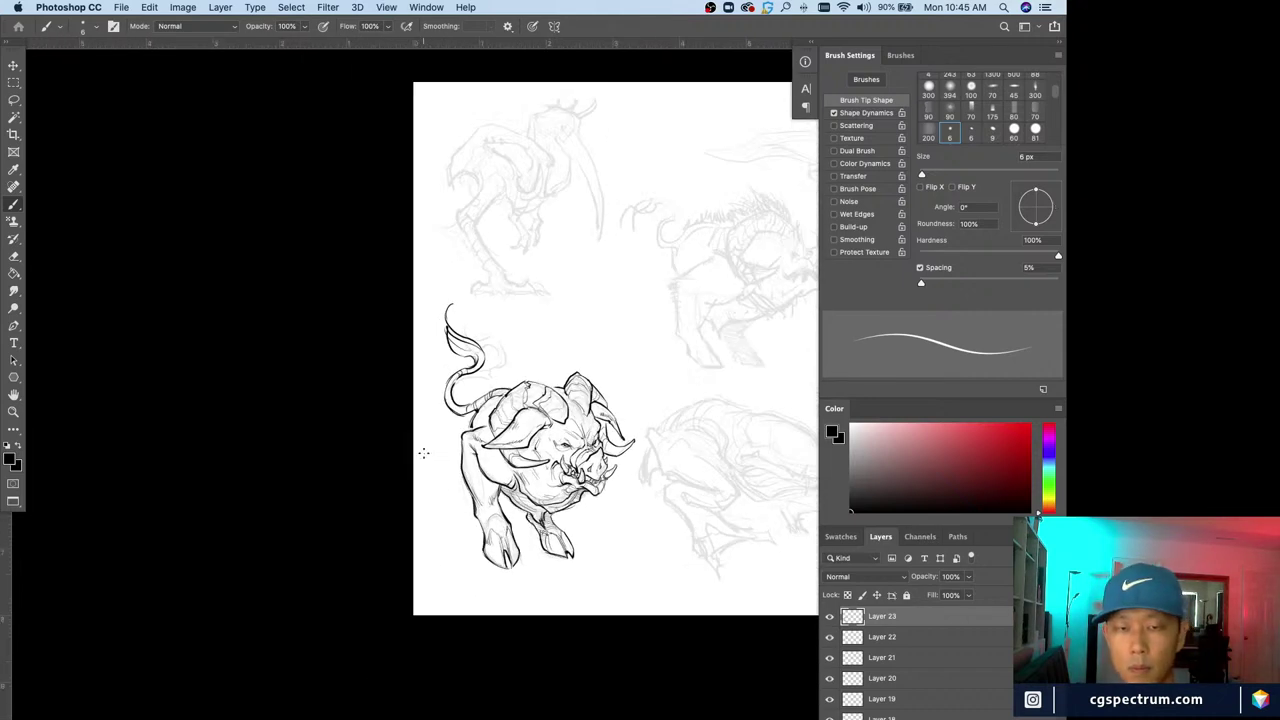
key(super+equal)
key(super+e)
key(super+e)
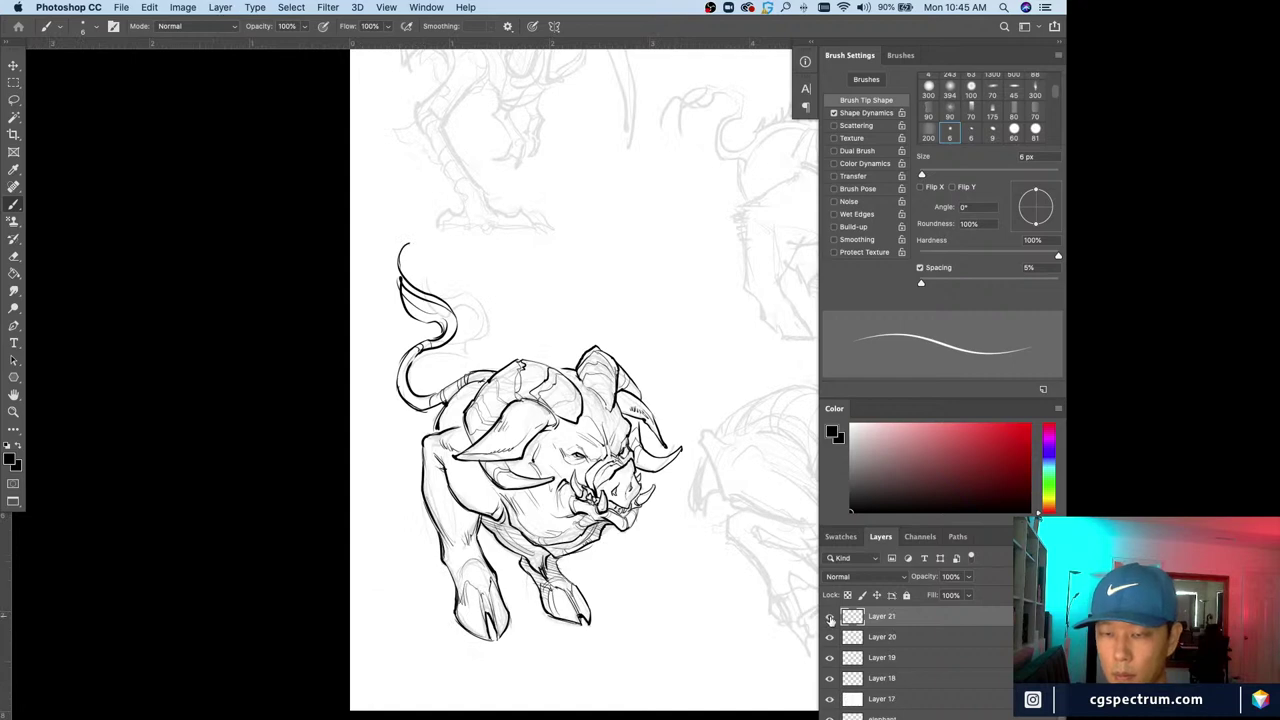
click(829, 617)
click(829, 617)
key(super+e)
click(829, 617)
click(829, 617)
key(super+e)
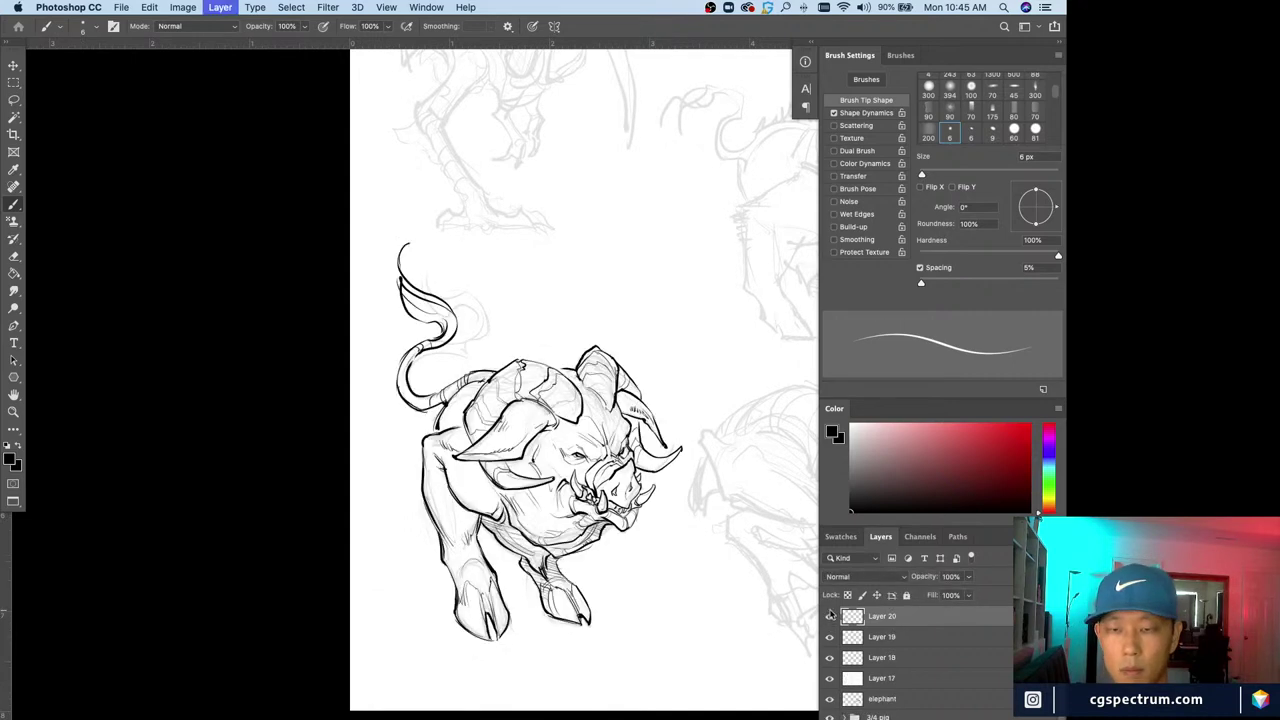
click(829, 617)
click(830, 617)
key(alt+bracketleft)
key(super+comma)
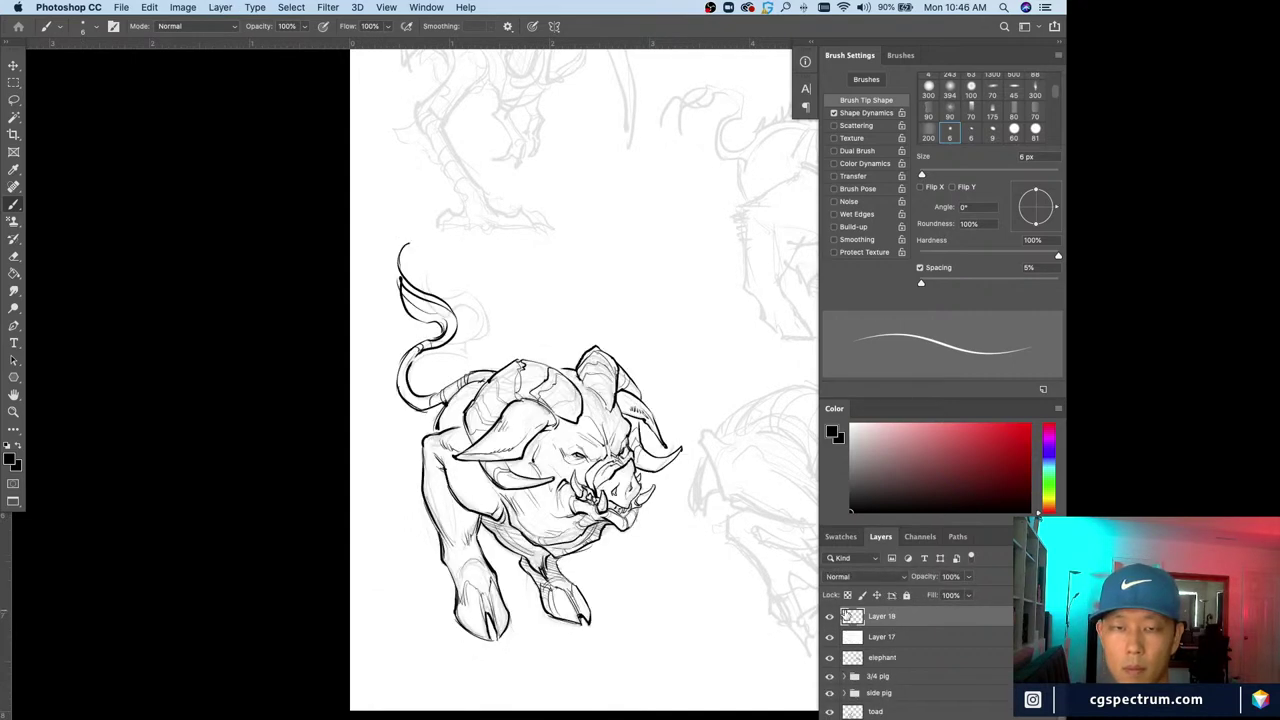
key(super+comma)
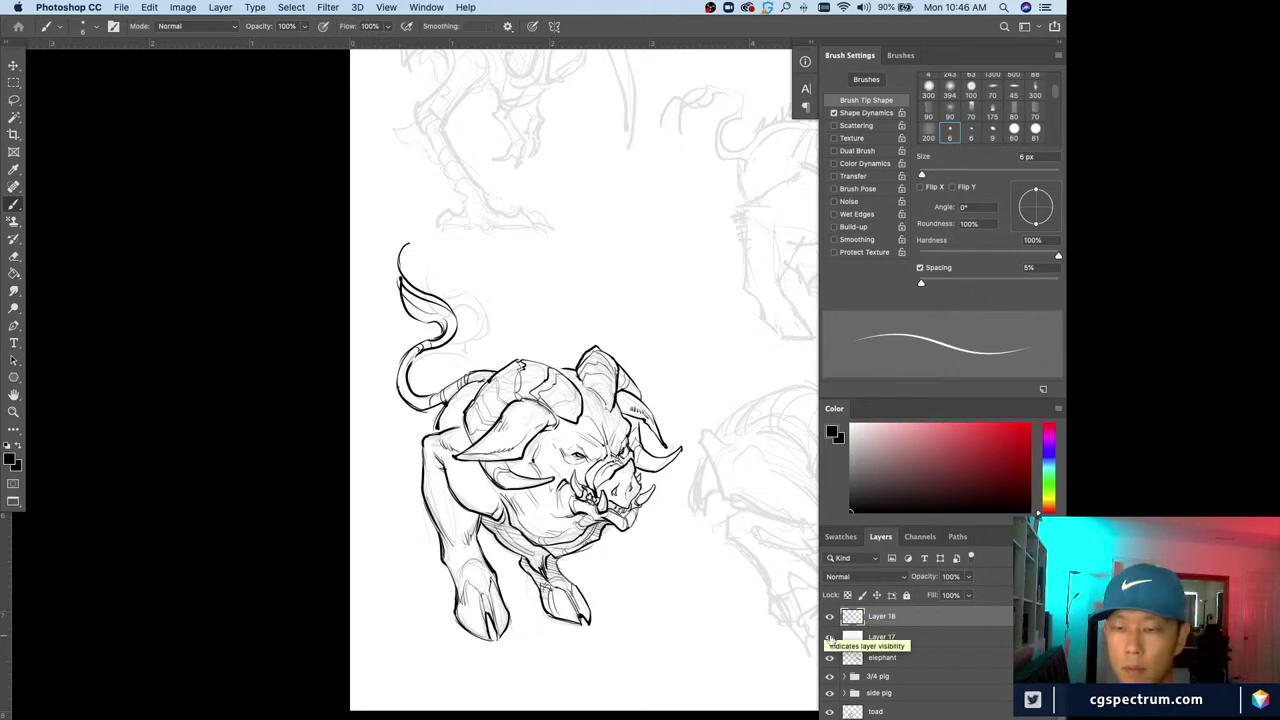
key(super+comma)
key(super+comma)
Add an empty layer between the white Layer 17 and the line art on Layer 18
click(888, 640)
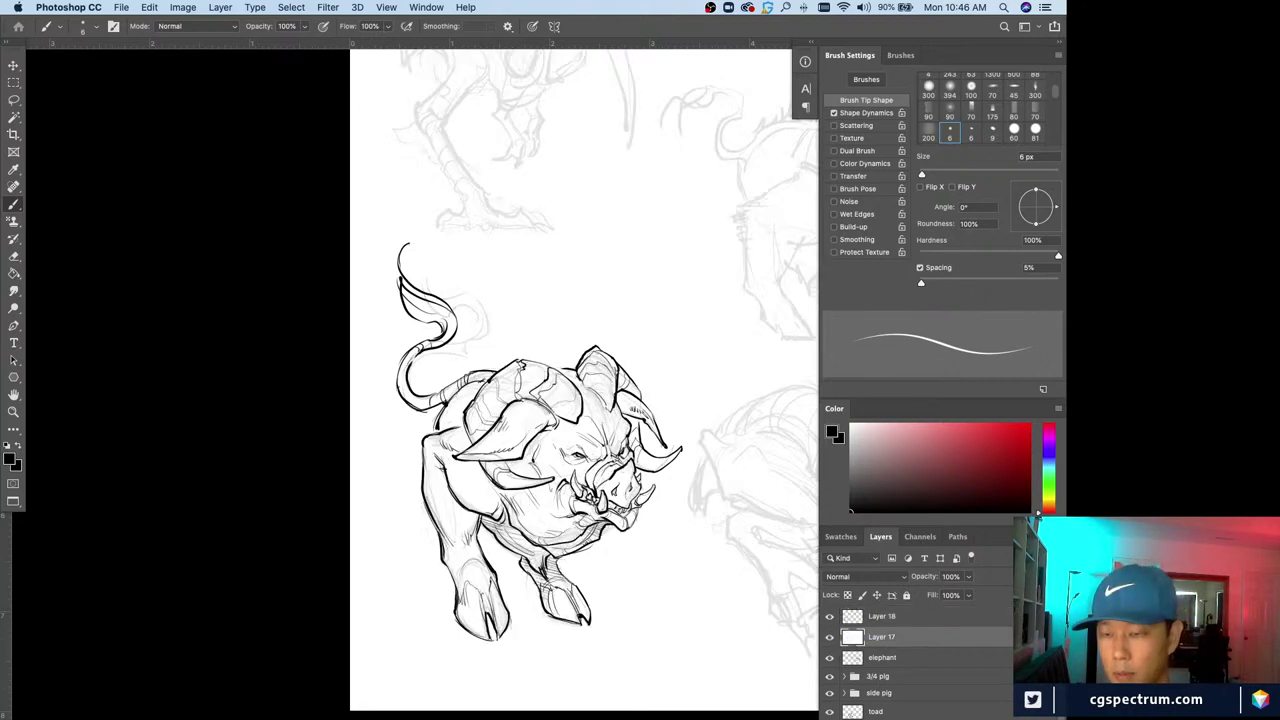
key(alt+shift+super+n)
click(887, 621)
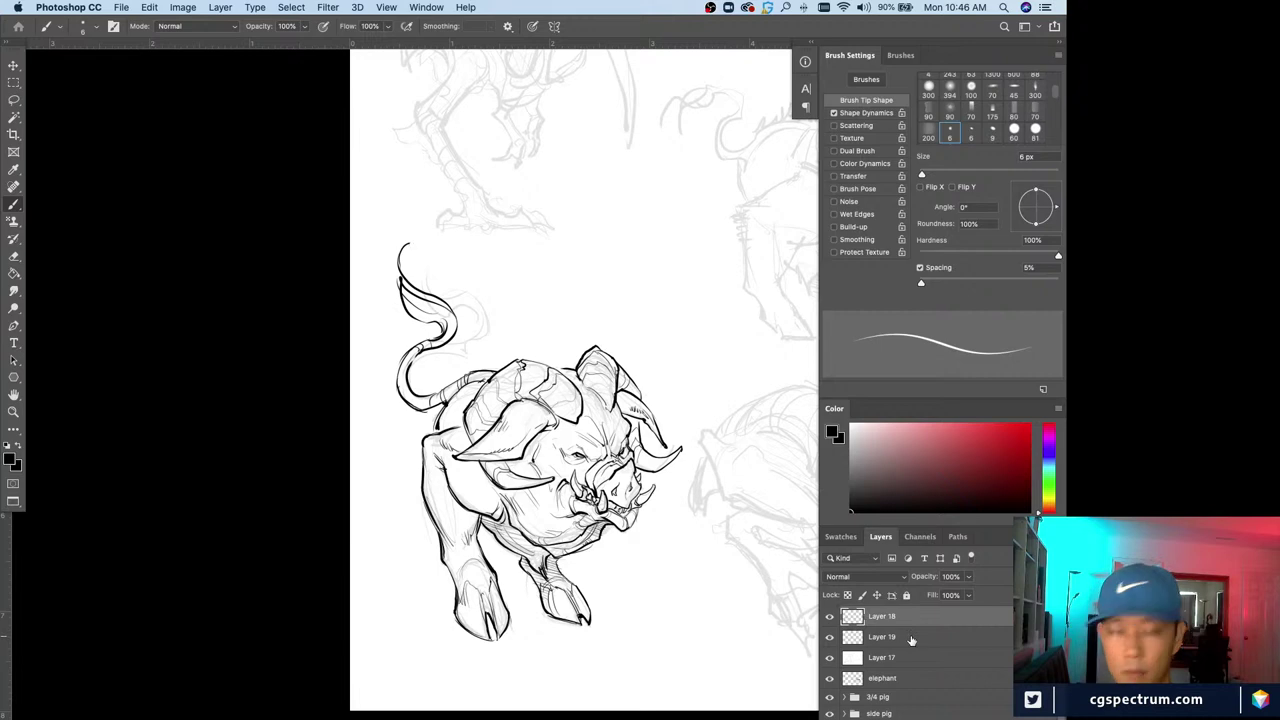
Switch to a hard round white brush and enlarge it to 175 px
key(F2)
key(bracketright)
key(bracketright)
key(bracketright)
key(bracketright)
key(bracketright)
key(bracketright)
key(bracketright)
key(bracketright)
key(bracketright)
key(bracketright)
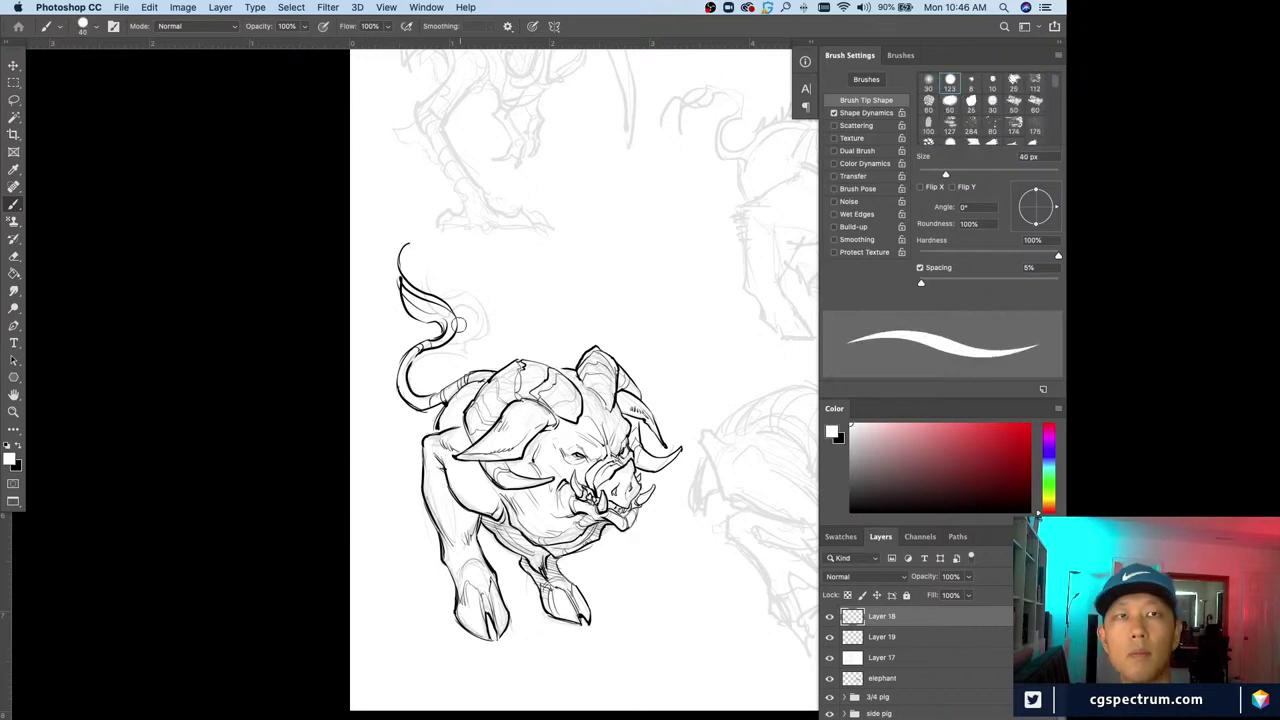
key(bracketright)
key(bracketright)
key(bracketright)
key(bracketright)
key(bracketright)
key(bracketright)
key(bracketright)
key(bracketright)
key(bracketright)
mouse_move(458, 324)
mouse_down()
mouse_move(432, 385)
mouse_move(417, 277)
mouse_up()
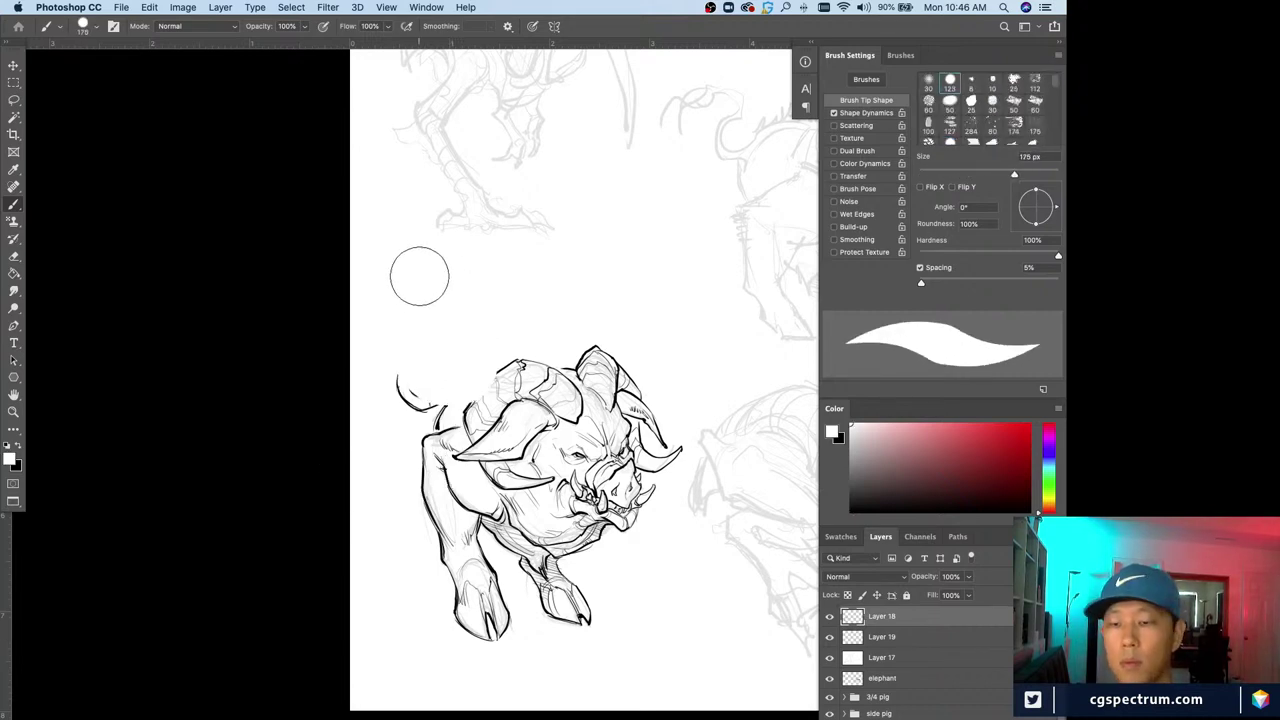
drag(886, 619, 884, 641)
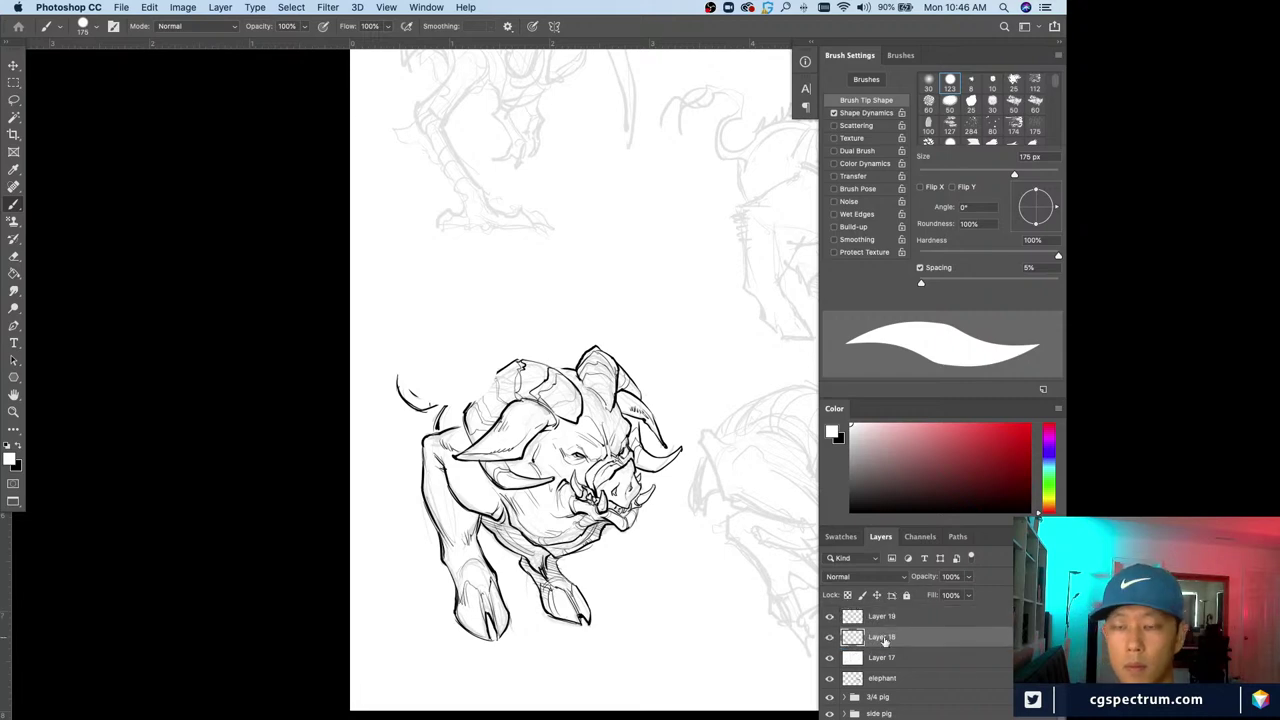
key(super+z)
key(super+z)
Paint white on the layer beneath the line art to cover the faded sketch lines behind the pig's tail and body
click(830, 617)
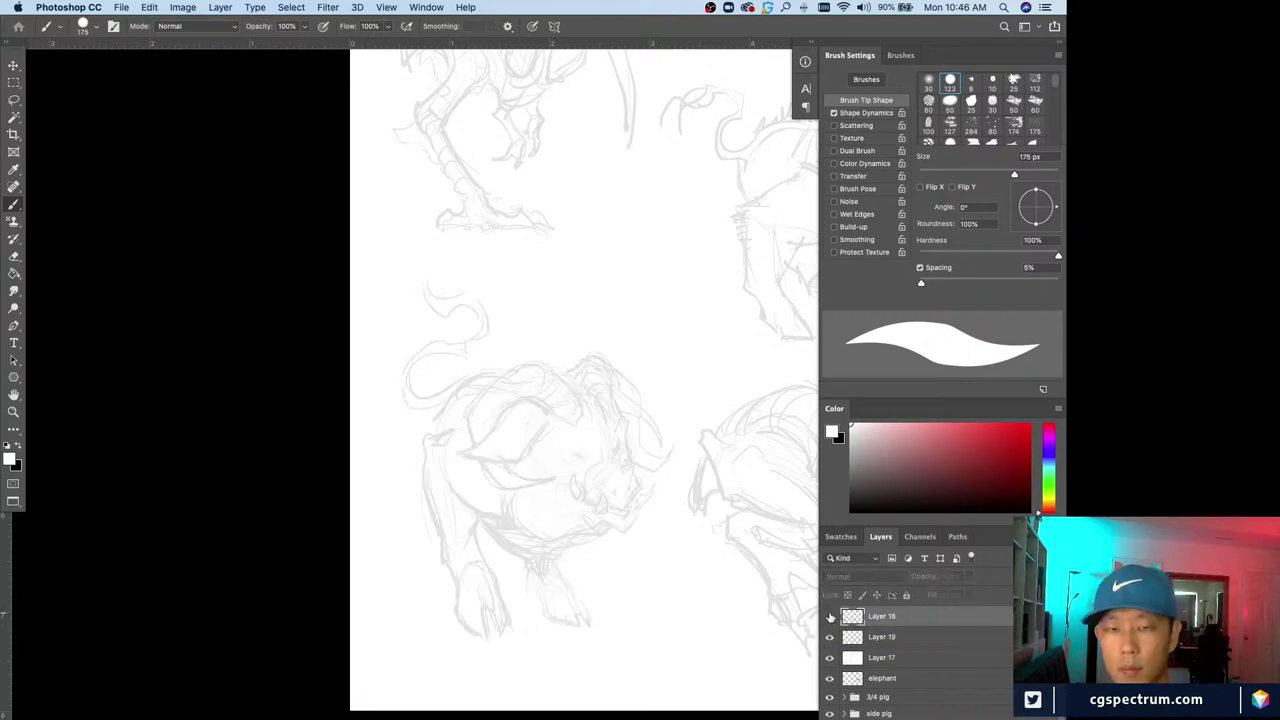
click(830, 617)
click(875, 642)
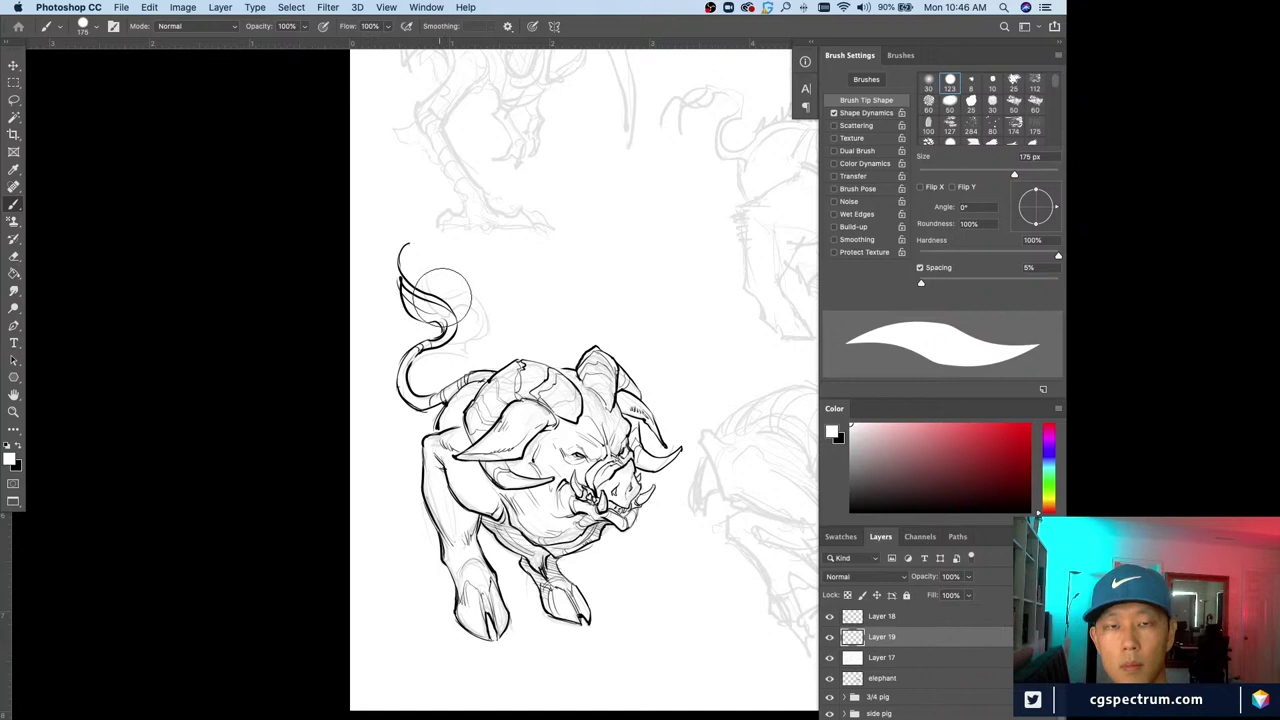
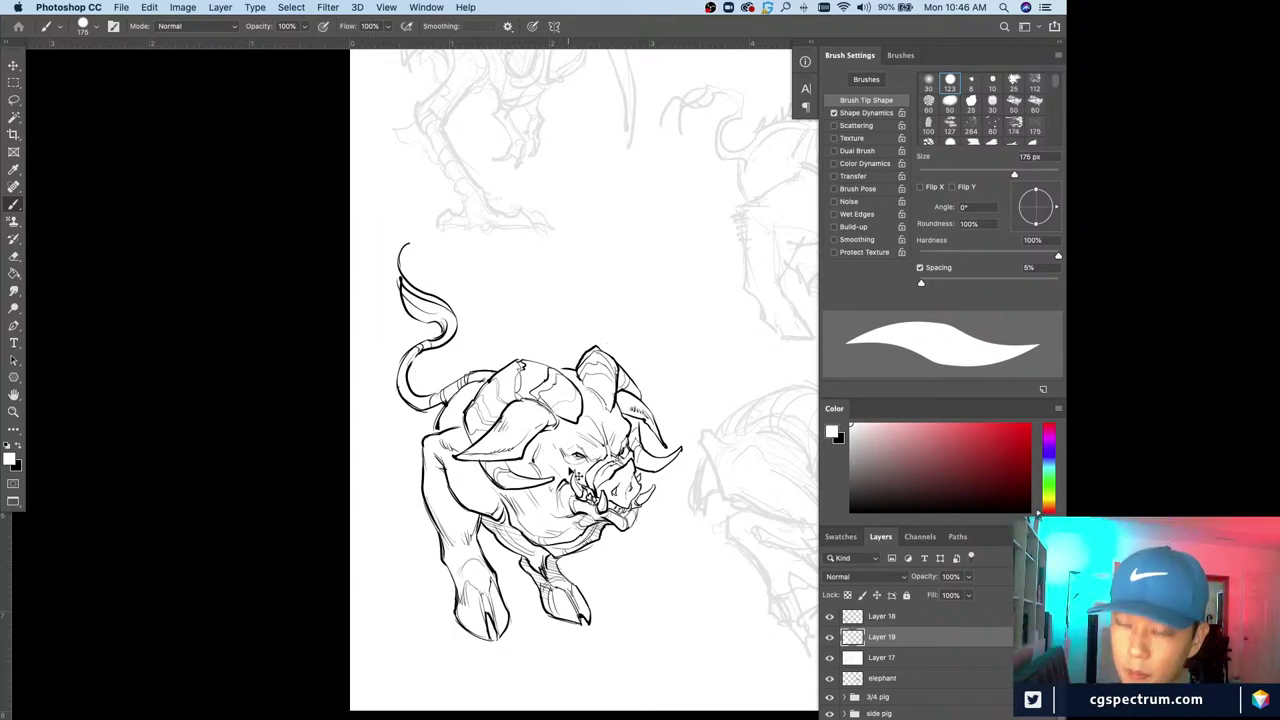
click(829, 637)
click(829, 637)
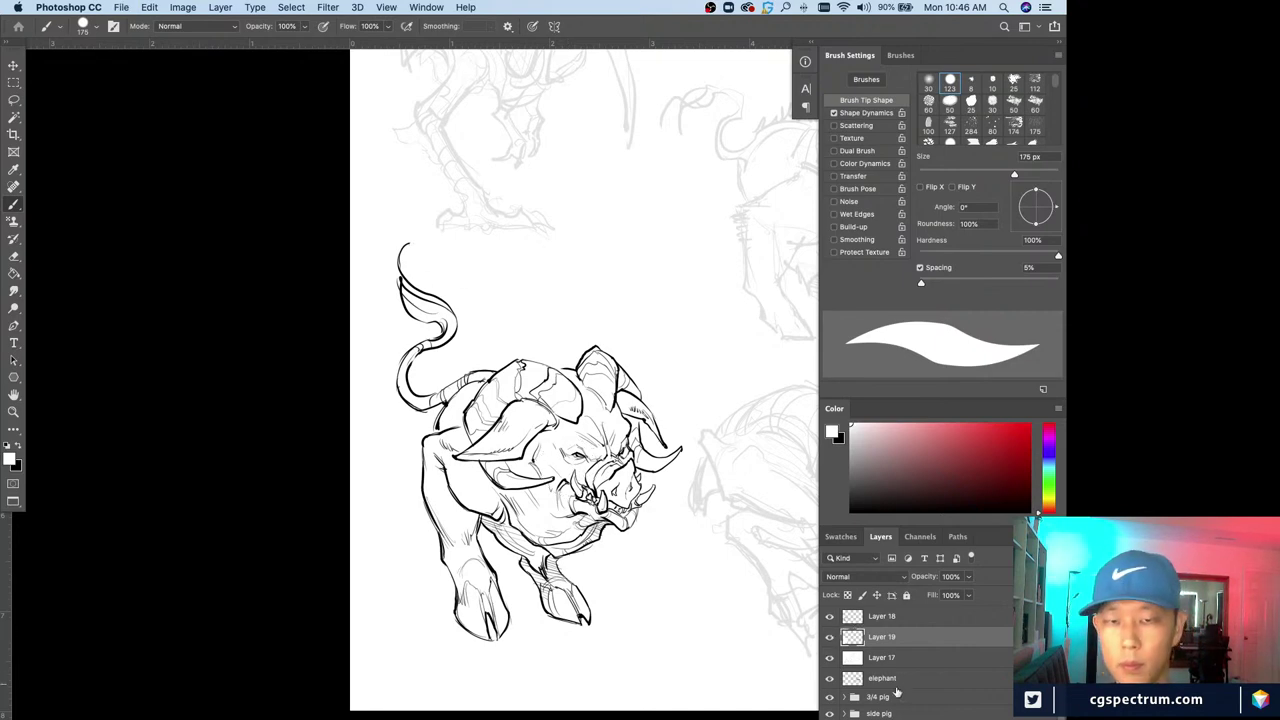
Add an empty layer beneath the line art and colorize Layer 18 with Hue 0, Saturation 20 and Lightness +51
key(alt+shift+super+n)
click(885, 617)
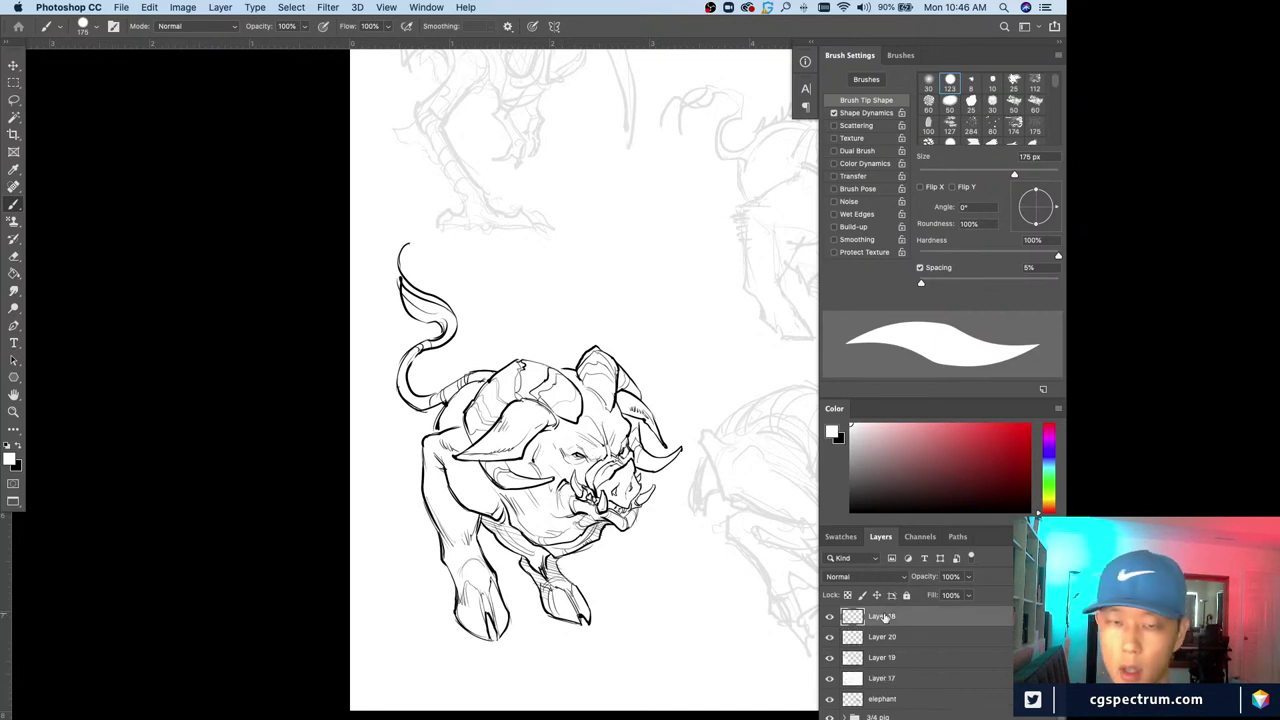
key(super+plus)
key(super+u)
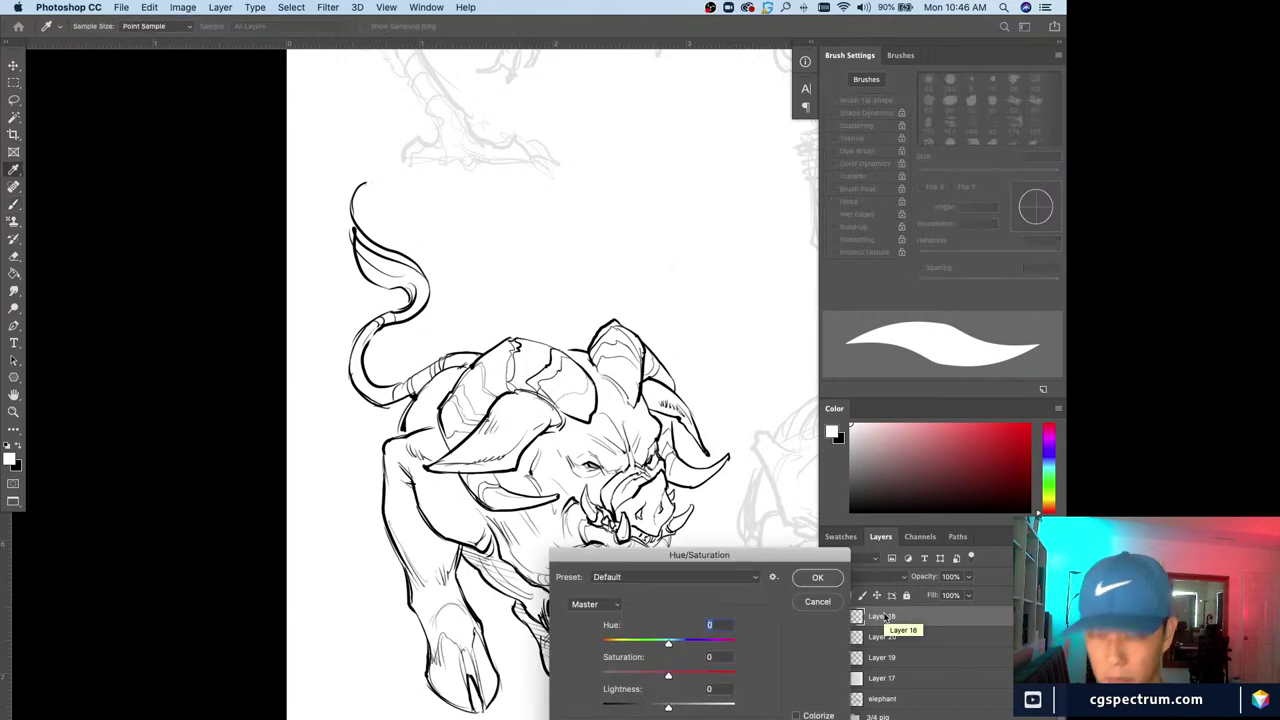
drag(680, 546, 618, 522)
click(712, 684)
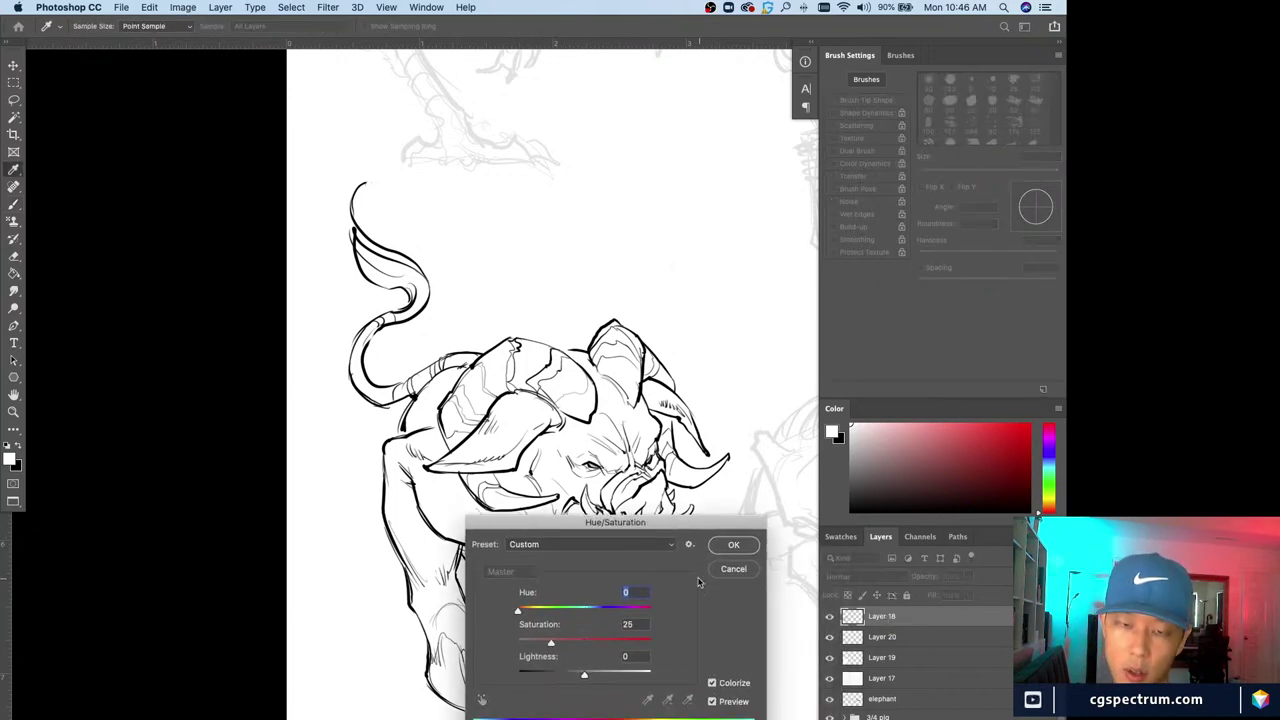
drag(526, 528, 570, 570)
drag(666, 705, 653, 710)
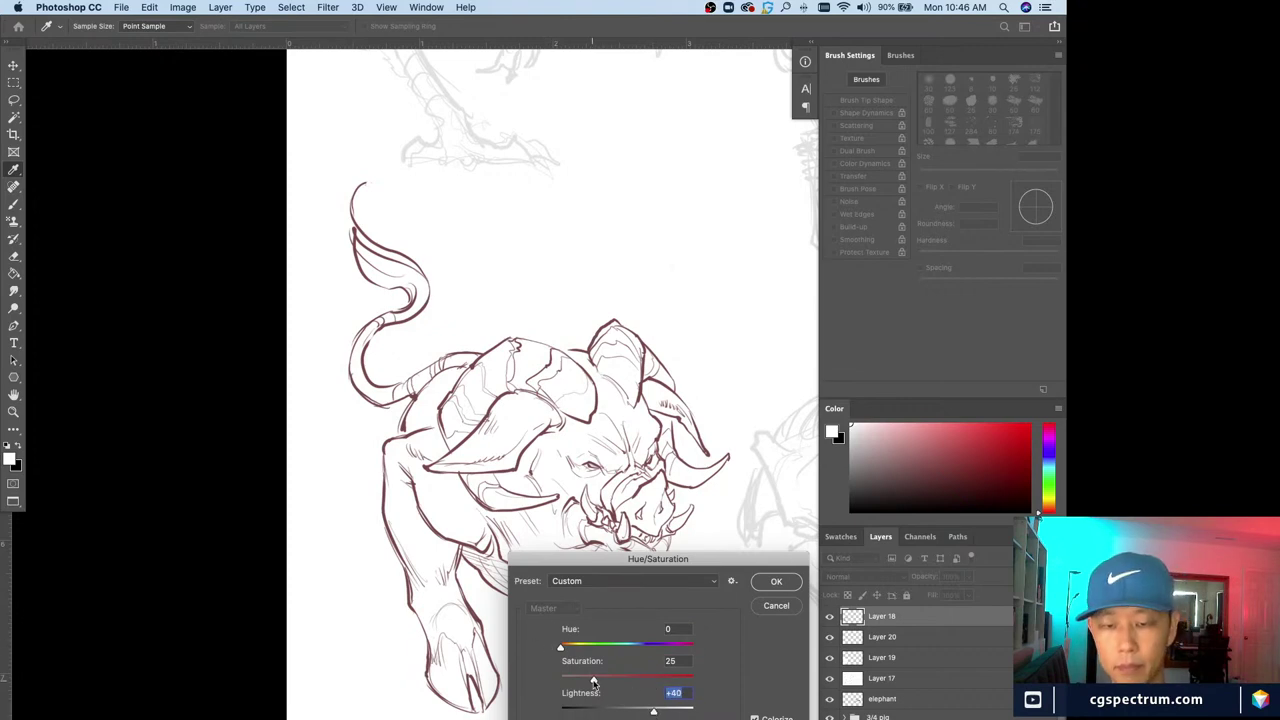
drag(593, 680, 587, 680)
drag(653, 711, 661, 711)
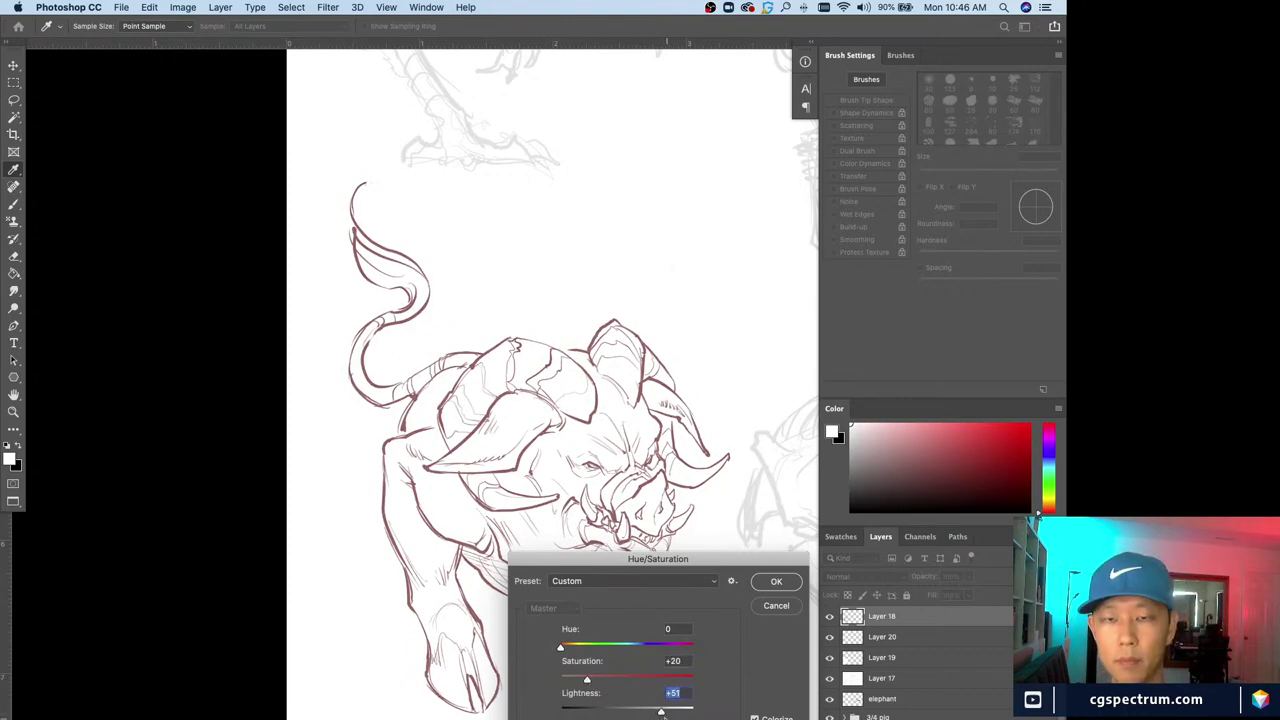
click(778, 582)
Adjust the line art's Levels with a midtone input of 0.75 and a white input of 173
key(super+l)
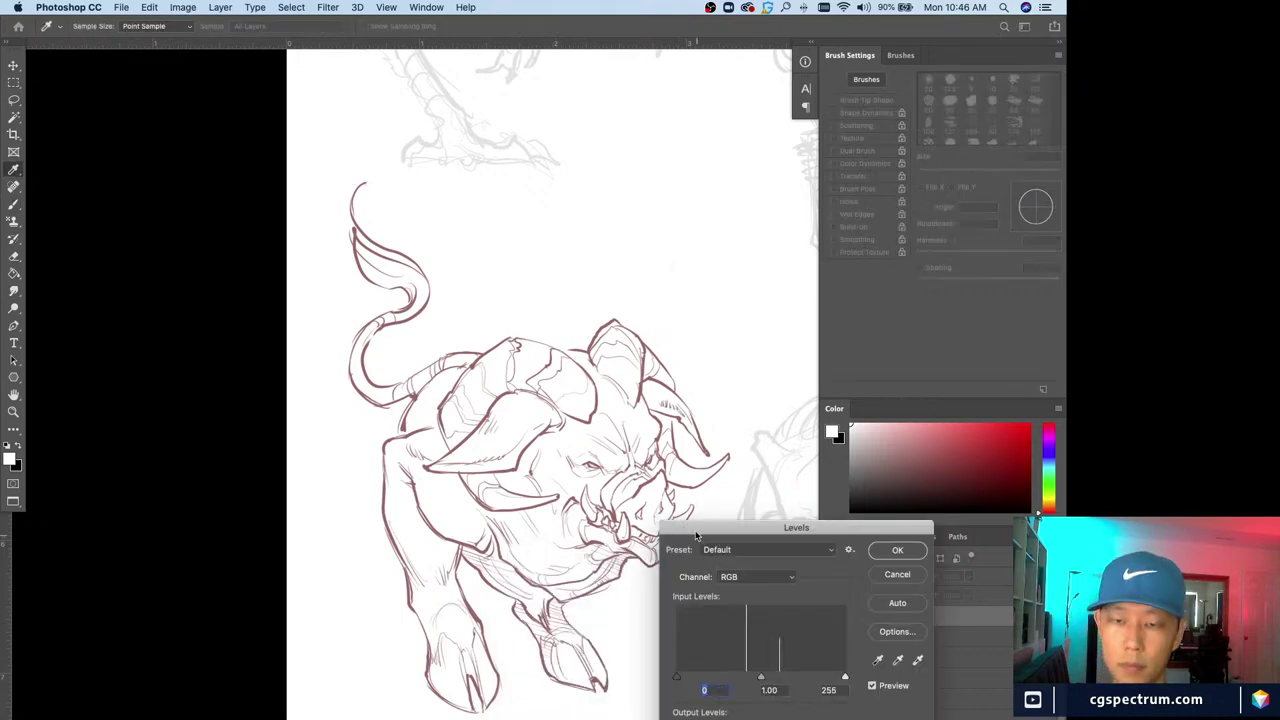
drag(698, 527, 661, 539)
drag(808, 689, 743, 690)
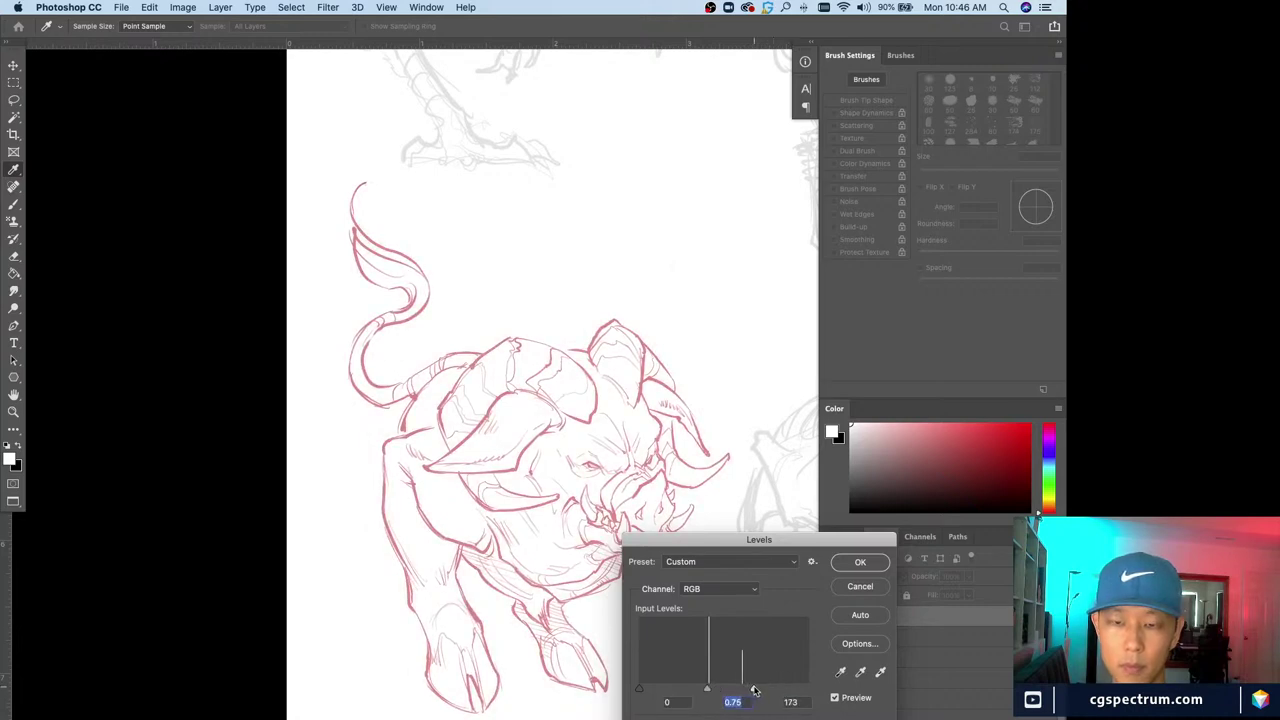
click(860, 562)
Mute the reddish line art with two successive Hue/Saturation reductions, using Saturation -28 for the second
key(super+u)
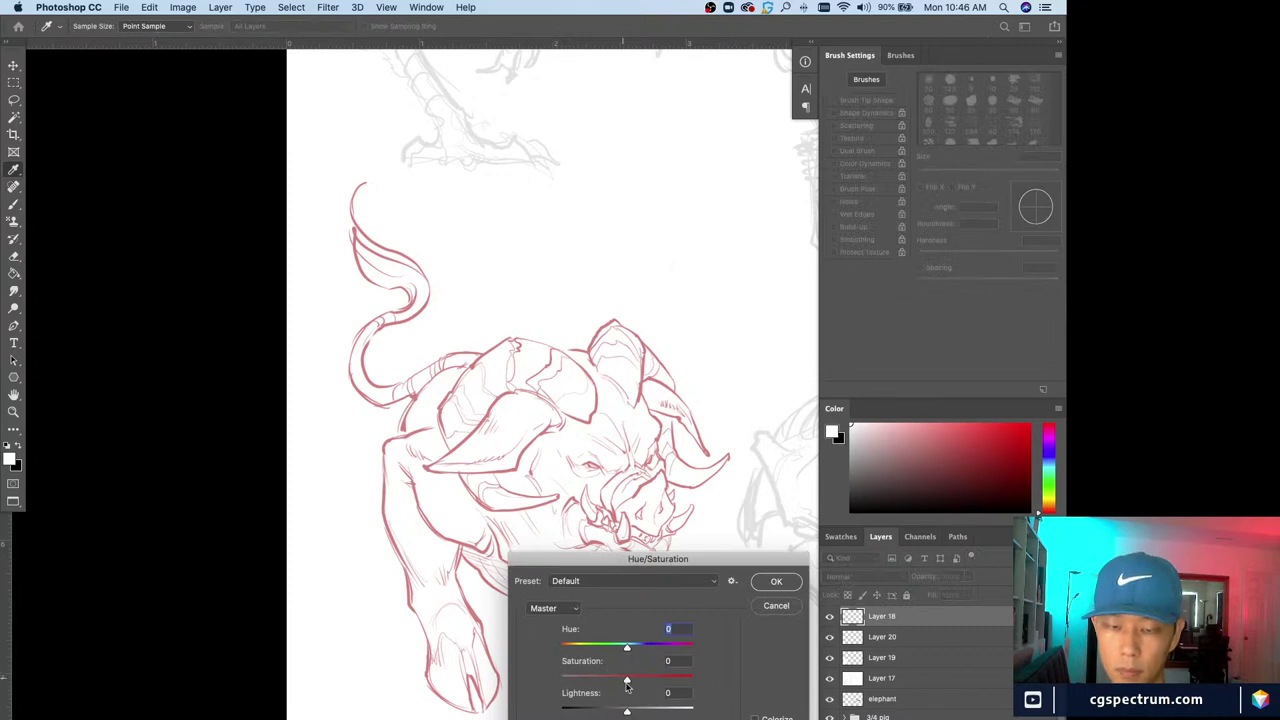
drag(627, 682, 603, 682)
click(776, 581)
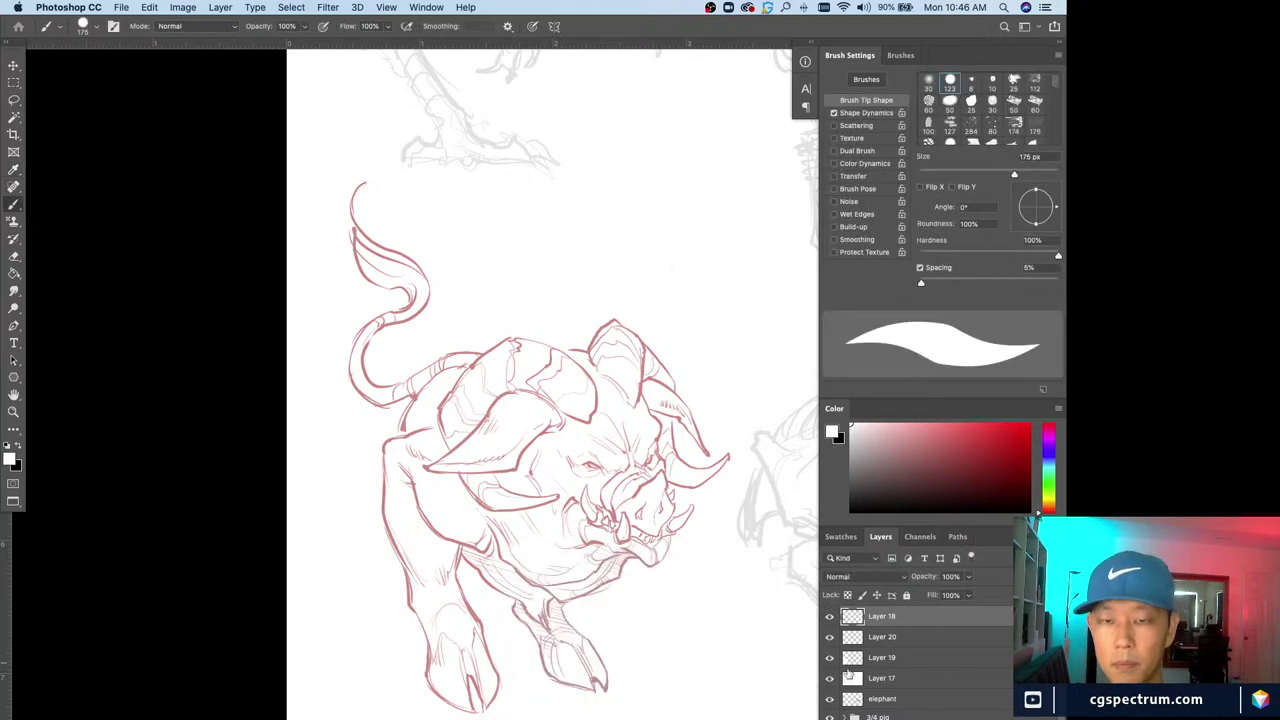
key(super+u)
drag(627, 679, 611, 677)
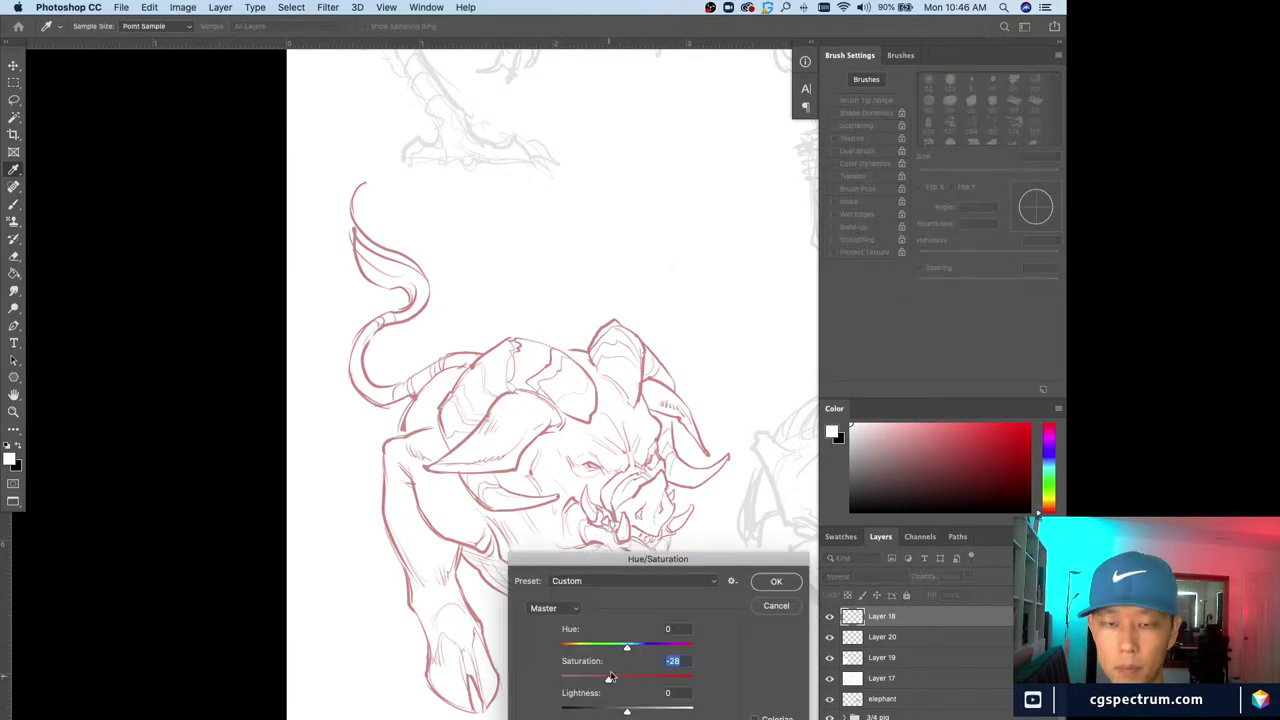
click(776, 581)
Toggle the visibility of Layer 18 and the selected Layer 20 to check what each one contains
click(882, 637)
click(830, 617)
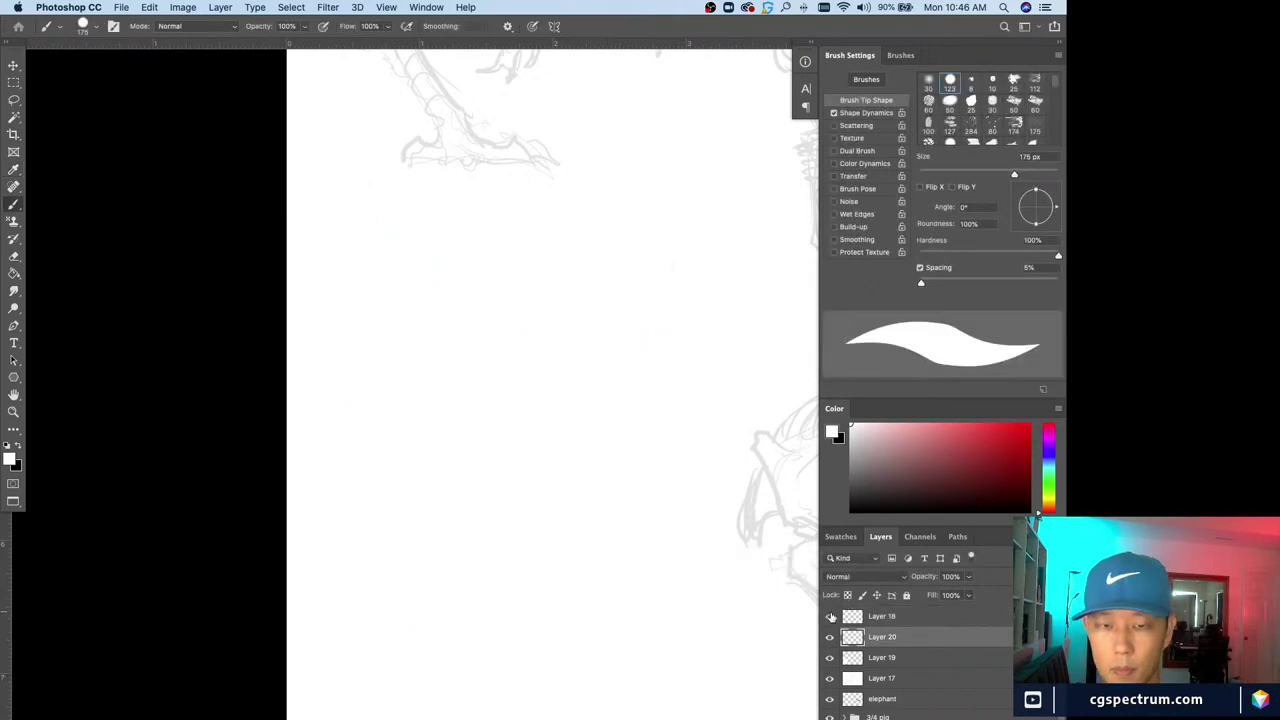
click(830, 617)
click(830, 638)
click(830, 638)
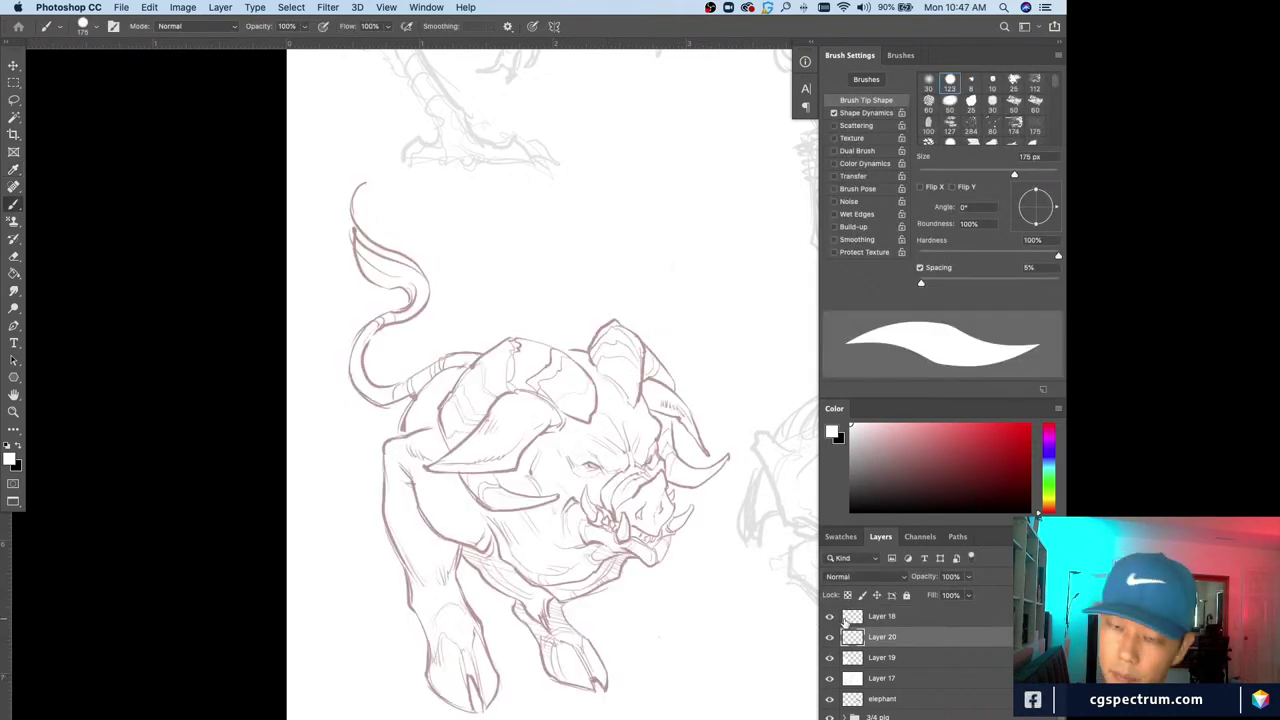
Label the line art Layer 18 red, change its blending mode to one that darkens colours beneath, and reselect Layer 20
right_click(828, 620)
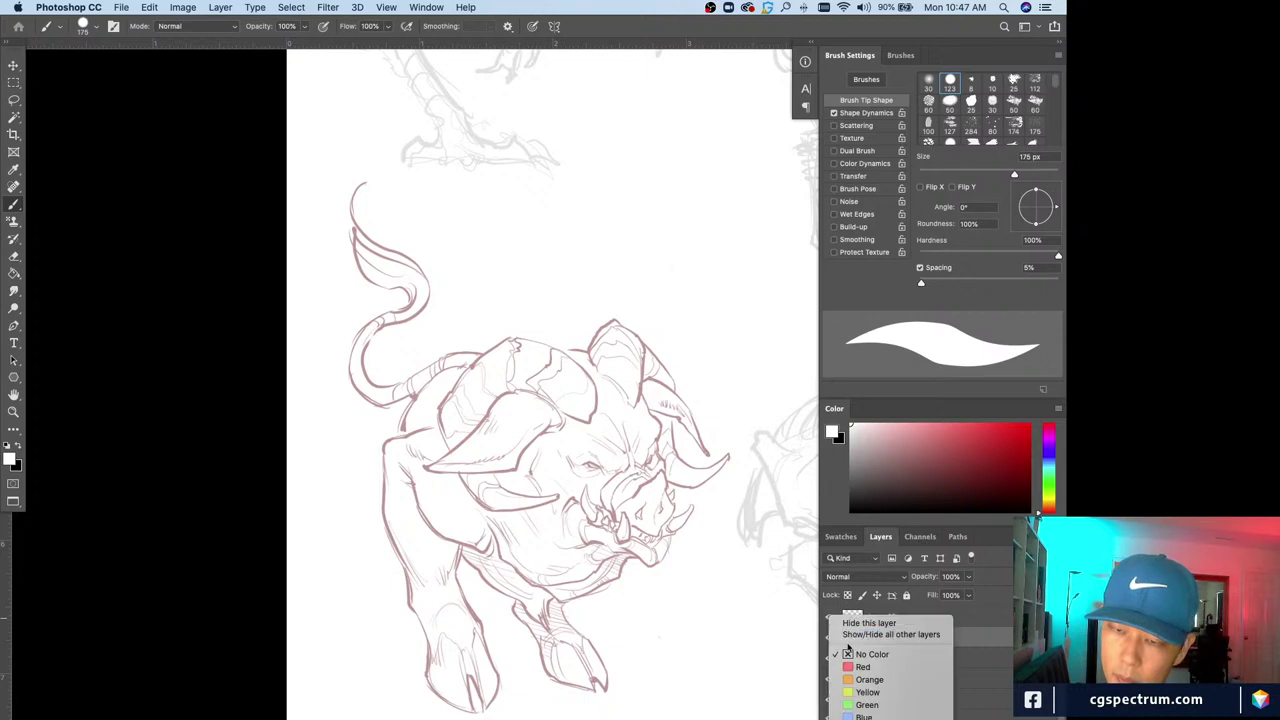
click(880, 648)
click(889, 640)
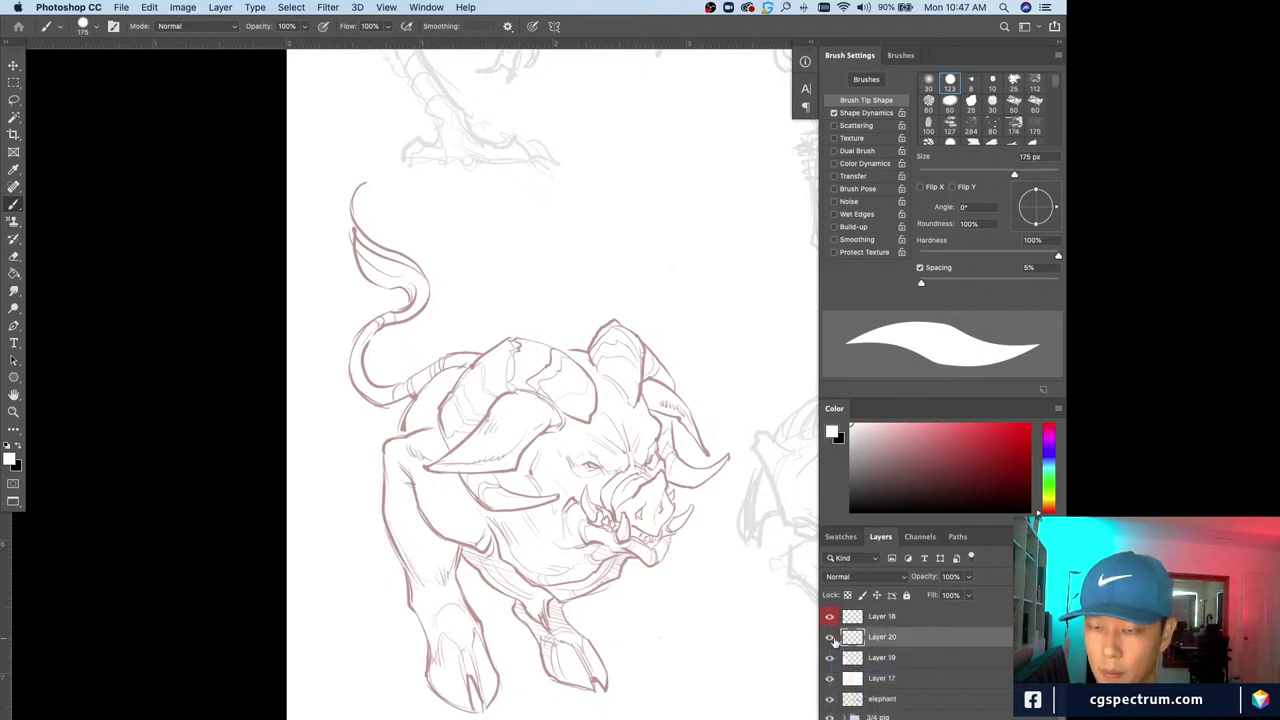
click(866, 616)
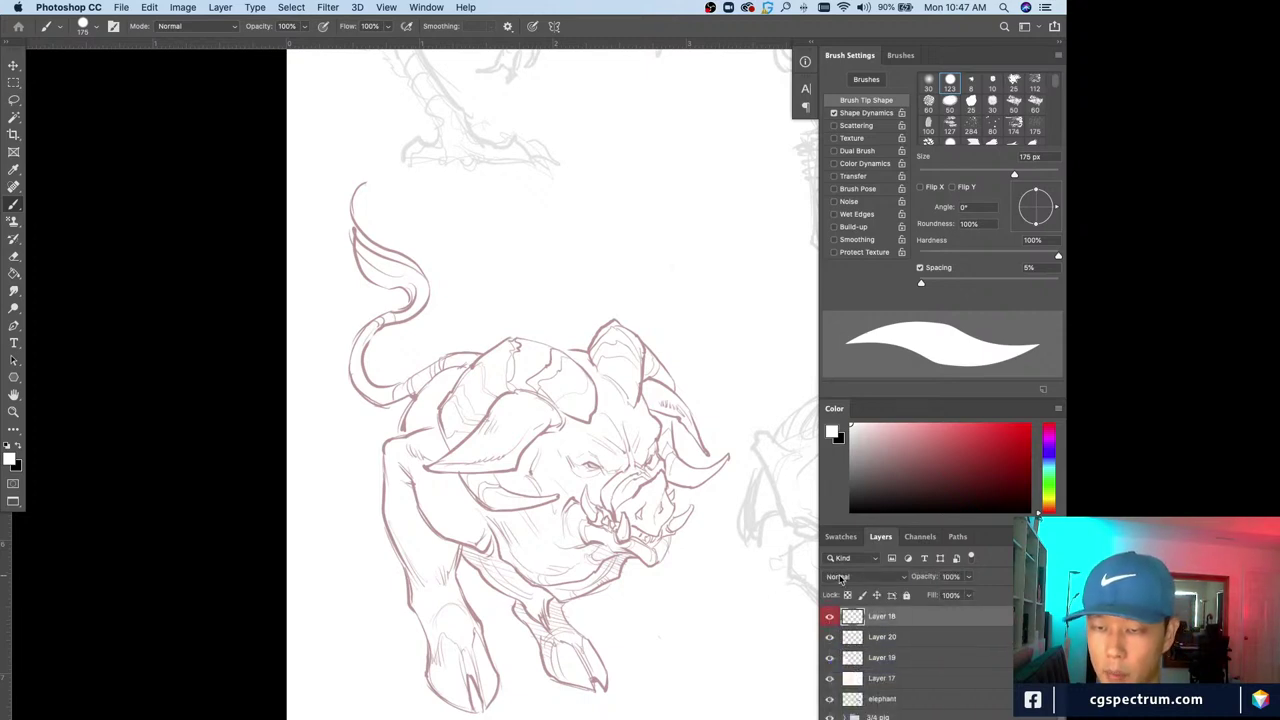
click(865, 577)
click(857, 603)
click(886, 640)
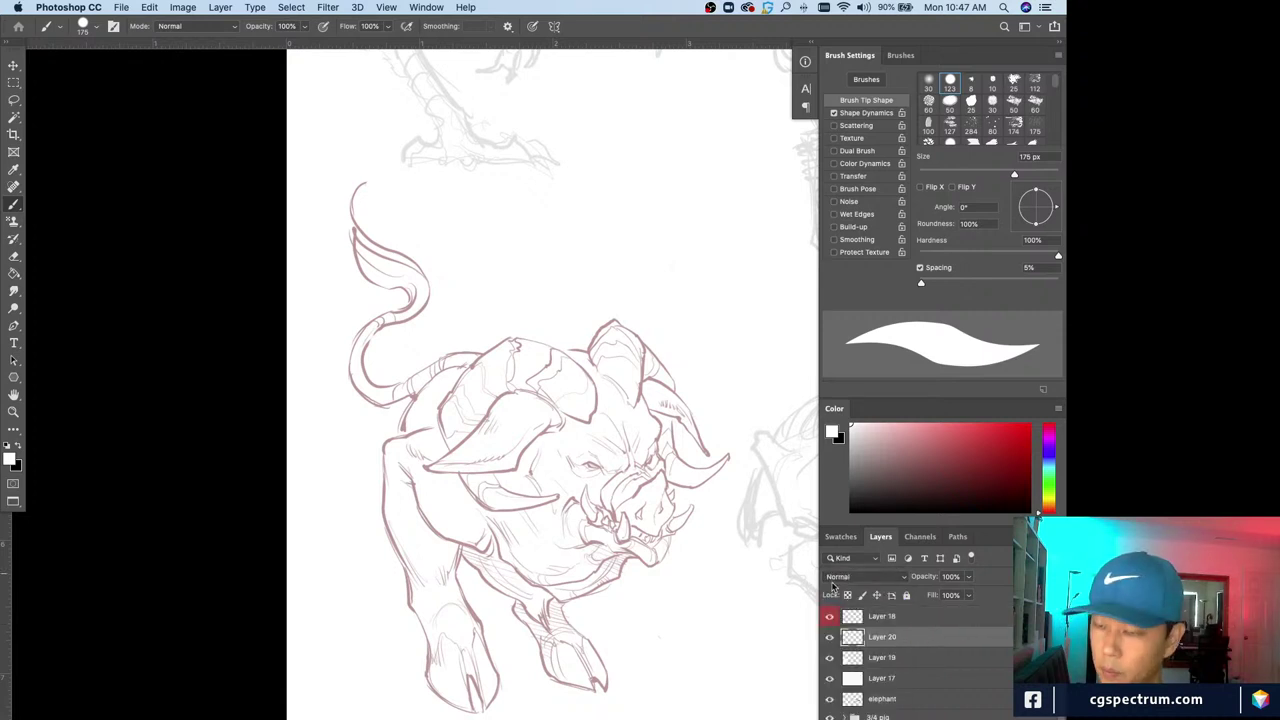
Choose a muted brownish pink for the flat fill and start blocking in the pig's cheek on Layer 20
click(900, 457)
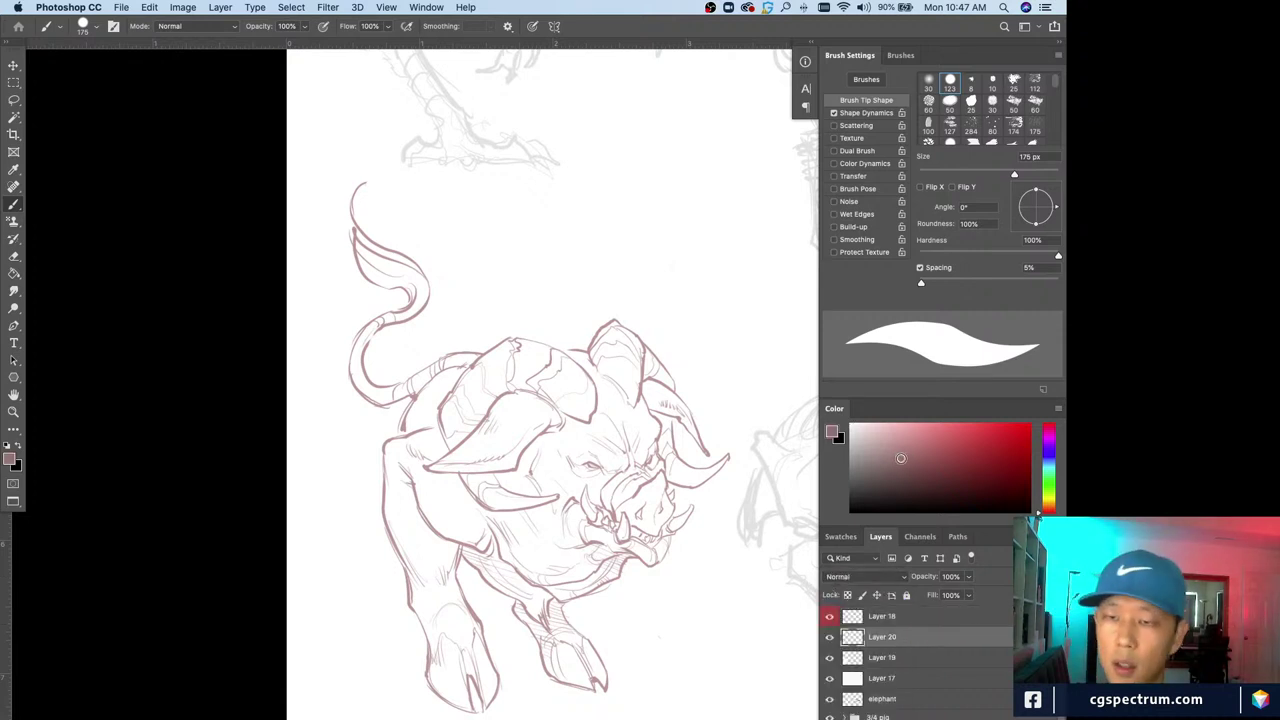
click(886, 450)
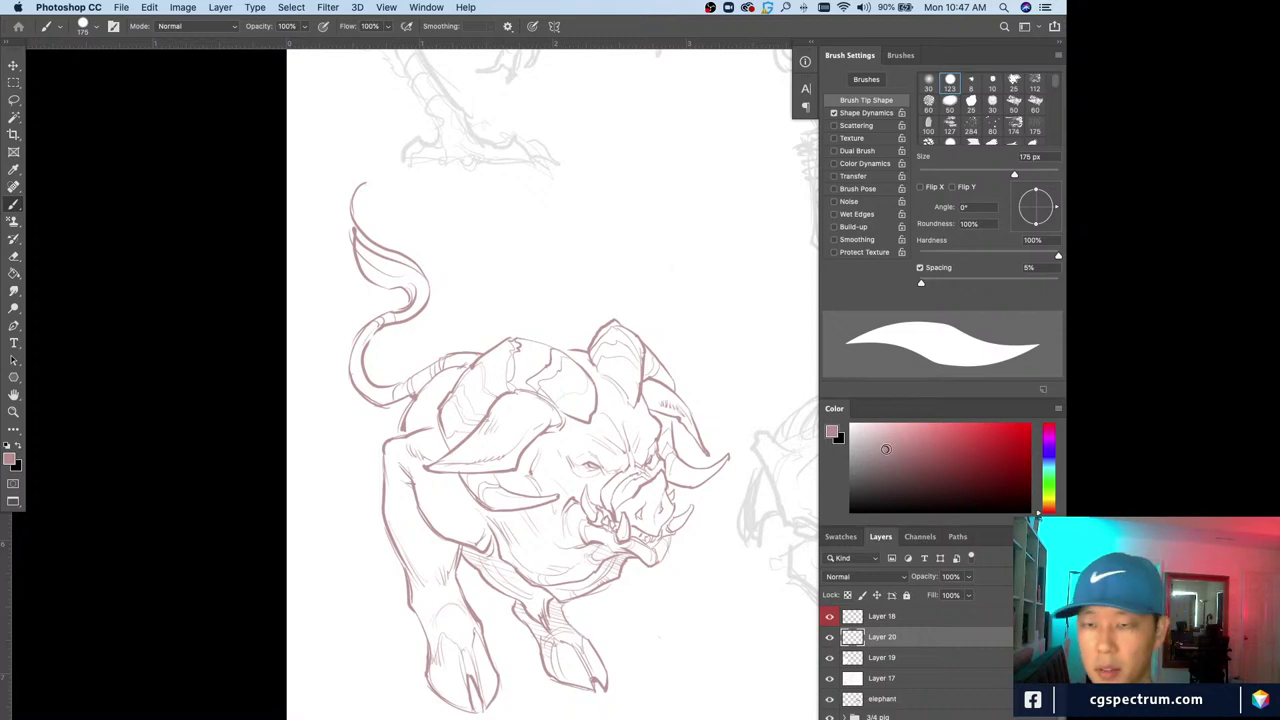
click(876, 448)
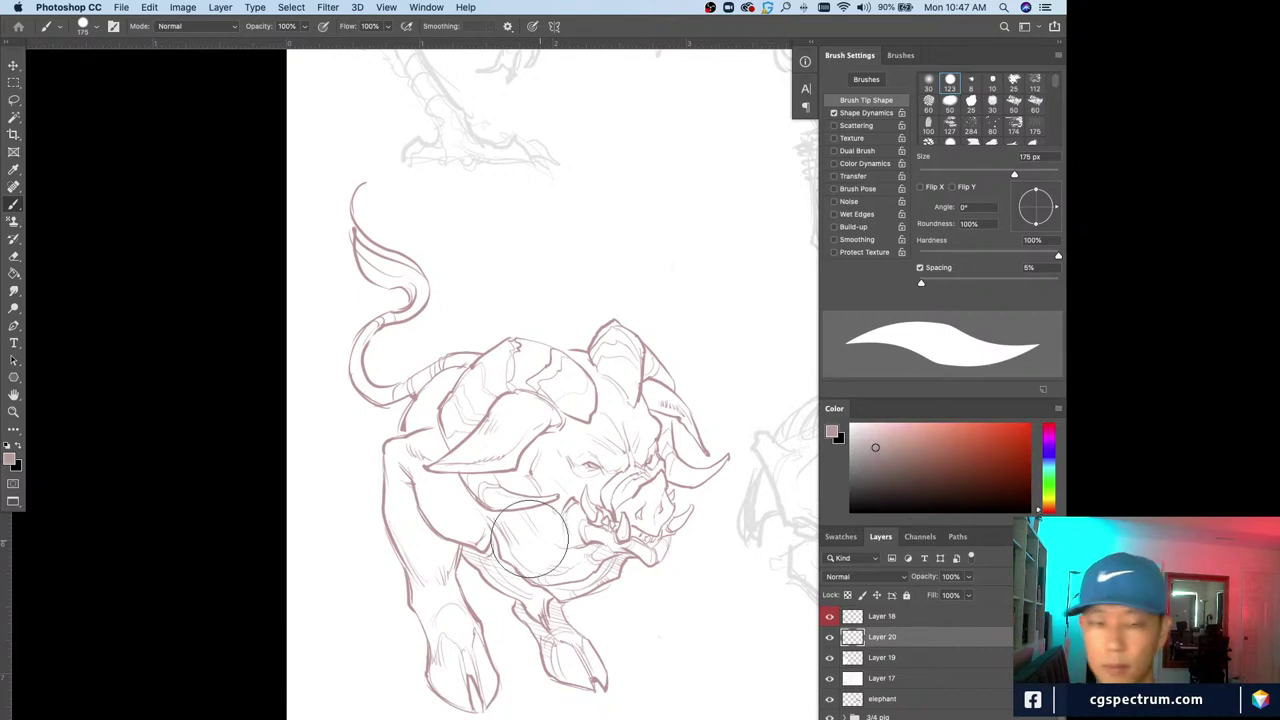
mouse_move(528, 488)
mouse_down()
mouse_move(493, 522)
mouse_move(580, 492)
mouse_move(566, 485)
mouse_move(563, 509)
mouse_move(512, 538)
mouse_up()
key(super+equal)
click(899, 453)
Reduce the brush to about 90 px and block in the pig's face, near ear and forehead on Layer 20
key(super+minus)
key(bracketleft)
key(bracketleft)
key(bracketleft)
key(bracketleft)
mouse_move(540, 418)
mouse_down()
mouse_move(549, 464)
mouse_move(513, 410)
mouse_move(502, 440)
mouse_move(497, 408)
mouse_move(587, 416)
mouse_move(613, 480)
mouse_move(593, 510)
mouse_move(499, 492)
mouse_move(487, 442)
mouse_move(485, 488)
mouse_move(469, 462)
mouse_move(569, 491)
mouse_up()
key(bracketright)
key(bracketleft)
drag(613, 387, 627, 425)
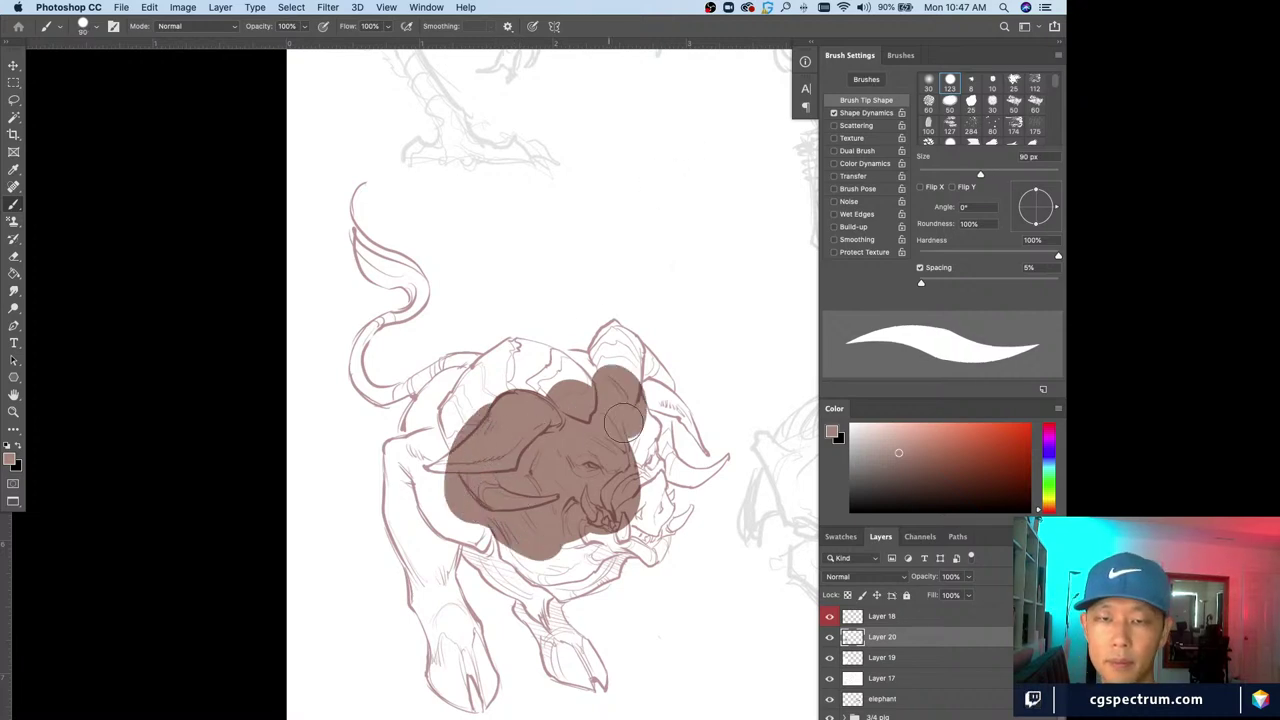
Fill the pig's far upper horn and far ear with the flat colour, using a smaller brush
key(super+equal)
key(bracketleft)
key(bracketleft)
key(bracketleft)
key(bracketleft)
key(bracketleft)
key(bracketleft)
mouse_move(662, 332)
mouse_down()
mouse_move(655, 317)
mouse_move(628, 340)
mouse_up()
key(bracketleft)
mouse_move(648, 297)
mouse_down()
mouse_move(632, 301)
mouse_move(640, 280)
mouse_move(685, 305)
mouse_move(705, 378)
mouse_move(731, 364)
mouse_move(728, 432)
mouse_up()
Fill the far lower horn out to its pointed tip, reducing the brush to 10 px for the narrow parts
mouse_move(740, 394)
mouse_down()
mouse_move(652, 411)
mouse_move(650, 400)
mouse_move(667, 421)
mouse_move(653, 427)
mouse_move(669, 441)
mouse_move(674, 425)
mouse_move(694, 477)
mouse_move(668, 440)
mouse_move(704, 489)
mouse_move(651, 506)
mouse_move(624, 482)
mouse_move(613, 512)
mouse_move(635, 535)
mouse_move(610, 559)
mouse_move(641, 498)
mouse_move(659, 523)
mouse_move(666, 530)
mouse_up()
key(bracketleft)
key(bracketleft)
key(bracketleft)
key(bracketleft)
key(bracketleft)
key(bracketleft)
key(bracketright)
key(bracketright)
key(bracketright)
key(bracketright)
key(bracketleft)
key(bracketleft)
key(bracketleft)
key(bracketleft)
mouse_move(731, 496)
mouse_down()
mouse_move(692, 517)
mouse_move(734, 490)
mouse_move(680, 538)
mouse_up()
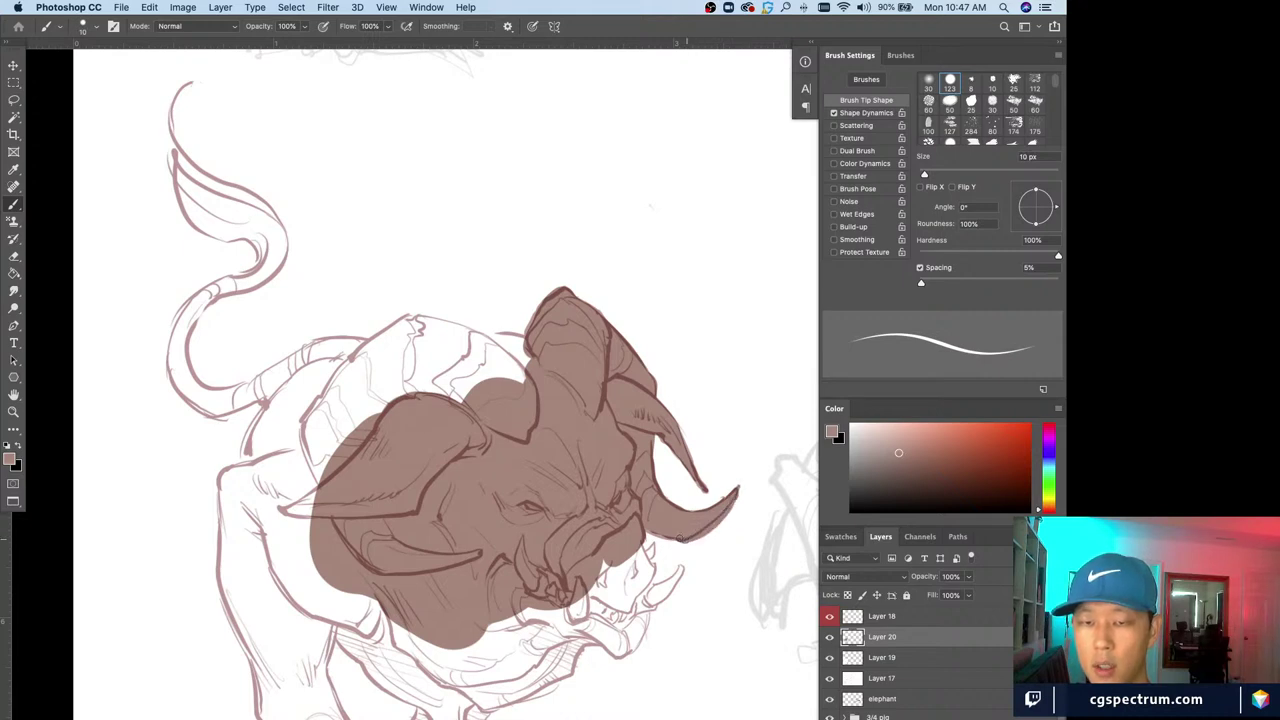
Fill the pig's snout with a 20 px brush, refining its far edge and small tusks with smaller sizes
key(super+minus)
key(bracketright)
key(bracketright)
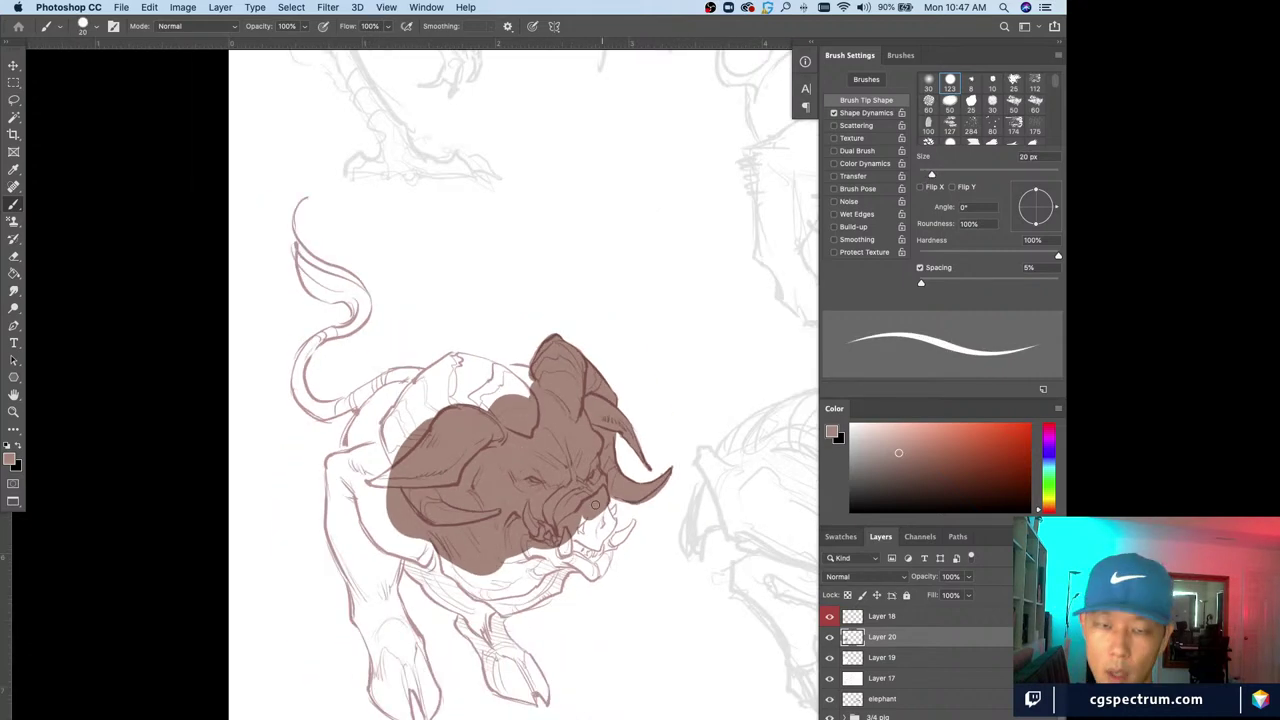
drag(595, 505, 604, 521)
key(super+plus)
key(super+plus)
key(super+plus)
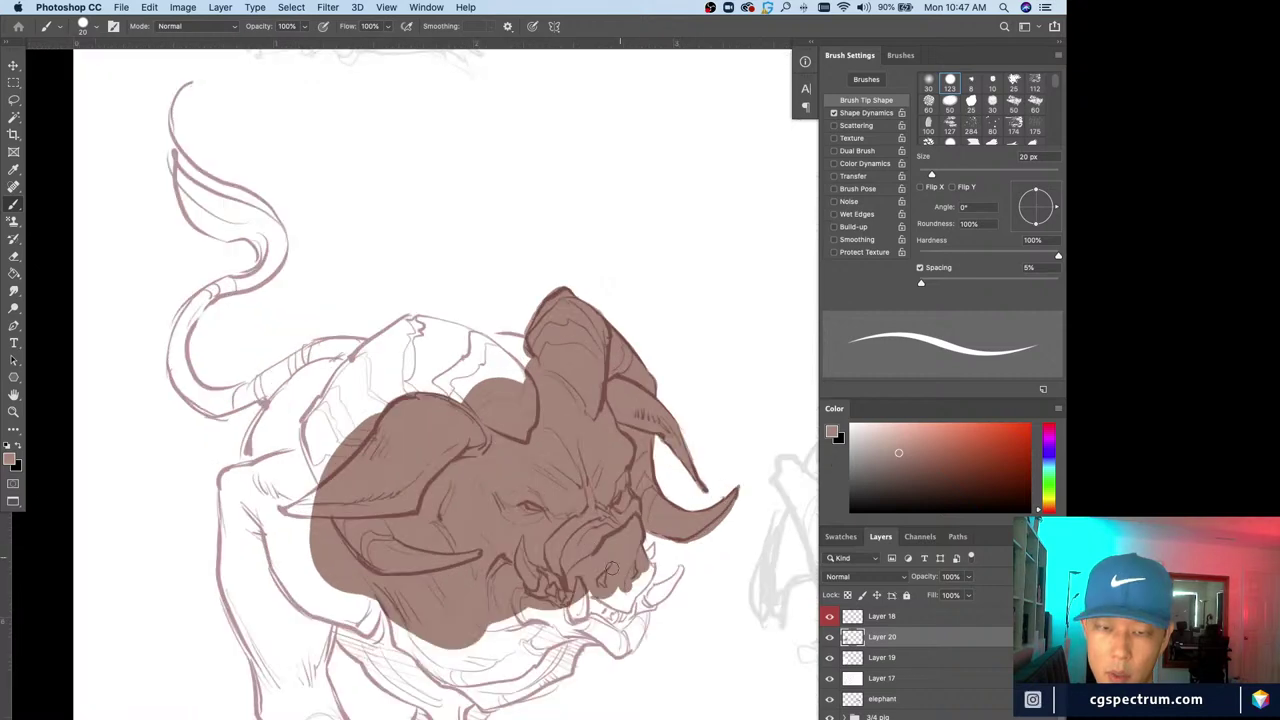
drag(642, 622, 551, 400)
key(bracketleft)
mouse_move(647, 423)
mouse_down()
mouse_move(660, 442)
mouse_move(656, 504)
mouse_up()
key(bracketleft)
key(bracketleft)
drag(652, 500, 642, 512)
Fill the pig's mouth, teeth and near tusk beneath the snout with a 20 px brush
key(super+minus)
key(bracketright)
mouse_move(598, 450)
mouse_down()
mouse_move(574, 514)
mouse_move(530, 487)
mouse_move(502, 516)
mouse_up()
key(bracketright)
drag(546, 472, 531, 490)
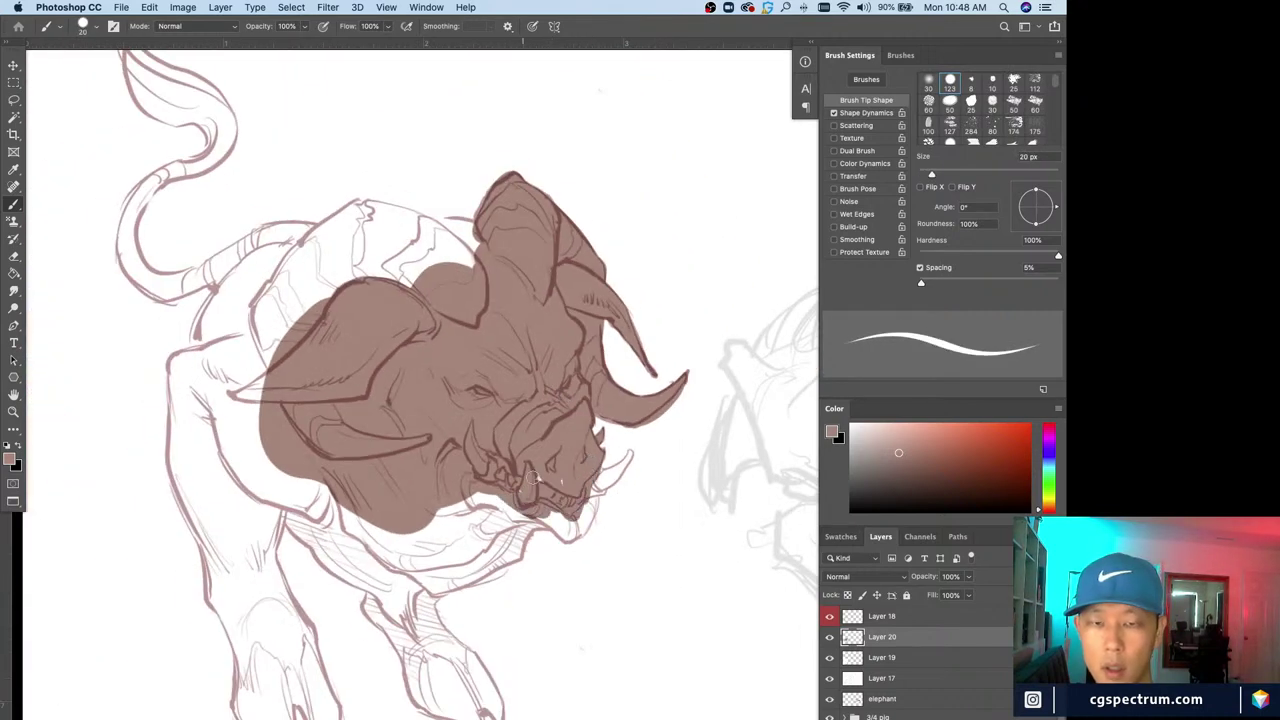
Fill the protruding far tusk with a 10 px brush and the lower jaw and throat with a larger one
key(bracketleft)
mouse_move(628, 455)
mouse_down()
mouse_move(594, 492)
mouse_move(600, 476)
mouse_up()
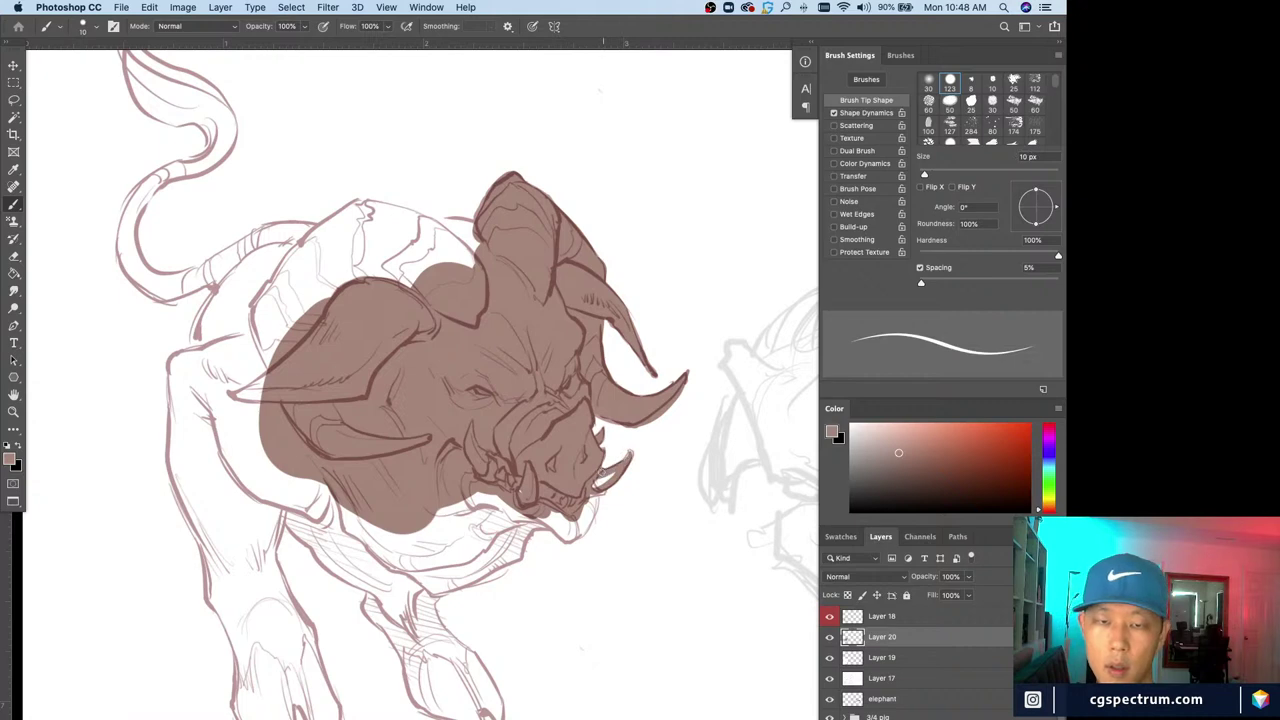
key(bracketright)
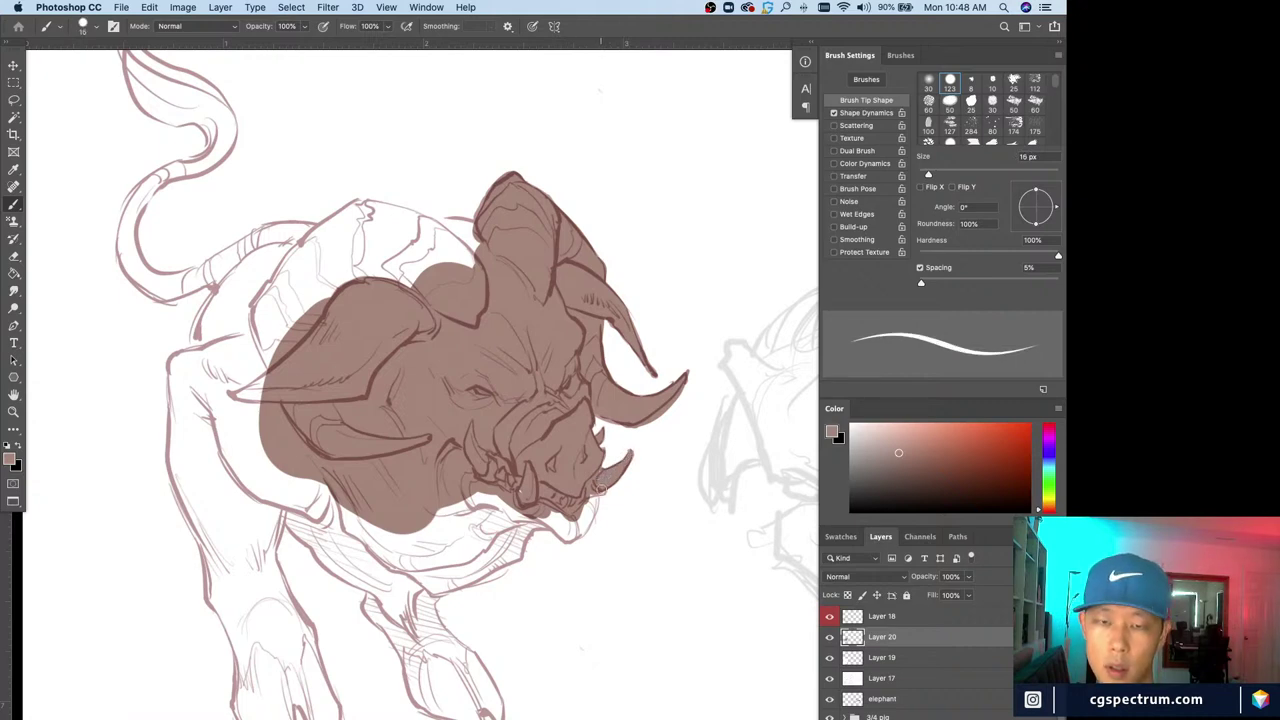
key(bracketright)
mouse_move(592, 498)
mouse_down()
mouse_move(580, 528)
mouse_move(577, 510)
mouse_move(478, 503)
mouse_move(446, 521)
mouse_move(502, 515)
mouse_move(401, 577)
mouse_move(412, 548)
mouse_move(312, 490)
mouse_up()
Enlarge the brush to 40 px and fill the near upper horn and the back towards the tail base
key(bracketright)
key(bracketright)
key(bracketright)
key(space)
drag(328, 278, 351, 421)
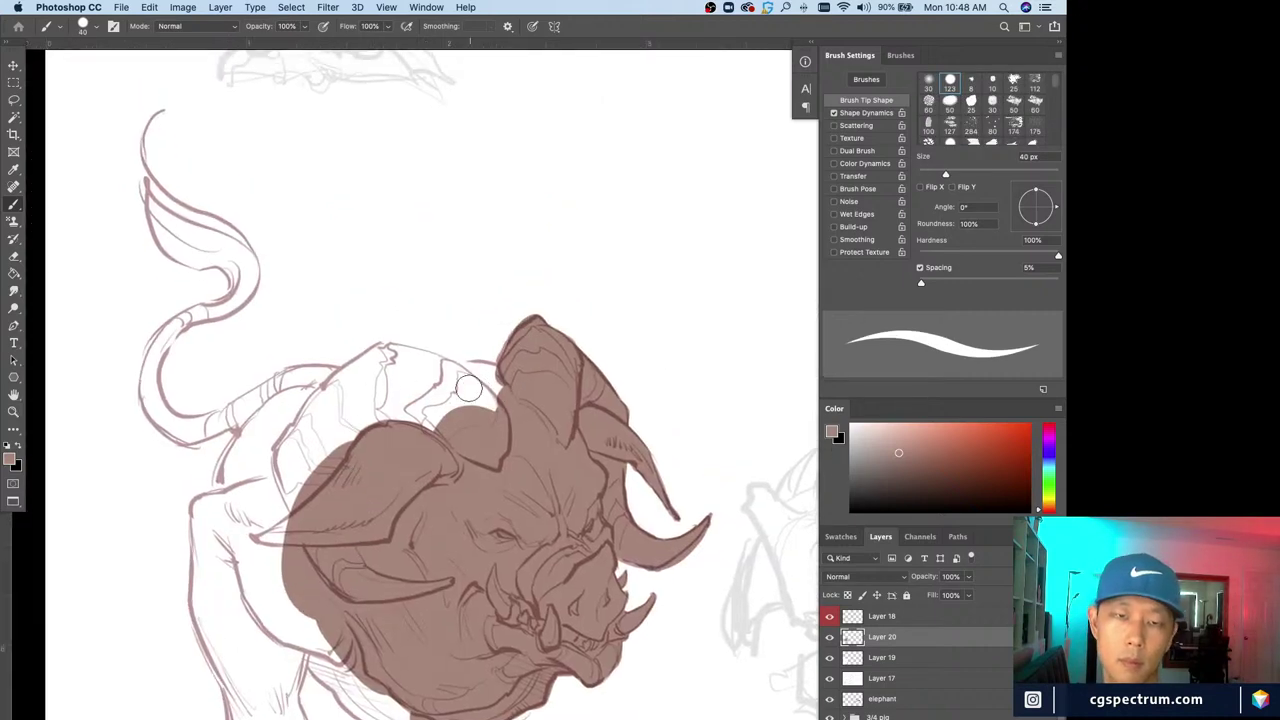
mouse_move(470, 389)
mouse_down()
mouse_move(503, 379)
mouse_move(464, 375)
mouse_move(493, 432)
mouse_move(383, 355)
mouse_move(459, 371)
mouse_move(305, 459)
mouse_move(352, 408)
mouse_move(346, 445)
mouse_move(325, 426)
mouse_move(335, 400)
mouse_move(290, 465)
mouse_move(282, 455)
mouse_move(336, 384)
mouse_move(282, 405)
mouse_up()
Fill the near shoulder and the side of the body, enlarging the brush up to 90 px
key(bracketright)
key(bracketright)
mouse_move(270, 470)
mouse_down()
mouse_move(290, 371)
mouse_move(250, 308)
mouse_move(271, 344)
mouse_move(268, 315)
mouse_move(262, 340)
mouse_move(287, 367)
mouse_move(298, 441)
mouse_move(266, 344)
mouse_move(290, 434)
mouse_move(326, 468)
mouse_move(299, 466)
mouse_move(370, 527)
mouse_move(345, 495)
mouse_up()
key(bracketright)
key(bracketright)
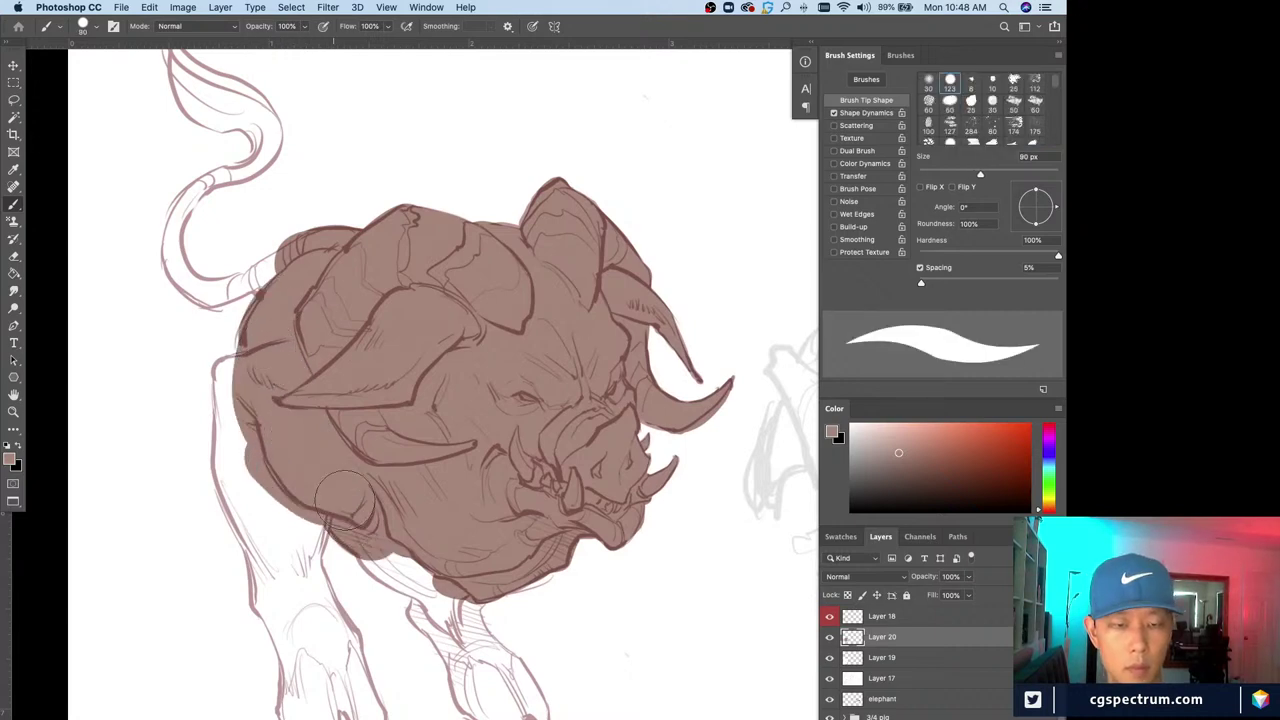
Reduce the brush and fill the pig's underside between the two front legs
key(bracketleft)
key(bracketleft)
key(bracketleft)
key(bracketleft)
key(bracketleft)
key(bracketleft)
key(bracketleft)
mouse_move(372, 562)
mouse_down()
mouse_move(468, 608)
mouse_move(476, 595)
mouse_move(490, 658)
mouse_move(418, 604)
mouse_move(473, 655)
mouse_move(450, 652)
mouse_move(463, 699)
mouse_move(488, 707)
mouse_move(476, 547)
mouse_move(525, 590)
mouse_move(520, 615)
mouse_move(506, 597)
mouse_move(503, 620)
mouse_move(518, 630)
mouse_move(452, 618)
mouse_up()
Fill the far foreleg and its hoof with a finer brush
key(bracketleft)
key(bracketleft)
key(bracketleft)
key(bracketleft)
key(bracketleft)
drag(351, 563, 444, 511)
Enlarge the brush and fill the near foreleg from the shoulder down to the top of the hoof
key(bracketright)
key(bracketright)
key(bracketright)
drag(403, 380, 390, 424)
key(bracketright)
key(bracketright)
mouse_move(383, 343)
mouse_down()
mouse_move(375, 372)
mouse_move(364, 369)
mouse_move(324, 222)
mouse_move(310, 226)
mouse_move(347, 308)
mouse_move(313, 242)
mouse_move(310, 322)
mouse_move(368, 394)
mouse_move(332, 318)
mouse_move(304, 333)
mouse_move(317, 328)
mouse_move(337, 386)
mouse_move(328, 369)
mouse_move(390, 375)
mouse_move(396, 391)
mouse_move(396, 410)
mouse_move(369, 376)
mouse_move(375, 436)
mouse_move(353, 405)
mouse_move(351, 441)
mouse_move(340, 410)
mouse_move(346, 453)
mouse_move(383, 450)
mouse_move(369, 421)
mouse_move(377, 456)
mouse_move(398, 424)
mouse_move(420, 492)
mouse_move(398, 416)
mouse_move(436, 493)
mouse_move(411, 559)
mouse_move(421, 510)
mouse_move(397, 546)
mouse_move(360, 476)
mouse_up()
Fill the right toe of the near hoof with a 20 px brush, reducing it to 10 px for the tip
key(bracketleft)
key(bracketleft)
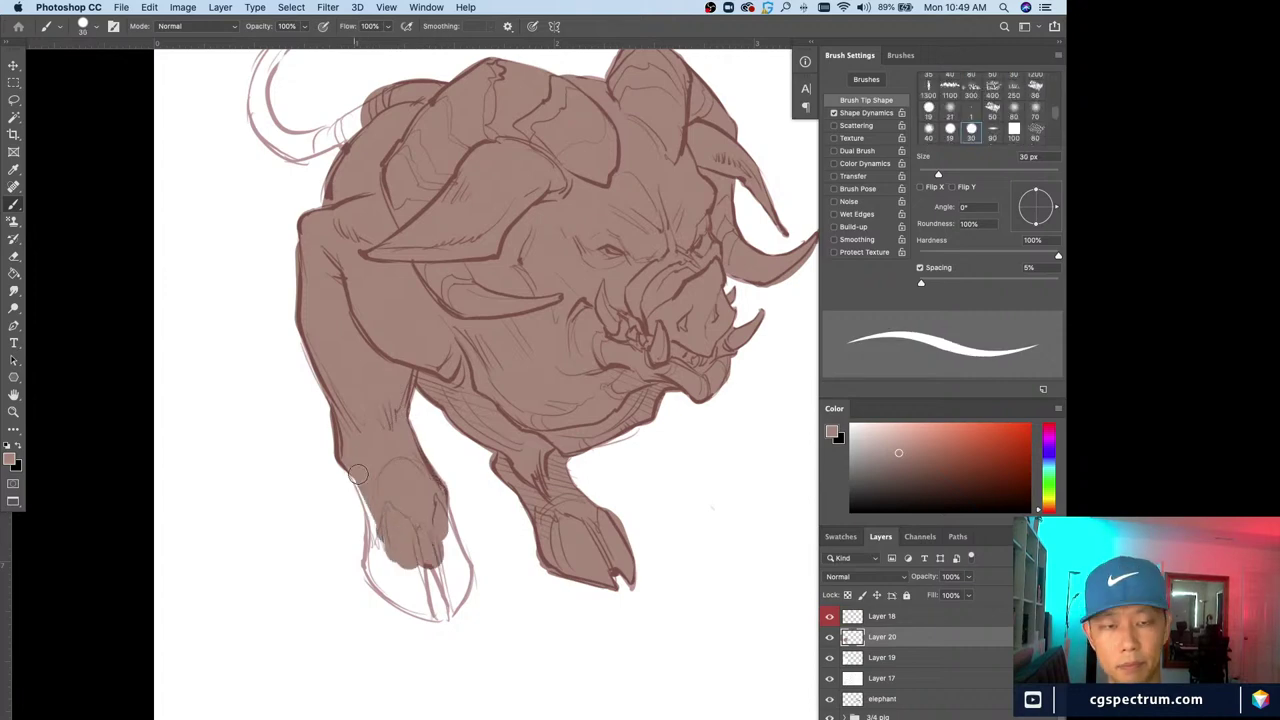
drag(445, 500, 465, 580)
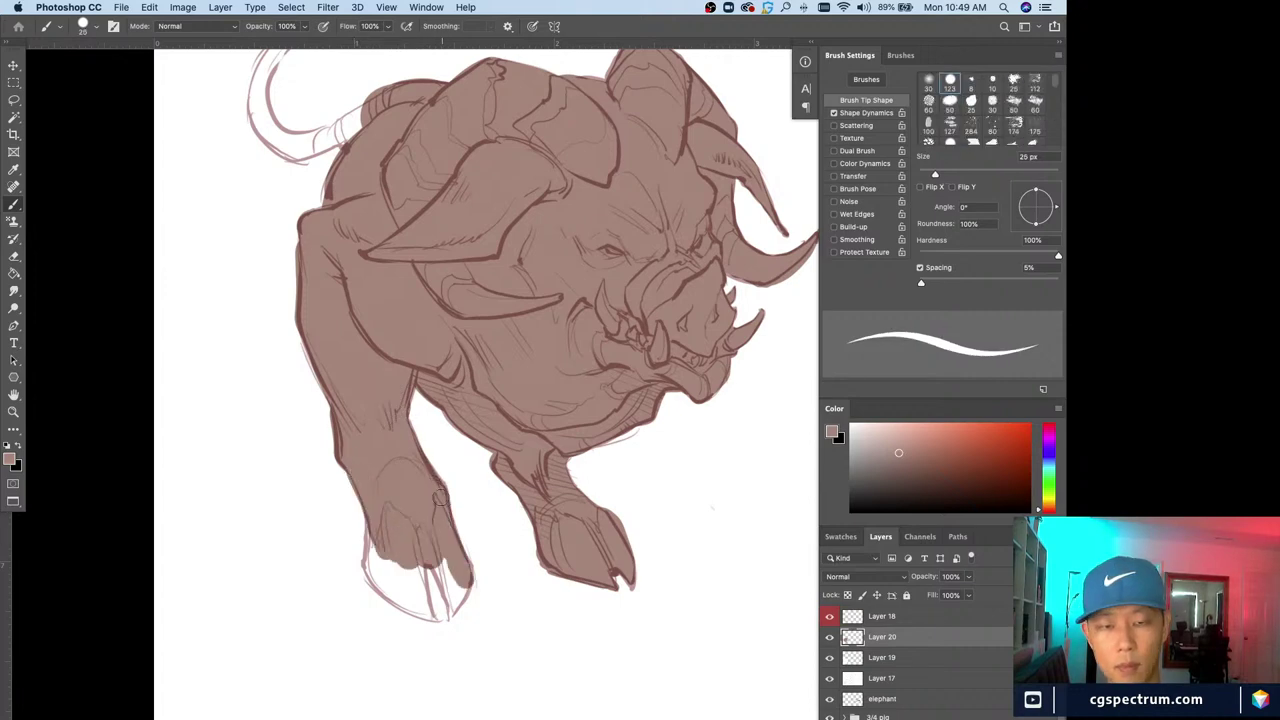
key(e)
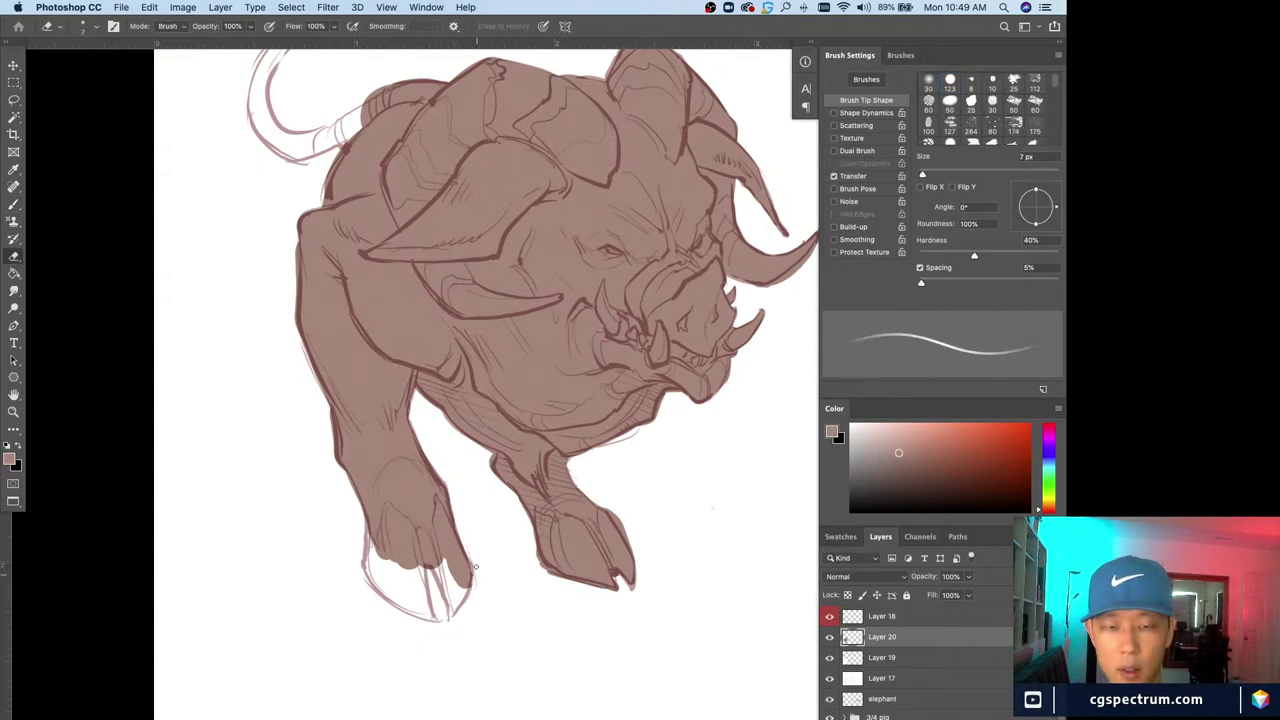
key(b)
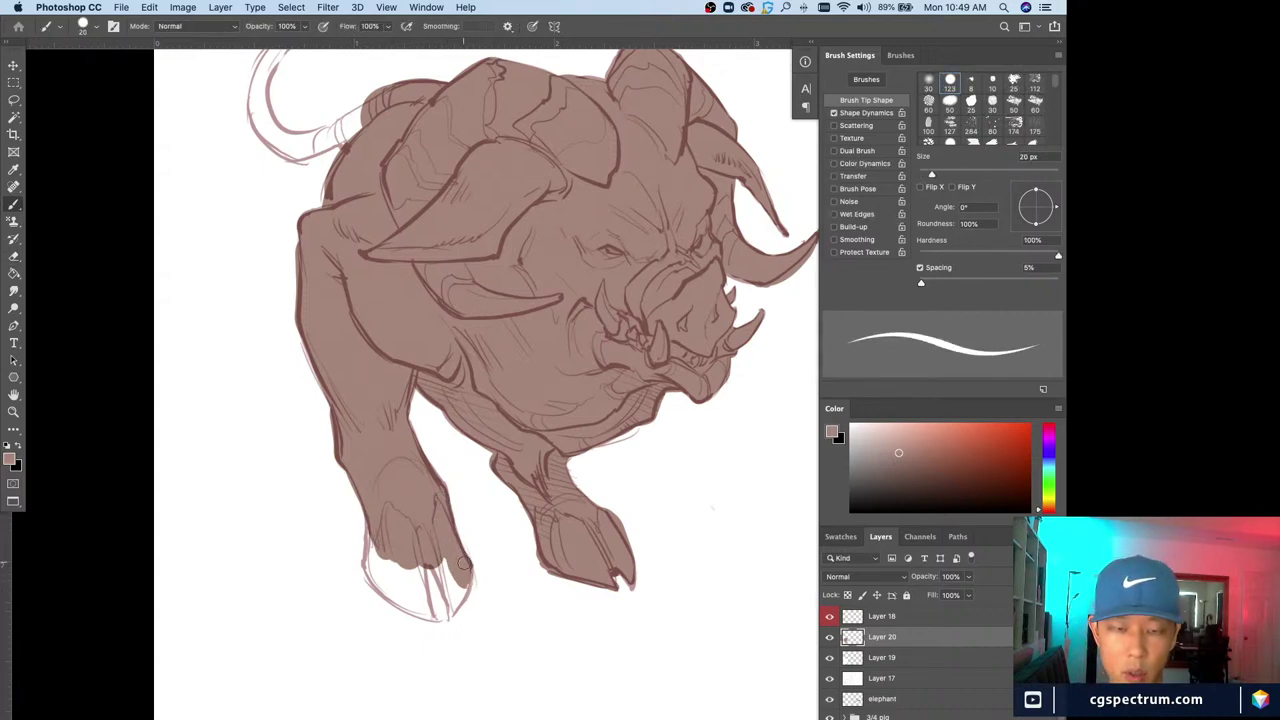
mouse_move(465, 570)
mouse_down()
mouse_move(450, 585)
mouse_move(440, 565)
mouse_move(452, 605)
mouse_up()
key(bracketleft)
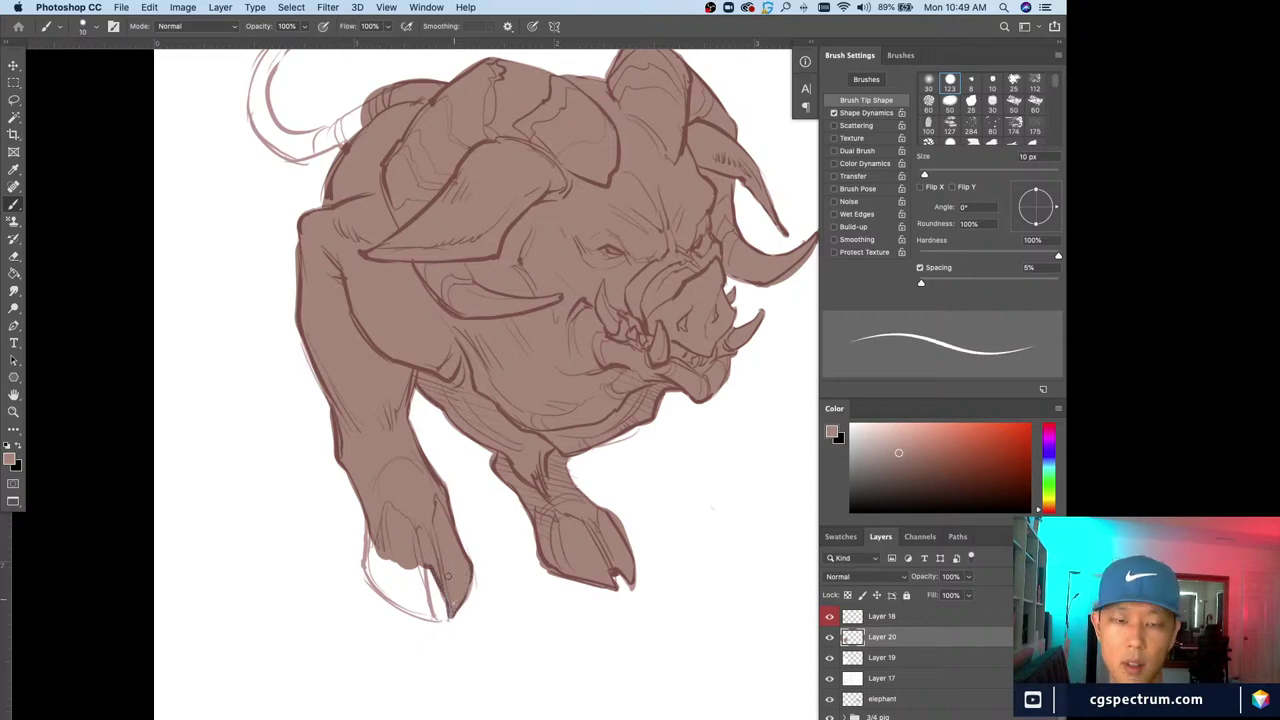
Fill the left toe of the near hoof with a 15 px brush, keeping the gap between the toes clear
key(bracketright)
drag(418, 558, 433, 619)
key(bracketleft)
key(bracketright)
key(bracketright)
mouse_move(396, 563)
mouse_down()
mouse_move(418, 603)
mouse_move(390, 562)
mouse_move(371, 566)
mouse_move(403, 599)
mouse_up()
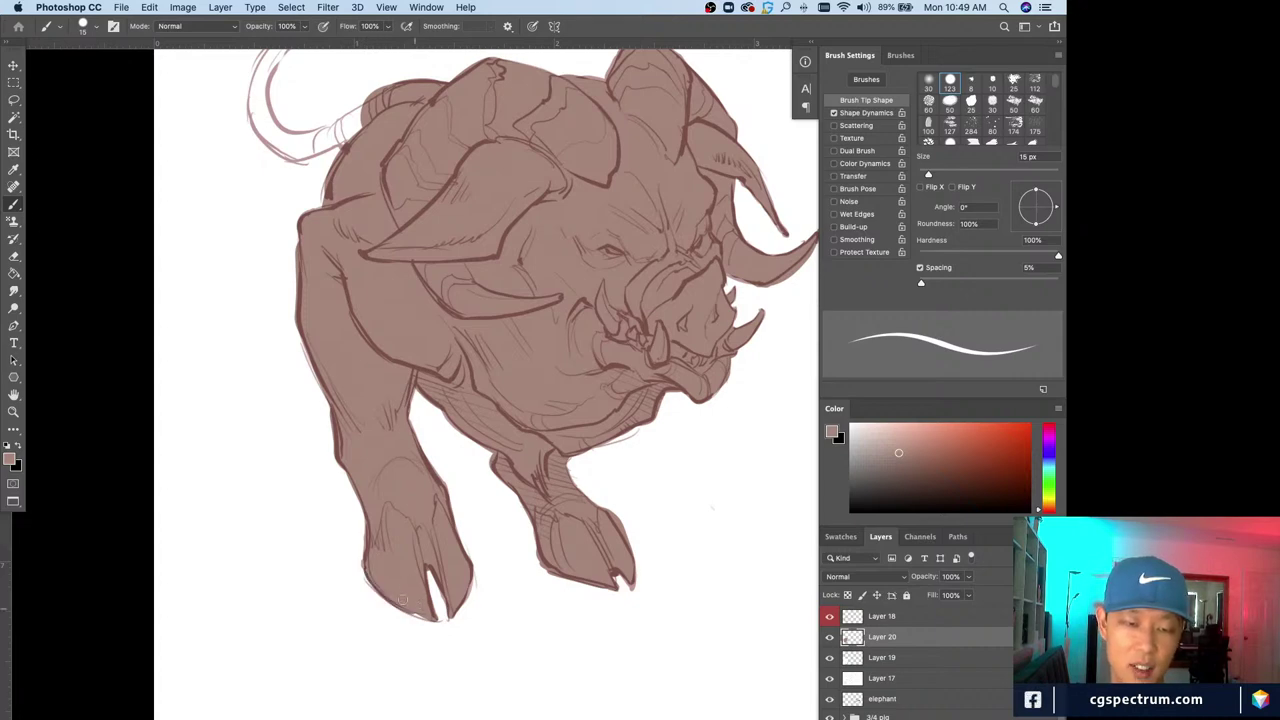
key(bracketleft)
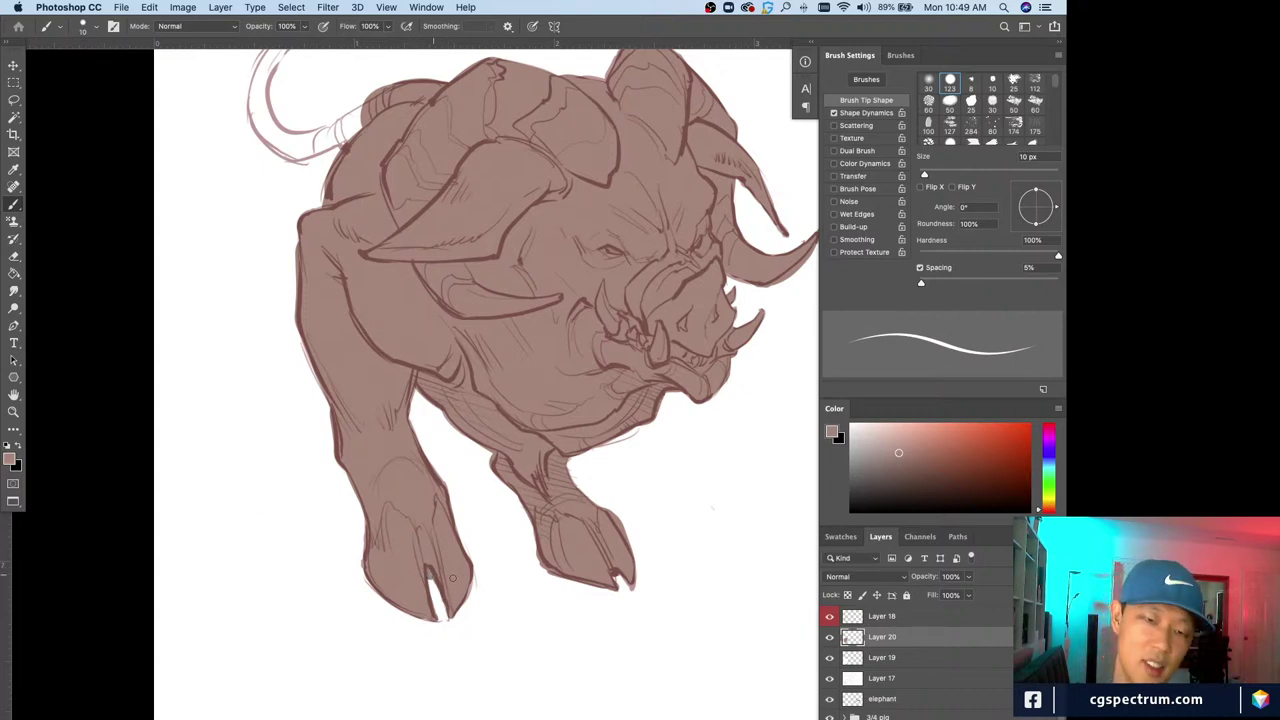
Fill the base and lower bend of the pig's tail with the flat base colour using a 20 px brush
key(super+minus)
key(super+plus)
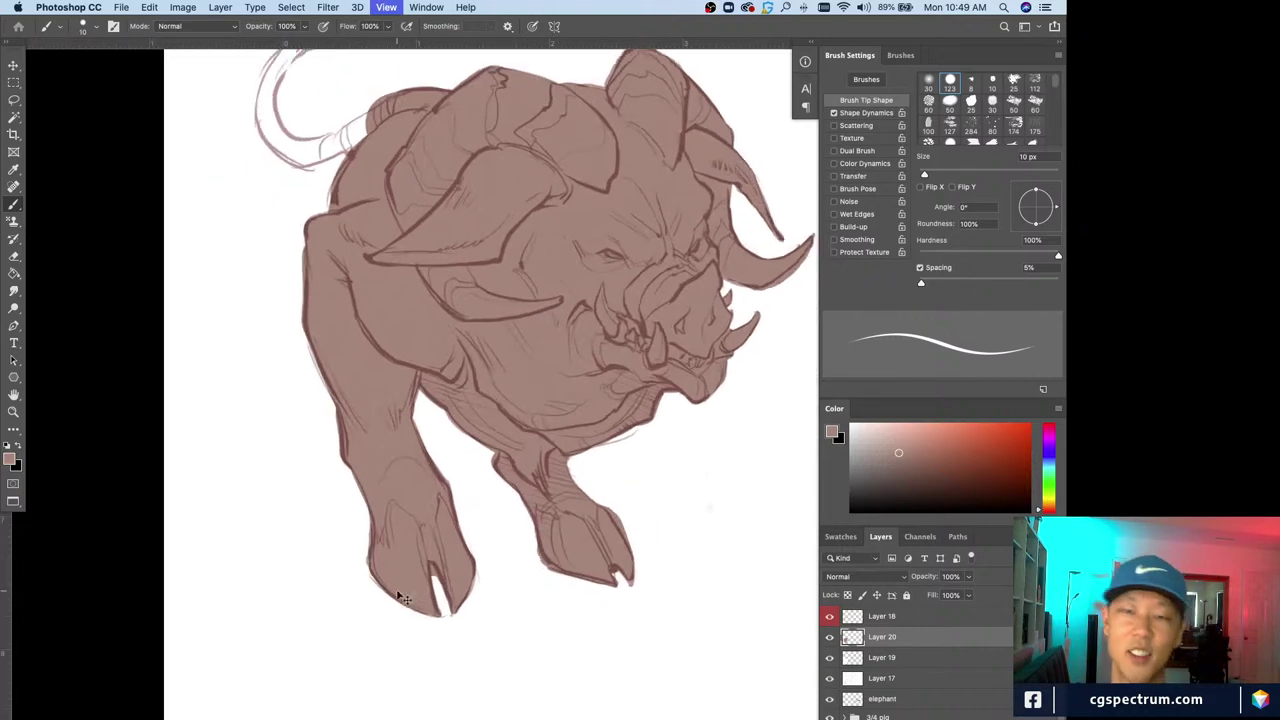
drag(375, 377, 411, 548)
key(bracketright)
key(bracketright)
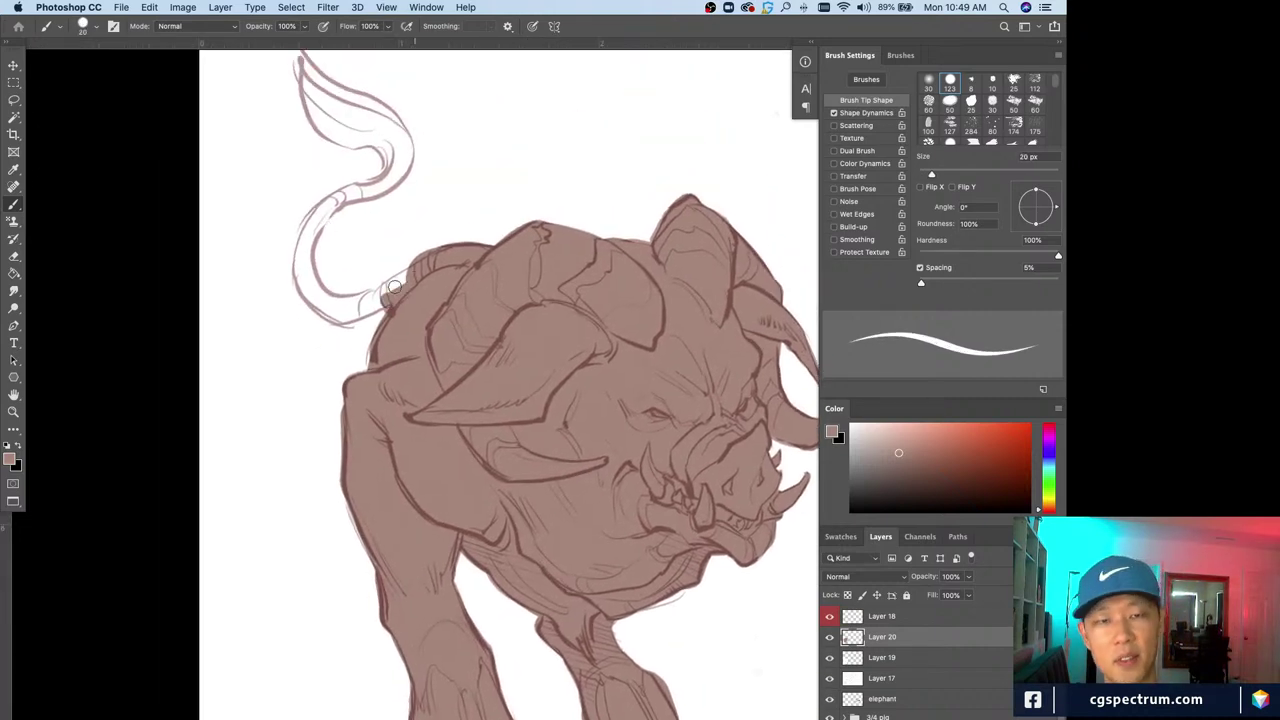
key(e)
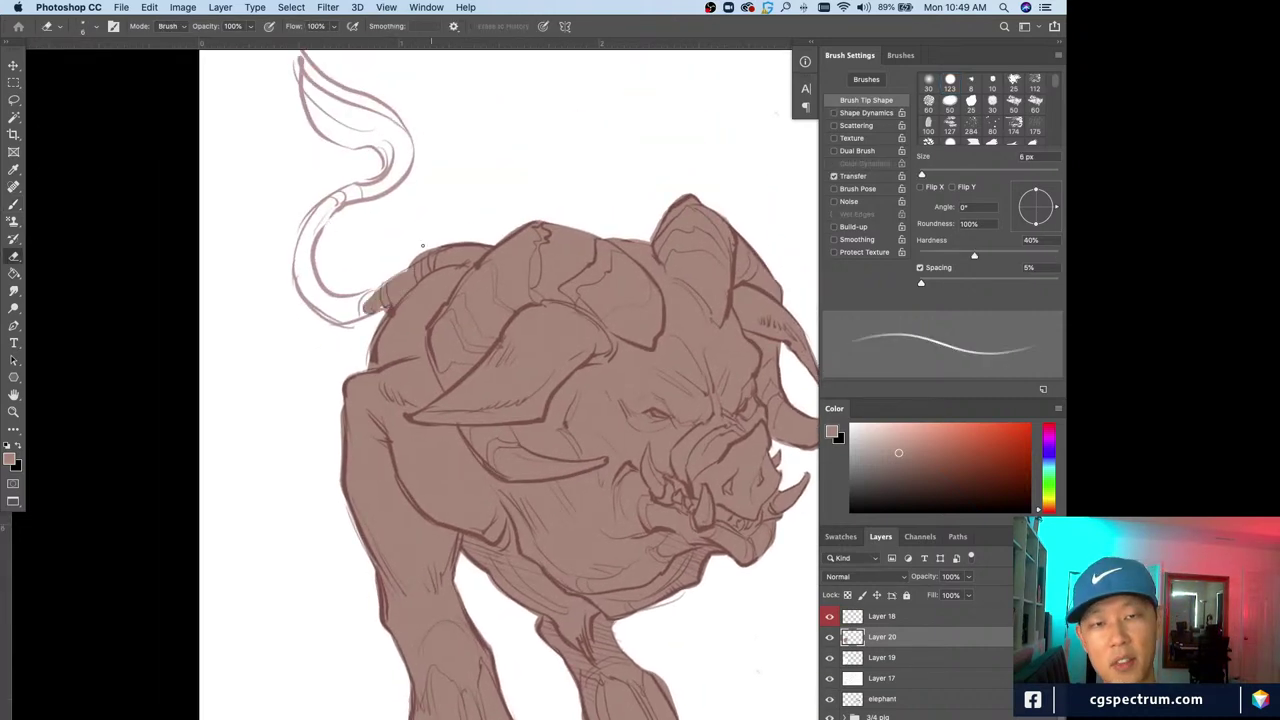
key(b)
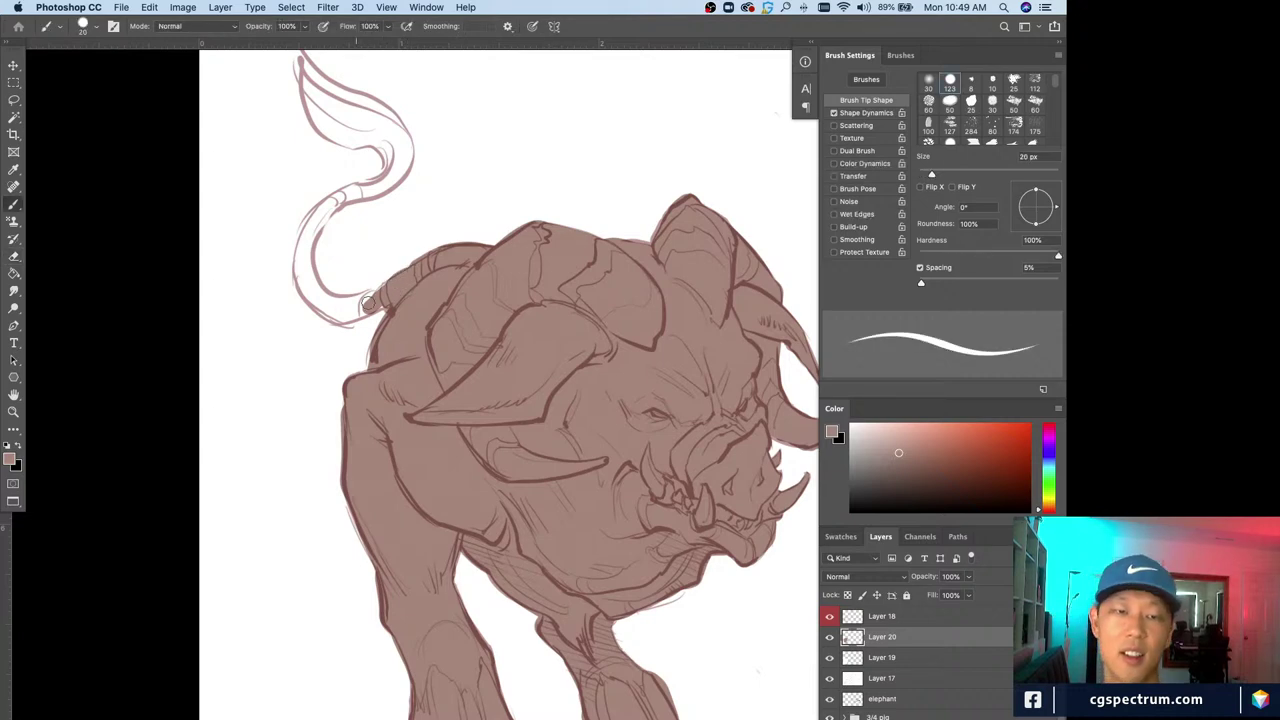
mouse_move(368, 302)
mouse_down()
mouse_move(368, 286)
mouse_move(371, 297)
mouse_move(326, 302)
mouse_move(345, 316)
mouse_move(305, 278)
mouse_move(336, 314)
mouse_move(382, 273)
mouse_up()
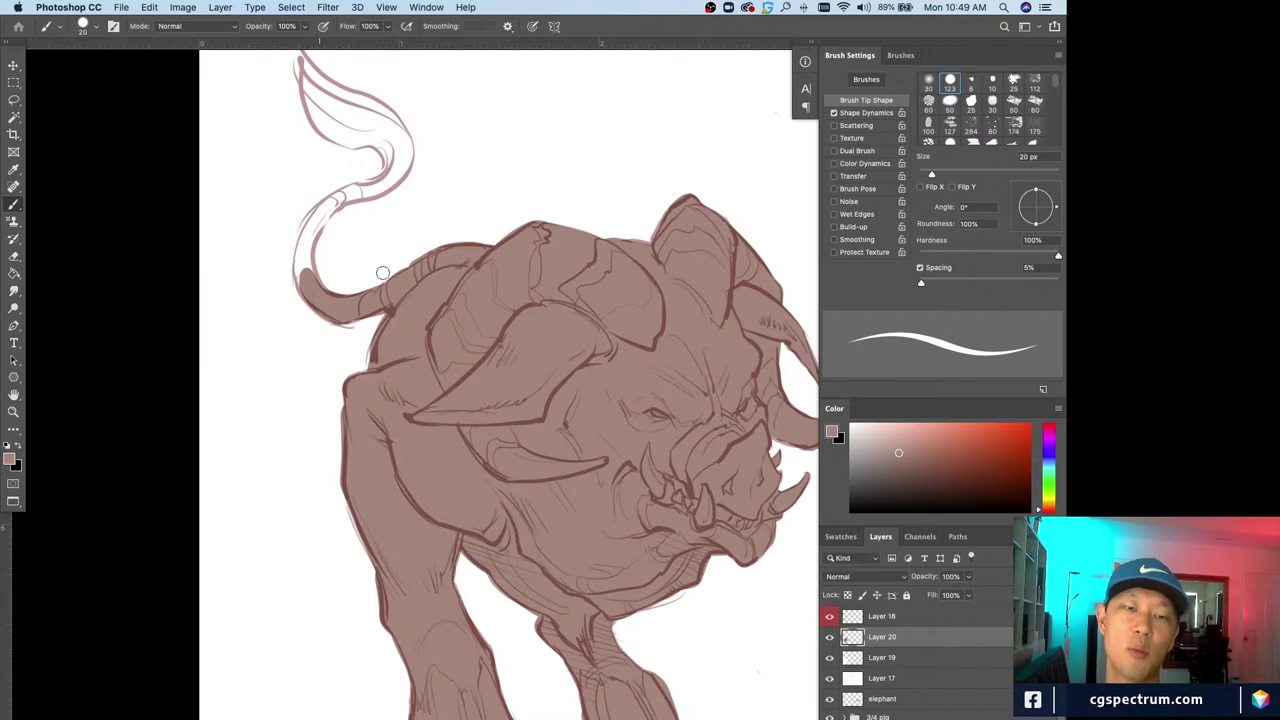
Fill the rest of the tail with a 25 px brush and the tuft with 20 px, using 10 px for its wispy tip
key(super+minus)
key(bracketright)
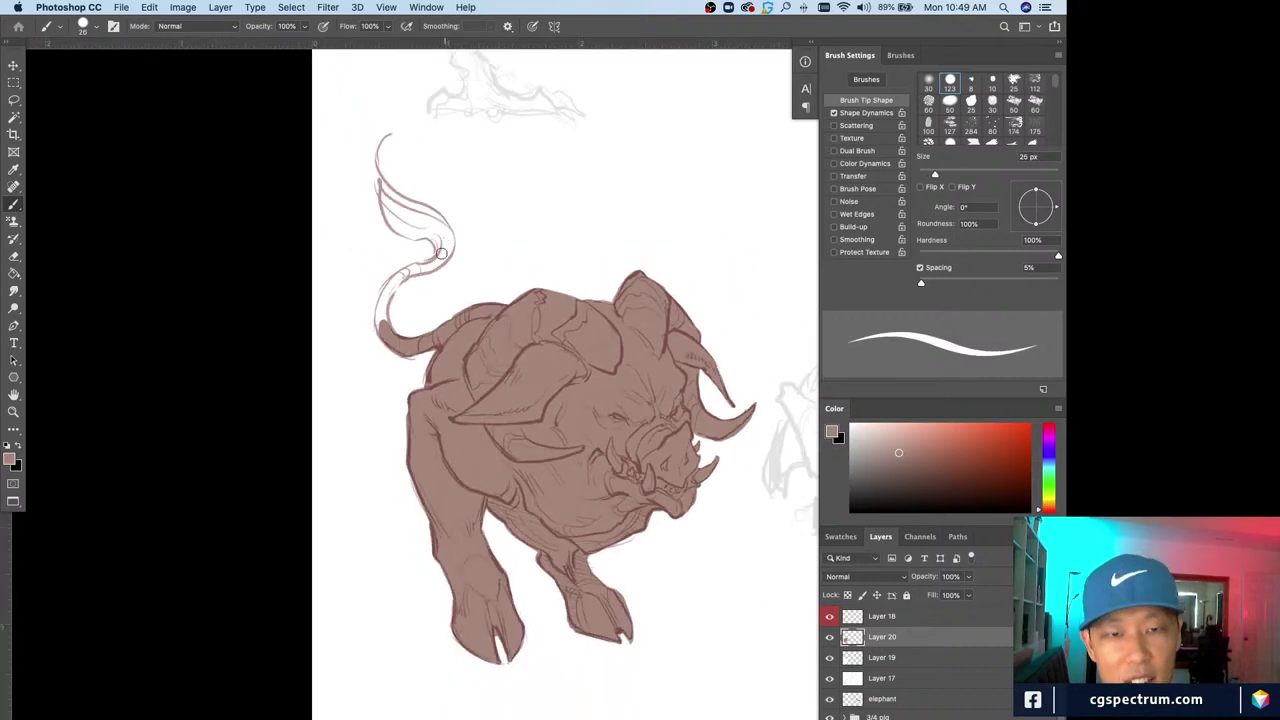
mouse_move(440, 253)
mouse_down()
mouse_move(382, 296)
mouse_move(383, 323)
mouse_up()
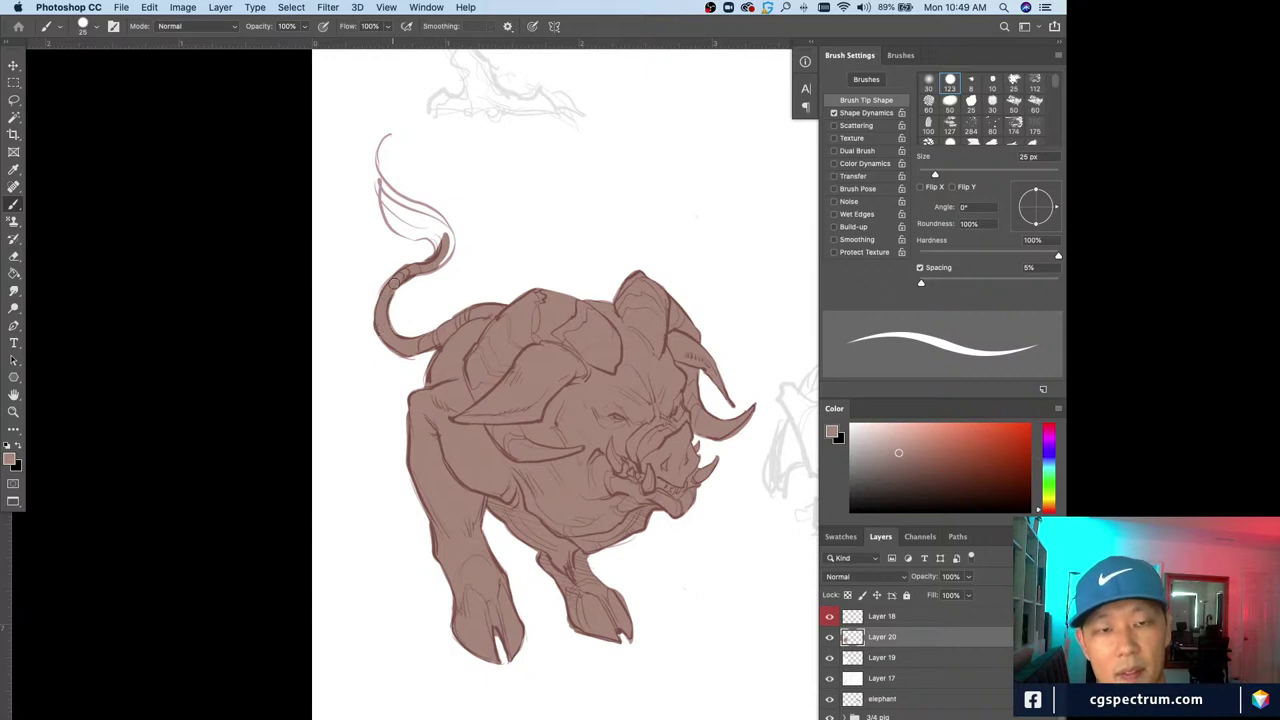
mouse_move(445, 232)
mouse_down()
mouse_move(429, 216)
mouse_move(408, 233)
mouse_move(402, 219)
mouse_move(423, 211)
mouse_up()
key(bracketleft)
mouse_move(422, 209)
mouse_down()
mouse_move(395, 202)
mouse_move(408, 233)
mouse_move(379, 181)
mouse_up()
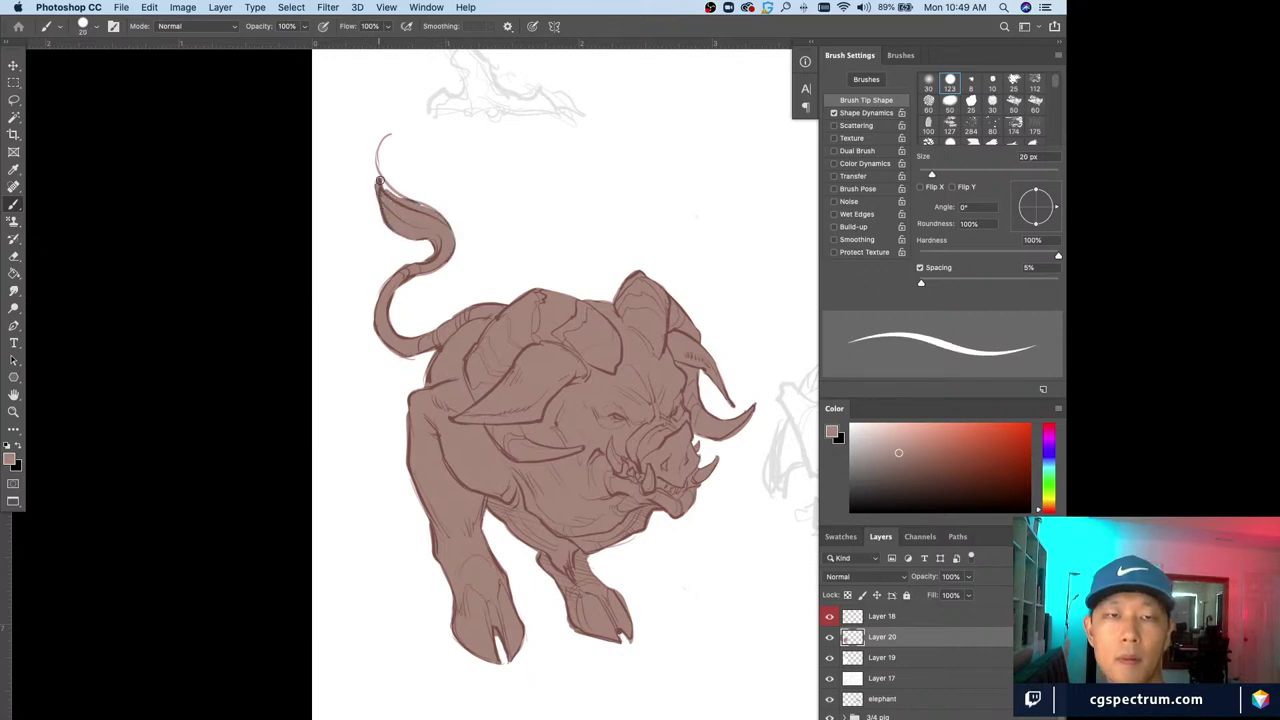
key([)
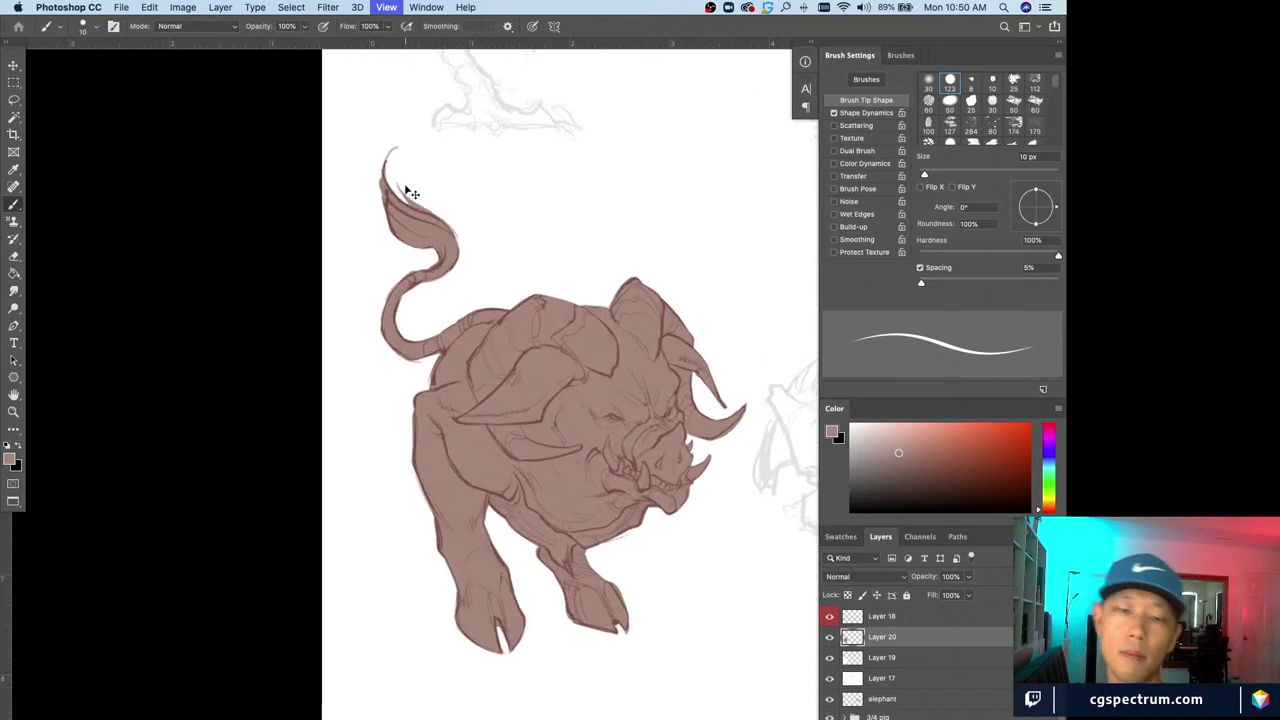
scroll(561, 632, down, 3)
scroll(561, 632, right, 5)
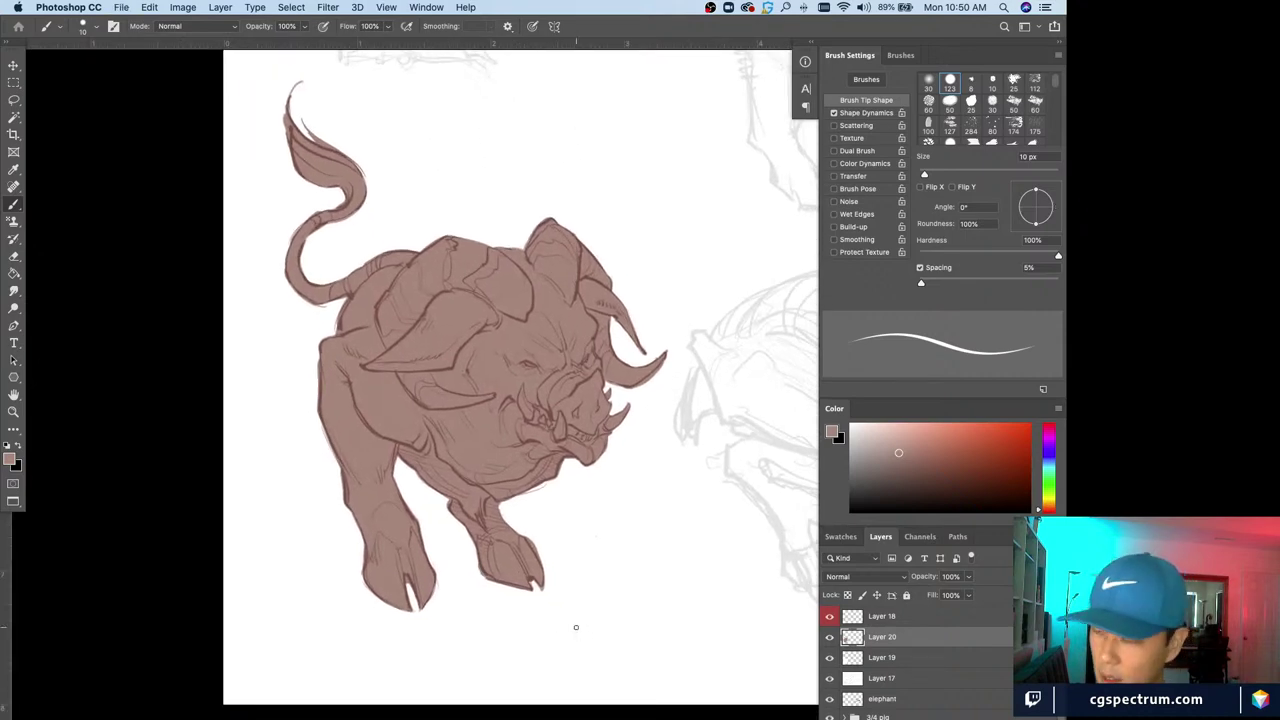
Darken the pig's flat base fill by lowering its Lightness with Hue/Saturation
key(ctrl+u)
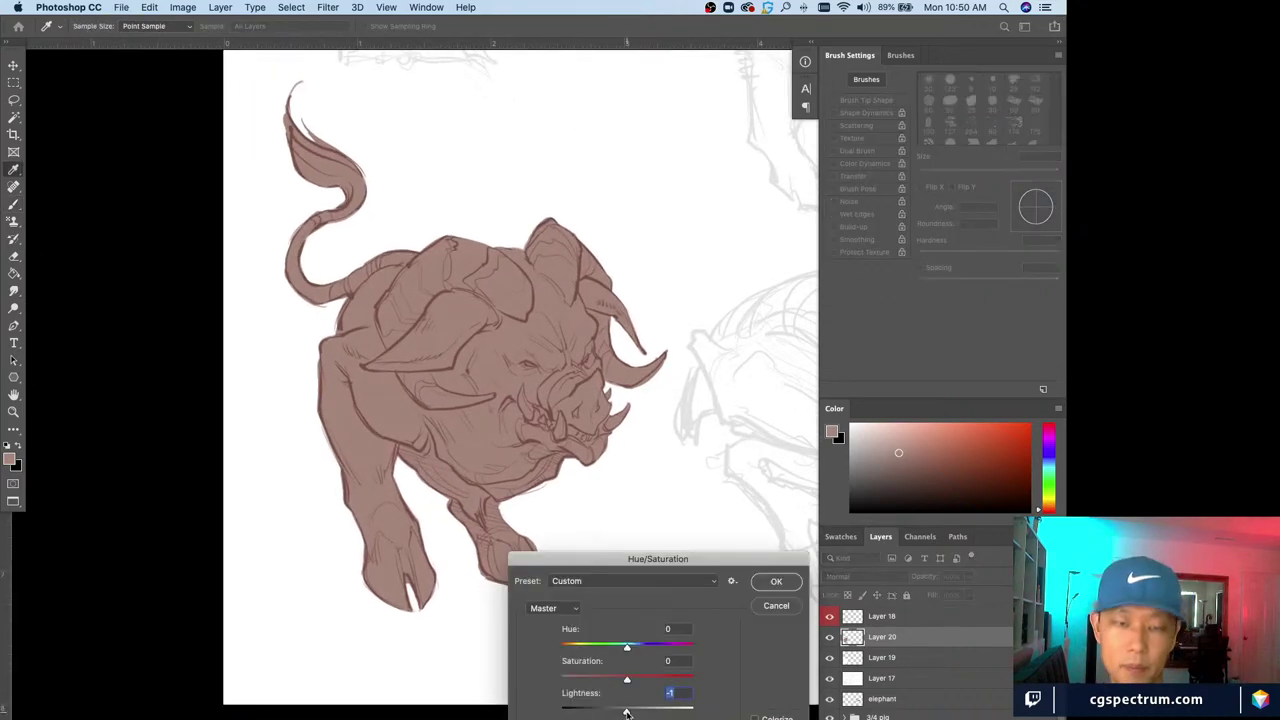
drag(627, 710, 615, 712)
drag(614, 711, 634, 682)
click(771, 586)
key(b)
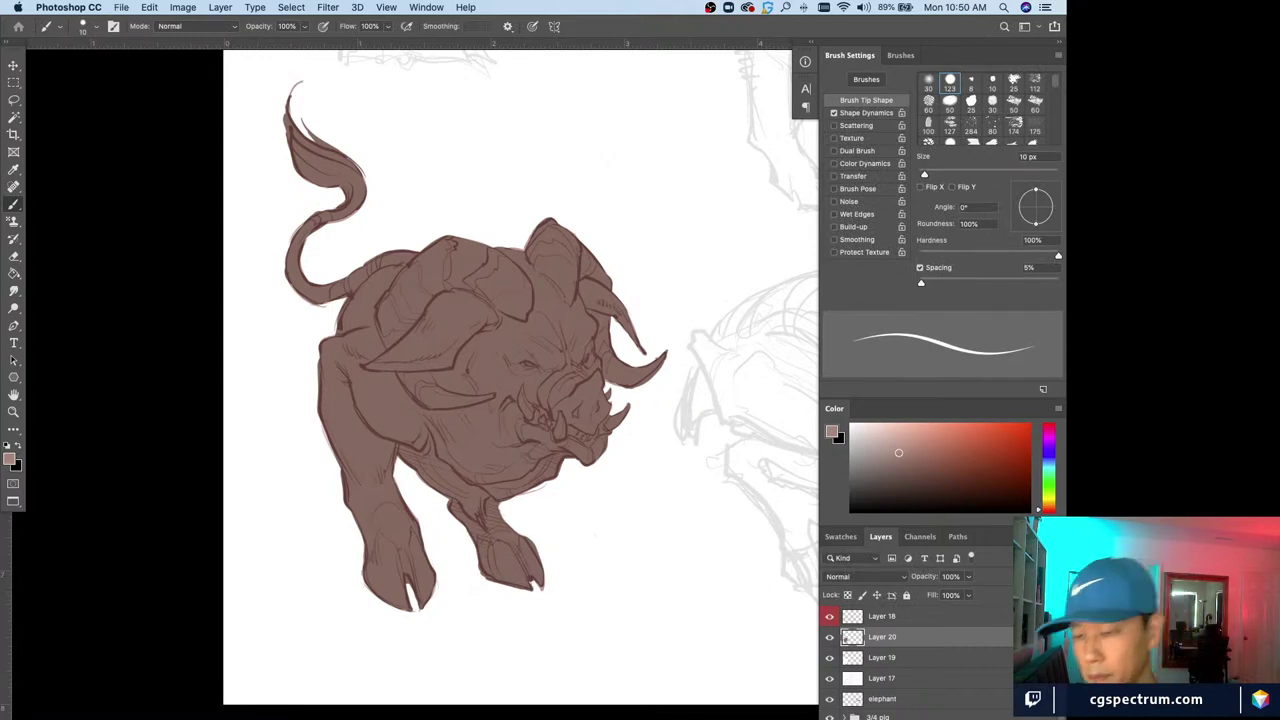
Add a new layer above the base fill and choose a light pink tint of the base colour for painting highlights
key(super+alt+shift+n)
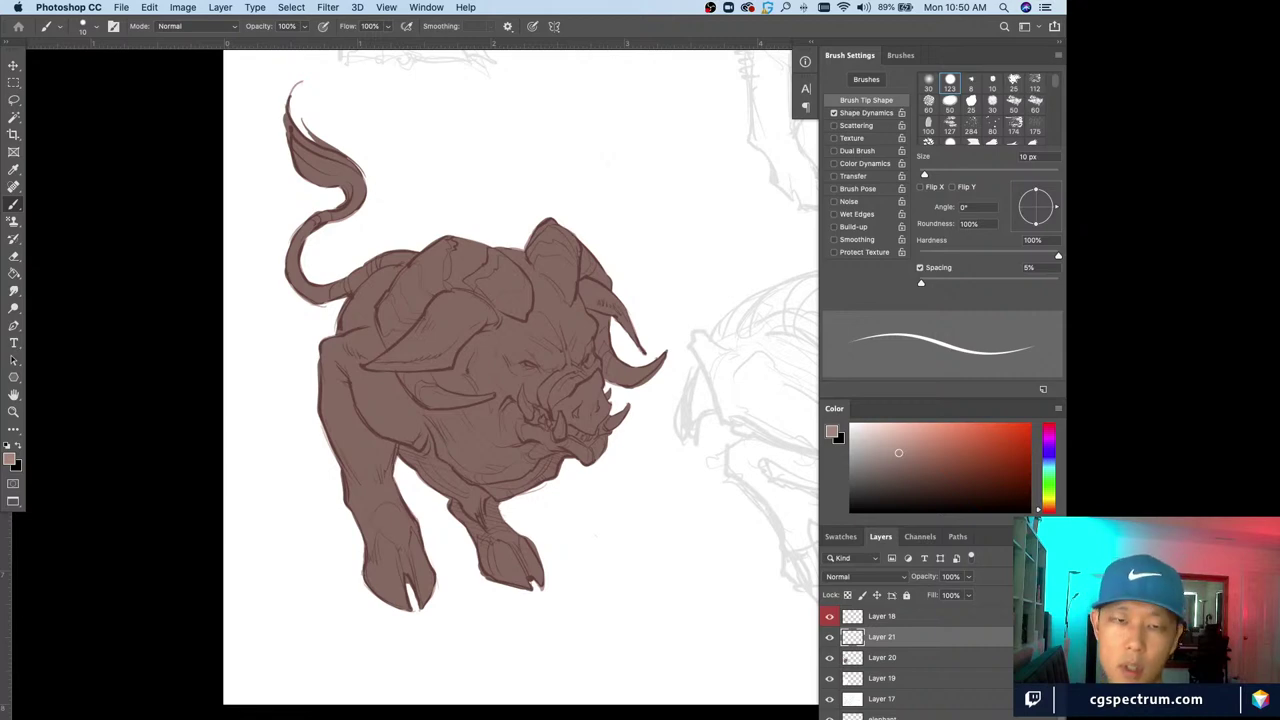
key(super+equal)
key(super+minus)
key(super+equal)
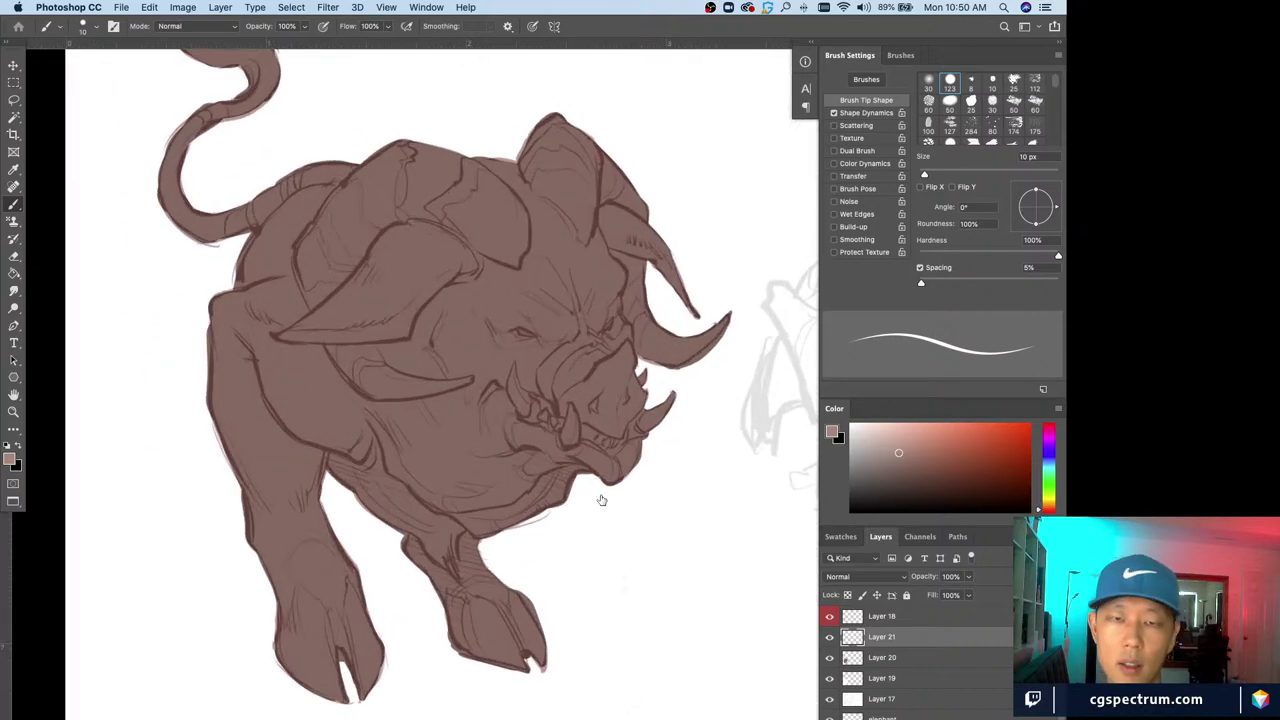
scroll(601, 499, up, 3)
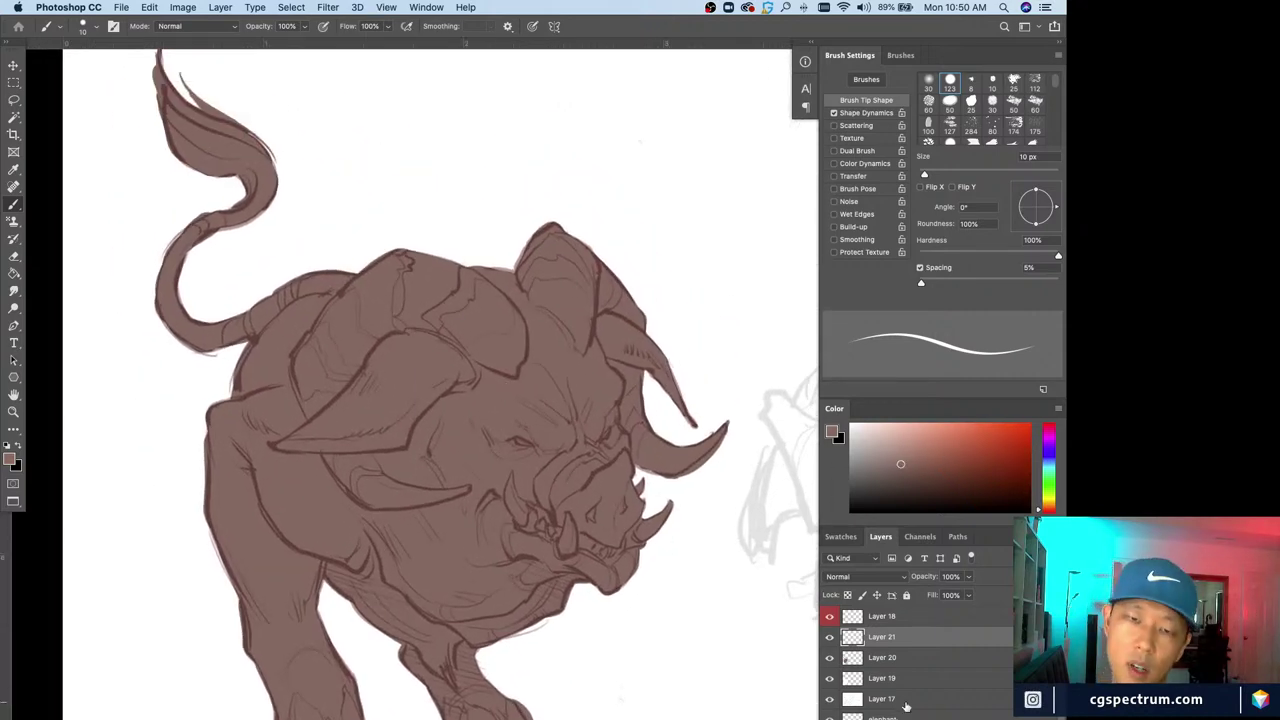
key(super+minus)
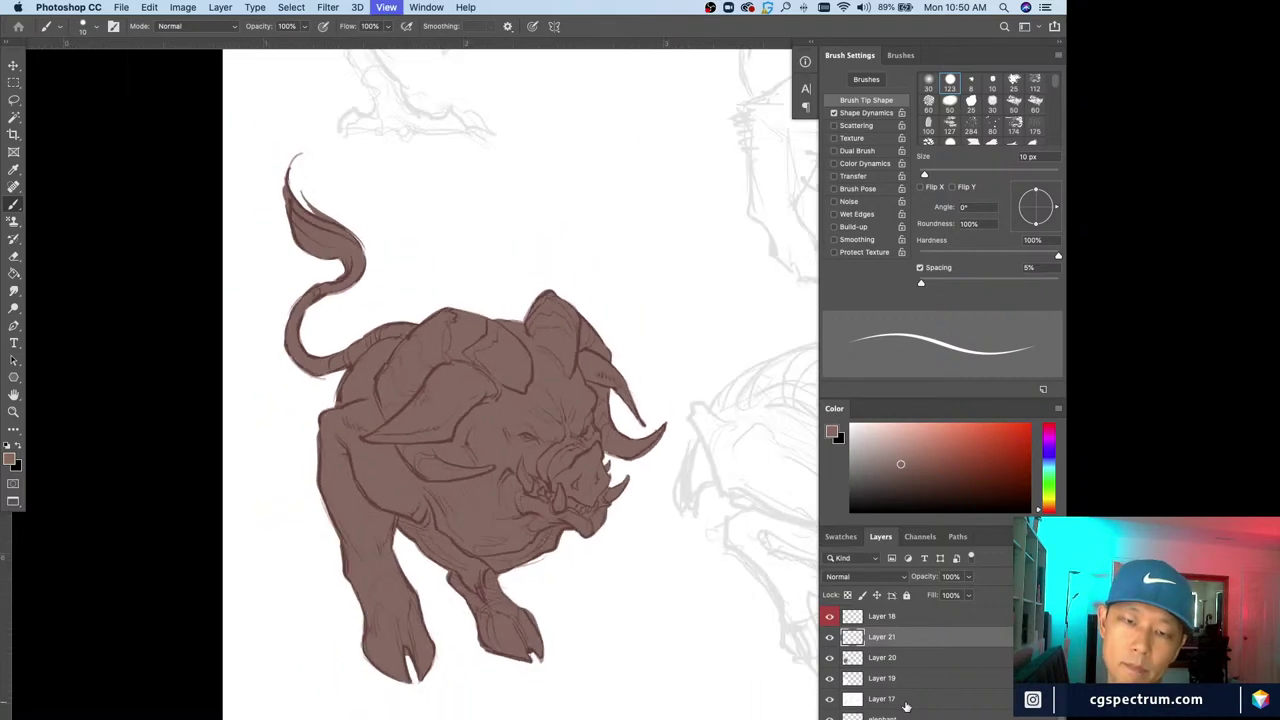
key(super+equal)
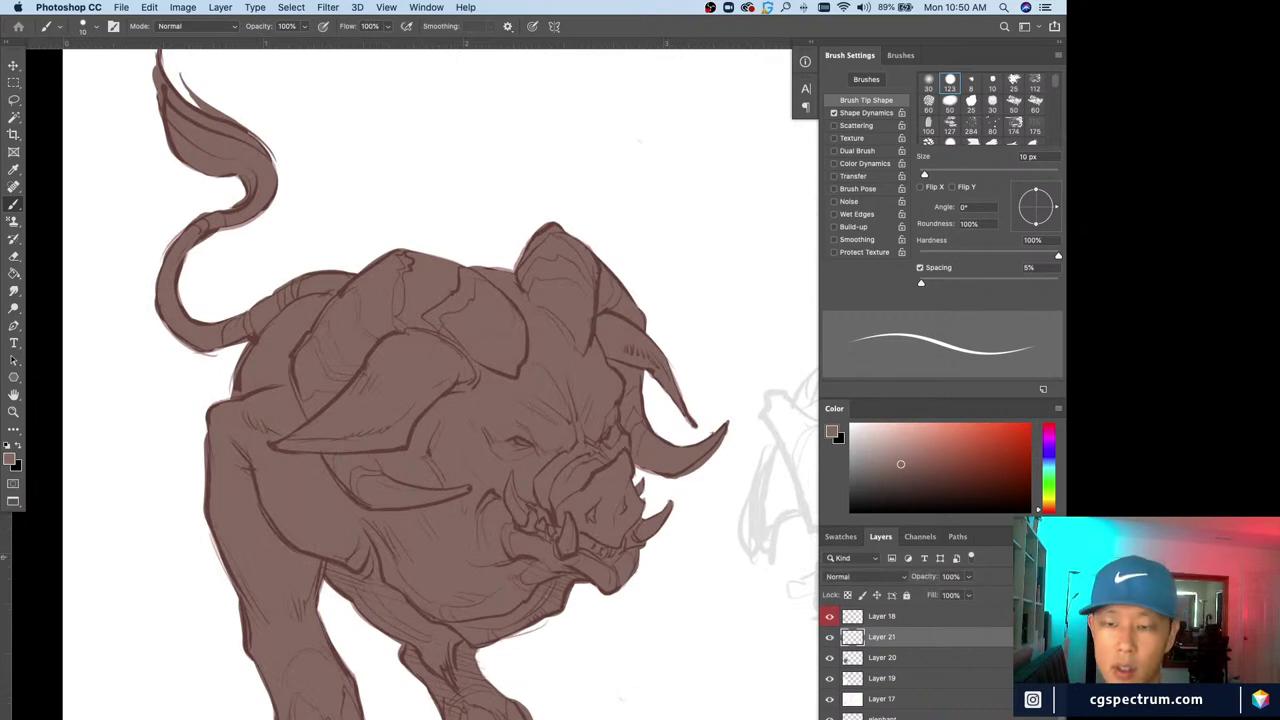
key(super+minus)
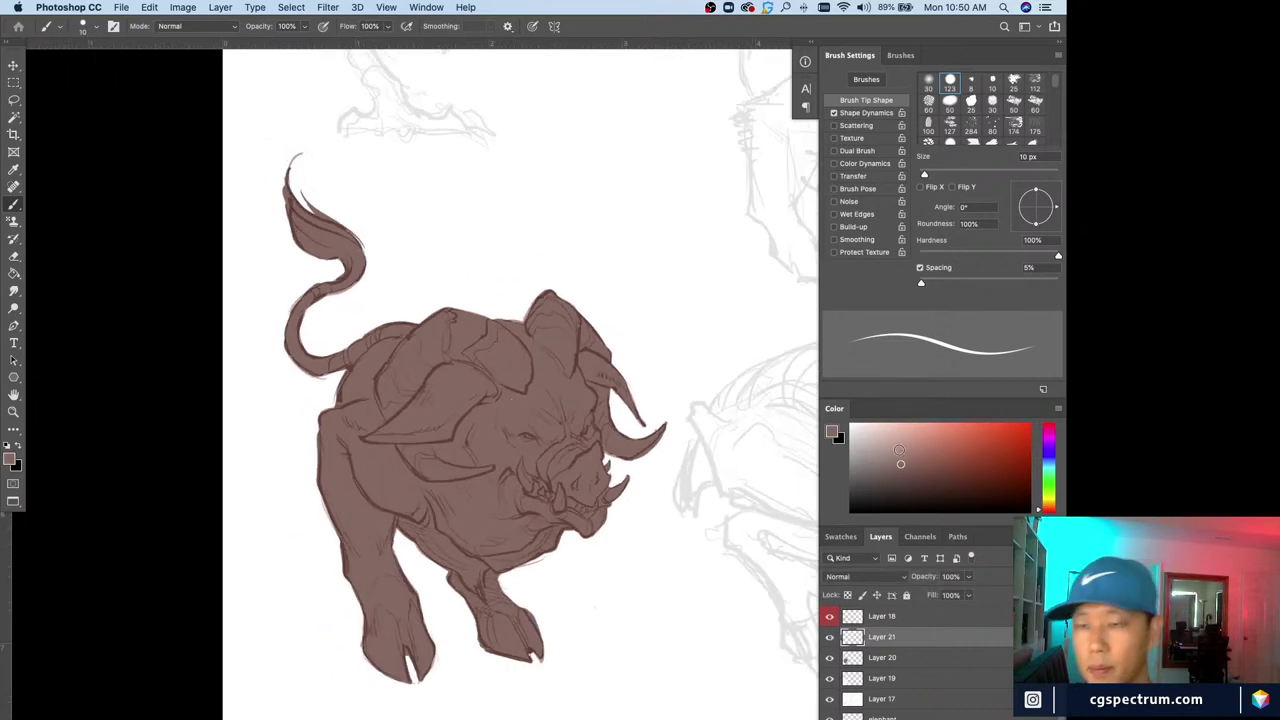
click(900, 444)
click(901, 432)
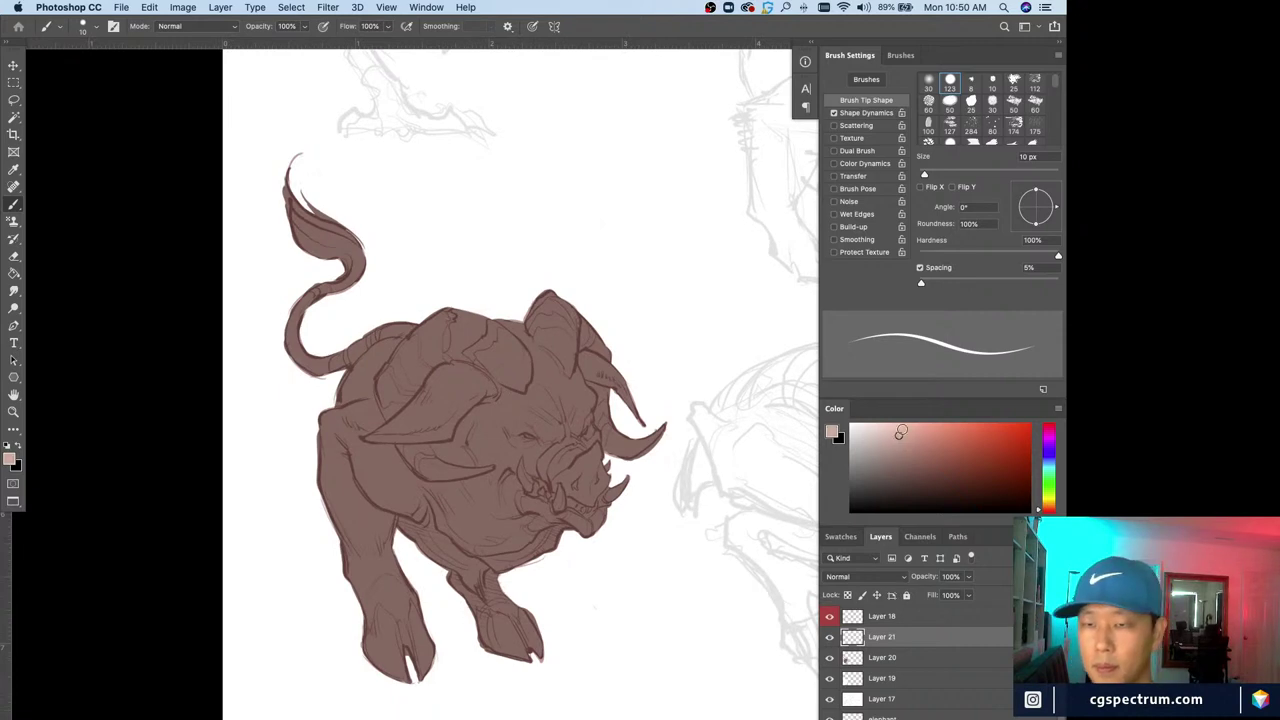
Enable Transfer and disable Shape Dynamics for the brush, and dab light pink on the forehead beside the horn base
key(super+plus)
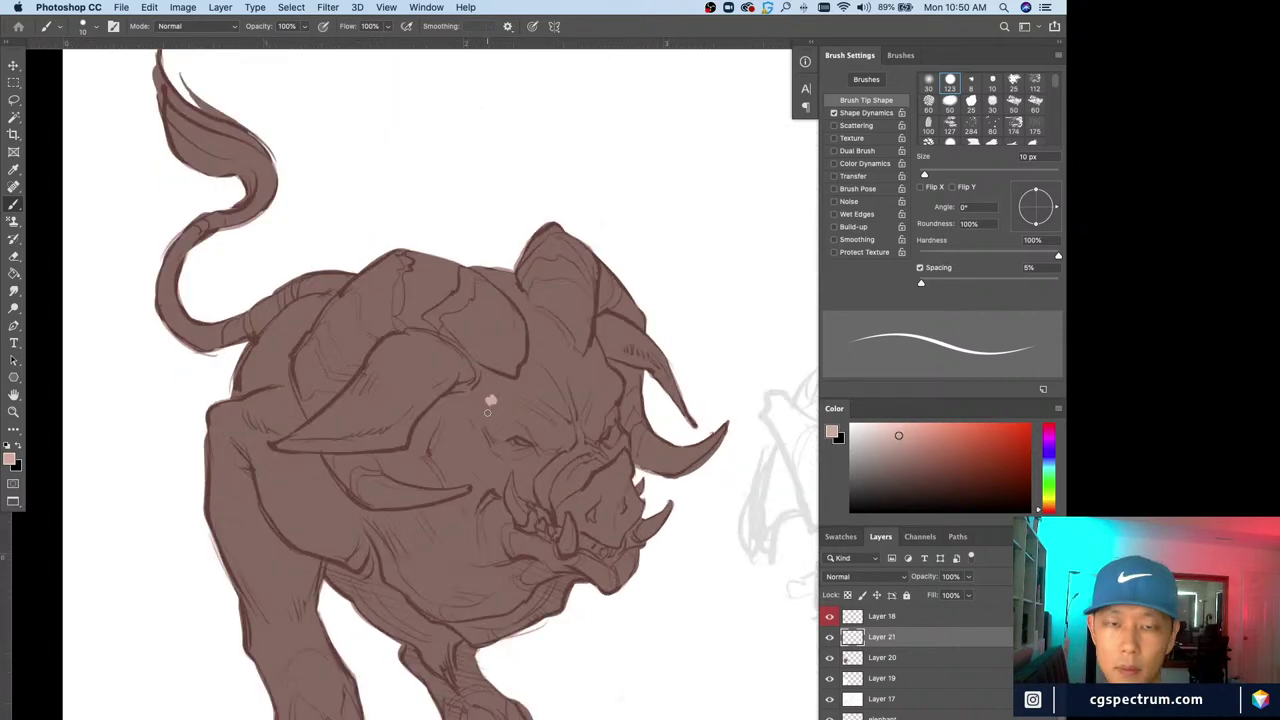
click(833, 176)
click(833, 113)
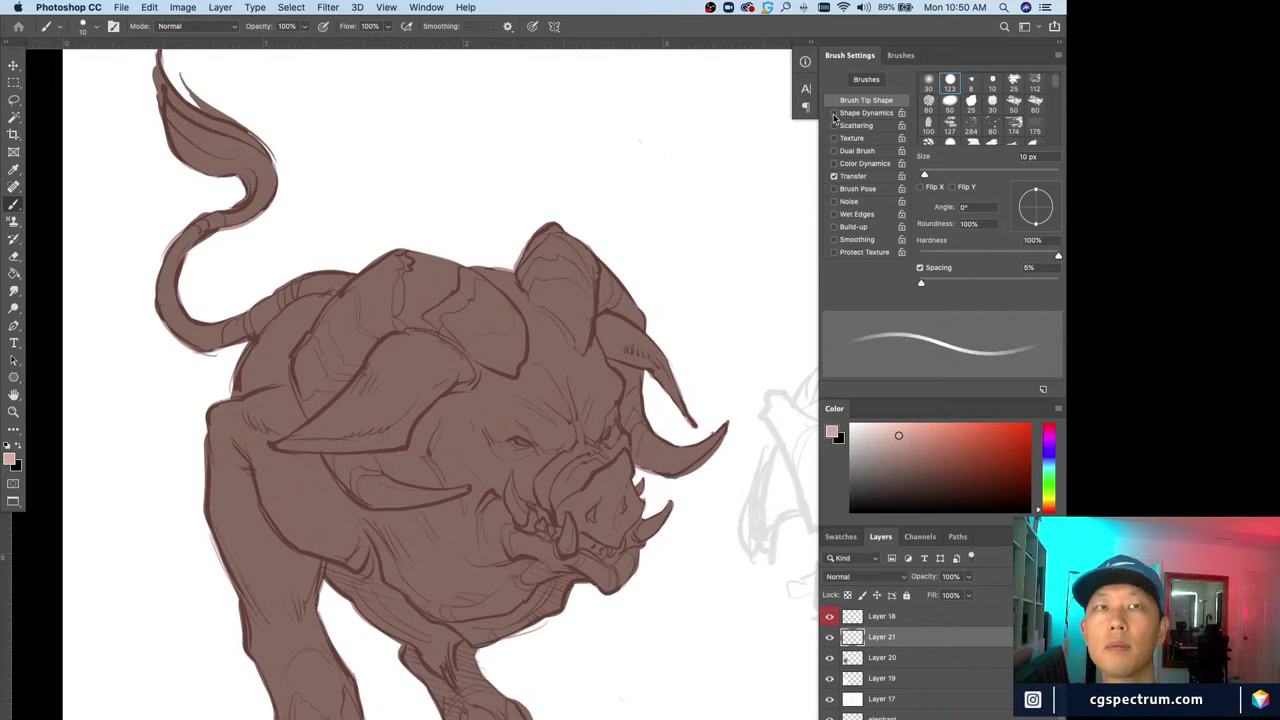
scroll(610, 477, up, 3)
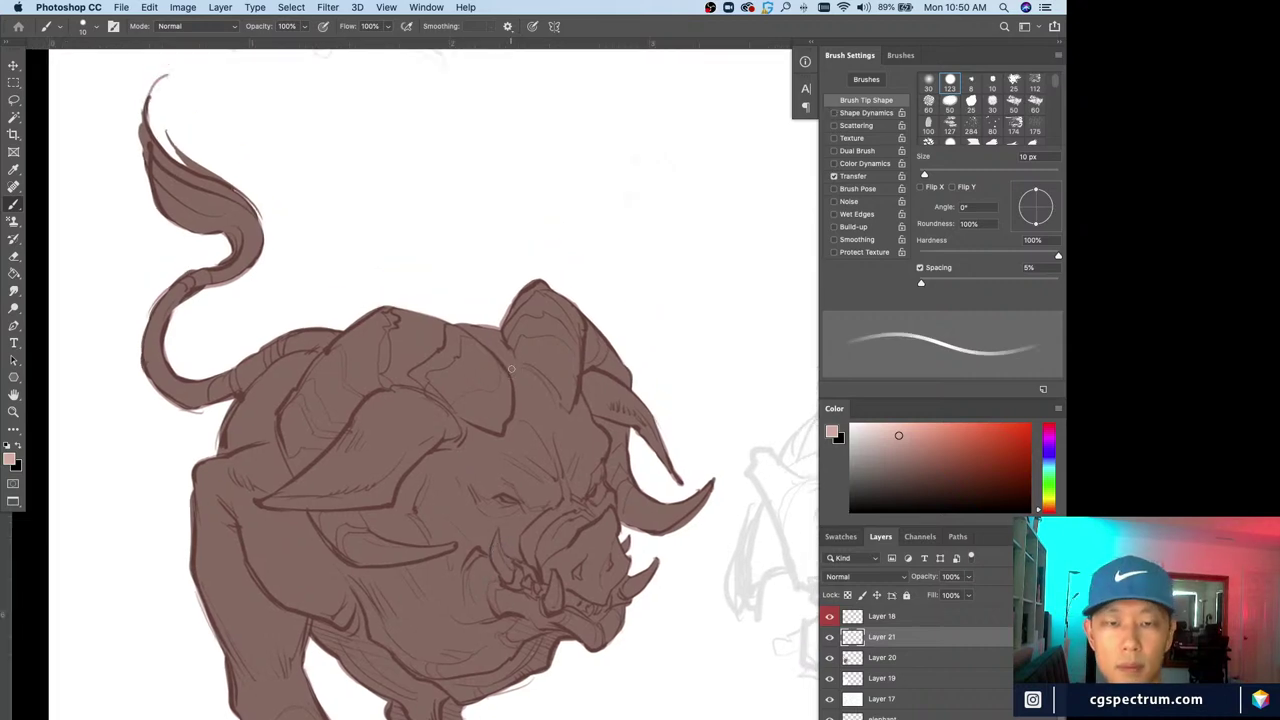
key(bracketright)
key(bracketleft)
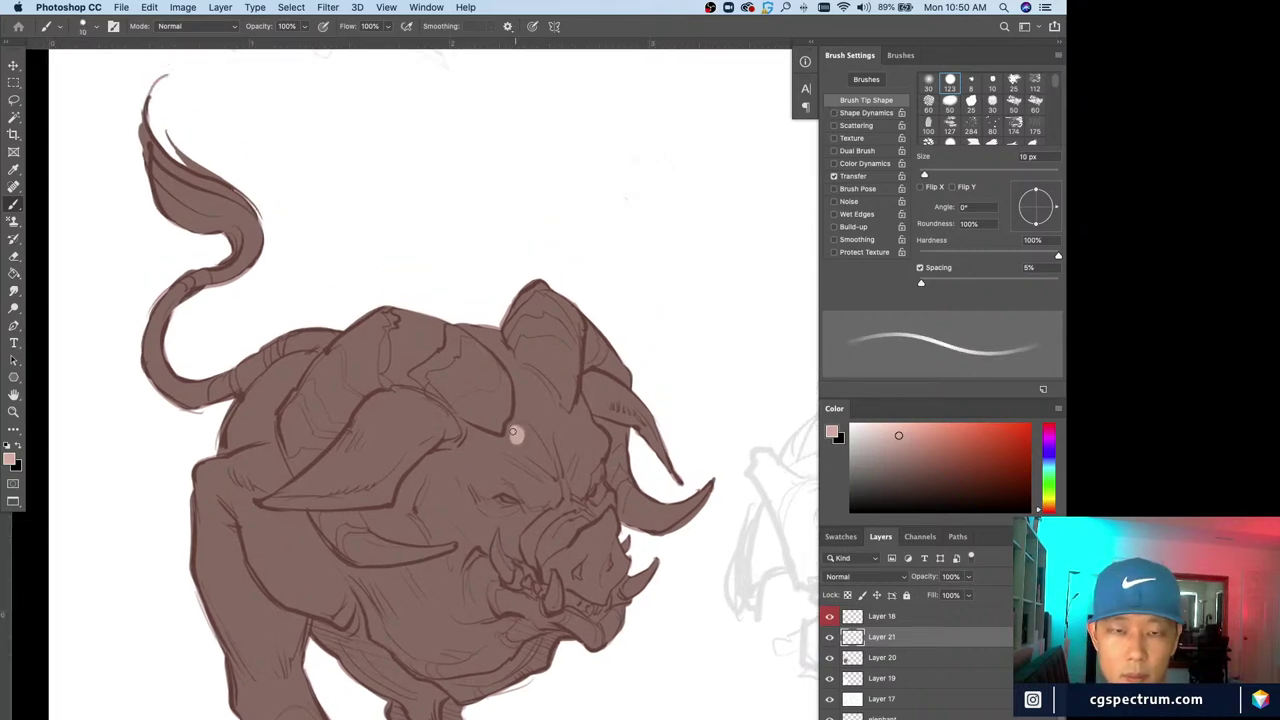
Reduce the brush to 5 px and sketch a small three-dimensional arrow pointing down towards the pig beside the tail tip
scroll(516, 436, down, 2)
key(bracketleft)
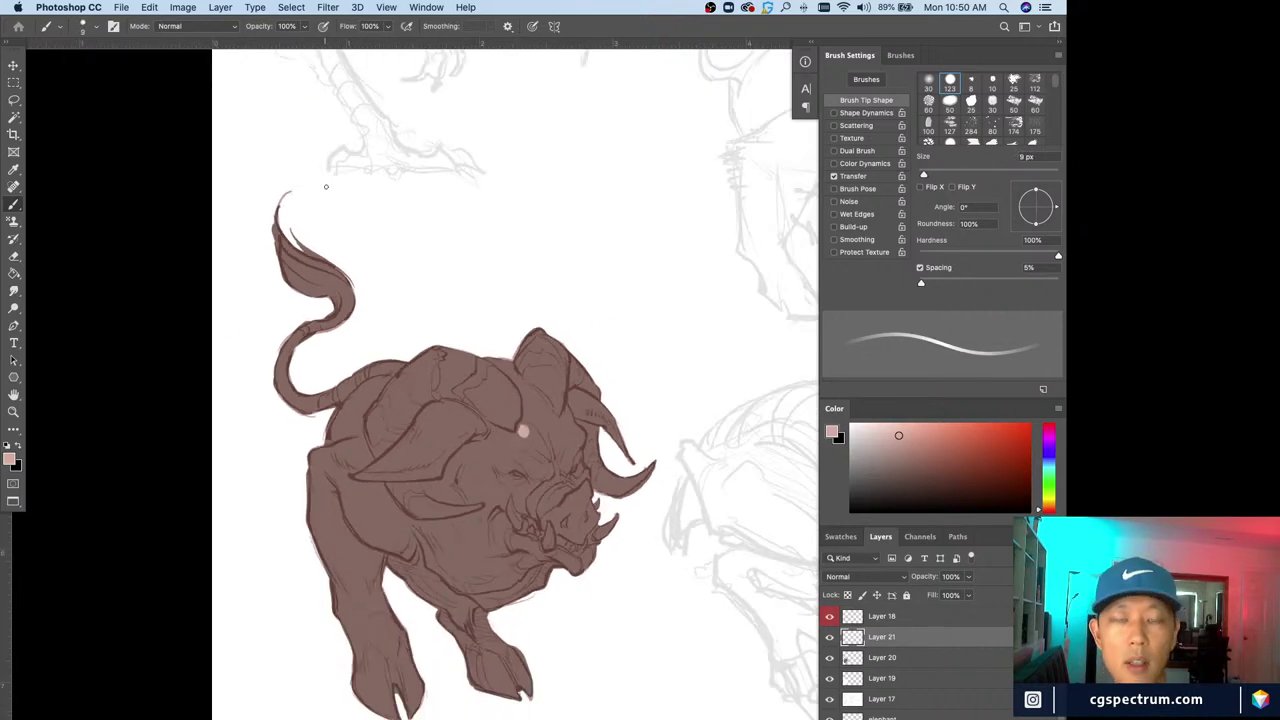
key(bracketleft)
key(bracketleft)
key(bracketleft)
key(bracketleft)
drag(325, 186, 302, 192)
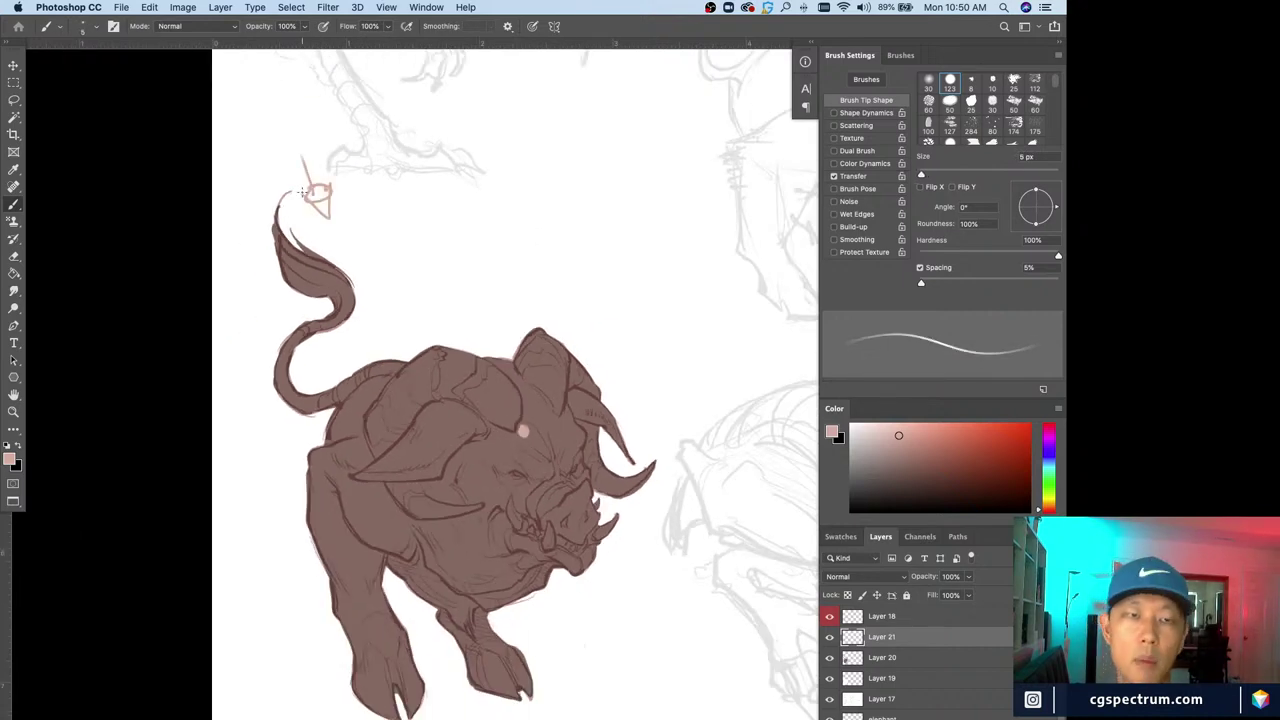
Enlarge the brush to about 10 px and paint a light pink highlight down the forehead beside the near horn's base
key(super+equal)
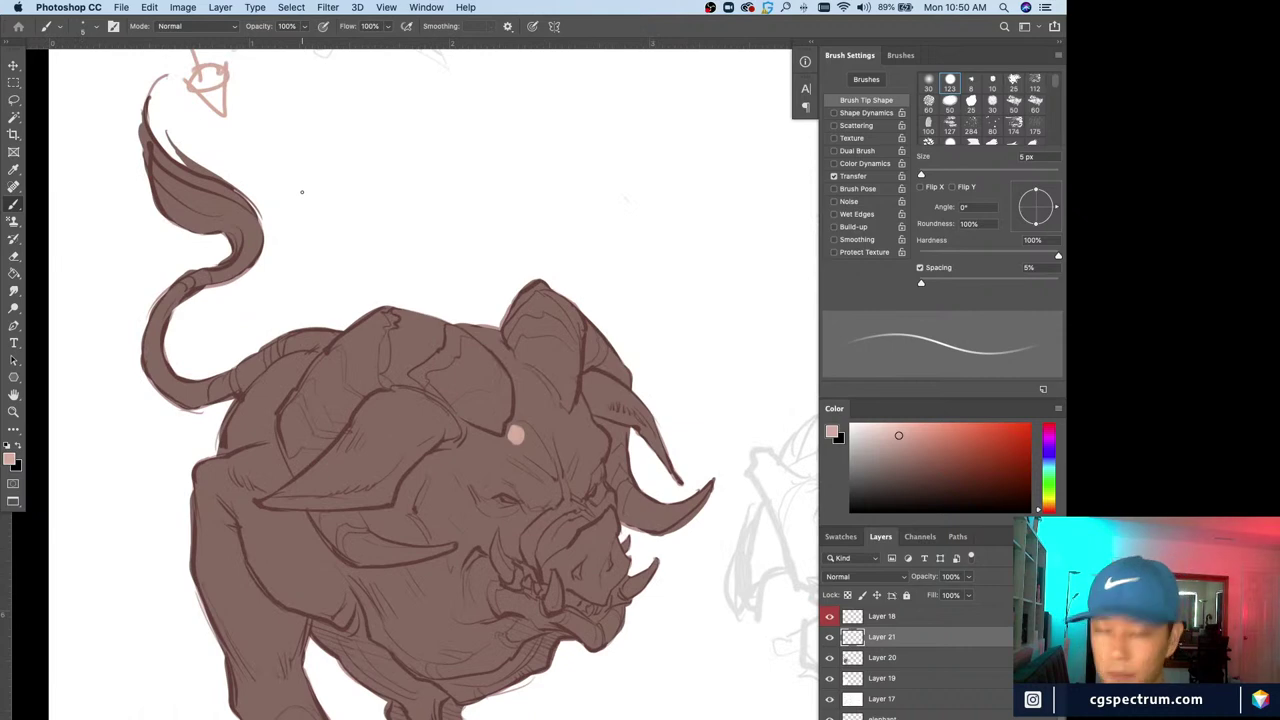
key(super+equal)
key(super+minus)
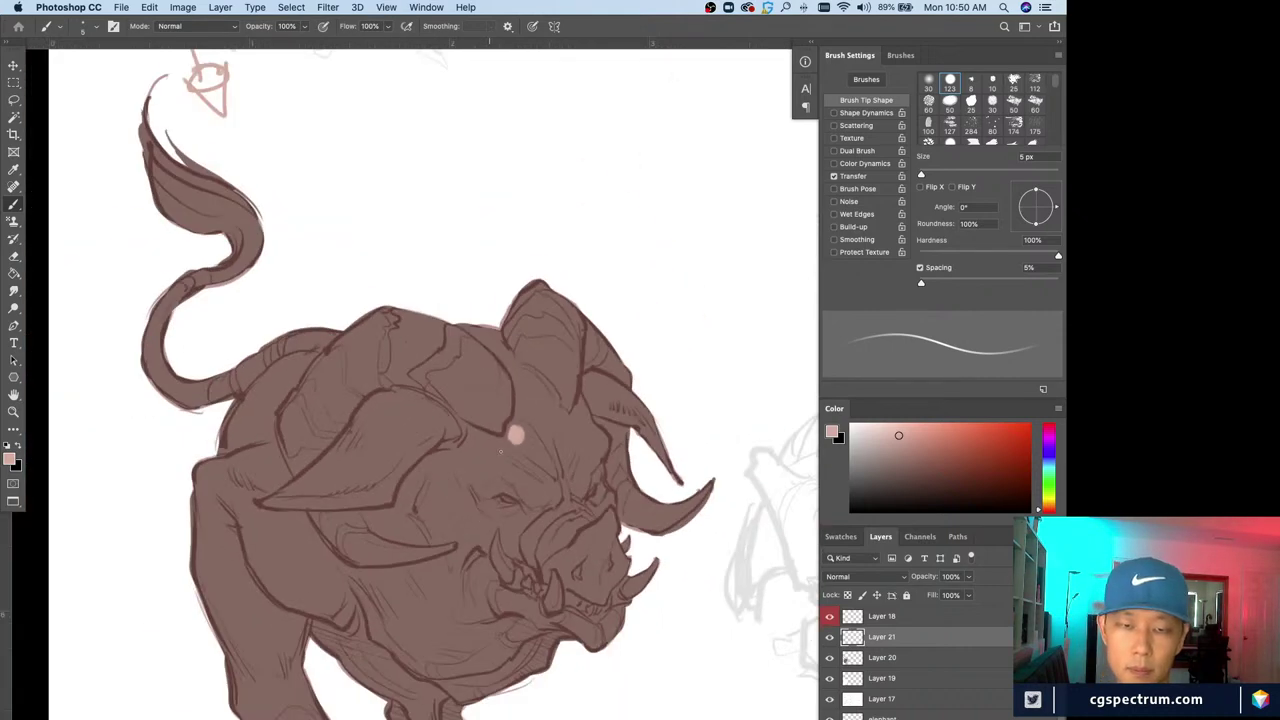
key(bracketright)
key(bracketright)
key(bracketright)
key(bracketright)
drag(518, 382, 526, 442)
key(bracketright)
key(bracketright)
key(bracketright)
key(bracketleft)
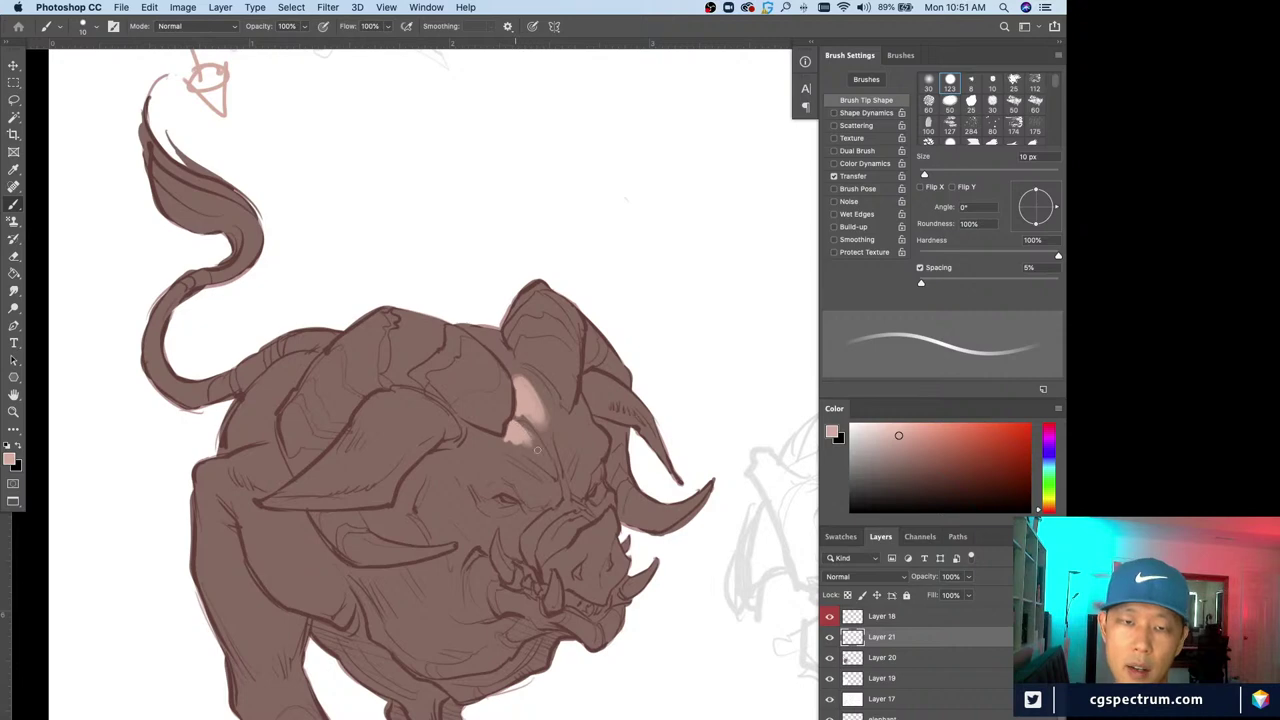
Extend the highlight in strokes across the brow above the near eye, enlarging the brush to 20 px
key(bracketright)
key(bracketleft)
mouse_move(475, 433)
mouse_down()
mouse_move(495, 460)
mouse_move(471, 458)
mouse_move(486, 463)
mouse_move(464, 449)
mouse_move(501, 466)
mouse_move(473, 441)
mouse_move(523, 471)
mouse_move(472, 436)
mouse_move(525, 467)
mouse_up()
key(bracketright)
key(bracketright)
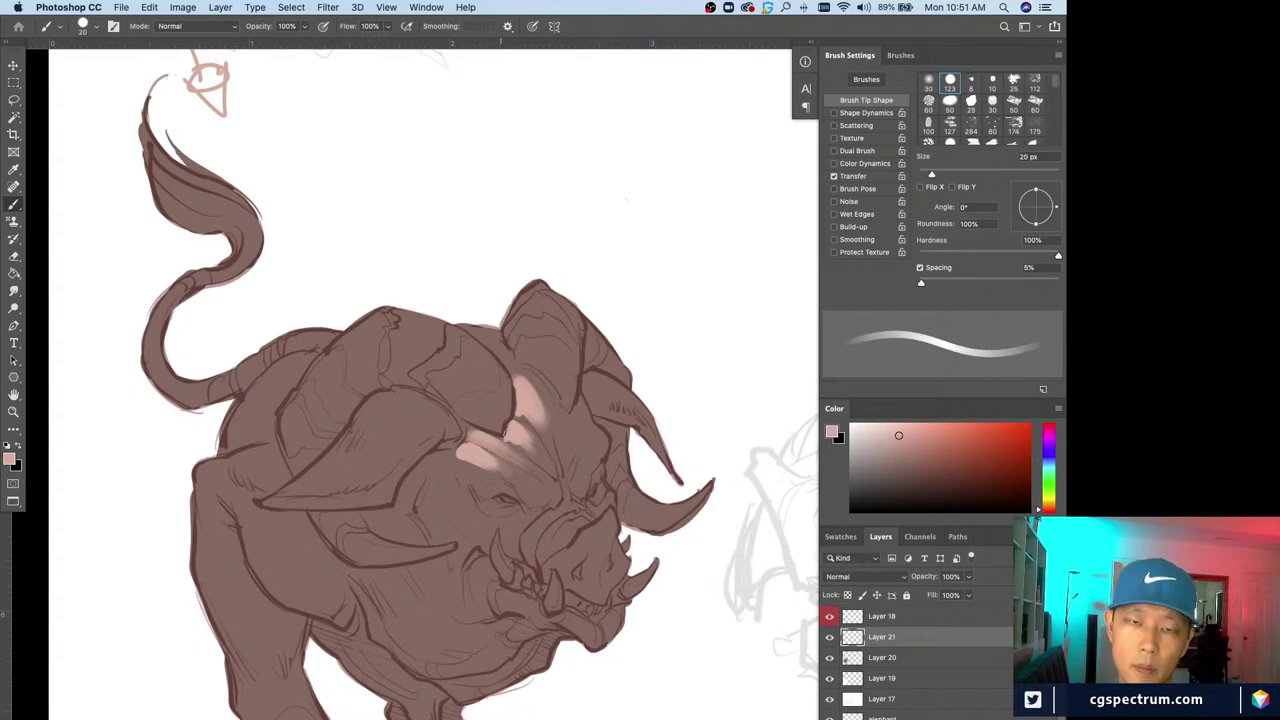
Set the brush to 30 px and 49% hardness and broaden the highlight above the near eye
key(bracketright)
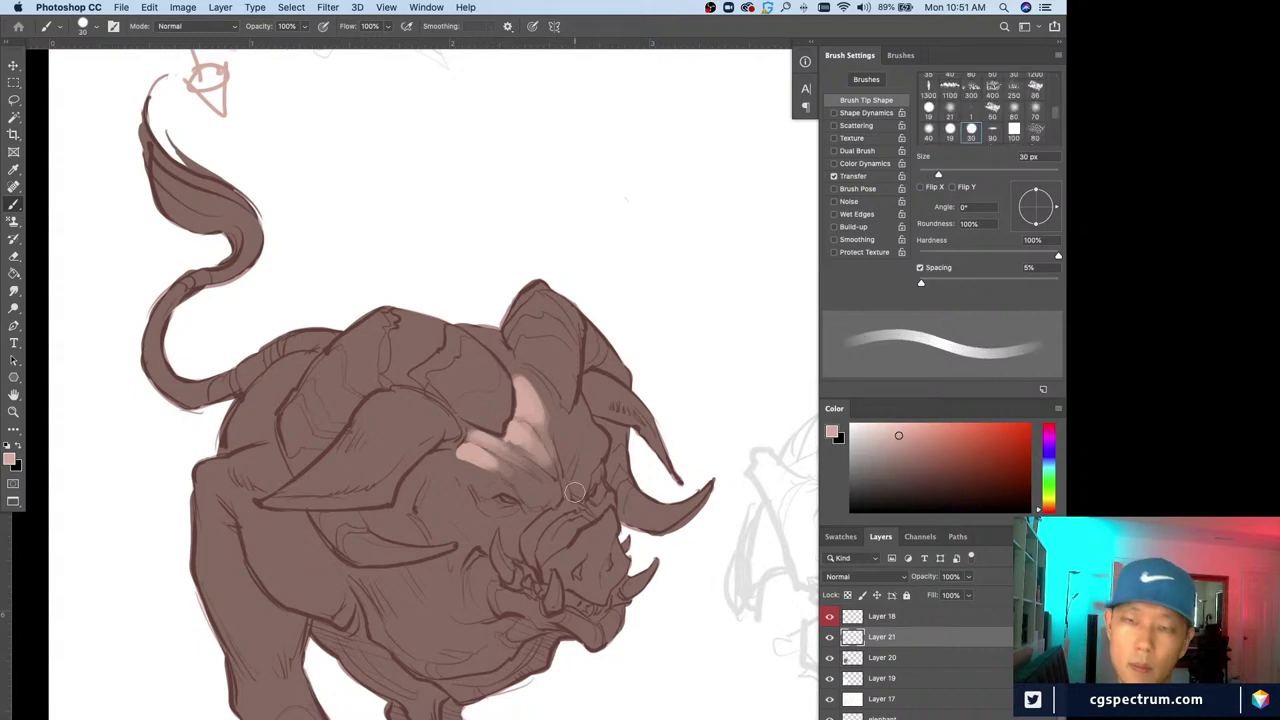
drag(1058, 256, 990, 258)
mouse_move(472, 446)
mouse_down()
mouse_move(456, 466)
mouse_move(505, 442)
mouse_up()
Reduce the brush to 8 px and extend the forehead highlight upward along the near horn's edge
key(bracketleft)
key(bracketleft)
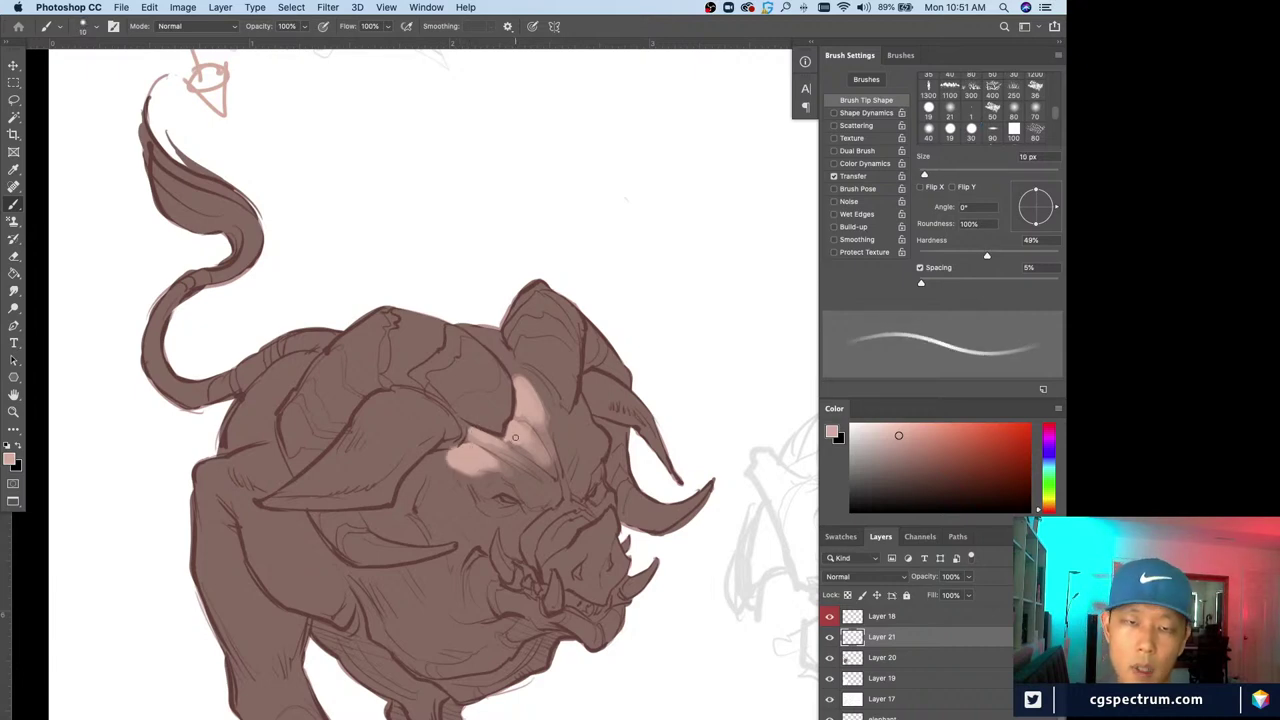
key(bracketright)
key(bracketleft)
key(bracketleft)
key(bracketleft)
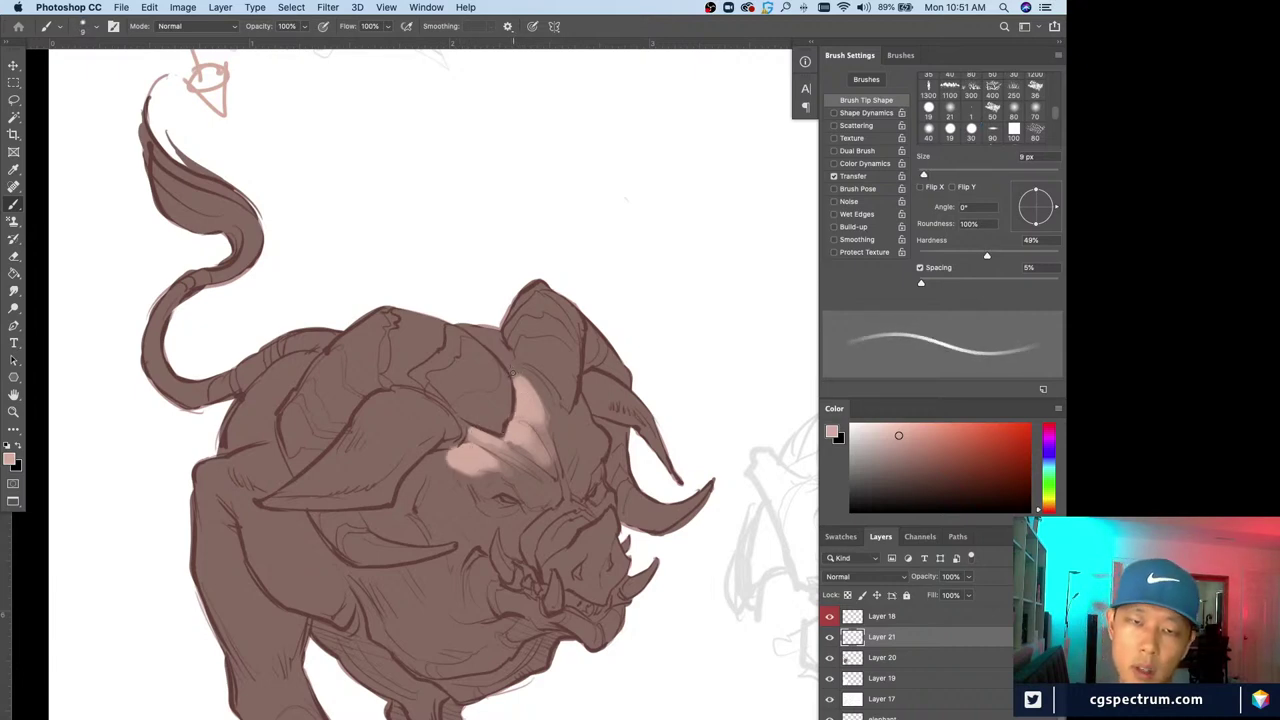
drag(513, 372, 530, 398)
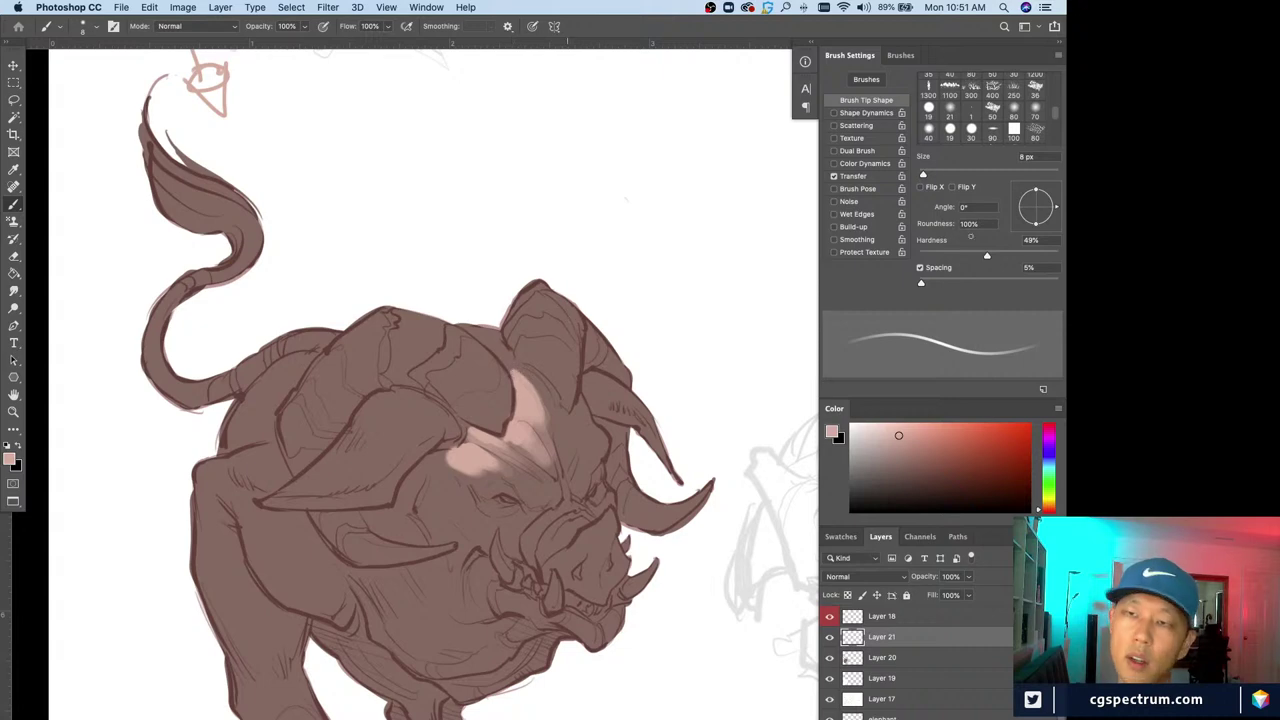
Set the brush to 36% hardness and 30 px, and soften the light pink highlight above the near eye
mouse_move(987, 256)
mouse_down()
mouse_move(925, 258)
mouse_move(982, 257)
mouse_move(969, 257)
mouse_up()
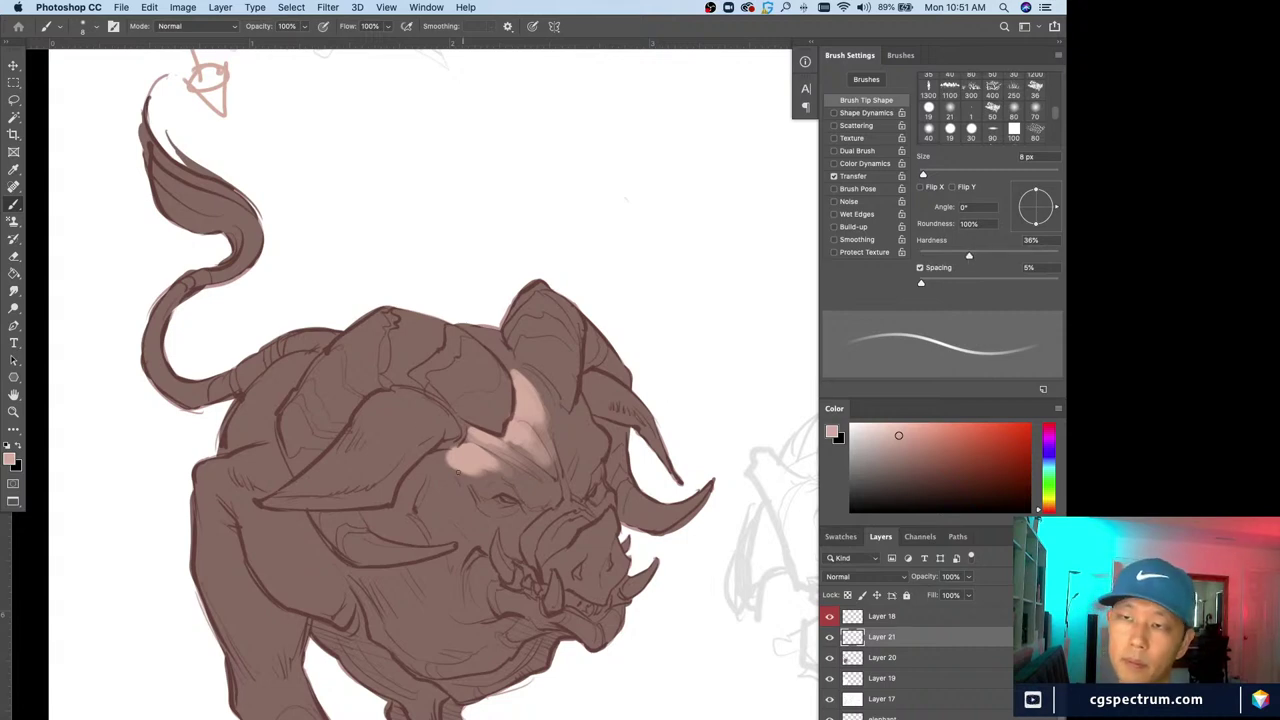
key(bracketright)
key(bracketright)
key(bracketright)
key(bracketright)
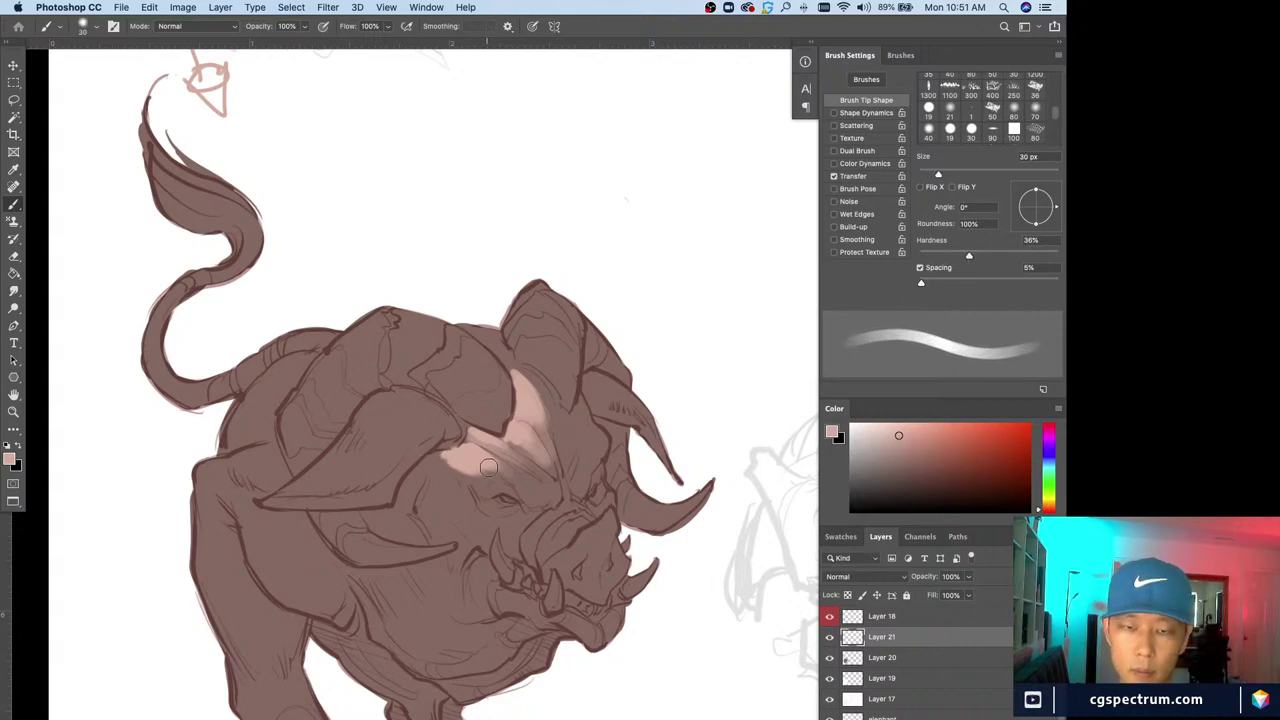
mouse_move(484, 445)
mouse_down()
mouse_move(491, 461)
mouse_move(538, 463)
mouse_move(542, 478)
mouse_up()
Reduce the brush to 5 px and extend the forehead highlight's tip upward between the horn bases
key(bracketright)
key(bracketleft)
key(bracketleft)
key(bracketleft)
key(bracketleft)
key(bracketleft)
key(bracketleft)
key(bracketleft)
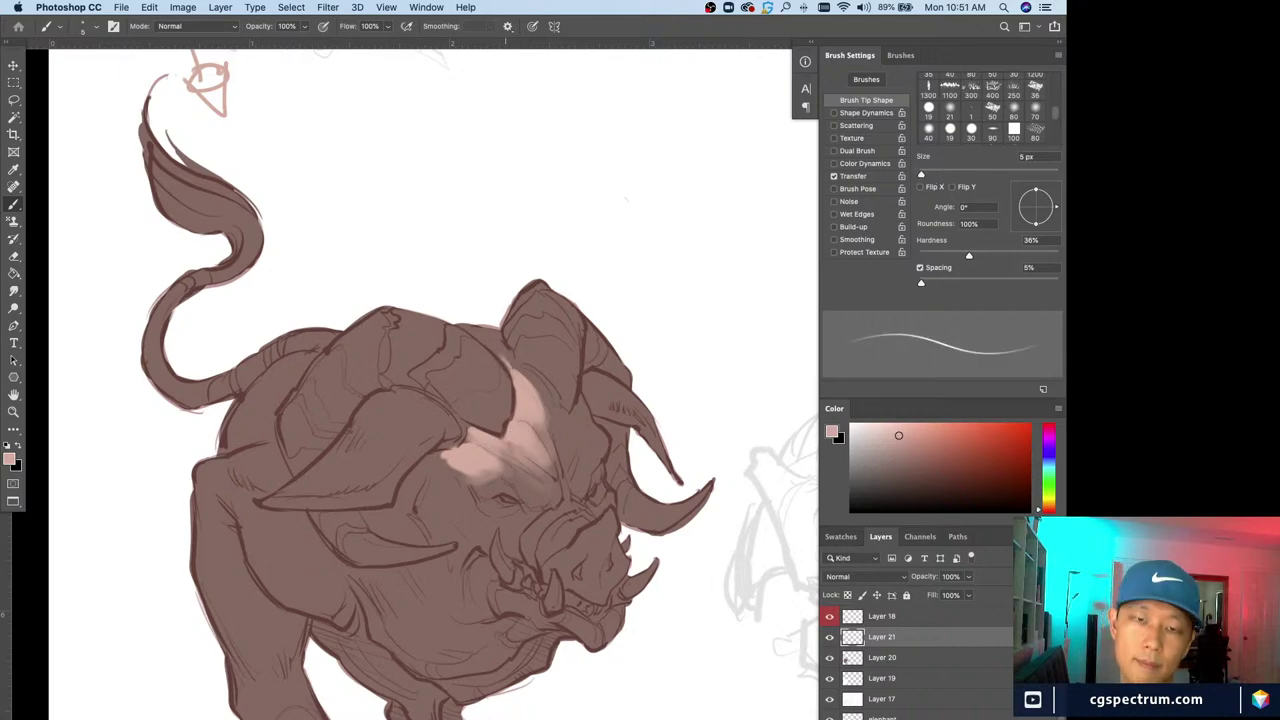
Enlarge the brush to 20 px and broaden the forehead highlight toward the far horn's base
key(bracketright)
key(bracketright)
key(bracketright)
mouse_move(514, 364)
mouse_down()
mouse_move(548, 394)
mouse_move(526, 382)
mouse_move(546, 414)
mouse_move(550, 402)
mouse_move(545, 423)
mouse_up()
key(bracketright)
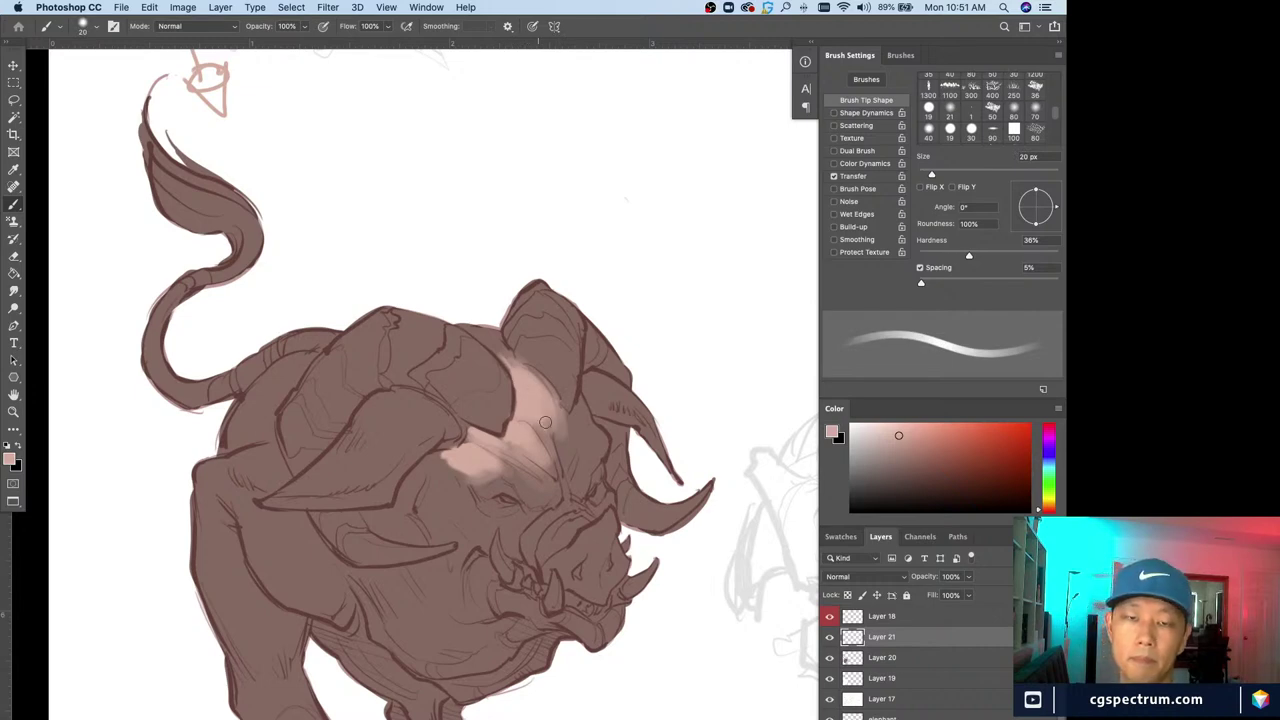
Paint fine crease highlights on the brow above the near eye with a 5 to 10 px brush
key(bracketleft)
key(bracketleft)
key(bracketleft)
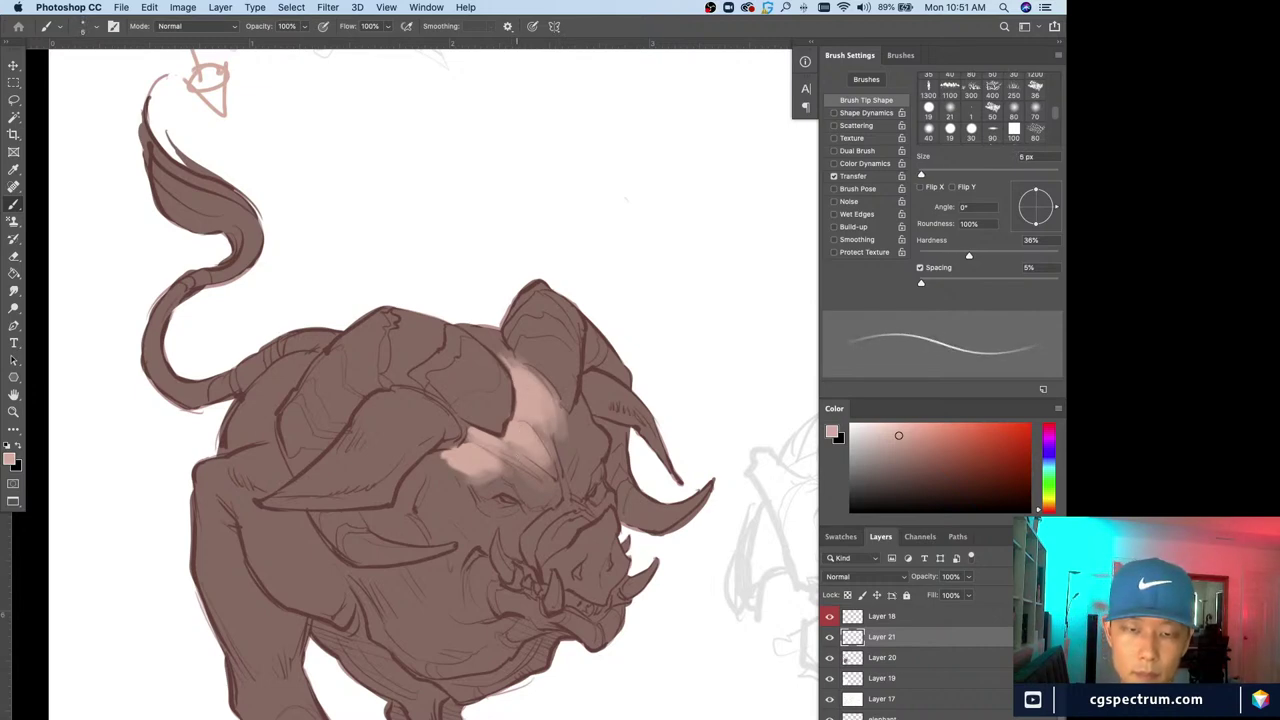
mouse_move(546, 458)
mouse_down()
mouse_move(509, 430)
mouse_move(514, 483)
mouse_up()
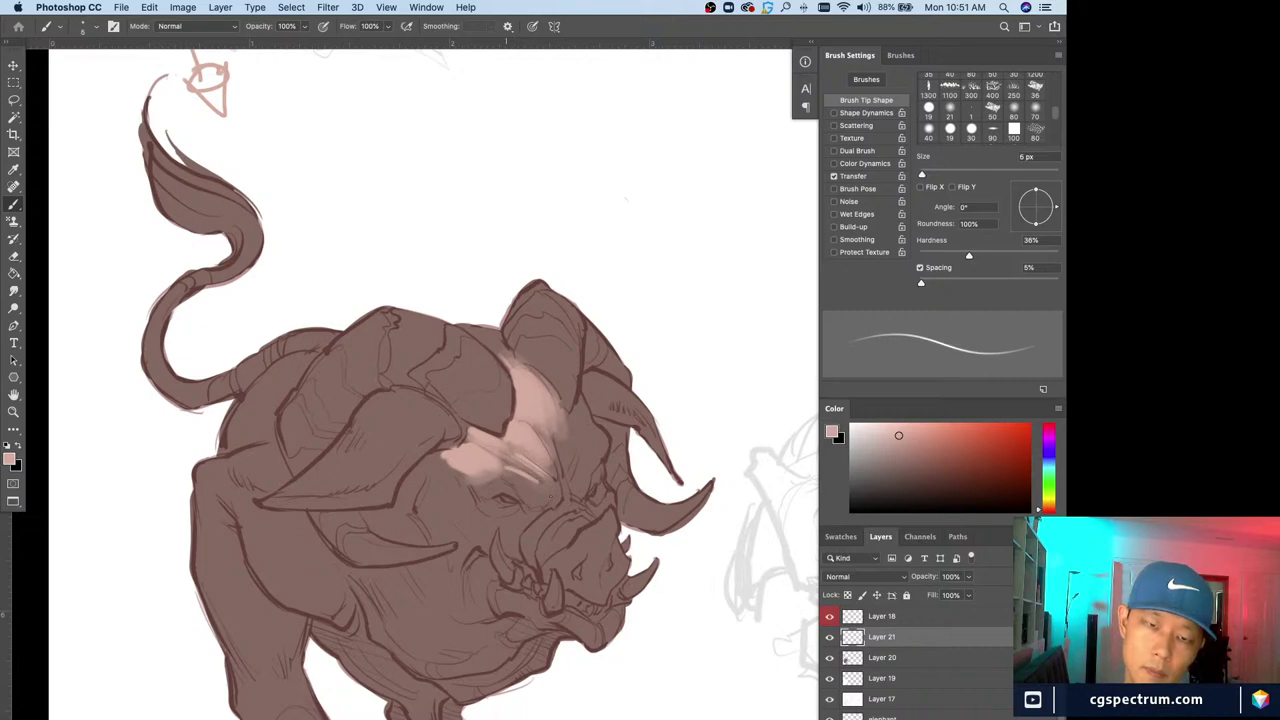
key(bracketright)
key(bracketright)
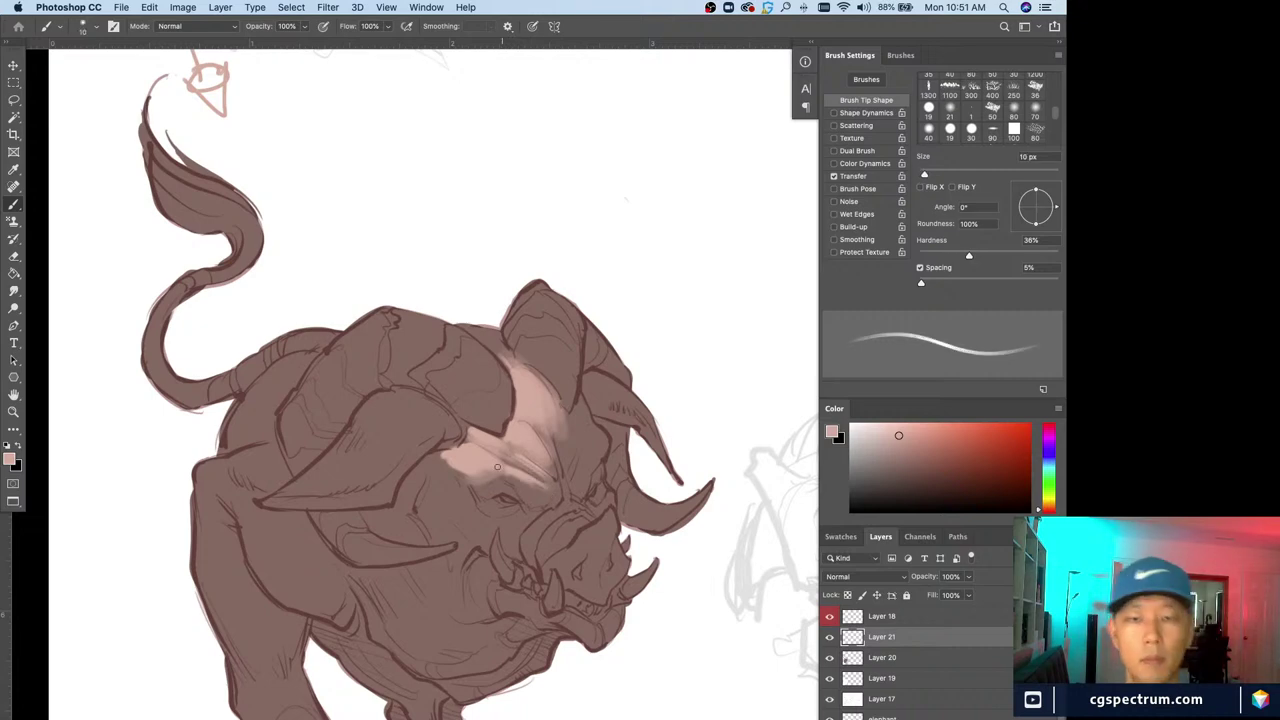
Paint a highlight down the far brow with a 15 px brush, refining its lower end at 9 px
key(bracketright)
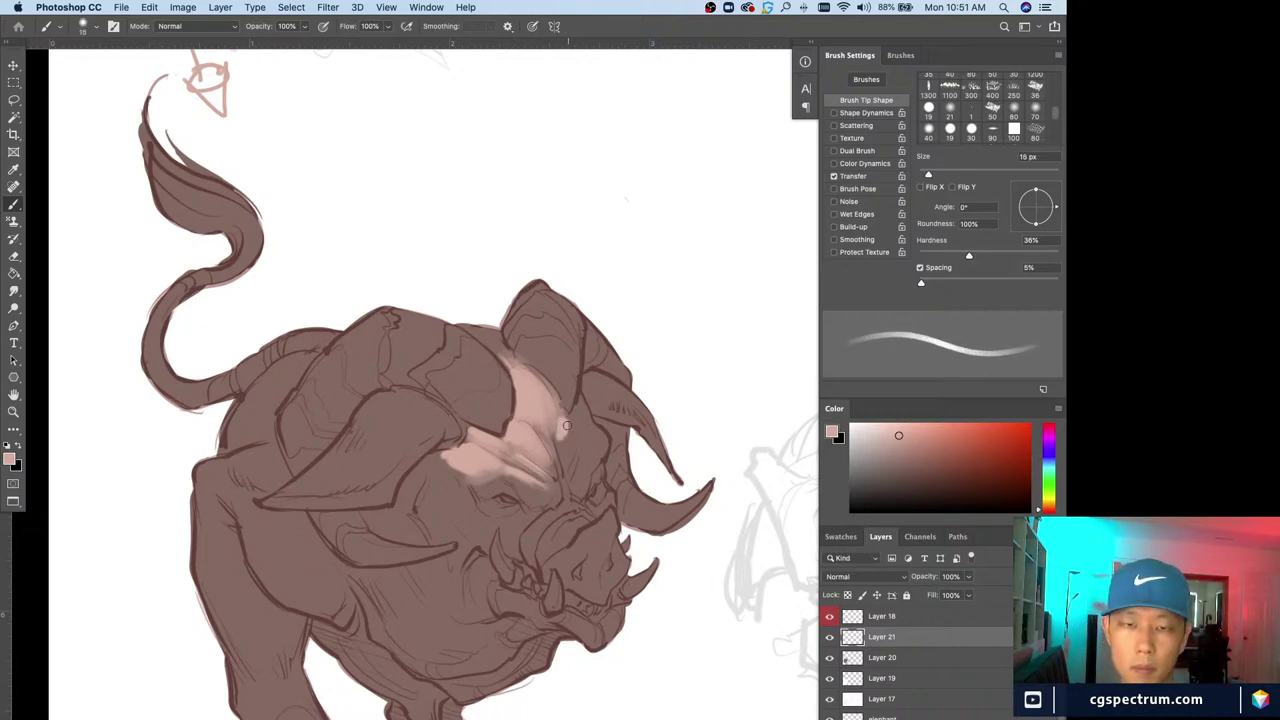
mouse_move(568, 418)
mouse_down()
mouse_move(560, 460)
mouse_move(577, 466)
mouse_up()
key(bracketleft)
key(bracketleft)
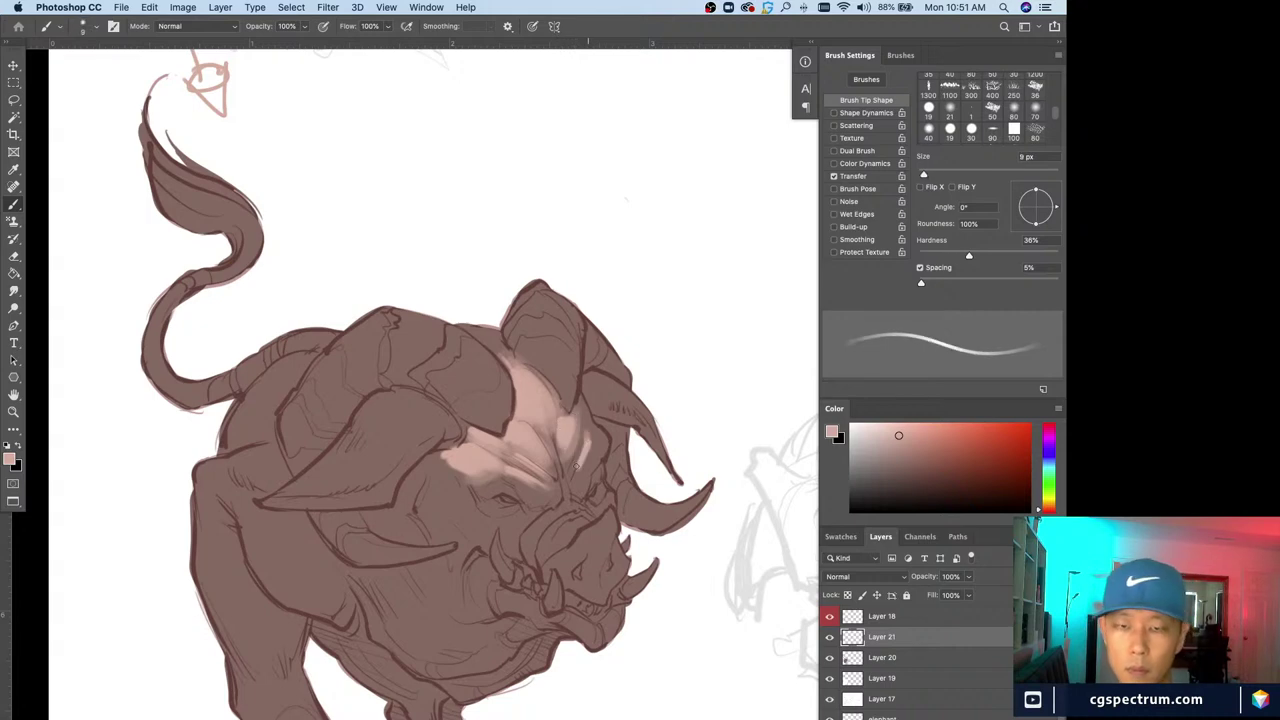
Enlarge the brush to 25 px, broaden the far brow highlight toward the far eye, and reduce the brush to 15 px
key(bracketright)
key(bracketright)
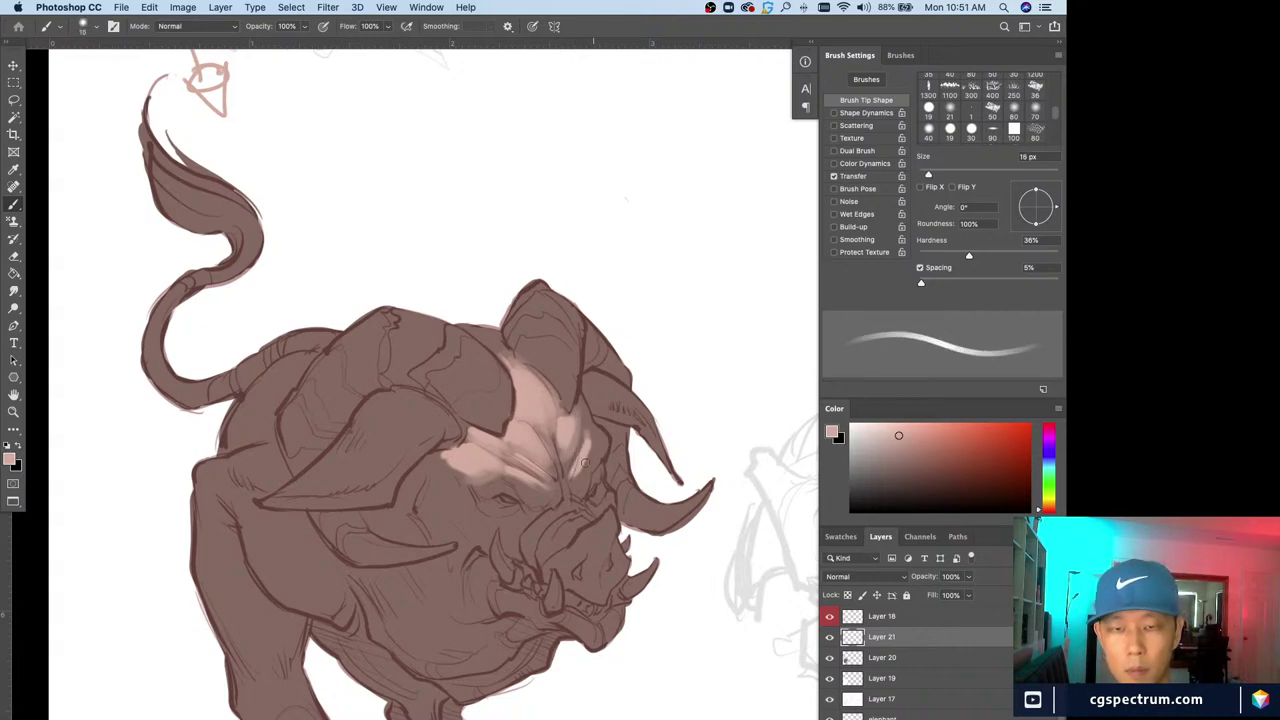
key(bracketright)
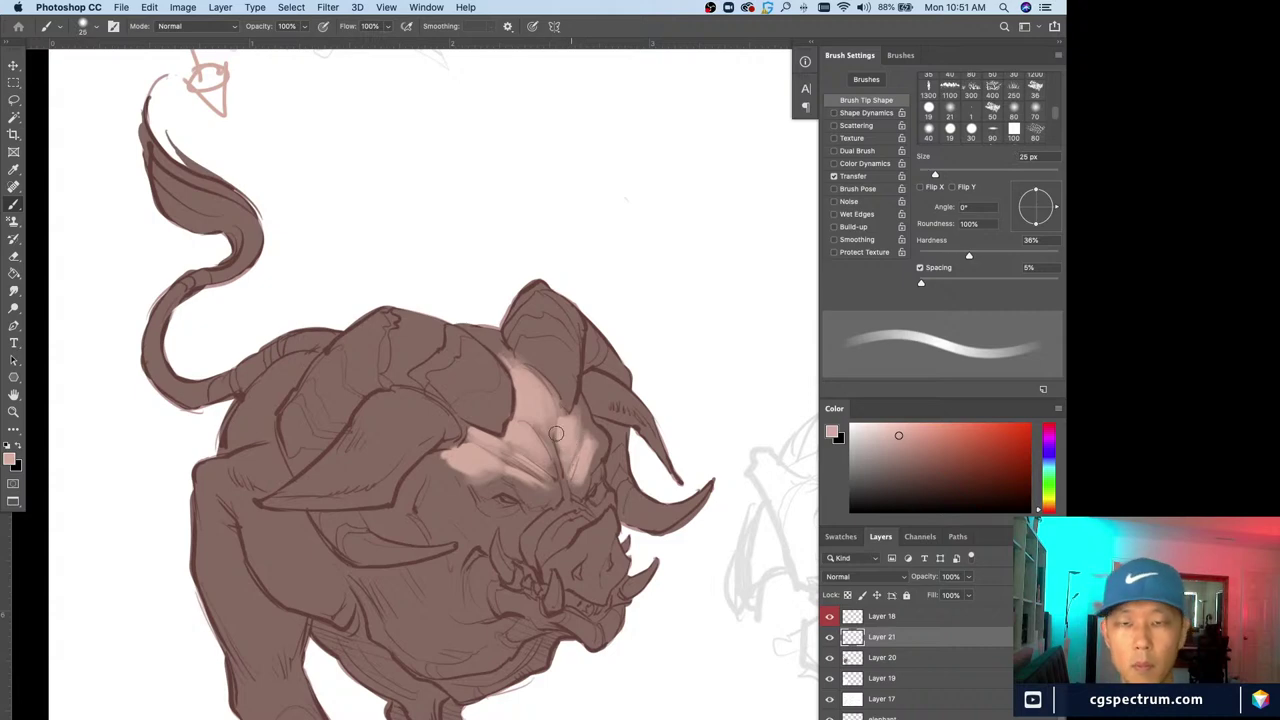
key(bracketleft)
key(bracketleft)
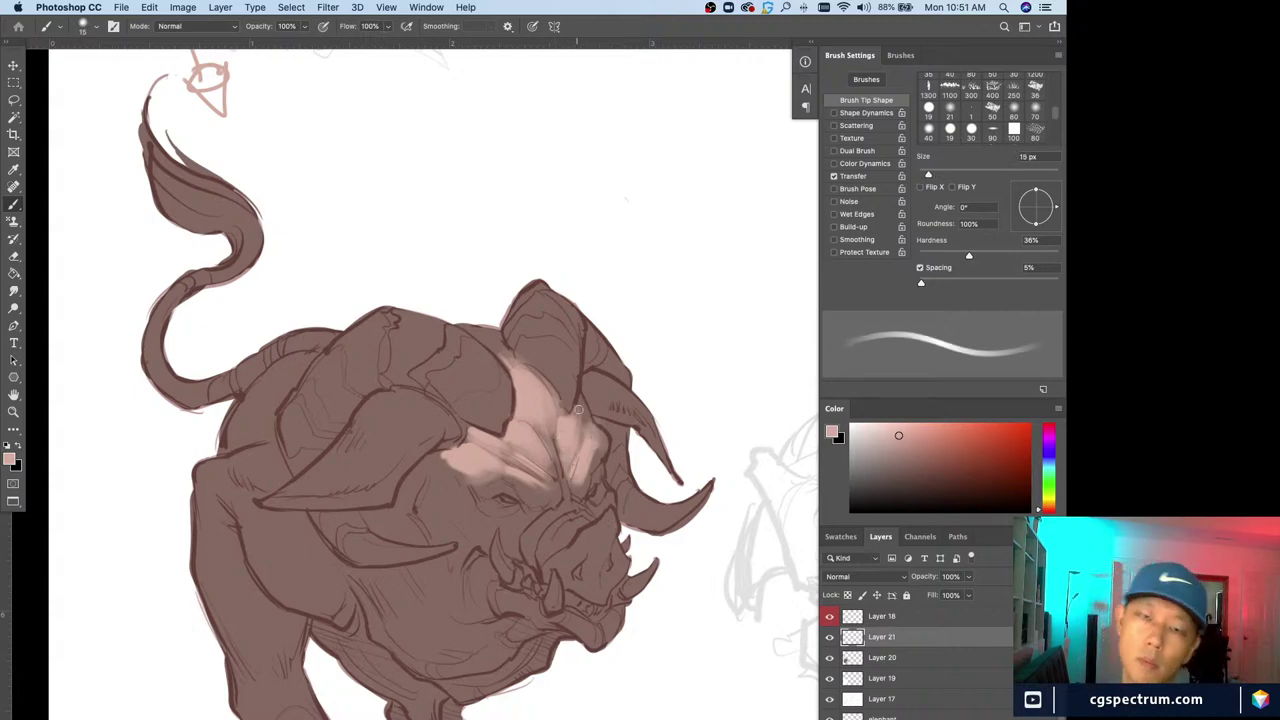
Reduce the brush to 6 px and paint a small highlight on the near eye's upper eyelid
key(bracketleft)
key(bracketleft)
key(bracketleft)
key(bracketleft)
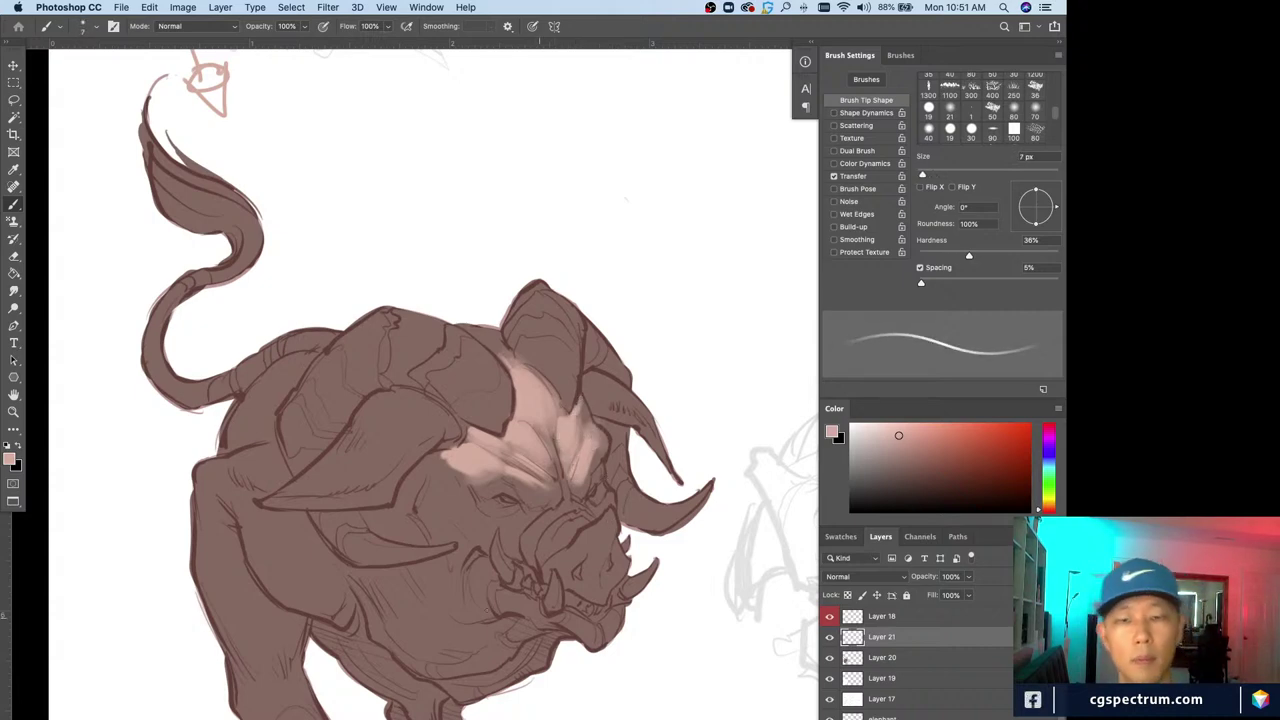
drag(445, 563, 448, 540)
key(bracketleft)
drag(503, 460, 512, 466)
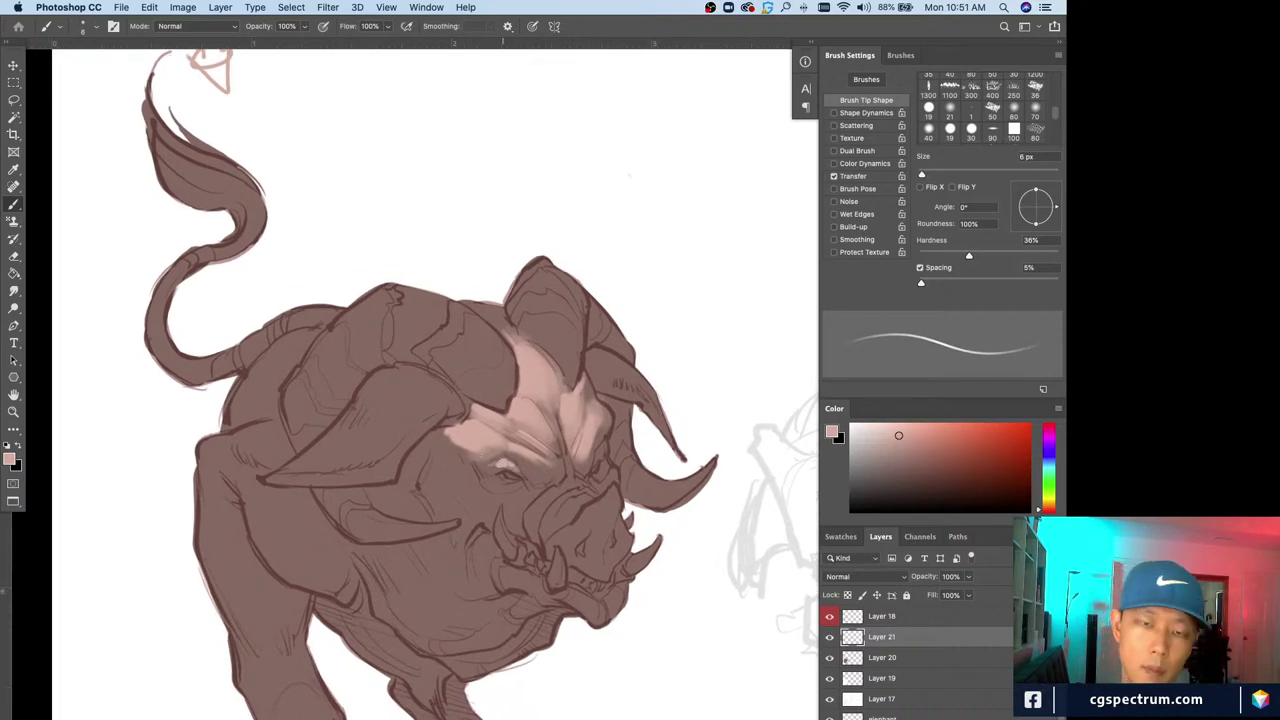
Enlarge the brush to 15 px and blend the highlight across the brow above the near eye
key(bracketright)
key(bracketright)
key(bracketright)
key(bracketright)
key(bracketright)
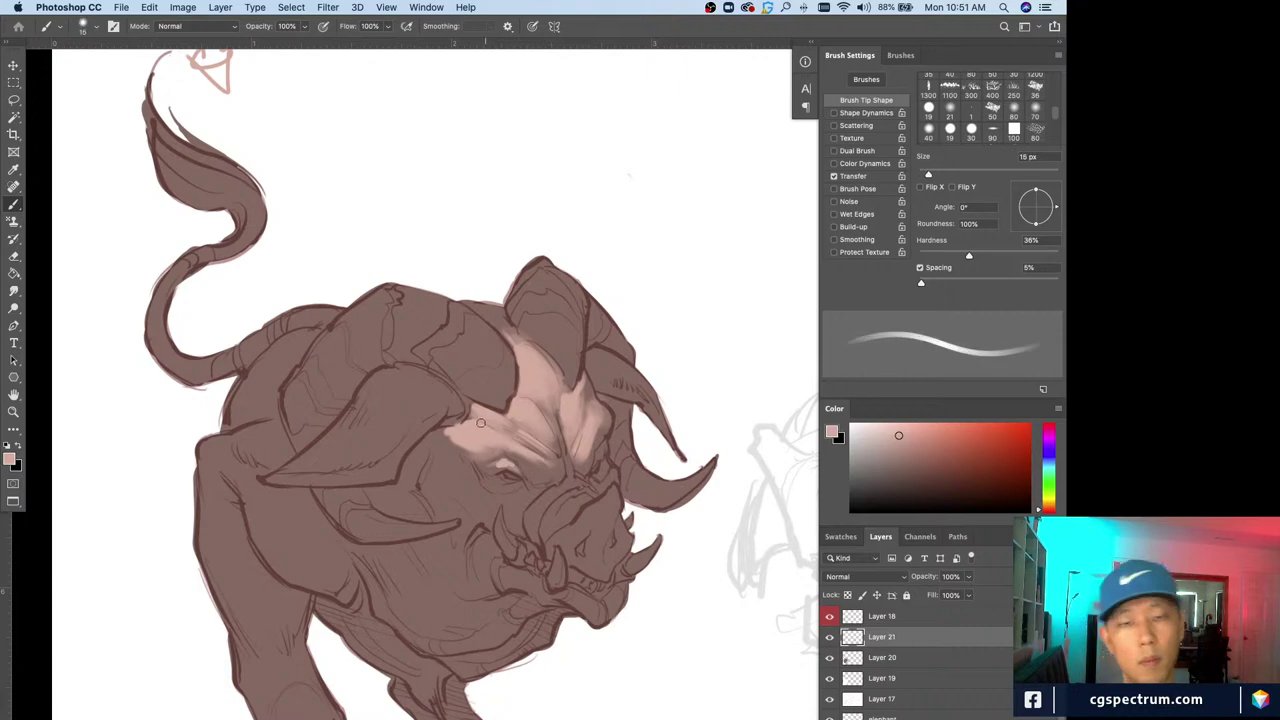
drag(485, 426, 539, 443)
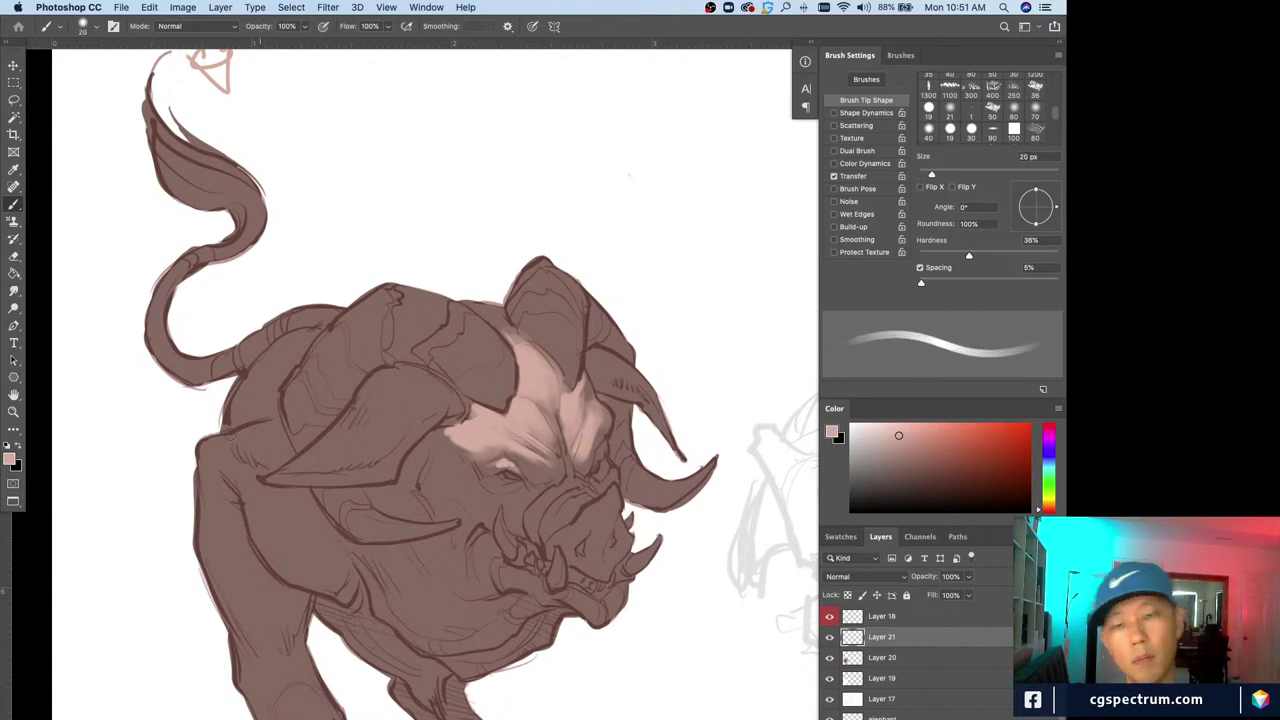
Set the brush to 20 px and soften the brow highlight's outer edge beside the near ear
key(bracketleft)
key(bracketleft)
key(bracketleft)
key(bracketleft)
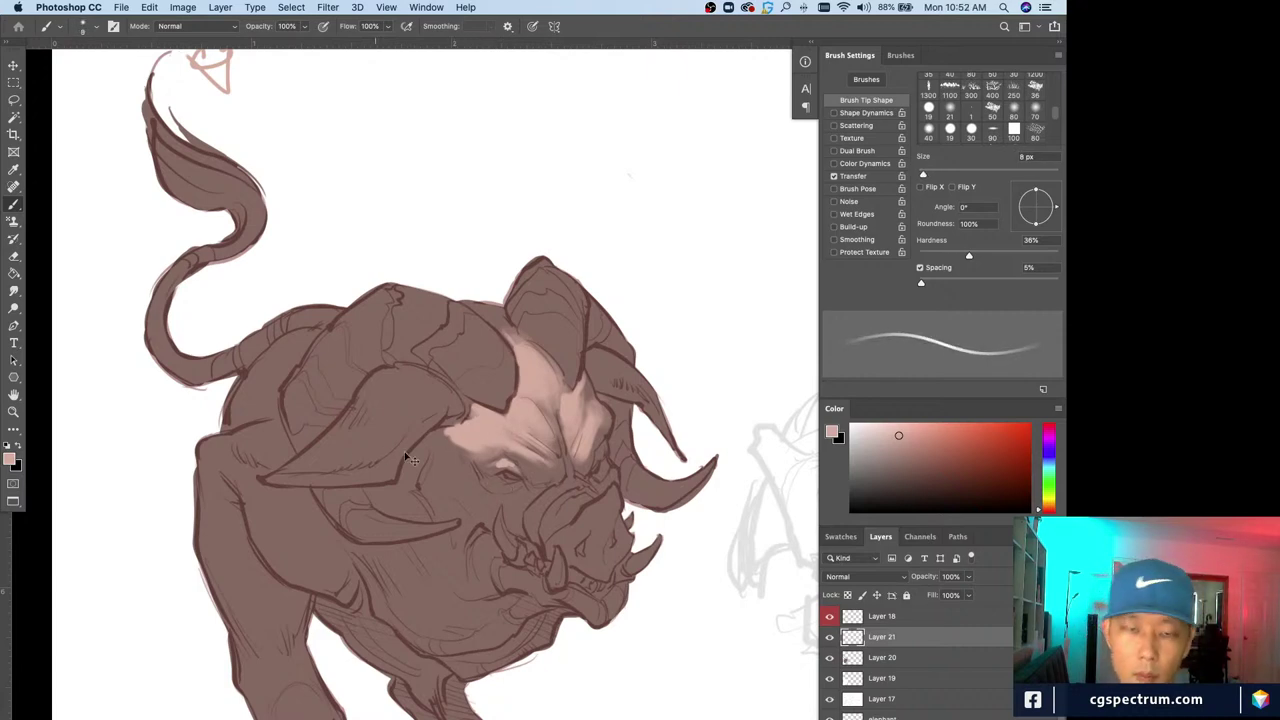
scroll(350, 448, down, 1)
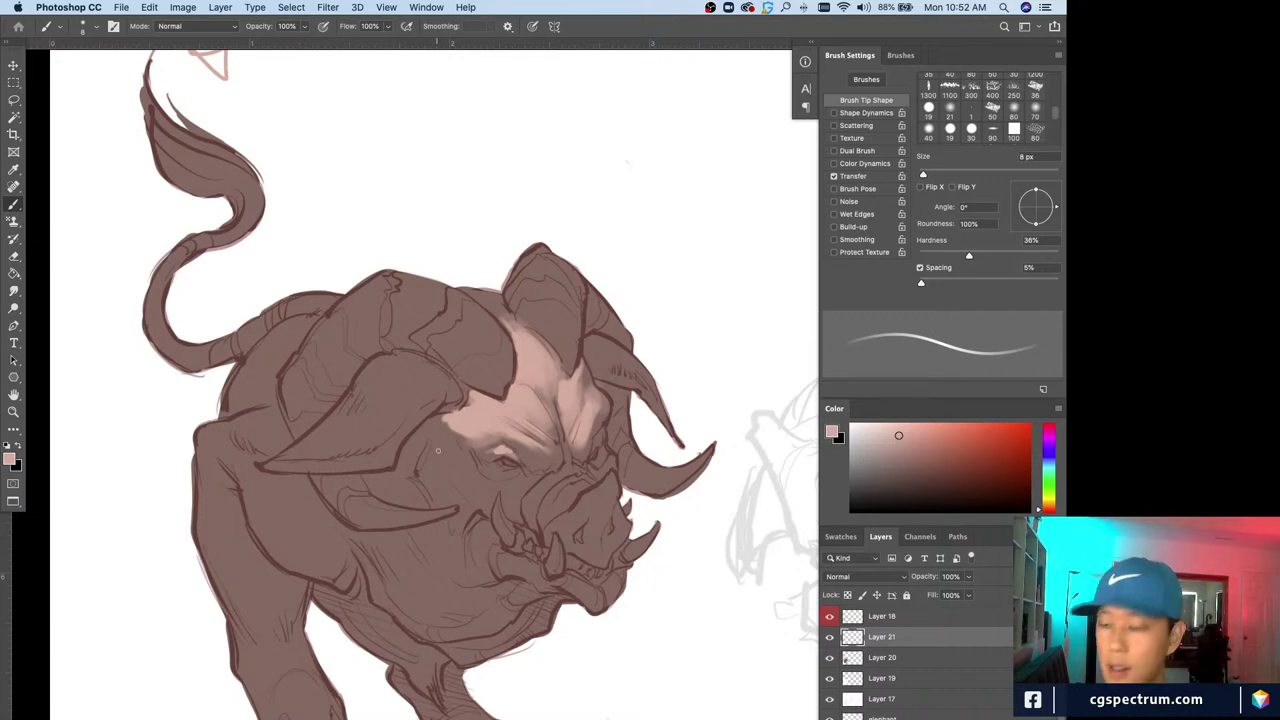
scroll(465, 448, up, 3)
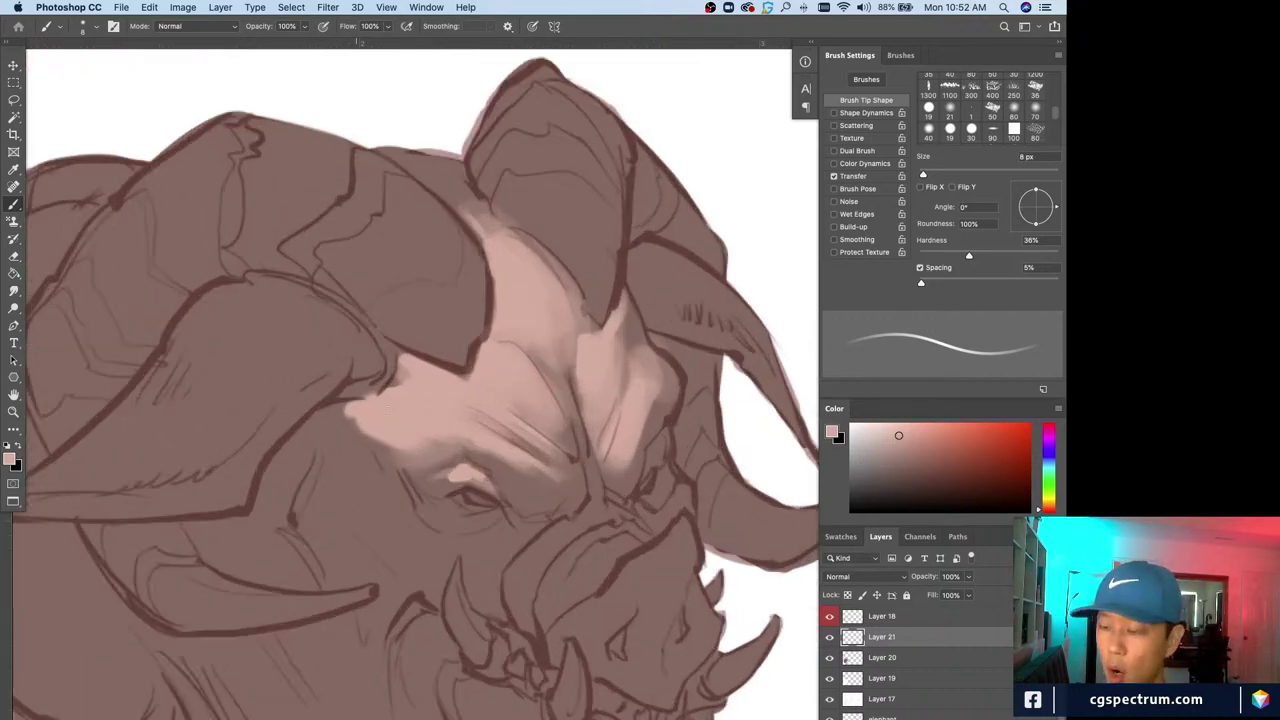
scroll(462, 488, down, 3)
key(bracketright)
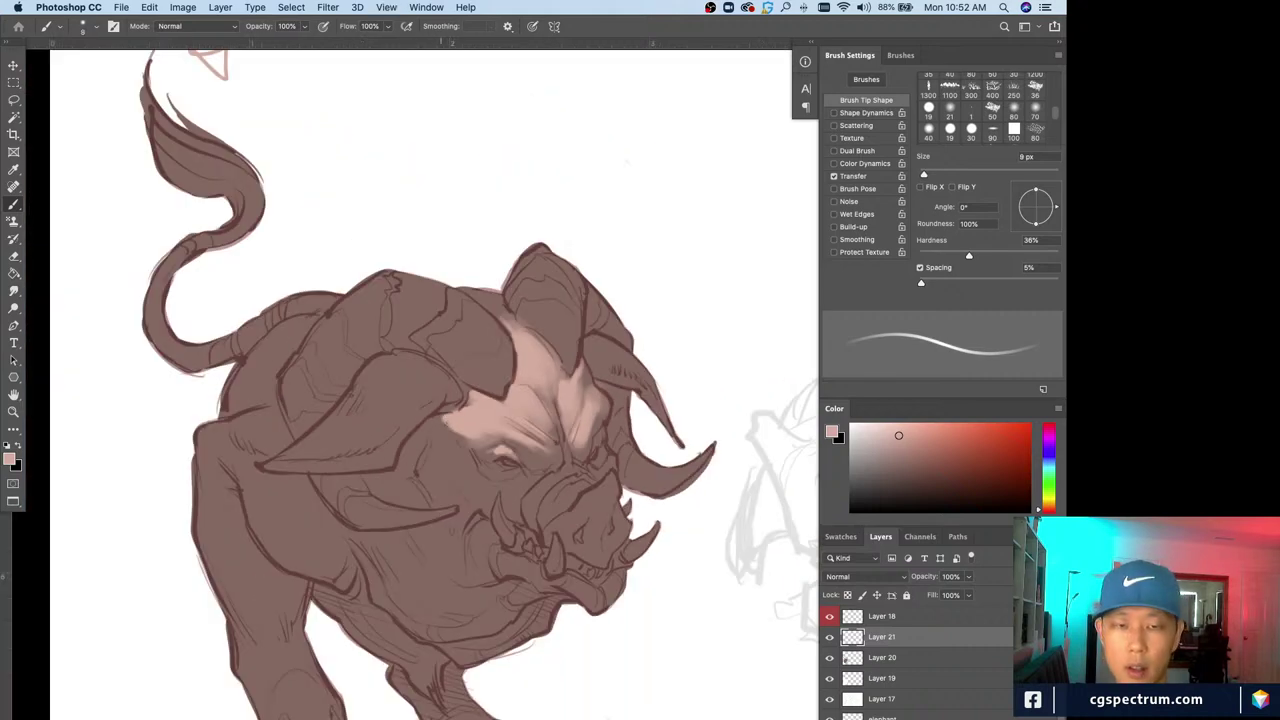
key(bracketright)
key(bracketright)
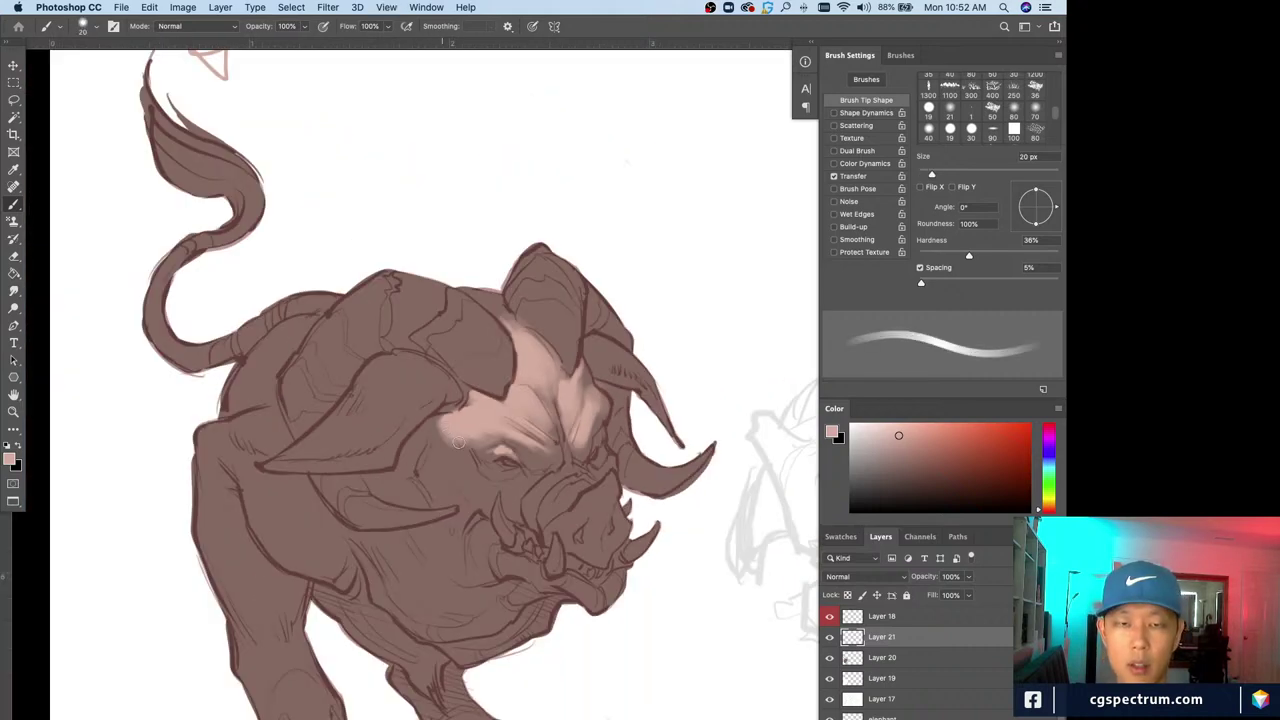
Add a new layer and mark the near brow and the shadow below it with small bright red spots using a 3 to 7 px brush
key(bracketleft)
key(bracketleft)
key(bracketleft)
key(bracketleft)
key(bracketleft)
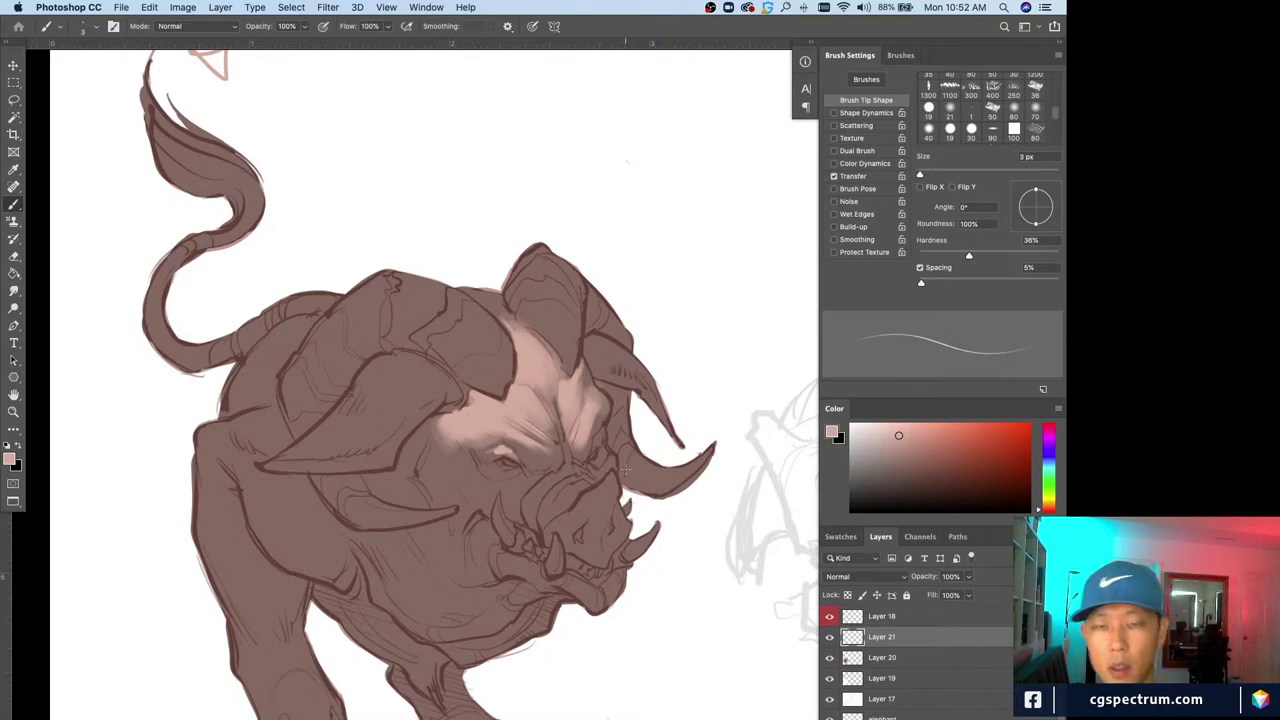
click(1027, 425)
key(super+alt+shift+n)
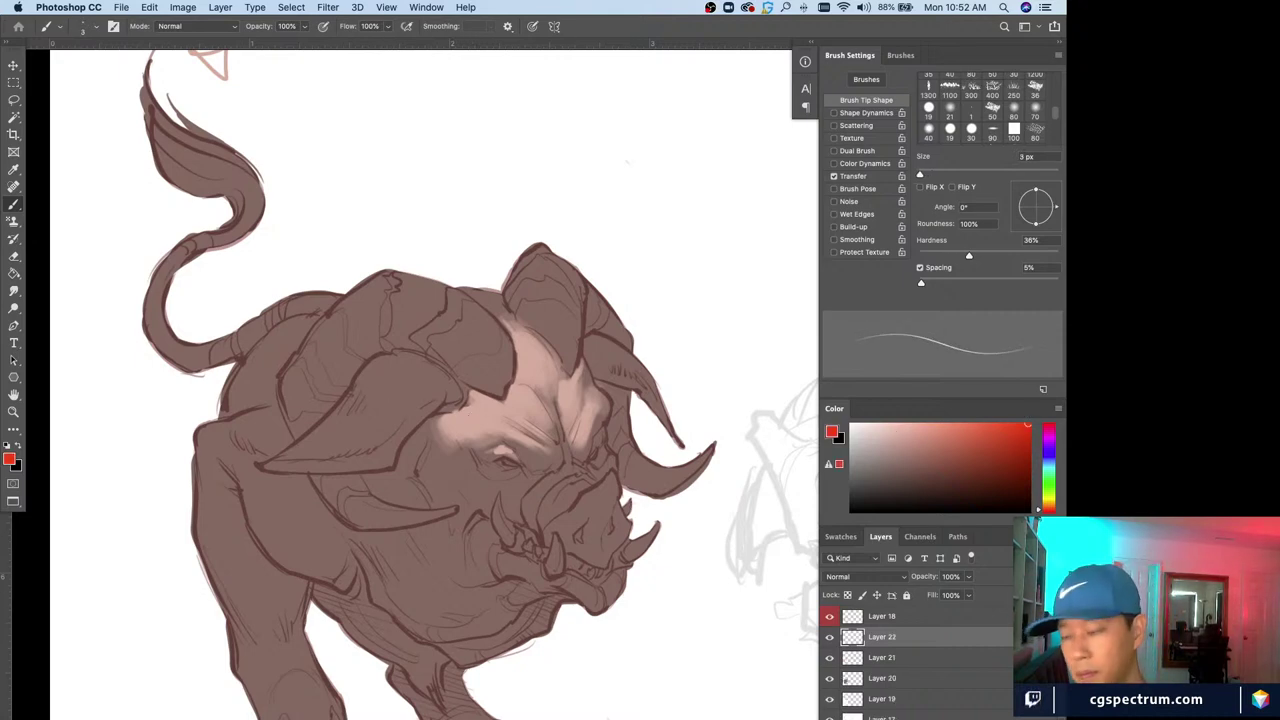
drag(488, 421, 486, 417)
key(bracketright)
key(bracketright)
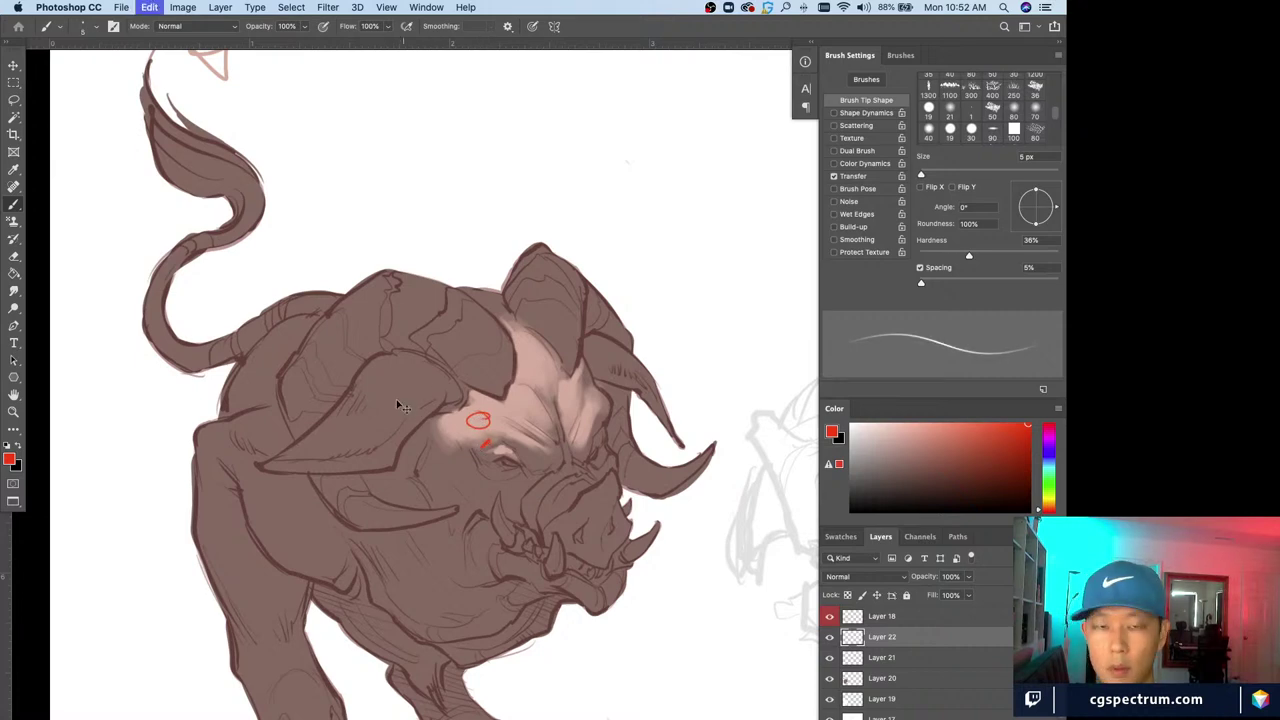
key(bracketright)
key(bracketright)
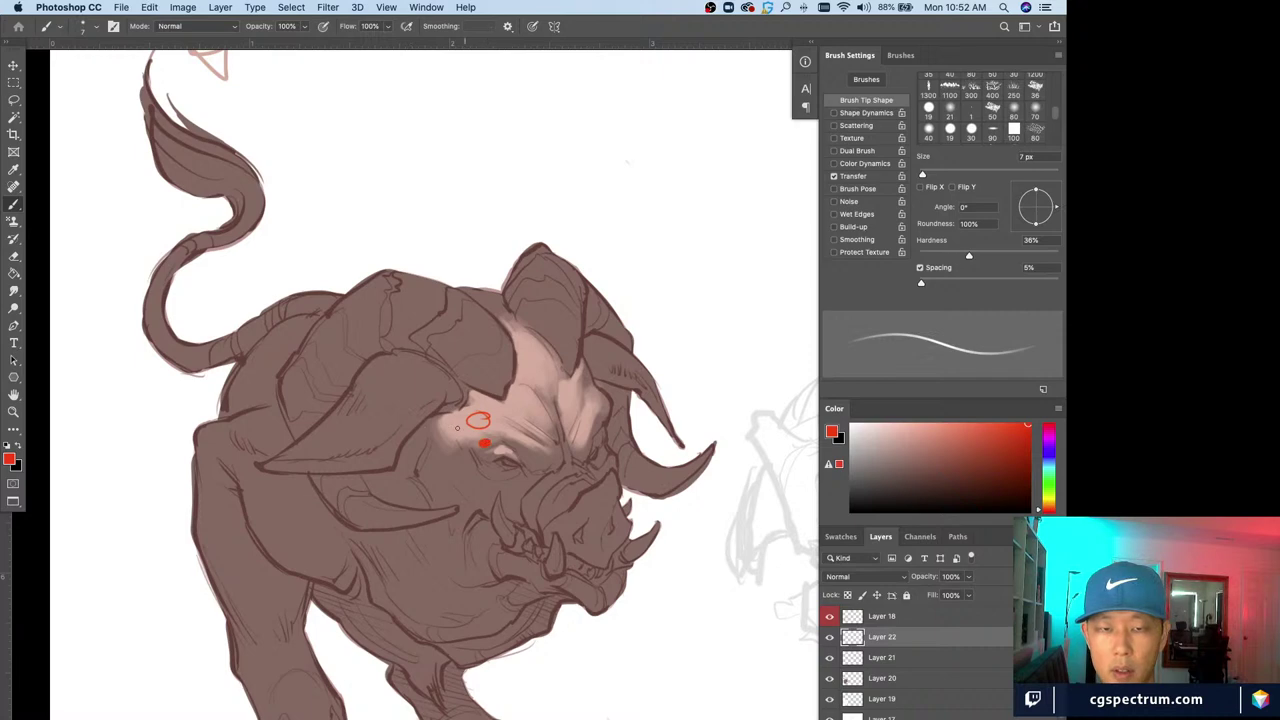
Mark the near eyelid, the eye and the area beneath it in red, and delete the annotation layer
key(bracketleft)
key(bracketleft)
key(bracketleft)
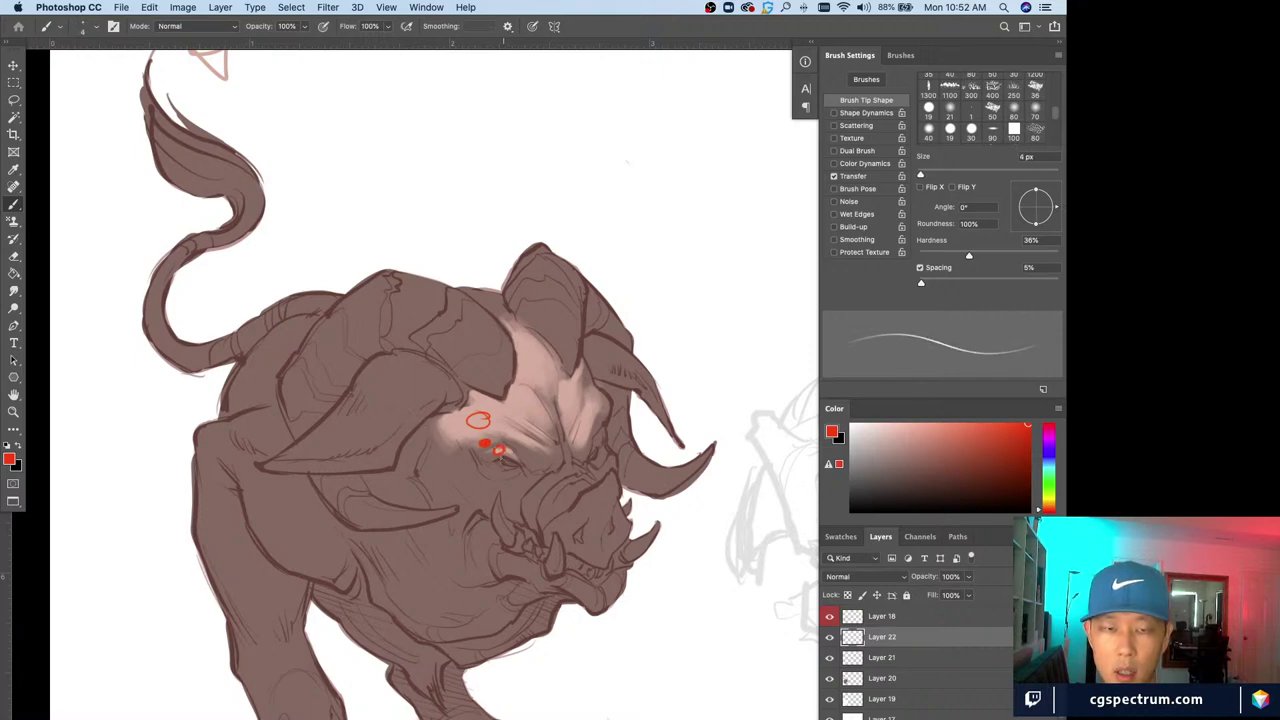
key(bracketright)
key(bracketright)
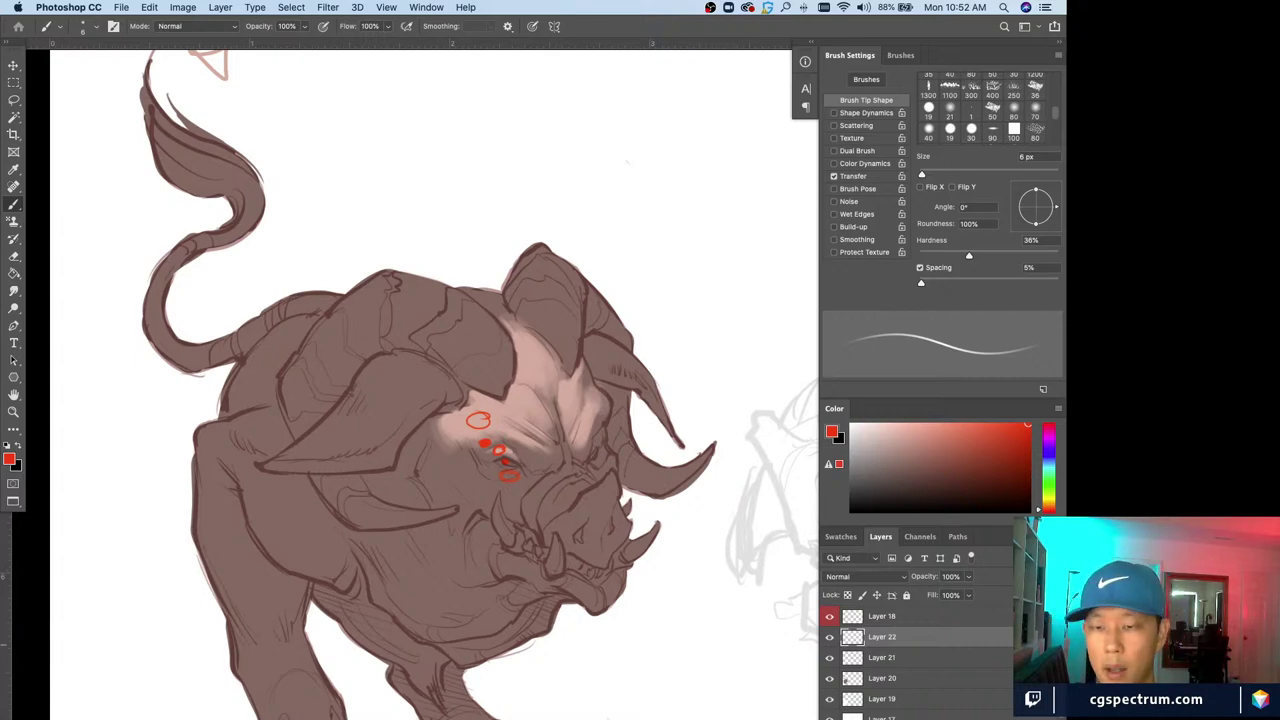
key(Delete)
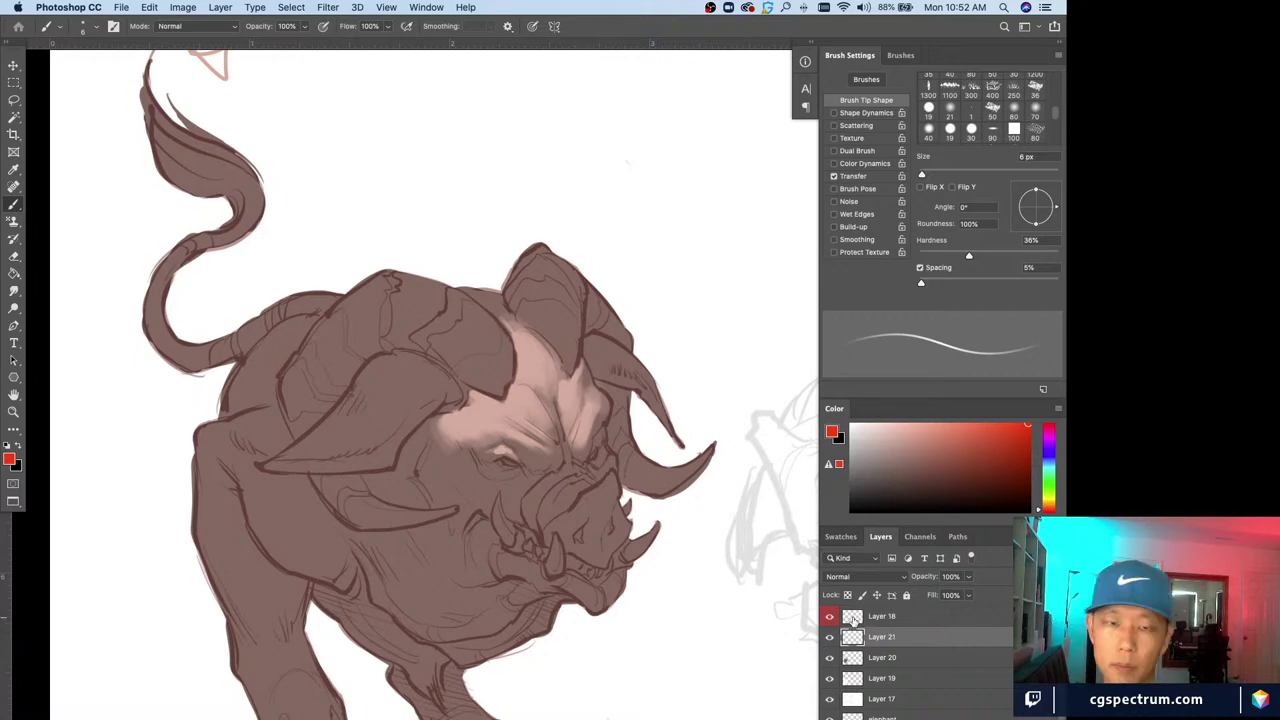
Add a new layer, sample the brow's light pink, and paint thin highlights on the near eye with a 4 px brush
key(super+equal)
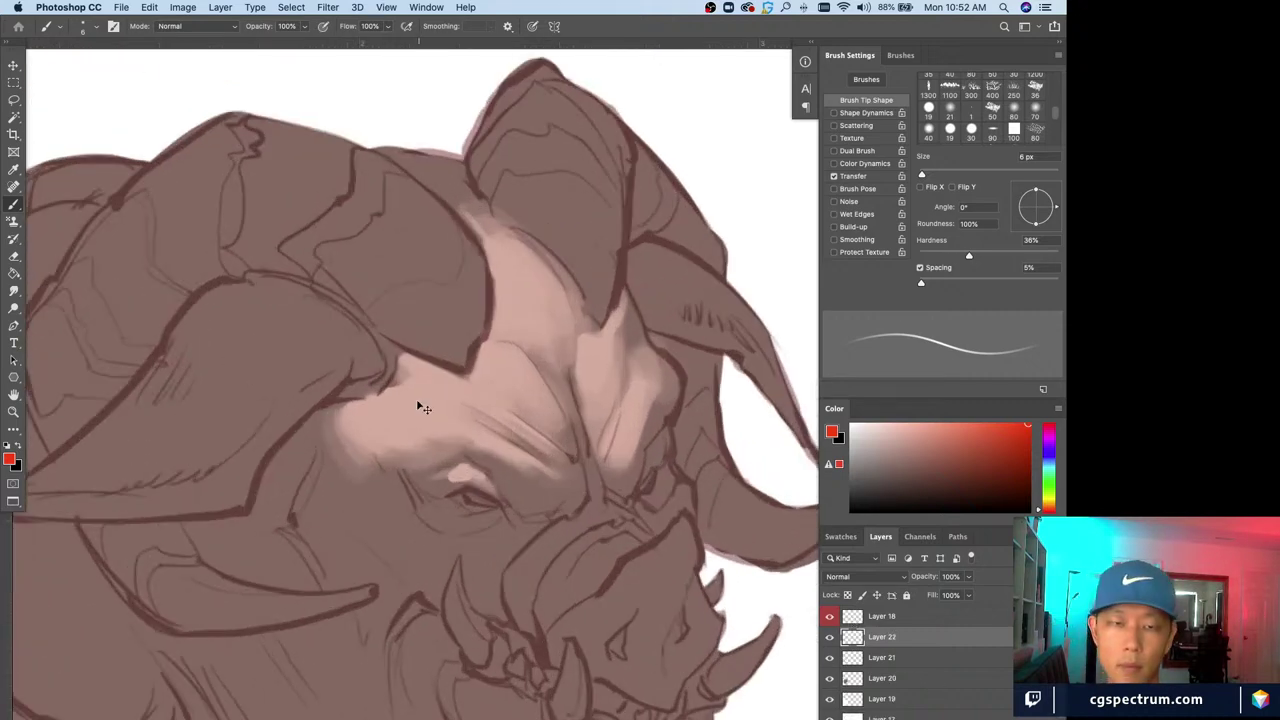
key(super+minus)
alt+click(478, 410)
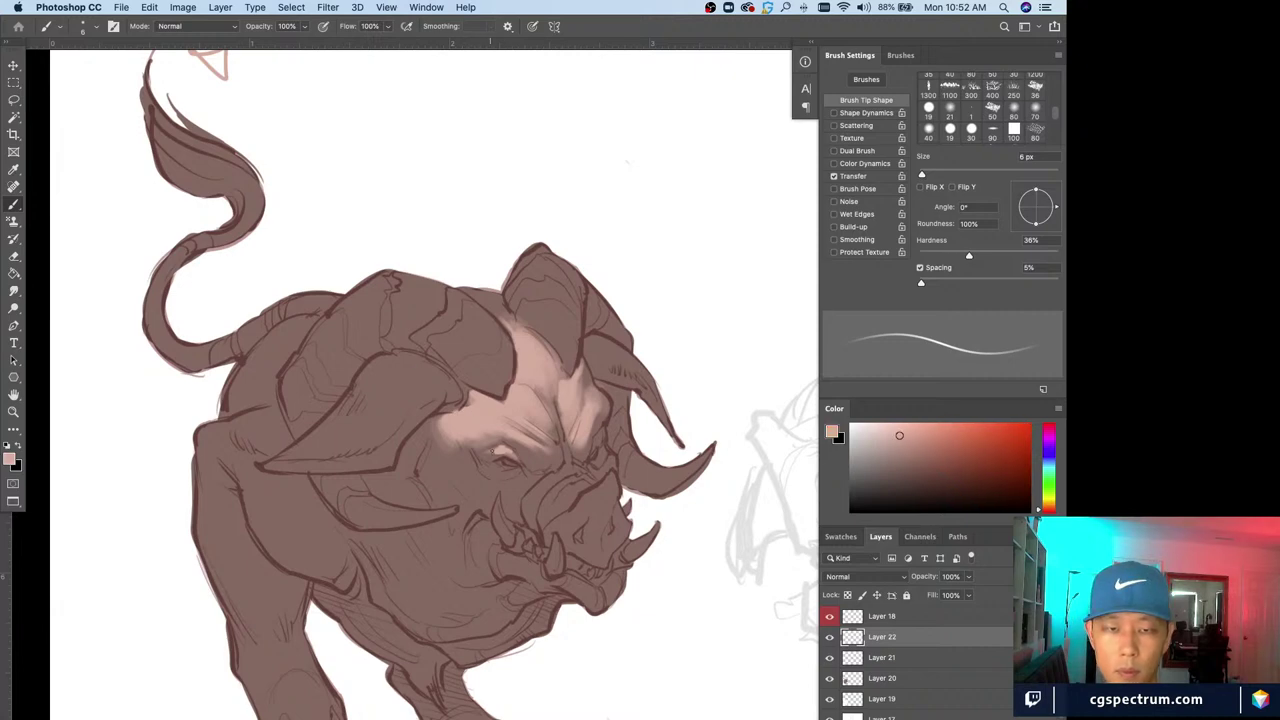
key(bracketright)
key(bracketright)
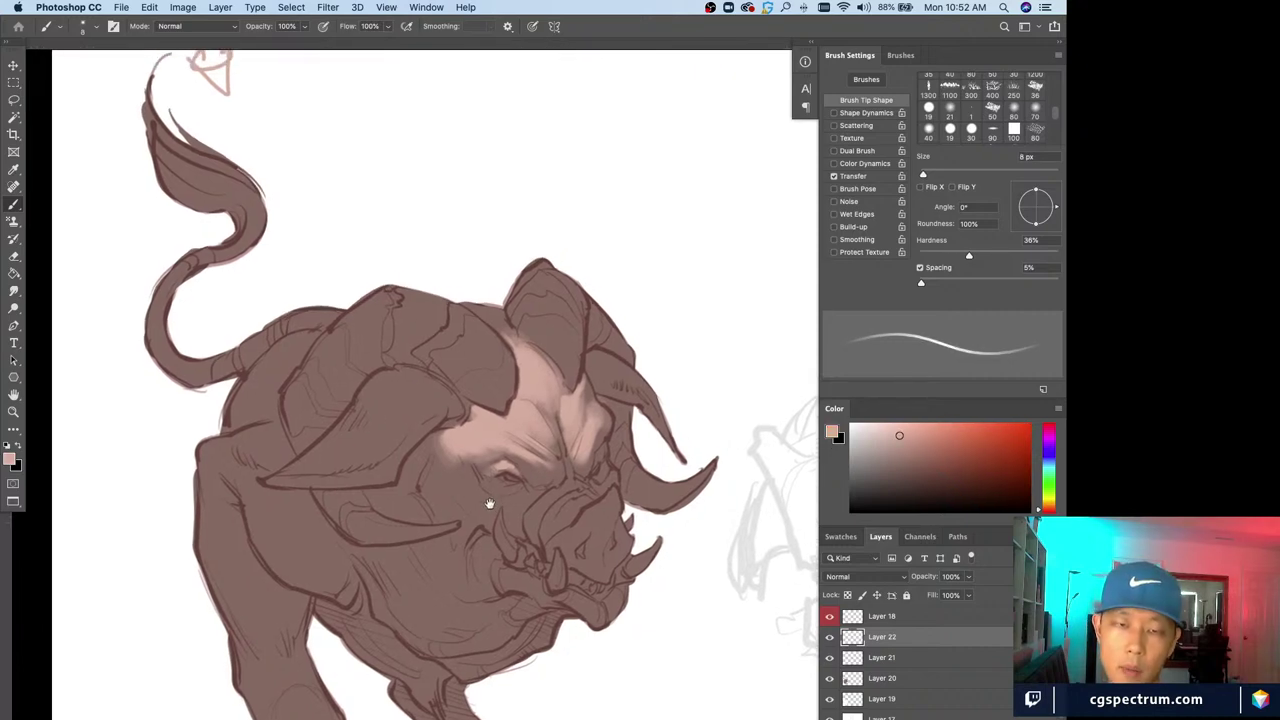
scroll(500, 480, up, 2)
key(bracketleft)
key(bracketleft)
key(bracketleft)
key(bracketleft)
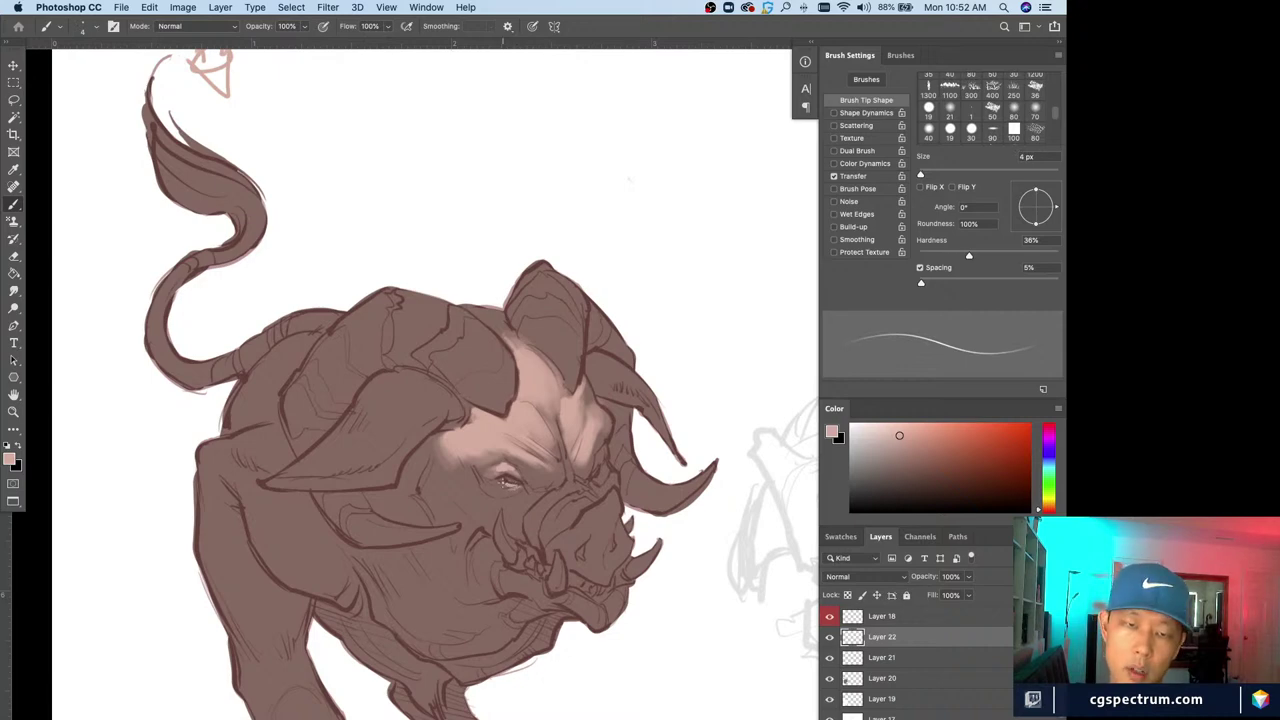
Enlarge the brush to 9 px and paint a highlight beneath the near eye, resampling pink from the face
key(bracketright)
key(bracketright)
key(bracketright)
key(bracketright)
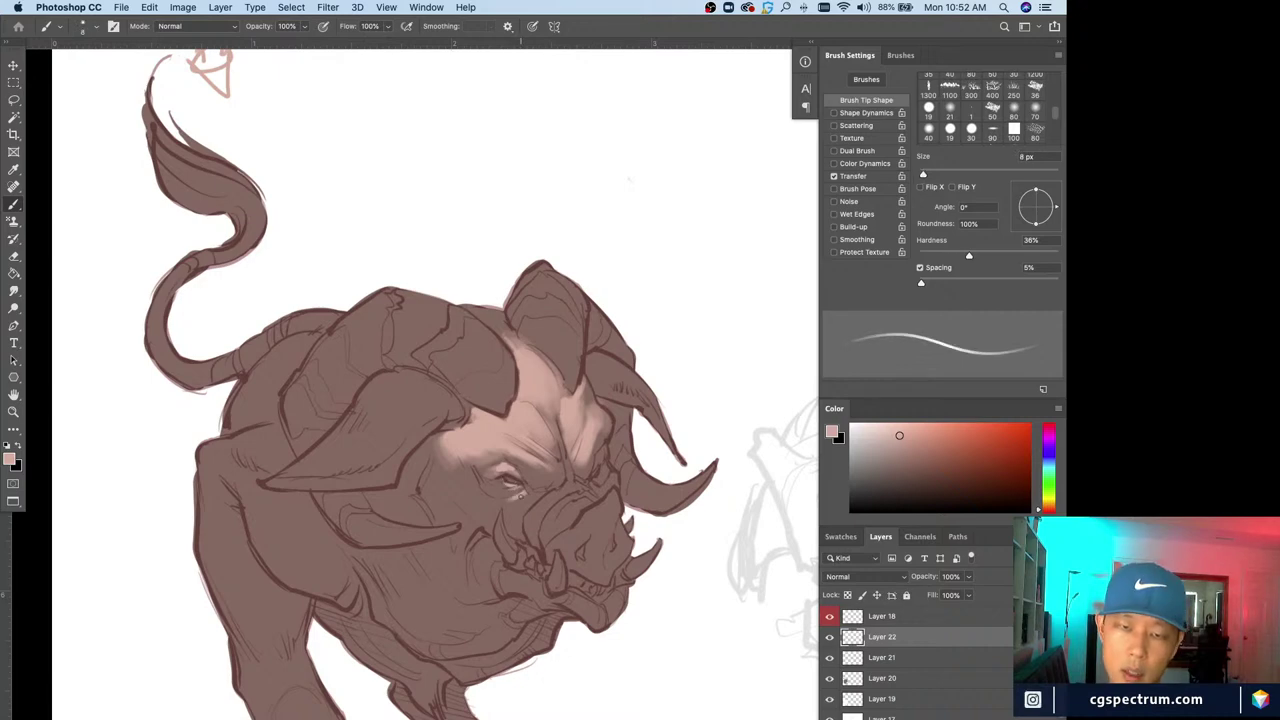
alt+click(522, 476)
key(bracketright)
drag(525, 493, 523, 497)
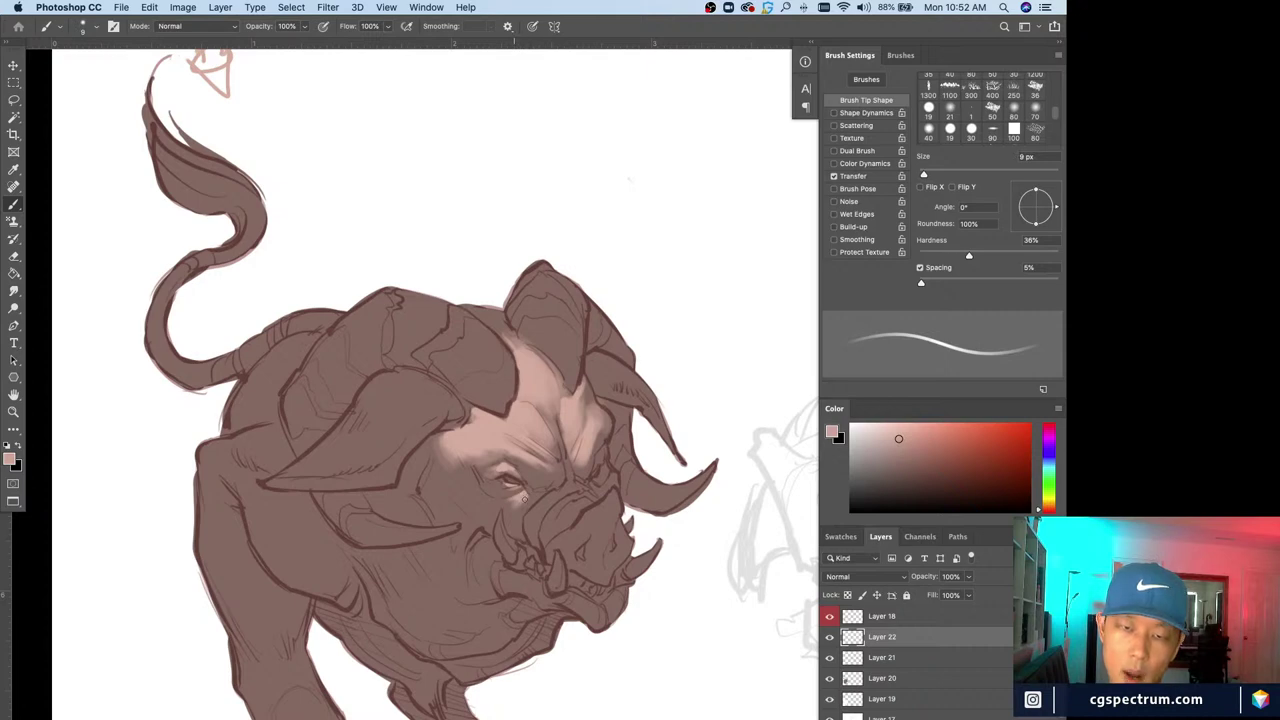
Sample light pink from the brow and paint a highlight on the outer cheek beside the near eye with a 10 to 15 px brush
alt+click(518, 498)
key(bracketright)
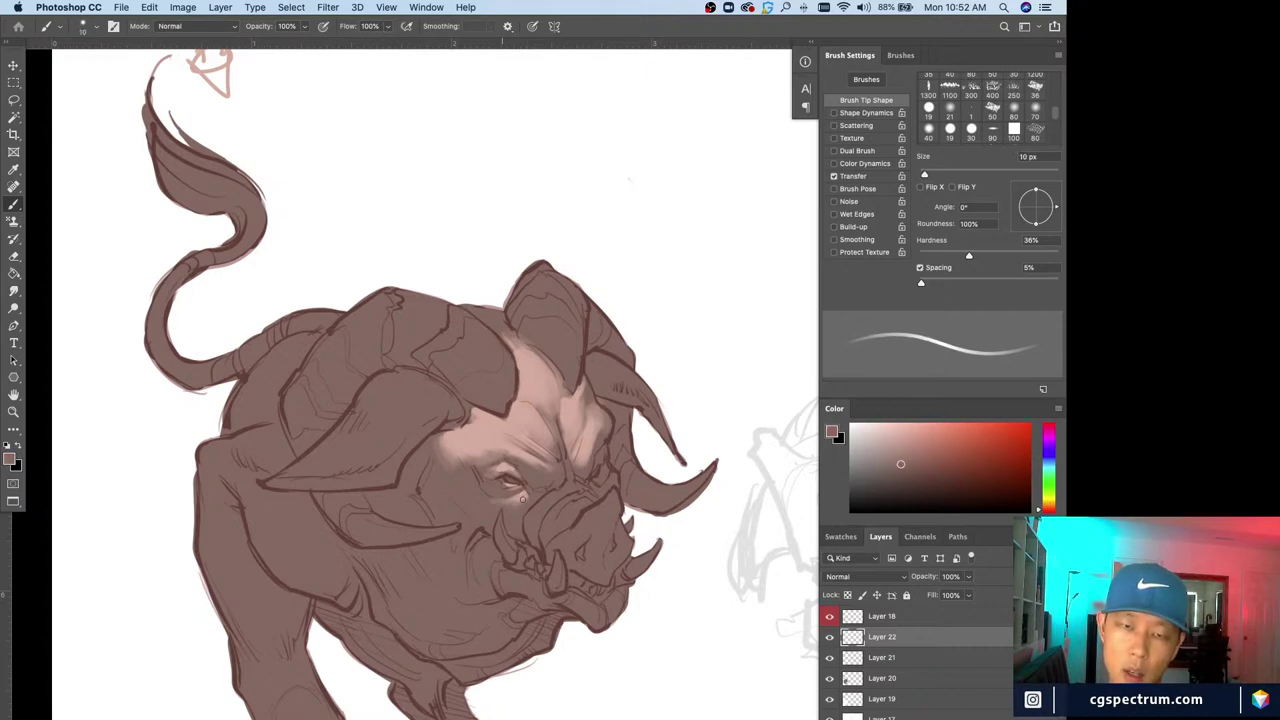
alt+click(460, 456)
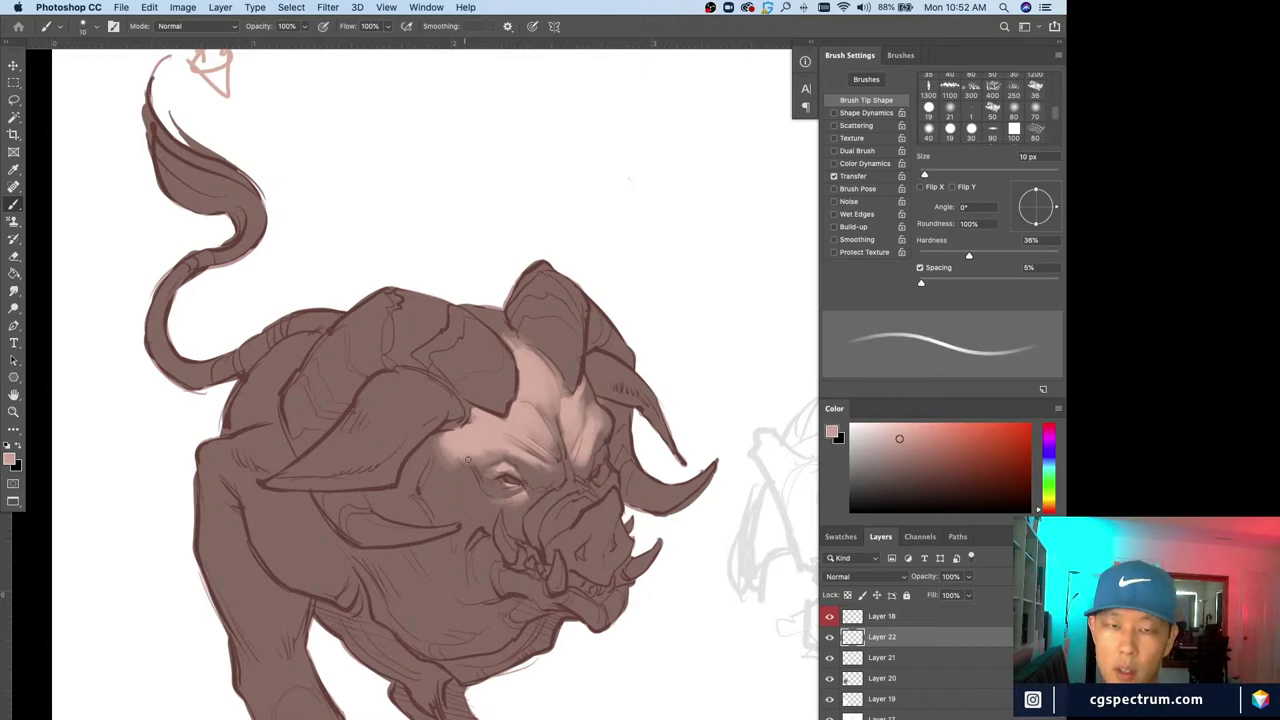
key(bracketright)
mouse_move(463, 478)
mouse_down()
mouse_move(503, 497)
mouse_move(466, 495)
mouse_up()
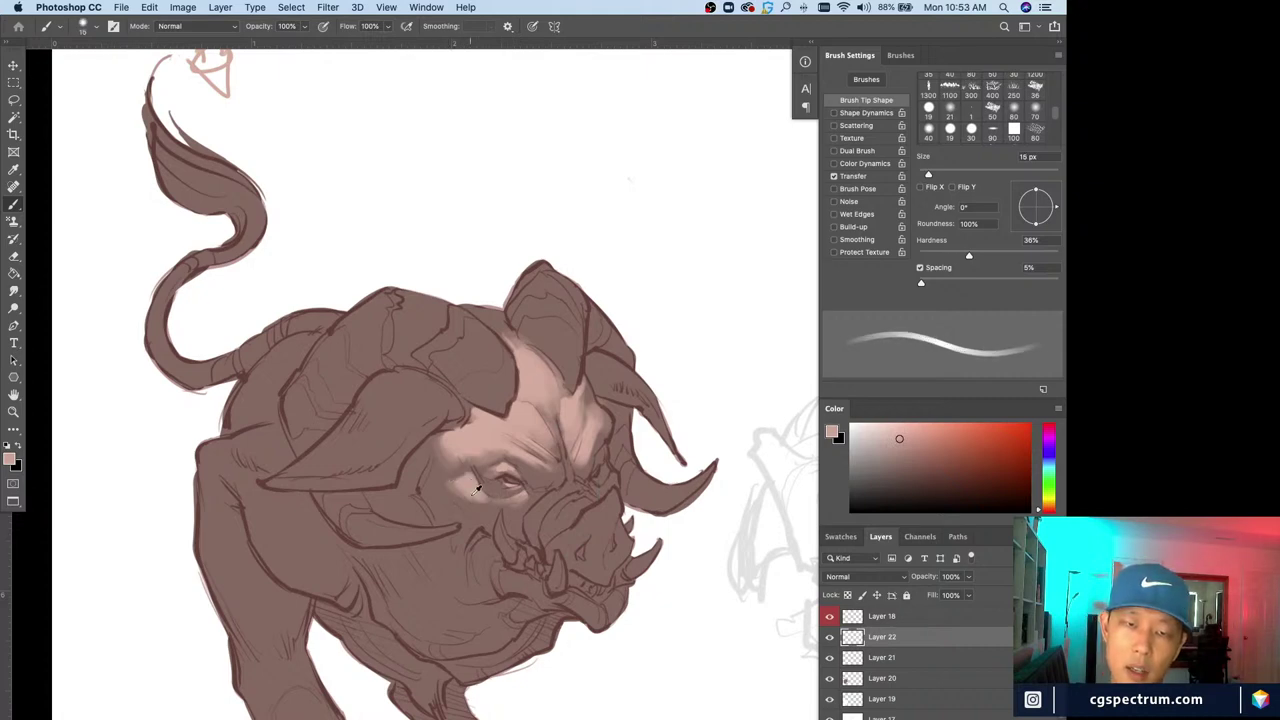
Sample the darker base colour and soften the highlight at the outer side of the near eye with a 20 to 30 px brush
alt+click(451, 467)
key(bracketright)
key(bracketright)
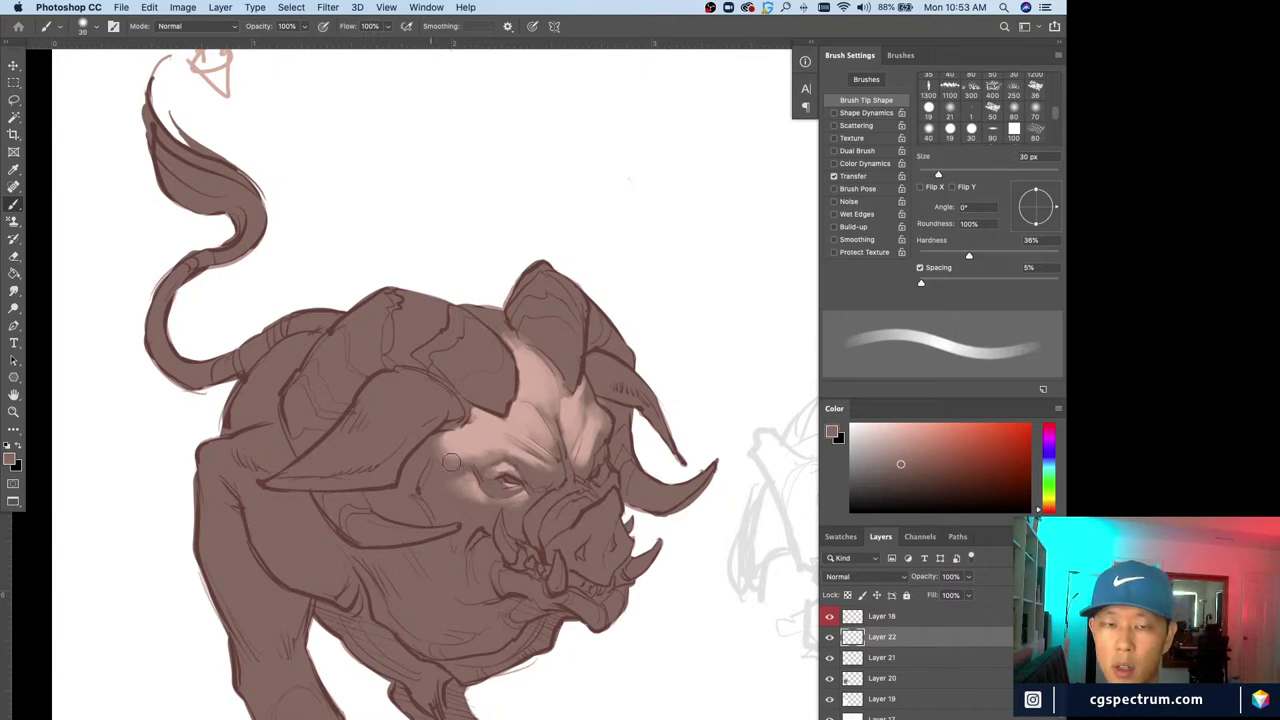
key(bracketleft)
key(bracketleft)
key(bracketright)
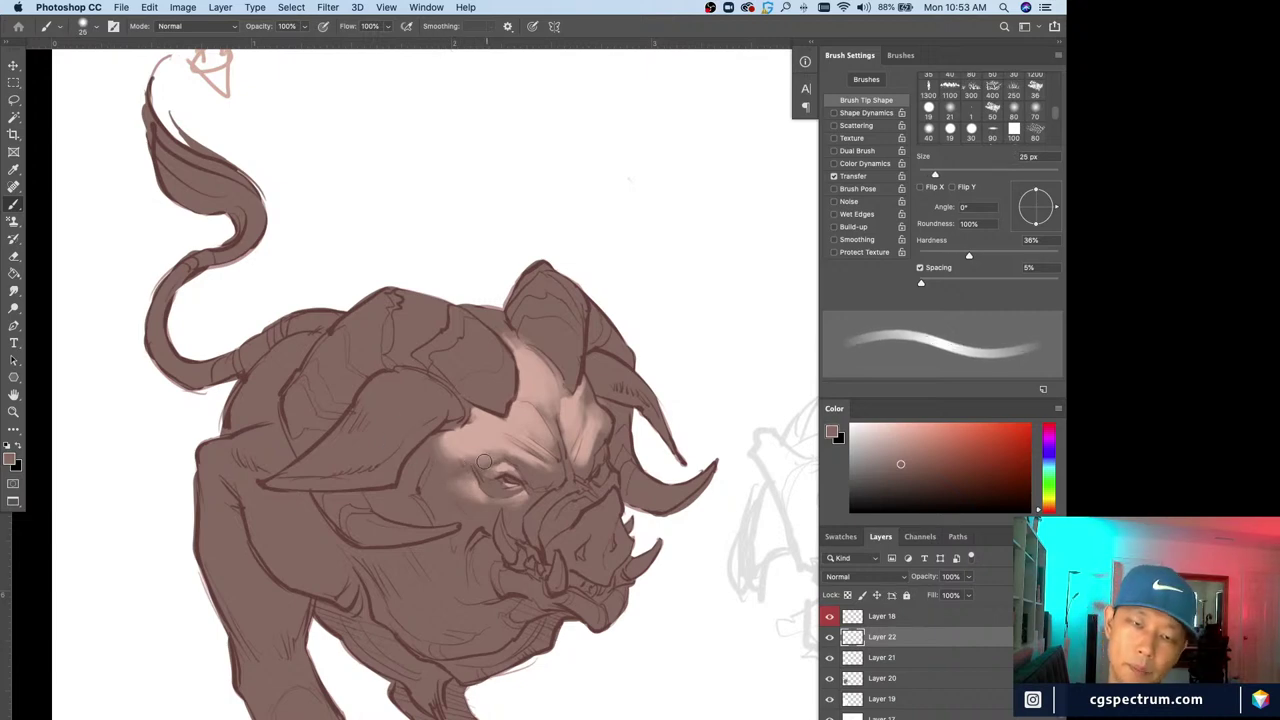
key(bracketleft)
mouse_move(467, 457)
mouse_down()
mouse_move(493, 456)
mouse_move(459, 460)
mouse_up()
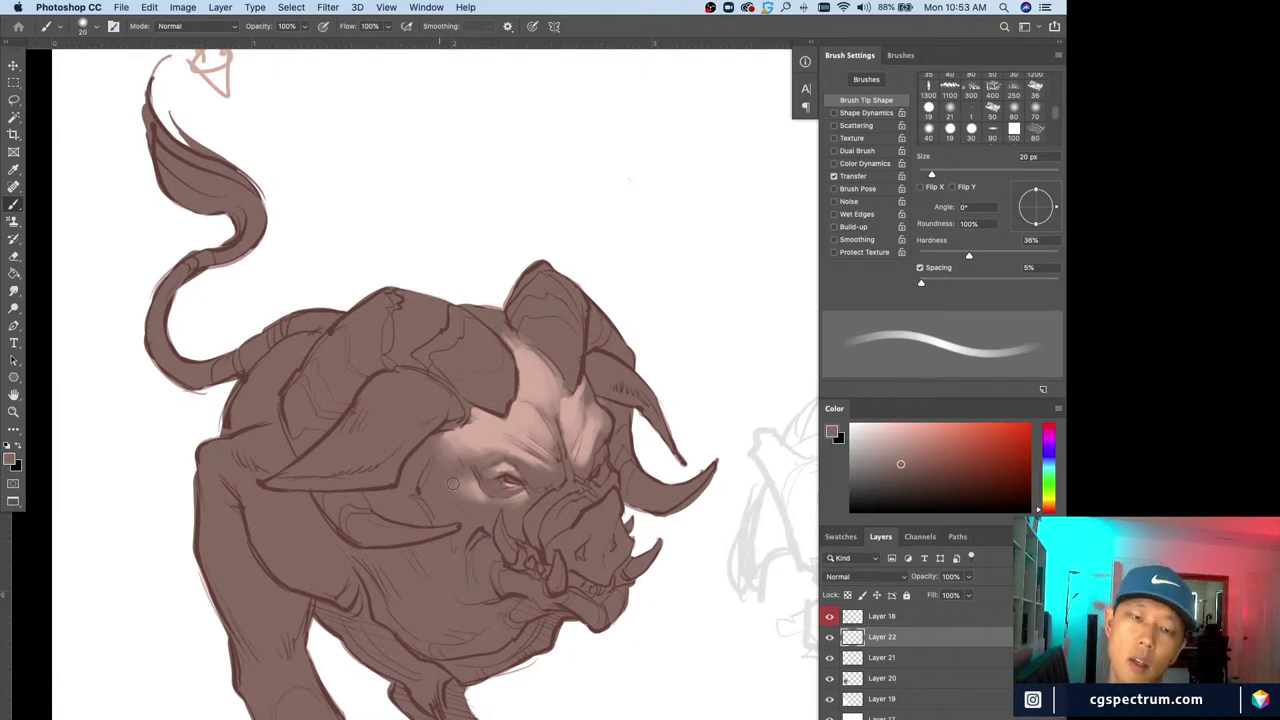
key(bracketright)
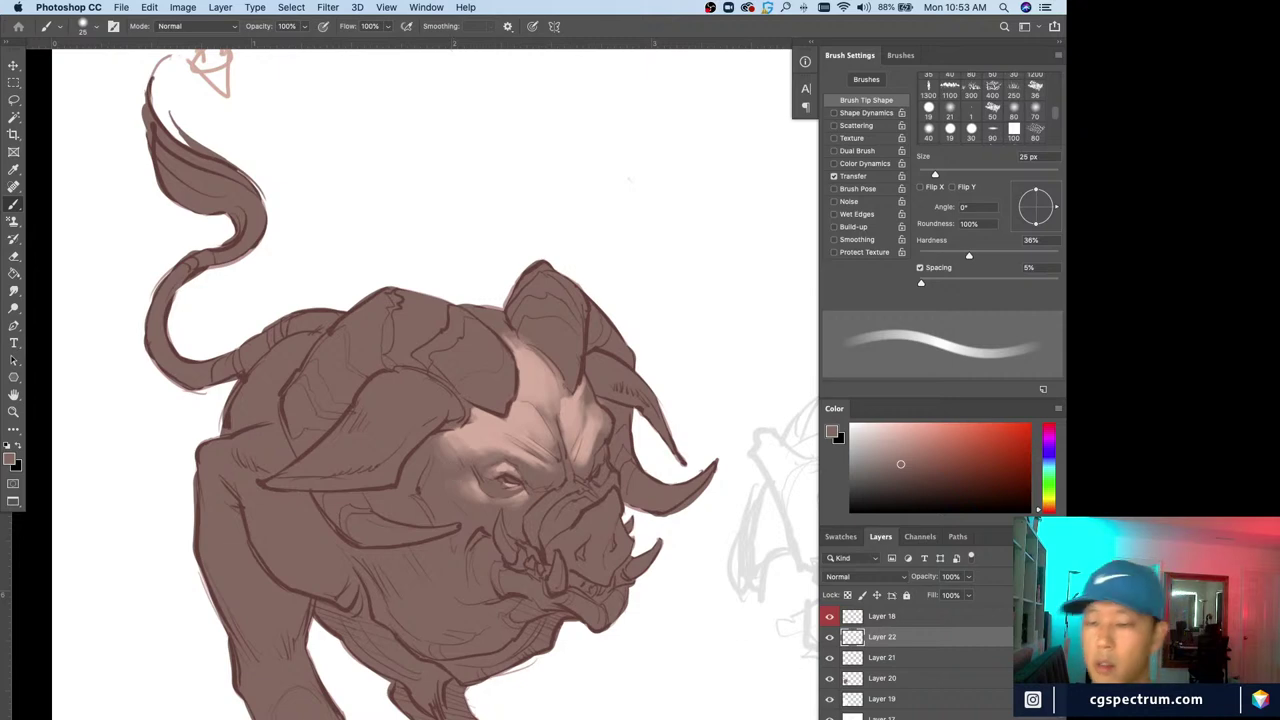
Add a new layer, sample light pink from the forehead, and paint the first wrinkle highlights below the eyes with a 7 to 8 px brush
key(super+shift+alt+n)
alt+click(492, 430)
key(bracketleft)
key(bracketleft)
key(bracketleft)
key(bracketleft)
key(bracketleft)
key(bracketleft)
key(bracketleft)
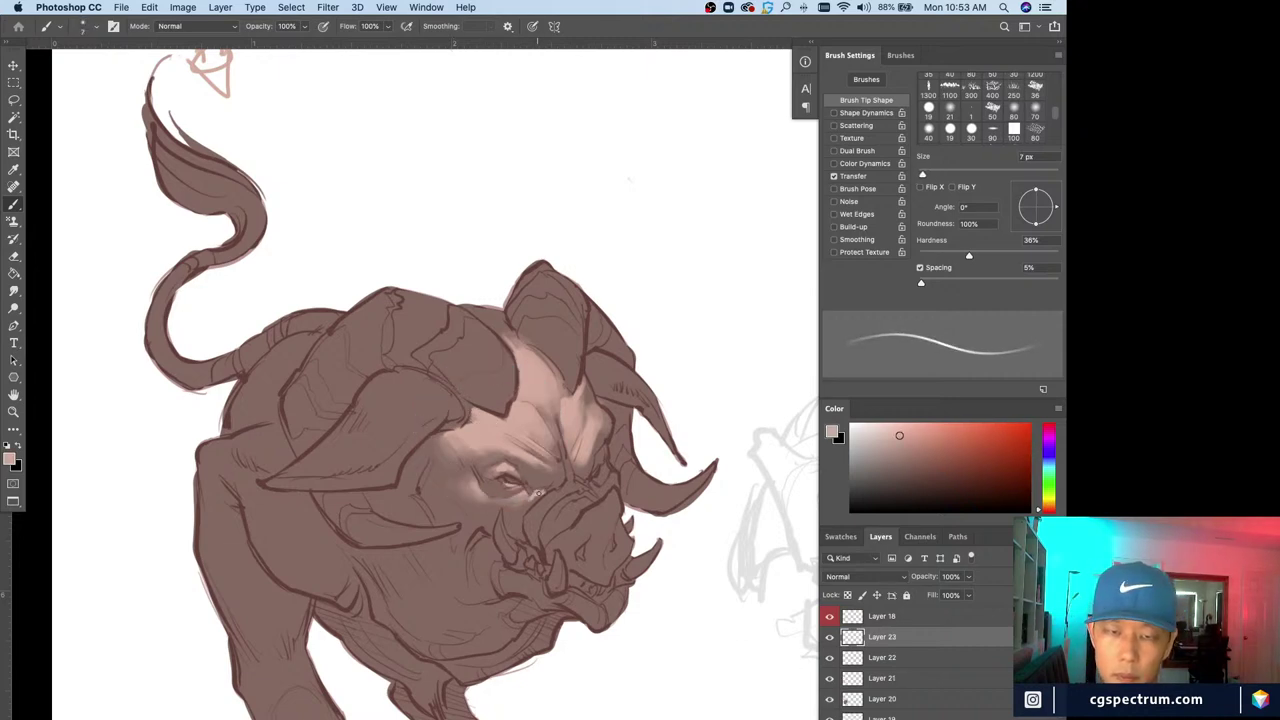
key(bracketright)
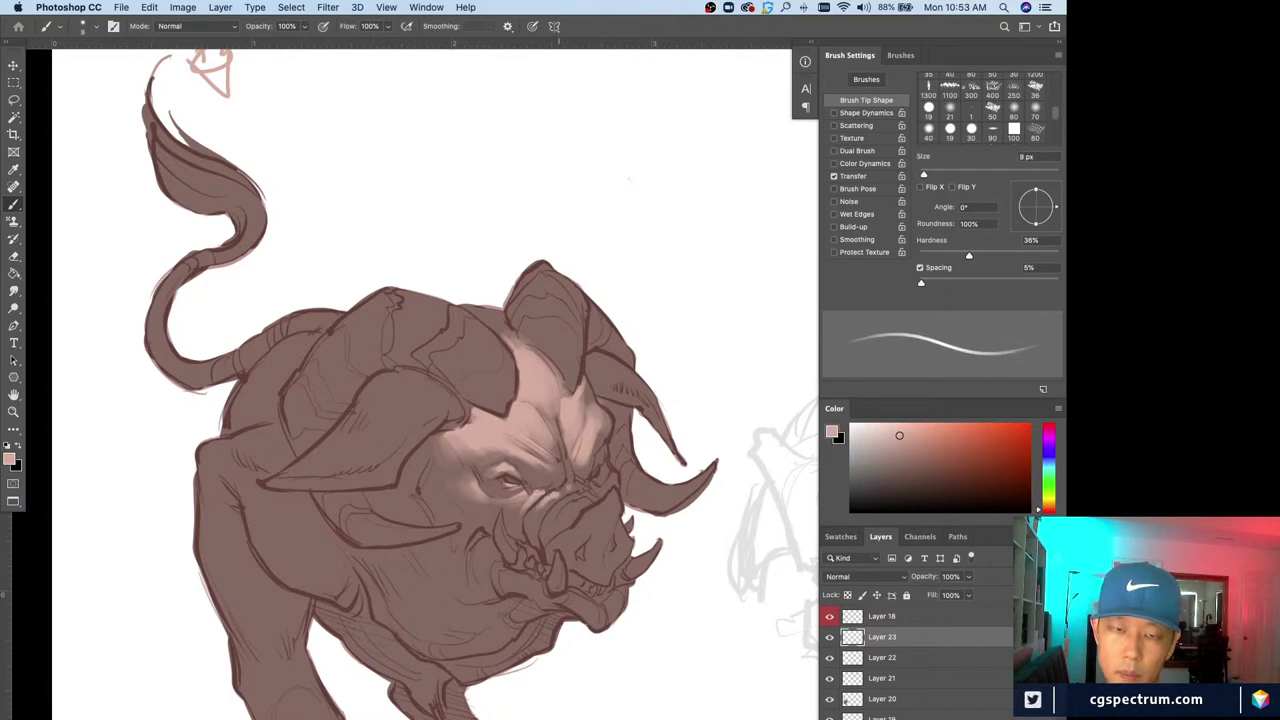
key(bracketleft)
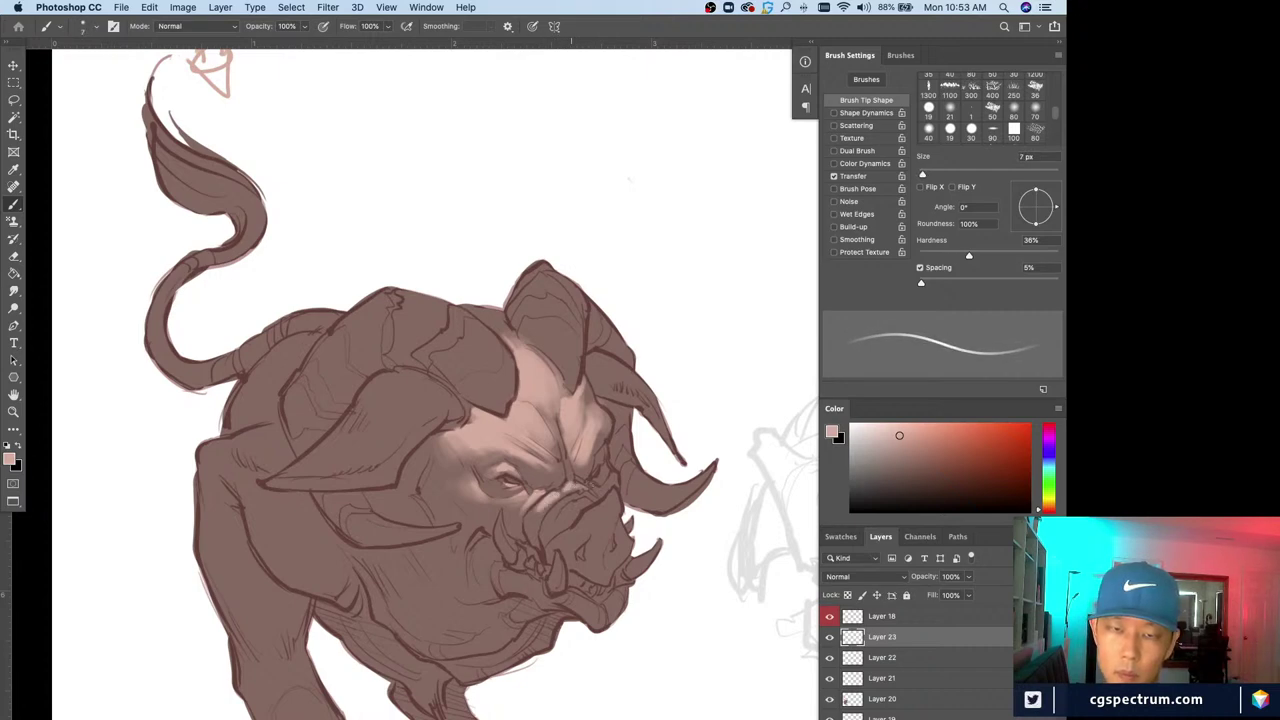
Paint a 6 px highlight along the central forehead crease, and lighten the near brow softly with a 15 to 20 px brush
key(bracketleft)
drag(549, 412, 560, 435)
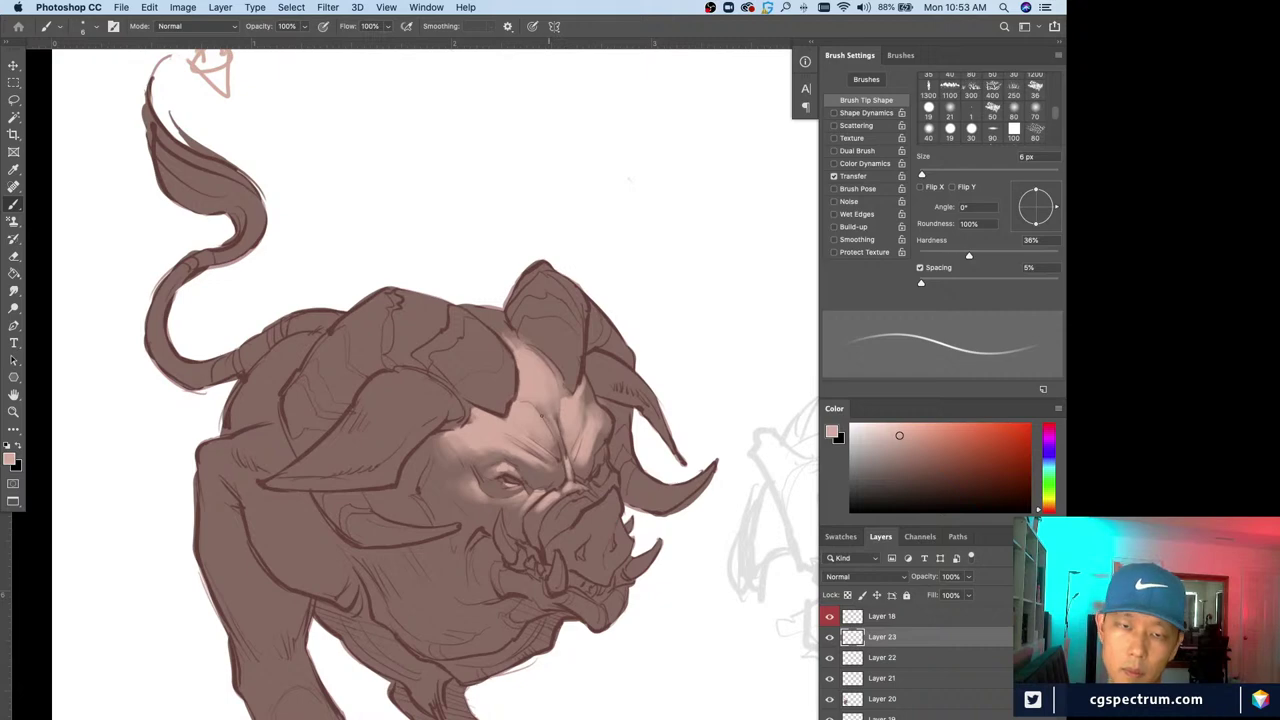
key(bracketright)
key(bracketright)
key(bracketright)
key(bracketright)
key(bracketright)
key(bracketright)
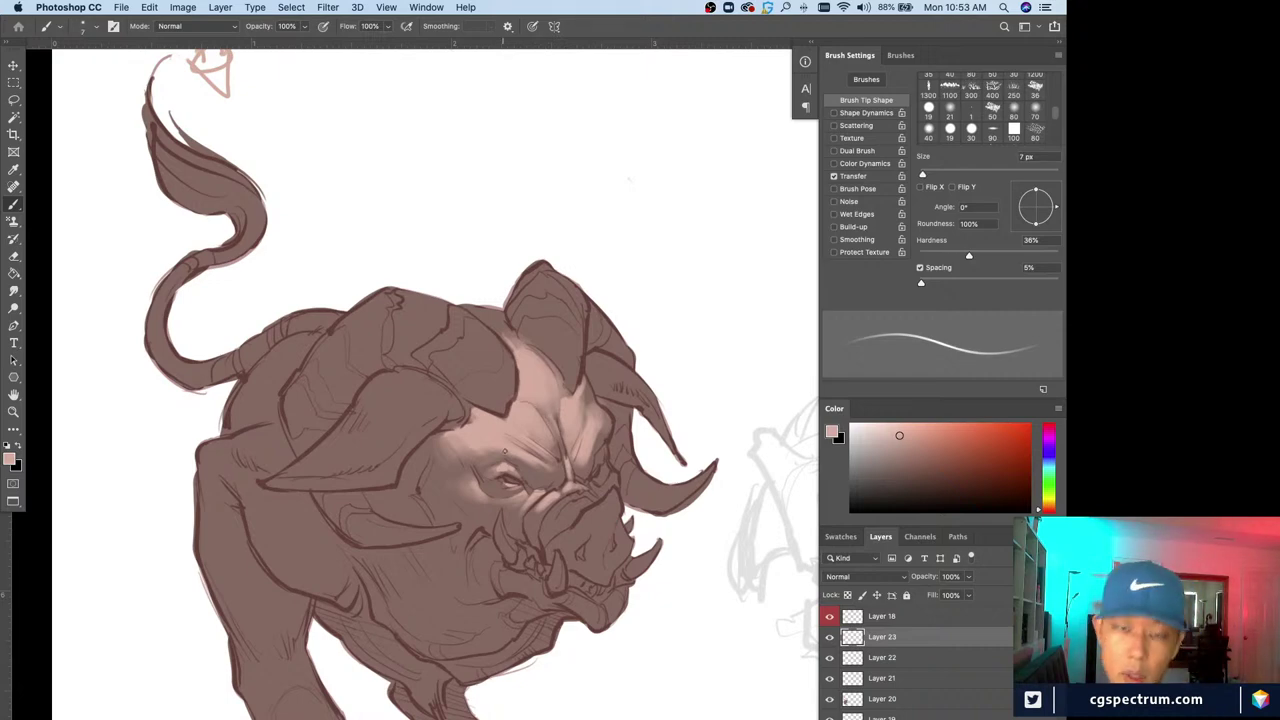
key(bracketleft)
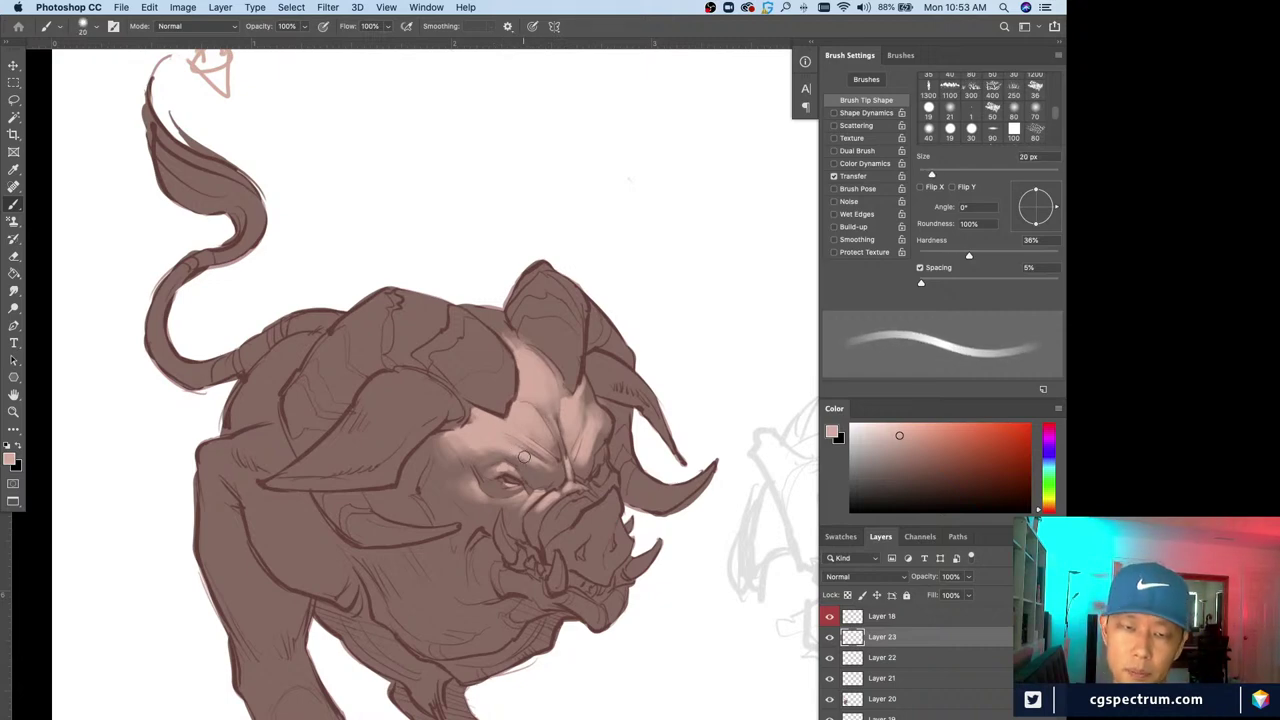
key(bracketleft)
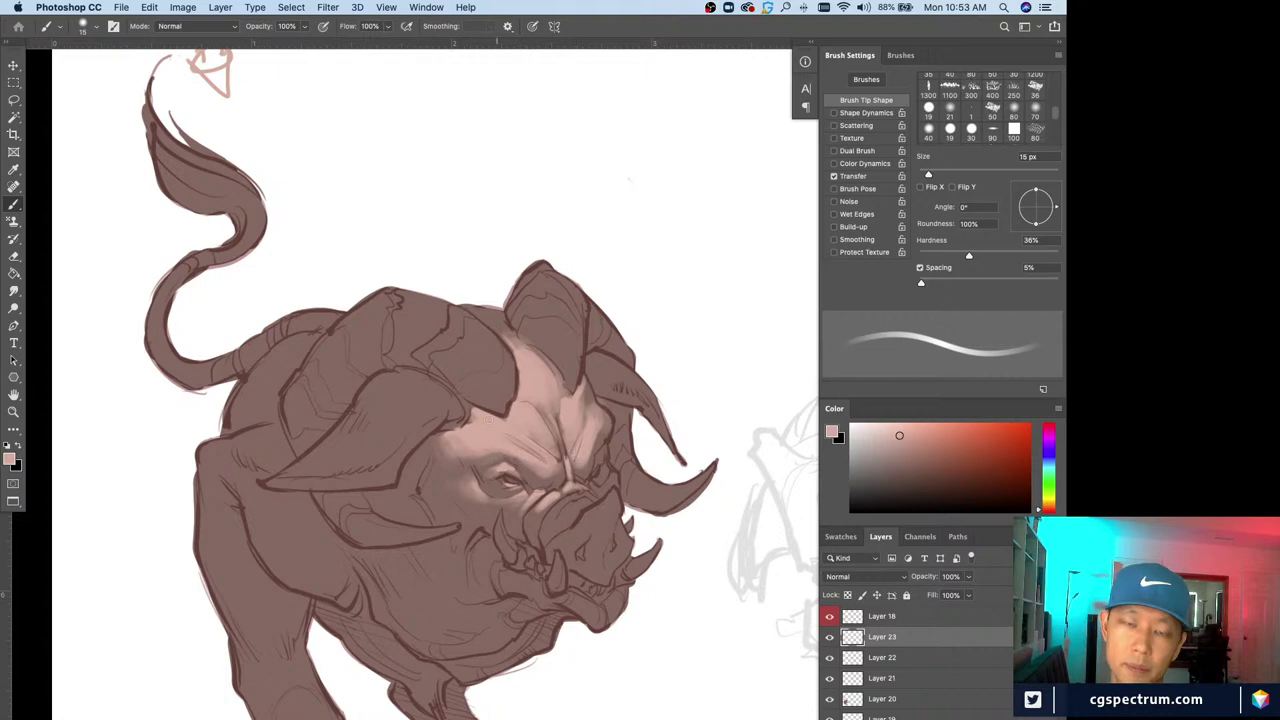
Paint more light pink wrinkle folds across the bridge of the snout with a 6 to 9 px brush
key(bracketleft)
key(bracketleft)
key(bracketleft)
key(bracketleft)
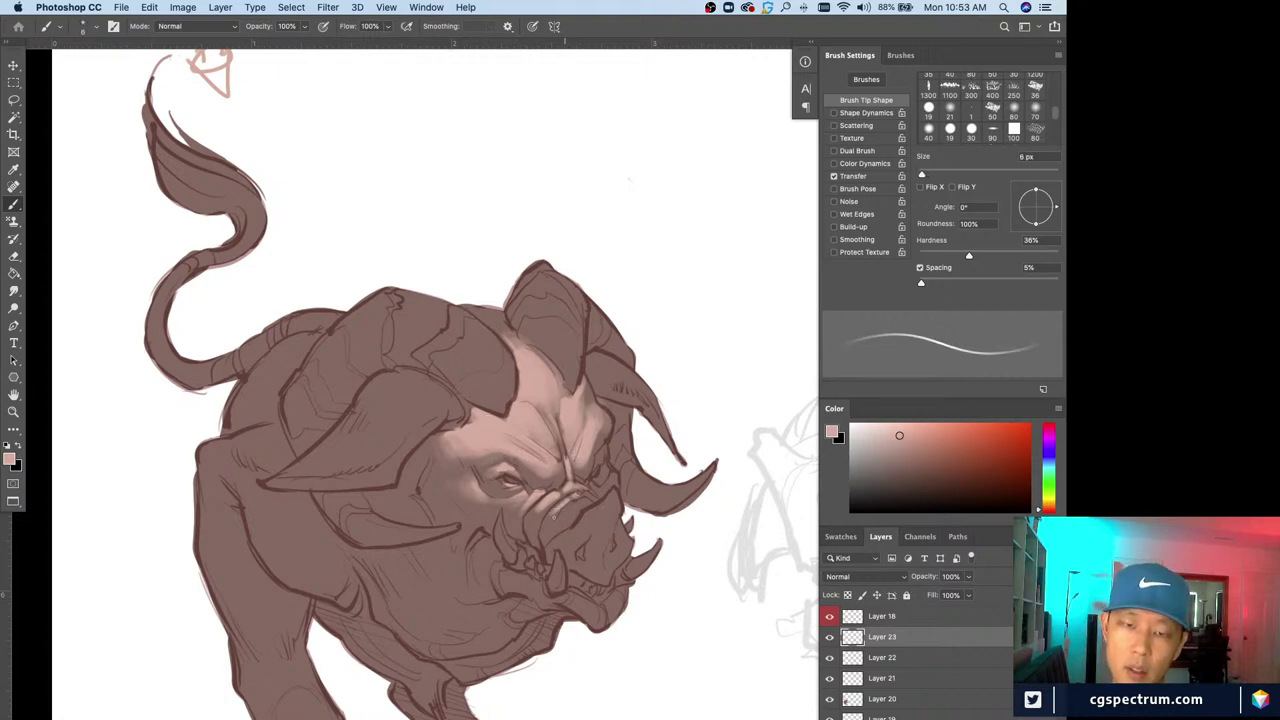
key(bracketright)
key(bracketright)
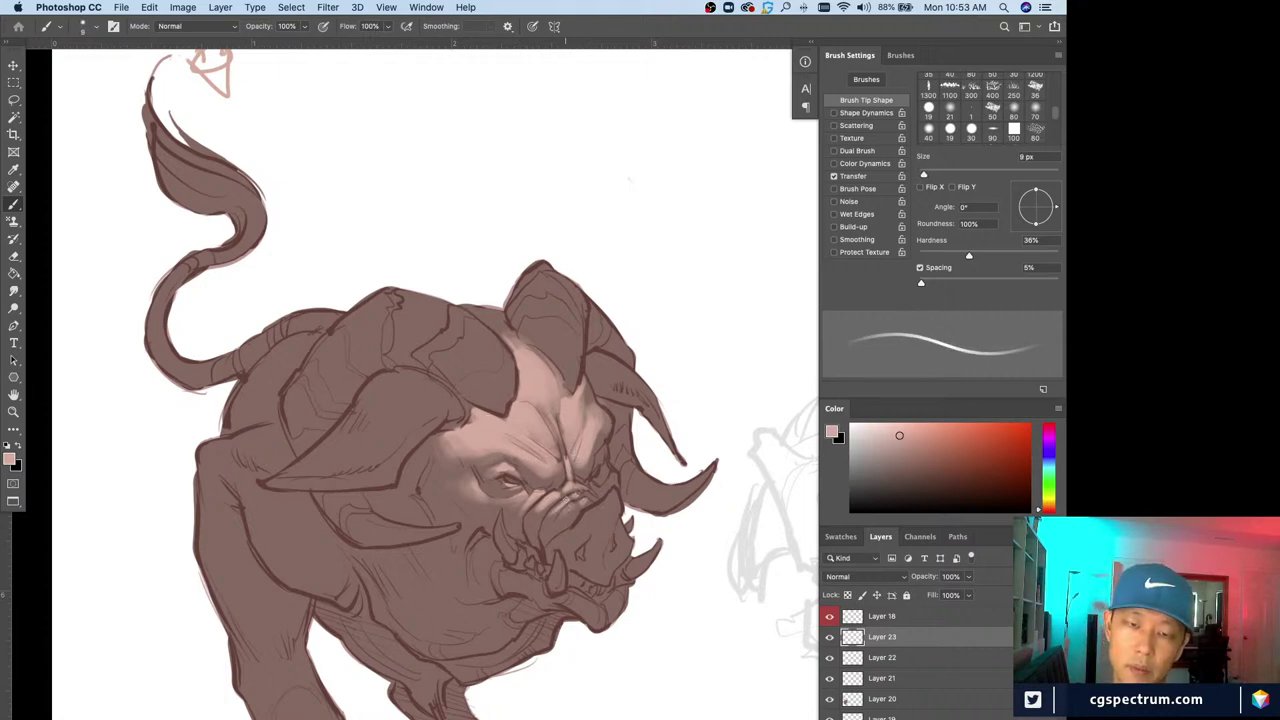
key(bracketleft)
key(bracketright)
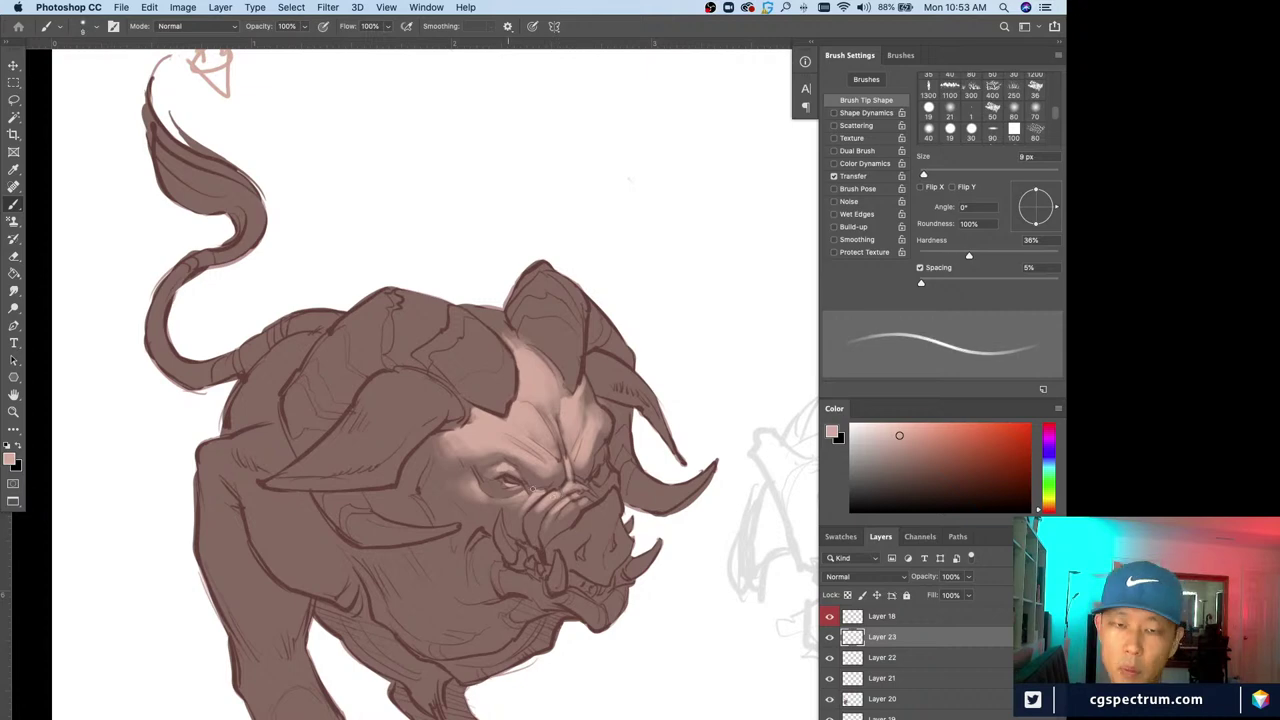
key(bracketleft)
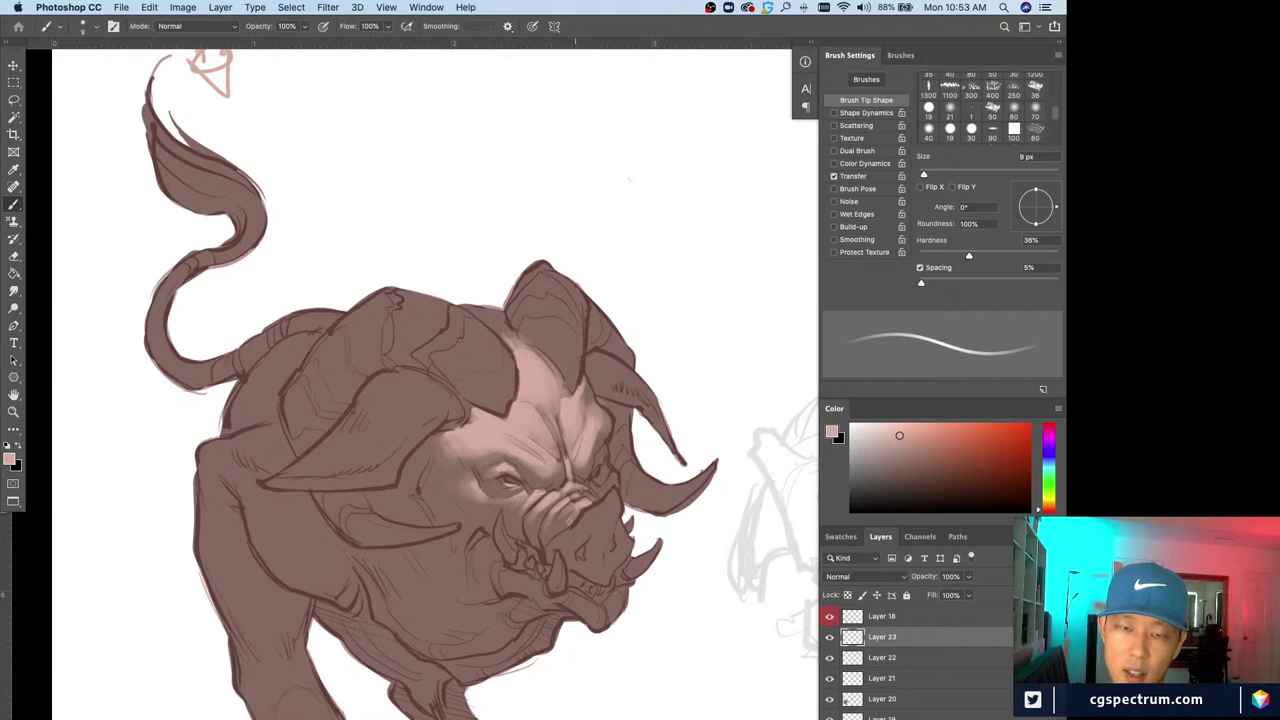
Highlight the fold directly behind the nose and build up the snout wrinkles with the brush between 7 and 20 px
mouse_move(571, 521)
mouse_down()
mouse_move(568, 508)
mouse_move(593, 494)
mouse_up()
key(bracketleft)
key(bracketleft)
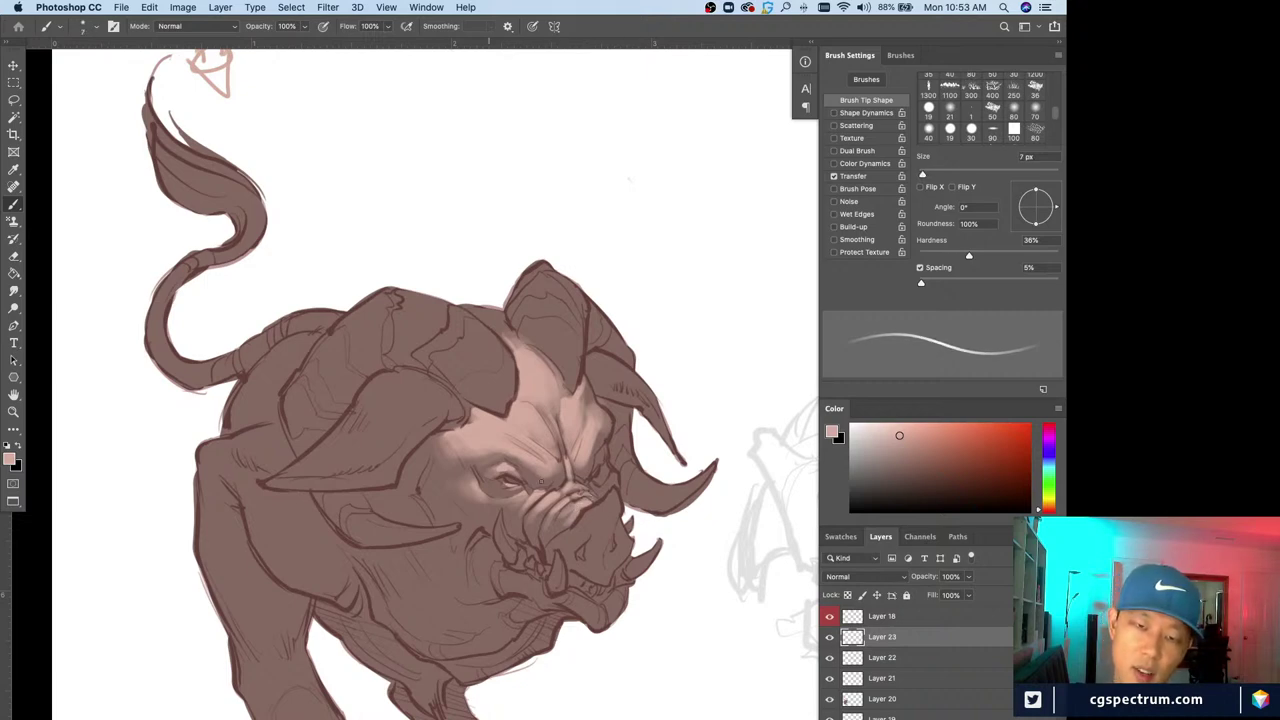
key(bracketright)
key(bracketright)
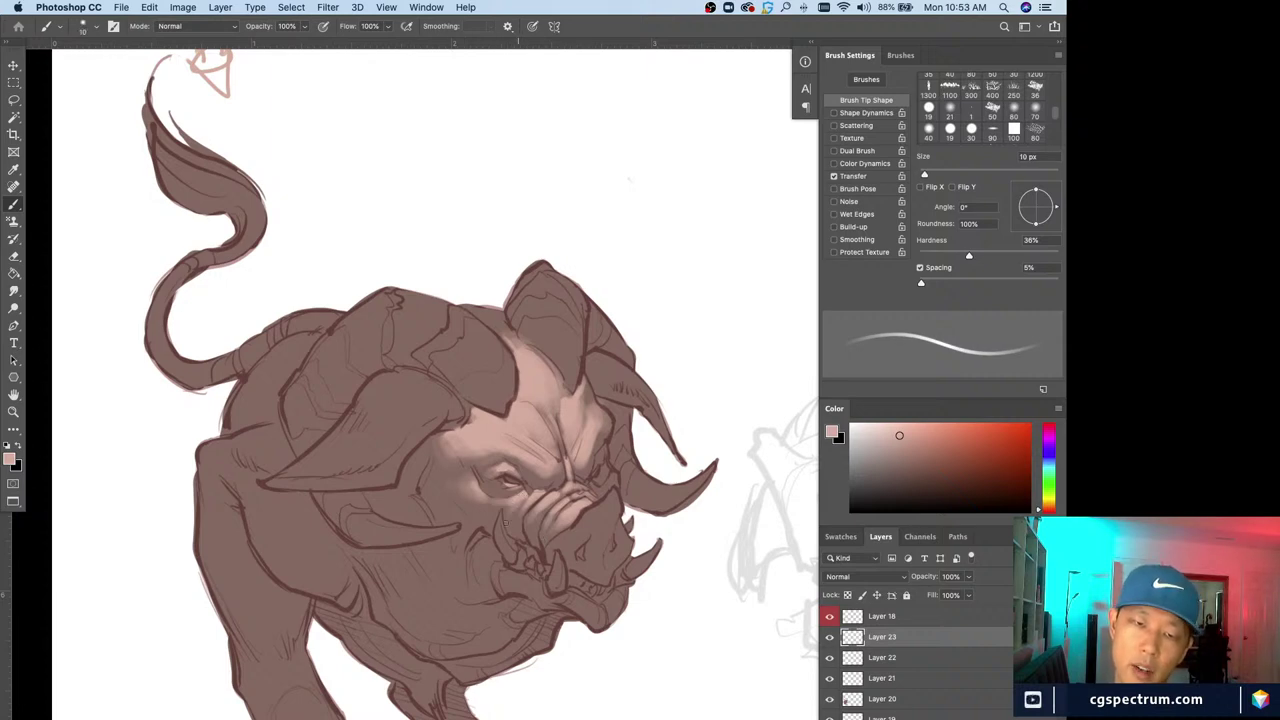
key(bracketright)
key(bracketright)
key(bracketright)
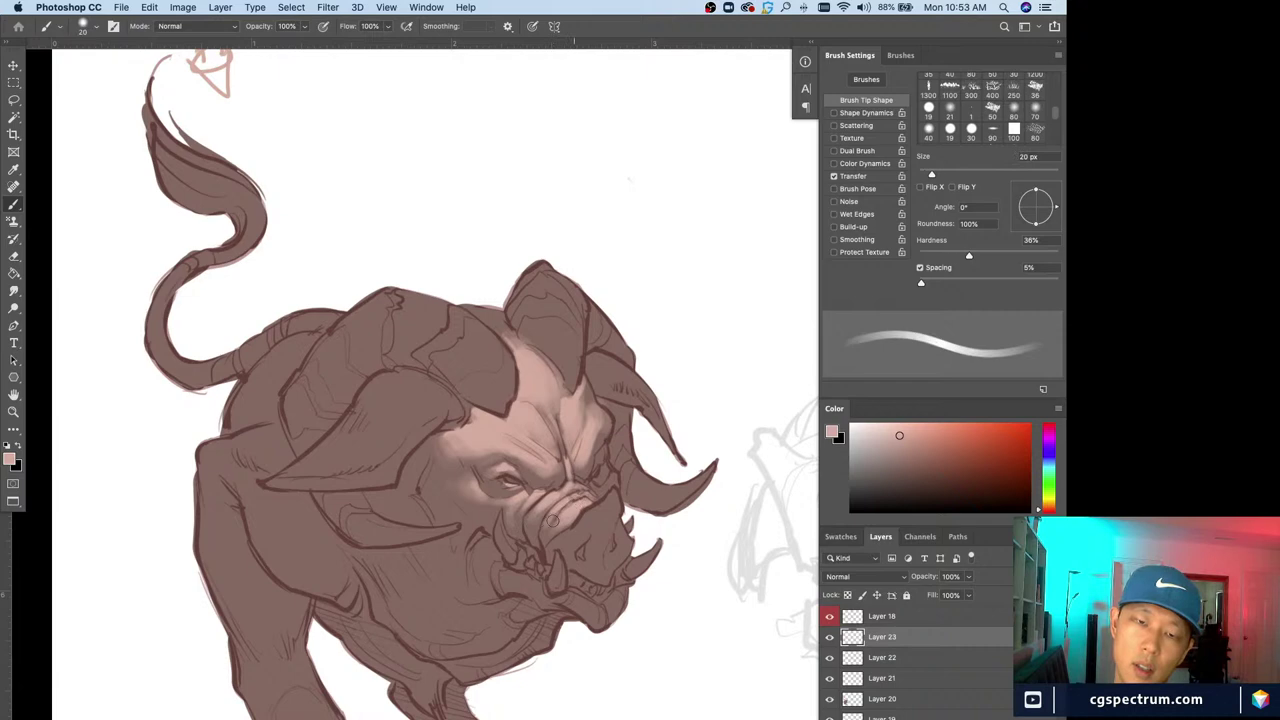
key(bracketleft)
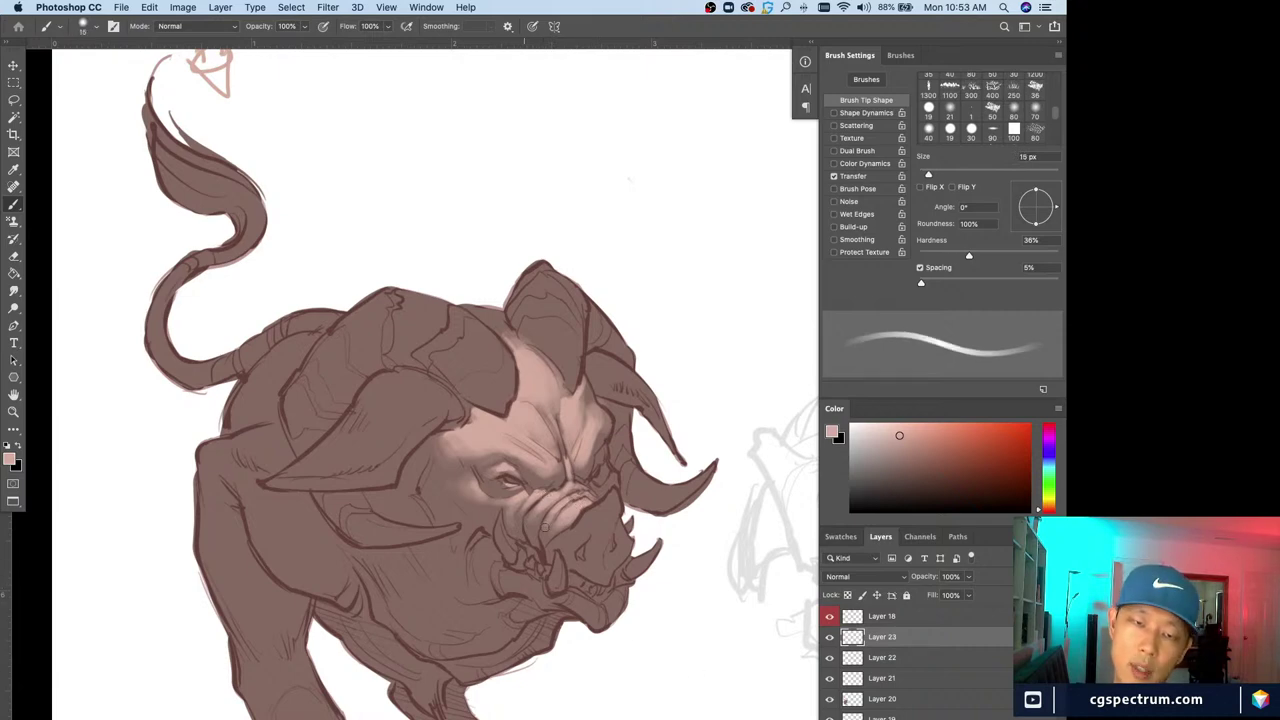
Paint fine highlights beneath and on the far eye, reducing the brush from 6 to 4 px
key(bracketleft)
key(bracketleft)
key(bracketleft)
key(bracketleft)
key(bracketleft)
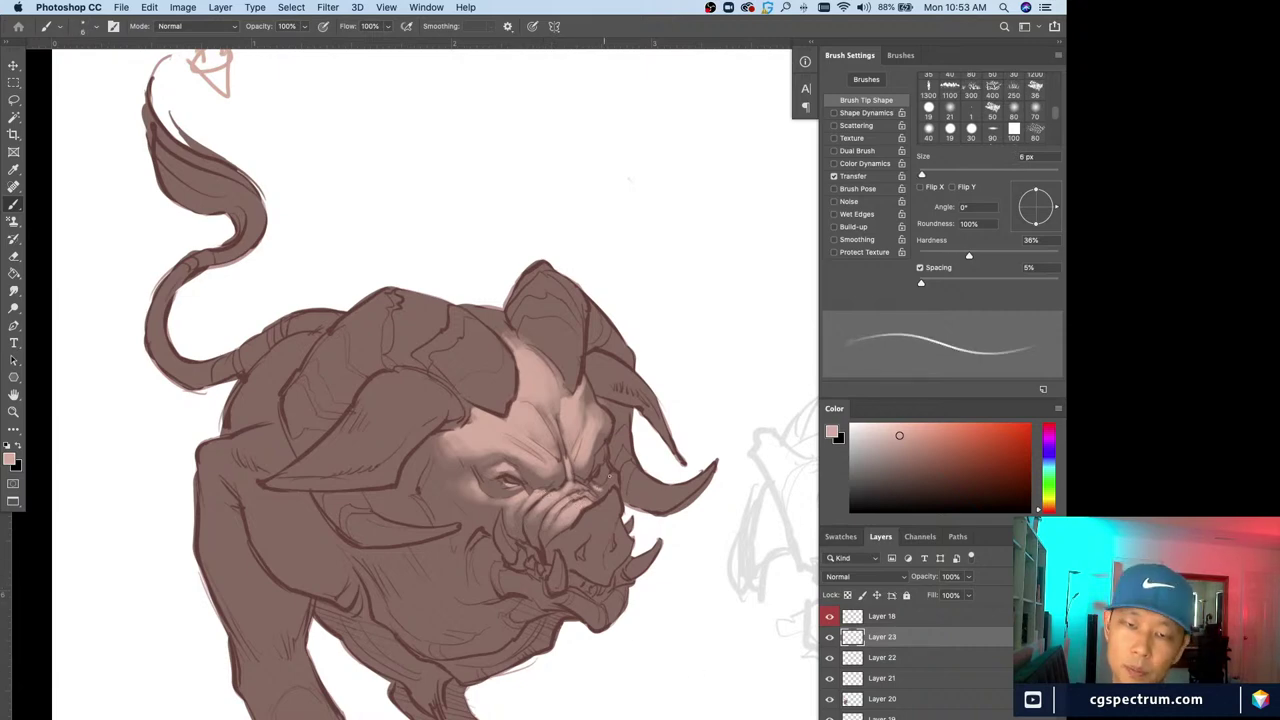
drag(614, 476, 605, 487)
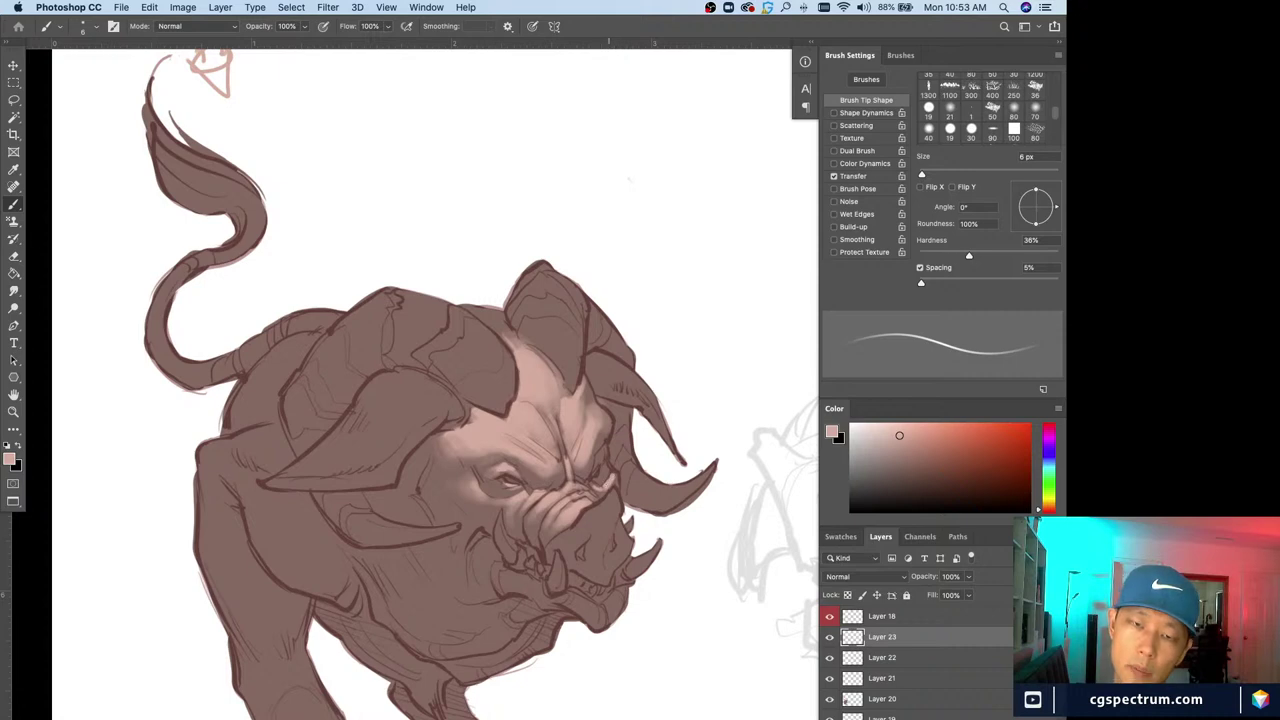
key(bracketleft)
key(bracketleft)
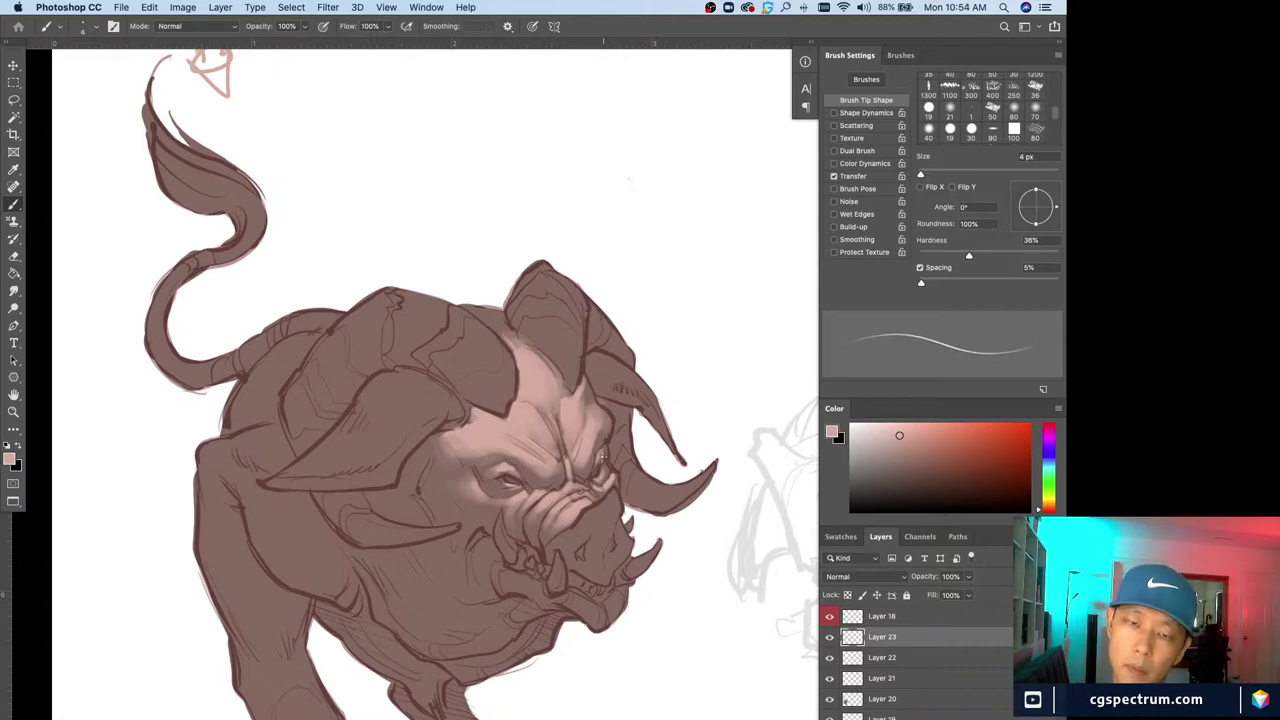
key(e)
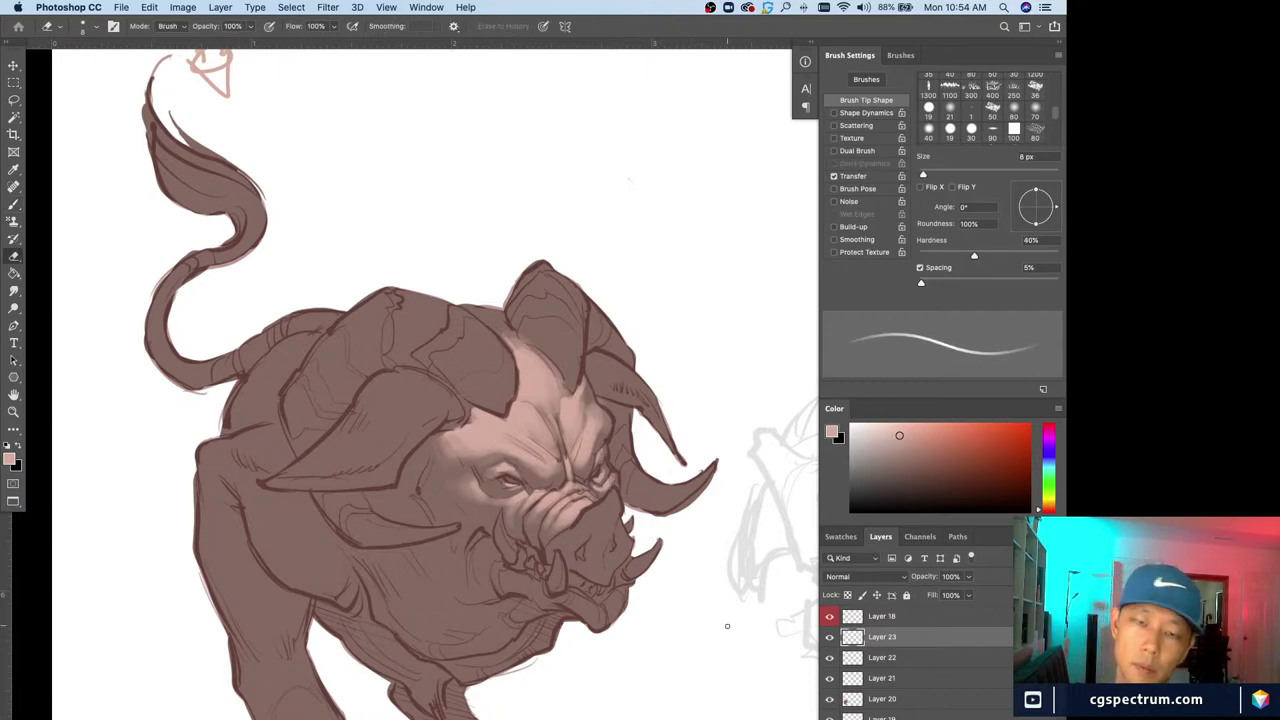
Paint a thin light pink highlight along the upper rim of the nose with a 3 to 4 px brush
key(b)
key(super+equal)
key(super+equal)
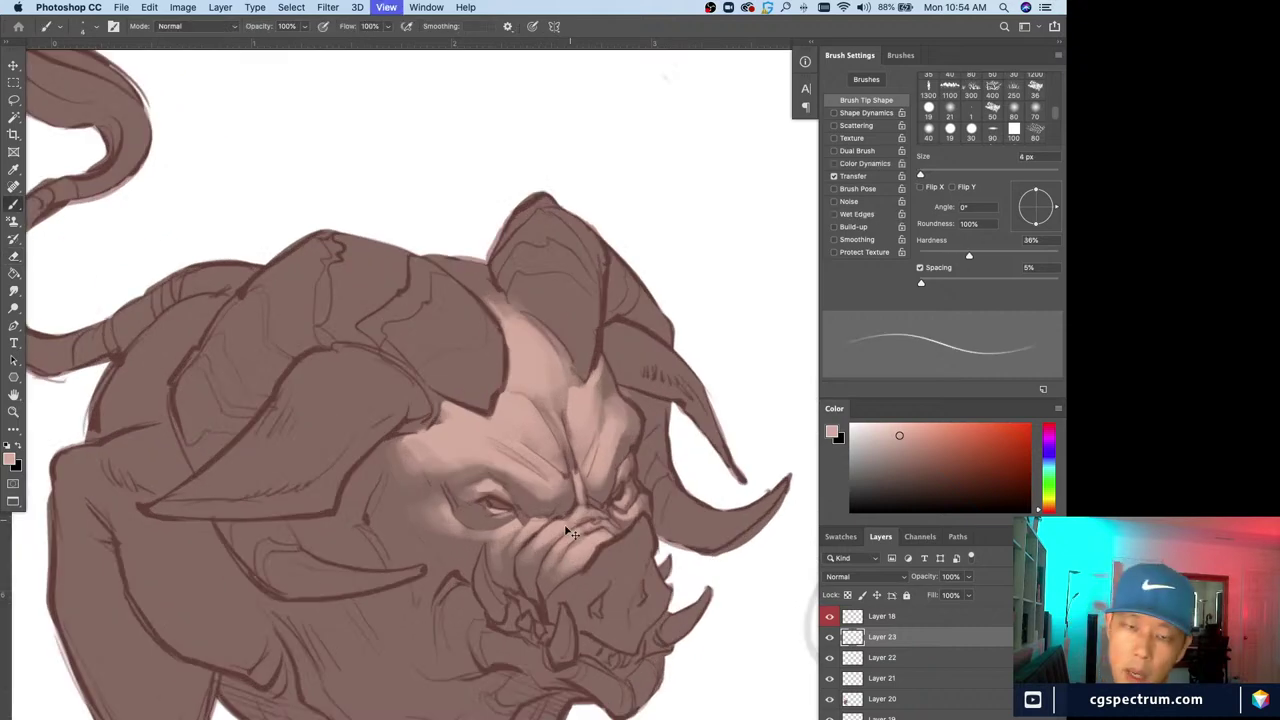
key(super+minus)
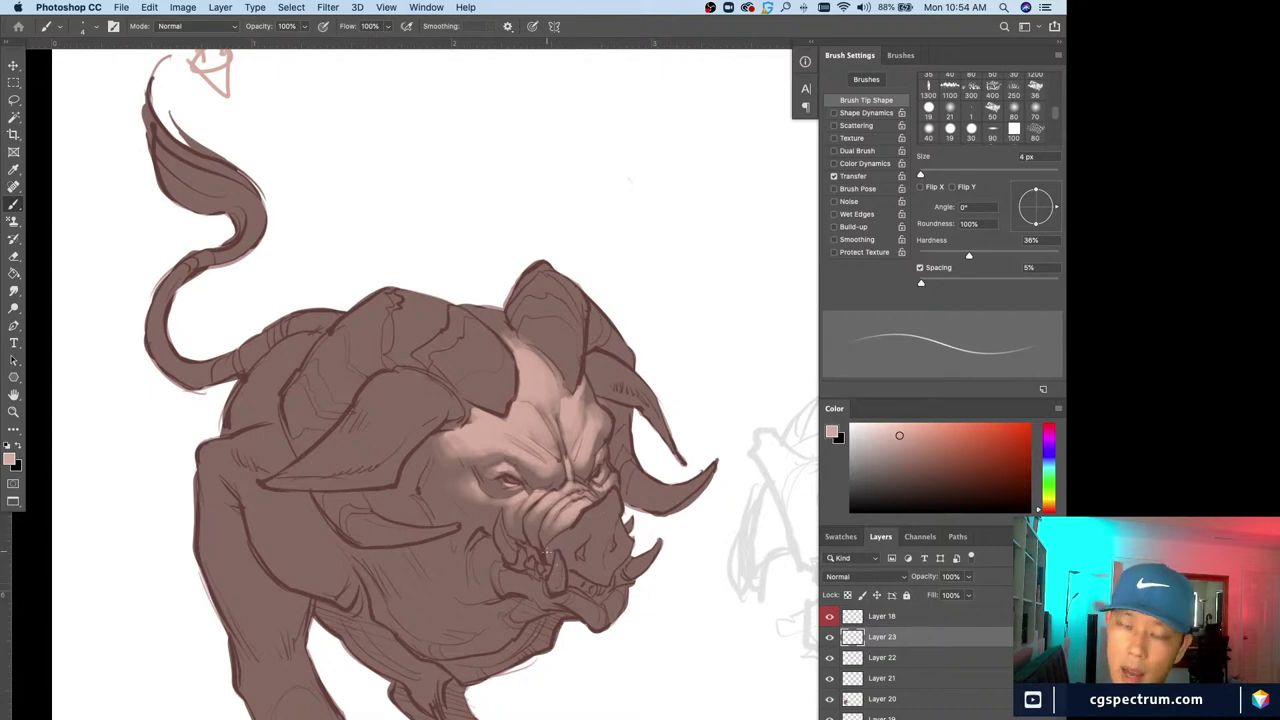
key(super+equal)
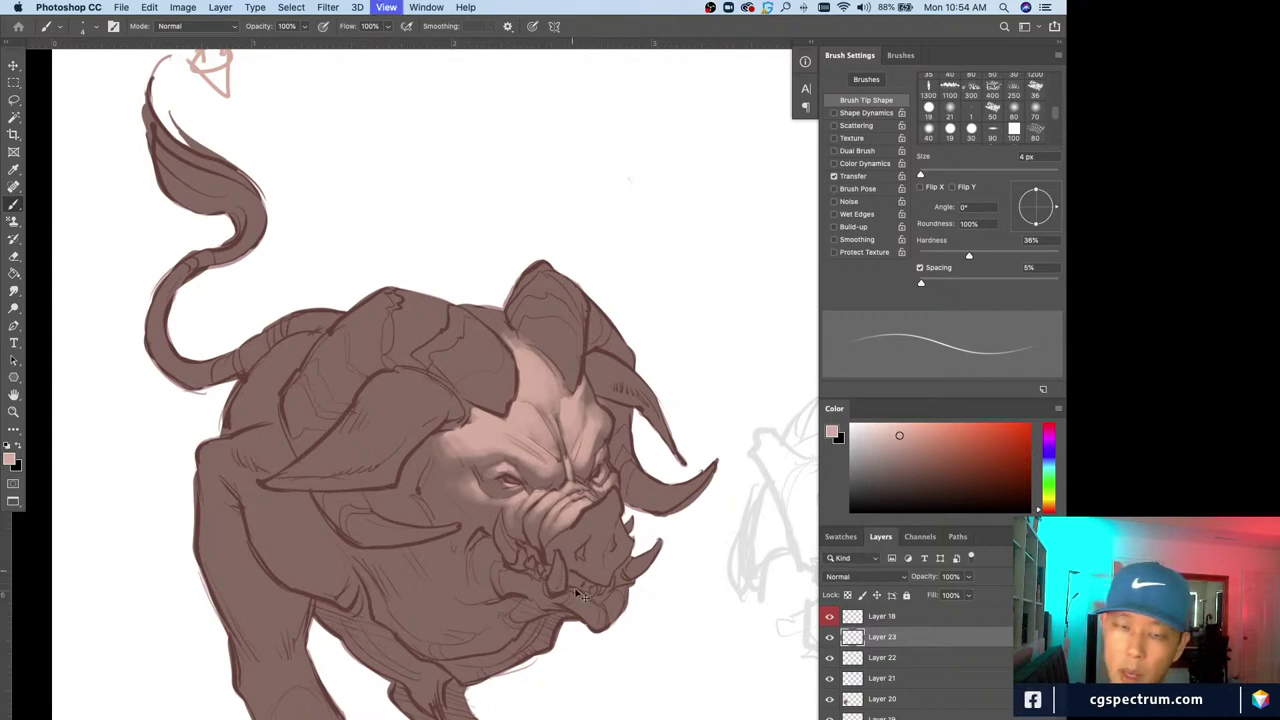
drag(548, 581, 546, 573)
key(bracketleft)
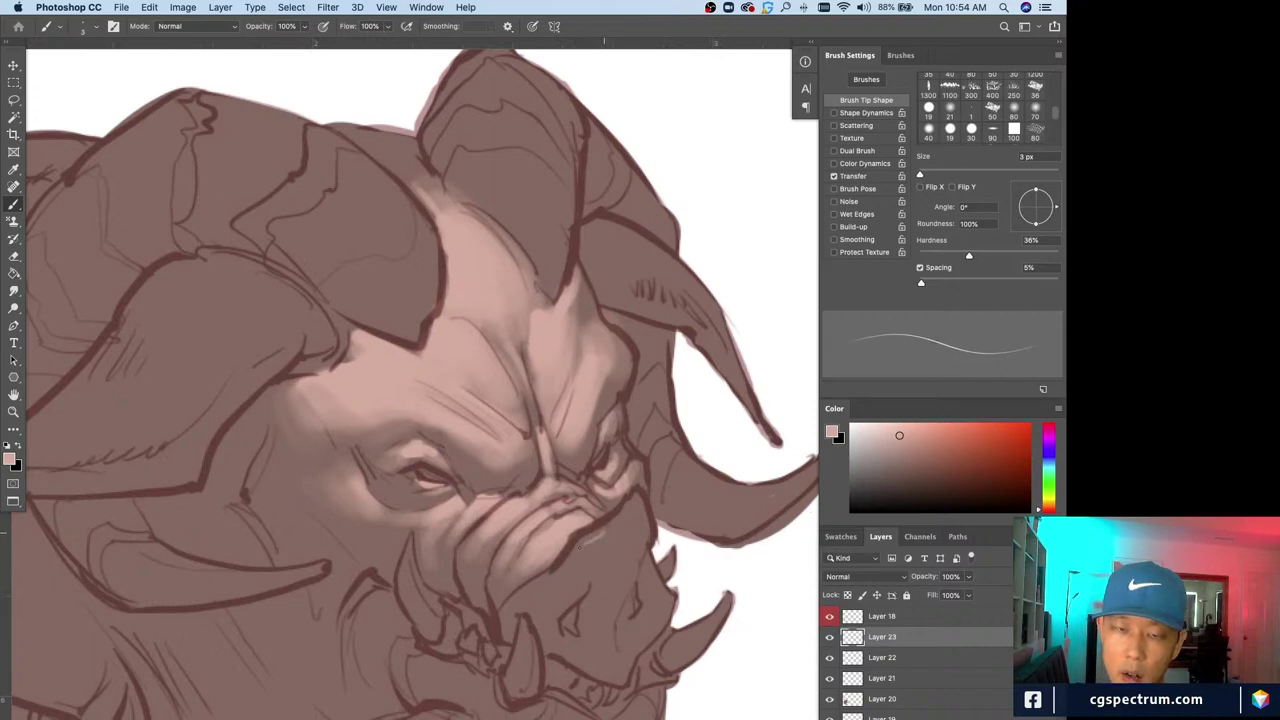
key(bracketright)
mouse_move(607, 531)
mouse_down()
mouse_move(579, 556)
mouse_move(622, 514)
mouse_up()
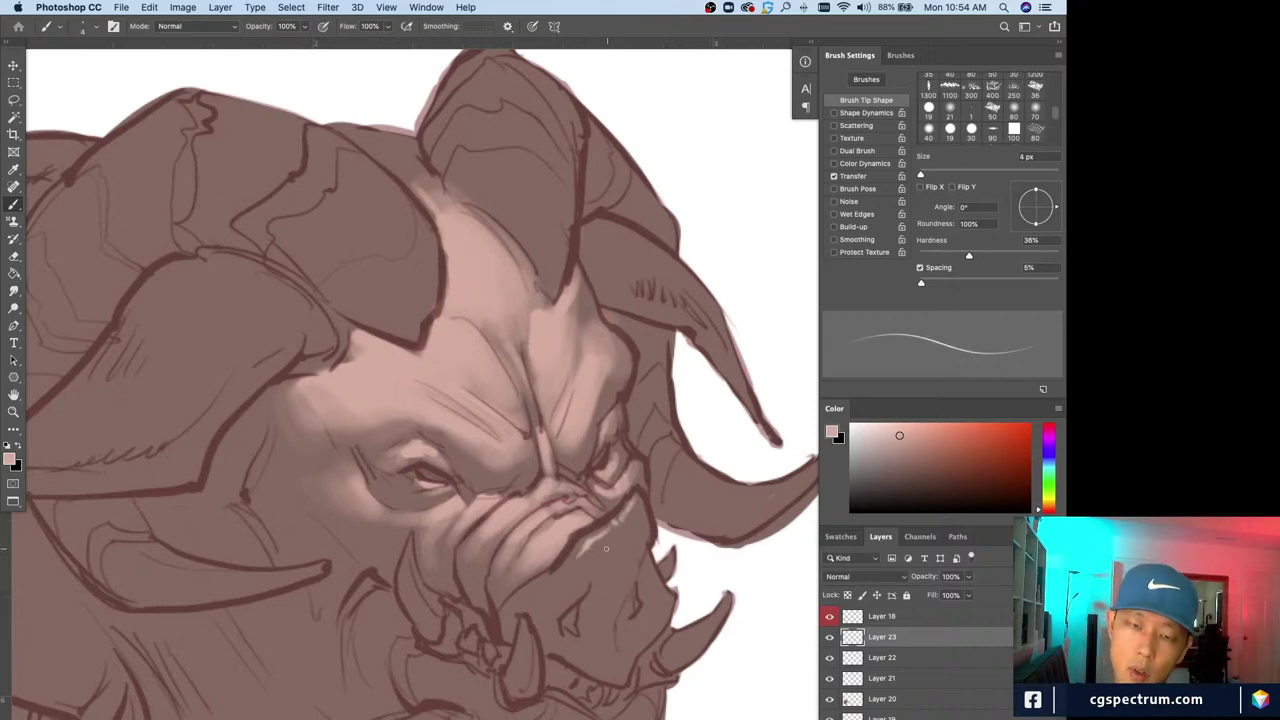
Widen the nose rim highlight and extend it down toward the near tusk, varying the brush between 3 and 7 px
key(bracketright)
key(bracketright)
key(bracketright)
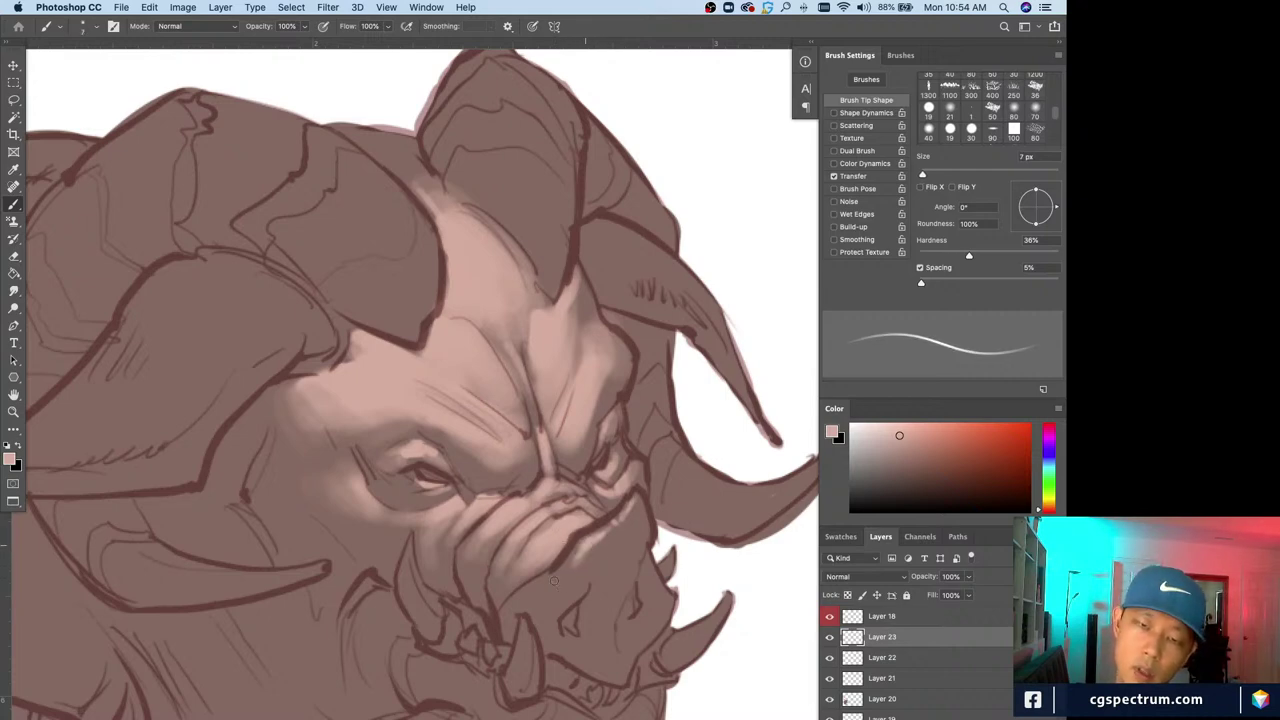
key(bracketleft)
key(bracketleft)
key(bracketleft)
key(bracketleft)
drag(558, 574, 530, 590)
key(bracketright)
key(bracketright)
key(super+minus)
key(super+minus)
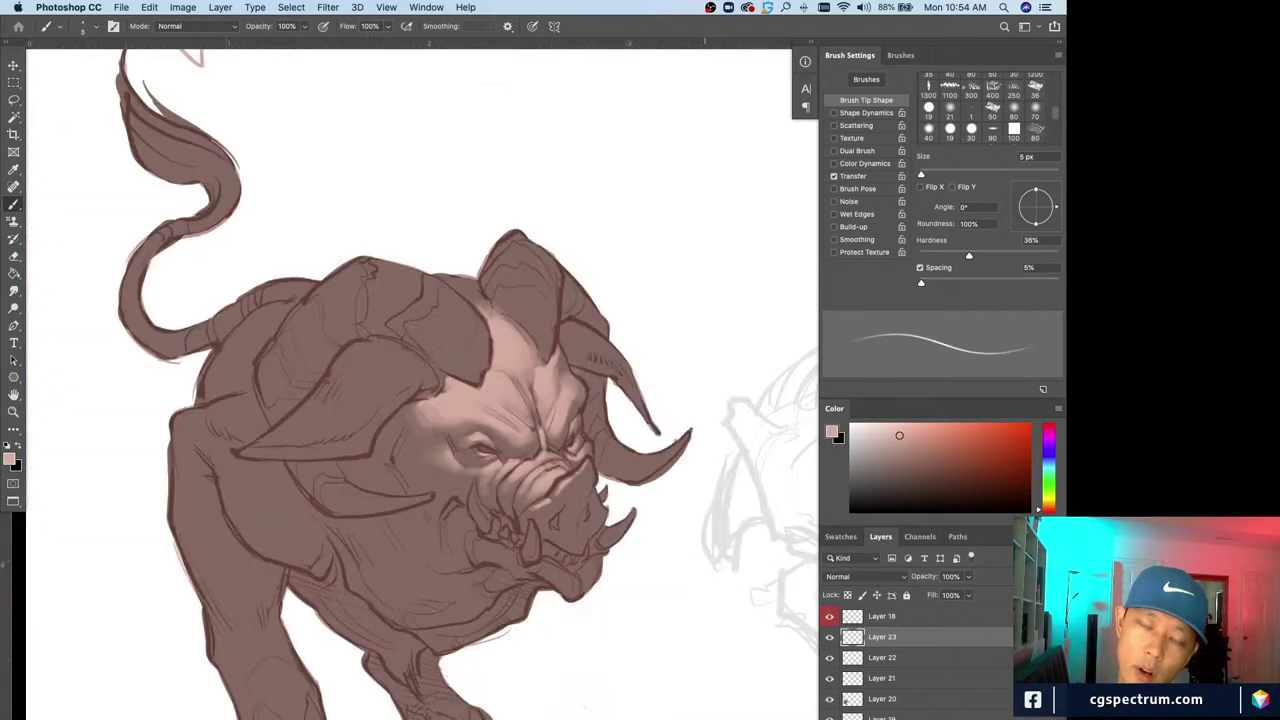
key(super+equal)
key(super+equal)
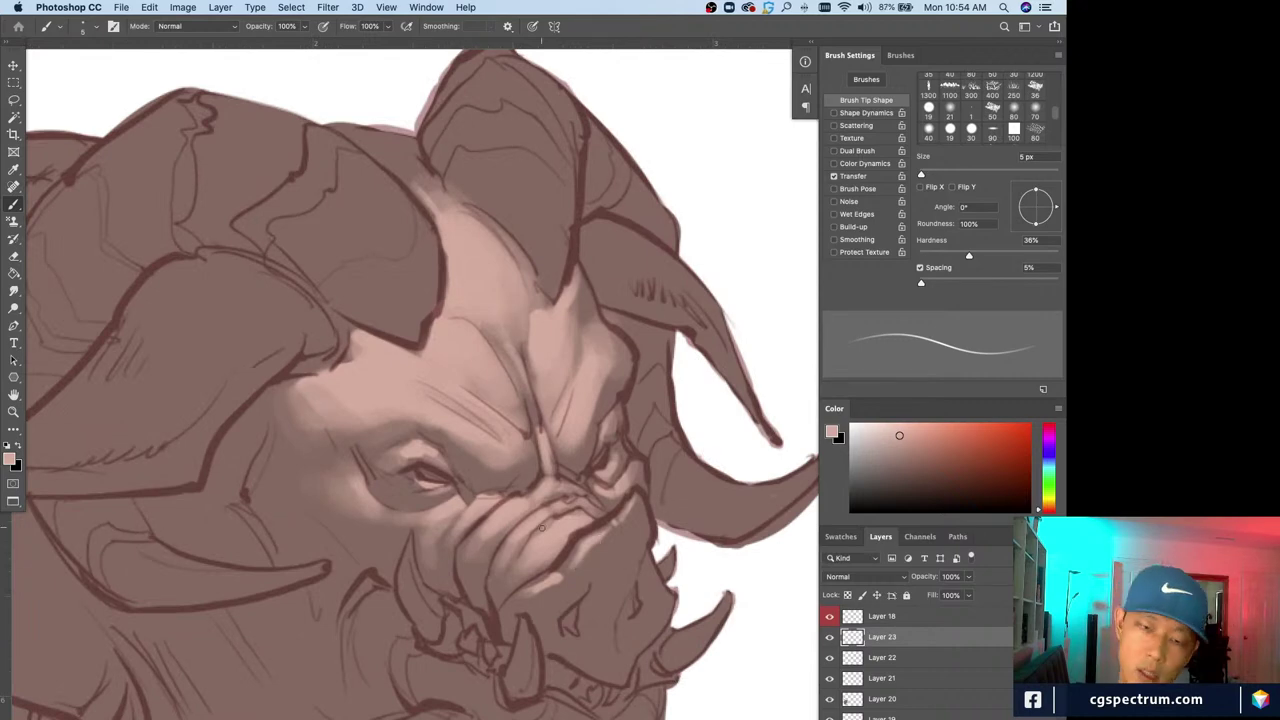
key(super+0)
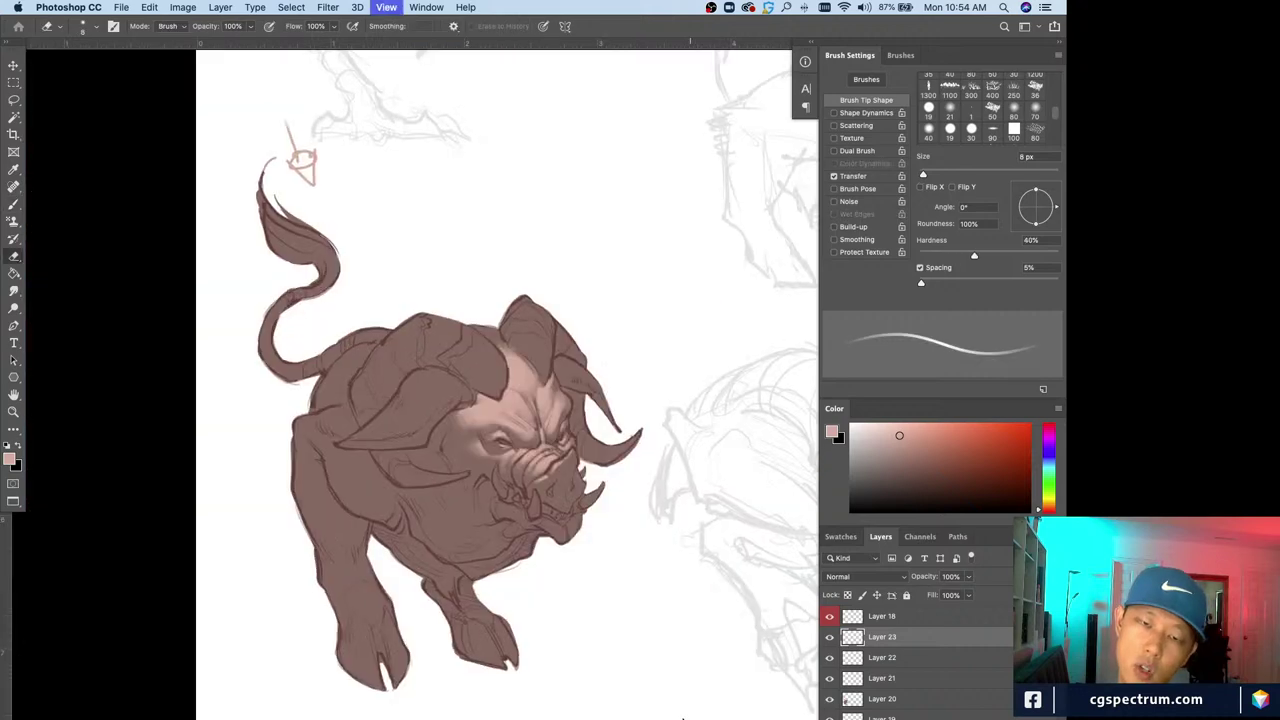
Refine the highlights on the fold behind the nose with the eraser and a 6 to 10 px brush
key(super+equal)
key(e)
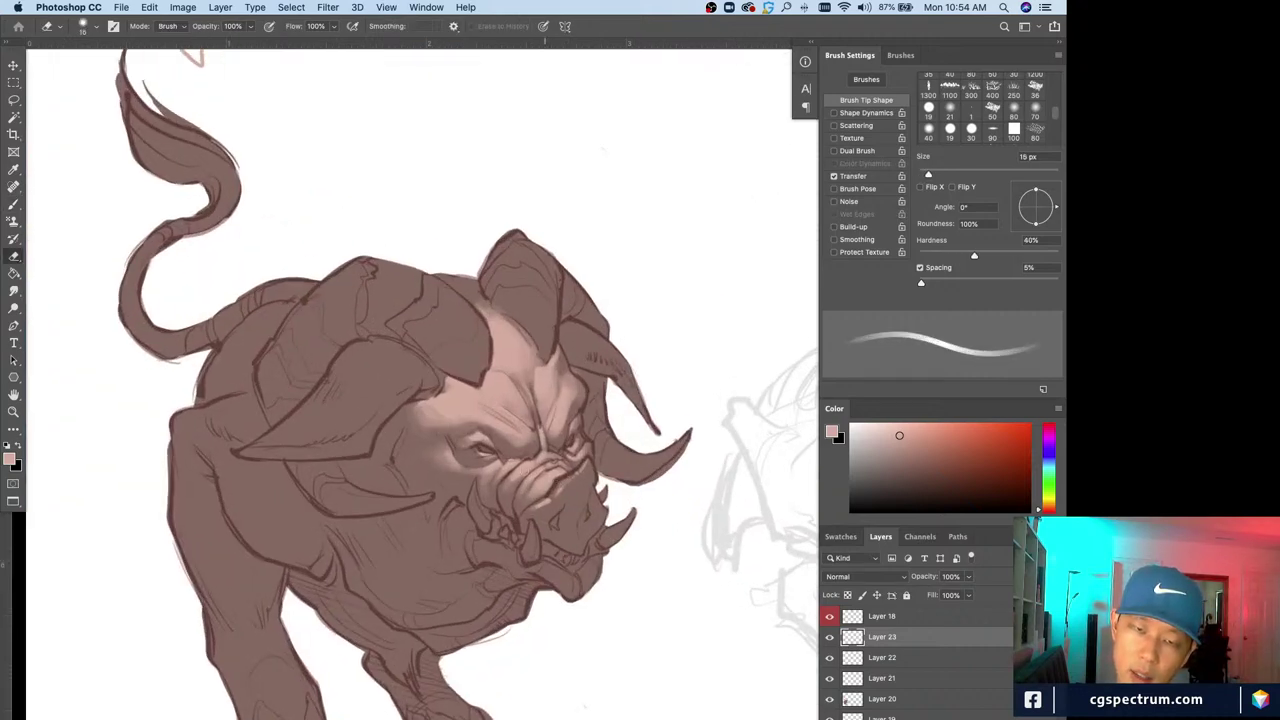
key(b)
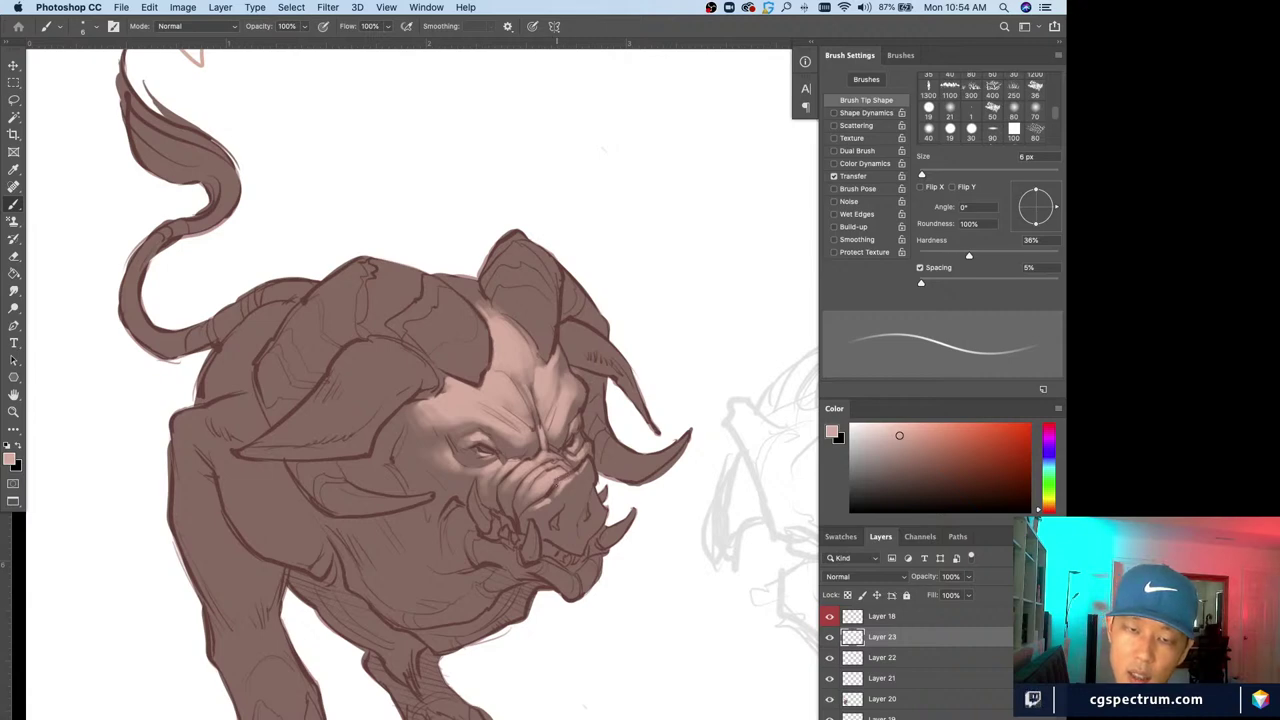
drag(554, 482, 548, 491)
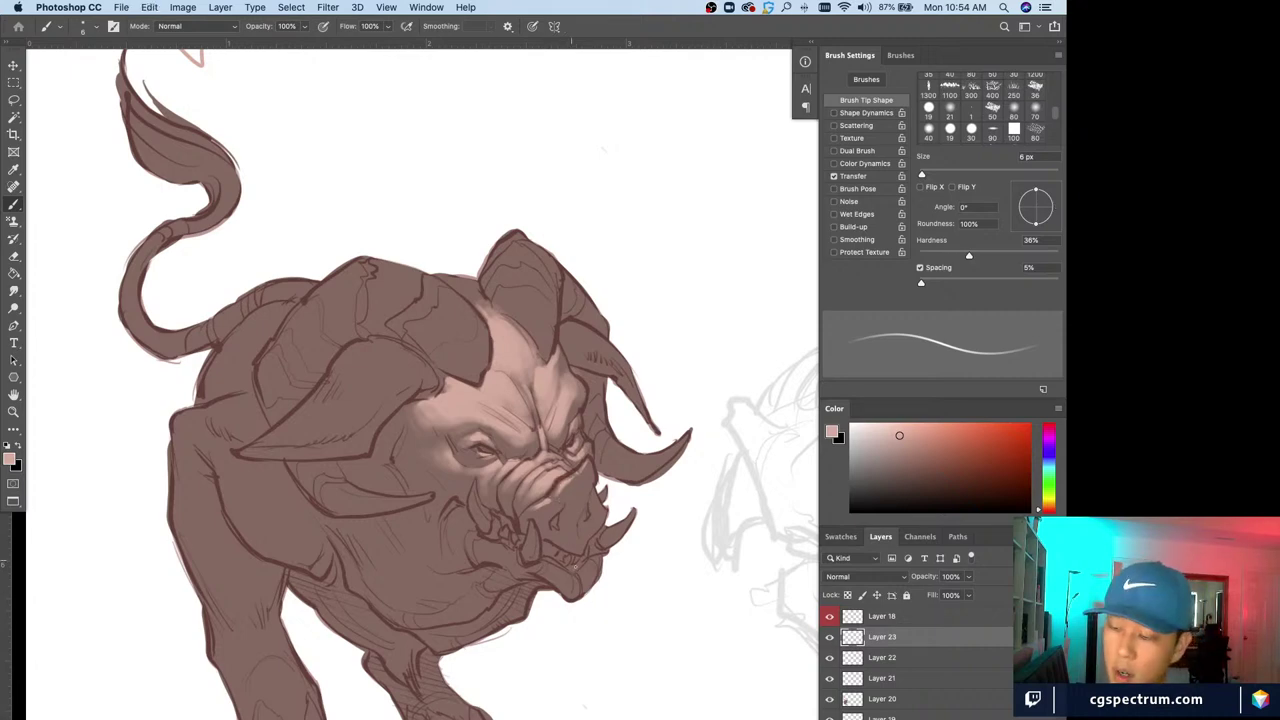
key(bracketright)
key(bracketright)
key(bracketright)
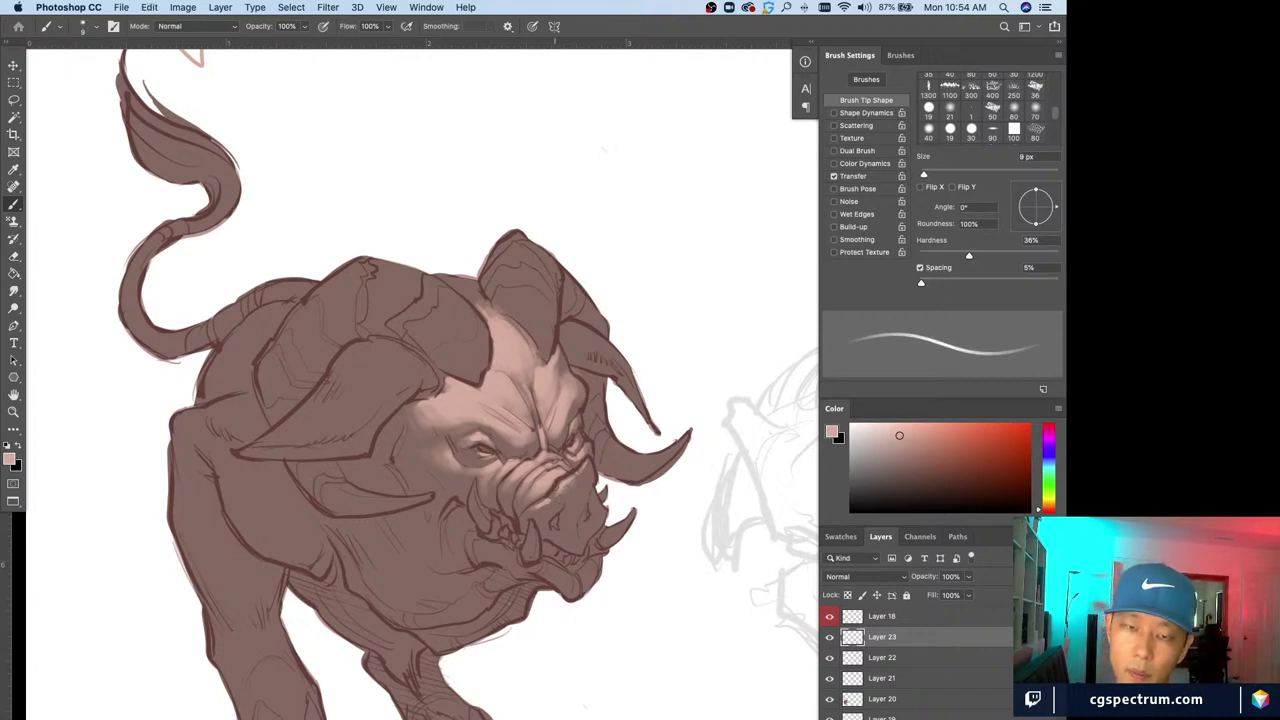
key(bracketright)
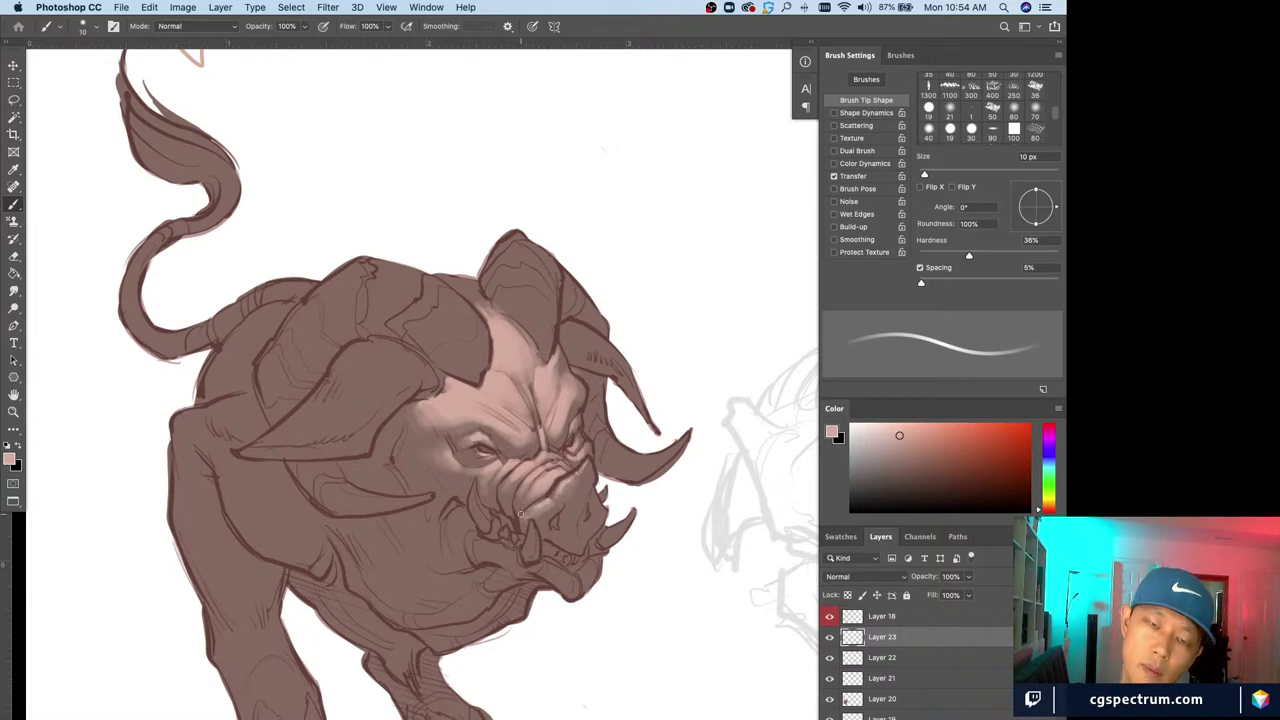
key(bracketleft)
key(bracketleft)
key(bracketleft)
key(bracketleft)
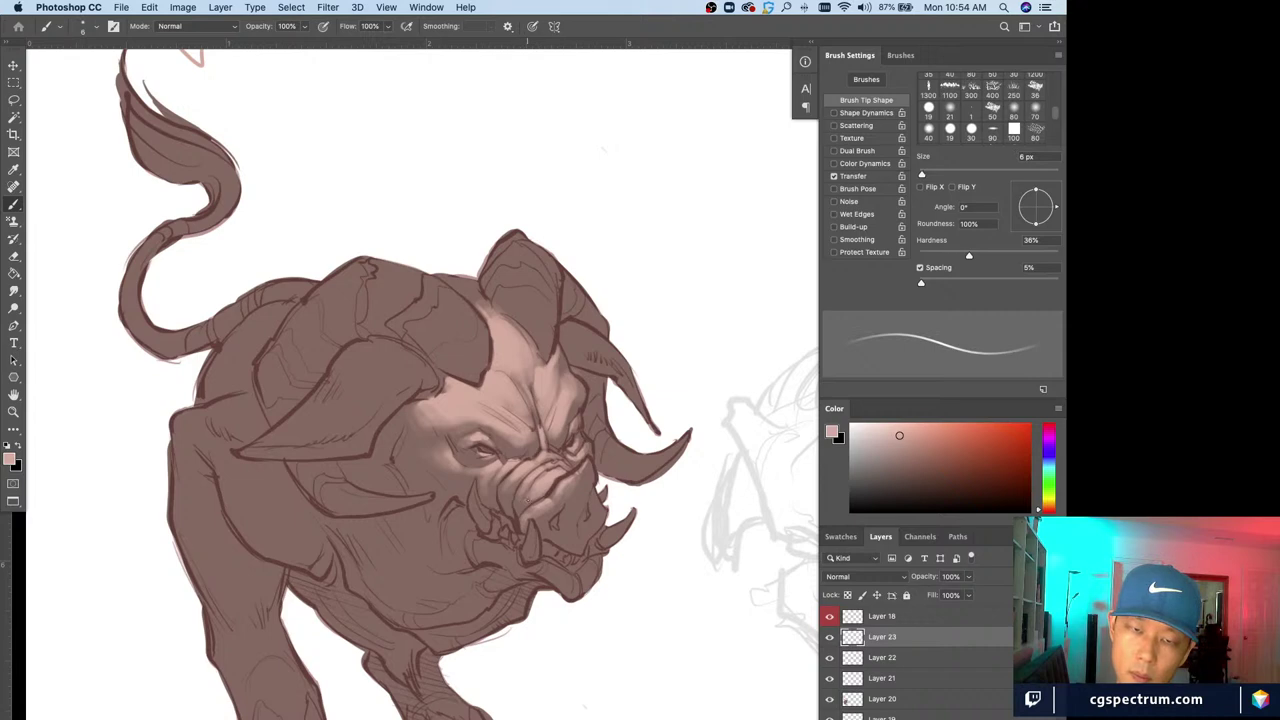
Build up the light pink on the near side of the snout with the brush between 9 and 15 px
key(bracketright)
key(bracketright)
key(bracketright)
key(bracketright)
key(bracketright)
key(bracketright)
key(bracketright)
key(bracketright)
key(bracketright)
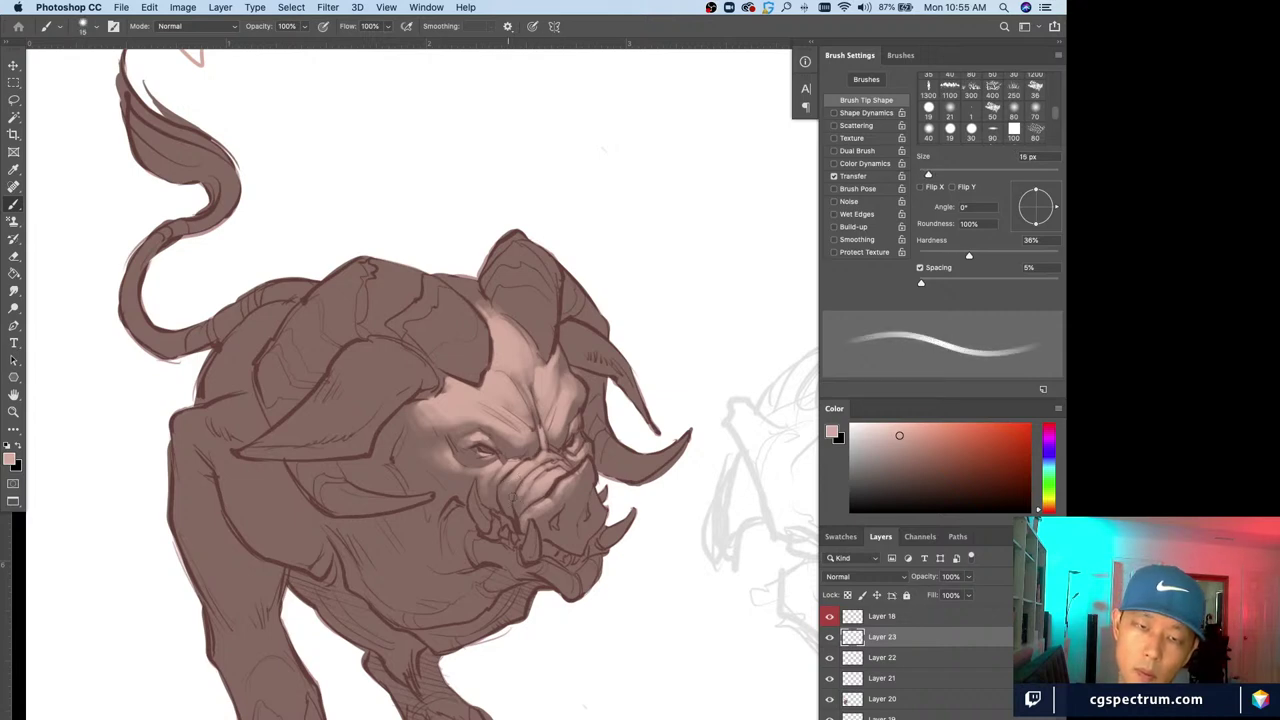
key(bracketleft)
key(bracketleft)
key(bracketleft)
key(bracketleft)
key(bracketleft)
key(bracketleft)
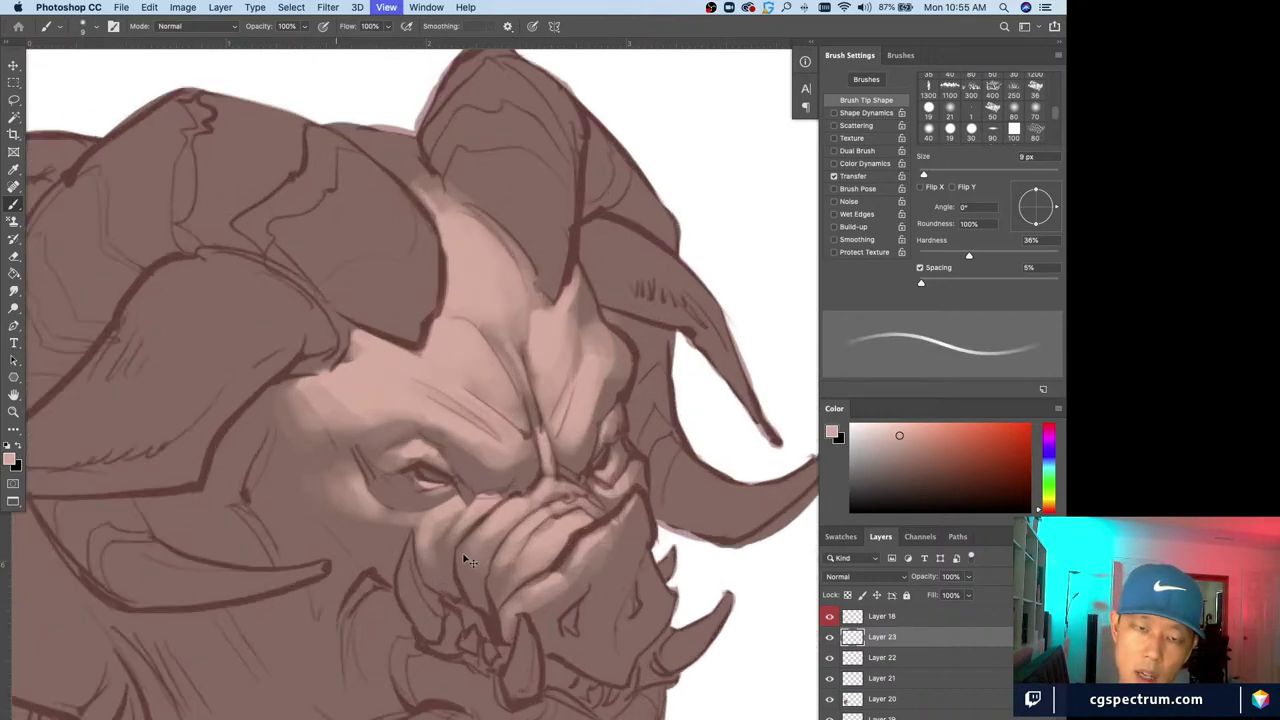
Highlight the skin below the near eye and around the tip of the upper tusk with a 6 to 8 px brush
key(super+equal)
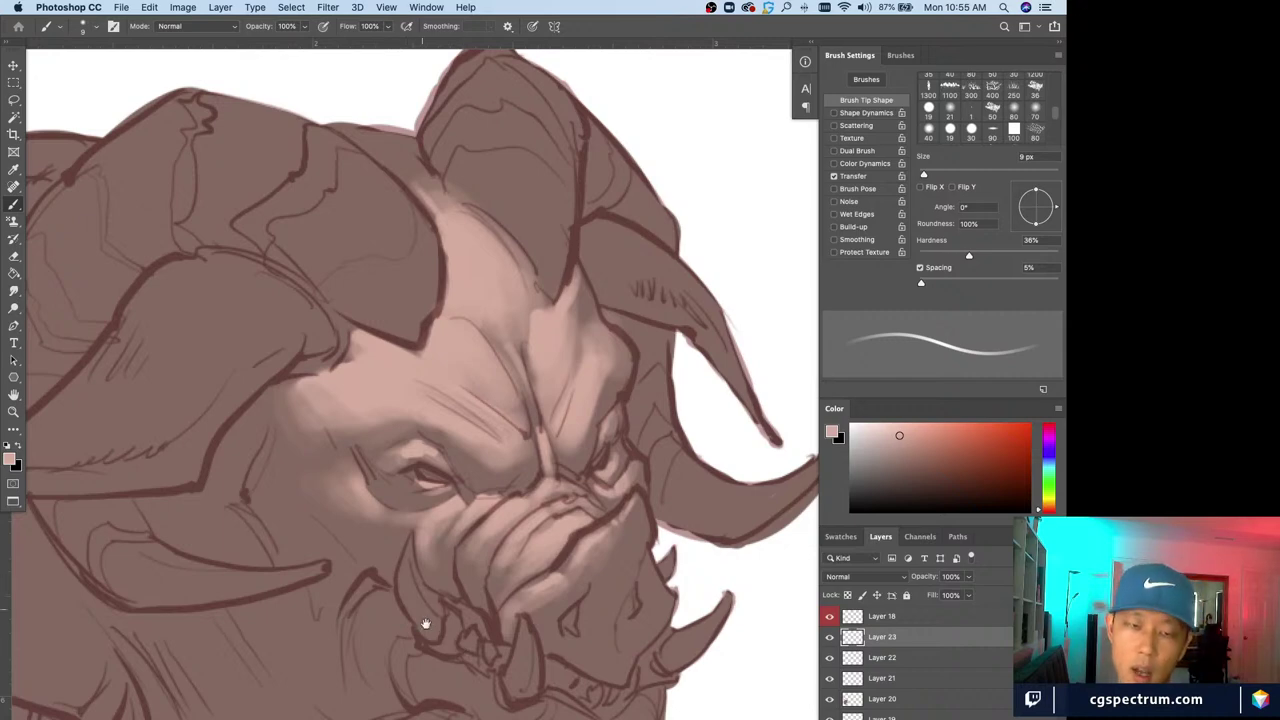
drag(431, 655, 453, 617)
key(bracketleft)
key(bracketleft)
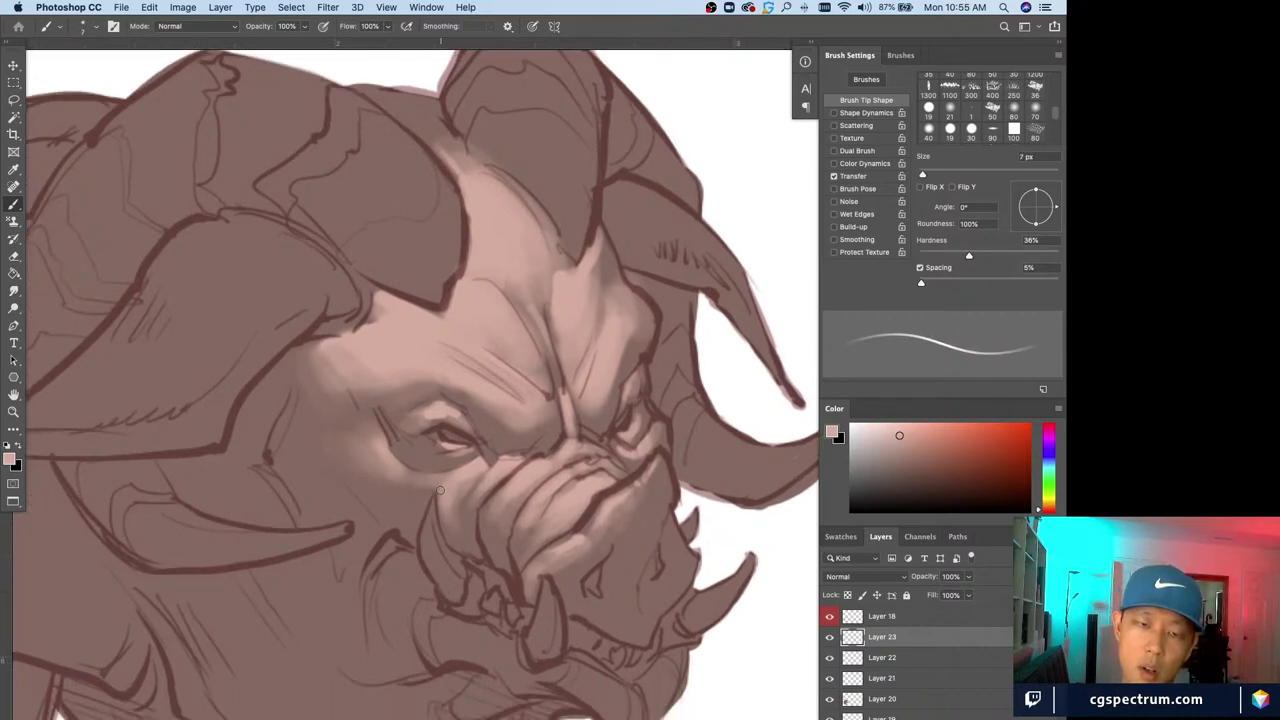
key(bracketleft)
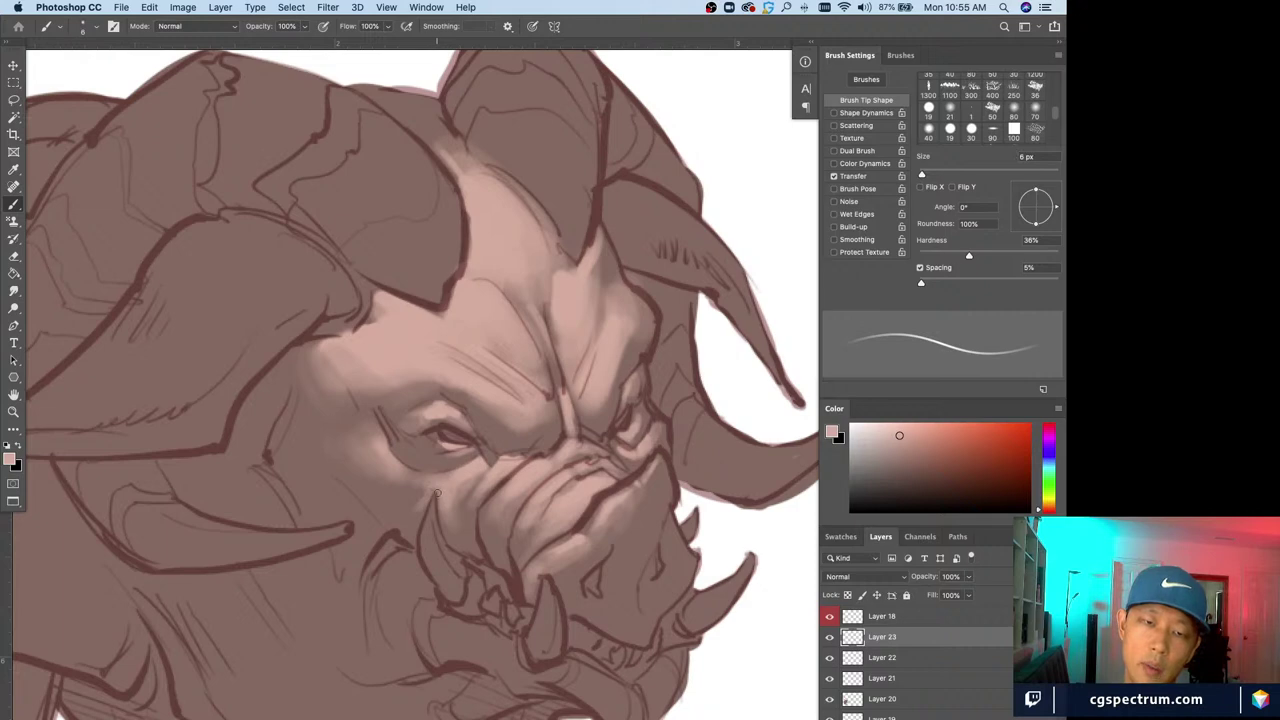
key(bracketright)
key(bracketright)
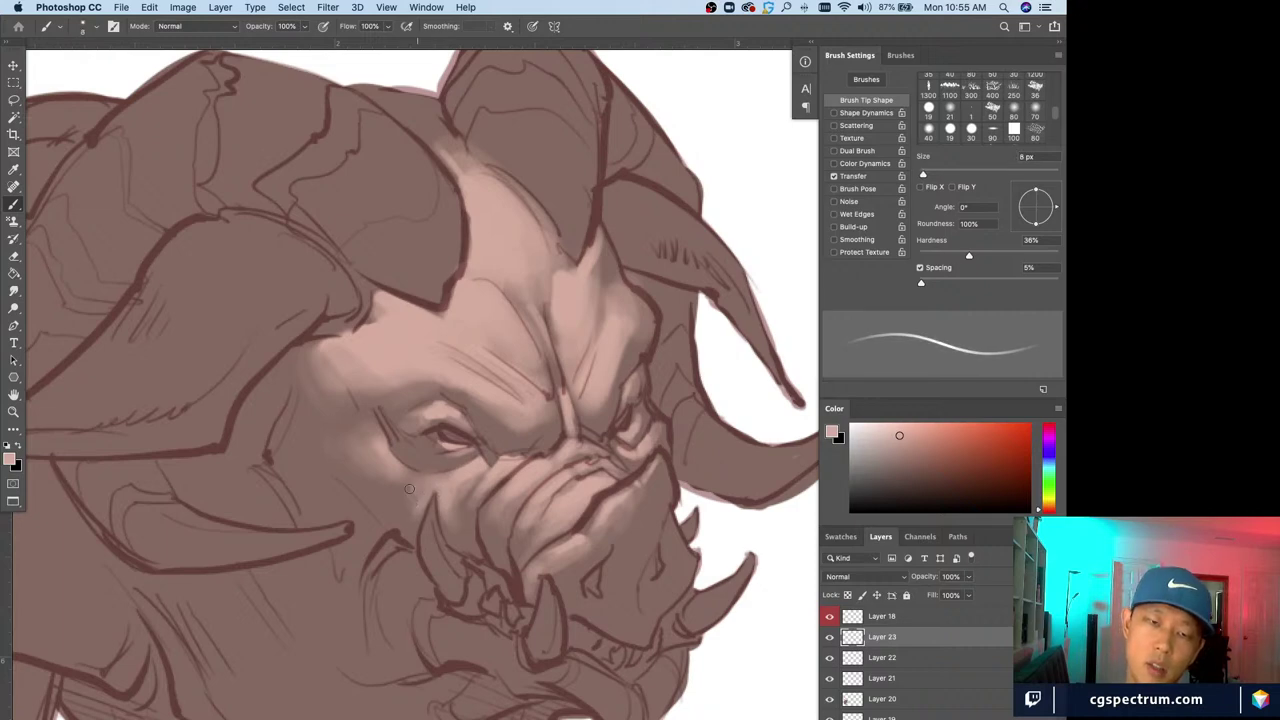
Soften the cheek beside the upper tusk with a 30 px eraser and add fine highlights with a 3 to 6 px brush
key(super+minus)
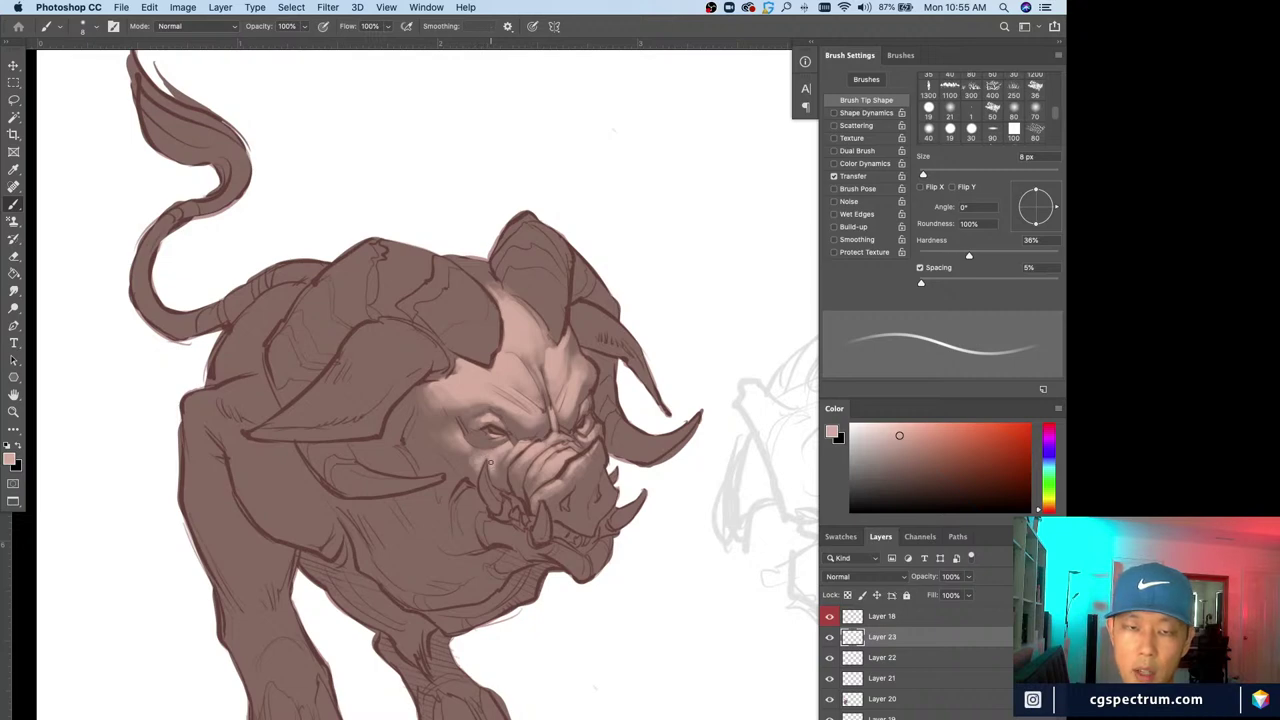
key(bracketleft)
key(bracketleft)
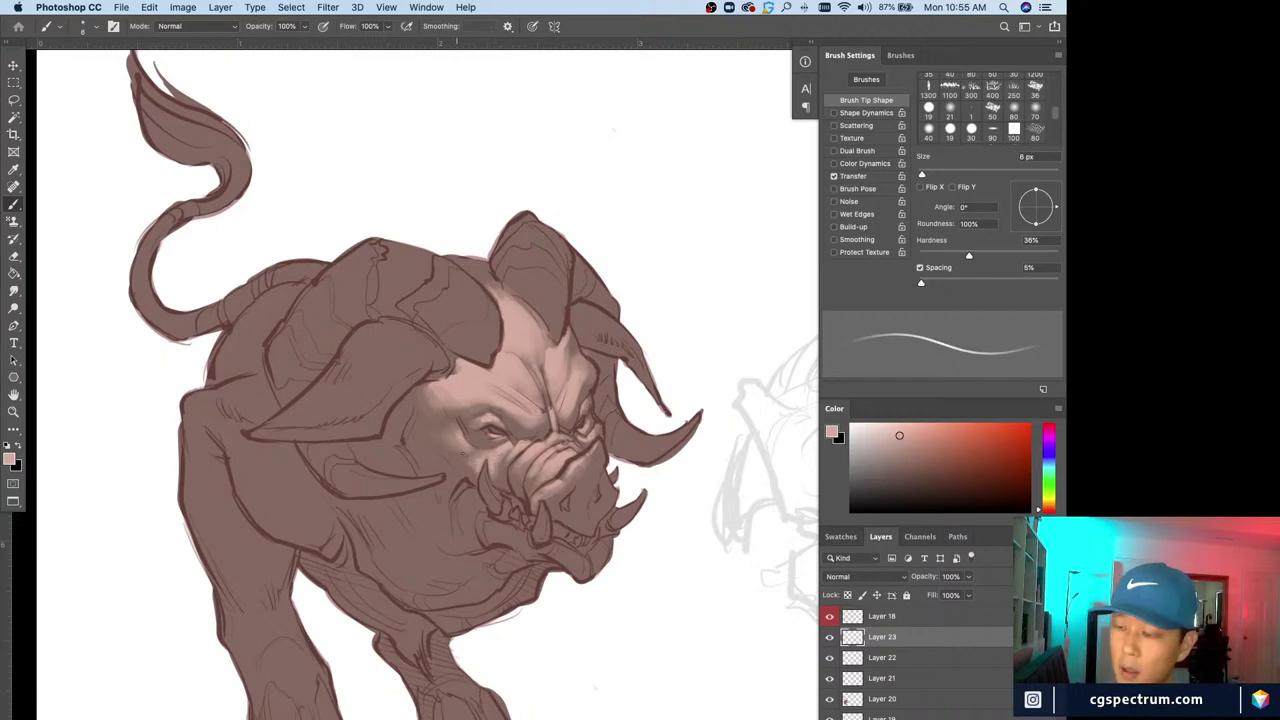
key(e)
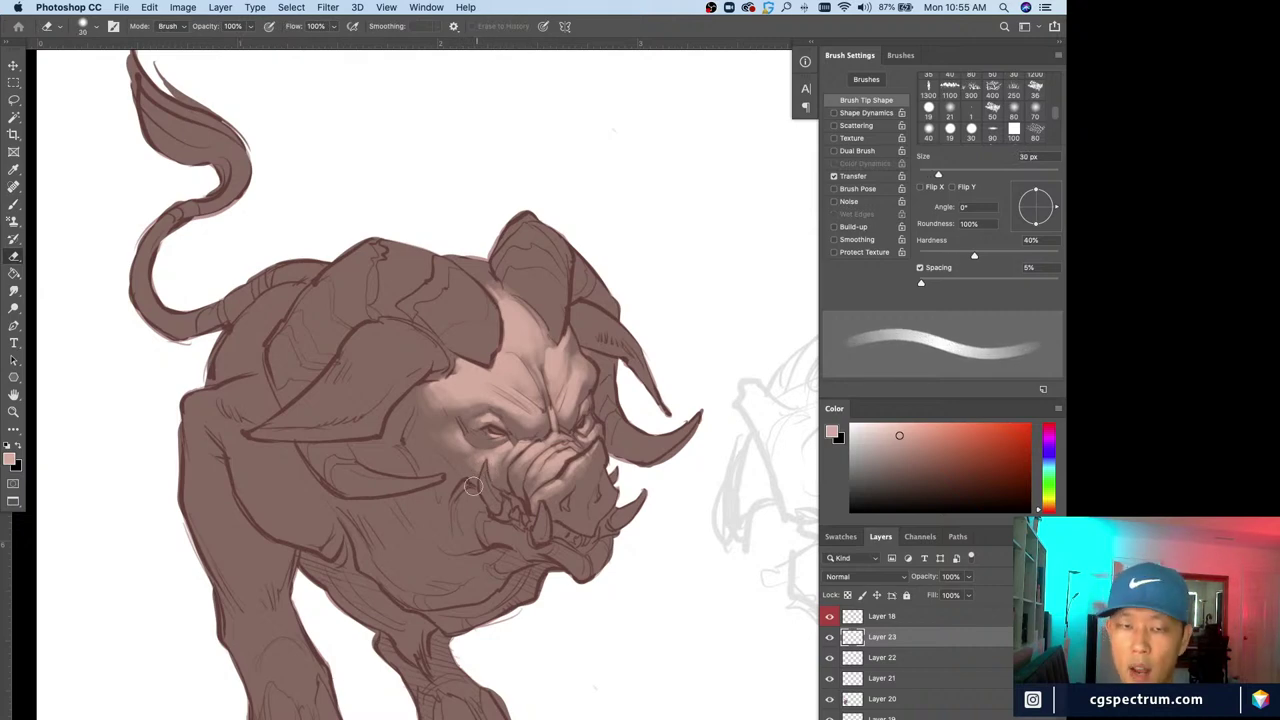
key(b)
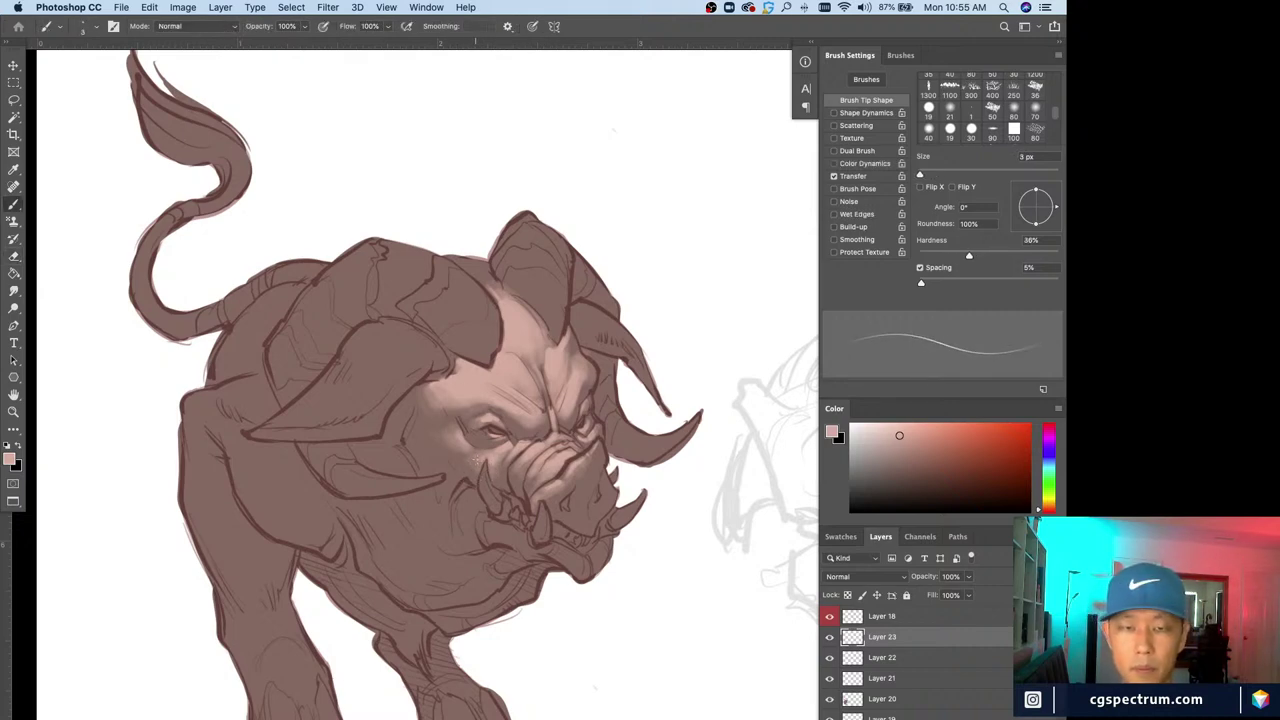
Paint a broad light pink highlight on the cheek behind the near eye, enlarging the brush to 15 px
key(bracketright)
key(bracketright)
key(bracketright)
key(bracketright)
key(bracketright)
key(bracketright)
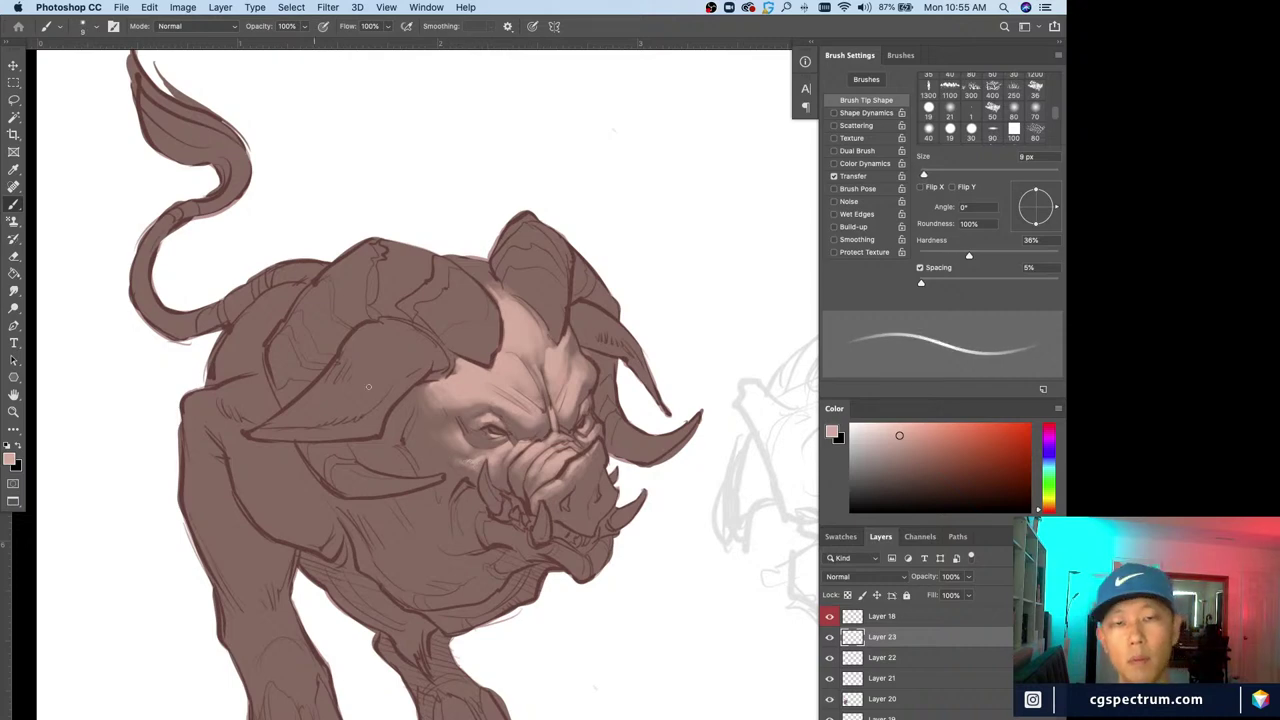
key(bracketright)
key(bracketright)
key(bracketright)
key(bracketright)
key(bracketright)
key(bracketright)
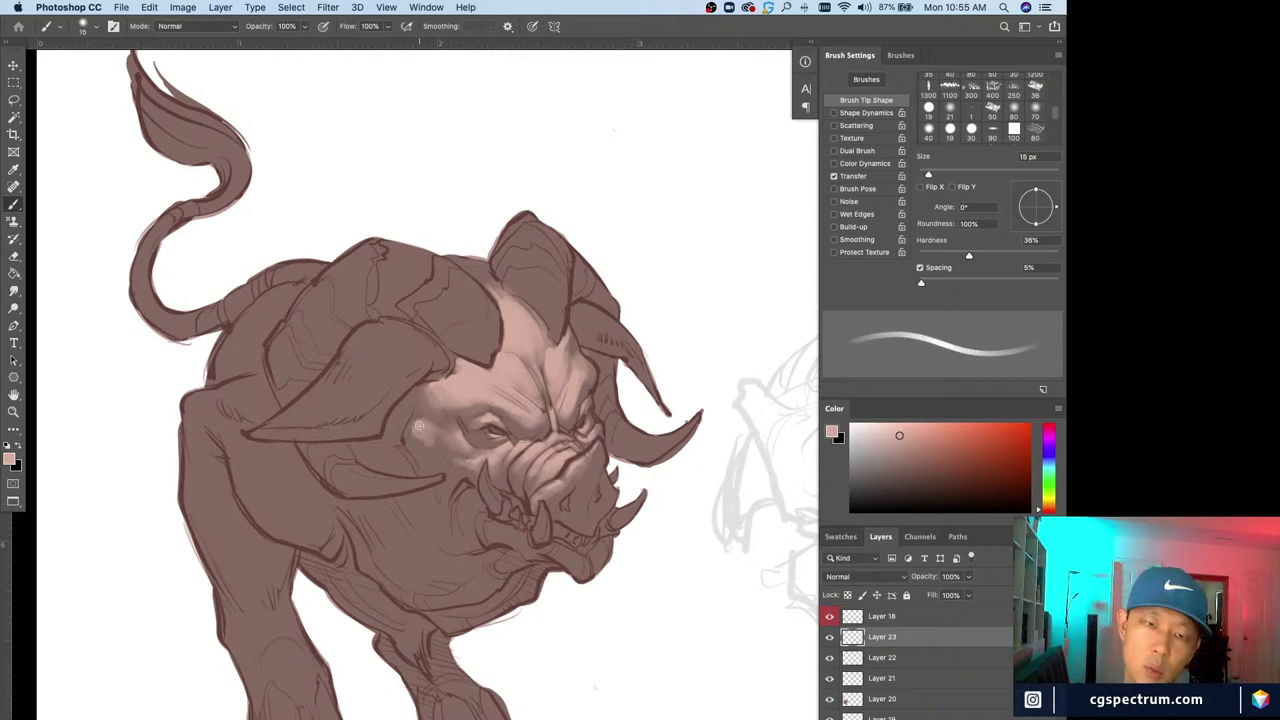
mouse_move(438, 436)
mouse_down()
mouse_move(419, 444)
mouse_move(410, 422)
mouse_move(428, 459)
mouse_up()
Carve and soften the cheek highlight behind the near eye with the eraser, varying its size up to 30 px
key(e)
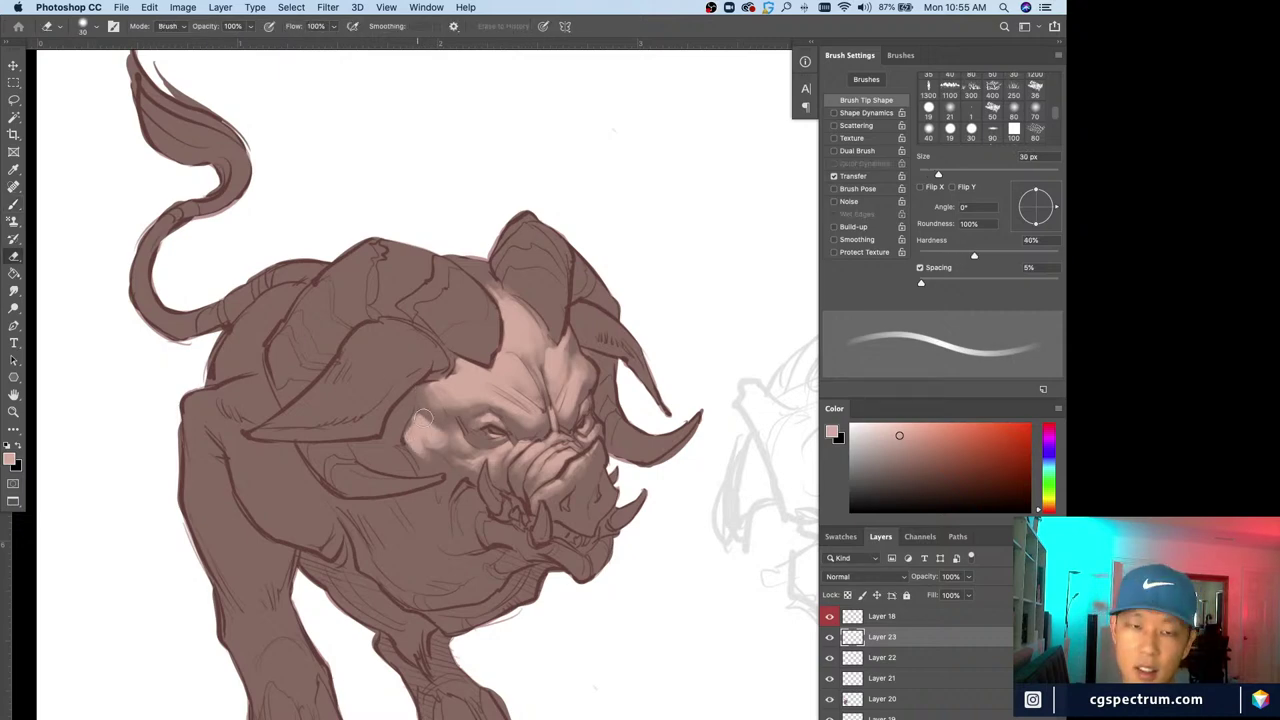
key(bracketleft)
key(bracketleft)
key(bracketleft)
key(bracketleft)
key(bracketleft)
key(bracketleft)
drag(422, 414, 435, 425)
key(bracketright)
key(bracketright)
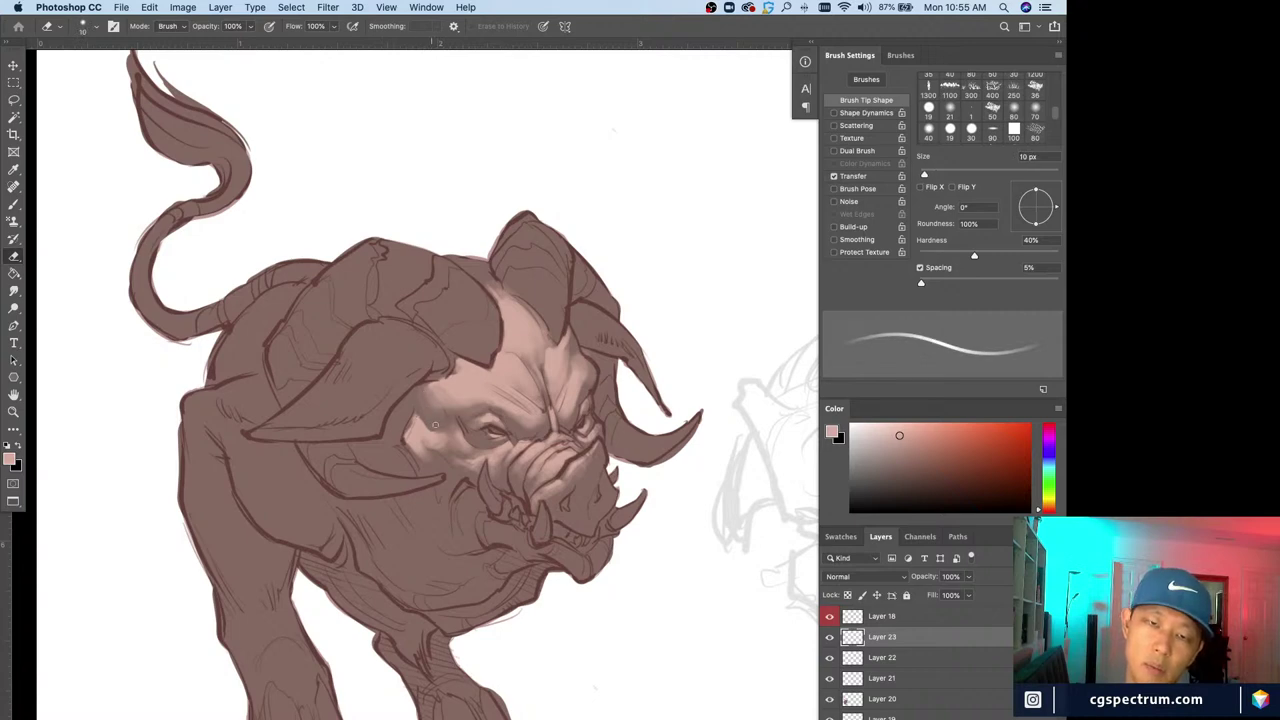
key(bracketright)
key(bracketright)
key(bracketright)
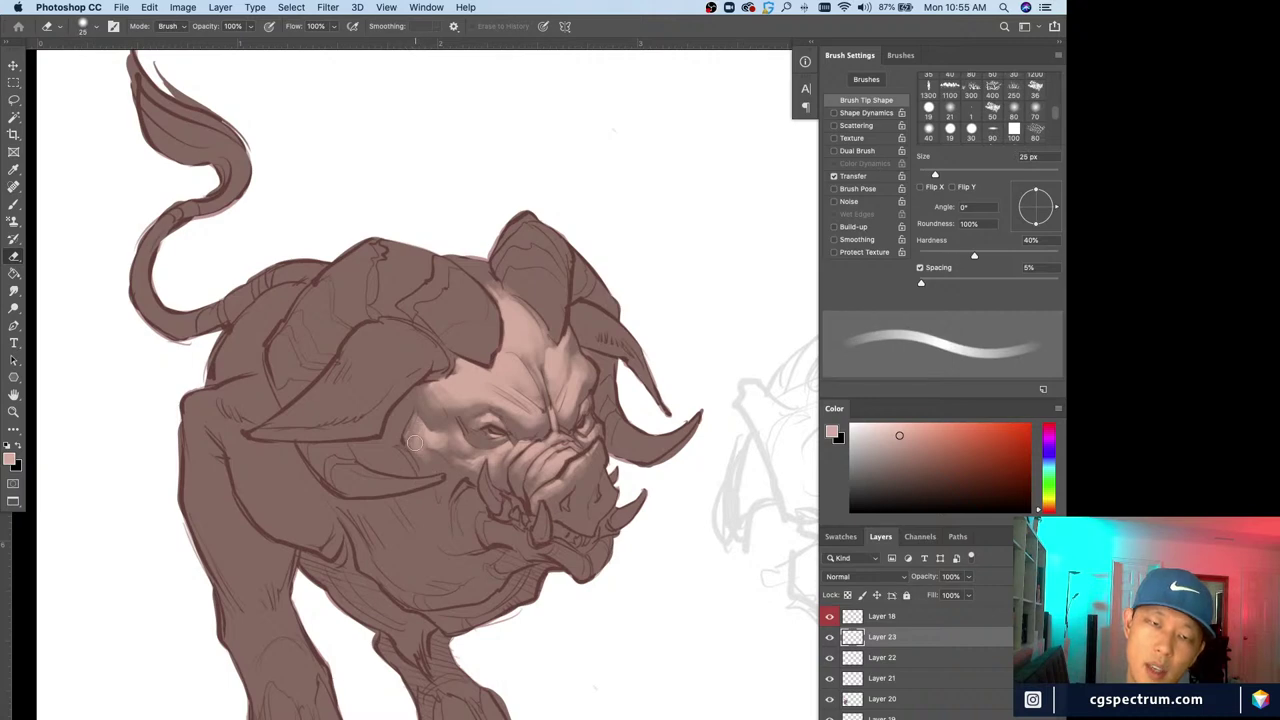
Paint a light pink highlight along the lip fold behind the upper tusk with a 6 to 8 px brush
scroll(405, 440, up, 4)
key(b)
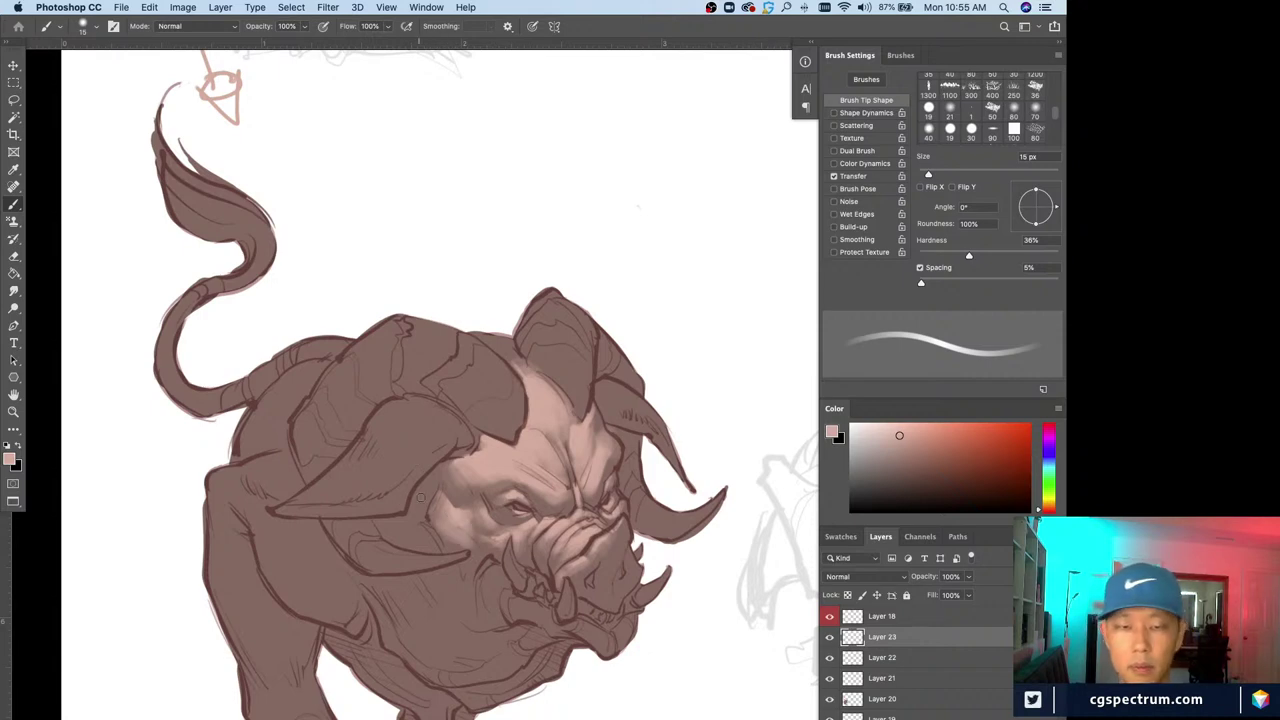
key(bracketleft)
key(bracketleft)
key(bracketleft)
key(bracketleft)
key(bracketleft)
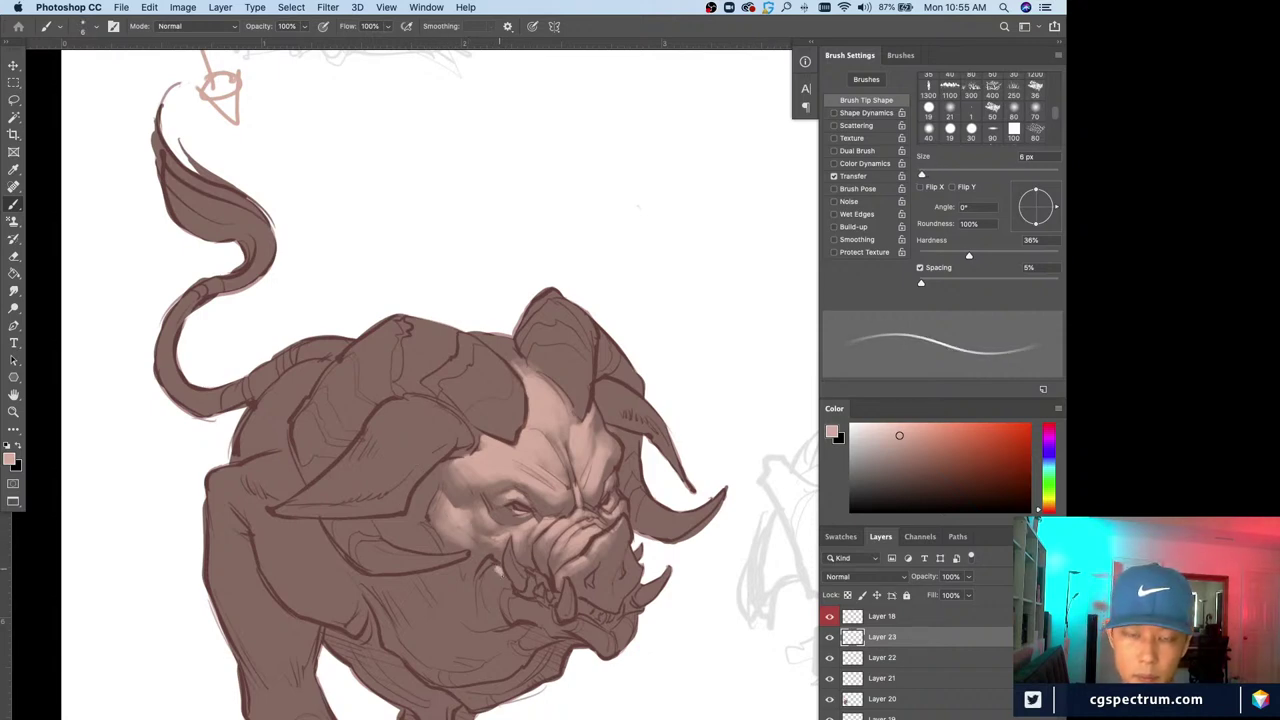
key(bracketright)
key(bracketright)
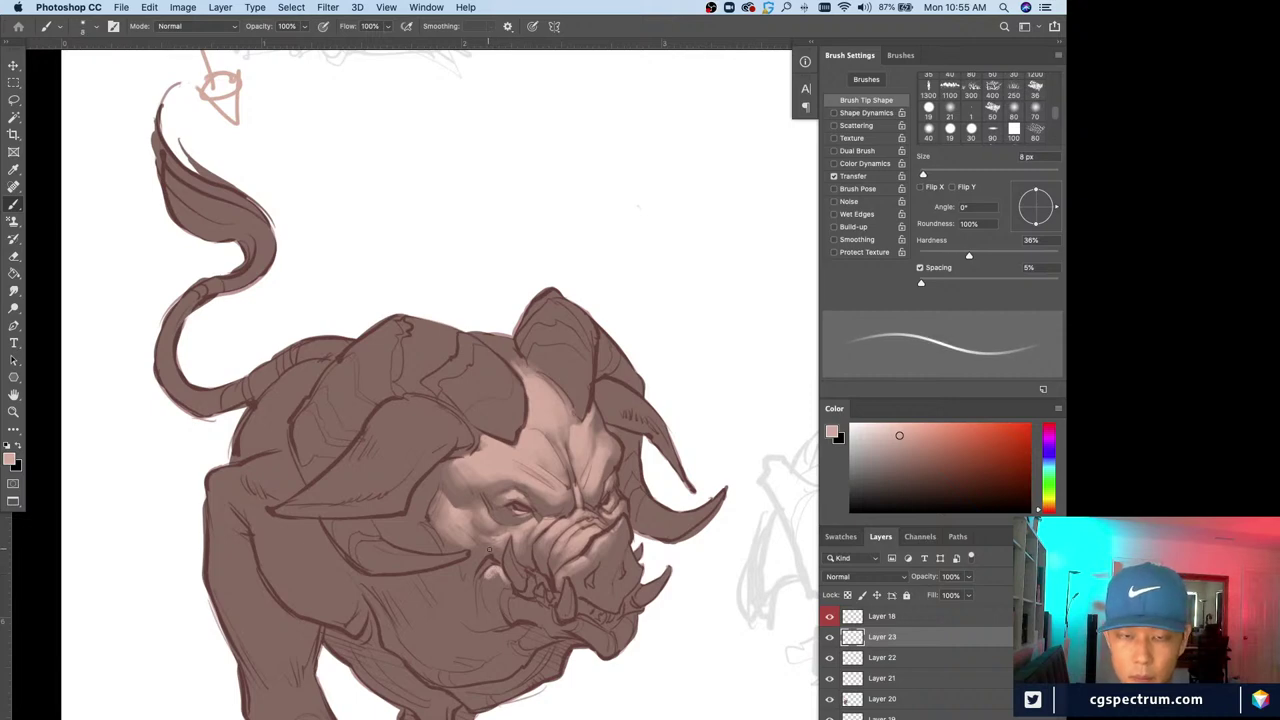
drag(489, 549, 474, 560)
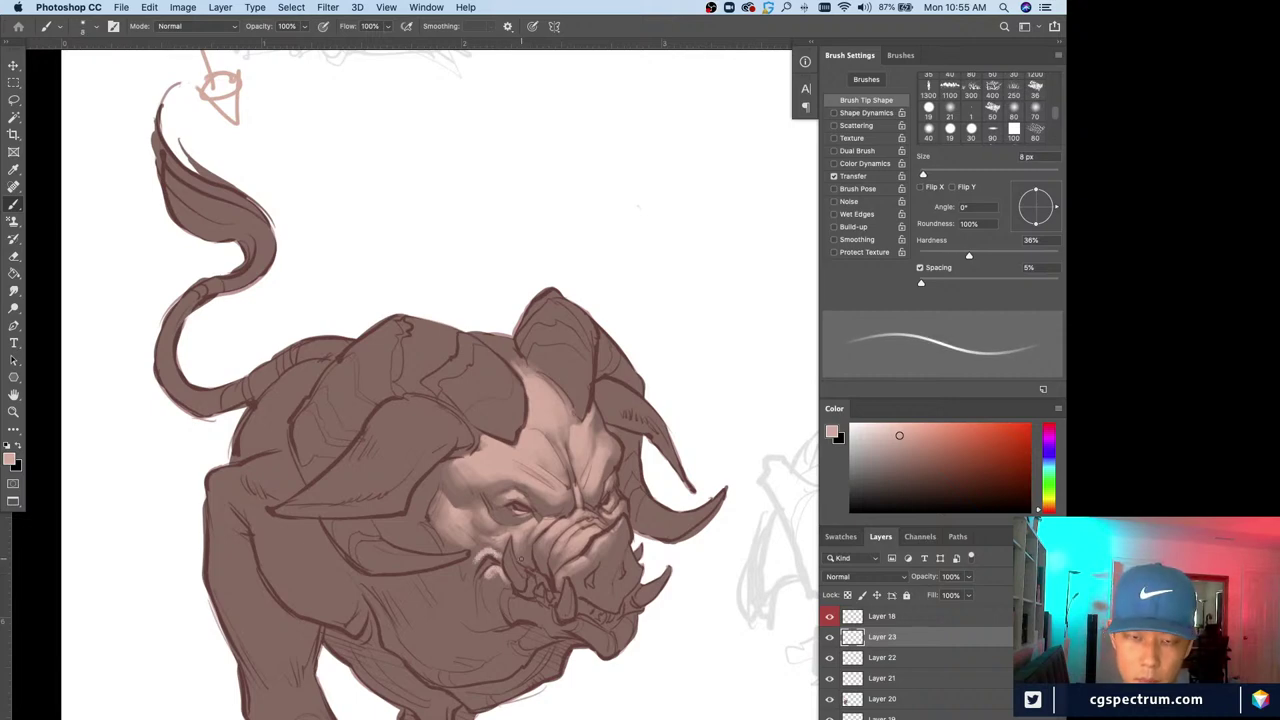
Refine the area behind the lip fold with a 6 to 8 px brush and soften it with a 20 px eraser
key(bracketleft)
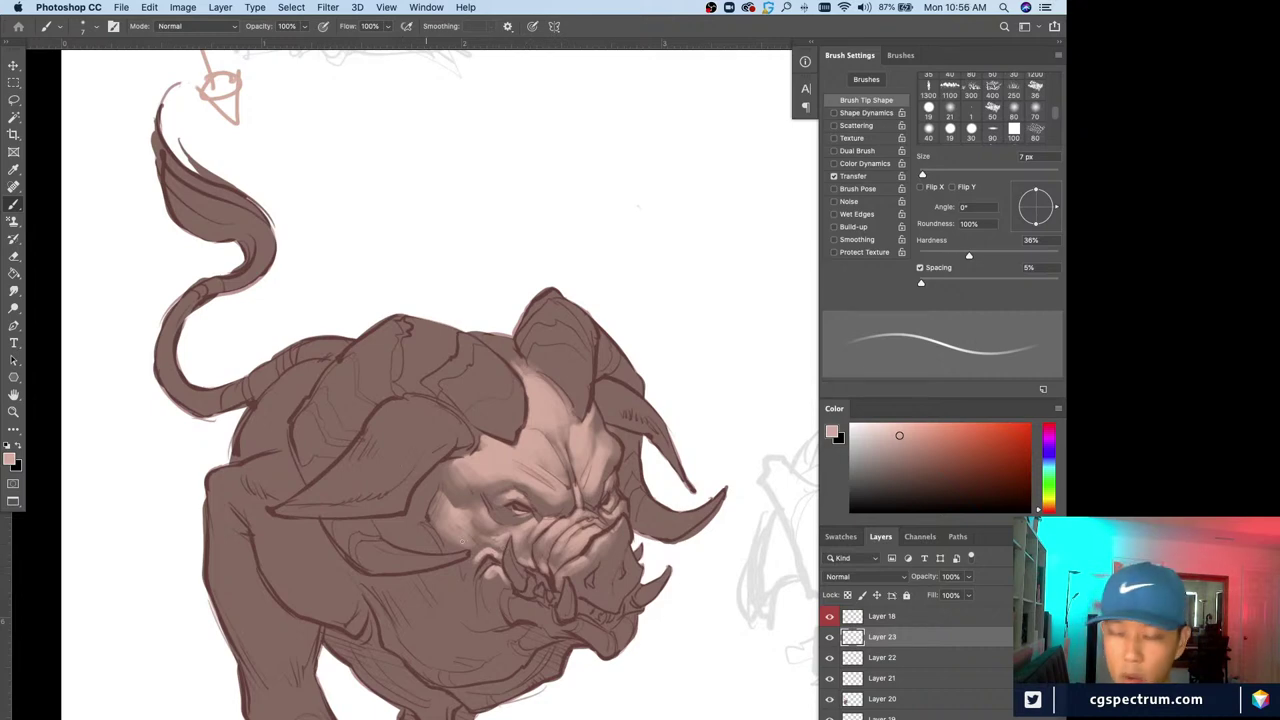
key(bracketright)
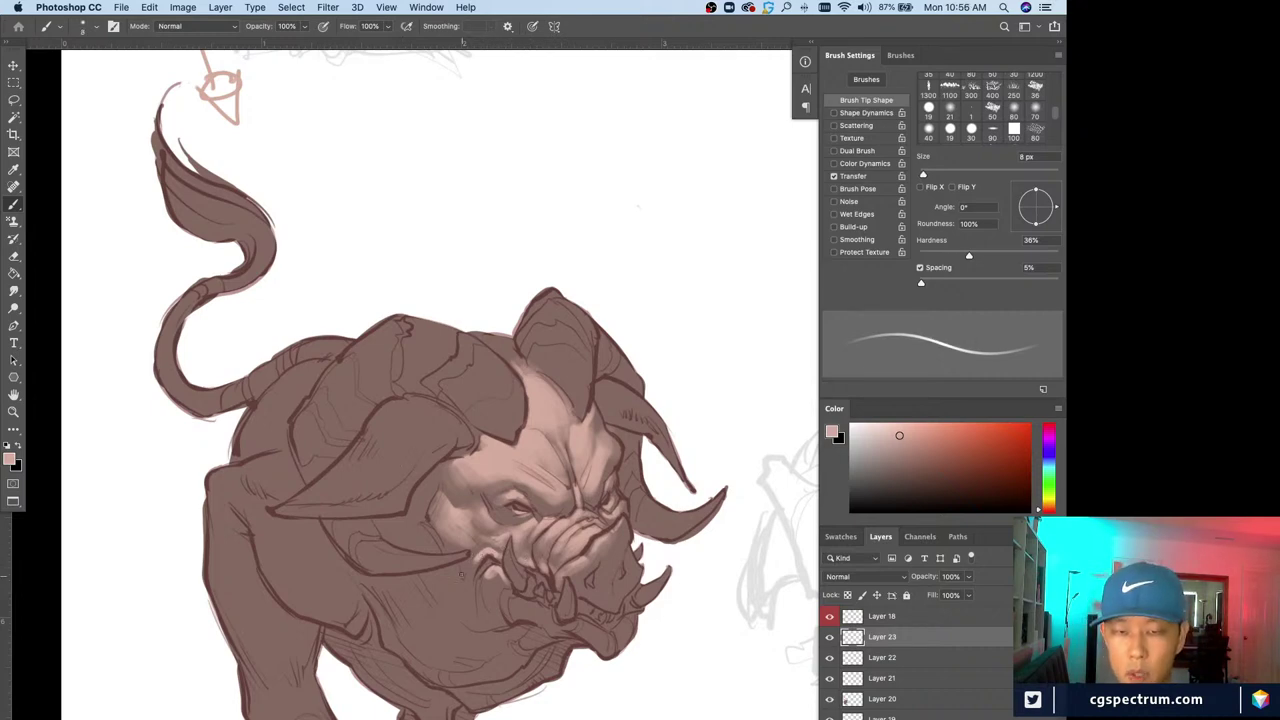
key(bracketleft)
key(bracketleft)
key(e)
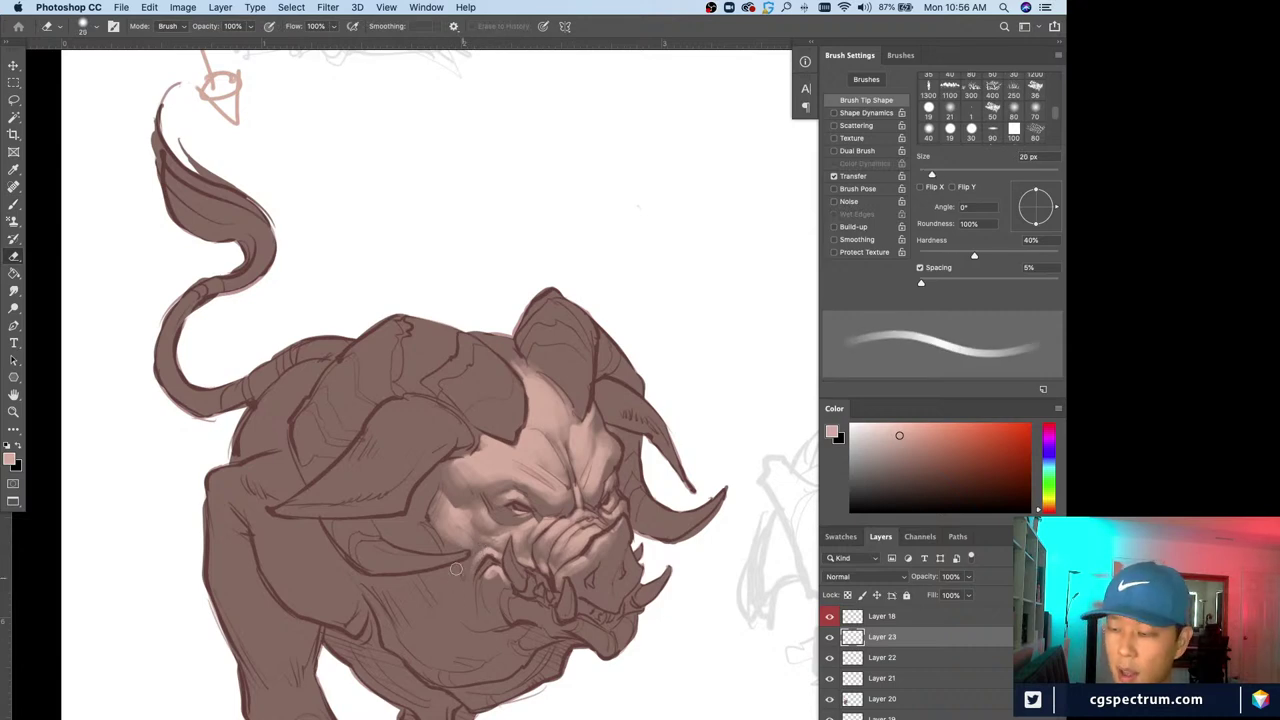
Highlight the lower lip beneath the near tusks with the brush between 7 and 9 px
key(b)
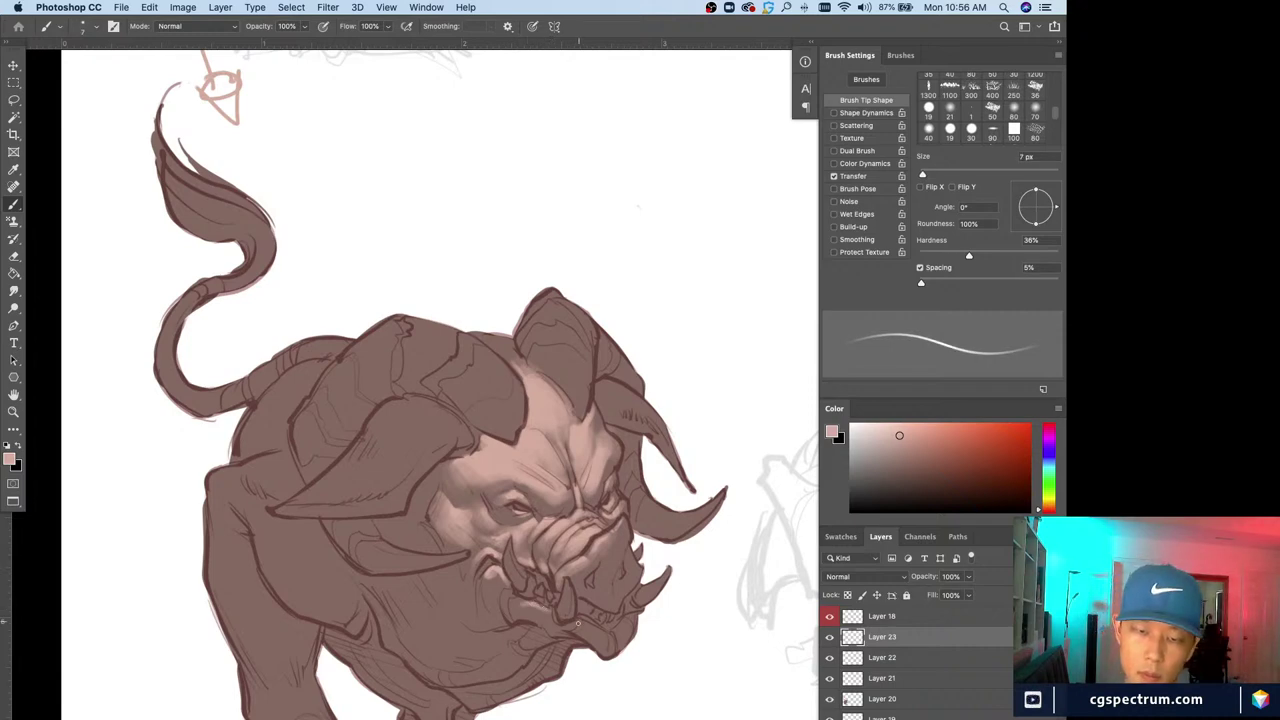
key(bracketright)
key(bracketright)
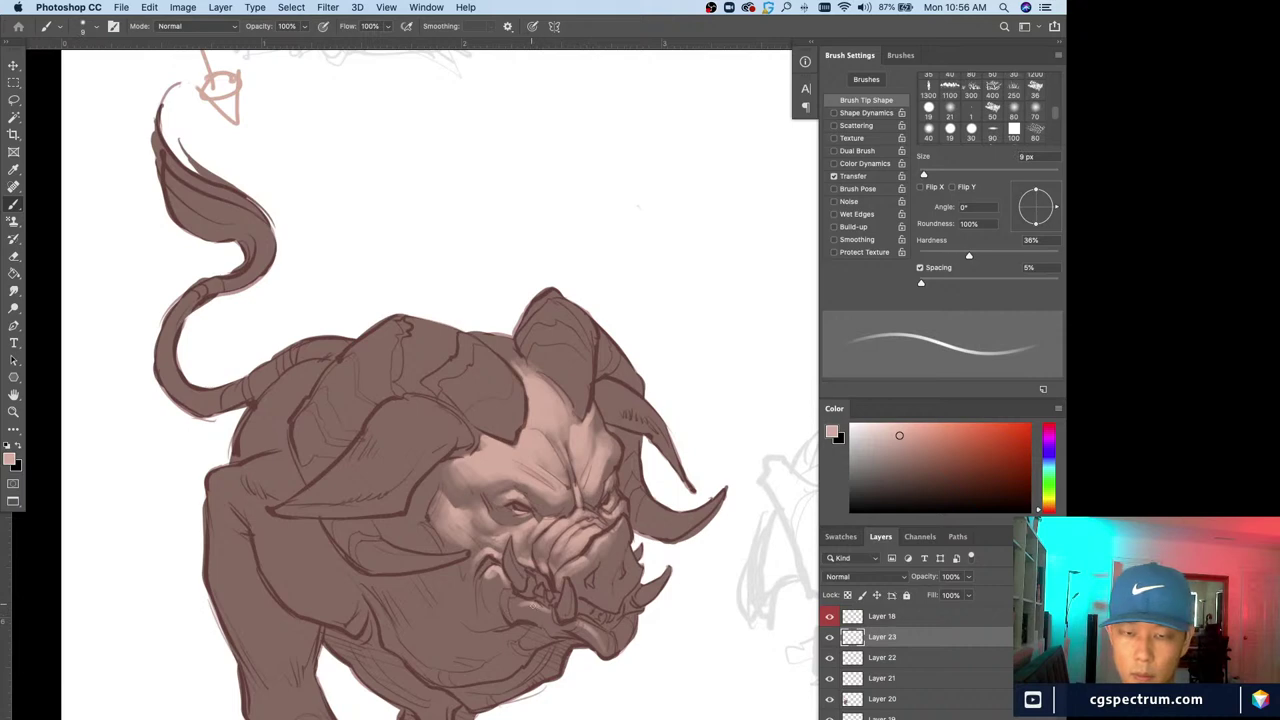
key(bracketleft)
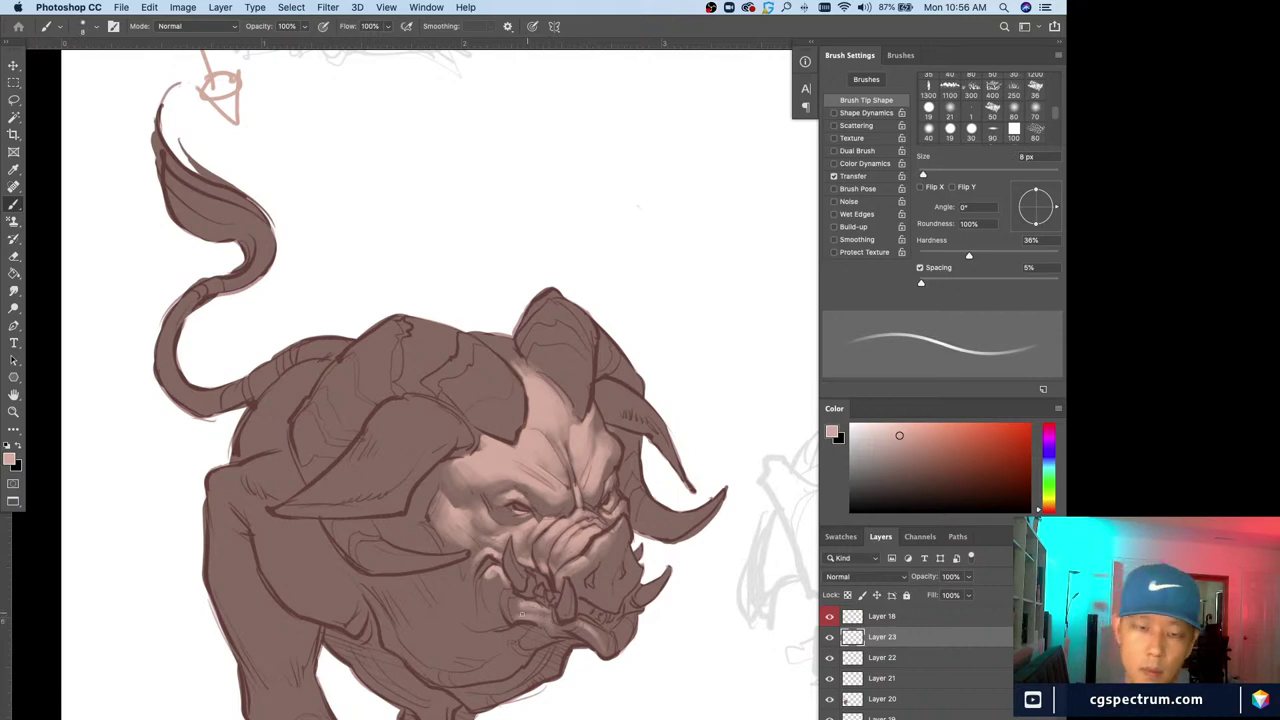
Widen the lip fold highlight and extend it down to the mouth corner with a 6 to 10 px brush
key(bracketright)
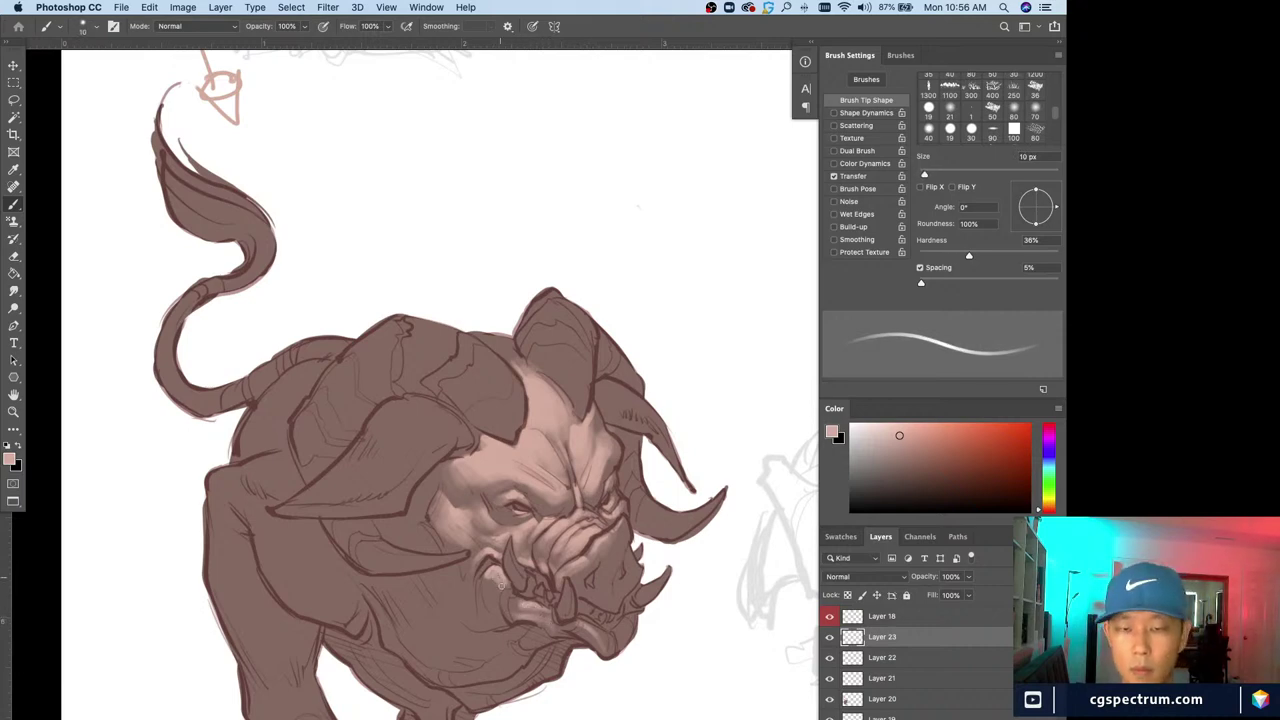
key(bracketleft)
key(bracketleft)
key(bracketleft)
key(bracketleft)
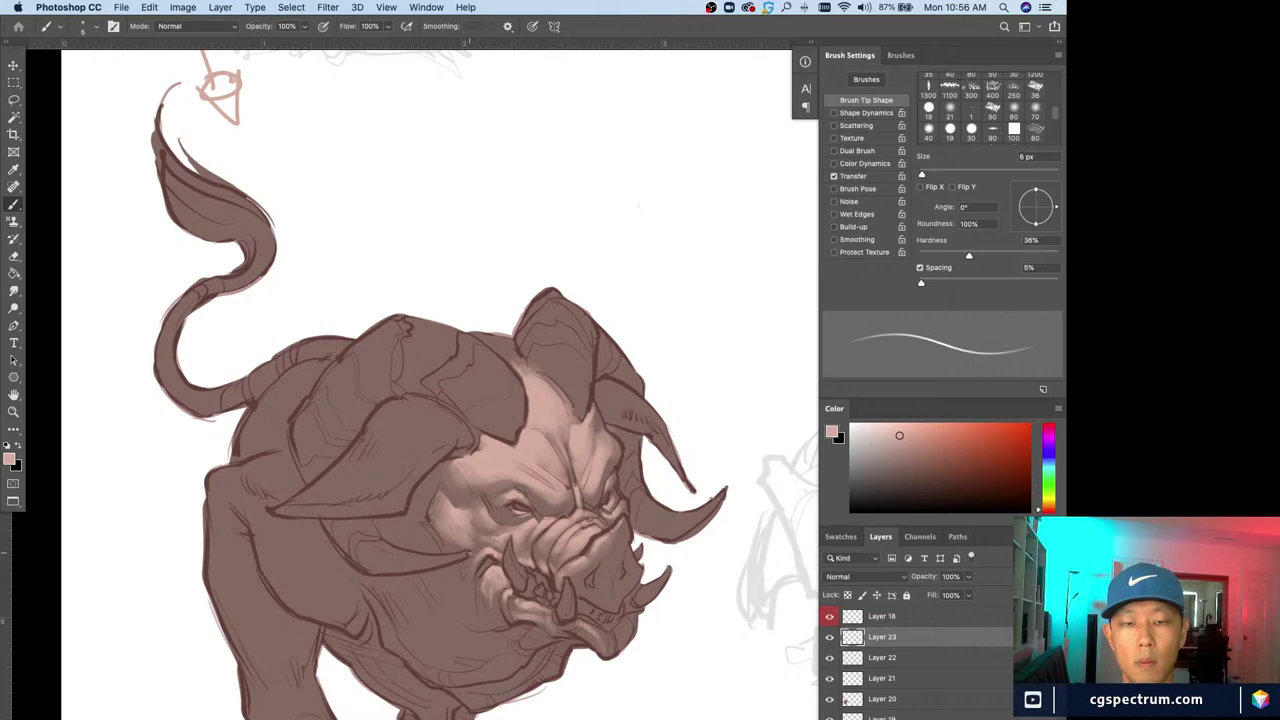
Build up light pink on the rear cheek above the near side tusk with a 9 to 16 px brush
key(bracketright)
key(bracketright)
key(bracketright)
key(bracketright)
key(bracketright)
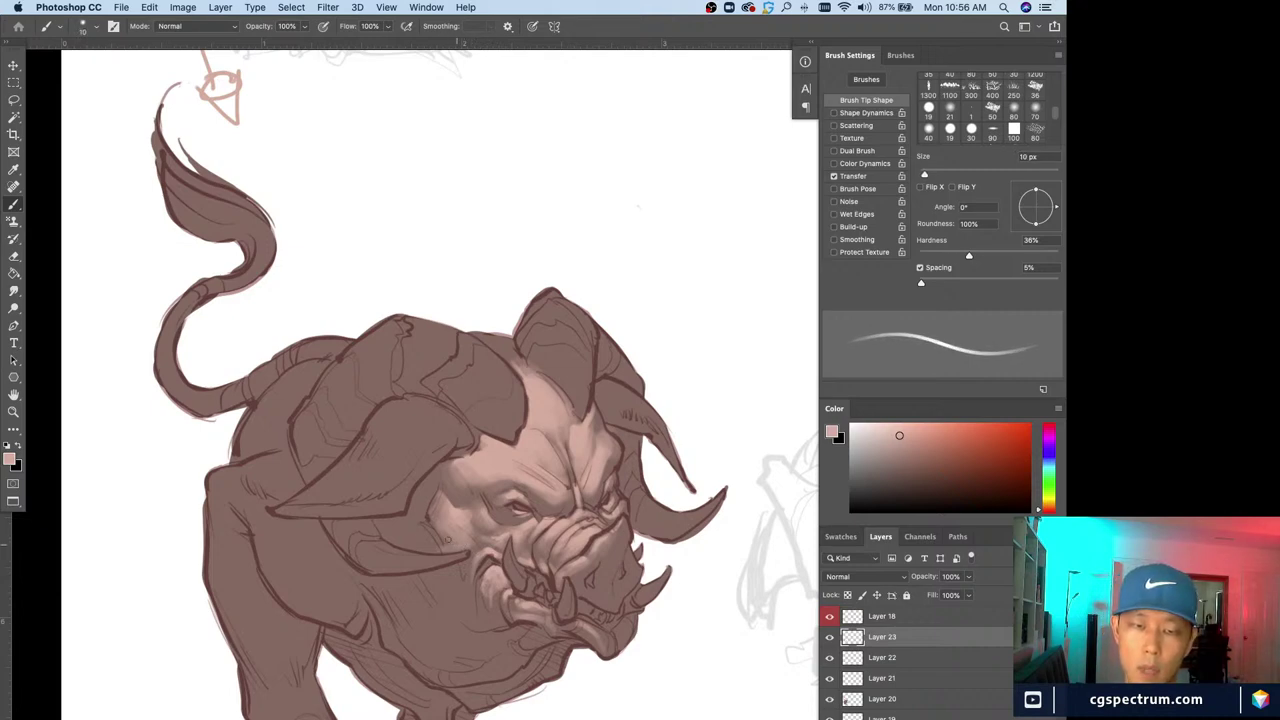
key(bracketright)
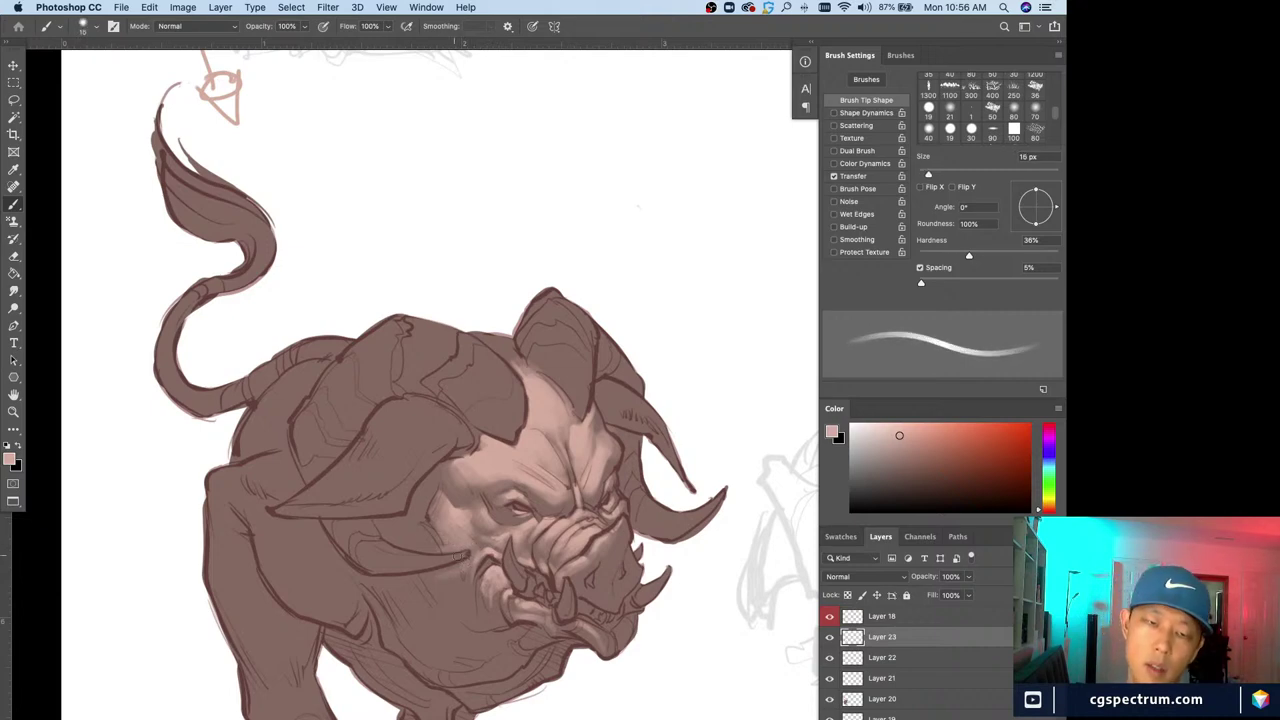
key(bracketleft)
key(bracketleft)
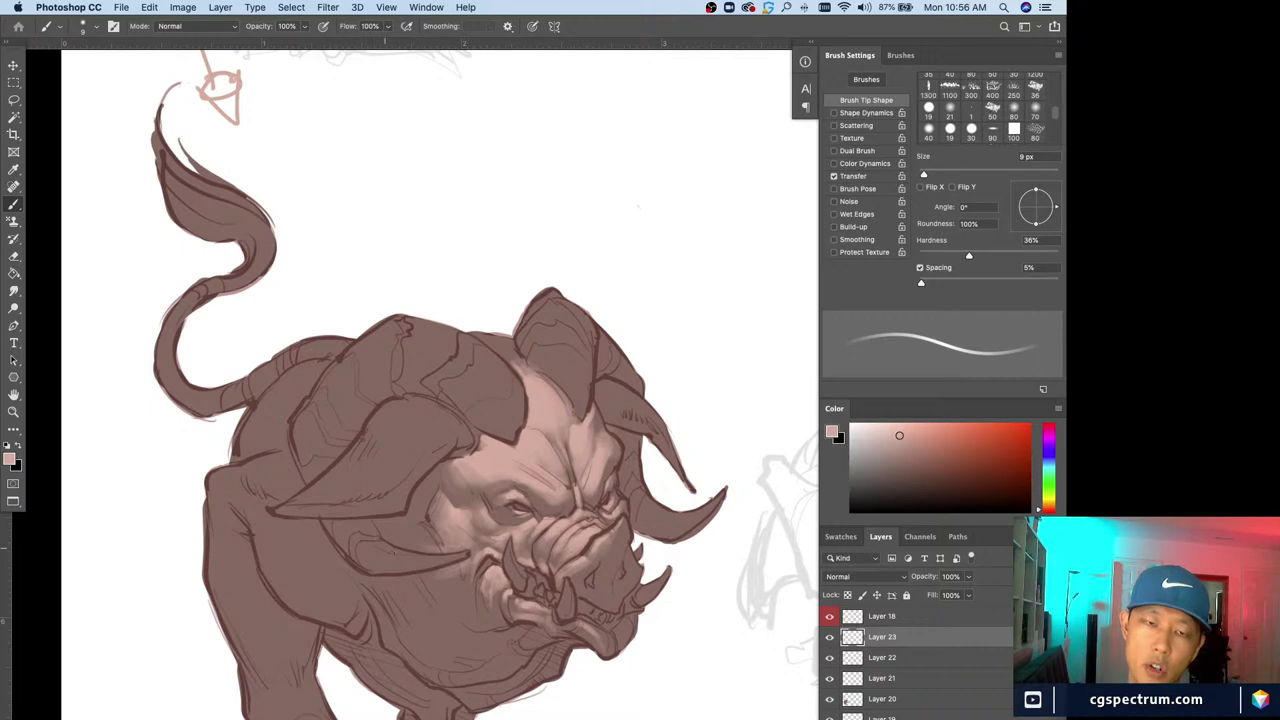
Extend the light pink onto the jaw beneath the near side tusk with a 9 to 20 px brush, using a 20 px eraser for cleanup
key(bracketright)
key(bracketright)
key(bracketright)
key(bracketright)
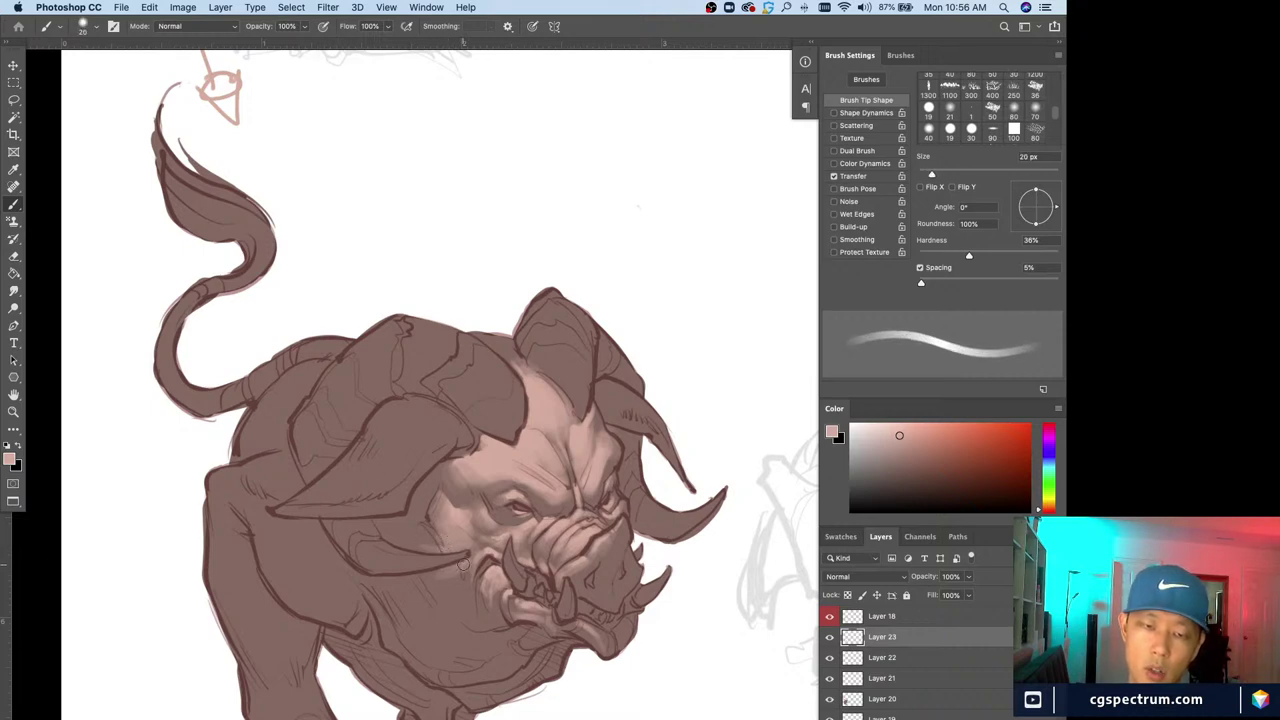
key(bracketleft)
key(bracketleft)
key(bracketleft)
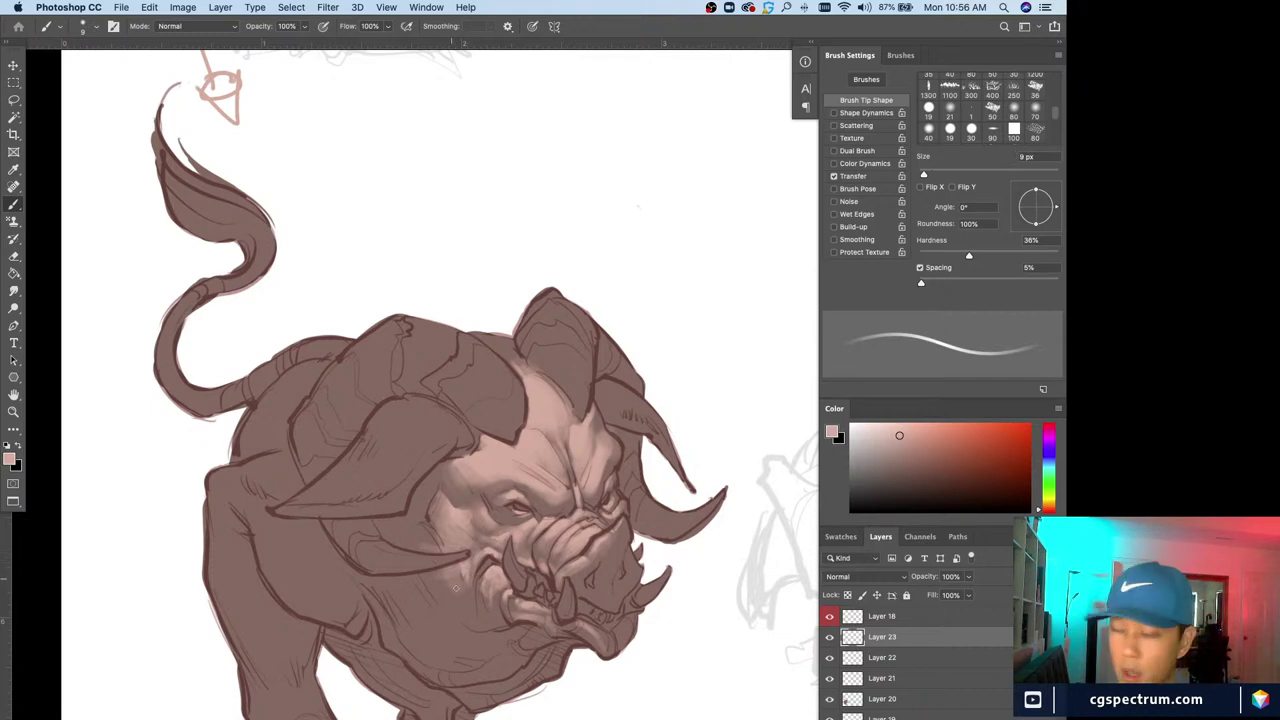
key(e)
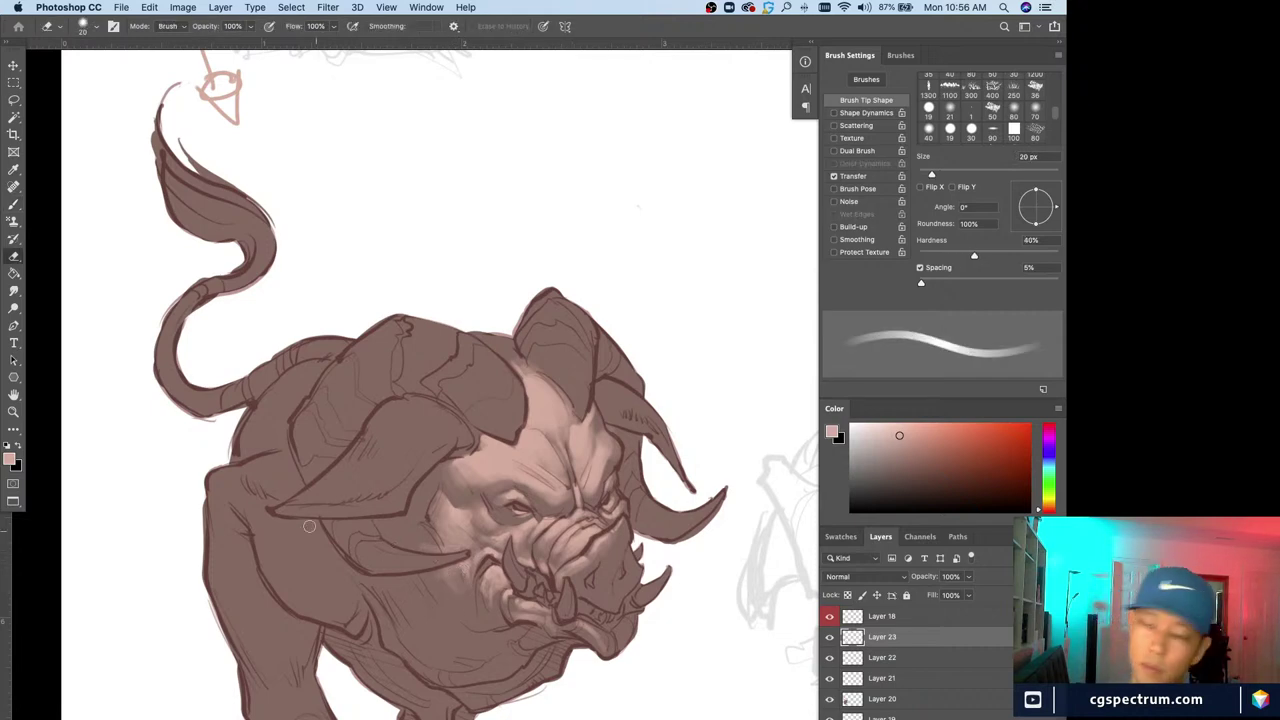
Paint a highlight along the rear edge of the face beneath the near ear with a 9 px brush and soften it with a 20 px eraser
key(b)
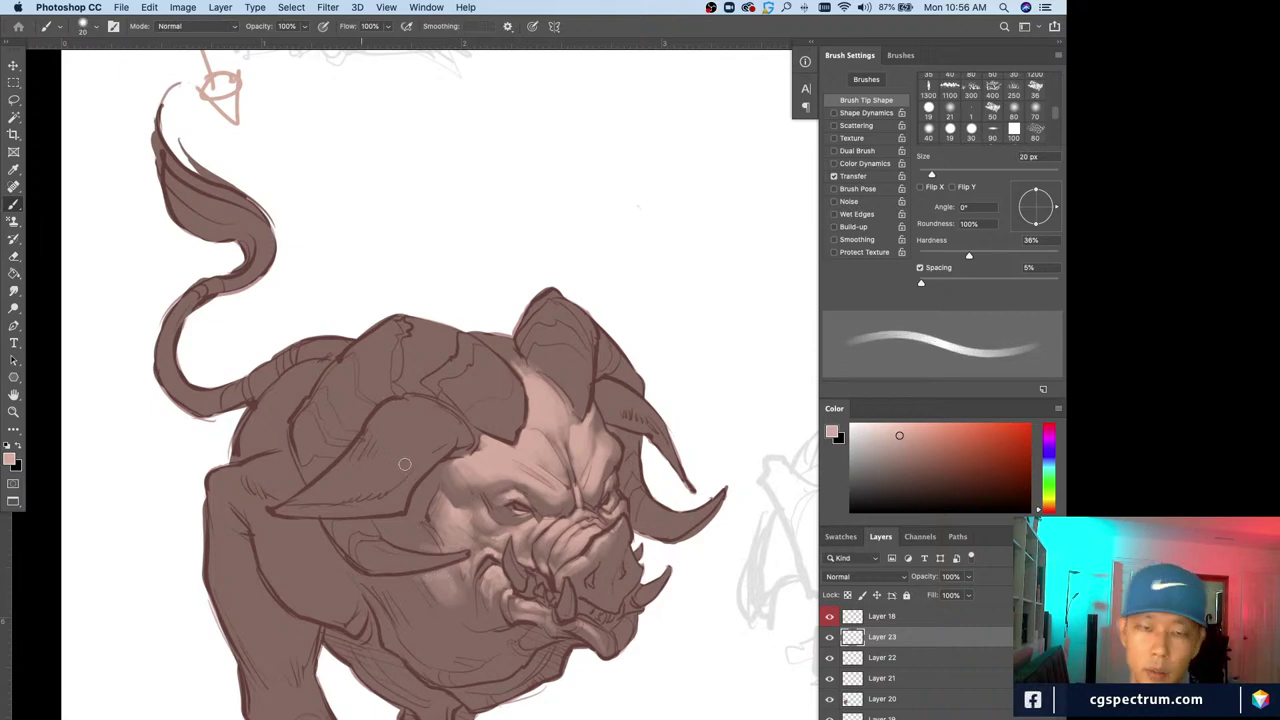
key(bracketleft)
key(bracketleft)
key(bracketleft)
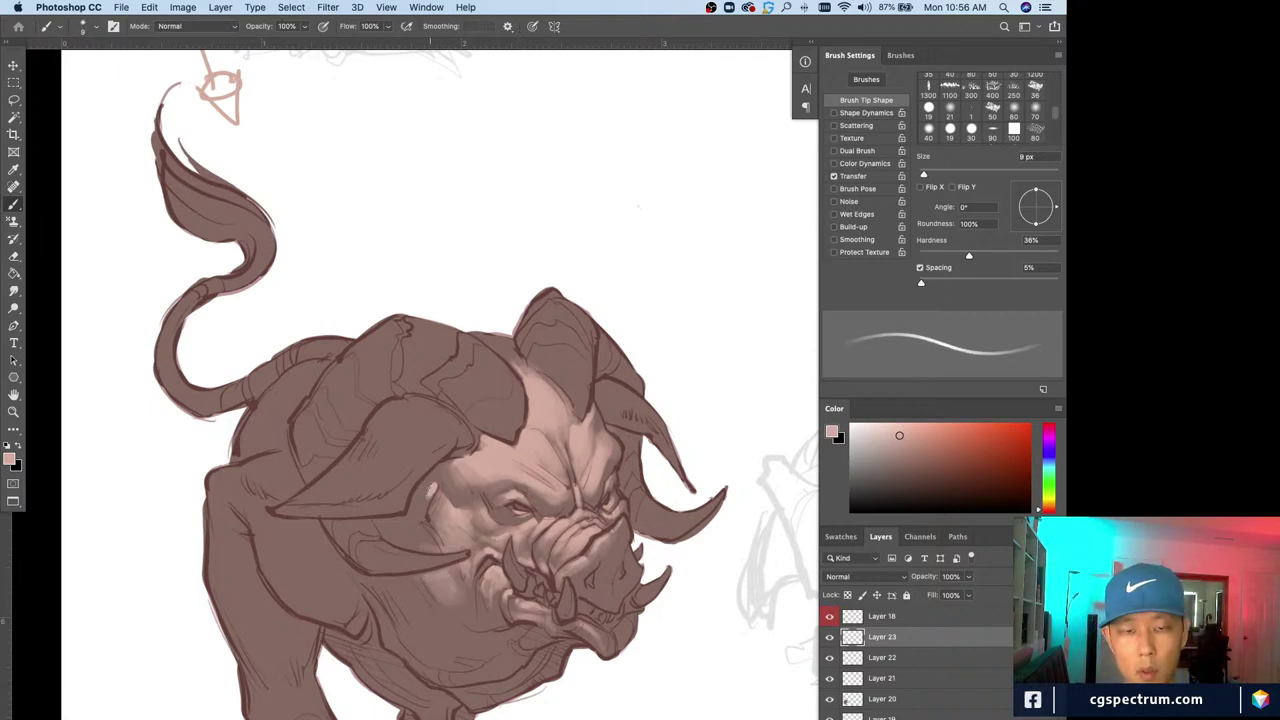
drag(431, 489, 418, 517)
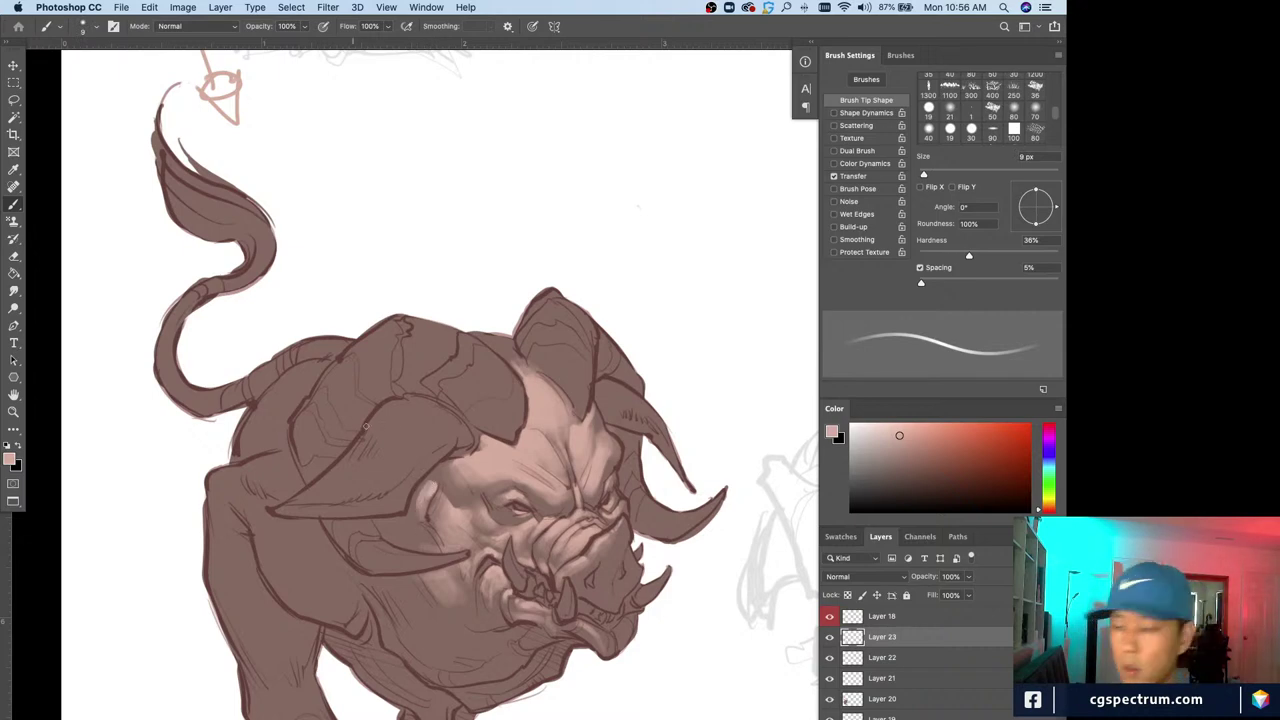
key(e)
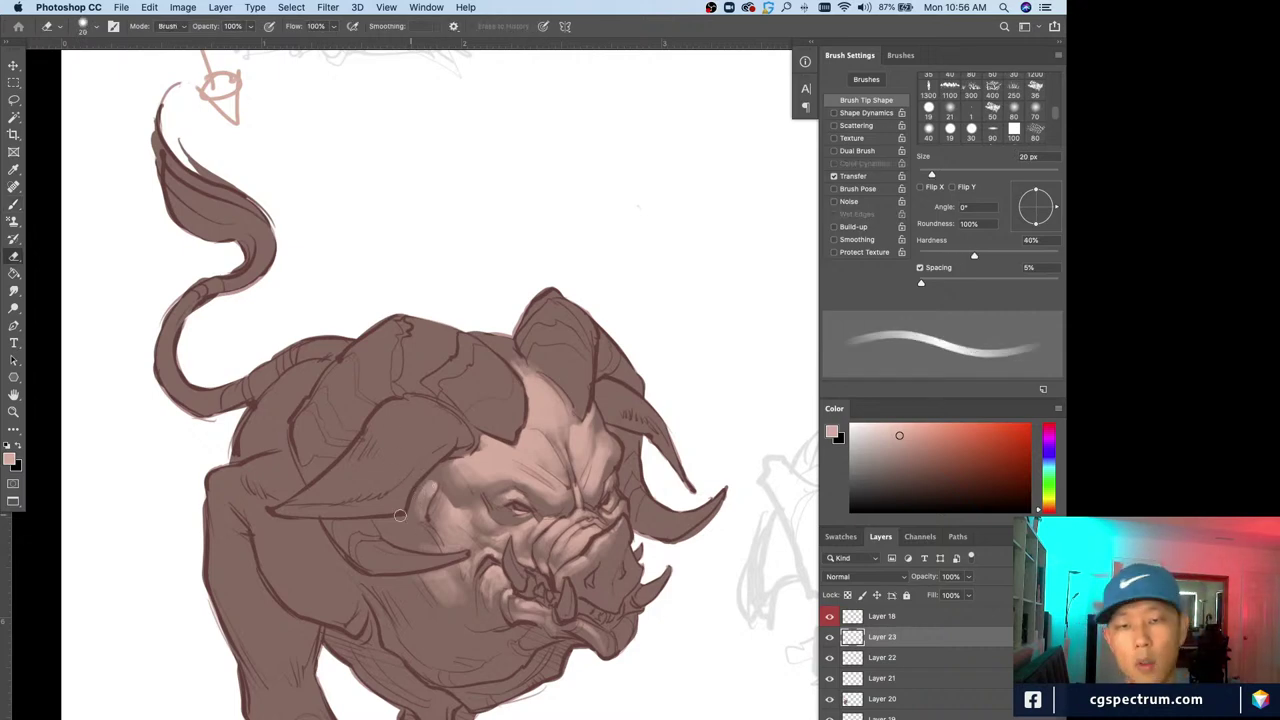
key(b)
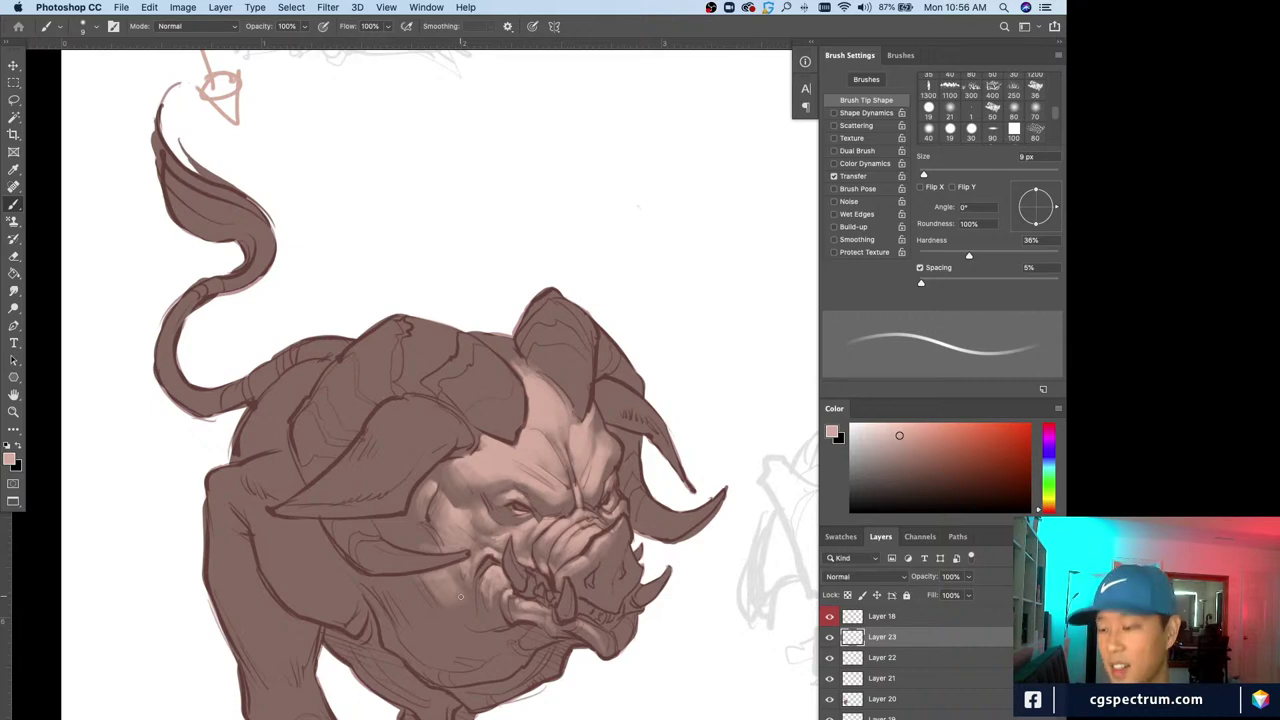
Block in the light pink skin fold between the near ear and the side tusk with the brush between 8 and 19 px
scroll(461, 597, down, 3)
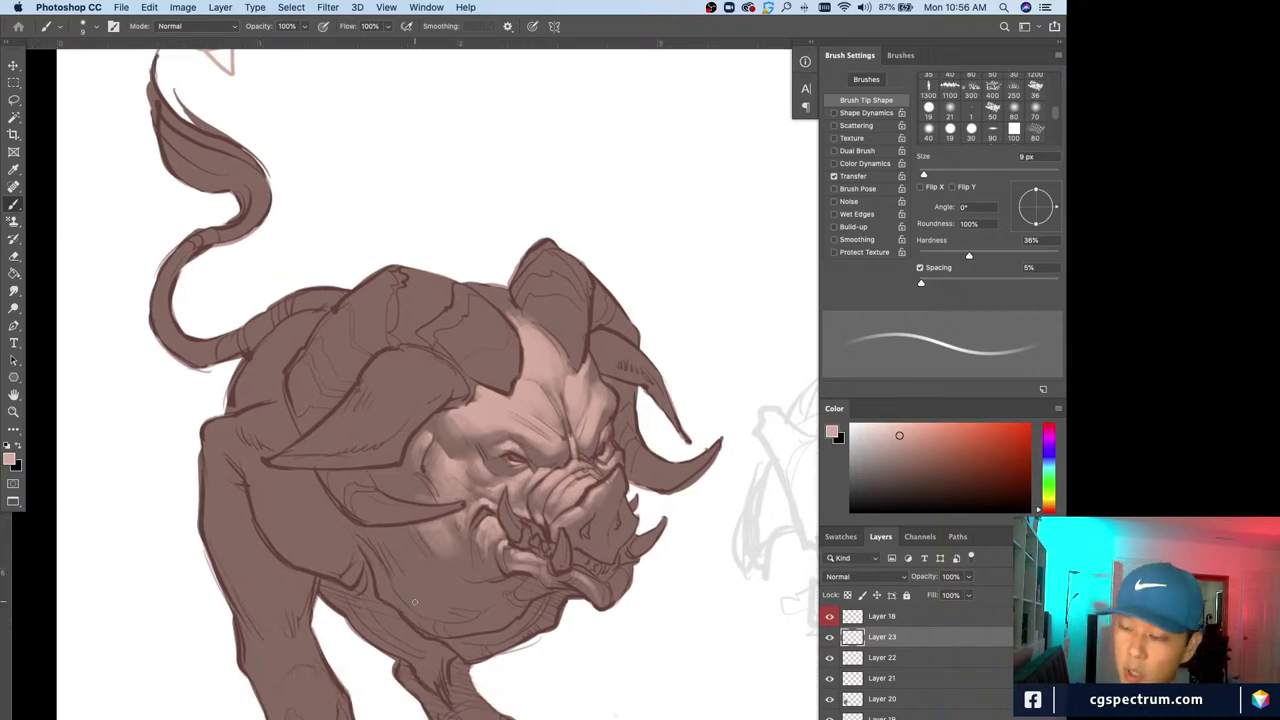
key(bracketright)
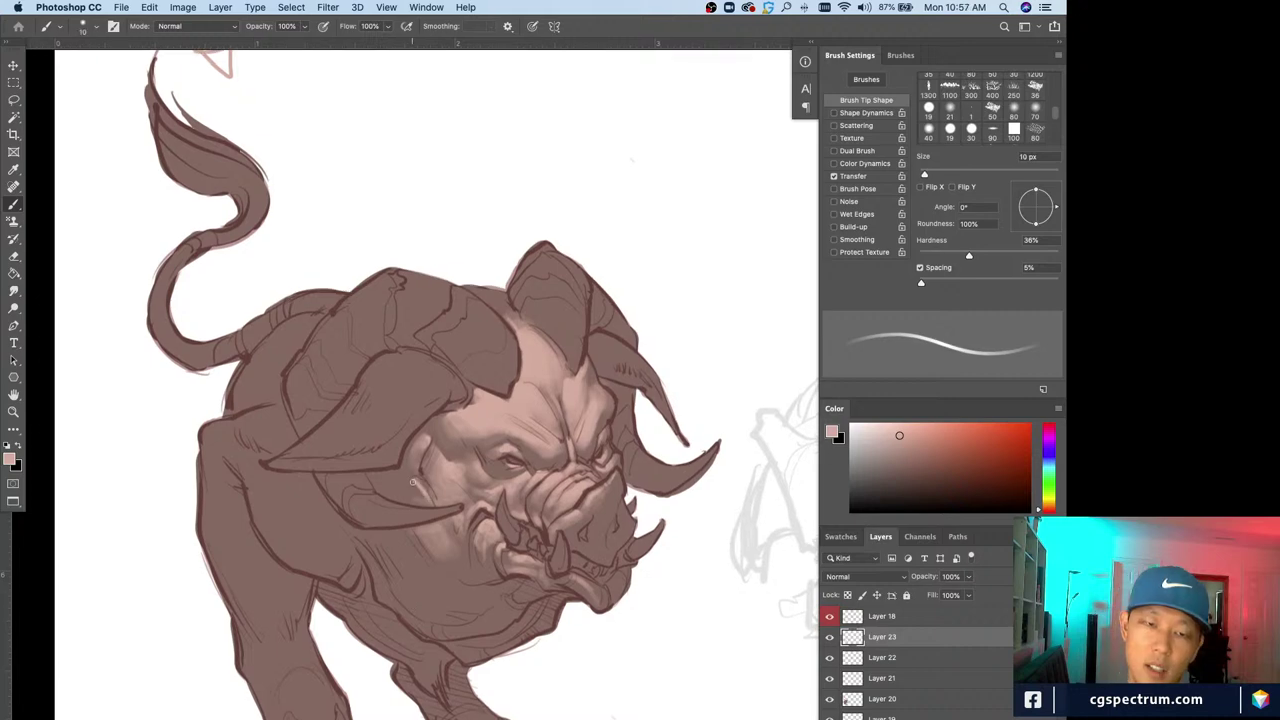
key(bracketright)
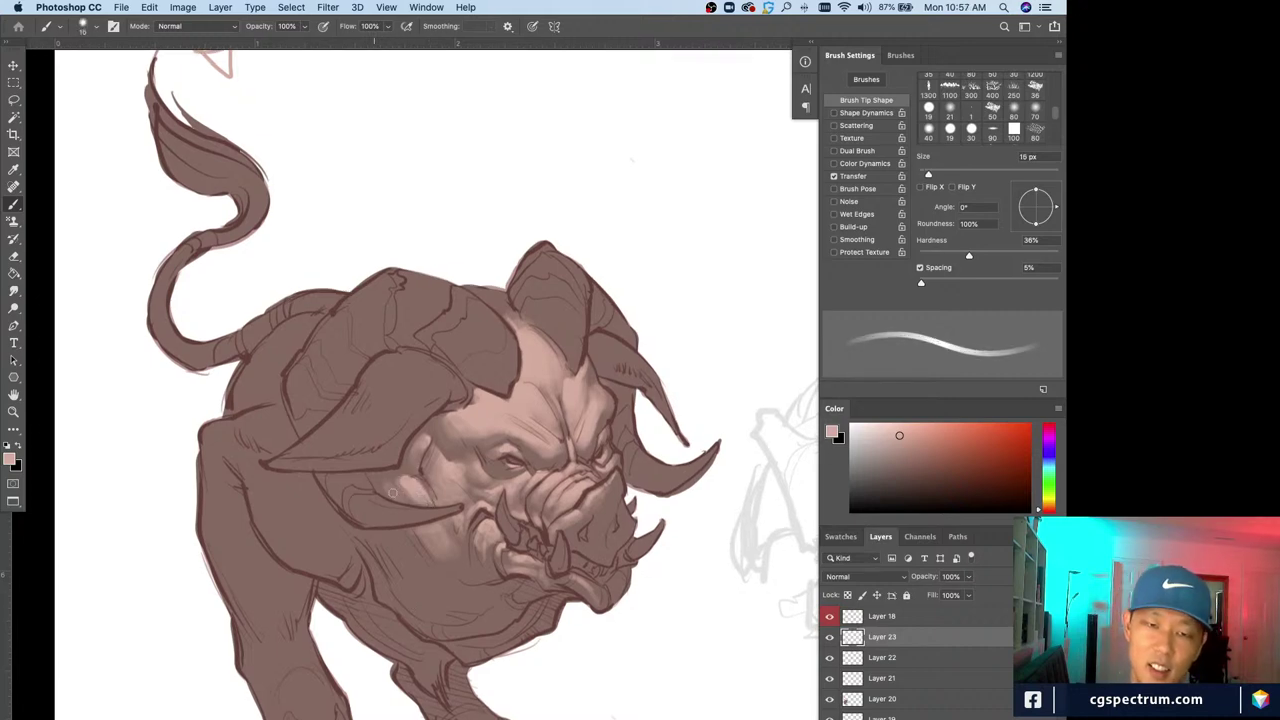
key(bracketleft)
key(bracketleft)
key(bracketleft)
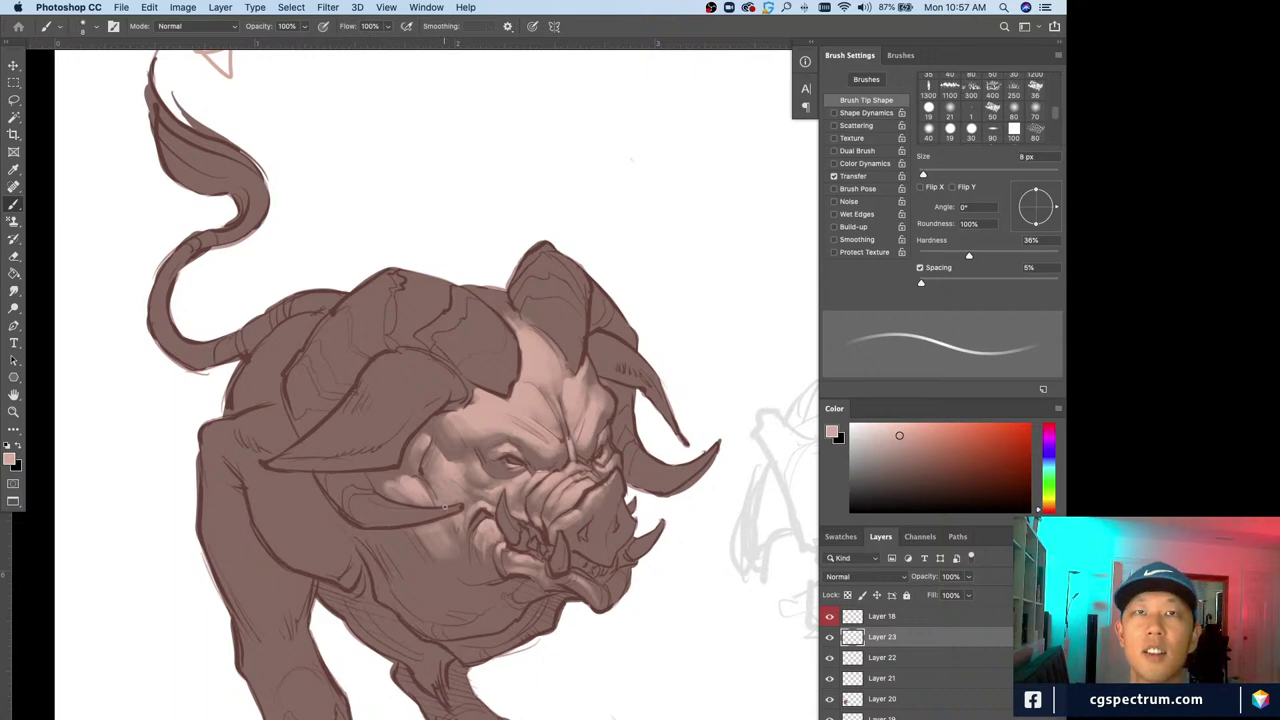
Refine the fold beneath the near ear with a 7 to 8 px brush and soften its back edge with a 35 px eraser
drag(519, 650, 532, 615)
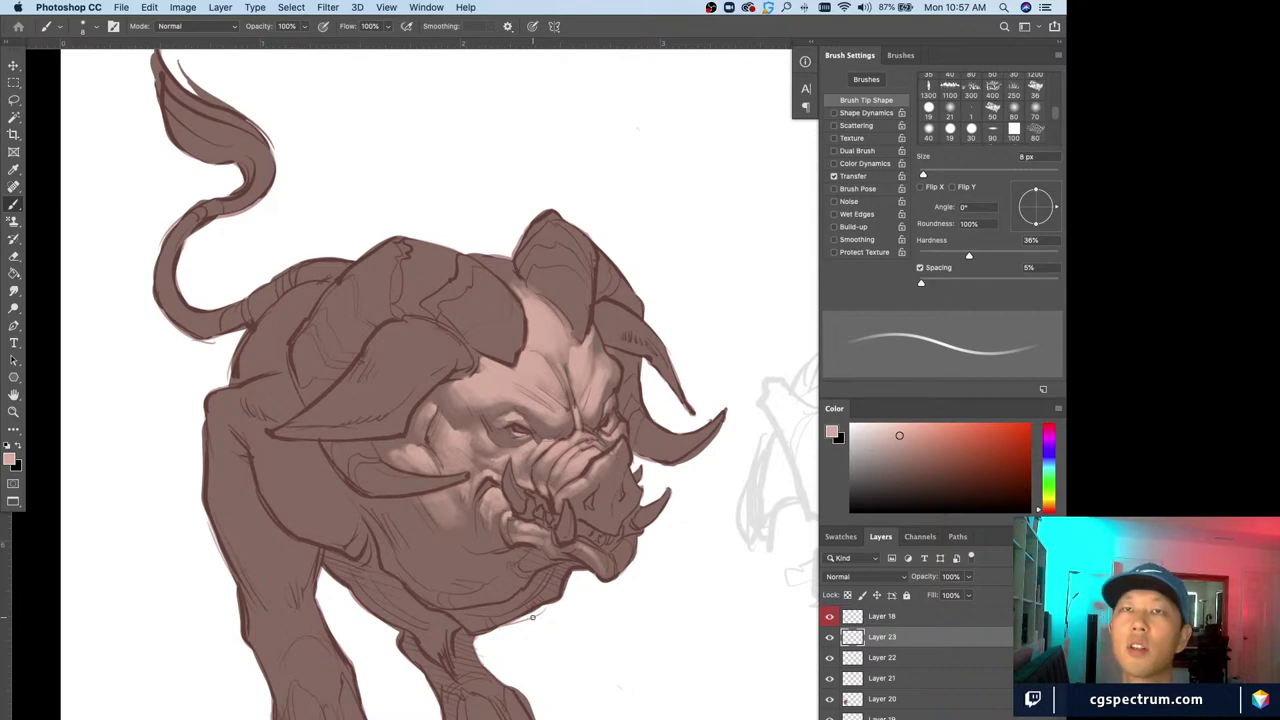
drag(454, 571, 444, 607)
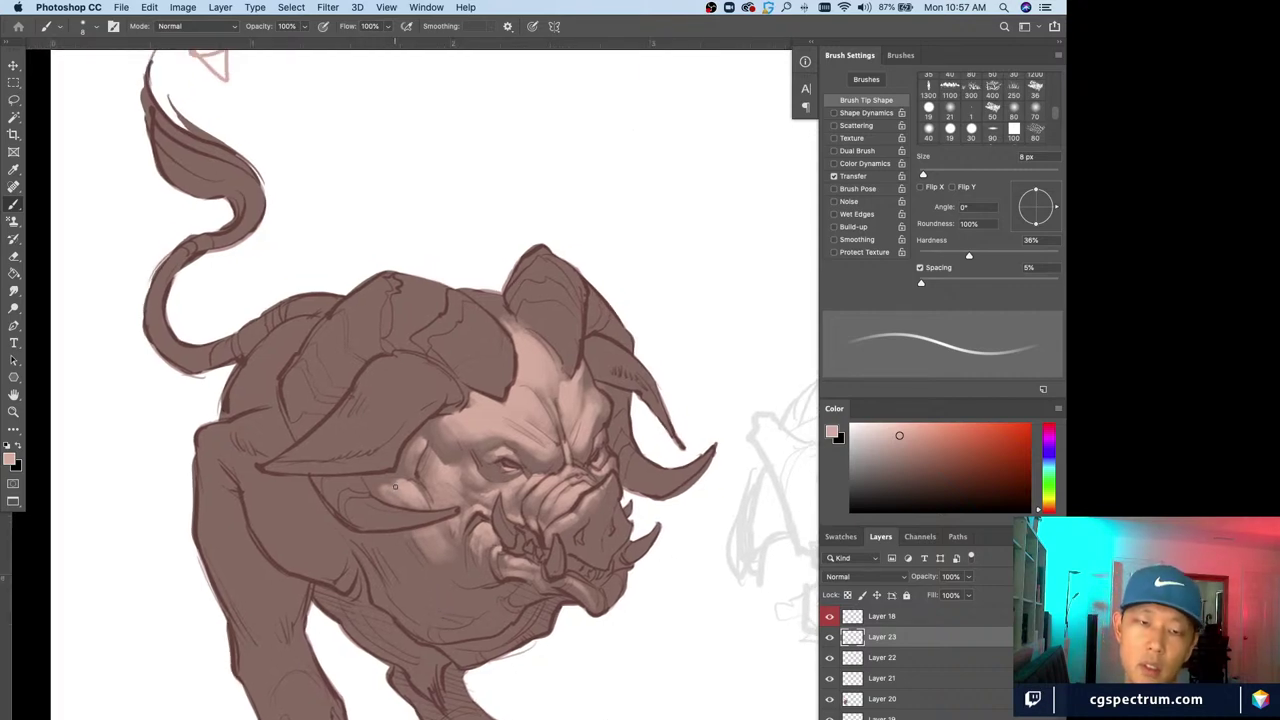
key(bracketleft)
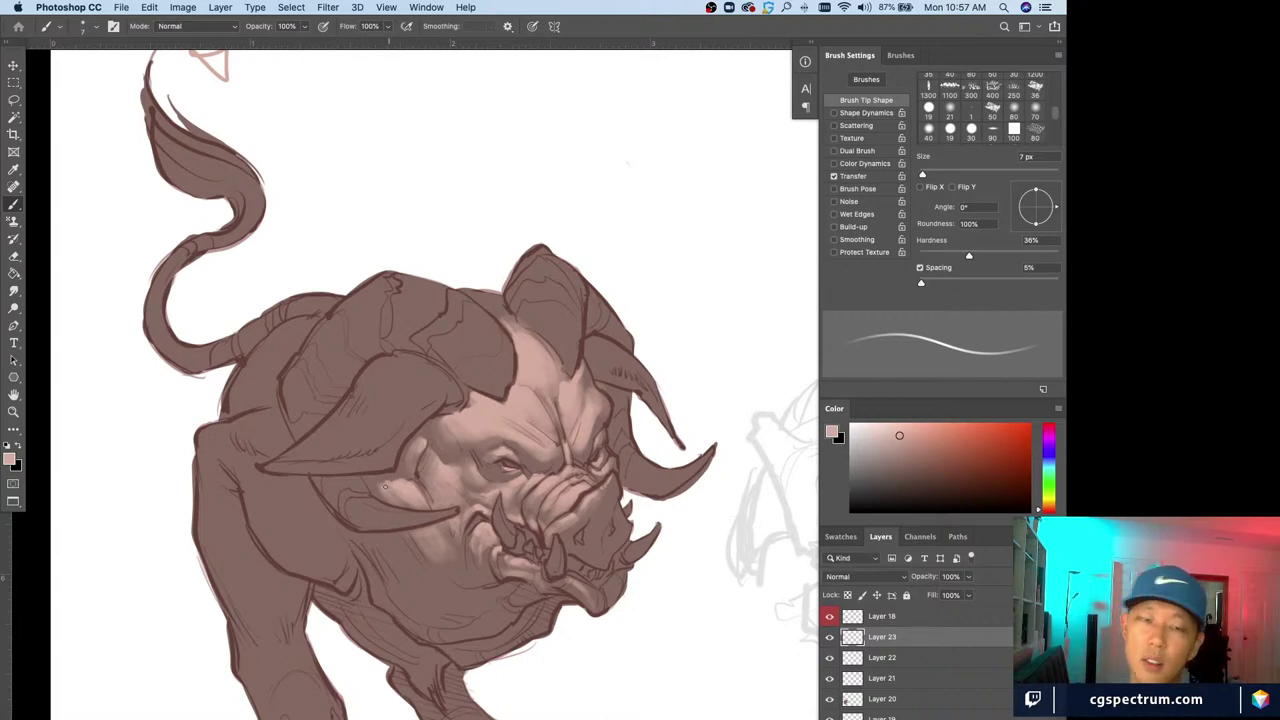
key(e)
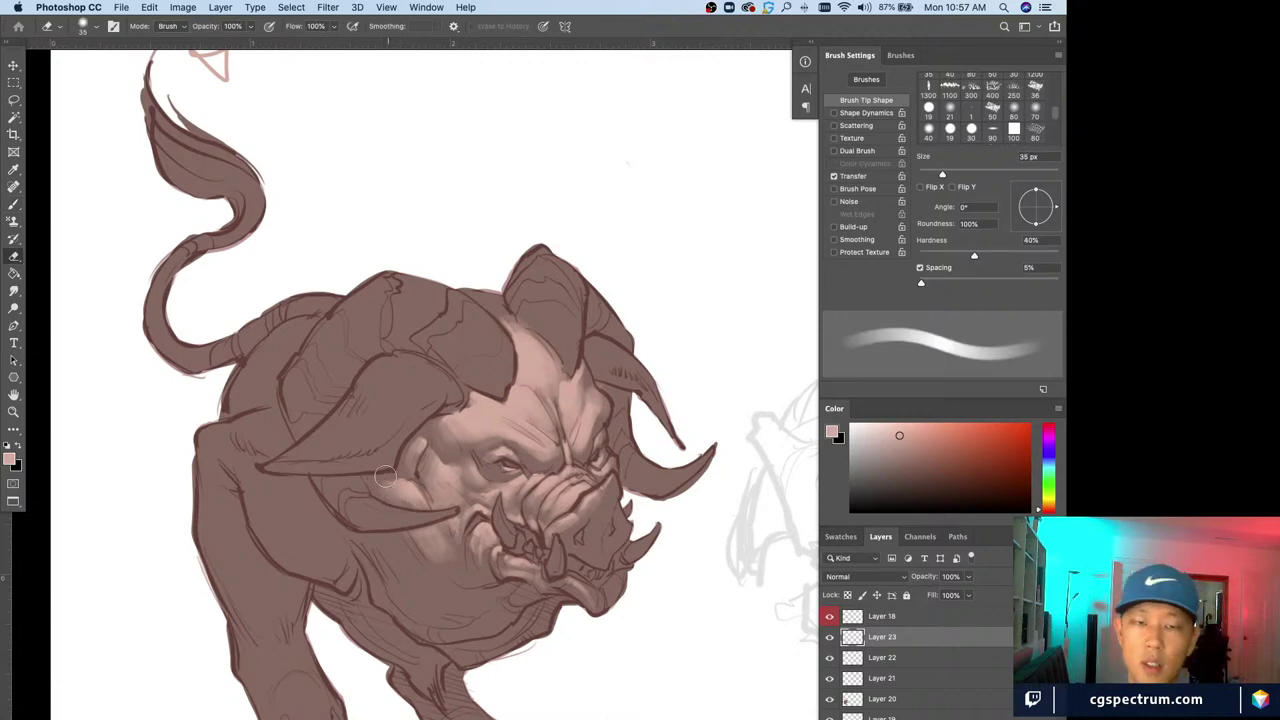
Carry the light pink shading down the lower jaw below the side tusk with a 5 to 10 px brush
key(b)
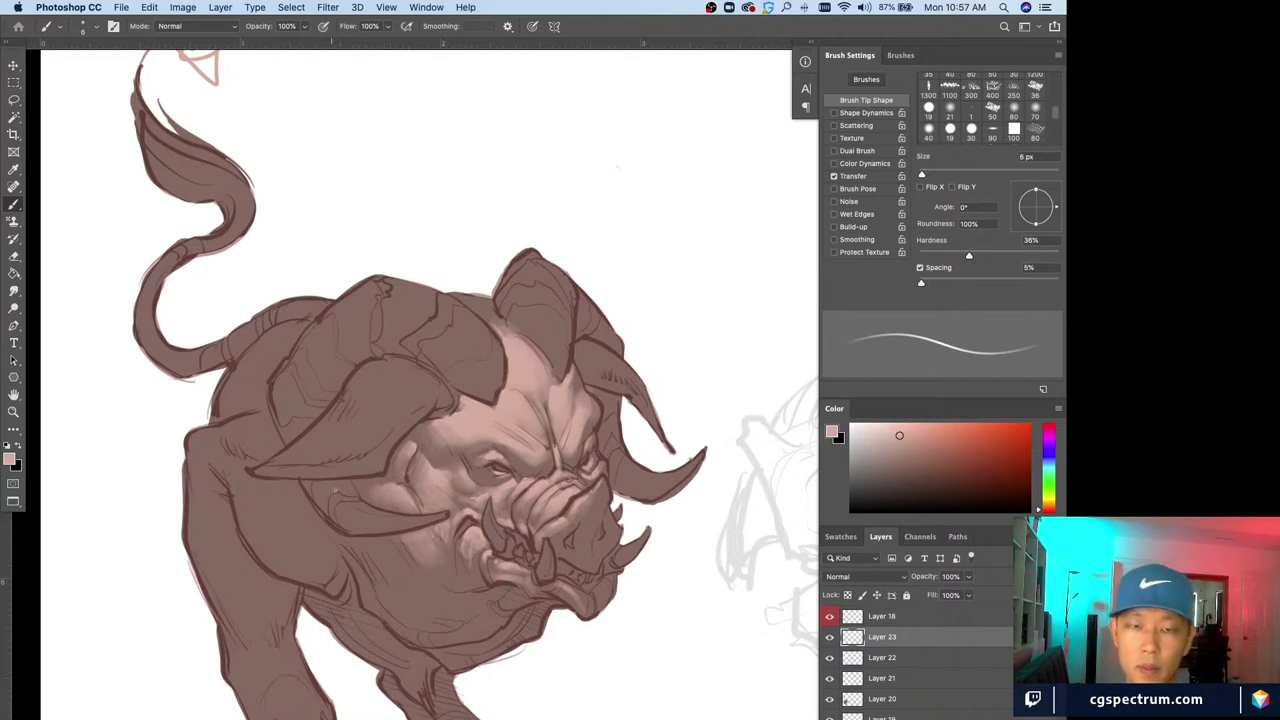
key(bracketleft)
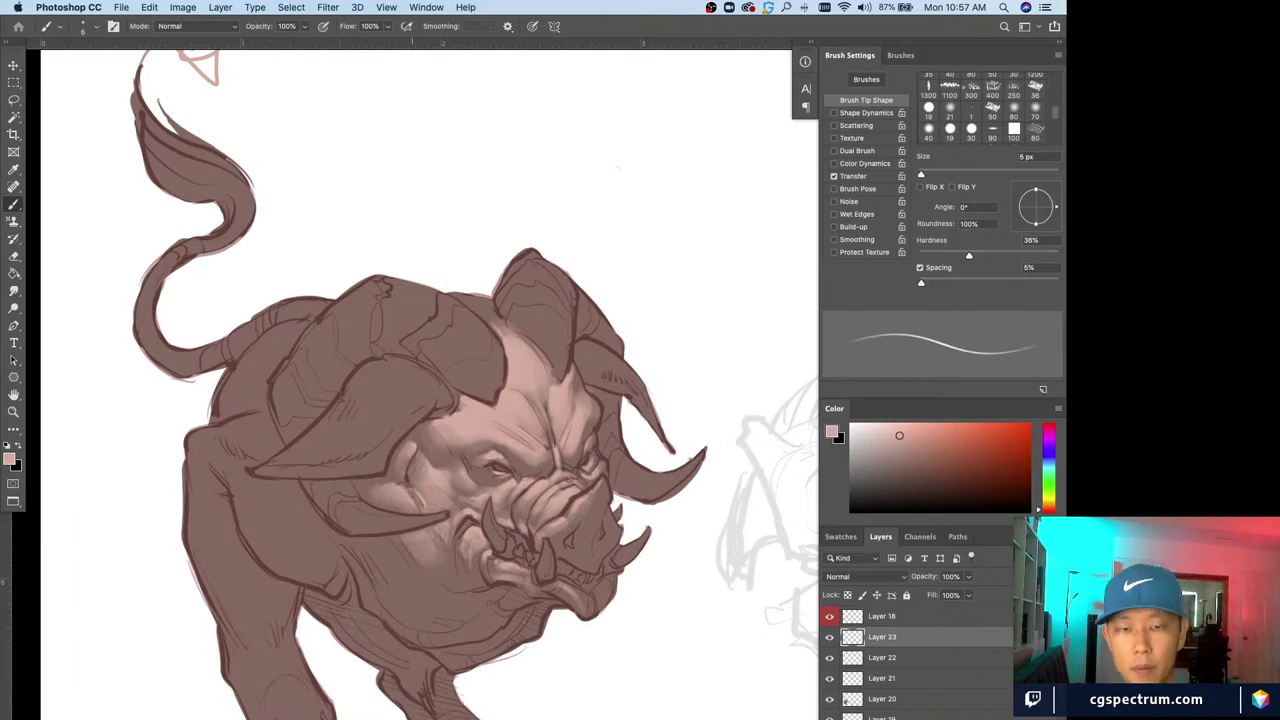
mouse_move(412, 574)
mouse_down()
mouse_move(402, 548)
mouse_move(441, 569)
mouse_up()
key(bracketright)
key(bracketright)
key(bracketright)
key(bracketright)
key(bracketright)
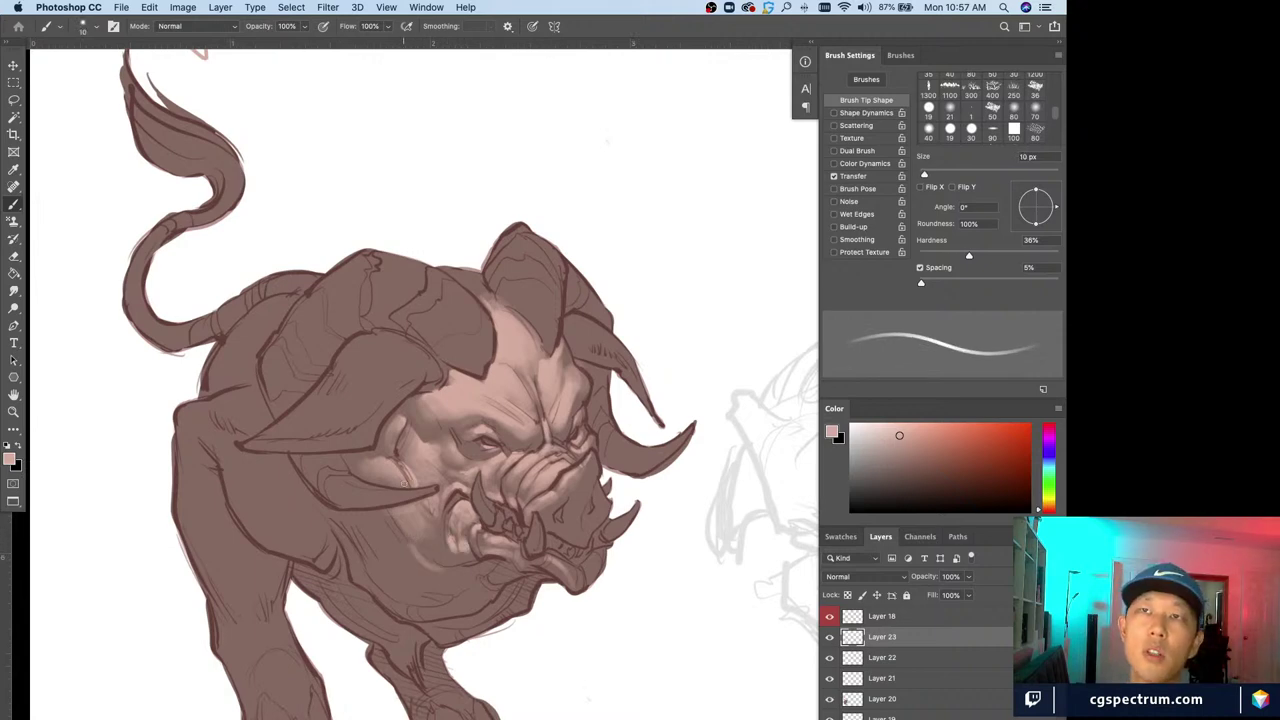
Detail the jaw folds behind the mouth corner with a 6 to 8 px brush and soften them with a 30 px eraser
key(bracketleft)
key(bracketleft)
key(bracketleft)
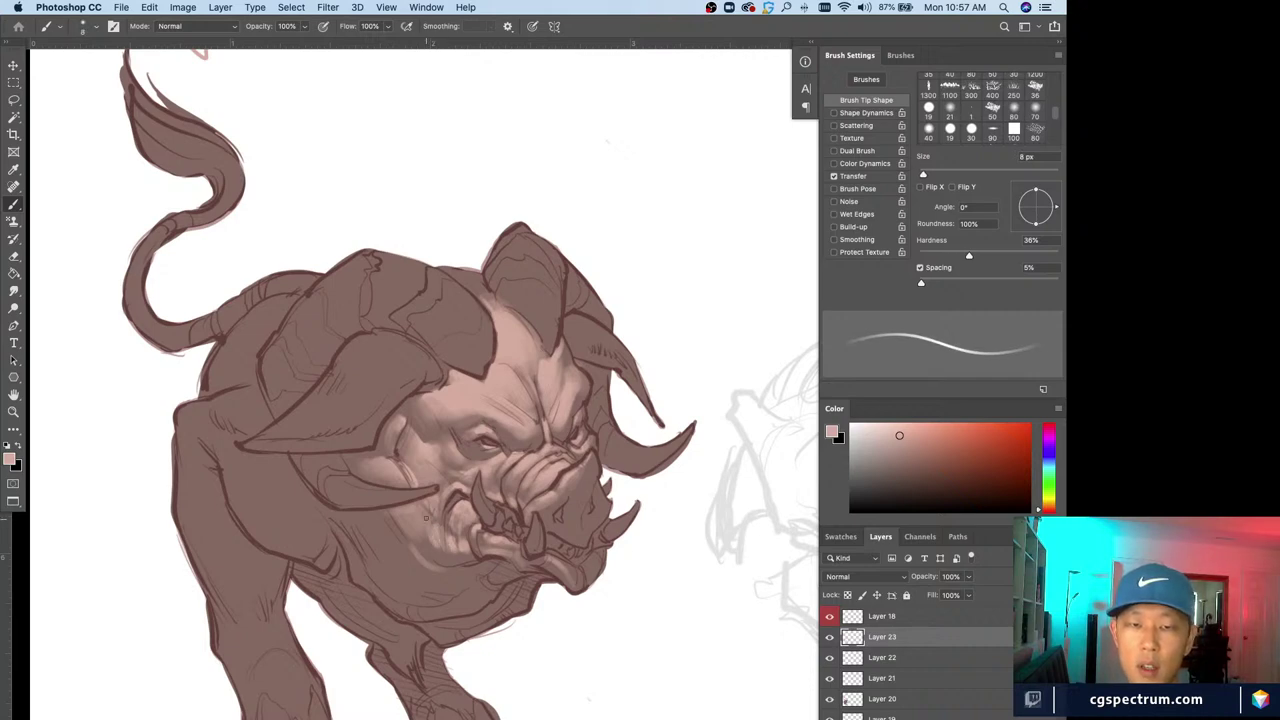
key(bracketleft)
key(bracketleft)
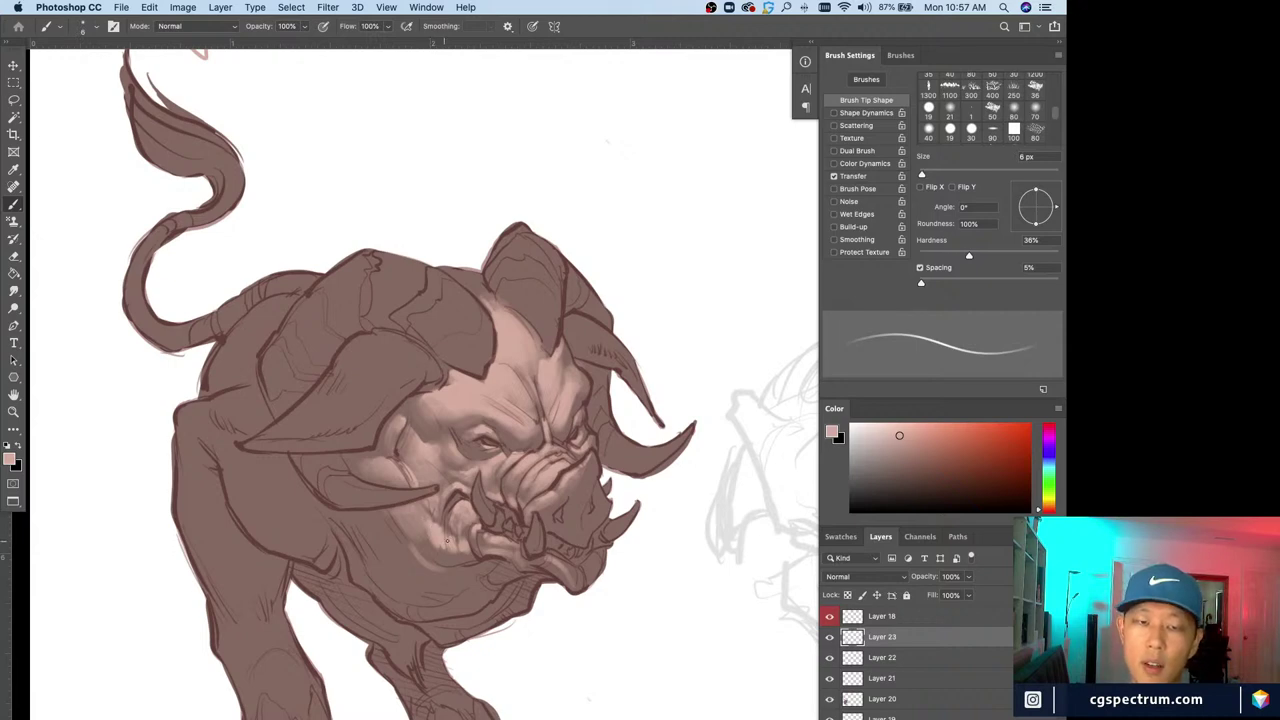
key(e)
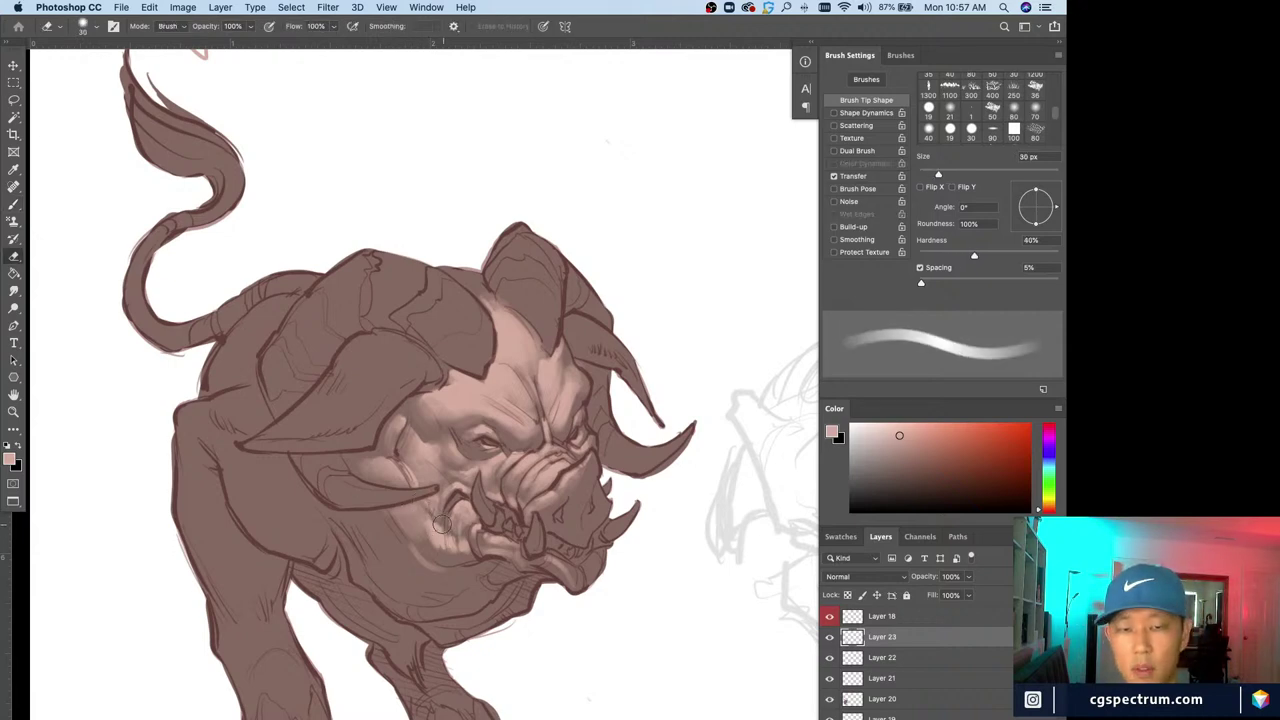
Refine the cheek folds beside the mouth with the eraser and small brush strokes, reducing the brush to 4 px
key(bracketright)
key(bracketright)
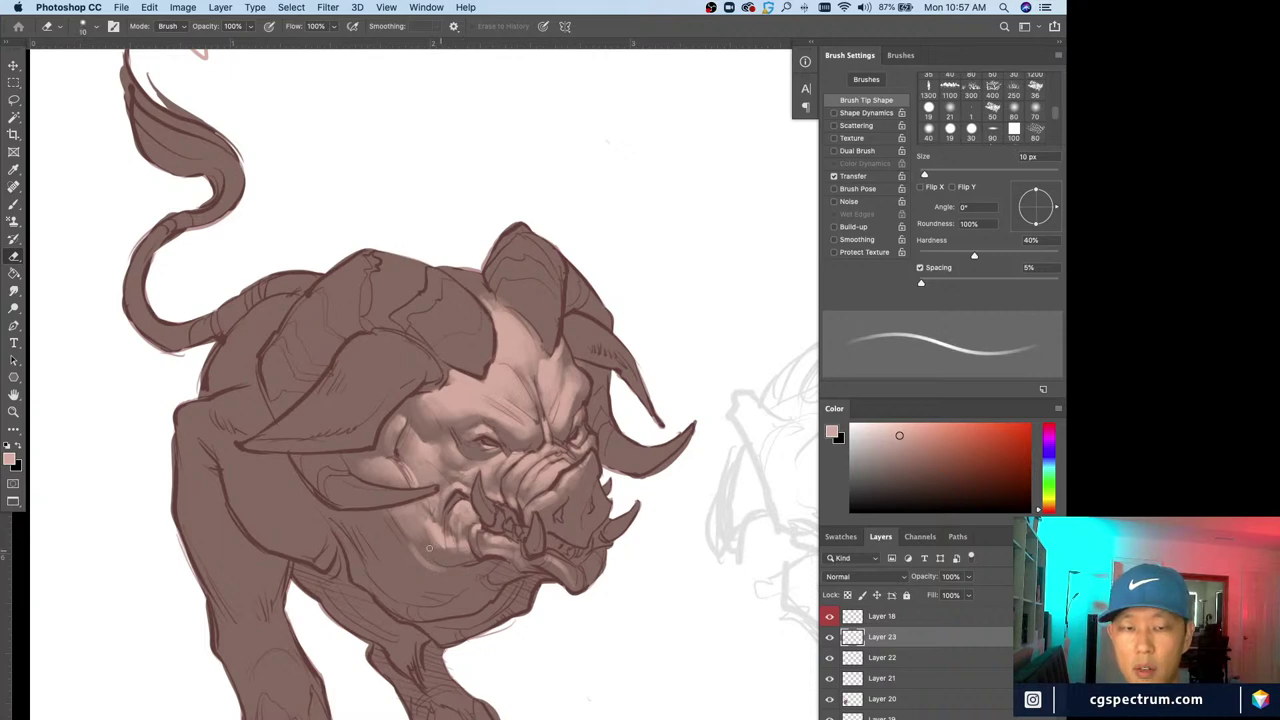
key(b)
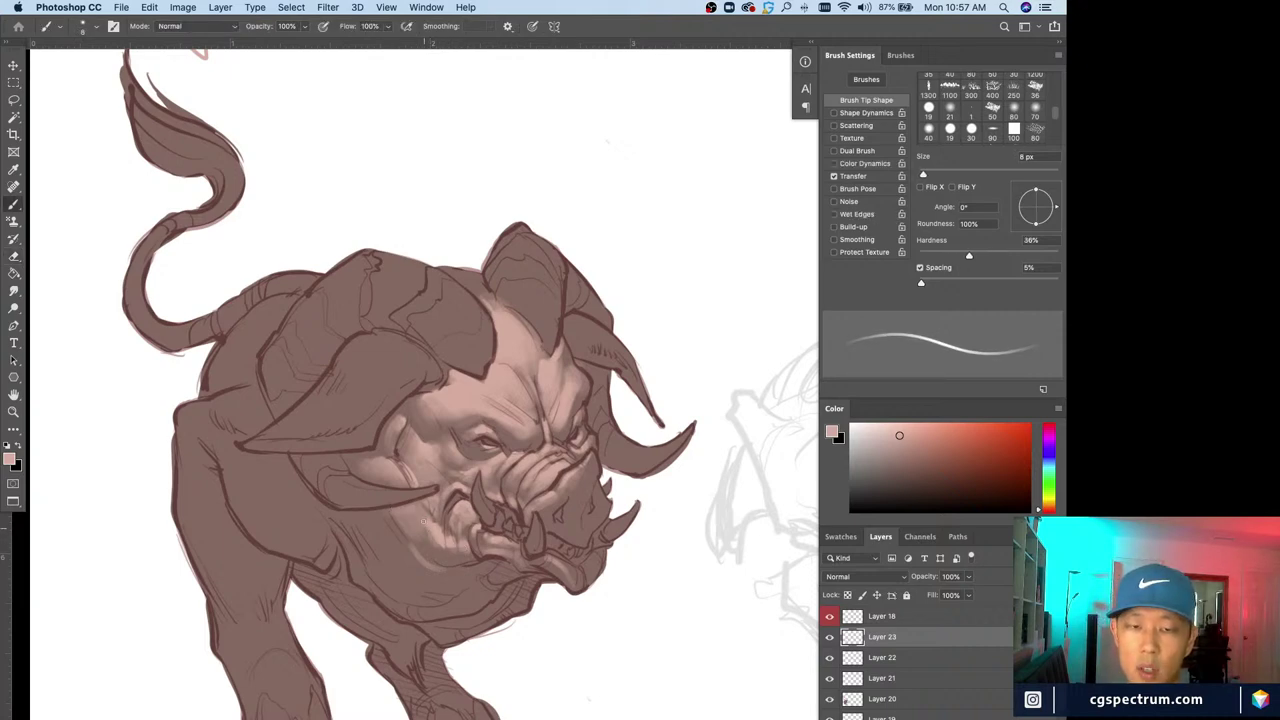
key(bracketright)
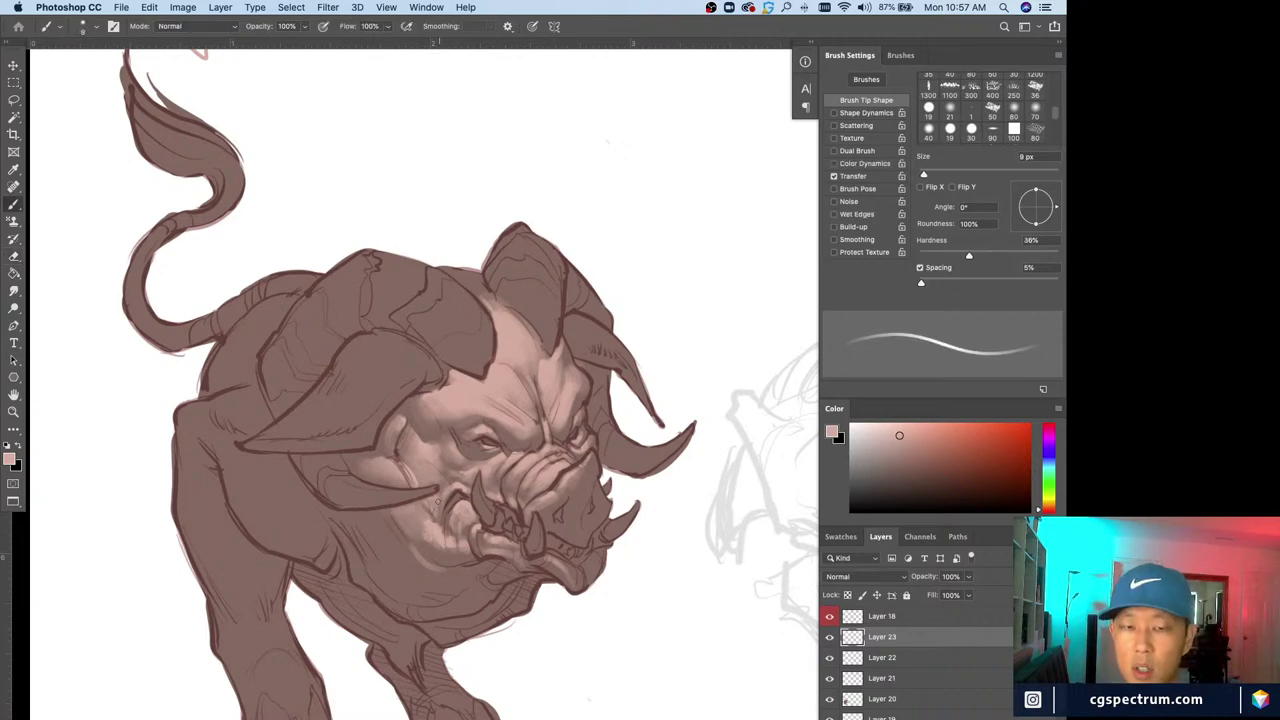
key(bracketleft)
key(bracketleft)
key(bracketleft)
key(bracketleft)
key(bracketleft)
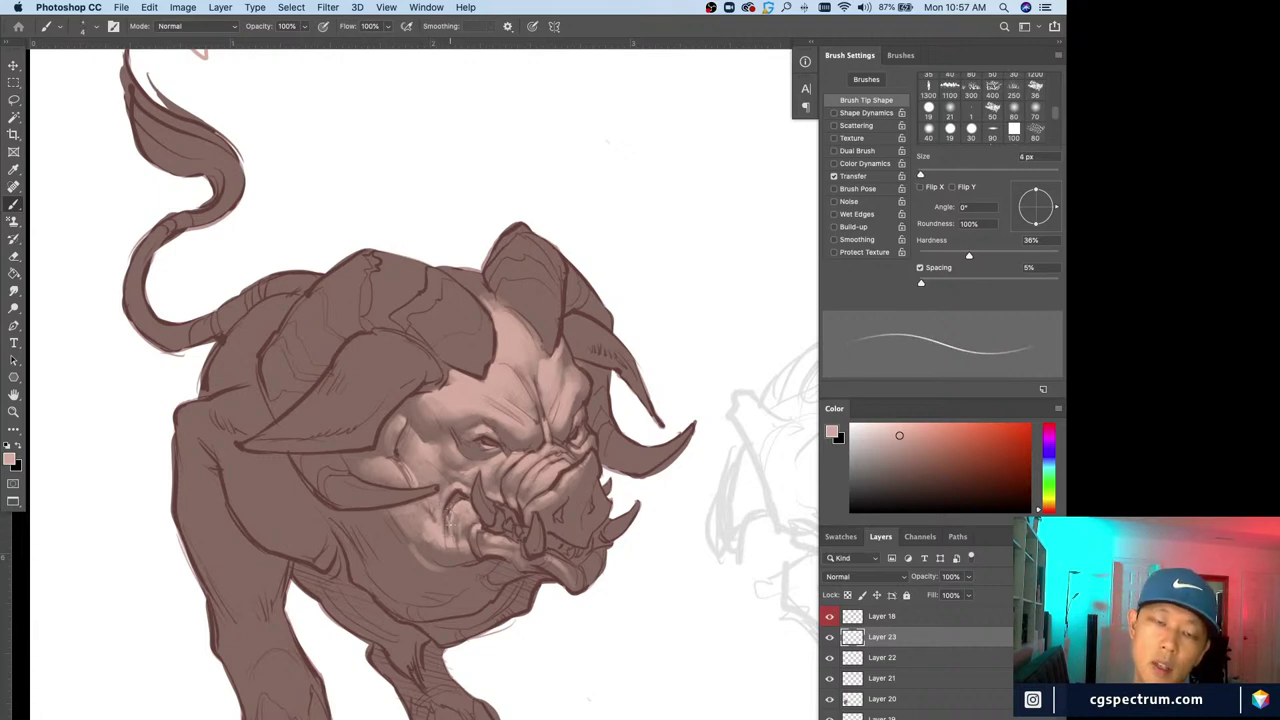
Paint light skin folds down the cheek and lower jaw using a 5 to 7 px brush
key(bracketright)
key(bracketright)
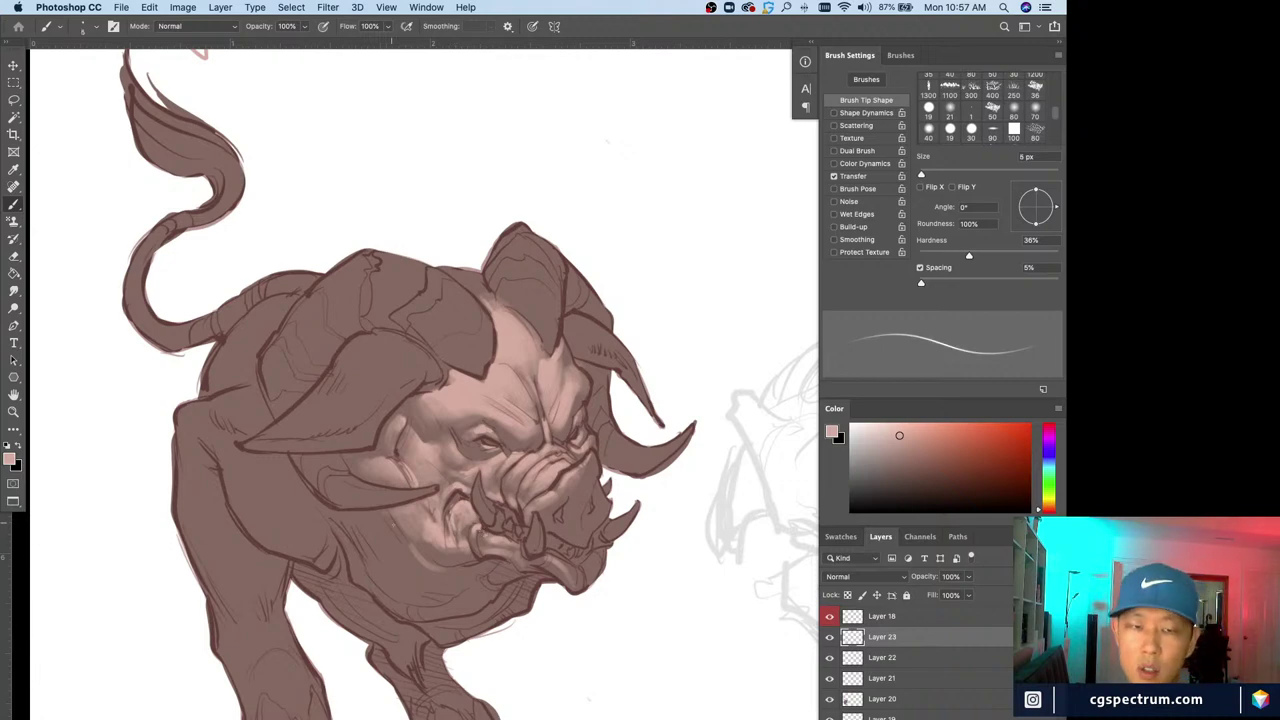
drag(390, 516, 414, 552)
key(bracketright)
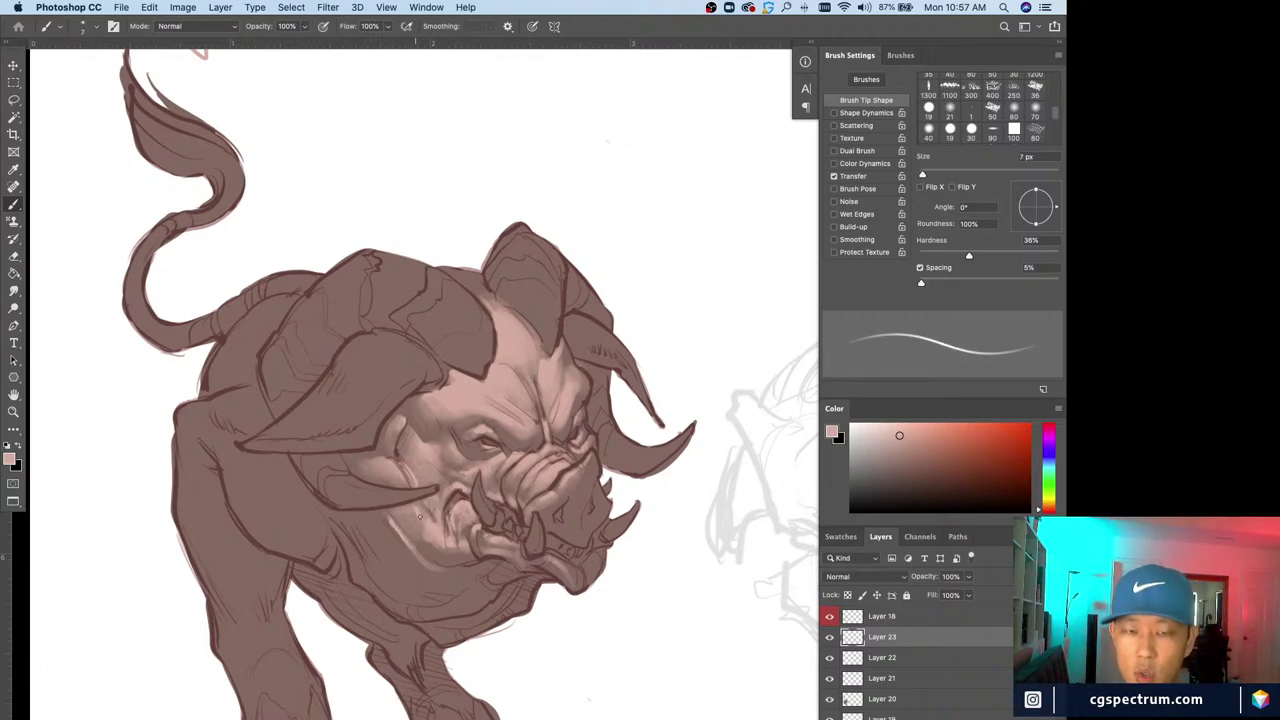
drag(400, 470, 403, 487)
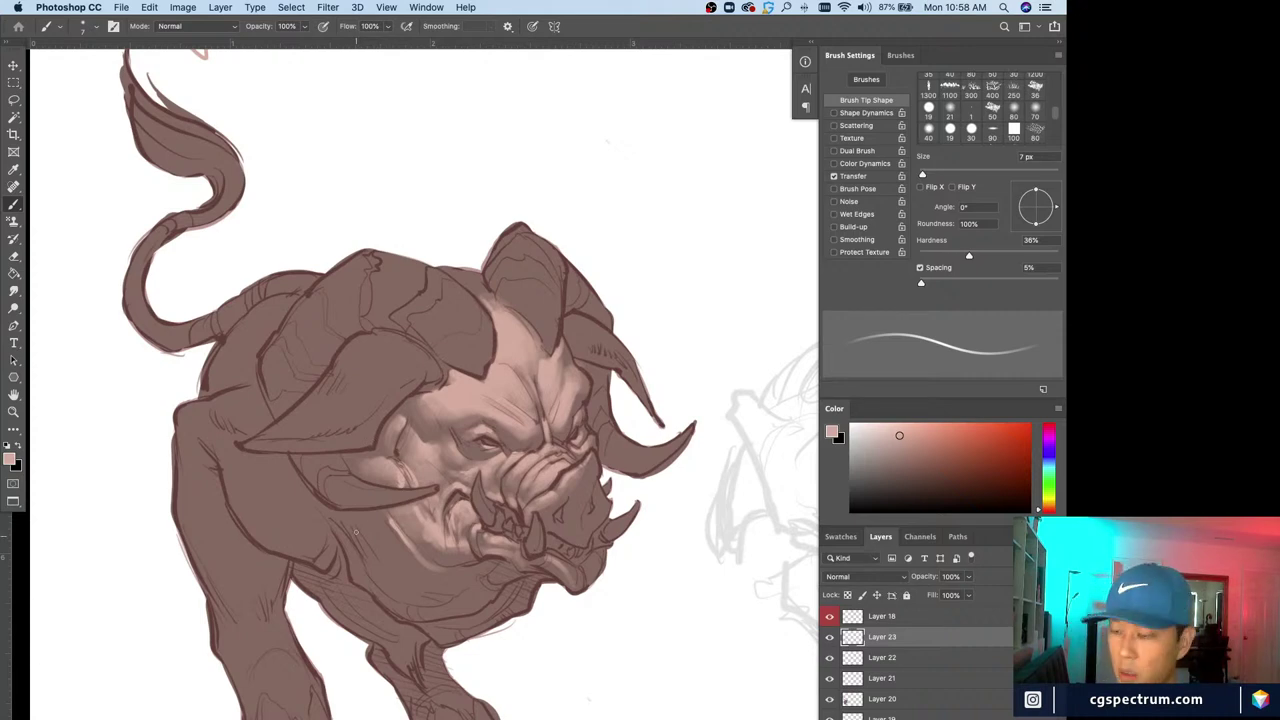
Trim the jaw fold's lower end with a 9 px eraser and paint more light folds beneath the cheek tusk
key(e)
drag(405, 528, 424, 562)
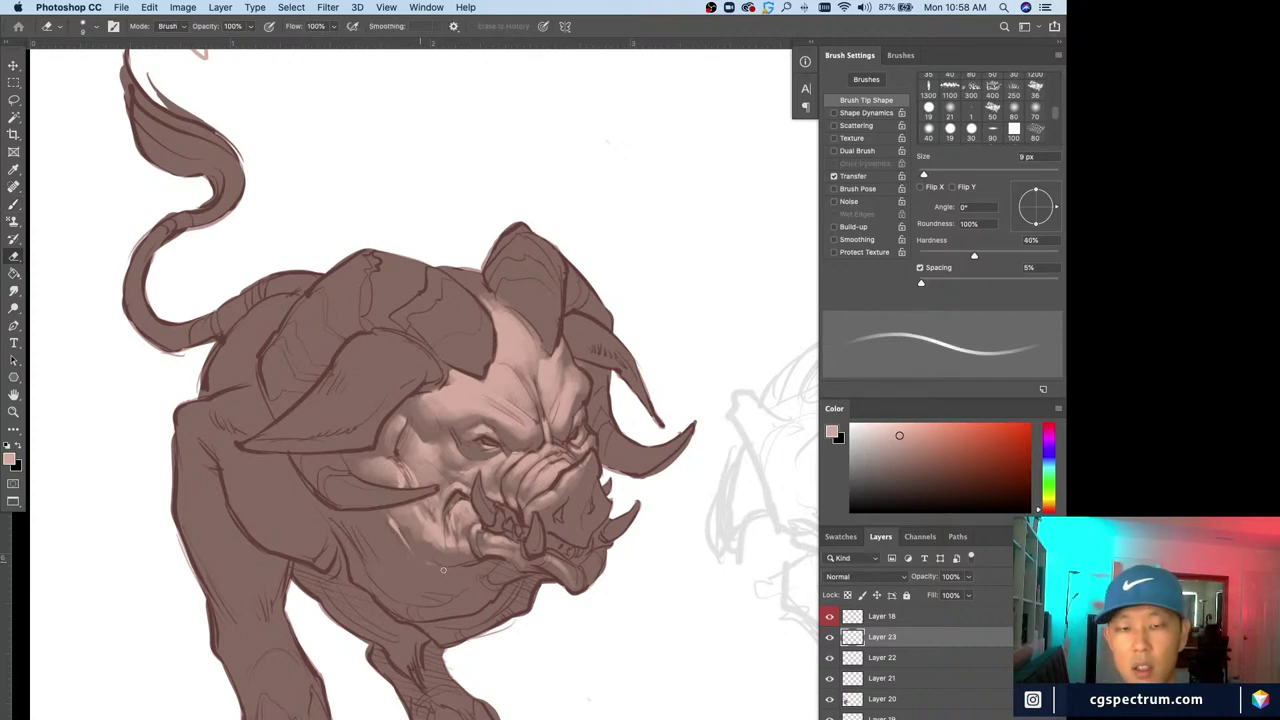
key(b)
mouse_move(382, 516)
mouse_down()
mouse_move(408, 550)
mouse_move(382, 537)
mouse_move(394, 555)
mouse_move(382, 556)
mouse_move(416, 558)
mouse_up()
key(])
Soften the new folds beneath the cheek tusk, alternating the eraser at 10 to 25 px with the brush
key(e)
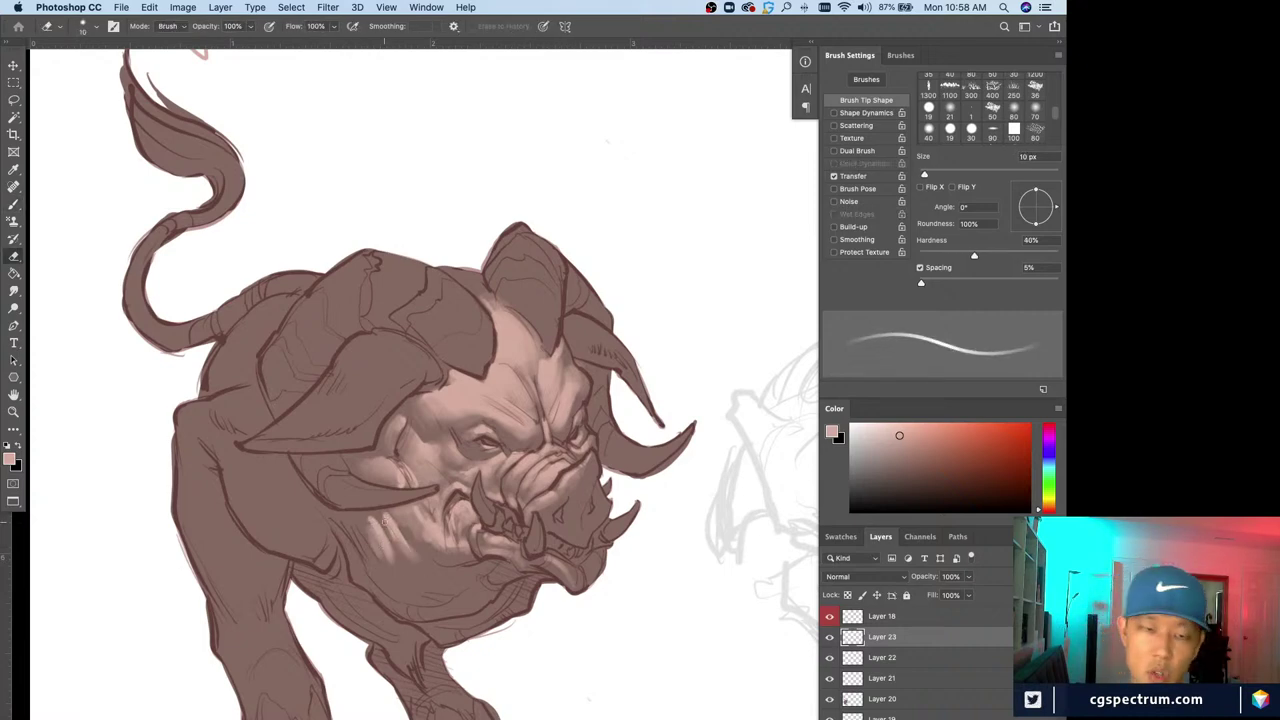
mouse_move(384, 518)
mouse_down()
mouse_move(402, 546)
mouse_move(389, 554)
mouse_move(414, 560)
mouse_up()
key(])
key(b)
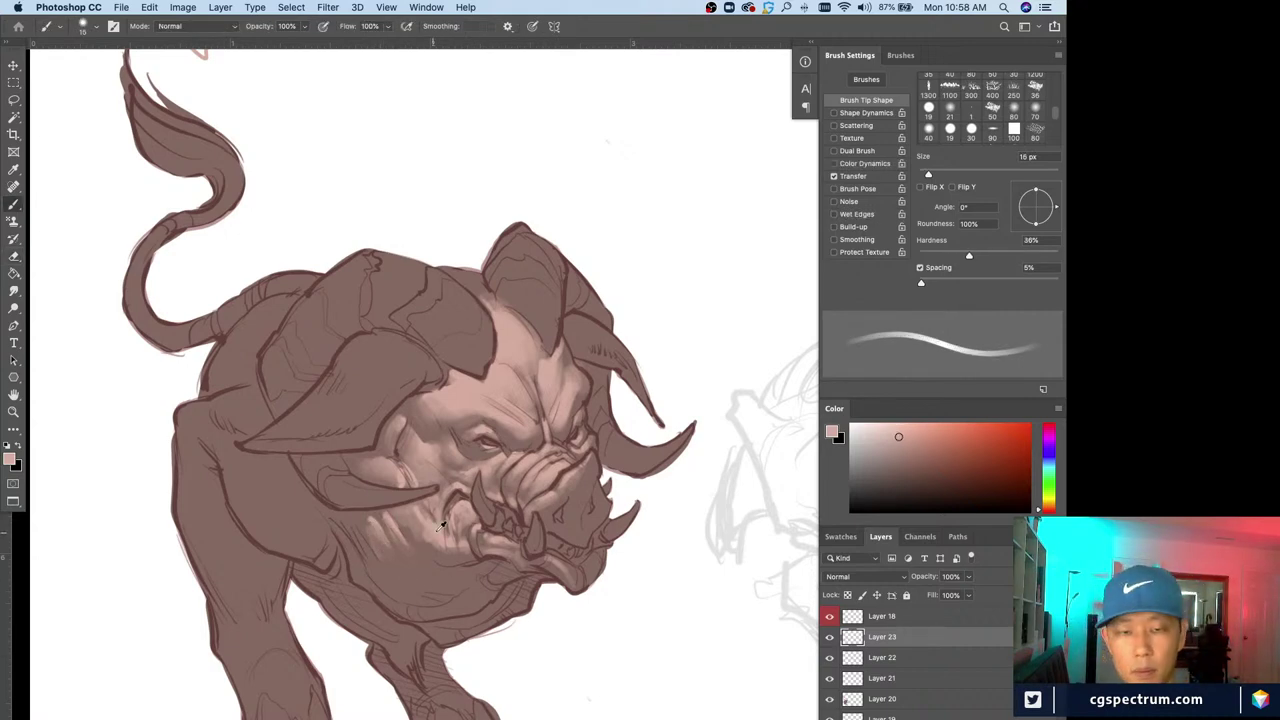
key(e)
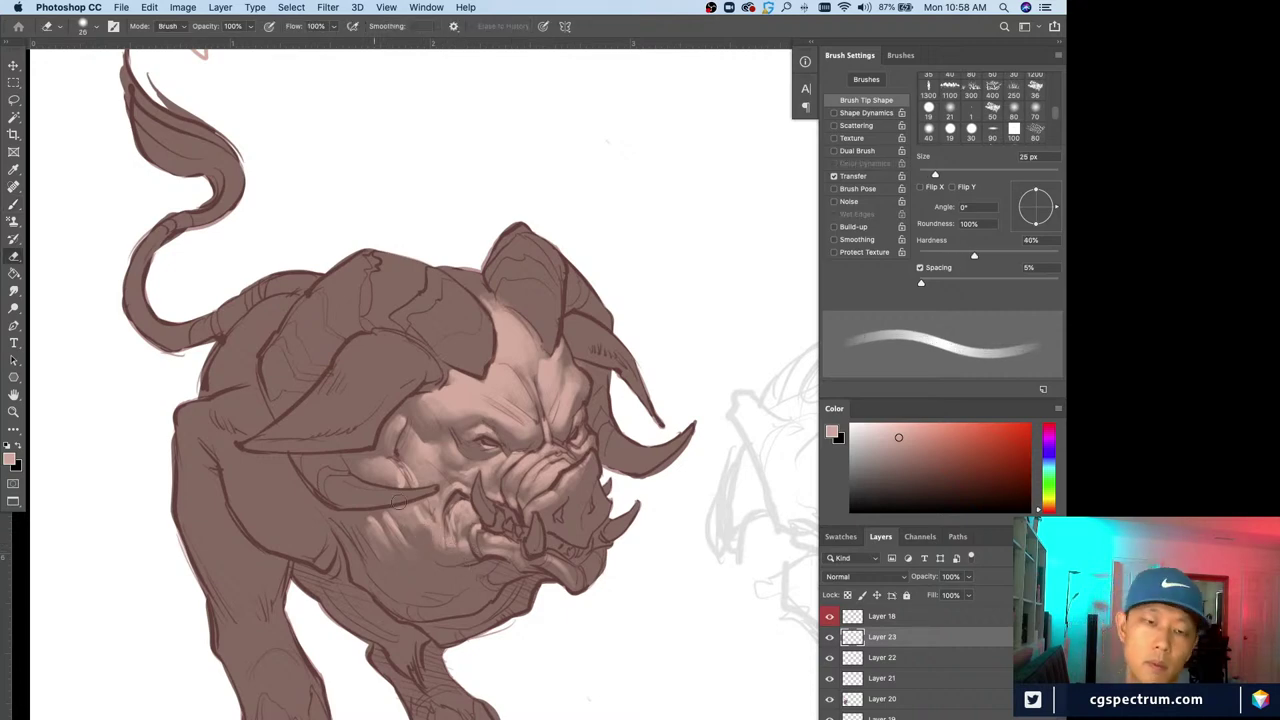
Examine the whole creature and compare its face with Layer 23 hidden and shown
key(super+minus)
key([)
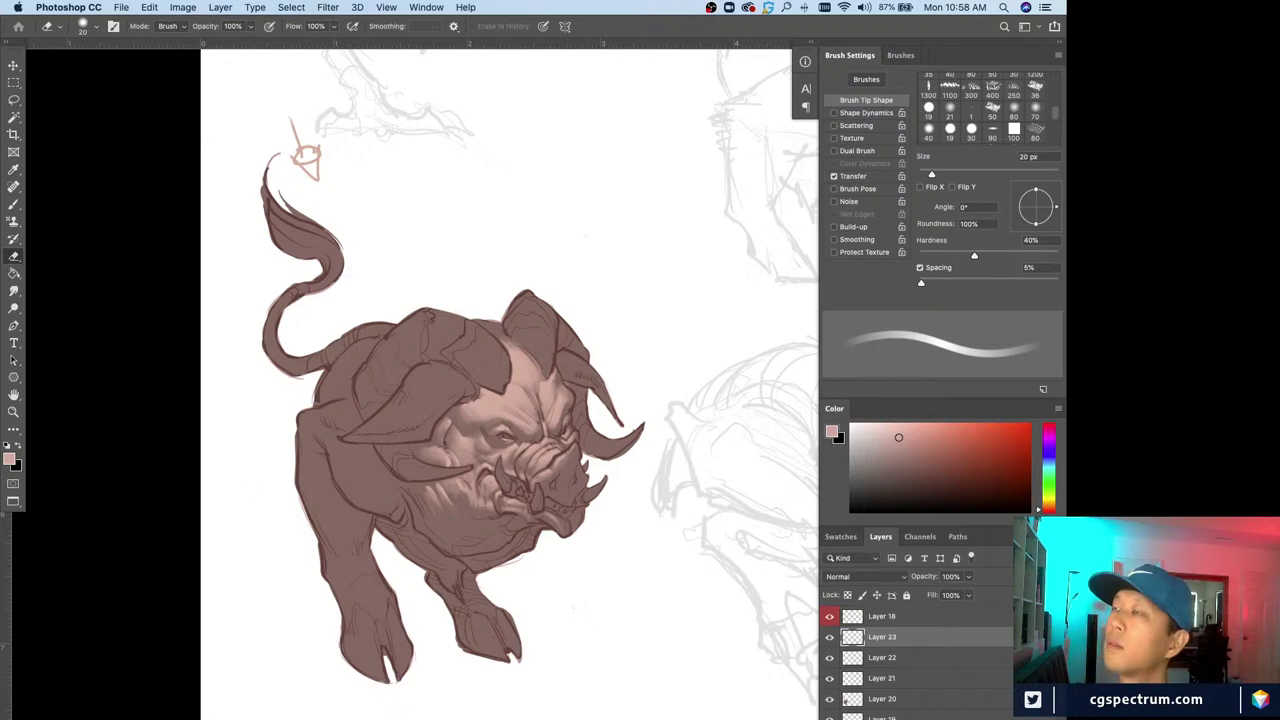
drag(438, 550, 424, 520)
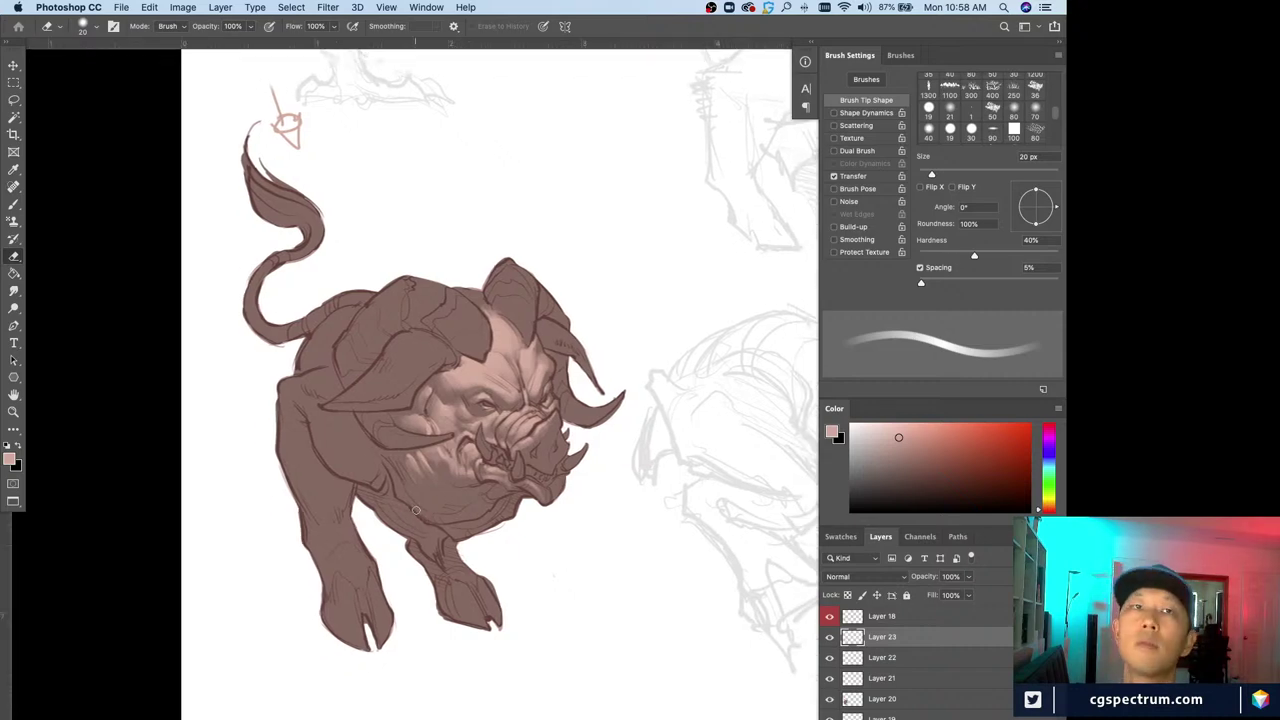
key(super+plus)
key(super+equal)
key(super+minus)
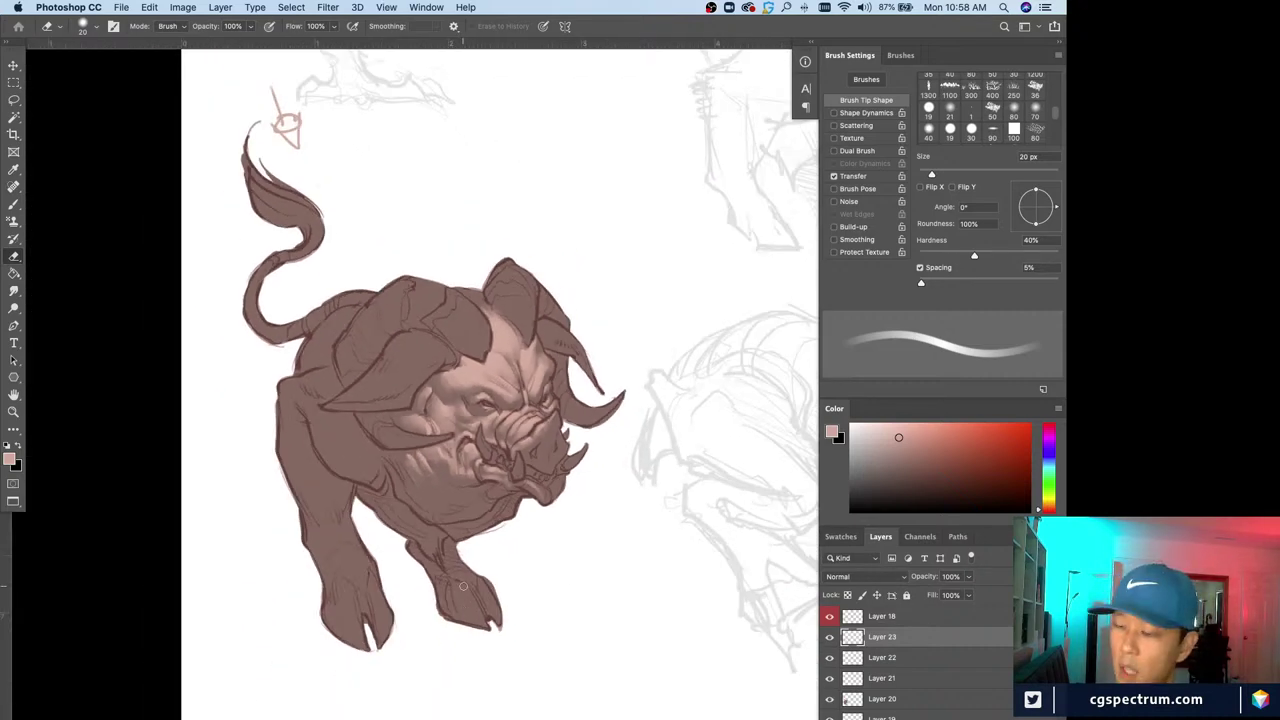
key(b)
drag(522, 649, 512, 631)
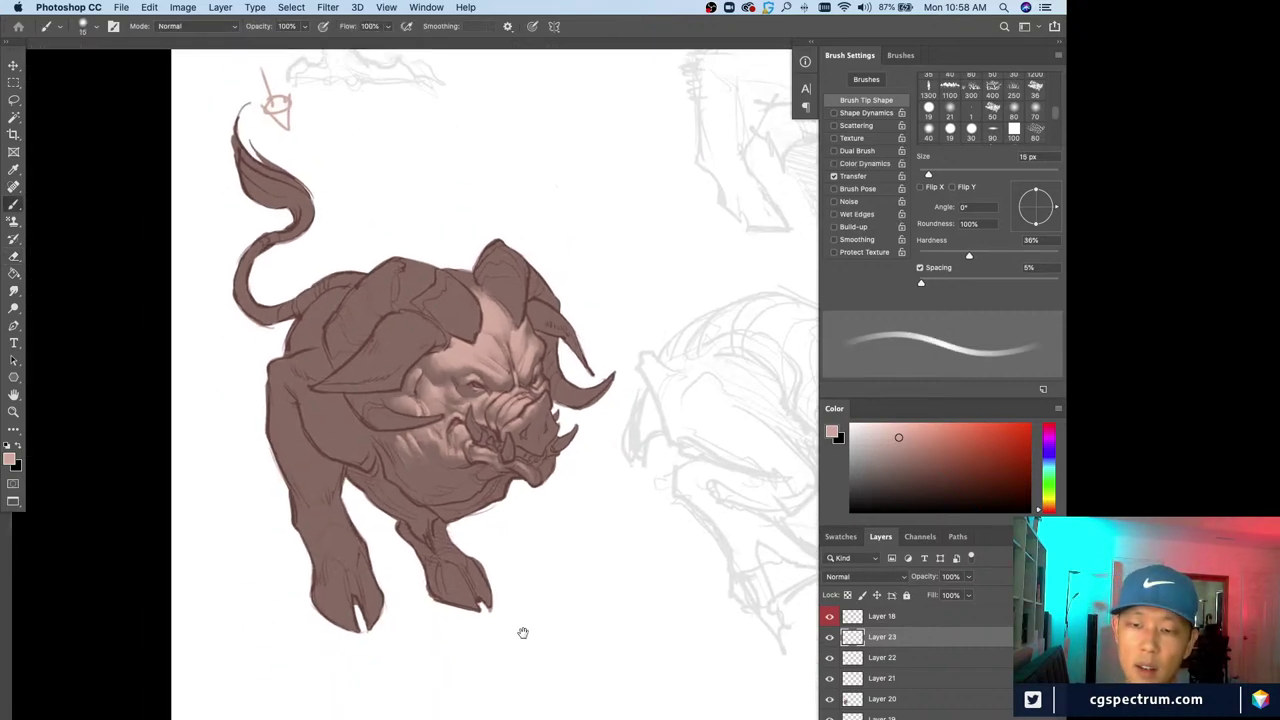
click(829, 637)
click(829, 637)
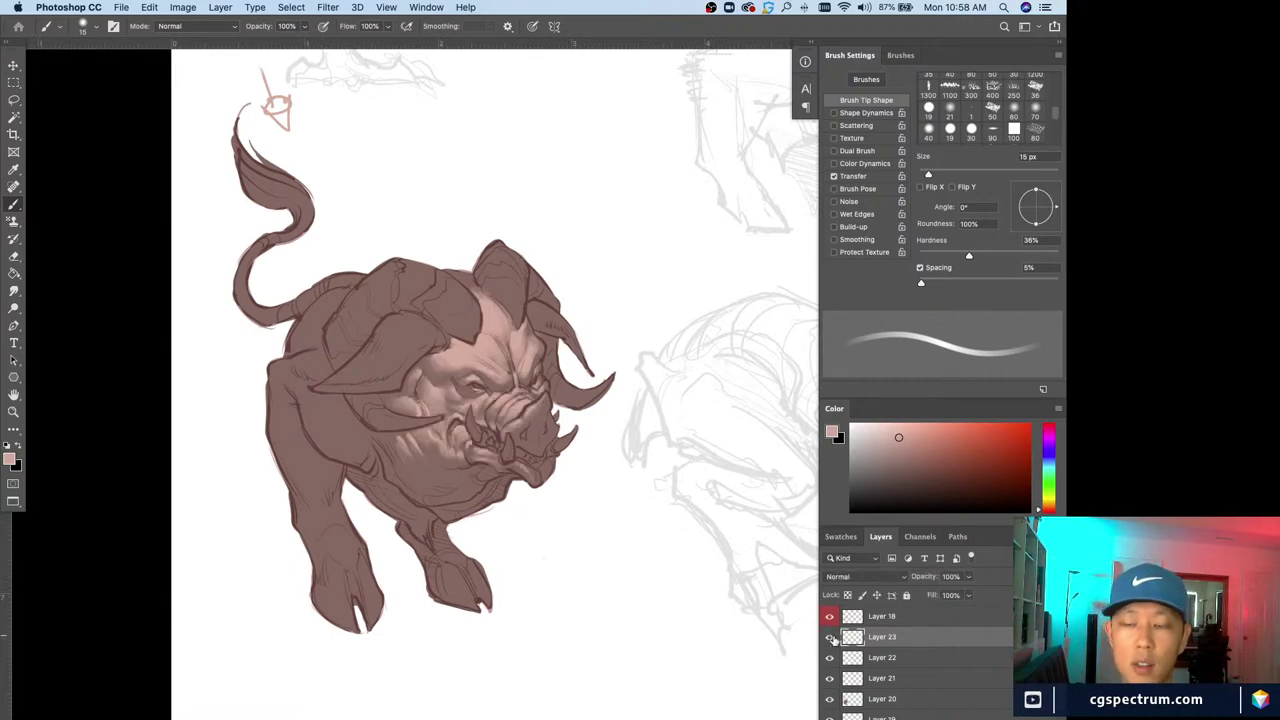
click(829, 637)
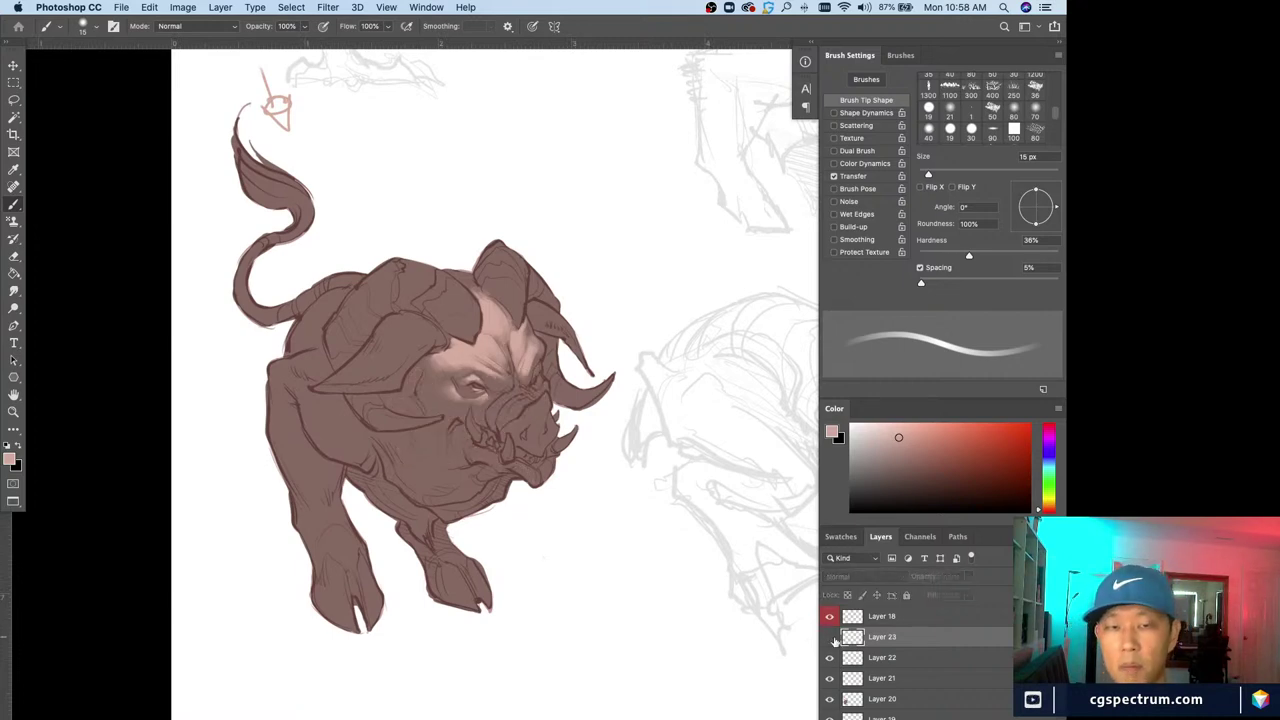
click(829, 637)
Add a new layer above Layer 23 and paint a light patch on the lower jaw with a sampled skin colour at 30 px
key(super+equal)
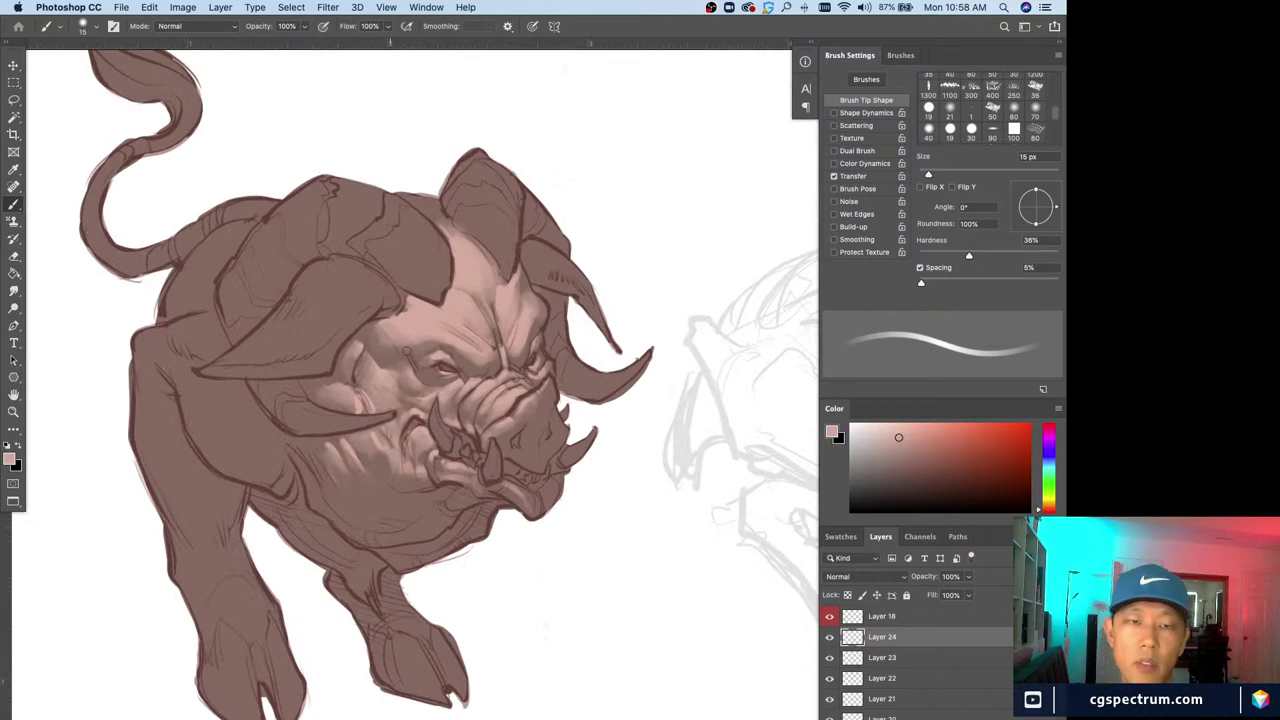
alt+click(390, 367)
key(bracketright)
key(bracketright)
key(bracketright)
key(bracketright)
key(bracketright)
key(bracketleft)
key(bracketleft)
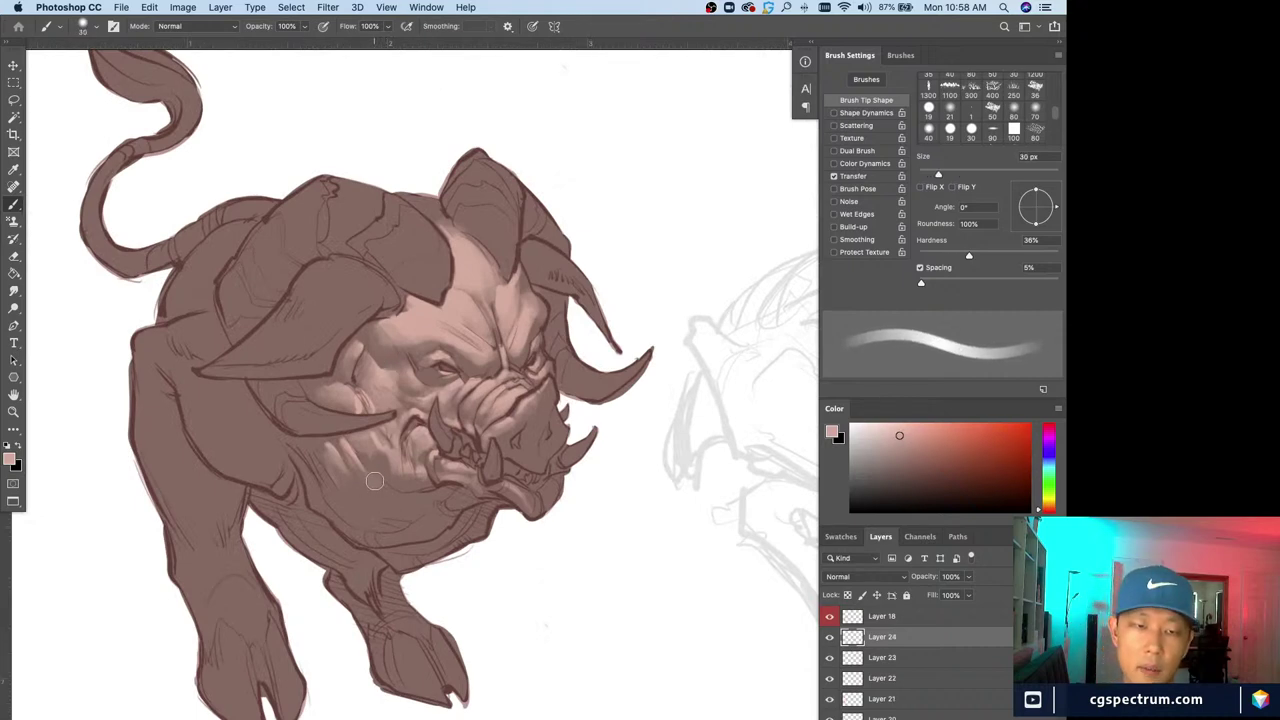
Reduce the brush to 7 px and detail the jaw folds above the light patch with a sampled skin tone
key(bracketleft)
key(bracketleft)
key(bracketleft)
key(bracketleft)
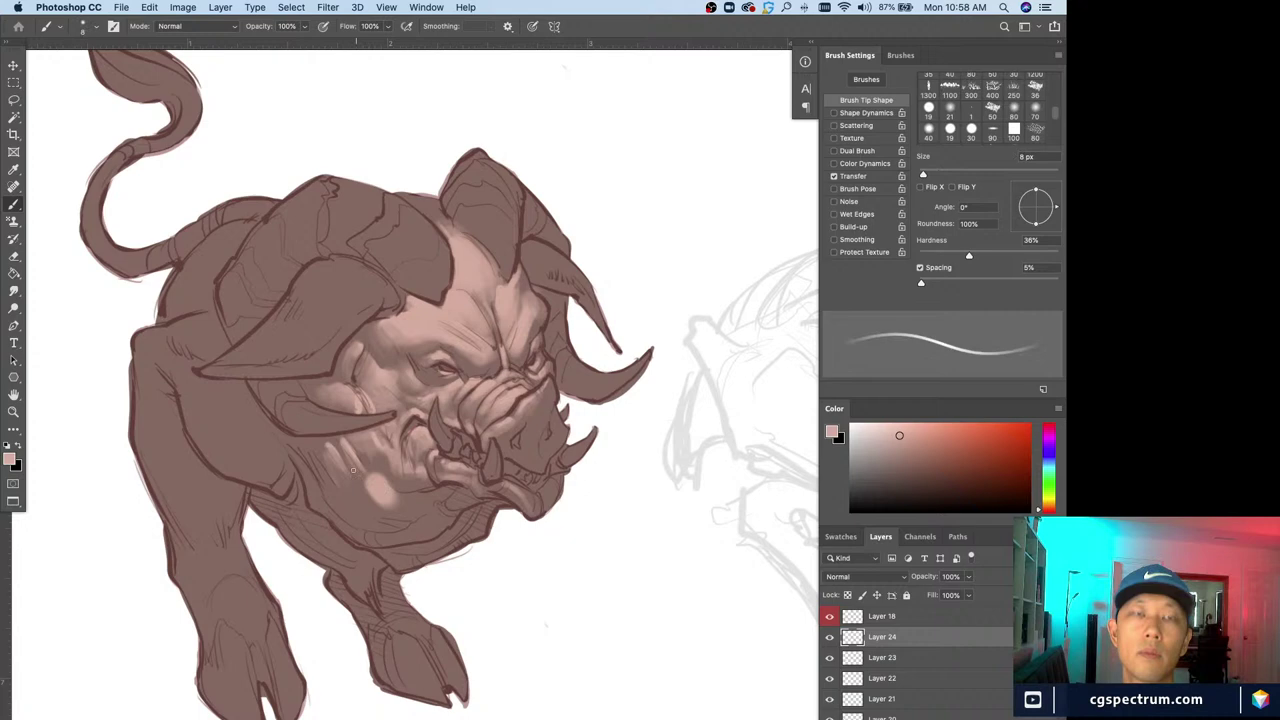
key(bracketleft)
alt+click(350, 464)
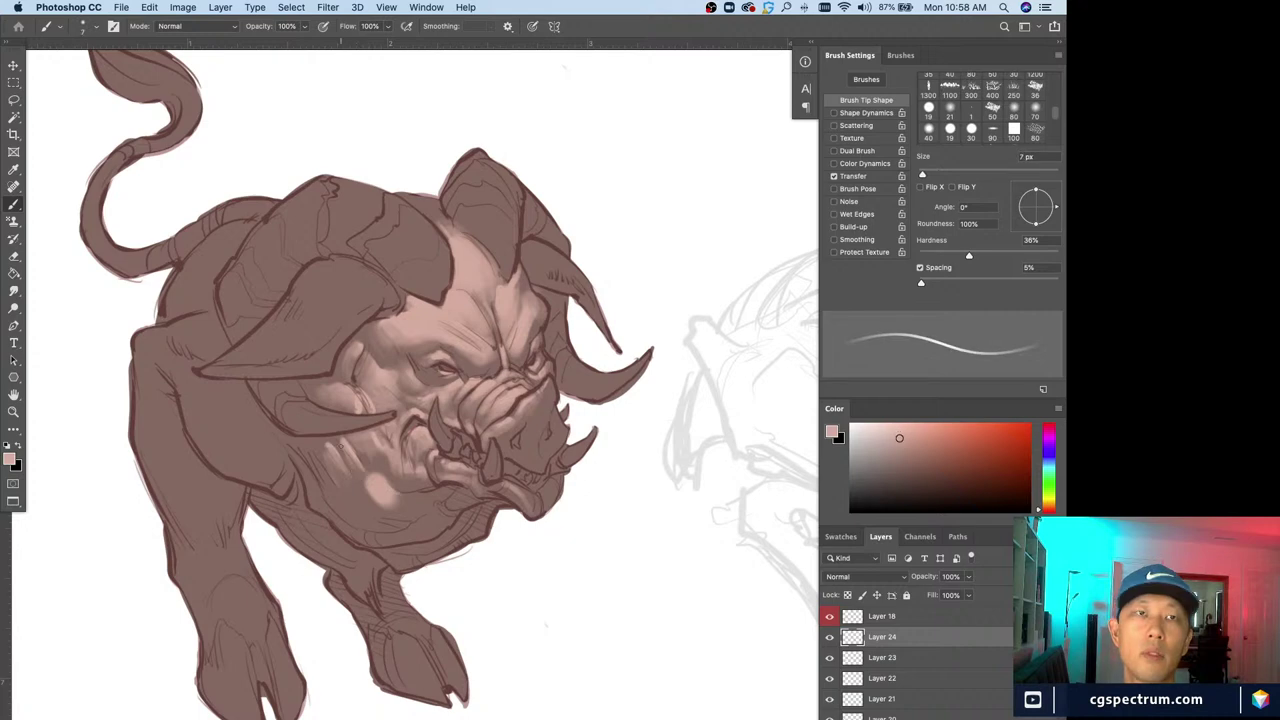
Blend the light jaw patch into the folds above it with a sampled mid tone and a 20 to 25 px brush
key(bracketright)
key(bracketright)
key(bracketright)
key(bracketright)
key(bracketright)
key(bracketright)
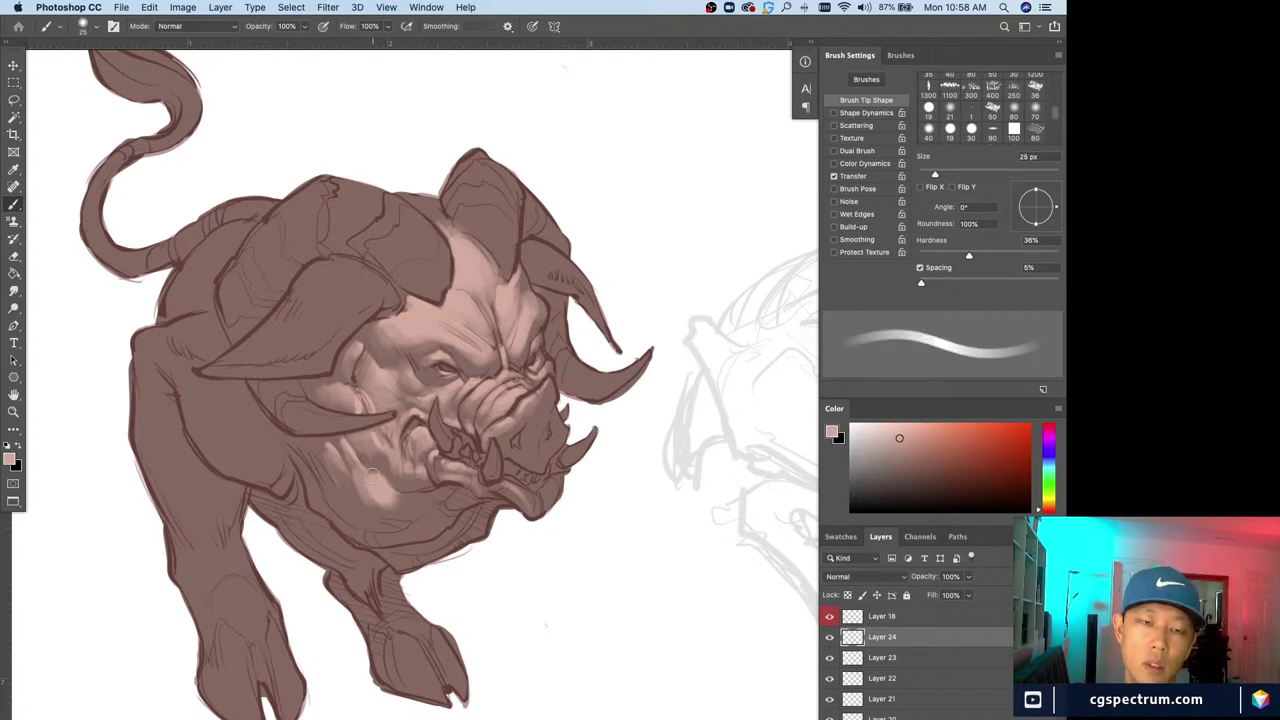
alt+click(346, 461)
key(bracketleft)
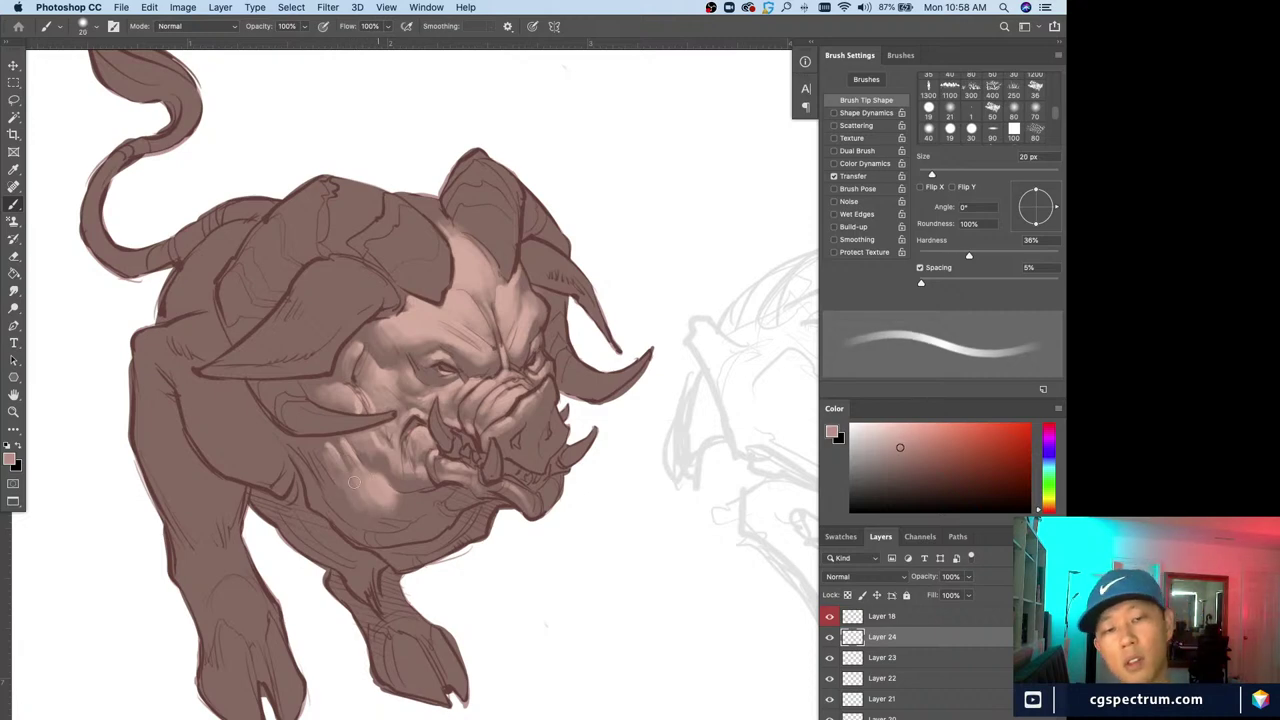
Extend the rounded light area across the lower jaw with sampled skin tones, using a 15 to 25 px brush
alt+click(388, 494)
key(bracketleft)
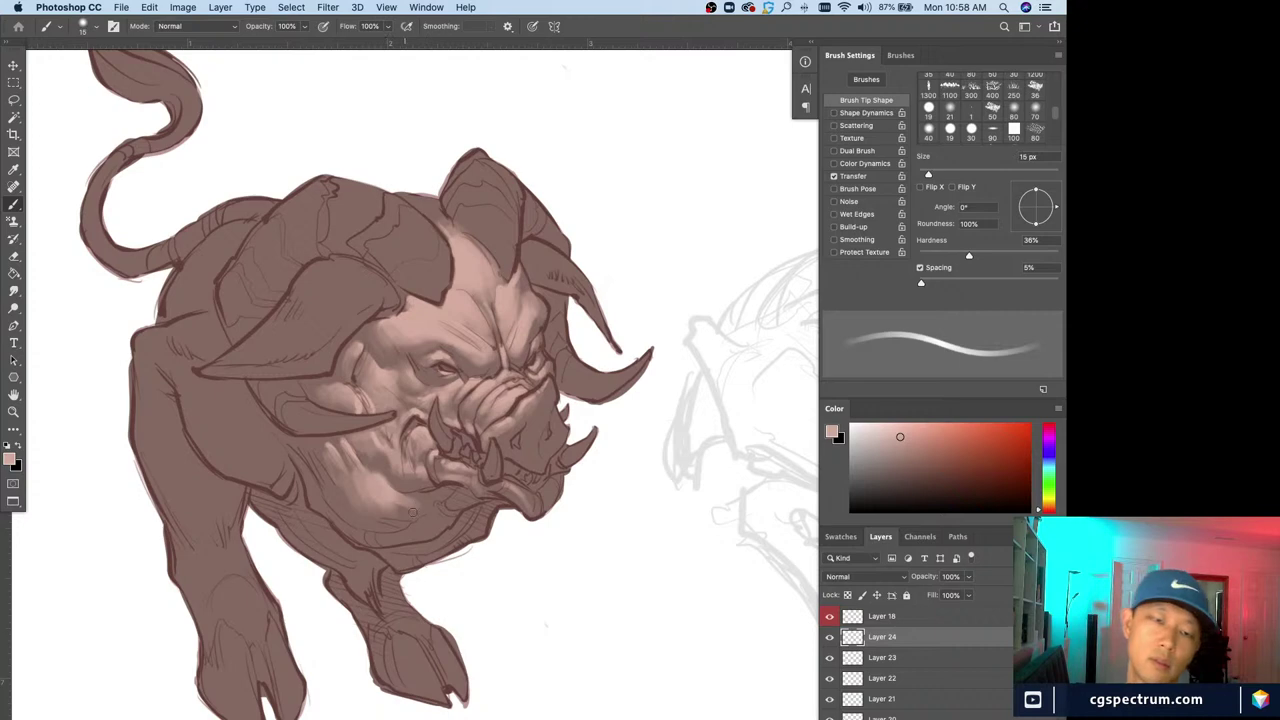
key(bracketright)
key(bracketright)
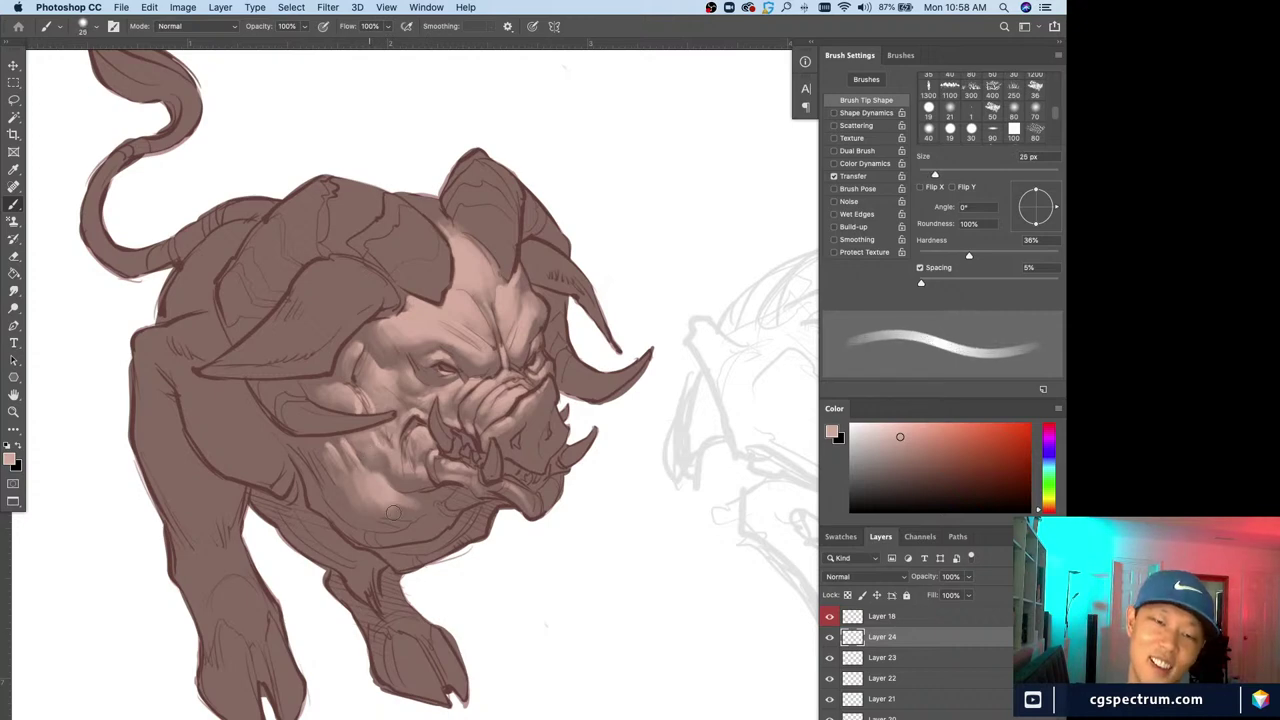
mouse_move(375, 455)
mouse_down()
mouse_move(369, 515)
mouse_move(346, 505)
mouse_move(417, 513)
mouse_up()
alt+click(378, 489)
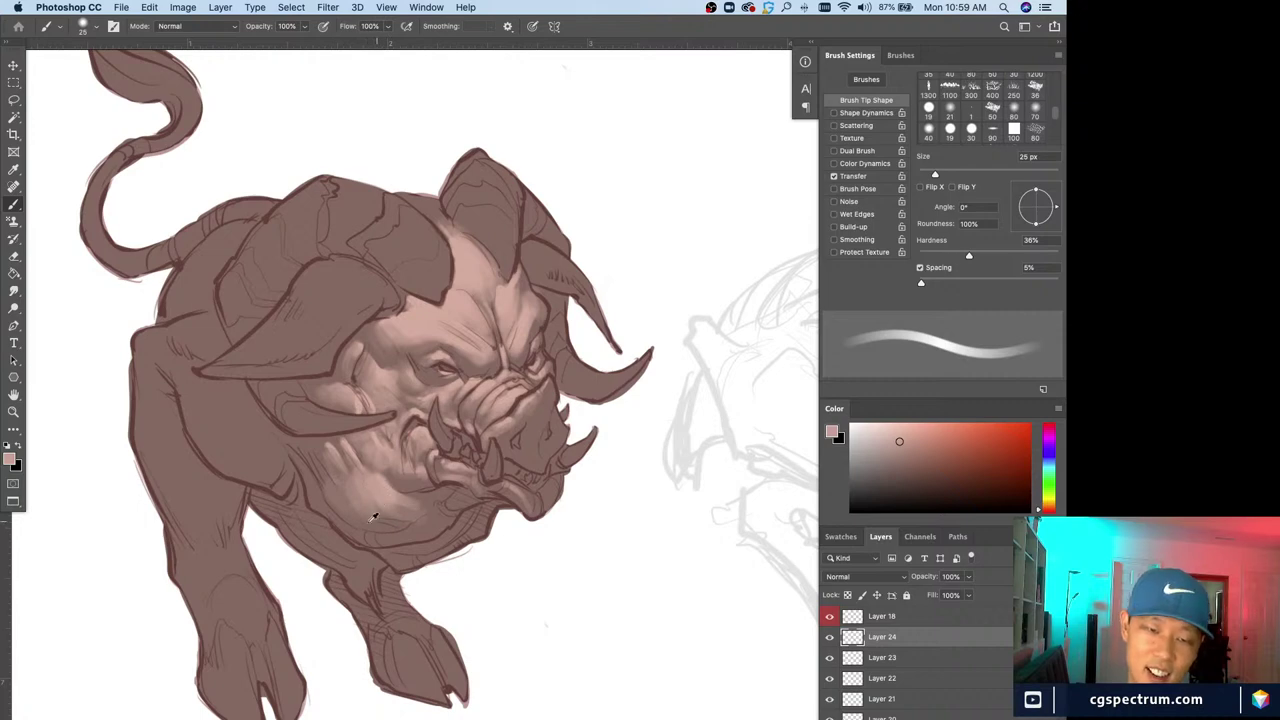
Paint a light fold along the underside of the jaw with sampled skin tones and an 8 to 10 px brush
alt+click(378, 486)
key(bracketleft)
key(bracketleft)
key(bracketleft)
key(bracketleft)
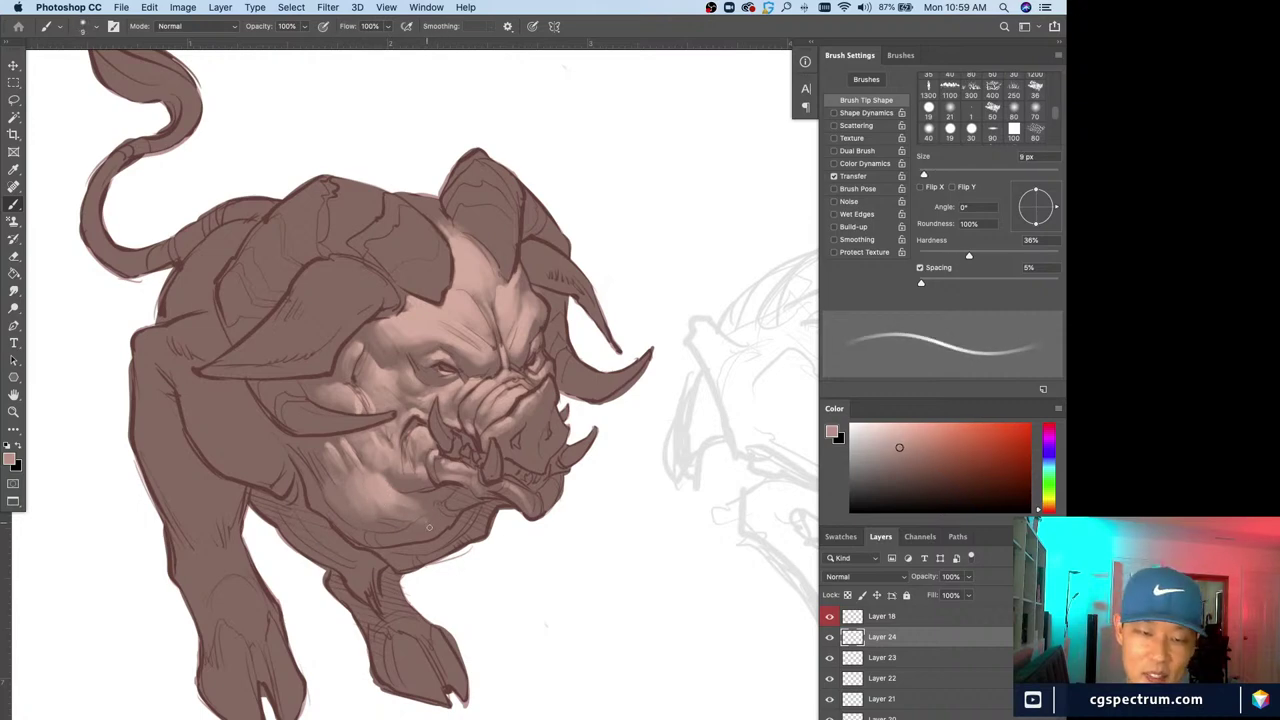
alt+click(408, 512)
key(bracketright)
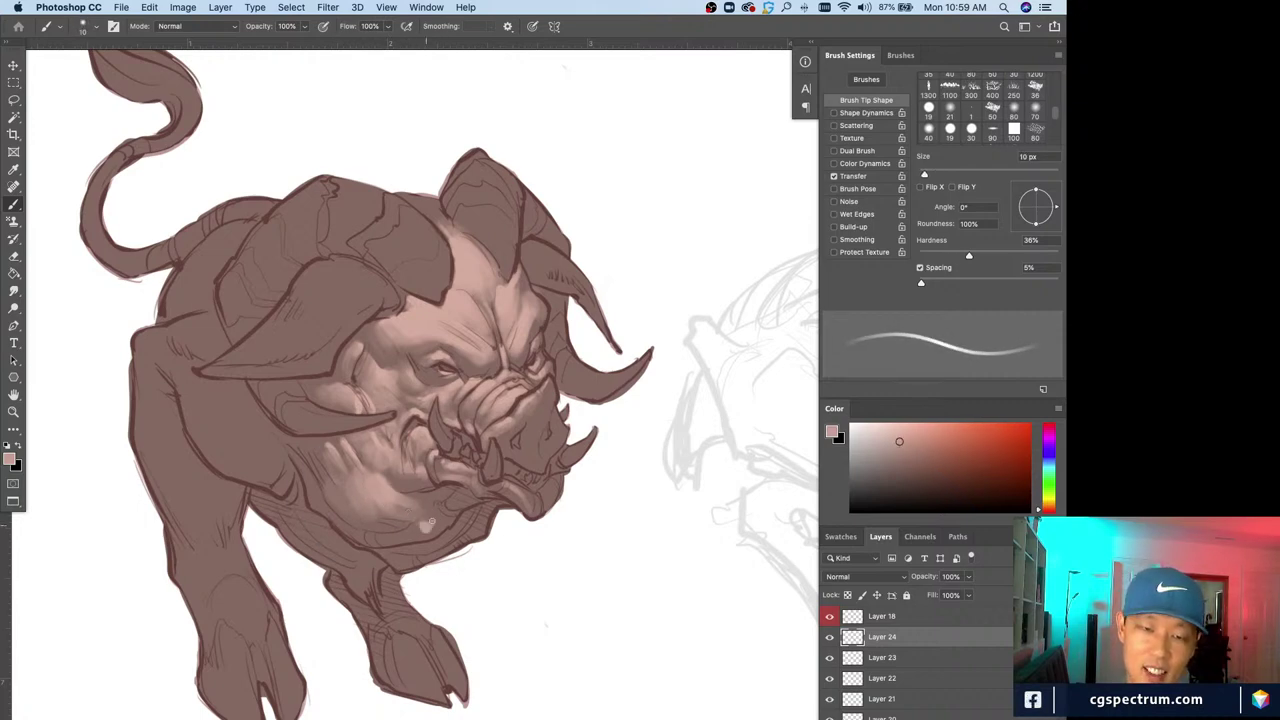
key(bracketleft)
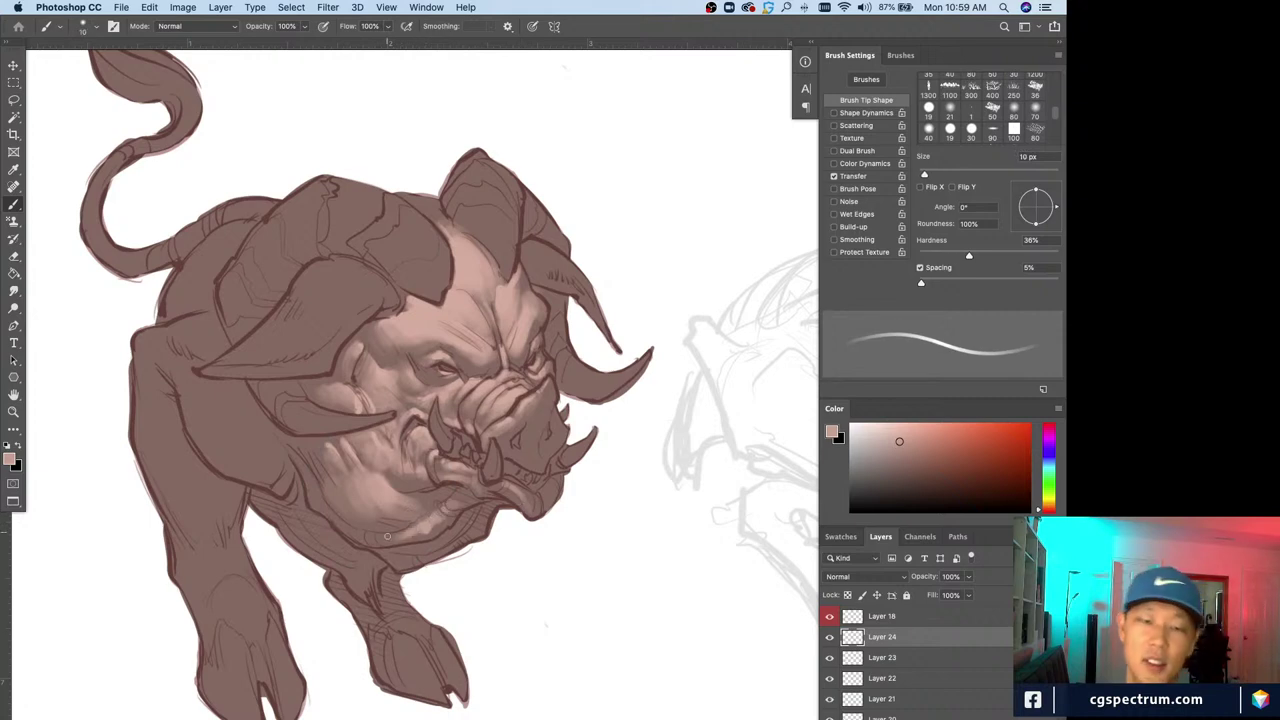
key(bracketleft)
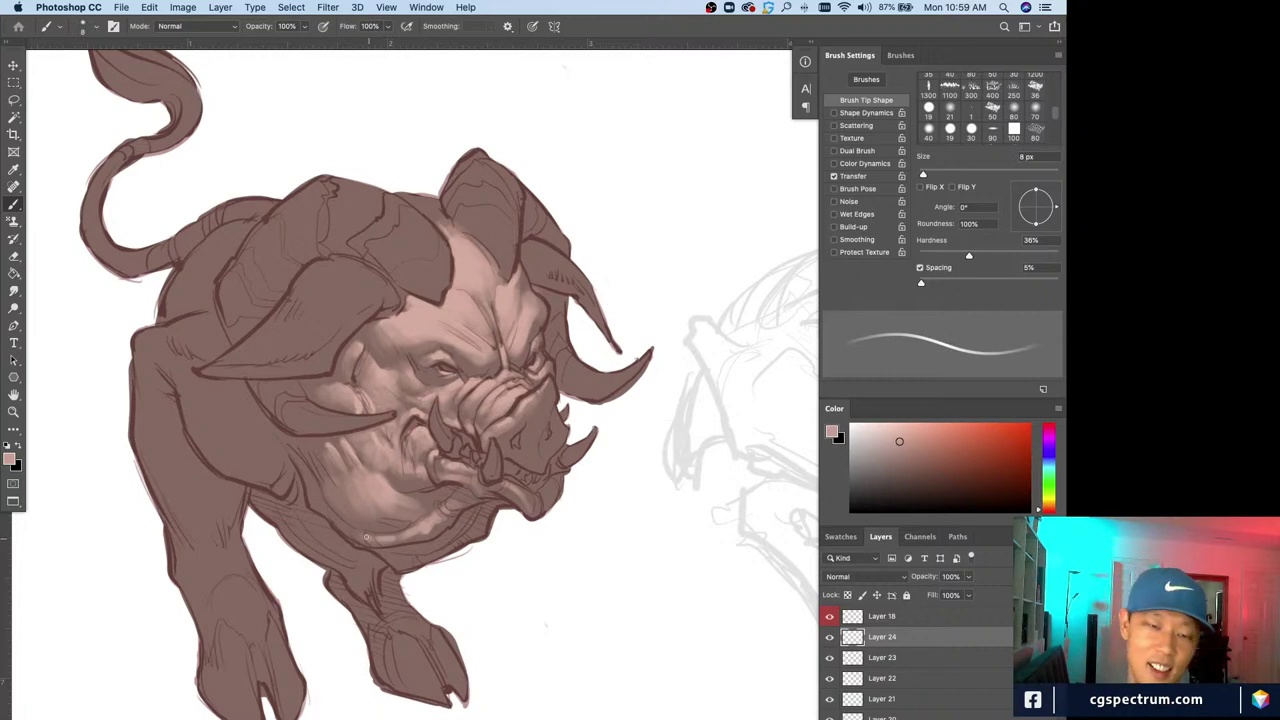
Sample a darker skin tone and shade between the jaw's light areas with a 20 px brush
alt+click(386, 512)
key(bracketright)
key(bracketright)
key(bracketright)
key(bracketright)
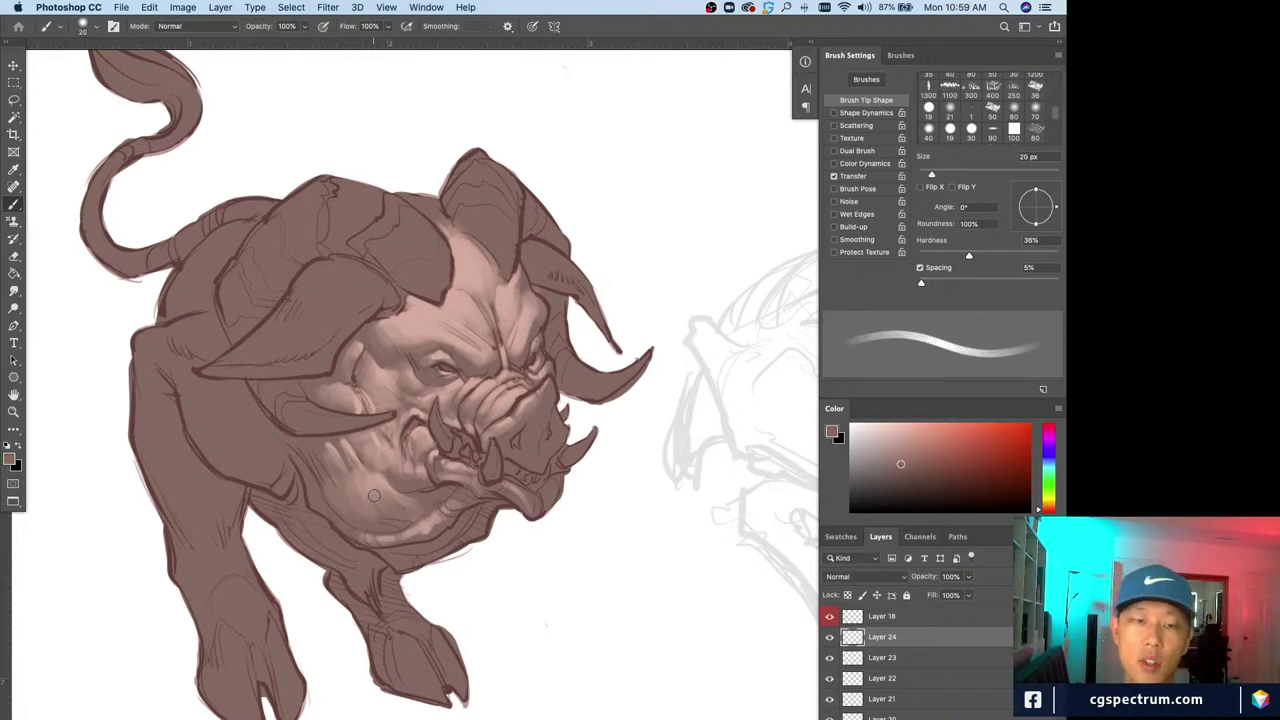
Sample a light skin tone from the face and paint thin highlights on the folds at the back of the jaw with a 7 to 10 px brush
drag(469, 579, 526, 646)
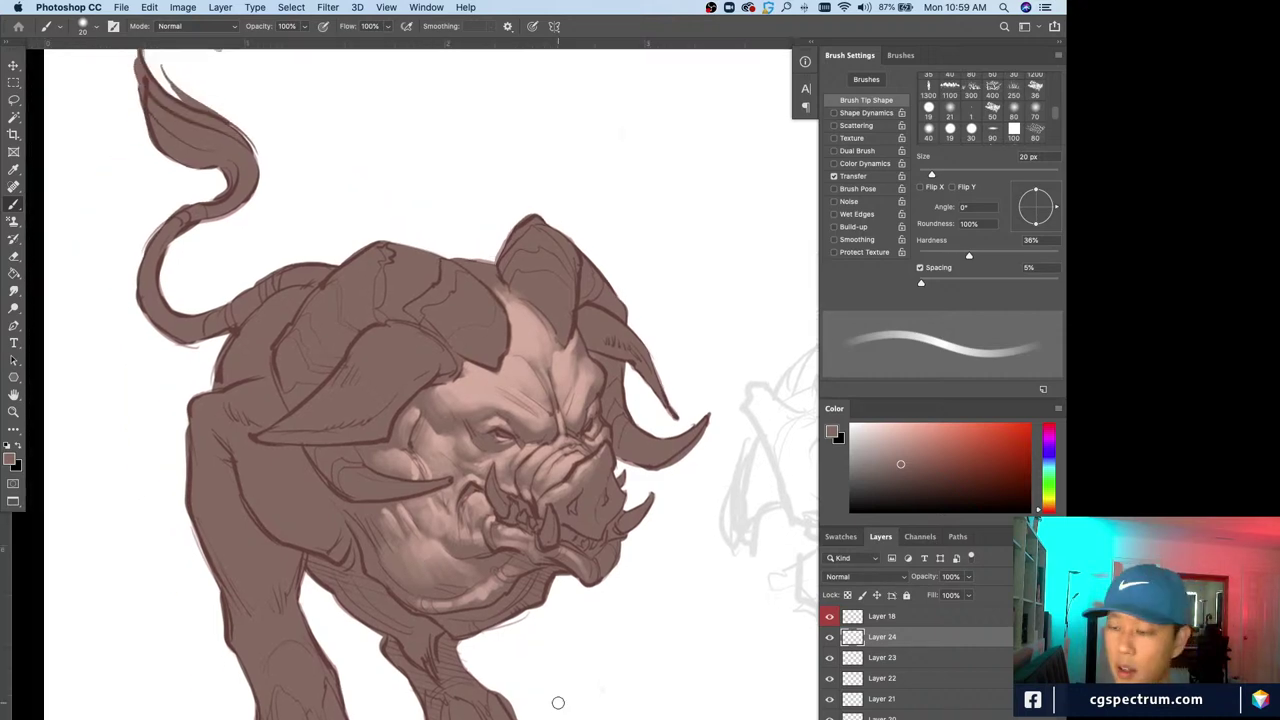
scroll(466, 694, down, 3)
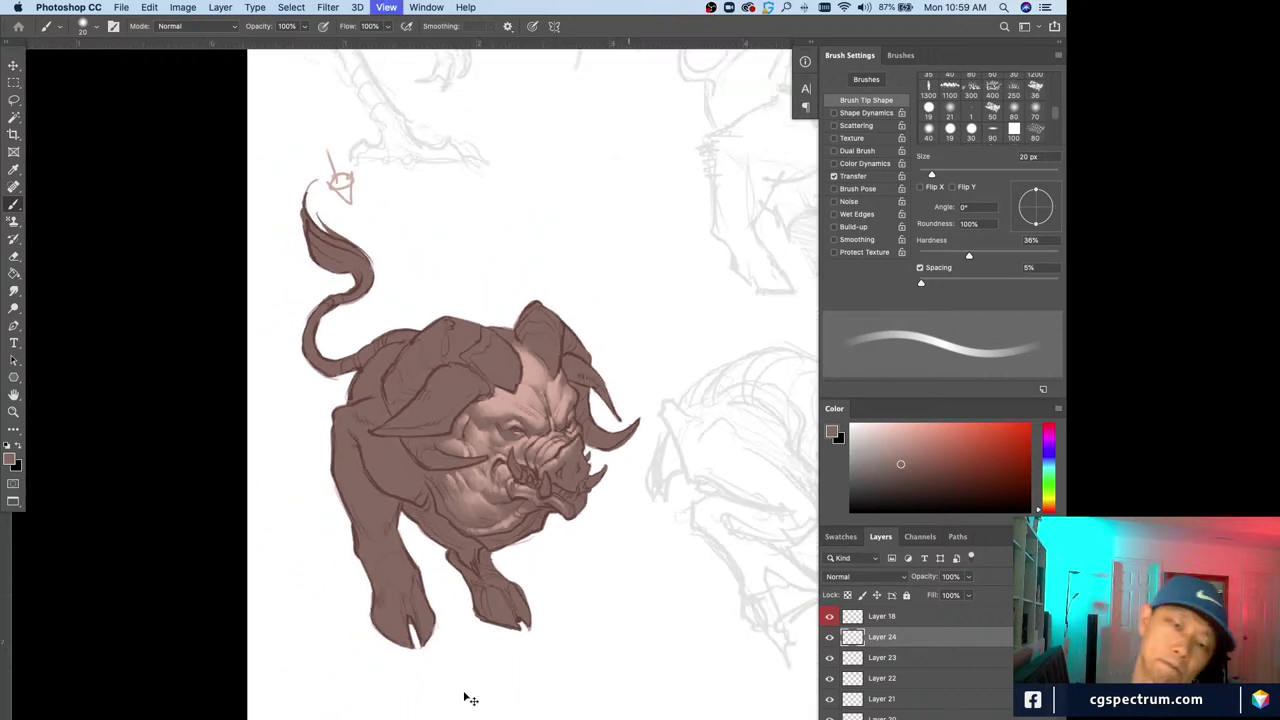
scroll(464, 692, up, 1)
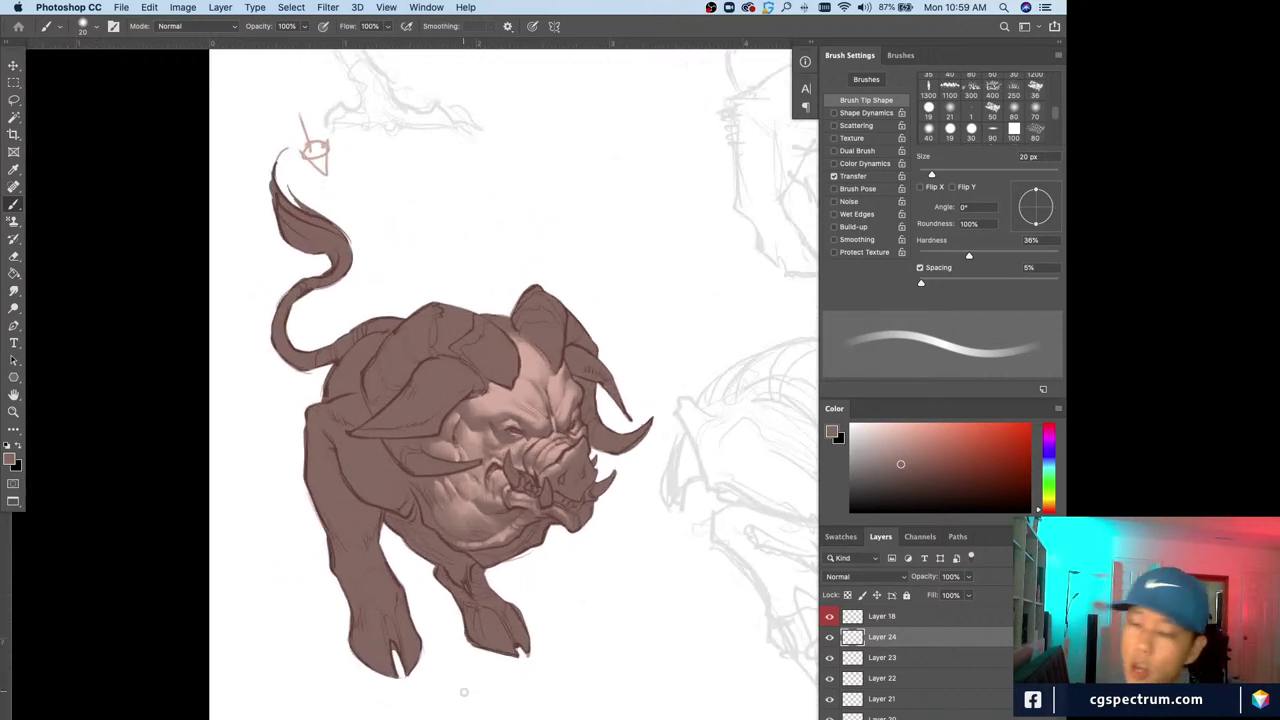
alt+click(500, 390)
key(bracketleft)
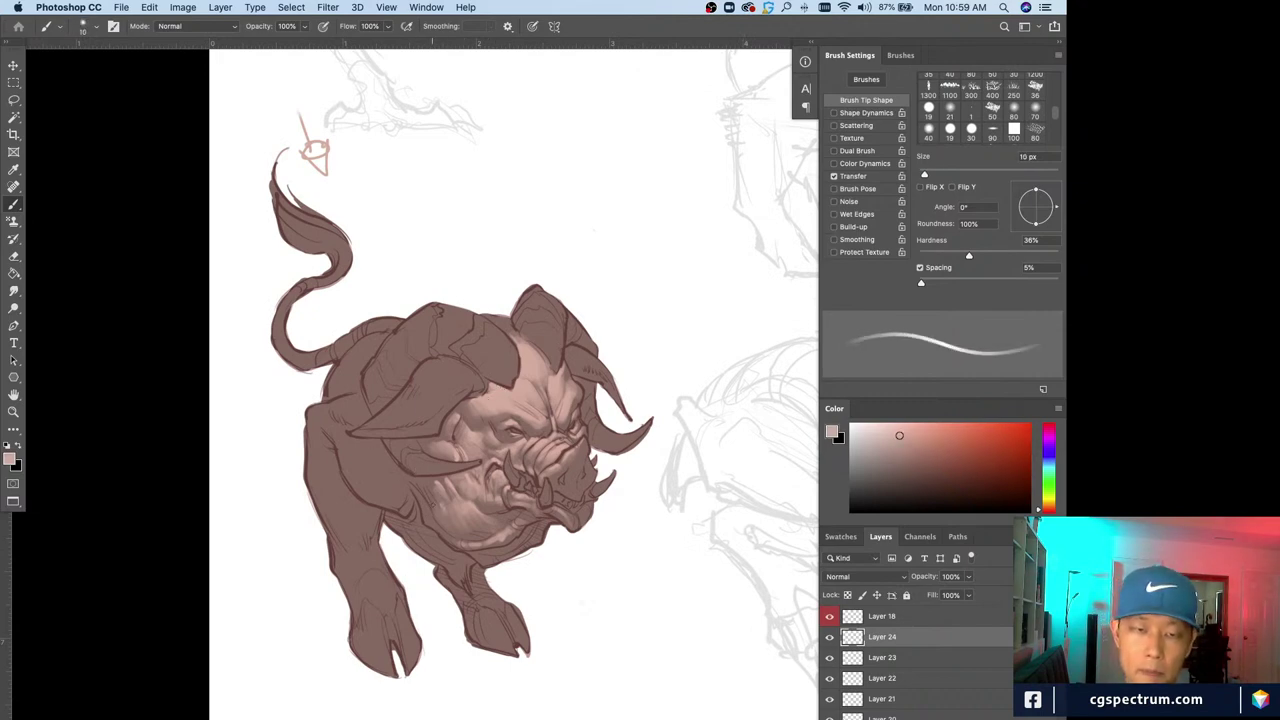
key(bracketleft)
drag(438, 496, 432, 490)
key(bracketleft)
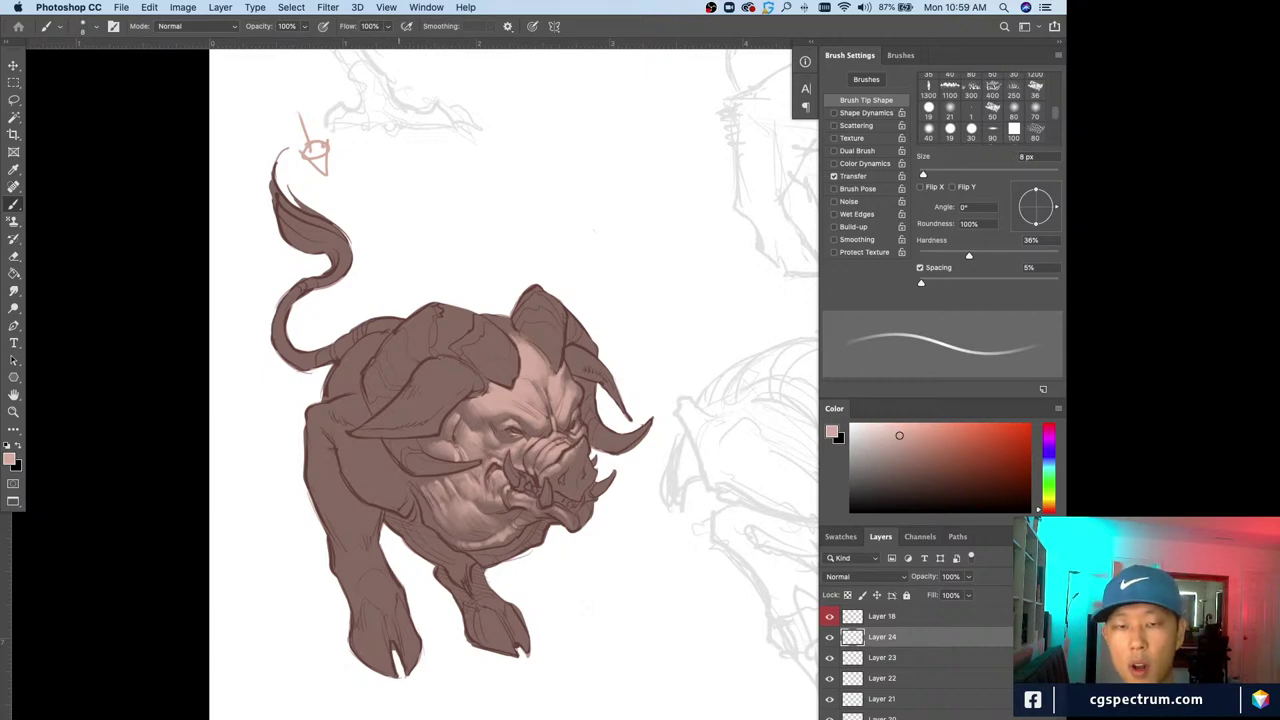
Refine the highlights on the jaw's rear folds, alternating between a 15 px Eraser and a 7 px brush
key(e)
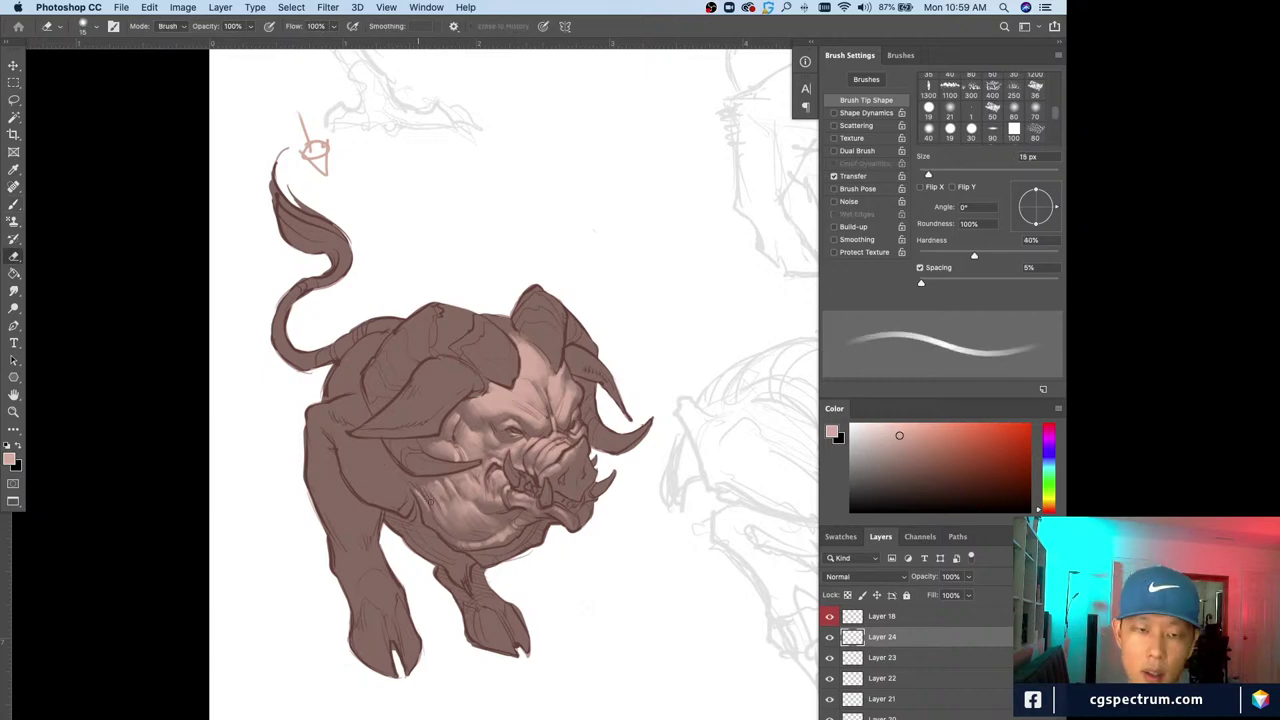
key(b)
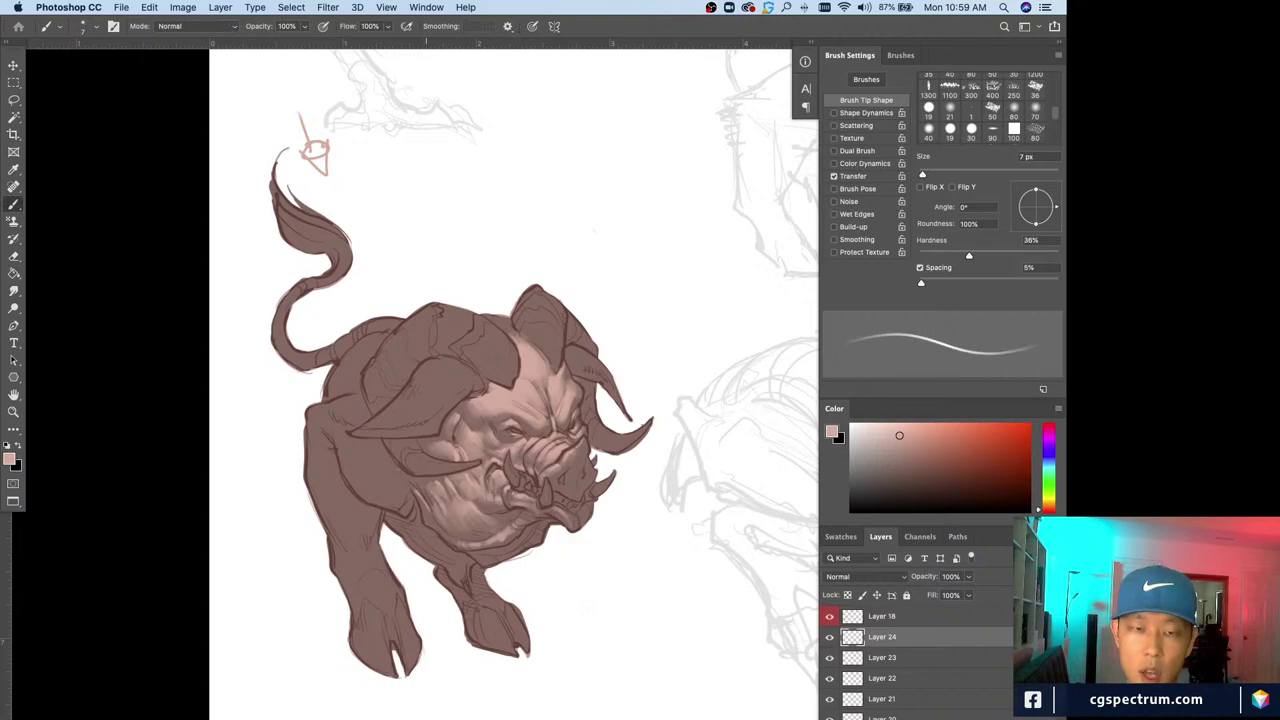
key(bracketleft)
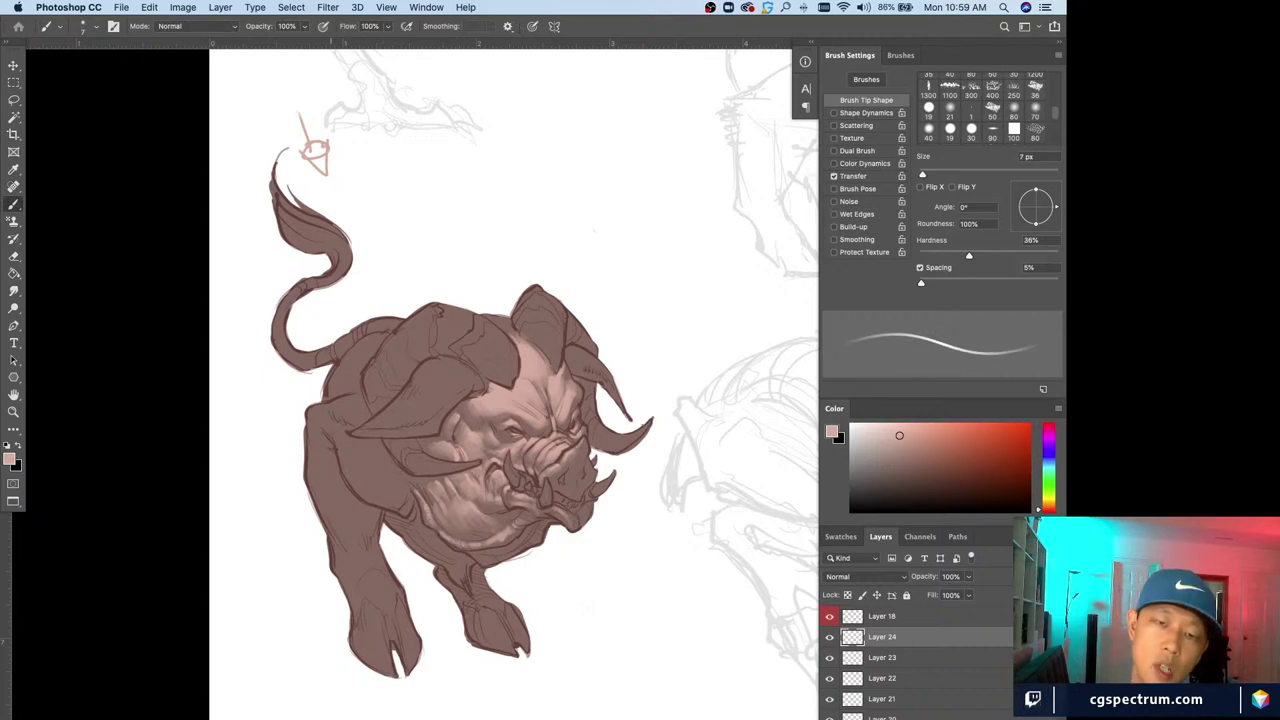
drag(465, 606, 468, 602)
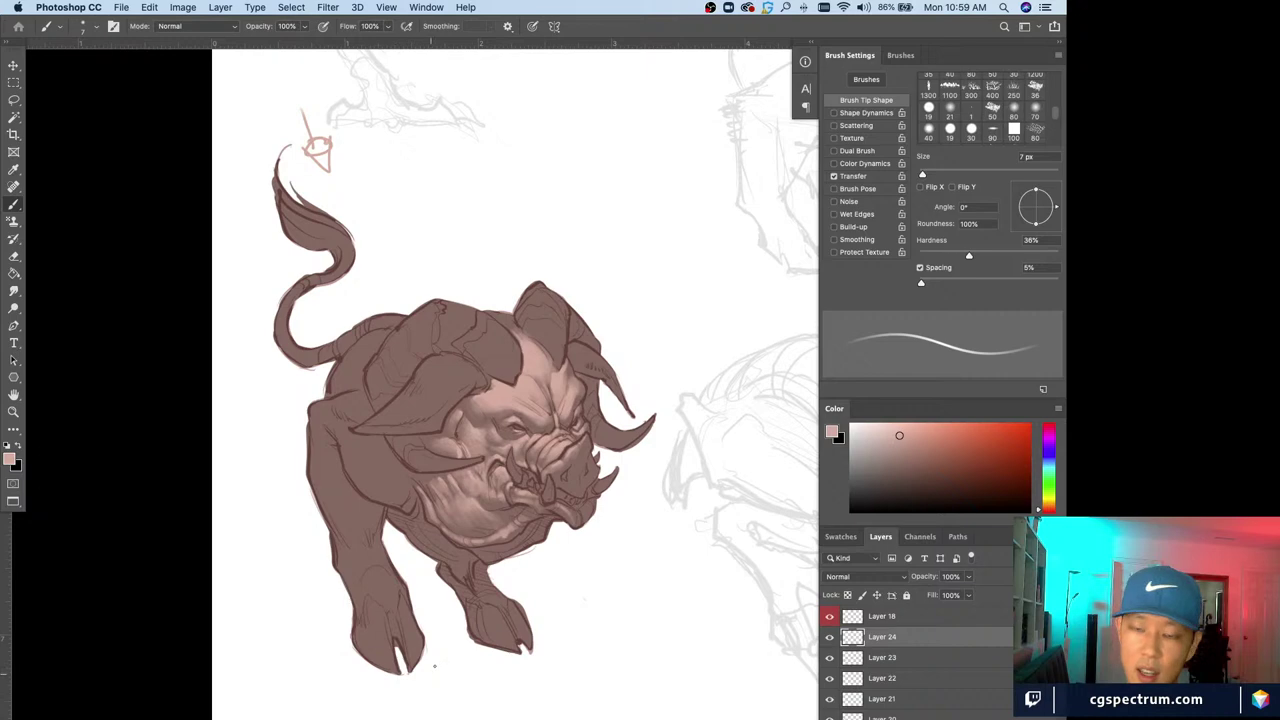
Brighten the forehead and brow softly with the light skin tone, using a 15 to 30 px brush
scroll(434, 664, up, 2)
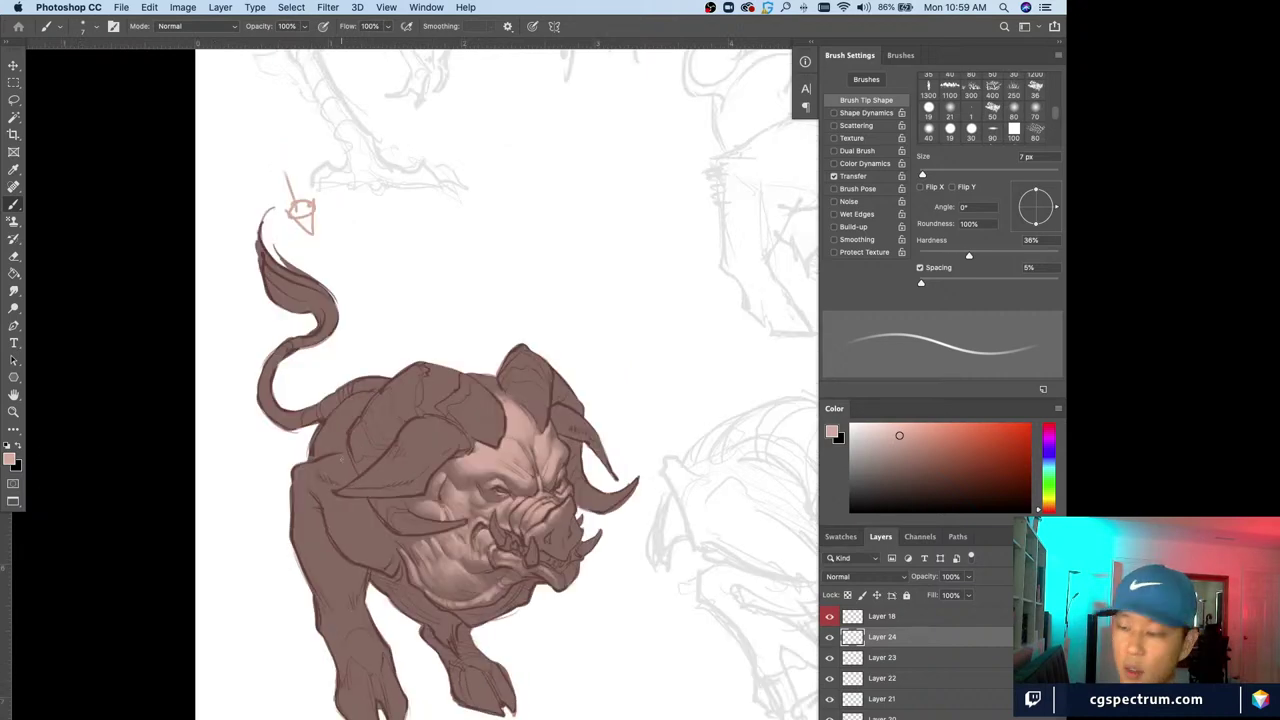
scroll(533, 633, up, 1)
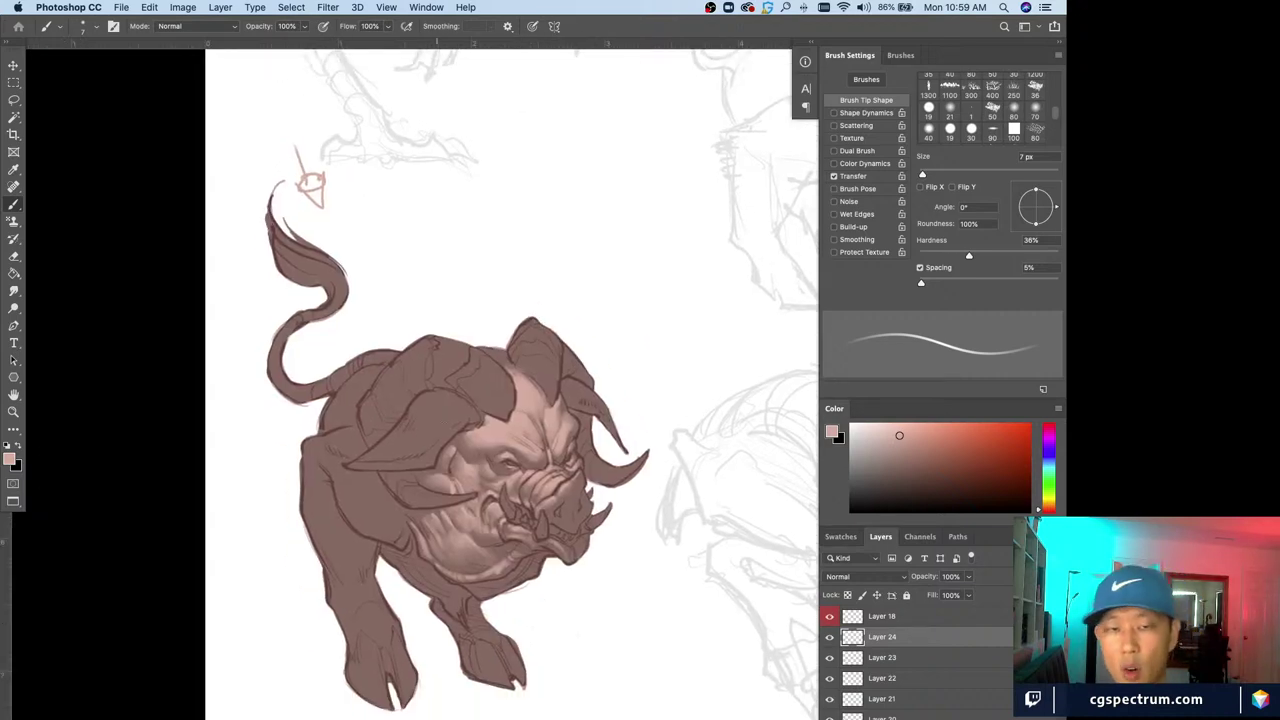
key(bracketright)
key(bracketright)
key(bracketright)
key(bracketright)
key(bracketright)
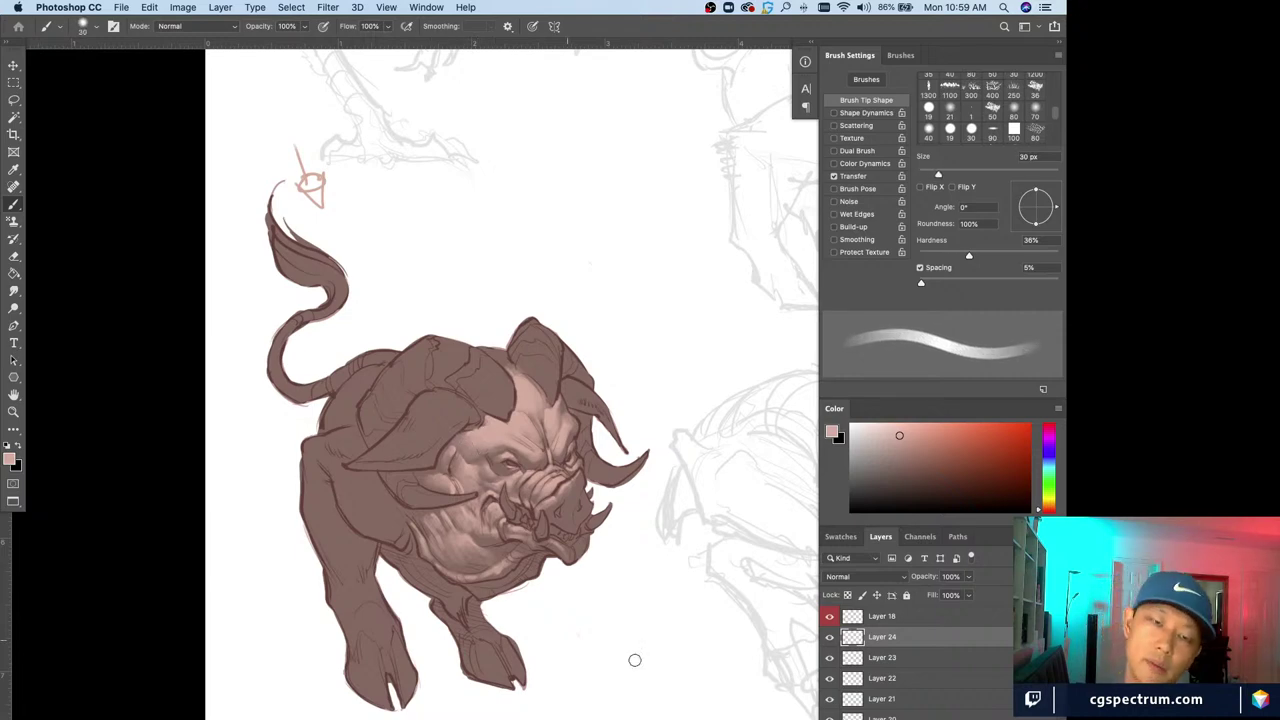
key(bracketleft)
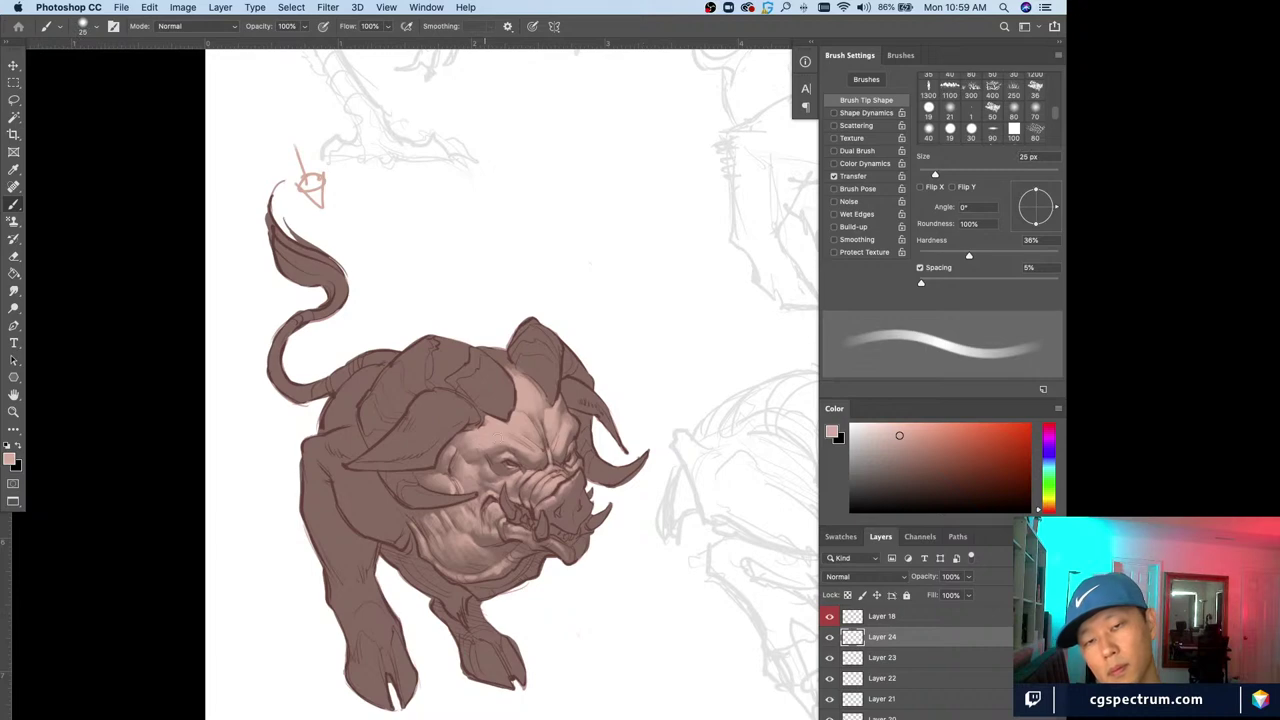
key(bracketleft)
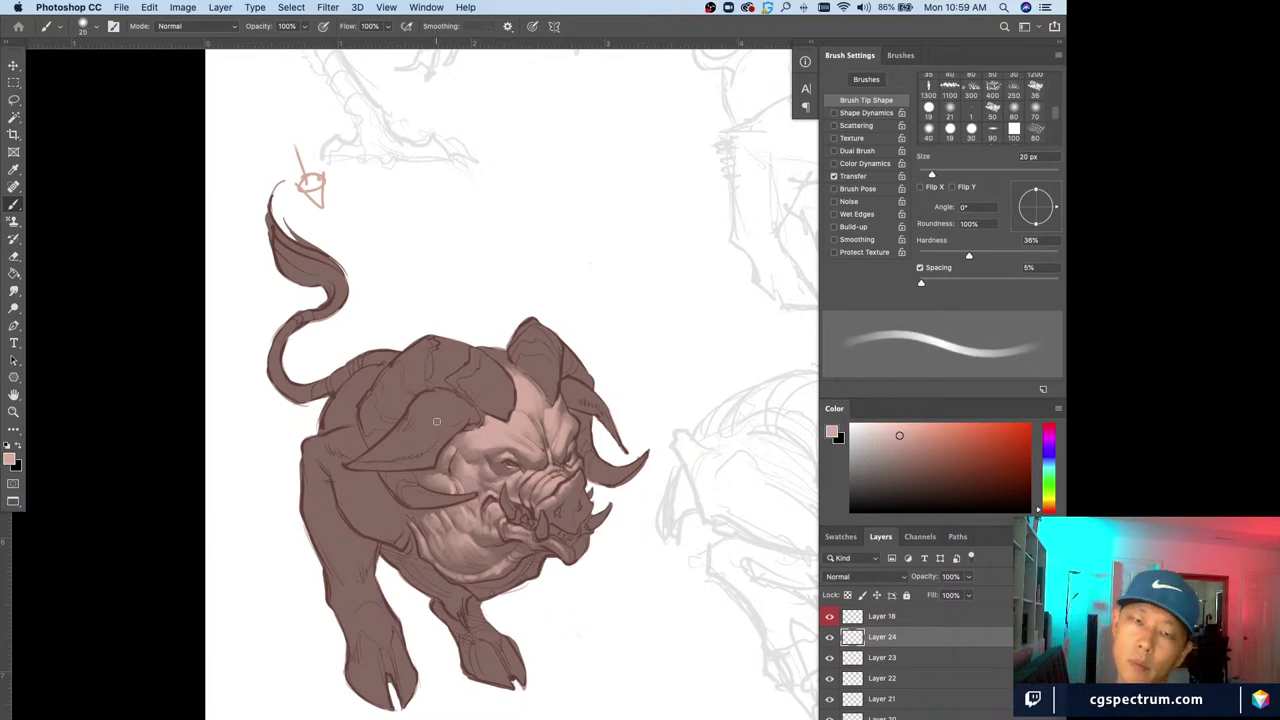
key(bracketleft)
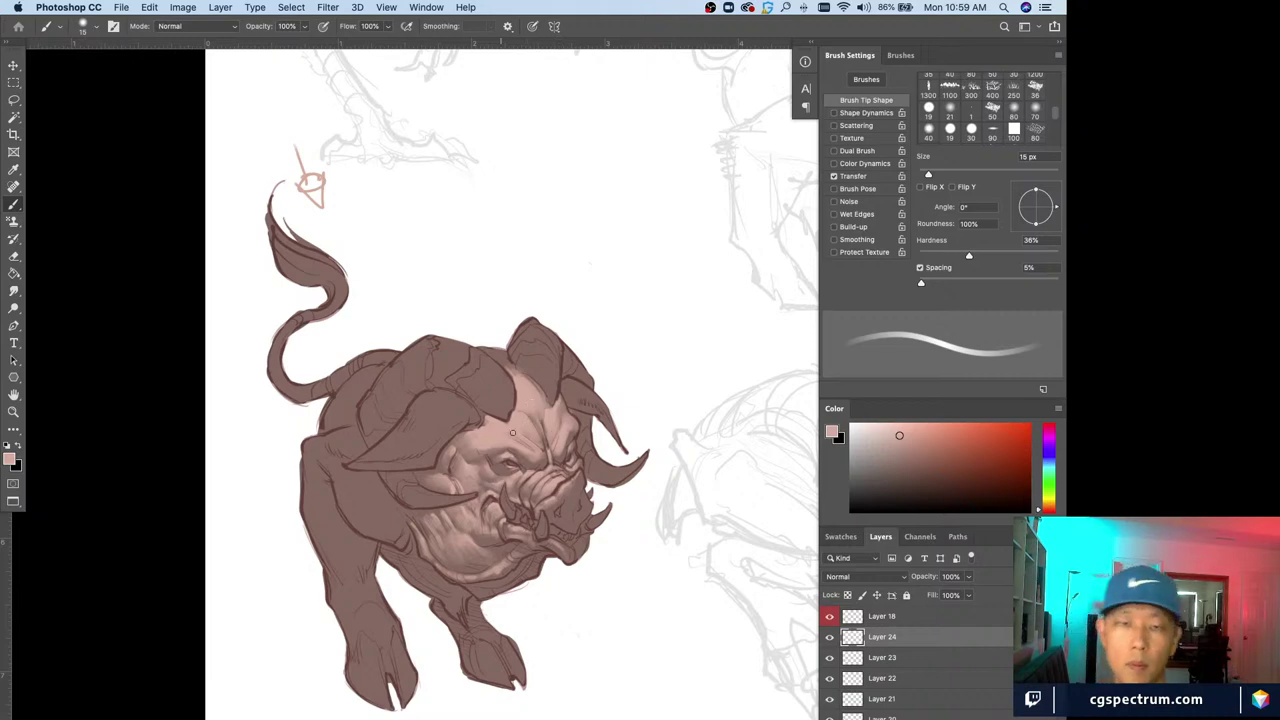
key(bracketright)
key(bracketright)
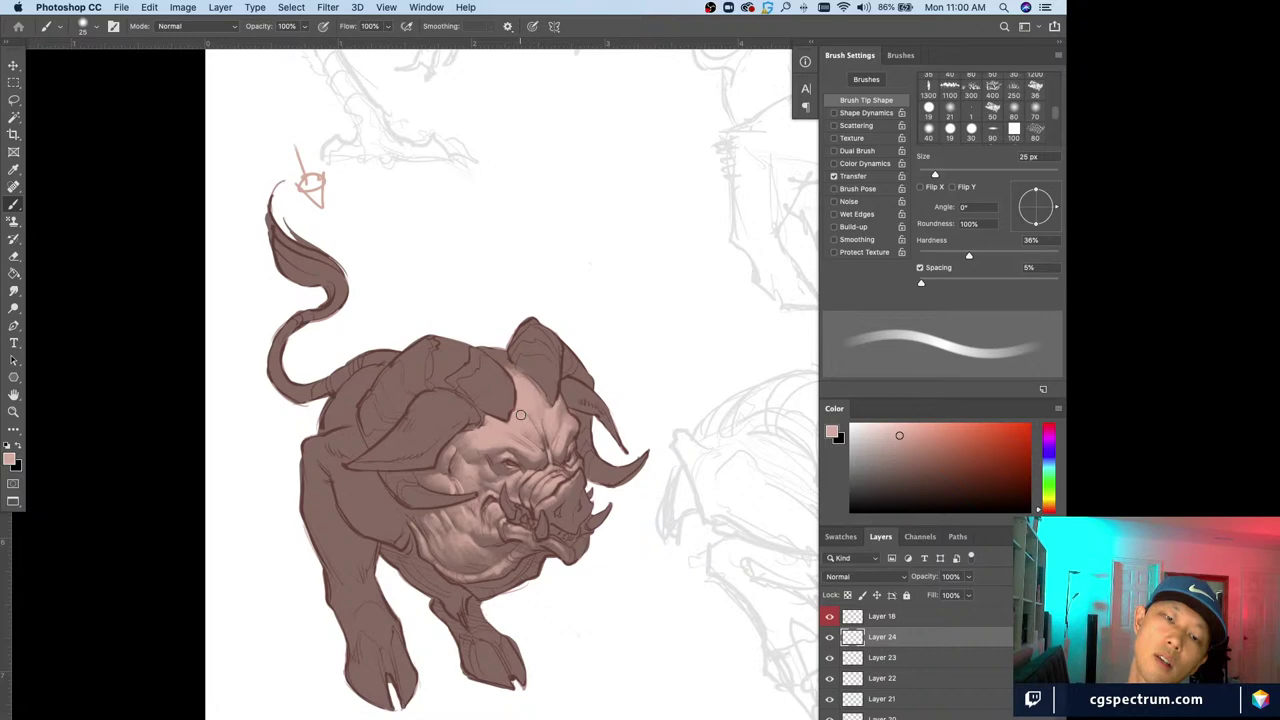
Add fine light accents to the forehead wrinkles above the eyes with an 8 px brush
key(bracketleft)
key(bracketleft)
key(bracketleft)
key(bracketleft)
key(bracketleft)
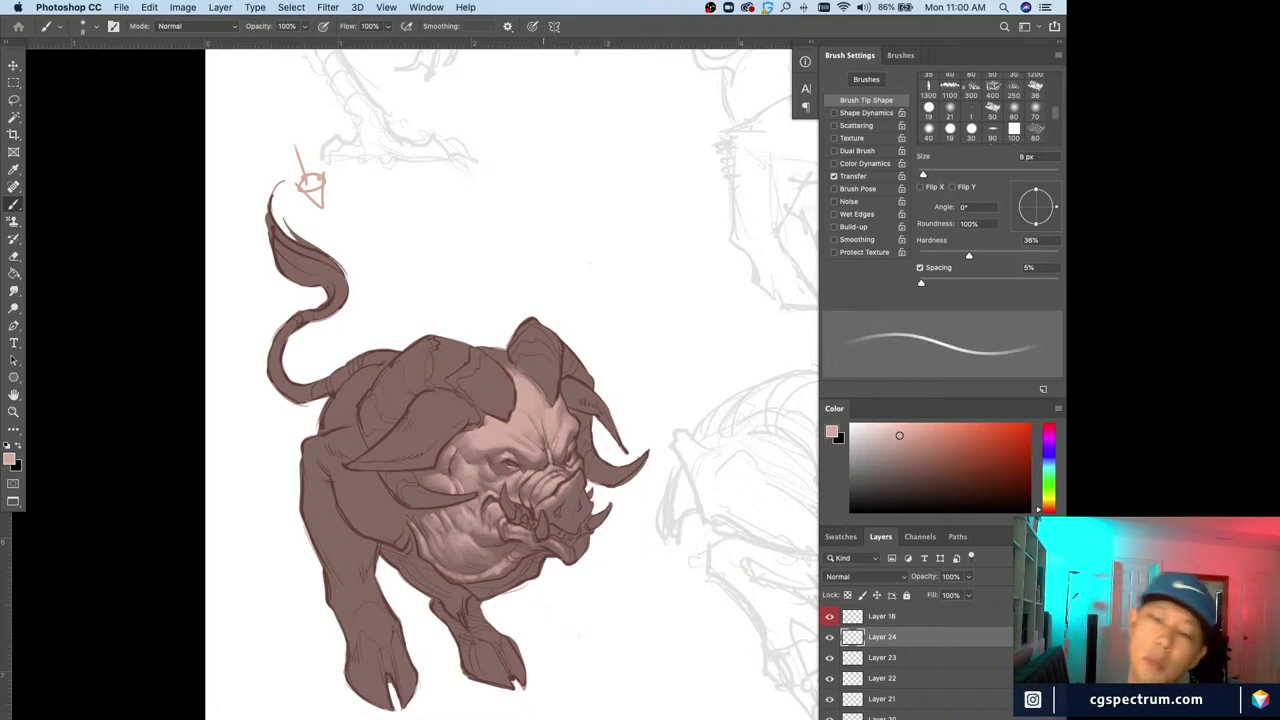
Compare the painting with Layer 24 hidden and shown, and add a new layer above it
click(829, 637)
click(829, 637)
key(super+minus)
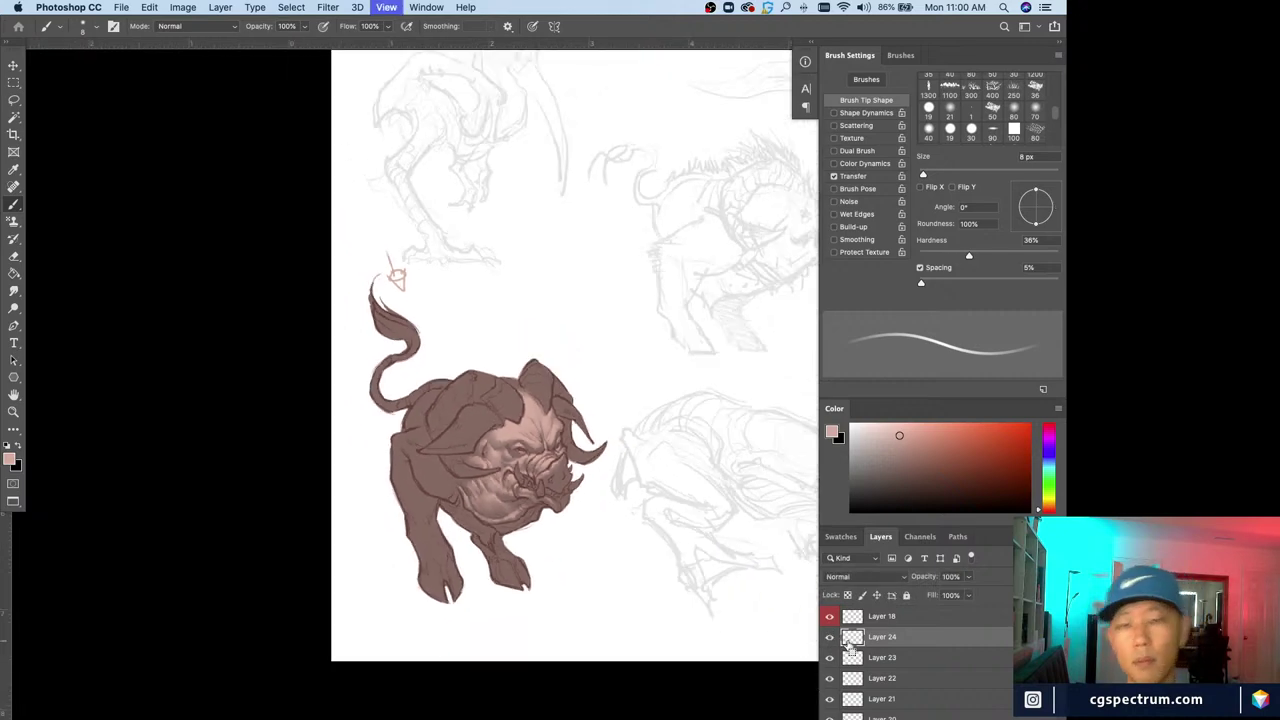
key(super+minus)
key(super+equal)
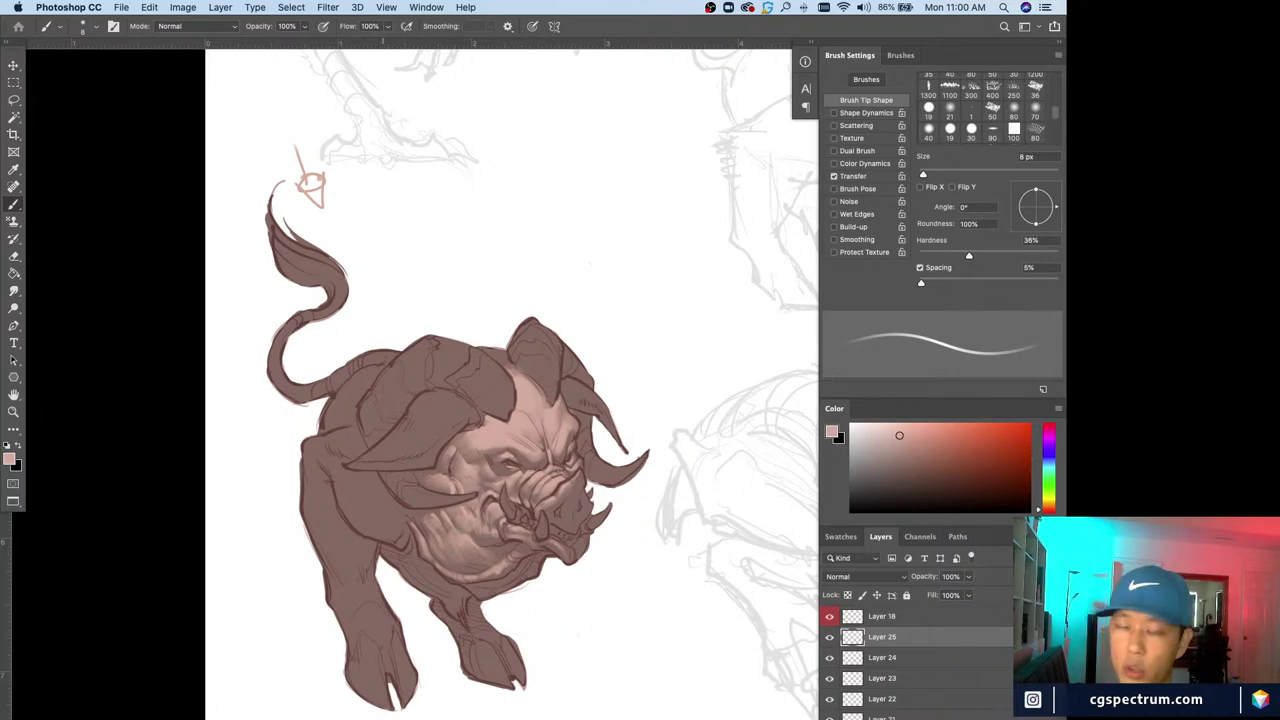
Refine the near eye's lids and surrounding folds with sampled skin tones, using a 3 to 5 px brush
key(super+plus)
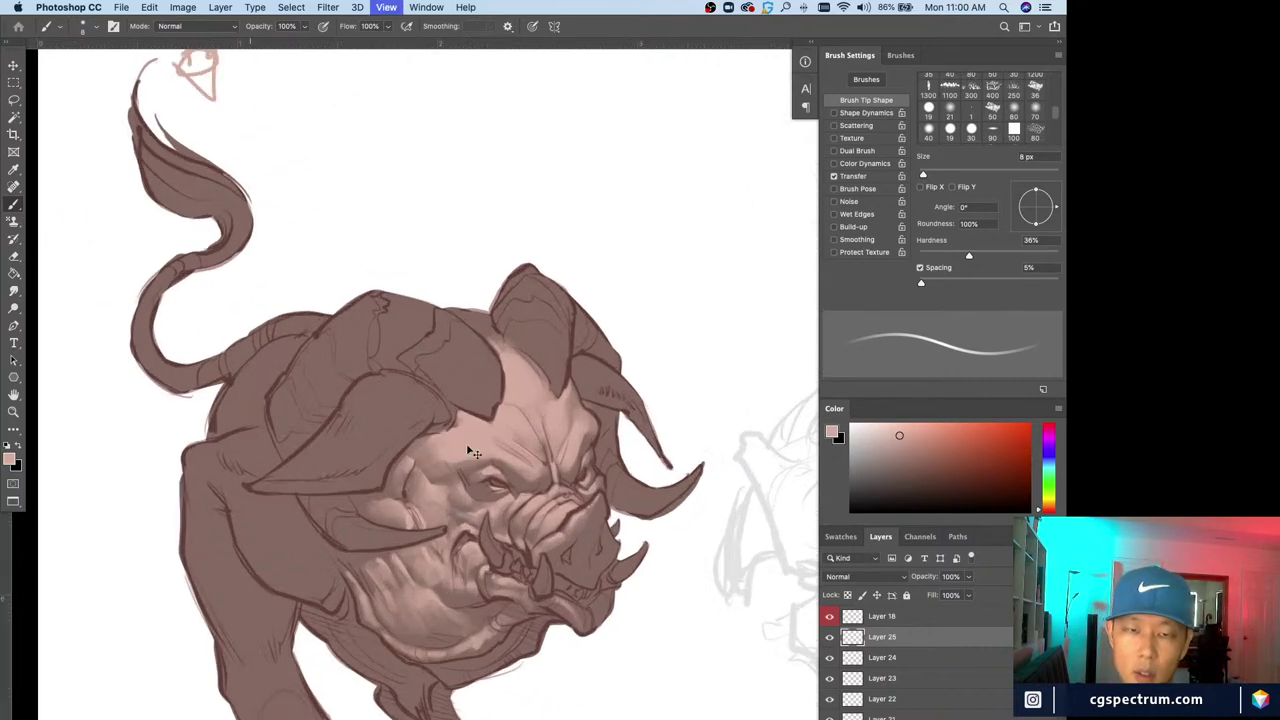
key(bracketleft)
key(bracketleft)
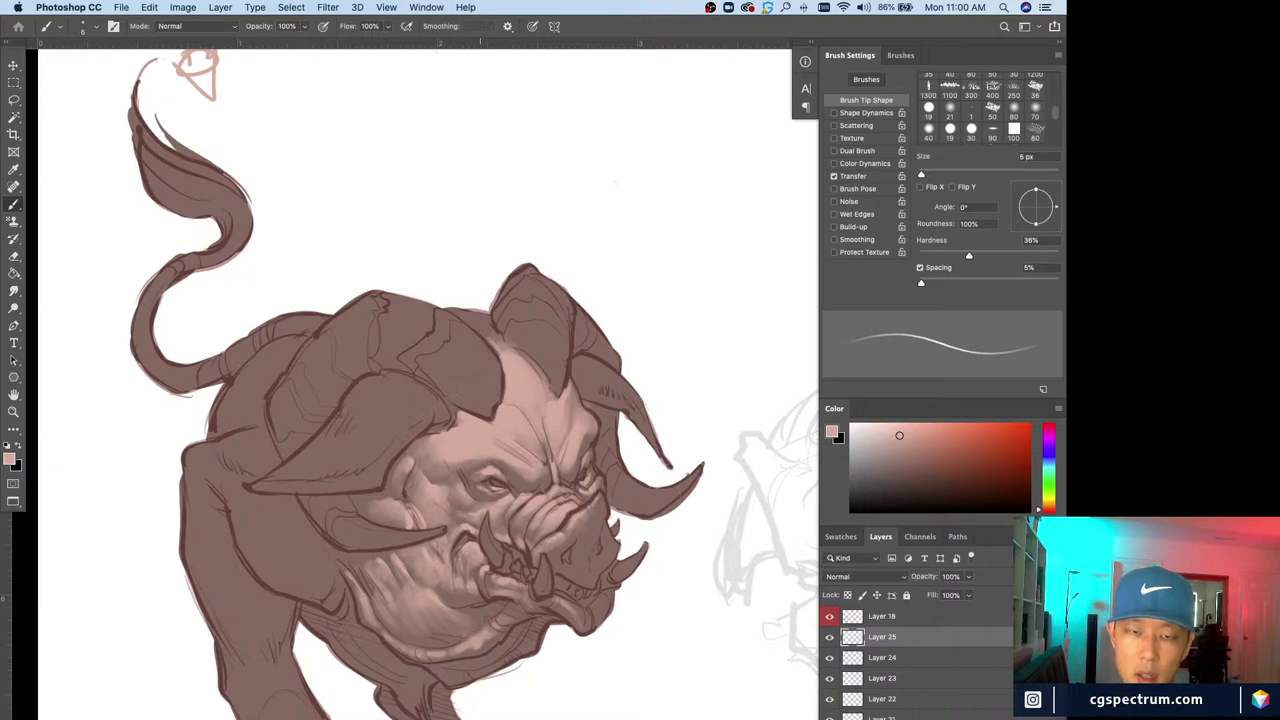
key(bracketleft)
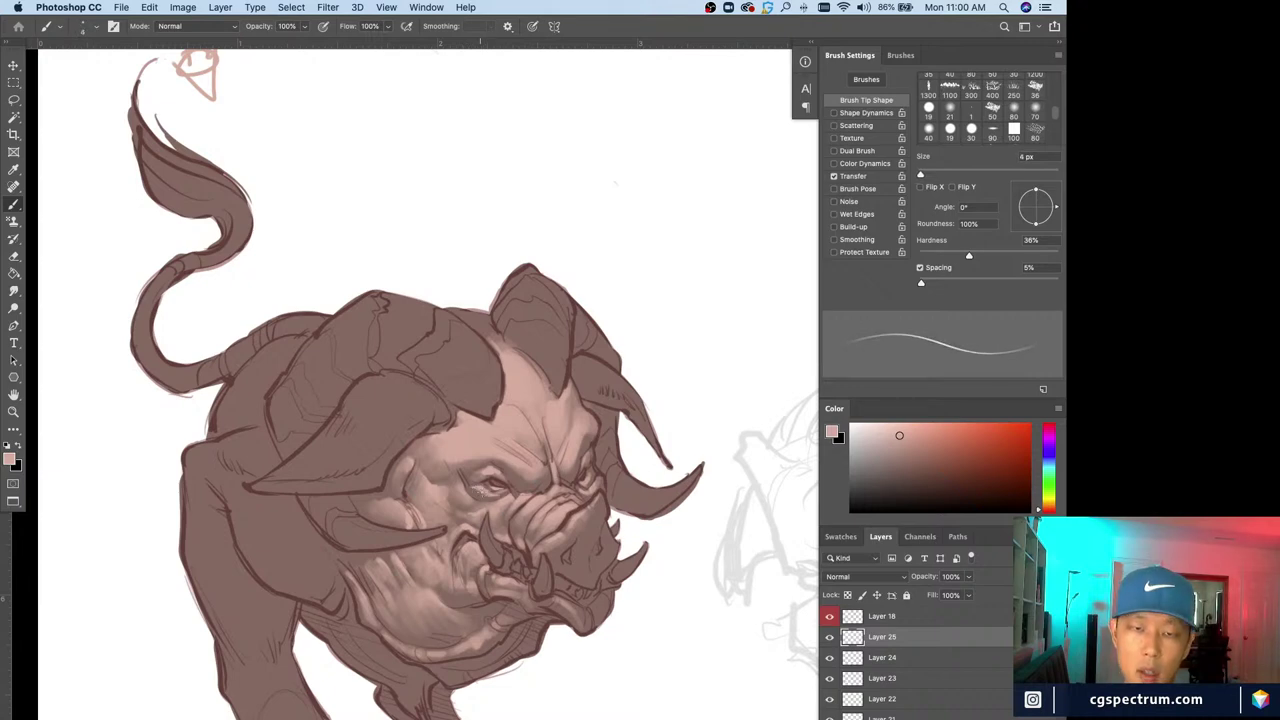
key(bracketright)
alt+click(489, 492)
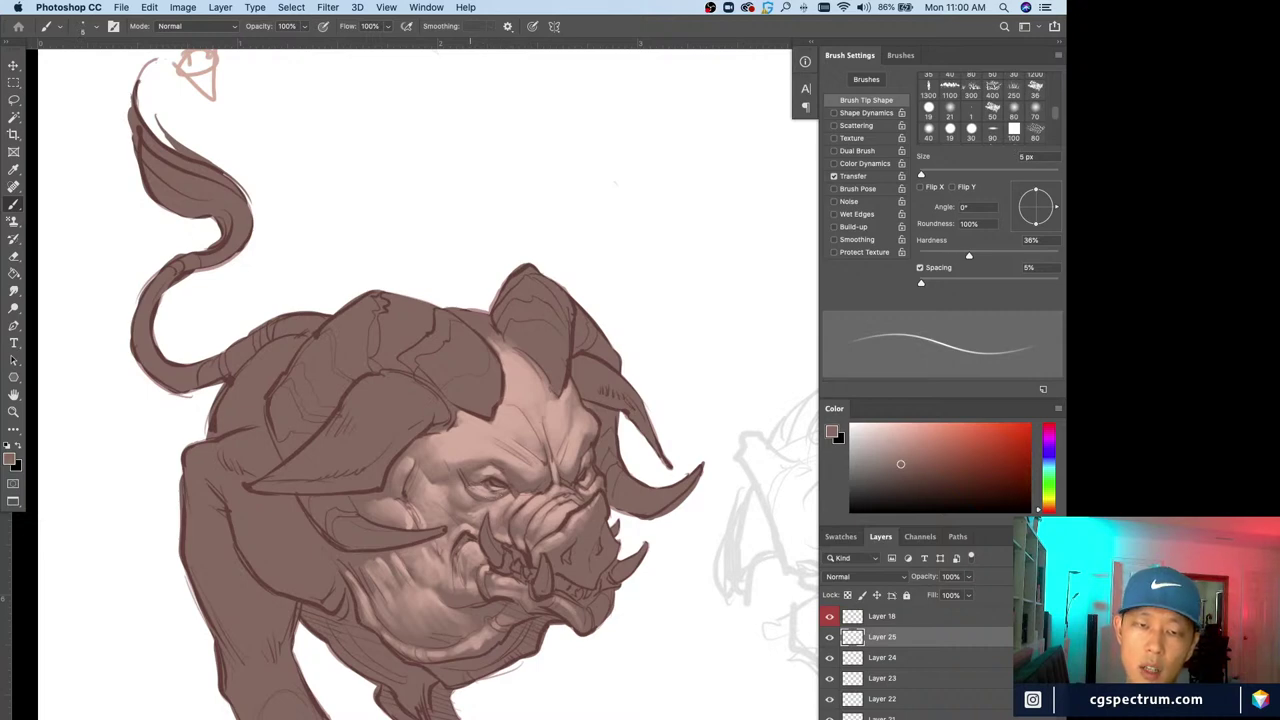
alt+click(471, 487)
key(bracketleft)
key(bracketleft)
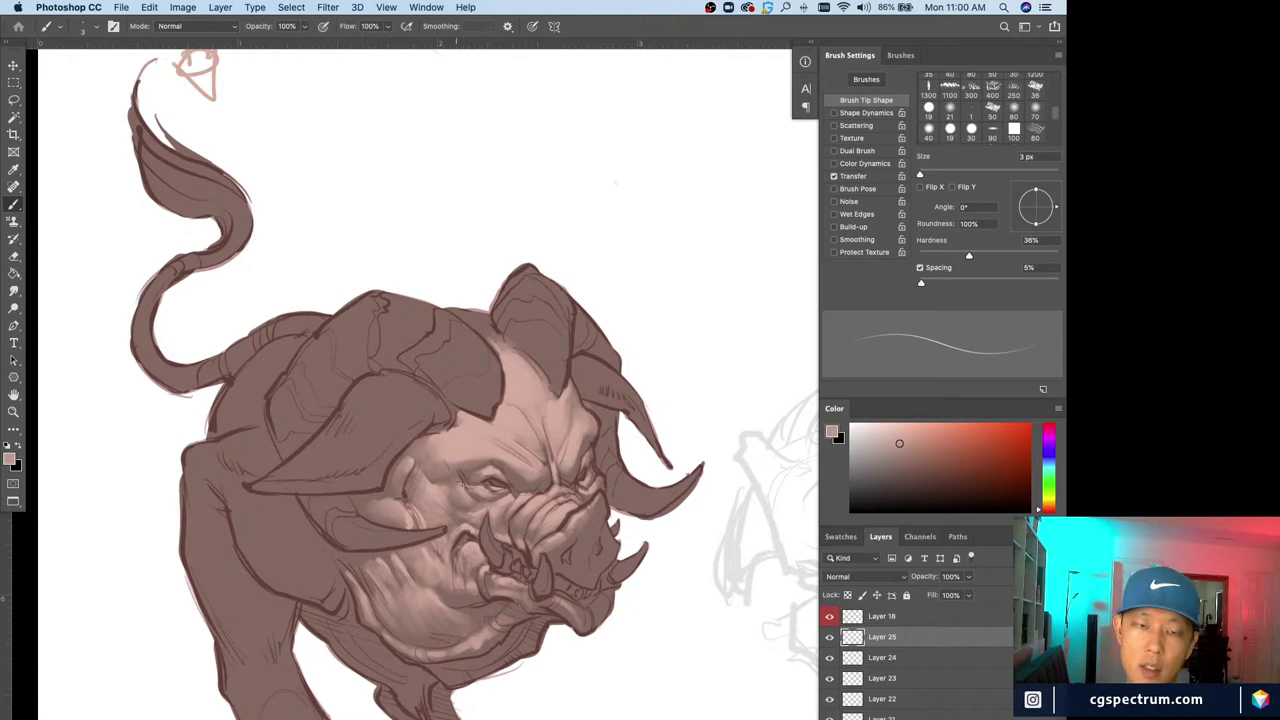
Sample the light brow tone and strengthen the highlights around the brow and snout wrinkles with a 15 px brush
key(super+minus)
key(super+minus)
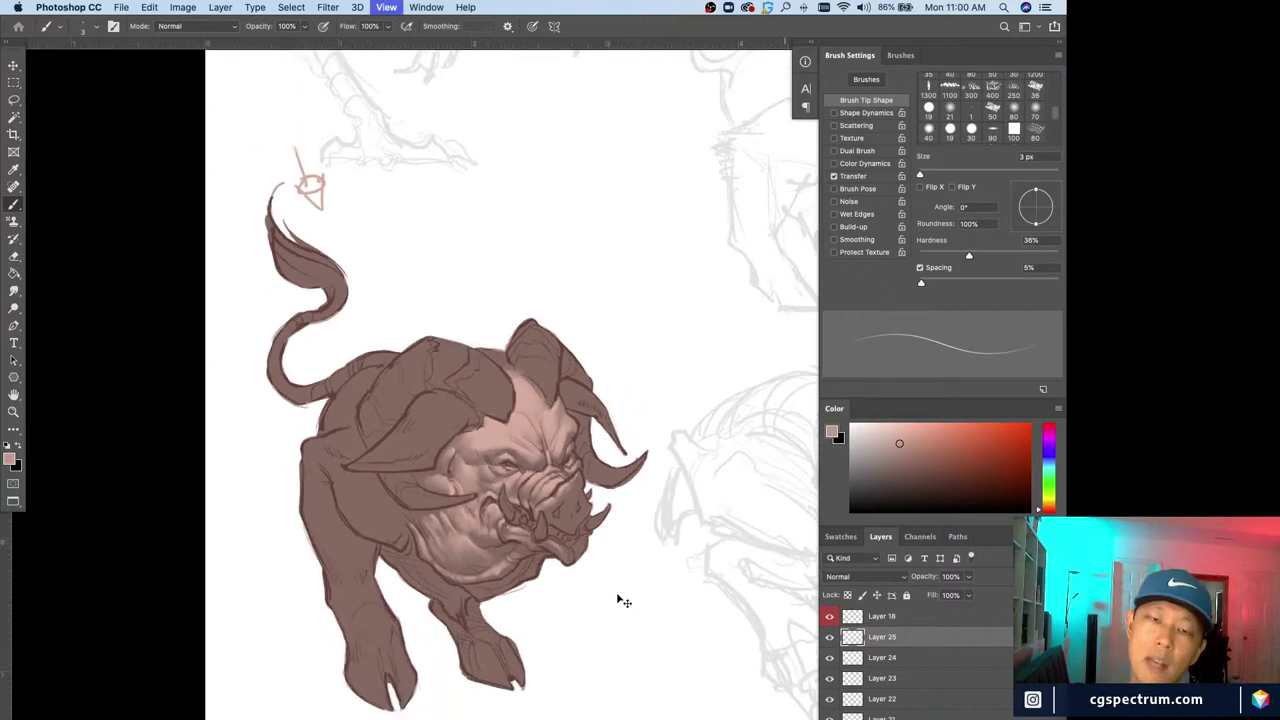
key(super+equal)
key(super+equal)
alt+click(484, 442)
key(bracketright)
key(bracketright)
key(bracketright)
key(bracketright)
key(bracketright)
key(bracketright)
key(bracketright)
key(bracketright)
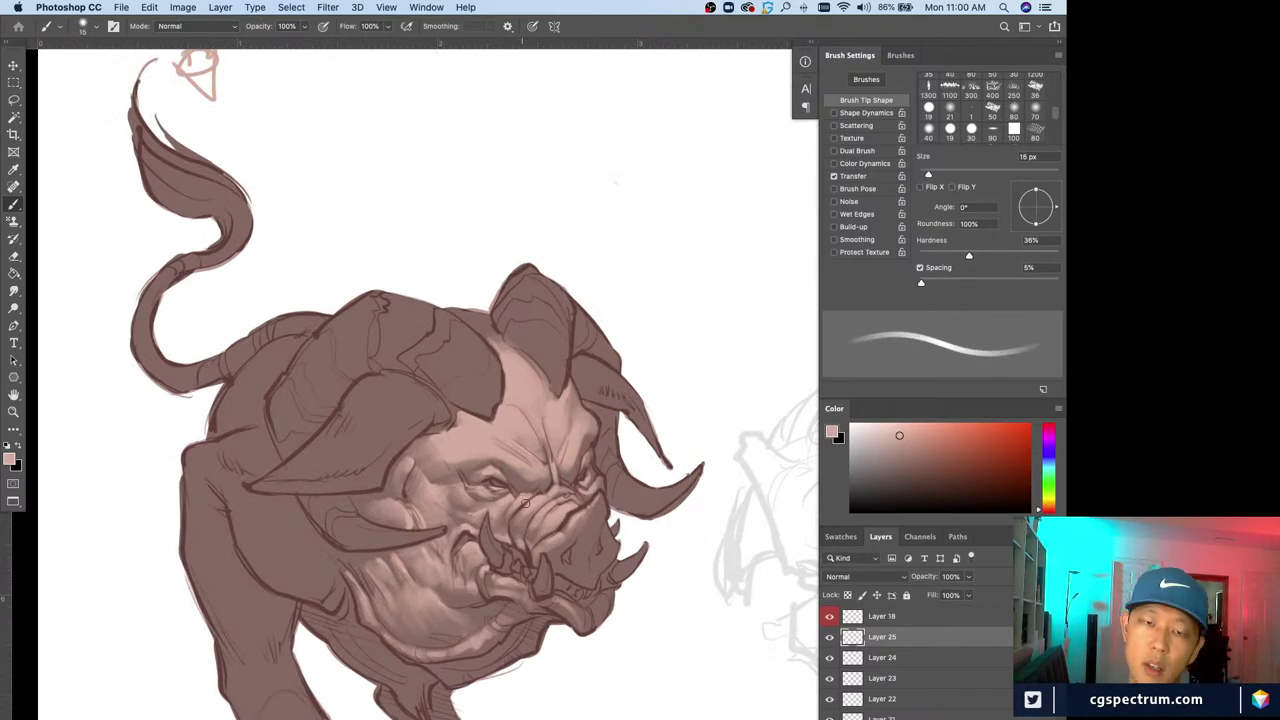
Lighten the forehead below the horns further with the light skin tone, using a 10 to 25 px brush
key(super+minus)
key(super+minus)
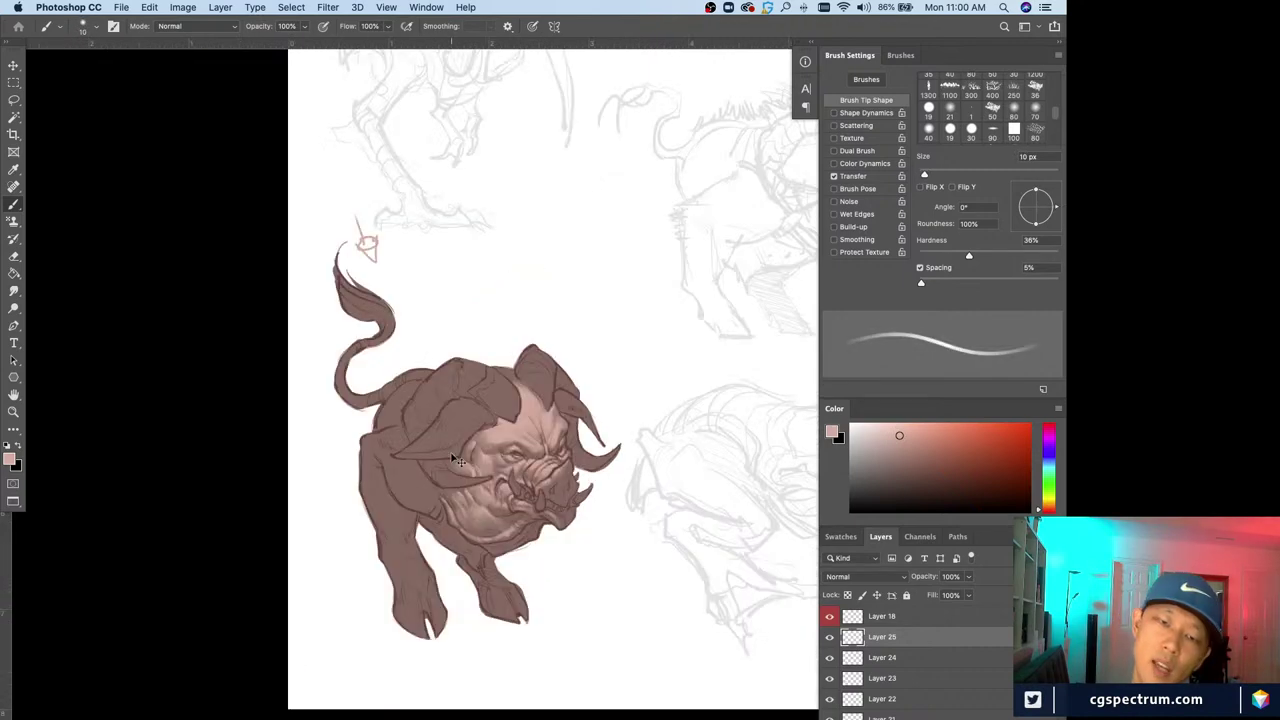
key(super+equal)
key(bracketleft)
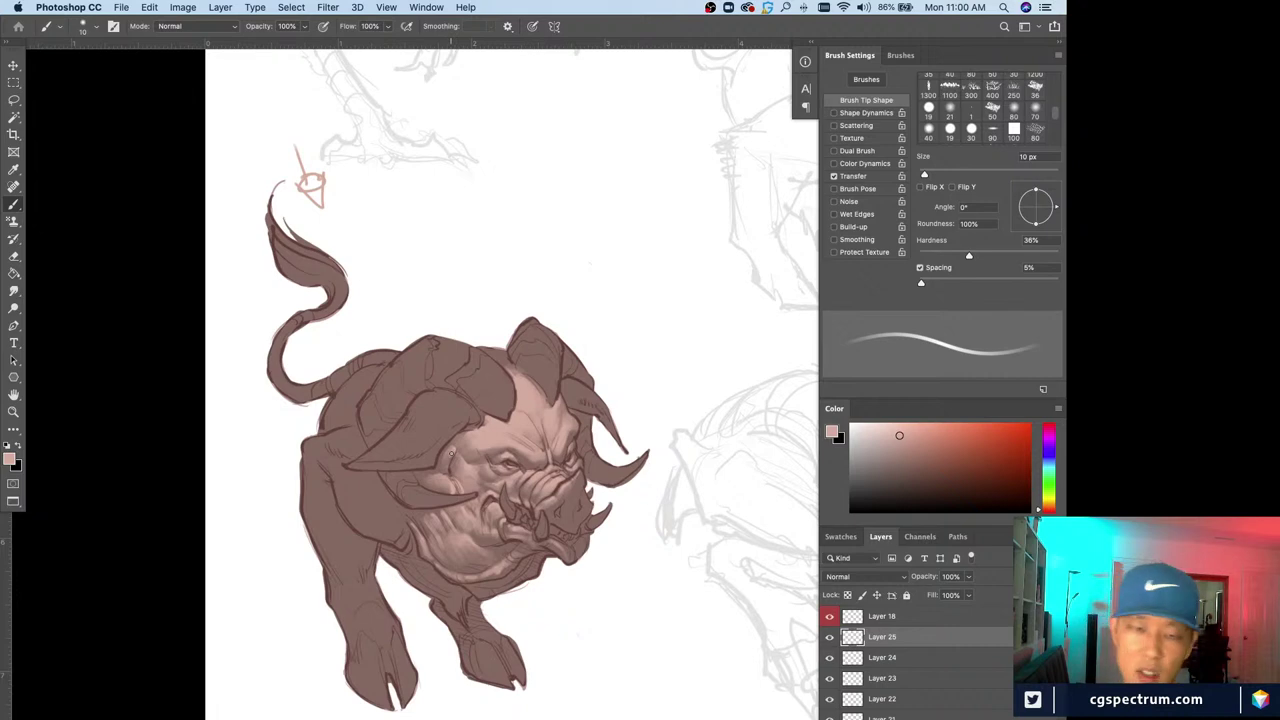
scroll(451, 453, up, 2)
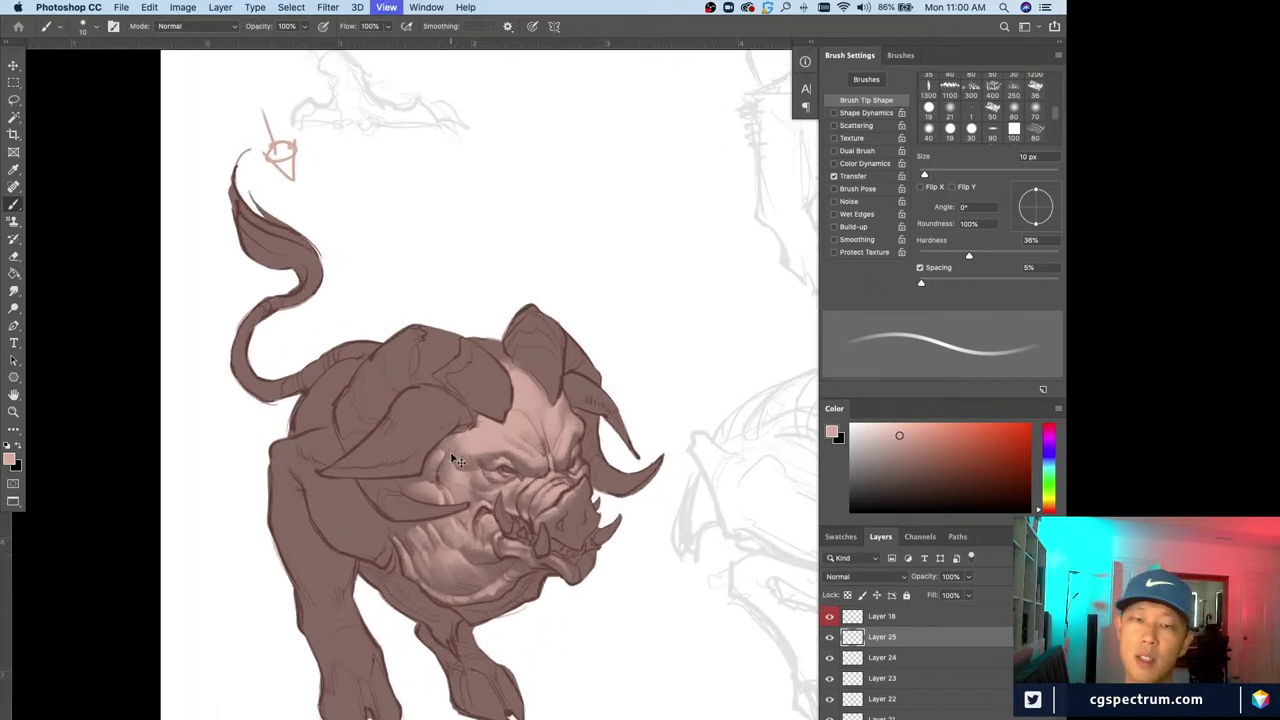
key(bracketright)
key(bracketright)
key(bracketright)
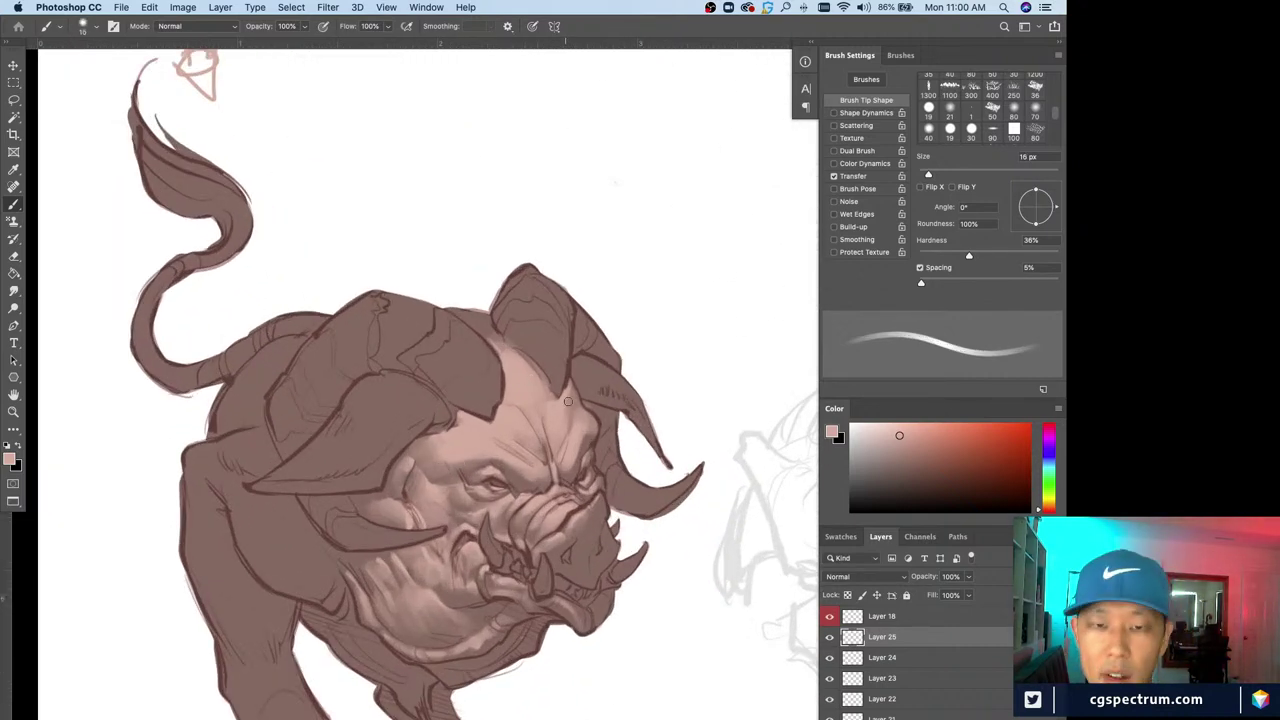
key(super+minus)
key(super+minus)
key(super+minus)
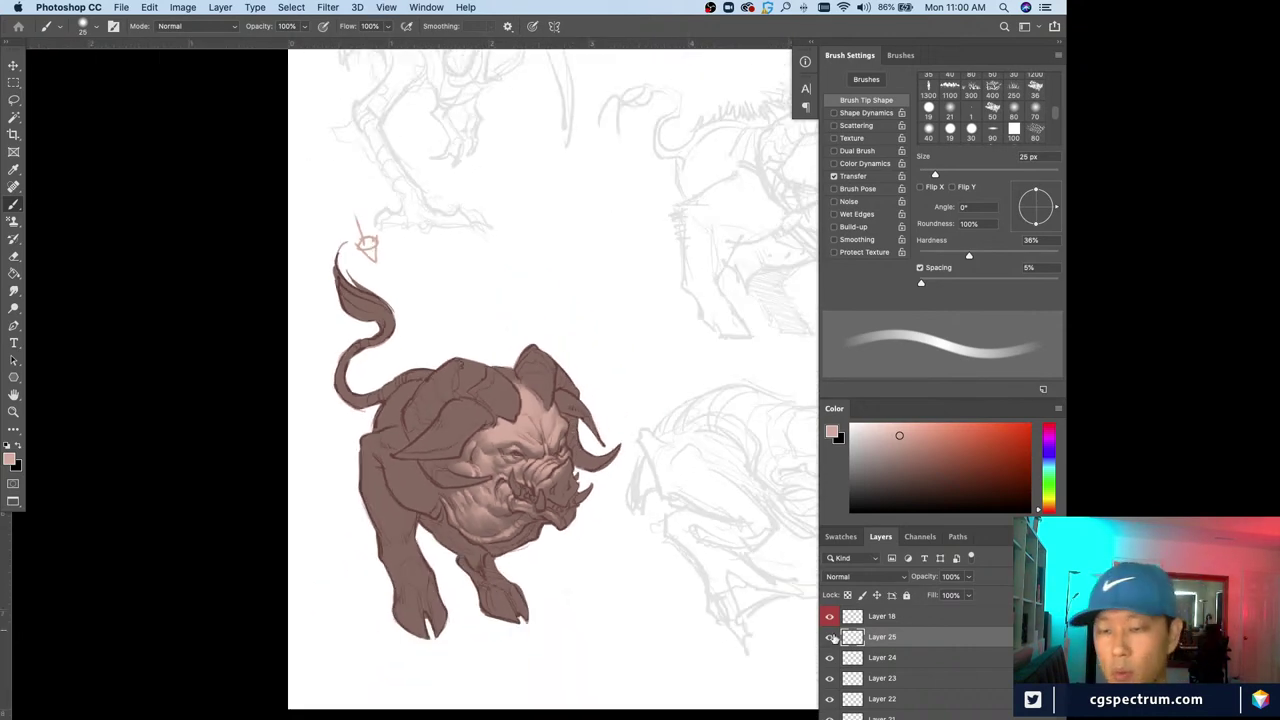
Add a new layer above Layer 25 and start a light skin tone along the near ear's upper rim, using a soft brush and eraser
key(alt+shift+super+n)
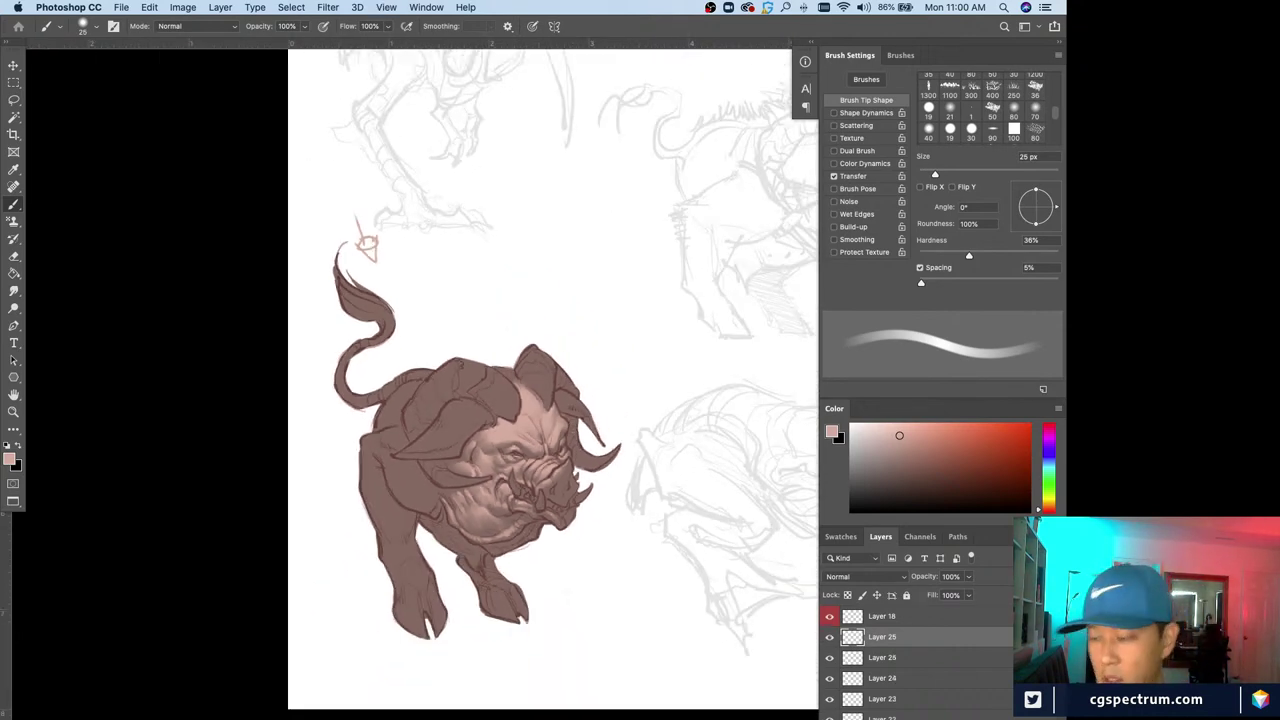
key(super+plus)
drag(505, 554, 547, 588)
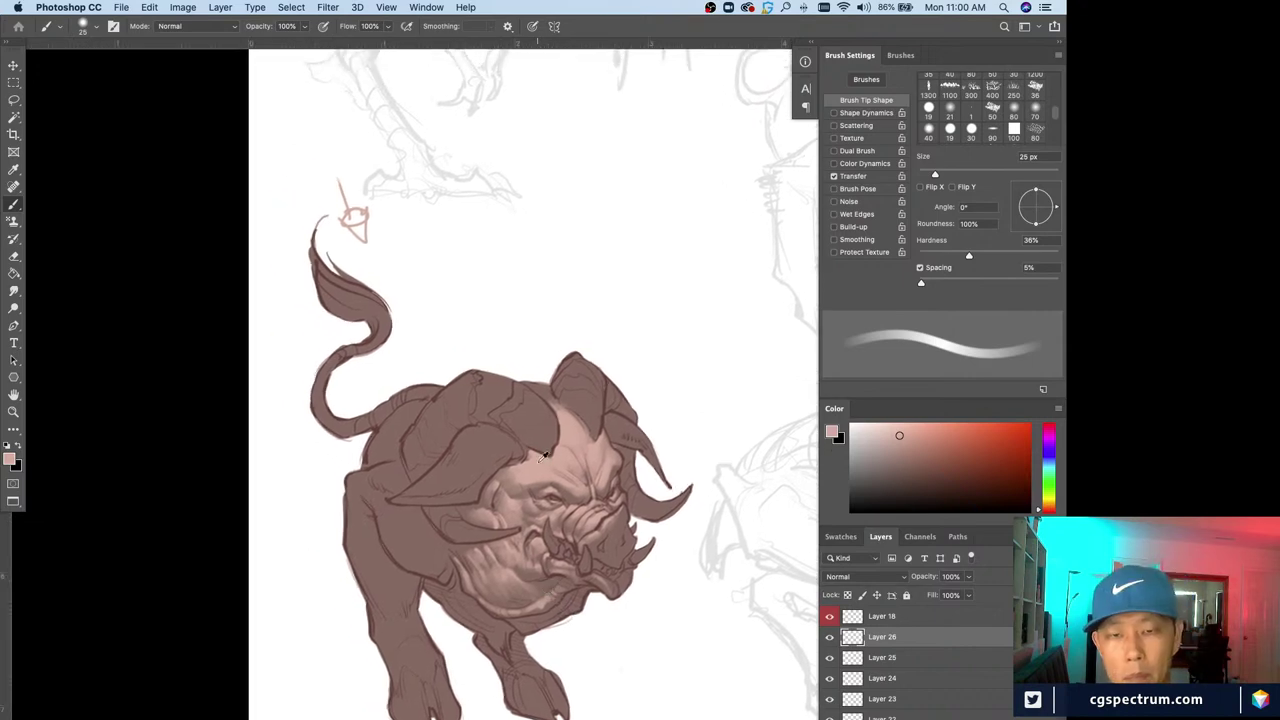
key(bracketleft)
key(bracketleft)
mouse_move(483, 433)
mouse_down()
mouse_move(497, 436)
mouse_move(482, 432)
mouse_up()
key(bracketright)
key(bracketright)
key(bracketleft)
key(e)
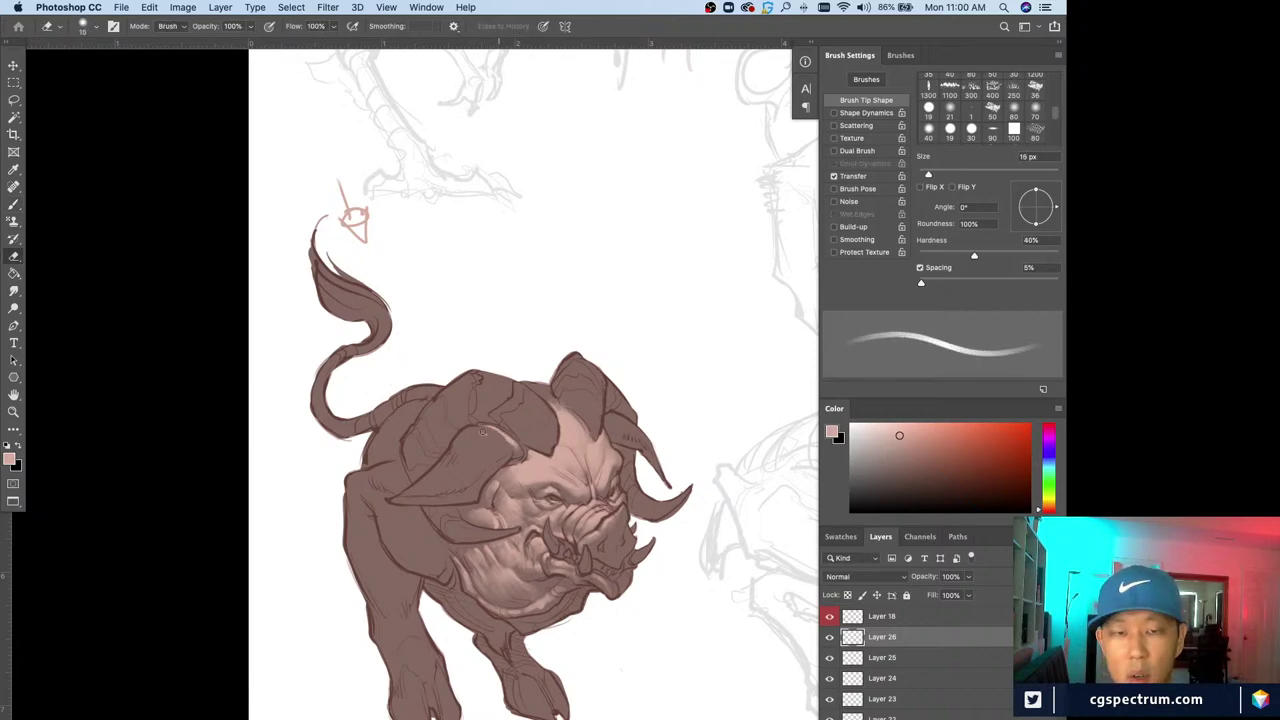
key(b)
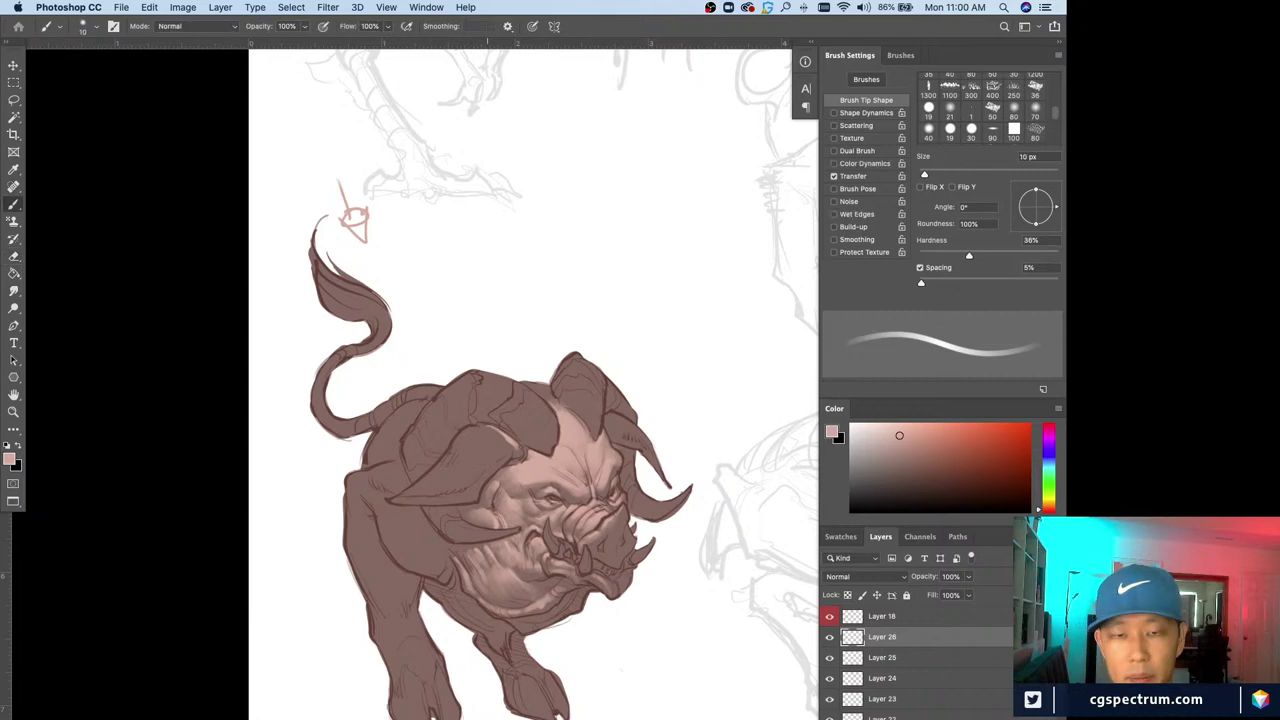
Paint the light skin tone over the near ear's rounded upper part and along its lower rim with a 9 to 20 px brush
key(bracketright)
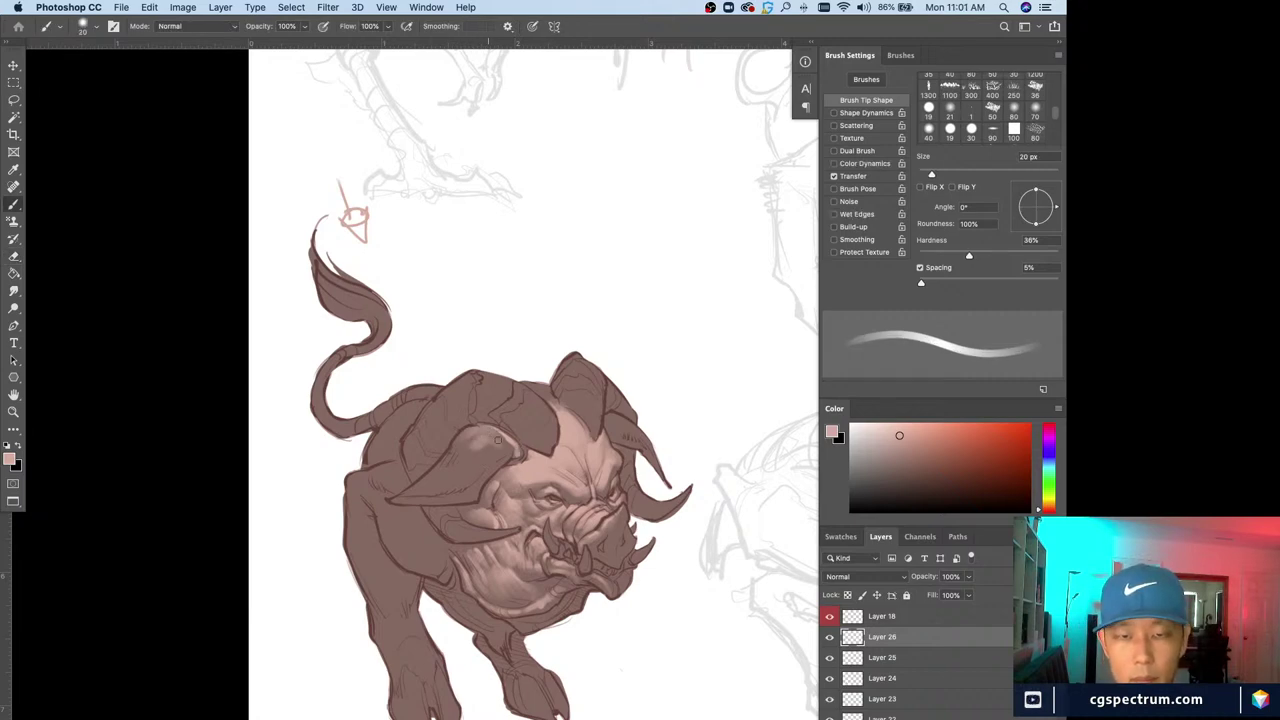
drag(485, 441, 460, 478)
key(bracketleft)
key(bracketleft)
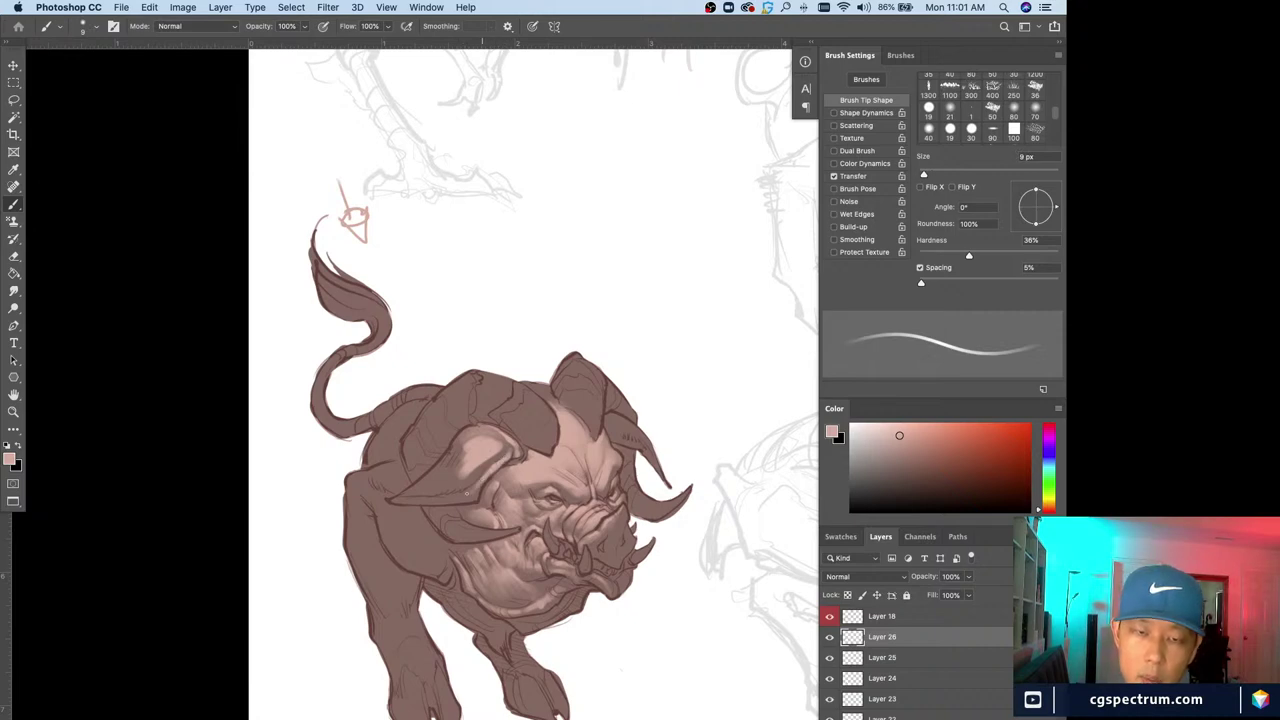
key(bracketright)
drag(466, 492, 417, 500)
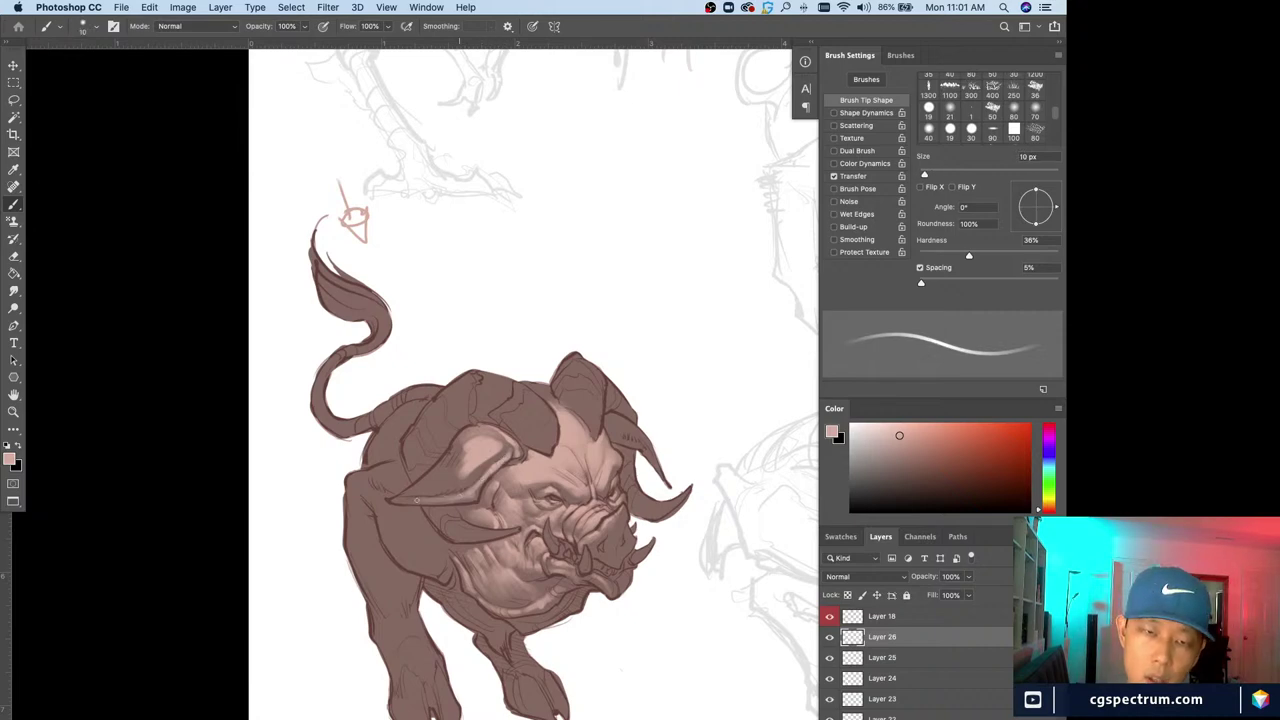
Soften the near ear's inner shading with a 25 px eraser, and extend the light tone towards its tip with a 15 to 30 px brush
key(e)
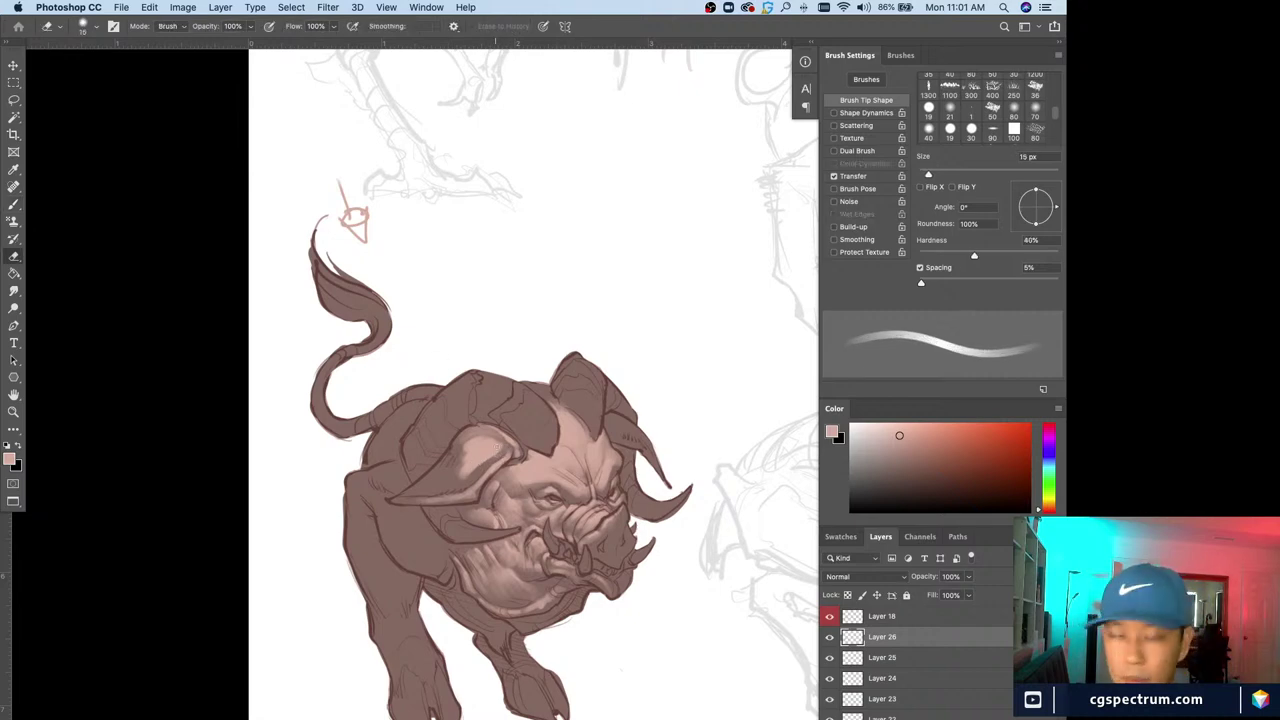
key(bracketright)
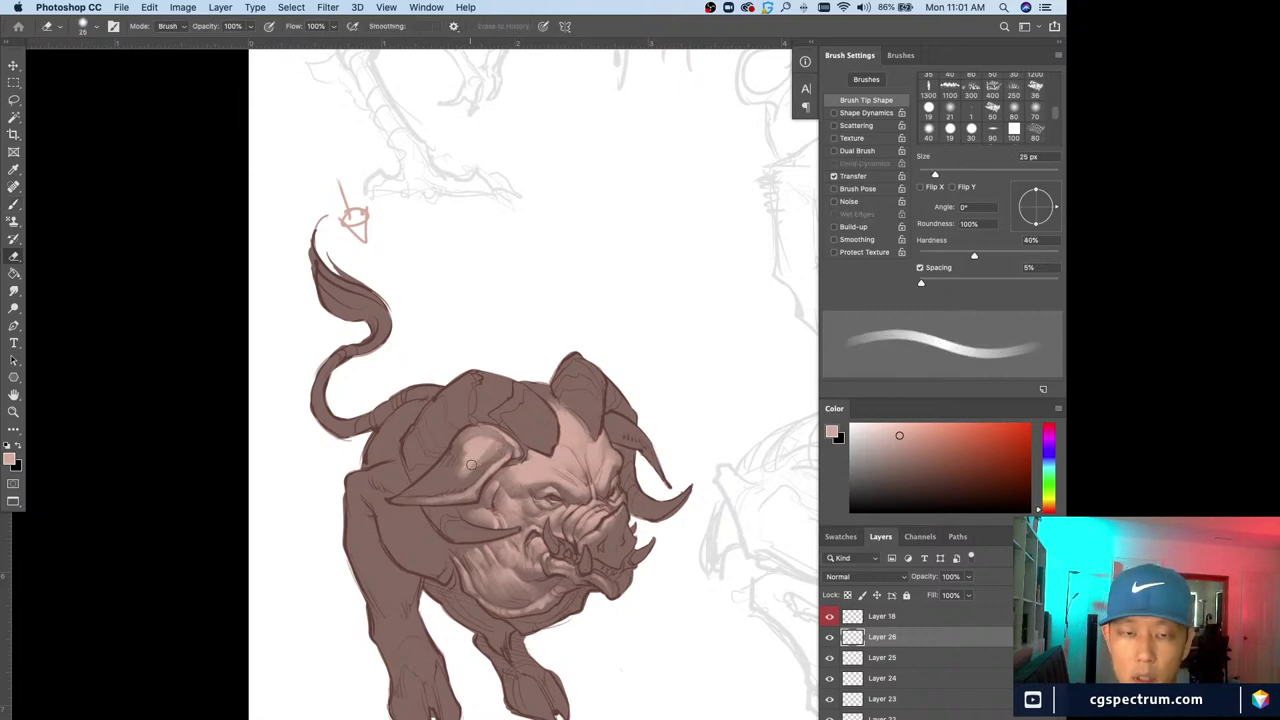
key(b)
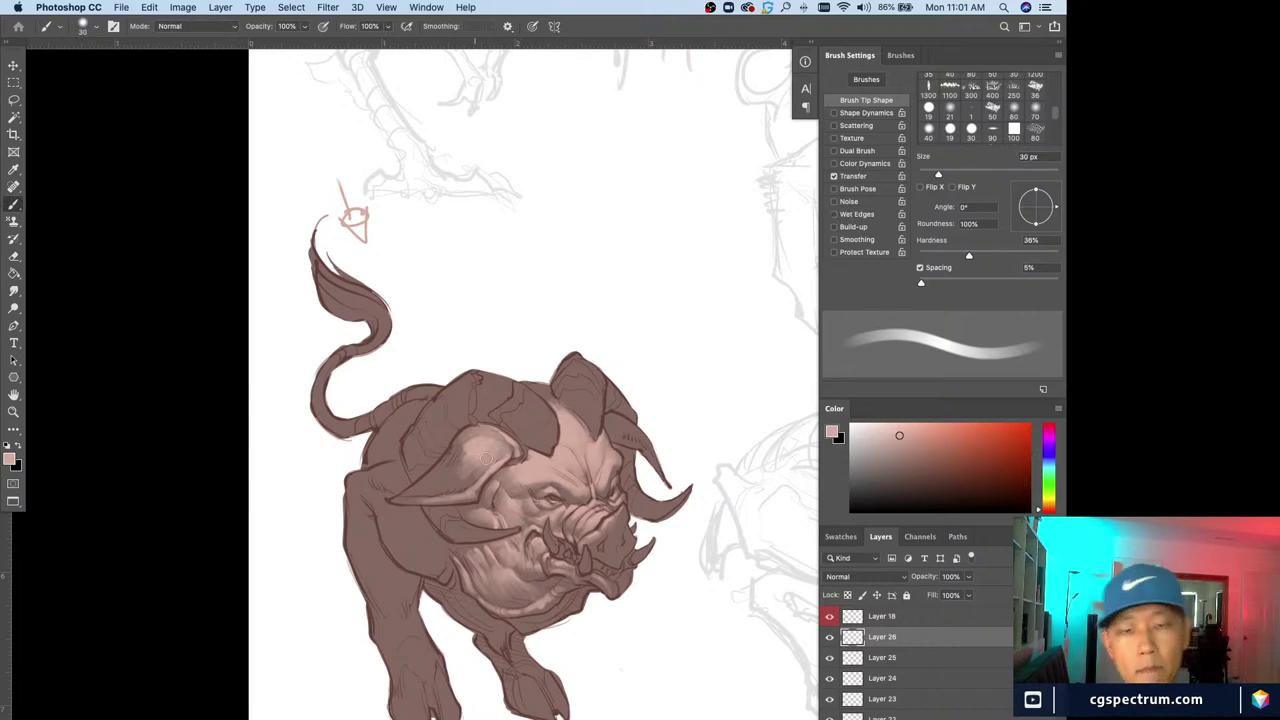
mouse_move(484, 468)
mouse_down()
mouse_move(456, 456)
mouse_move(472, 456)
mouse_move(469, 476)
mouse_move(426, 451)
mouse_move(475, 448)
mouse_move(451, 469)
mouse_up()
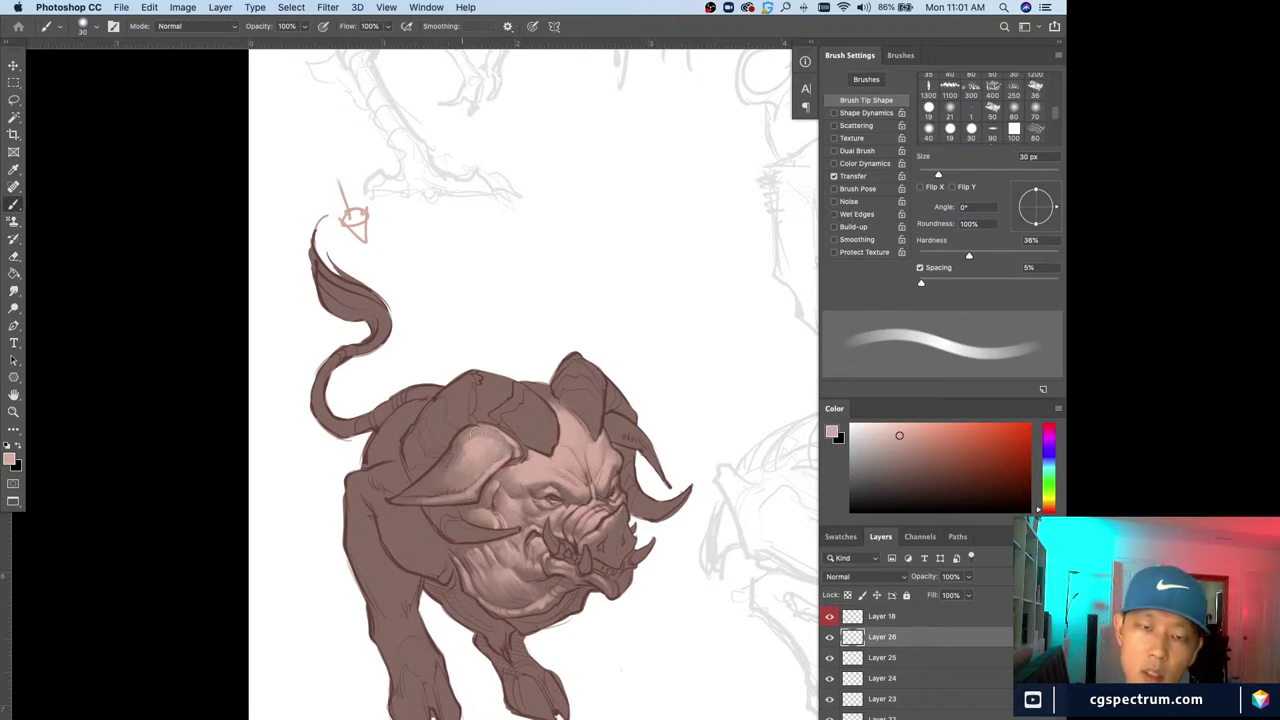
key(bracketleft)
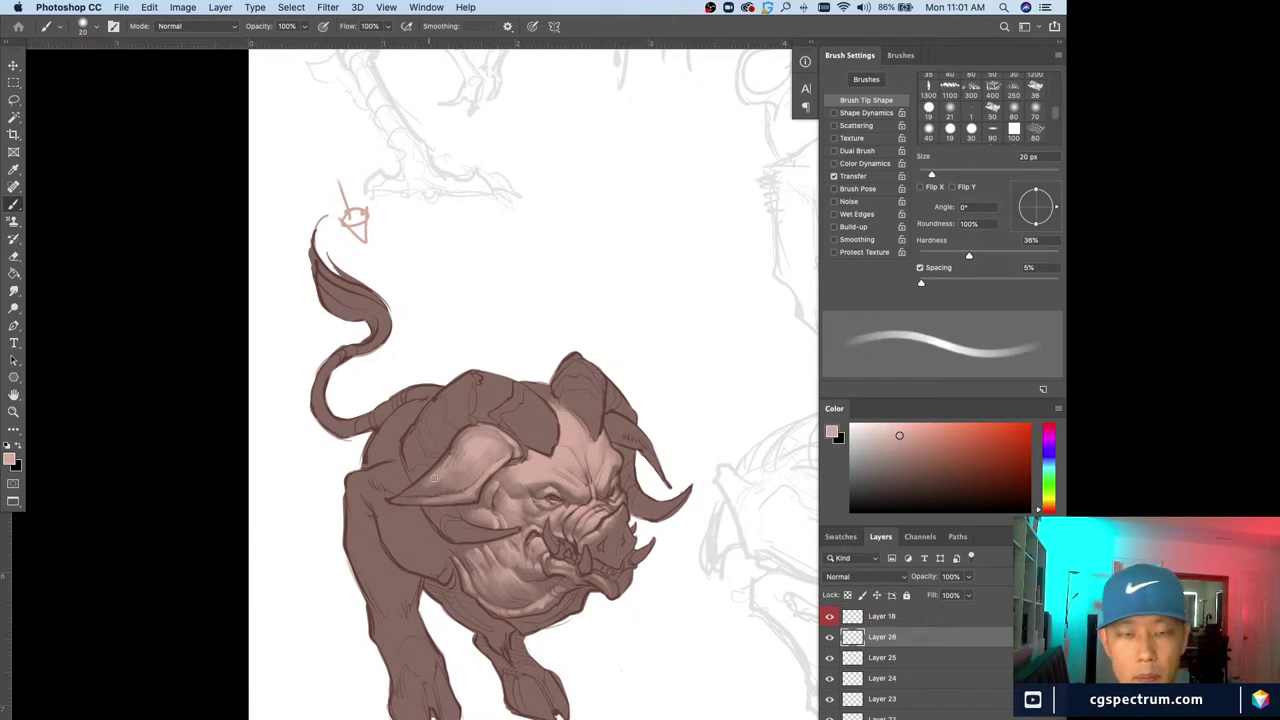
key(bracketleft)
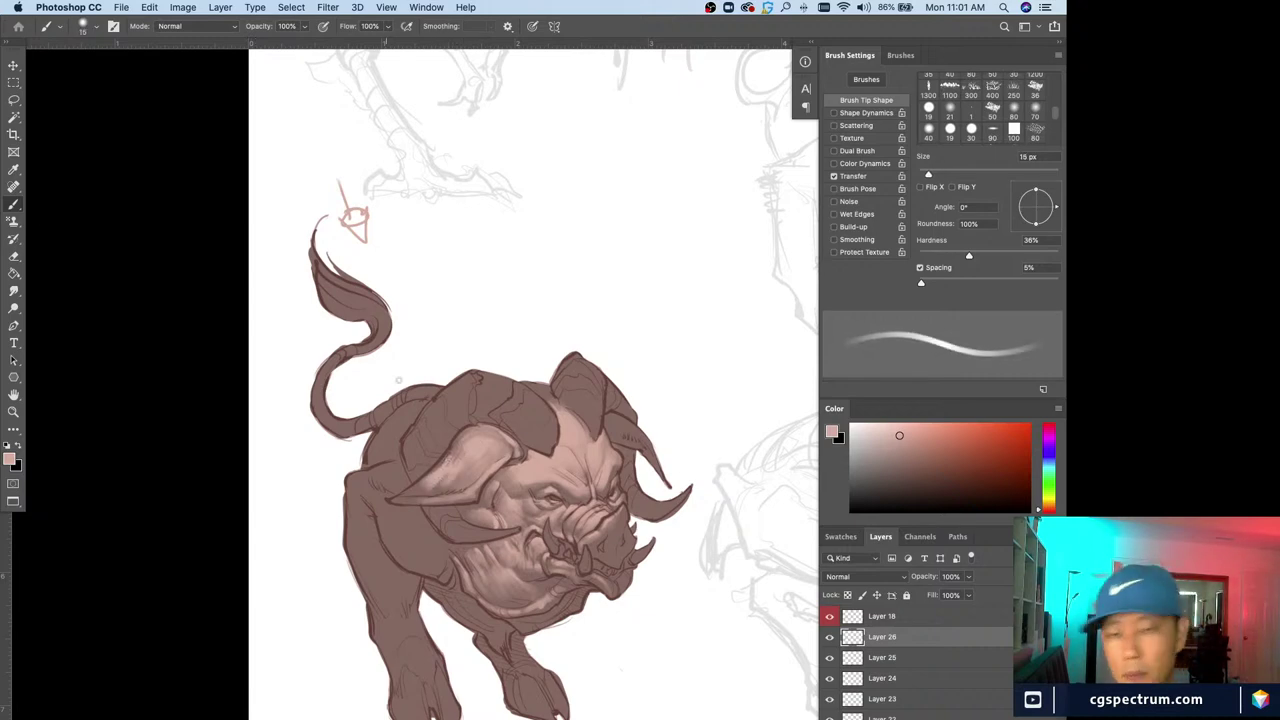
Clean up the near ear's tones with a 30 px eraser and build up its lighter surface with an 8 to 25 px brush
key(e)
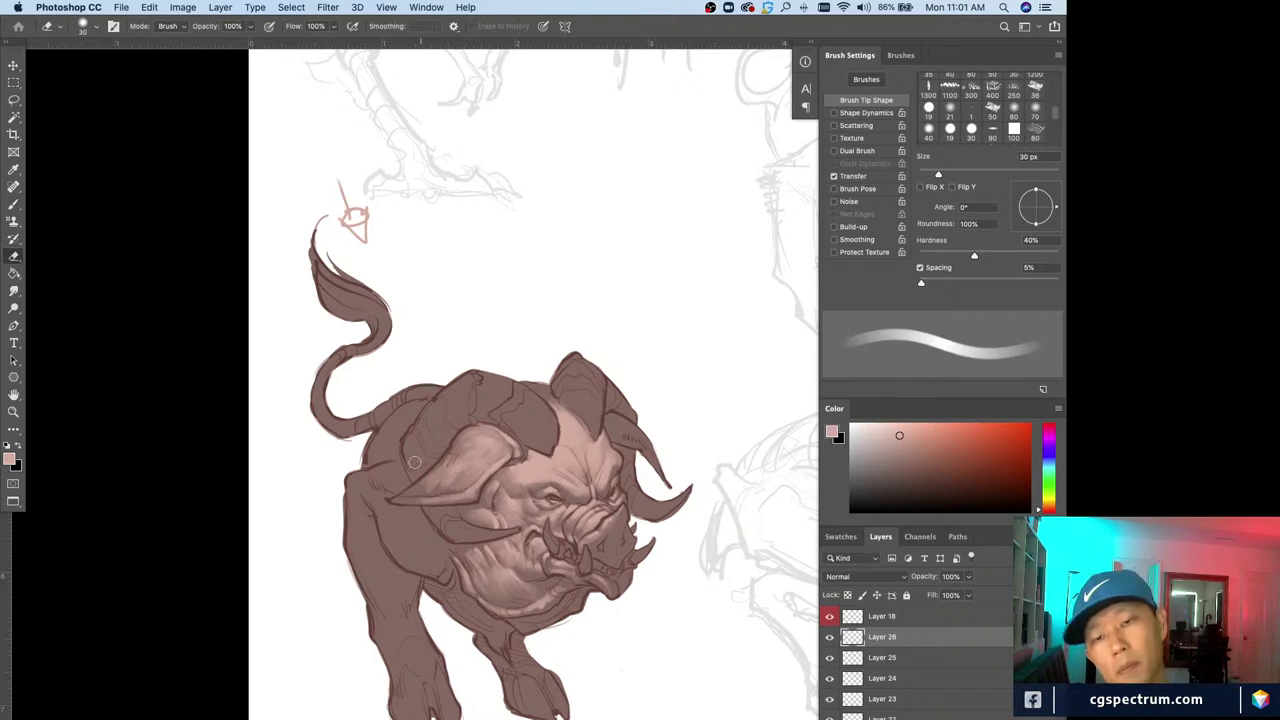
key(b)
key(bracketleft)
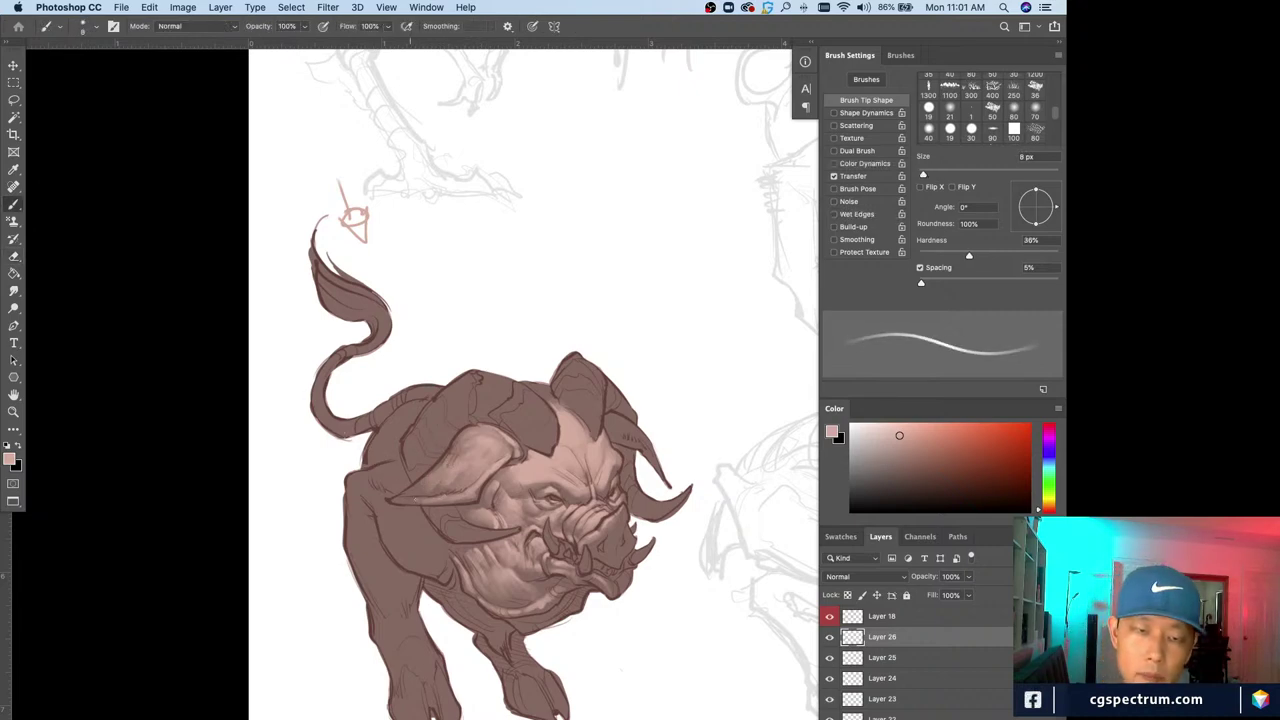
key(bracketright)
key(bracketright)
key(bracketright)
key(bracketright)
key(bracketright)
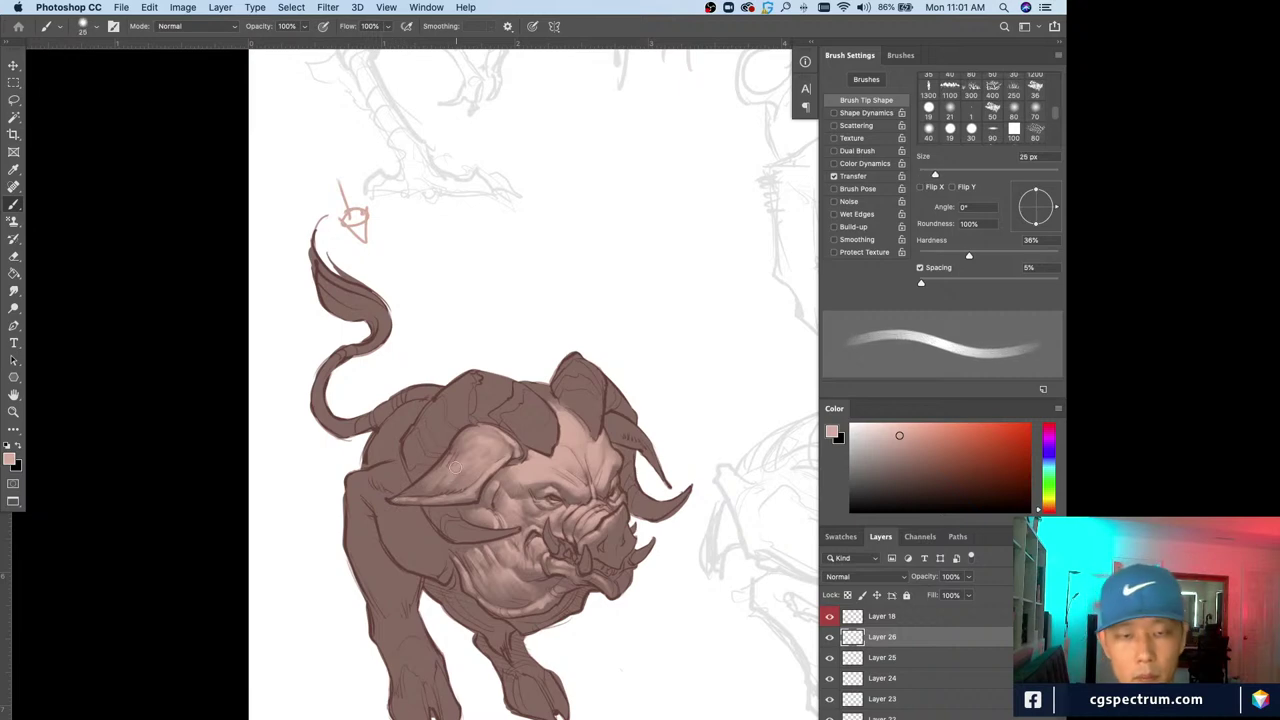
Add finer light strokes to the middle and edges of the near ear with a 7 to 9 px brush
key(bracketleft)
key(bracketleft)
key(bracketleft)
key(bracketleft)
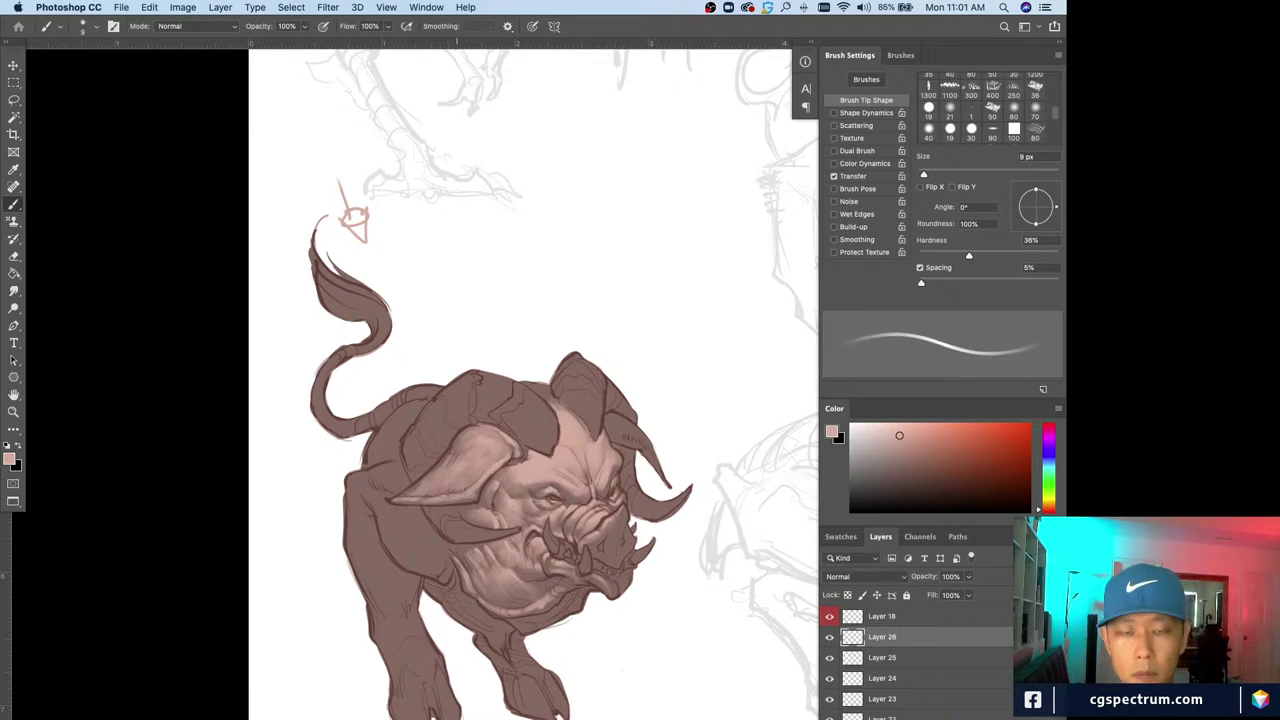
key(bracketleft)
key(bracketleft)
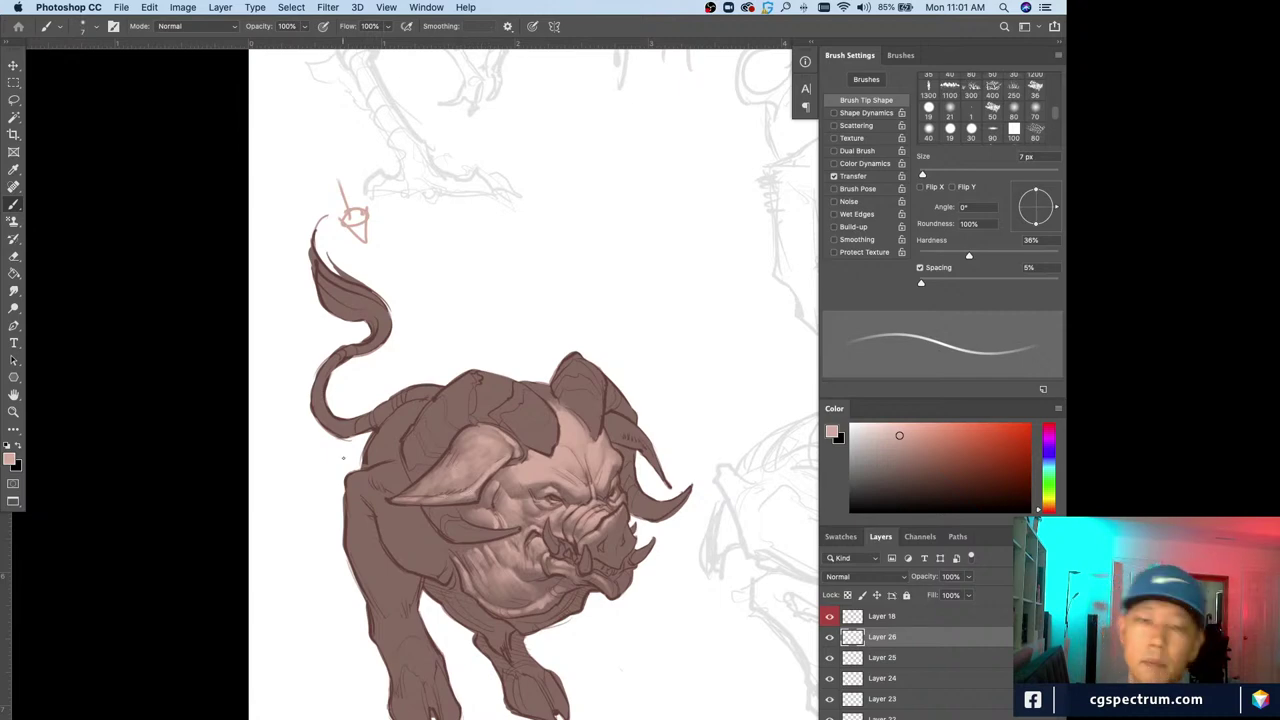
Blend the near ear's surface with a 40 px eraser and paint thin hair-like creases and edge highlights with a 4 px brush
key(e)
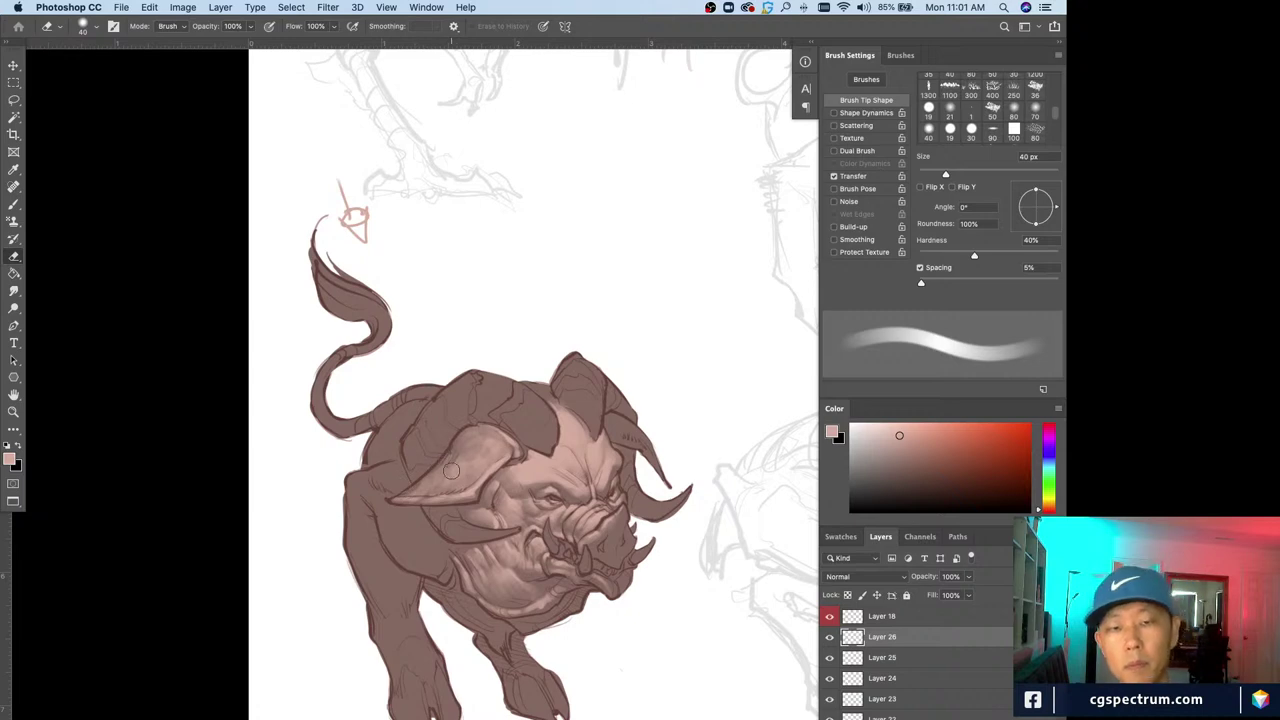
key(b)
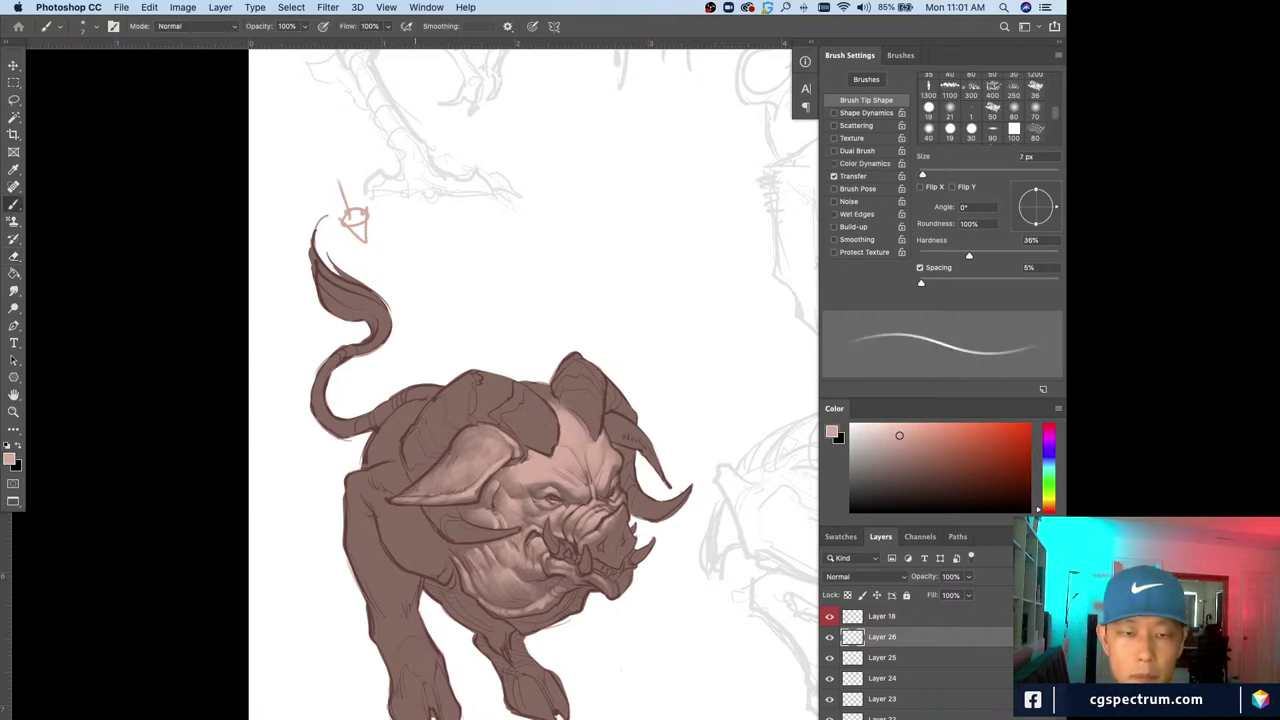
key(bracketleft)
key(bracketleft)
key(bracketleft)
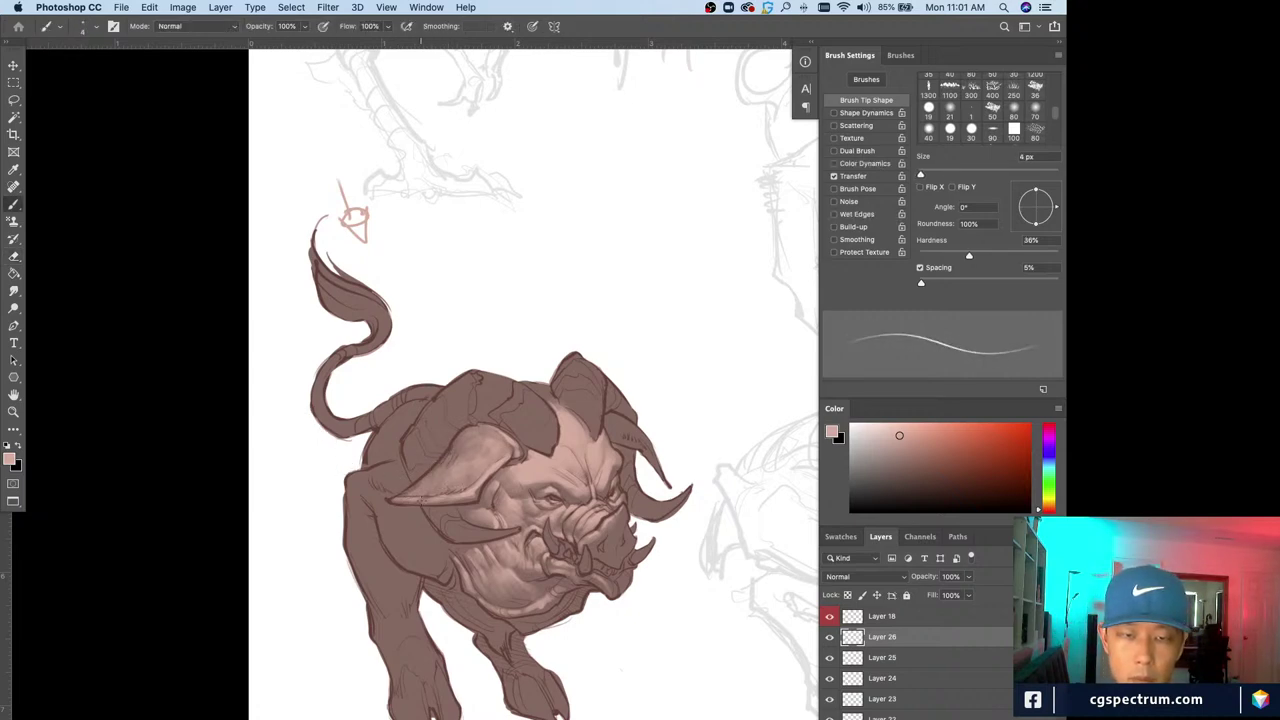
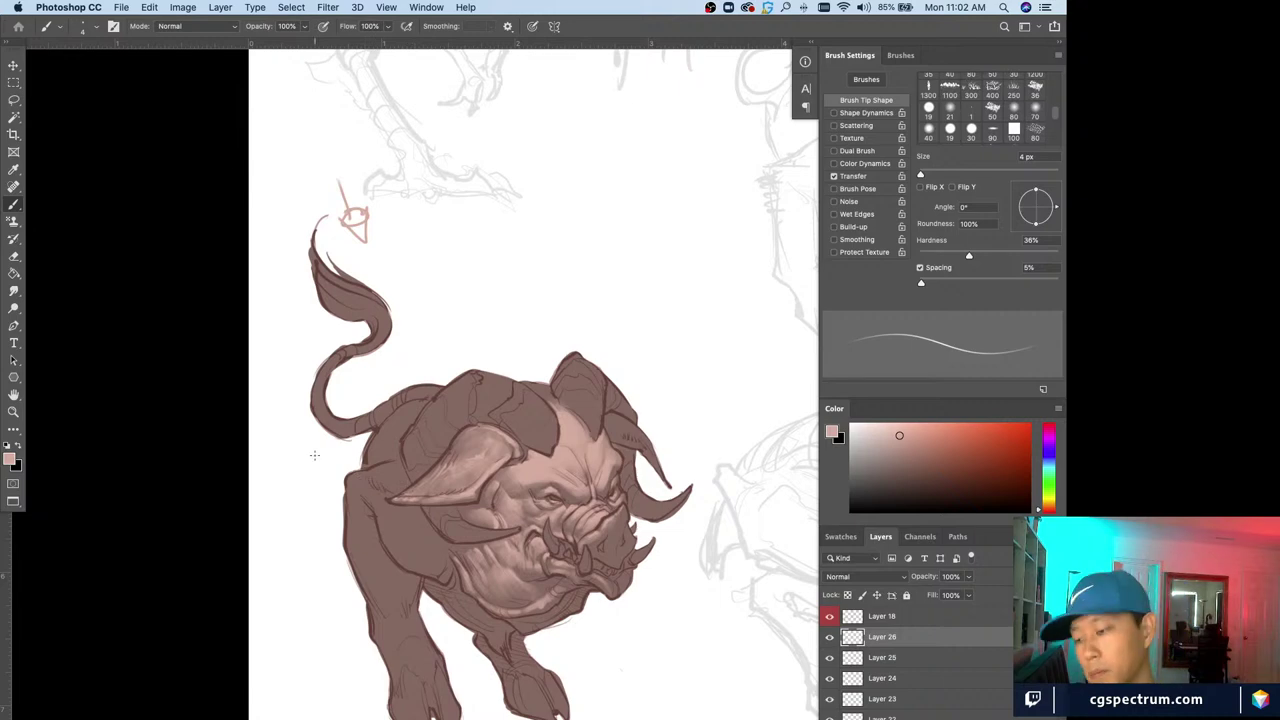
Touch up the light edge where the near ear meets the horn with a 9 px brush
key(super+plus)
drag(624, 575, 561, 588)
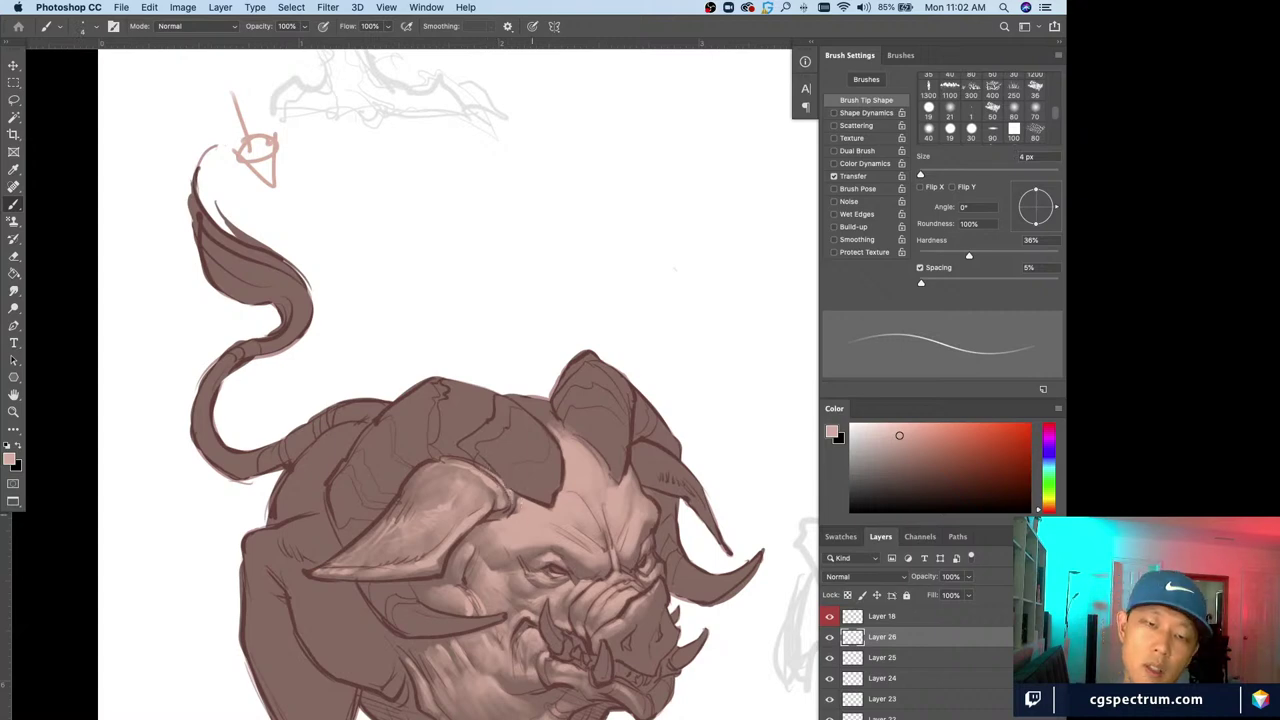
key(bracketright)
key(bracketright)
key(bracketright)
key(bracketright)
key(bracketright)
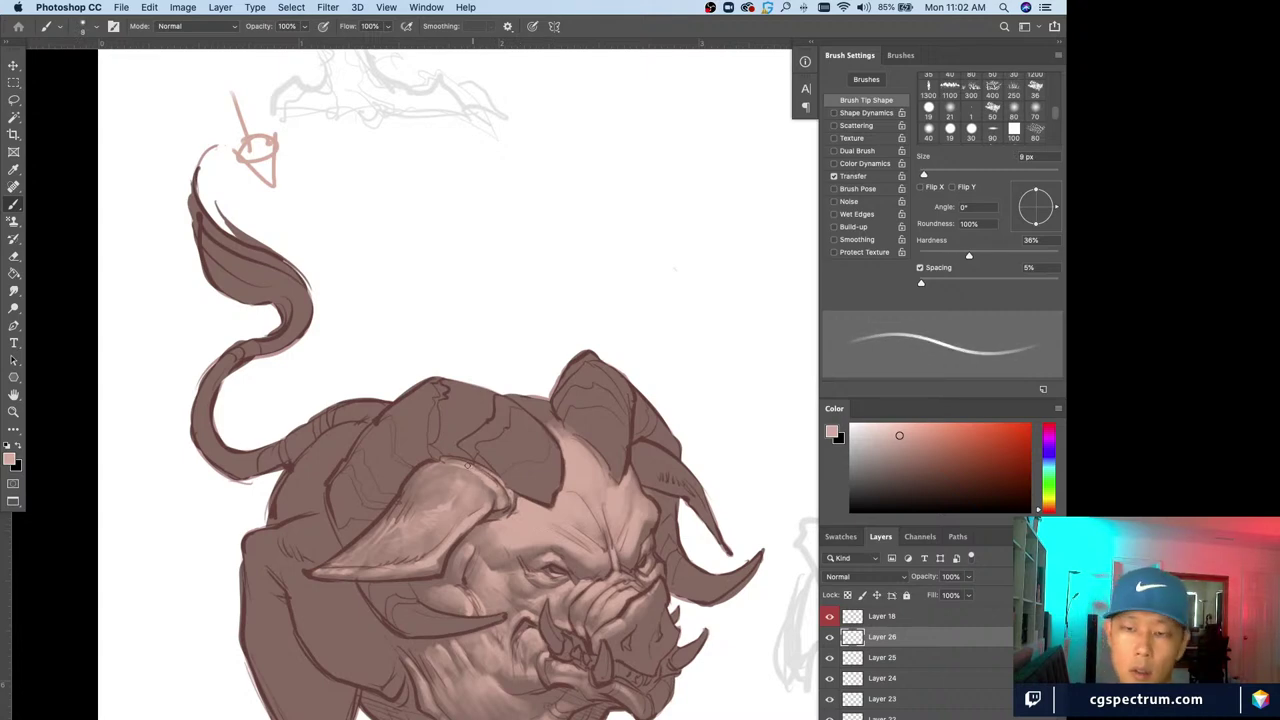
Examine the near ear's shading against the whole creature and the rest of the head
key(super+minus)
key(super+minus)
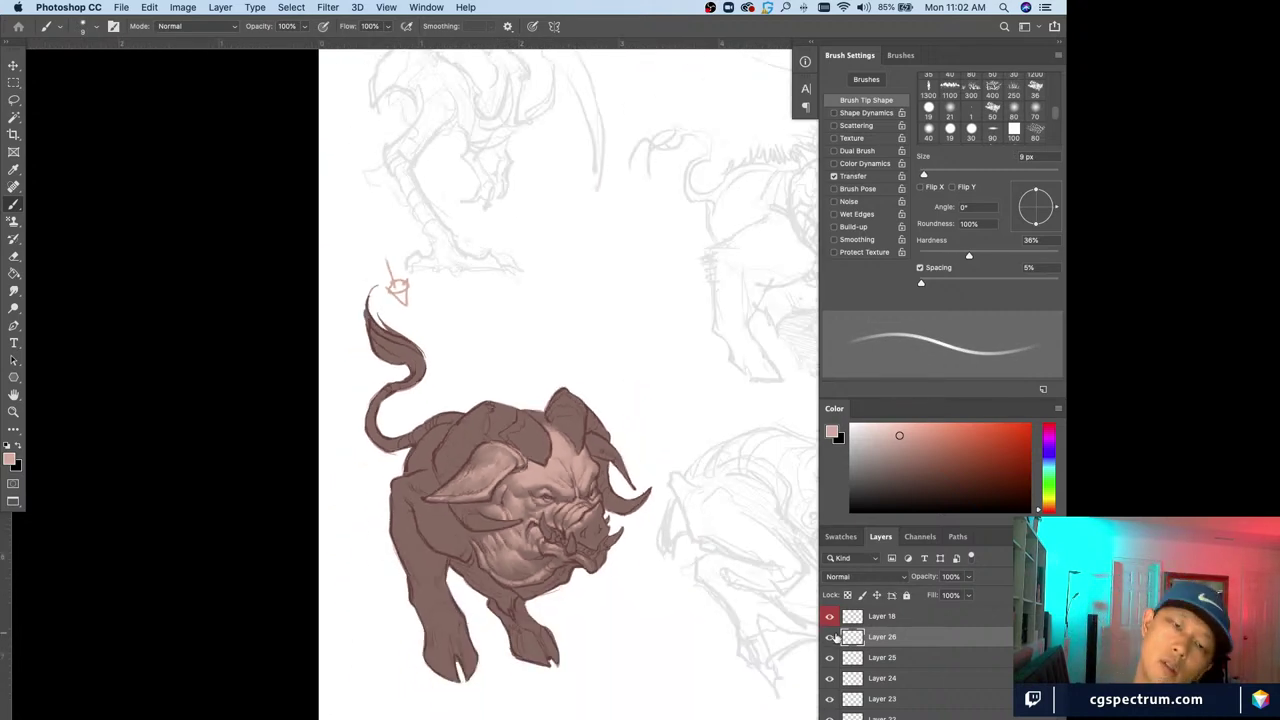
key(super+plus)
key(super+plus)
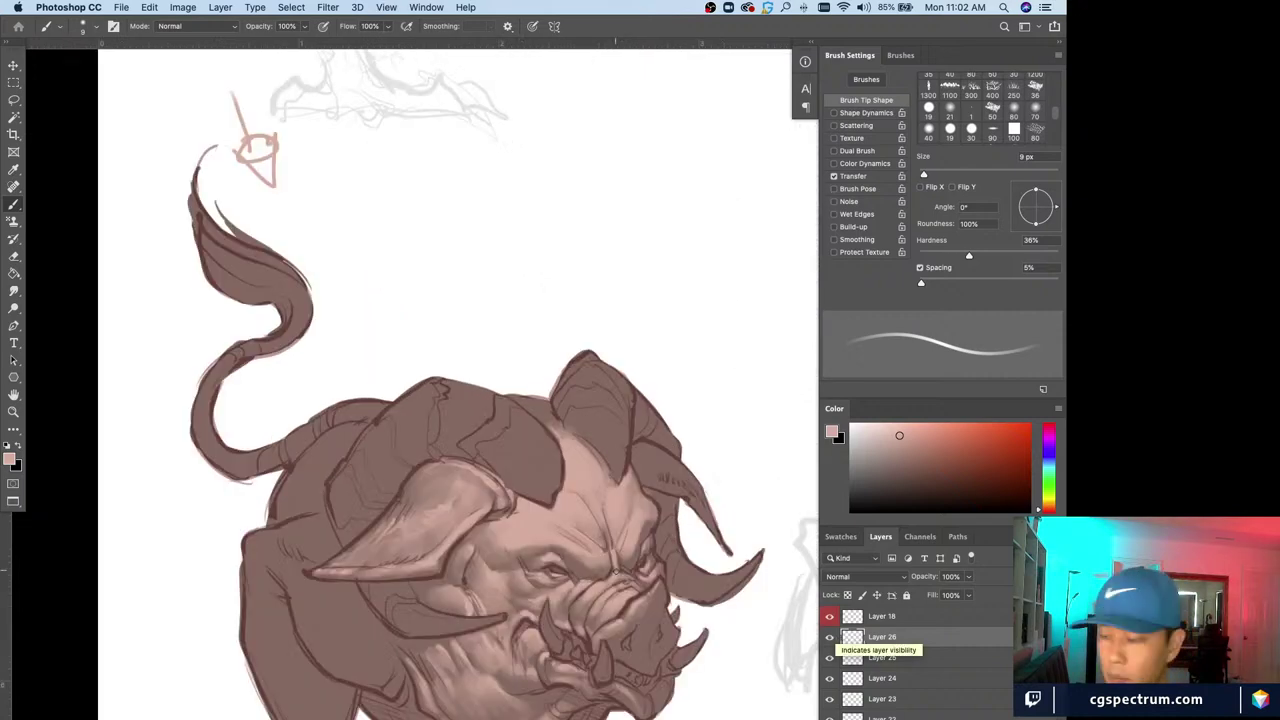
drag(616, 570, 560, 562)
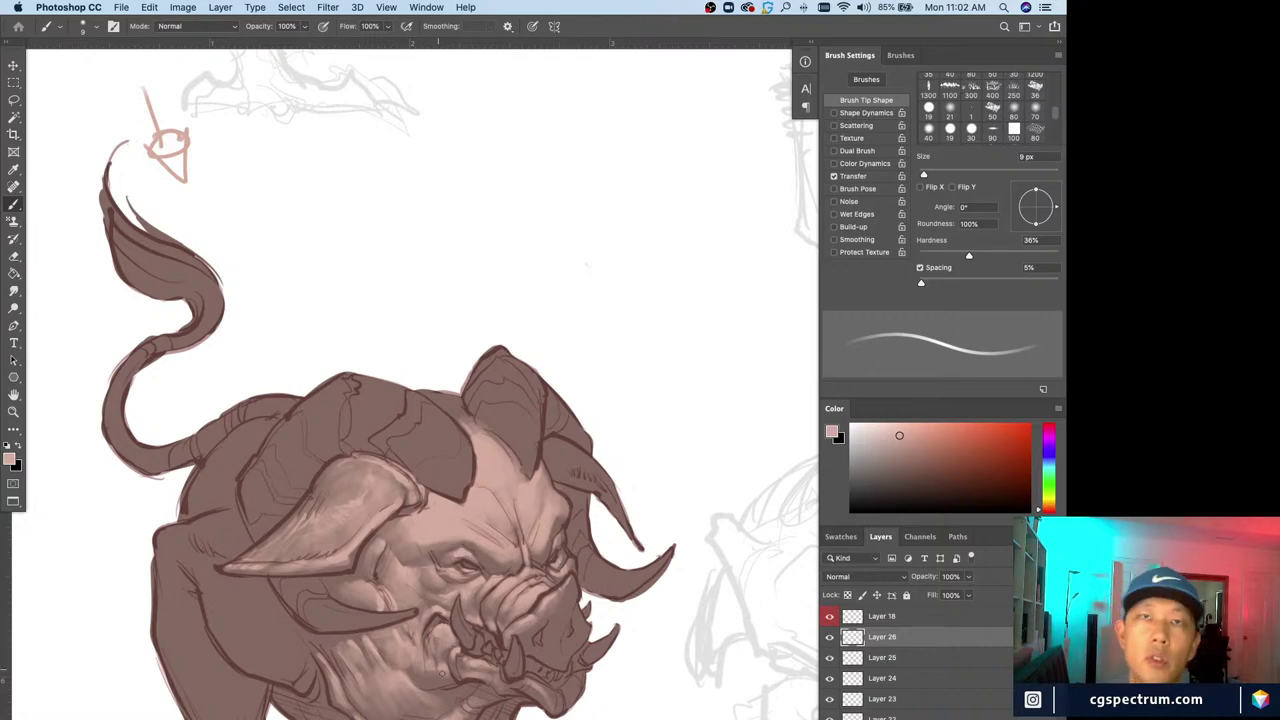
drag(440, 672, 447, 631)
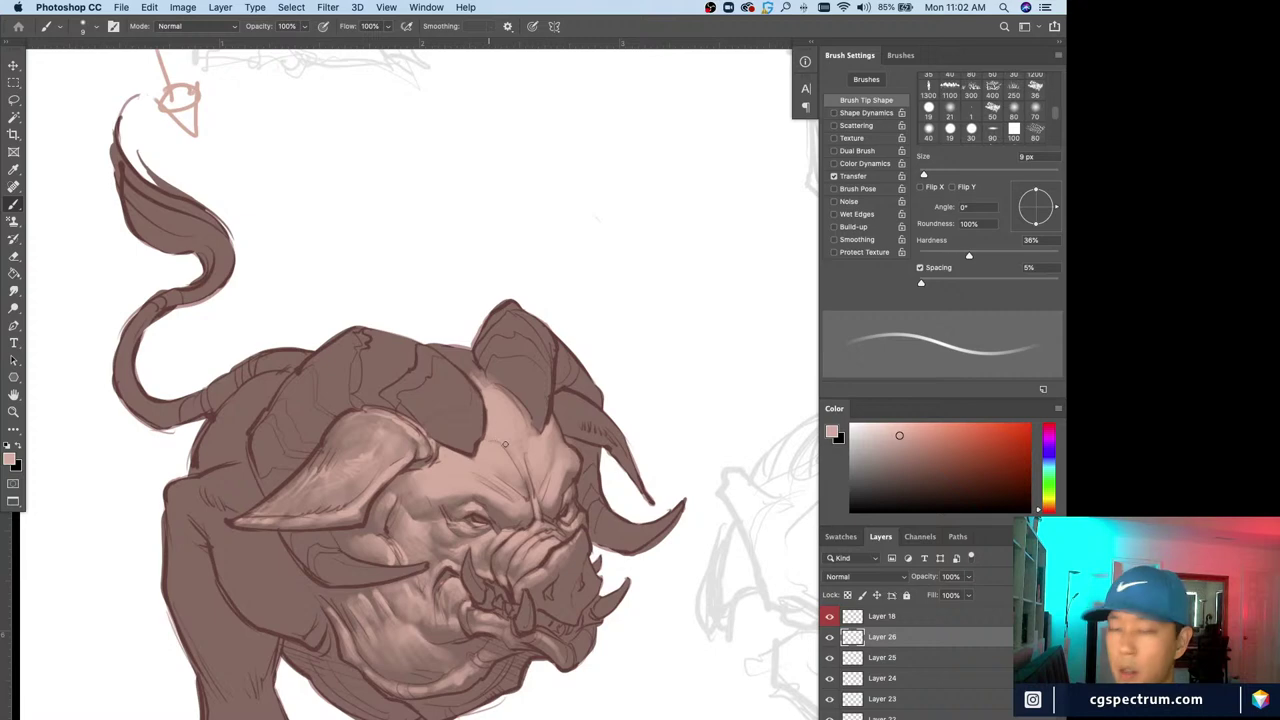
mouse_move(585, 575)
mouse_down()
mouse_move(552, 584)
mouse_move(575, 588)
mouse_up()
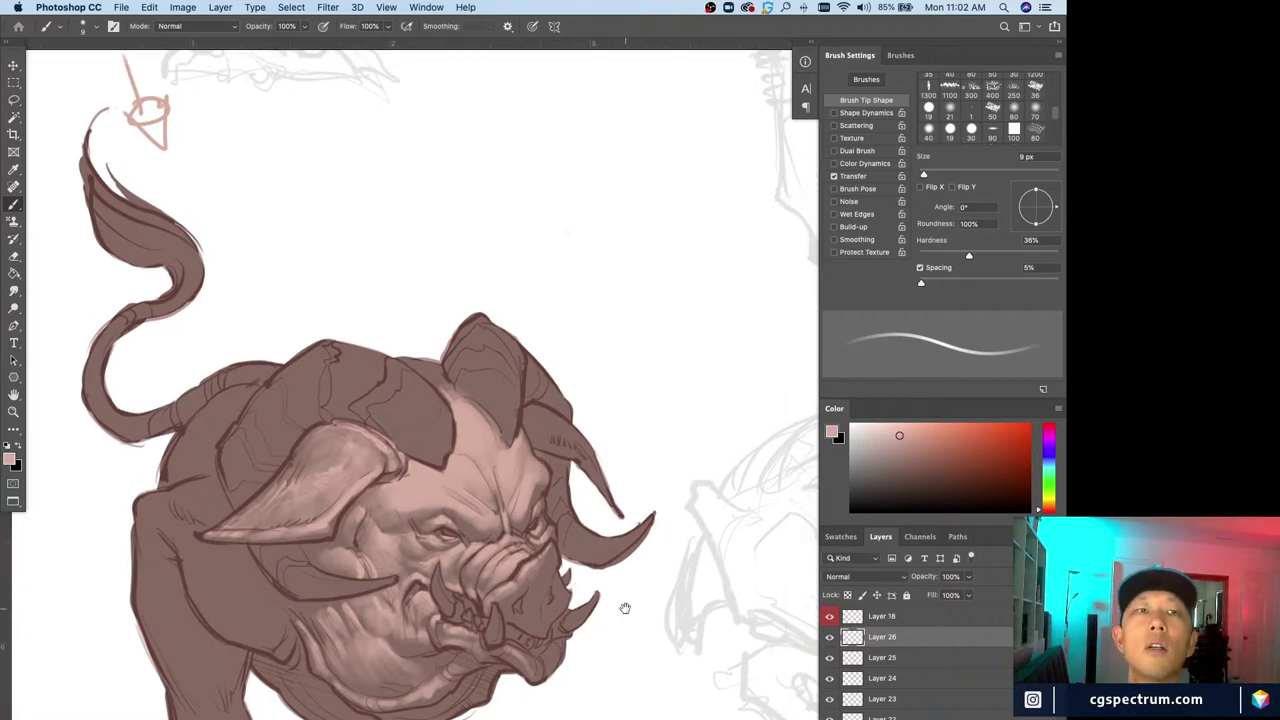
drag(607, 658, 612, 641)
Paint the light skin tone onto the upper part of the far ear with a 10 px brush
key(bracketright)
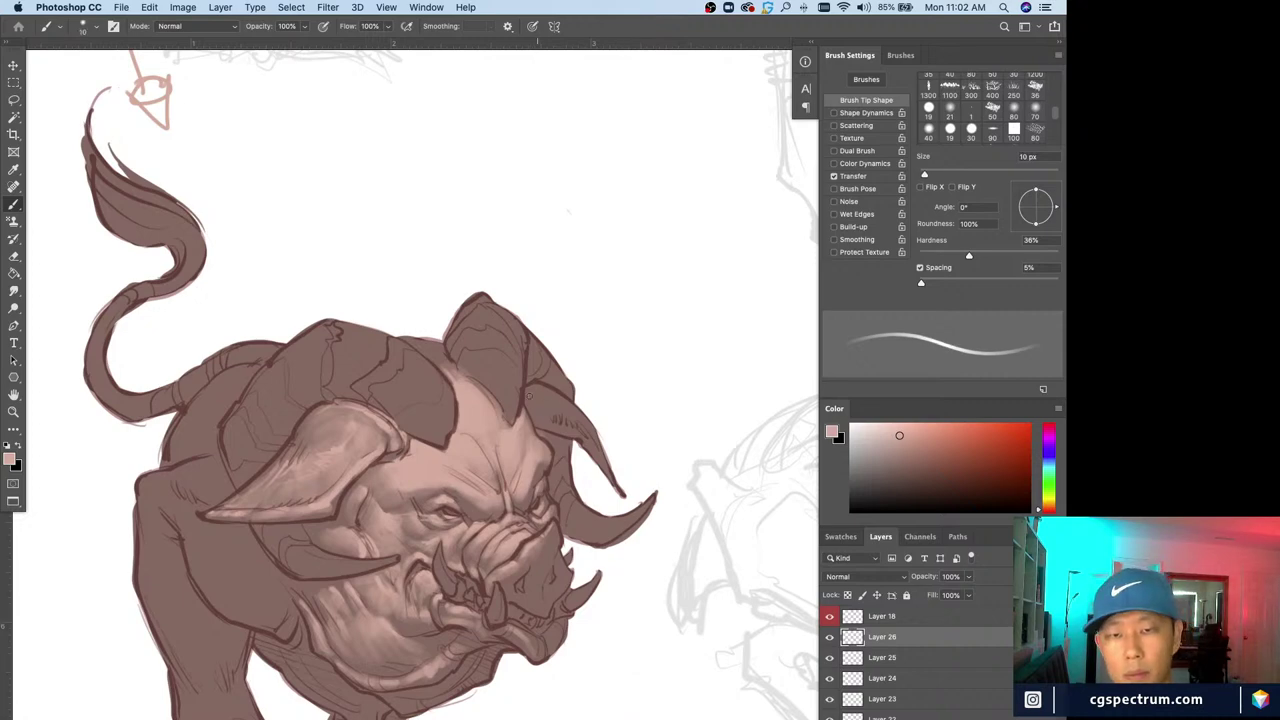
key(bracketright)
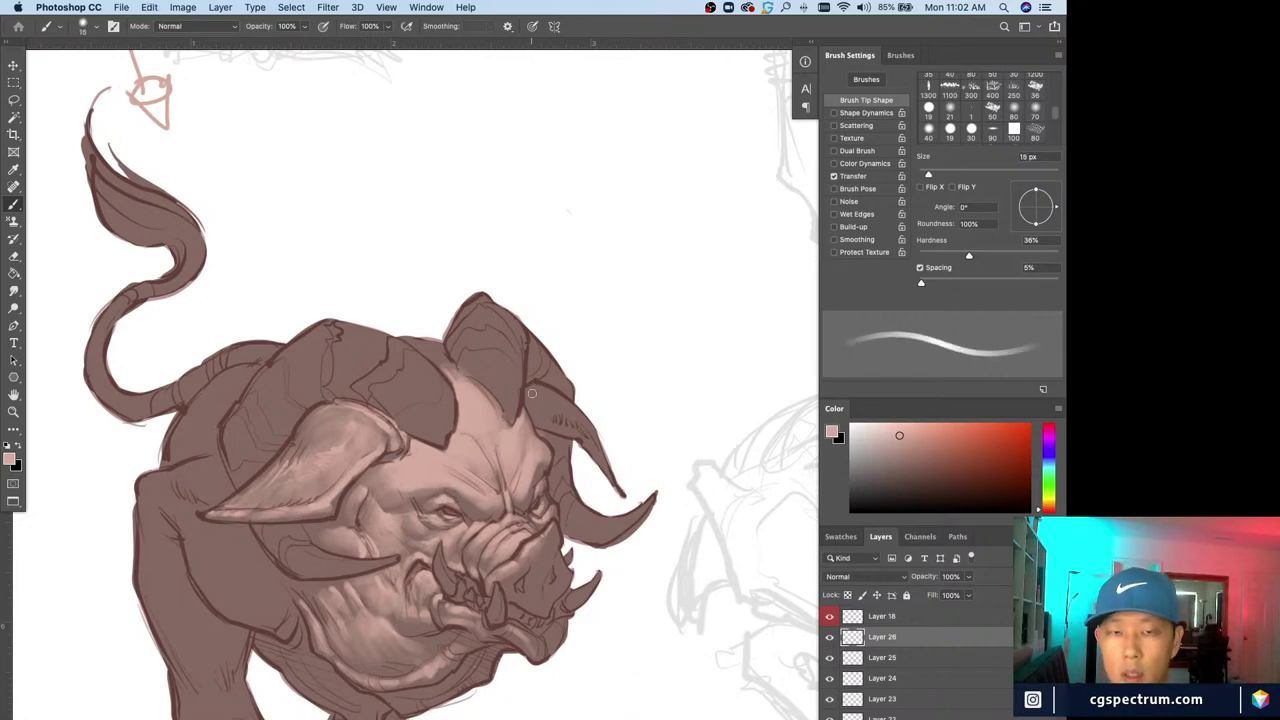
key(bracketleft)
mouse_move(532, 393)
mouse_down()
mouse_move(577, 417)
mouse_move(550, 418)
mouse_move(563, 419)
mouse_up()
key(bracketright)
key(bracketleft)
mouse_move(561, 410)
mouse_down()
mouse_move(590, 434)
mouse_move(559, 409)
mouse_move(551, 419)
mouse_up()
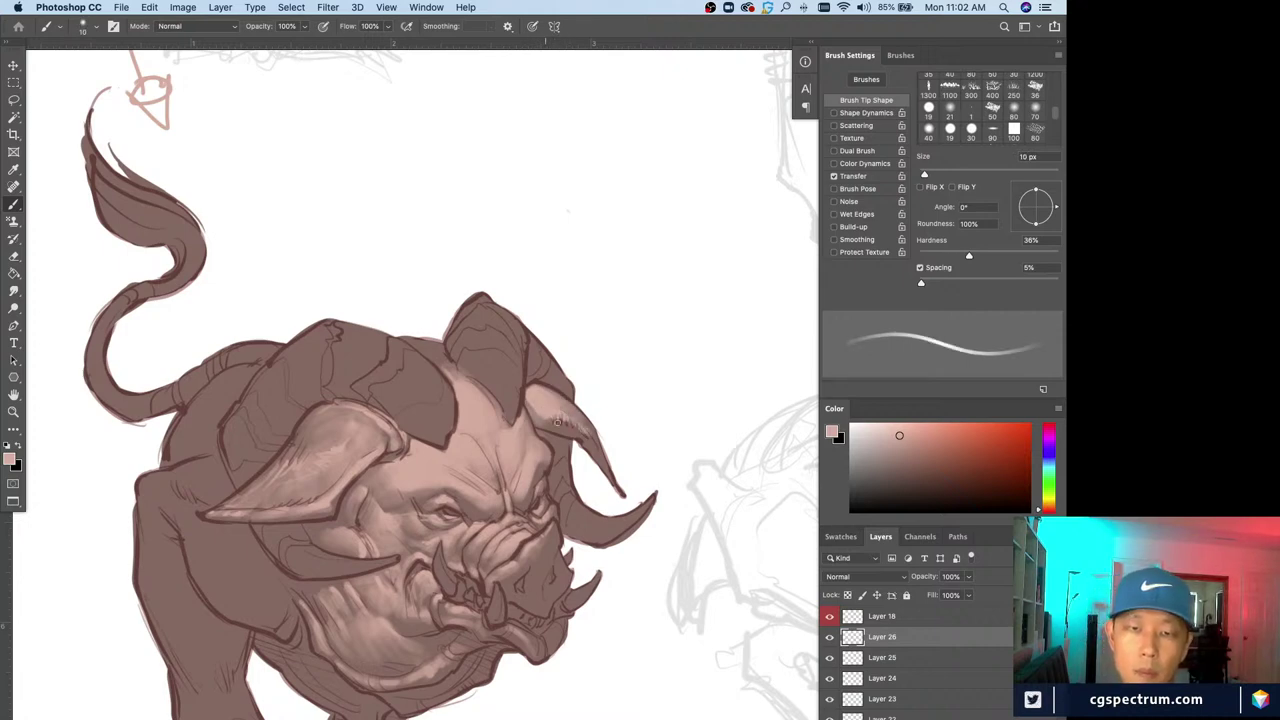
Refine the far ear's inner folds and carry the light tone down to its tip with a 6 to 7 px brush
key(bracketleft)
key(bracketleft)
key(bracketleft)
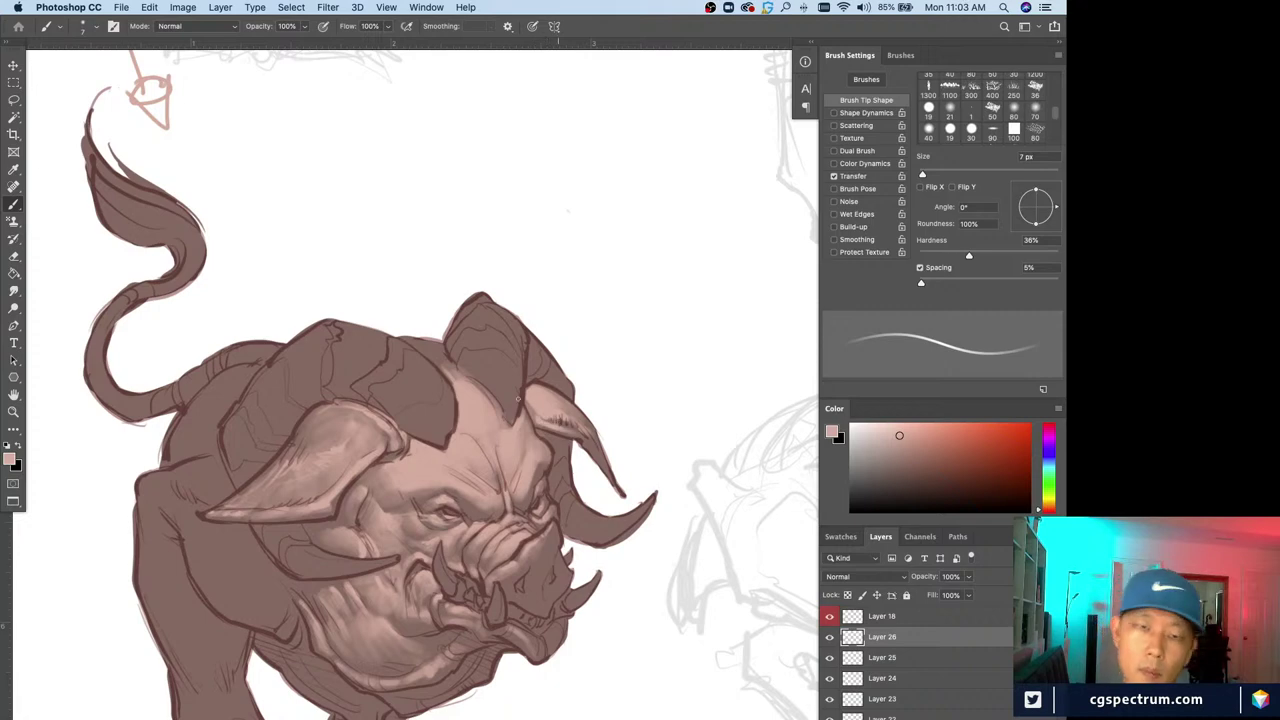
key(bracketleft)
drag(570, 428, 600, 465)
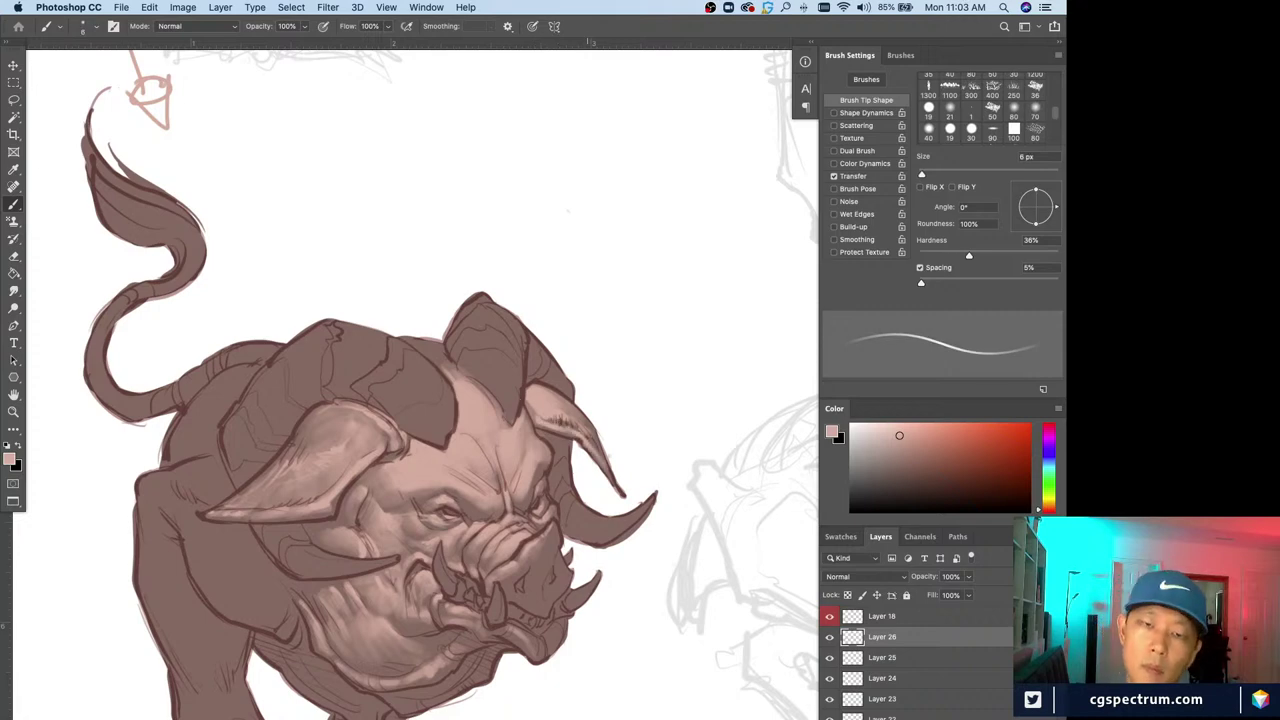
drag(520, 622, 545, 574)
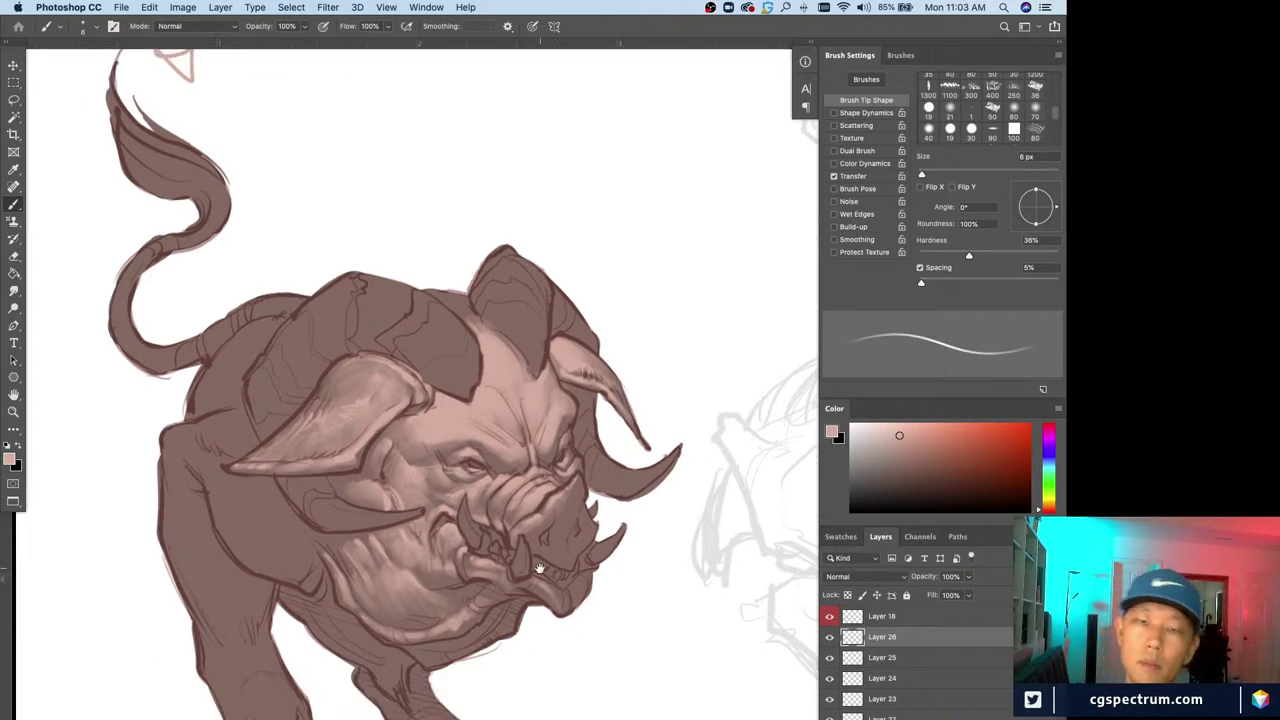
Blend sampled skin tones into the near ear's upper inner surface with a soft brush of about 20 px
key(bracketright)
key(bracketright)
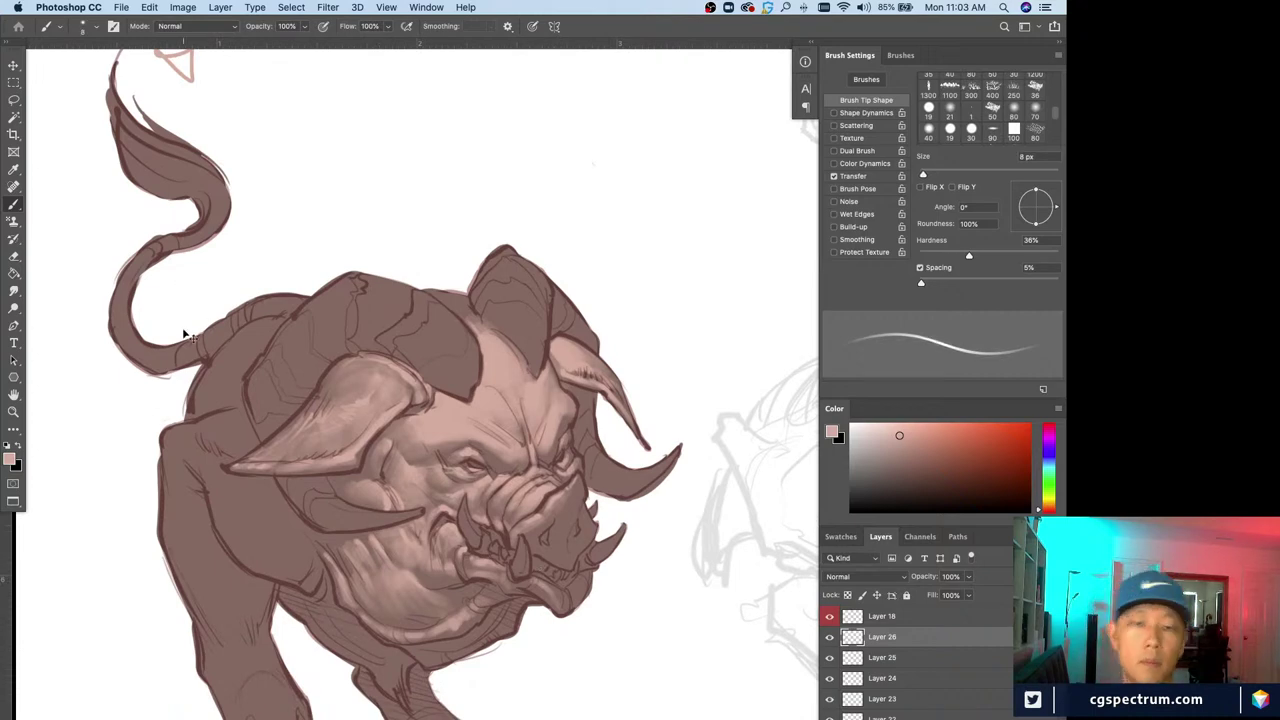
key(super+minus)
key(bracketright)
key(bracketright)
key(bracketright)
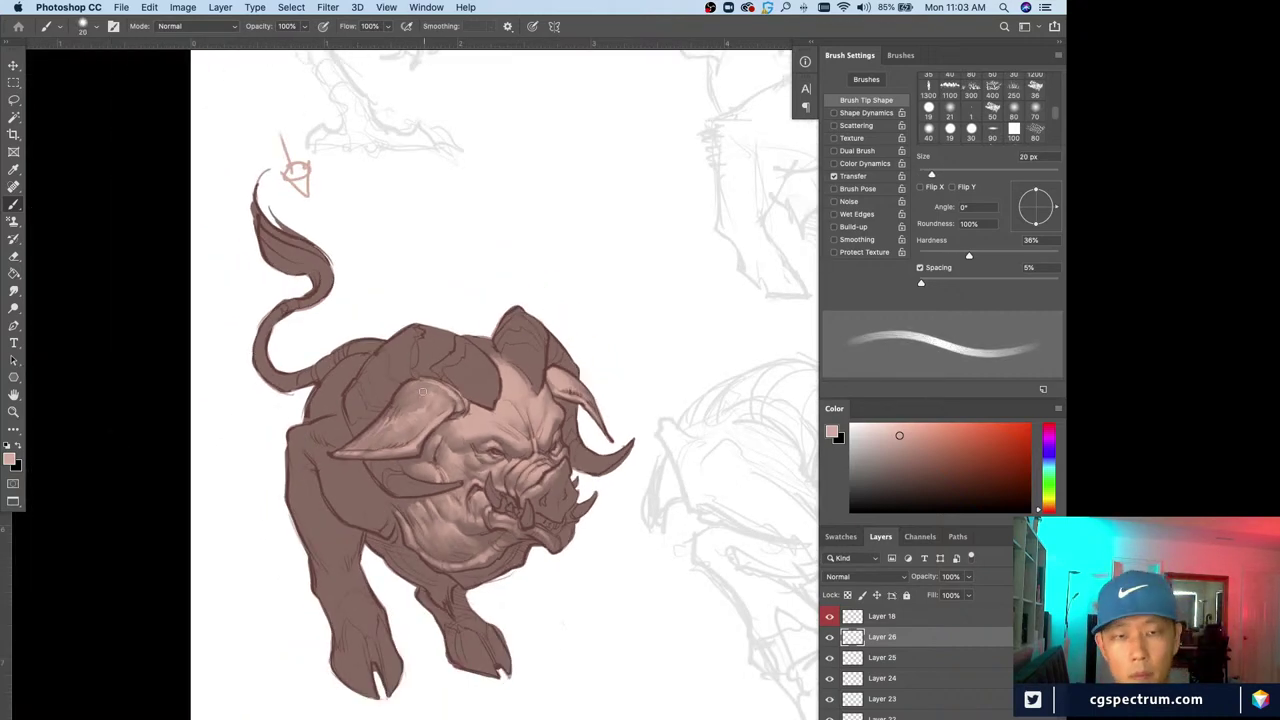
alt+click(410, 390)
mouse_move(422, 391)
mouse_down()
mouse_move(411, 415)
mouse_move(394, 406)
mouse_up()
alt+click(422, 390)
alt+click(416, 410)
alt+click(404, 388)
key(bracketright)
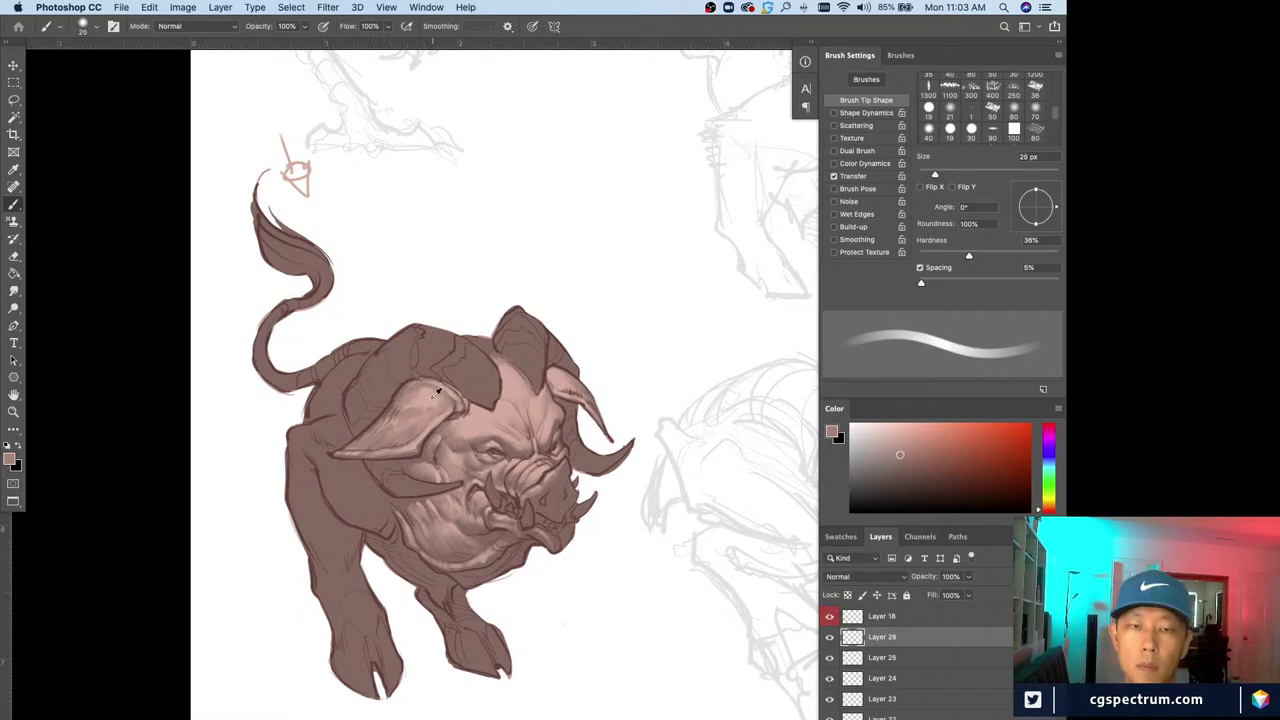
alt+click(437, 392)
Add a new layer and paint the light skin tone onto the lower lip and chin with an 8 px brush
key(alt+shift+super+n)
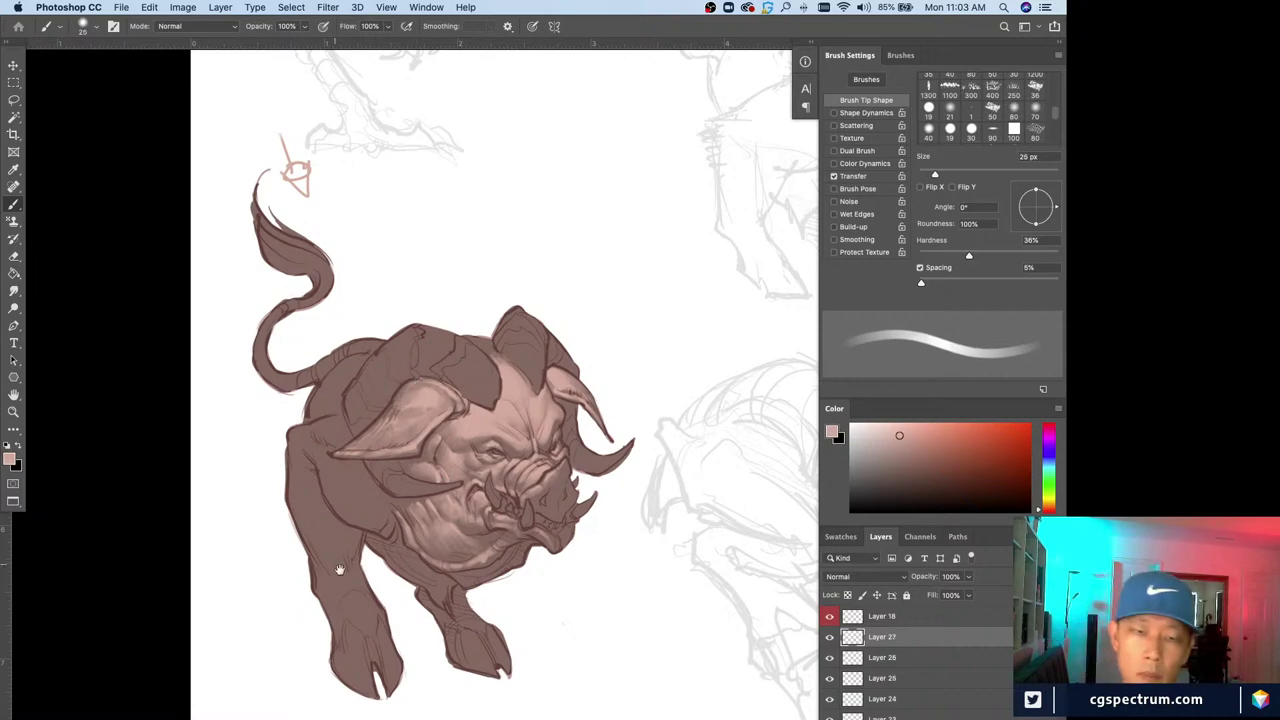
drag(337, 569, 360, 571)
key(super+plus)
drag(533, 595, 463, 564)
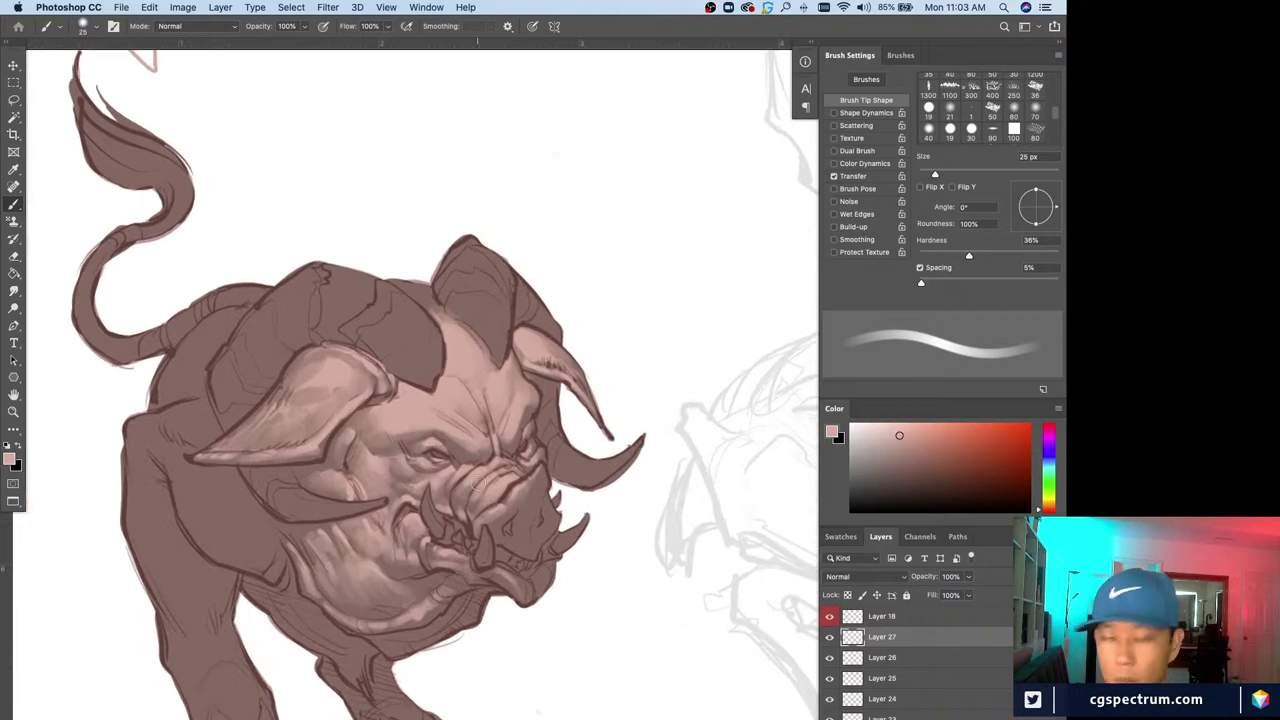
key(bracketleft)
key(bracketleft)
key(bracketleft)
key(bracketleft)
key(bracketleft)
key(bracketleft)
key(bracketleft)
key(bracketleft)
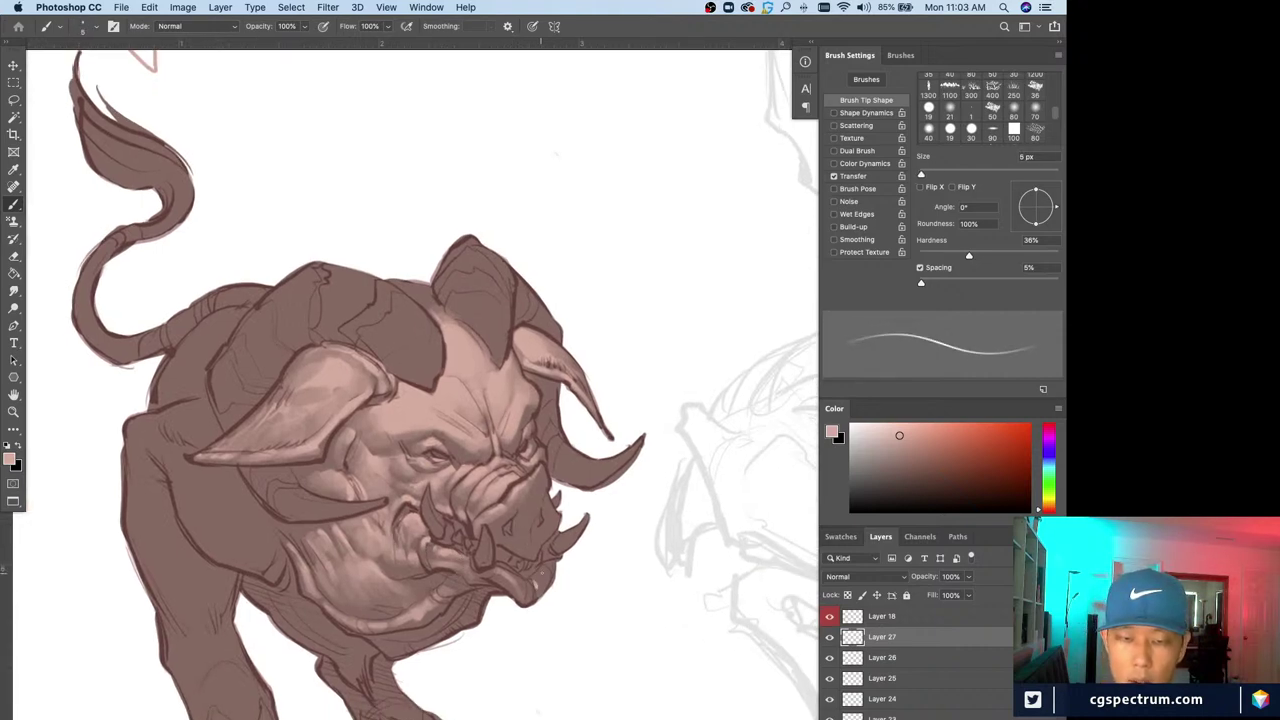
key(bracketright)
key(bracketright)
key(bracketright)
drag(544, 567, 537, 581)
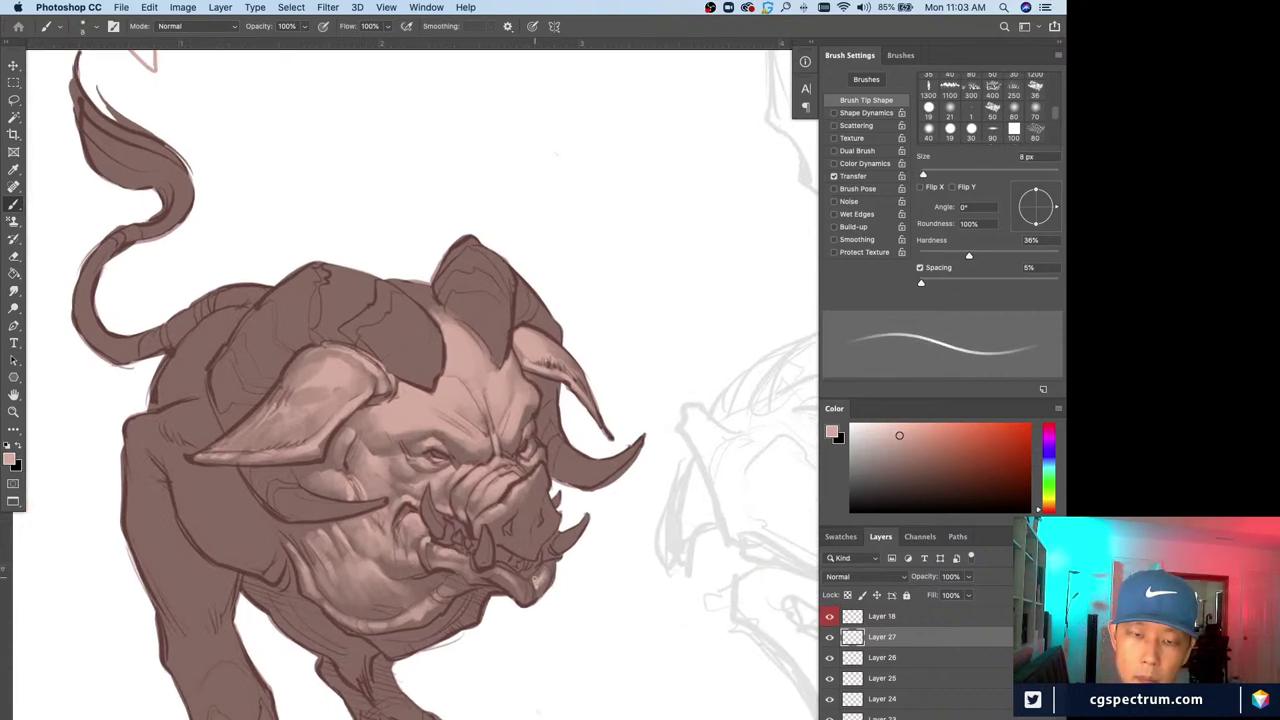
Paint the front of the snout around the nostrils with a sampled, slightly darker skin tone, using a 6 to 9 px brush
key(bracketleft)
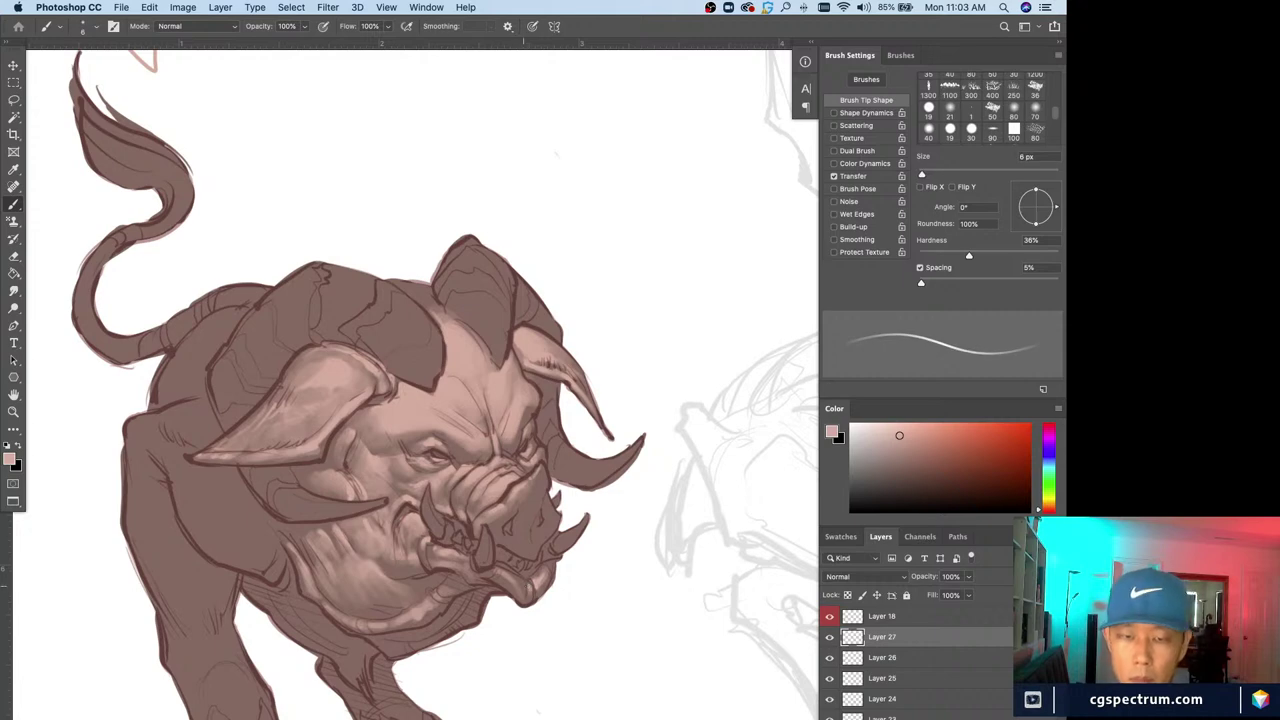
key(bracketleft)
key(bracketright)
key(bracketright)
key(bracketright)
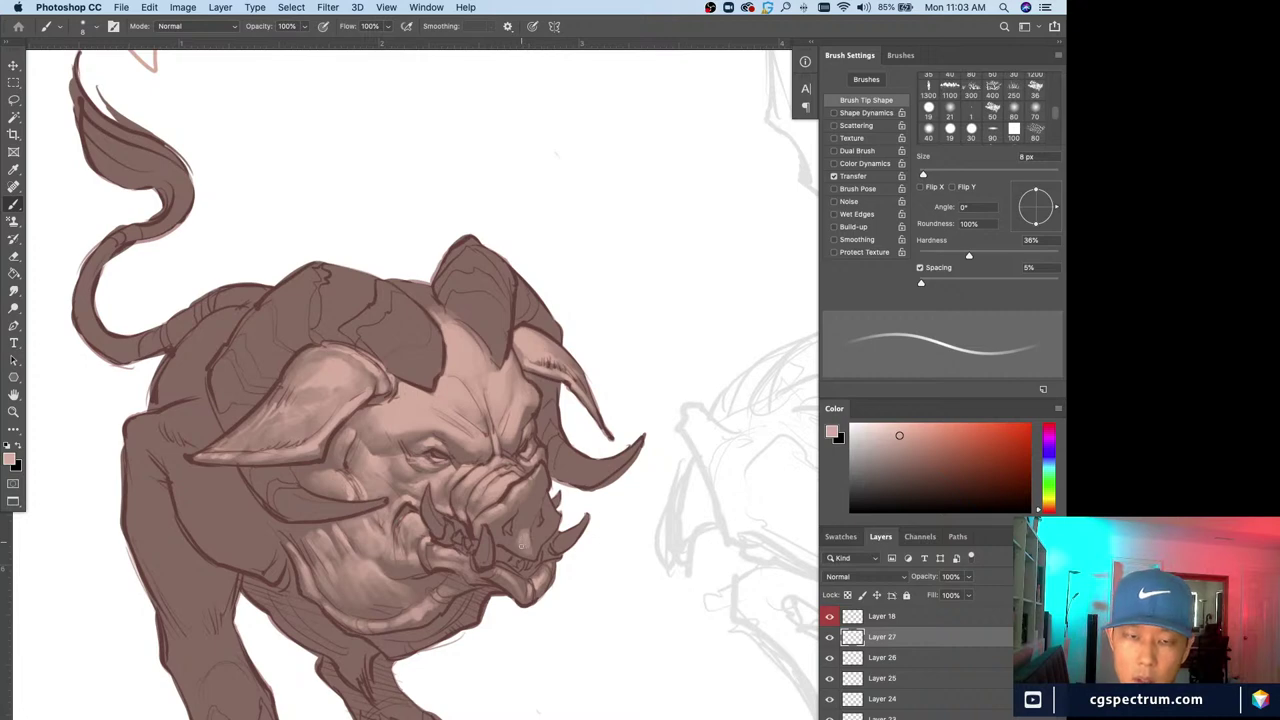
alt+click(523, 538)
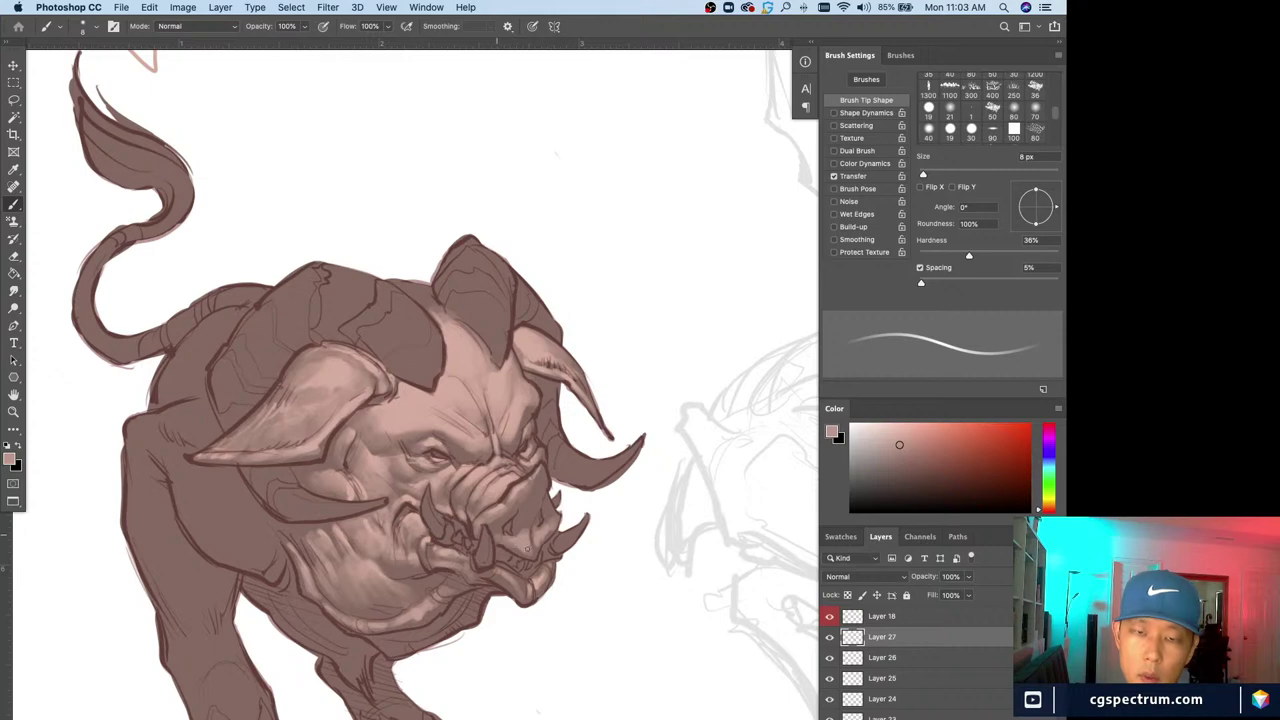
key(bracketright)
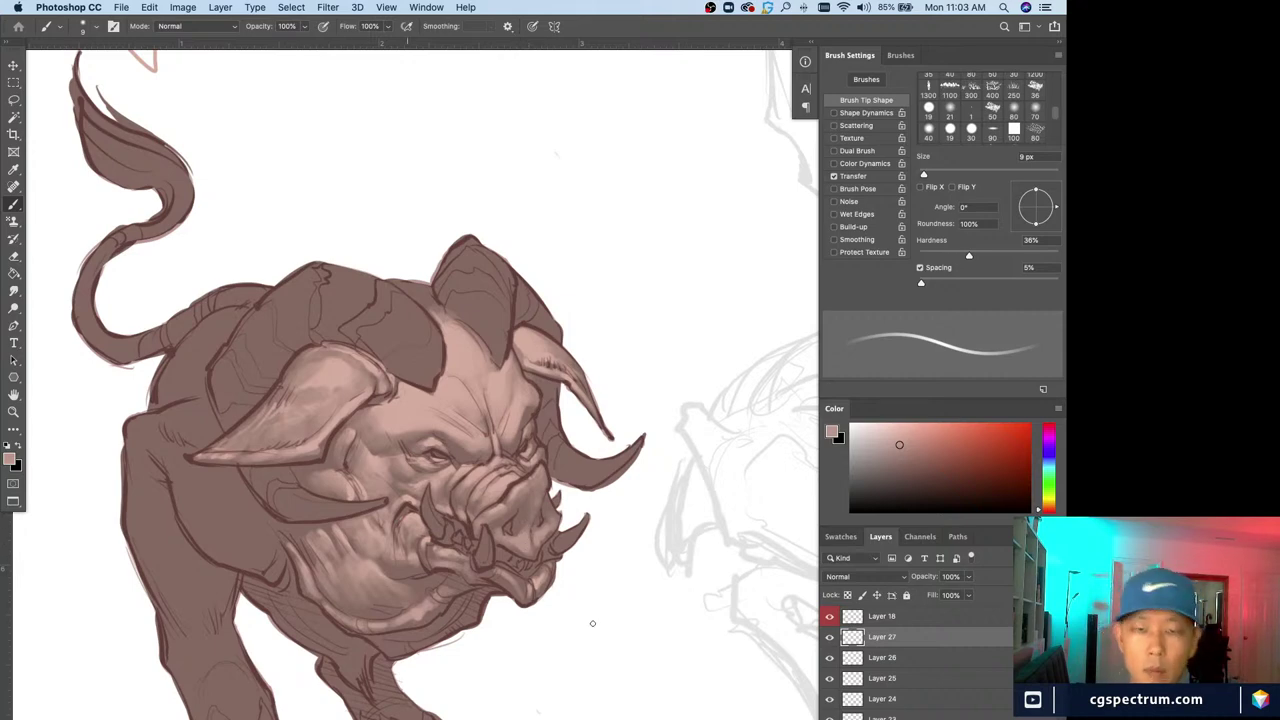
Refine the snout's planes and wrinkles, reducing the brush from 15 px to 5 px for the finer details
key(bracketright)
key(bracketright)
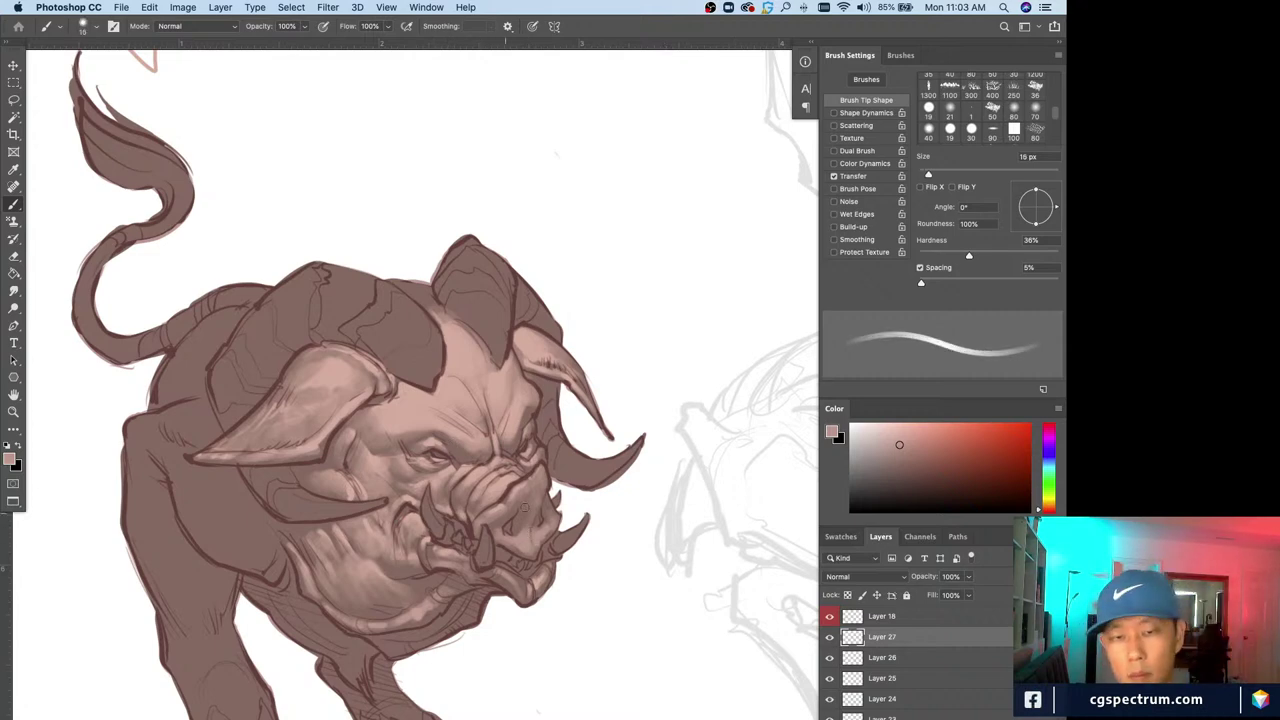
key(bracketleft)
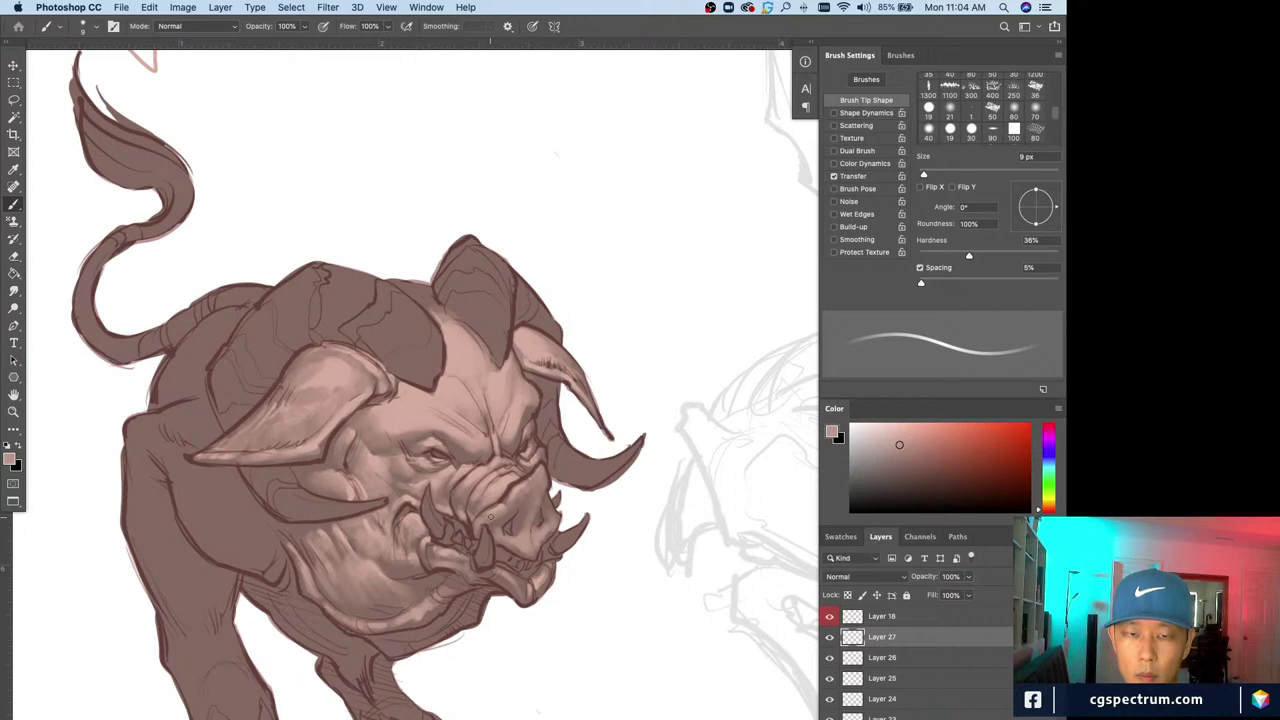
key(bracketleft)
key(bracketleft)
key(bracketleft)
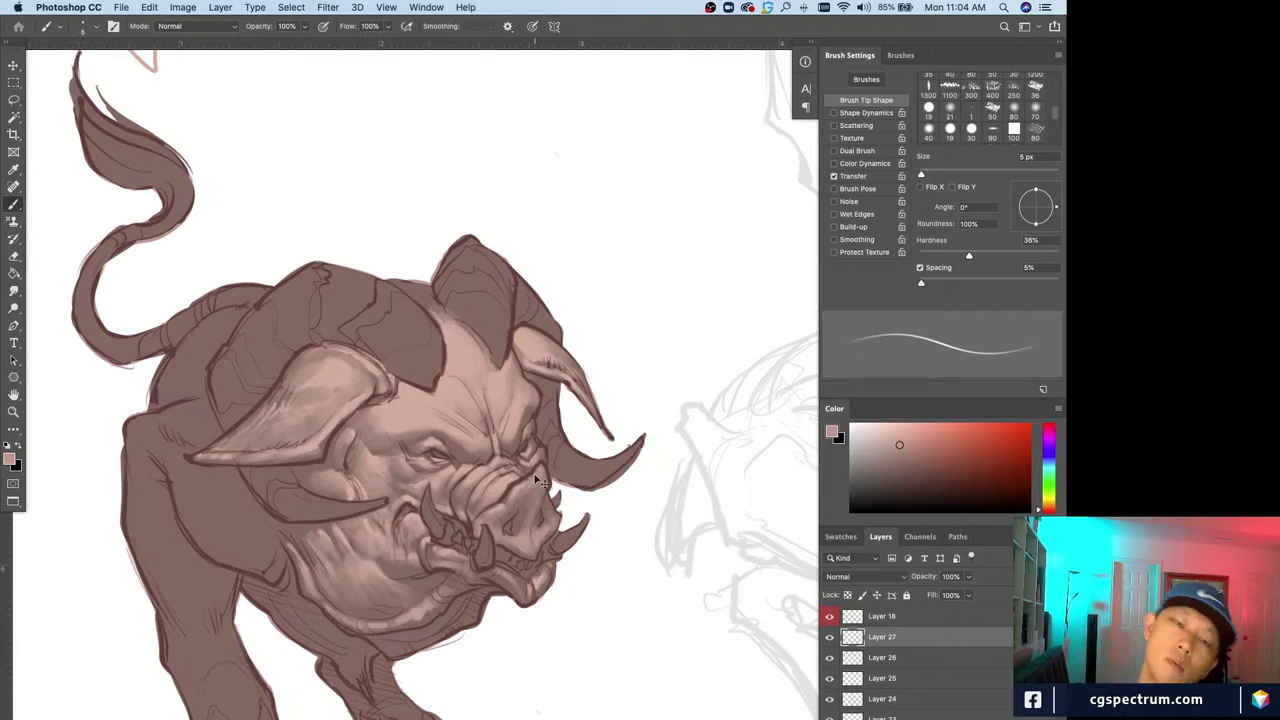
Touch up the folds around the mouth and its near corner with a 6 to 7 px brush
key(super+minus)
key(super+minus)
key(super+equal)
key(super+equal)
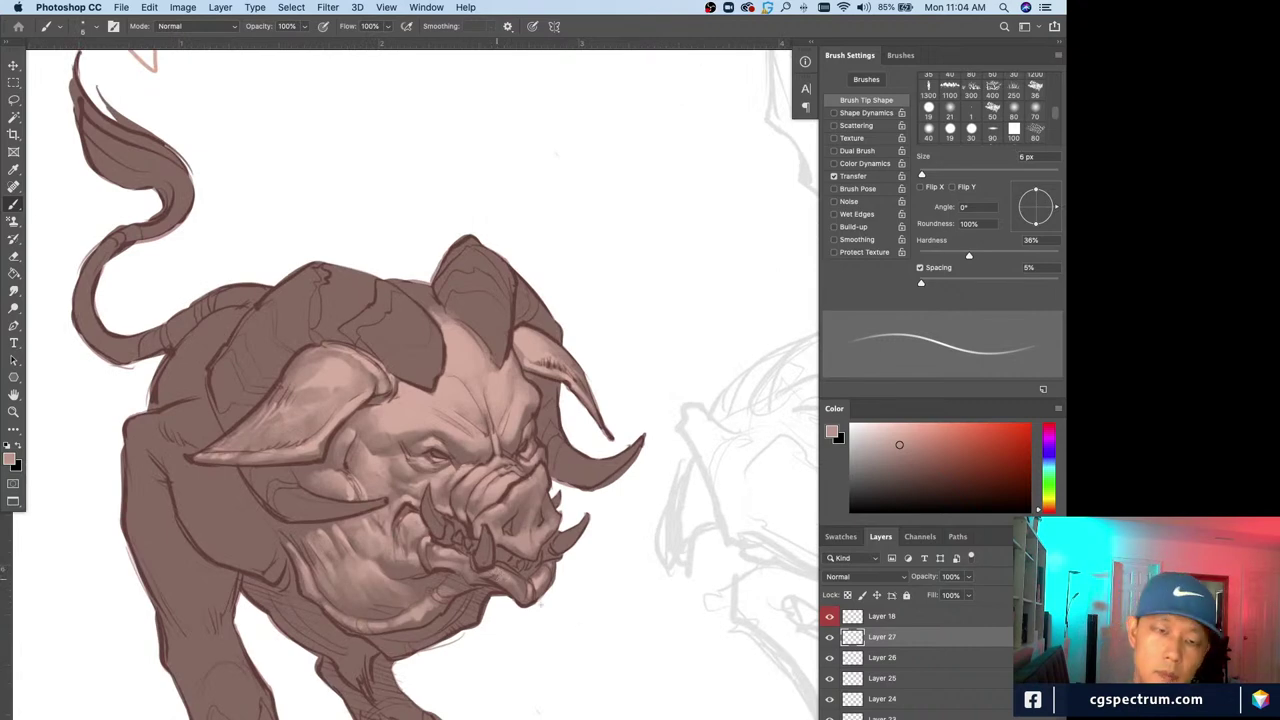
key(bracketright)
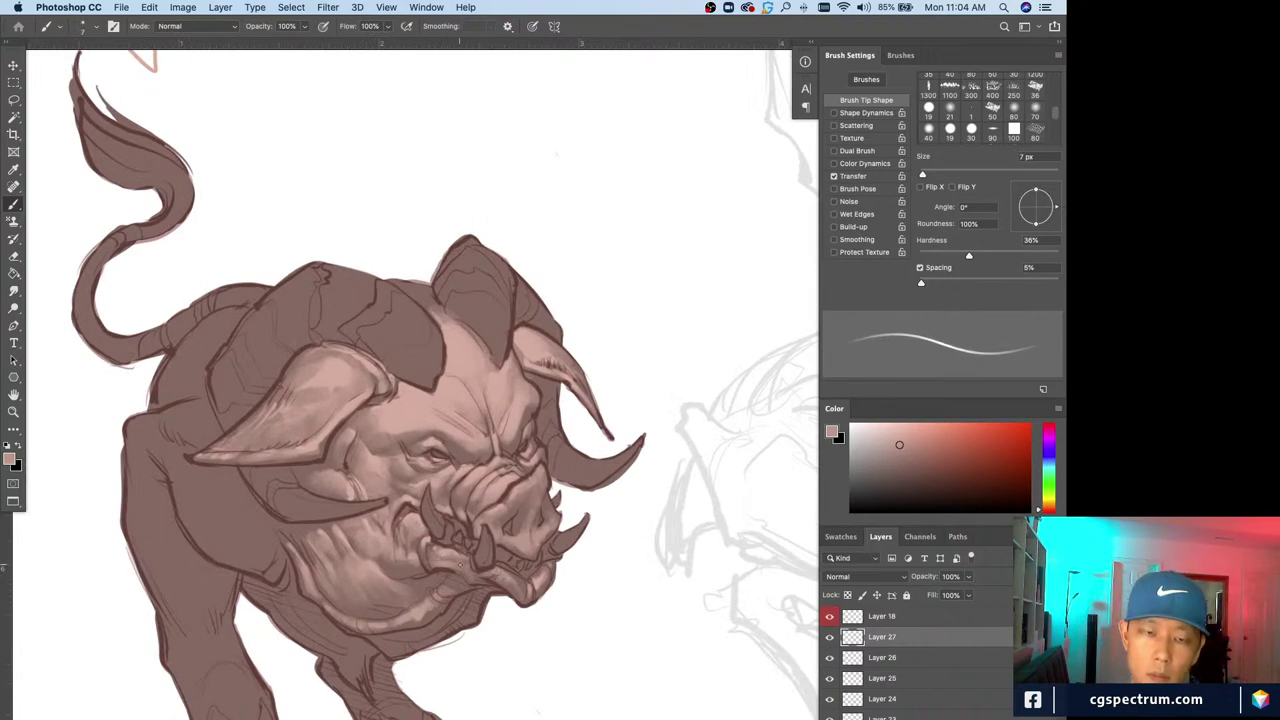
drag(423, 542, 424, 561)
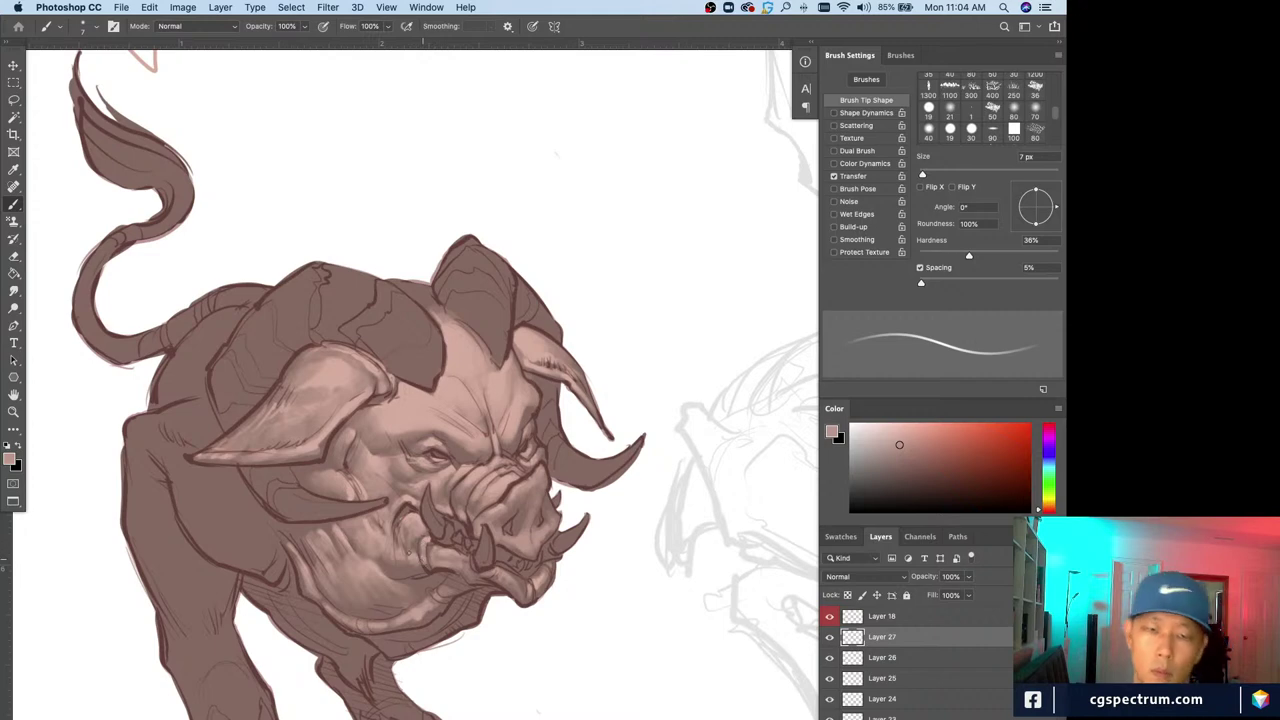
Examine the snout and mouth shading at different zoom levels and with Layer 27 hidden and shown
key(super+minus)
key(super+minus)
key(super+equal)
key(super+equal)
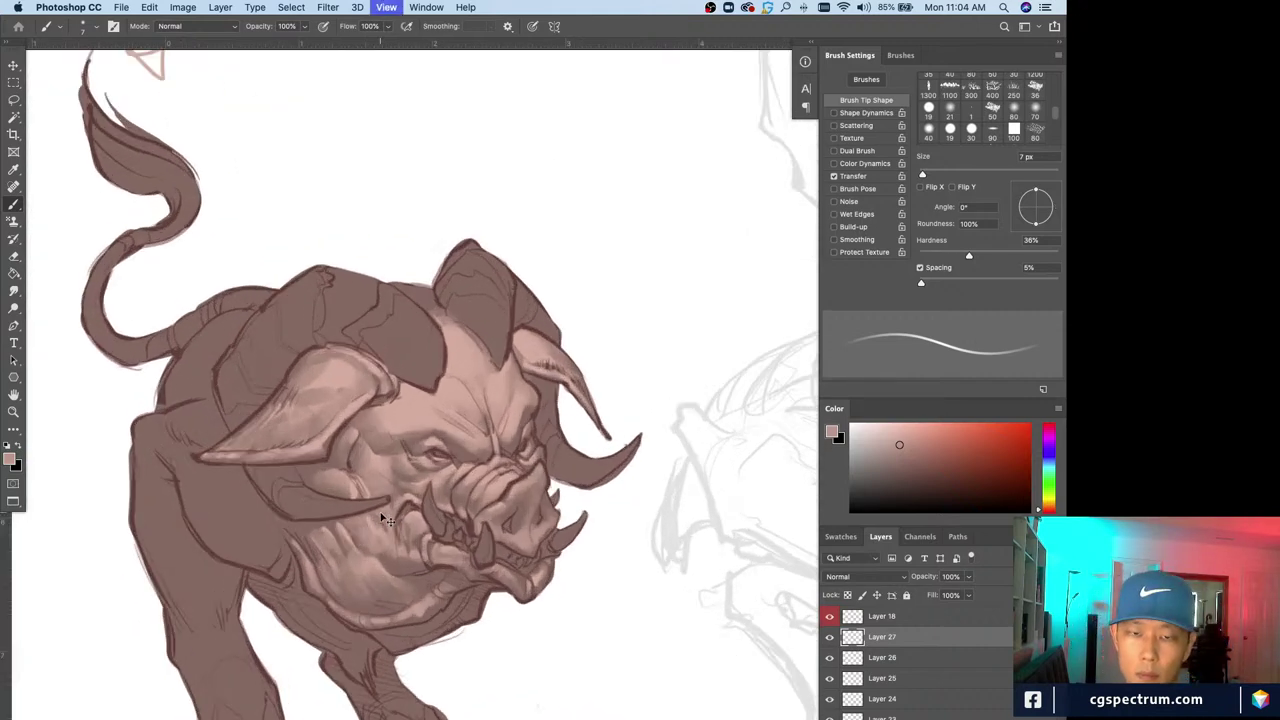
click(830, 637)
click(830, 637)
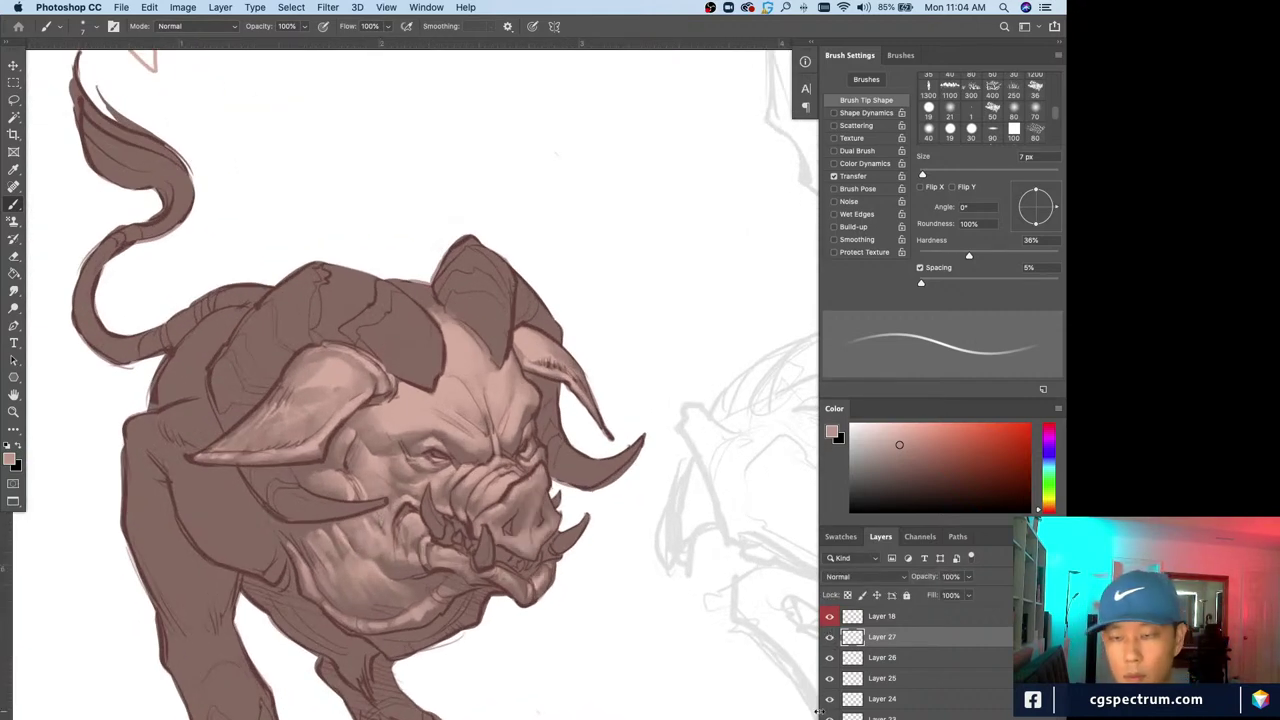
Save the document and, on a new layer, paint light skin tone onto the crown between the horns with an 8 px brush
key(super+s)
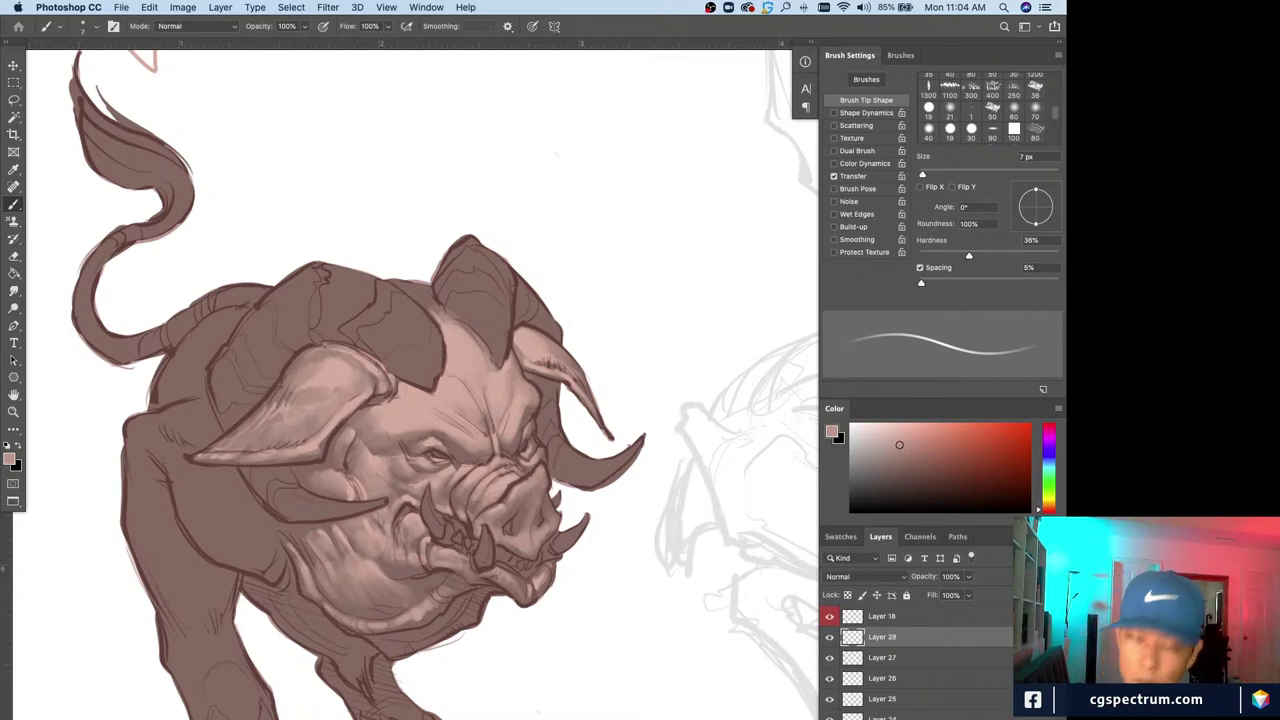
drag(528, 669, 594, 614)
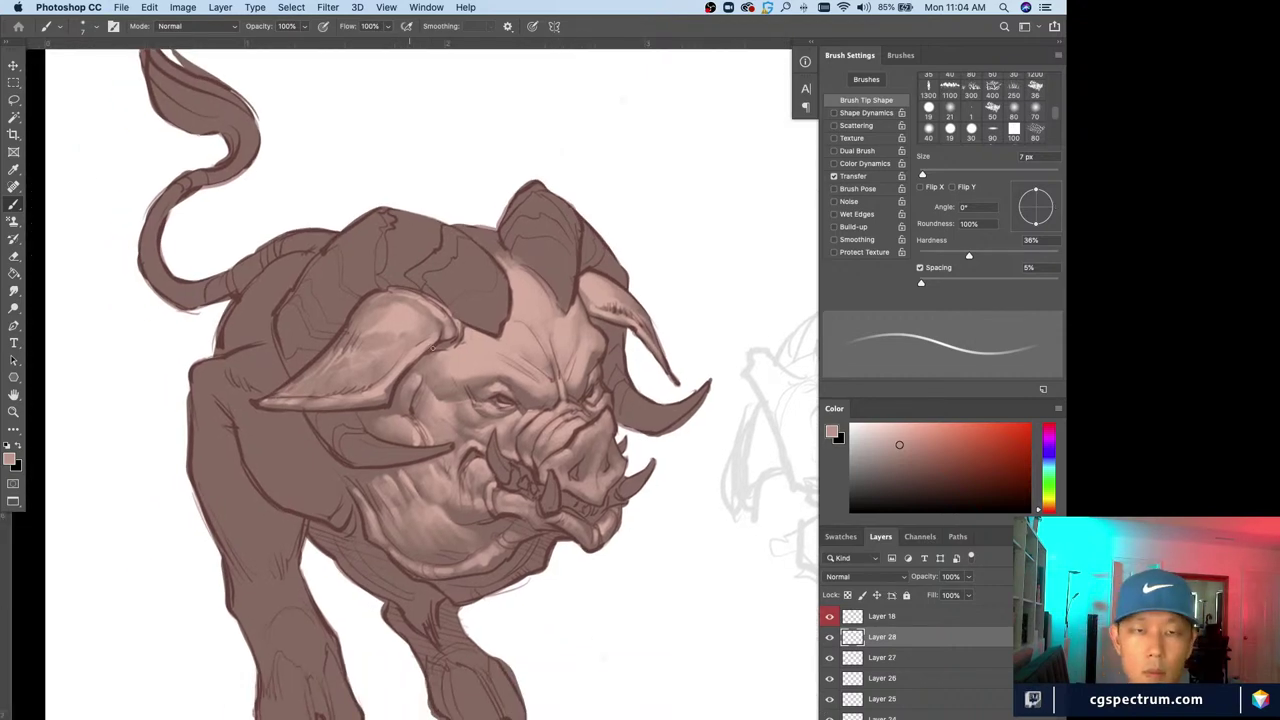
scroll(290, 346, up, 4)
scroll(290, 346, left, 1)
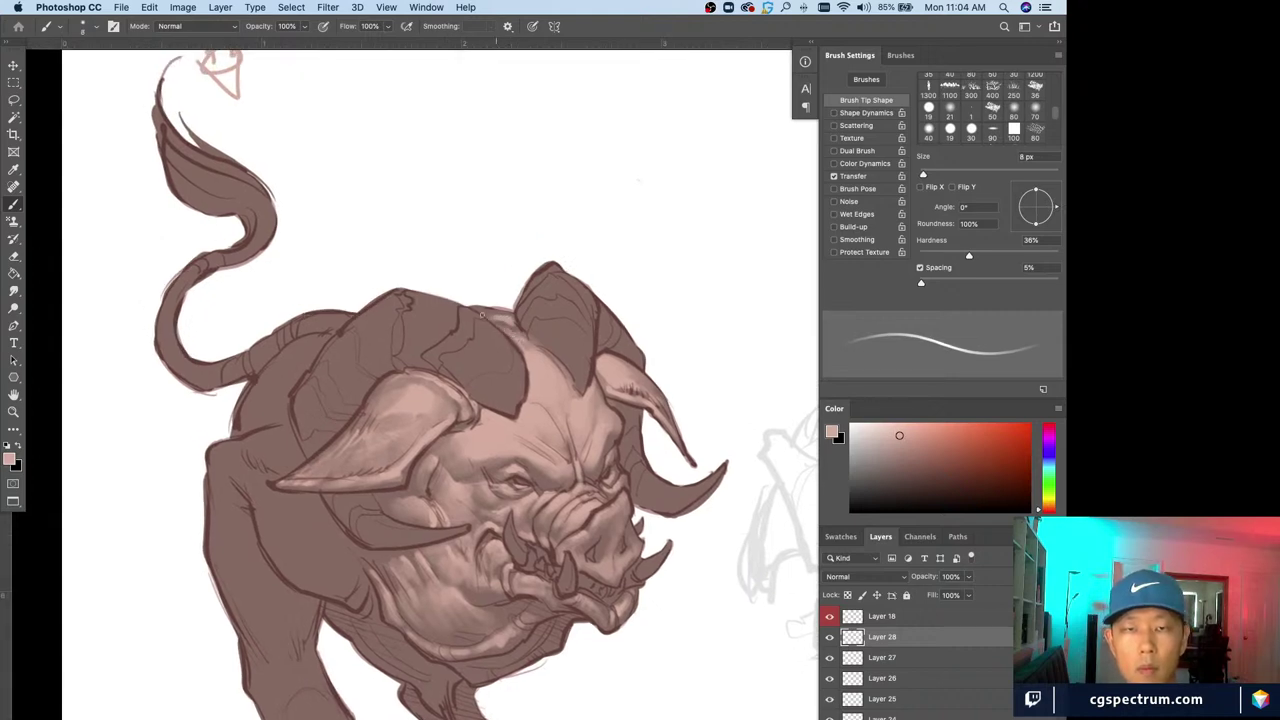
Paint the light skin folds along the underside of the jaw with a 6 px brush
scroll(478, 317, down, 3)
scroll(478, 317, left, 3)
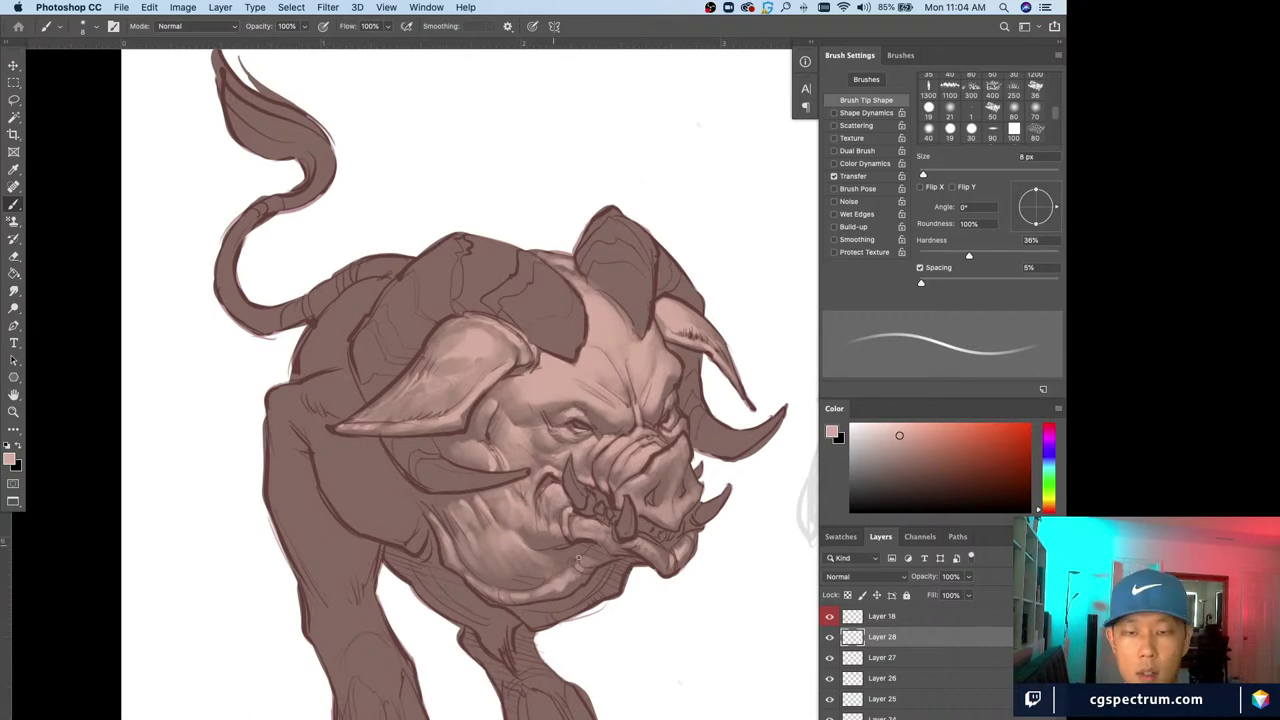
key(bracketleft)
key(bracketleft)
mouse_move(562, 602)
mouse_down()
mouse_move(520, 616)
mouse_move(545, 614)
mouse_up()
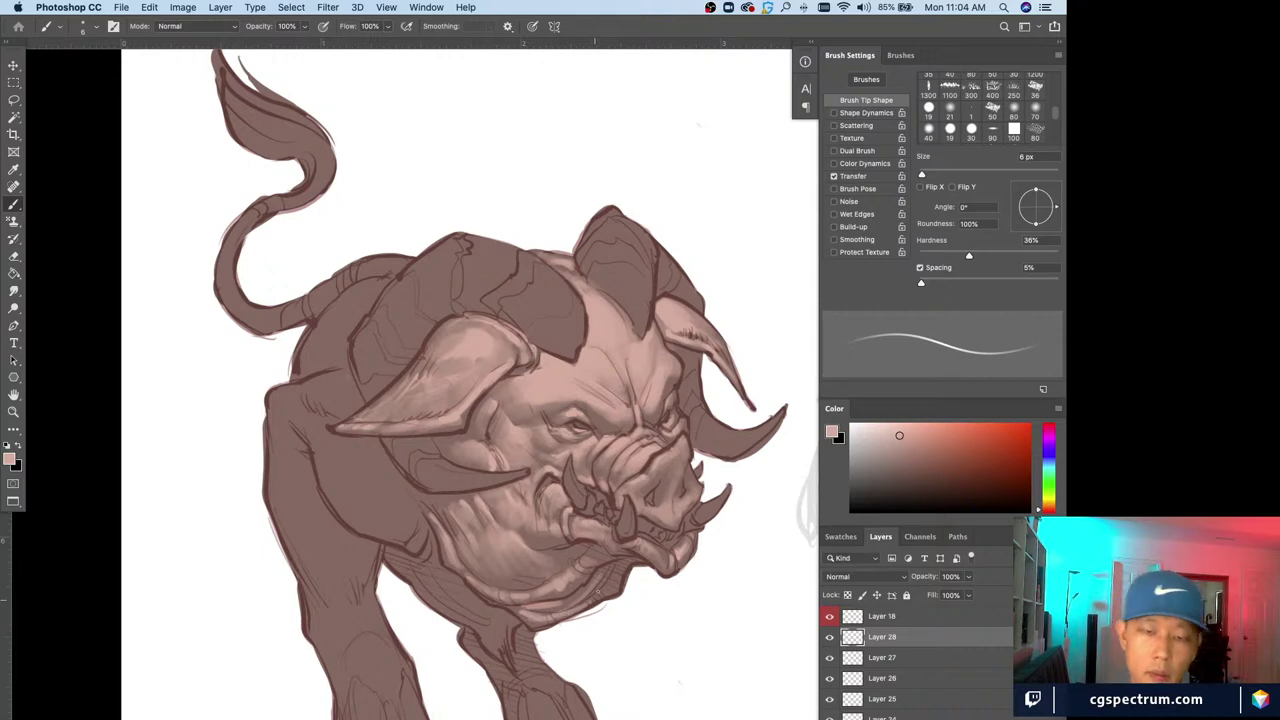
Trim and soften the light strokes under the jaw with a 9 px eraser
key(e)
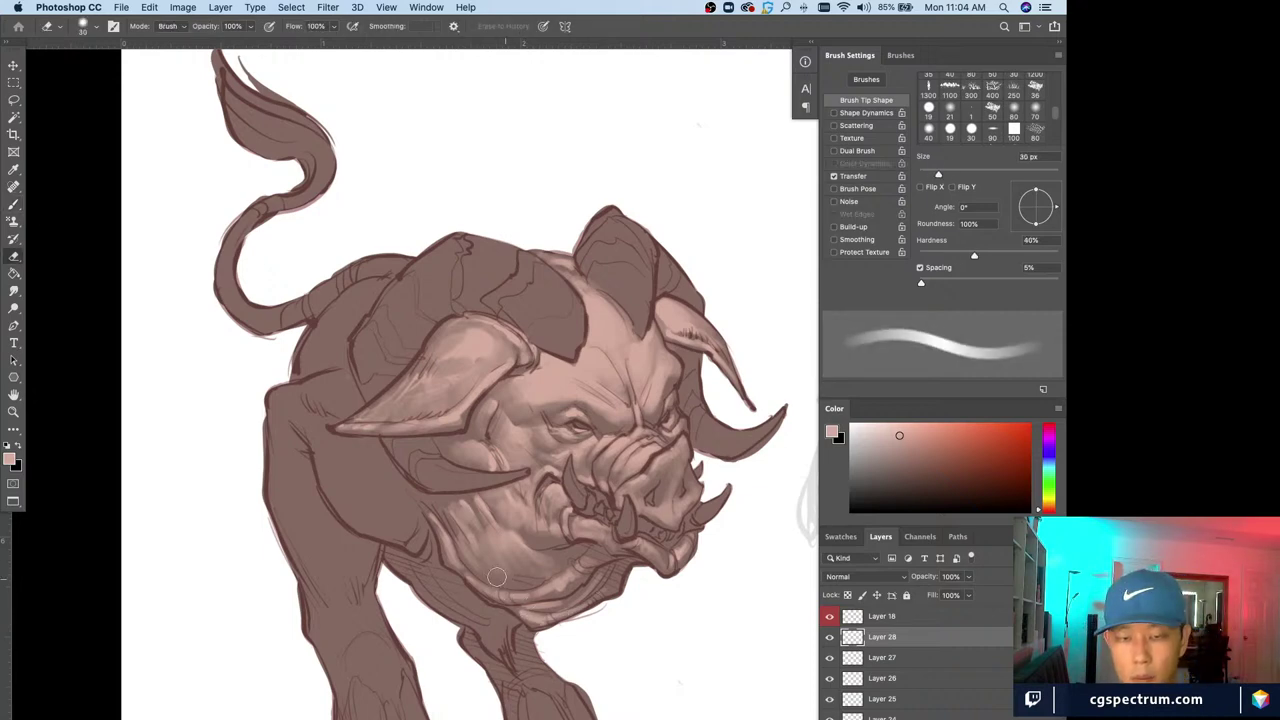
key(bracketleft)
key(bracketleft)
key(bracketleft)
key(bracketleft)
drag(519, 611, 559, 601)
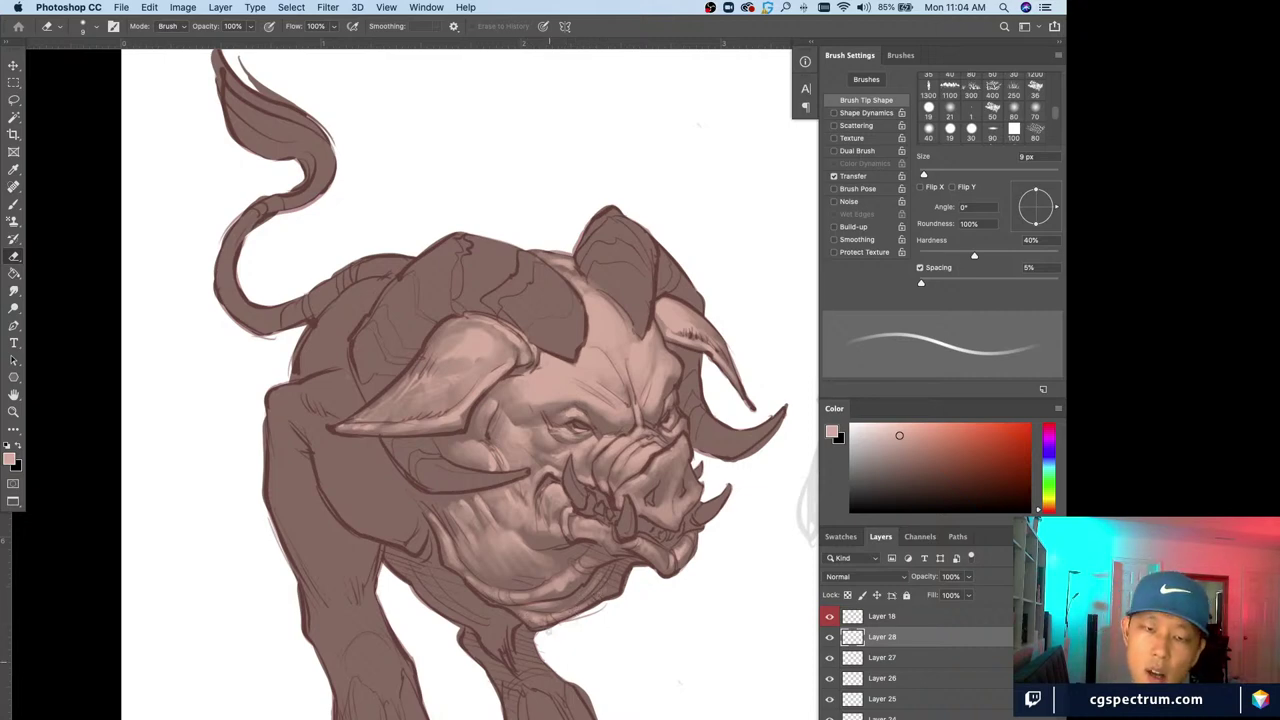
Compare the jaw shading with Layer 28 hidden and shown, and merge that layer into Layer 27
click(830, 637)
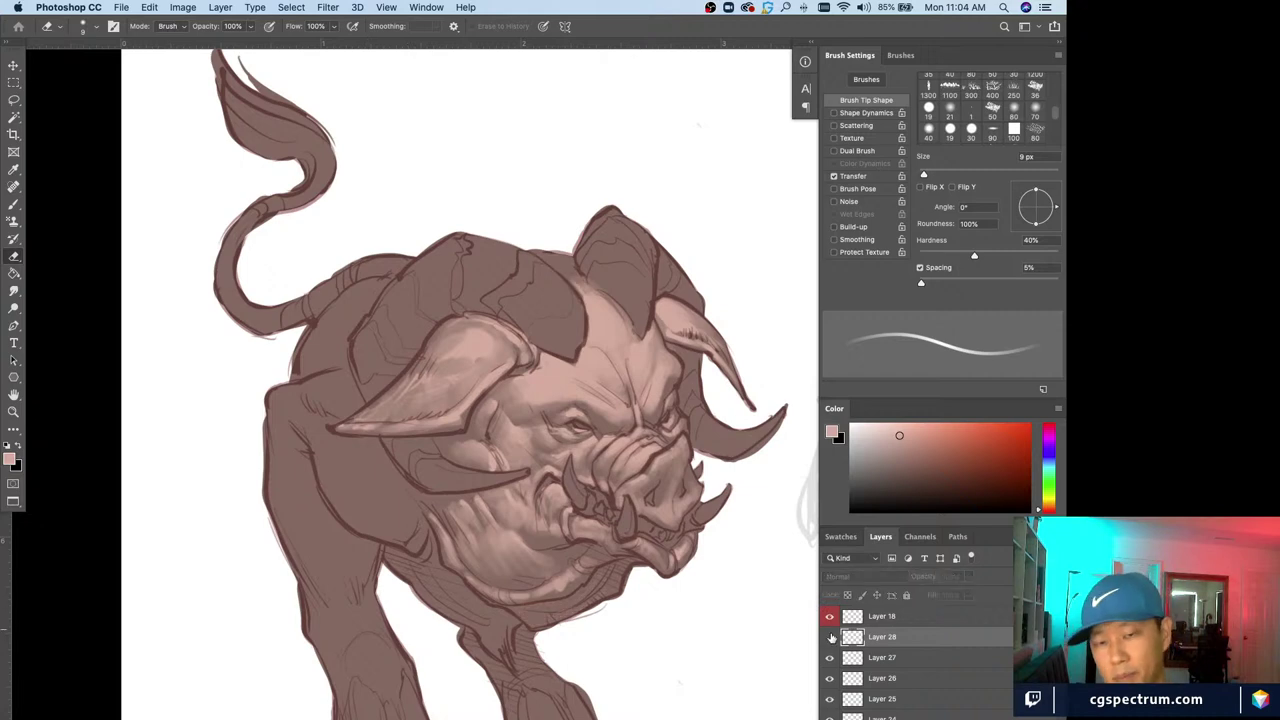
click(830, 637)
key(super+e)
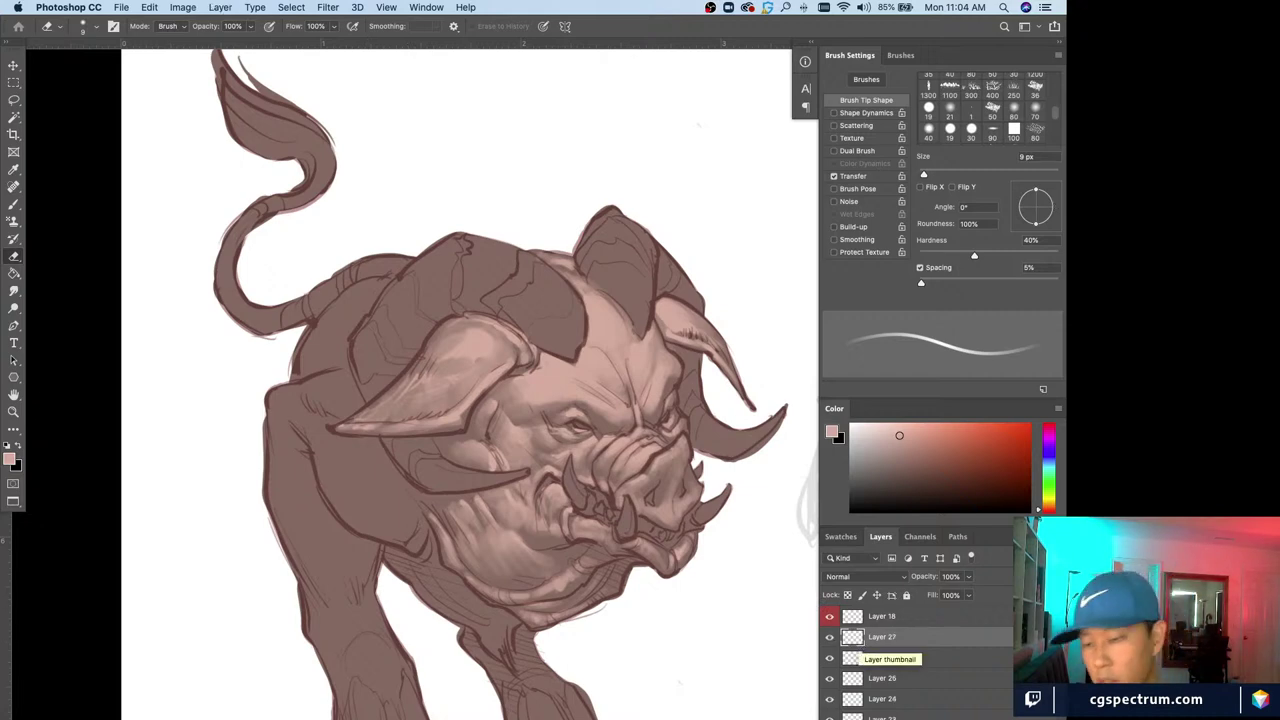
On a new layer, paint the light skin tone onto the back and shoulder behind the near horn with a brush up to 20 px
key(ctrl+shift+alt+n)
key(b)
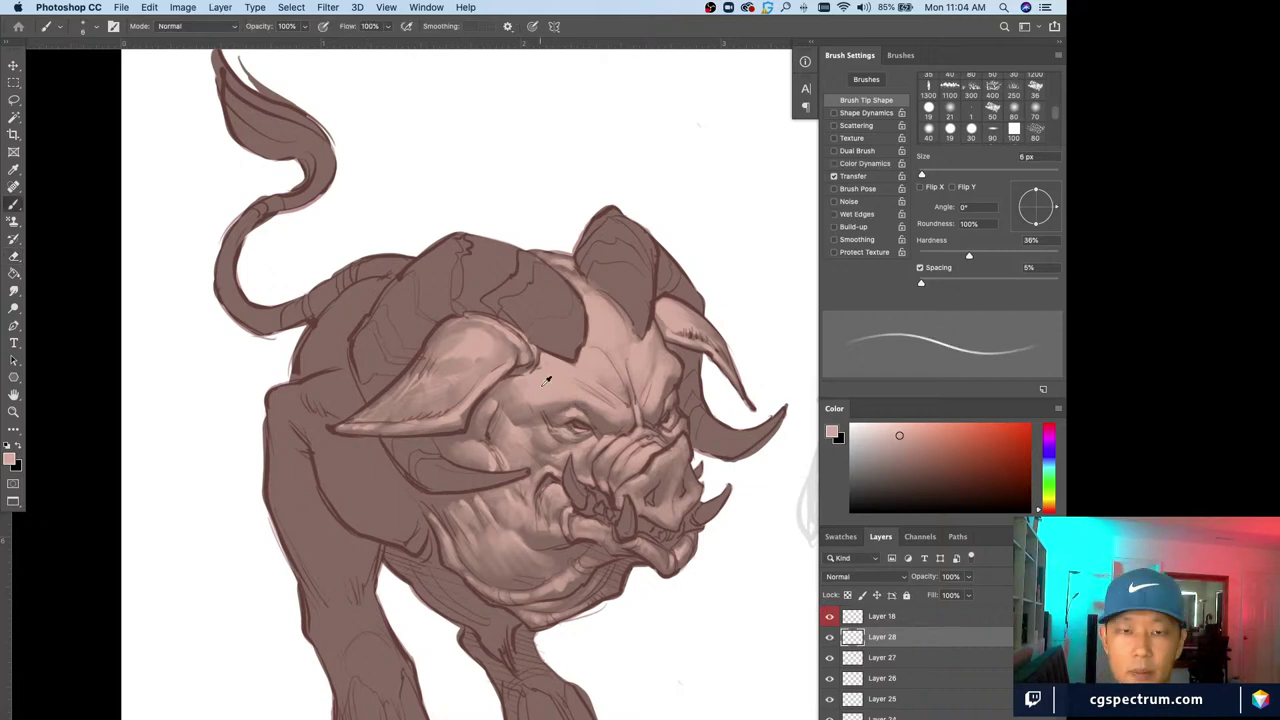
drag(347, 371, 358, 395)
key(bracketright)
key(bracketright)
key(bracketright)
mouse_move(344, 378)
mouse_down()
mouse_move(348, 390)
mouse_move(316, 386)
mouse_move(353, 386)
mouse_move(361, 402)
mouse_up()
key(bracketright)
alt+click(351, 380)
mouse_move(357, 400)
mouse_down()
mouse_move(337, 374)
mouse_move(321, 387)
mouse_move(332, 352)
mouse_move(344, 355)
mouse_move(314, 372)
mouse_move(345, 324)
mouse_move(316, 364)
mouse_up()
key(bracketright)
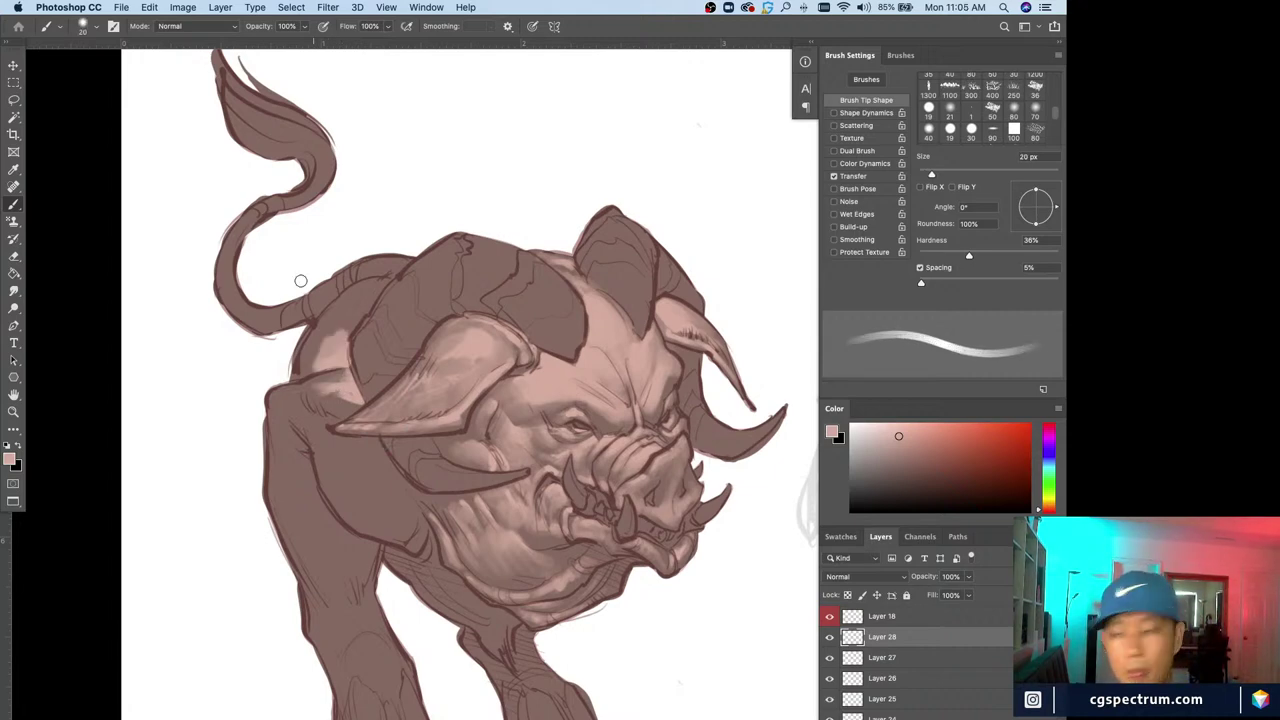
Erase excess light tone around the shoulder folds behind the near horn with a 9 to 20 px eraser
key(e)
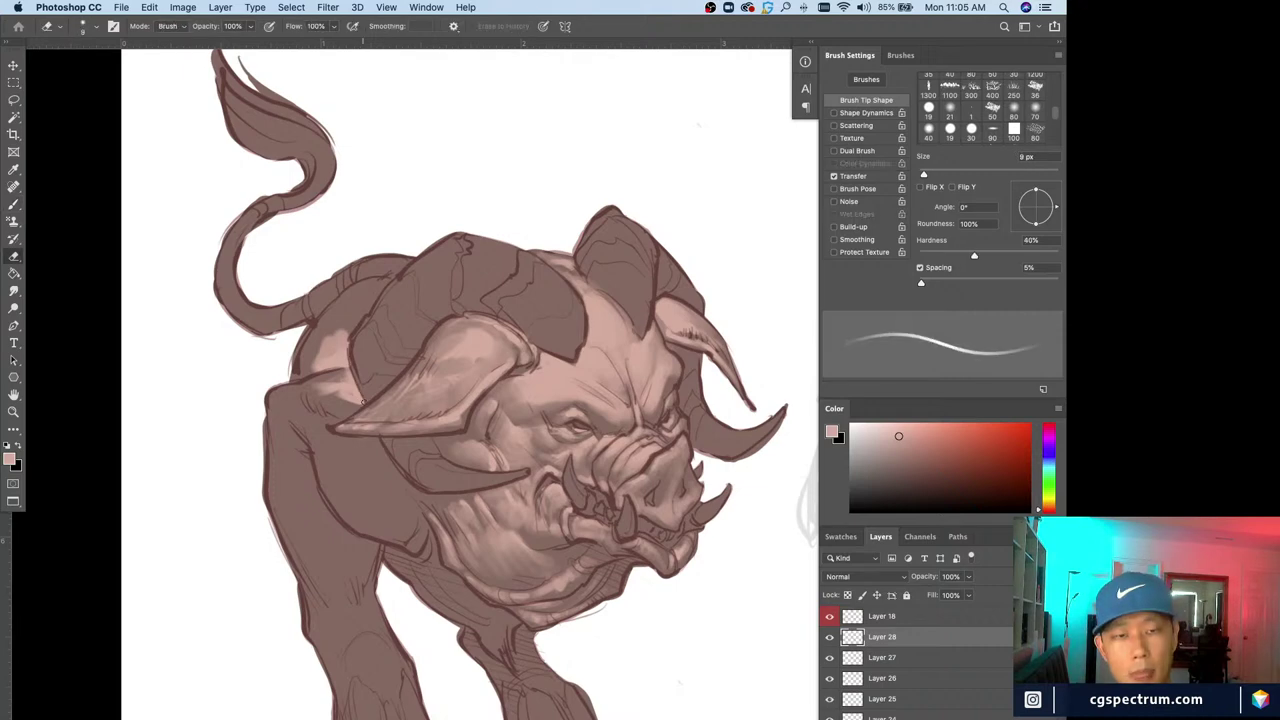
mouse_move(352, 370)
mouse_down()
mouse_move(346, 388)
mouse_move(318, 387)
mouse_up()
key(bracketright)
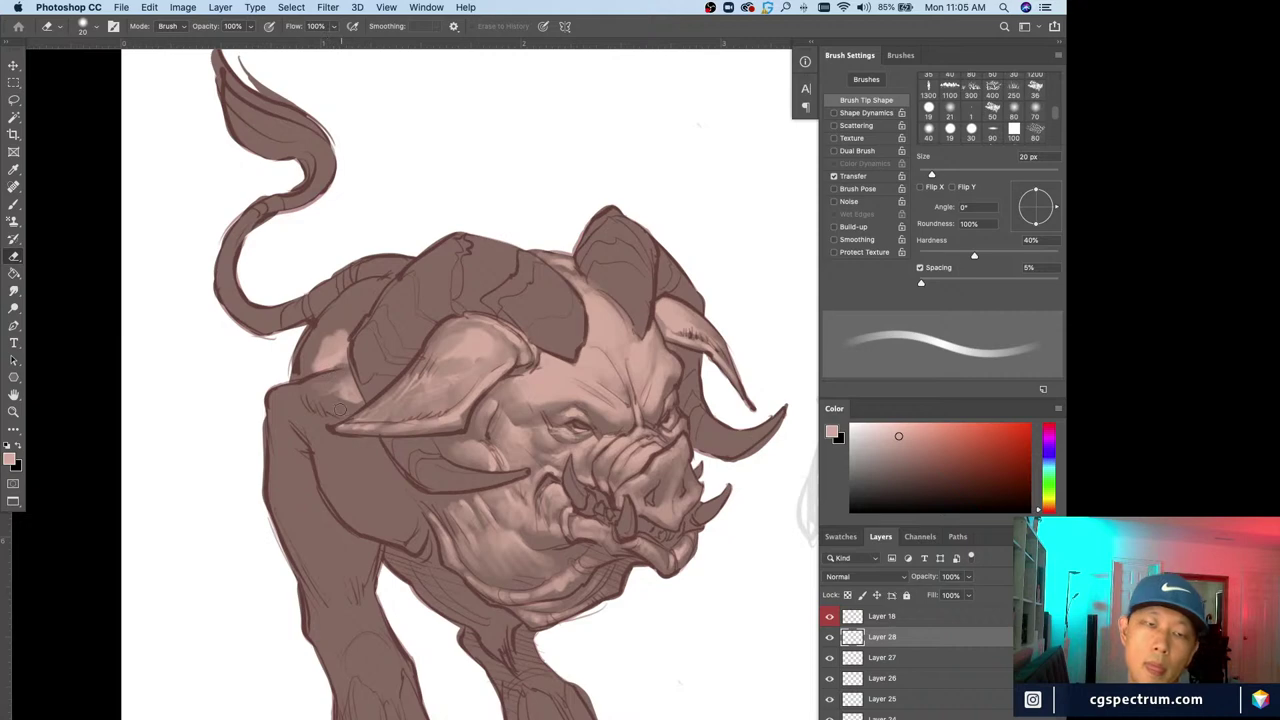
Paint light tone on the shoulder folds beside the near ear's tip with a 10 px brush
key(b)
key(bracketleft)
key(bracketleft)
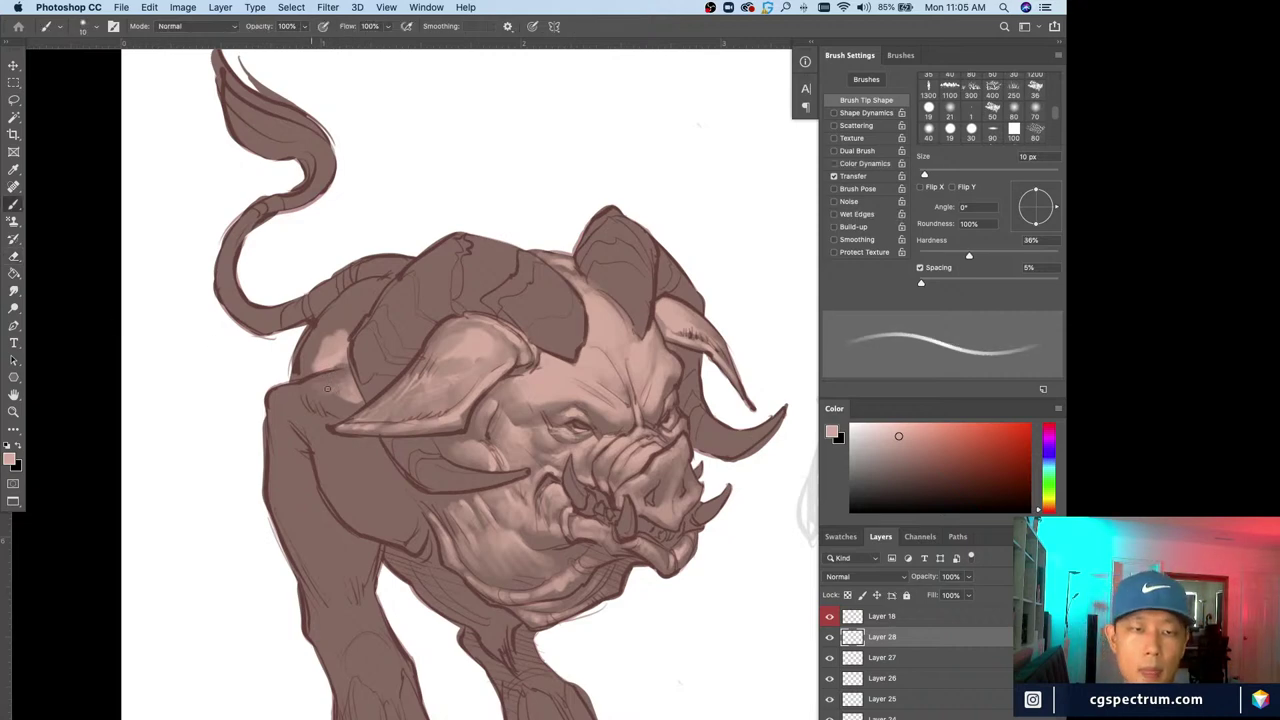
mouse_move(327, 417)
mouse_down()
mouse_move(404, 494)
mouse_move(344, 448)
mouse_move(364, 487)
mouse_move(344, 456)
mouse_up()
Paint light skin tone over the bulging upper-arm muscle below the near ear's tip with a 20 px brush
key(bracketright)
key(bracketright)
key(bracketright)
key(bracketright)
mouse_move(402, 510)
mouse_down()
mouse_move(316, 486)
mouse_move(376, 523)
mouse_move(343, 486)
mouse_up()
key(bracketleft)
key(bracketleft)
key(bracketright)
mouse_move(338, 442)
mouse_down()
mouse_move(330, 451)
mouse_move(358, 502)
mouse_up()
drag(384, 500, 358, 492)
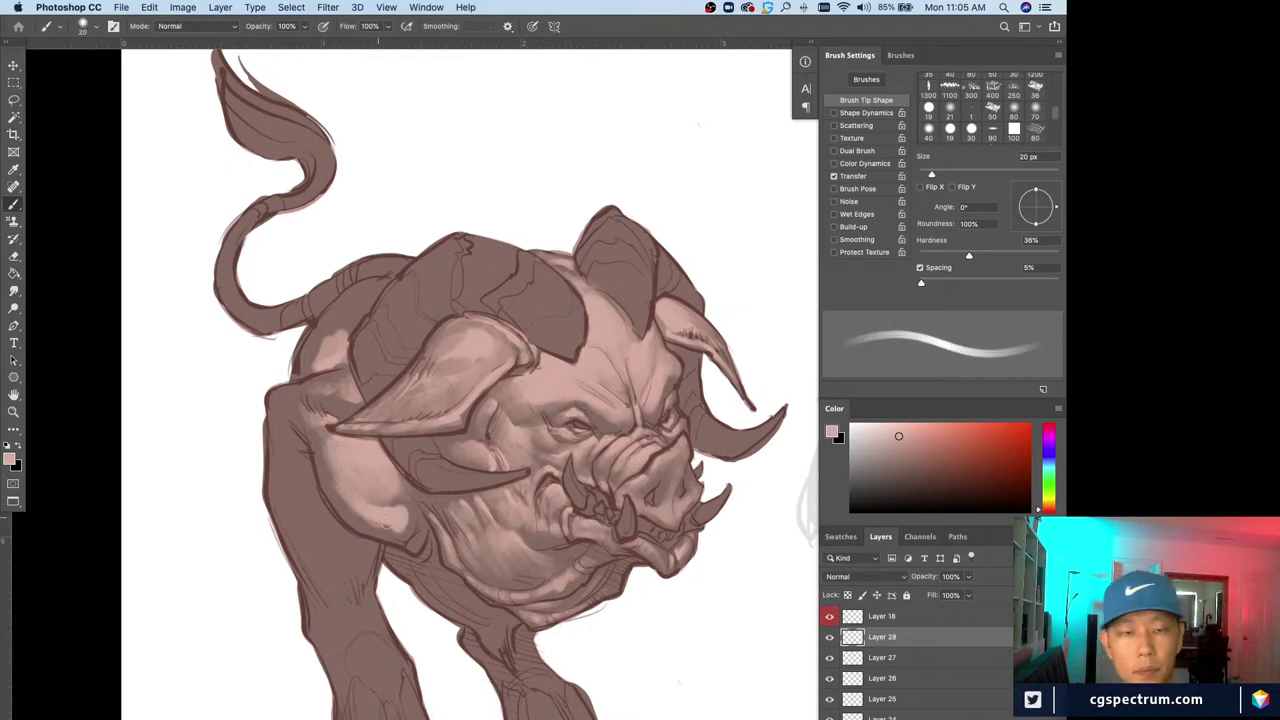
drag(323, 445, 332, 484)
Erase part of the light tone on the upper-arm muscle with a 25 px eraser to shape its shading
key(e)
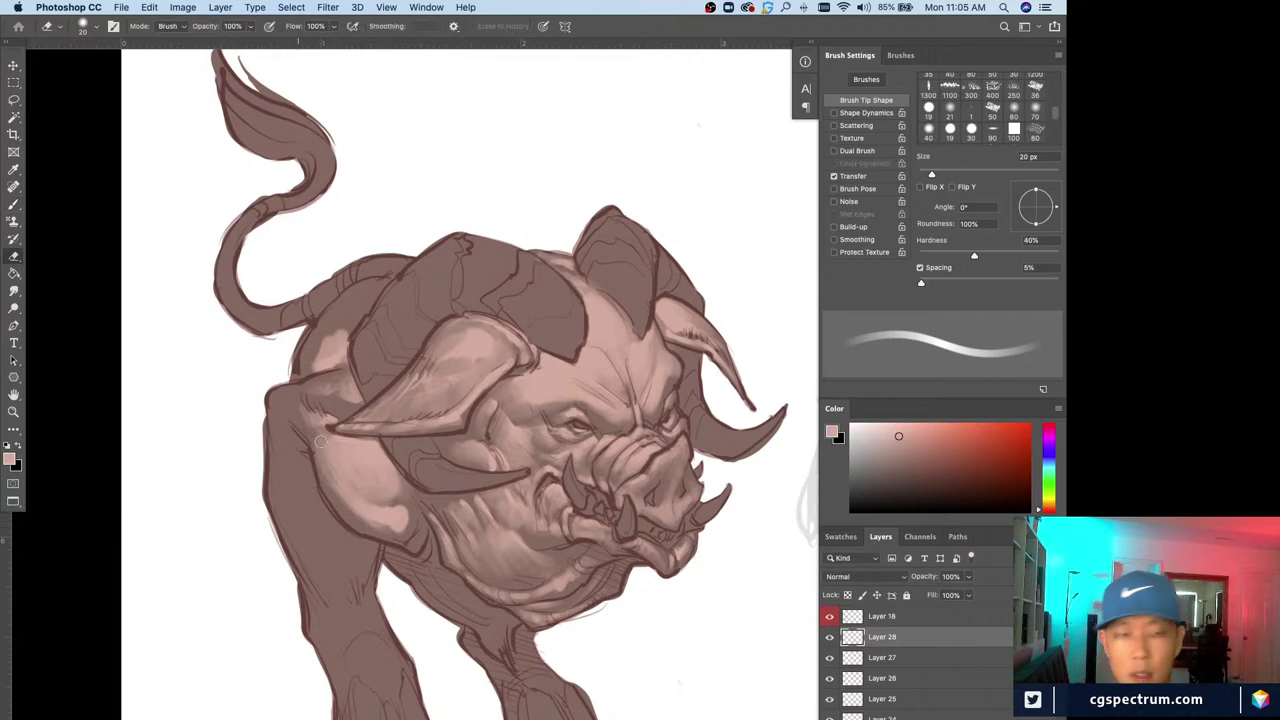
key(bracketright)
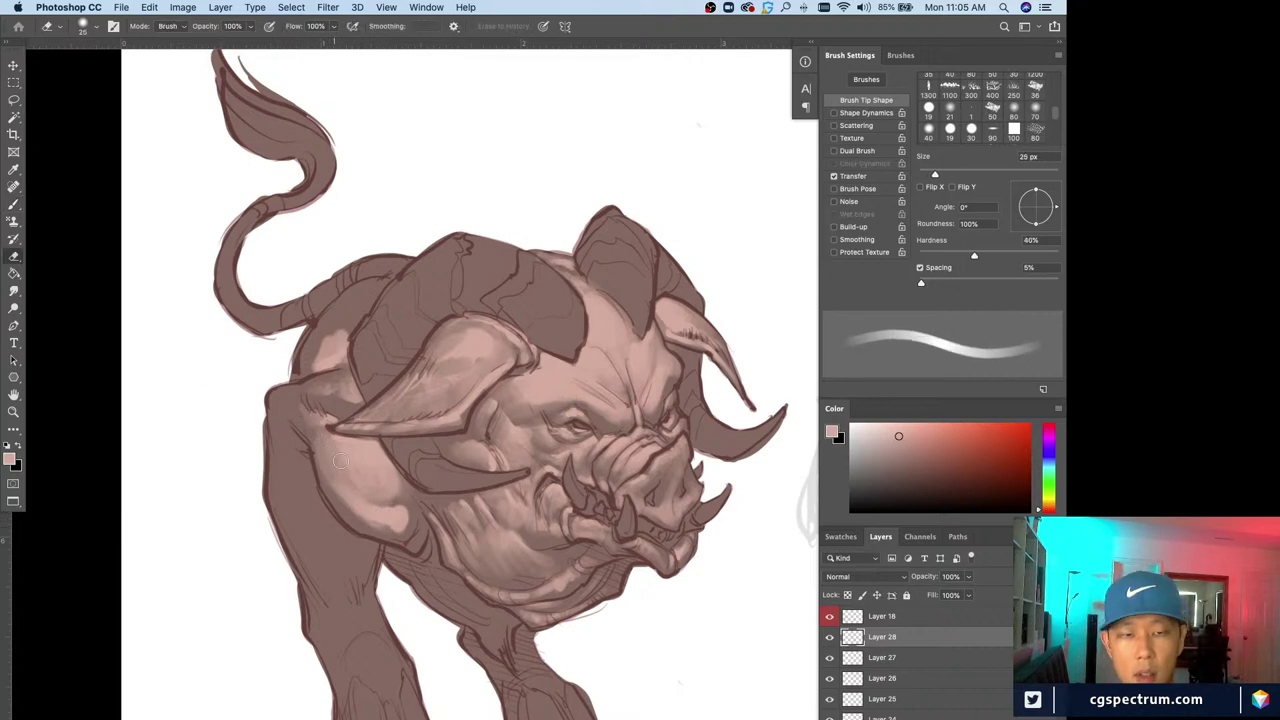
mouse_move(340, 460)
mouse_down()
mouse_move(392, 529)
mouse_move(352, 519)
mouse_move(407, 511)
mouse_move(351, 485)
mouse_up()
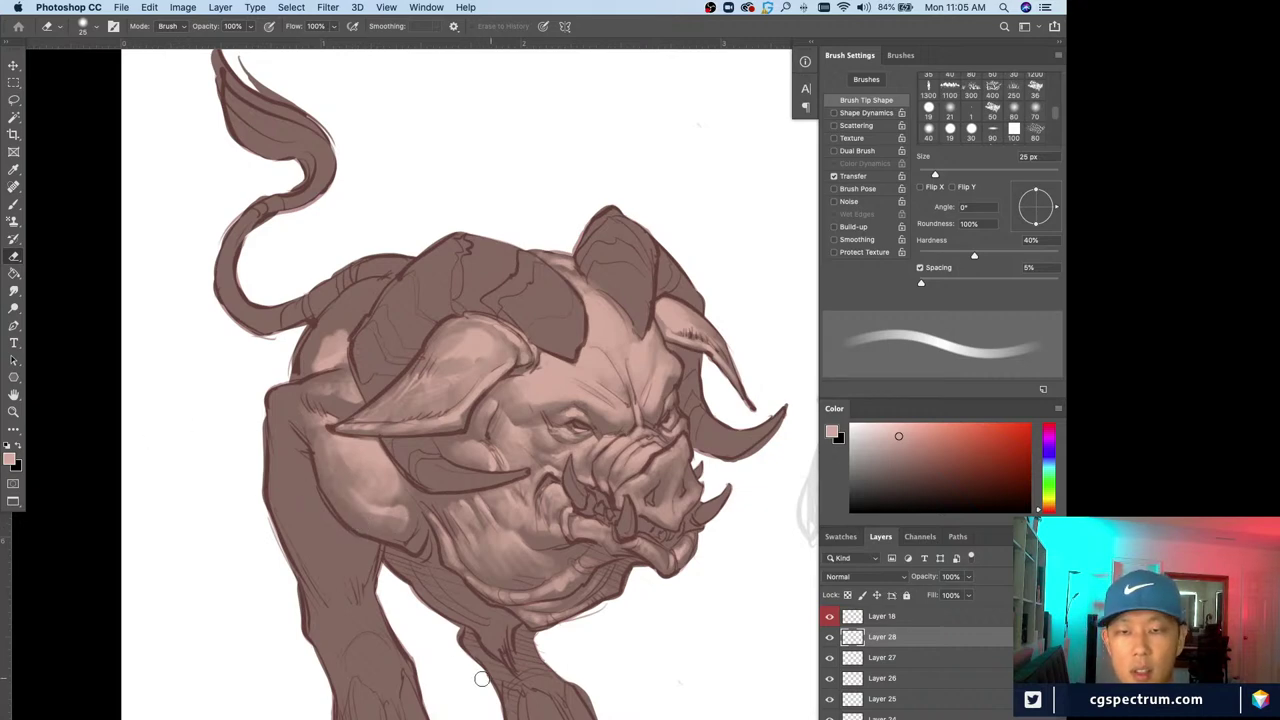
Sample nearby skin tones and paint the edge of the upper-arm muscle below the ear tip with a 10 px brush
key(b)
key(bracketleft)
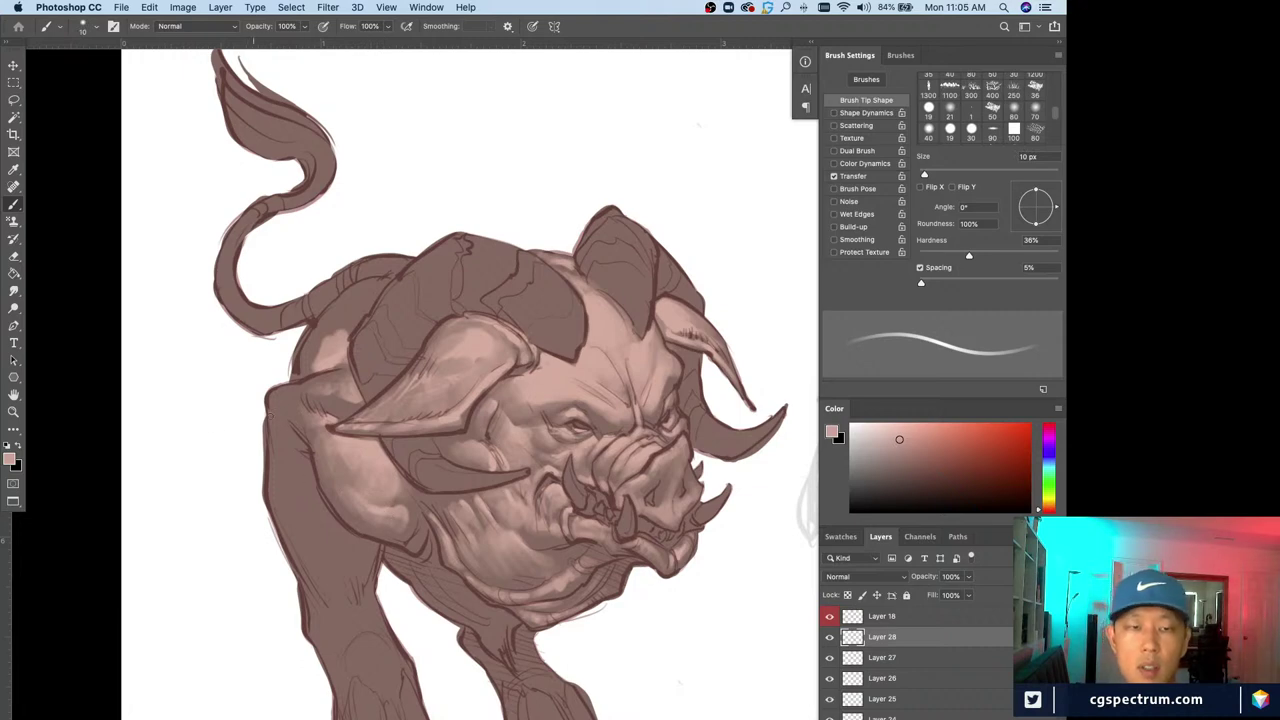
alt+click(351, 444)
drag(320, 430, 342, 442)
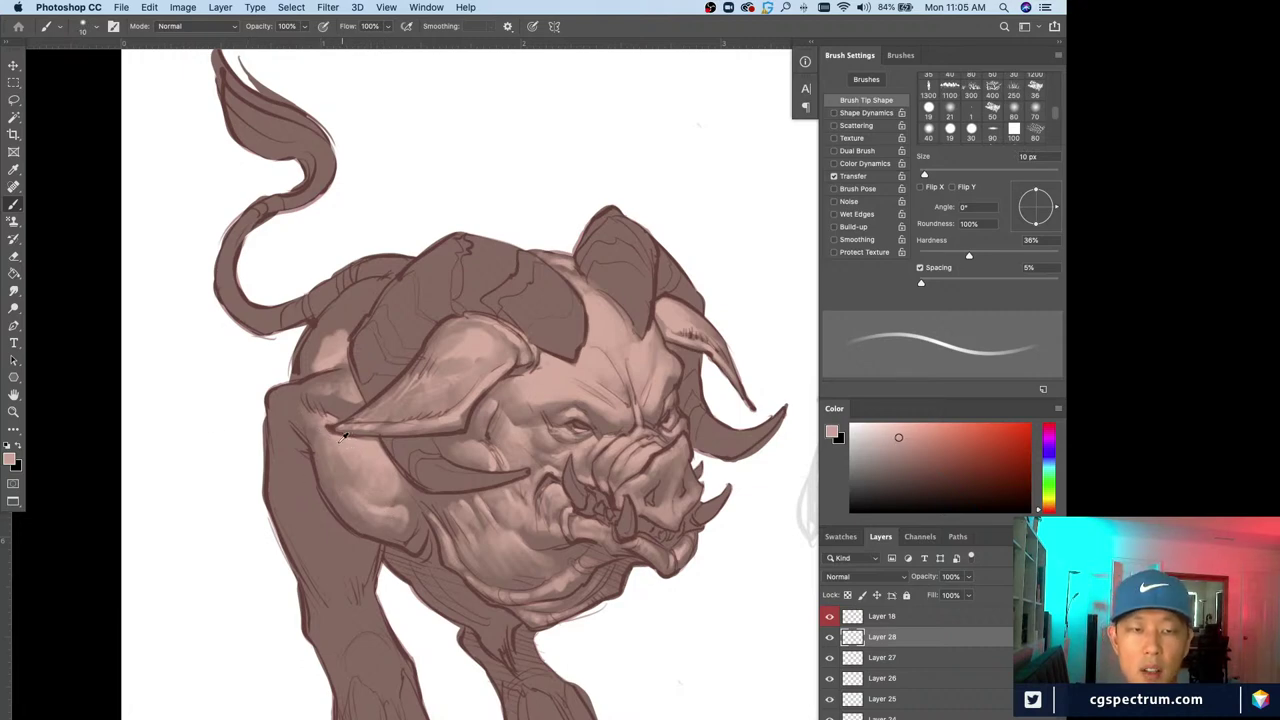
alt+click(340, 437)
alt+click(329, 421)
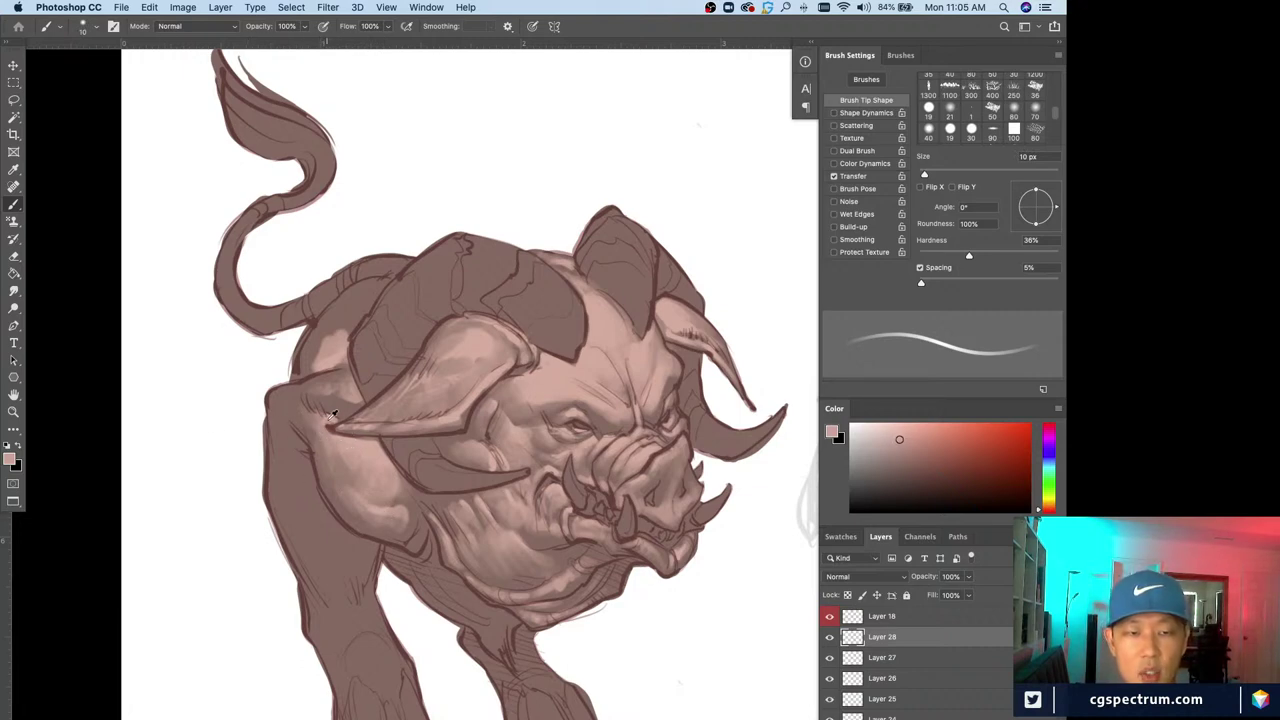
key(bracketleft)
key(bracketright)
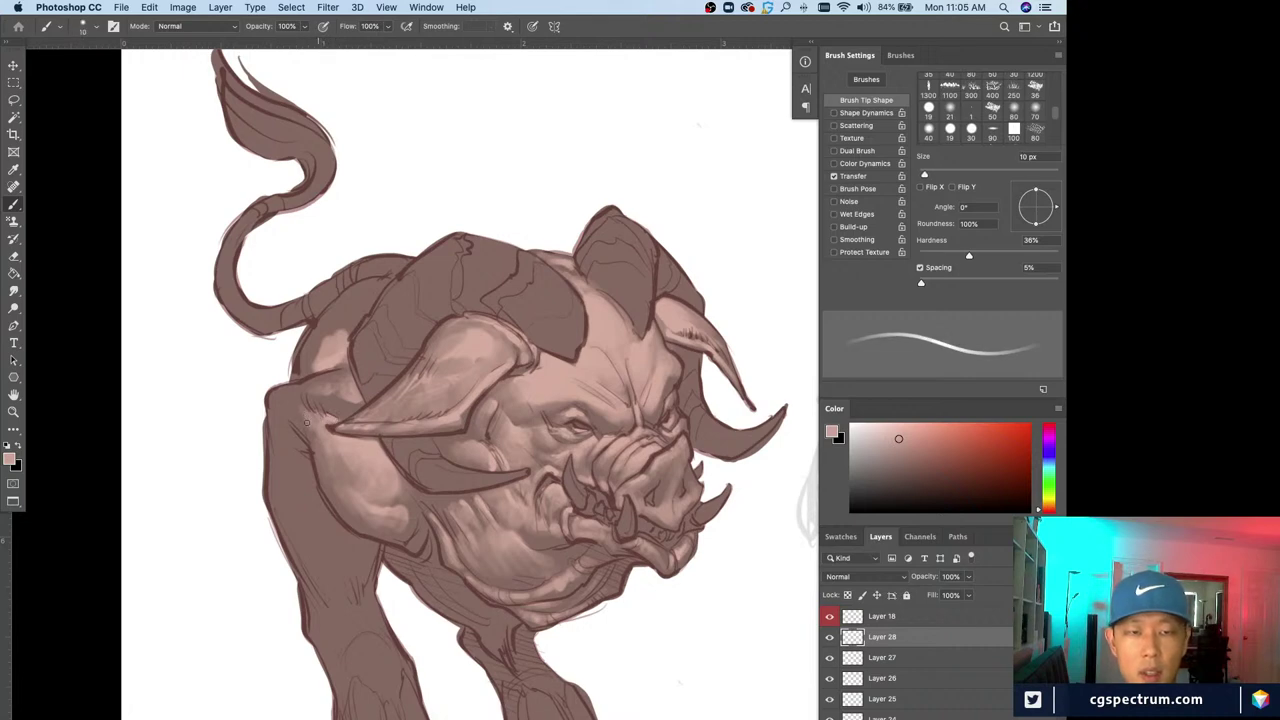
alt+click(329, 418)
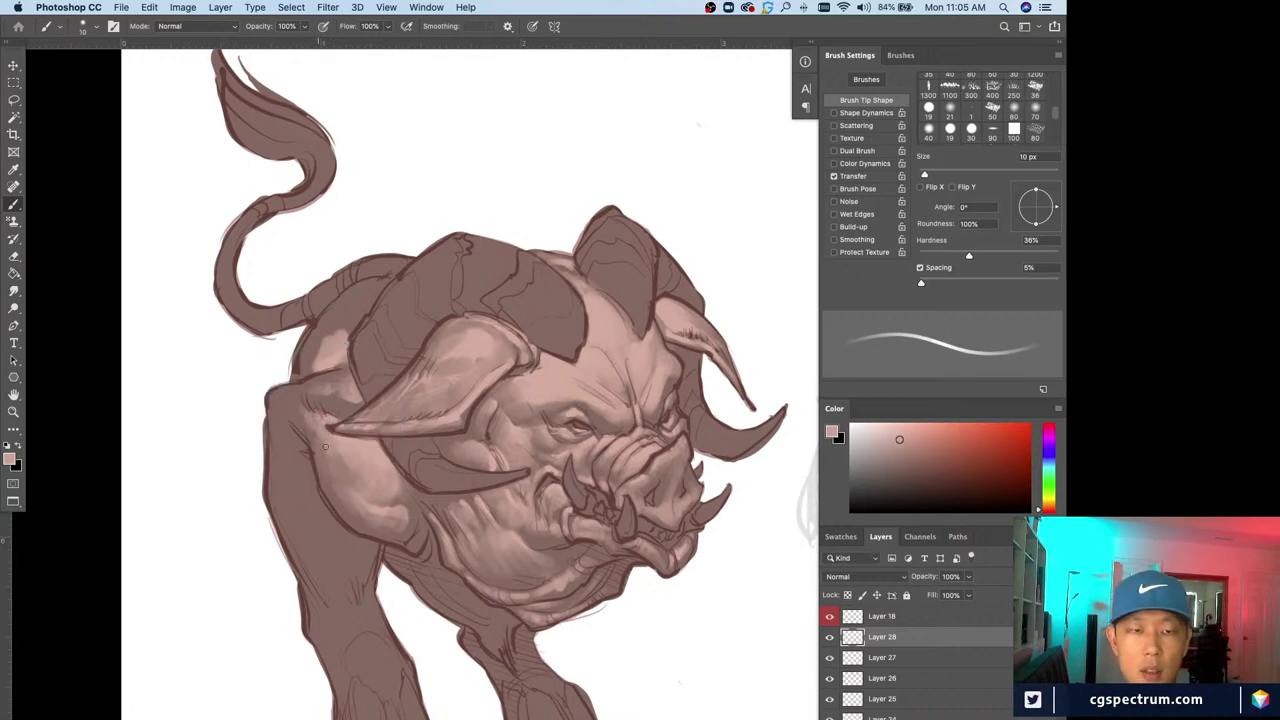
alt+click(322, 445)
mouse_move(325, 447)
mouse_down()
mouse_move(322, 465)
mouse_move(348, 472)
mouse_up()
Sample a darker skin tone and paint the crease folds beside the upper-arm muscle with a 10 px brush
key(bracketright)
key(bracketright)
key(bracketright)
alt+click(335, 446)
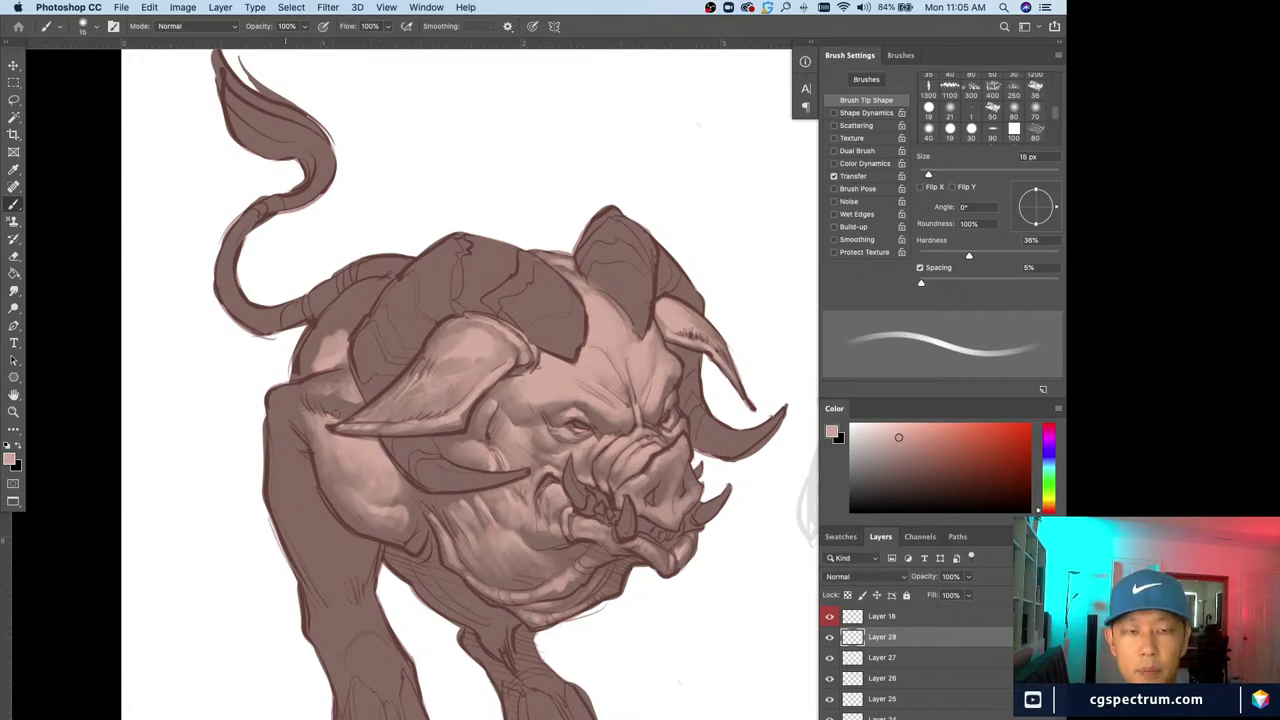
alt+click(356, 446)
alt+click(309, 418)
key(bracketleft)
key(bracketleft)
key(bracketleft)
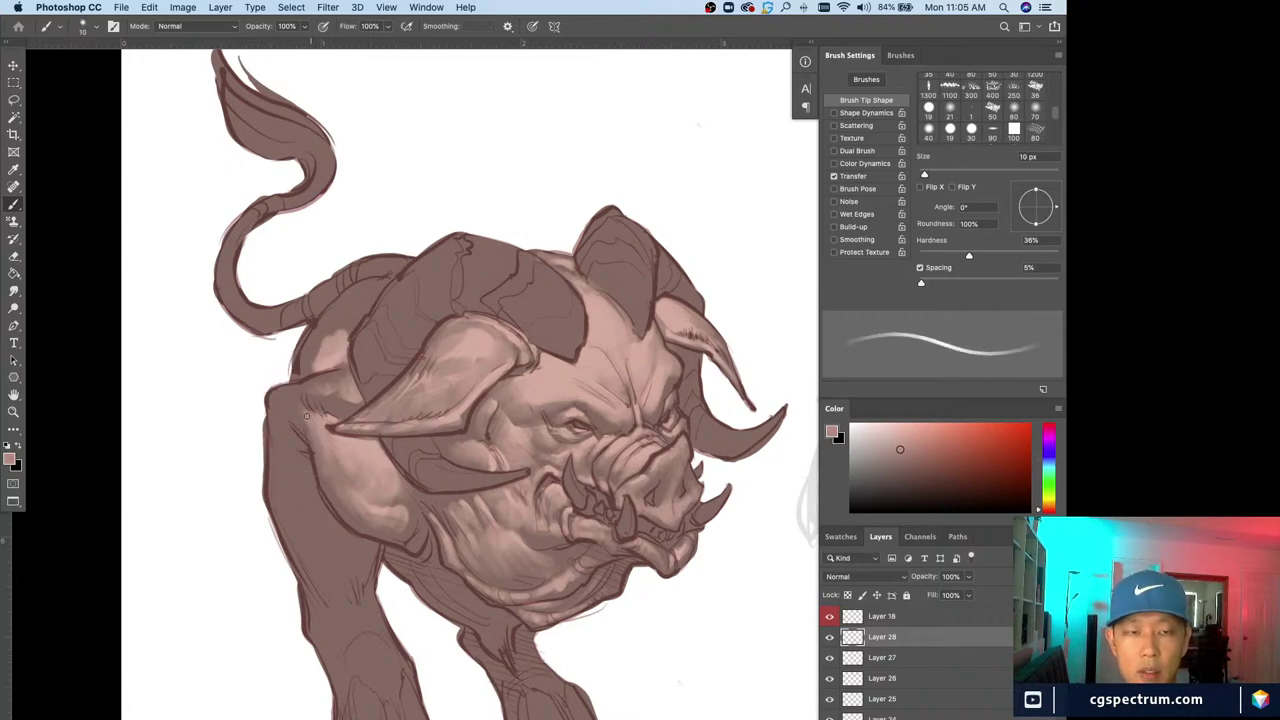
mouse_move(307, 418)
mouse_down()
mouse_move(315, 443)
mouse_move(299, 418)
mouse_move(297, 431)
mouse_move(308, 452)
mouse_up()
key(bracketleft)
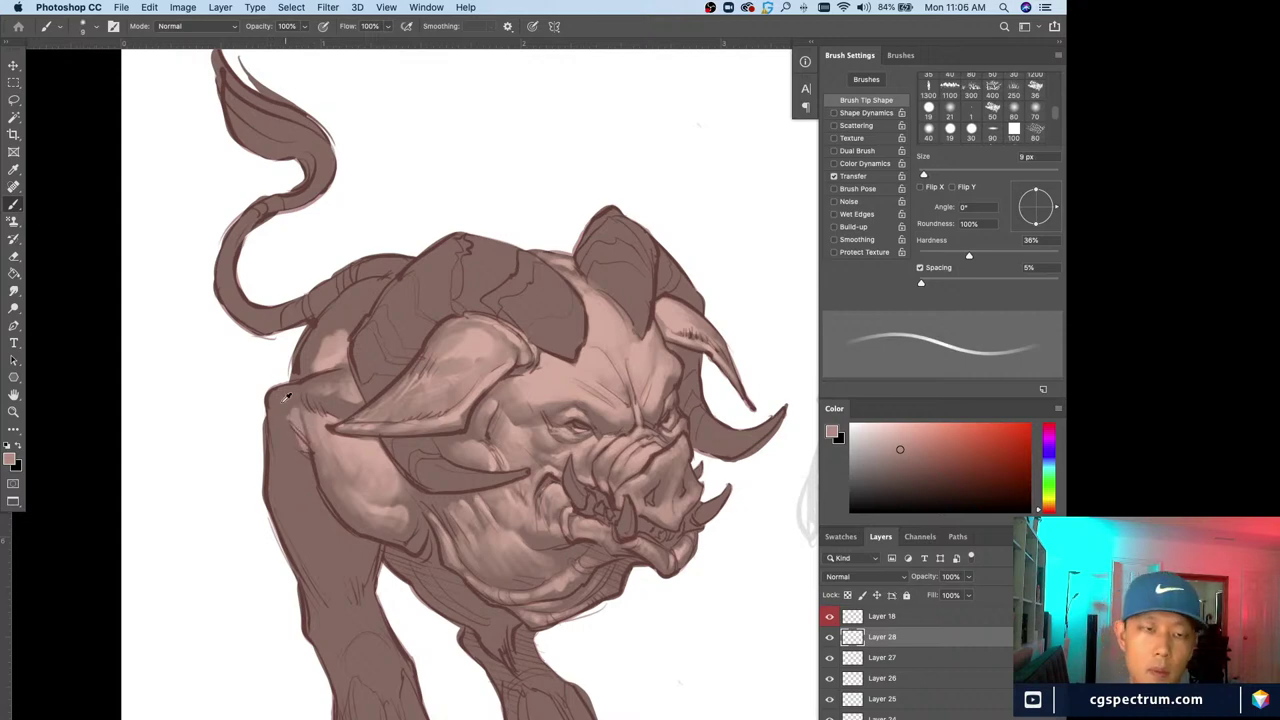
Paint light fold strokes from the shoulder down the outer arm with sampled light skin tones, starting with a 10 px brush
alt+click(330, 410)
key(bracketright)
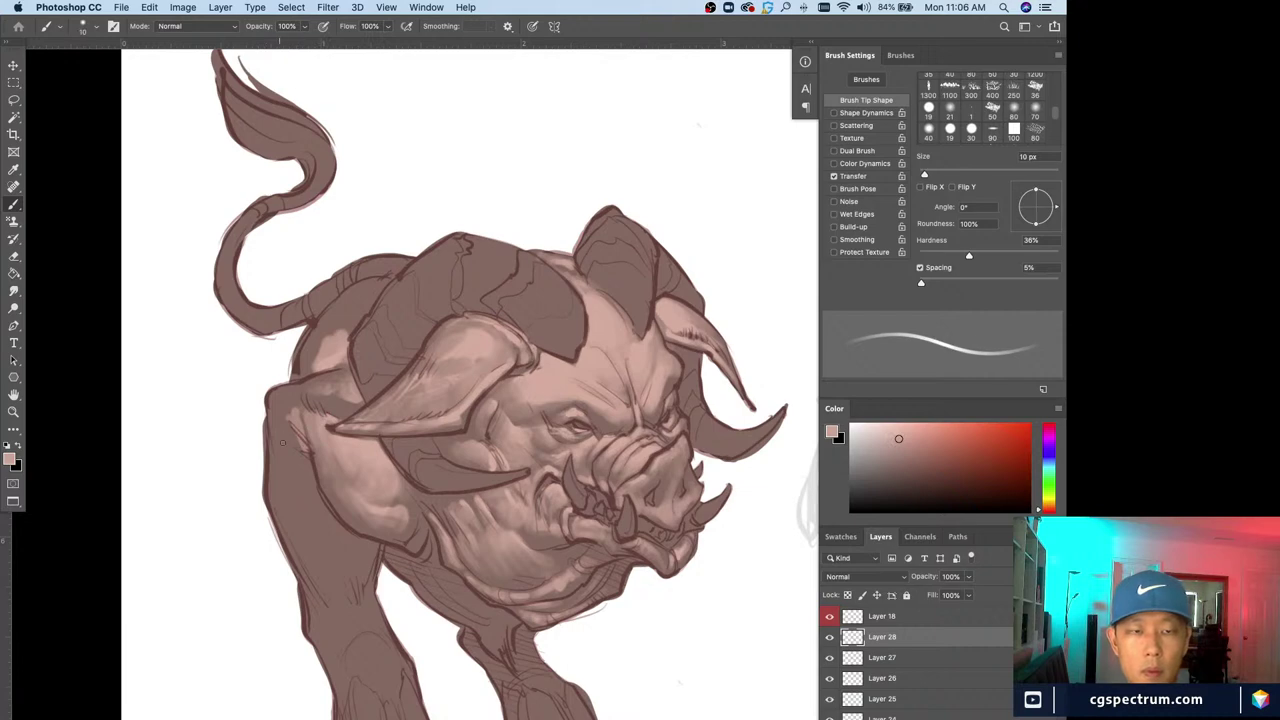
drag(285, 441, 306, 466)
key(bracketleft)
drag(295, 419, 307, 510)
alt+click(357, 447)
key(bracketright)
key(bracketright)
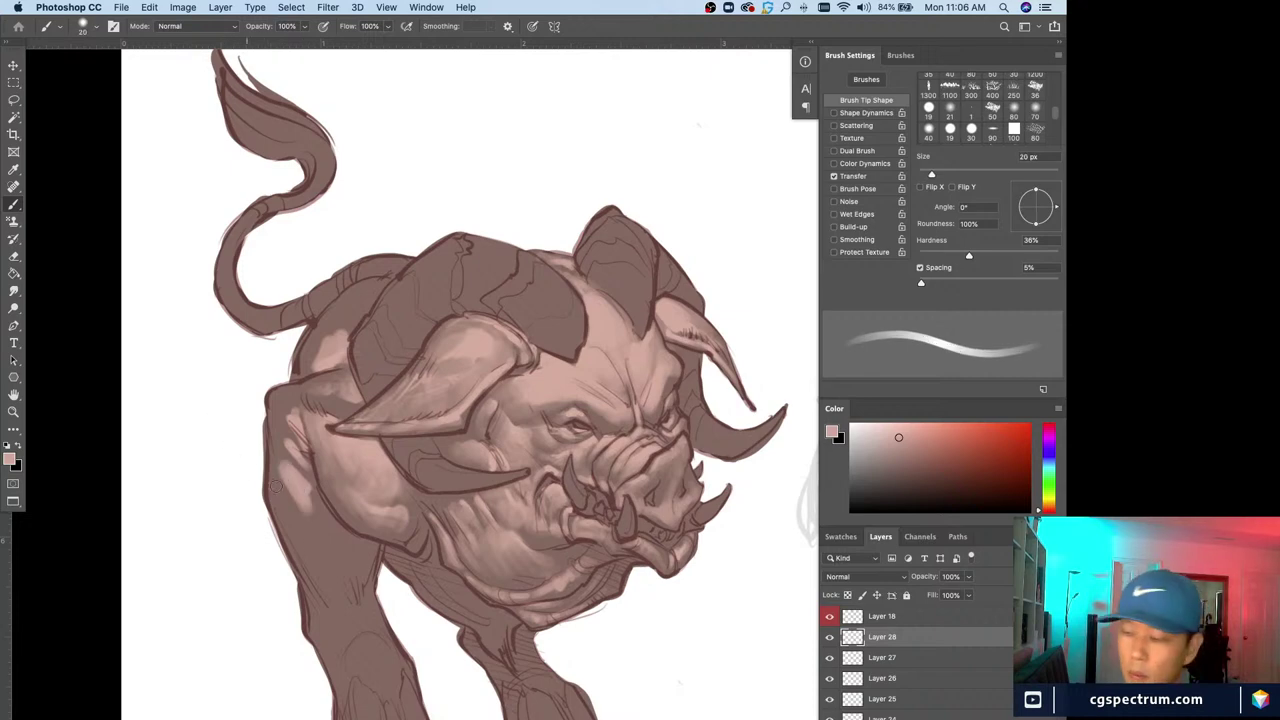
Trim the outer arm's folds with a 15 px eraser and paint light tone down the arm with a brush up to 30 px
key(e)
key(bracketleft)
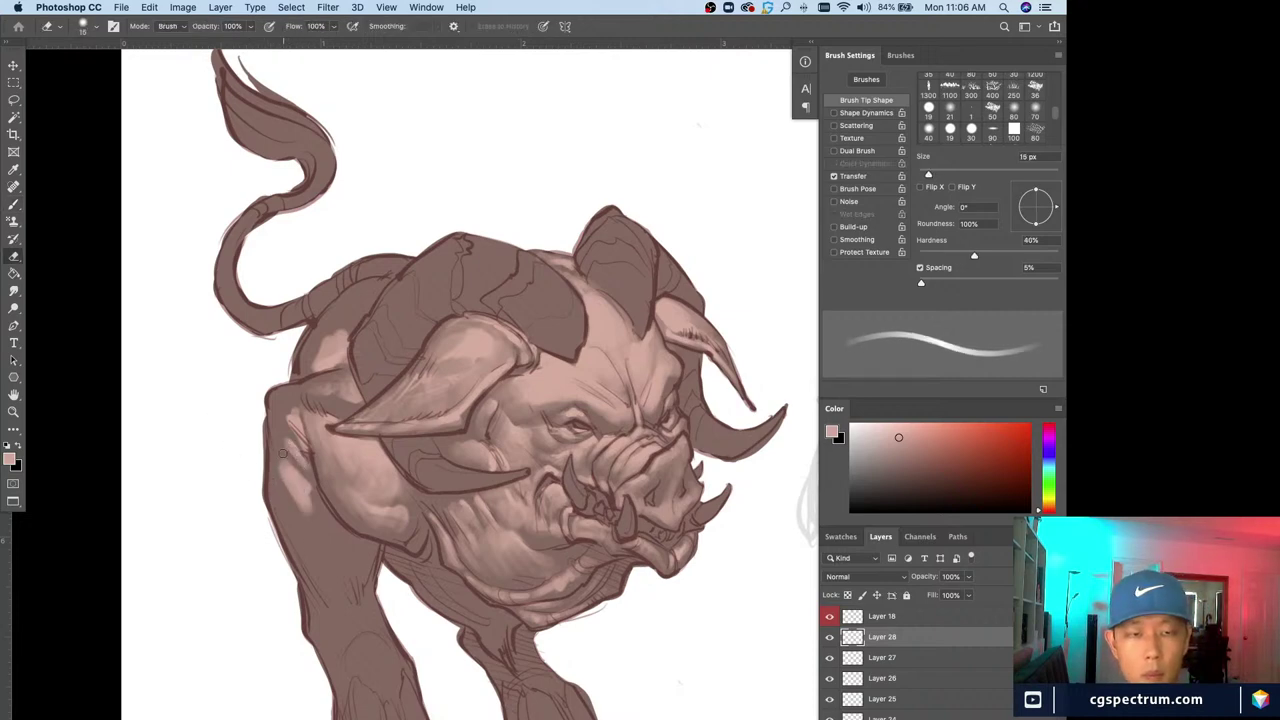
key(b)
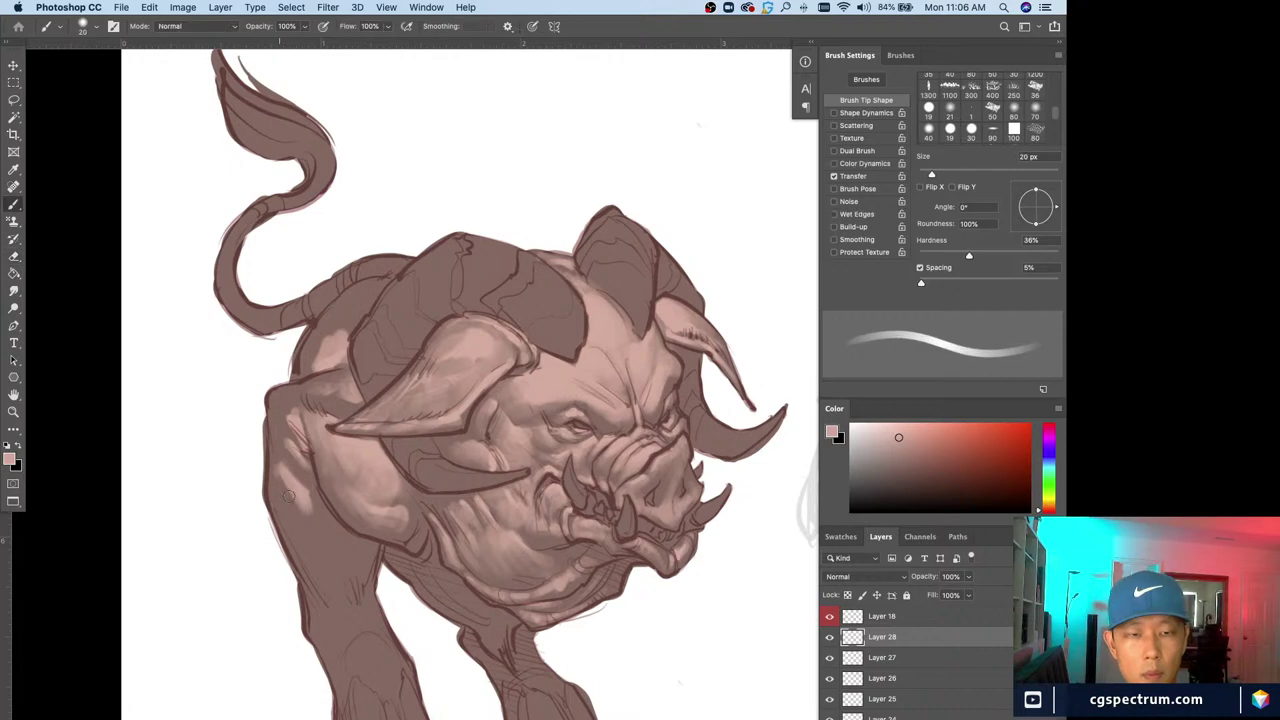
key(bracketleft)
key(bracketleft)
key(bracketleft)
key(bracketright)
key(bracketright)
key(bracketright)
key(bracketright)
key(bracketright)
key(bracketright)
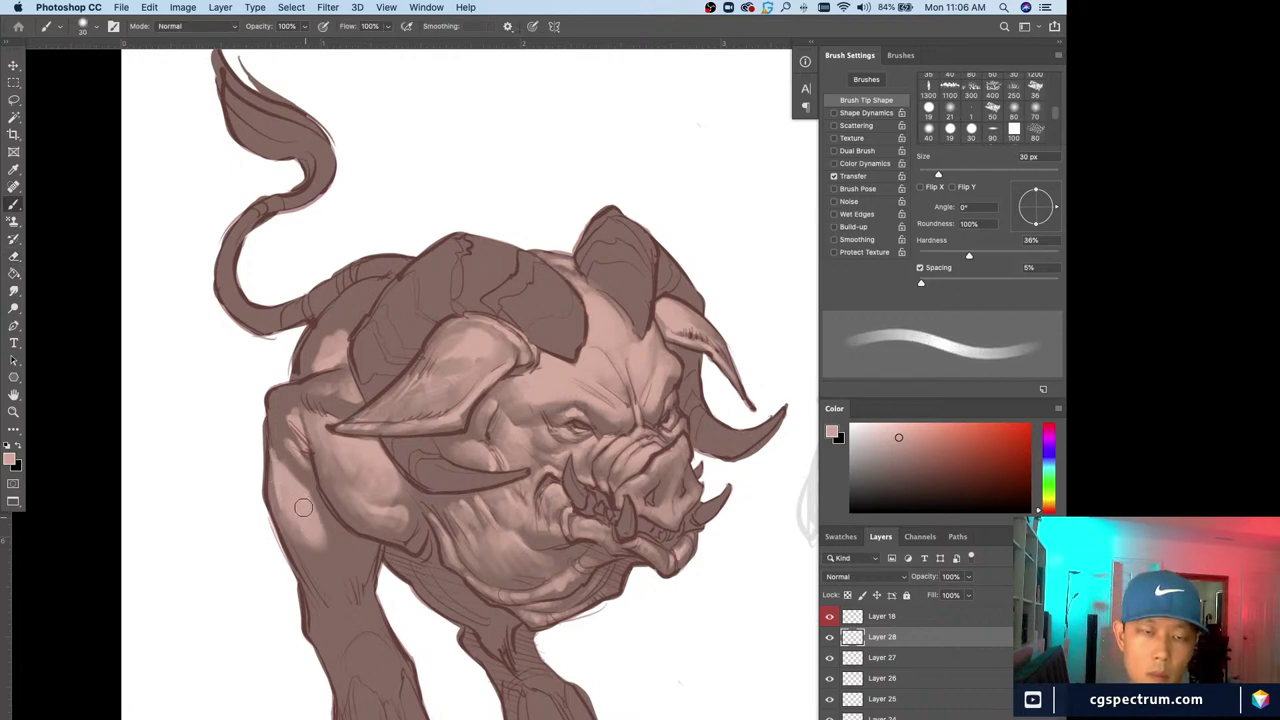
Paint light tone along the outer shoulder above the arm folds with a 10 to 25 px brush
key(bracketleft)
key(bracketleft)
key(bracketleft)
key(bracketleft)
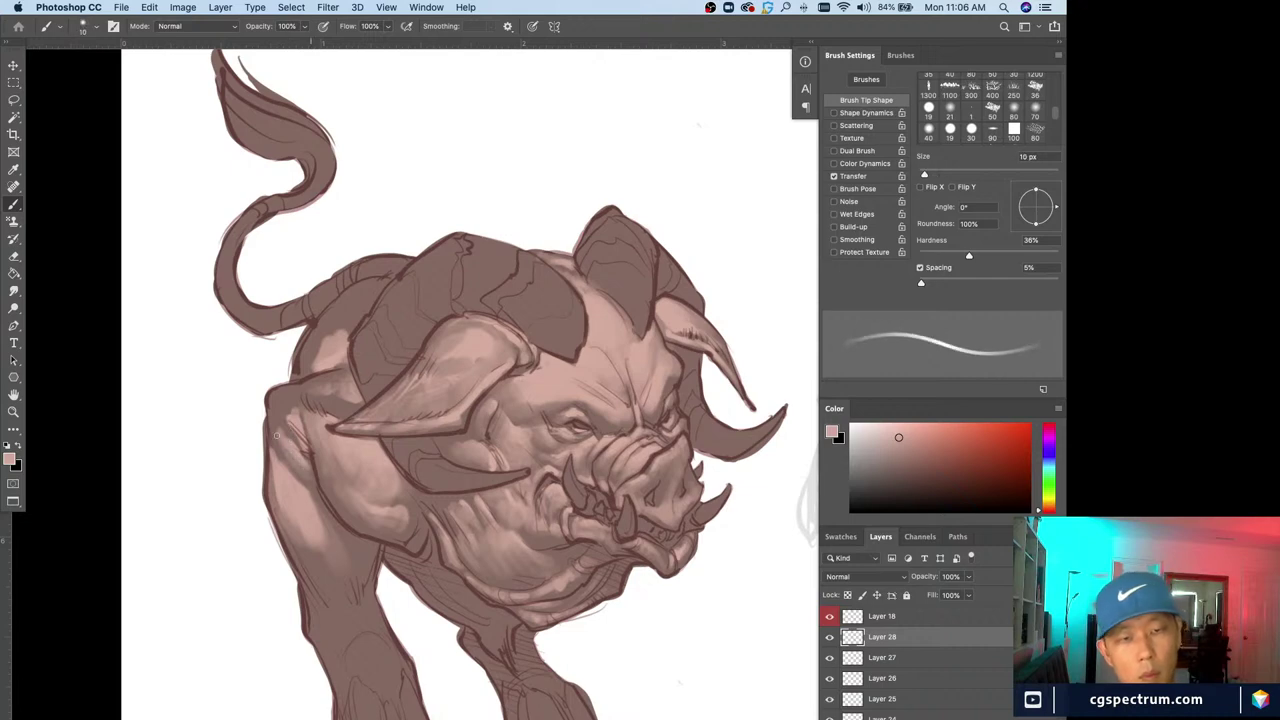
key(bracketright)
key(bracketright)
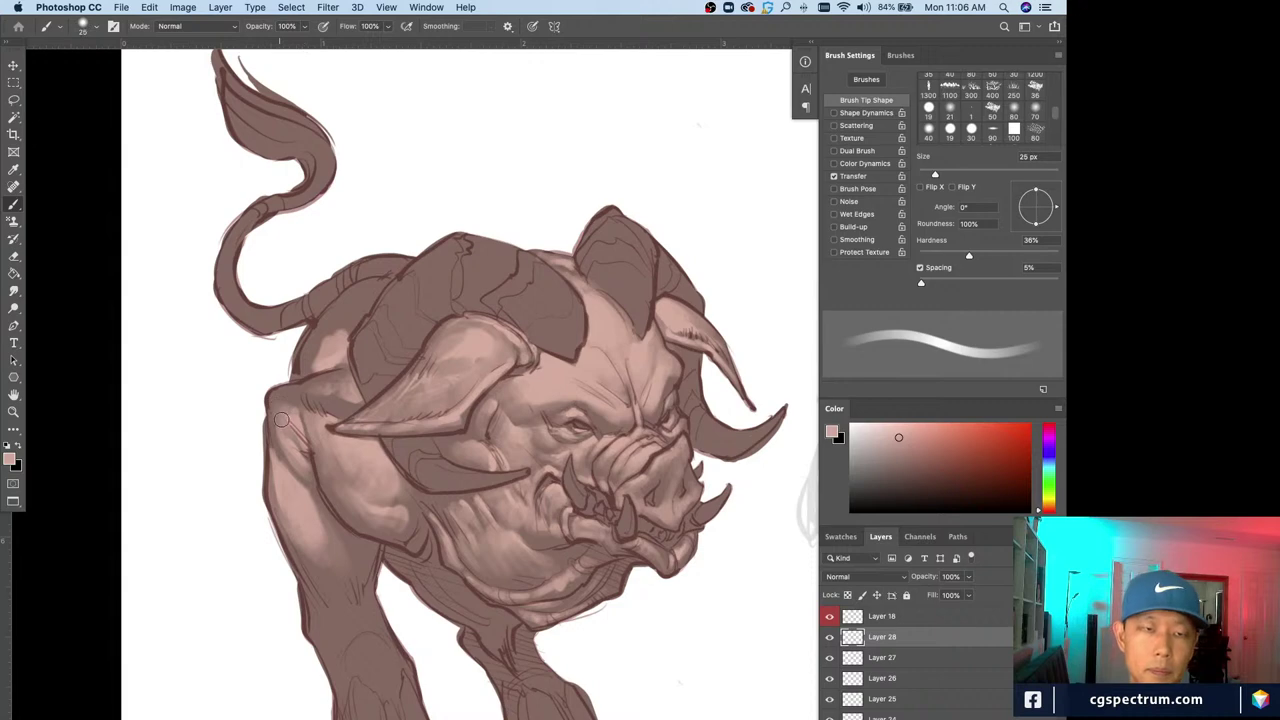
Soften the shoulder folds with a 15 to 20 px eraser and paint light tone on the shoulder's top corner with a 10 to 15 px brush
key(e)
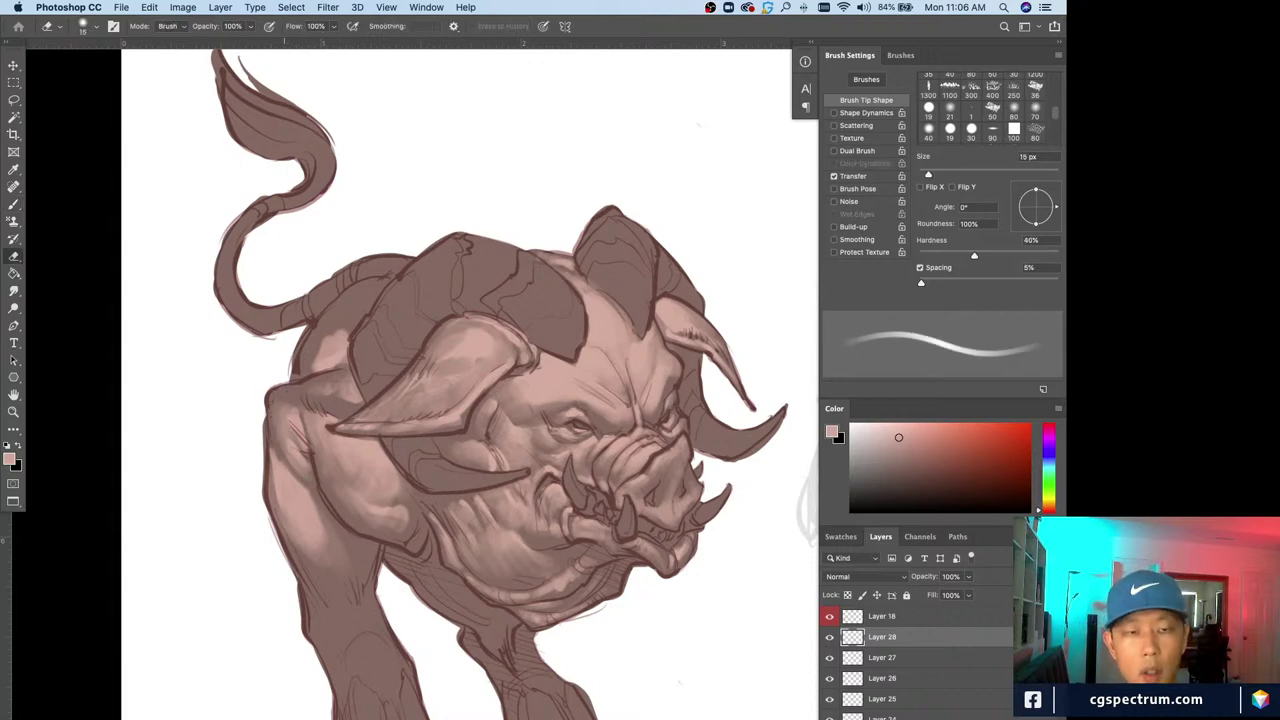
key(bracketright)
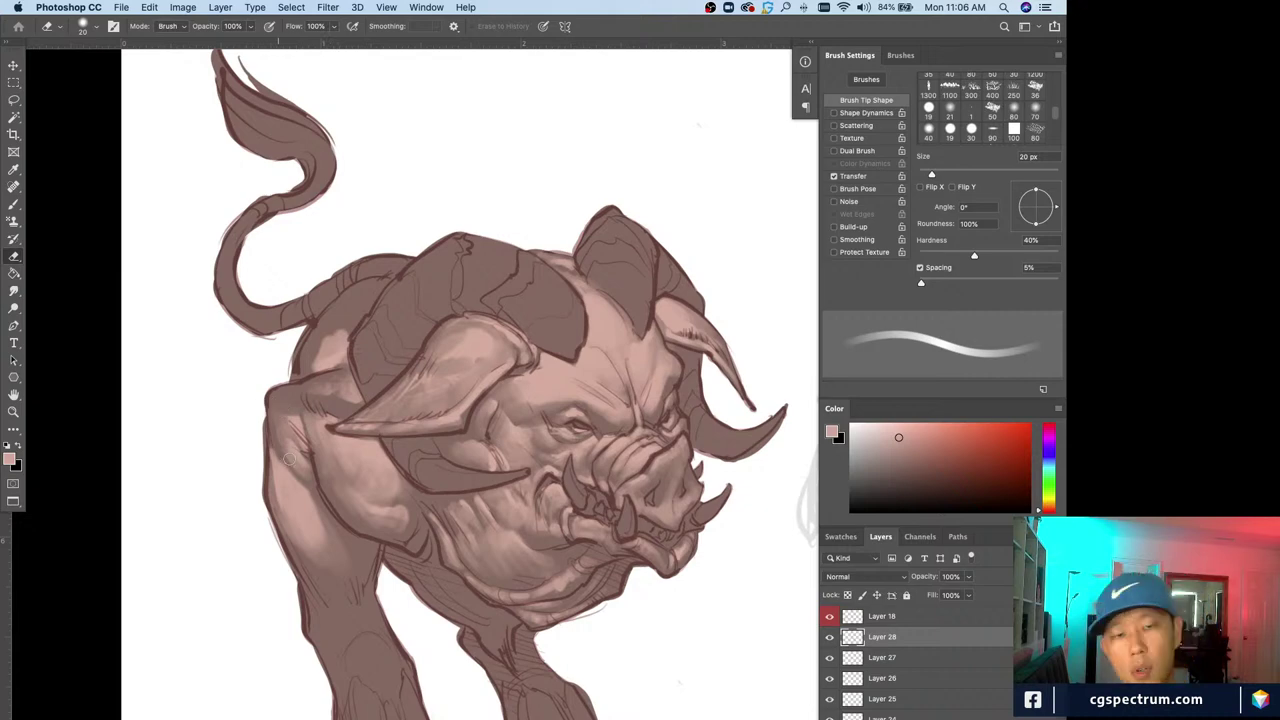
key(b)
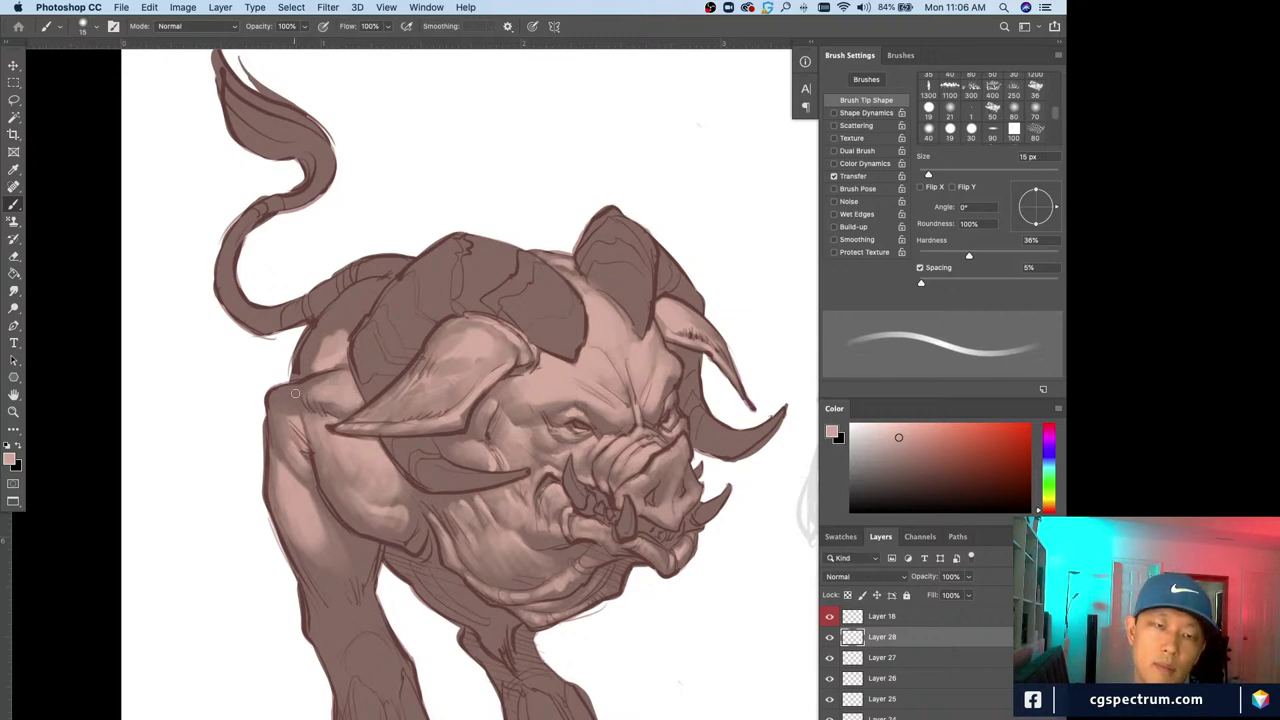
key(bracketleft)
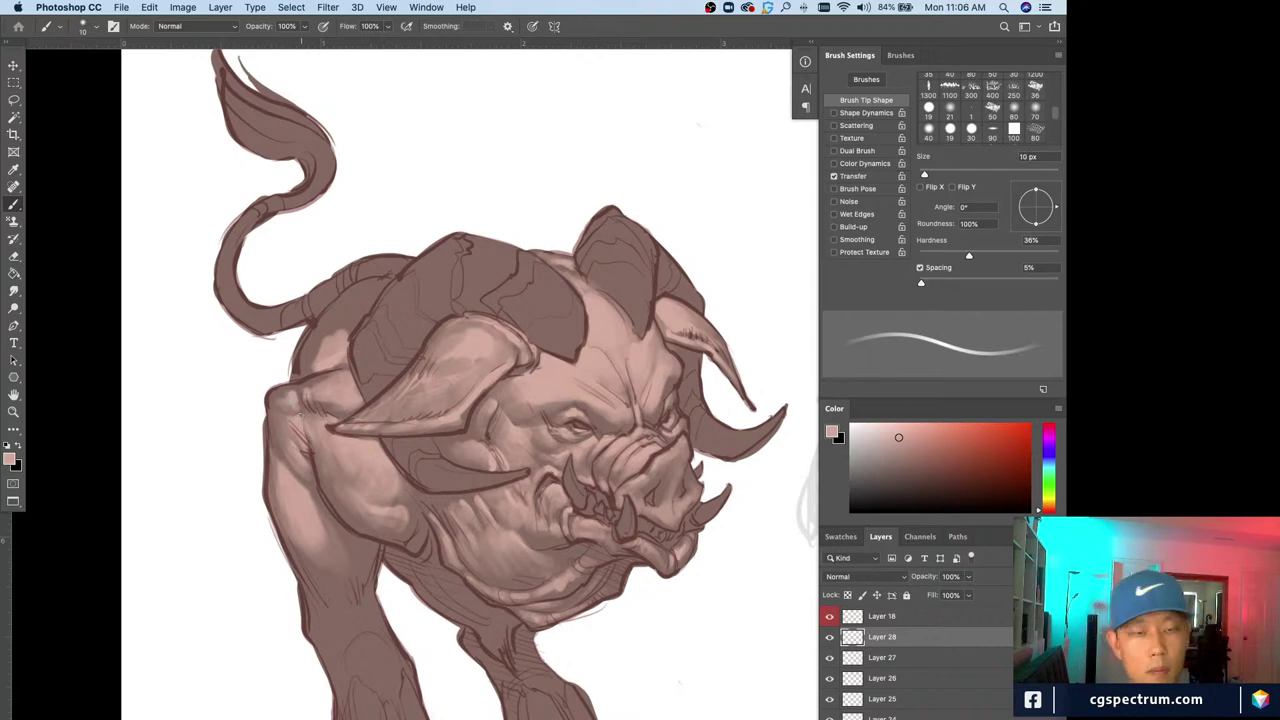
key(e)
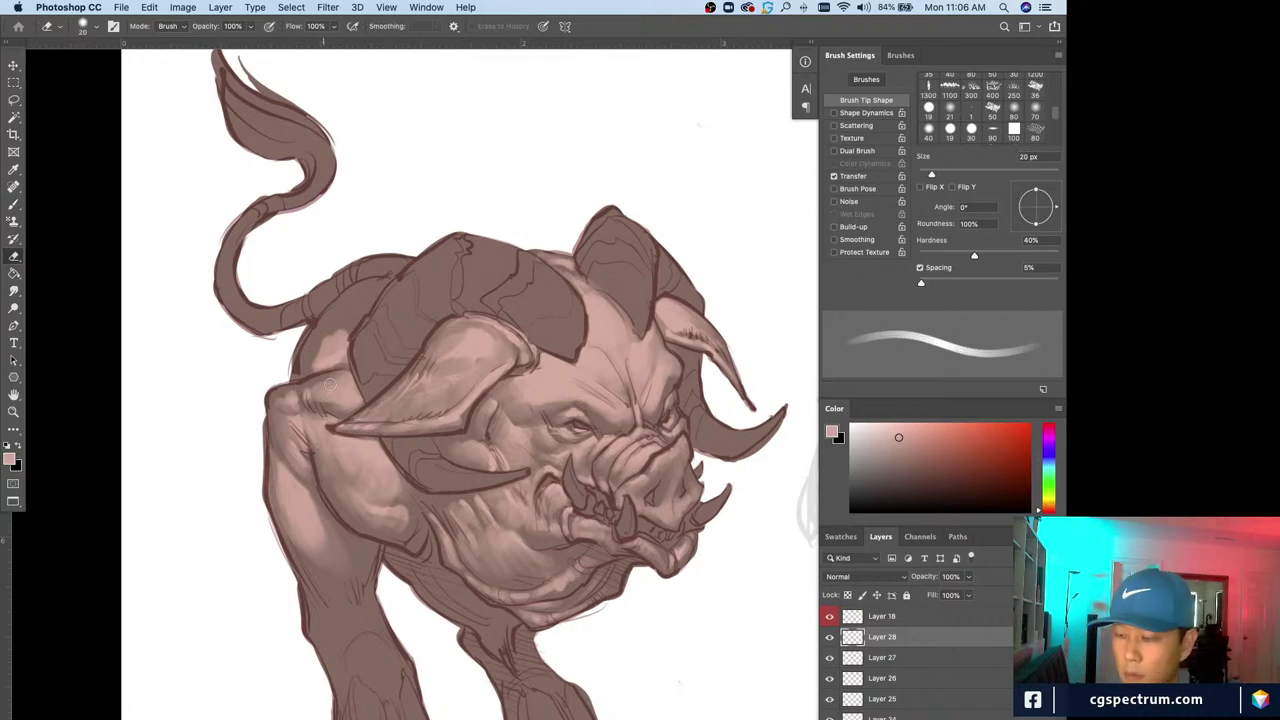
key(b)
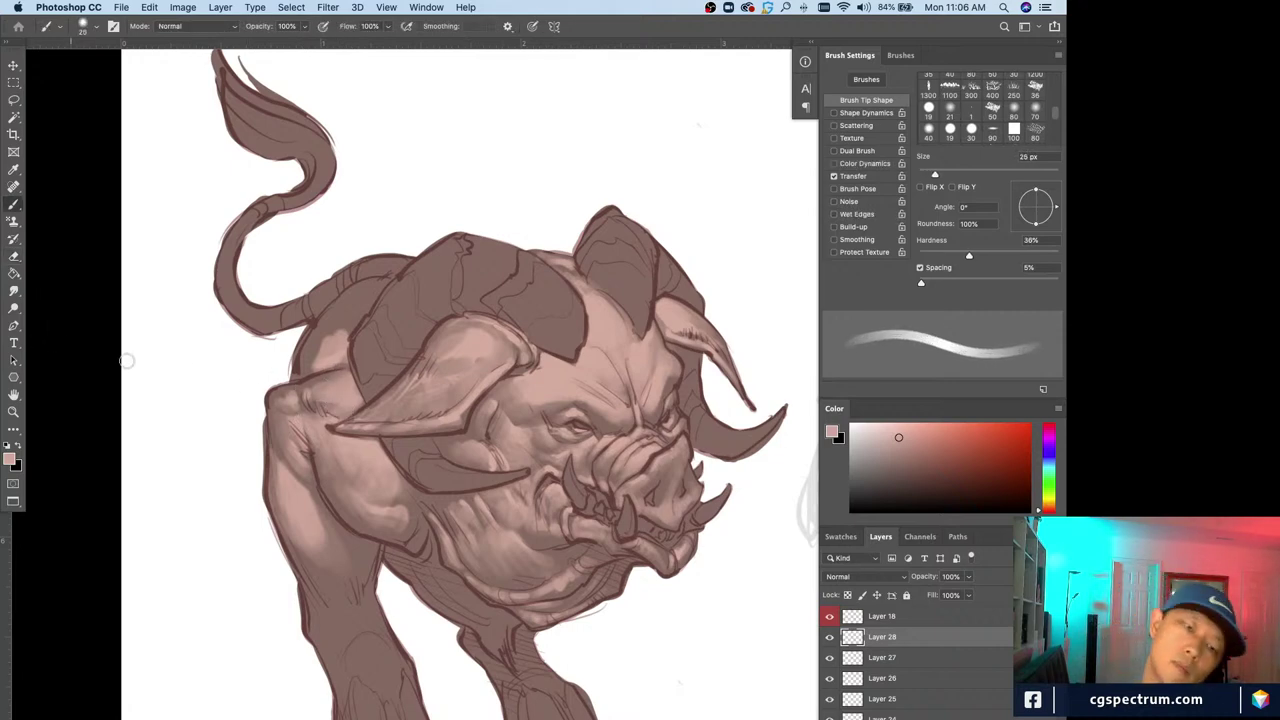
Sample the arm's skin tone and extend it down the outer forearm with a 25 px brush
drag(305, 607, 305, 581)
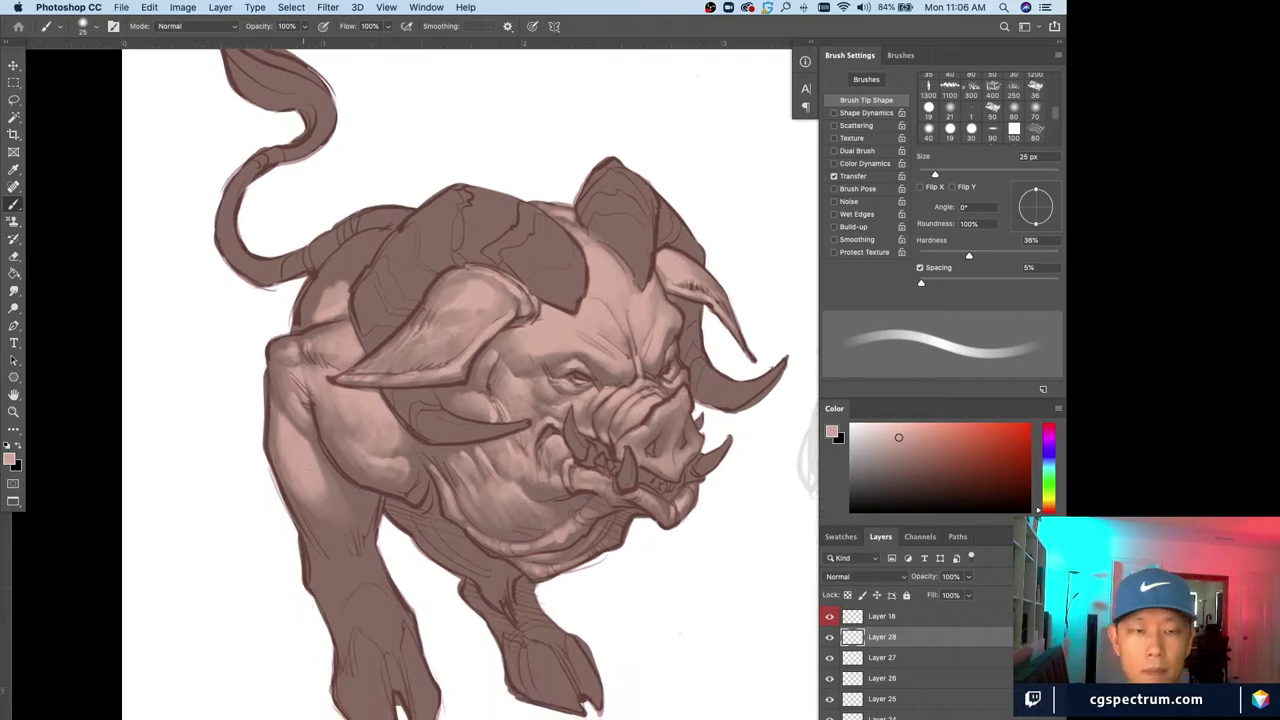
alt+click(315, 488)
mouse_move(324, 506)
mouse_down()
mouse_move(336, 536)
mouse_move(298, 514)
mouse_up()
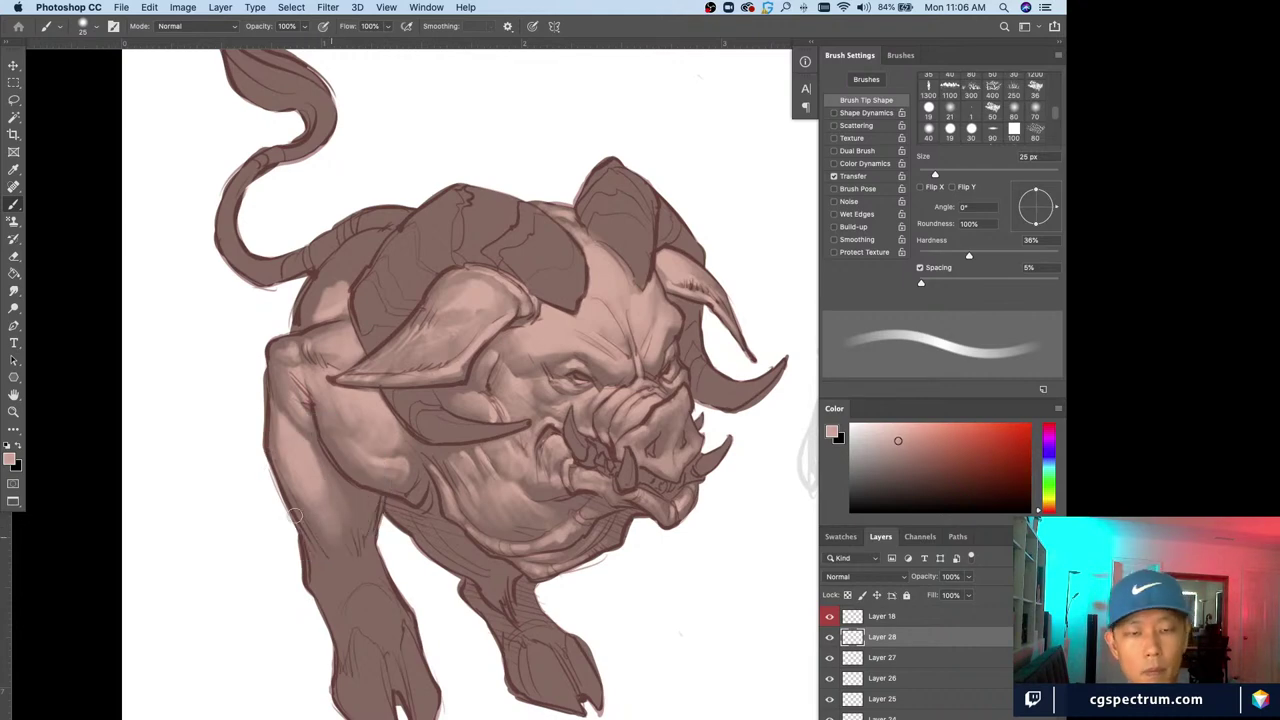
Paint a darker sampled skin tone down the lower forearm and wrist toward the near hoof, varying the brush from 7 px up
alt+click(325, 492)
key(bracketleft)
key(bracketleft)
key(bracketleft)
key(bracketleft)
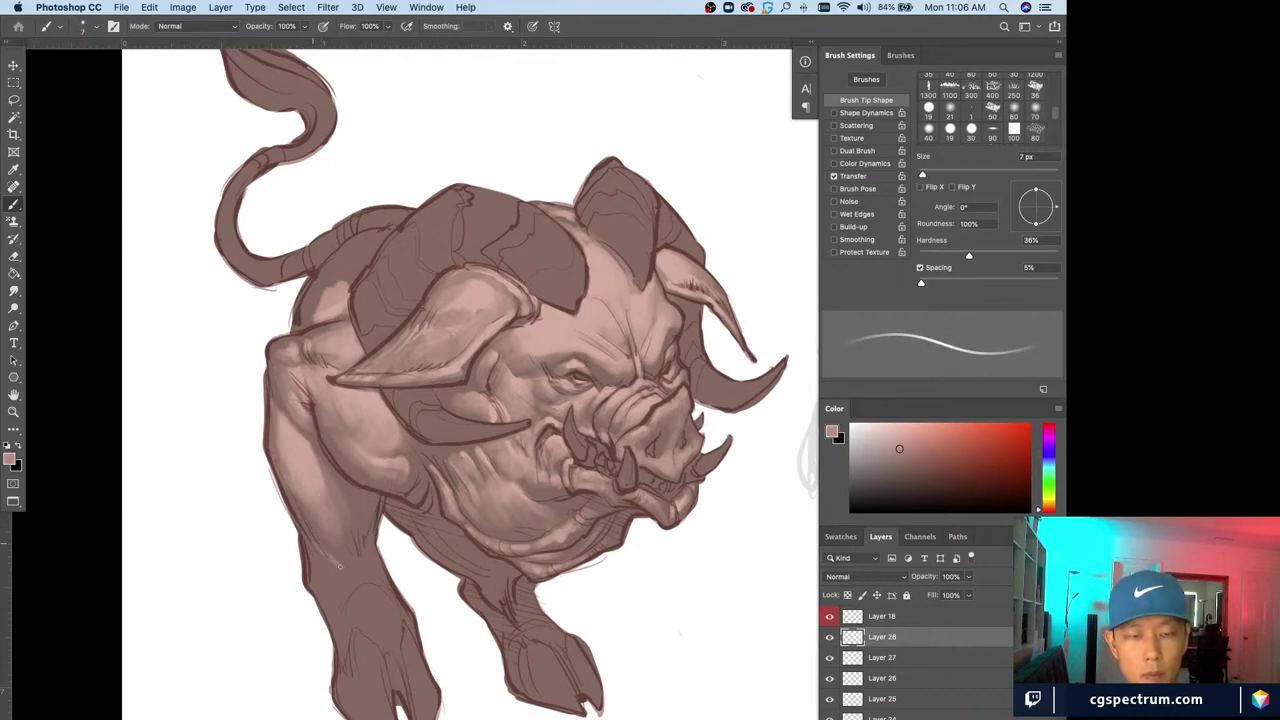
key(bracketright)
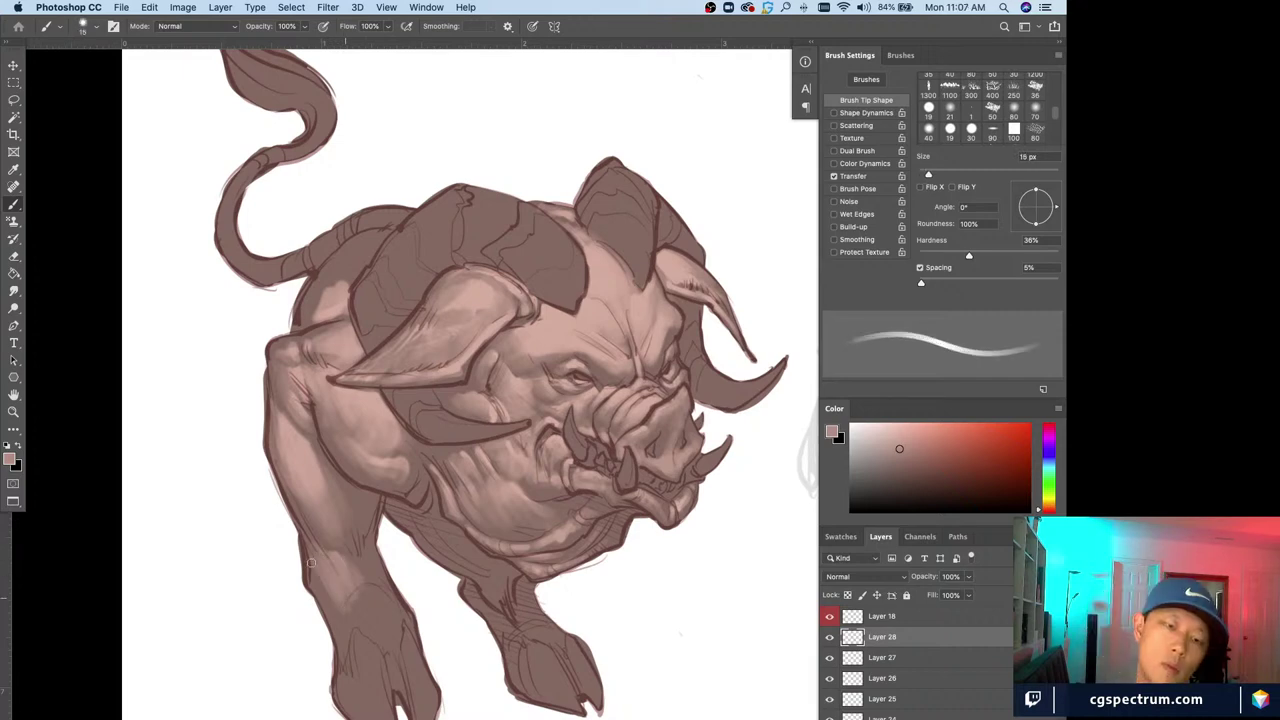
key(bracketleft)
key(bracketleft)
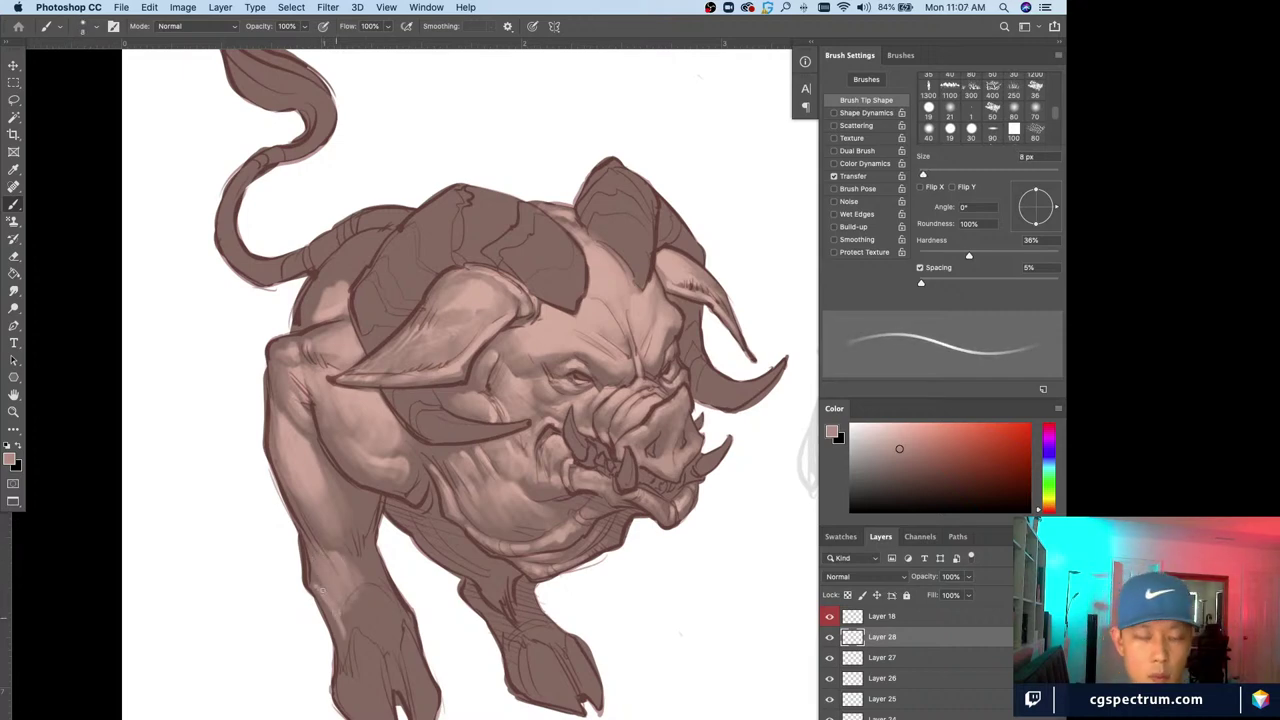
key(bracketright)
Erase excess tone around the near leg's wrist with a 10 to 20 px eraser
key(e)
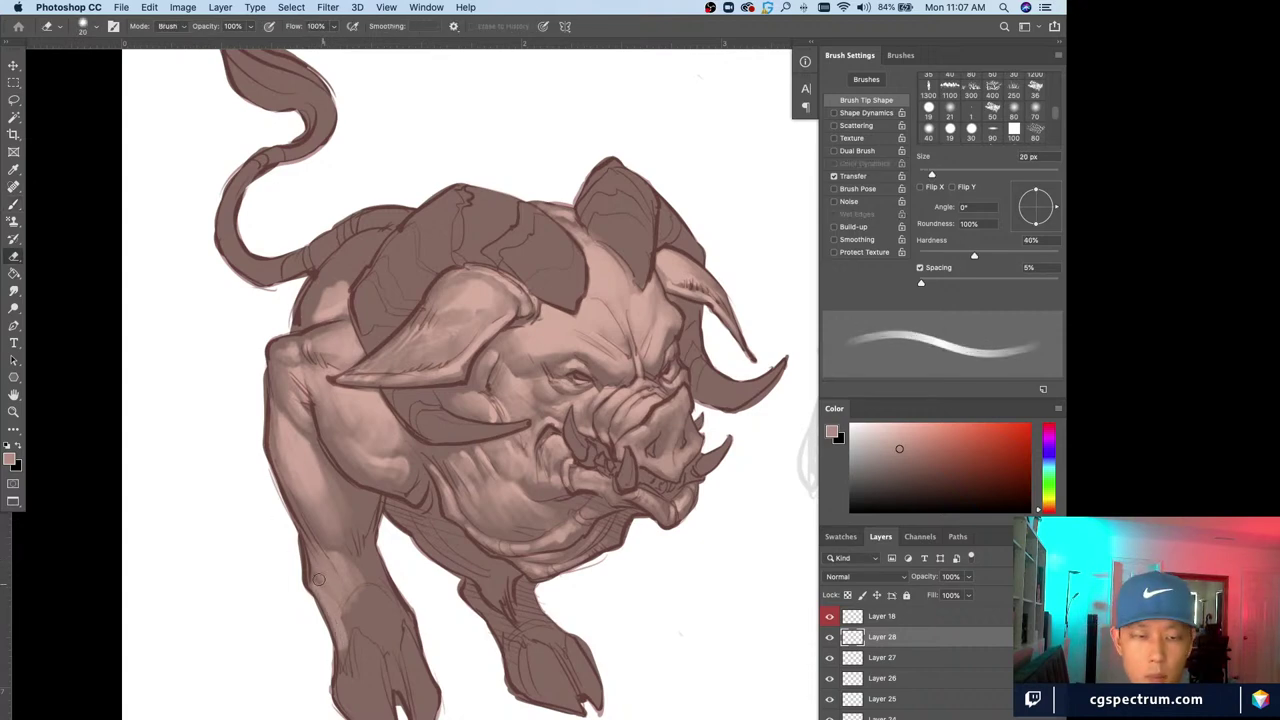
key(bracketright)
key(bracketright)
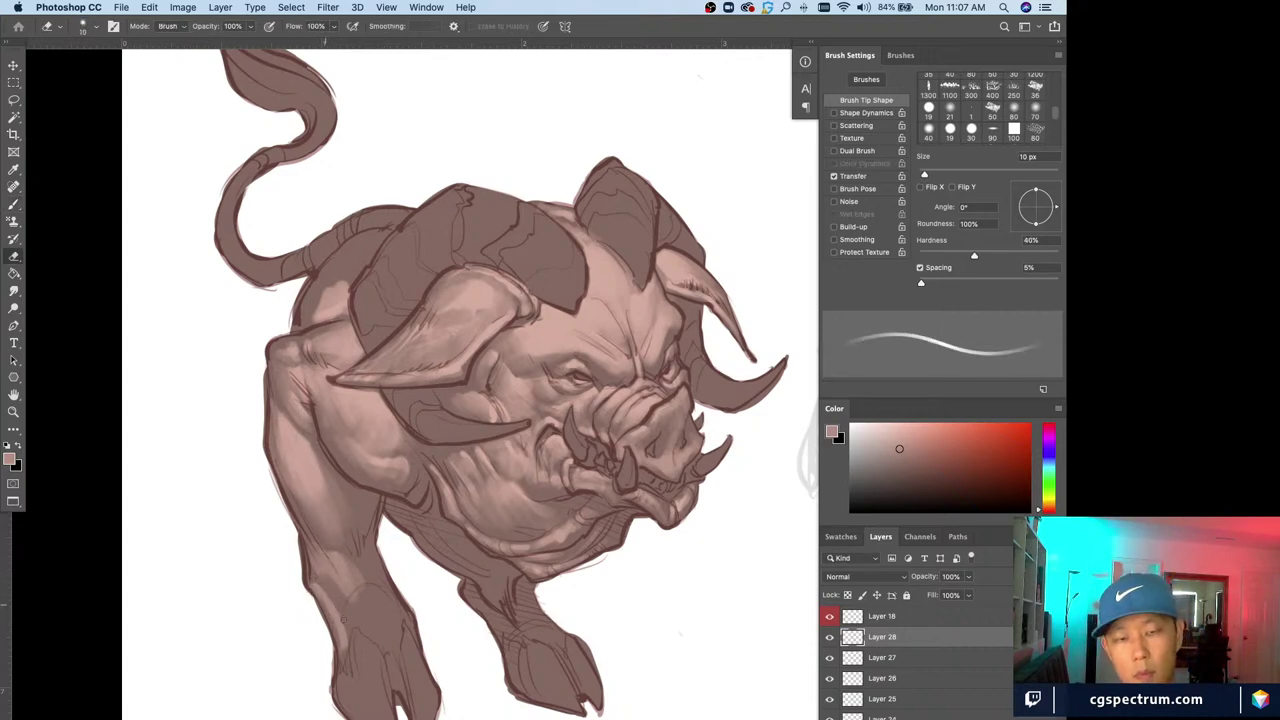
key(bracketright)
key(bracketright)
key(bracketright)
key(bracketright)
key(bracketright)
key(bracketright)
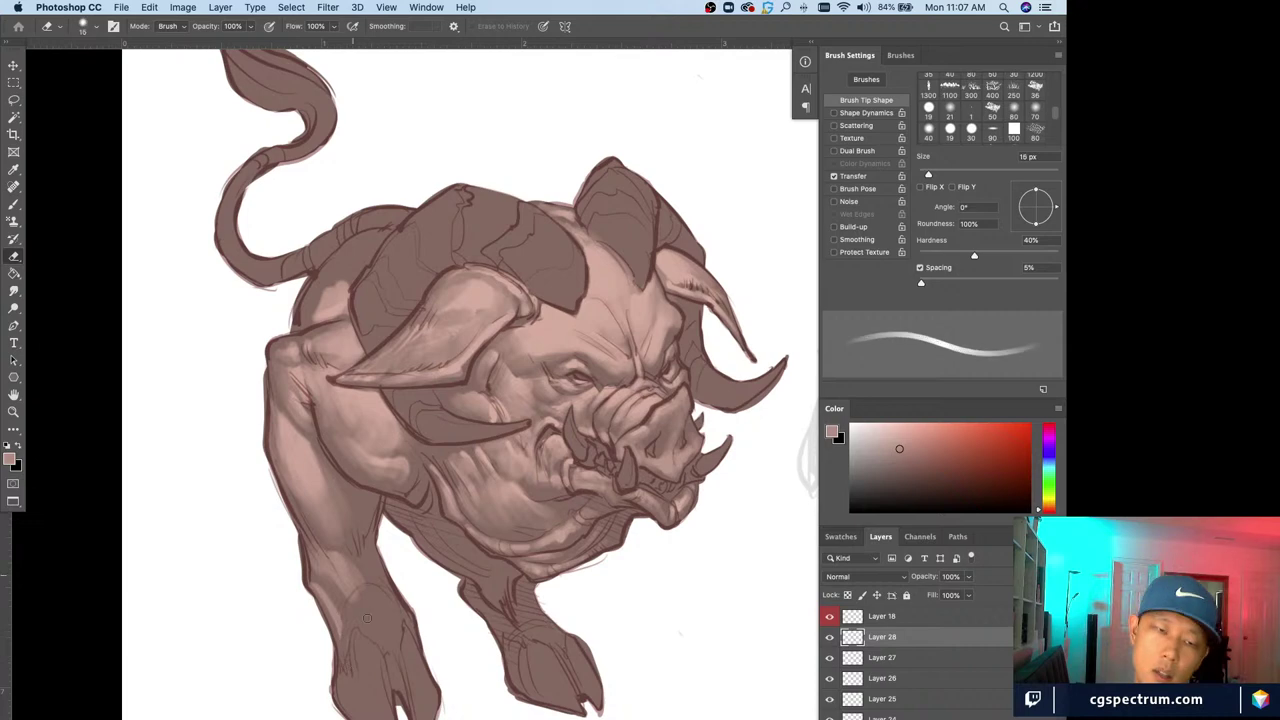
Touch up the outer forearm's skin tone with an 8 to 10 px brush and clean its edge with a 25 px eraser
key(b)
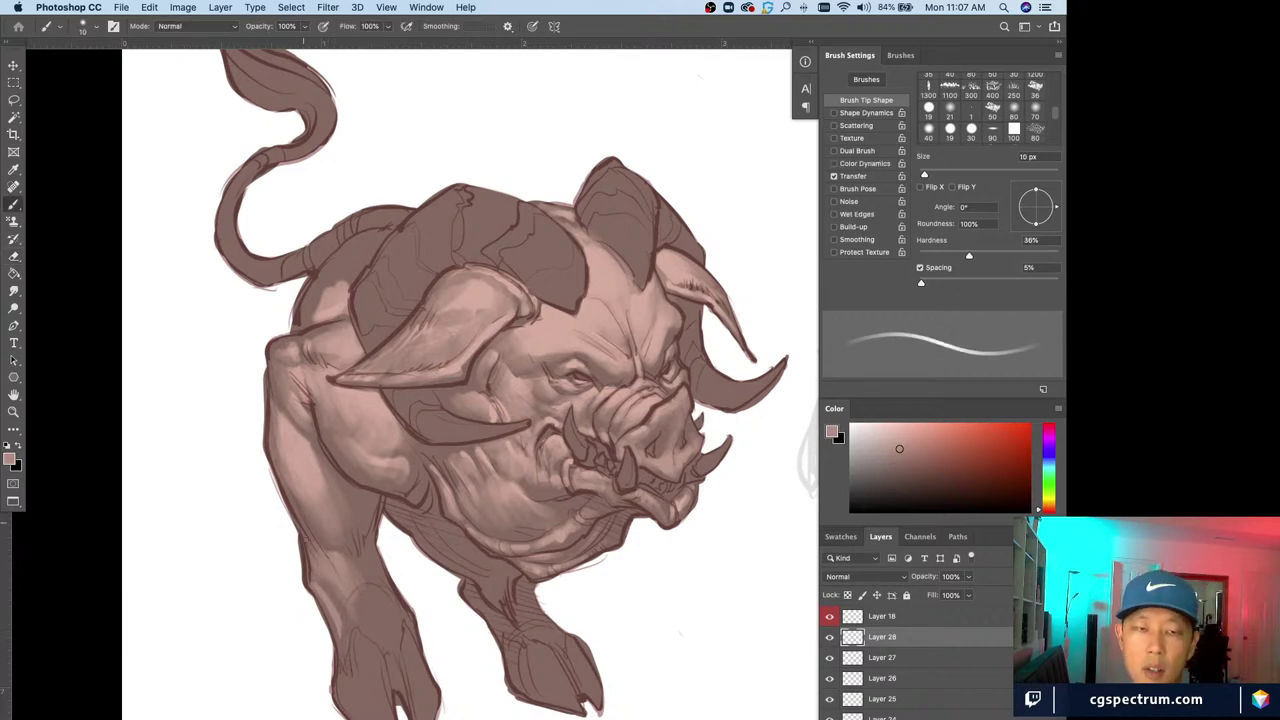
key(bracketleft)
key(bracketleft)
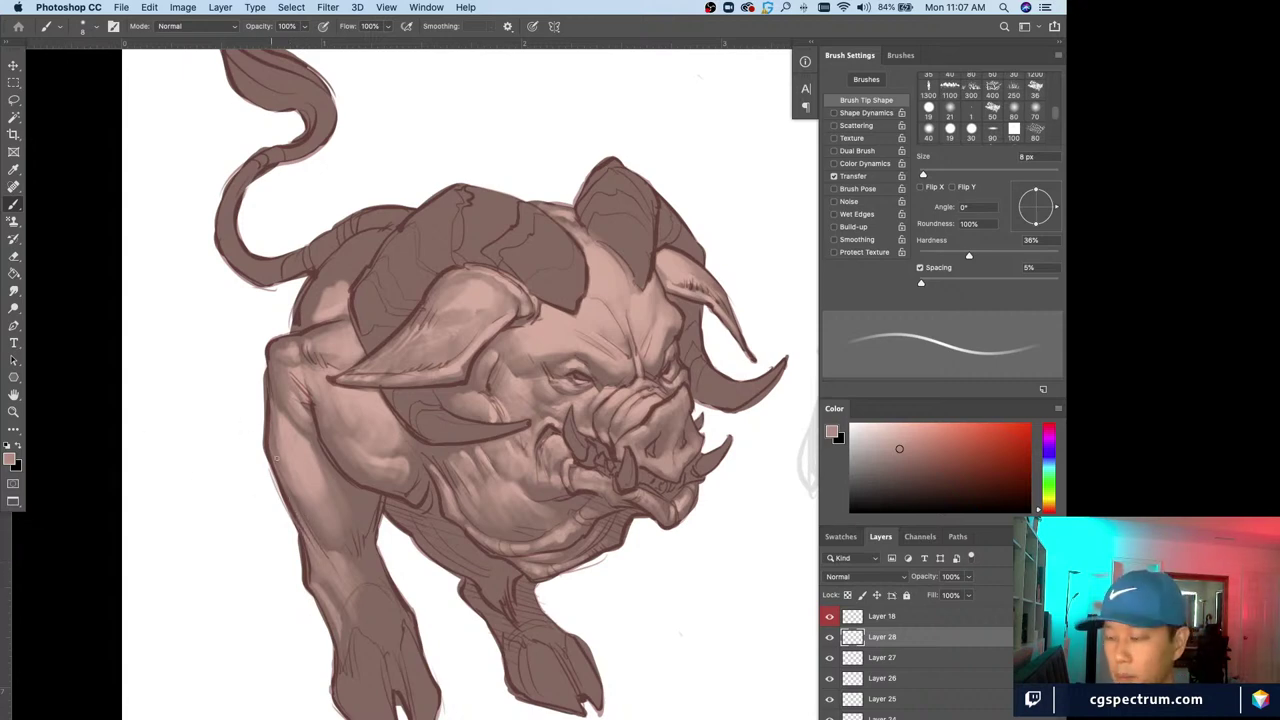
key(e)
key(bracketright)
key(bracketright)
key(bracketright)
key(bracketright)
key(bracketright)
key(bracketright)
key(bracketright)
key(bracketright)
key(bracketright)
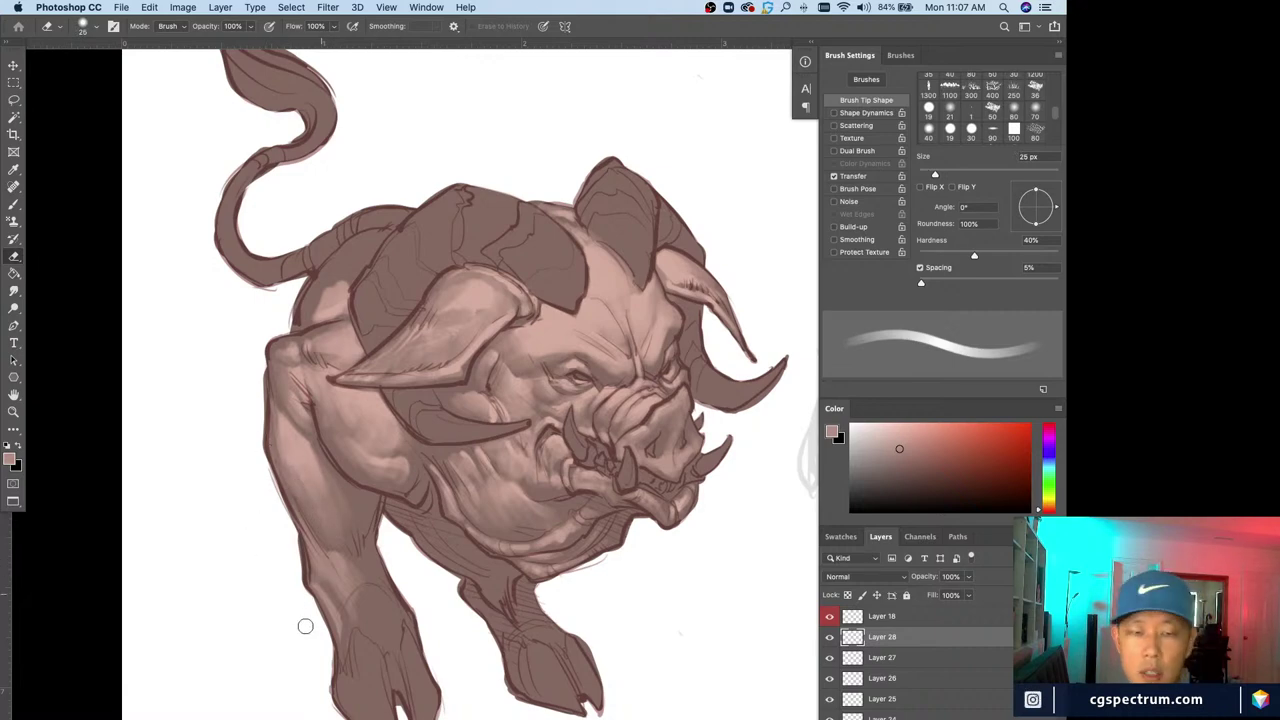
Build up light skin tone over the near leg's wrist with a 20 to 25 px brush, adding finer strokes at 9 px
key(b)
scroll(278, 519, down, 1)
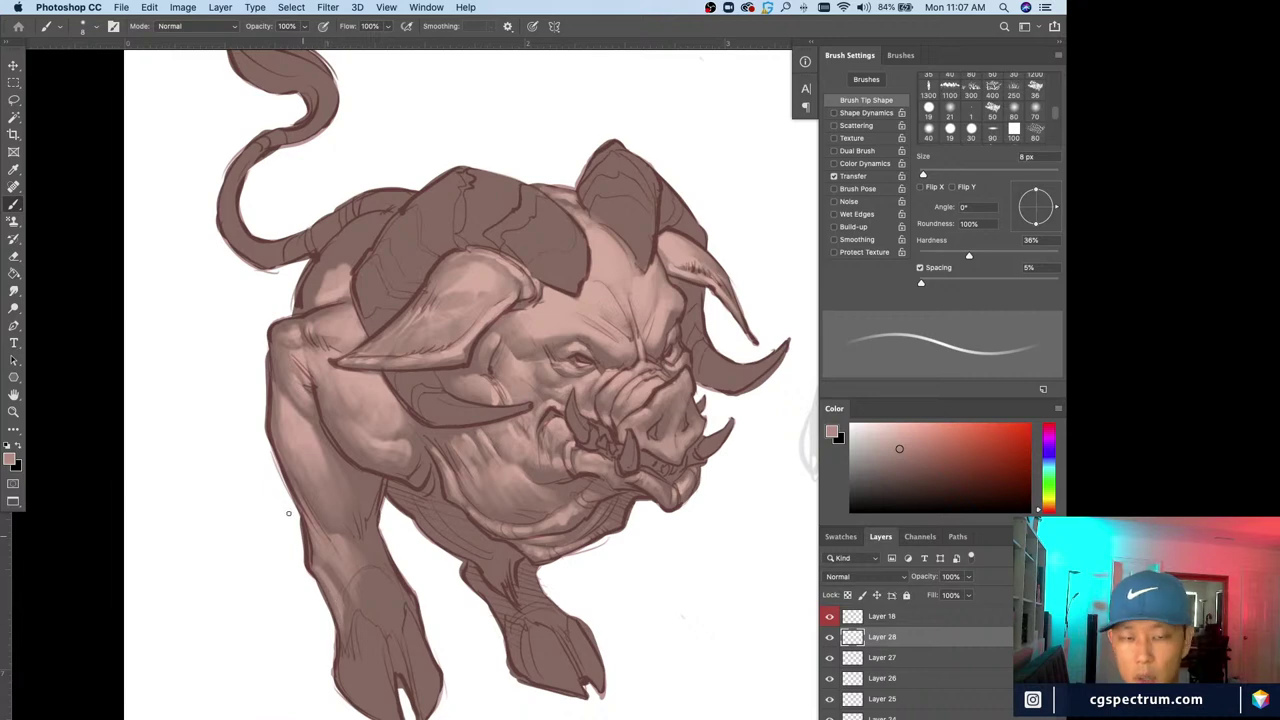
key(e)
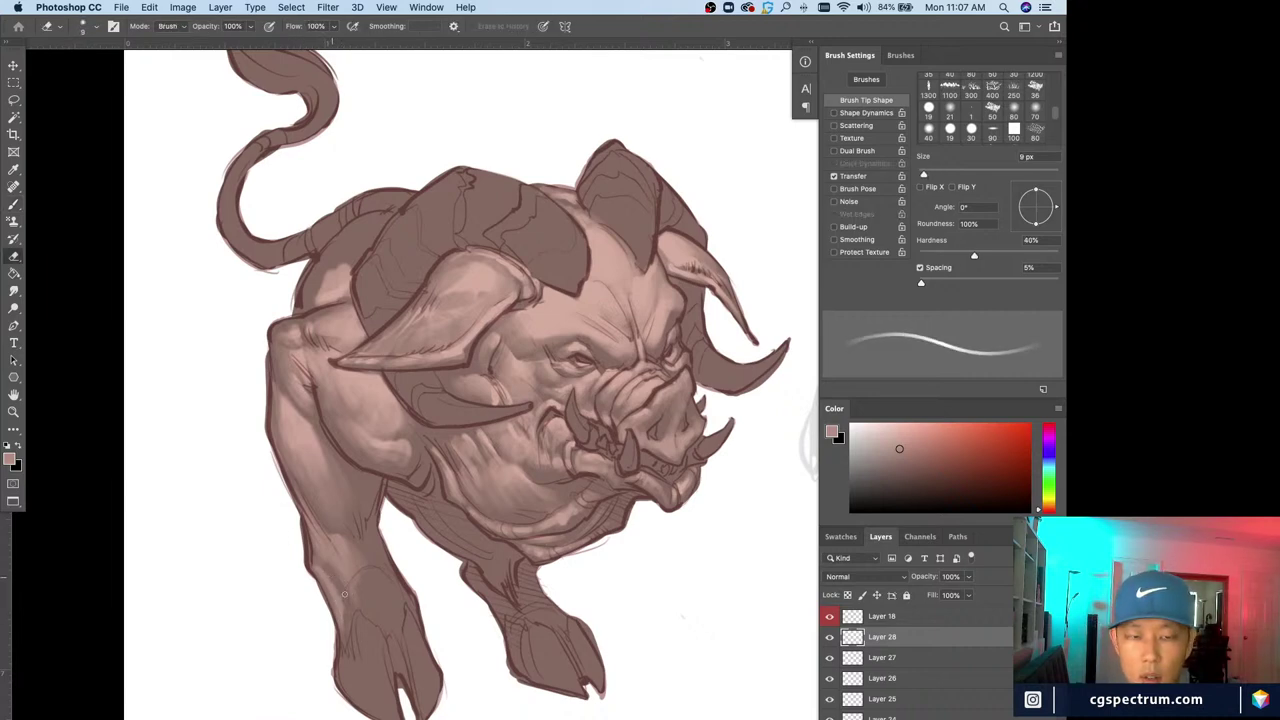
key(b)
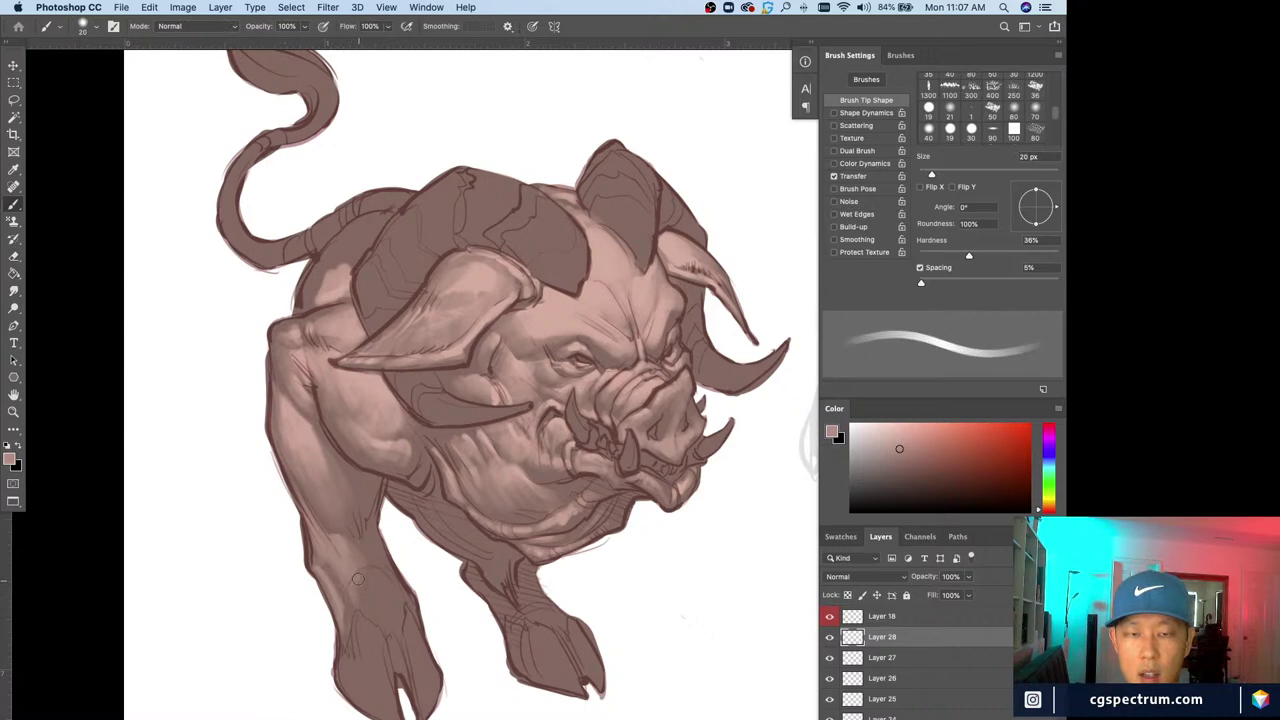
key(bracketleft)
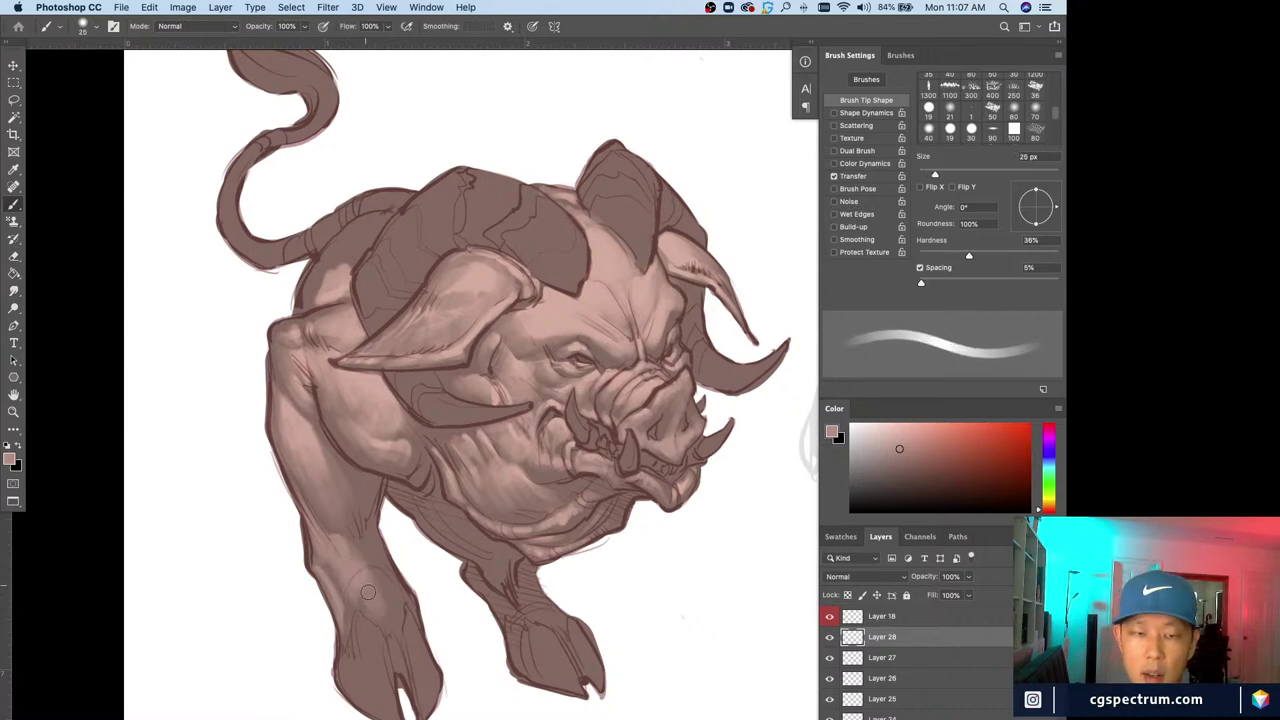
mouse_move(344, 629)
mouse_down()
mouse_move(345, 545)
mouse_move(360, 568)
mouse_up()
key(bracketleft)
key(bracketleft)
key(bracketleft)
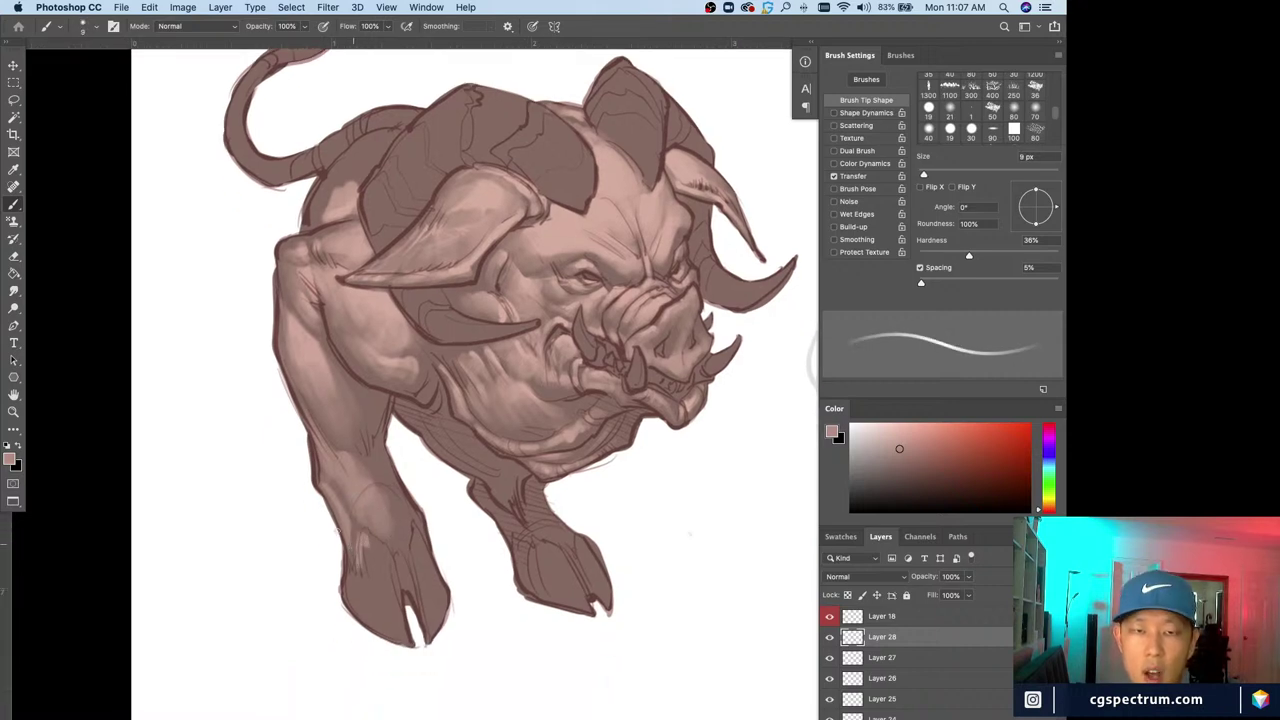
Refine the light forms on the lower forearm and wrist, alternating a 9 to 10 px brush with an 8 px eraser
key(bracketright)
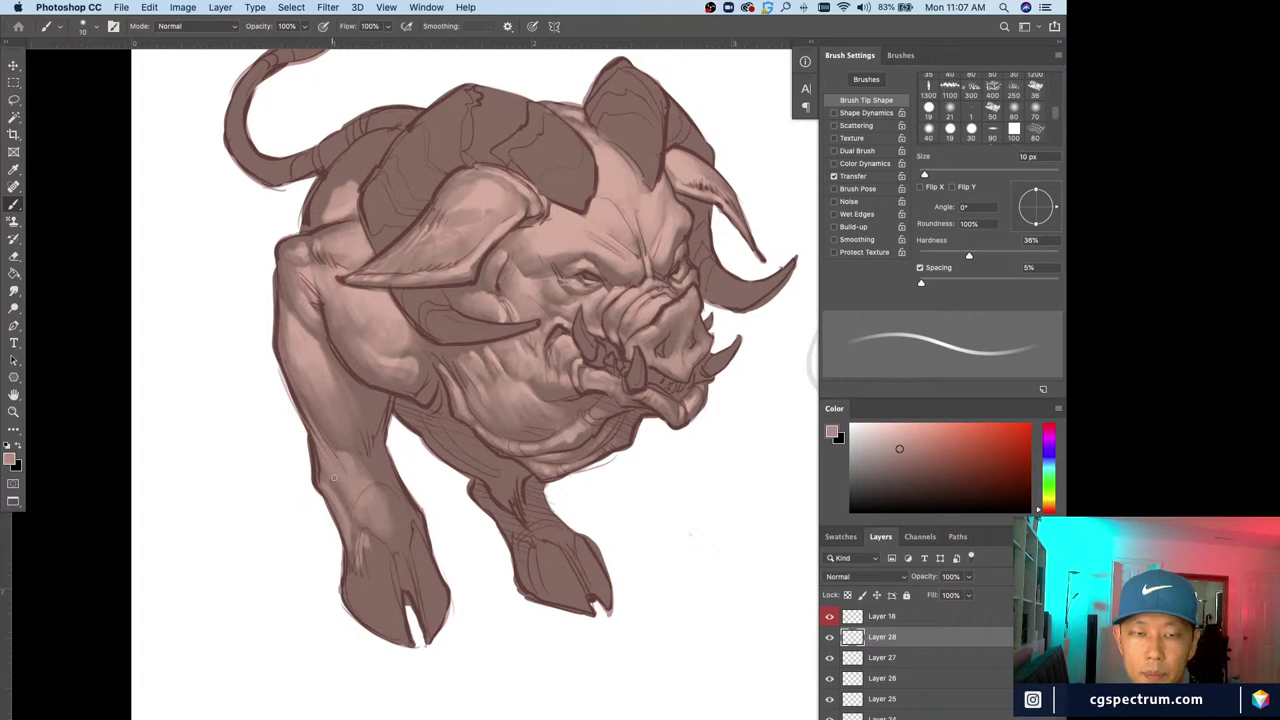
key(bracketleft)
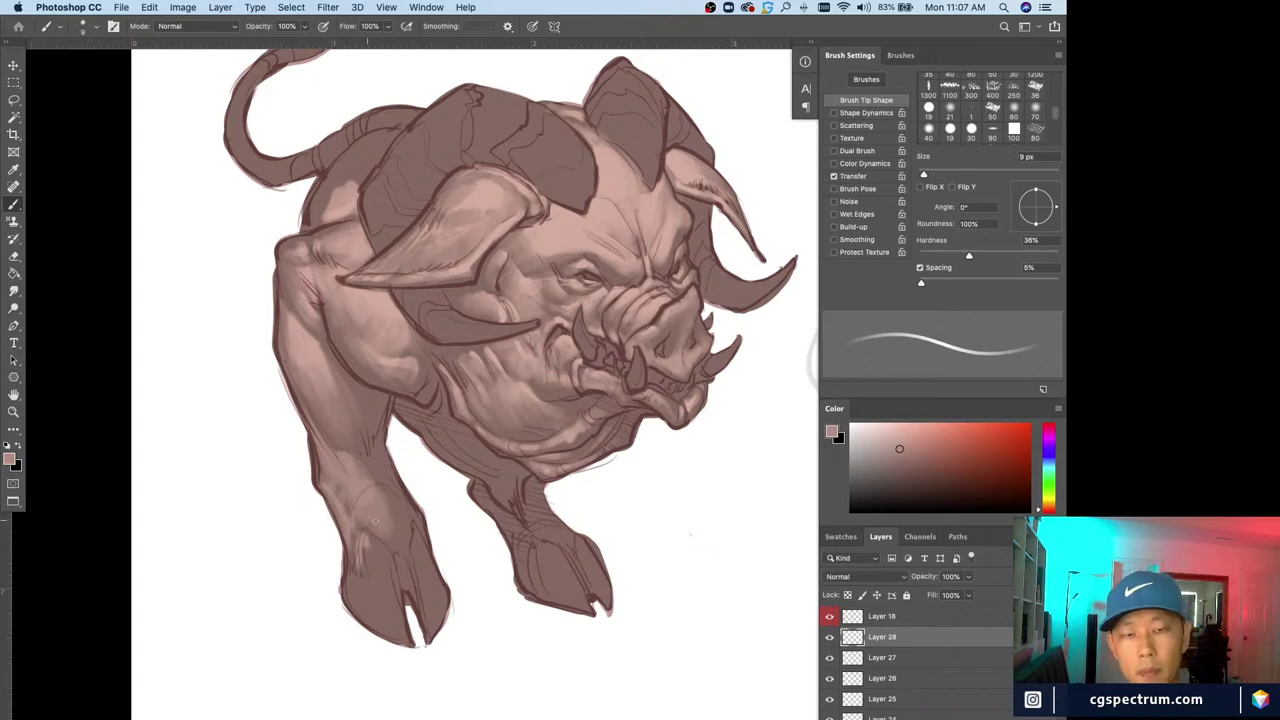
key(e)
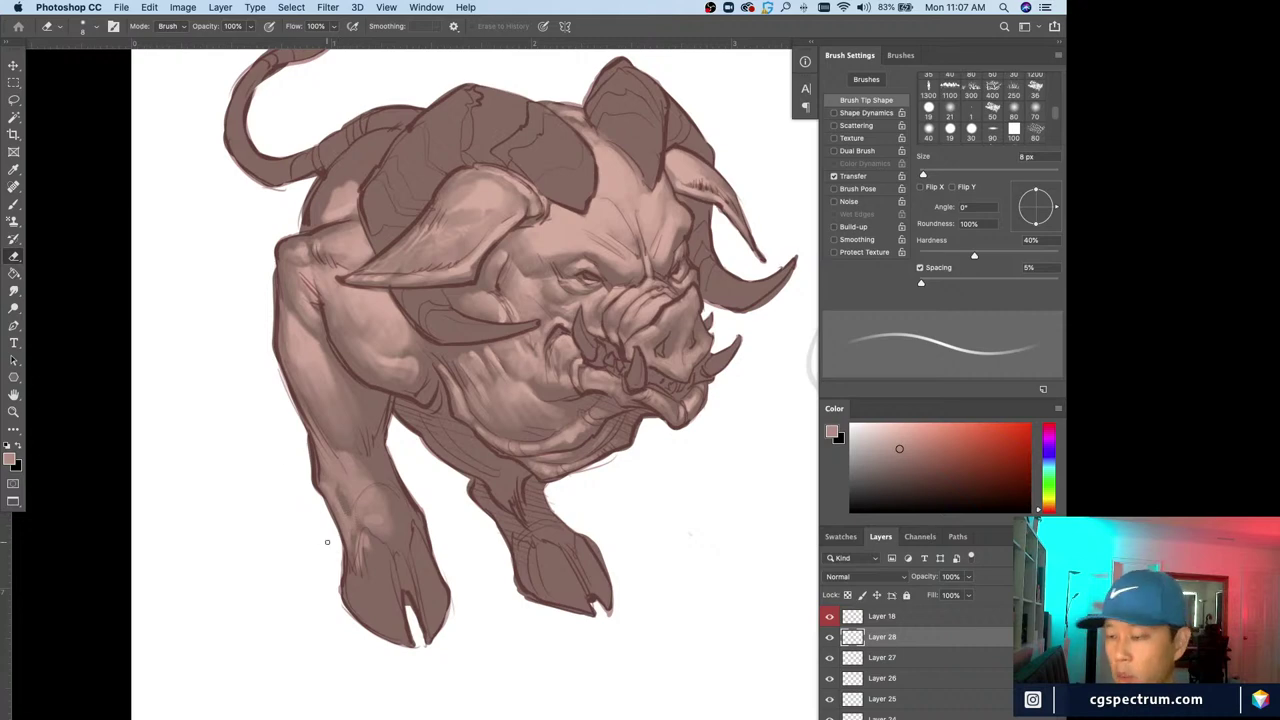
key(b)
key(e)
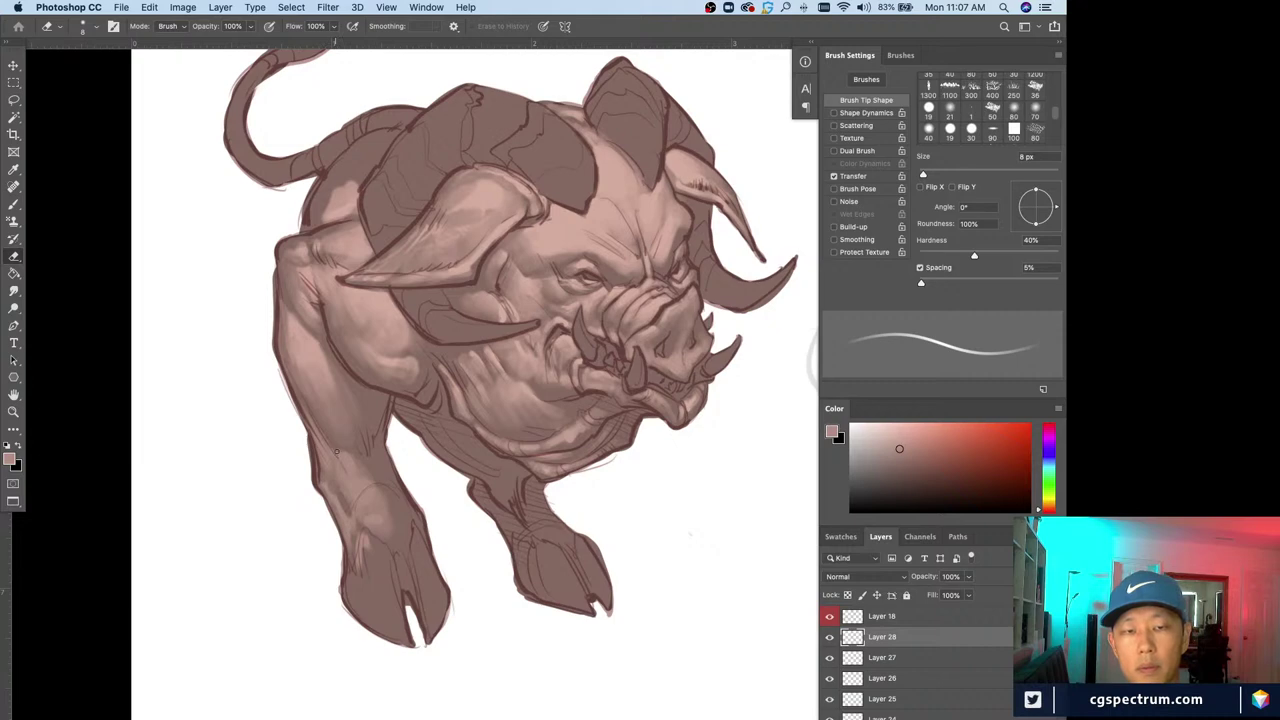
key(b)
Paint light skin tone over the back between the tail base and large horn with a 10 to 15 px brush, softening with a 15 px eraser
key(space)
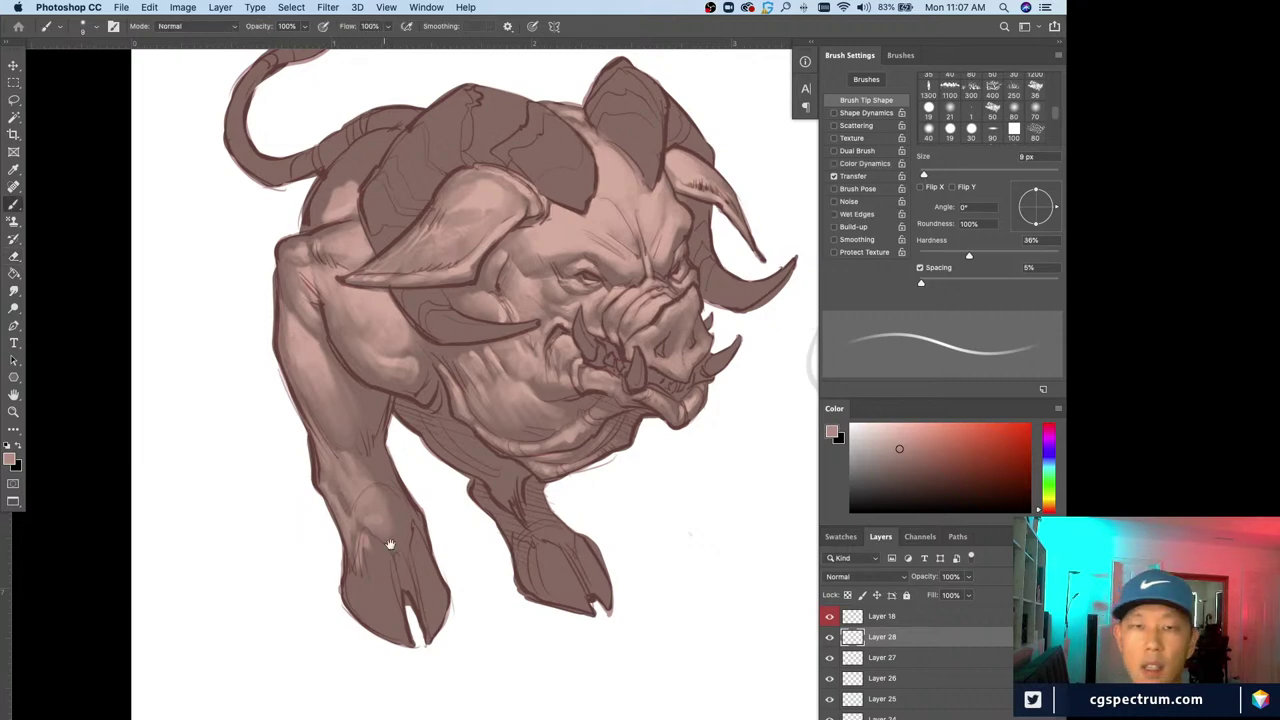
mouse_move(367, 447)
mouse_down()
mouse_move(378, 526)
mouse_move(412, 420)
mouse_up()
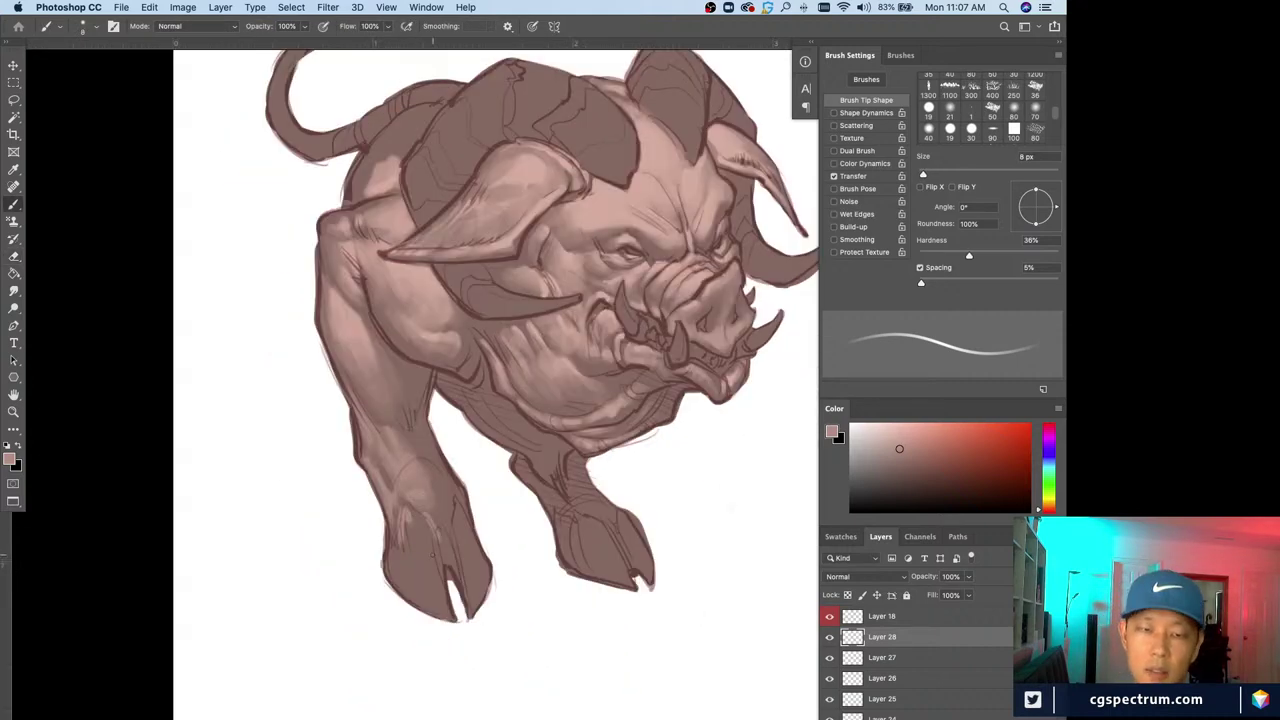
key(space)
drag(494, 628, 560, 719)
key(])
mouse_move(464, 272)
mouse_down()
mouse_move(447, 334)
mouse_move(463, 340)
mouse_up()
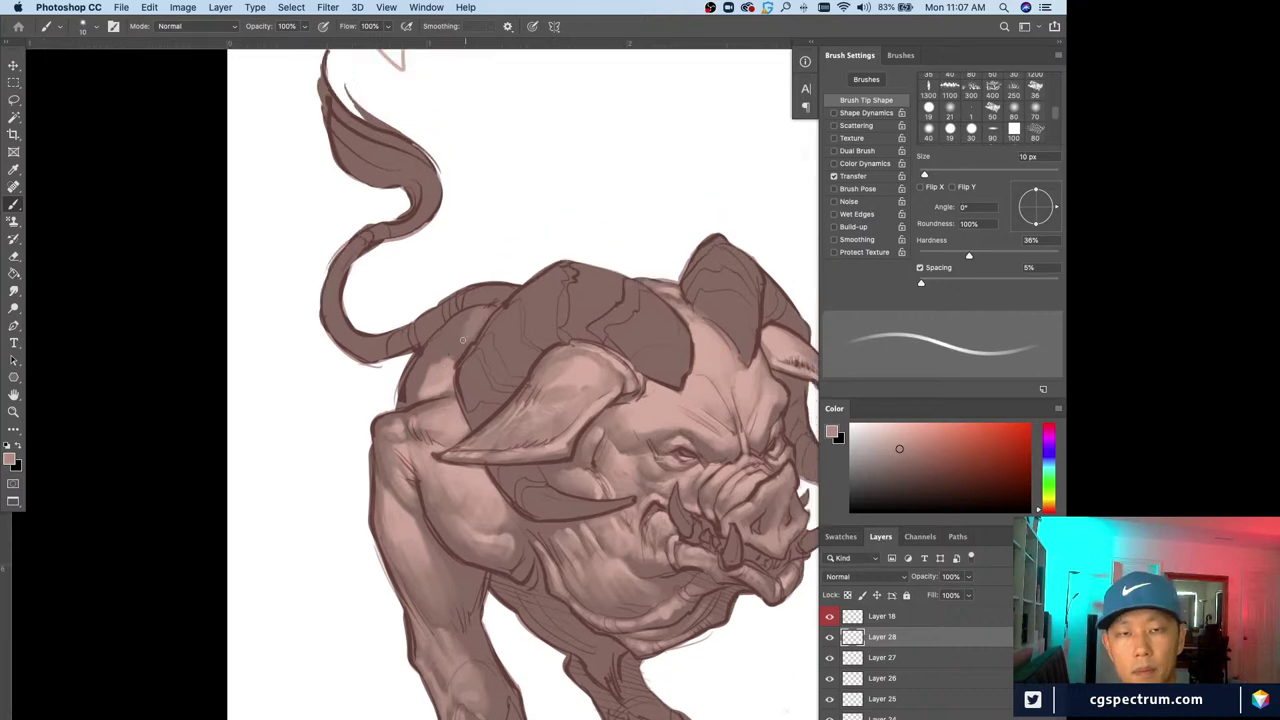
key(])
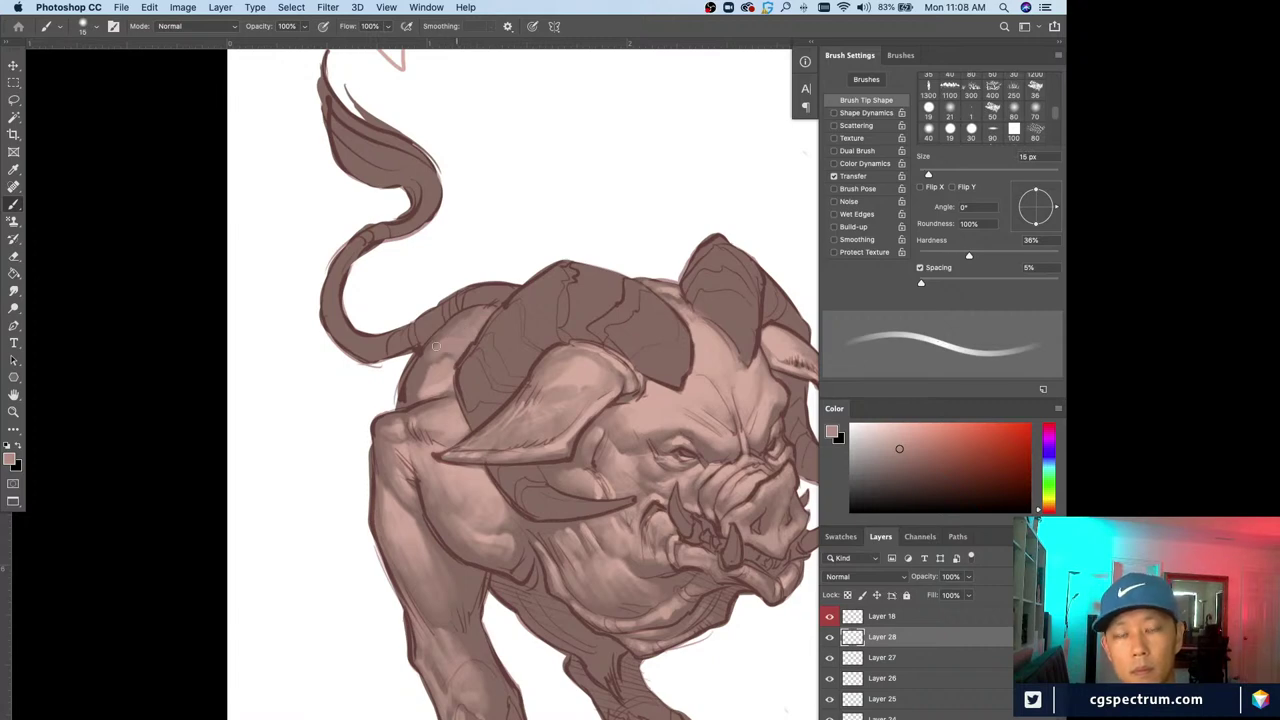
key(e)
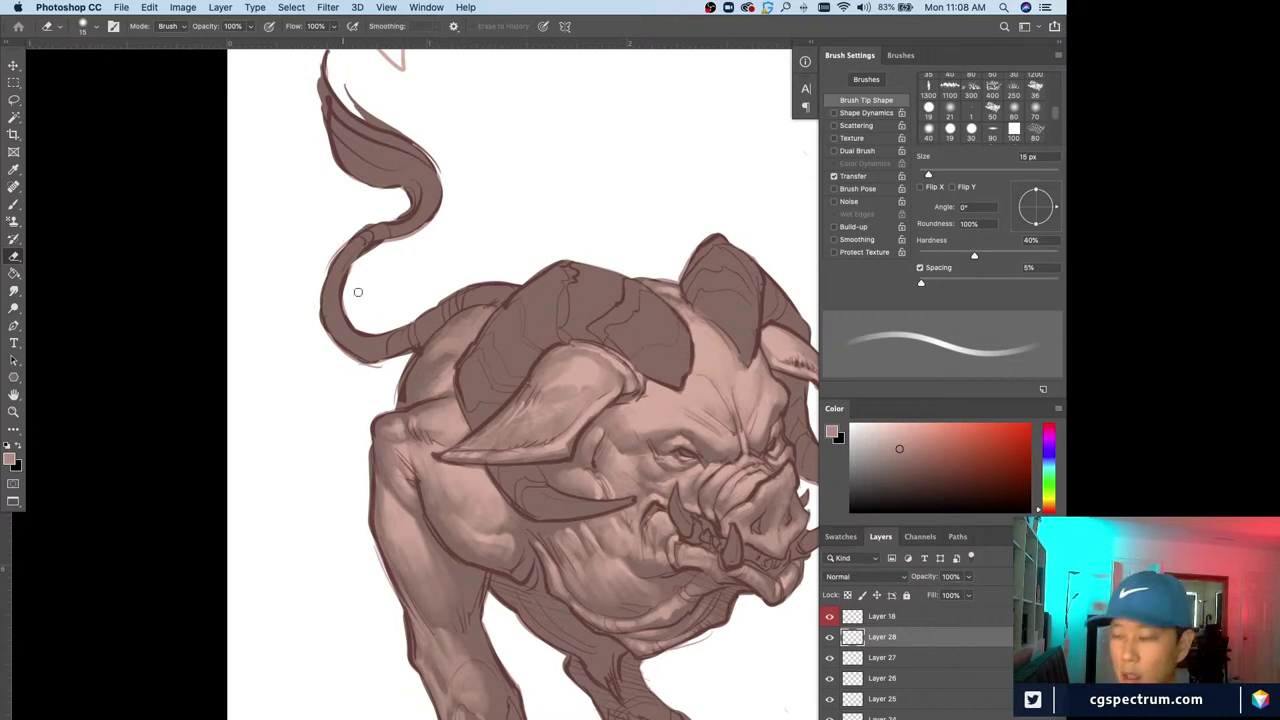
Sample a lighter skin tone from the back and paint highlights down the area behind the shoulder with a 9 px brush
key(b)
key(bracketleft)
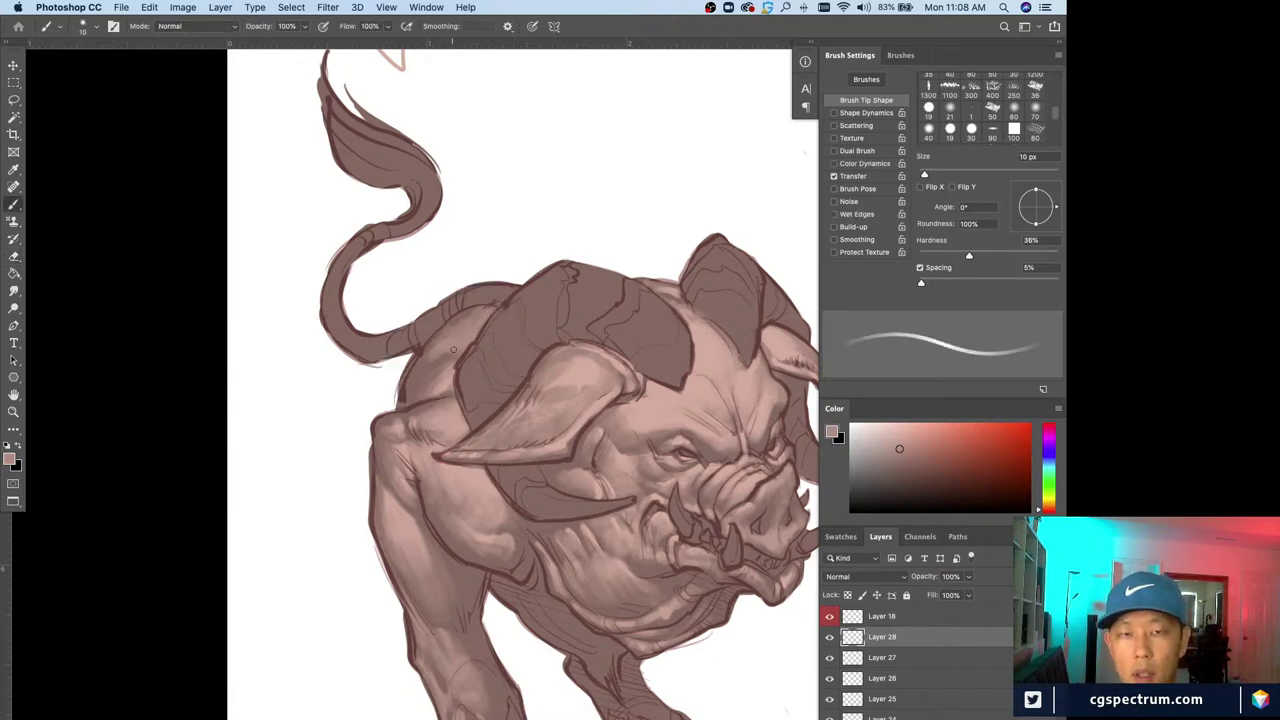
alt+click(453, 350)
key(bracketleft)
drag(438, 358, 421, 382)
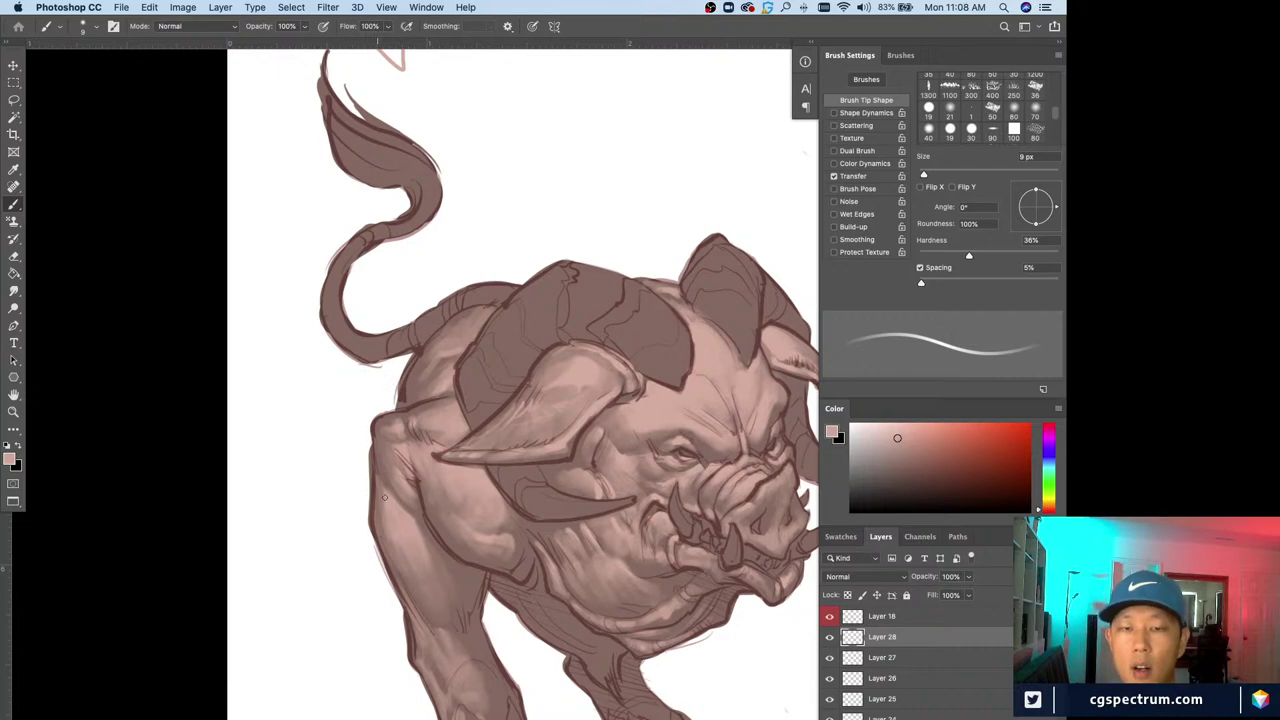
key(super+minus)
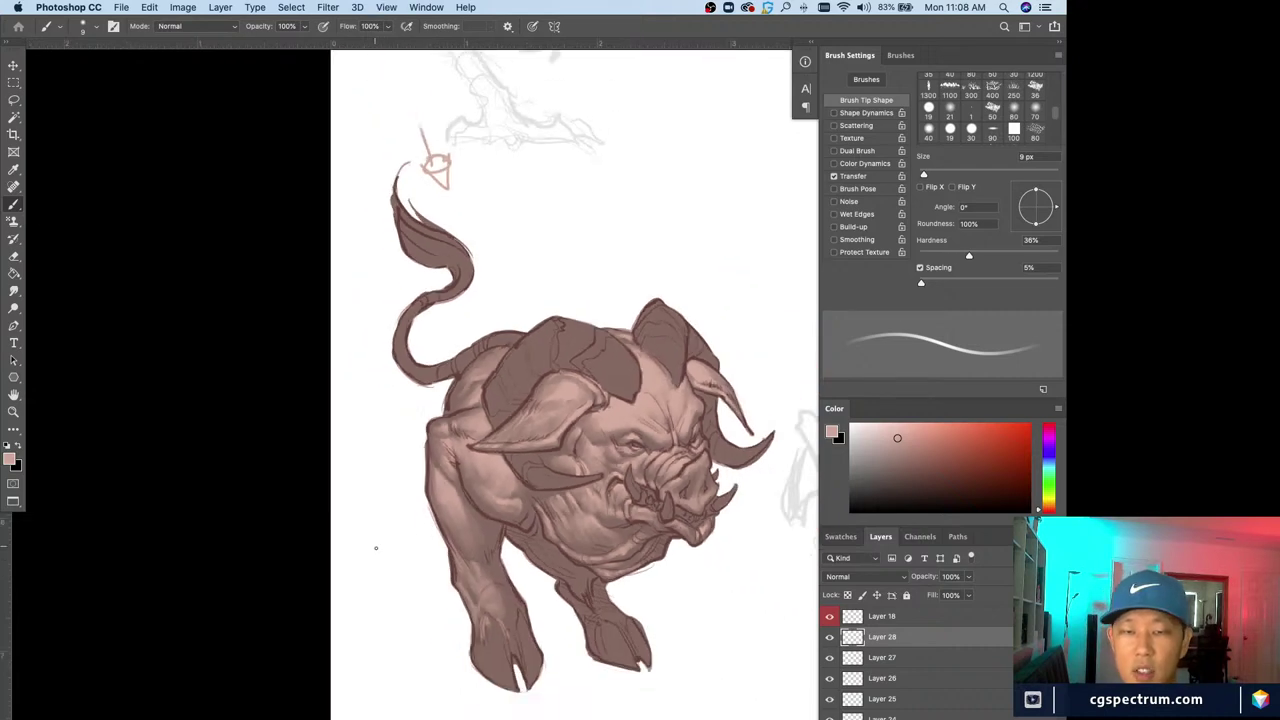
key(super+equal)
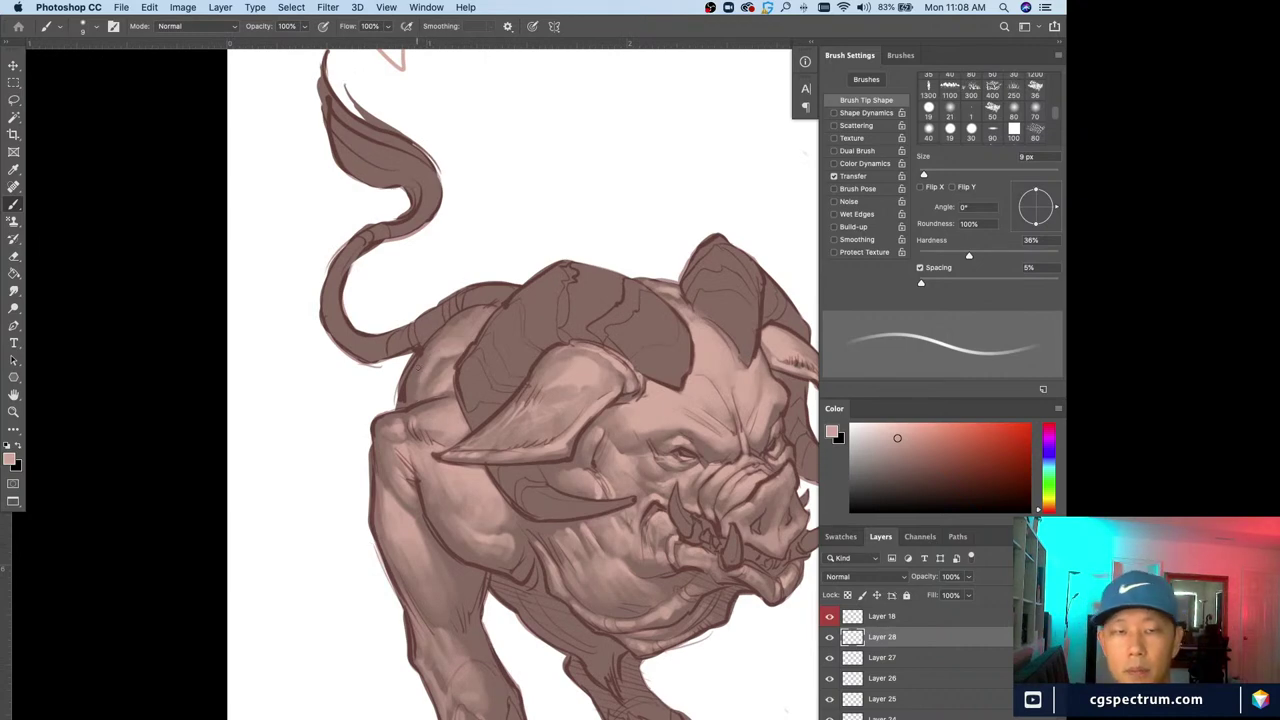
Sample darker and lighter skin tones around the back and blend its folds with a 9 to 20 px brush
alt+click(422, 370)
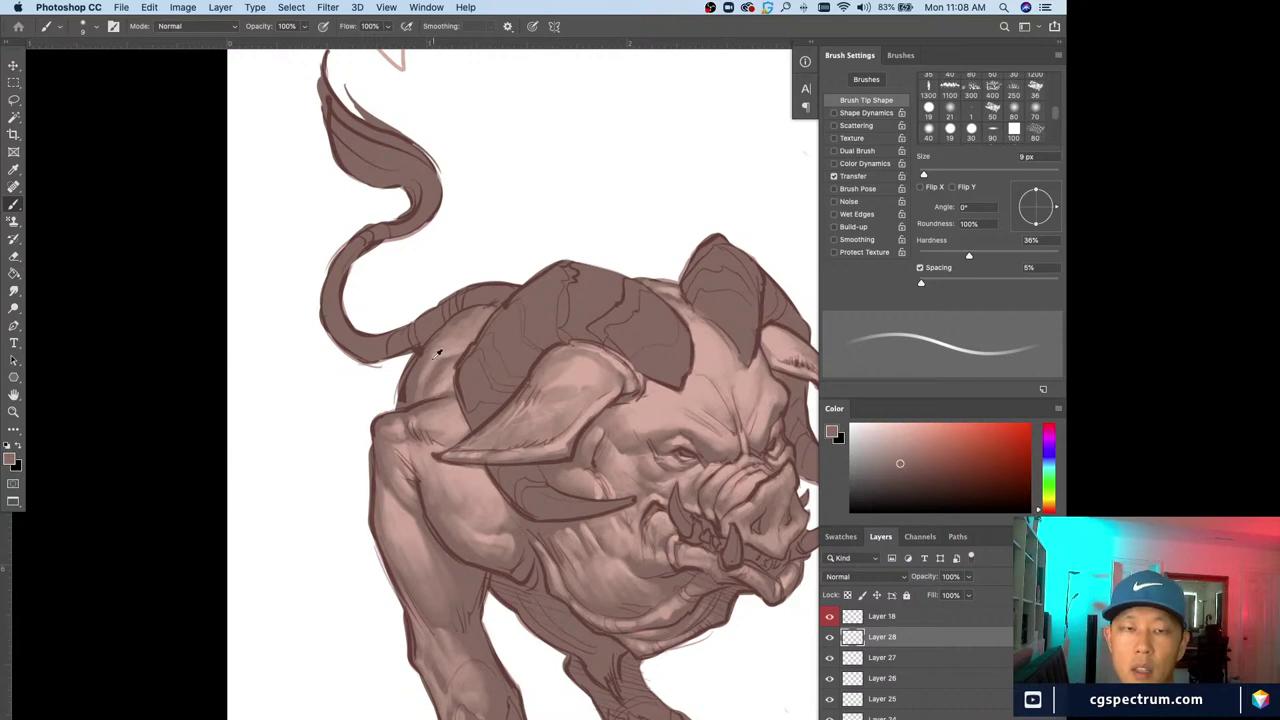
alt+click(438, 356)
key(bracketright)
alt+click(426, 368)
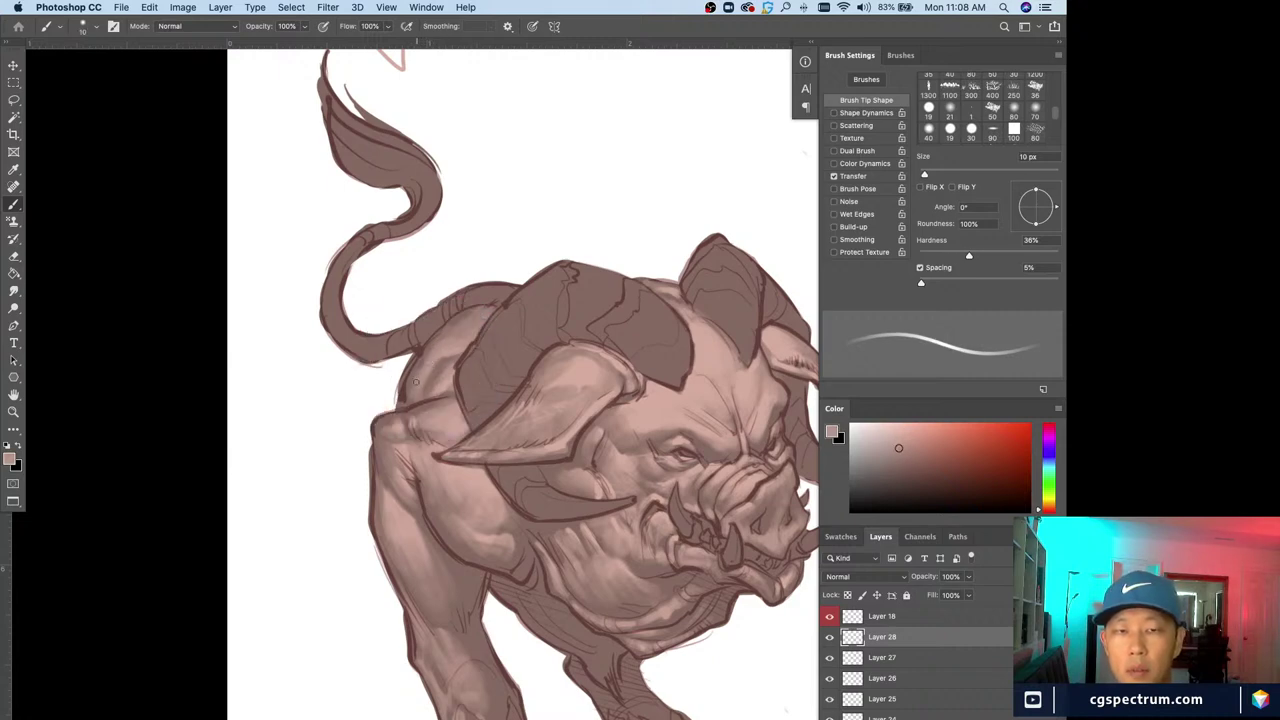
alt+click(443, 368)
key(bracketright)
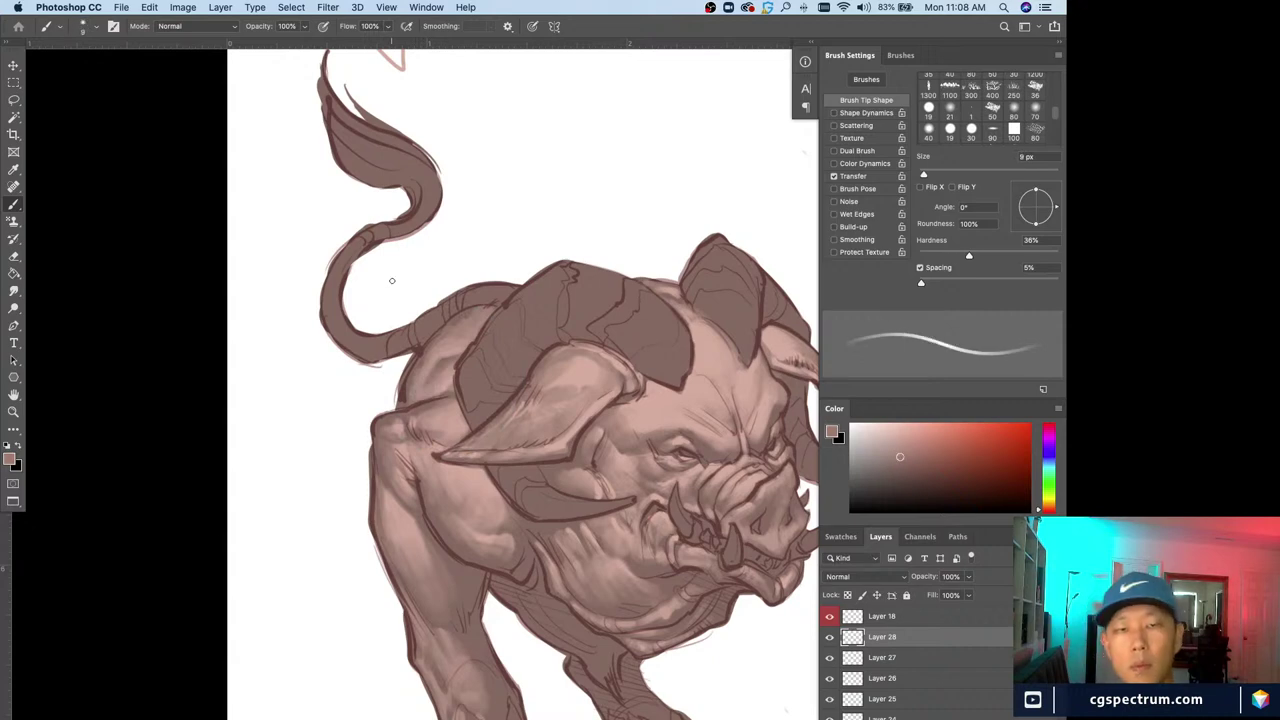
alt+click(432, 336)
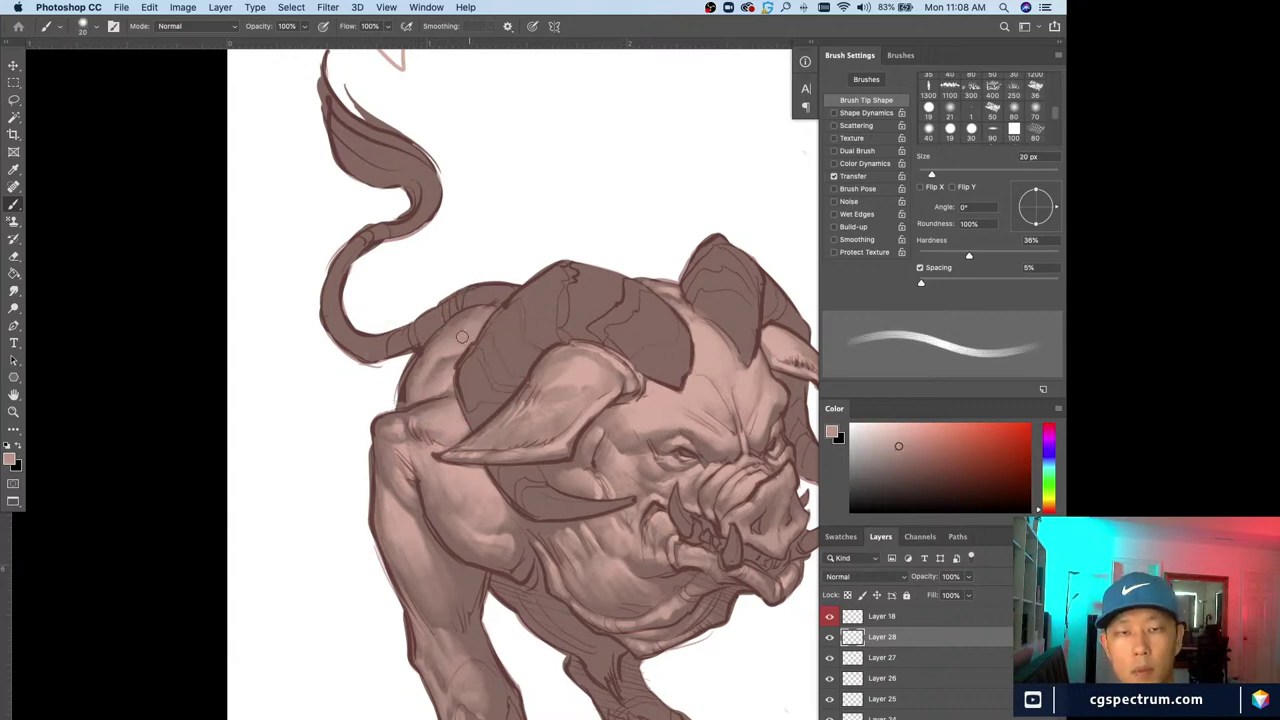
Paint light skin tone along the base of the tail behind the horn, varying the brush from 8 to 15 px
key(bracketleft)
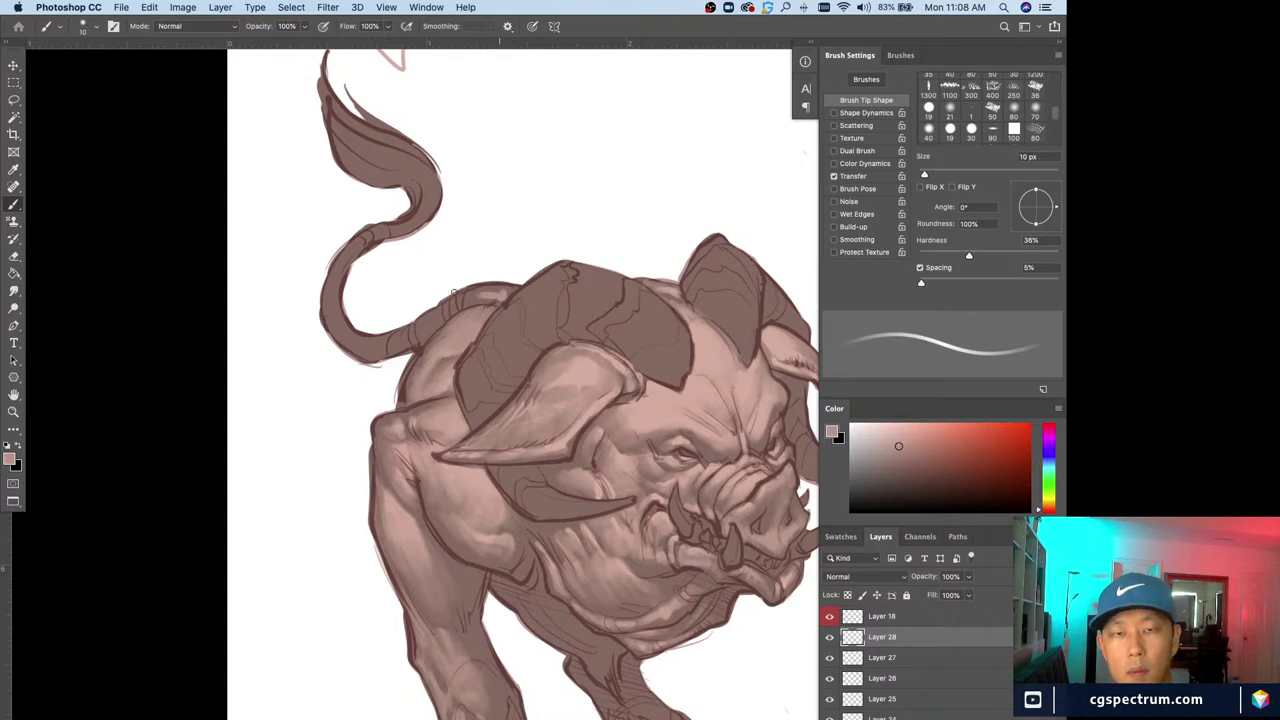
key(bracketleft)
key(bracketleft)
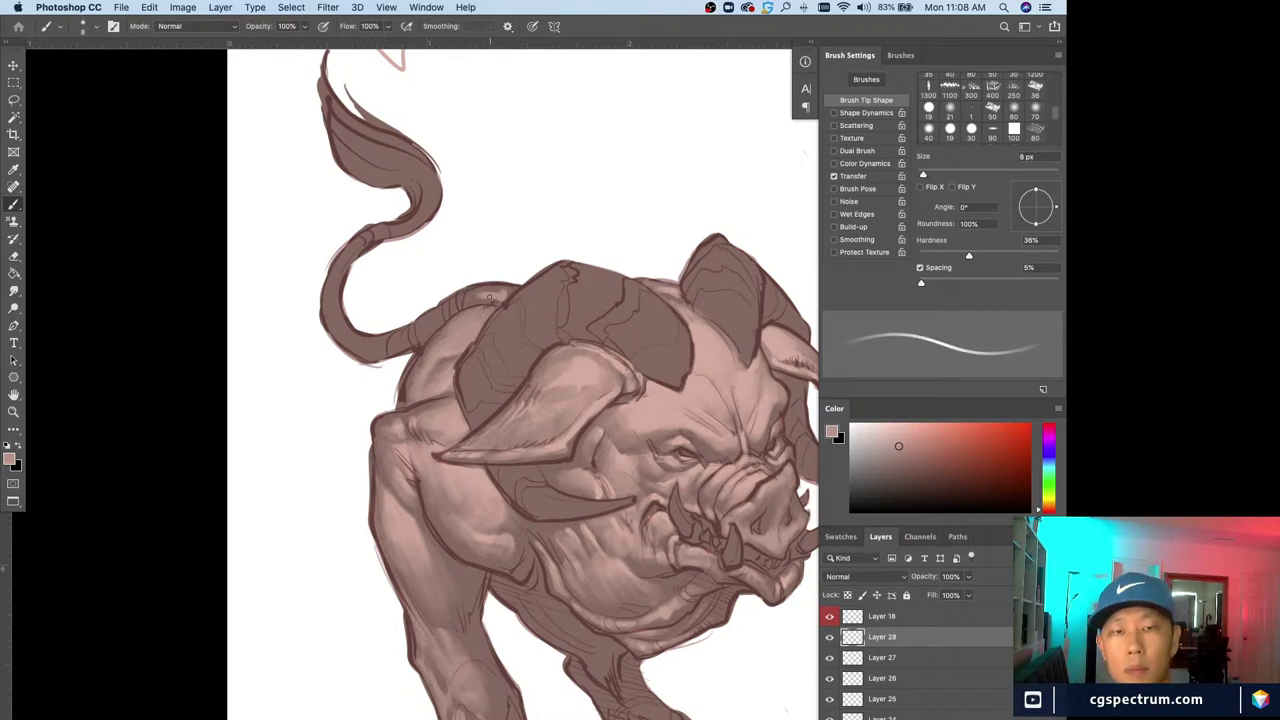
key(bracketright)
key(bracketright)
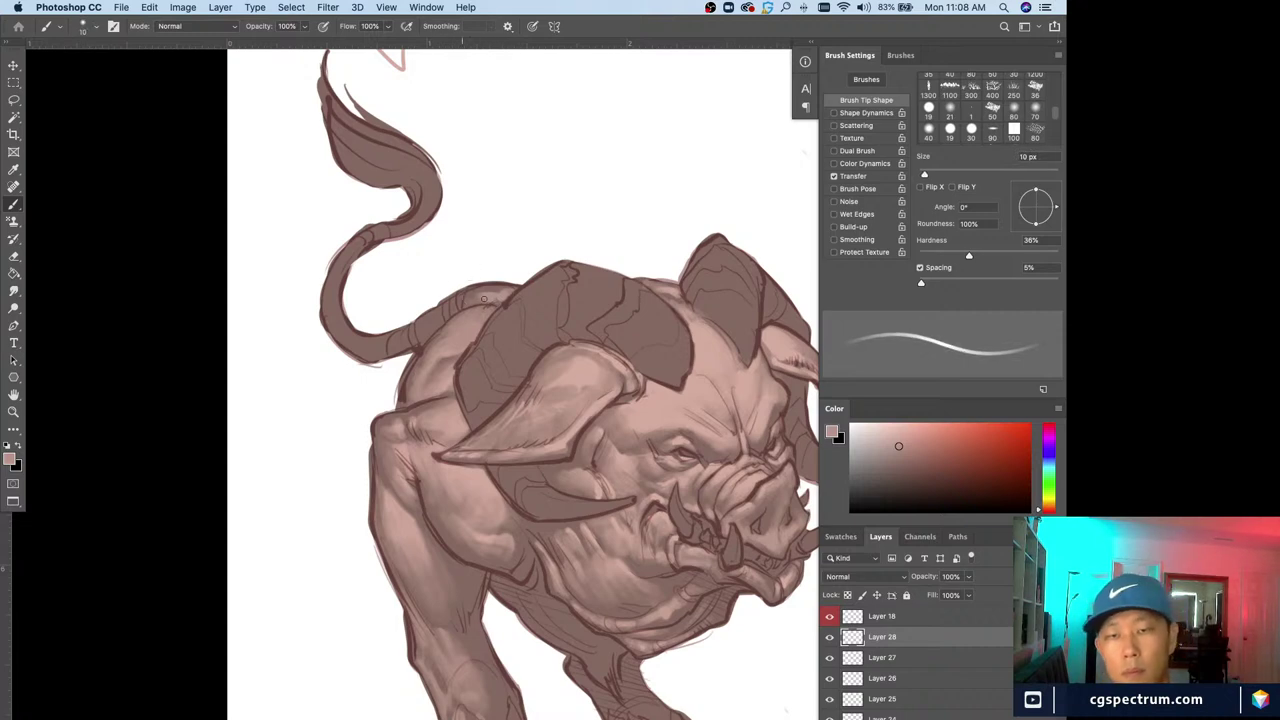
key(bracketright)
key(bracketright)
key(bracketright)
key(bracketright)
key(bracketright)
key(bracketright)
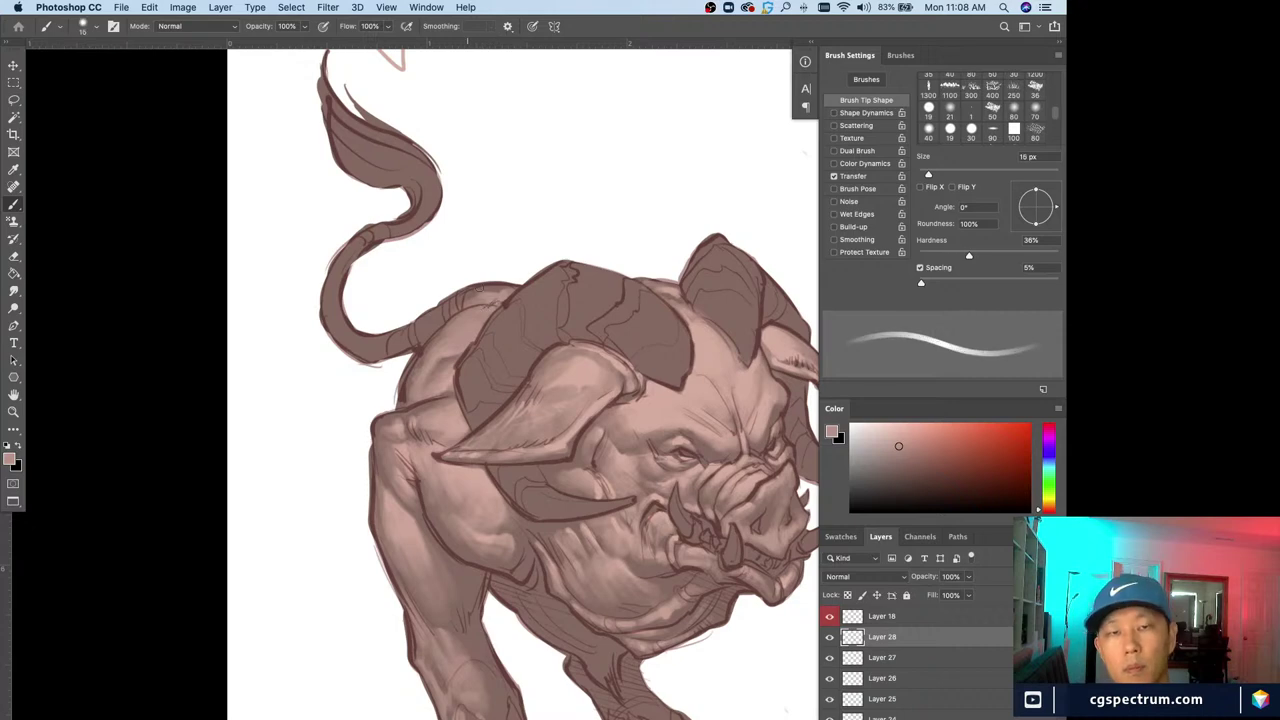
Extend a lighter skin tone over the tail's ringed folds toward its lower bend with an 8 to 10 px brush
key(bracketleft)
key(bracketleft)
key(bracketleft)
key(bracketleft)
key(bracketleft)
key(bracketleft)
key(bracketleft)
key(bracketleft)
key(bracketleft)
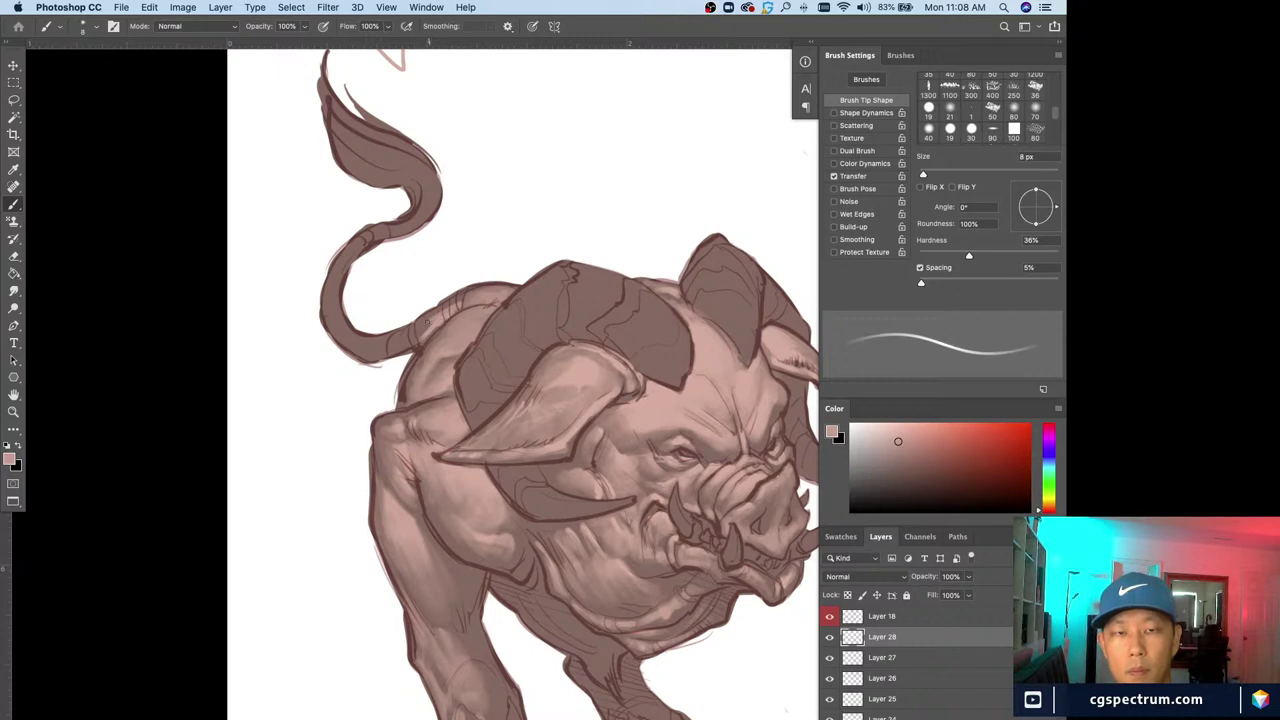
key(bracketright)
key(bracketright)
key(bracketright)
mouse_move(418, 328)
mouse_down()
mouse_move(423, 339)
mouse_move(388, 349)
mouse_up()
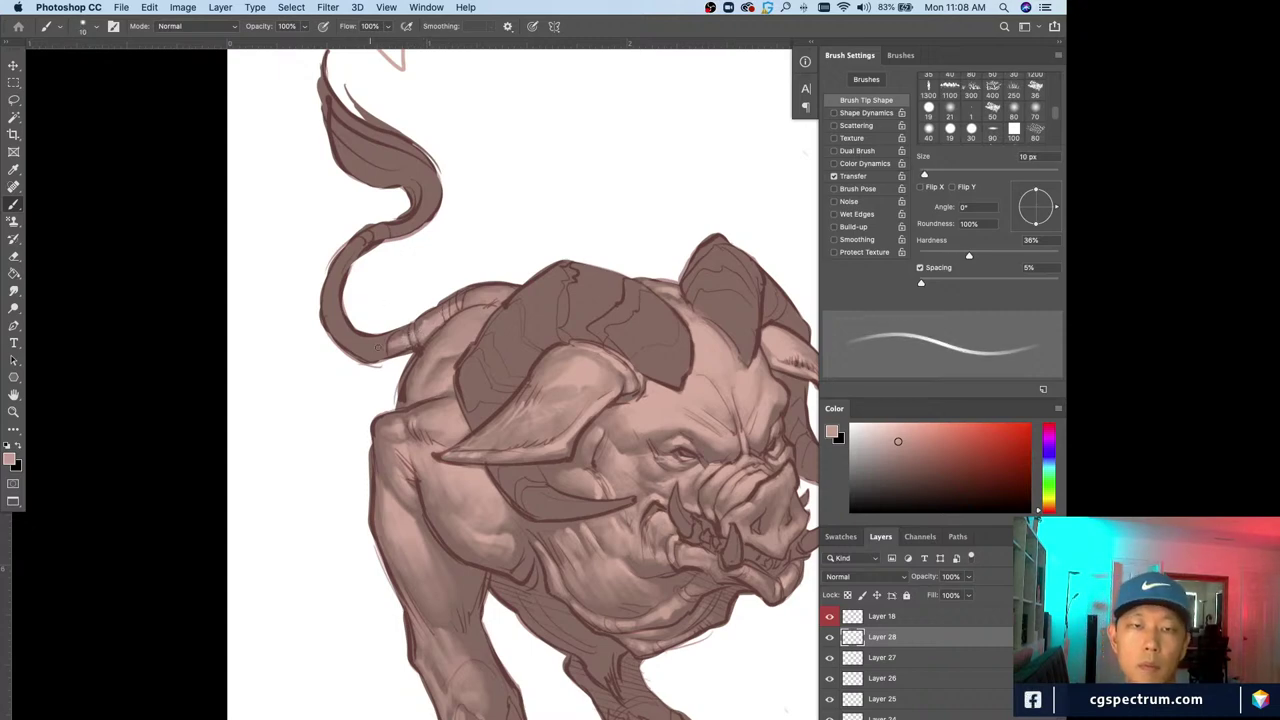
Paint the light skin tone up the tail's lower curve and over its upper bend, reducing the brush from 9 to 5 px
key(bracketleft)
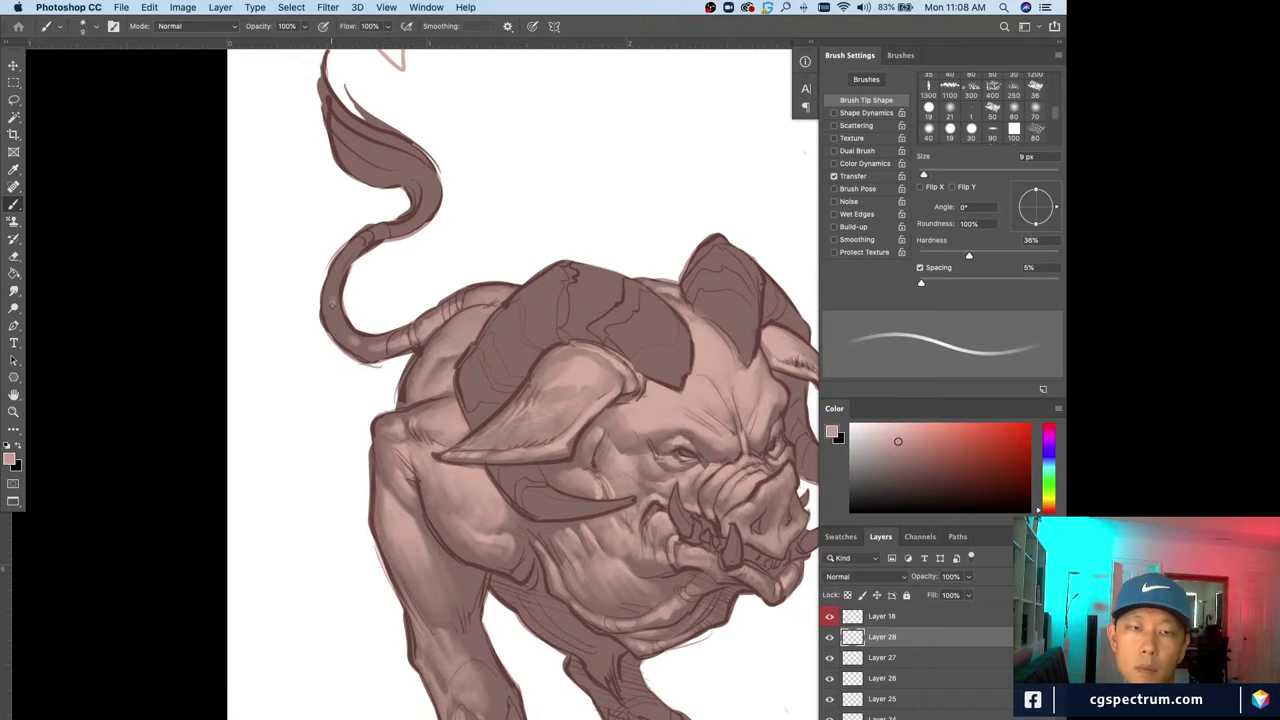
key(bracketleft)
key(bracketleft)
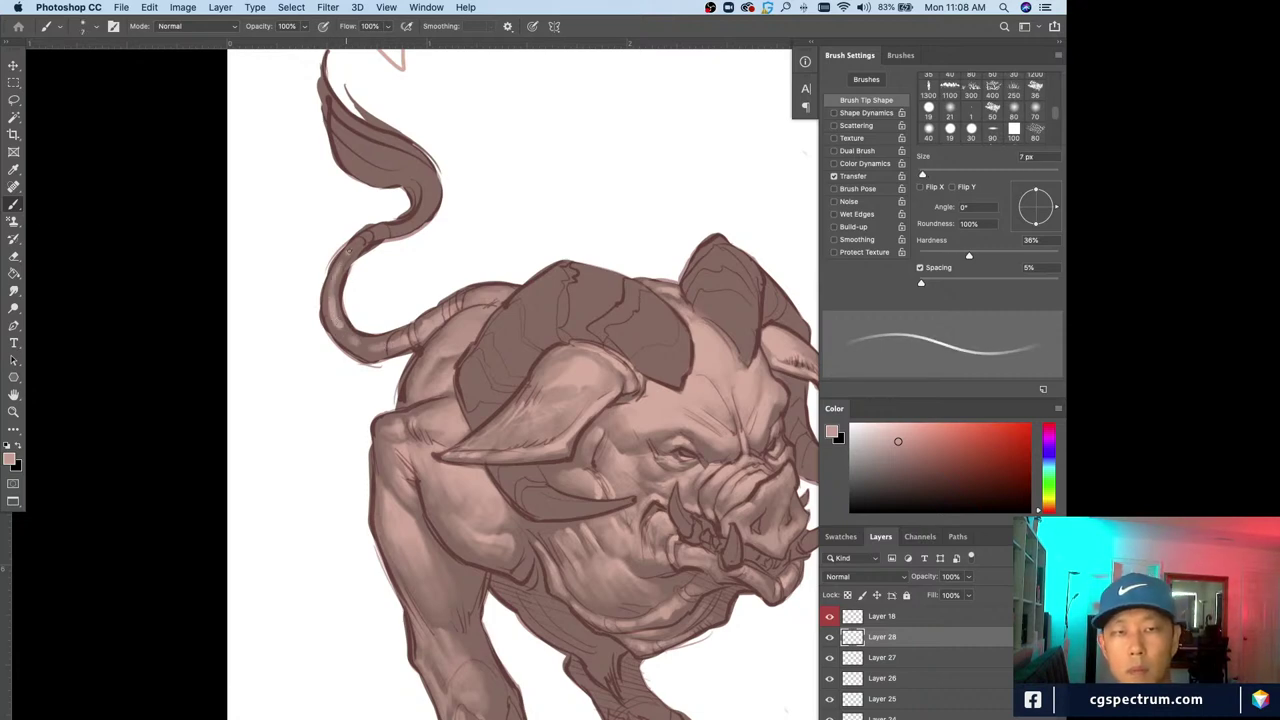
drag(368, 238, 421, 214)
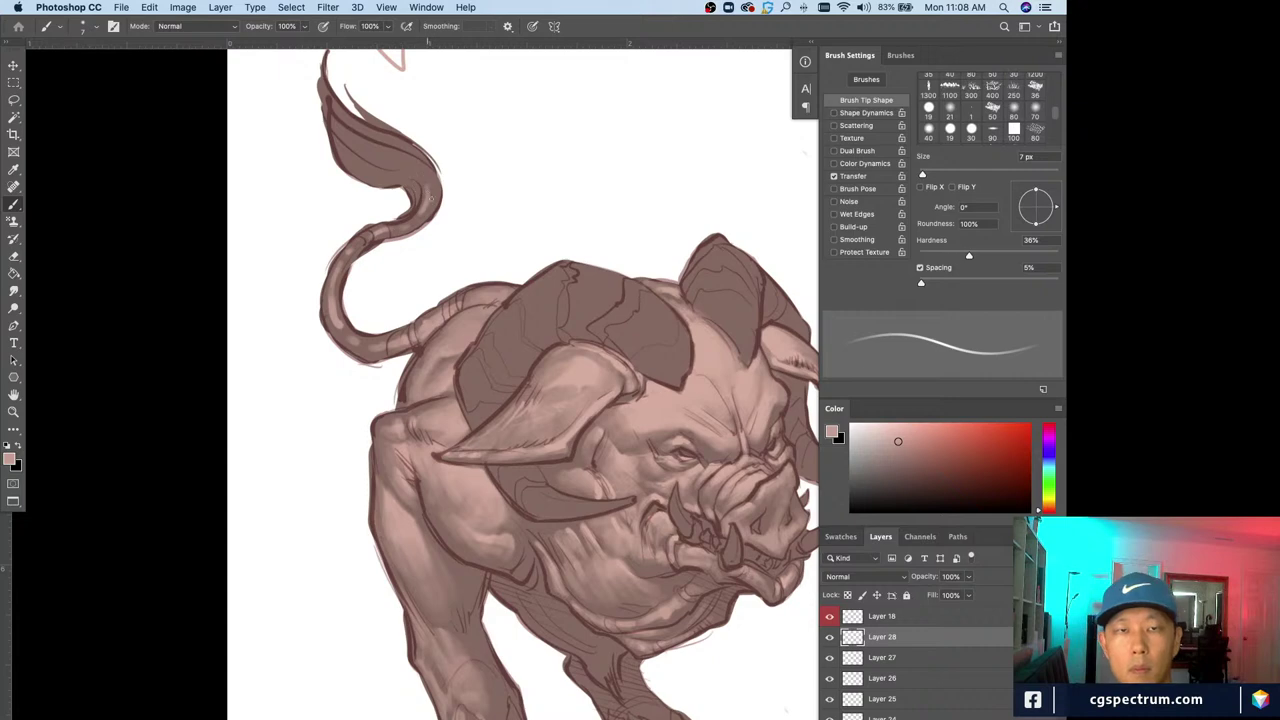
key(bracketleft)
key(bracketleft)
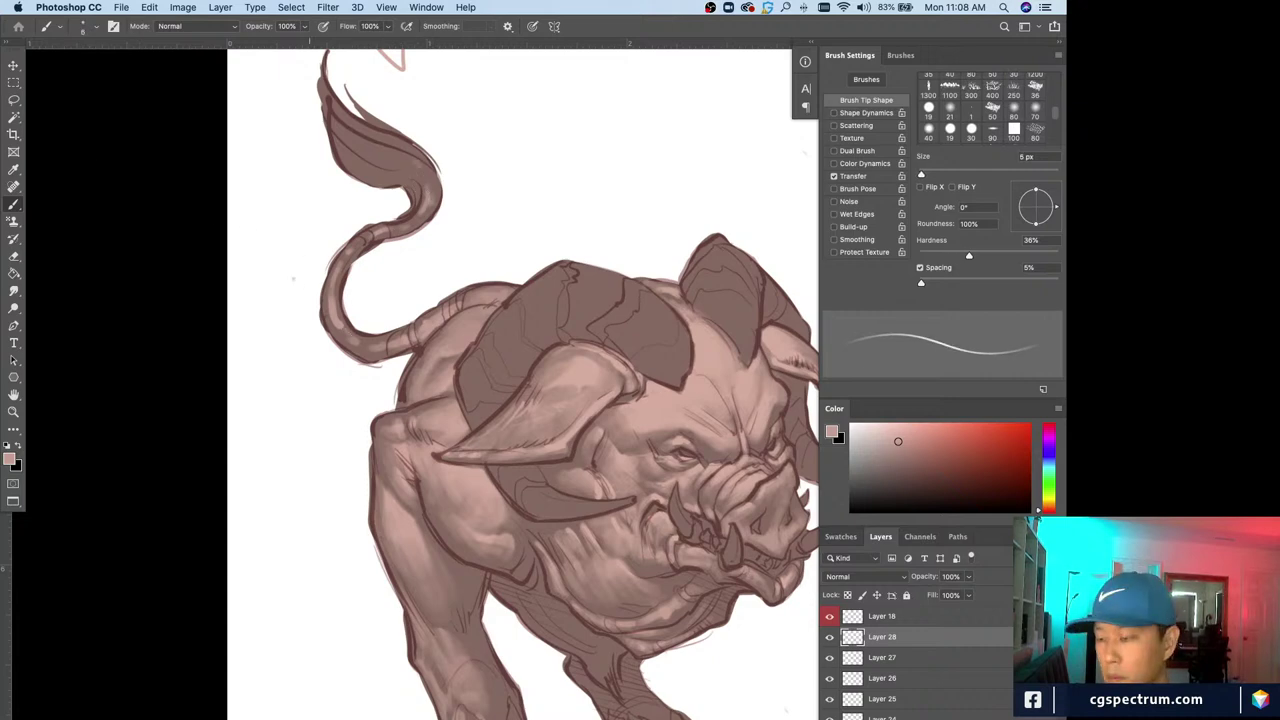
Soften the tail's light patches along the lower bend and toward the base with an 8 to 9 px eraser
key(e)
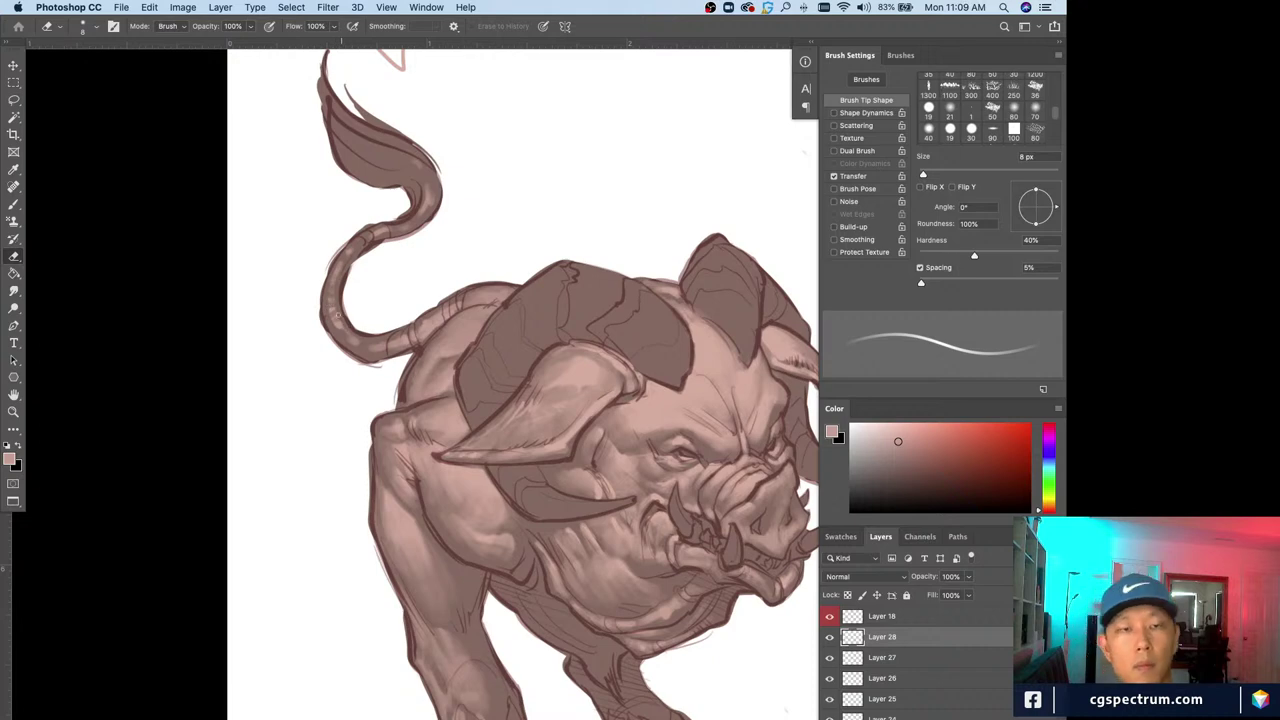
drag(338, 315, 352, 336)
key(super+minus)
key(super+equal)
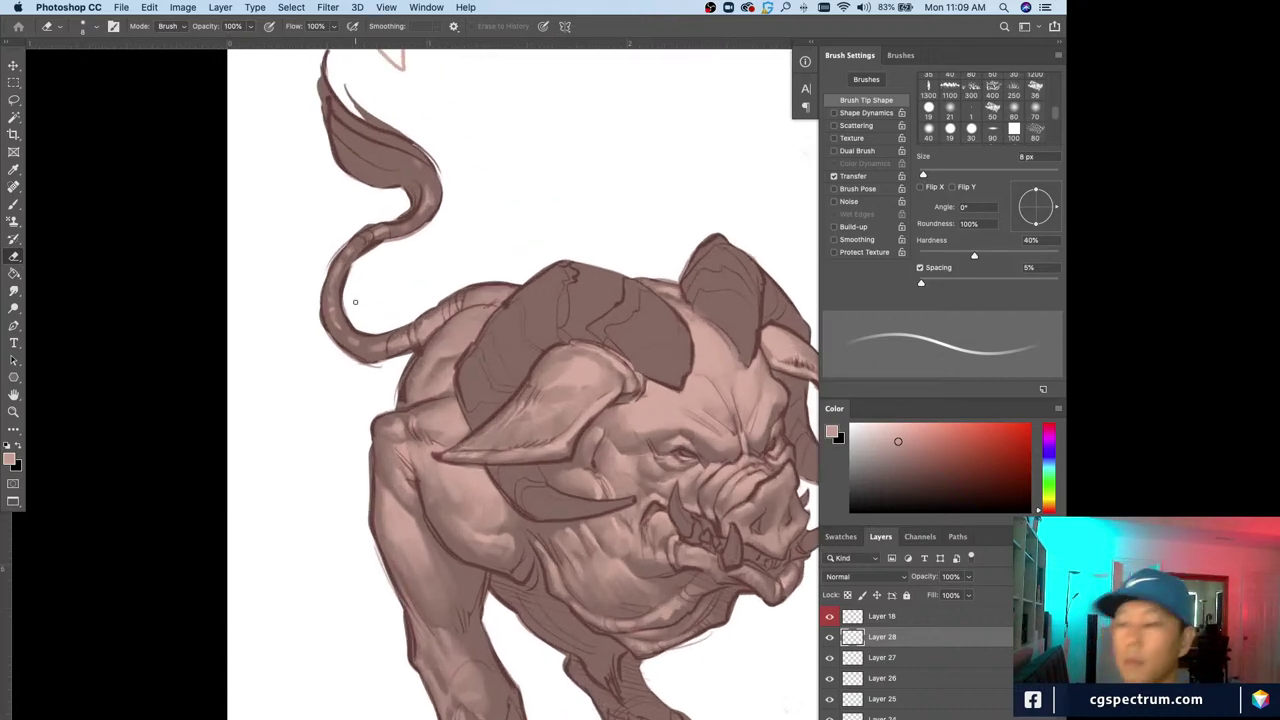
key(bracketright)
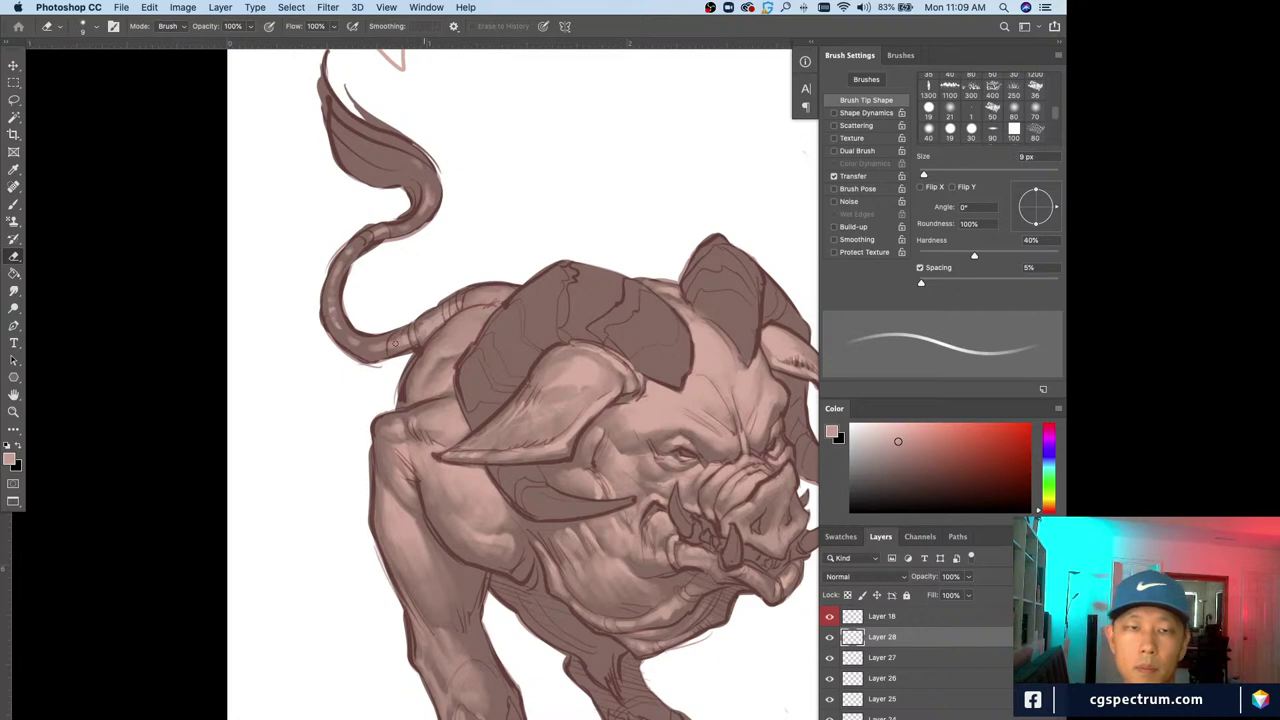
drag(408, 342, 371, 348)
key(super+minus)
key(super+minus)
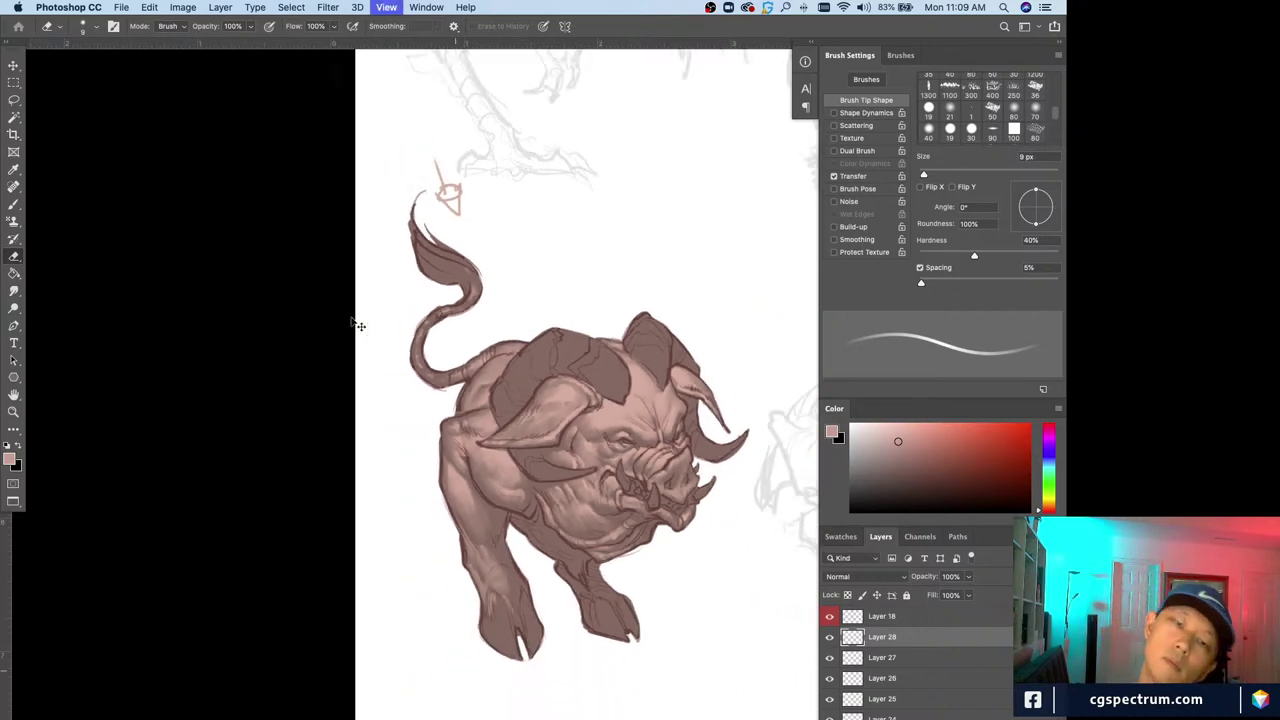
Paint light skin tone across the near foreleg's wrist above the hoof with a 9 px brush
key(super+equal)
key(b)
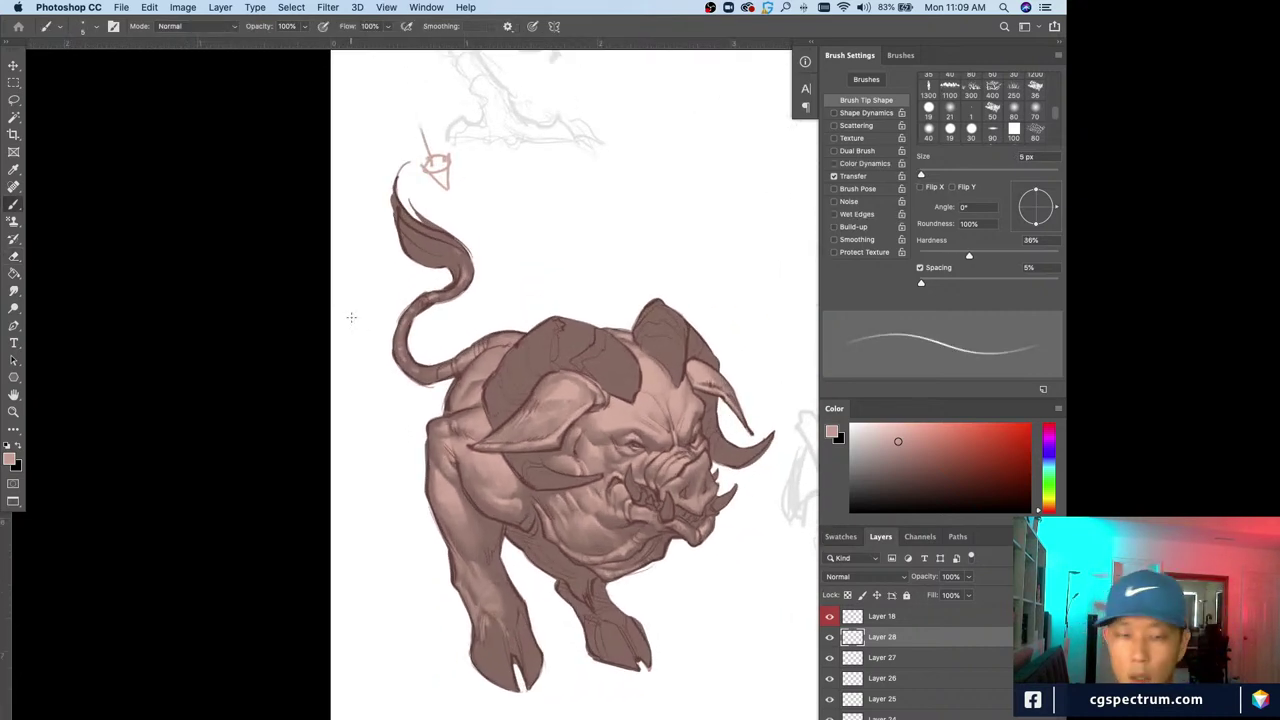
scroll(563, 608, down, 4)
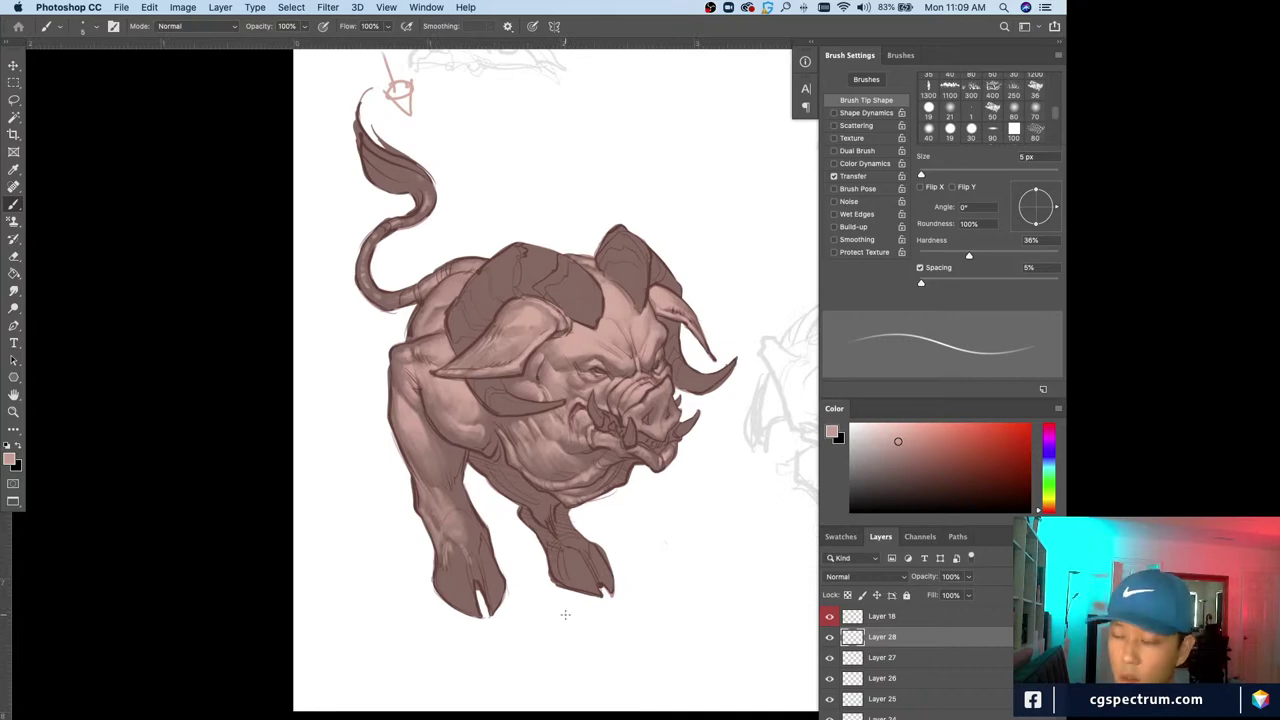
key(super+equal)
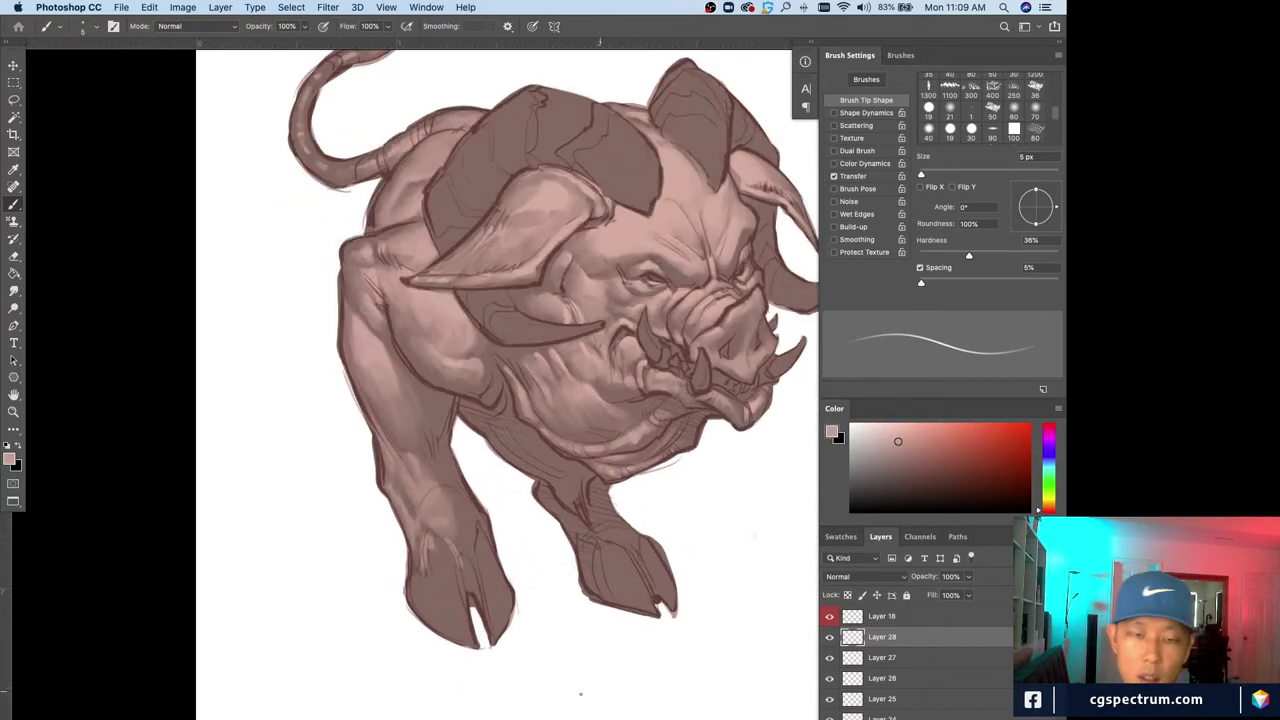
drag(598, 661, 582, 679)
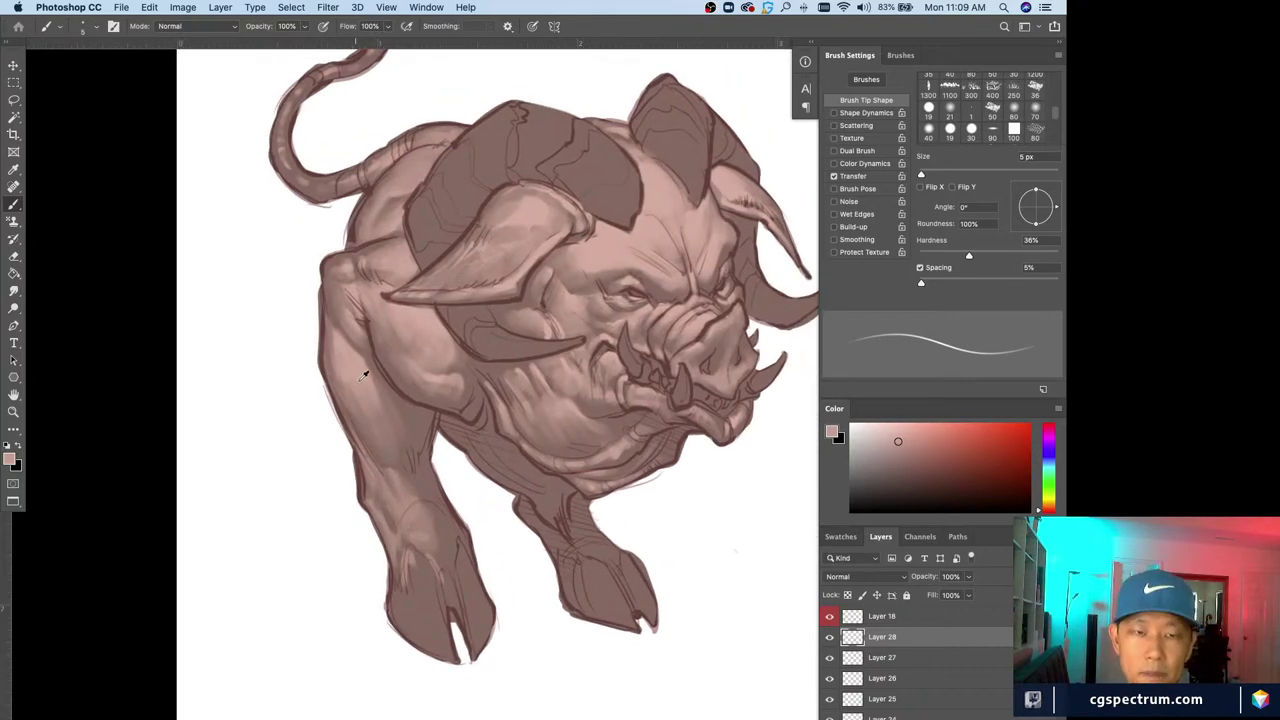
key(bracketright)
key(bracketright)
key(bracketright)
key(bracketright)
mouse_move(410, 532)
mouse_down()
mouse_move(439, 557)
mouse_move(425, 527)
mouse_move(438, 537)
mouse_up()
Sample the wrist's light tone and define the wrist's lower edge and tendons above the hoof with a 7 to 5 px brush
key(bracketleft)
key(bracketleft)
alt+click(419, 513)
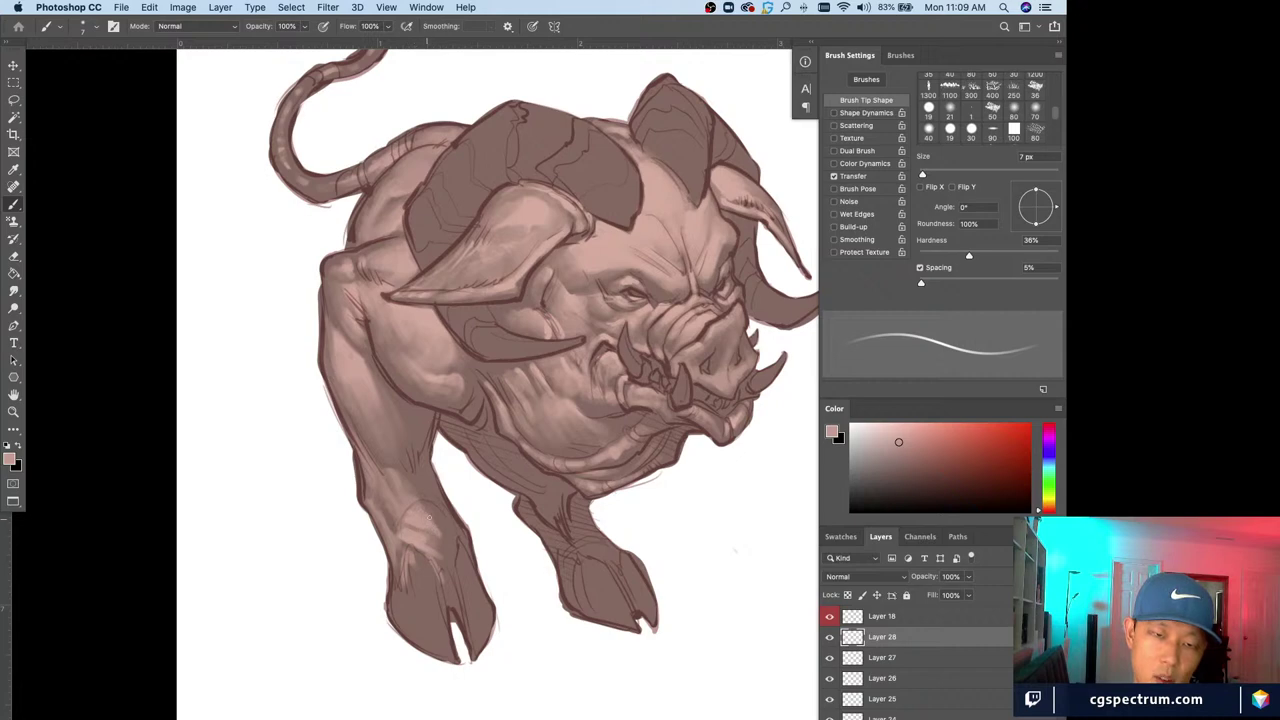
drag(429, 517, 444, 542)
mouse_move(435, 549)
mouse_down()
mouse_move(446, 563)
mouse_move(452, 553)
mouse_move(439, 573)
mouse_up()
key(bracketleft)
key(bracketleft)
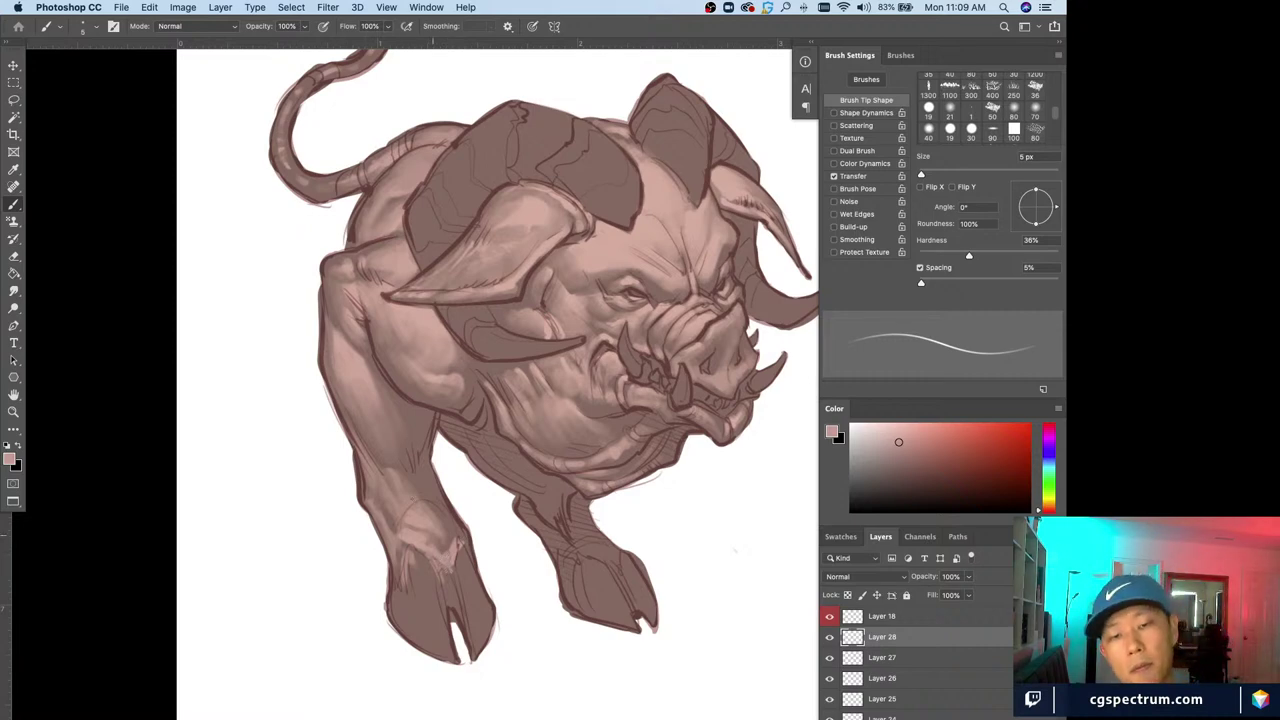
key(bracketright)
key(bracketright)
key(bracketright)
key(bracketright)
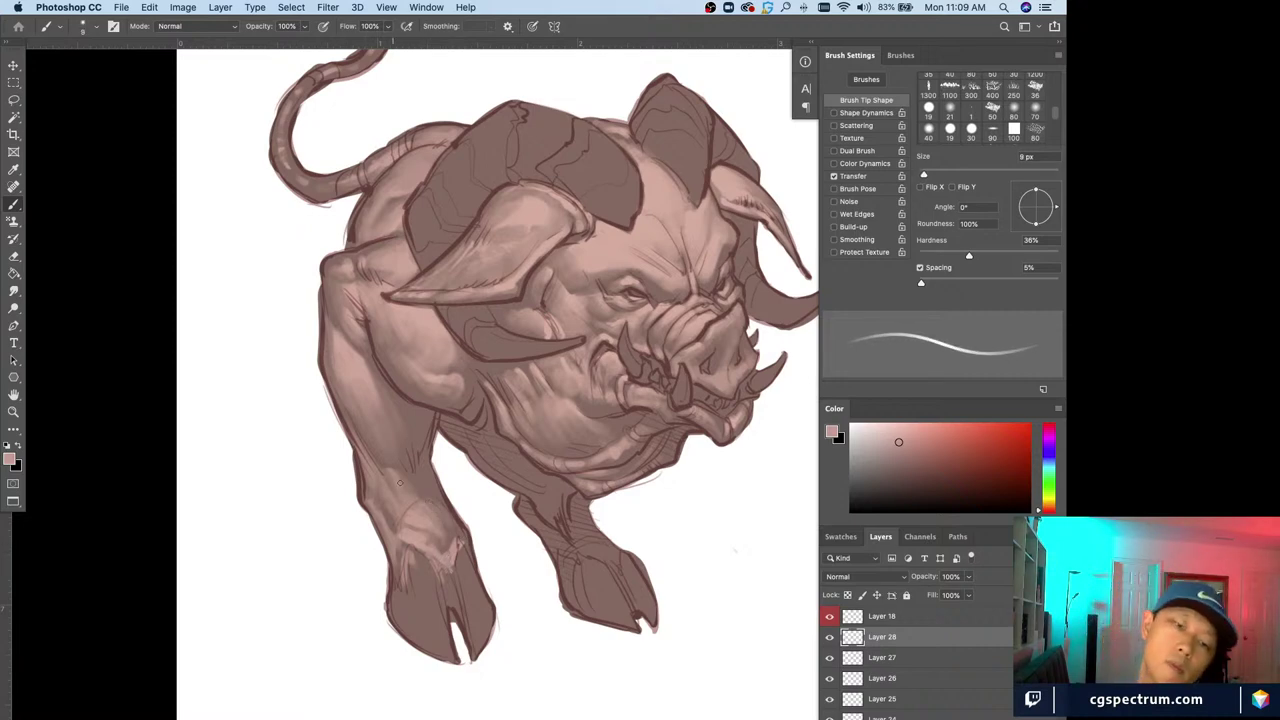
Sample a slightly darker skin tone and paint the folds of the chest below the jaw with a 9 px brush
drag(604, 613, 588, 606)
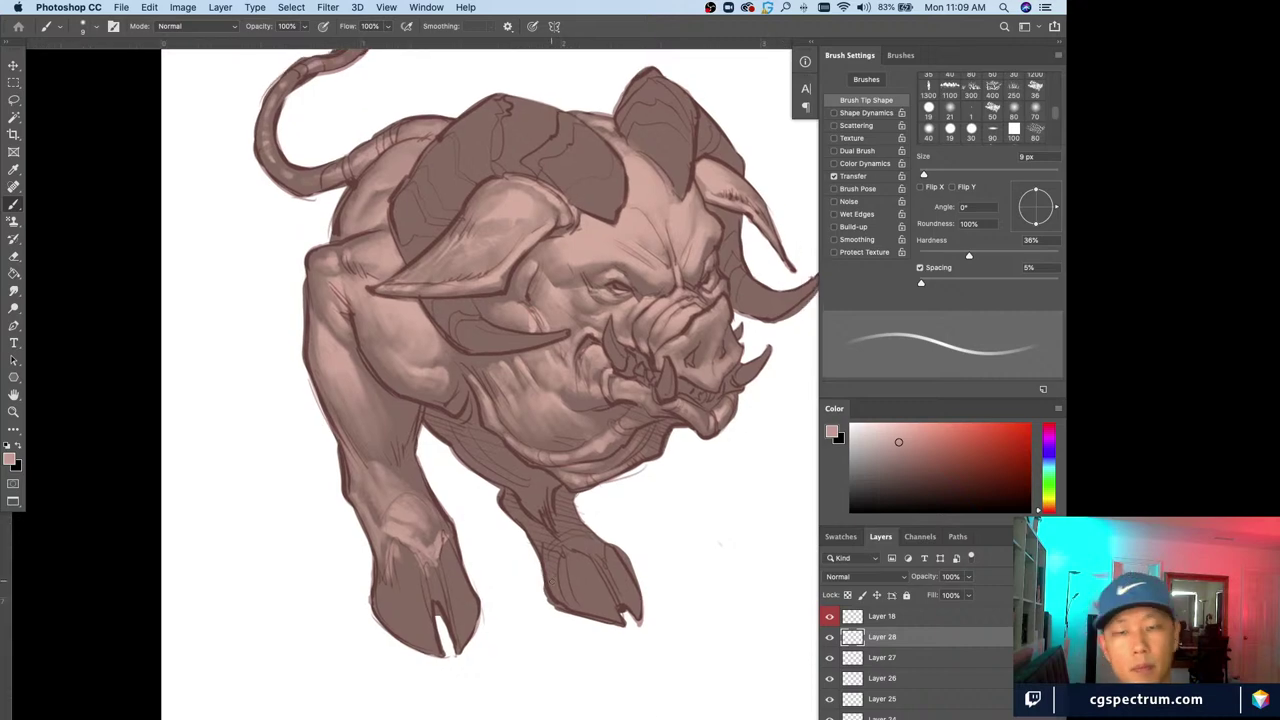
key(super+minus)
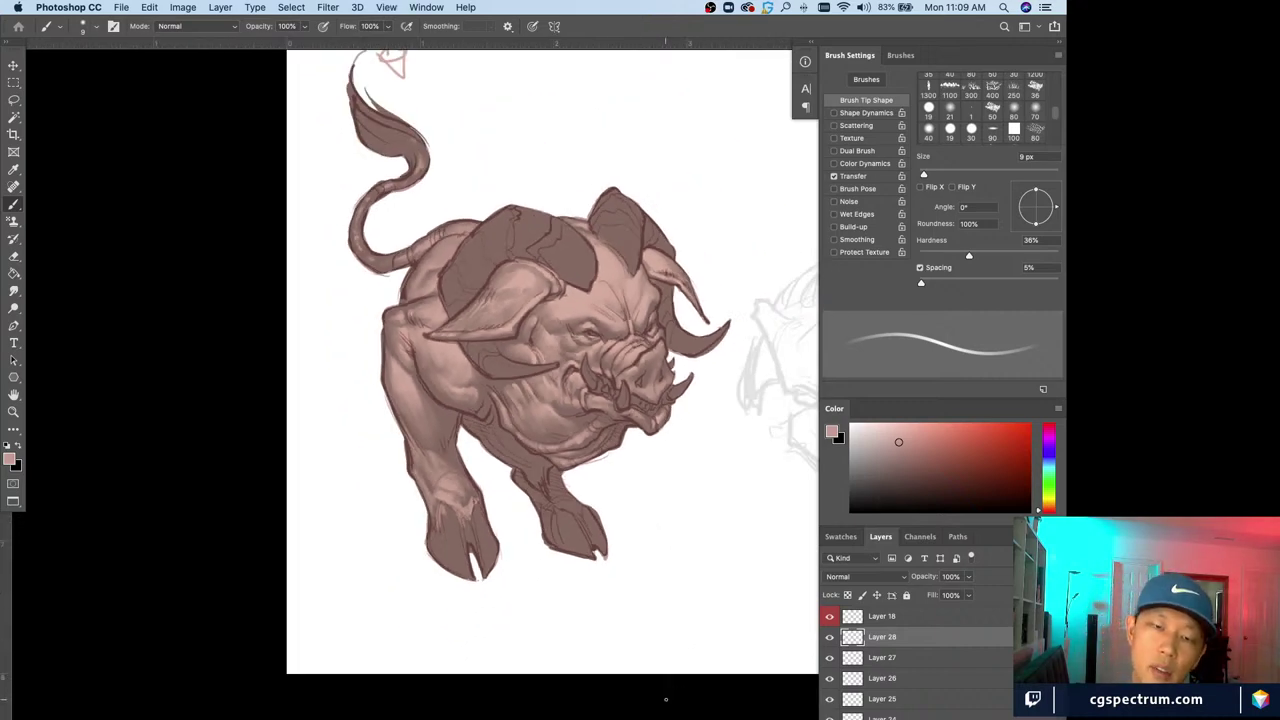
key(super+equal)
alt+click(490, 400)
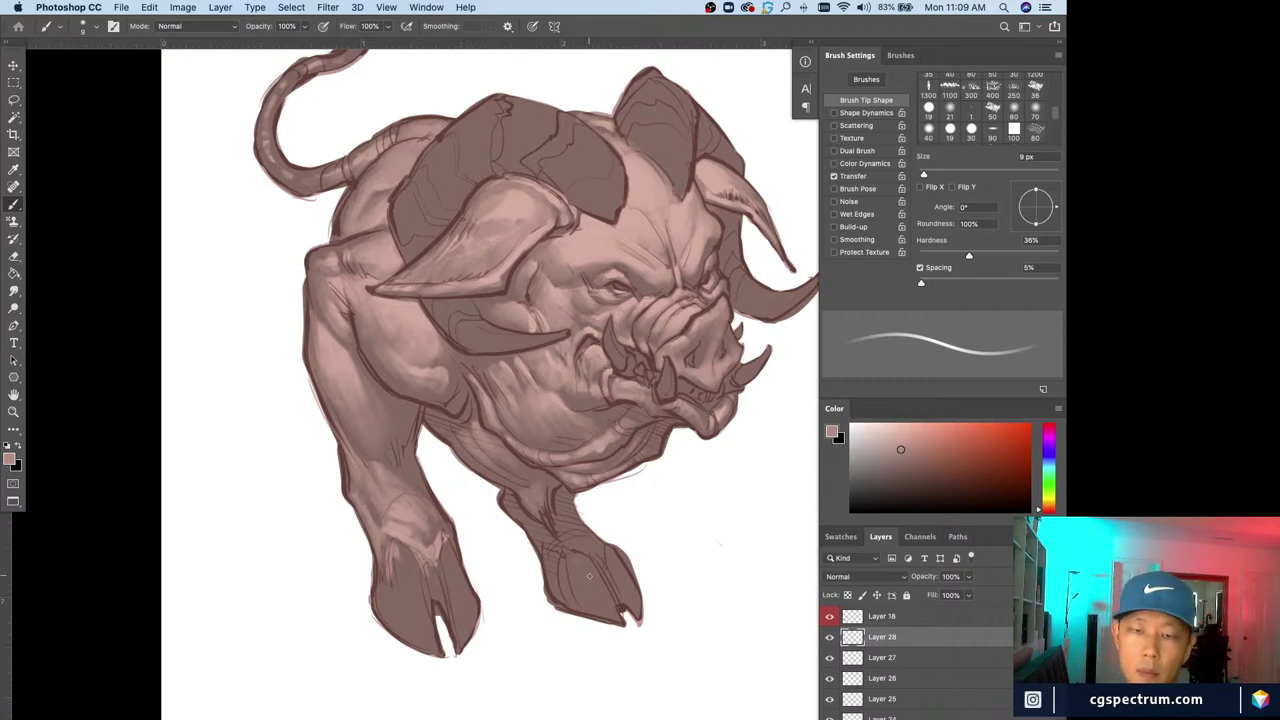
Compare the painting with Layer 28 hidden and shown, and merge Layer 28 down into Layer 27
key(super+minus)
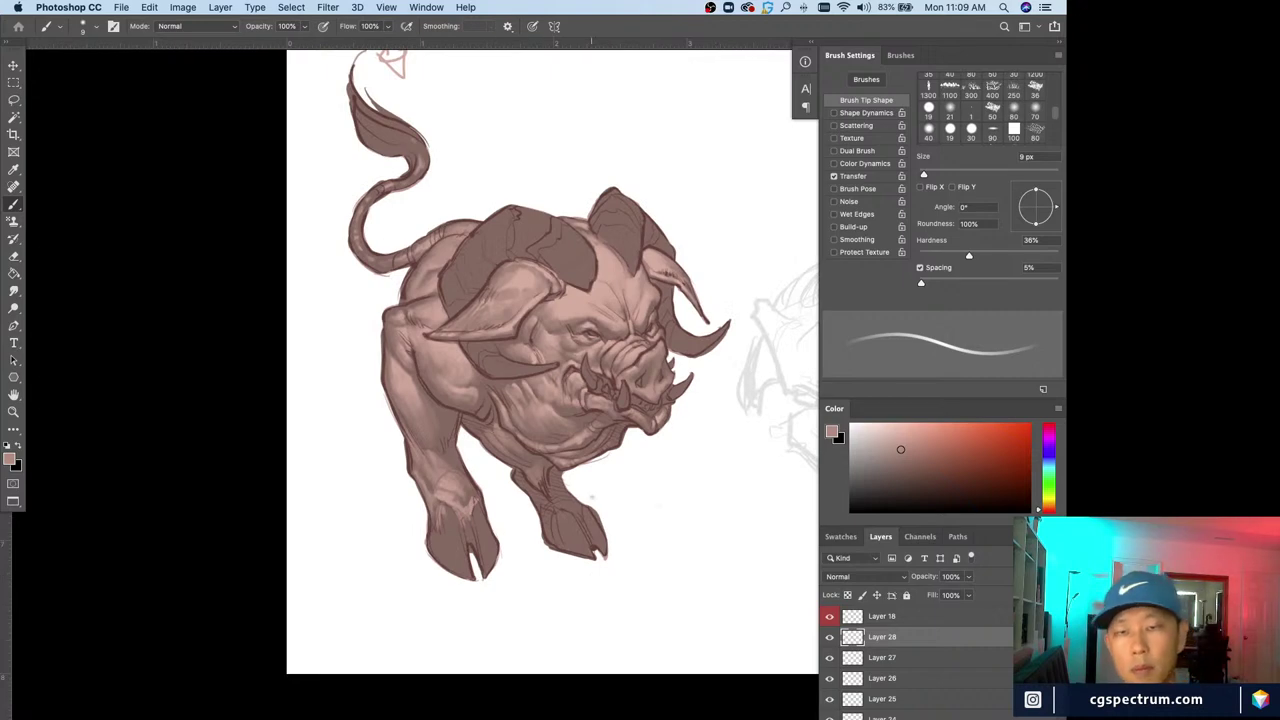
key(super+plus)
key(super+minus)
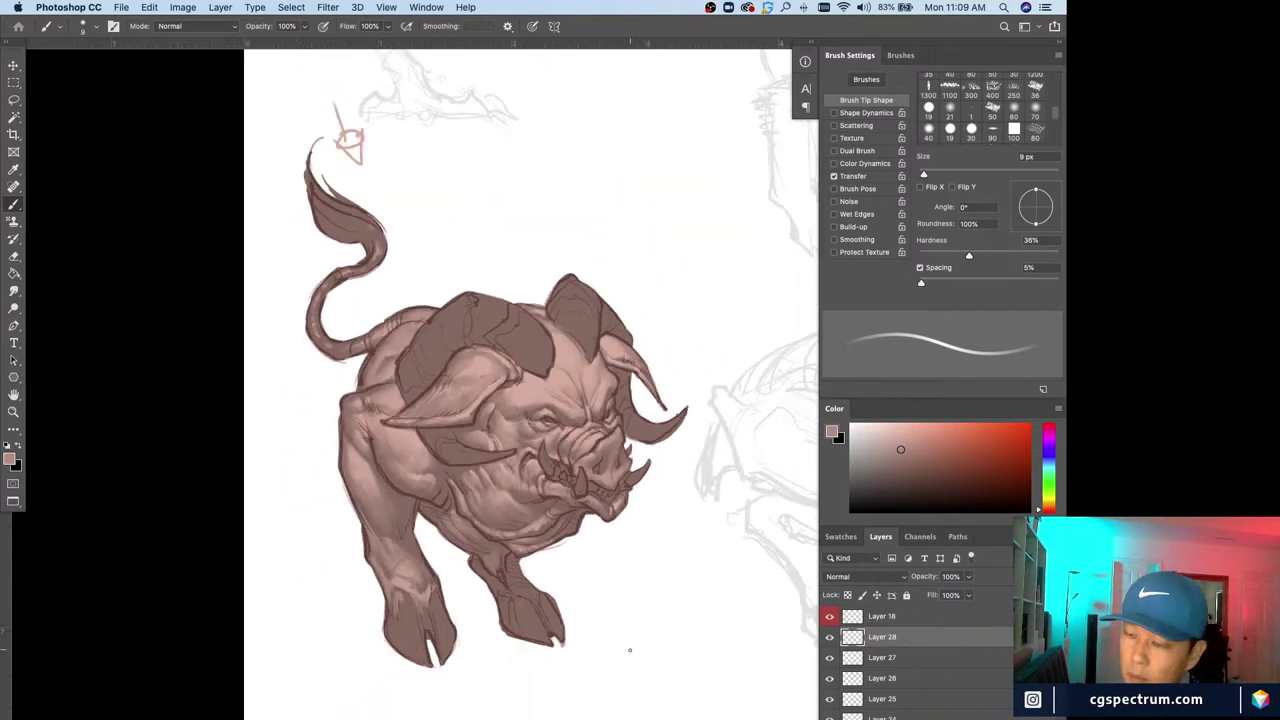
key(super+minus)
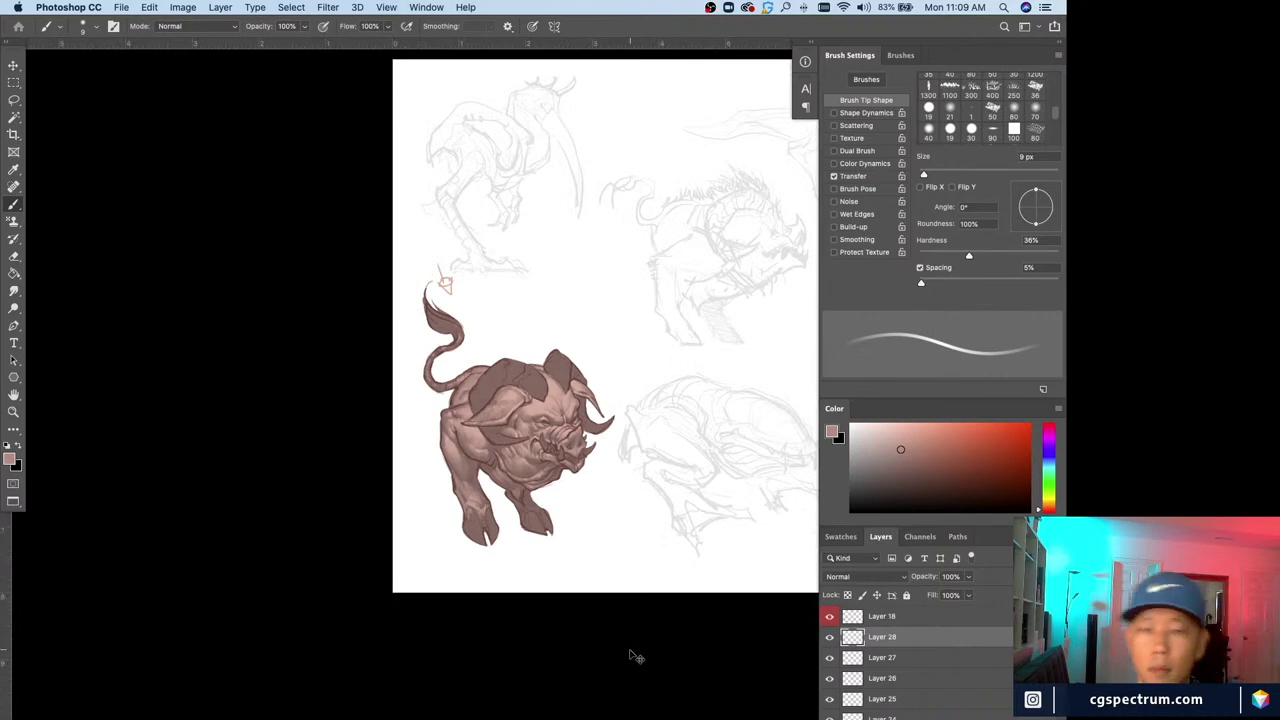
key(super+plus)
drag(672, 655, 590, 634)
click(829, 637)
click(829, 637)
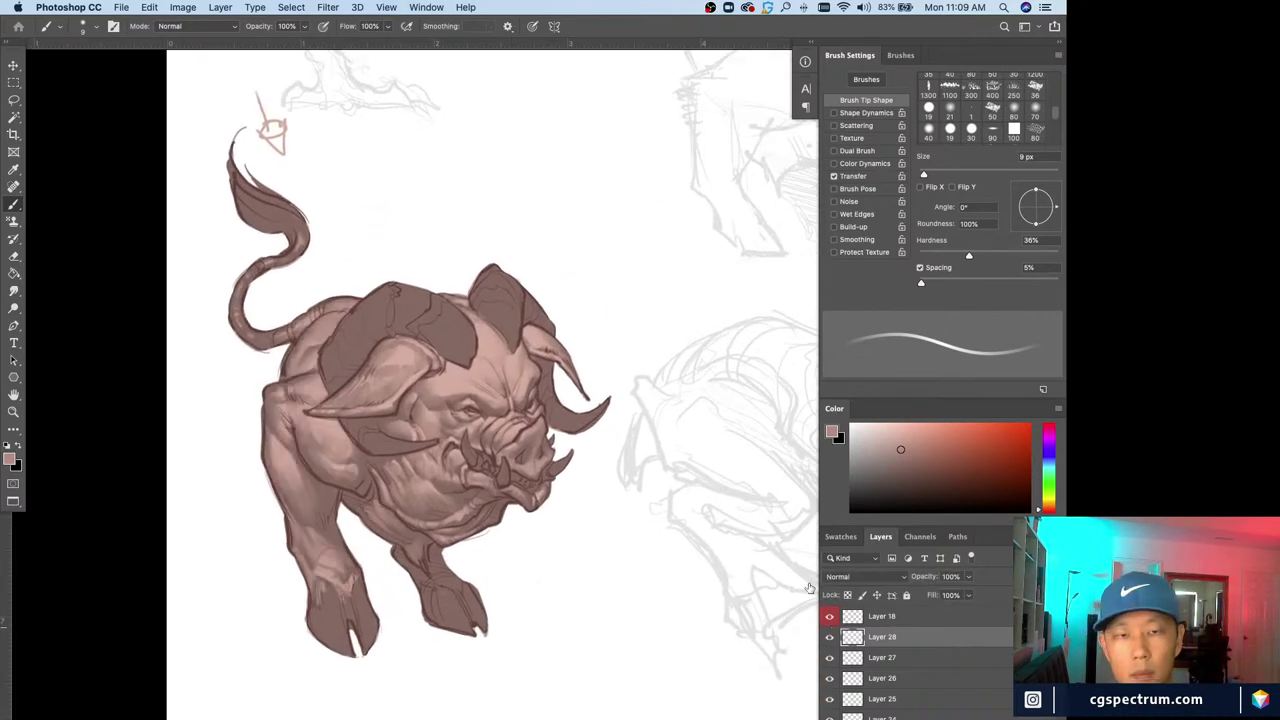
key(super+plus)
key(super+e)
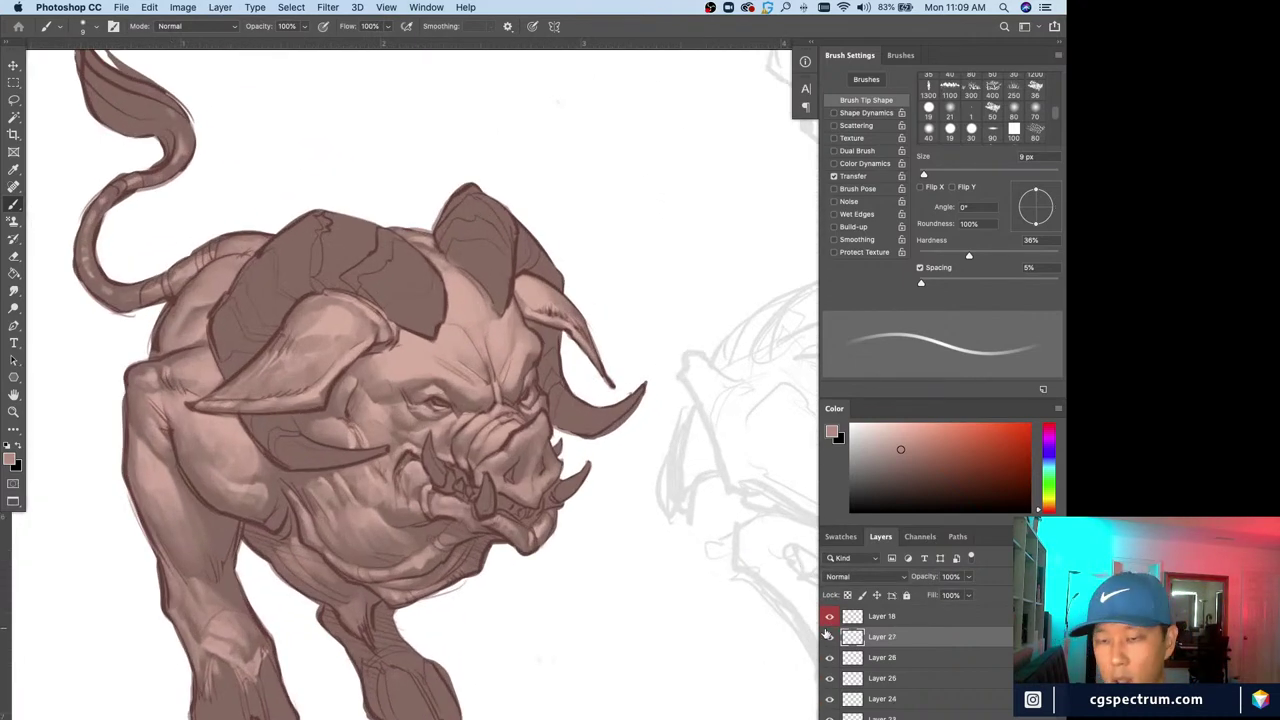
Compare the painting with Layer 27 hidden and shown, and merge it down into Layer 26
click(829, 638)
click(829, 638)
key(super+e)
click(829, 637)
click(829, 637)
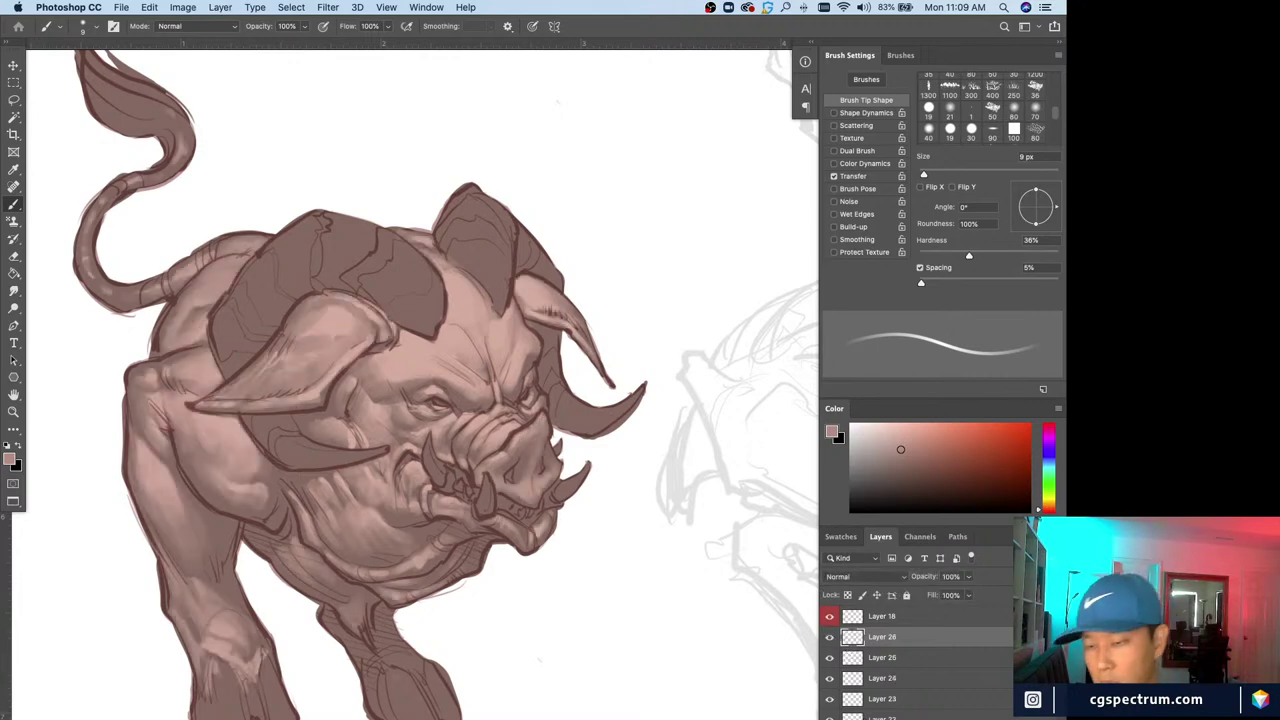
Discard the extra Layer 27 and add a new empty paint layer above Layer 26
click(829, 637)
click(829, 637)
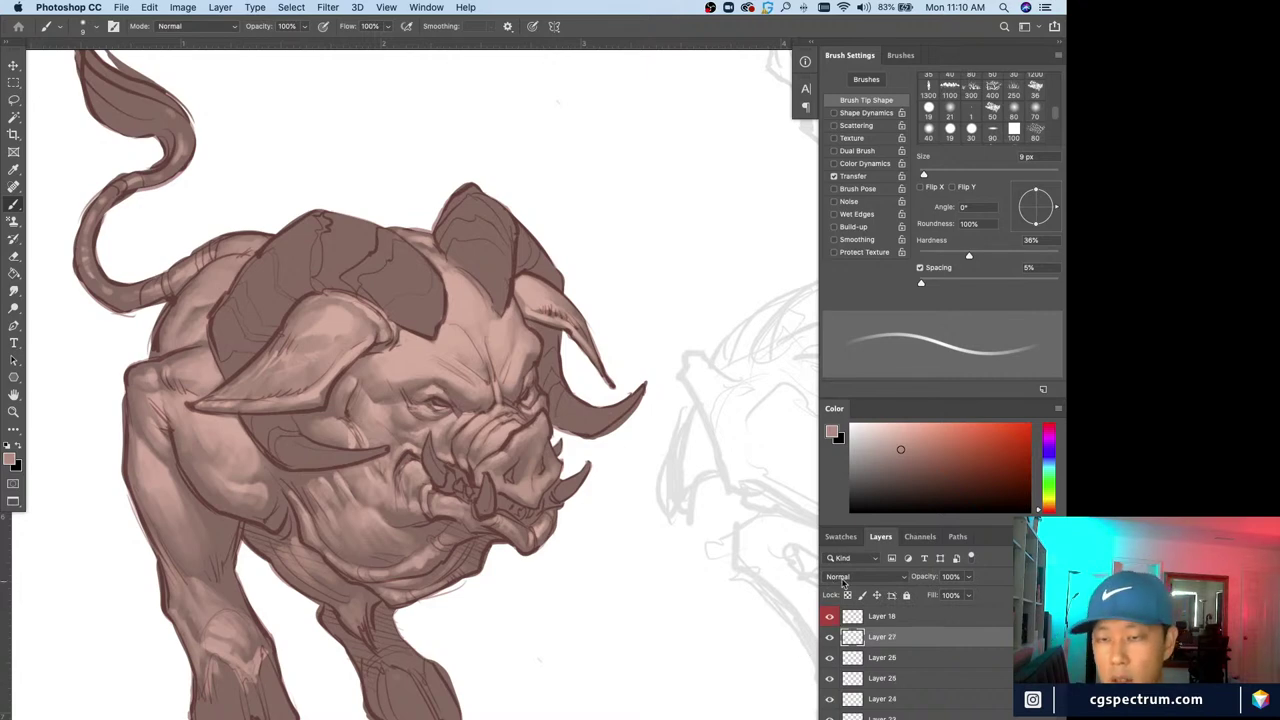
drag(870, 643, 864, 718)
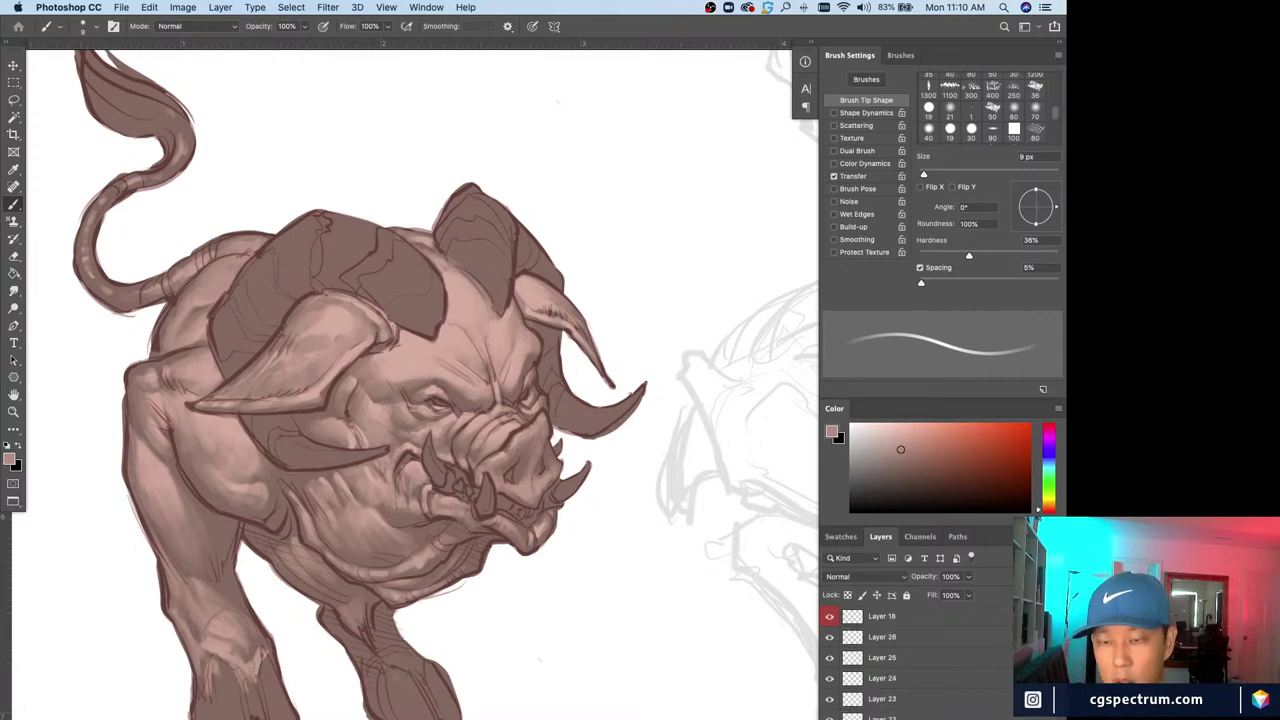
drag(877, 667, 877, 635)
click(830, 617)
click(830, 617)
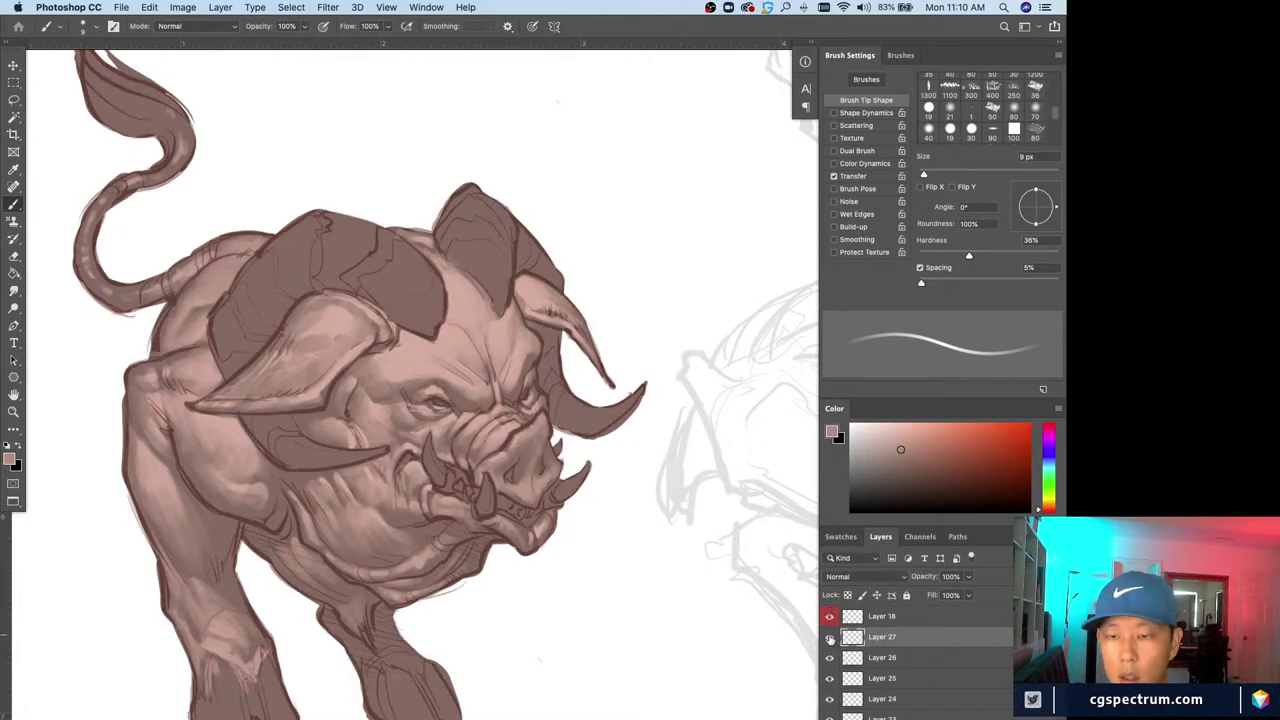
Choose a dark greyish yellow and lay a first patch on the near horn with a 20 px brush
click(895, 476)
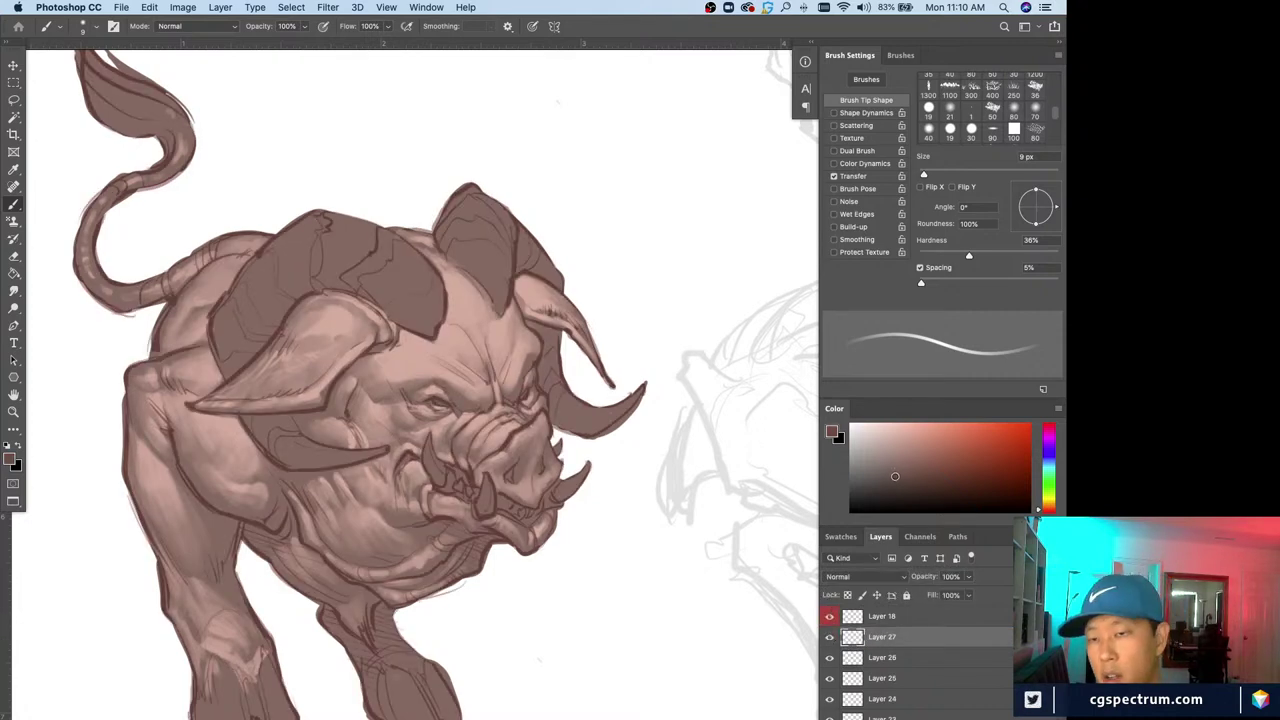
key(super+equal)
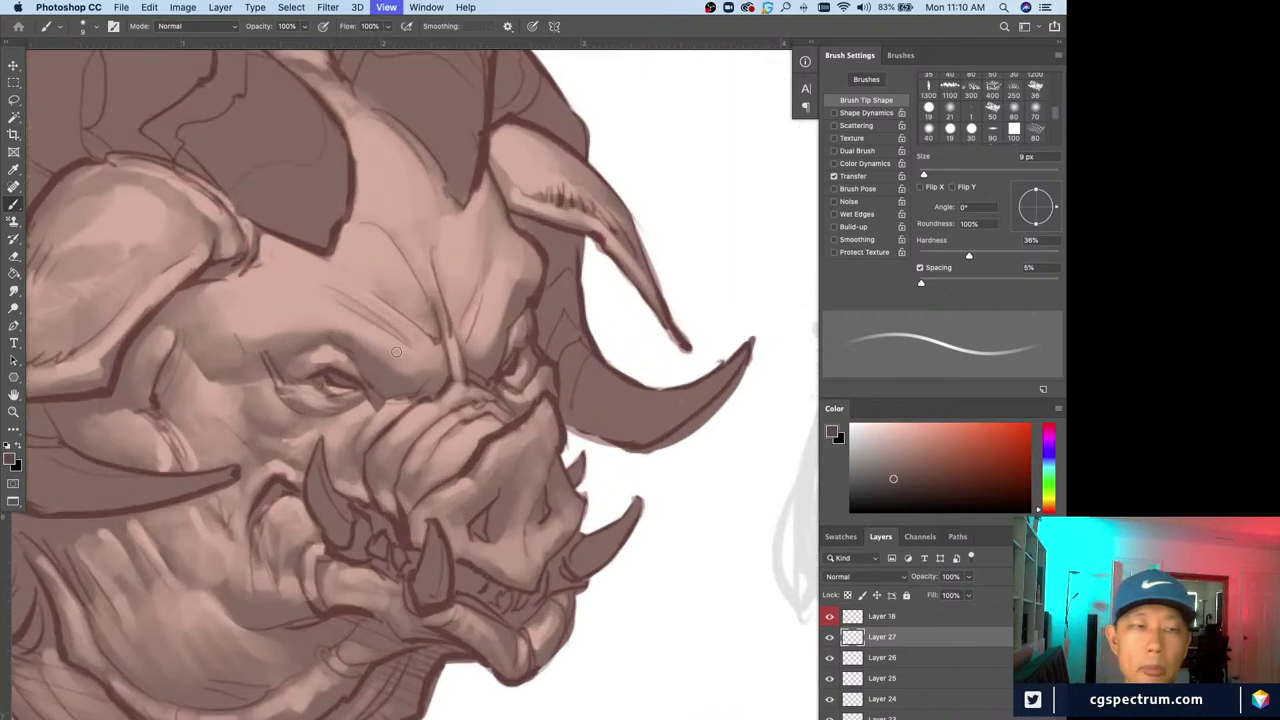
drag(414, 364, 499, 497)
key(super+minus)
click(1049, 507)
drag(1048, 508, 1048, 505)
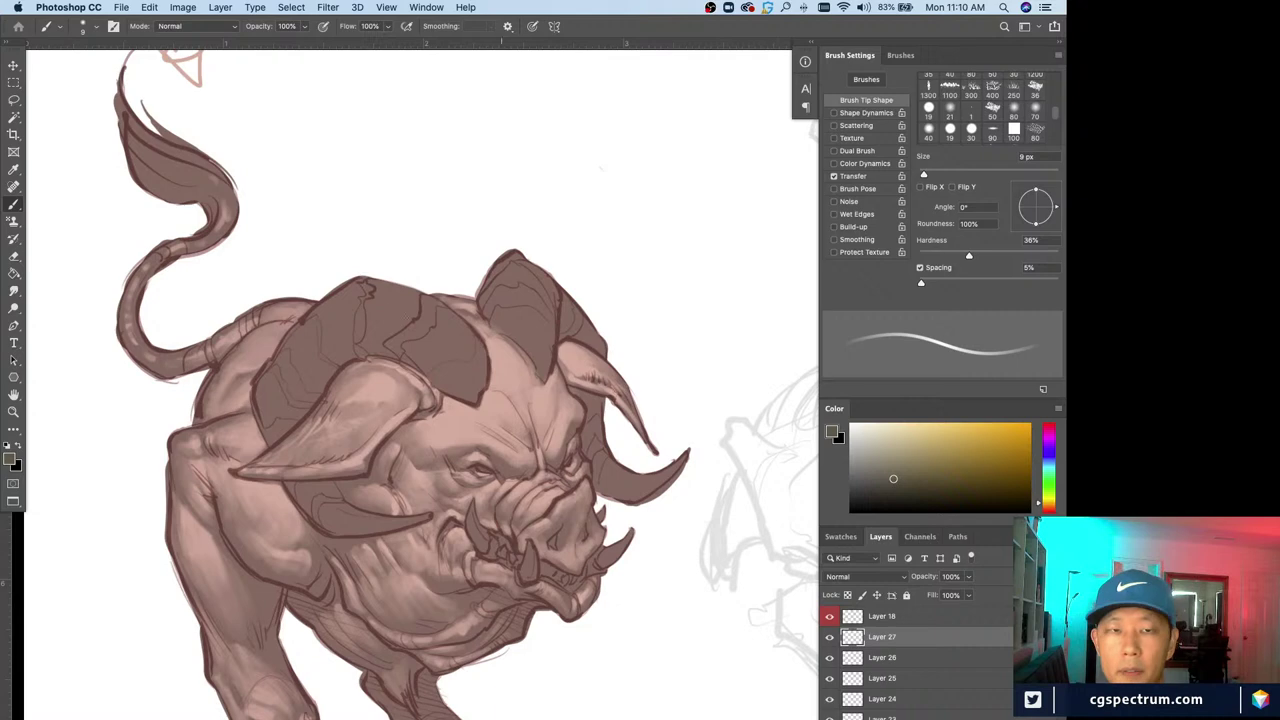
key(bracketright)
key(bracketright)
mouse_move(410, 316)
mouse_down()
mouse_move(405, 335)
mouse_move(380, 312)
mouse_up()
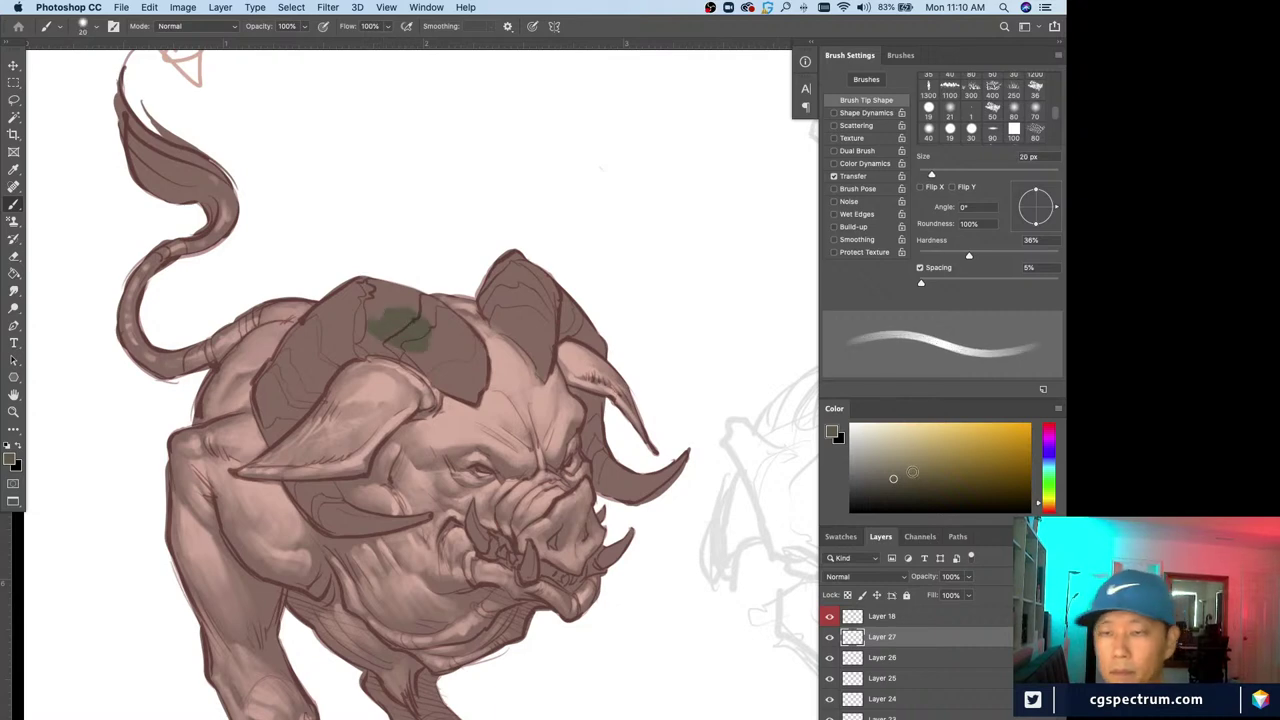
Choose a darker olive and block in the front part of the near horn with a 35 px brush
click(914, 481)
key(bracketright)
key(bracketright)
key(bracketright)
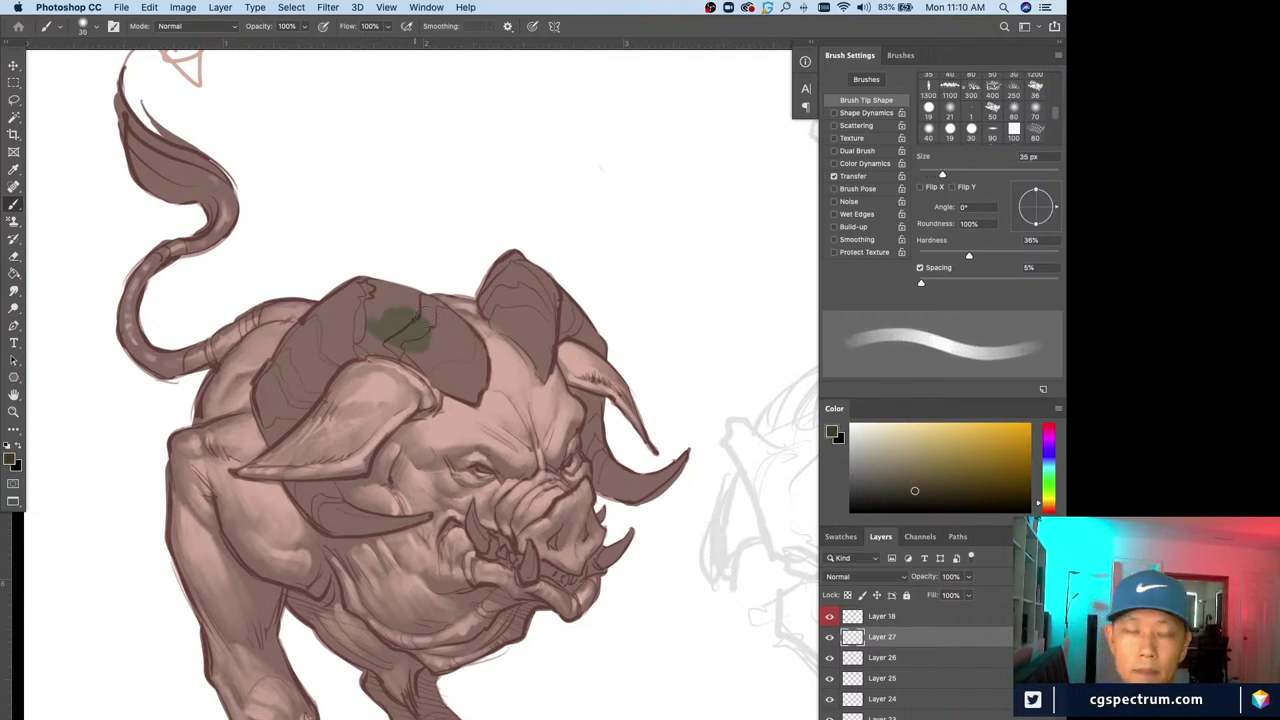
mouse_move(395, 318)
mouse_down()
mouse_move(416, 343)
mouse_move(441, 325)
mouse_move(458, 372)
mouse_up()
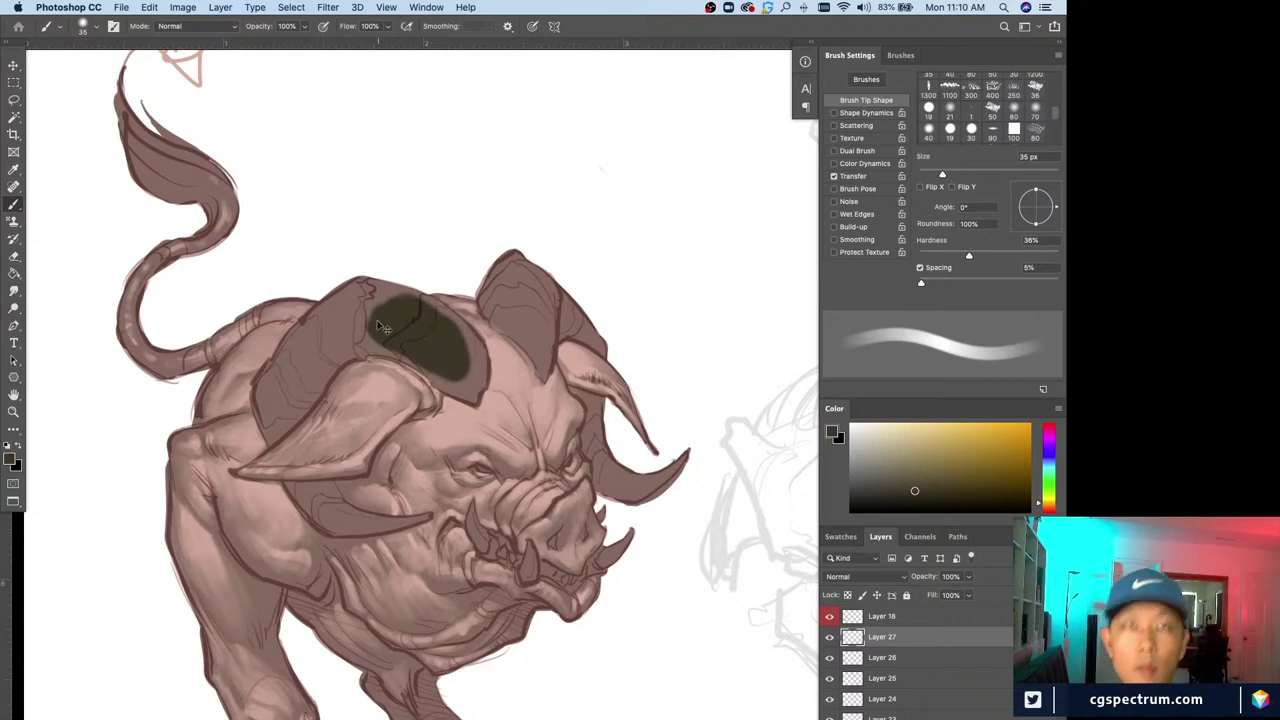
Raise the brush hardness to 72% and extend the dark olive fill to the near horn's front outline, working down to 20 px
scroll(391, 346, up, 3)
drag(968, 256, 1021, 256)
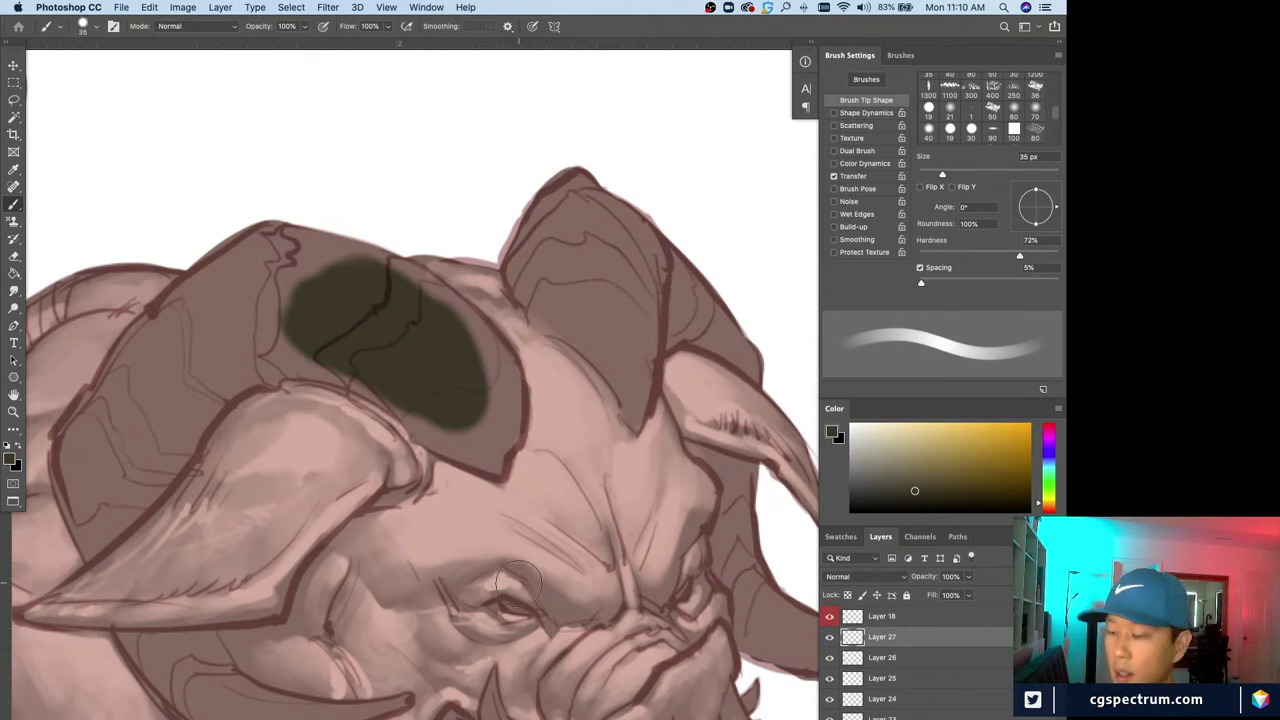
key(bracketleft)
key(bracketleft)
mouse_move(322, 257)
mouse_down()
mouse_move(270, 280)
mouse_move(293, 302)
mouse_move(292, 255)
mouse_move(332, 257)
mouse_move(282, 243)
mouse_move(352, 262)
mouse_move(282, 240)
mouse_move(420, 290)
mouse_move(410, 280)
mouse_move(330, 253)
mouse_move(409, 285)
mouse_move(470, 344)
mouse_move(419, 286)
mouse_move(509, 380)
mouse_move(437, 298)
mouse_move(495, 354)
mouse_move(498, 428)
mouse_move(485, 403)
mouse_move(503, 383)
mouse_move(510, 437)
mouse_move(492, 459)
mouse_move(430, 380)
mouse_up()
key(bracketleft)
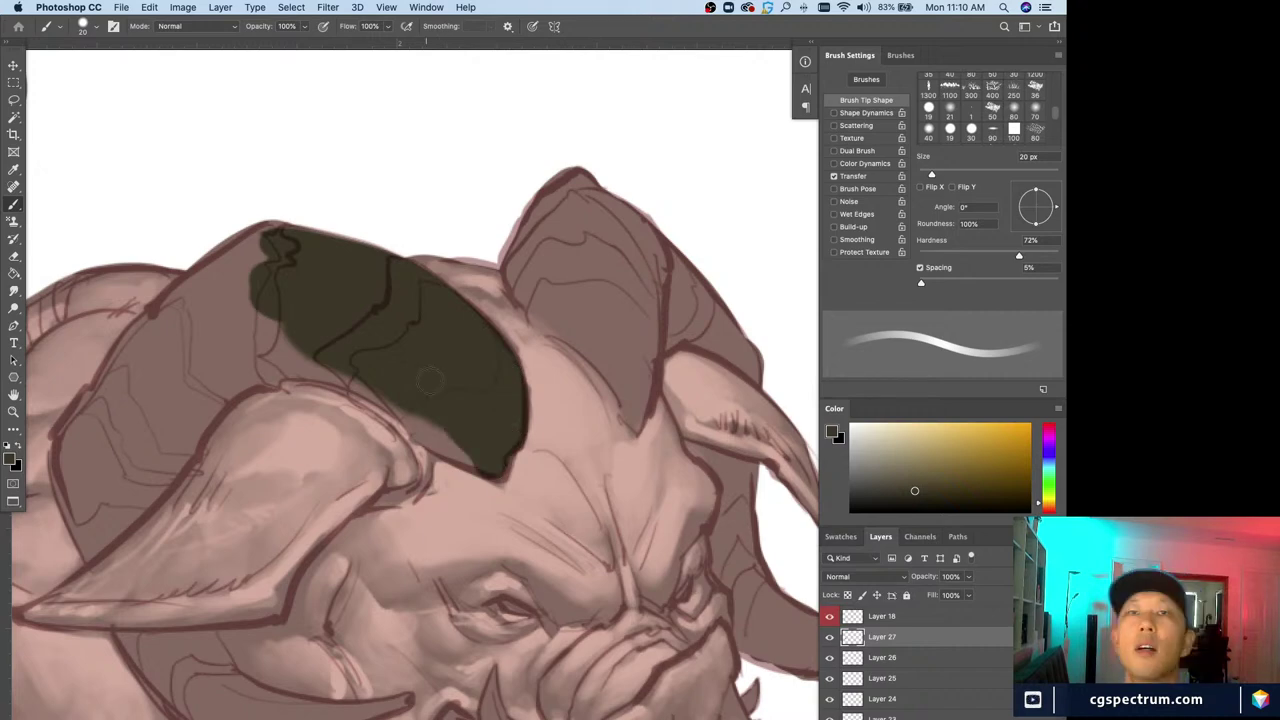
Fill the middle of the near horn above the ear with dark olive, using a brush around 15 px
scroll(430, 380, down, 2)
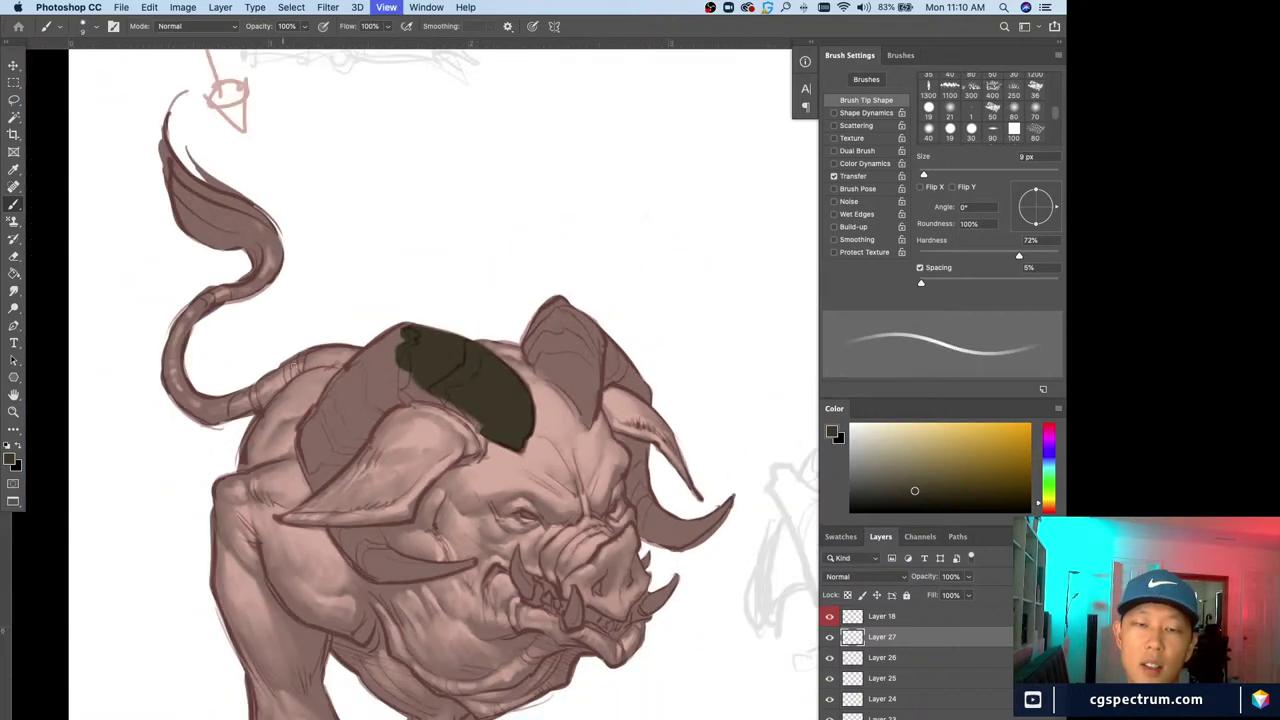
key([)
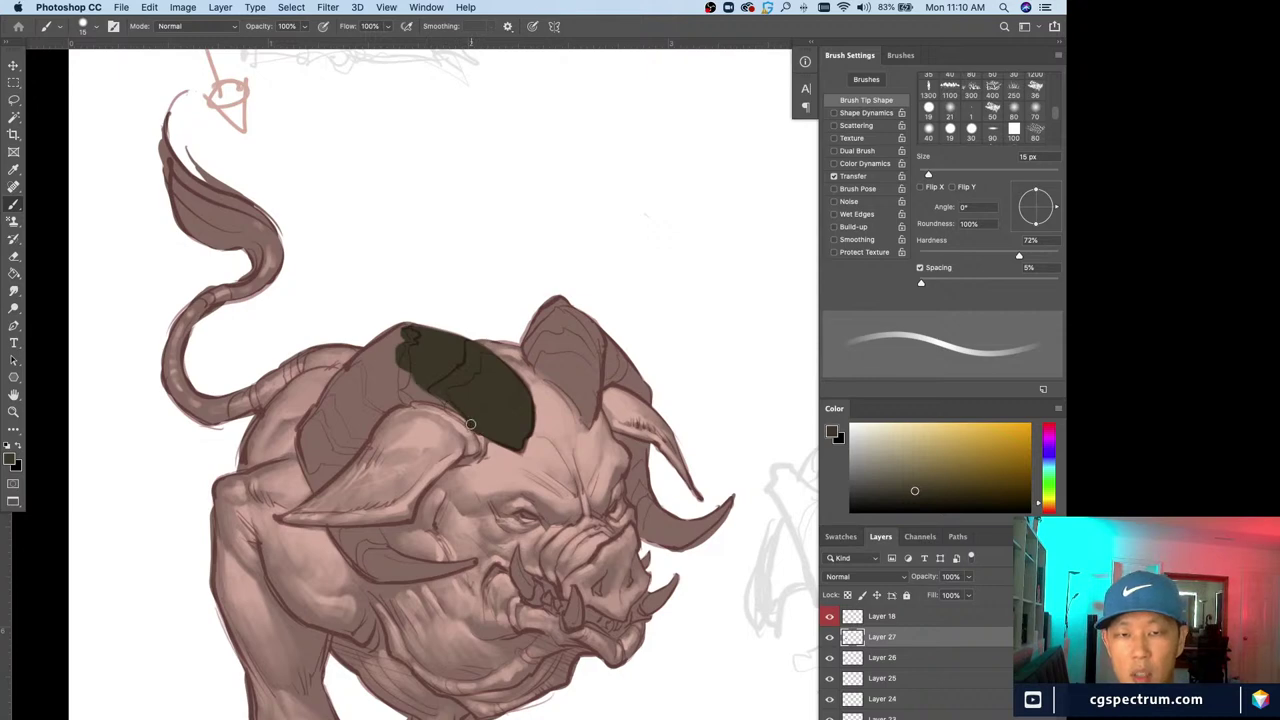
mouse_move(471, 425)
mouse_down()
mouse_move(402, 379)
mouse_move(438, 394)
mouse_move(367, 373)
mouse_move(400, 374)
mouse_move(404, 333)
mouse_move(385, 386)
mouse_move(424, 393)
mouse_move(388, 392)
mouse_move(379, 377)
mouse_move(358, 388)
mouse_move(403, 396)
mouse_move(350, 402)
mouse_move(387, 355)
mouse_move(336, 414)
mouse_move(361, 390)
mouse_move(325, 395)
mouse_move(392, 336)
mouse_move(382, 384)
mouse_up()
key(])
key(])
key(bracketright)
key(bracketleft)
key(bracketleft)
key(bracketleft)
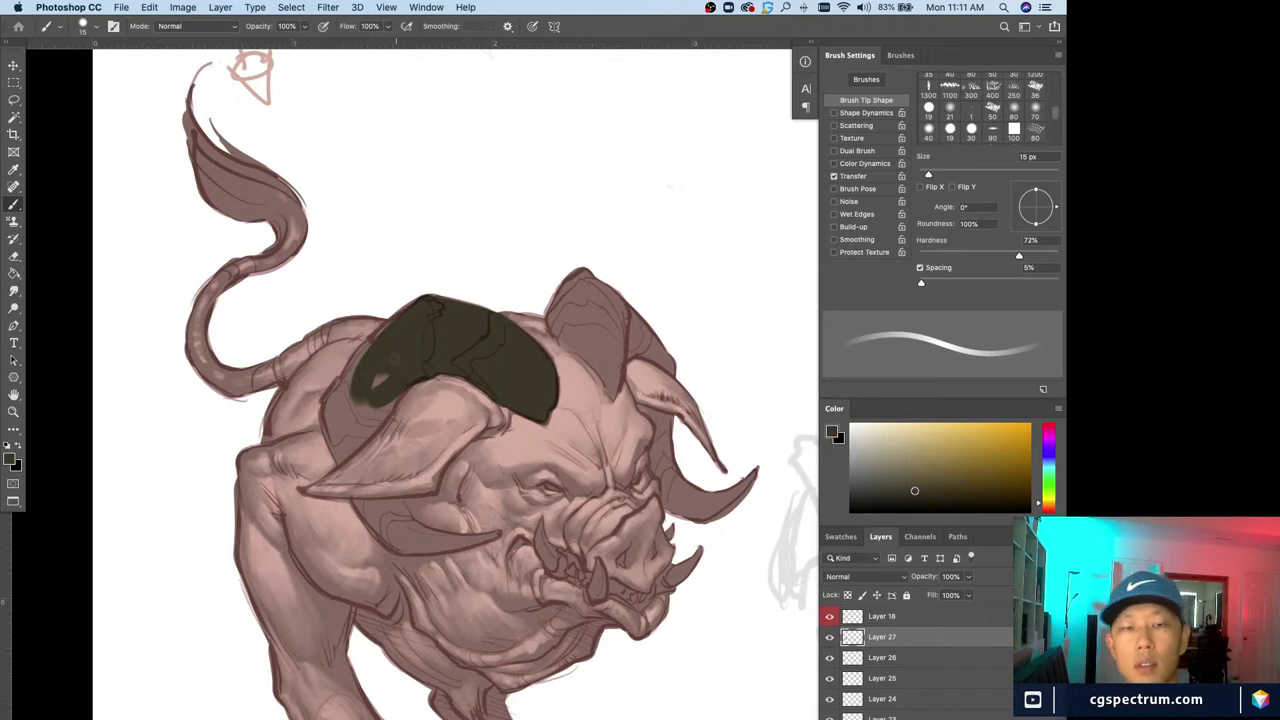
Block in the rear bend of the near horn down to the ear with dark olive, working down to a 10 px brush
mouse_move(390, 364)
mouse_down()
mouse_move(374, 387)
mouse_move(350, 388)
mouse_up()
mouse_move(382, 326)
mouse_down()
mouse_move(343, 386)
mouse_move(385, 415)
mouse_move(360, 432)
mouse_move(338, 398)
mouse_move(330, 416)
mouse_up()
key(bracketright)
mouse_move(341, 373)
mouse_down()
mouse_move(326, 405)
mouse_move(341, 442)
mouse_move(359, 445)
mouse_move(337, 460)
mouse_up()
key(bracketleft)
key(bracketleft)
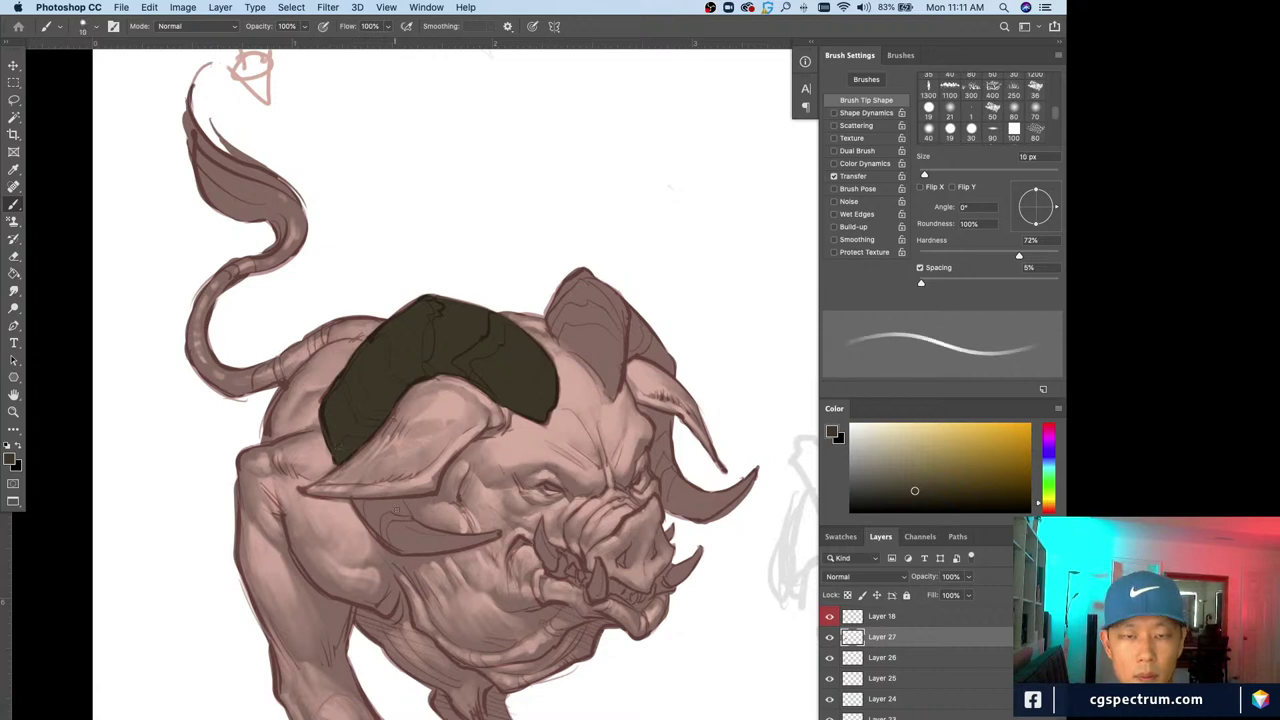
Block in the curl of the near horn beneath the ear with dark olive, working down to a 9 px brush
mouse_move(395, 510)
mouse_down()
mouse_move(370, 520)
mouse_move(404, 536)
mouse_move(361, 558)
mouse_move(337, 543)
mouse_move(339, 557)
mouse_move(408, 546)
mouse_up()
key(bracketright)
key(bracketleft)
key(bracketleft)
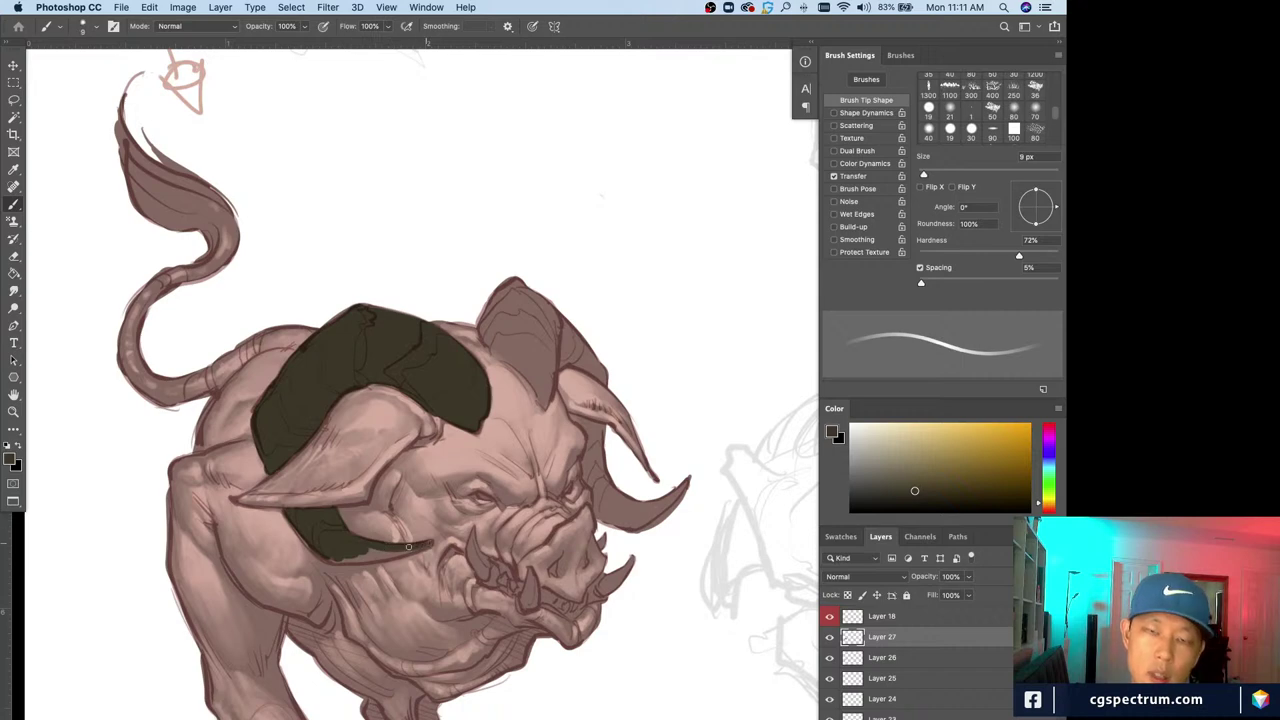
Switch the brush from Transfer to Shape Dynamics and clean up the near horn's pointed tip at 8 px
click(833, 176)
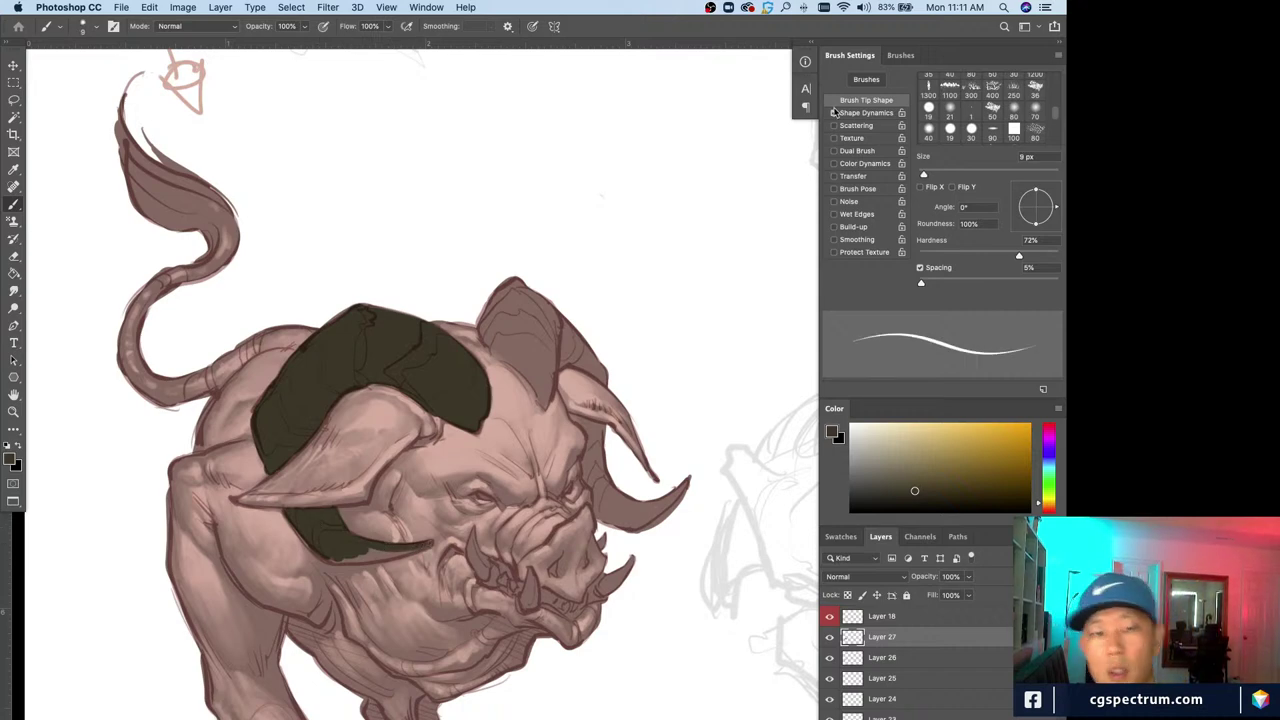
drag(364, 549, 425, 546)
key(bracketleft)
key(bracketleft)
drag(410, 552, 336, 561)
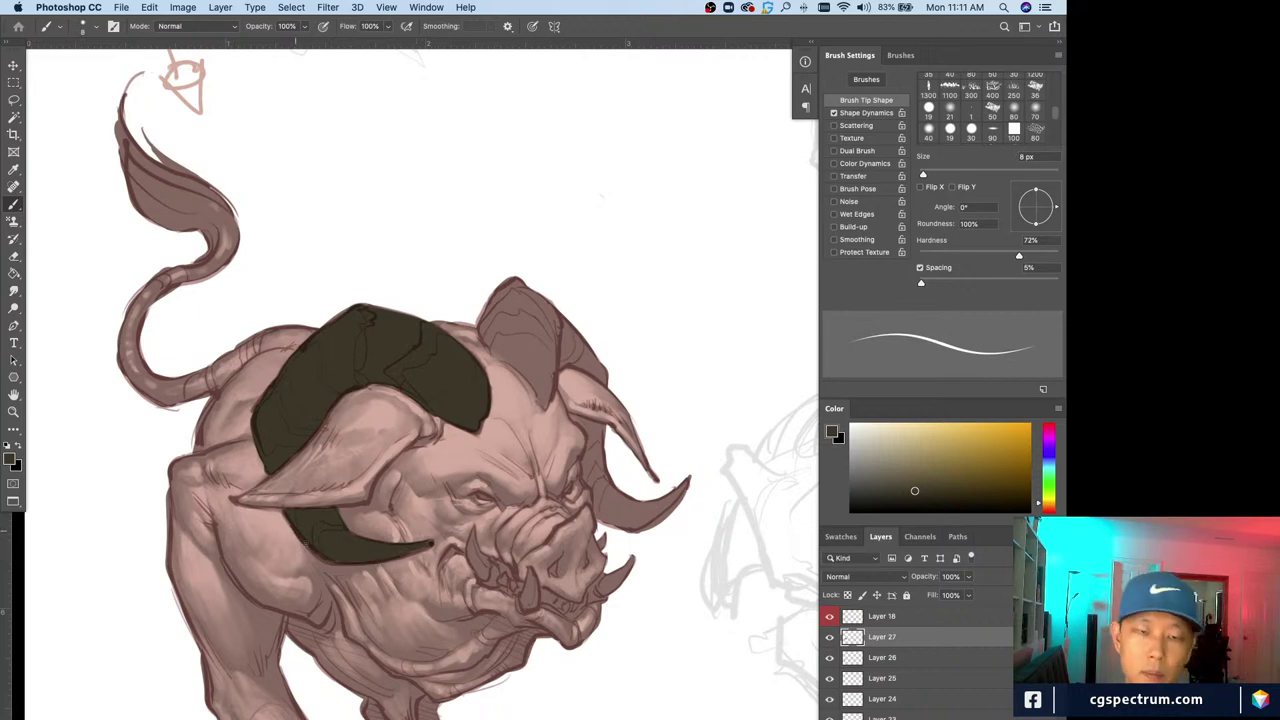
Block in the upper part of the far horn with dark olive using a 15 px brush
key(bracketright)
key(bracketright)
key(bracketright)
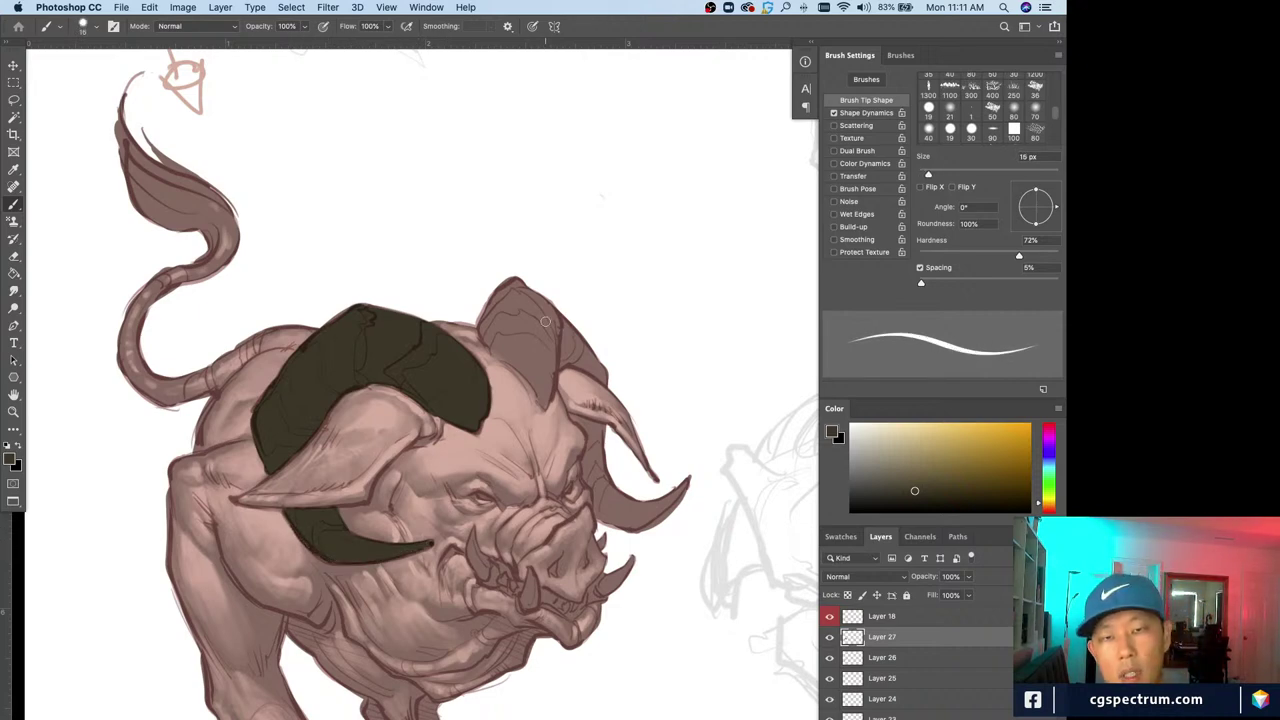
mouse_move(538, 312)
mouse_down()
mouse_move(541, 347)
mouse_move(533, 331)
mouse_move(550, 369)
mouse_move(545, 404)
mouse_move(488, 345)
mouse_move(486, 323)
mouse_move(540, 382)
mouse_move(519, 307)
mouse_move(494, 315)
mouse_move(518, 291)
mouse_move(554, 320)
mouse_move(505, 272)
mouse_move(563, 360)
mouse_move(556, 320)
mouse_move(605, 381)
mouse_move(578, 352)
mouse_up()
key(bracketright)
key(bracketleft)
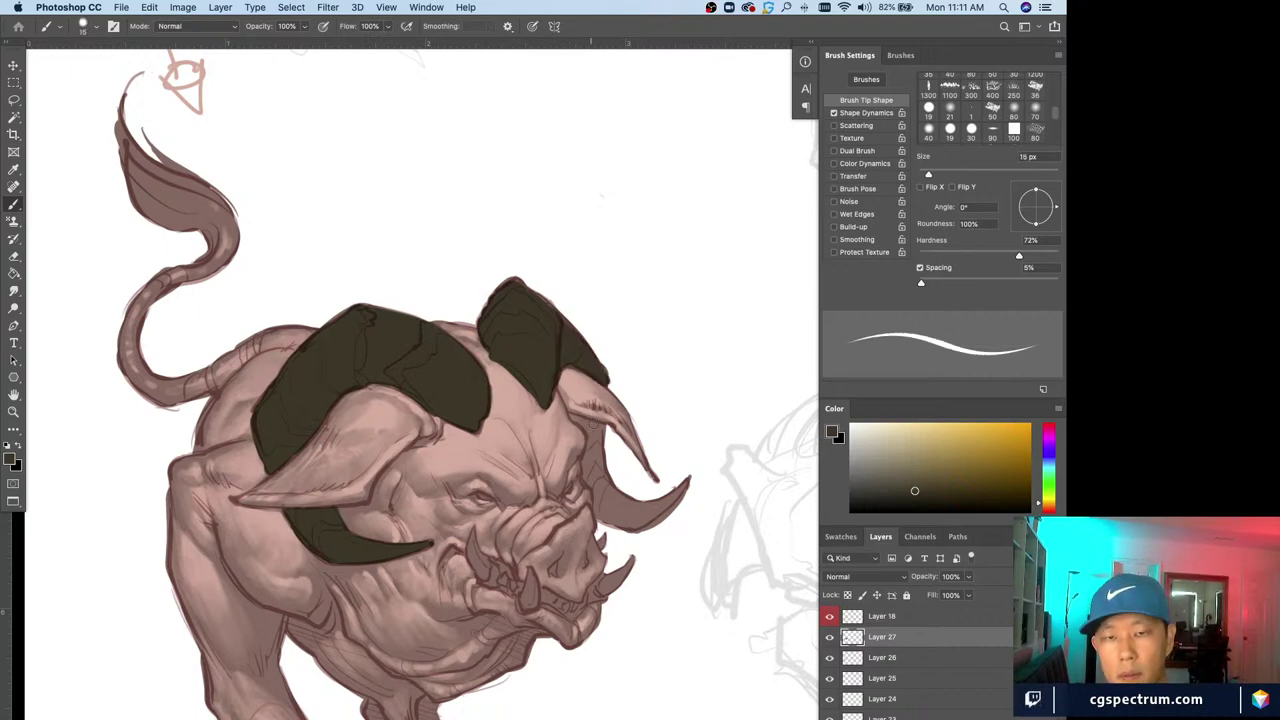
Fill the far horn's lower curl and tip behind the far ear with the 15 px brush
mouse_move(570, 414)
mouse_down()
mouse_move(601, 449)
mouse_move(584, 466)
mouse_move(616, 500)
mouse_move(598, 494)
mouse_move(598, 509)
mouse_move(634, 505)
mouse_move(616, 495)
mouse_move(622, 519)
mouse_move(673, 475)
mouse_move(681, 491)
mouse_move(647, 507)
mouse_up()
key(bracketright)
key(bracketleft)
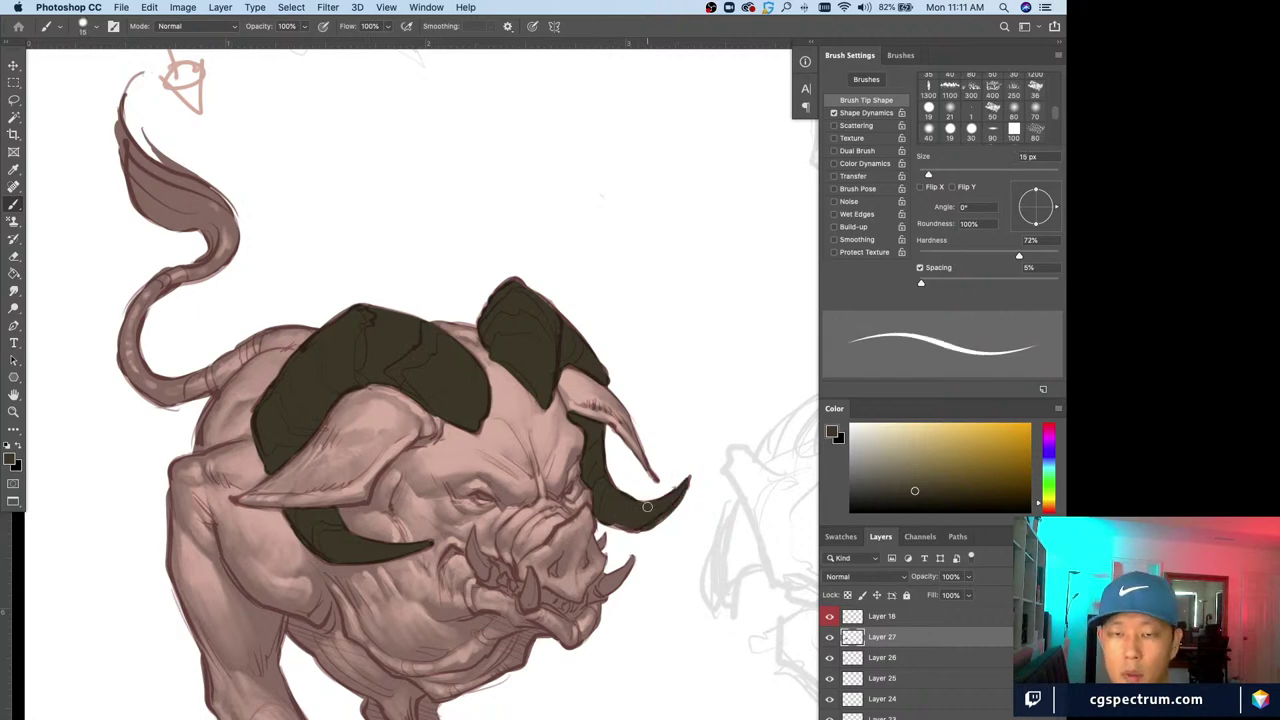
Block in the four tusks around the snout with dark olive, using a small brush down to 8 px
key(super+plus)
key(bracketleft)
key(bracketleft)
key(bracketleft)
key(bracketleft)
key(bracketleft)
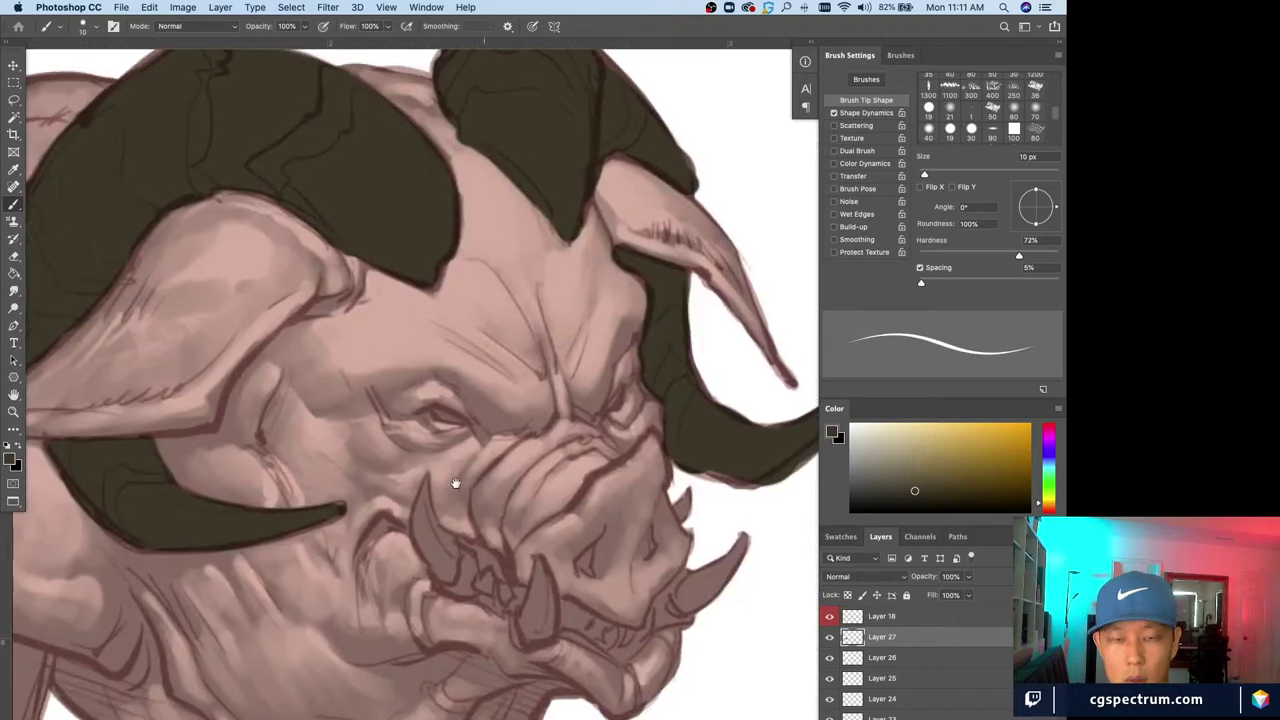
mouse_move(427, 480)
mouse_down()
mouse_move(450, 566)
mouse_move(426, 542)
mouse_move(422, 495)
mouse_move(415, 532)
mouse_move(437, 568)
mouse_move(430, 523)
mouse_move(434, 571)
mouse_up()
key(bracketright)
key(bracketright)
mouse_move(538, 558)
mouse_down()
mouse_move(548, 632)
mouse_move(538, 556)
mouse_move(520, 622)
mouse_move(550, 632)
mouse_move(530, 626)
mouse_up()
mouse_move(742, 538)
mouse_down()
mouse_move(695, 580)
mouse_move(686, 610)
mouse_move(673, 602)
mouse_up()
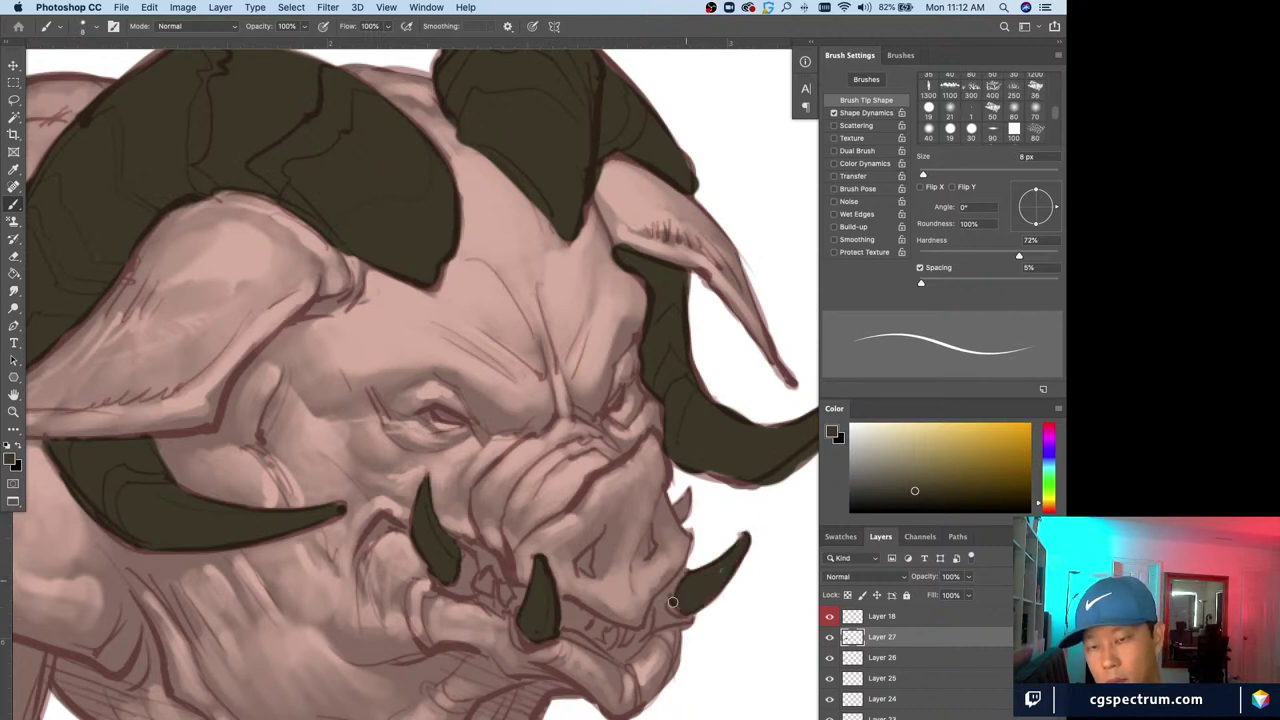
drag(686, 497, 680, 520)
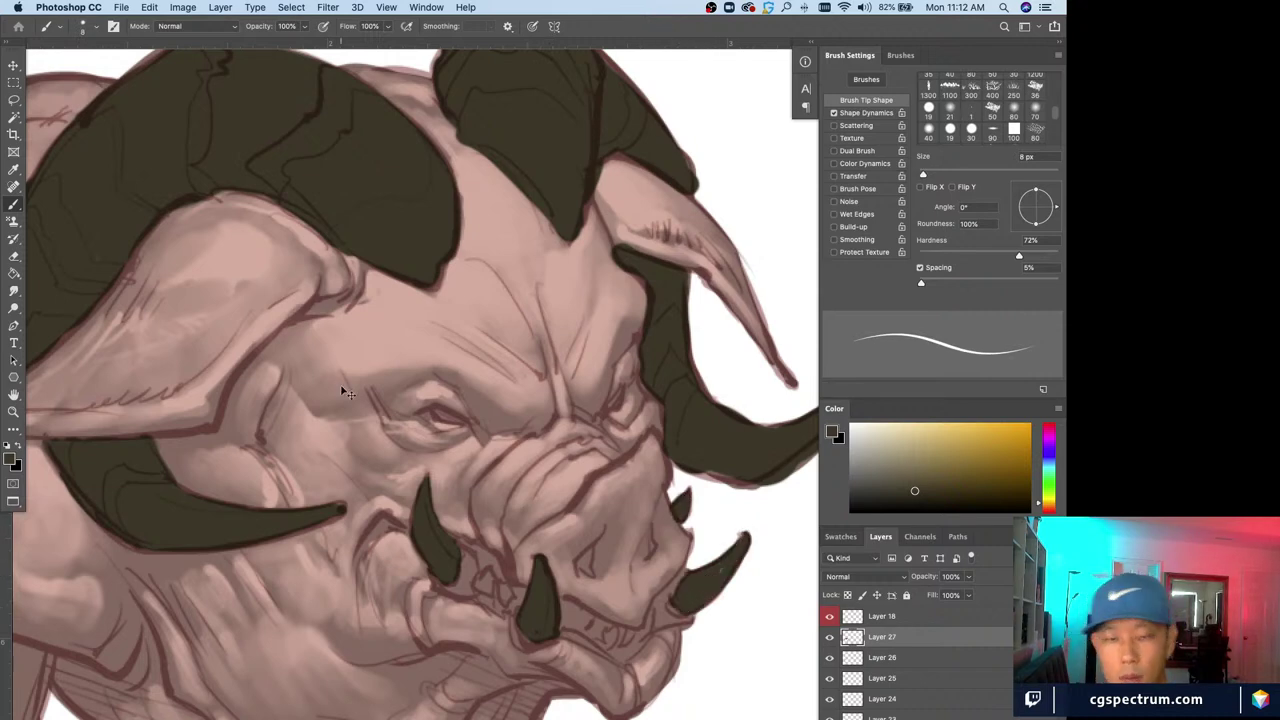
Fill the small teeth, the mouth opening and the nostrils with dark olive at 8 px
key(super+minus)
key(super+minus)
drag(573, 527, 587, 537)
drag(566, 522, 597, 532)
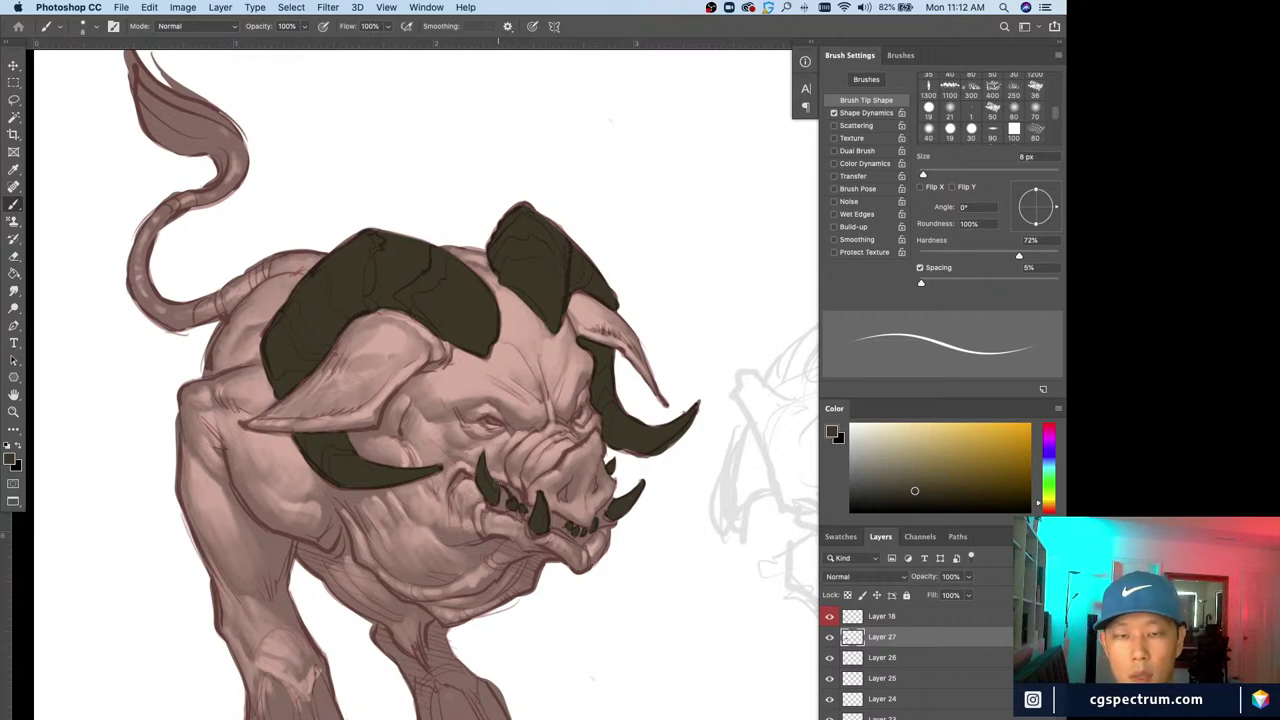
drag(498, 486, 520, 502)
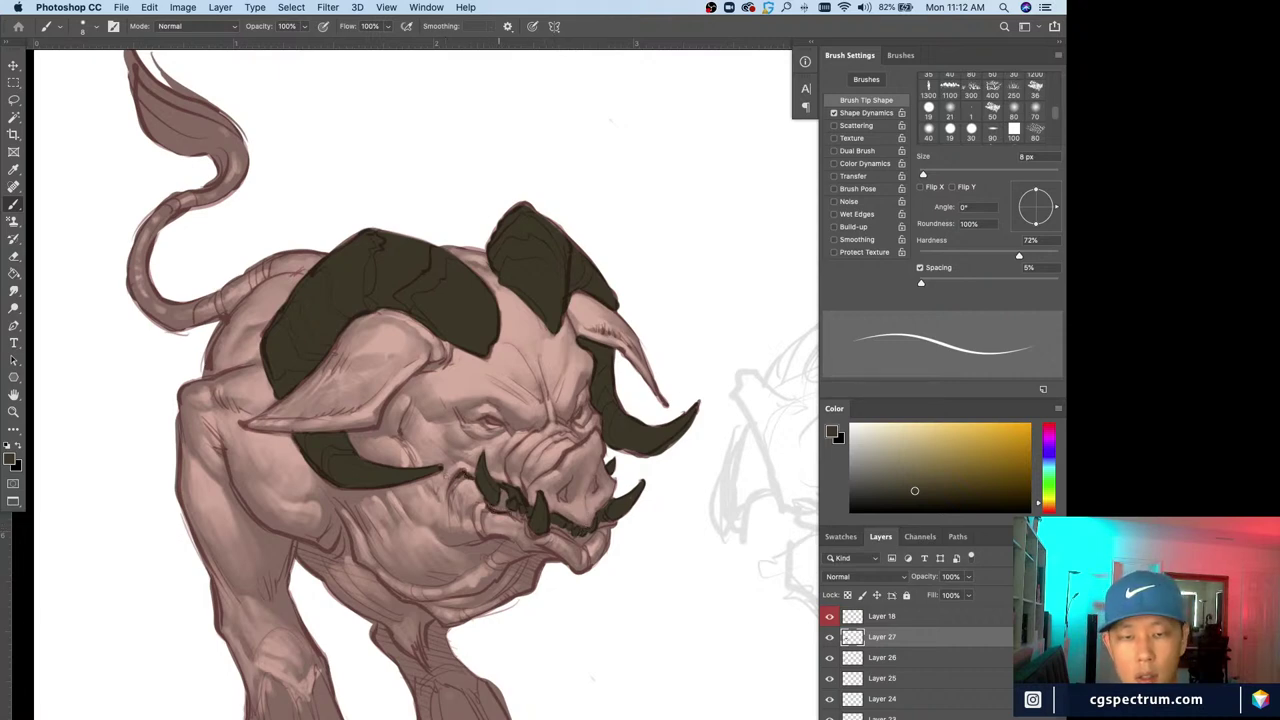
drag(597, 527, 597, 526)
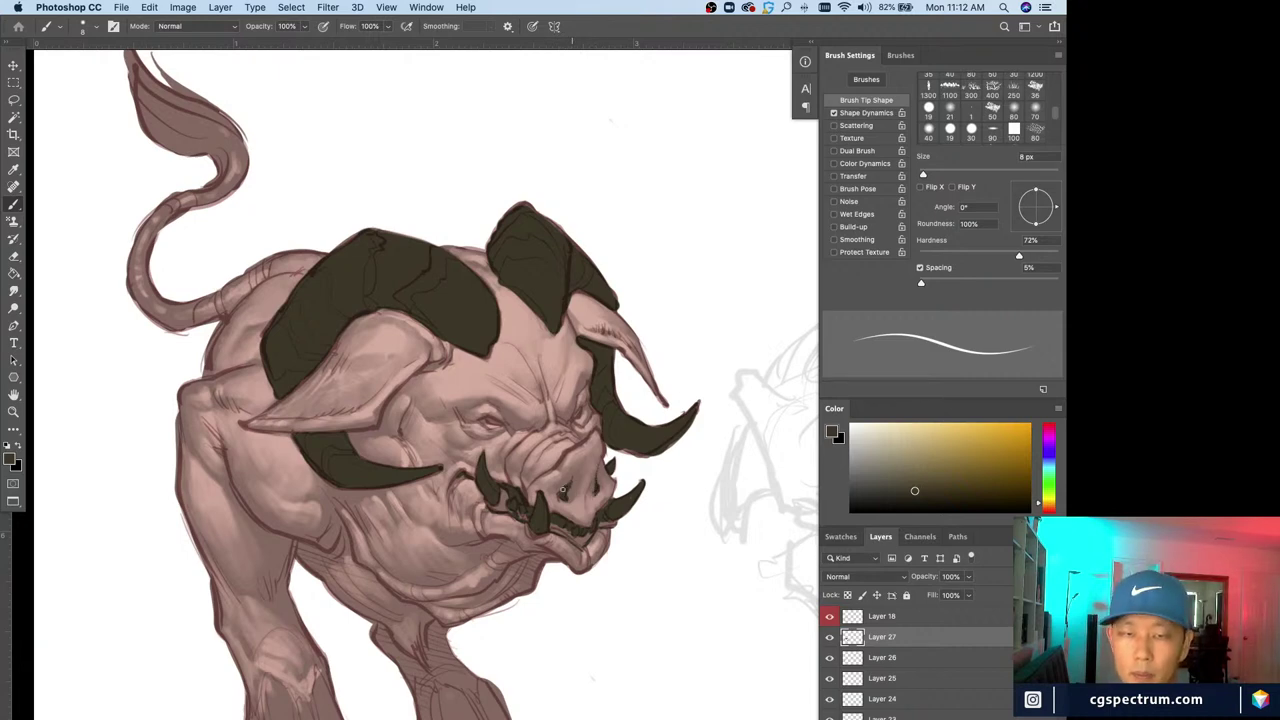
Darken the near eye and its upper lid line with a 6 px brush
key(super+equal)
key(super+equal)
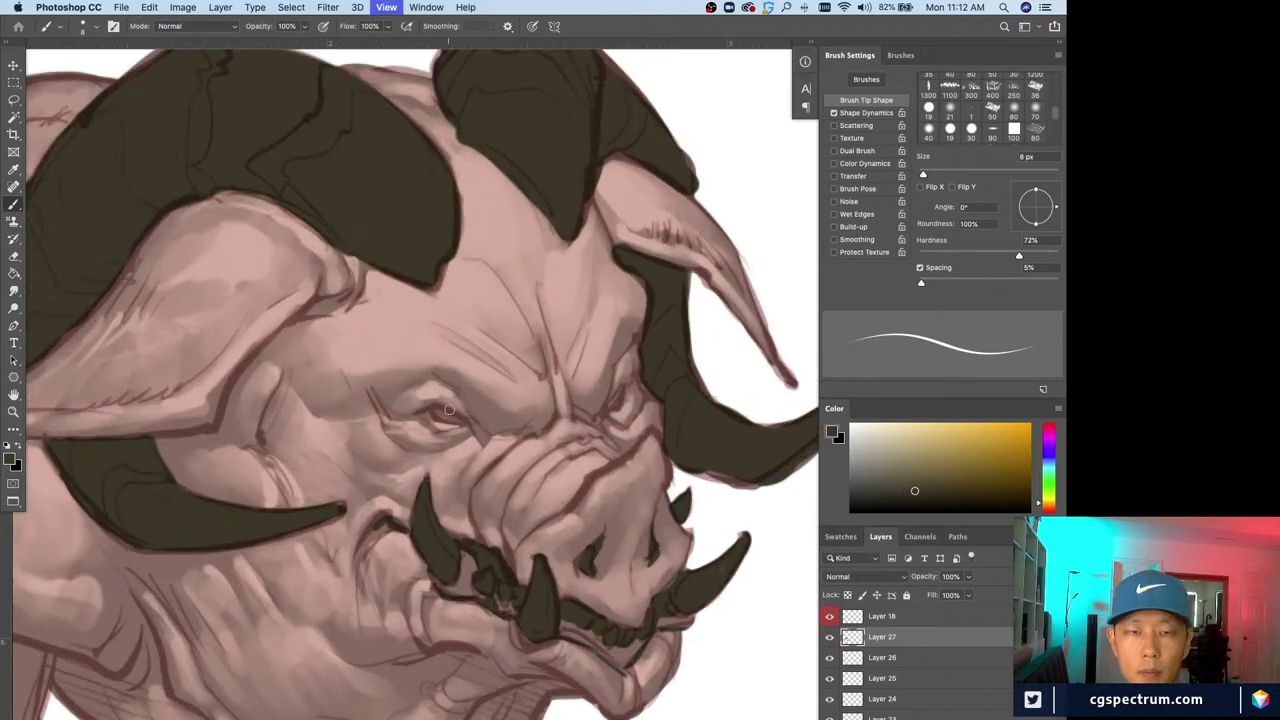
key(bracketleft)
key(bracketleft)
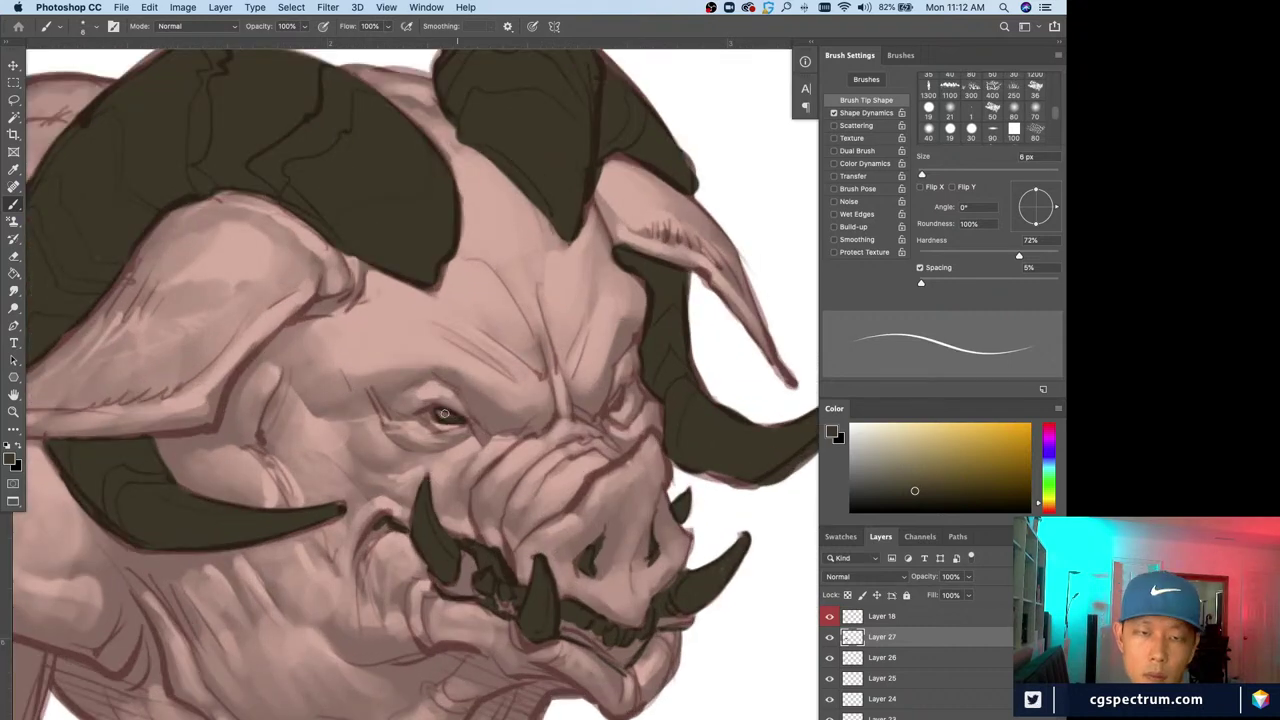
drag(438, 411, 419, 412)
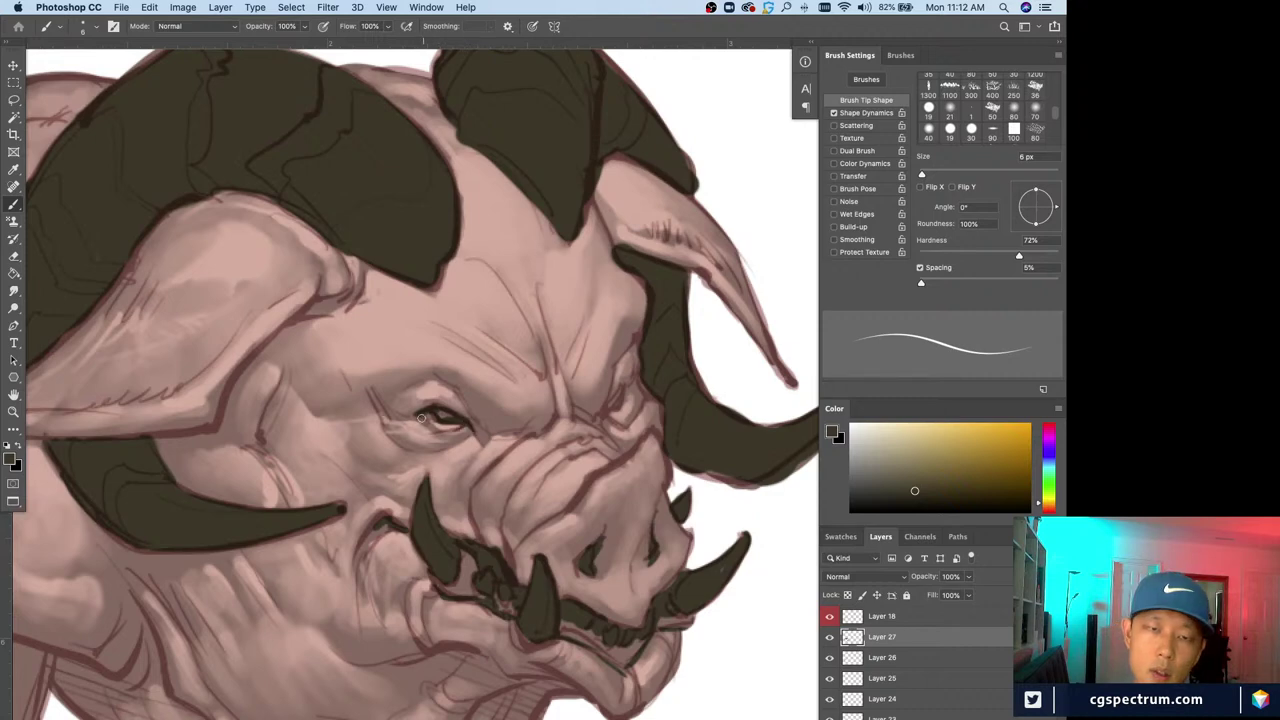
Darken the far eye with a 4 px brush and erase the stray paint around its inner edge
drag(528, 410, 491, 483)
key(bracketleft)
key(bracketleft)
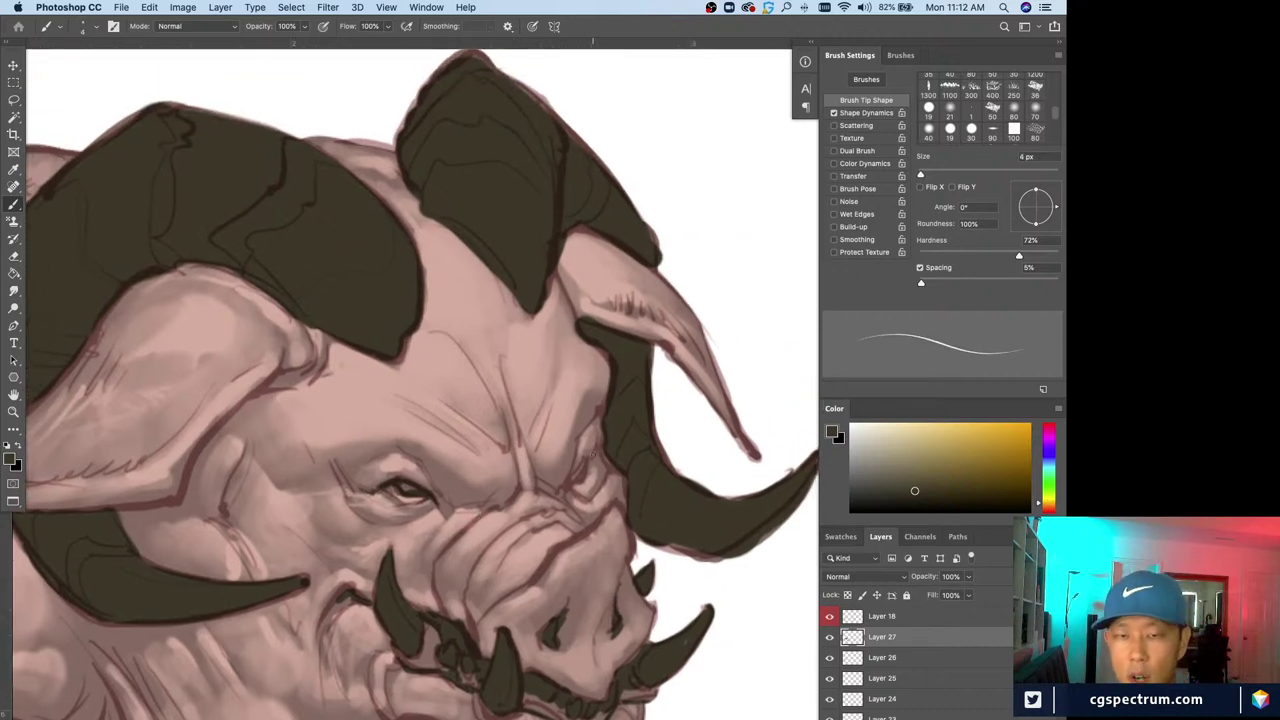
drag(589, 453, 578, 482)
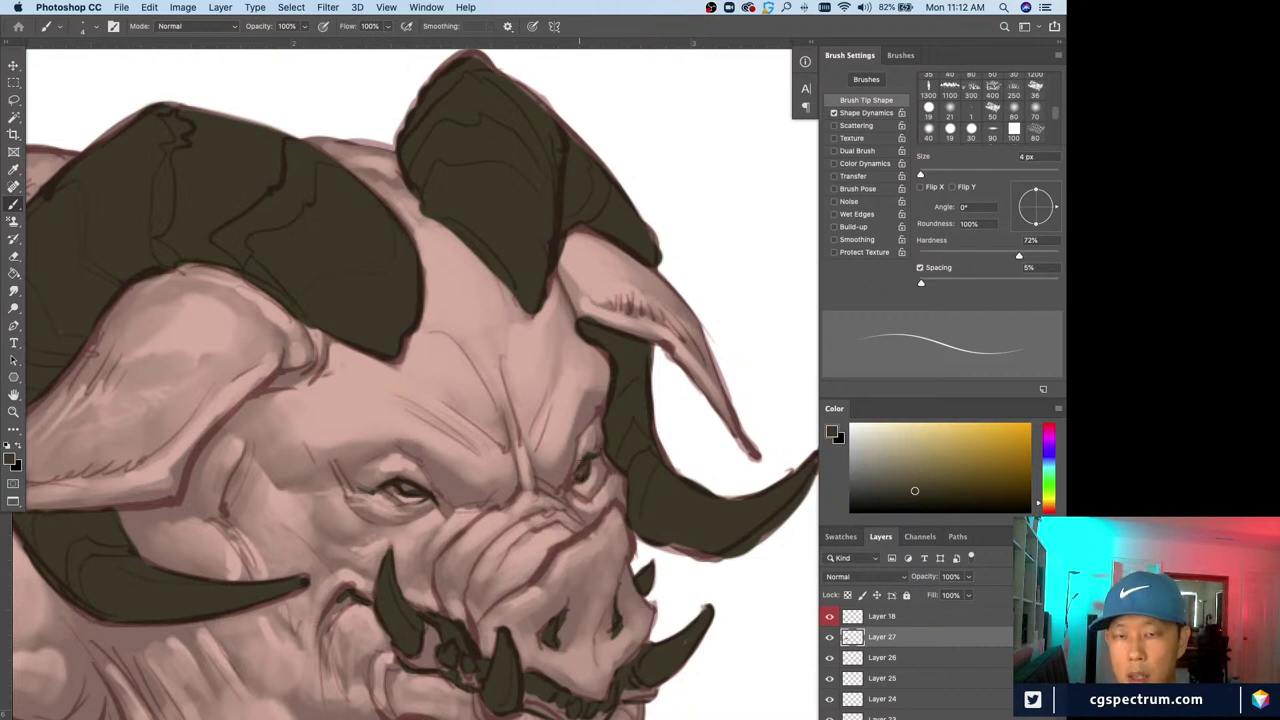
key(e)
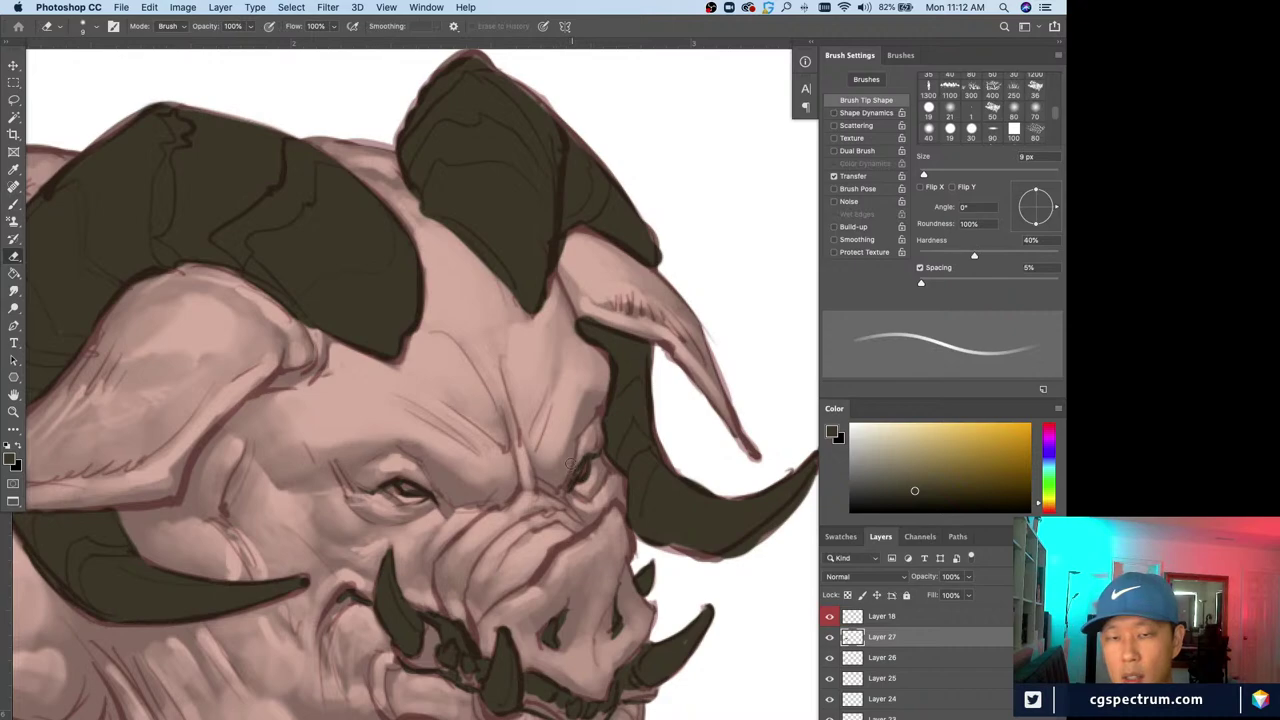
drag(570, 452, 577, 488)
Extend the dark lid and corner lines around both eyes with a fine brush of 4 to 5 px
scroll(547, 503, down, 5)
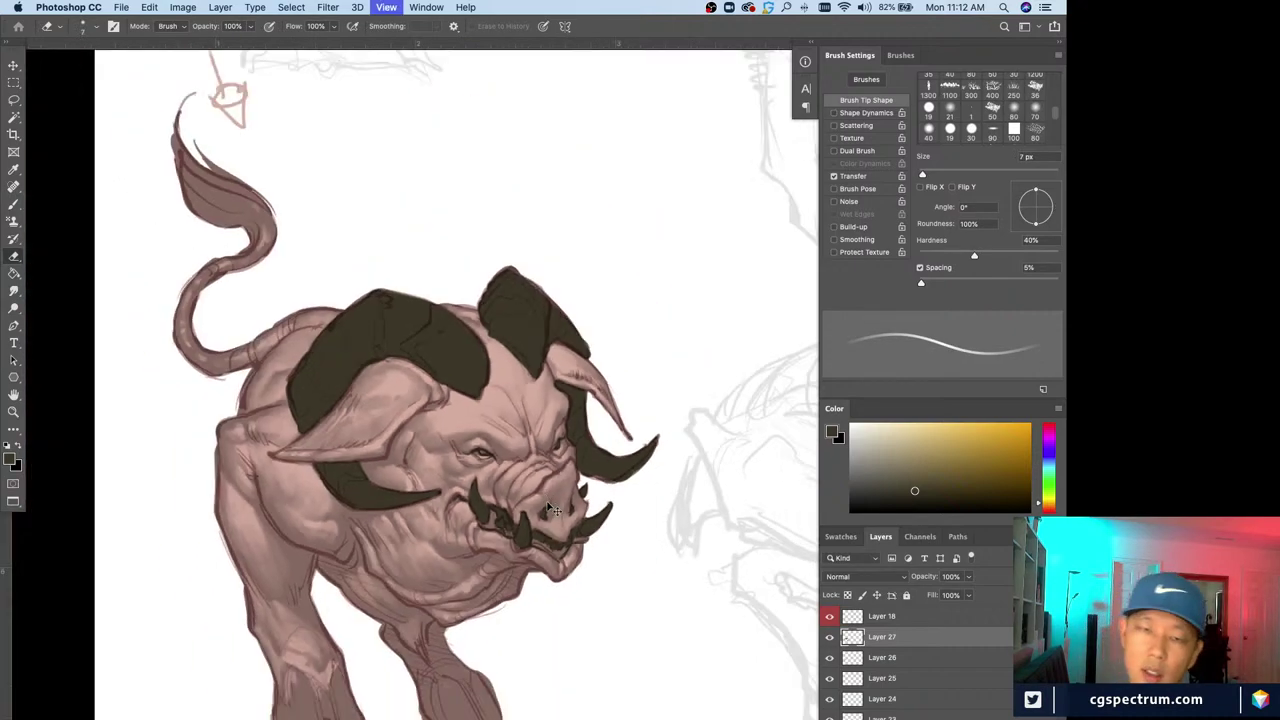
scroll(548, 505, up, 3)
key(b)
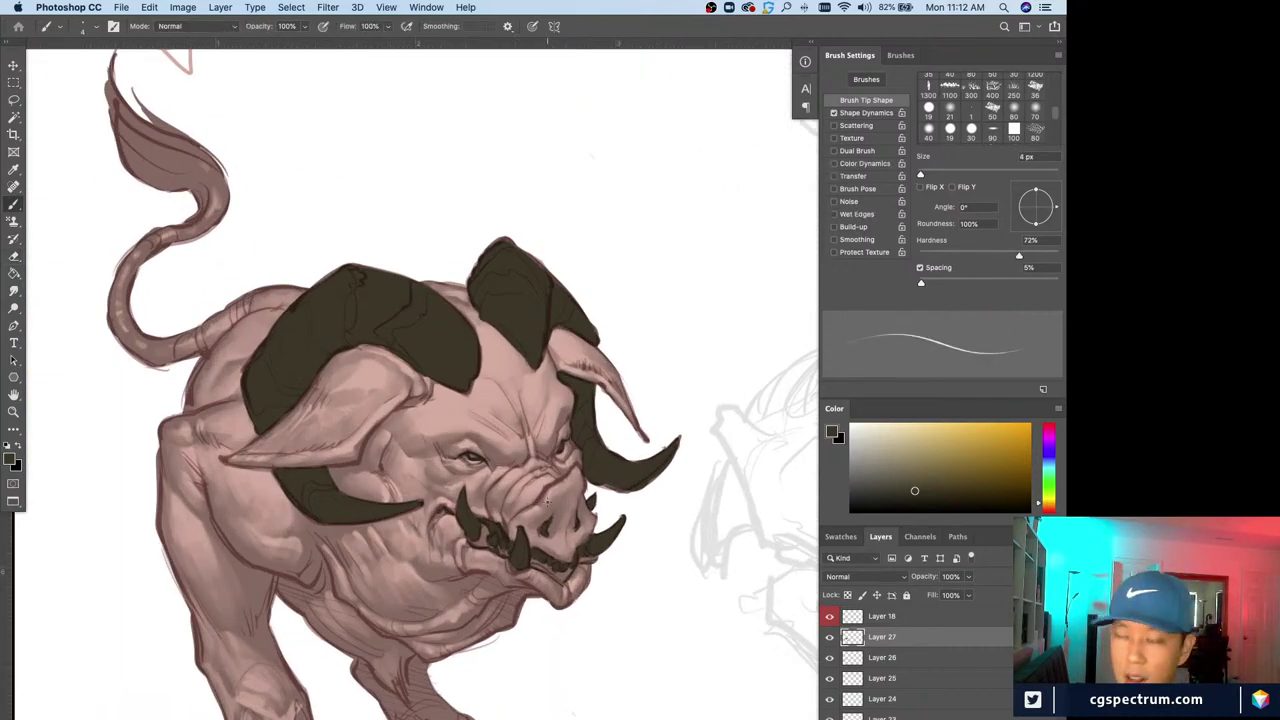
scroll(547, 503, up, 4)
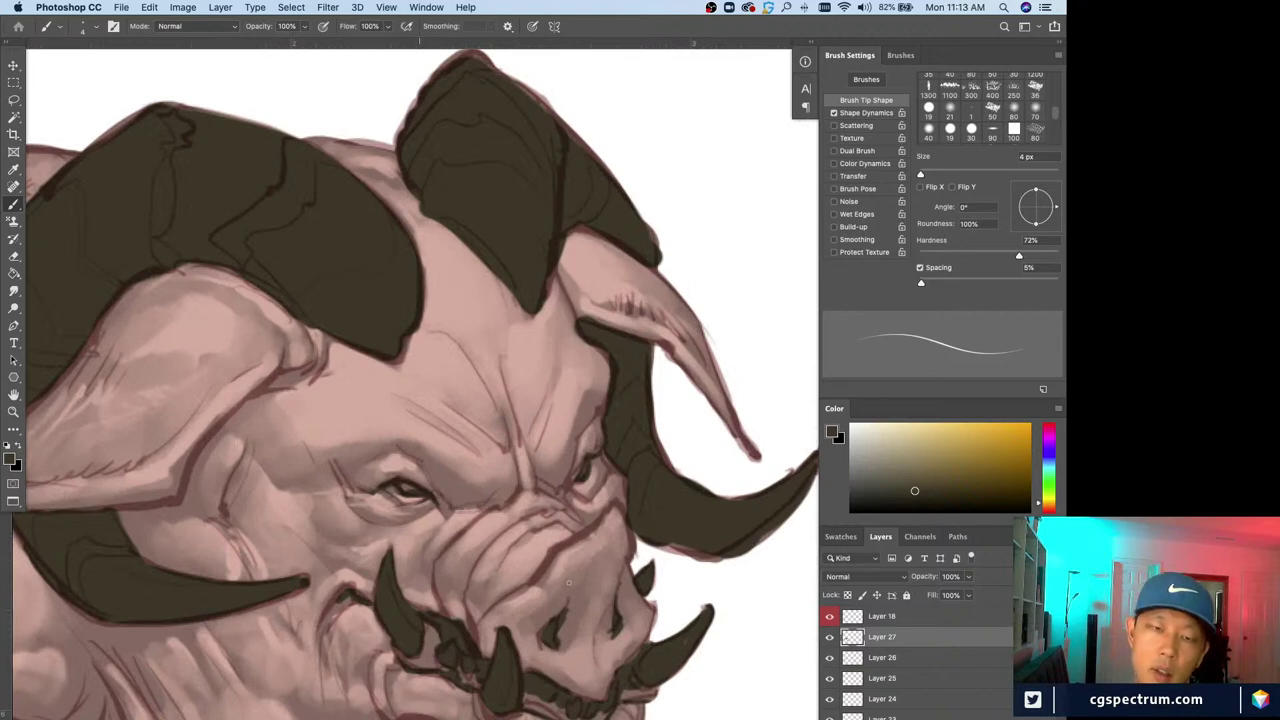
key(bracketright)
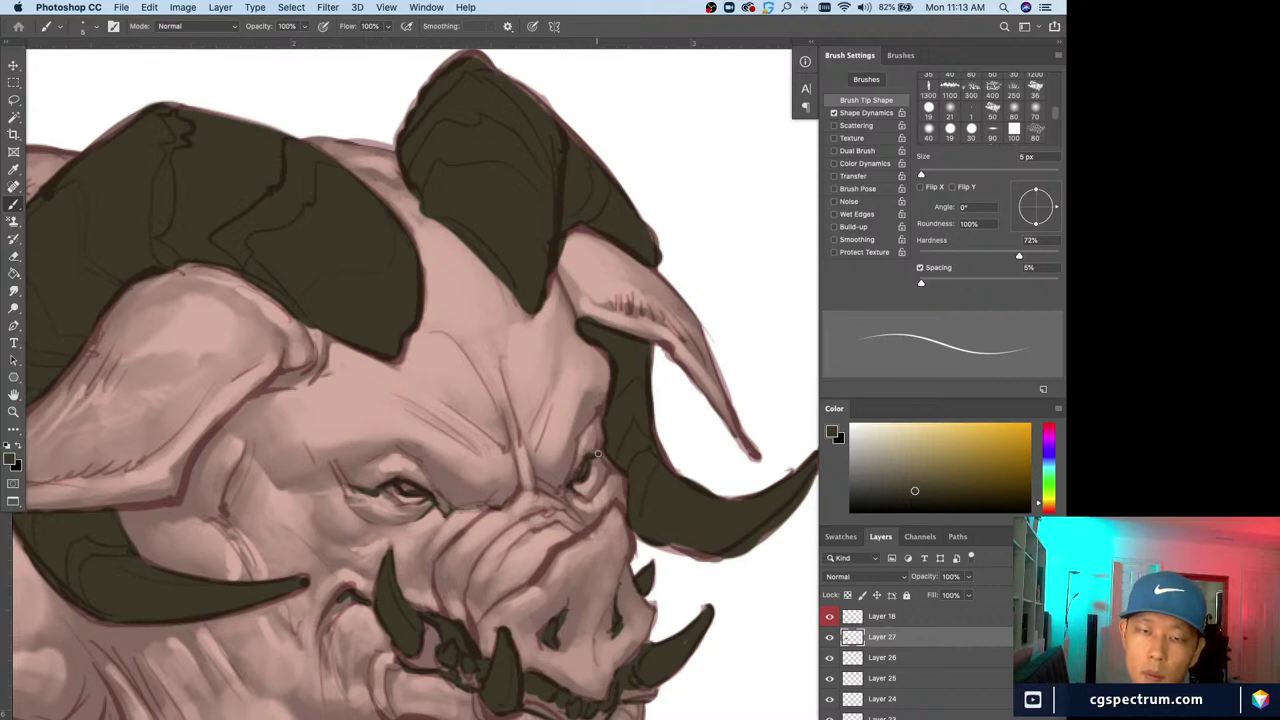
Compare the painting with Layer 27 hidden and shown
key(super+minus)
key(super+minus)
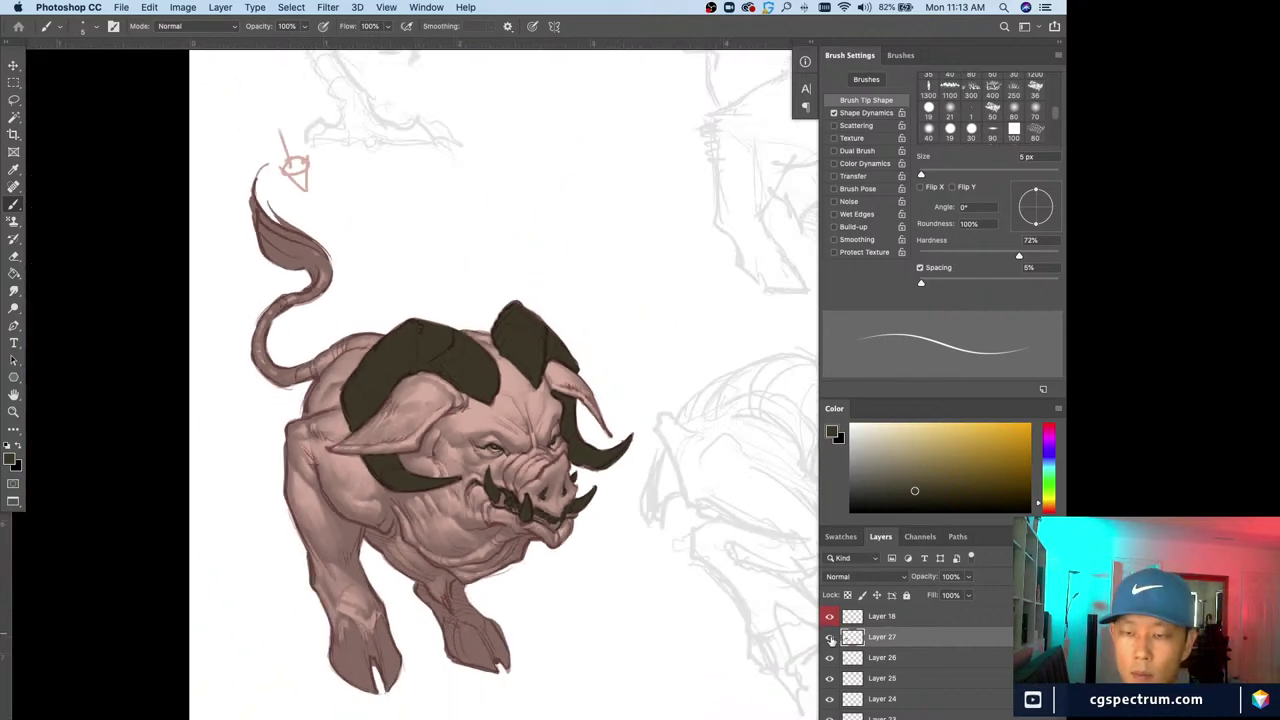
click(829, 637)
click(829, 637)
key(super+equal)
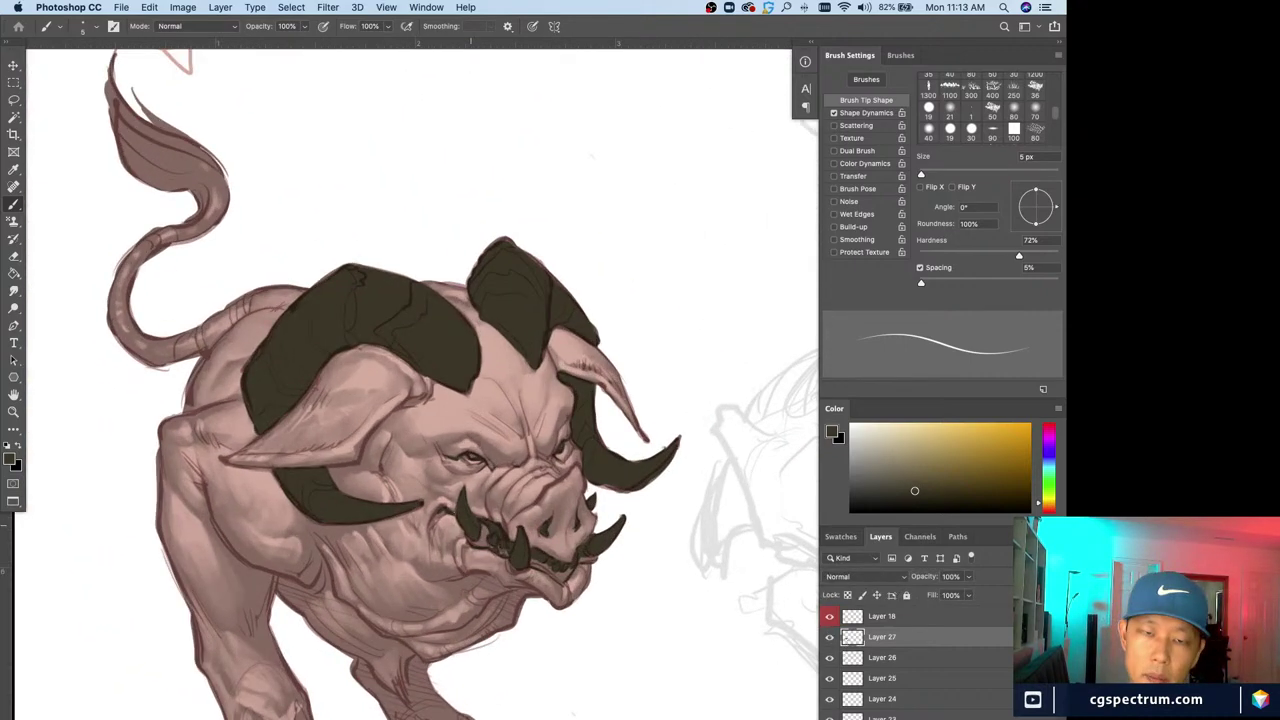
Darken the crease at the lower lip with a 6 px brush and add a new empty layer above Layer 27
key(bracketright)
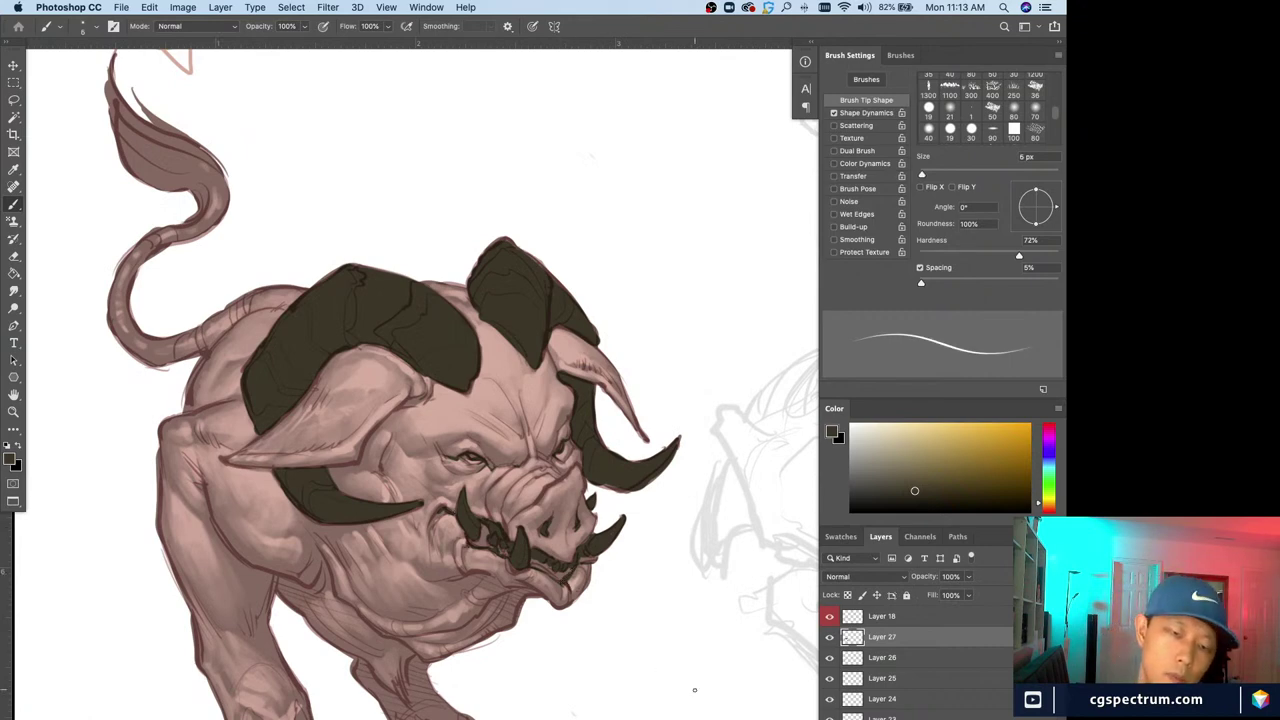
key(super+minus)
key(super+minus)
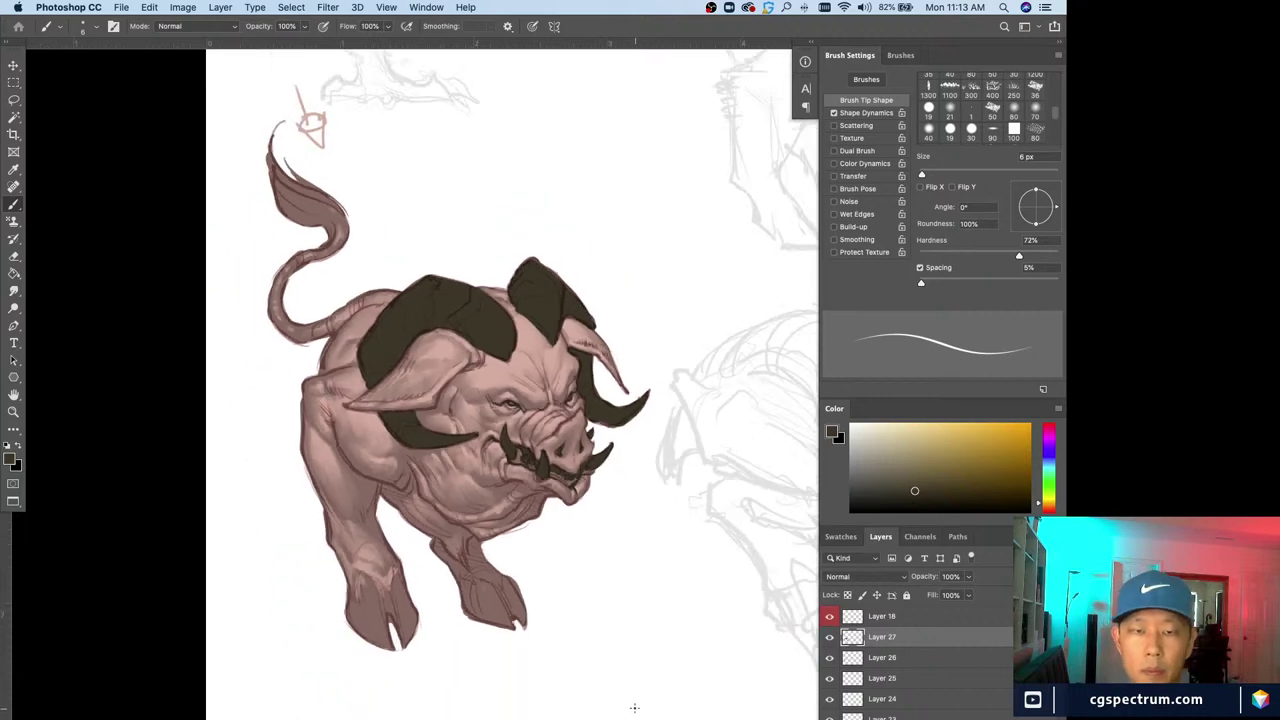
key(super+plus)
key(super+minus)
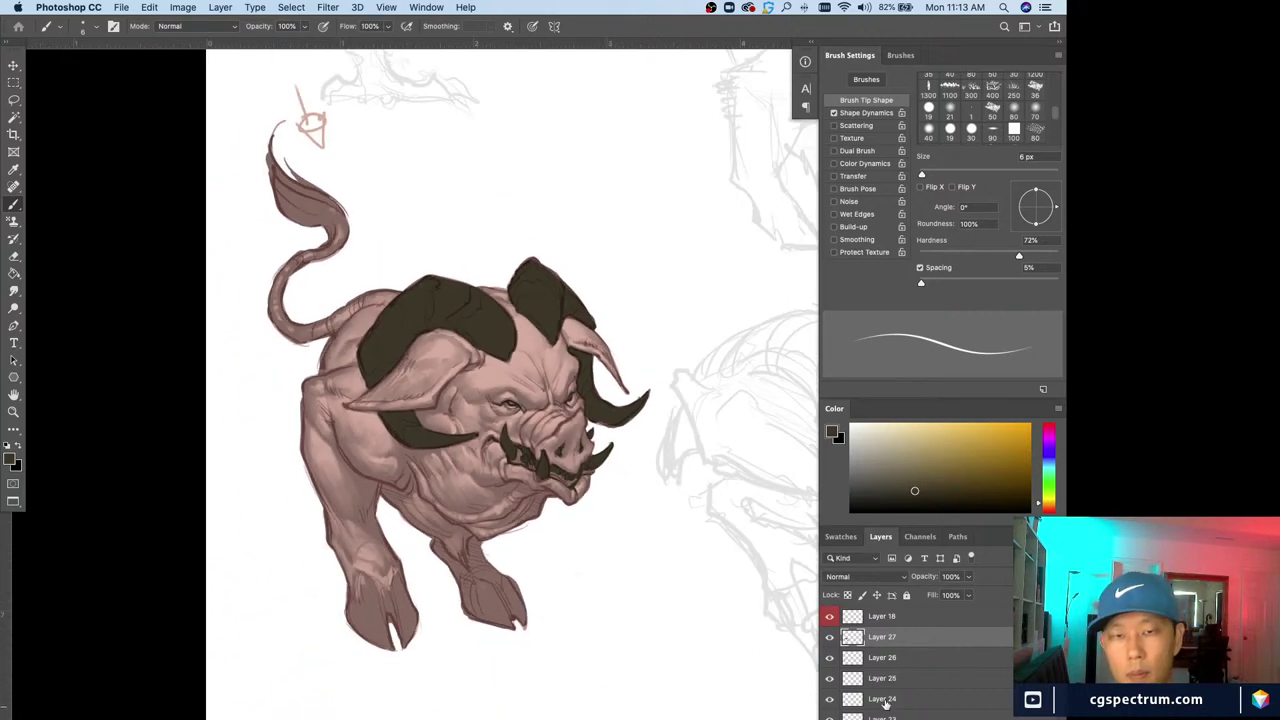
key(super+plus)
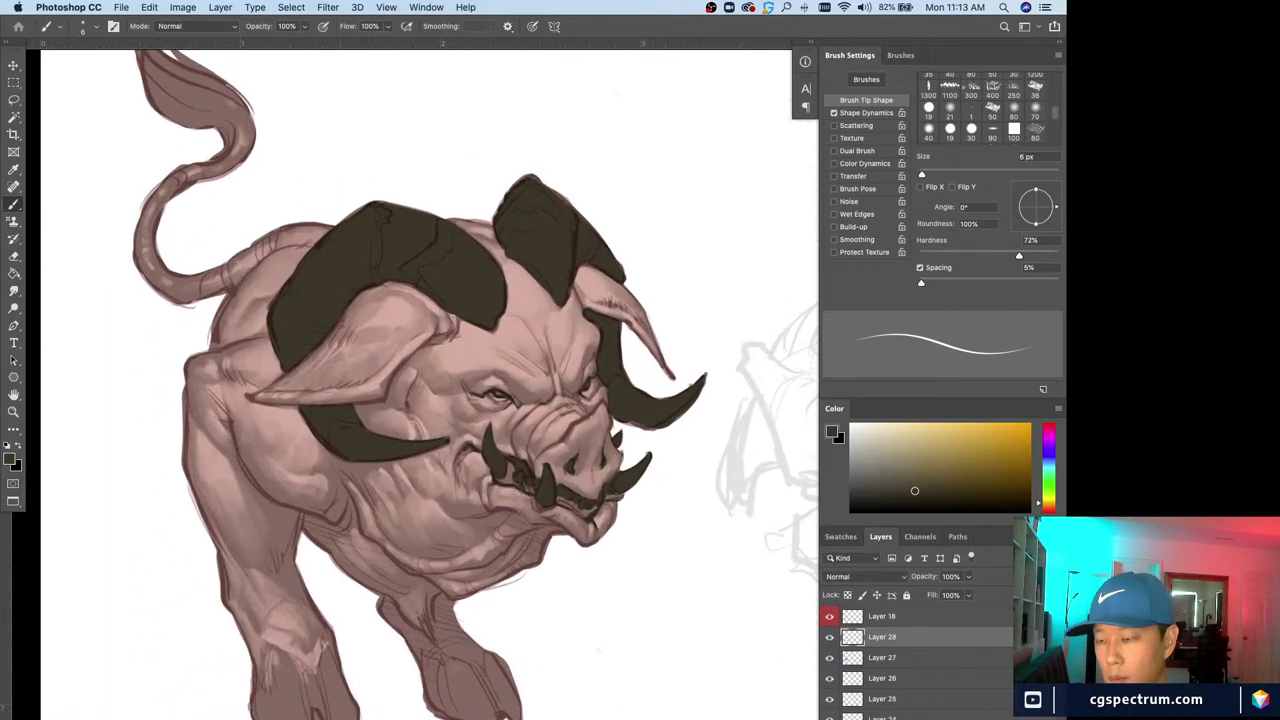
Block in the outer half of the near front hoof with dark olive on Layer 28, finishing the edges at 10 px
drag(300, 660, 331, 533)
key(bracketright)
key(bracketright)
key(bracketright)
key(bracketright)
key(bracketright)
key(bracketright)
mouse_move(316, 552)
mouse_down()
mouse_move(326, 601)
mouse_move(309, 536)
mouse_move(343, 625)
mouse_move(313, 540)
mouse_move(301, 544)
mouse_move(300, 588)
mouse_up()
key(bracketleft)
mouse_move(300, 520)
mouse_down()
mouse_move(290, 583)
mouse_move(330, 620)
mouse_up()
key(bracketleft)
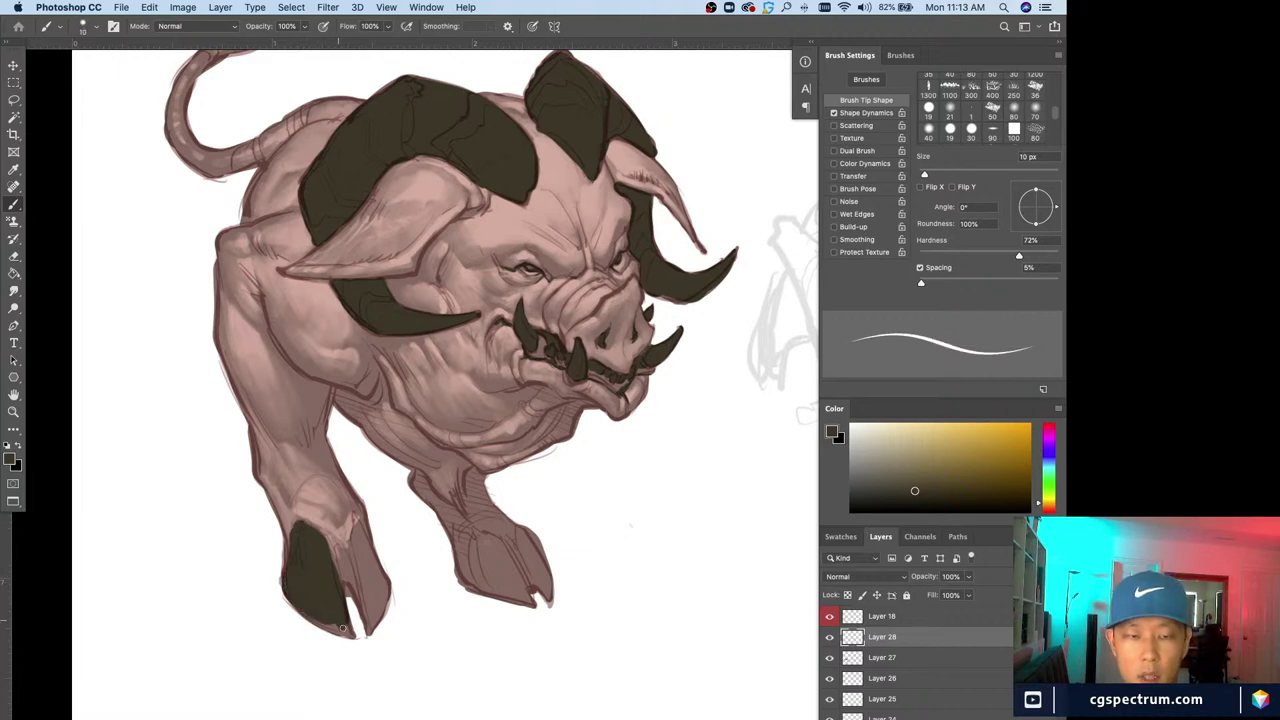
Block in the inner half of the near front hoof with dark olive using a 15 px brush
key(bracketright)
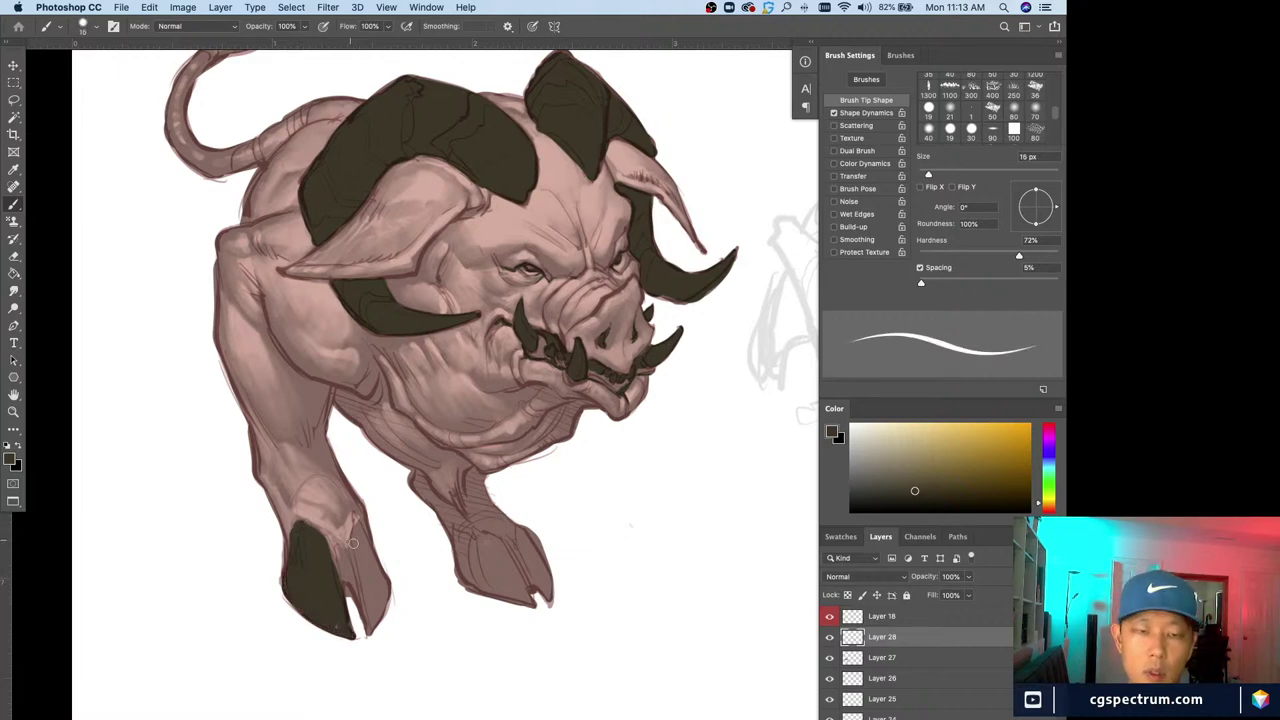
mouse_move(352, 543)
mouse_down()
mouse_move(384, 581)
mouse_move(364, 565)
mouse_move(371, 631)
mouse_move(339, 564)
mouse_move(351, 592)
mouse_move(341, 584)
mouse_move(351, 525)
mouse_move(350, 562)
mouse_up()
key(bracketleft)
key(bracketright)
key(e)
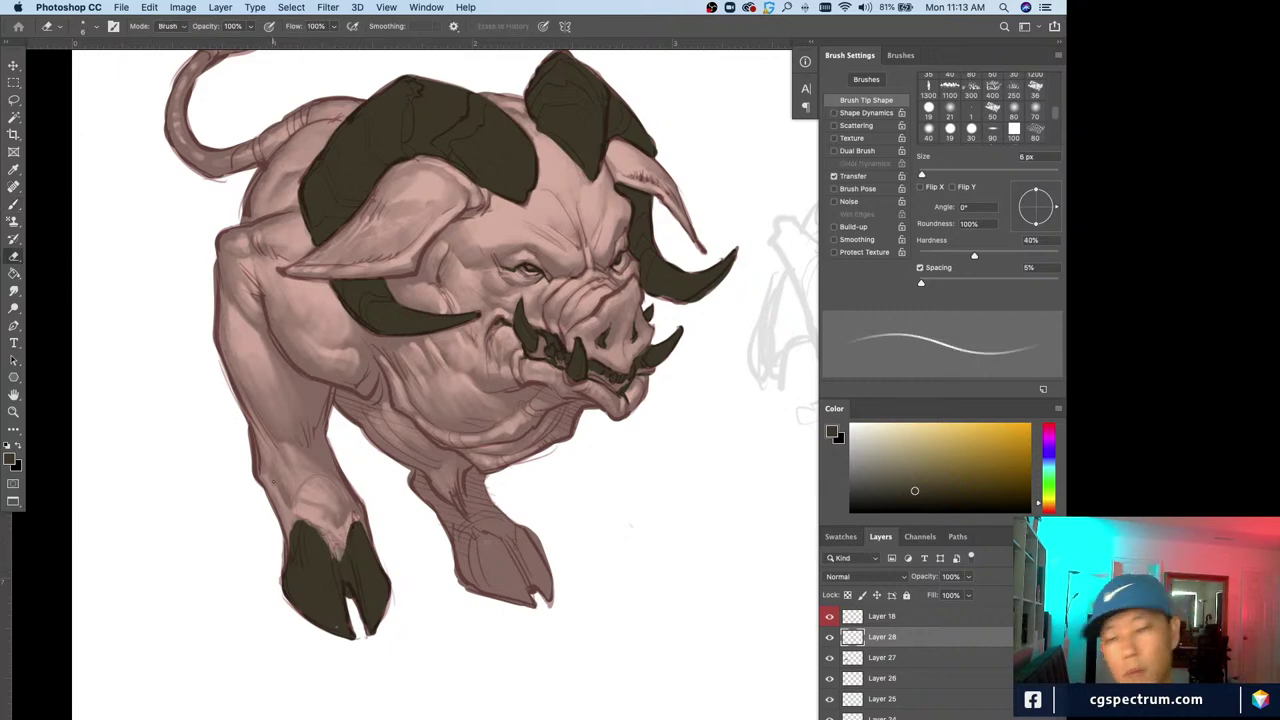
Block in both halves of the far front hoof with dark olive, refining the cleft and edges with a 10 px brush
key(b)
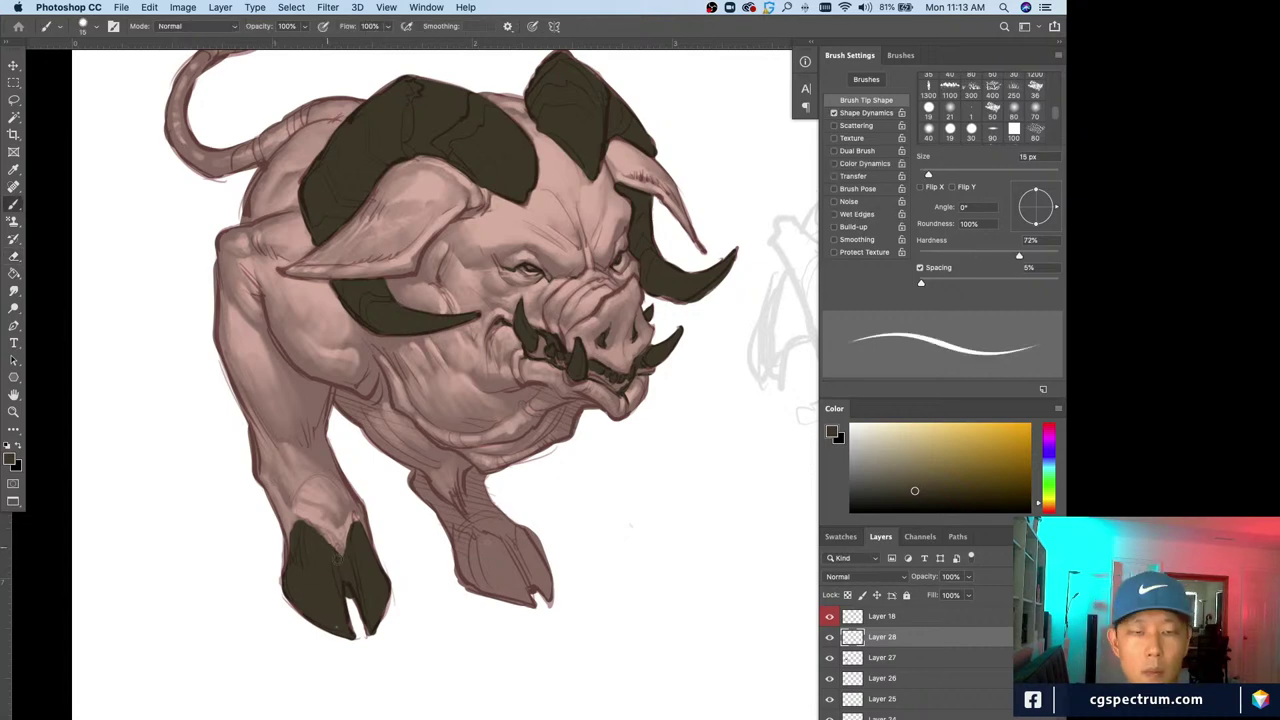
key(bracketright)
mouse_move(482, 540)
mouse_down()
mouse_move(479, 579)
mouse_move(460, 529)
mouse_move(493, 543)
mouse_move(519, 589)
mouse_move(482, 583)
mouse_move(521, 584)
mouse_move(495, 550)
mouse_move(513, 554)
mouse_move(520, 531)
mouse_move(527, 562)
mouse_up()
key(bracketleft)
key(bracketleft)
key(bracketright)
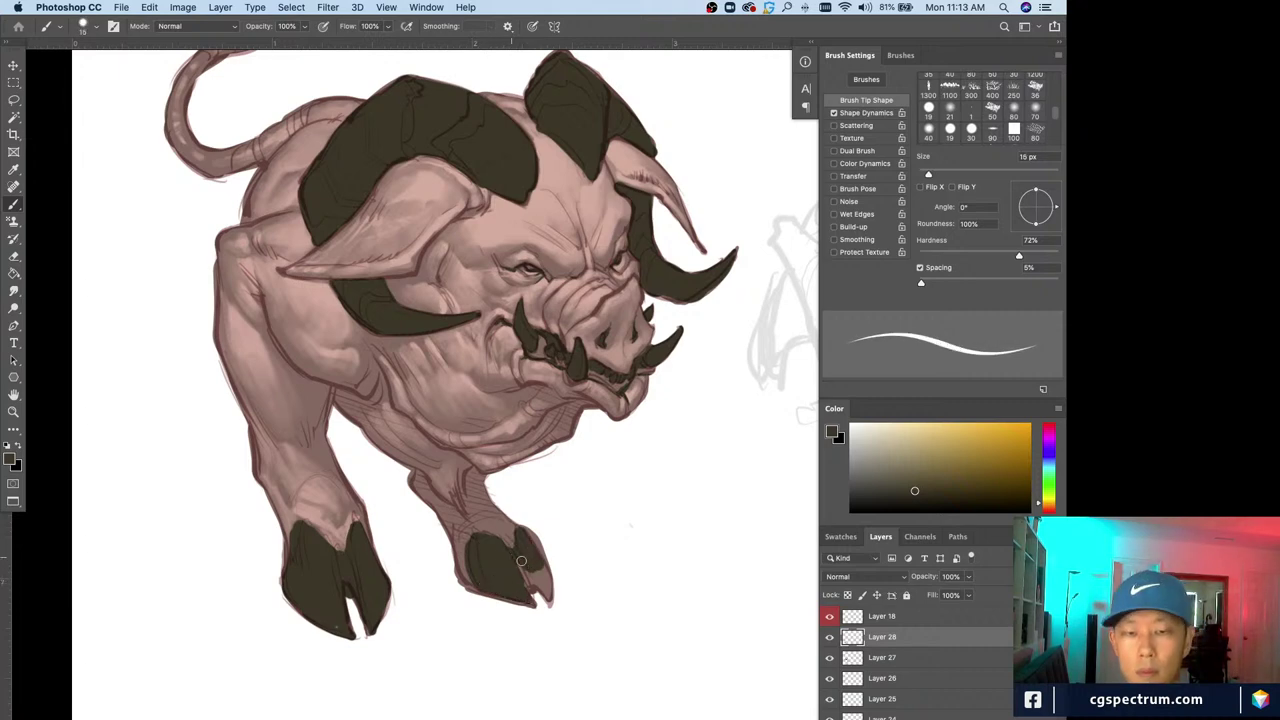
key(bracketleft)
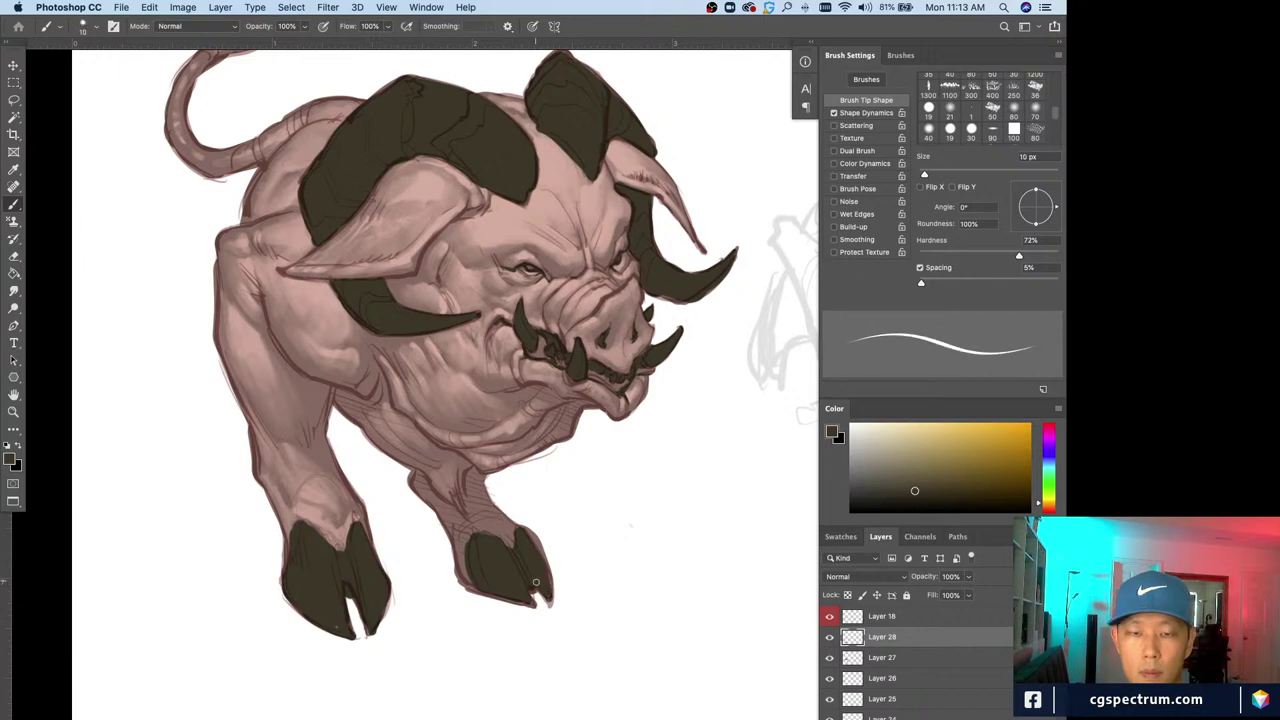
mouse_move(522, 536)
mouse_down()
mouse_move(554, 602)
mouse_move(531, 589)
mouse_up()
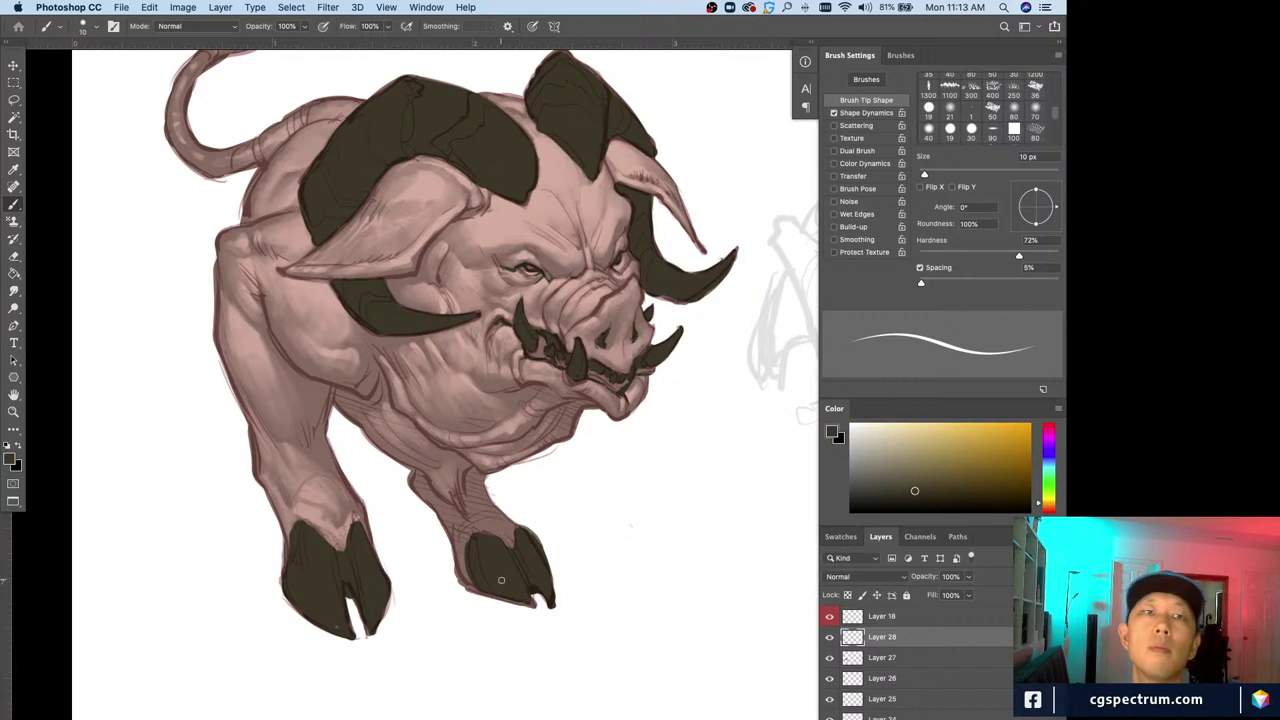
Fill the tuft at the end of the tail with dark olive at 15 px, tapering its tip with a 9 to 10 px brush
key(super+minus)
key(super+minus)
key(super+equal)
key(super+equal)
key(super+minus)
key(super+minus)
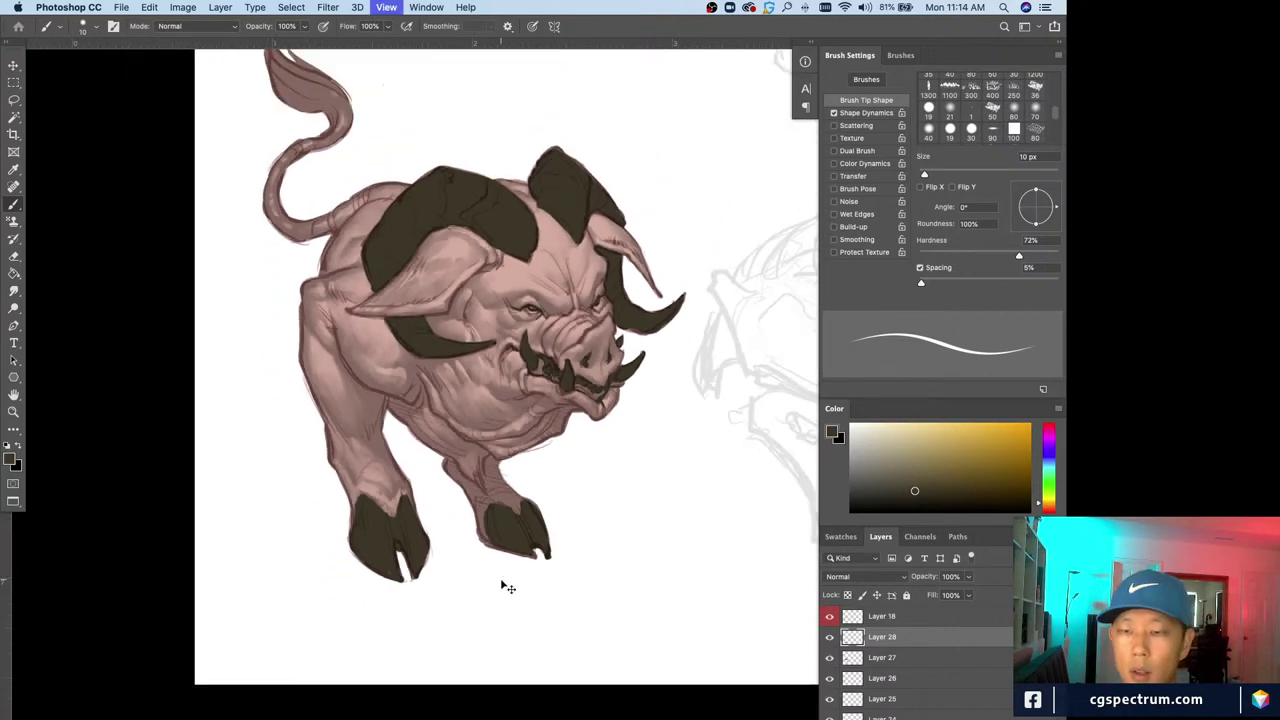
key(super+equal)
key(super+equal)
mouse_move(410, 235)
mouse_down()
mouse_move(438, 272)
mouse_move(538, 558)
mouse_up()
key(bracketright)
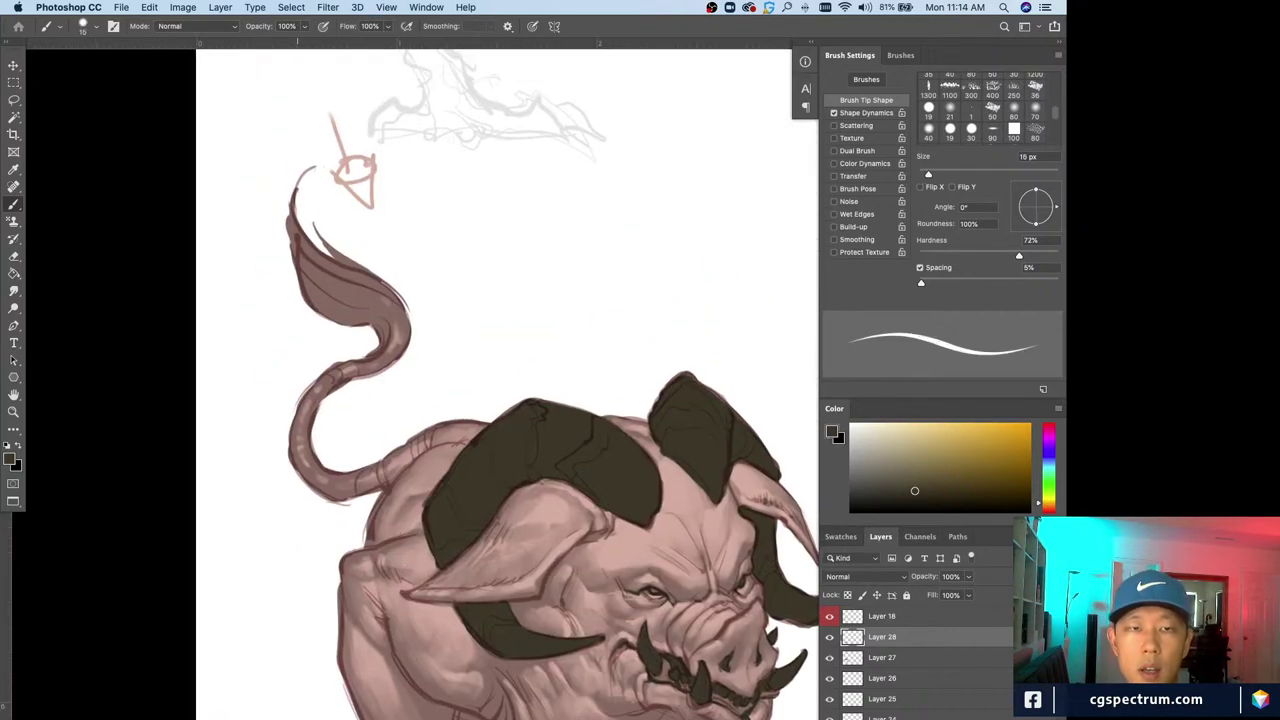
mouse_move(297, 244)
mouse_down()
mouse_move(370, 313)
mouse_move(344, 320)
mouse_move(373, 289)
mouse_move(334, 271)
mouse_move(350, 273)
mouse_move(317, 237)
mouse_move(386, 323)
mouse_up()
key(bracketleft)
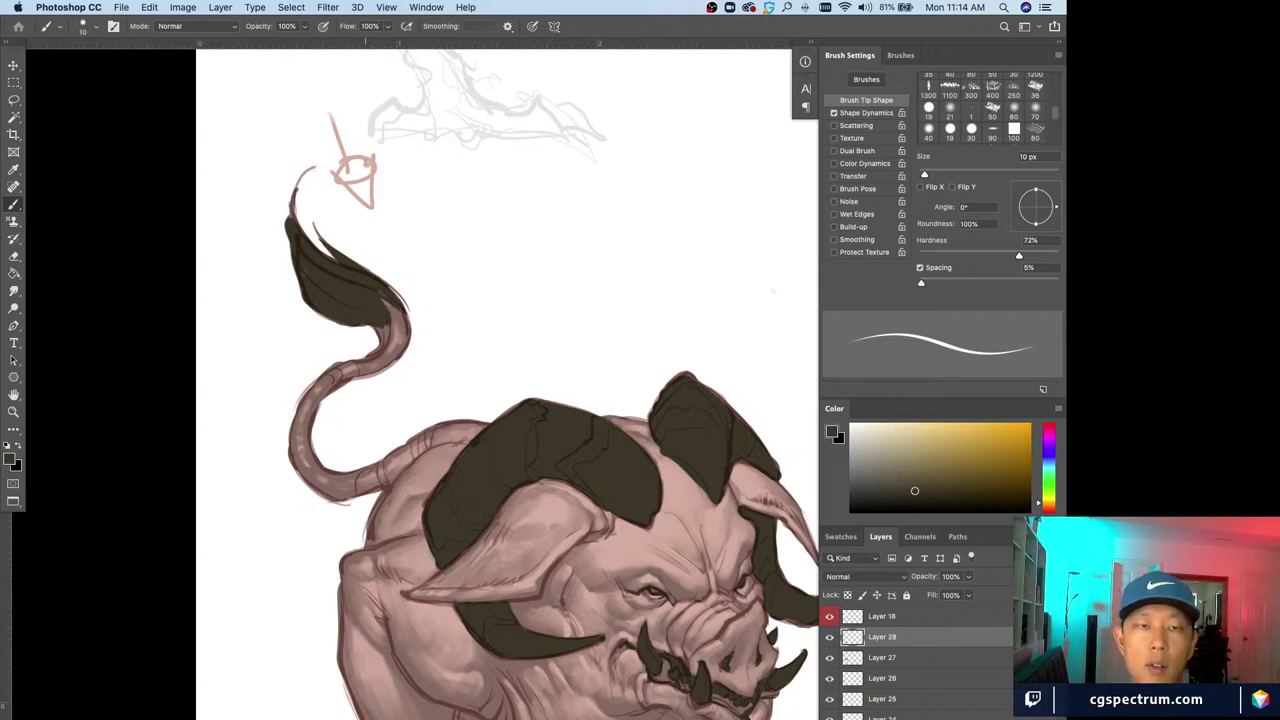
key(bracketleft)
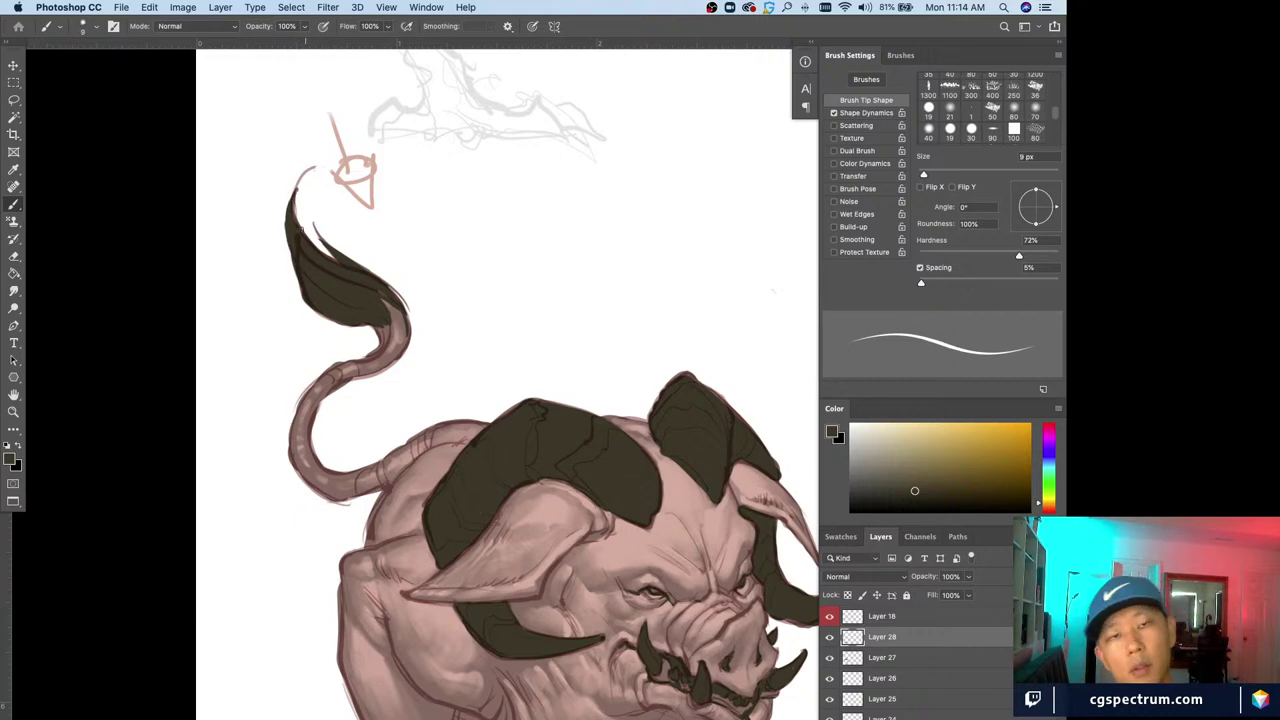
Adjust Layer 28 with Hue/Saturation, setting hue to -8 and lightness to +2
key(super+minus)
key(super+minus)
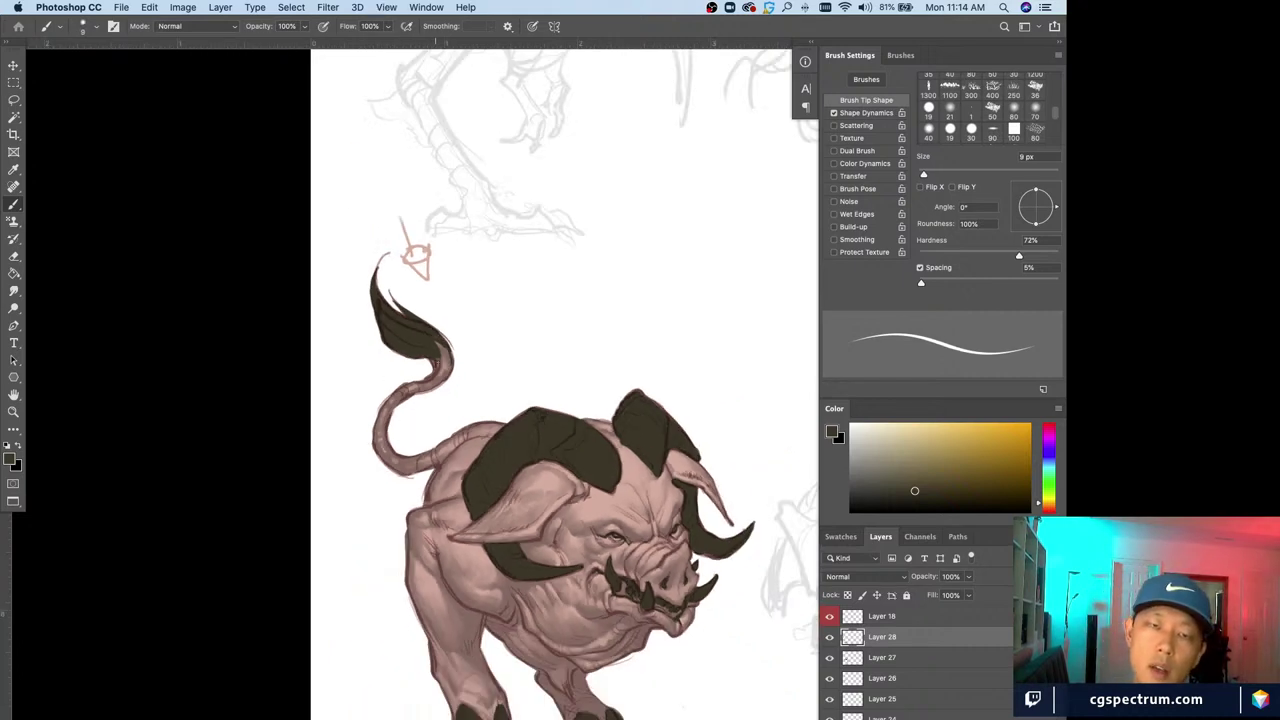
key(super+minus)
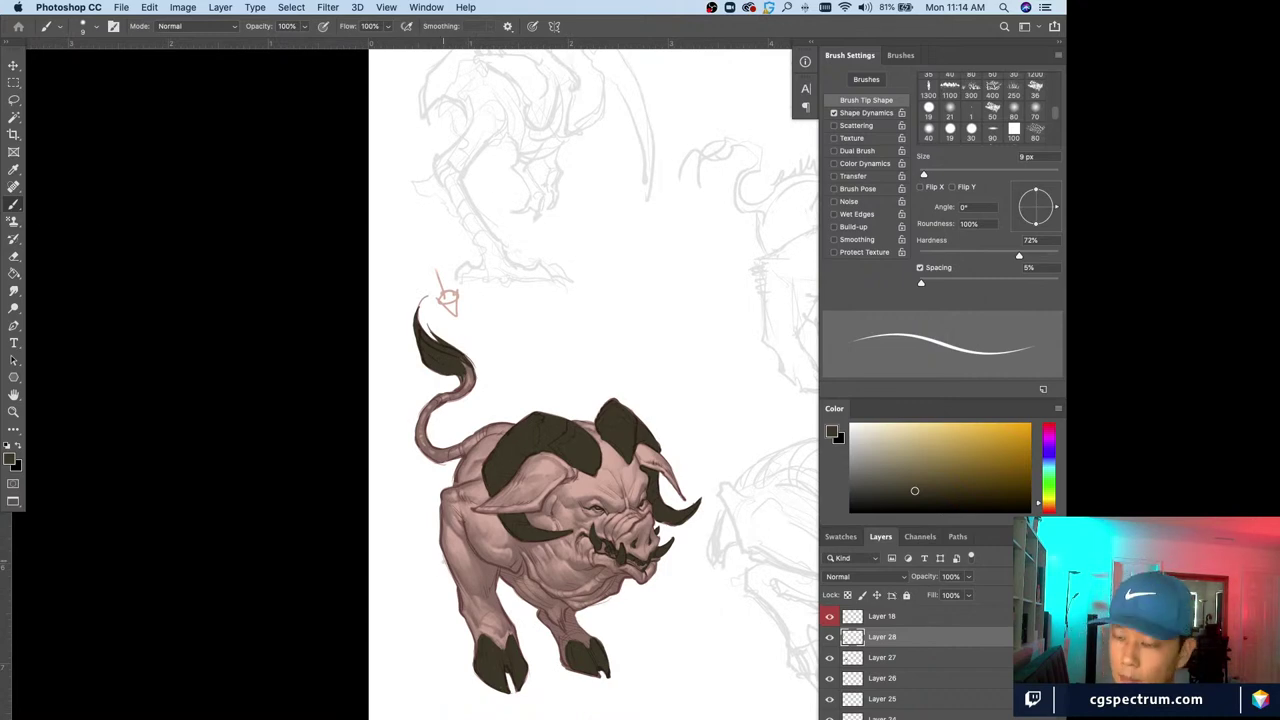
key(super+equal)
key(super+equal)
key(super+equal)
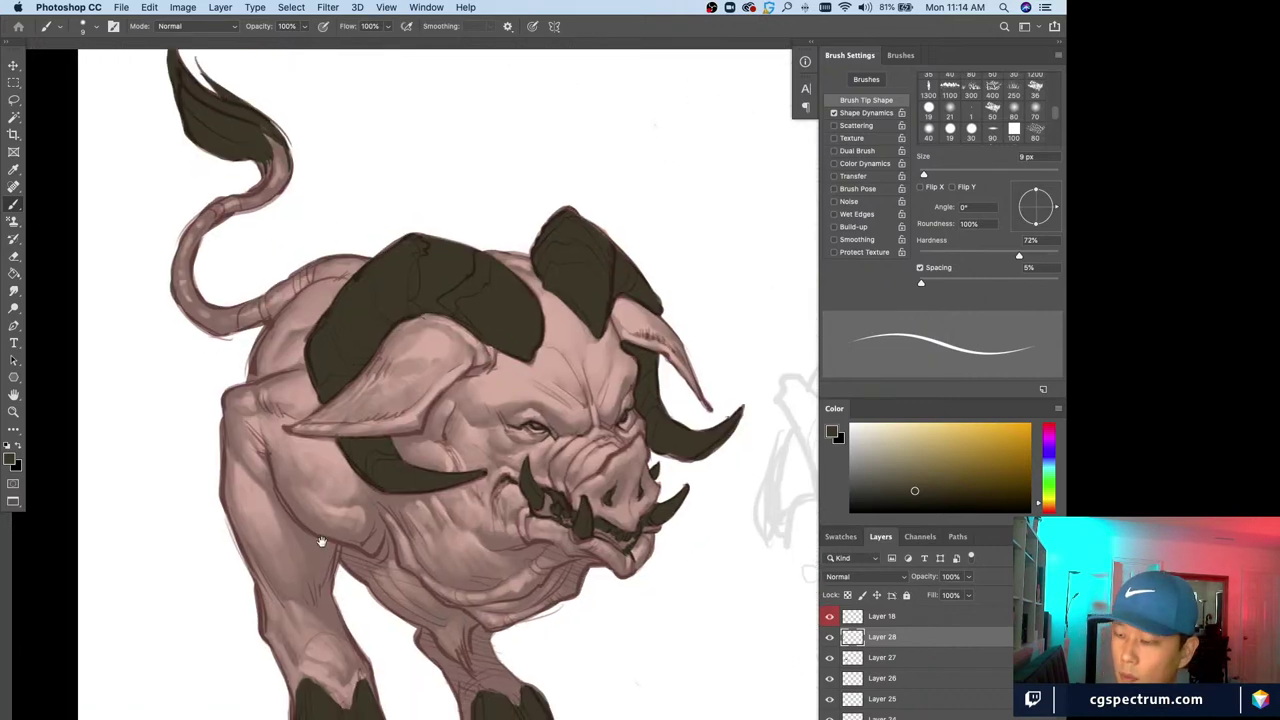
key(super+u)
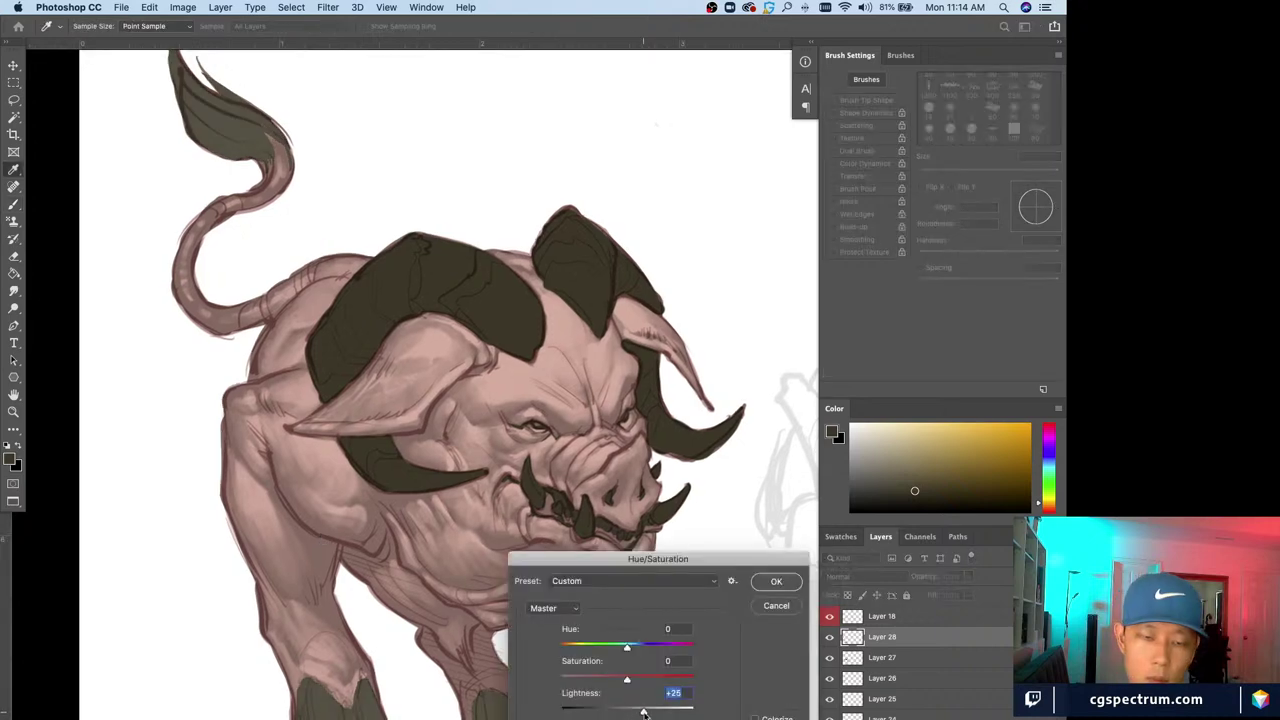
drag(627, 710, 642, 710)
key(super+minus)
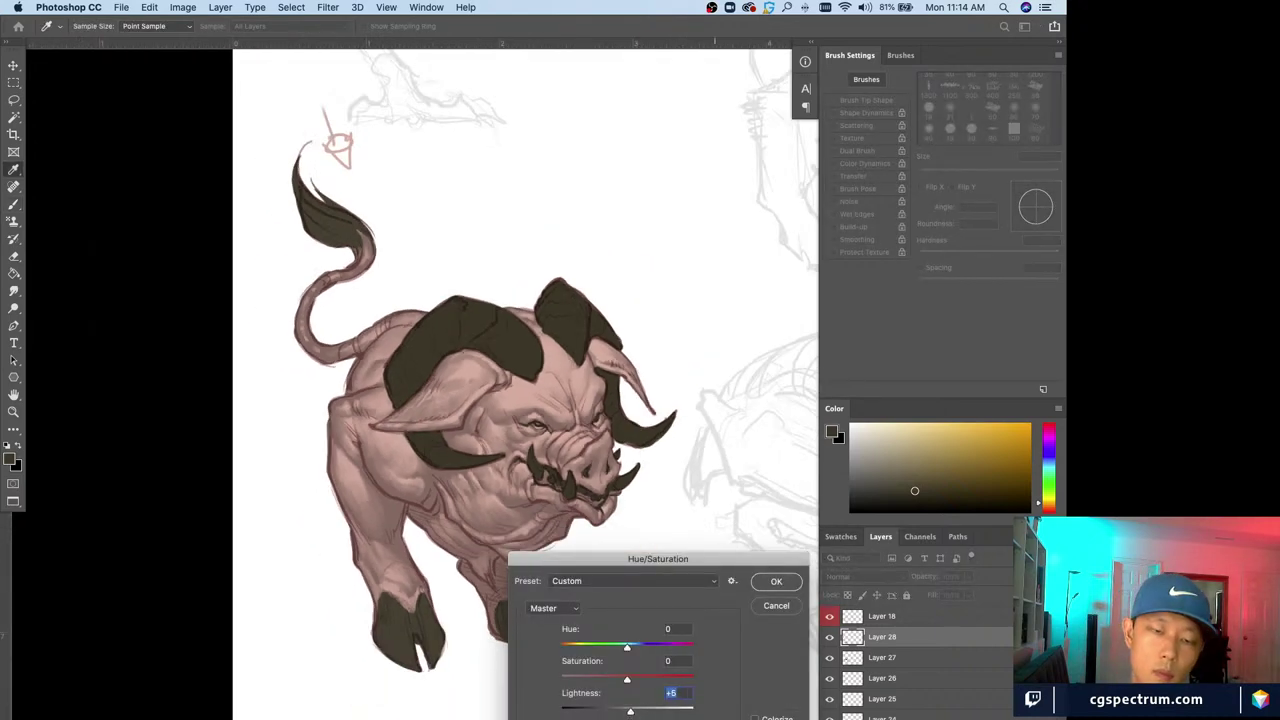
drag(564, 563, 636, 563)
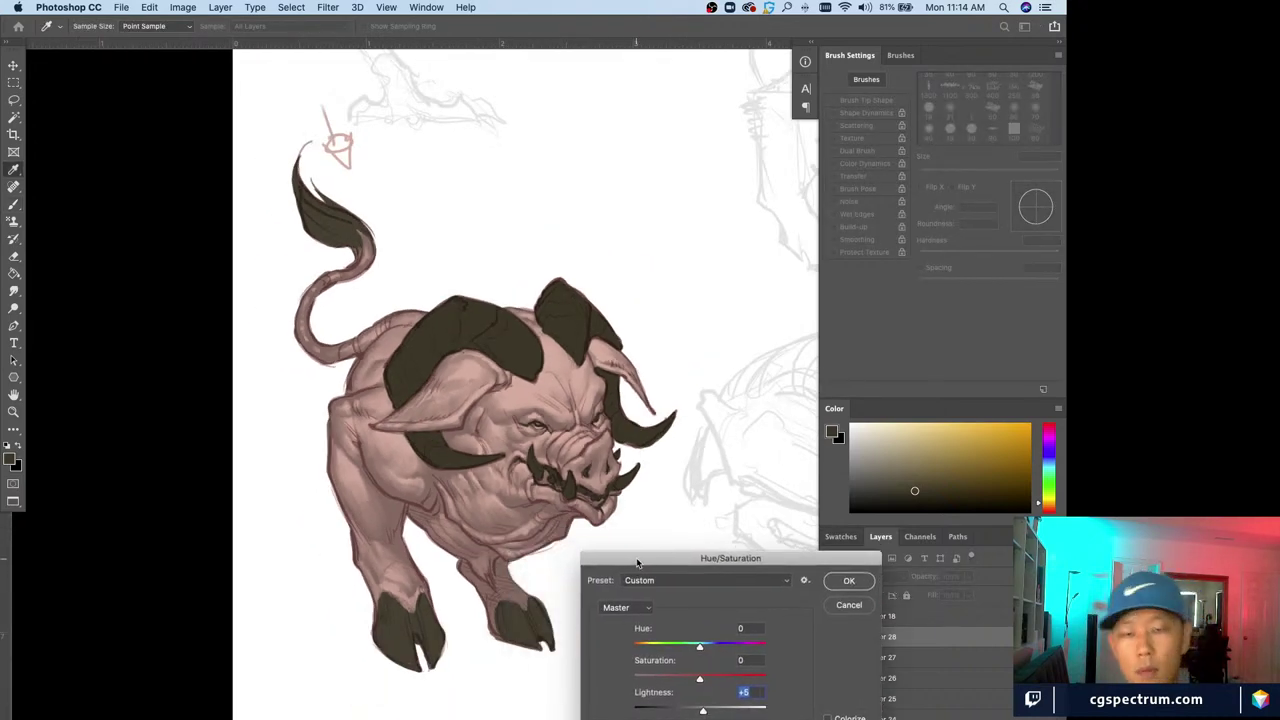
drag(699, 646, 694, 646)
drag(703, 710, 705, 712)
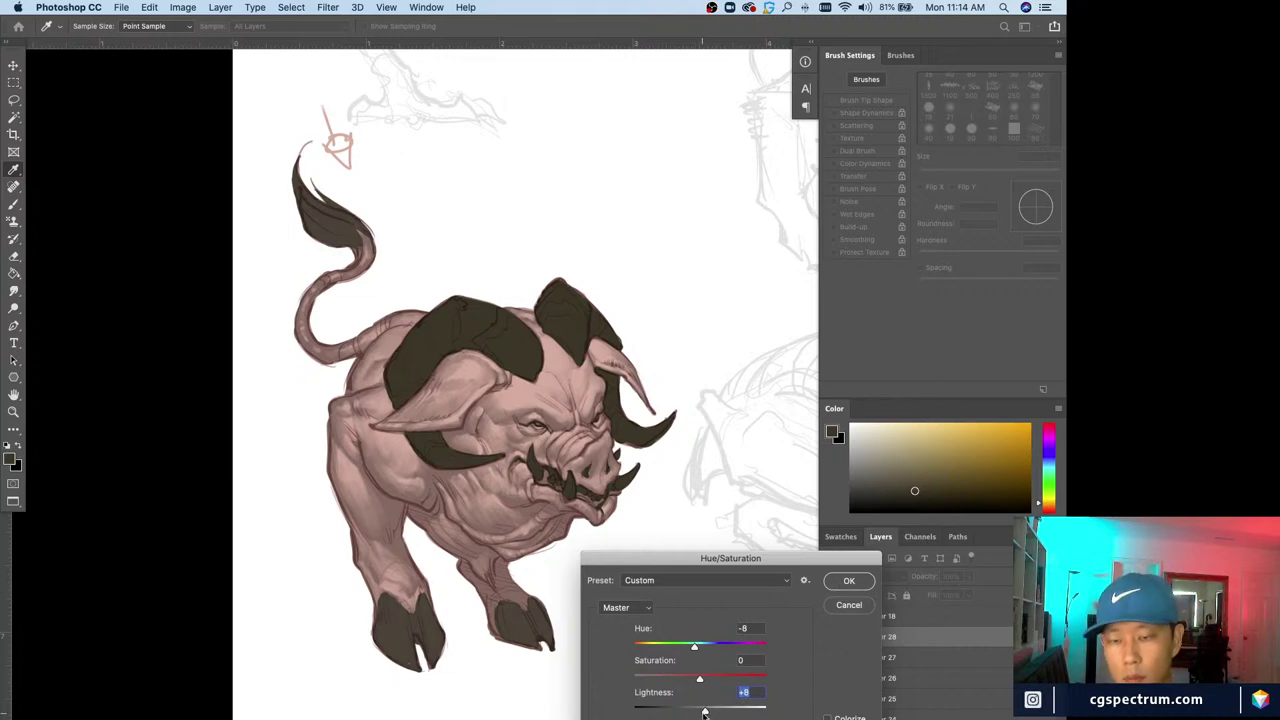
drag(705, 712, 701, 713)
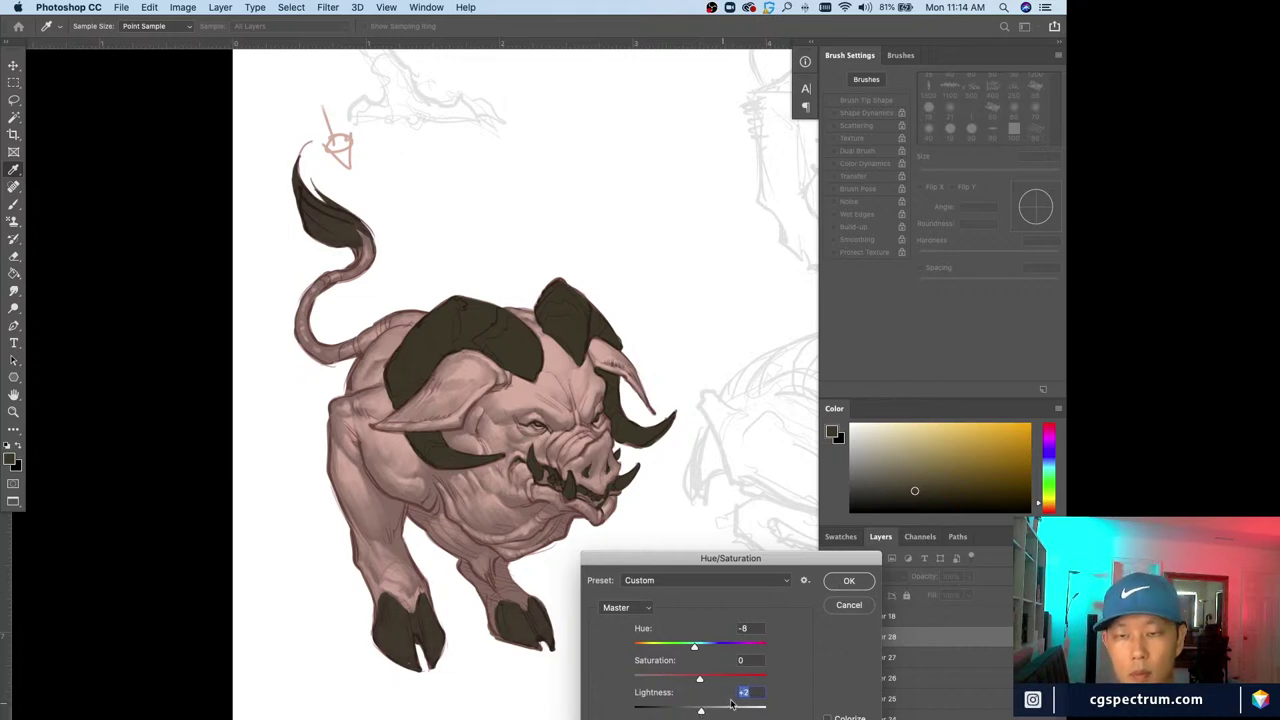
click(848, 580)
Adjust the horns and tusks on Layer 27 with Hue/Saturation, setting hue to -12 and lightness to +5
click(862, 660)
click(829, 657)
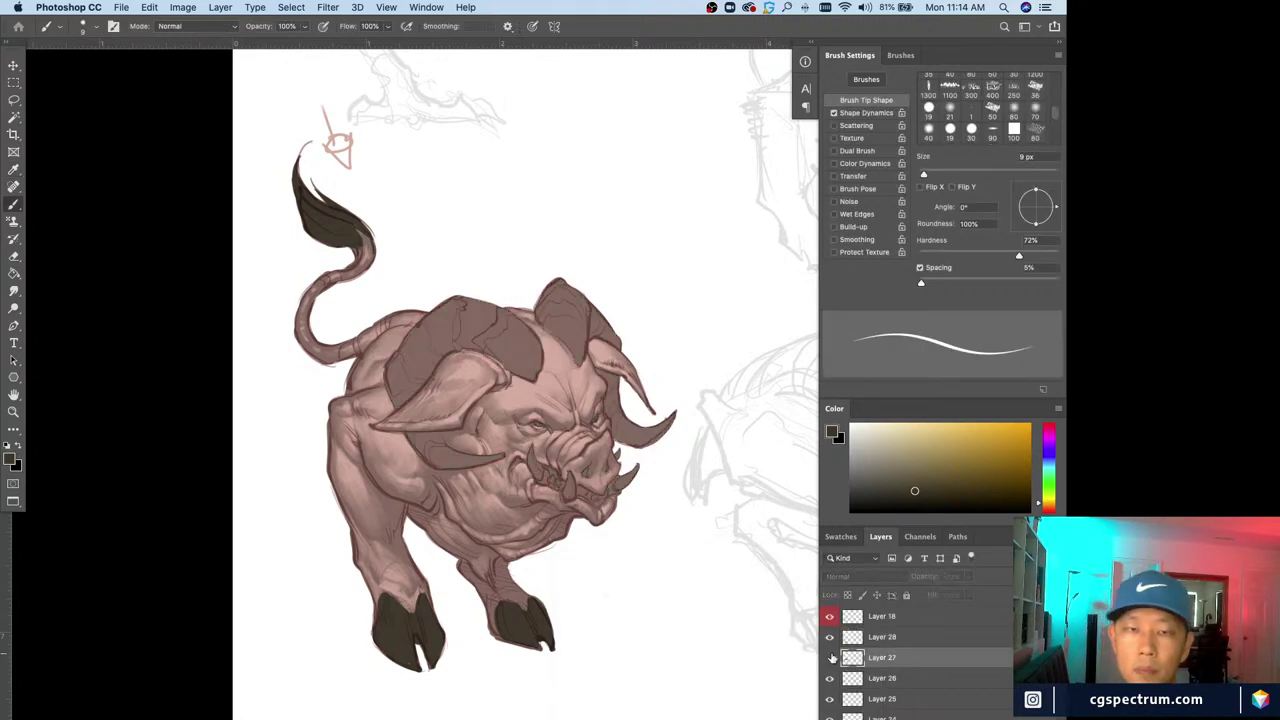
click(829, 657)
key(super+u)
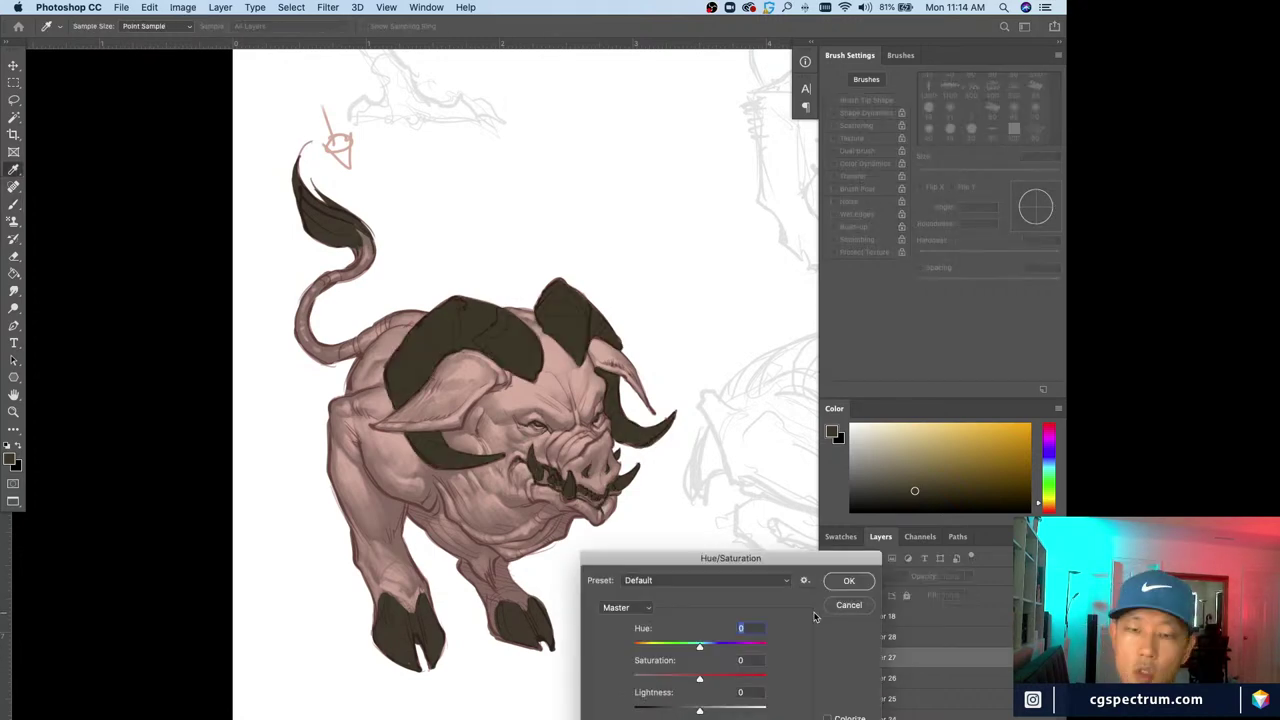
drag(699, 710, 703, 710)
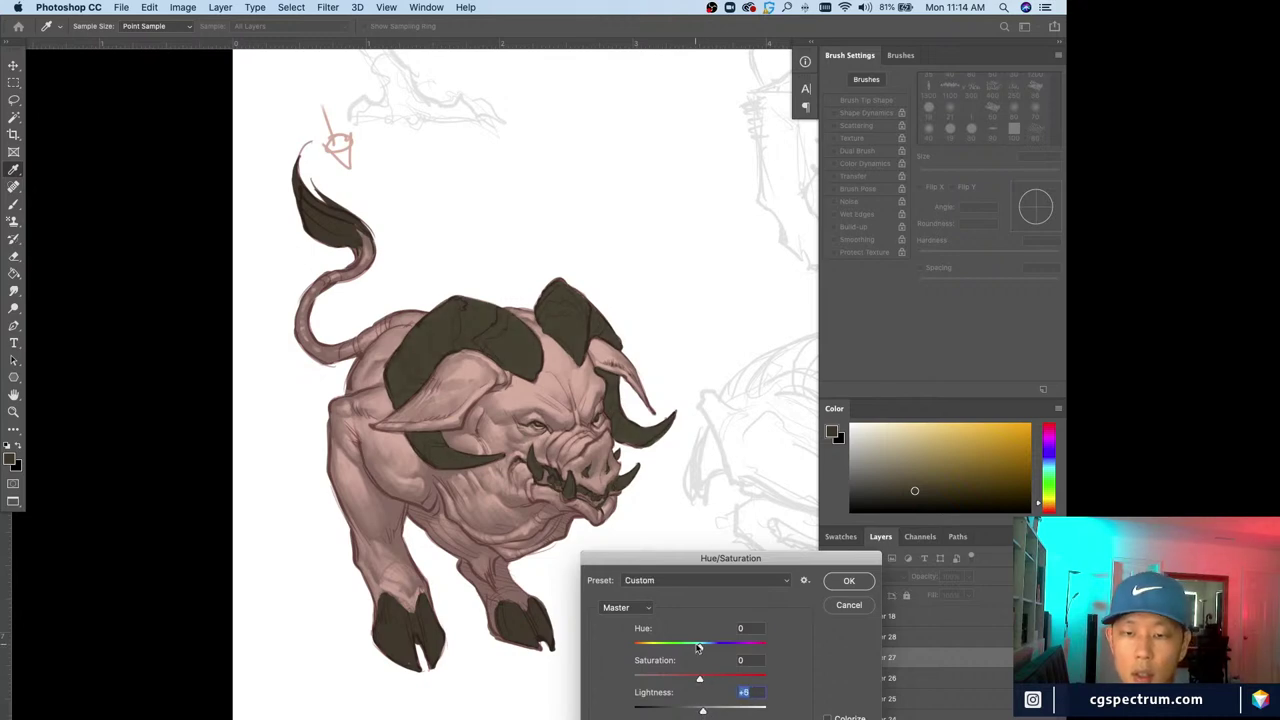
drag(699, 646, 692, 648)
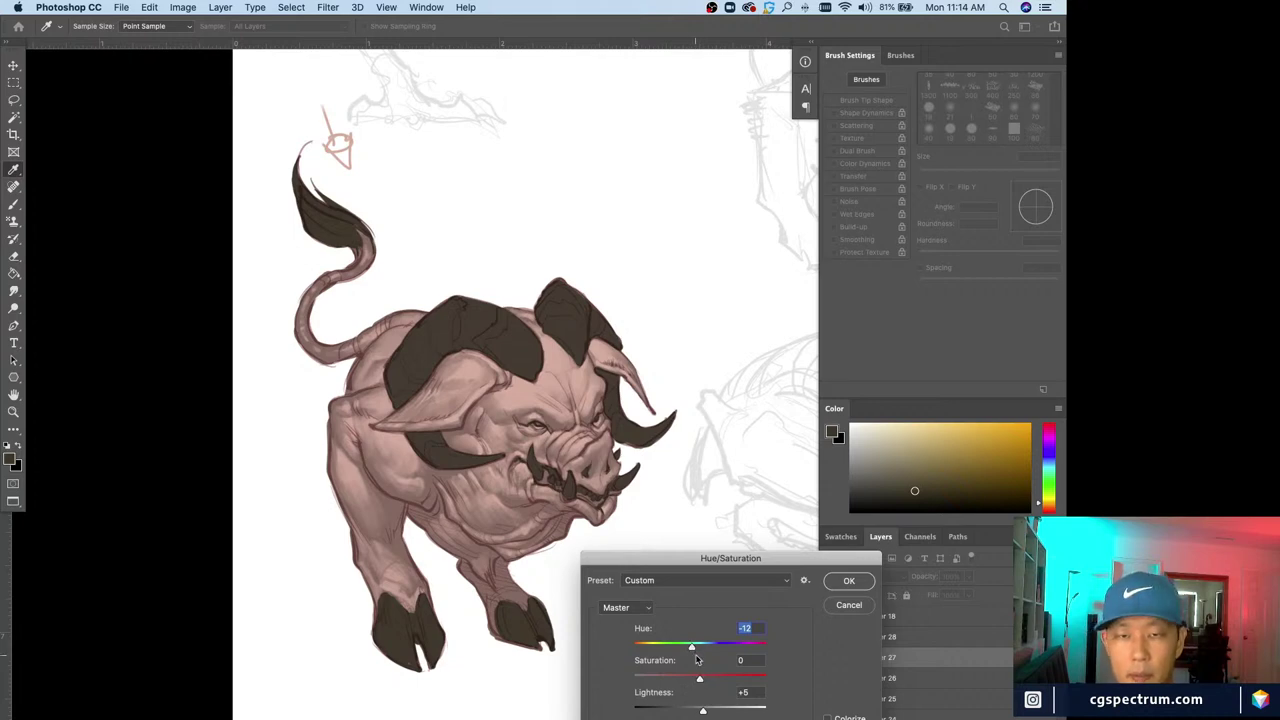
drag(703, 711, 703, 713)
key(super+minus)
key(super+minus)
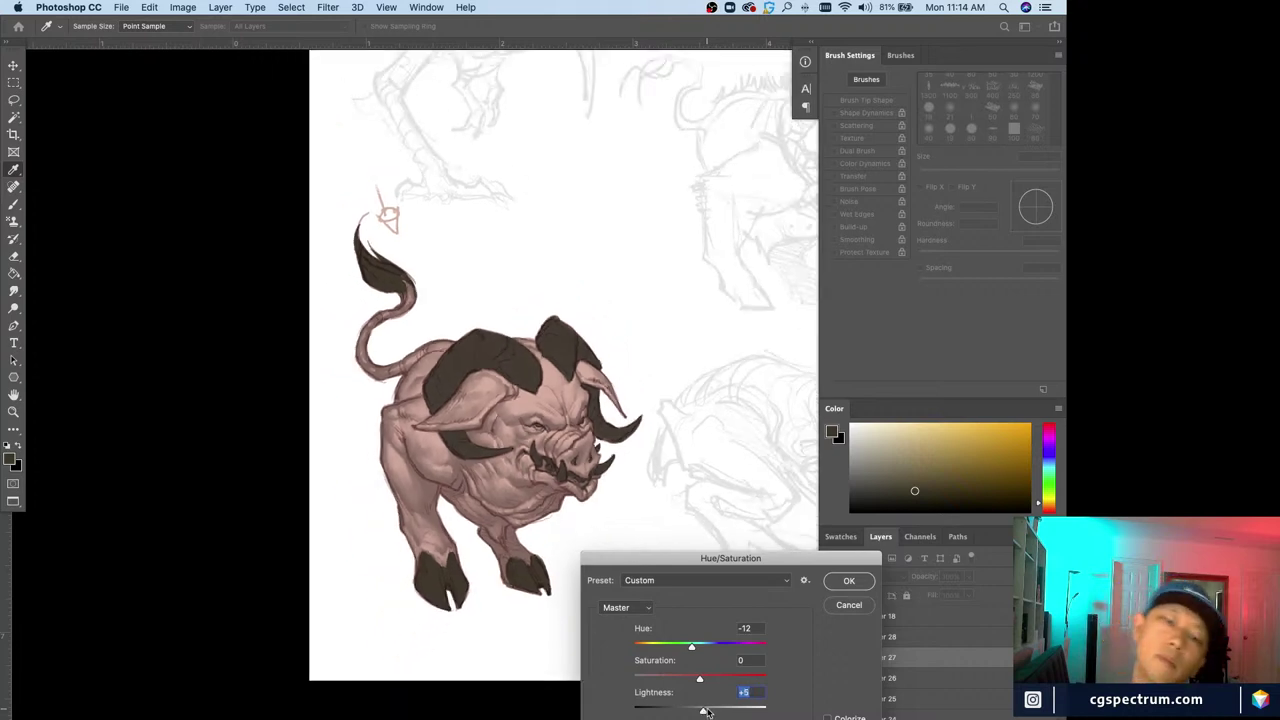
key(super+equal)
key(super+equal)
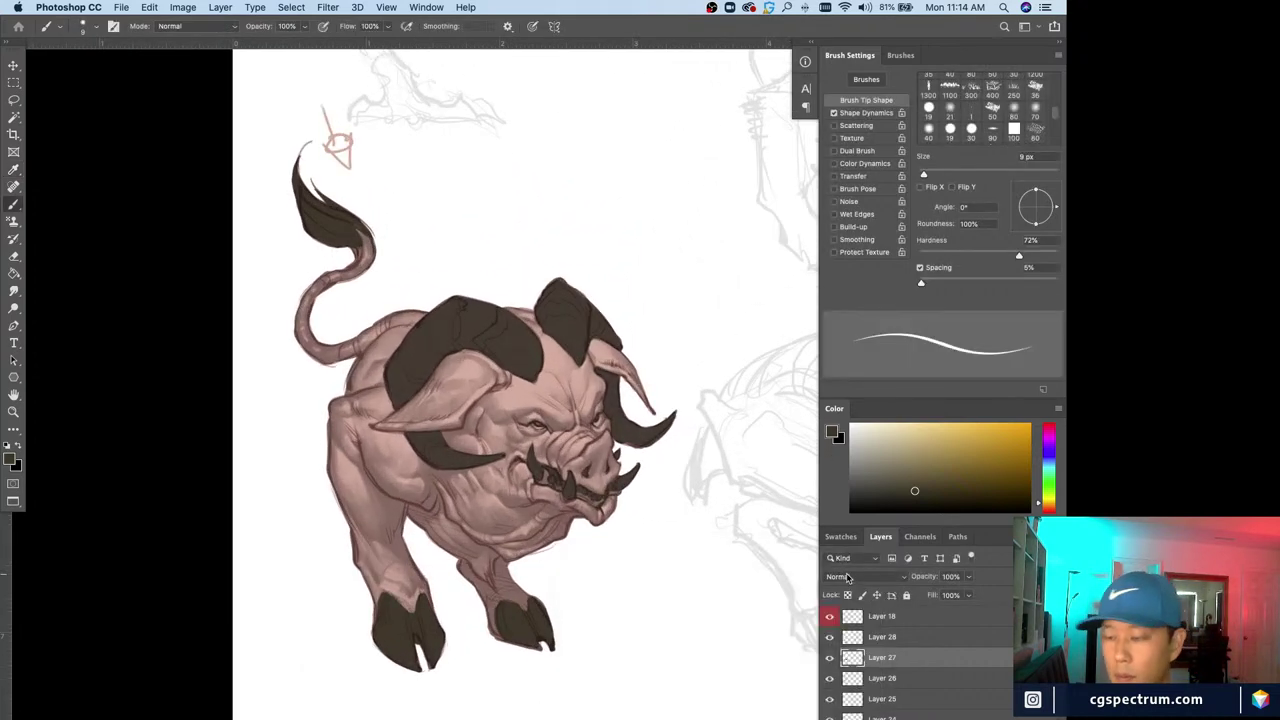
Add a new layer above Layer 28 and dab a lighter olive on the near horn with a 10 px brush
scroll(614, 693, right, 5)
click(848, 637)
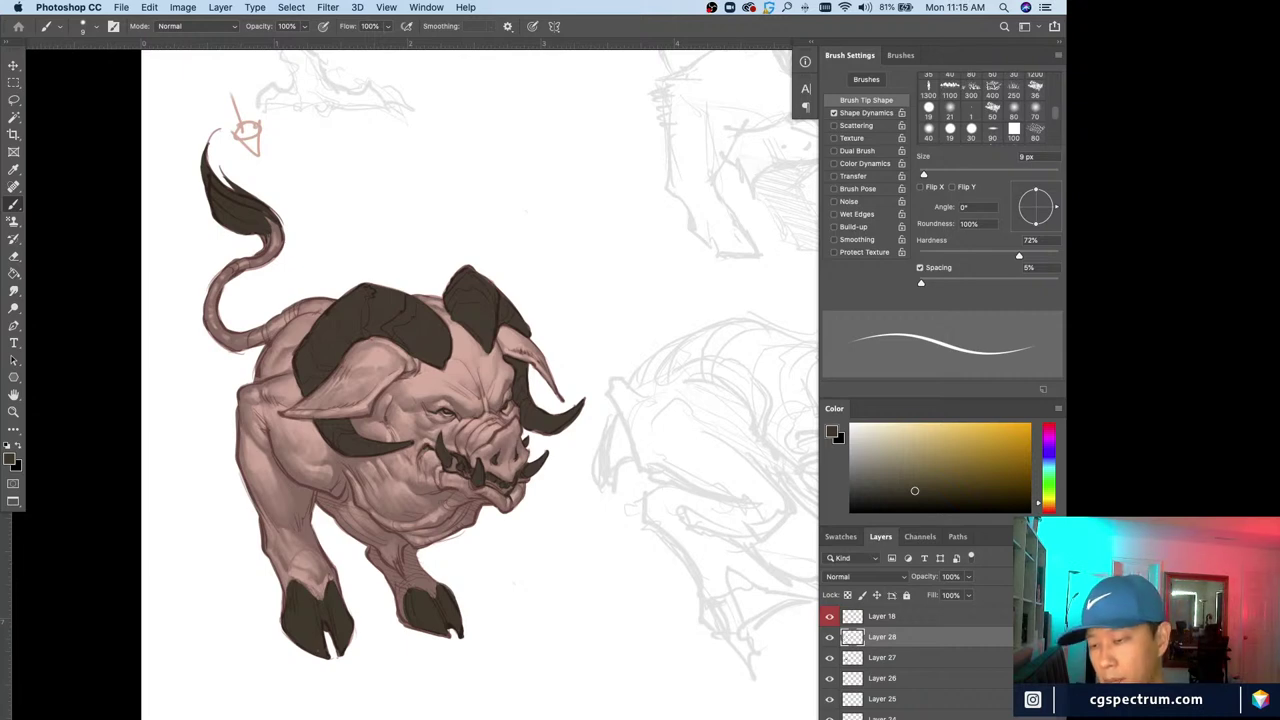
key(super+equal)
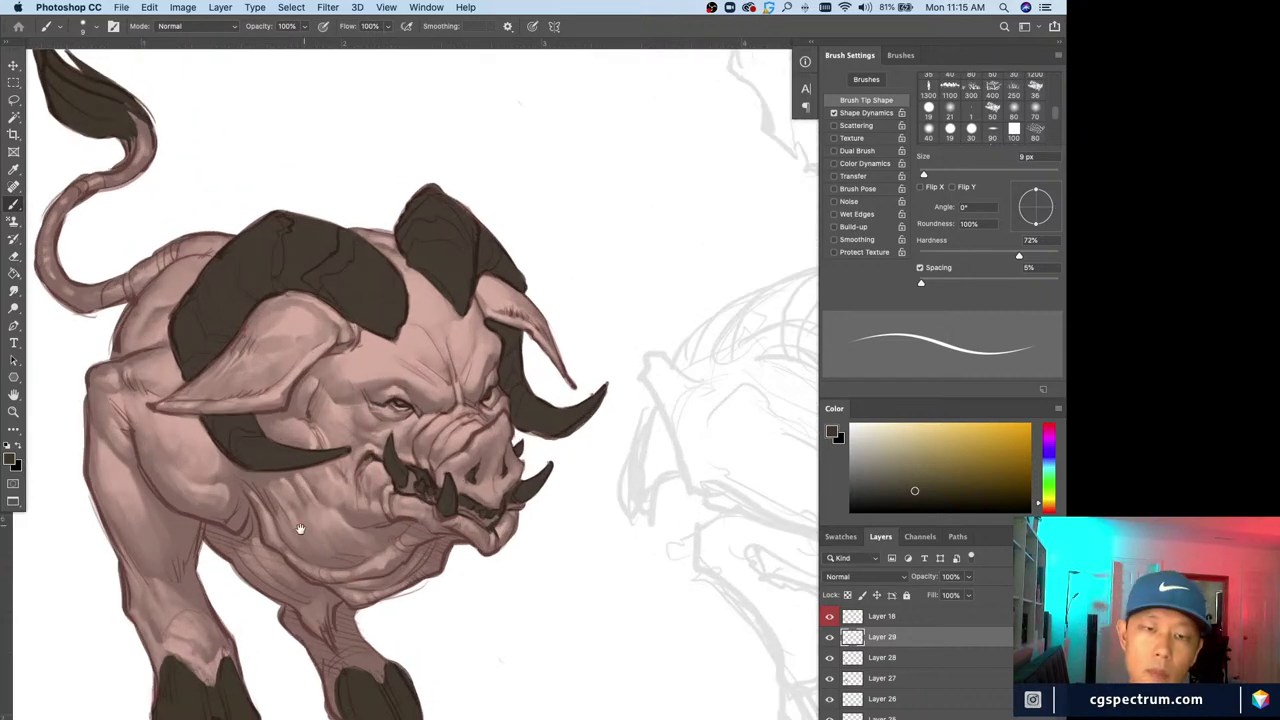
scroll(366, 629, up, 5)
scroll(366, 629, left, 3)
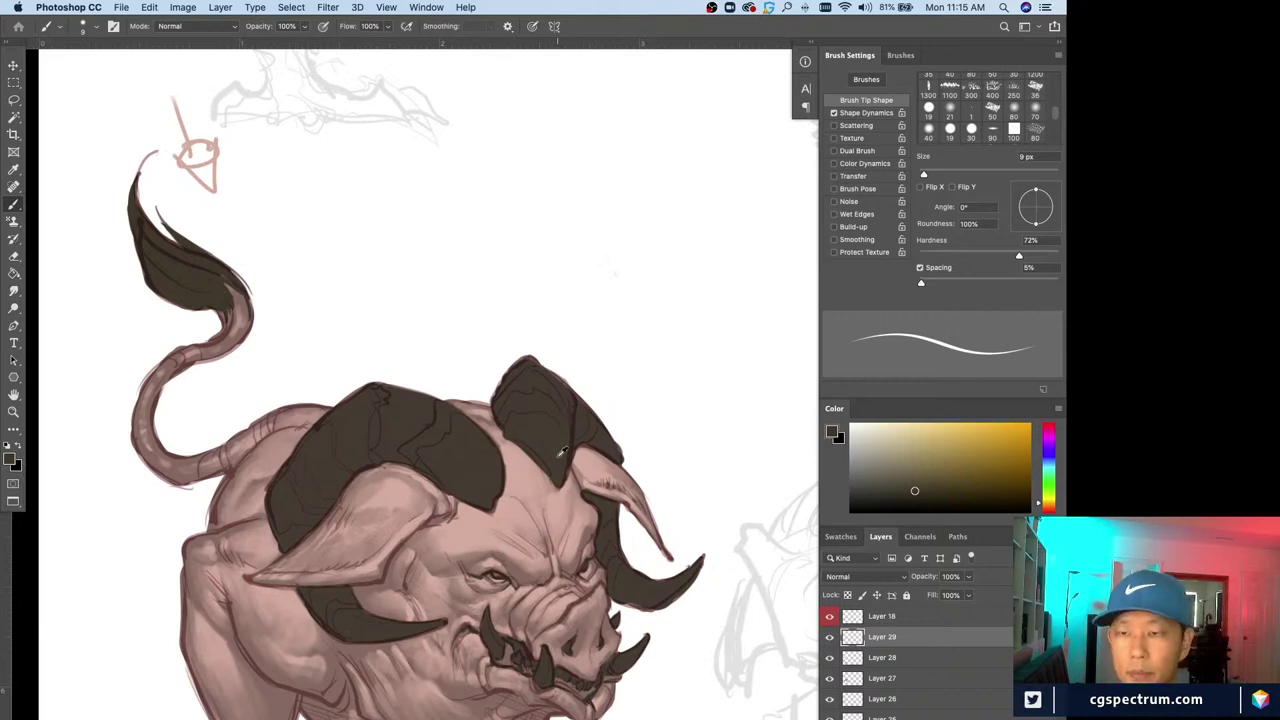
click(914, 479)
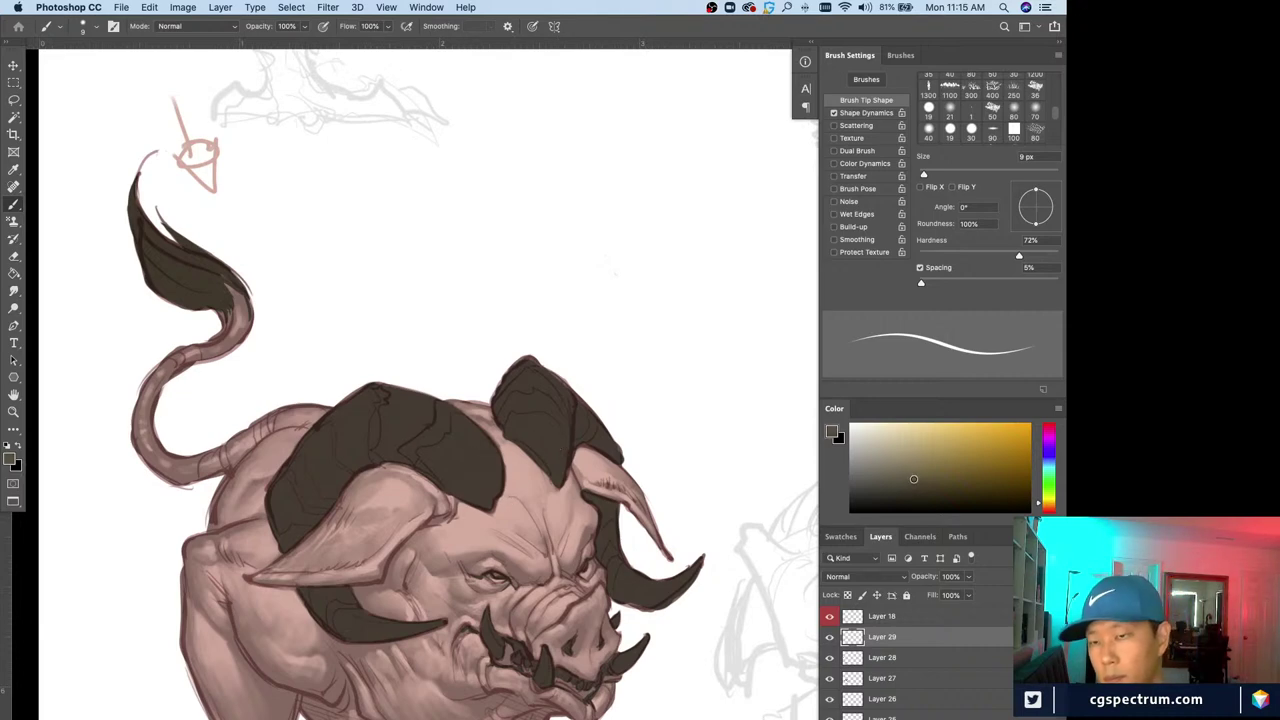
click(917, 460)
key(bracketright)
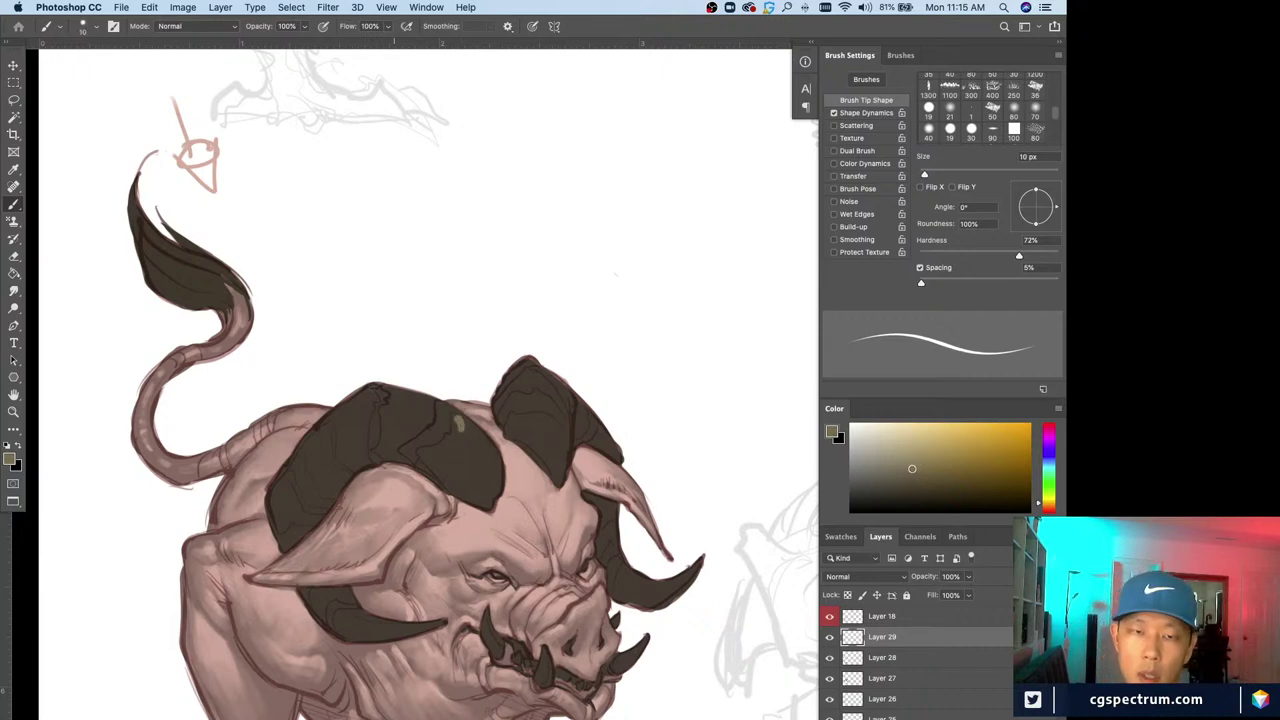
Configure the brush with Transfer on, Shape Dynamics off and hardness at 43%
click(834, 176)
click(835, 114)
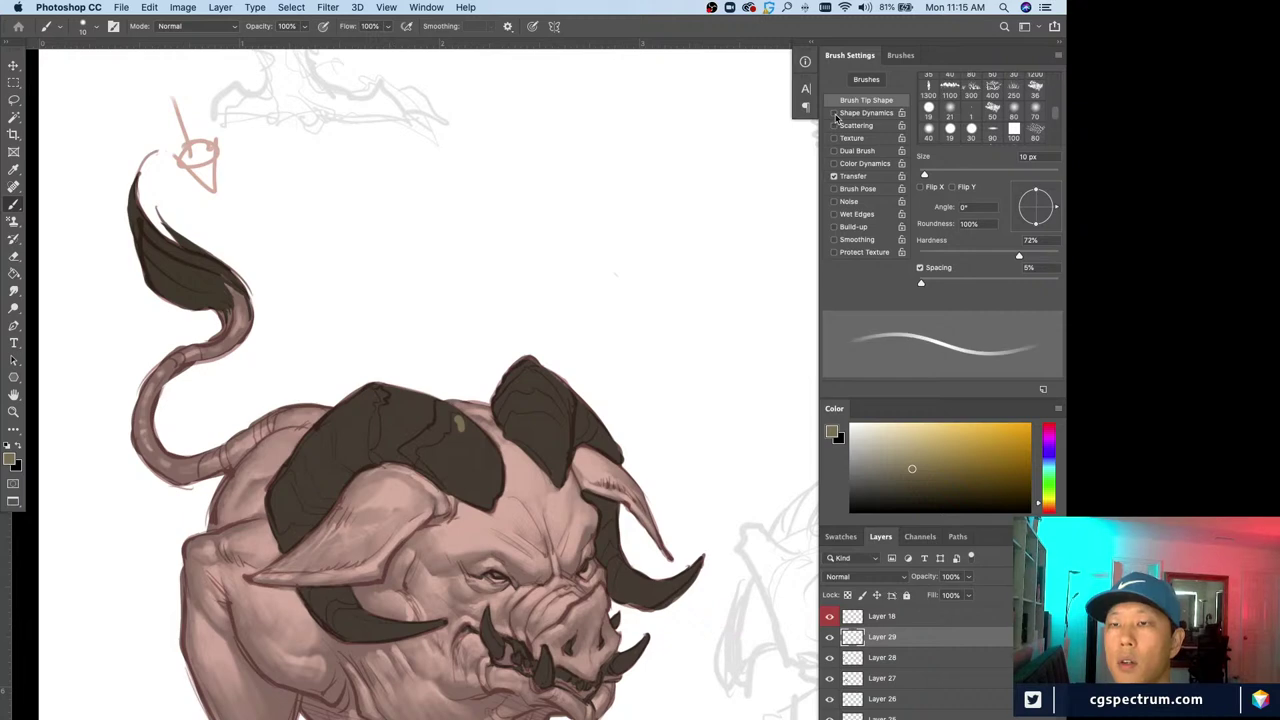
click(979, 257)
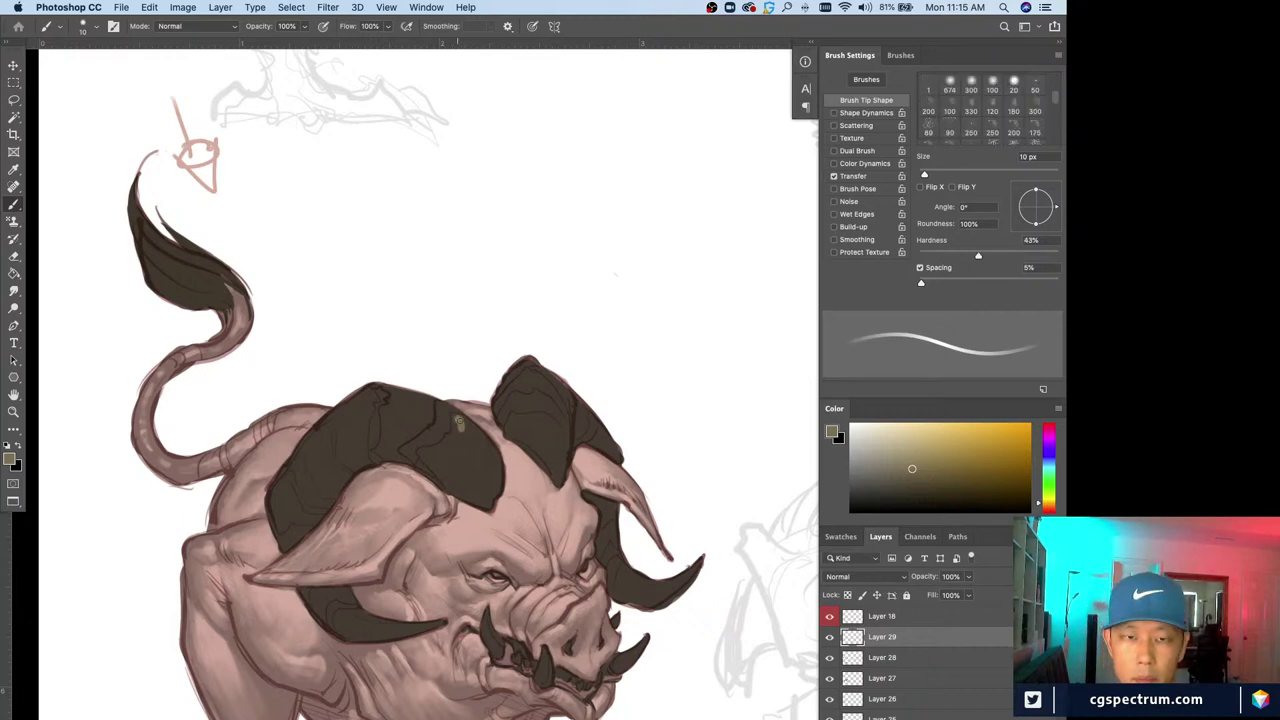
Paint lighter olive highlight patches on the front ridges of the near horn with a brush of around 8 px
key(bracketleft)
key(bracketleft)
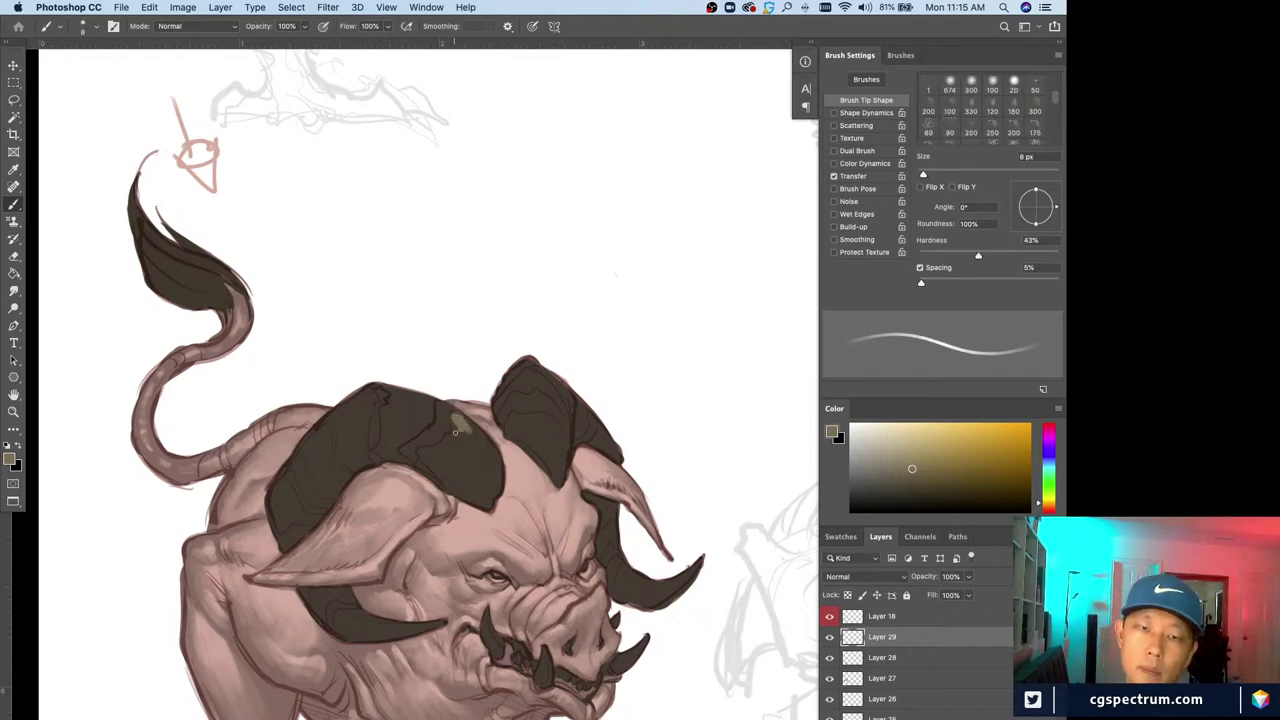
key(bracketleft)
key(bracketleft)
key(bracketright)
mouse_move(447, 438)
mouse_down()
mouse_move(435, 453)
mouse_move(446, 452)
mouse_move(428, 434)
mouse_up()
key(bracketright)
key(bracketright)
key(bracketright)
key(bracketright)
key(bracketright)
key(bracketleft)
key(bracketleft)
key(bracketleft)
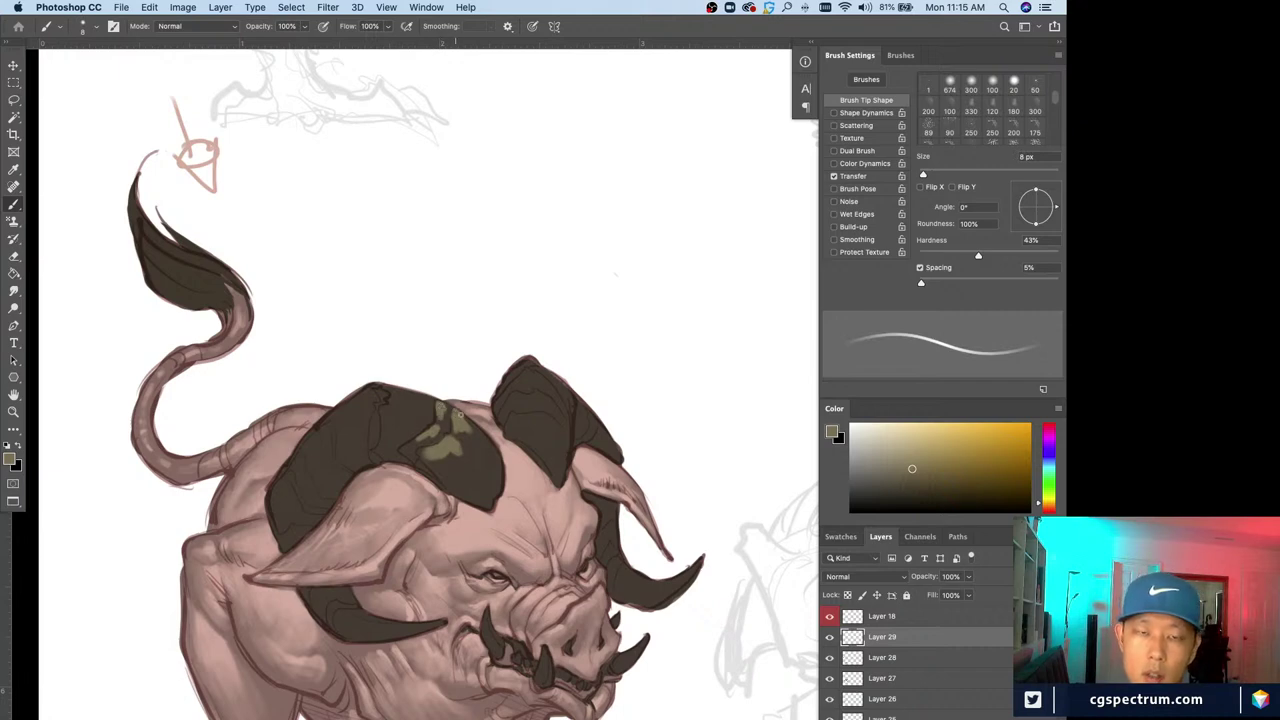
Paint thin lighter olive highlight lines along the lower ridge of the near horn's front segment with a 3 to 4 px brush
key(bracketleft)
key(bracketleft)
key(bracketleft)
key(bracketleft)
key(bracketleft)
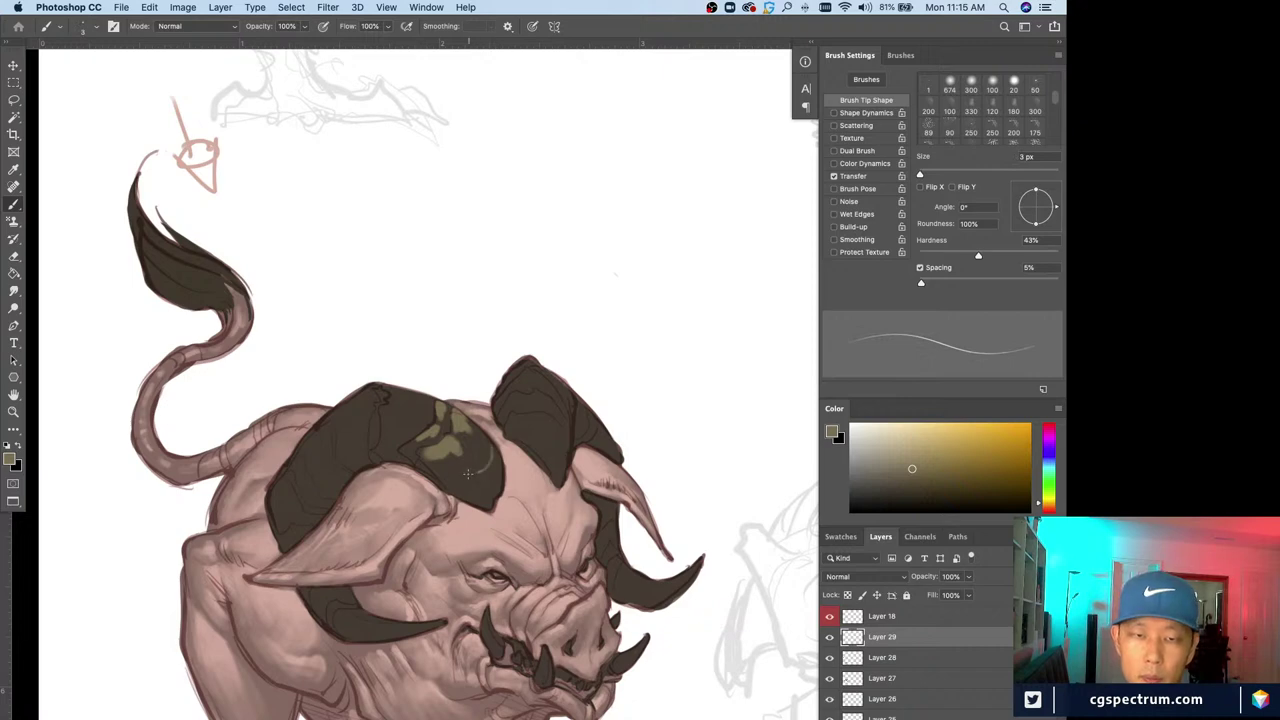
key(bracketright)
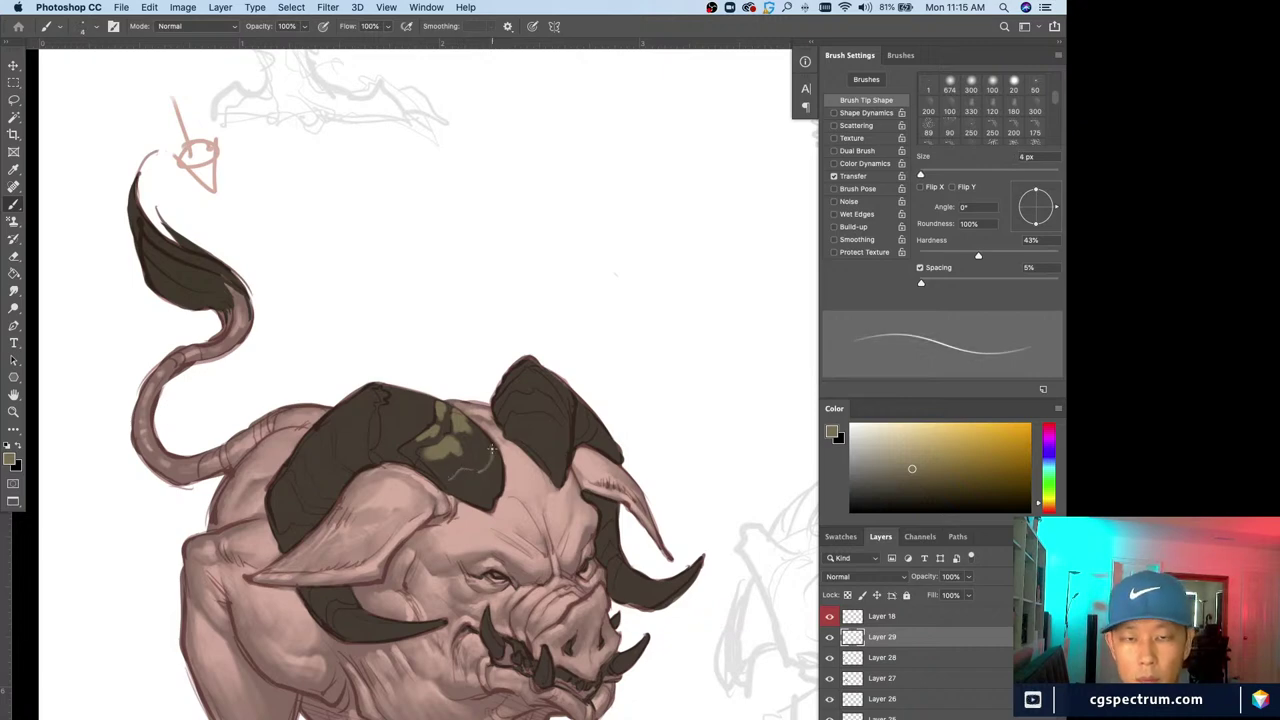
Broaden the olive highlights on the near horn's front segment and its back edge with a brush of about 9 to 10 px
key(bracketright)
key(bracketright)
key(bracketright)
key(bracketright)
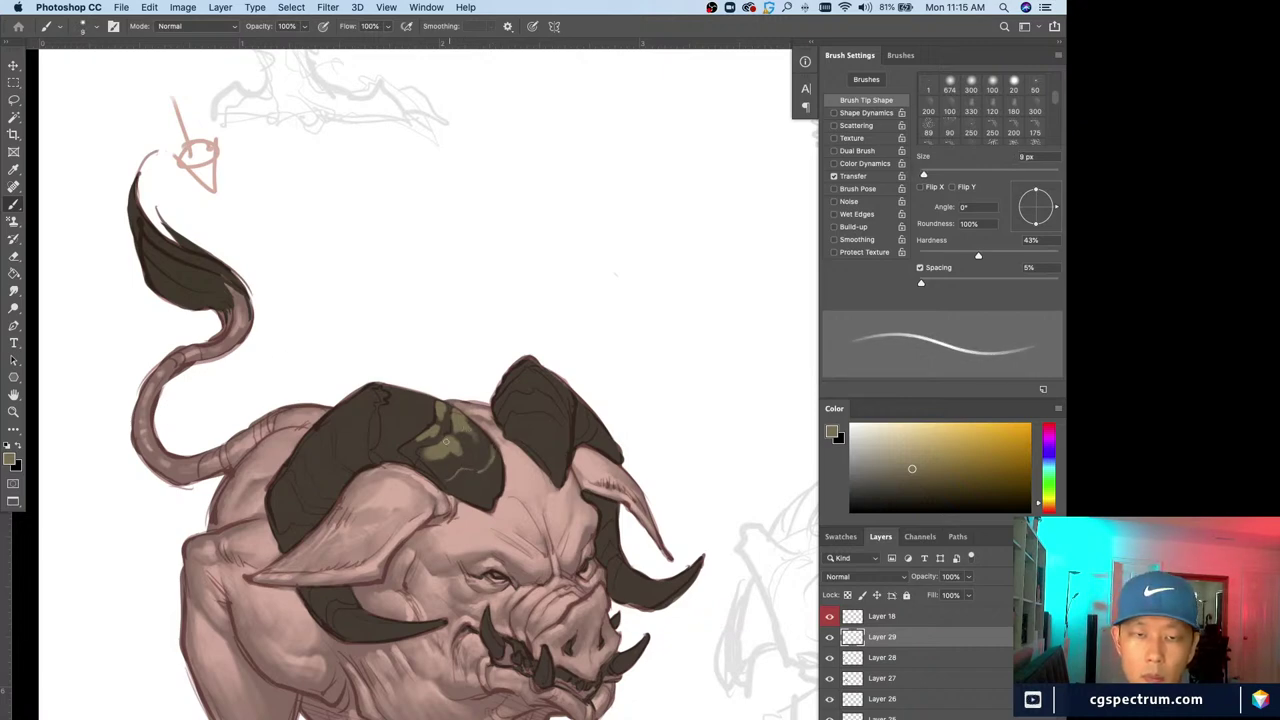
key(bracketright)
key(bracketright)
mouse_move(443, 449)
mouse_down()
mouse_move(450, 458)
mouse_move(411, 444)
mouse_up()
key(bracketleft)
key(bracketleft)
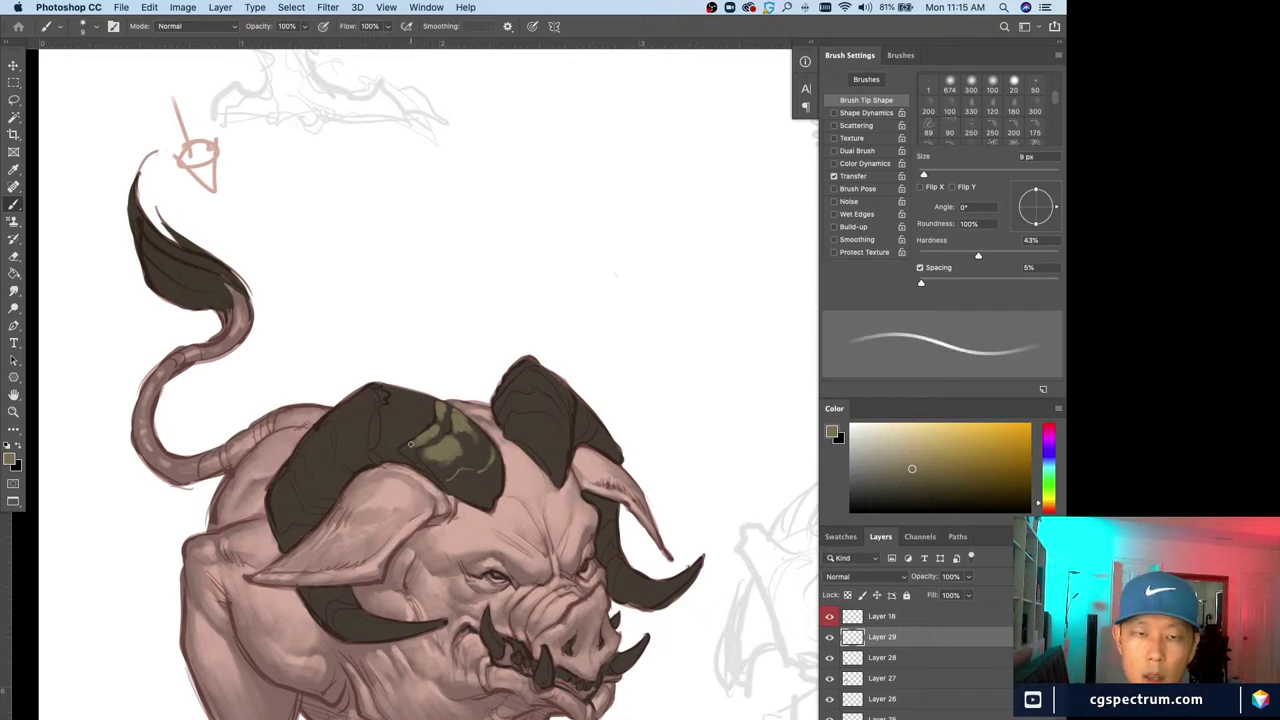
key(bracketright)
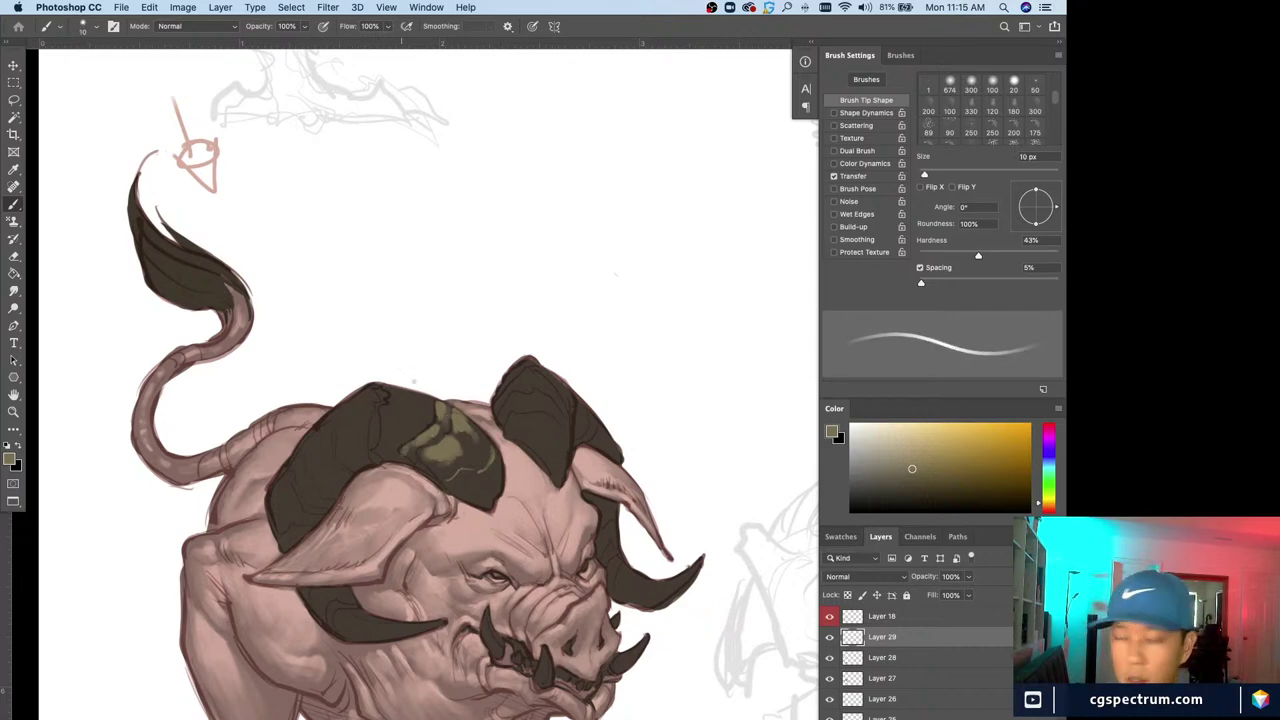
Soften the olive highlights on the near horn's front segment with a 20 px eraser at 40% hardness
key(e)
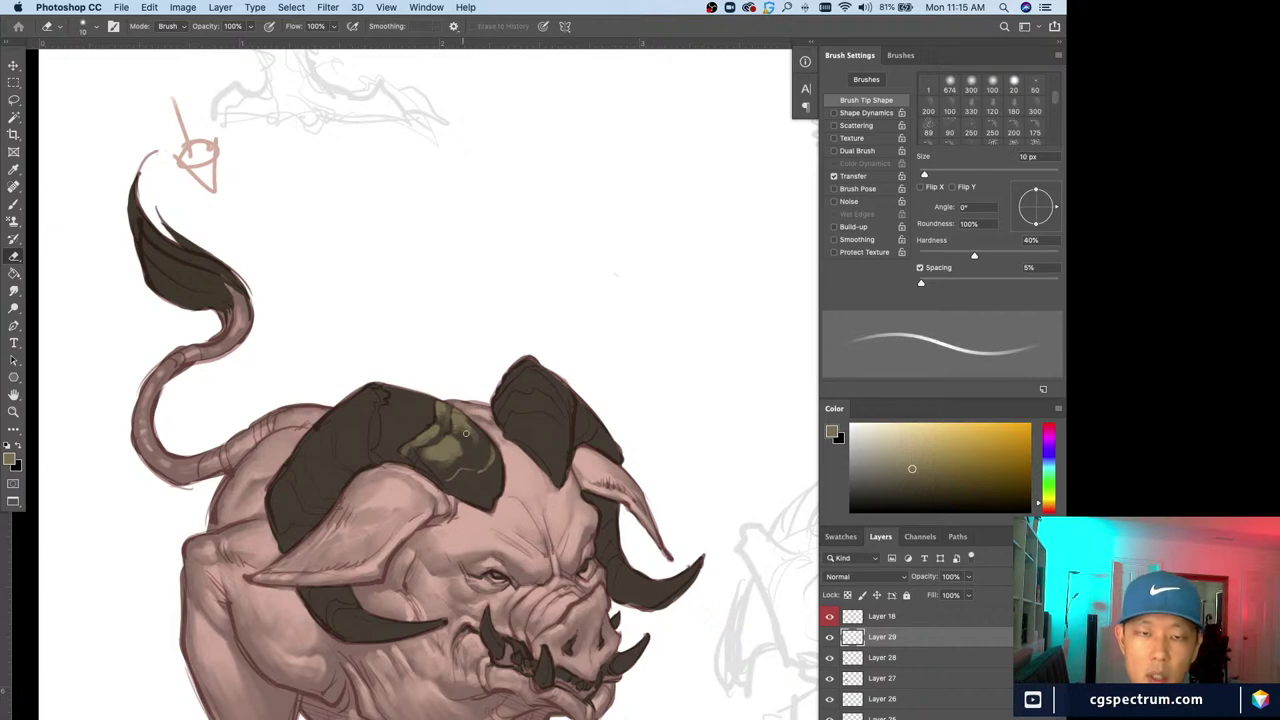
key(bracketright)
key(bracketright)
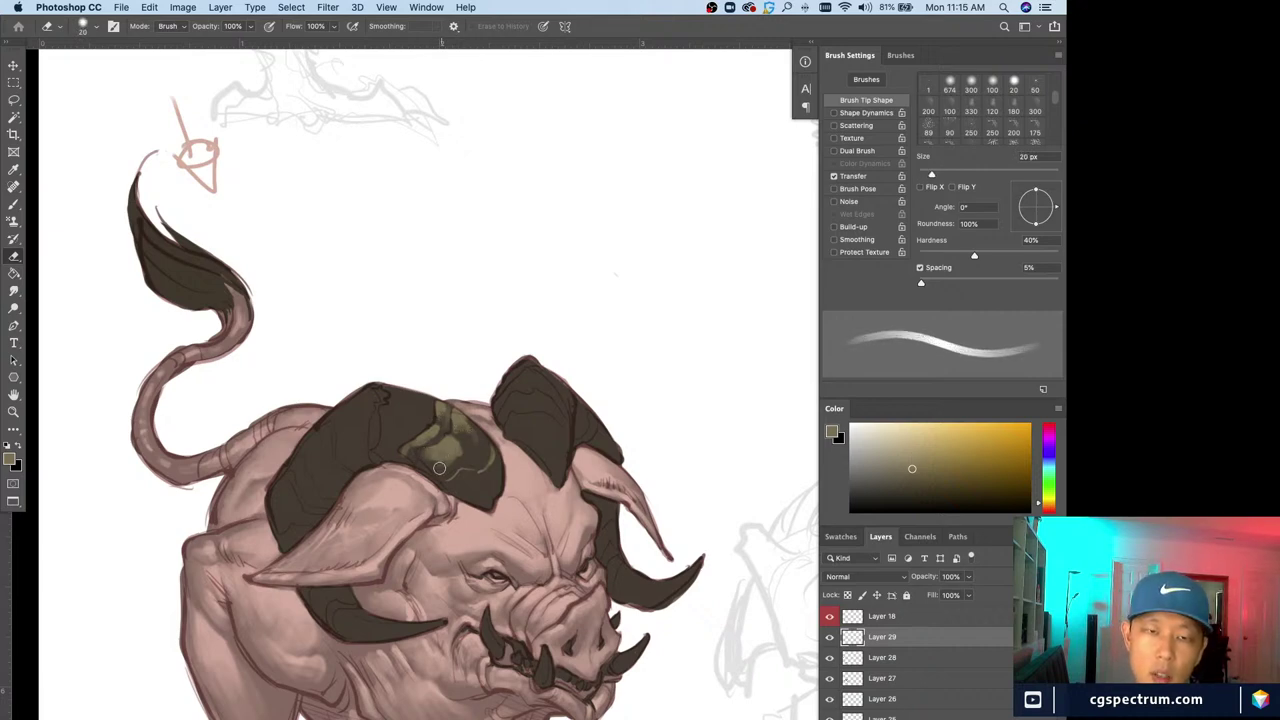
Build up olive tones toward the blunt front end of the near horn, reducing the brush from 15 to 7 px
key(b)
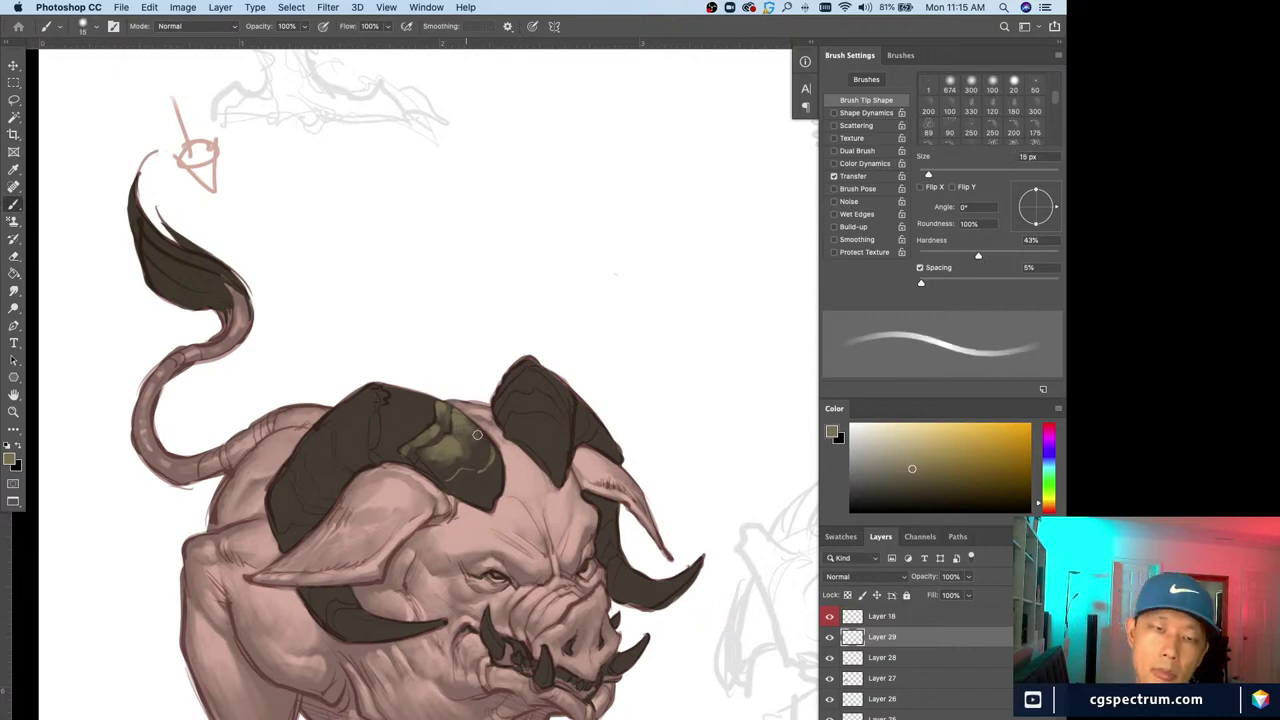
key(bracketleft)
key(bracketleft)
key(bracketleft)
key(bracketleft)
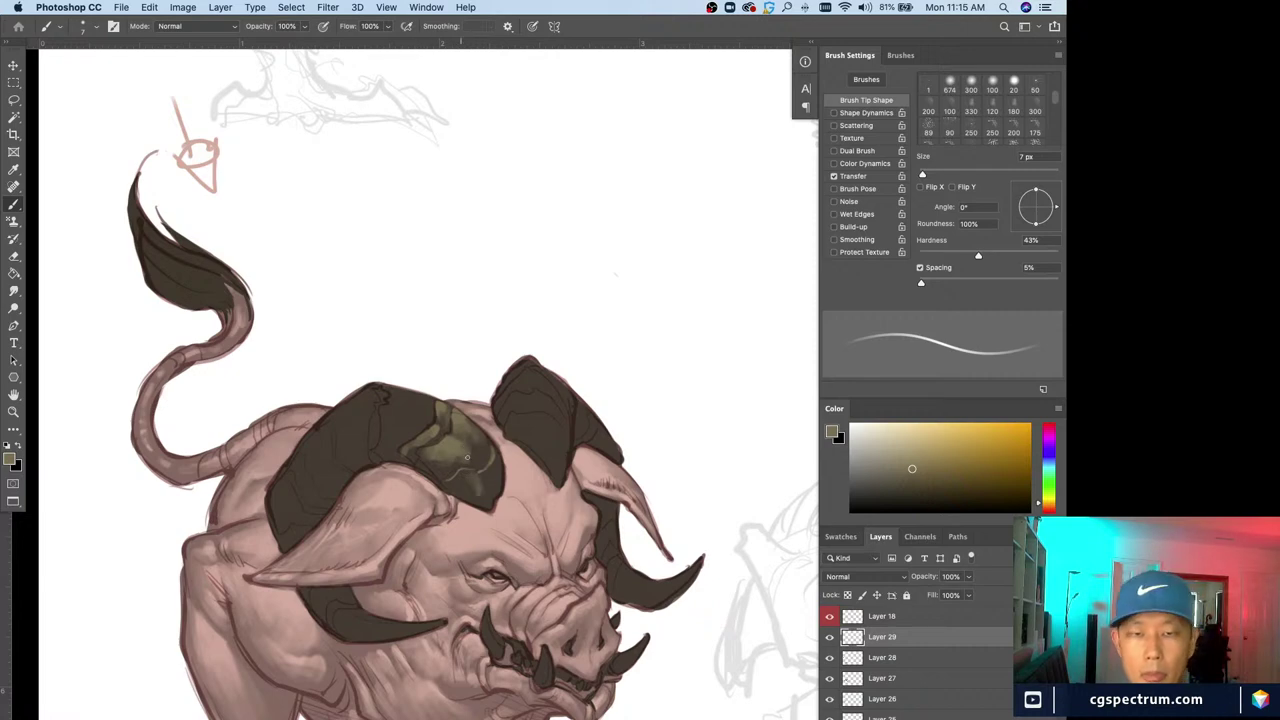
Refine the highlight edges on the near horn's front segment with the Eraser, reducing it from 20 to 9 px
key(e)
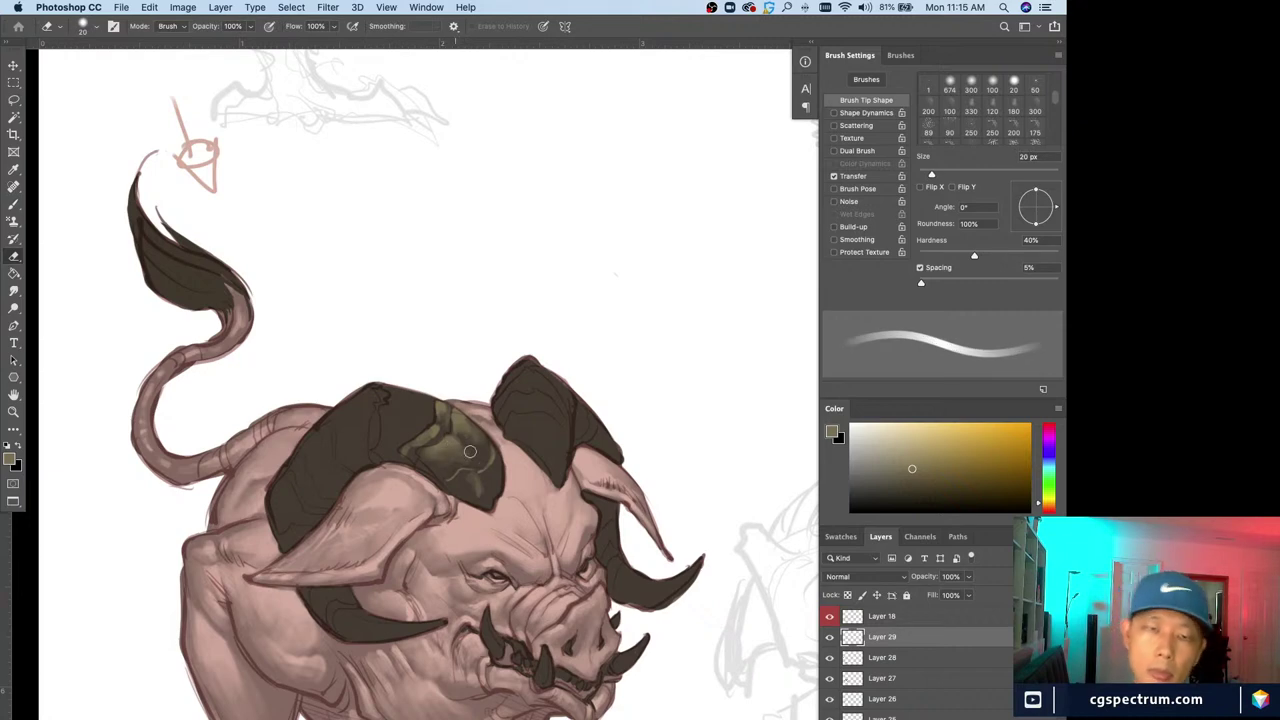
key(bracketleft)
key(bracketleft)
key(bracketleft)
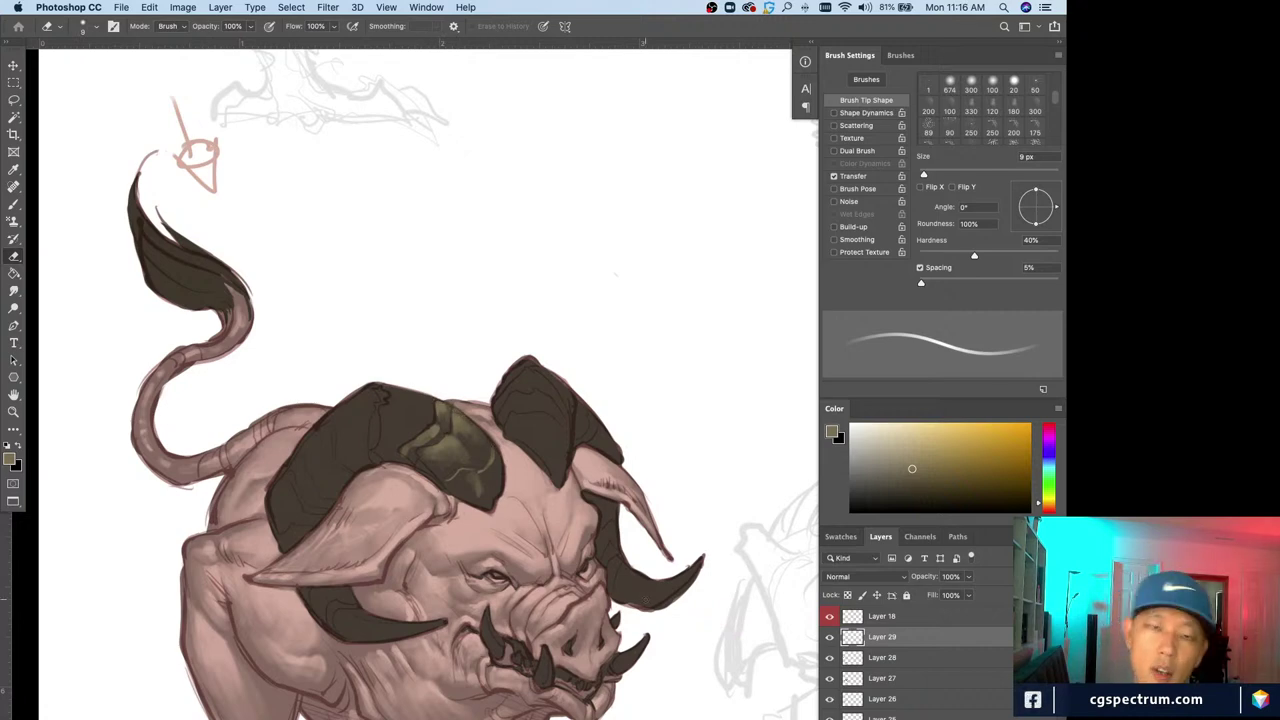
Paint an olive patch and upper-edge streak on the near horn's second segment with a 6 to 7 px brush, undoing the last edge stroke
key(super+plus)
key(b)
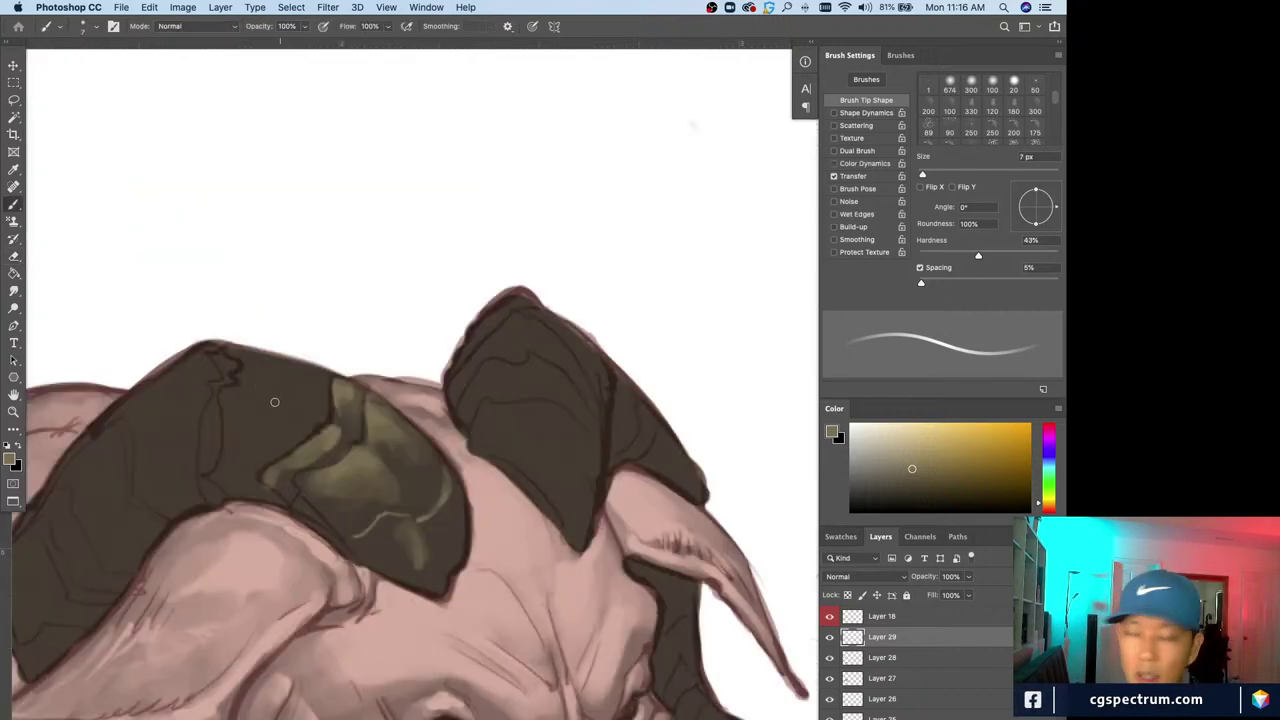
mouse_move(261, 447)
mouse_down()
mouse_move(302, 445)
mouse_move(278, 411)
mouse_move(290, 391)
mouse_move(293, 434)
mouse_up()
key(bracketright)
key(bracketright)
key(bracketright)
key(bracketleft)
drag(297, 363, 361, 389)
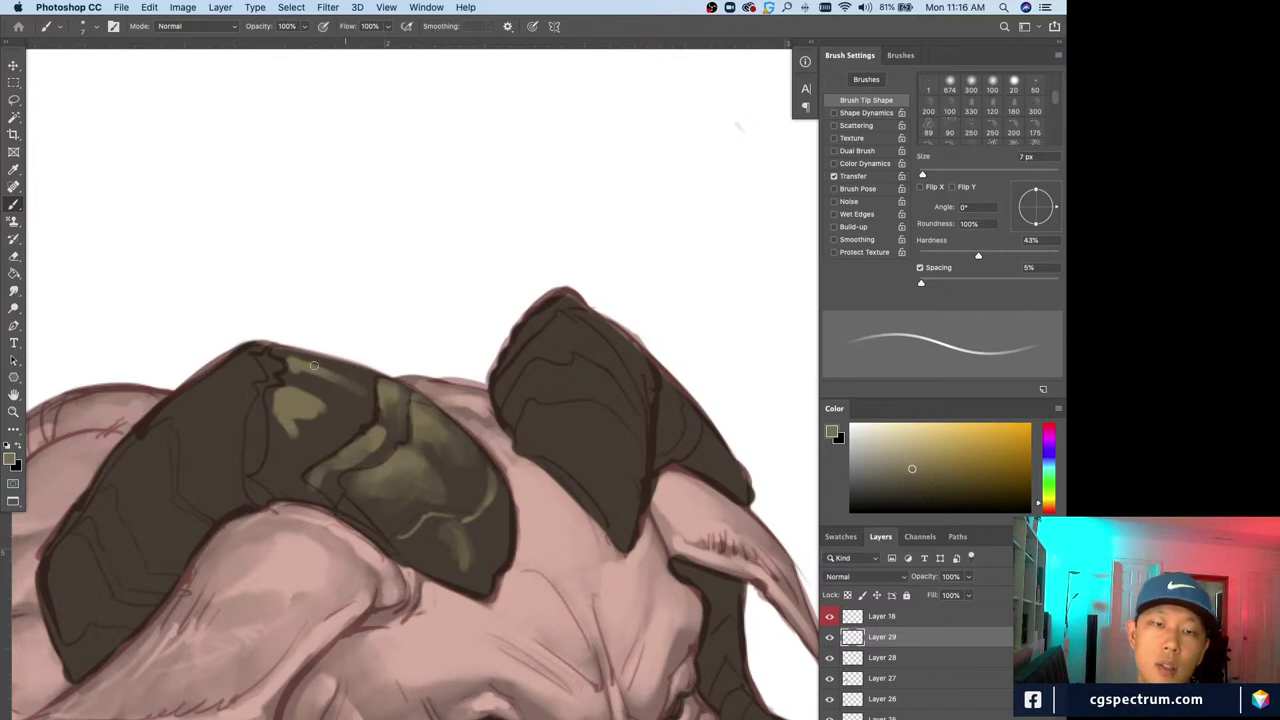
drag(297, 365, 369, 391)
key(bracketleft)
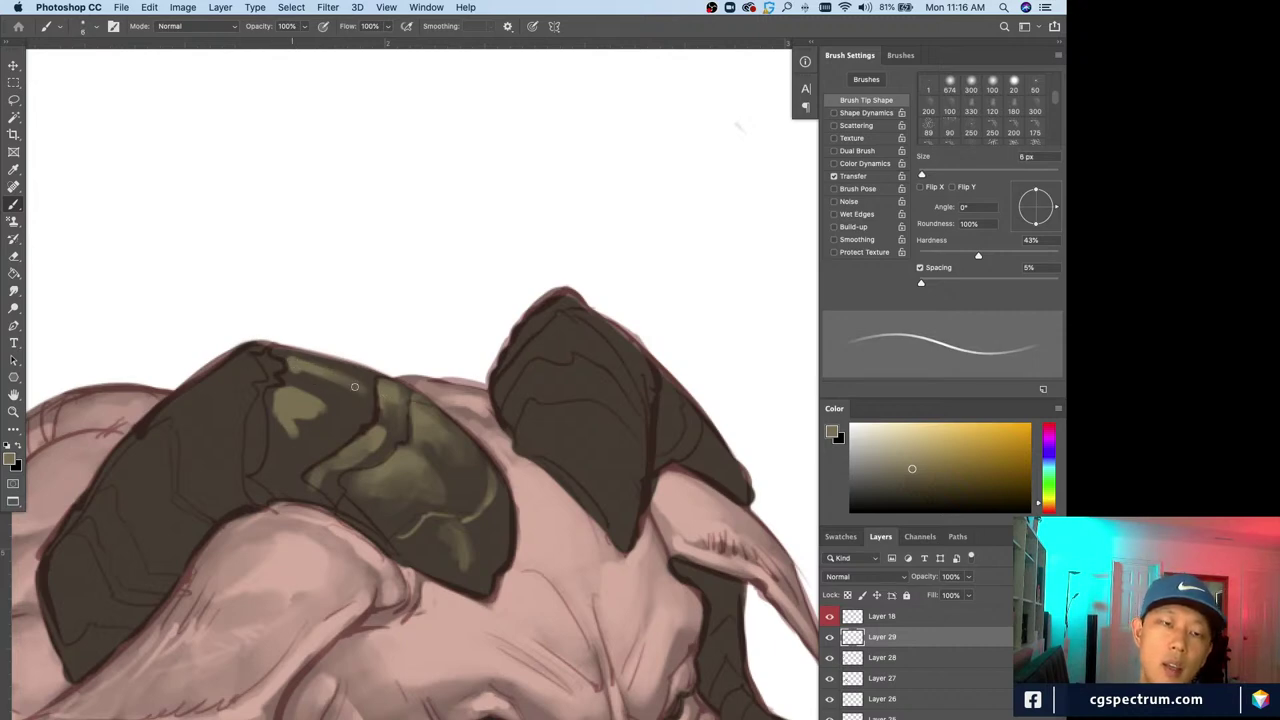
drag(359, 376, 276, 349)
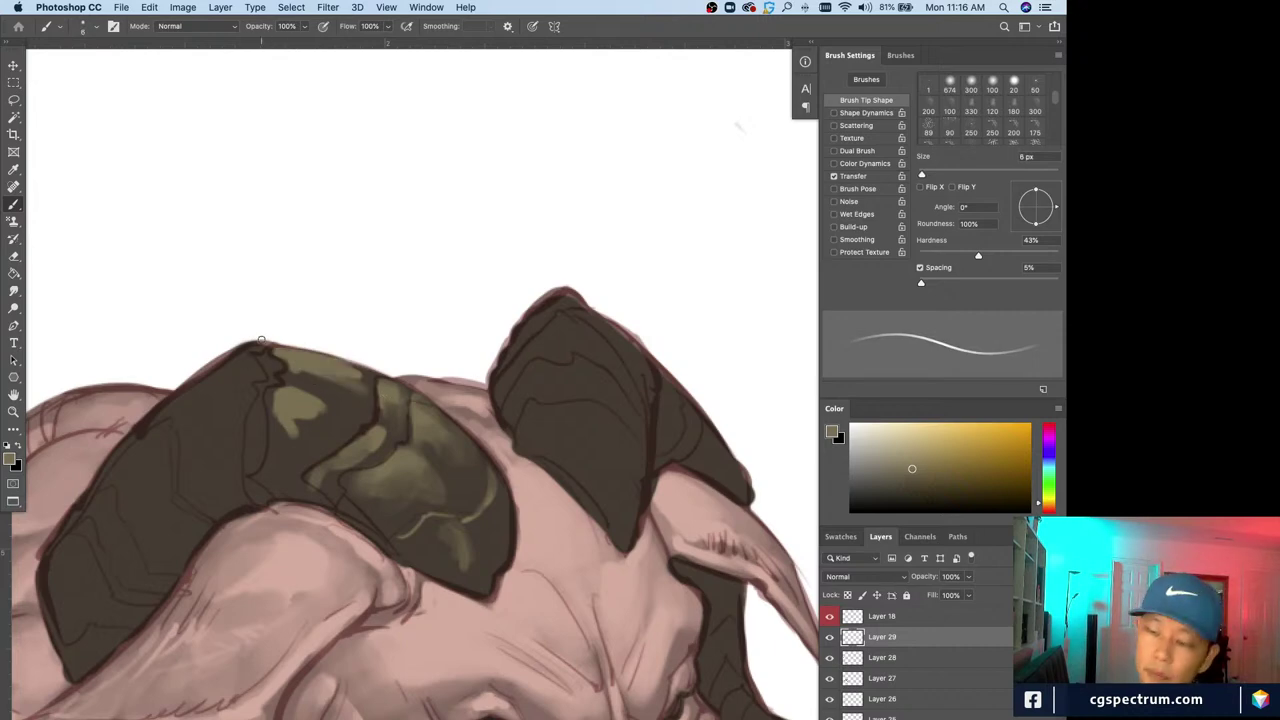
key(super+z)
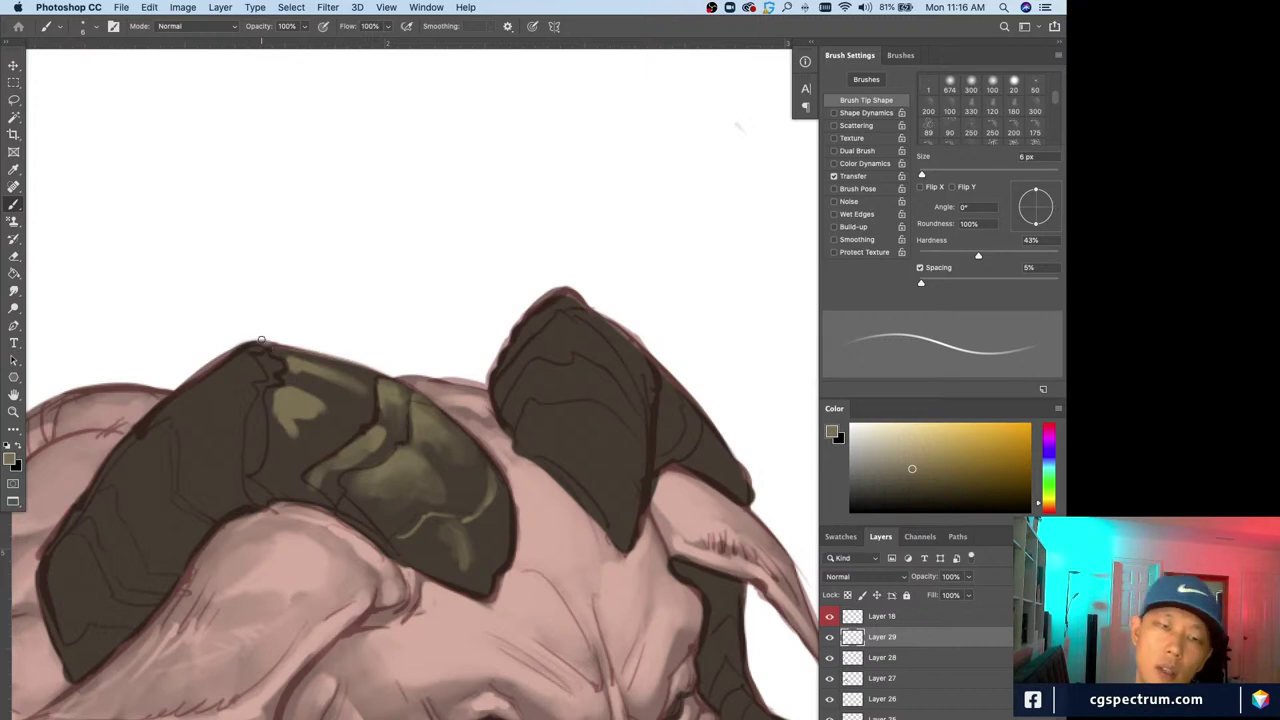
Blend a broader olive tone over the near horn's second segment with a 15 px brush
key(super+minus)
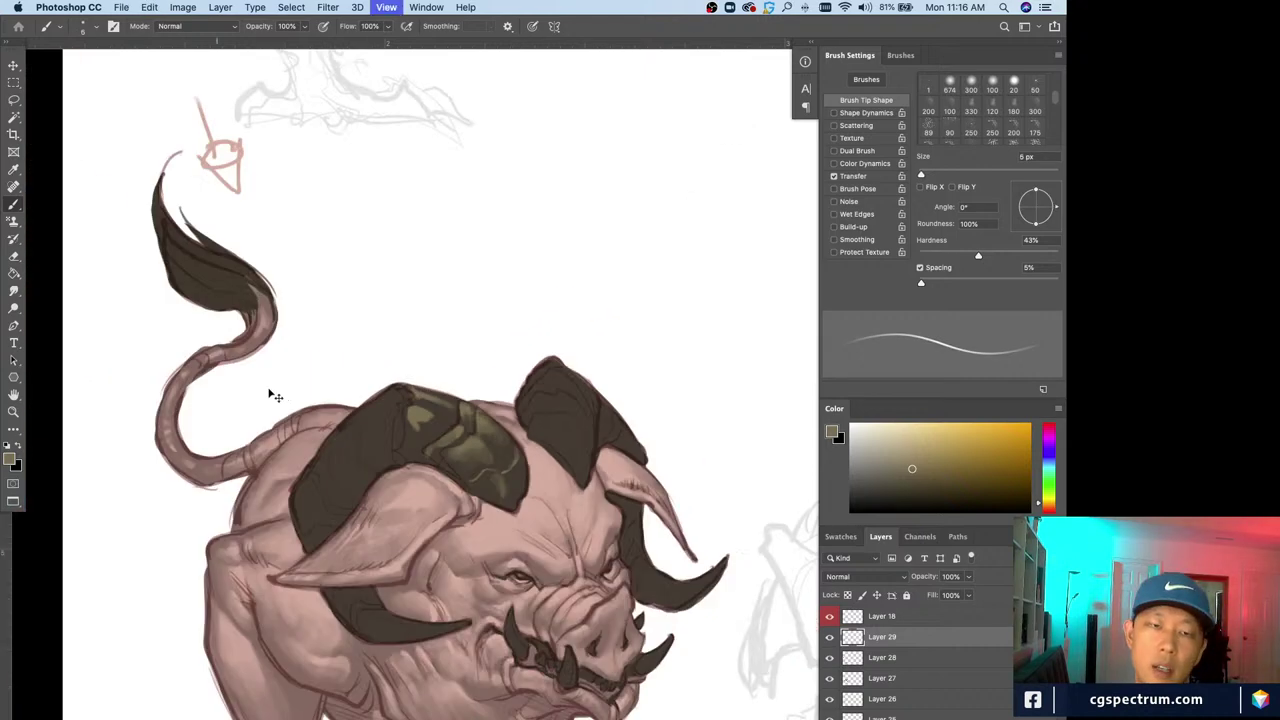
key(bracketright)
key(bracketright)
key(bracketright)
key(bracketright)
key(bracketright)
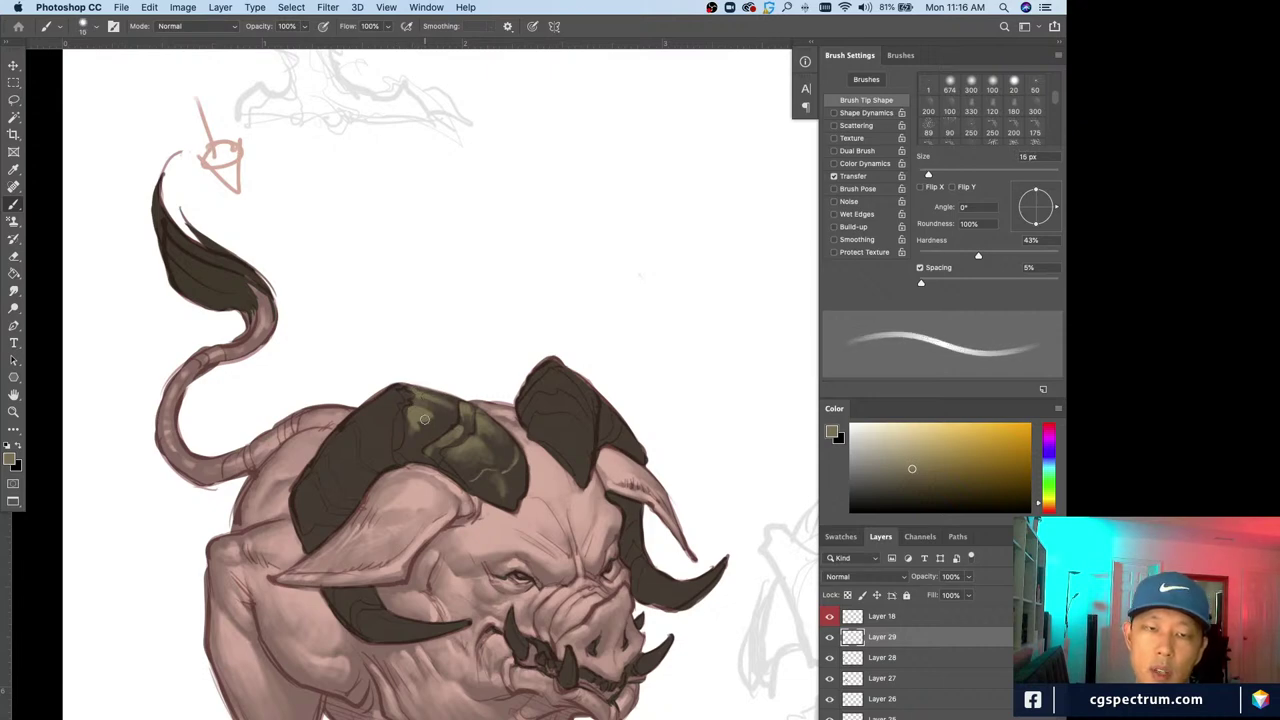
key(bracketleft)
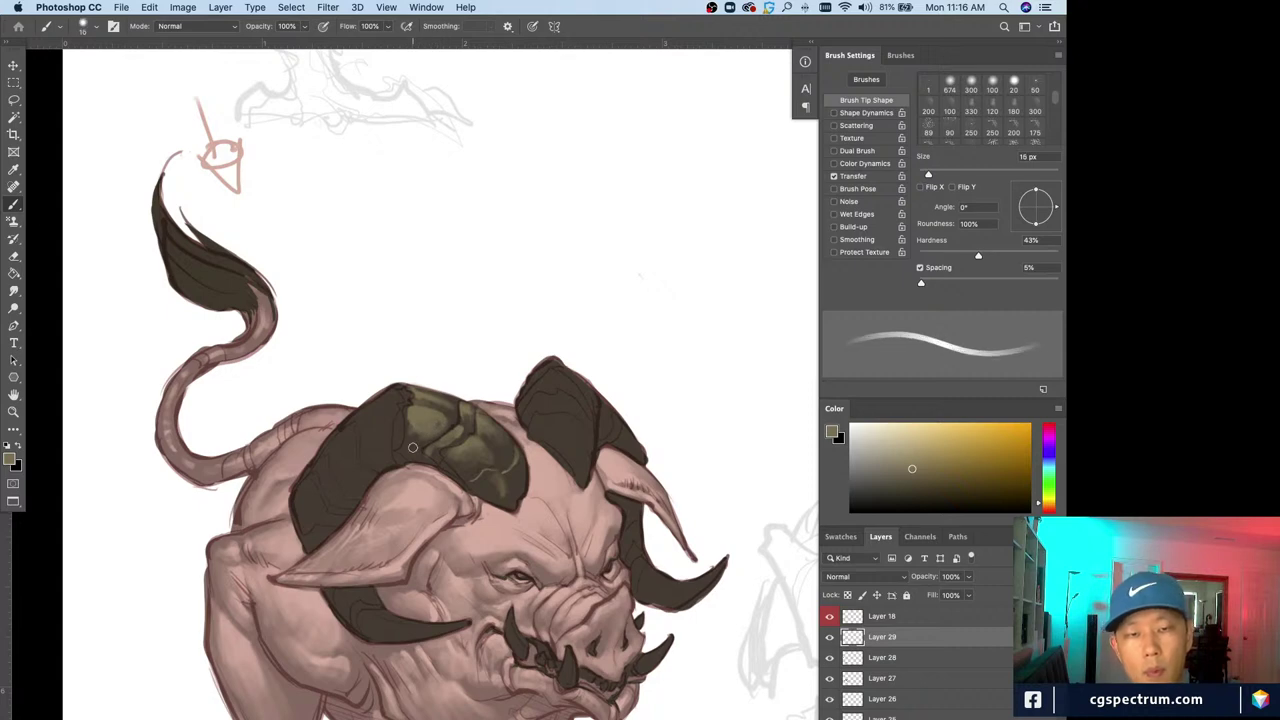
Paint olive strokes down the back edge of the second horn segment at 8 to 9 px and soften them with a 20 px eraser
key(bracketleft)
key(bracketleft)
key(bracketleft)
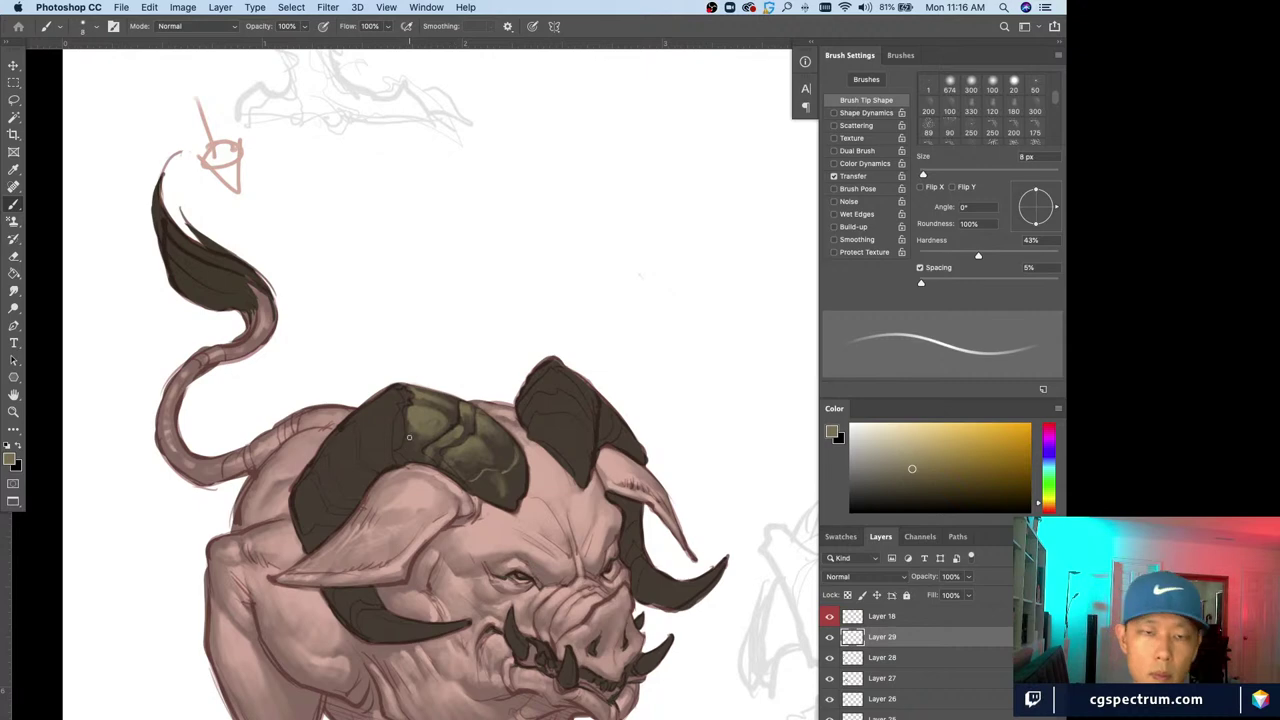
drag(409, 437, 406, 463)
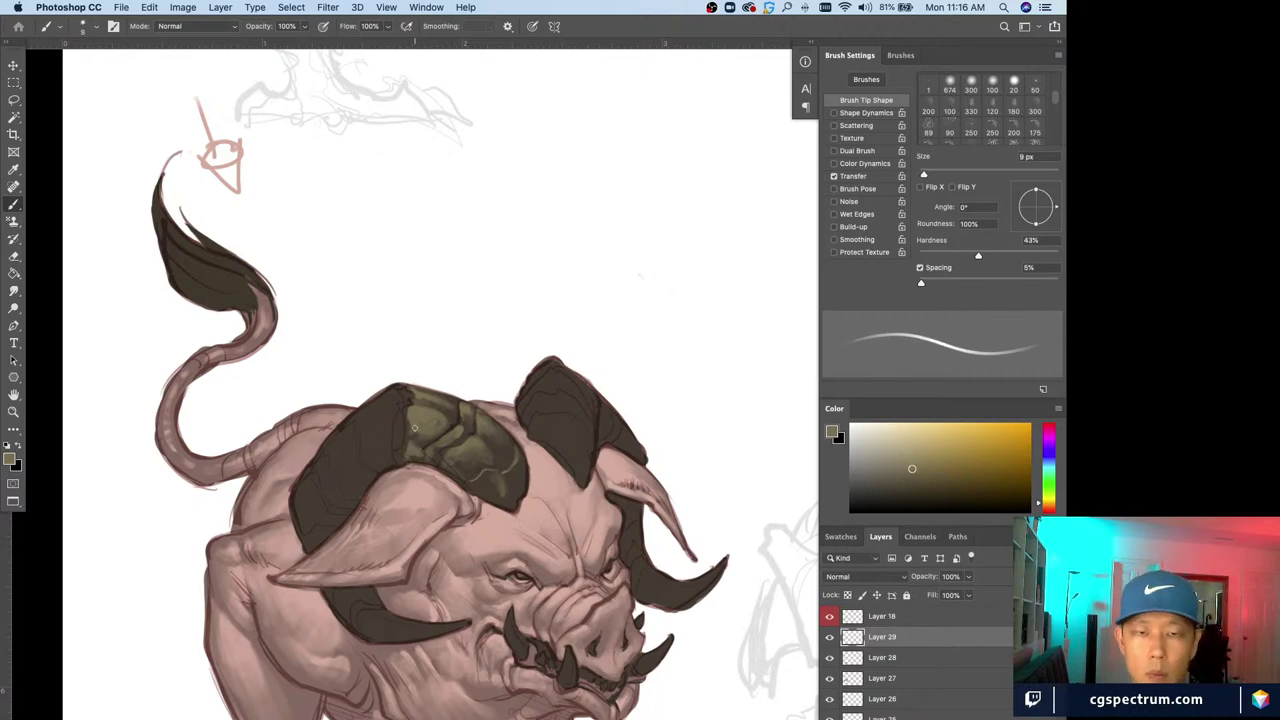
key(e)
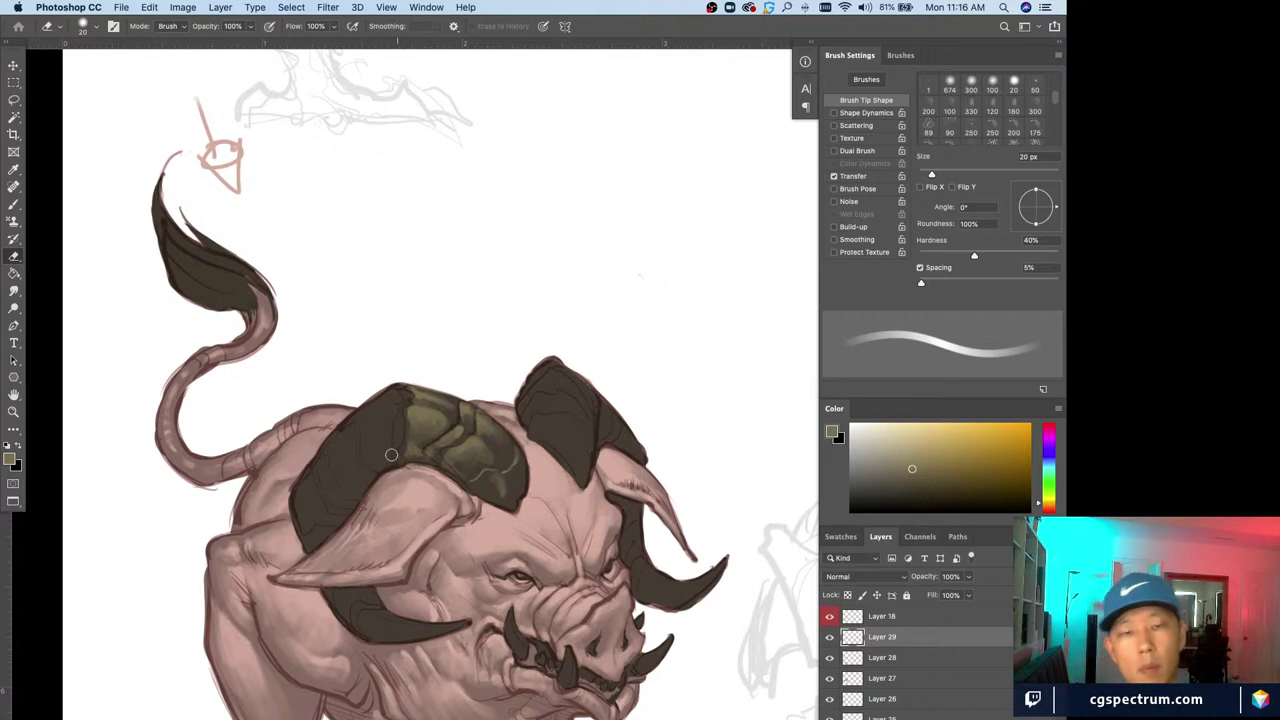
Dab small olive highlights on the ridge at the near horn's crest with a 5 to 8 px brush
key(b)
key(bracketleft)
key(bracketleft)
key(bracketleft)
key(bracketleft)
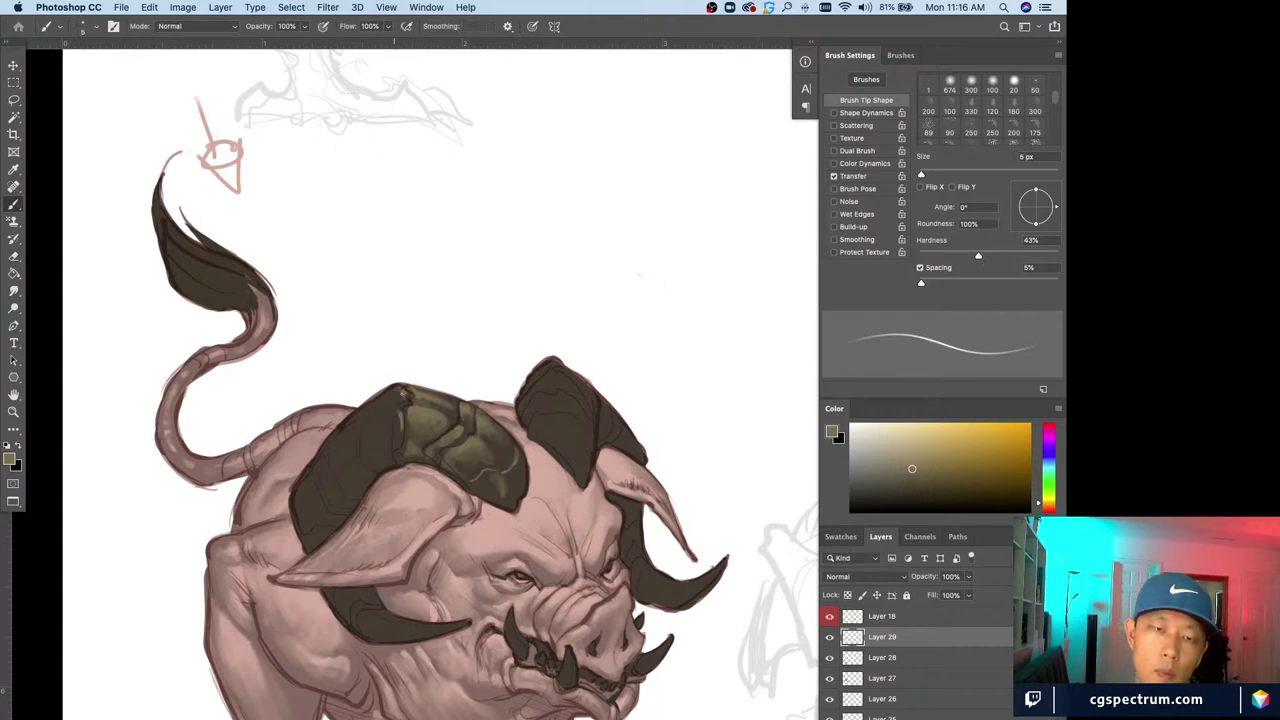
key(bracketright)
key(bracketright)
key(bracketright)
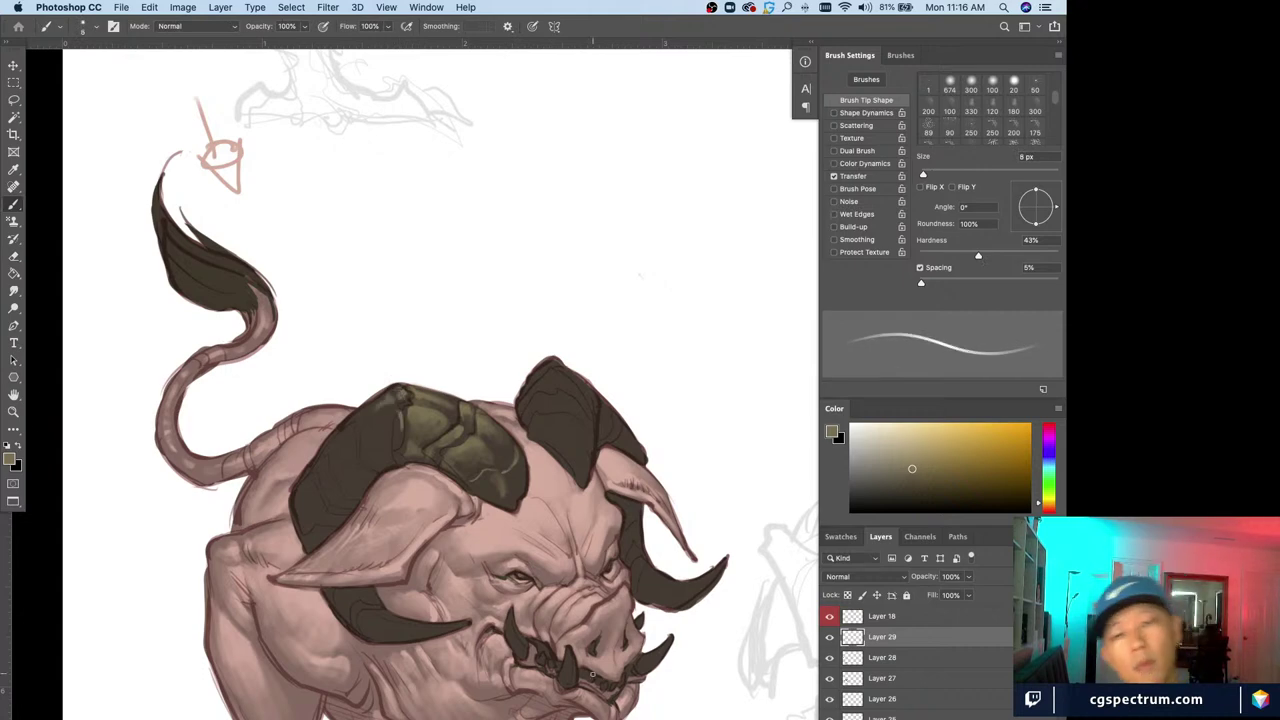
Move Layer 29 above Layer 18 and paint olive highlights on the near horn's third segment with a 7 to 9 px brush
drag(893, 640, 888, 617)
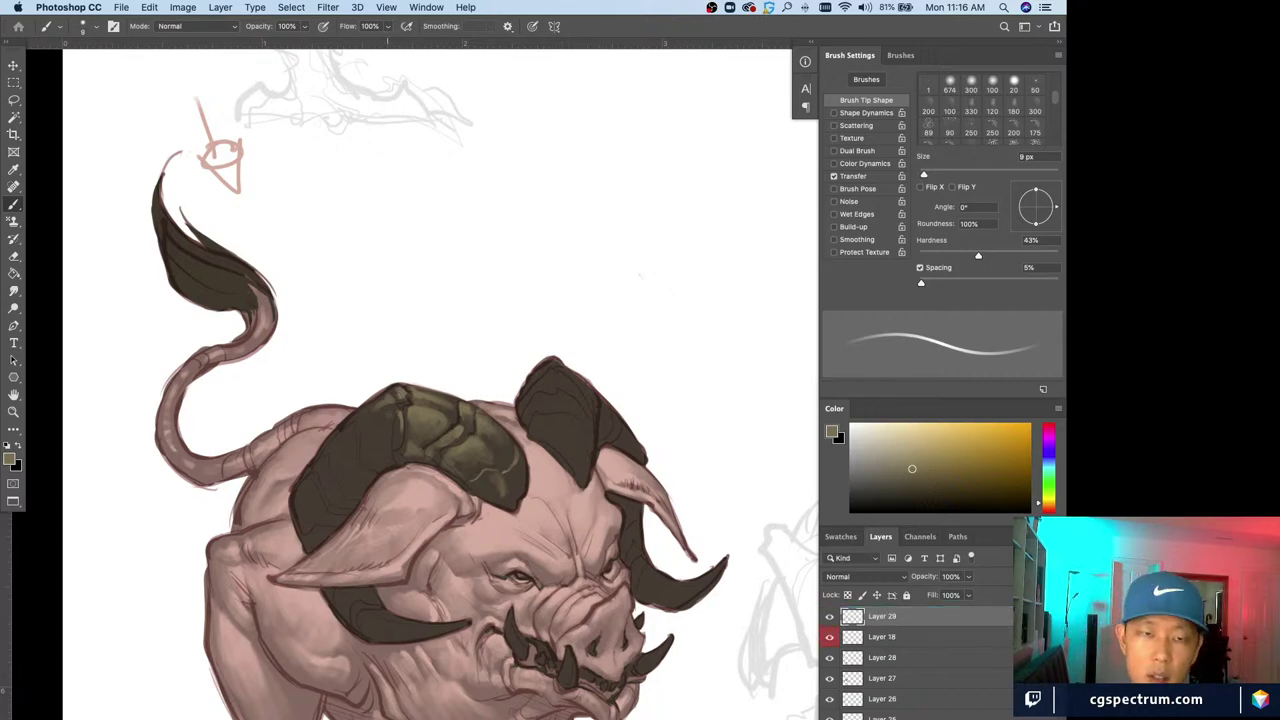
drag(390, 414, 365, 428)
key(bracketright)
key(bracketright)
key(bracketleft)
key(bracketleft)
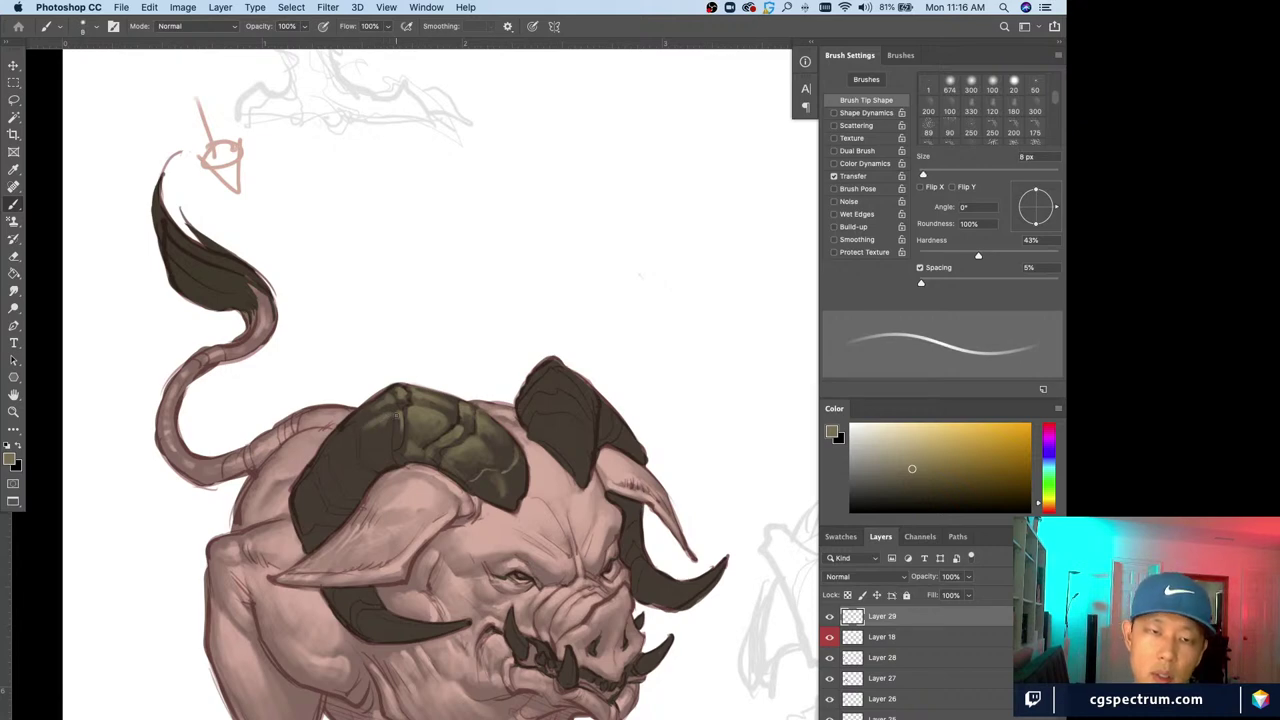
key(bracketleft)
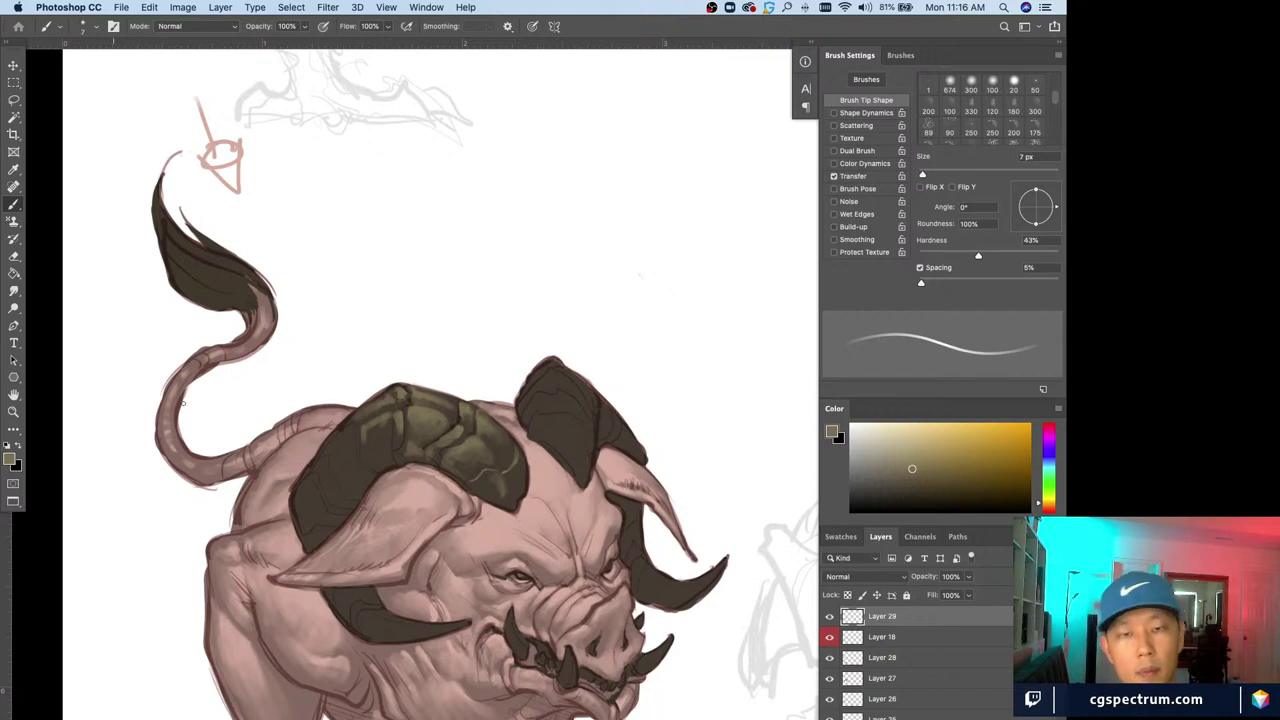
Fill out the third segment of the near horn and extend olive tone onto the segment behind it with a 10 to 15 px brush
key(bracketright)
key(bracketright)
key(bracketright)
mouse_move(381, 427)
mouse_down()
mouse_move(369, 435)
mouse_move(385, 426)
mouse_up()
key(bracketleft)
key(bracketleft)
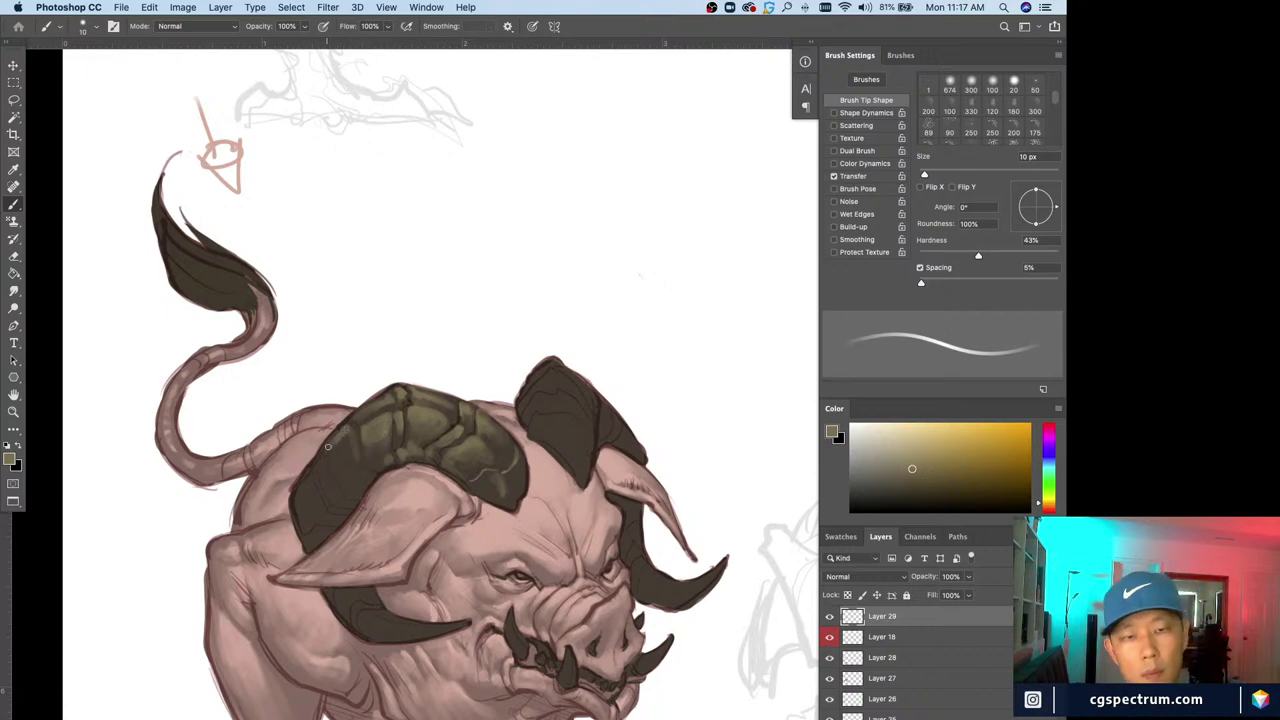
key(bracketright)
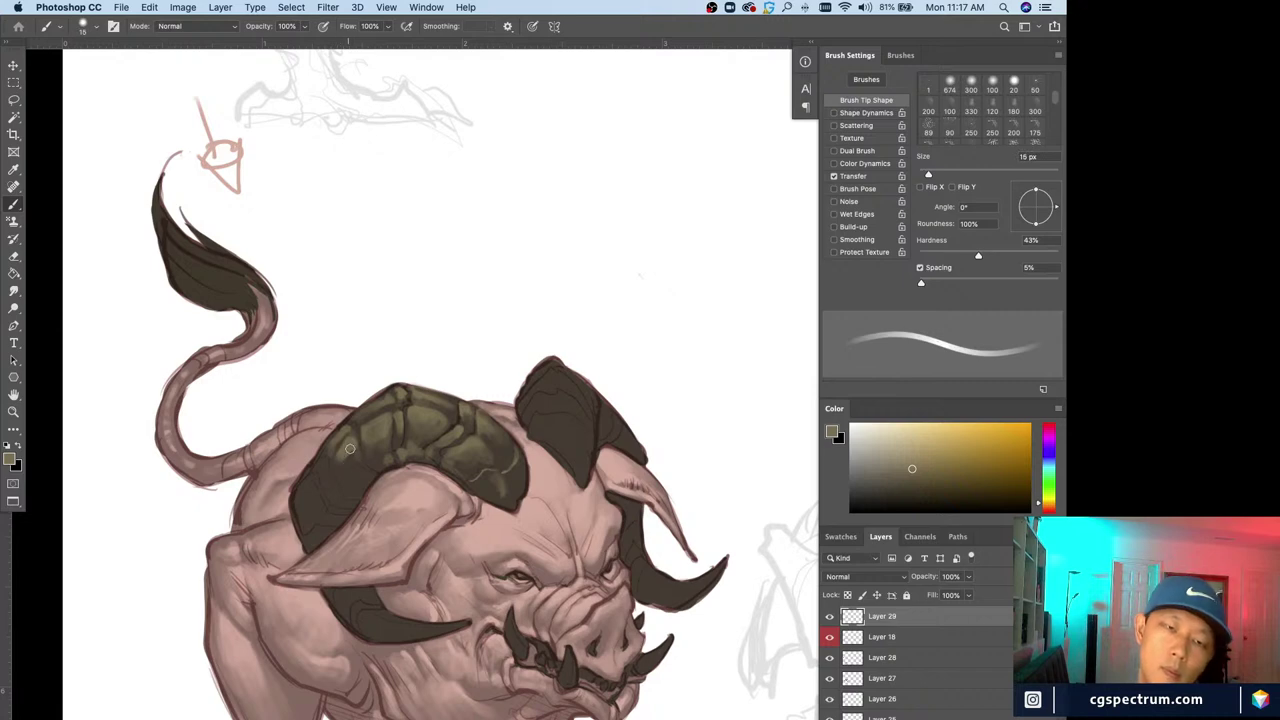
Sample a darker olive from the near horn and paint its rear segment and lower edge with an 8 to 15 px brush
alt+click(354, 450)
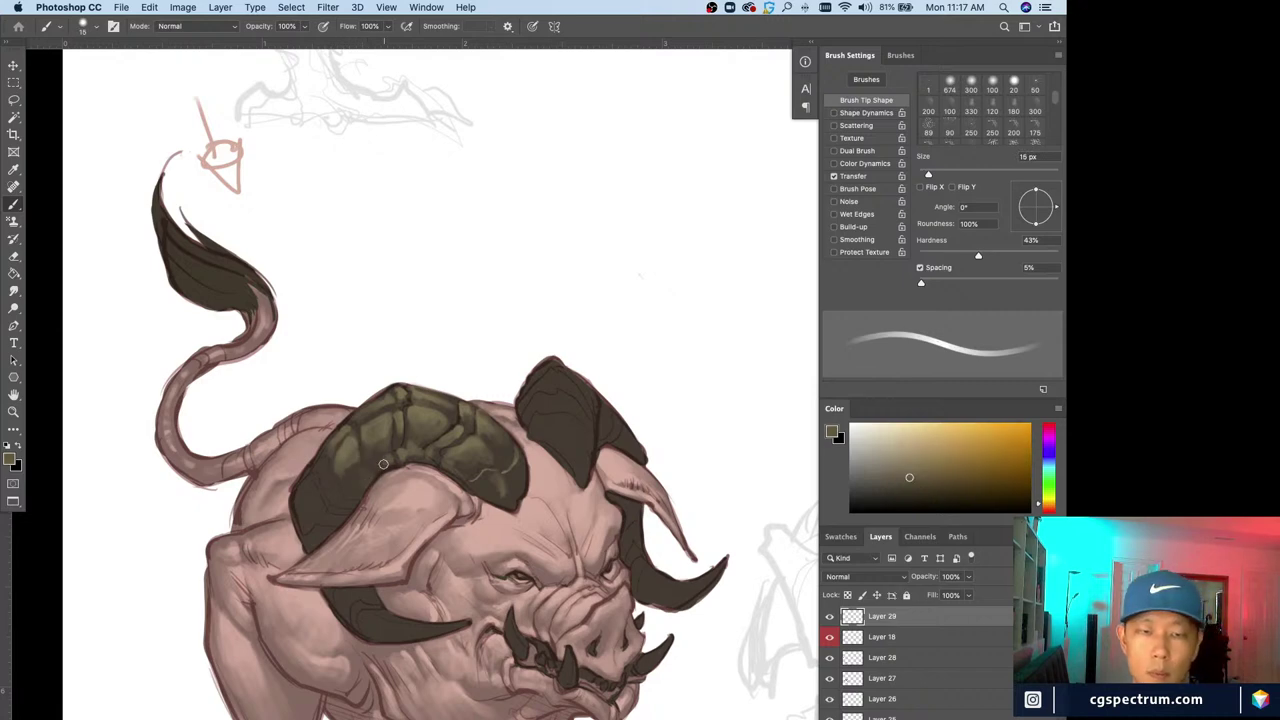
key(bracketleft)
key(bracketleft)
key(bracketleft)
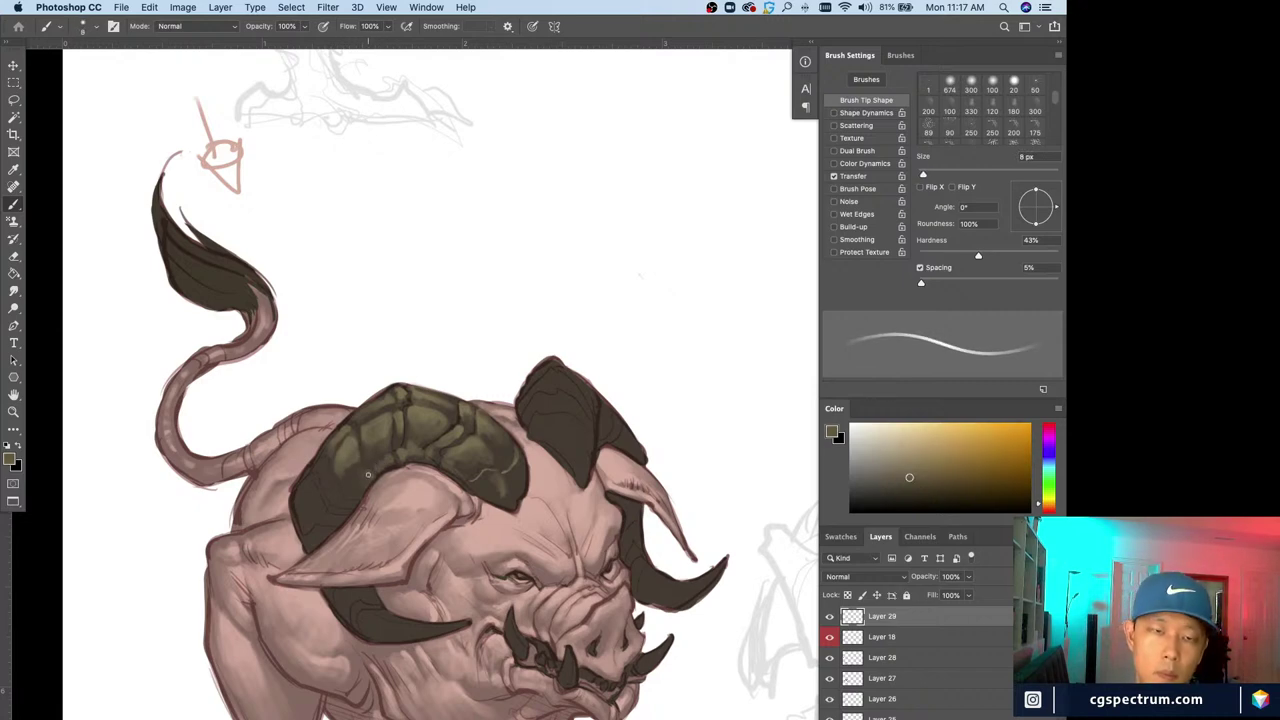
key(bracketright)
key(bracketright)
key(bracketright)
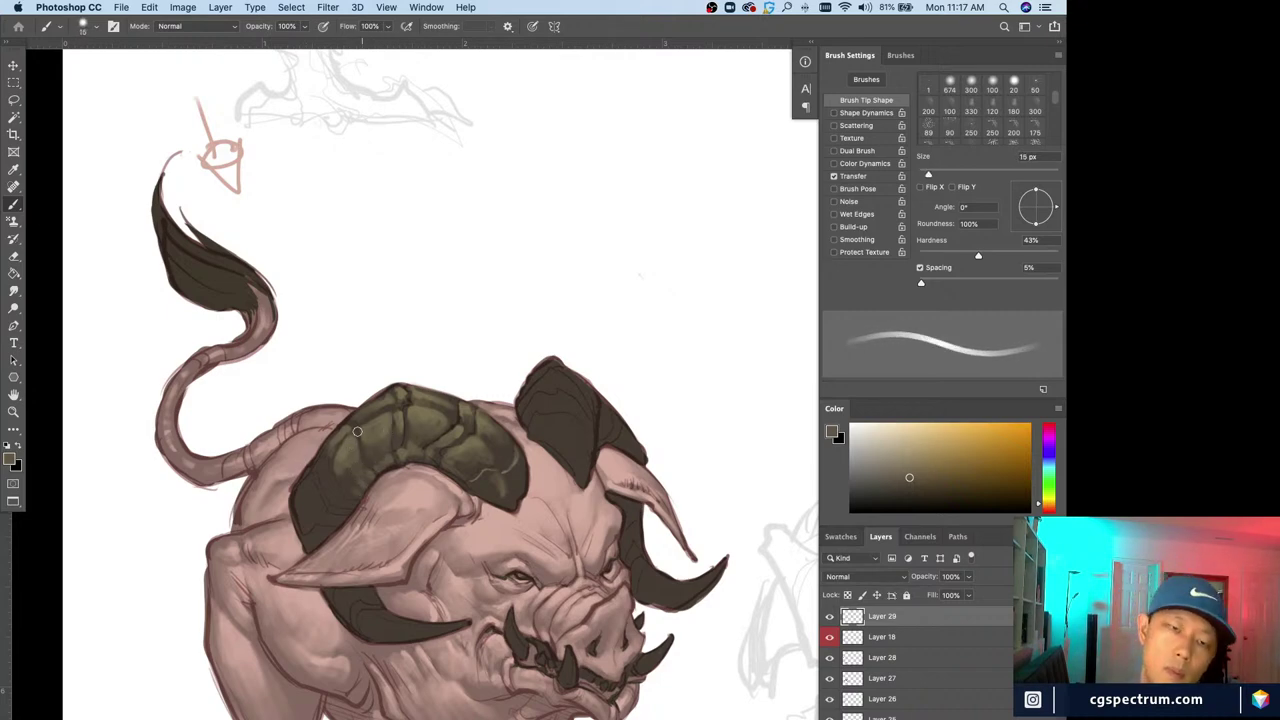
Paint olive highlights across the near horn's rear segments, reducing the brush from 9 px to 5 px
key(bracketleft)
key(bracketleft)
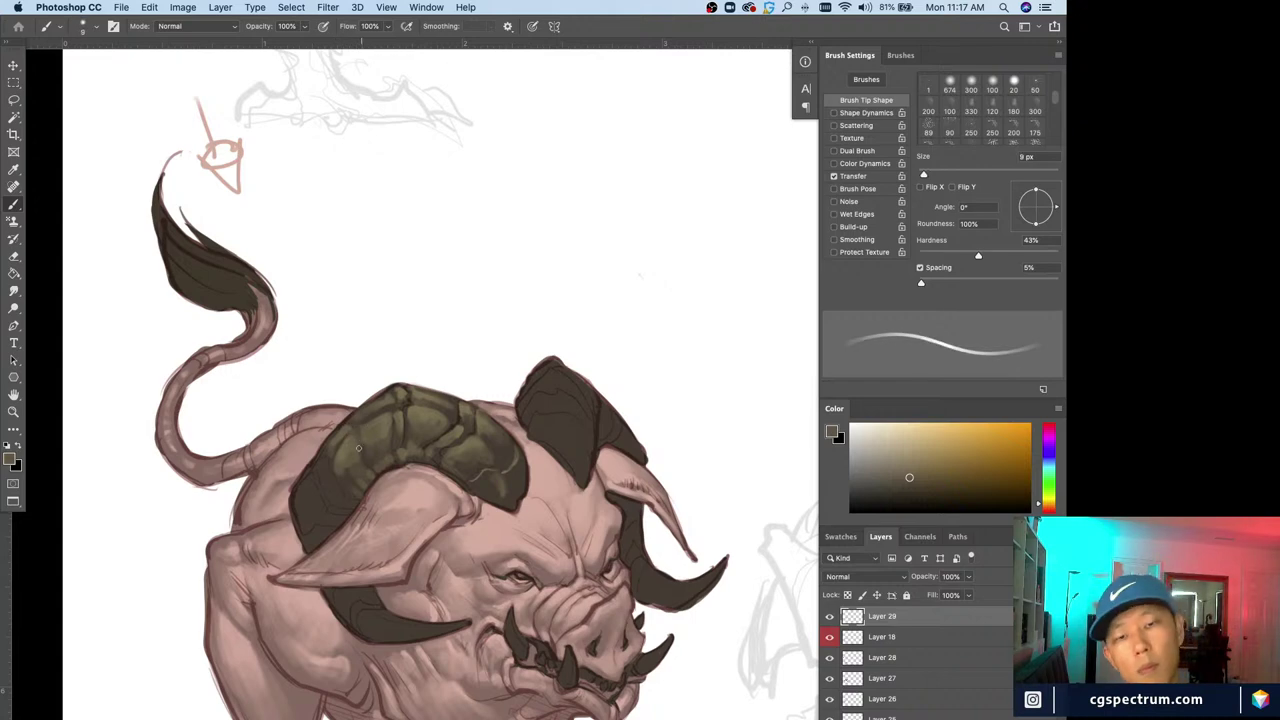
key(bracketleft)
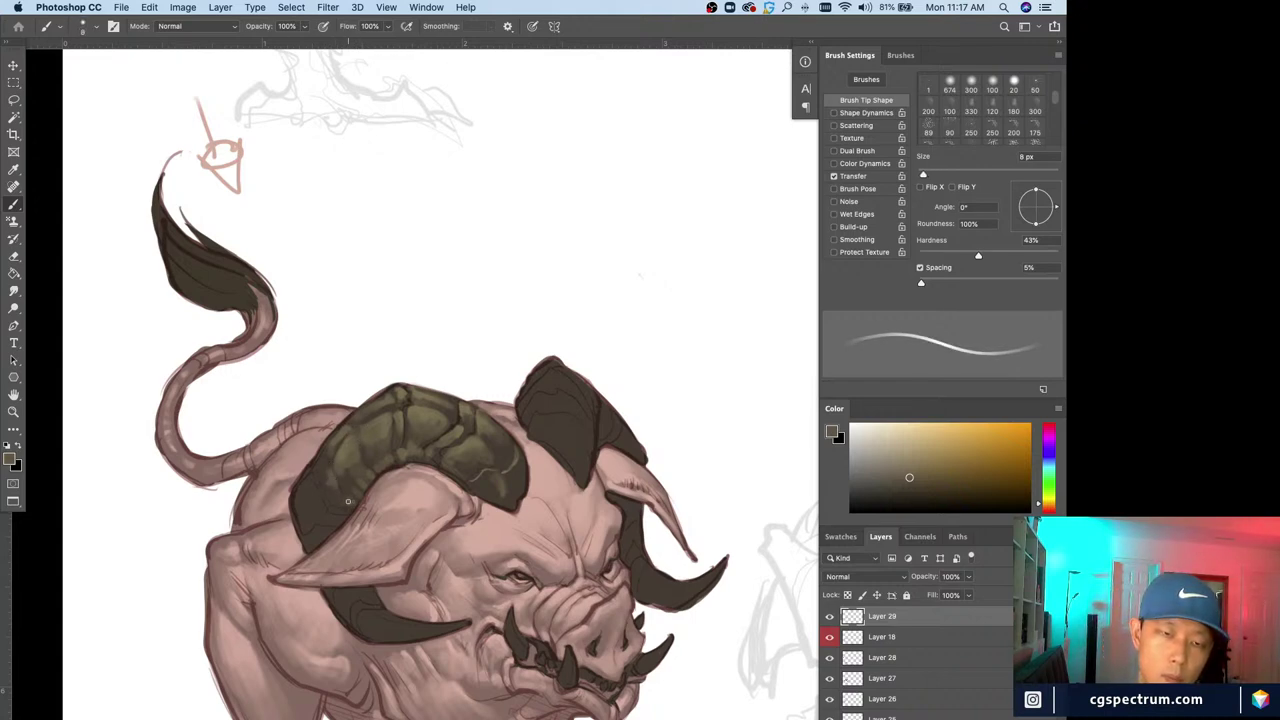
key(bracketleft)
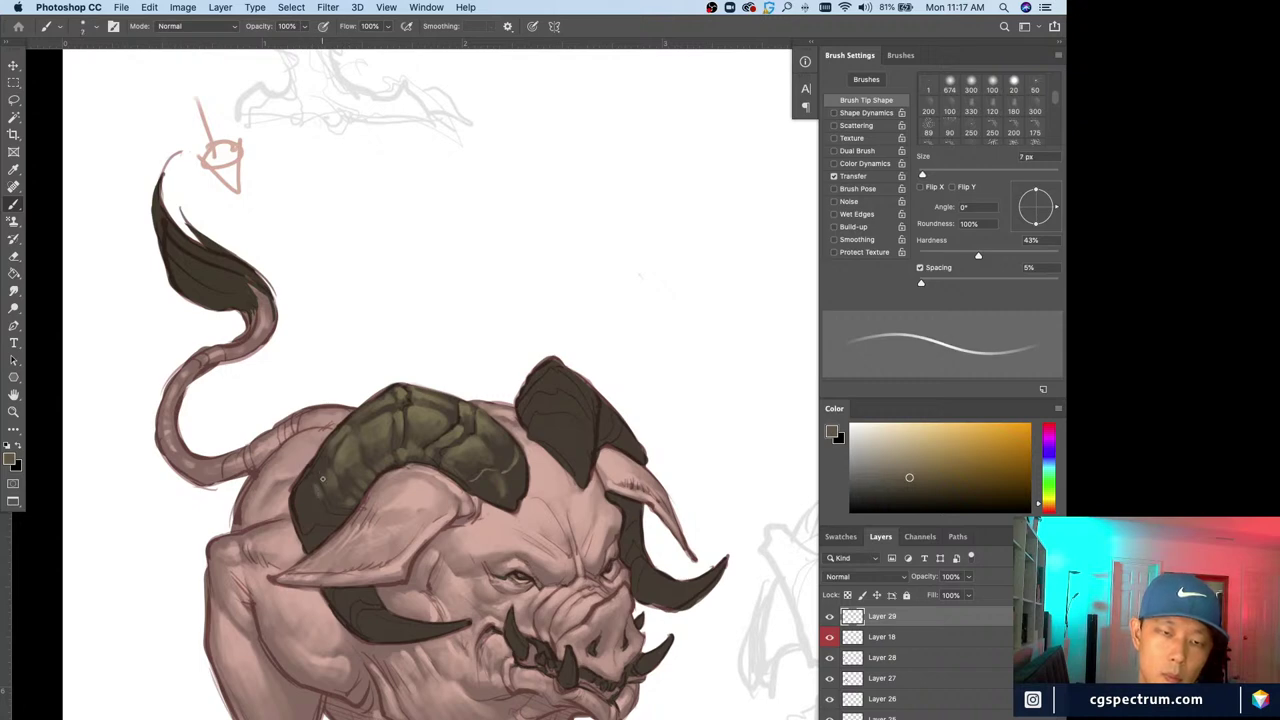
key(bracketleft)
key(bracketleft)
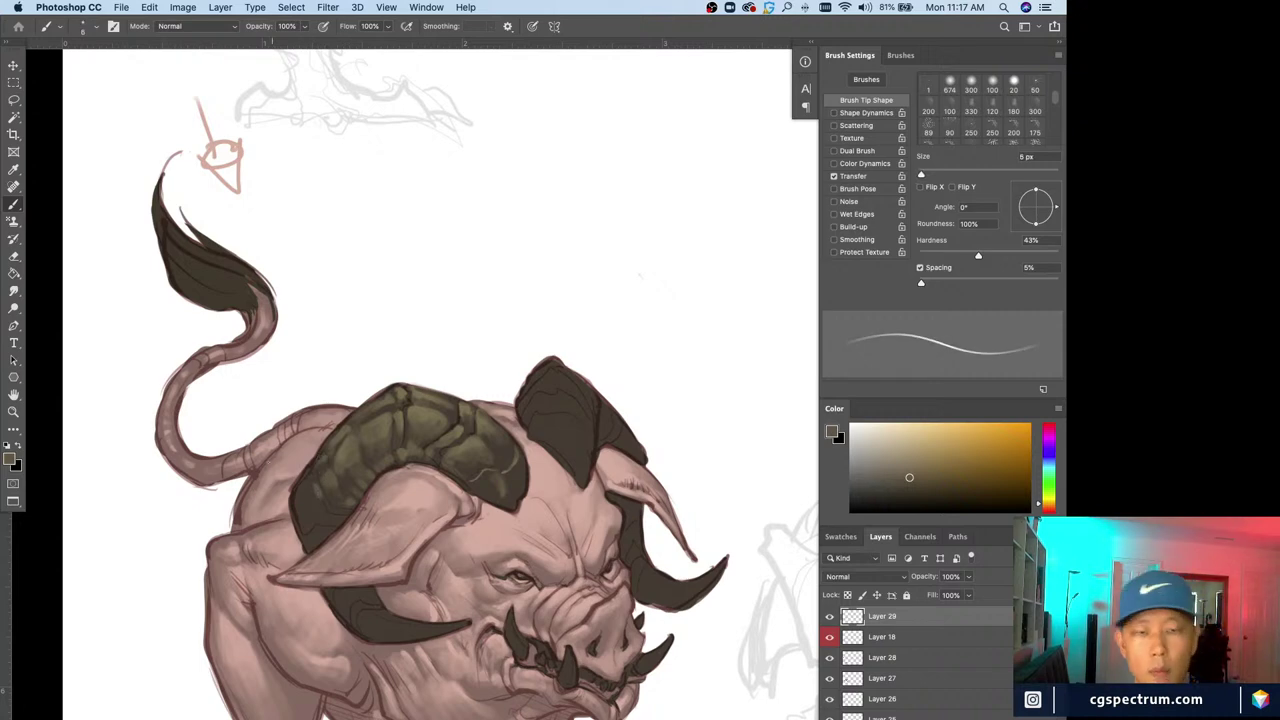
Dab small olive accents along the upper edge of the near horn's rear segments with a 4 to 6 px brush
key(bracketright)
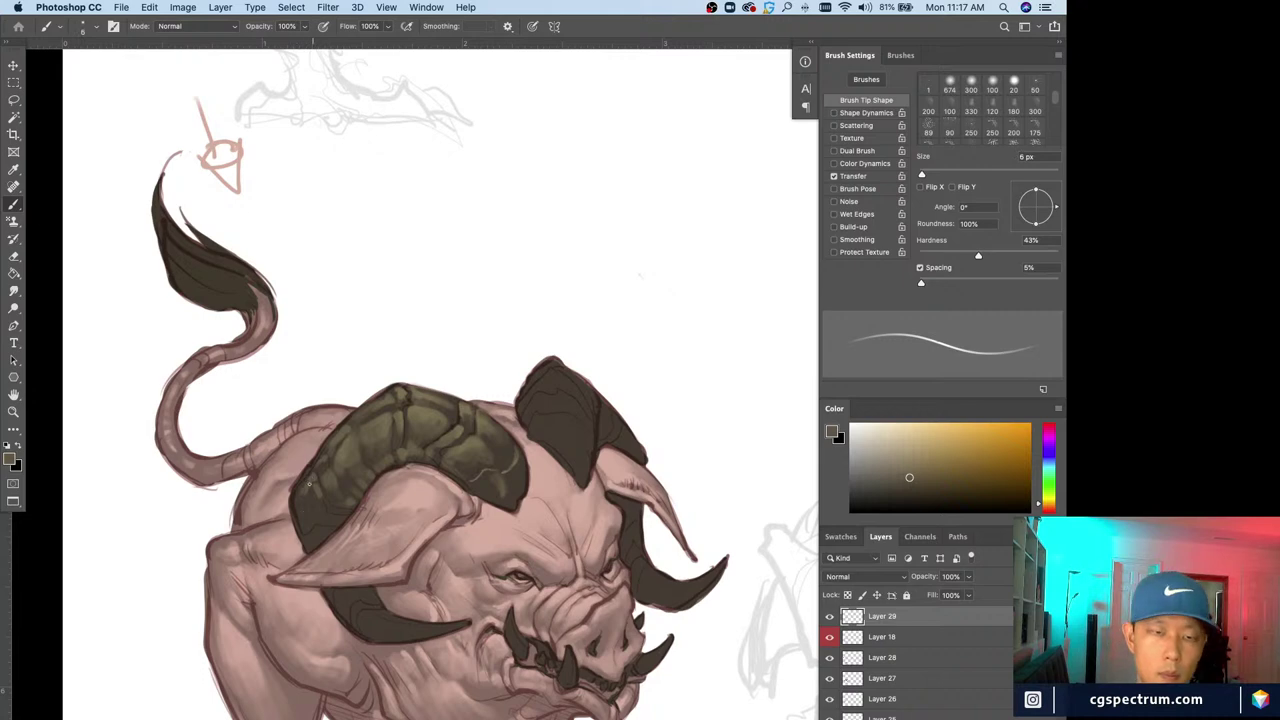
key(bracketright)
key(bracketright)
key(bracketleft)
key(bracketleft)
key(bracketleft)
key(bracketleft)
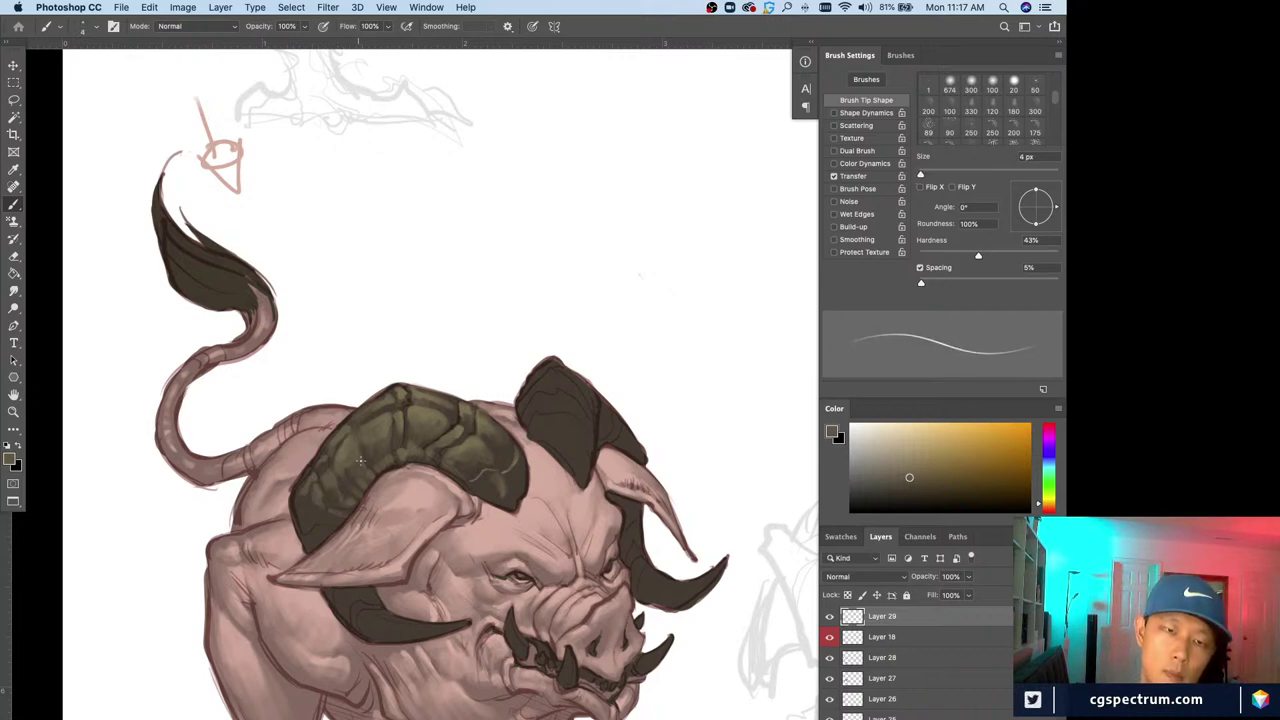
Paint olive ridge strokes on the rearmost part of the near horn above the ear with a 5 to 7 px brush
key(bracketright)
key(bracketright)
key(bracketright)
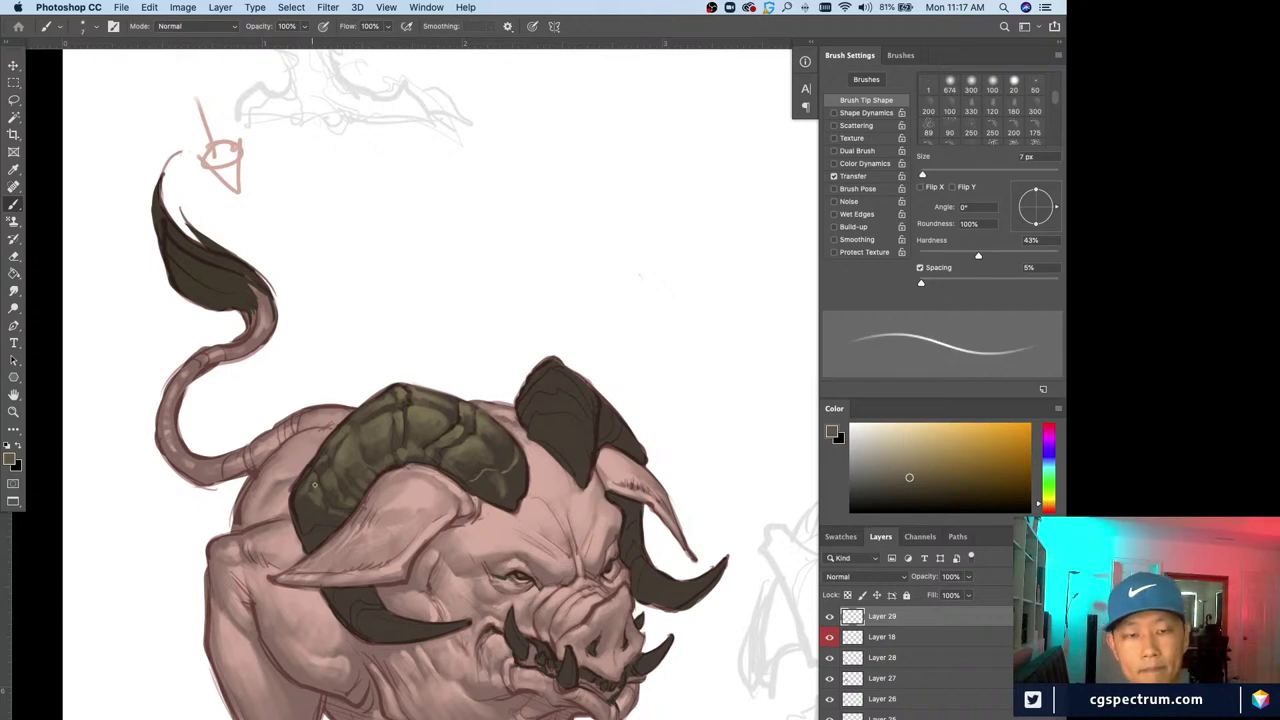
key(bracketleft)
key(bracketleft)
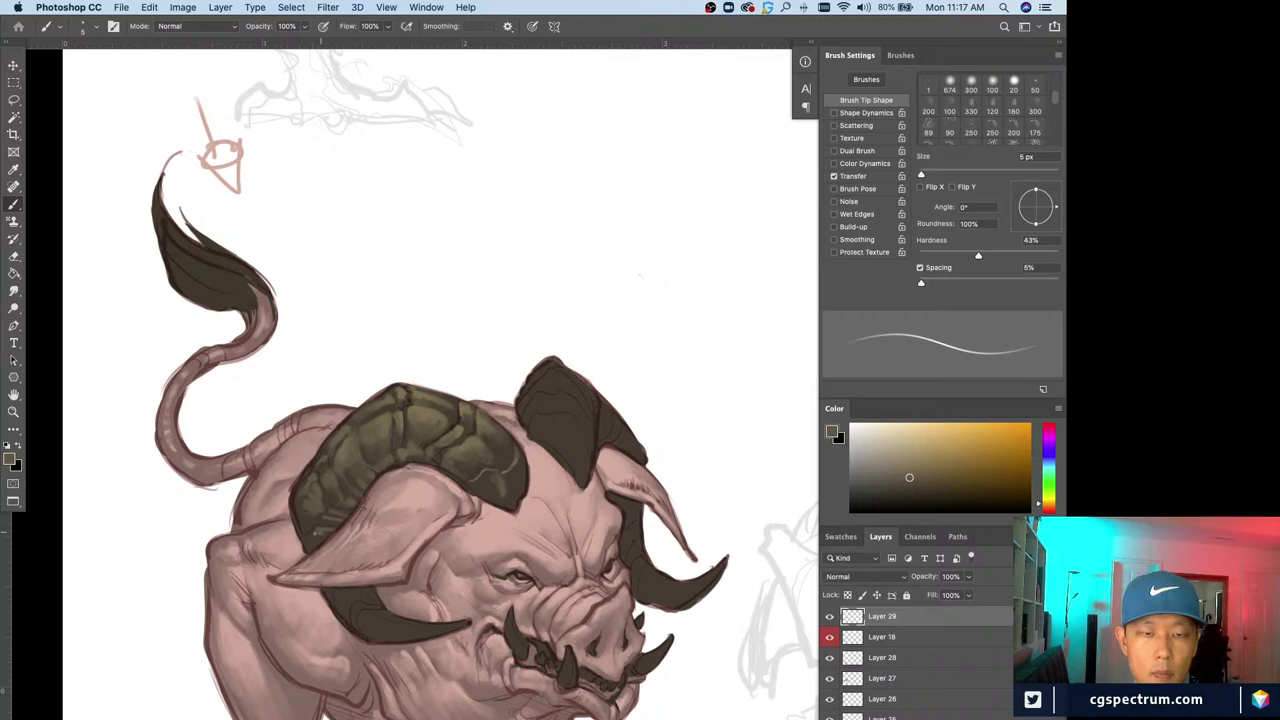
key(bracketright)
key(bracketright)
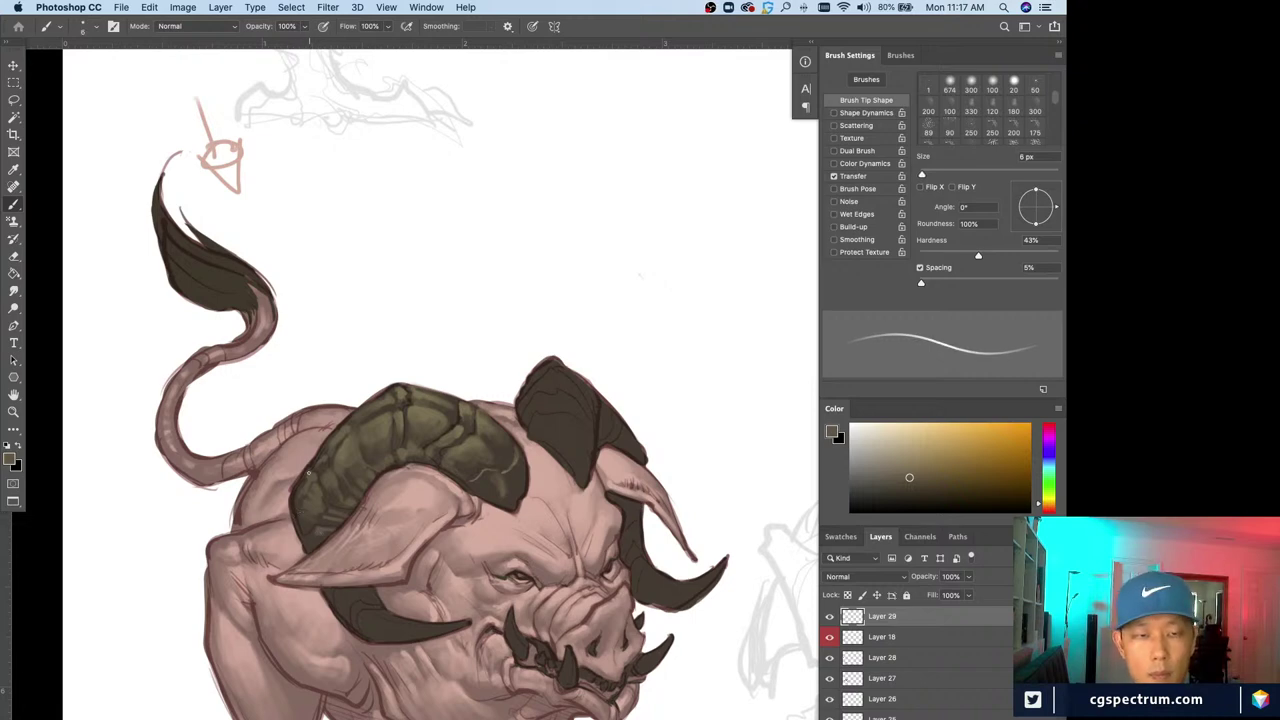
Trim the rear segments' upper edge with a 10 to 5 px eraser, then touch up the olive tone with a 4 to 9 px brush
key(e)
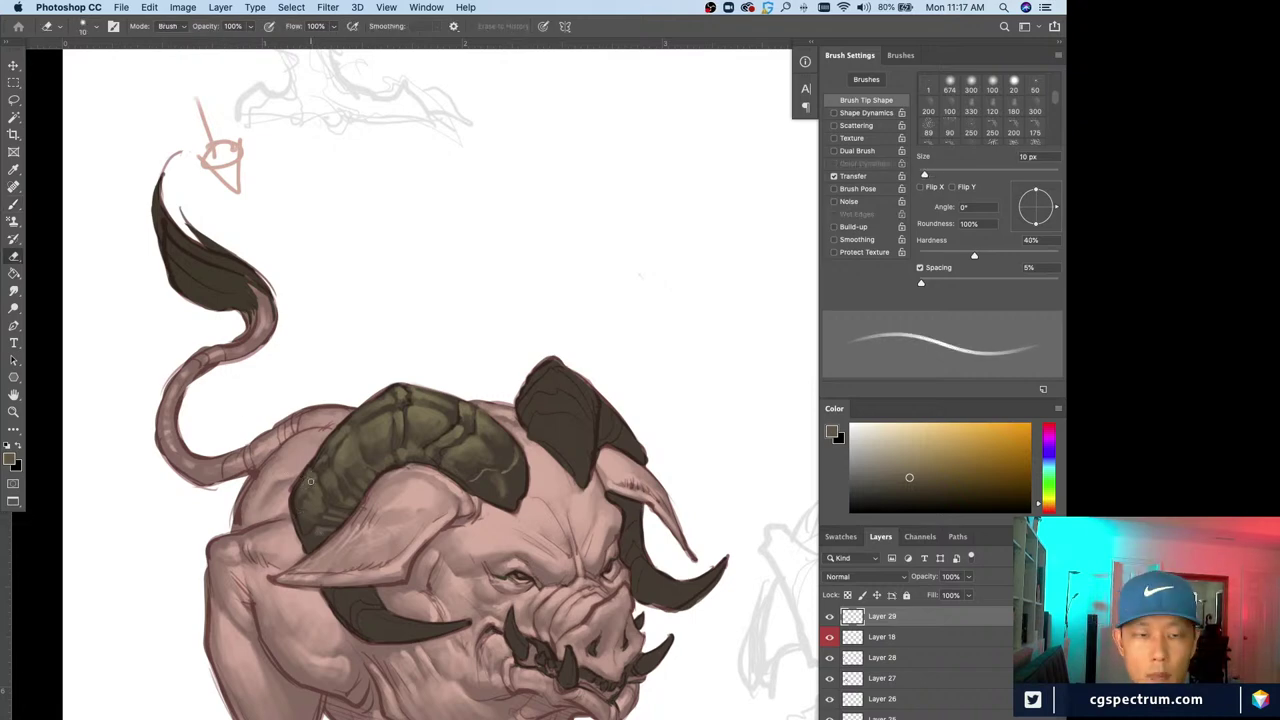
key(bracketleft)
key(bracketleft)
key(bracketleft)
key(bracketleft)
key(bracketleft)
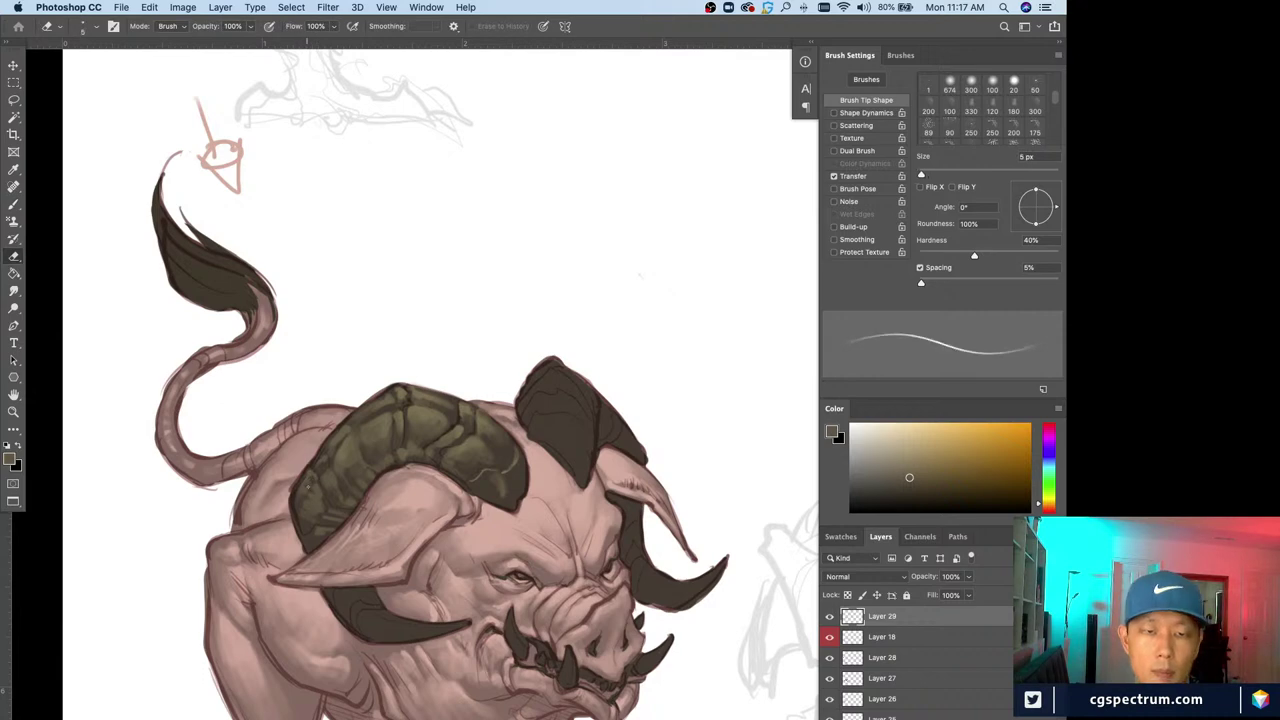
key(b)
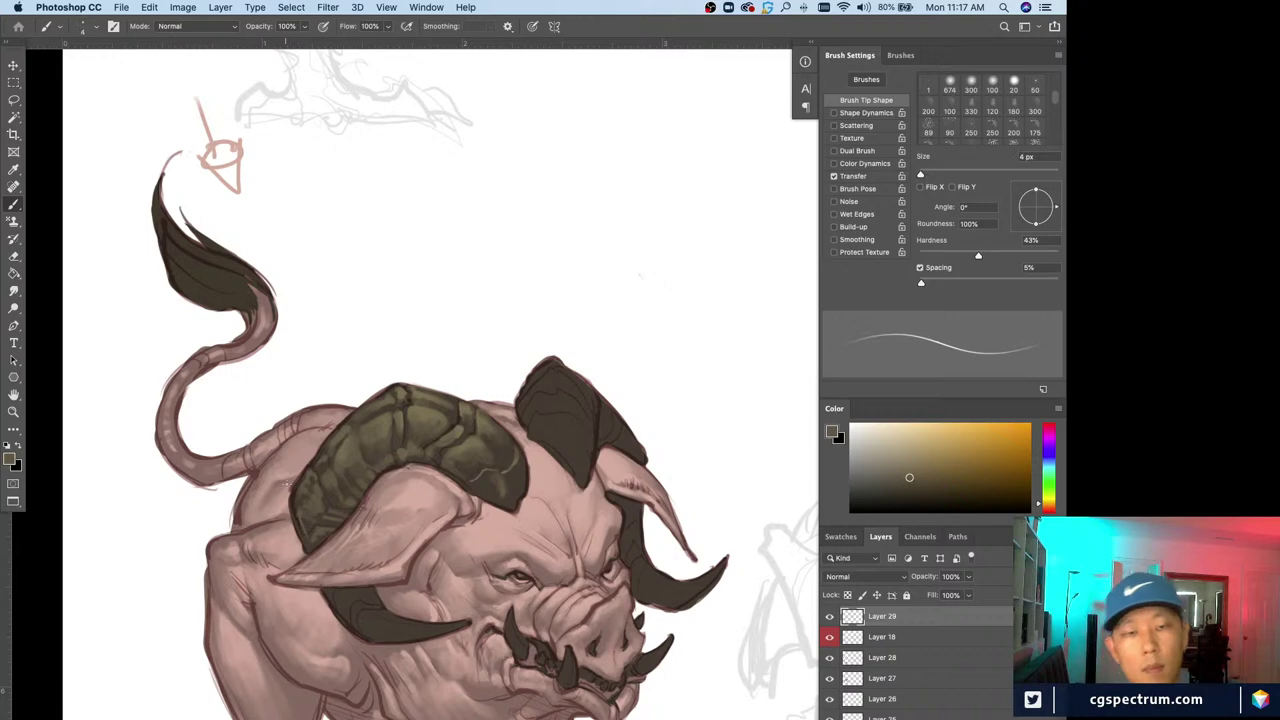
key(bracketright)
key(bracketright)
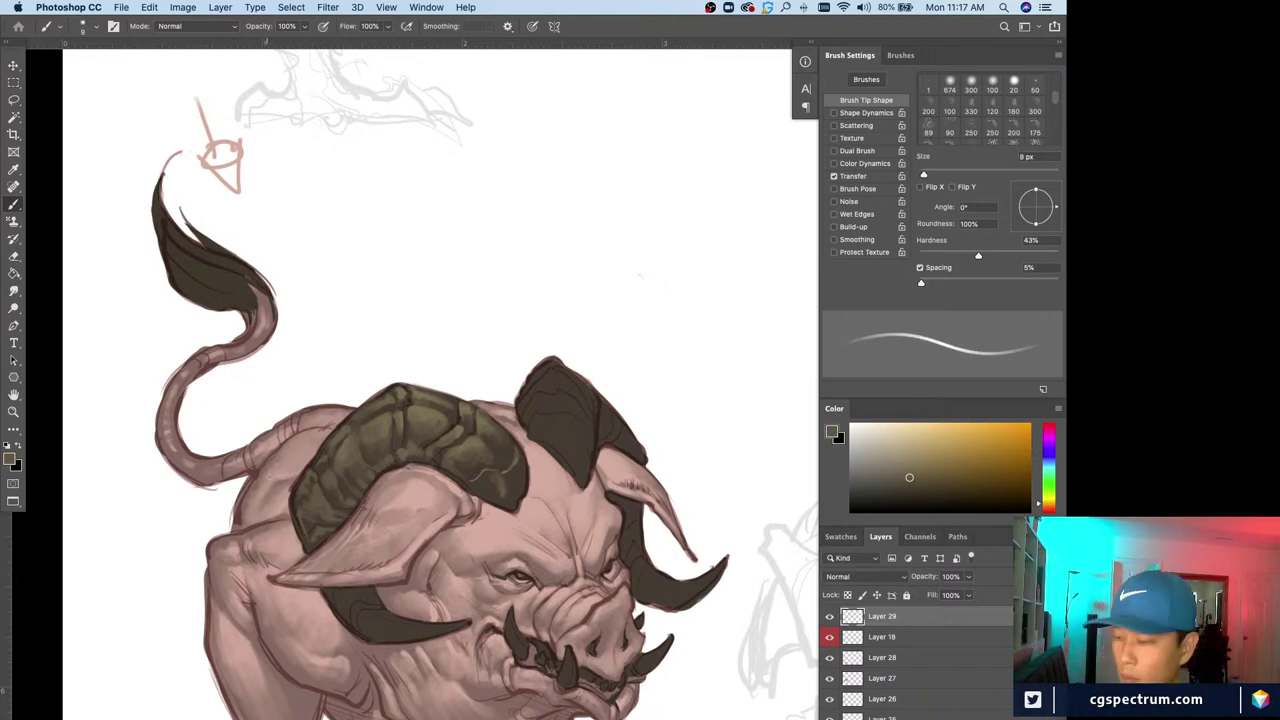
Clean up the olive tone at the rear base of the near horn with a 7 to 8 px eraser
key(e)
key(bracketright)
key(bracketright)
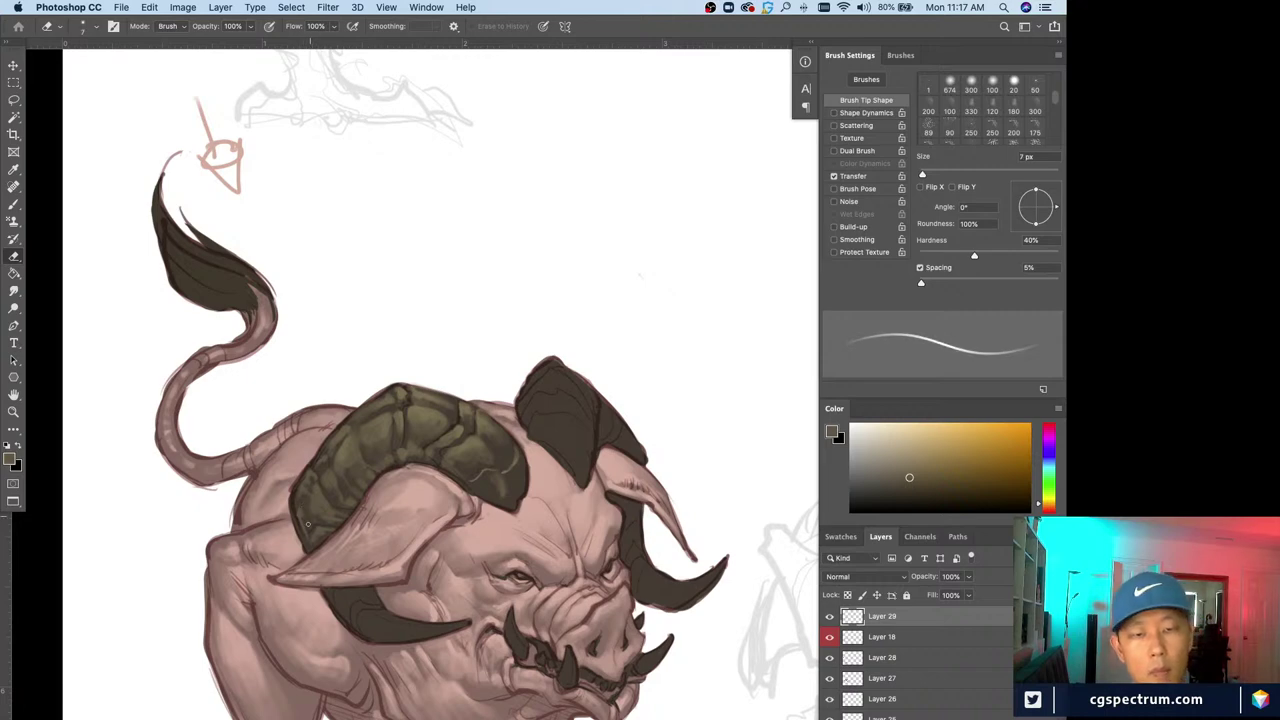
key(bracketright)
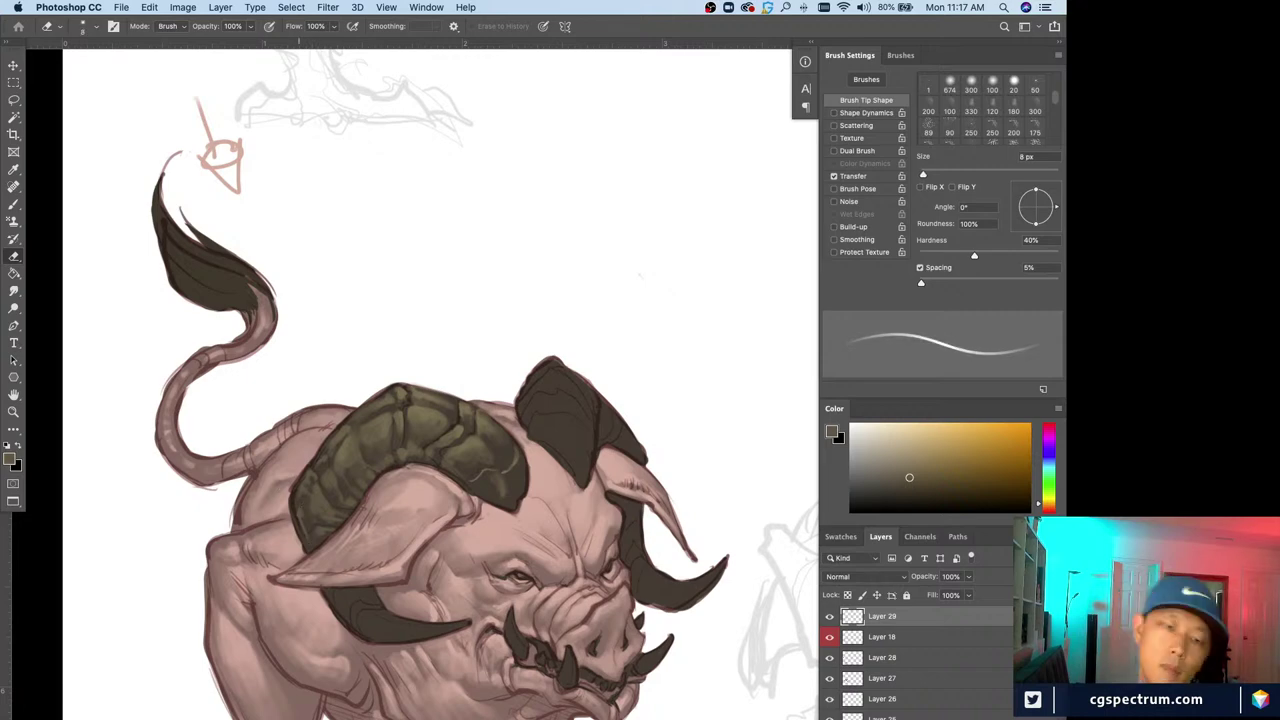
Start olive highlights on the near horn's curled tip just below the ear with a 5 to 6 px brush
key(b)
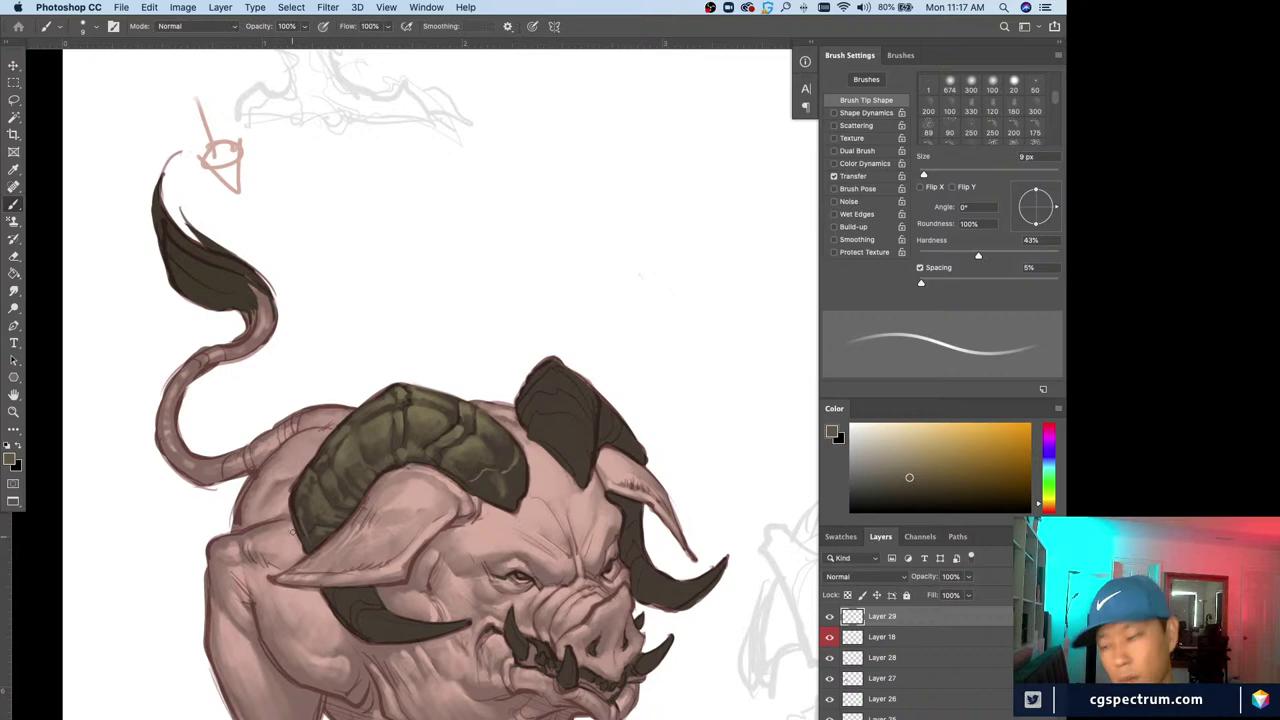
key(bracketleft)
key(bracketleft)
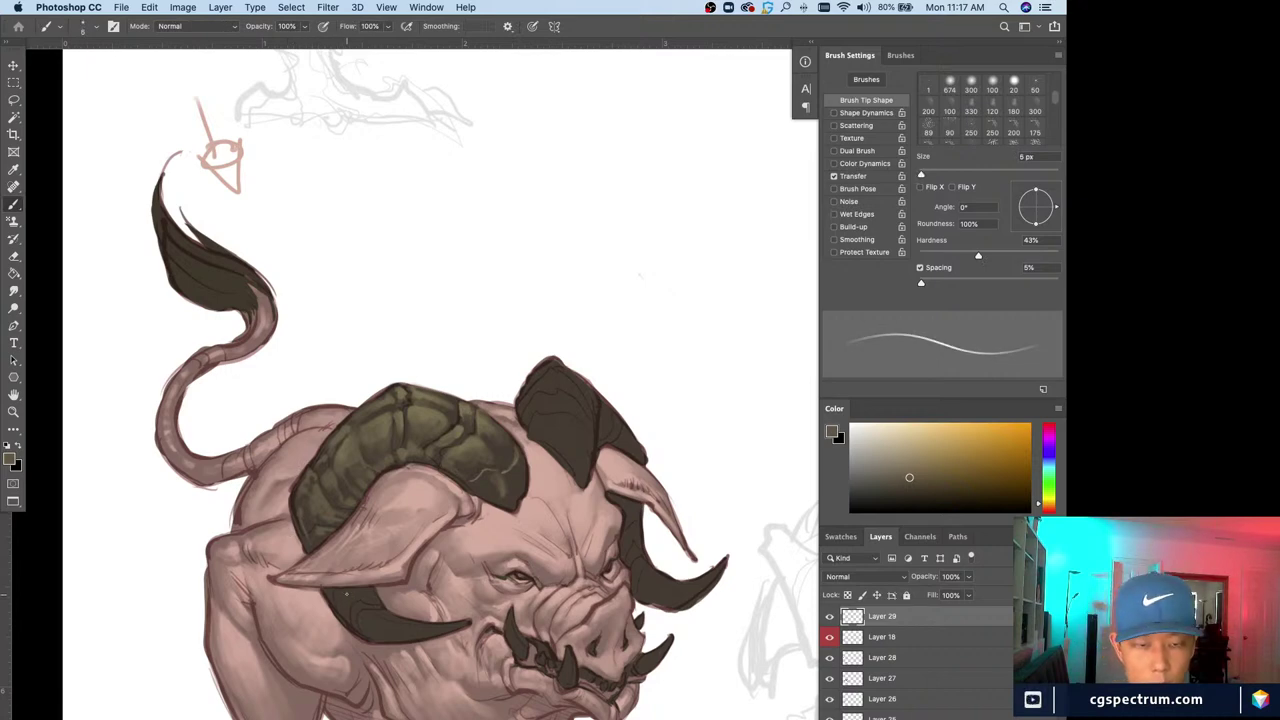
key(e)
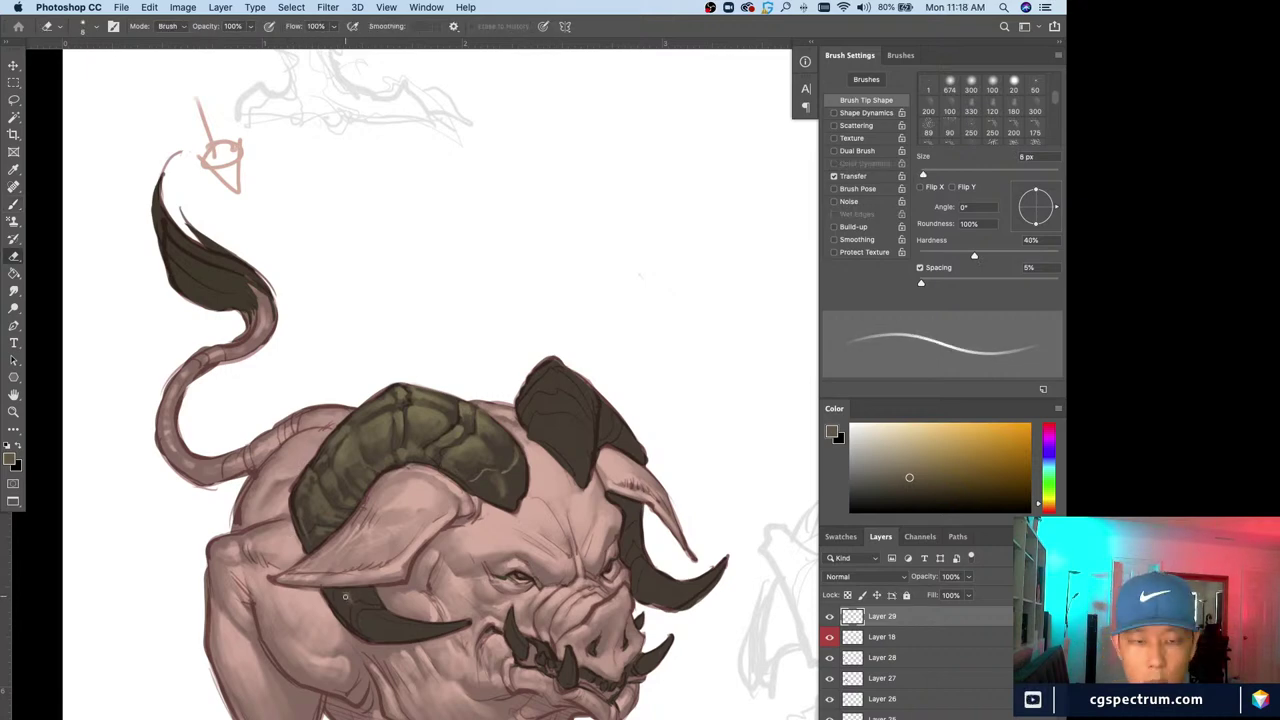
key(b)
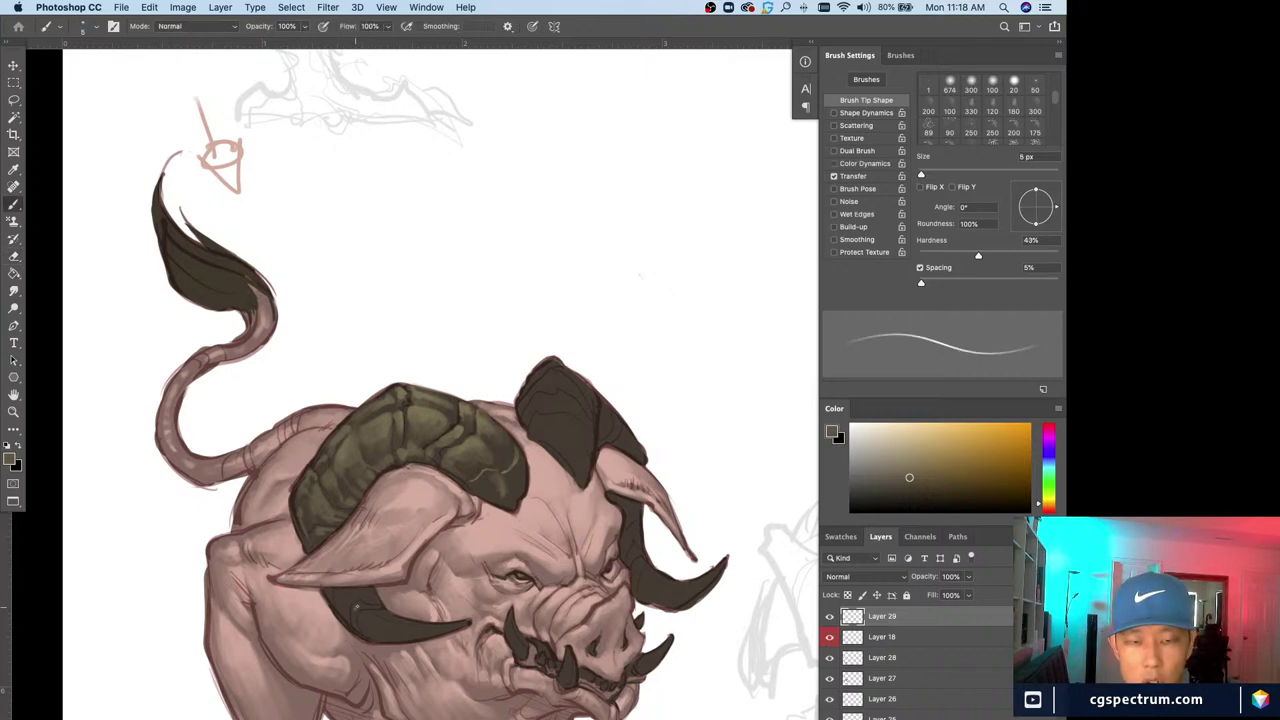
key(bracketright)
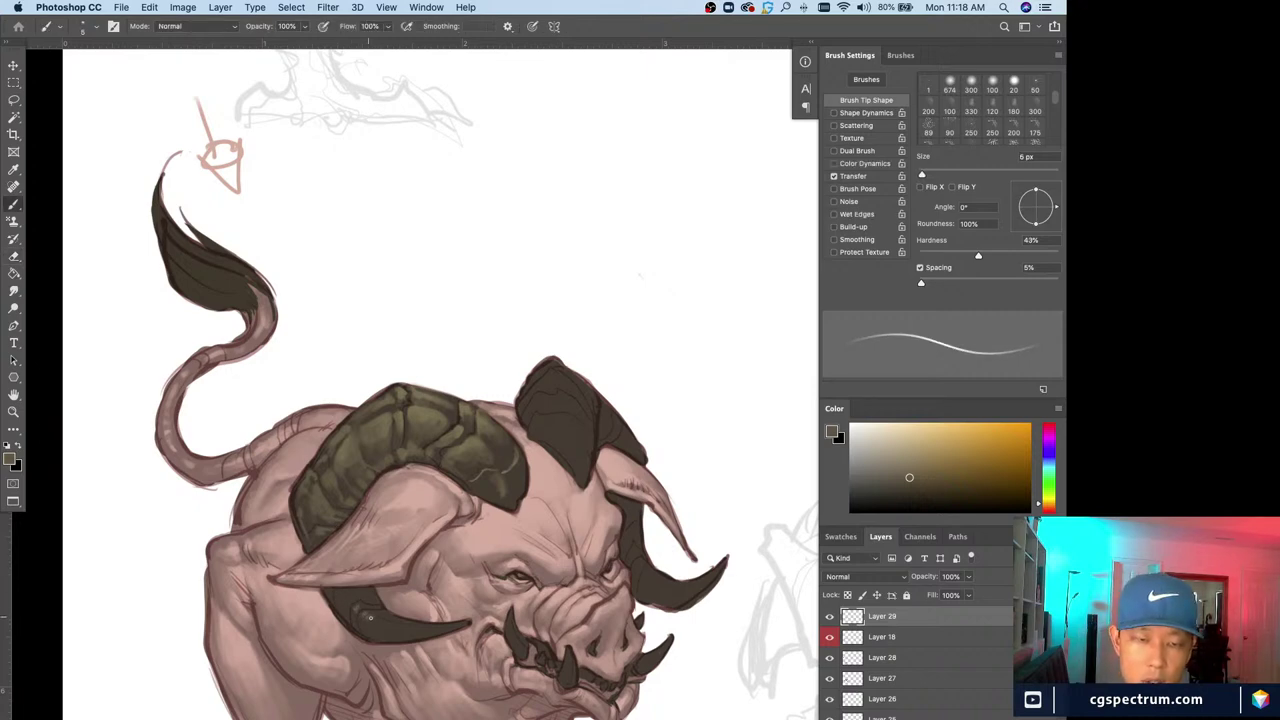
Extend the olive highlight along the near horn's curled tip with a 6 to 7 px brush and refine it with an 8 px eraser
drag(370, 617, 441, 624)
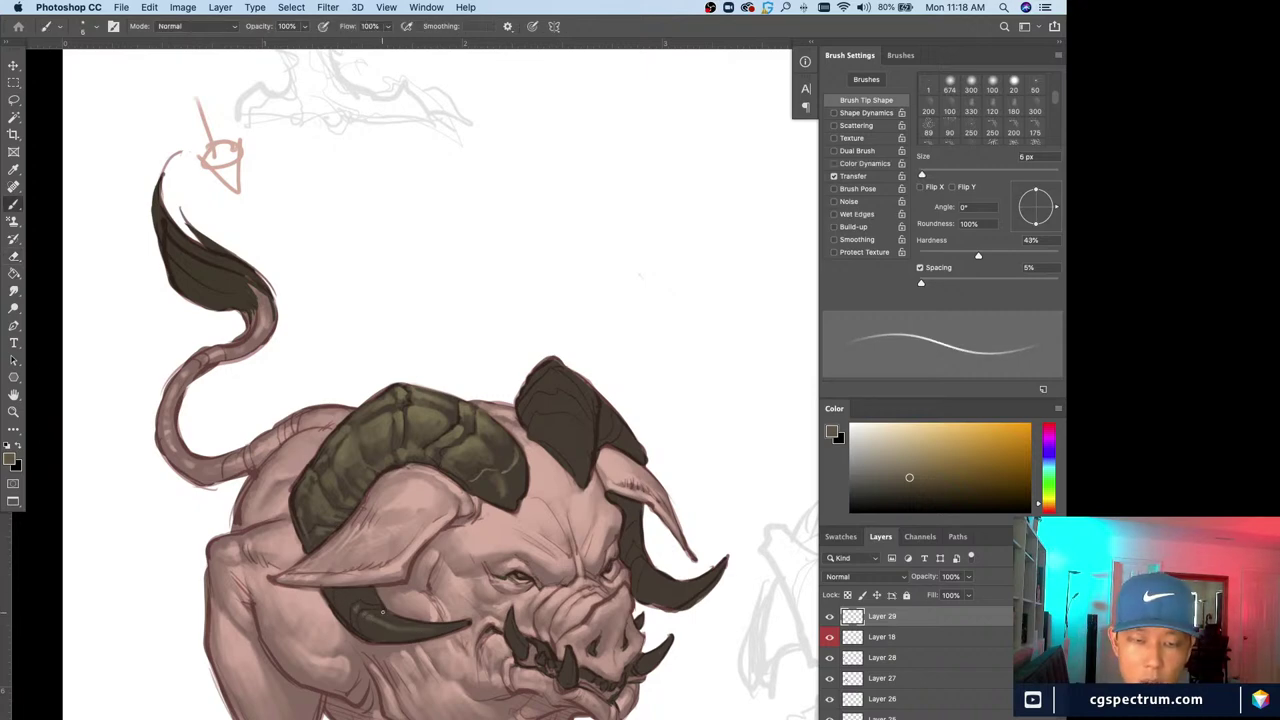
key(bracketright)
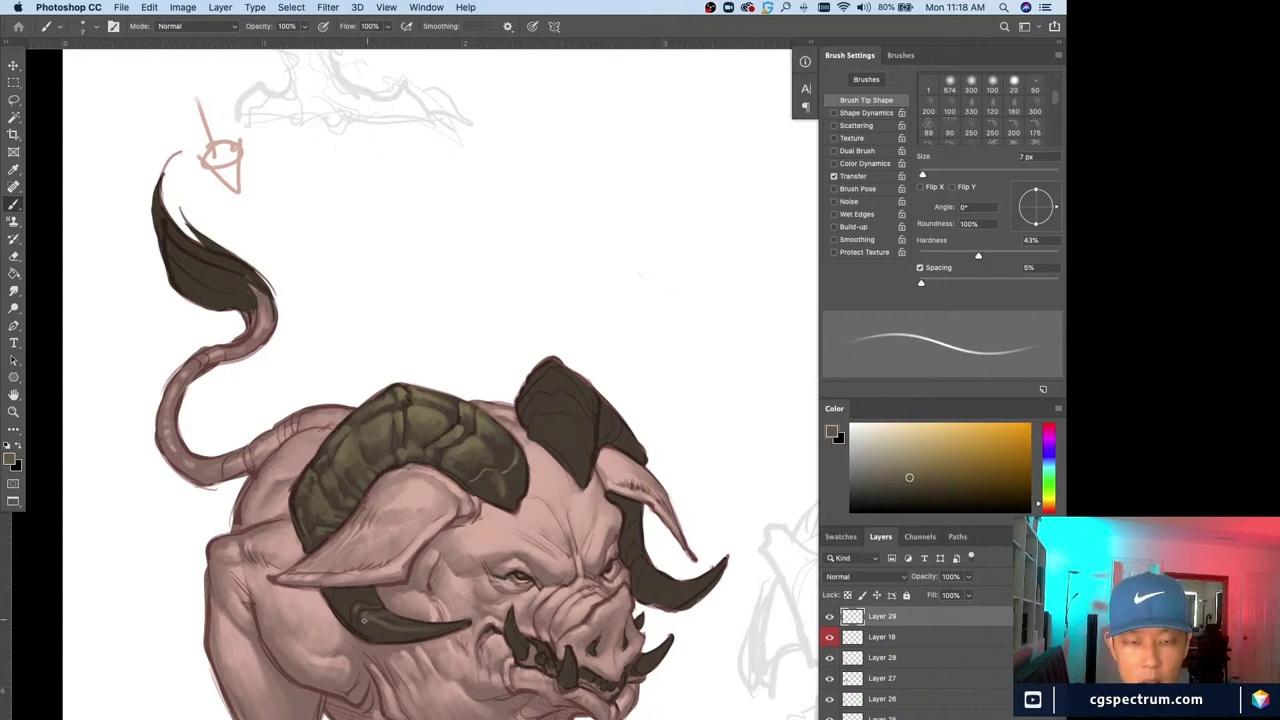
mouse_move(375, 617)
mouse_down()
mouse_move(438, 624)
mouse_move(420, 625)
mouse_up()
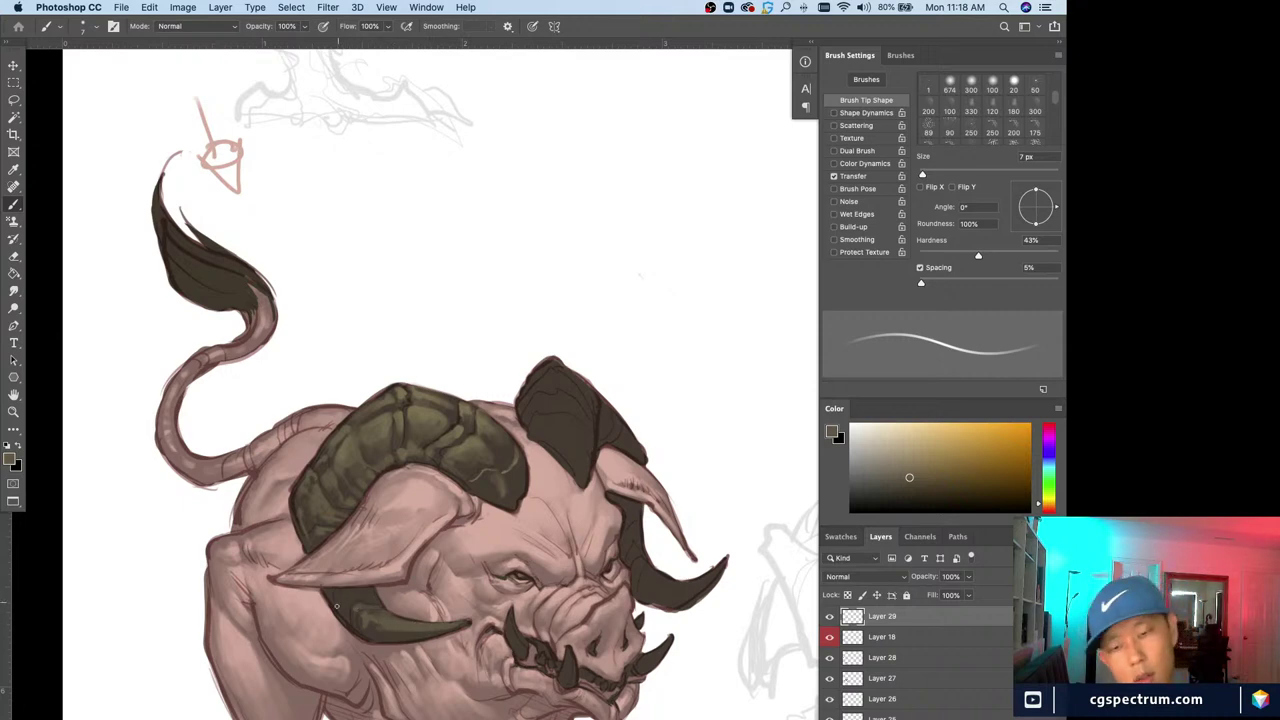
key(e)
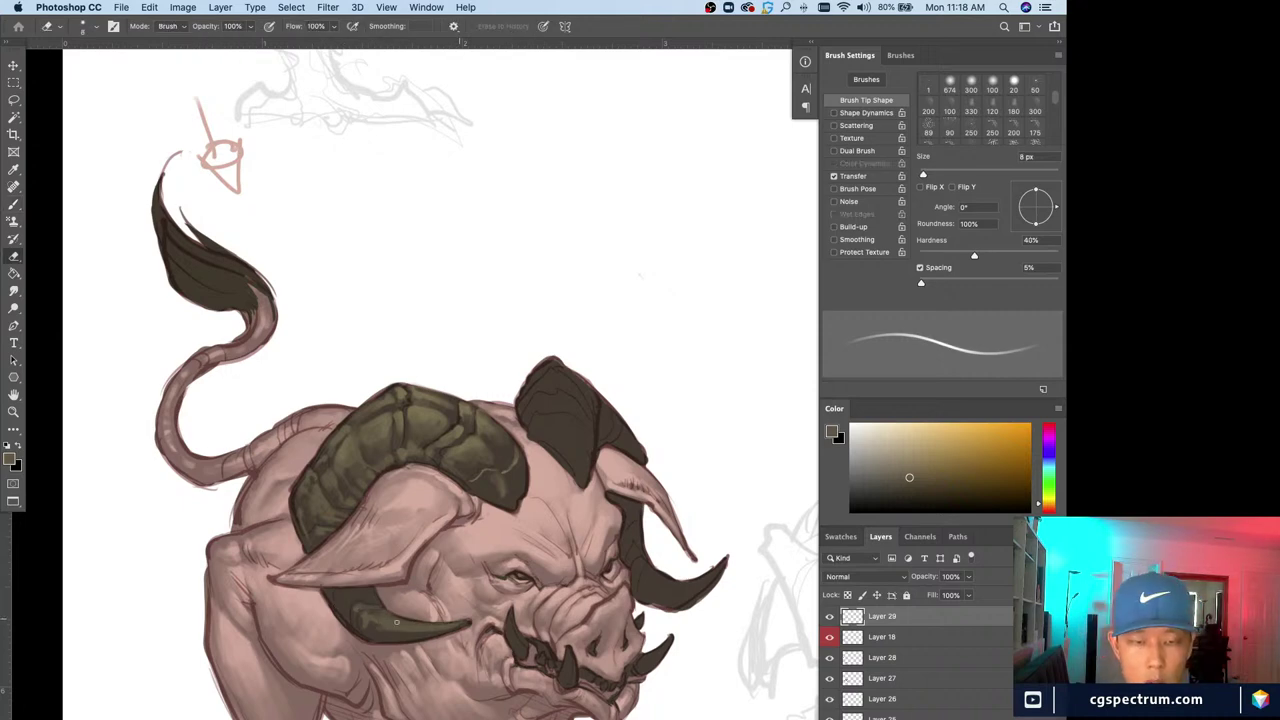
key(super+minus)
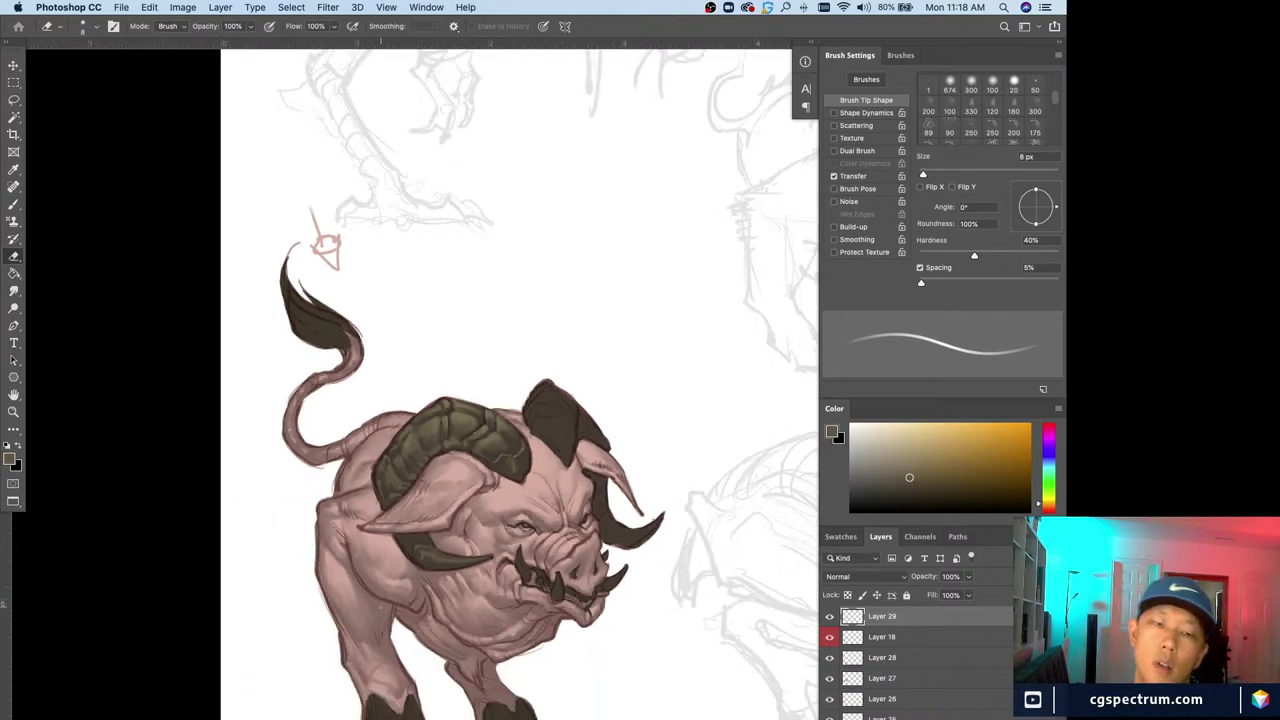
key(super+plus)
Touch up the near horn's rear lower edge beside the ear with a 7 to 8 px brush and a 7 px eraser
key(b)
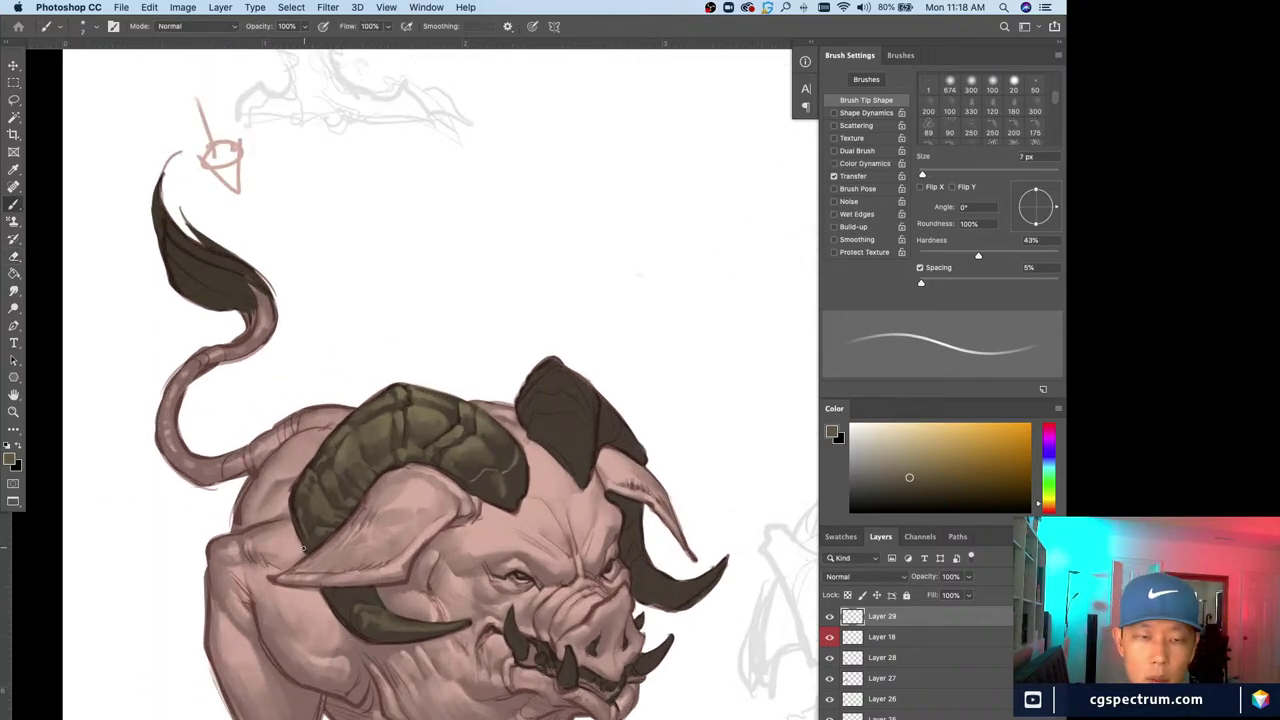
key(bracketright)
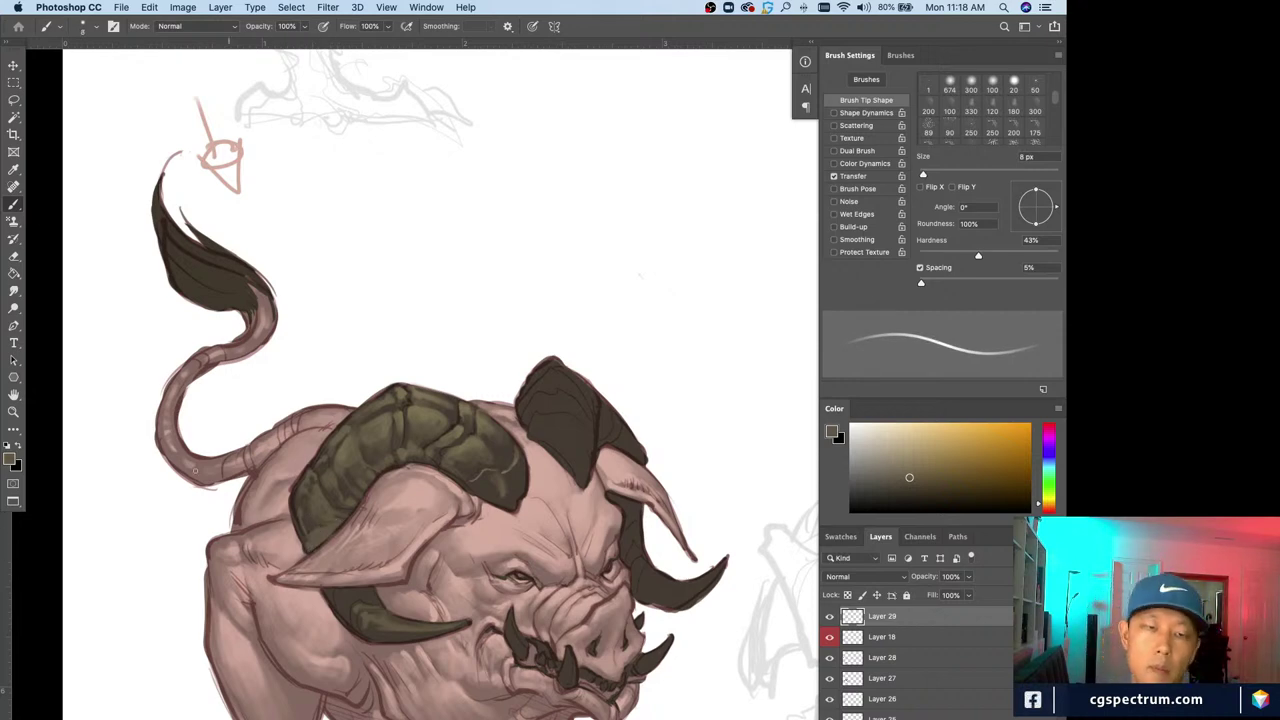
key(e)
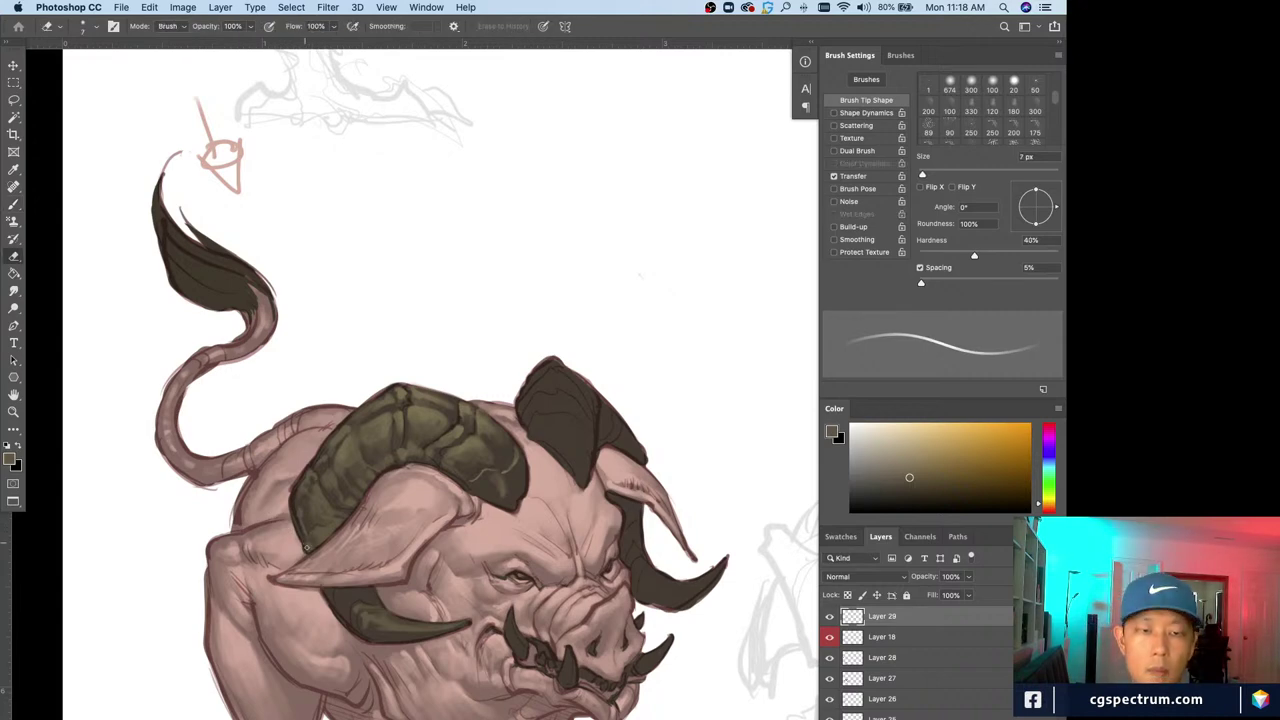
key(b)
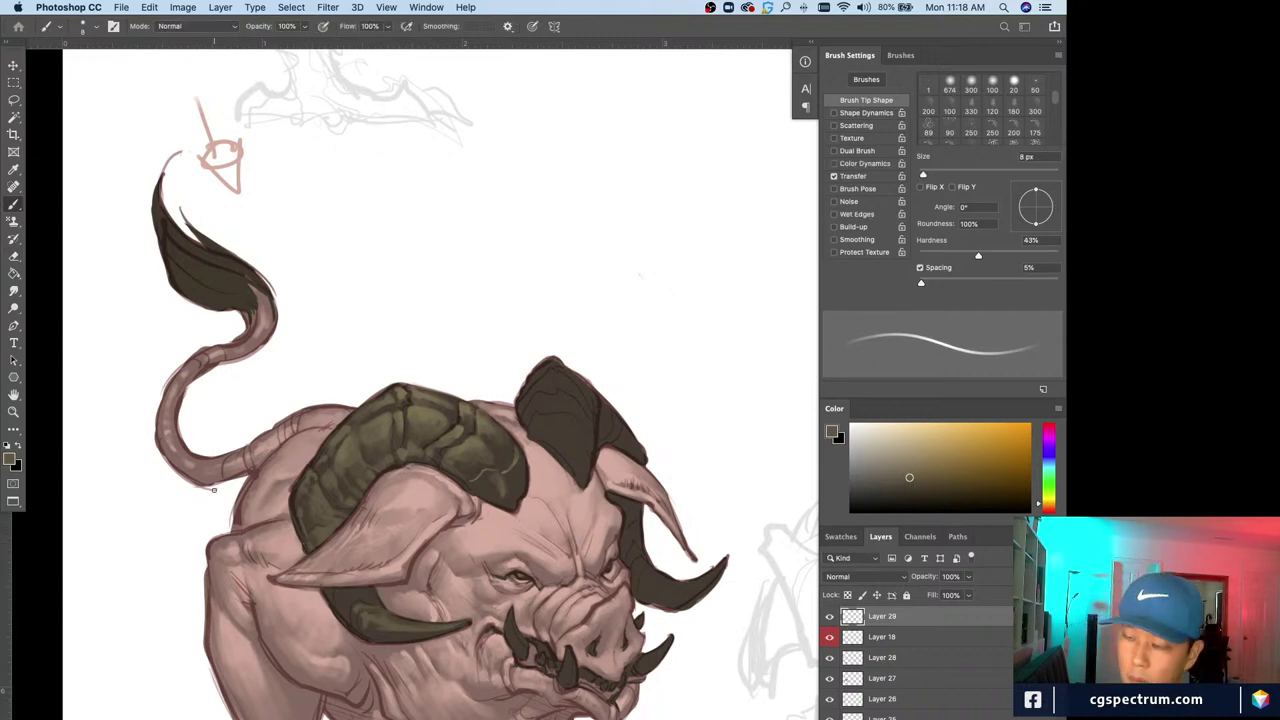
key(super+minus)
key(super+minus)
key(super+plus)
key(super+plus)
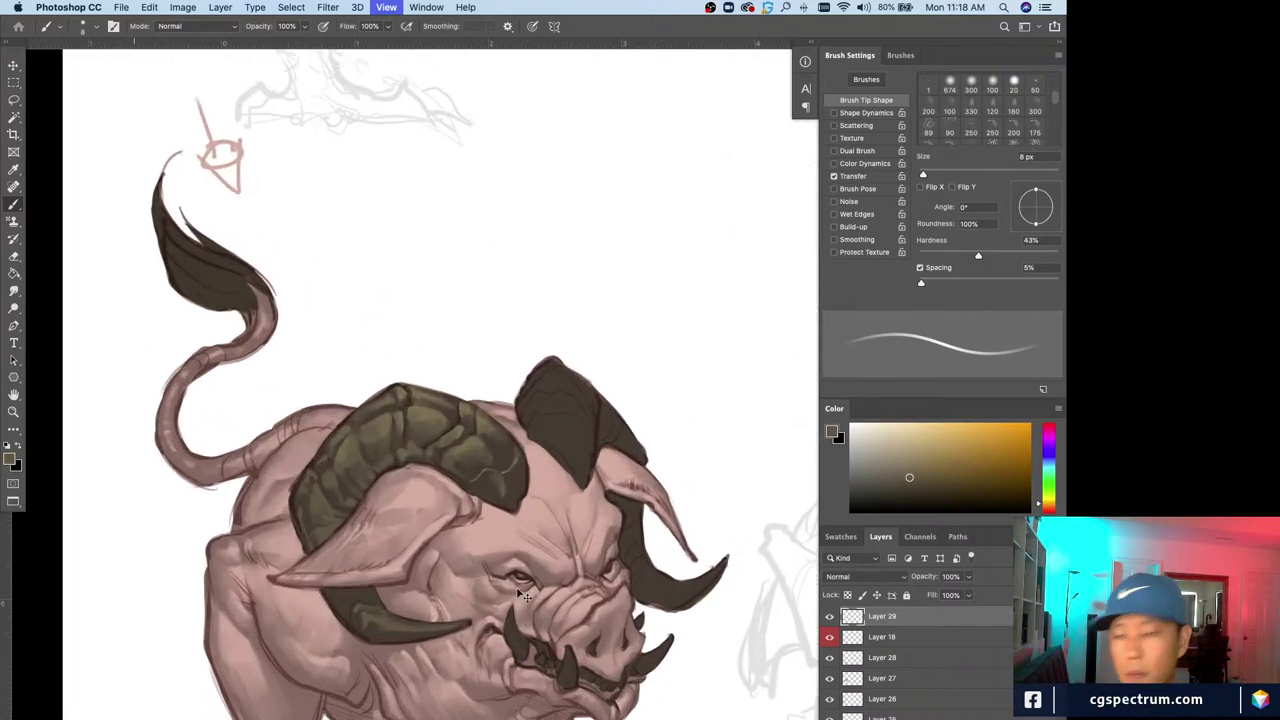
Refine the near horn's lower edge above the ear with a 7 px eraser and a 7 px brush
key(e)
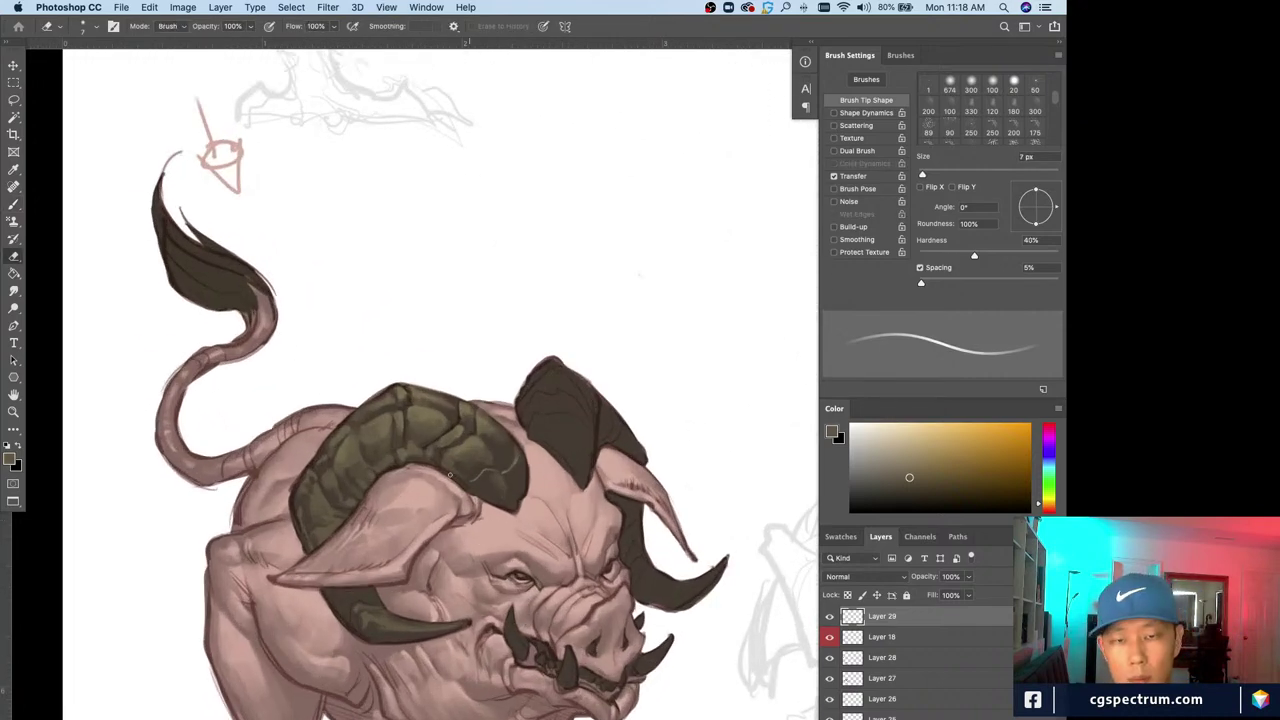
key(b)
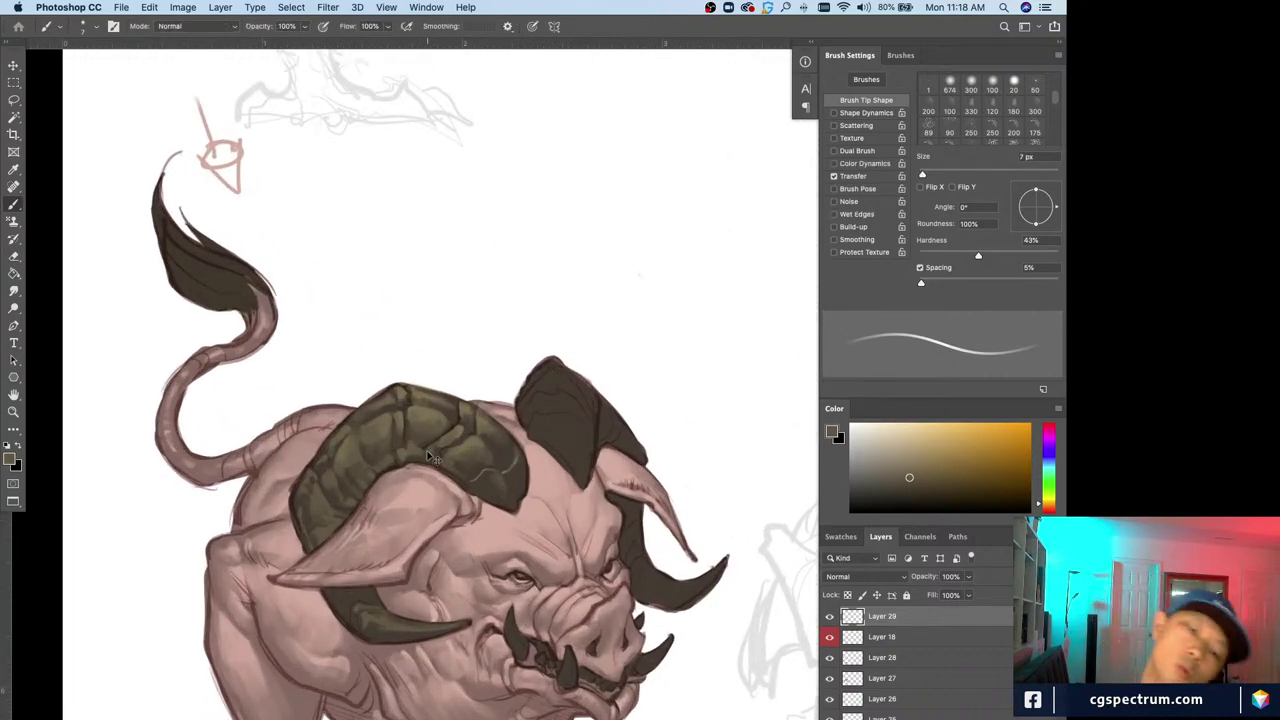
key(super+minus)
key(super+plus)
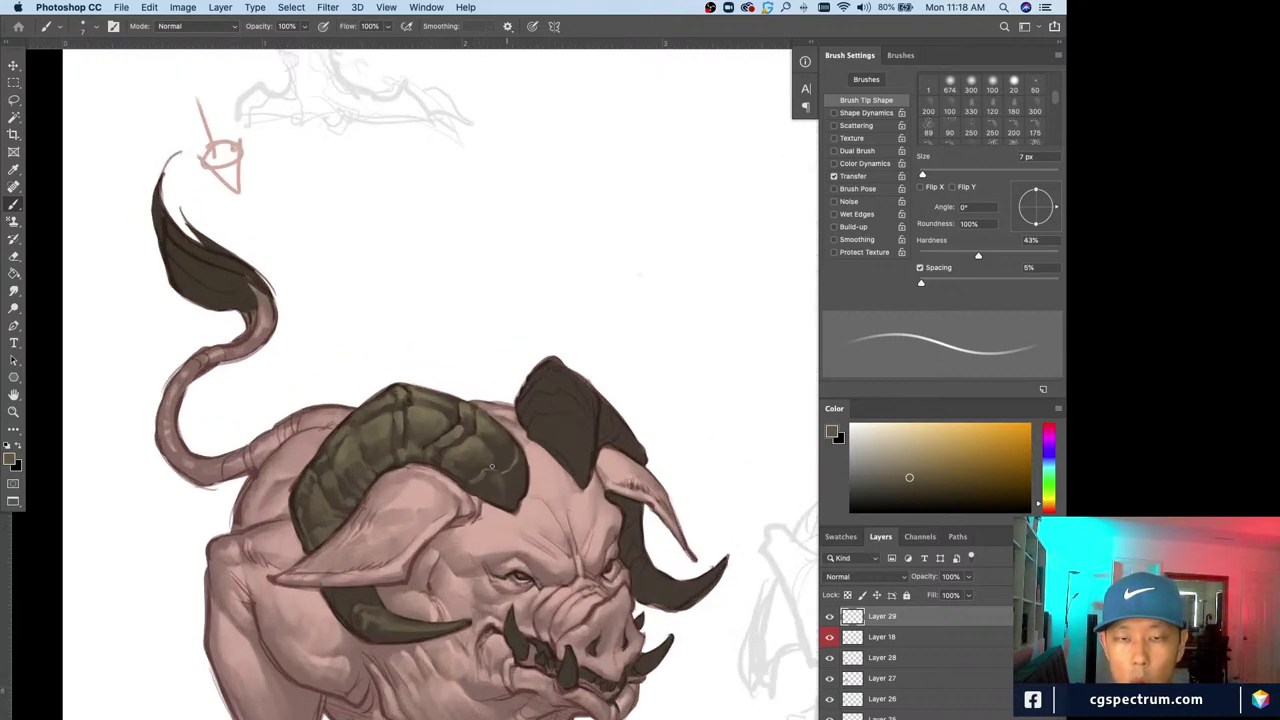
Sample a lighter olive from the near horn's crest and accent its front segment with a 3 to 4 px brush and a 7 px eraser
key(bracketleft)
alt+click(433, 409)
key(bracketleft)
key(bracketleft)
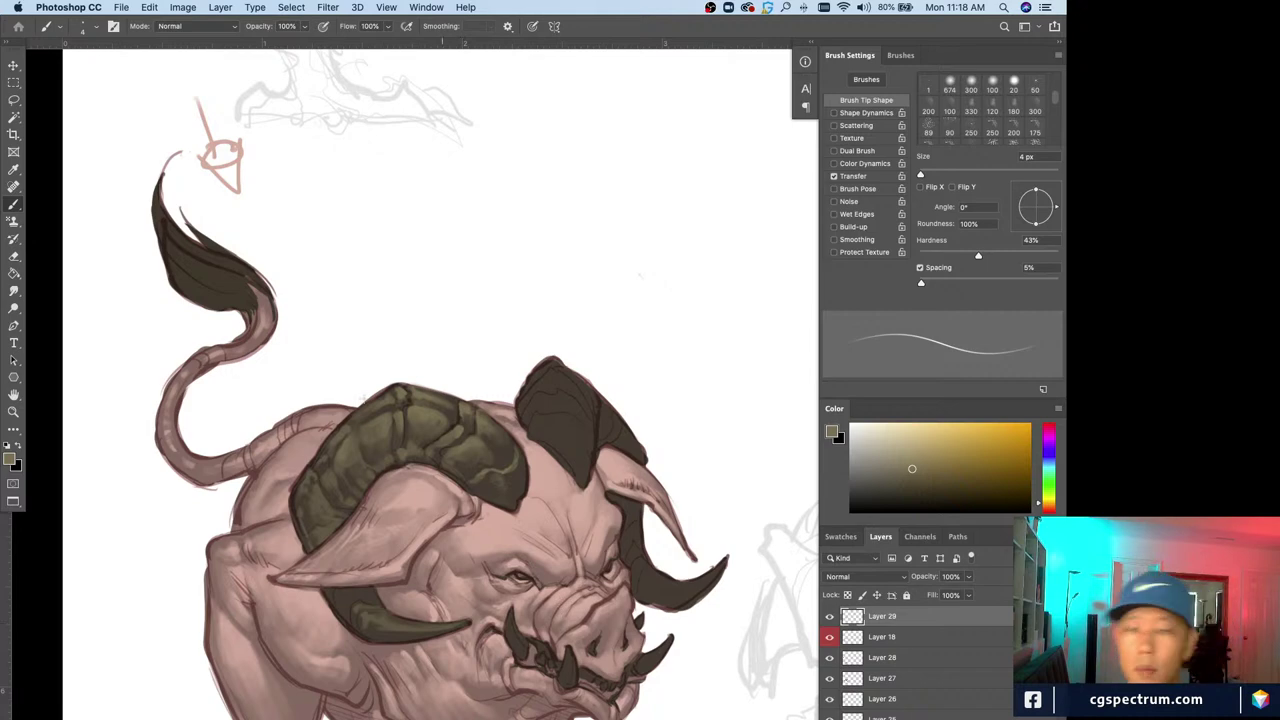
key(e)
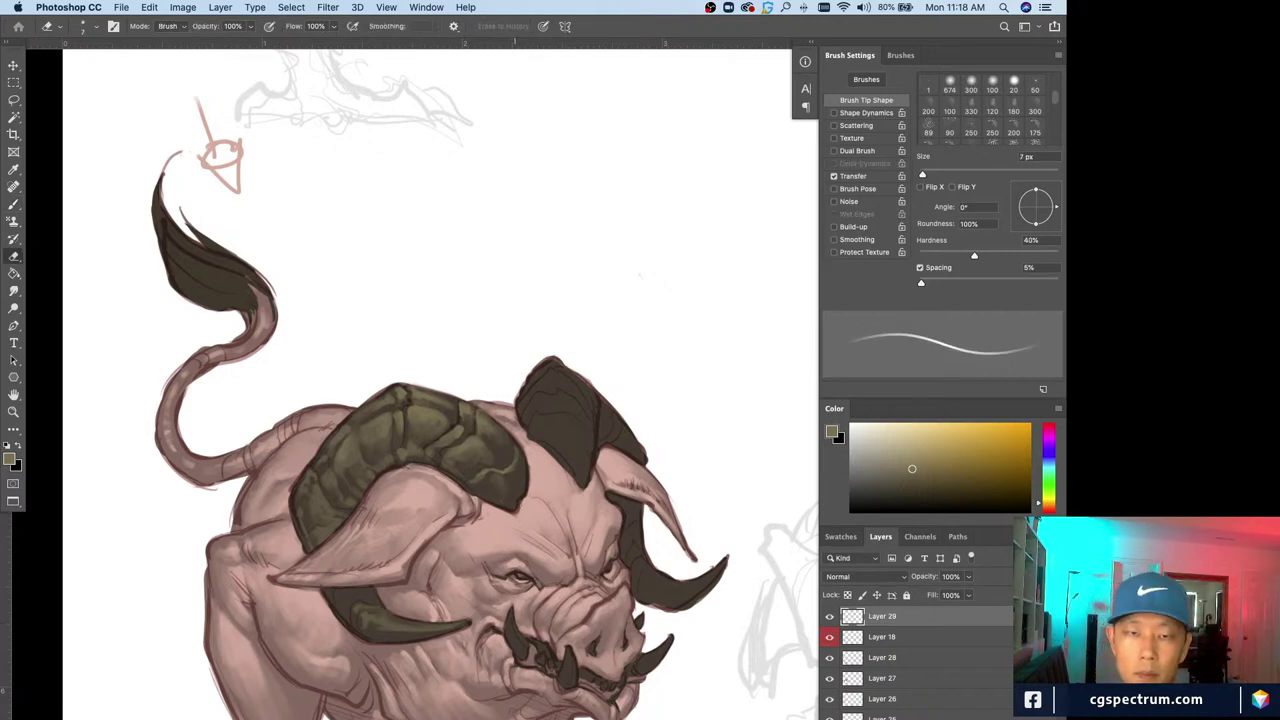
key(super+minus)
key(super+minus)
key(super+equal)
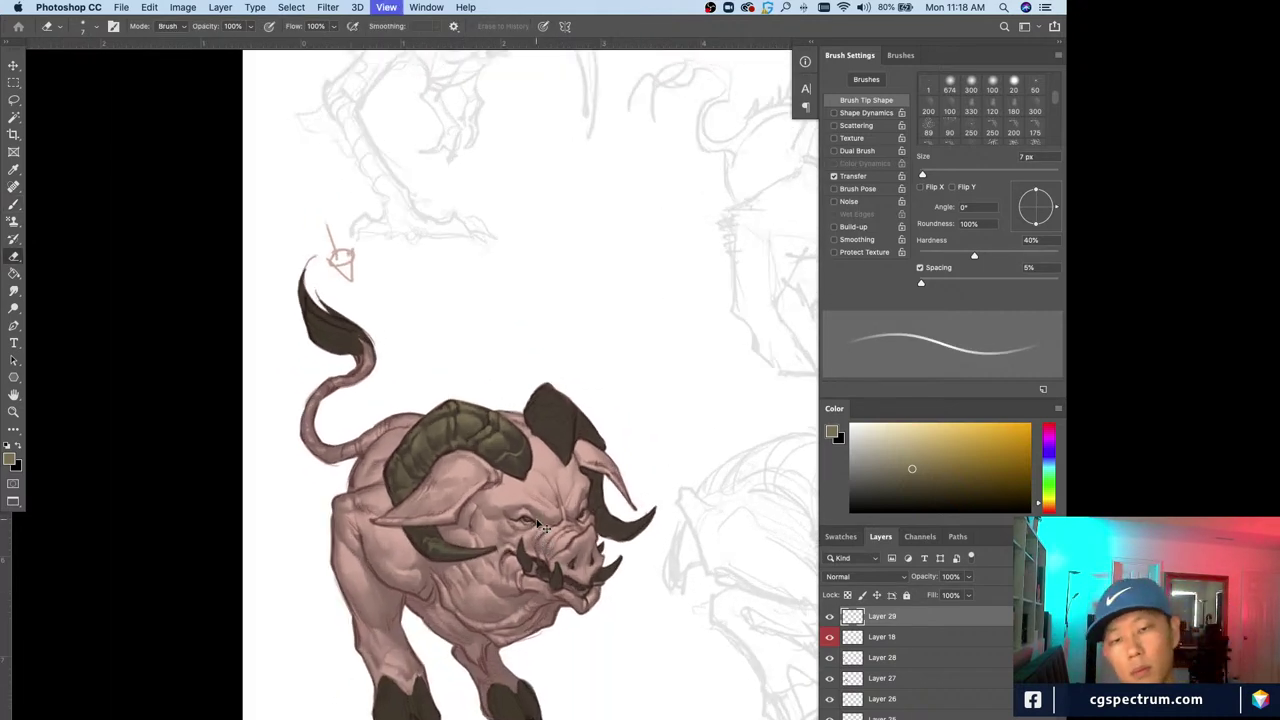
key(super+equal)
key(b)
key(bracketleft)
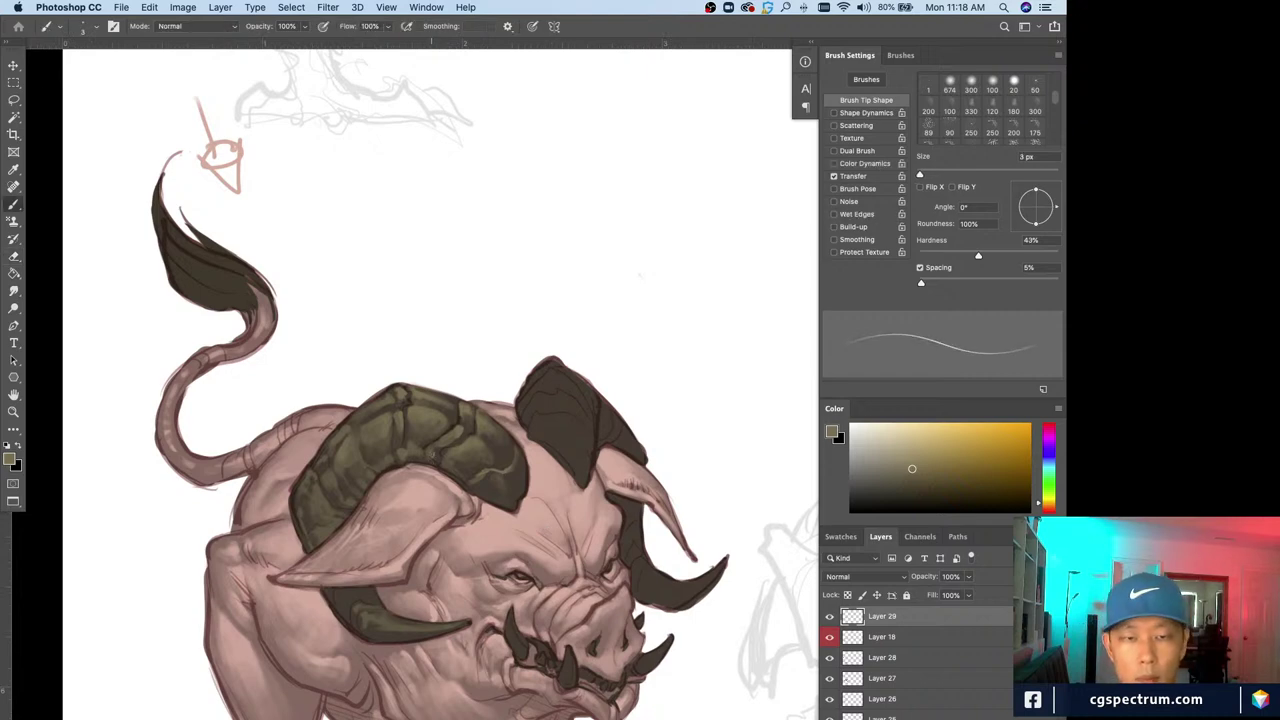
Enlarge the brush and paint olive highlights across the middle of the far horn's front face
scroll(520, 507, up, 2)
key(bracketright)
key(bracketright)
key(bracketright)
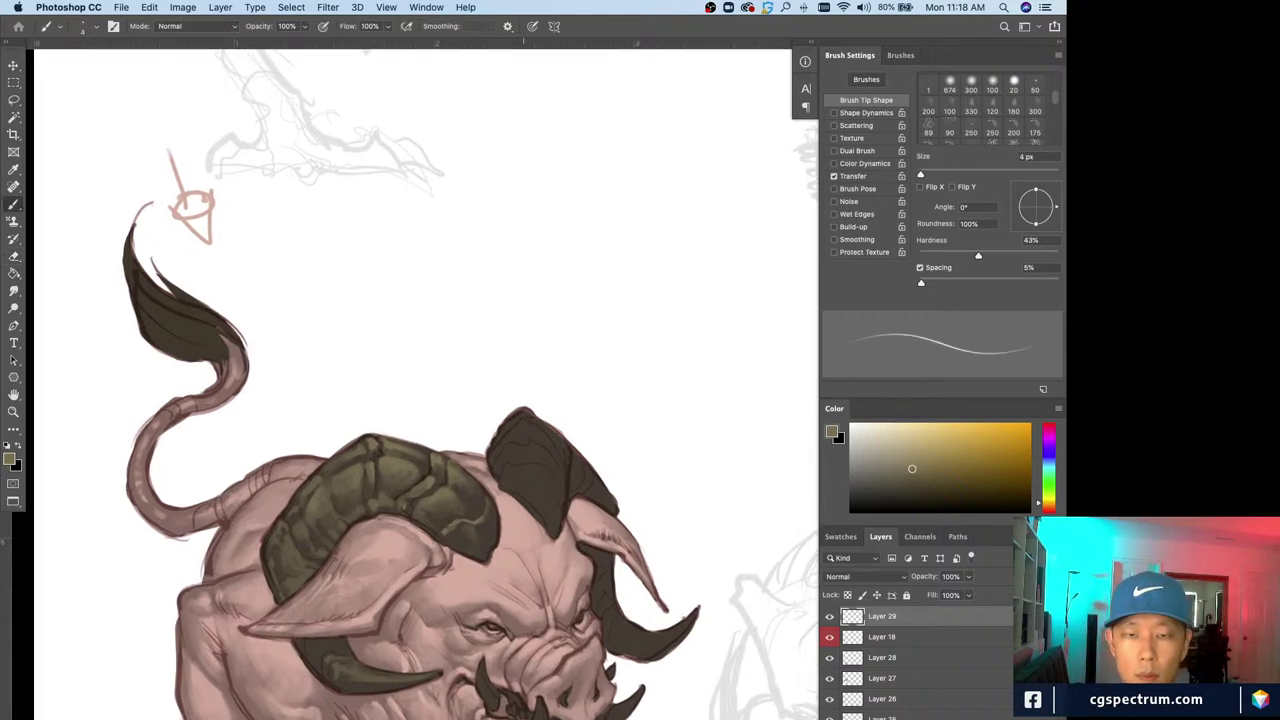
key(bracketright)
key(bracketright)
key(bracketright)
key(bracketright)
mouse_move(545, 470)
mouse_down()
mouse_move(510, 475)
mouse_move(529, 485)
mouse_move(534, 467)
mouse_move(523, 471)
mouse_move(537, 470)
mouse_move(519, 495)
mouse_move(534, 513)
mouse_move(524, 483)
mouse_move(552, 522)
mouse_move(533, 476)
mouse_up()
Reduce the brush to 6 px and refine the far horn's olive highlights, trimming them with the eraser
key(bracketleft)
key(bracketleft)
key(bracketleft)
key(bracketleft)
key(e)
key(b)
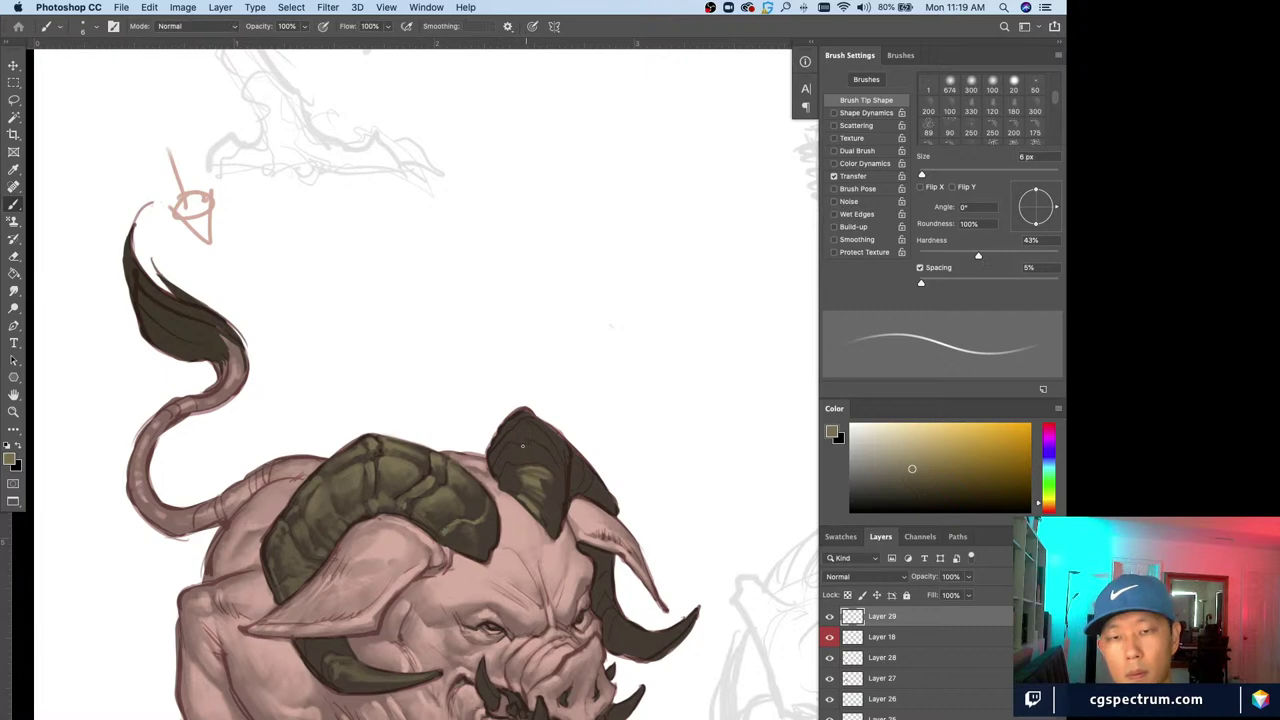
Paint light olive highlights between the ridges of the creature's far horn with a 5 to 7 px brush
key(bracketleft)
key(bracketleft)
key(bracketright)
key(bracketright)
key(bracketright)
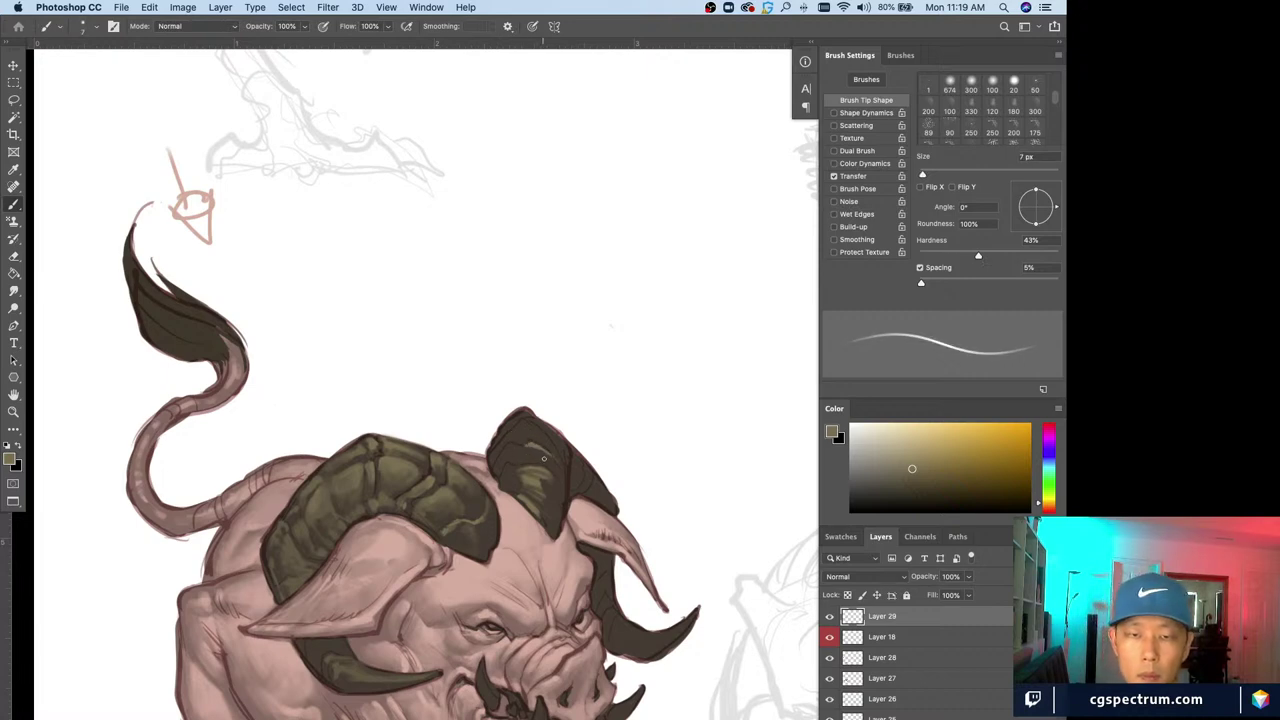
key(bracketleft)
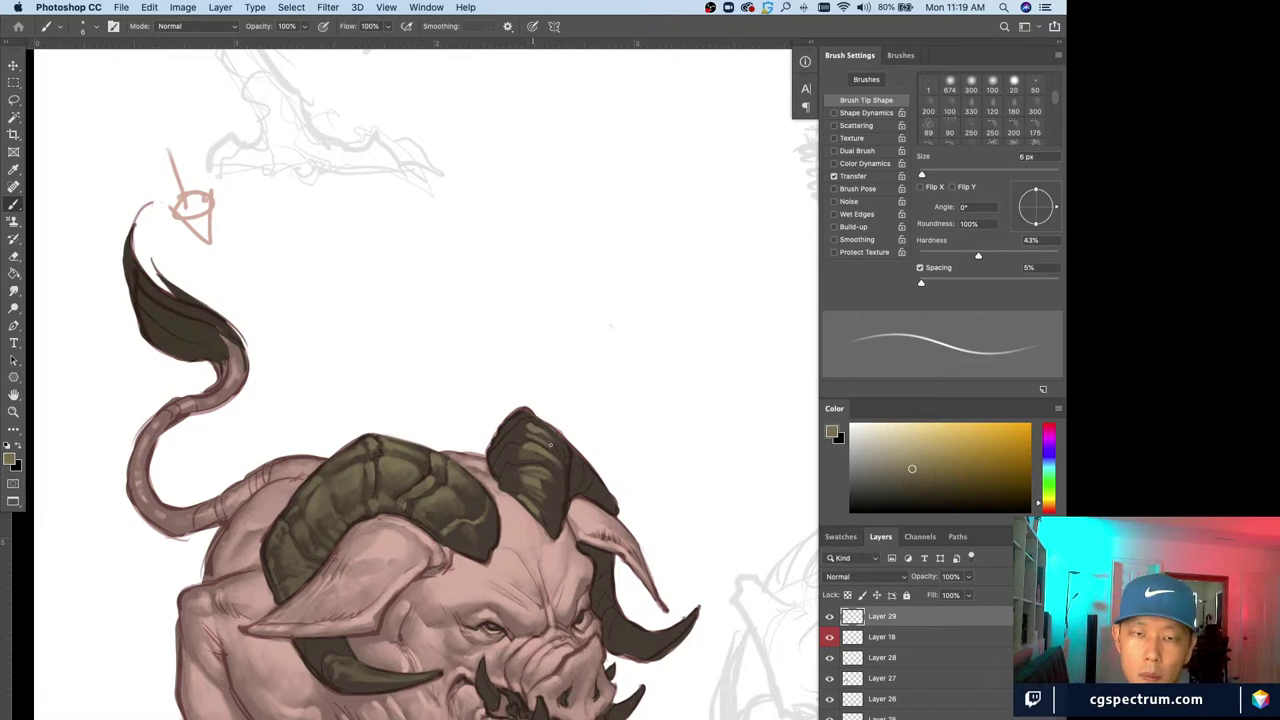
key(bracketleft)
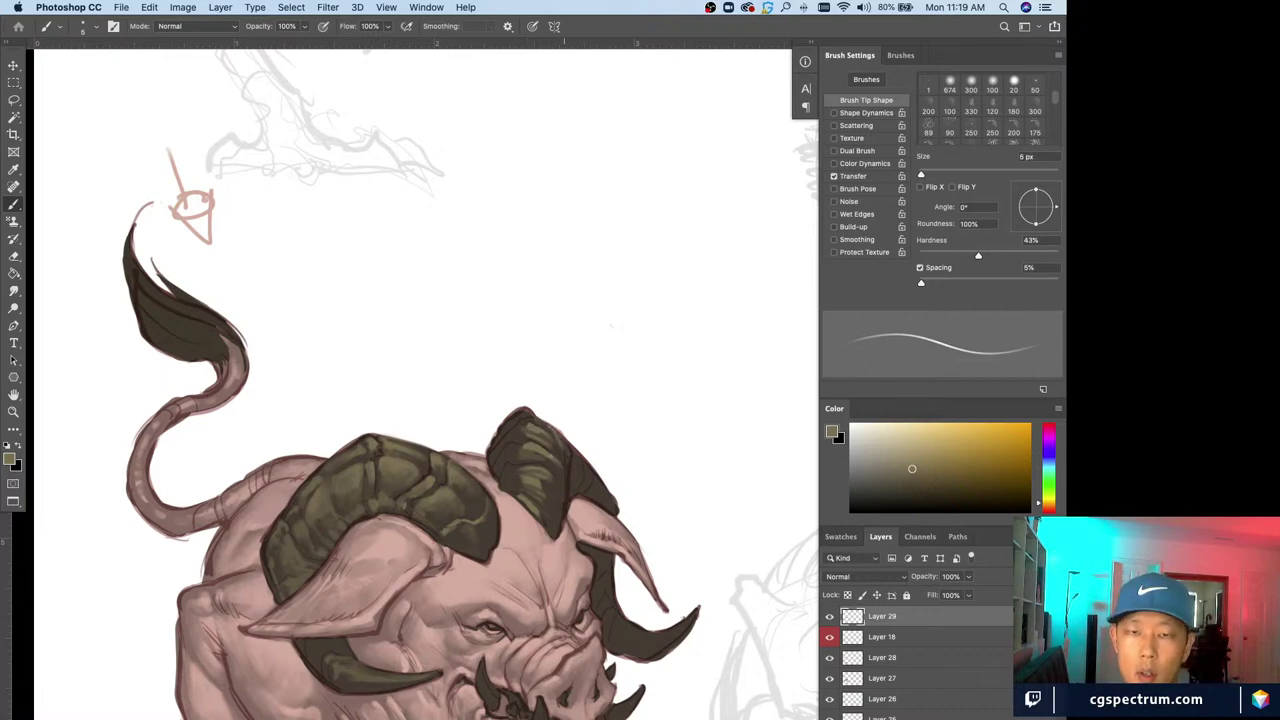
key(bracketright)
key(bracketright)
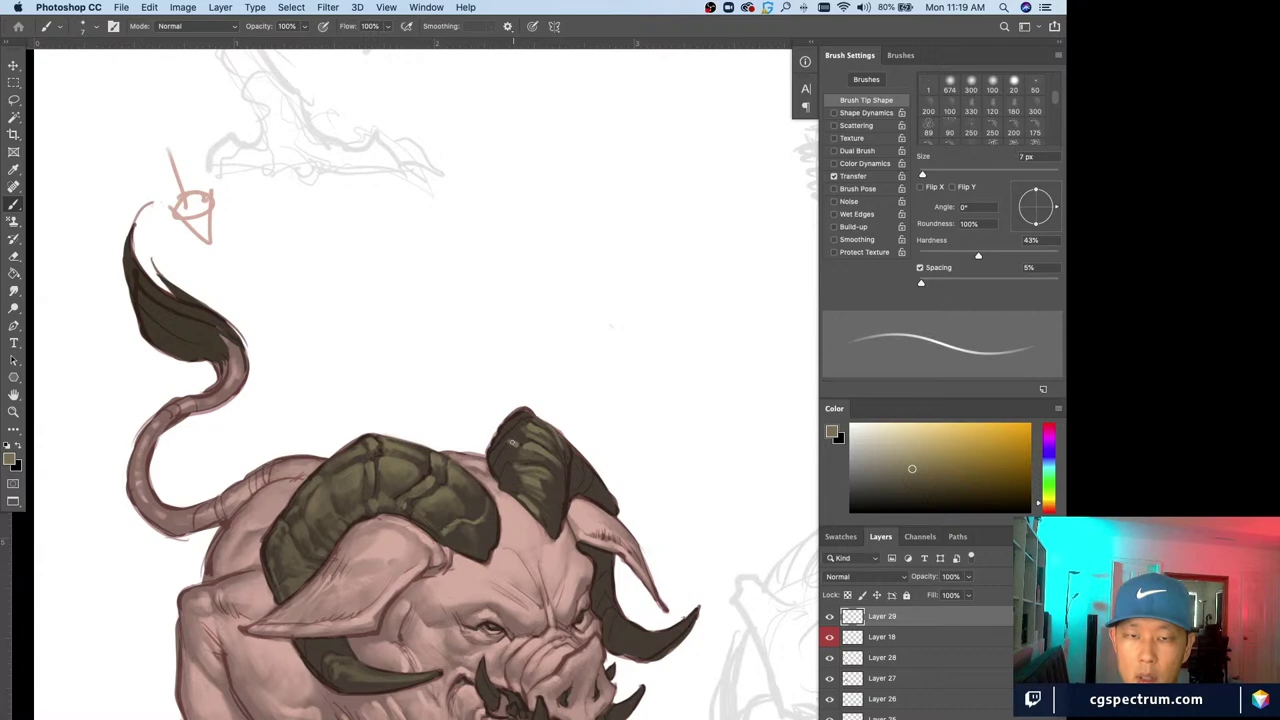
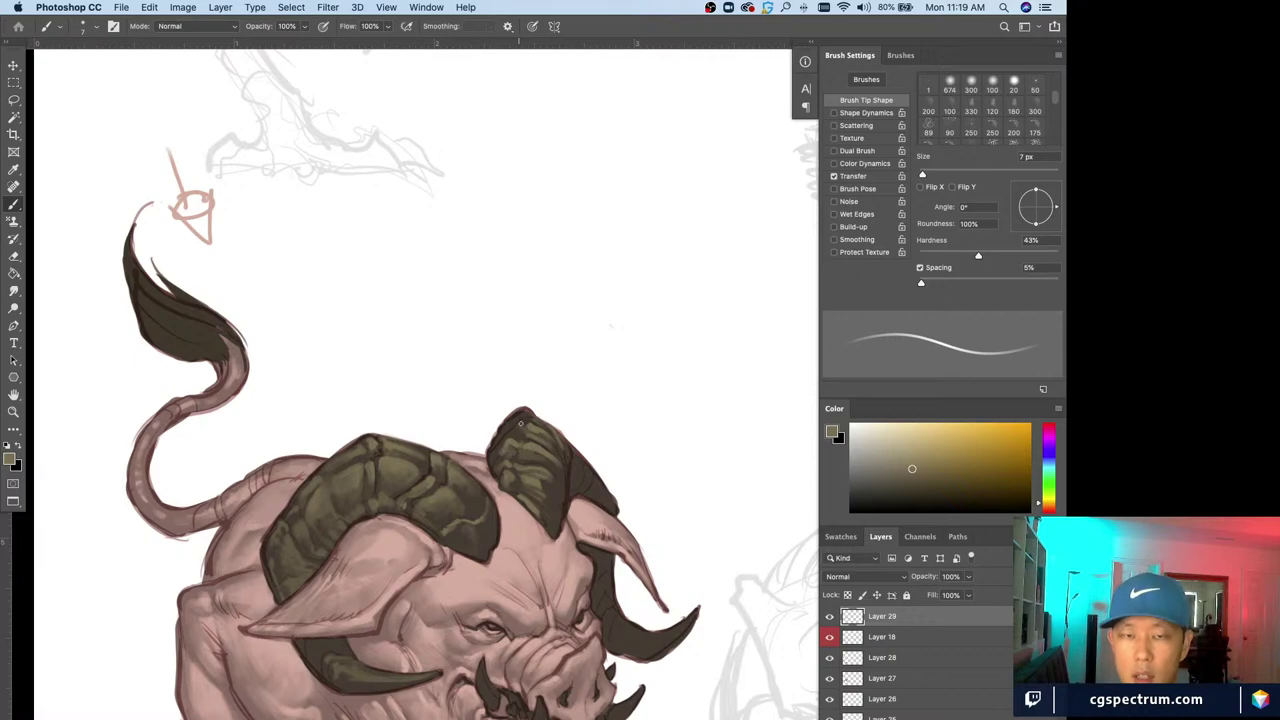
Add fine highlights to the far horn's upper ridges with a 5 to 7 px brush and trim them with a 5 px eraser
key(bracketleft)
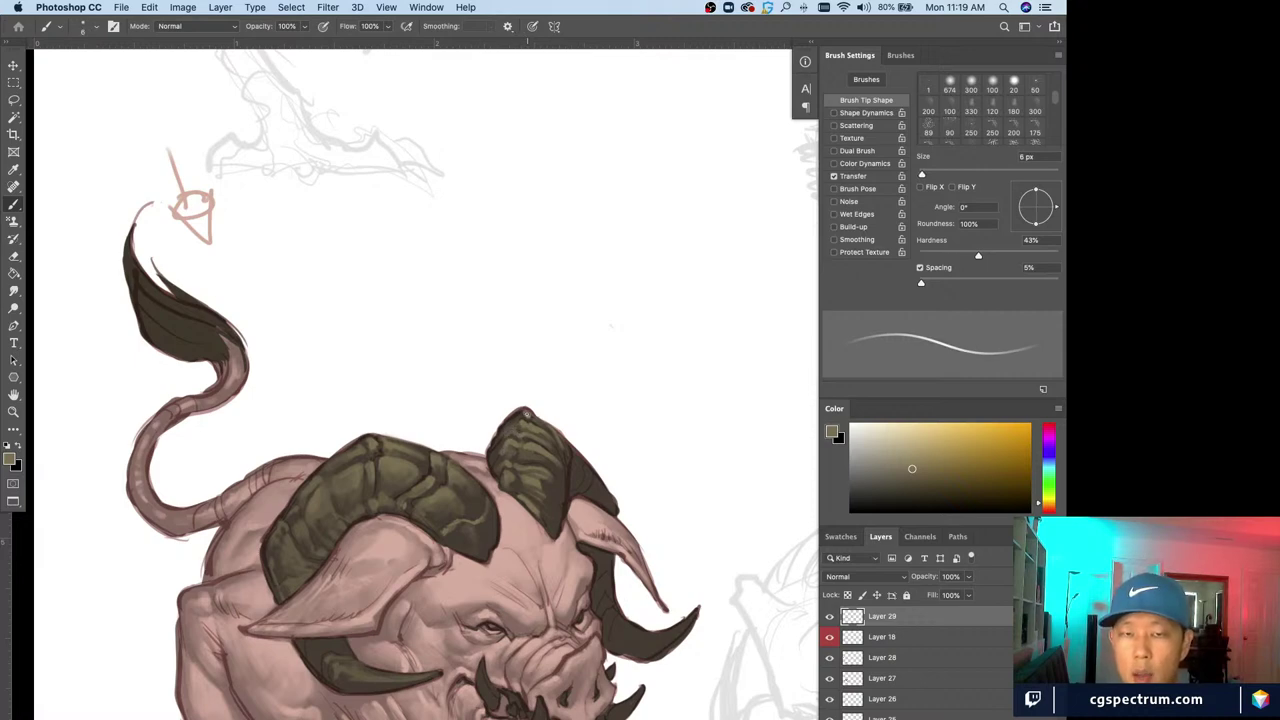
key(bracketleft)
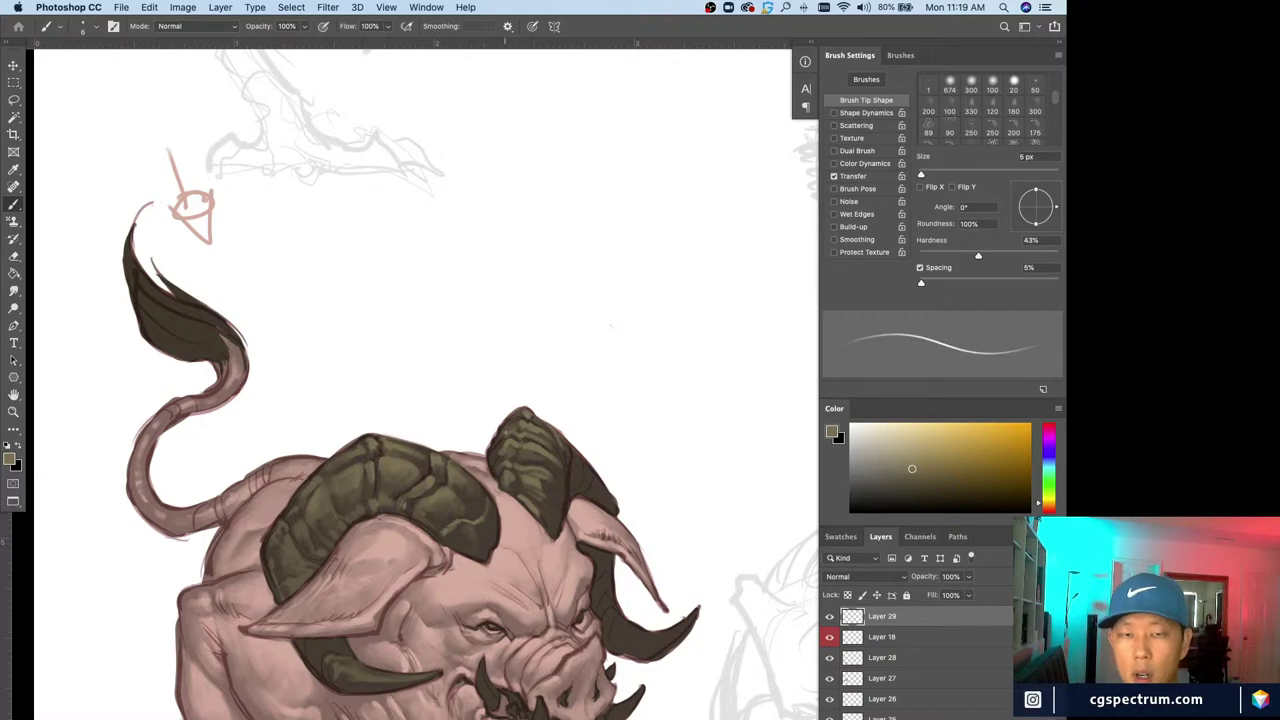
key(bracketright)
key(bracketright)
key(bracketright)
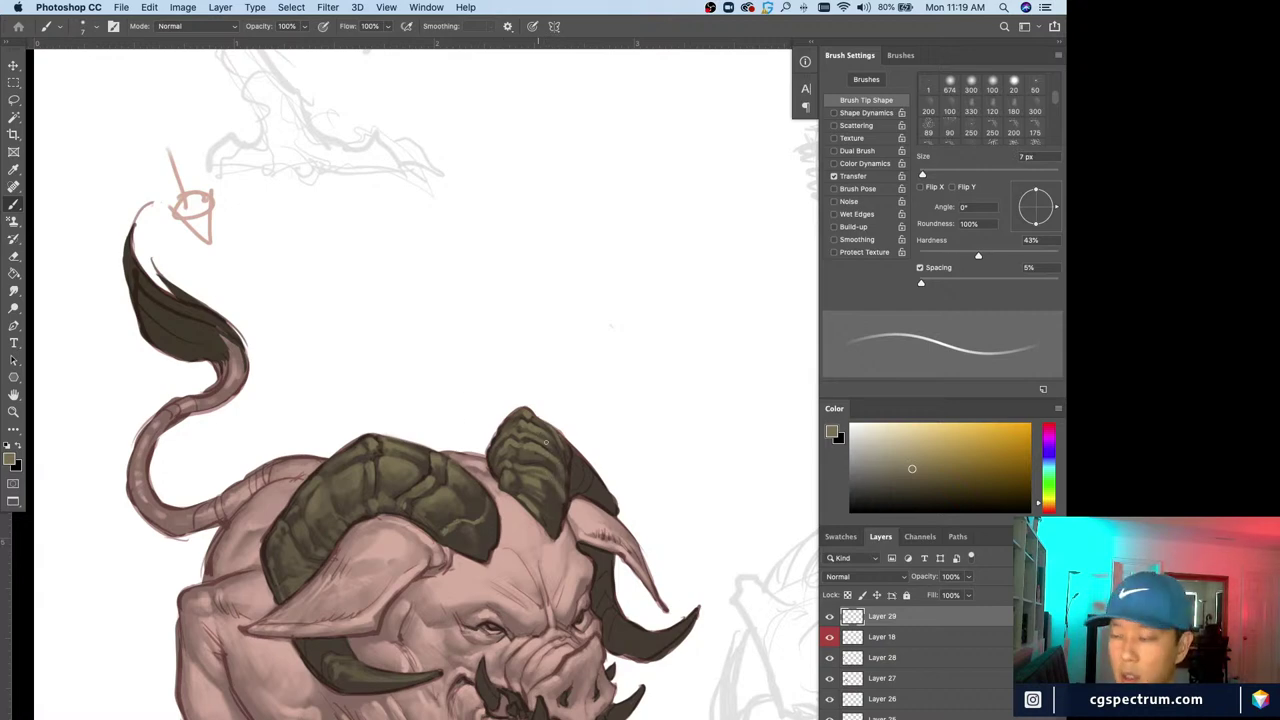
key(e)
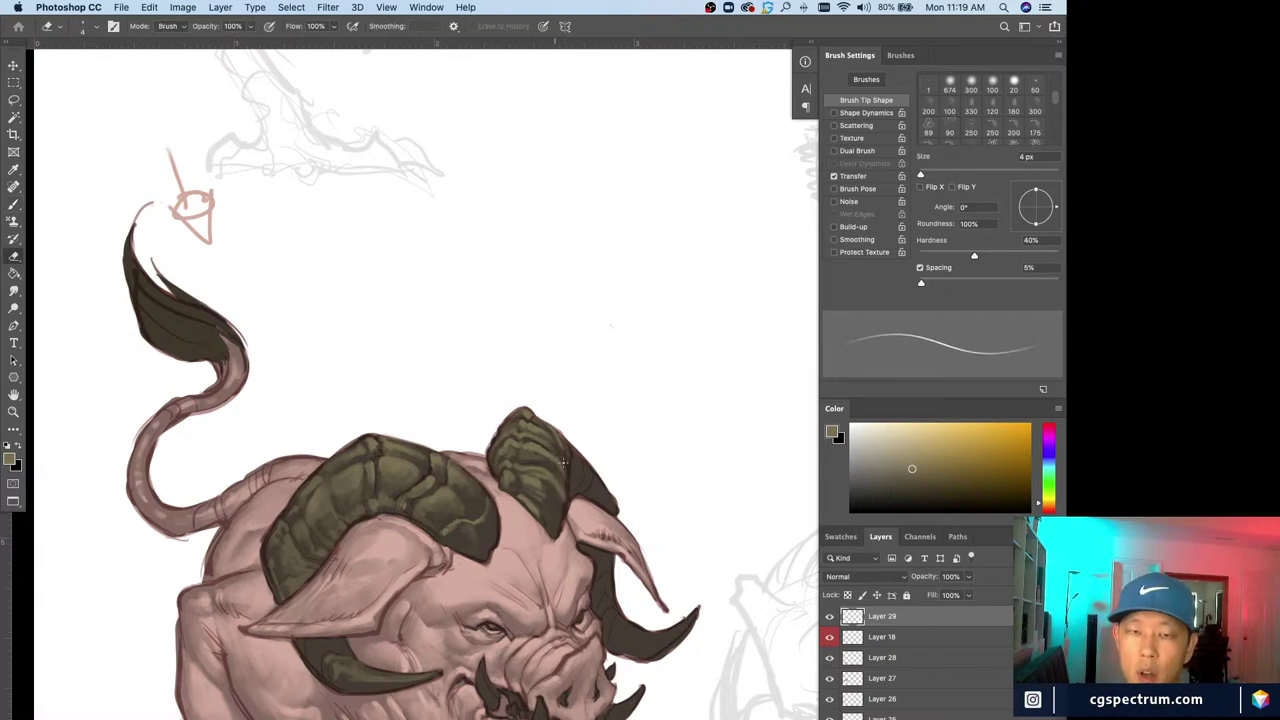
key(bracketright)
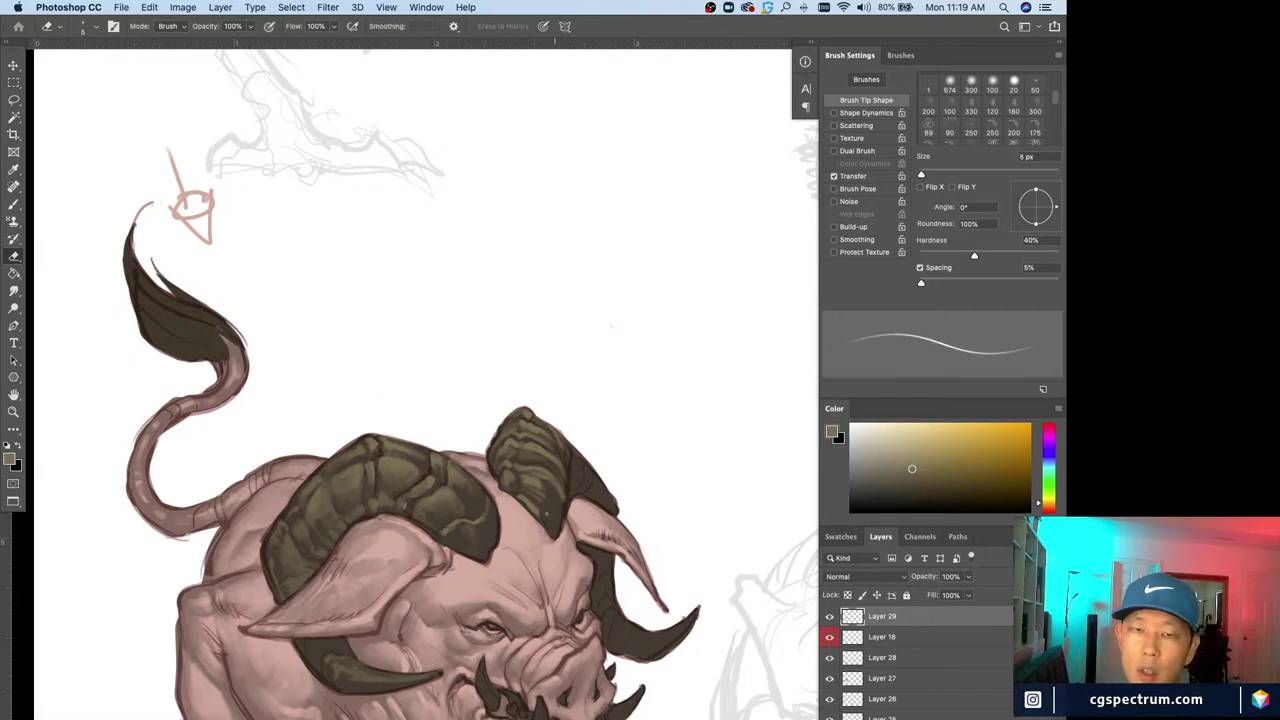
Blend the lower front of the far horn with olive and brown tones sampled from it, using a 9 to 10 px brush
key(b)
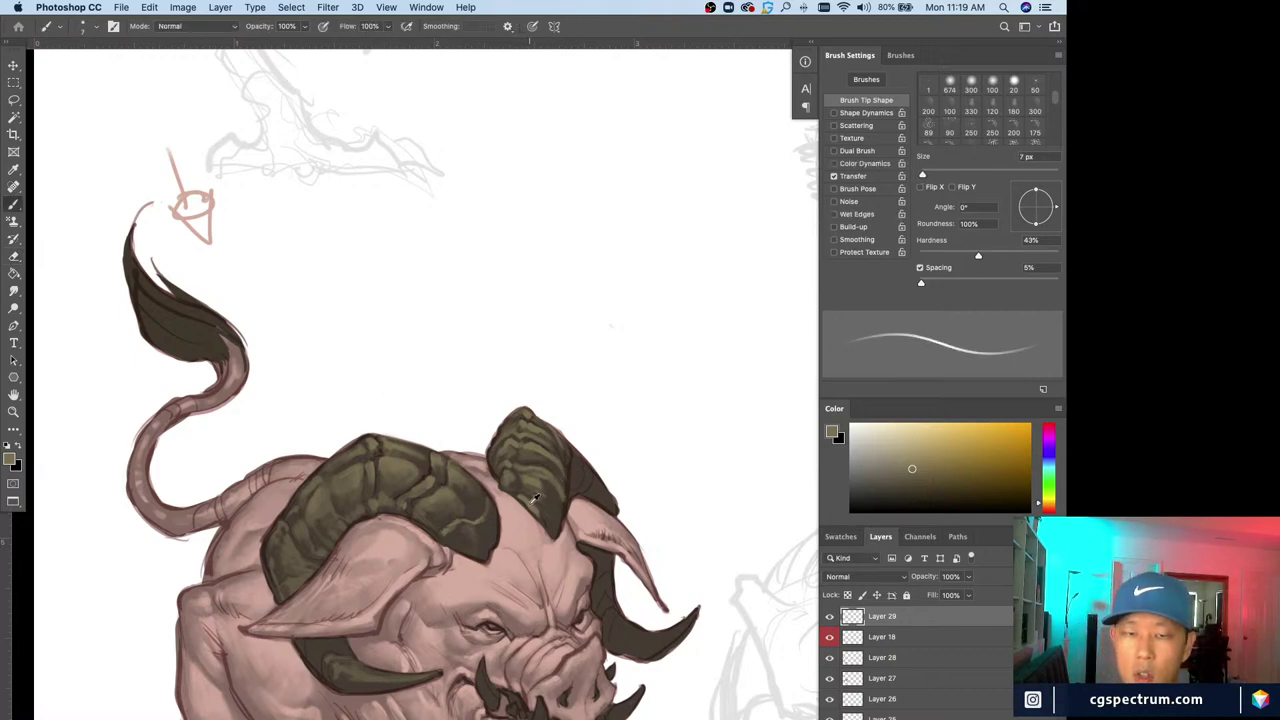
key(bracketright)
key(bracketright)
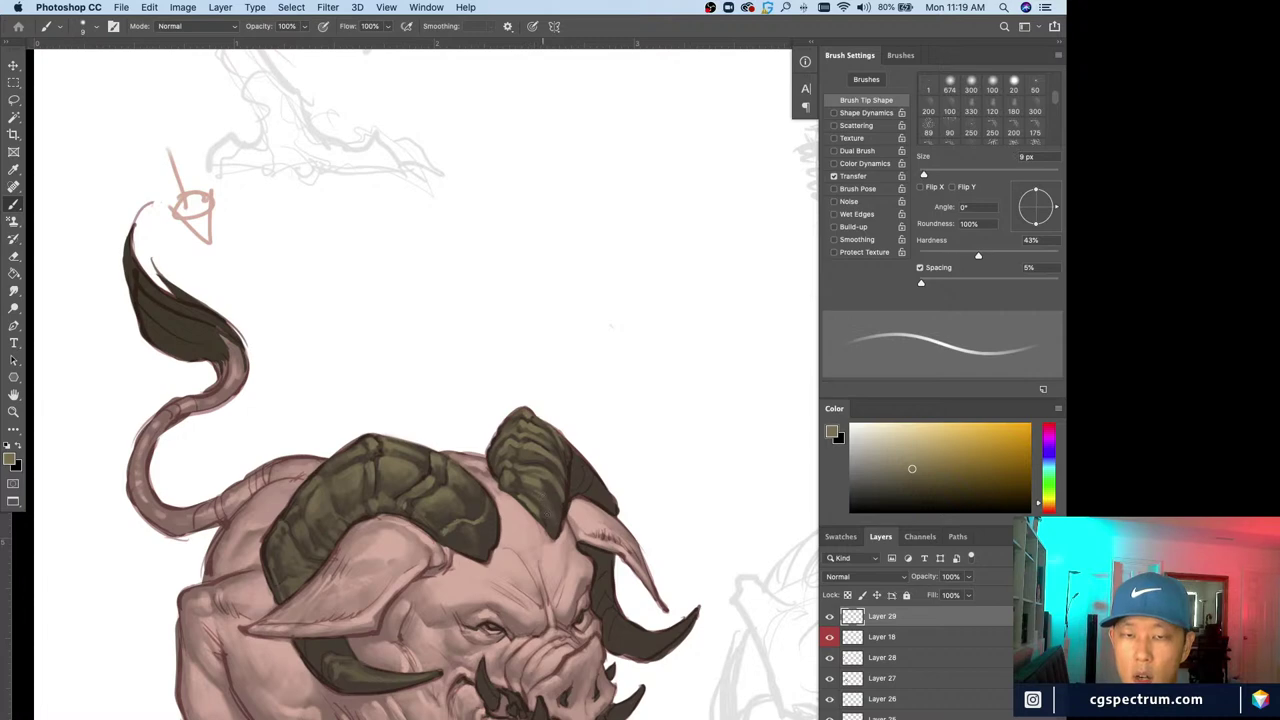
alt+click(546, 491)
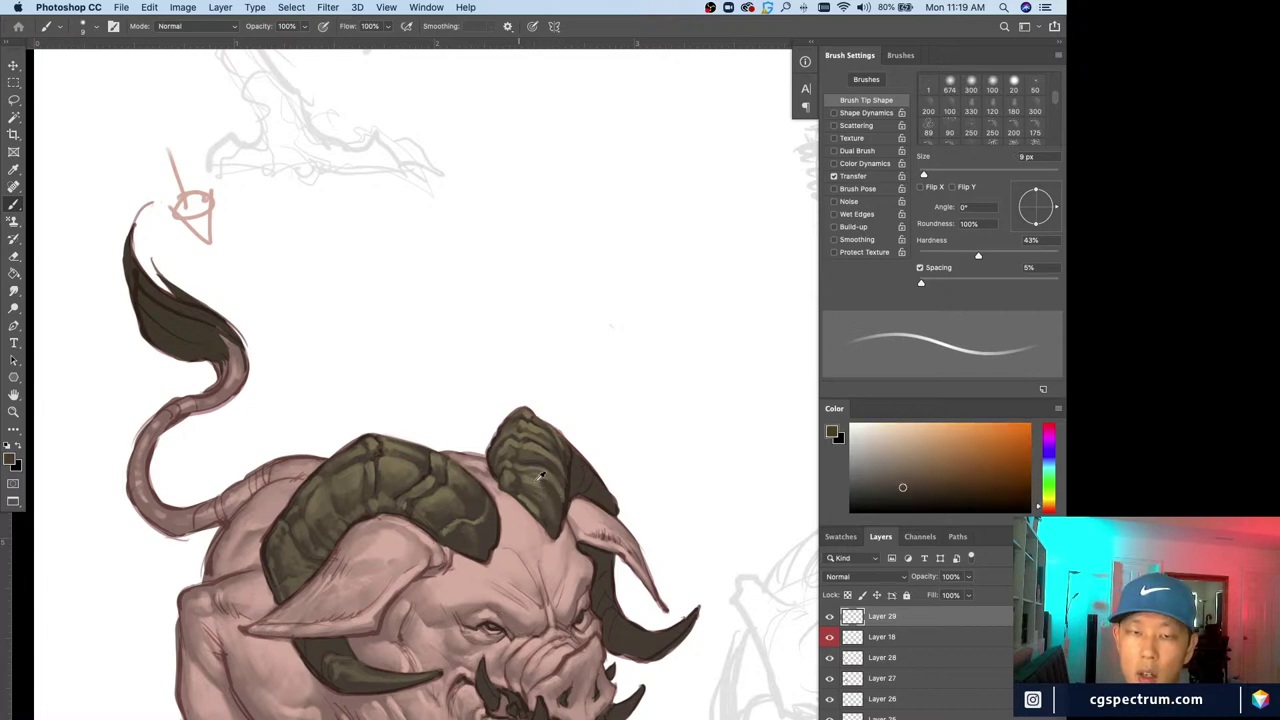
alt+click(536, 483)
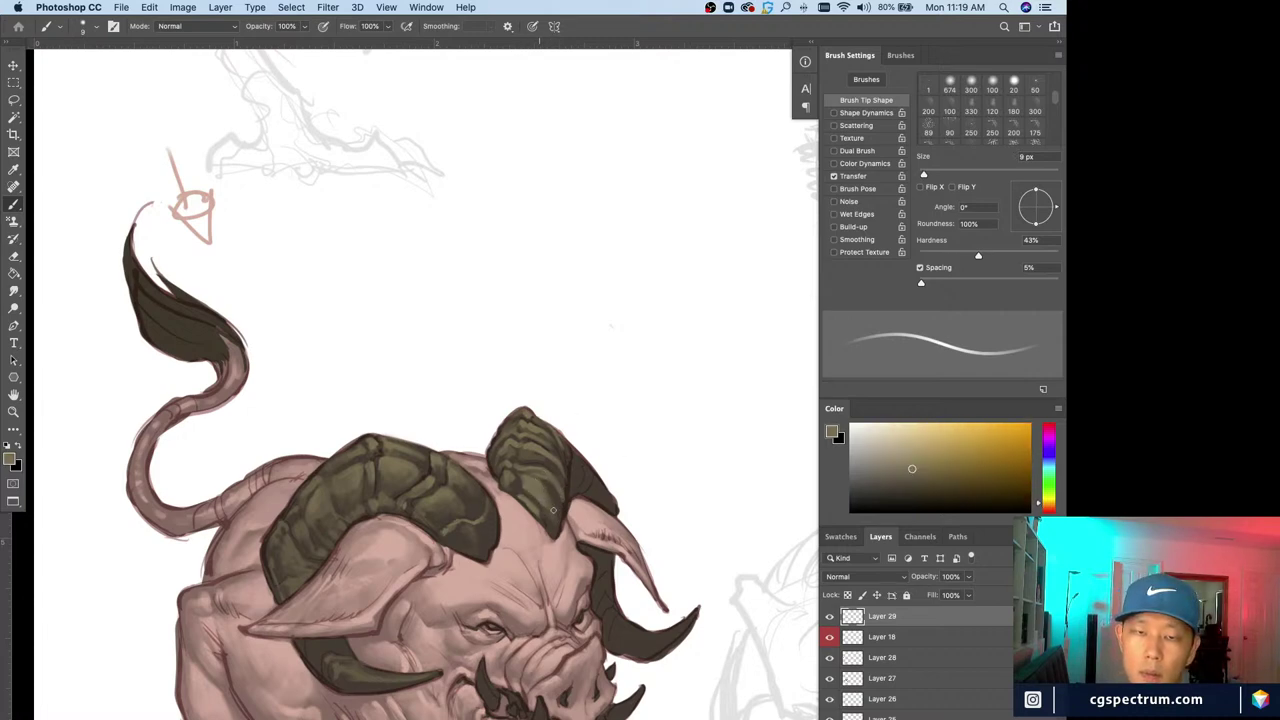
alt+click(562, 502)
key(bracketright)
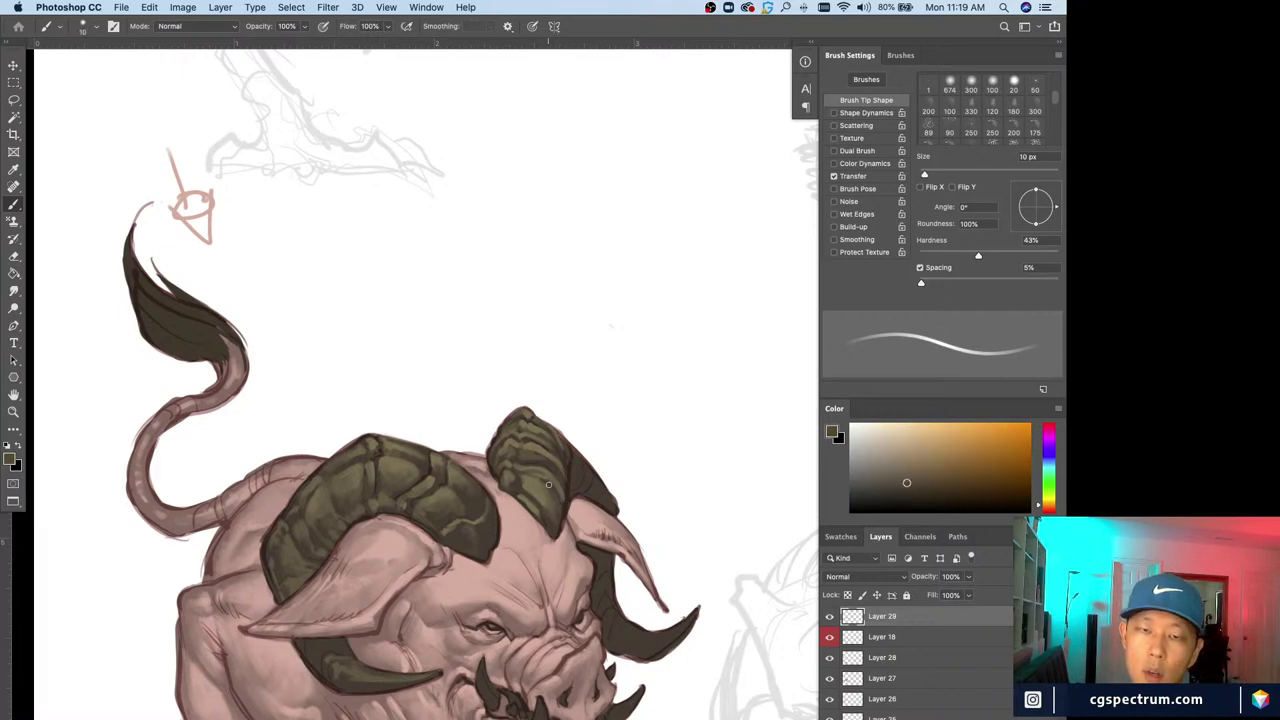
alt+click(565, 505)
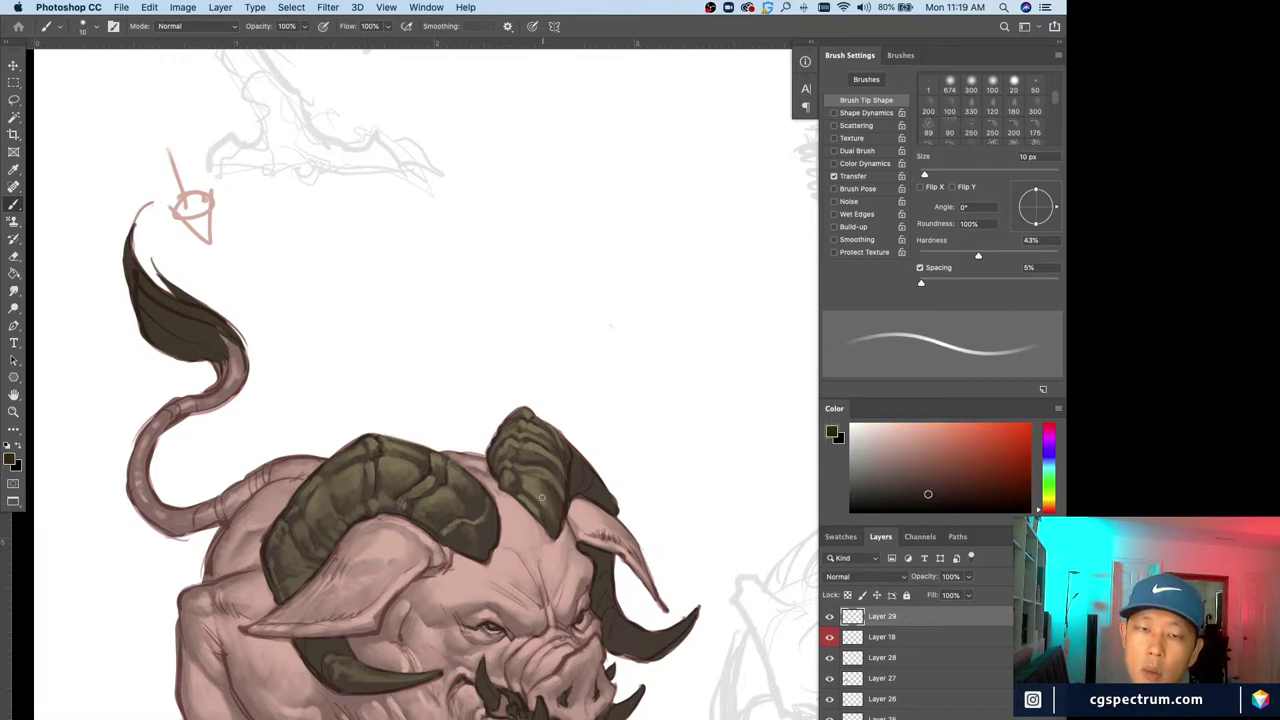
Refine the far horn's lower edge and inner side with sampled light olive and dark brown, using a 7 to 9 px brush
alt+click(539, 499)
key(bracketleft)
key(bracketleft)
key(bracketleft)
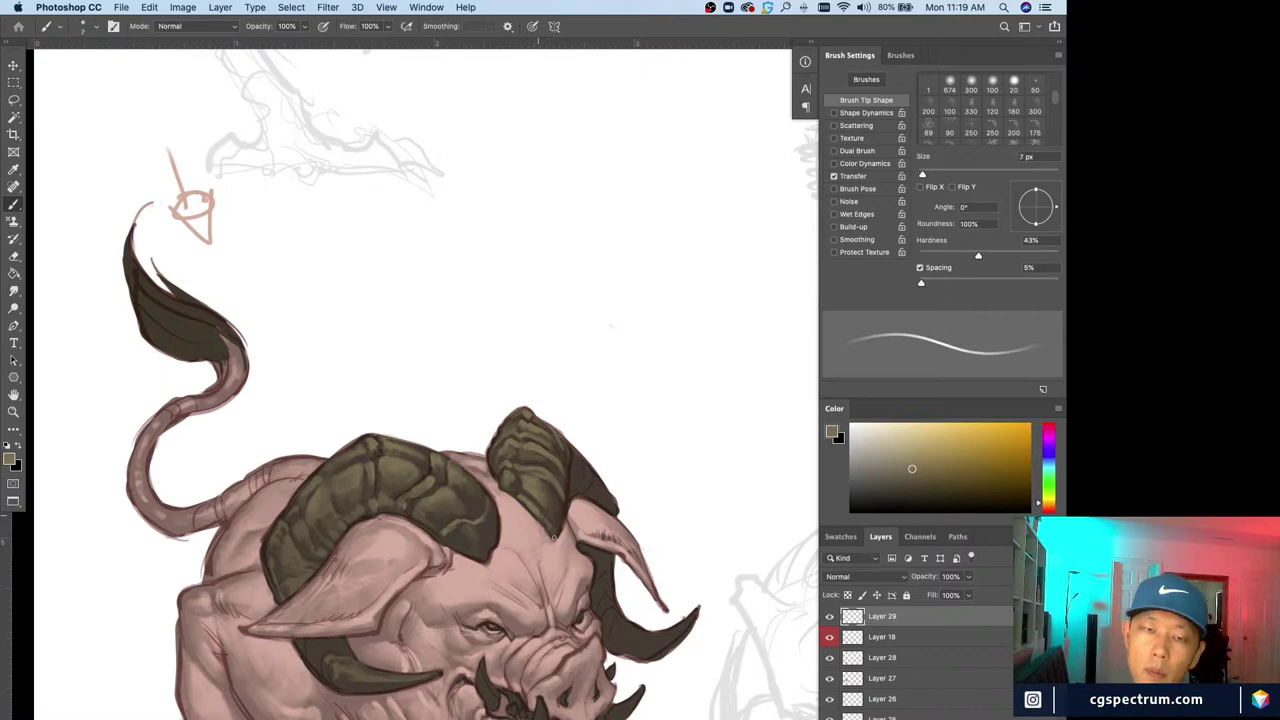
key(bracketright)
key(bracketright)
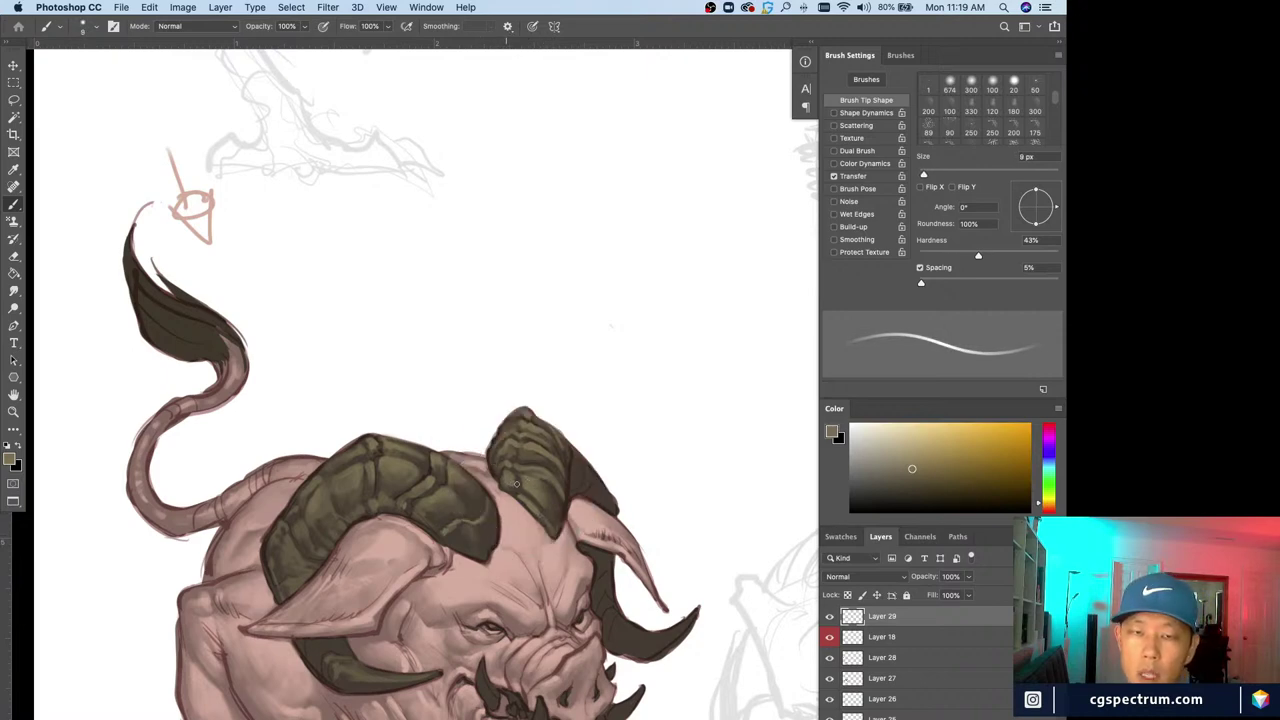
alt+click(524, 481)
key(bracketleft)
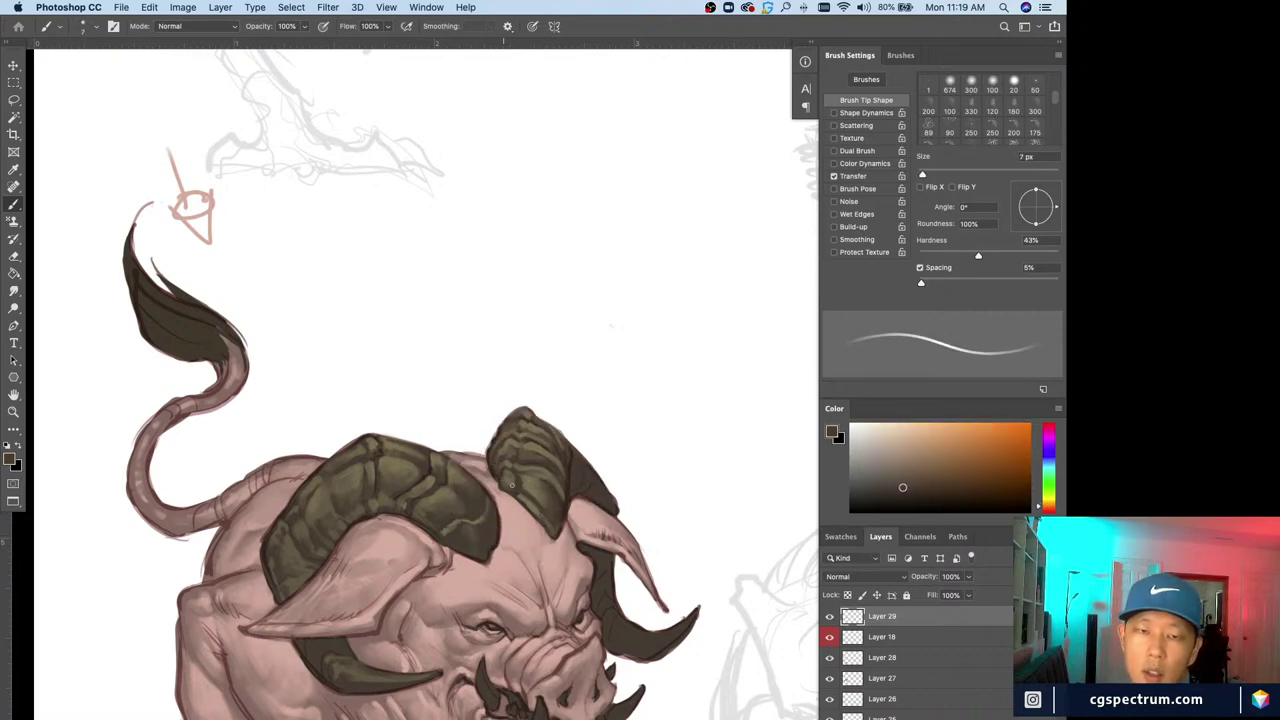
Paint ridge highlights on the shaded back section of the far horn with a sampled horn tone and a 4 to 6 px brush
alt+click(558, 465)
alt+click(552, 469)
key(bracketleft)
key(bracketleft)
key(bracketleft)
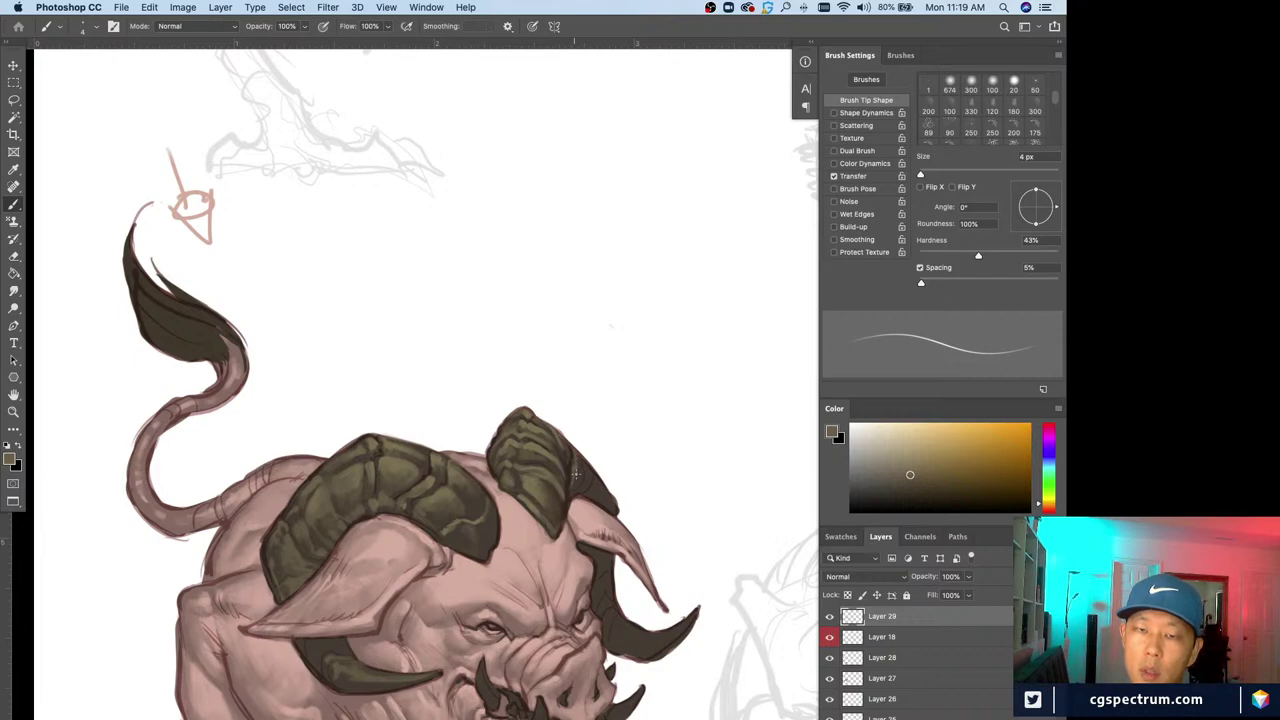
key(bracketright)
key(bracketright)
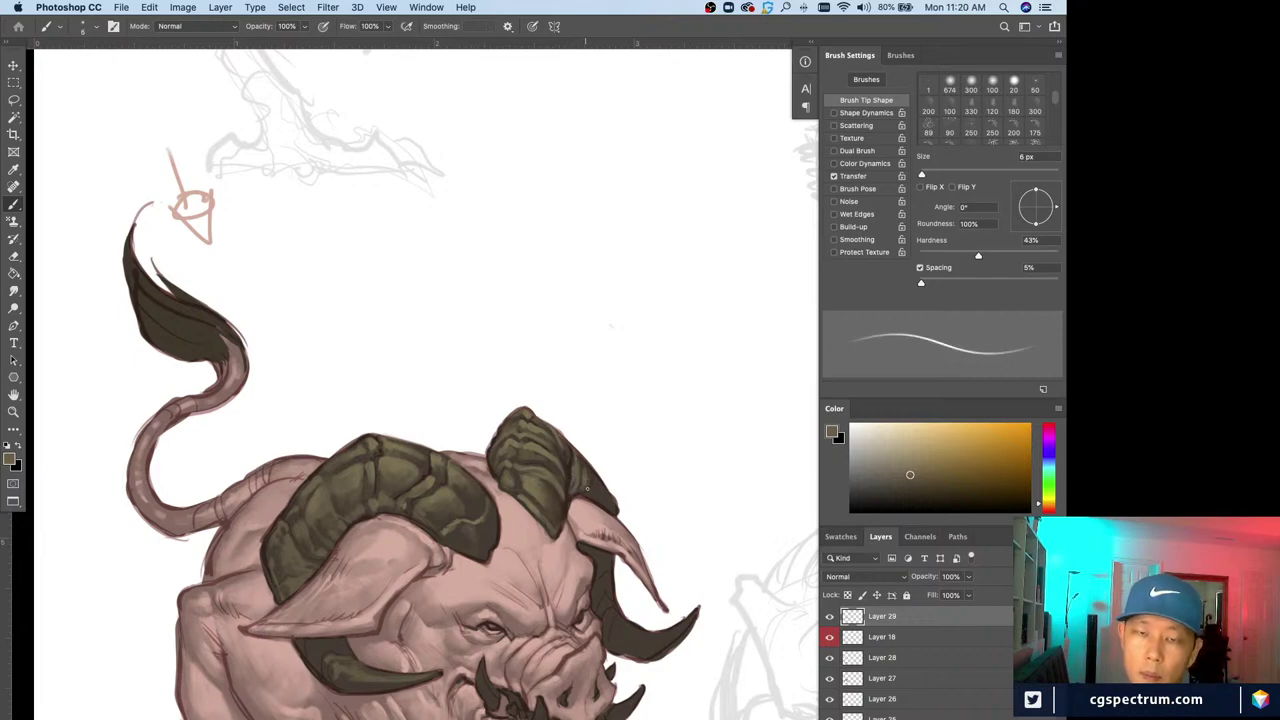
Soften the new highlights on the back section of the far horn with the Eraser, enlarging it to 10 px
key(e)
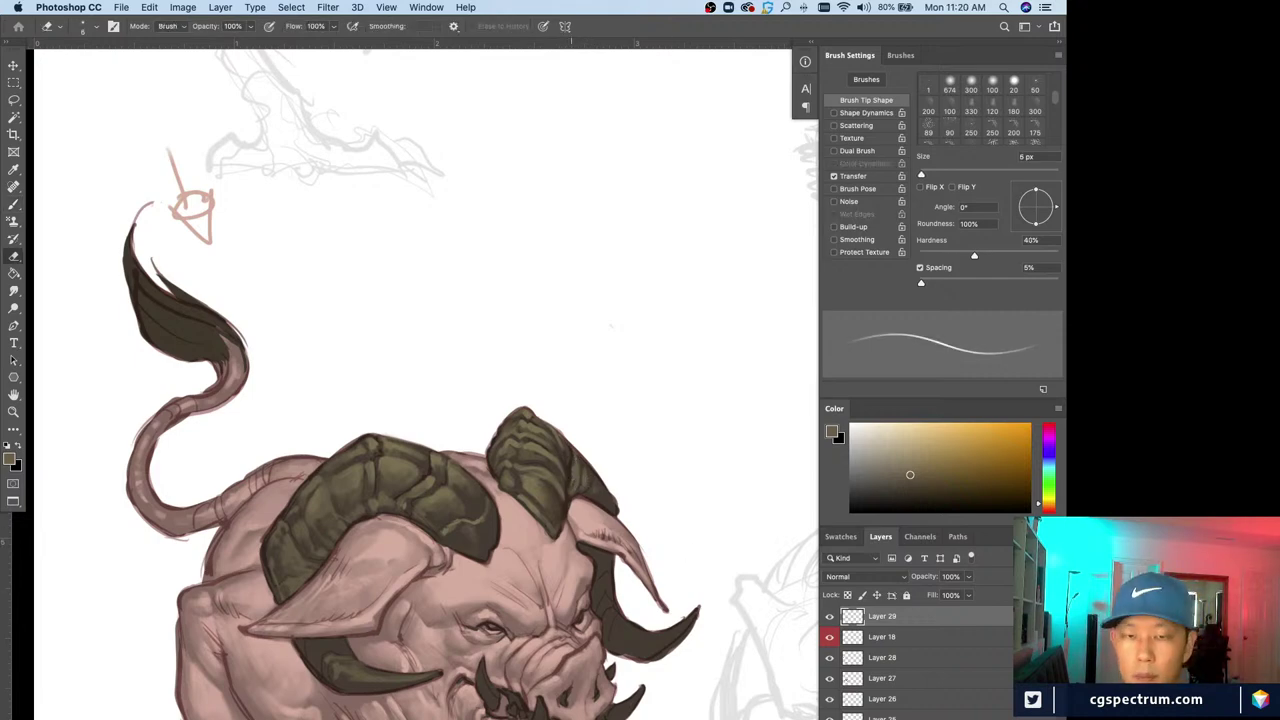
key(bracketright)
key(bracketright)
key(bracketright)
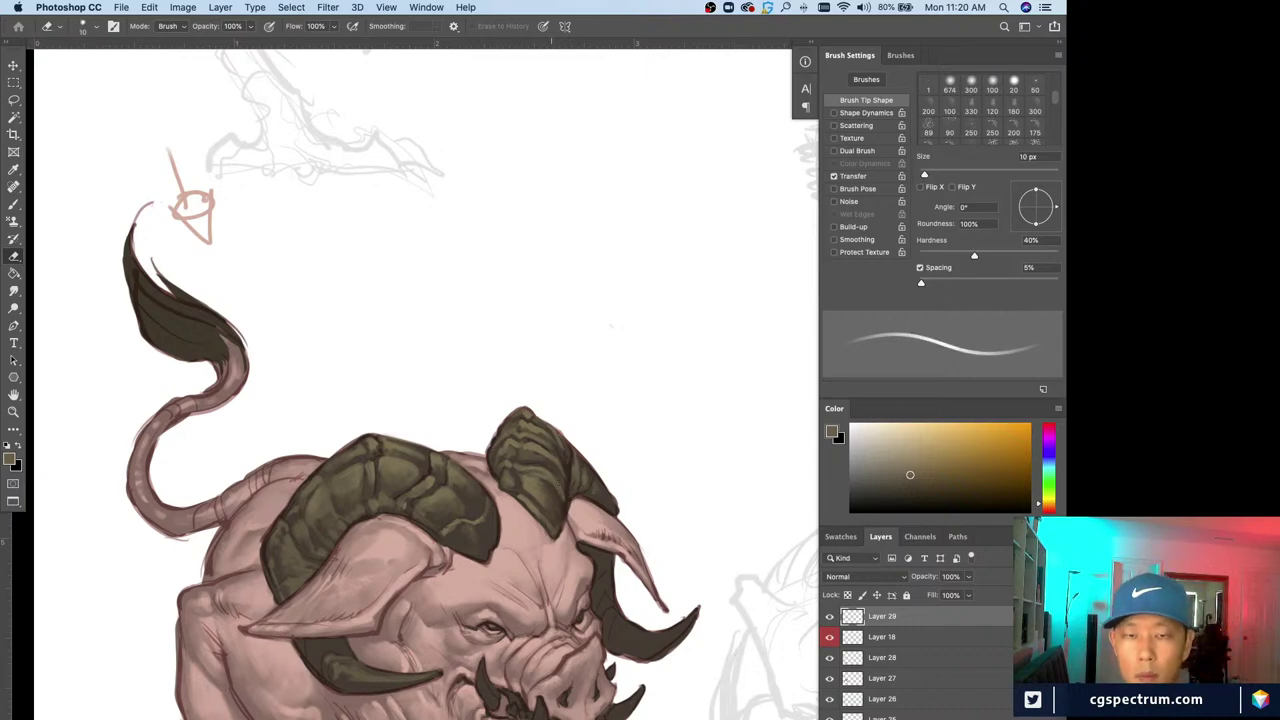
key(super+minus)
key(super+minus)
key(super+equal)
key(super+equal)
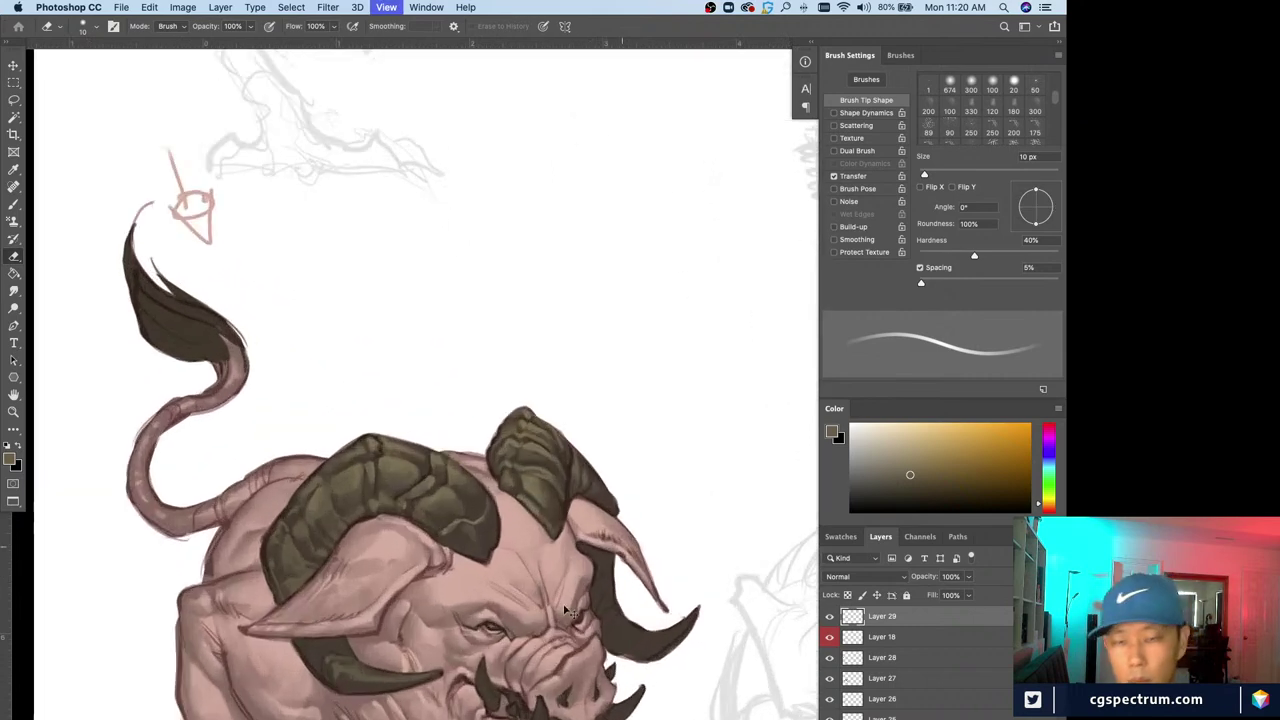
Paint highlights on the far horn's lower curved tip with light olive sampled from its upper part, using a 6 to 8 px brush
key(b)
drag(577, 687, 475, 578)
alt+click(410, 318)
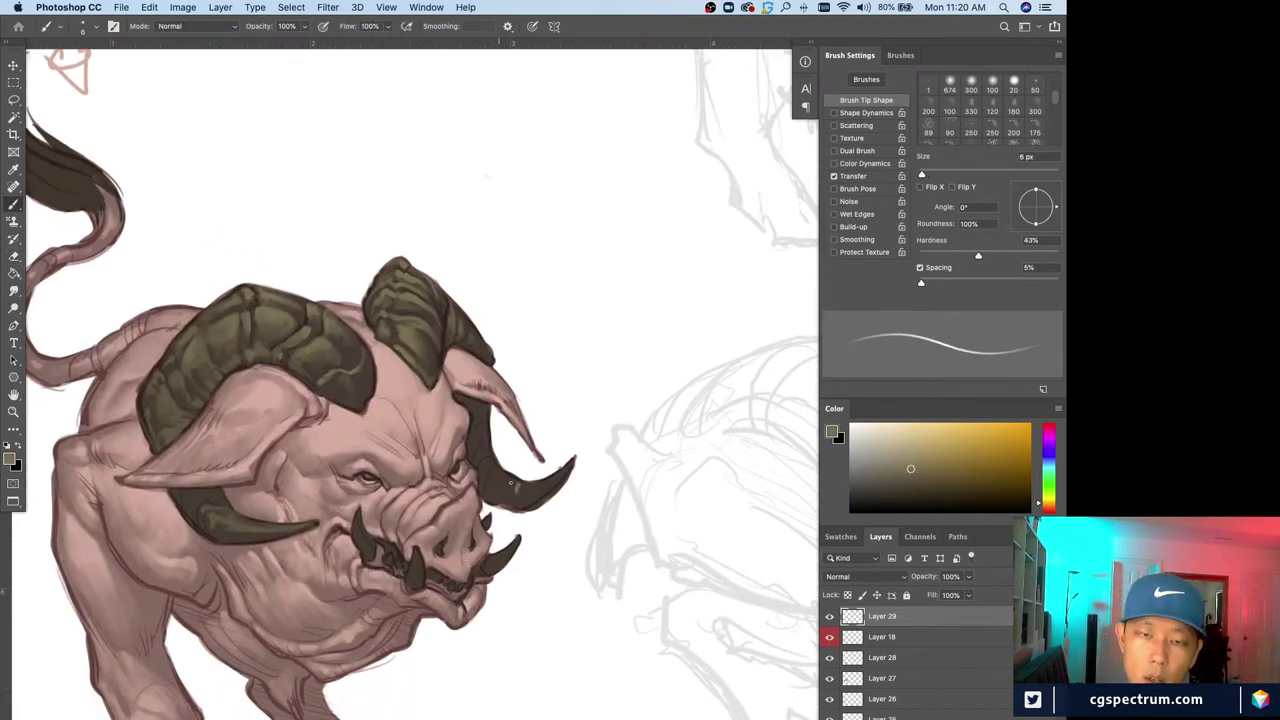
key(bracketright)
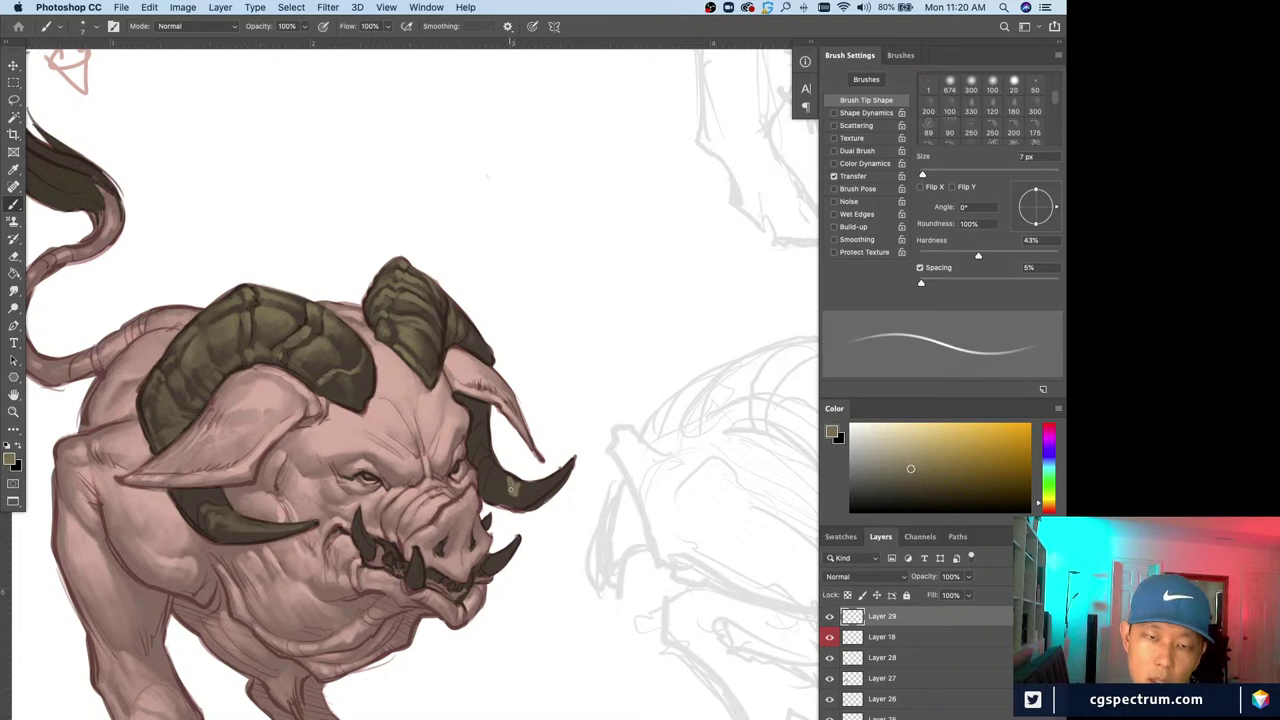
key(bracketright)
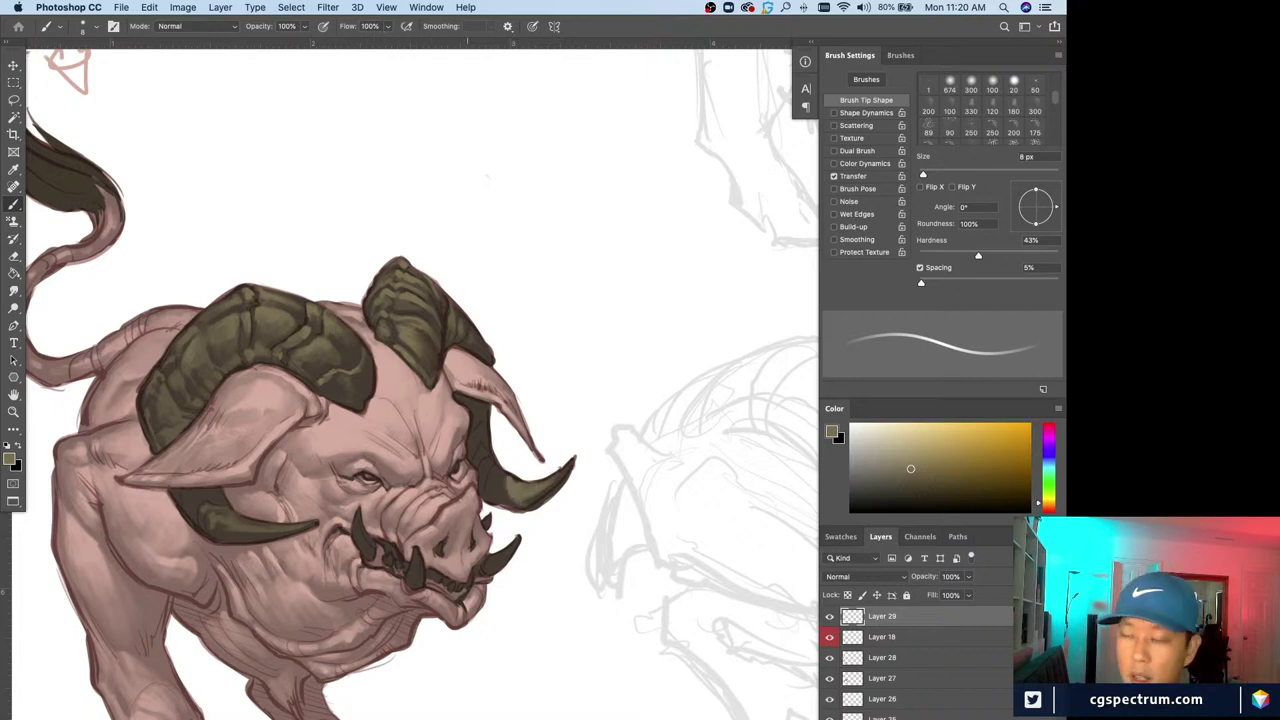
Fade the highlight on the far horn's curved tip with the Eraser, enlarging it to 25 px
key(e)
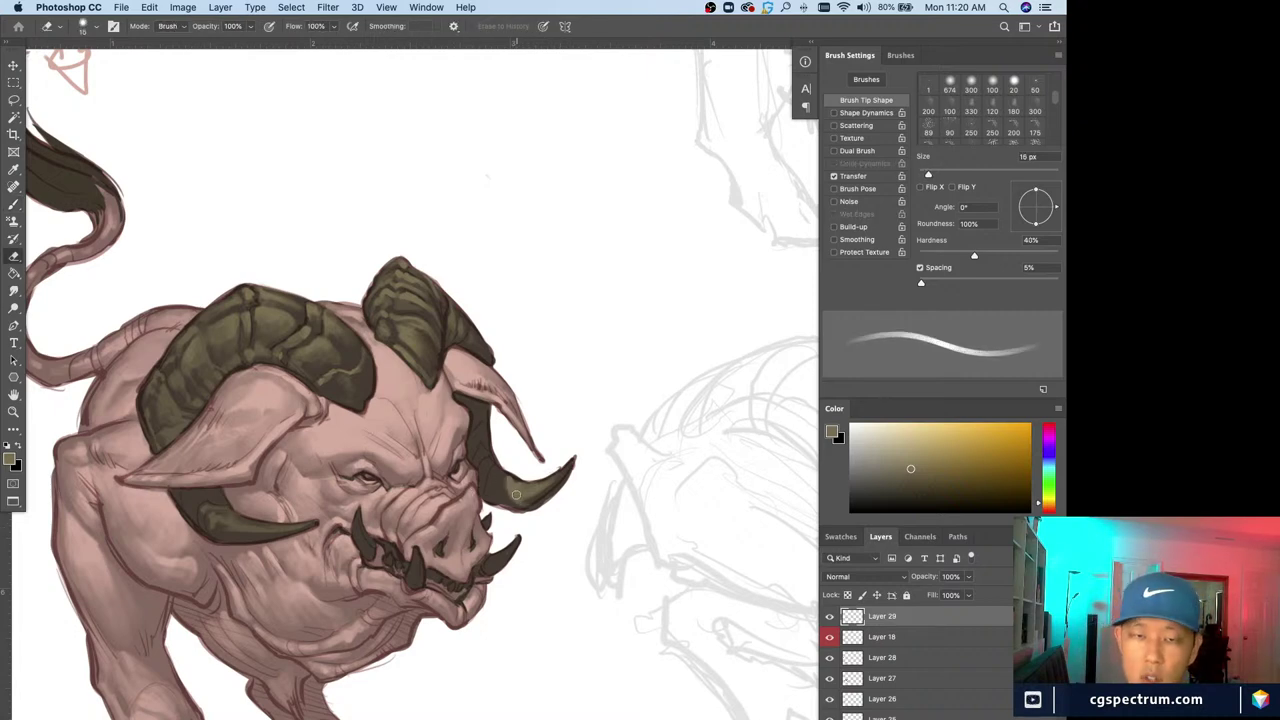
key(bracketright)
key(bracketright)
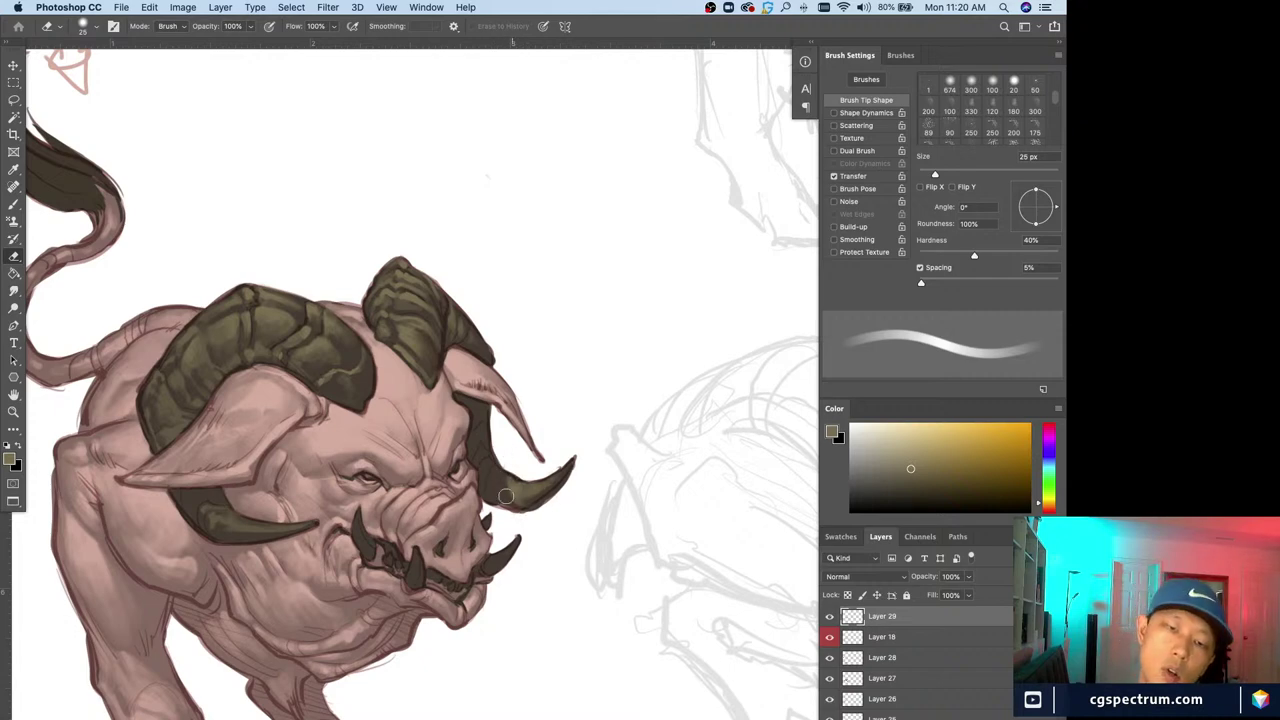
key(super+minus)
key(super+equal)
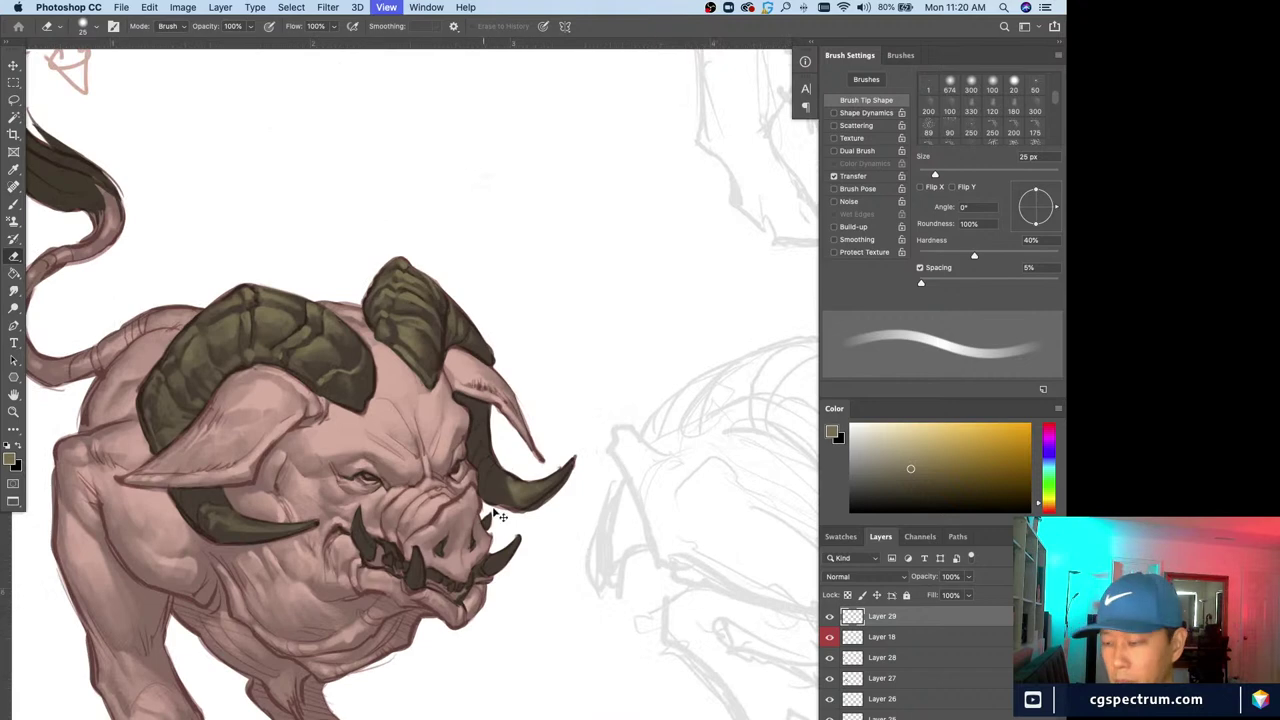
Refine the highlight on the far horn's curved tip with a 6 px brush and check it against the whole creature
key(b)
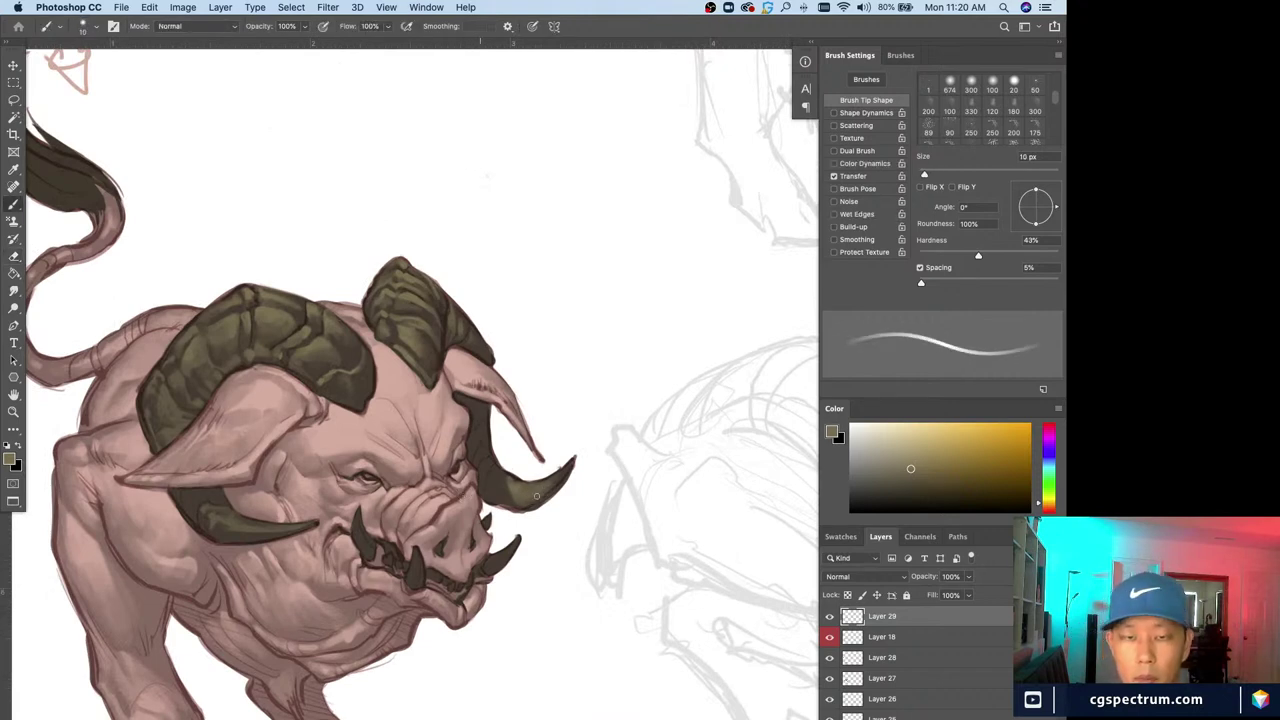
key(bracketleft)
key(bracketleft)
key(bracketleft)
key(bracketleft)
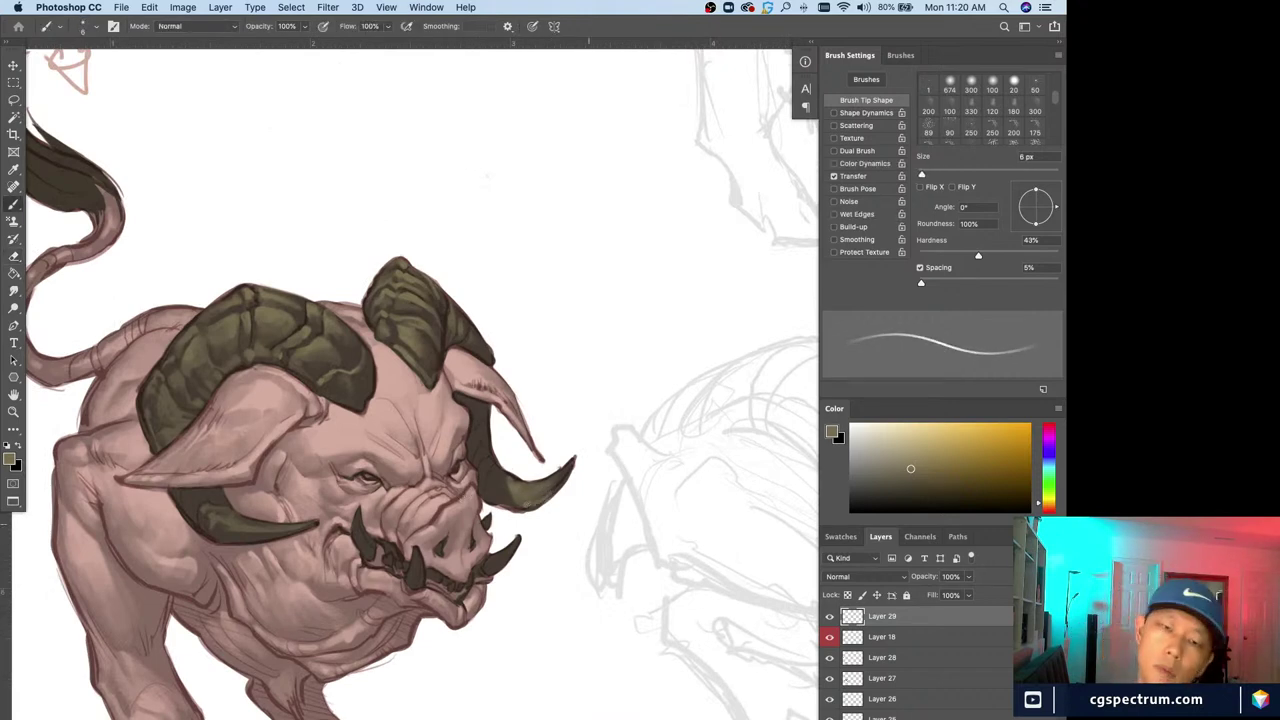
scroll(562, 476, down, 2)
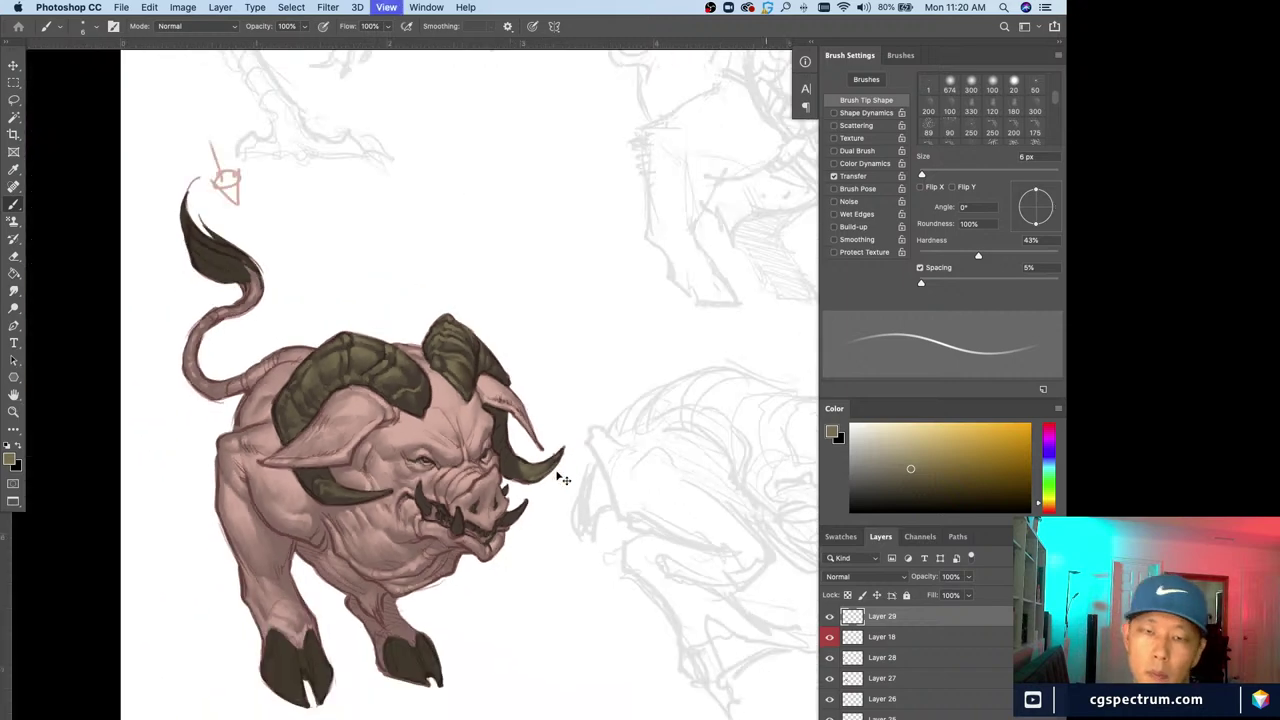
scroll(558, 471, up, 2)
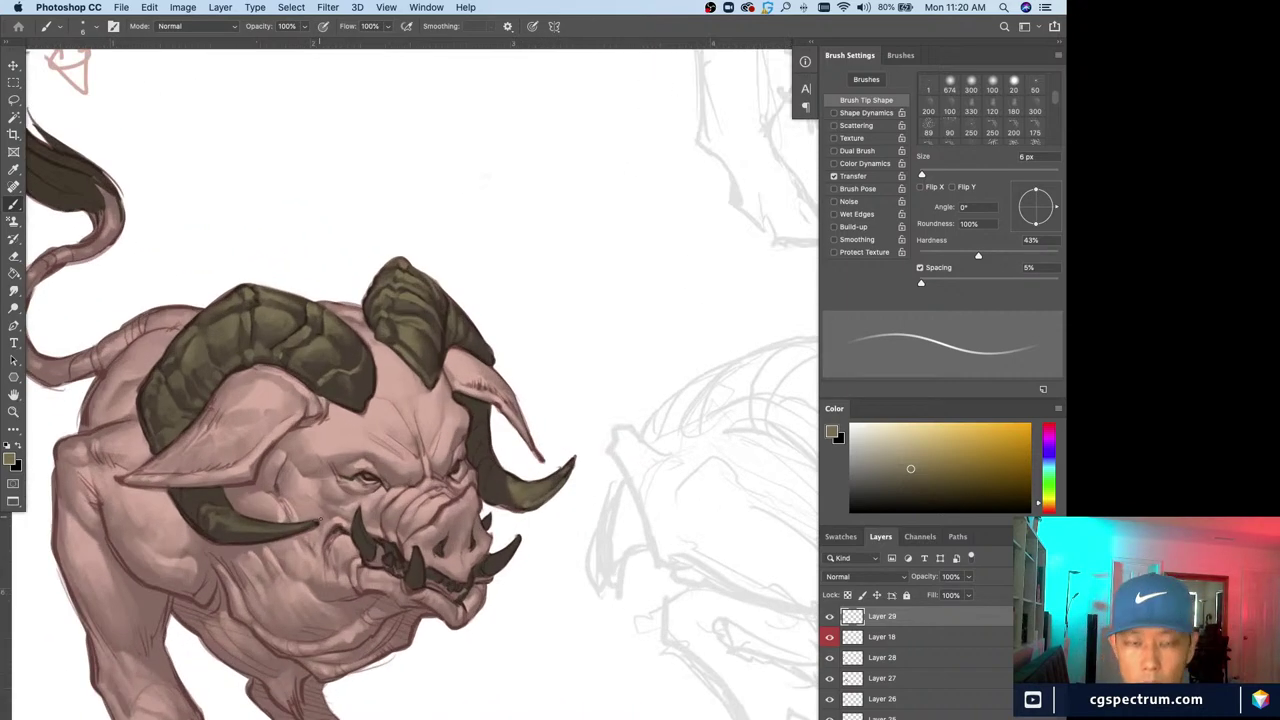
scroll(353, 646, down, 3)
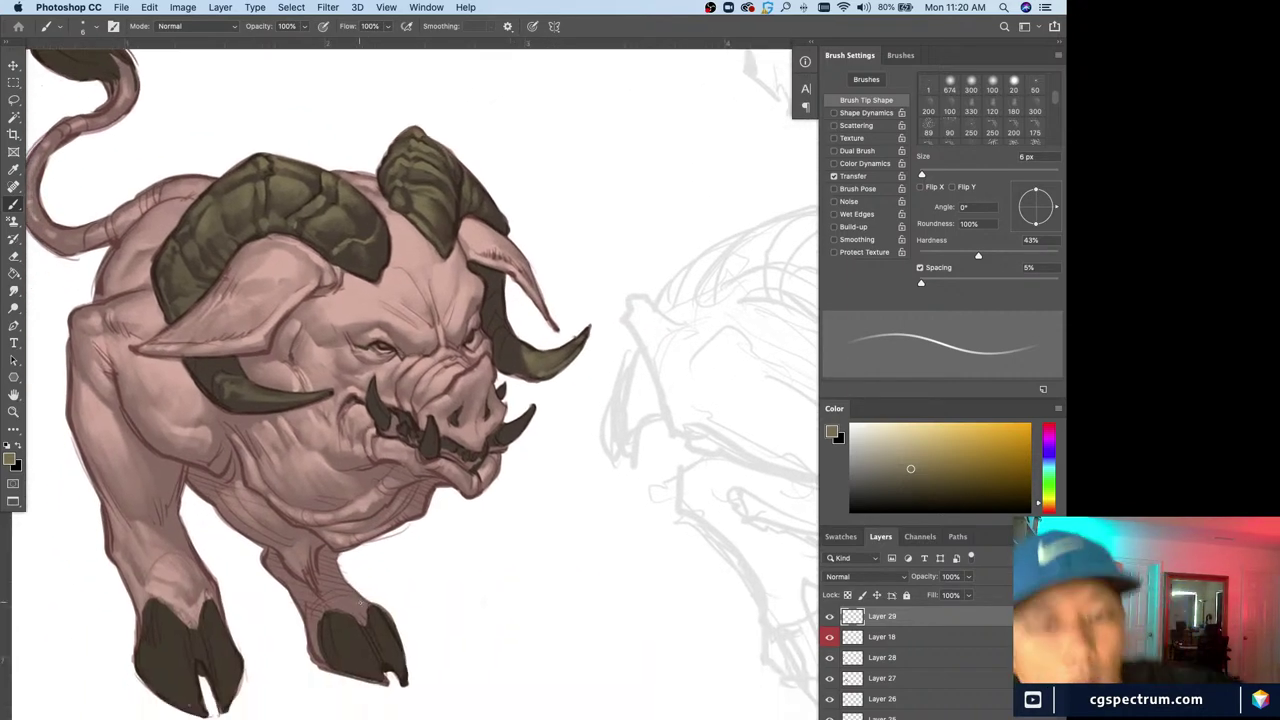
Paint olive highlights on the boar's far tusk with a 4 px brush, touching up with the Eraser at 10 px
scroll(362, 606, down, 2)
scroll(389, 574, up, 2)
scroll(405, 536, down, 1)
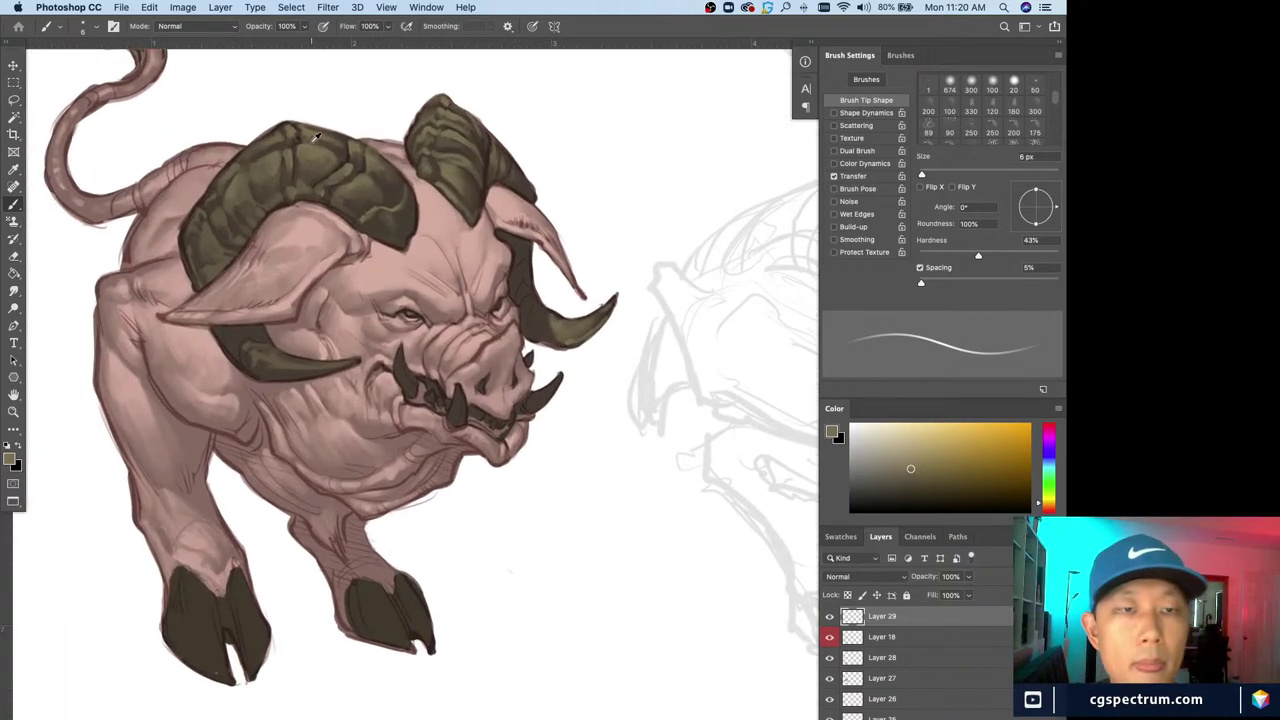
drag(330, 338, 391, 379)
key(bracketleft)
key(bracketleft)
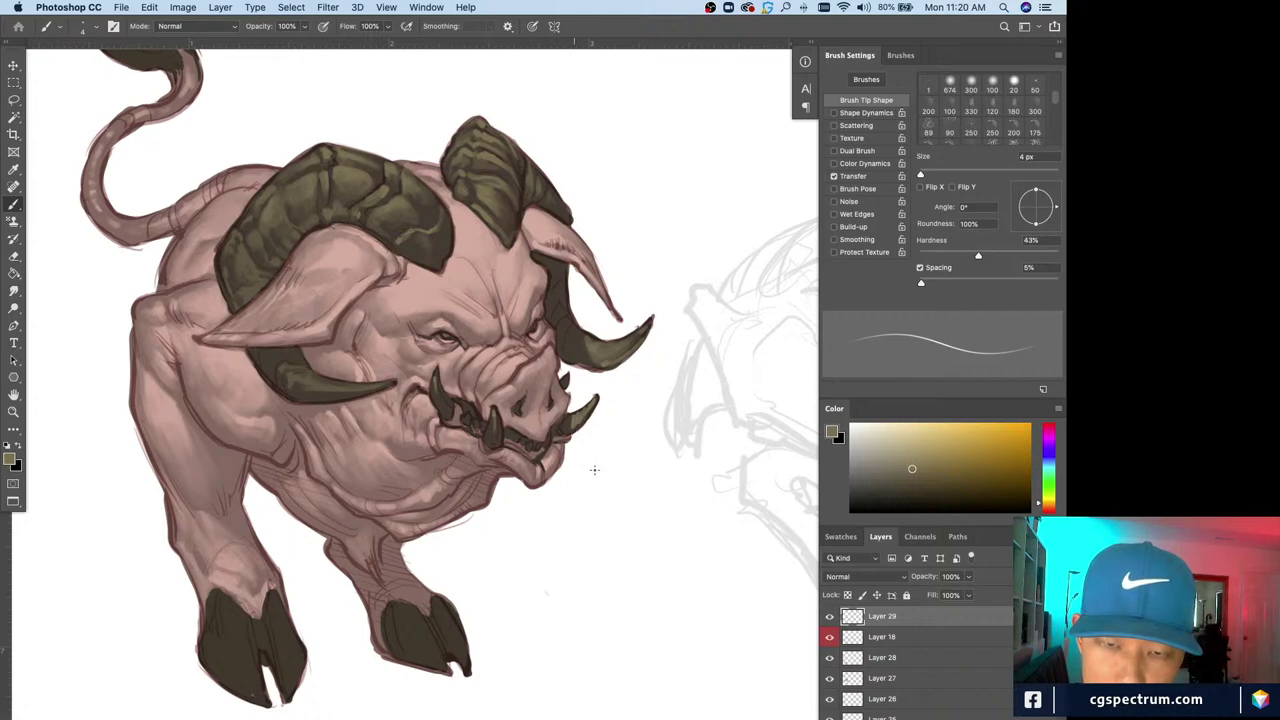
key(e)
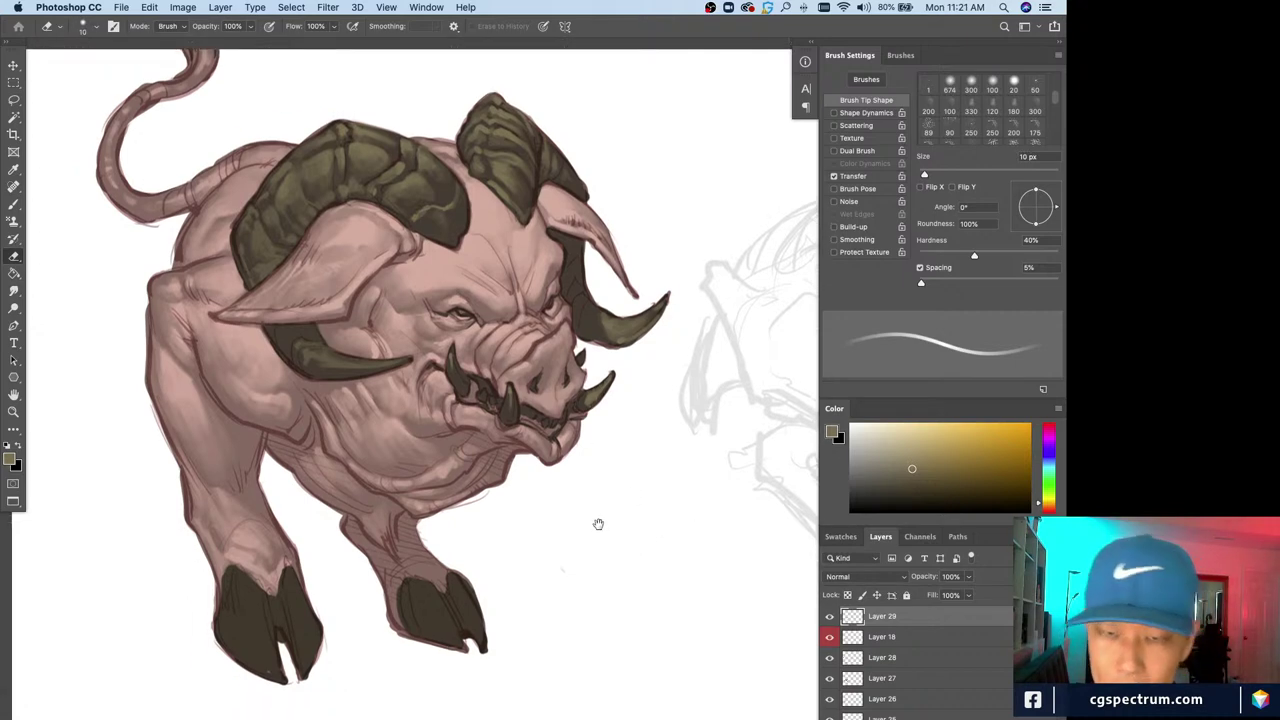
scroll(597, 523, down, 2)
scroll(597, 523, left, 1)
Paint highlights on the boar's front lower tusk and the small teeth beside it with a 4 to 5 px brush
key(b)
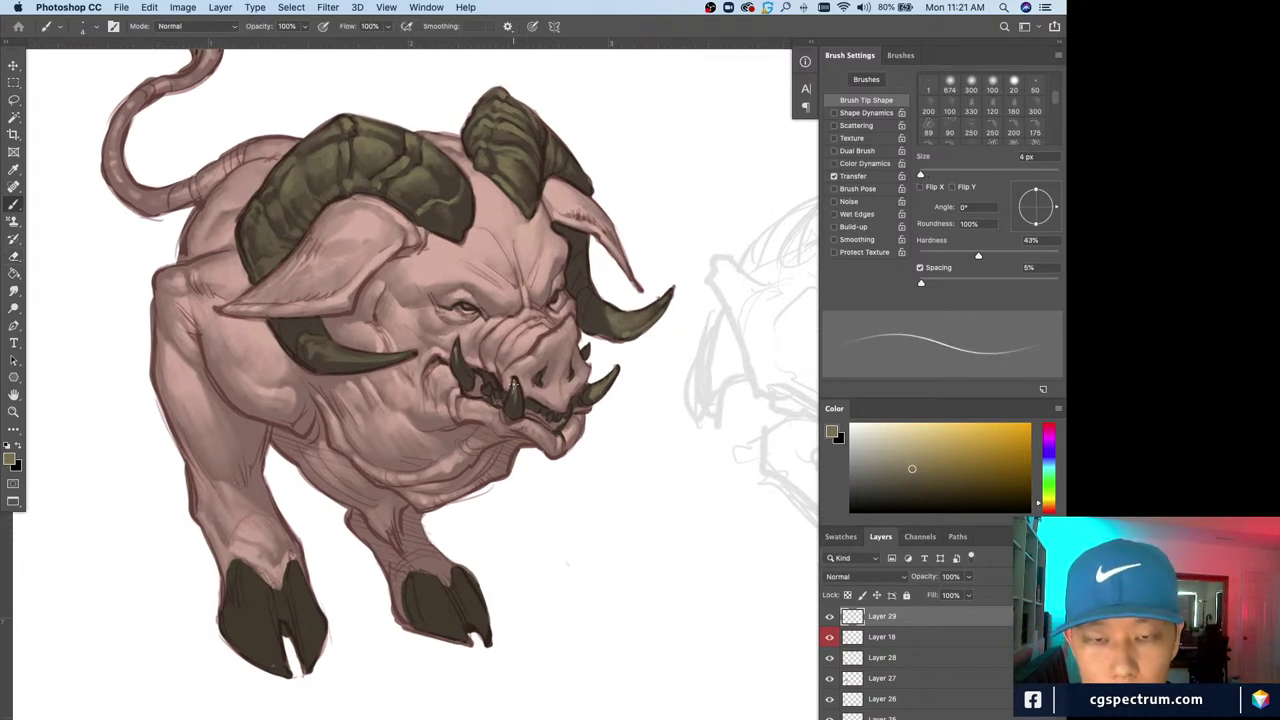
key(bracketright)
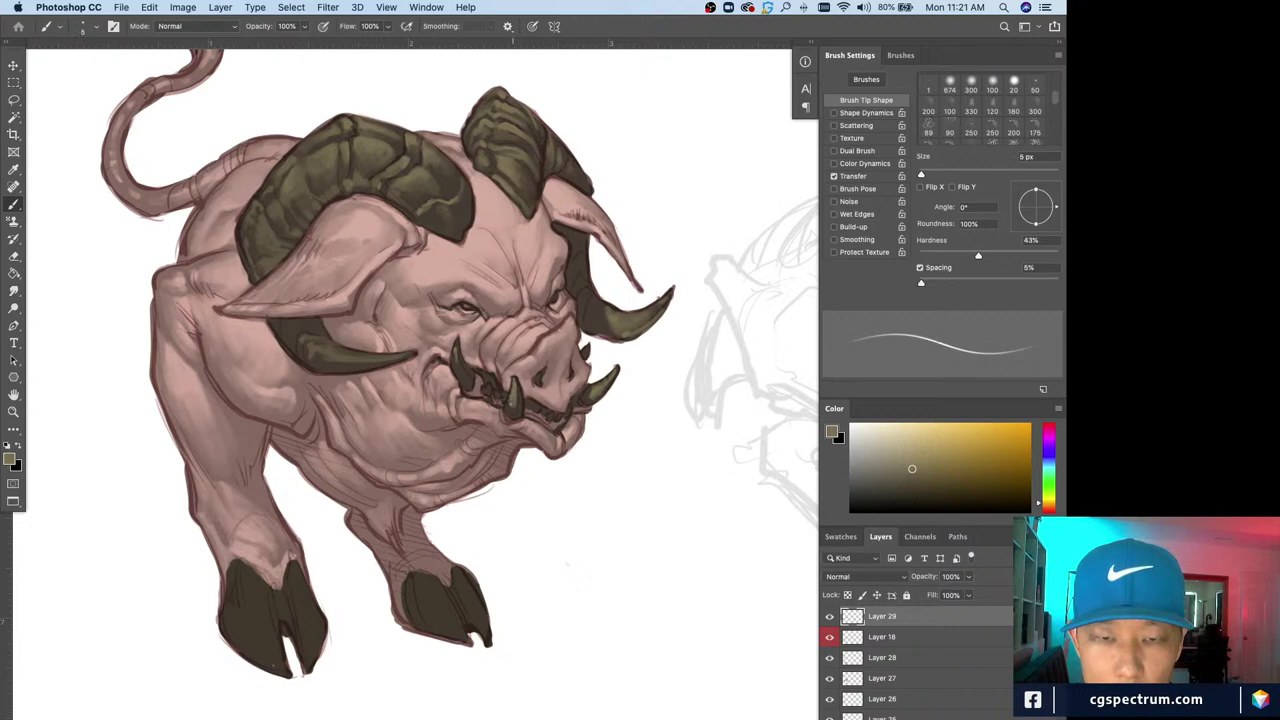
key(bracketleft)
key(bracketleft)
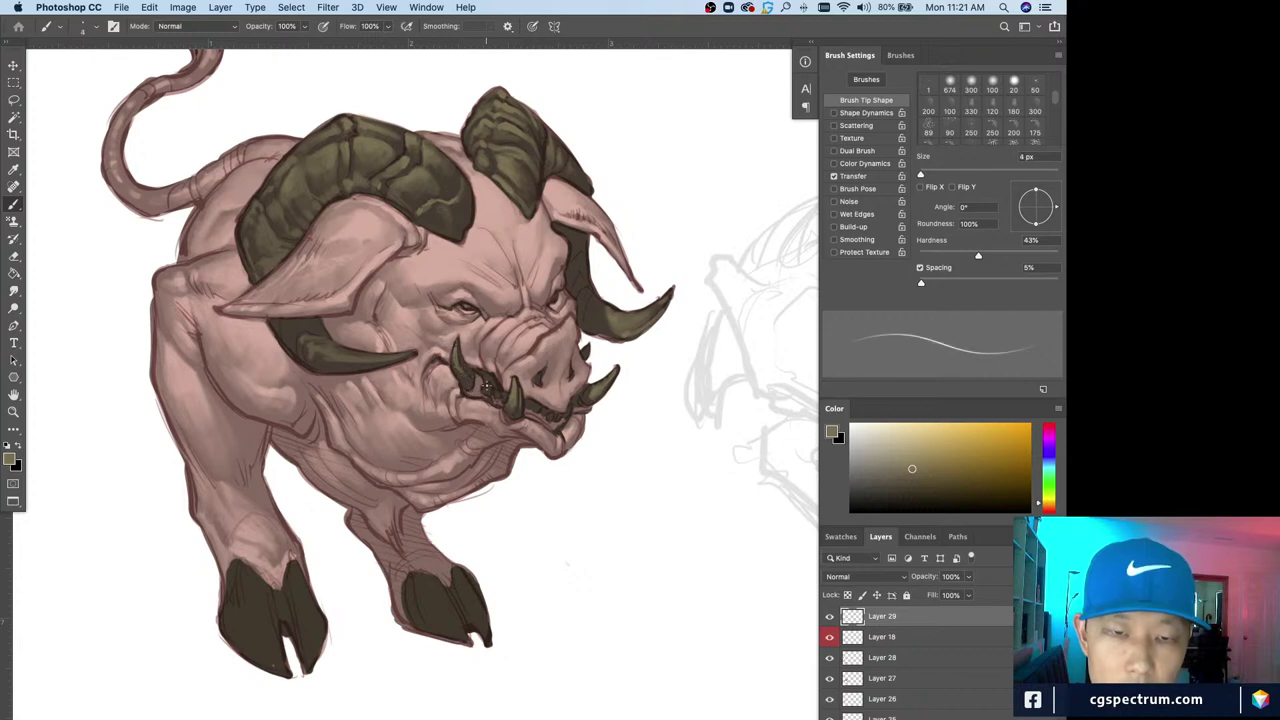
key(bracketright)
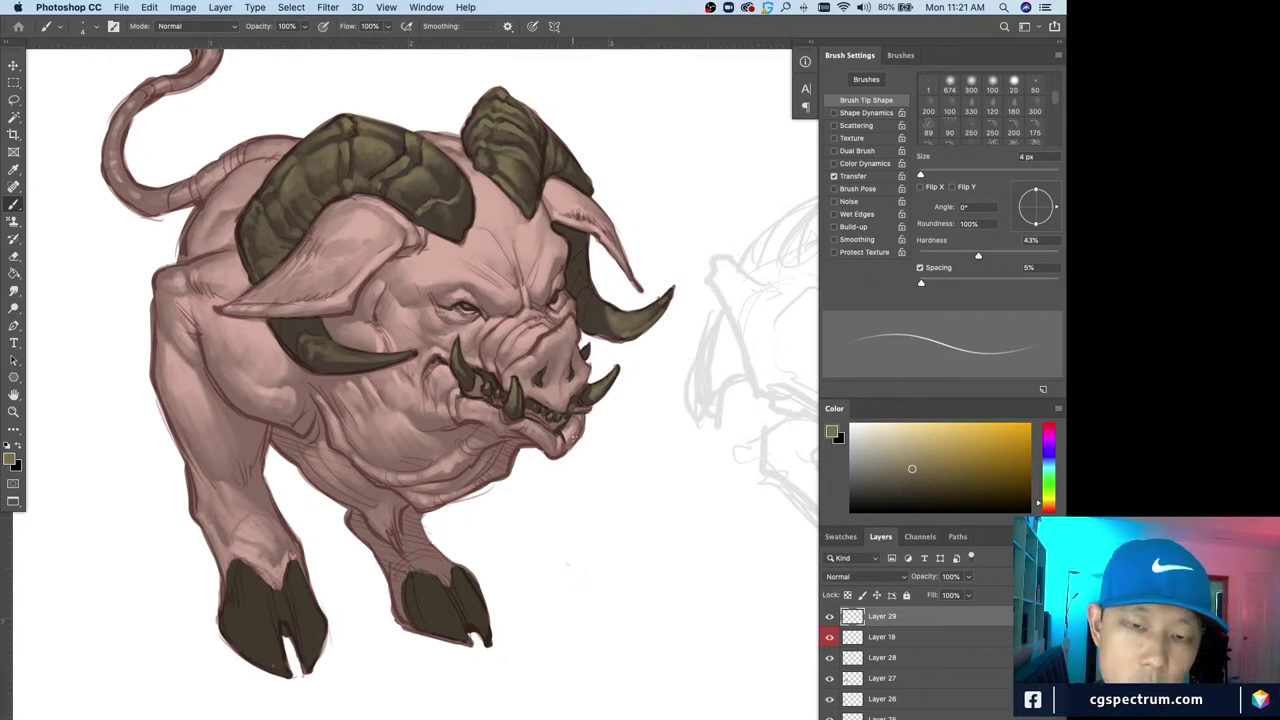
key(bracketright)
Paint highlights along the boar's near tusk, varying the brush between 3 and 7 px
key(bracketleft)
key(bracketleft)
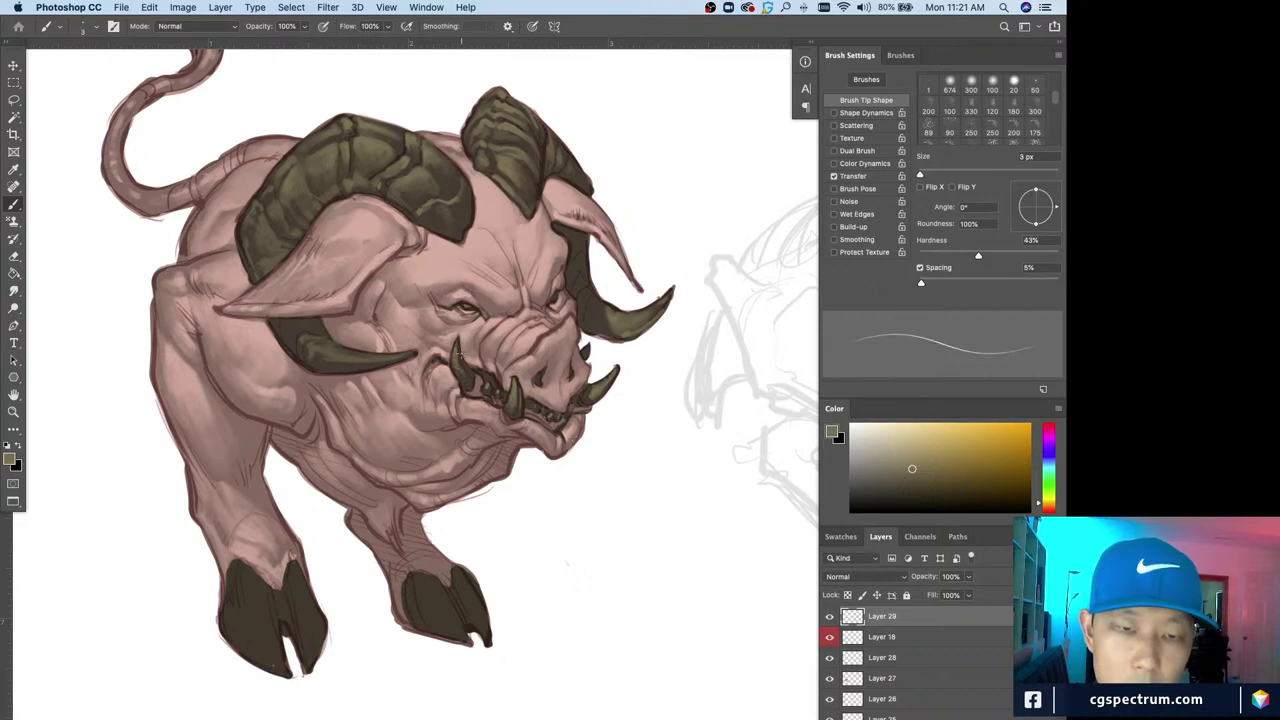
key(bracketright)
key(bracketright)
key(bracketright)
key(bracketright)
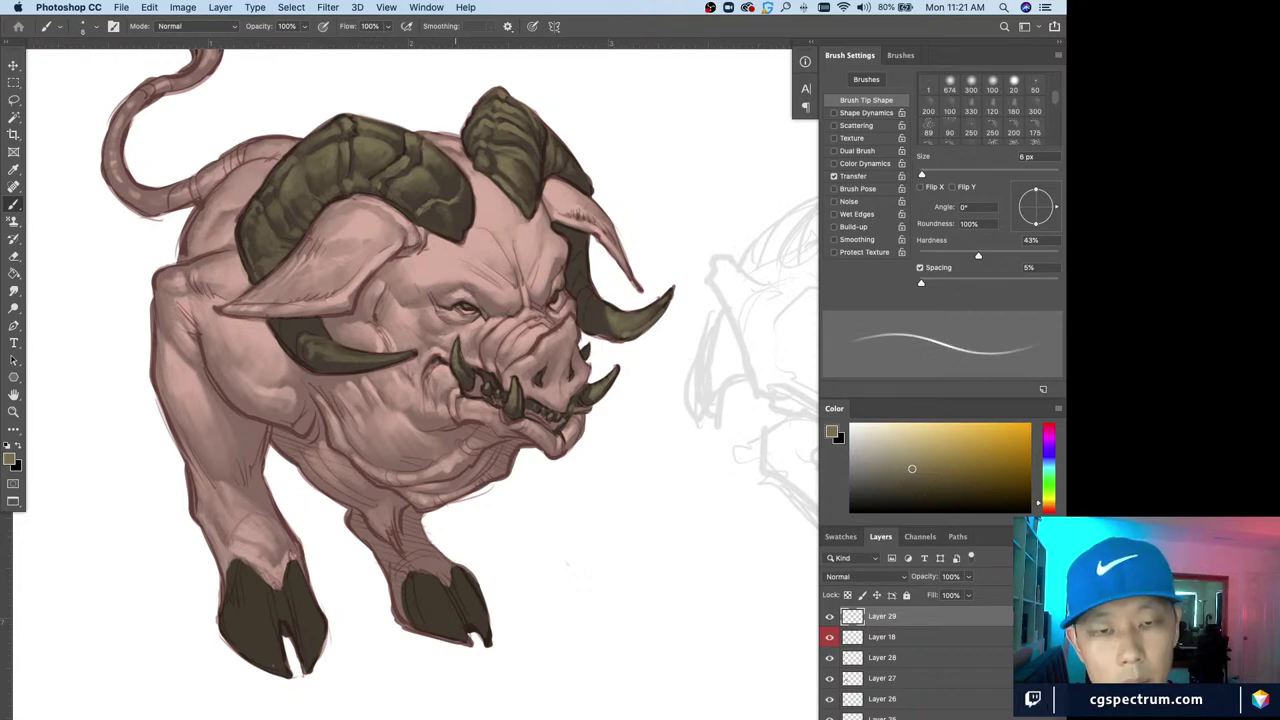
scroll(400, 360, left, 1)
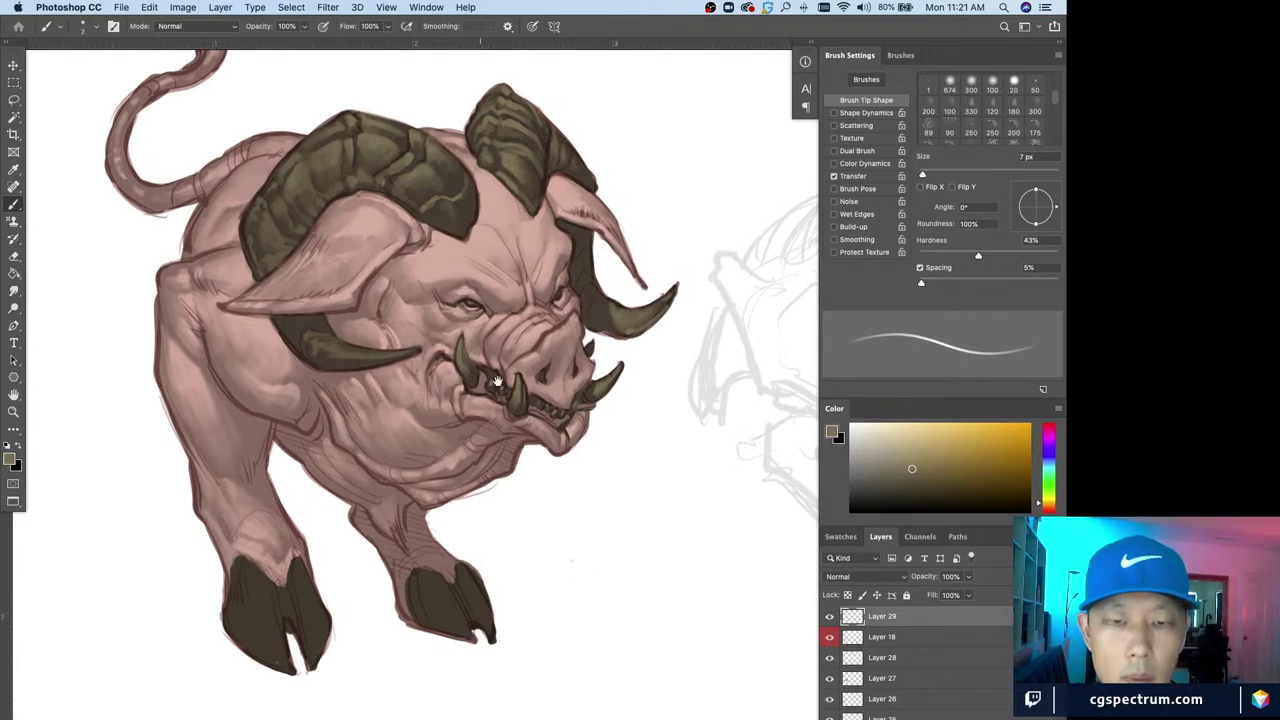
key(bracketleft)
key(bracketleft)
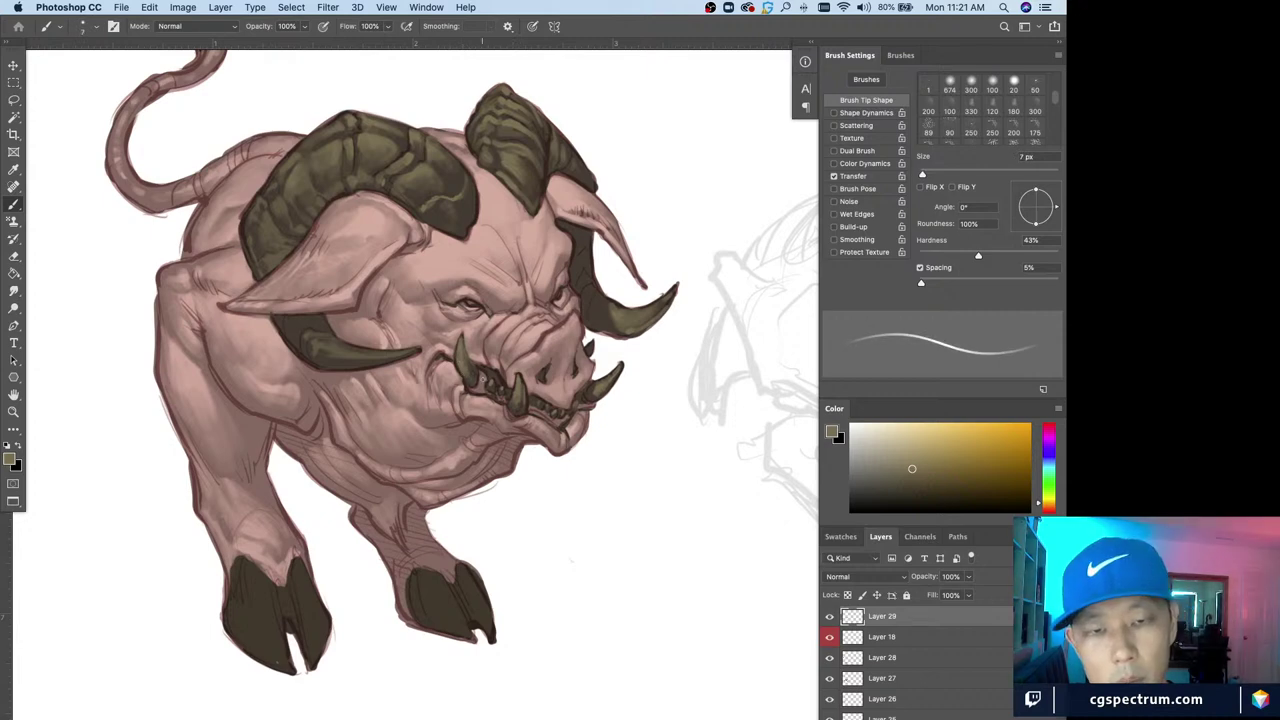
Clean up and soften the near tusk's highlights with the Eraser, reducing it from 9 to 6 px
key(e)
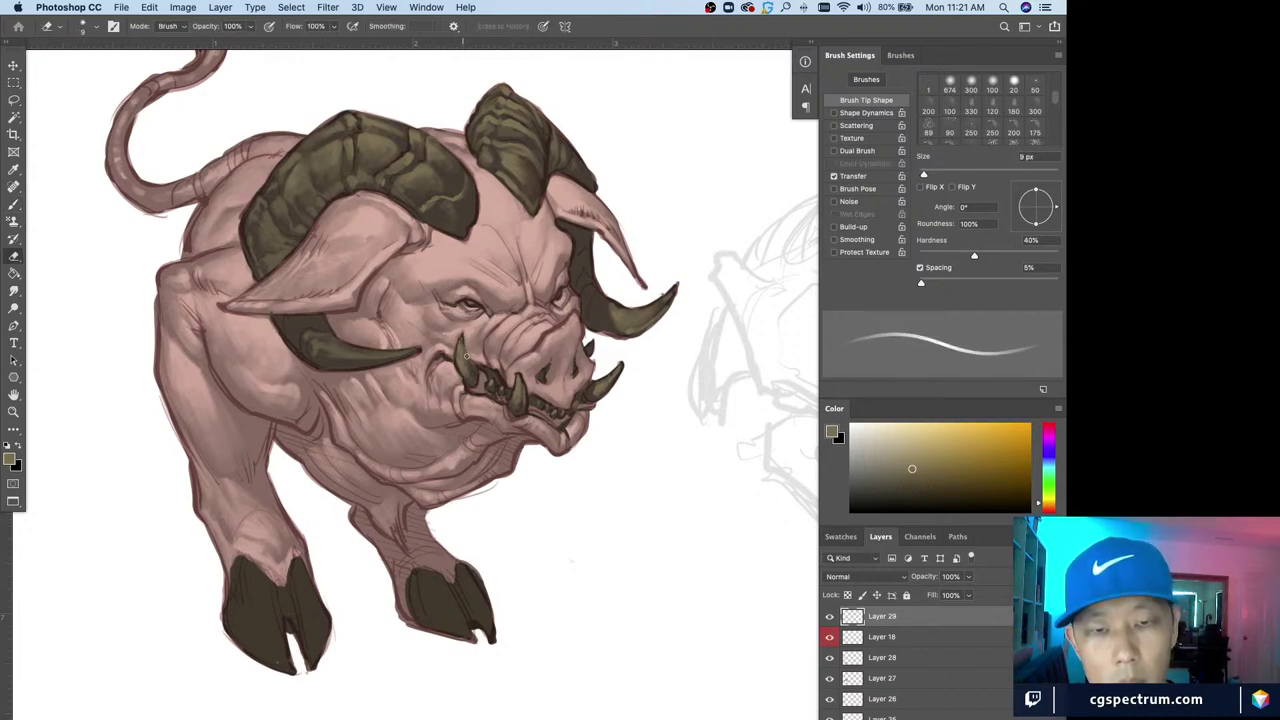
drag(444, 441, 454, 399)
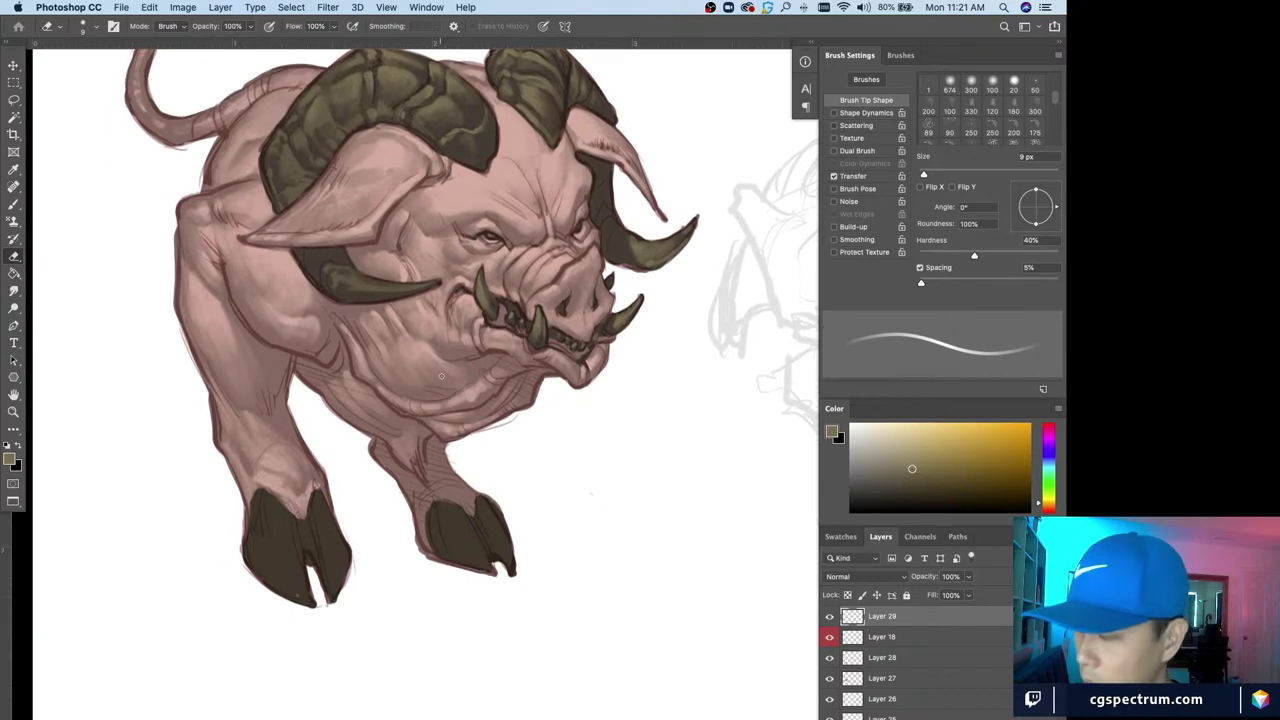
key(b)
drag(479, 325, 468, 395)
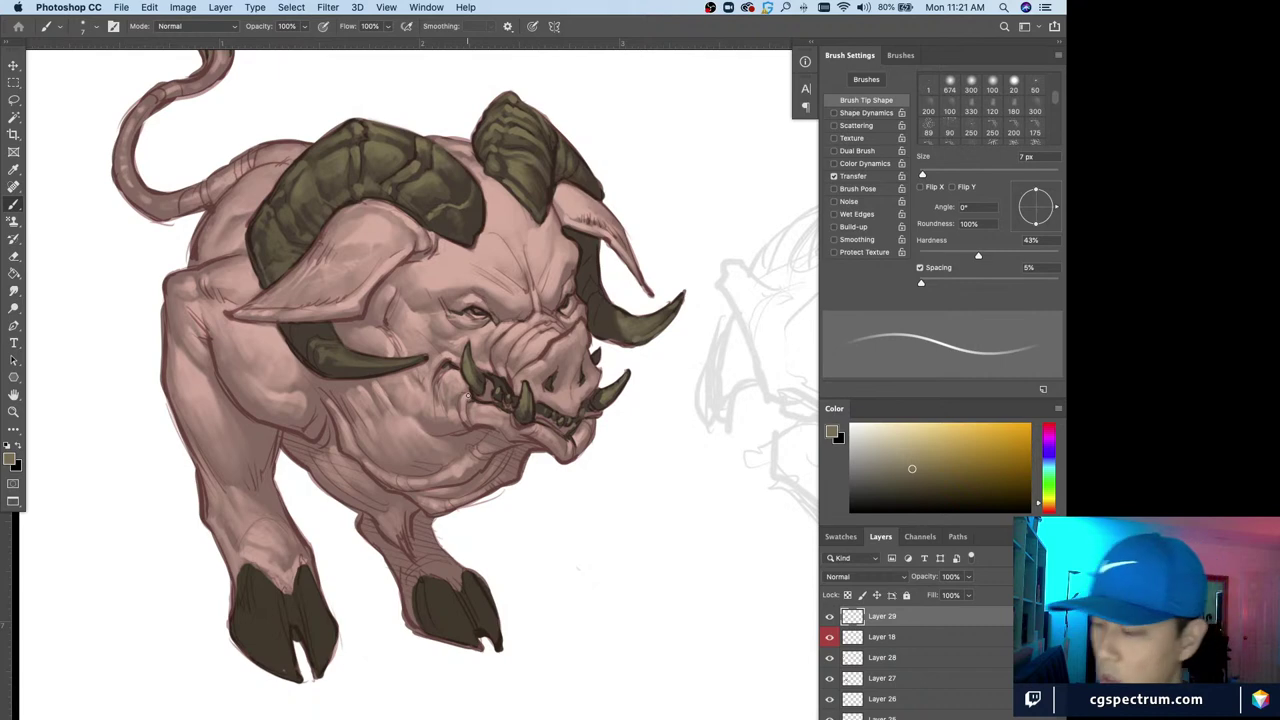
key(e)
key(bracketleft)
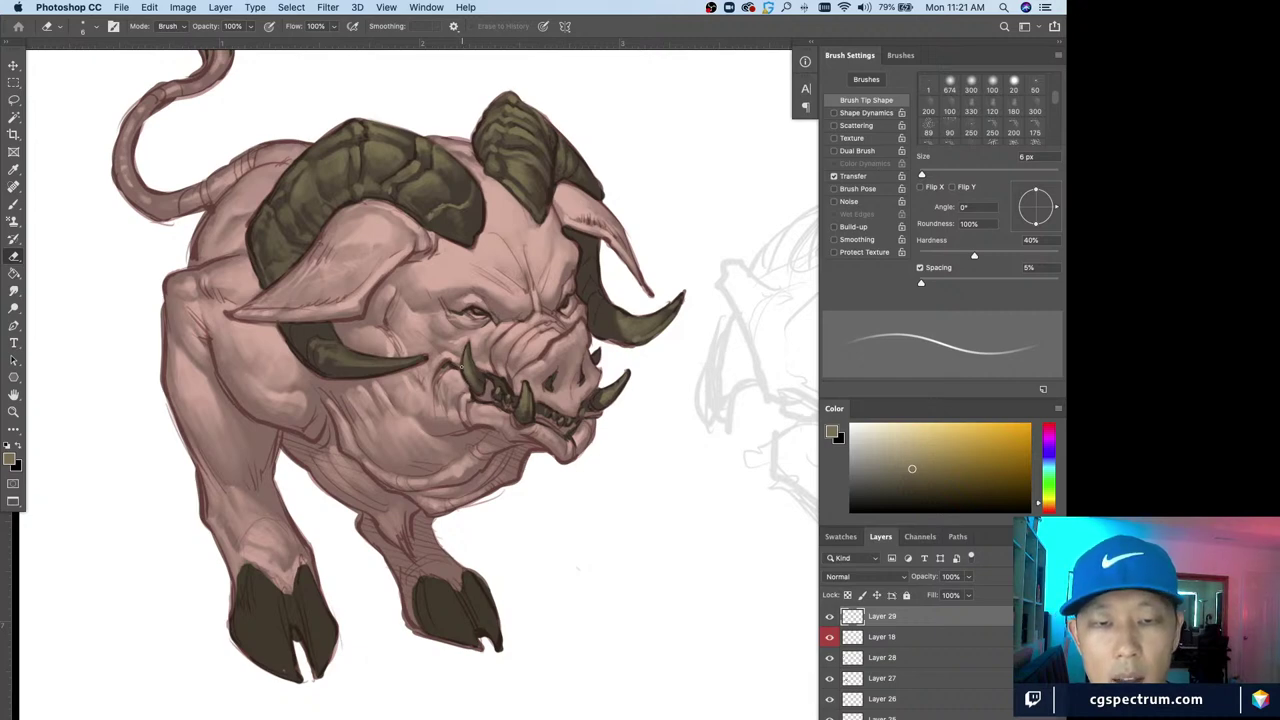
Refine the tip of the near tusk and the teeth with olive sampled from the far tusk, using a 2 px brush
key(b)
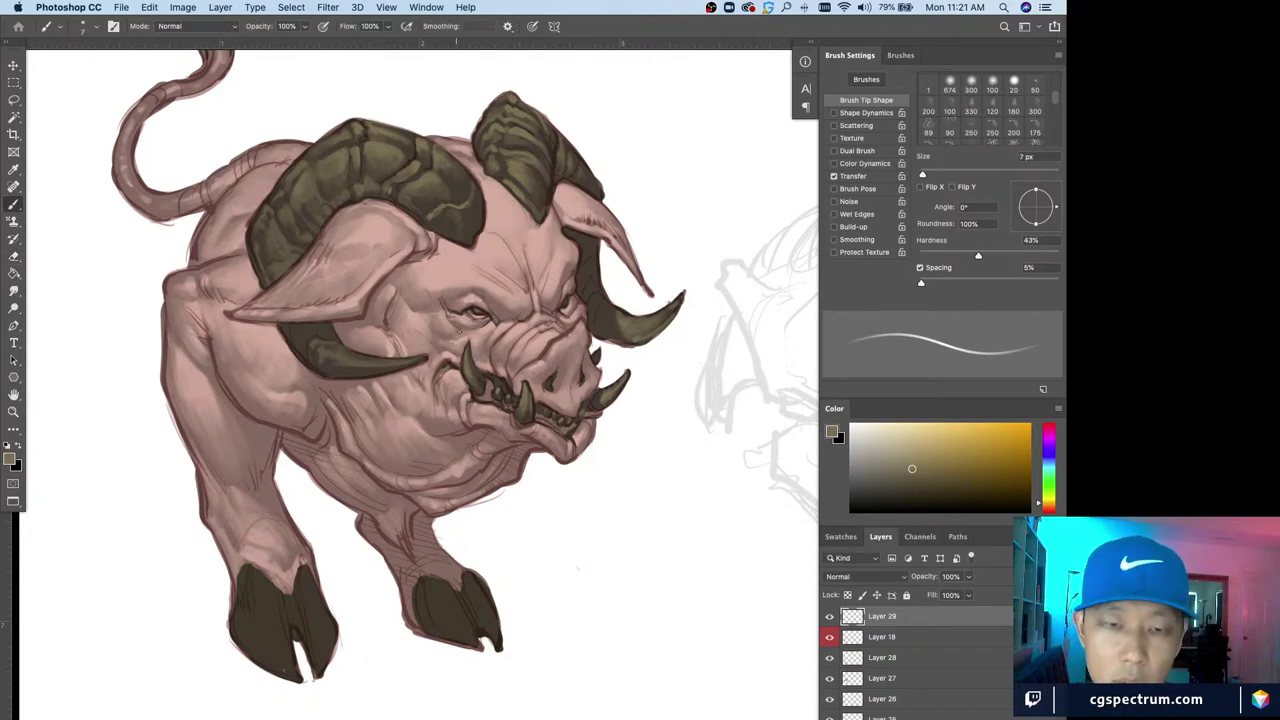
alt+click(605, 395)
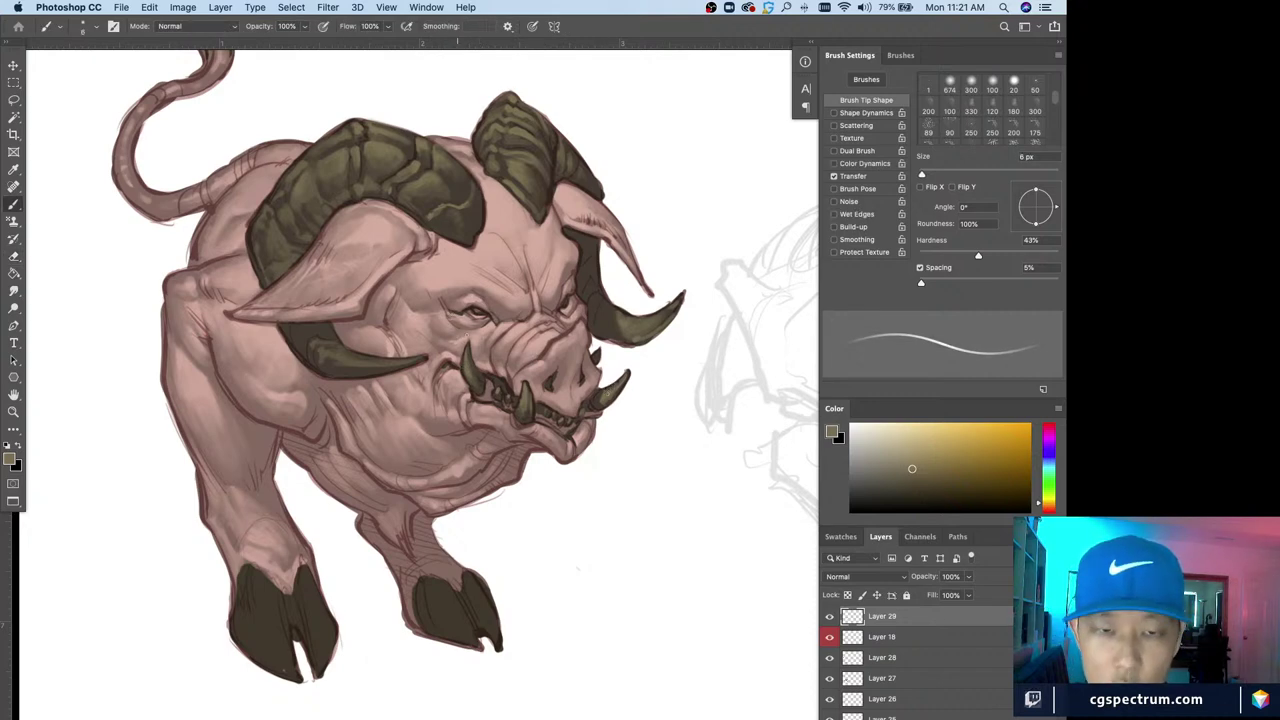
key([)
key([)
key([)
key([)
key(bracketleft)
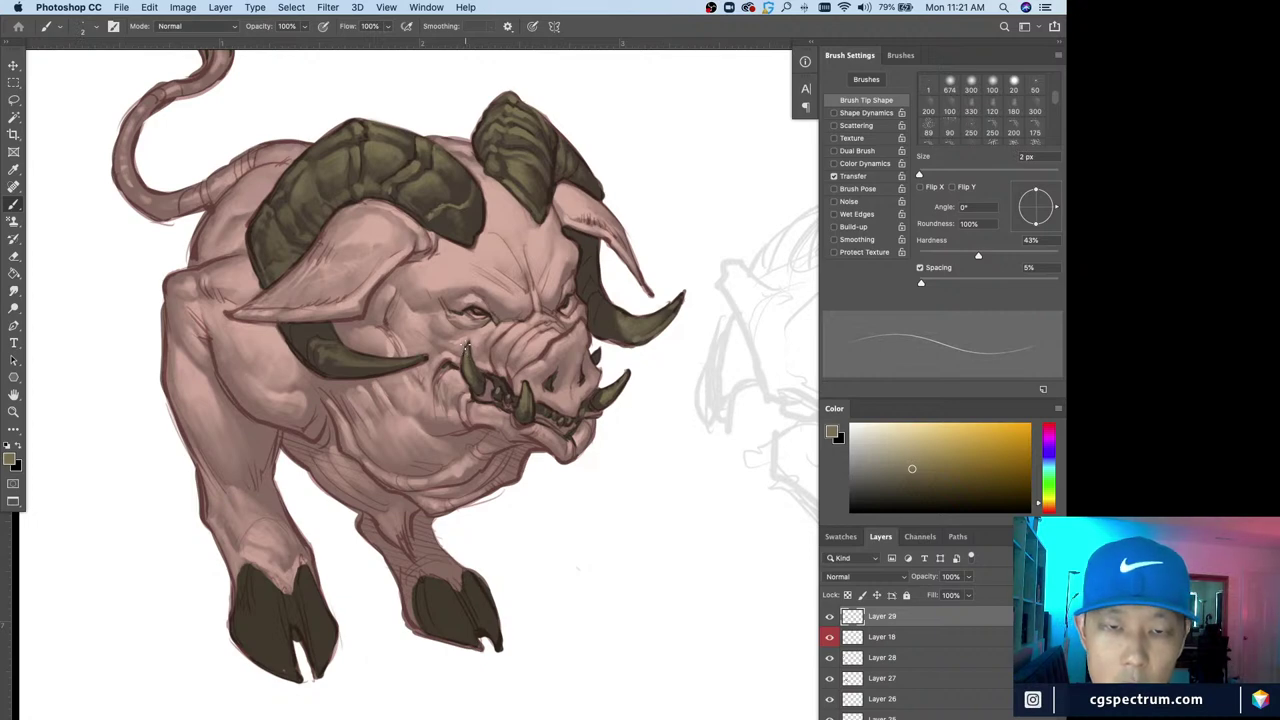
scroll(585, 551, down, 3)
scroll(585, 551, left, 2)
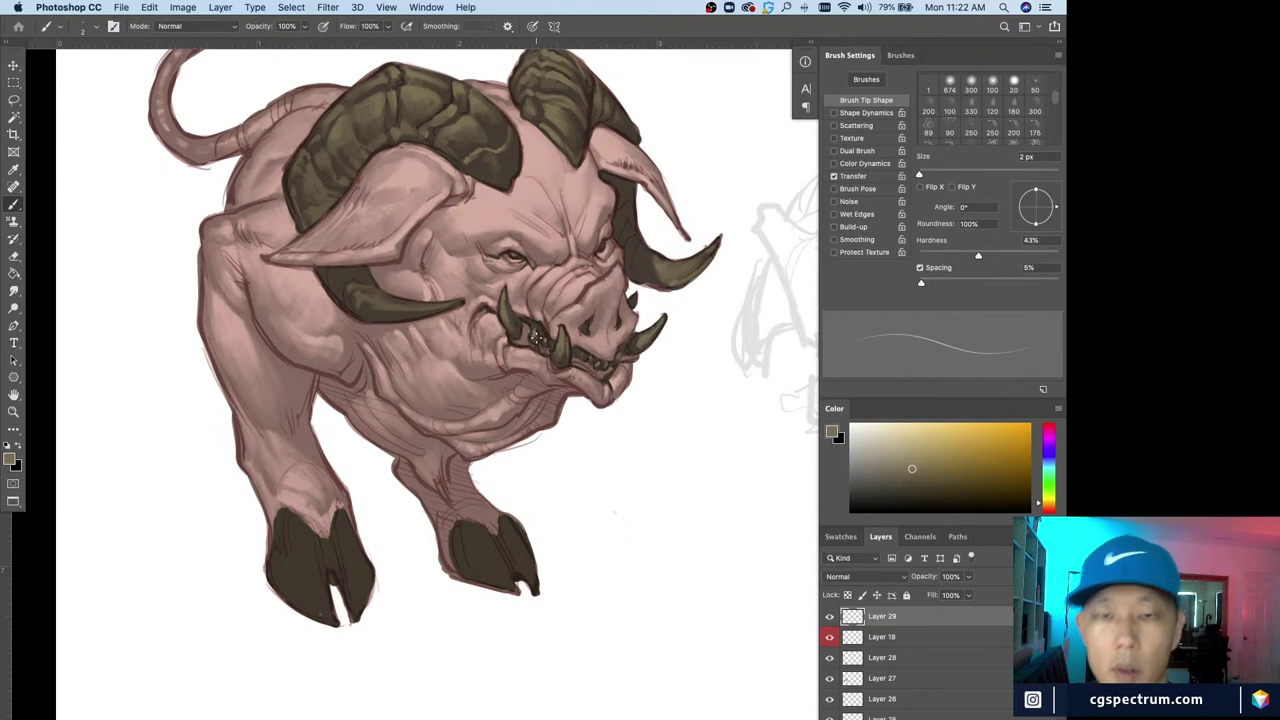
Add a new layer and paint brighter highlights on the near horn's lower curved tip with a 5 px brush
scroll(504, 472, down, 3)
key(super+minus)
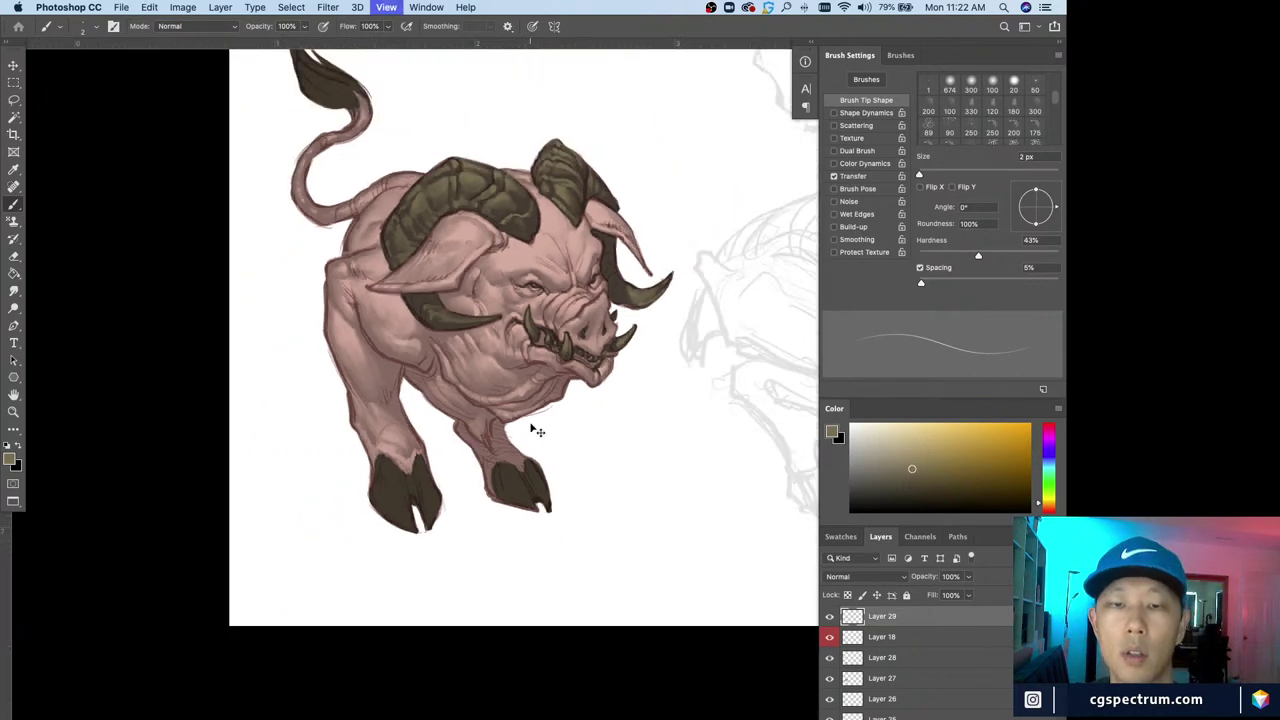
key(bracketright)
key(bracketright)
key(bracketright)
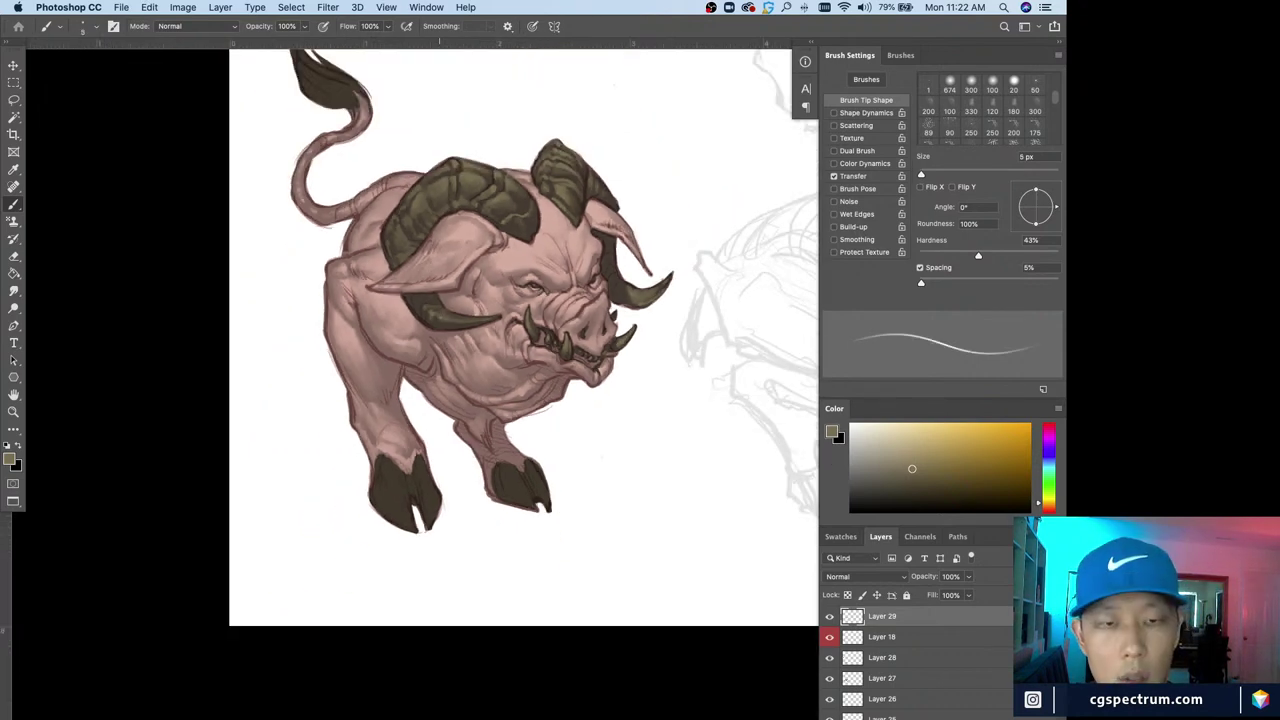
scroll(484, 463, down, 2)
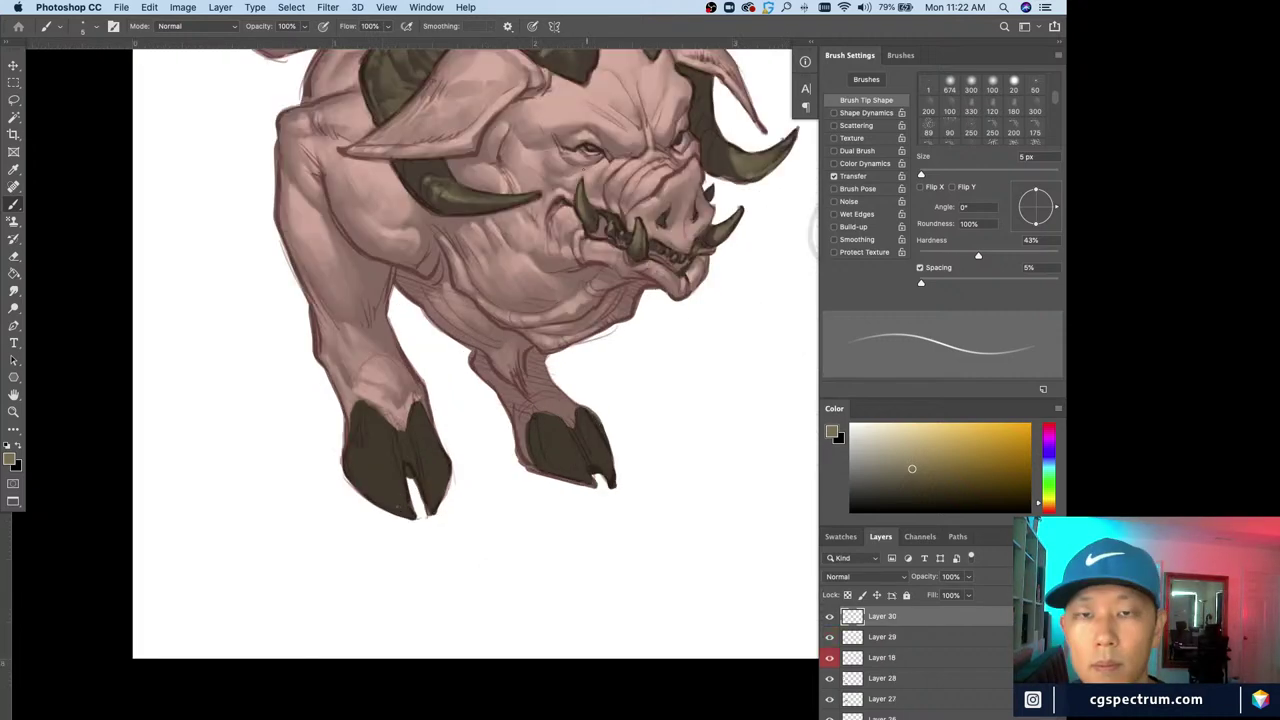
Paint a broad highlight down the outer half of the near front hoof with olive sampled from the near tusk, using a 15 px brush
alt+click(583, 202)
key(bracketright)
key(bracketright)
key(bracketright)
key(bracketright)
key(bracketright)
key(bracketright)
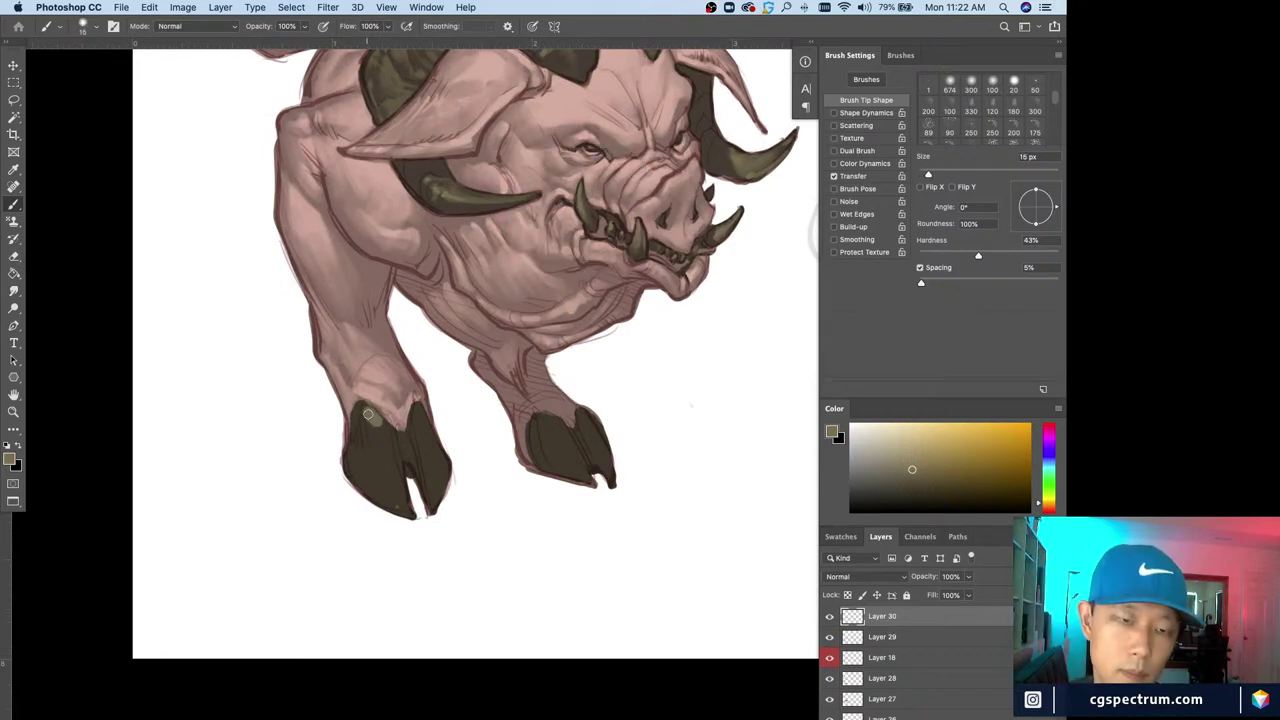
drag(370, 414, 396, 480)
Add a narrower highlight streak along the outer side of the near front hoof with an 8 px brush
key(bracketleft)
key(bracketleft)
key(bracketleft)
mouse_move(361, 409)
mouse_down()
mouse_move(370, 466)
mouse_move(384, 470)
mouse_move(359, 434)
mouse_move(368, 464)
mouse_up()
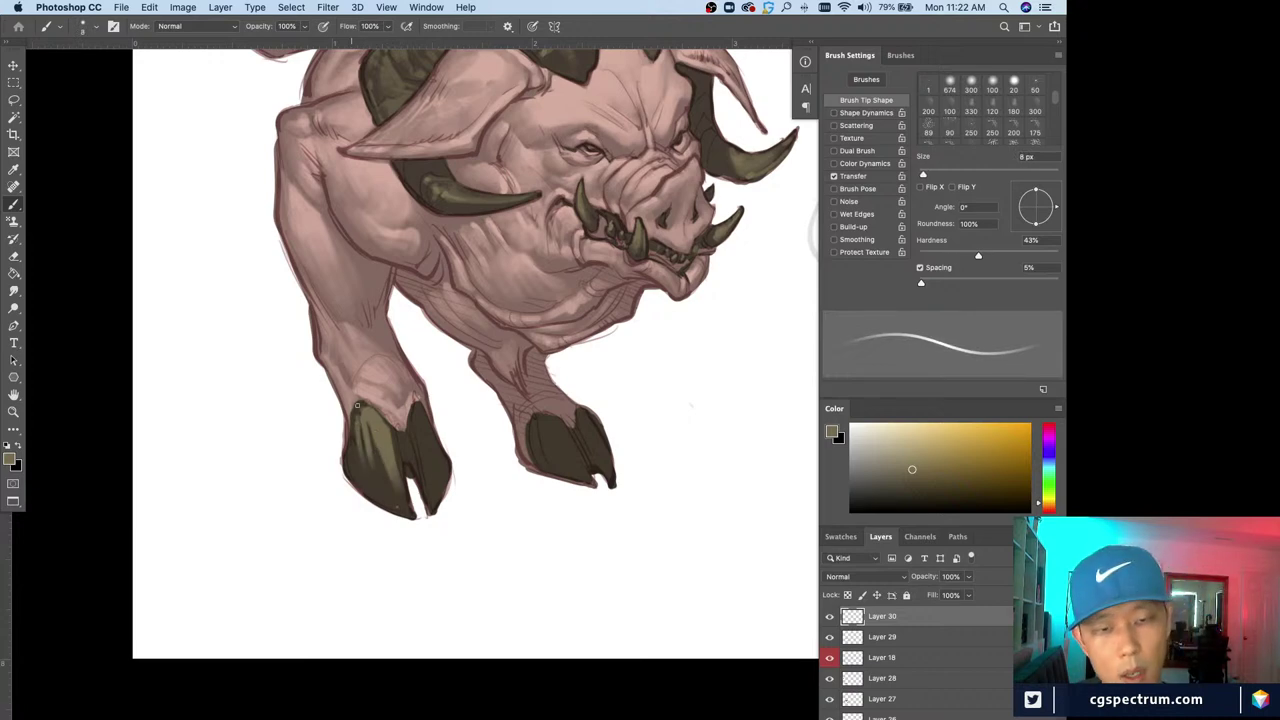
Build up the light olive on the hoof's outer half with a 20 px brush, adding finer strokes at 7 to 10 px
key(bracketright)
key(bracketright)
key(bracketright)
key(bracketright)
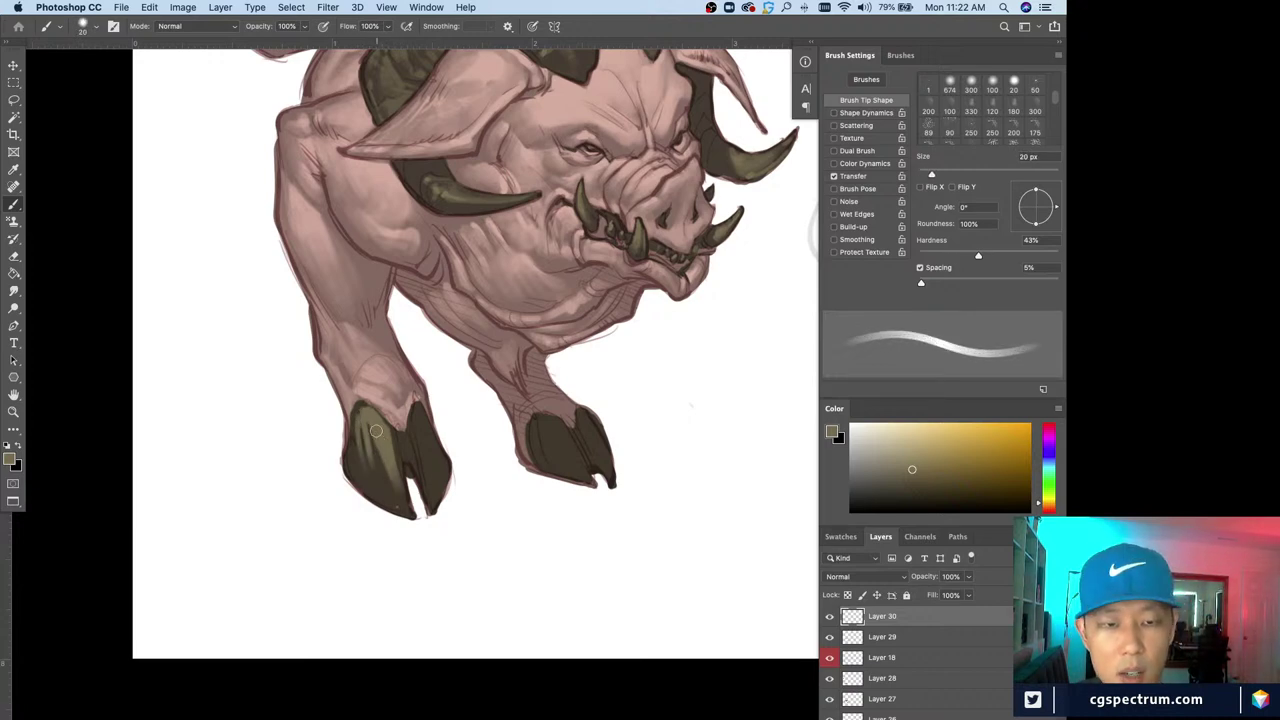
key(bracketleft)
key(bracketleft)
key(bracketleft)
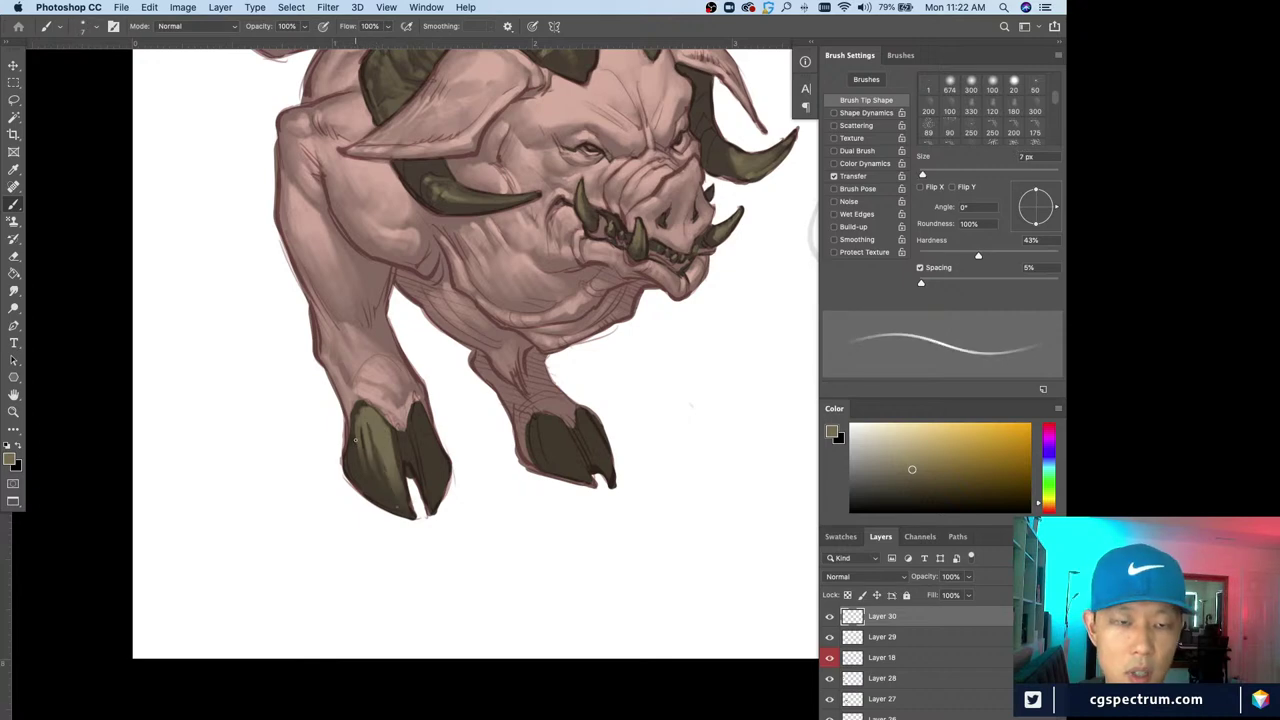
key(bracketright)
mouse_move(356, 445)
mouse_down()
mouse_move(370, 487)
mouse_move(379, 456)
mouse_move(372, 486)
mouse_up()
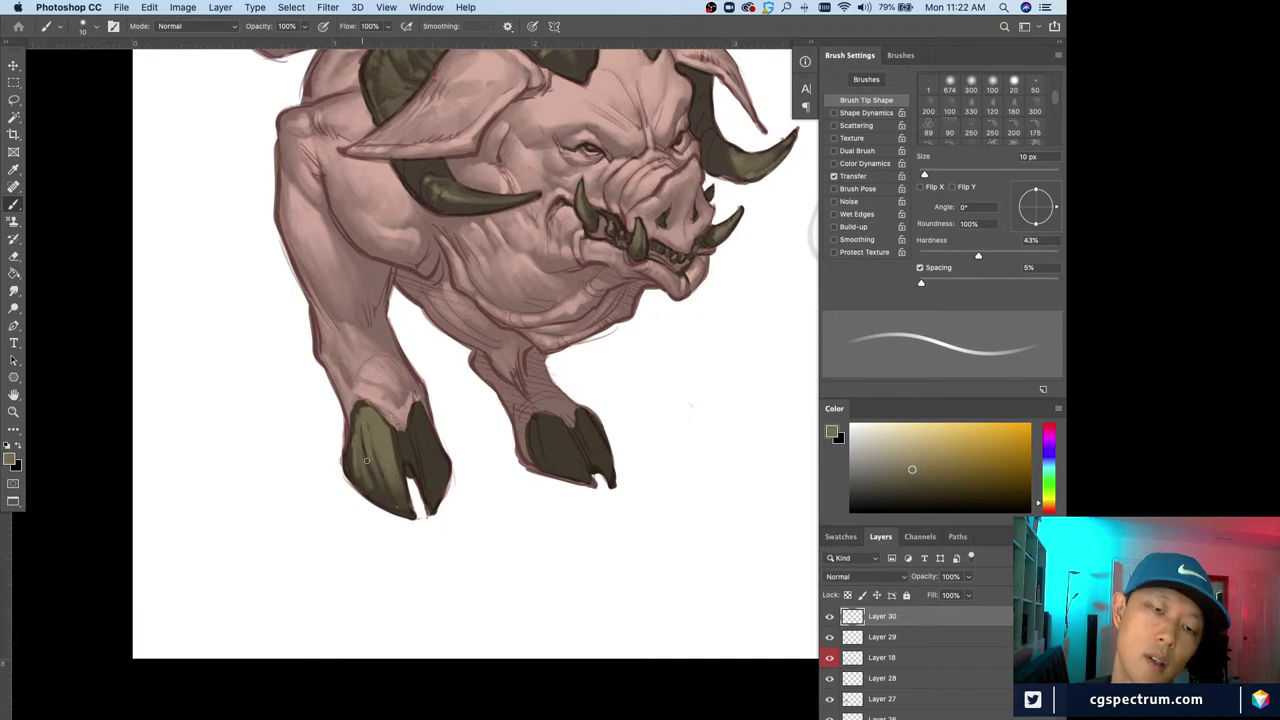
Extend the olive strokes down to the lower edge of the hoof's outer half with a 9 px brush
key(bracketleft)
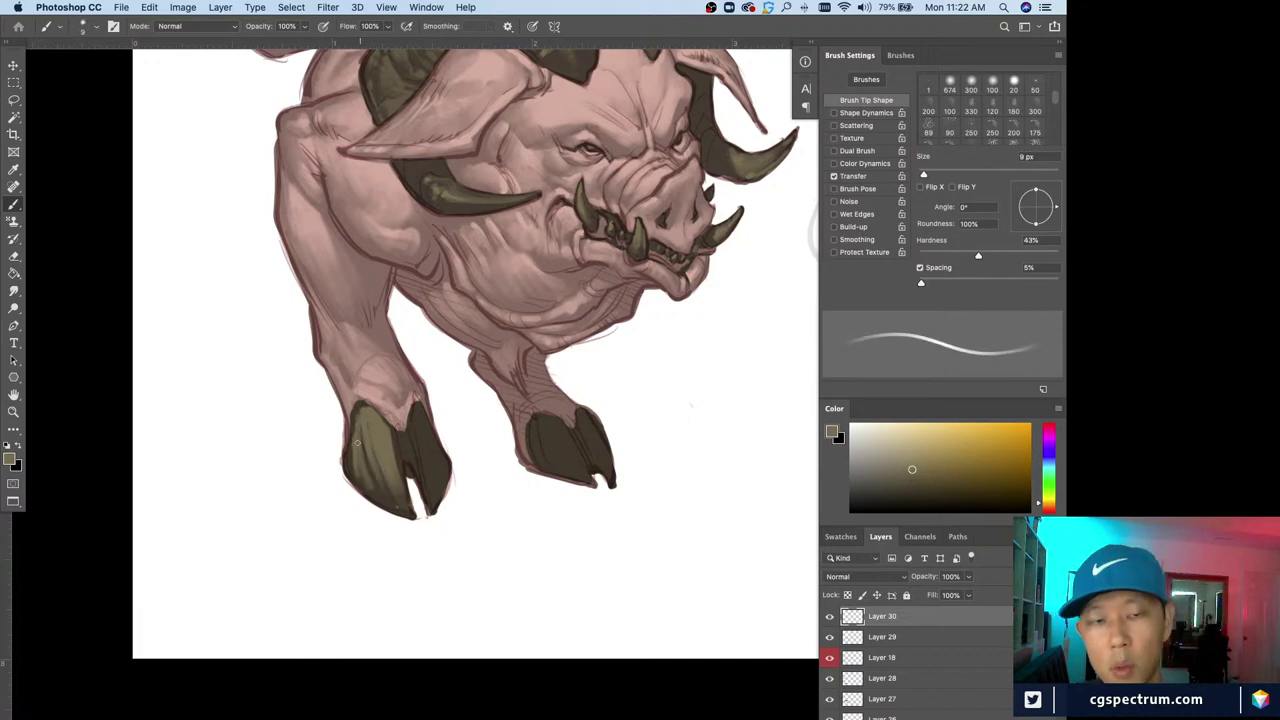
drag(356, 414, 378, 496)
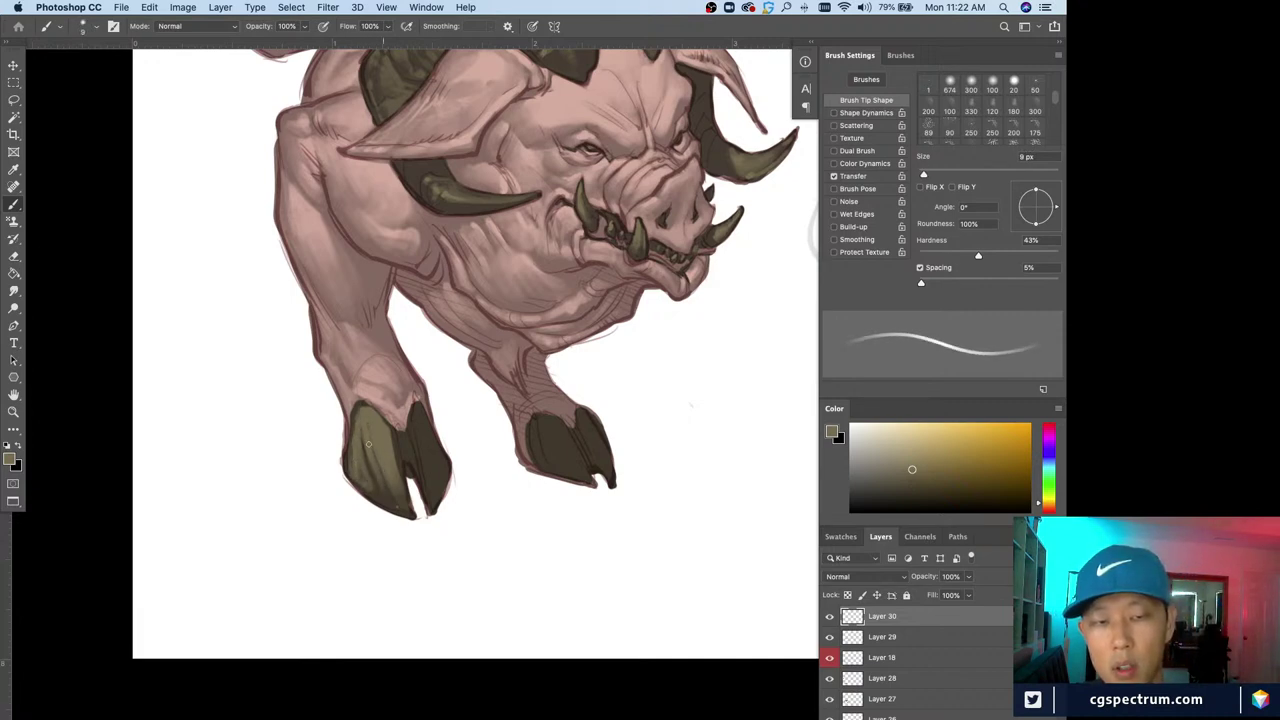
drag(368, 444, 390, 510)
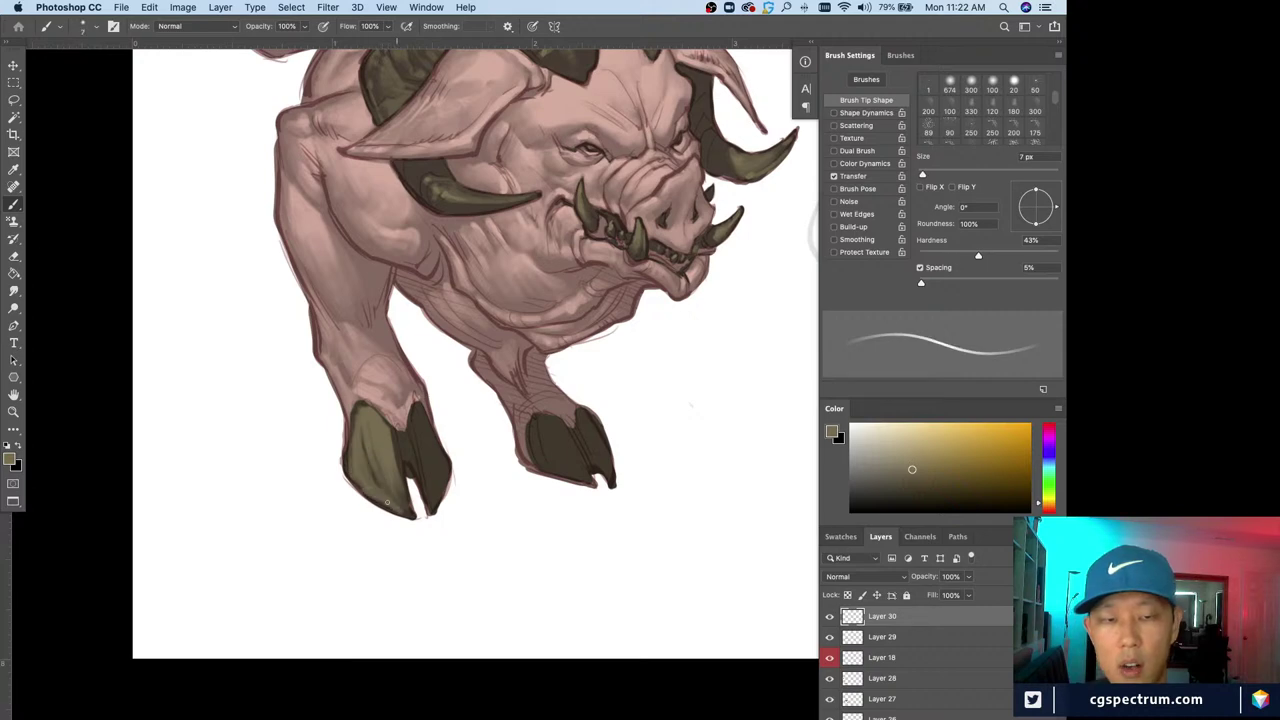
Fade the highlight along the lower outer edge of the near front hoof with the Eraser at 15 px
key(e)
key(bracketright)
key(bracketright)
key(bracketright)
key(bracketright)
mouse_move(348, 452)
mouse_down()
mouse_move(352, 479)
mouse_move(390, 505)
mouse_up()
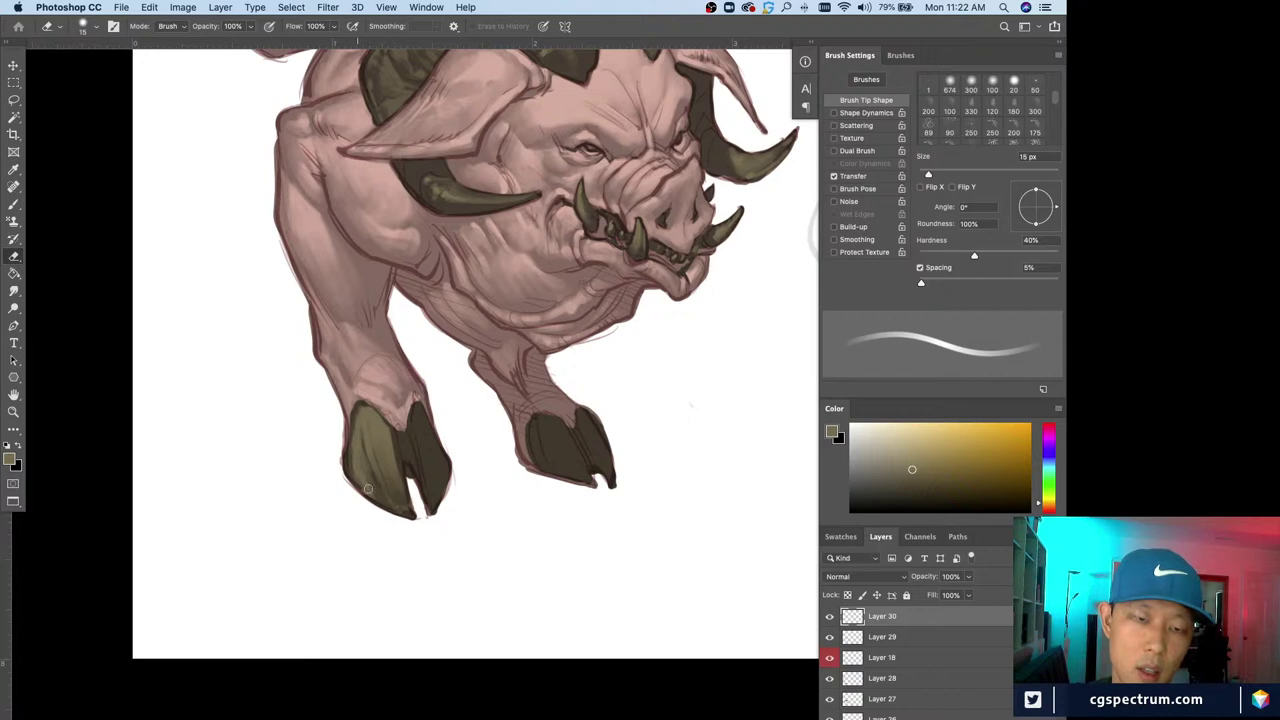
drag(354, 458, 371, 495)
Trim the highlight along the hoof's outer rim with the Eraser at 9 px
key(bracketleft)
key(bracketleft)
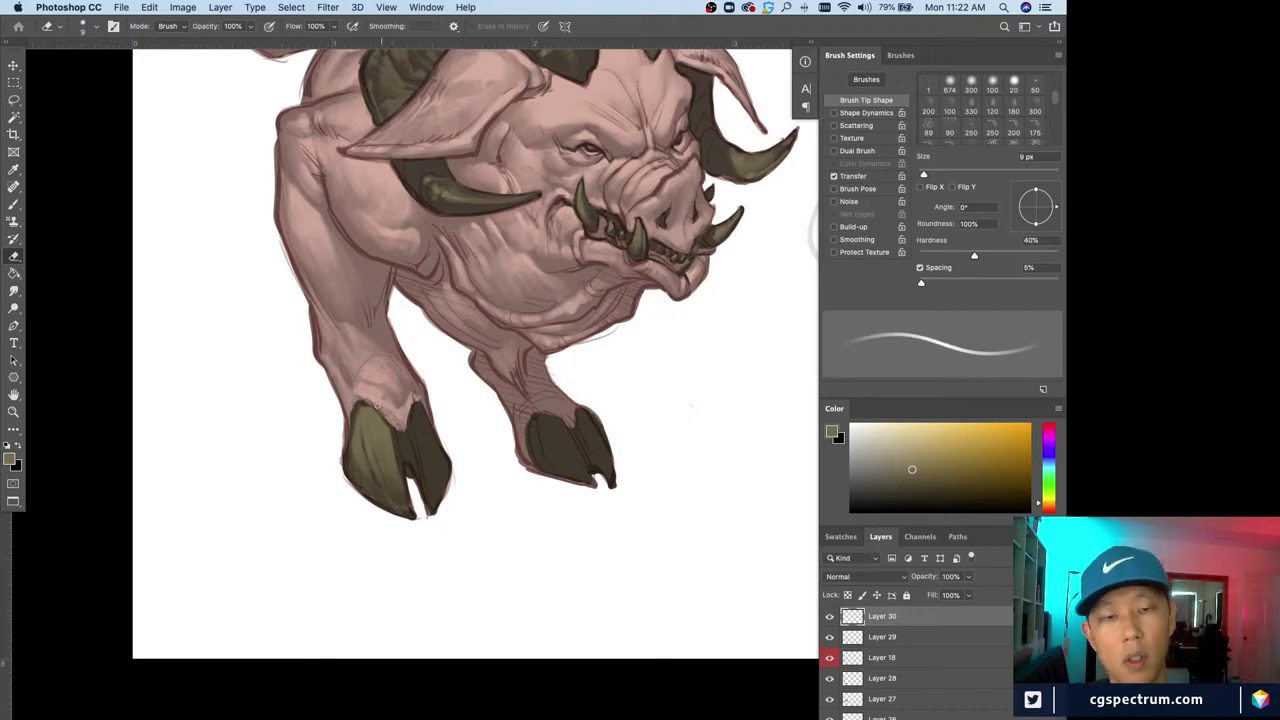
drag(348, 436, 357, 486)
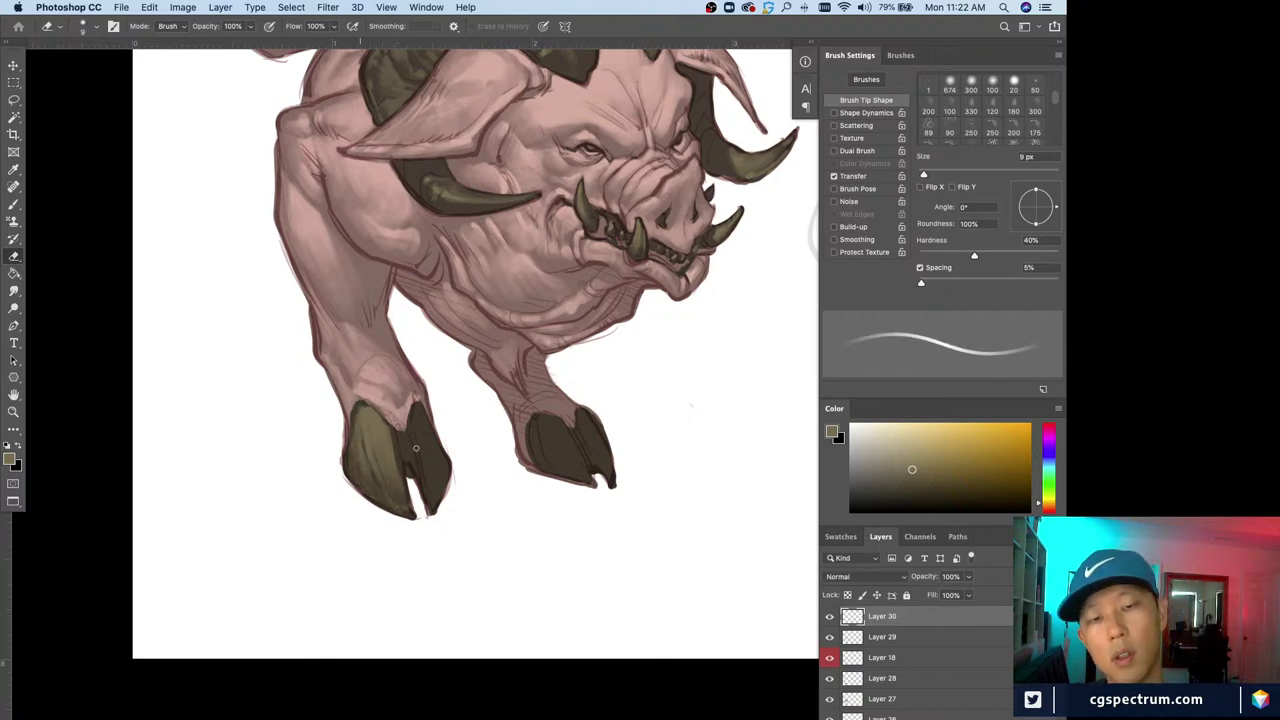
Paint light olive strokes down the near front hoof's inner half and beside its cleft with a 4 to 5 px brush
key(b)
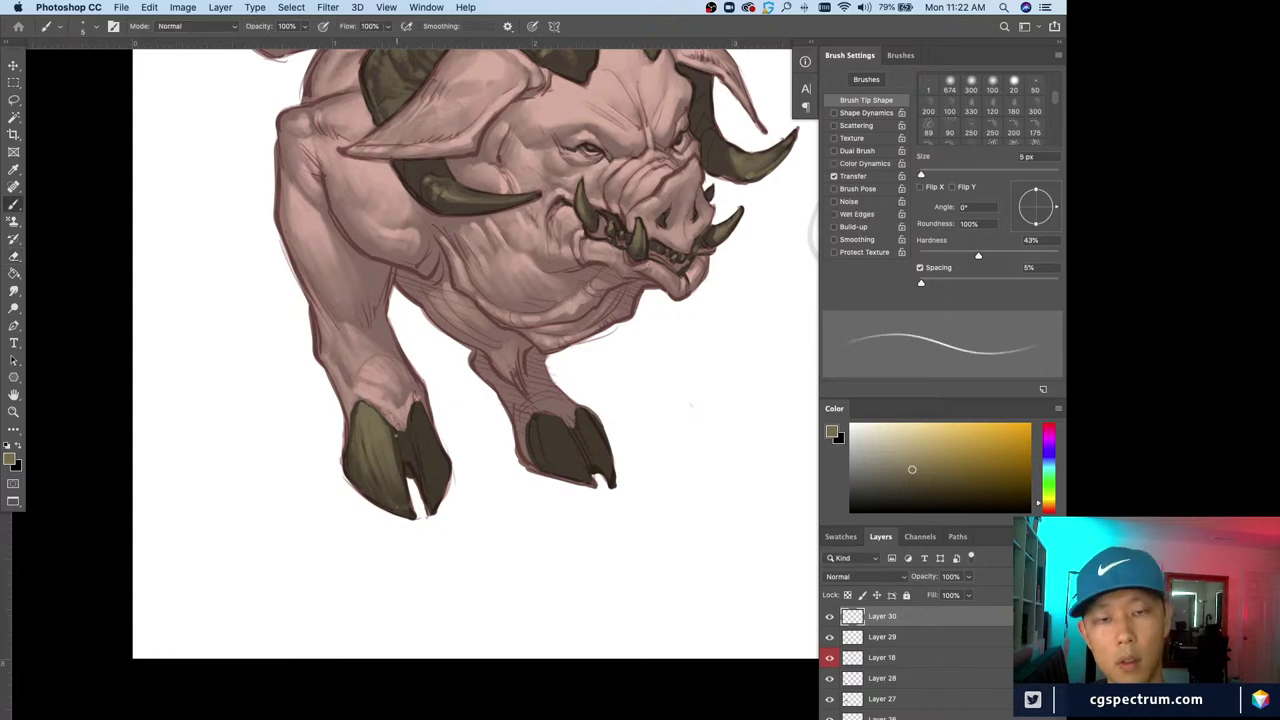
drag(395, 434, 404, 484)
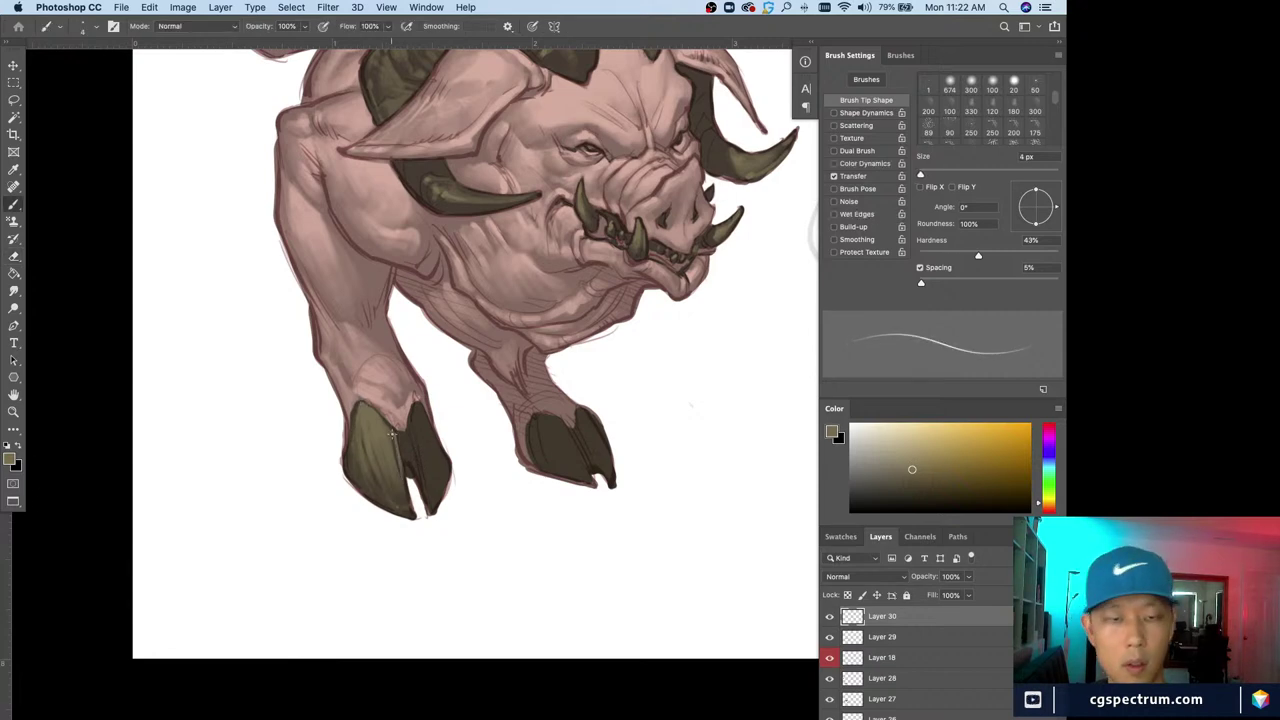
key(bracketright)
key(bracketright)
drag(411, 414, 430, 498)
mouse_move(416, 410)
mouse_down()
mouse_move(428, 466)
mouse_move(424, 440)
mouse_up()
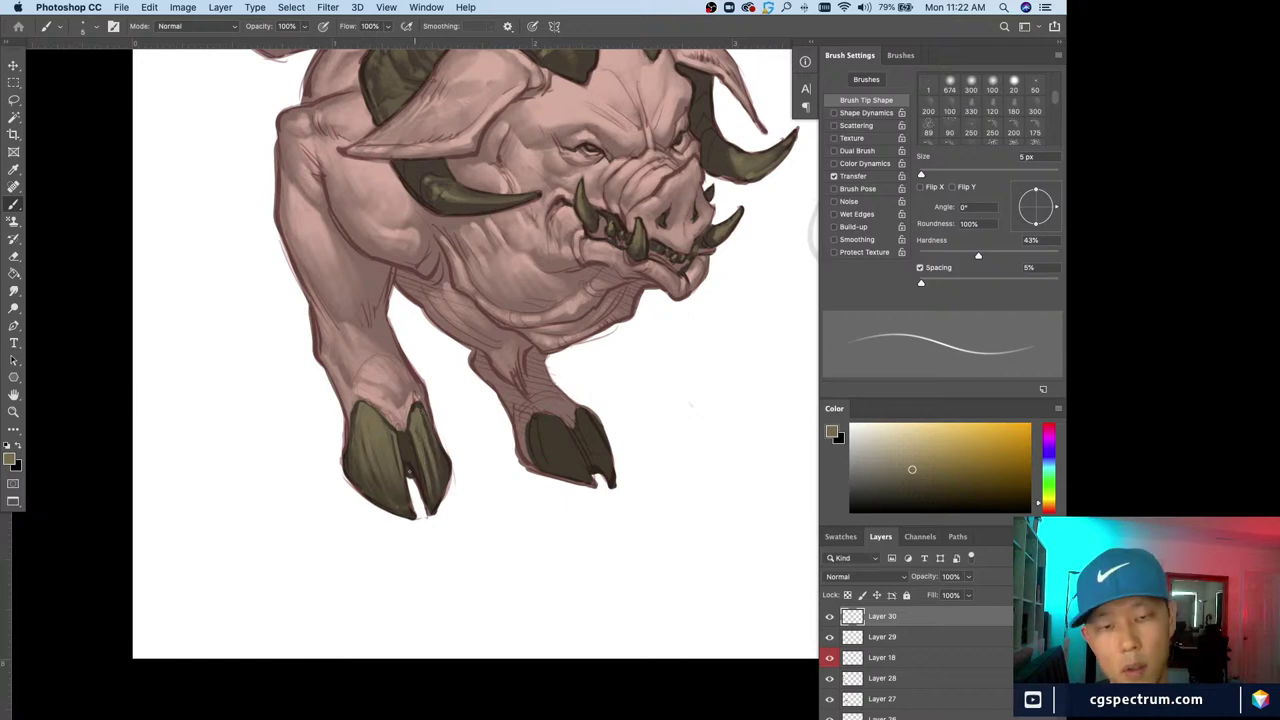
key(bracketright)
key(bracketright)
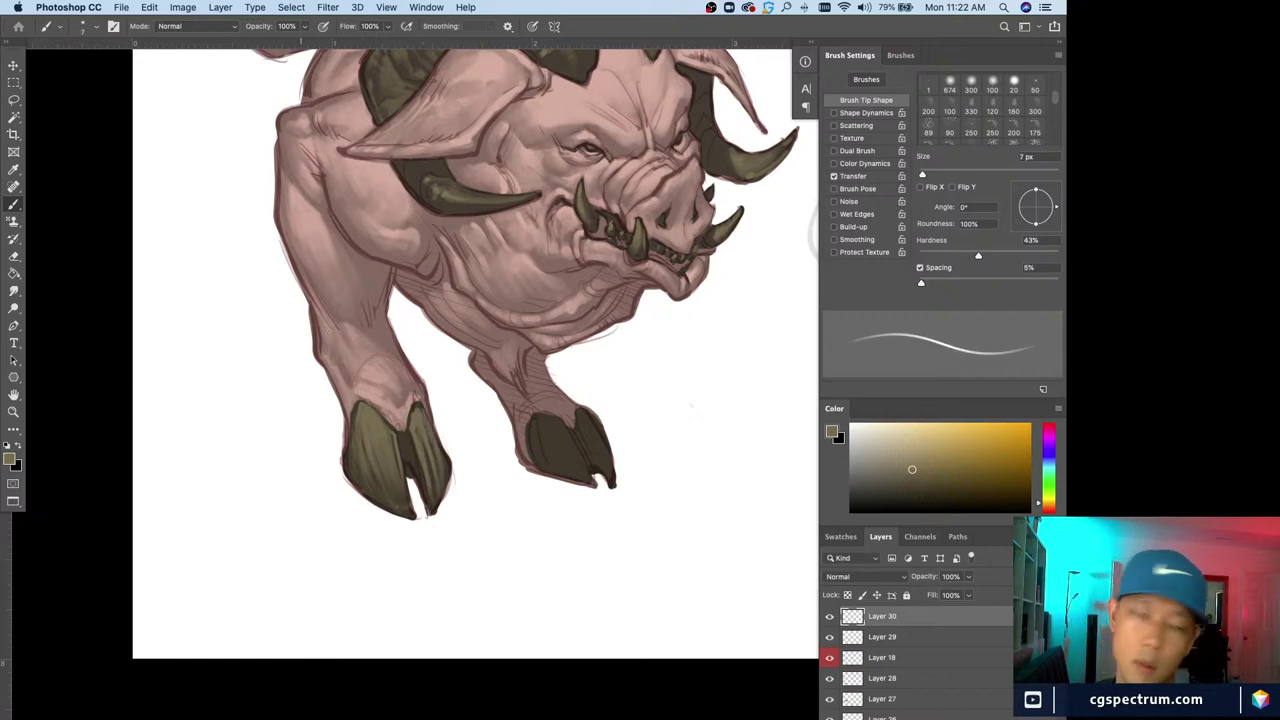
Trim the highlight near the top of the hoof's inner half with the Eraser at 10 px
key(e)
key(bracketright)
drag(419, 408, 433, 449)
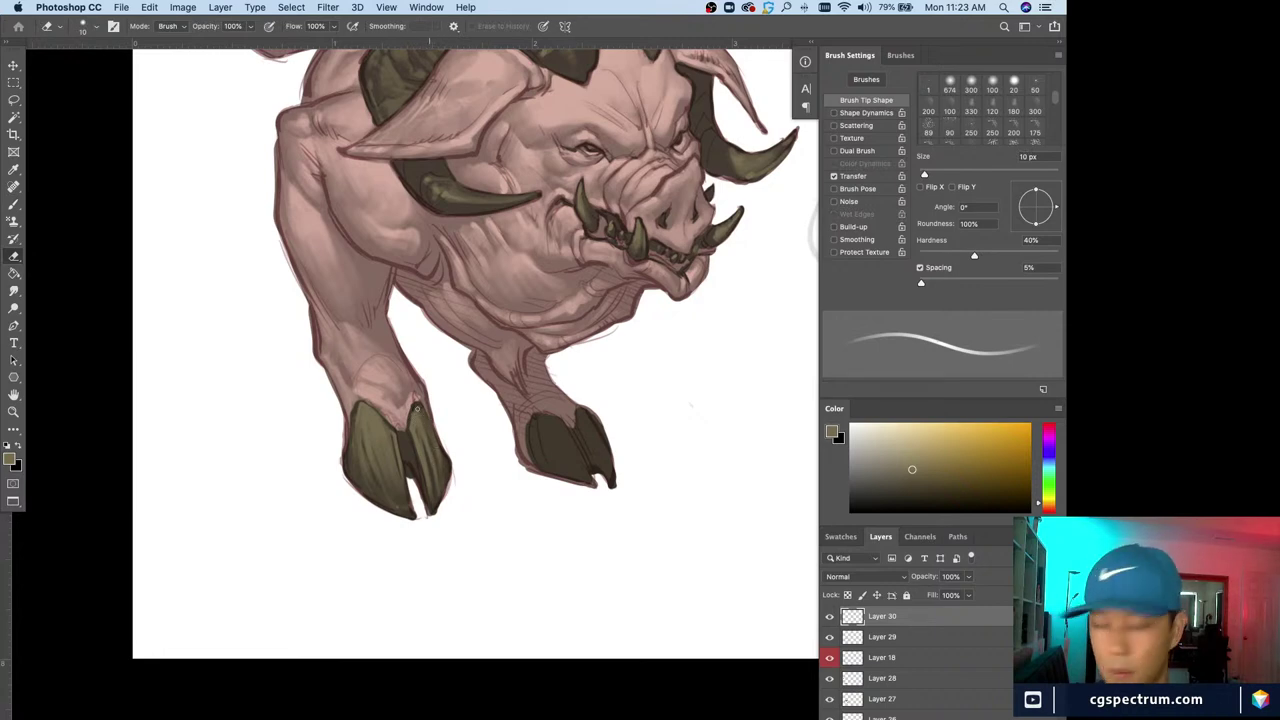
key(b)
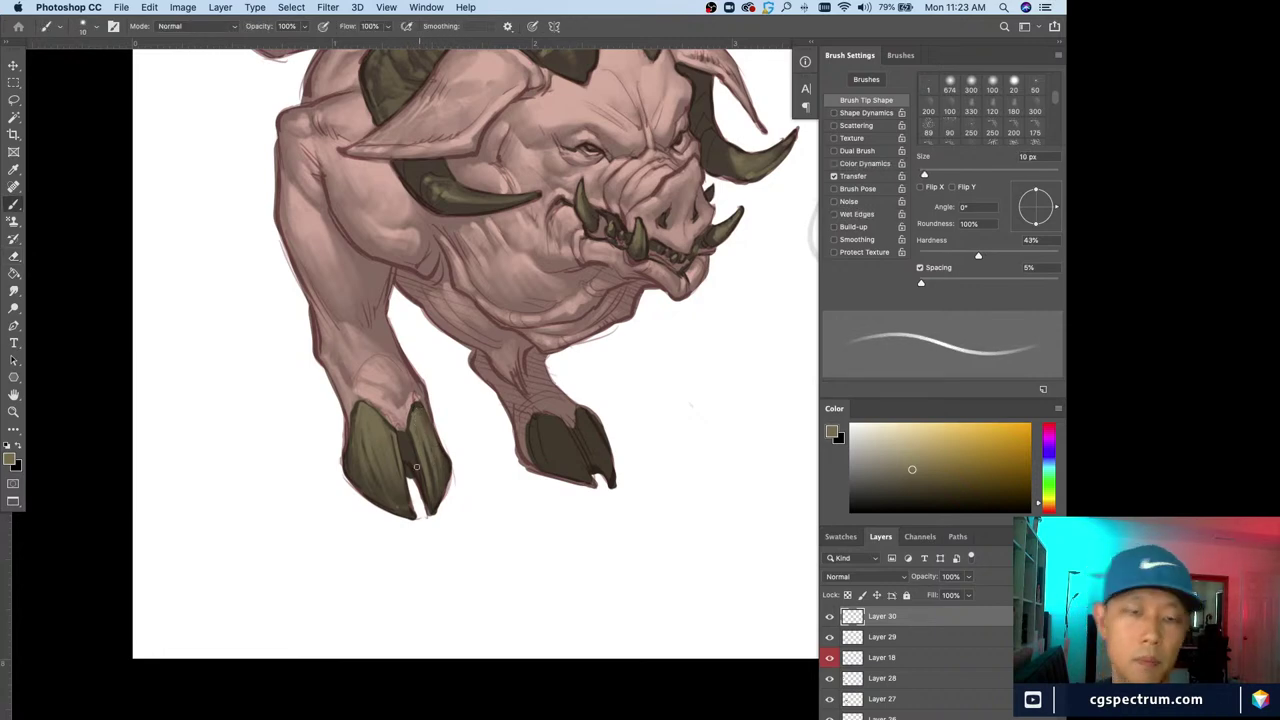
Refine the near hoof's edges beside the cleft with an 8 to 6 px brush, sampling olive from the hoof
key(super+minus)
key(super+minus)
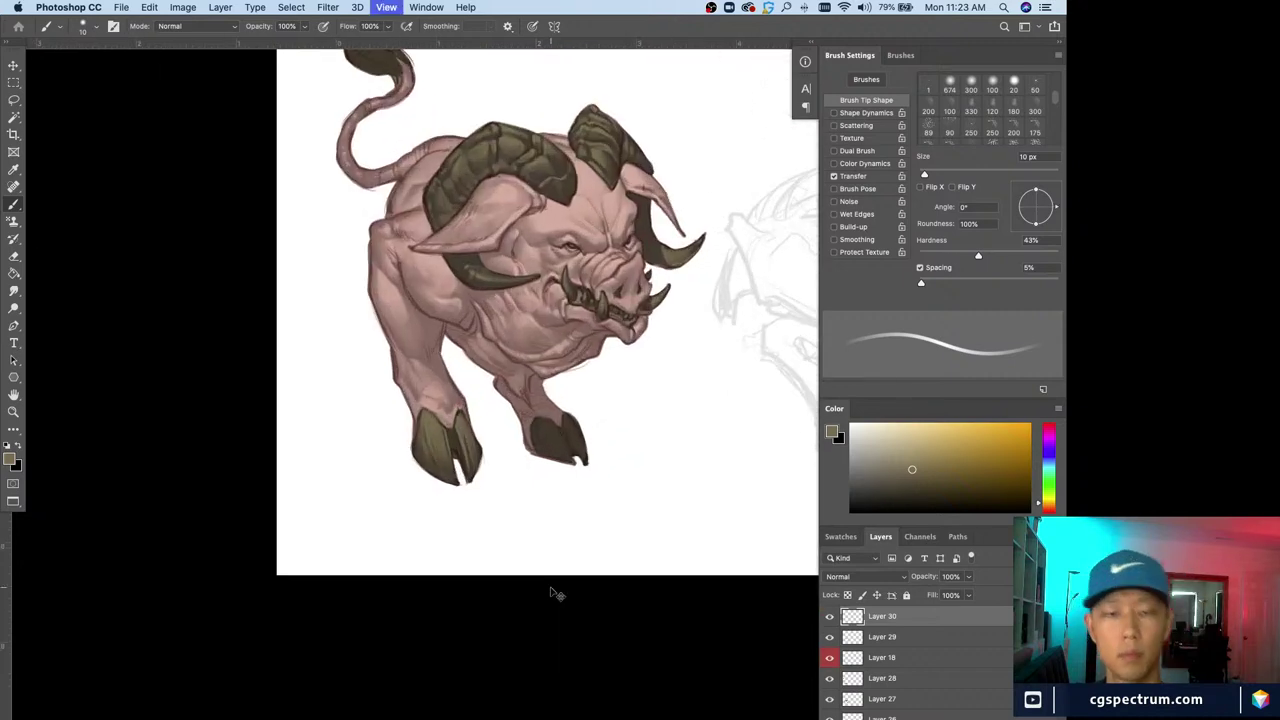
key(super+equal)
key(super+equal)
key(super+minus)
key(bracketleft)
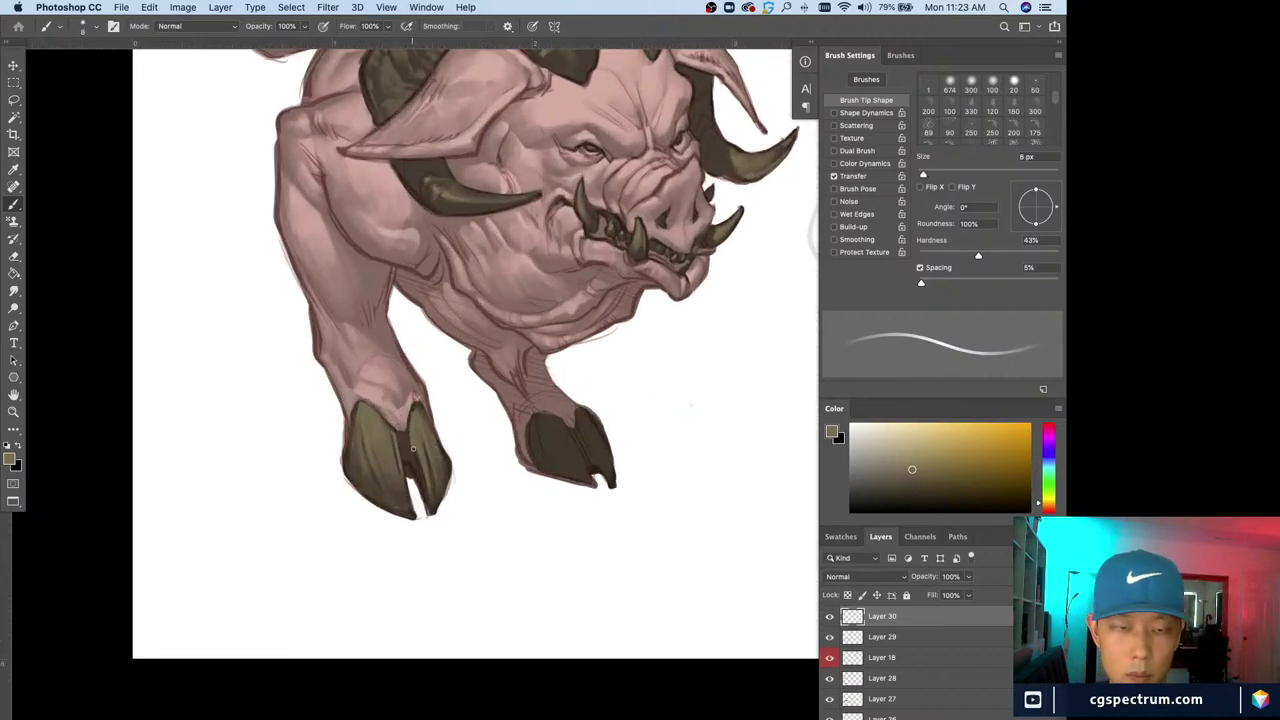
key(super+equal)
key(super+minus)
key(bracketleft)
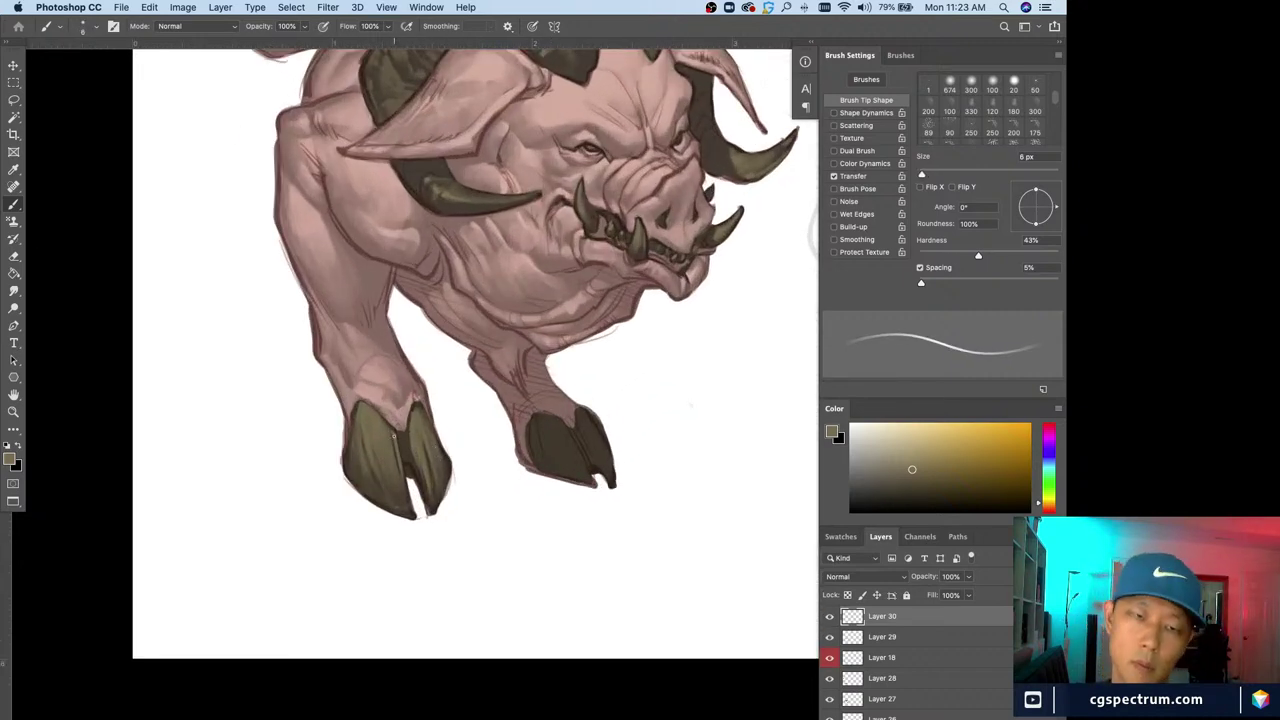
key(super+equal)
alt+click(396, 430)
alt+click(393, 440)
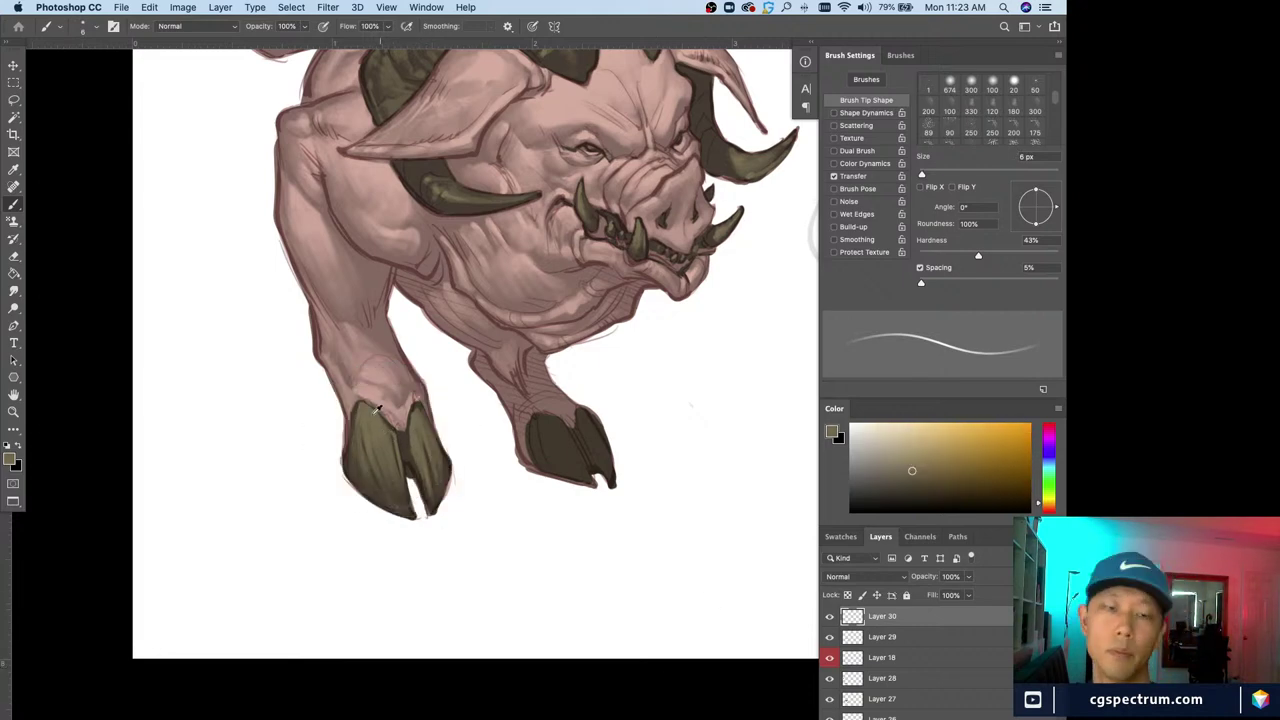
Paint light olive hair strokes along the tail tuft with a 6 px brush
key(super+minus)
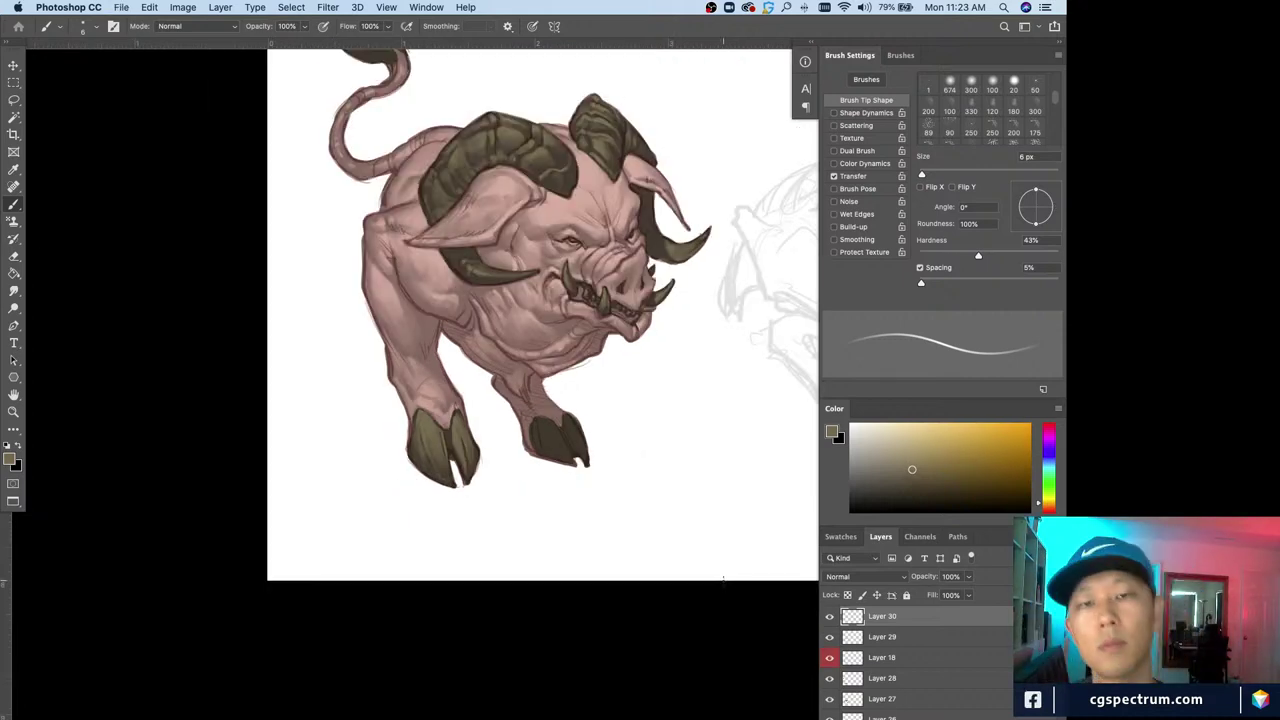
key(super+minus)
key(super+minus)
key(super+equal)
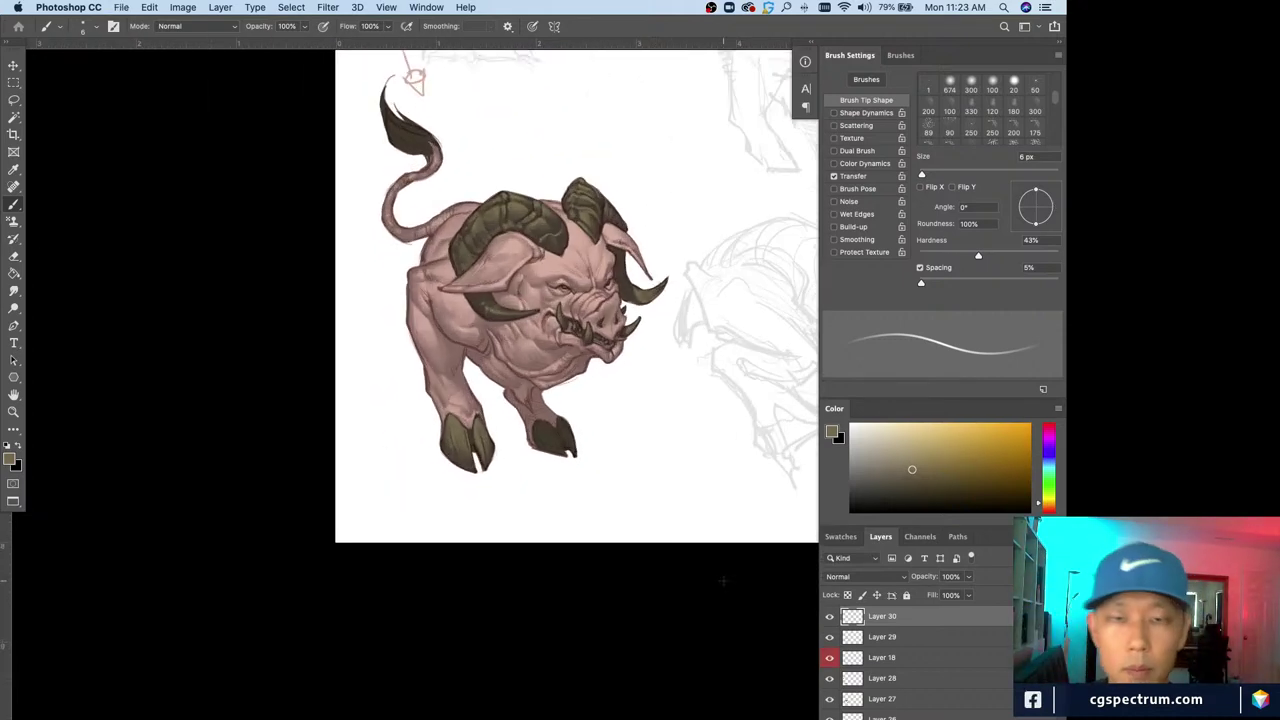
key(super+equal)
key(super+minus)
key(super+equal)
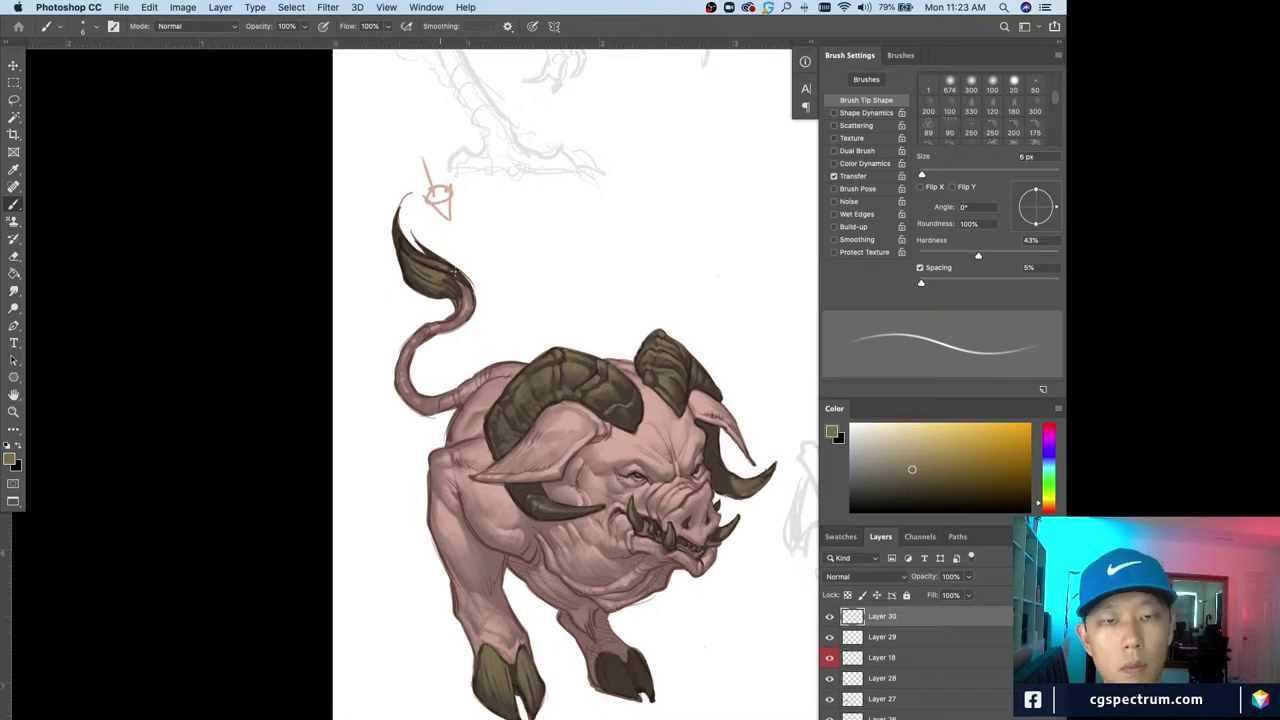
Soften the olive strokes on the tail tuft with the Eraser at 26 to 20 px
key(e)
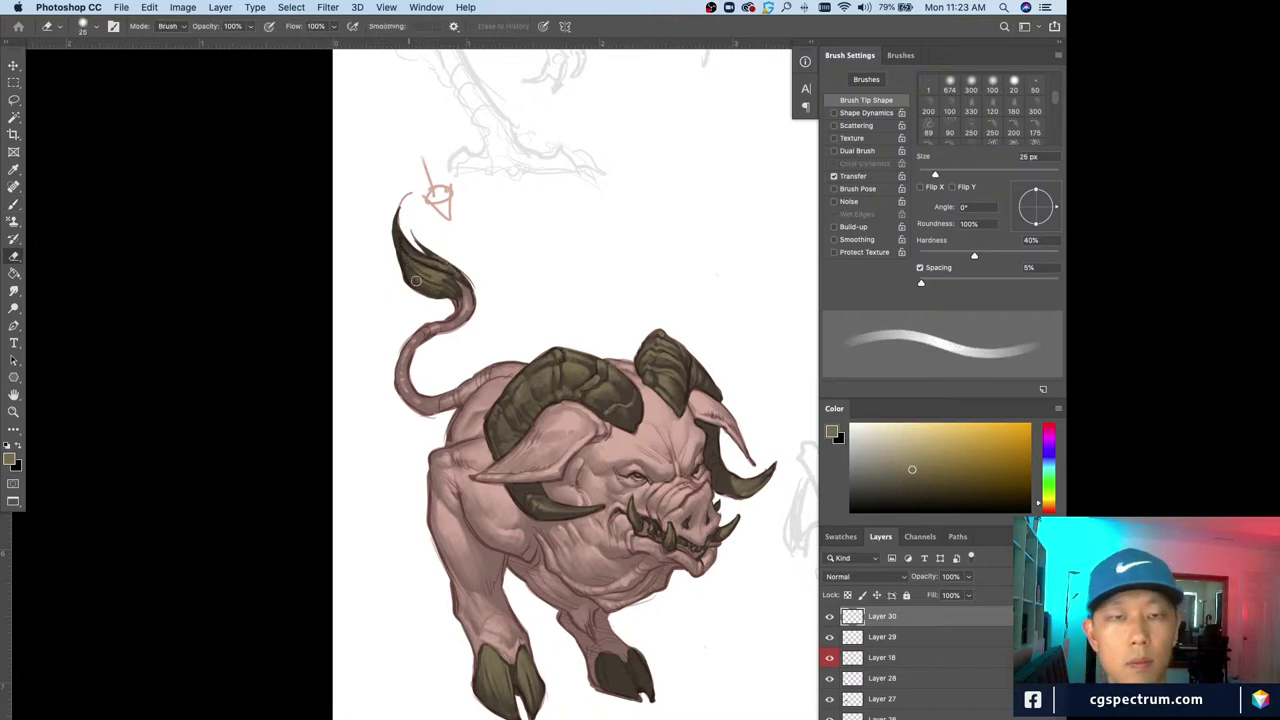
key(bracketleft)
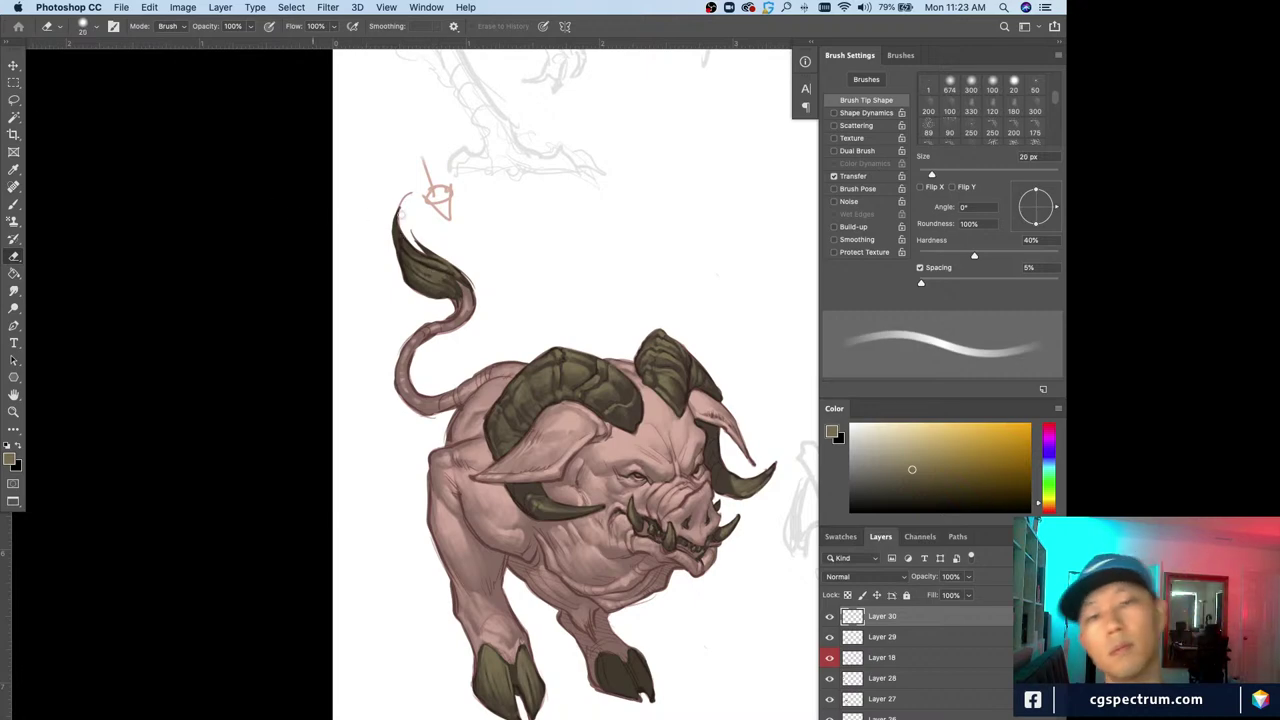
key(bracketleft)
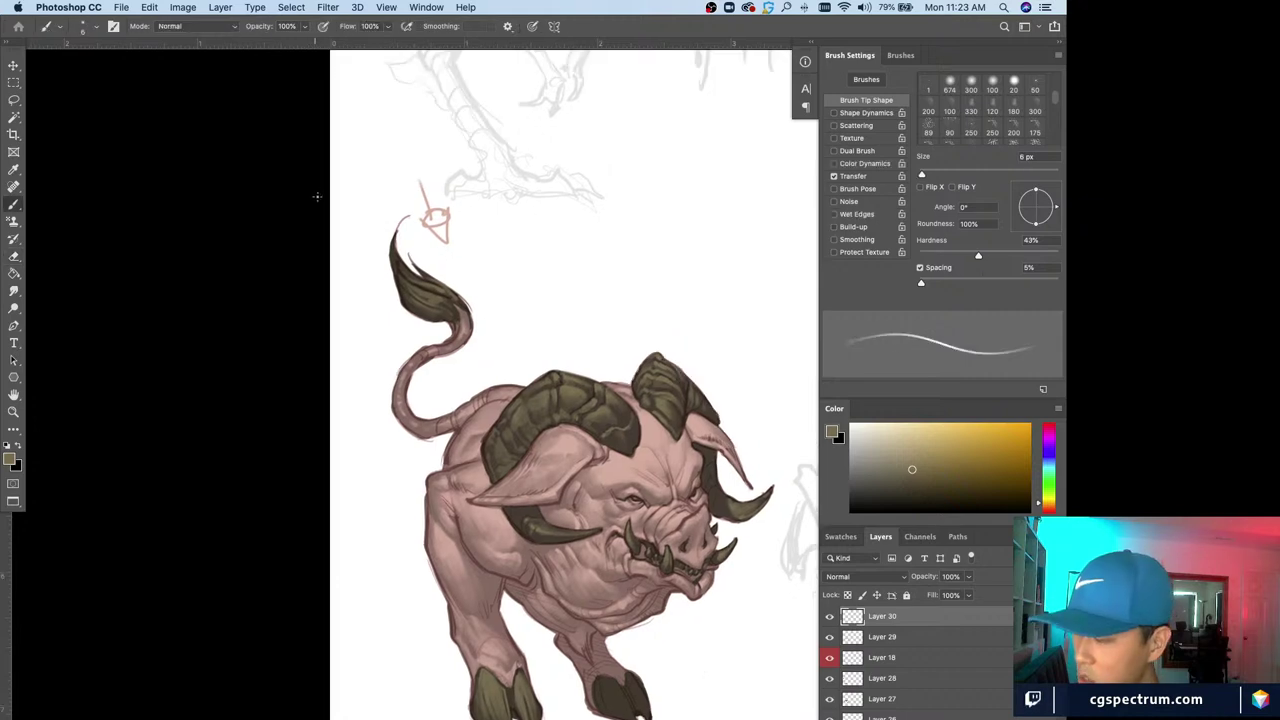
Add fine olive hair strands to the tail tuft with a 3 px brush
key(super+equal)
key(b)
key(bracketleft)
key(bracketleft)
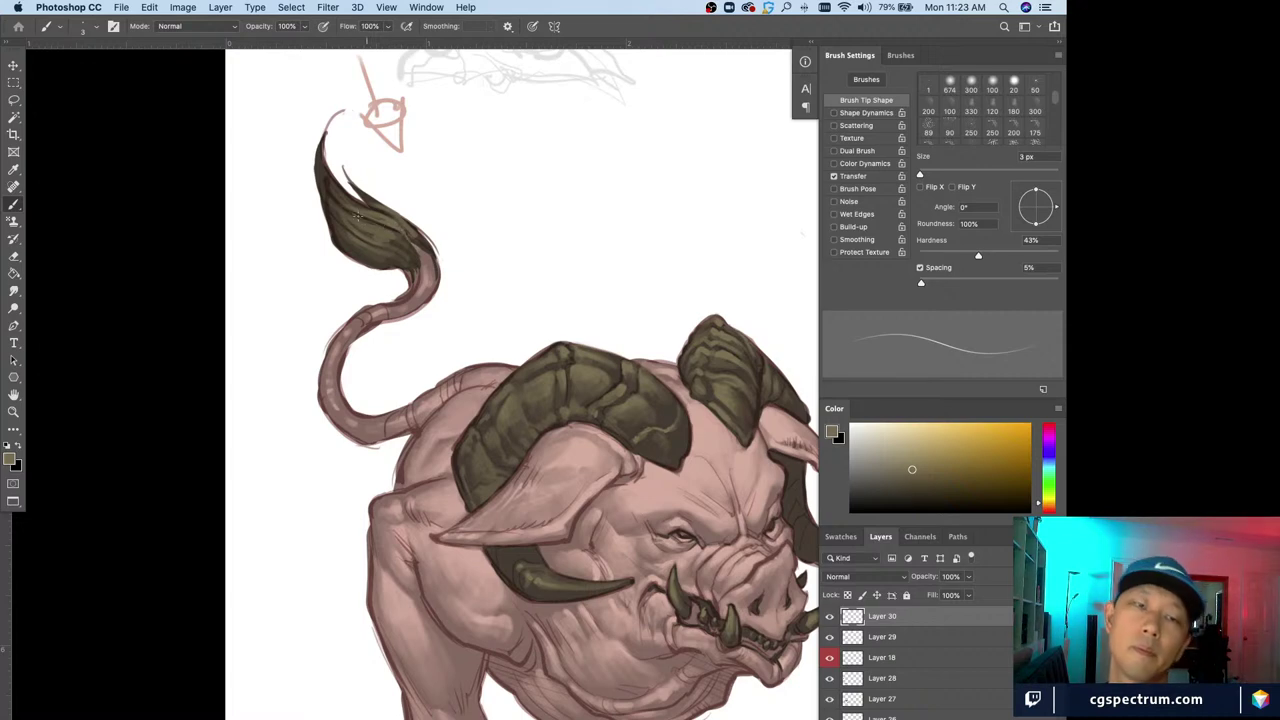
key(super+minus)
key(super+minus)
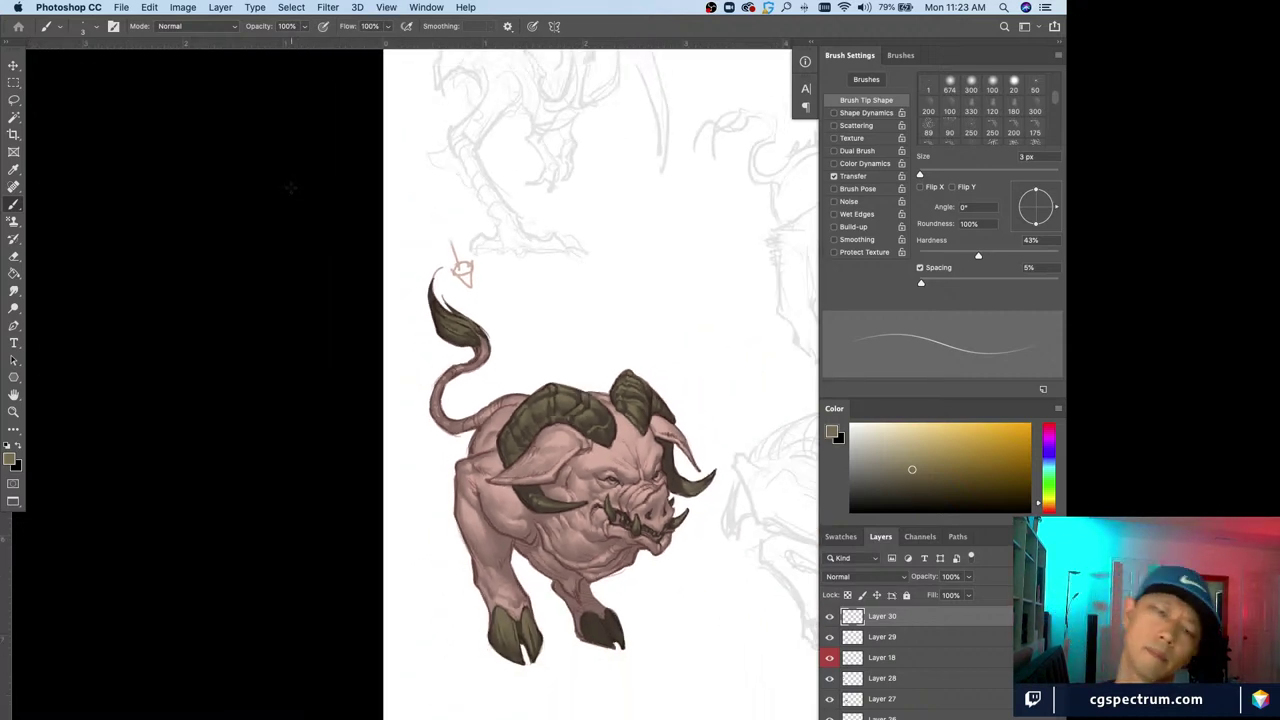
Add a new layer above the hoof highlights and choose a duller, greyer olive as the paint colour
key(super+plus)
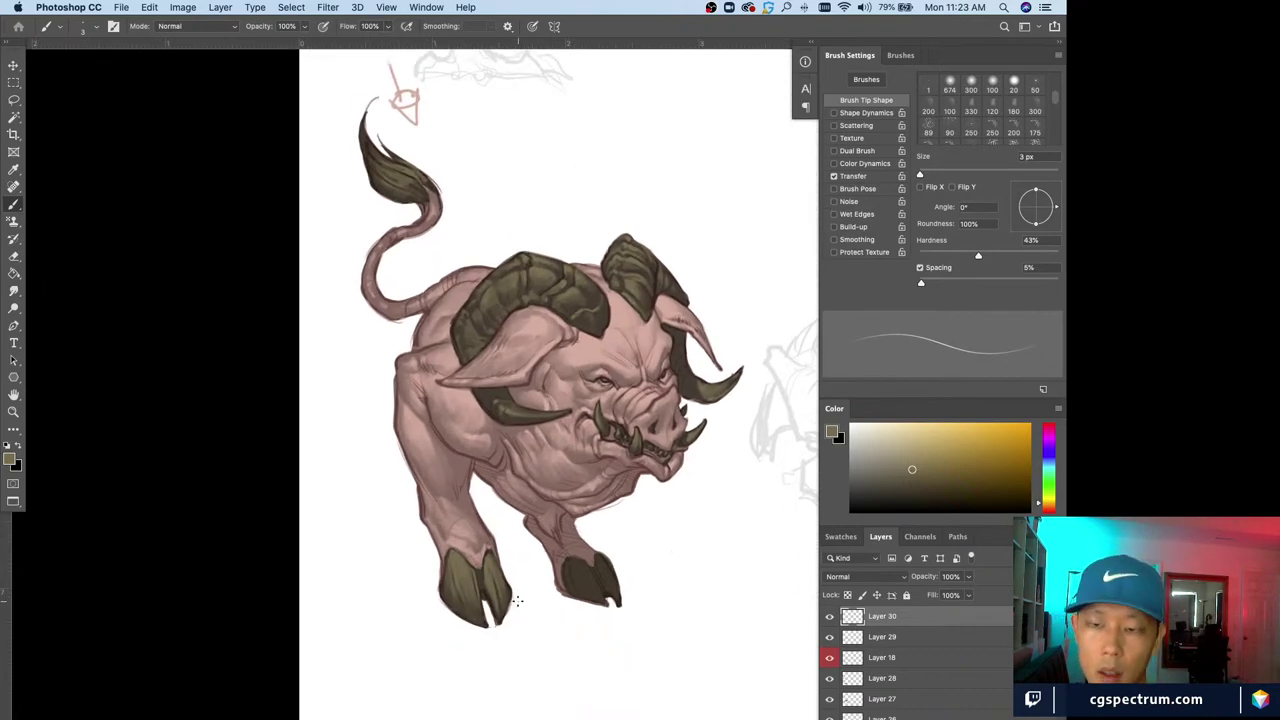
key(super+plus)
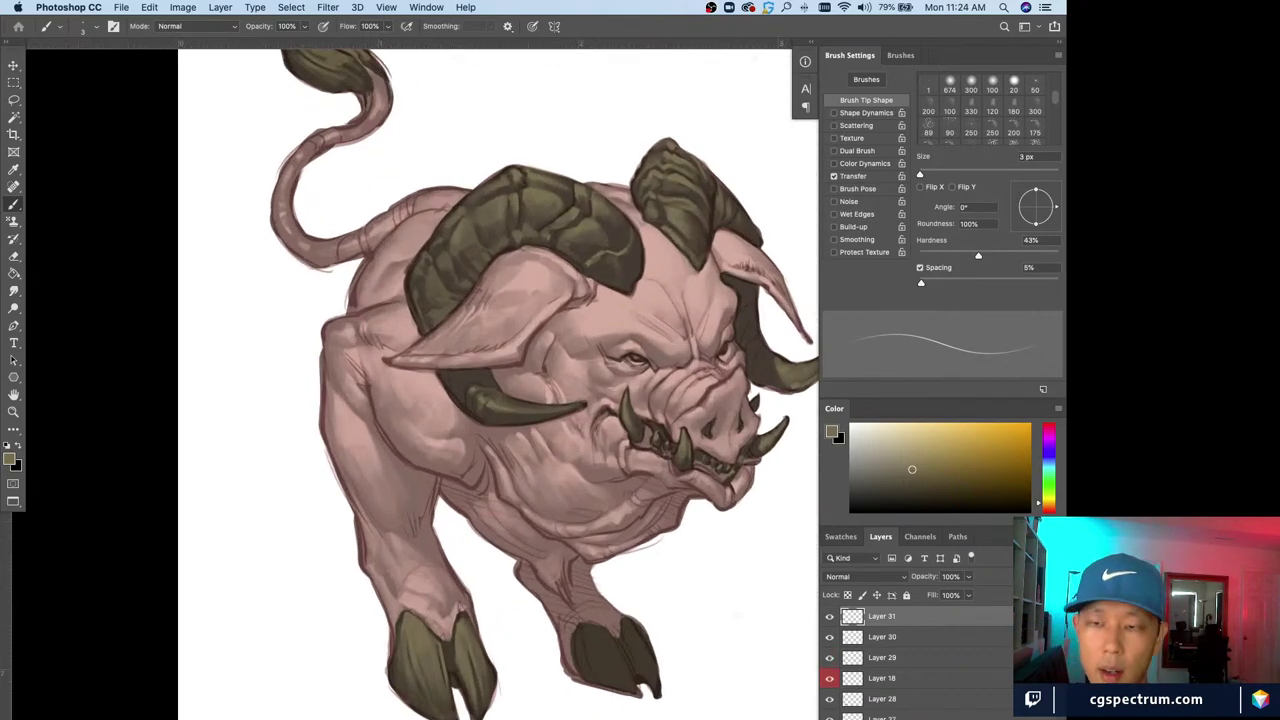
drag(892, 466, 886, 472)
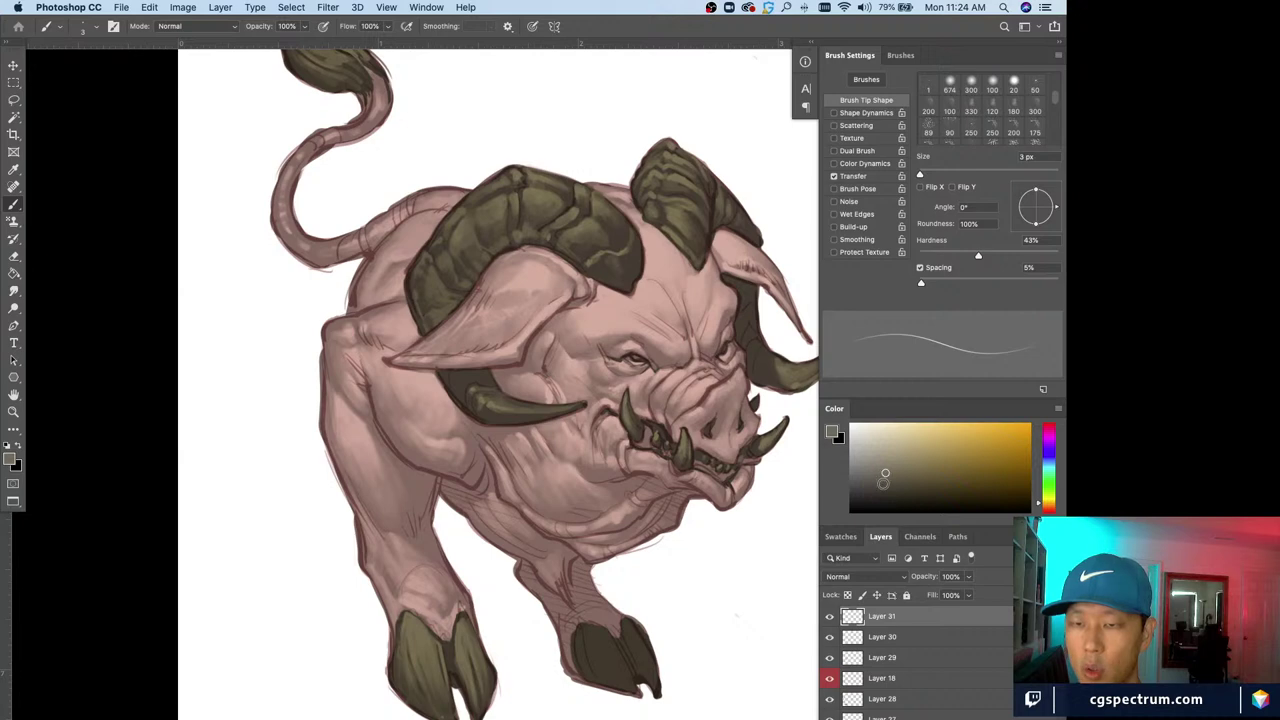
Paint muted olive strokes on the lower curve of the far horn with a 9 px brush, sampling colour from the horn
mouse_move(615, 542)
mouse_down()
mouse_move(505, 543)
mouse_move(501, 569)
mouse_up()
key(bracketright)
key(bracketright)
key(bracketright)
key(bracketright)
key(bracketright)
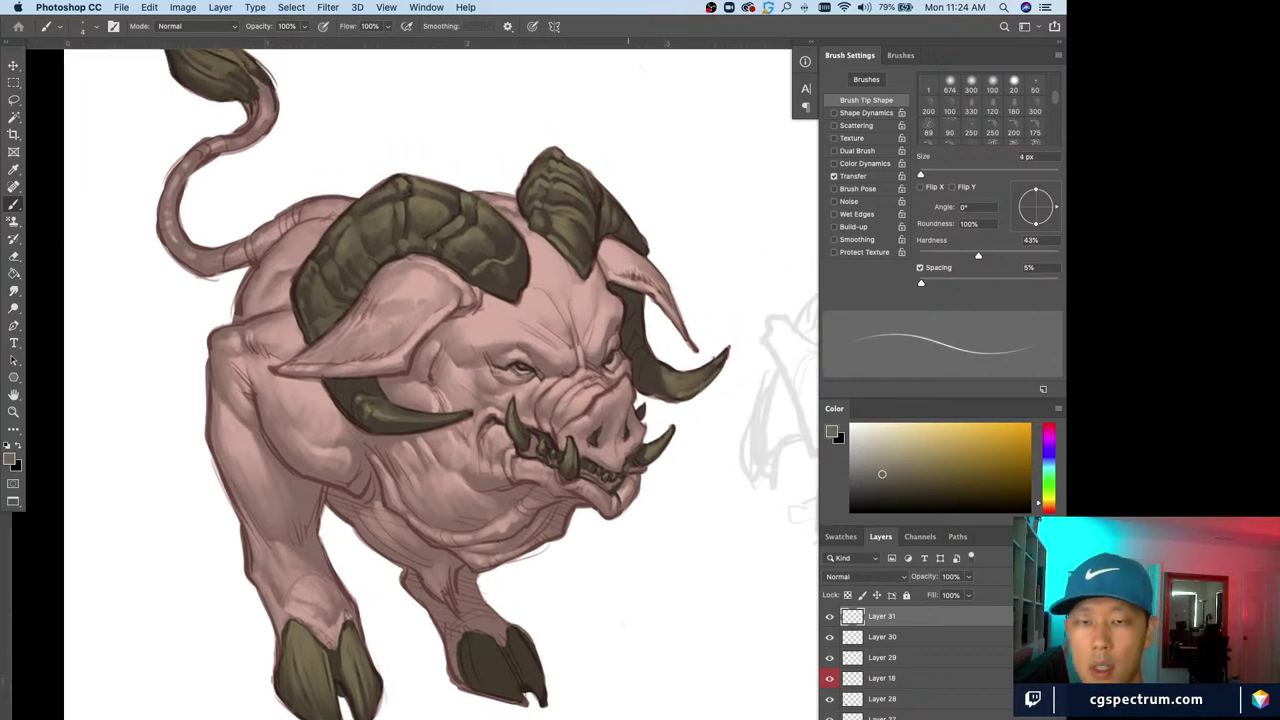
alt+click(653, 368)
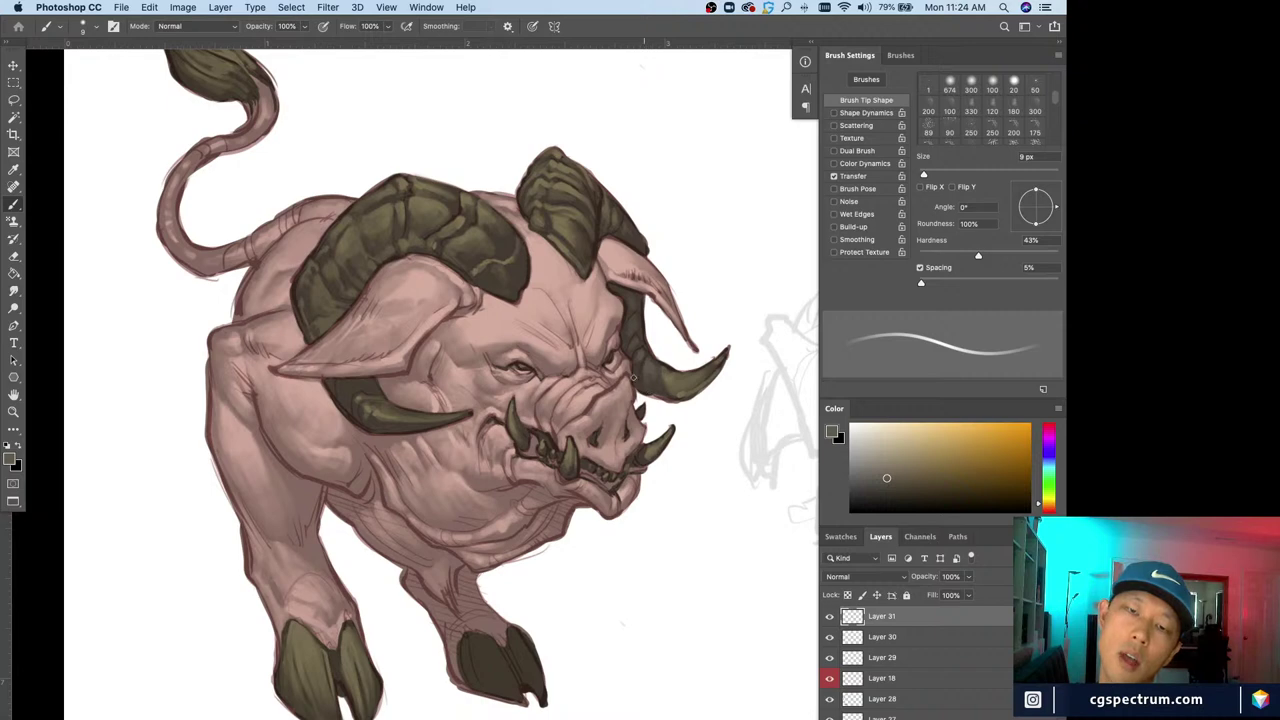
Block in a muted olive highlight on the outer half of the far front hoof with a 7 to 9 px brush
mouse_move(491, 641)
mouse_down()
mouse_move(497, 486)
mouse_move(489, 575)
mouse_up()
key(bracketleft)
key(bracketleft)
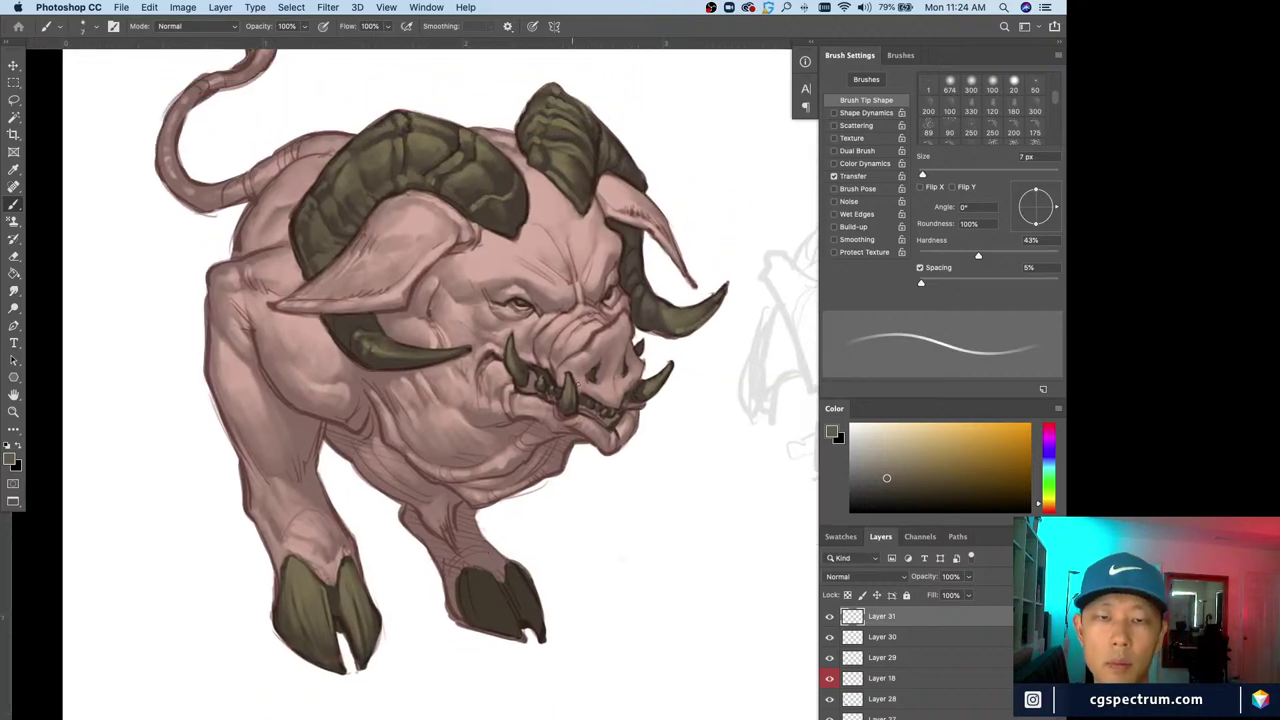
key(bracketleft)
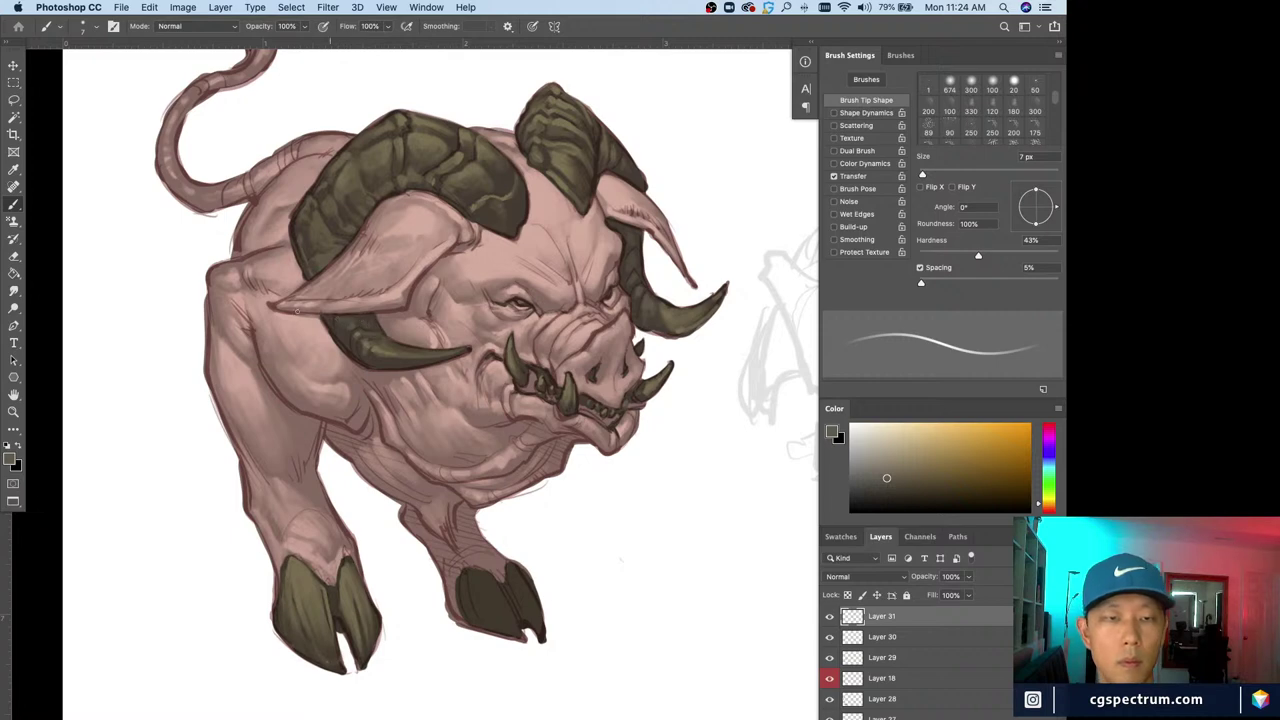
scroll(425, 504, down, 2)
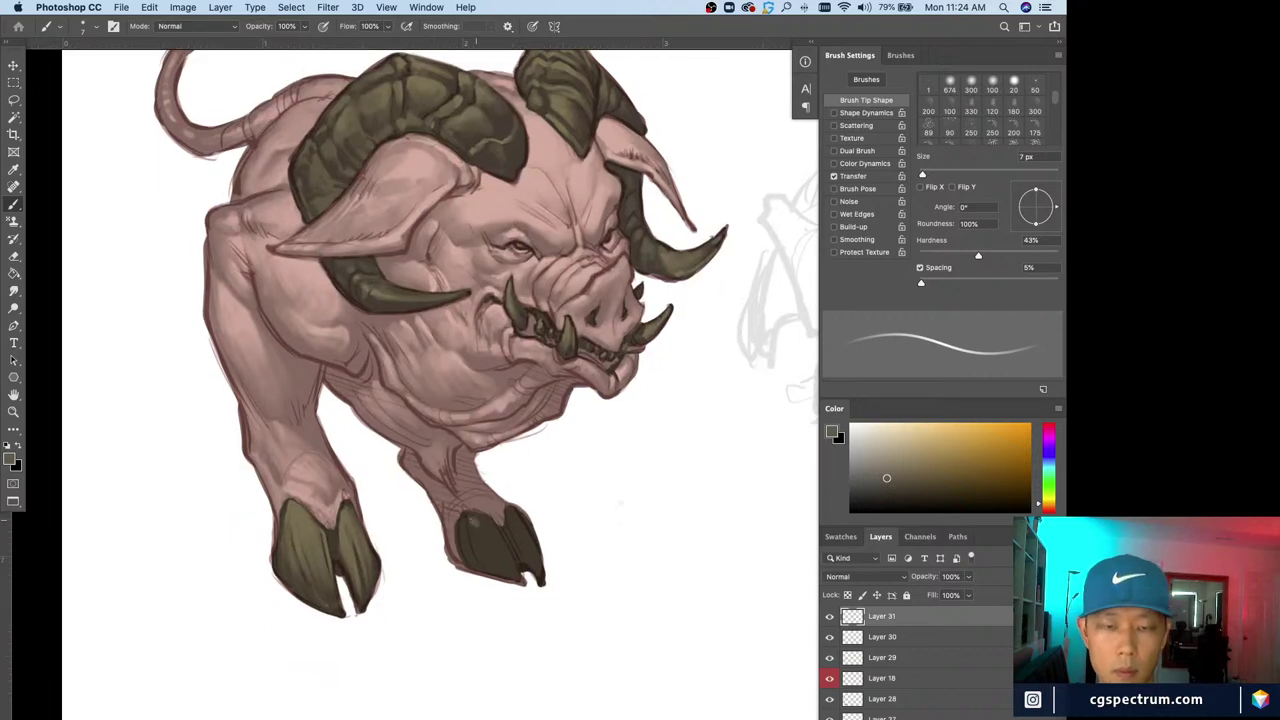
key(bracketright)
key(bracketright)
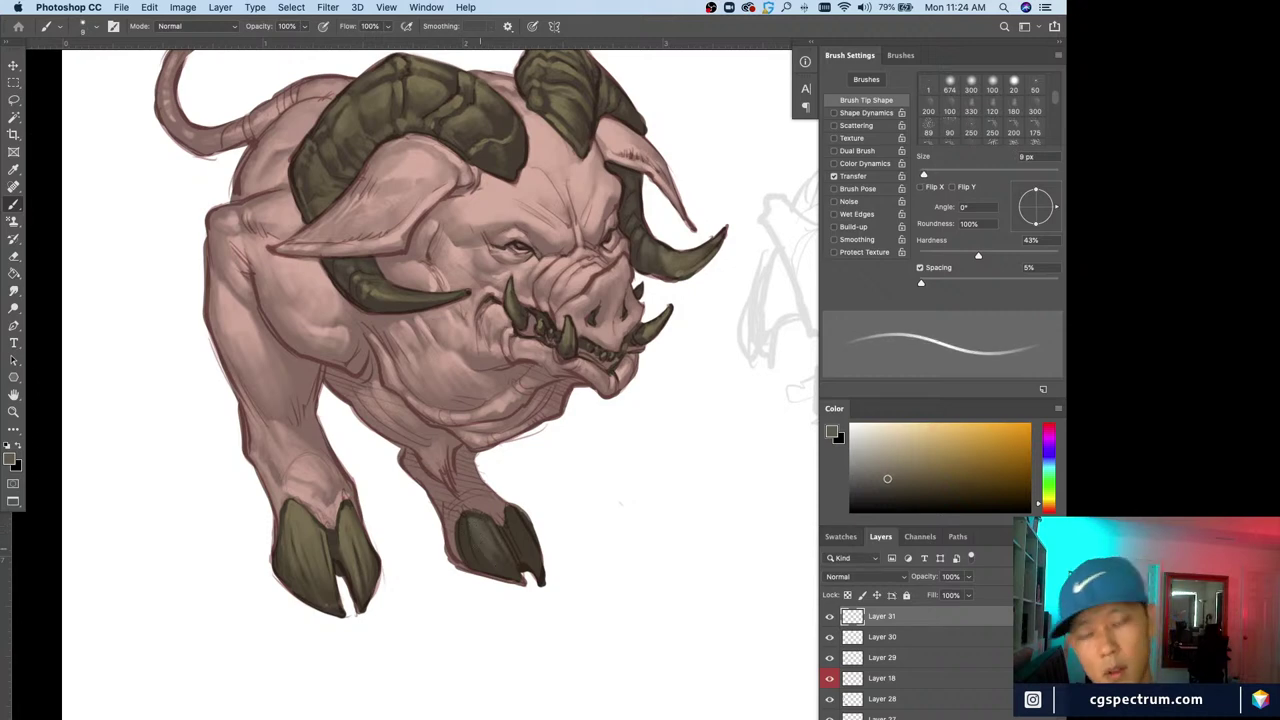
Extend the muted olive over both halves of the far front hoof with finer strokes at 5 to 7 px
key(bracketleft)
key(bracketleft)
key(bracketleft)
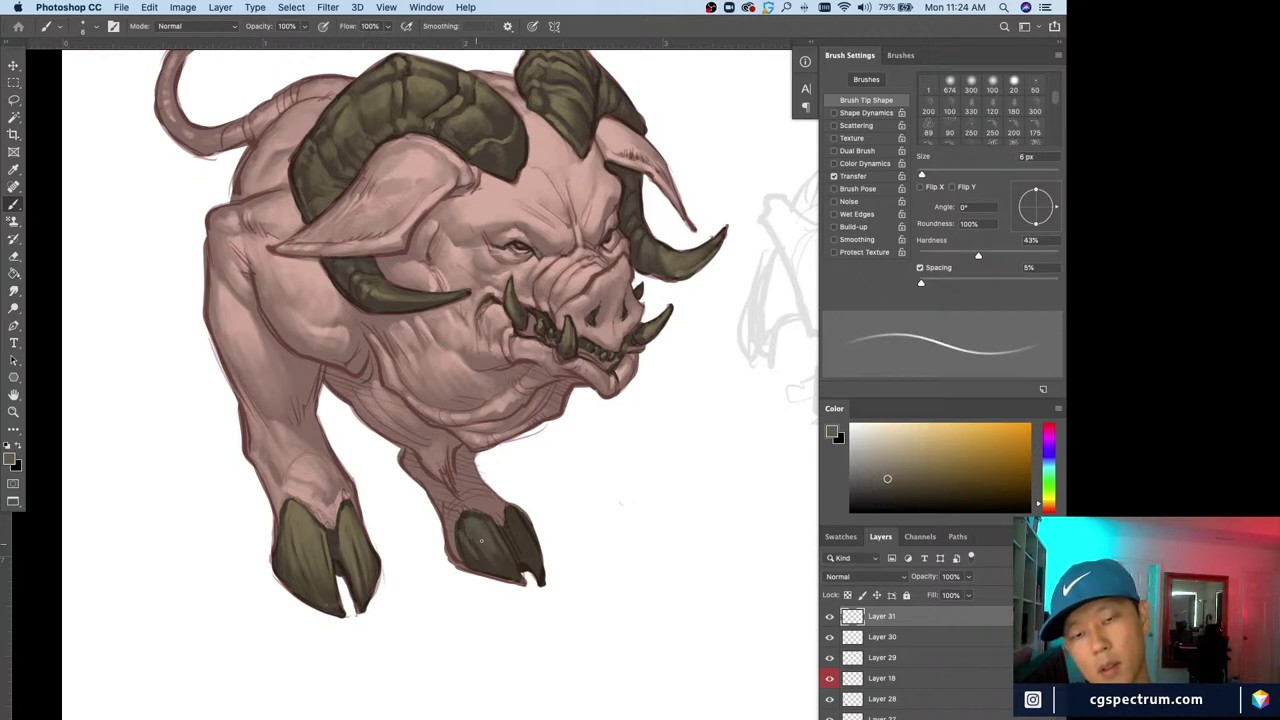
key(bracketleft)
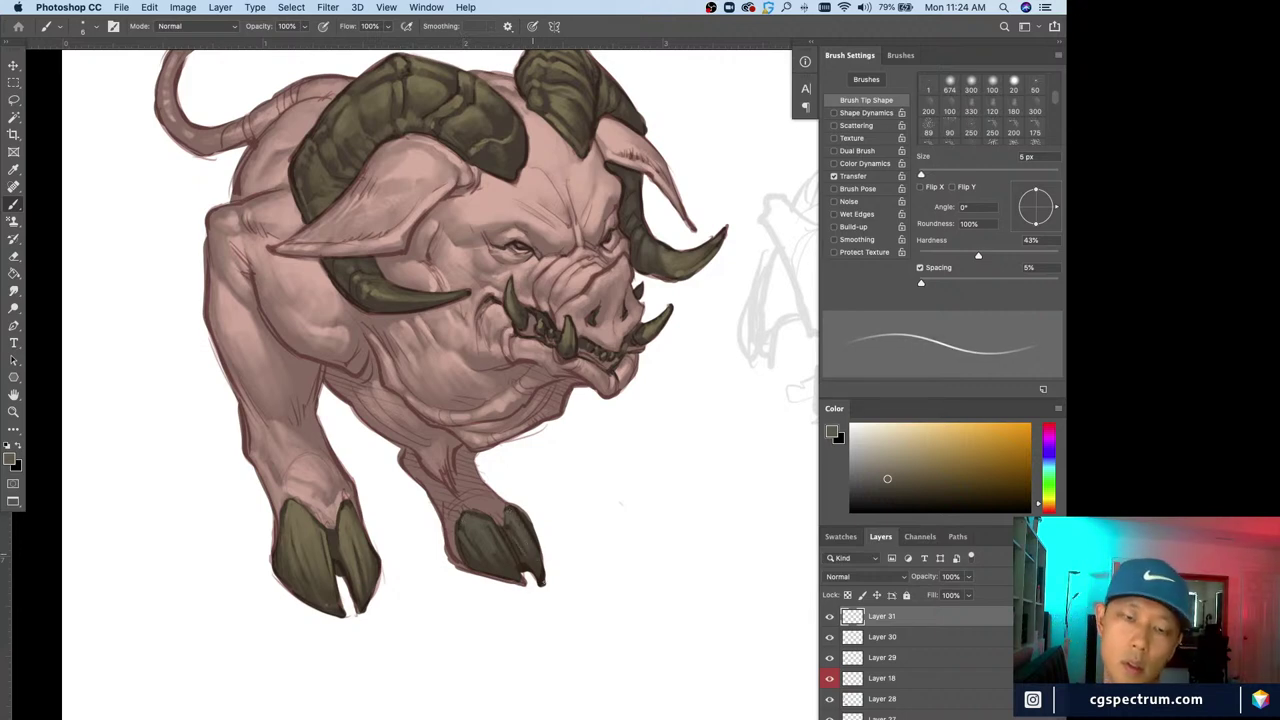
key(bracketright)
key(bracketright)
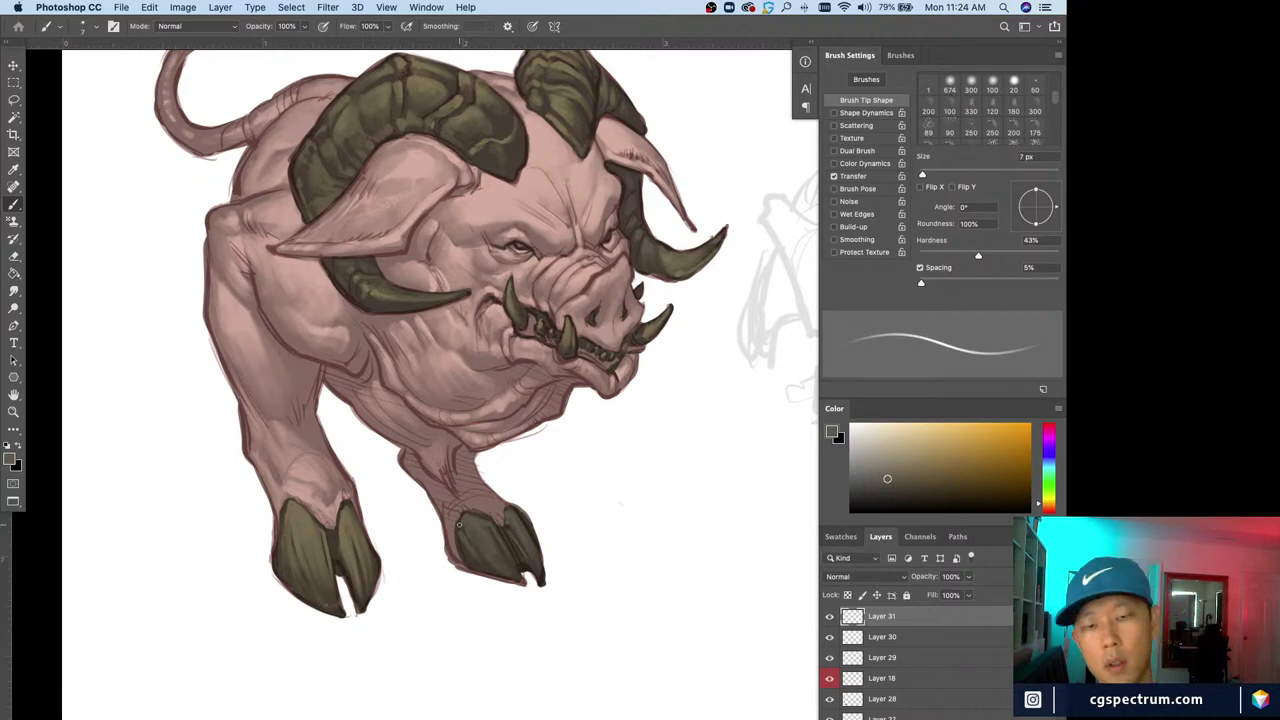
key(bracketleft)
key(bracketleft)
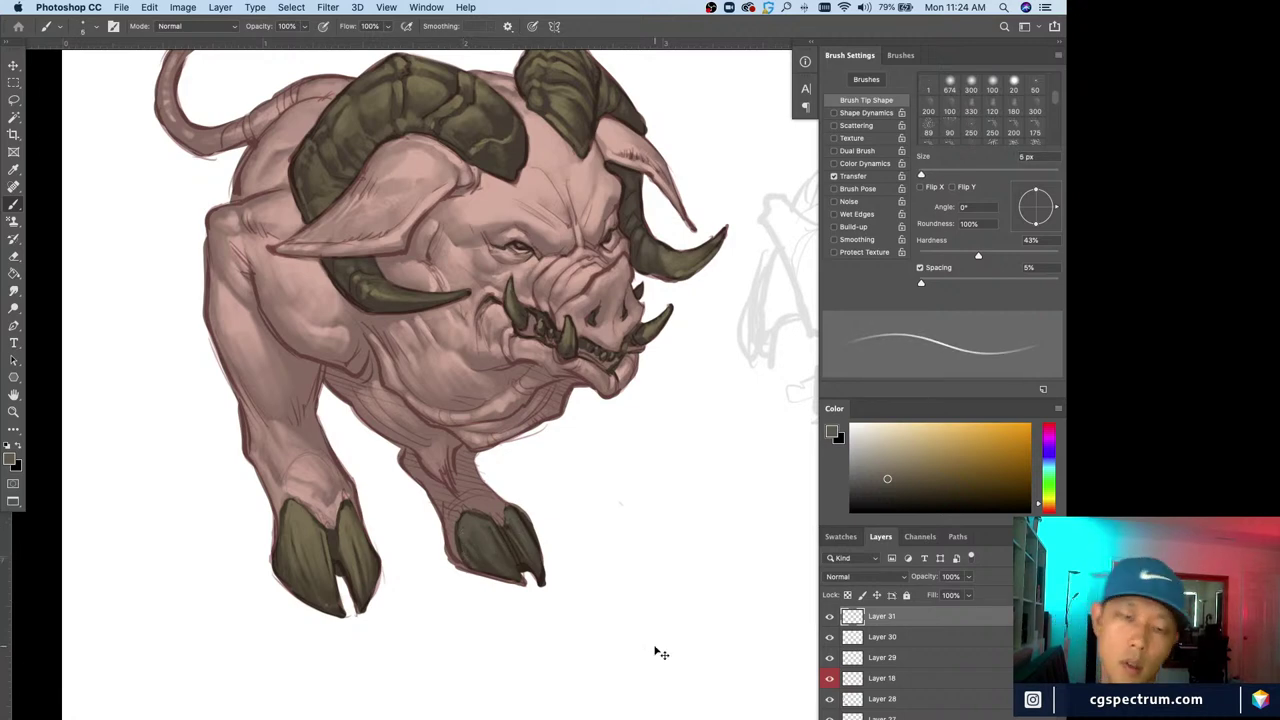
Soften the far front hoof's highlight with the Eraser at 30 px and add a new layer for further brushwork
key(super+minus)
key(e)
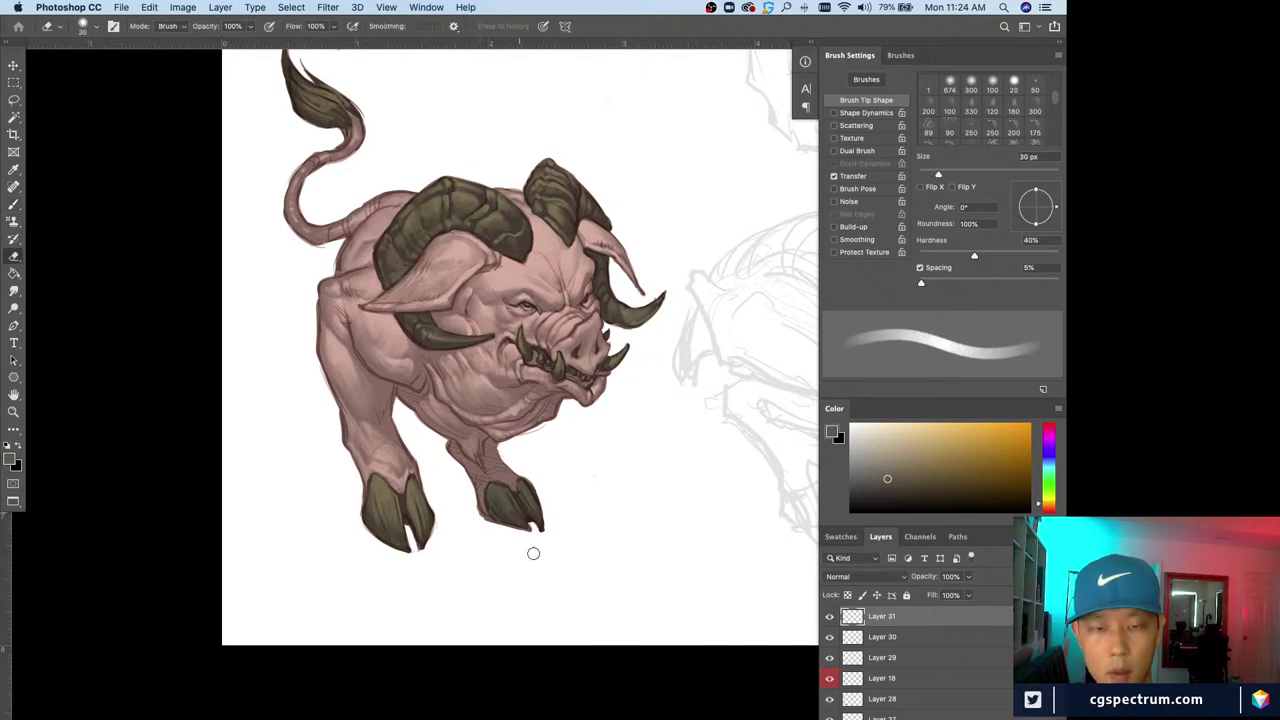
key(super+minus)
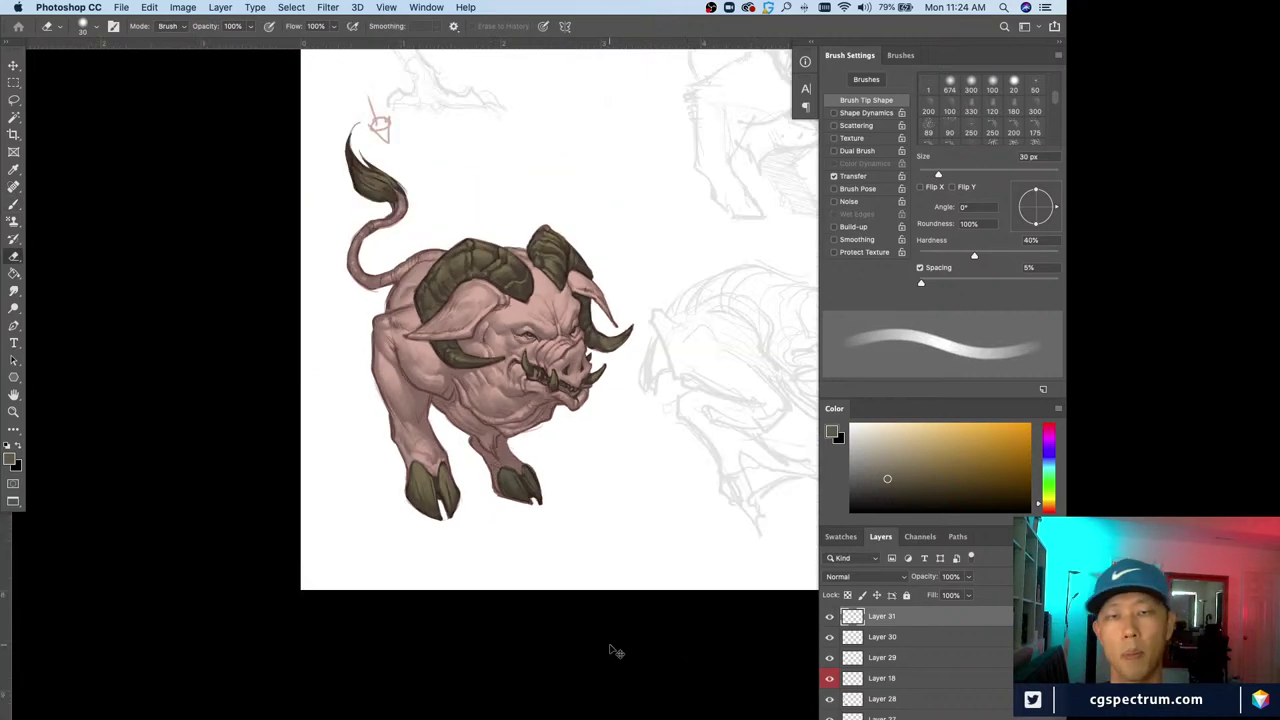
key(super+minus)
key(super+plus)
key(super+plus)
key(b)
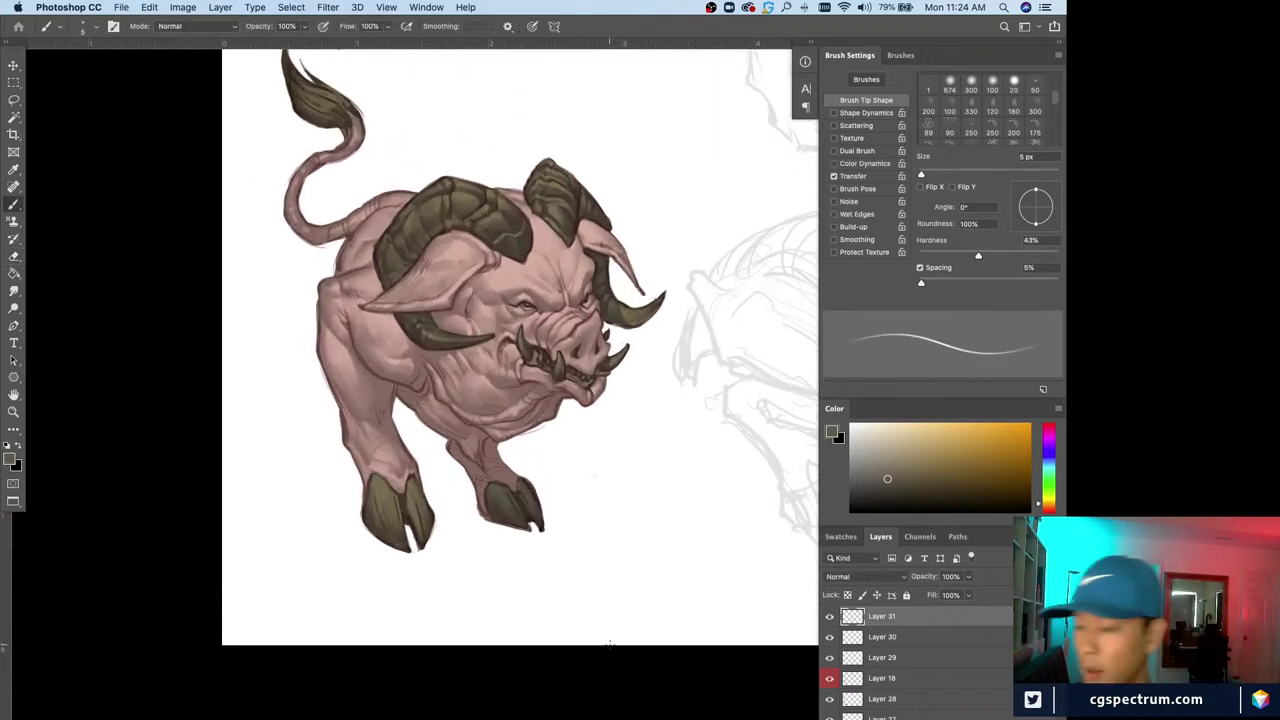
key(super+shift+alt+n)
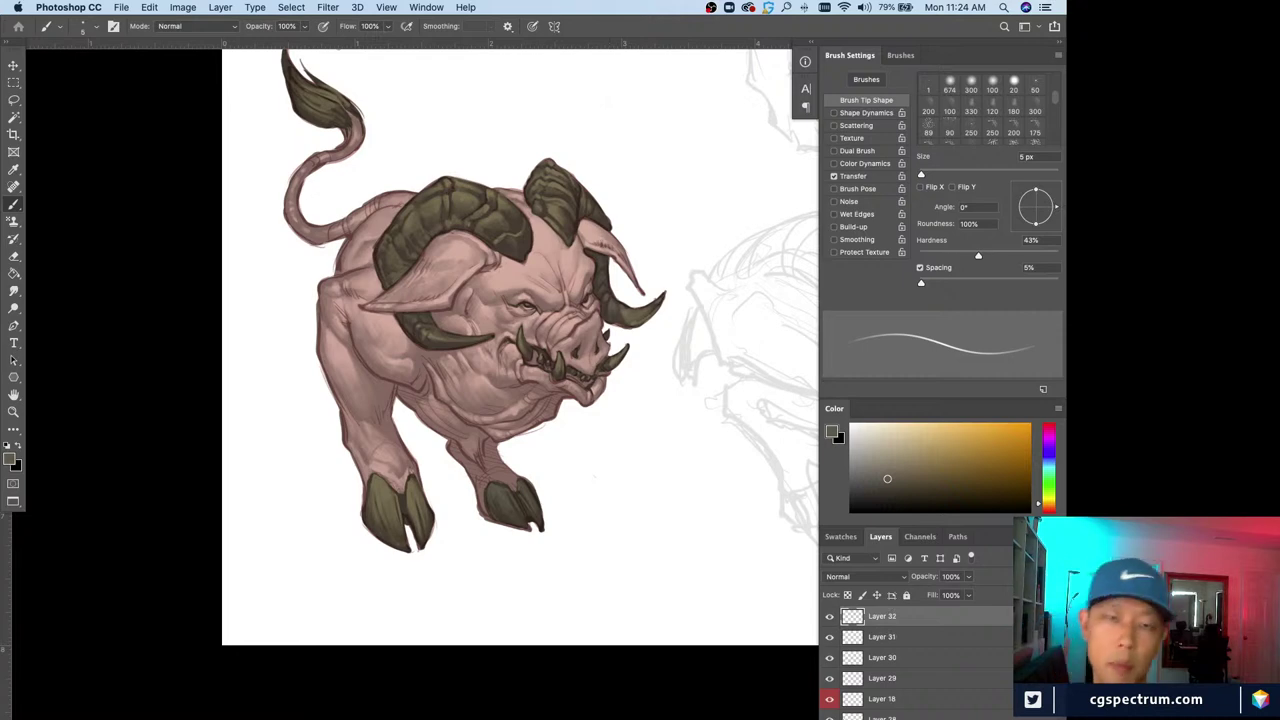
scroll(810, 545, down, 2)
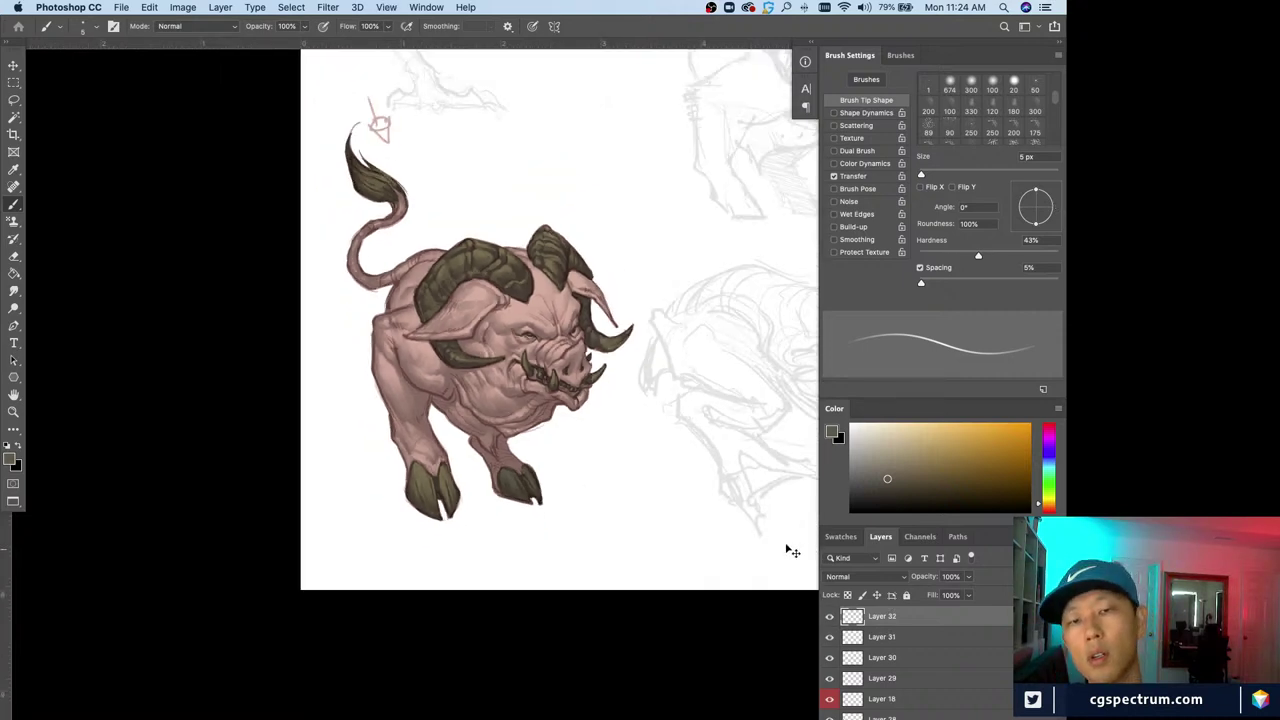
scroll(790, 550, down, 1)
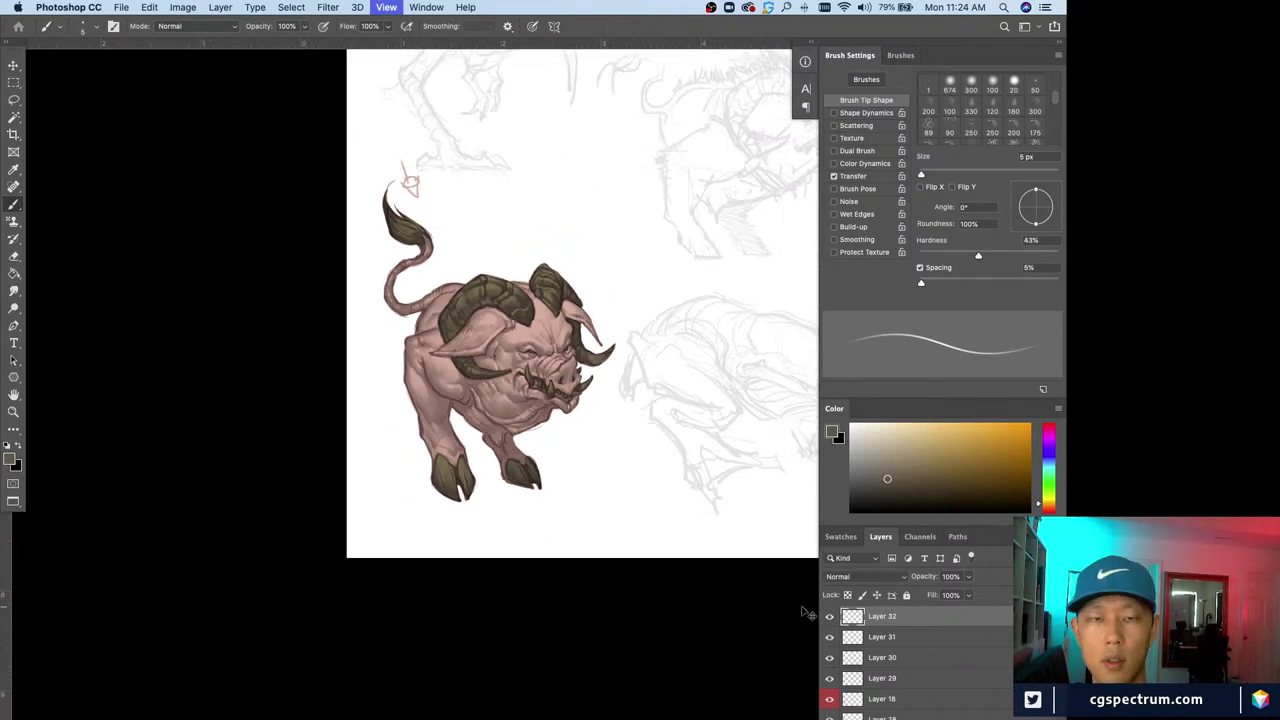
scroll(805, 600, up, 3)
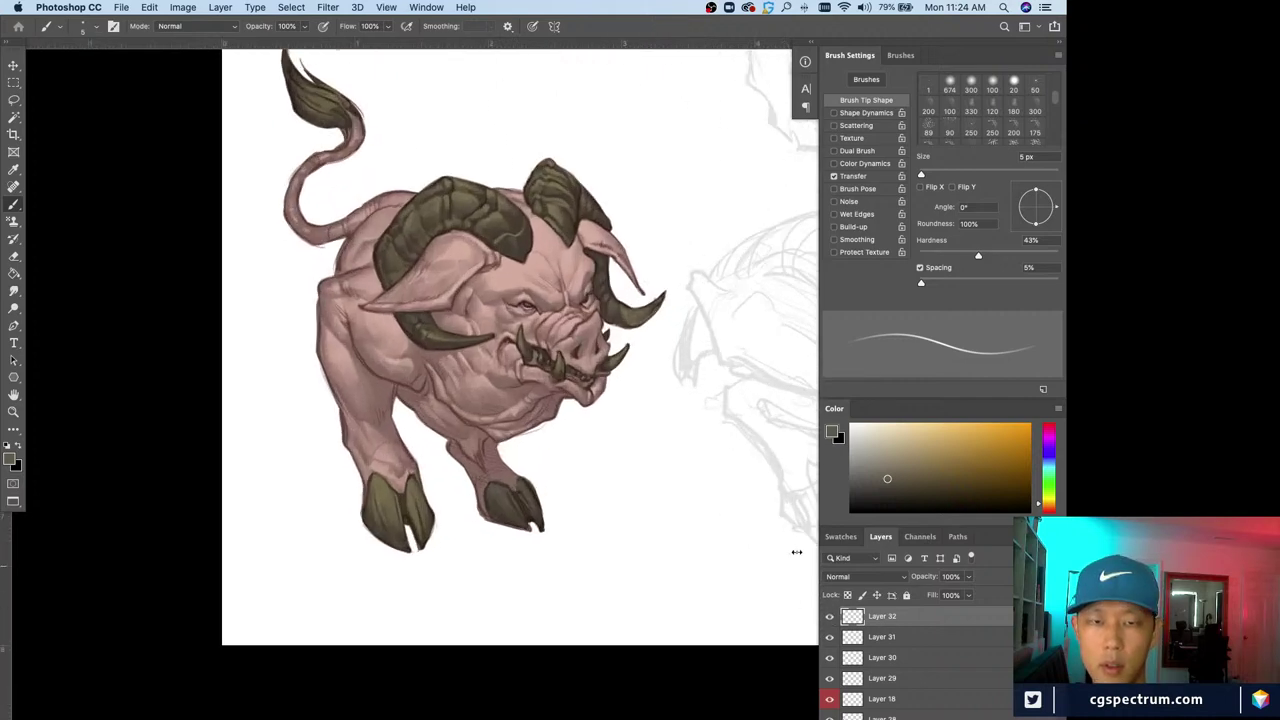
scroll(797, 551, up, 2)
click(830, 576)
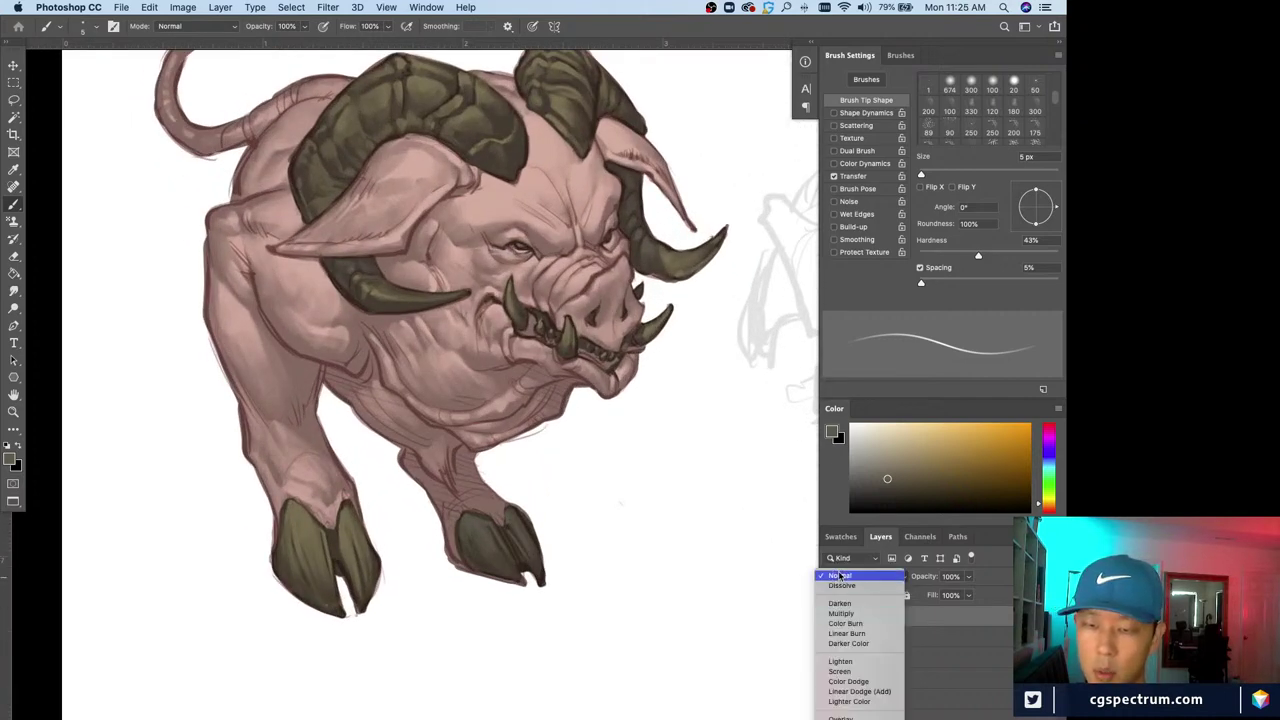
click(839, 574)
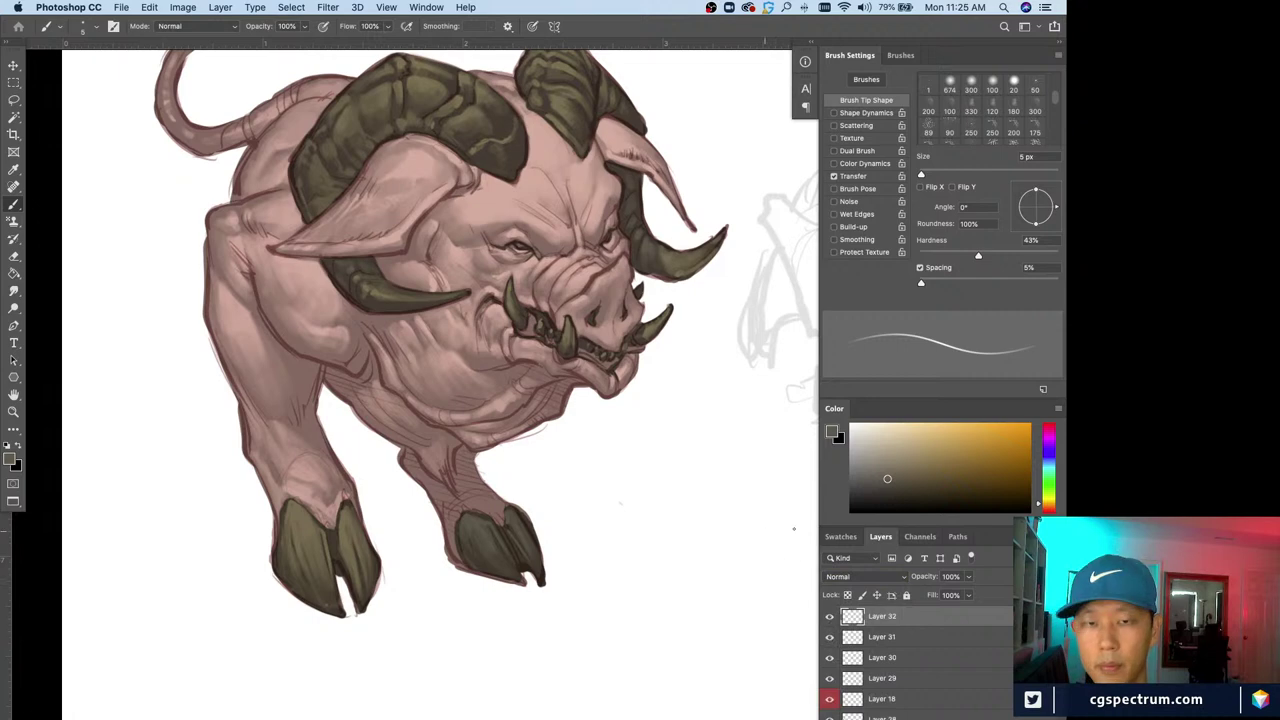
Sample a dark brown from the boar's mouth and enlarge the brush to 10 px for shading beneath the jaw
scroll(808, 616, up, 2)
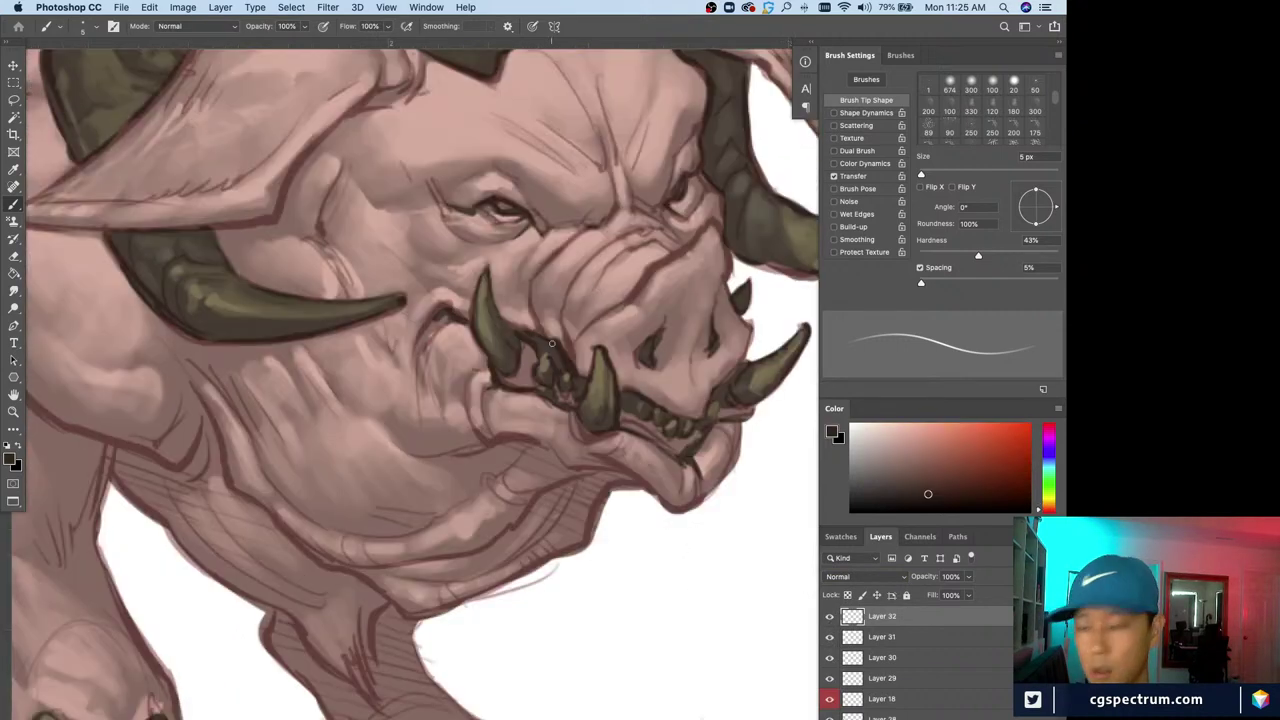
key(super+0)
key(bracketleft)
key(bracketleft)
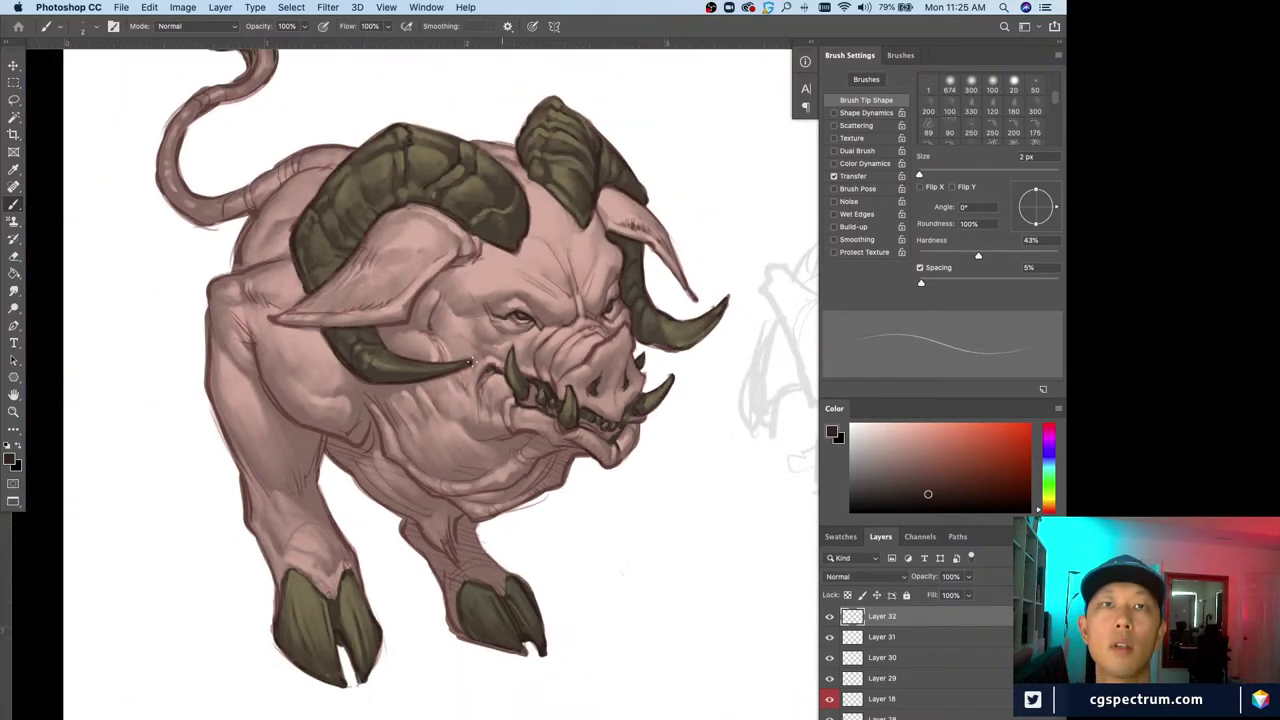
key(super+plus)
key(bracketright)
key(bracketright)
key(bracketright)
key(bracketright)
key(super+0)
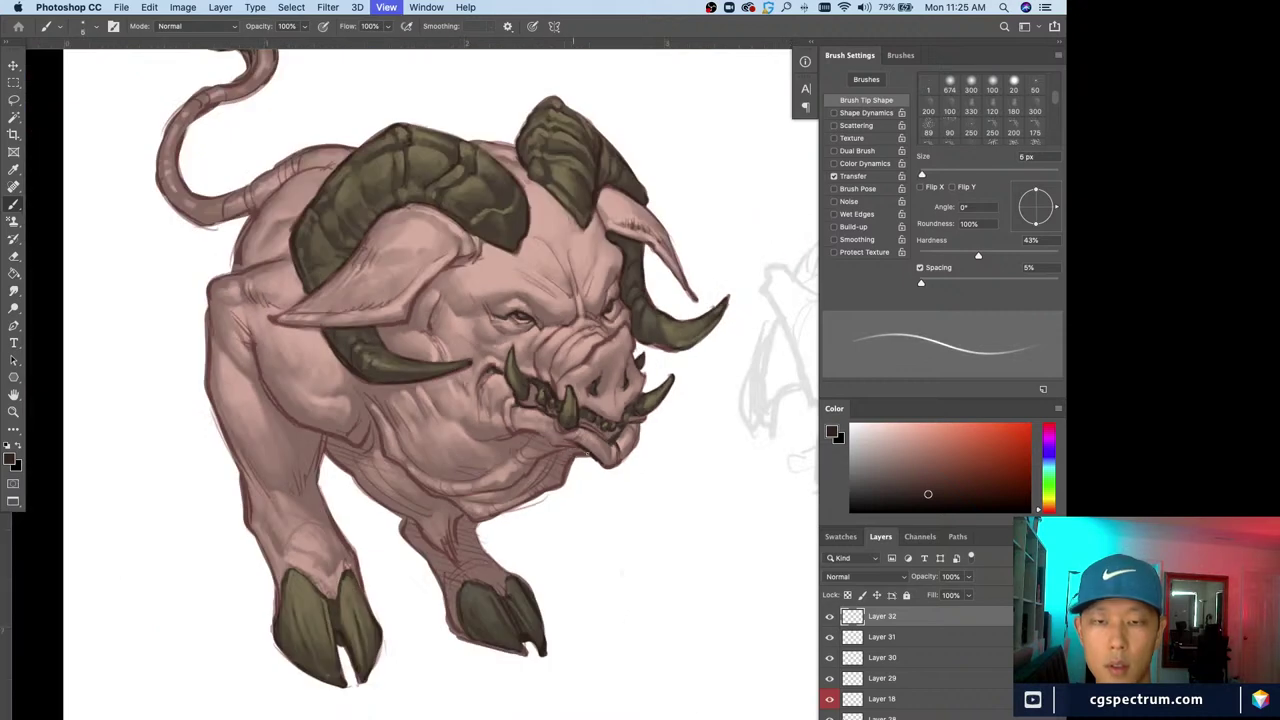
key(bracketright)
key(bracketright)
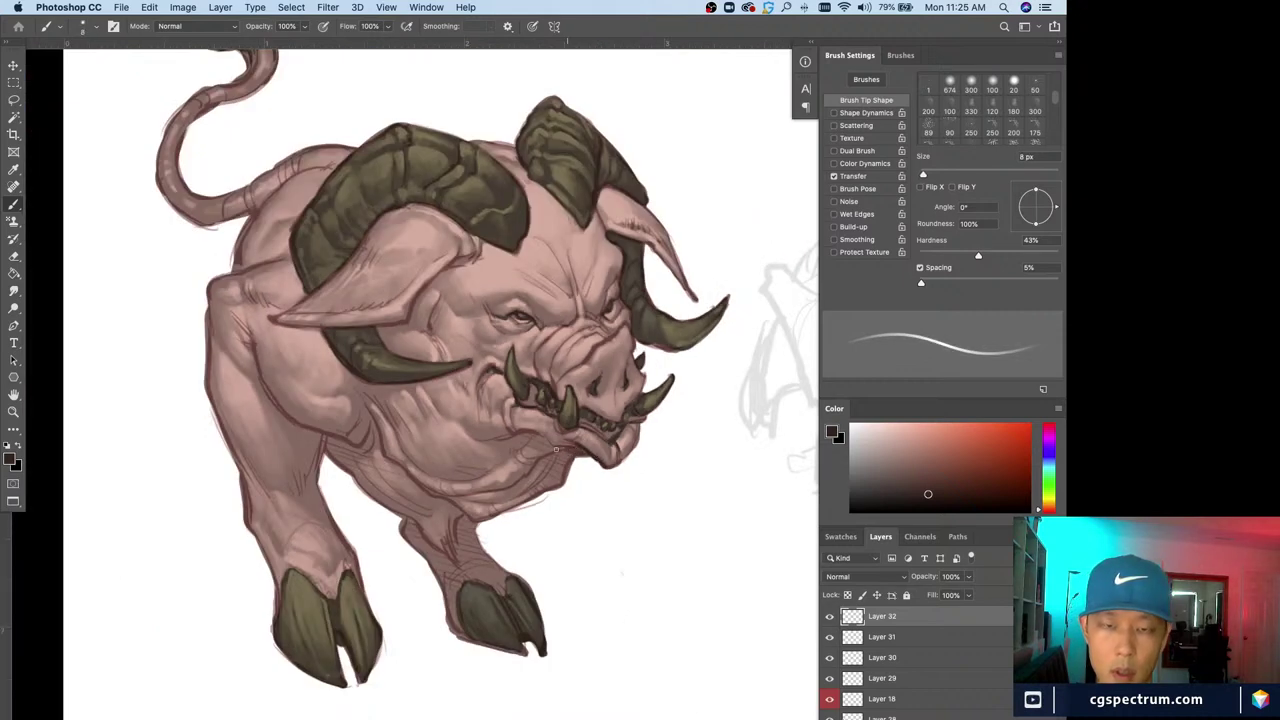
key(bracketright)
key(bracketleft)
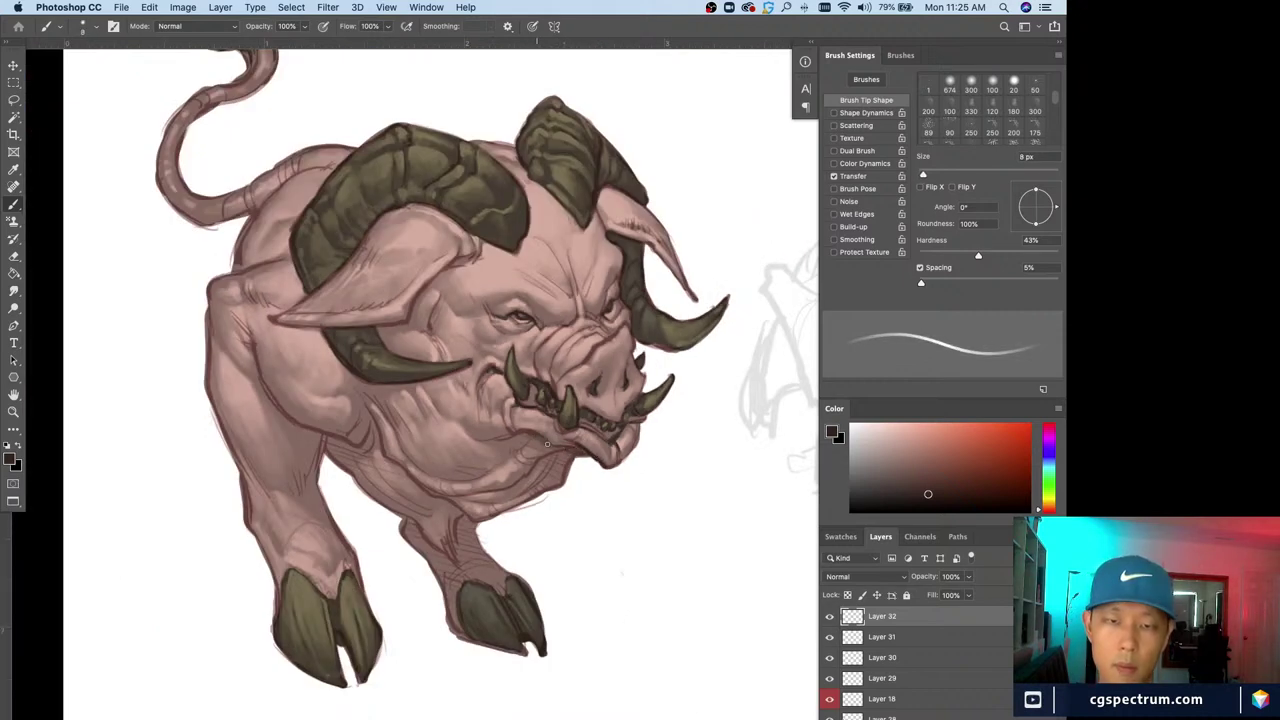
key(bracketright)
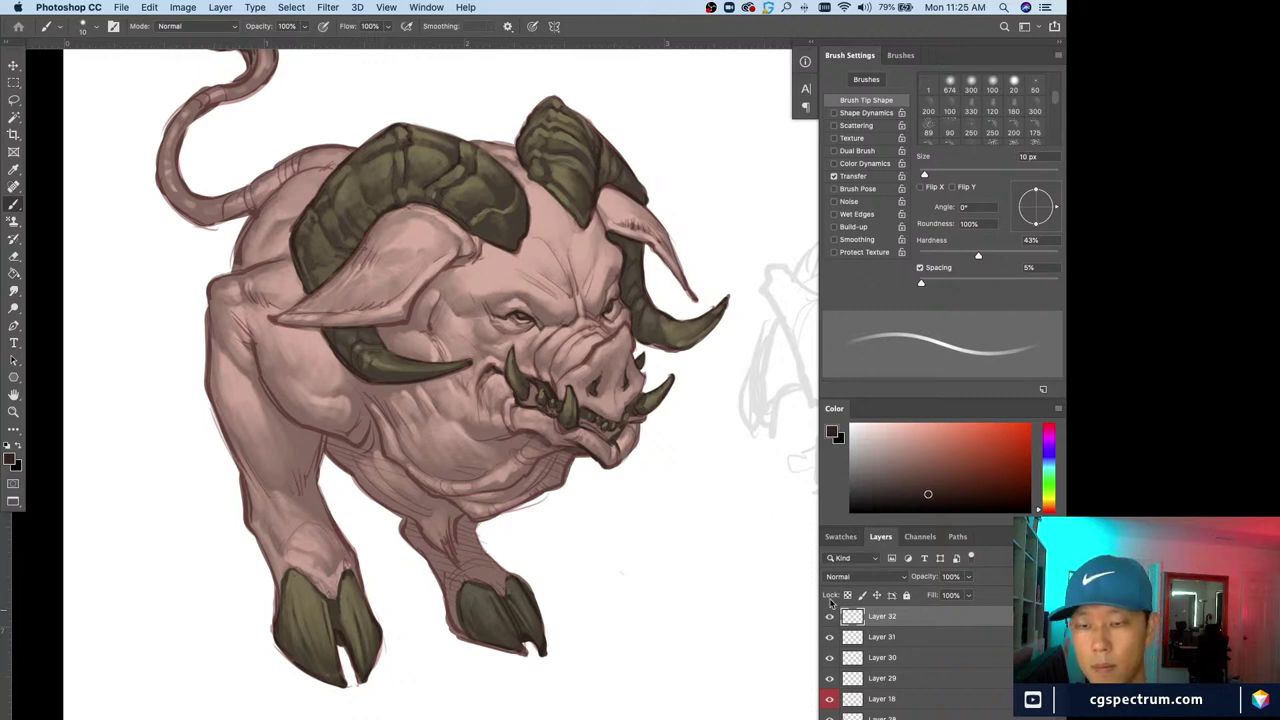
Set Layer 32 to Multiply, choose a lighter grey-brown and shade the underside of the chin with a 10 to 20 px brush
click(840, 578)
click(841, 613)
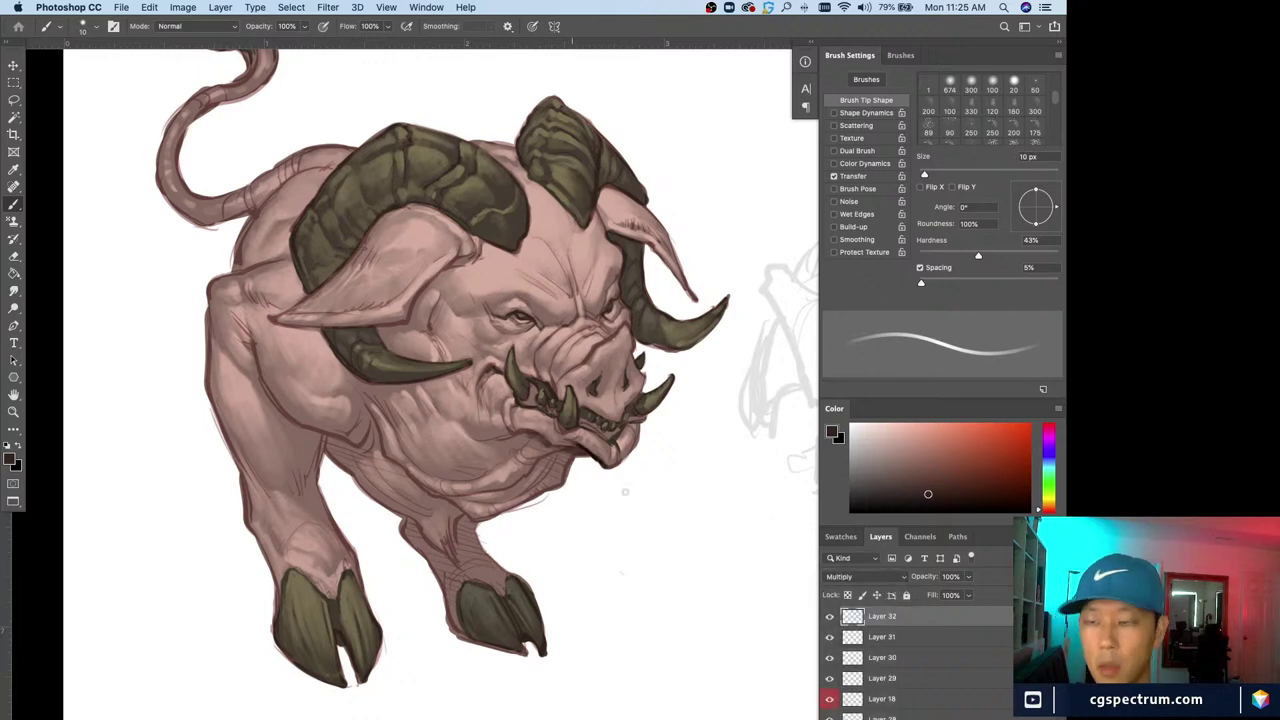
drag(911, 491, 890, 481)
key(e)
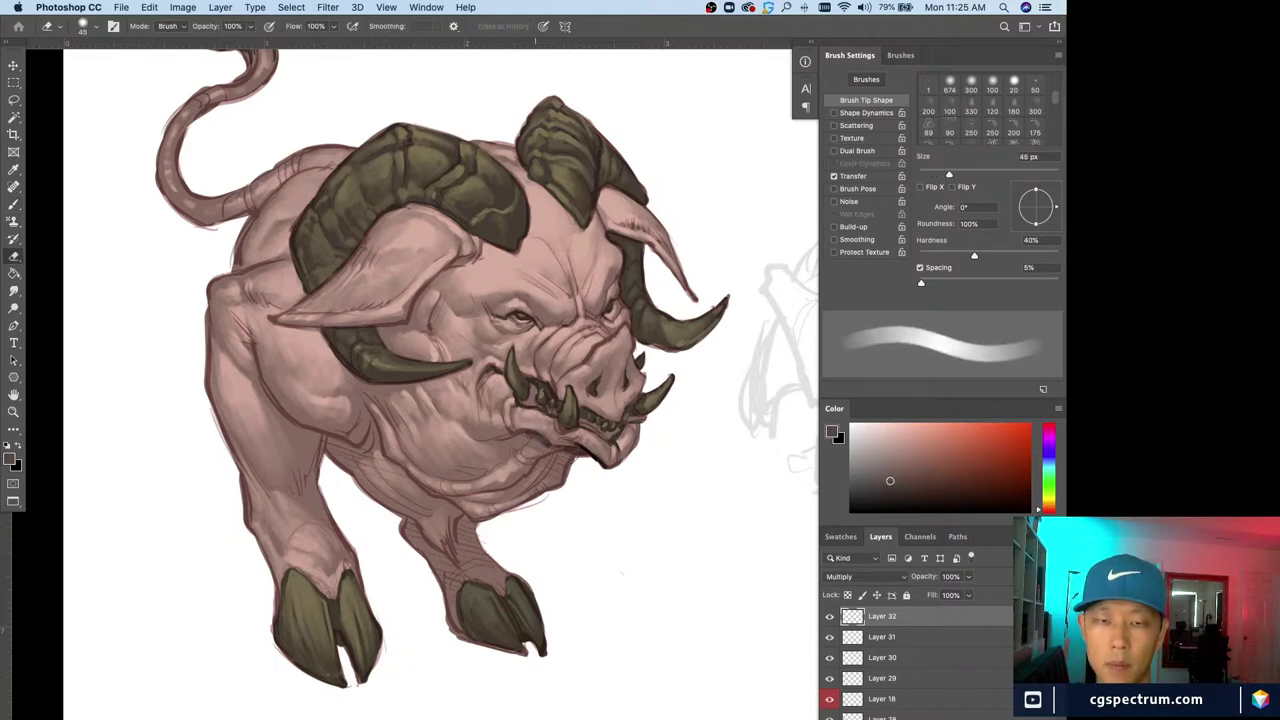
key(b)
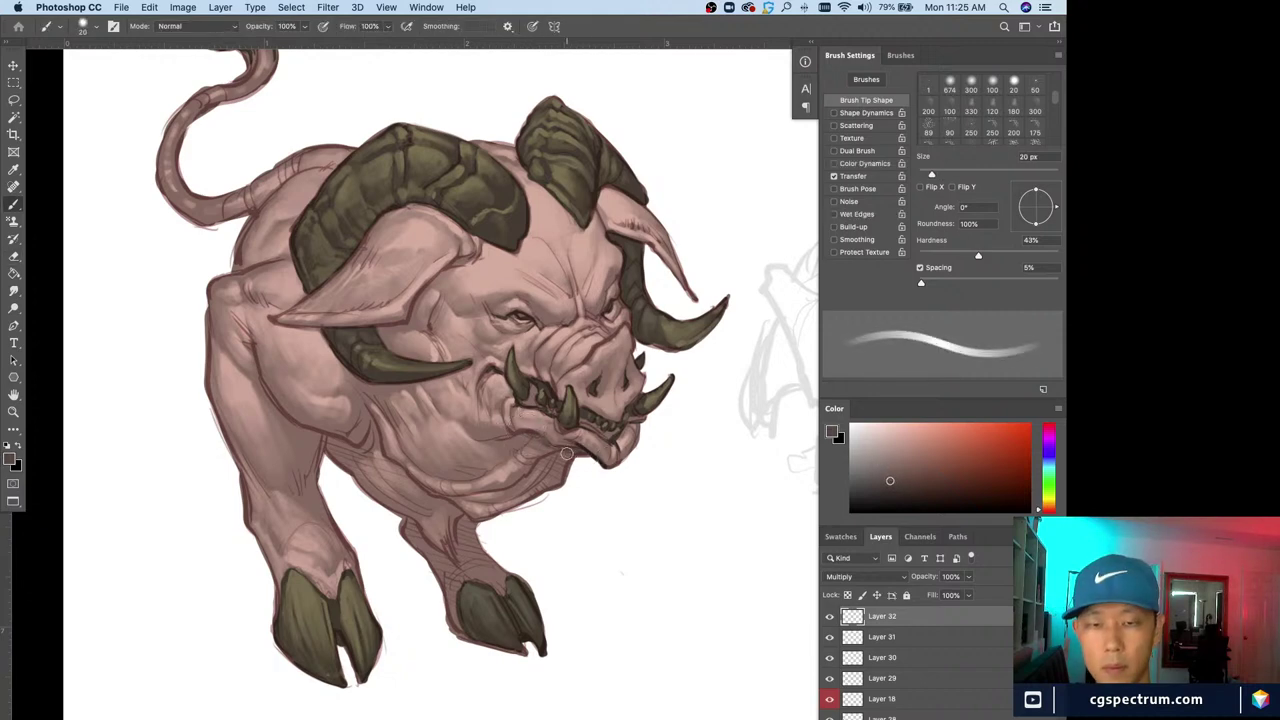
key(bracketleft)
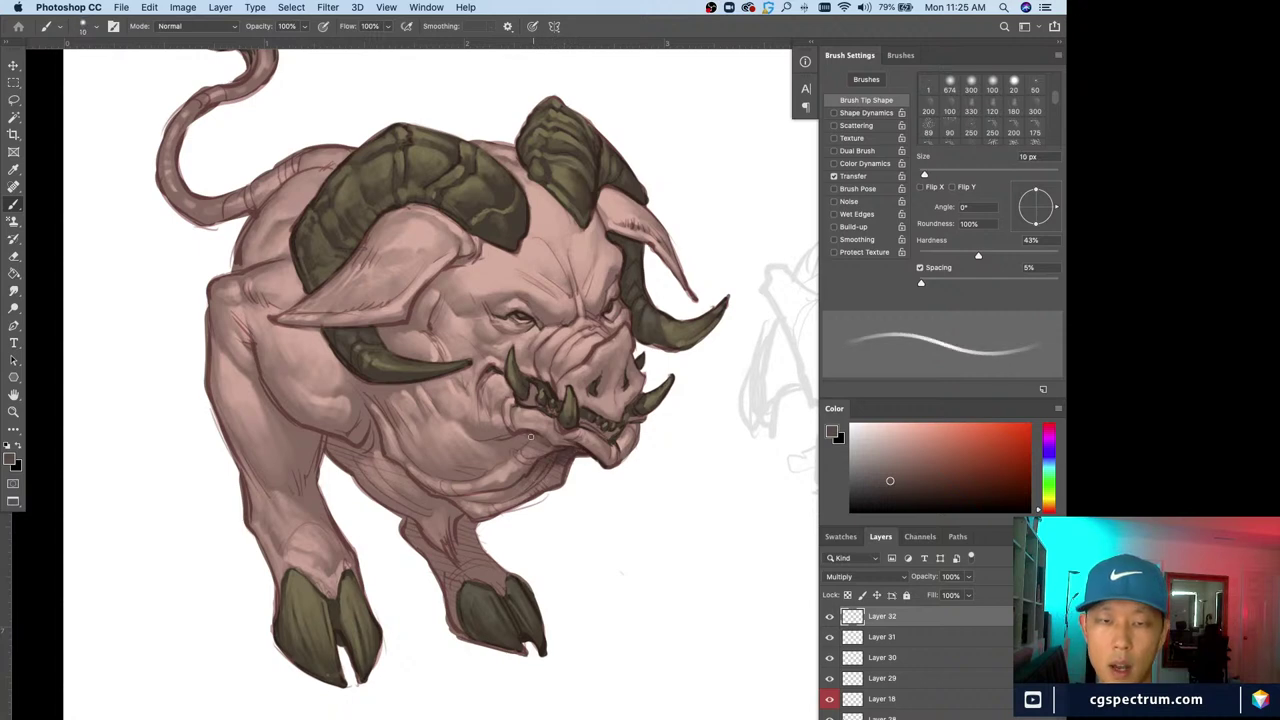
Darken the folds beneath the jaw and along the throat with grey-brown strokes, reducing the brush to 9 px
key(bracketright)
mouse_move(528, 433)
mouse_down()
mouse_move(496, 453)
mouse_move(530, 454)
mouse_up()
drag(552, 477, 529, 484)
key(bracketleft)
key(bracketleft)
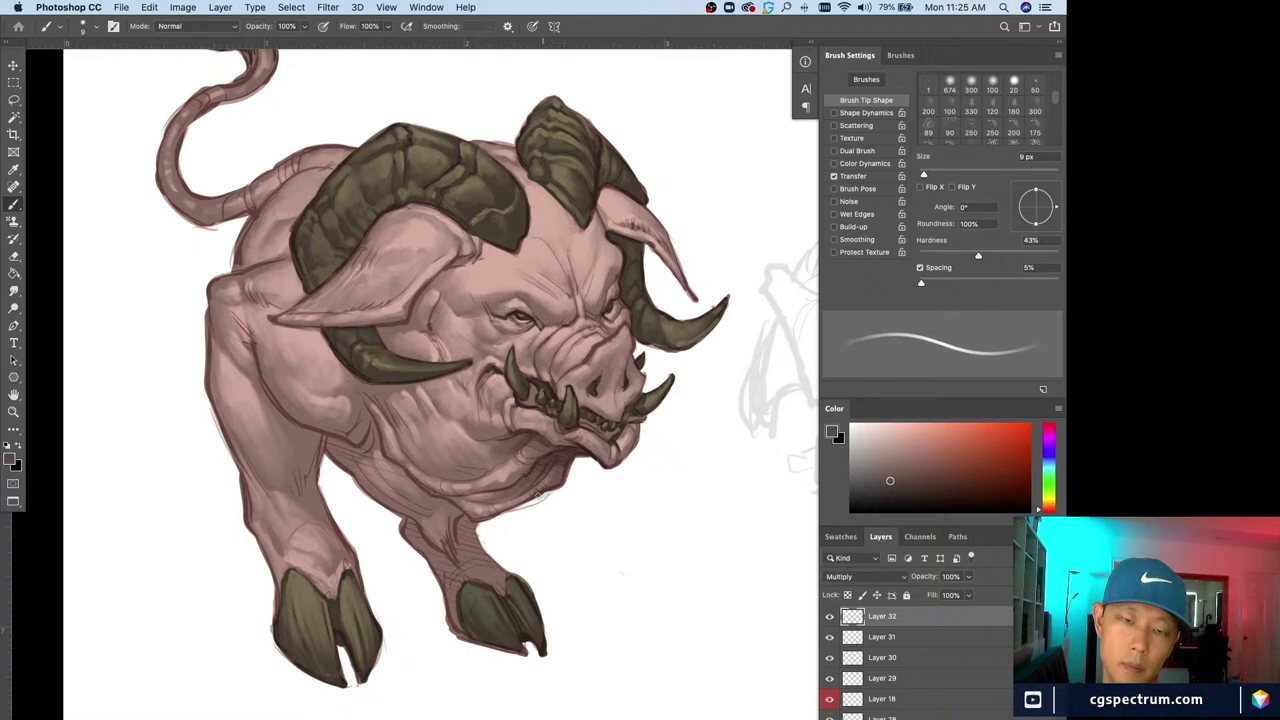
Deepen the crease running back from the jaw into the cheek with an 8 to 15 px brush
key(bracketright)
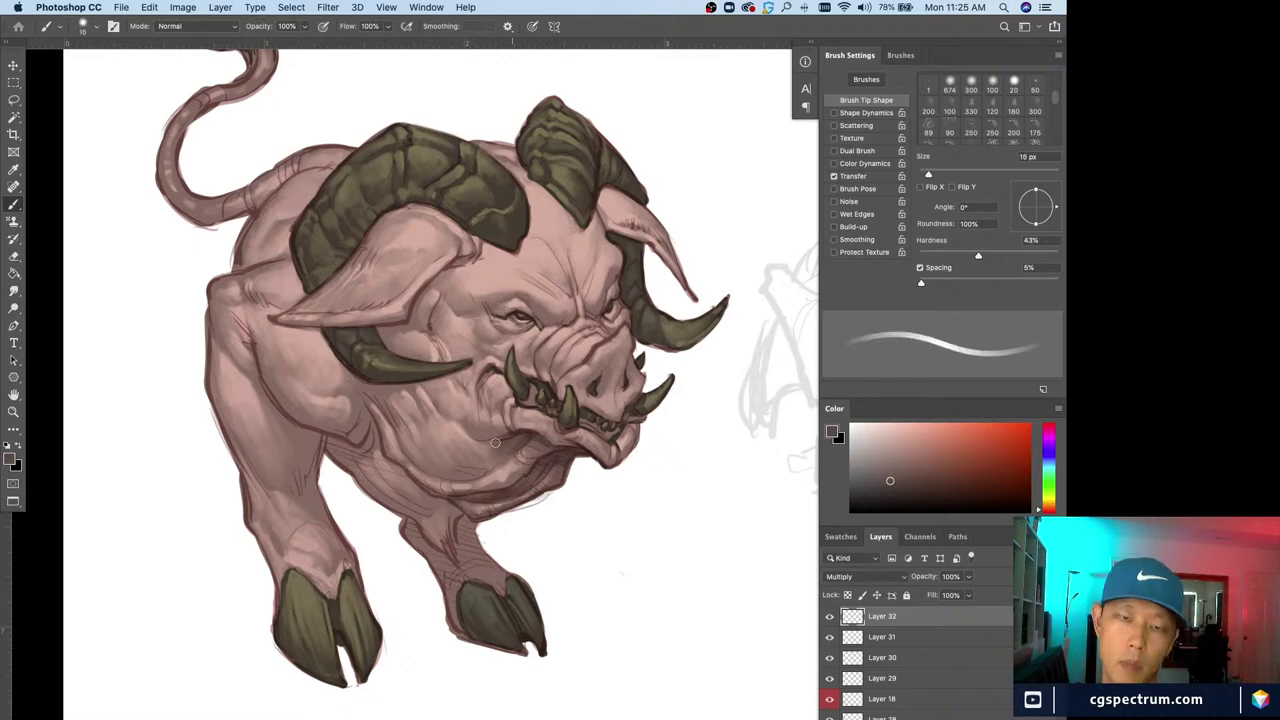
key(bracketleft)
key(bracketleft)
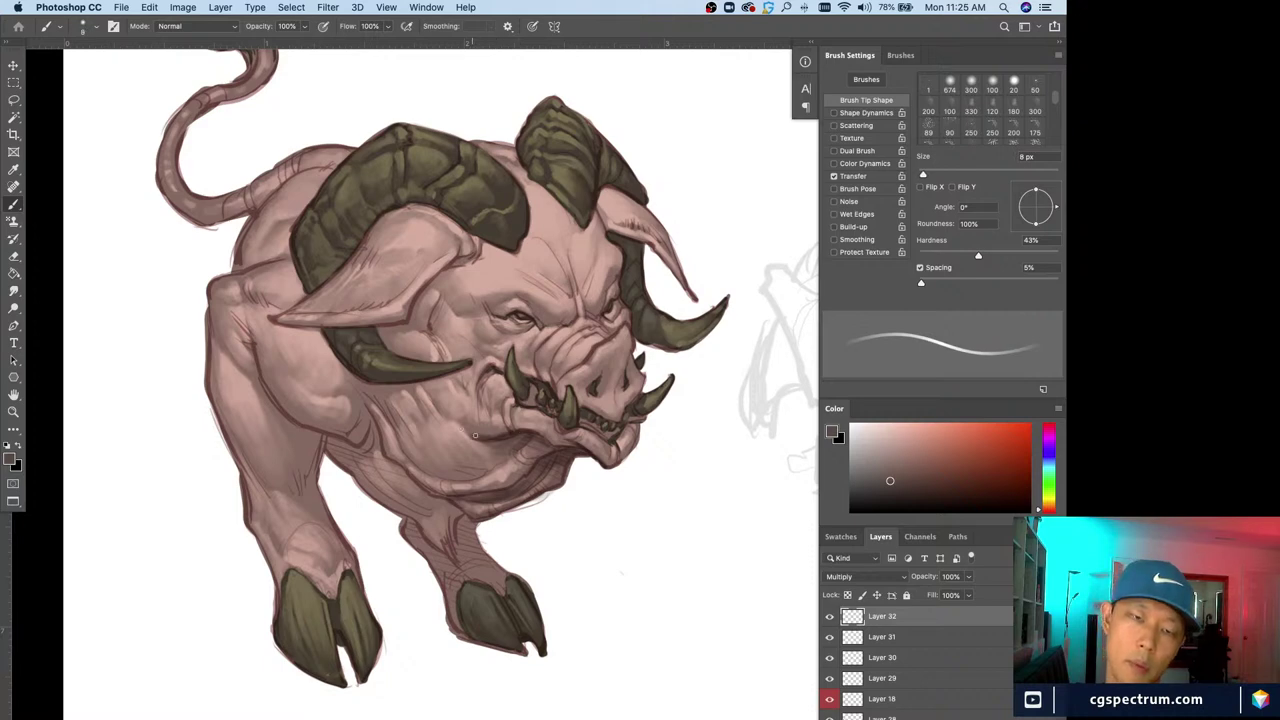
key(bracketright)
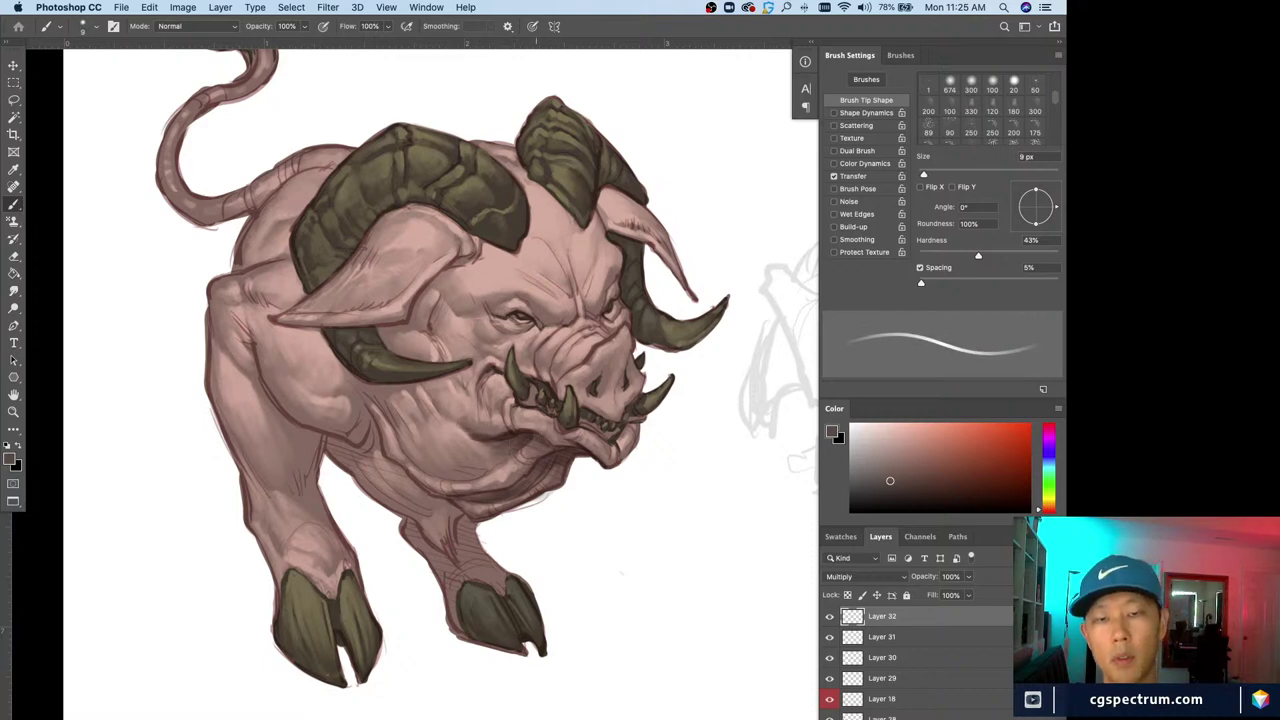
Shade the far side of the snout around the far tusk with a fine 4 px brush
key(bracketleft)
key(bracketleft)
key(bracketleft)
key(bracketleft)
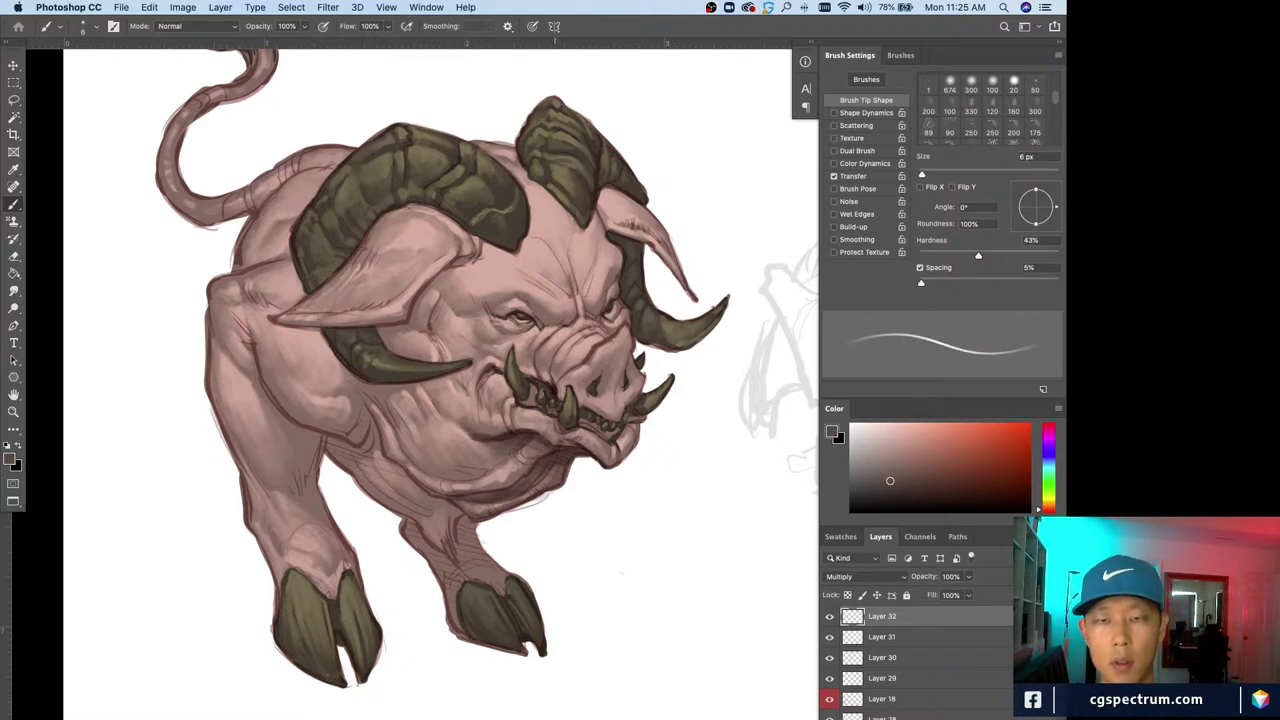
key(bracketleft)
key(bracketleft)
drag(646, 370, 636, 400)
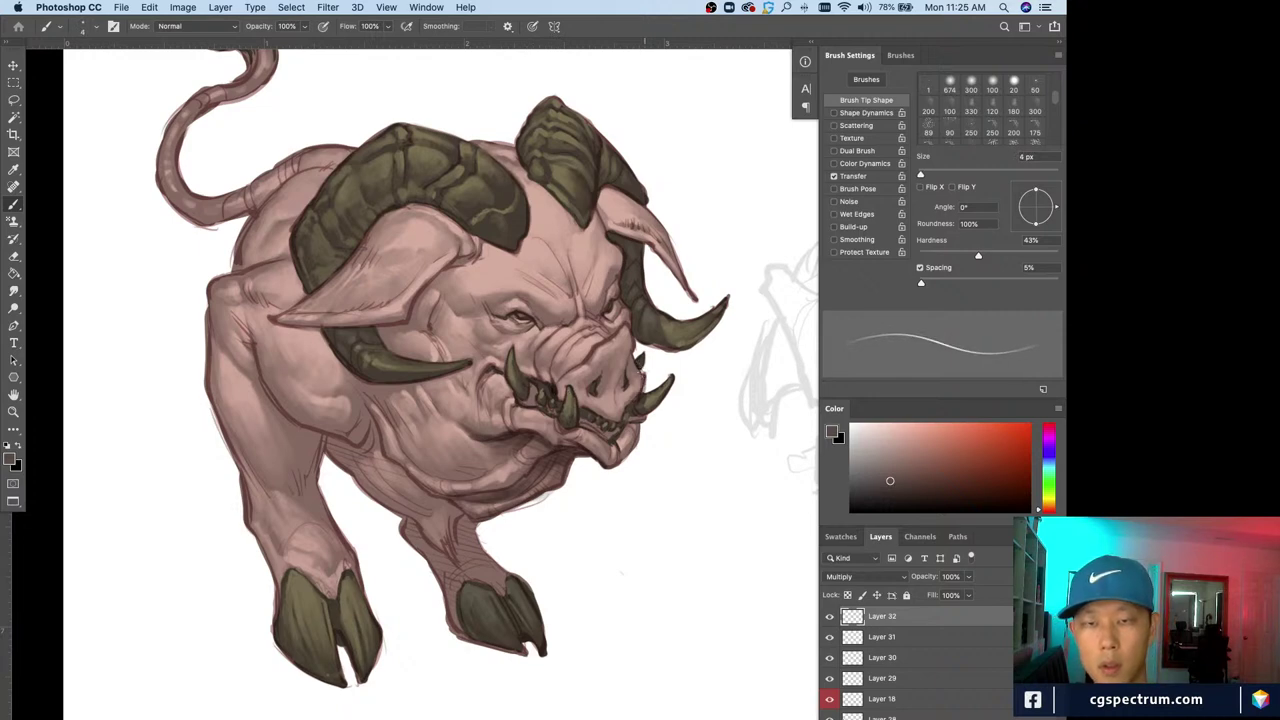
Shade the far edge of the brow above the far eye with a 5 to 6 px brush
key(bracketright)
key(bracketright)
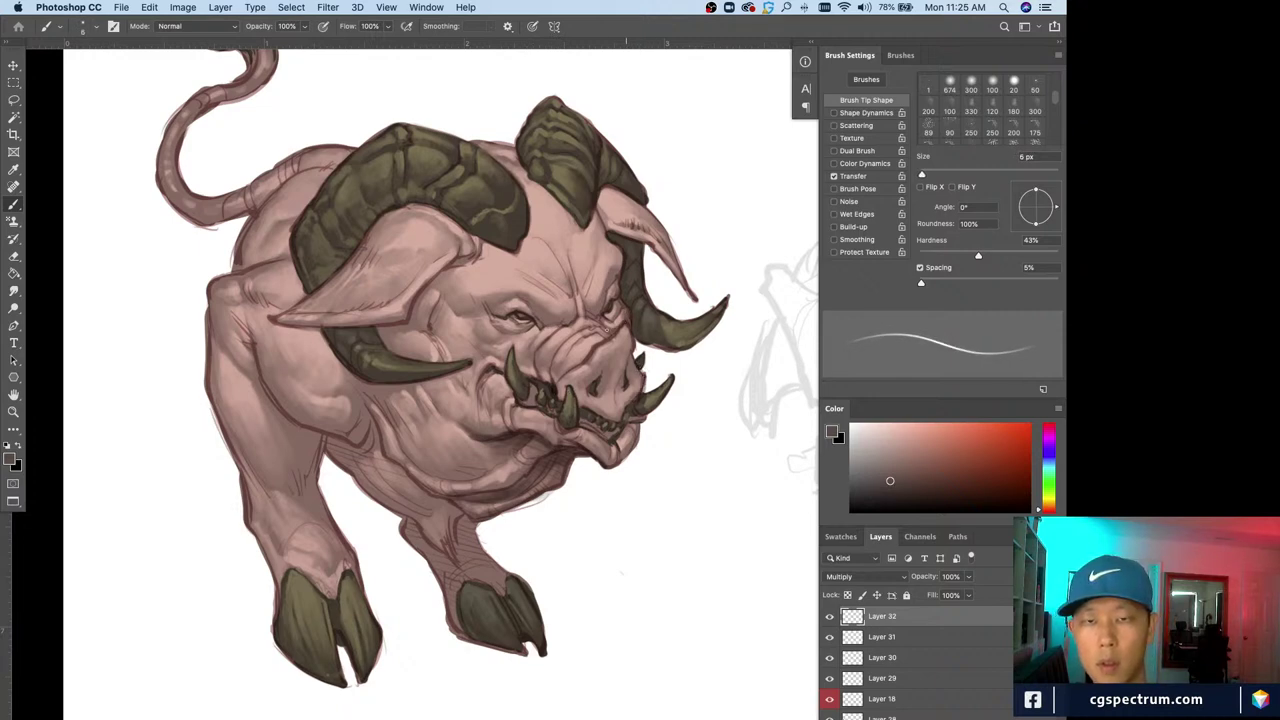
key(bracketright)
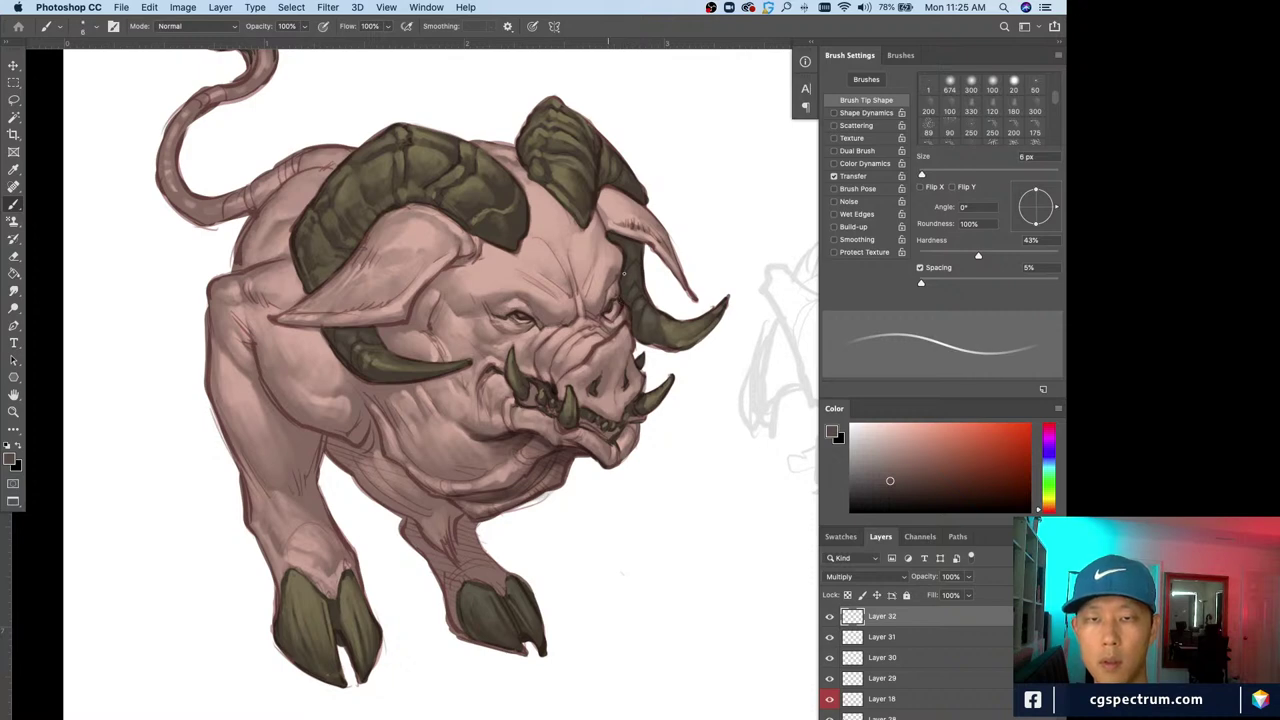
key(bracketleft)
drag(620, 279, 619, 302)
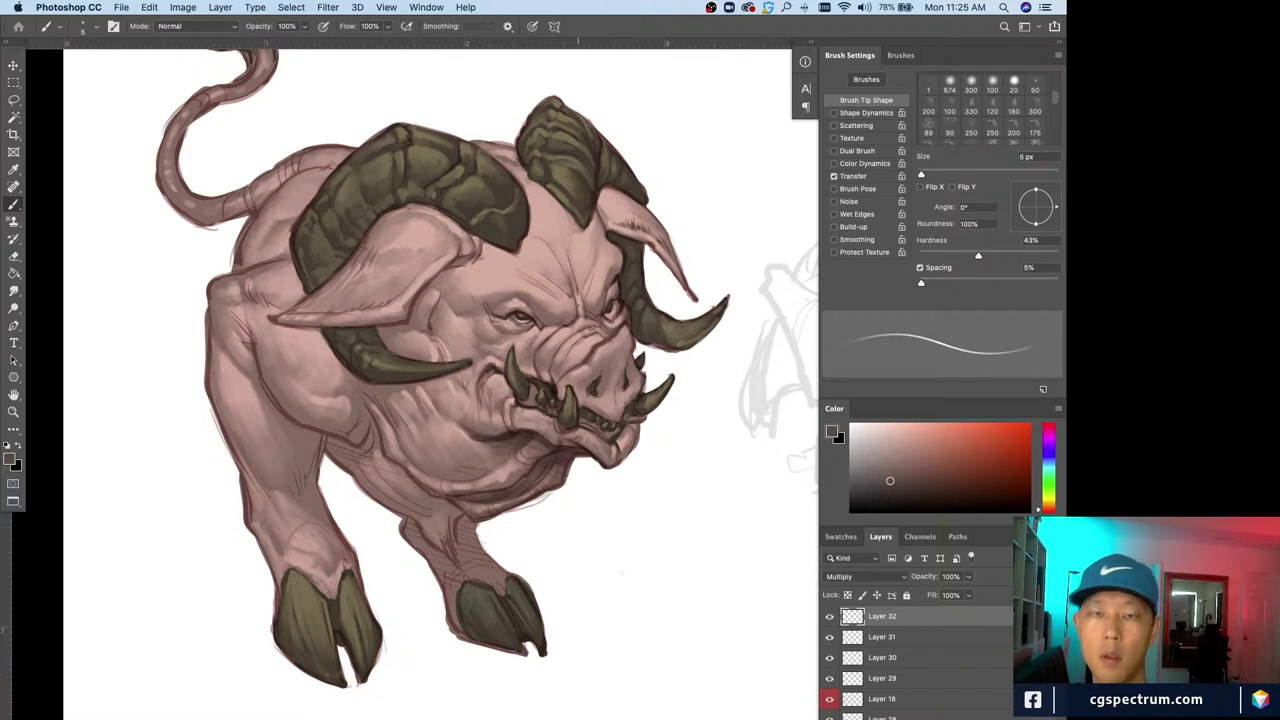
Strengthen the shadow lines along the neck and throat folds with grey-brown strokes at 3 to 9 px
key(bracketright)
key(bracketright)
key(bracketright)
key(bracketright)
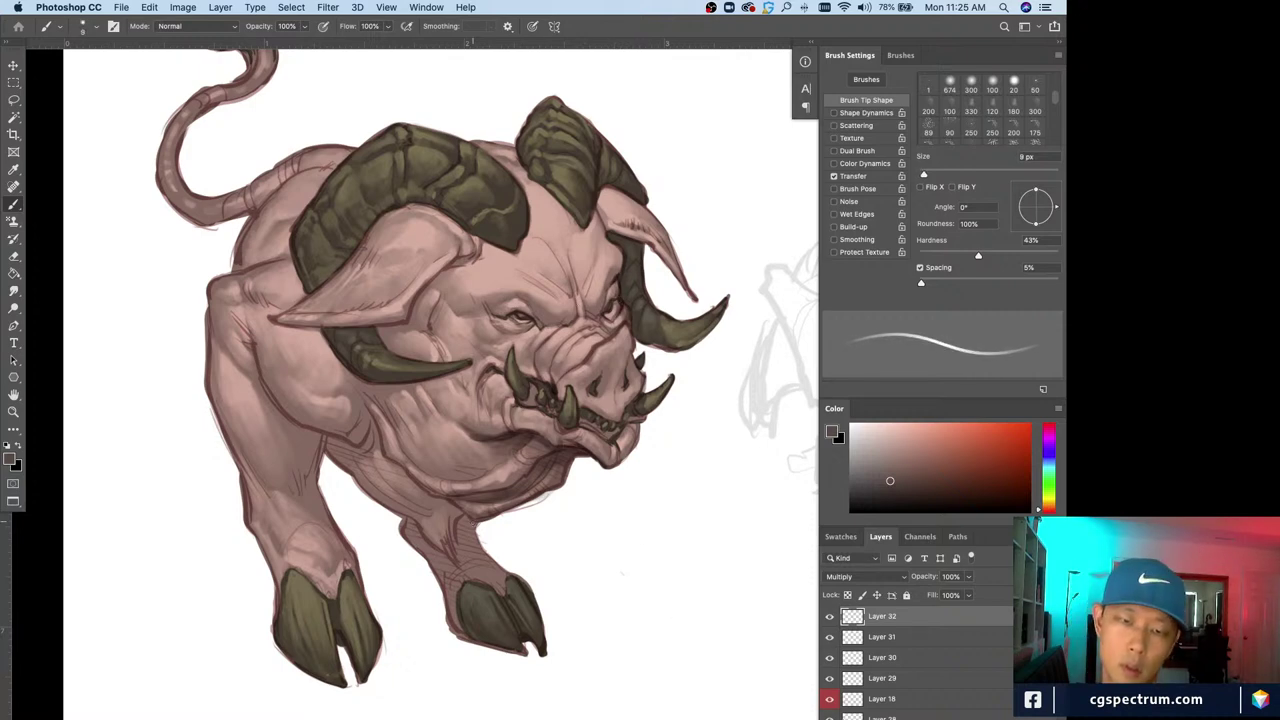
key(bracketleft)
key(bracketleft)
key(bracketleft)
key(bracketleft)
key(bracketleft)
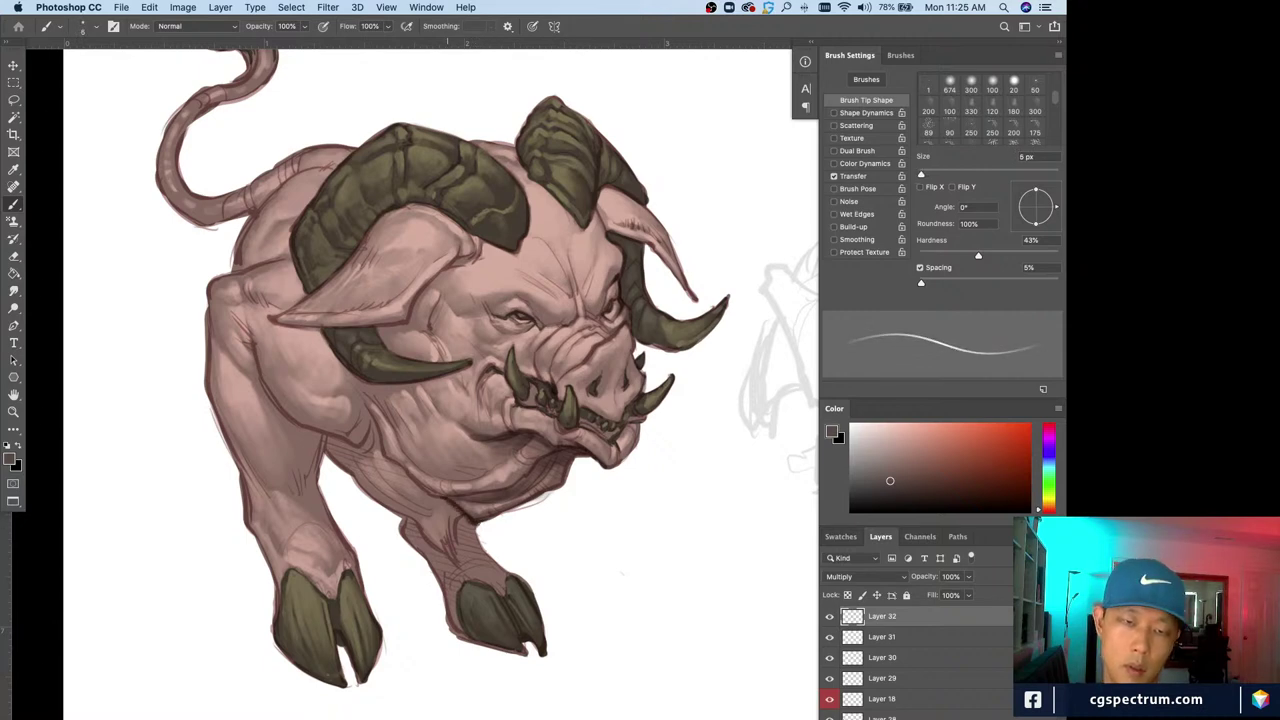
key(bracketleft)
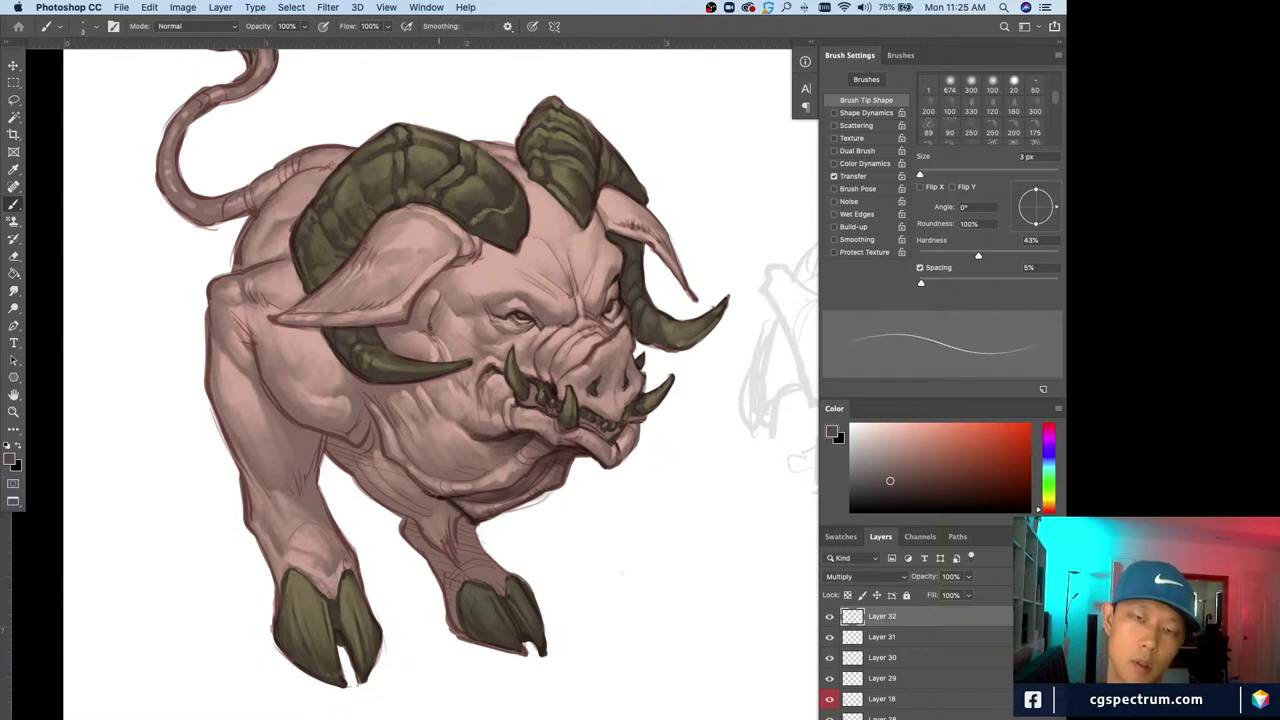
key(bracketright)
key(bracketright)
key(bracketright)
key(bracketright)
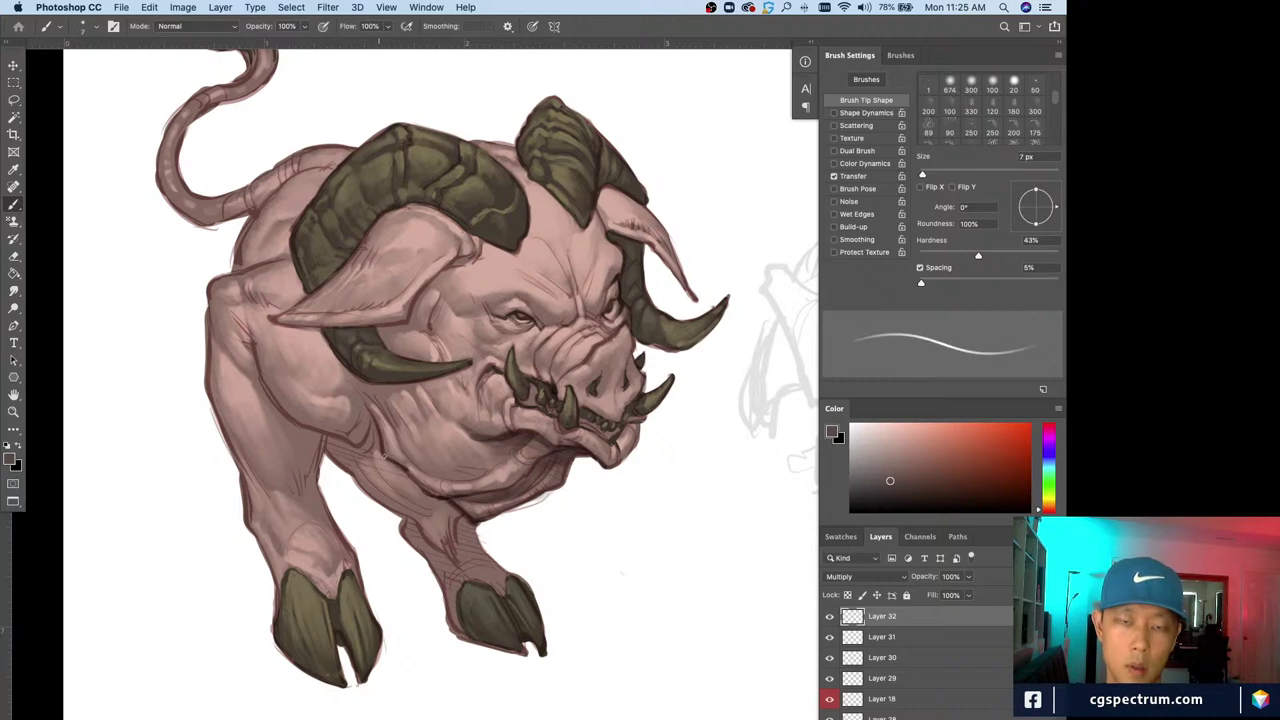
Paint a soft shadow on the head behind the near ear with an 8 to 20 px brush, lowering its hardness to 29%
key(super+minus)
key(super+equal)
drag(404, 528, 458, 611)
key(bracketright)
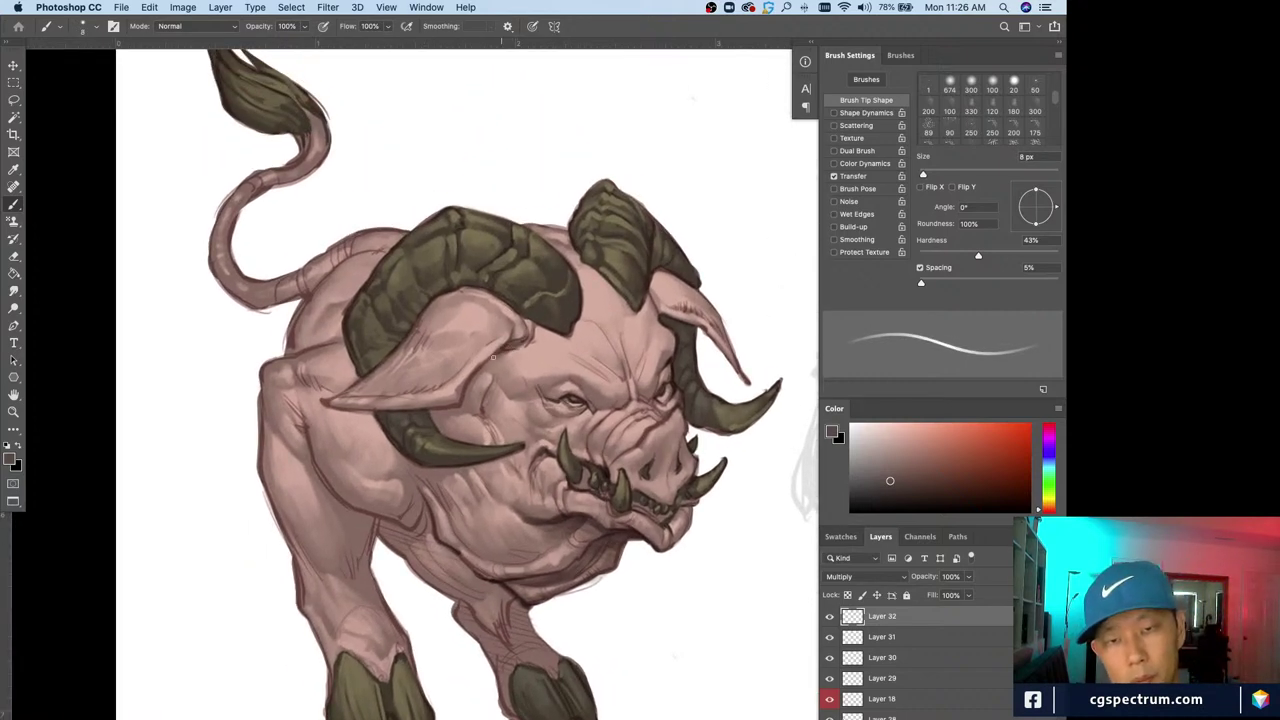
key(bracketright)
key(bracketright)
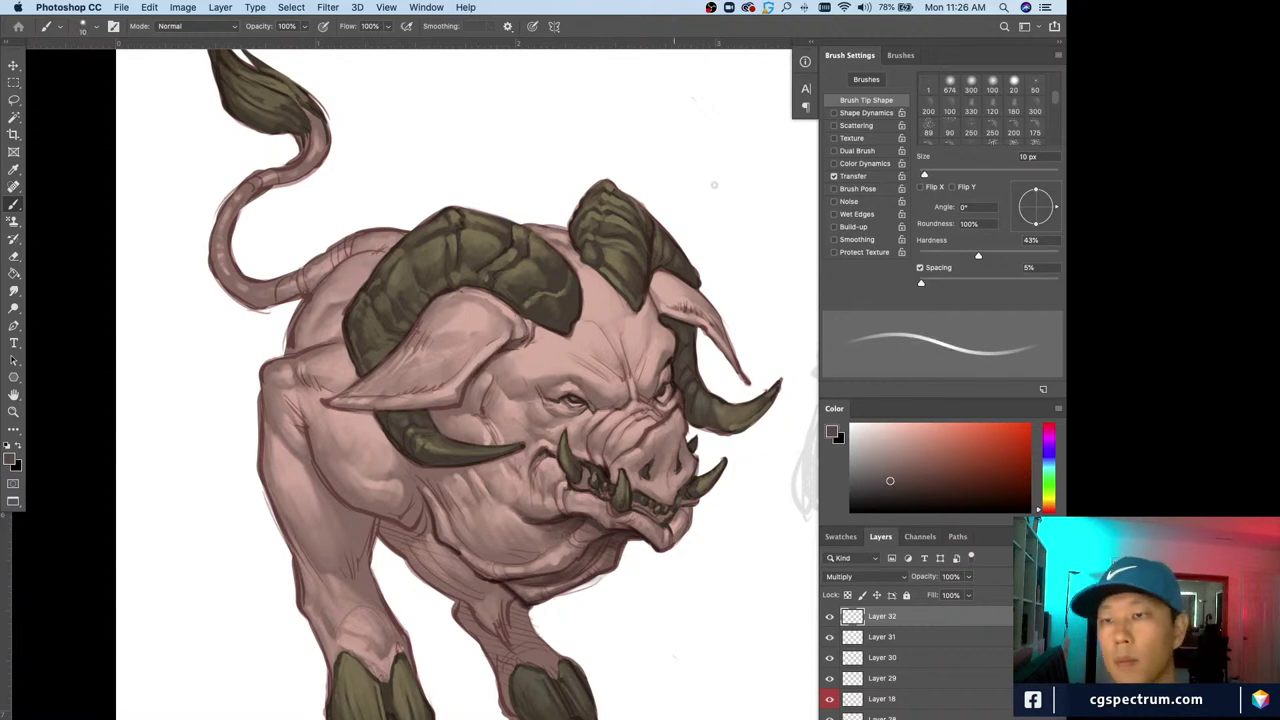
key(bracketright)
mouse_move(463, 402)
mouse_down()
mouse_move(505, 353)
mouse_move(488, 382)
mouse_up()
key(bracketright)
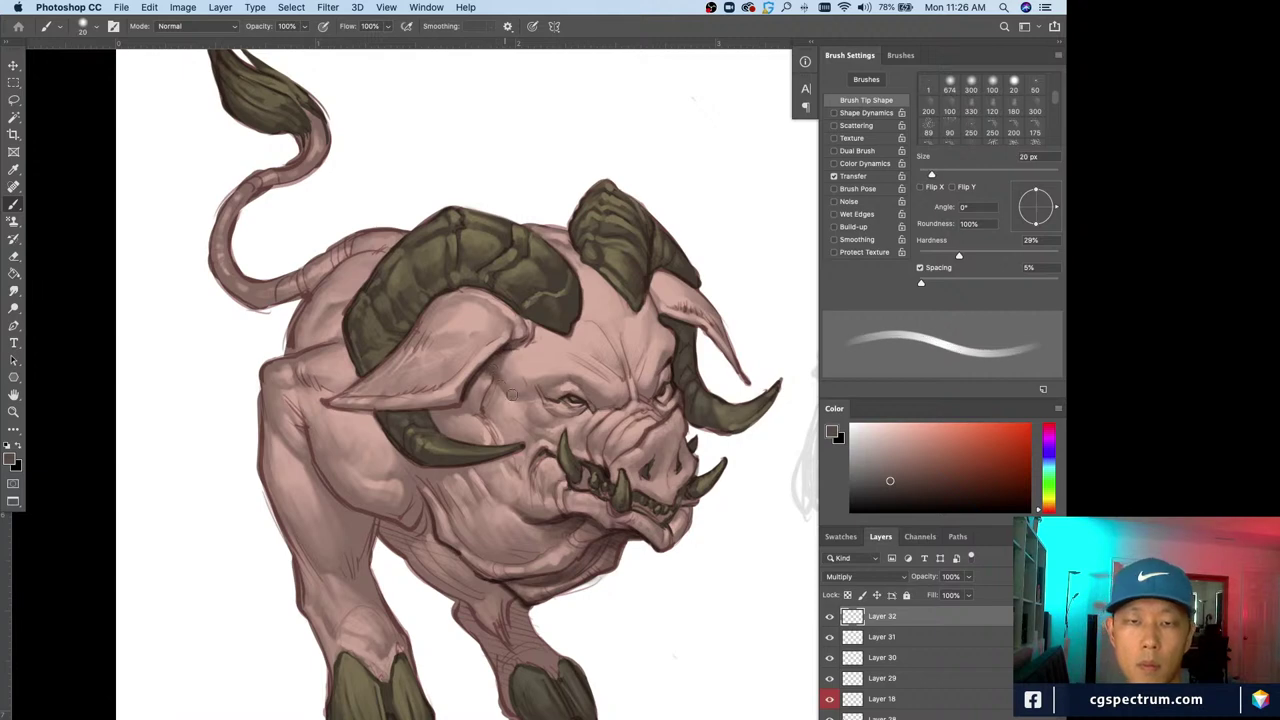
key(bracketleft)
key(bracketleft)
key(bracketleft)
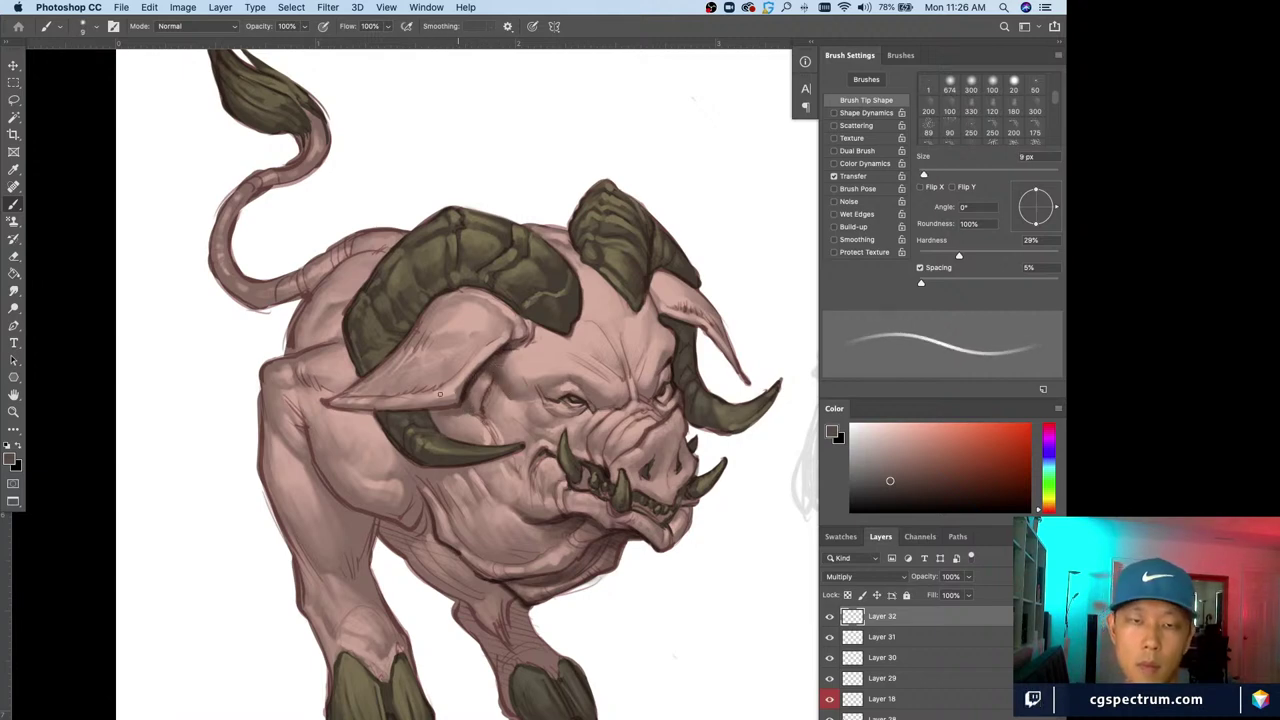
Darken the near ear's lower edge and its cast shadow on the horn beneath with a 4 to 5 px brush
key(bracketright)
key(bracketleft)
key(bracketleft)
key(bracketleft)
key(bracketleft)
key(bracketleft)
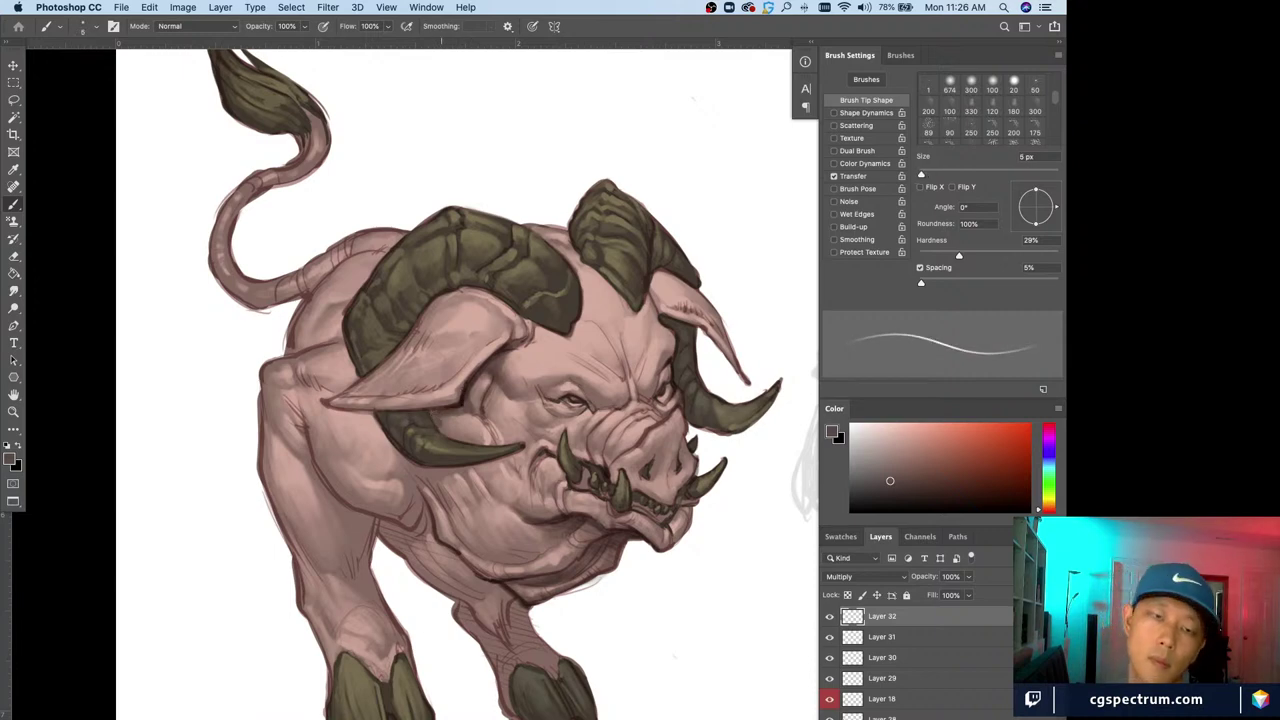
drag(441, 407, 382, 411)
key(bracketleft)
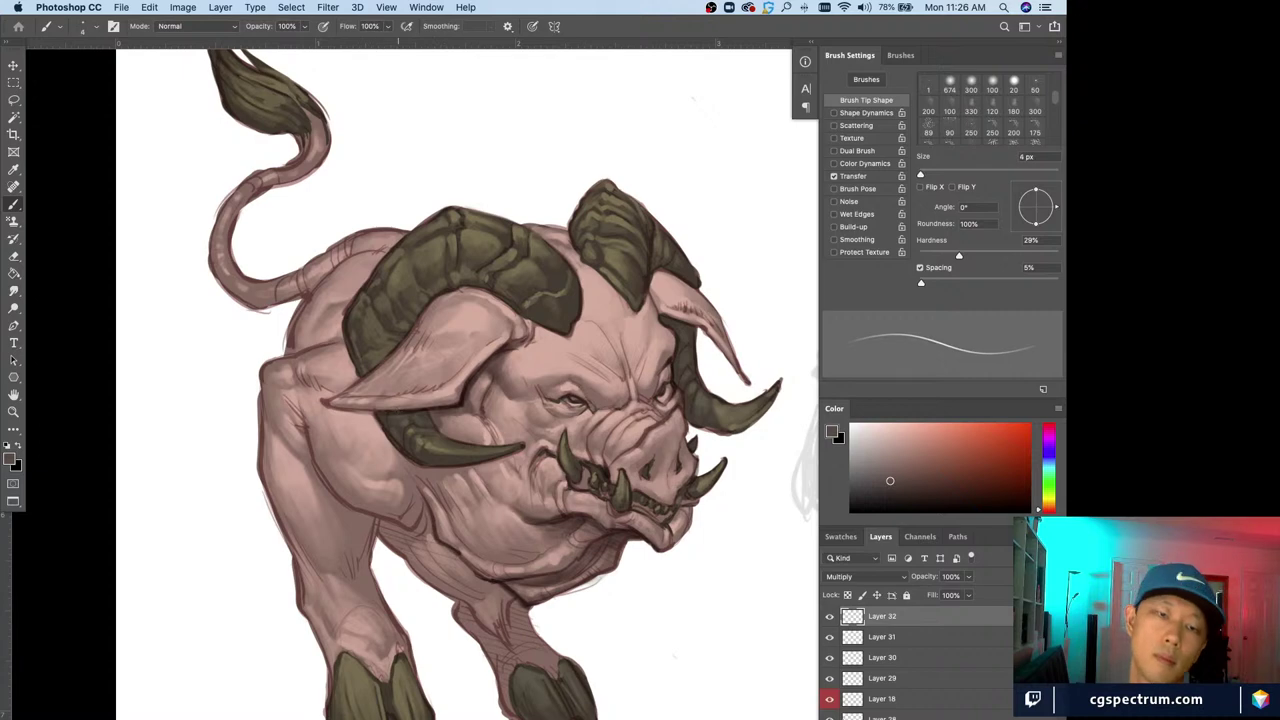
mouse_move(334, 408)
mouse_down()
mouse_move(400, 414)
mouse_move(430, 433)
mouse_up()
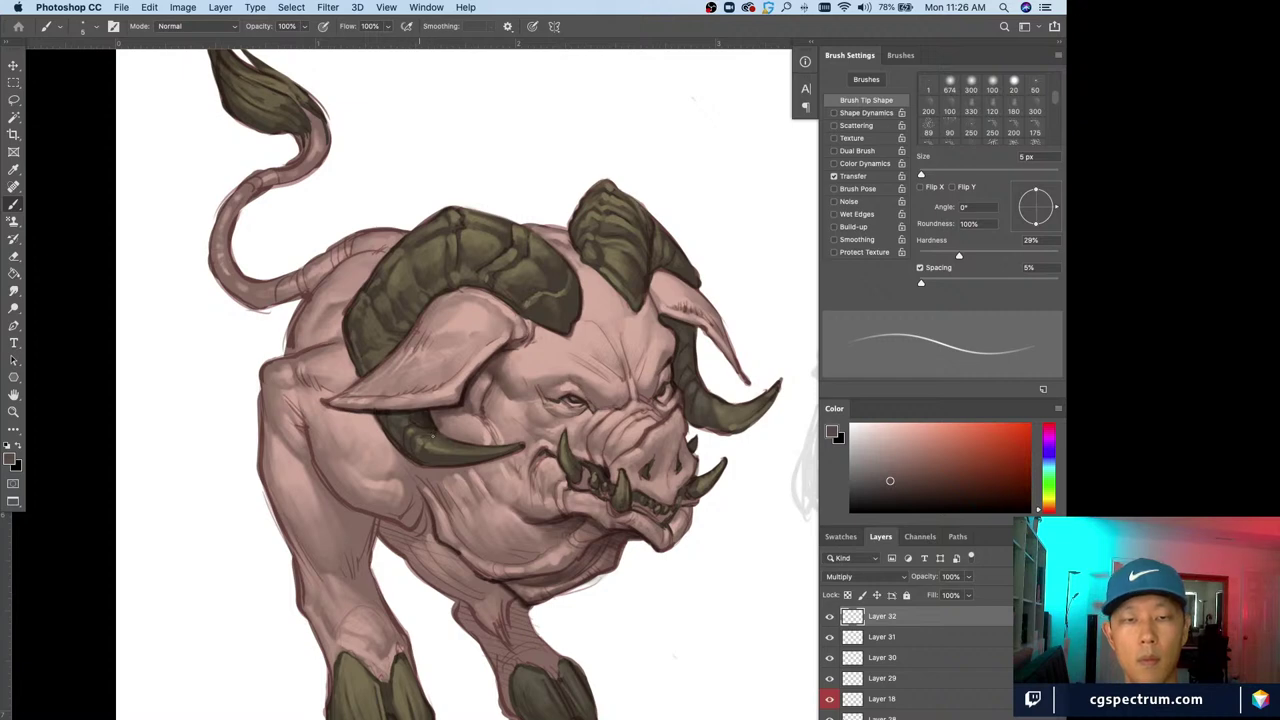
Darken the near ear's tip edge and the crease between the eyes with a 4 to 8 px brush
mouse_move(383, 417)
mouse_down()
mouse_move(398, 438)
mouse_move(350, 408)
mouse_up()
key(bracketleft)
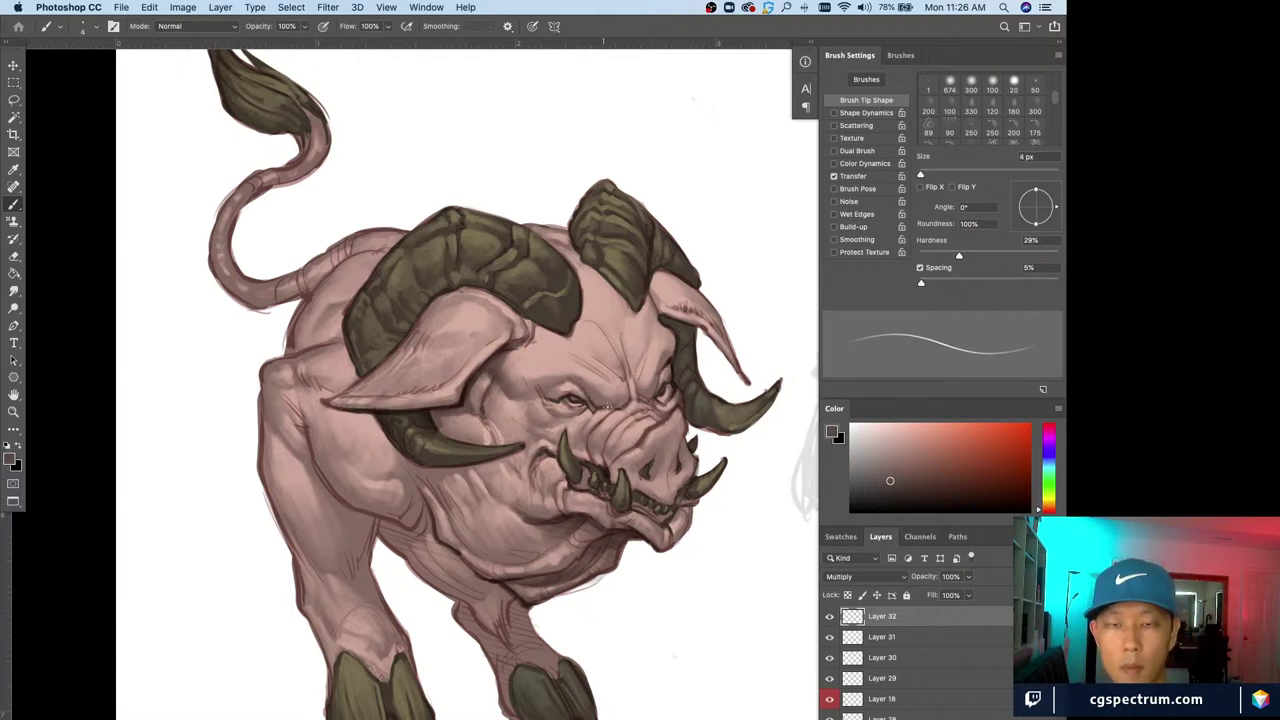
key(bracketright)
key(bracketright)
key(bracketright)
key(bracketright)
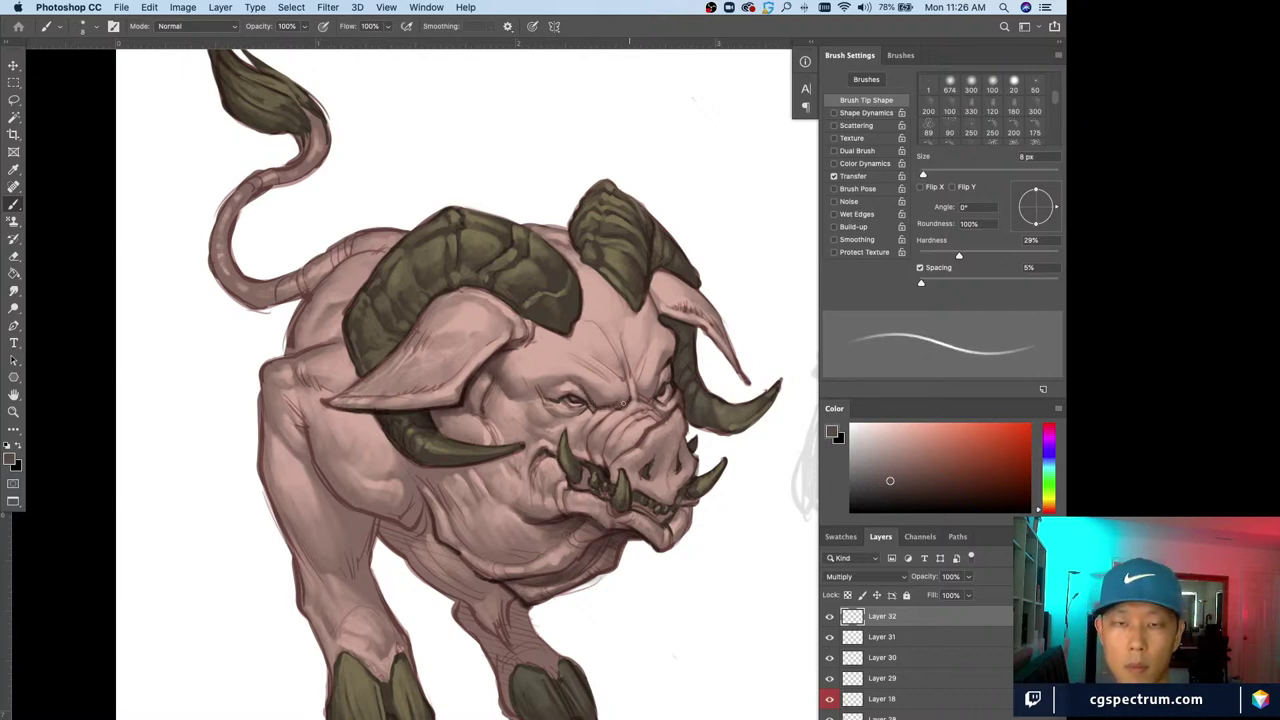
key(bracketleft)
key(bracketleft)
key(bracketleft)
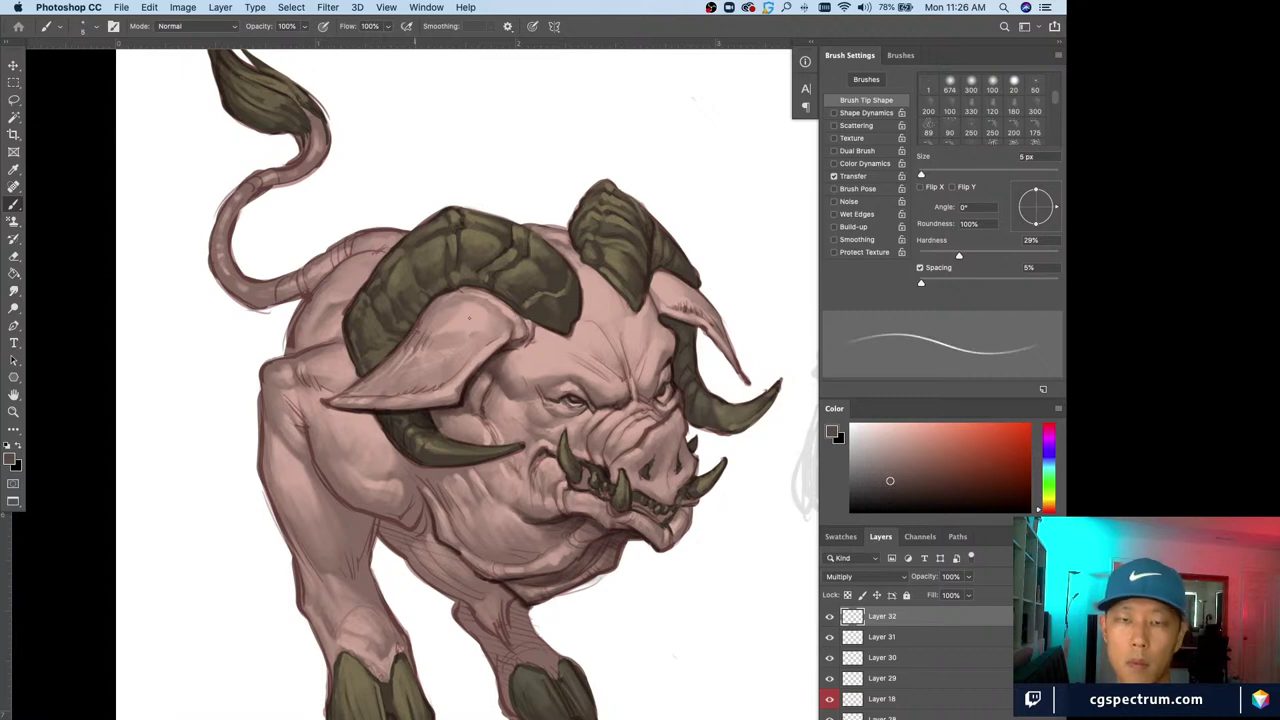
Strengthen the fold line running outward from the near eye's outer corner with a 4 to 6 px brush
key(bracketright)
key(bracketleft)
key(bracketleft)
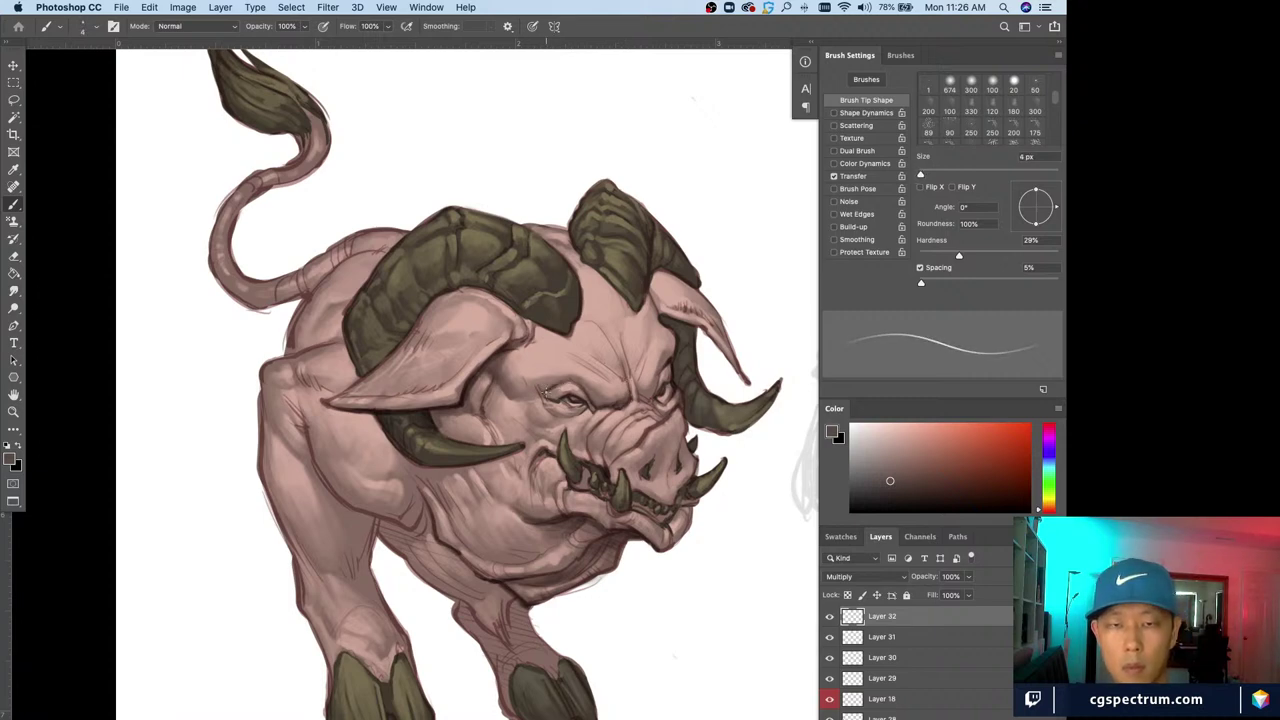
drag(546, 394, 514, 390)
key(bracketright)
key(bracketright)
key(bracketright)
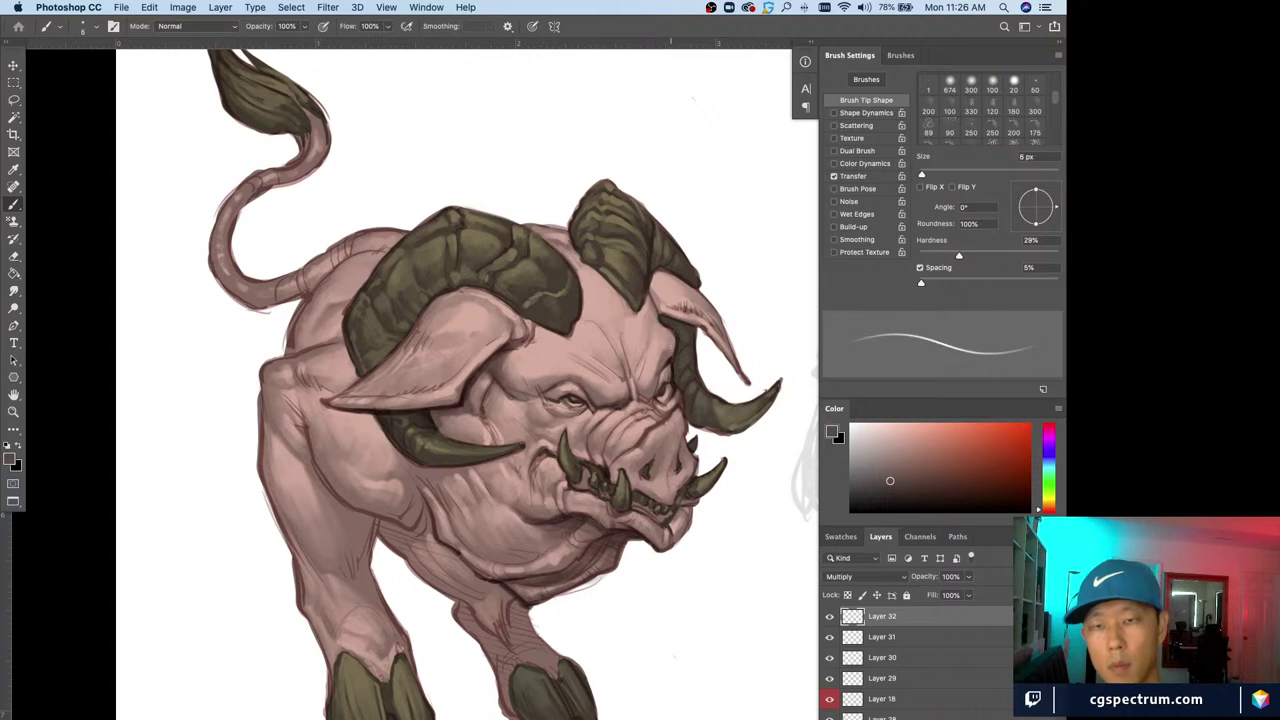
Darken the far side of the snout around the far nostril with a 5 to 6 px brush
key(bracketleft)
key(bracketleft)
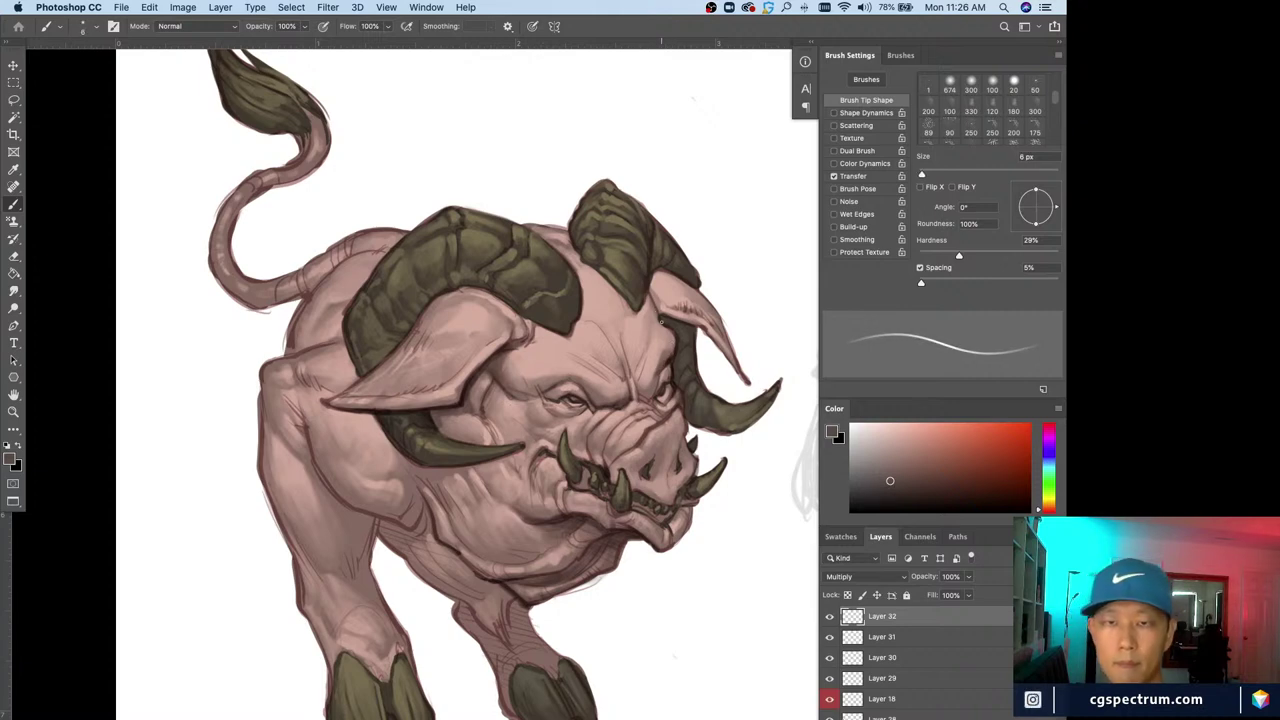
drag(521, 489, 523, 503)
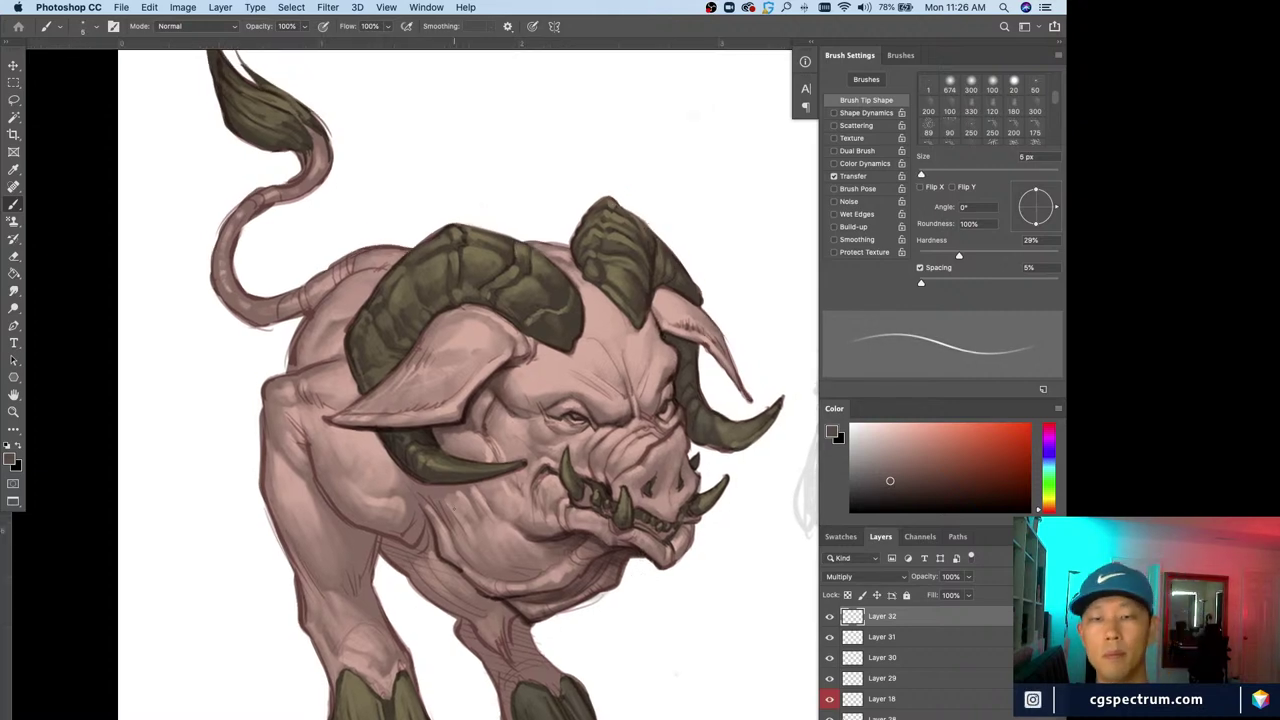
key(bracketright)
key(bracketright)
key(bracketright)
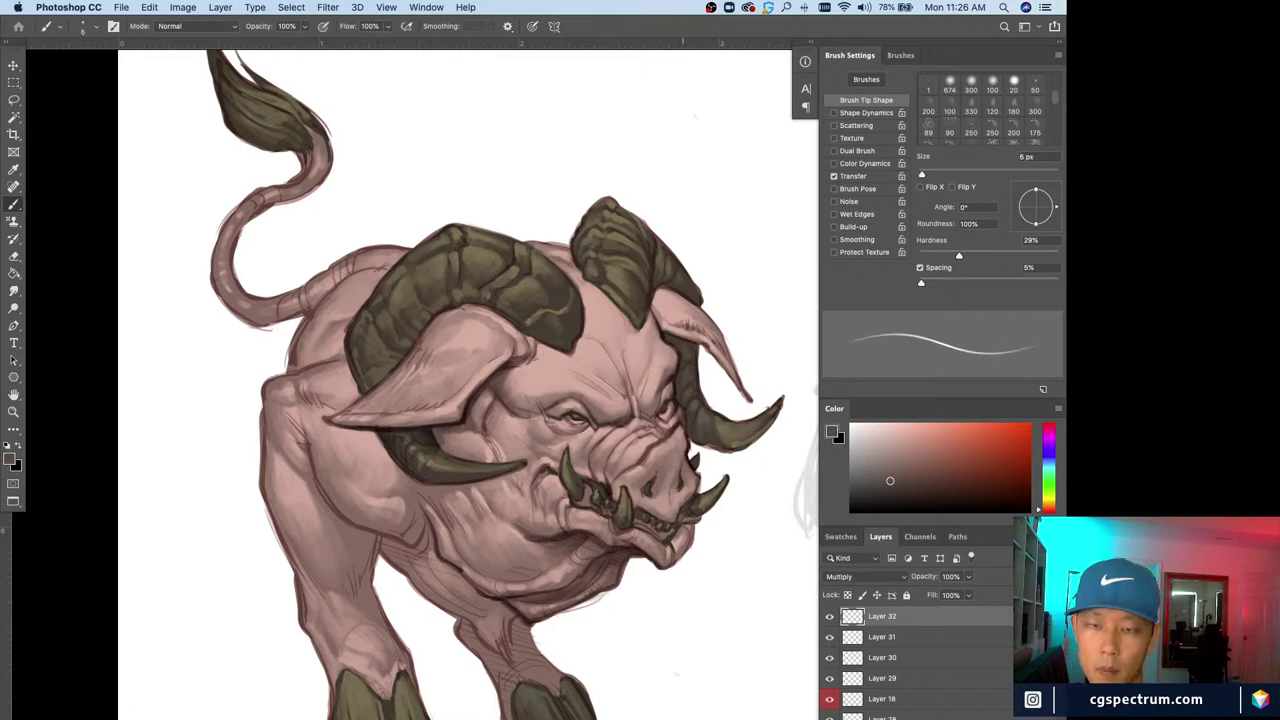
drag(681, 484, 689, 474)
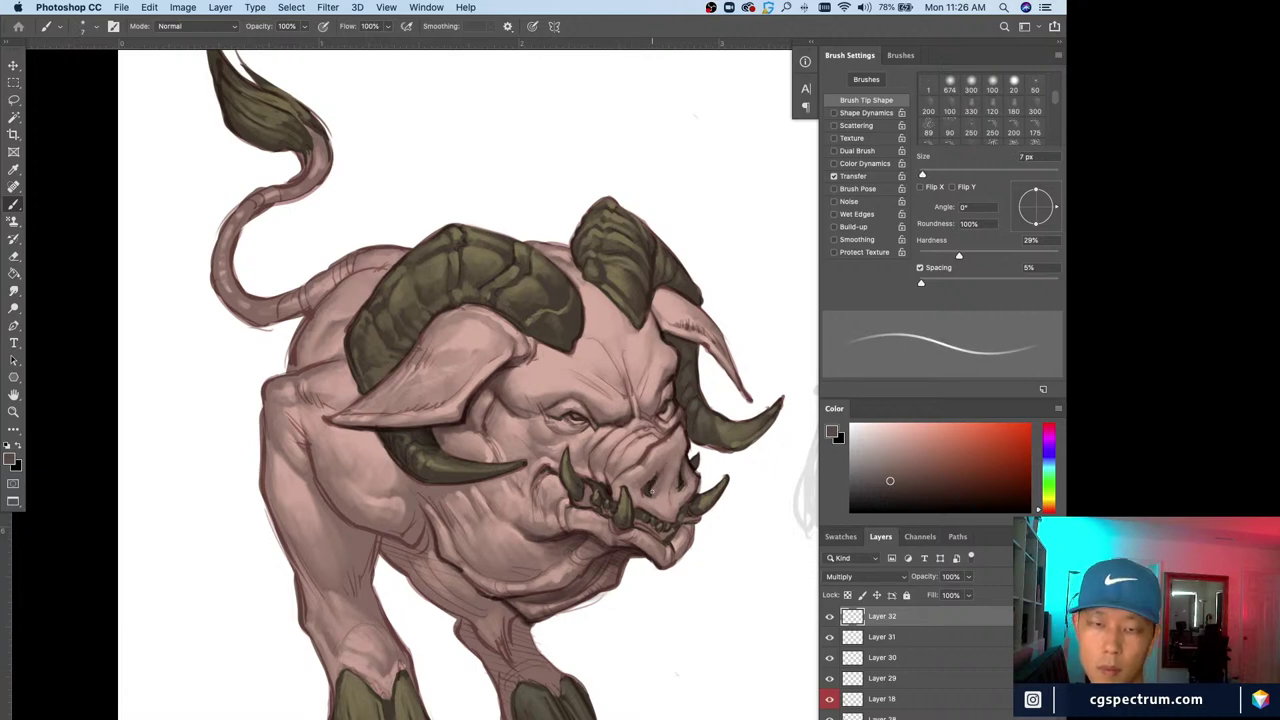
Shade the near nostril and the front of the mouth down to the chin with a 7 to 9 px brush
mouse_move(651, 480)
mouse_down()
mouse_move(613, 480)
mouse_move(609, 493)
mouse_move(670, 484)
mouse_move(680, 521)
mouse_move(686, 509)
mouse_move(696, 520)
mouse_move(682, 552)
mouse_up()
key(bracketleft)
key(bracketright)
key(bracketright)
key(bracketleft)
key(bracketright)
key(bracketright)
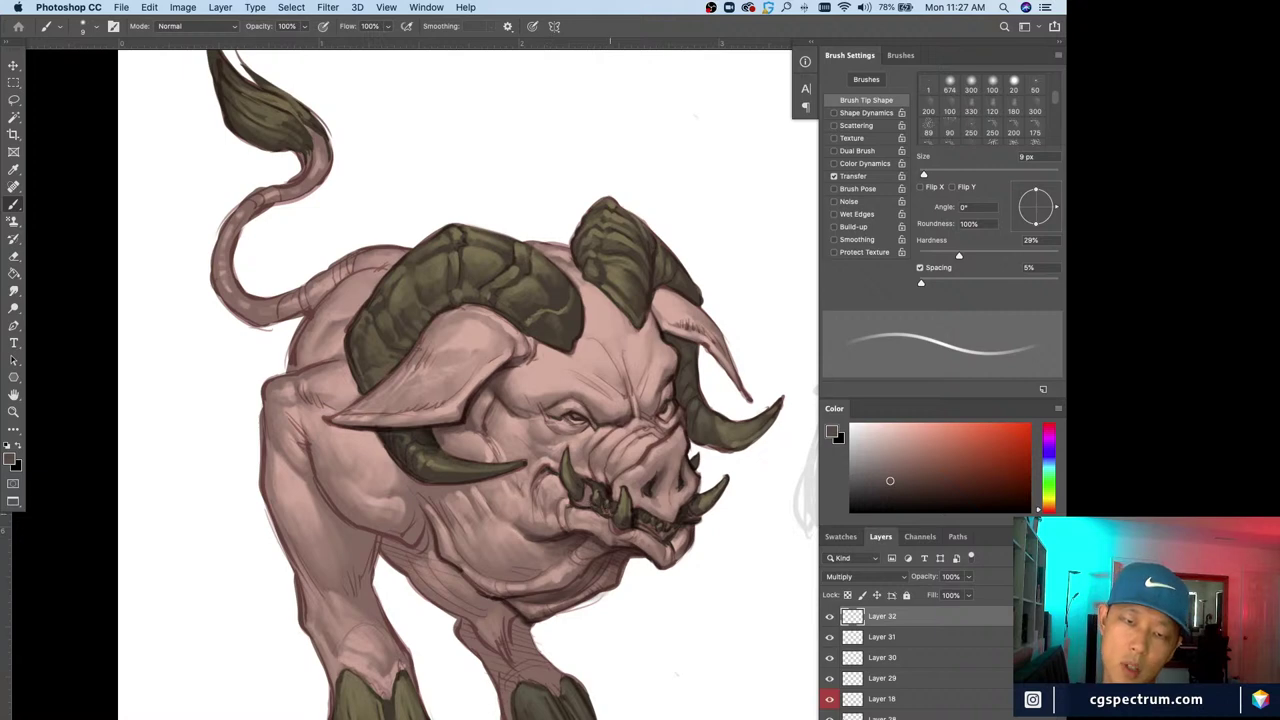
Deepen the folds beneath the near eye with a brush reduced to 6 to 7 px
key(bracketright)
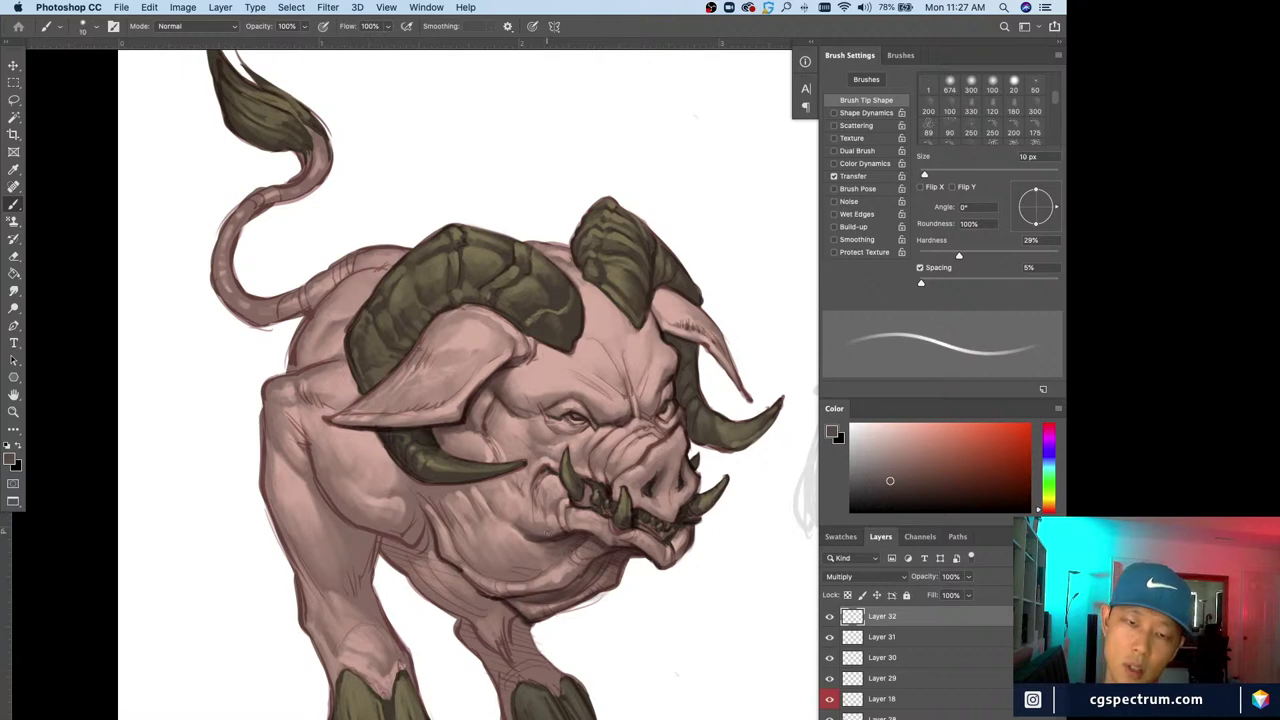
key(bracketright)
key(bracketright)
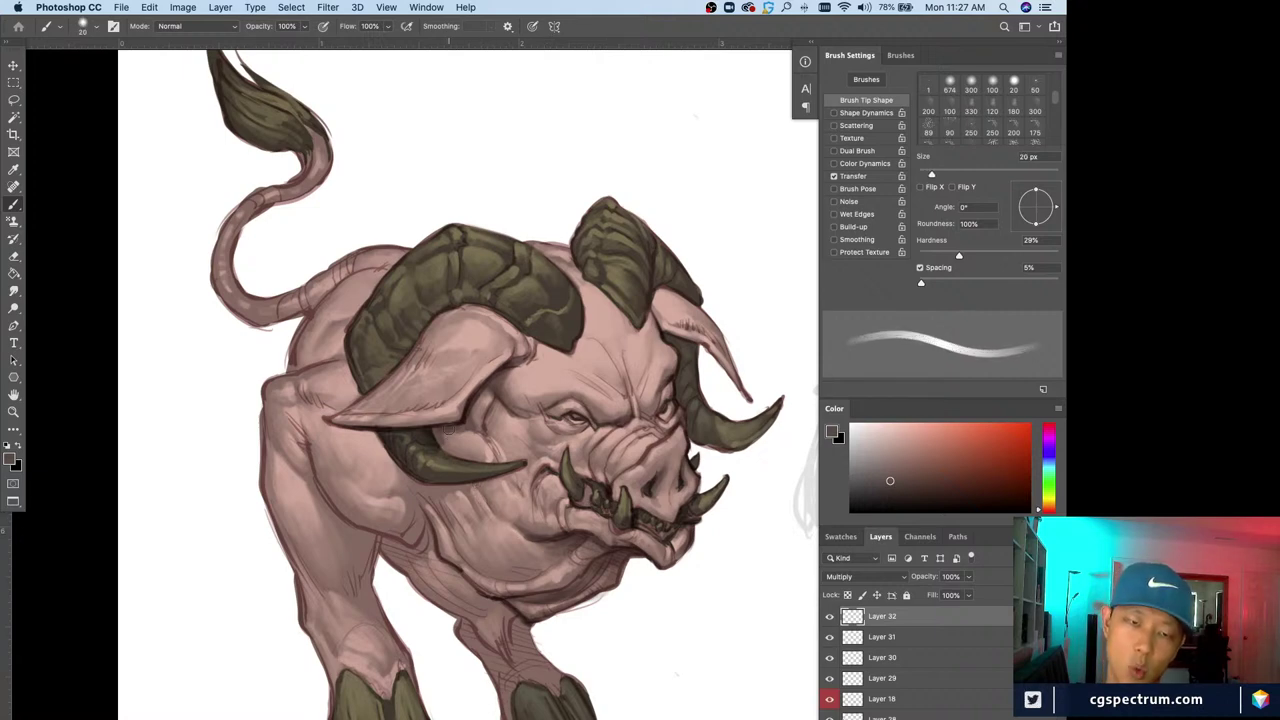
key(bracketright)
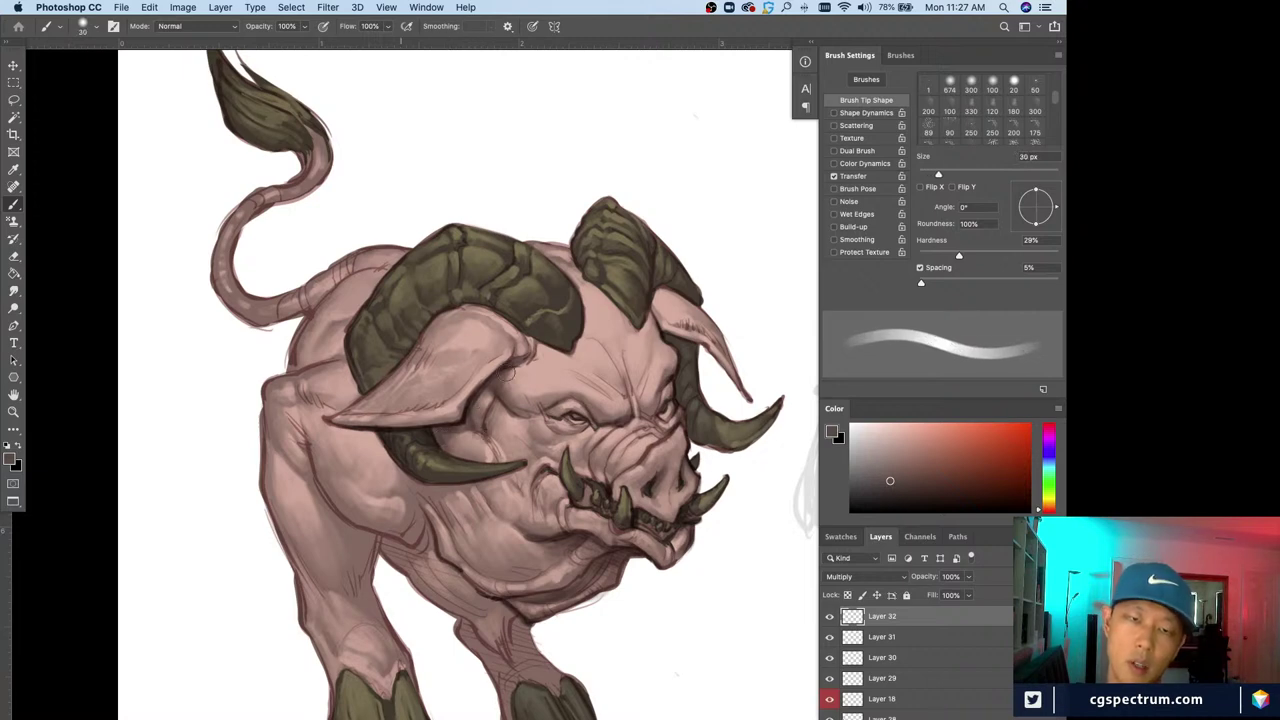
key(bracketleft)
key(bracketleft)
key(bracketleft)
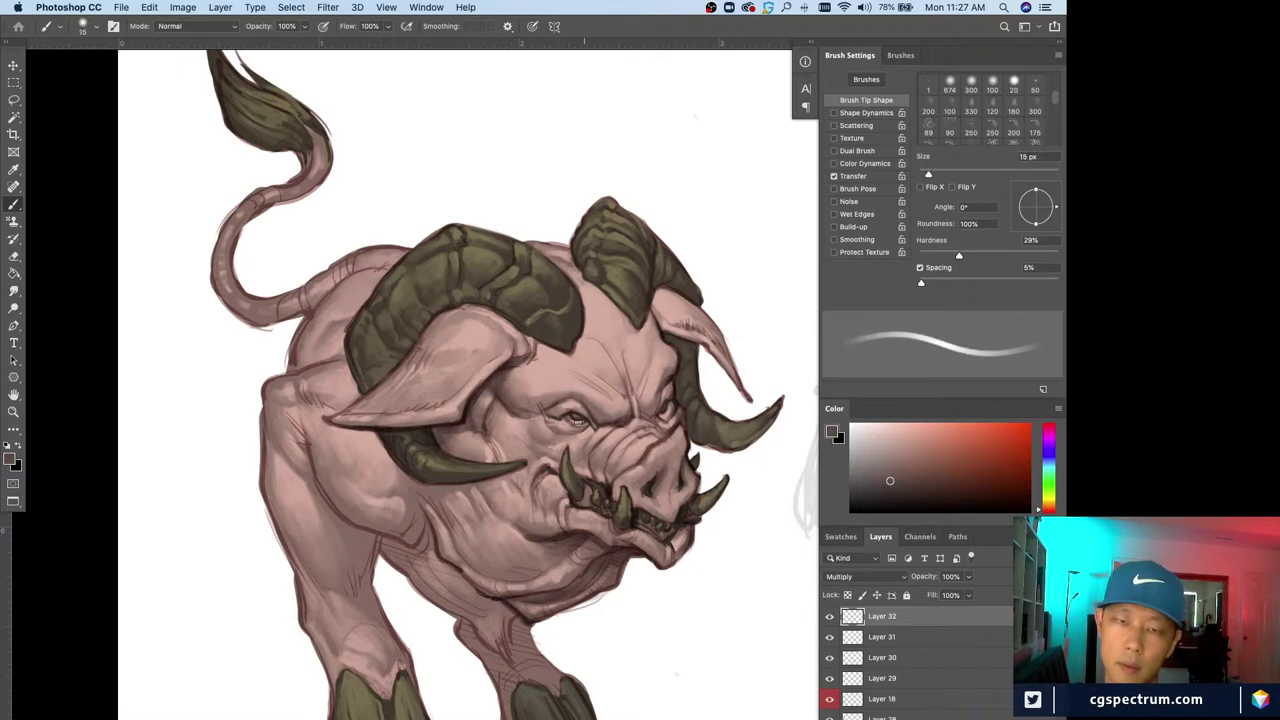
key(bracketleft)
key(bracketleft)
key(bracketleft)
key(bracketleft)
key(bracketleft)
key(bracketright)
key(bracketright)
drag(568, 432, 588, 426)
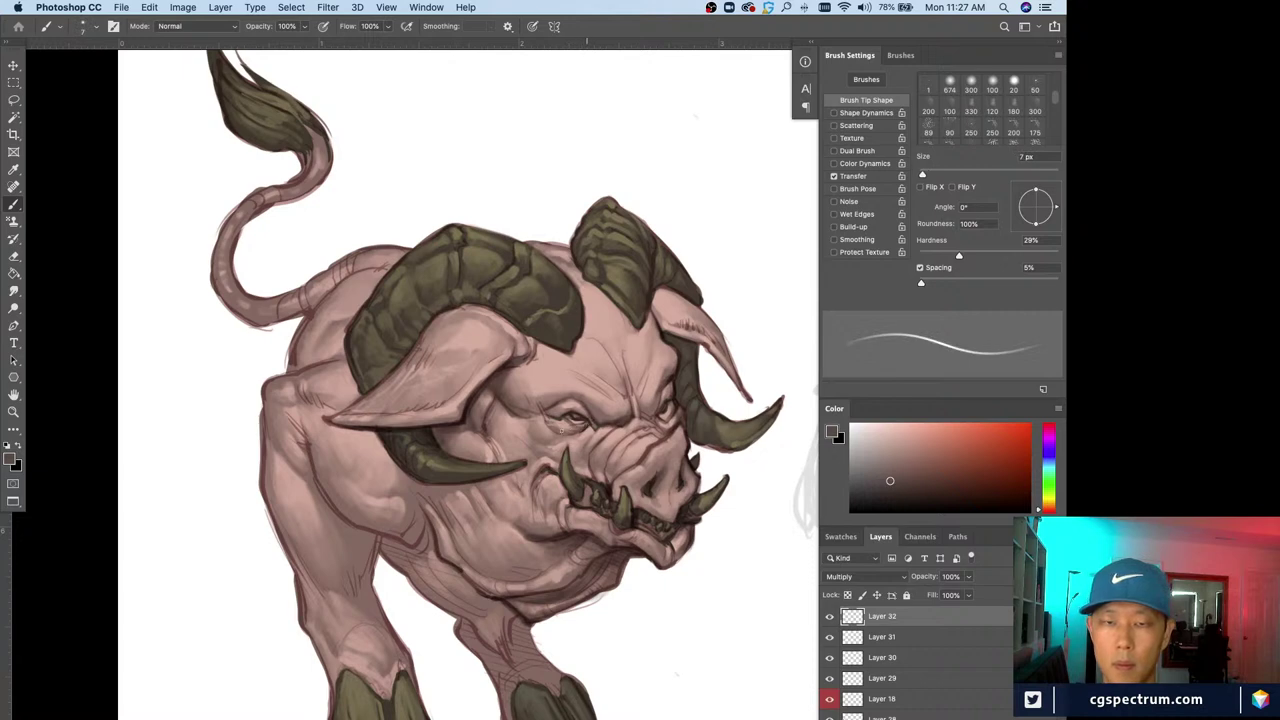
key(bracketleft)
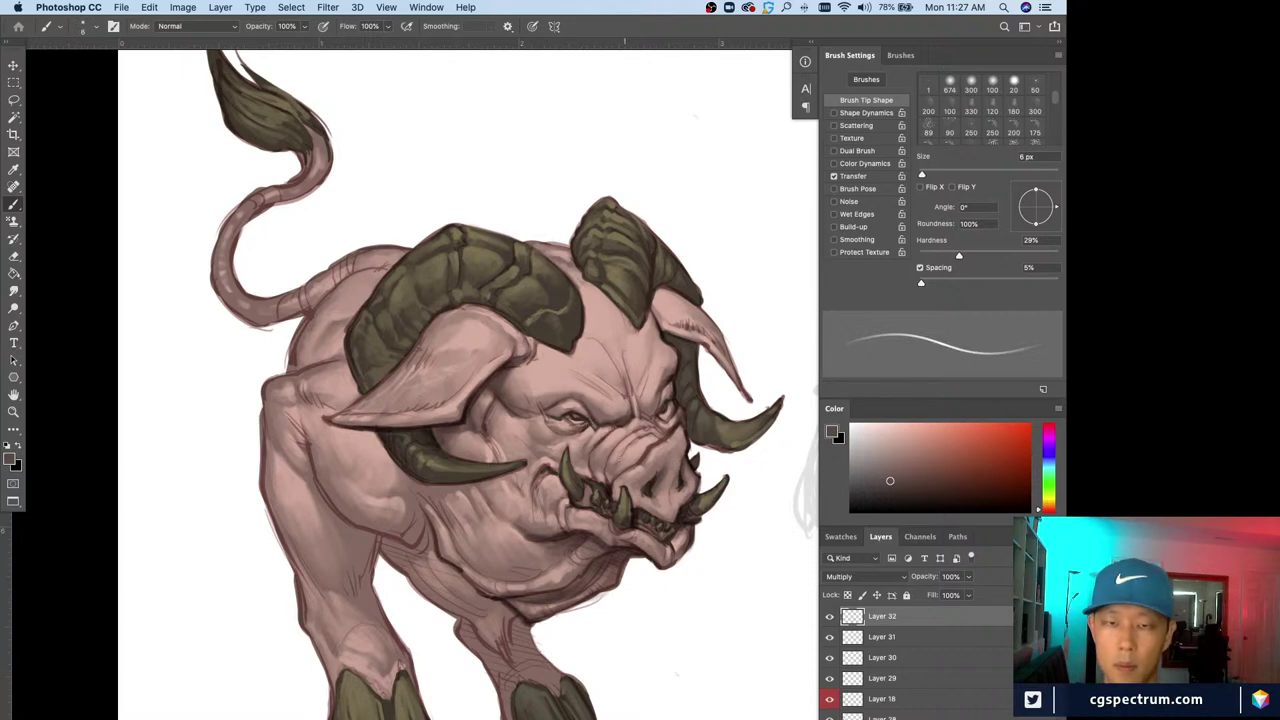
Darken the upper lip and the mouth corner around the near tusk's base with a 6 to 10 px brush
key(bracketright)
key(bracketright)
key(bracketright)
key(bracketright)
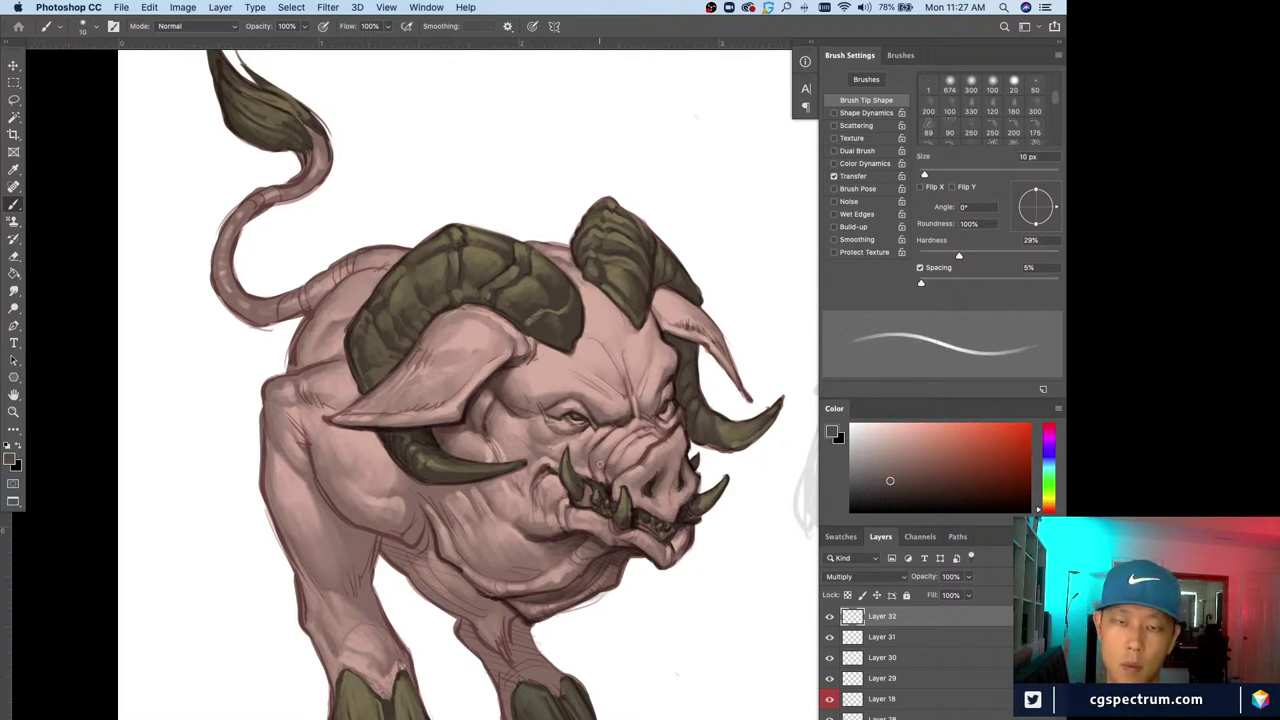
key(bracketleft)
key(bracketleft)
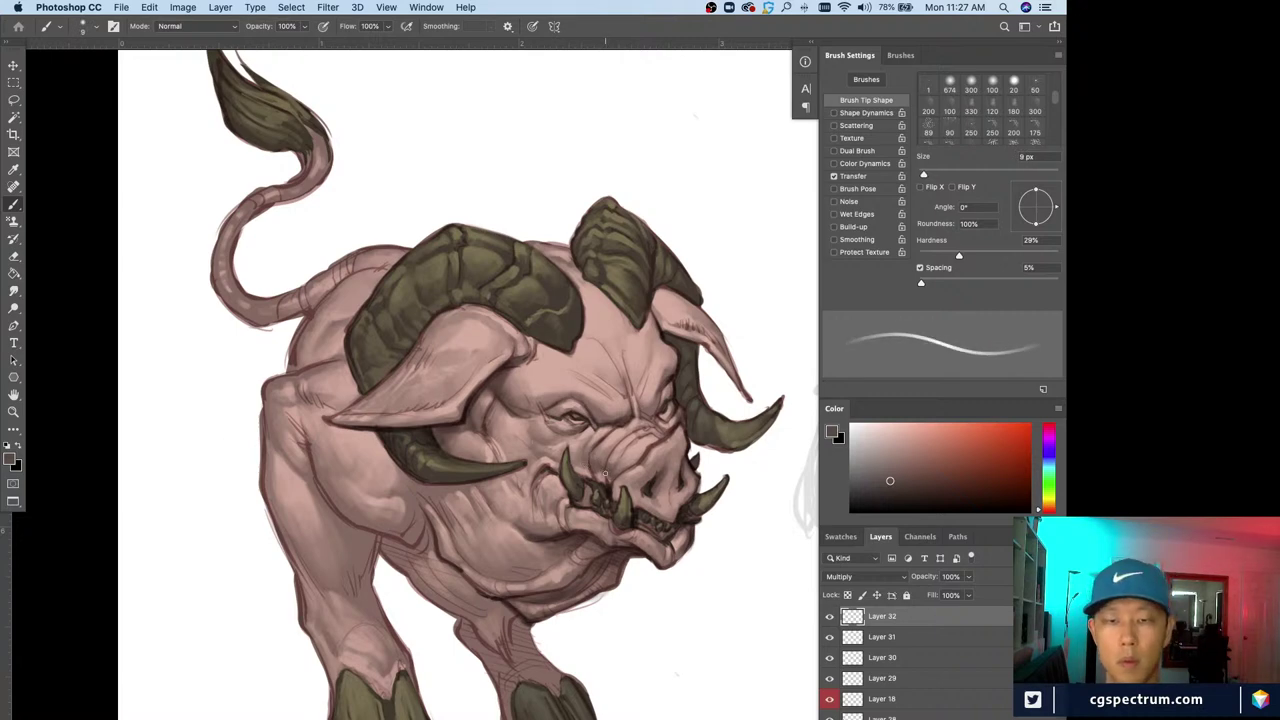
key(bracketleft)
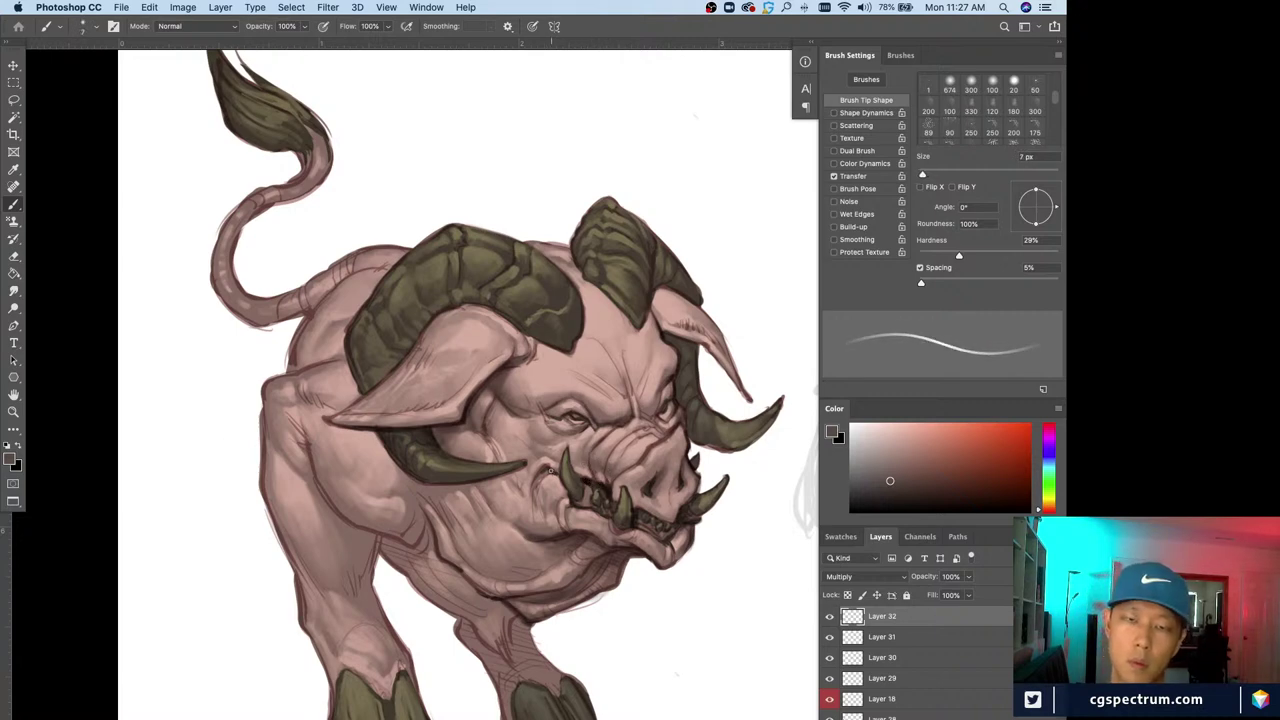
key(bracketleft)
drag(562, 483, 573, 501)
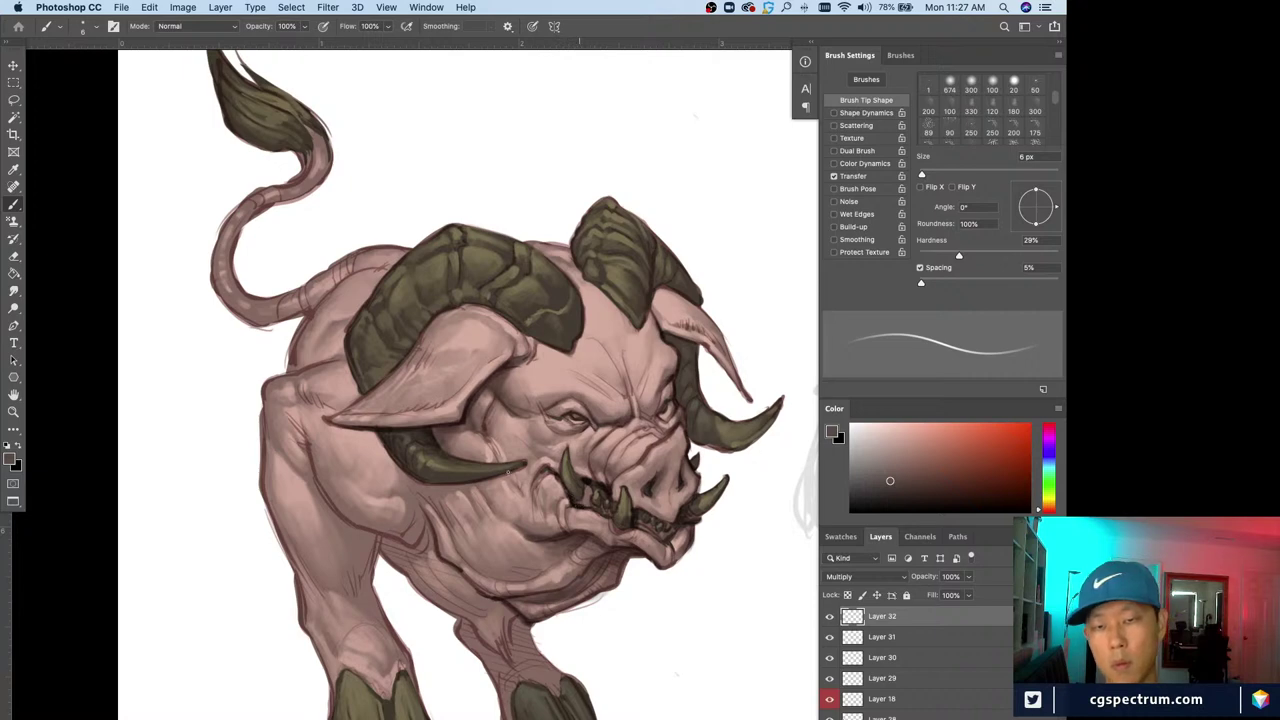
Shade the underside of the jaw and the throat folds with an 8 to 9 px brush
key(bracketright)
key(bracketright)
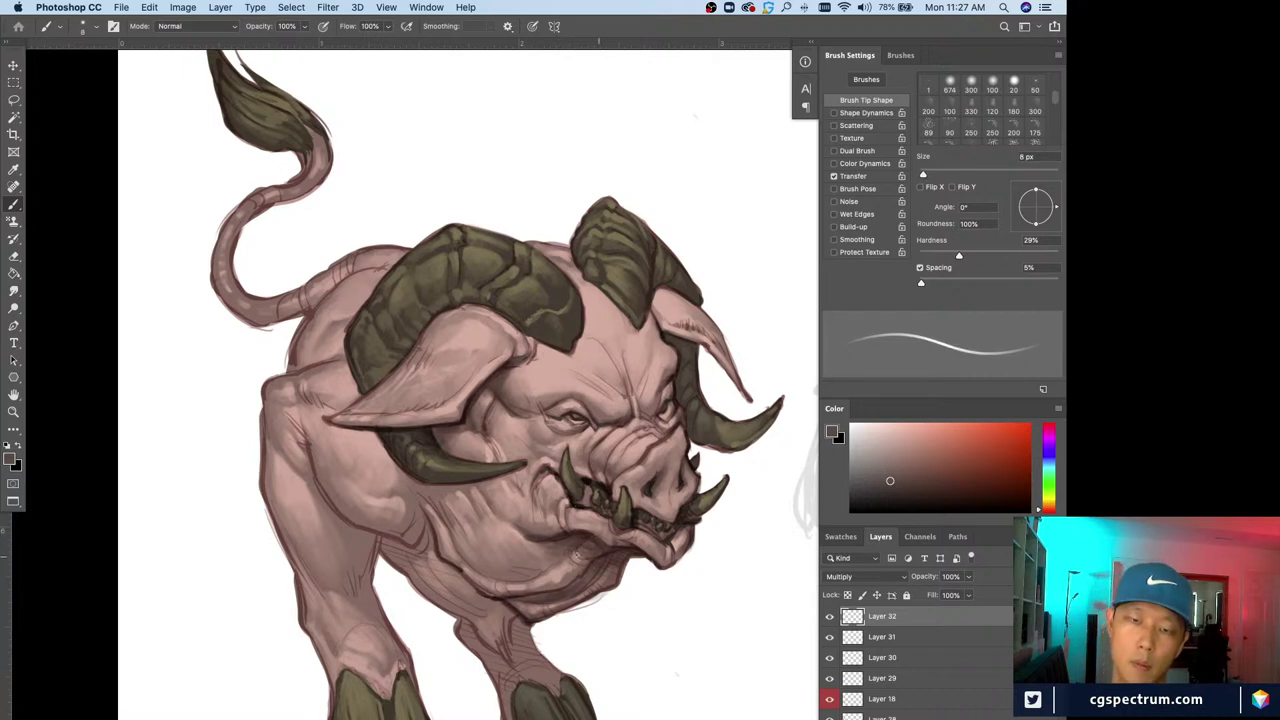
key(bracketright)
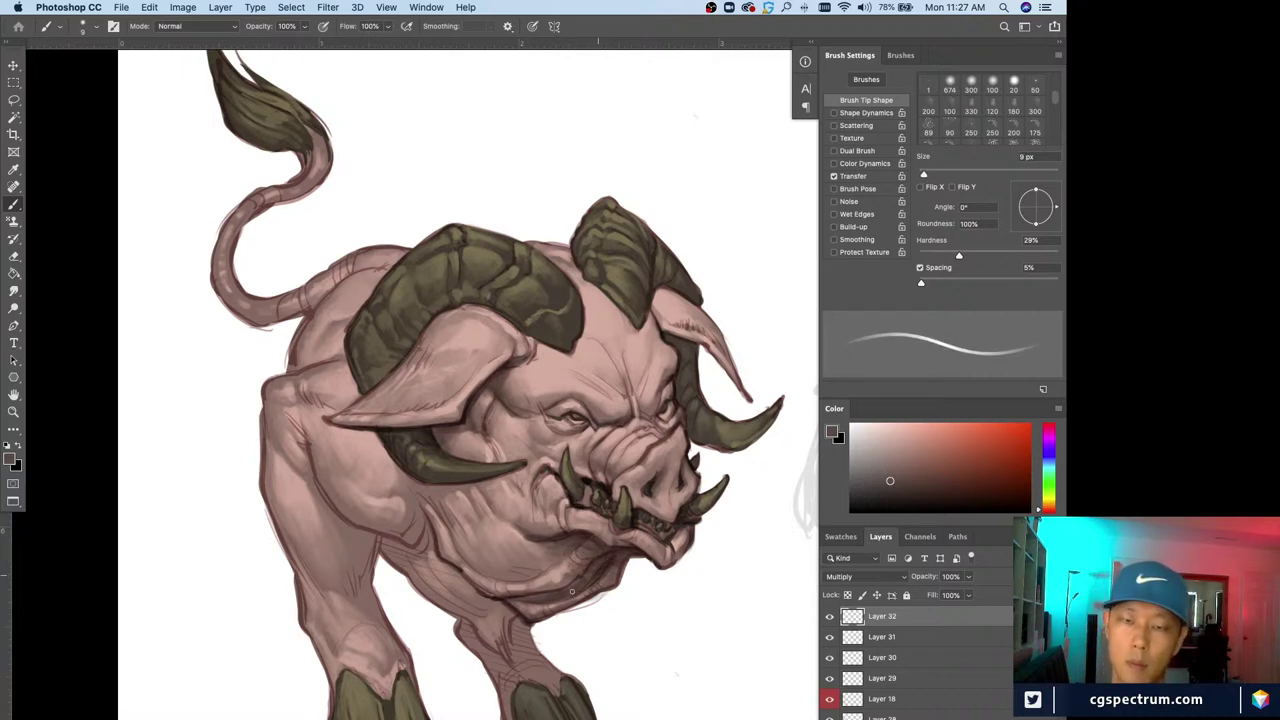
mouse_move(591, 564)
mouse_down()
mouse_move(574, 585)
mouse_move(528, 593)
mouse_up()
Darken the crease under the near shoulder where it meets the neck, reducing the brush from 20 to 6 px
key(bracketright)
key(bracketright)
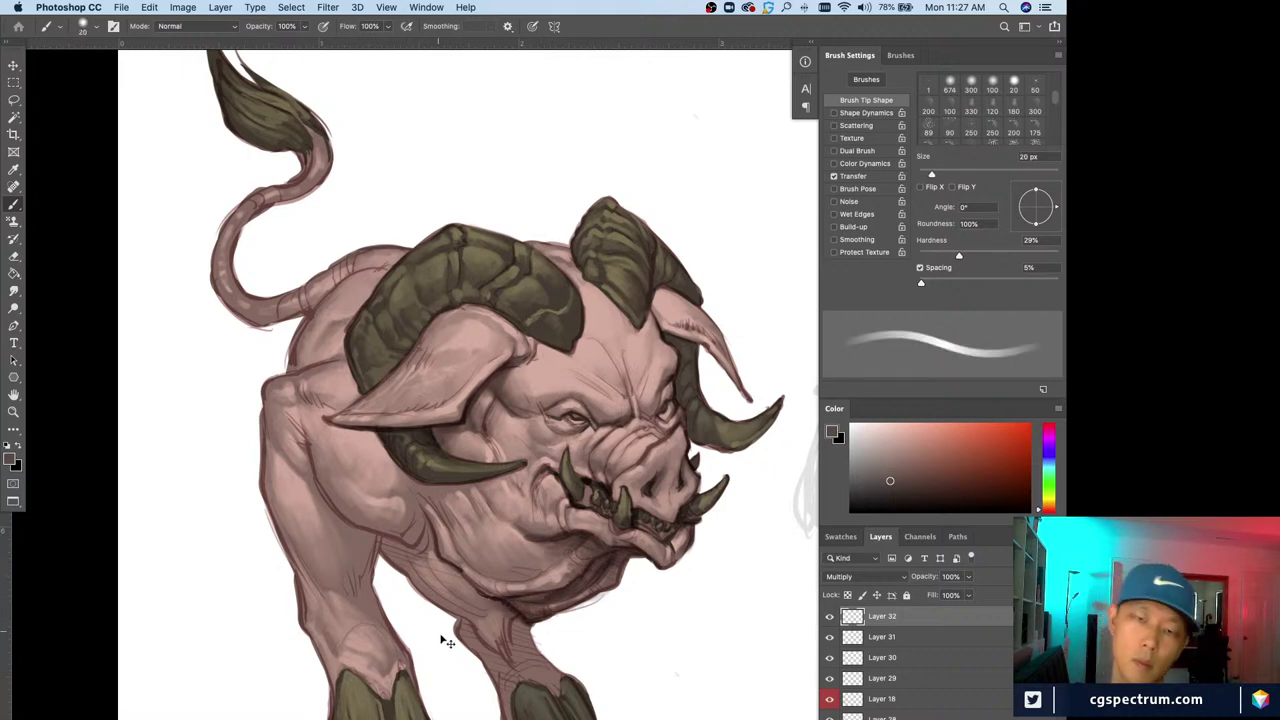
key(super+minus)
key(super+equal)
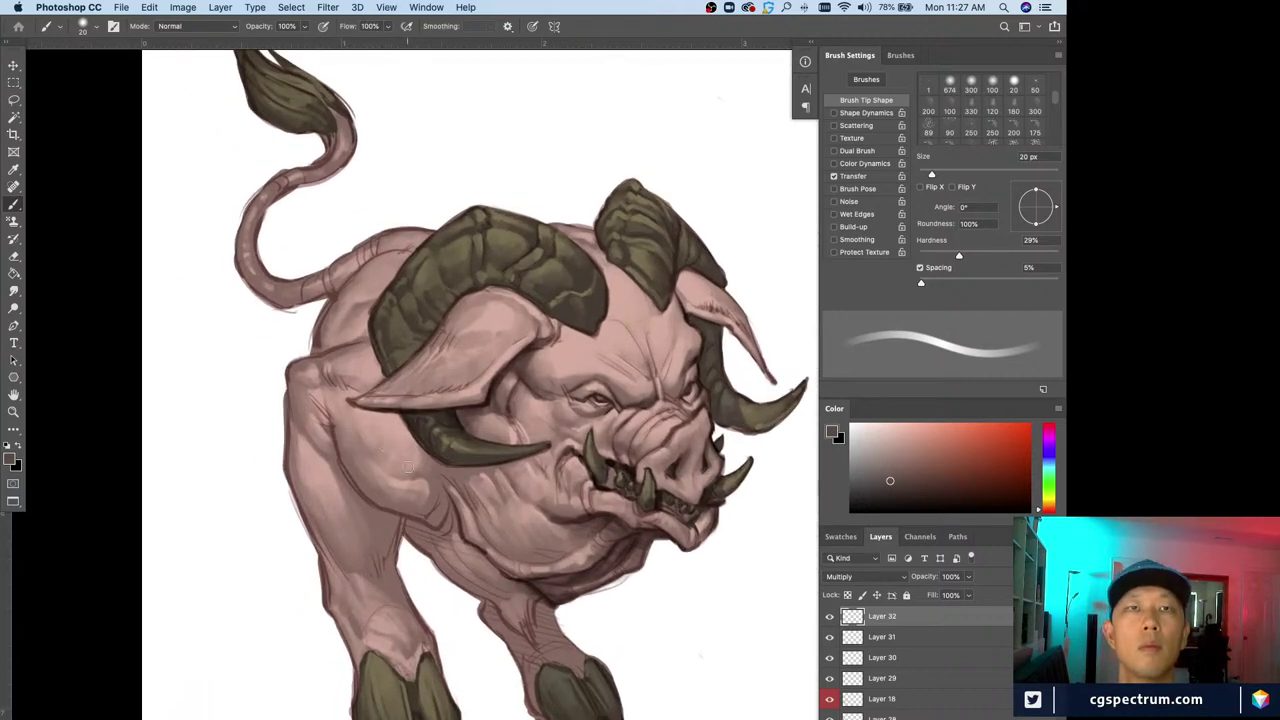
drag(399, 518, 438, 532)
key(bracketright)
key(bracketleft)
key(bracketleft)
key(bracketleft)
key(bracketleft)
key(bracketleft)
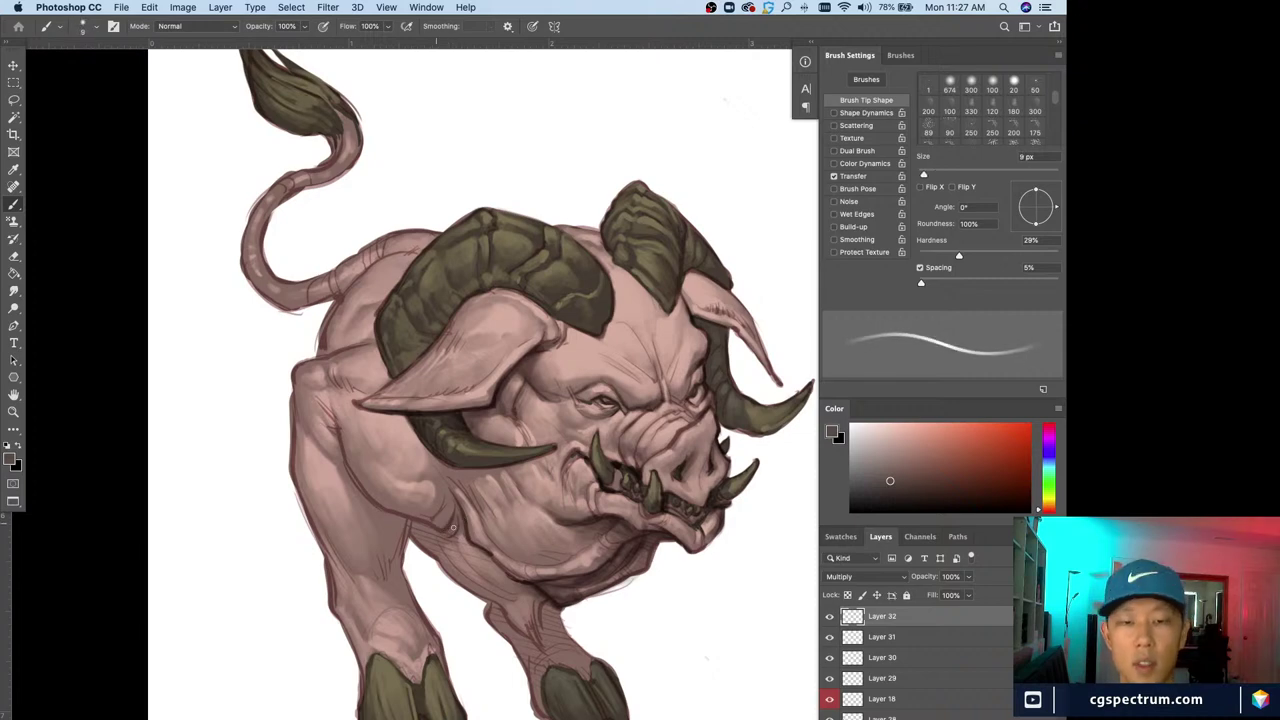
key(bracketleft)
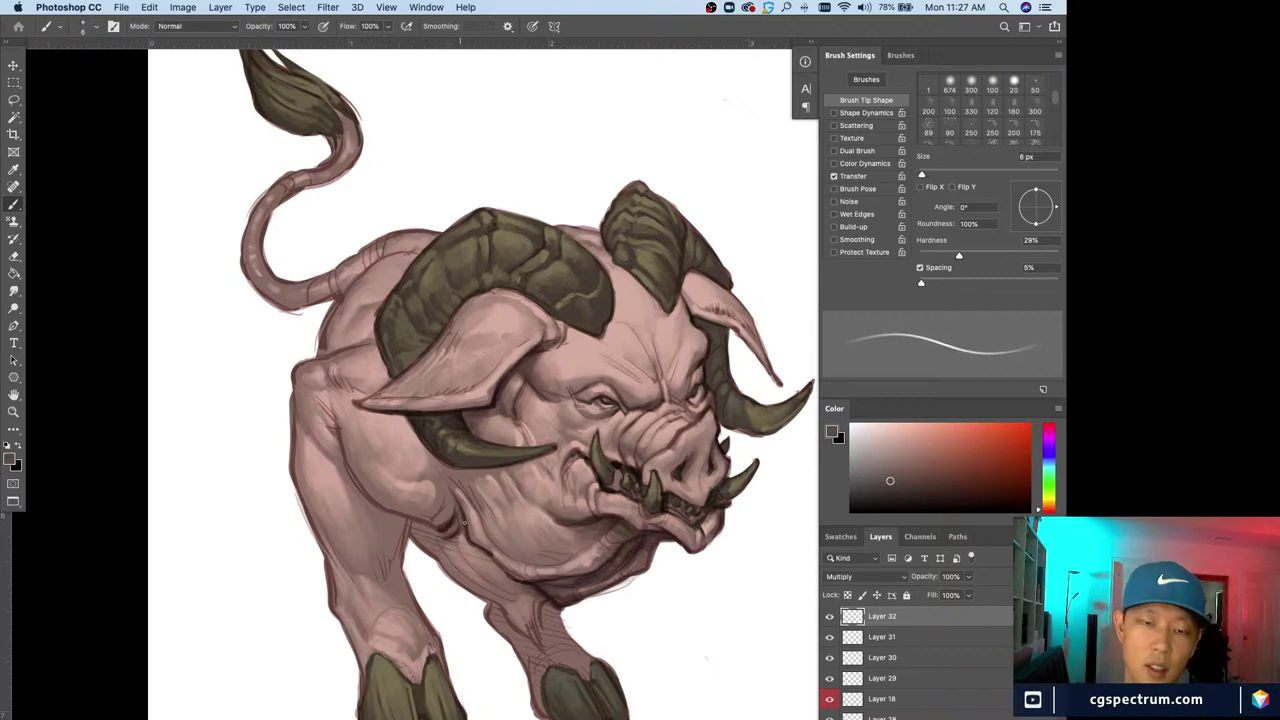
Add soft shadow beneath the near ear and on the shoulder under the horn with a 10 to 15 px brush
key(bracketright)
key(bracketright)
key(bracketright)
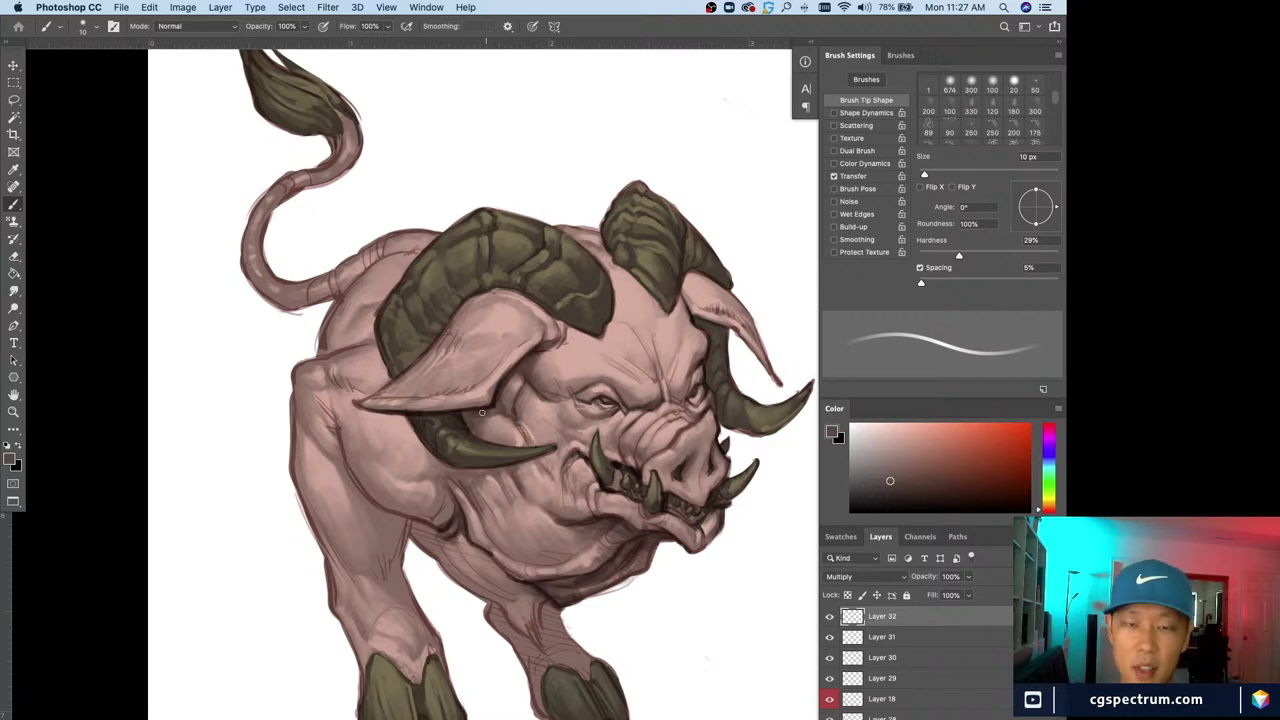
key(bracketright)
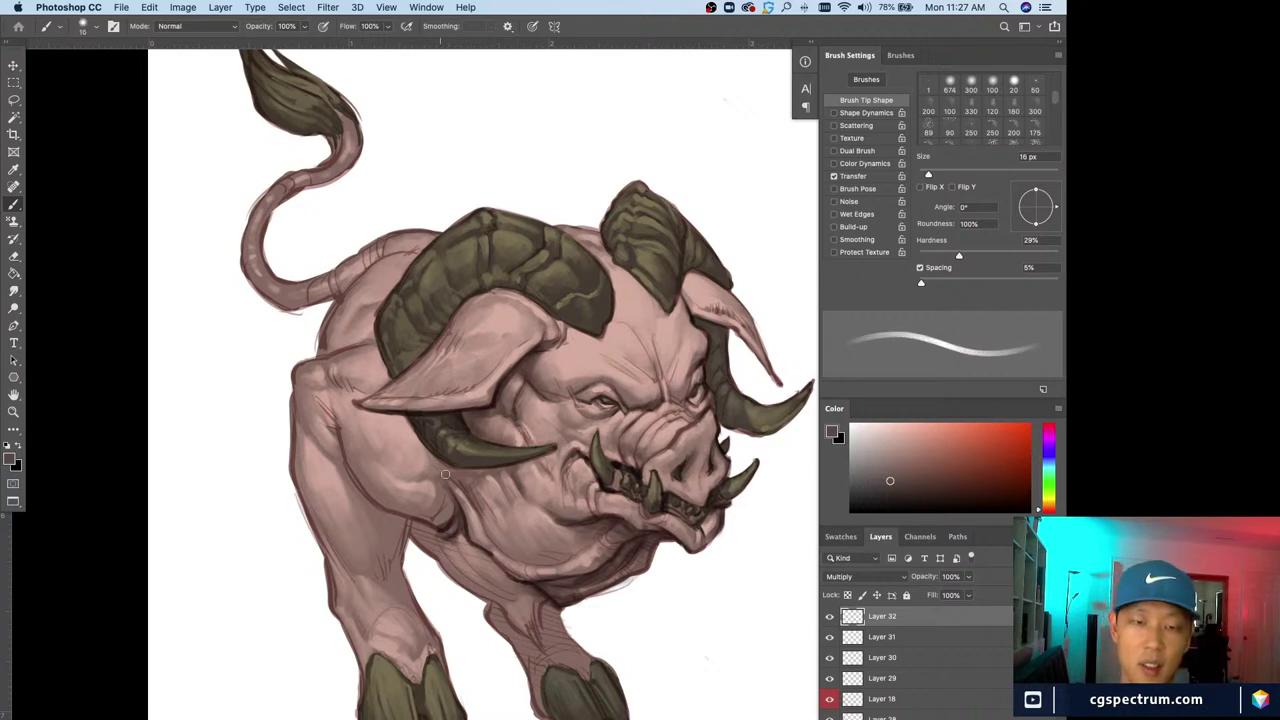
key(bracketleft)
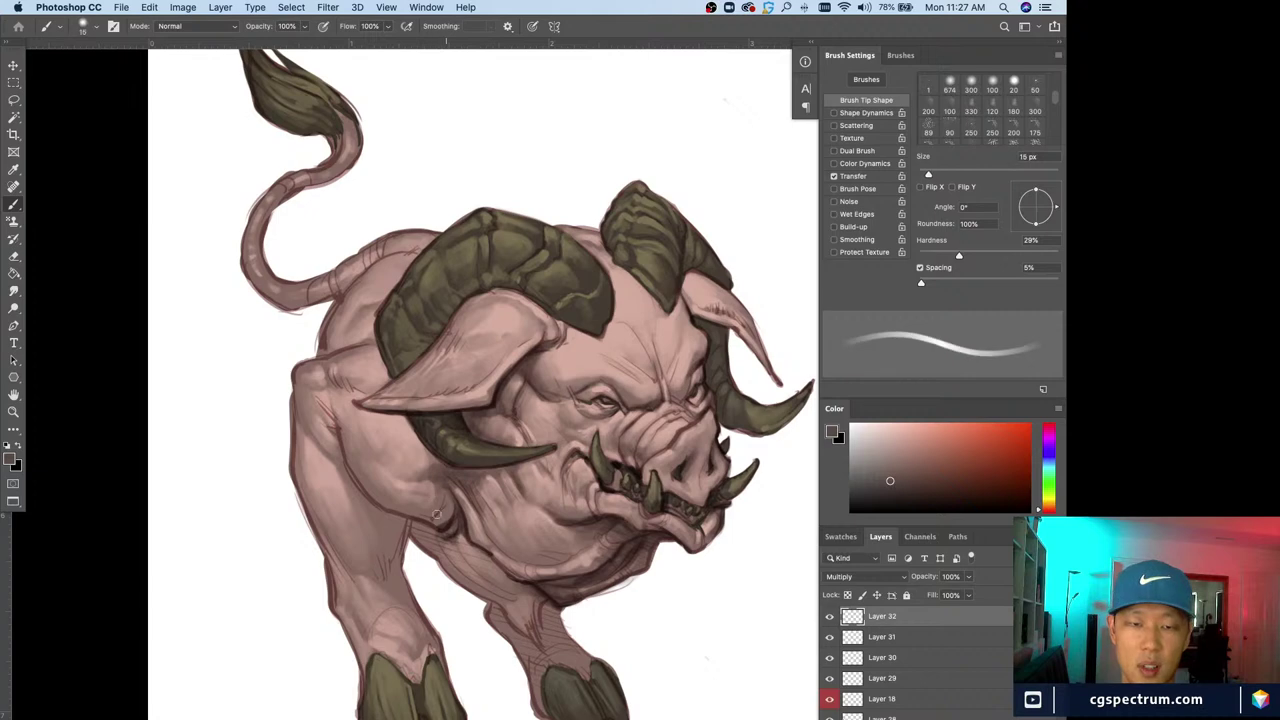
Deepen the chest folds just below the shoulder crease with a 9 to 10 px brush
key(bracketleft)
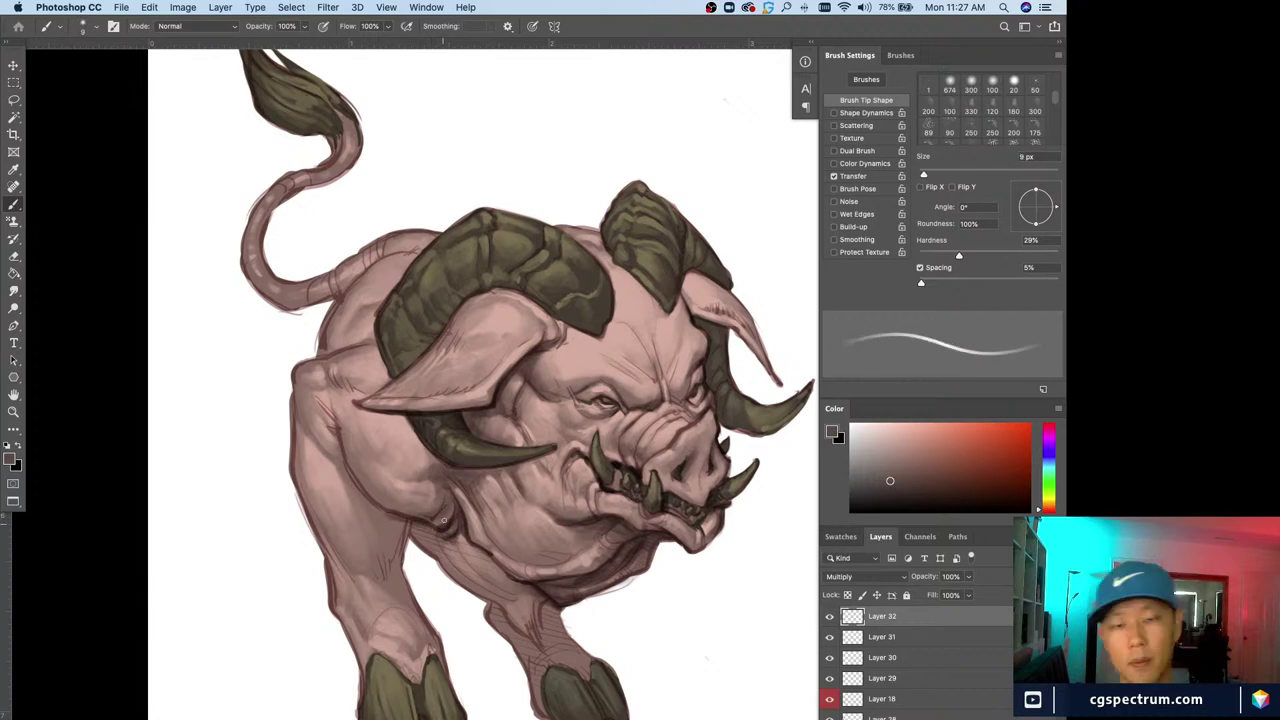
key(bracketright)
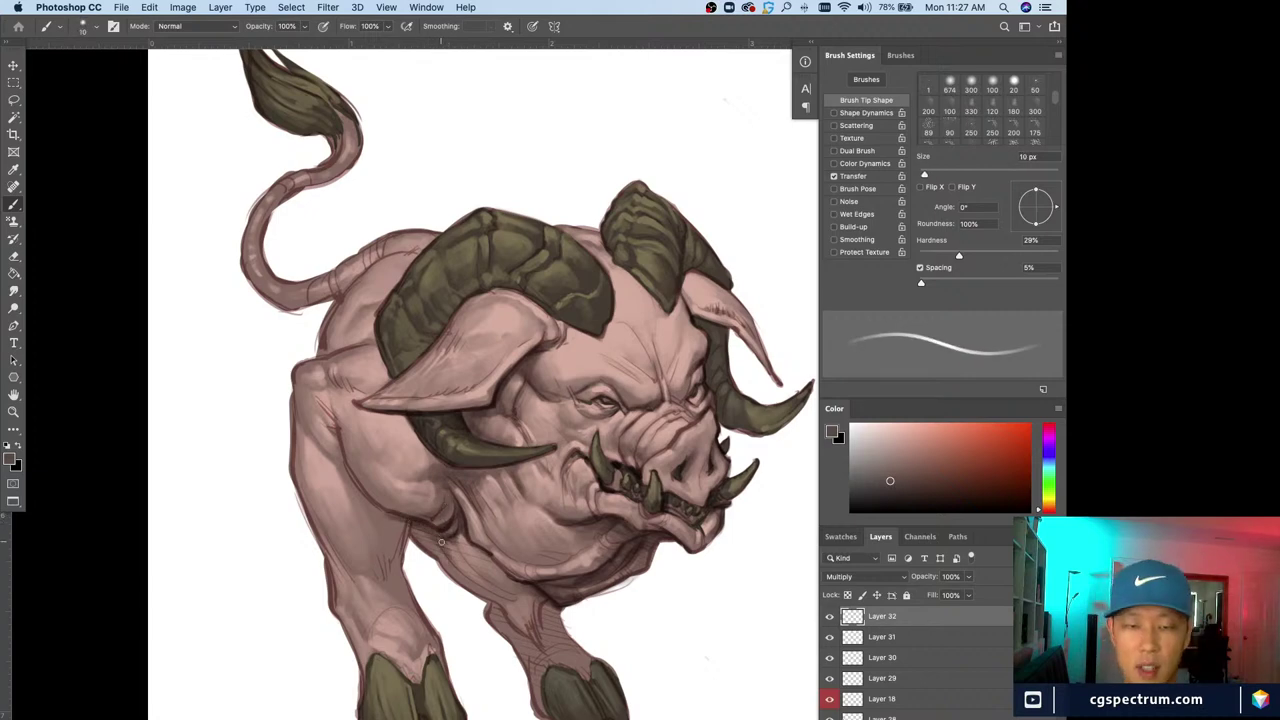
key(bracketleft)
key(bracketleft)
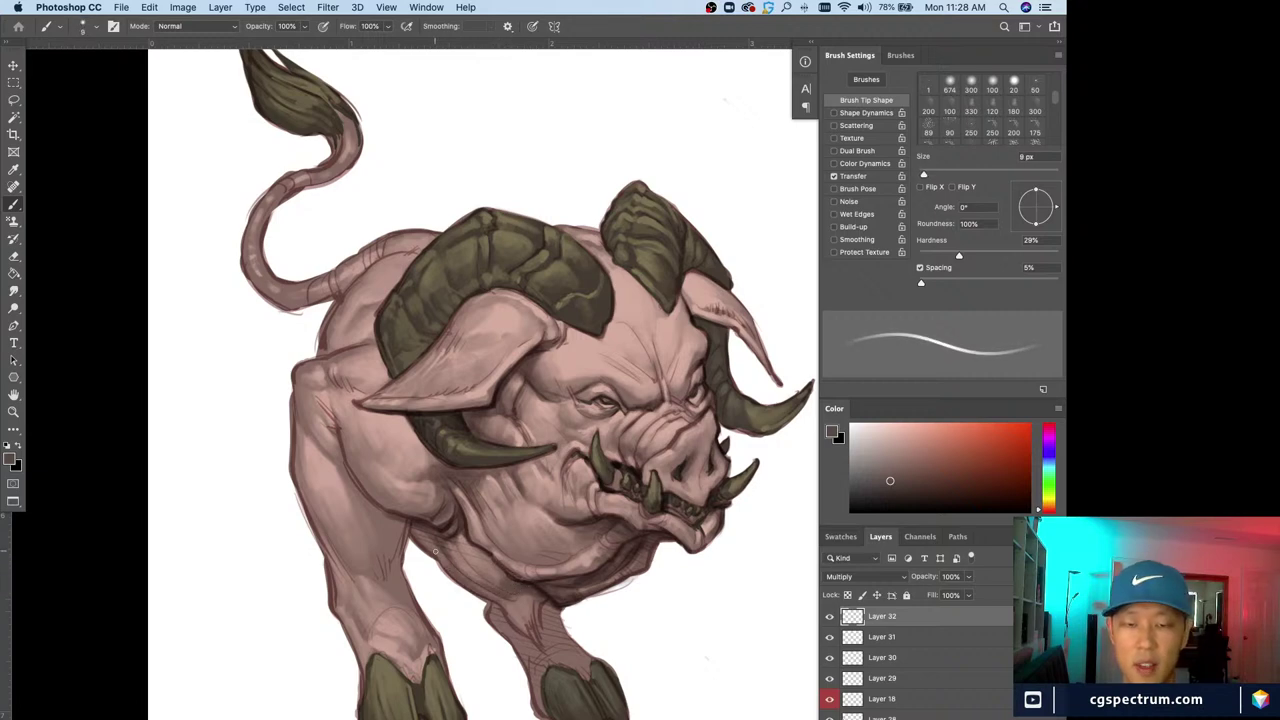
Lay a shadow on the top of the far foreleg beneath the throat with a 15 px brush
key(bracketright)
key(bracketright)
key(bracketright)
key(bracketright)
key(bracketright)
key(bracketright)
key(bracketright)
key(bracketright)
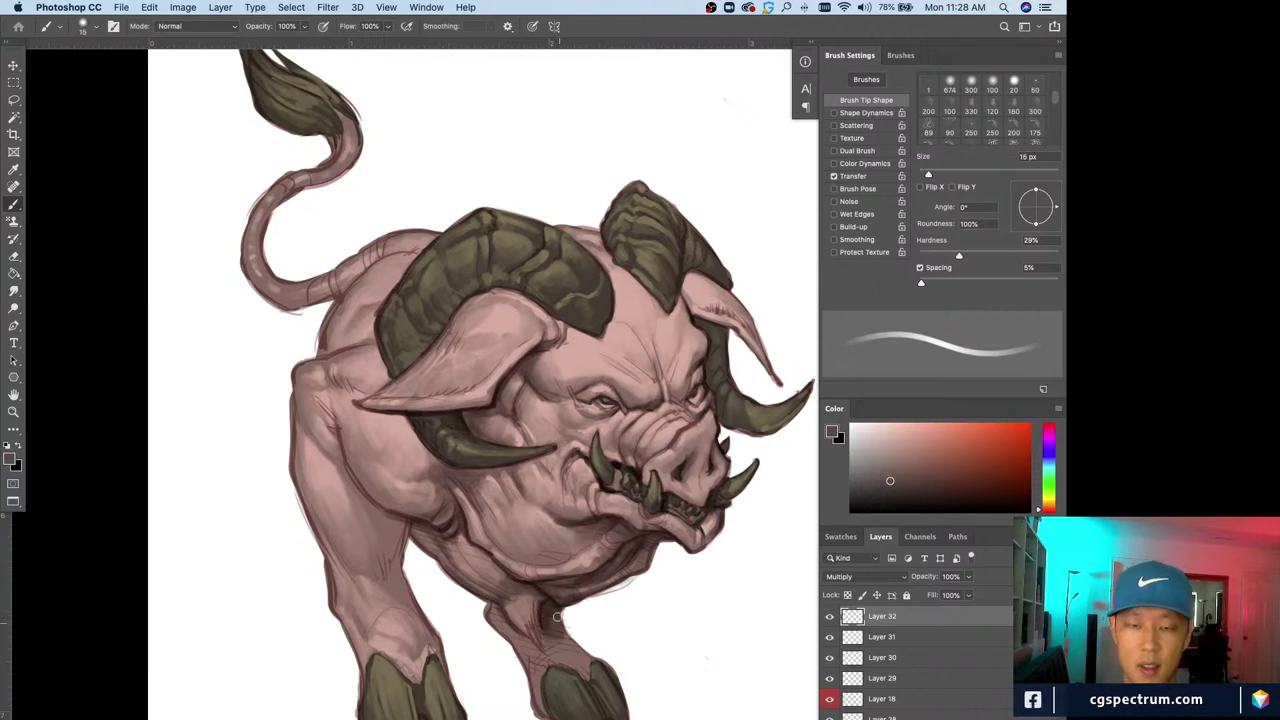
Shade the far foreleg from its upper joint down toward the hoof, working at about 10 px
mouse_move(490, 606)
mouse_down()
mouse_move(533, 641)
mouse_move(484, 577)
mouse_move(606, 665)
mouse_up()
key(bracketleft)
key(bracketleft)
key(bracketleft)
key(bracketright)
key(bracketright)
key(bracketright)
key(bracketright)
key(bracketleft)
key(bracketleft)
key(bracketright)
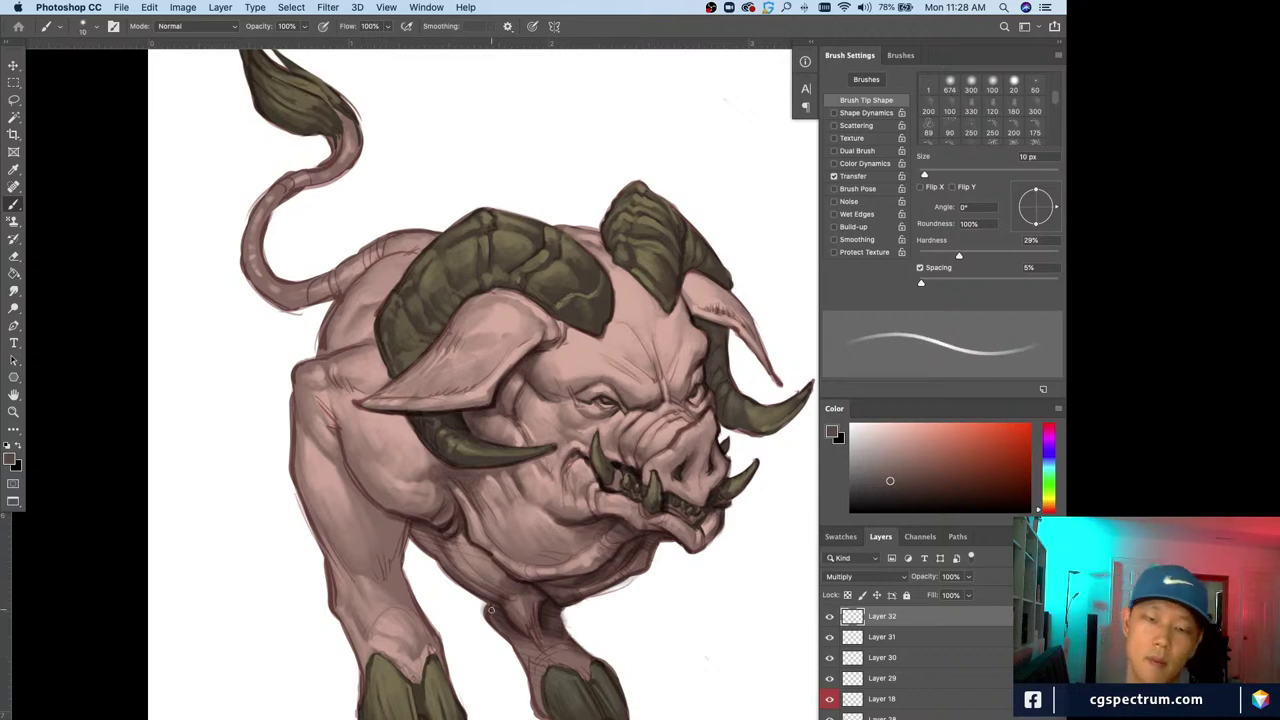
Darken the far foreleg's outer edge and its hoof with a 9 px brush
key(bracketleft)
key(bracketleft)
drag(566, 634, 607, 716)
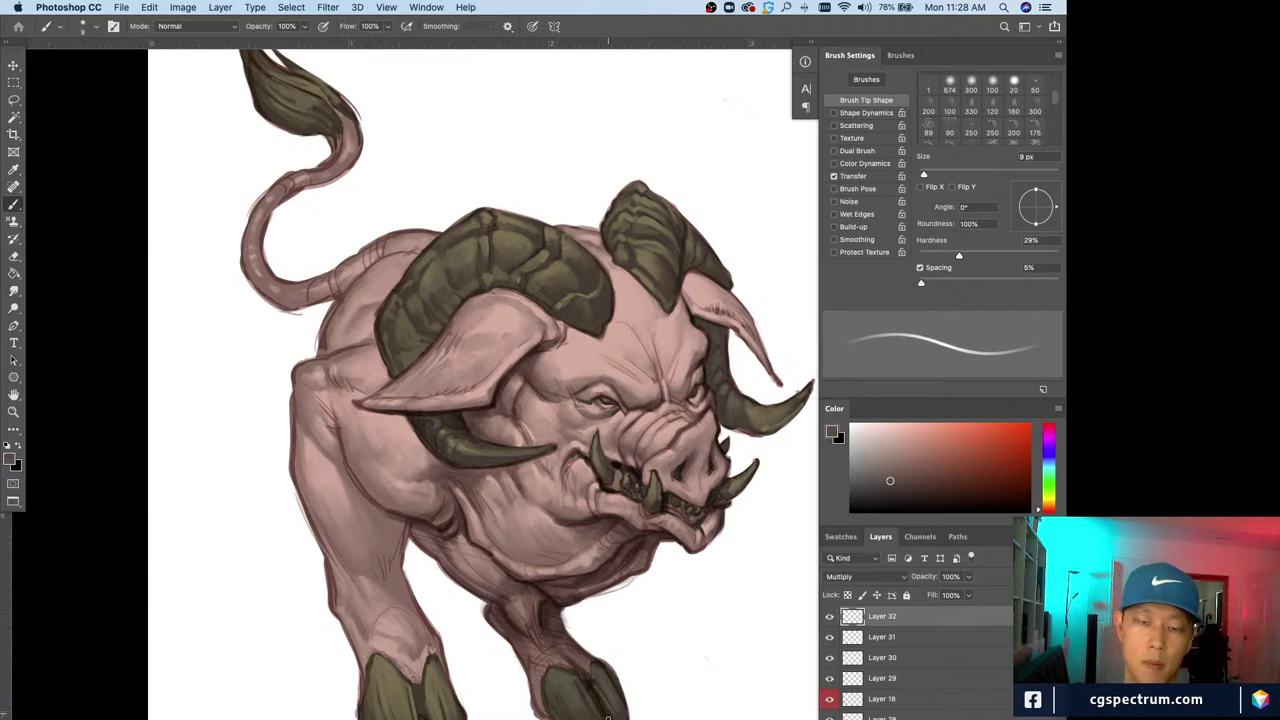
Build up the shadow on the far foreleg between the throat and hoof with a 10 to 20 px brush
key(bracketright)
key(bracketright)
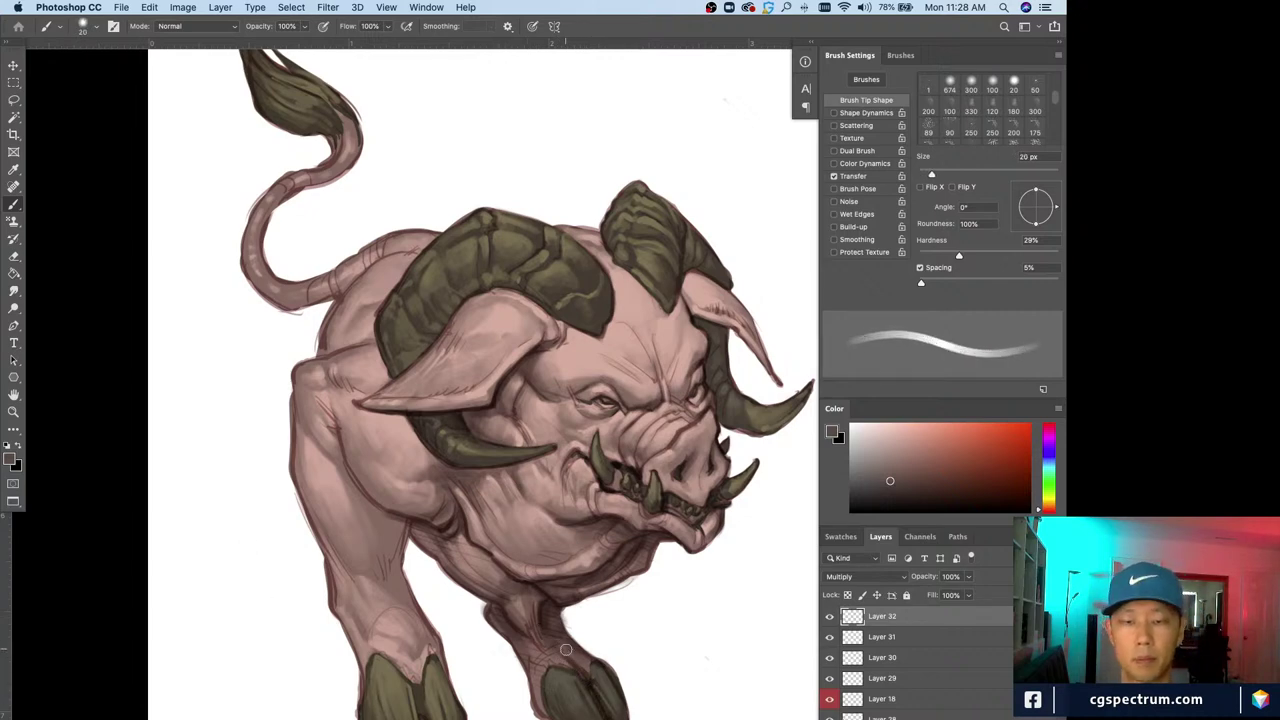
key(bracketleft)
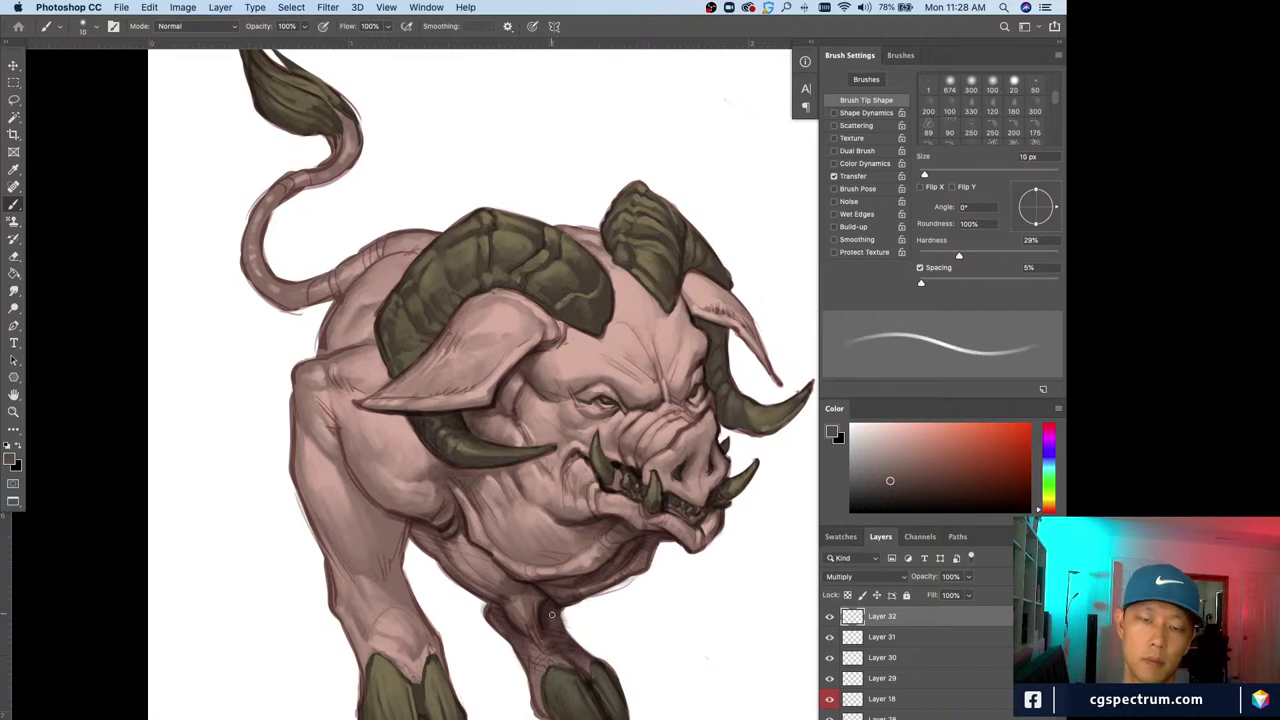
key(bracketright)
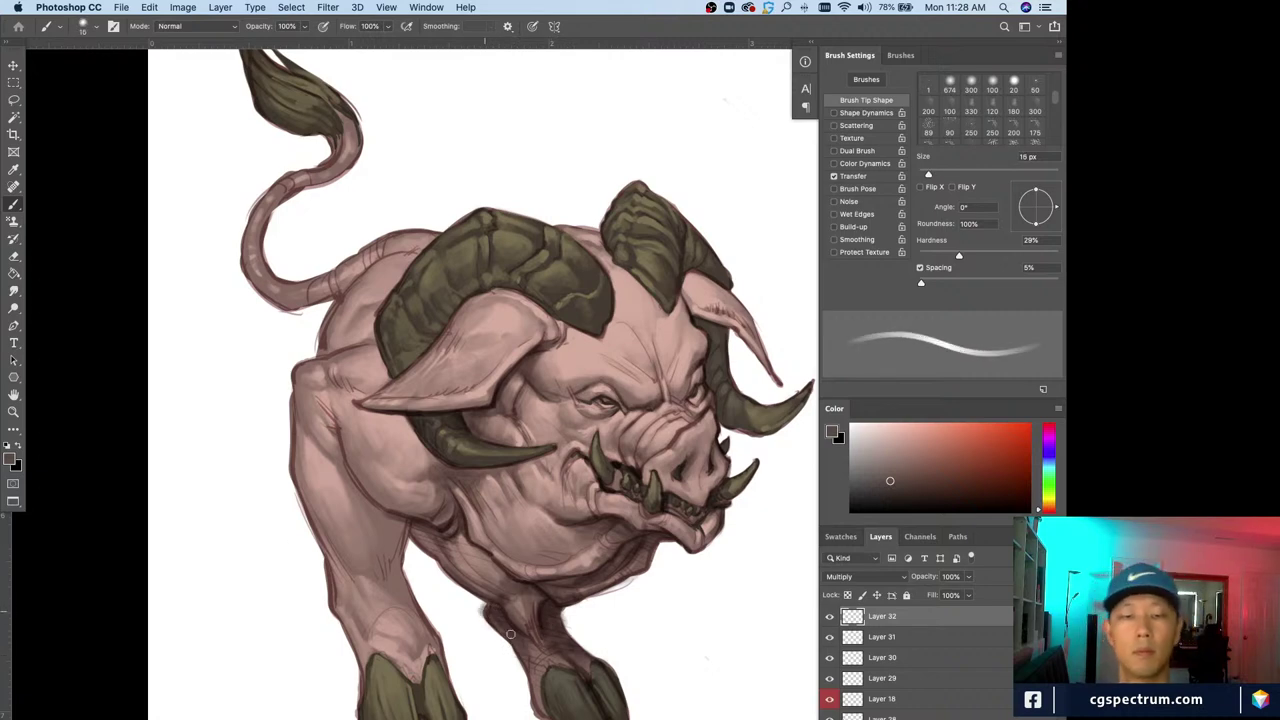
Darken the chest fold running from beneath the near shoulder toward the far foreleg with a 15 px brush
drag(439, 559, 503, 590)
drag(470, 545, 506, 579)
key(bracketleft)
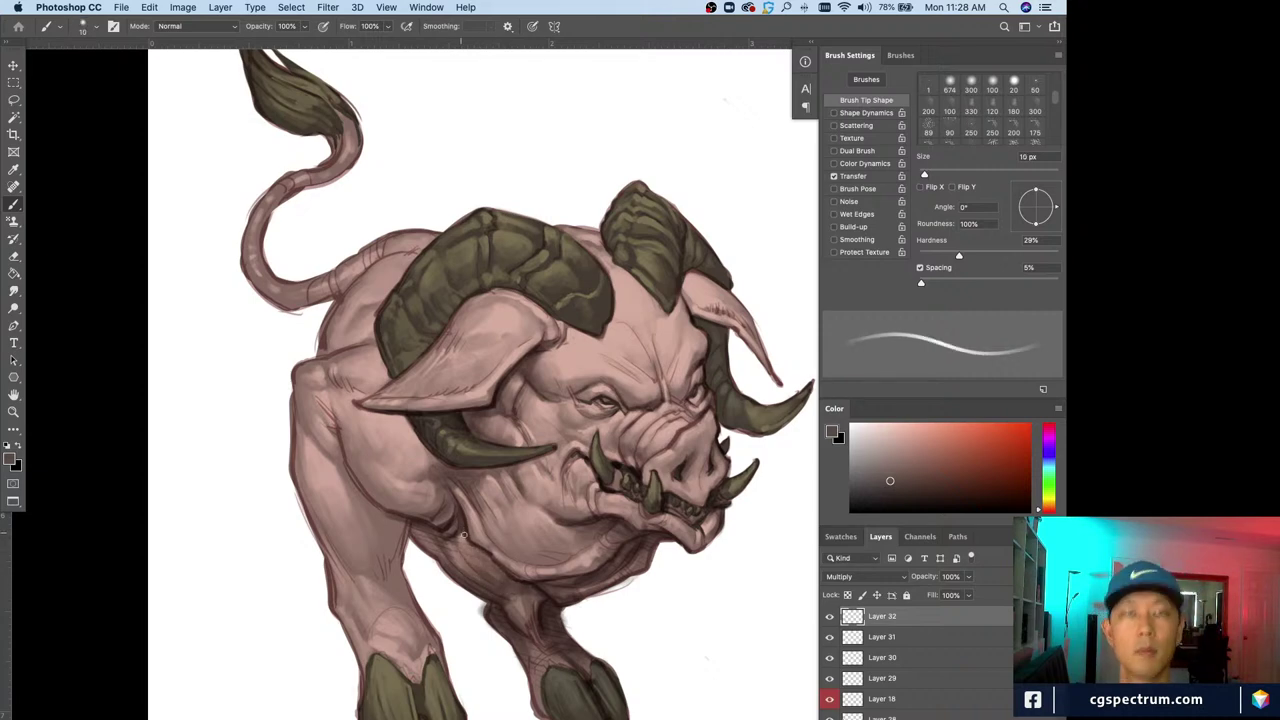
Deepen the crease separating the near shoulder from the upper foreleg with a 6 px brush
drag(380, 567, 408, 613)
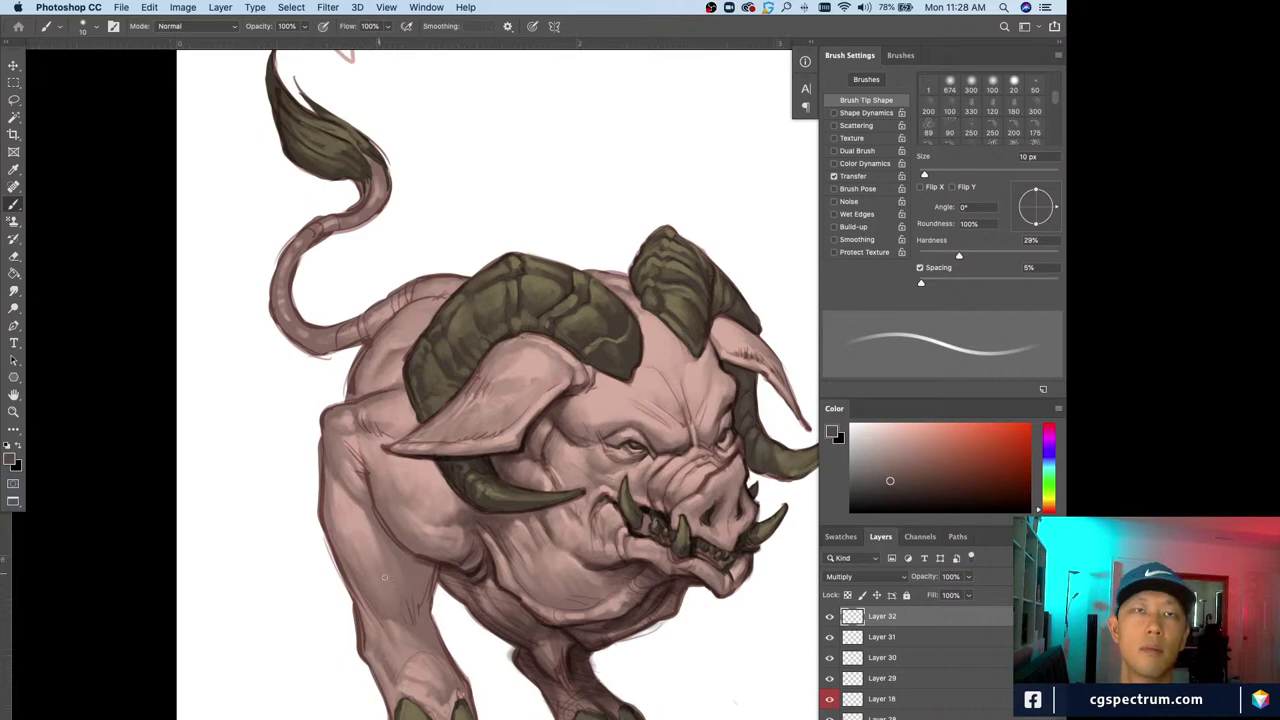
key(bracketleft)
key(bracketleft)
key(bracketleft)
key(bracketleft)
key(bracketleft)
key(bracketleft)
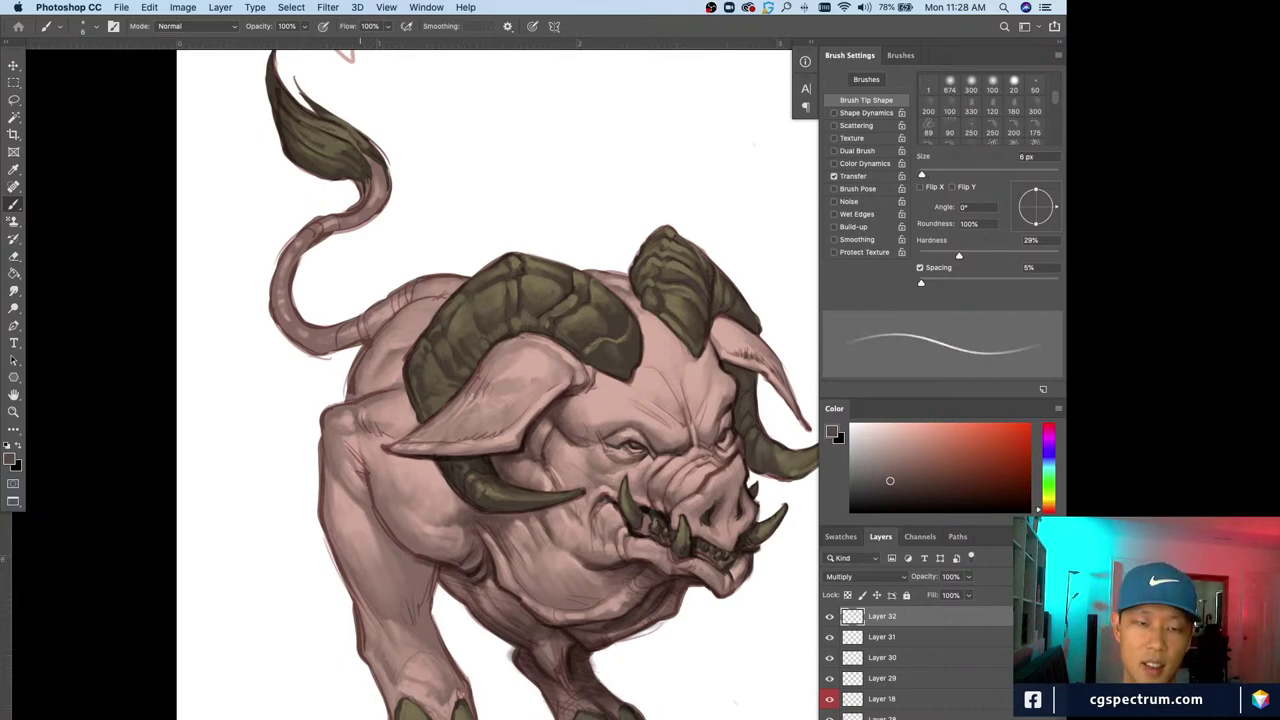
drag(365, 481, 371, 502)
key(bracketright)
key(bracketright)
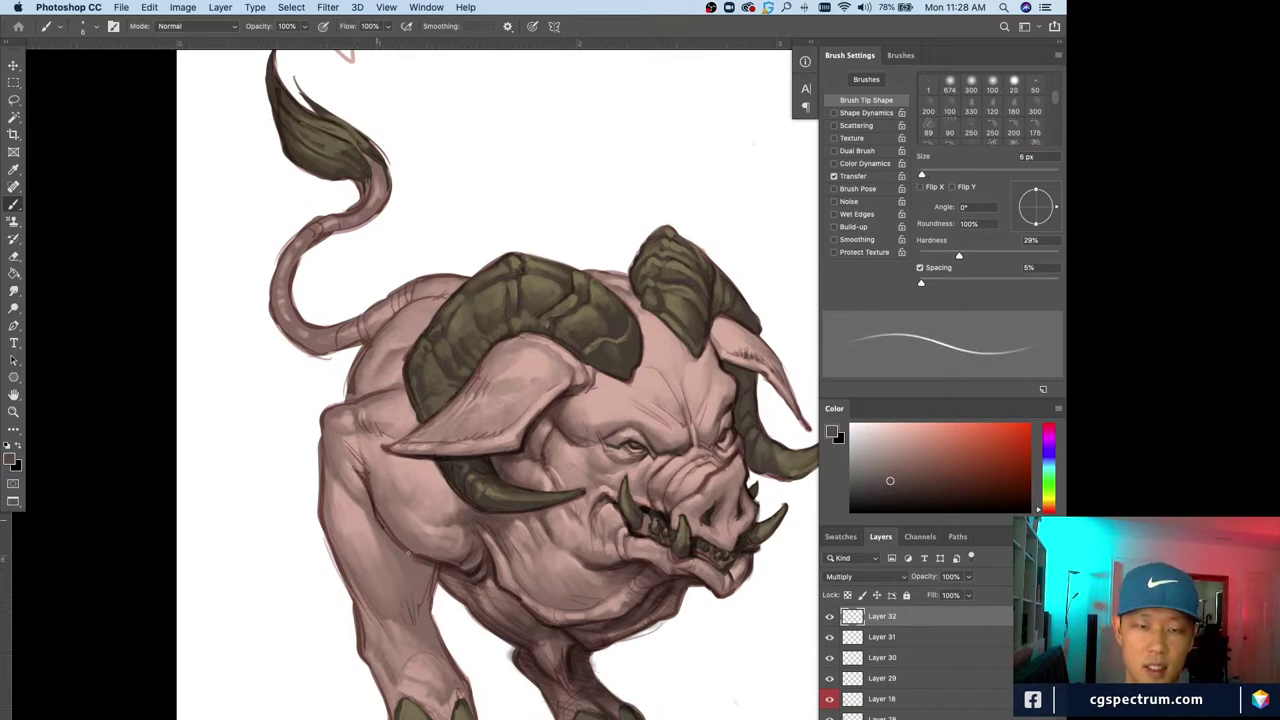
Darken the shoulder's lower contour and the armpit behind the near foreleg with a 9 to 10 px brush
key(bracketright)
key(bracketright)
key(bracketright)
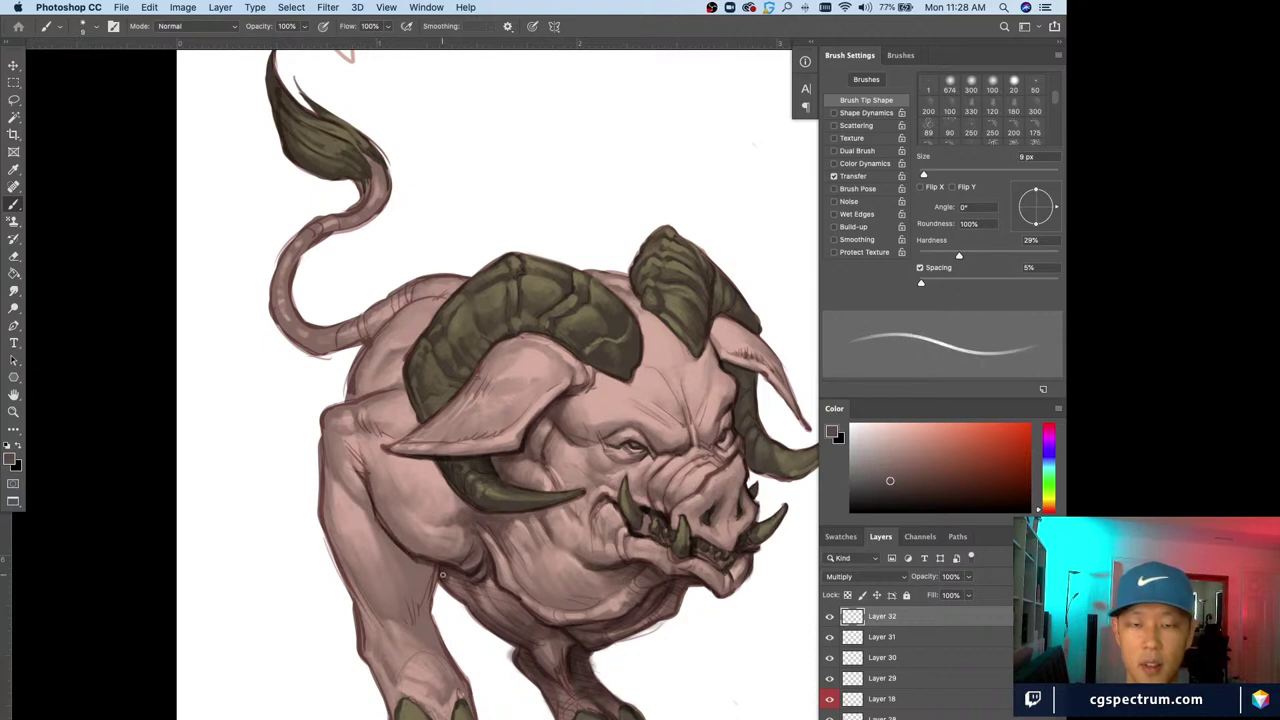
drag(444, 577, 449, 595)
key(bracketright)
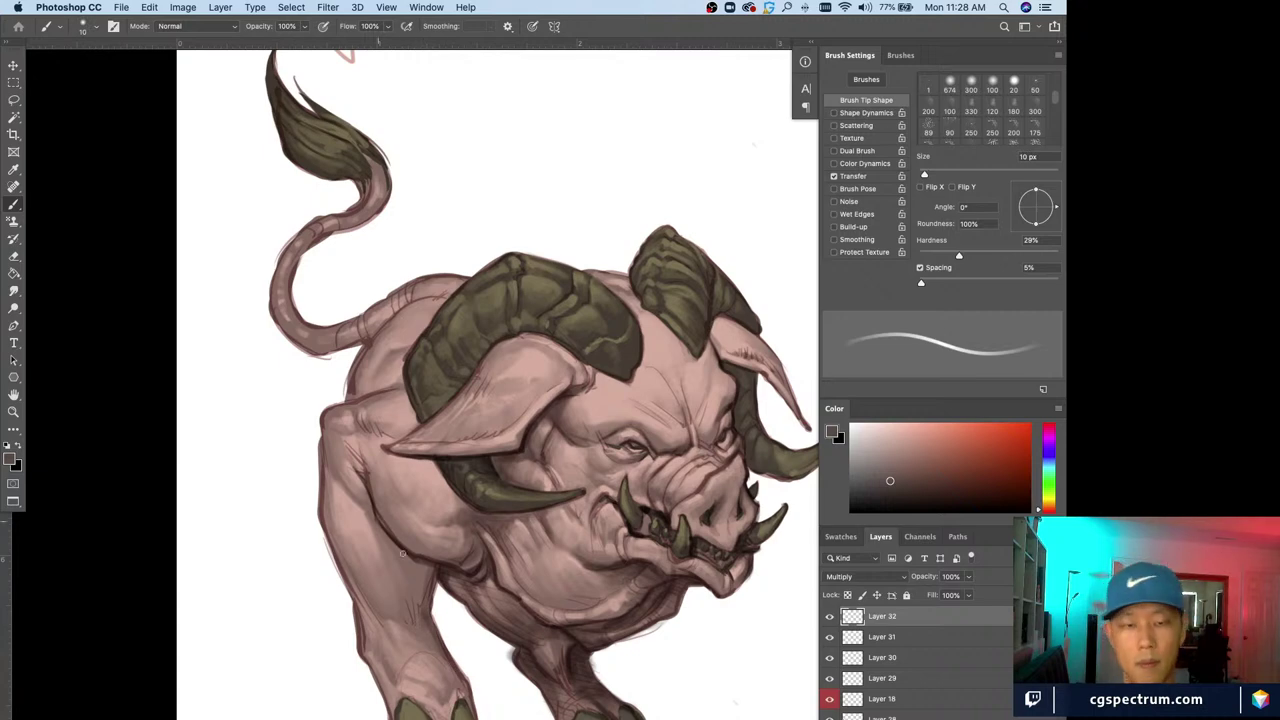
Shade the inner side of the near foreleg below the shoulder, working with a 25 px and a 10 px brush
key(bracketright)
key(bracketright)
key(bracketright)
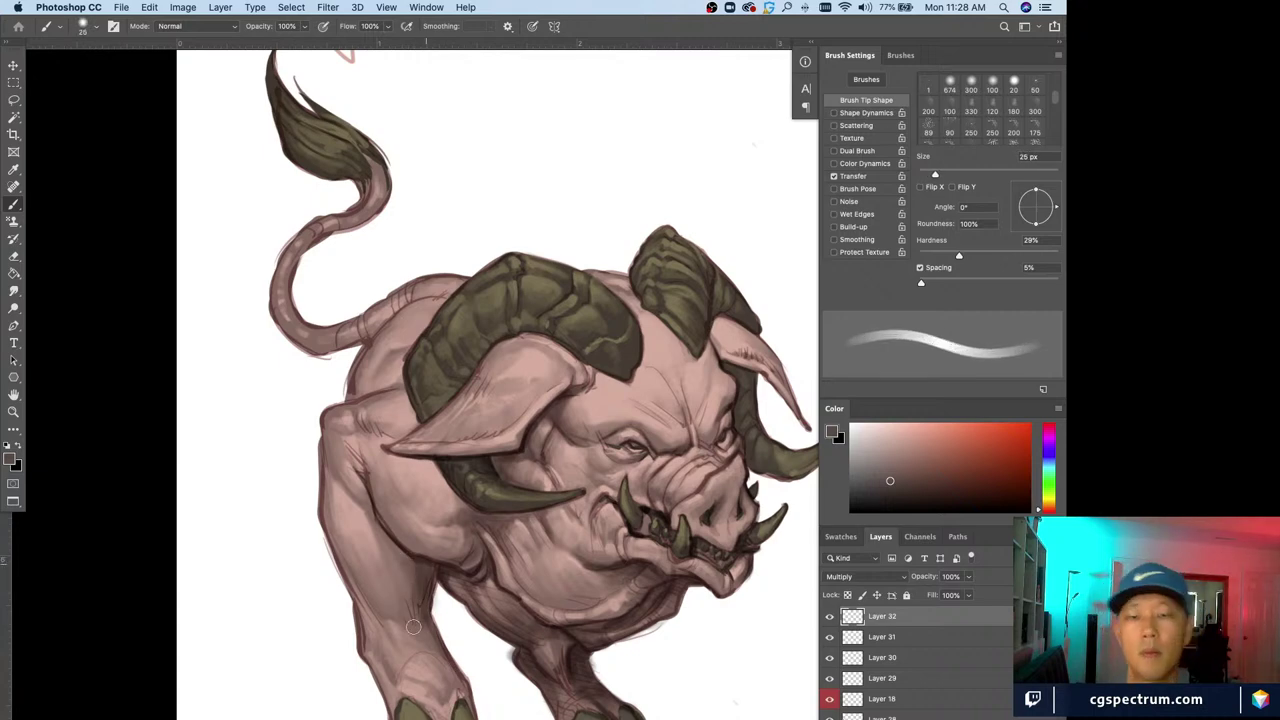
key(bracketleft)
key(bracketleft)
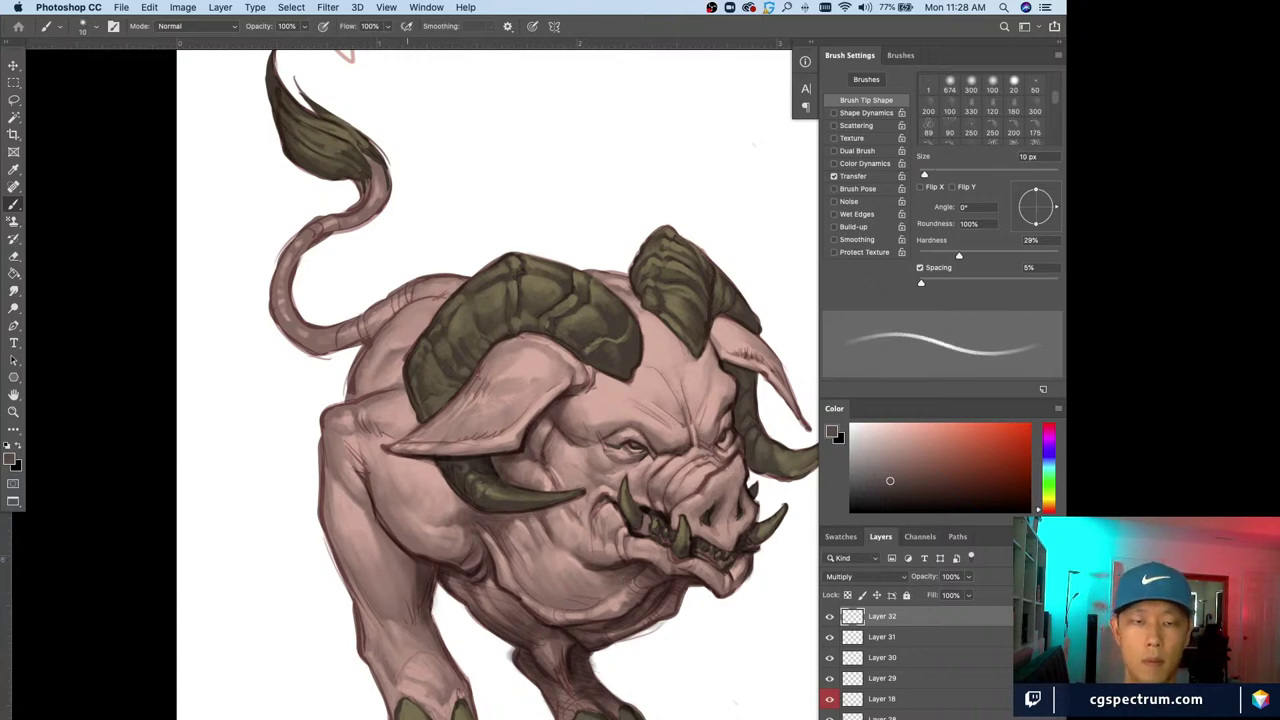
Shade the inner curve of the near horn where it wraps behind the ear, with a 7 to 15 px brush
key(bracketleft)
key(bracketleft)
key(bracketleft)
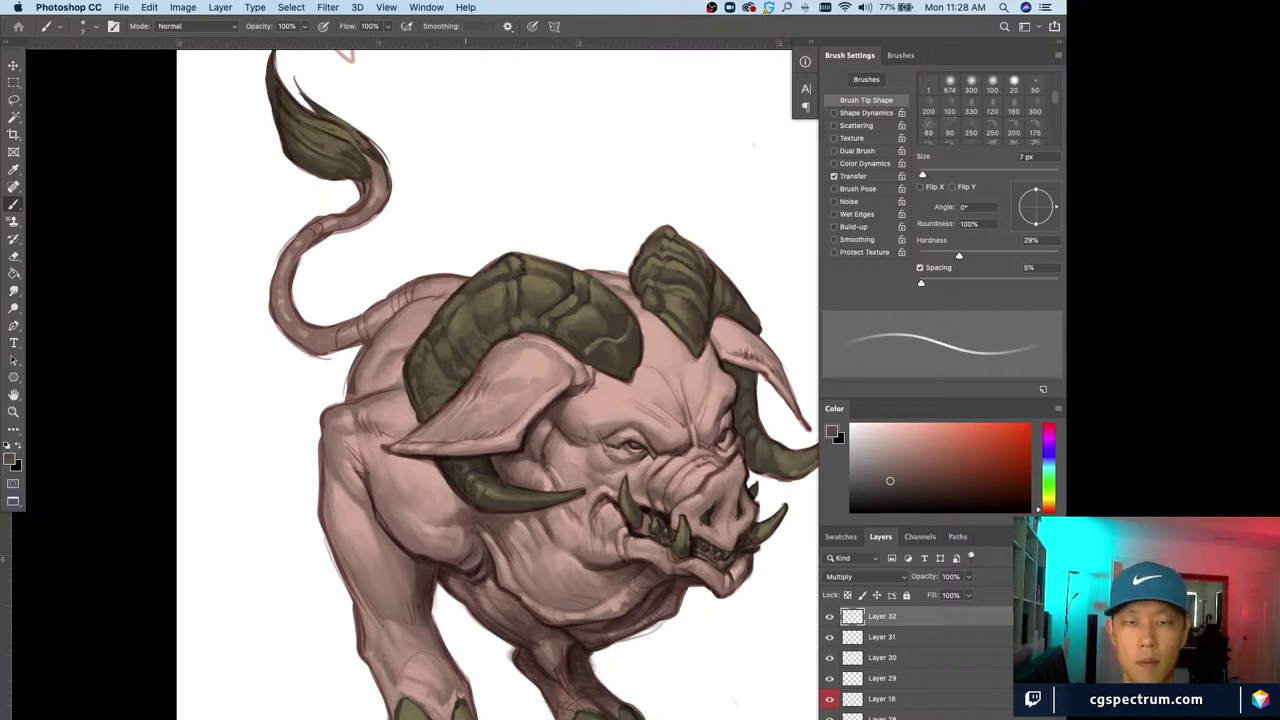
key(bracketleft)
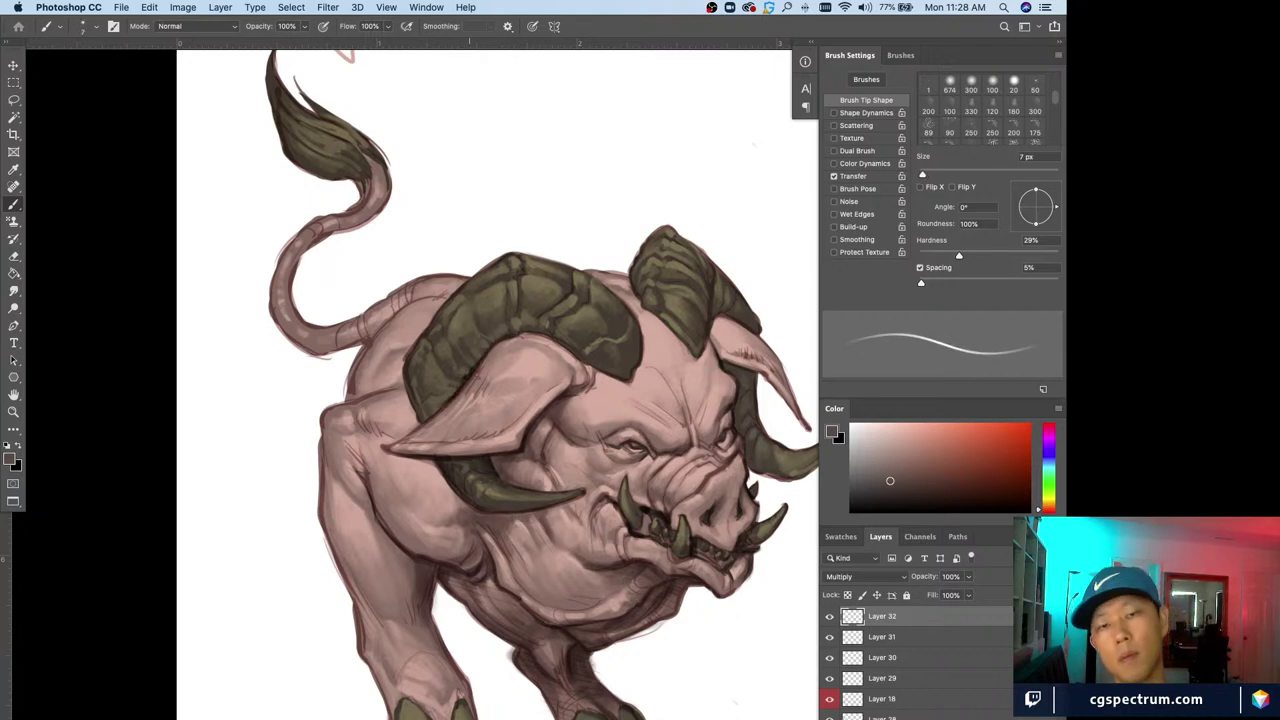
key(bracketright)
key(bracketright)
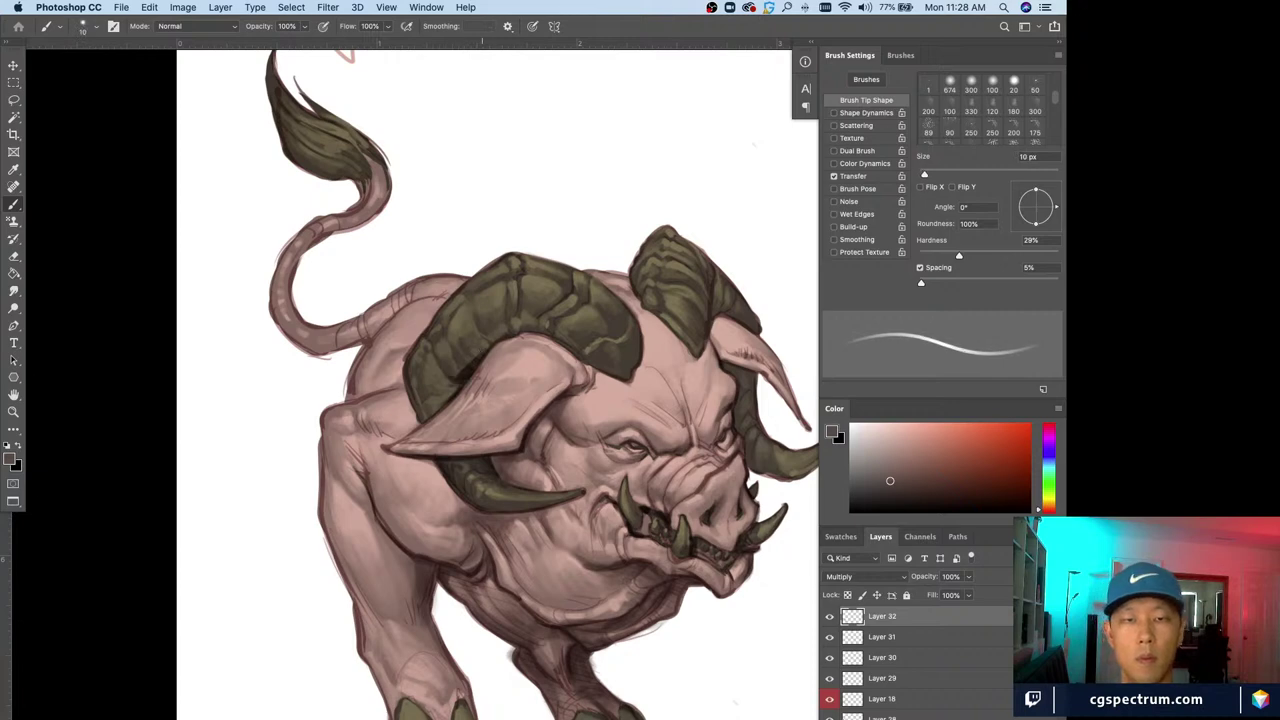
key(bracketright)
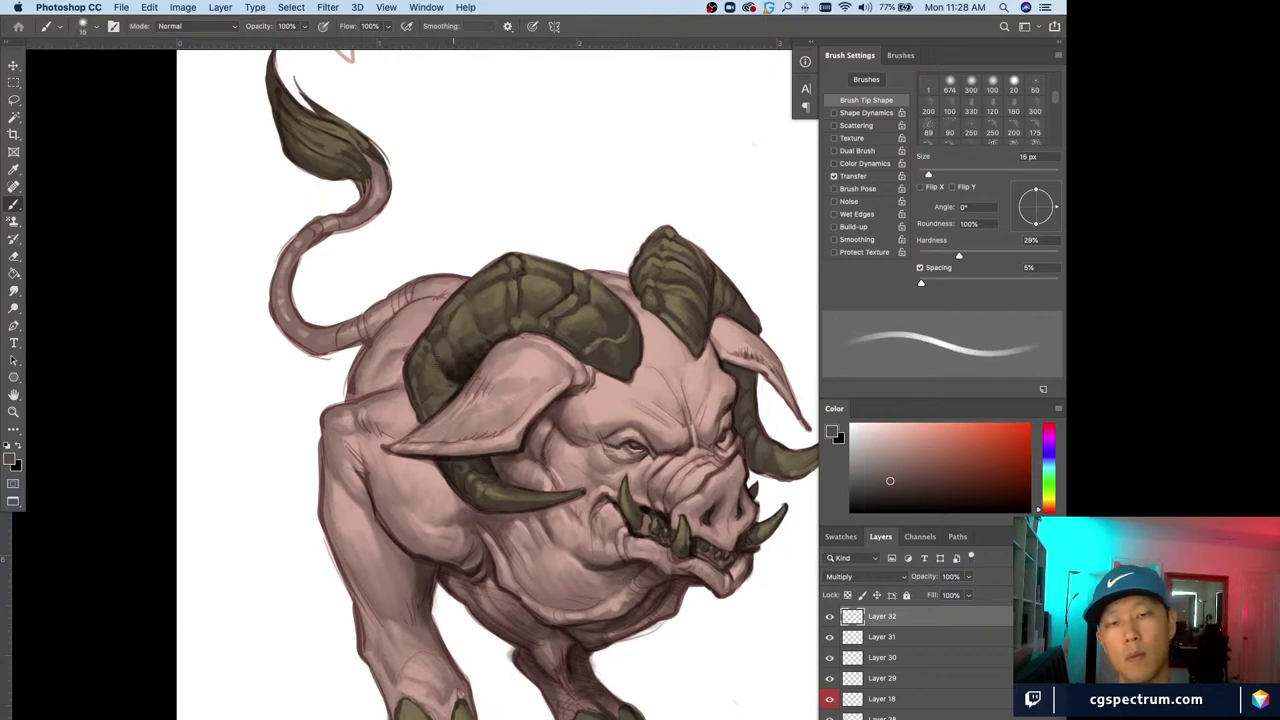
key(bracketleft)
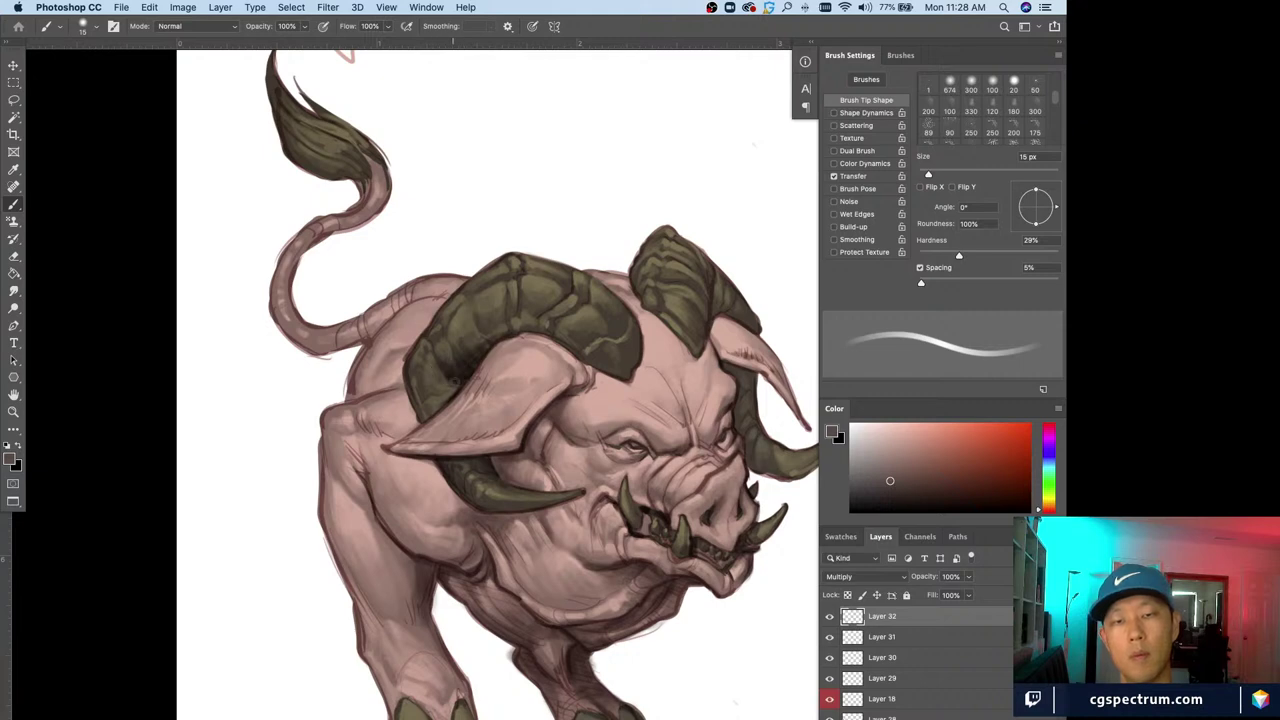
key(bracketleft)
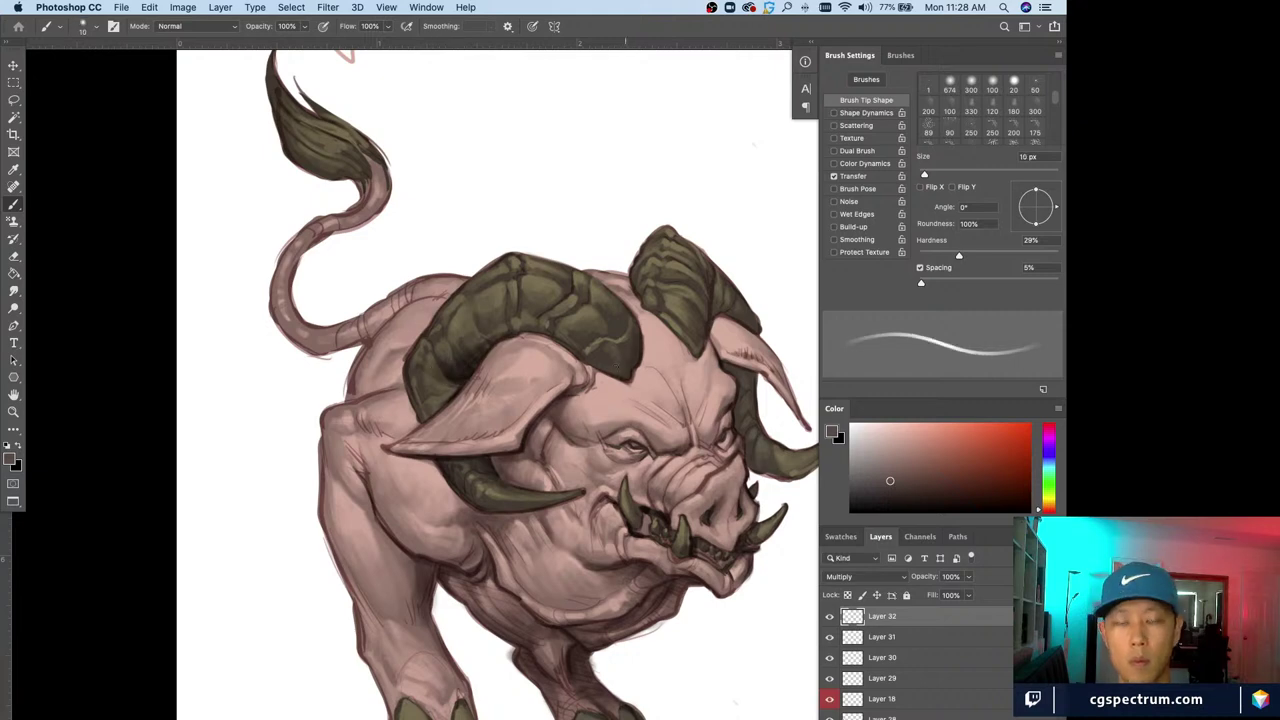
Darken the grooves and front end of the near horn with a brush reduced from 8 to 5 px
key(bracketleft)
key(bracketleft)
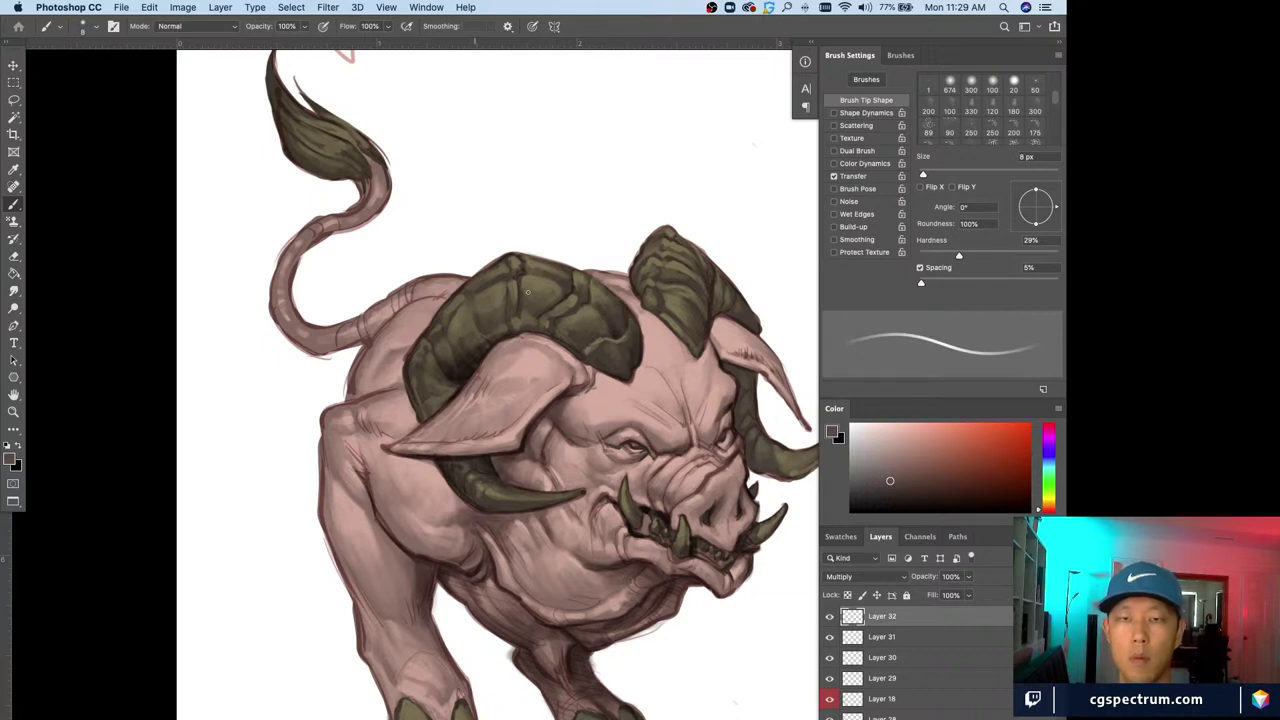
key(bracketleft)
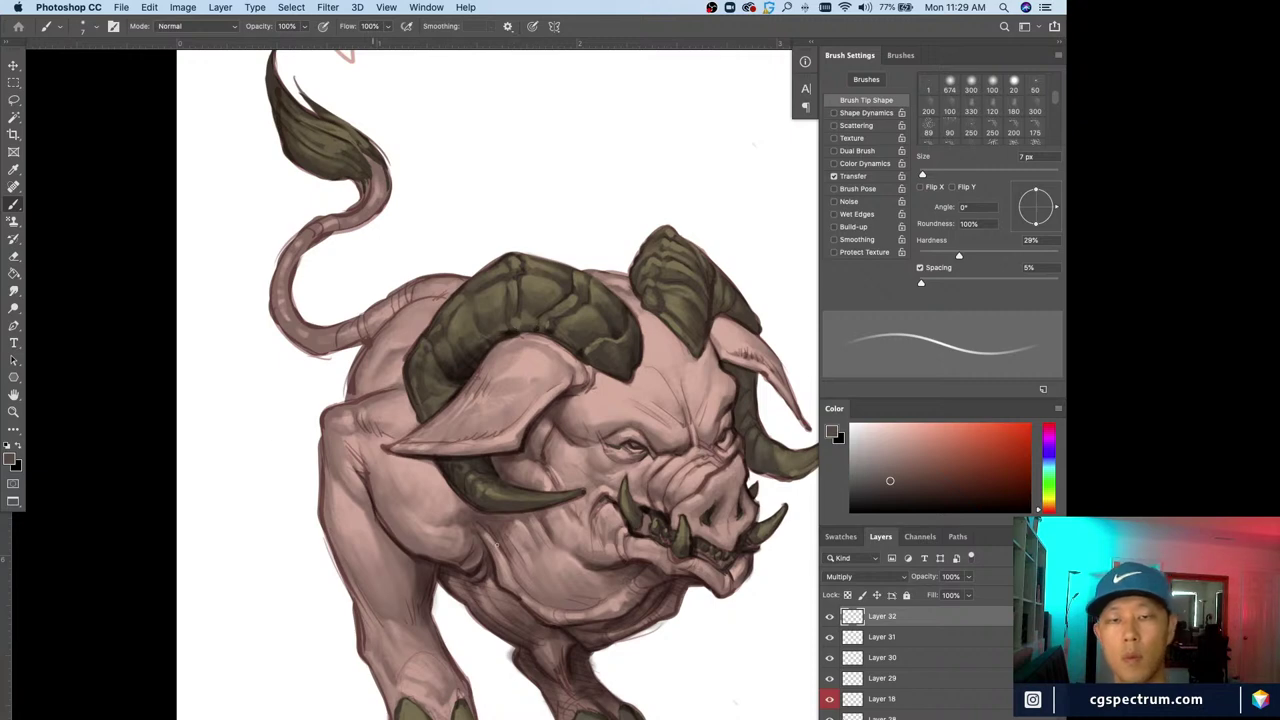
key(bracketleft)
key(bracketleft)
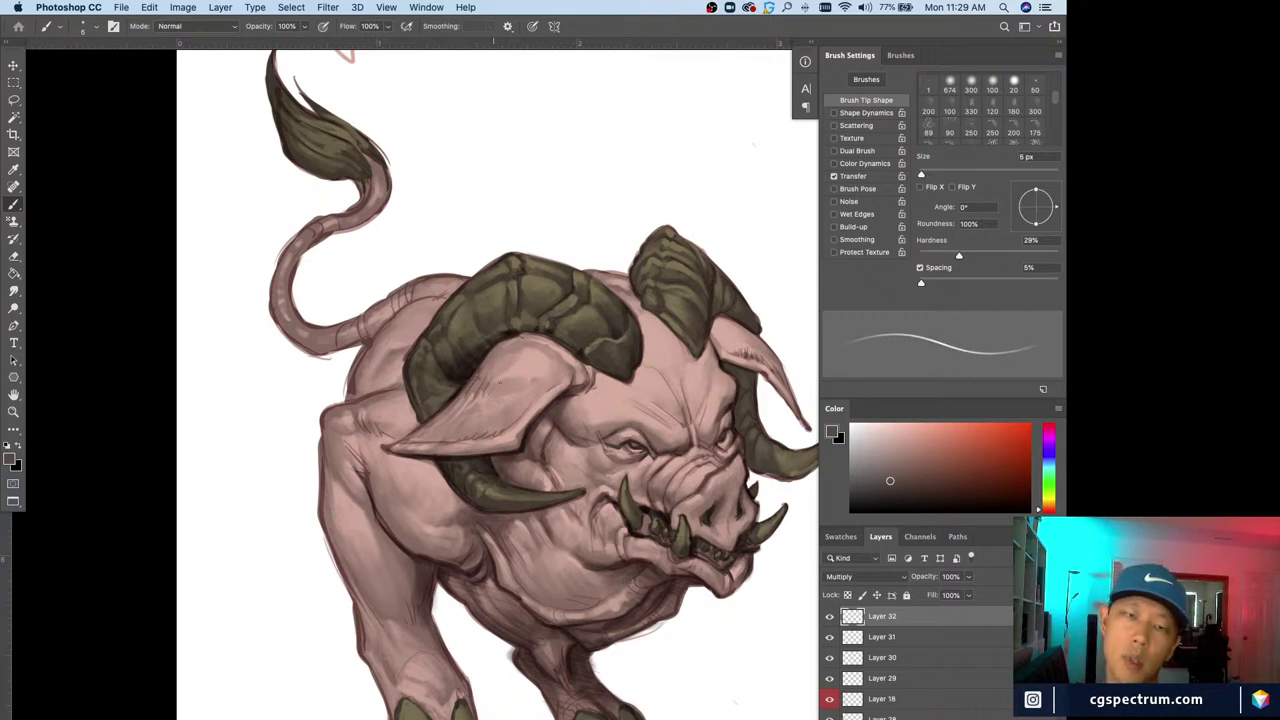
Circle the area where the near horn overlaps the ear, and undo the mark
mouse_move(470, 322)
mouse_down()
mouse_move(450, 335)
mouse_move(500, 392)
mouse_up()
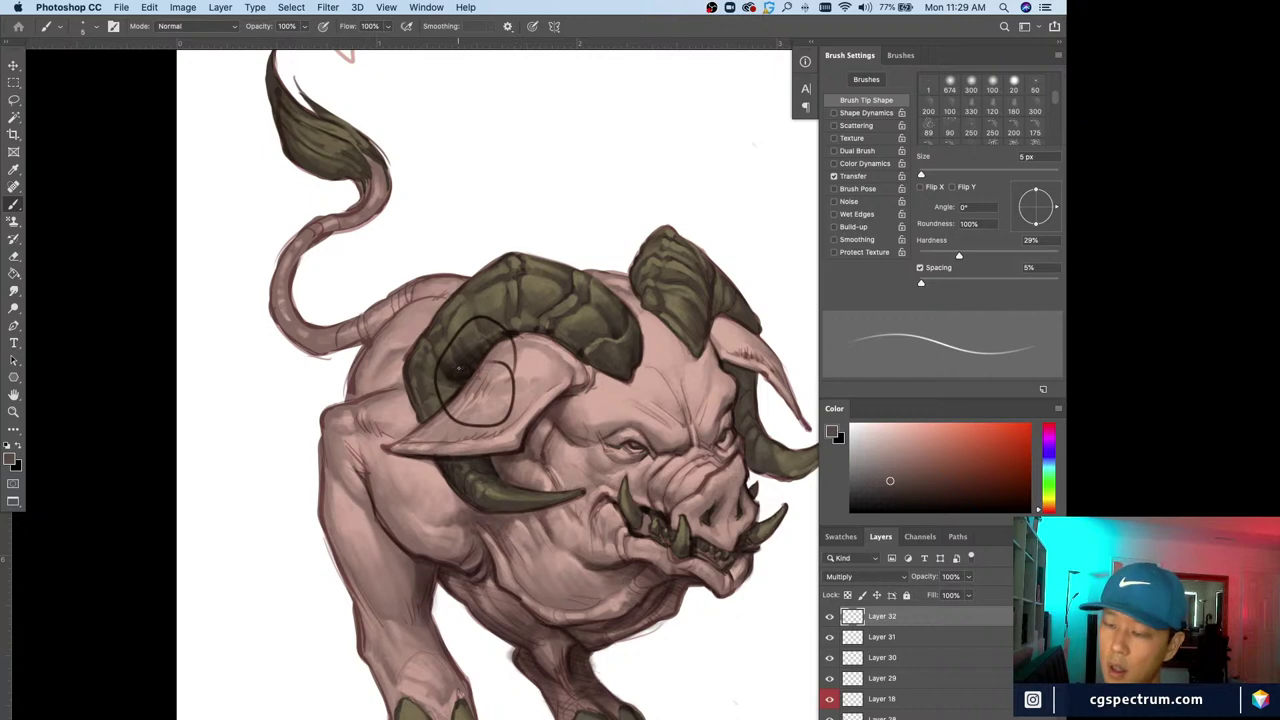
key(super+z)
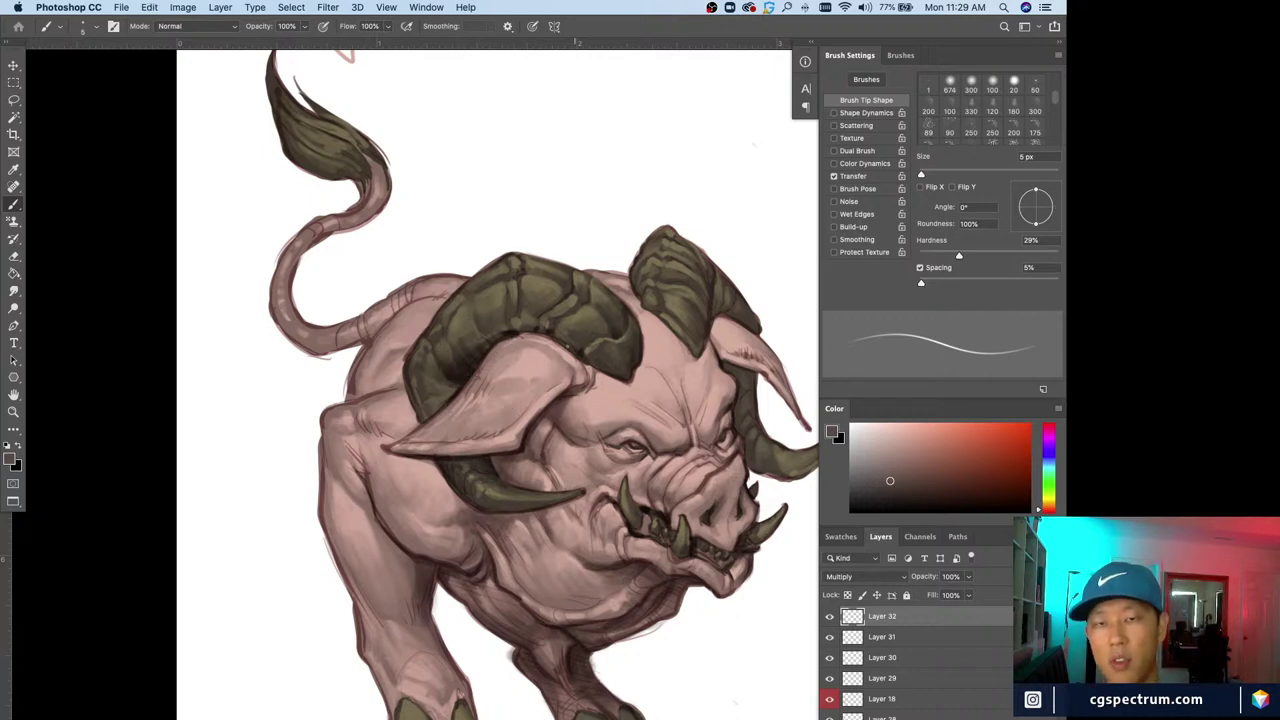
Deepen the near horn's inner edge along the top of the ear with a 5 px brush
drag(564, 336, 488, 346)
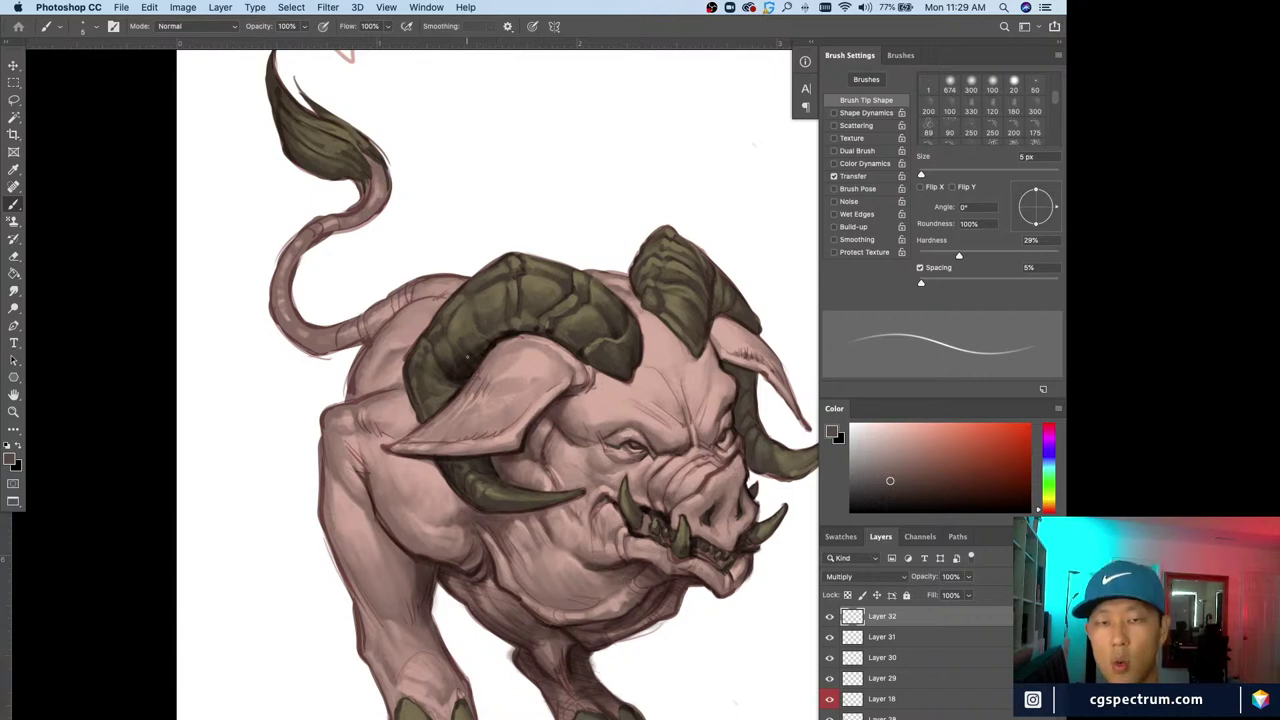
key(bracketright)
drag(460, 386, 438, 388)
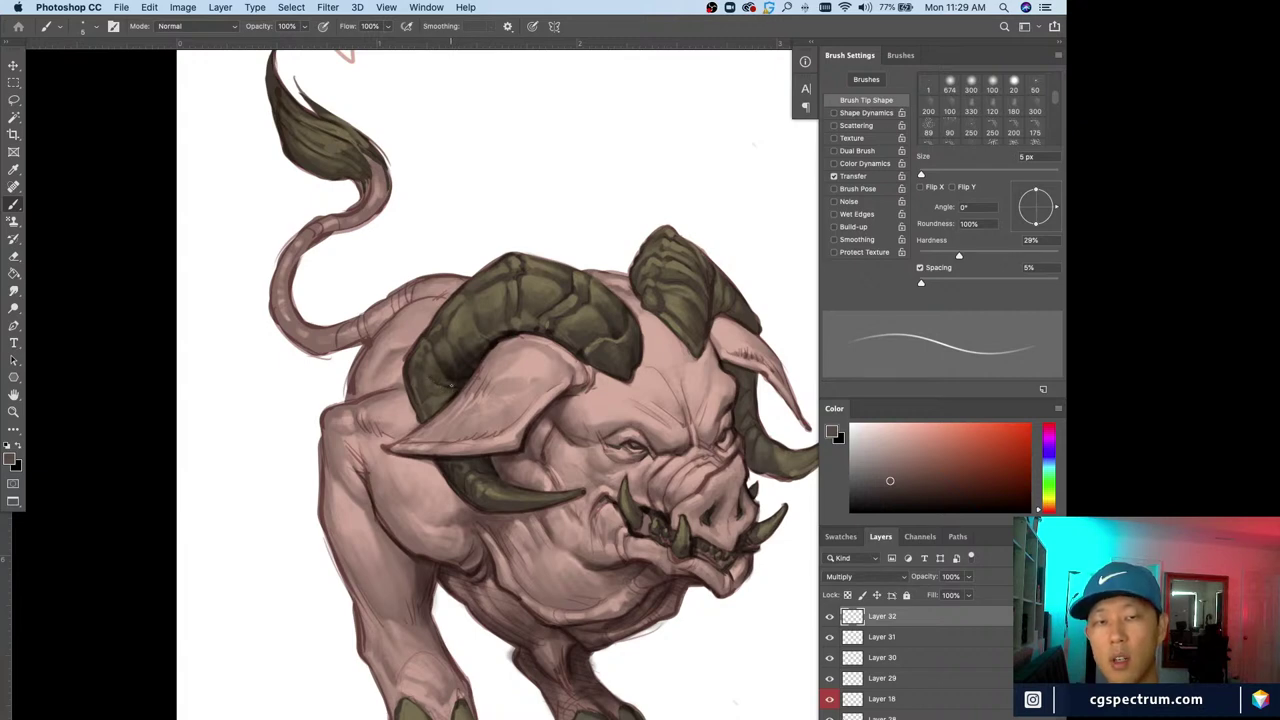
key(super+minus)
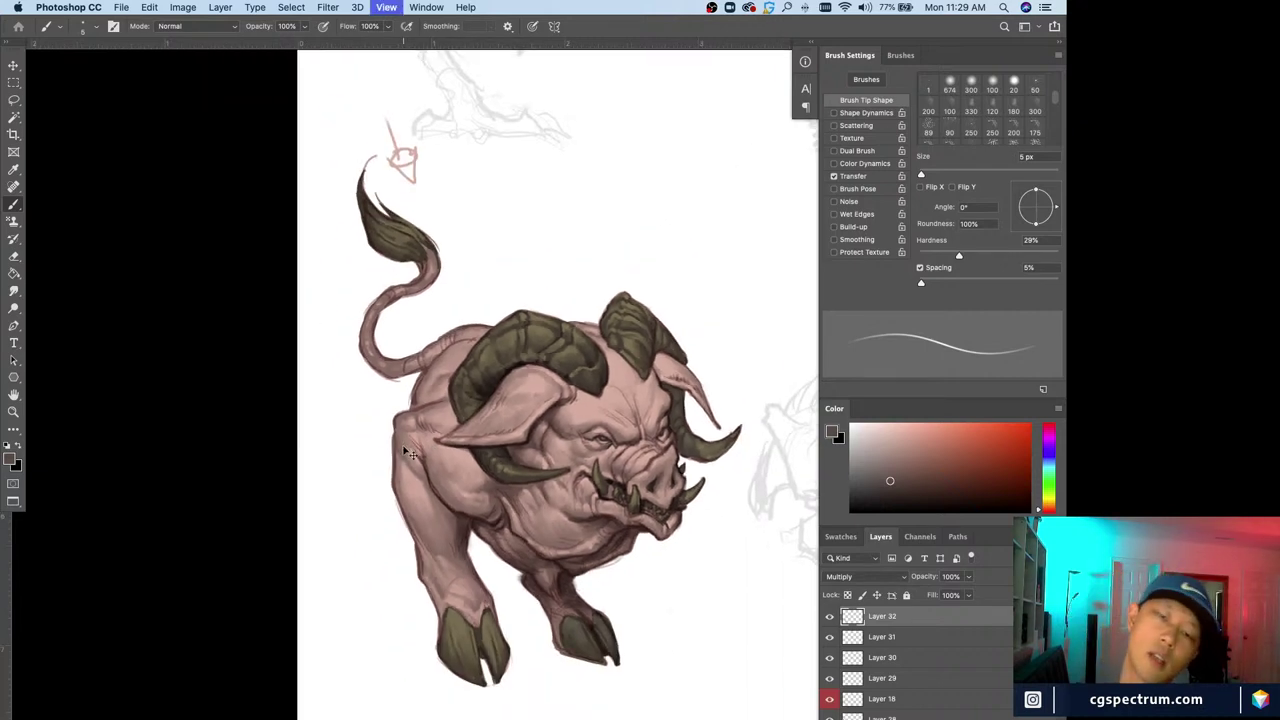
key(super+equal)
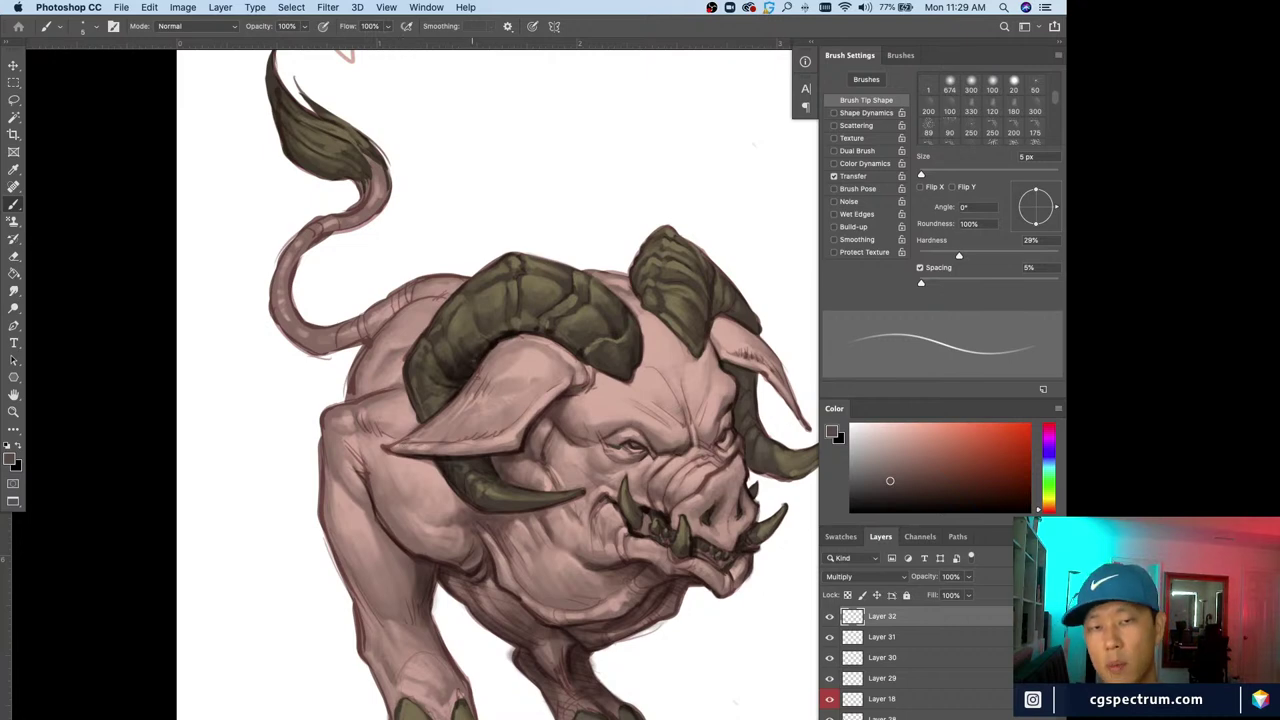
Shade the near horn's tip where it emerges below the ear with a 7 to 9 px brush
key(bracketright)
key(bracketright)
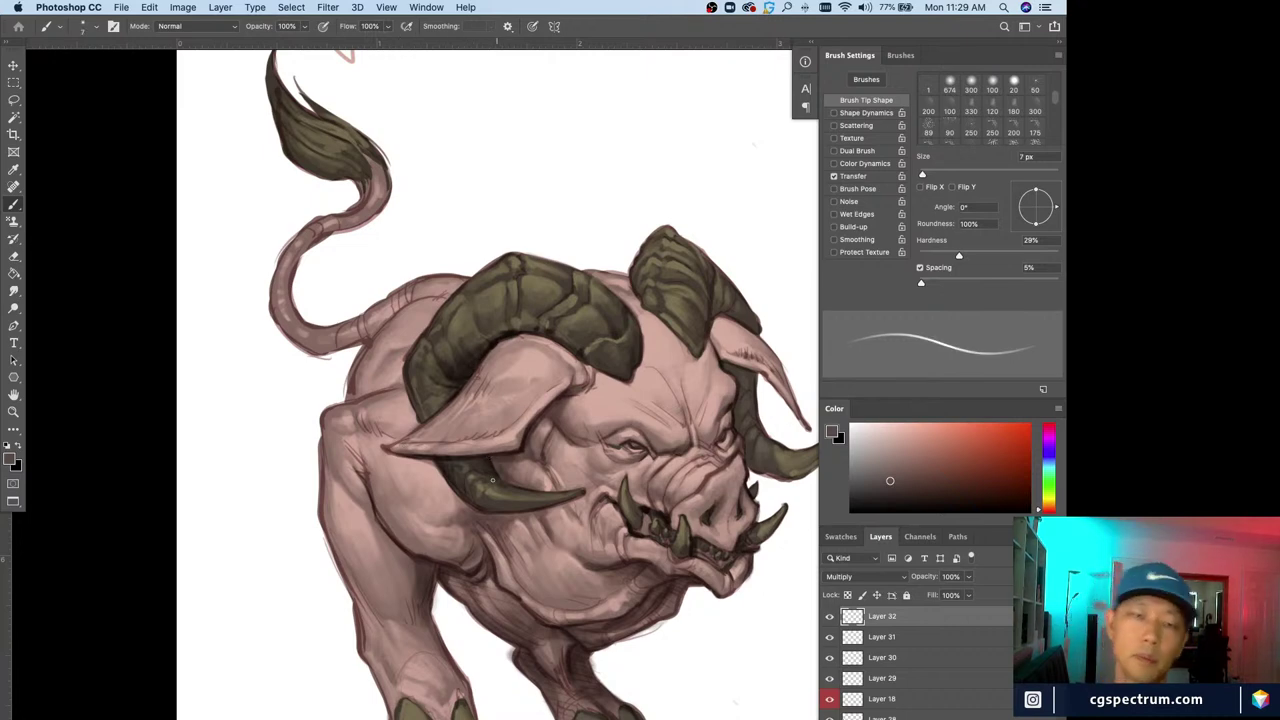
key(bracketright)
key(super+minus)
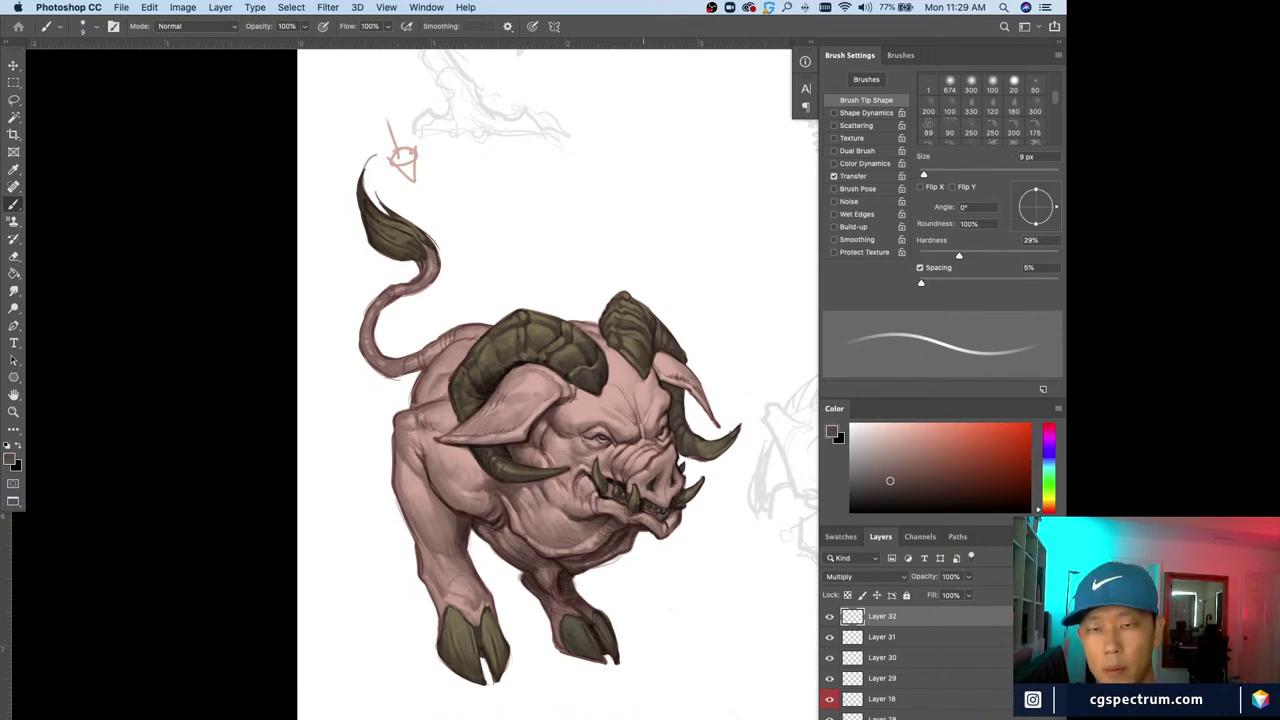
Shade the lower curve and tip of the far horn beside the snout with a 5 to 8 px brush
key(bracketright)
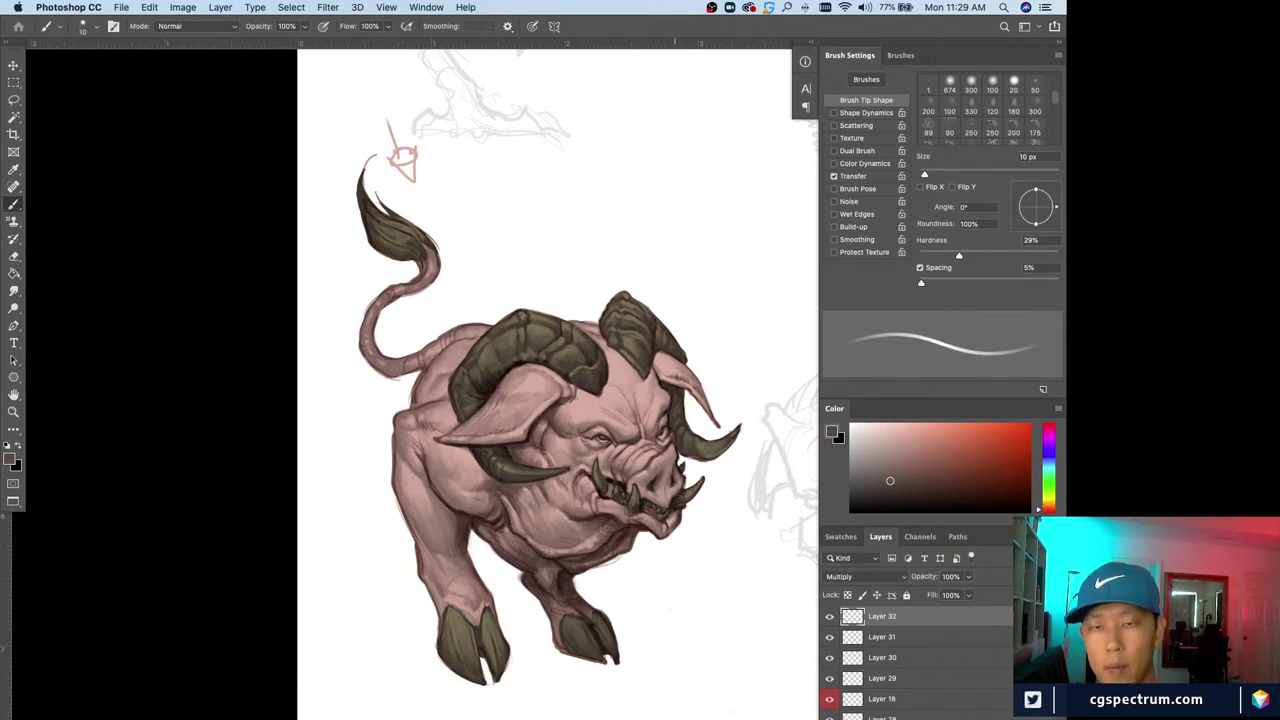
key(super+equal)
drag(742, 381, 645, 423)
key(bracketleft)
key(bracketleft)
key(bracketleft)
key(bracketleft)
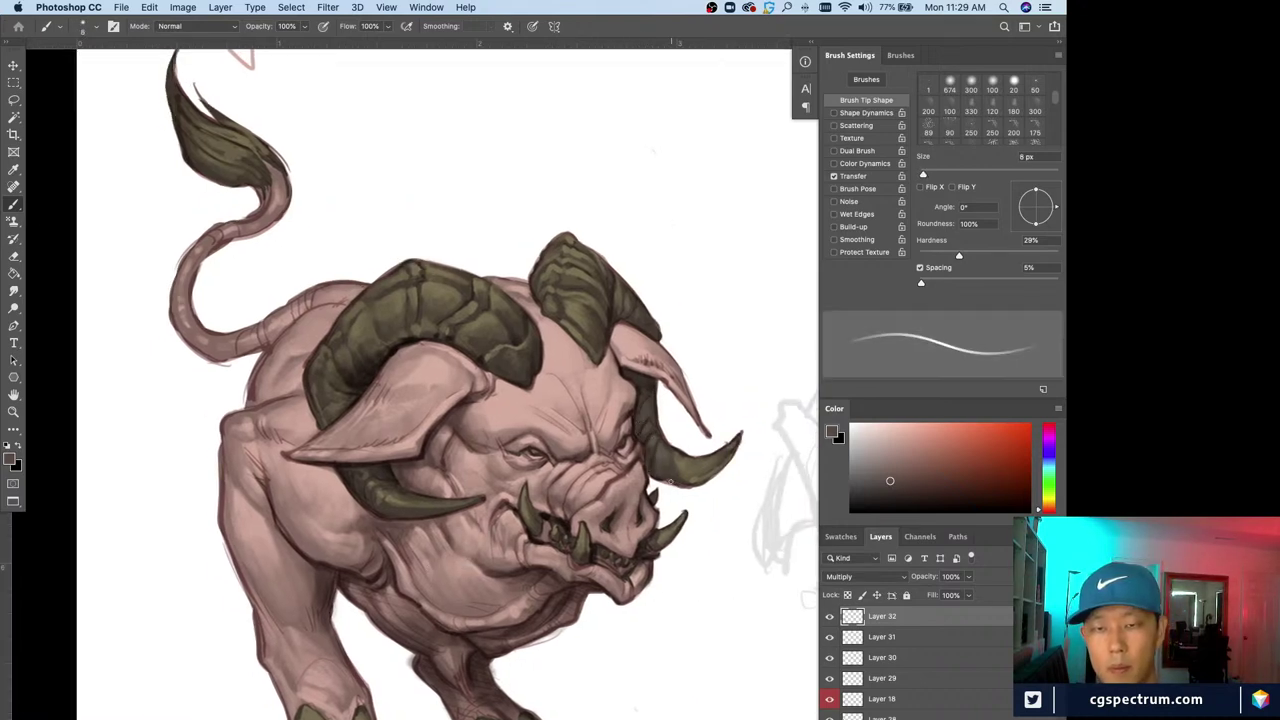
key(bracketright)
key(bracketleft)
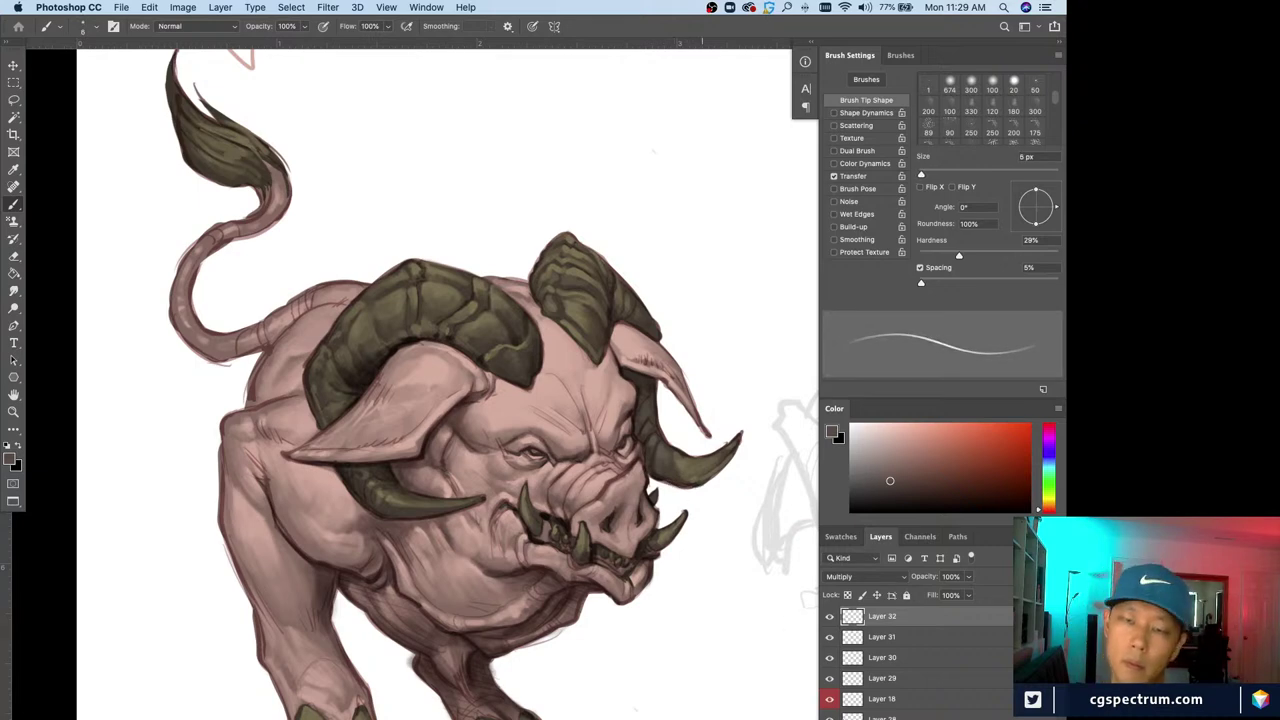
key(bracketleft)
key(bracketleft)
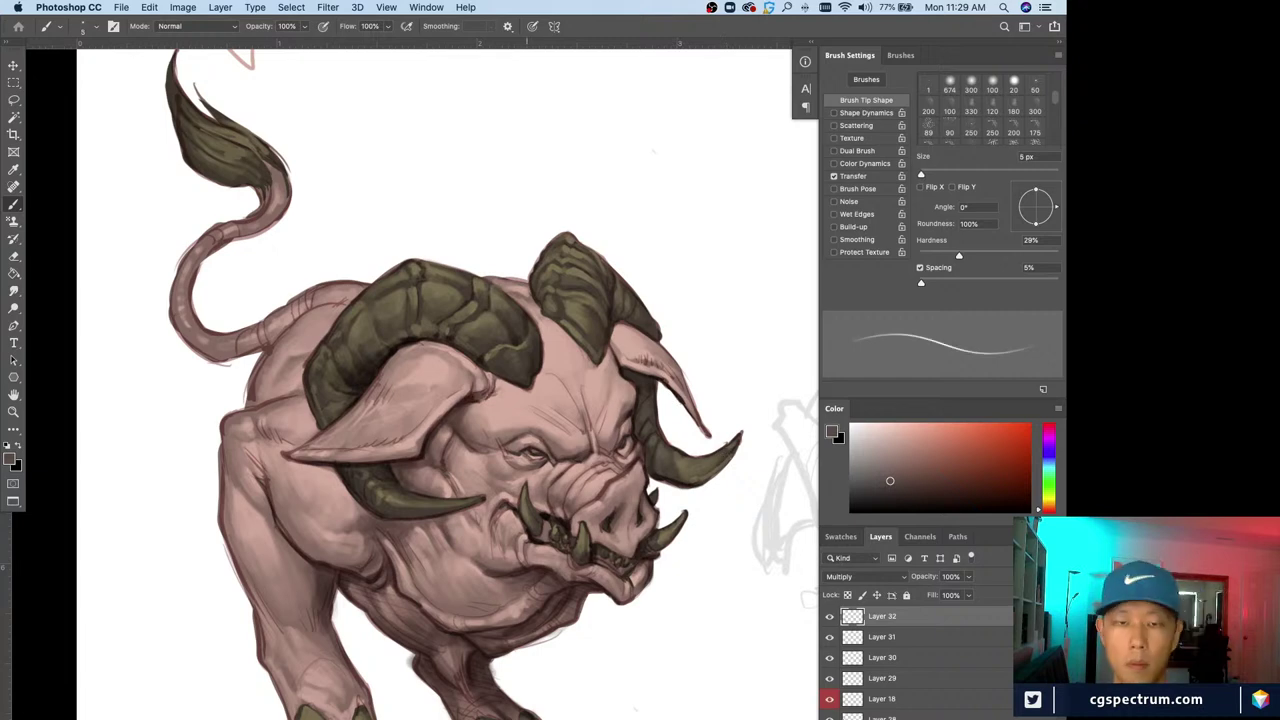
Shade the edge of the flank just above the near shoulder with a 15 px brush
drag(561, 429, 597, 411)
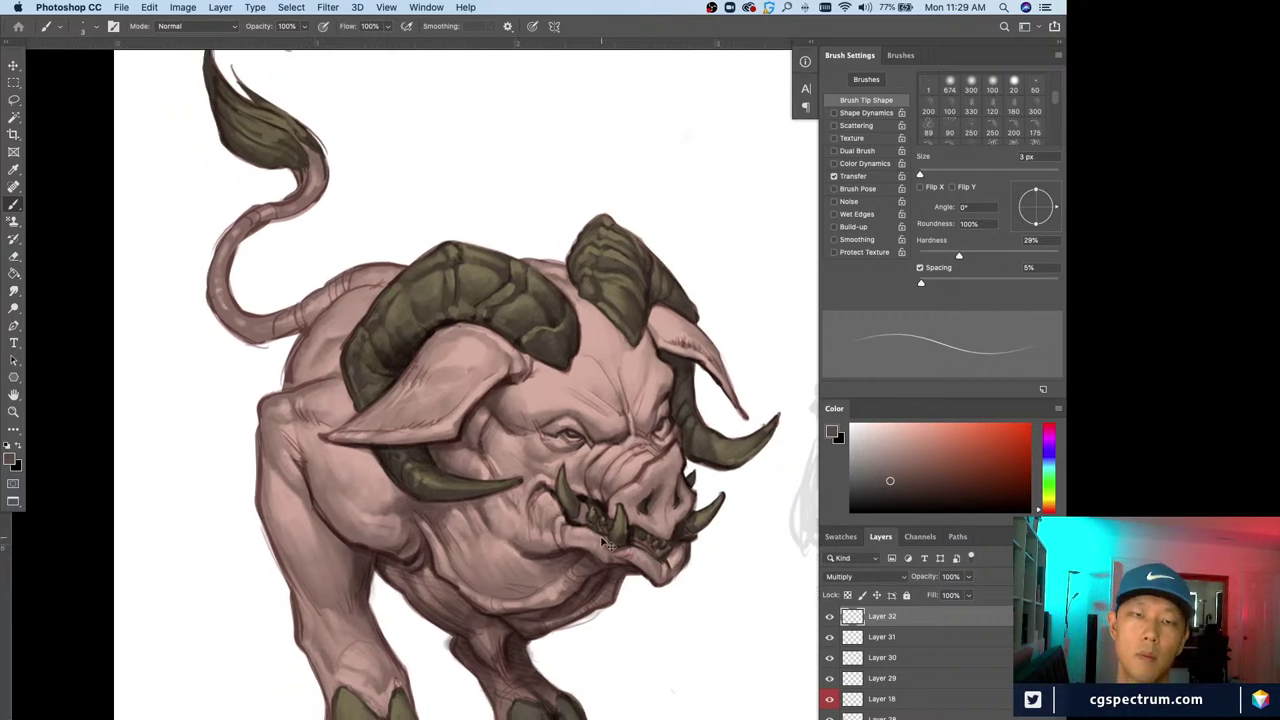
key(super+minus)
key(super+plus)
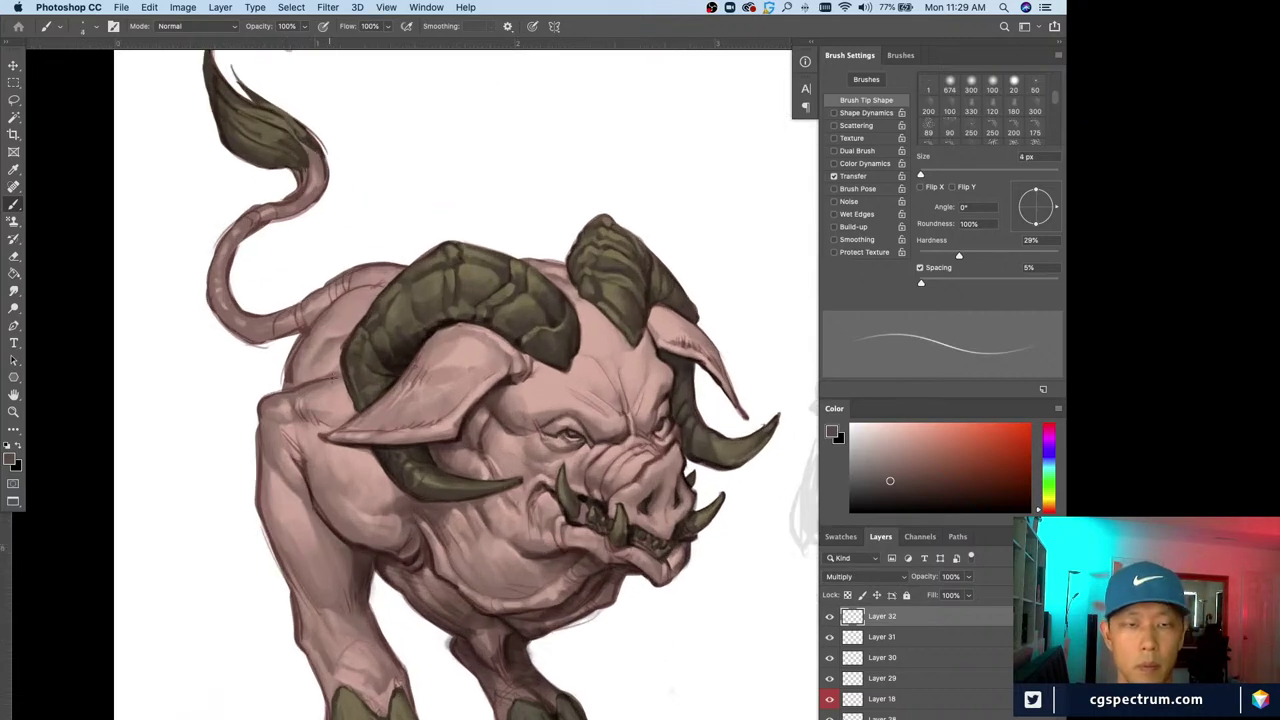
key([)
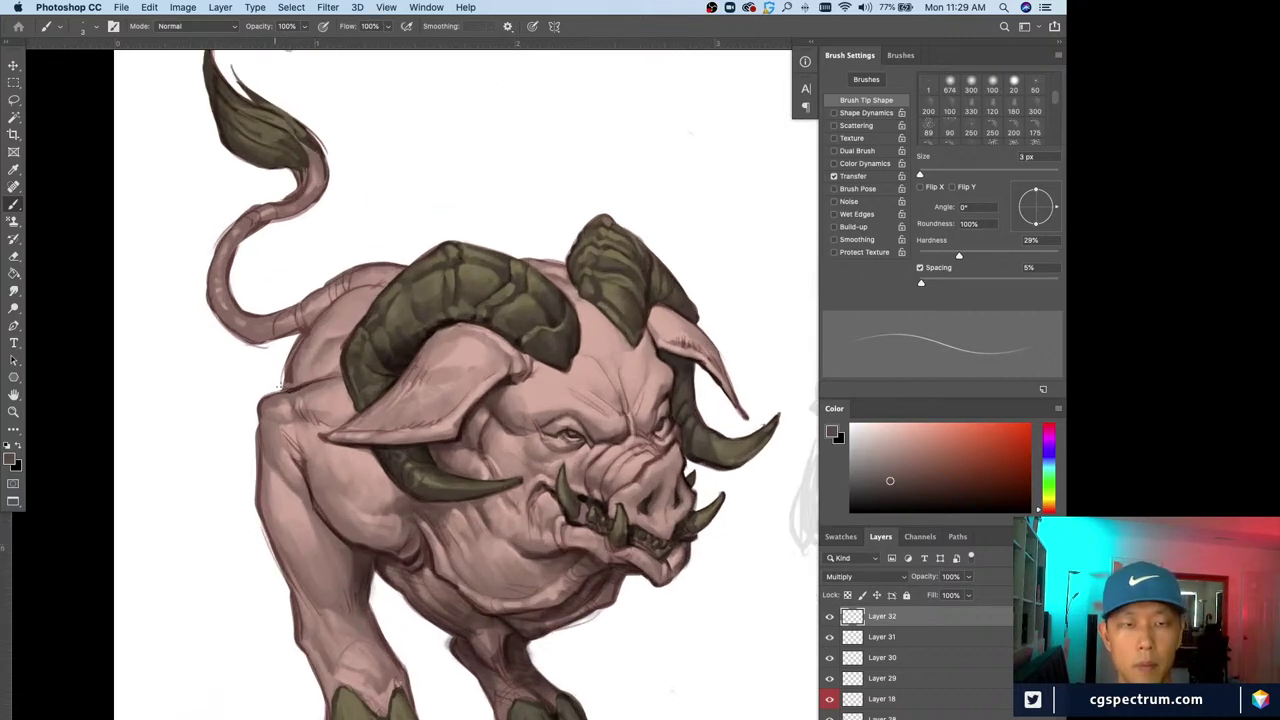
key(bracketright)
key(bracketright)
key(bracketright)
key(bracketright)
key(bracketright)
key(bracketright)
key(bracketright)
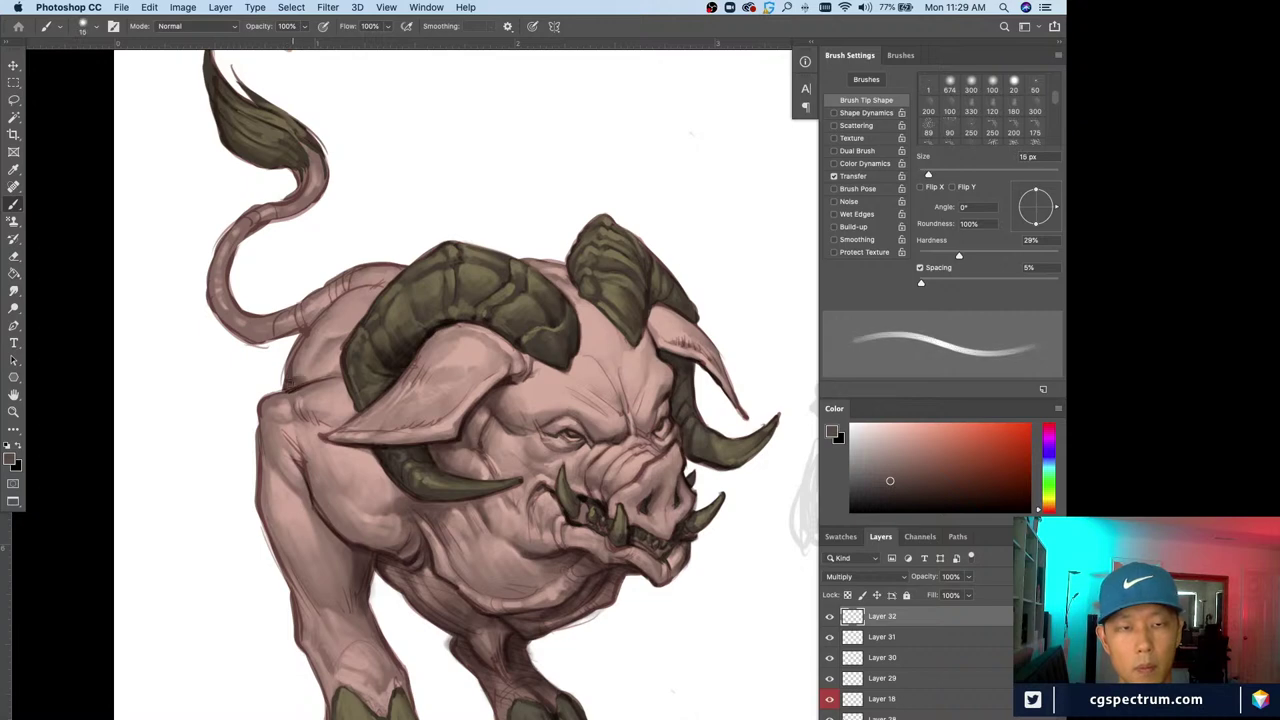
mouse_move(293, 382)
mouse_down()
mouse_move(322, 370)
mouse_move(308, 343)
mouse_move(291, 368)
mouse_up()
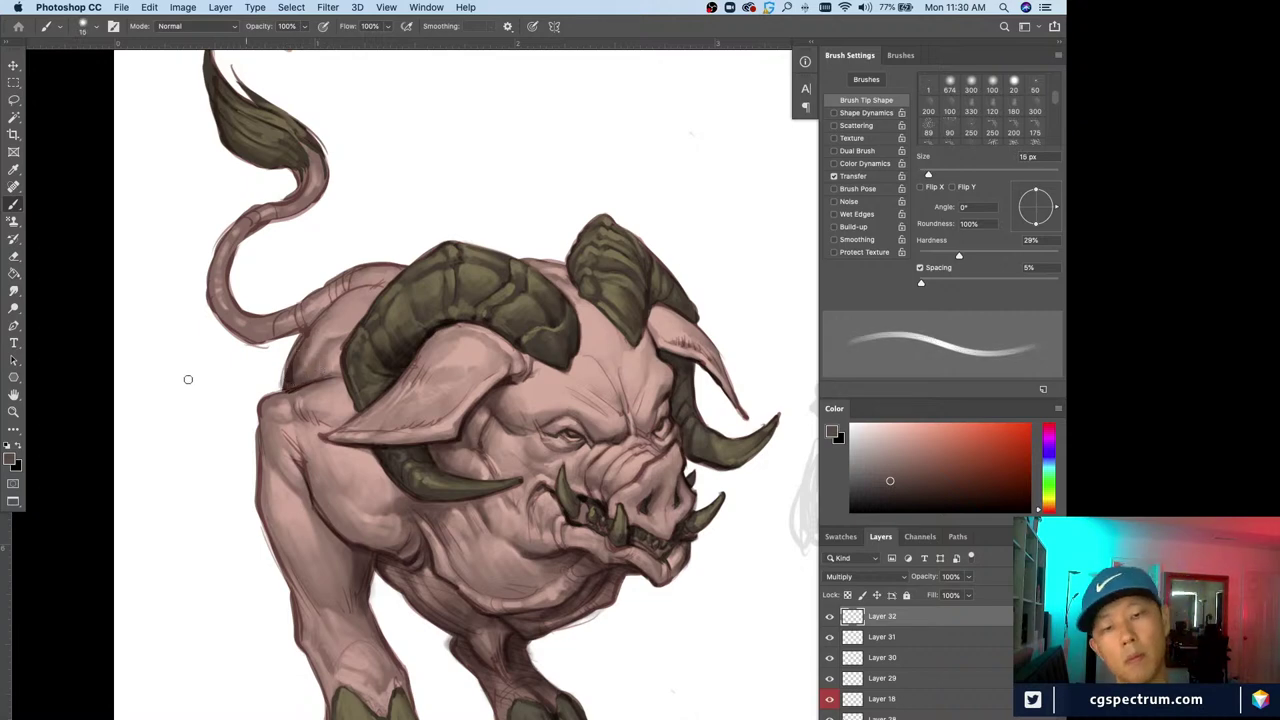
Darken the lower end of the near foreleg and the top of its hoof with a 6 px brush
key(bracketleft)
key(bracketleft)
key(bracketleft)
key(bracketleft)
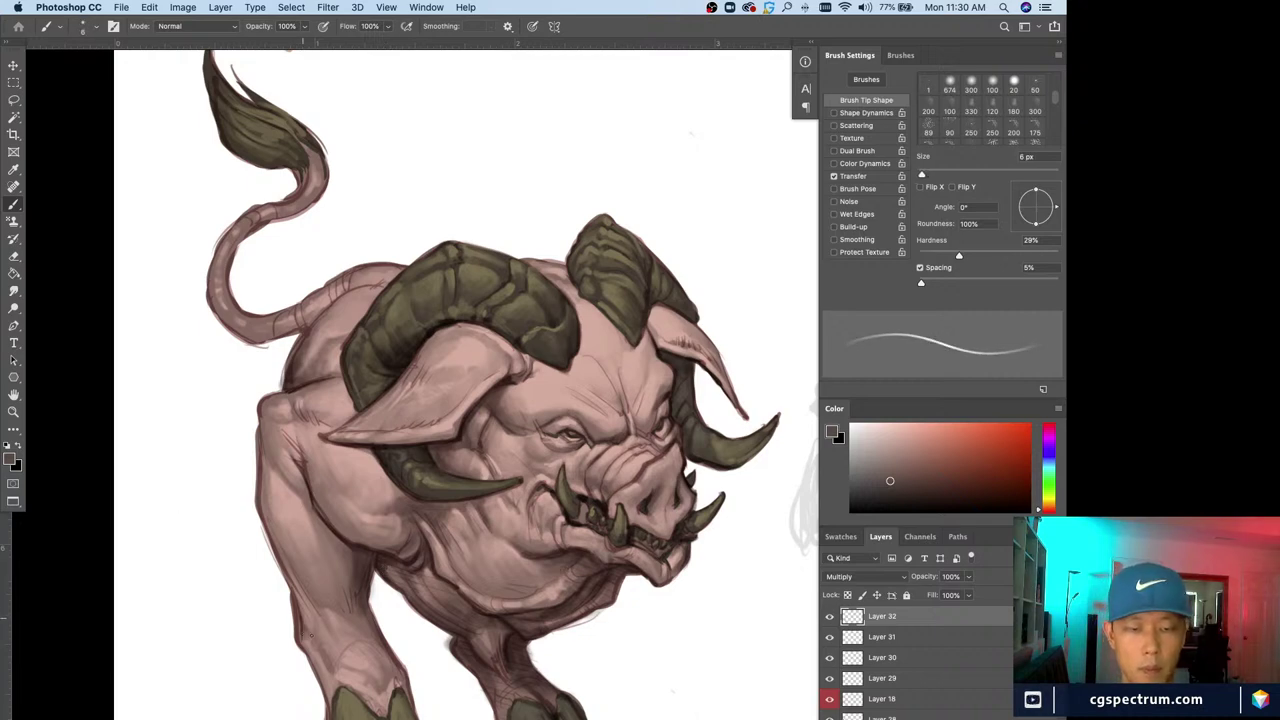
mouse_move(318, 651)
mouse_down()
mouse_move(329, 710)
mouse_move(385, 712)
mouse_move(350, 688)
mouse_up()
Darken the near foreleg's outer and inner contours and the tail's underside with an 8 to 10 px brush
key(bracketright)
key(bracketright)
key(bracketright)
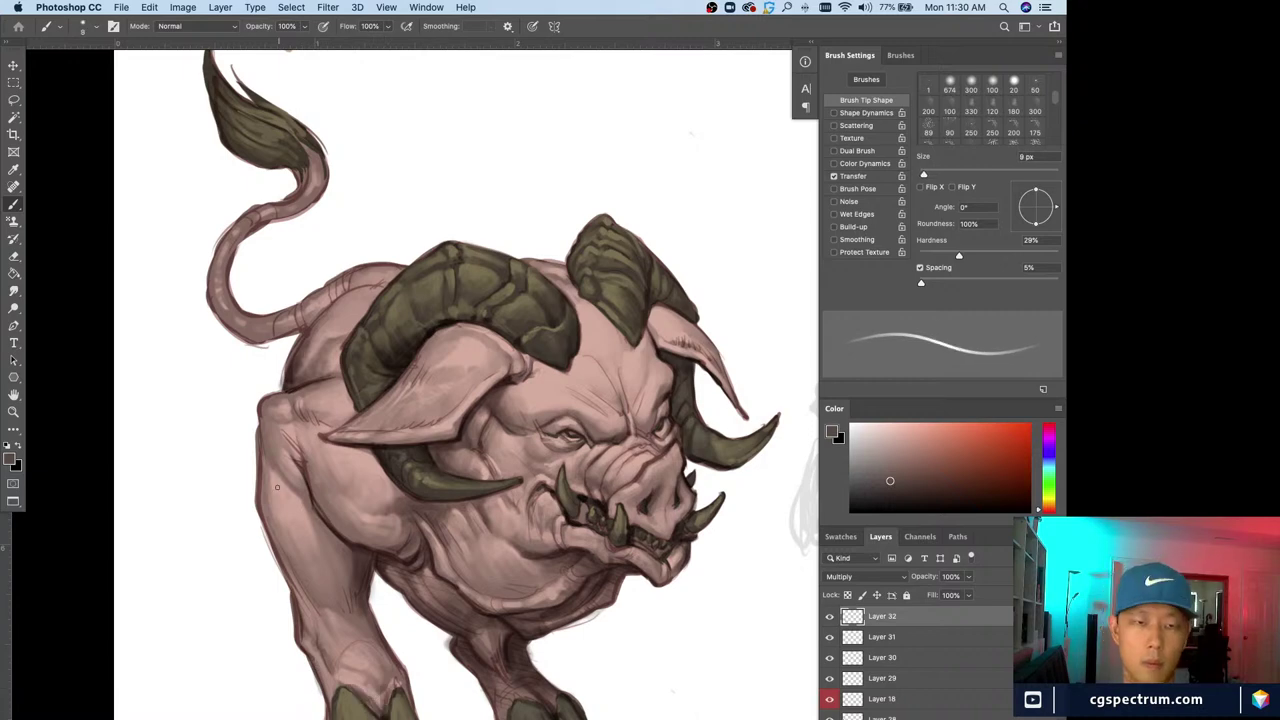
drag(259, 506, 295, 595)
drag(319, 516, 349, 566)
drag(260, 455, 261, 485)
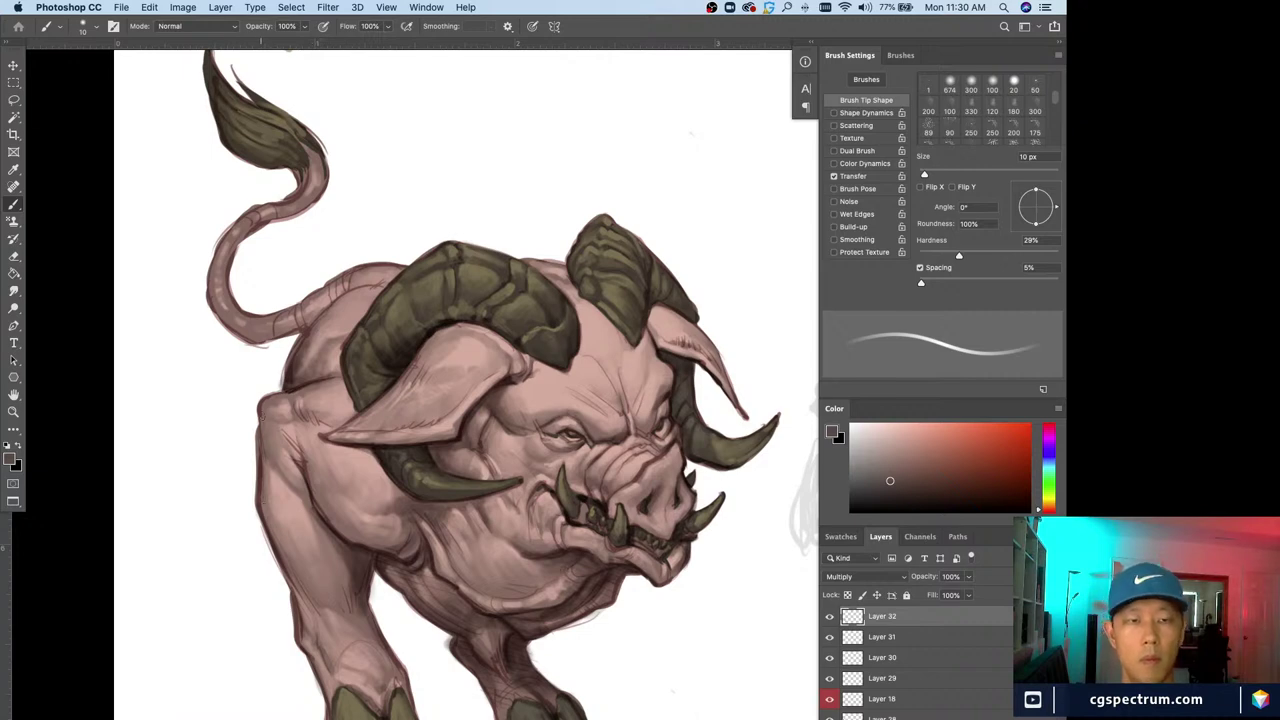
mouse_move(263, 414)
mouse_down()
mouse_move(261, 466)
mouse_move(256, 453)
mouse_up()
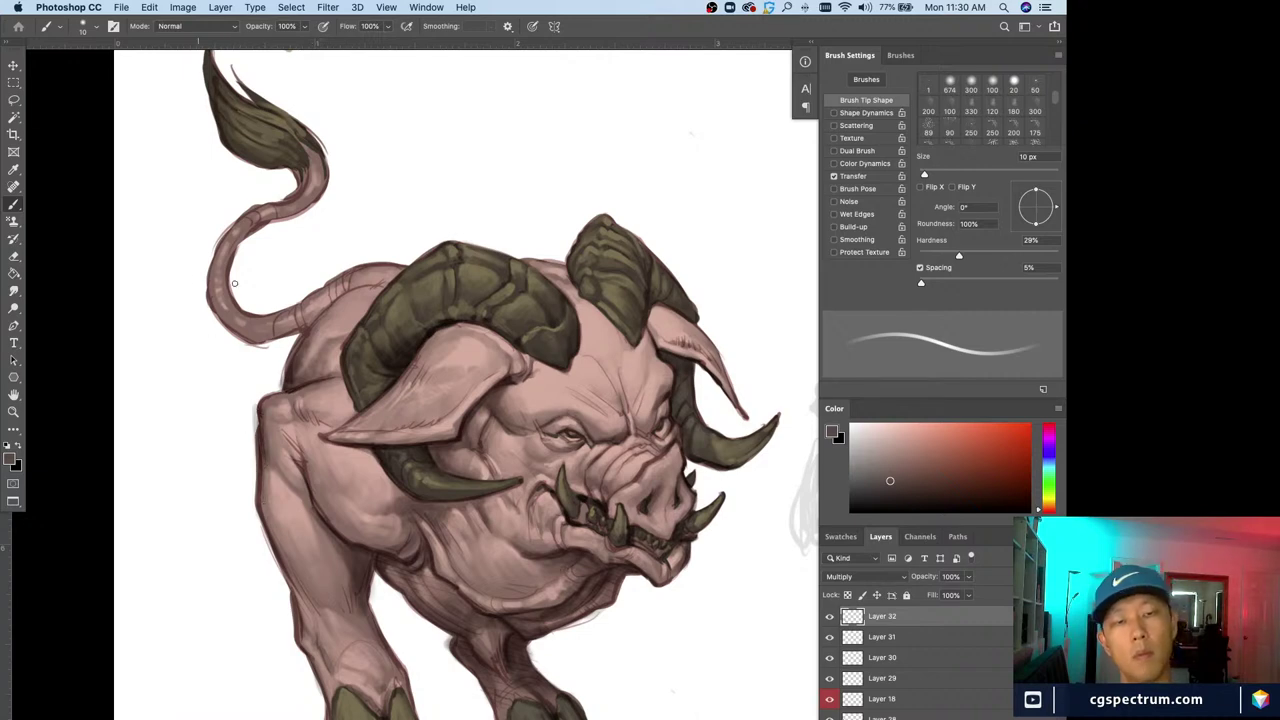
key(bracketleft)
drag(302, 328, 247, 336)
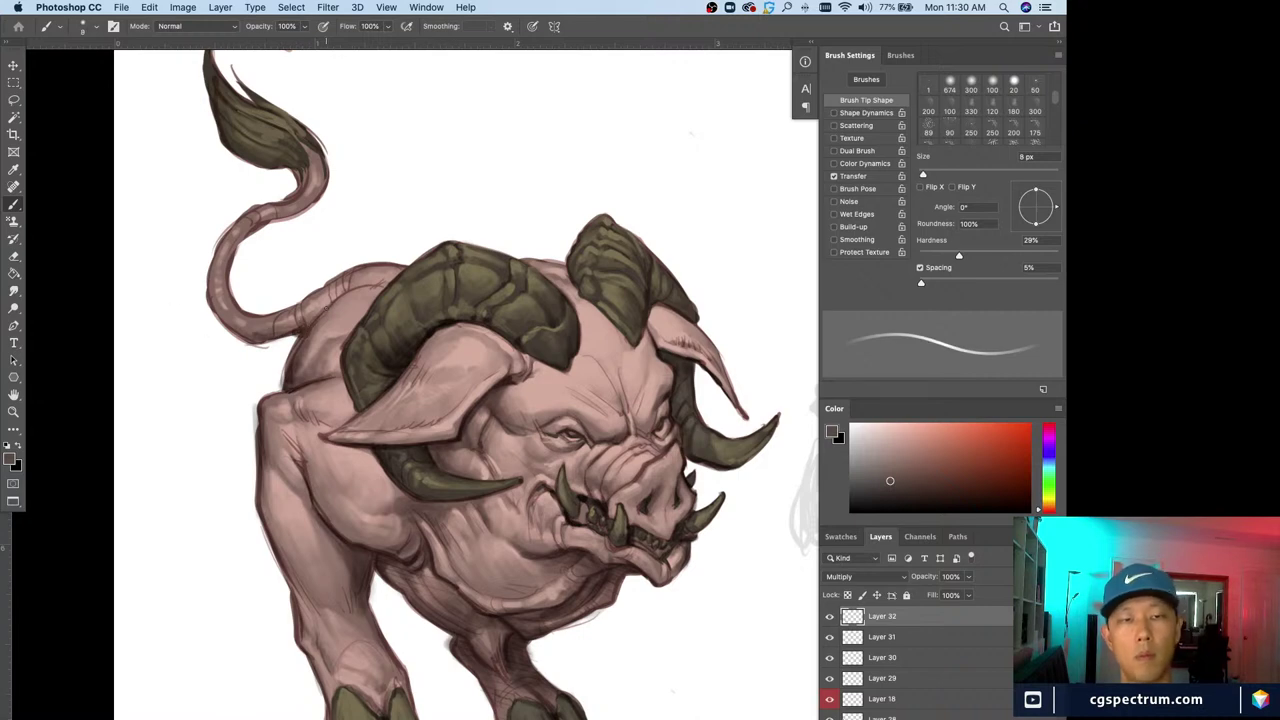
Add a new layer above the shadow layers and set its blend mode to Multiply
key(super+minus)
key(super+minus)
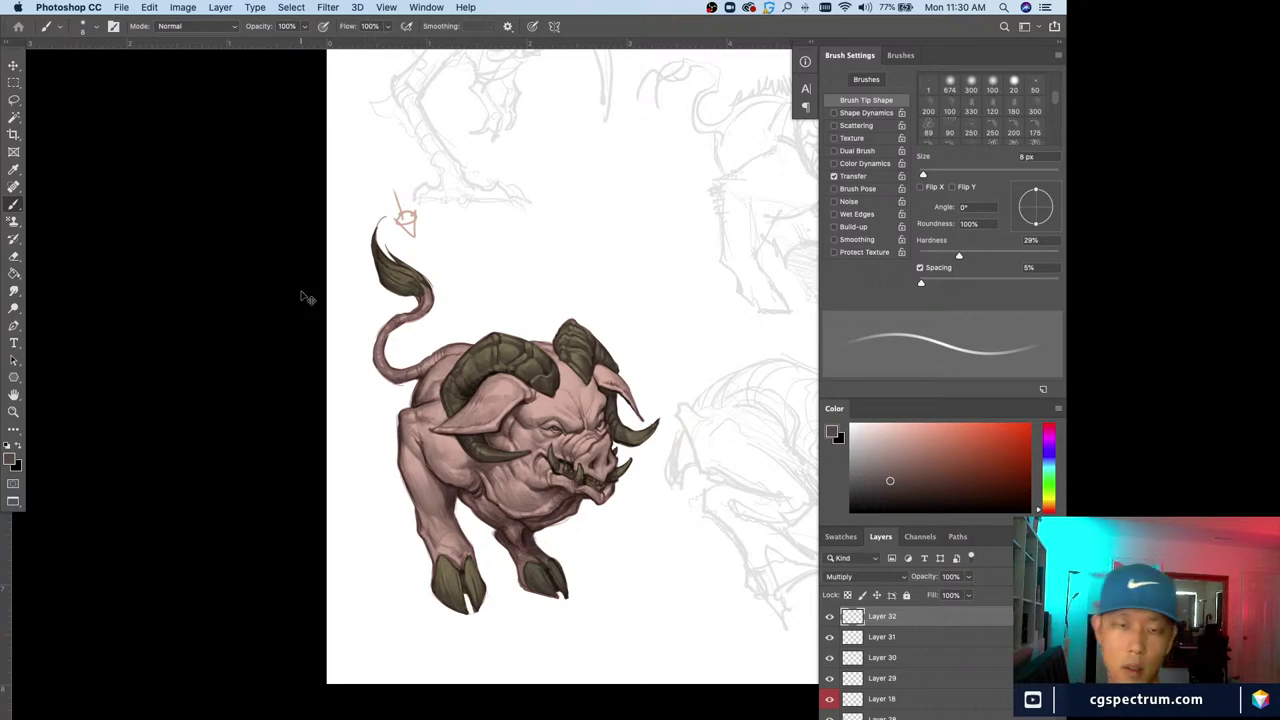
scroll(302, 294, down, 1)
scroll(302, 294, up, 3)
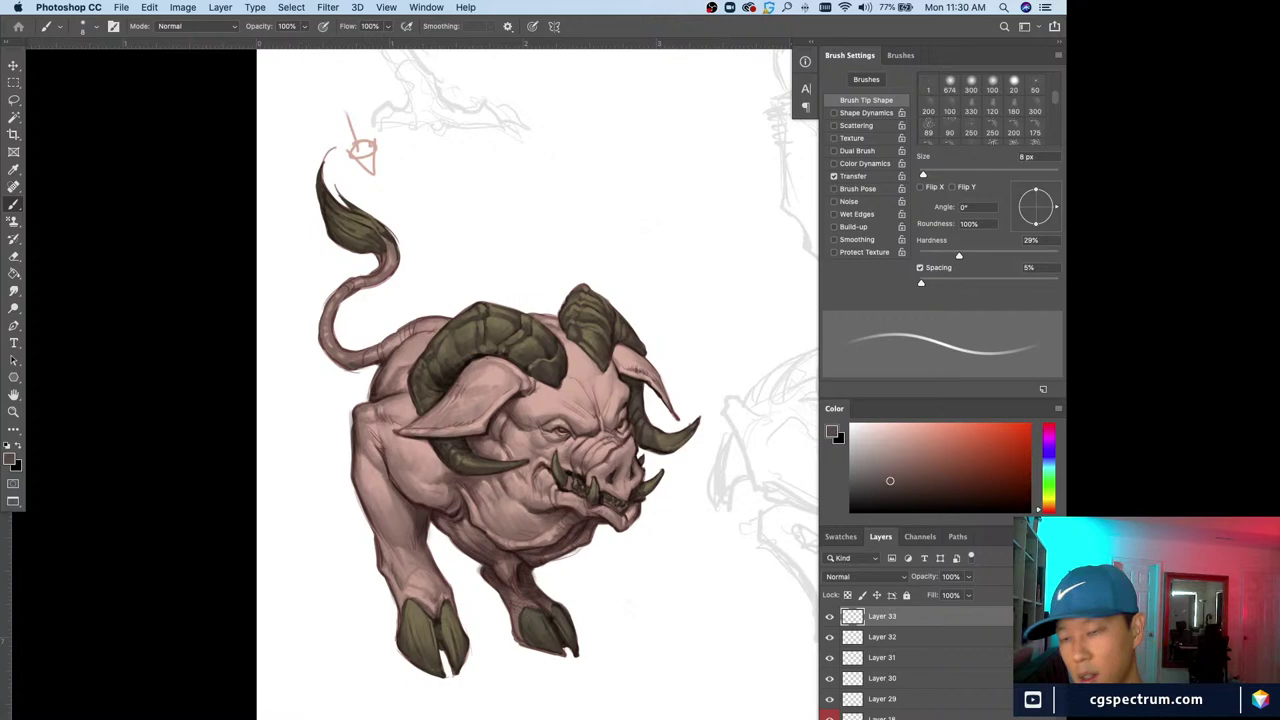
click(865, 576)
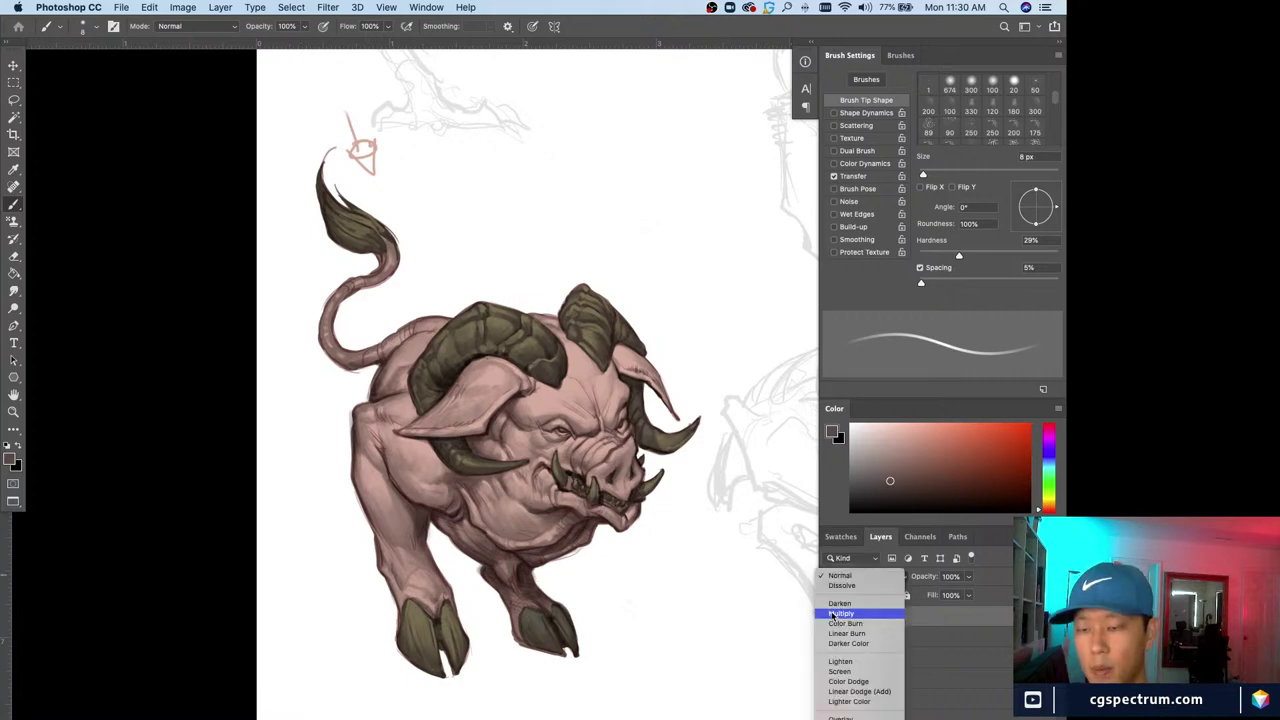
click(835, 616)
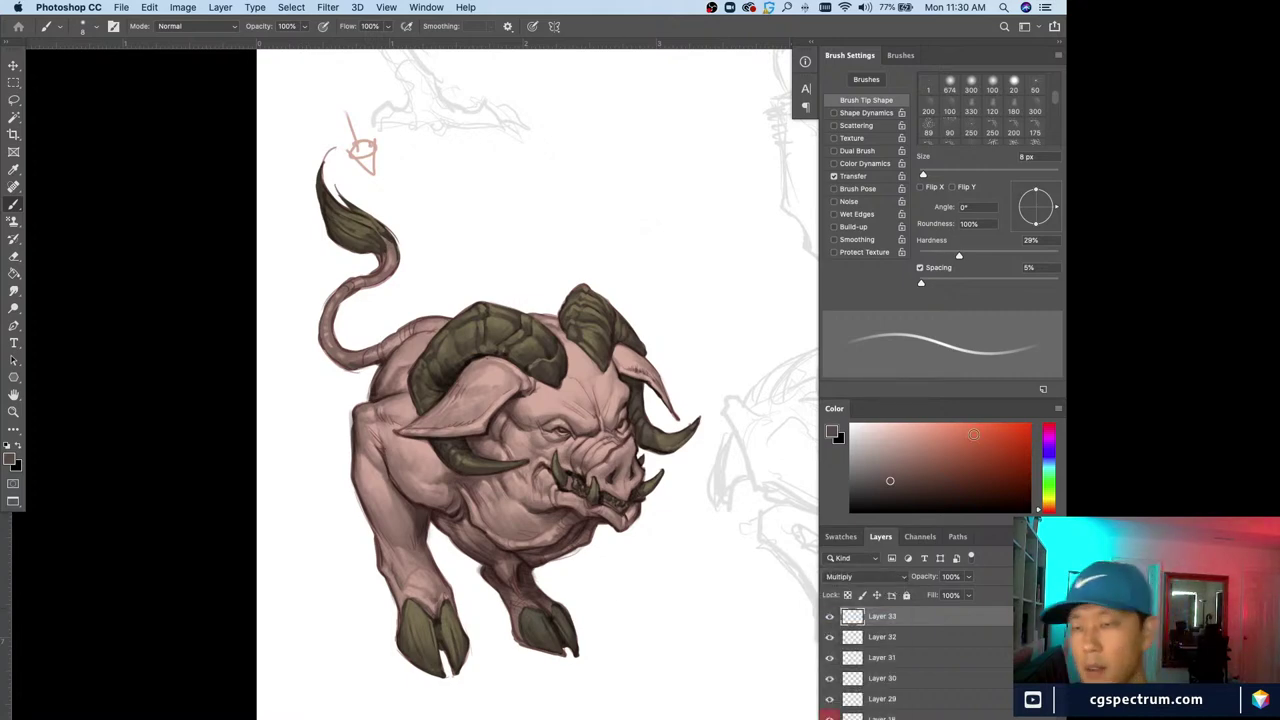
Shift the hue to magenta-red and choose a medium-saturated bright pink as the painting colour
click(967, 425)
click(1049, 427)
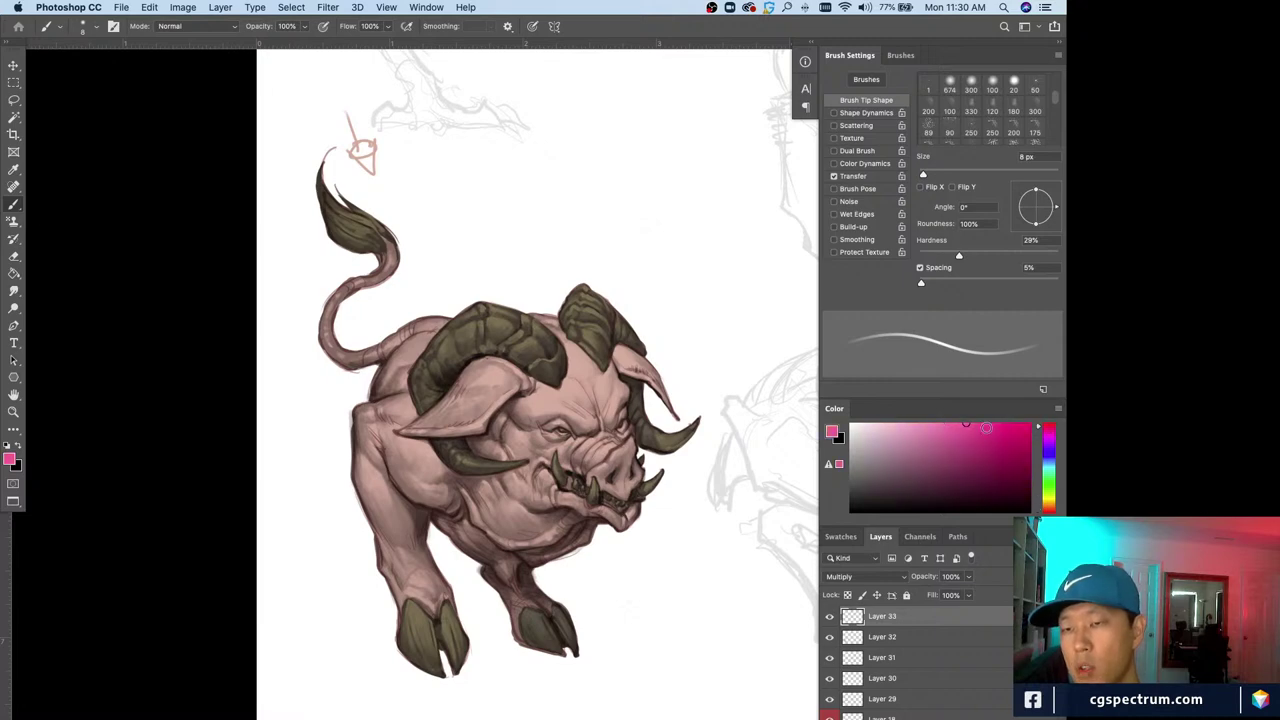
click(964, 430)
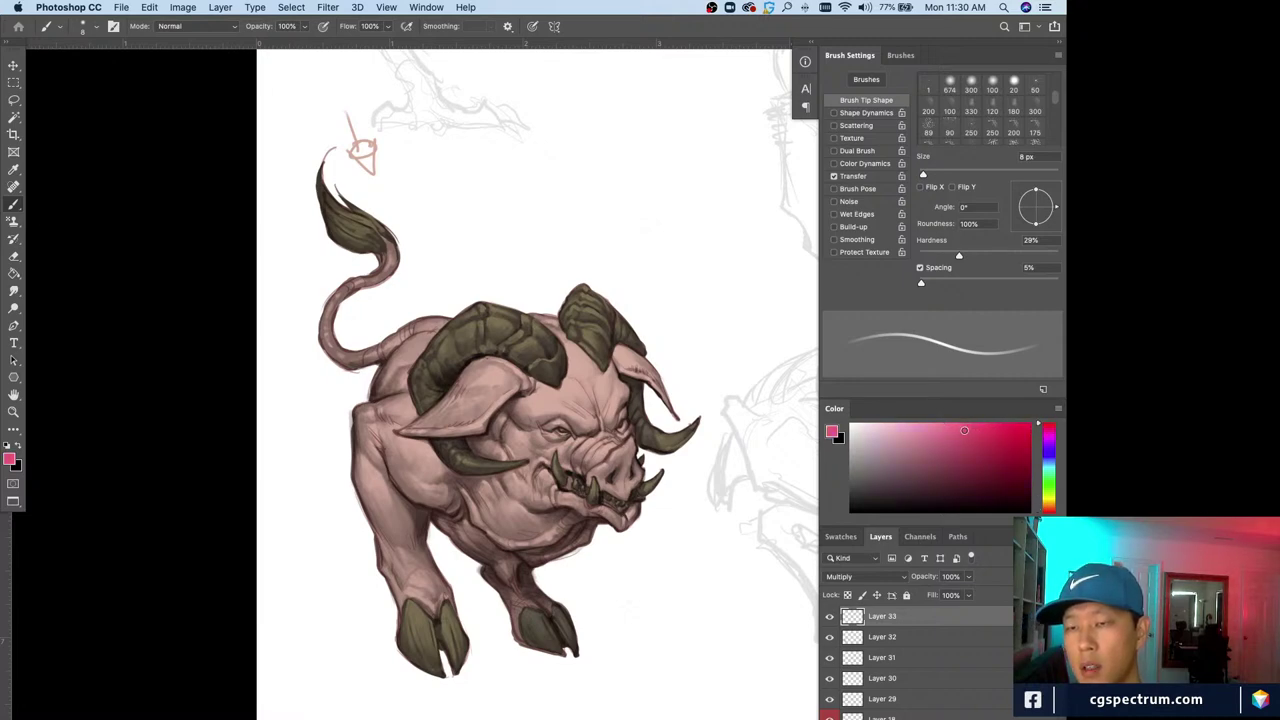
click(962, 434)
click(932, 433)
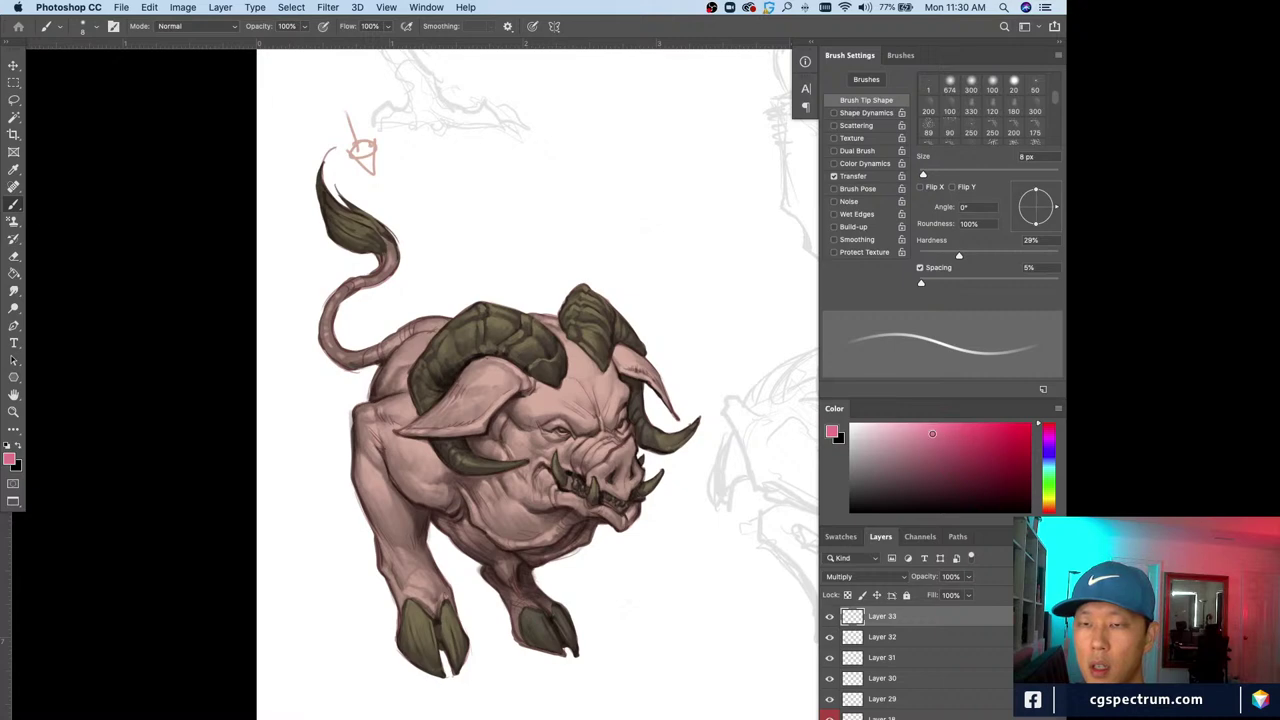
Glaze pink over the upper part of the snout with a soft 35 px brush
key(super+plus)
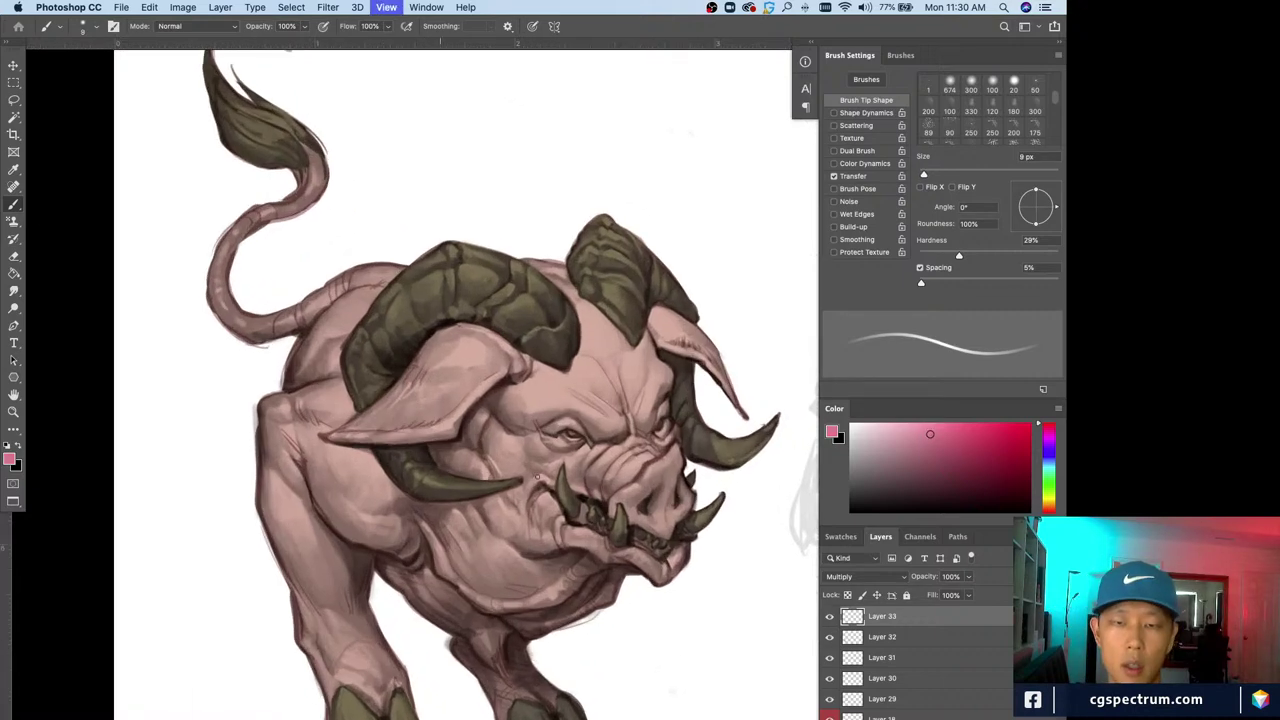
key(bracketright)
key(bracketright)
key(bracketright)
key(bracketright)
key(bracketright)
key(bracketright)
key(bracketright)
mouse_move(669, 463)
mouse_down()
mouse_move(609, 444)
mouse_move(672, 448)
mouse_up()
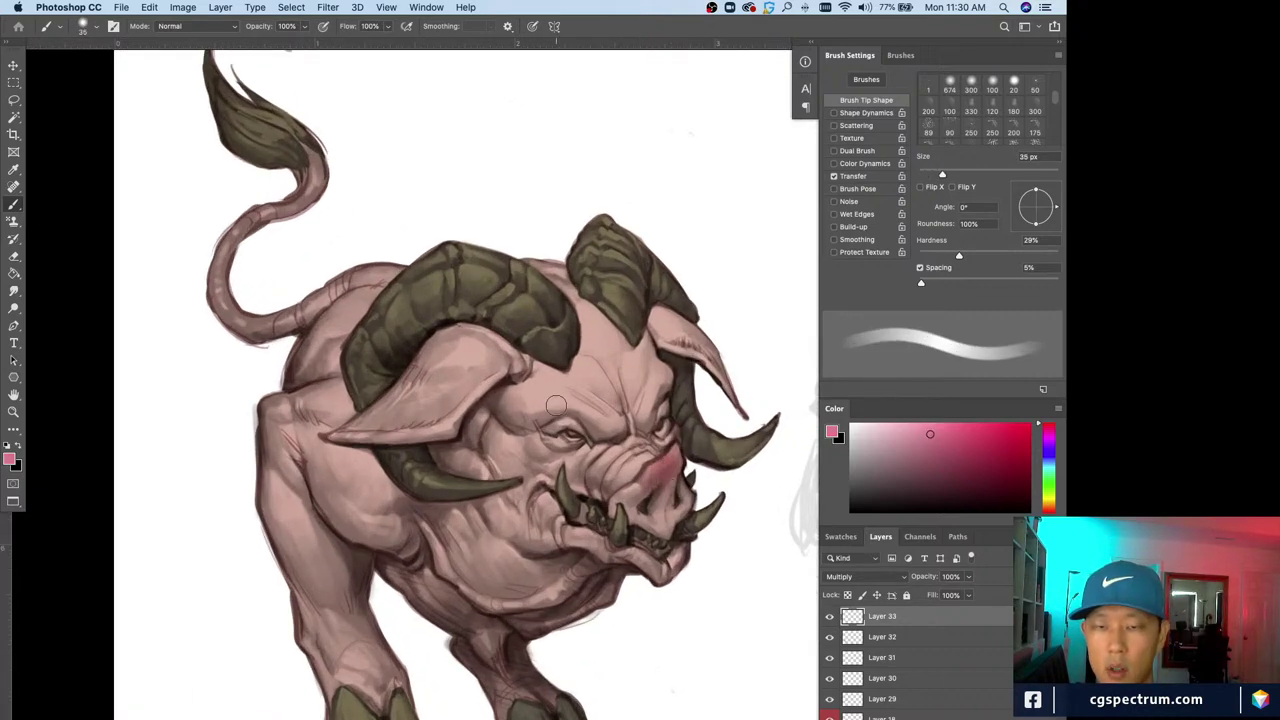
Choose a darker pink and tint the rest of the snout around the nostrils with a 9 to 25 px brush
key(bracketleft)
key(bracketleft)
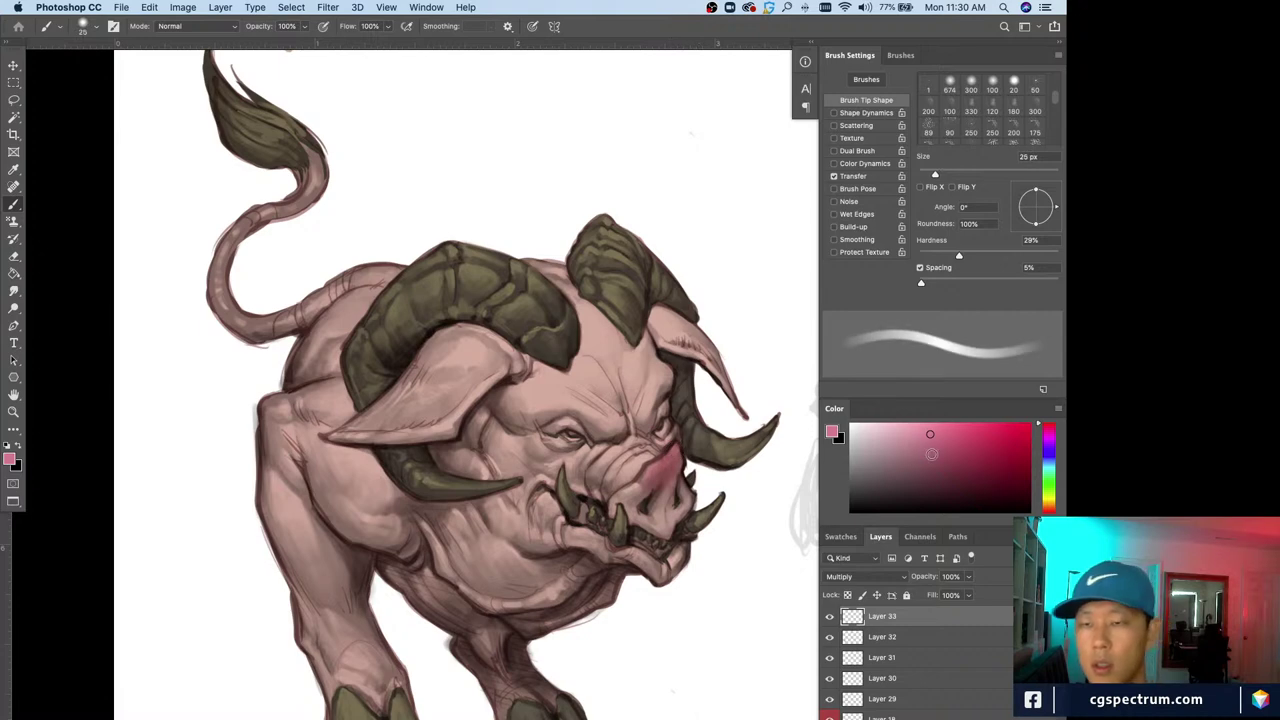
click(932, 455)
mouse_move(675, 446)
mouse_down()
mouse_move(643, 490)
mouse_move(647, 478)
mouse_move(679, 493)
mouse_move(672, 522)
mouse_move(623, 491)
mouse_up()
key(bracketleft)
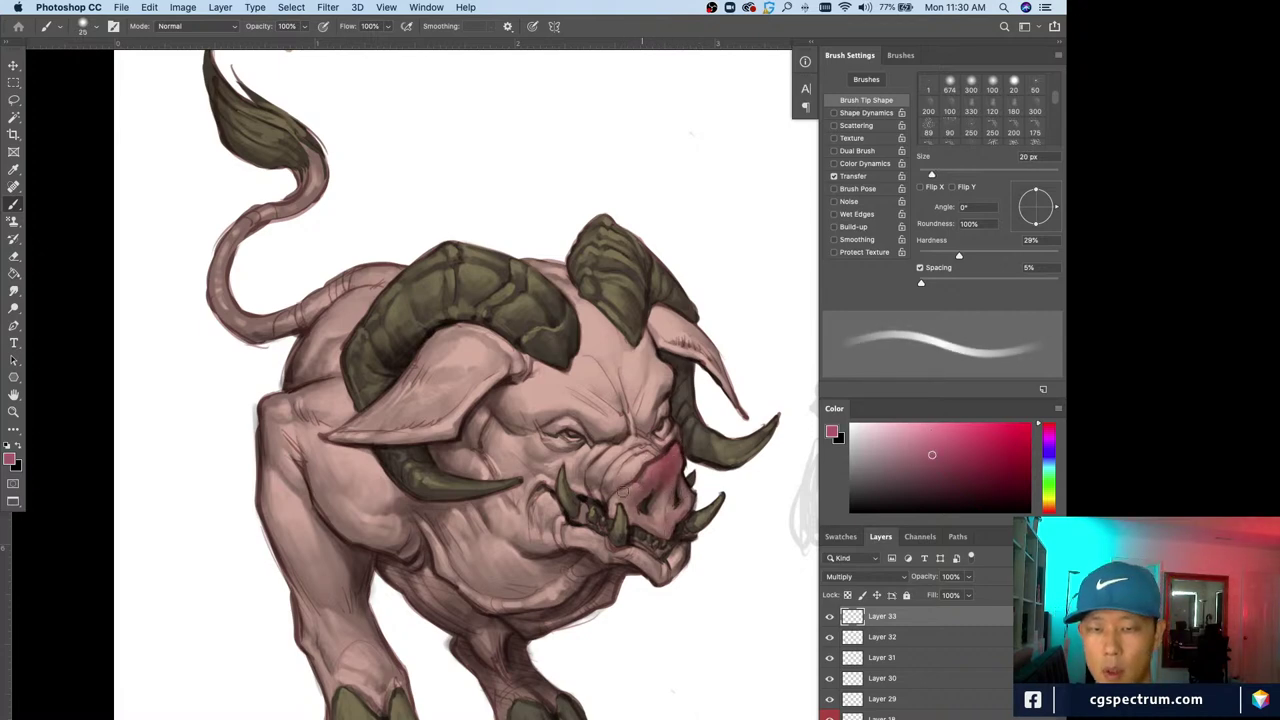
key(bracketleft)
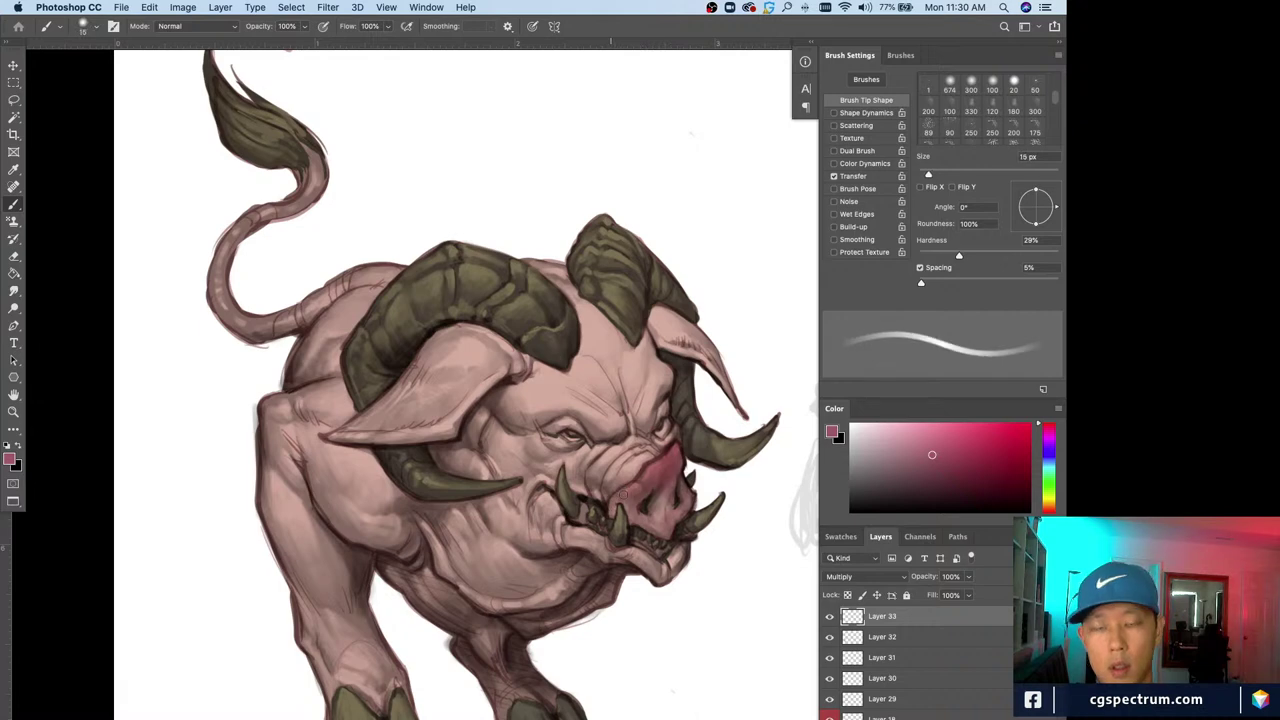
key(bracketleft)
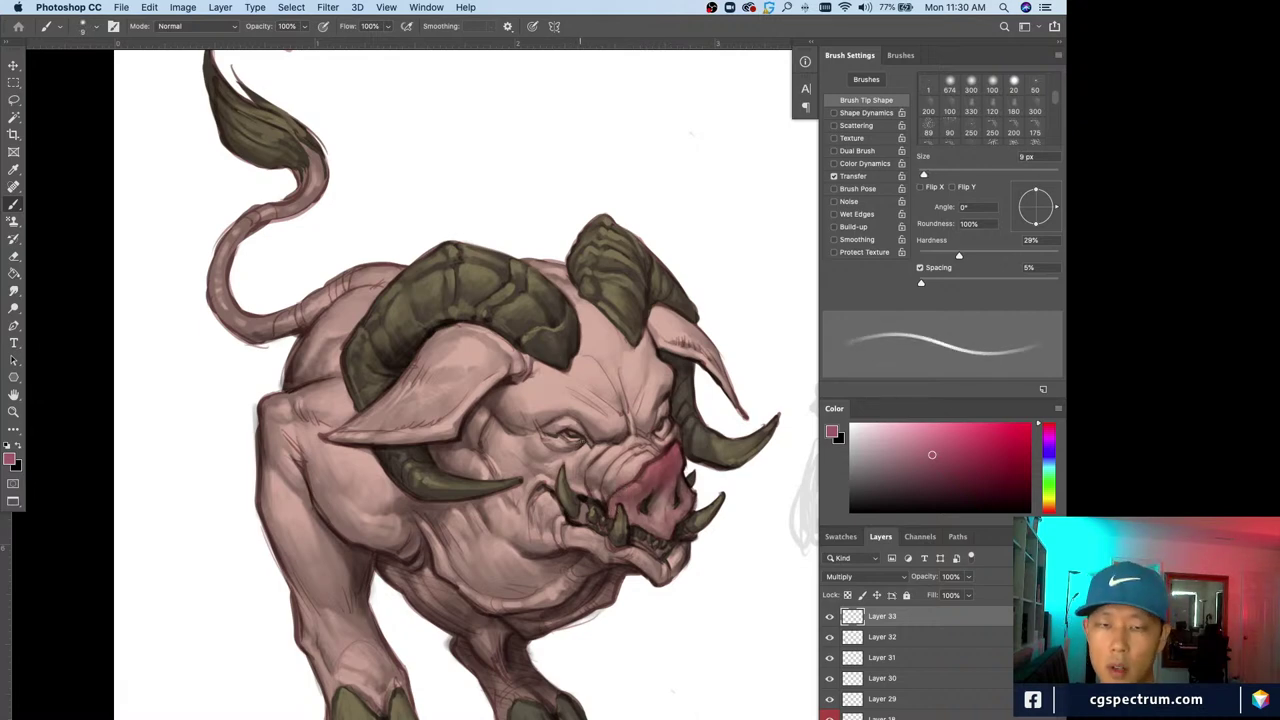
key(bracketright)
key(bracketright)
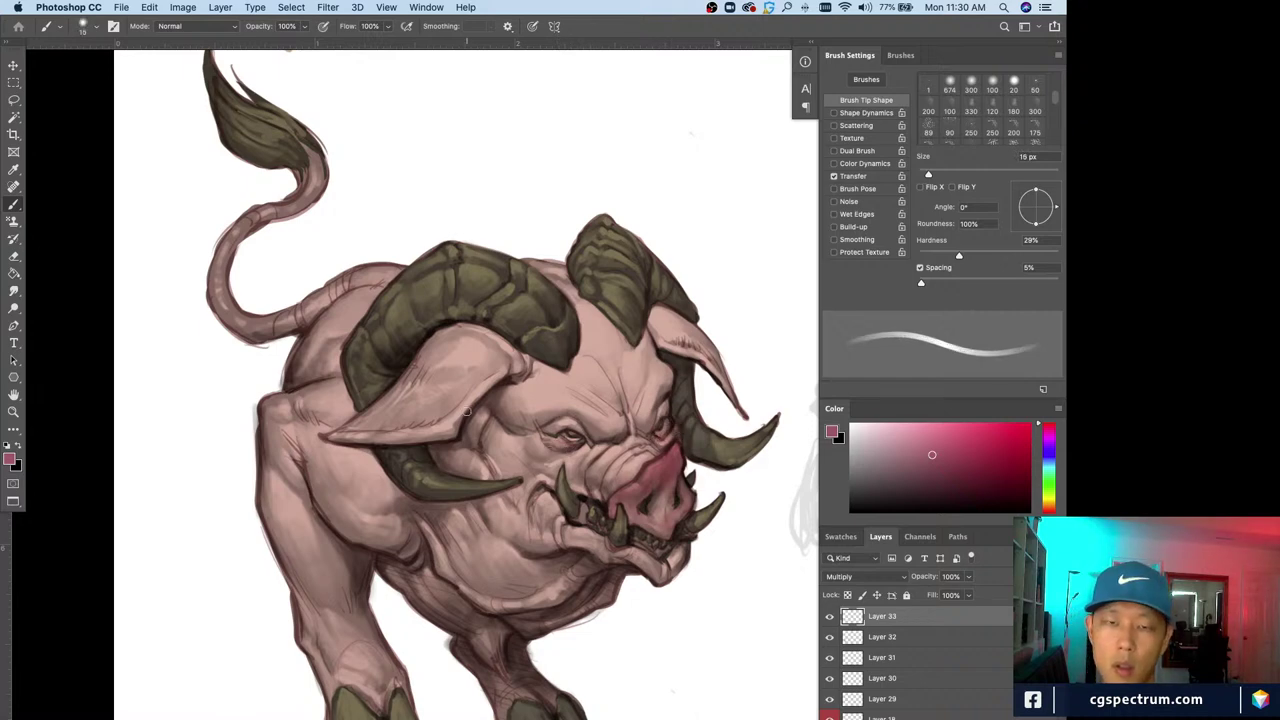
Redden the rims of both eyes with a 9 px brush
key(bracketleft)
key(bracketleft)
key(bracketleft)
key(bracketleft)
key(bracketleft)
key(bracketleft)
key(bracketleft)
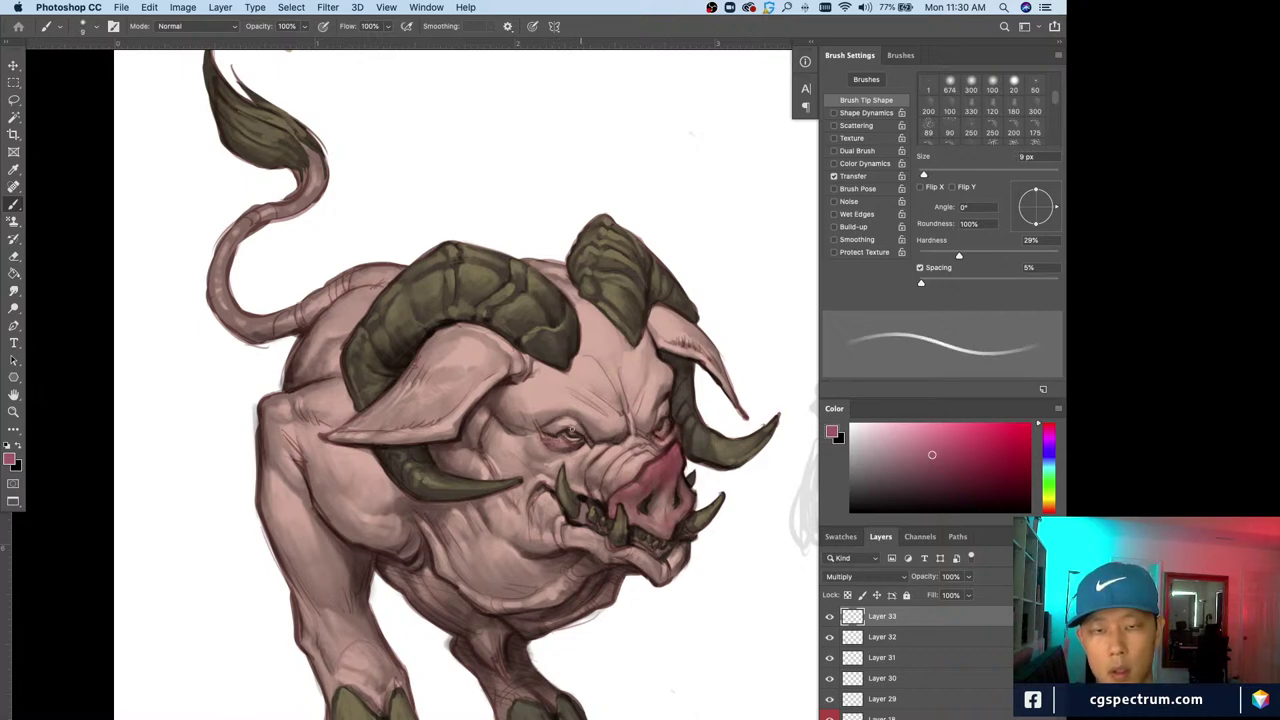
Spread the pink tint over the near eye and the skin below it with a 15 px brush
key(bracketright)
key(bracketright)
key(bracketright)
key(bracketright)
key(bracketright)
key(bracketright)
key(bracketright)
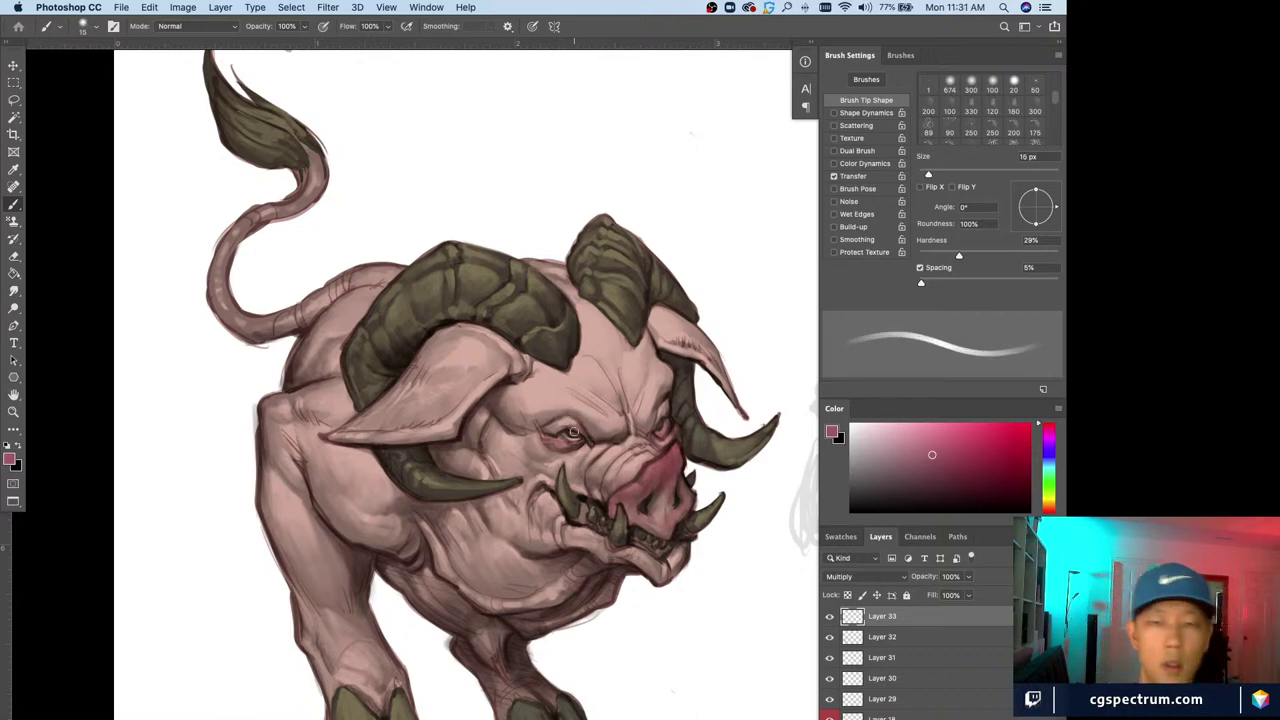
drag(591, 437, 584, 459)
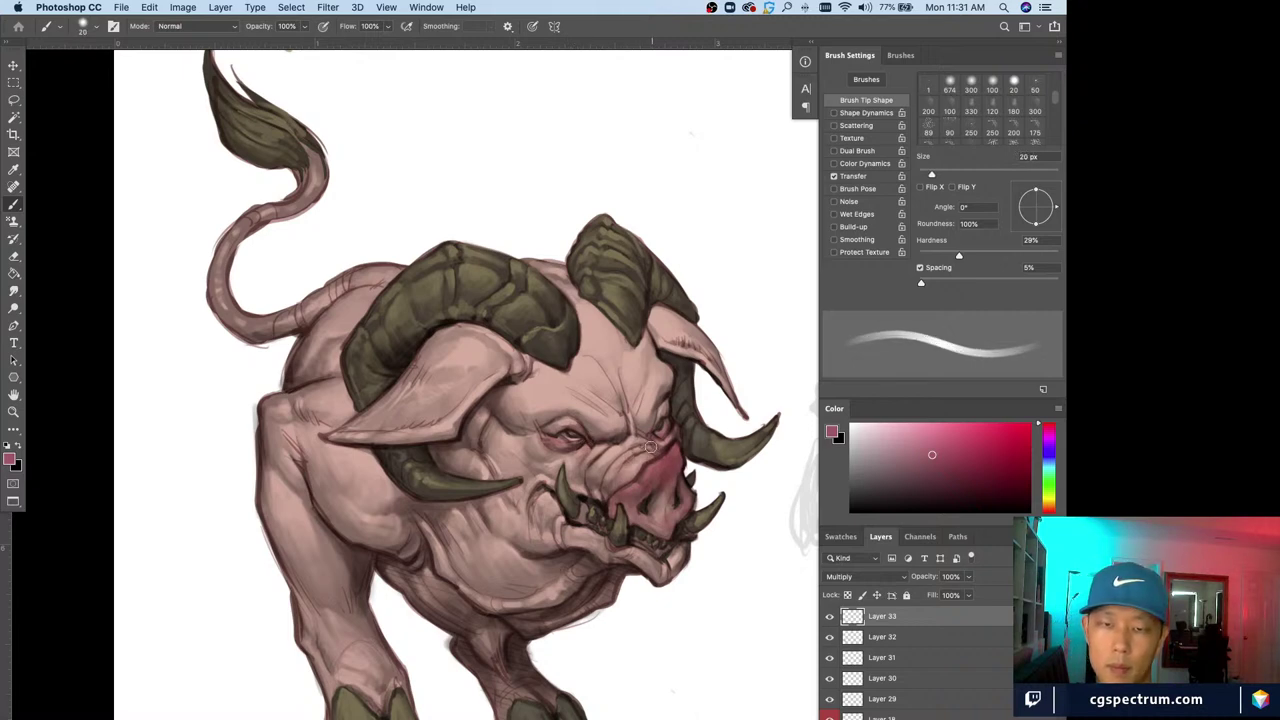
Tint the wrinkled bridge of the snout below the eyes pink with a 15 to 20 px brush
key(bracketright)
key(bracketleft)
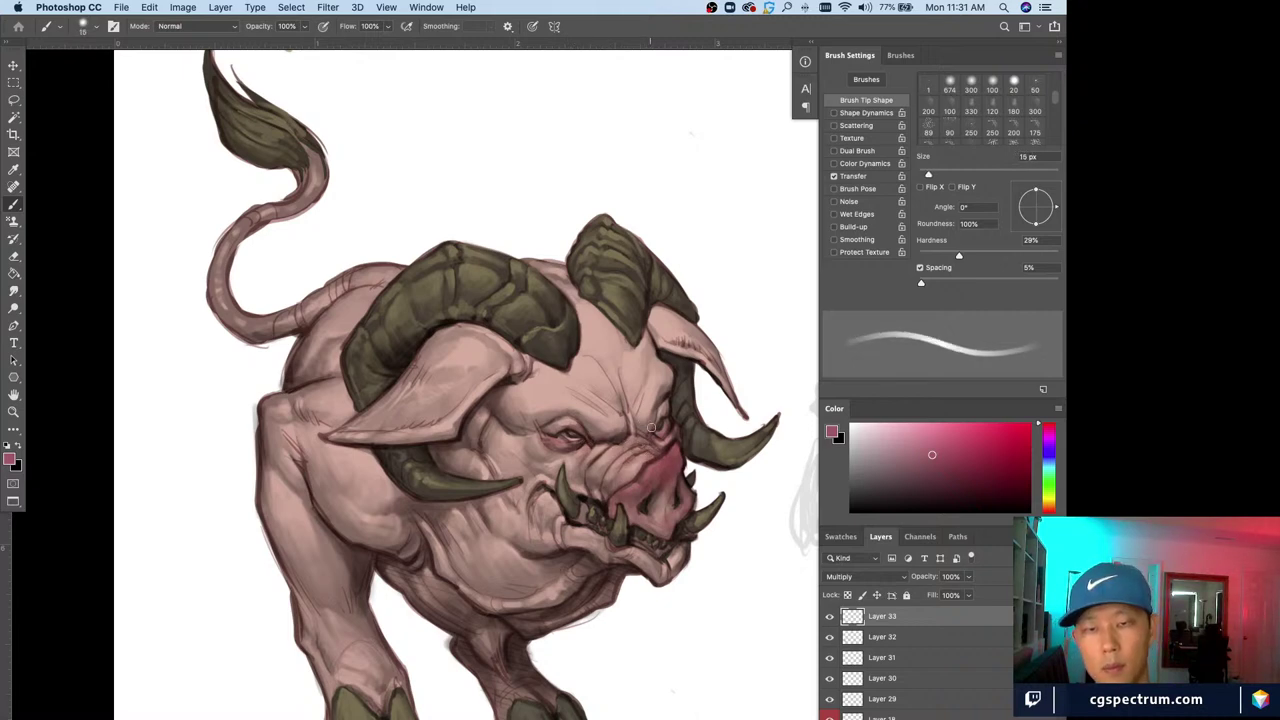
key(bracketright)
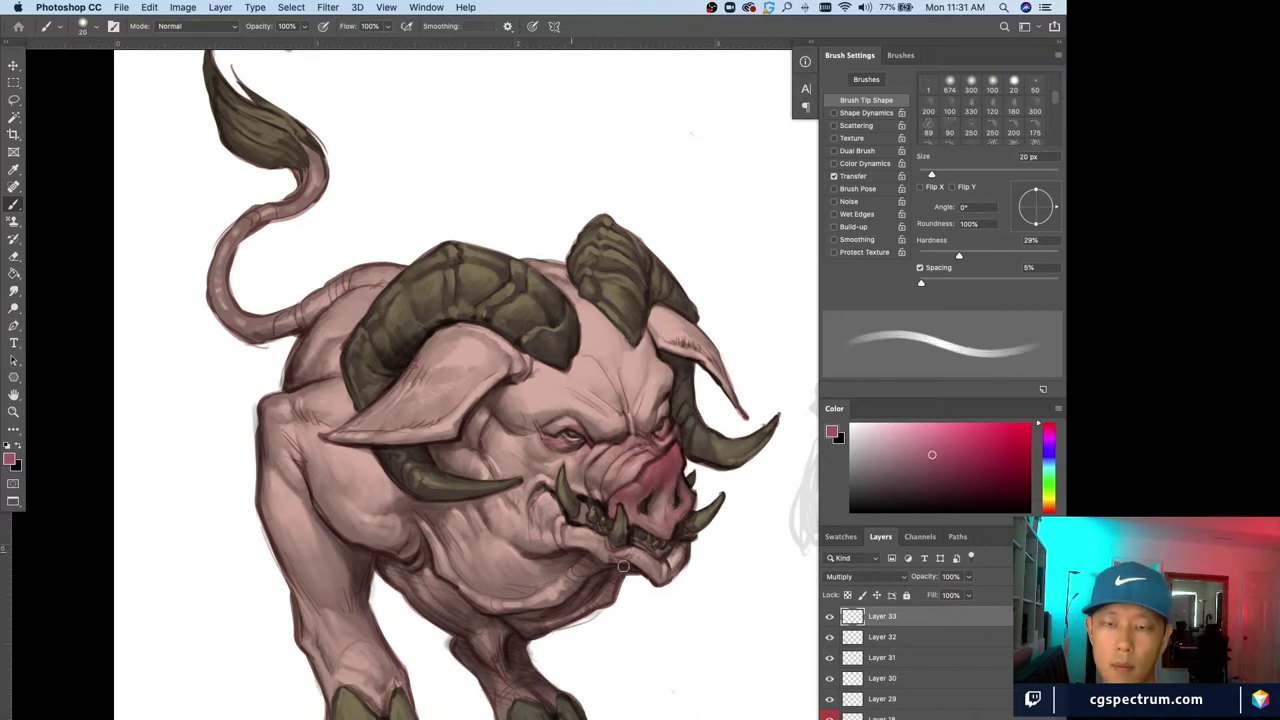
Redden the gums and mouth interior with a 9 to 10 px brush, and tint the lower lip with a 20 px brush
key(bracketleft)
key(bracketleft)
key(bracketleft)
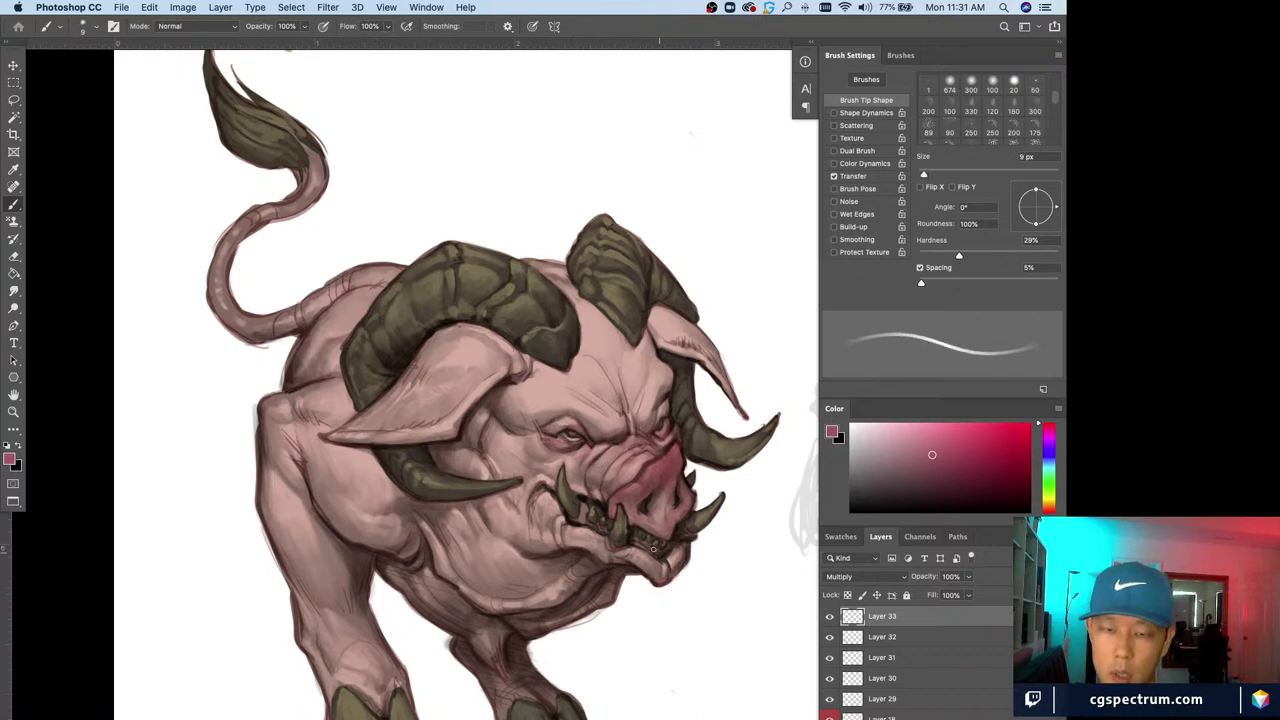
drag(653, 548, 651, 546)
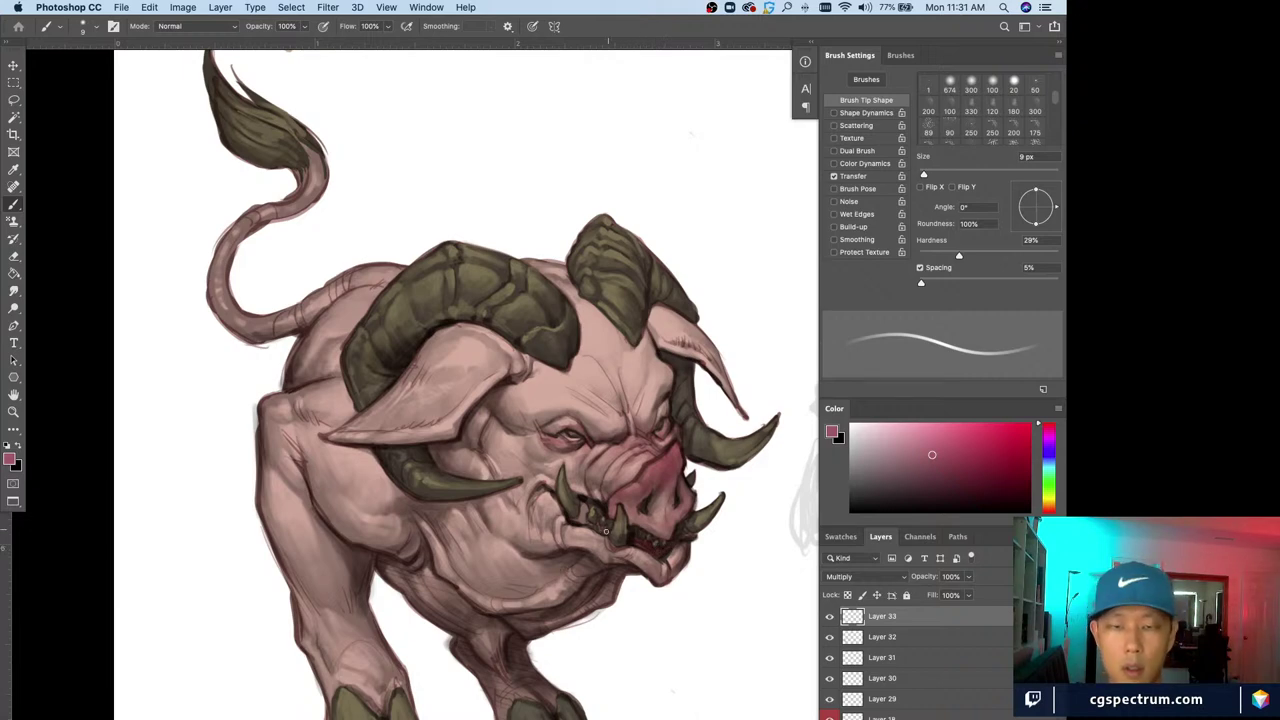
key(bracketright)
drag(566, 491, 592, 524)
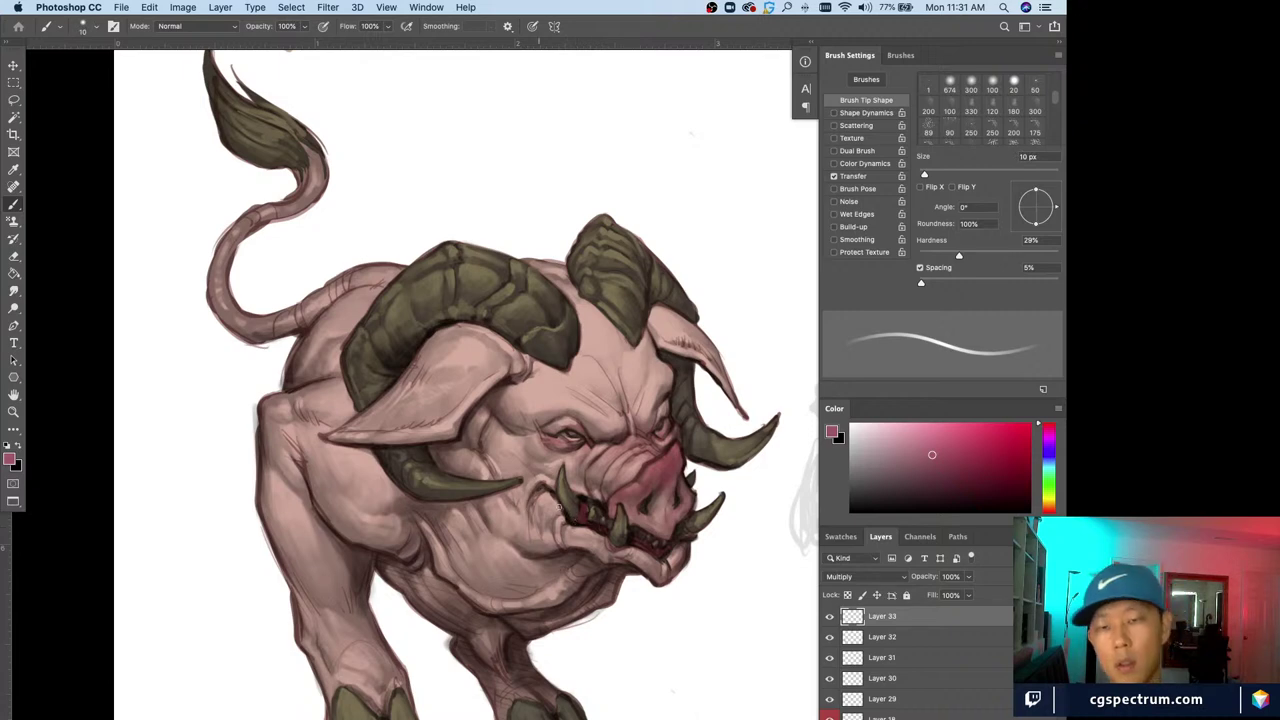
key(bracketright)
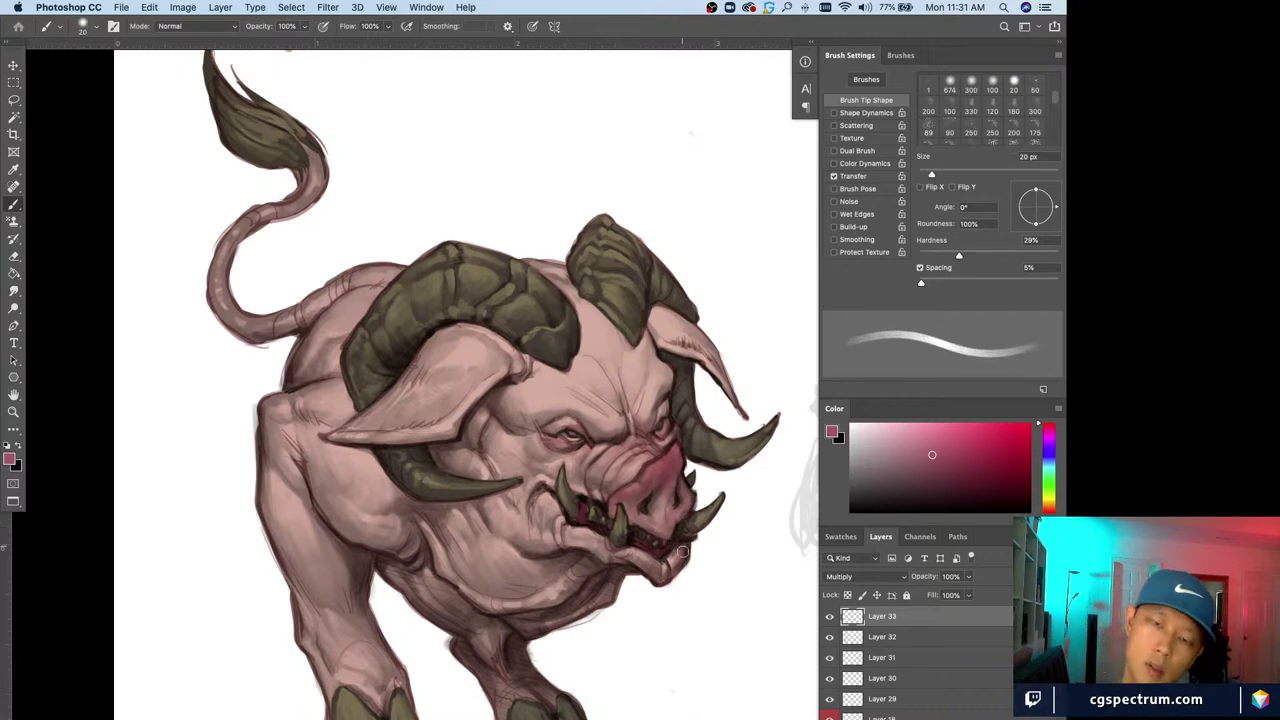
drag(605, 557, 551, 539)
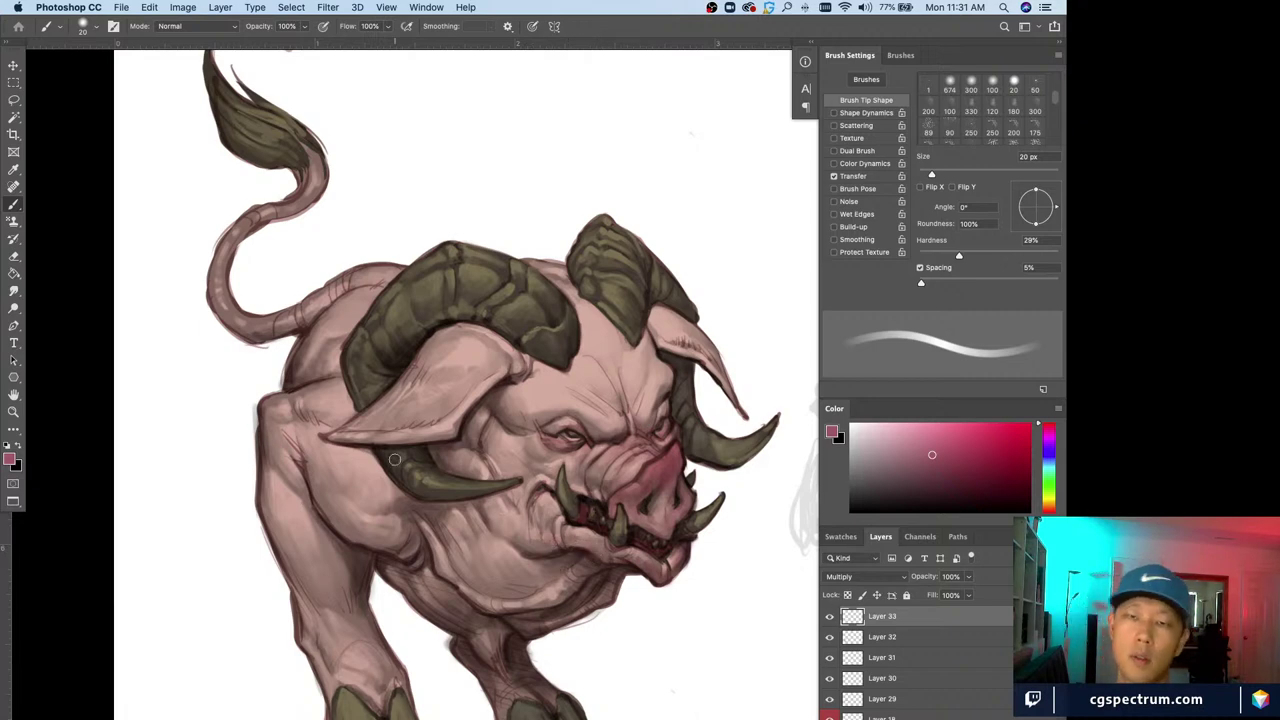
Tint the inside of the far ear pink from base to tip, with a brush of up to 30 px
key(bracketleft)
mouse_move(718, 370)
mouse_down()
mouse_move(736, 400)
mouse_move(681, 338)
mouse_move(663, 347)
mouse_up()
key(bracketright)
key(bracketright)
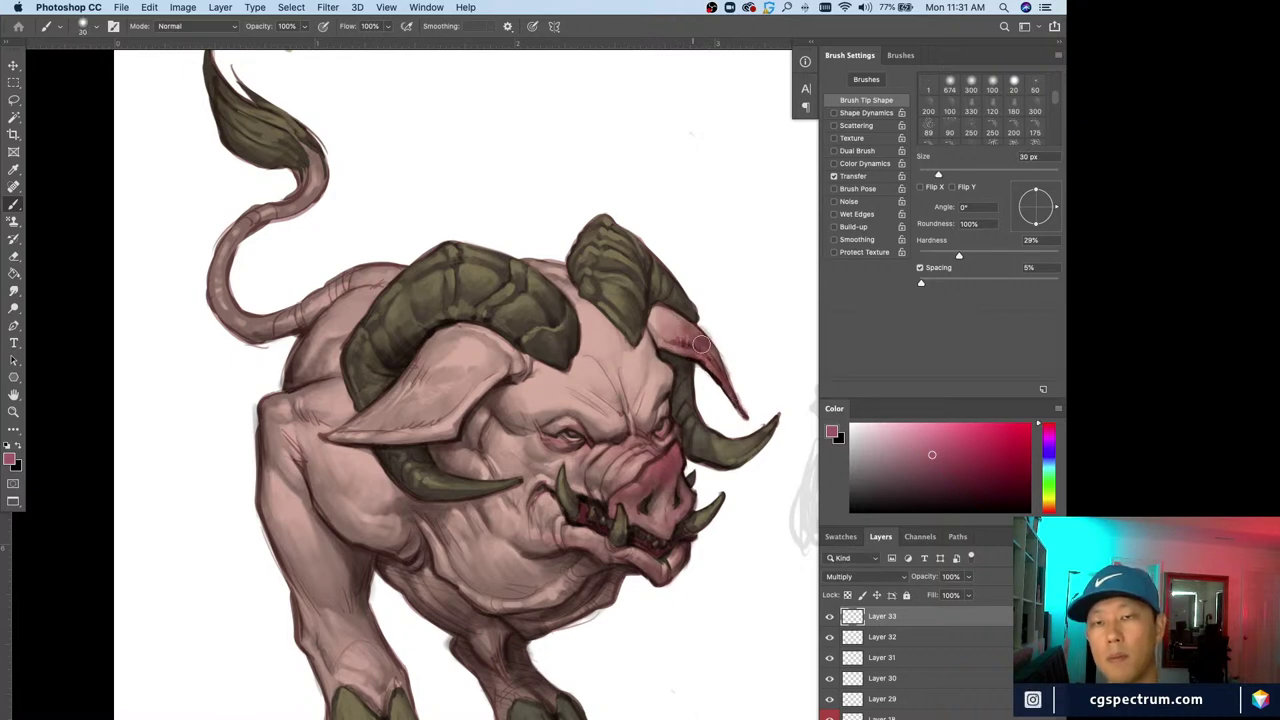
key(bracketleft)
key(bracketleft)
drag(723, 377, 747, 418)
key(bracketright)
key(bracketright)
key(bracketright)
drag(684, 342, 667, 331)
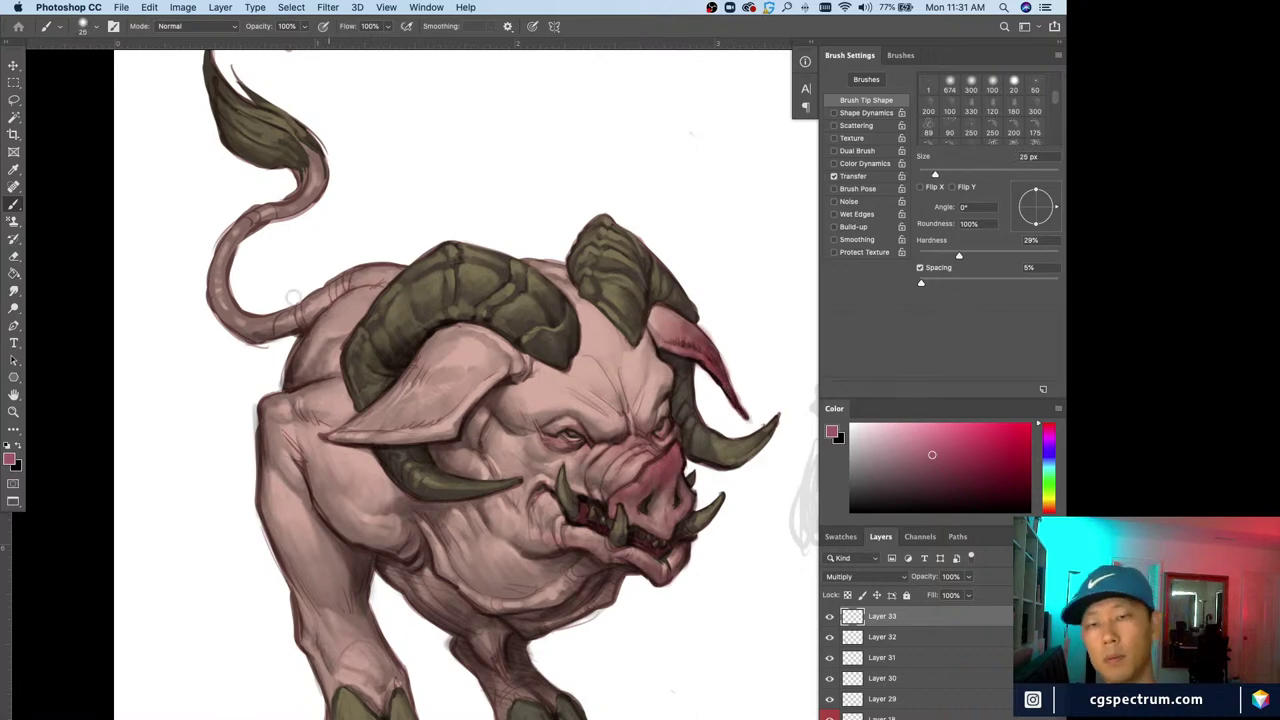
Tint the near ear pink, deepest at the tip and fading inward, with a 20 to 30 px brush
key(bracketleft)
key(bracketleft)
mouse_move(368, 430)
mouse_down()
mouse_move(328, 437)
mouse_move(380, 428)
mouse_up()
key(bracketright)
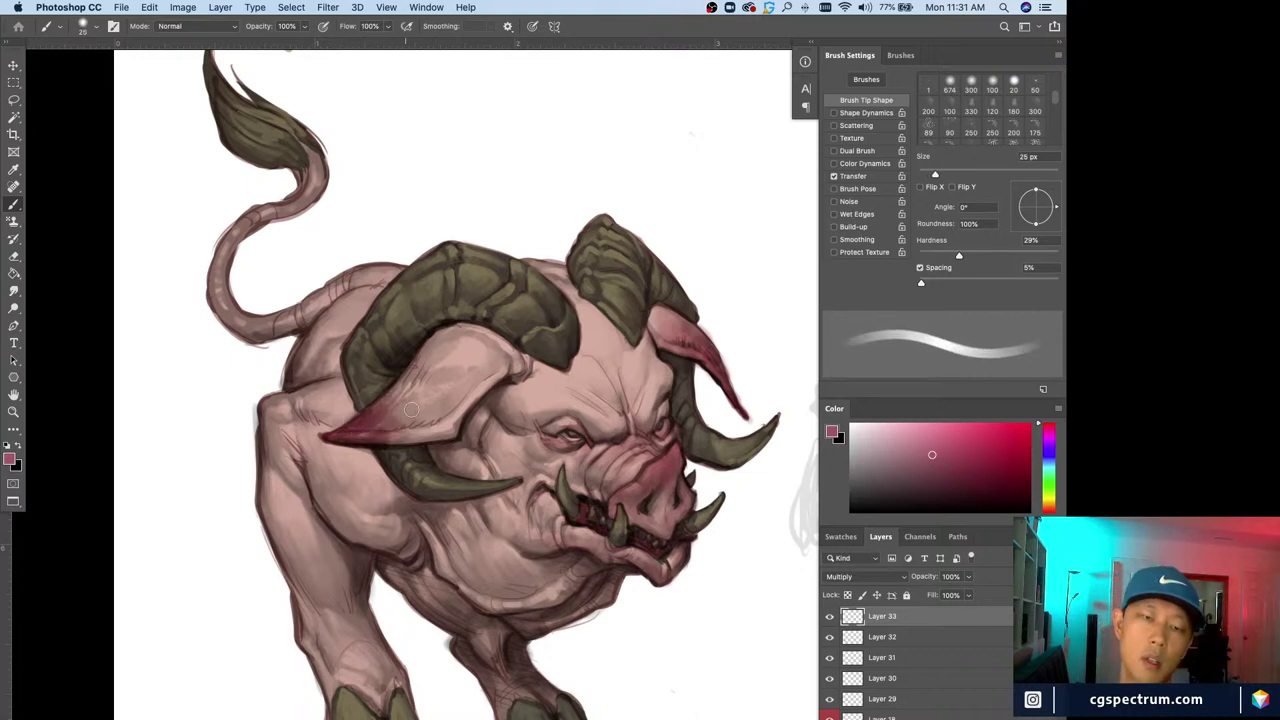
key(bracketright)
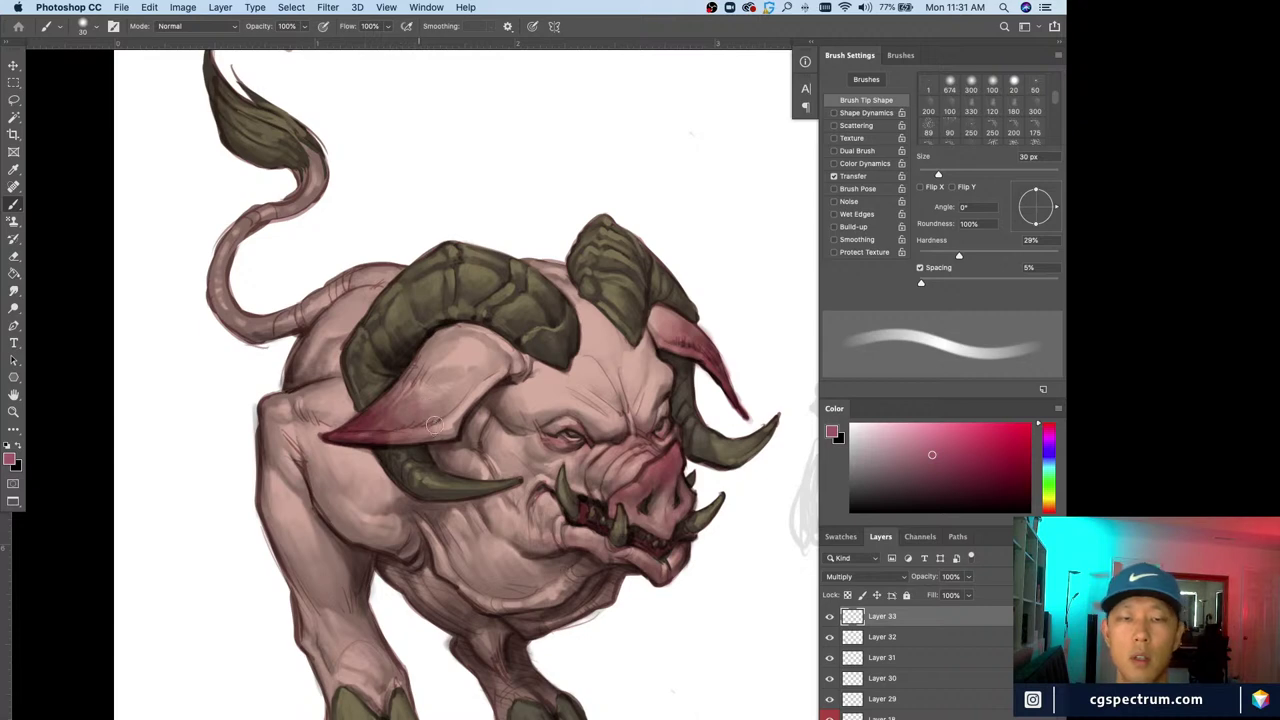
drag(422, 373, 449, 394)
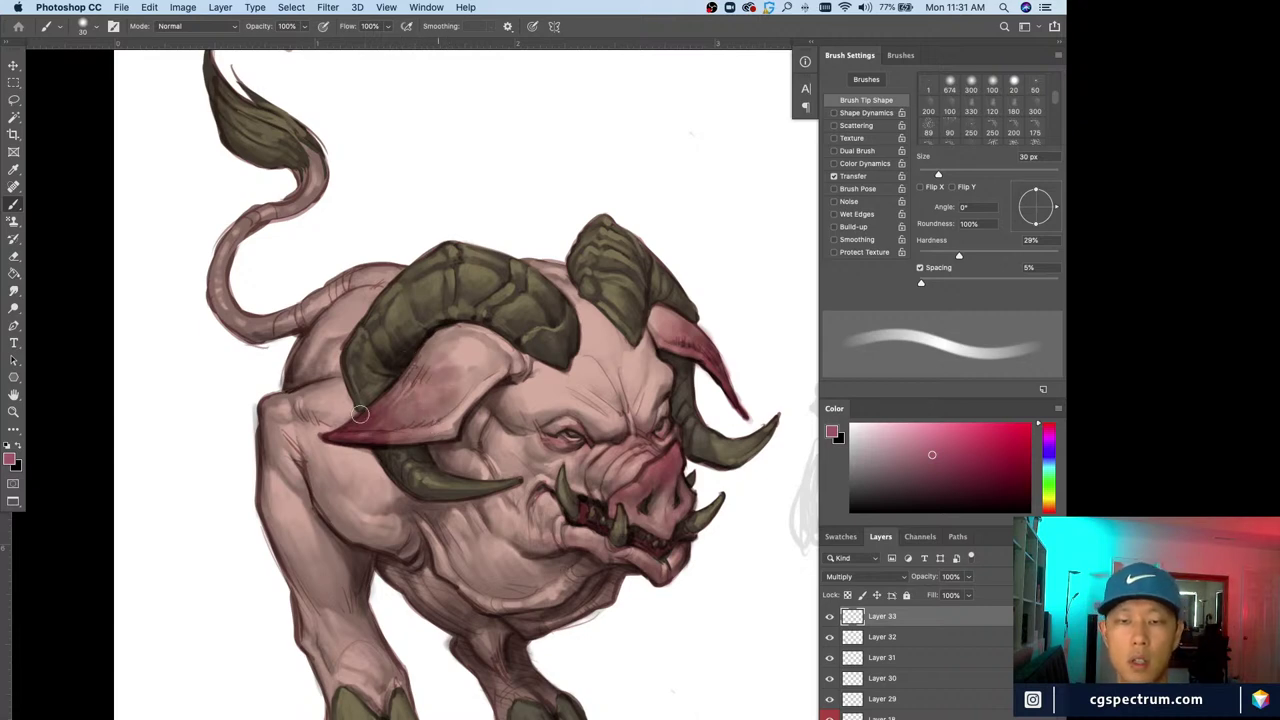
Extend the pink tint over the near ear's upper part and root and the brow above the near eye with a 25 px brush
key(bracketleft)
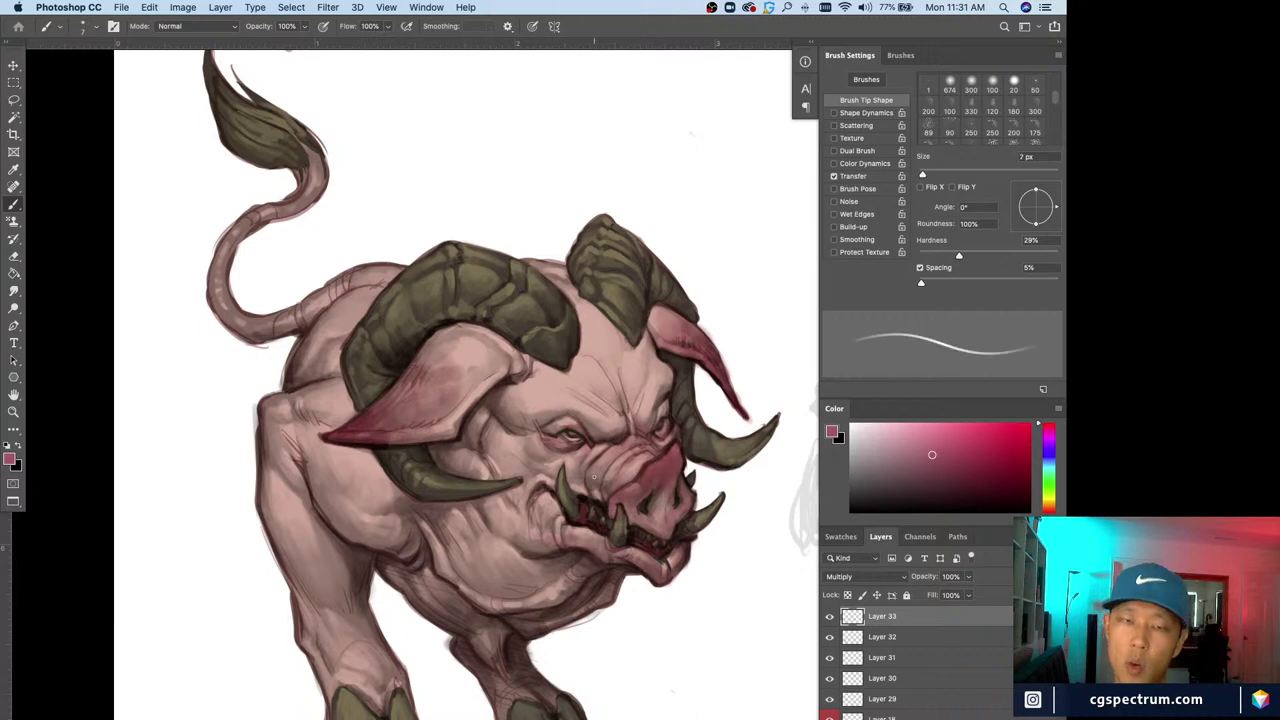
key(bracketleft)
key(bracketright)
key(bracketright)
key(bracketright)
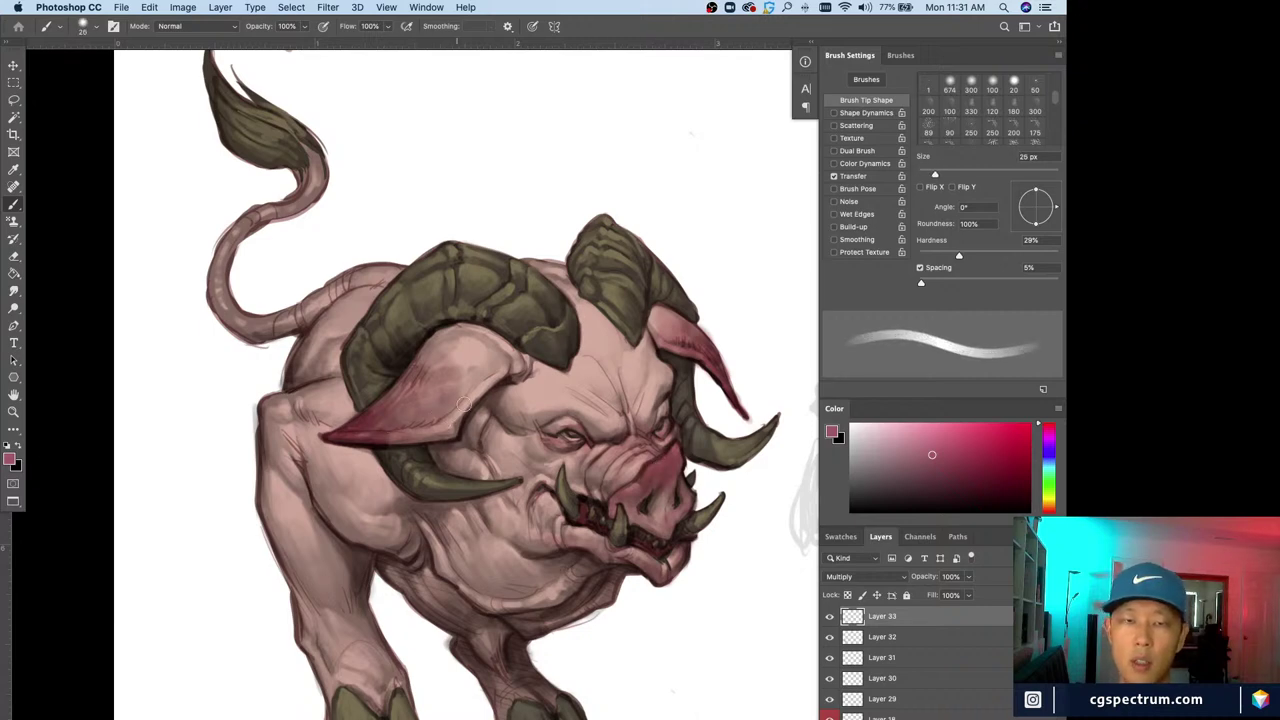
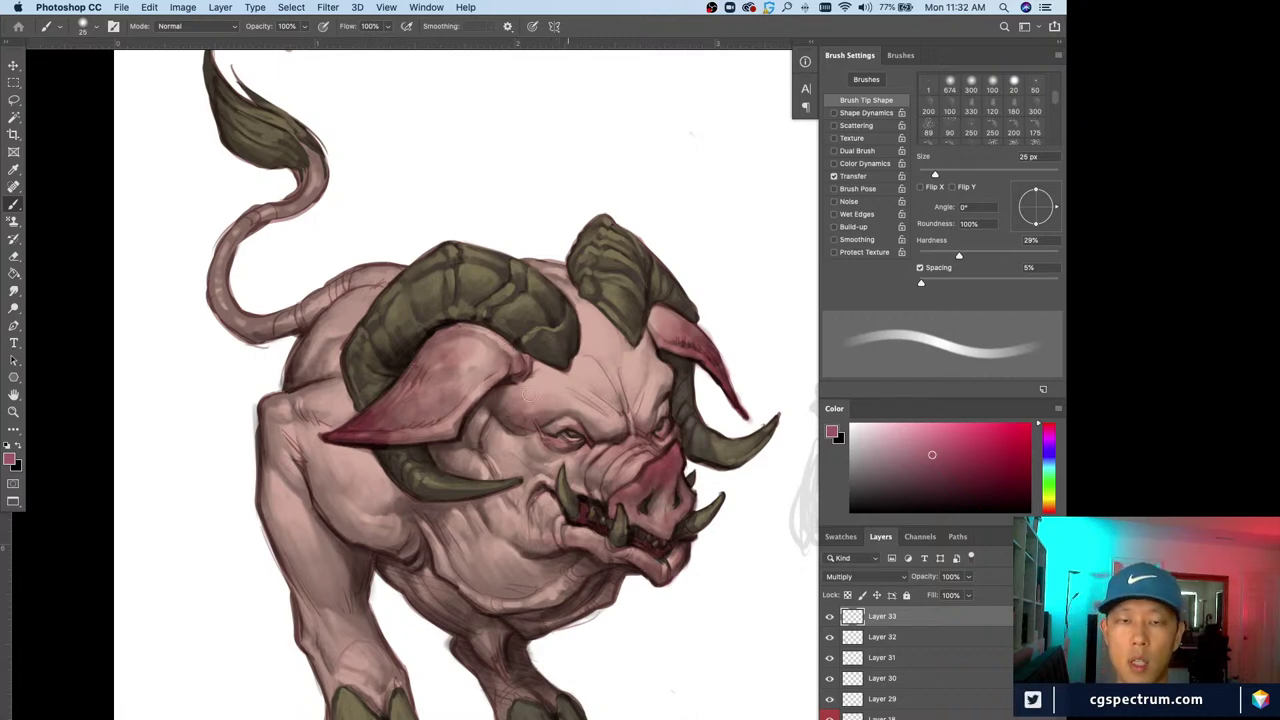
Tint the temple between the near eye and ear with a 10 to 25 px brush, using a 45 px Eraser for softening
key(bracketleft)
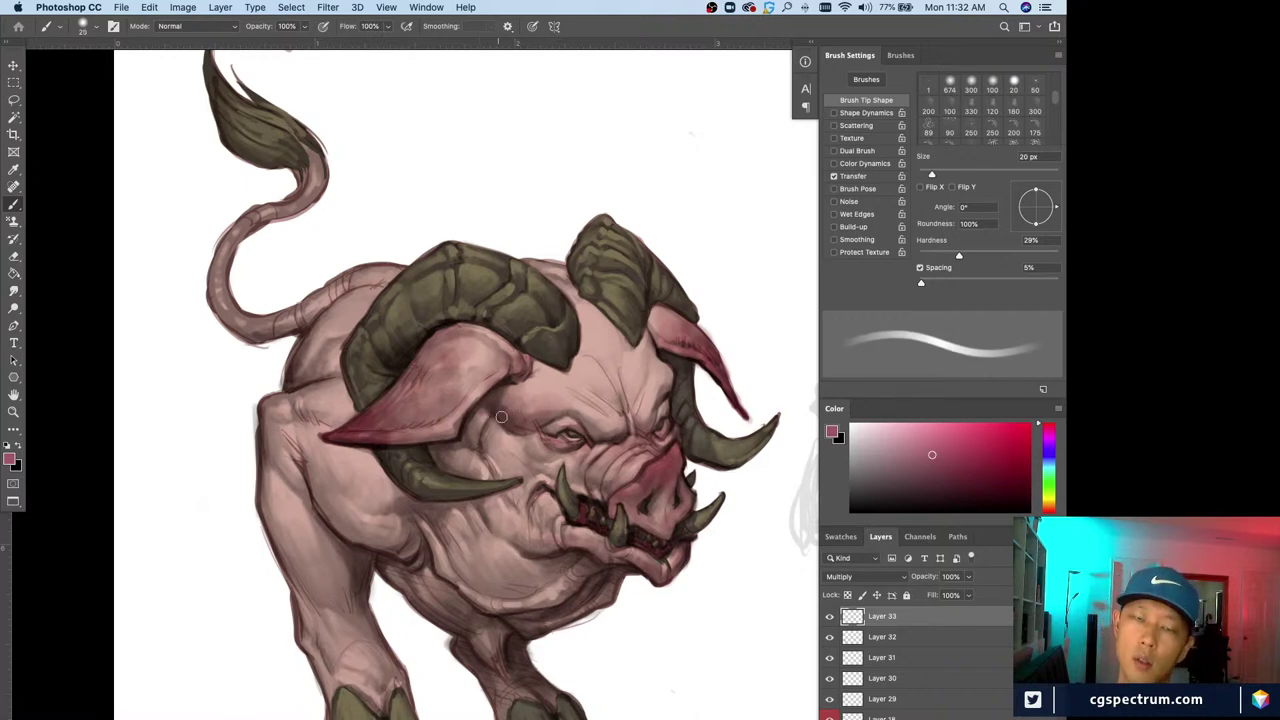
key(e)
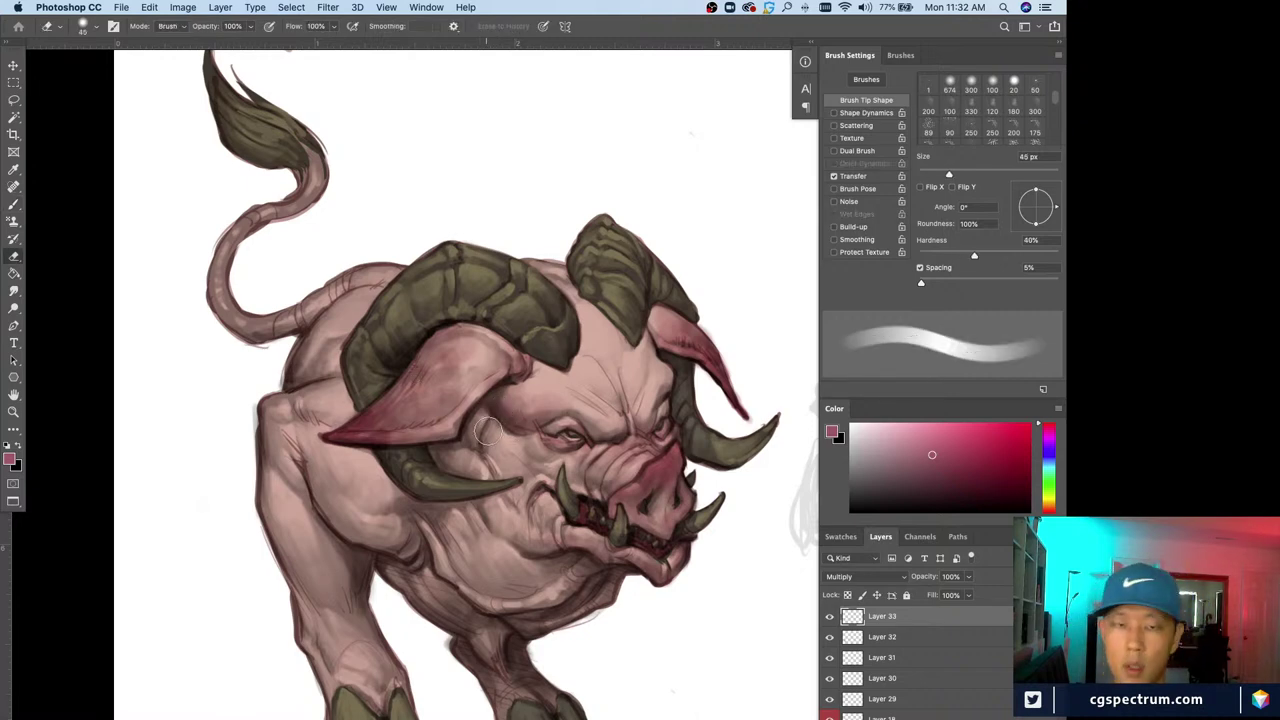
key(b)
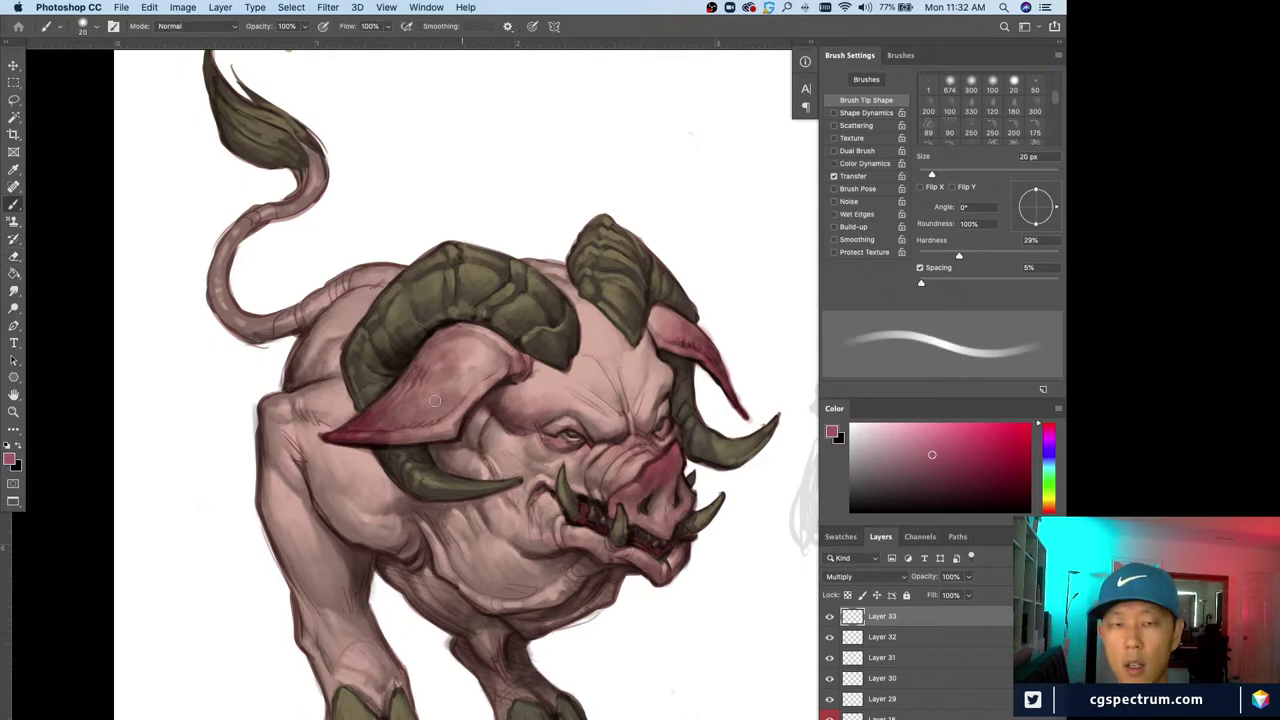
key(bracketleft)
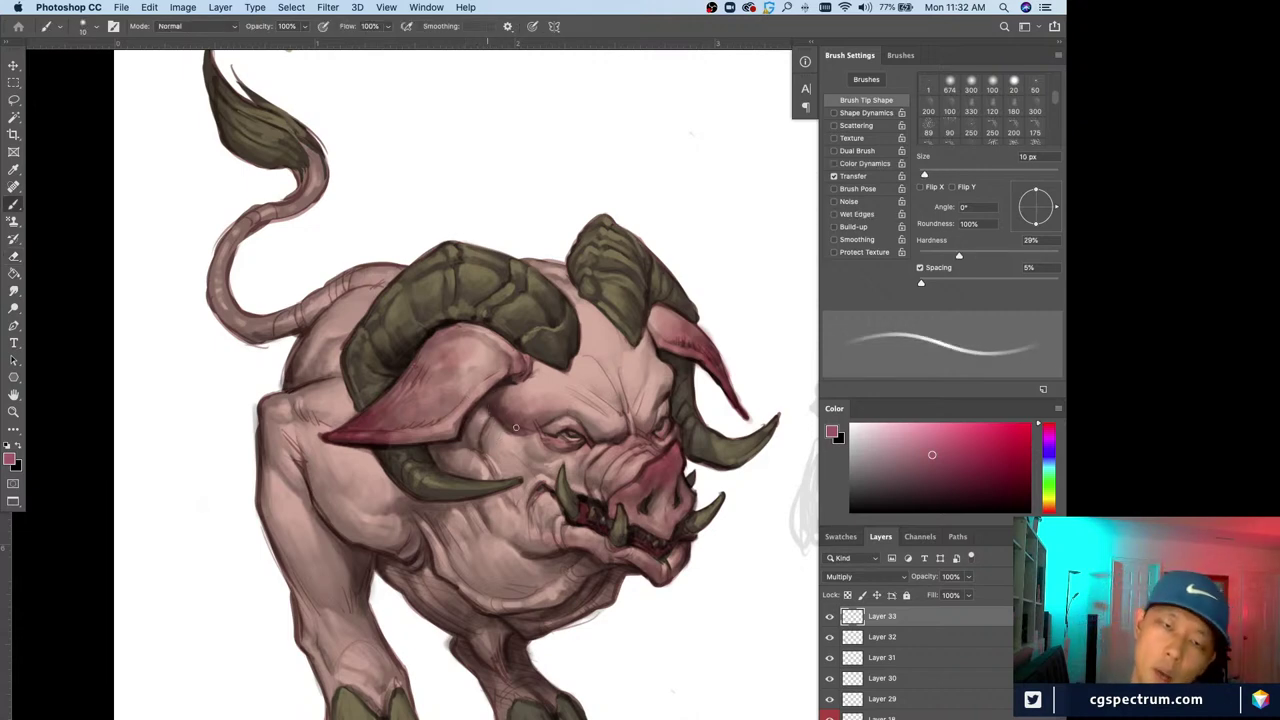
key(bracketright)
key(bracketright)
key(bracketright)
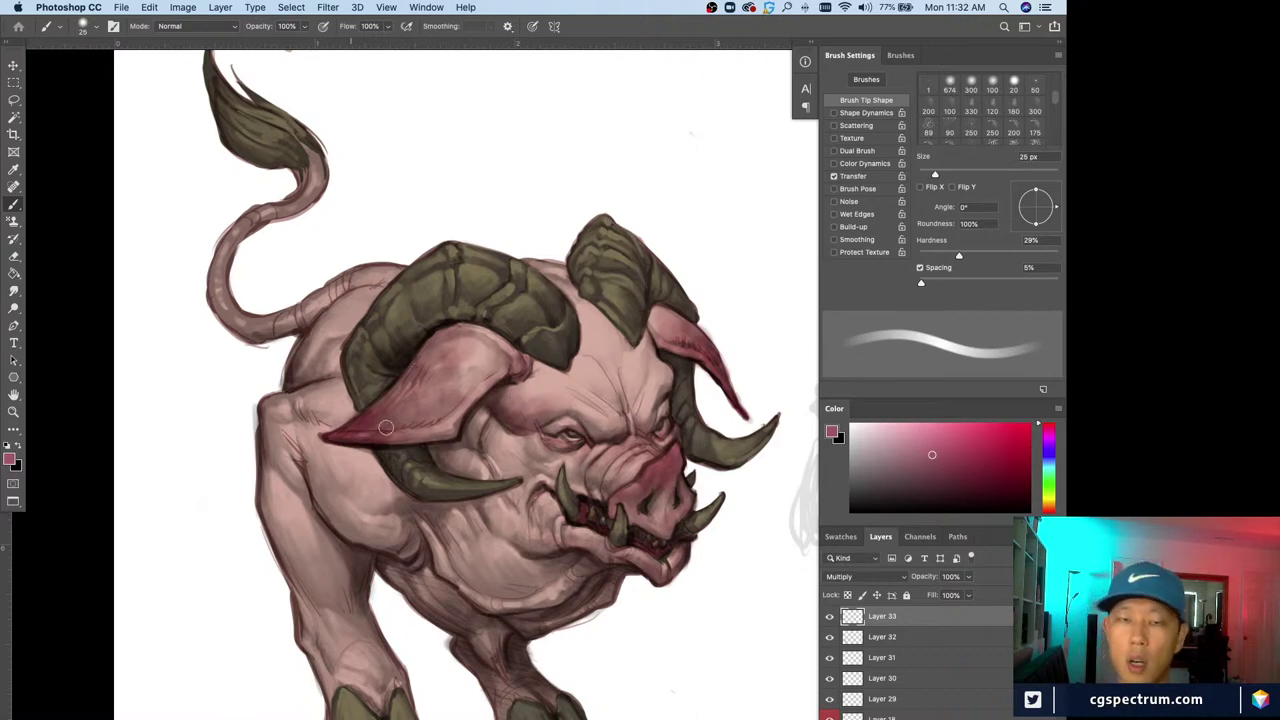
Redden the folds around the near corner of the mouth and the cheek below the near ear with a 9 to 25 px brush
key(bracketleft)
key(bracketleft)
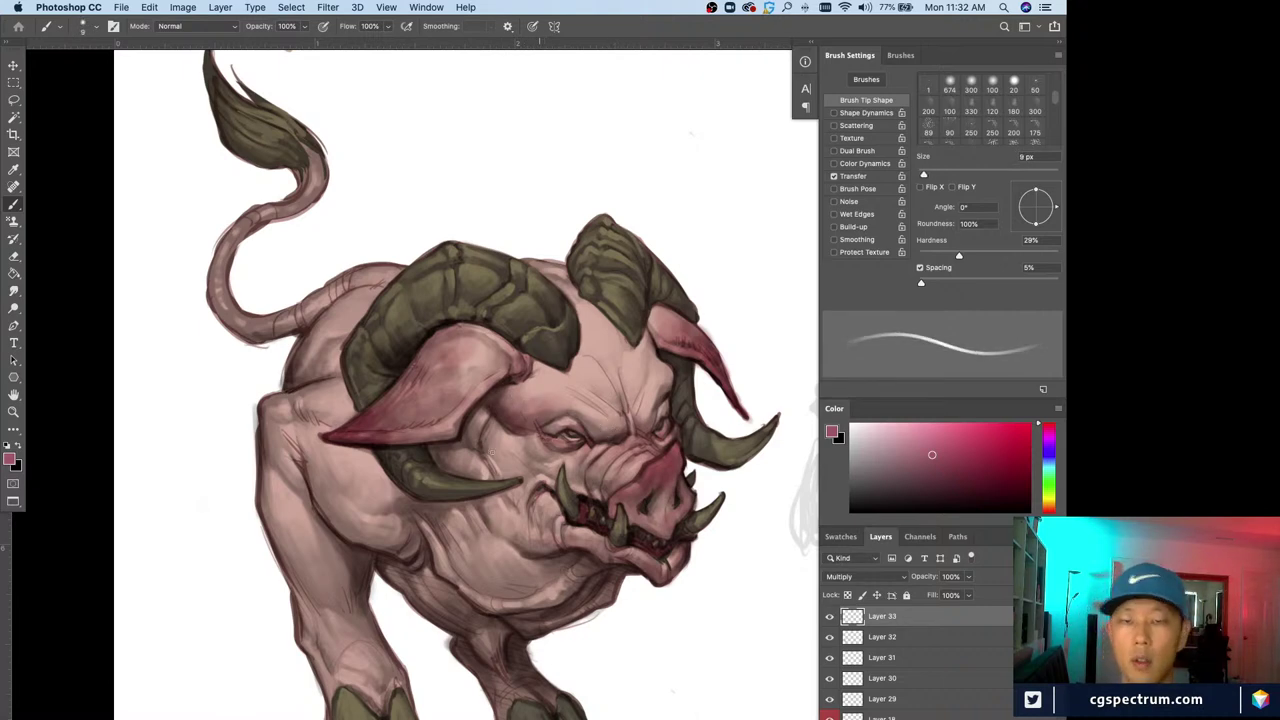
key(bracketright)
key(bracketright)
key(bracketright)
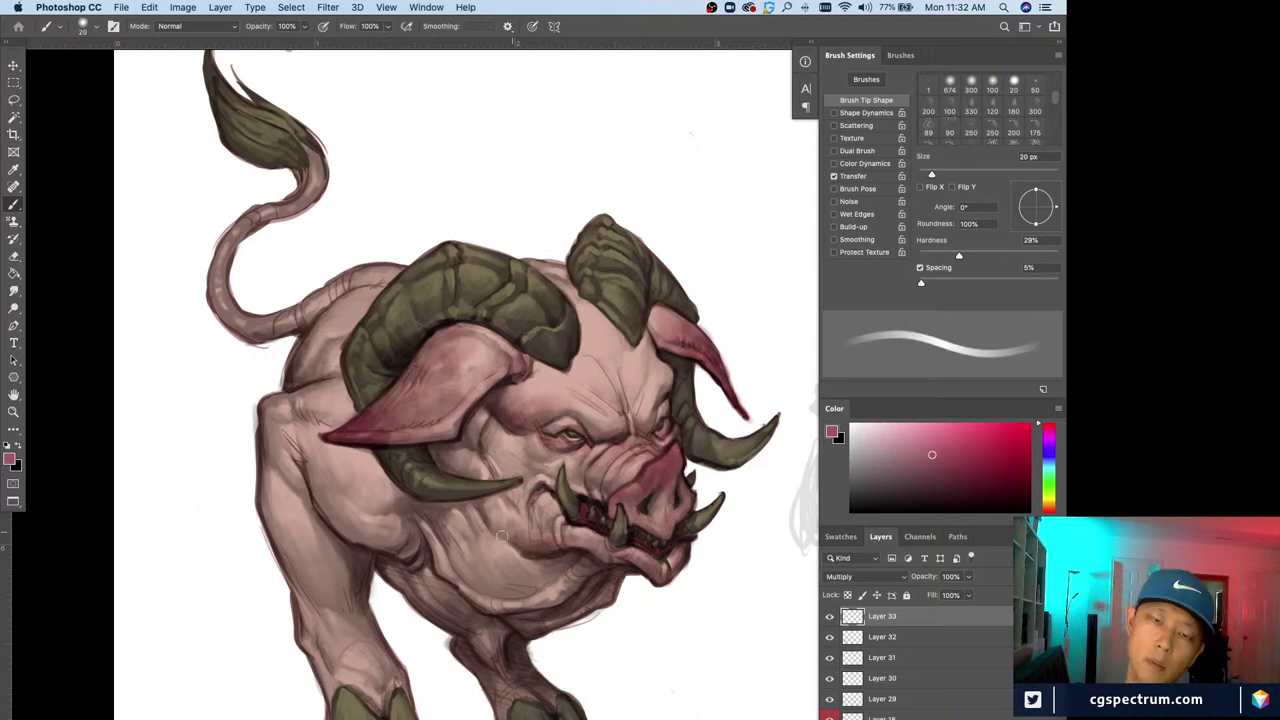
key(bracketleft)
key(bracketleft)
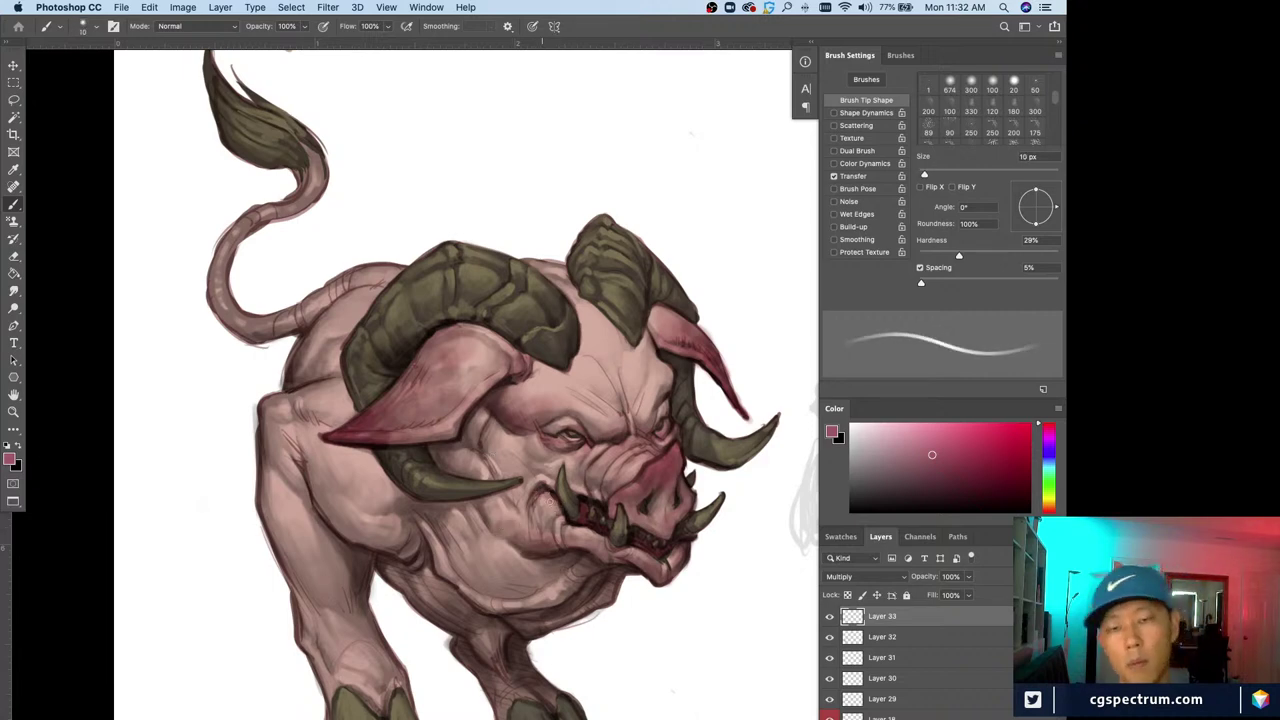
key(bracketright)
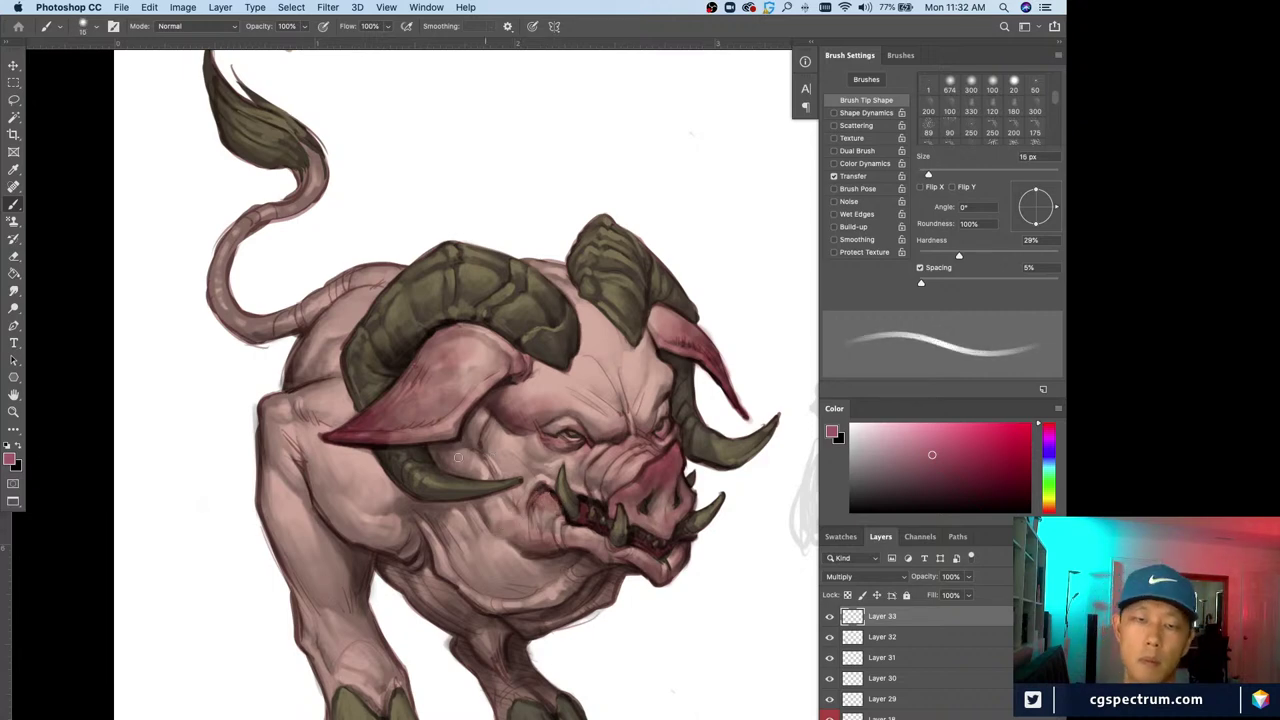
key(bracketright)
key(bracketright)
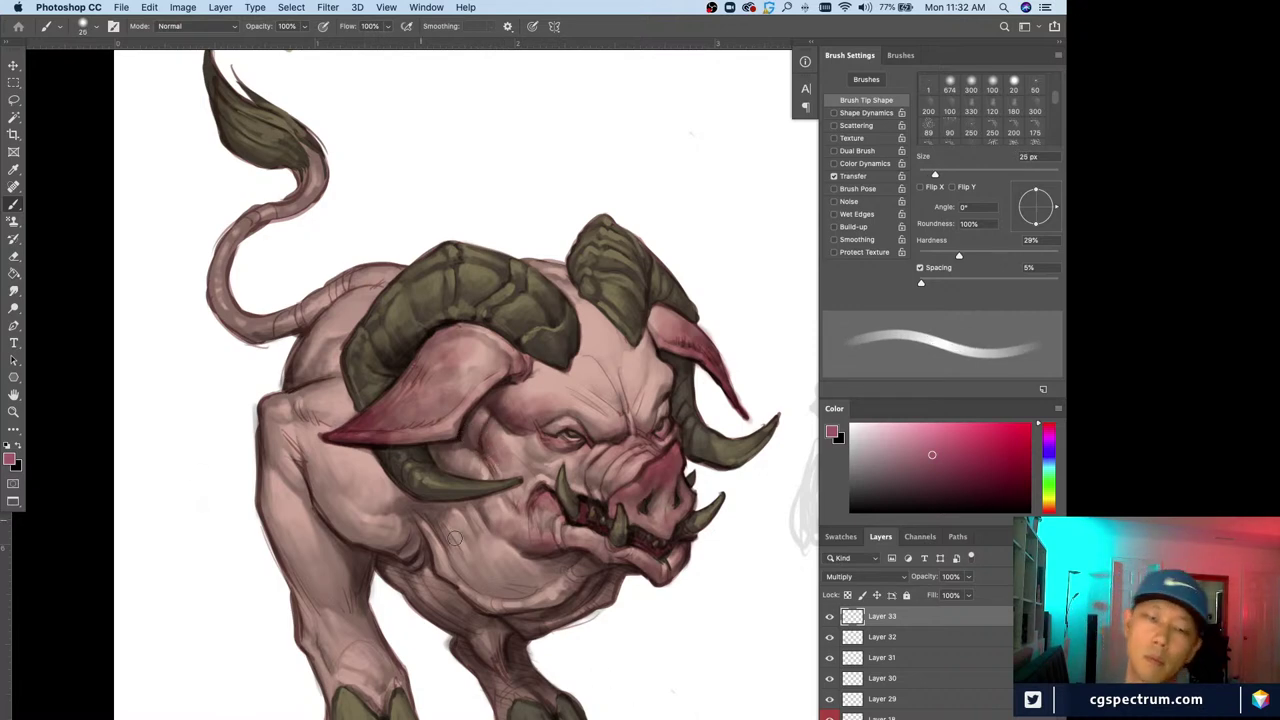
Spread the pink tint over the lower jowl and the underside of the jaw with a 45 to 50 px brush
key(bracketright)
key(bracketright)
key(bracketright)
key(bracketright)
key(bracketright)
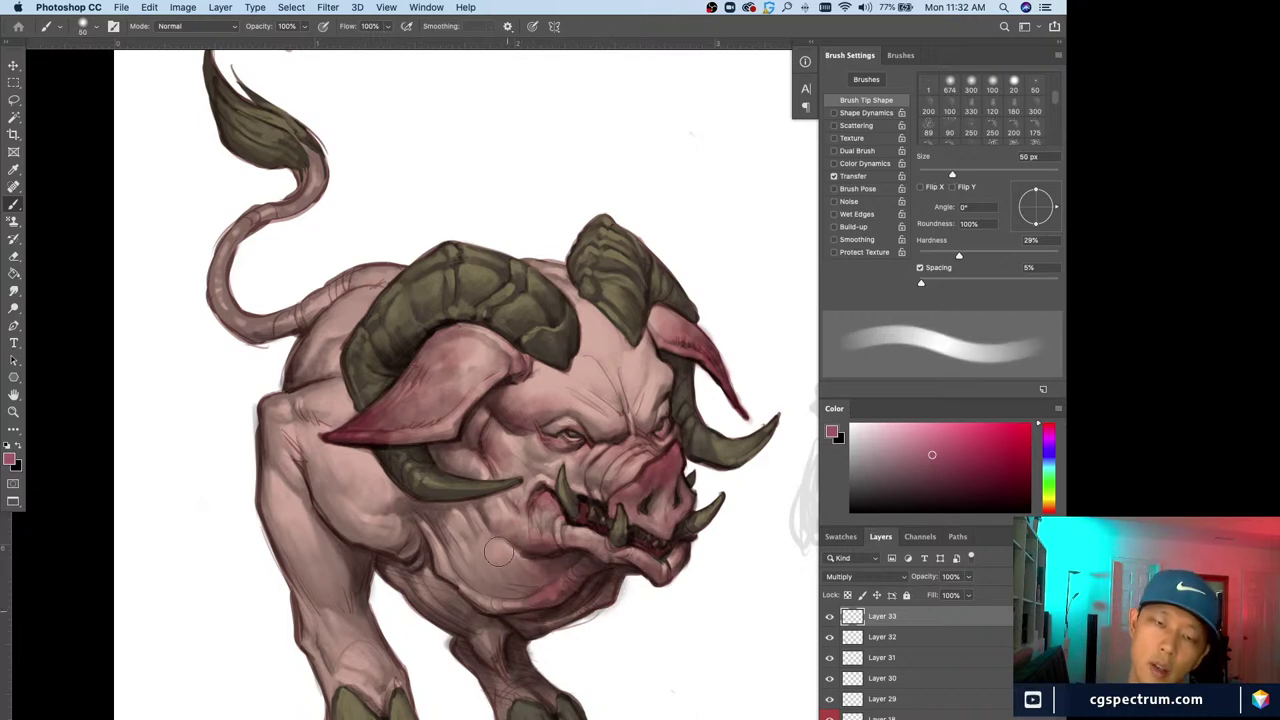
key(bracketleft)
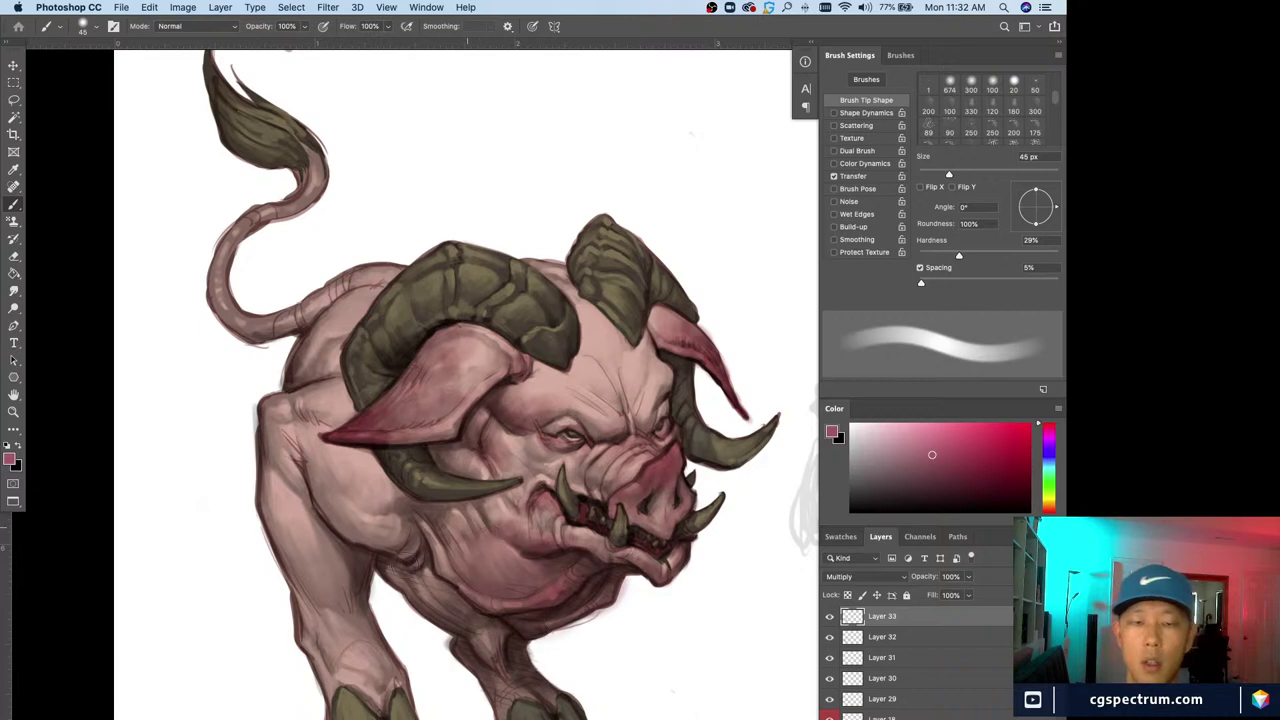
Tint the skin folds where the jowl meets the neck with a 20 to 25 px brush
key(bracketleft)
key(bracketleft)
key(bracketleft)
key(bracketleft)
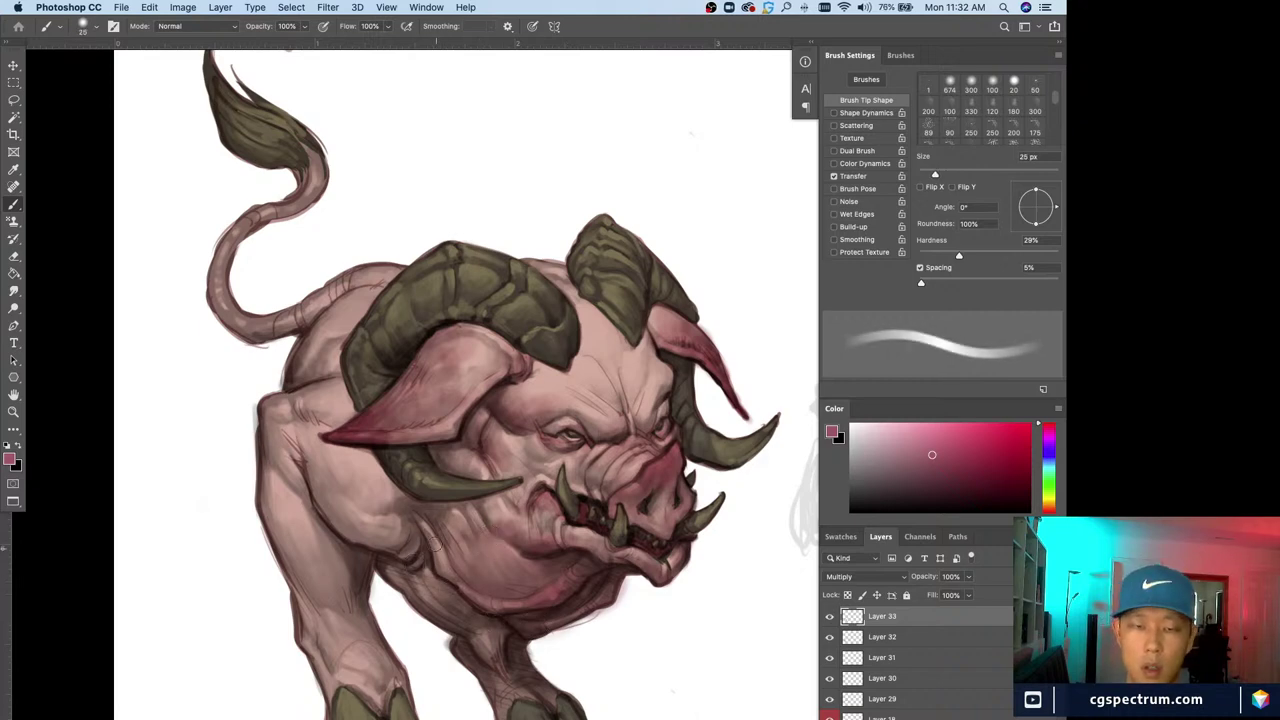
key(bracketleft)
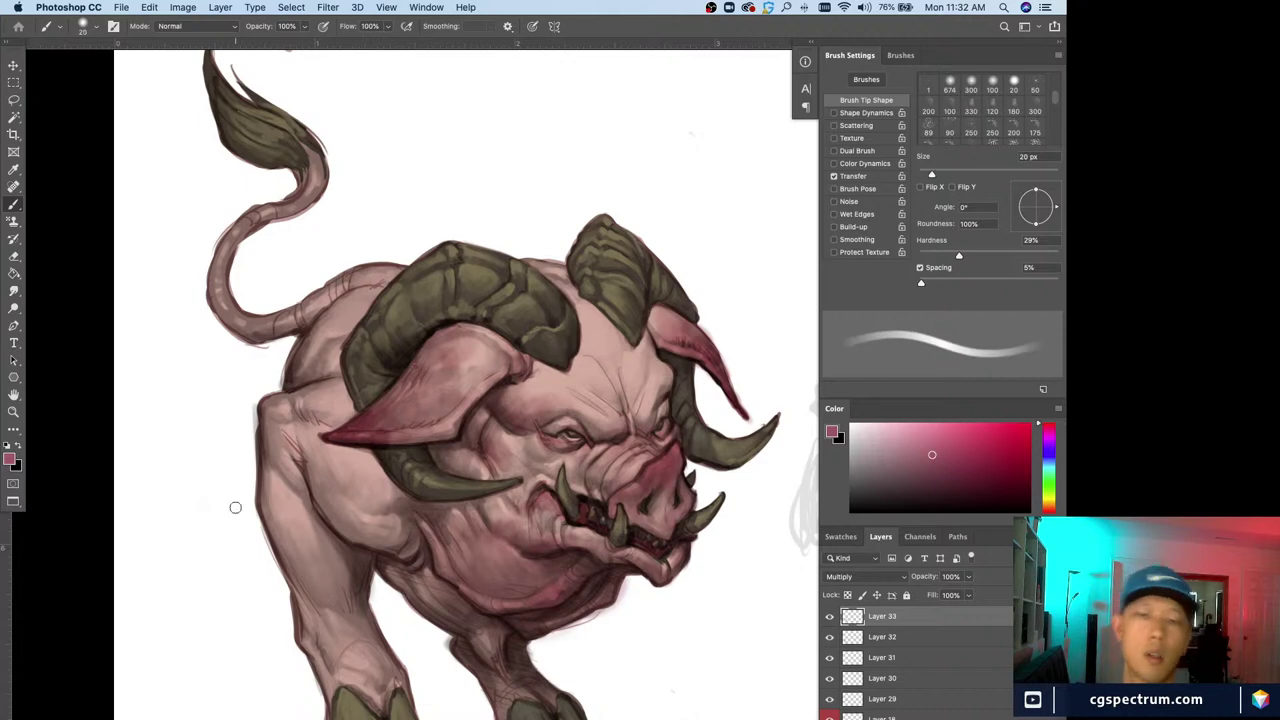
Tint the brow above the far eye and the forehead below the far horn with a 10 to 25 px brush
key(bracketleft)
key(bracketleft)
key(bracketleft)
key(bracketleft)
key(bracketleft)
key(bracketleft)
key(bracketleft)
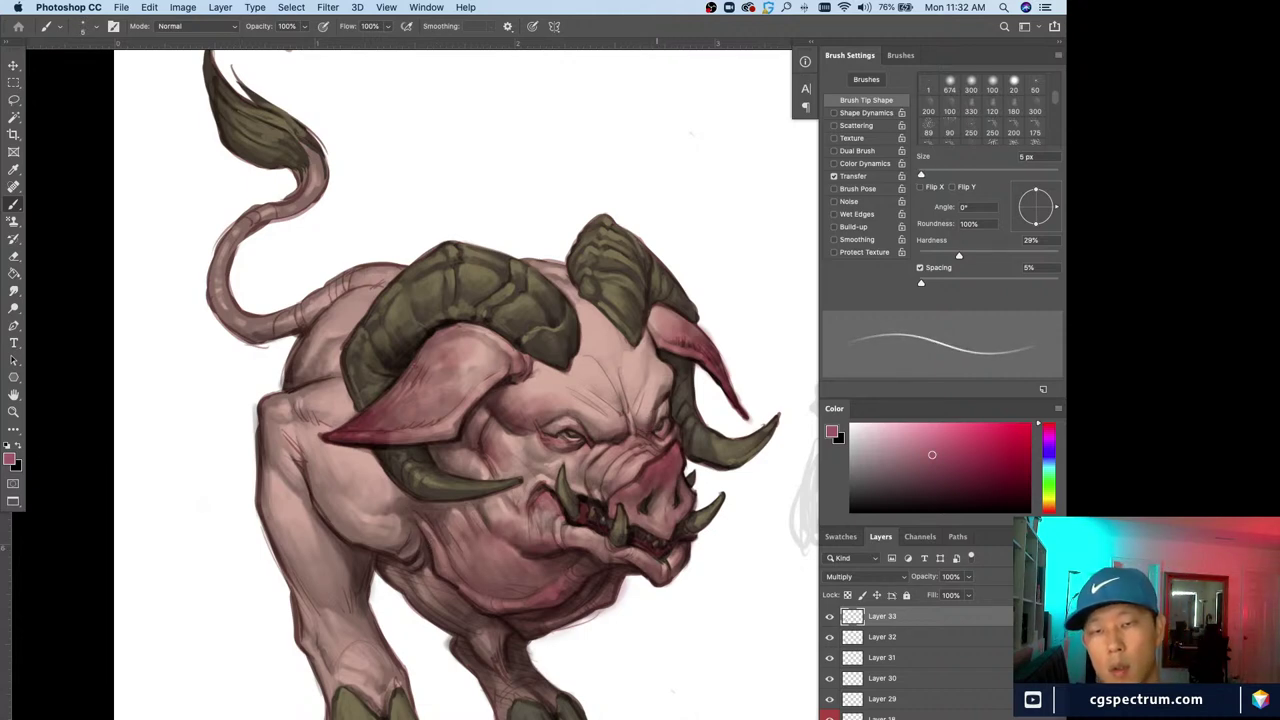
key(bracketright)
key(bracketright)
key(bracketright)
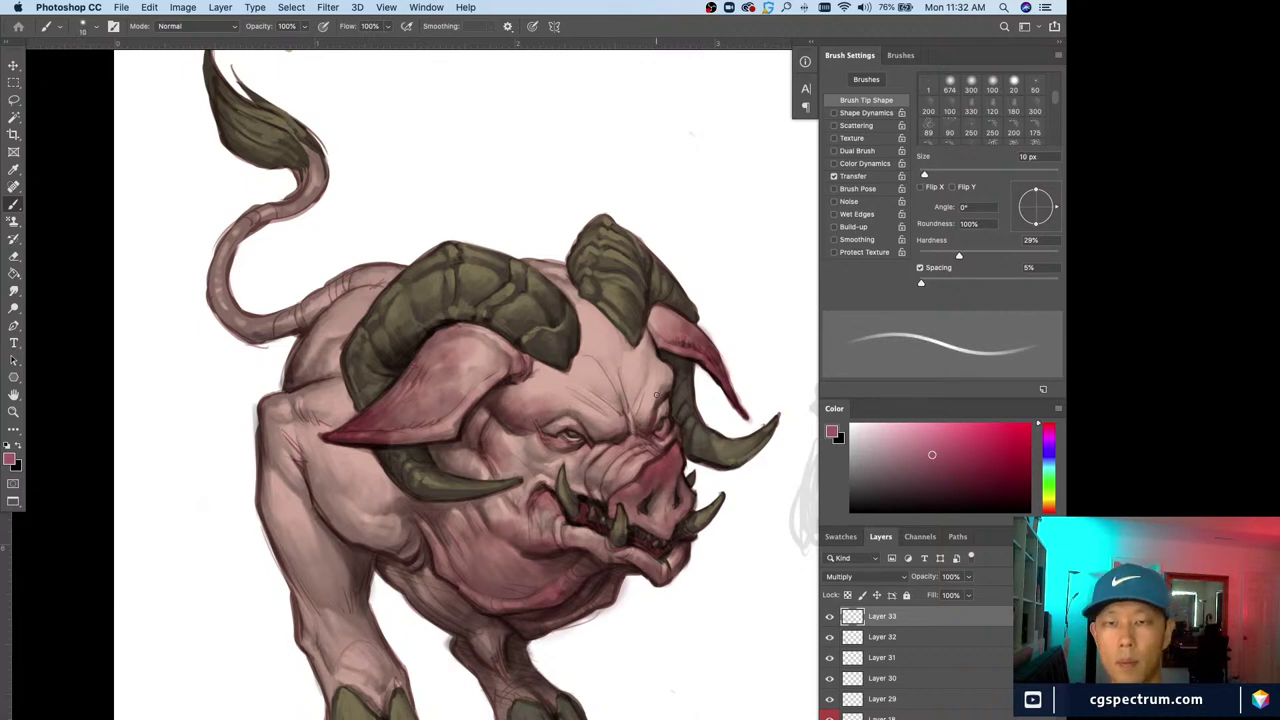
drag(664, 367, 661, 388)
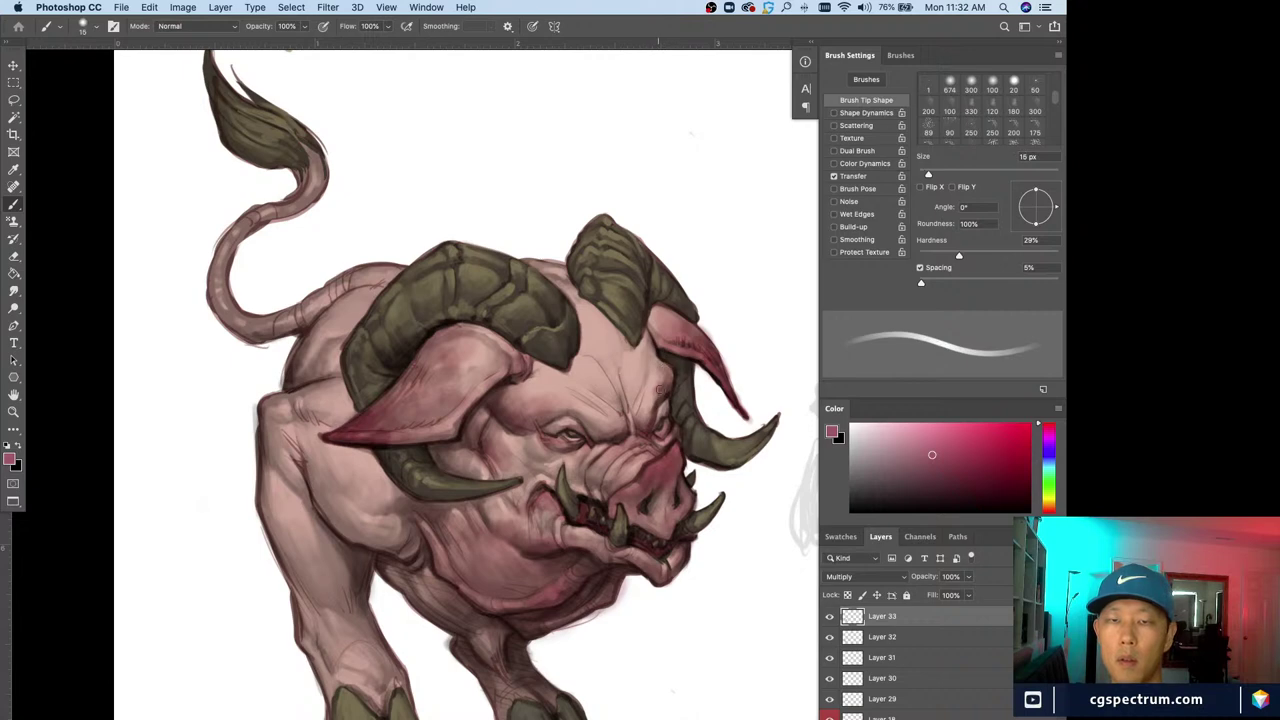
drag(647, 336, 655, 363)
key(bracketright)
key(bracketright)
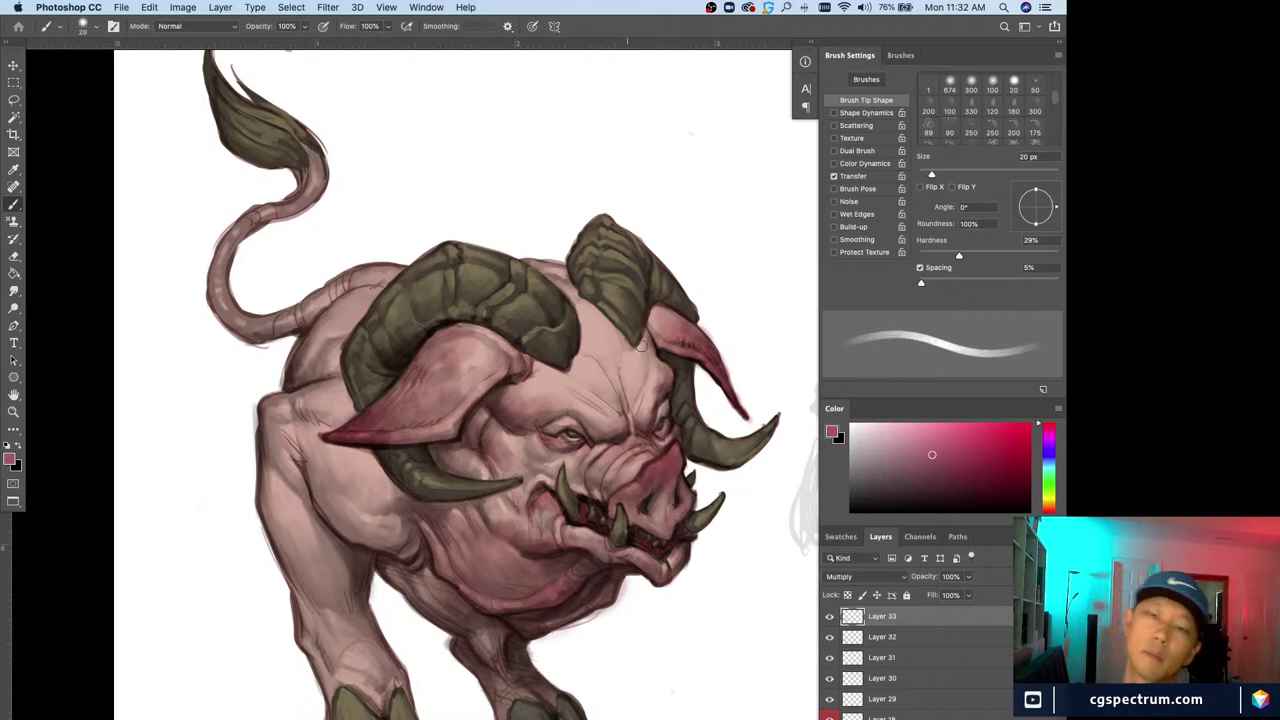
key(bracketright)
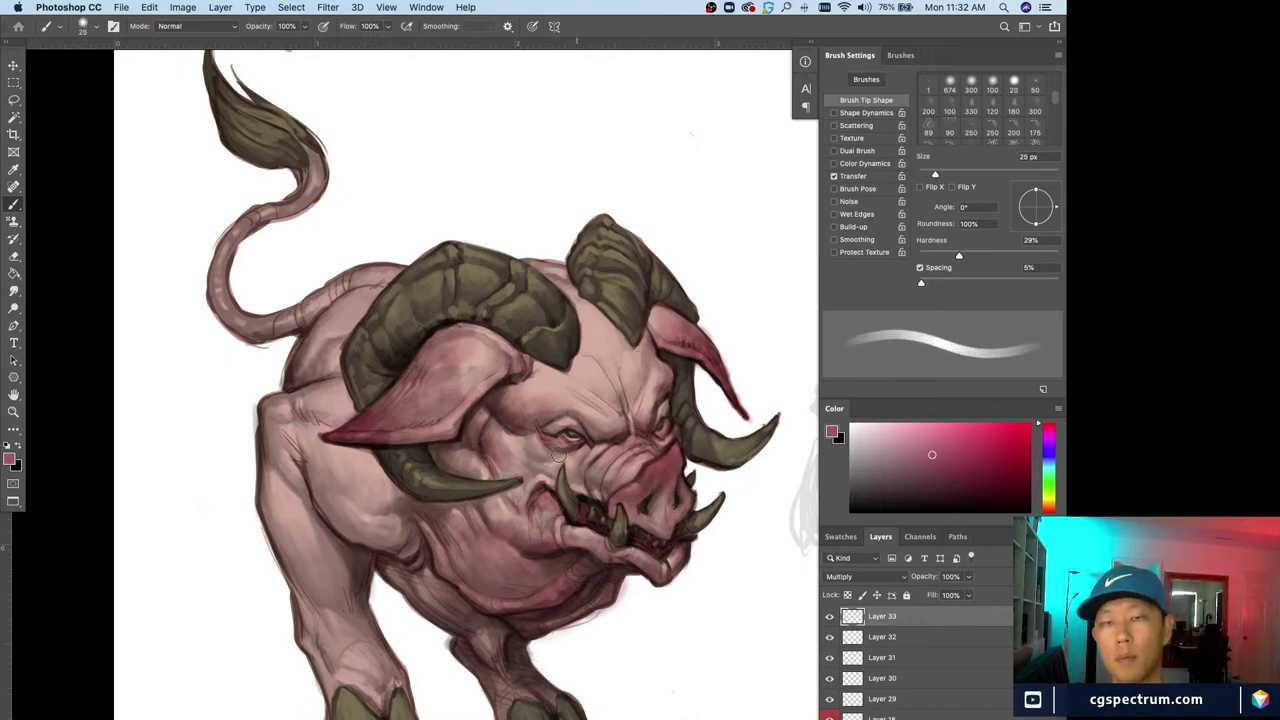
Tint the near shoulder muscle and its lower edge pink with a 35 to 40 px brush, using a 45 px Eraser for softening
key(bracketleft)
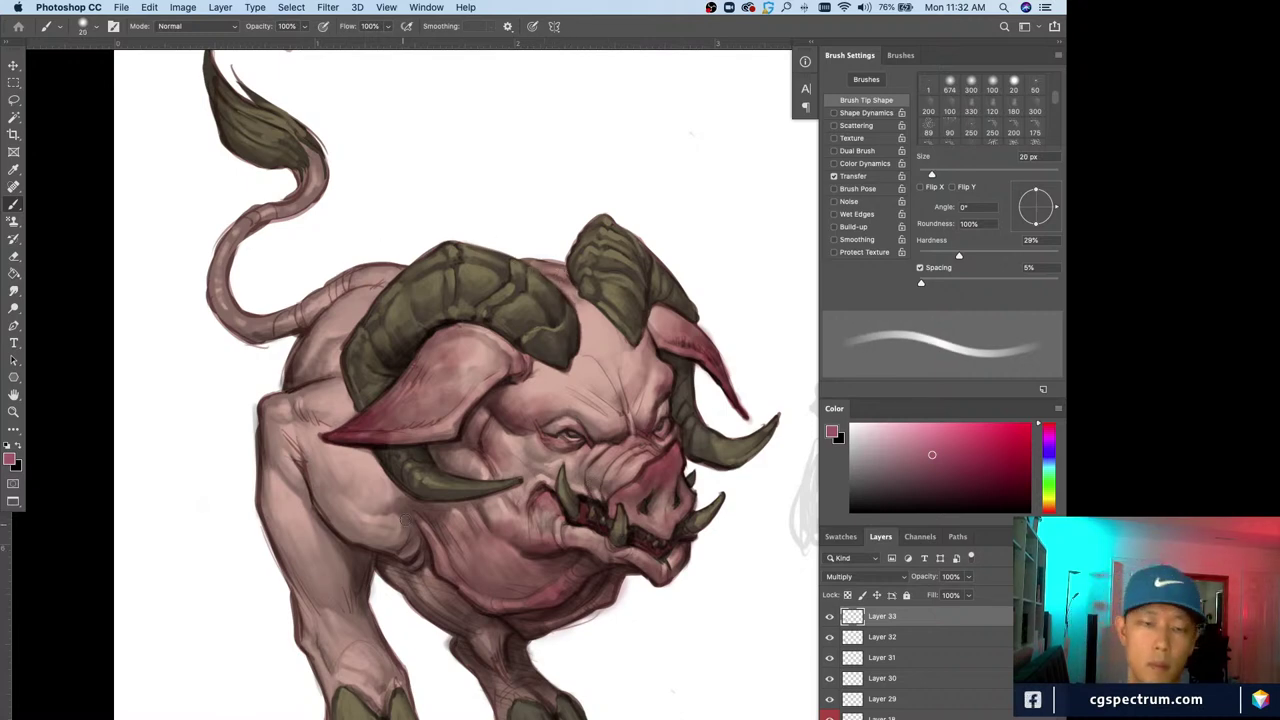
key(bracketright)
key(bracketright)
key(bracketright)
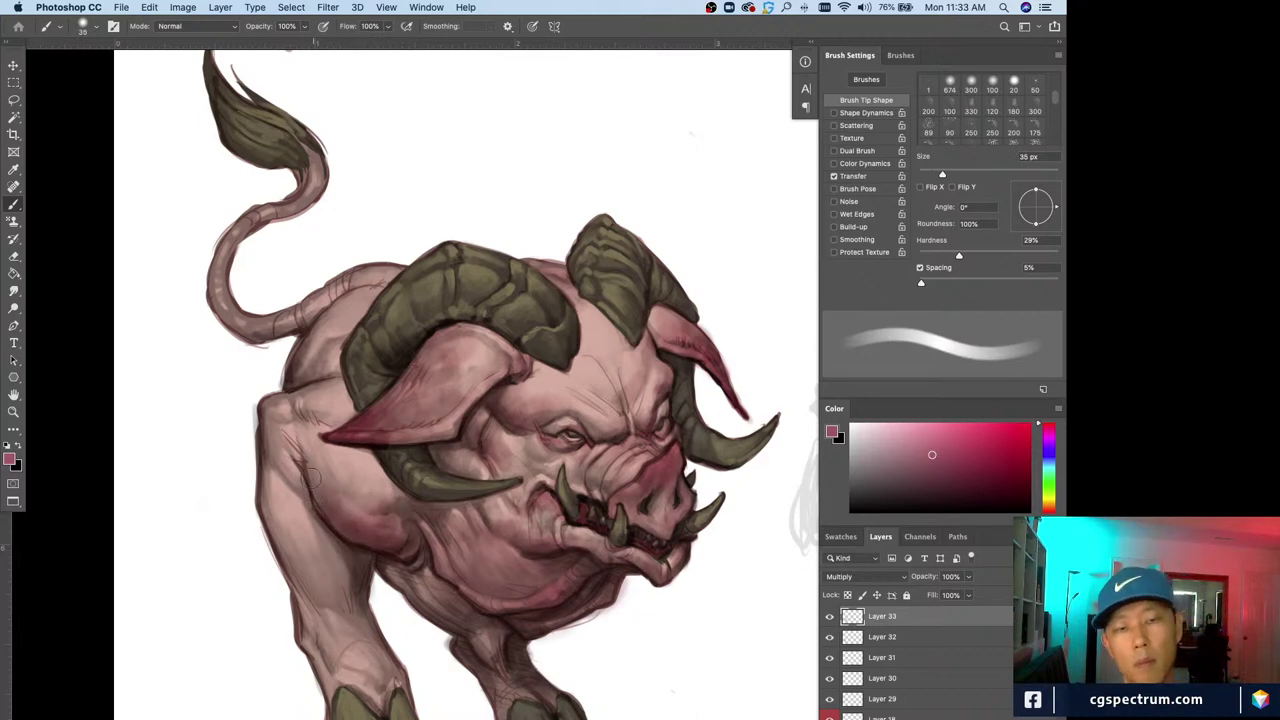
key(bracketright)
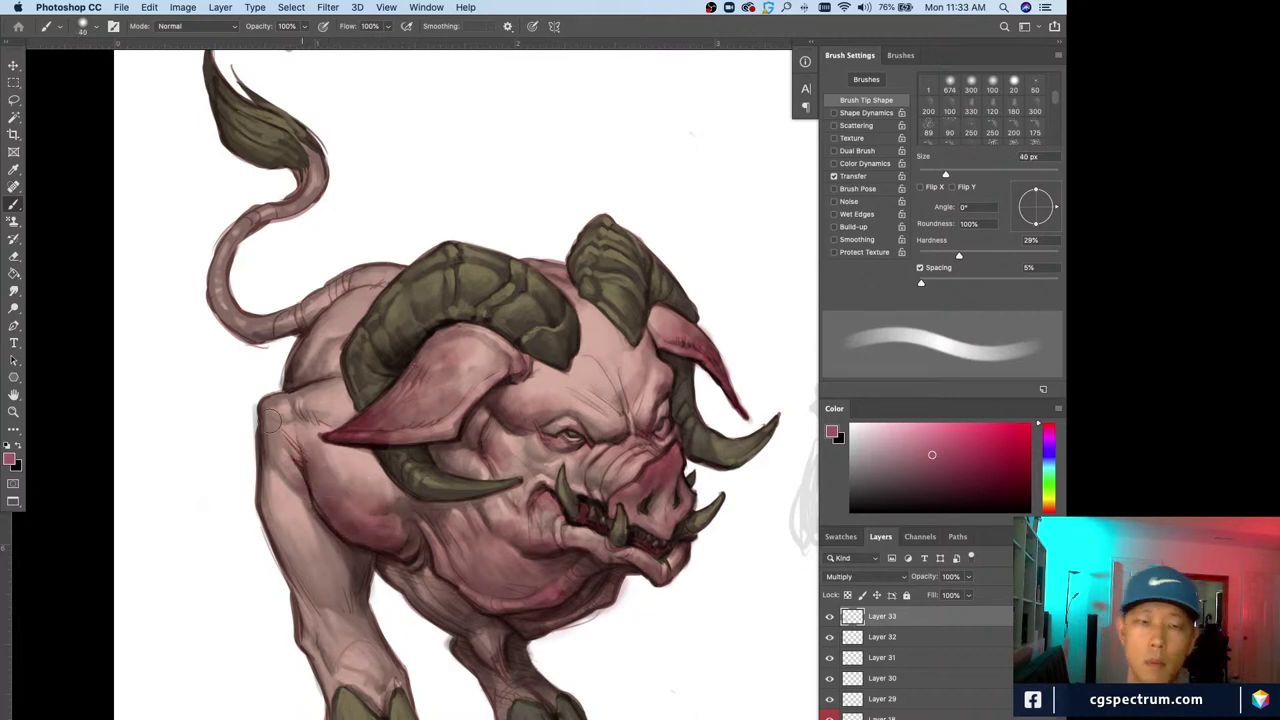
key(e)
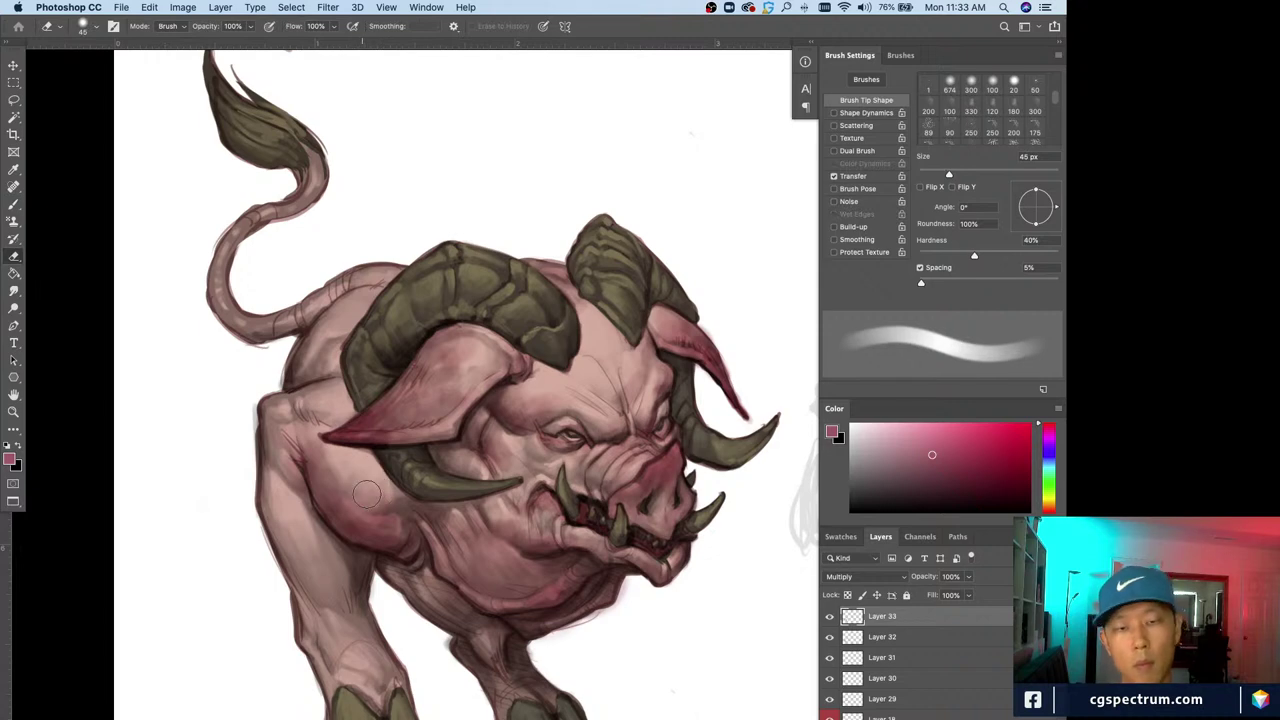
key(b)
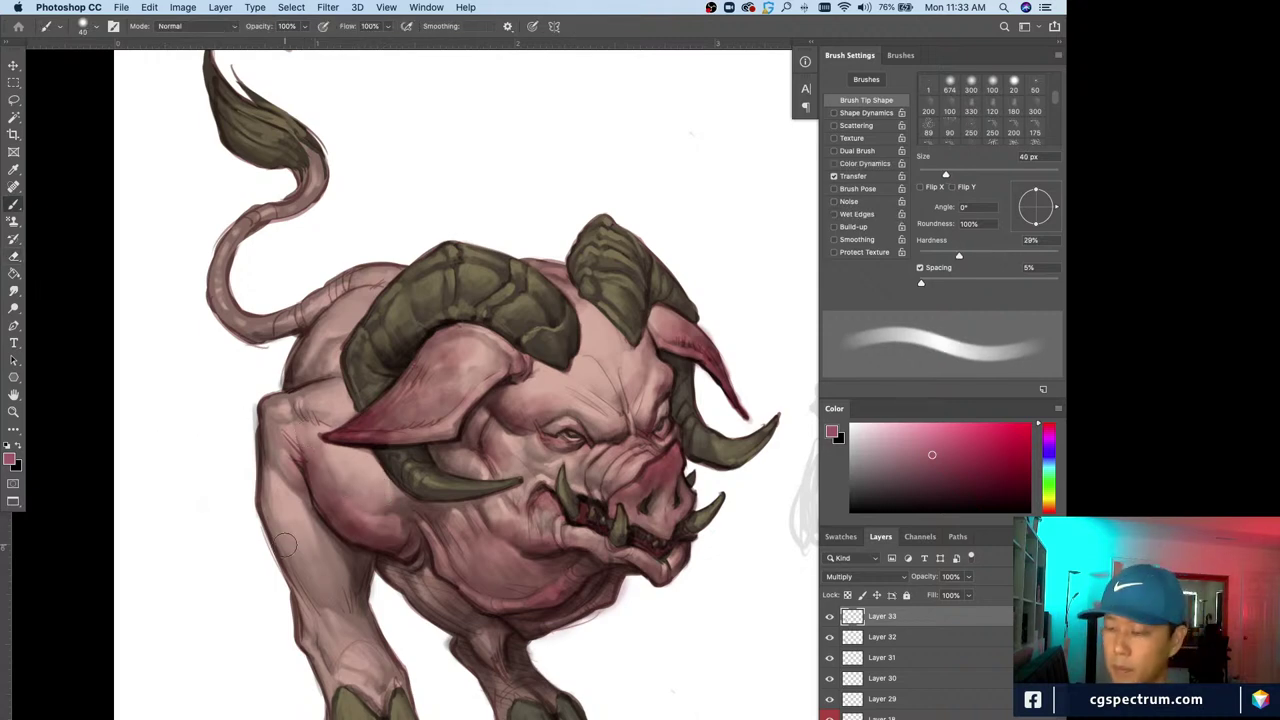
key(super+minus)
key(super+plus)
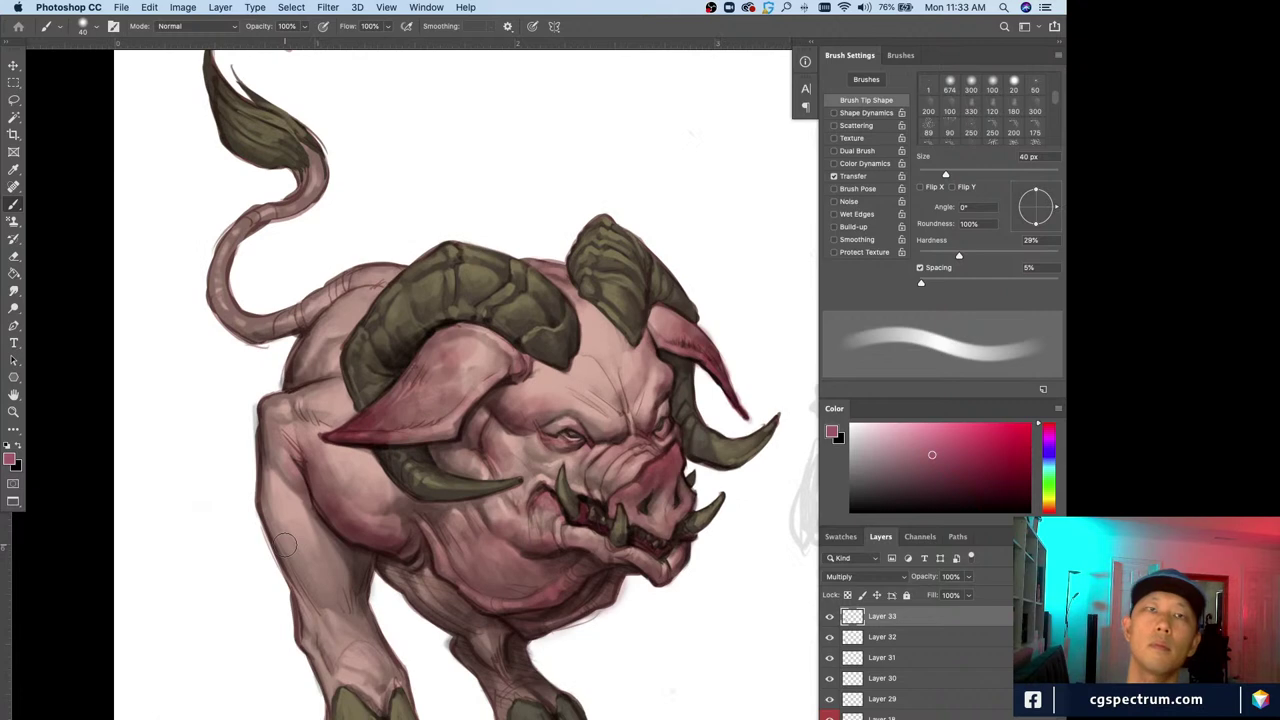
key(super+minus)
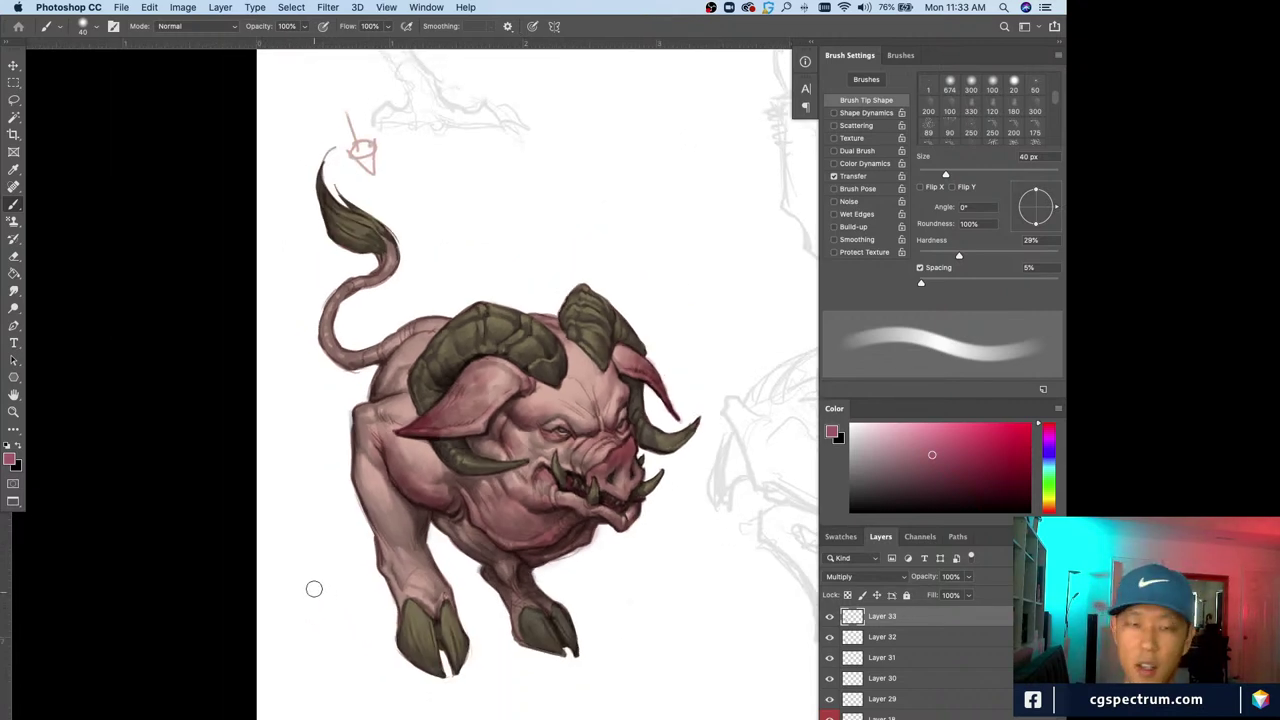
key(super+plus)
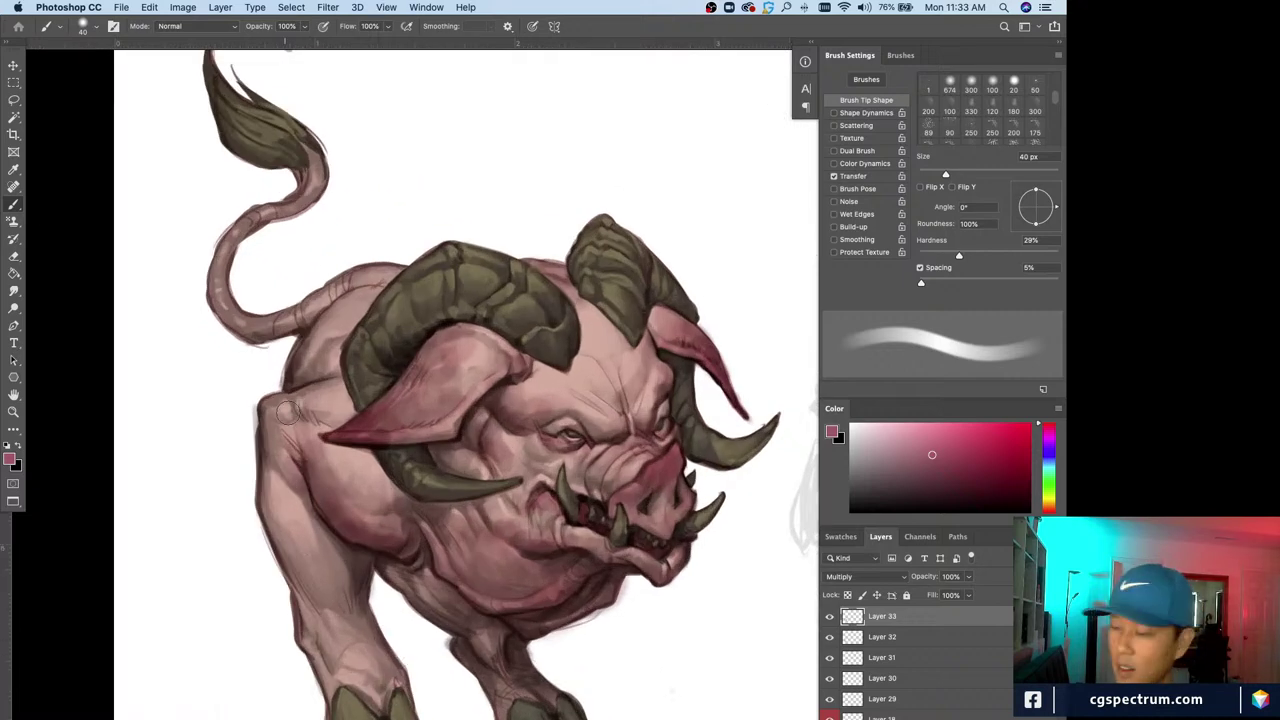
Tint the hindquarter between the tail base and the near horn pink with a 15 to 20 px brush
key(e)
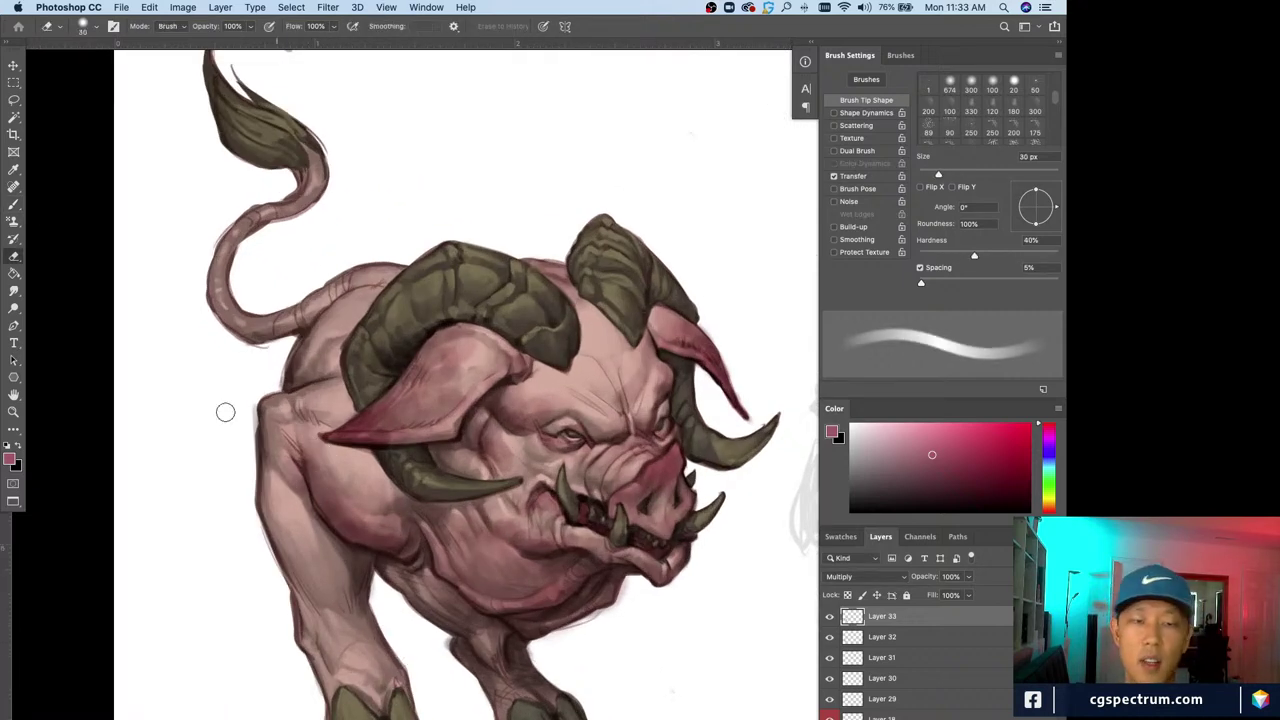
key(b)
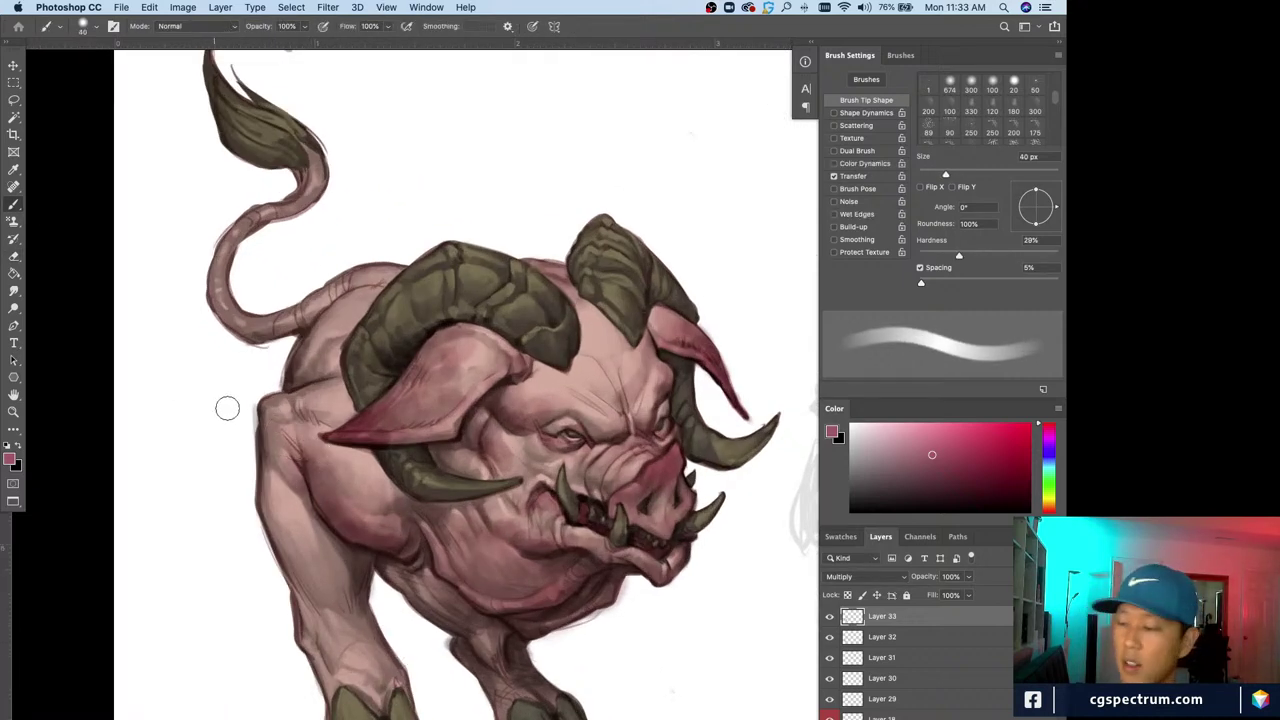
drag(304, 515, 326, 543)
key(bracketleft)
key(bracketleft)
key(bracketleft)
key(bracketleft)
key(bracketleft)
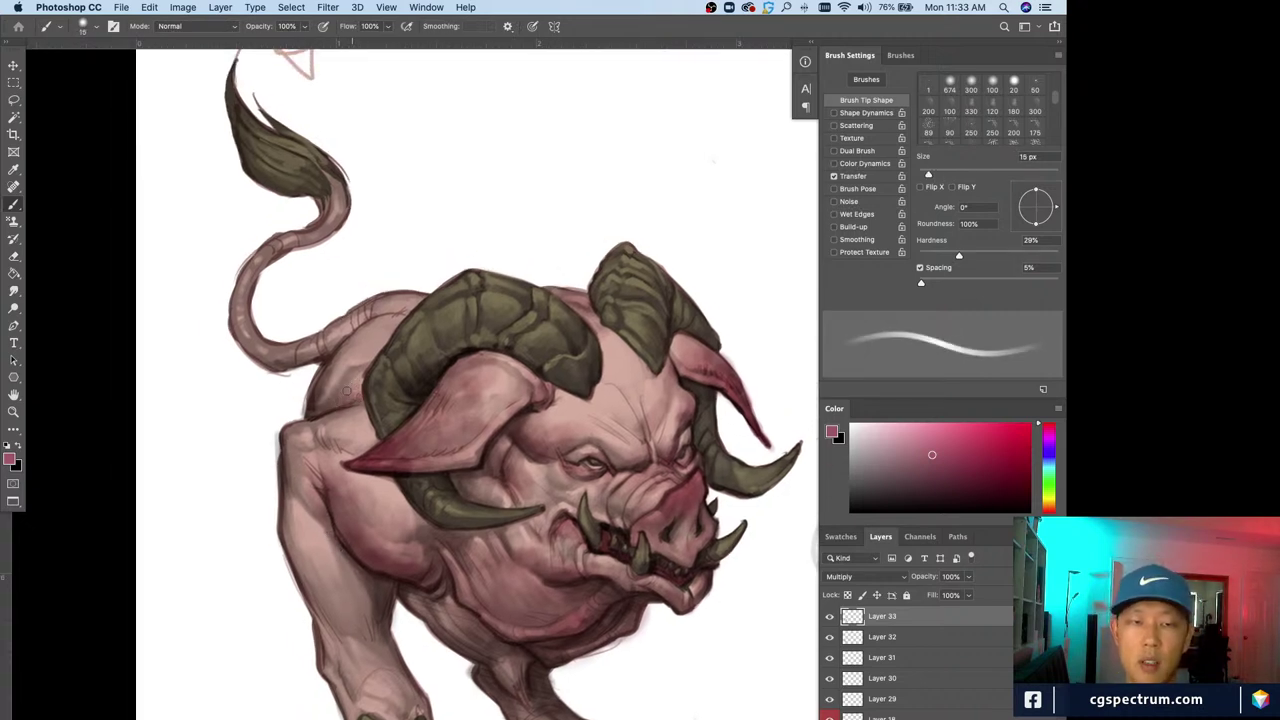
key(bracketright)
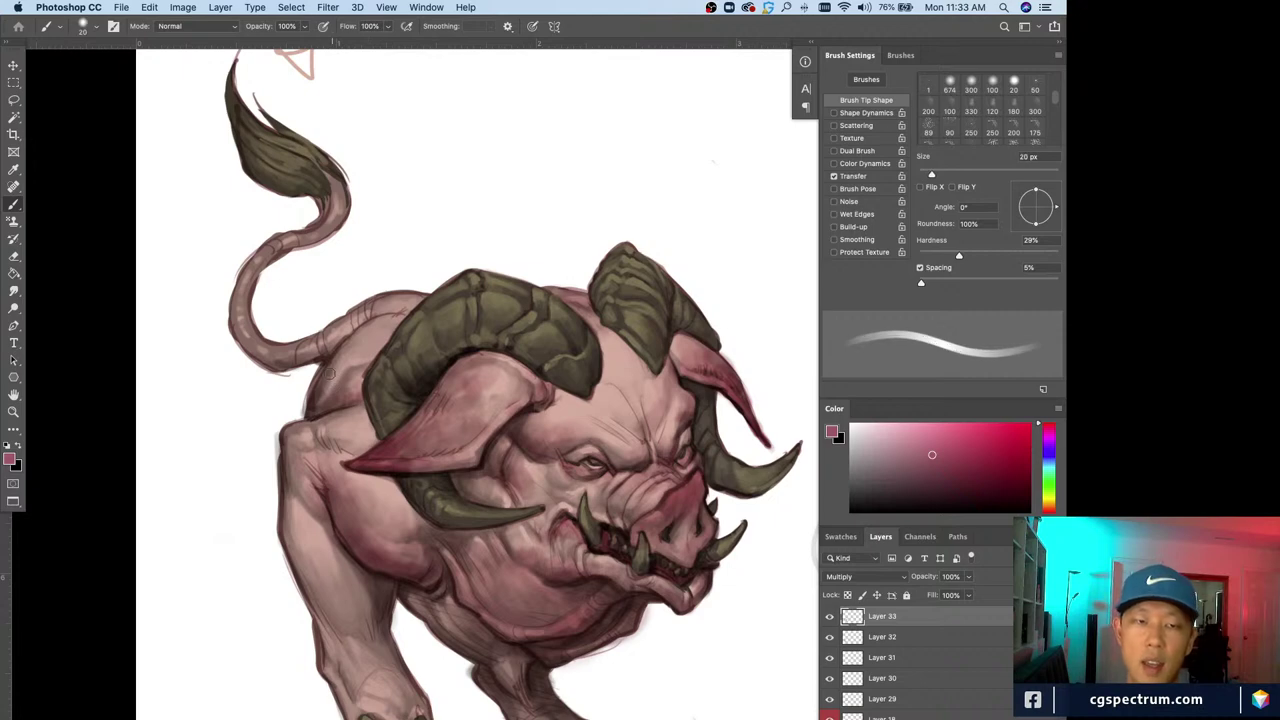
key(bracketleft)
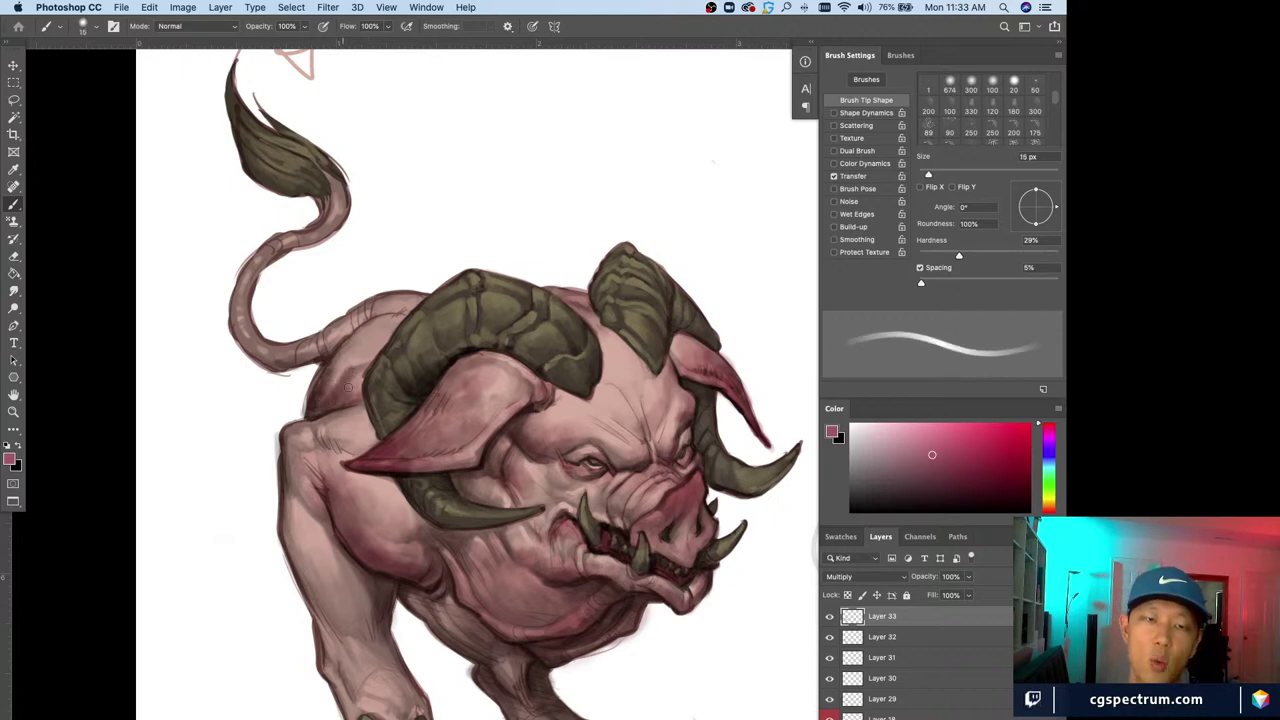
key(bracketright)
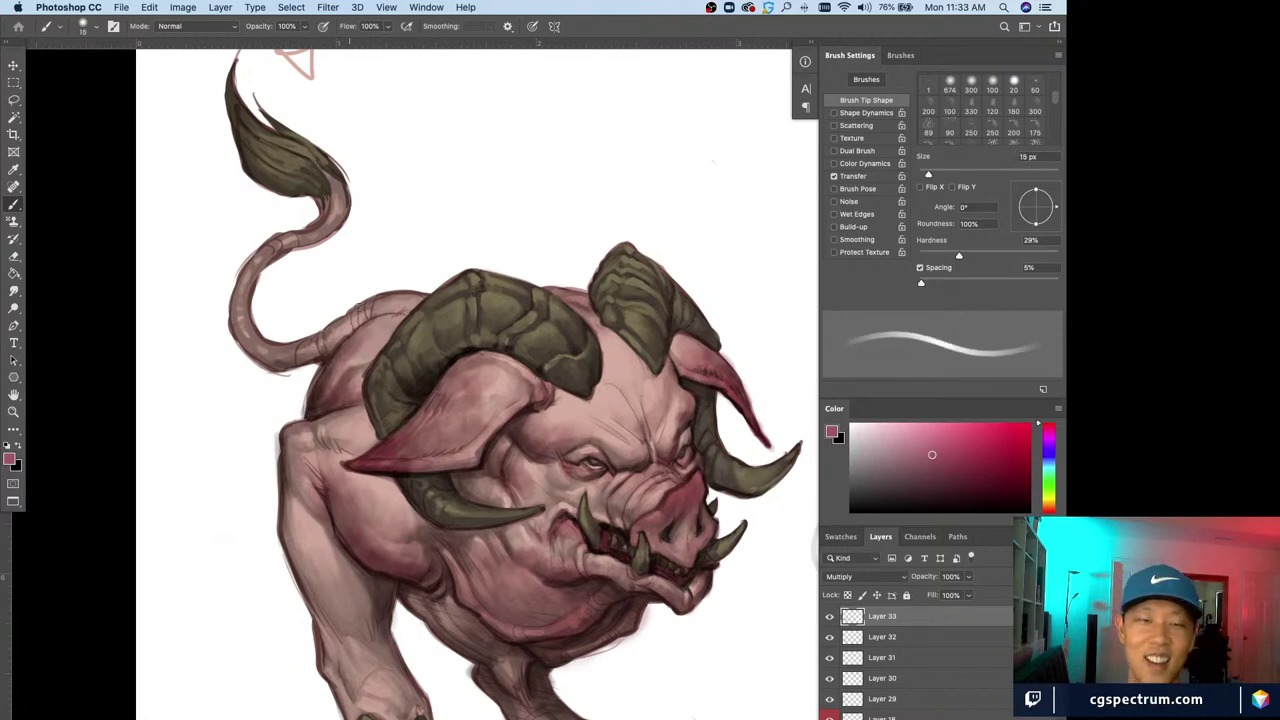
Tint the tail deep pink from below its tuft down to the base with a 9 to 20 px brush
key(bracketright)
mouse_move(334, 178)
mouse_down()
mouse_move(310, 232)
mouse_move(257, 252)
mouse_move(237, 320)
mouse_move(234, 303)
mouse_move(260, 345)
mouse_up()
key(bracketleft)
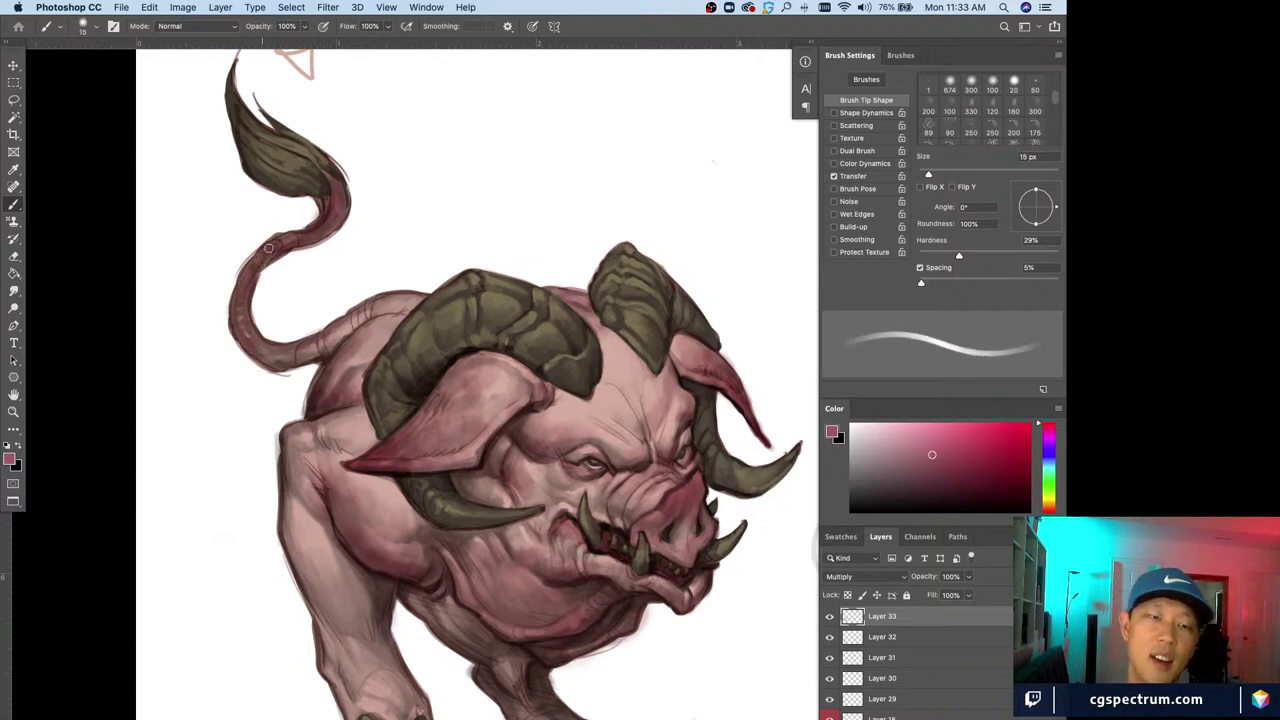
key(bracketleft)
mouse_move(336, 218)
mouse_down()
mouse_move(278, 250)
mouse_move(338, 208)
mouse_up()
key(bracketright)
mouse_move(268, 248)
mouse_down()
mouse_move(239, 274)
mouse_move(218, 344)
mouse_move(263, 355)
mouse_move(235, 290)
mouse_move(247, 274)
mouse_move(236, 307)
mouse_up()
key(bracketright)
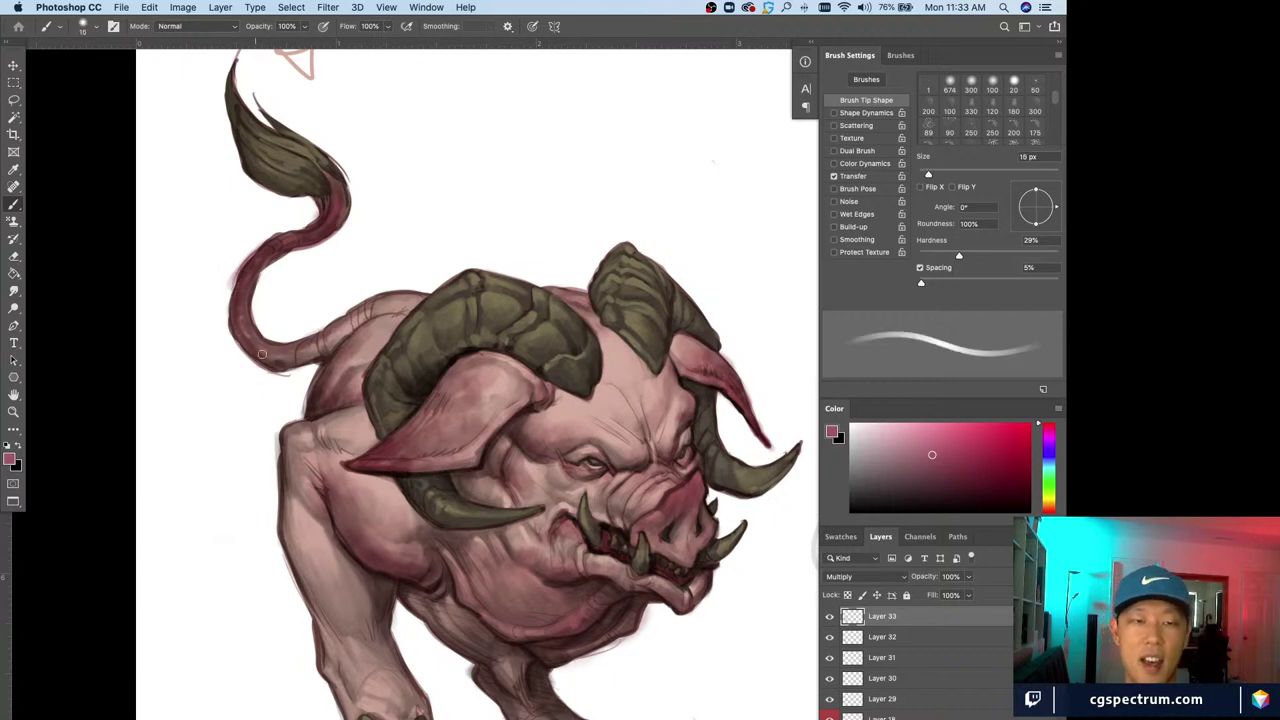
key(bracketleft)
key(bracketleft)
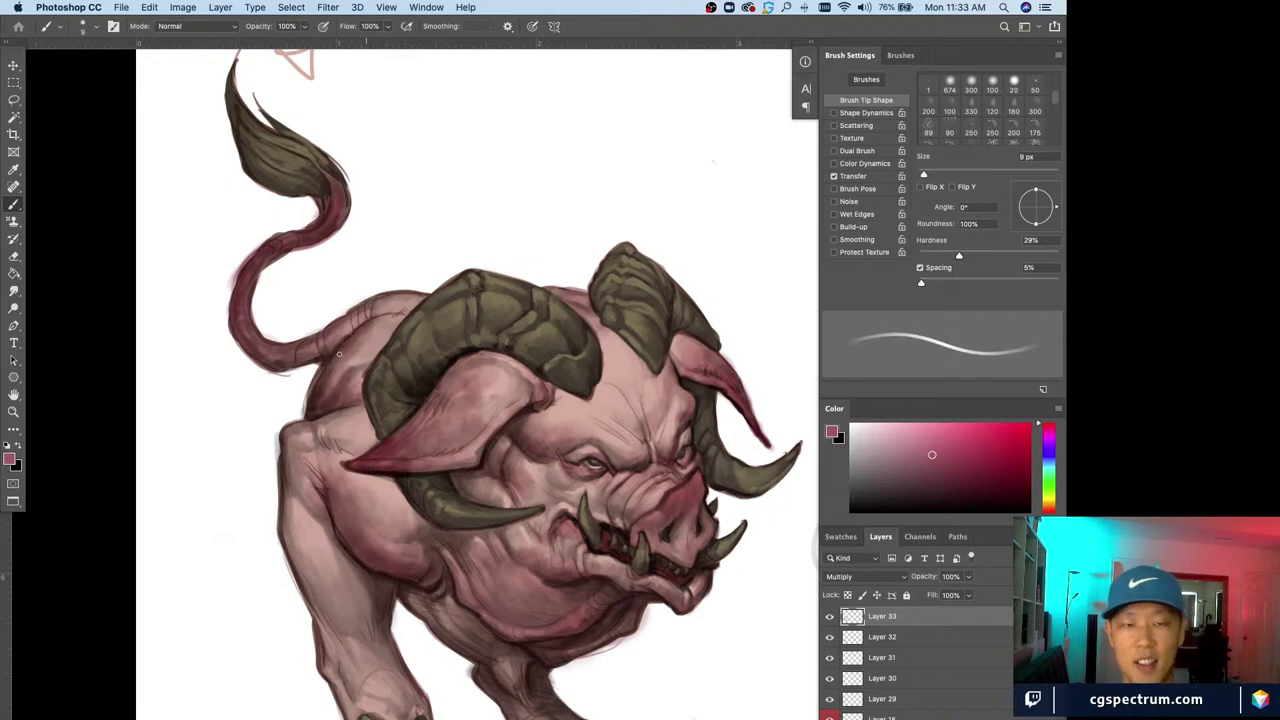
Tint the hip edge and the outer edge of the near foreleg pink with a 20 to 25 px brush
key(bracketright)
key(bracketright)
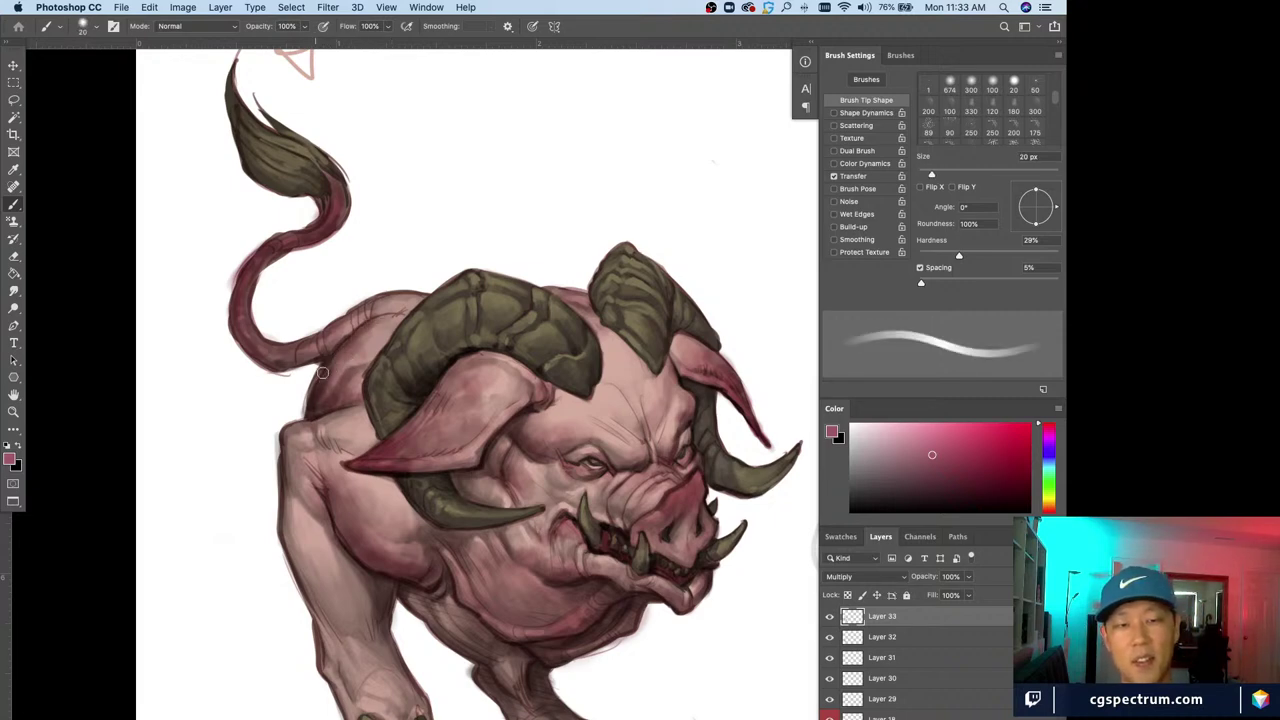
mouse_move(321, 375)
mouse_down()
mouse_move(285, 464)
mouse_move(293, 498)
mouse_up()
drag(316, 584, 314, 520)
key(bracketright)
drag(290, 465, 331, 579)
Tint the skin above both front hooves and the far foreleg pink with a 25 px brush
drag(419, 632, 431, 670)
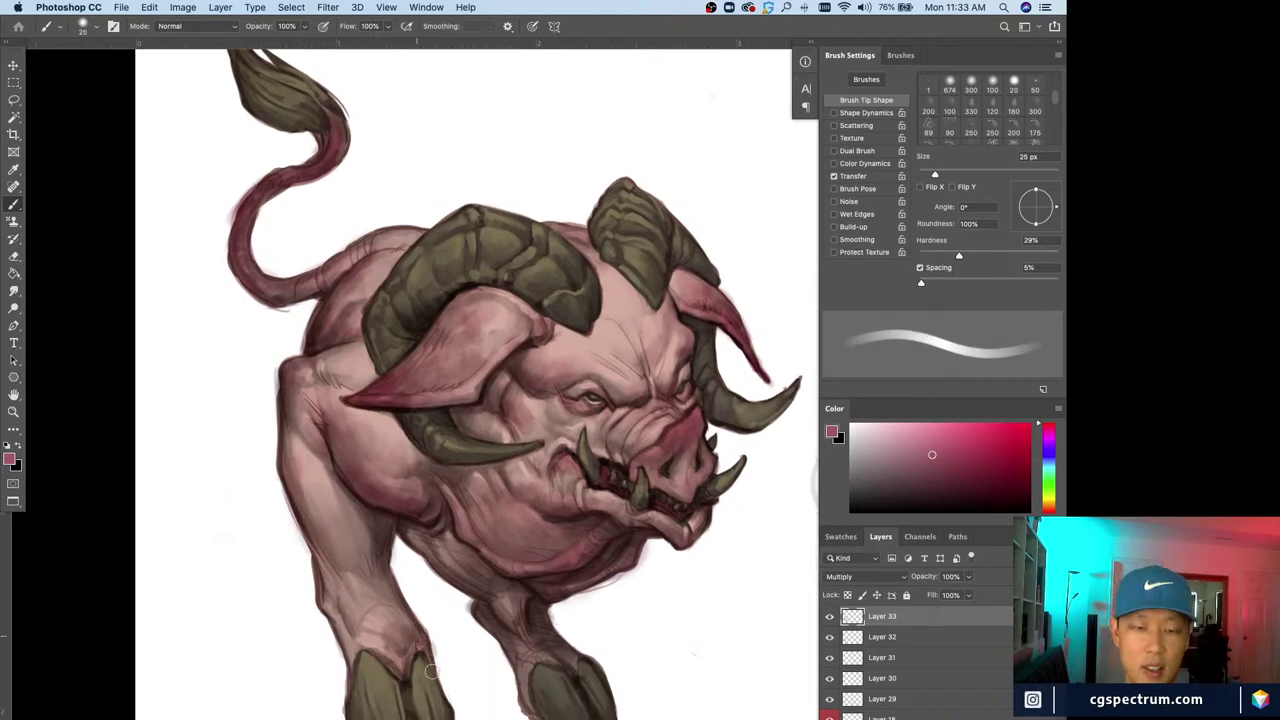
mouse_move(395, 605)
mouse_down()
mouse_move(398, 662)
mouse_move(358, 639)
mouse_up()
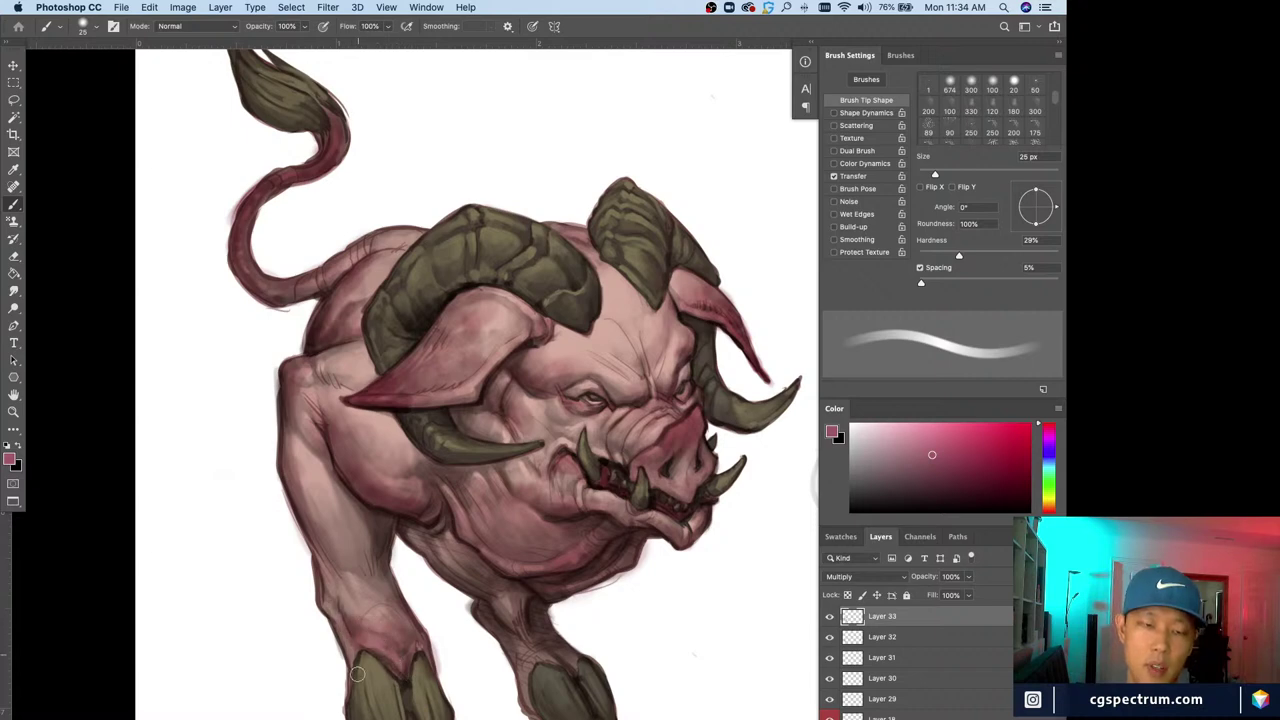
key(bracketright)
key(bracketright)
key(bracketleft)
key(bracketleft)
mouse_move(510, 632)
mouse_down()
mouse_move(535, 715)
mouse_move(550, 700)
mouse_up()
drag(545, 645, 573, 673)
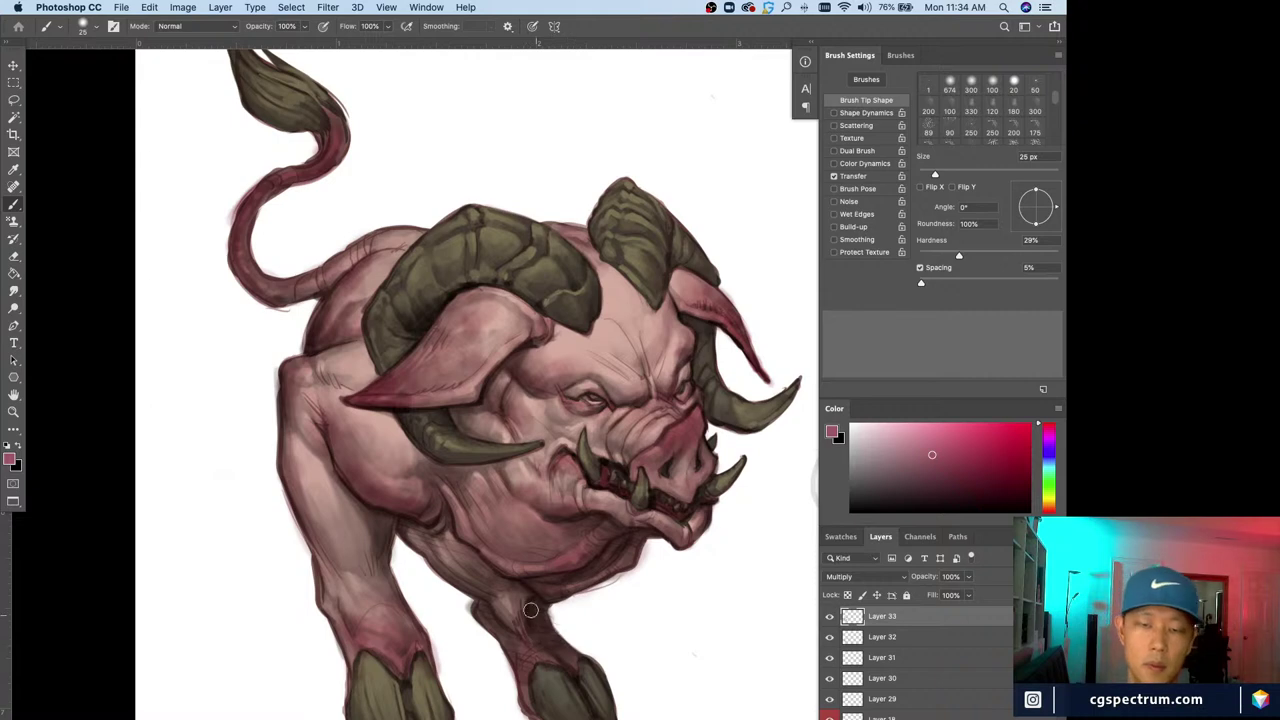
drag(480, 609, 514, 656)
Extend the pink tint up the near foreleg with a 25 to 30 px brush, and compare the creature with and without the tint layer
mouse_move(379, 586)
mouse_down()
mouse_move(370, 610)
mouse_move(308, 540)
mouse_move(331, 553)
mouse_up()
key(bracketright)
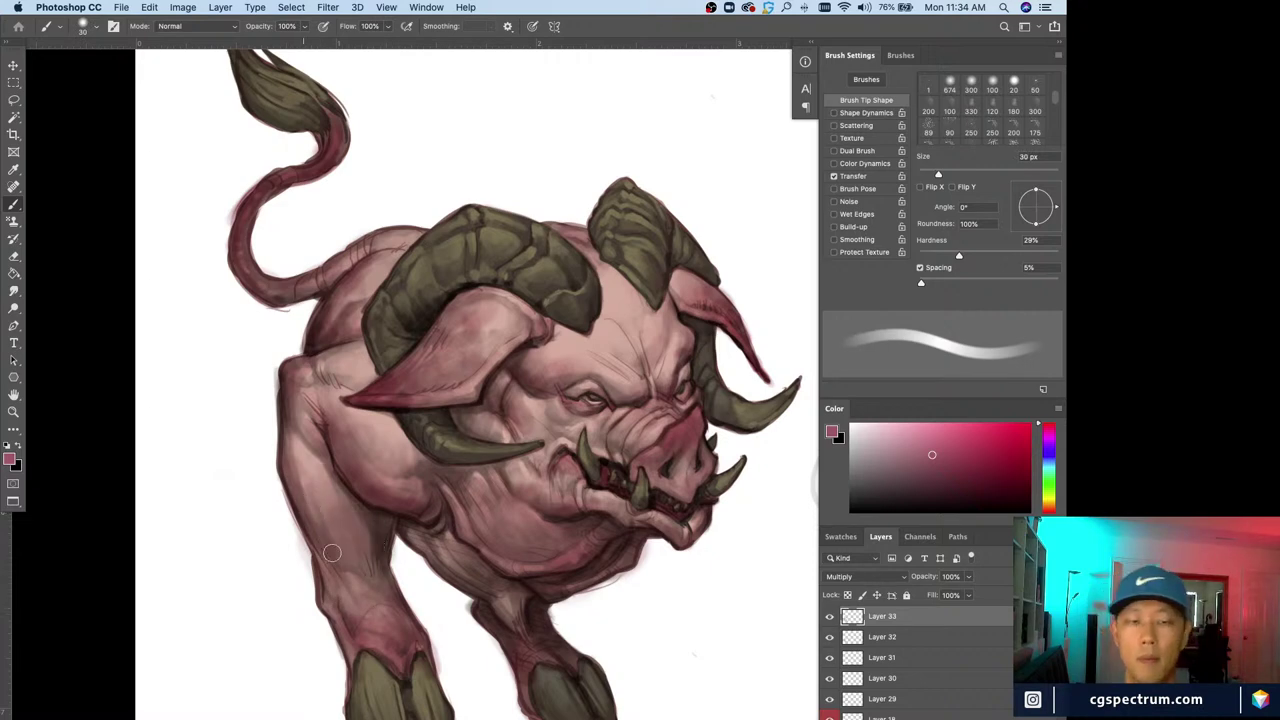
drag(291, 459, 299, 480)
key(super+minus)
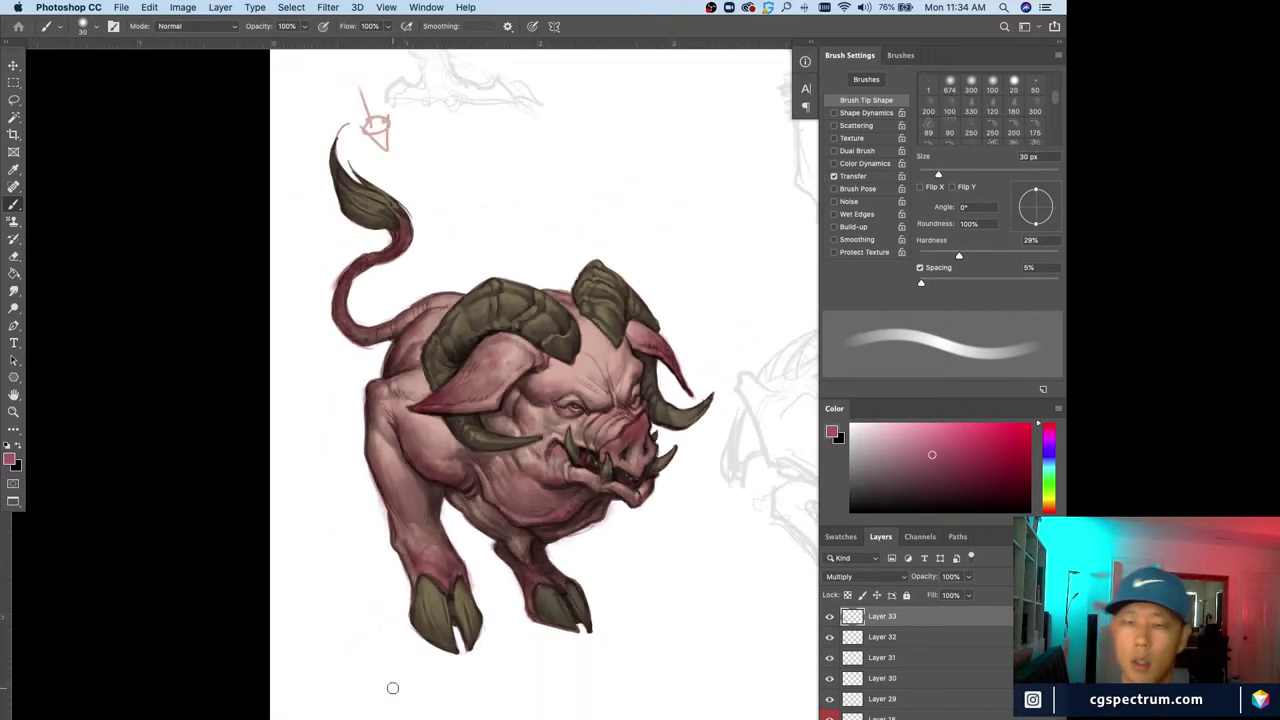
click(830, 617)
click(830, 617)
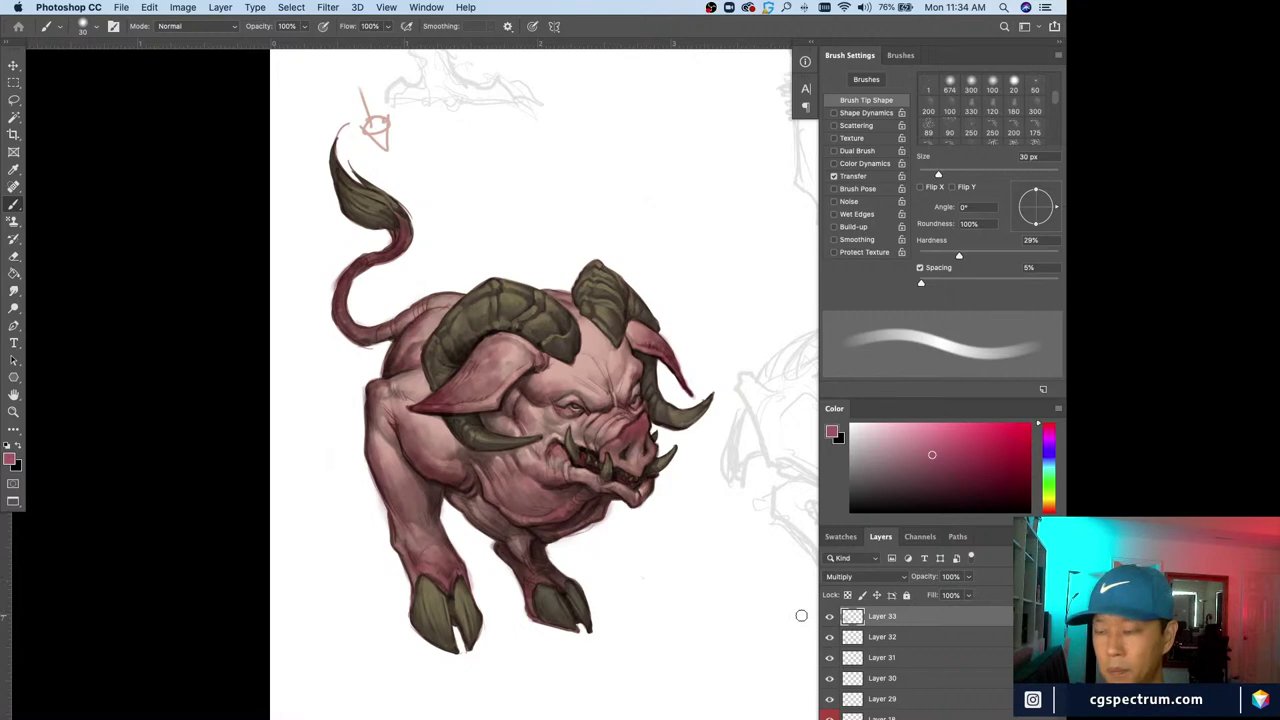
Tint the brow, the forehead creases and the base of the near ear pink with an 8 to 25 px brush
key(bracketleft)
key(bracketleft)
key(bracketleft)
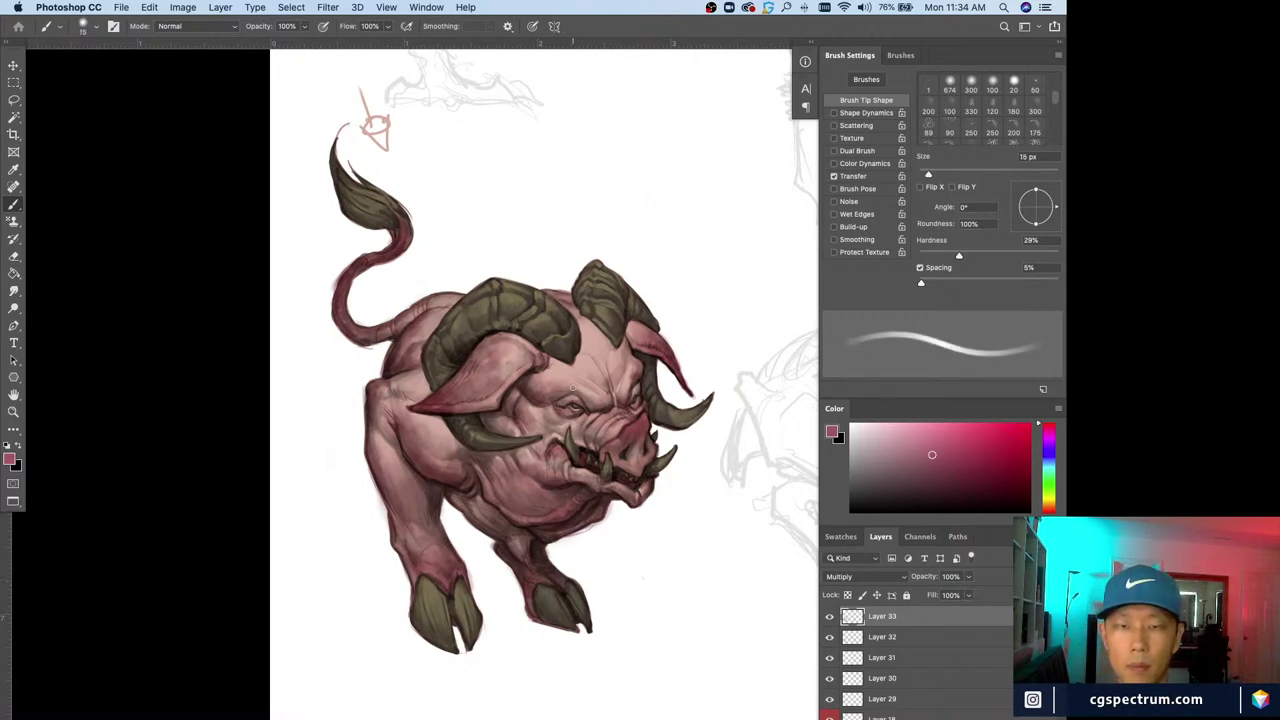
key(bracketright)
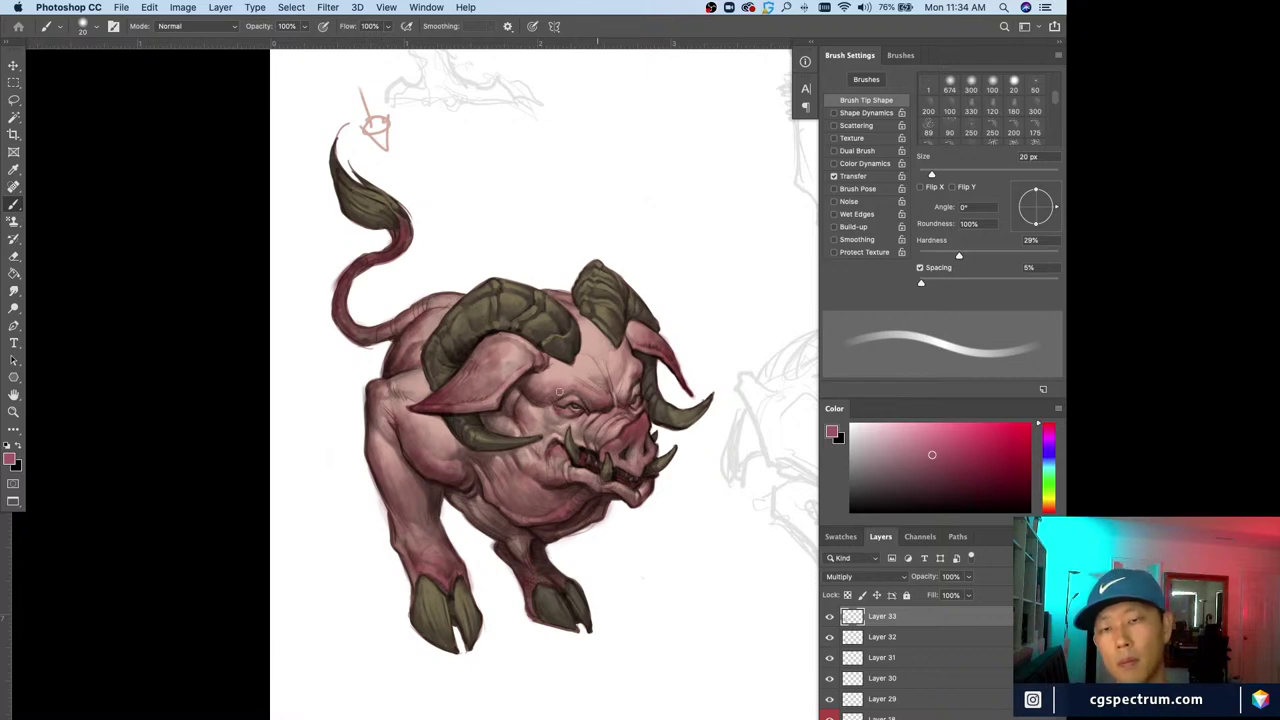
key(e)
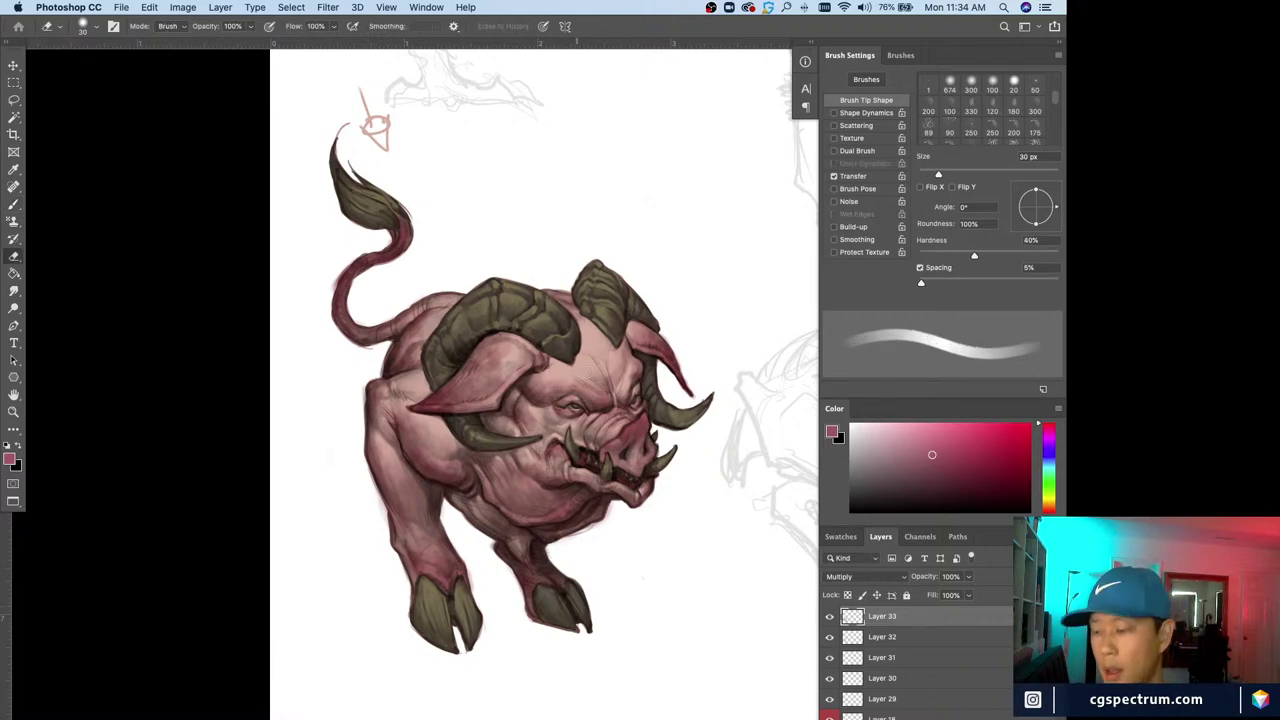
key(b)
key(bracketright)
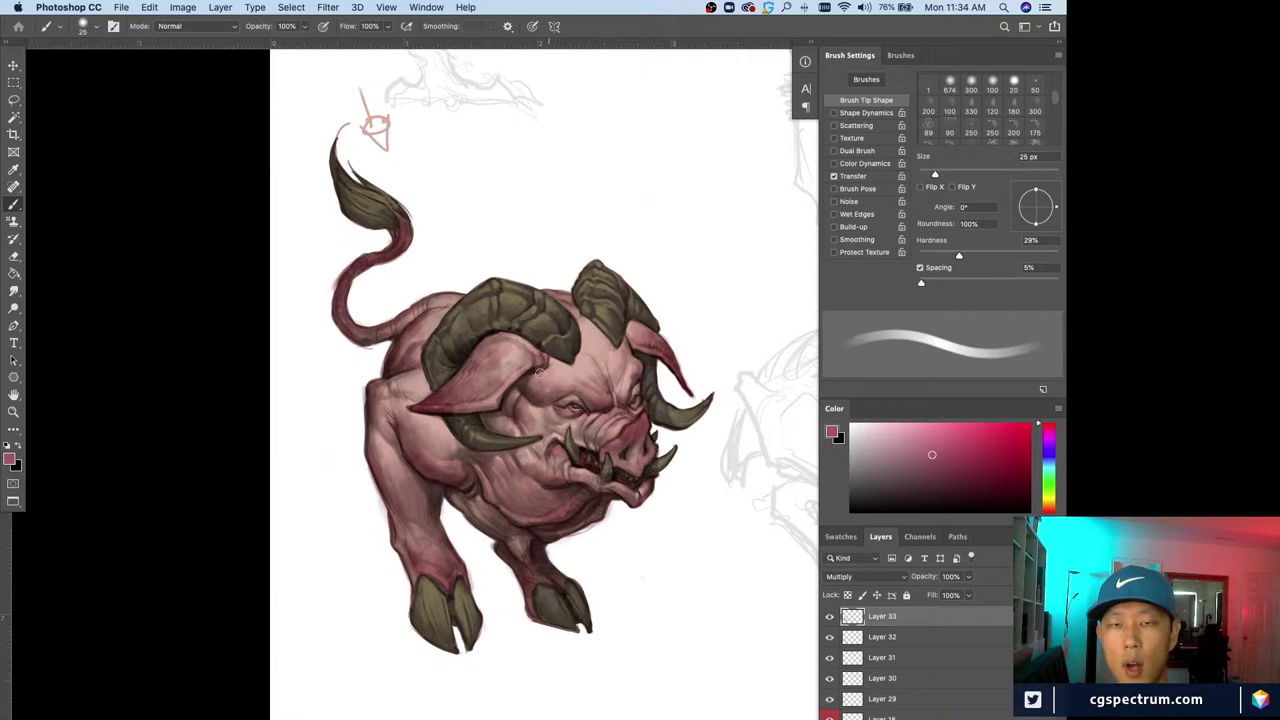
key(bracketleft)
key(bracketleft)
key(bracketleft)
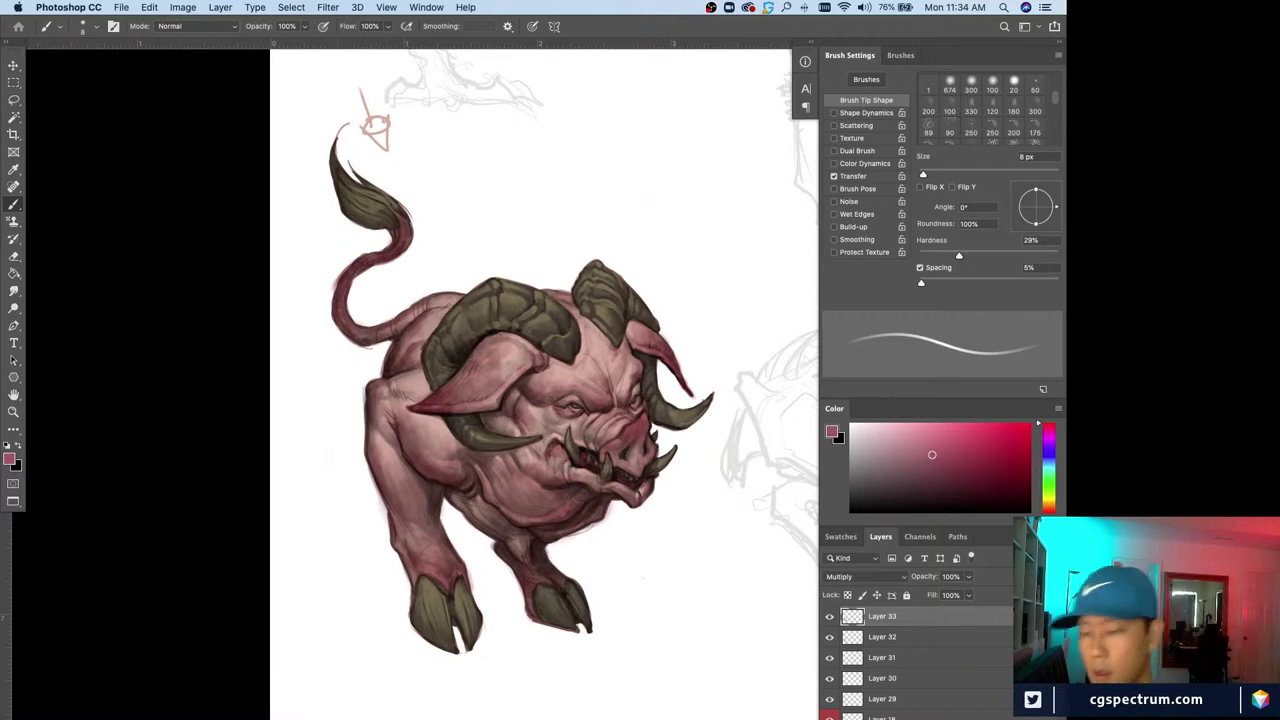
Add a new Normal layer above the tint and choose a very pale pink based on the brow's skin colour
key(super+alt+shift+n)
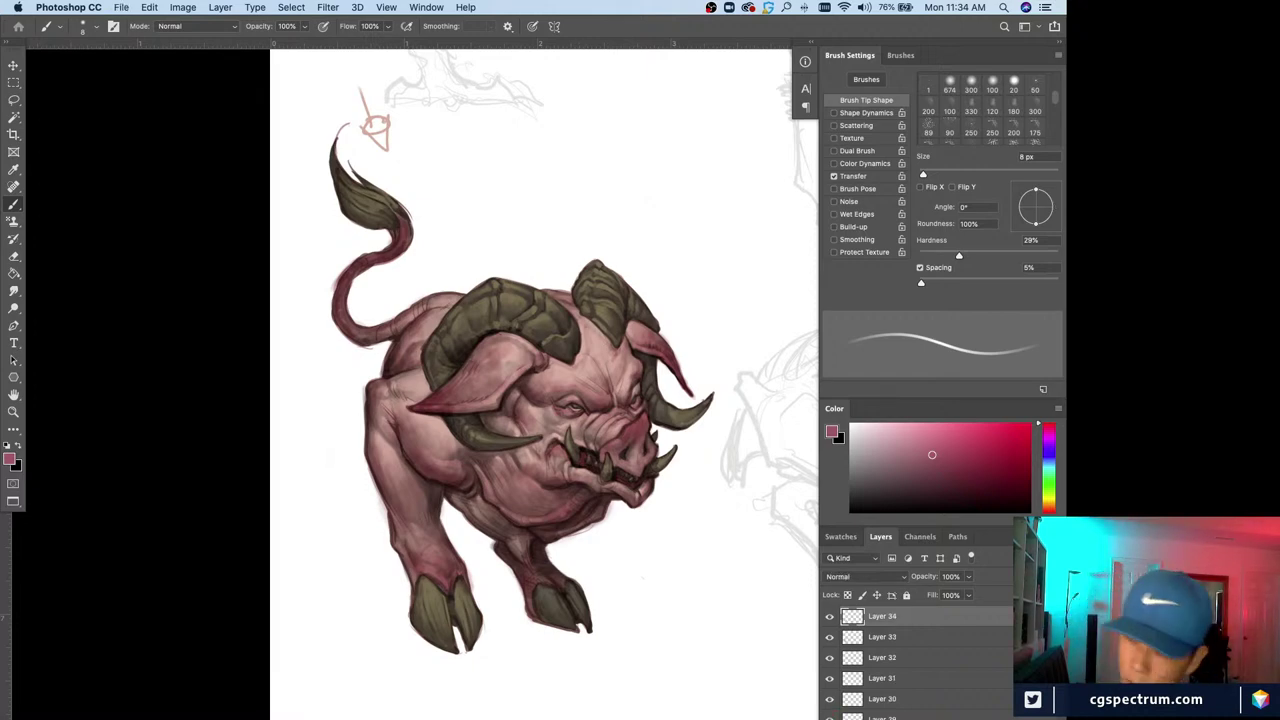
key(super+plus)
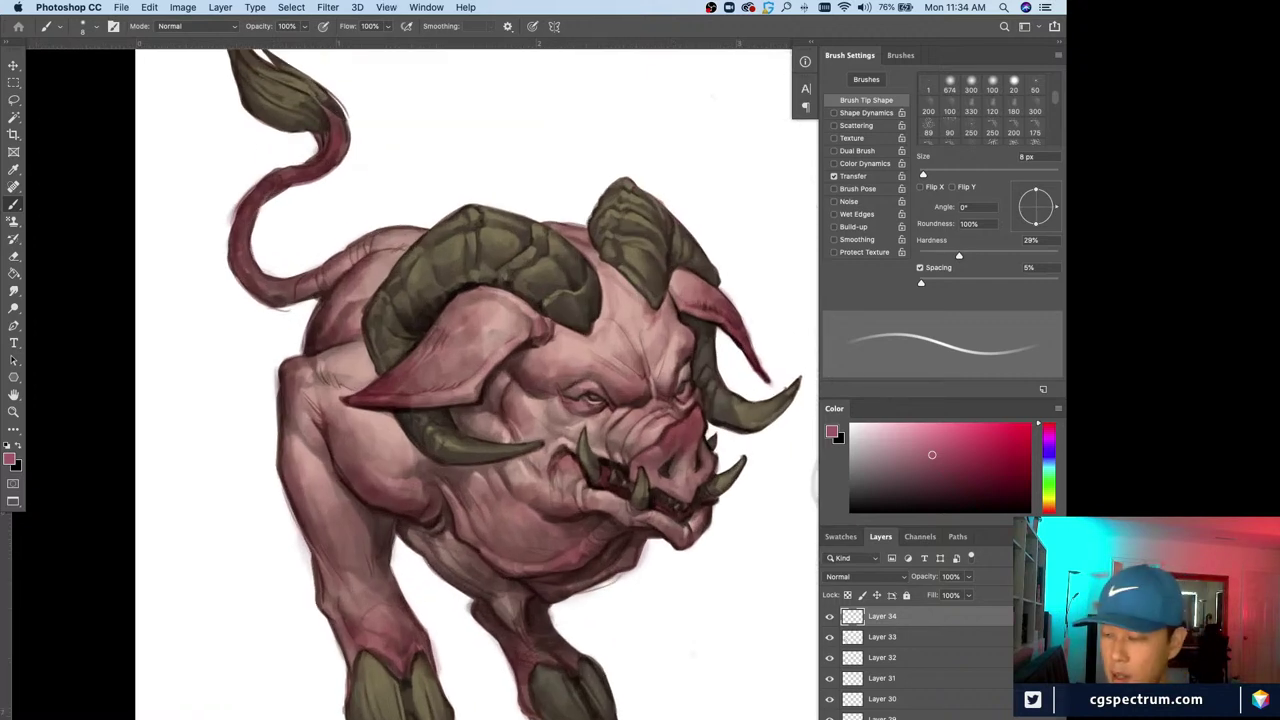
drag(643, 587, 603, 579)
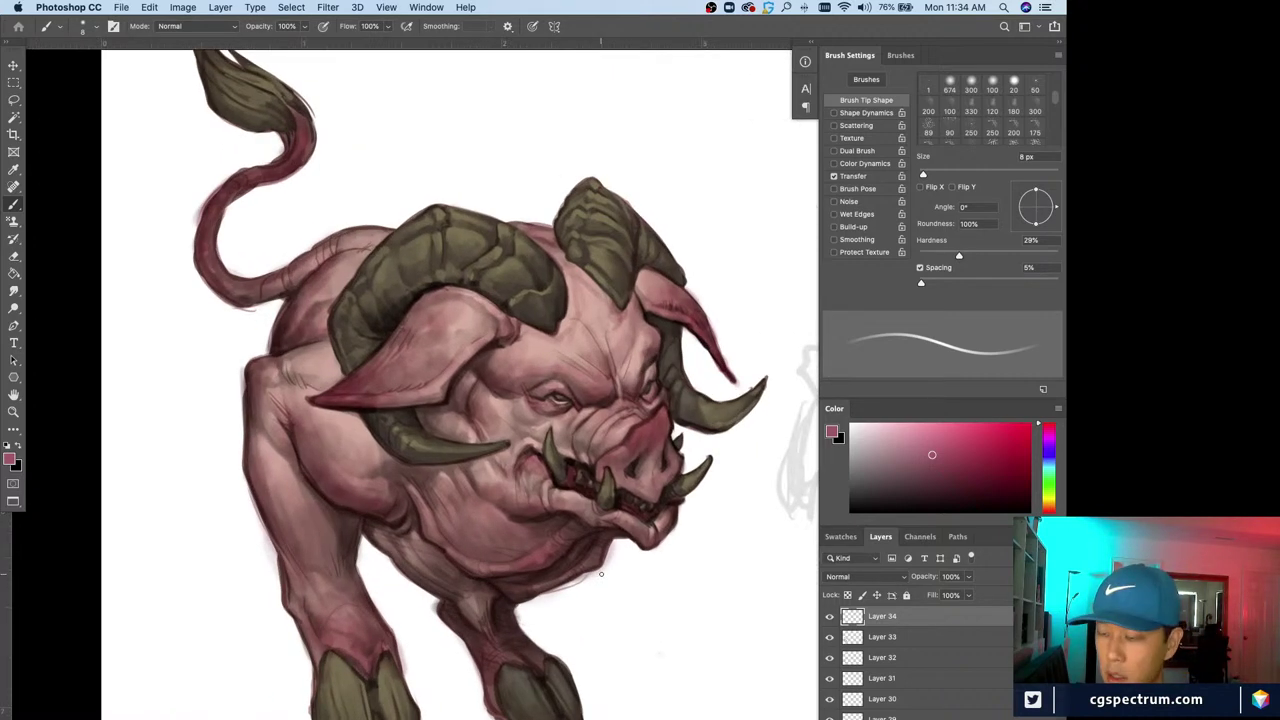
key(super+minus)
key(super+plus)
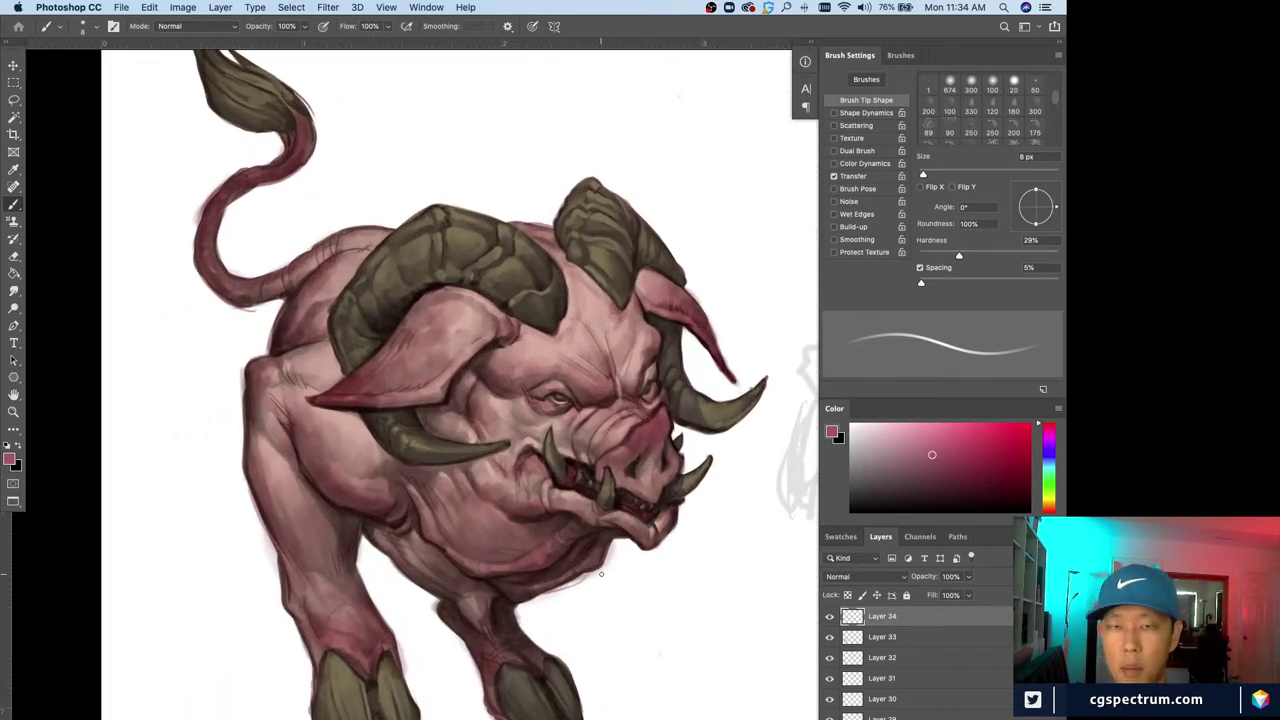
drag(595, 494, 558, 538)
alt+click(503, 387)
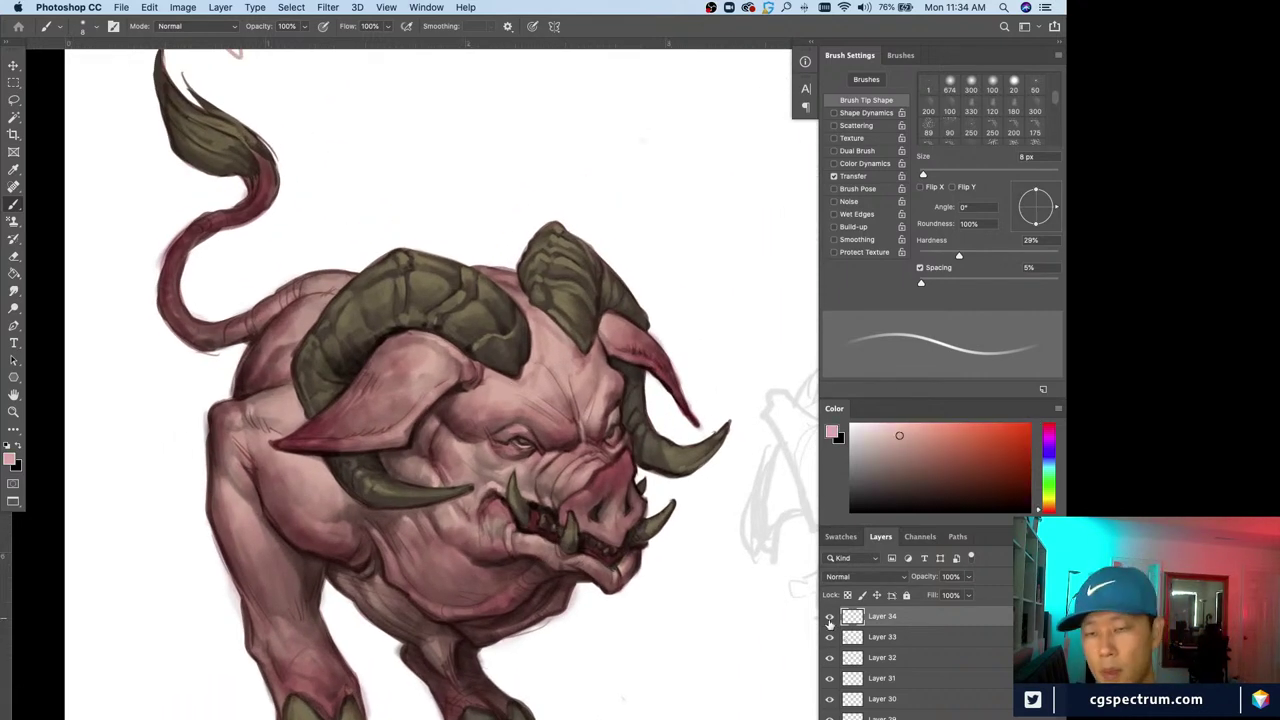
click(881, 425)
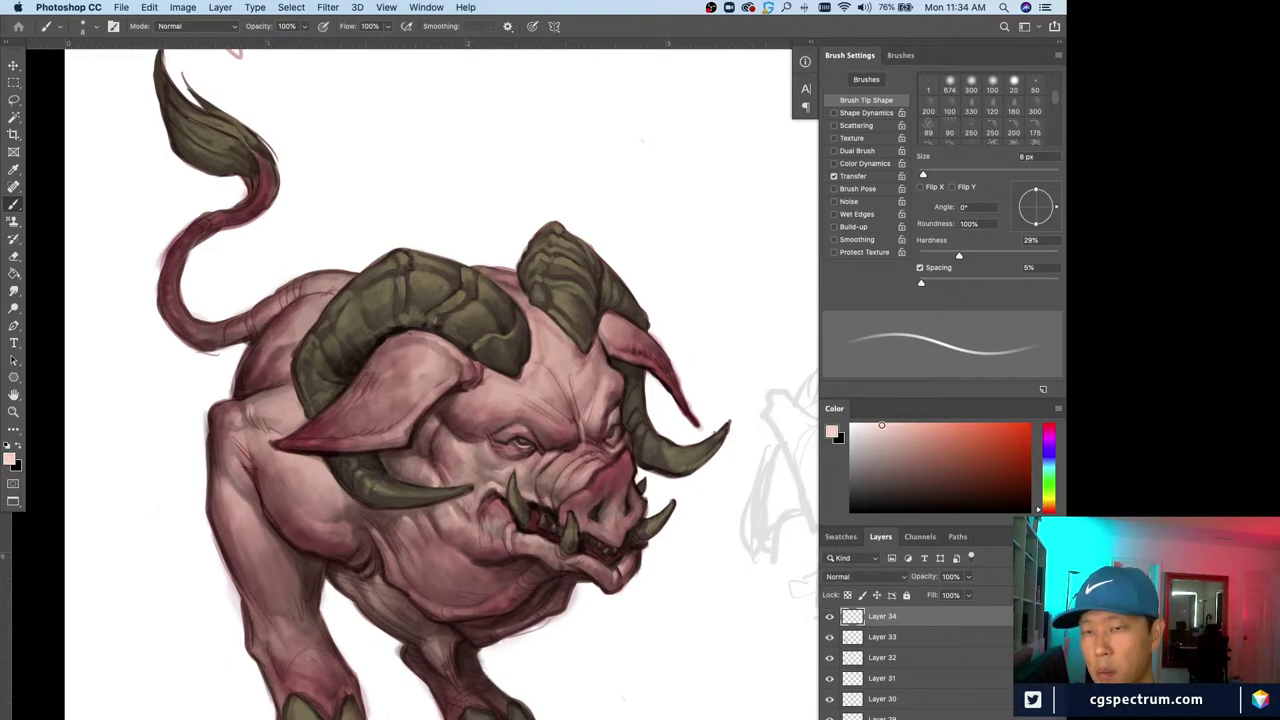
drag(475, 595, 443, 665)
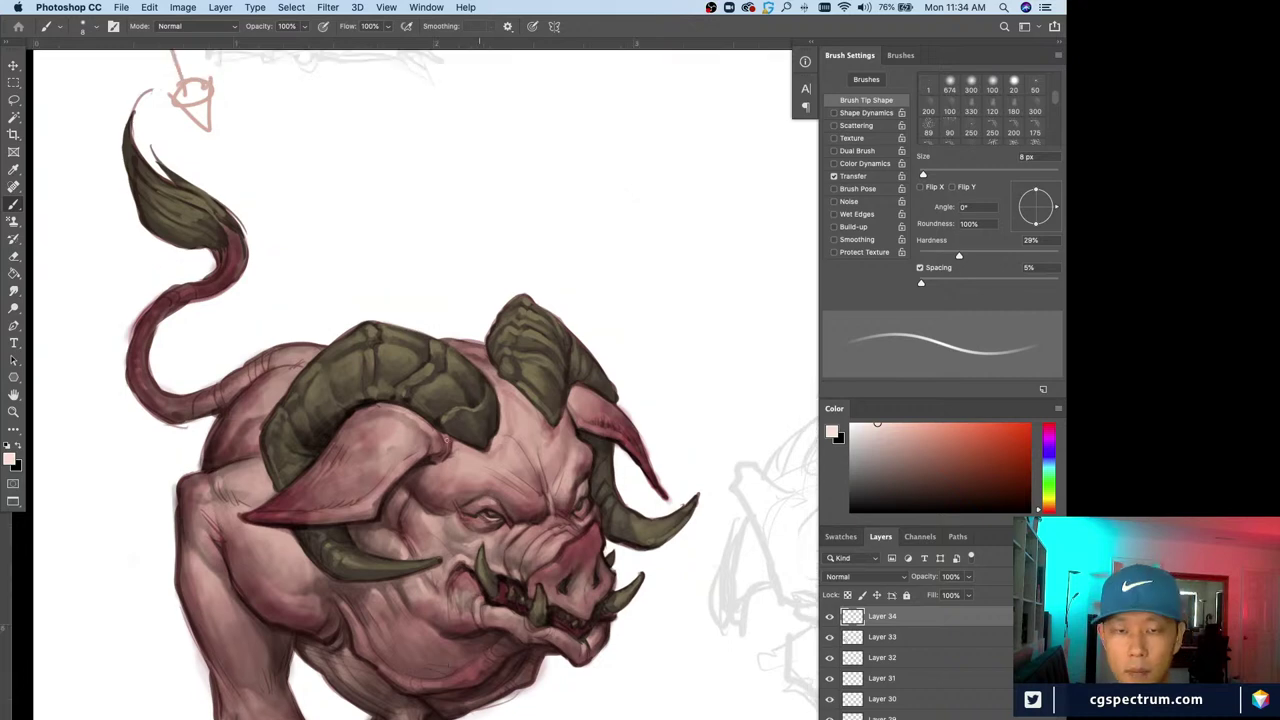
Paint small pale highlights on the brow above the near eye with a 3 to 5 px brush
key(bracketleft)
key(bracketleft)
key(bracketleft)
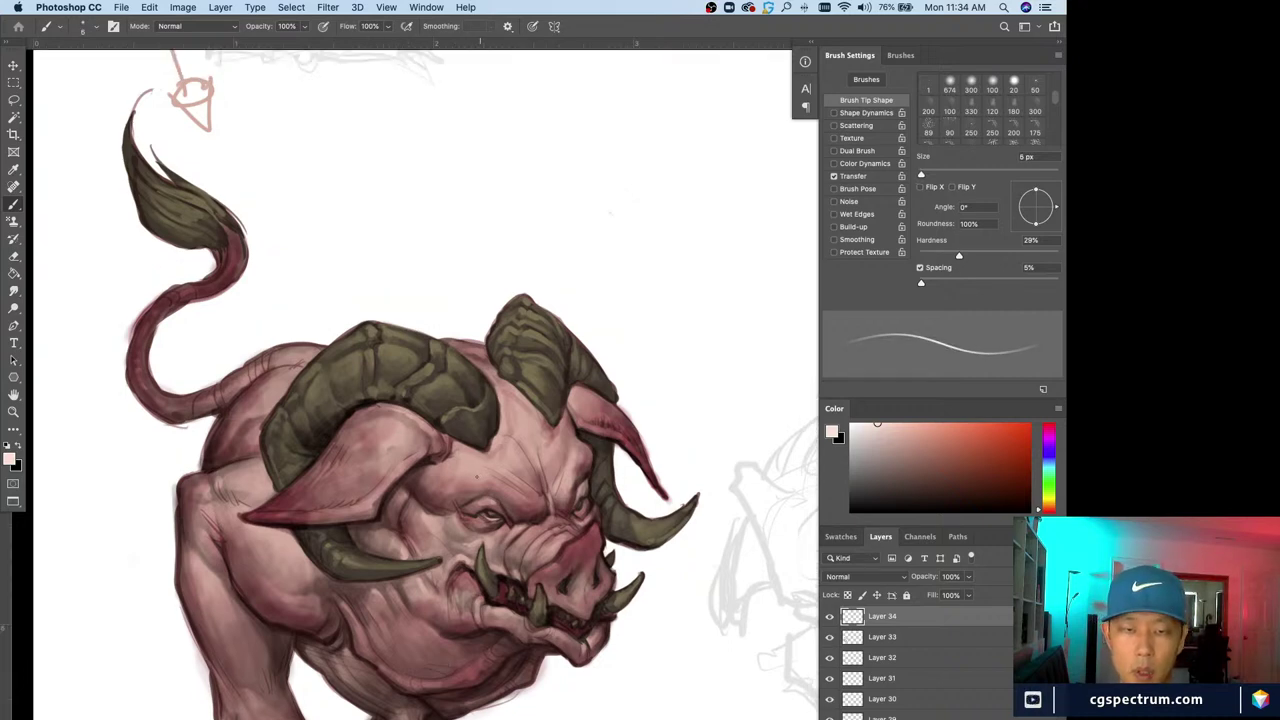
drag(475, 480, 494, 479)
key(bracketleft)
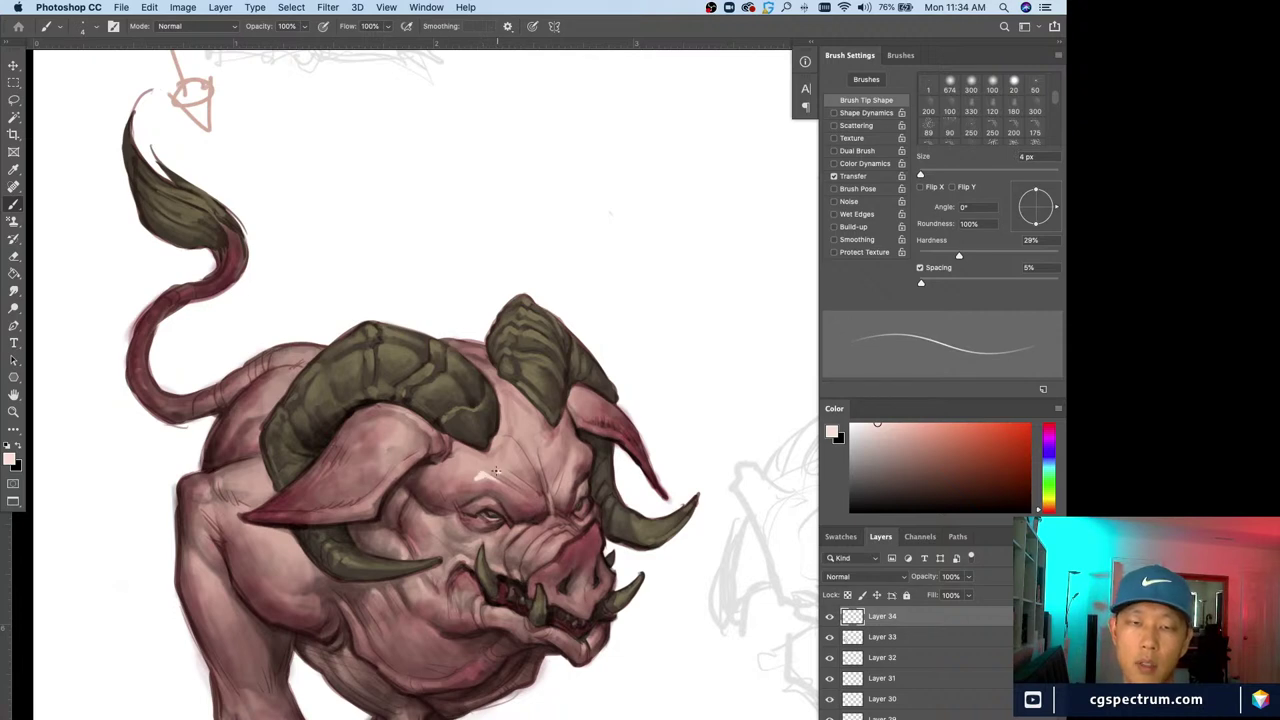
drag(488, 476, 506, 472)
key(bracketleft)
key(bracketleft)
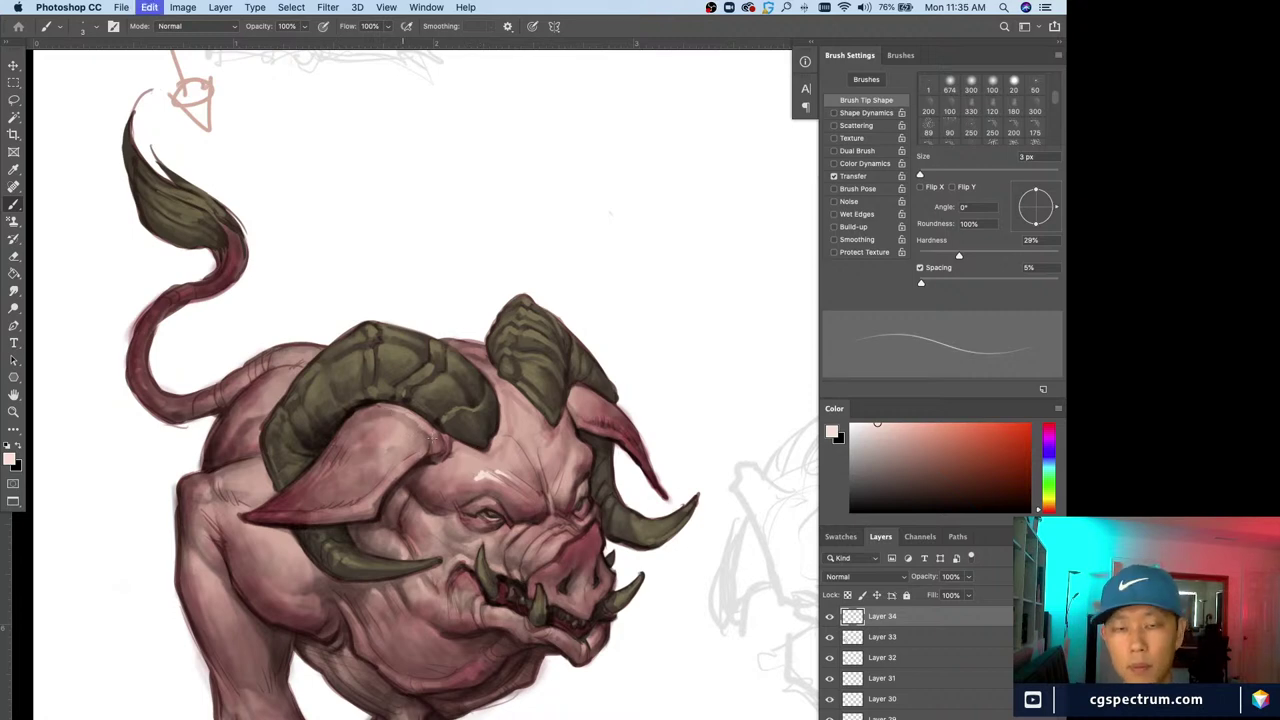
Soften the brow highlight with a 10 px Eraser and add pale highlights around the near ear's base with a 2 to 4 px brush
key(e)
key(bracketleft)
key(bracketleft)
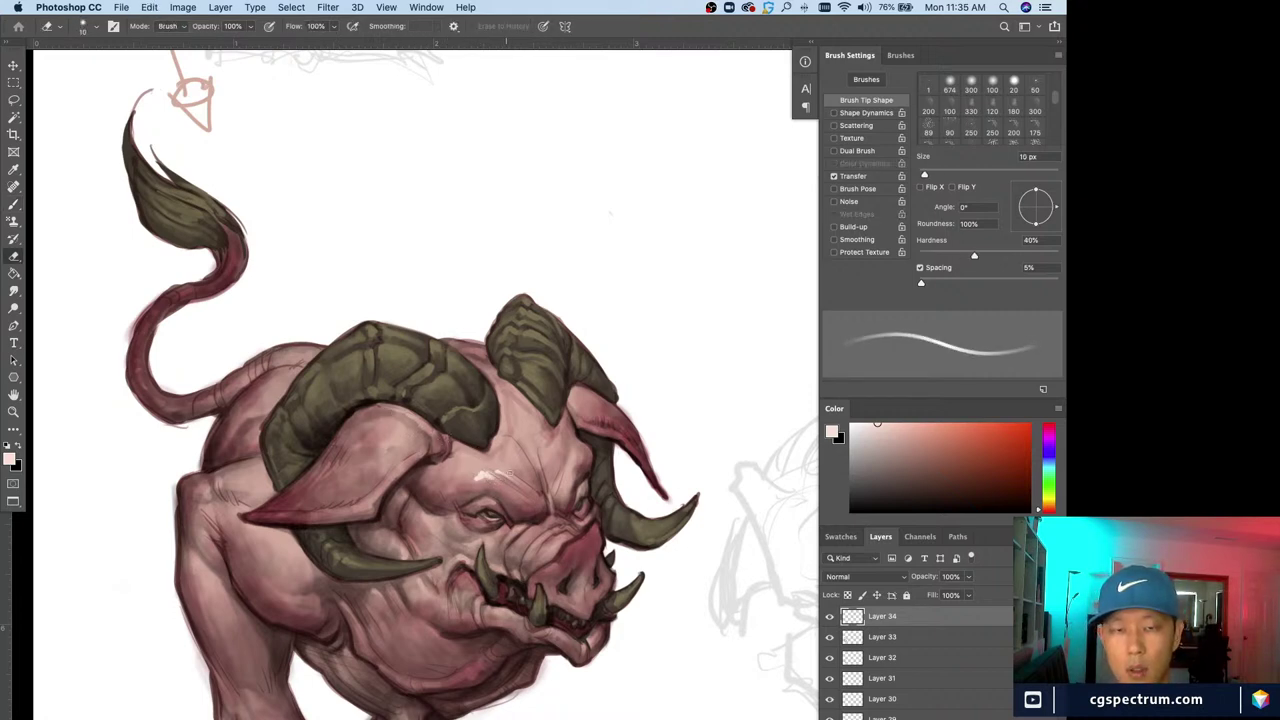
key(b)
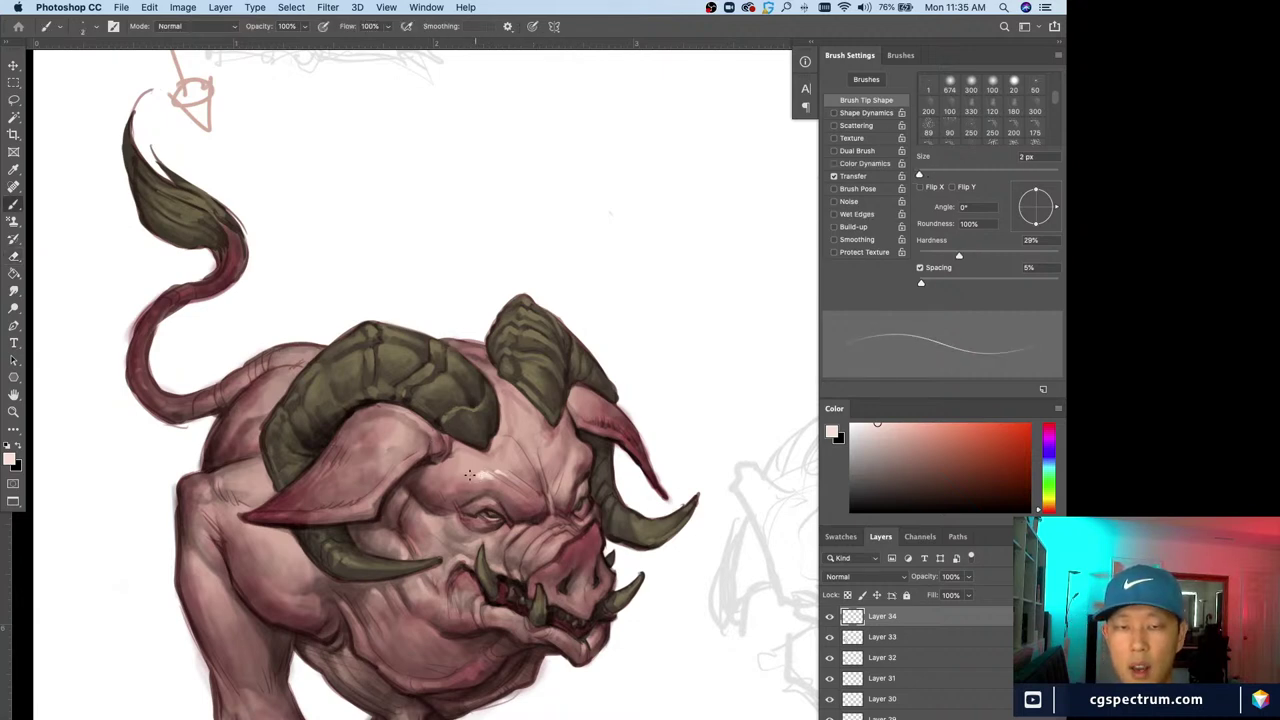
key(bracketright)
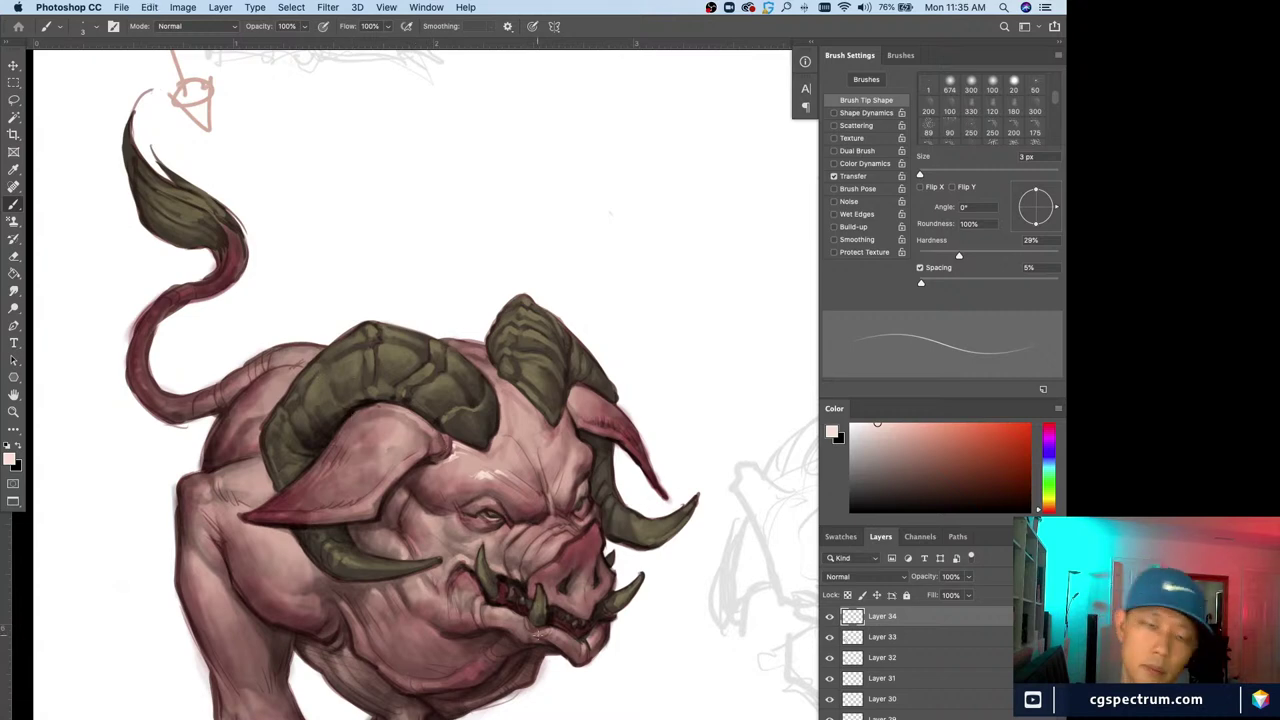
key(bracketright)
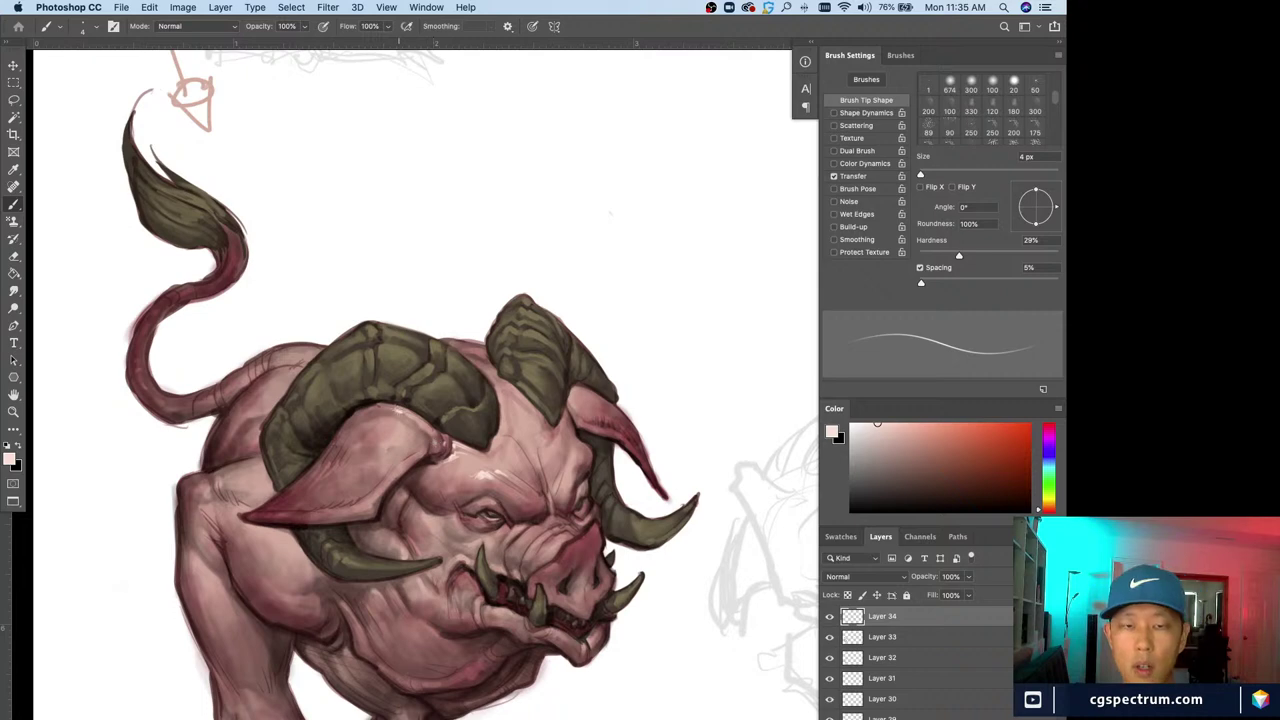
Extend the pale highlights on the brow and the near eye's upper lid with a 2 to 3 px brush, softening with a 10 px Eraser
key(bracketleft)
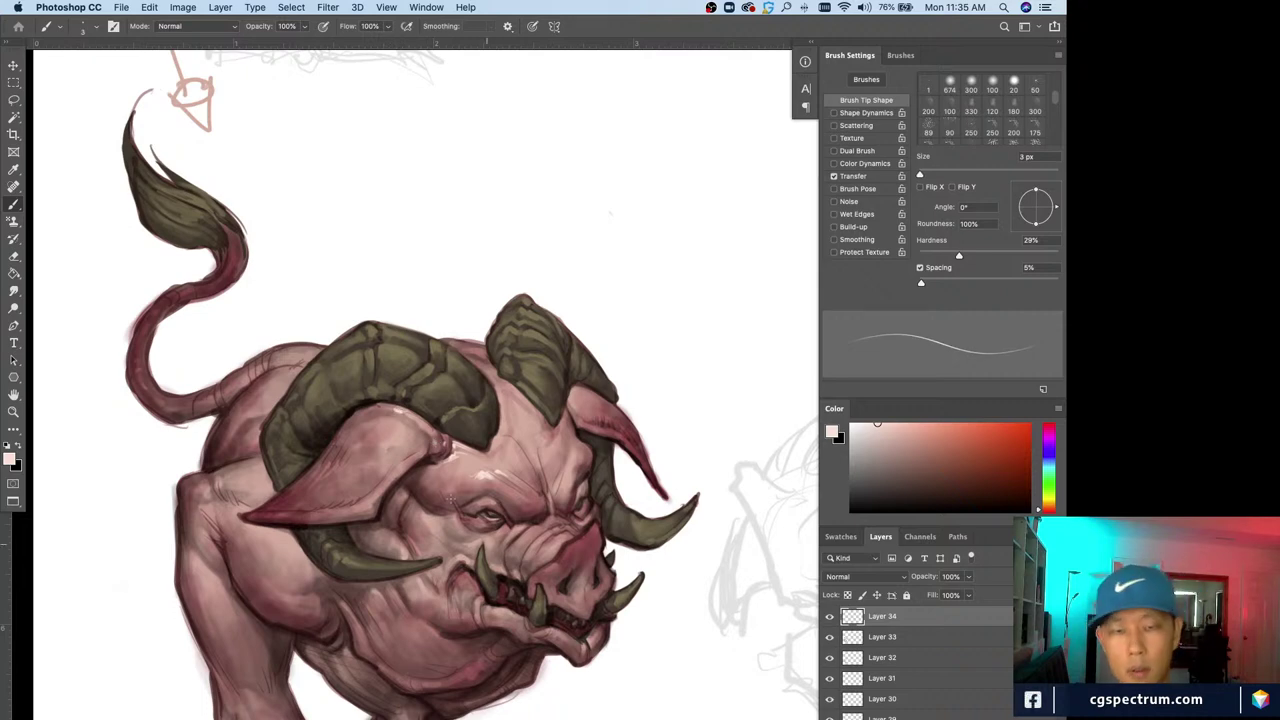
key(super+equal)
mouse_move(438, 586)
mouse_down()
mouse_move(424, 517)
mouse_move(387, 499)
mouse_up()
key(bracketleft)
key(e)
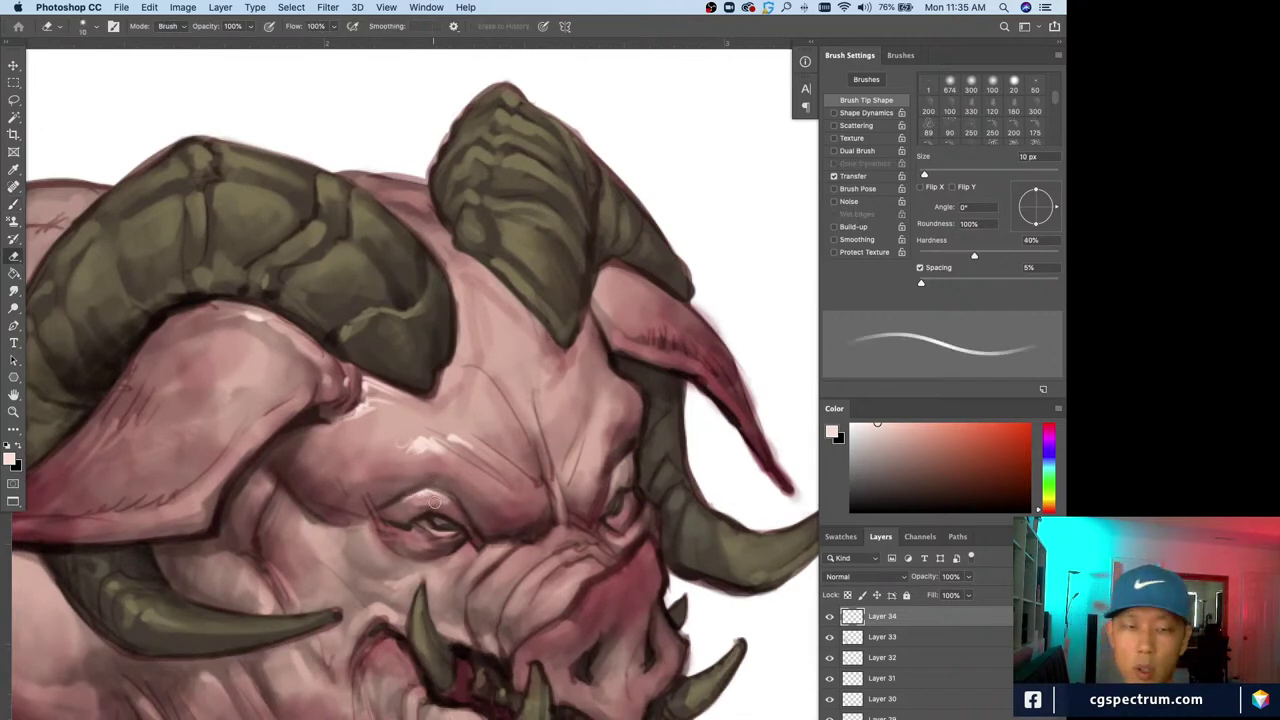
key(b)
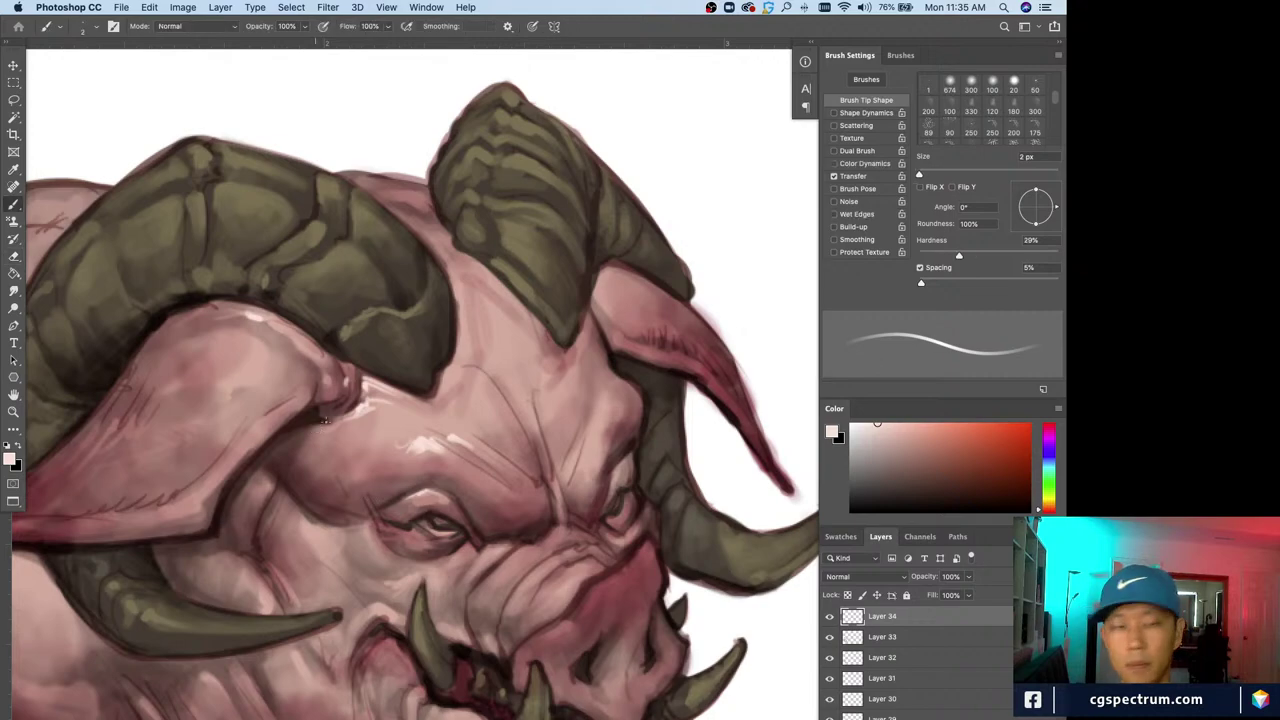
key(super+minus)
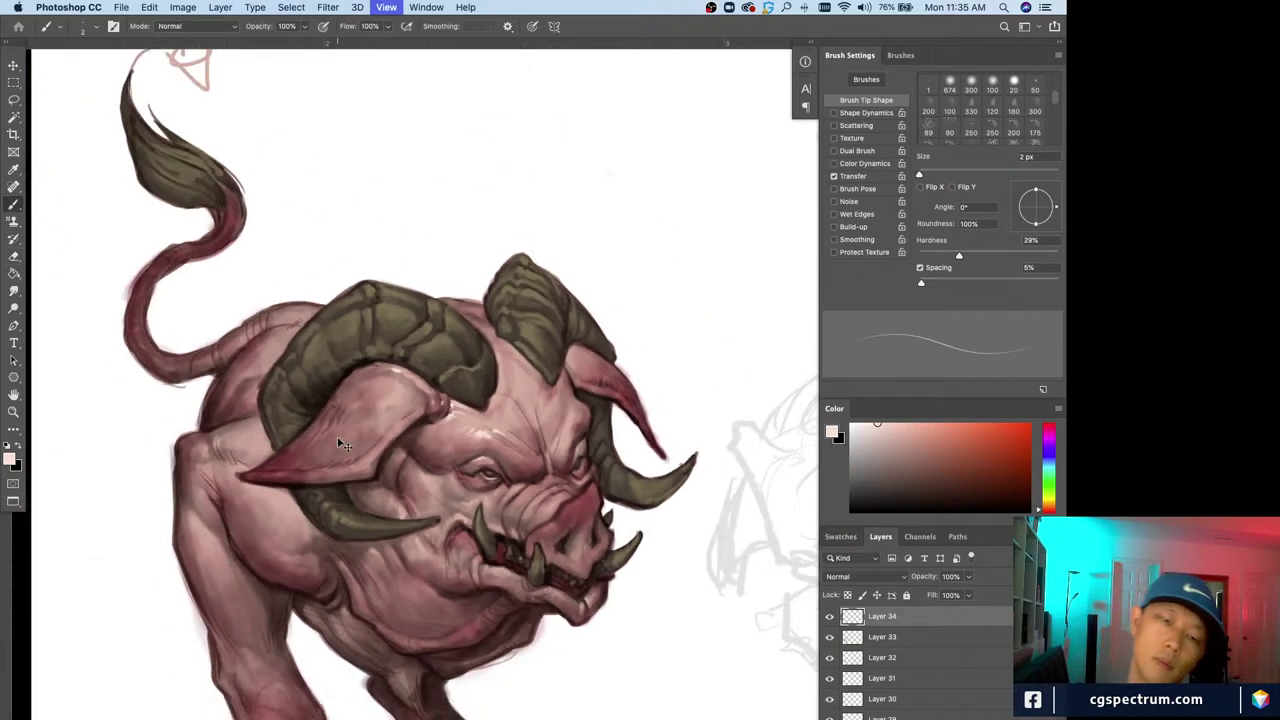
key(super+plus)
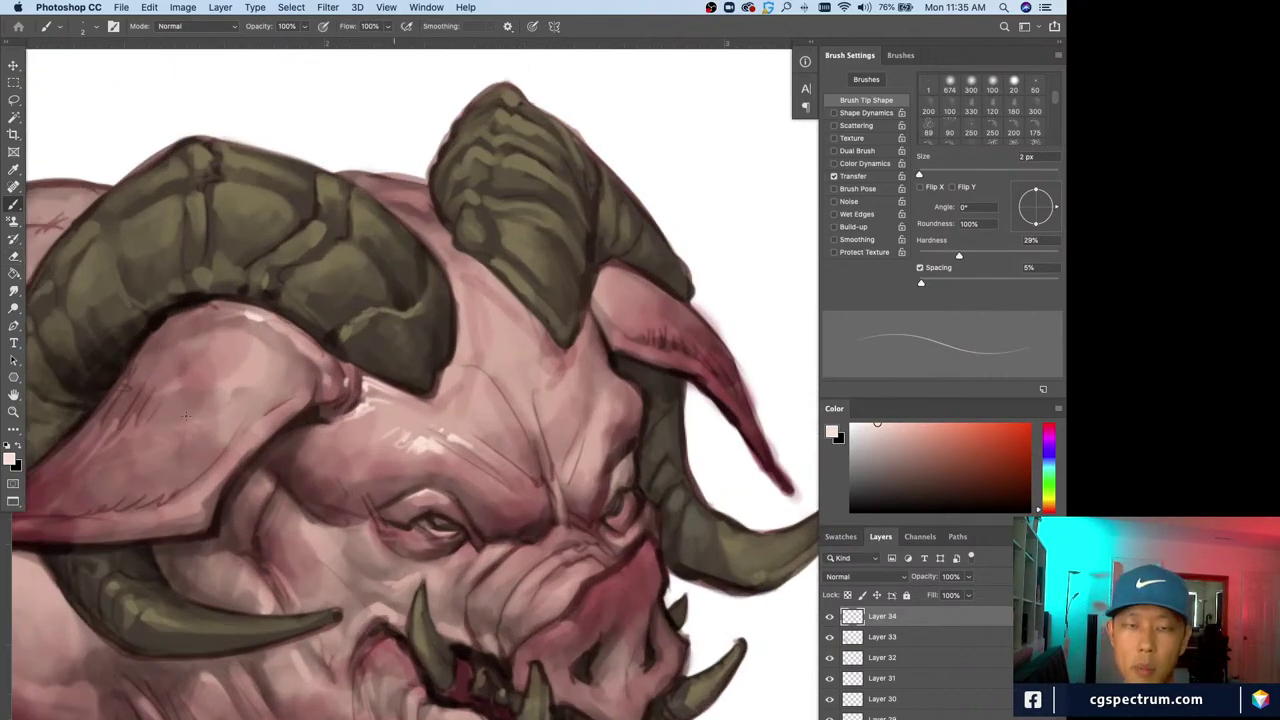
drag(184, 416, 178, 431)
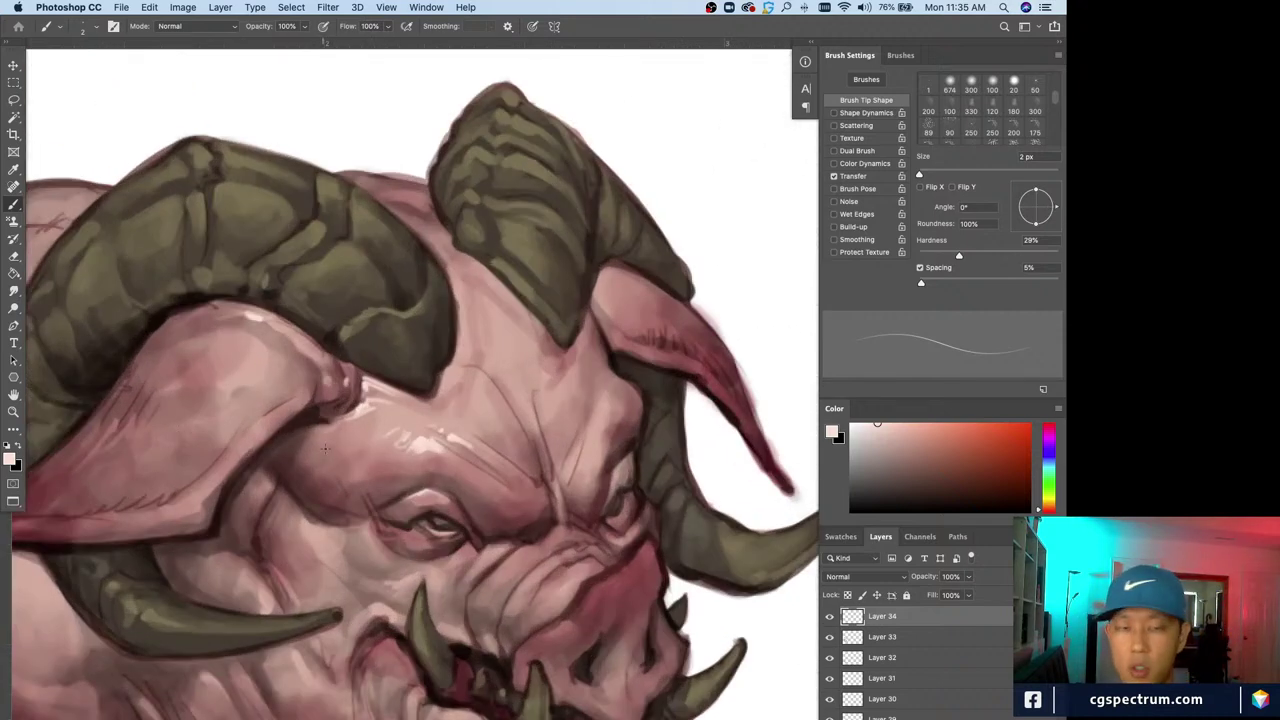
drag(432, 491, 422, 498)
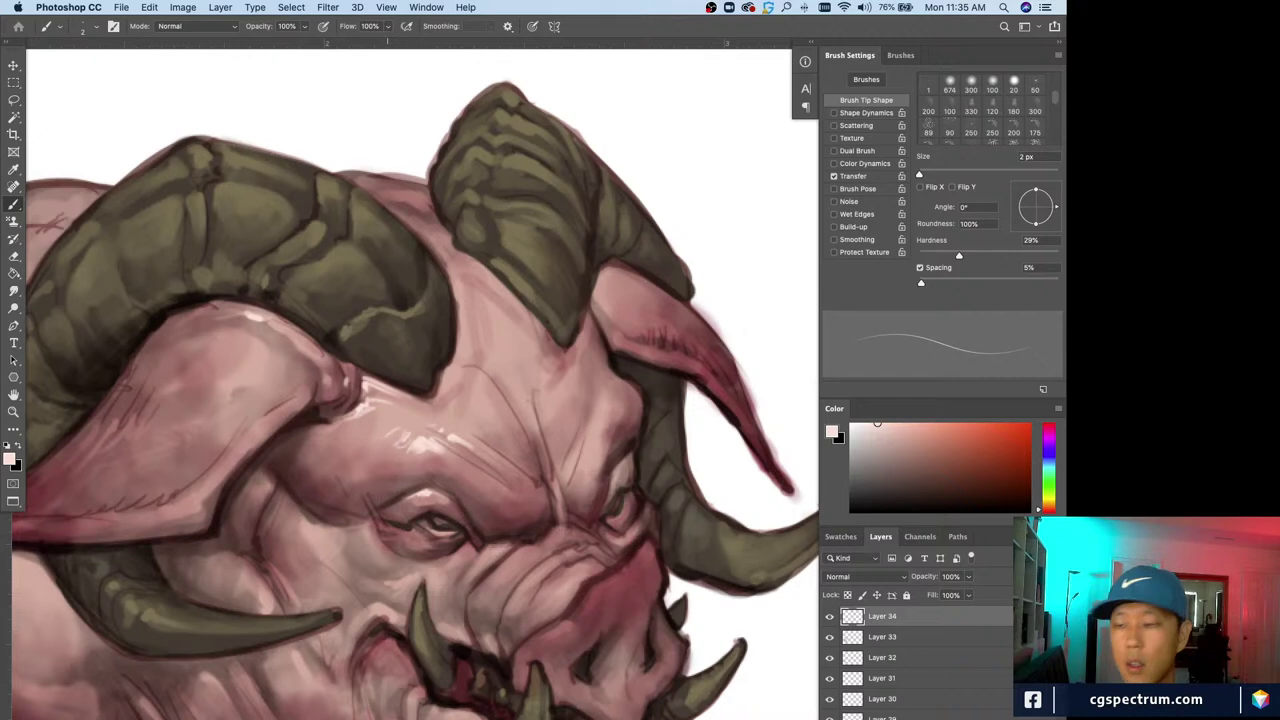
Paint fine pale highlights on the near eye and its lids with a 1 to 2 px brush, cleaning up with a 9 px Eraser
drag(409, 581, 409, 554)
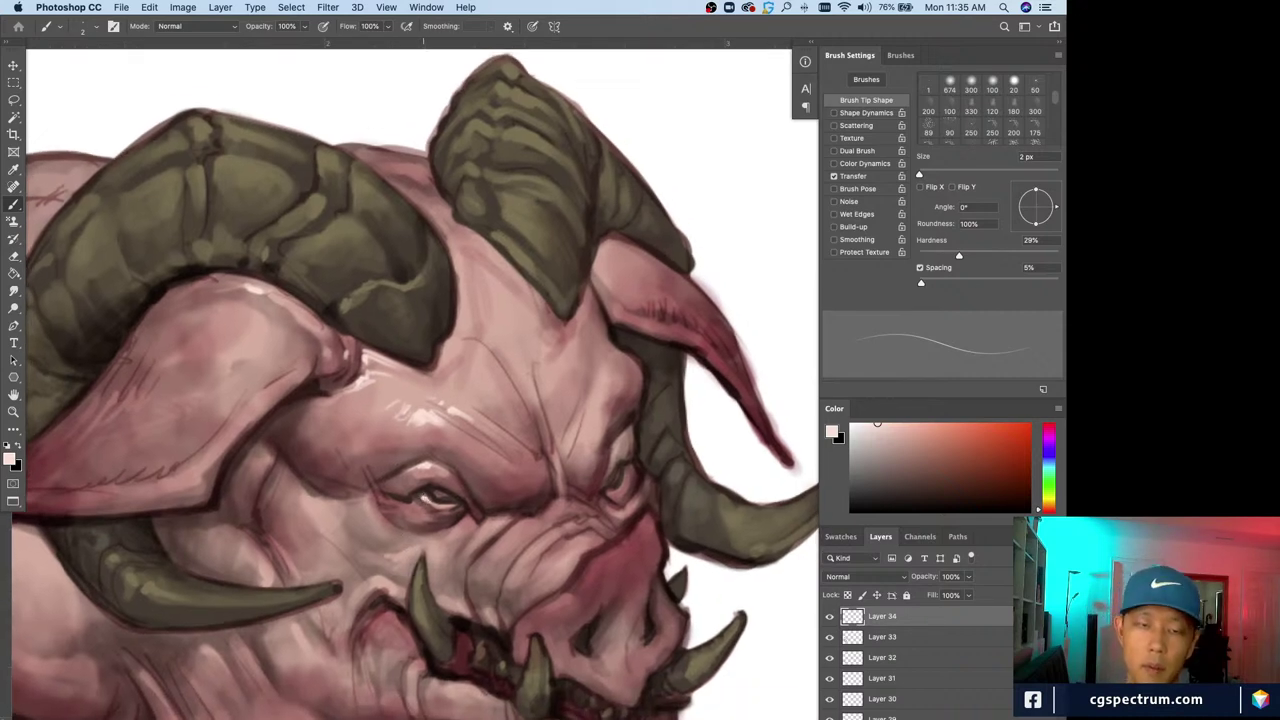
drag(425, 510, 411, 508)
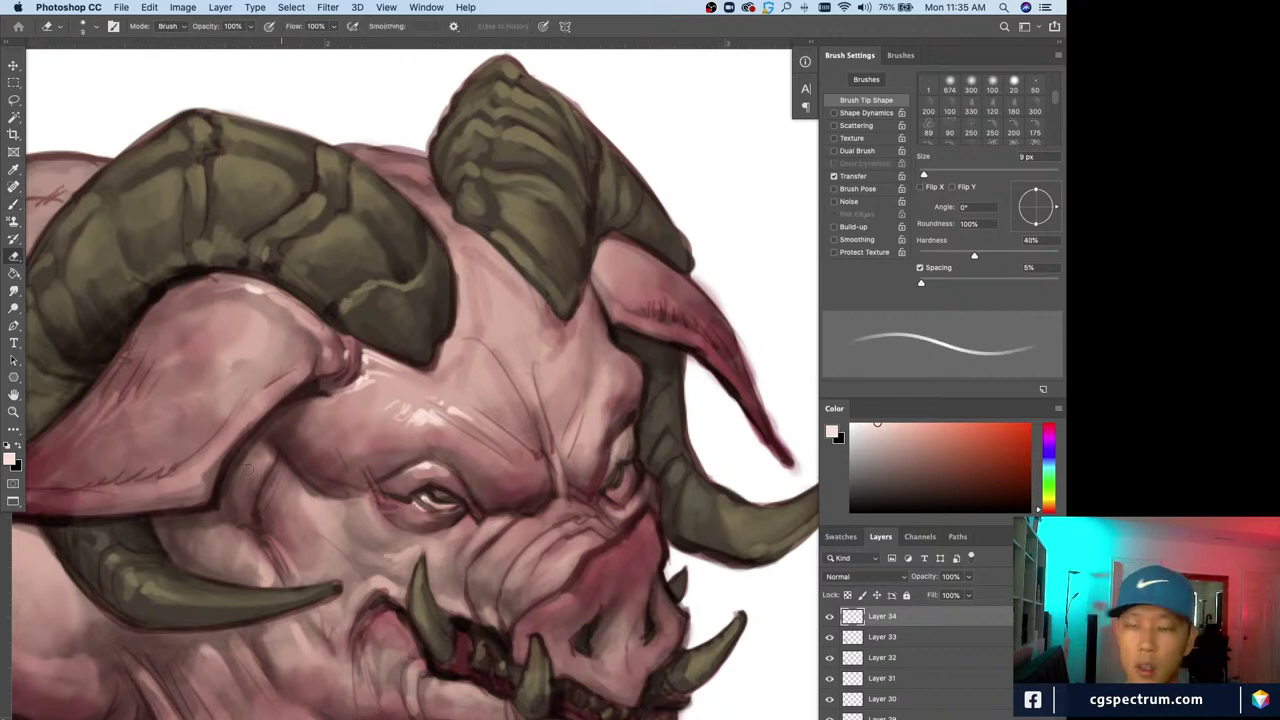
key(bracketleft)
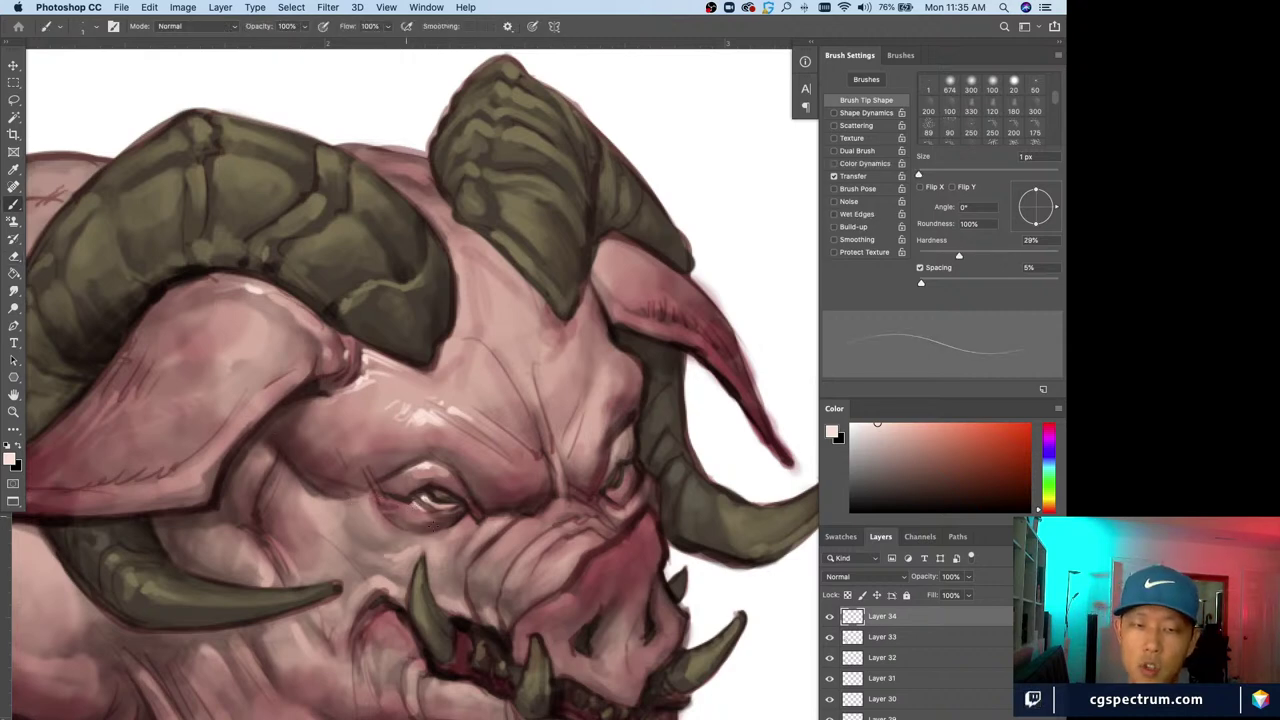
key(super+minus)
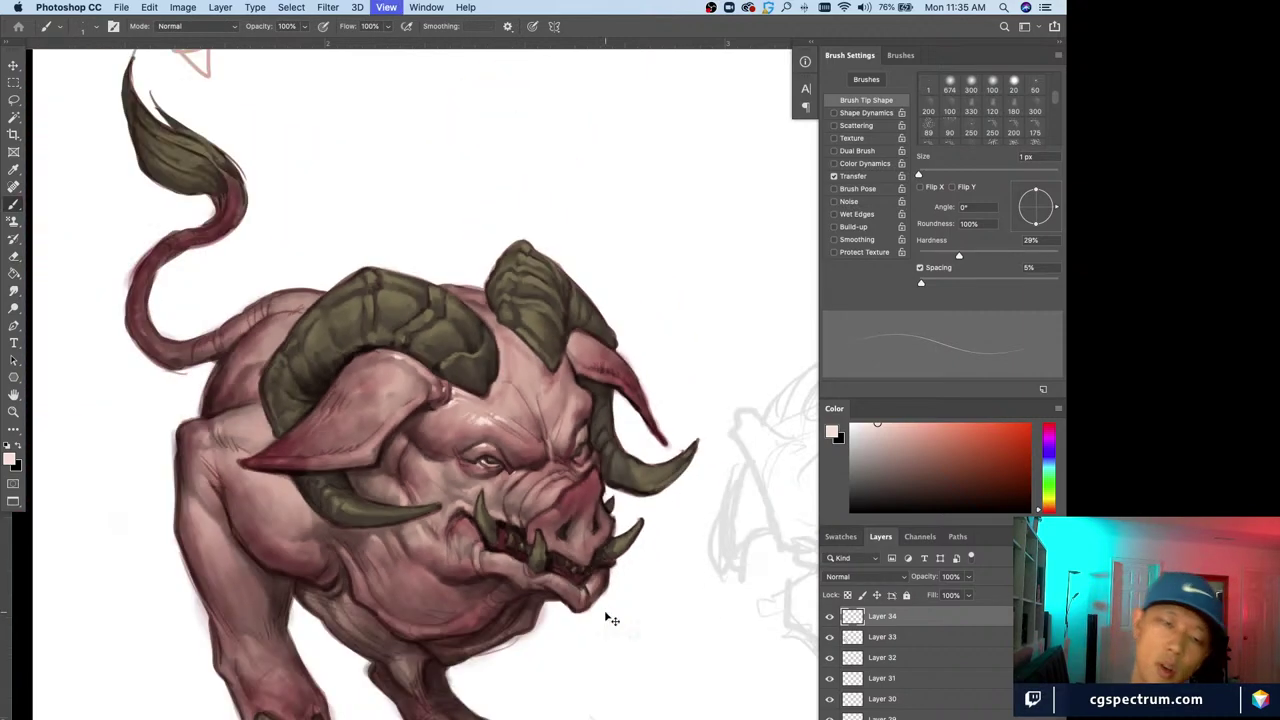
key(super+plus)
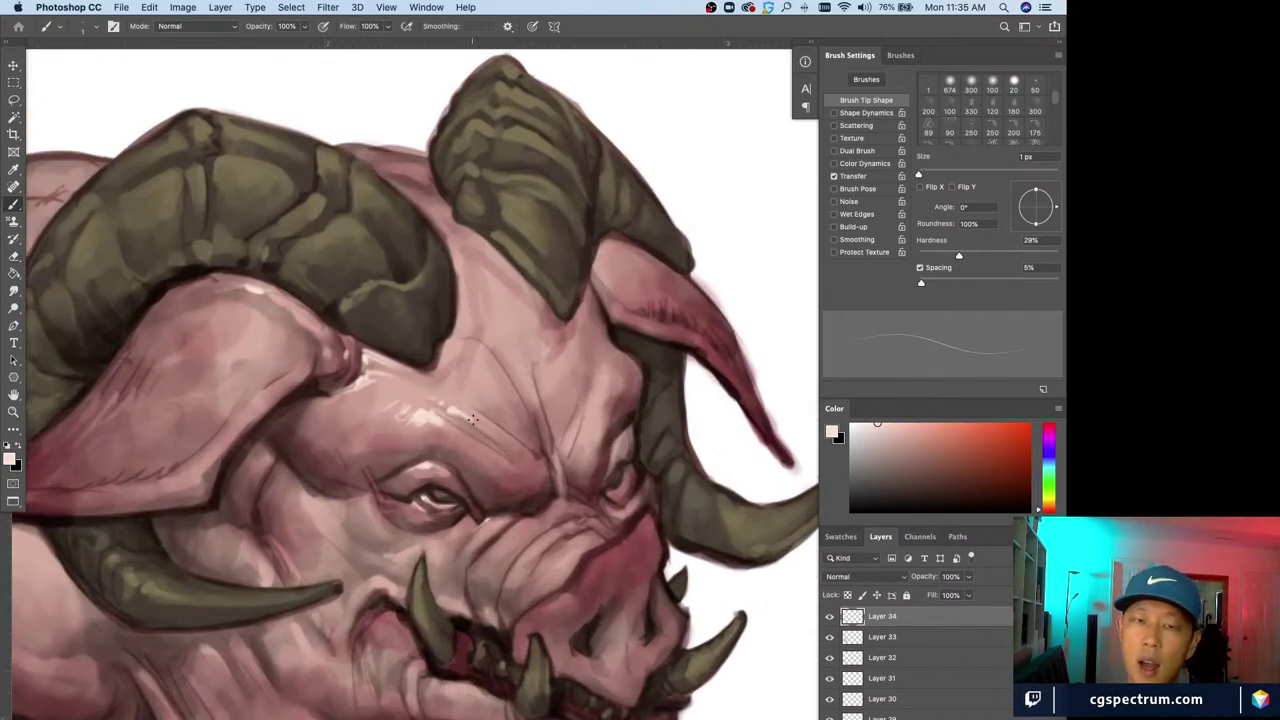
Add pale highlights around the near eye's corners and on the upper cheek with a 1 to 4 px brush and a 7 px Eraser
key(bracketright)
key(bracketright)
key(bracketright)
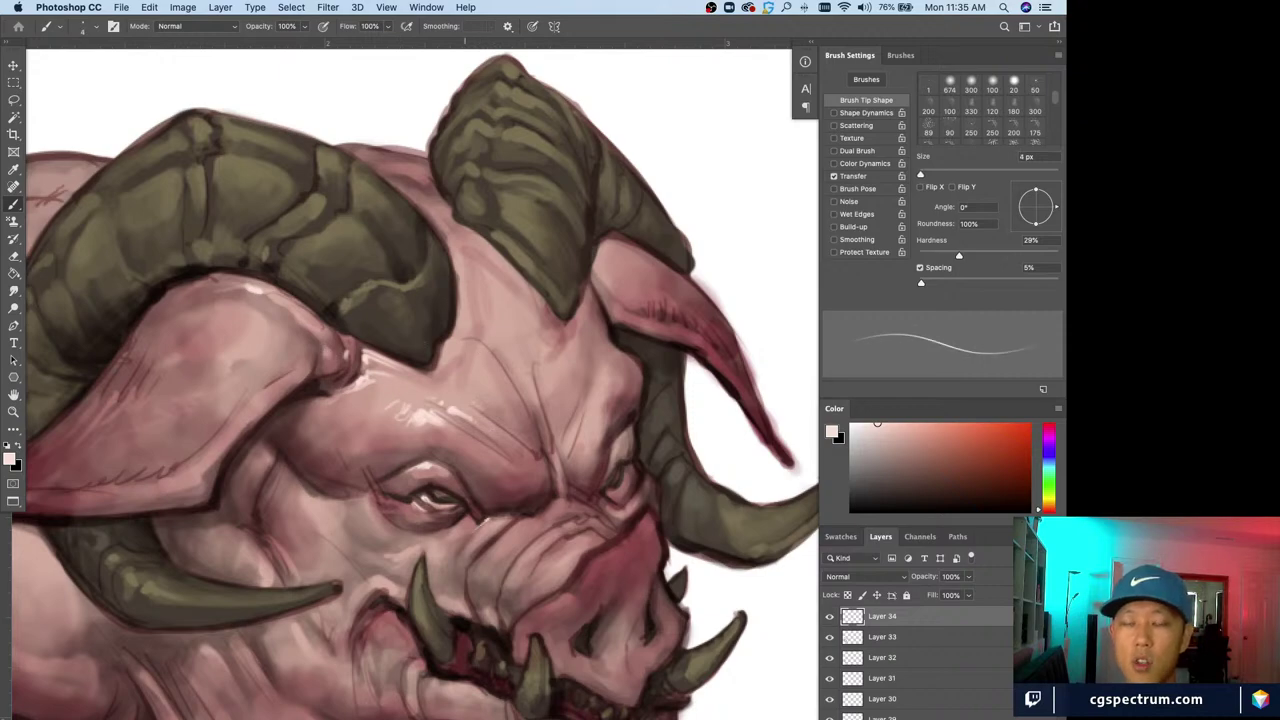
key(super+minus)
key(super+minus)
key(super+plus)
key(super+plus)
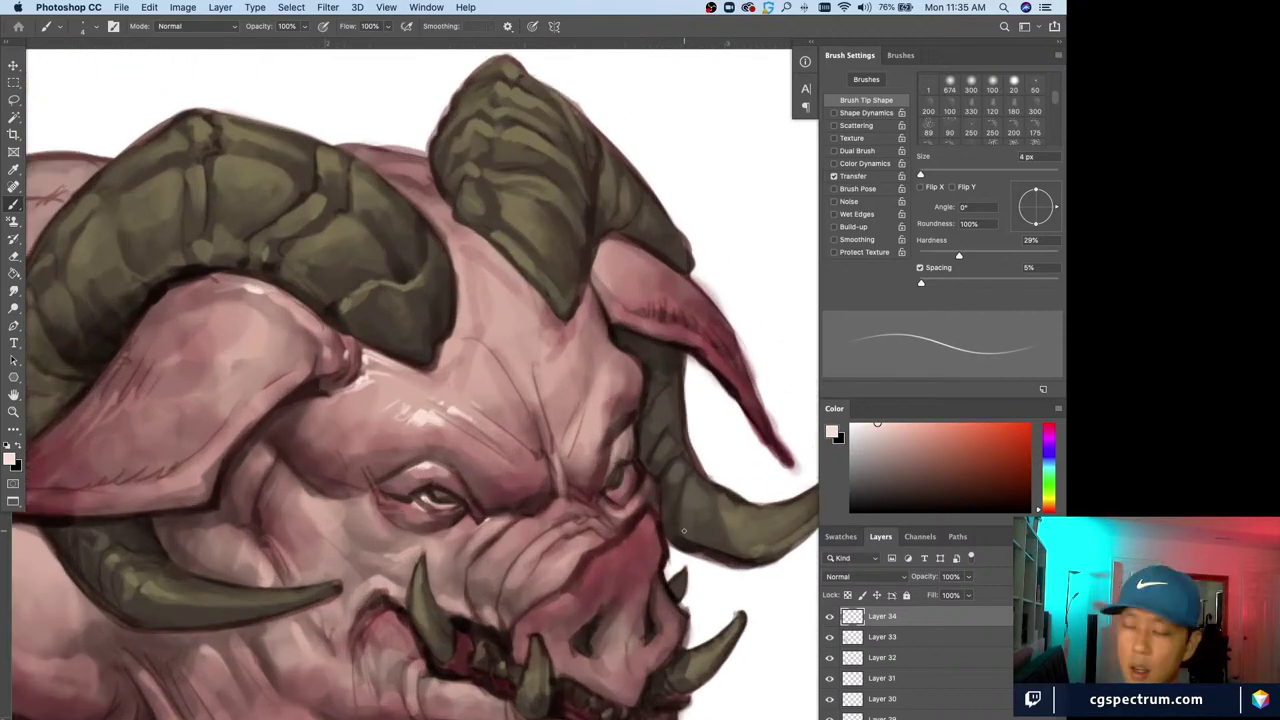
scroll(684, 531, up, 1)
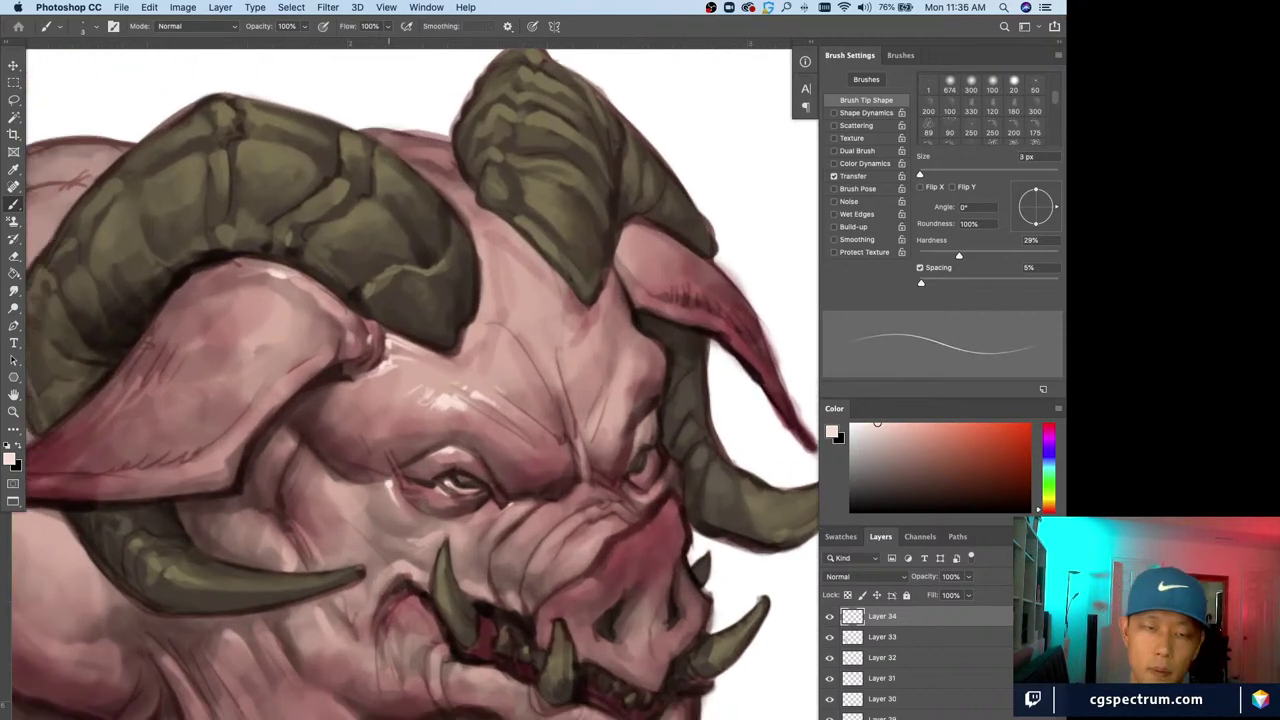
key(bracketleft)
key(bracketleft)
key(bracketleft)
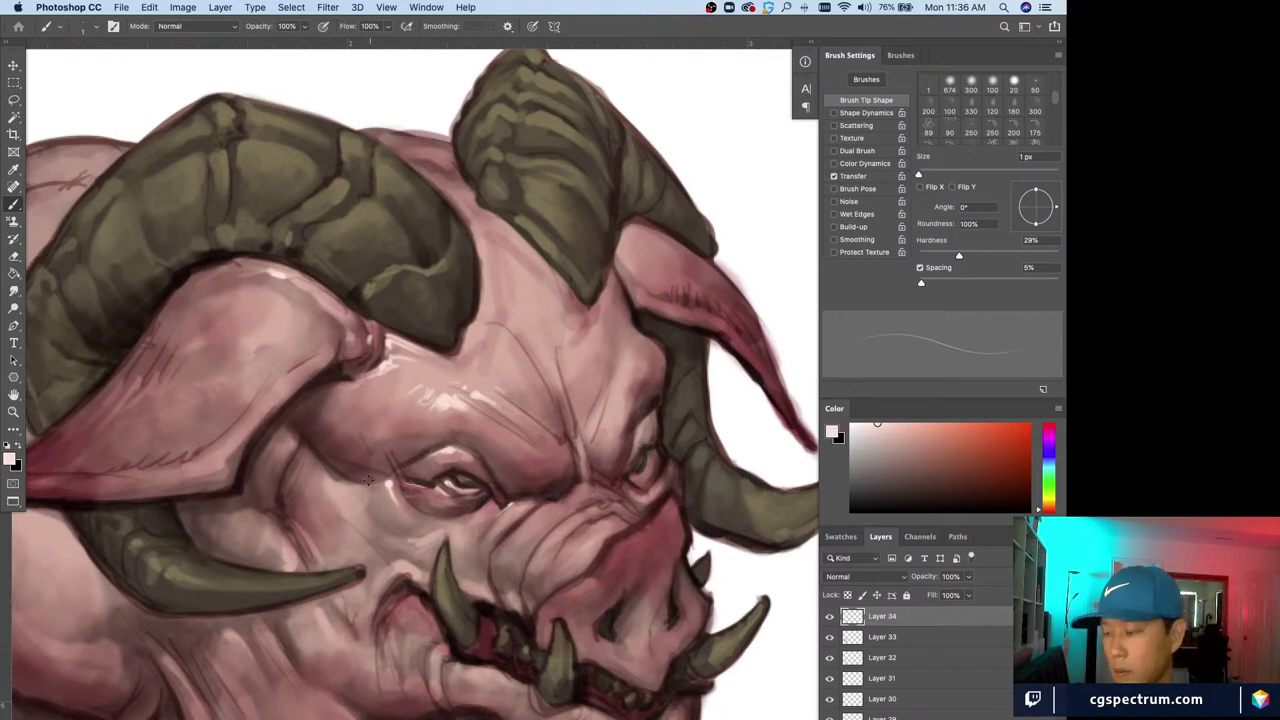
key(e)
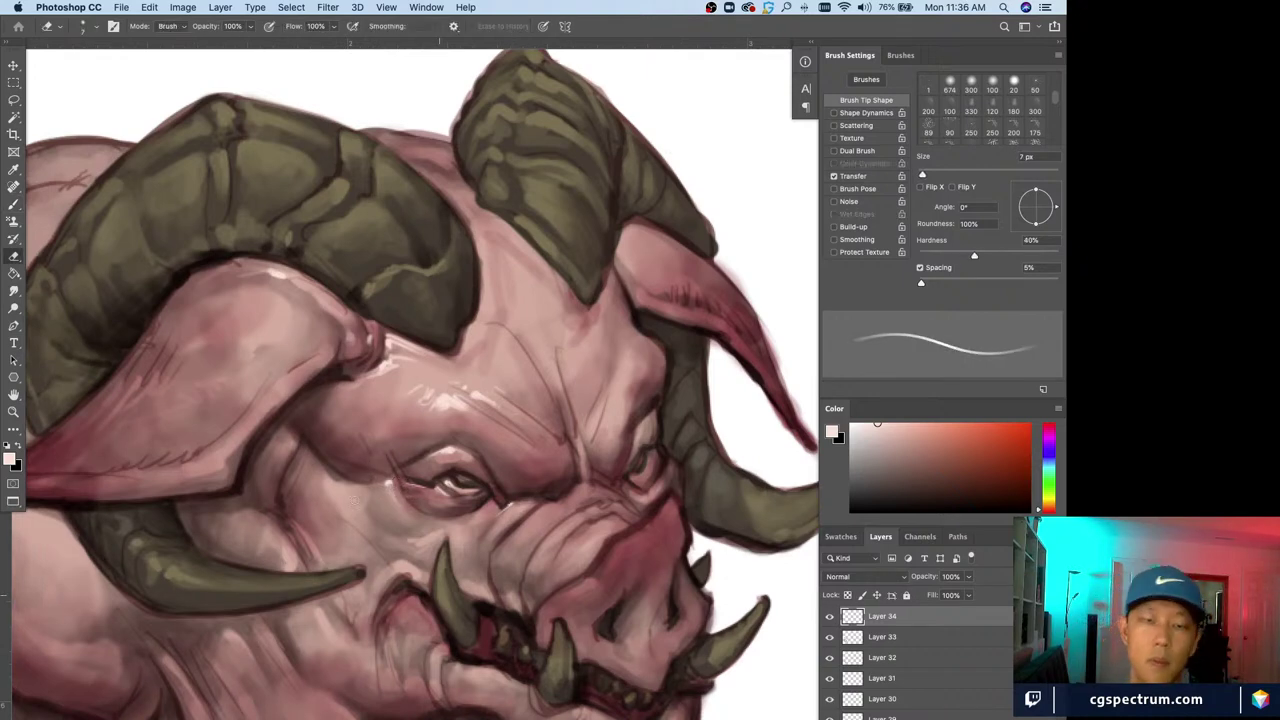
key(b)
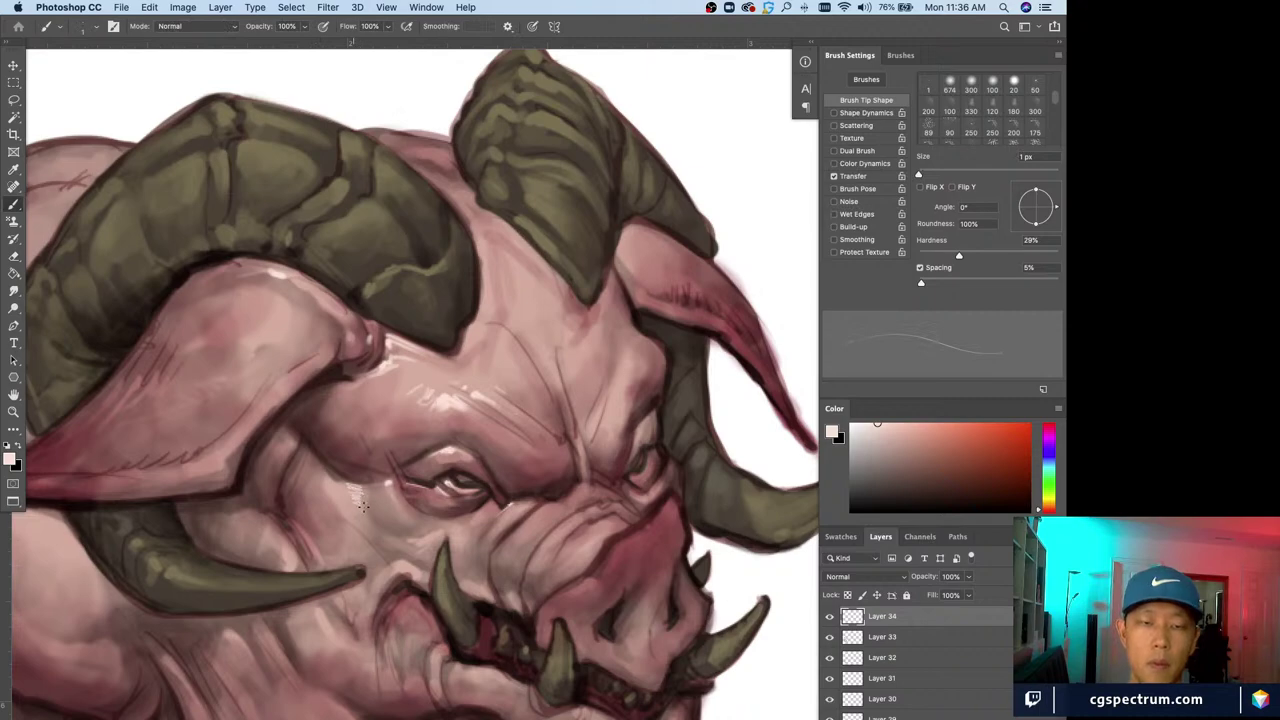
Paint pale highlights across the forehead and beside its creases with a 2 to 4 px brush, and save the file
scroll(525, 650, down, 3)
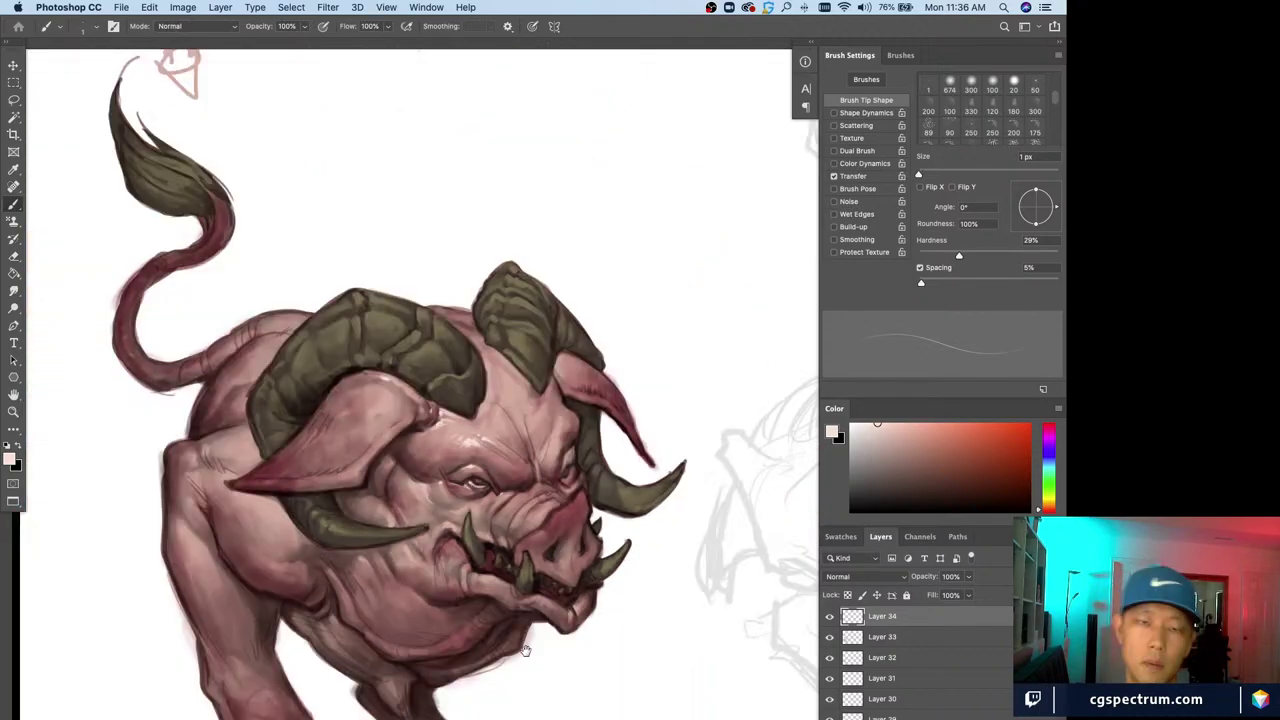
drag(525, 650, 518, 715)
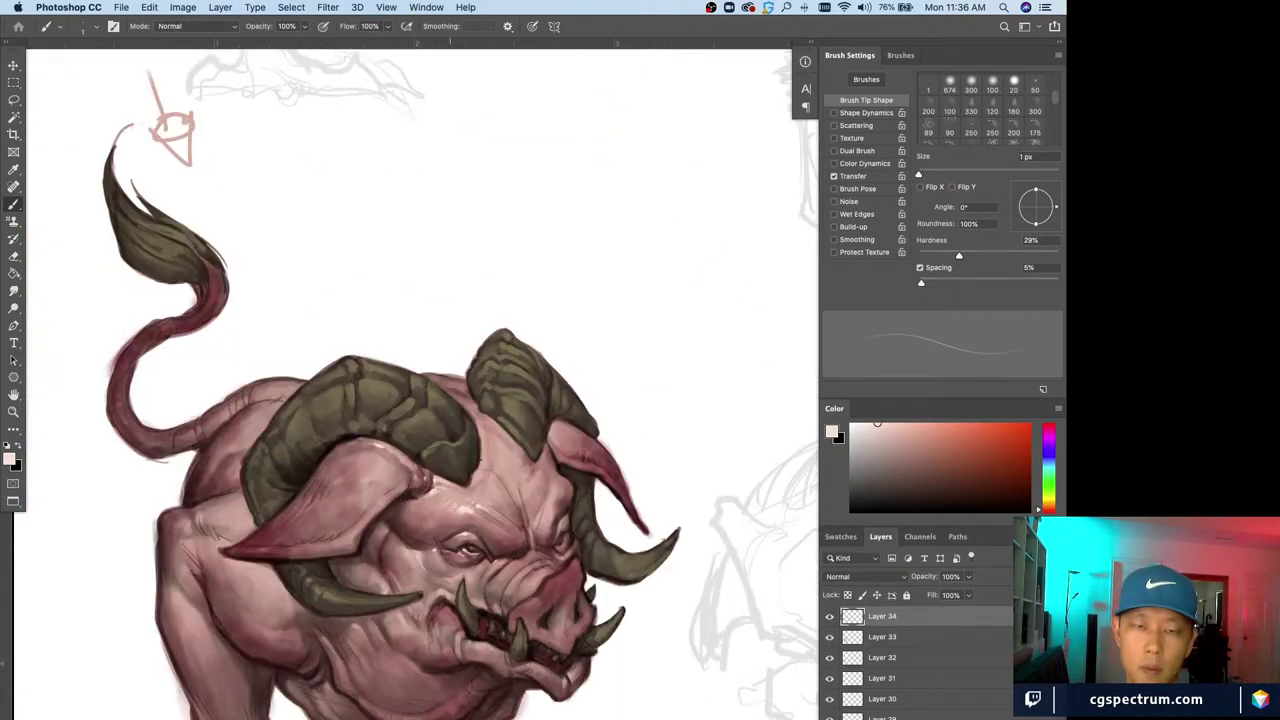
key(bracketright)
key(bracketright)
key(bracketright)
key(bracketright)
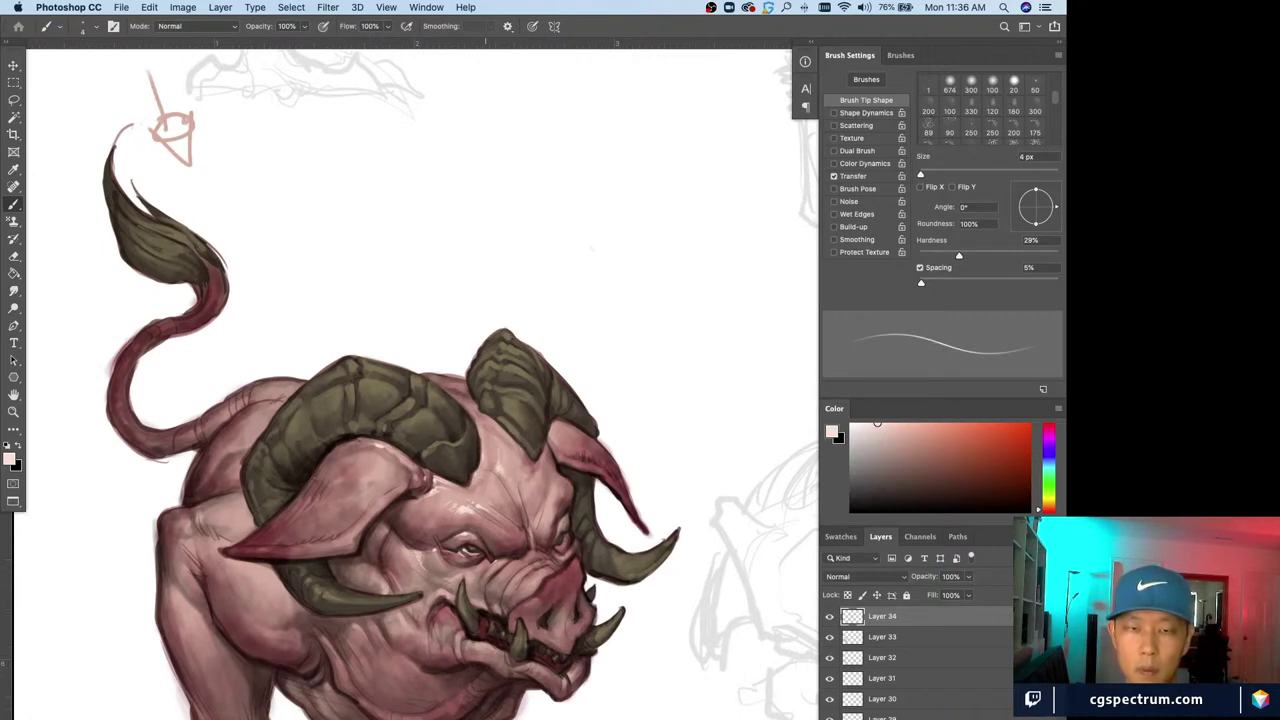
key(bracketleft)
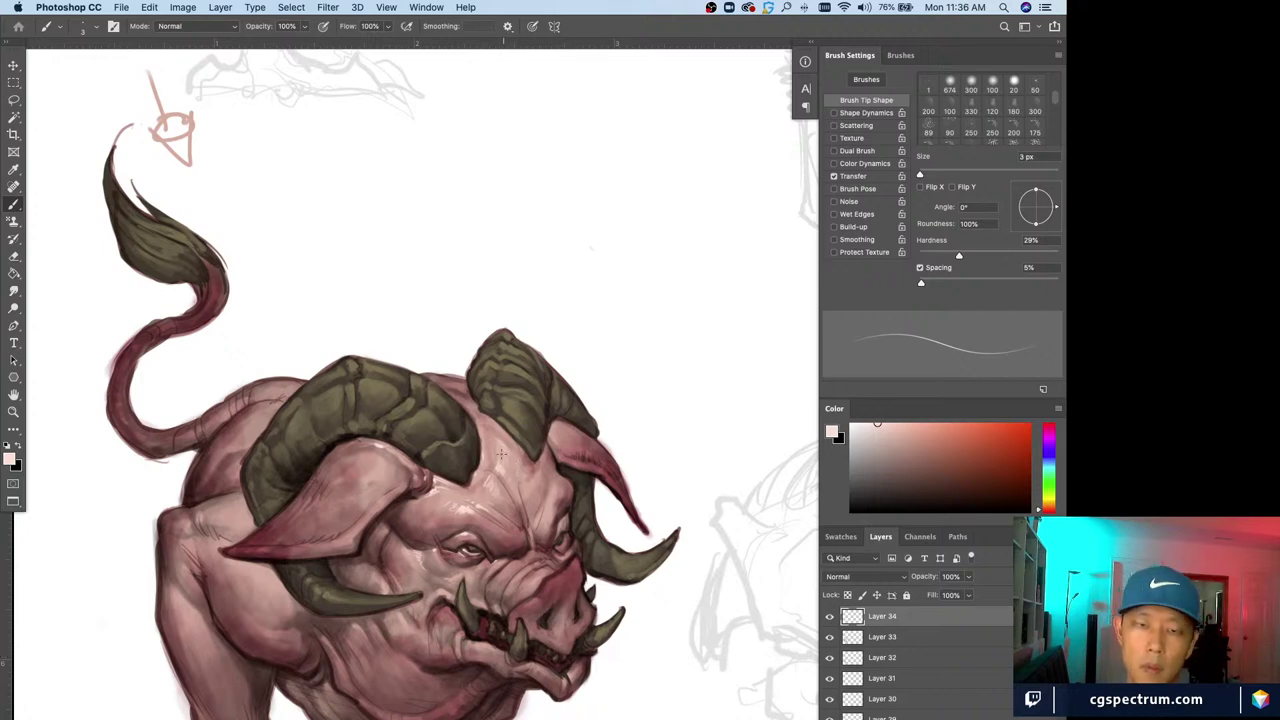
key(bracketleft)
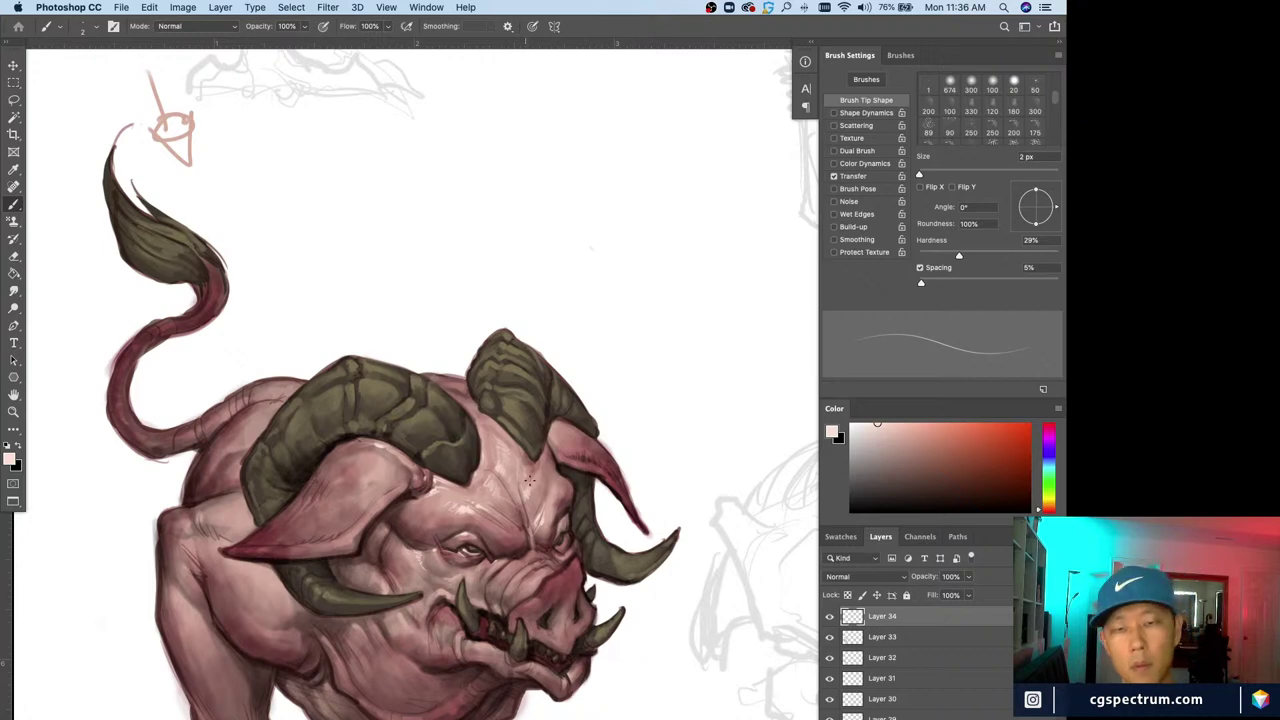
key(bracketright)
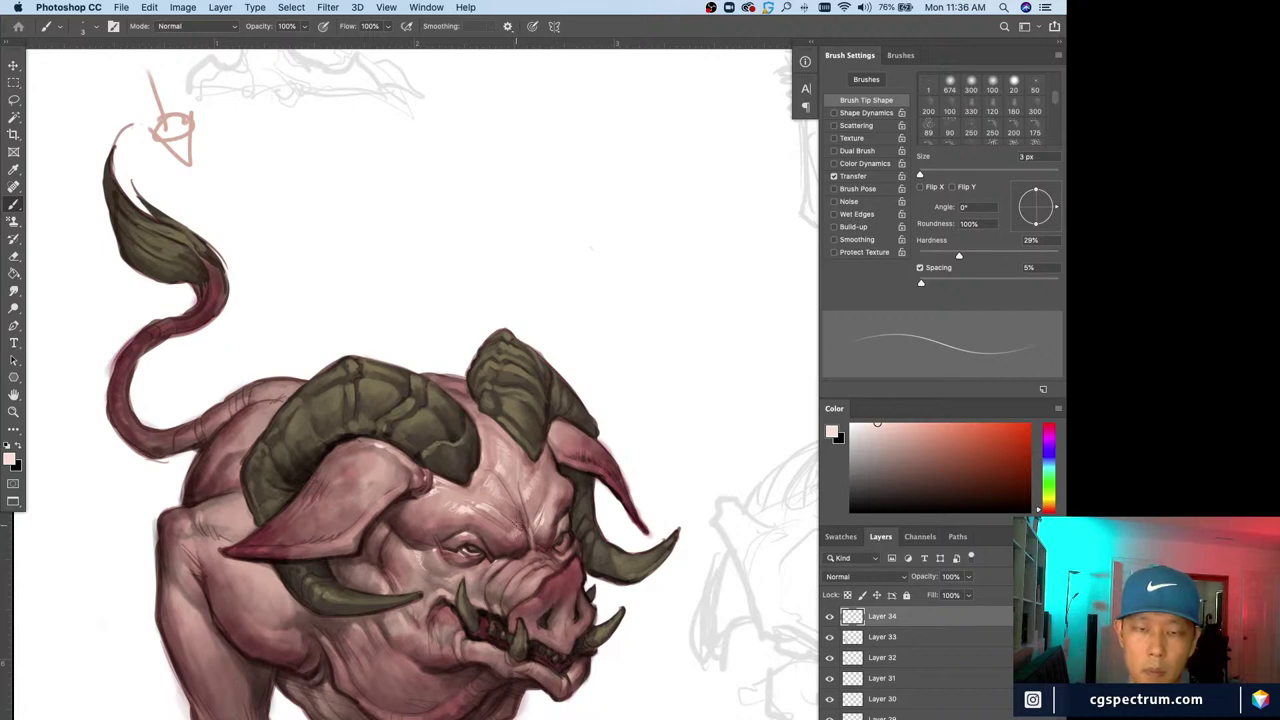
scroll(521, 641, up, 6)
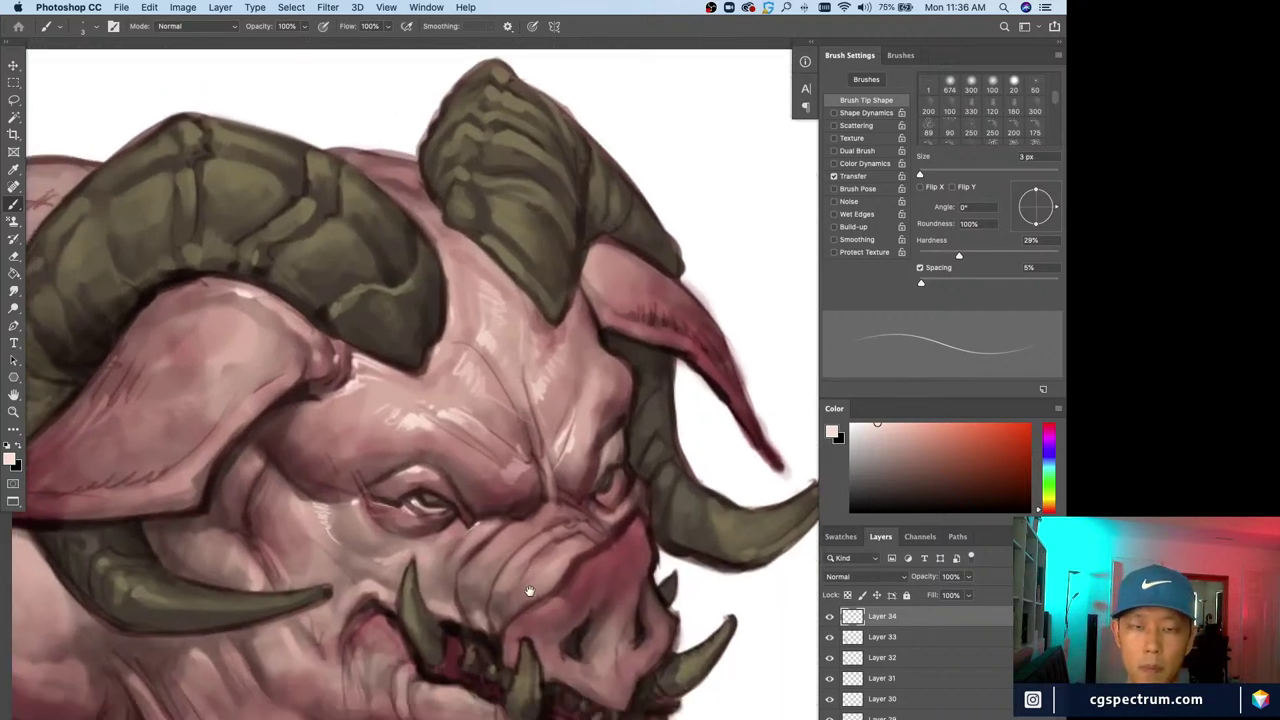
drag(516, 614, 530, 591)
key(super+s)
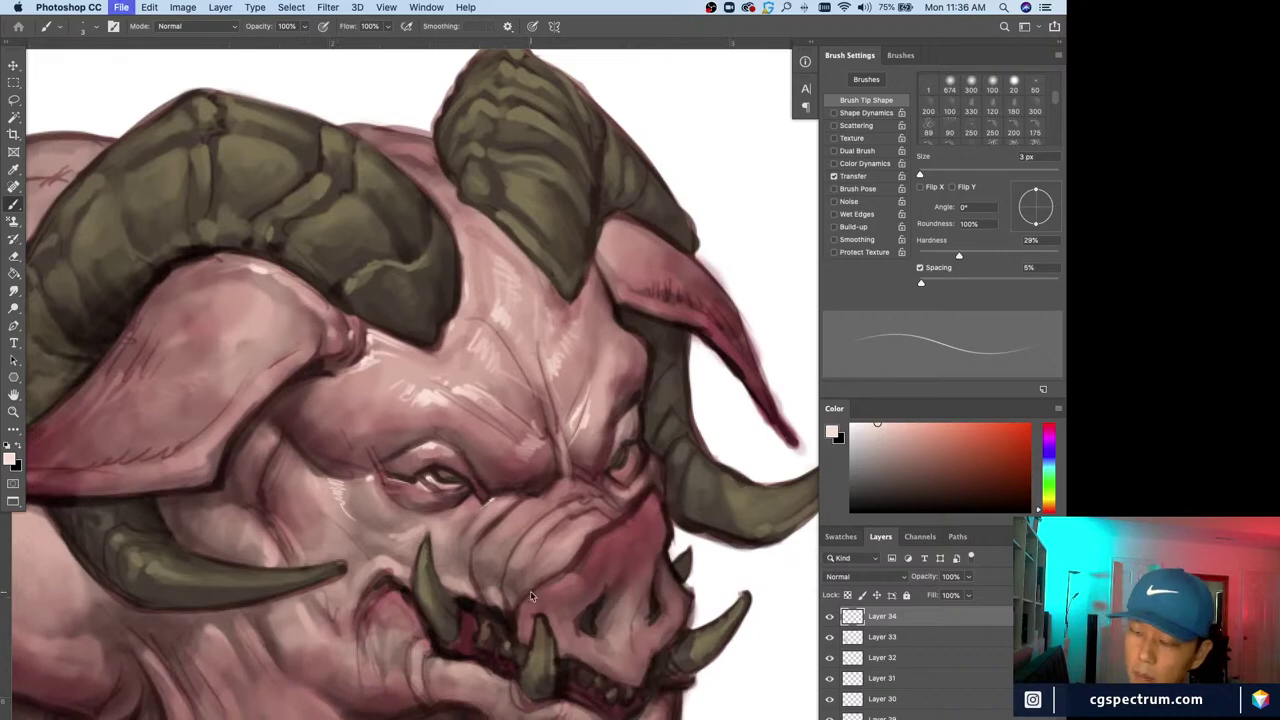
Highlight the upper edges of the wrinkles on the snout's bridge, beside the near eye's inner corner, with a 1 to 2 px brush
key(super+minus)
key(super+minus)
key(super+plus)
key(super+plus)
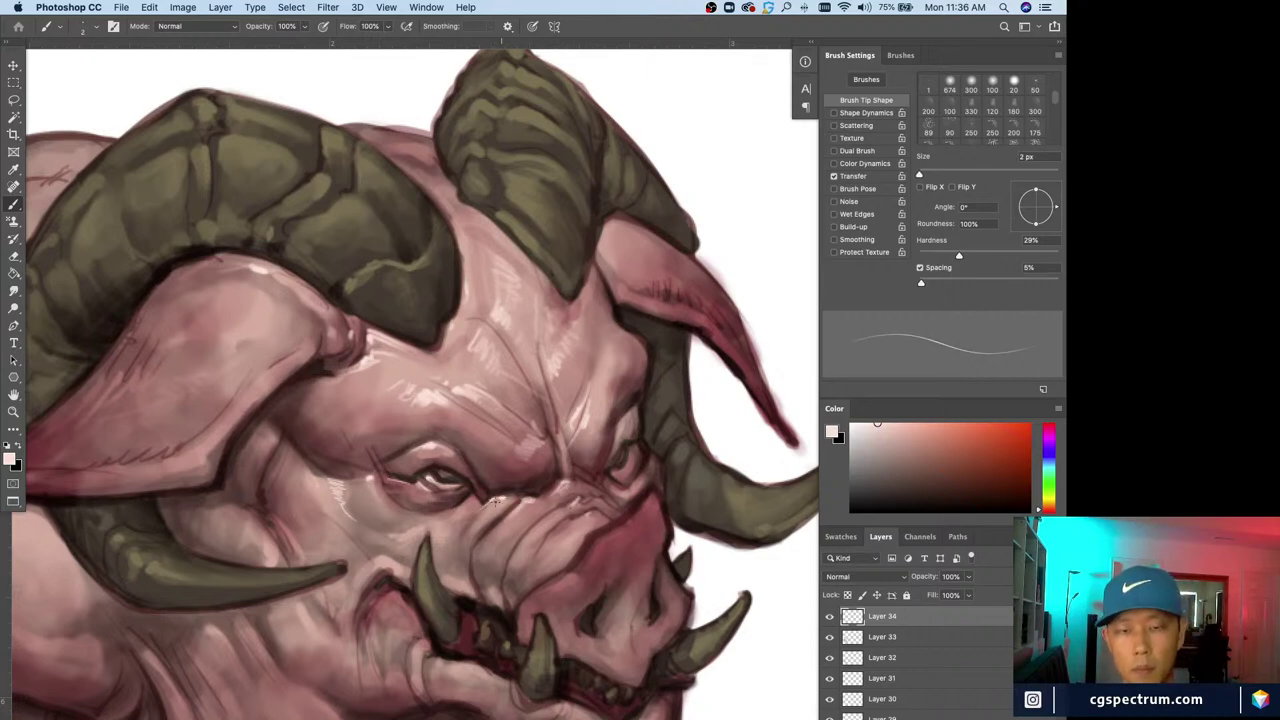
key(super+minus)
key(super+plus)
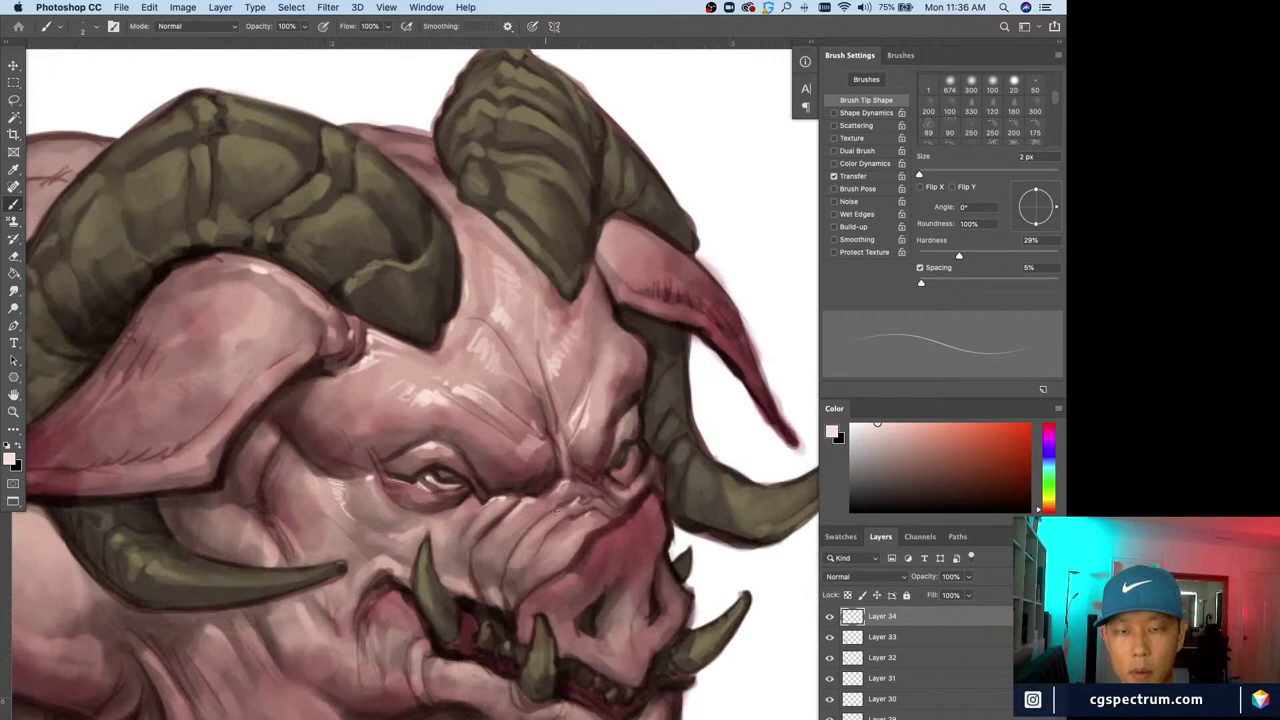
key(bracketleft)
key(super+minus)
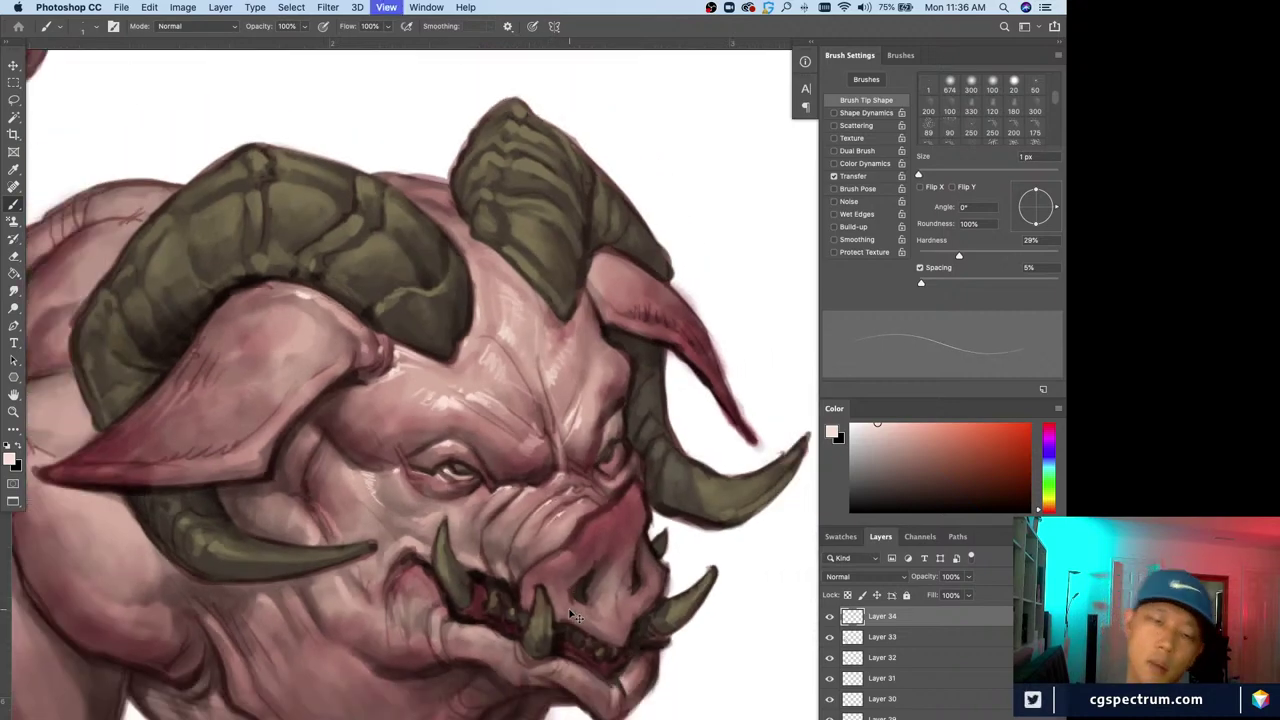
click(568, 607)
key(super+plus)
Add pale highlights to the snout folds behind the dark pink nose with a 2 to 3 px brush, softening with a 7 to 8 px Eraser
key(bracketright)
key(e)
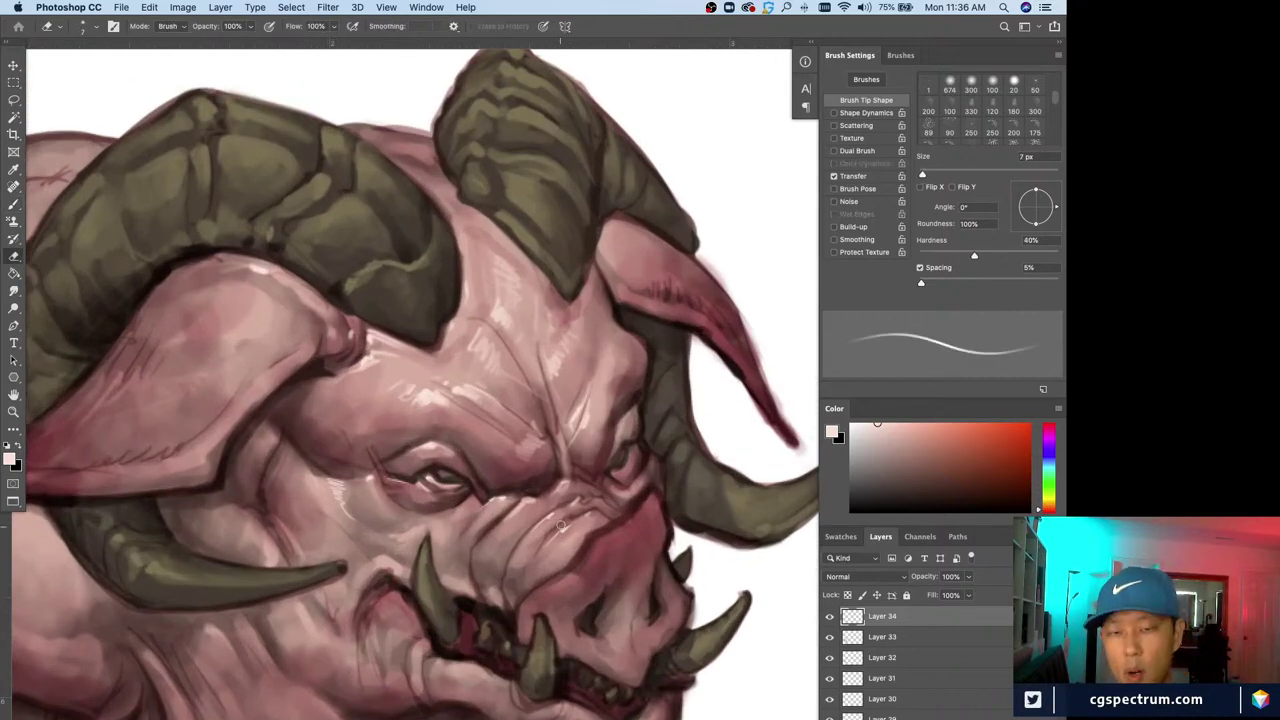
key(b)
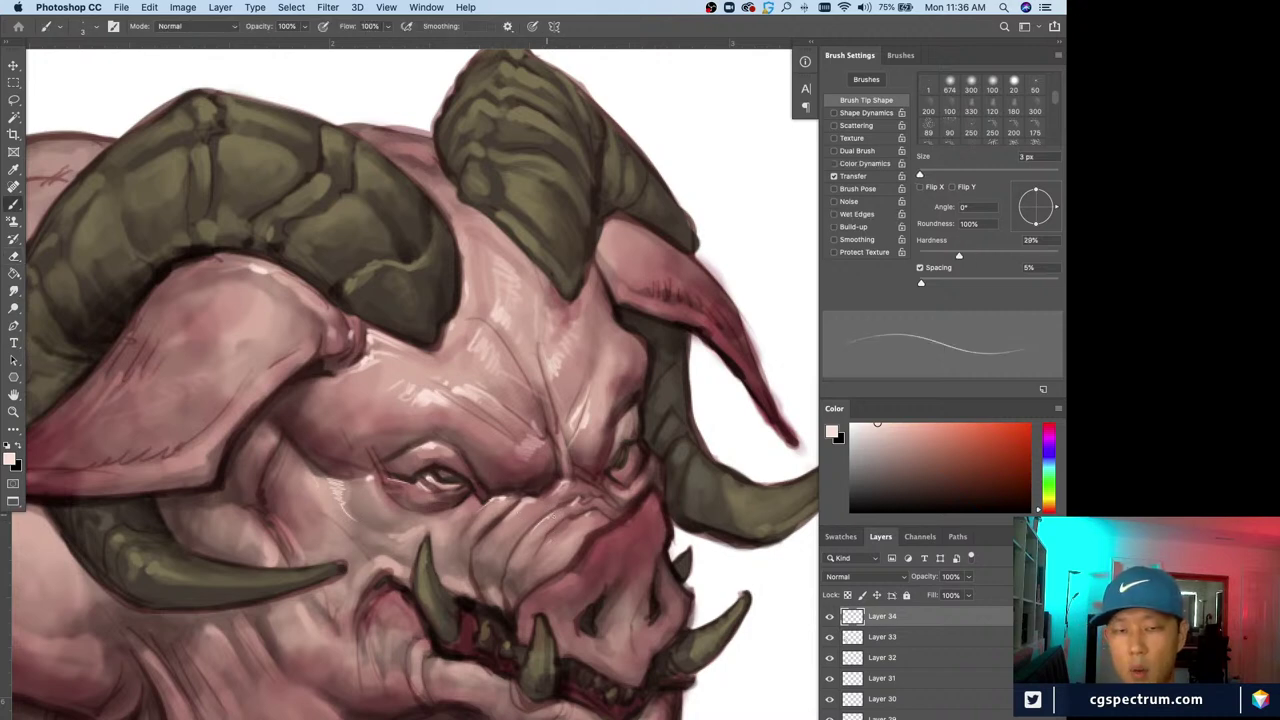
drag(564, 528, 577, 527)
key(bracketleft)
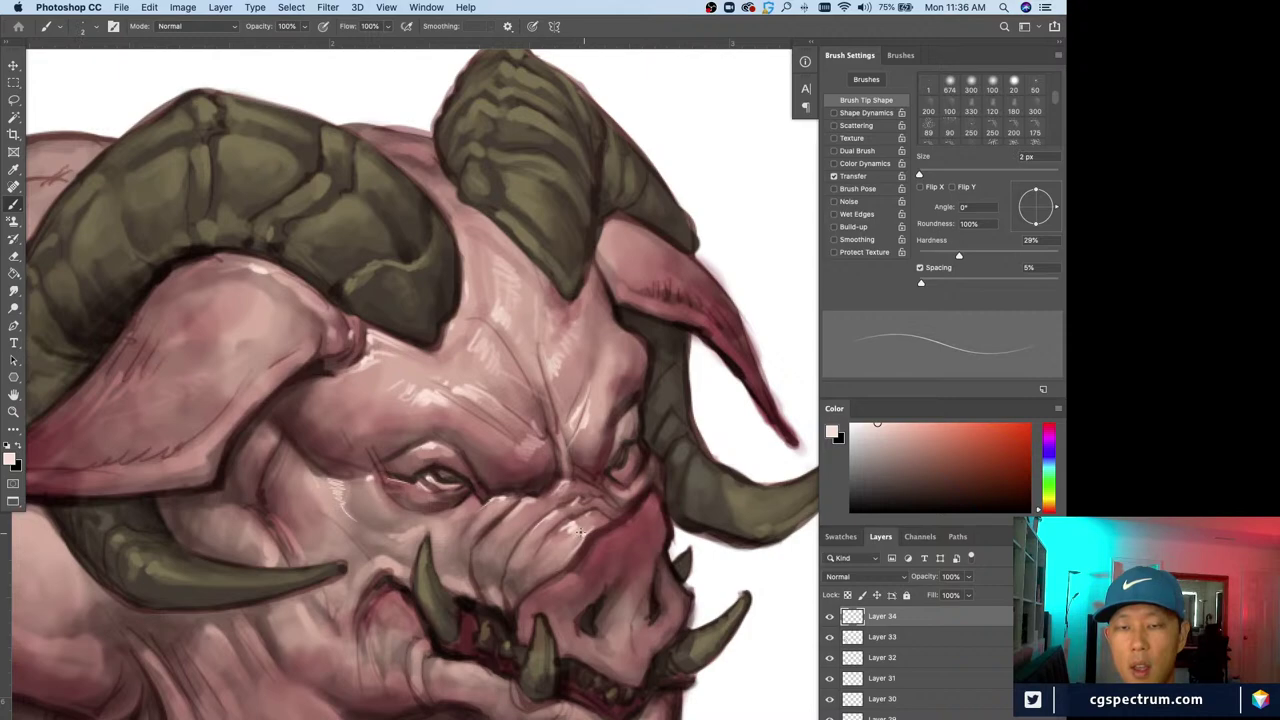
key(super+minus)
key(super+minus)
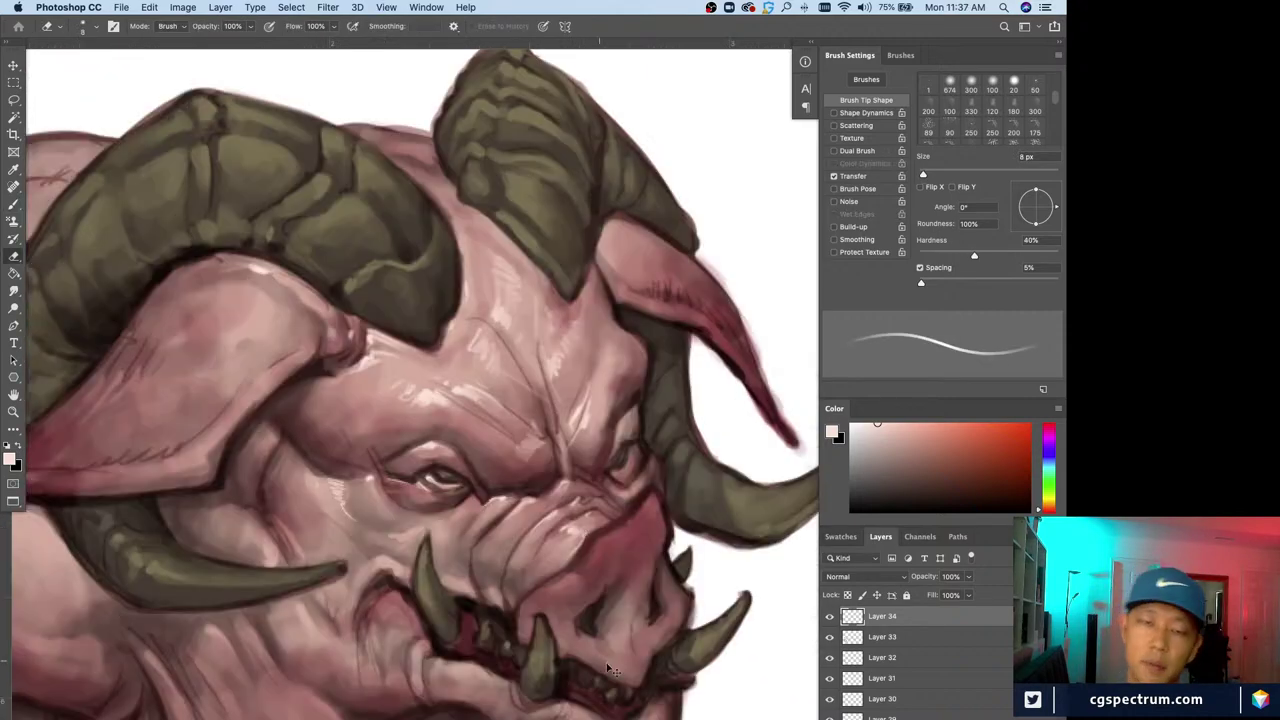
key(super+minus)
key(b)
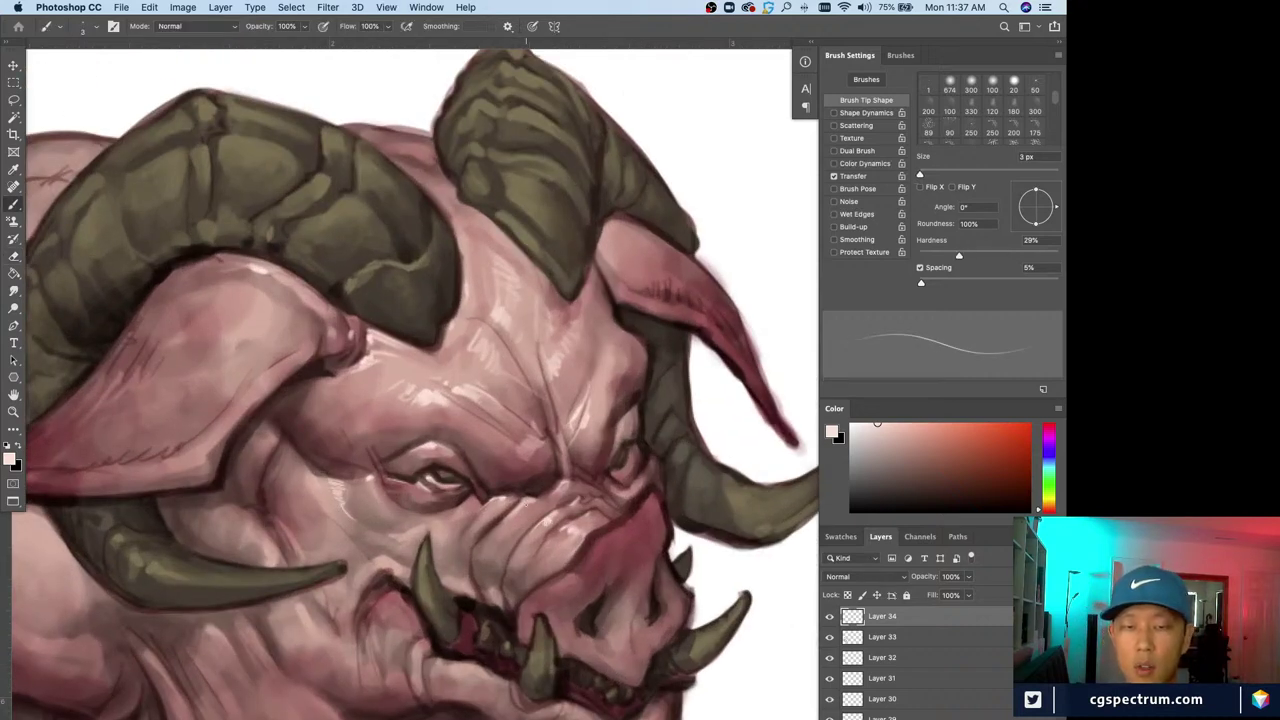
drag(526, 503, 518, 517)
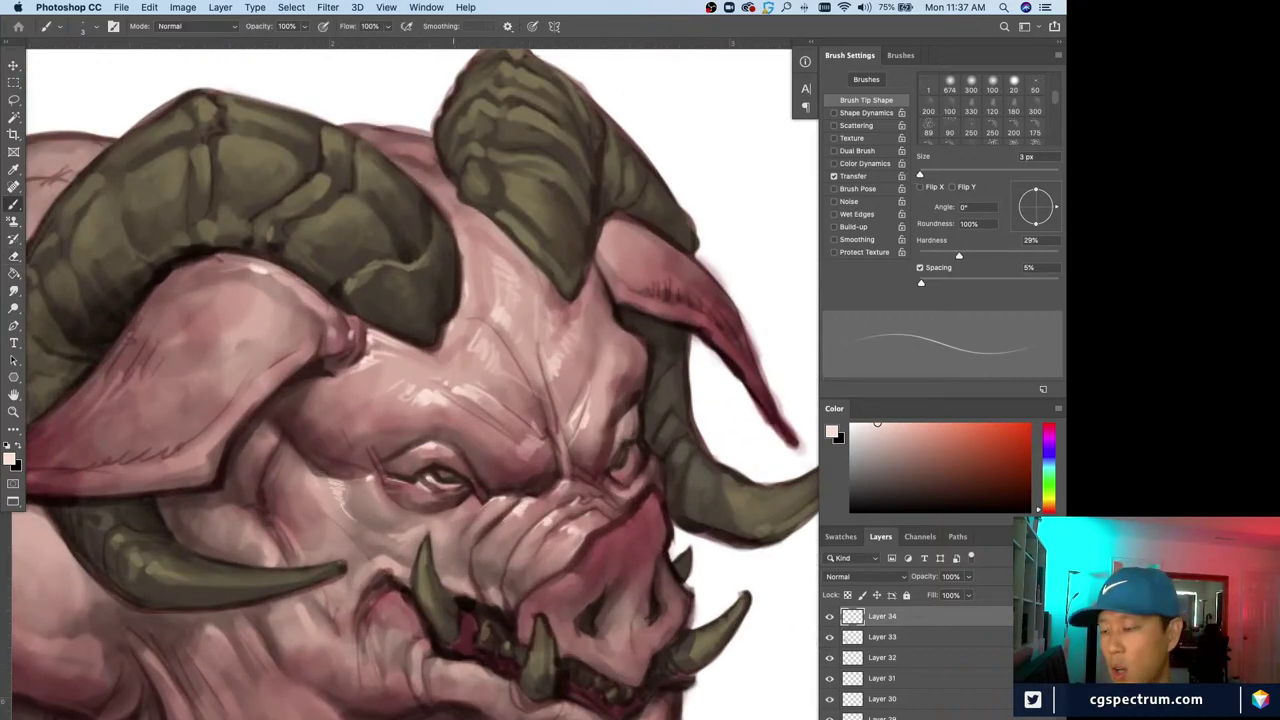
key(e)
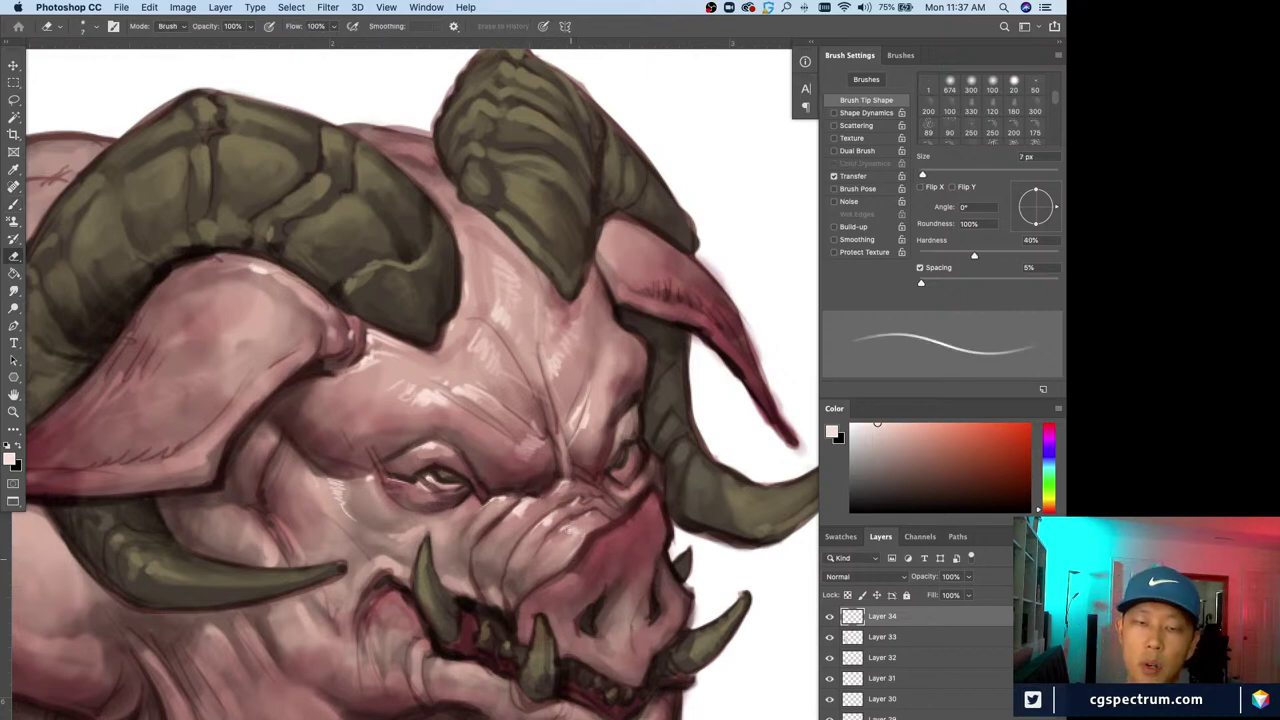
key(super+minus)
key(super+minus)
key(super+minus)
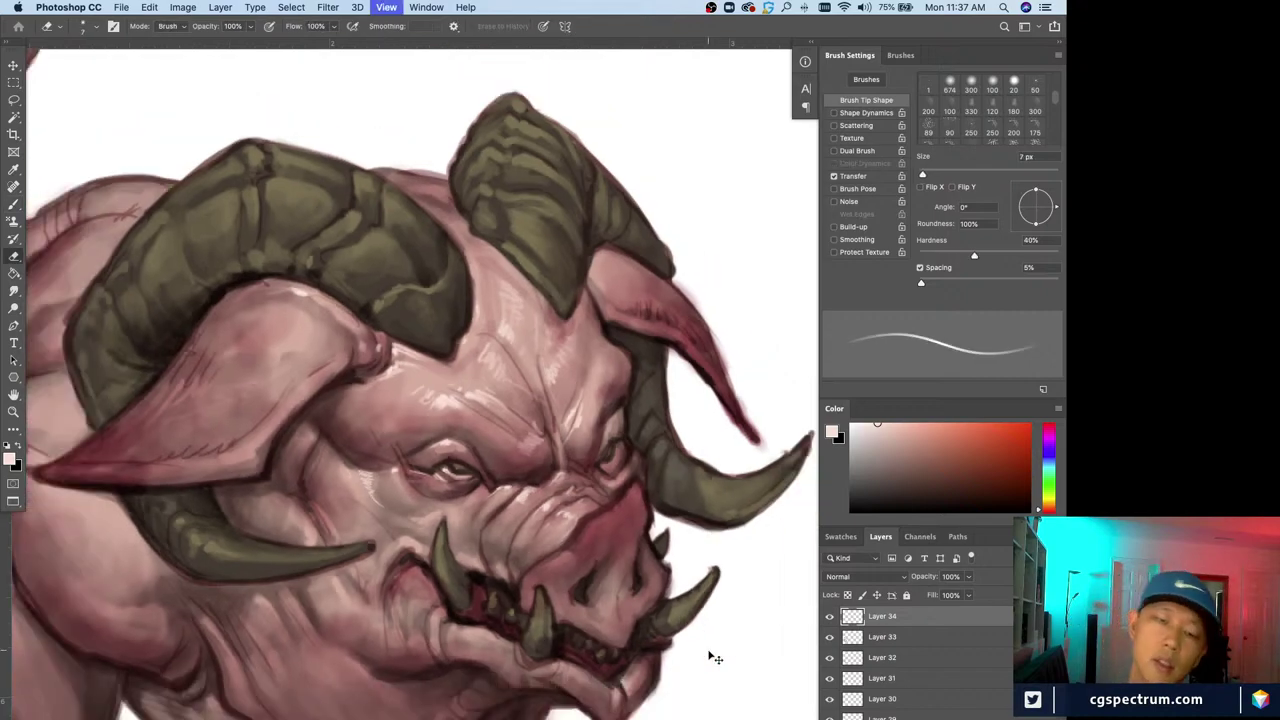
key(super+equal)
key(bracketright)
key(bracketright)
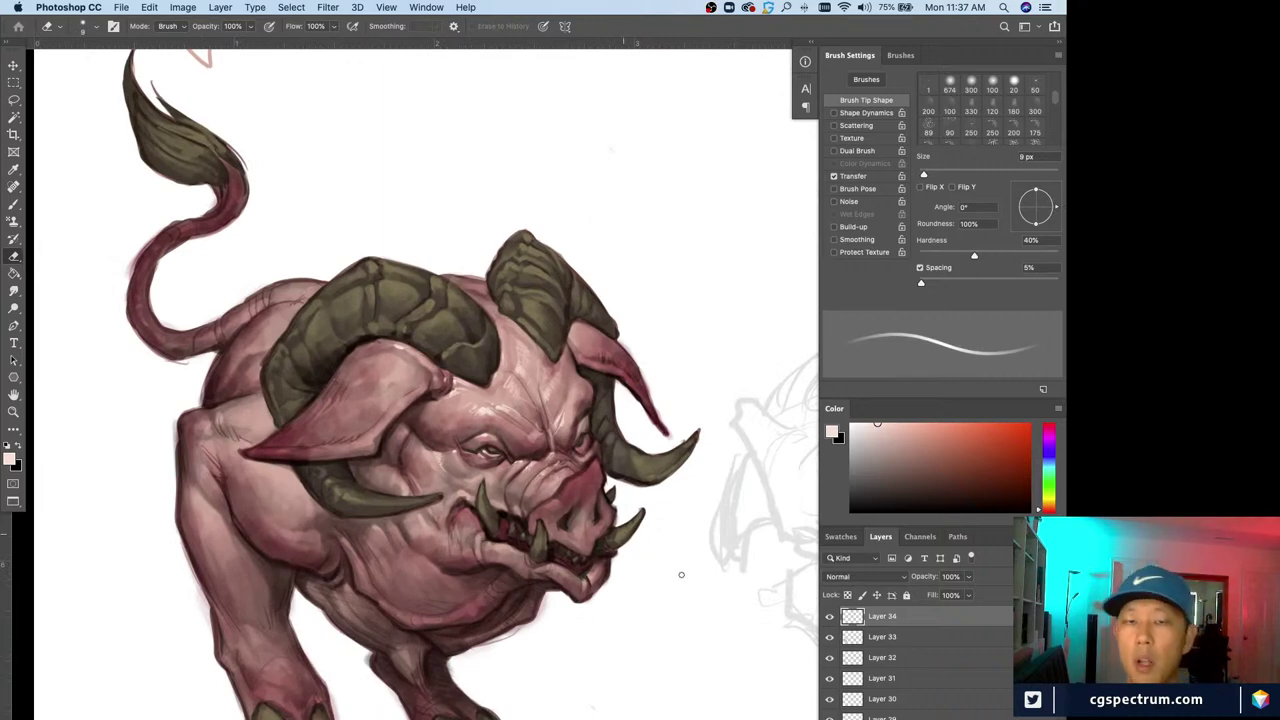
Paint pale highlights along the upper rim of the dark pink nose with a 1 to 2 px brush, softening with a larger Eraser
key(b)
key(super+plus)
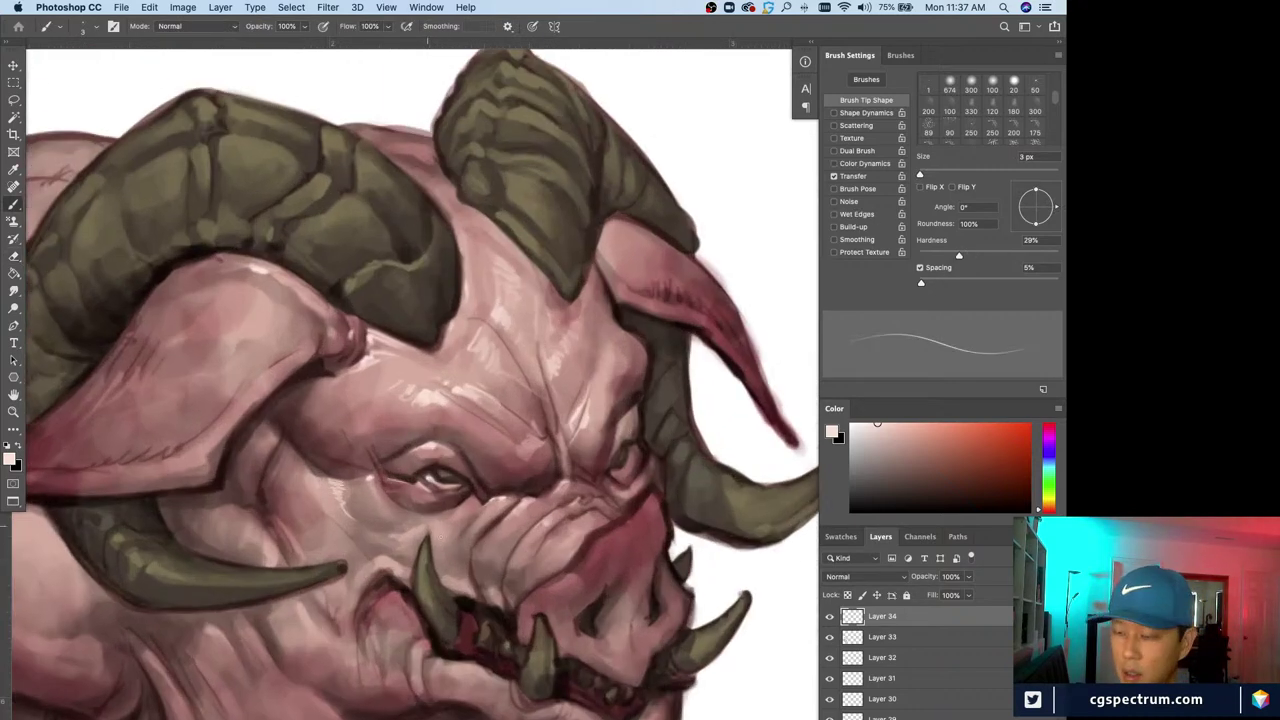
key(bracketleft)
key(bracketleft)
key(bracketright)
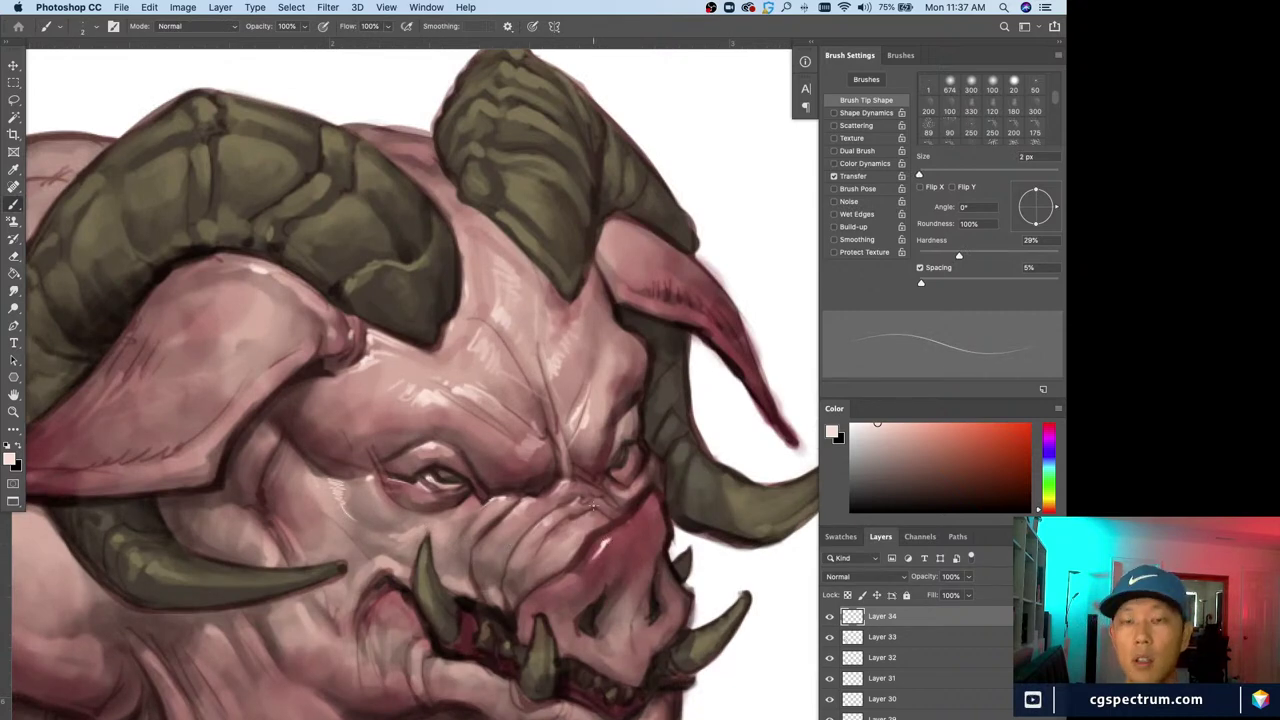
key(bracketleft)
drag(637, 515, 641, 517)
key(bracketright)
key(super+minus)
key(super+minus)
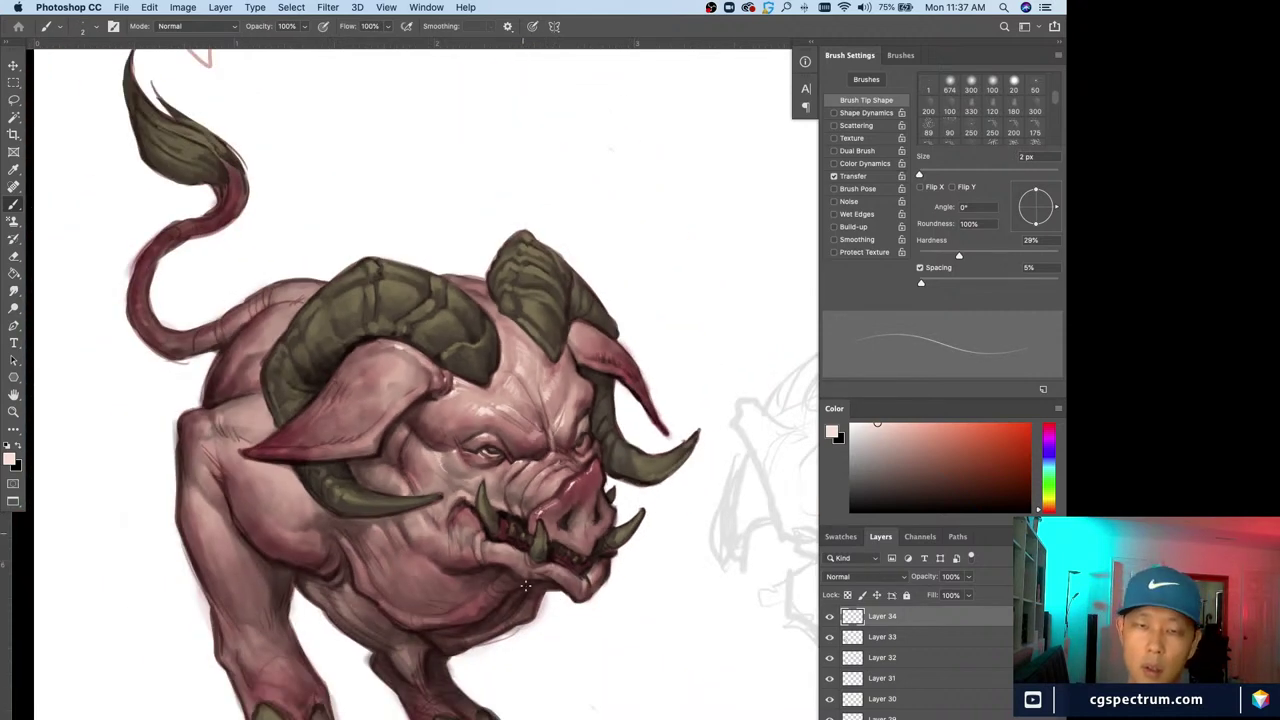
key(super+equal)
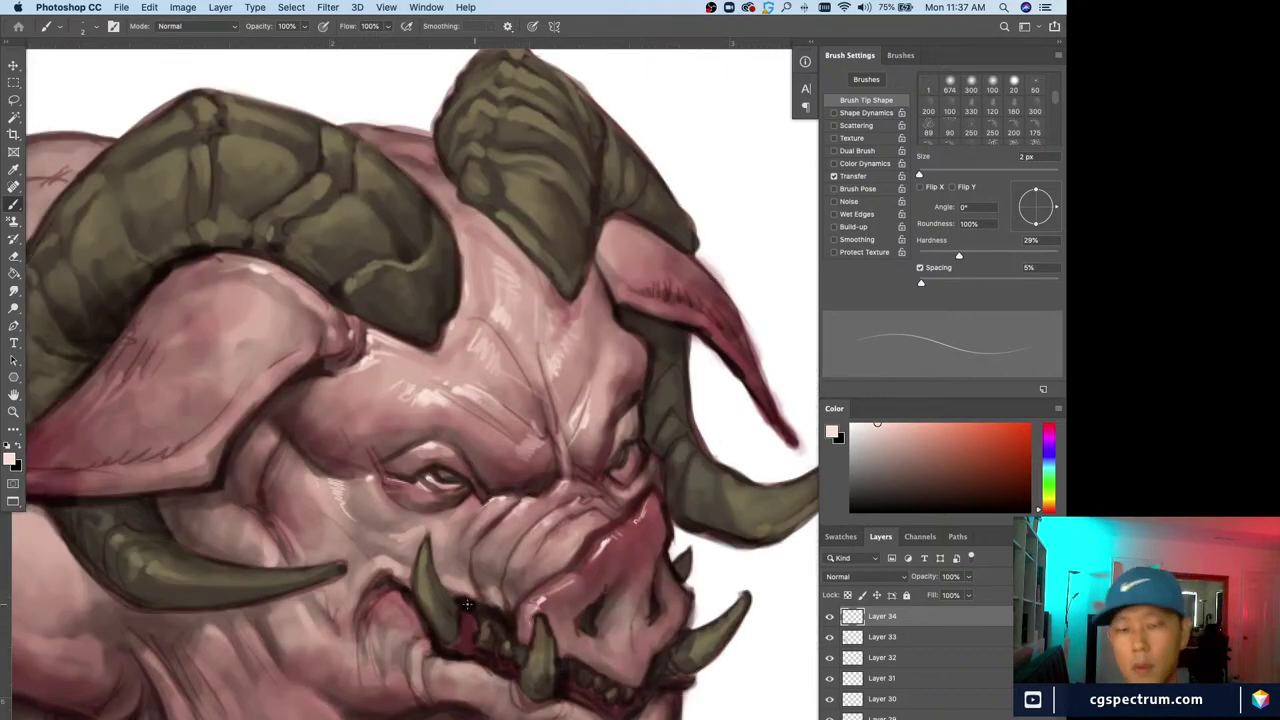
key(super+minus)
key(super+equal)
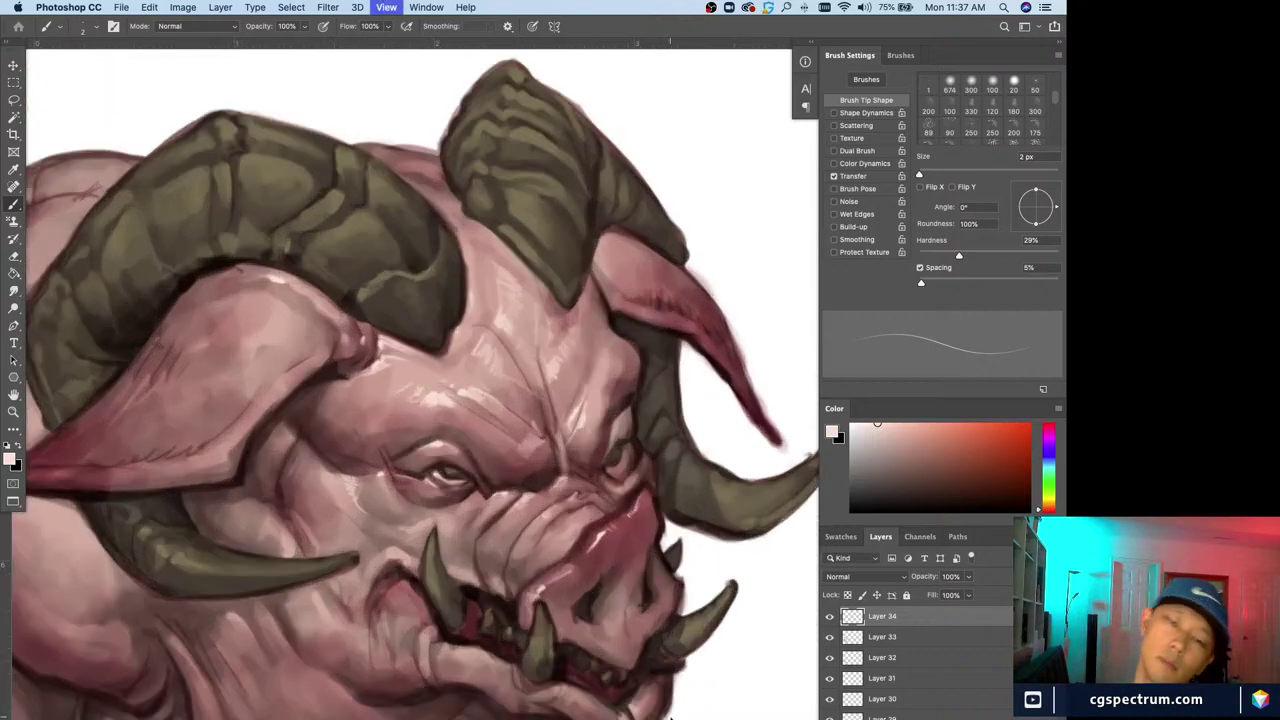
key(e)
key(bracketright)
key(bracketright)
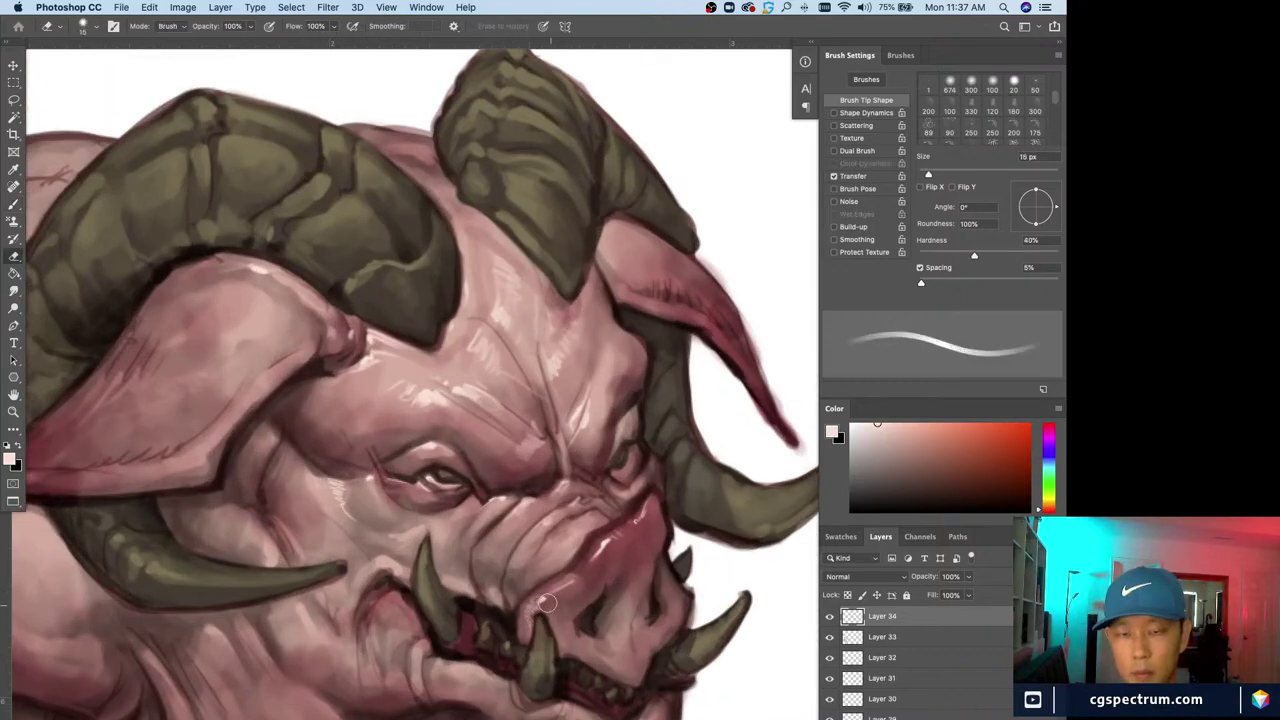
Add pale highlights to the near side's lower tusk with a 1 px brush and to its upper tusk with a 2 px brush
key(b)
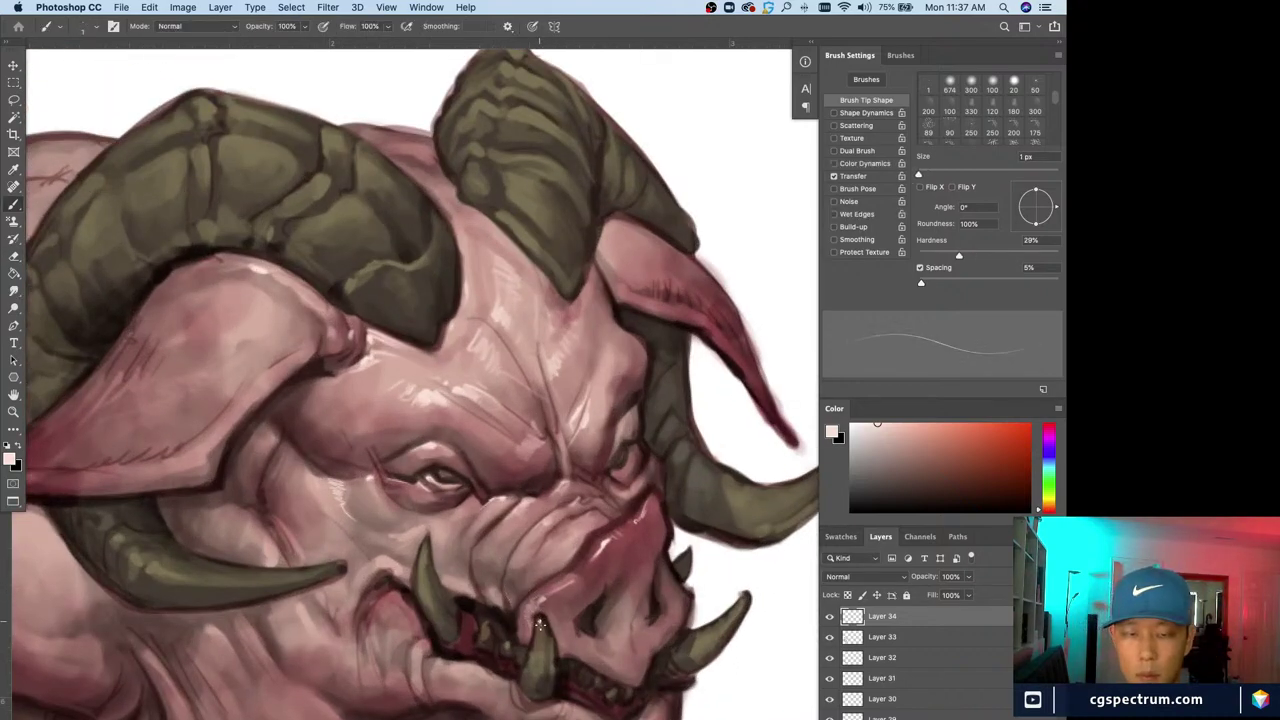
drag(540, 624, 546, 676)
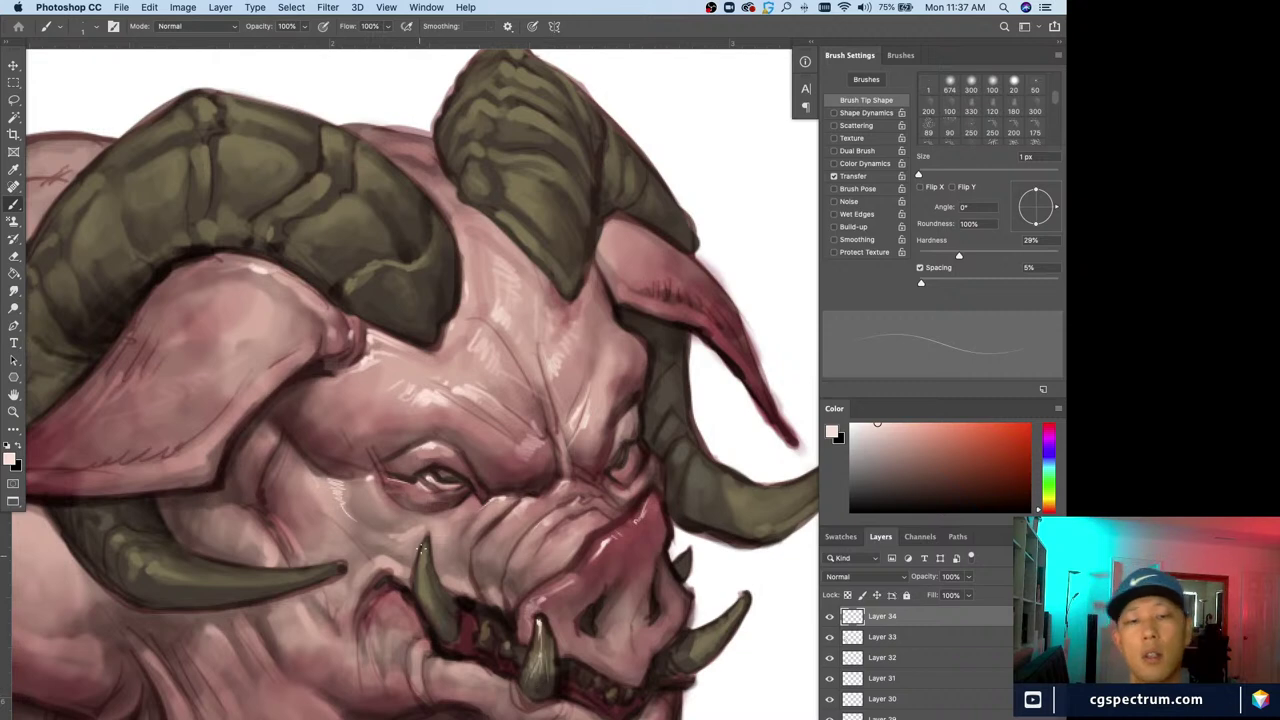
key(])
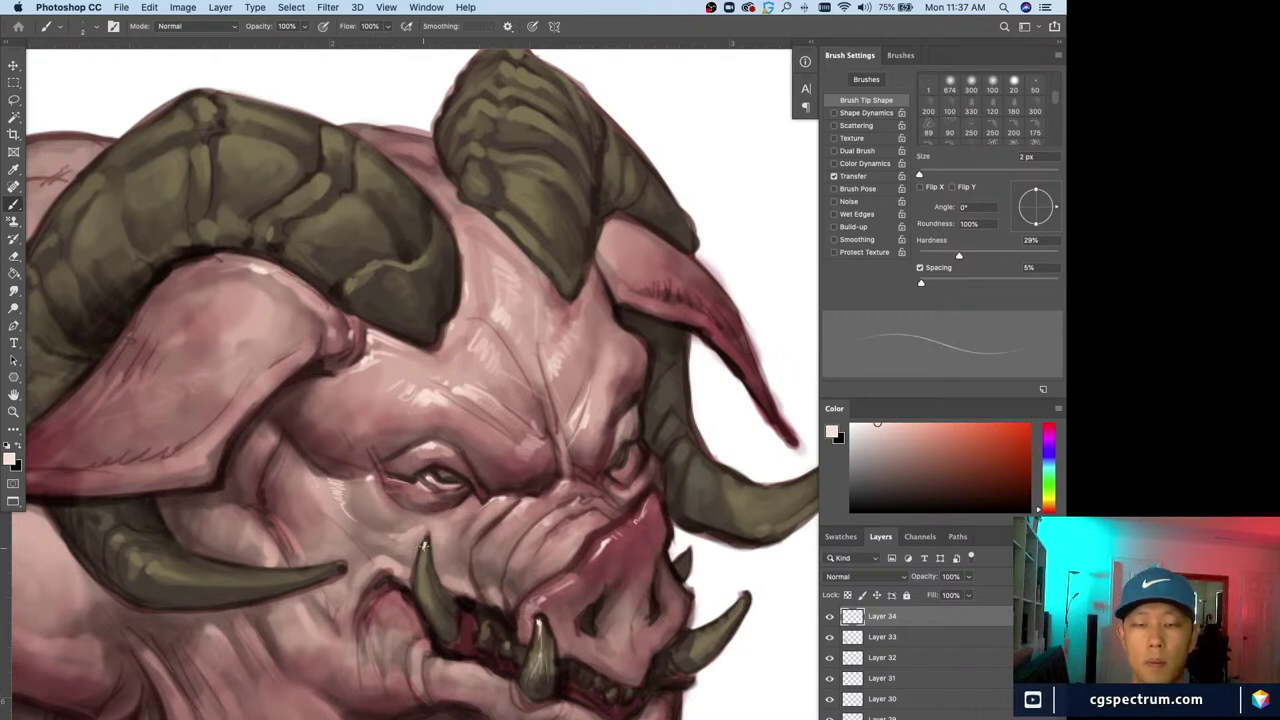
drag(424, 545, 420, 582)
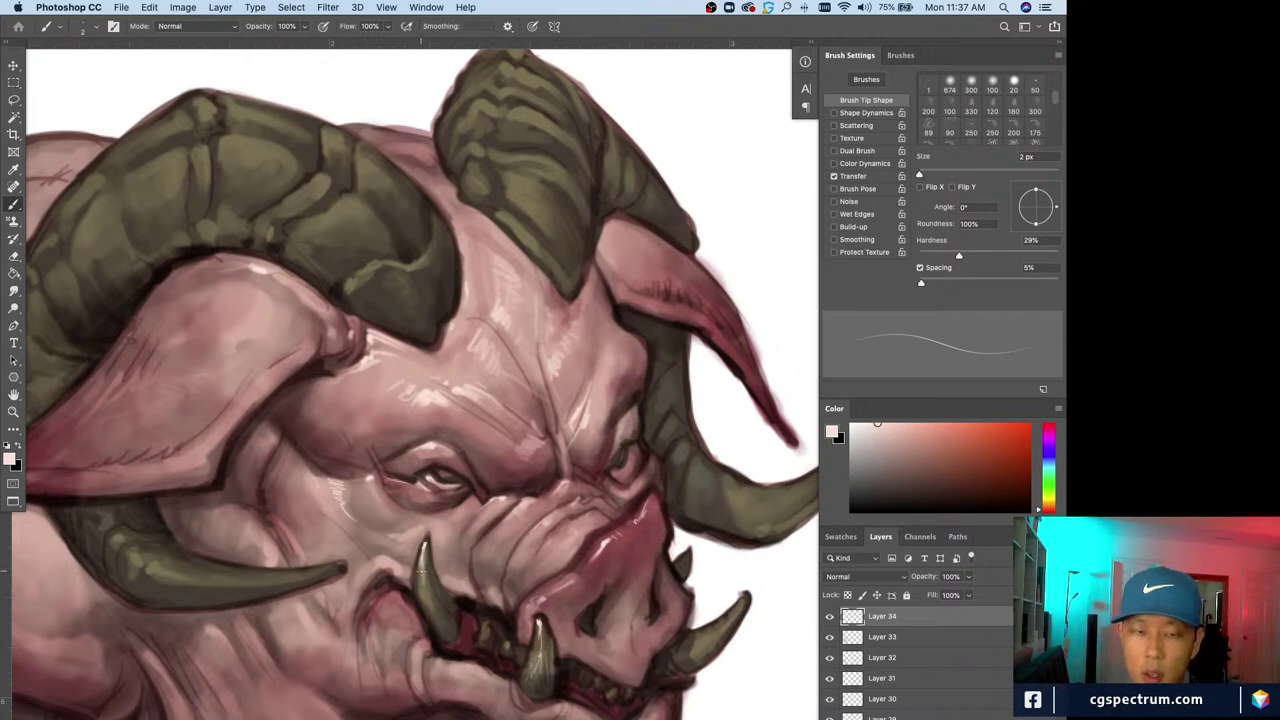
drag(421, 571, 430, 606)
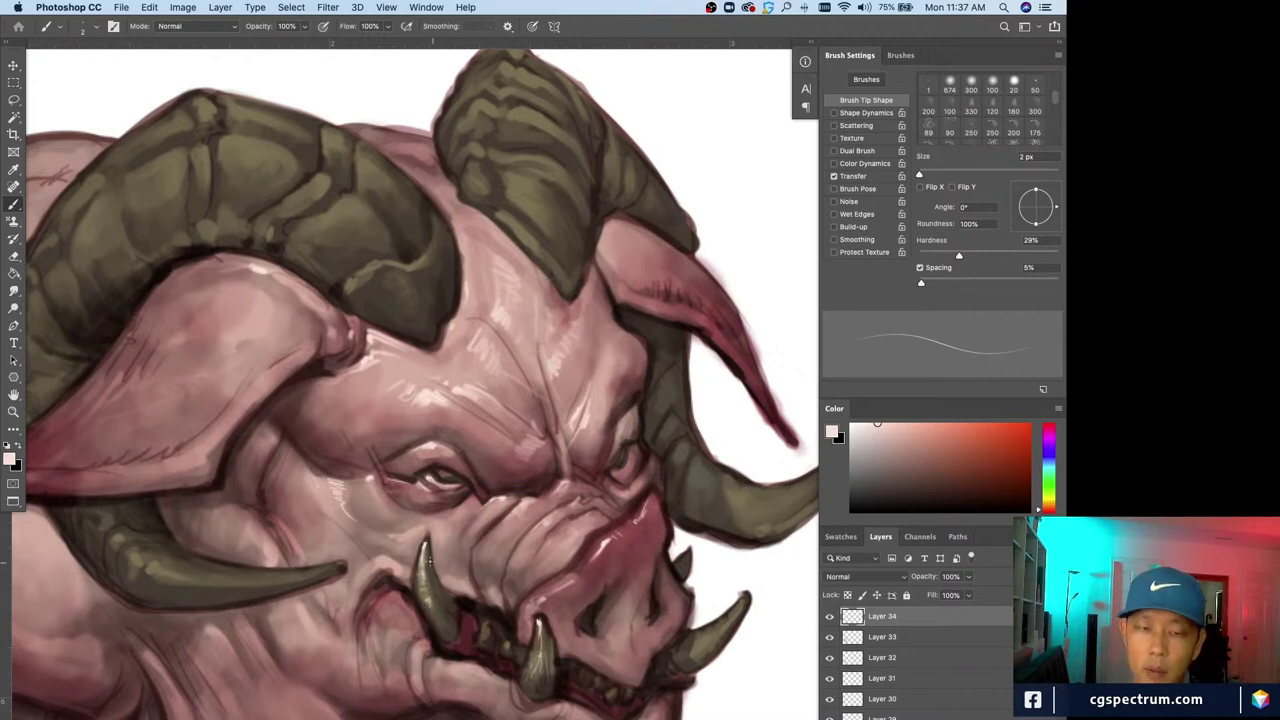
drag(429, 562, 439, 600)
key(super+minus)
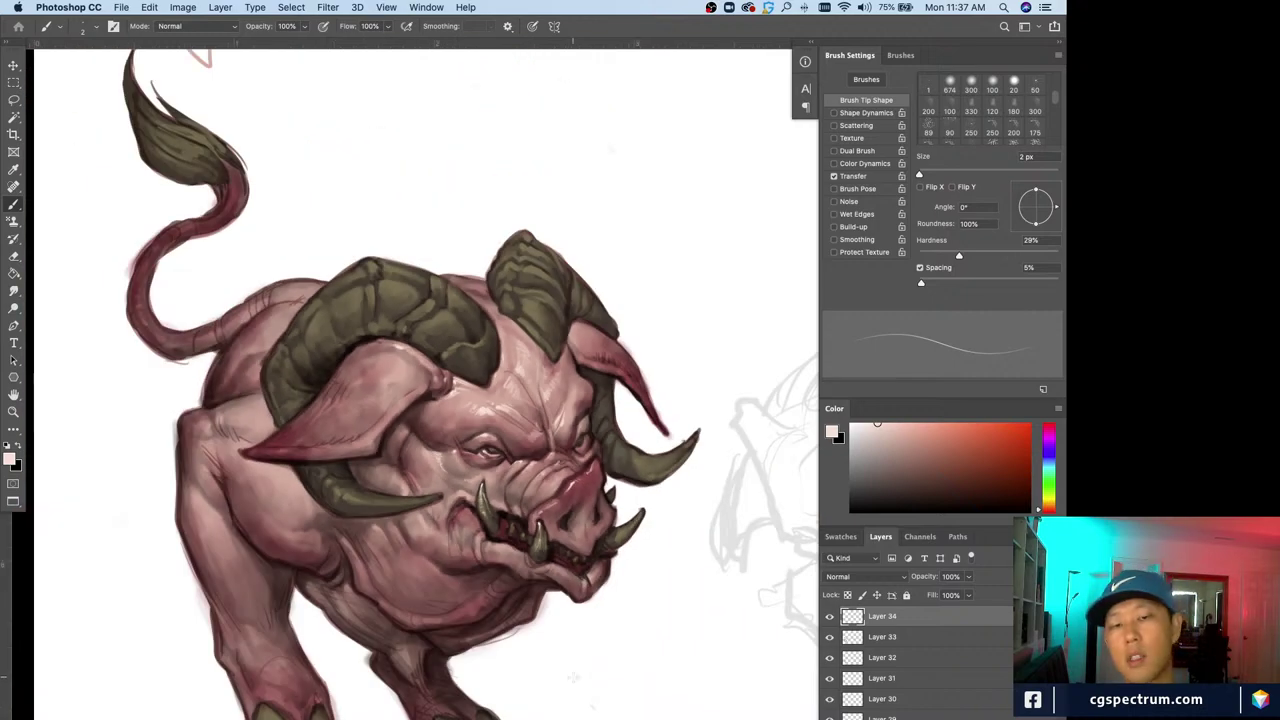
key(super+plus)
drag(706, 677, 669, 648)
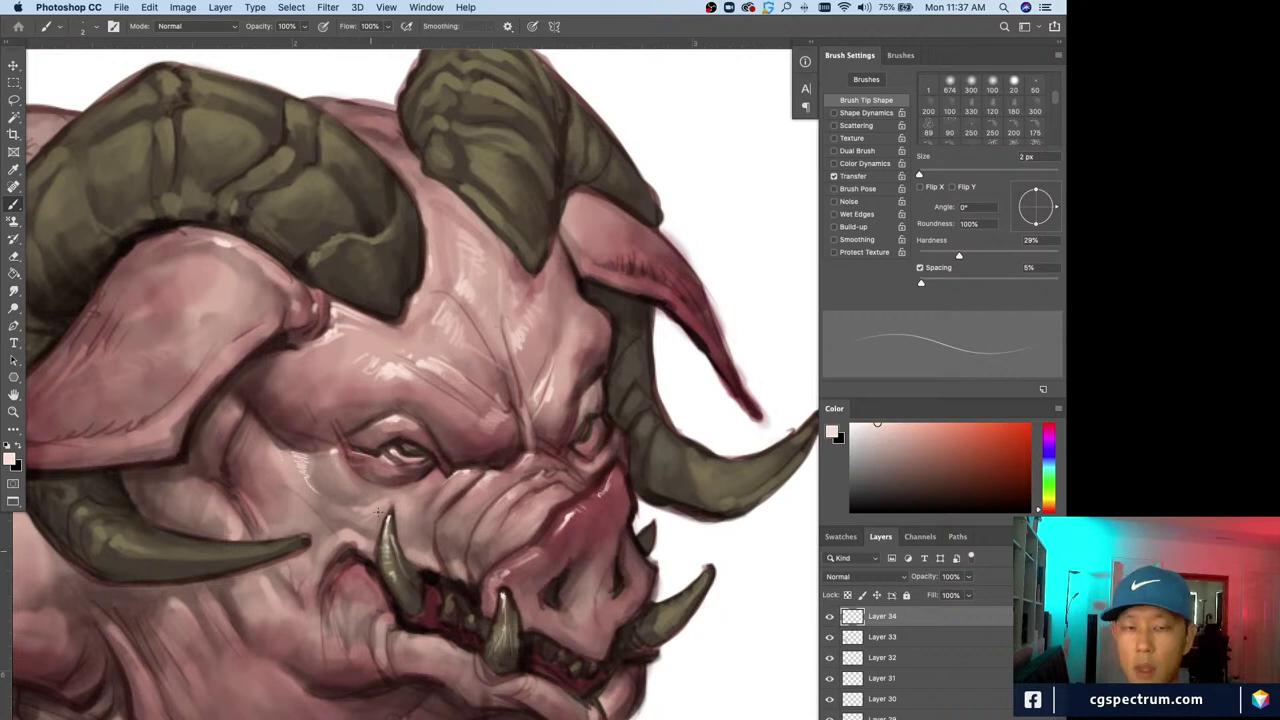
mouse_move(380, 486)
mouse_down()
mouse_move(428, 548)
mouse_move(392, 510)
mouse_move(356, 530)
mouse_move(362, 488)
mouse_up()
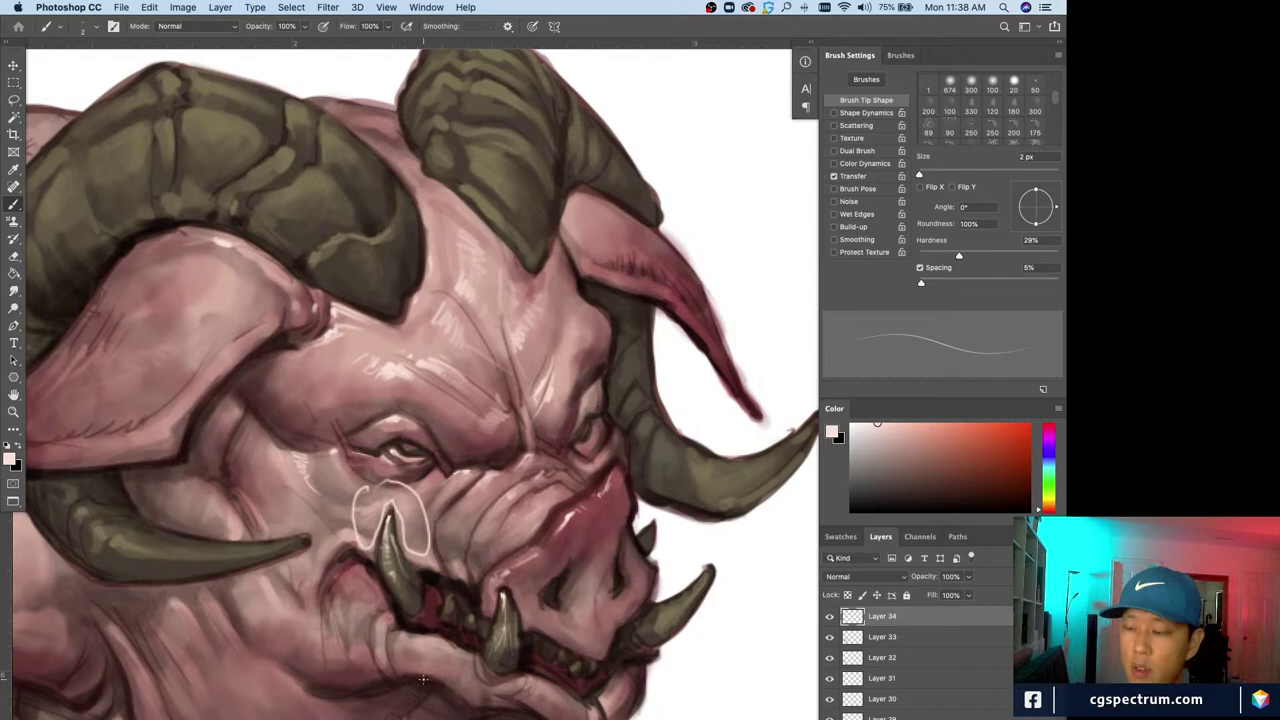
key(ctrl+z)
mouse_move(380, 538)
mouse_down()
mouse_move(378, 510)
mouse_move(420, 556)
mouse_up()
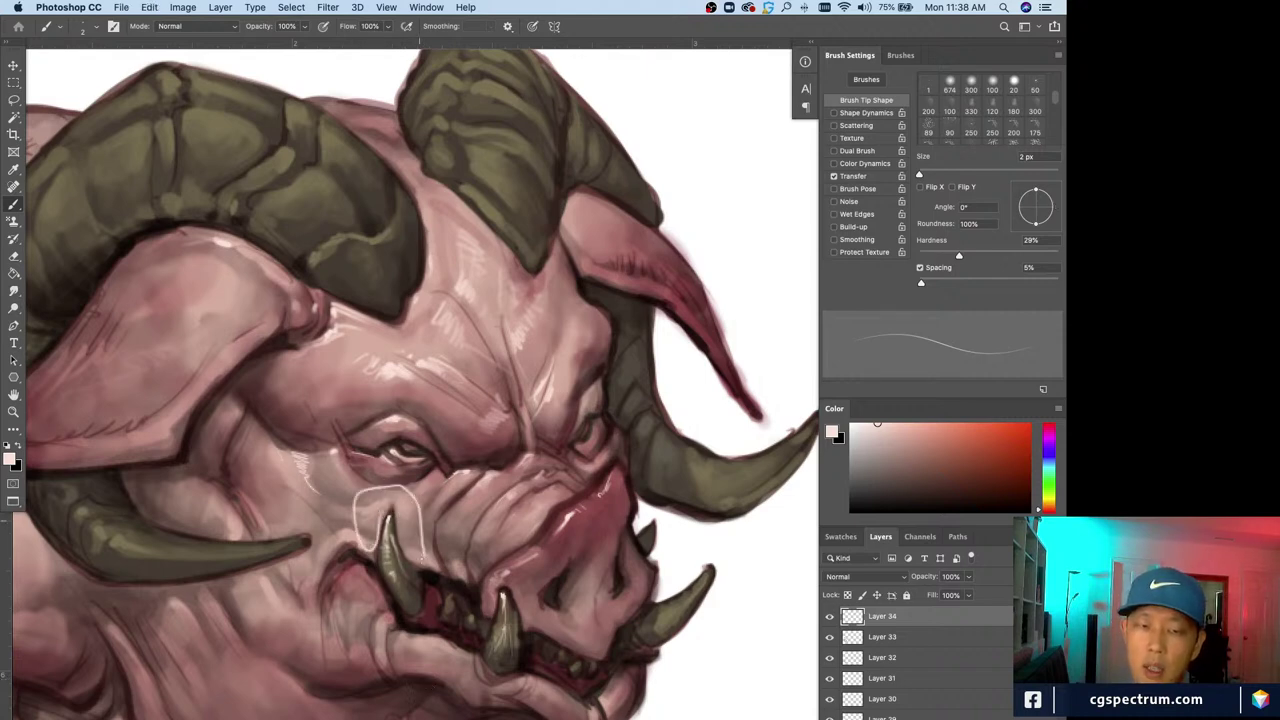
key(ctrl+z)
Add pale highlights to the large far-side tusk with a 2 px brush and along the lower lip with a 3 px brush
drag(648, 629, 631, 639)
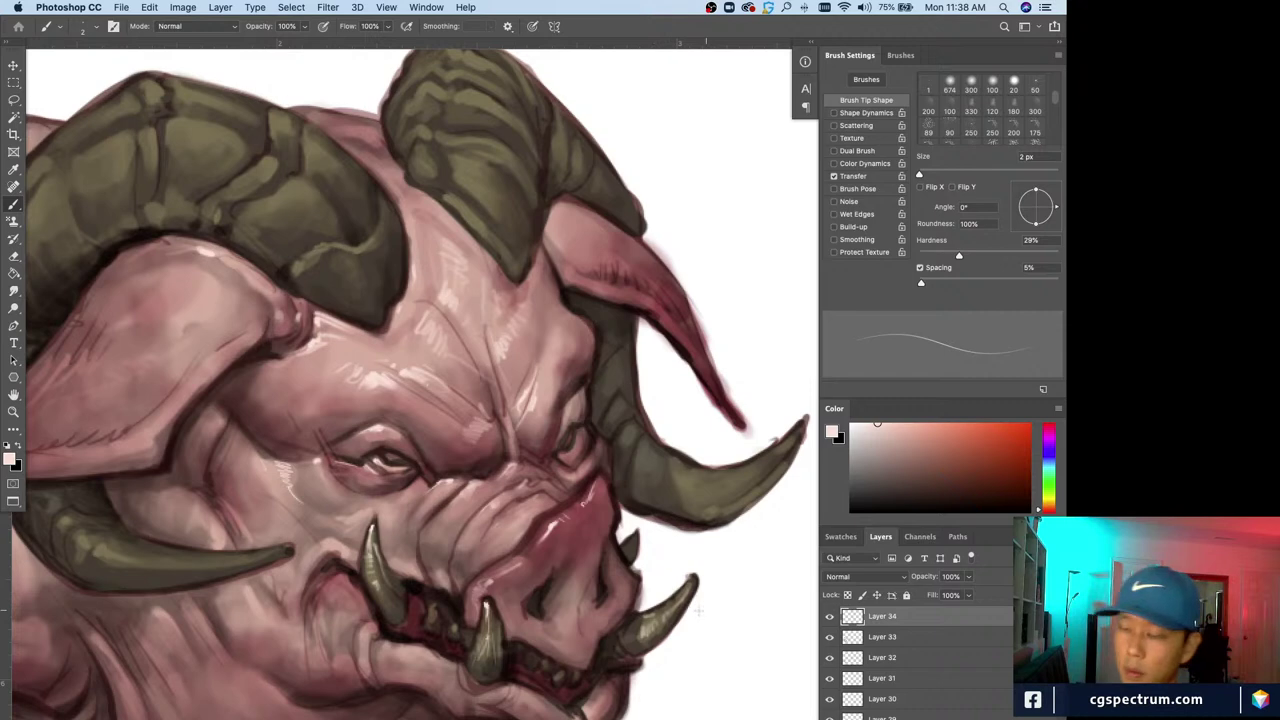
key(e)
key(b)
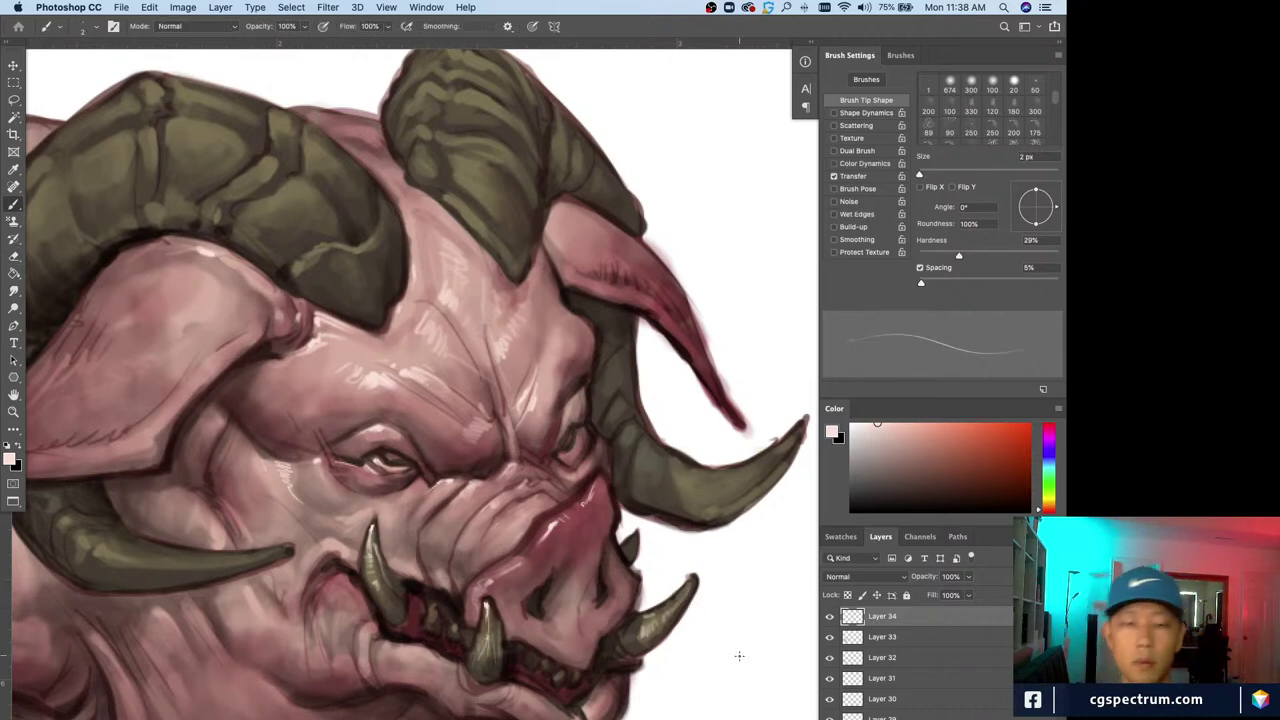
scroll(541, 627, down, 3)
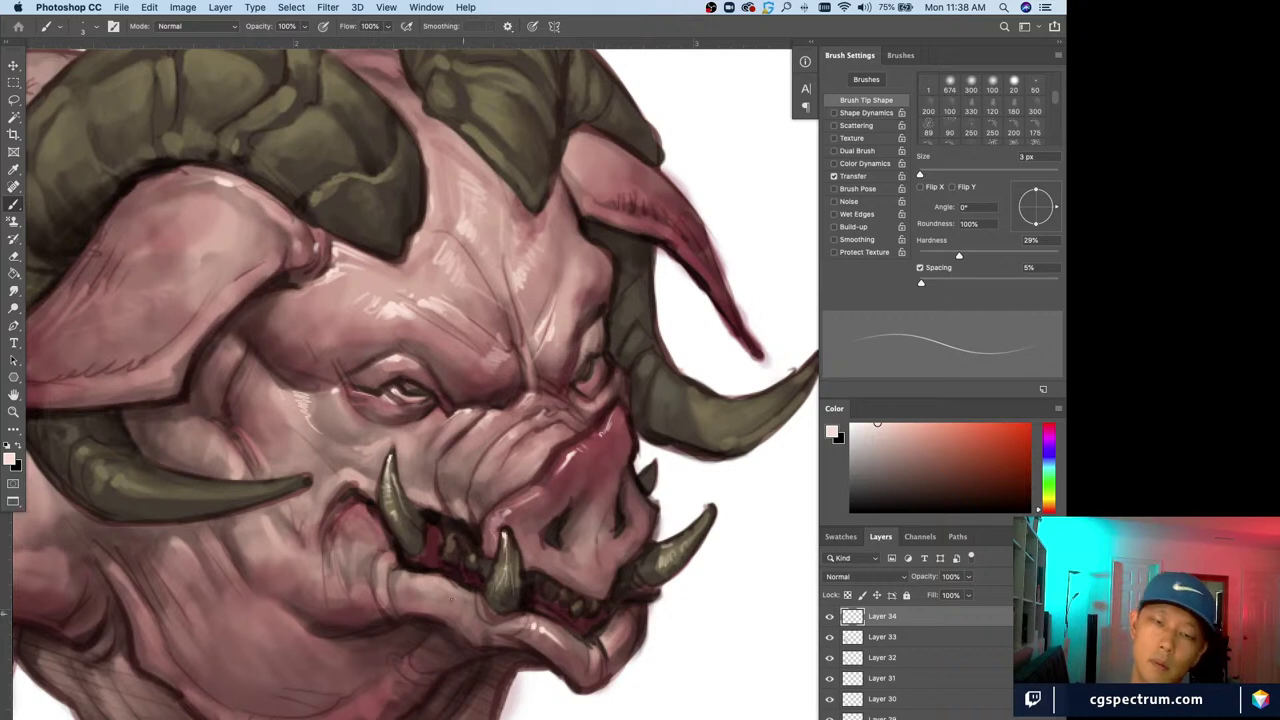
Paint fine pale pink highlights on the snout with a 3 px brush and soften them with a 5 px eraser
mouse_move(543, 558)
mouse_down()
mouse_move(591, 581)
mouse_move(581, 548)
mouse_move(597, 511)
mouse_up()
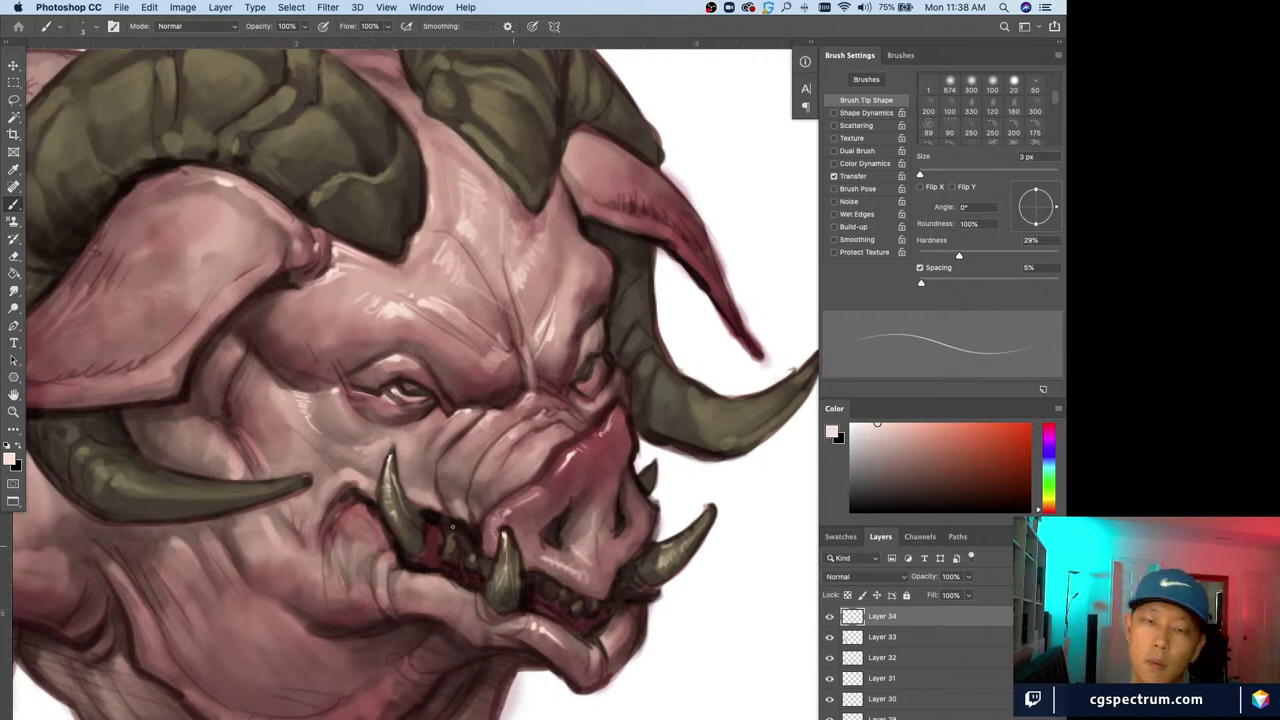
key(e)
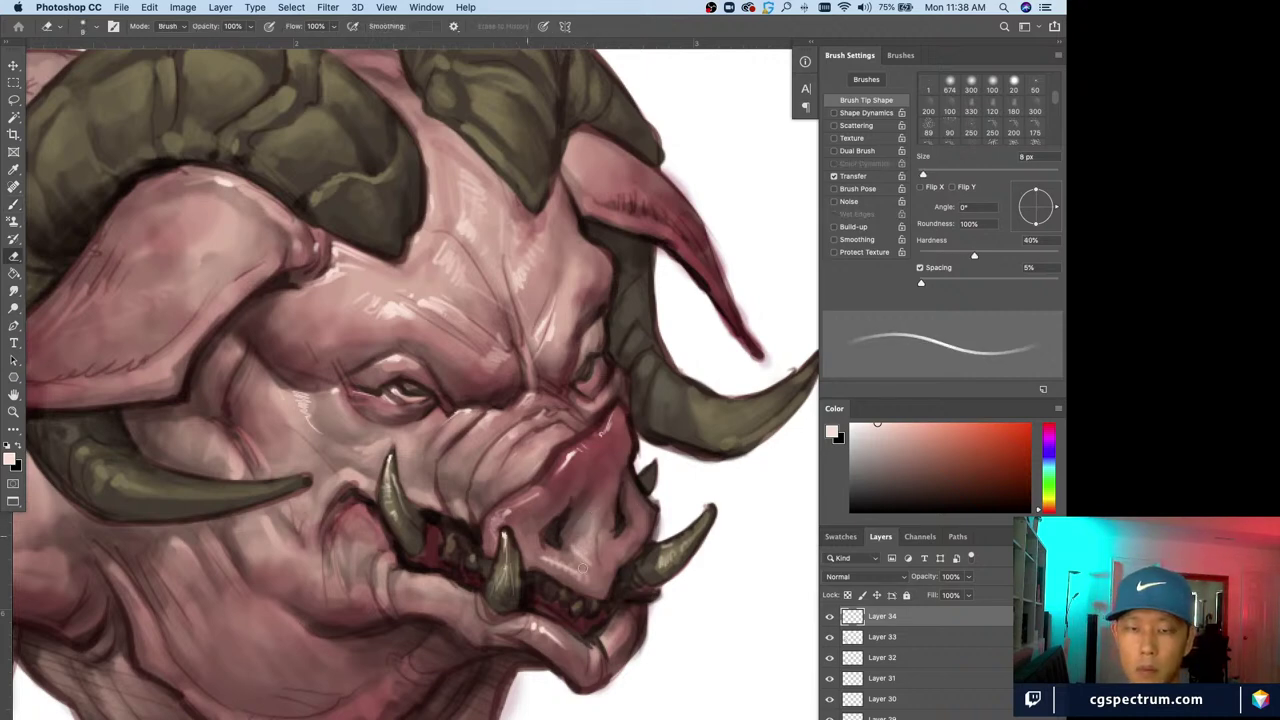
drag(571, 553, 588, 564)
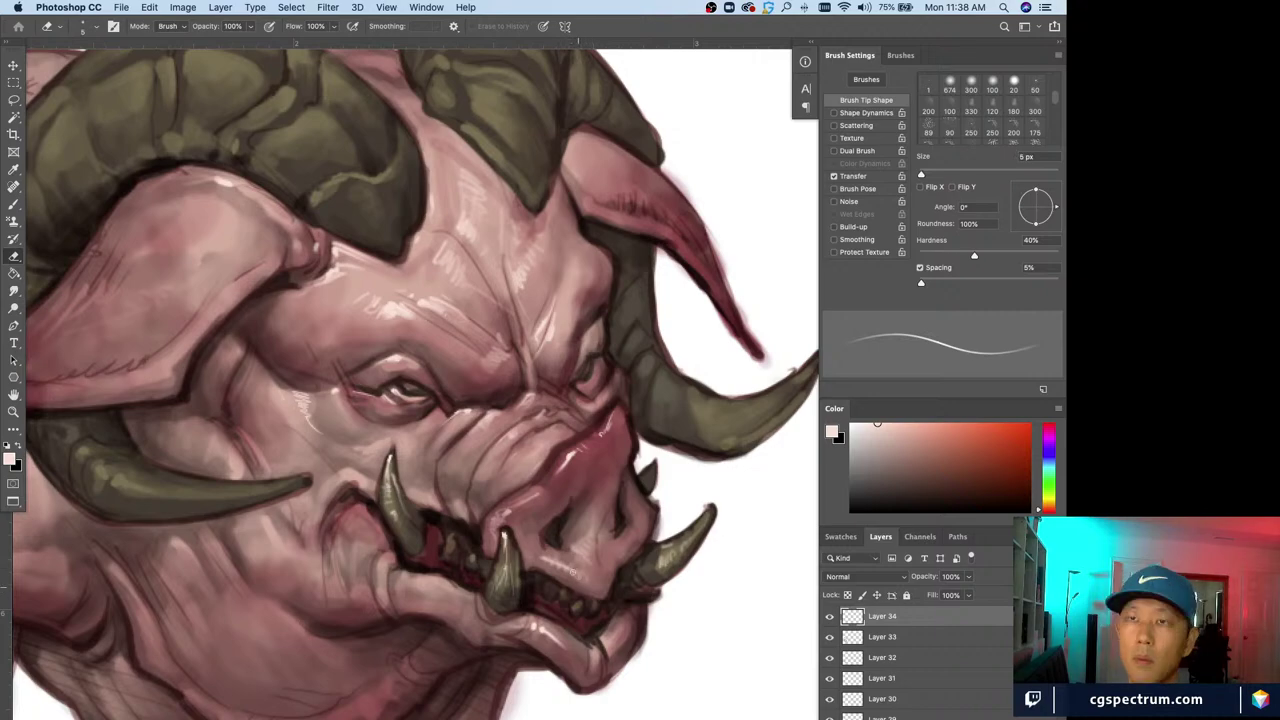
key(super+minus)
key(super+minus)
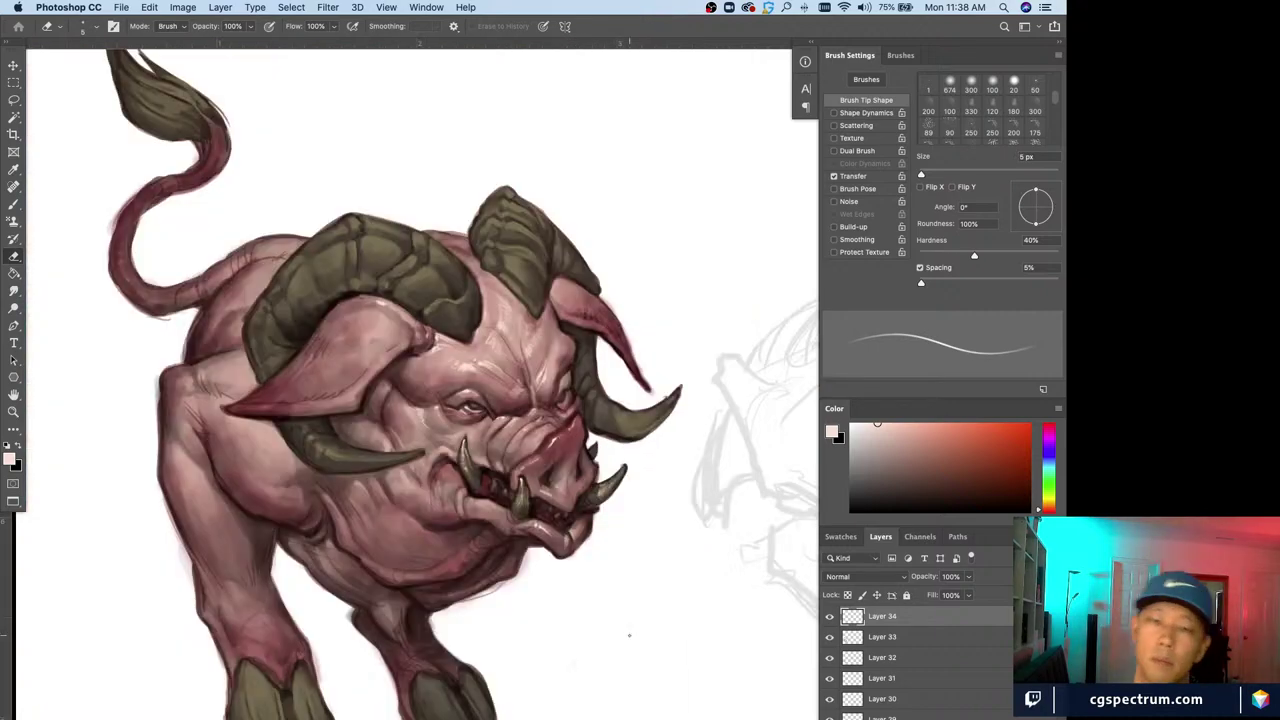
Paint pale pink glints on the teeth and on the lip around the front tusk with a 3 px brush
key(b)
key(super+plus)
key(super+plus)
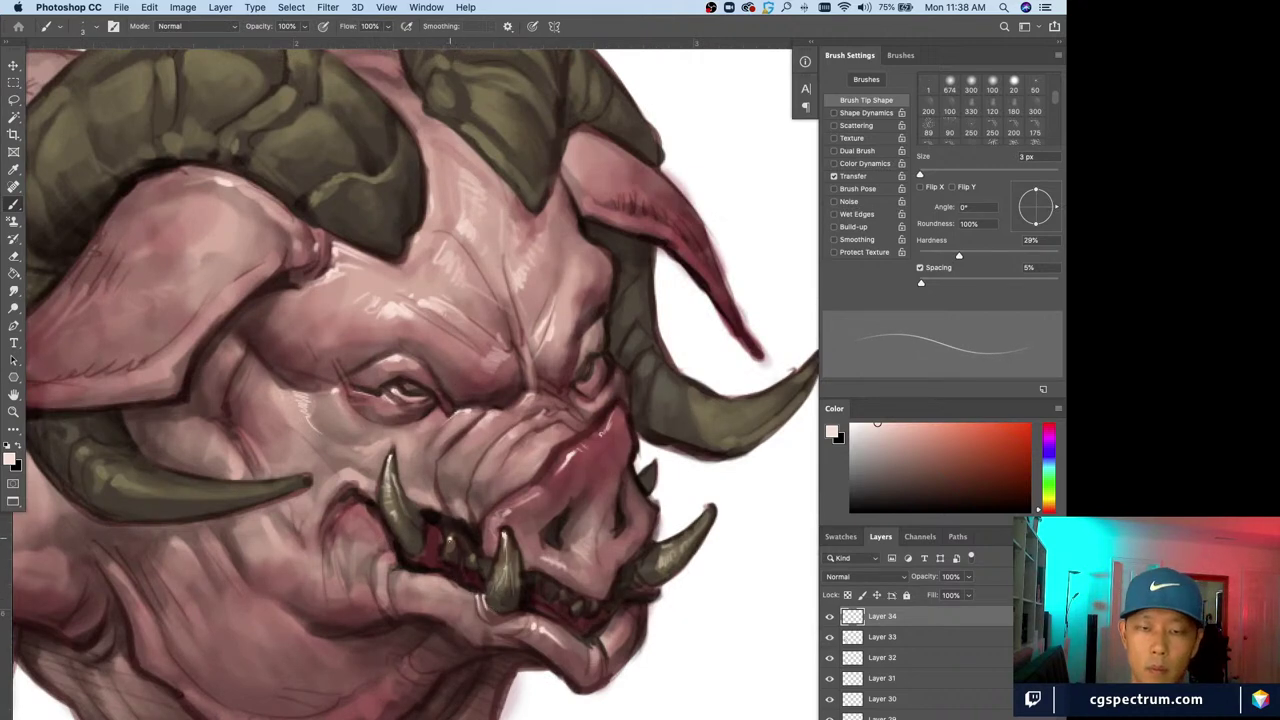
drag(579, 600, 580, 606)
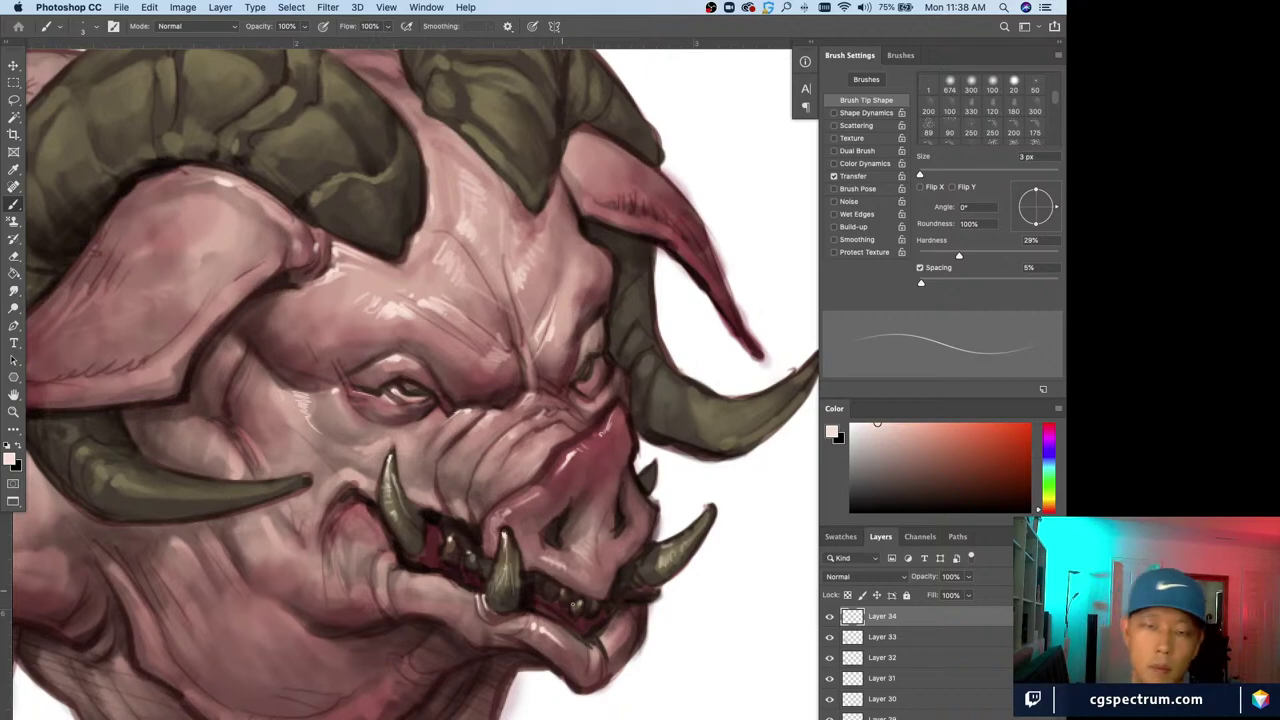
key(super+minus)
key(super+plus)
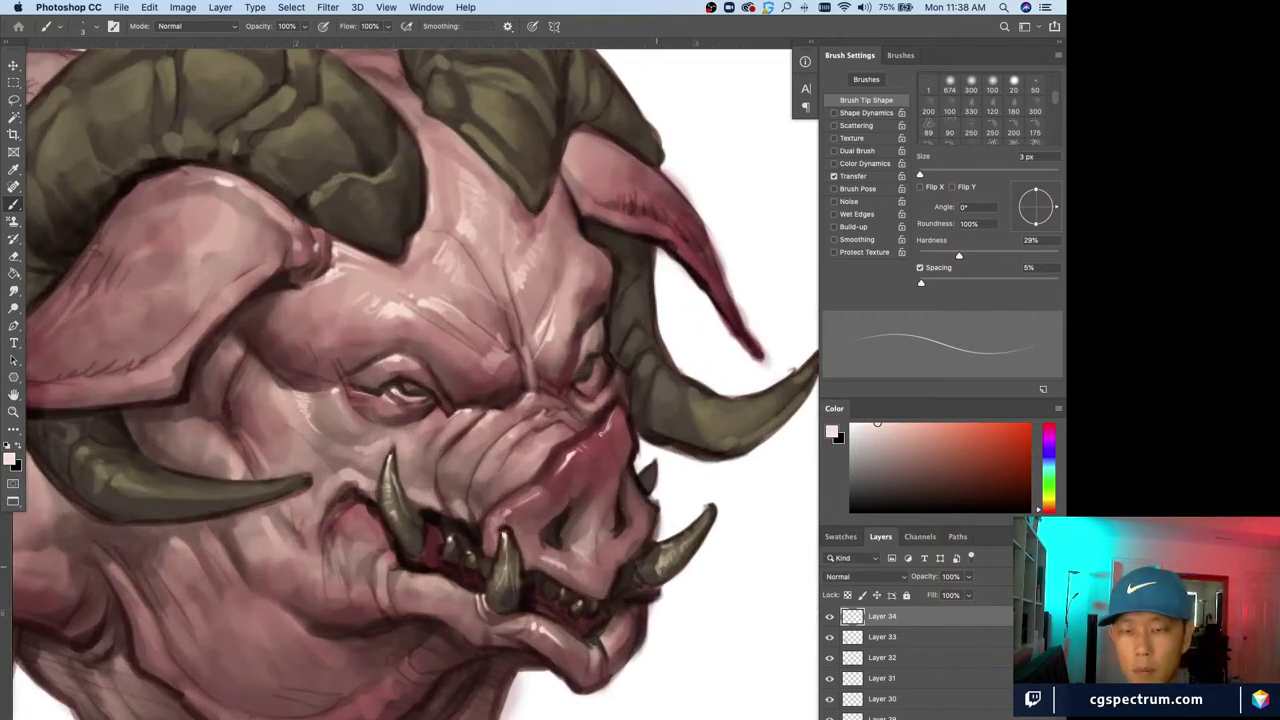
key(super+minus)
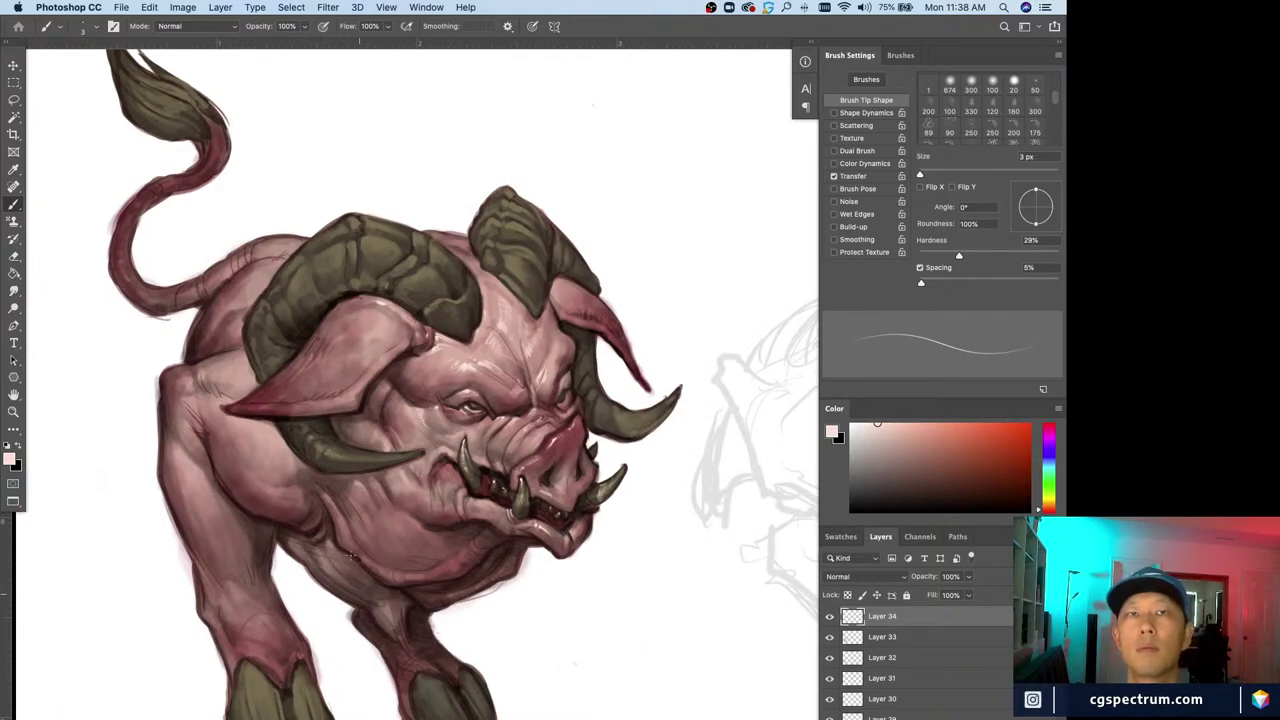
Paint wet-looking pale highlights on the gum and lip at the base of the rear tusk with a 2 px brush
drag(362, 660, 441, 649)
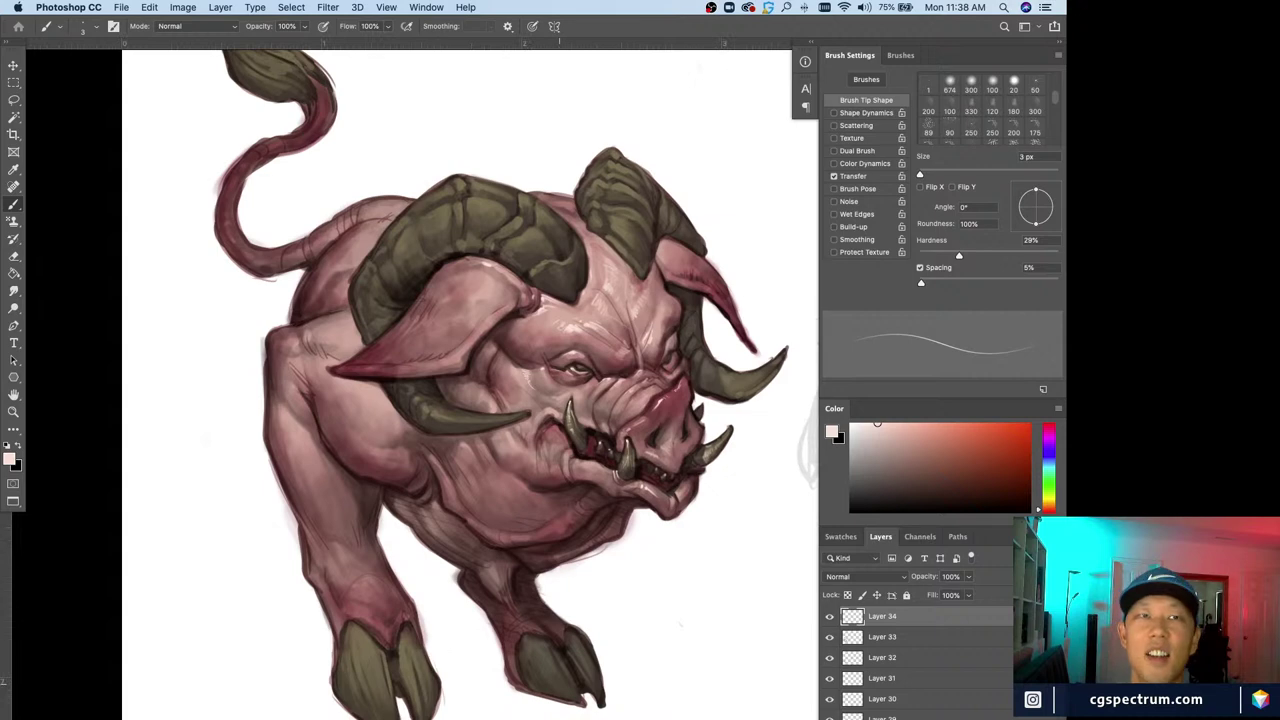
key(super+plus)
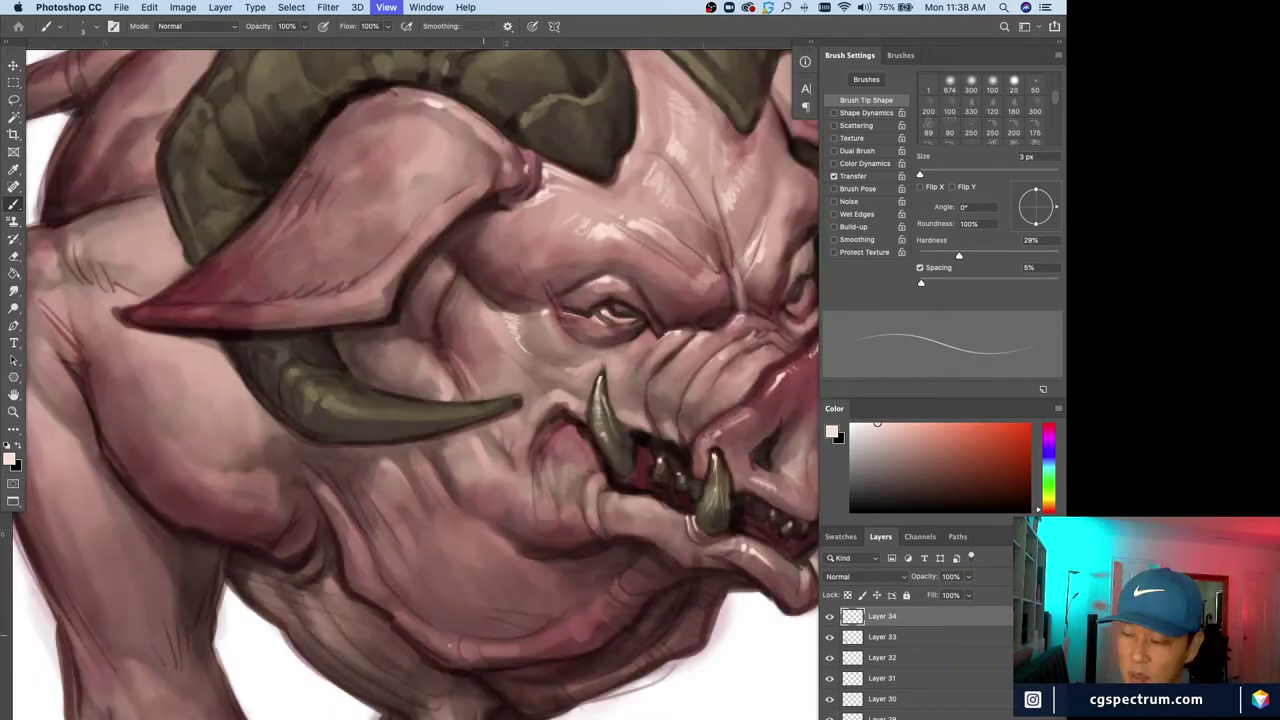
scroll(449, 645, right, 7)
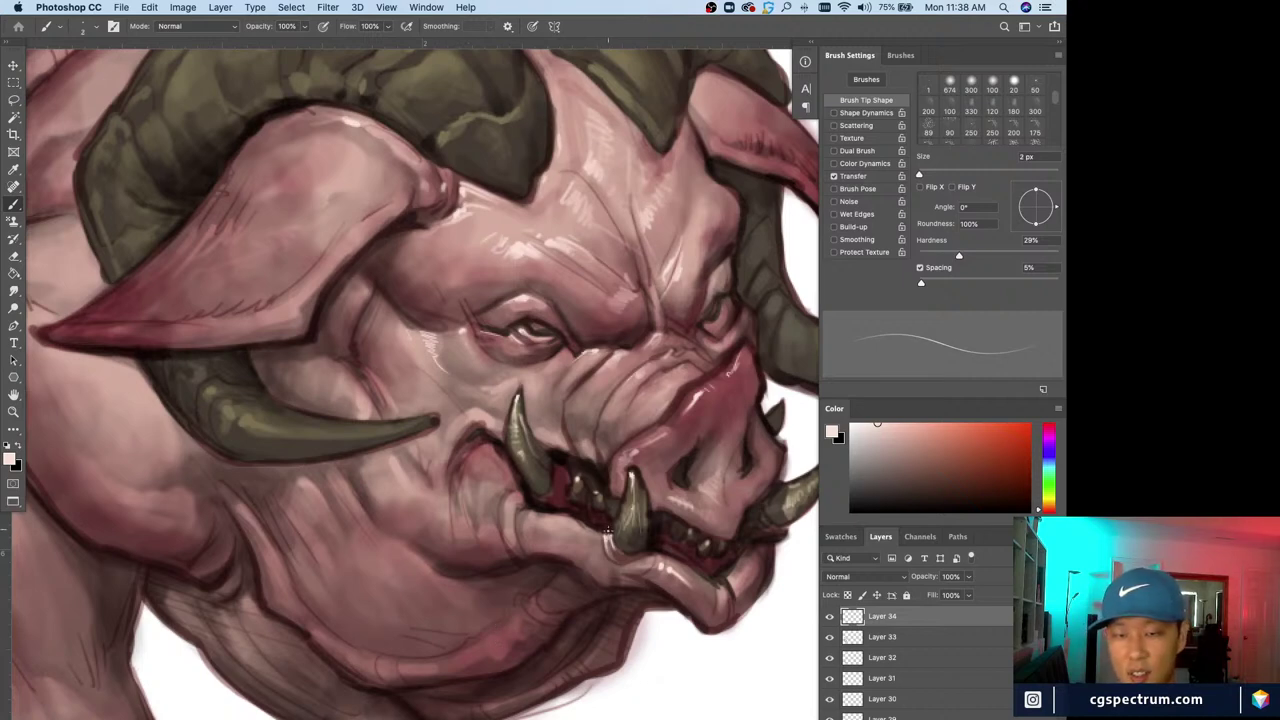
key(bracketleft)
drag(557, 471, 538, 499)
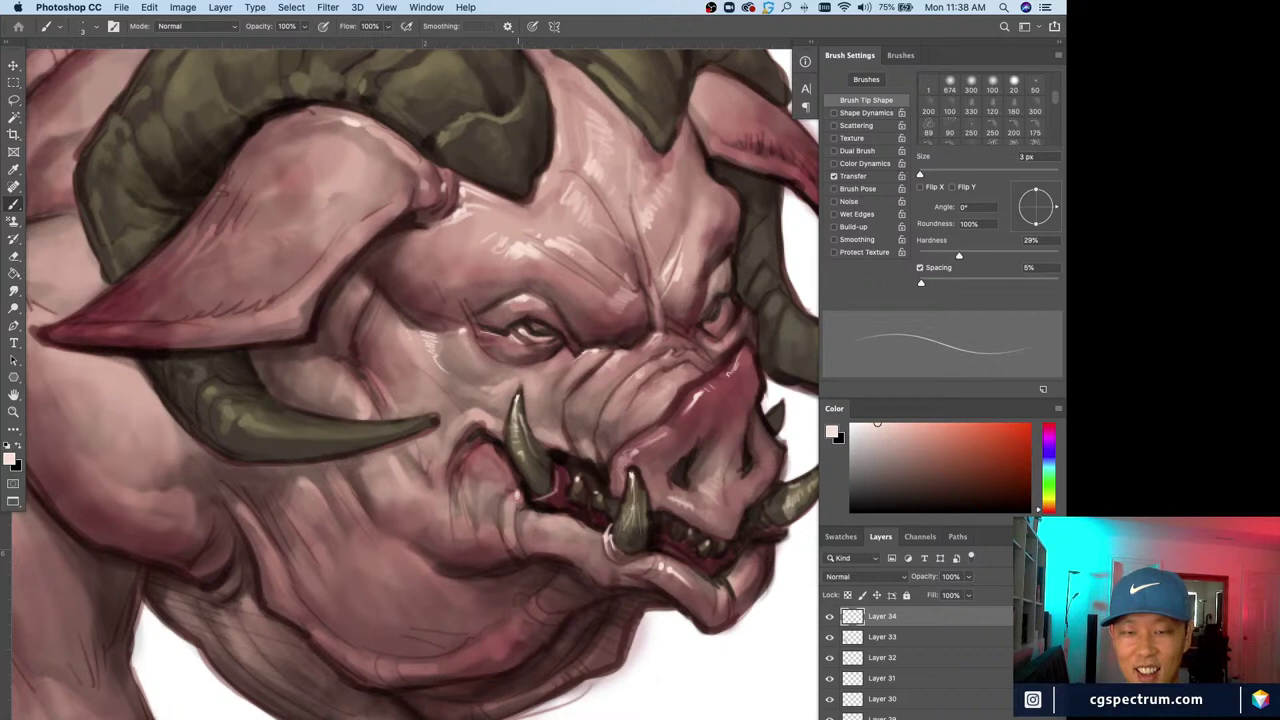
key(bracketleft)
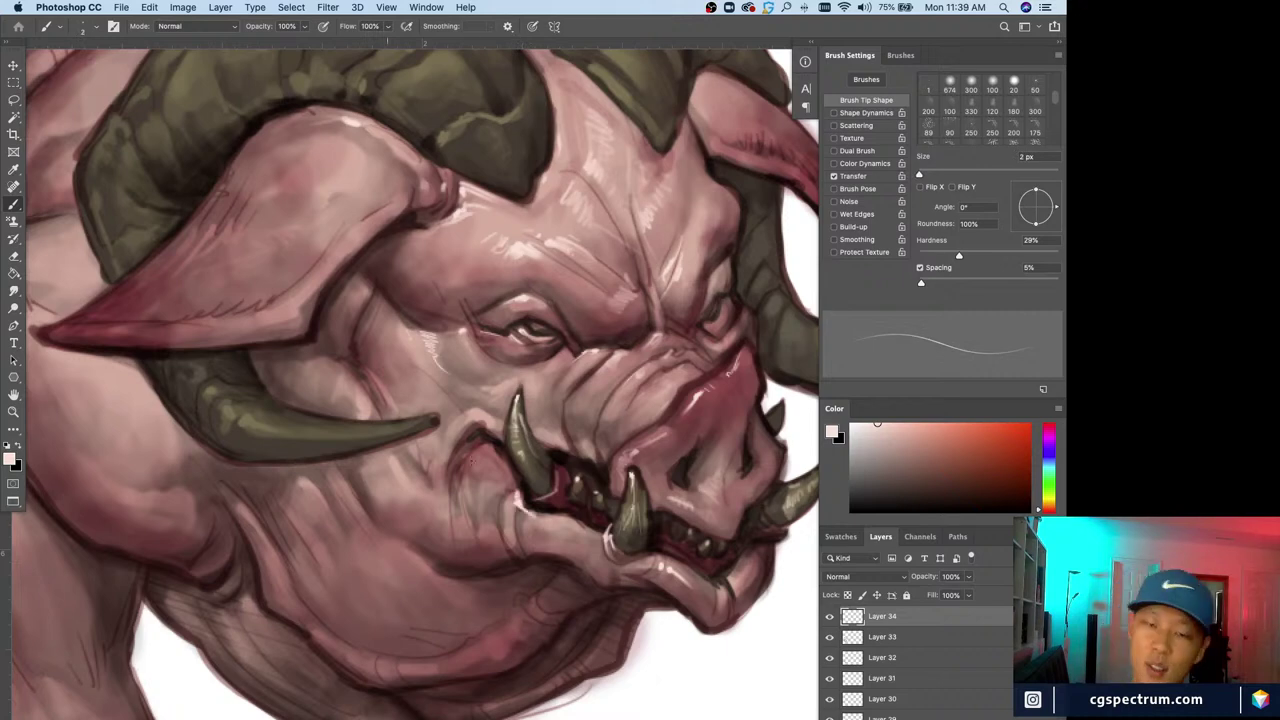
drag(518, 478, 512, 495)
key(super+minus)
key(super+minus)
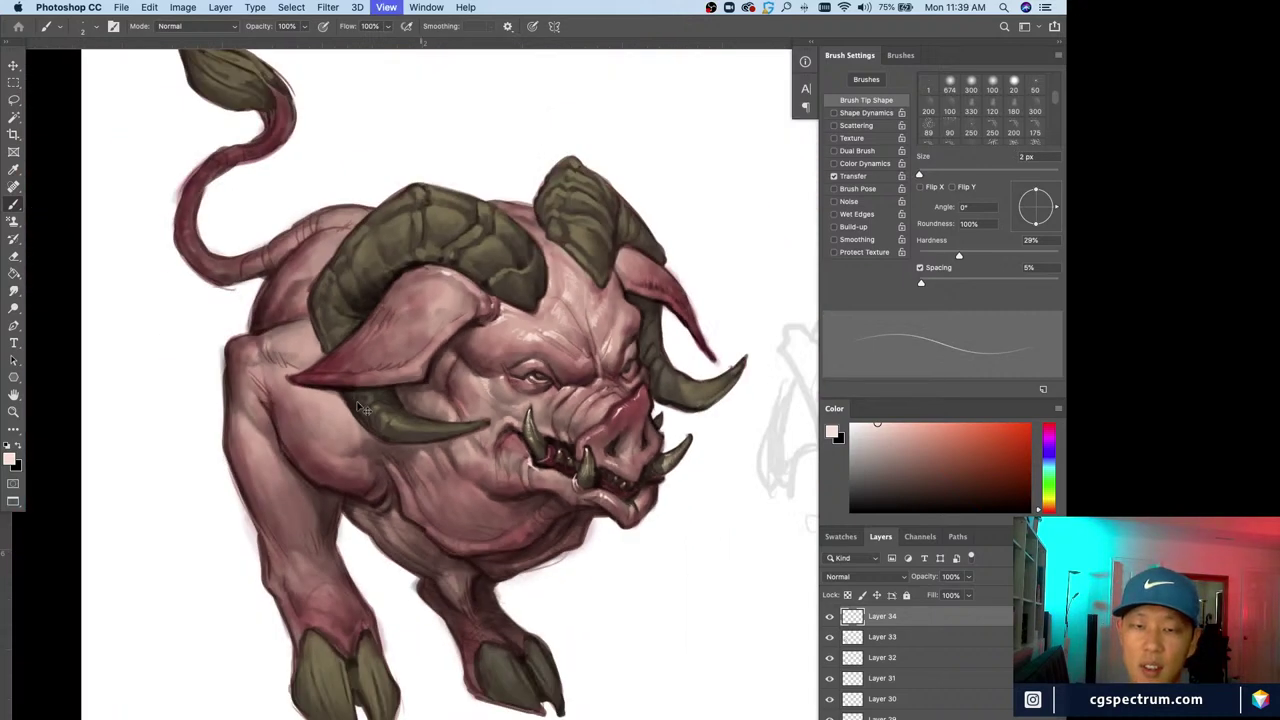
Refine the lip highlights around the tusk bases with a 5 px eraser and a 1 px brush
key(e)
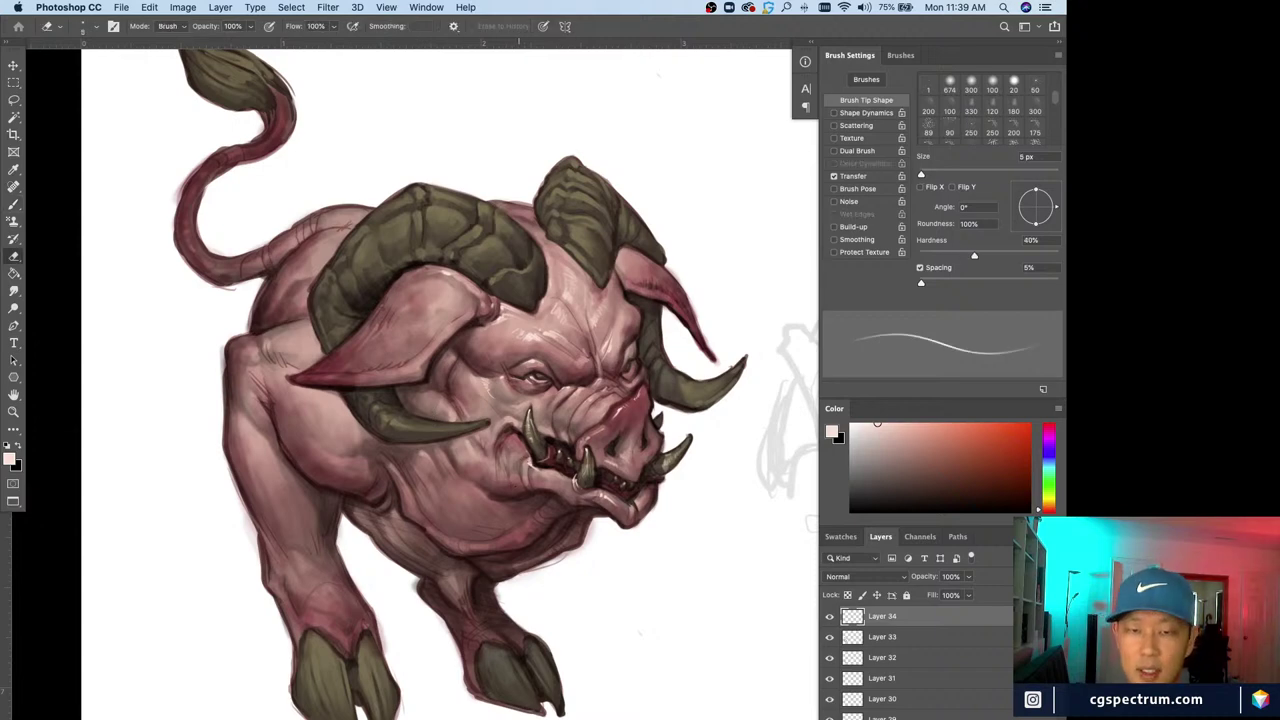
key(super+plus)
key(super+plus)
key(b)
drag(568, 548, 520, 574)
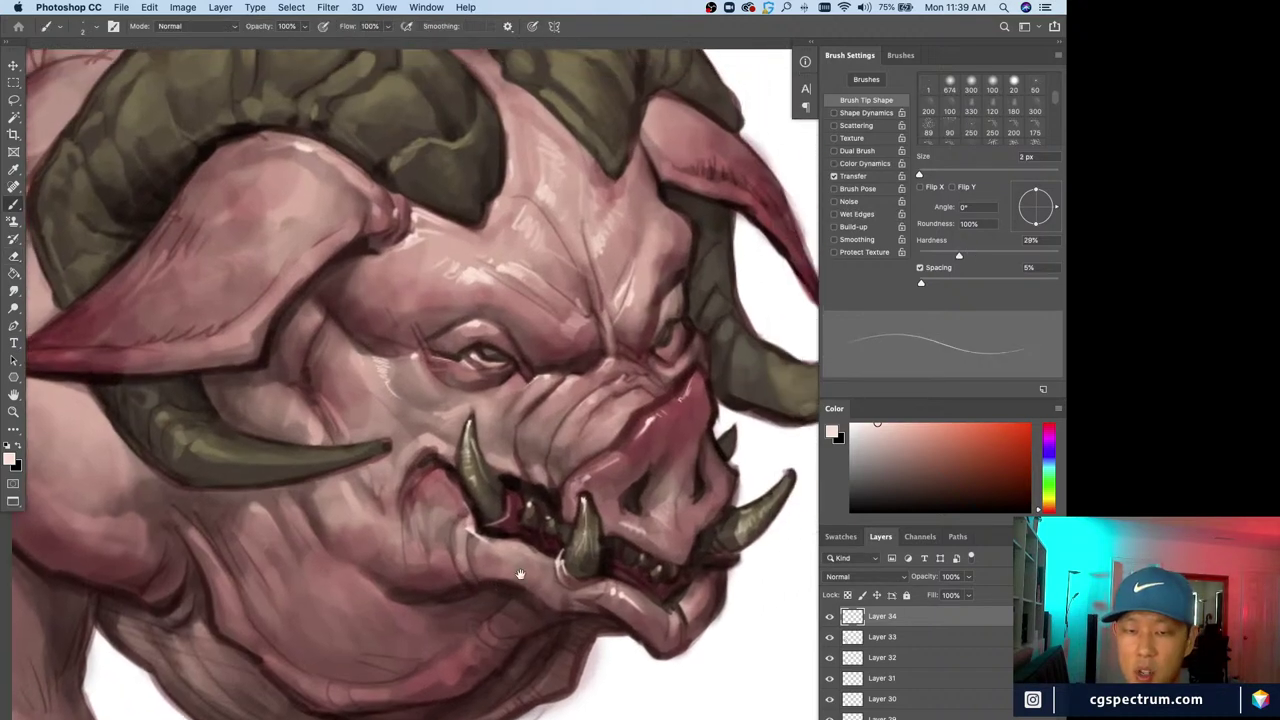
key(e)
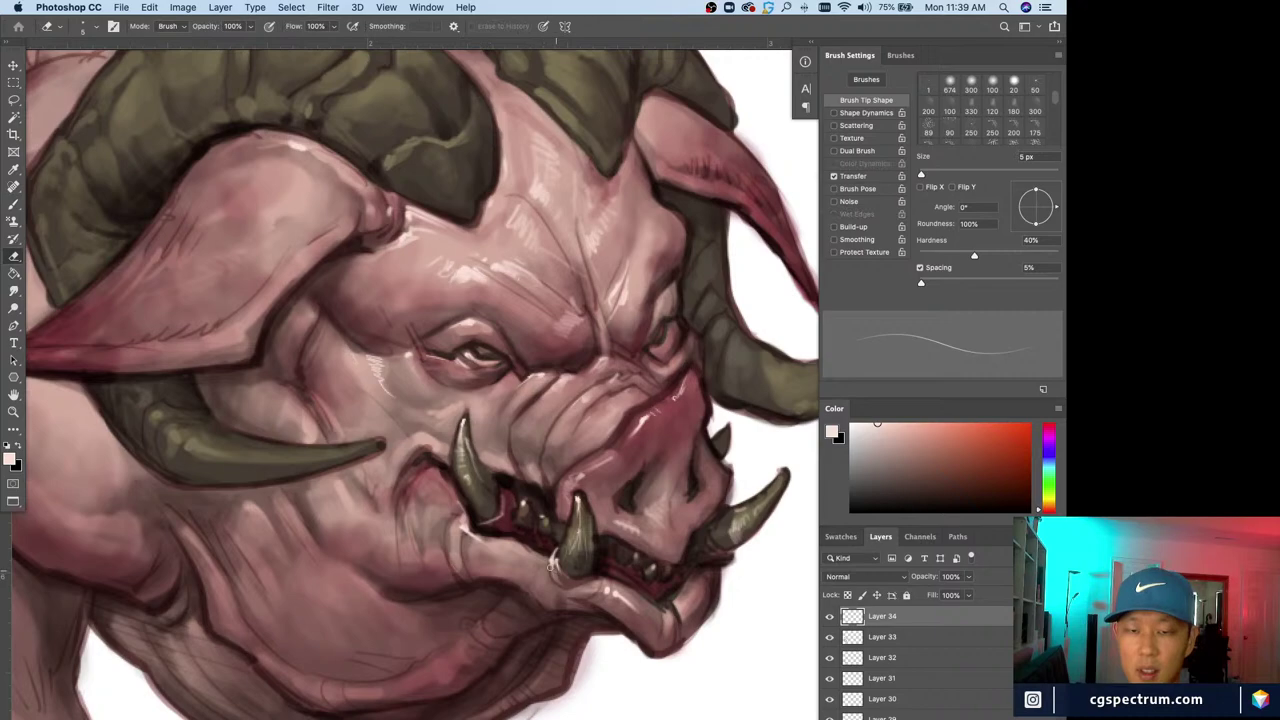
key(b)
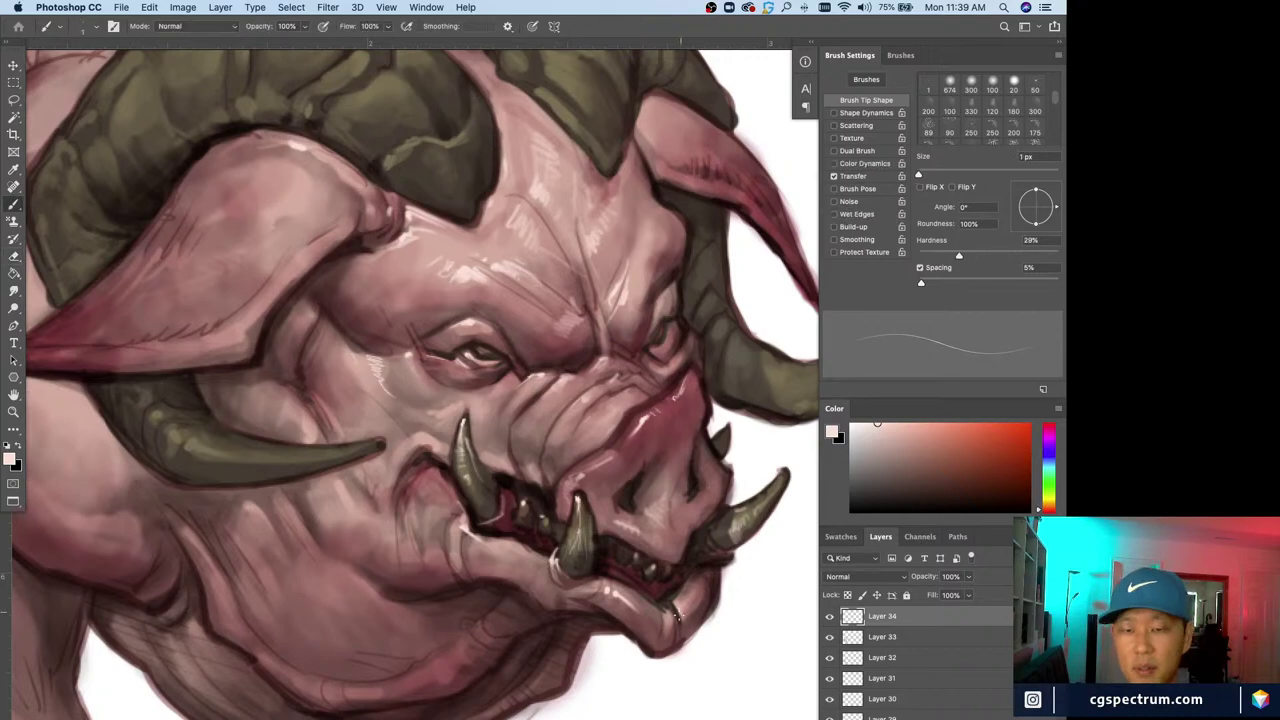
key(super+minus)
key(super+minus)
key(super+plus)
key(super+plus)
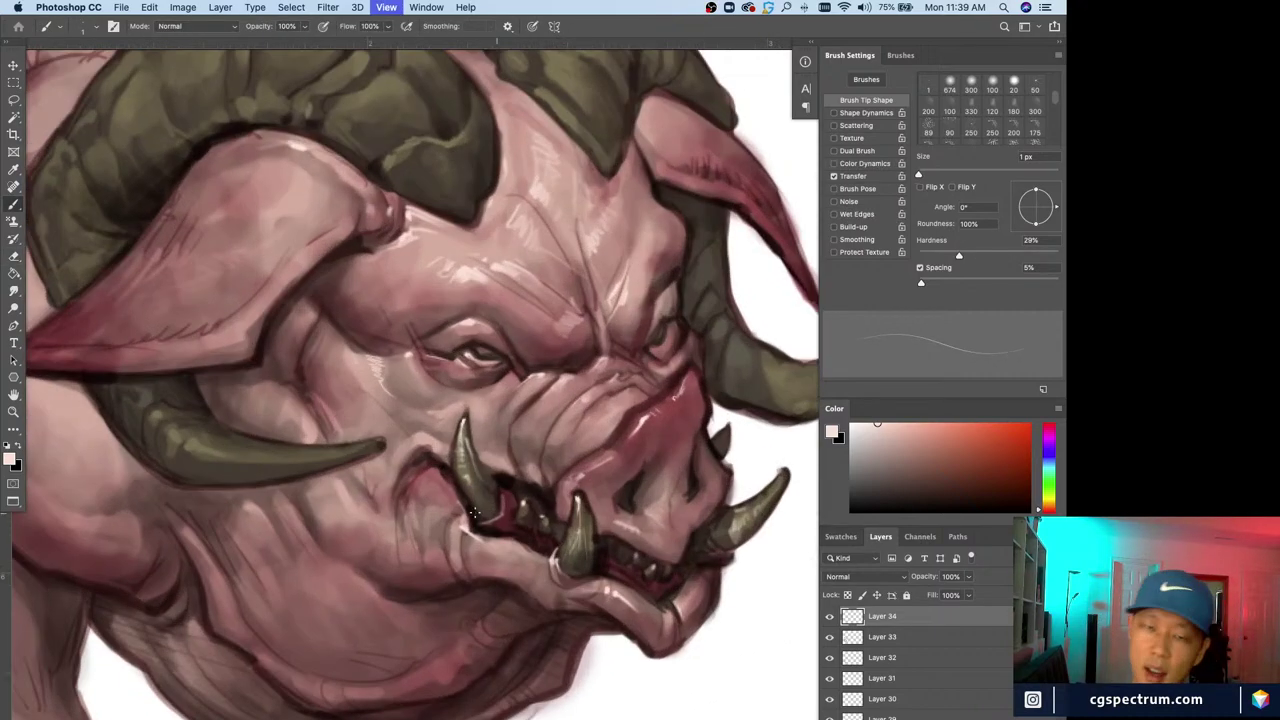
key(super+minus)
key(super+minus)
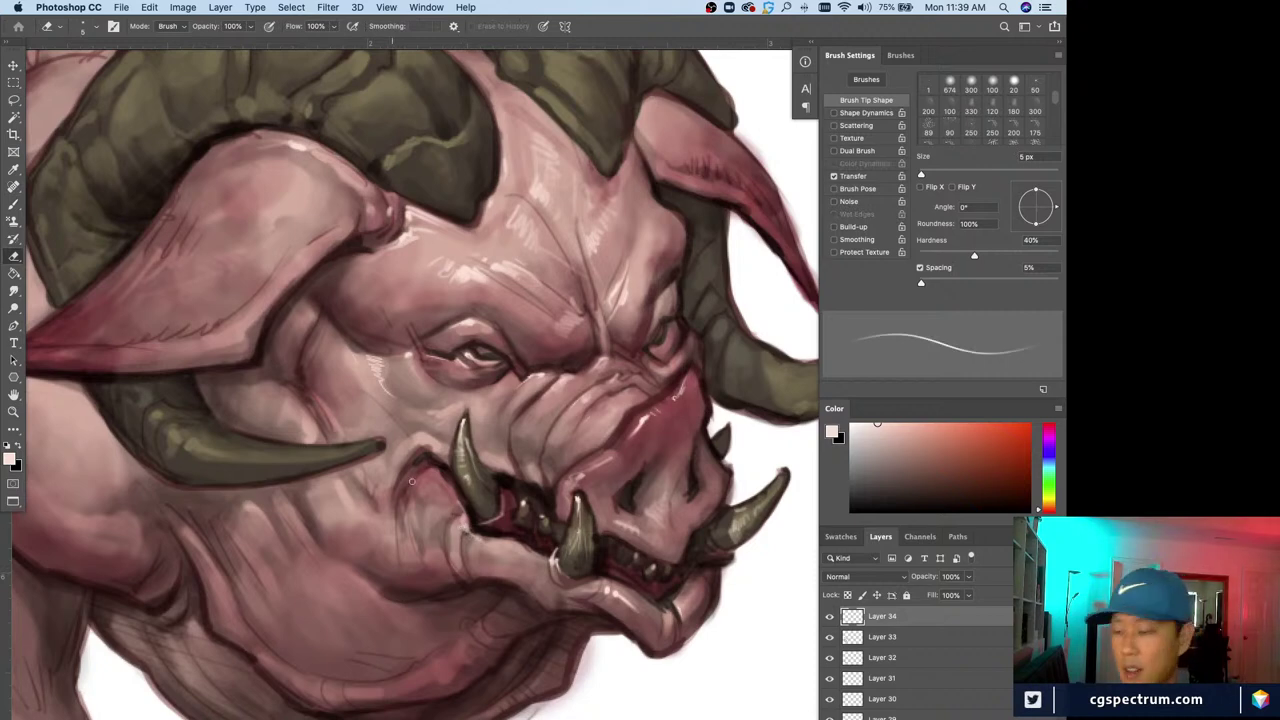
Sample pink skin tones beside the rear tusk and paint the fleshy fold at the mouth corner with a 6 px brush
key(super+plus)
key(super+plus)
key(super+minus)
key(super+minus)
key(bracketright)
key(bracketright)
key(bracketright)
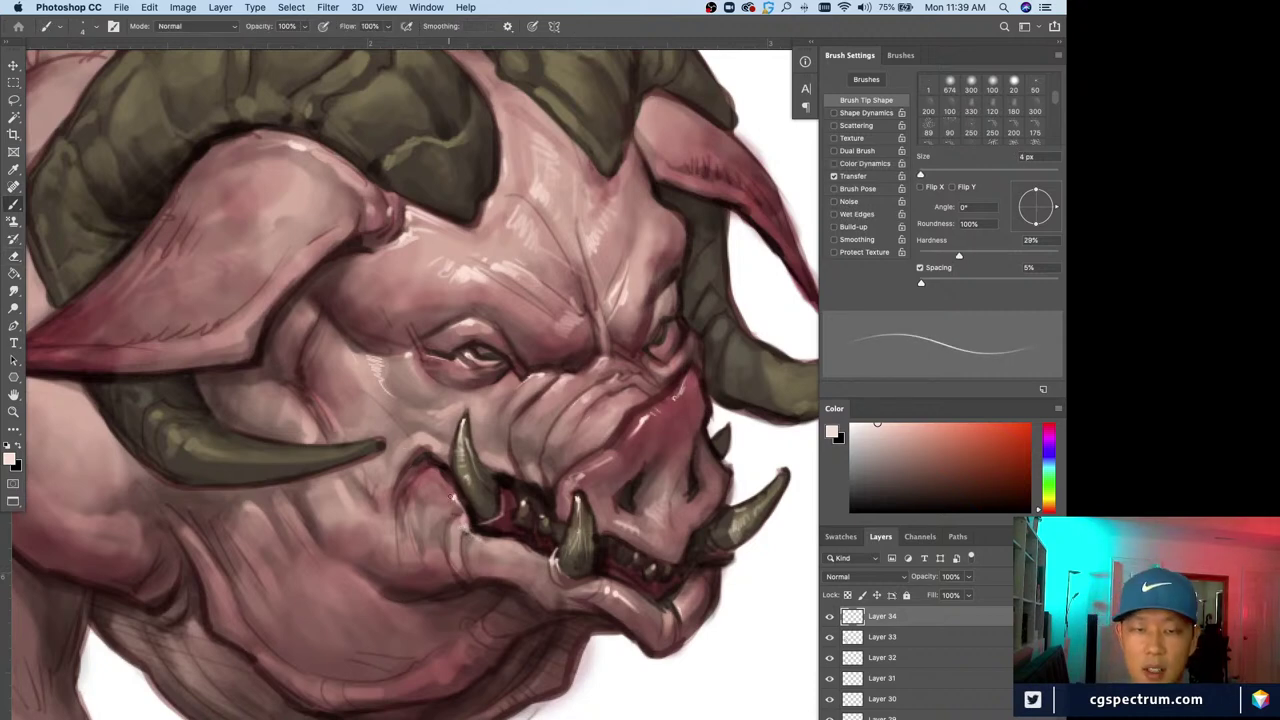
key(super+plus)
key(super+plus)
key(super+minus)
key(super+minus)
key(bracketright)
key(bracketright)
key(super+plus)
key(super+plus)
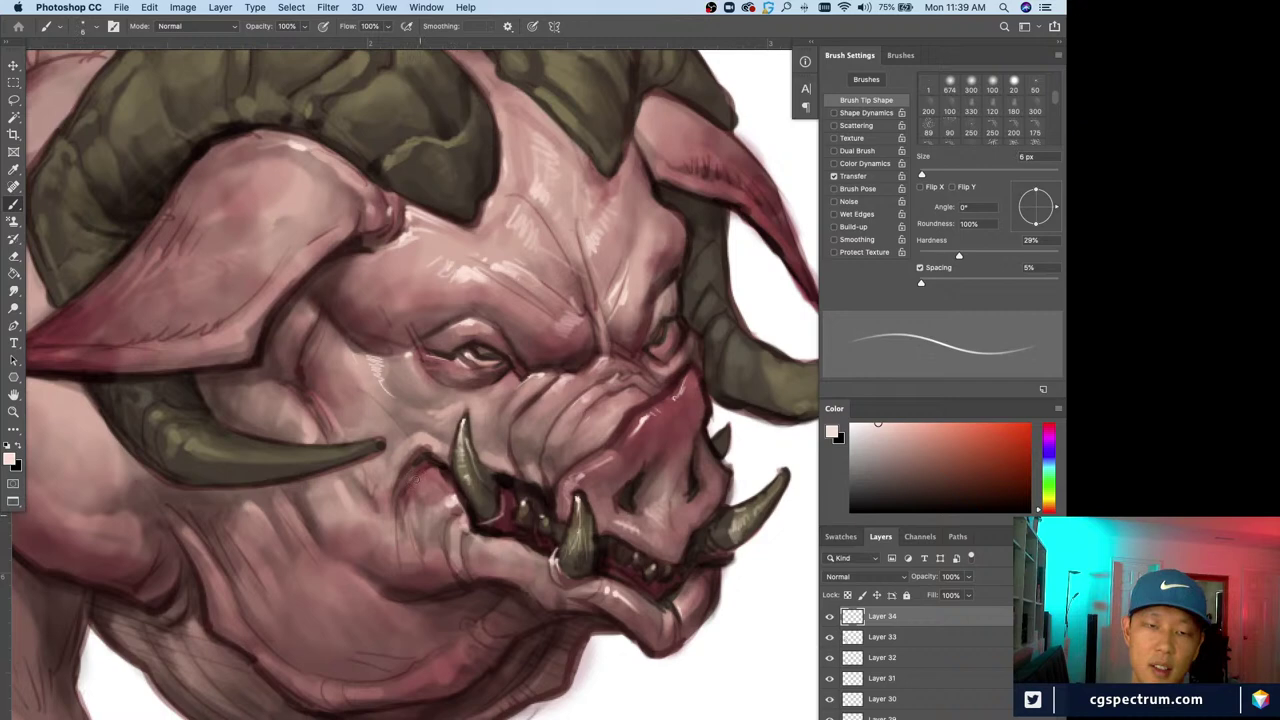
alt+click(443, 475)
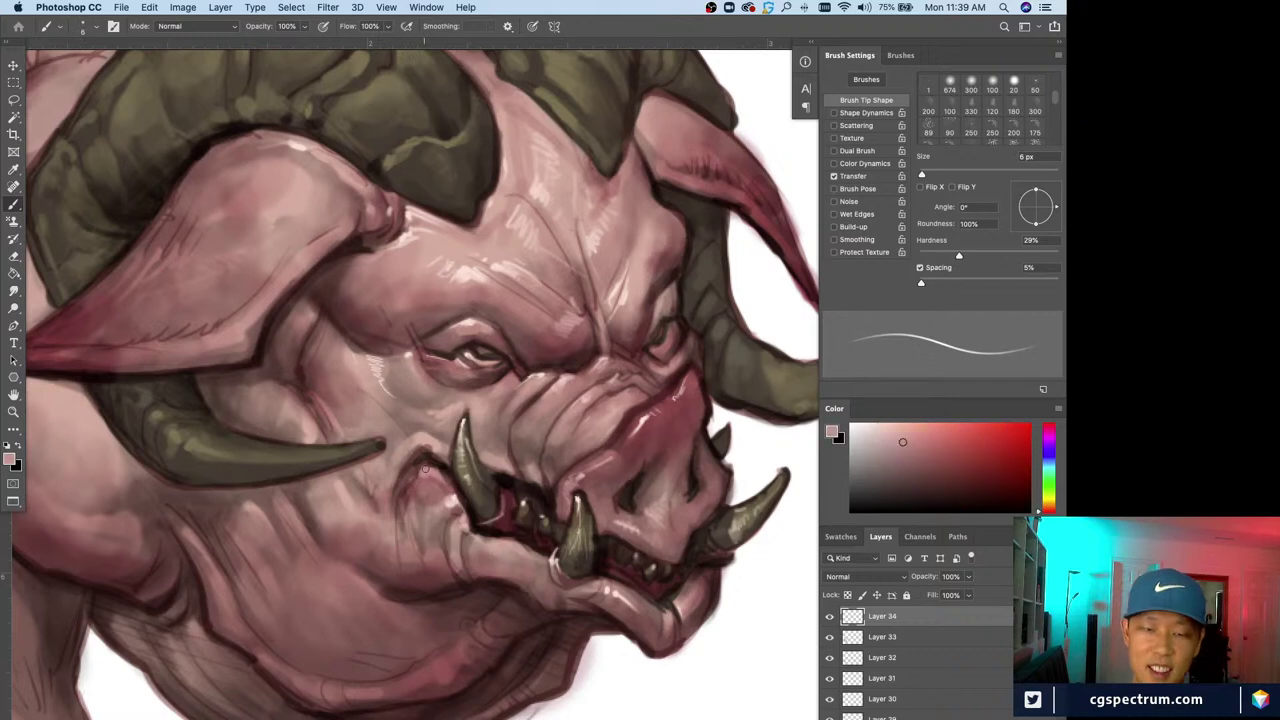
drag(424, 470, 417, 481)
alt+click(453, 499)
key(super+minus)
key(super+minus)
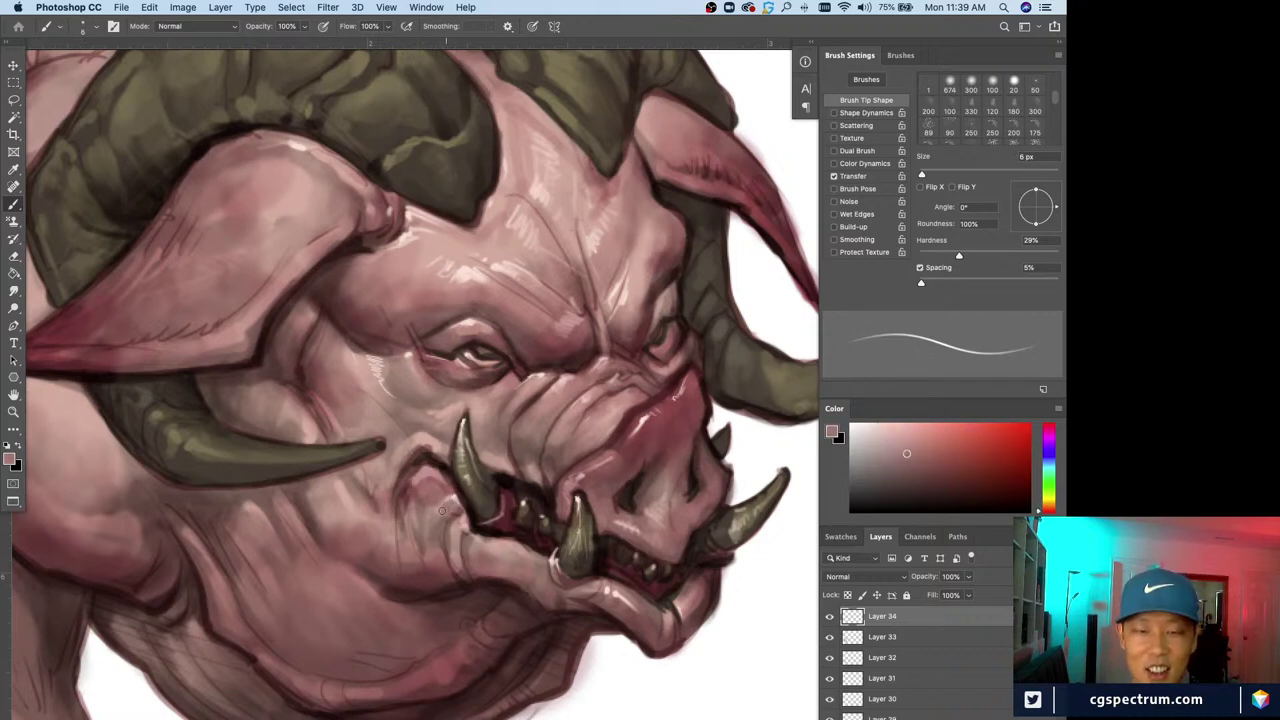
Sample nearby skin tones and refine the upper edge of the mouth-corner fold, reducing the brush to 1 px
key(super+plus)
key(super+plus)
alt+click(456, 503)
key(bracketleft)
key(bracketleft)
key(bracketleft)
key(bracketleft)
key(super+minus)
key(super+minus)
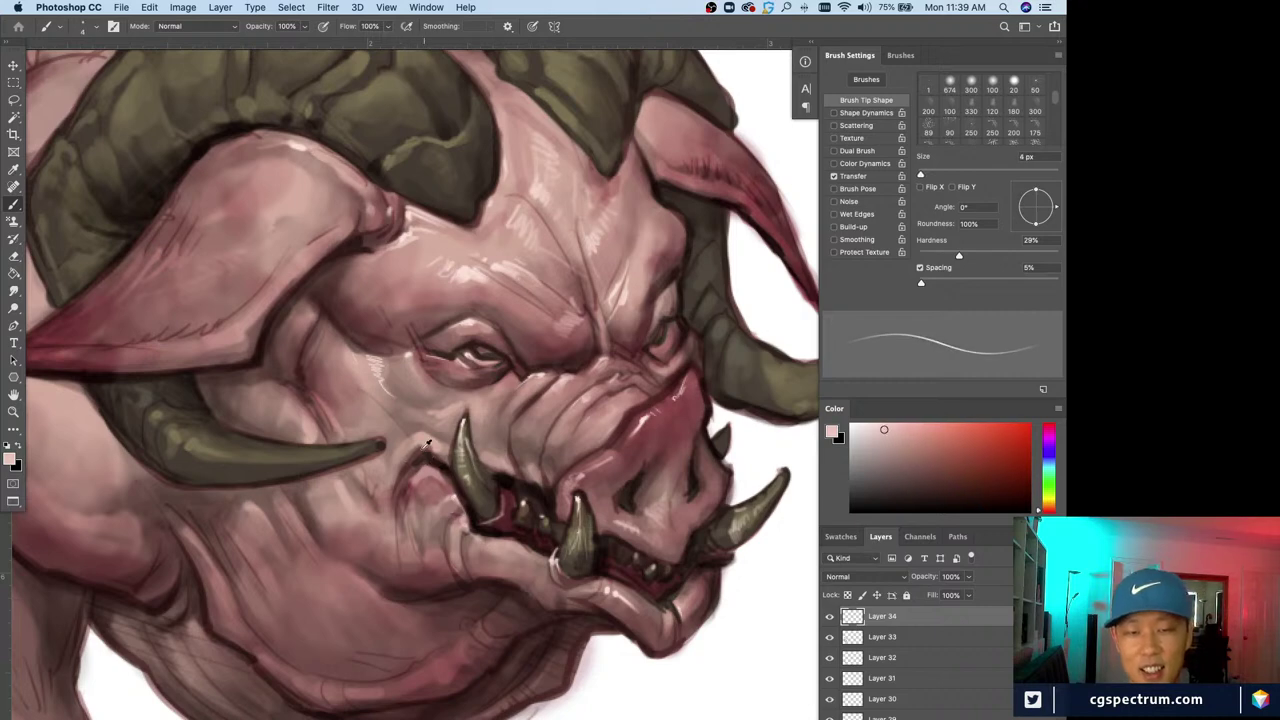
alt+click(561, 372)
key(super+plus)
key(super+plus)
key(bracketleft)
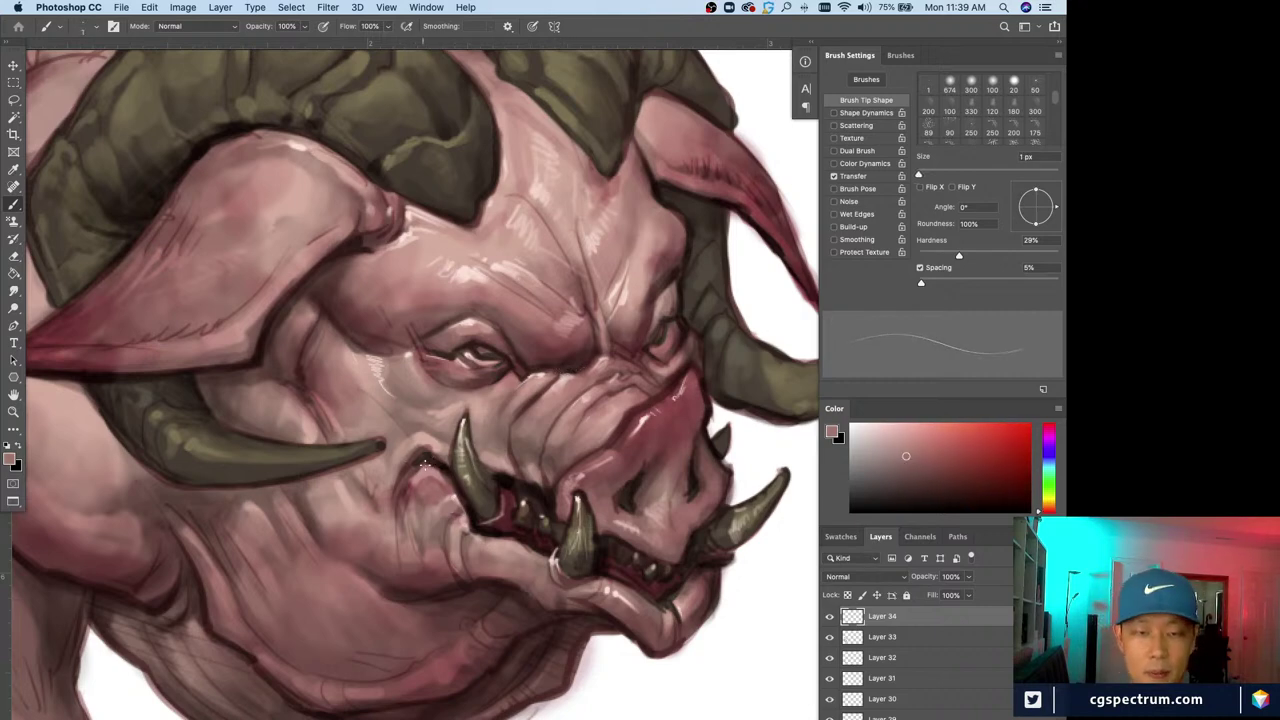
Sample a pale pink above the eye and paint highlights along the mouth-corner fold's upper rim with a 2 to 4 px brush
key(super+minus)
alt+click(472, 313)
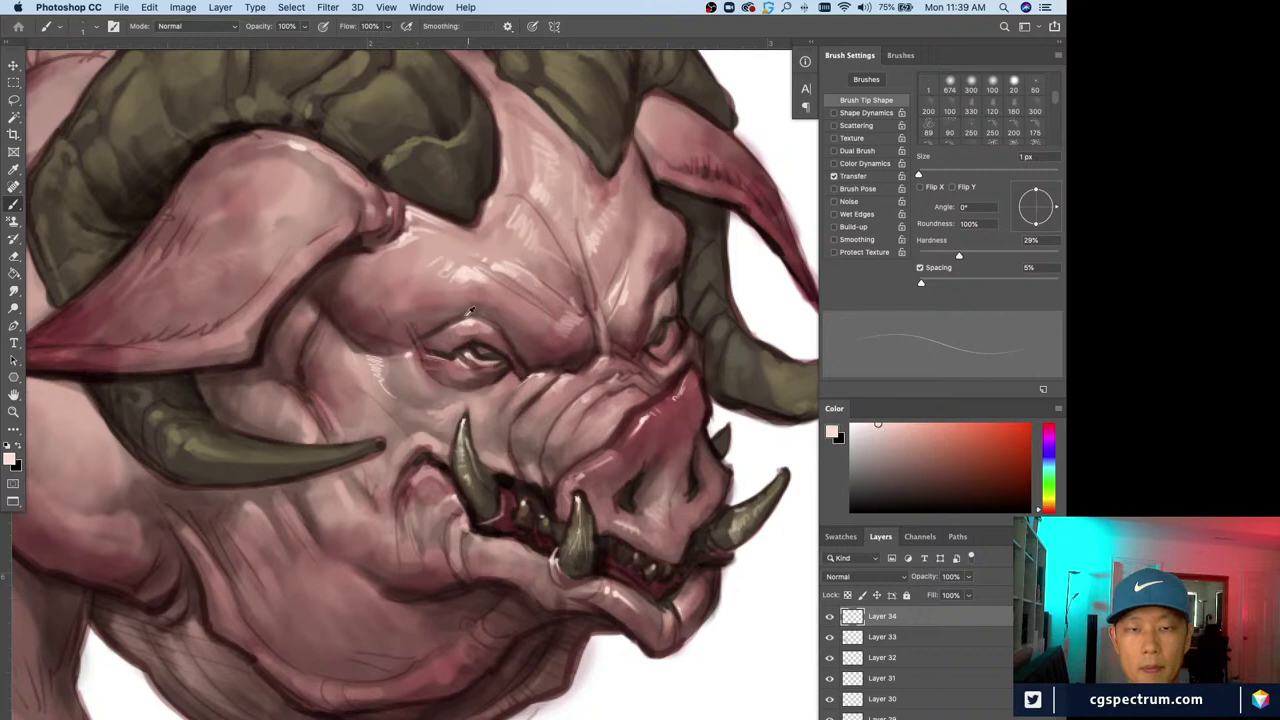
key(bracketright)
key(super+plus)
key(super+minus)
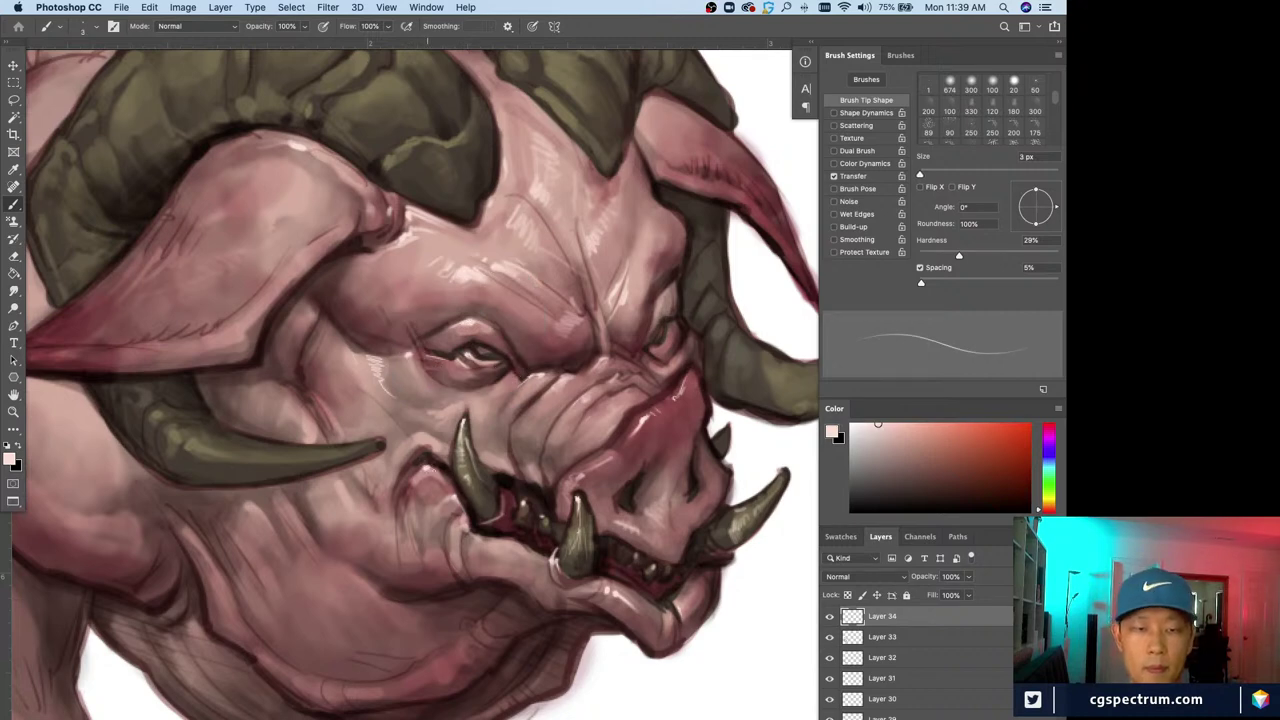
key(bracketright)
key(bracketright)
key(super+plus)
key(super+minus)
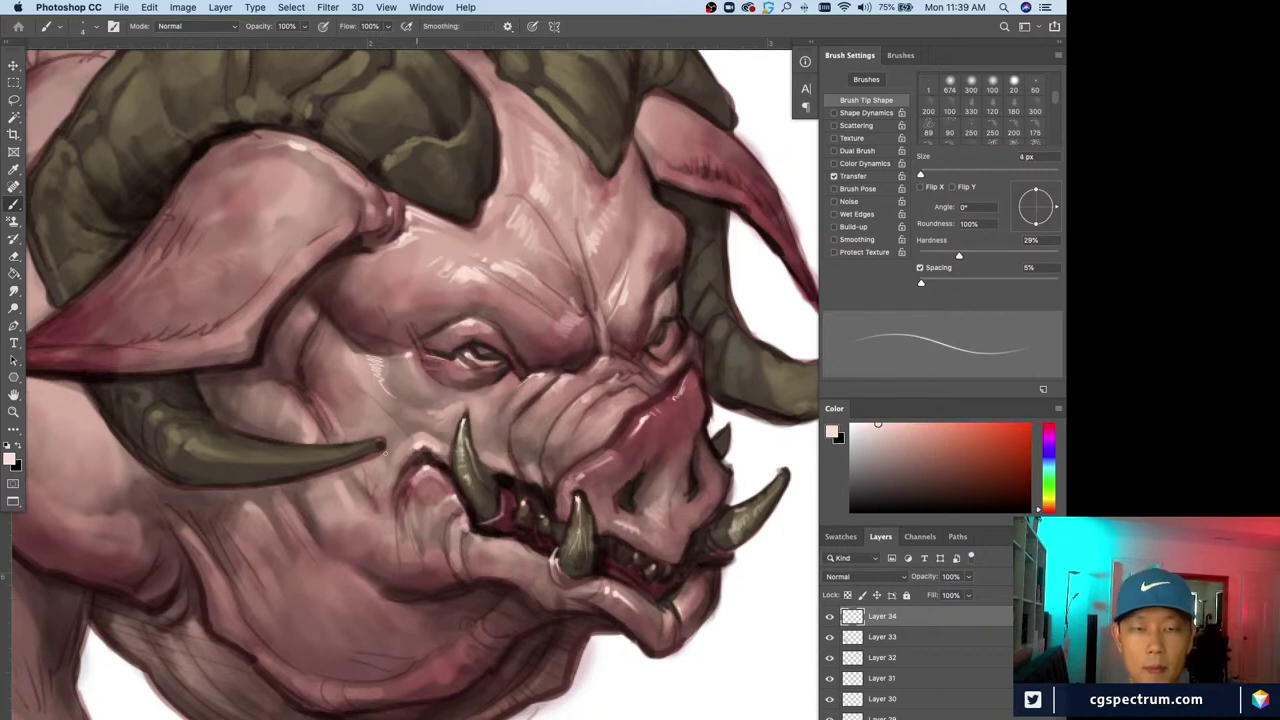
key(bracketleft)
key(bracketleft)
key(super+plus)
key(super+minus)
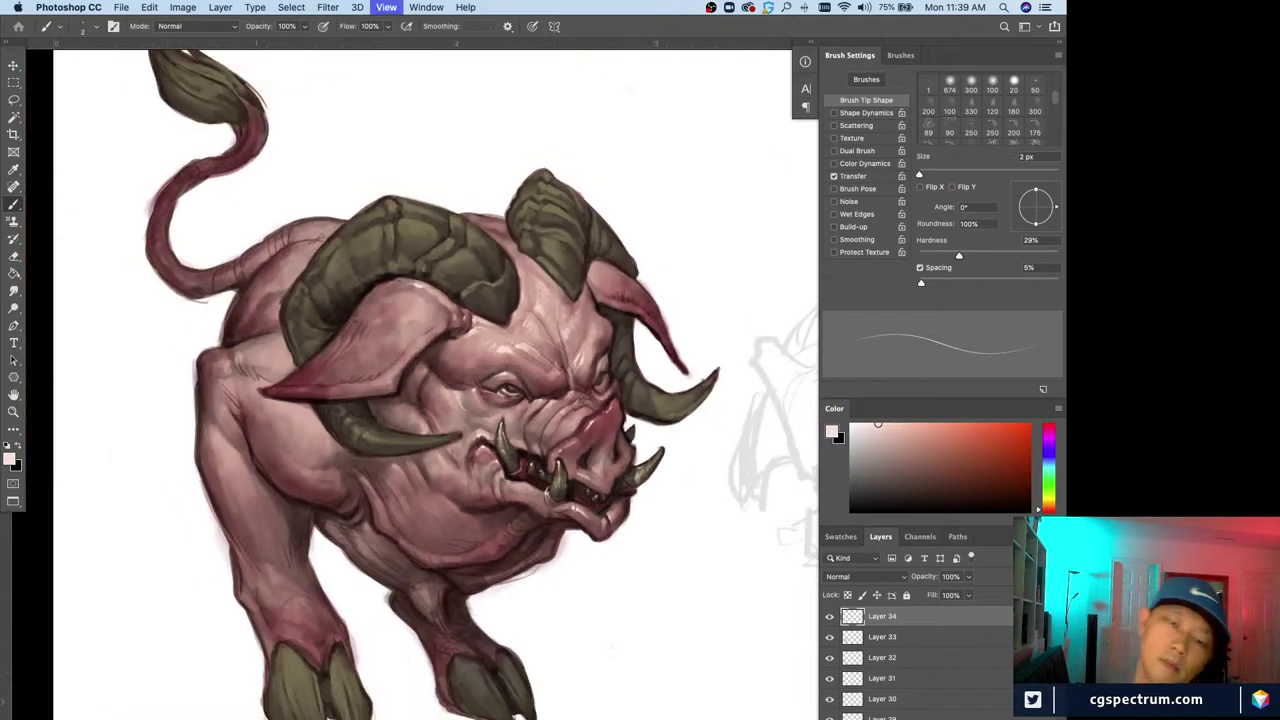
Add pale pink highlights to the skin folds behind the mouth corner with a 5 px brush, reducing it to 2 px
key(super+plus)
key(bracketright)
key(bracketright)
key(bracketright)
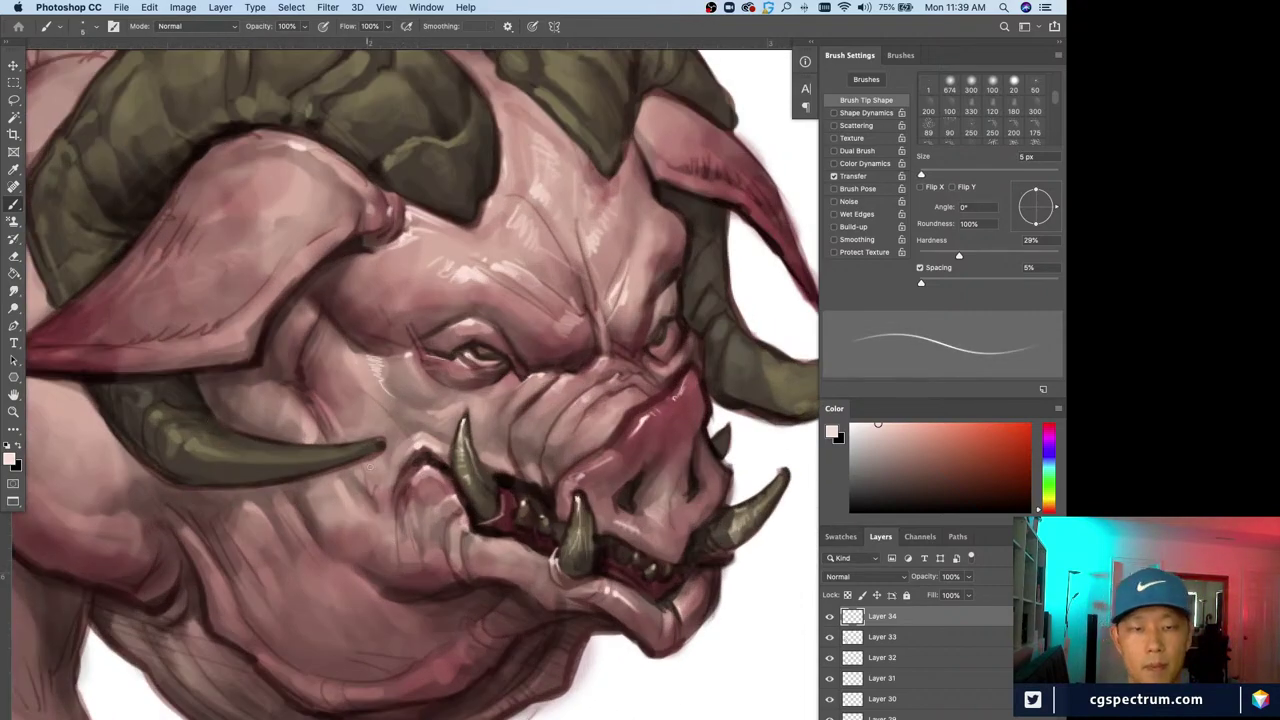
key(super+minus)
key(bracketleft)
key(bracketleft)
key(bracketleft)
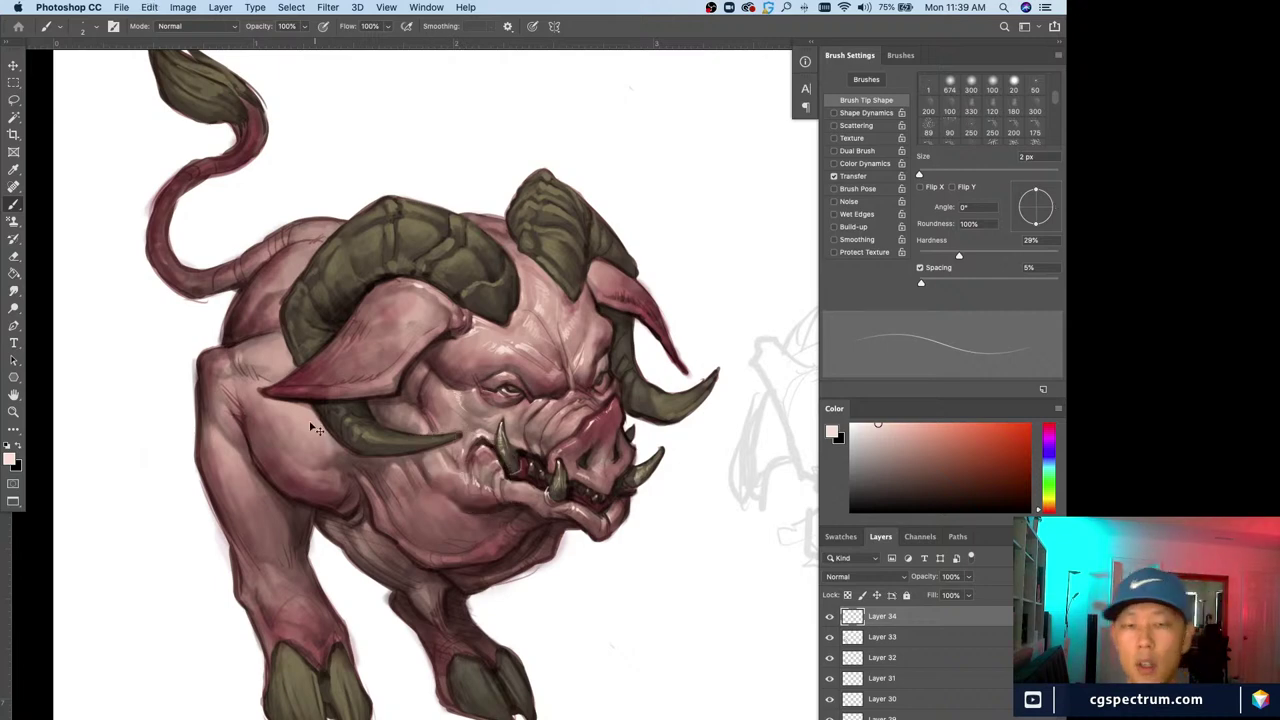
Touch up the highlights below the mouth corner with a 5 px eraser and return to the 2 px brush
key(super+equal)
key(e)
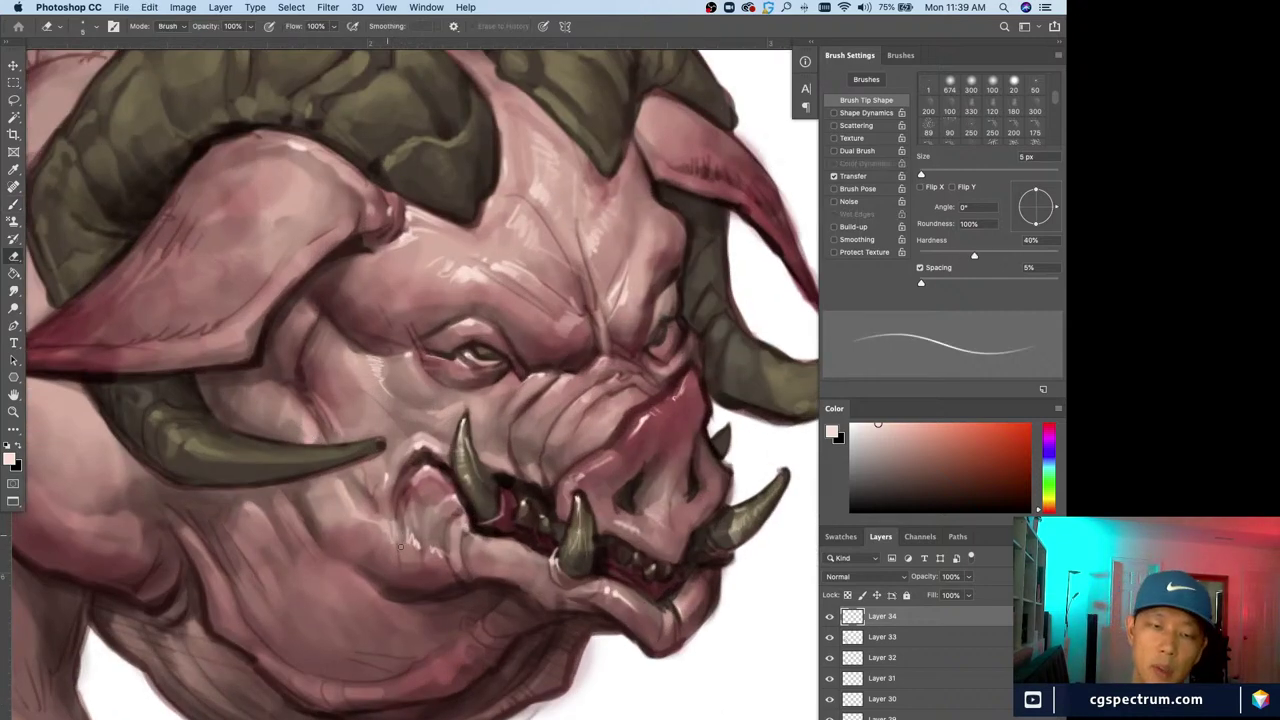
key(super+minus)
key(b)
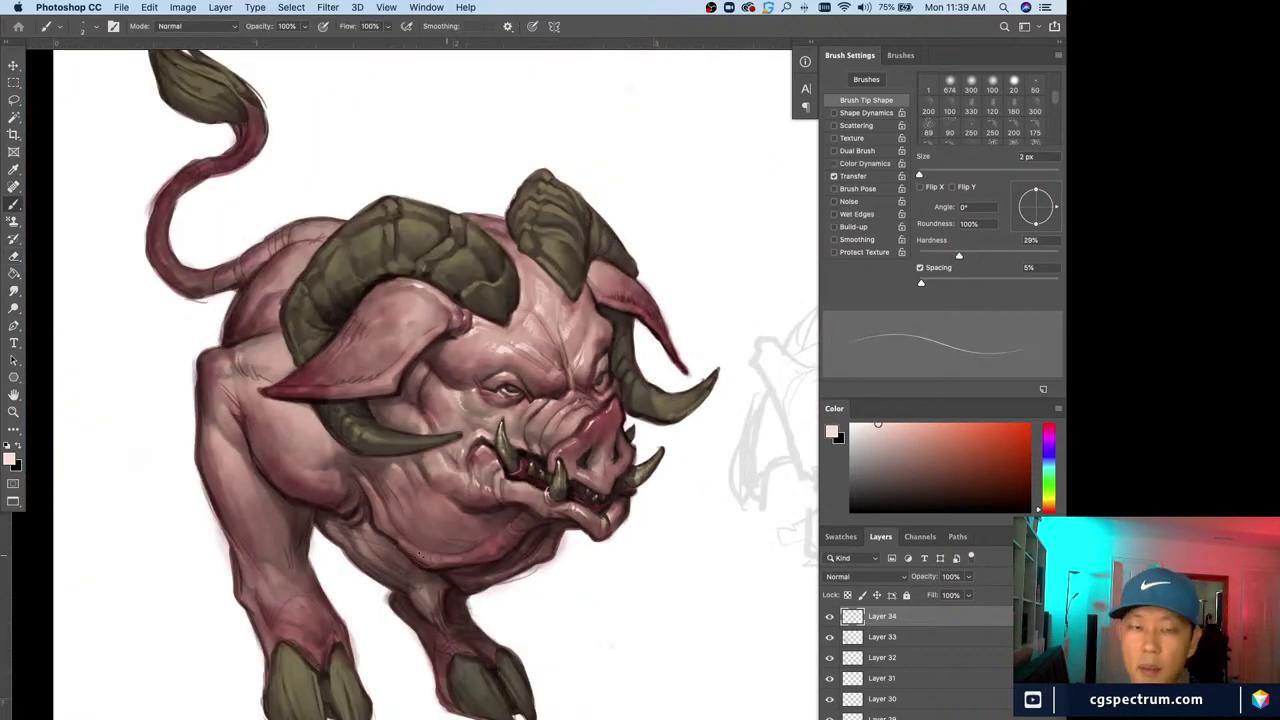
scroll(420, 380, up, 5)
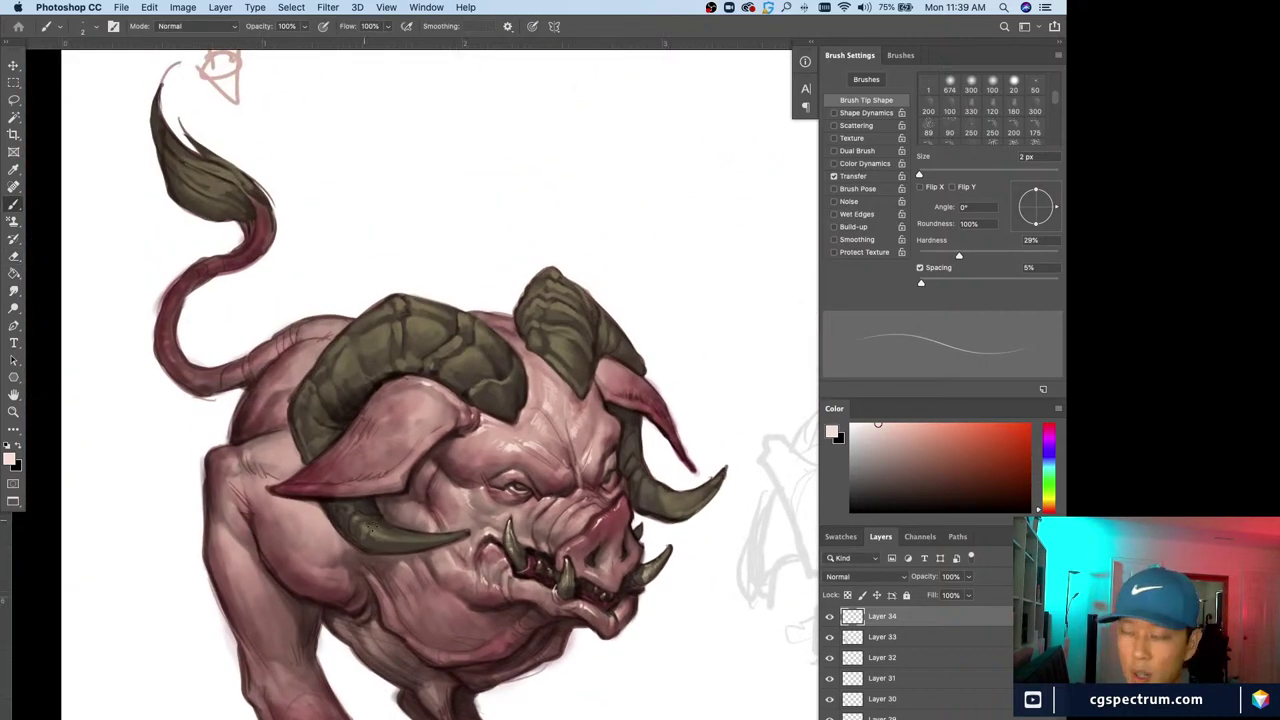
Soften the highlights on the cheek folds behind the mouth corner with the eraser enlarged to 30 px
key(e)
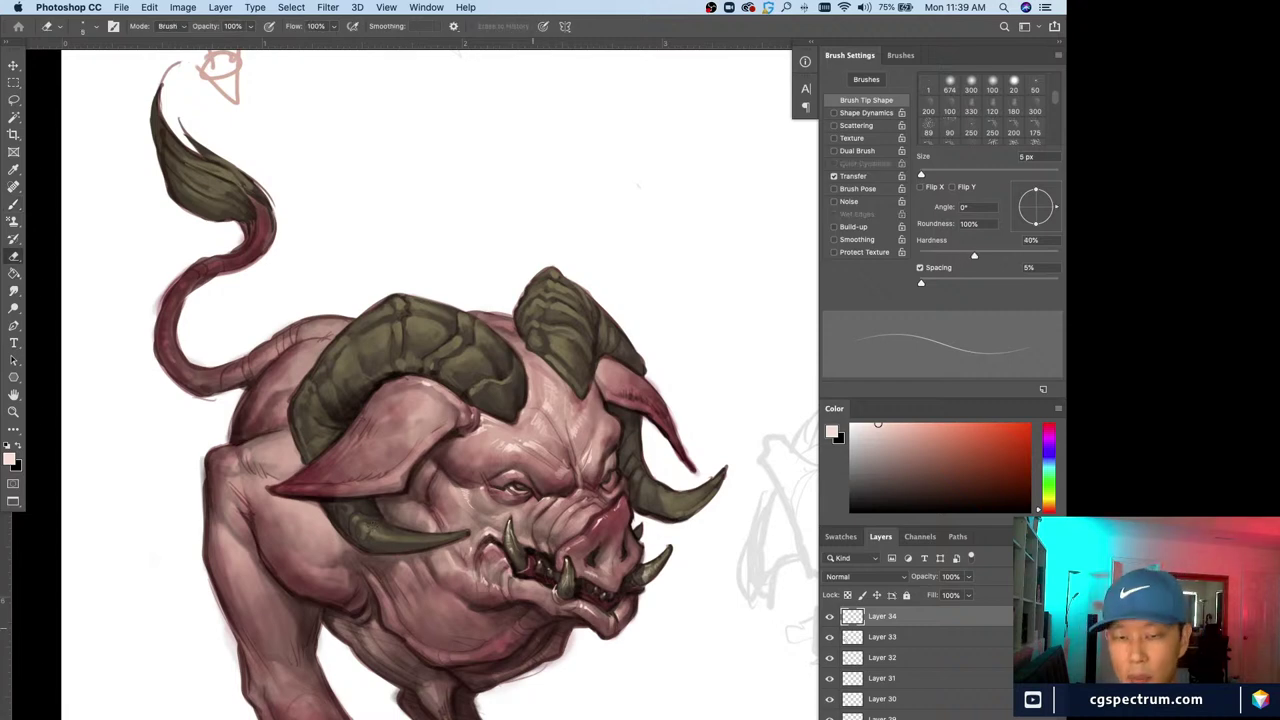
key(bracketright)
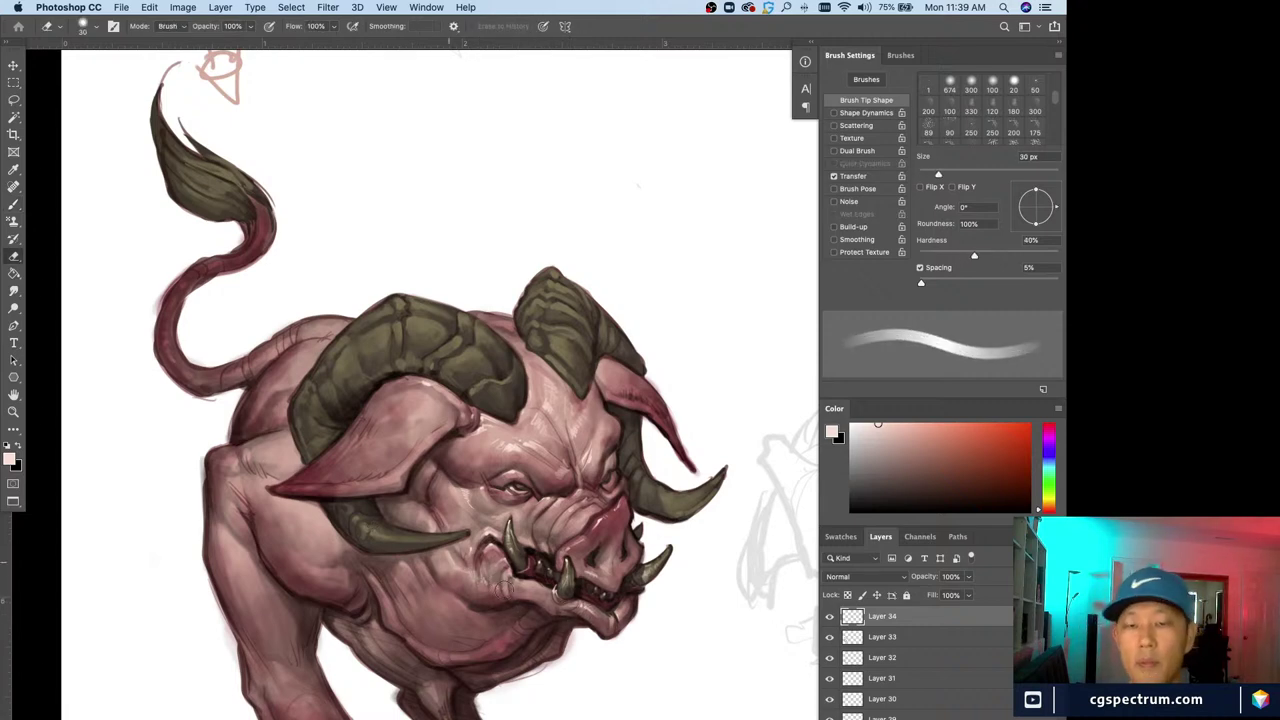
key(super+minus)
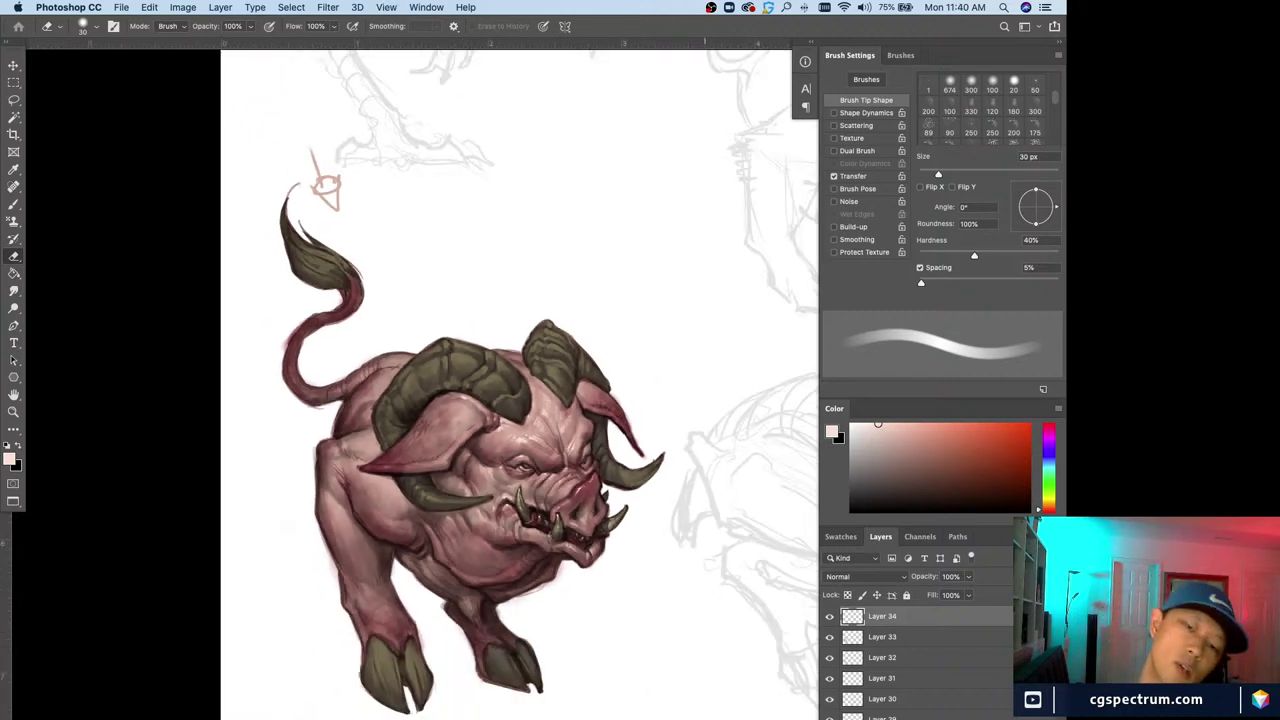
key(super+plus)
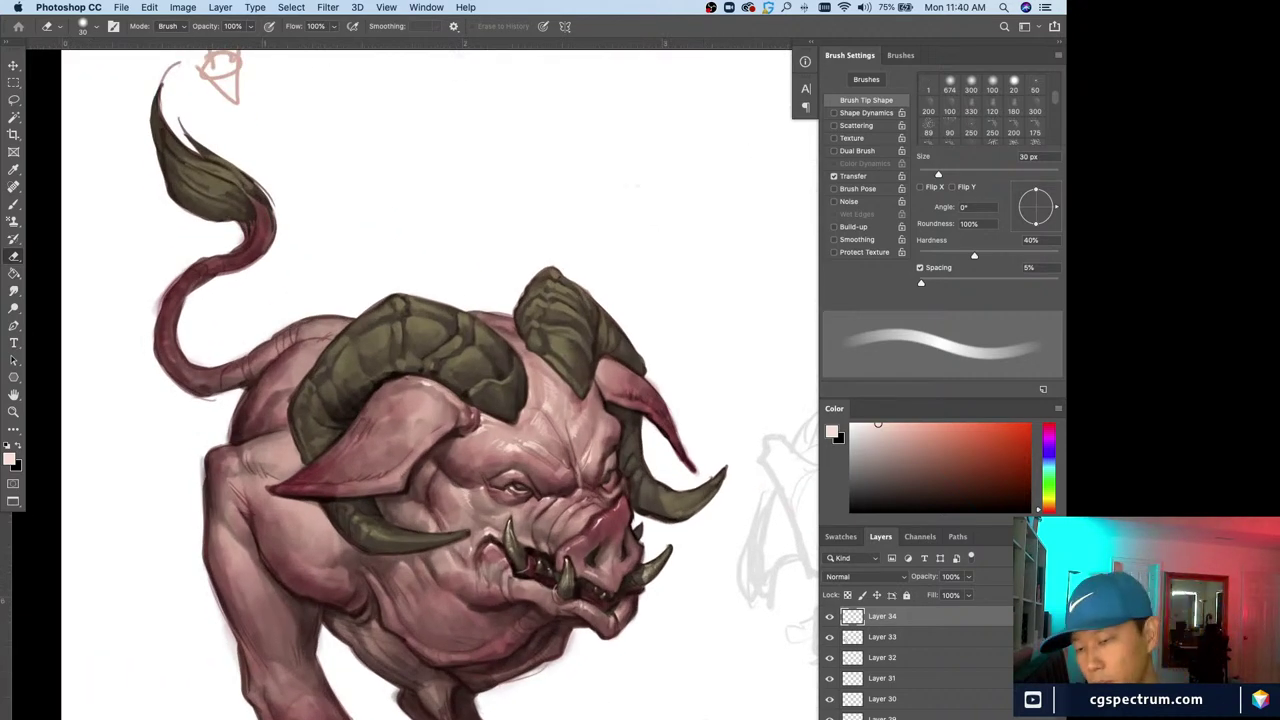
Add a new layer, paint pale pink brow-sampled highlights on the near ear with a 4 to 5 px brush, and soften them with a 35 px eraser
key(super+alt+shift+n)
key(super+plus)
key(super+minus)
key(b)
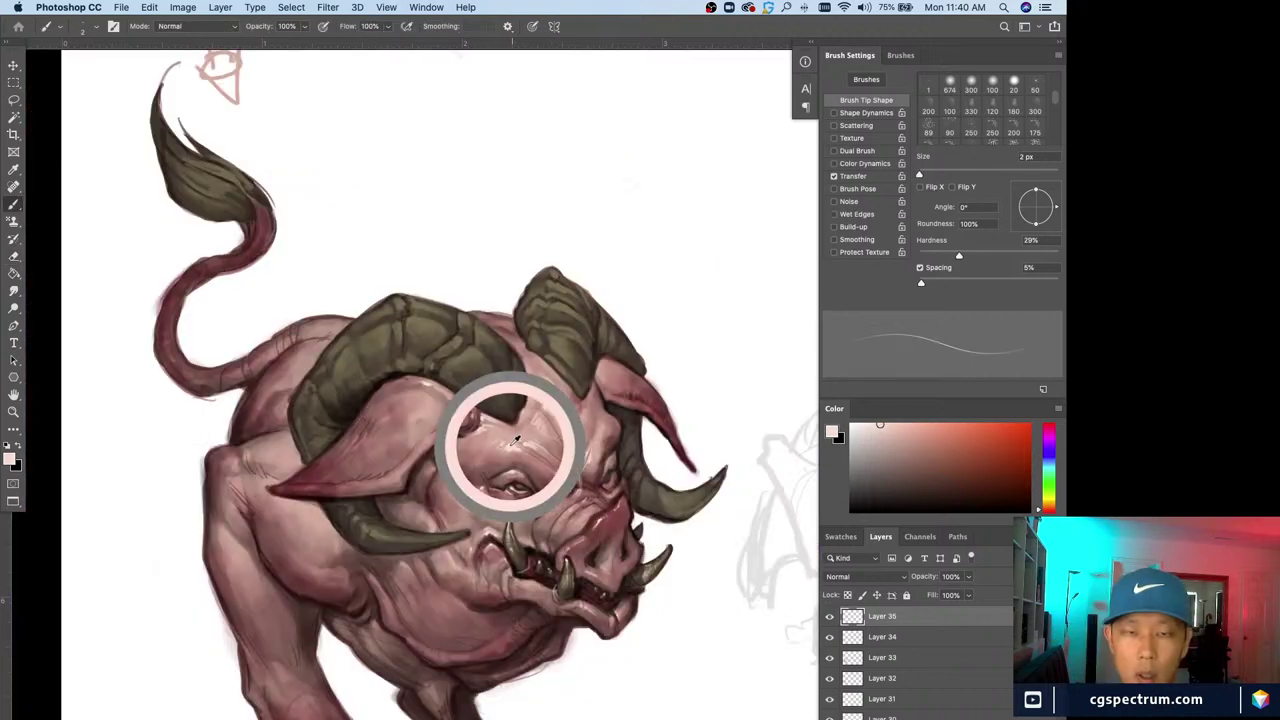
key(bracketright)
key(bracketright)
key(bracketright)
key(bracketright)
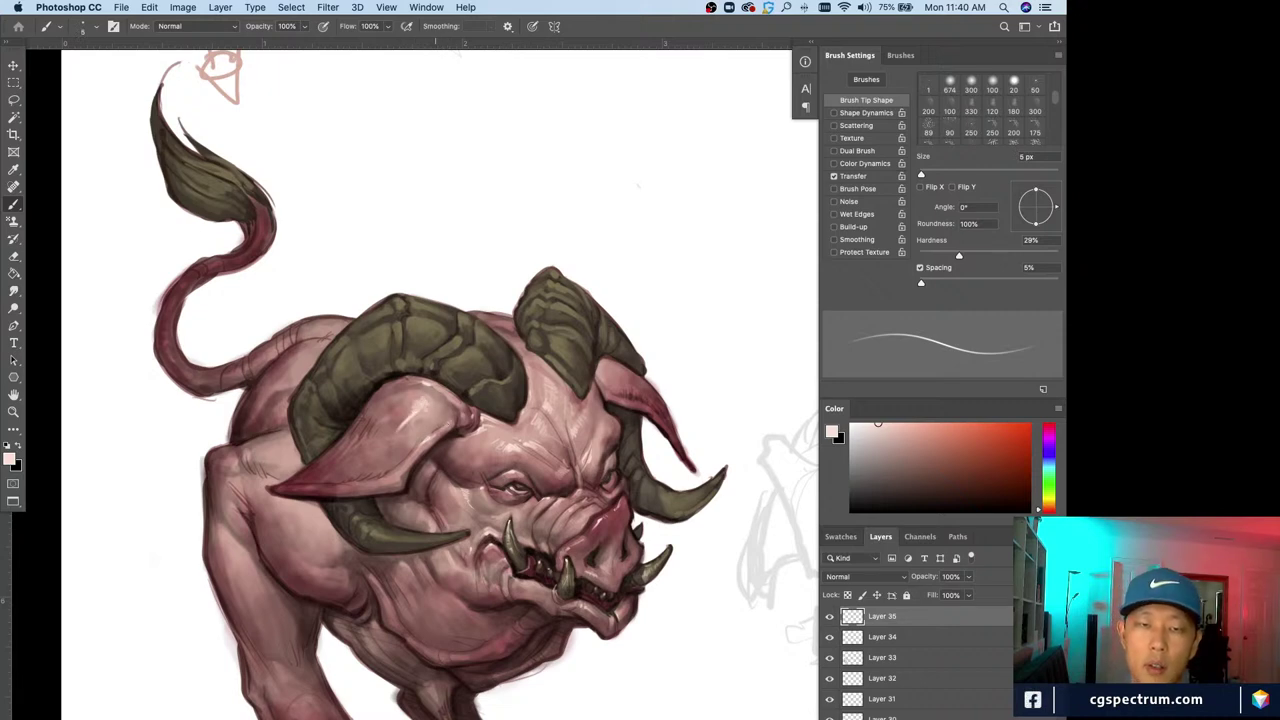
key(bracketleft)
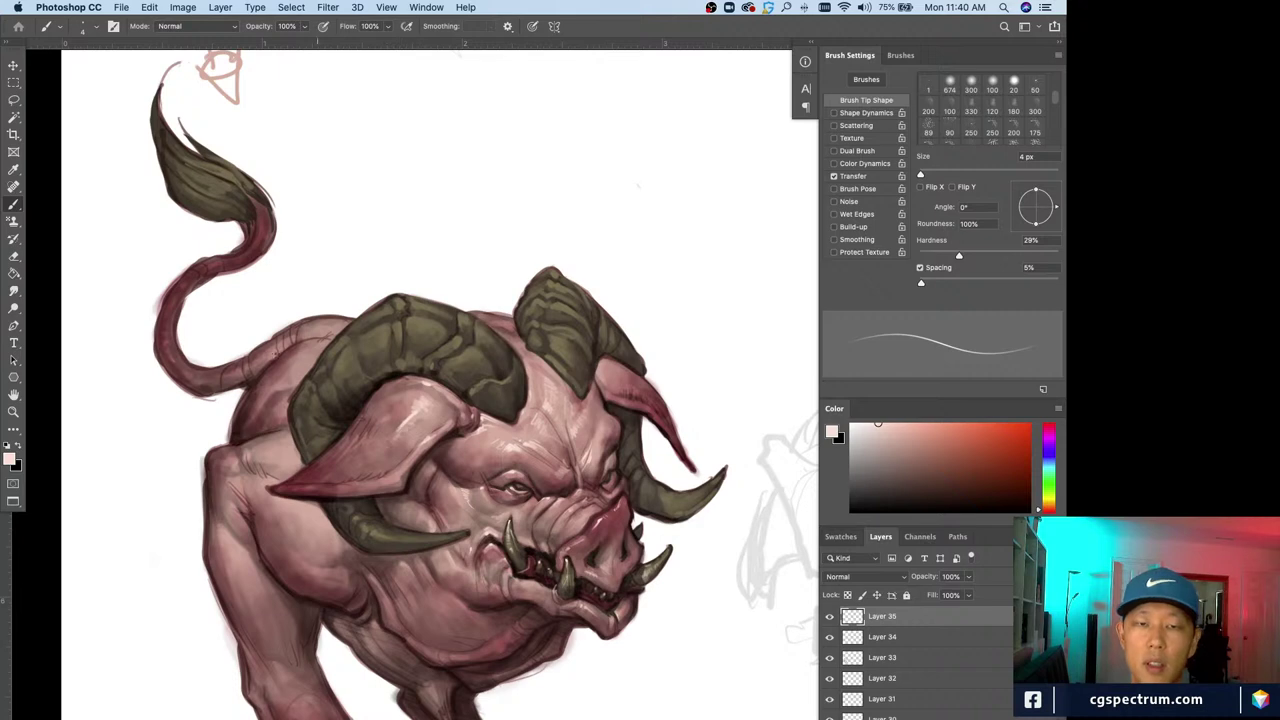
key(bracketright)
key(e)
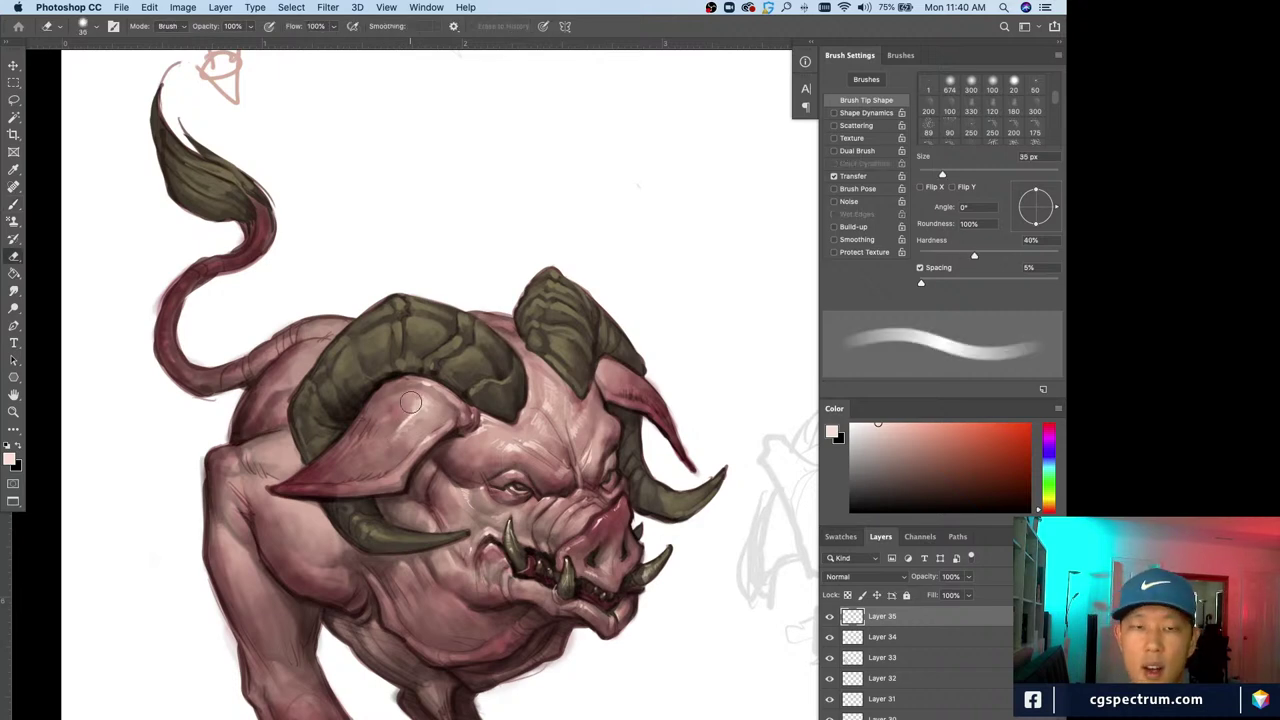
Sample light pinks from the near ear, paint broader highlights across its middle with a 10 px brush, and soften them with a 40 px eraser
key(b)
alt+click(423, 406)
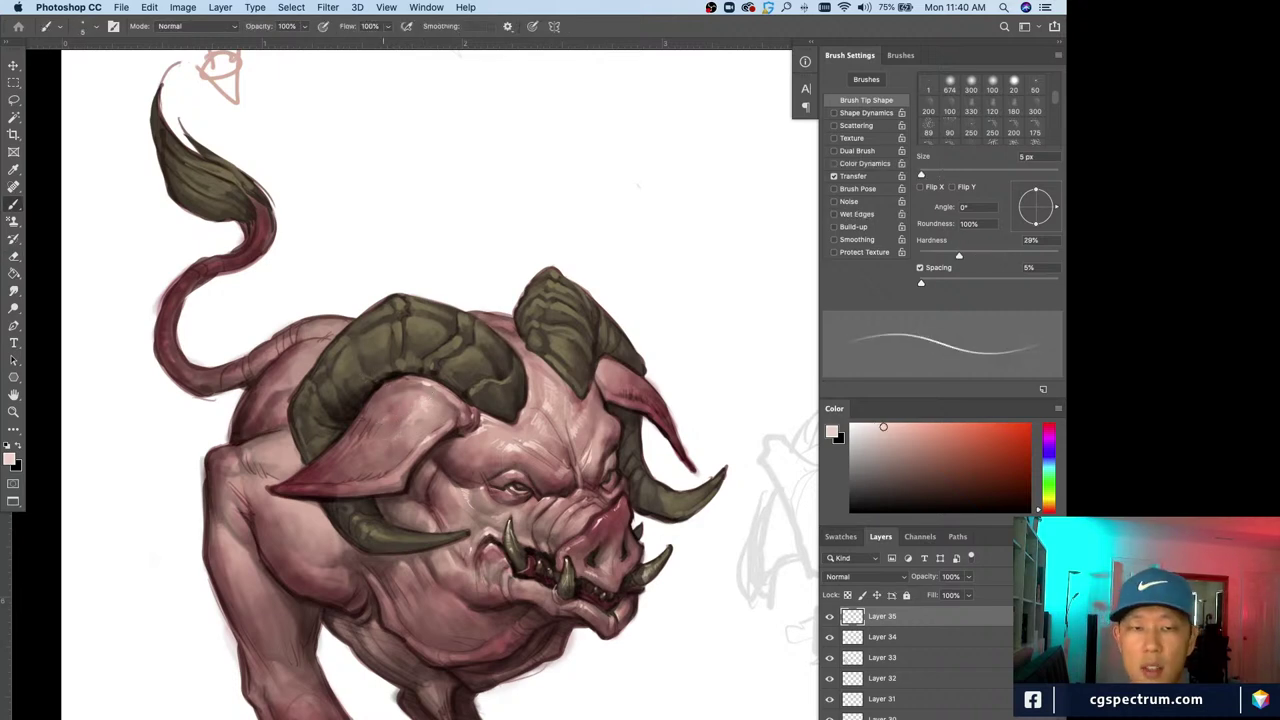
key(bracketright)
key(bracketright)
key(bracketright)
key(bracketright)
alt+click(400, 440)
key(bracketright)
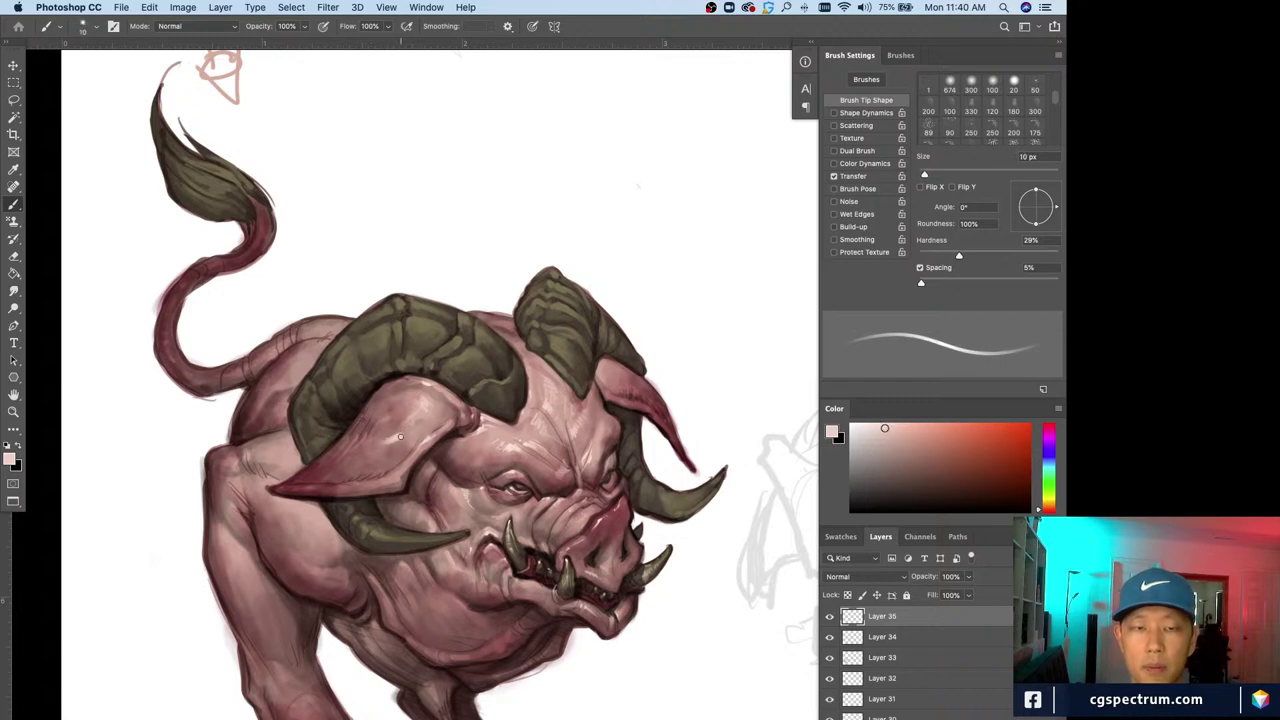
mouse_move(392, 439)
mouse_down()
mouse_move(352, 471)
mouse_move(393, 460)
mouse_move(356, 469)
mouse_up()
key(e)
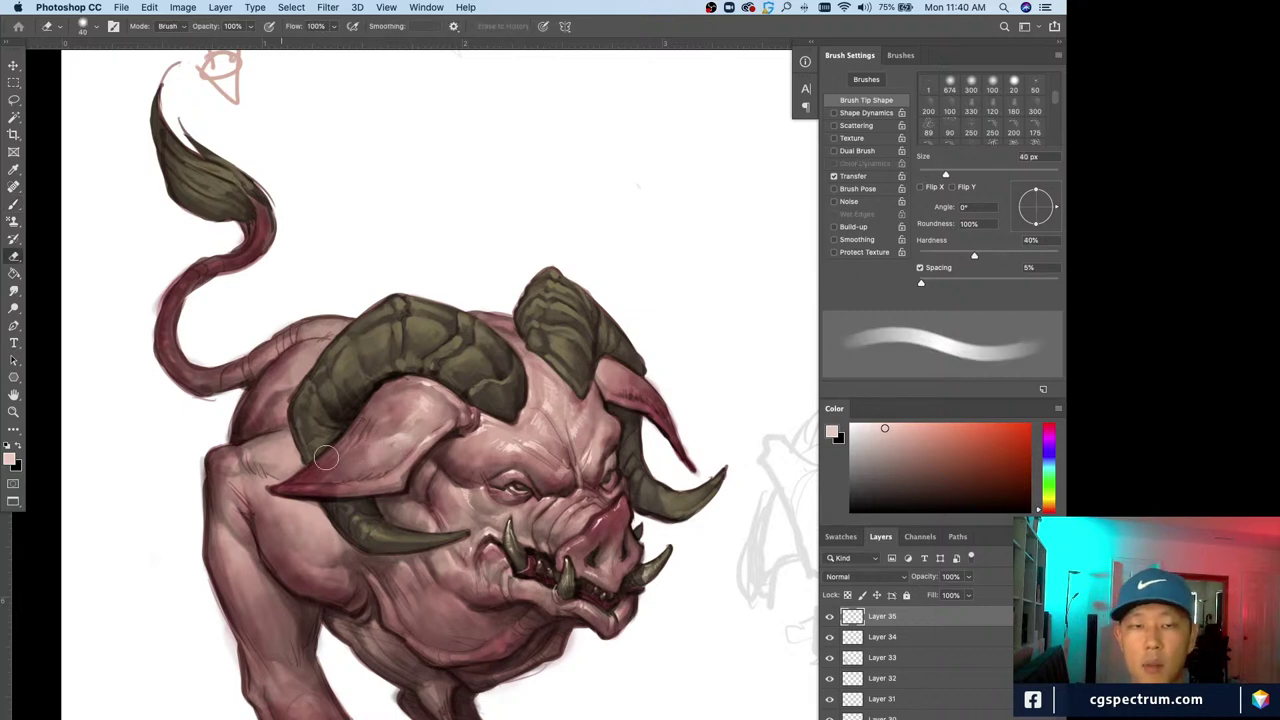
Paint muted pink highlights toward the near ear's tip with a 6 to 5 px brush and blend them with a 35 px eraser
key(b)
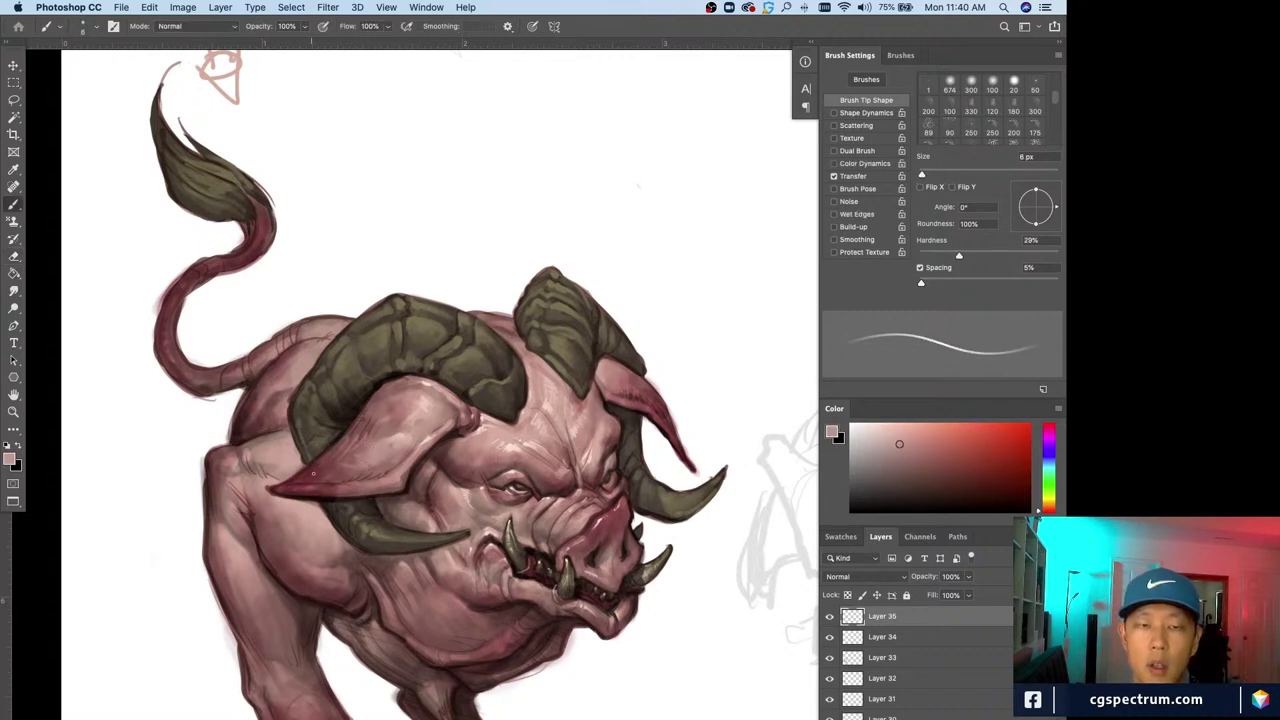
key(bracketleft)
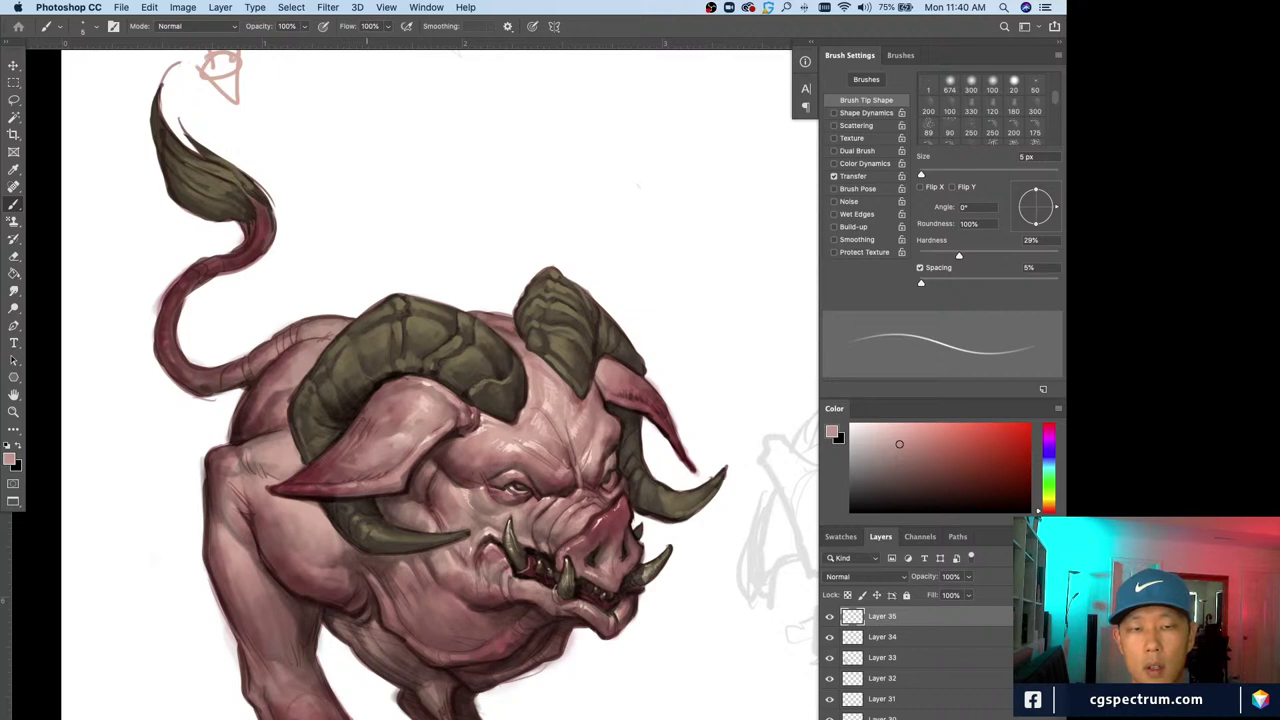
key(e)
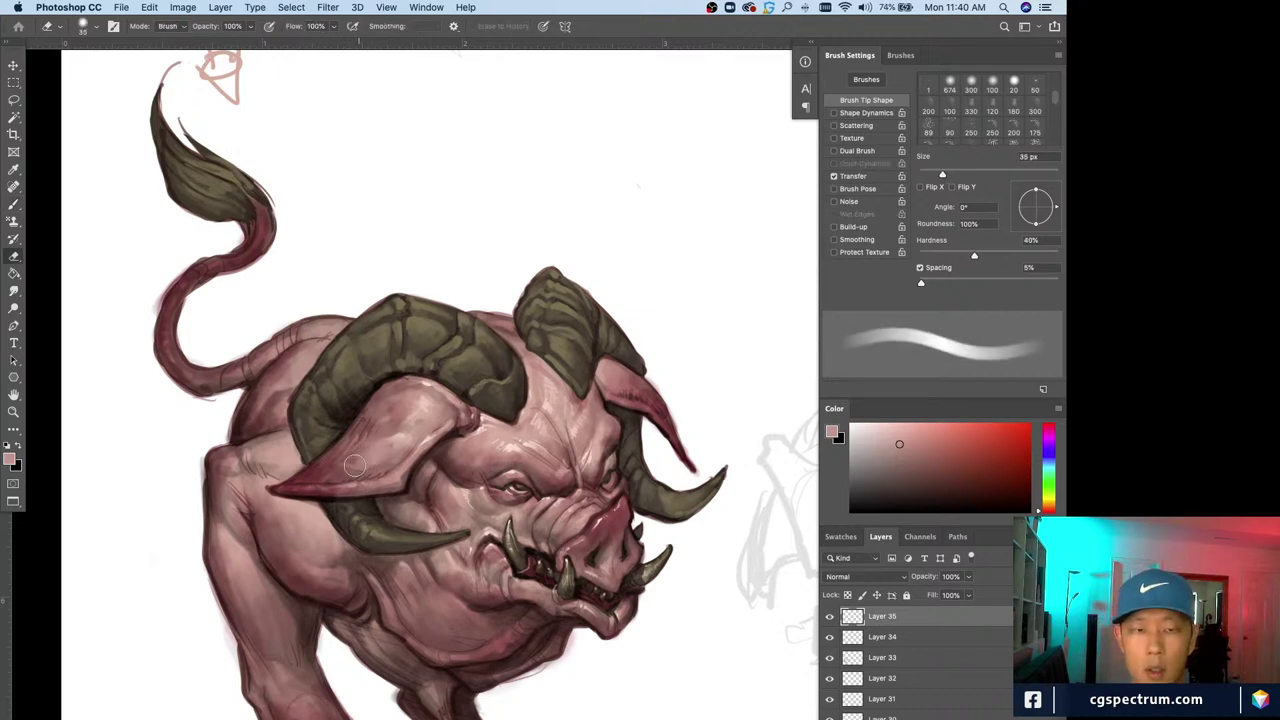
key(b)
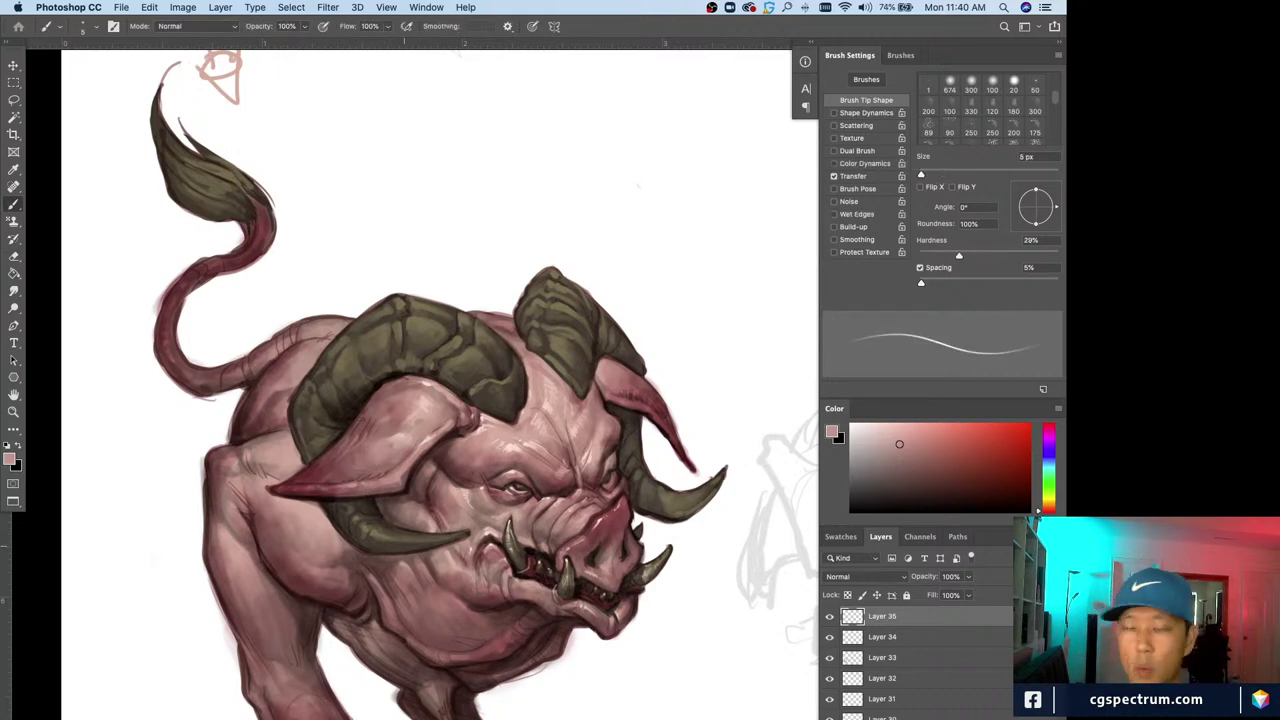
Sample a pale pink from the brow, paint highlights on the far ear with a 3 px brush, and soften them with a 30 px eraser
drag(403, 432, 337, 502)
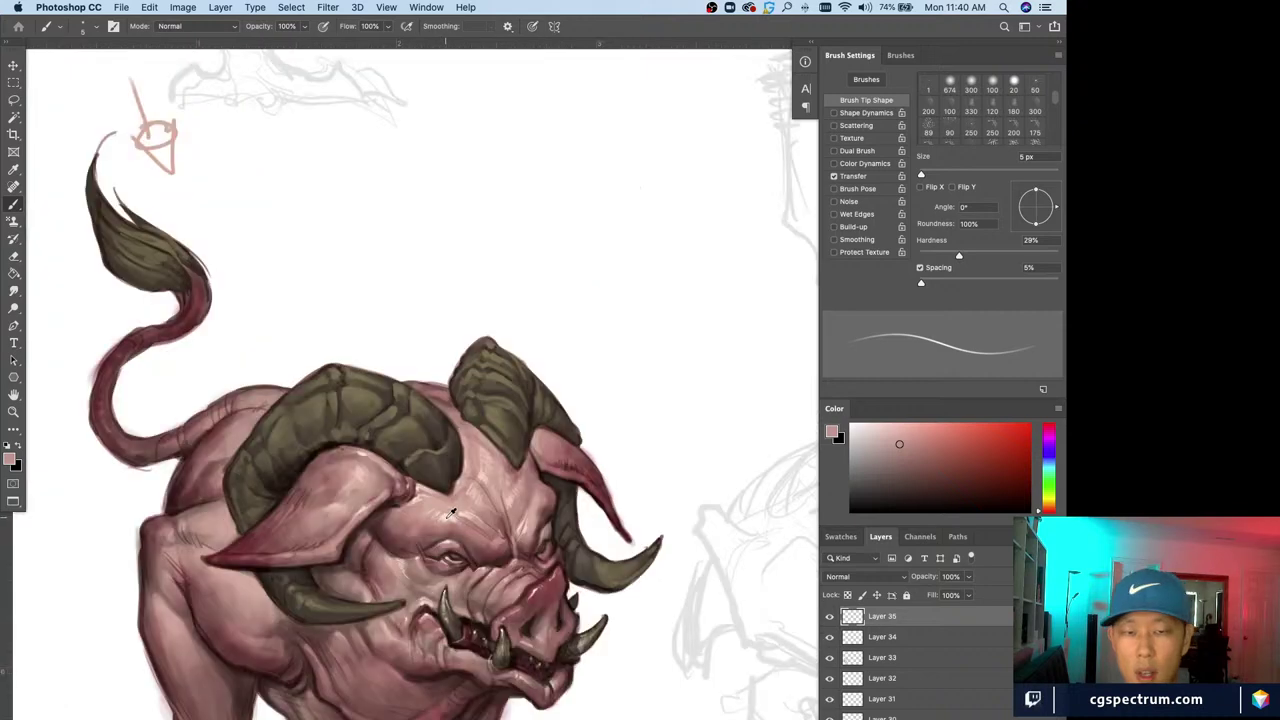
alt+click(451, 512)
key(bracketleft)
key(bracketleft)
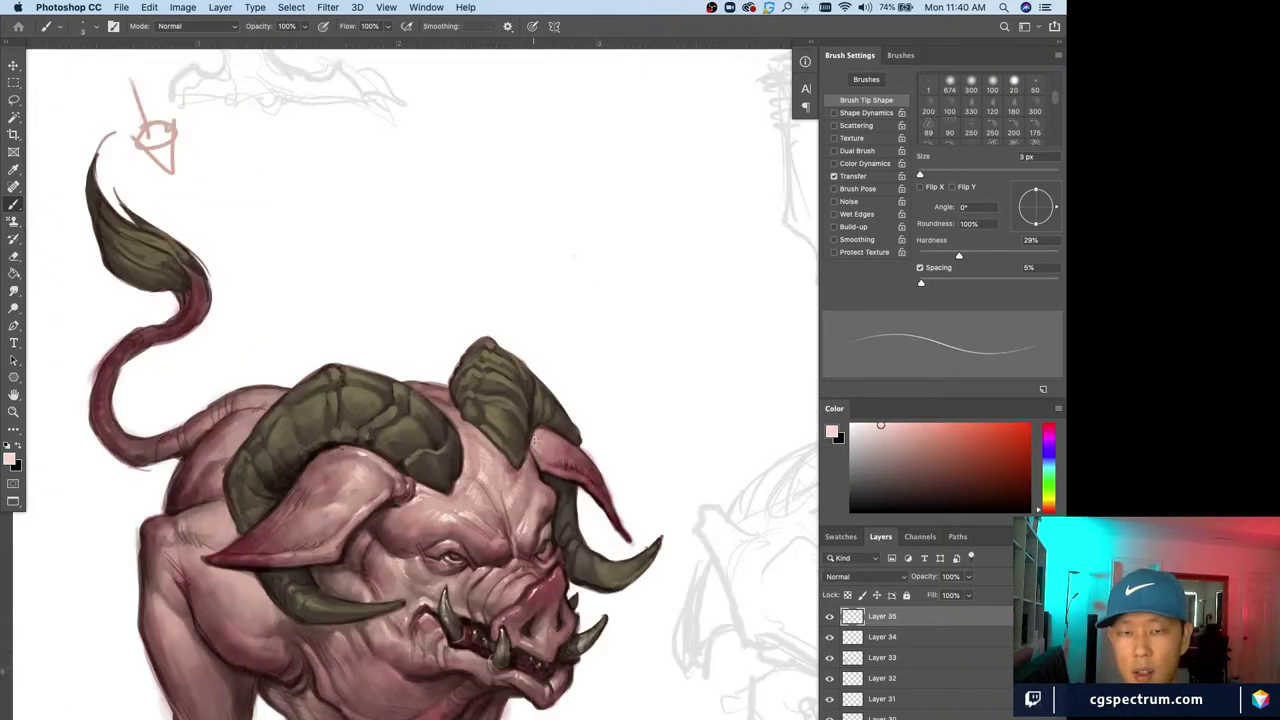
mouse_move(535, 439)
mouse_down()
mouse_move(560, 449)
mouse_move(548, 442)
mouse_move(560, 450)
mouse_move(541, 462)
mouse_move(571, 473)
mouse_up()
key(bracketright)
key(e)
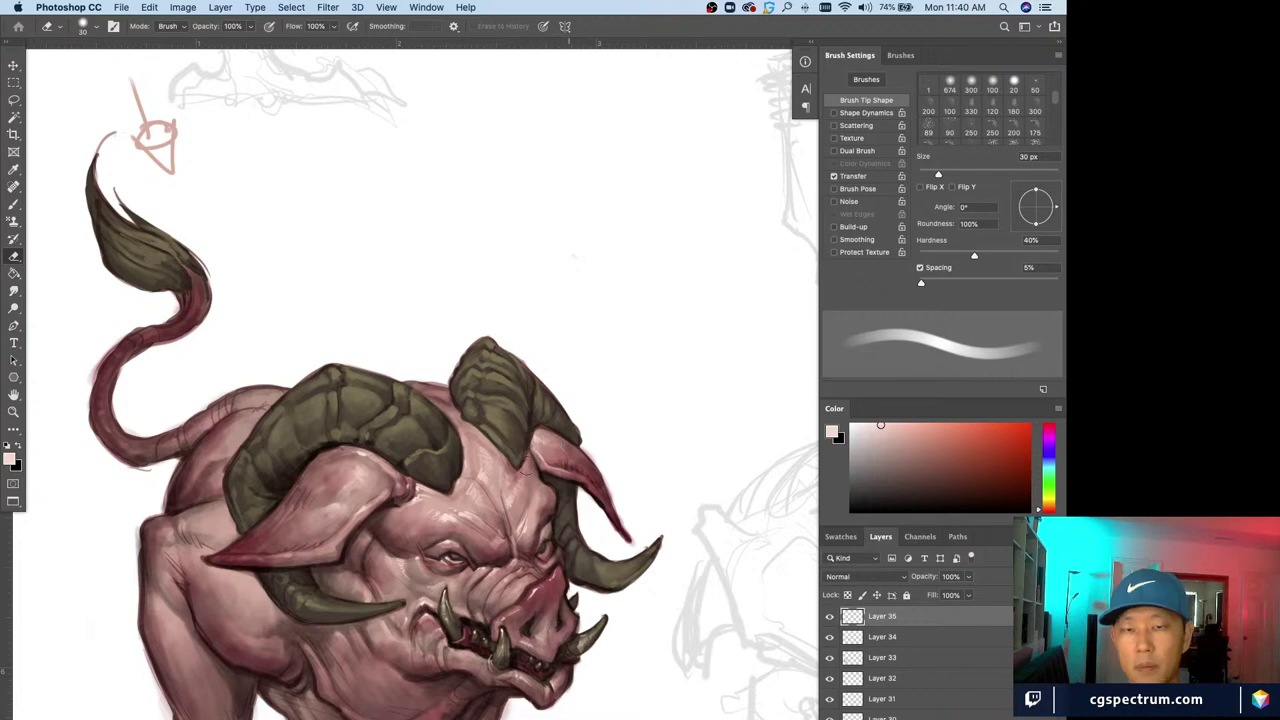
Sample a muted pink from the far ear and refine its folds, reducing the brush from 7 to 4 px
key(b)
alt+click(541, 440)
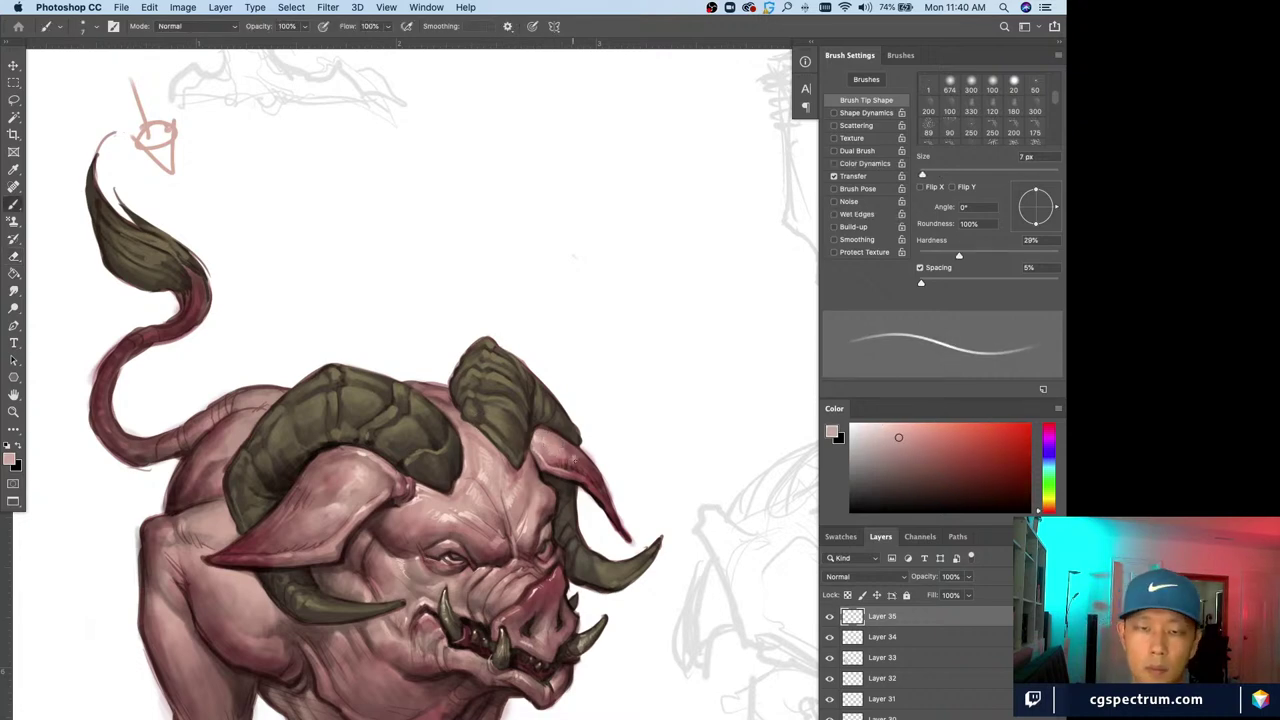
key(bracketleft)
key(bracketleft)
key(bracketleft)
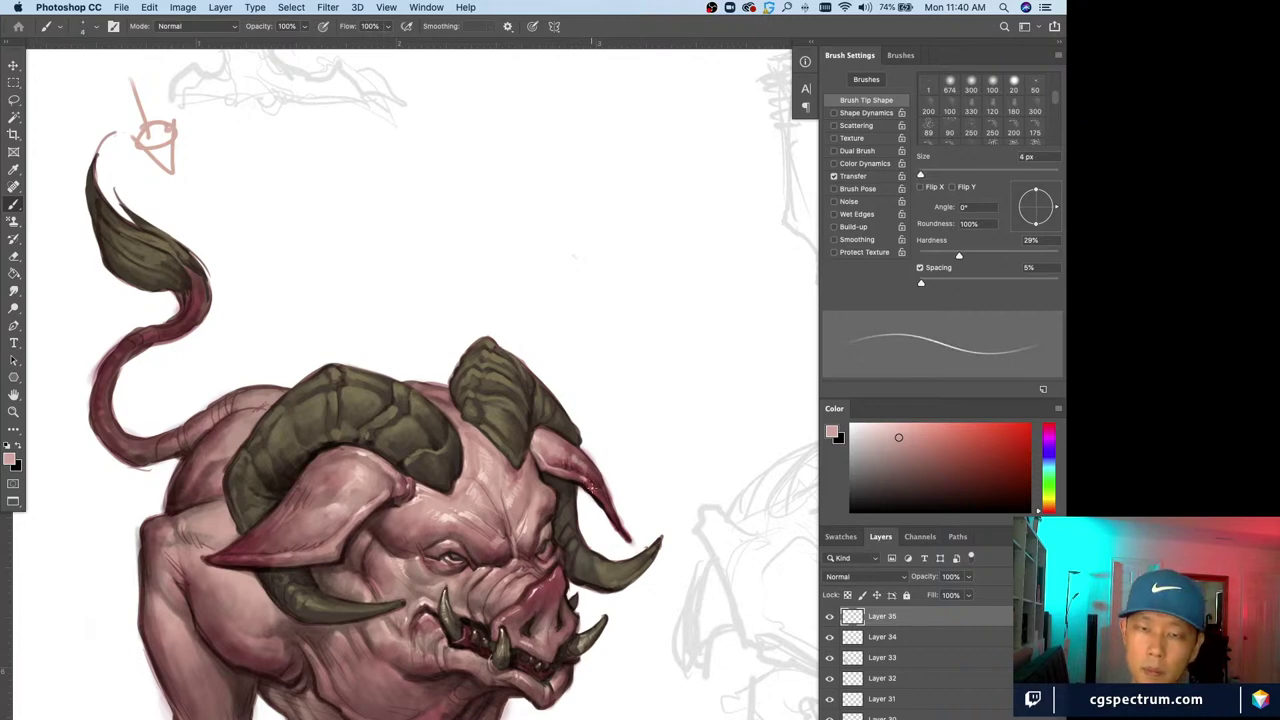
Clean up the far ear's highlights with the eraser, reducing it from 15 to 8 px
key(e)
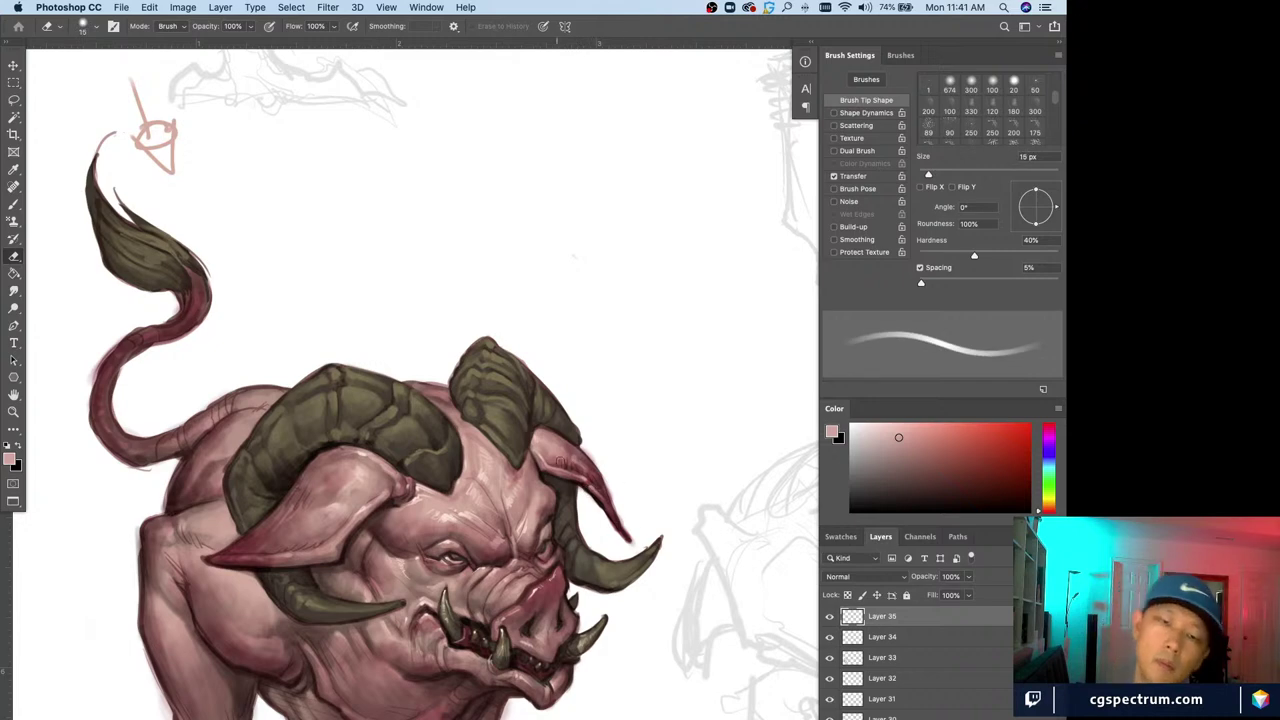
key(bracketleft)
key(bracketleft)
key(bracketleft)
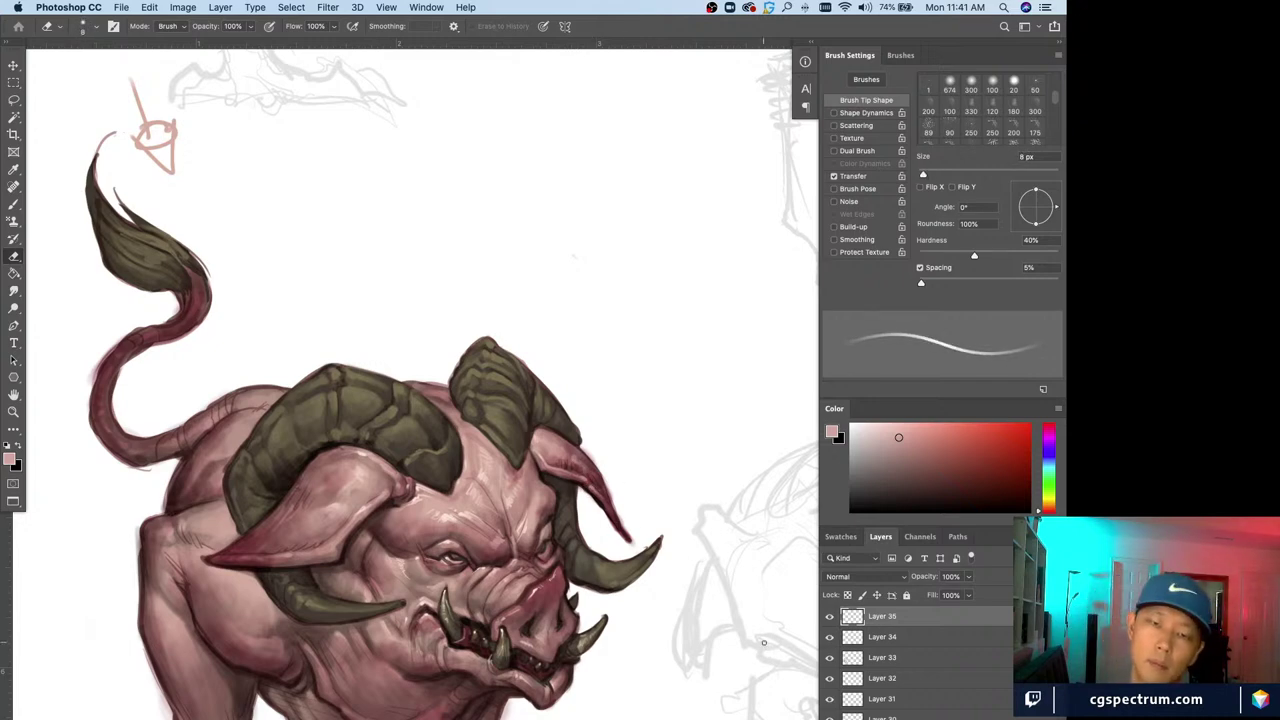
Sample a dark reddish brown beside the far eye and touch up the shadows beside the snout with a 3 px brush
key(b)
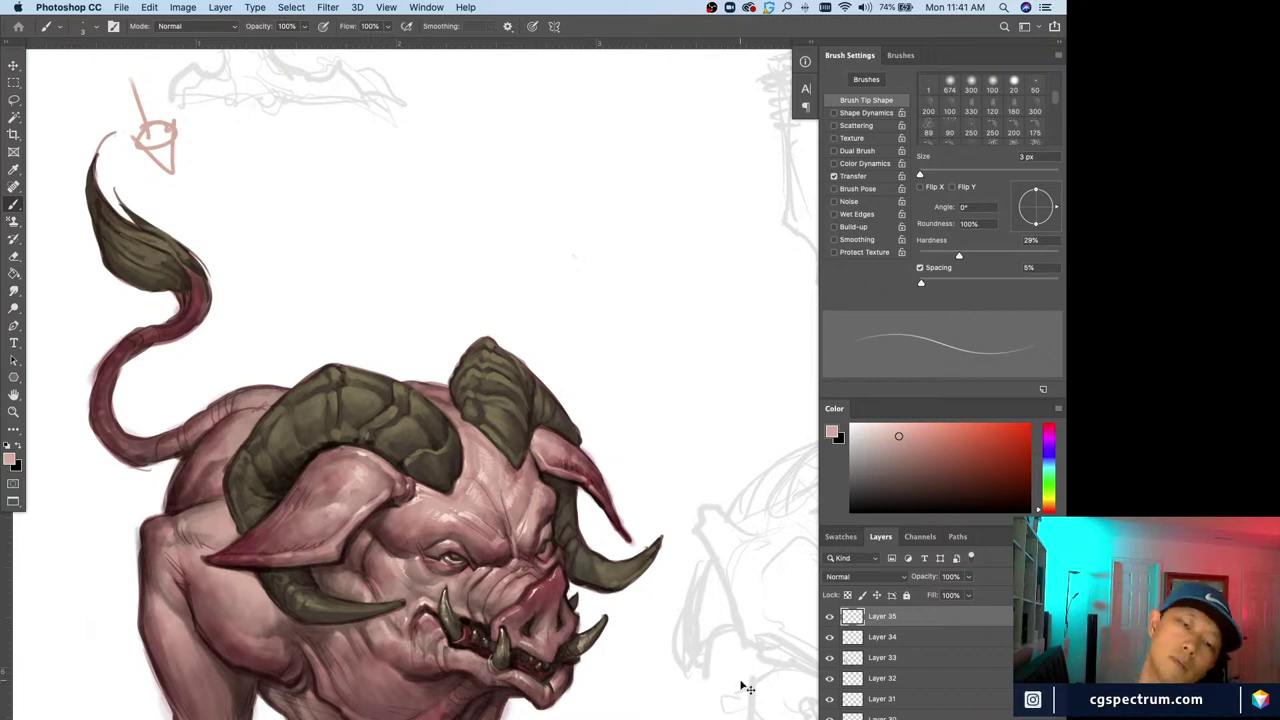
key(super+minus)
key(super+plus)
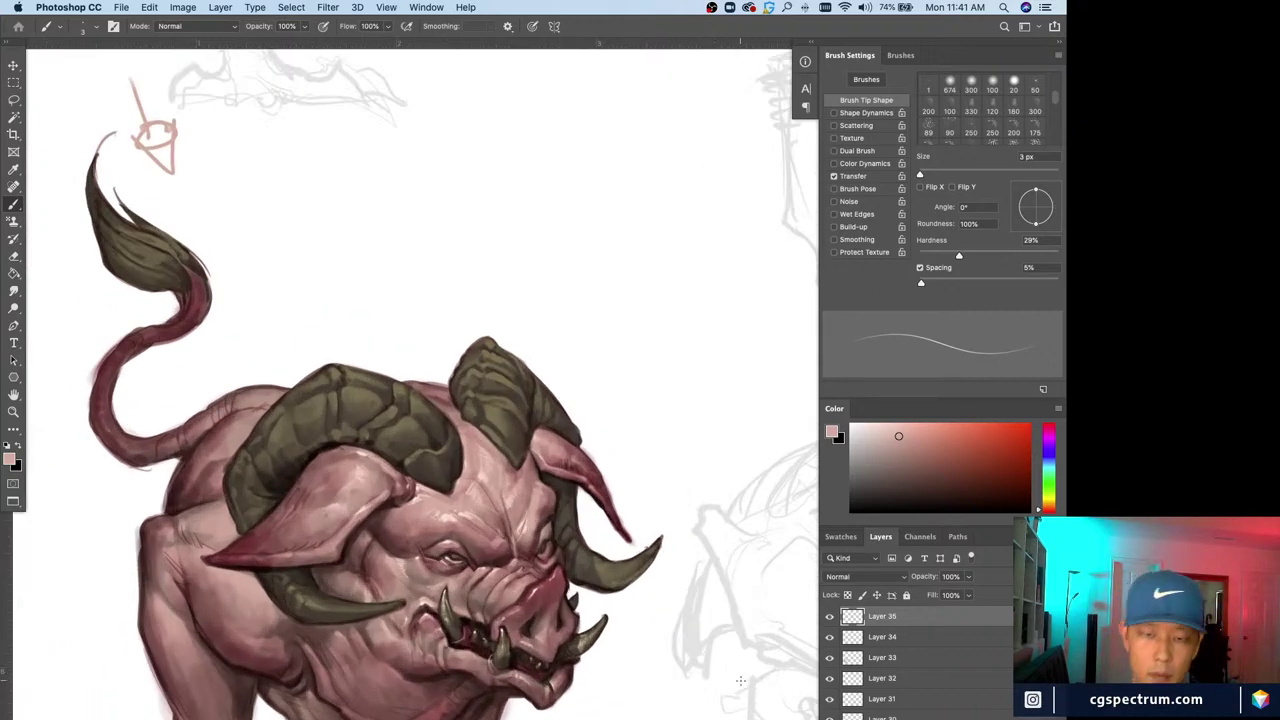
alt+click(562, 554)
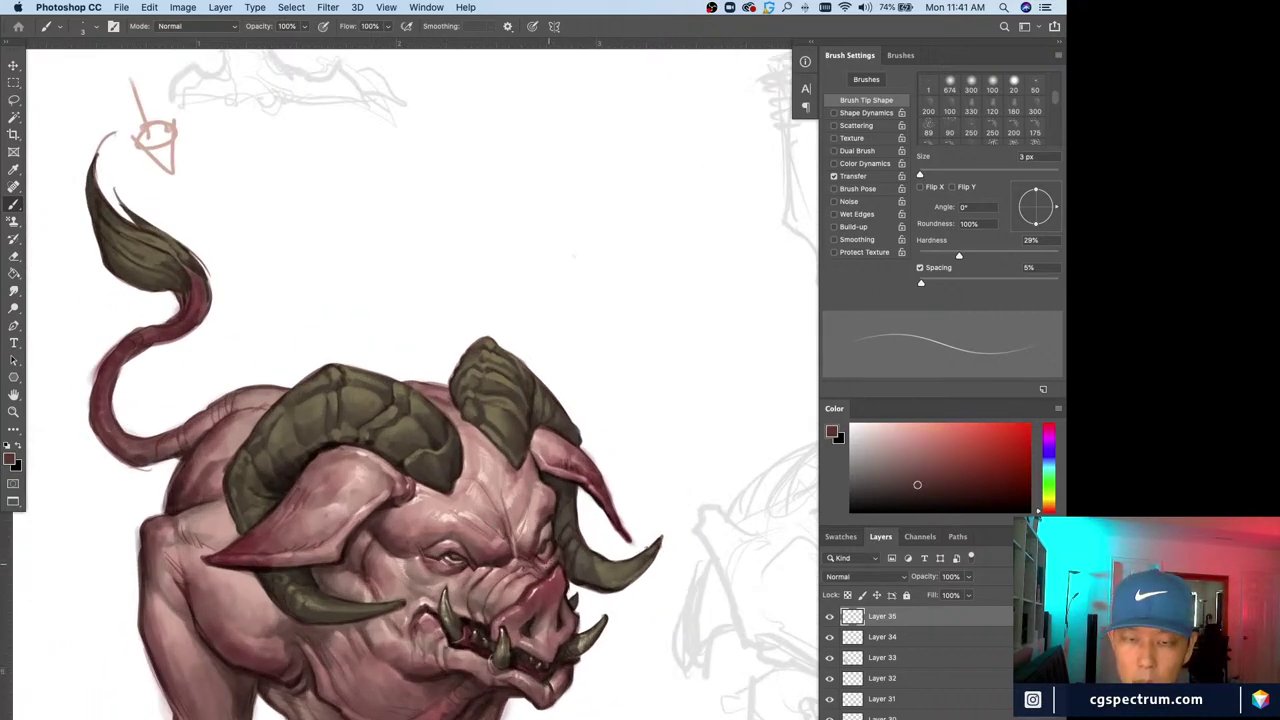
key(super+minus)
key(super+minus)
key(super+plus)
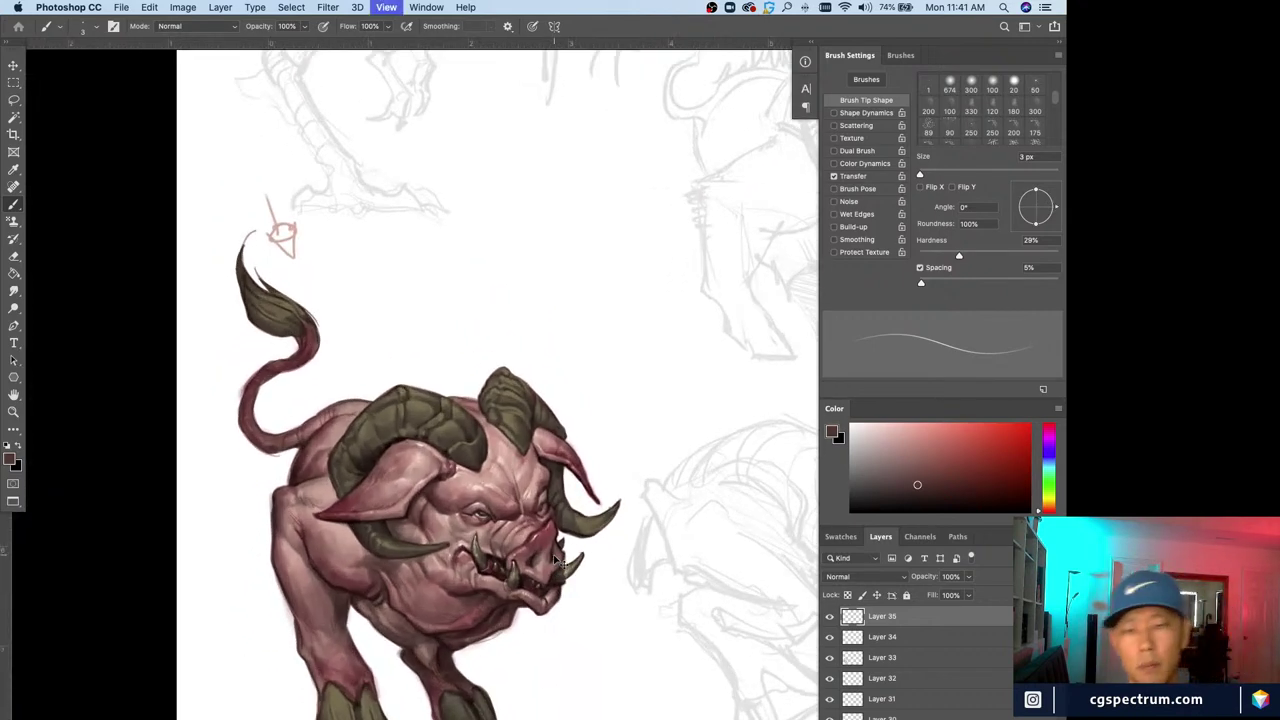
key(super+plus)
drag(704, 716, 726, 649)
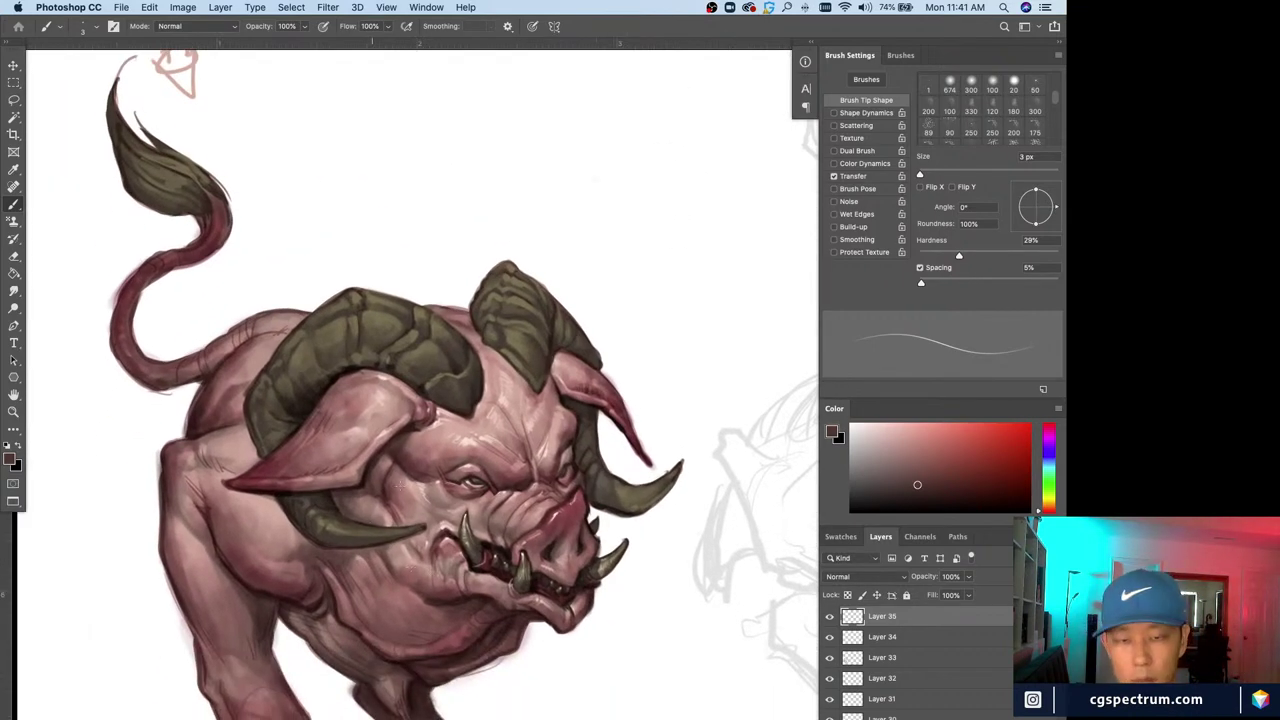
Sample a pale pink beside the near eye and add fine highlights near the upper tusk with a 1 px brush
key(super+plus)
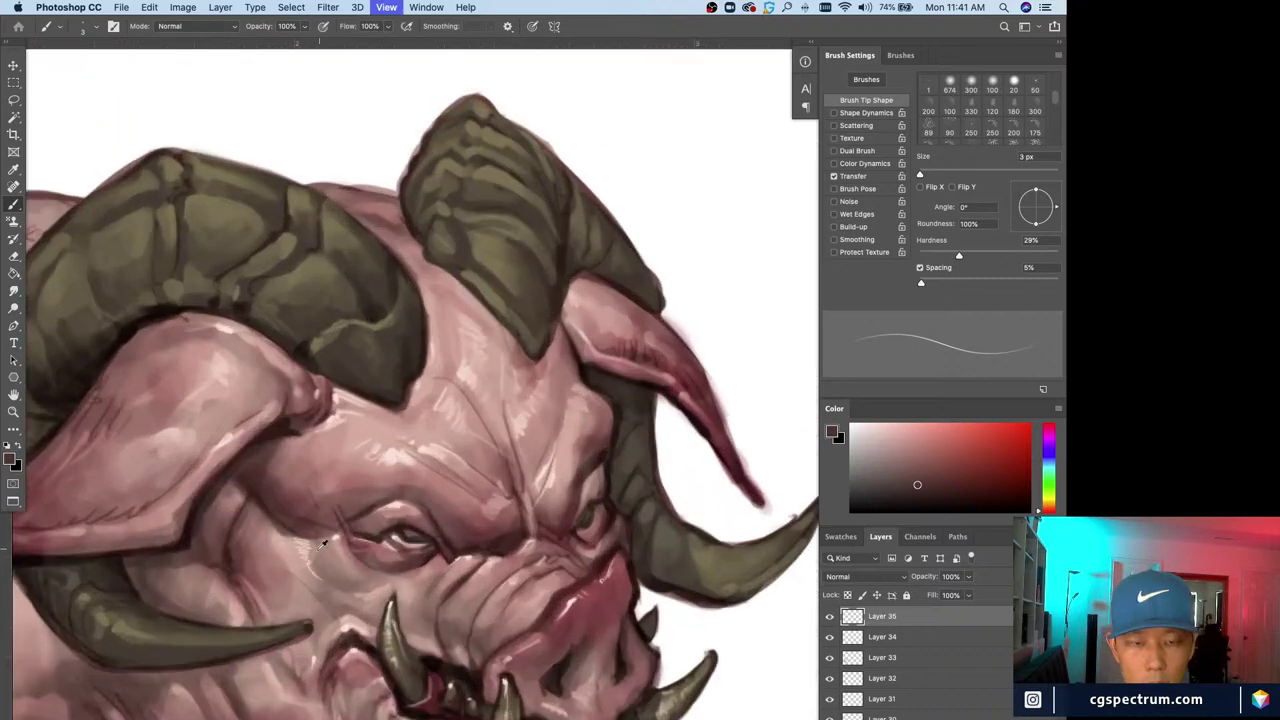
alt+click(318, 543)
scroll(417, 590, down, 5)
key(bracketleft)
key(bracketleft)
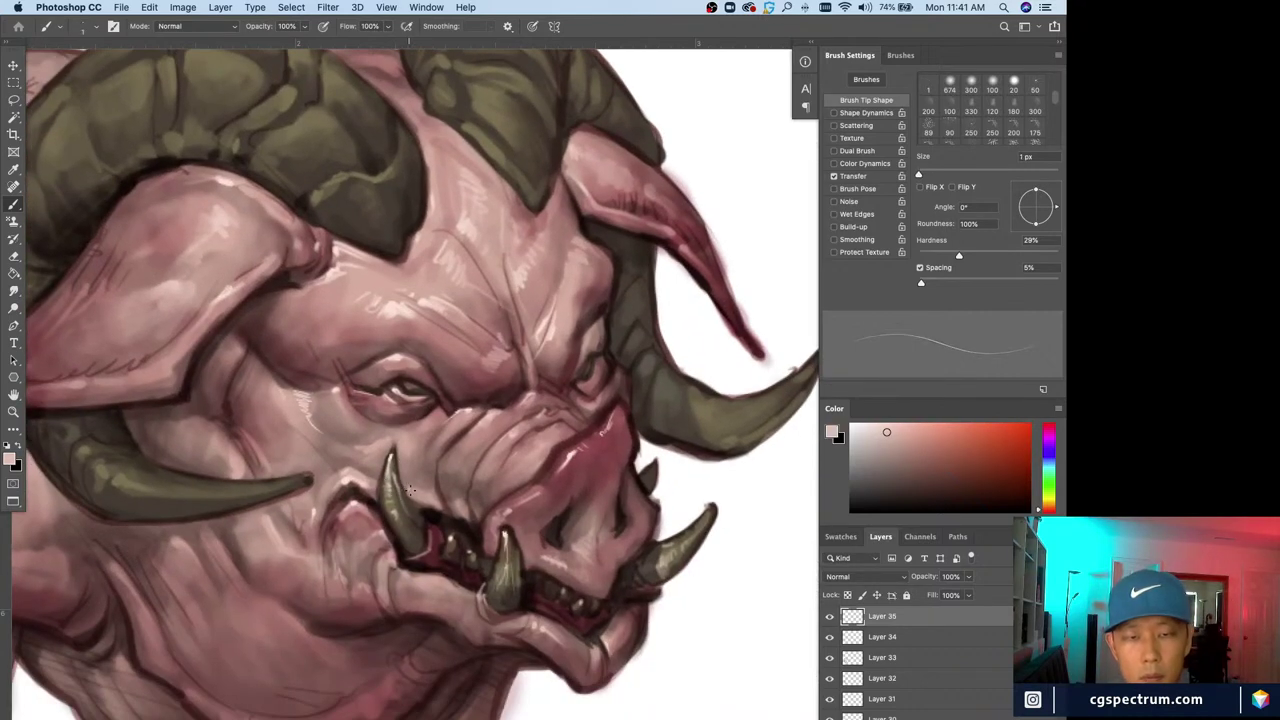
Sample a muted pink from the snout wrinkles and paint the upper lip edge above the teeth with a 3 px brush
alt+click(456, 504)
key(bracketright)
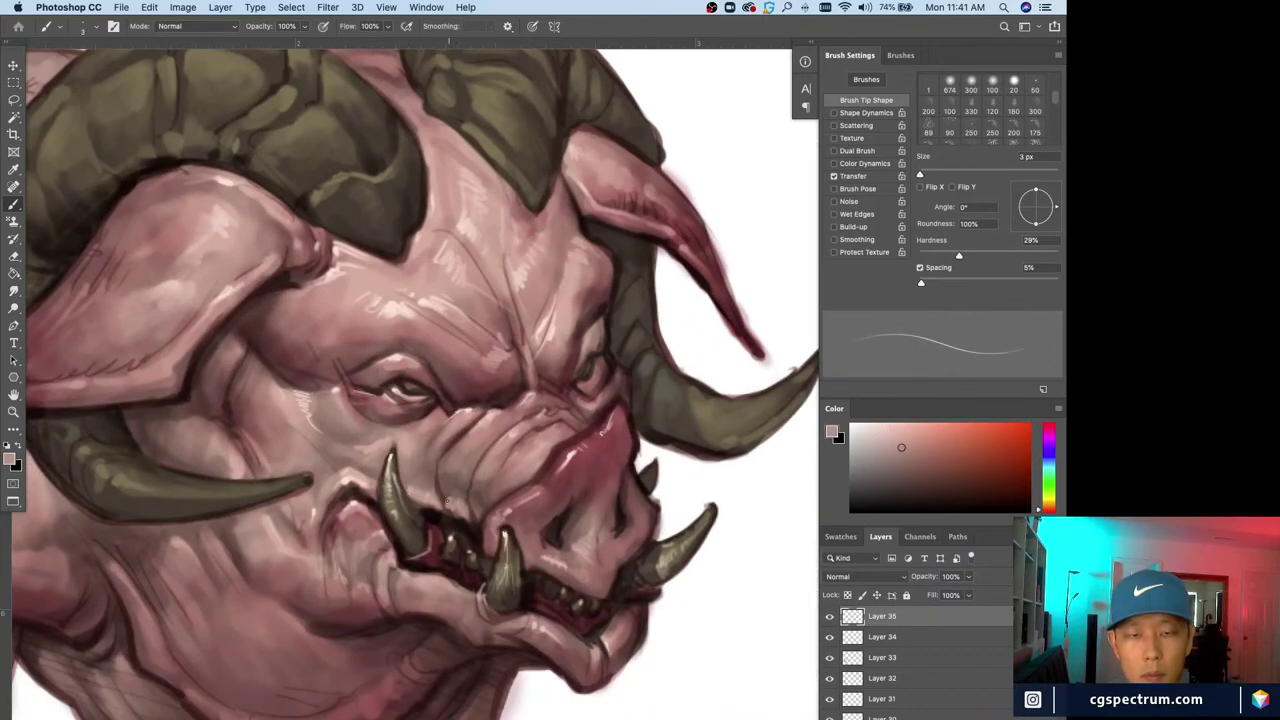
drag(474, 503, 476, 520)
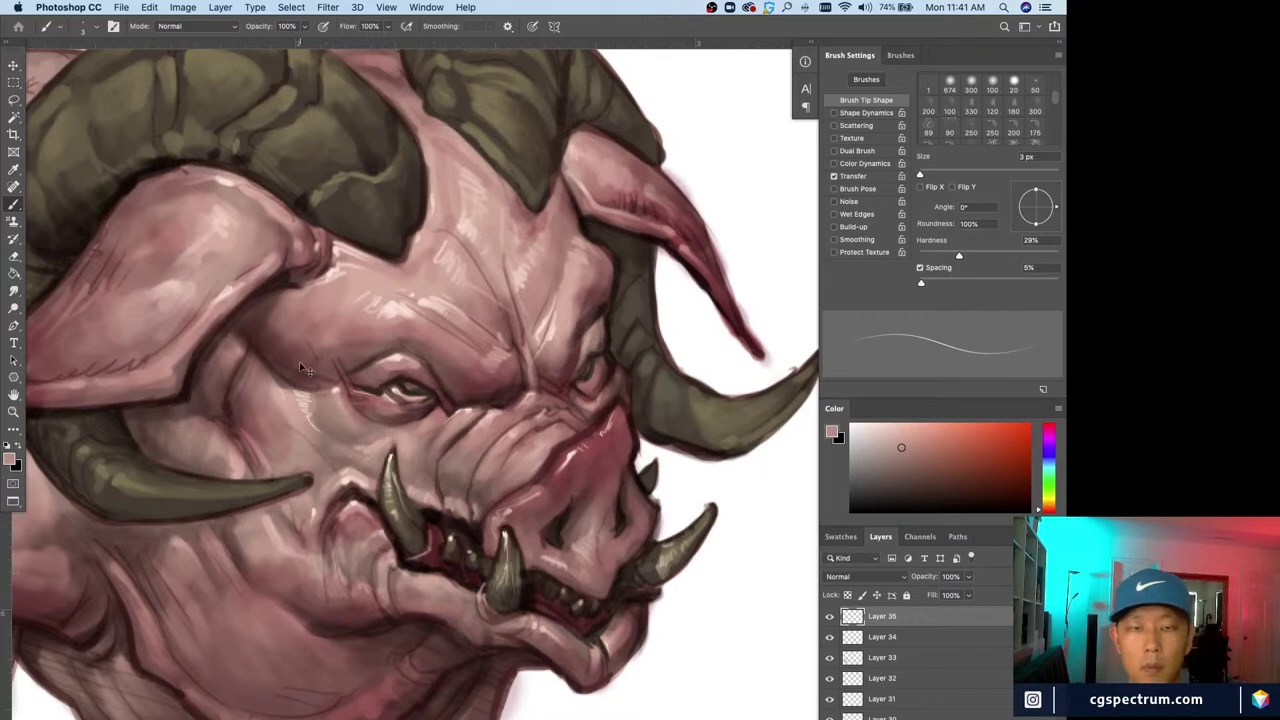
key(super+minus)
key(super+minus)
key(super+plus)
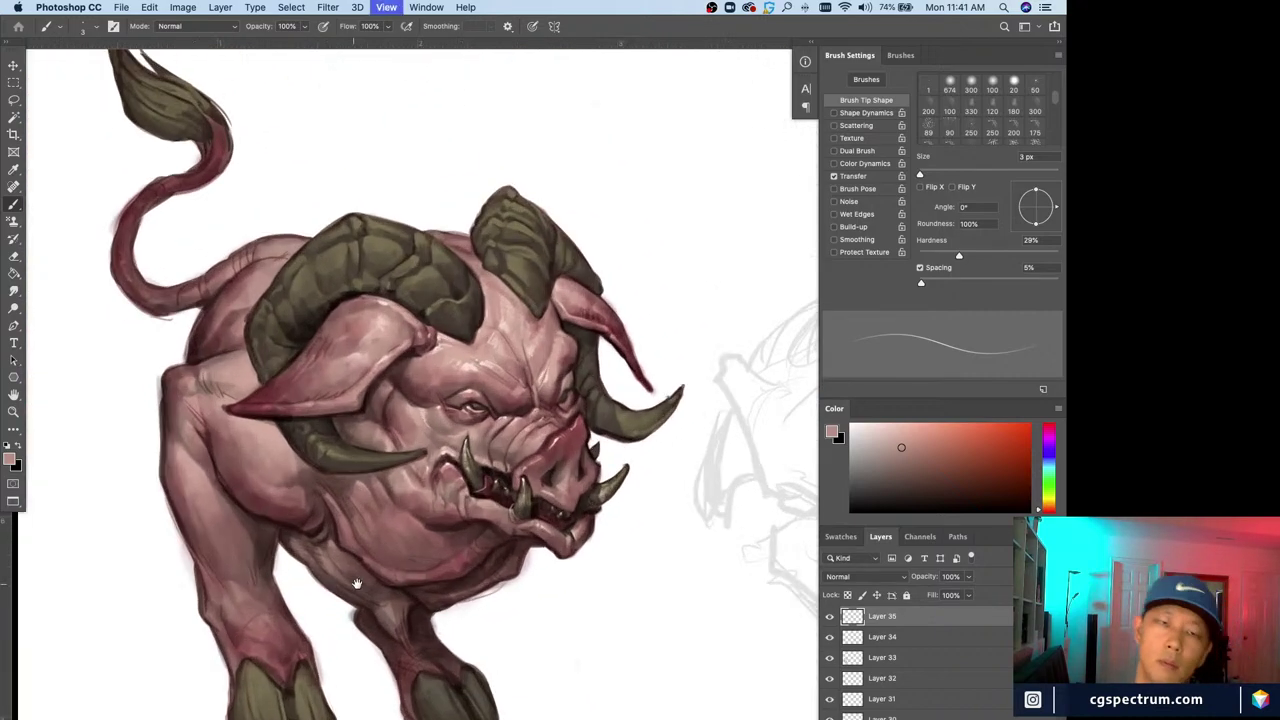
Sample a very pale pink from the brow highlight for the 3 px brush and add a new layer above the current one
drag(357, 584, 409, 595)
alt+click(557, 397)
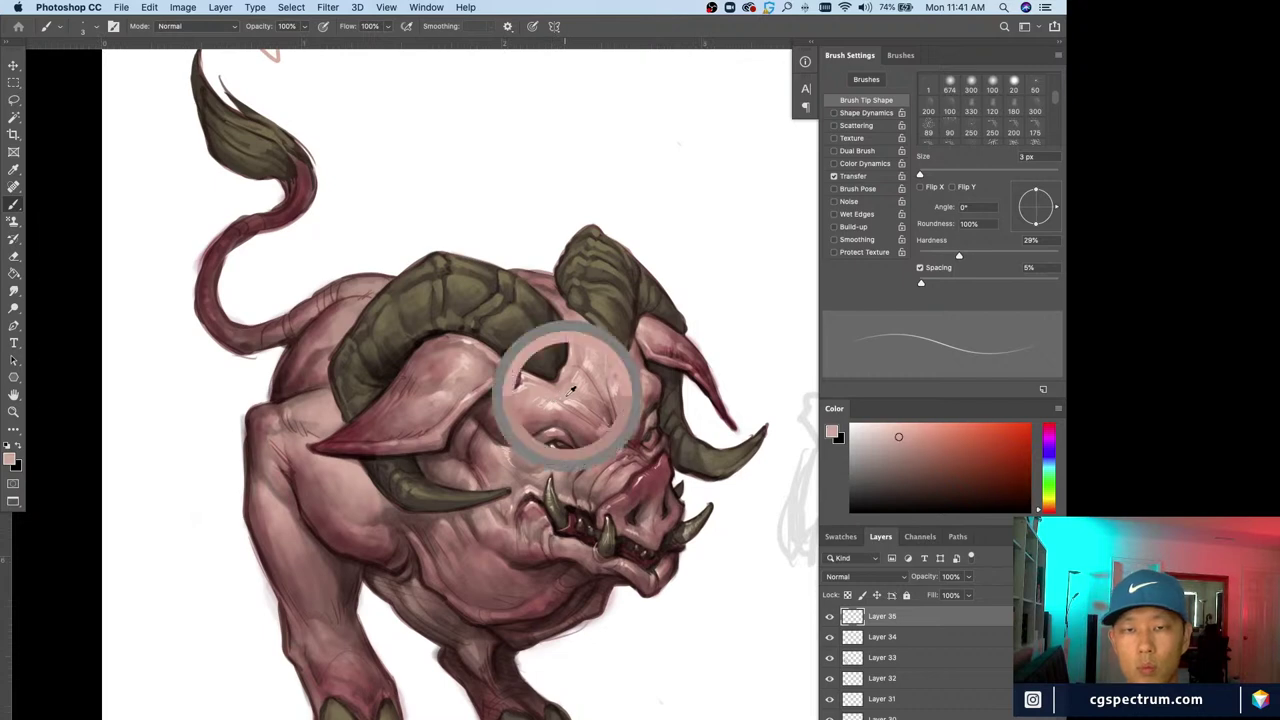
alt+click(560, 399)
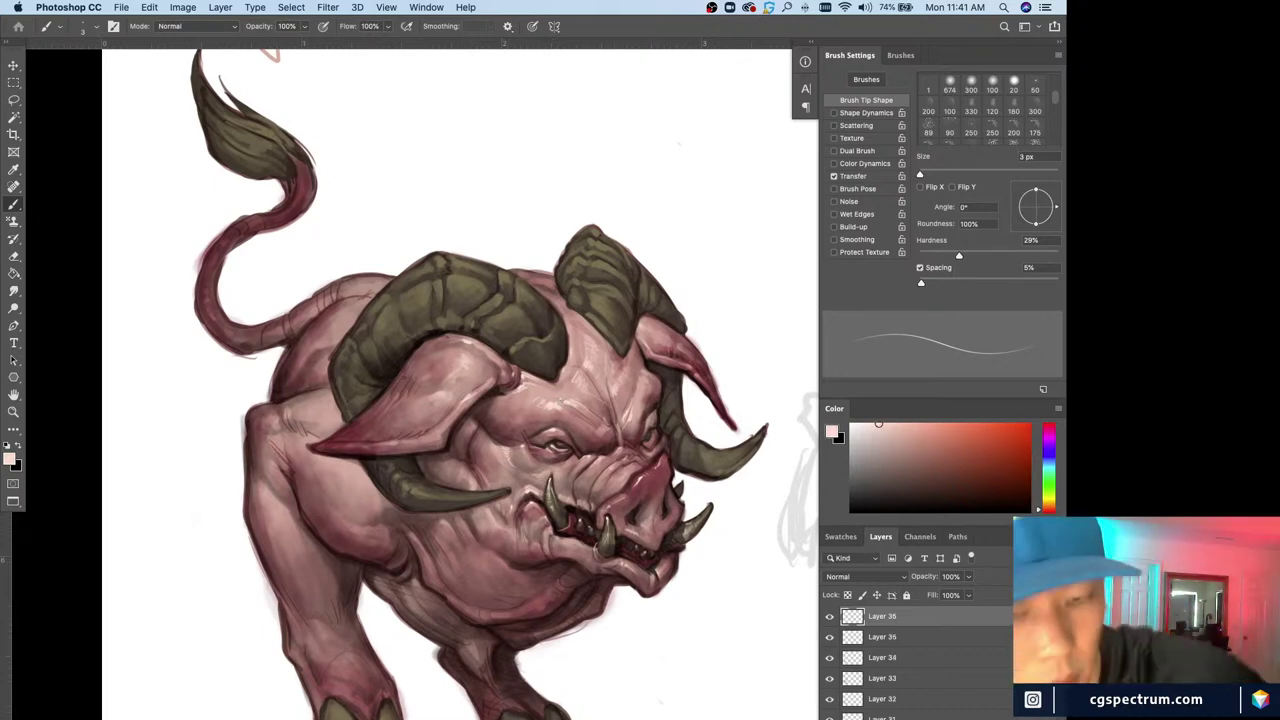
key(ctrl+minus)
key(super+minus)
key(super+minus)
key(super+plus)
key(super+plus)
key(super+plus)
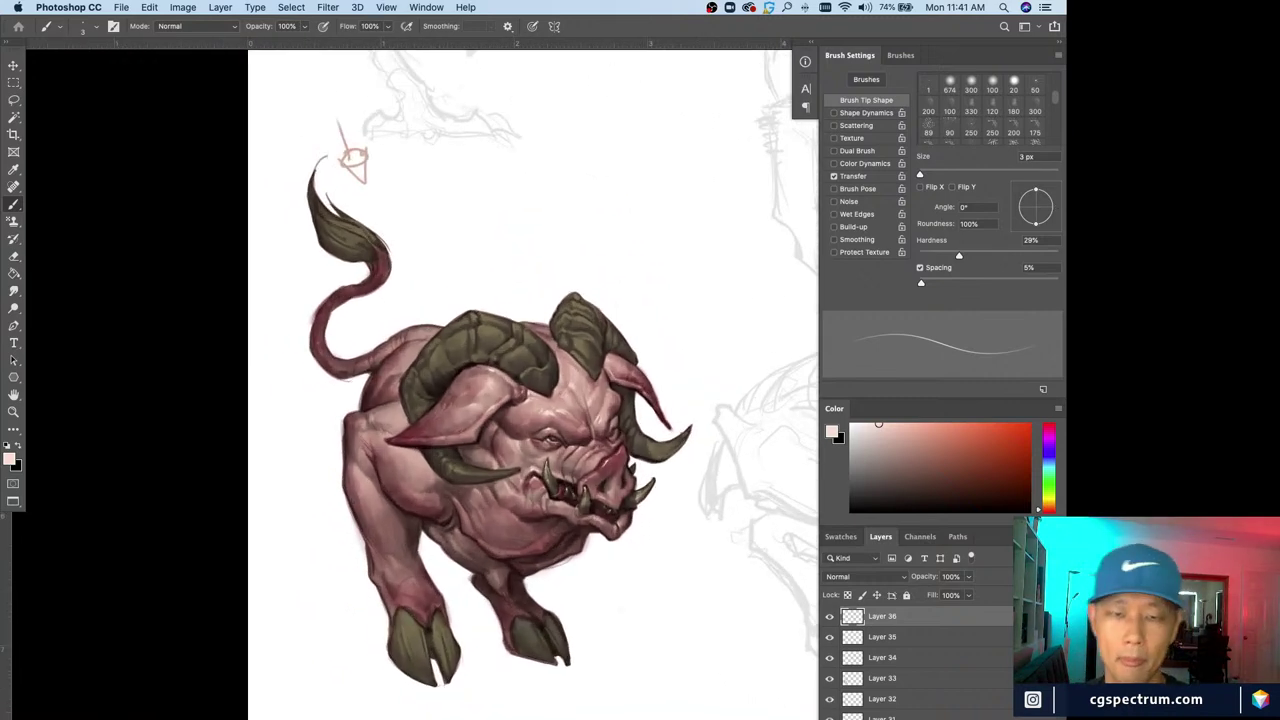
Paint very pale pink highlights on the cheek folds below the tip of the near horn with a fine brush
key(])
key(])
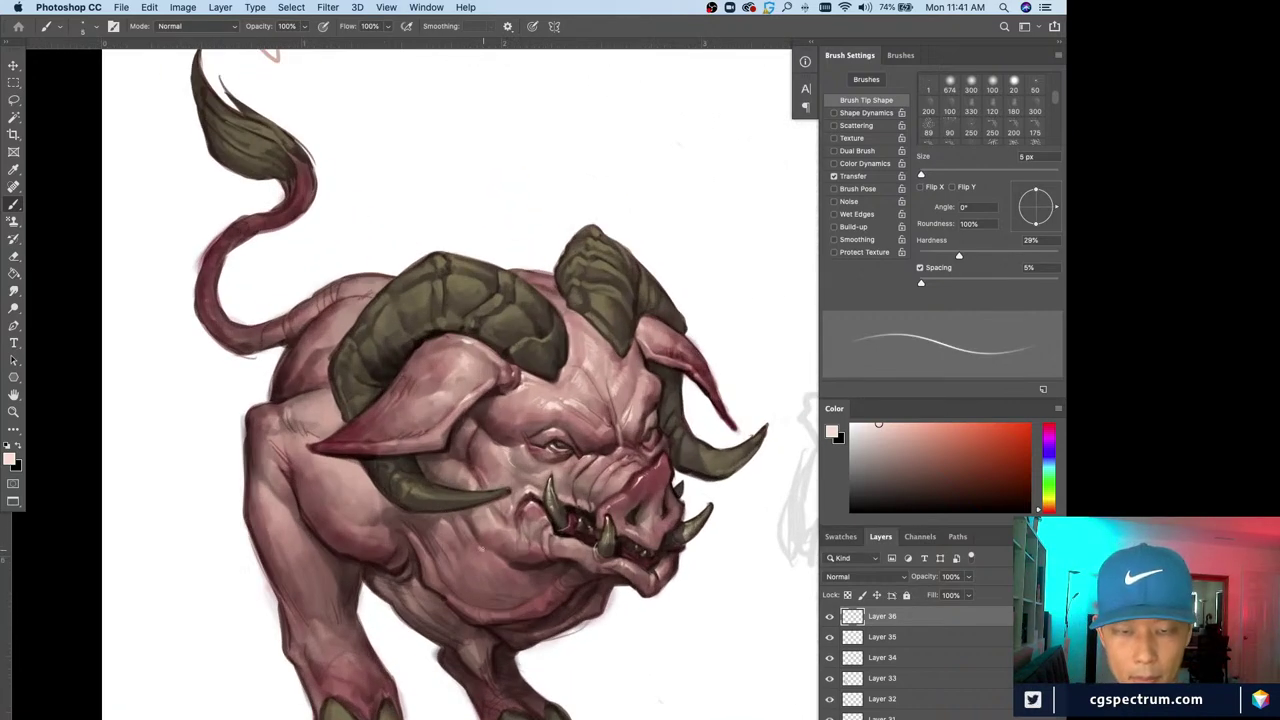
key([)
key([)
key(])
drag(486, 550, 502, 560)
key(bracketright)
key(bracketright)
Sample a light muted pink from the cheek and paint the jowl folds beneath the near horn with a 7 px brush
alt+click(494, 522)
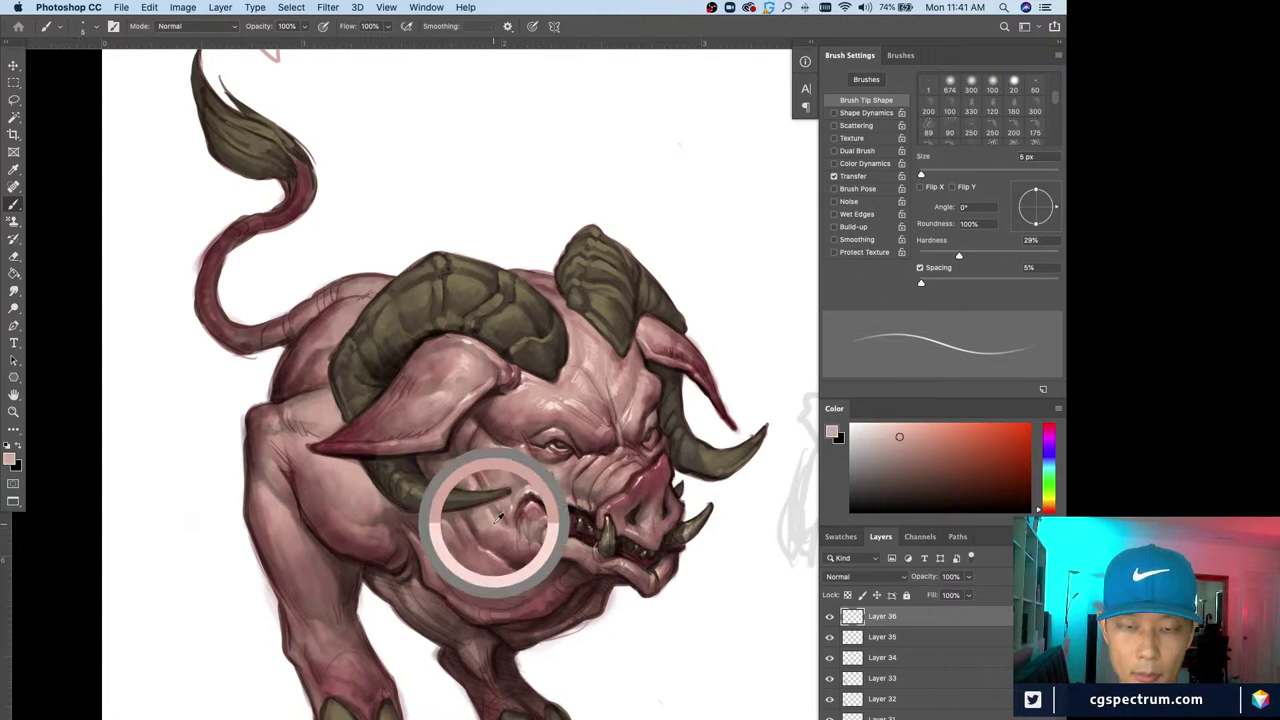
key(bracketright)
key(bracketright)
drag(471, 546, 484, 569)
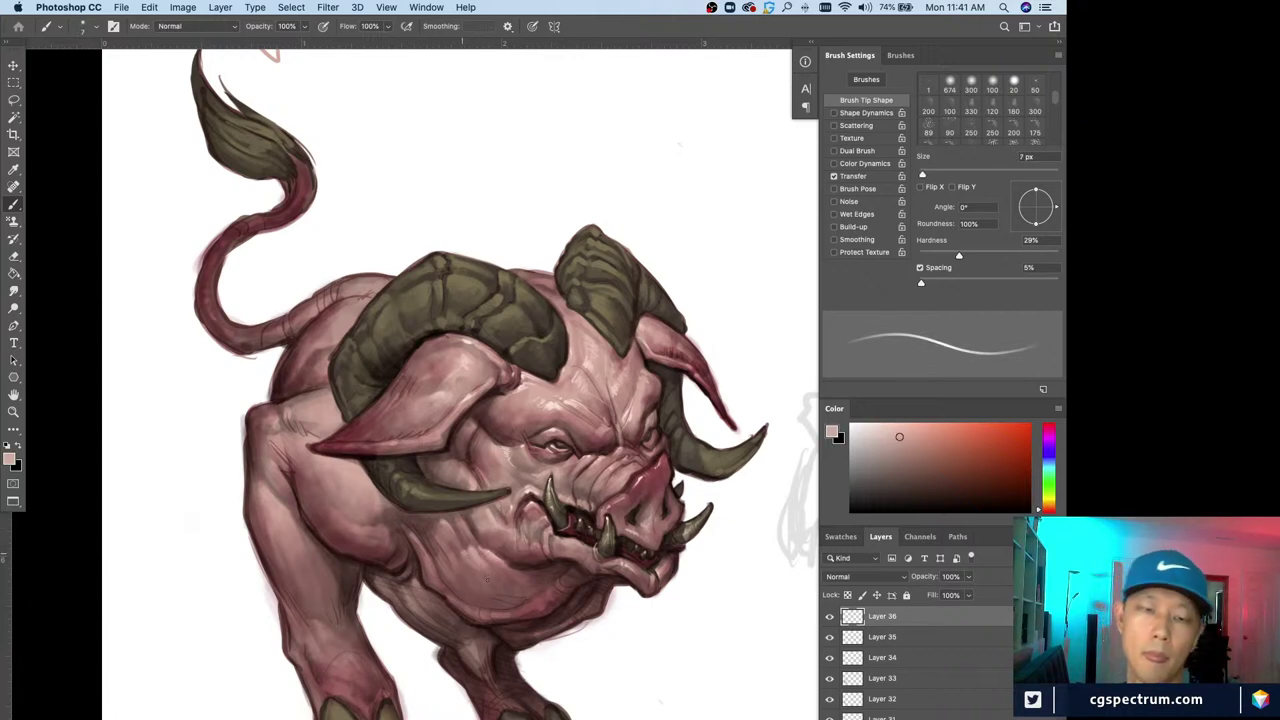
Sample a dark brown from the underside of the near horn's tip and touch up the shadow beneath it with a 6 px brush
key(bracketleft)
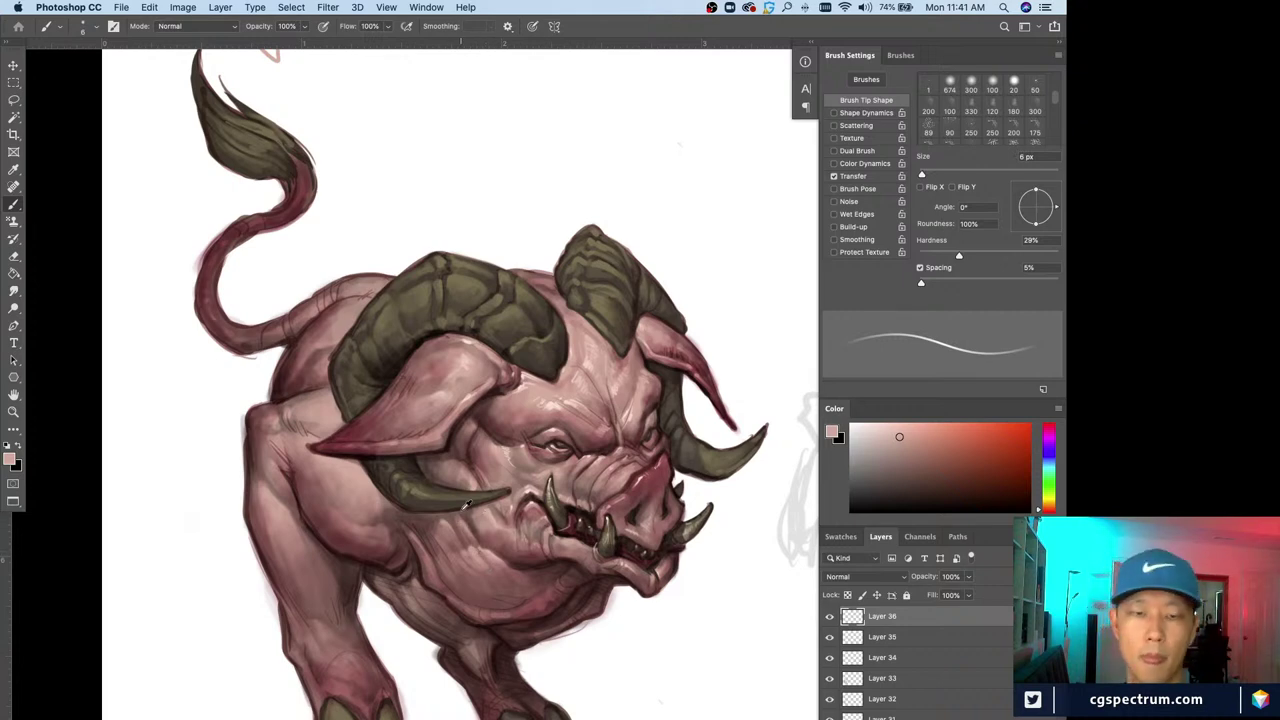
alt+click(462, 509)
drag(475, 509, 489, 515)
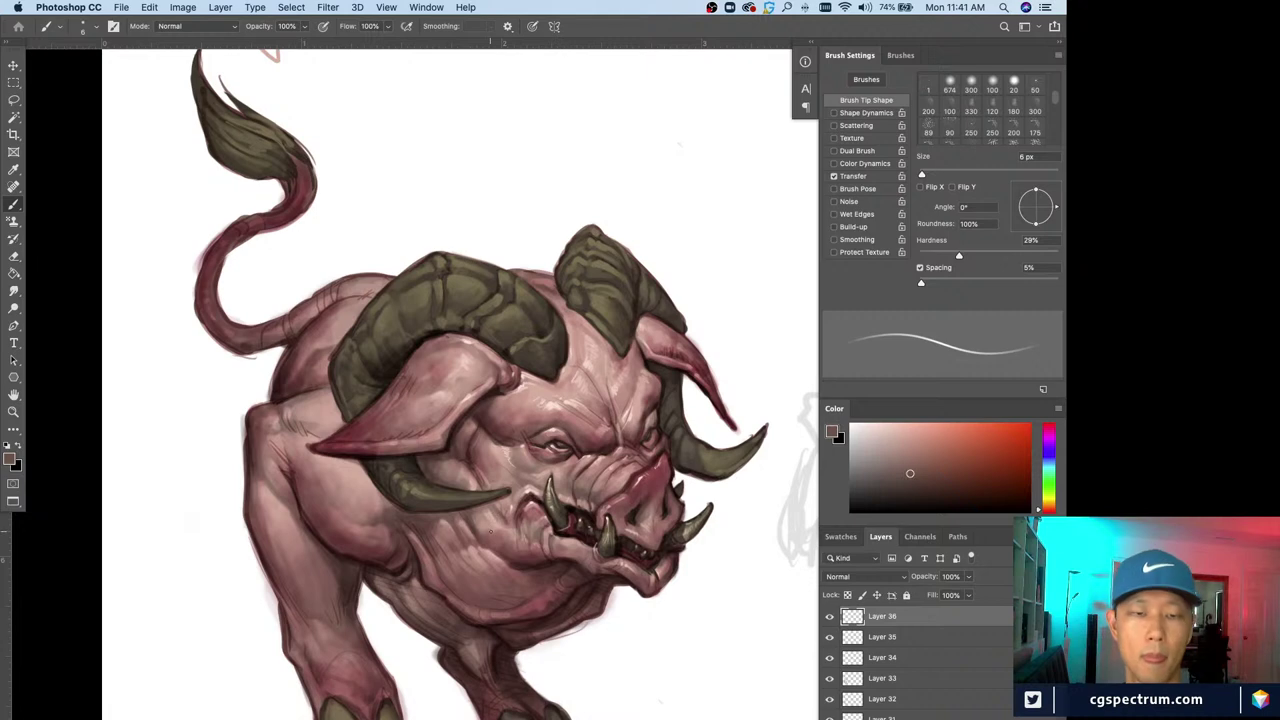
Sample a muted pink from the jowl and a very pale pink from the brow to highlight the near shoulder and upper foreleg with 6 and 5 px brushes
alt+click(475, 553)
key(super+minus)
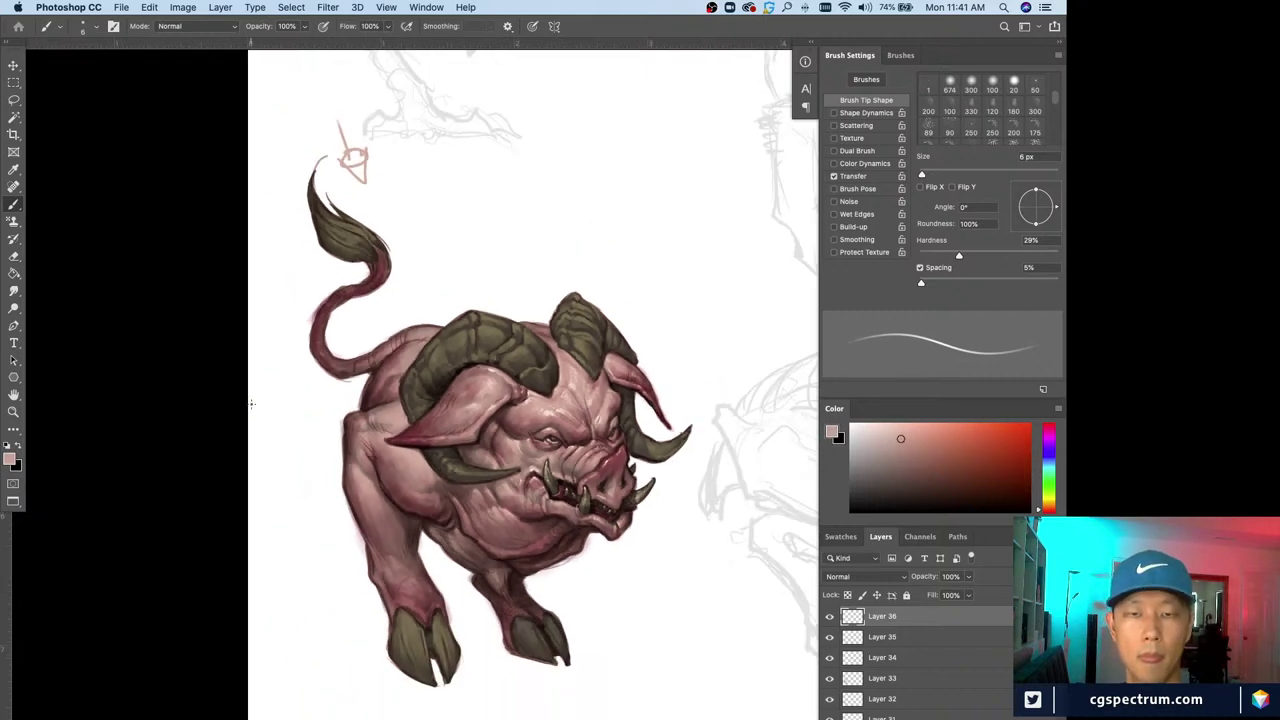
alt+click(548, 412)
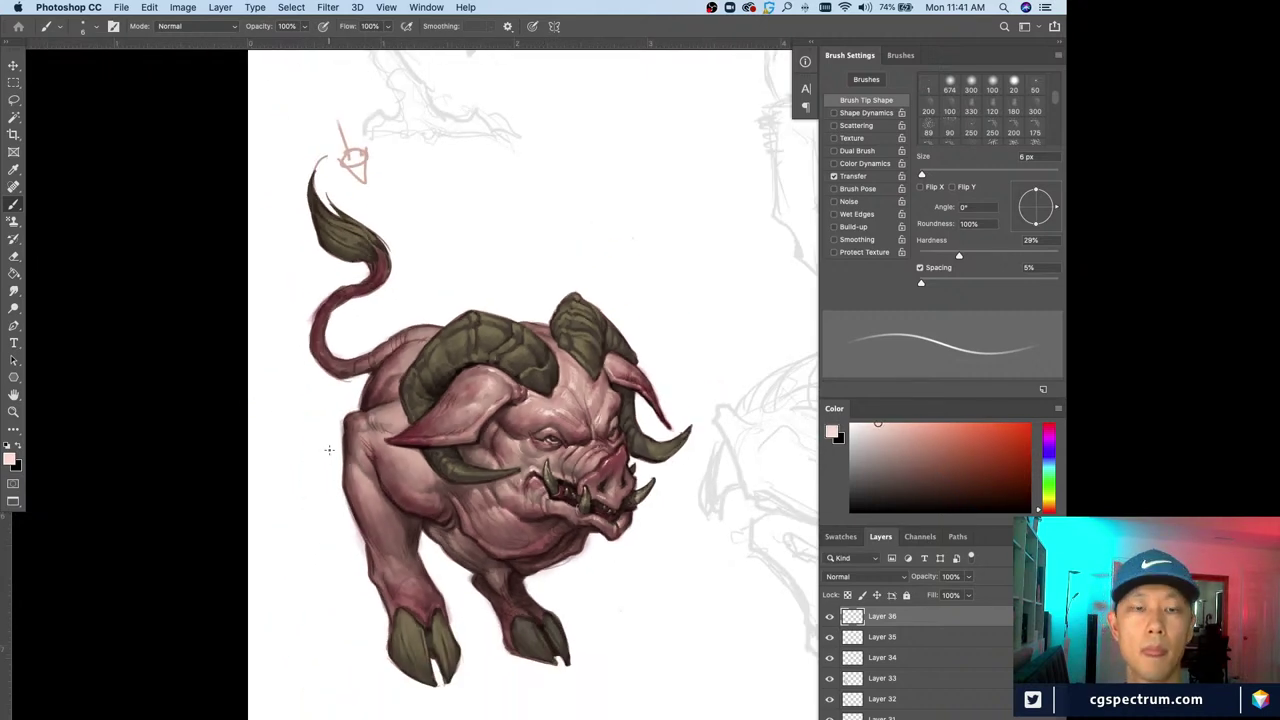
key(bracketleft)
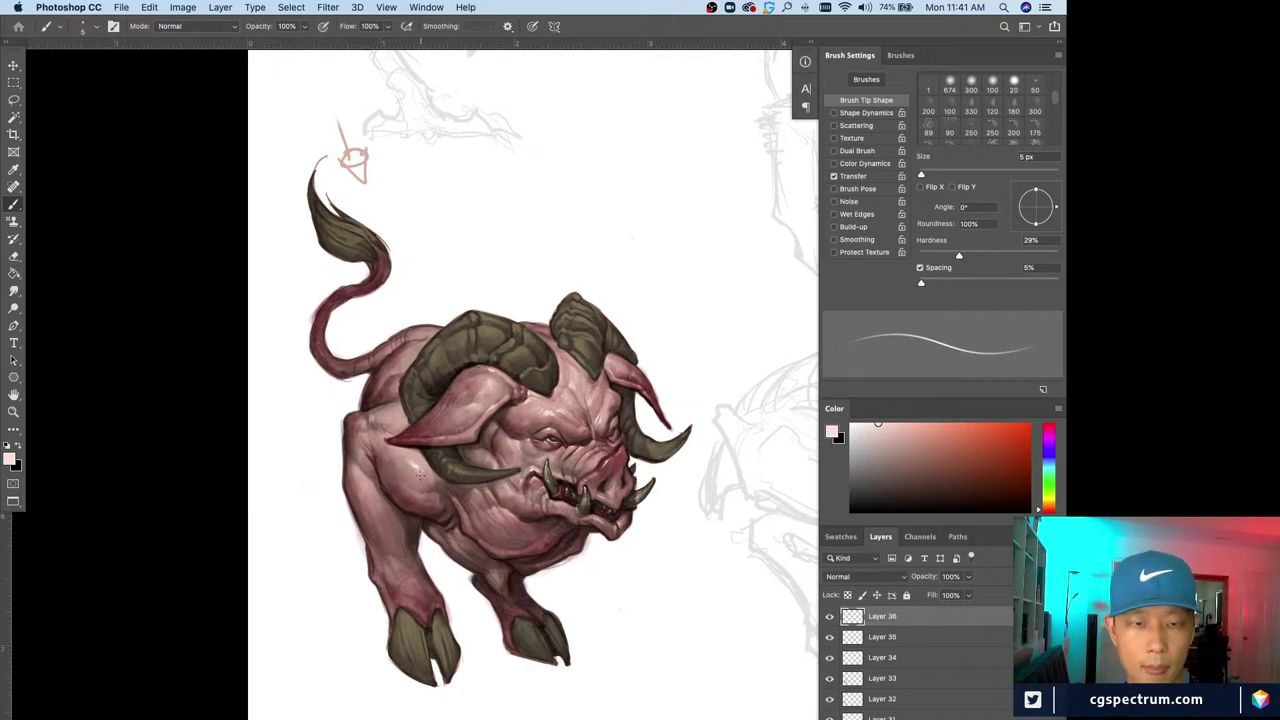
Sample a mid reddish pink from the upper foreleg and blend around its new highlight with a 6 px brush
alt+click(430, 474)
key(bracketright)
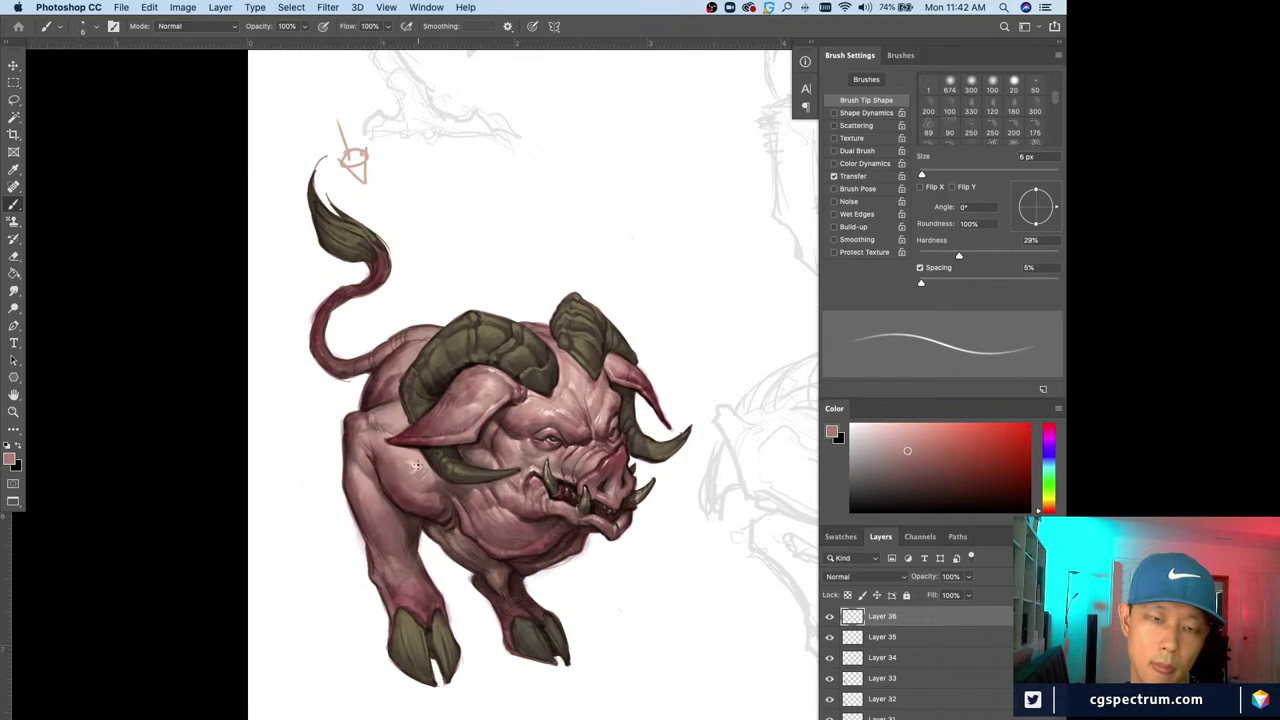
Sample a very pale pink from the brow highlight and add fine highlights along the shoulder and near foreleg with a 3 to 5 px brush
alt+click(549, 414)
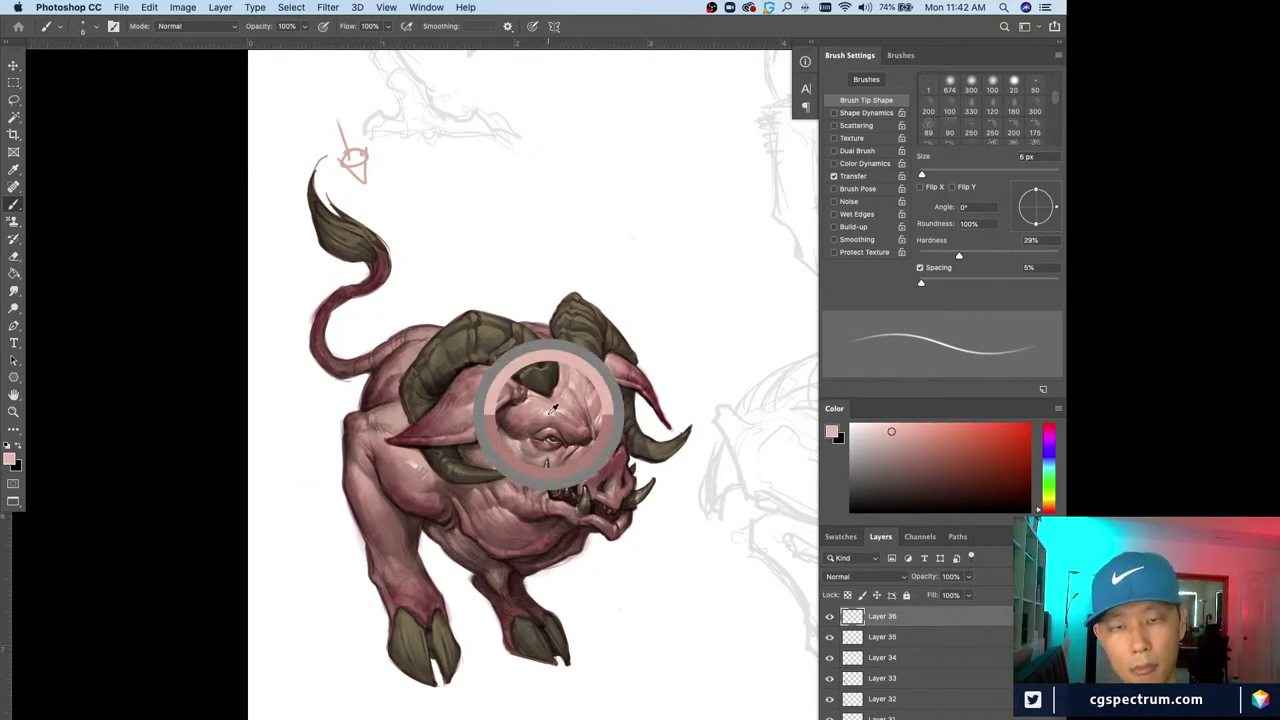
key(bracketleft)
key(bracketleft)
key(bracketleft)
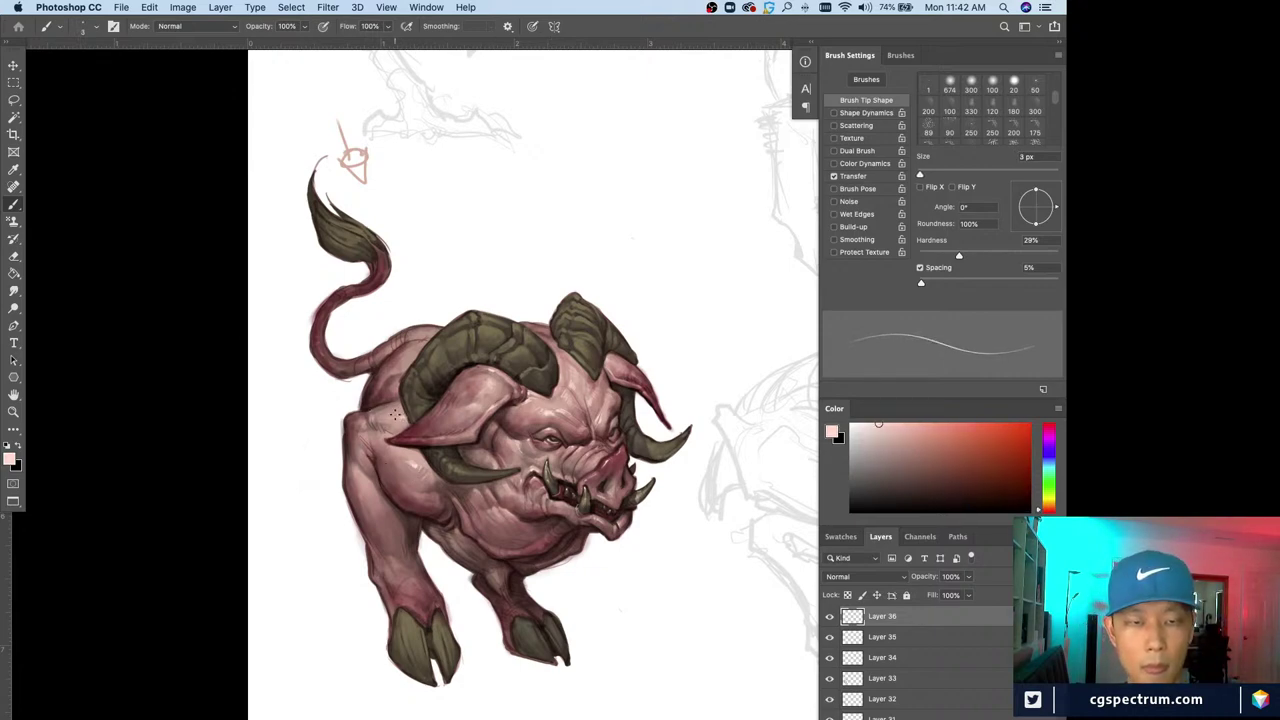
alt+click(321, 373)
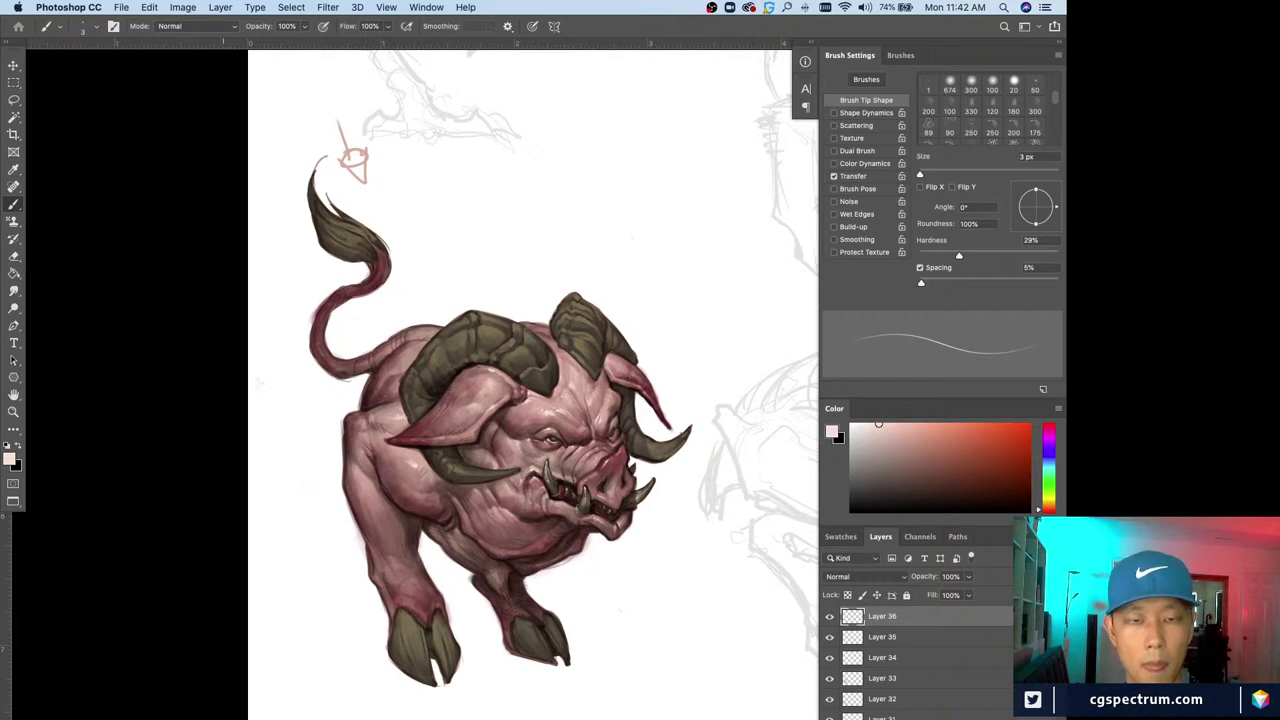
key(bracketright)
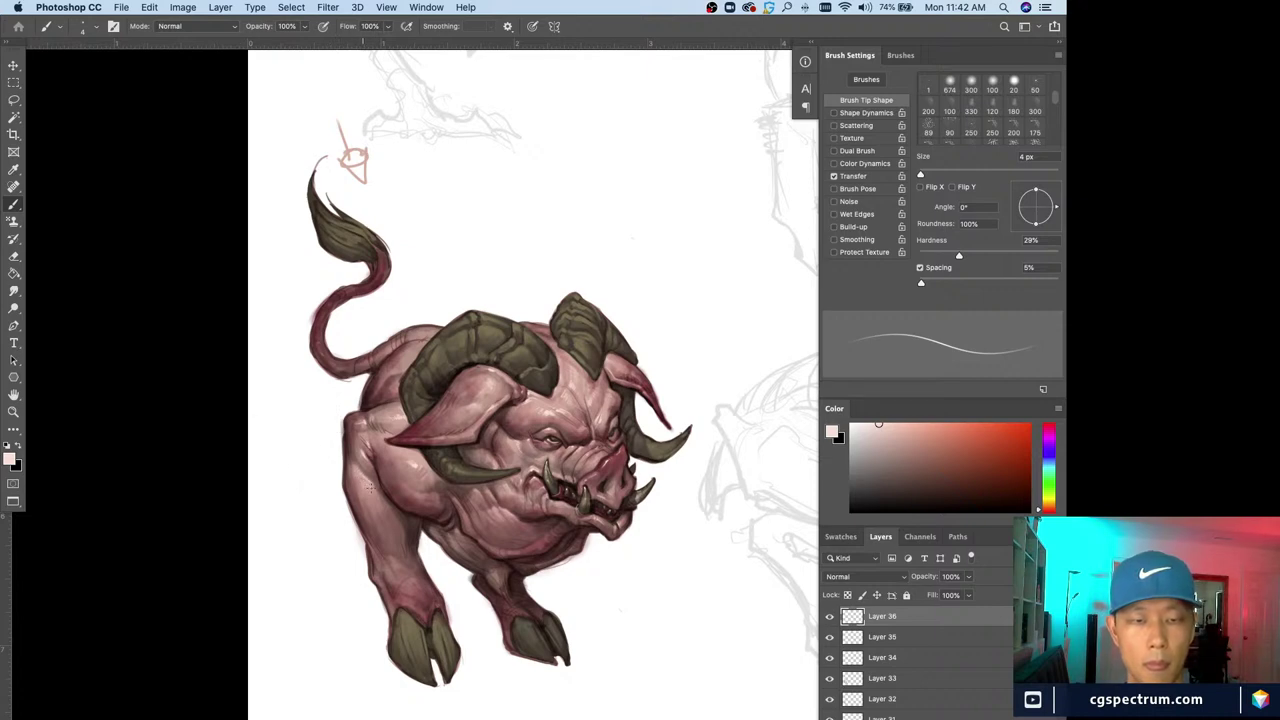
key(bracketright)
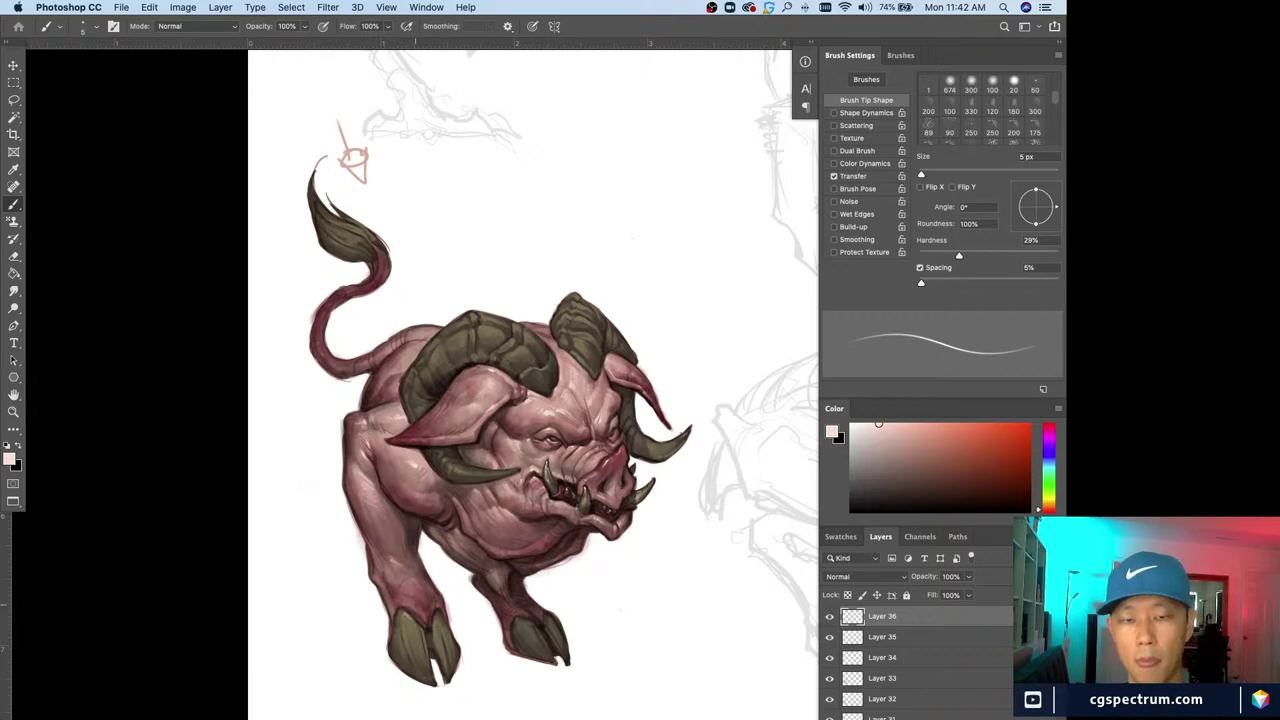
Sample a light greyish beige at the near front hoof and paint a highlight along the hoof's upper rim
alt+click(410, 566)
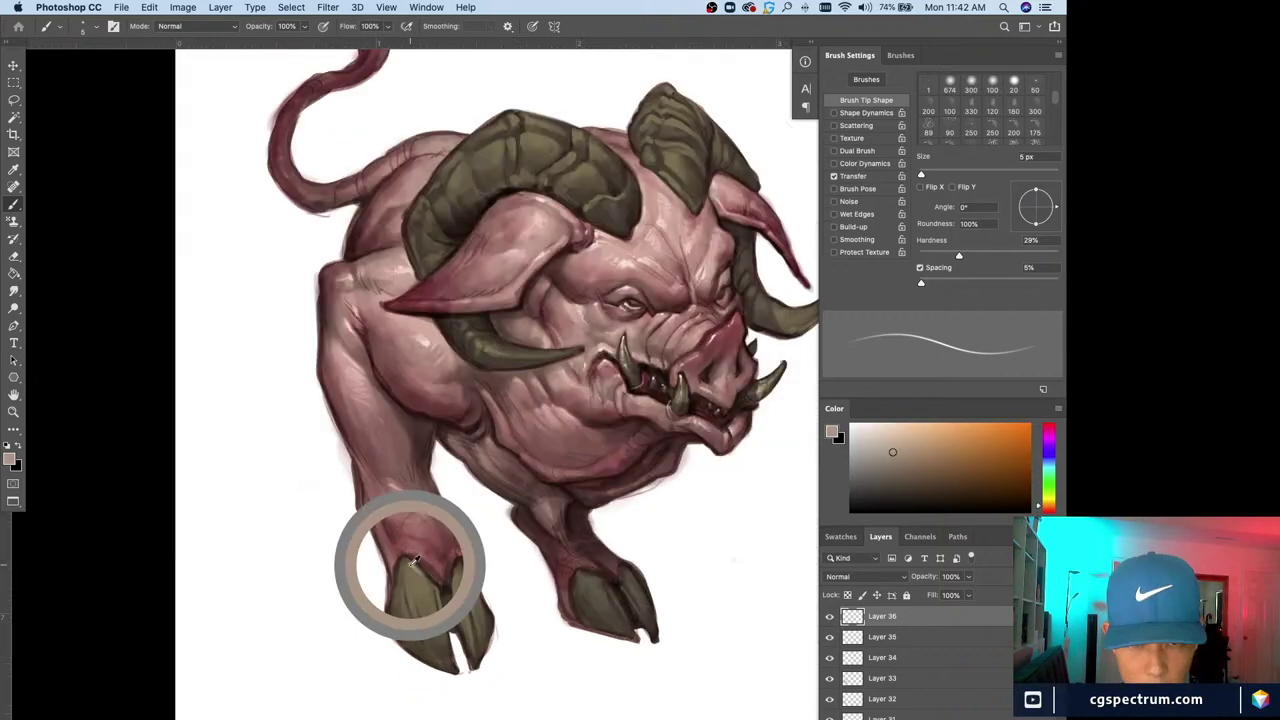
alt+click(411, 564)
key(super+plus)
drag(510, 702, 443, 573)
scroll(443, 573, down, 2)
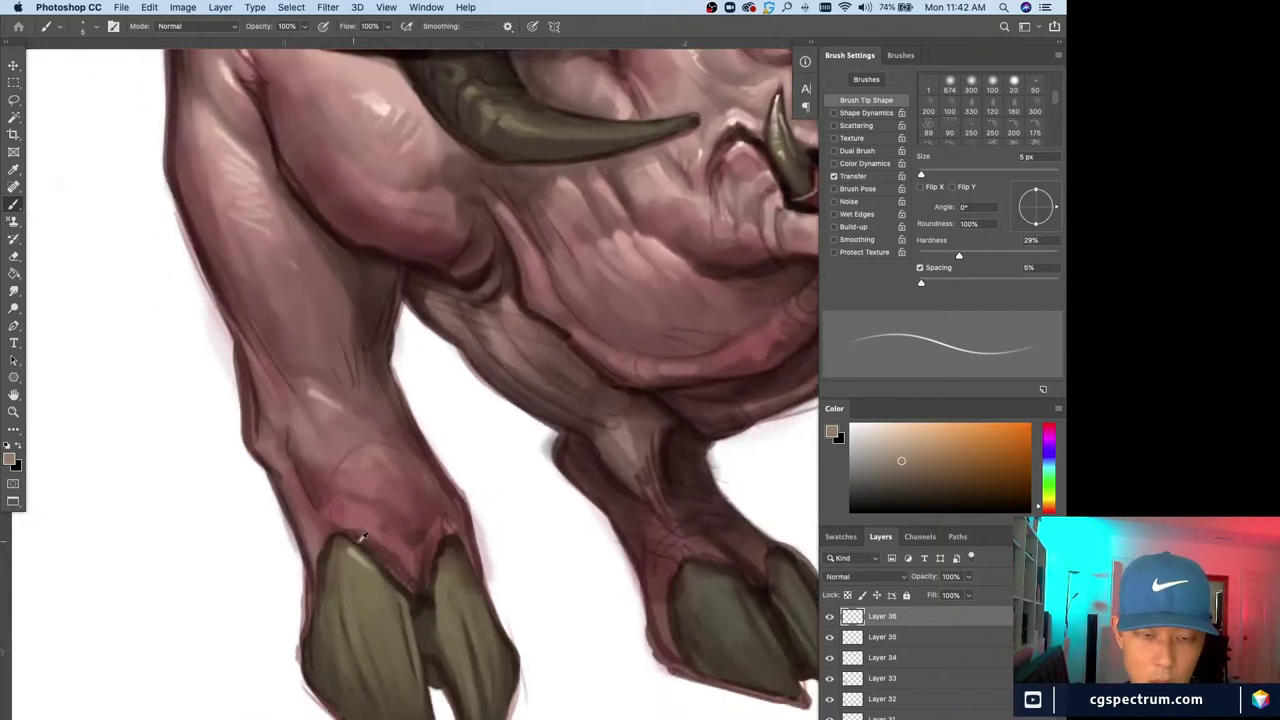
alt+click(349, 543)
key(super+minus)
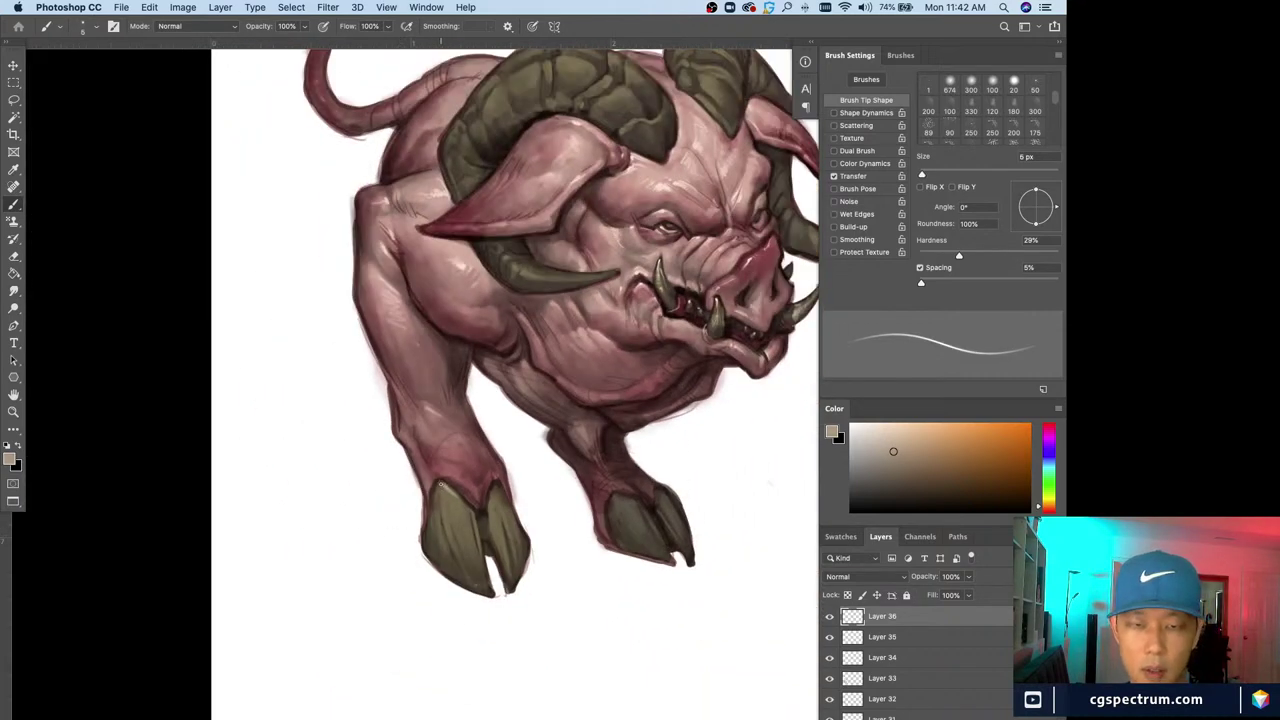
Paint thin greyish beige streaks down both halves of the near front hoof, narrowing the brush to 2 px
key([)
mouse_move(445, 500)
mouse_down()
mouse_move(453, 539)
mouse_move(442, 486)
mouse_up()
mouse_move(440, 498)
mouse_down()
mouse_move(446, 528)
mouse_move(464, 536)
mouse_move(448, 528)
mouse_up()
key(bracketleft)
key(bracketleft)
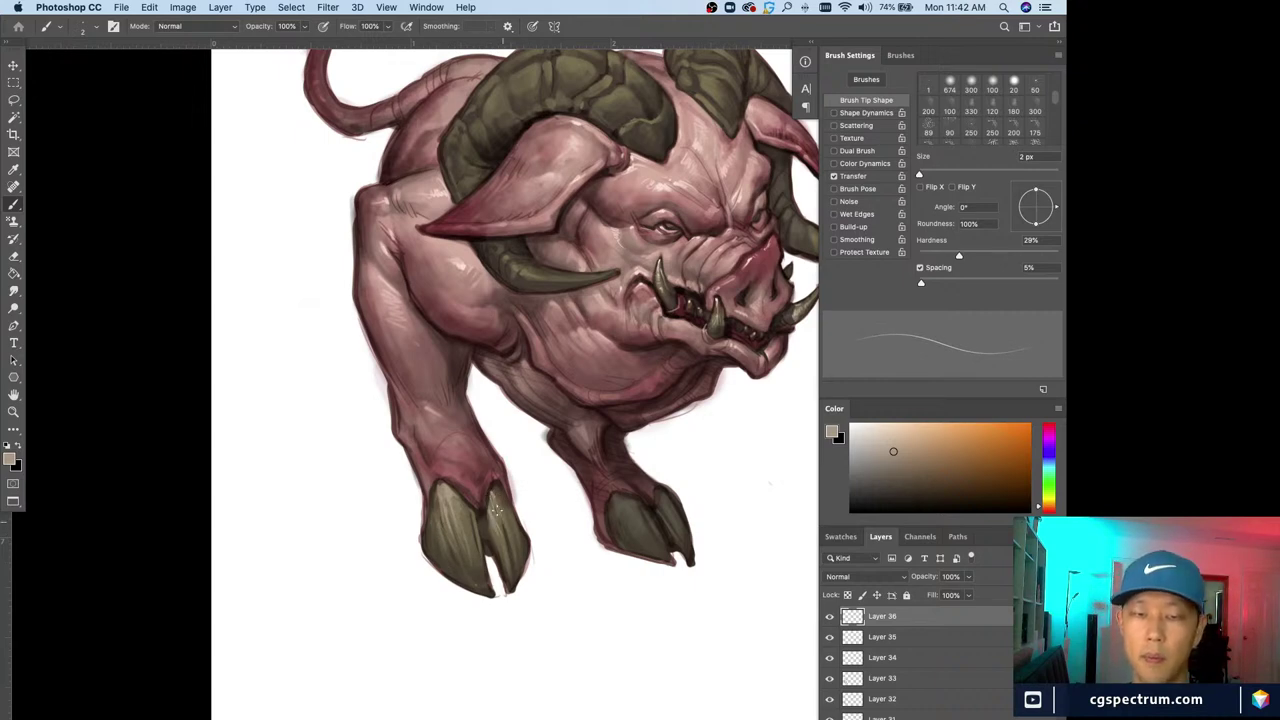
key(super+minus)
key(super+equal)
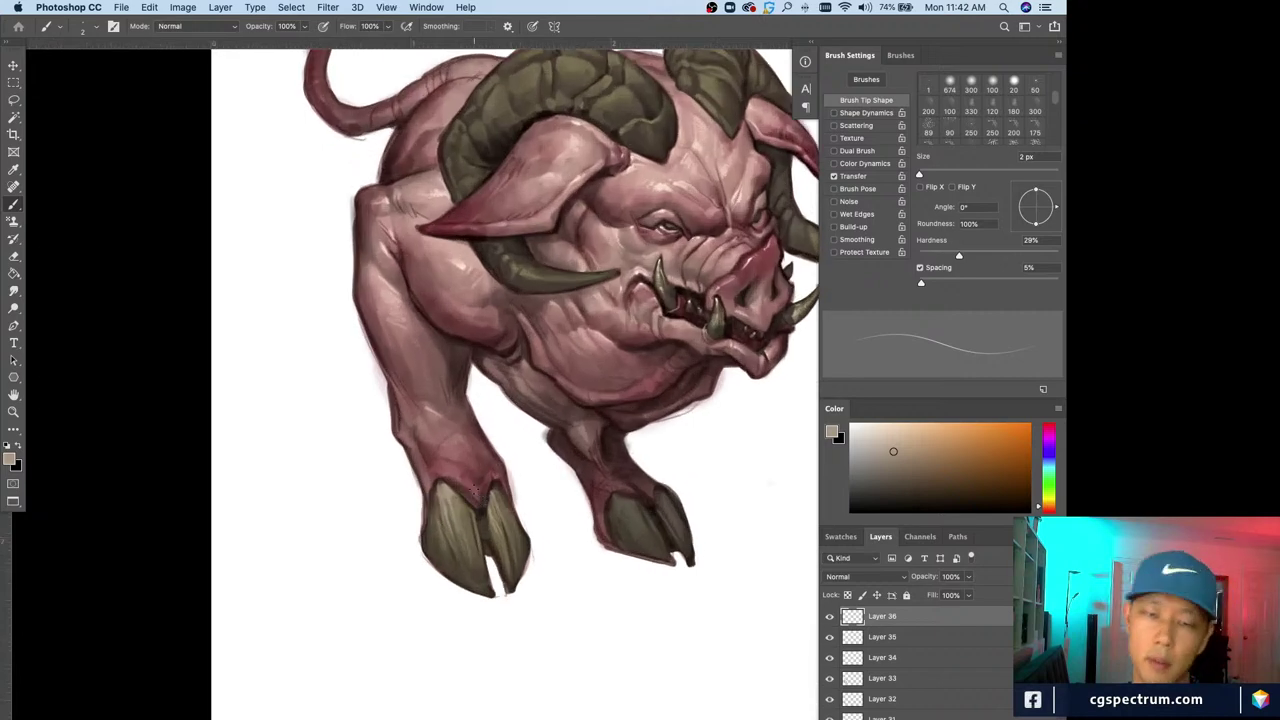
Build up the near front hoof's highlights with 5 and 4 px brushes and switch to an 8 px eraser for cleanup
key(bracketright)
key(bracketright)
key(bracketright)
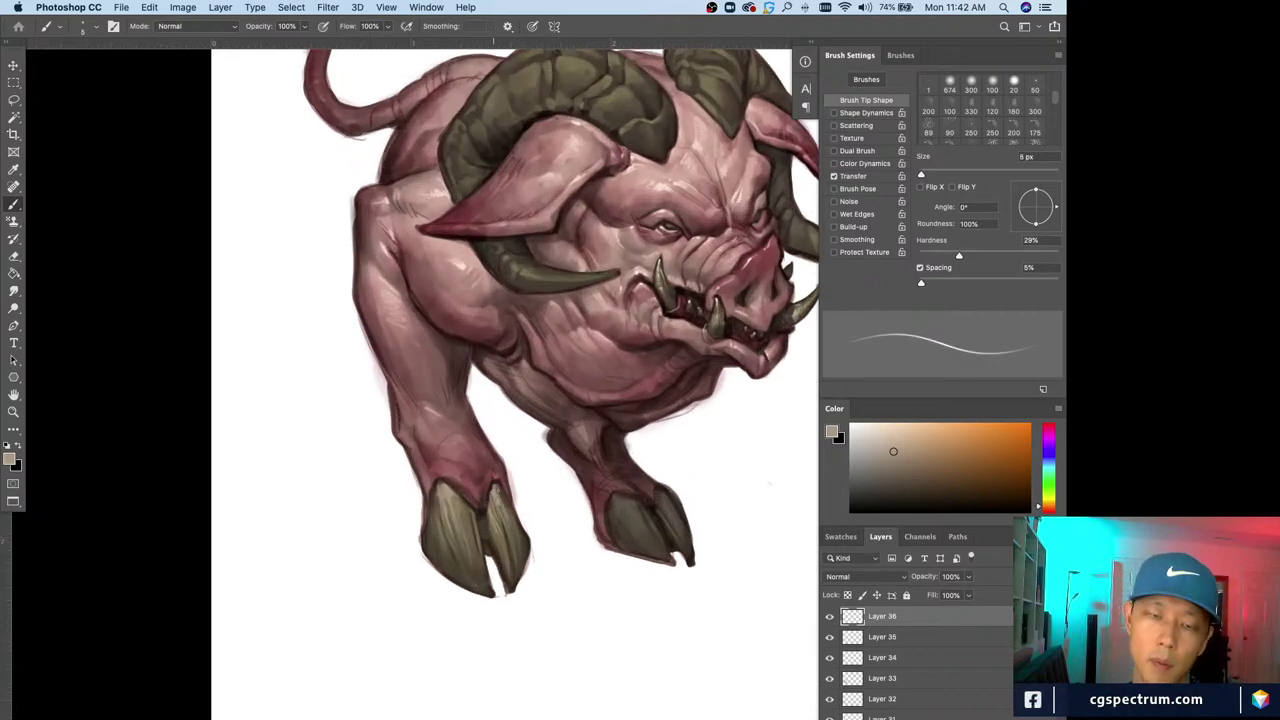
key(bracketleft)
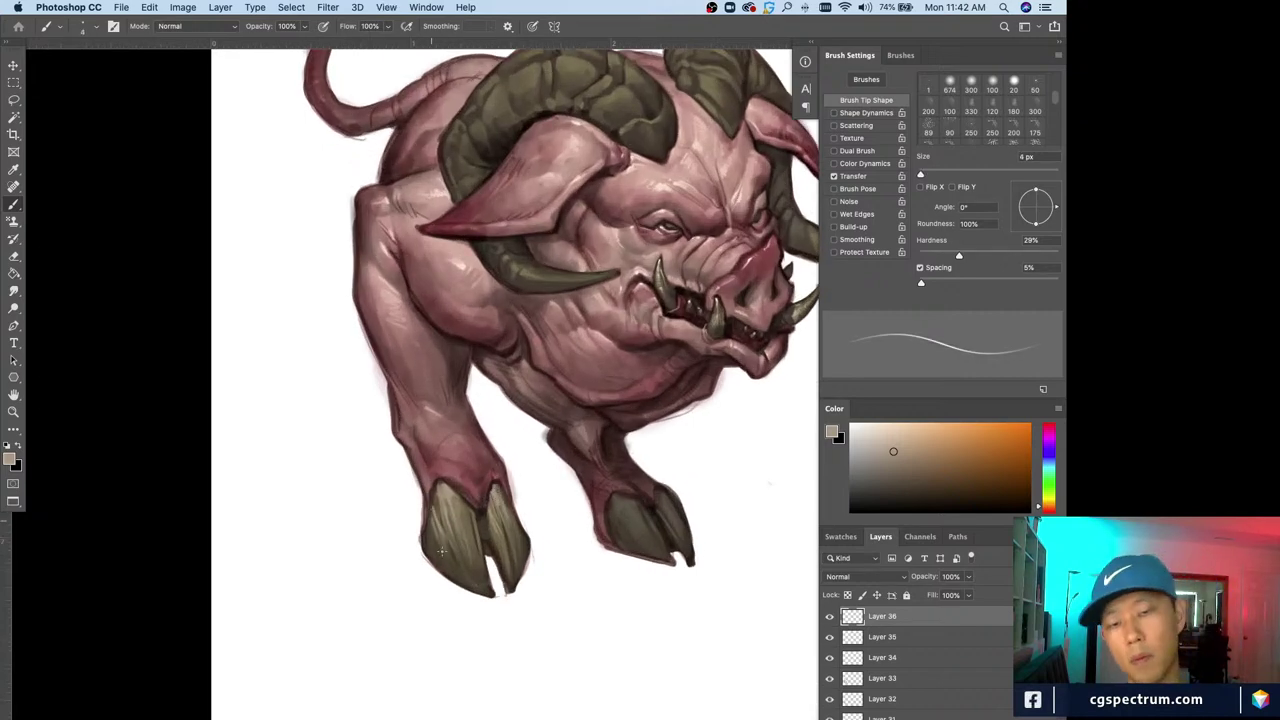
key(e)
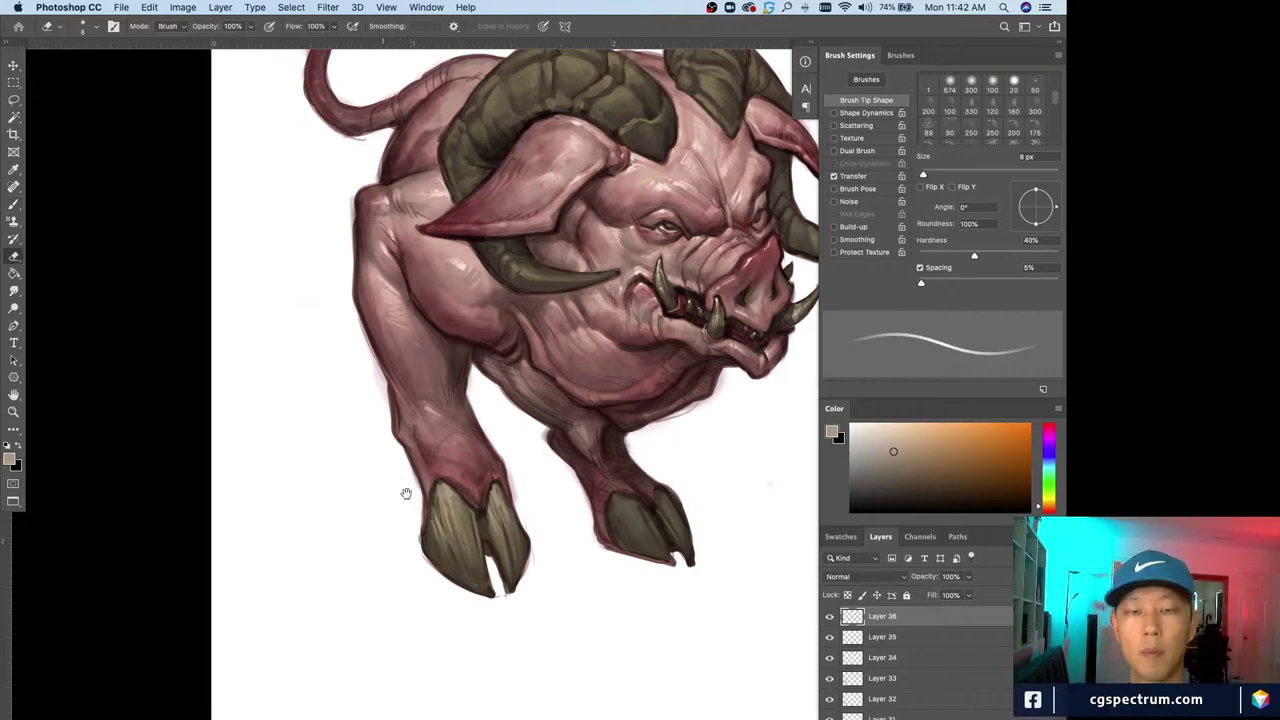
mouse_move(406, 494)
mouse_down()
mouse_move(424, 553)
mouse_move(388, 603)
mouse_move(411, 566)
mouse_up()
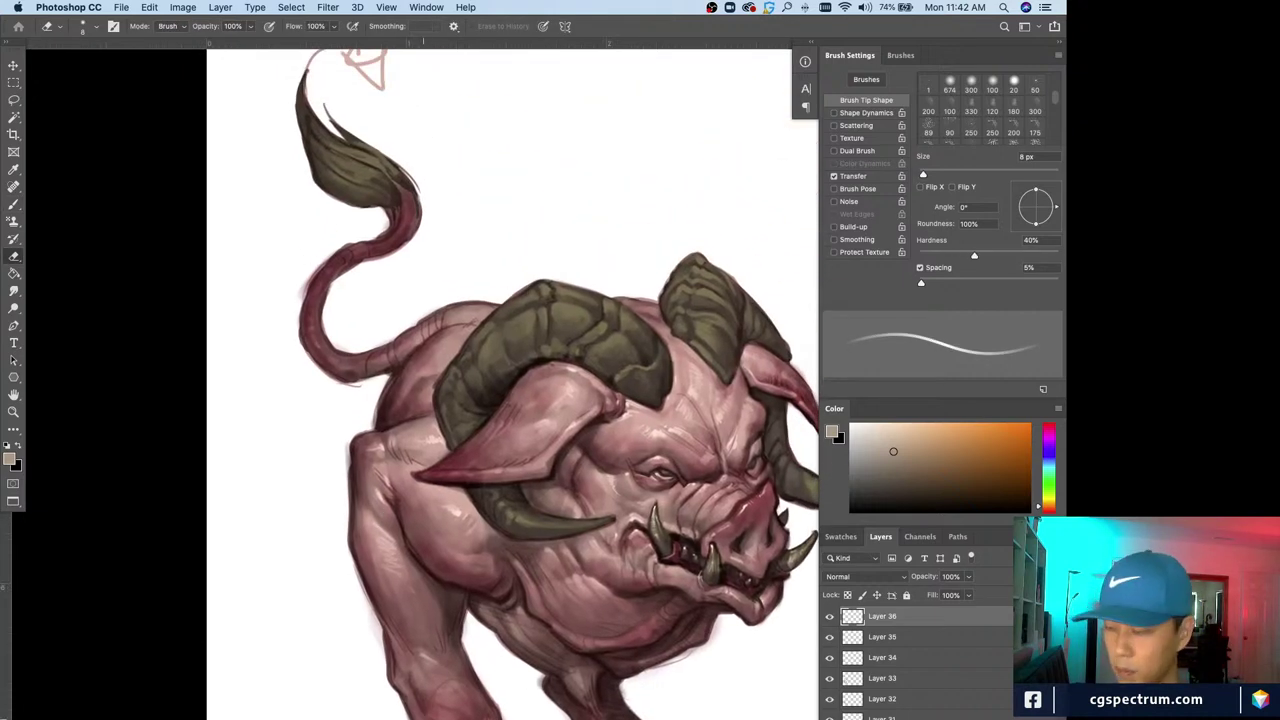
key(b)
key(bracketleft)
key(bracketleft)
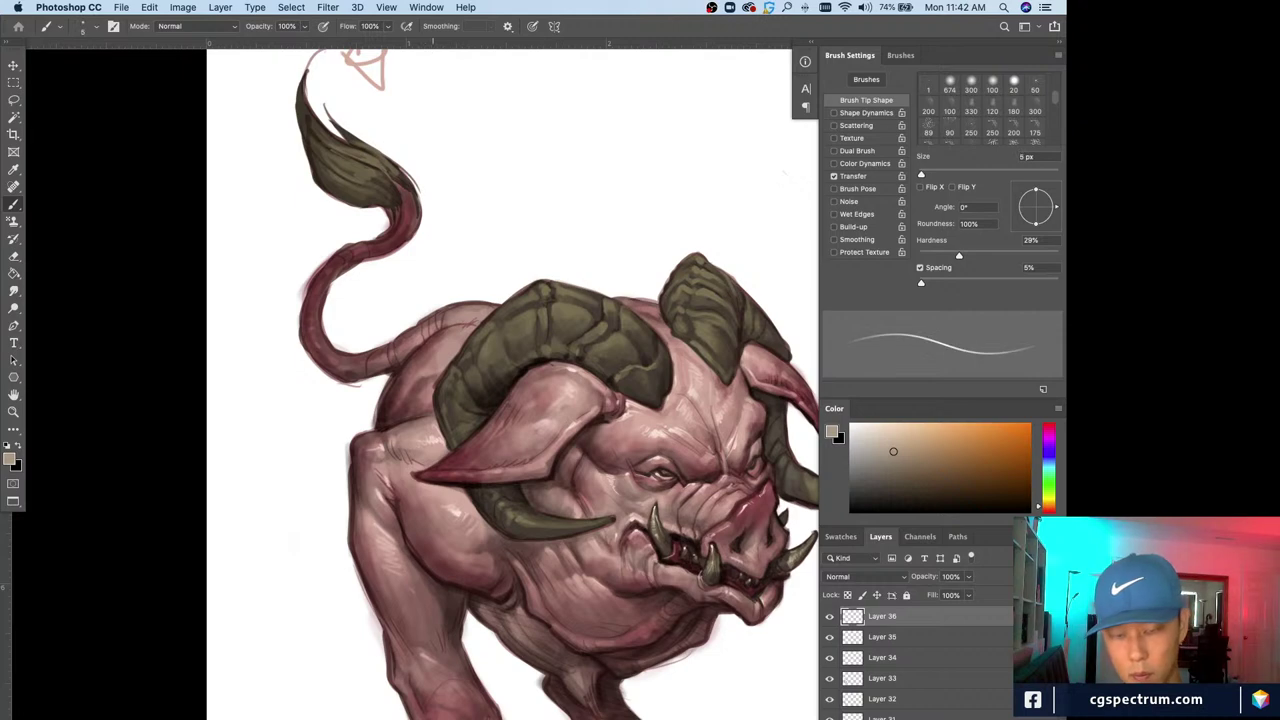
scroll(514, 384, down, 5)
key(e)
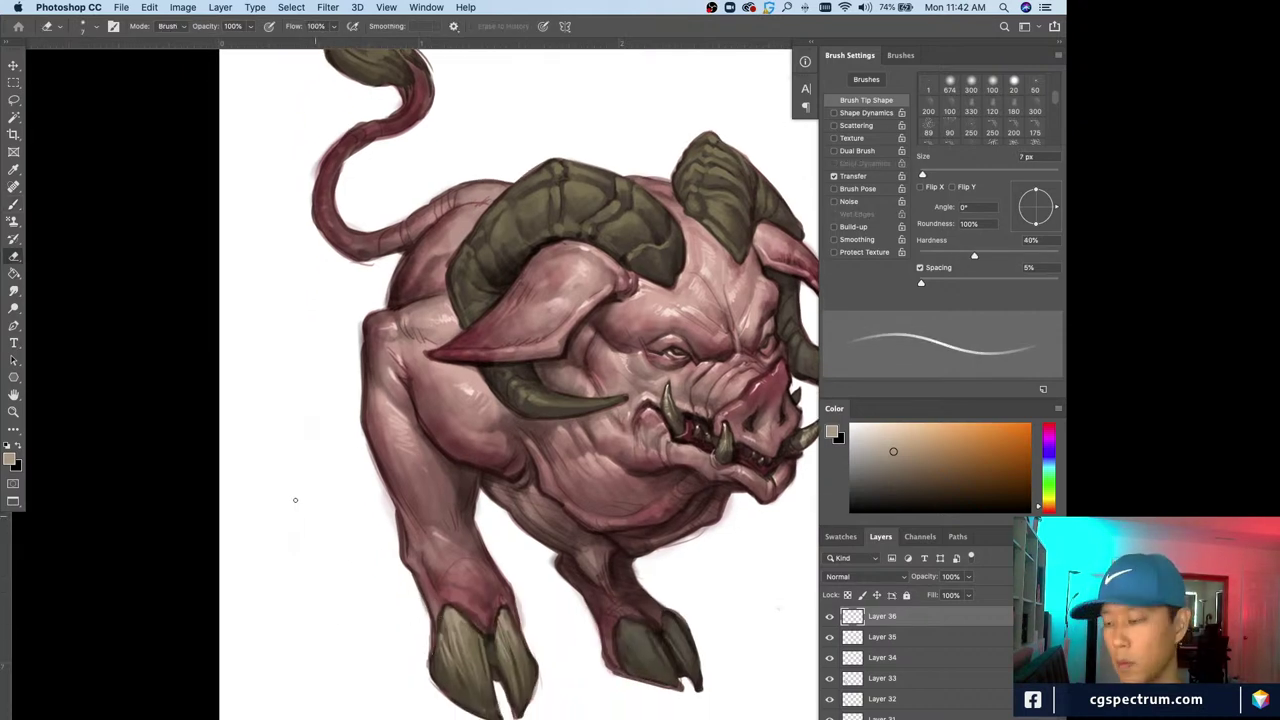
Paint greyish beige highlights on the cracked segment edges at the front of the near horn with a 2 to 5 px brush
key(b)
scroll(565, 501, up, 4)
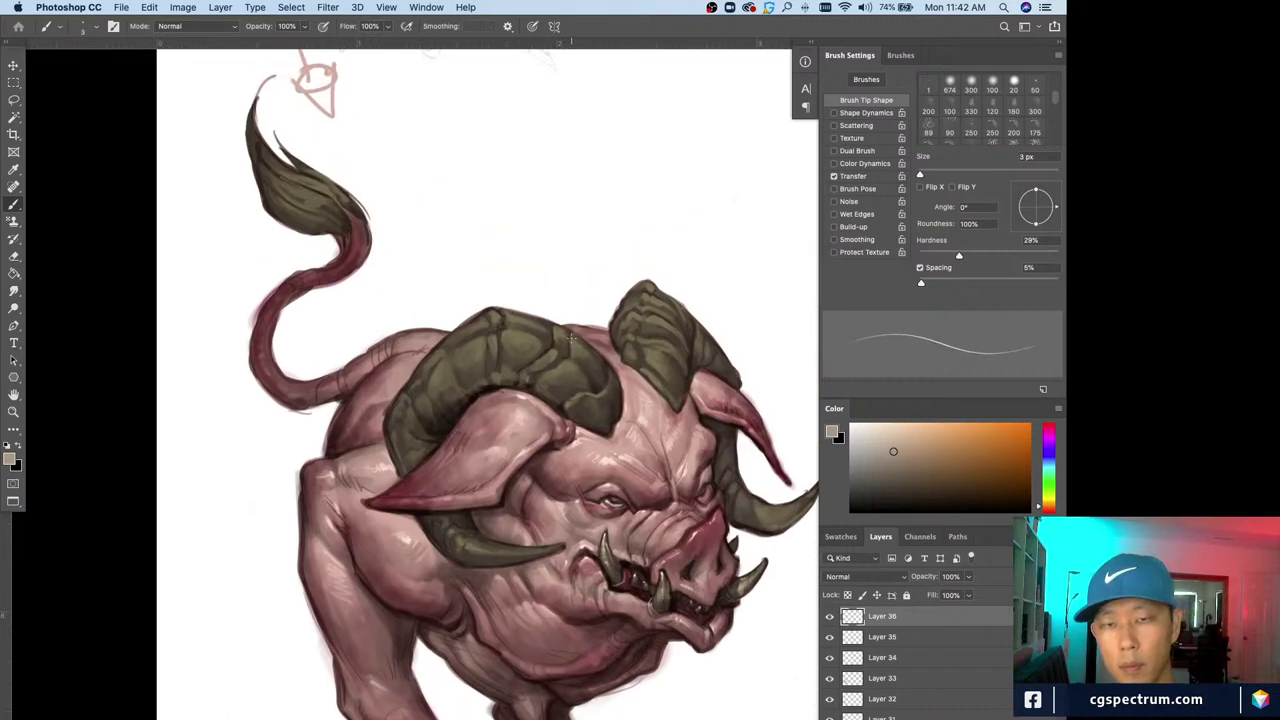
key(bracketright)
key(bracketright)
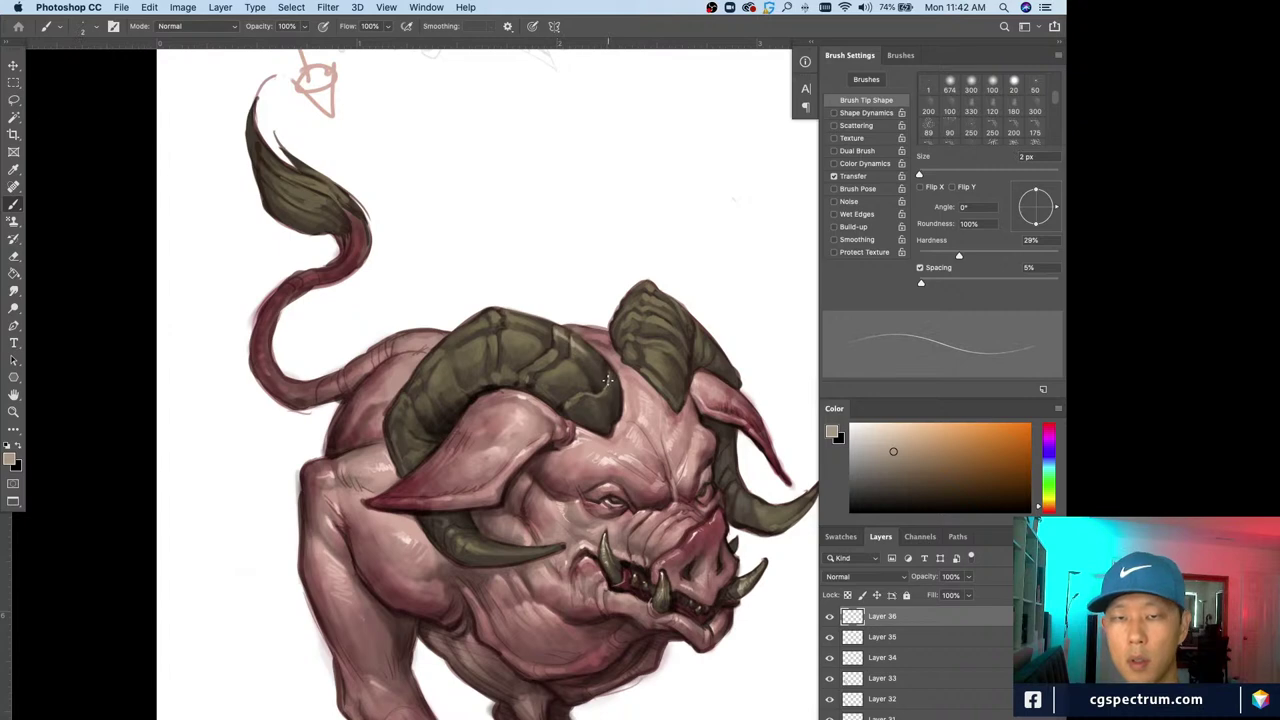
key(bracketright)
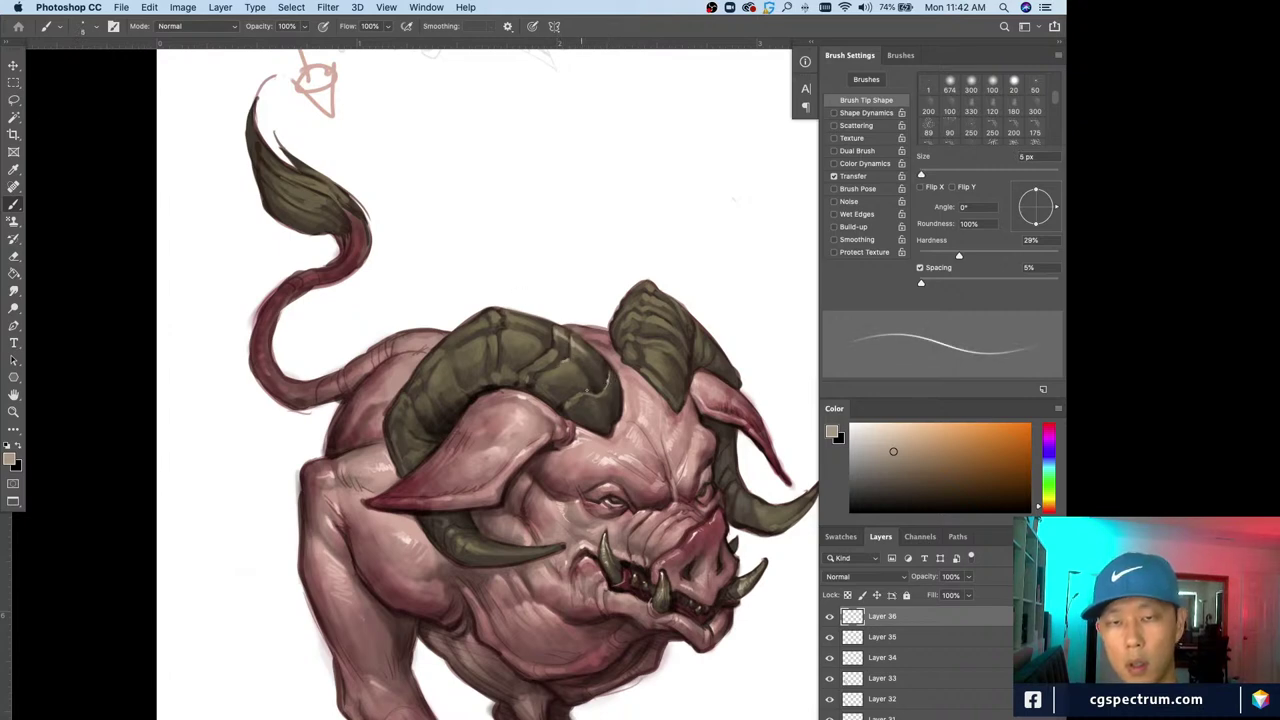
key(bracketleft)
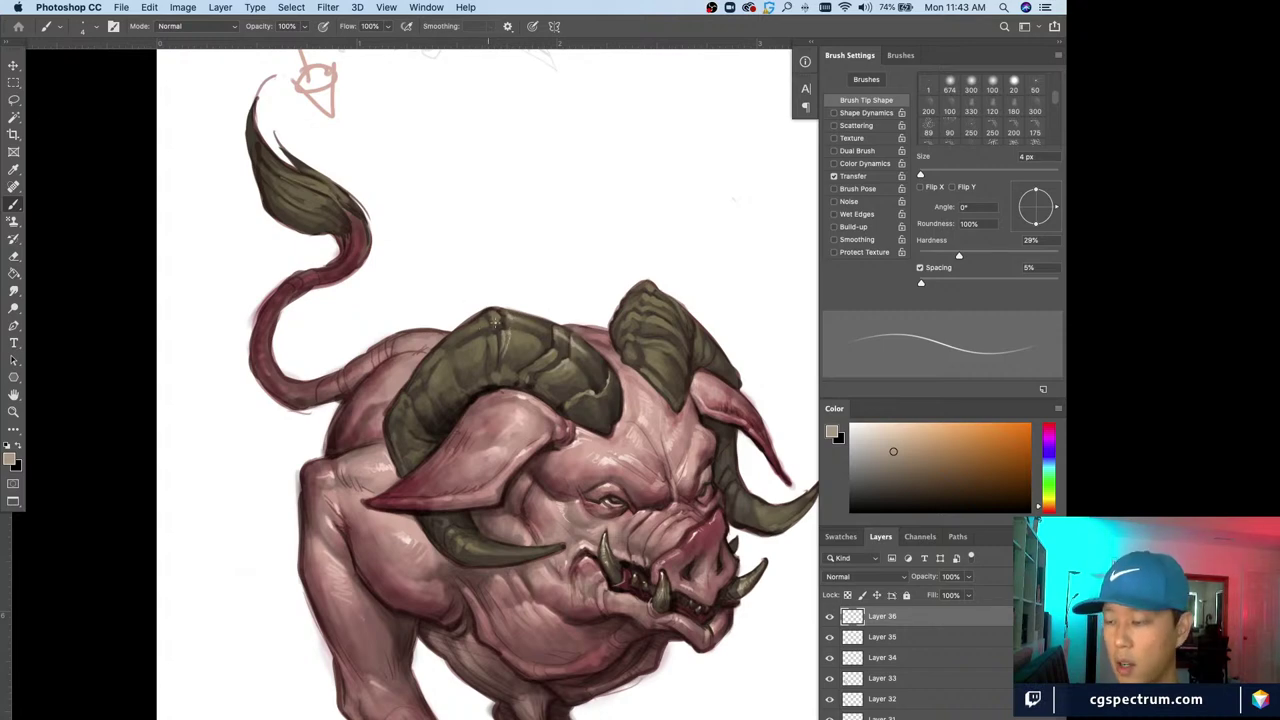
Soften the near horn's middle ridge with a 7 px eraser and paint highlights along that ridge and the inner edge with 3 and 4 px brushes
key(e)
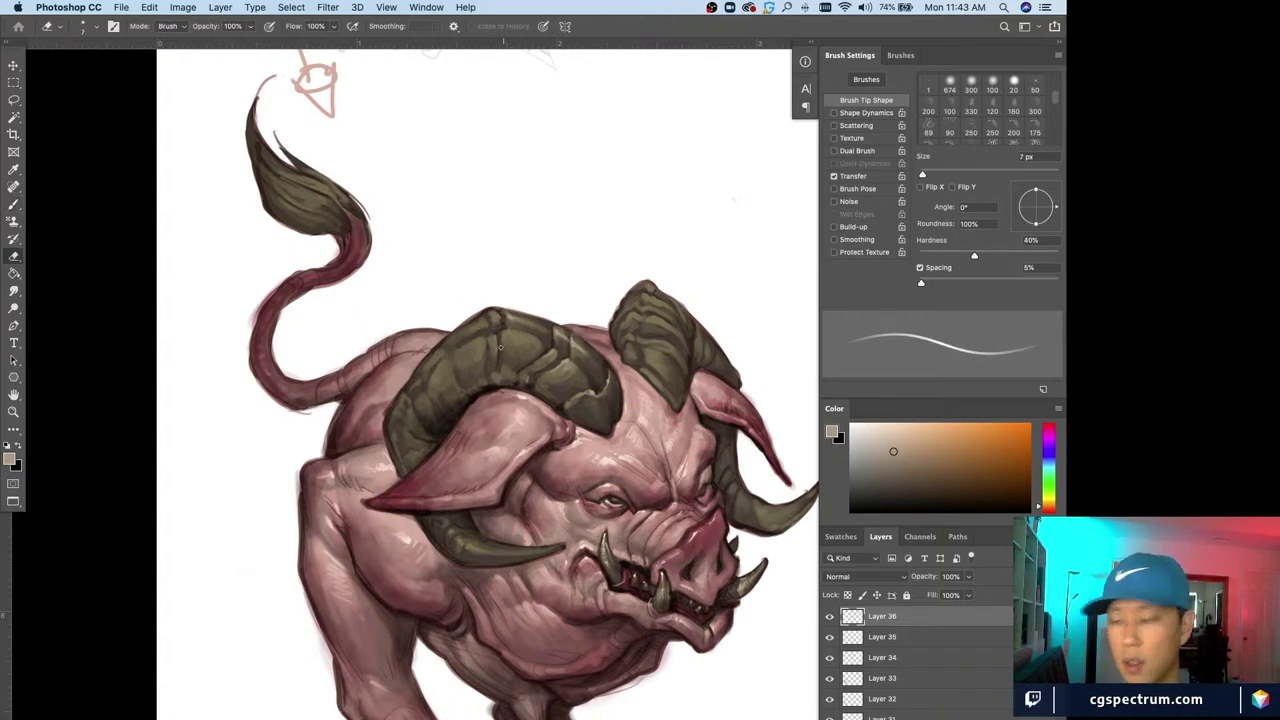
key(b)
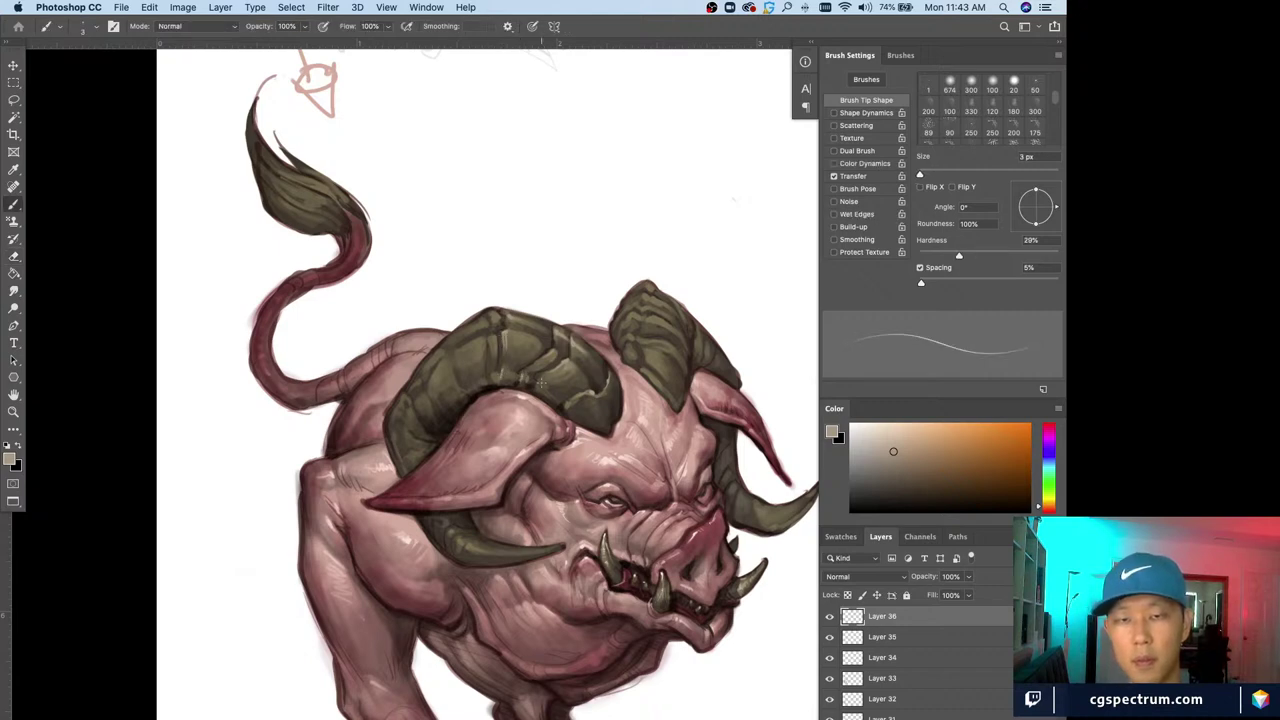
key(bracketright)
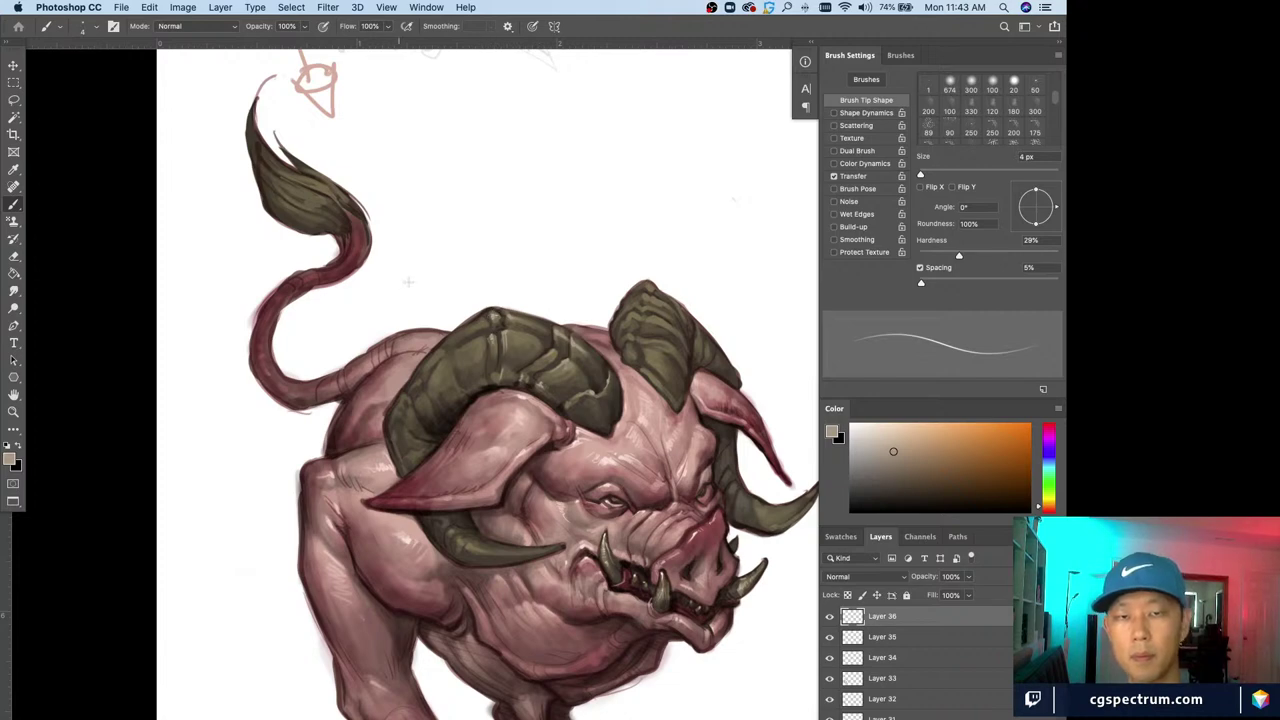
Paint greyish beige highlights on the rear segments of the near horn, down towards the ear, with a 3 to 5 px brush
key(bracketright)
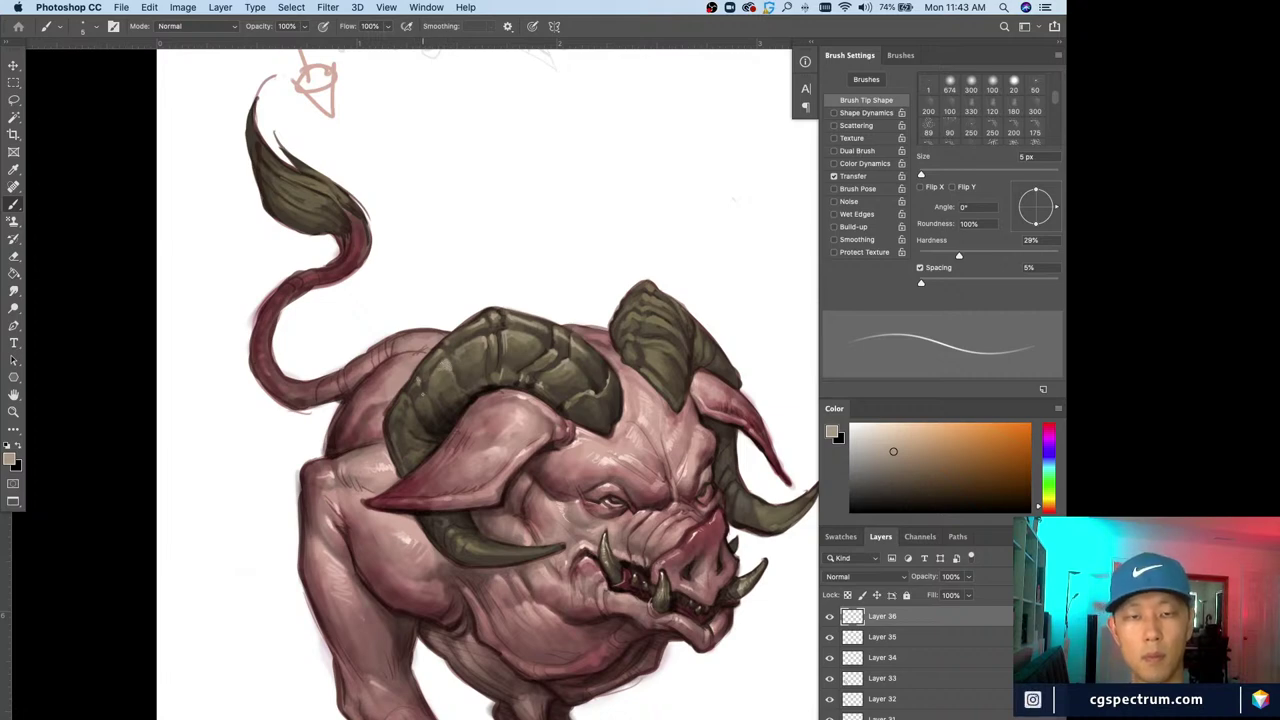
key(bracketleft)
key(bracketleft)
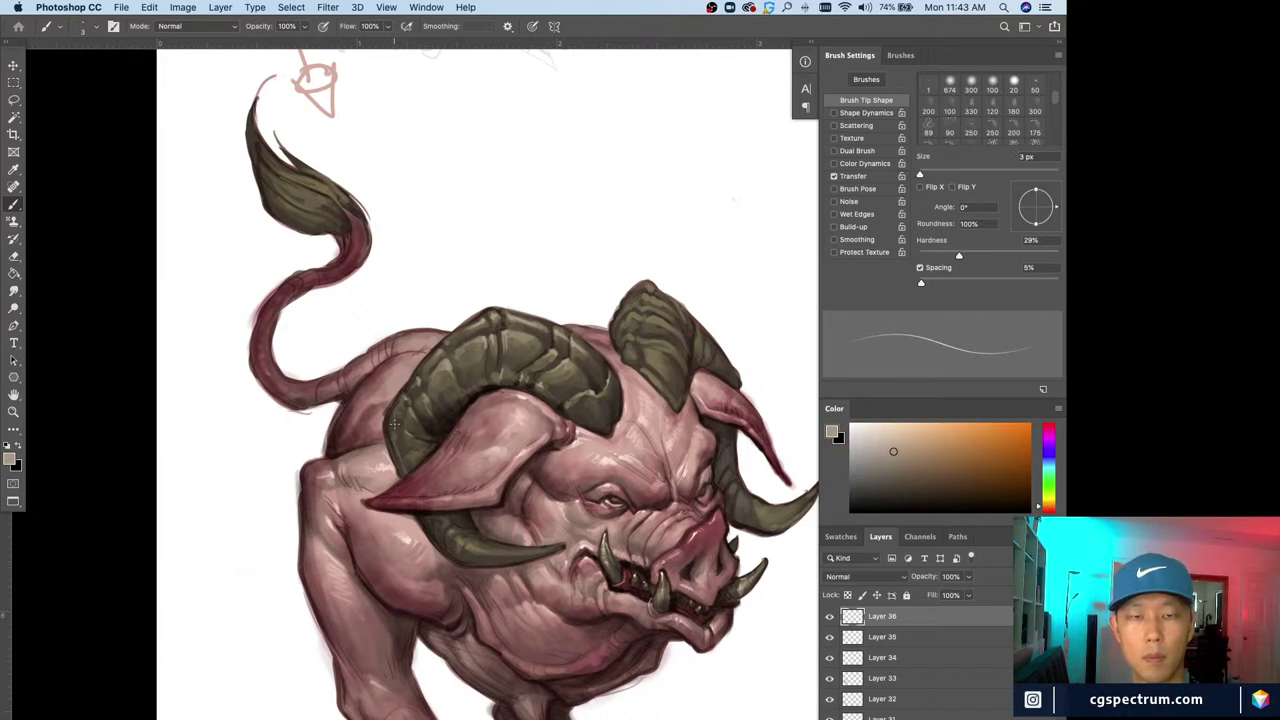
key(bracketright)
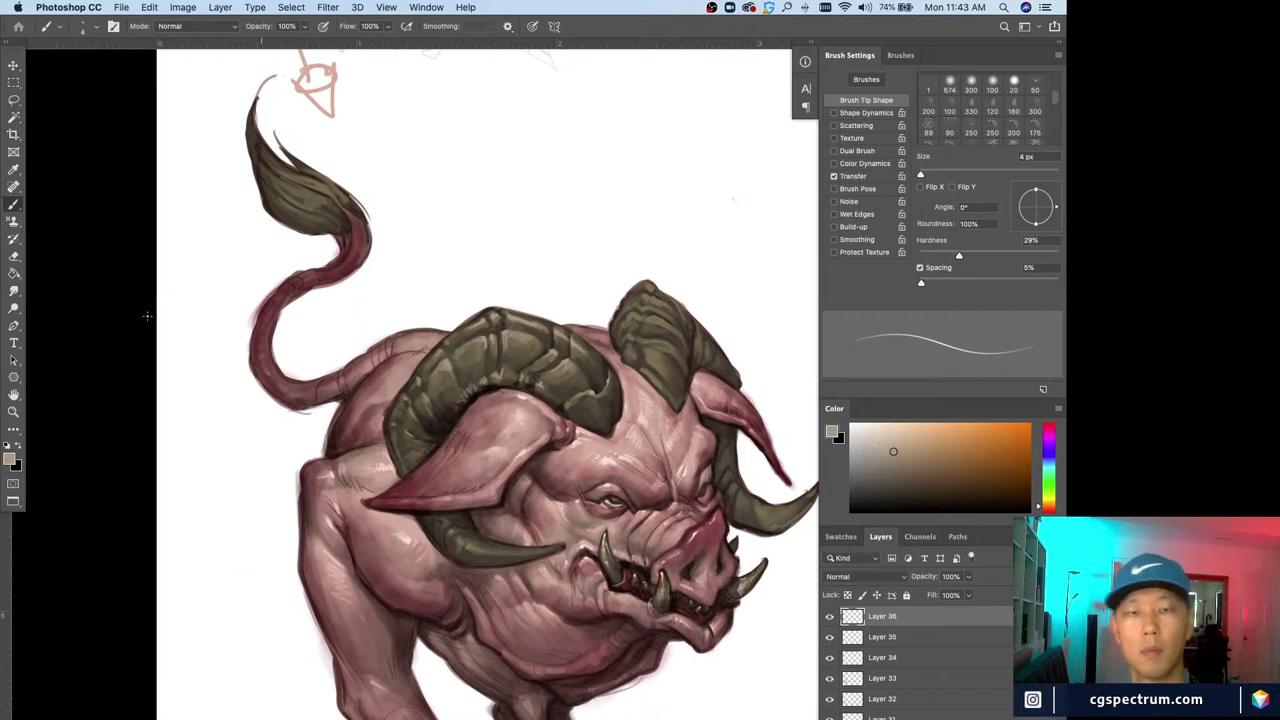
Paint greyish beige highlights on the ridges and upper edge of the far horn with 3 and 4 px brushes
key(e)
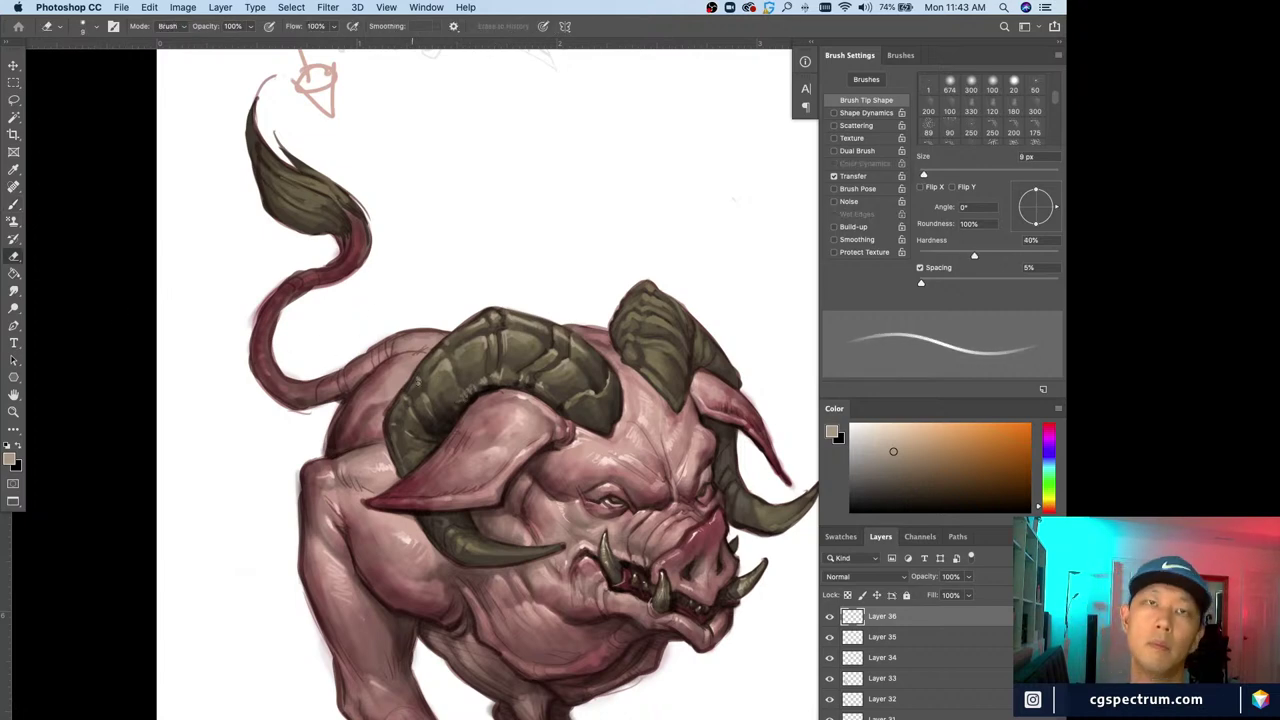
key(super+minus)
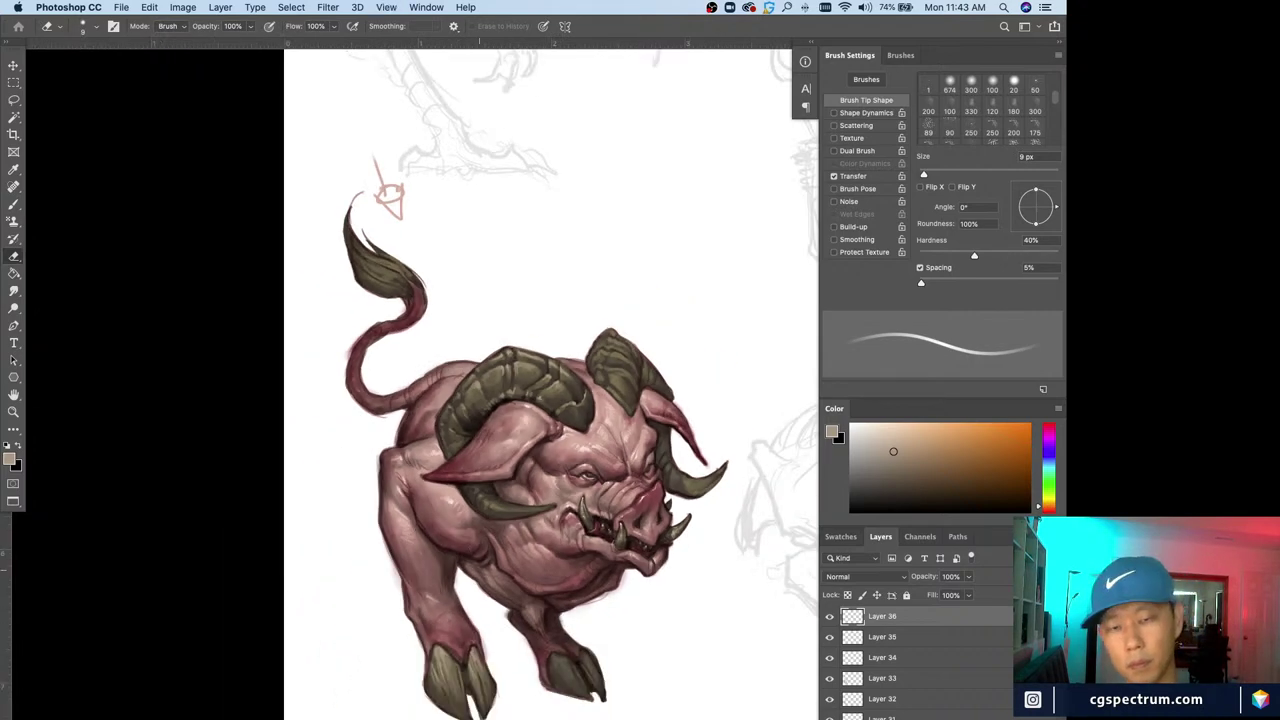
key(super+plus)
key(super+plus)
key(super+plus)
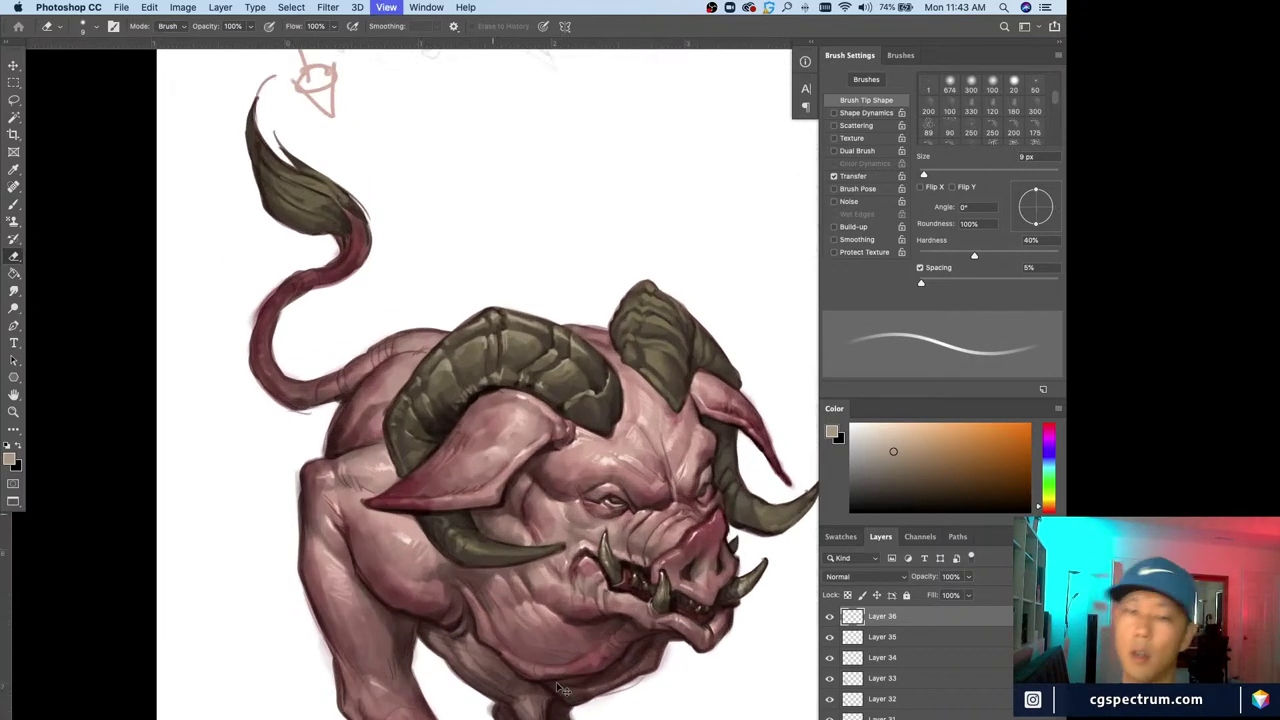
key(b)
key(bracketleft)
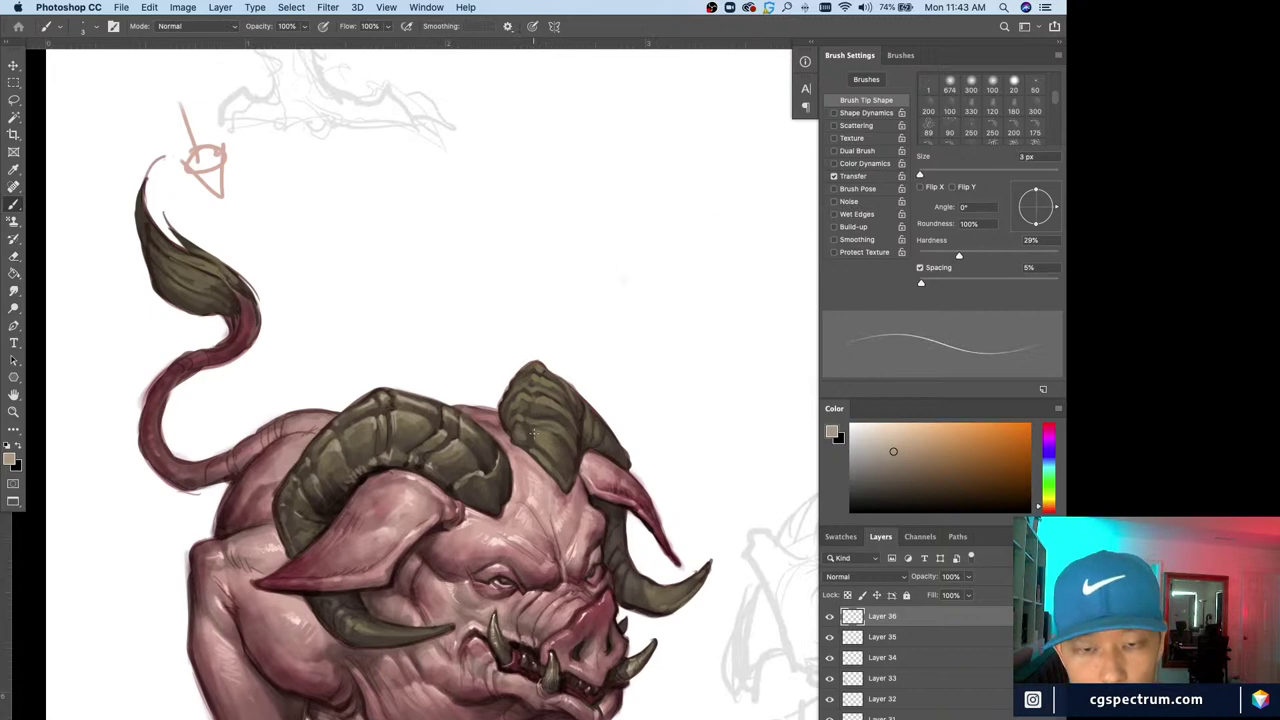
key(bracketright)
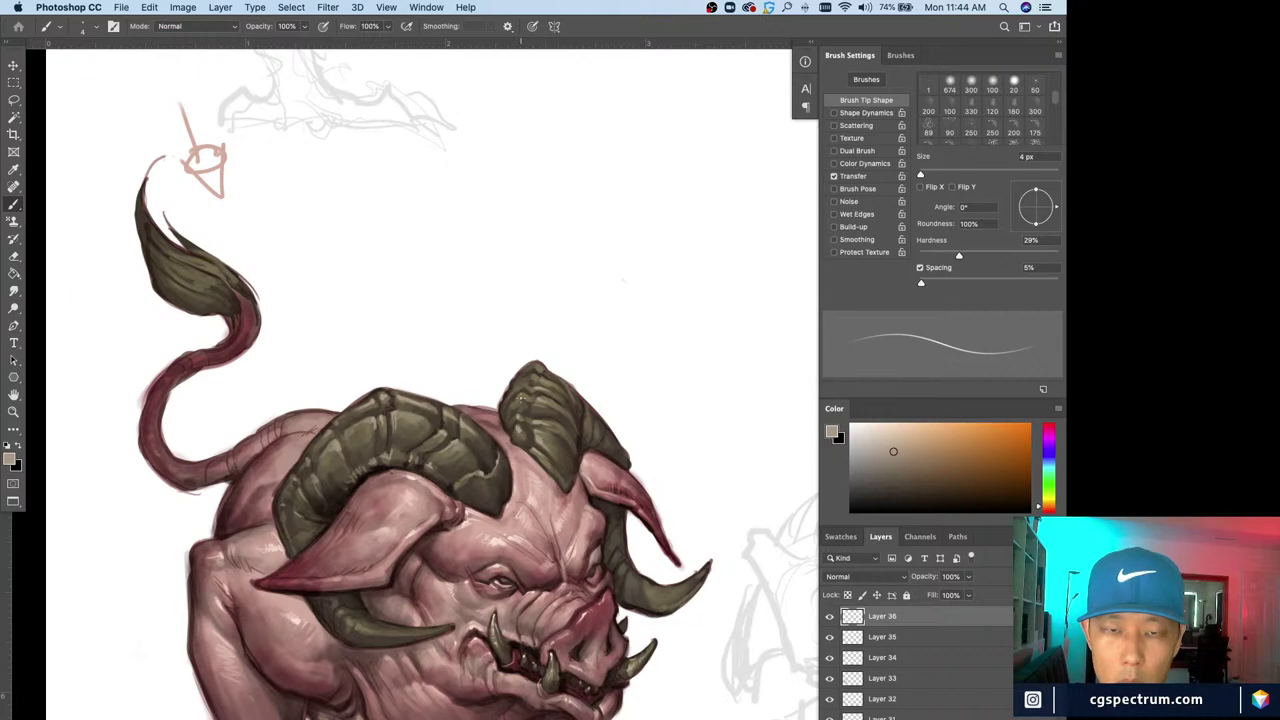
drag(526, 369, 535, 286)
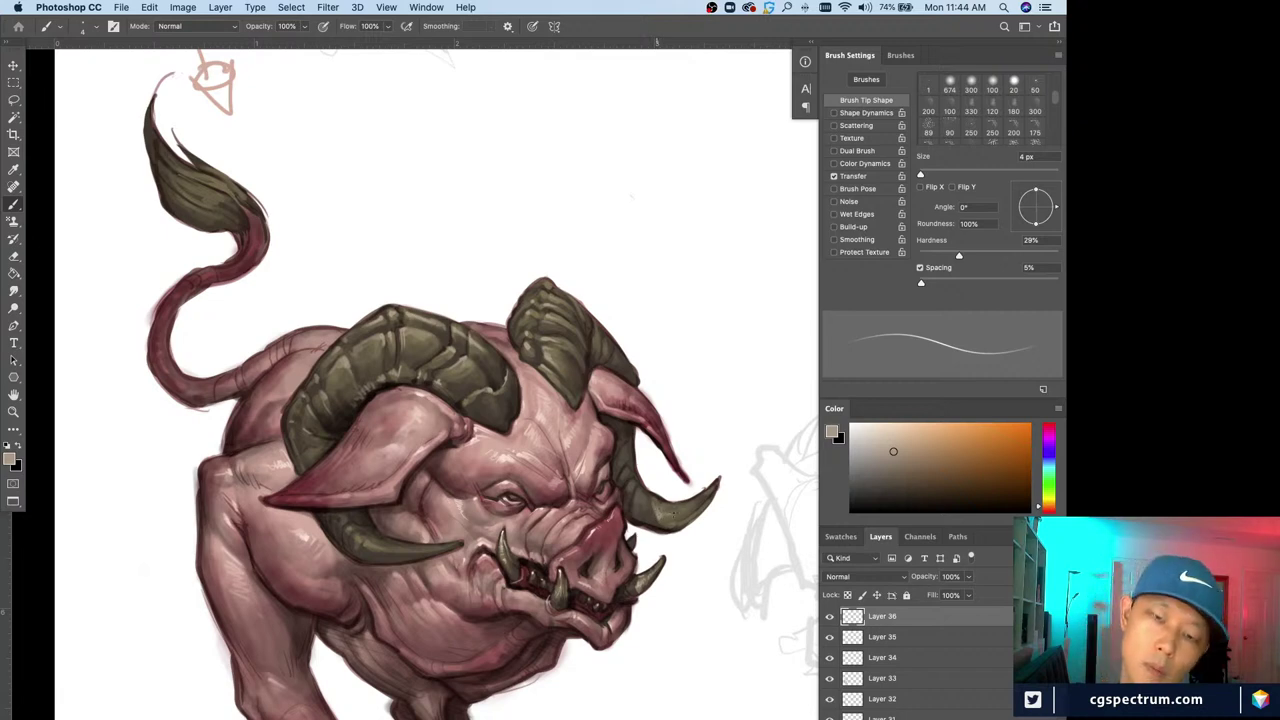
Paint fine highlights on the near horn's lower curved tip with 4 and 3 px brushes and switch to a 9 px eraser
scroll(591, 536, down, 3)
scroll(591, 536, left, 1)
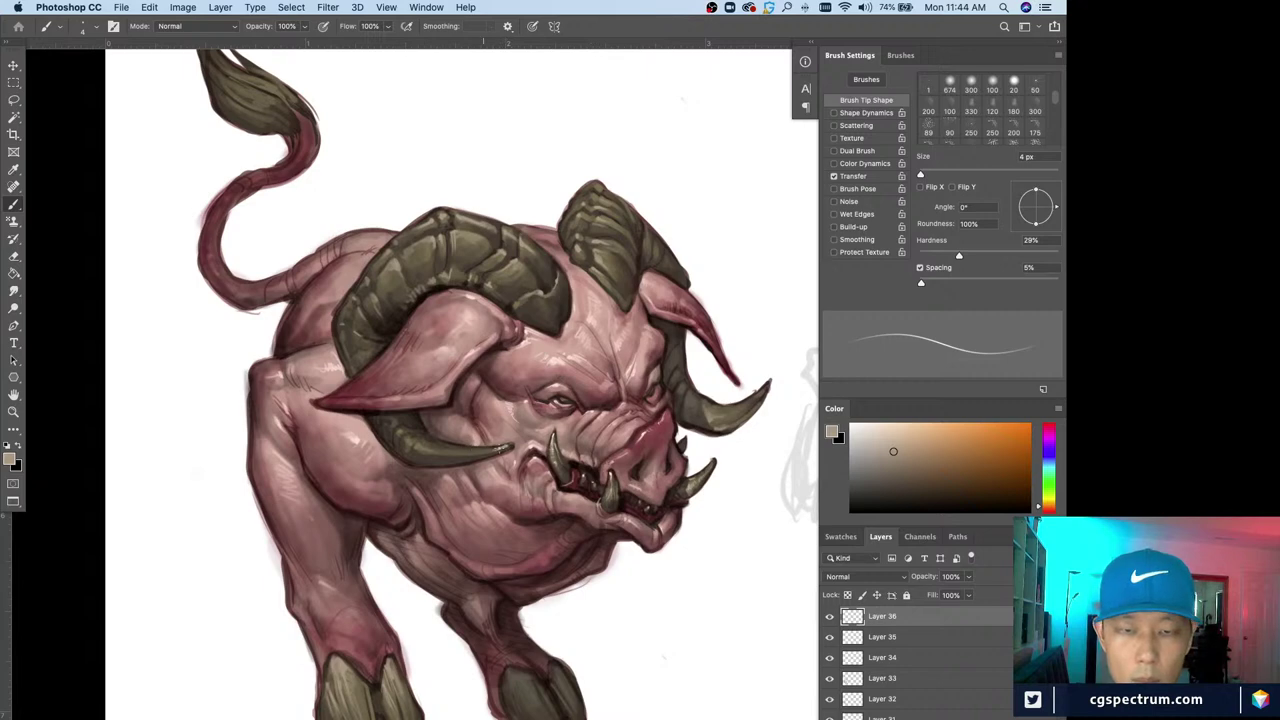
key(bracketleft)
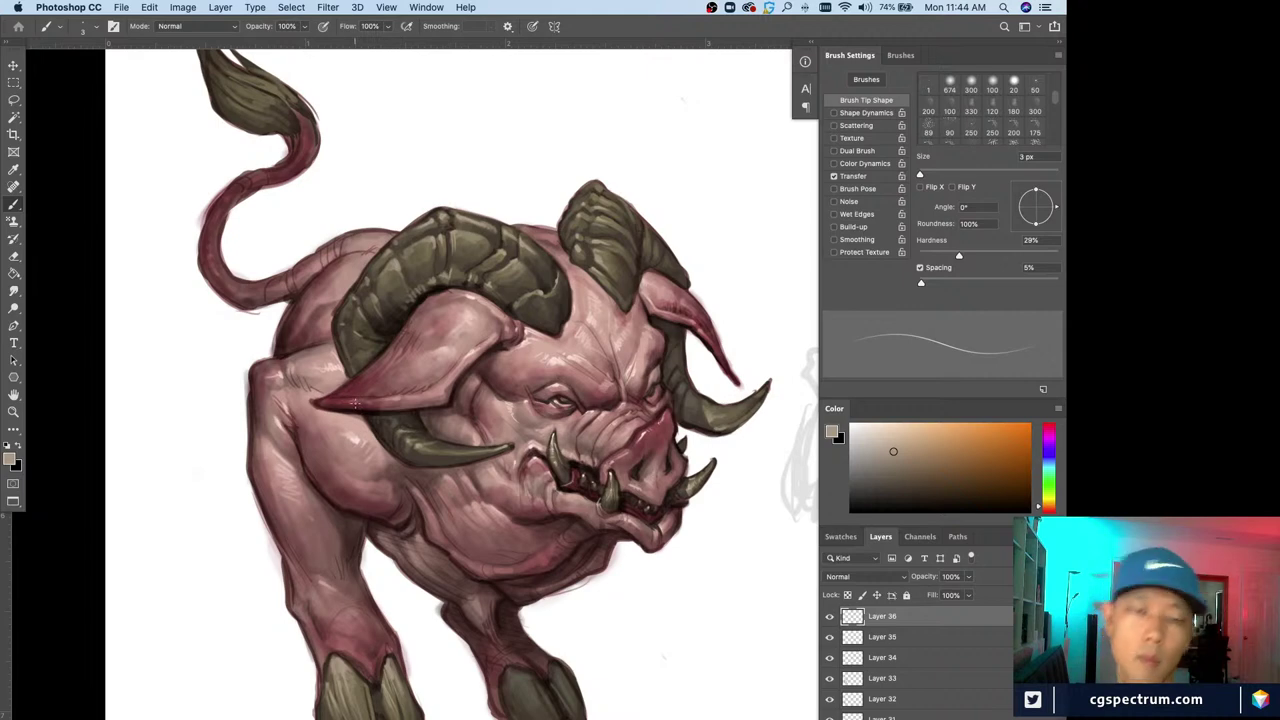
key(super+minus)
key(super+plus)
key(e)
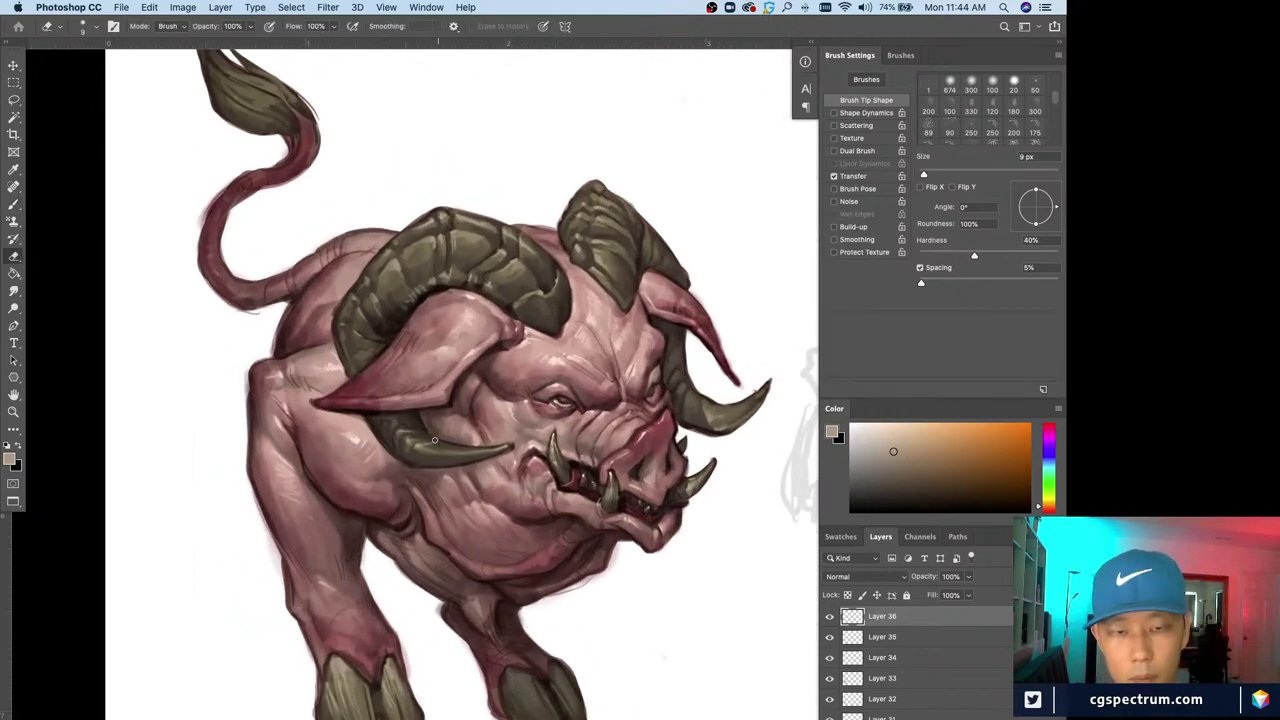
Examine the whole creature at several zoom levels to judge the balance of the finished highlights
key(ctrl+minus)
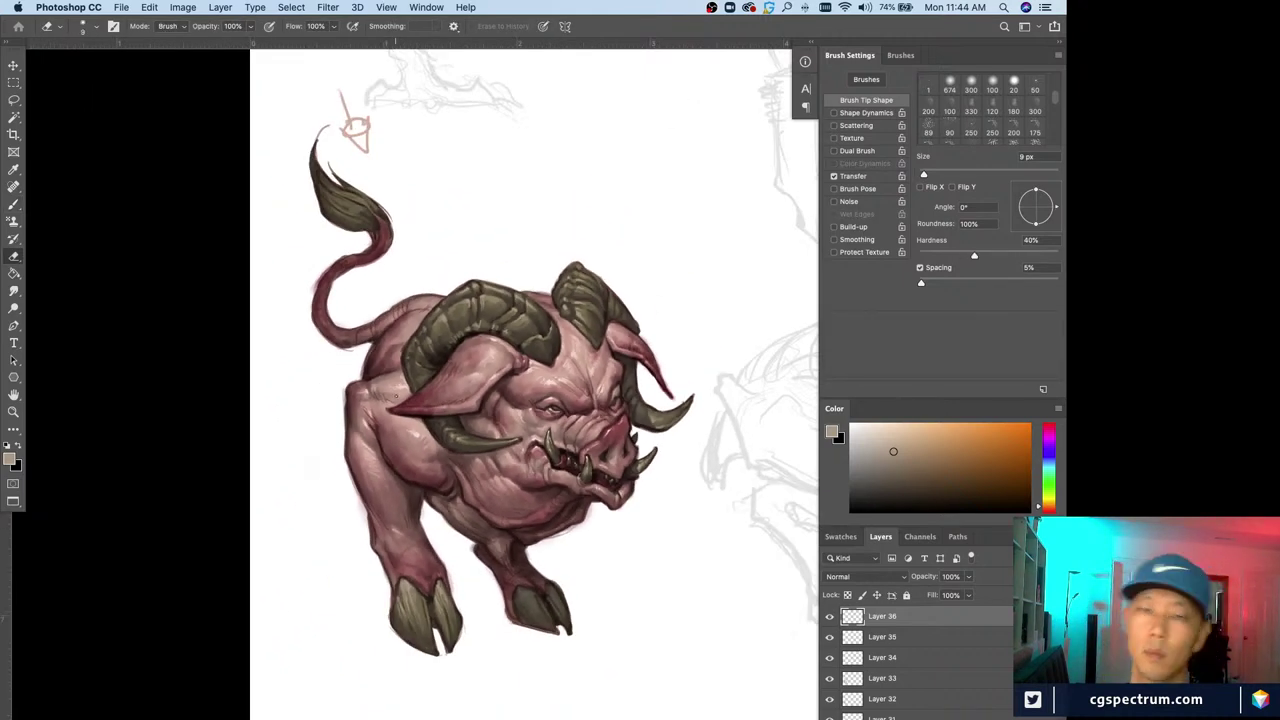
key(b)
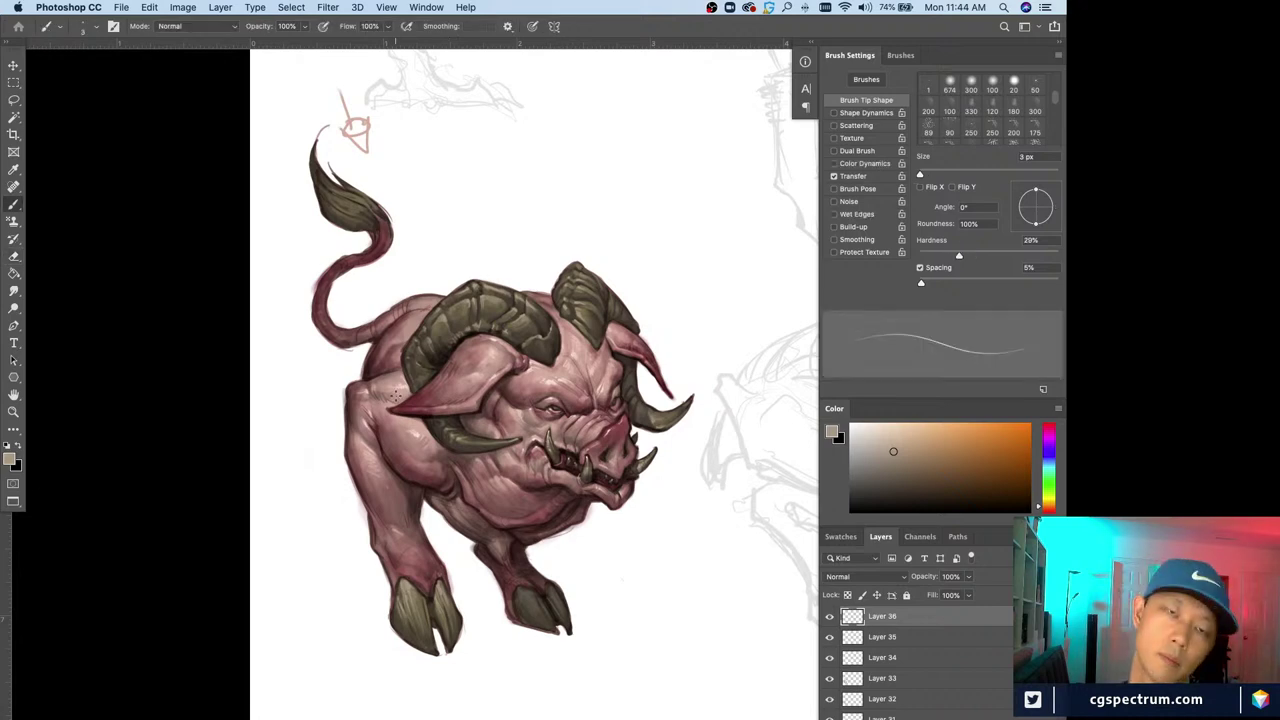
key(ctrl+minus)
key(ctrl+minus)
key(ctrl+plus)
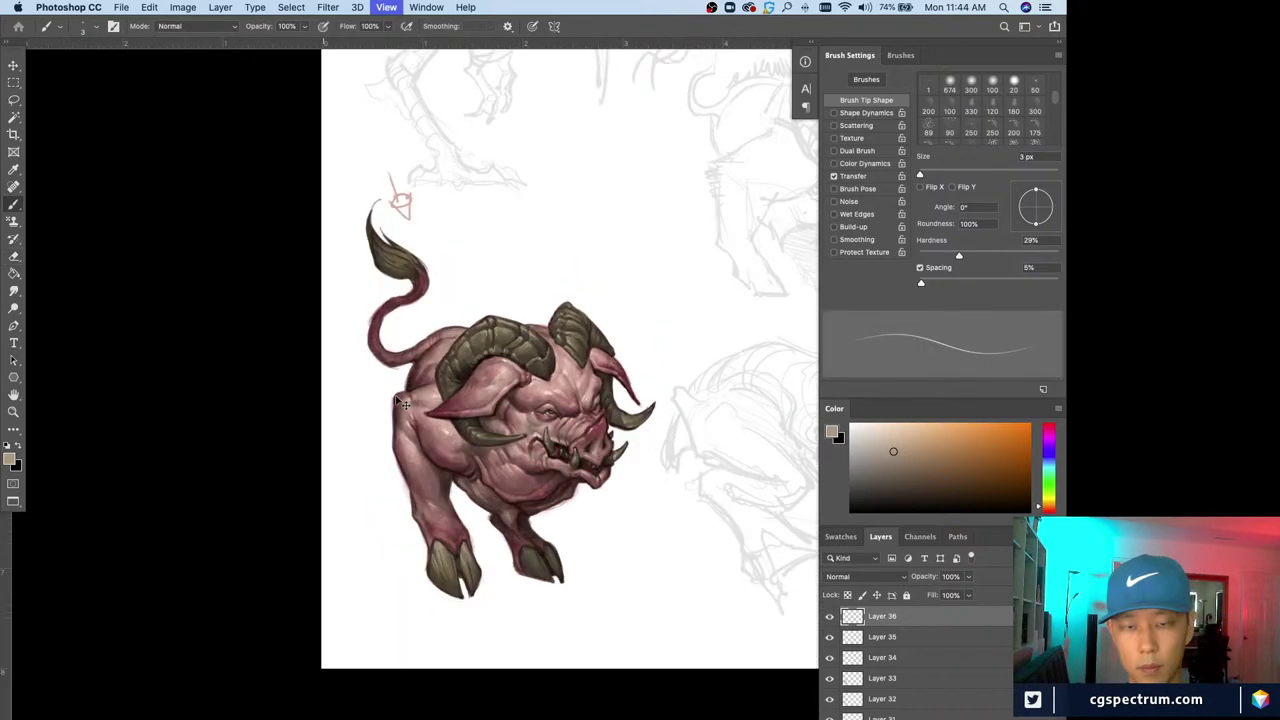
key(super+plus)
key(super+plus)
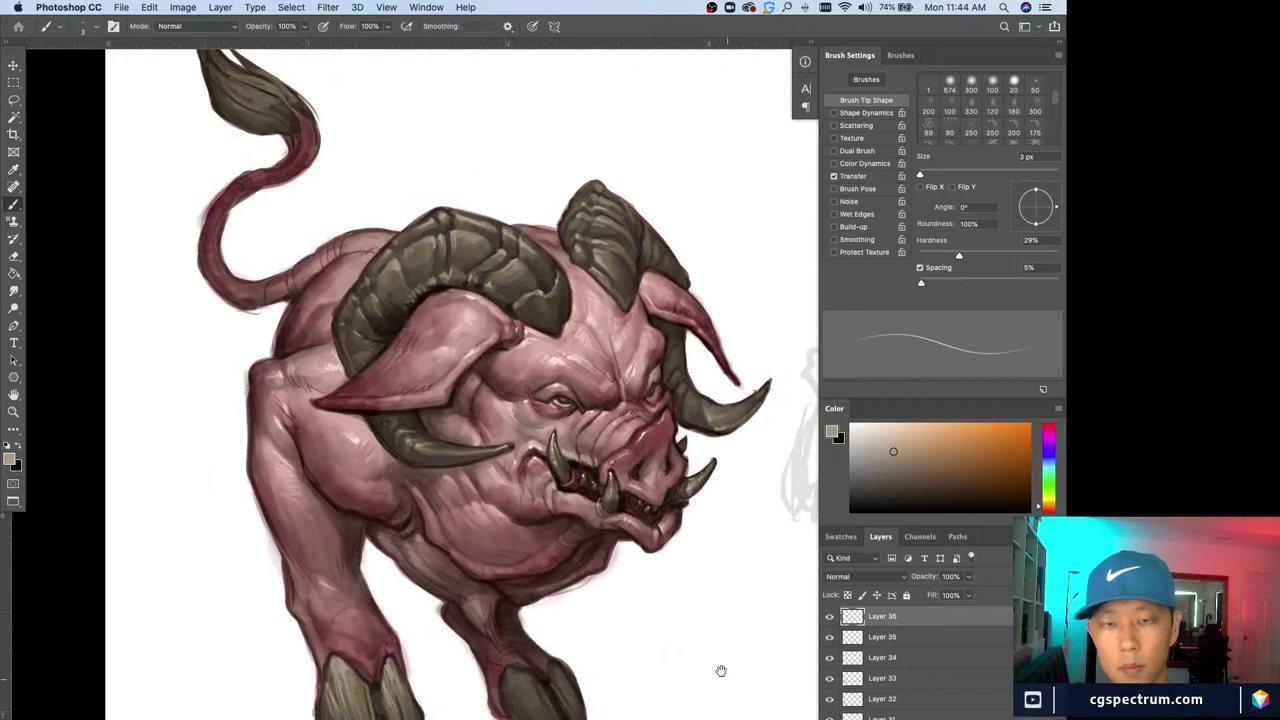
drag(720, 671, 684, 635)
key(super+minus)
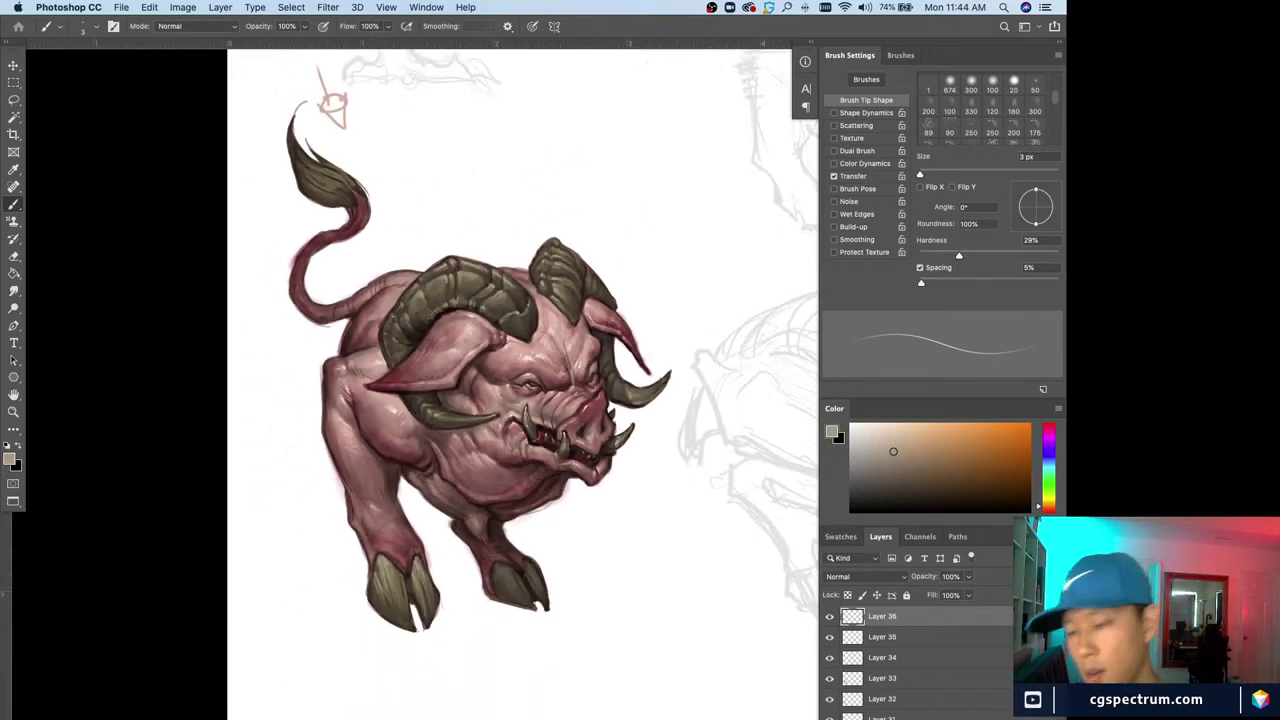
Add a new layer above the painting and set its blend mode to Overlay
key(ctrl+shift+alt+n)
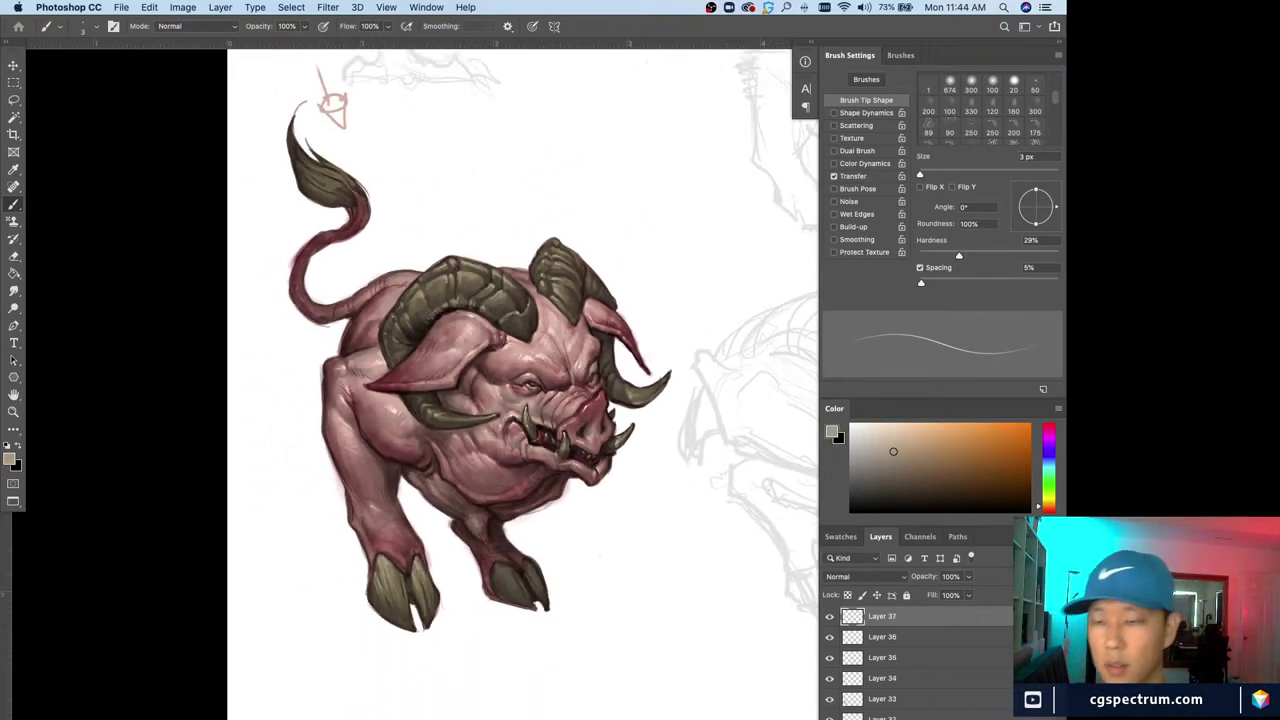
click(844, 577)
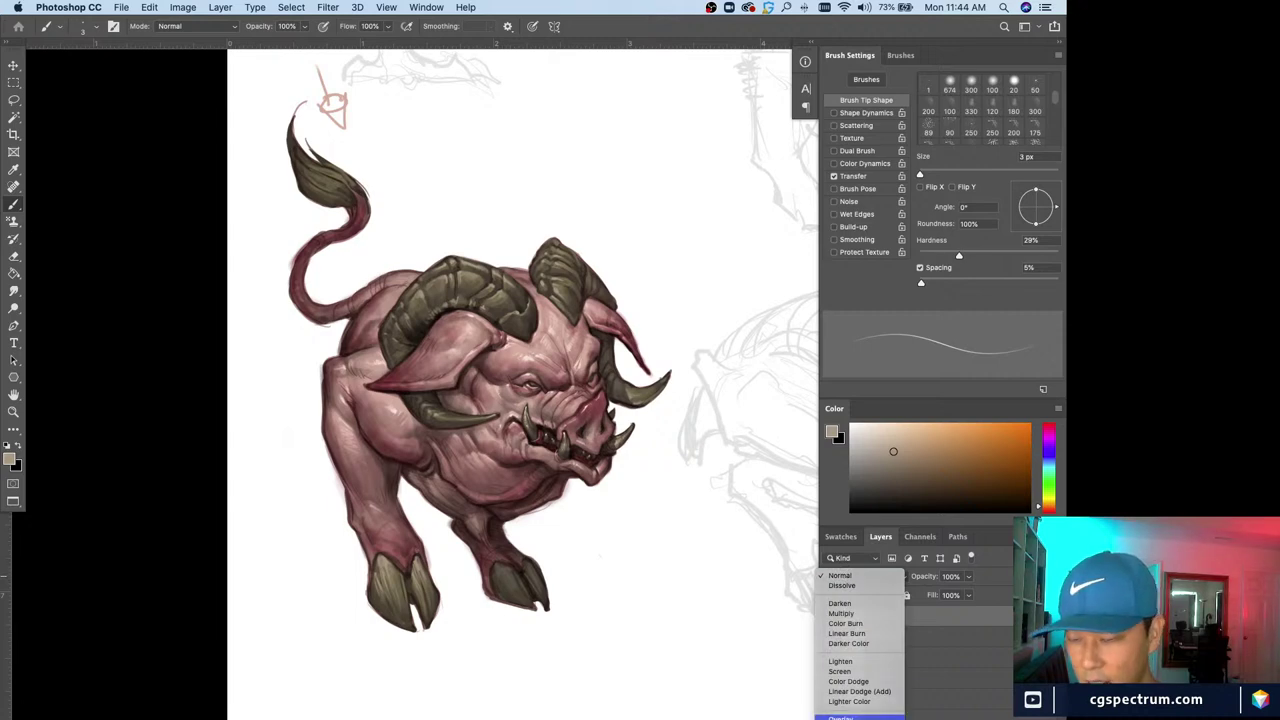
click(850, 717)
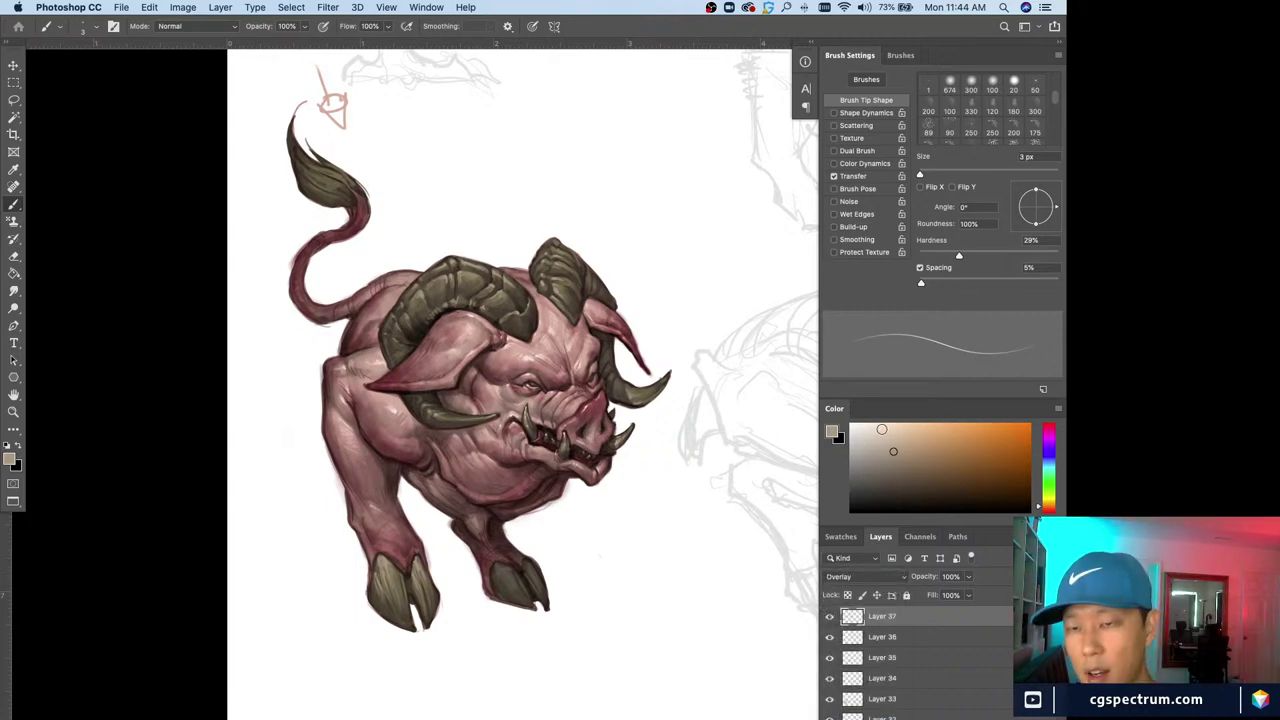
Pick a pale cream colour and set up the soft round brush with 23% hardness and a 35 px size
click(882, 425)
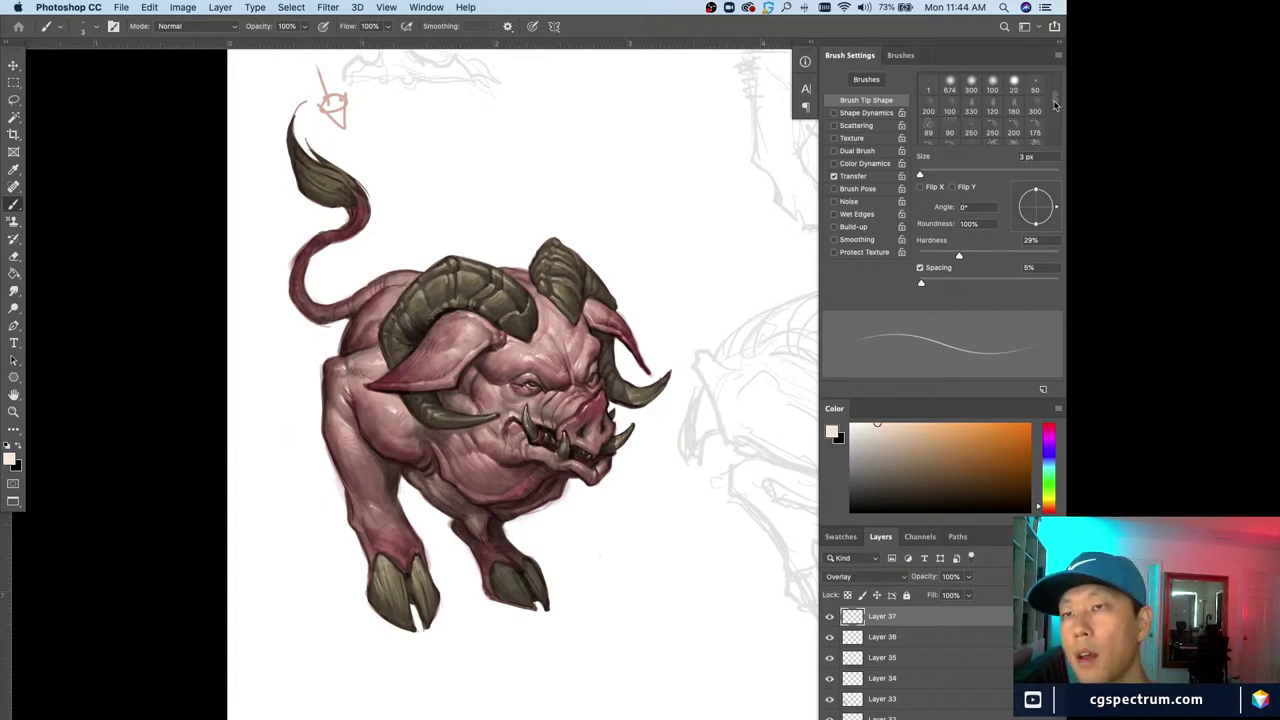
drag(1055, 101, 1040, 60)
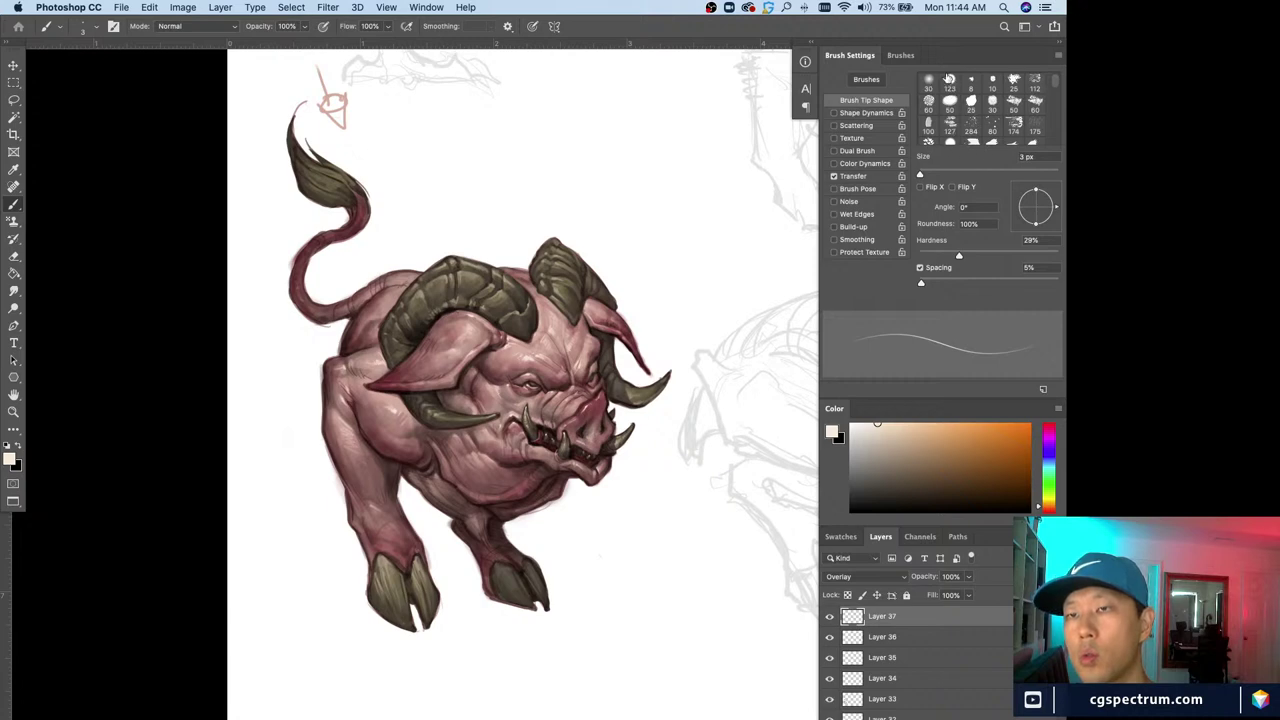
click(929, 80)
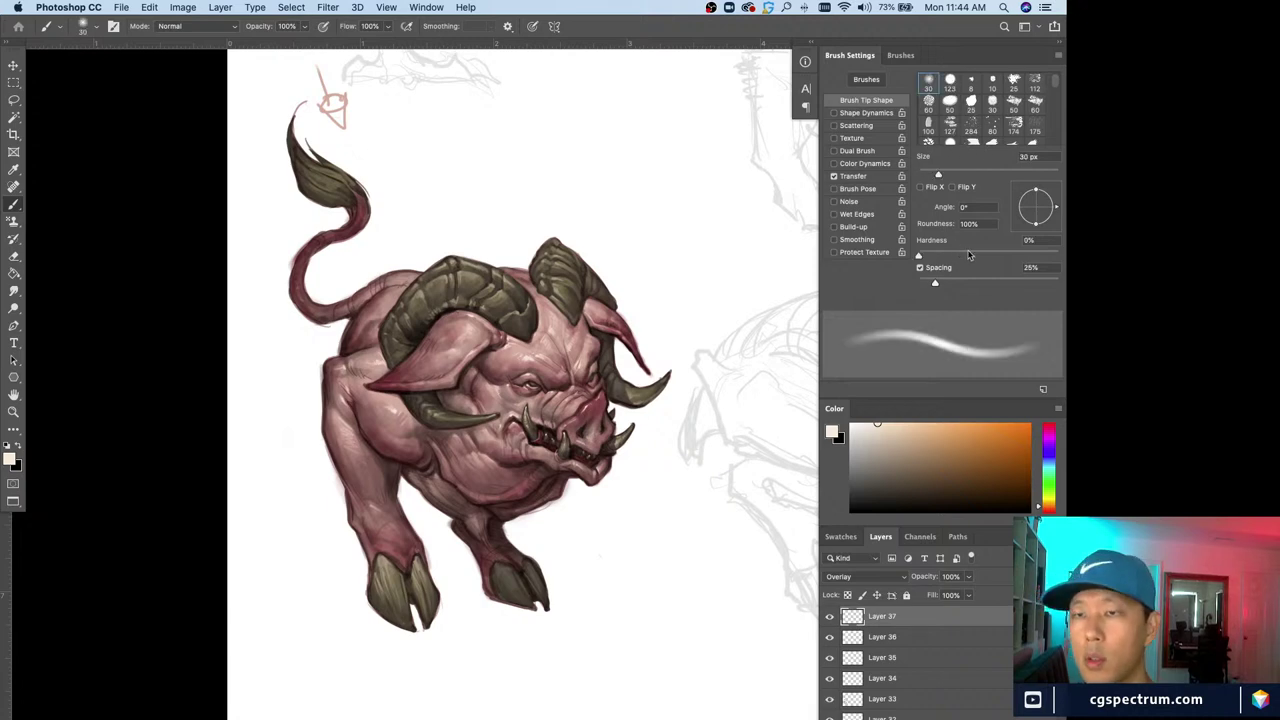
drag(965, 256, 951, 258)
key(super+plus)
key(bracketright)
key(bracketright)
key(bracketright)
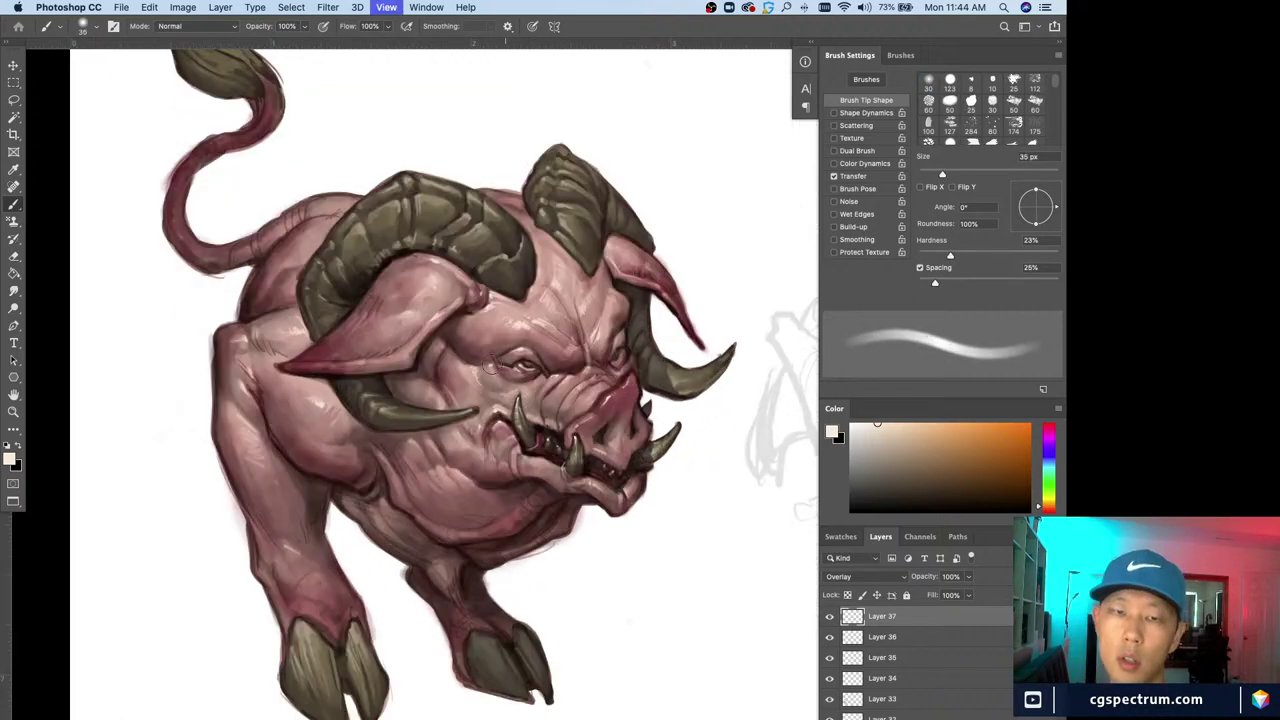
Pick a light peach colour and brighten the forehead and near brow with 30 to 20 px brushes, raising hardness to 48%
key(super+minus)
key(bracketleft)
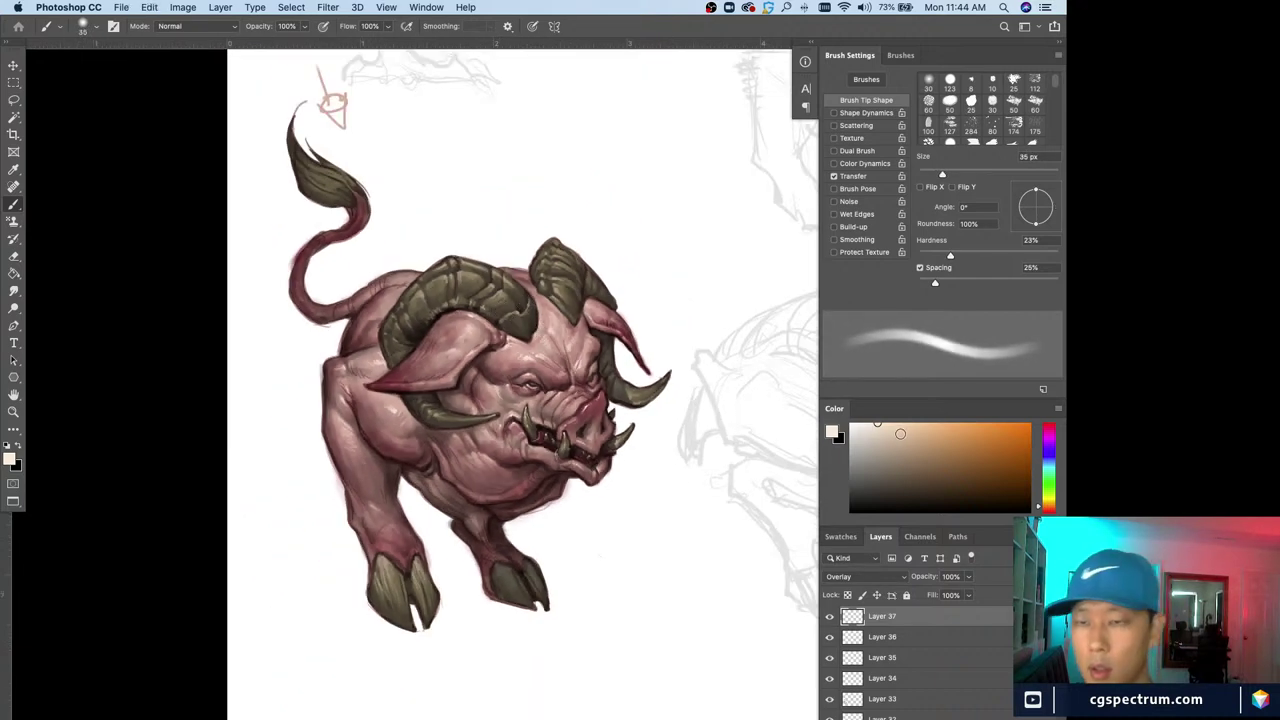
click(907, 423)
key(bracketleft)
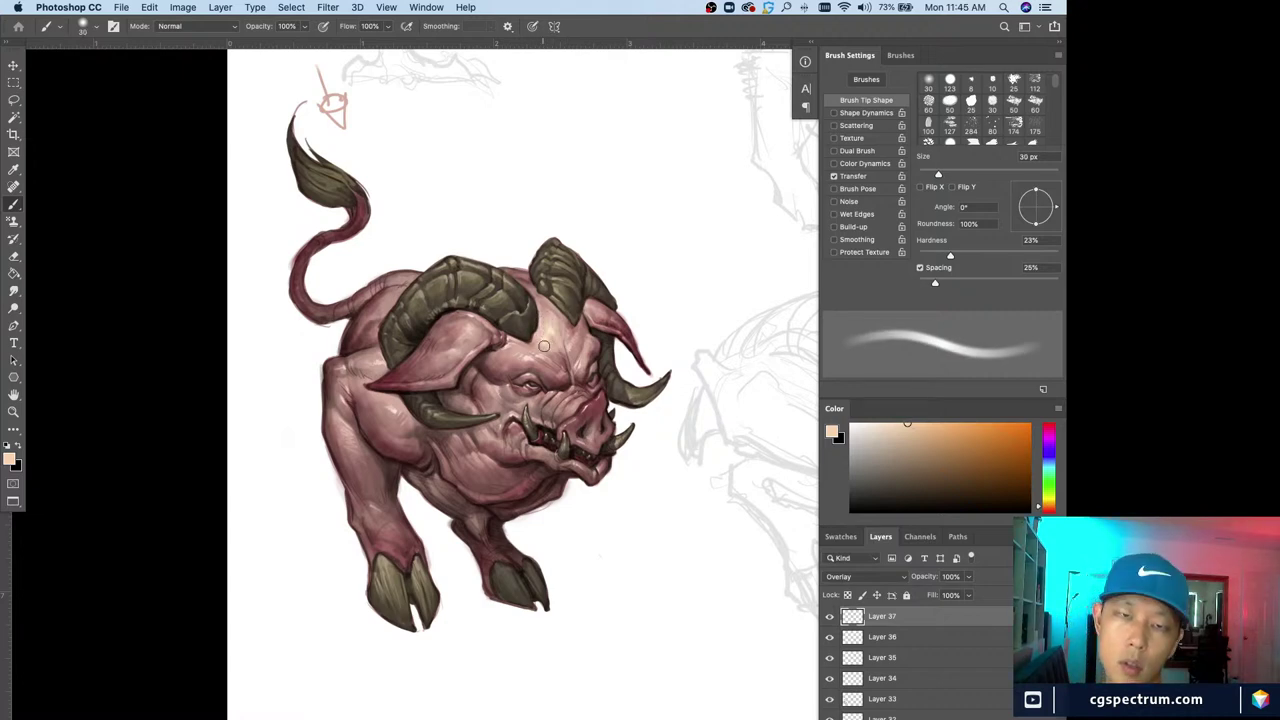
key(bracketleft)
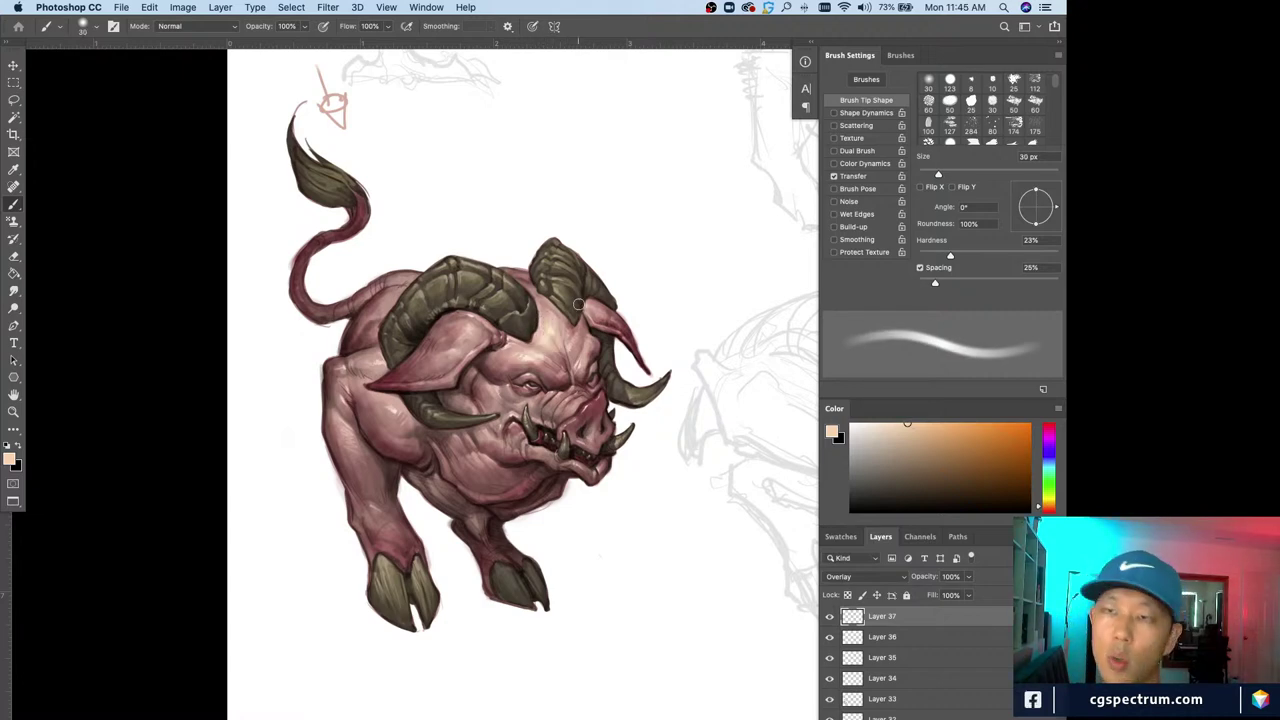
key(shift+bracketright)
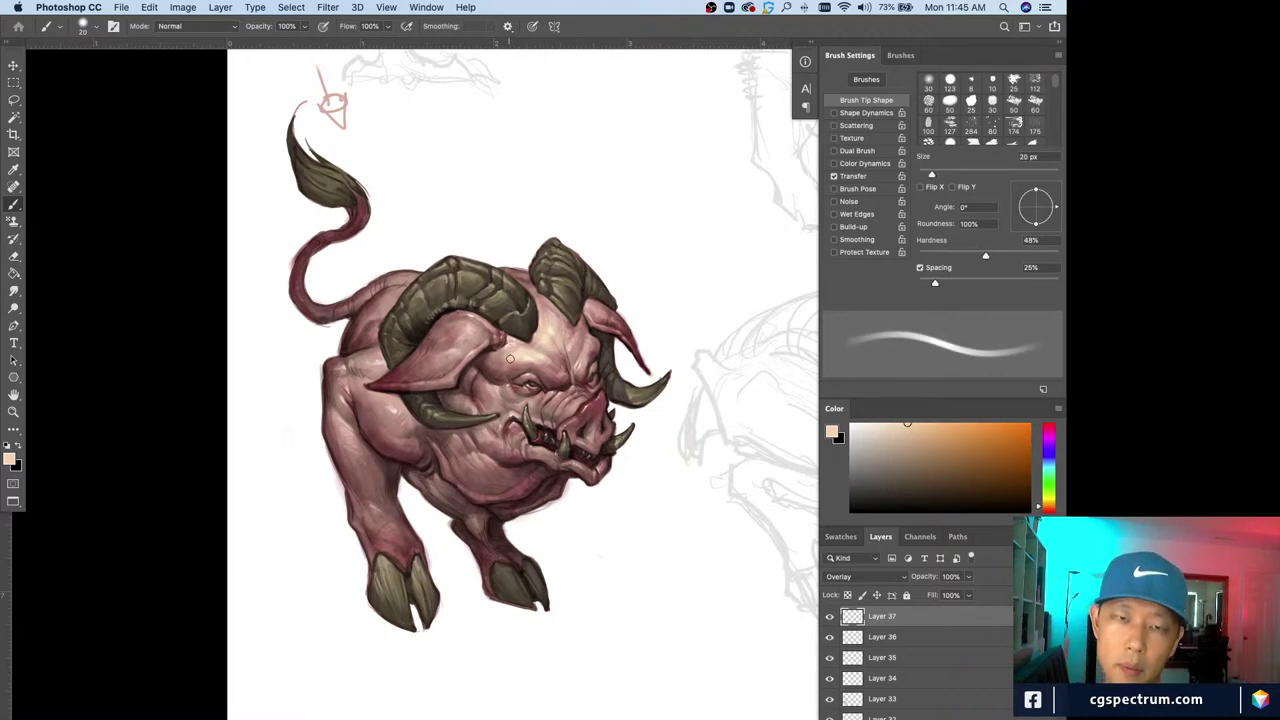
key(bracketright)
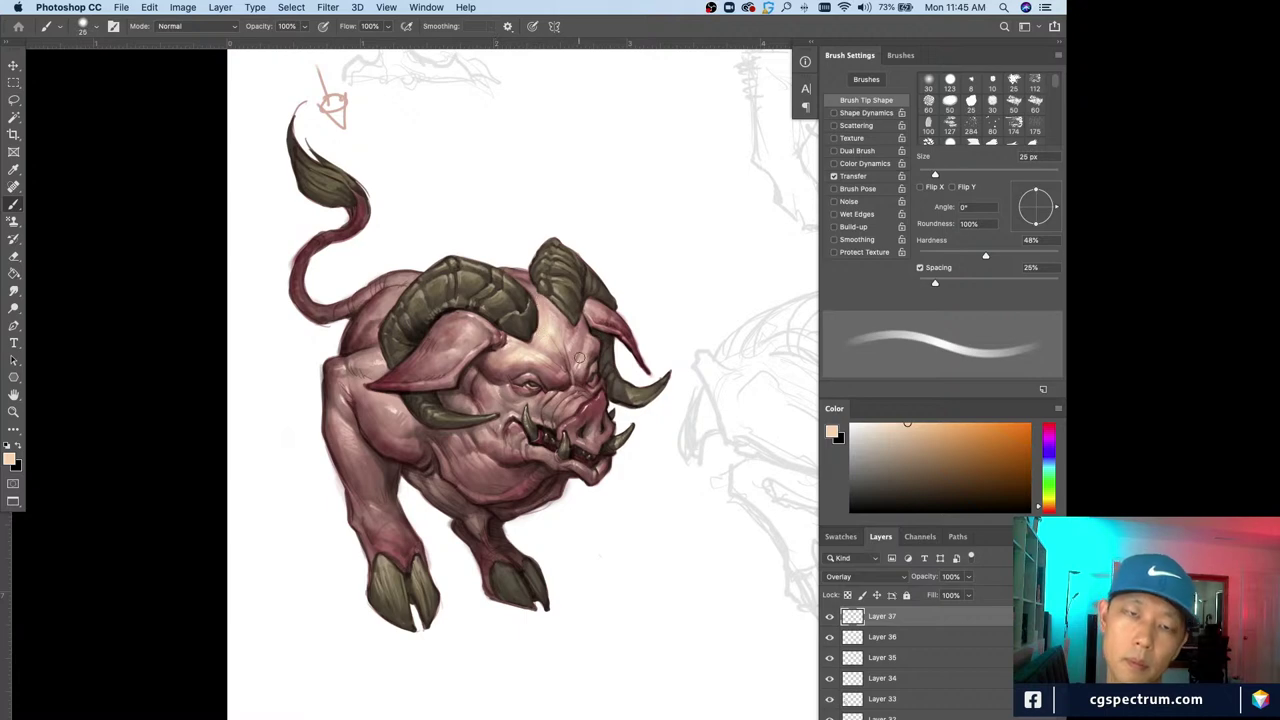
Paint a warm peach glow on the near ear, its base and the far ear with 40 to 30 px brushes
key(bracketright)
key(bracketright)
key(bracketright)
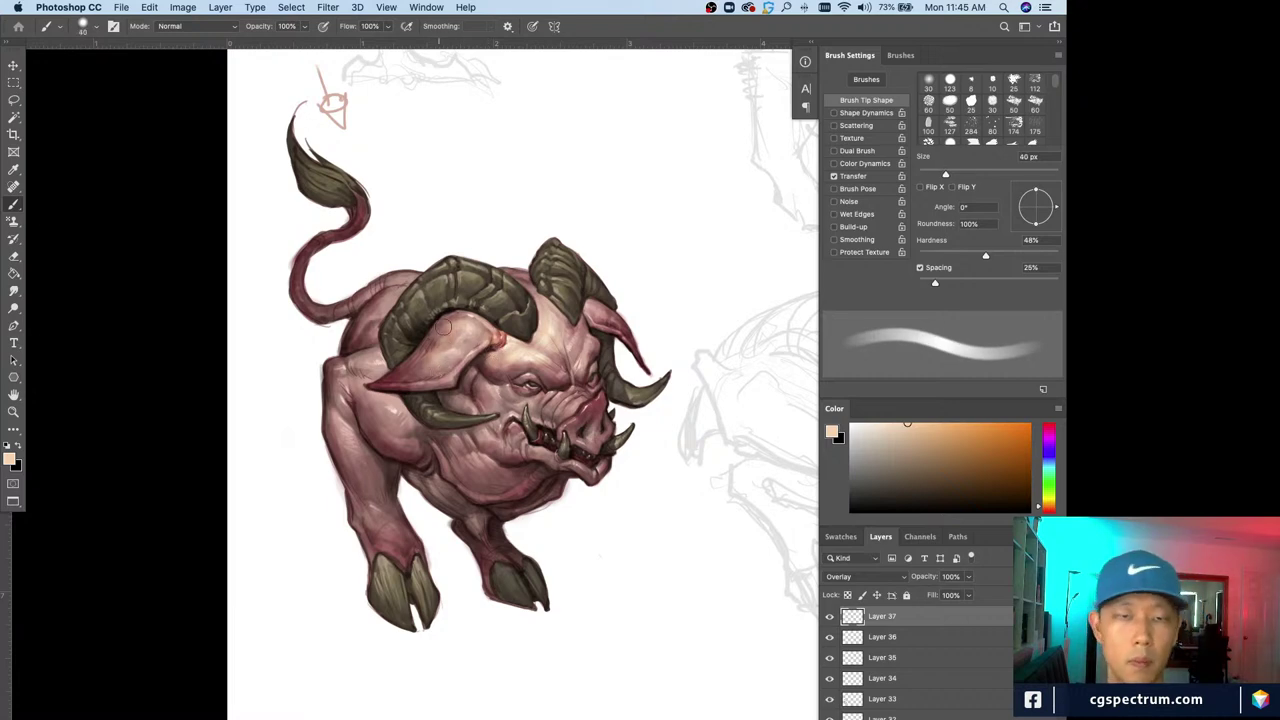
key(bracketleft)
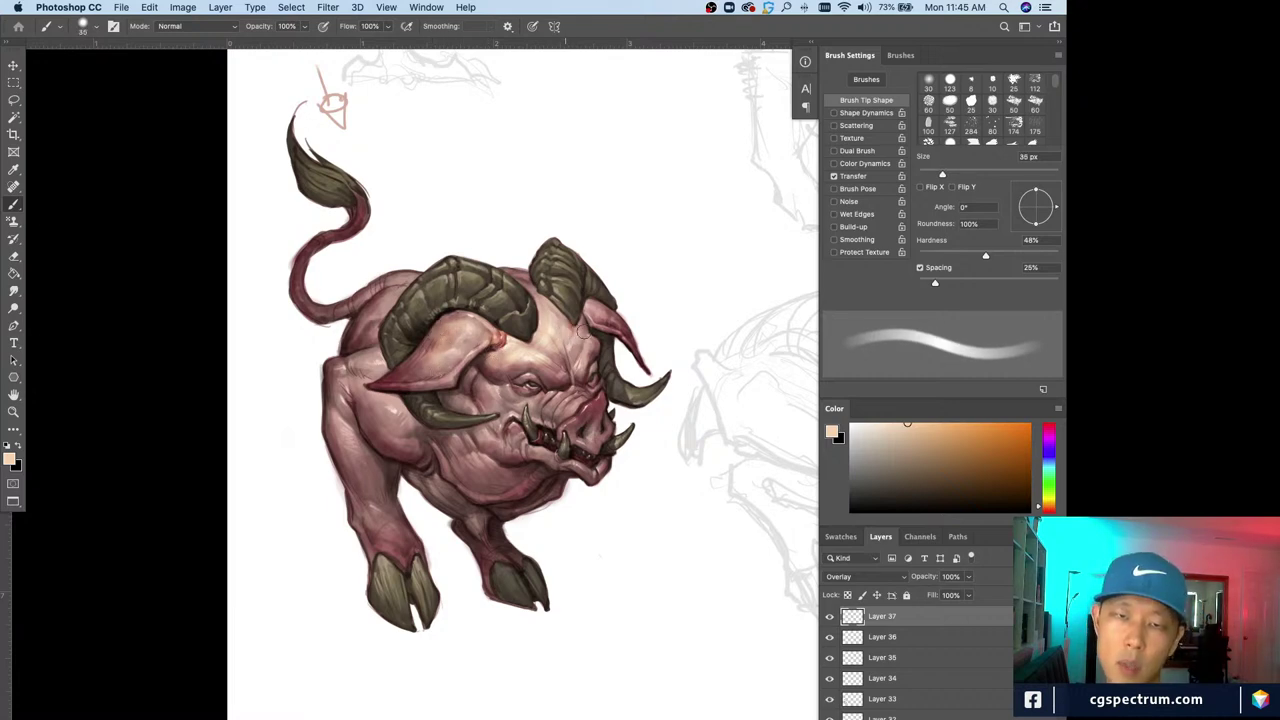
key(bracketright)
key(bracketleft)
key(bracketleft)
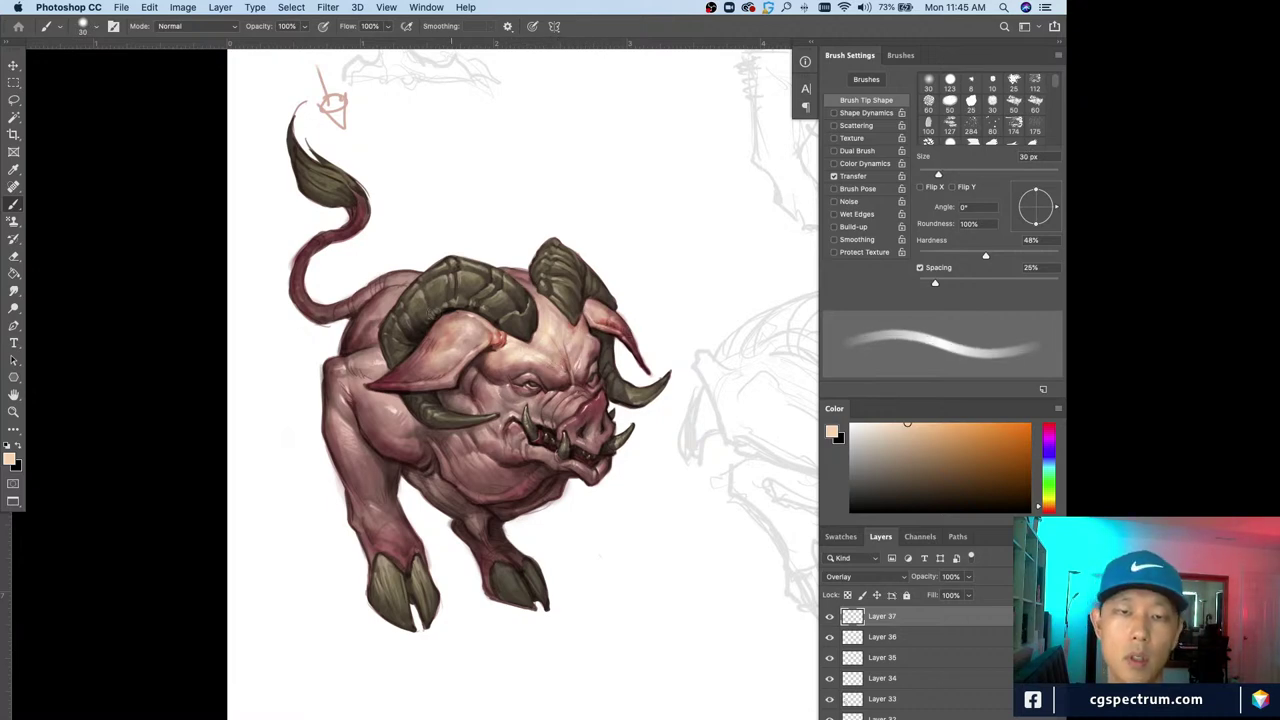
Warm up the brow, eye area and snout wrinkles with peach strokes from 20 to 30 px brushes
key(bracketleft)
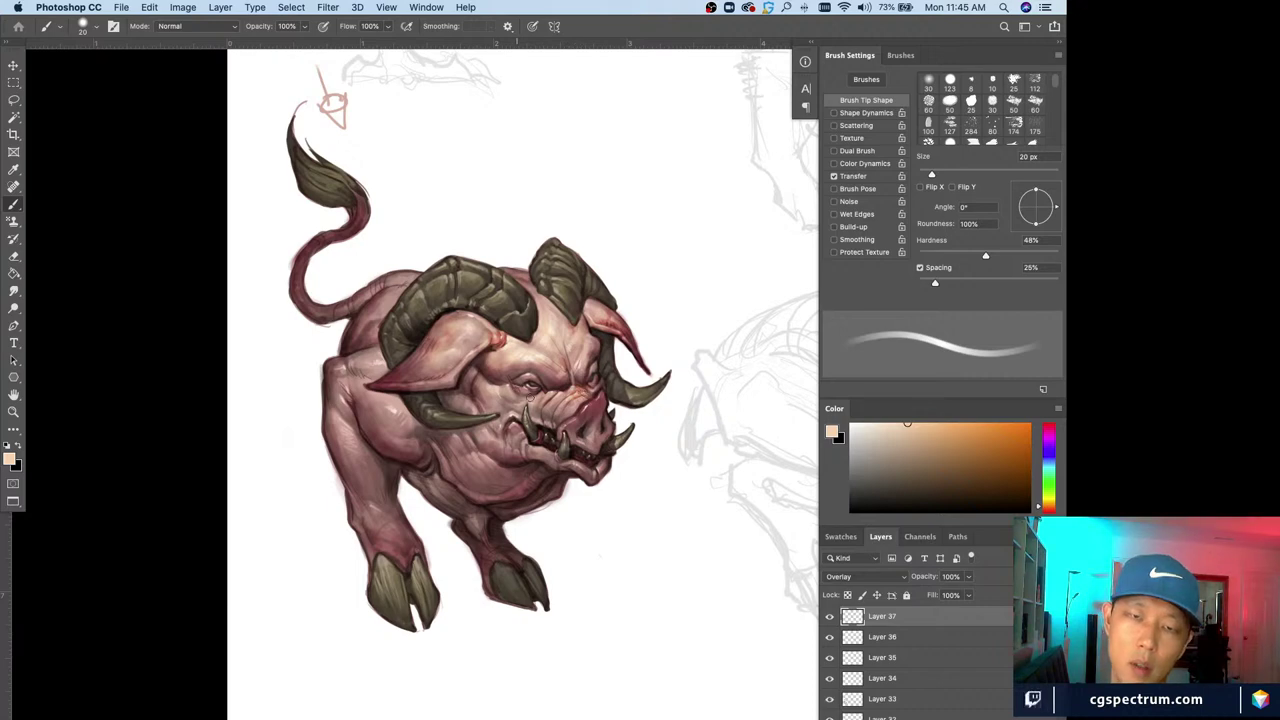
key(bracketright)
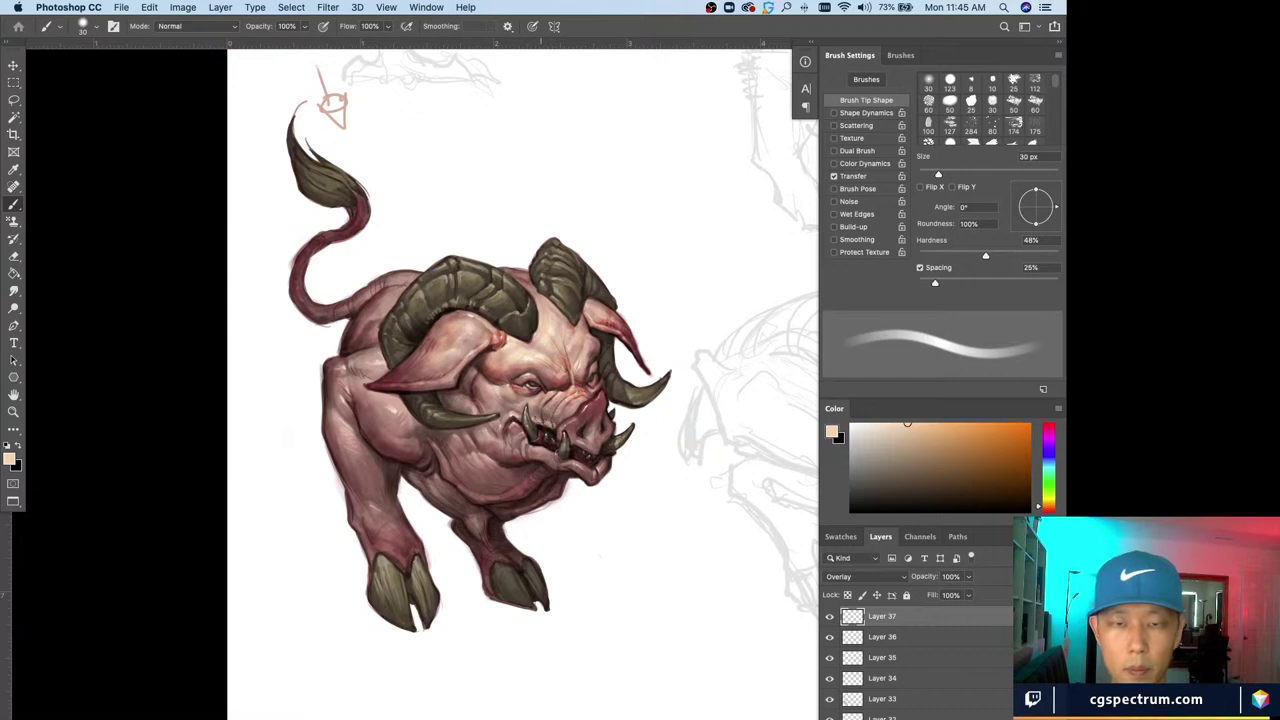
key(bracketleft)
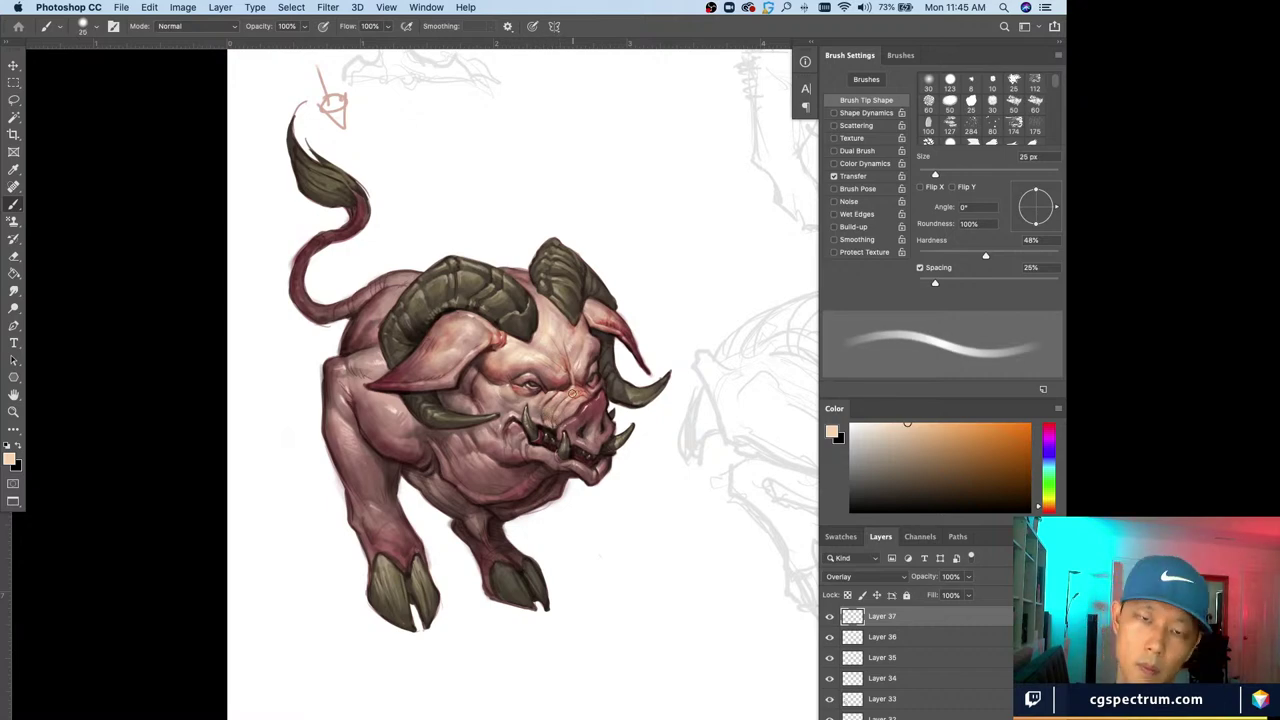
Paint peach light on the nose tip and snout folds with 10 to 20 px brushes
key(bracketleft)
key(bracketleft)
key(bracketleft)
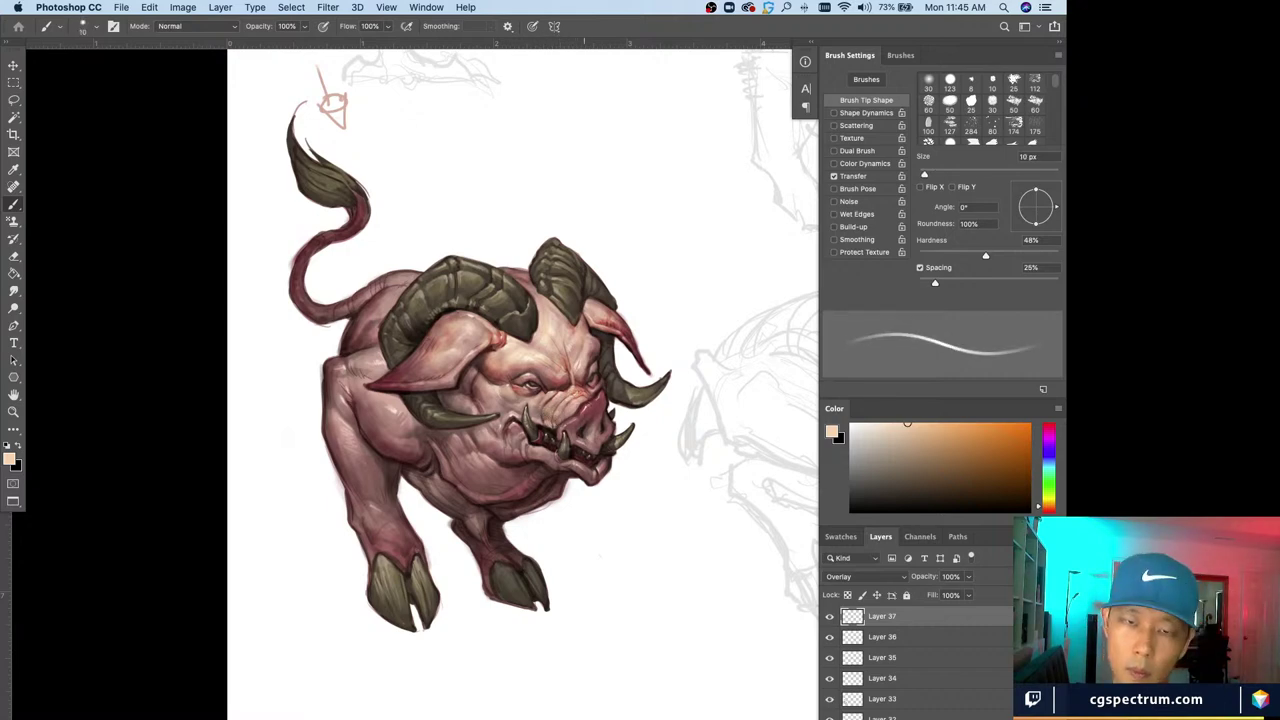
scroll(592, 409, up, 2)
key(bracketright)
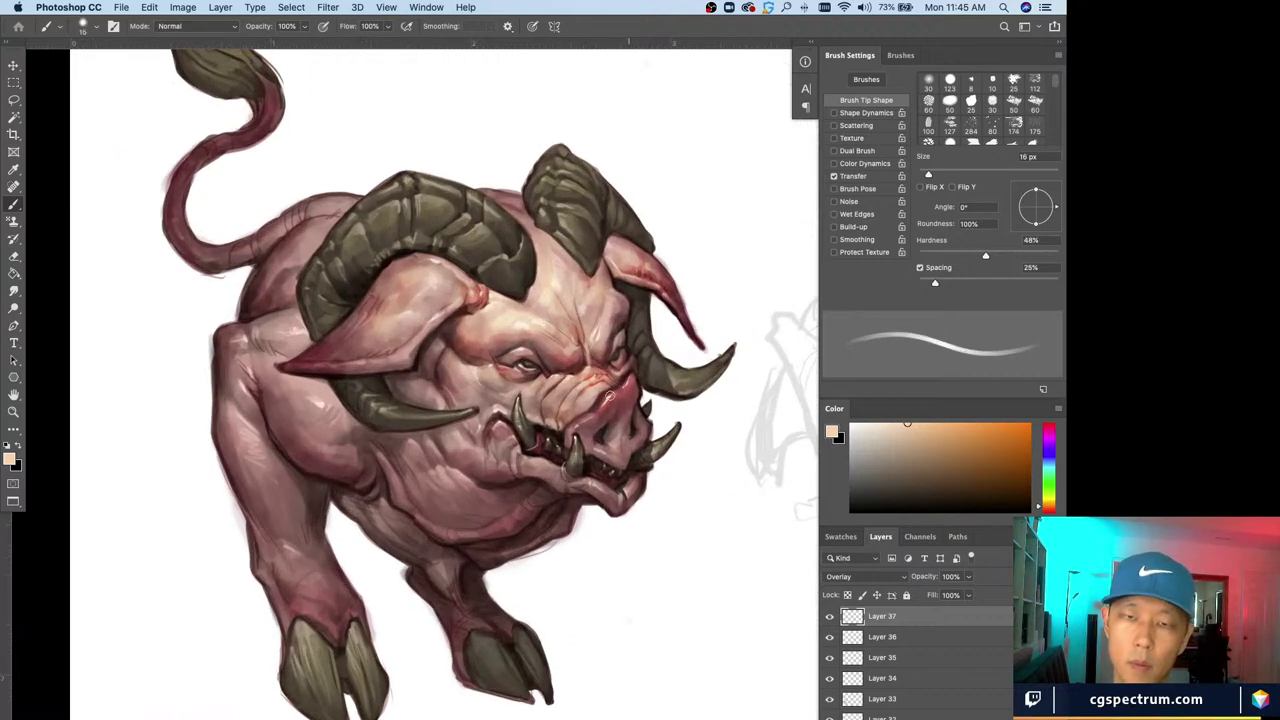
drag(590, 416, 569, 429)
key(bracketright)
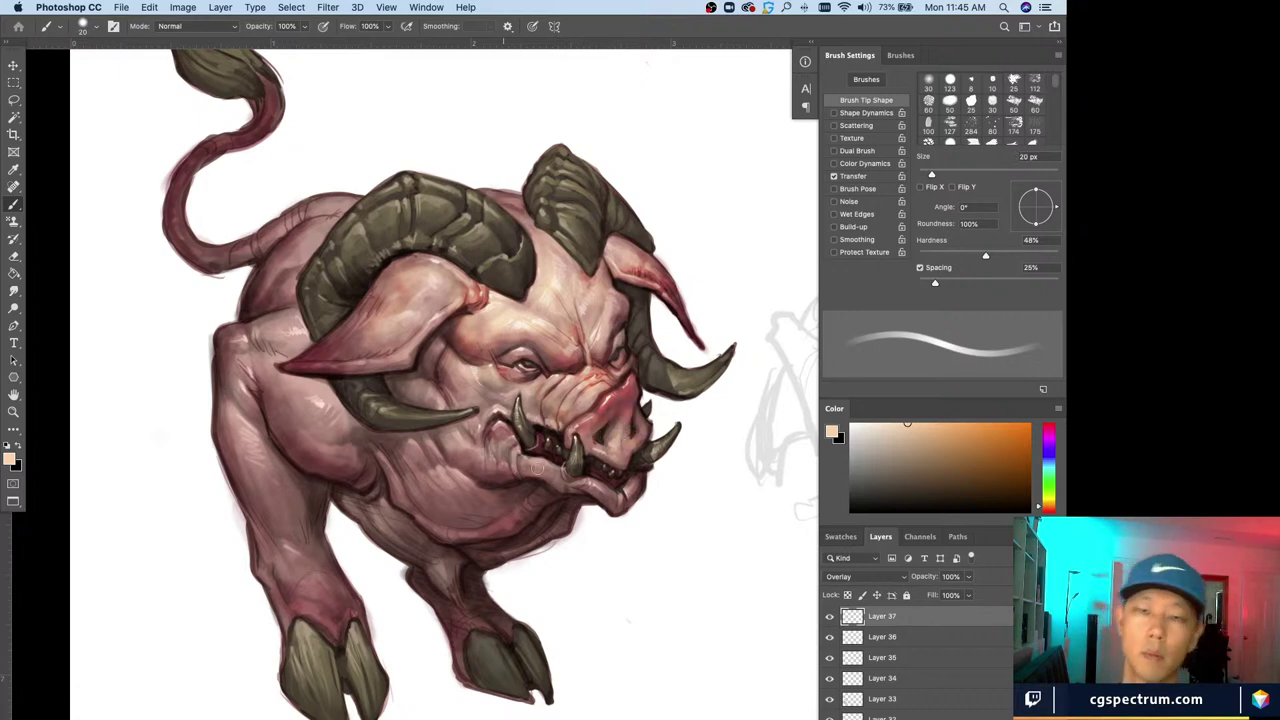
Paint peach light along the lower lip and chin with brushes between 16 and 9 px
key(bracketleft)
key(bracketright)
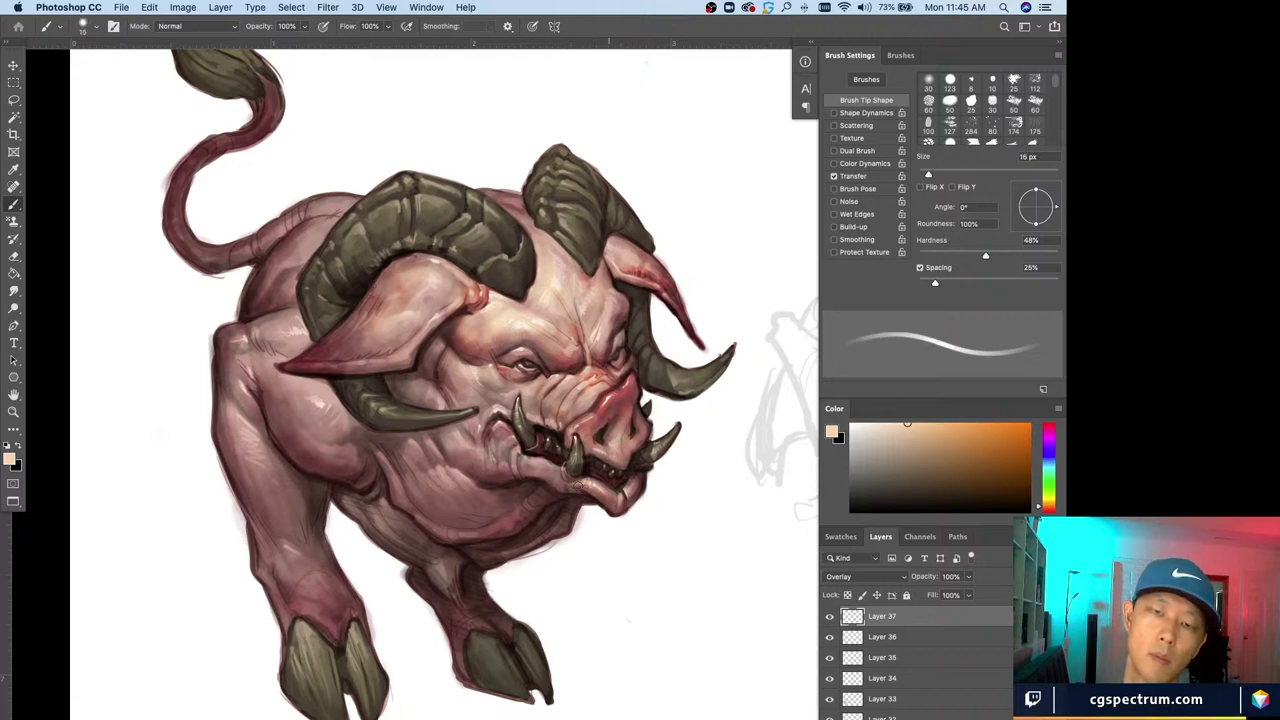
key(bracketleft)
key(bracketleft)
key(bracketleft)
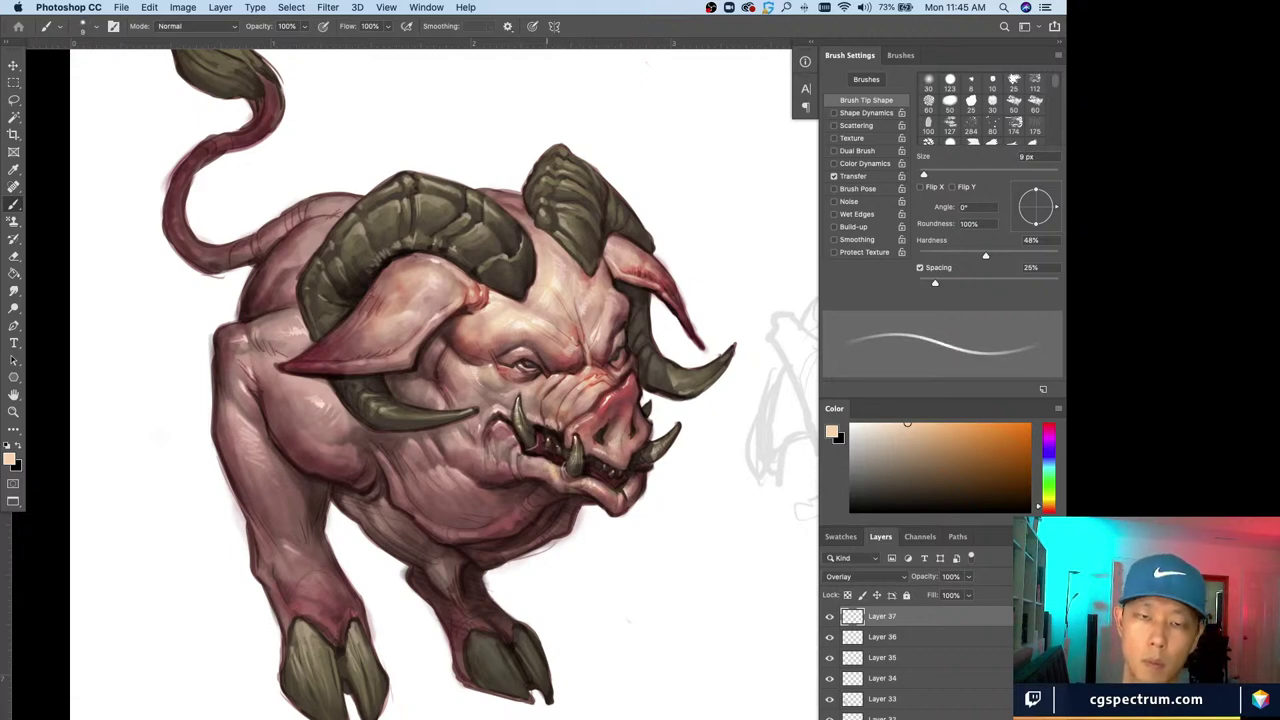
key(bracketright)
key(bracketleft)
key(bracketright)
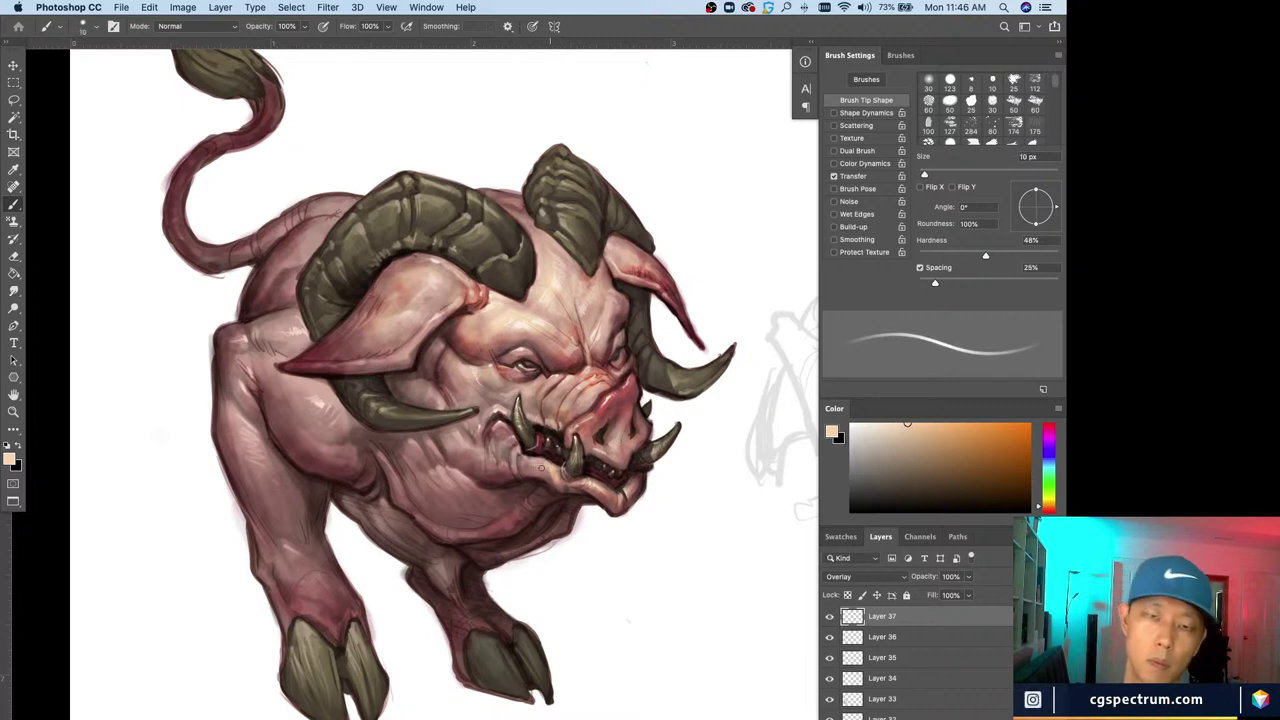
Warm up the mouth corner and the cheek folds behind the tusk with 15 to 25 px brushes
key(bracketright)
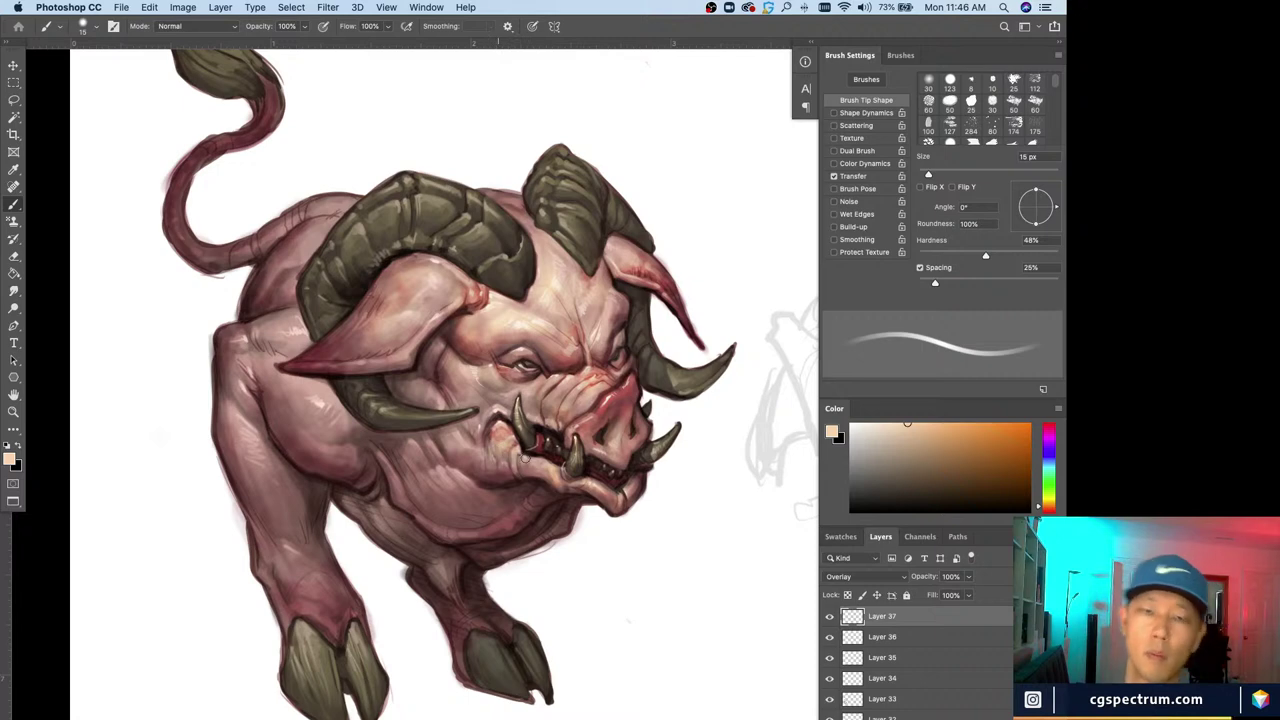
key(bracketright)
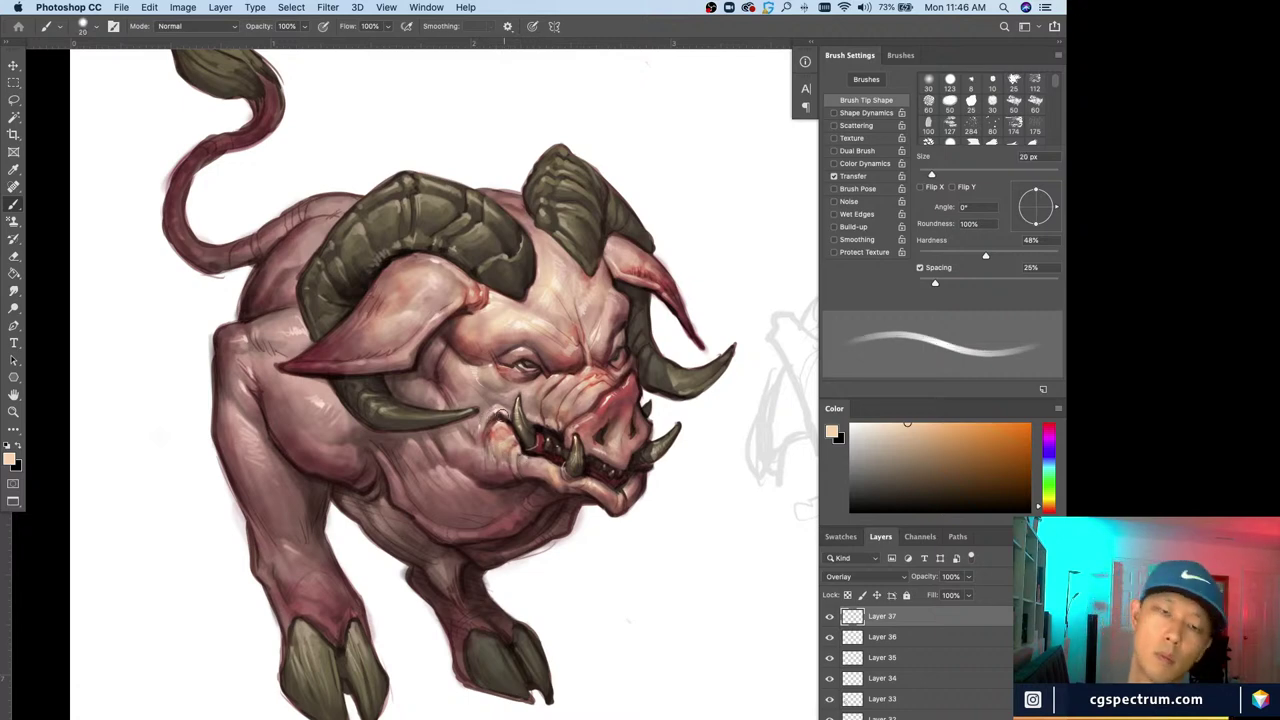
key(bracketright)
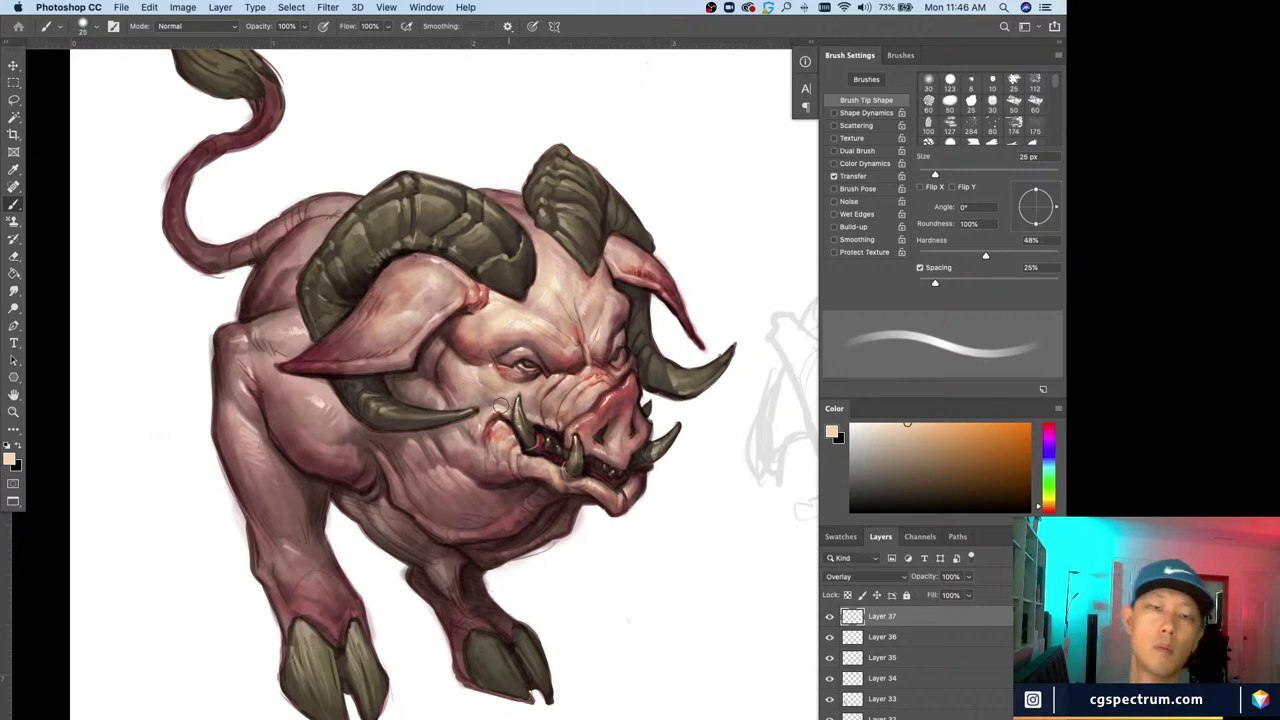
Extend the peach glow over the throat, near shoulder and back with 30 to 35 px brushes
scroll(499, 405, down, 2)
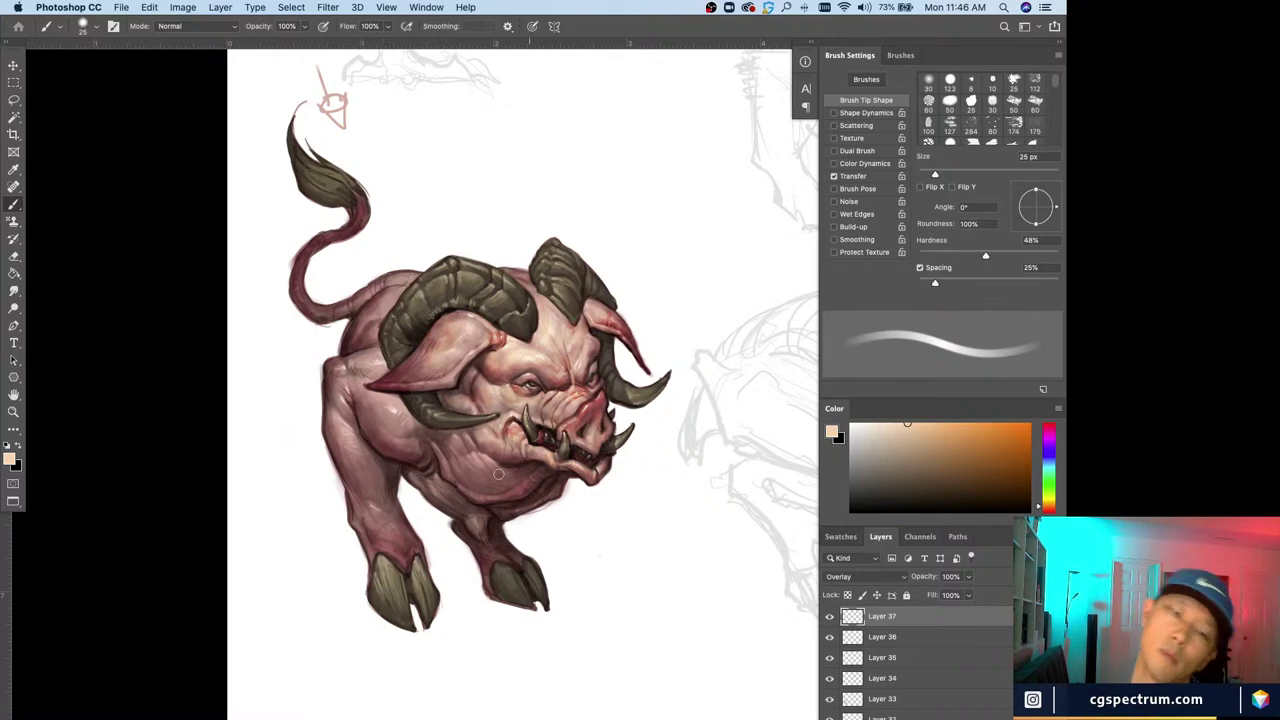
key(bracketright)
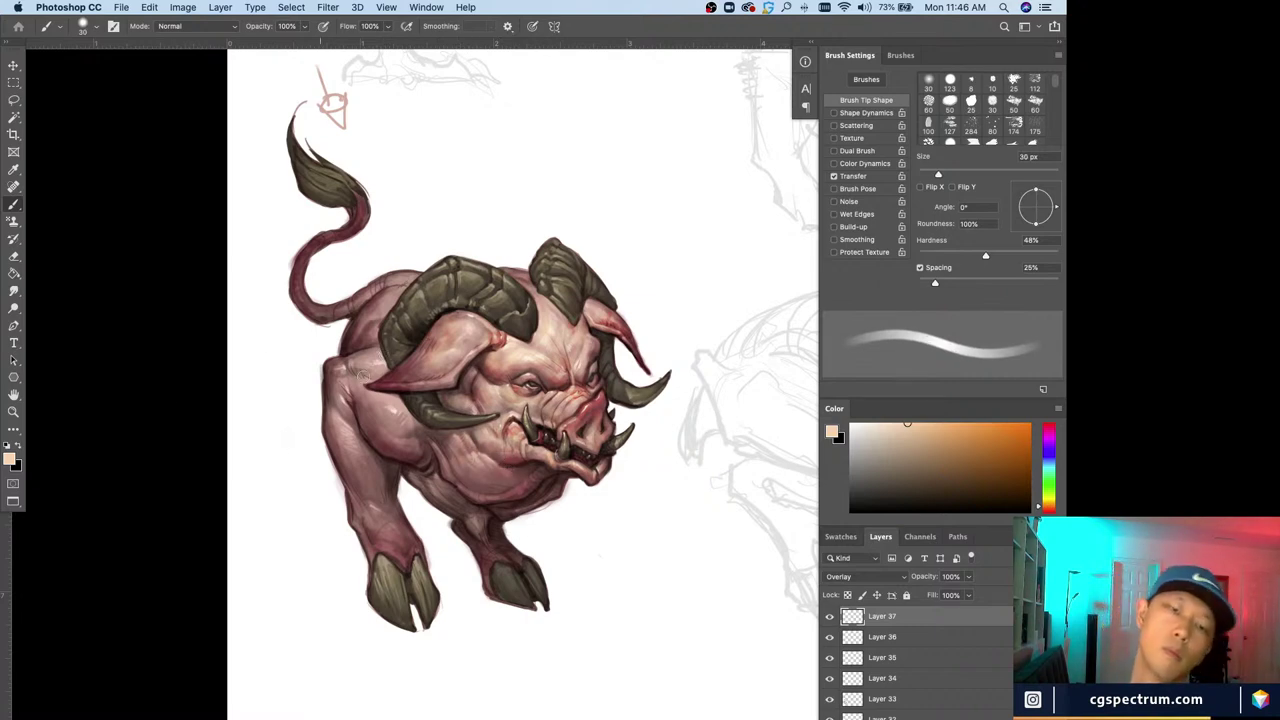
key(bracketright)
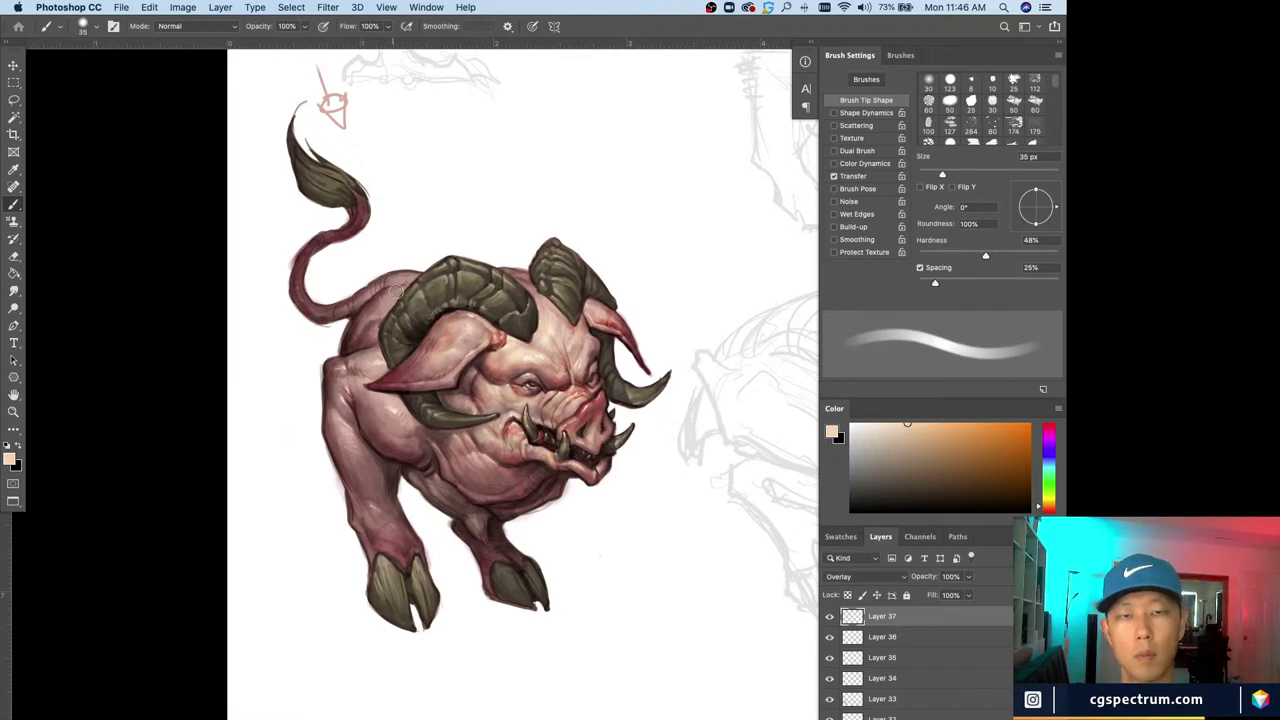
Add fine peach touches to the forehead wrinkles with a 9 px brush
key(bracketleft)
key(bracketleft)
key(bracketleft)
key(bracketleft)
key(bracketleft)
key(bracketleft)
key(bracketleft)
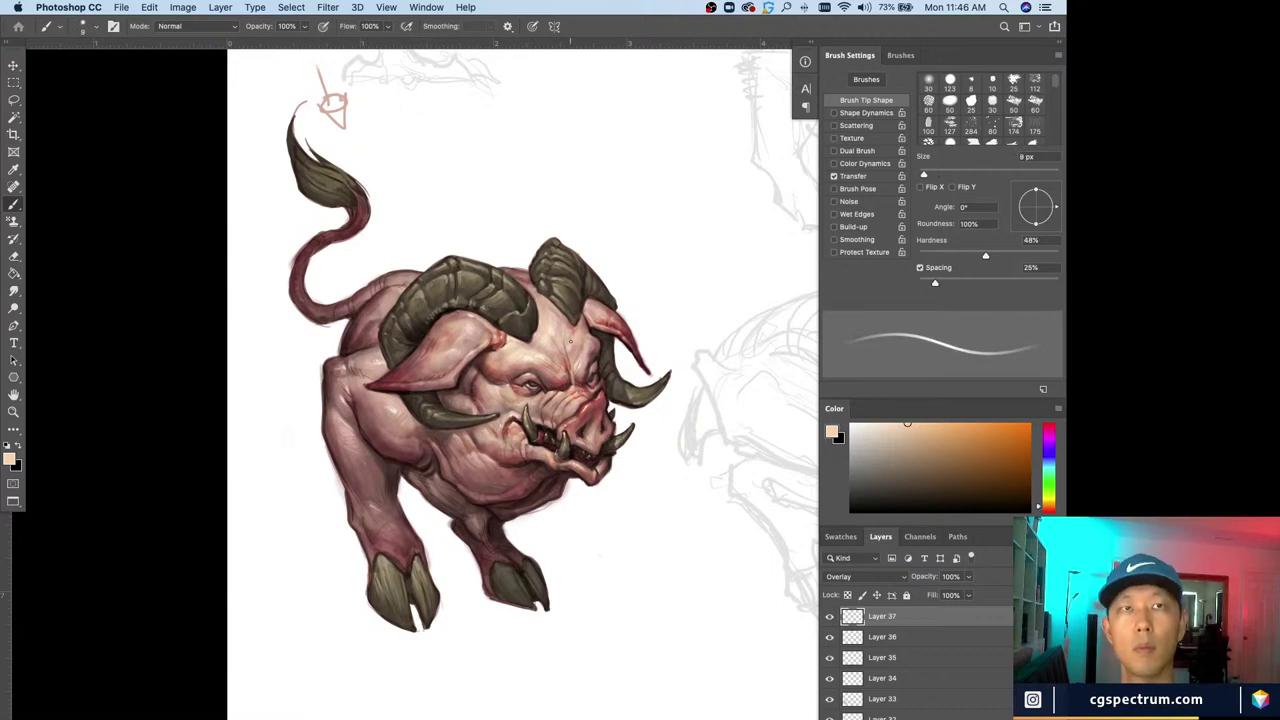
Brighten the ridges of both curled horns with warm peach strokes from 20 to 40 px brushes
key(bracketright)
key(bracketright)
key(bracketright)
key(bracketright)
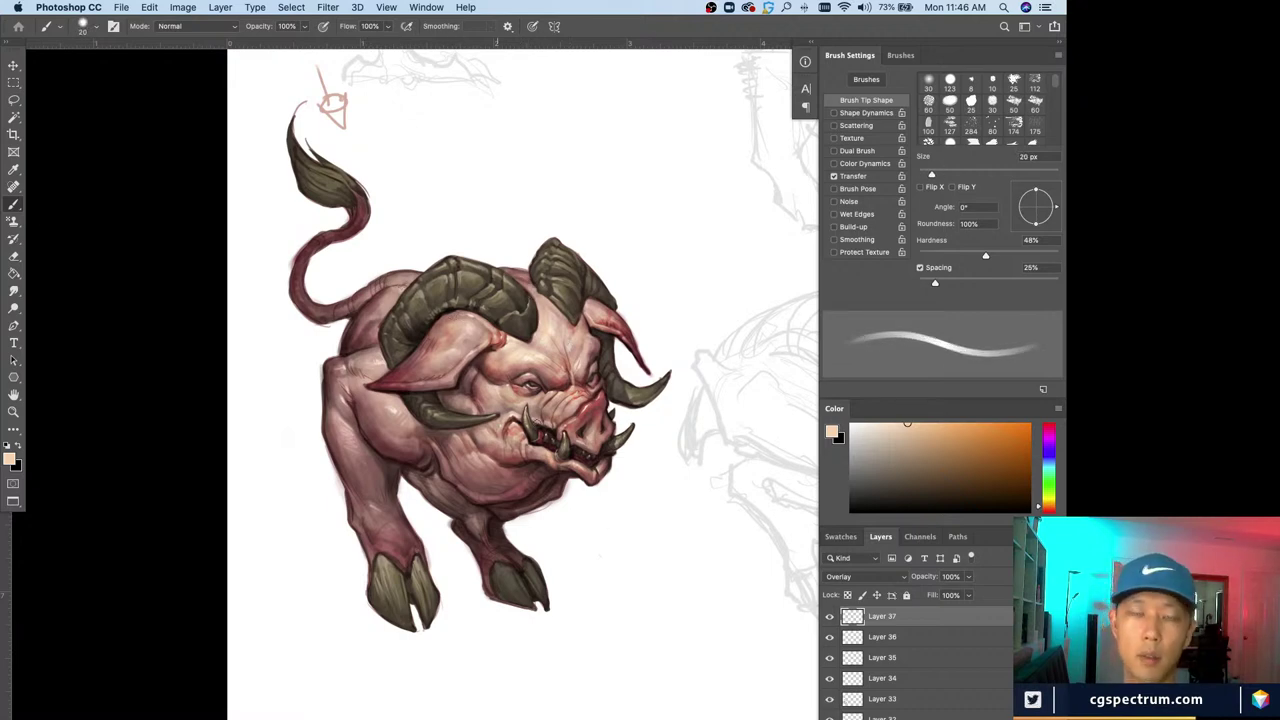
key(bracketright)
key(bracketright)
key(bracketright)
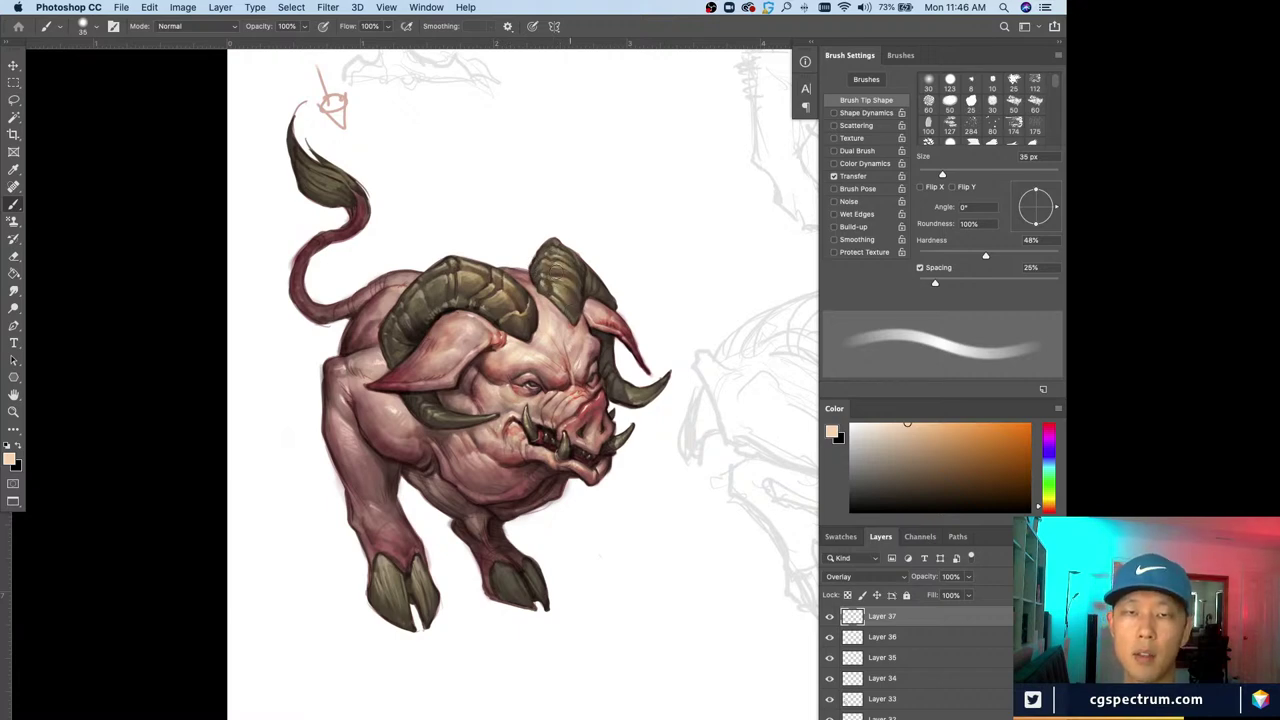
key(bracketright)
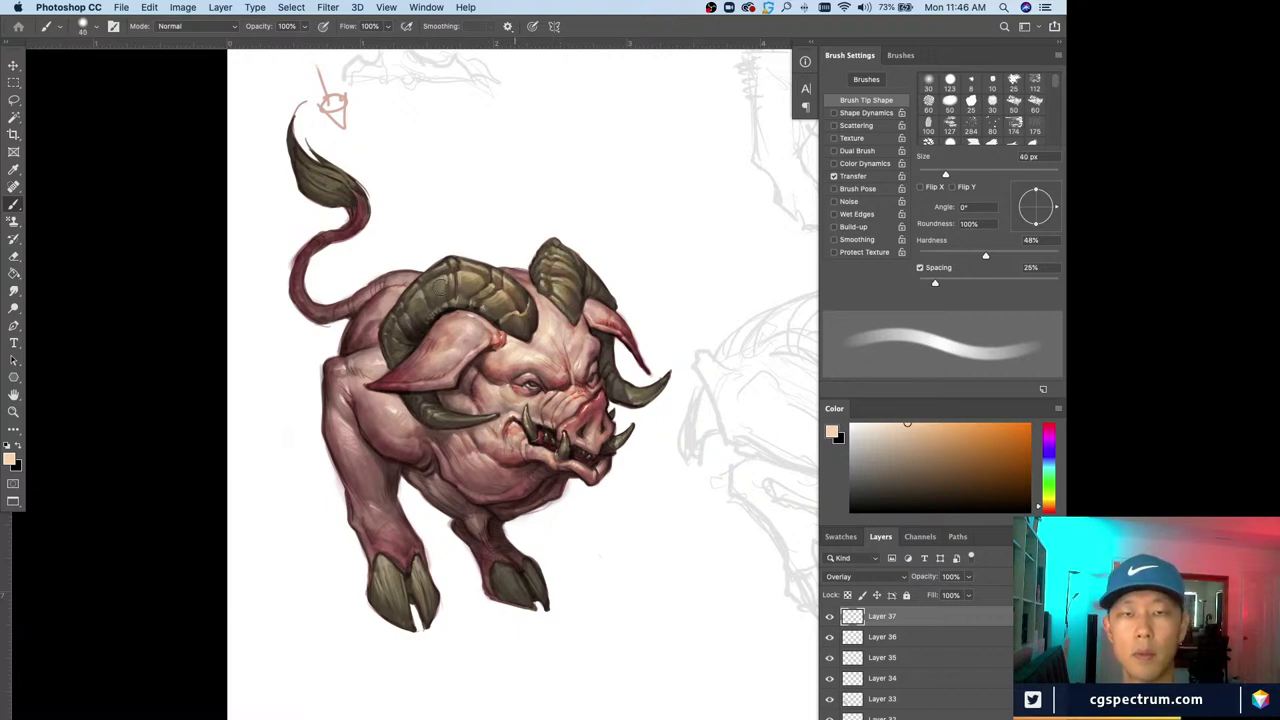
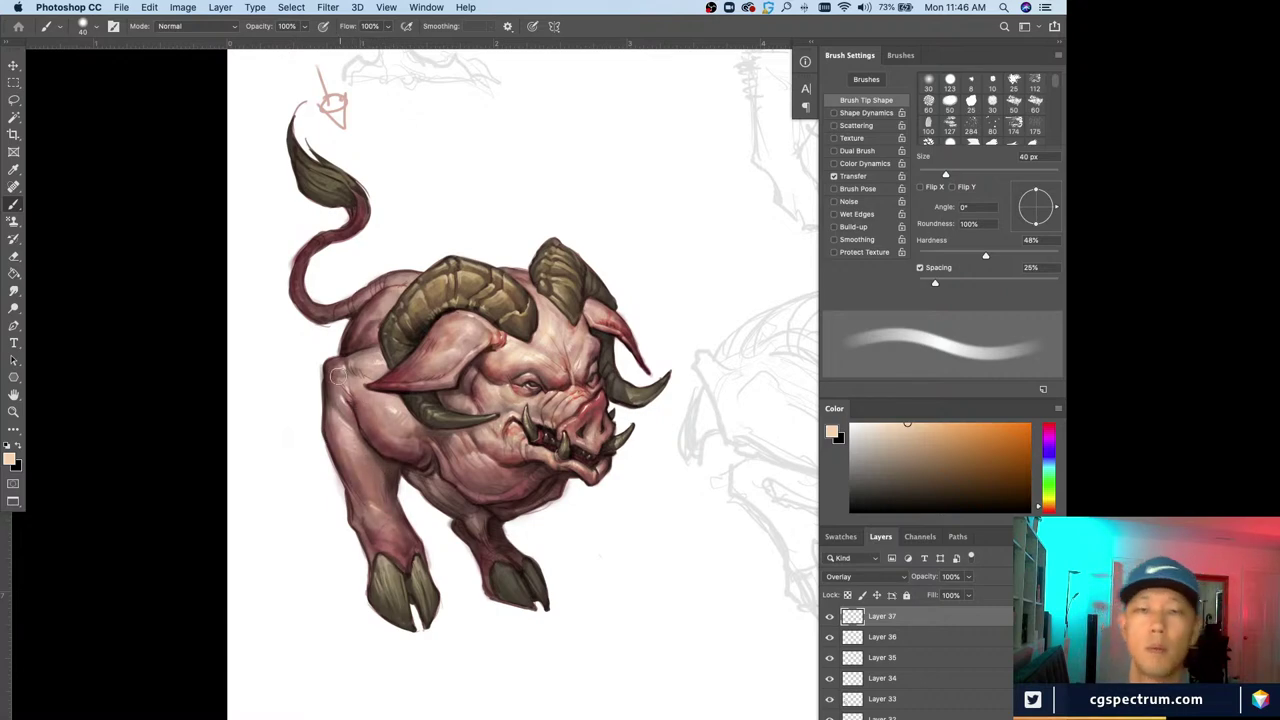
Paint peach light on the near shoulder, foreleg and front hoof with 8 to 25 px brushes
key(bracketleft)
key(bracketleft)
key(bracketleft)
key(bracketleft)
key(bracketleft)
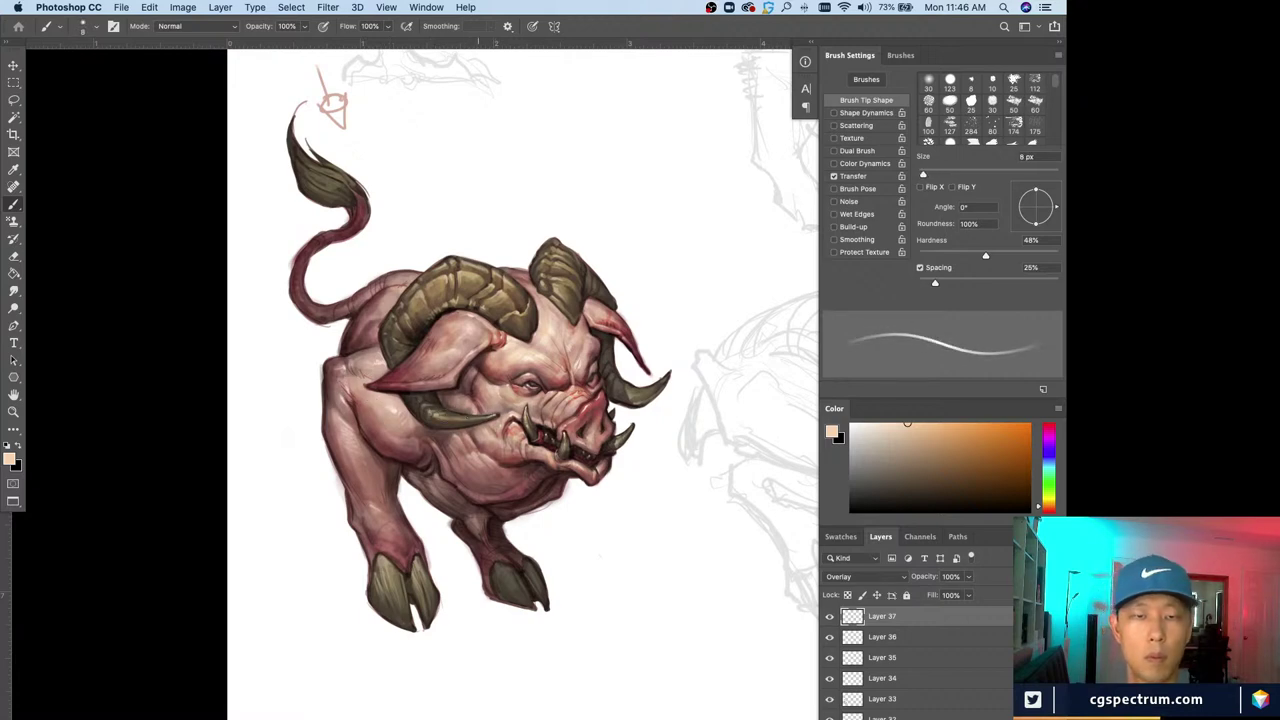
key(bracketright)
key(bracketright)
key(bracketright)
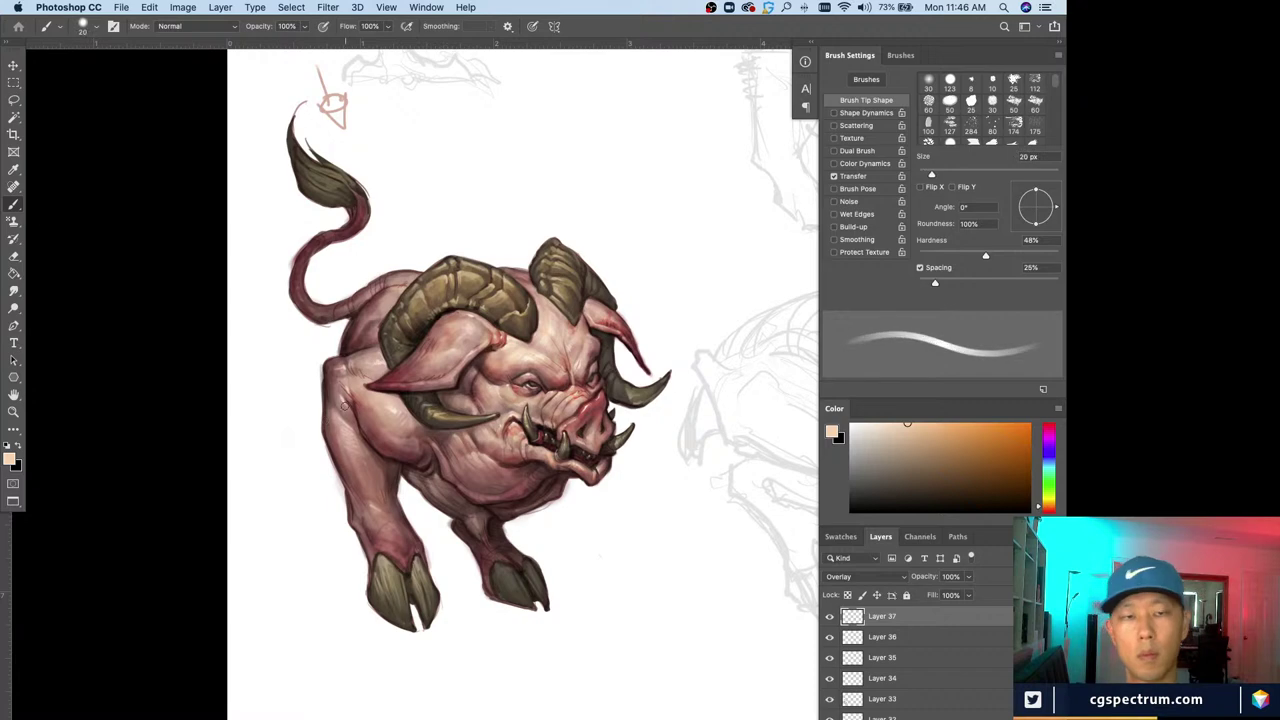
key(bracketright)
mouse_move(394, 578)
mouse_down()
mouse_move(399, 603)
mouse_move(421, 602)
mouse_move(420, 587)
mouse_up()
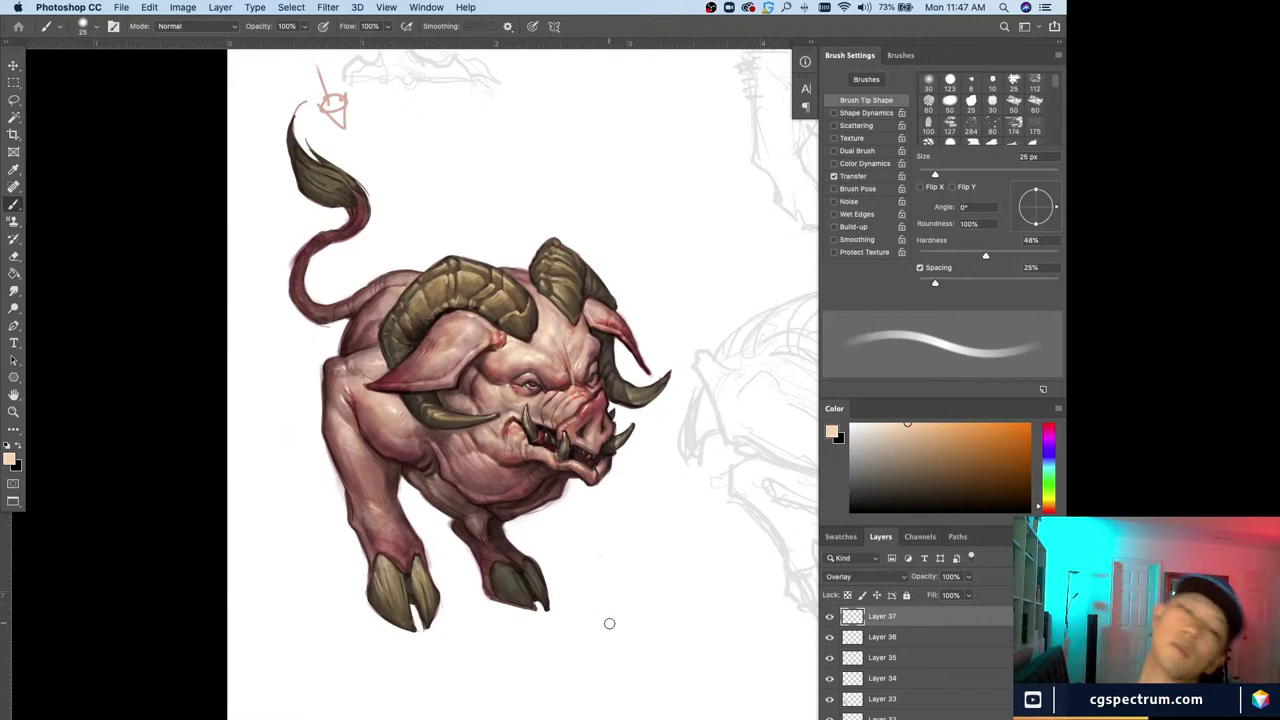
Slightly lower the saturation of the peach Overlay glow layer with Hue/Saturation
key(super+u)
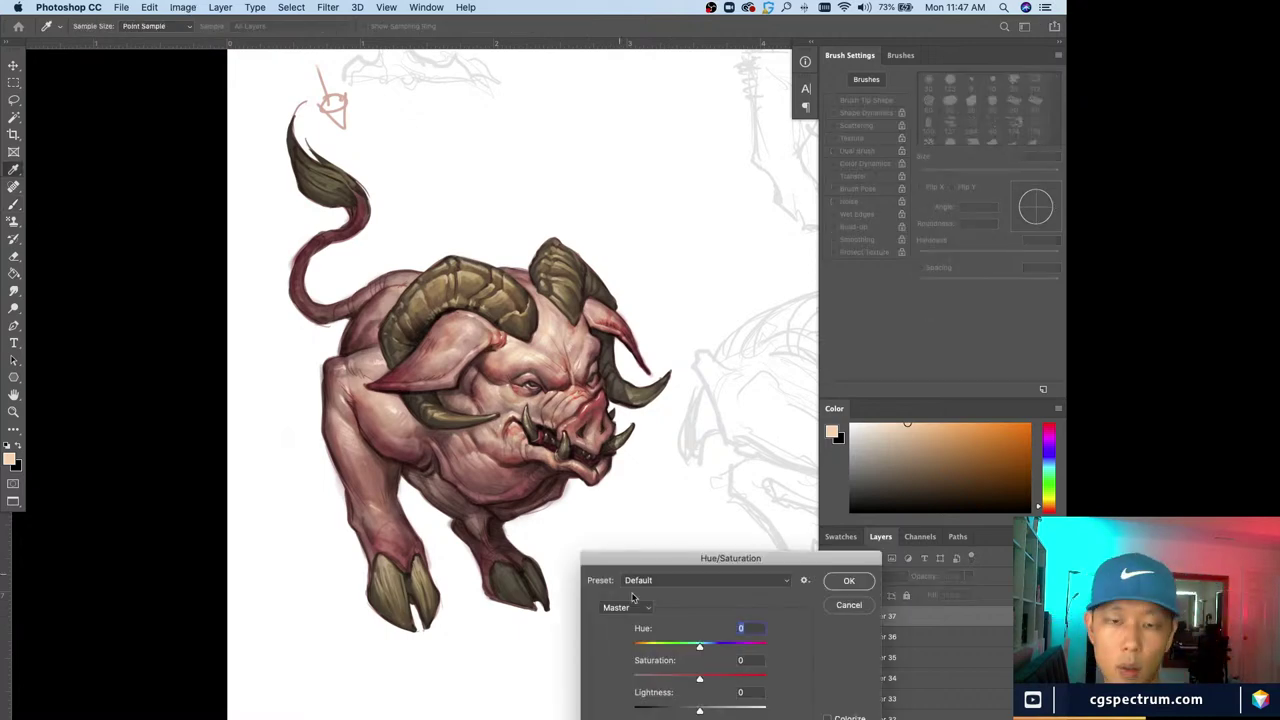
mouse_move(699, 678)
mouse_down()
mouse_move(710, 713)
mouse_move(692, 678)
mouse_up()
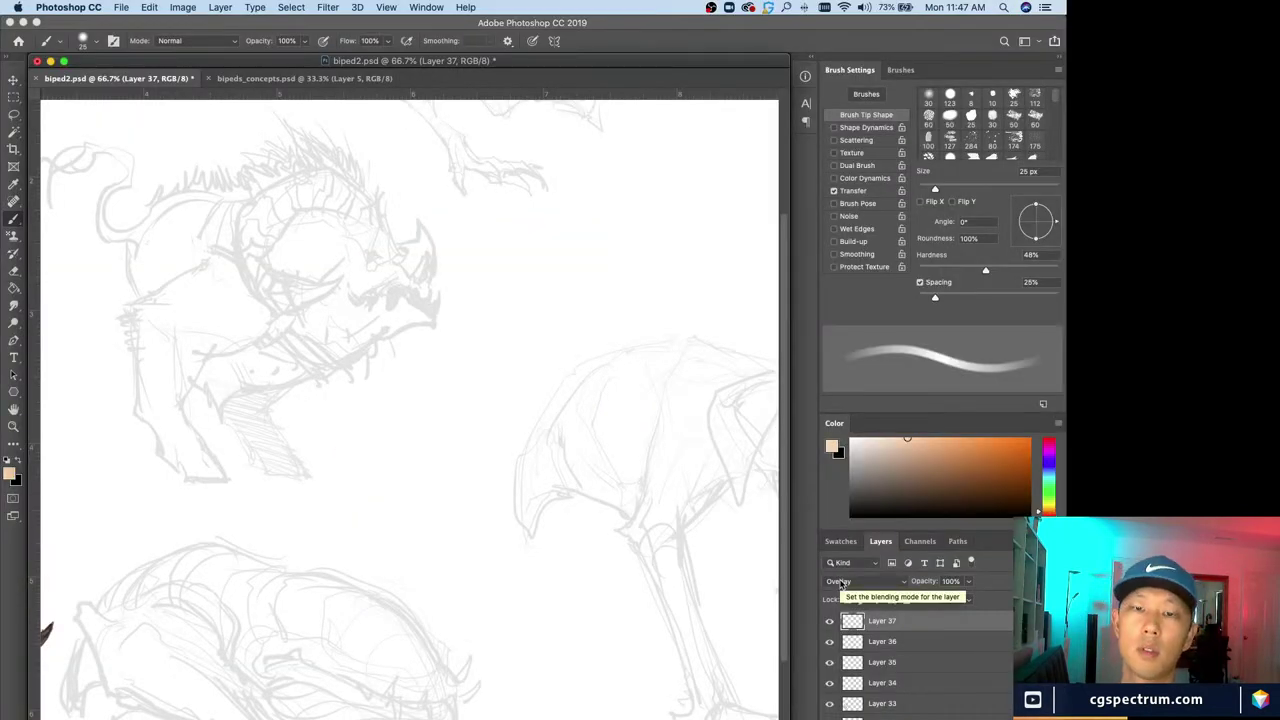
Review the whole creature and compare the painting with and without the Layer 37 glow
key(f)
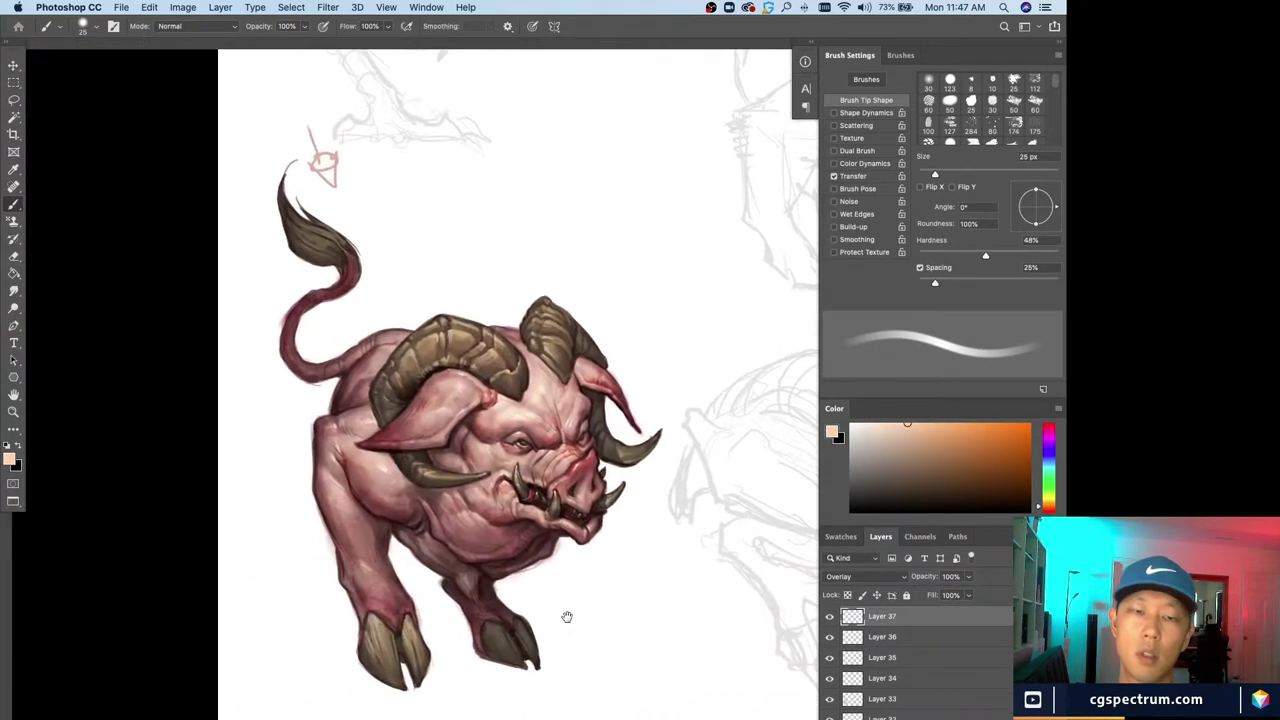
key(f)
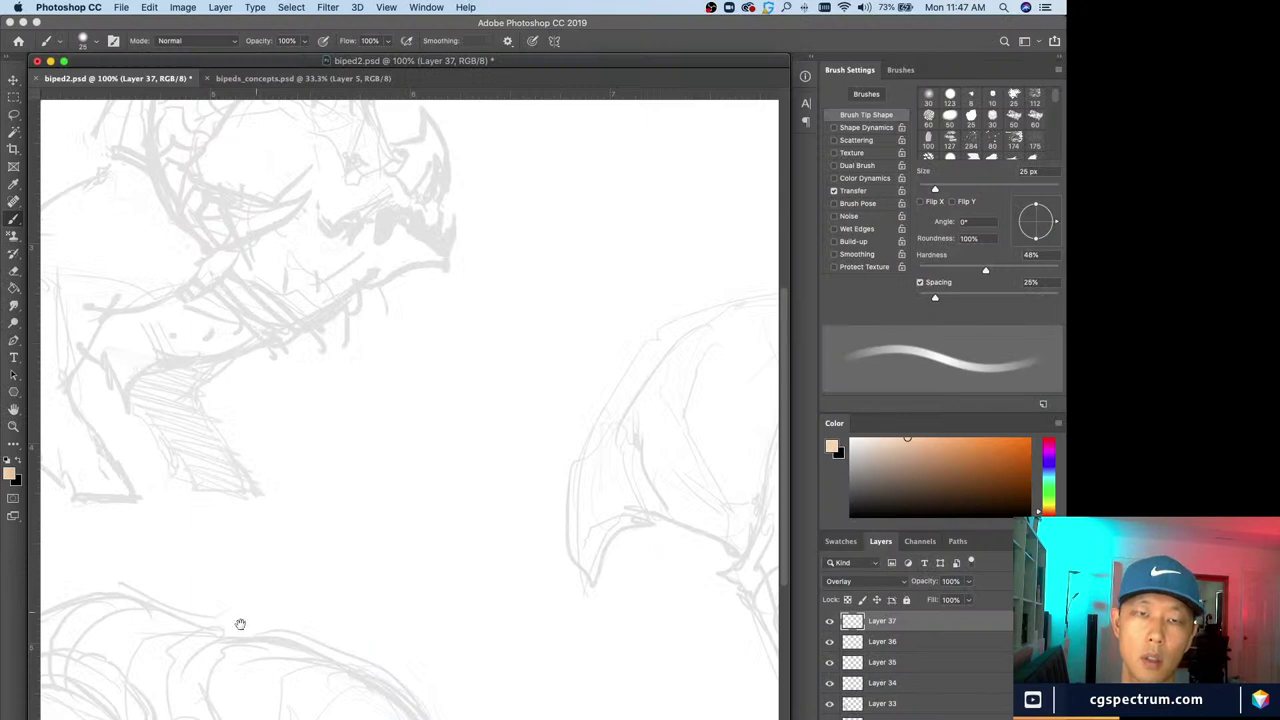
drag(240, 623, 563, 511)
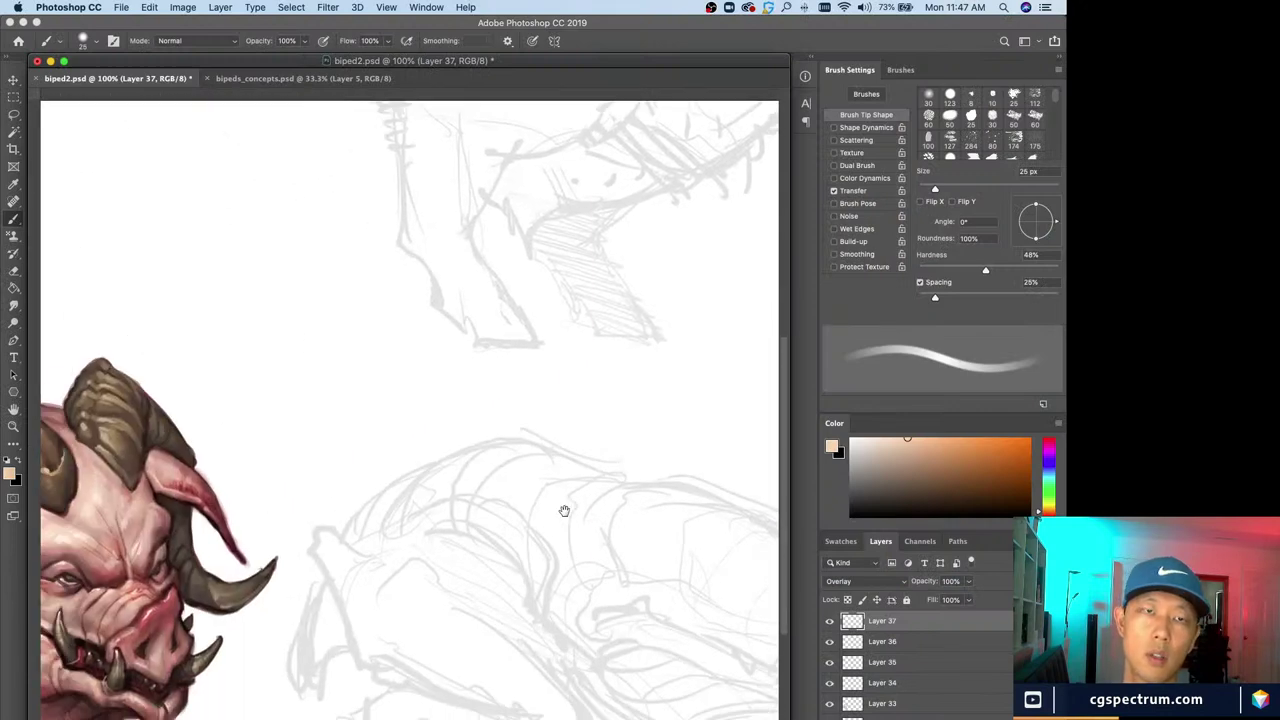
drag(398, 602, 515, 532)
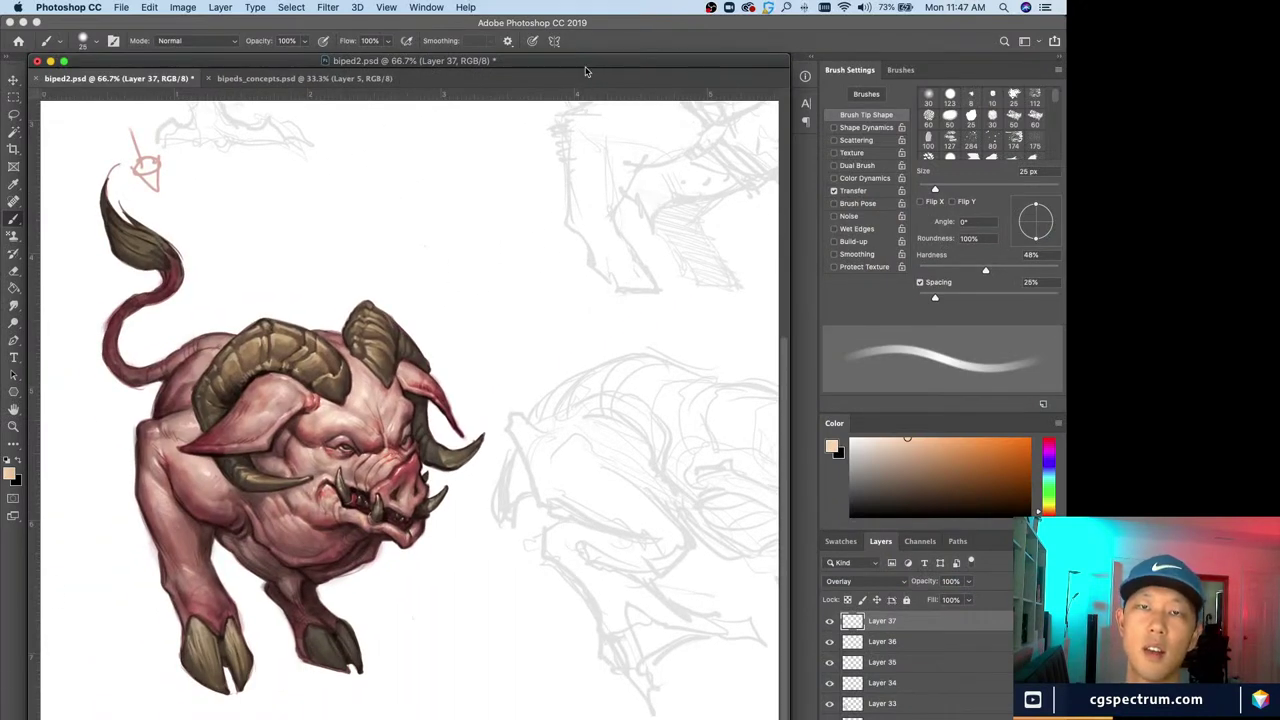
drag(586, 64, 592, 102)
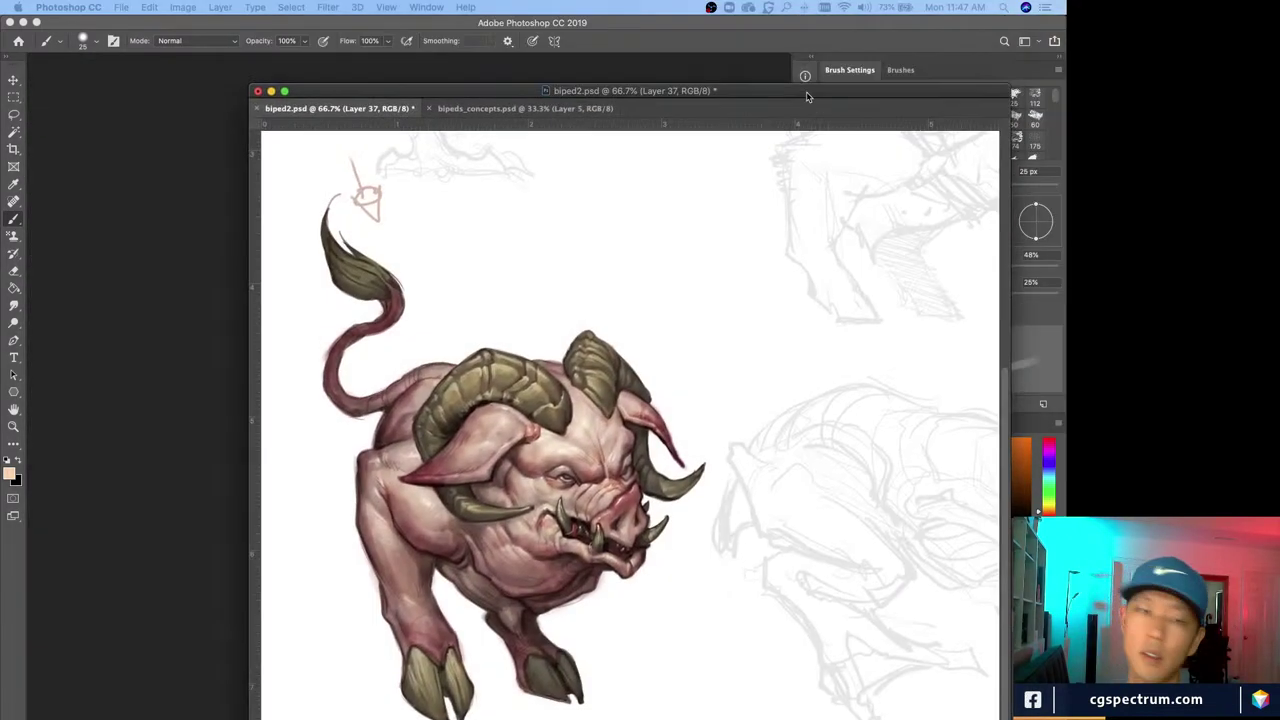
drag(809, 92, 620, 87)
key(super+minus)
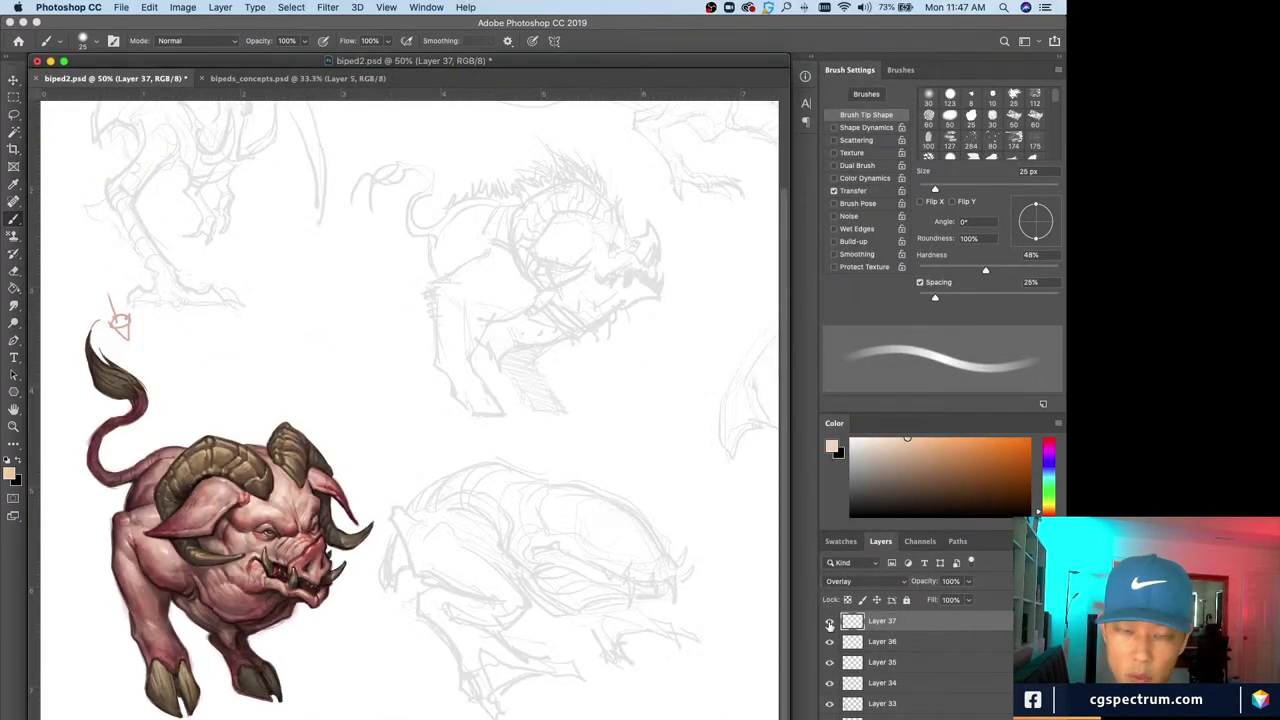
click(830, 622)
click(830, 622)
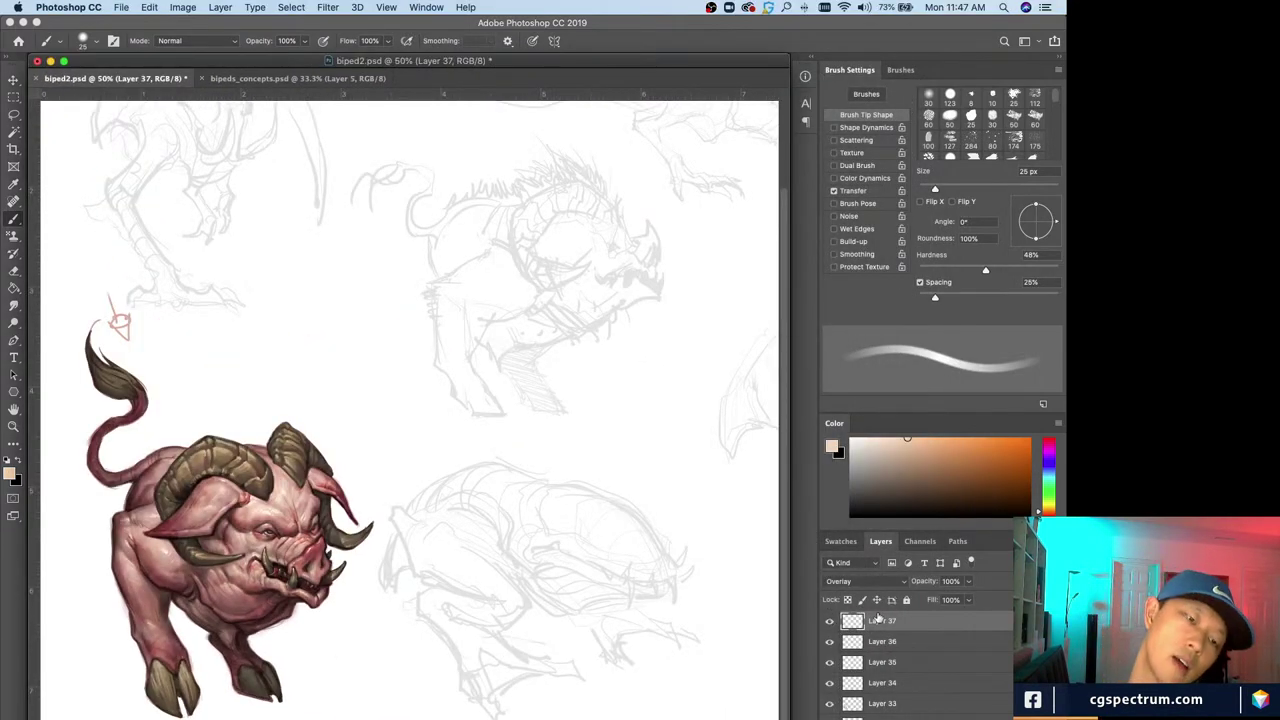
key(super+minus)
key(super+plus)
key(super+plus)
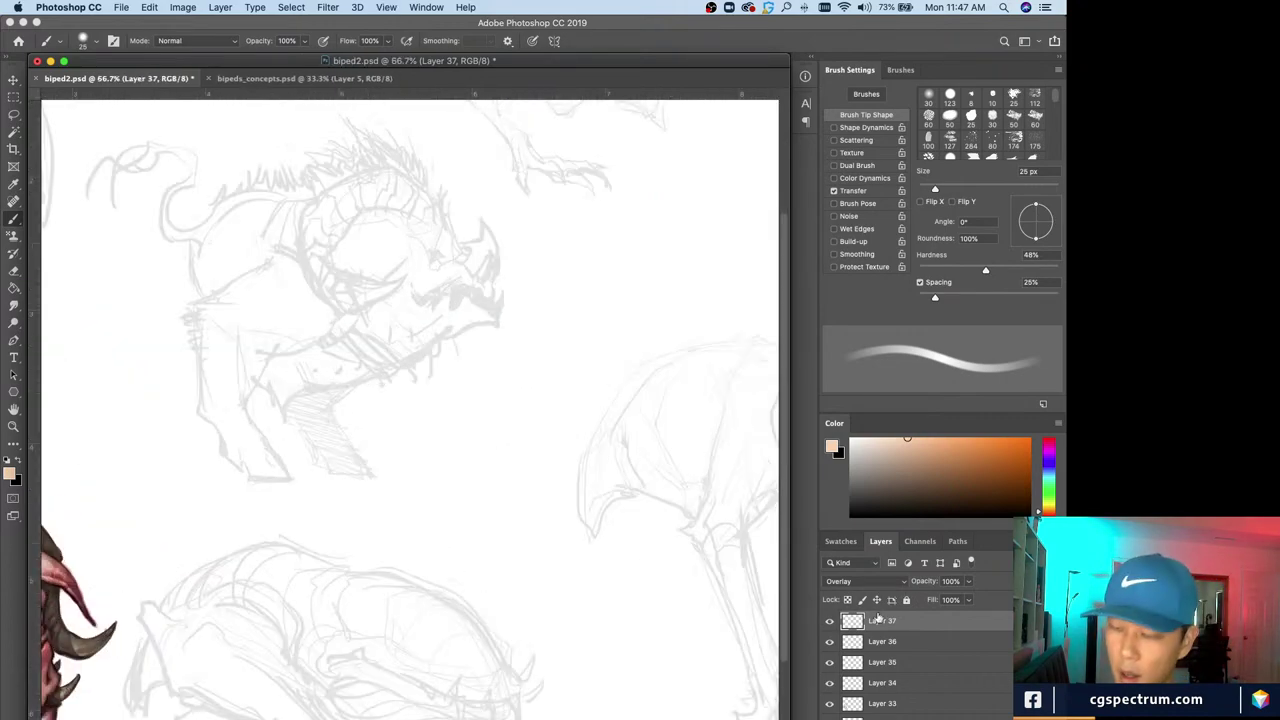
mouse_move(377, 654)
mouse_down()
mouse_move(748, 445)
mouse_move(362, 641)
mouse_move(790, 420)
mouse_up()
key(f)
mouse_move(300, 640)
mouse_down()
mouse_move(391, 597)
mouse_move(310, 590)
mouse_up()
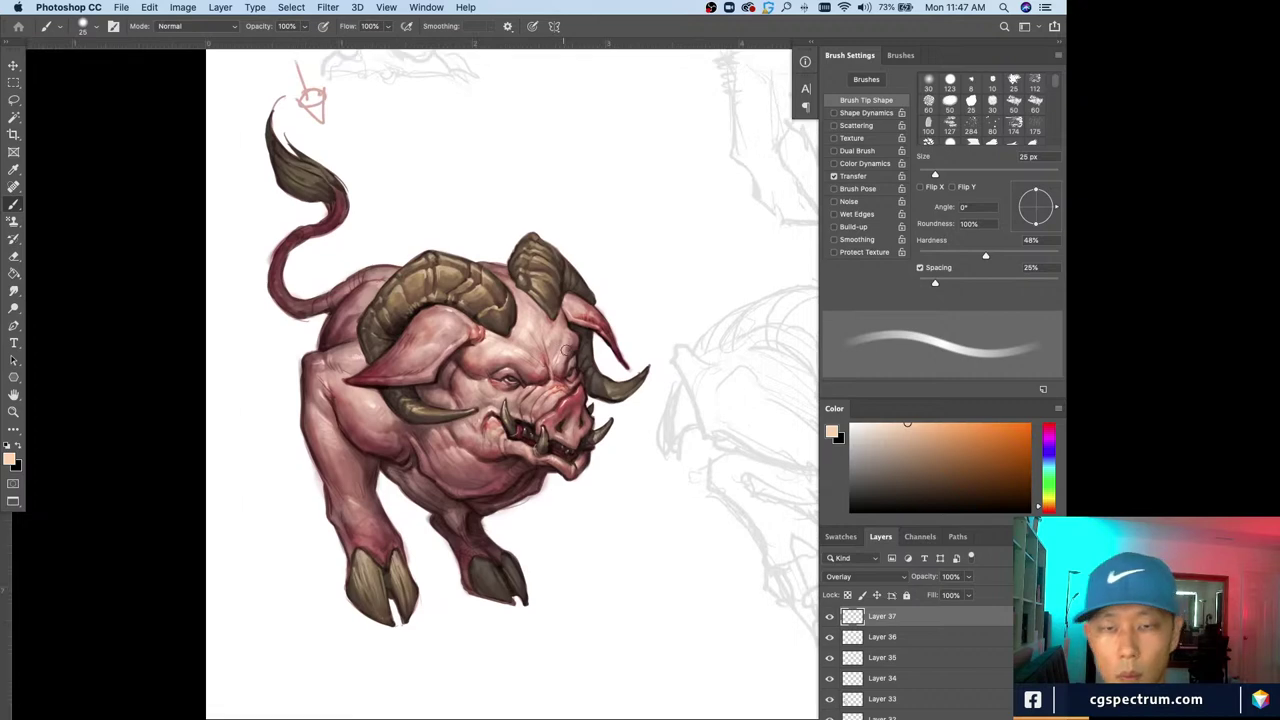
Touch up the lower curve of the far horn with a 15 px brush and add a new layer above the glow
key(bracketleft)
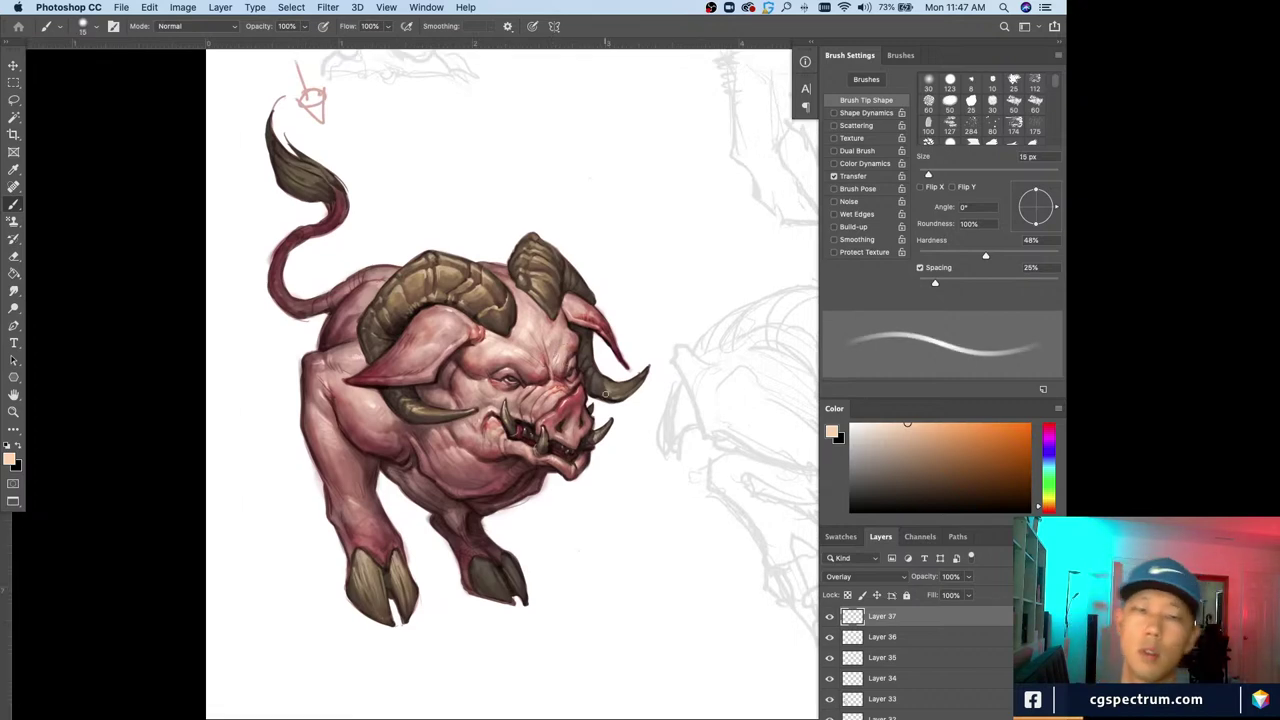
key(super+alt+shift+n)
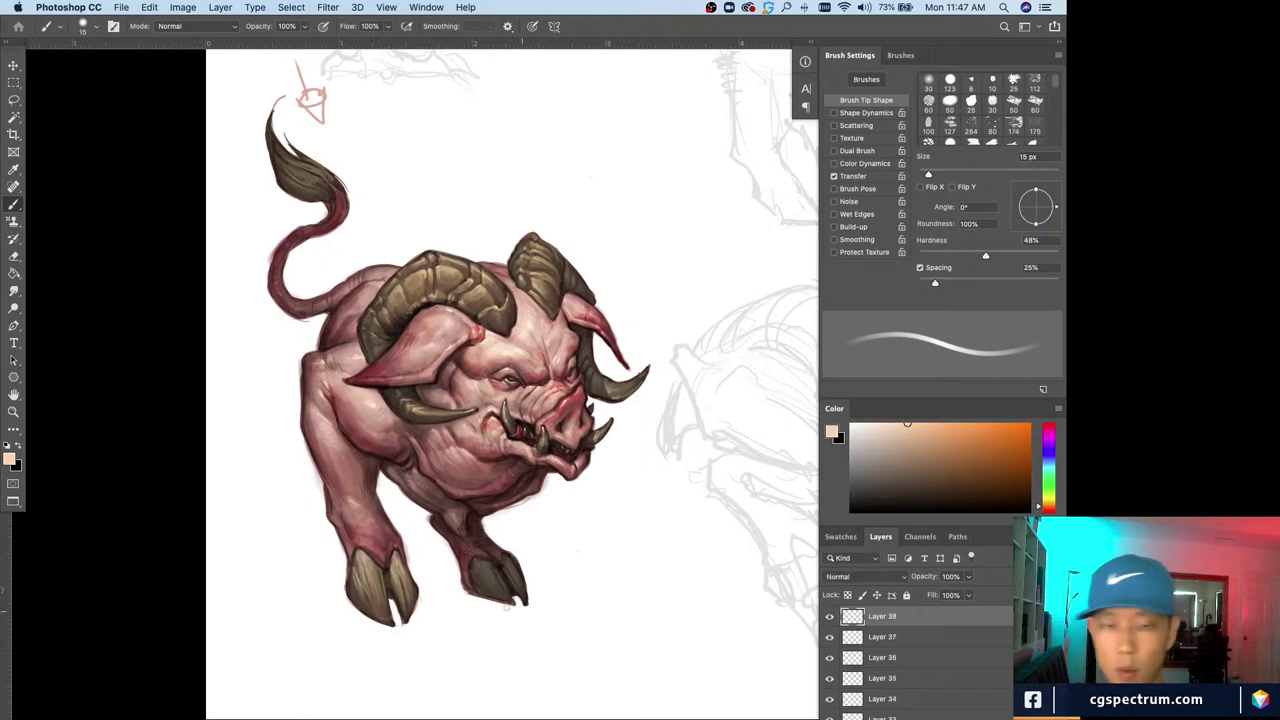
Sample the red inside the mouth, choose a brighter red and paint fine mouth details with 3 to 4 px brushes
key(super+equal)
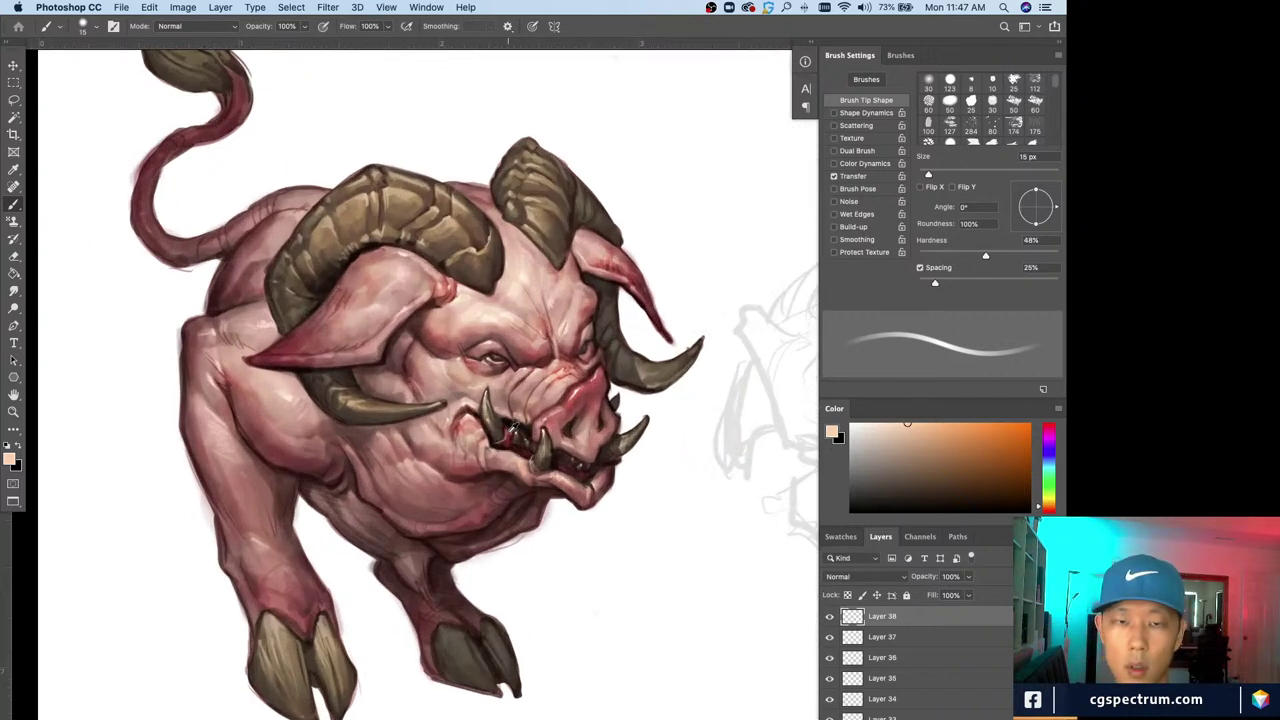
alt+click(512, 426)
click(10, 459)
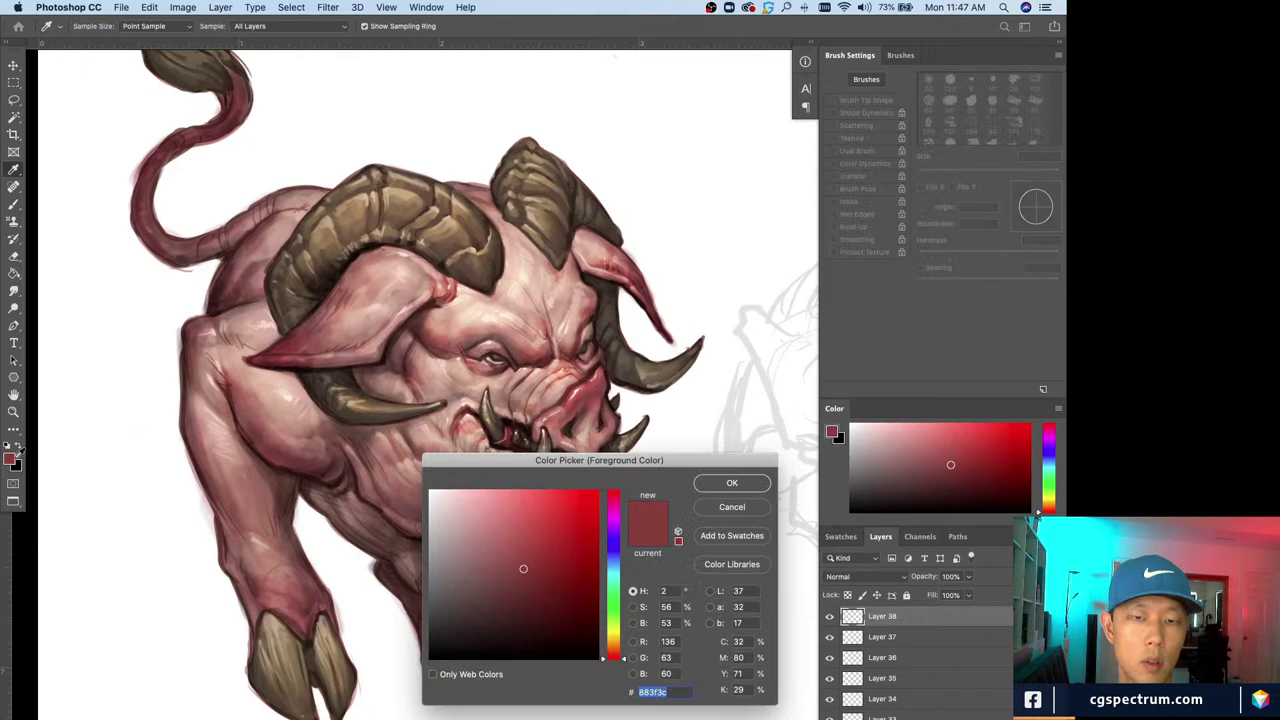
click(522, 537)
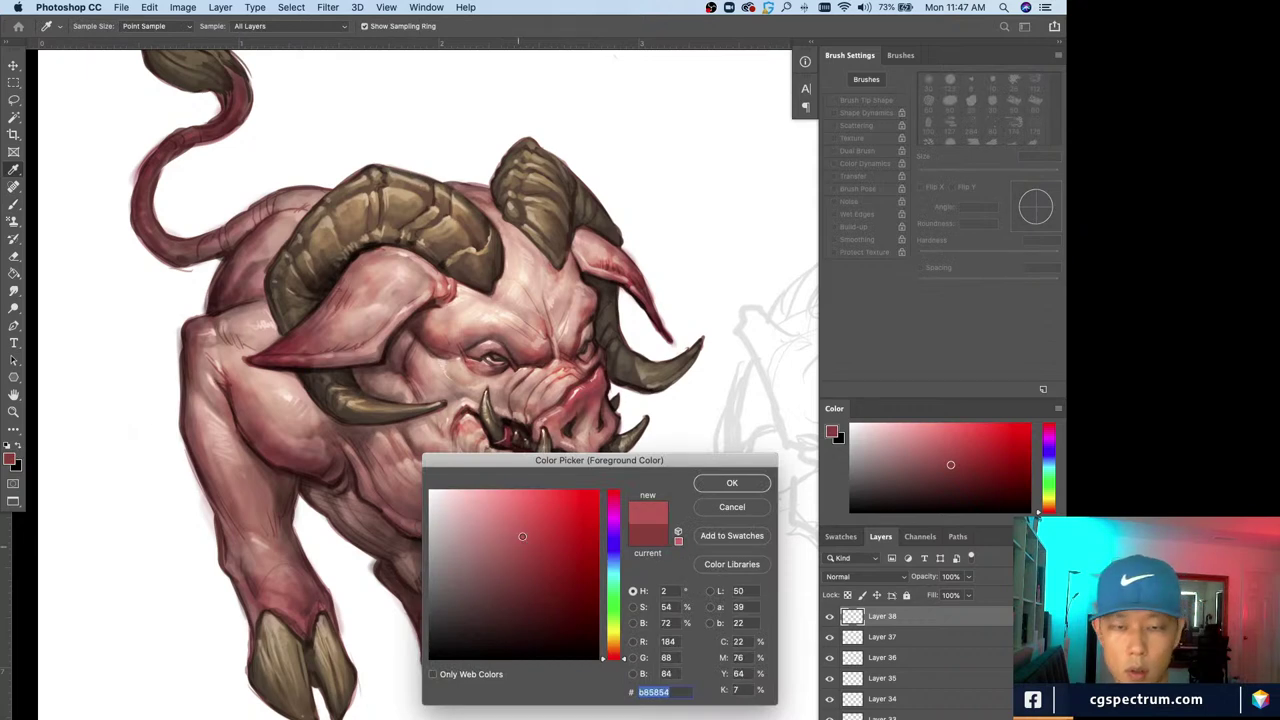
key(Return)
key(b)
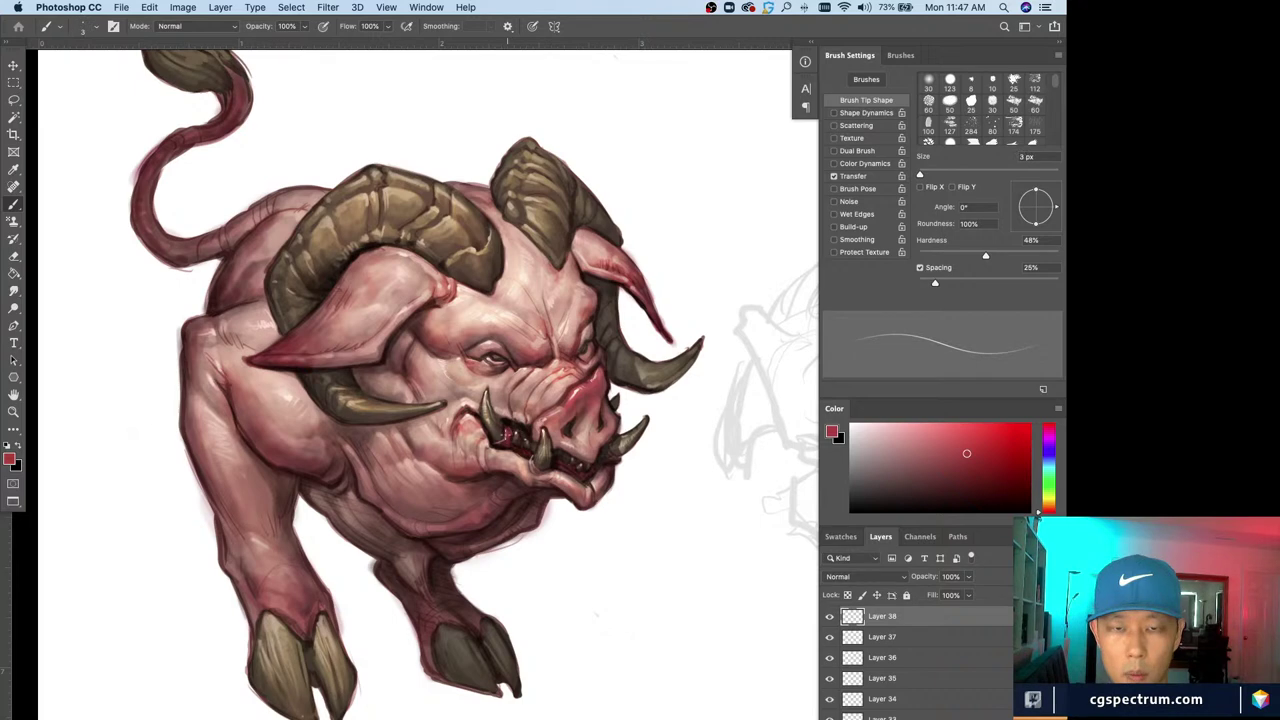
key(bracketright)
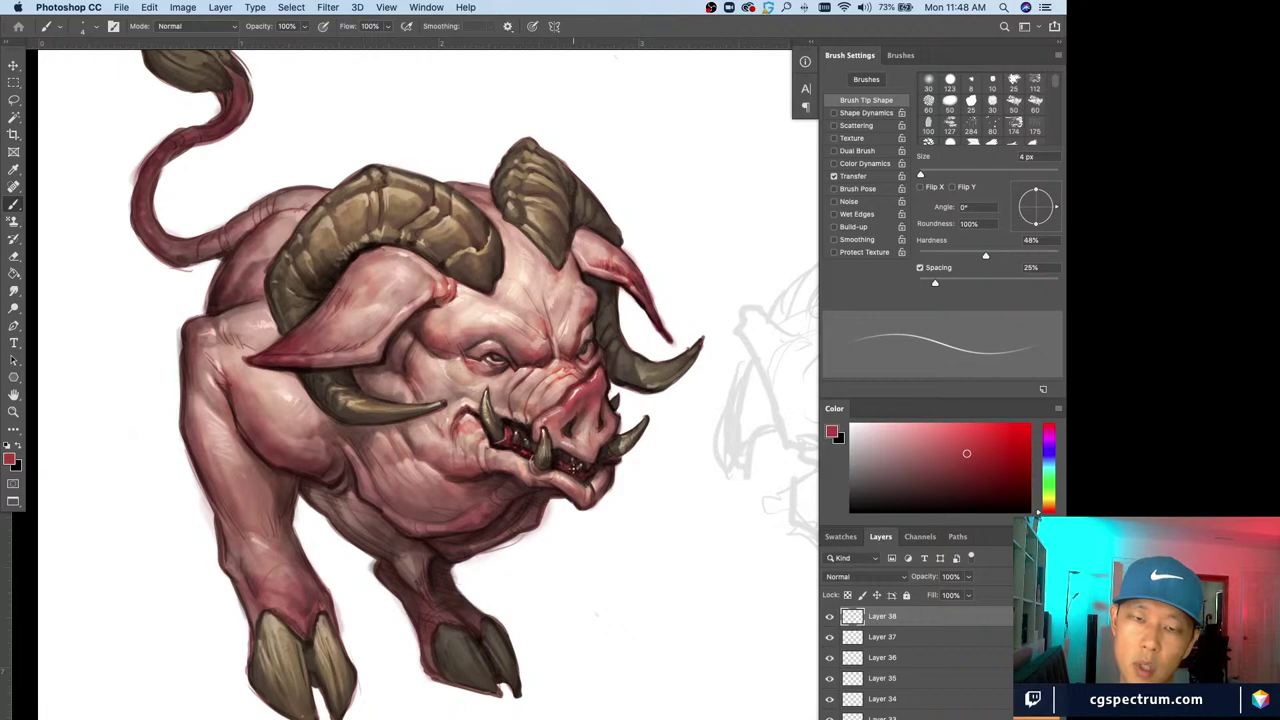
Paint fine red accents in the inner areas of both eyes with a 2 px brush
key(bracketleft)
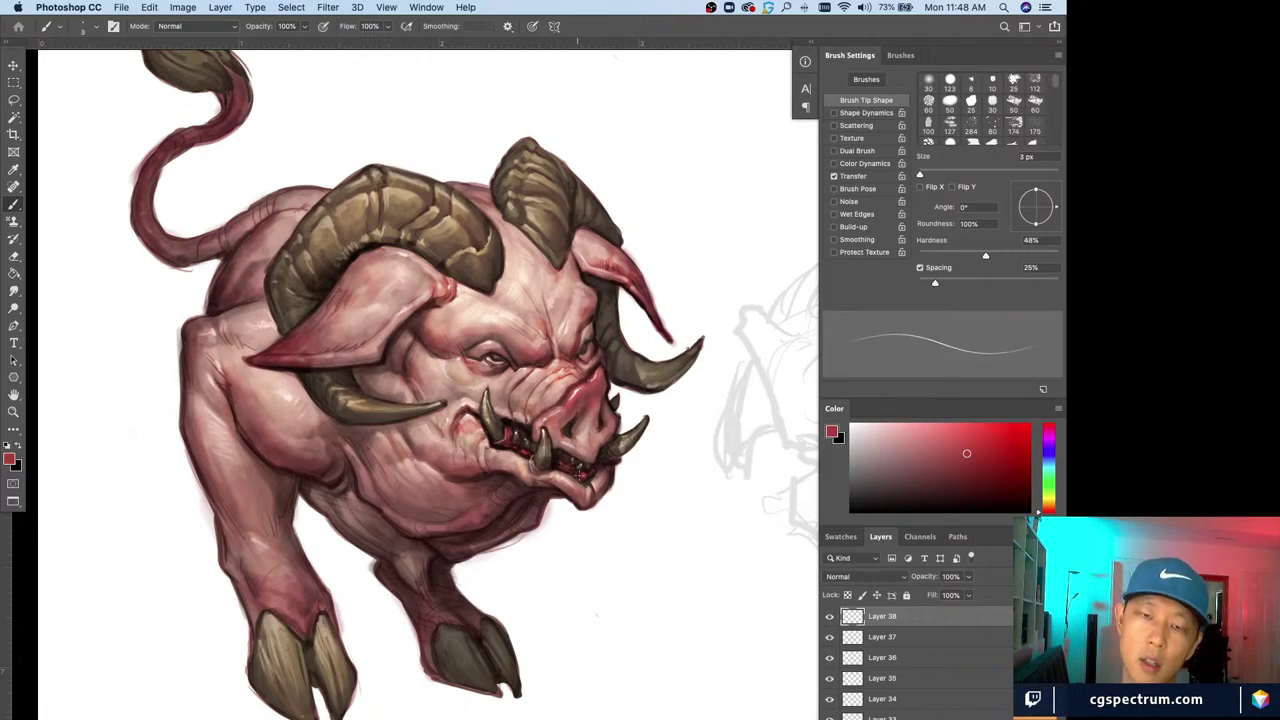
key(super+equal)
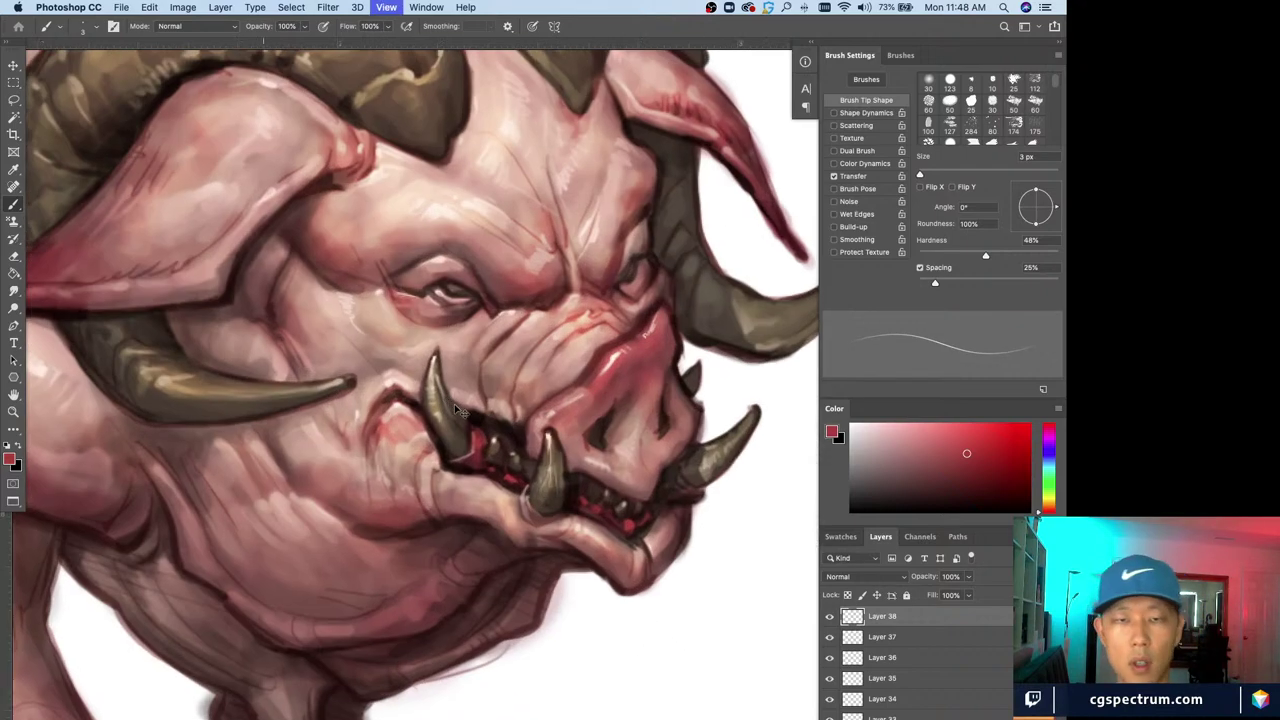
drag(462, 411, 480, 500)
key(bracketleft)
key(bracketleft)
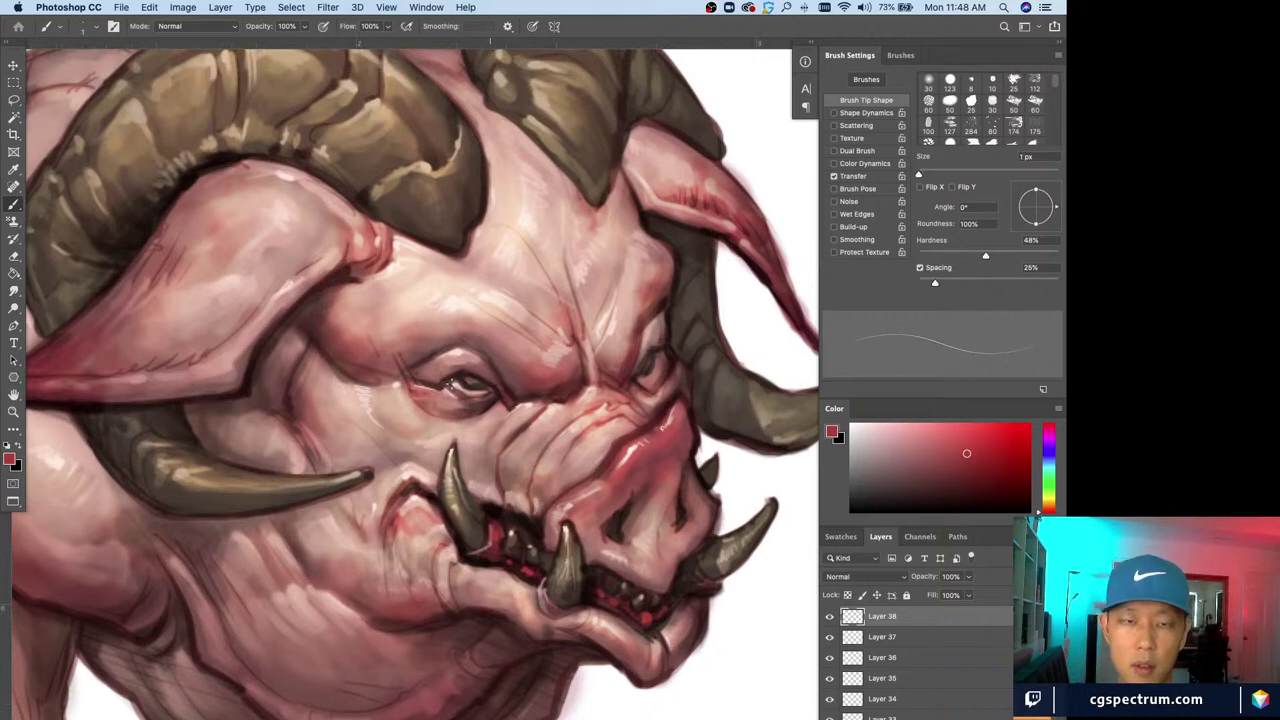
key(bracketright)
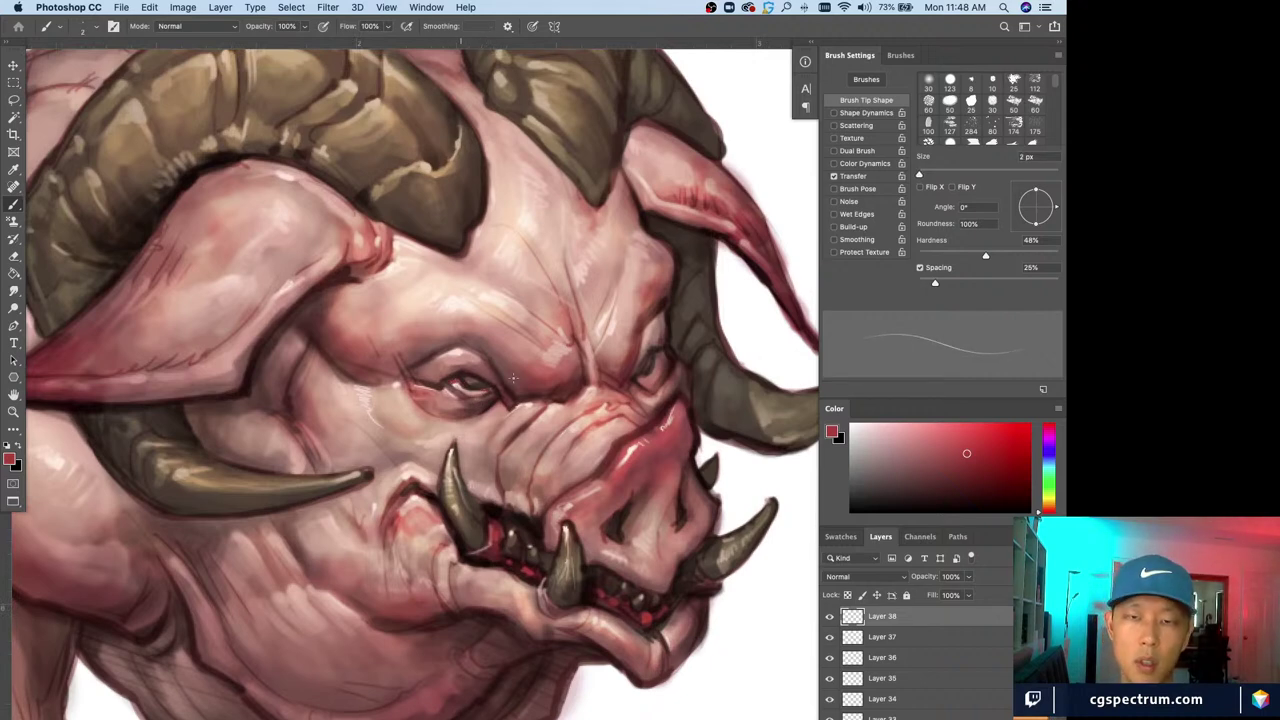
drag(655, 357, 656, 371)
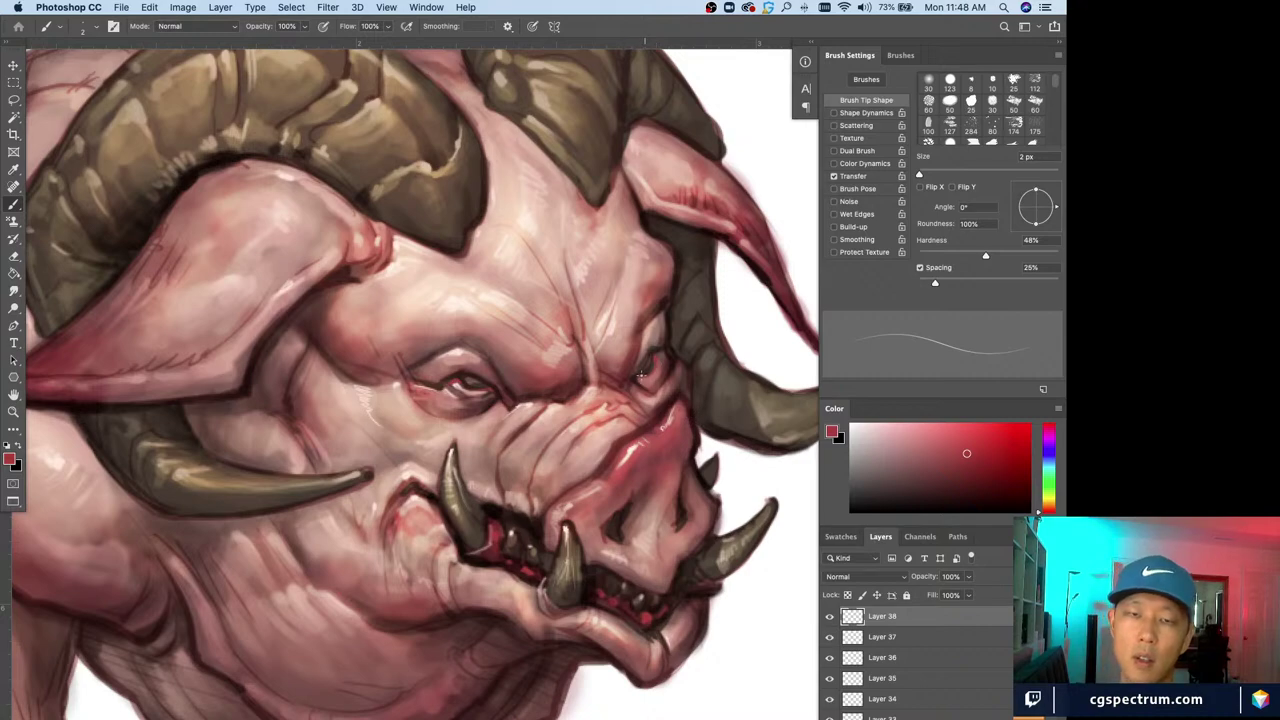
Choose a near-black brown and add a new layer above the red accents for painting dark pupils in both eyes
key(super+minus)
key(super+minus)
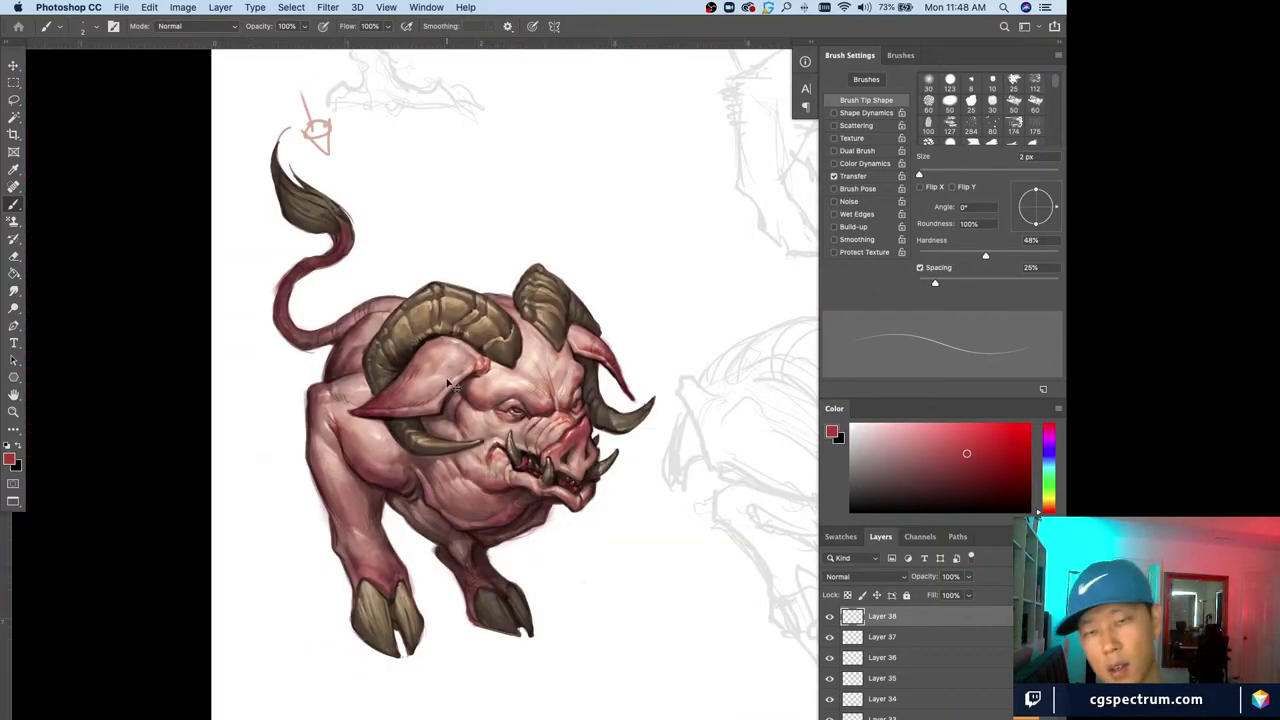
key(super+equal)
key(super+equal)
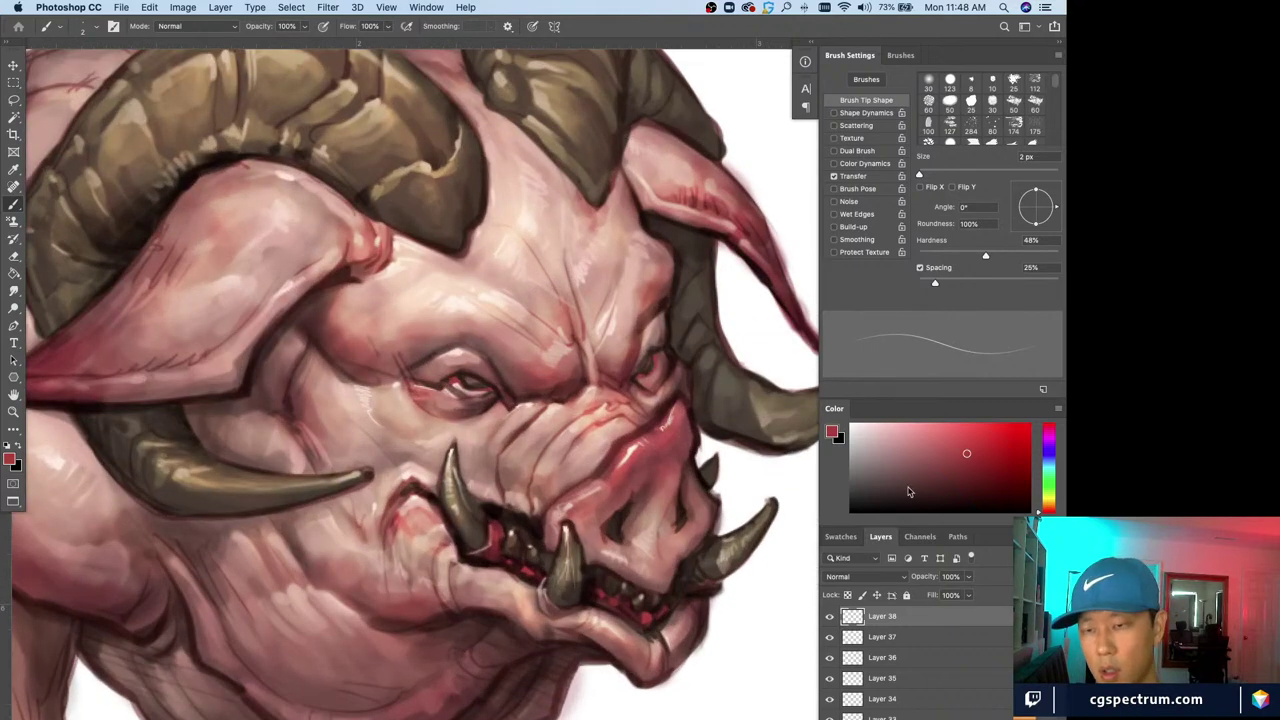
click(910, 504)
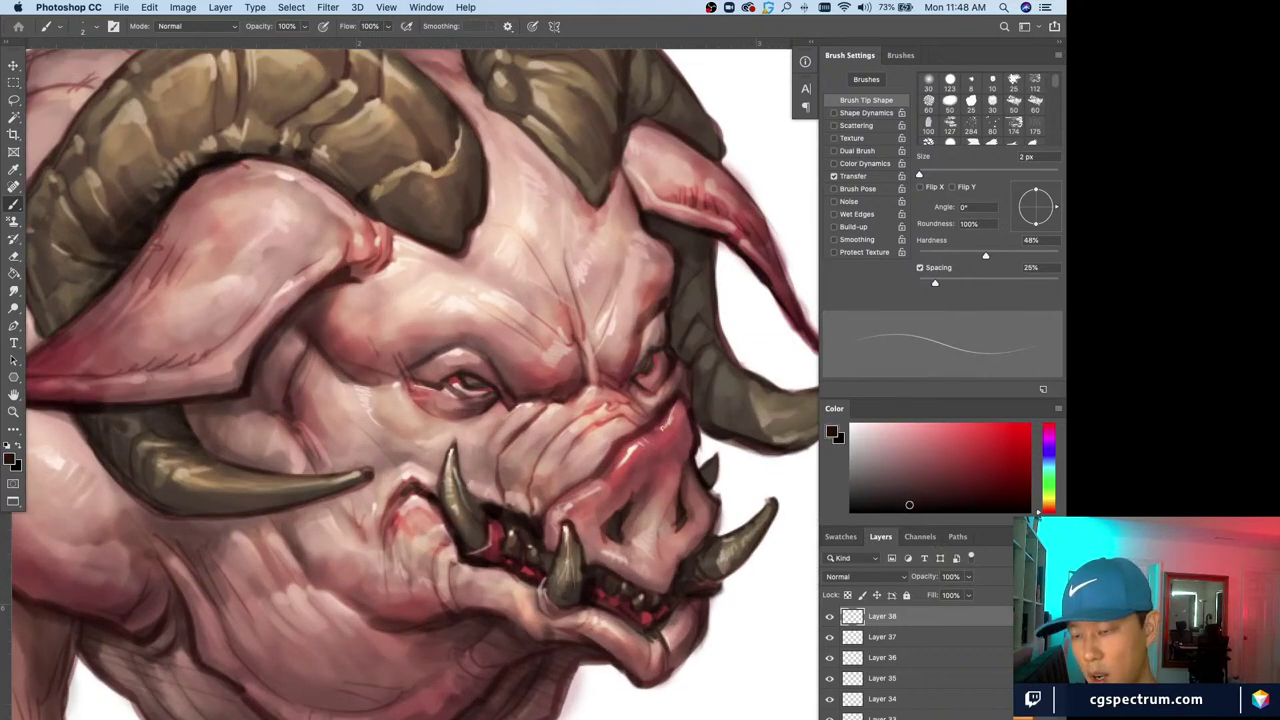
key(alt+shift+super+n)
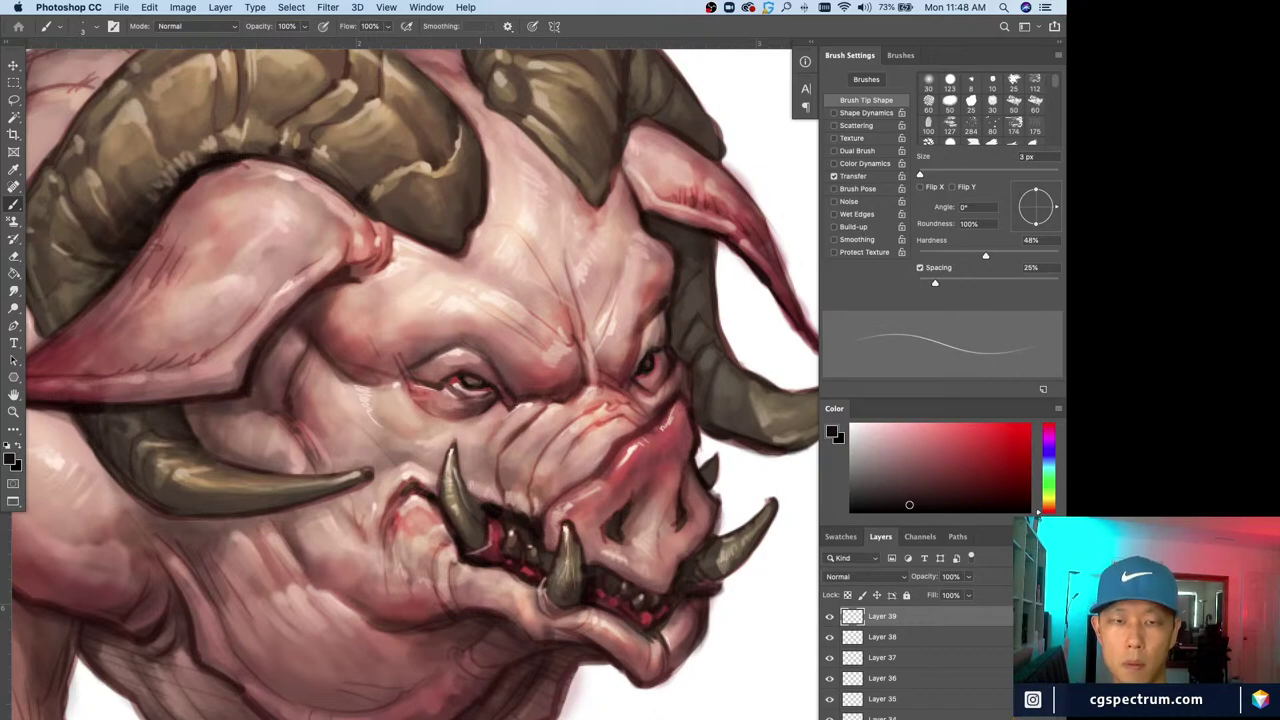
Refine the dark pupils in both eyes with 2 to 4 px brushes, checking the face at different magnifications
key(super+minus)
key(super+minus)
key(super+minus)
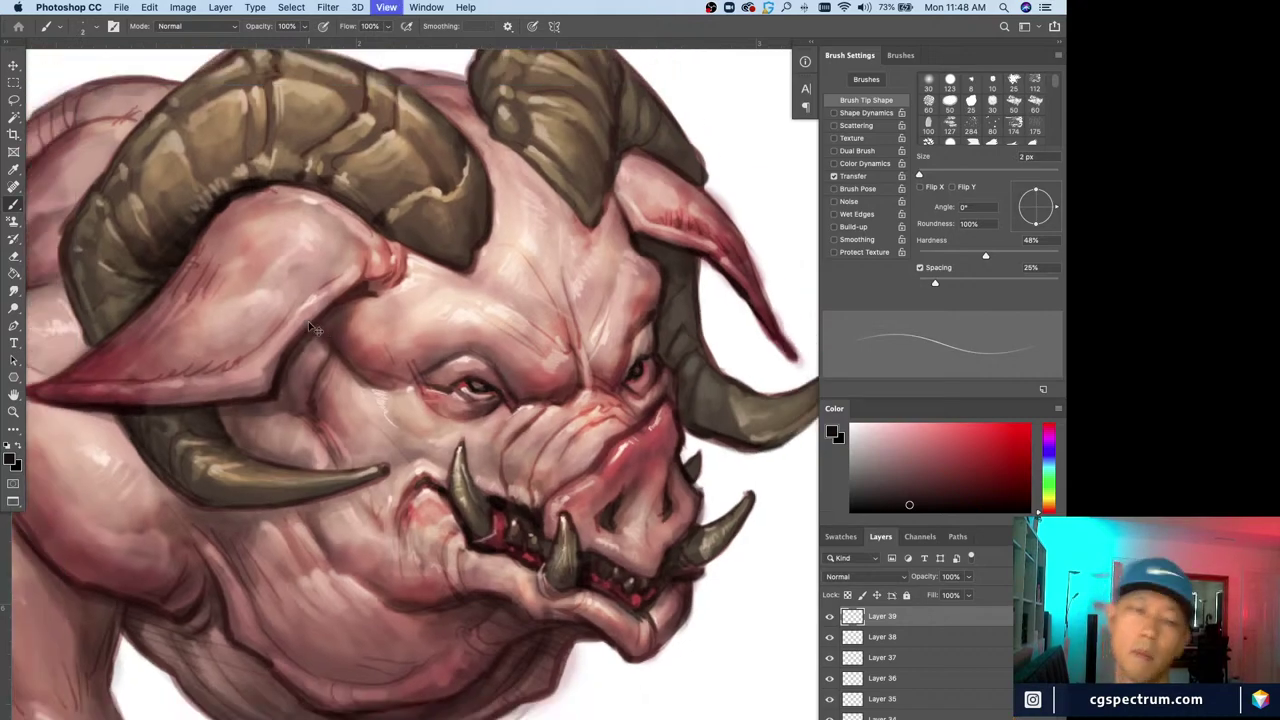
key(super+plus)
key(super+plus)
key(super+plus)
key(bracketright)
key(bracketright)
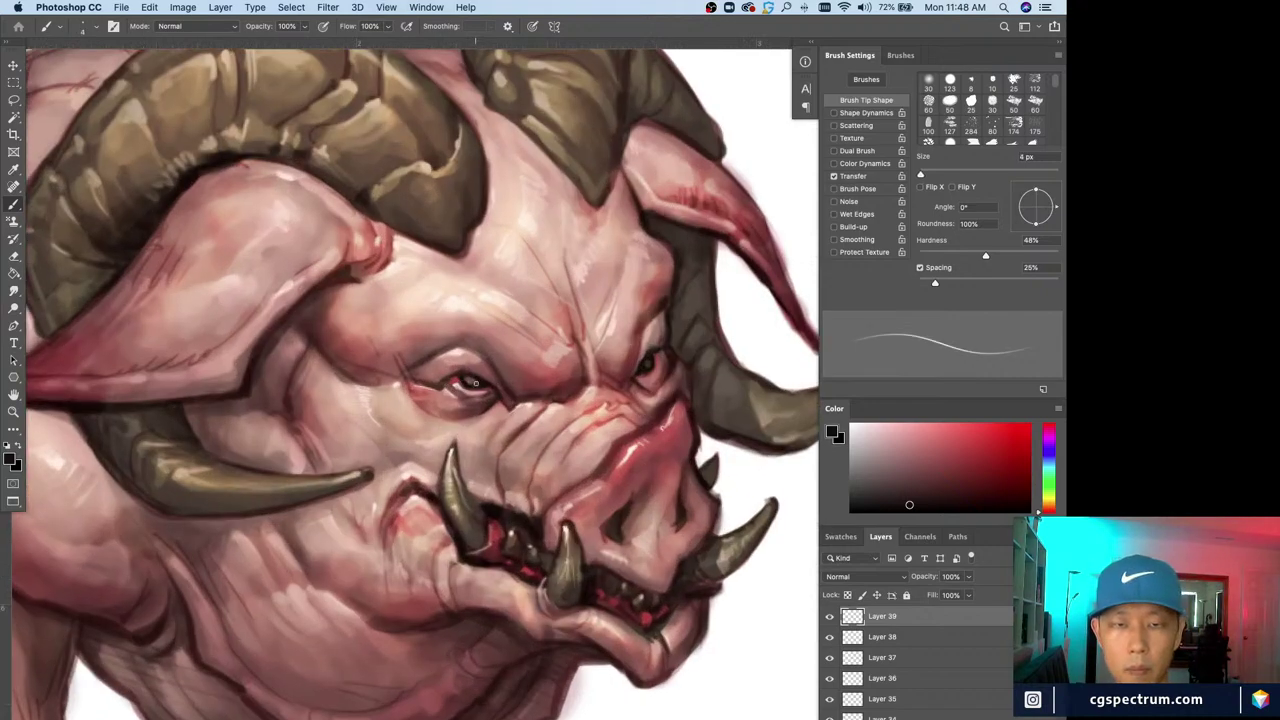
key(bracketleft)
Add another new layer, switch to white and dot small highlights into both eyes with a 1 px brush
key(super+minus)
key(super+minus)
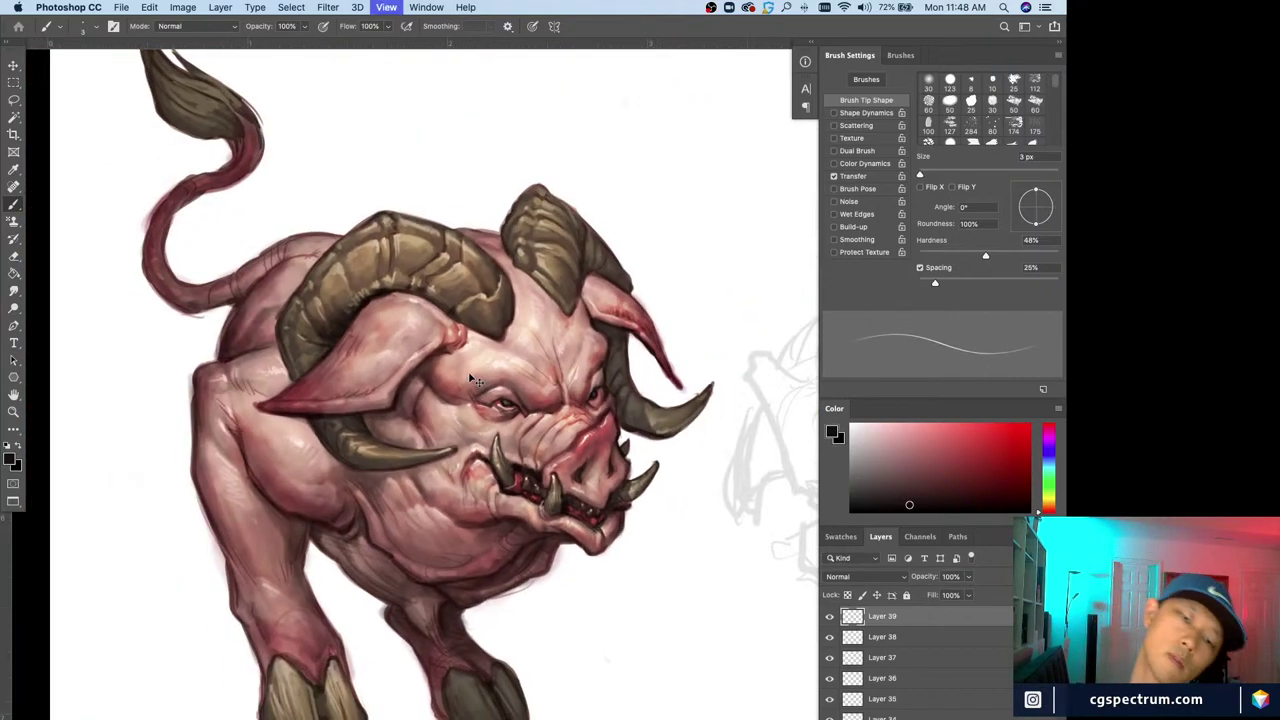
key(super+minus)
key(super+minus)
key(super+equal)
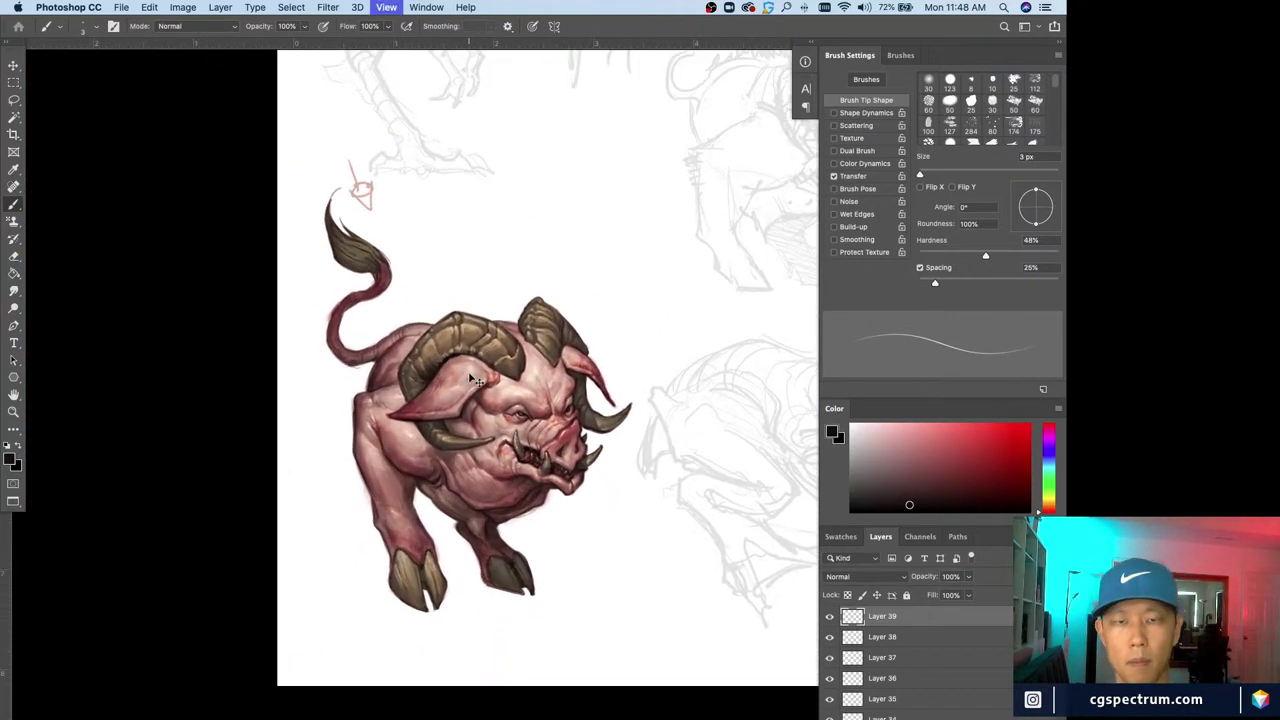
key(super+equal)
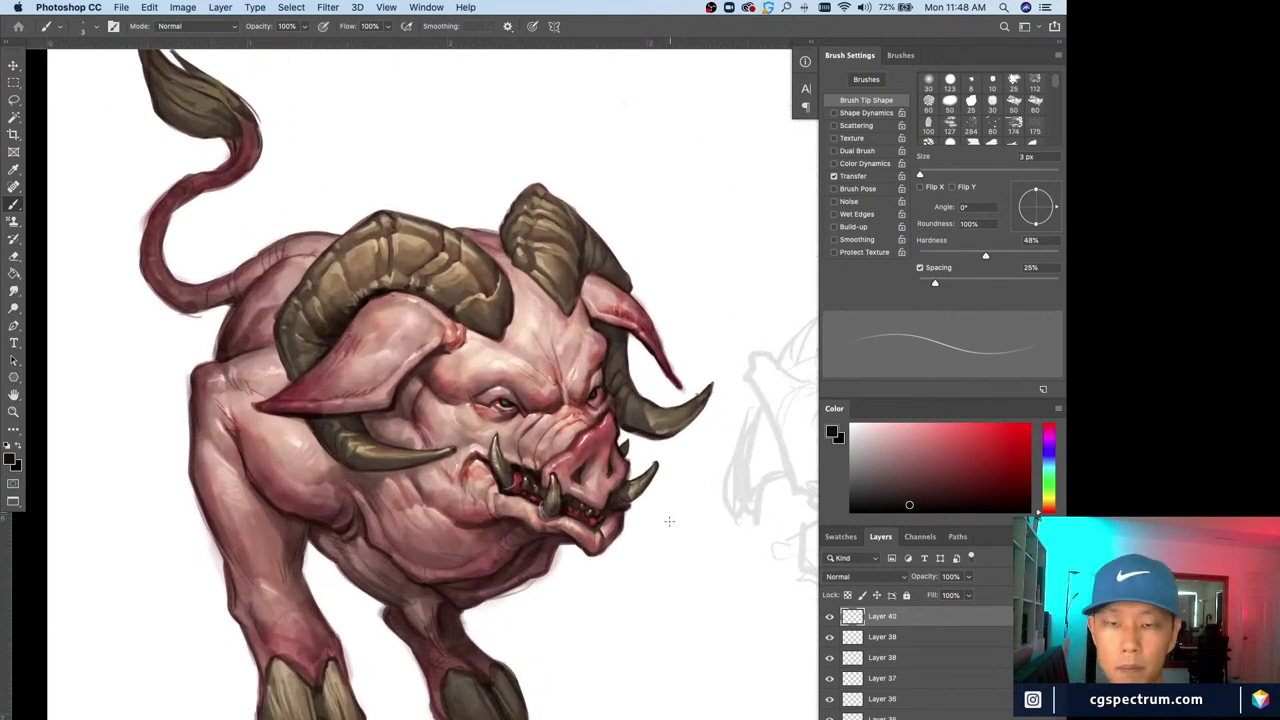
key(x)
key(super+equal)
key(bracketleft)
key(bracketleft)
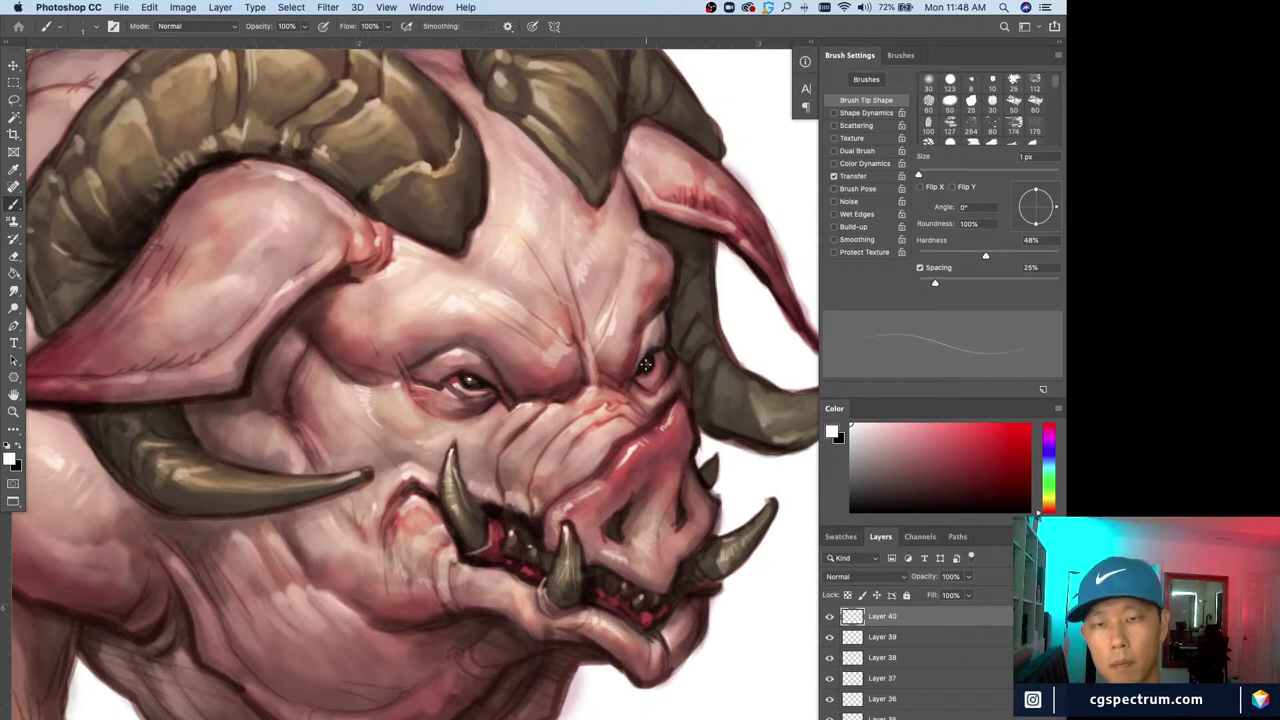
Undo the last eye highlight stroke and touch up the tiny white glints in both eyes
key(super+minus)
key(super+minus)
key(super+equal)
key(super+equal)
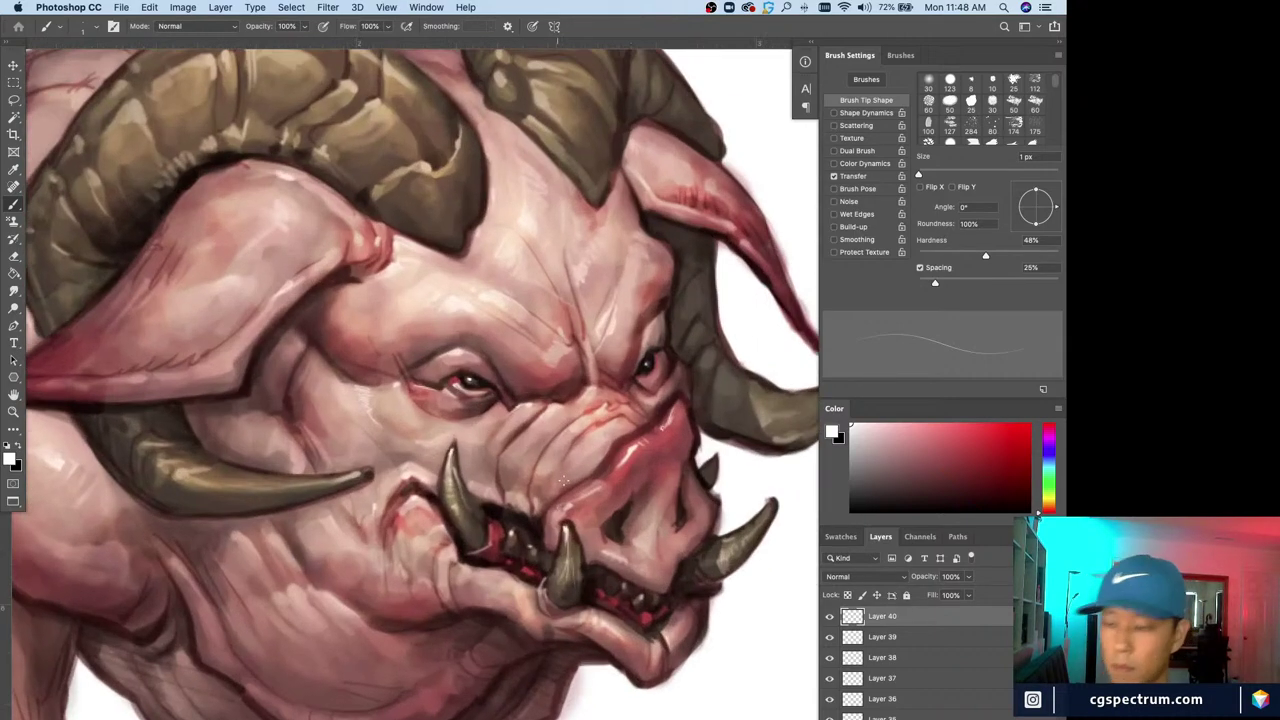
key(super+z)
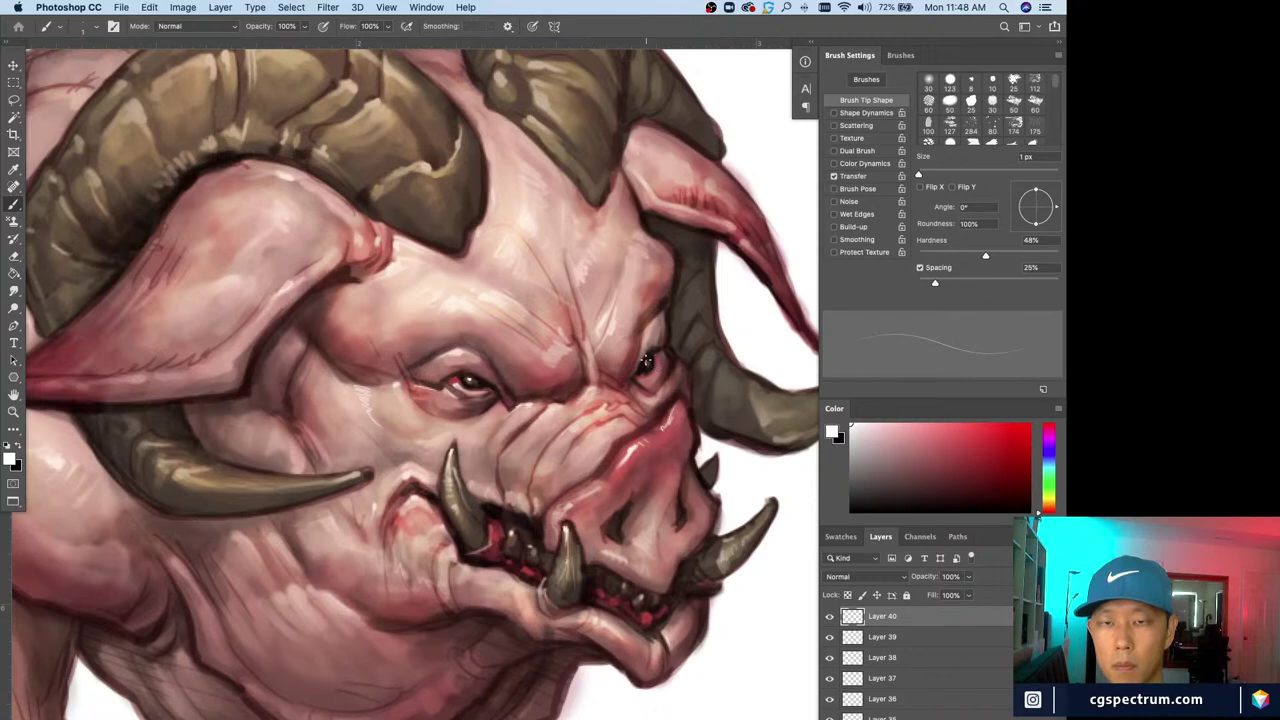
key(h)
click(645, 362)
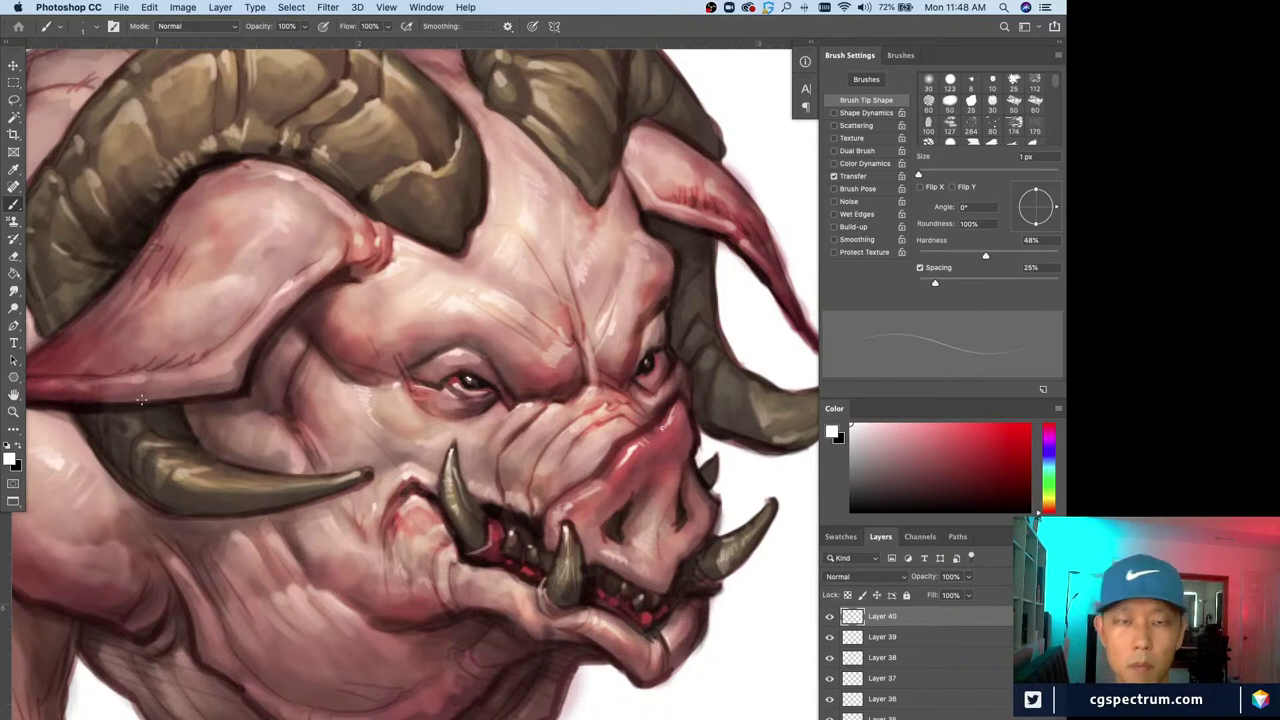
Review the whole creature and add a new layer above the eye highlights for edge cleanup
key(super+minus)
key(super+minus)
key(super+minus)
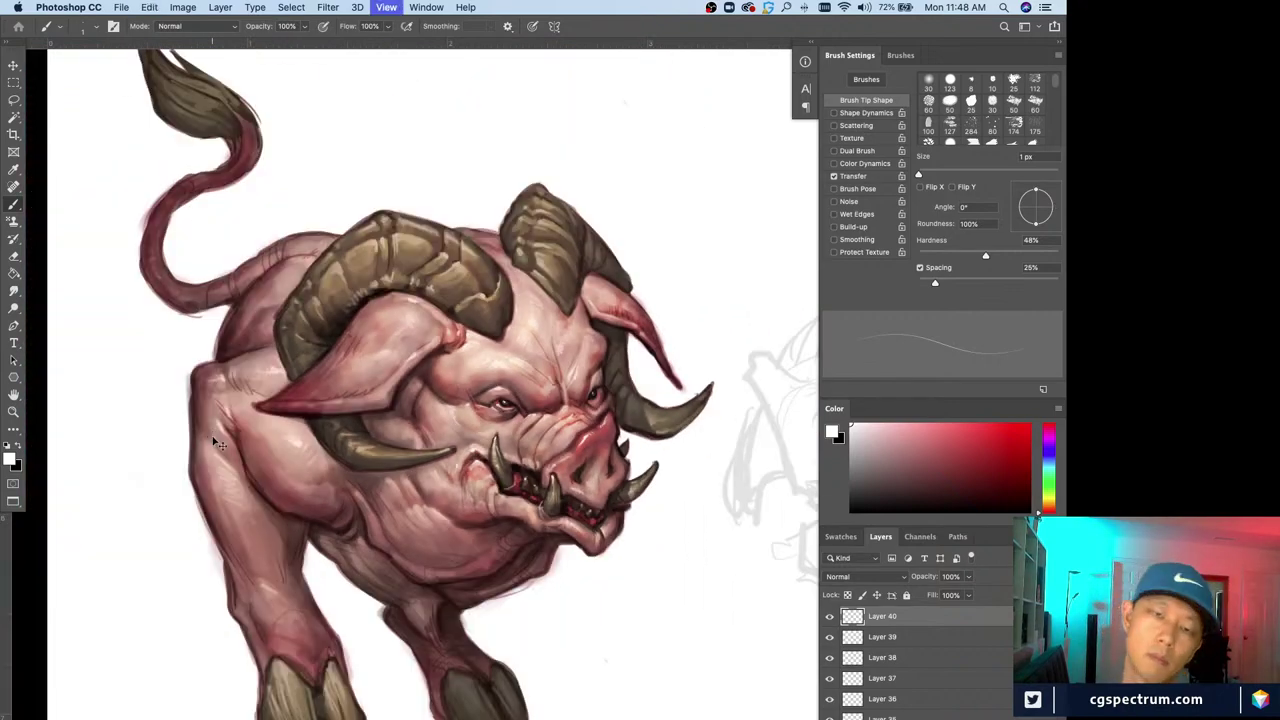
key(super+minus)
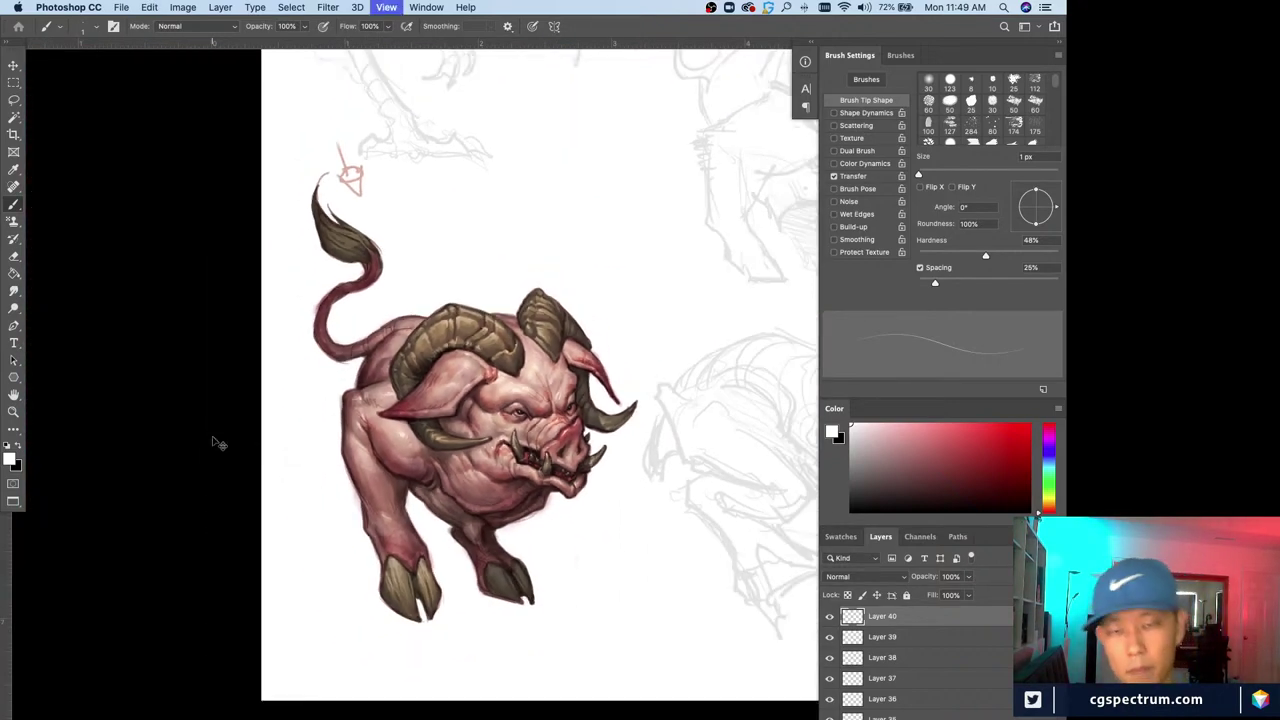
key(super+plus)
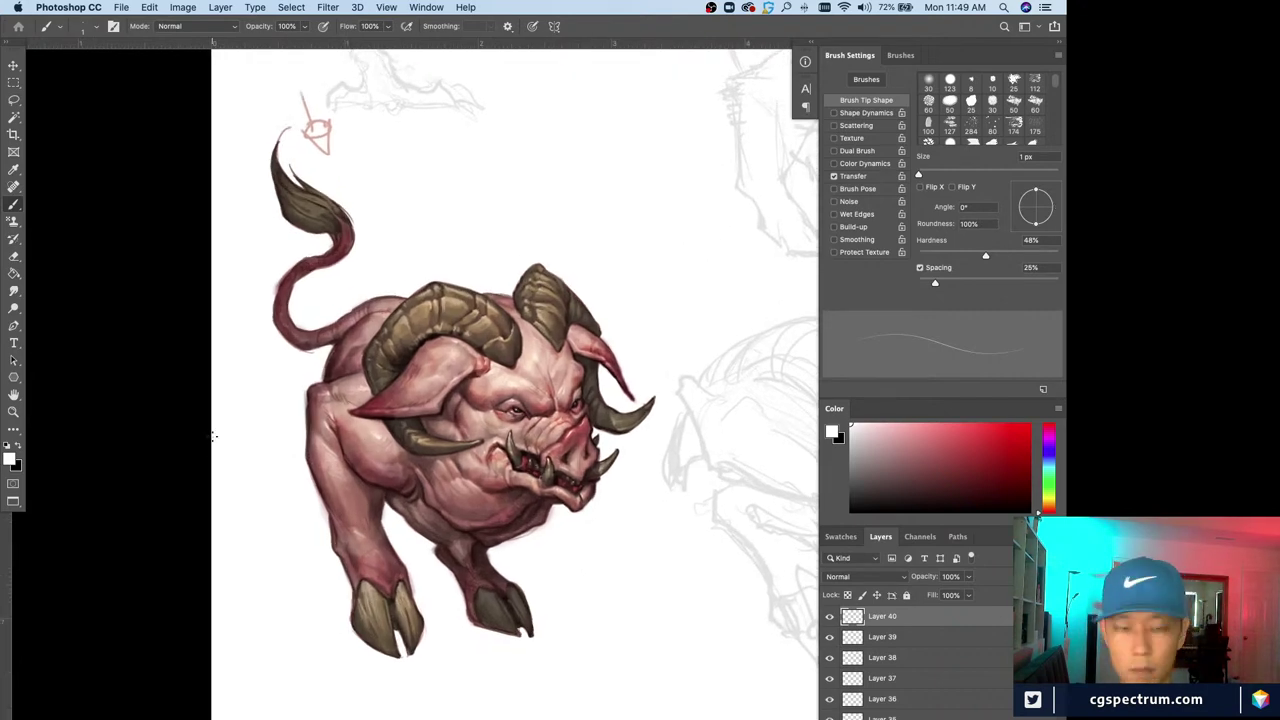
key(alt+shift+super+n)
drag(645, 687, 637, 629)
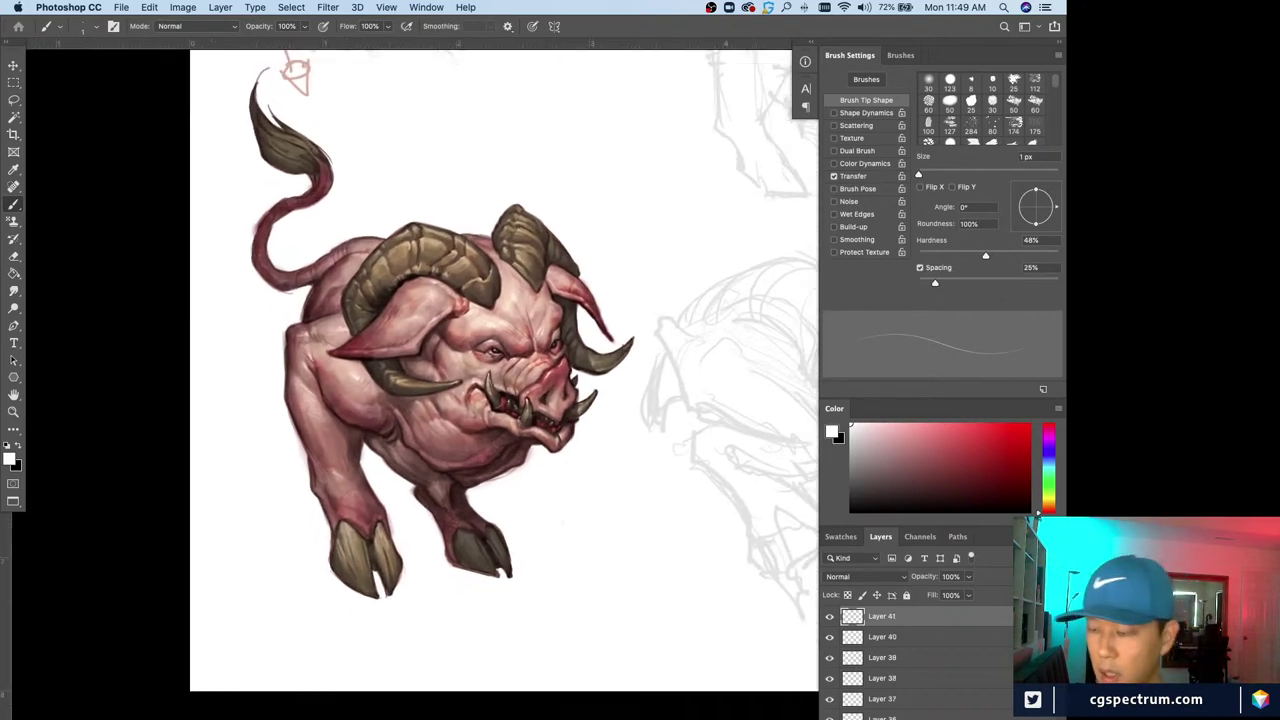
Clean up the stray sketch marks along the outer edge of the near foreleg with a white 8 px brush
key(super+plus)
drag(286, 543, 377, 546)
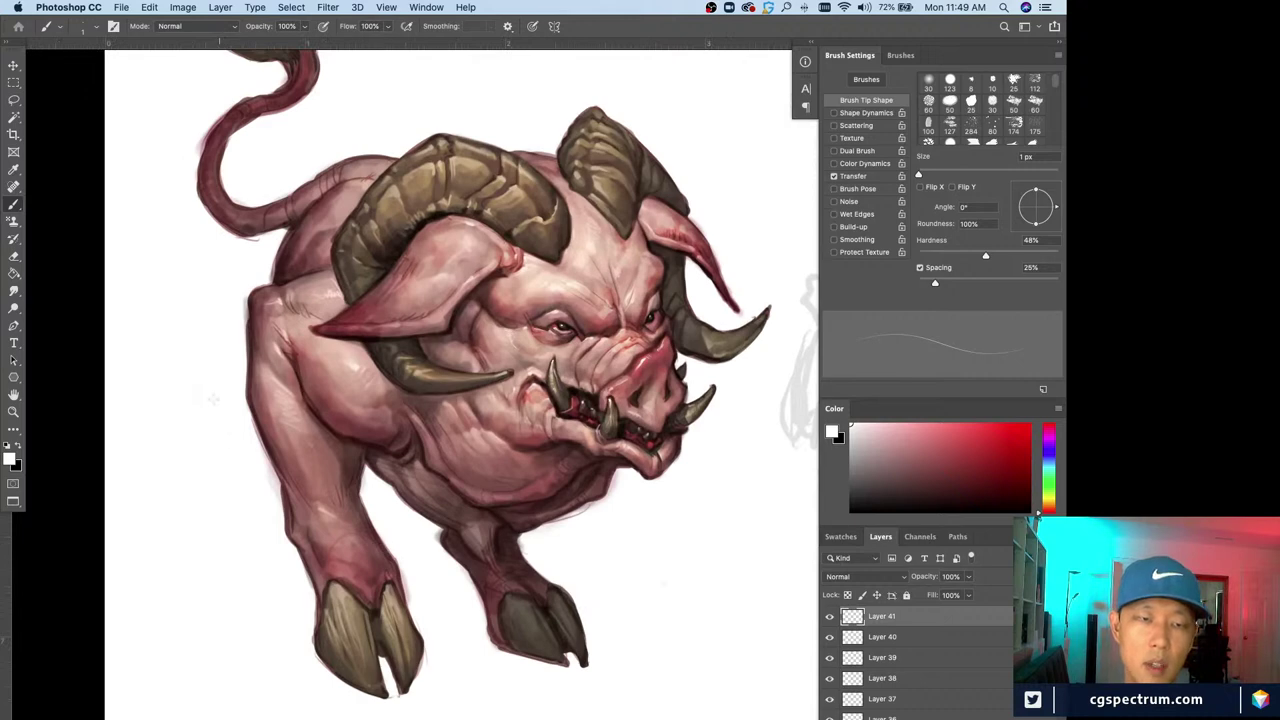
key(bracketright)
key(bracketright)
key(bracketright)
key(bracketright)
key(bracketright)
key(bracketright)
key(bracketright)
key(bracketright)
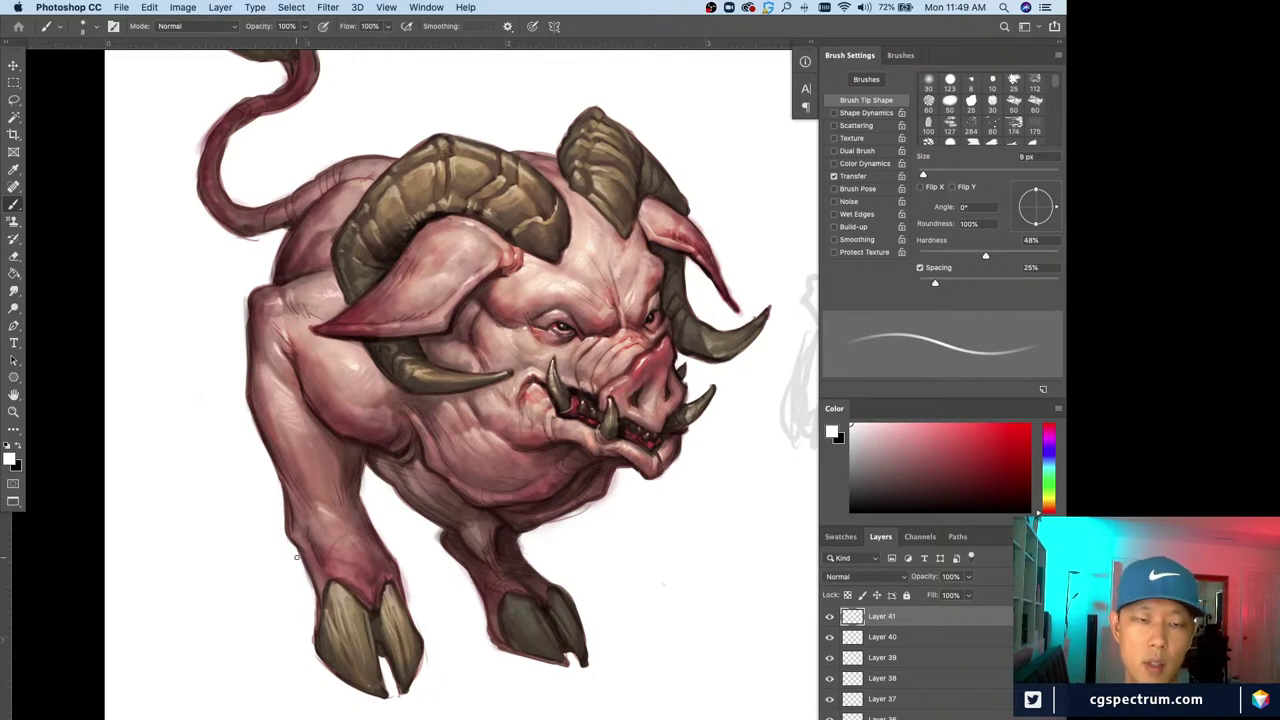
Sample the dark hoof outline and background white, and tidy the edges of the near hoof and lower foreleg with 7 to 8 px brushes
key(bracketleft)
alt+click(316, 642)
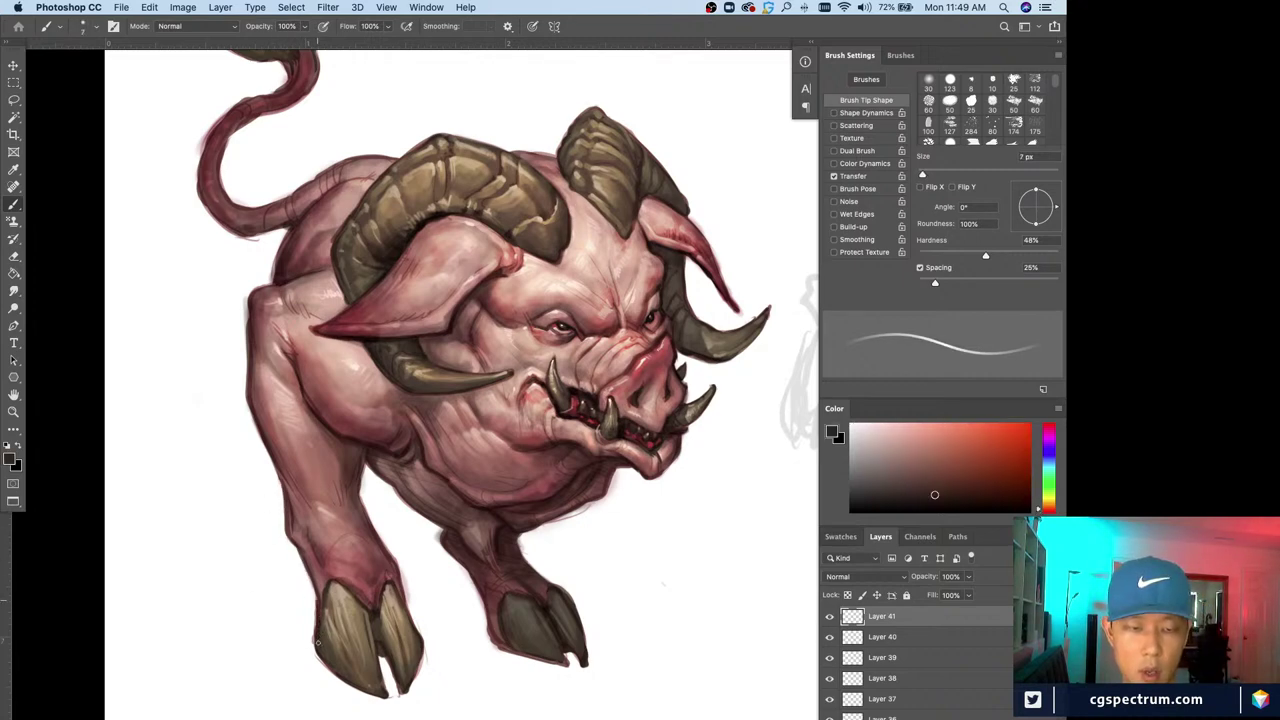
alt+click(310, 599)
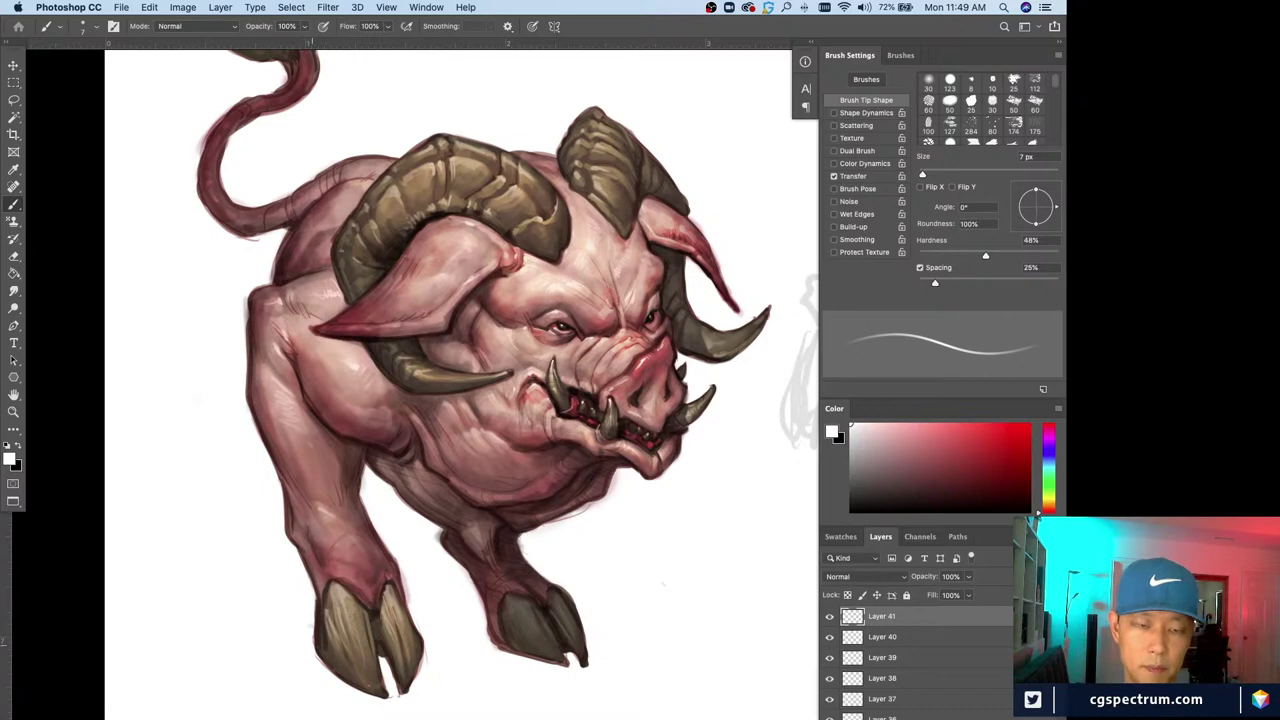
alt+click(411, 564)
key(bracketright)
drag(403, 566, 412, 615)
key(super+z)
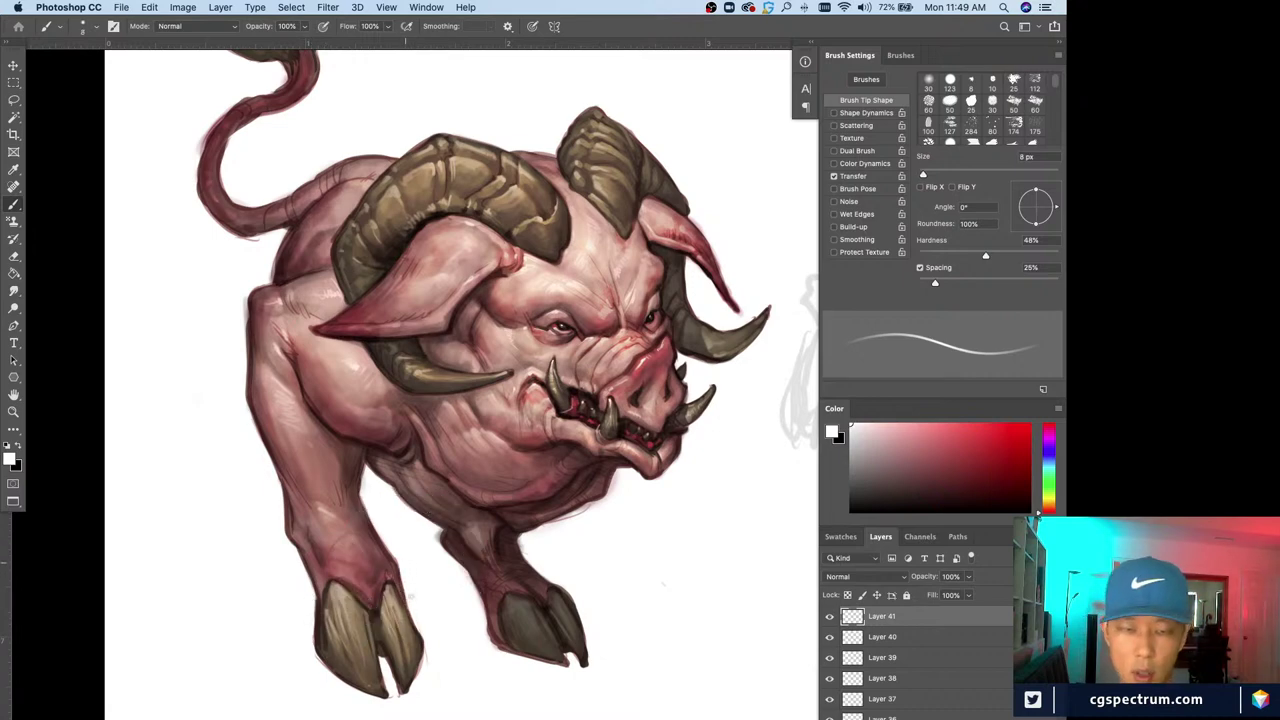
drag(405, 564, 411, 602)
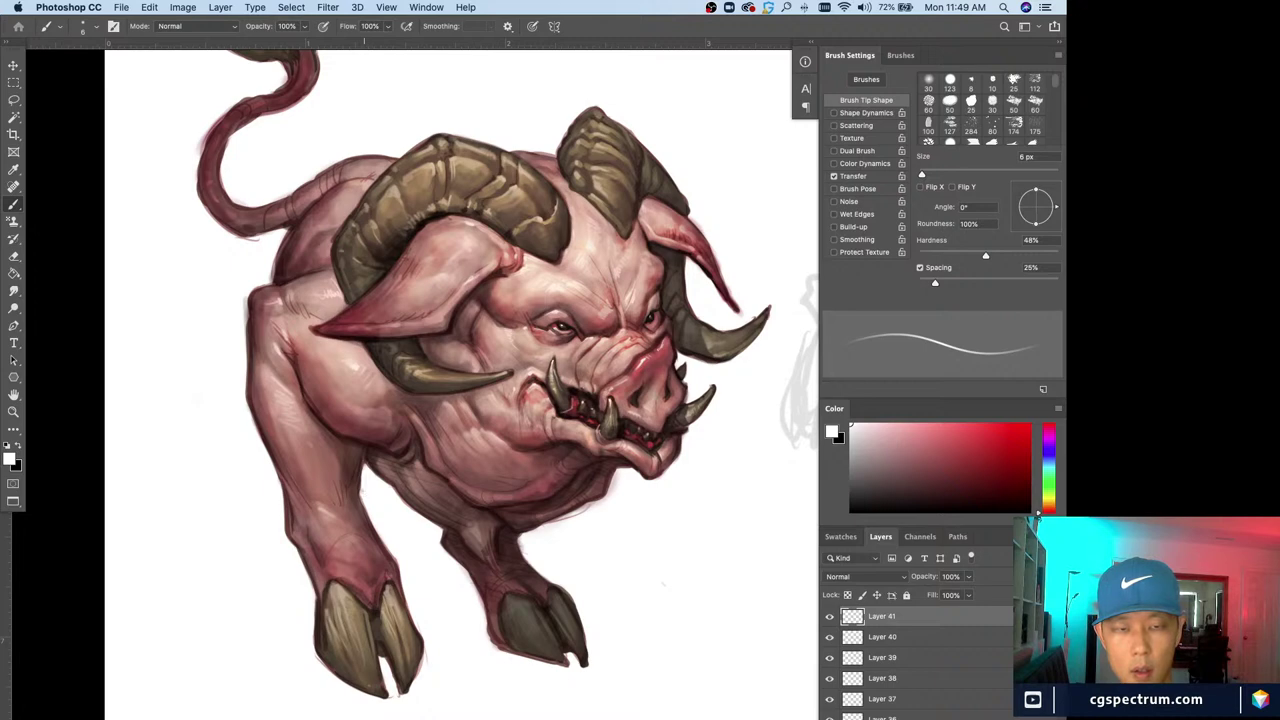
Clean the background between the forelegs and around both hooves with white, using 6 to 8 px brushes
drag(364, 490, 368, 520)
mouse_move(408, 640)
mouse_down()
mouse_move(418, 580)
mouse_move(433, 610)
mouse_up()
key(])
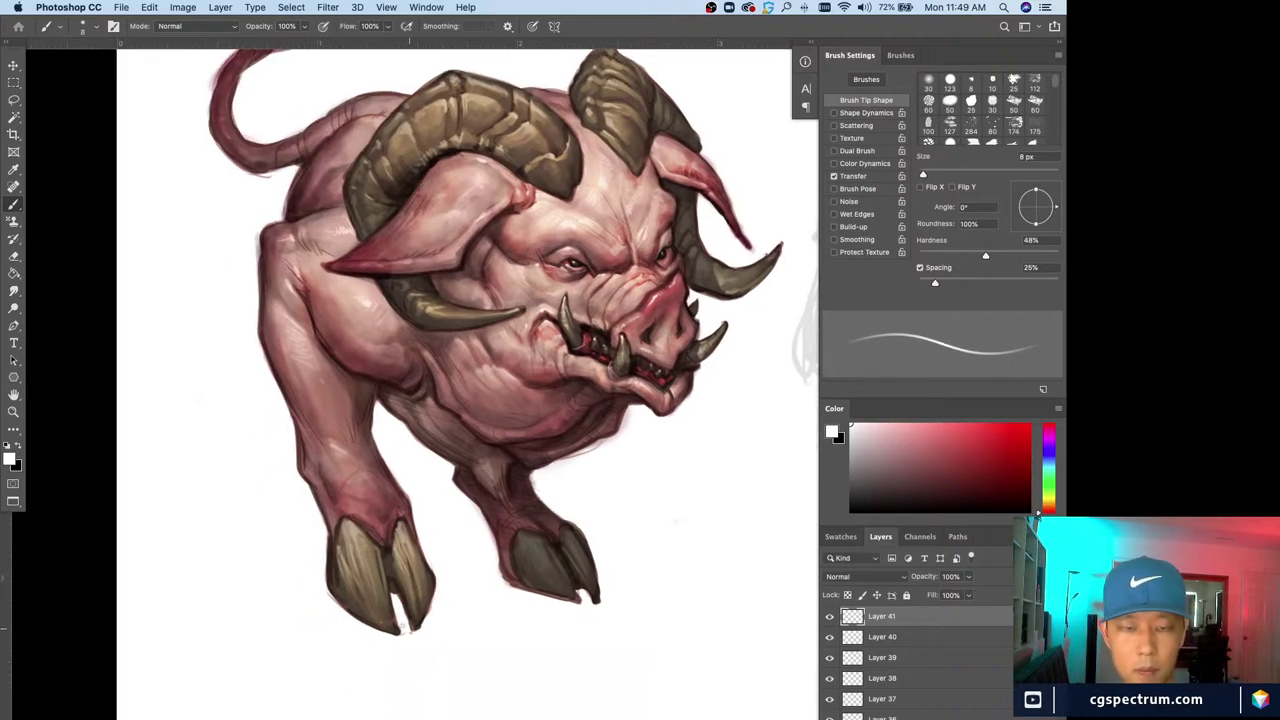
alt+click(508, 565)
alt+click(488, 556)
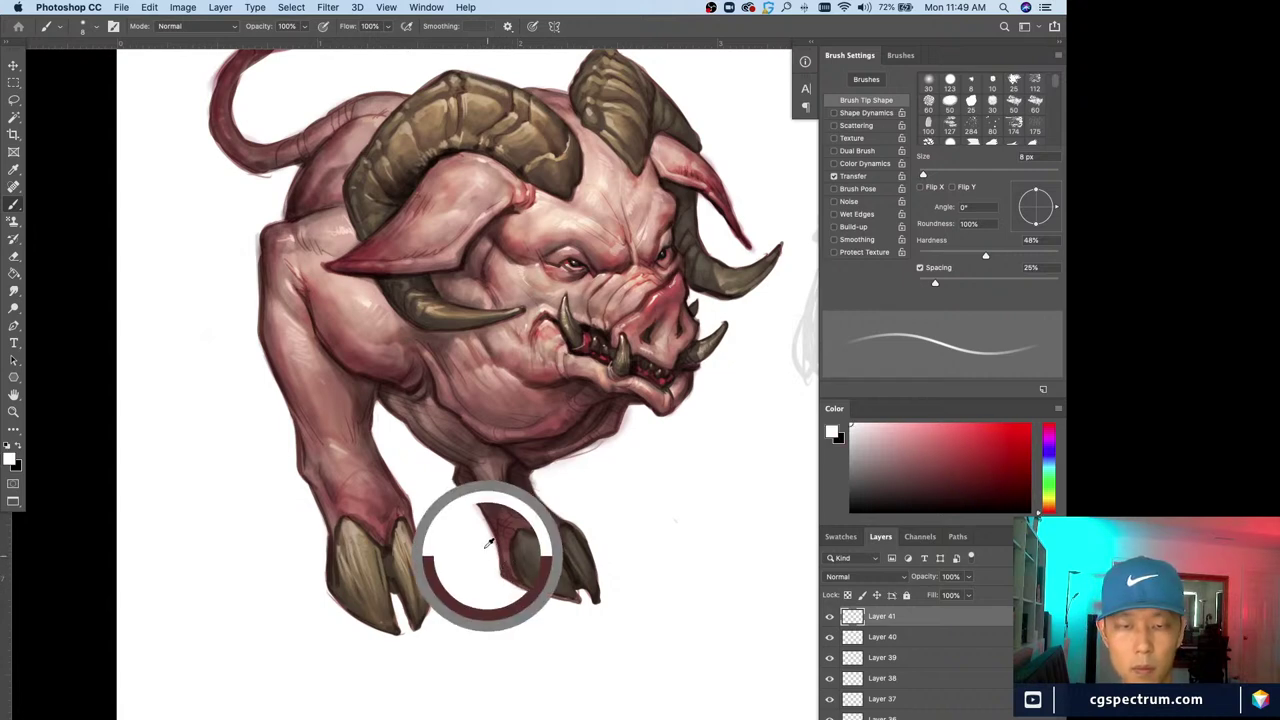
drag(527, 500, 510, 640)
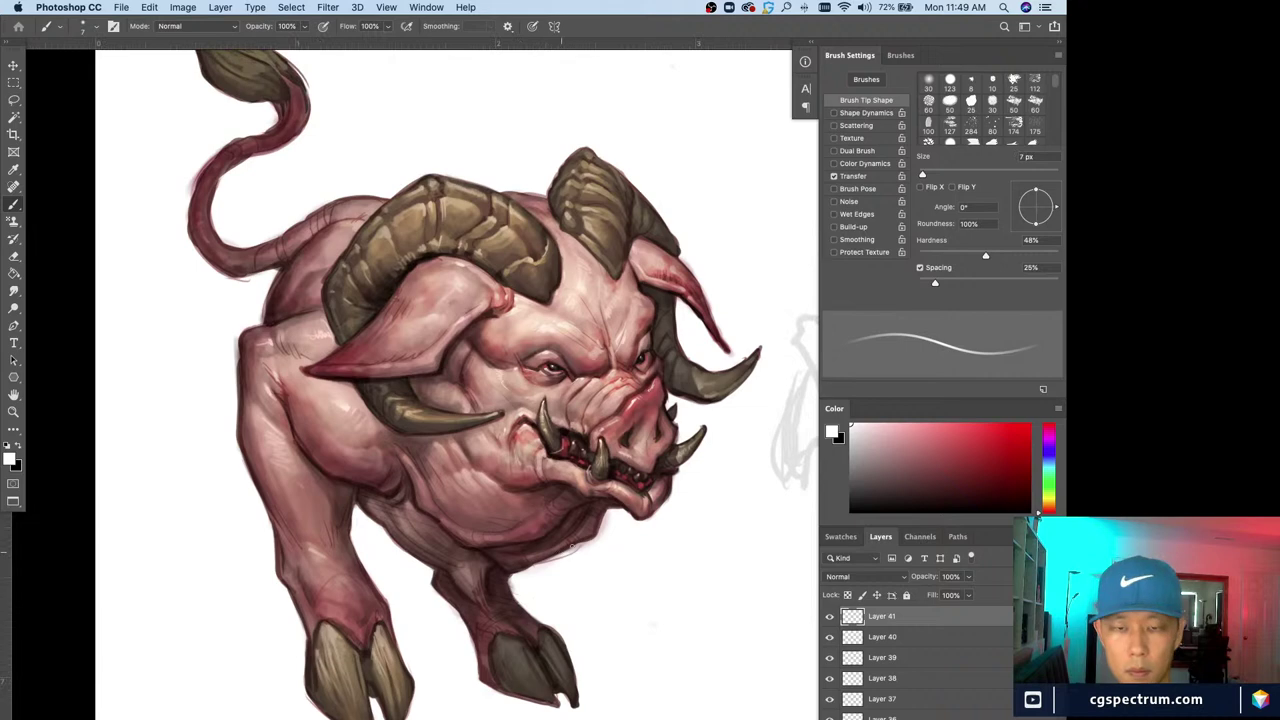
Set the brush to 9 px with 100% hardness and clean the background edge under the jaw and belly with white
key(bracketright)
key(bracketright)
key(shift+bracketright)
key(shift+bracketright)
key(shift+bracketright)
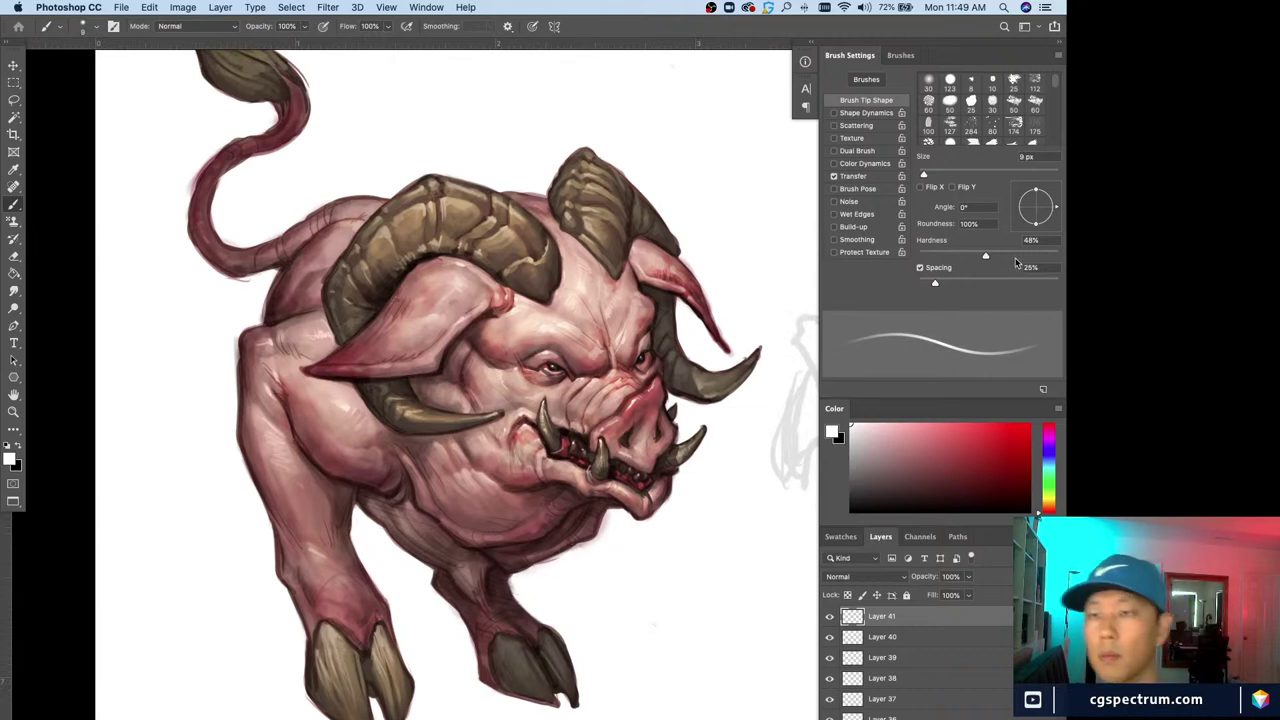
alt+click(612, 528)
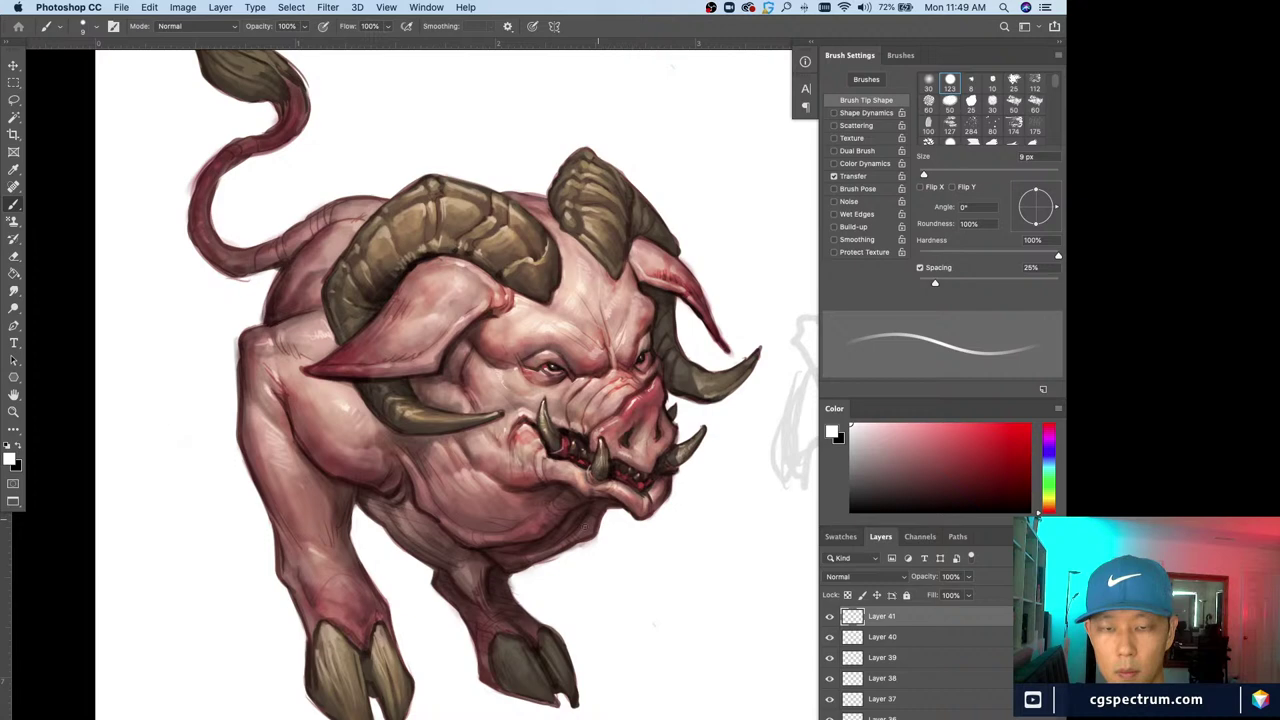
drag(619, 561, 545, 619)
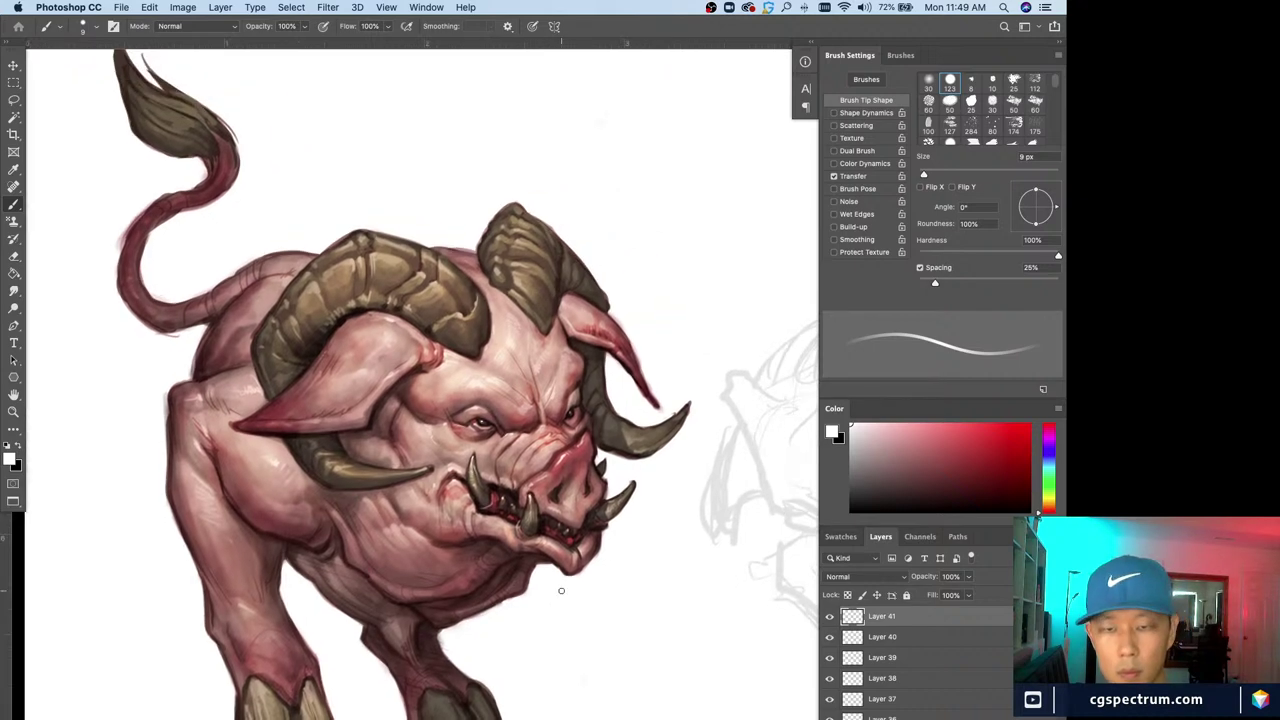
Reduce the brush to 5 px and clean the background edge around the snout, jaw and far tusks with white
key(super+plus)
drag(582, 503, 510, 423)
key(bracketleft)
key(bracketleft)
key(bracketleft)
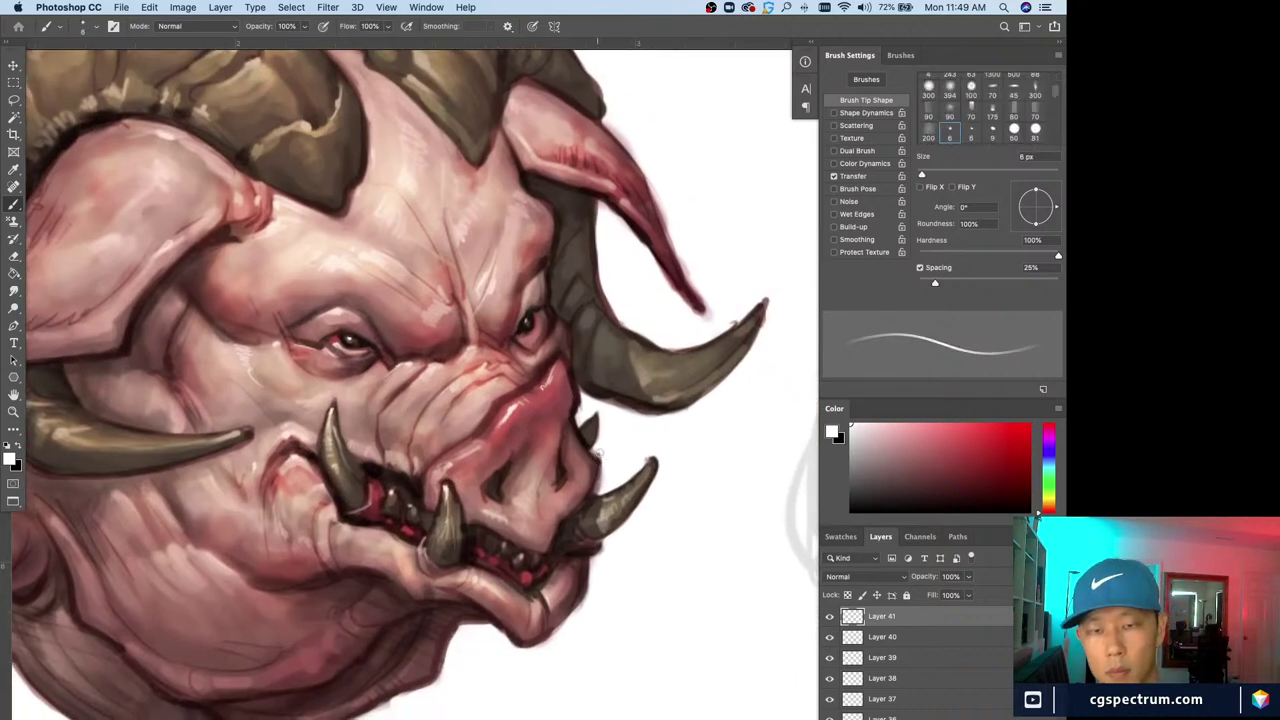
key(bracketleft)
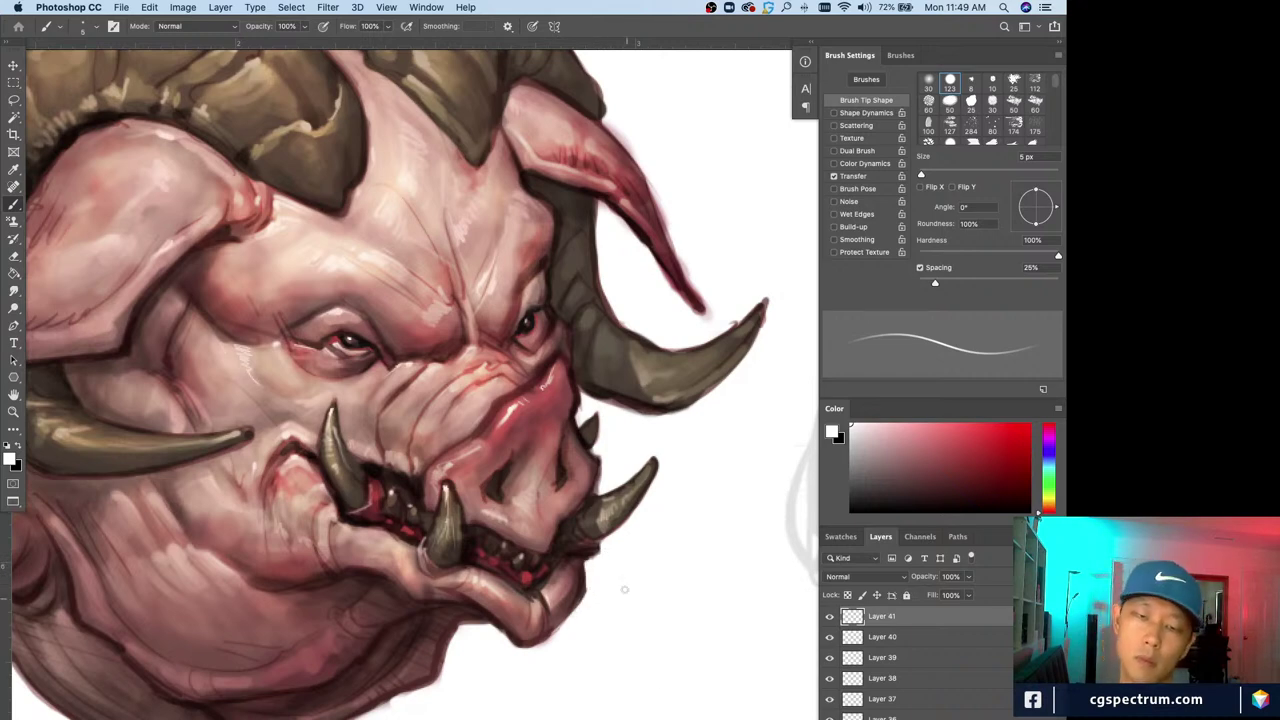
drag(659, 702, 657, 630)
drag(677, 560, 580, 651)
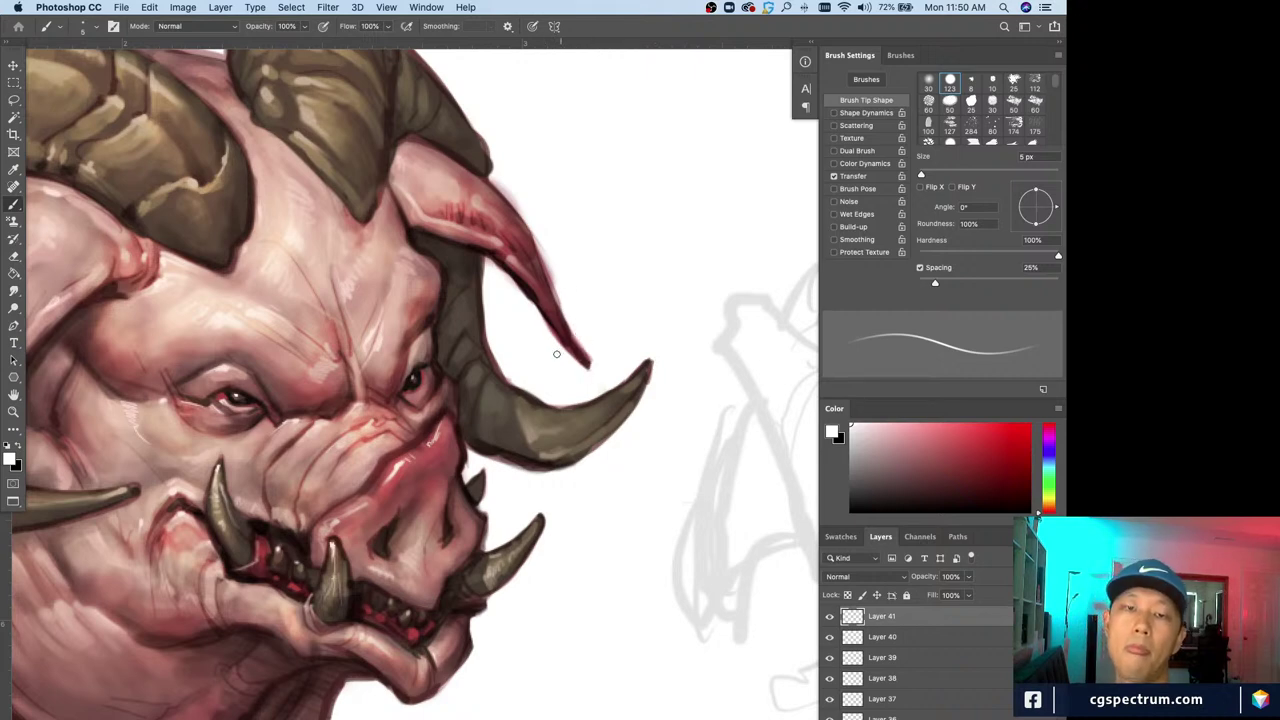
Clean the outer edges of the far ear and the tops of both horns with a 6 px white brush
drag(531, 284, 559, 358)
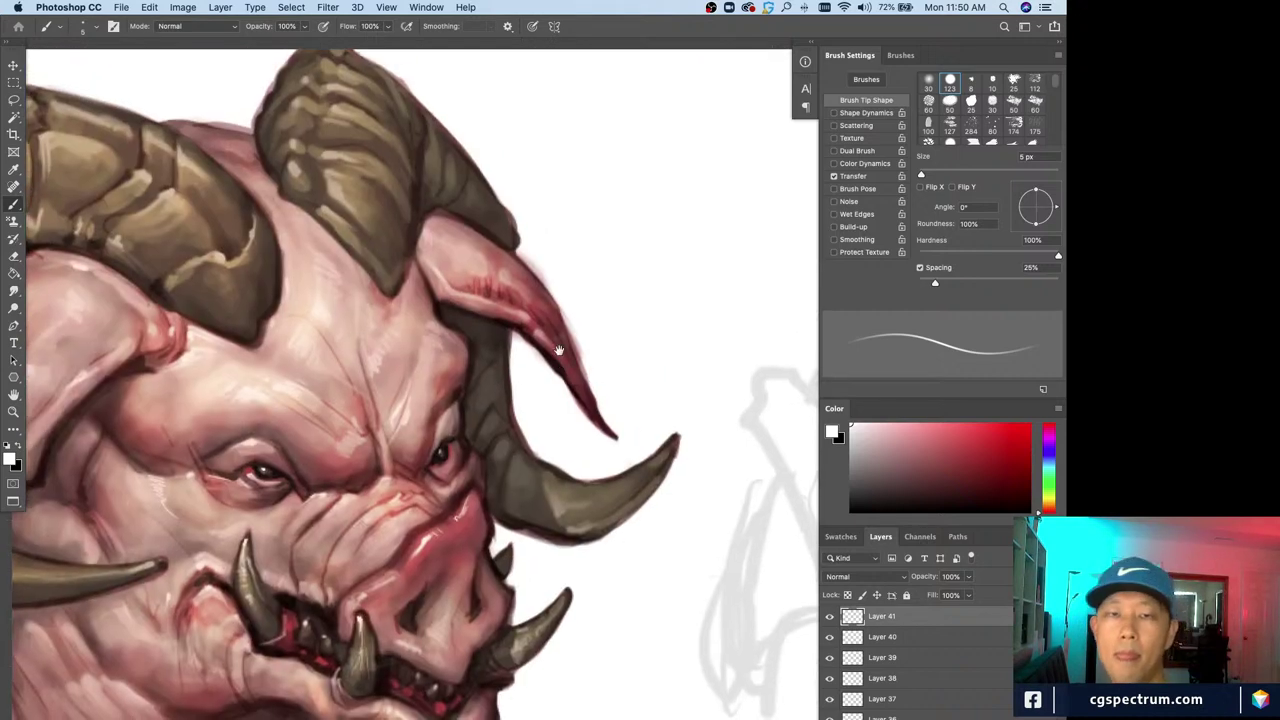
key(bracketright)
mouse_move(528, 257)
mouse_down()
mouse_move(566, 302)
mouse_move(584, 357)
mouse_up()
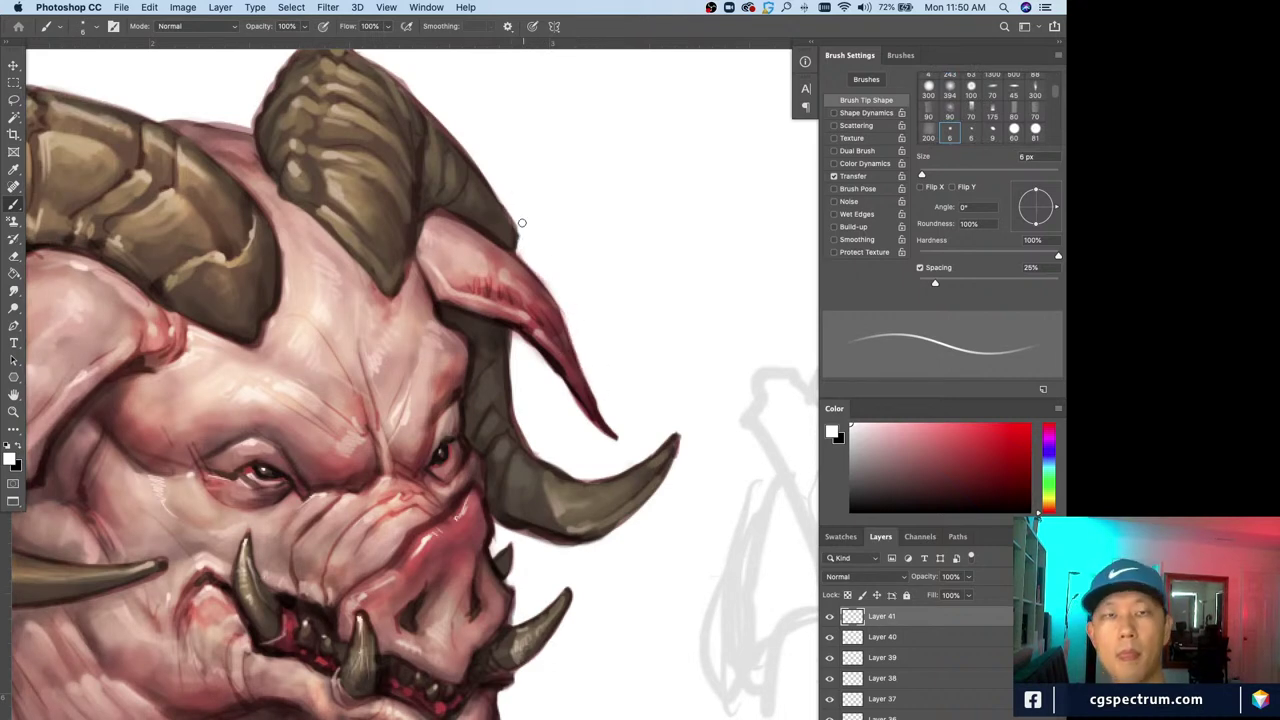
mouse_move(284, 320)
mouse_down()
mouse_move(400, 453)
mouse_move(490, 526)
mouse_up()
drag(399, 259, 481, 191)
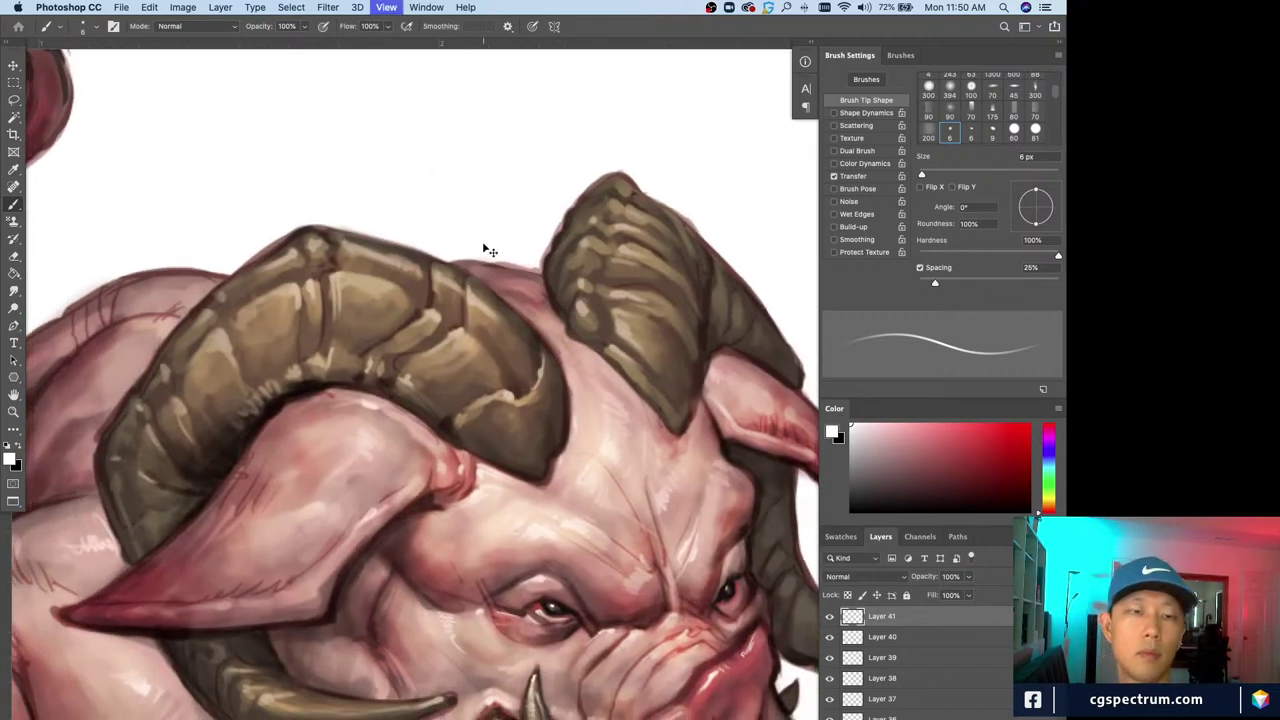
Tidy the white background beneath the tail and beside the near shoulder, using 6 to 8 px brushes
key(super+minus)
drag(266, 530, 279, 498)
drag(257, 397, 241, 400)
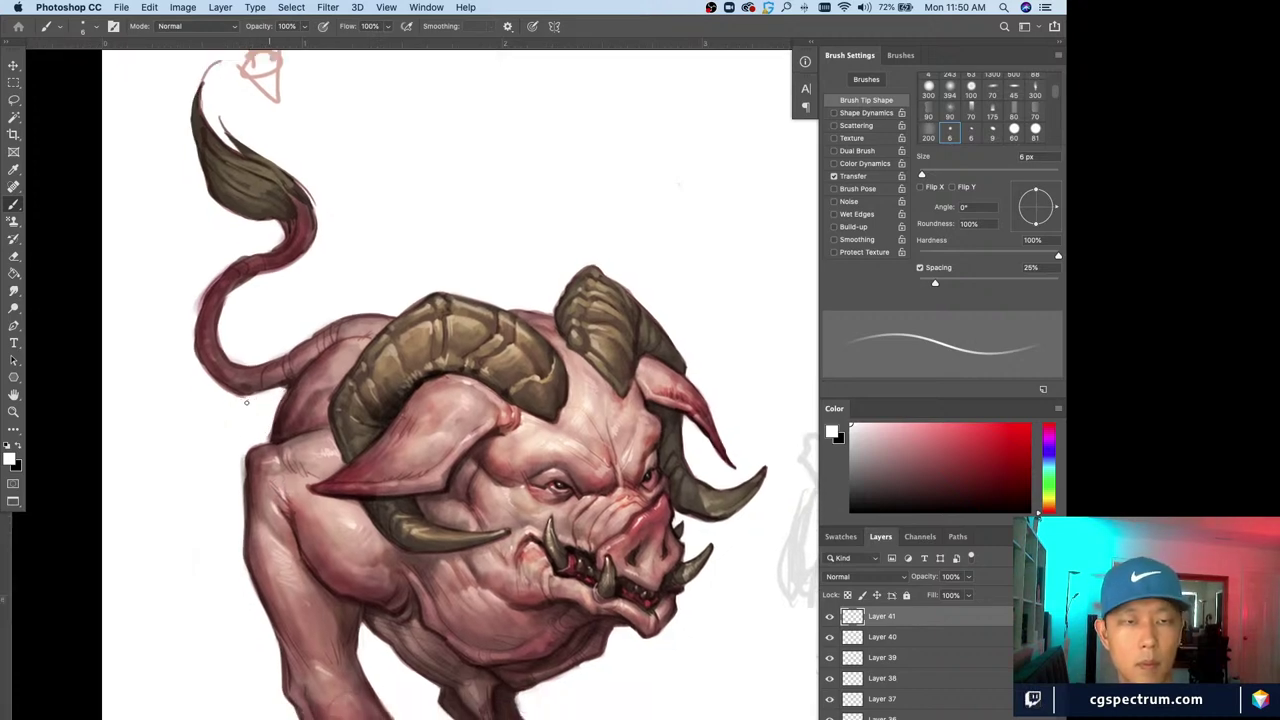
mouse_move(220, 465)
mouse_down()
mouse_move(248, 172)
mouse_move(237, 170)
mouse_move(258, 298)
mouse_move(307, 257)
mouse_up()
key(])
key(])
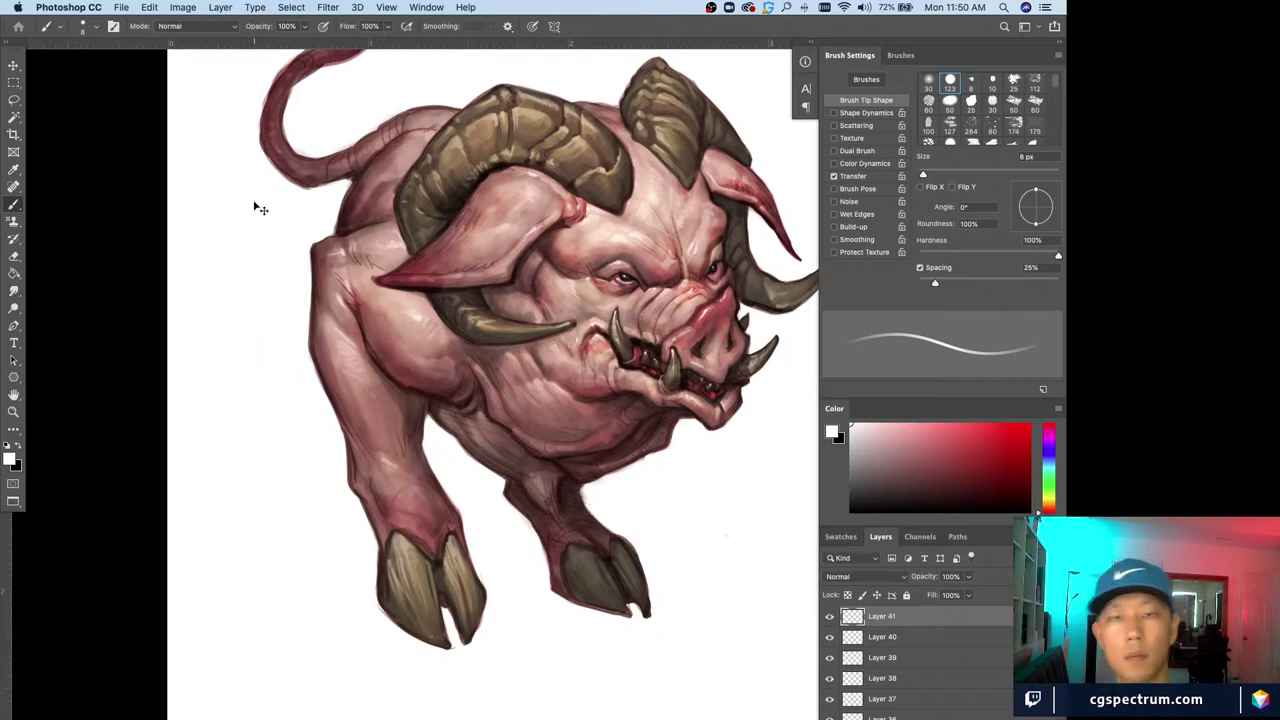
Examine the whole creature's silhouette at a reduced zoom beside the neighbouring sketches
key(super+h)
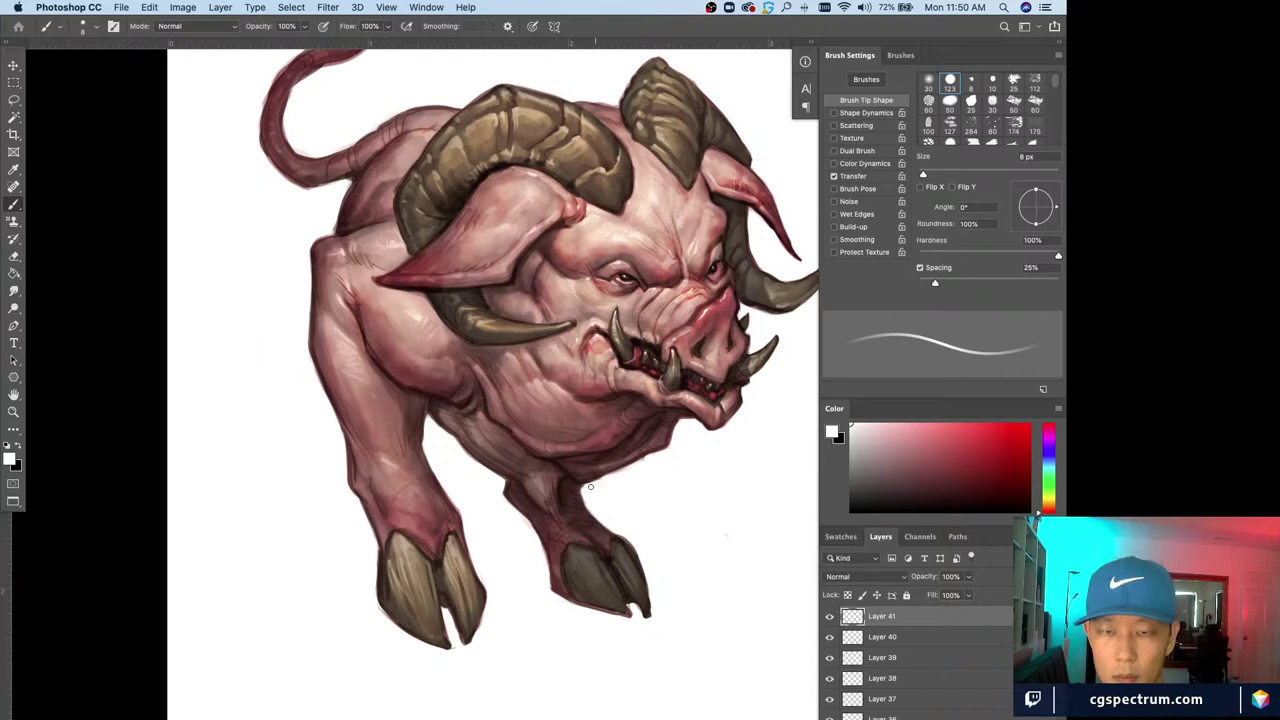
key(super+minus)
key(super+minus)
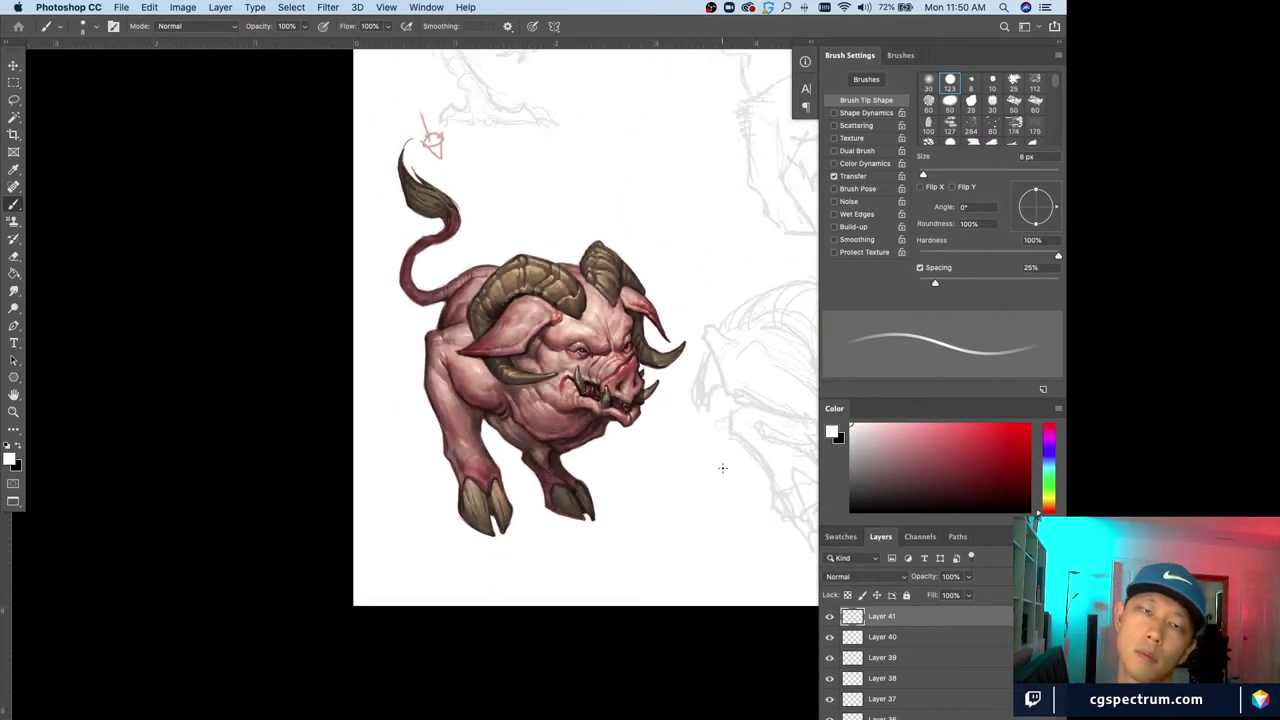
key(super+minus)
key(super+plus)
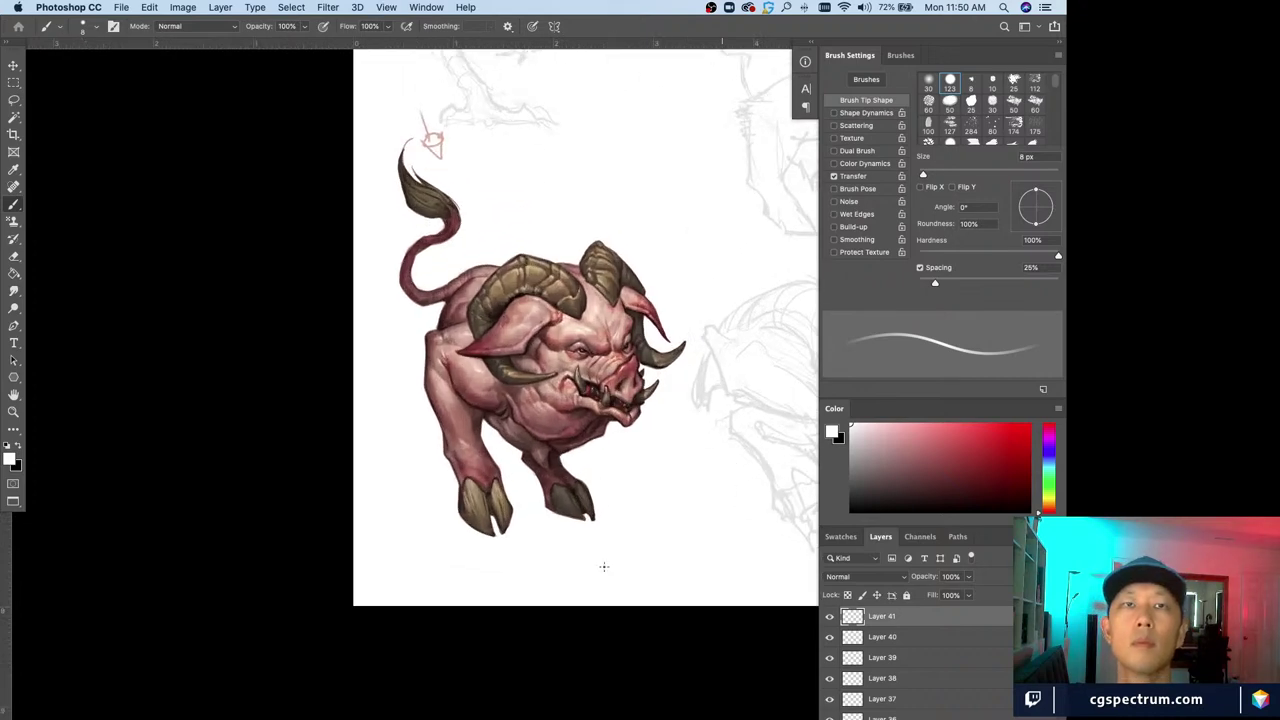
scroll(604, 566, right, 3)
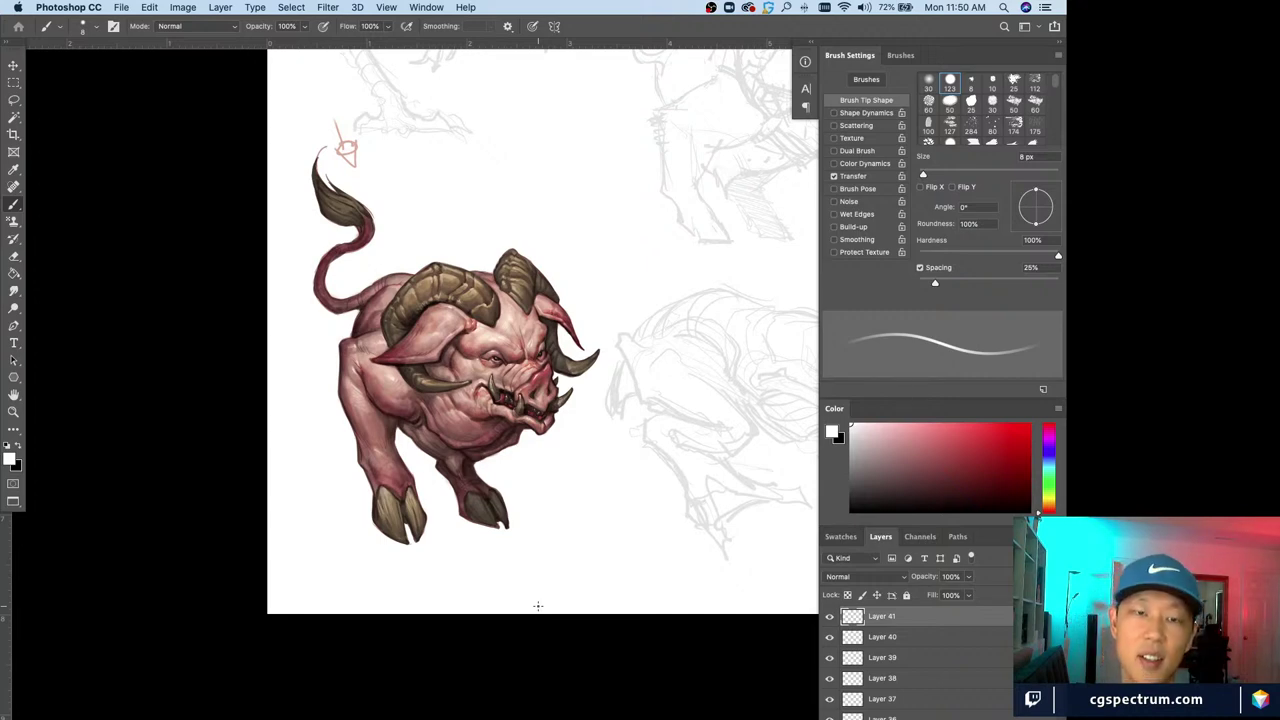
key(super+minus)
key(super+plus)
drag(634, 562, 555, 580)
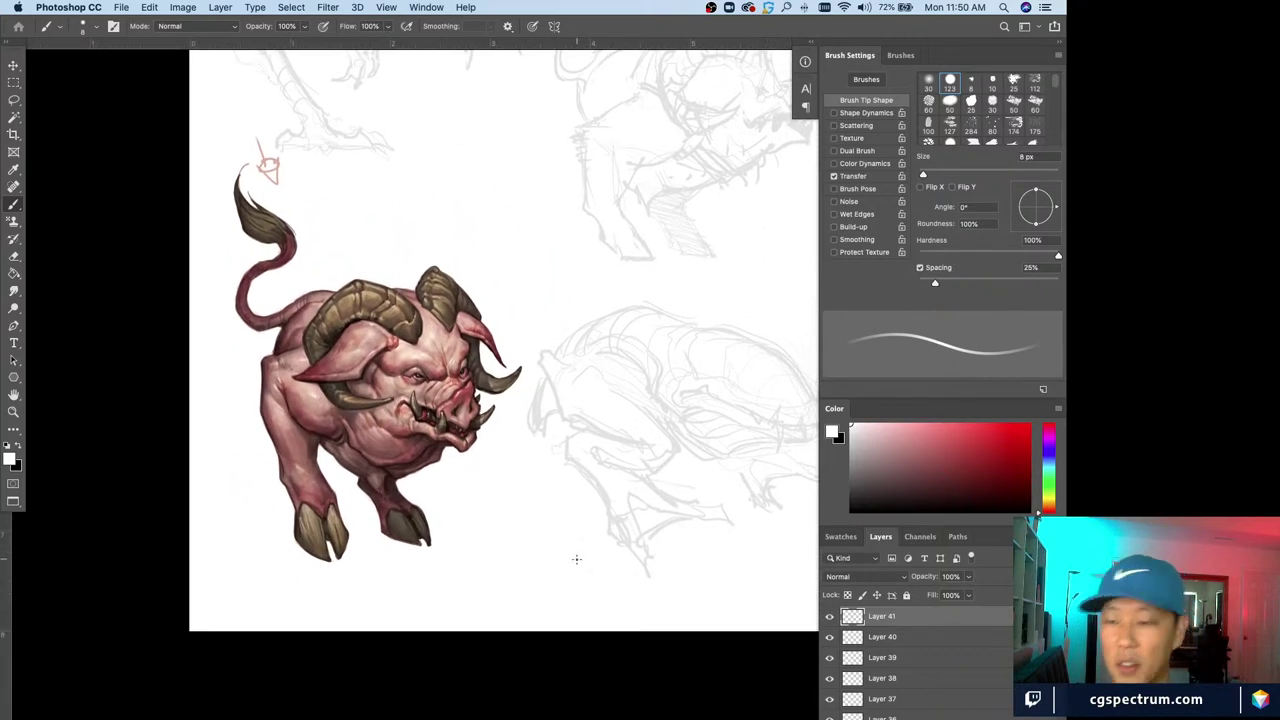
Add two new empty layers at the top of the layer stack
key(super+shift+alt+n)
key(super+plus)
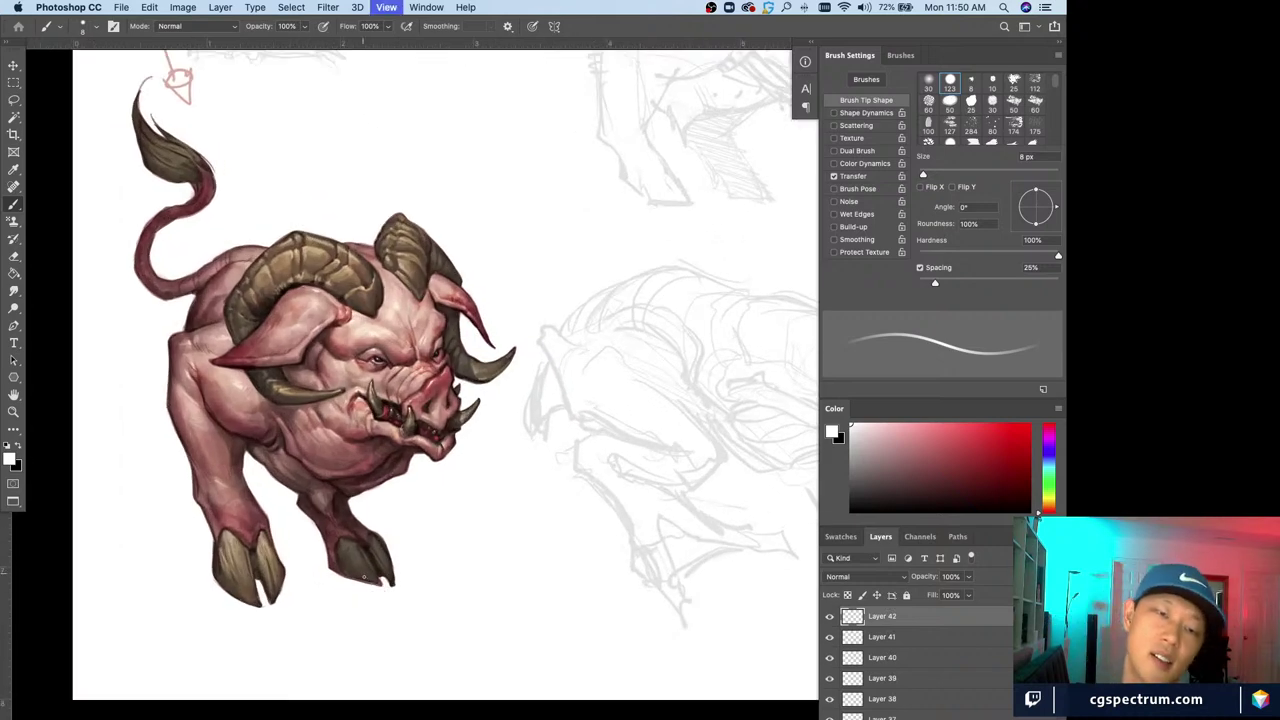
key(super+minus)
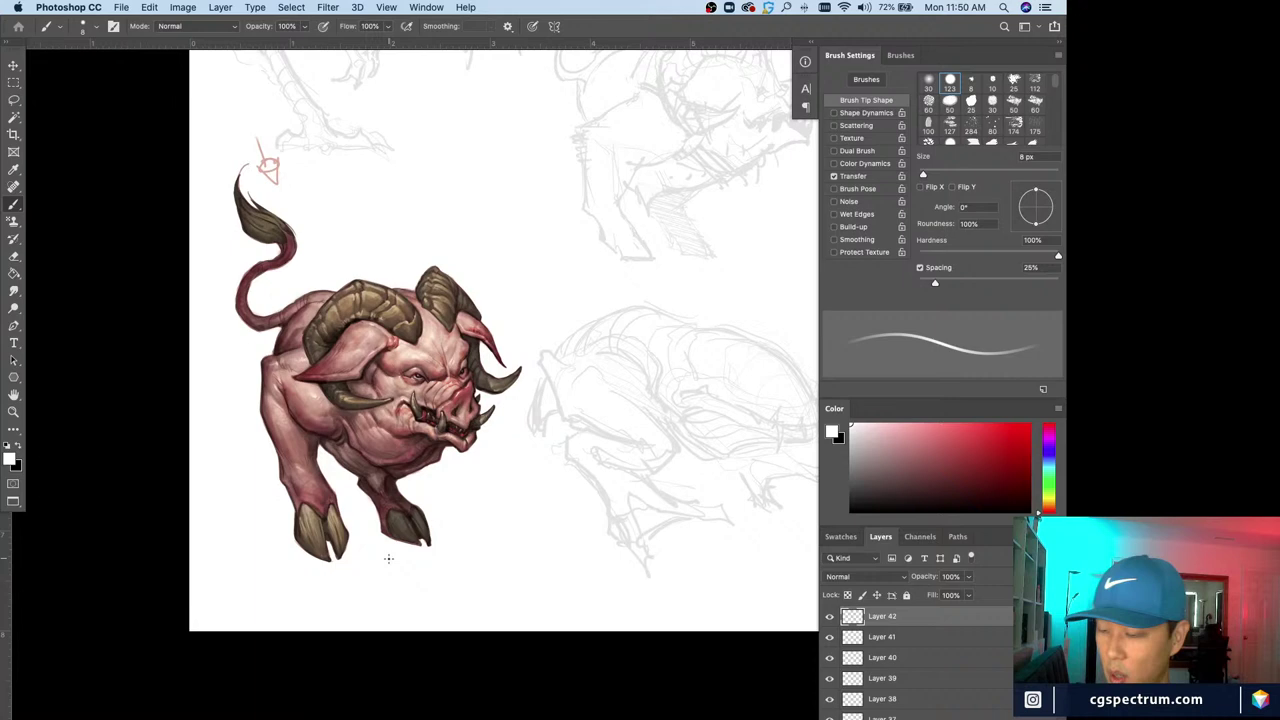
key(super+minus)
key(super+plus)
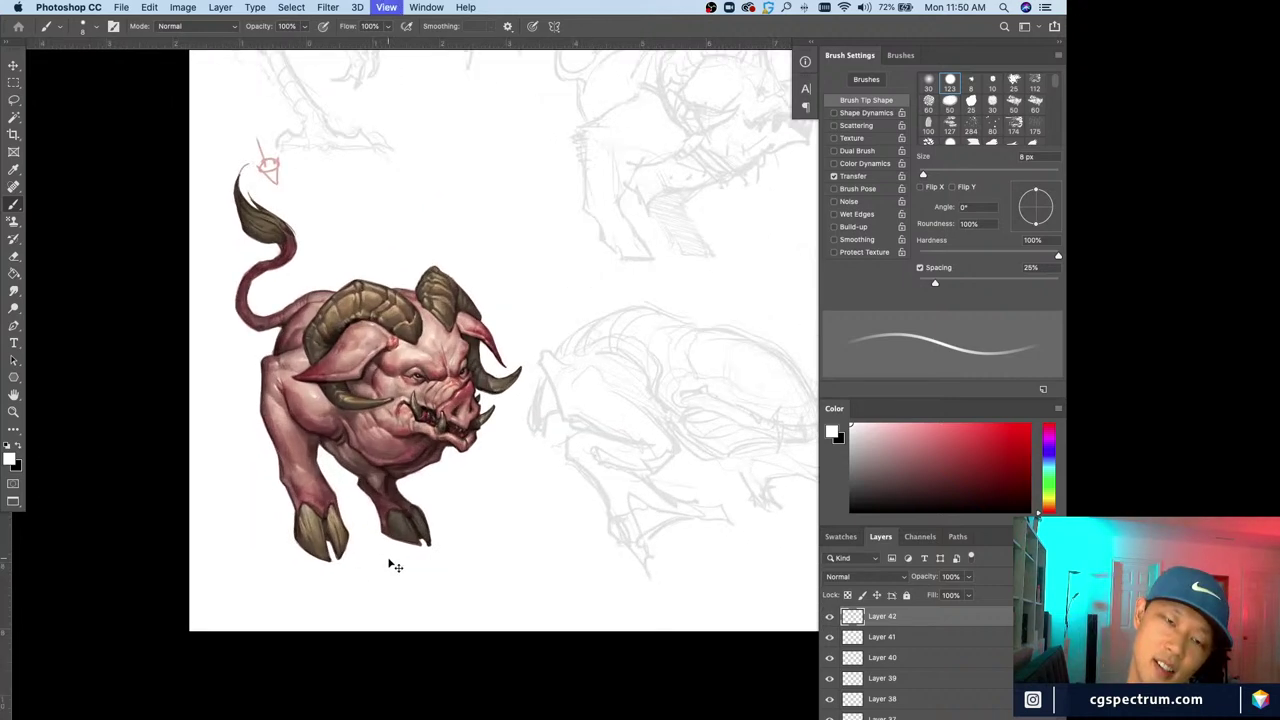
key(super+plus)
key(super+plus)
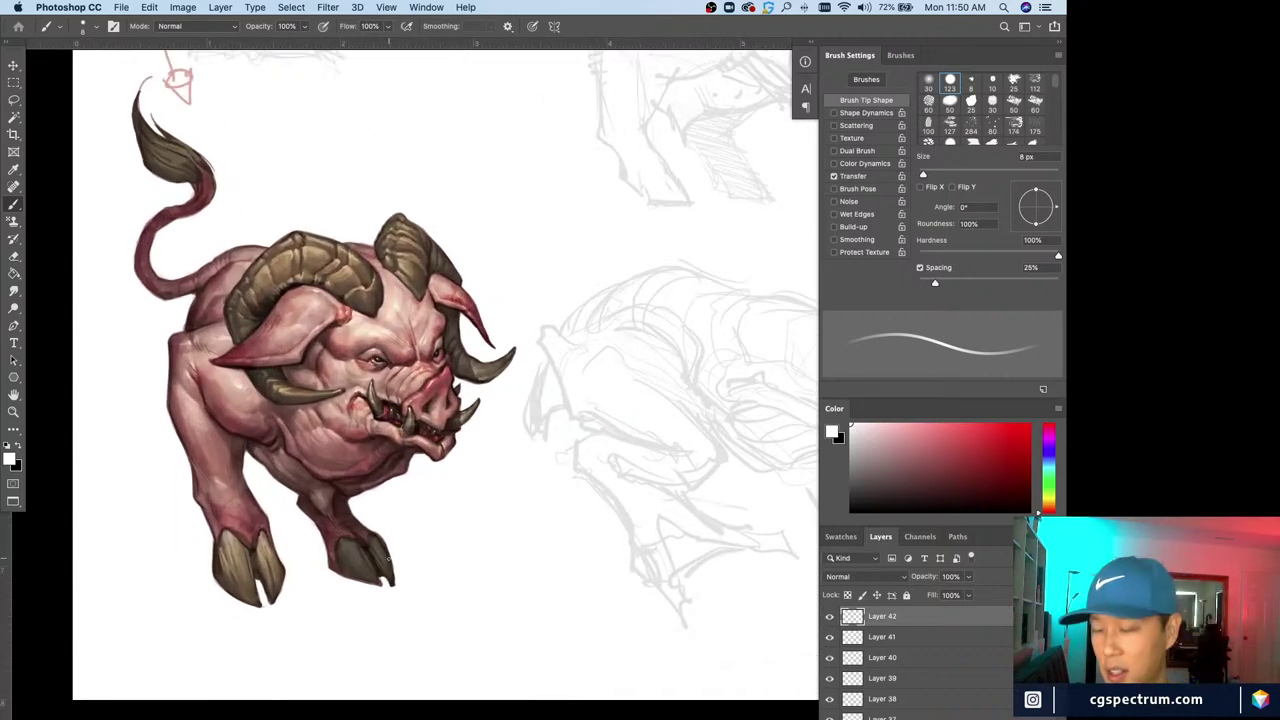
key(alt+shift+super+n)
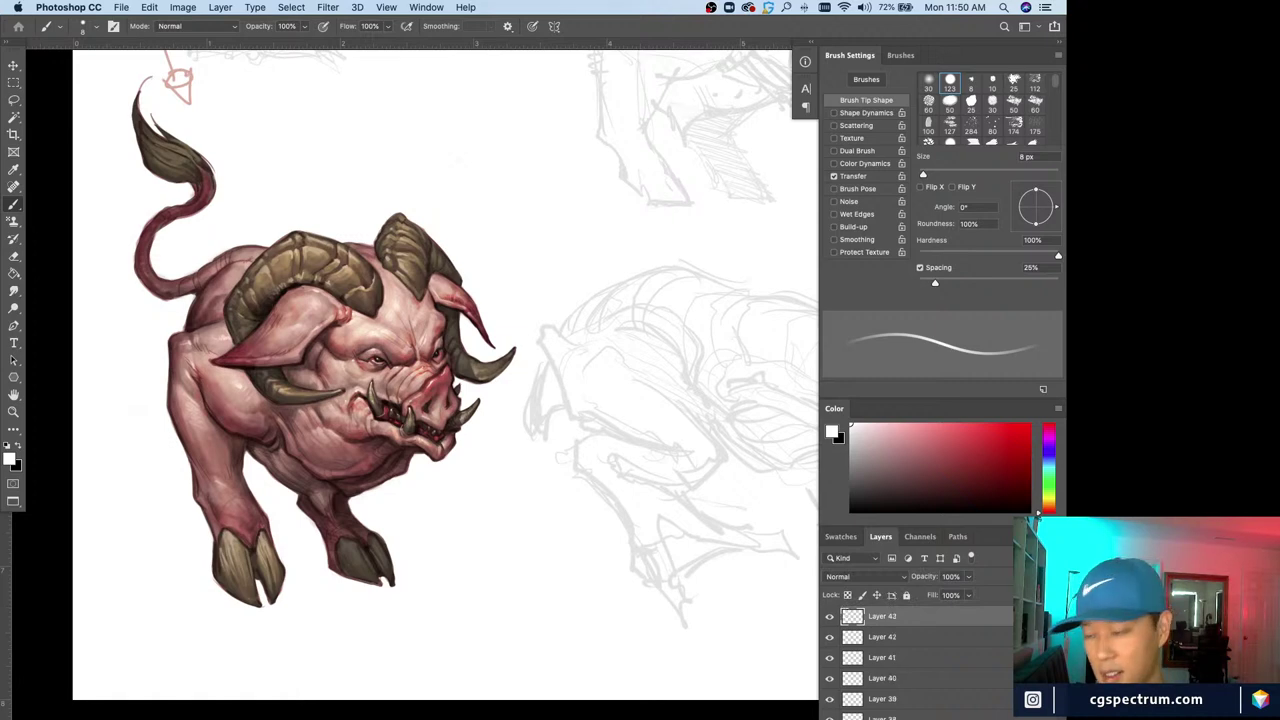
Sample dark shadow tones from the chest and darken the upper far foreleg with a 5 px brush, softening with a 40 px eraser
alt+click(270, 444)
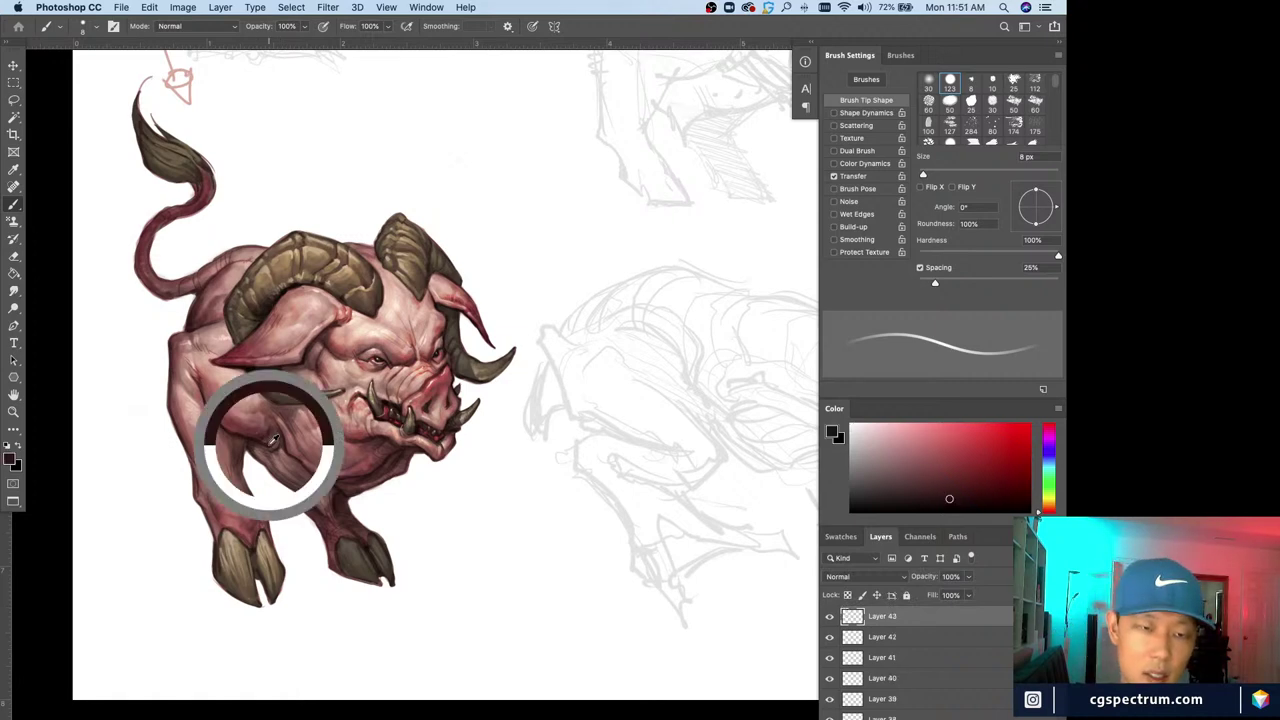
alt+click(339, 495)
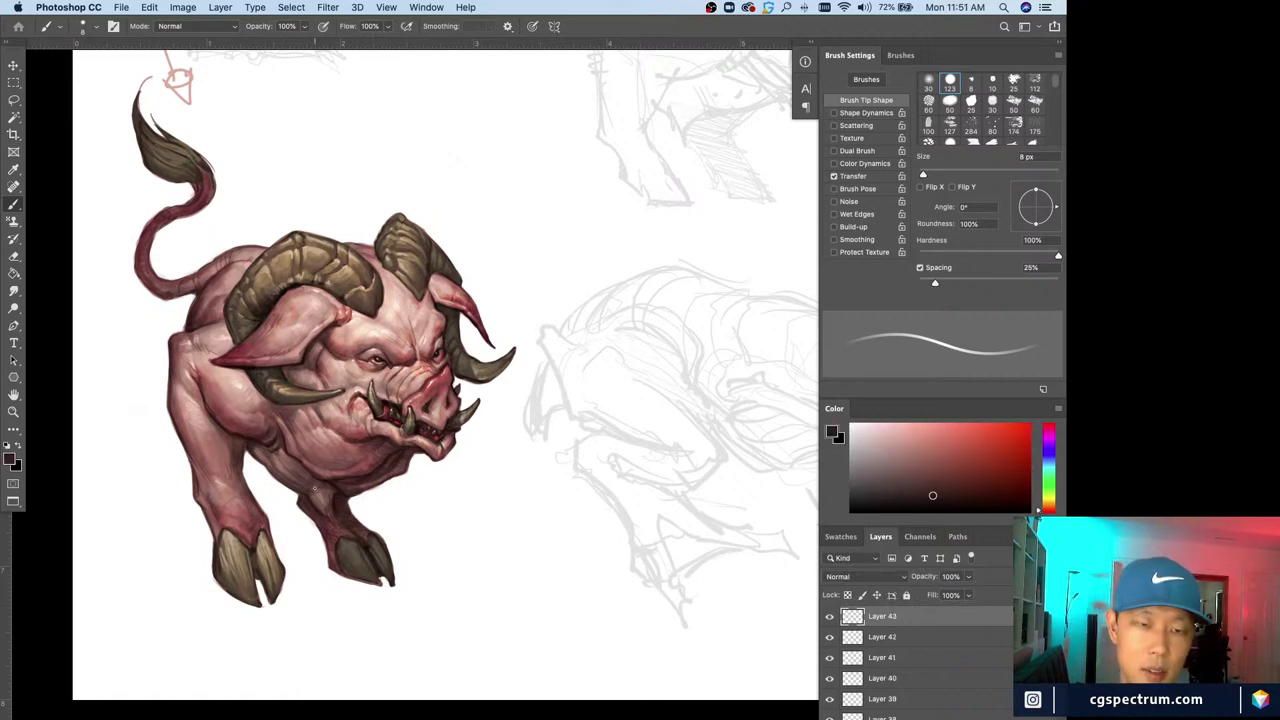
key(bracketleft)
key(bracketleft)
key(bracketleft)
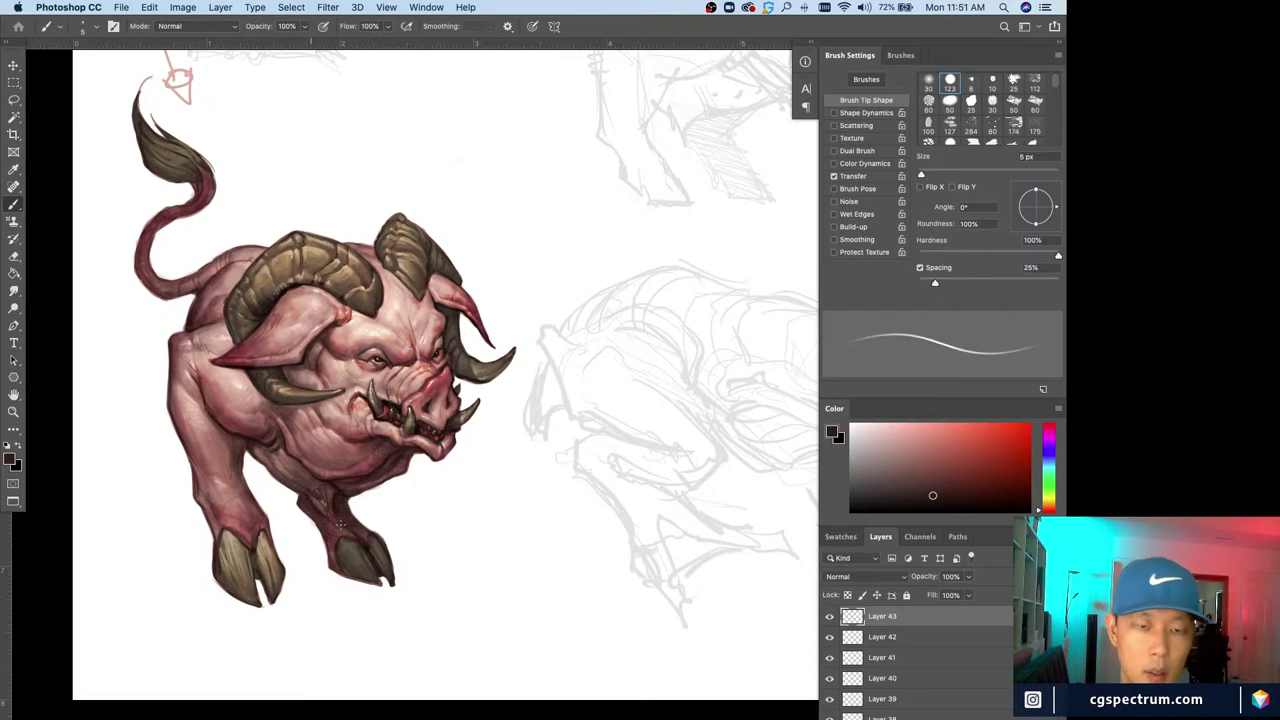
key(e)
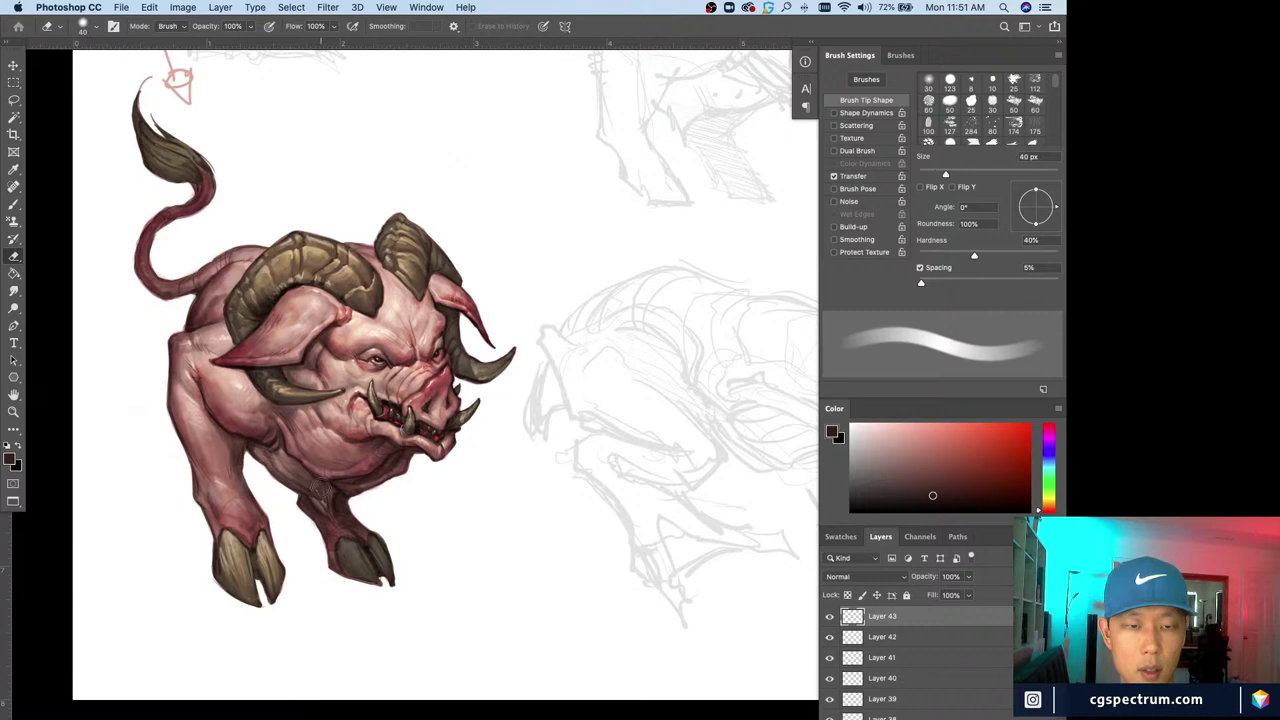
Sample a dark red-brown near the eyes and paint a thin scar above the near eye with a 2 px brush, softening with a 50 px eraser
key(b)
key(super+plus)
drag(323, 309, 412, 452)
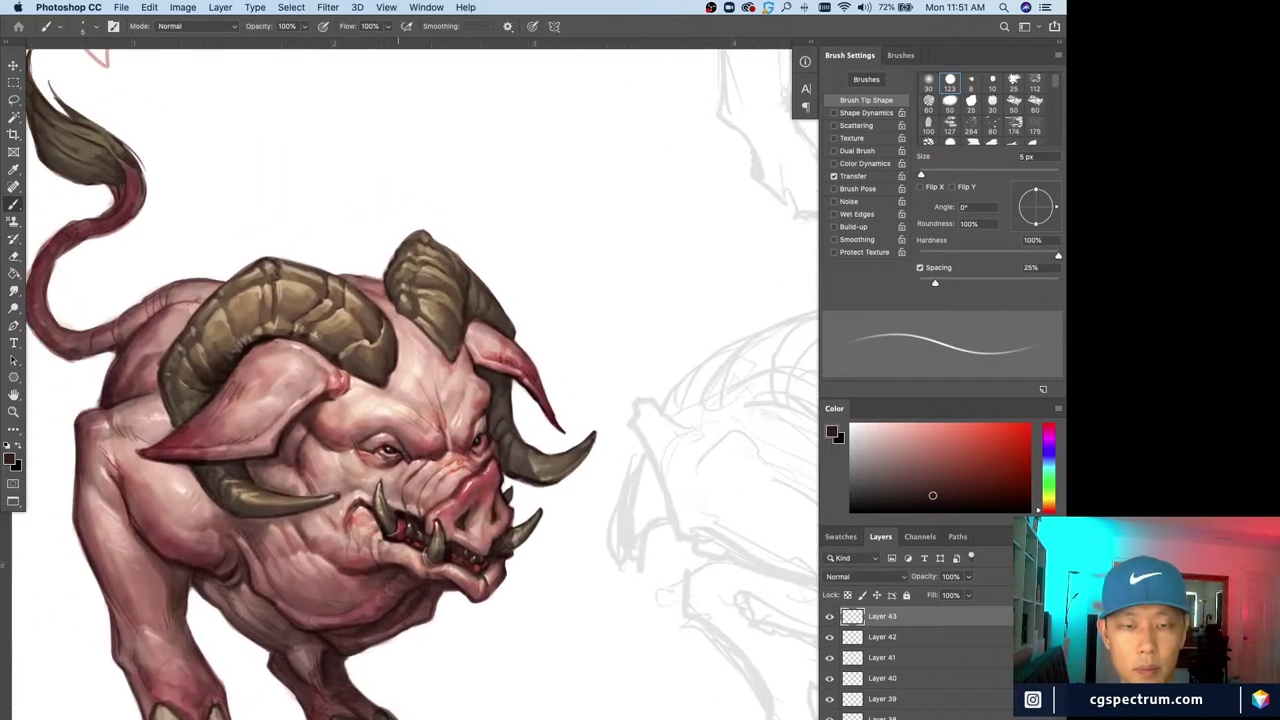
alt+click(432, 454)
key(bracketleft)
key(bracketleft)
key(bracketleft)
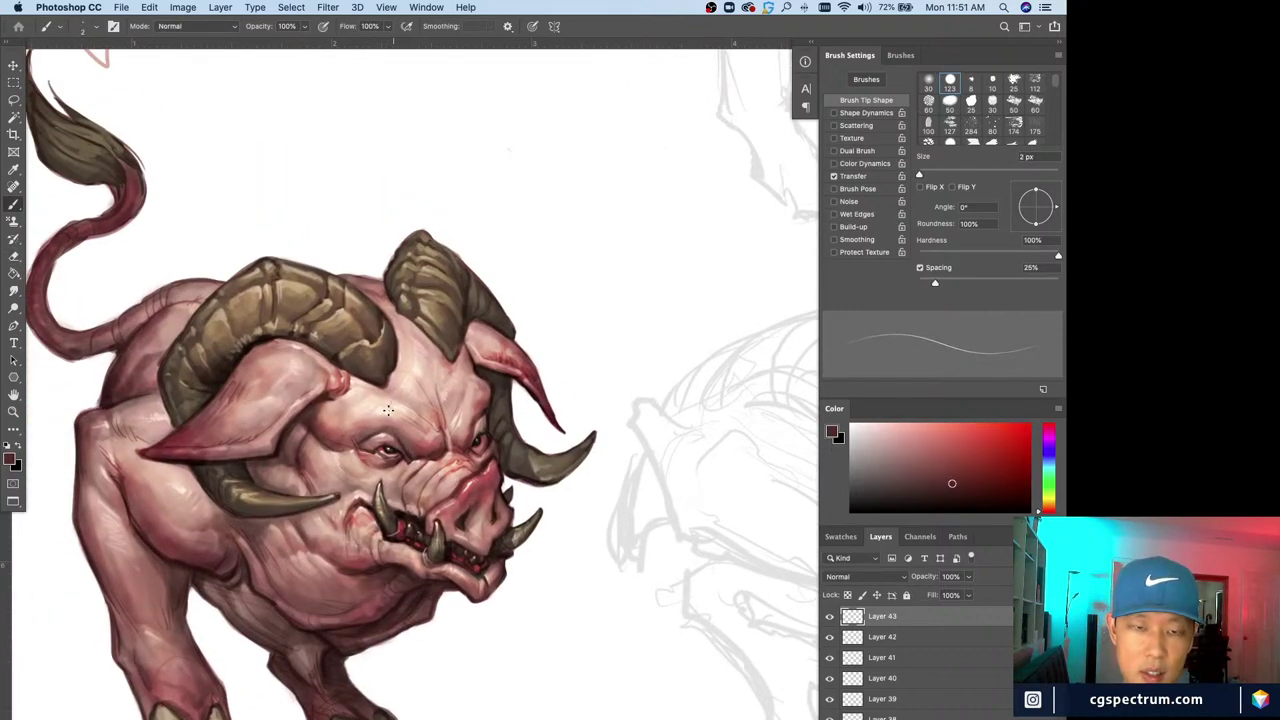
drag(389, 409, 386, 421)
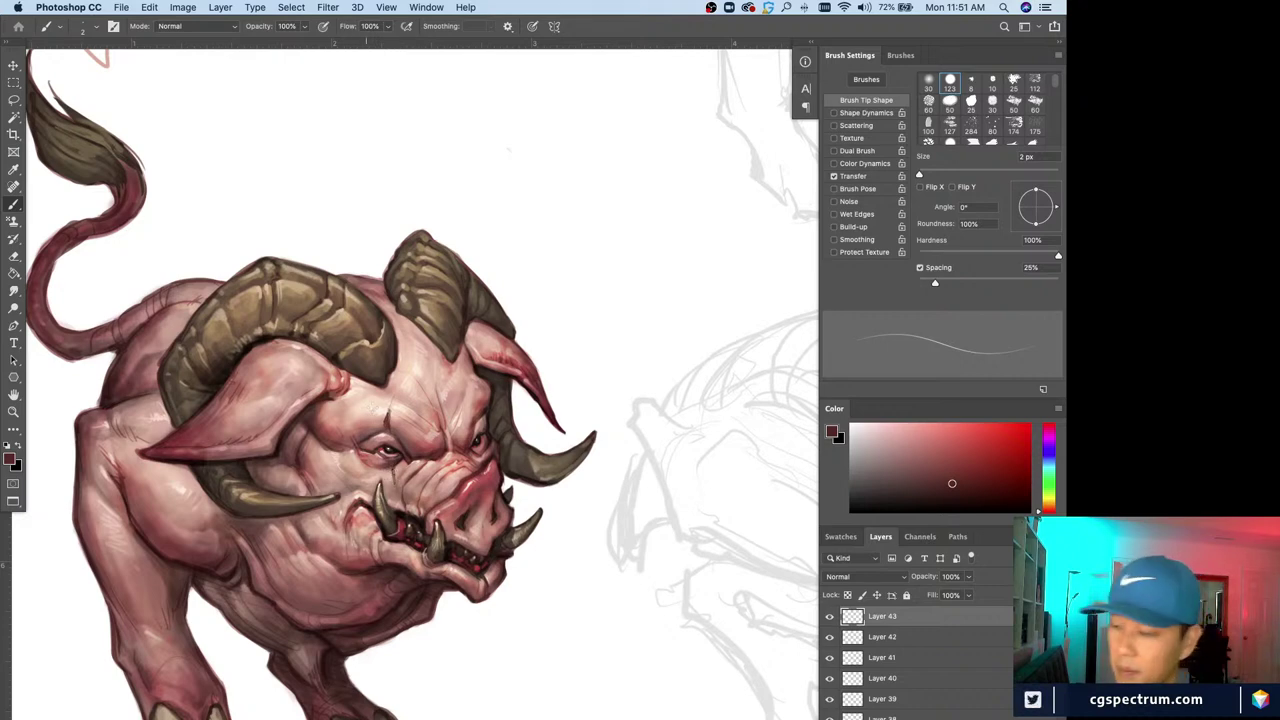
key(e)
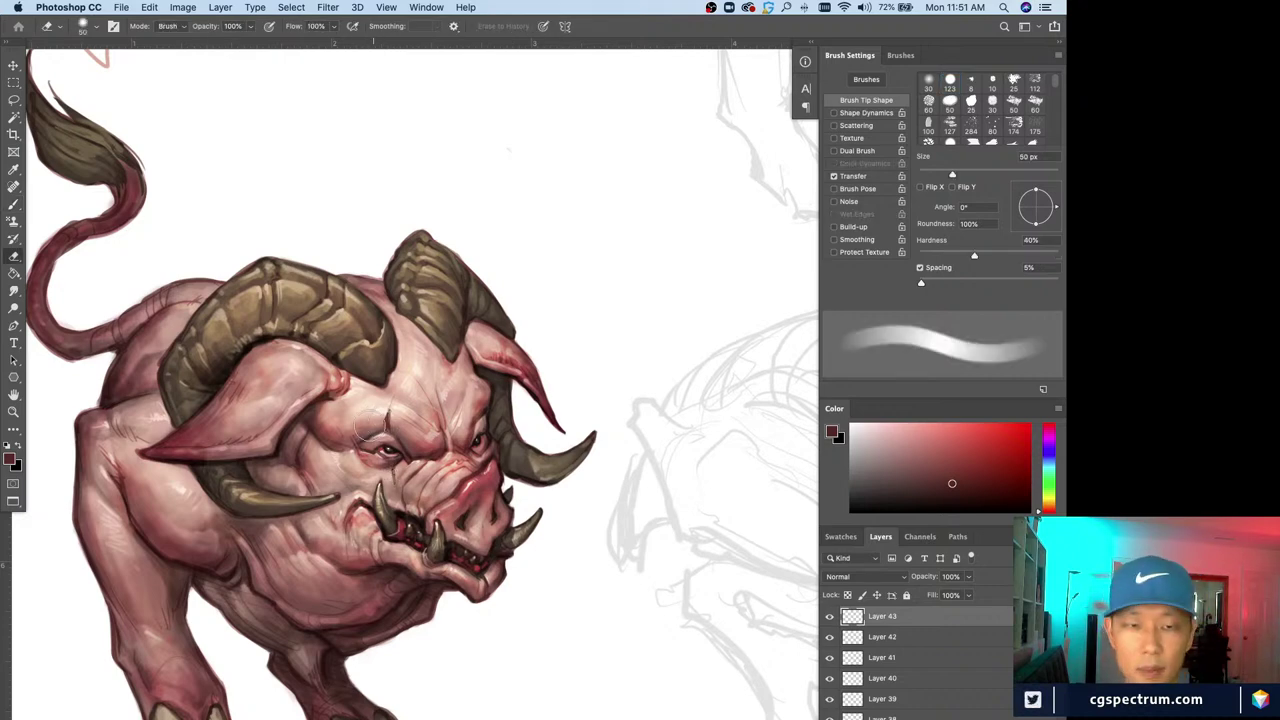
key(b)
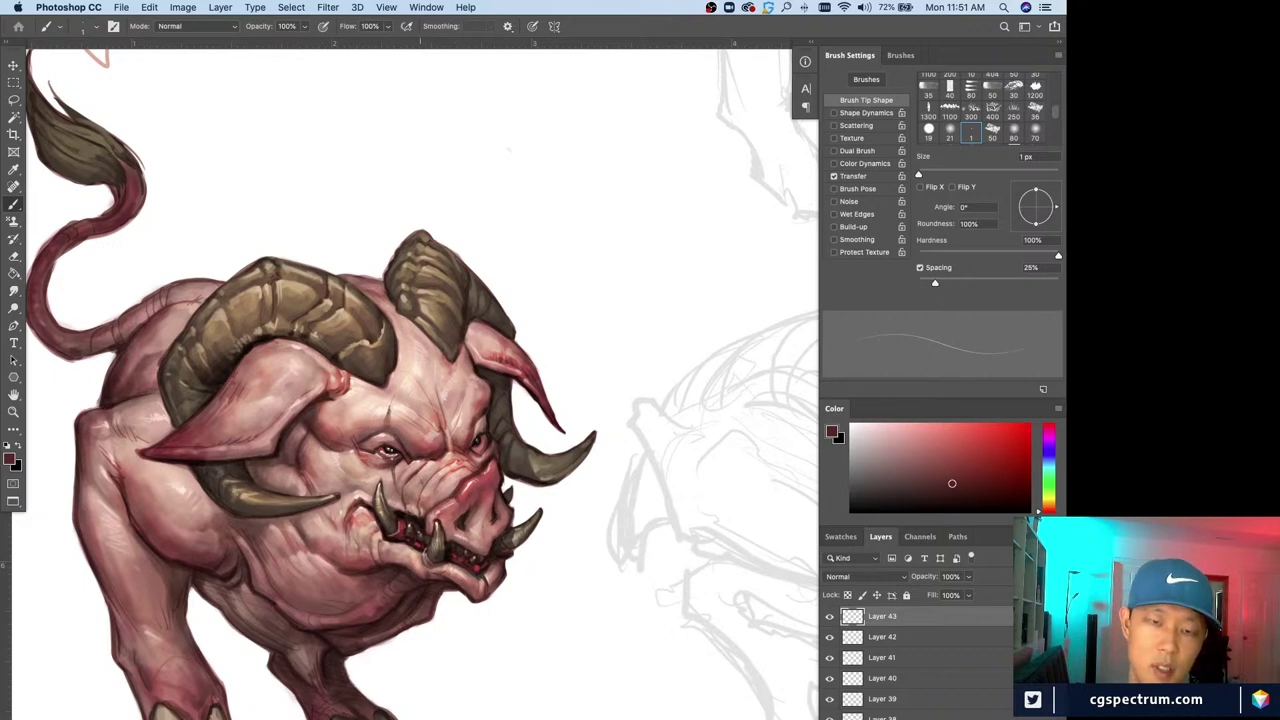
Sample dark reds around the mouth and draw fine dark creases along the lower lip and mouth corner with a 1 px brush
alt+click(460, 482)
alt+click(403, 562)
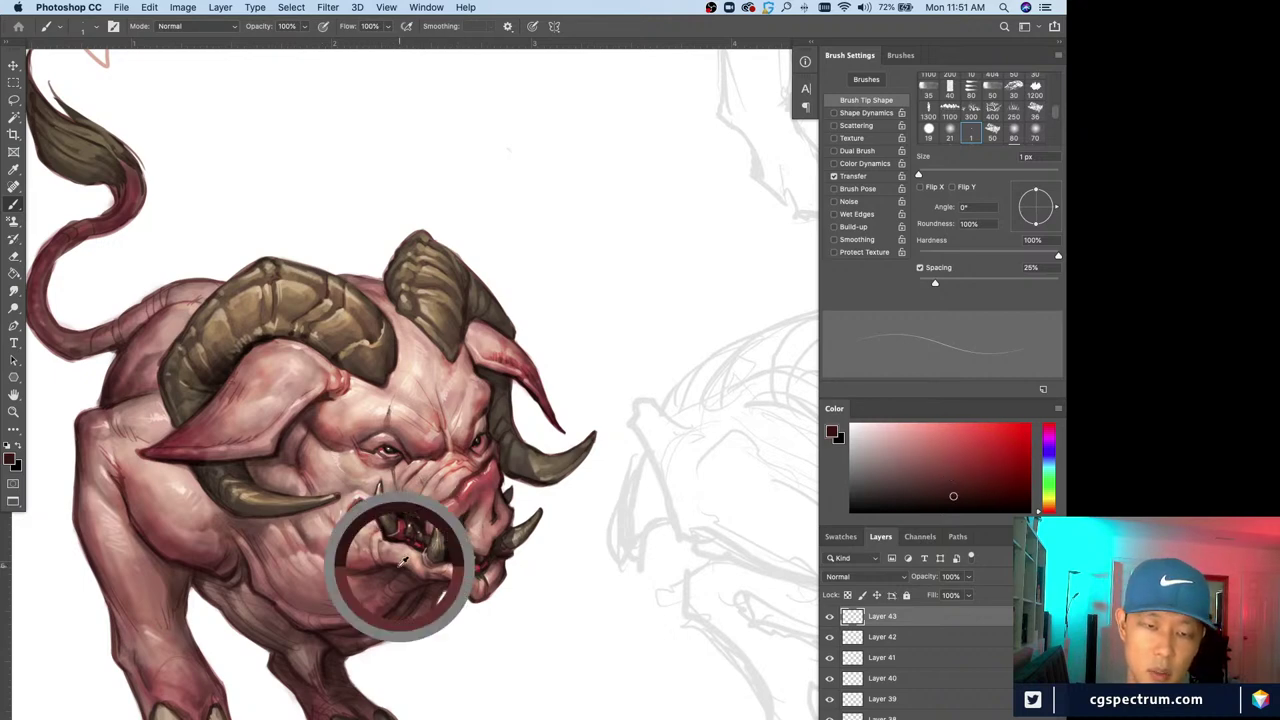
drag(403, 562, 397, 565)
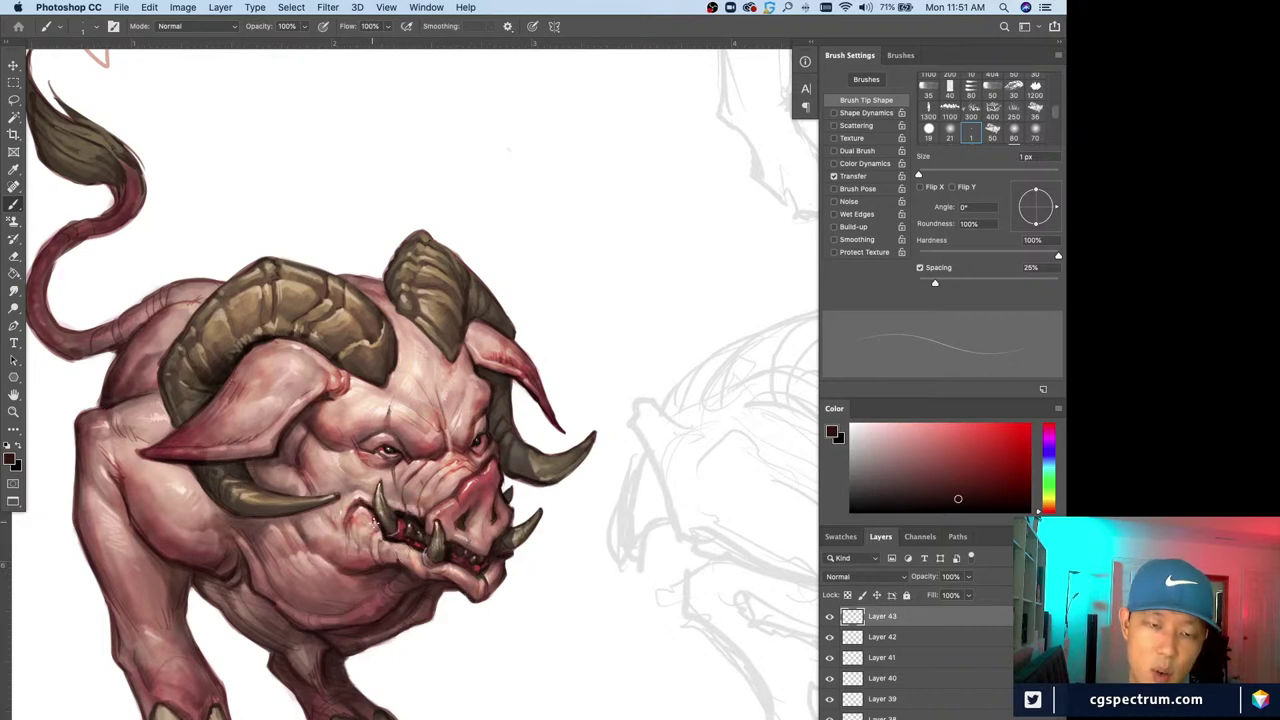
mouse_move(376, 523)
mouse_down()
mouse_move(357, 533)
mouse_move(397, 515)
mouse_up()
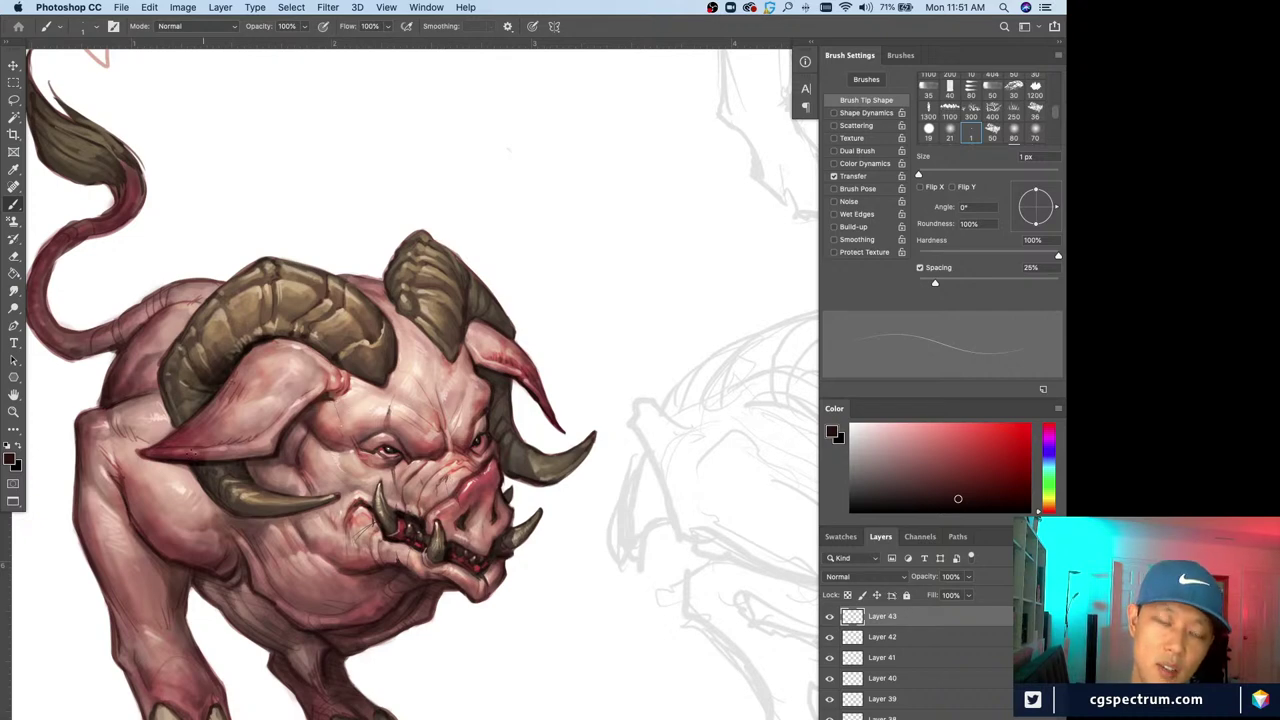
Sample pink skin tones from the cheek and mouth corner and refine the skin beside the near tusk with a 3 px brush
alt+click(329, 534)
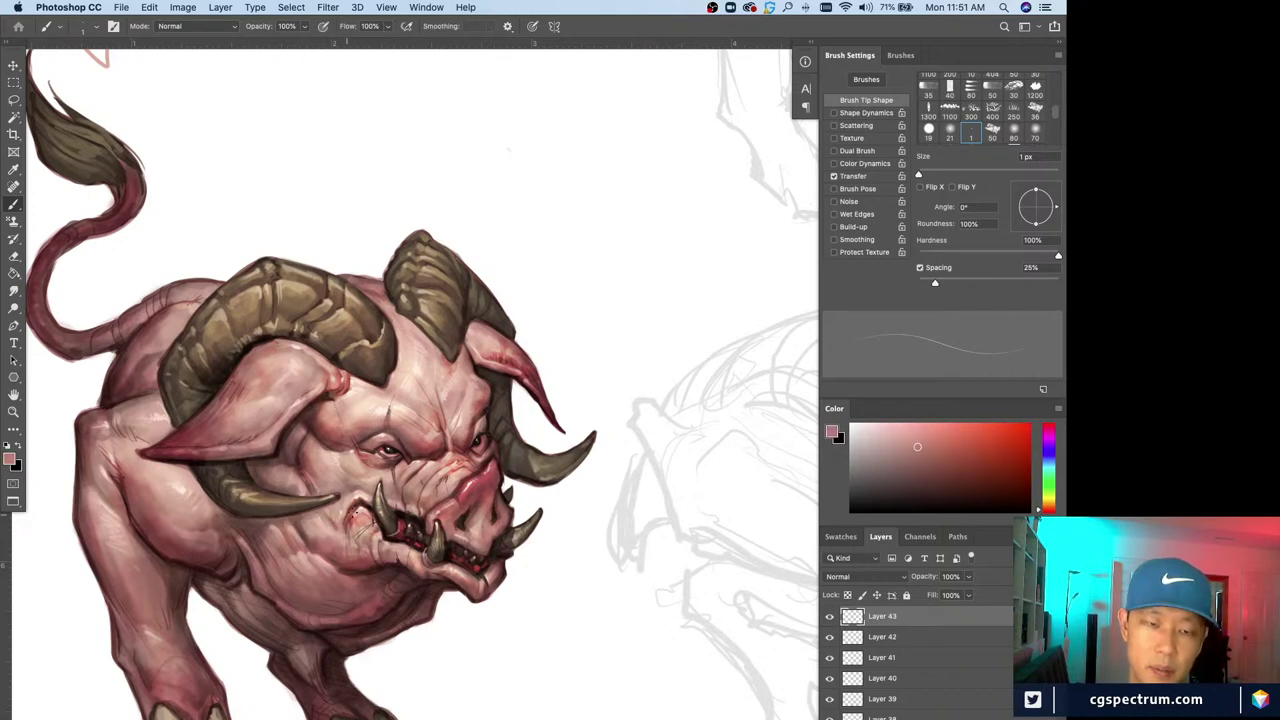
key(bracketright)
key(bracketright)
alt+click(355, 512)
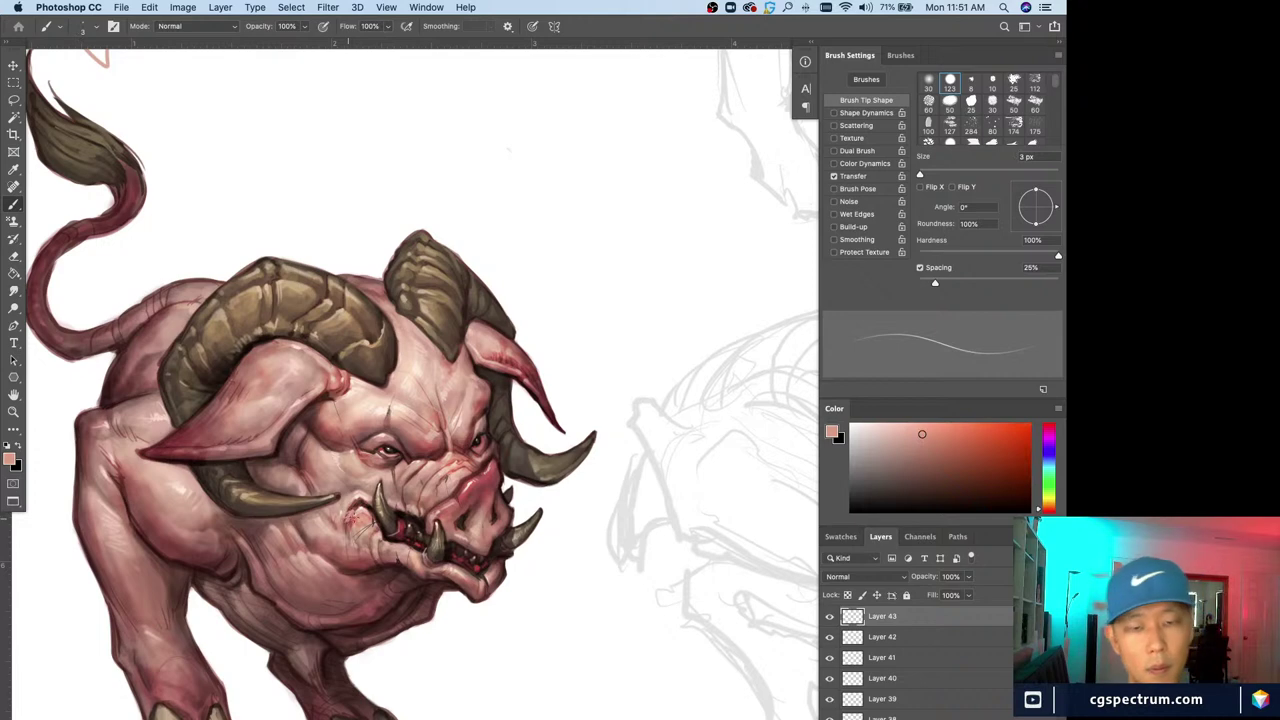
Sample light skin tones from the forehead and paint highlights around the brow scar and between the eyes with 2 to 3 px brushes
alt+click(418, 408)
key(bracketleft)
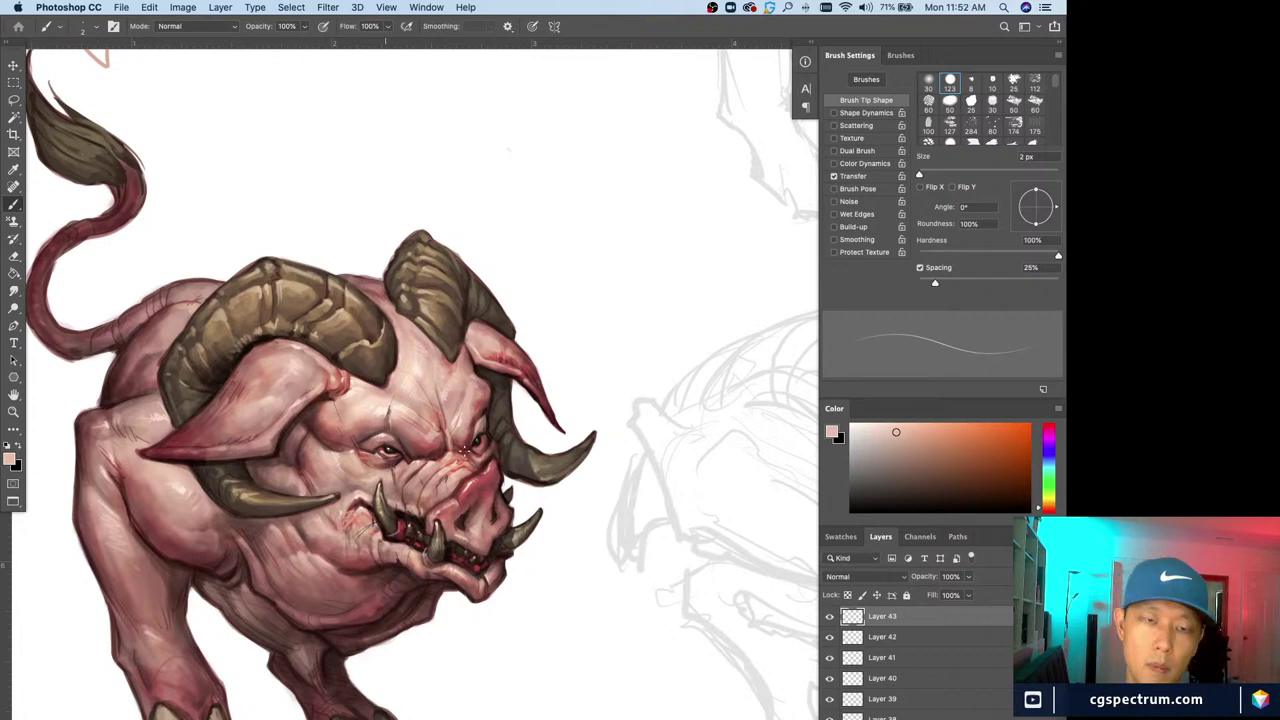
alt+click(388, 410)
key(bracketright)
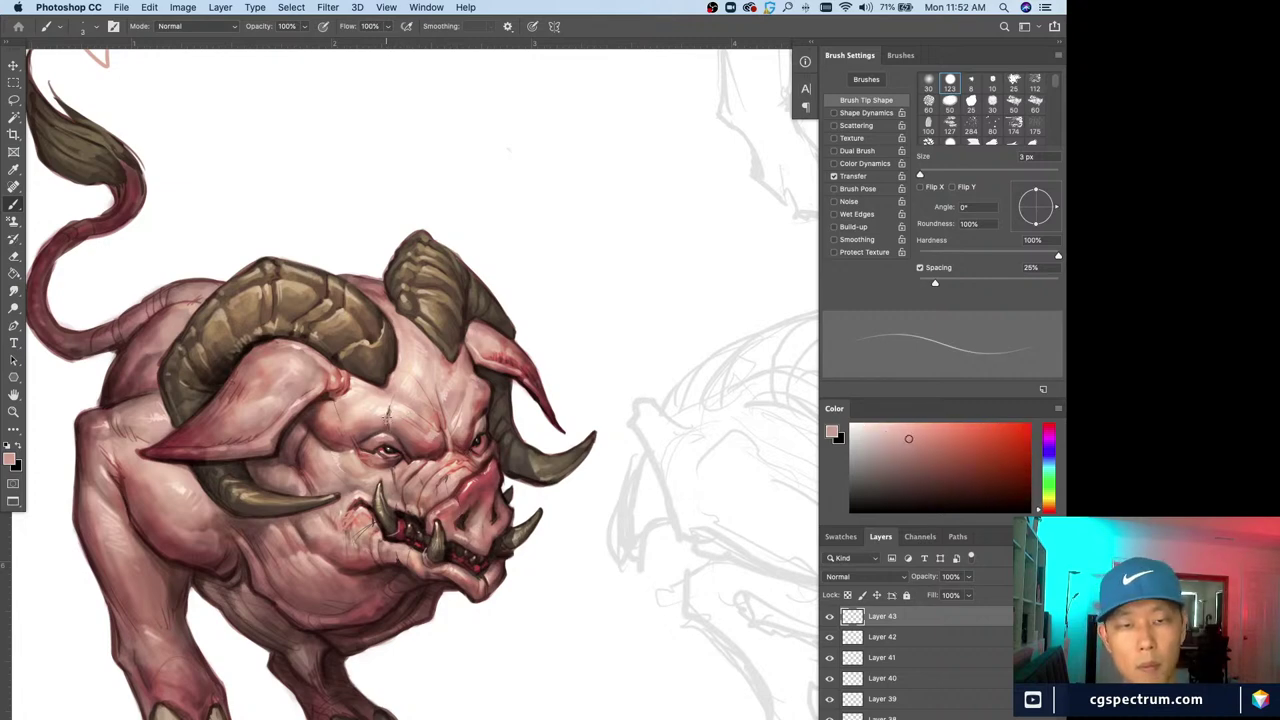
alt+click(402, 399)
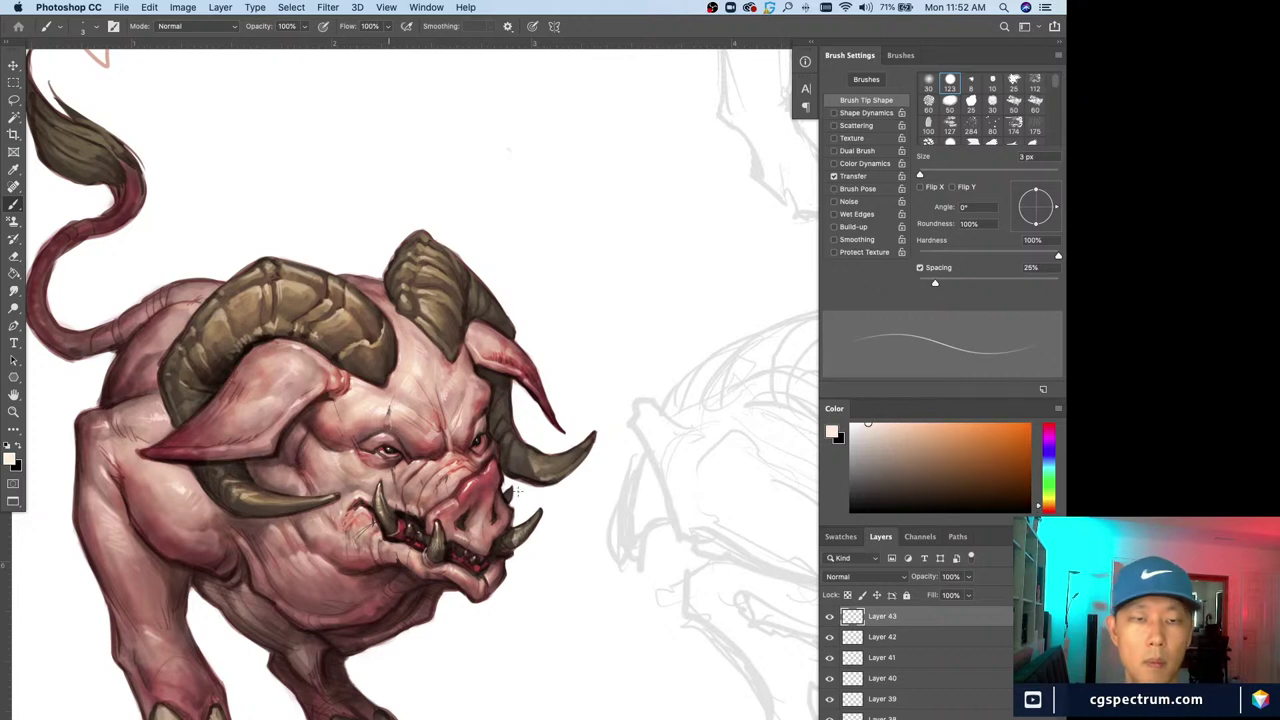
Sample muted brown-pink skin tones around the brow scar and refine its edges with a 3 px brush
alt+click(392, 406)
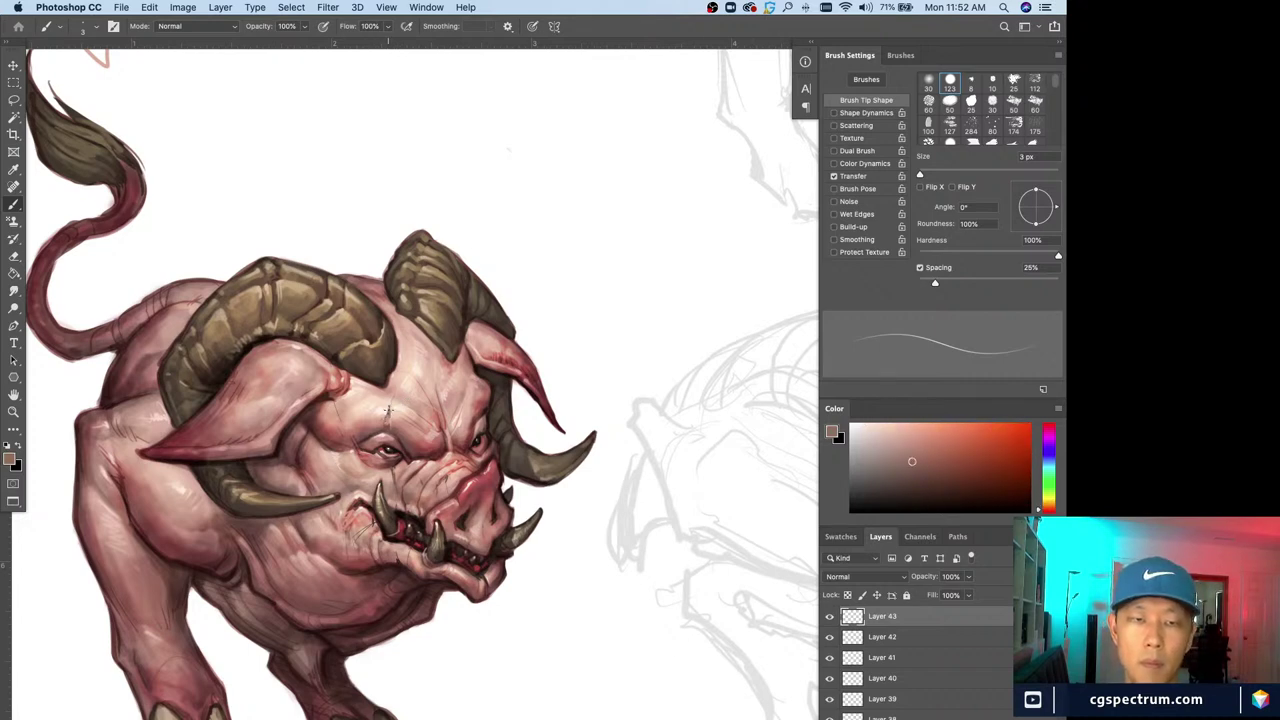
alt+click(388, 410)
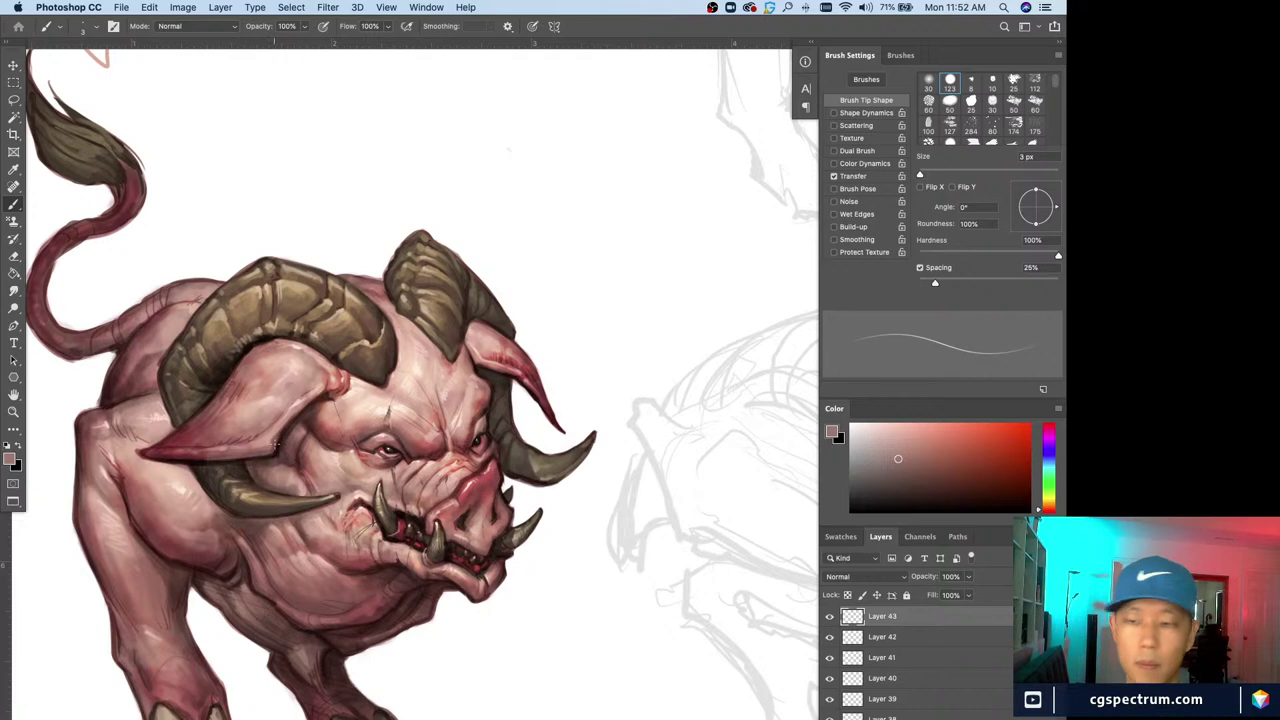
On a new layer, sample a dark maroon beside the near ear and paint a torn notch into the ear's lower edge with a 5 to 6 px brush
key(alt+shift+super+n)
alt+click(289, 425)
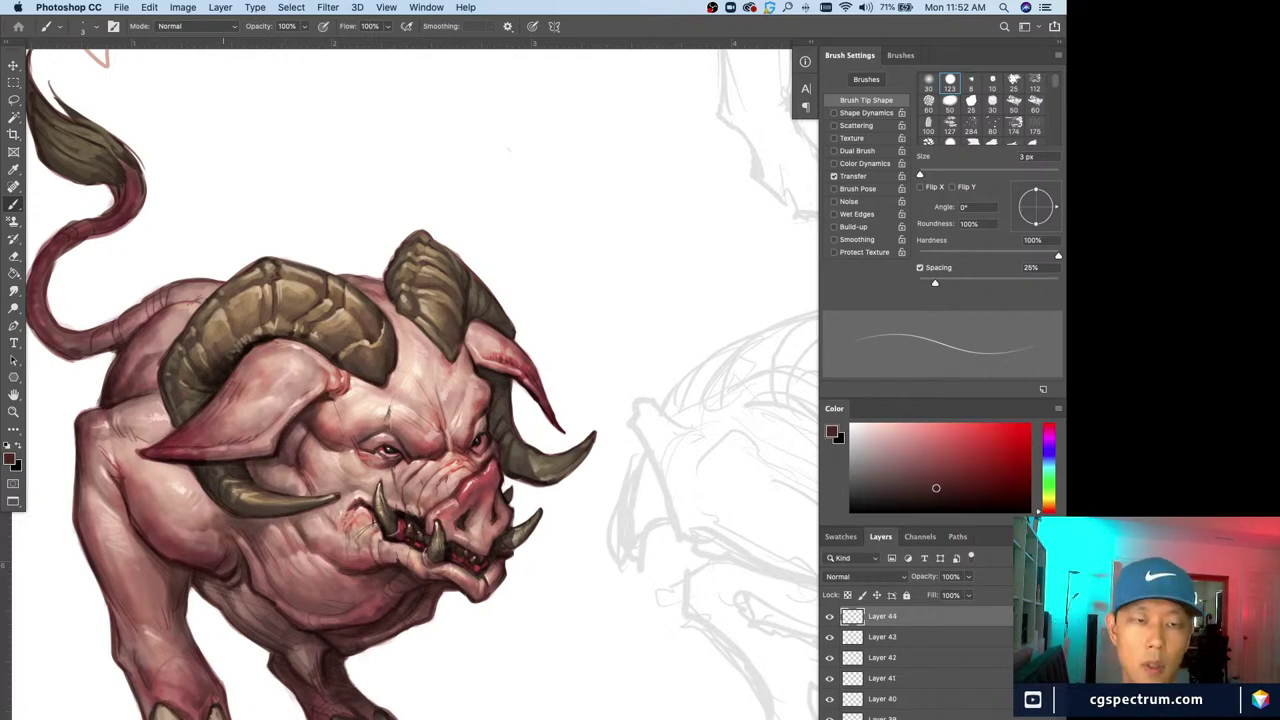
alt+click(192, 453)
key(bracketright)
key(bracketright)
key(bracketright)
mouse_move(224, 453)
mouse_down()
mouse_move(240, 457)
mouse_move(234, 440)
mouse_move(220, 455)
mouse_up()
key(bracketleft)
alt+click(233, 435)
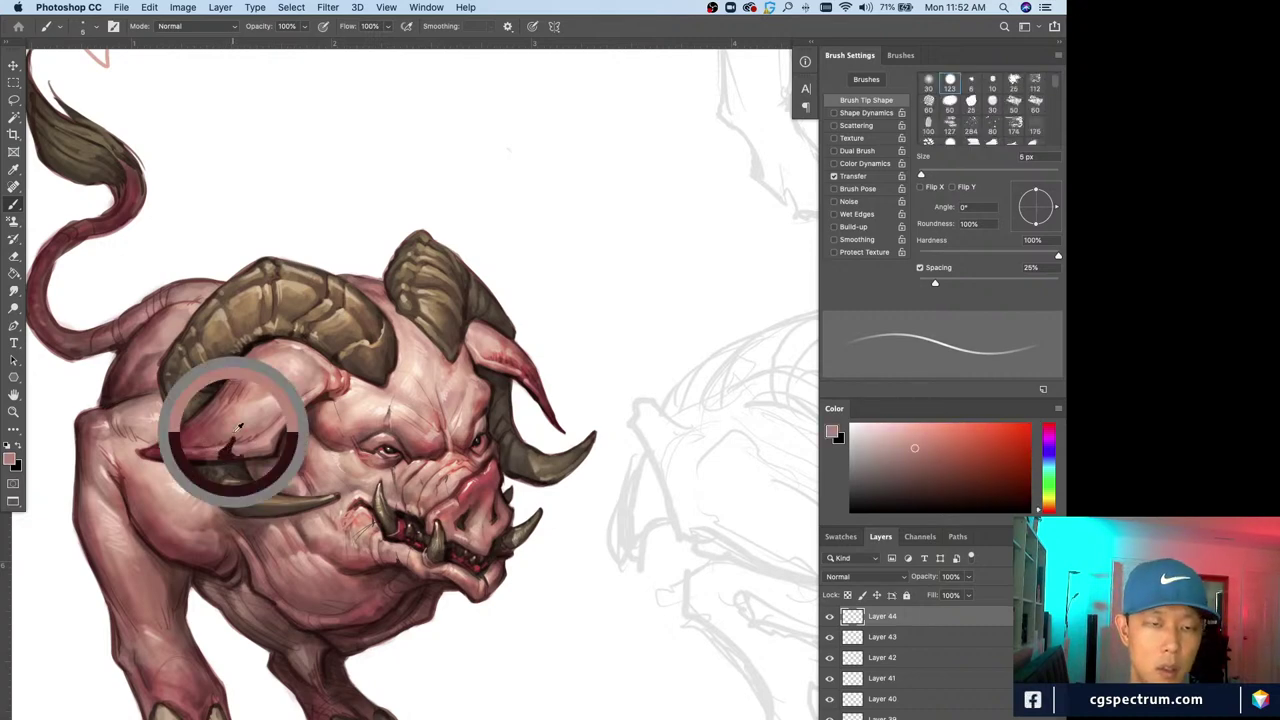
Sample the ear's pinks and the dark red-browns beneath it and refine the notch's edges with a 5 px brush
alt+click(240, 449)
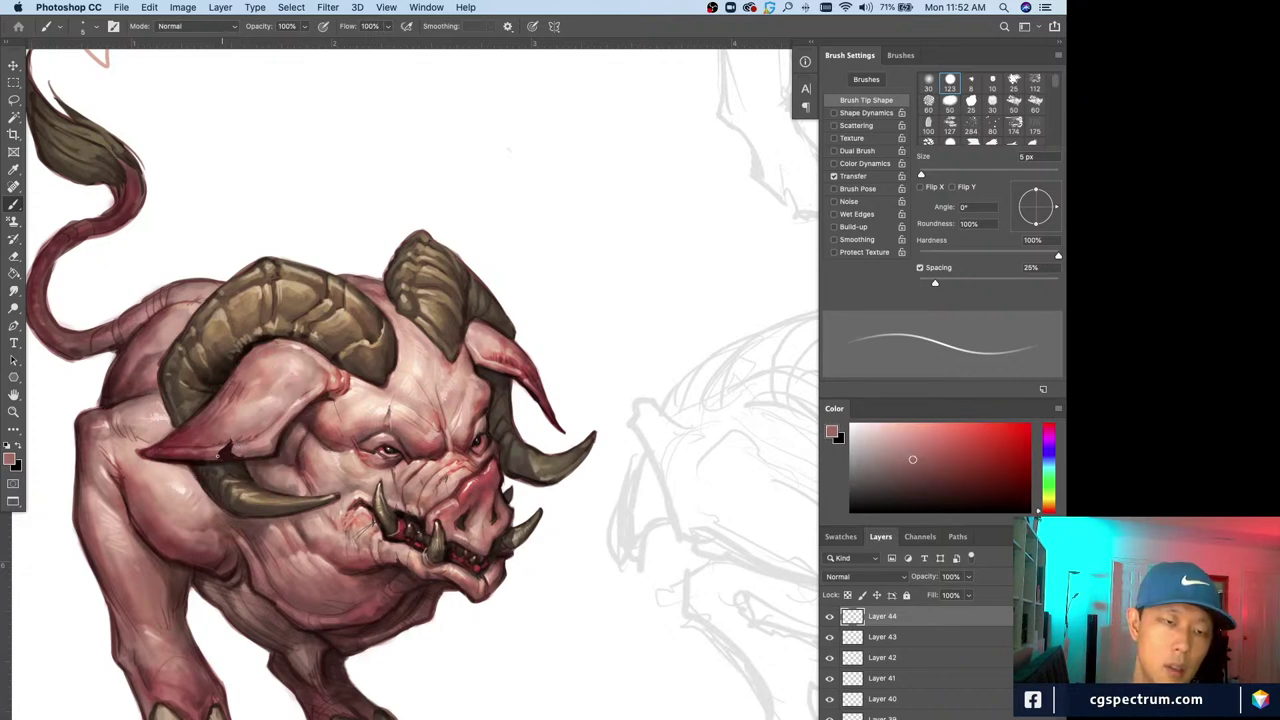
alt+click(232, 458)
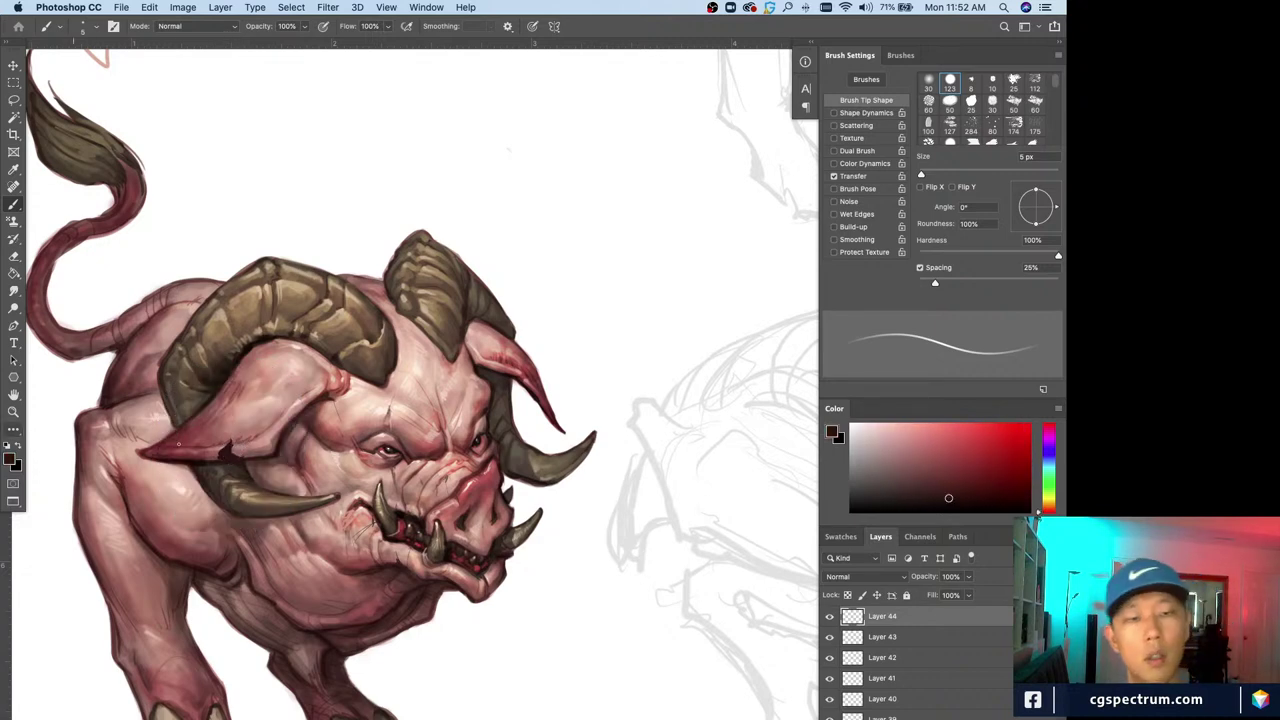
alt+click(205, 458)
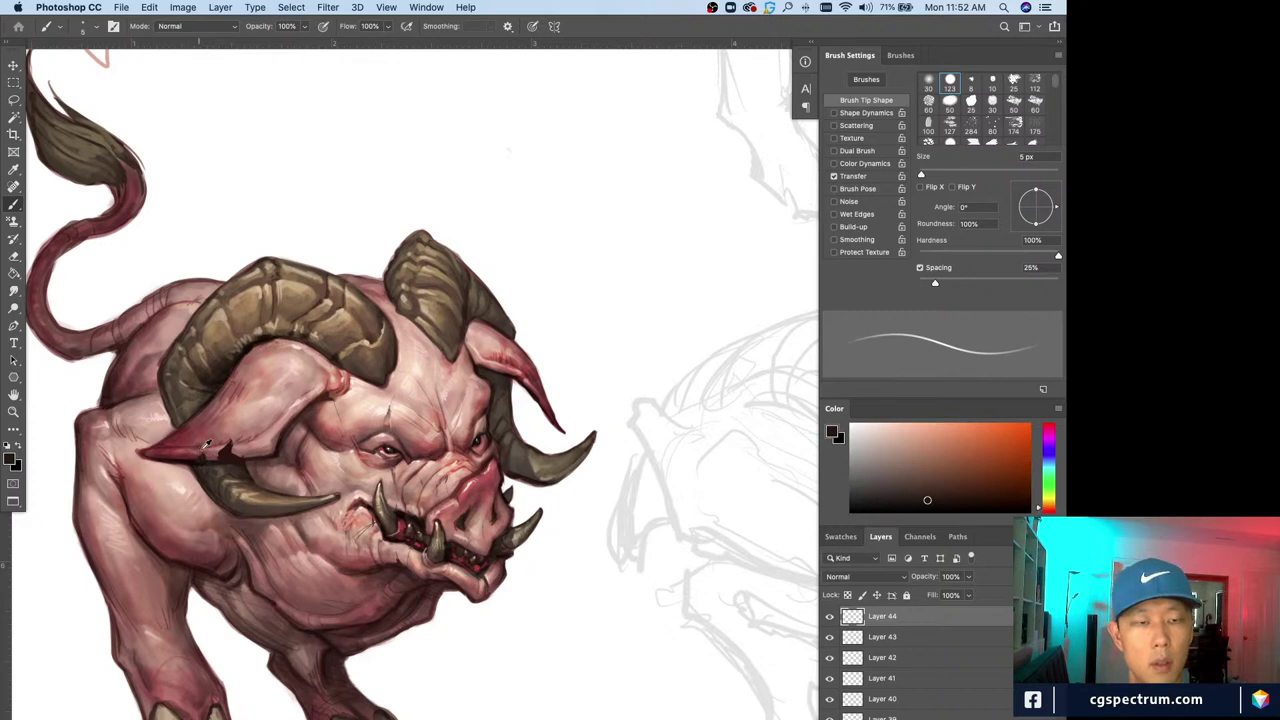
alt+click(206, 446)
alt+click(214, 456)
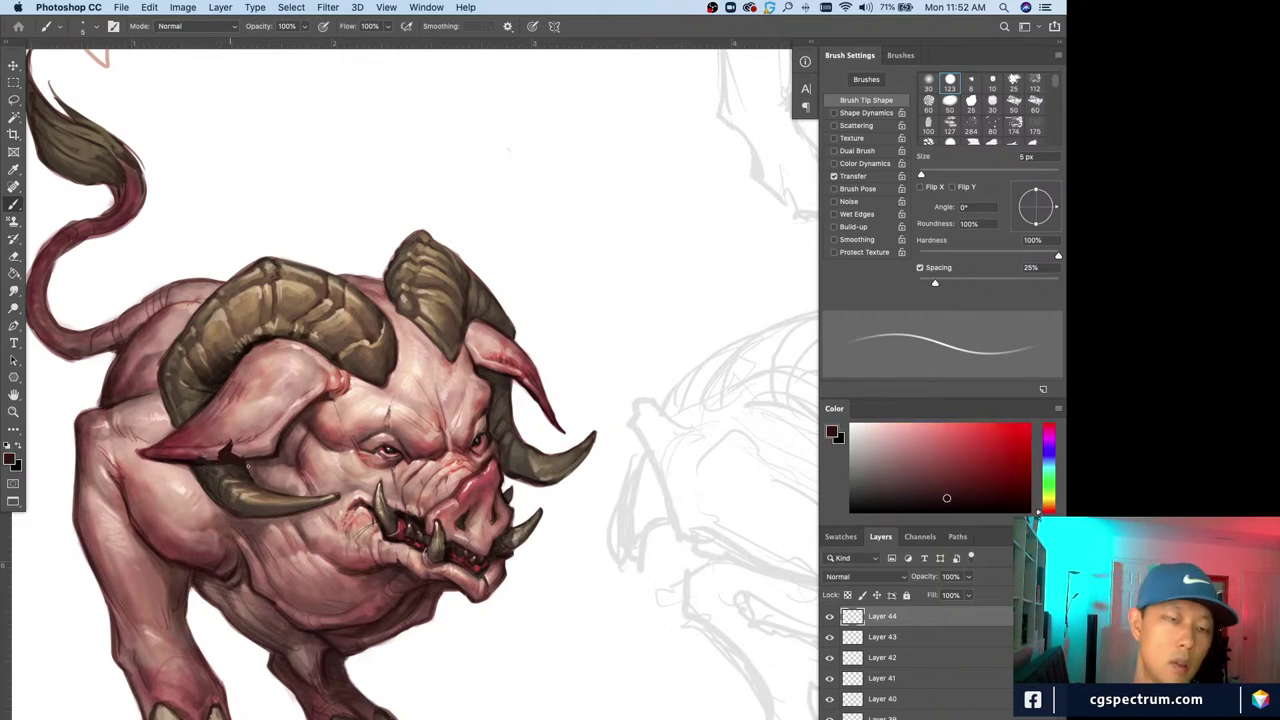
alt+click(227, 456)
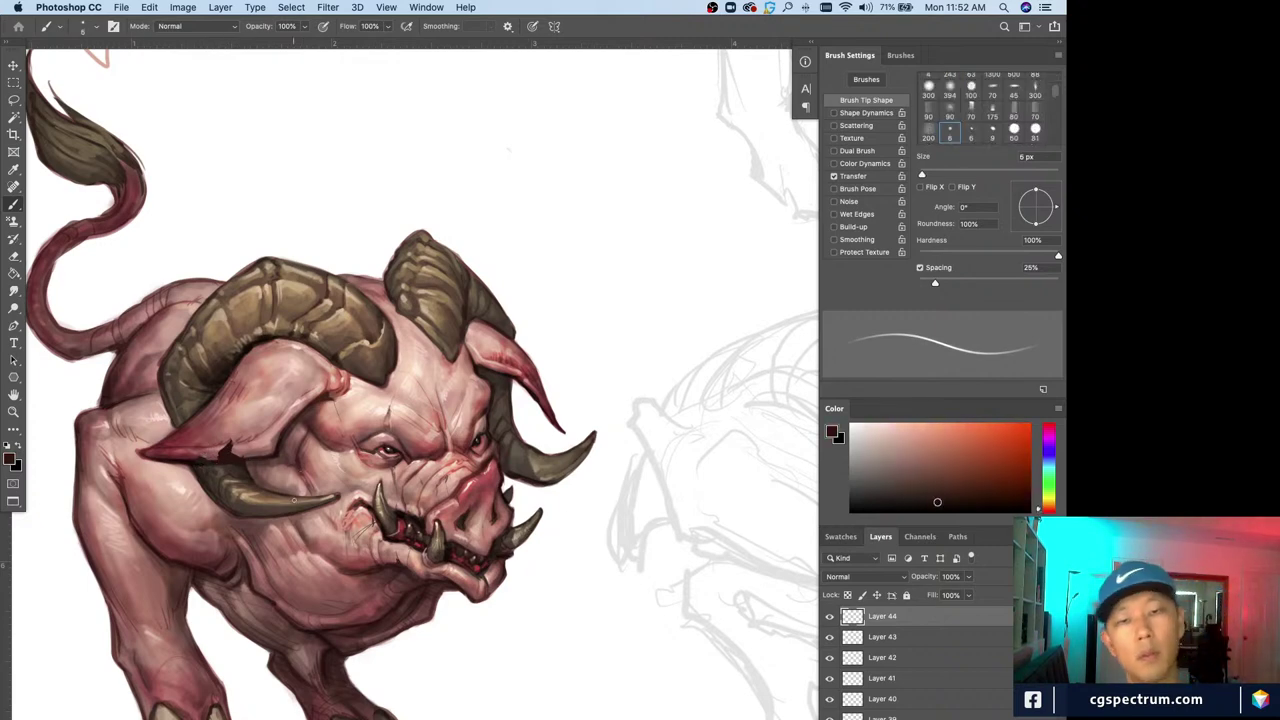
On a new layer, draw a dark ring piercing around the corner of the mouth with a 3 to 4 px brush
key(super+shift+alt+n)
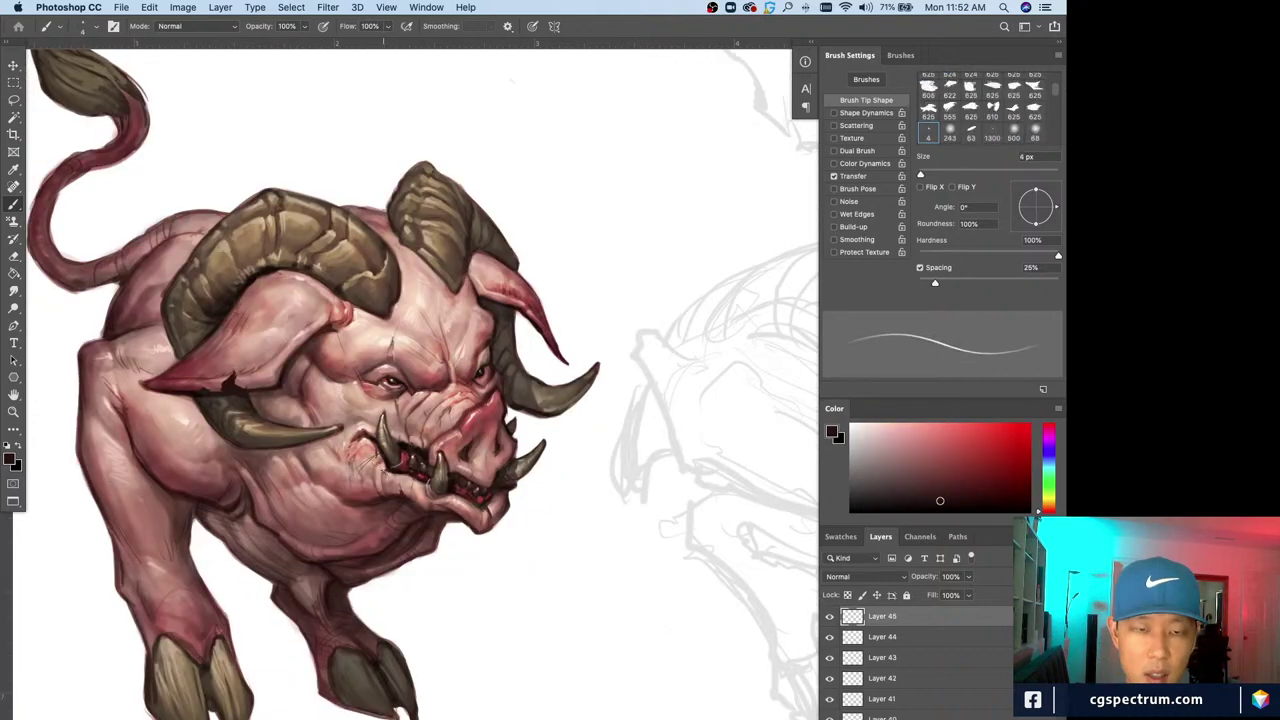
drag(385, 463, 379, 485)
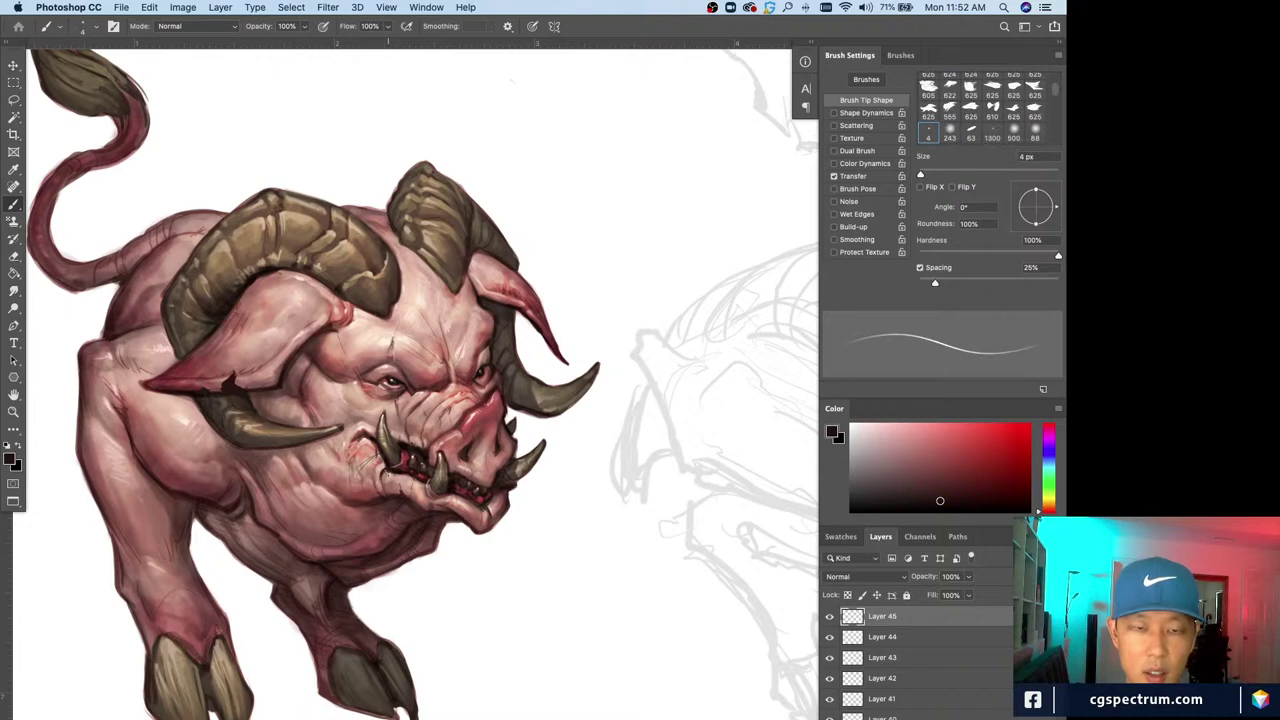
key(comma)
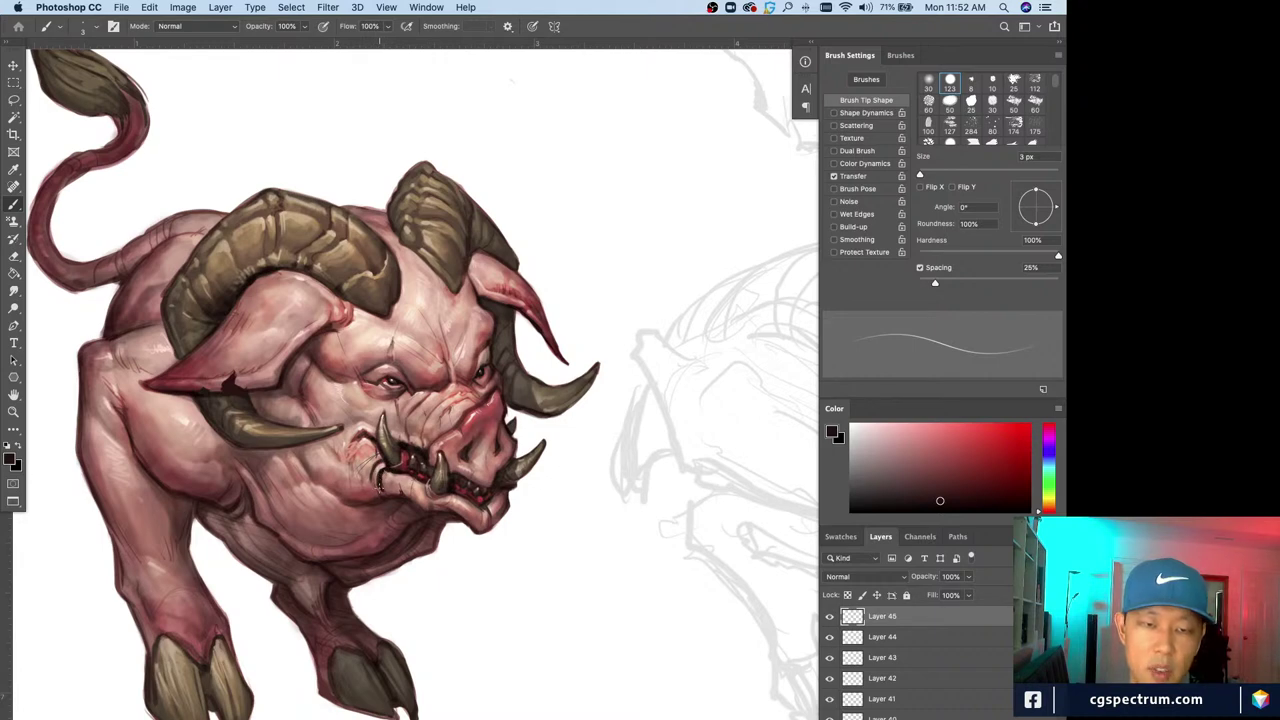
drag(378, 488, 386, 491)
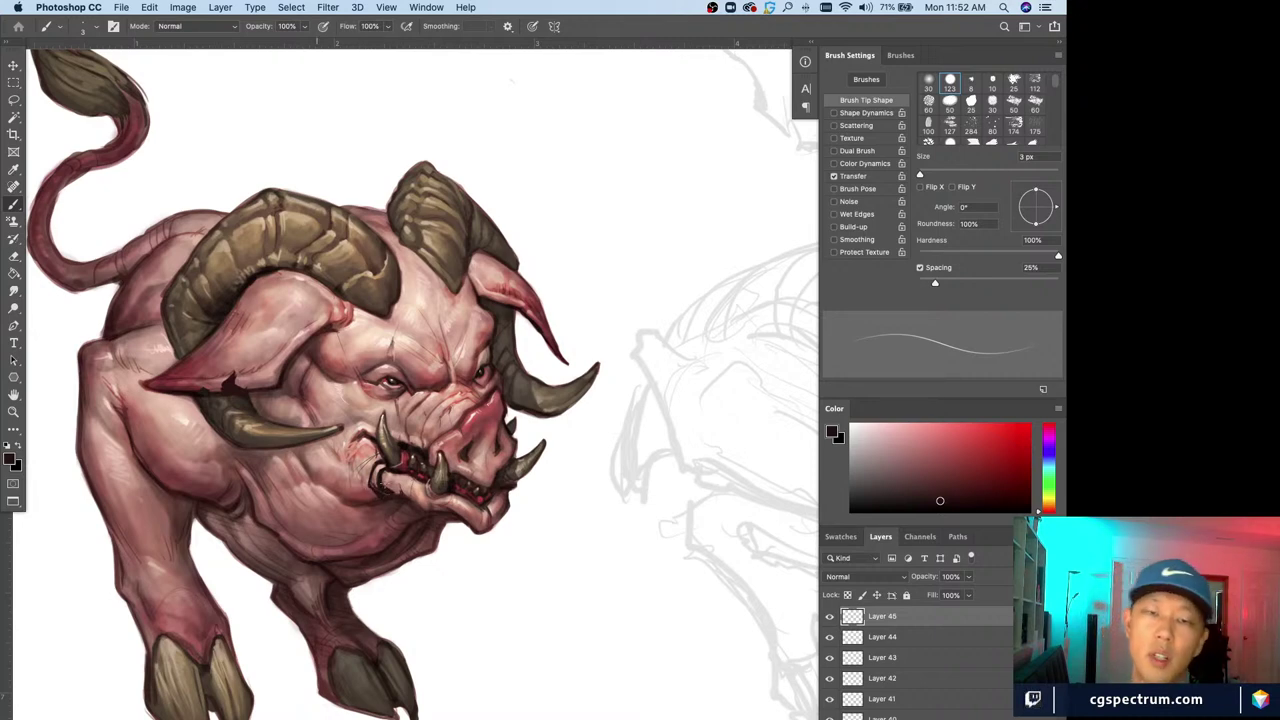
Try a dark ring piercing near the far ear's tip, using sampled surrounding colors and a 4 to 5 px brush
drag(548, 347, 535, 342)
key(])
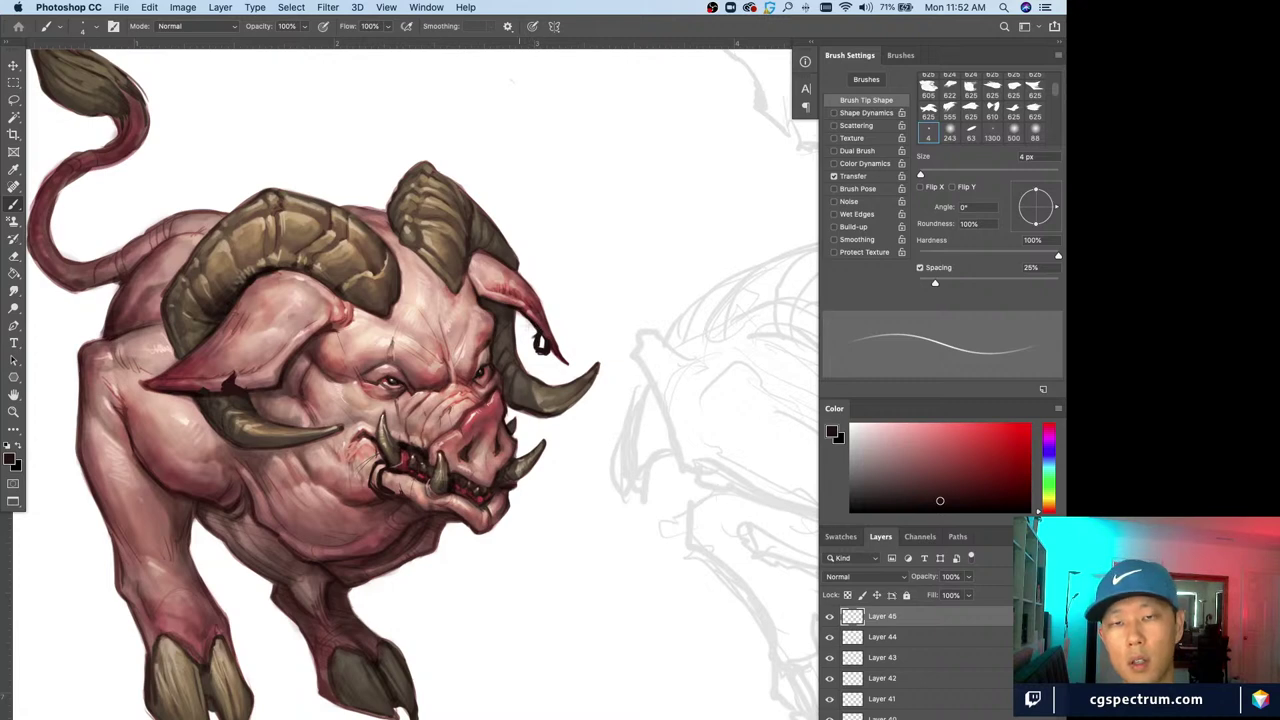
alt+click(529, 329)
key(])
mouse_move(531, 327)
mouse_down()
mouse_move(552, 352)
mouse_move(550, 340)
mouse_up()
alt+click(536, 324)
alt+click(554, 355)
alt+click(548, 334)
alt+click(548, 329)
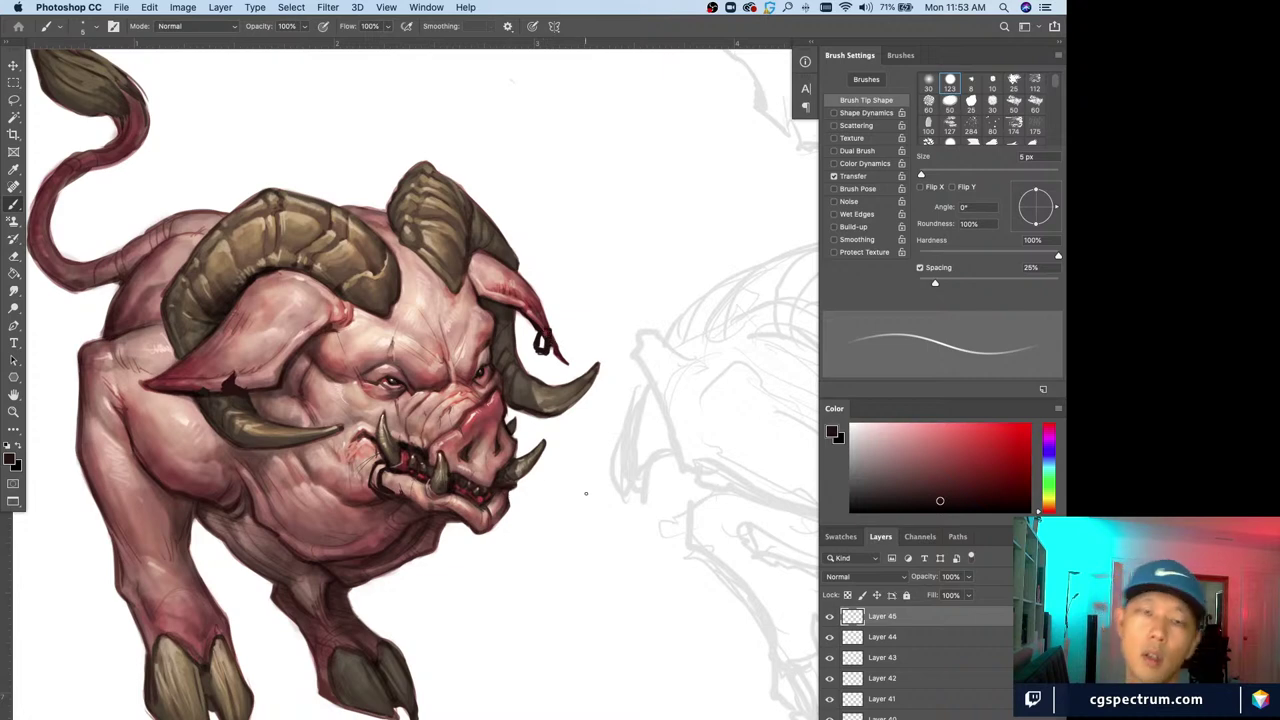
Touch up the trial ring on the far ear with sampled white and dark tones, and remove it
key(x)
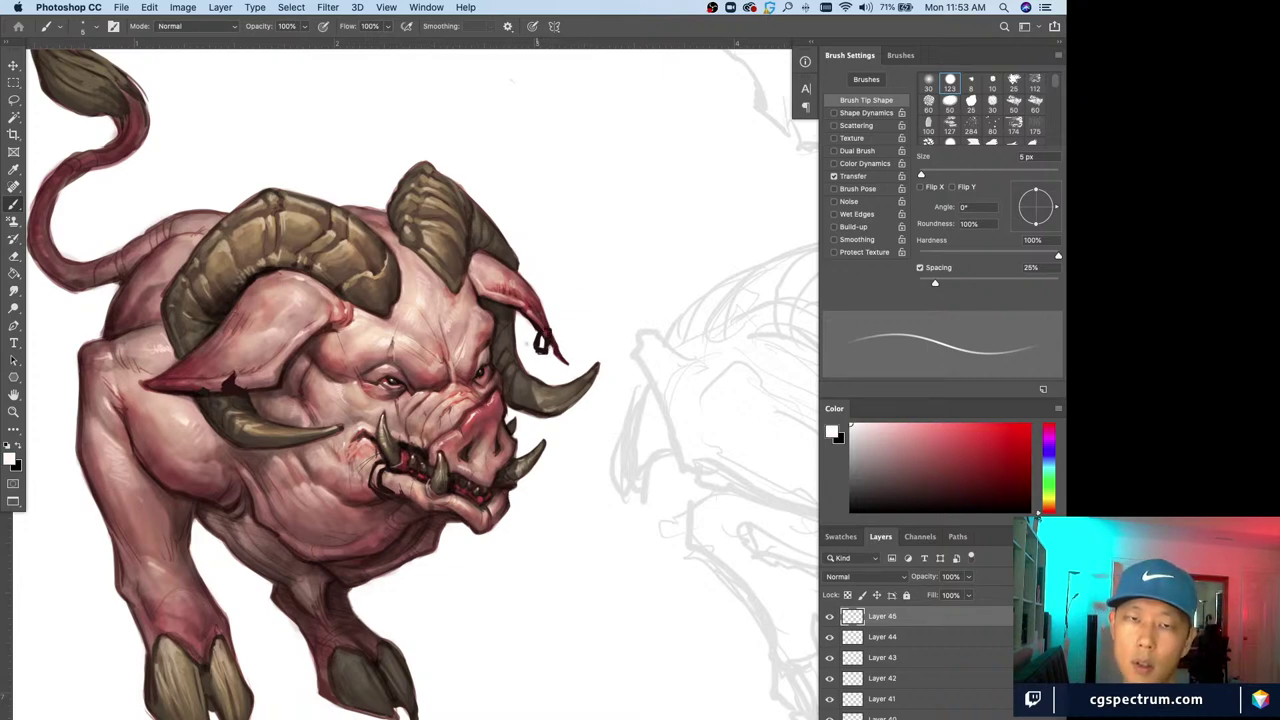
alt+click(543, 351)
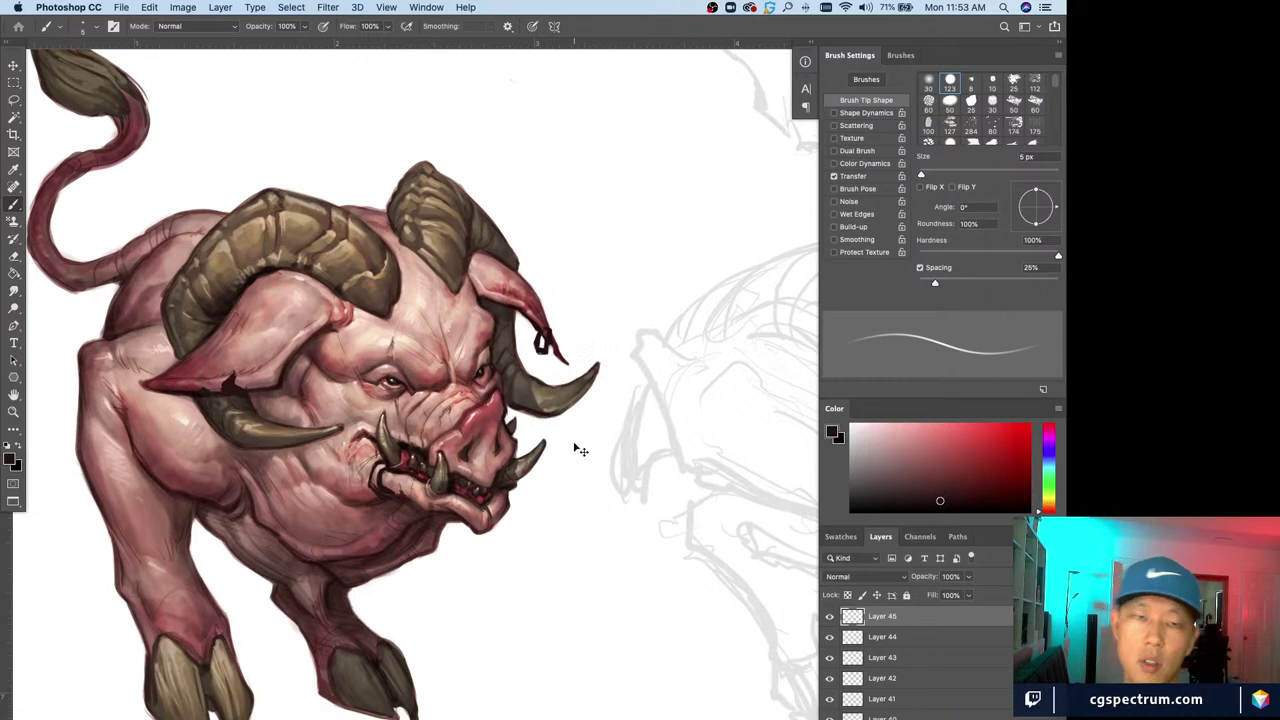
key(super+minus)
key(super+equal)
alt+click(532, 329)
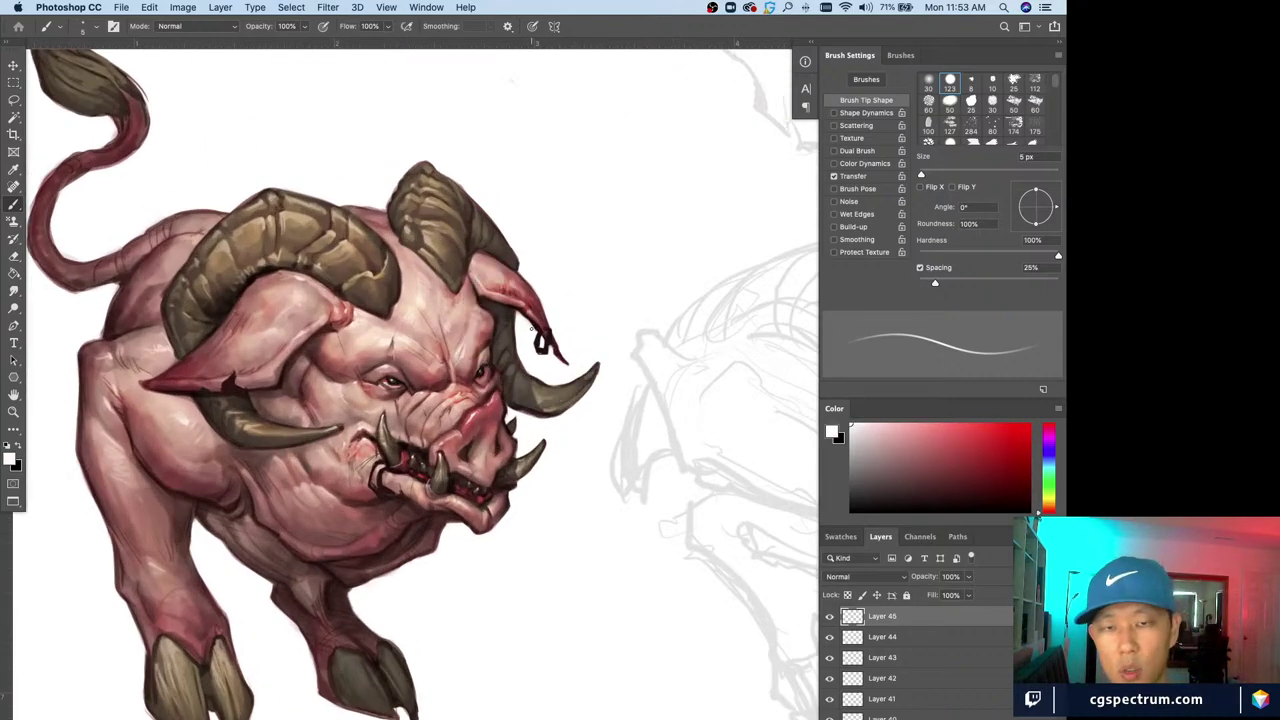
drag(532, 358, 548, 334)
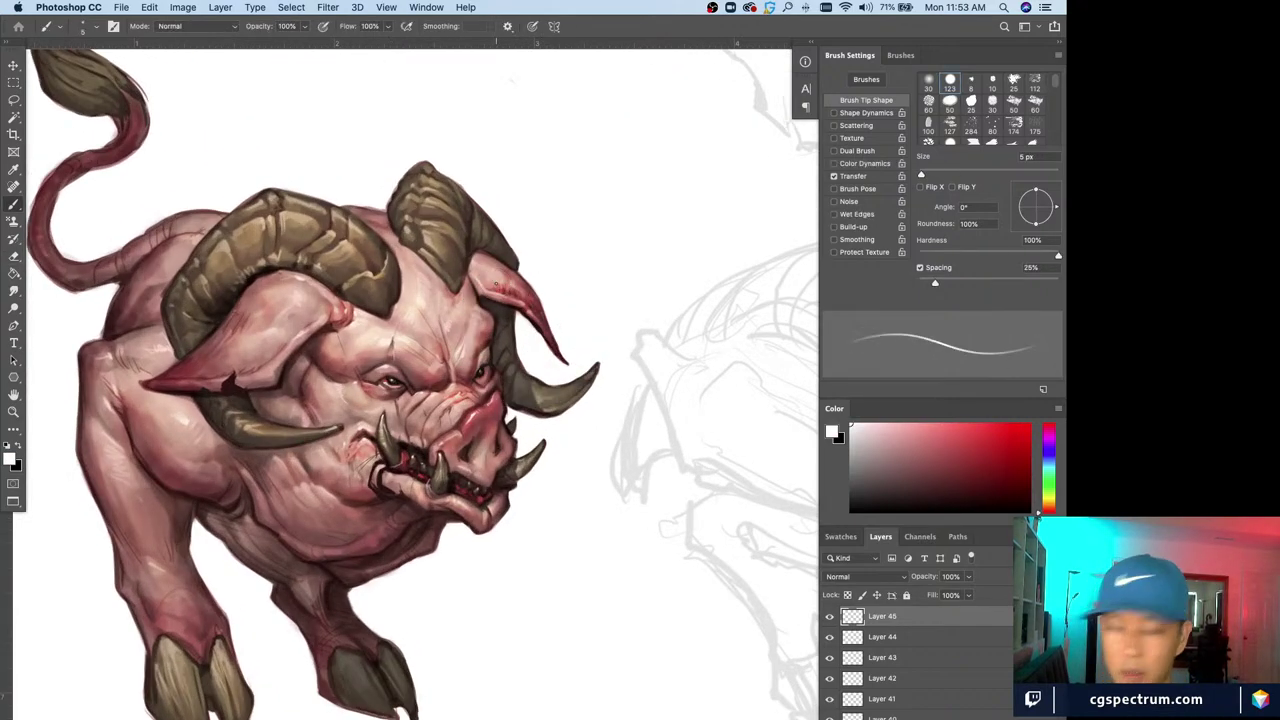
Pick a dark olive yellow, fill the mouth-corner ring with a 6 px brush, and refine its dark edges at 4 px
mouse_move(443, 634)
mouse_down()
mouse_move(479, 585)
mouse_move(475, 595)
mouse_up()
key(x)
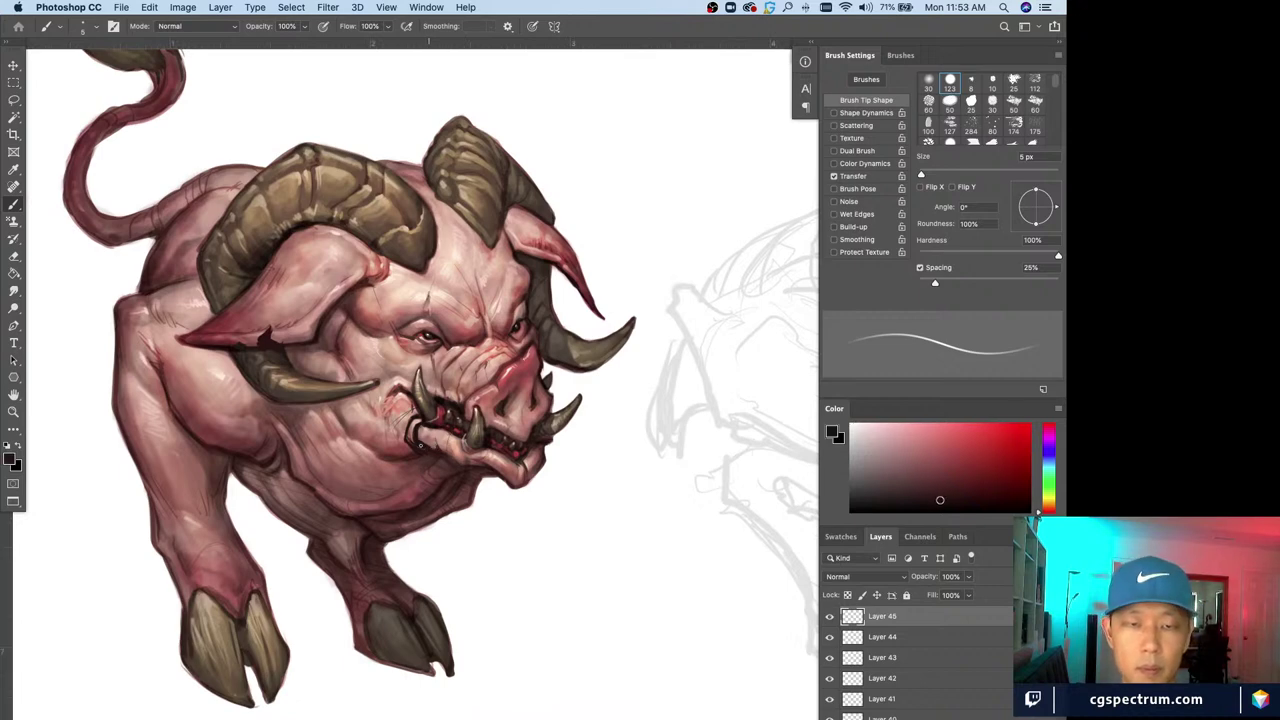
click(1047, 501)
drag(974, 468, 976, 489)
key(])
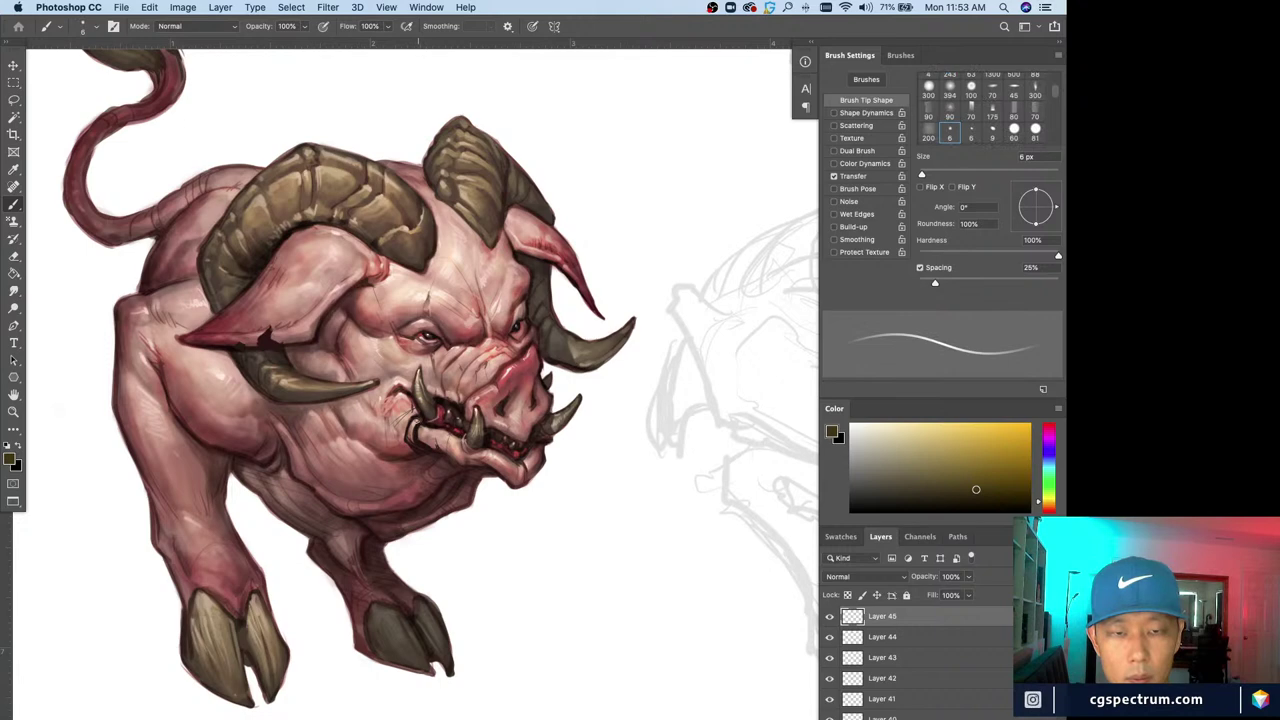
drag(415, 419, 412, 434)
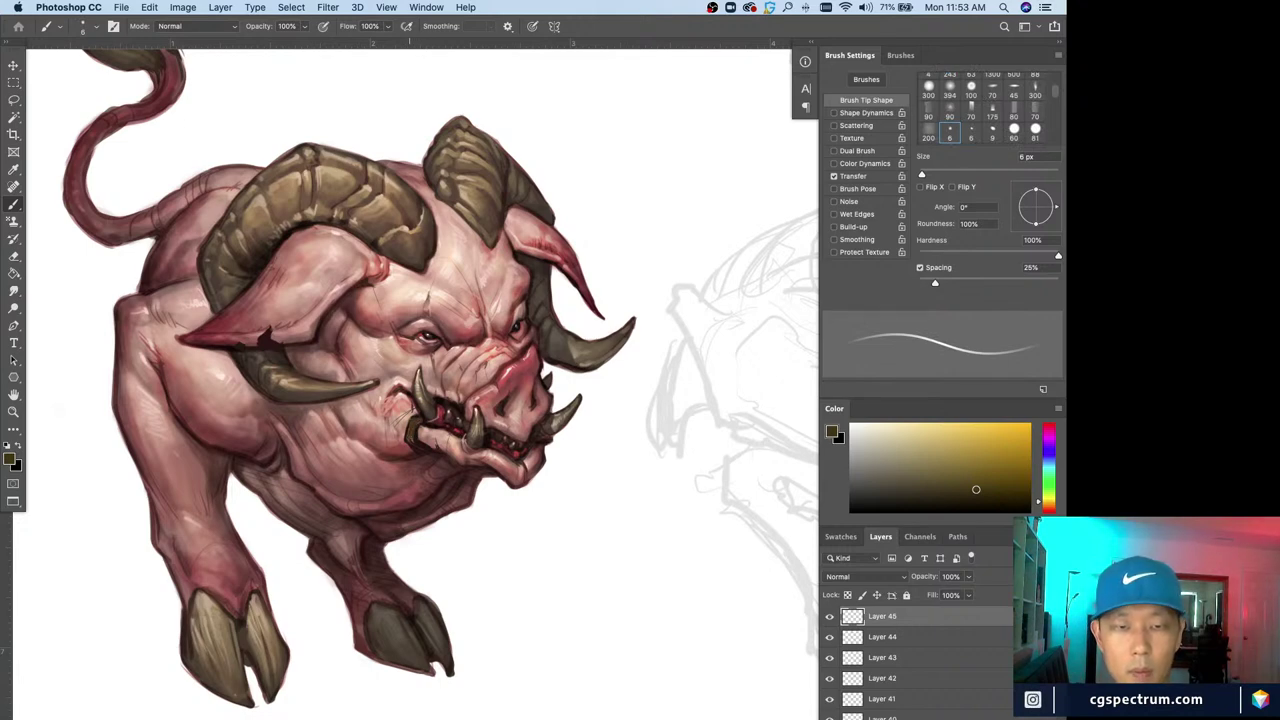
alt+click(414, 434)
key([)
key([)
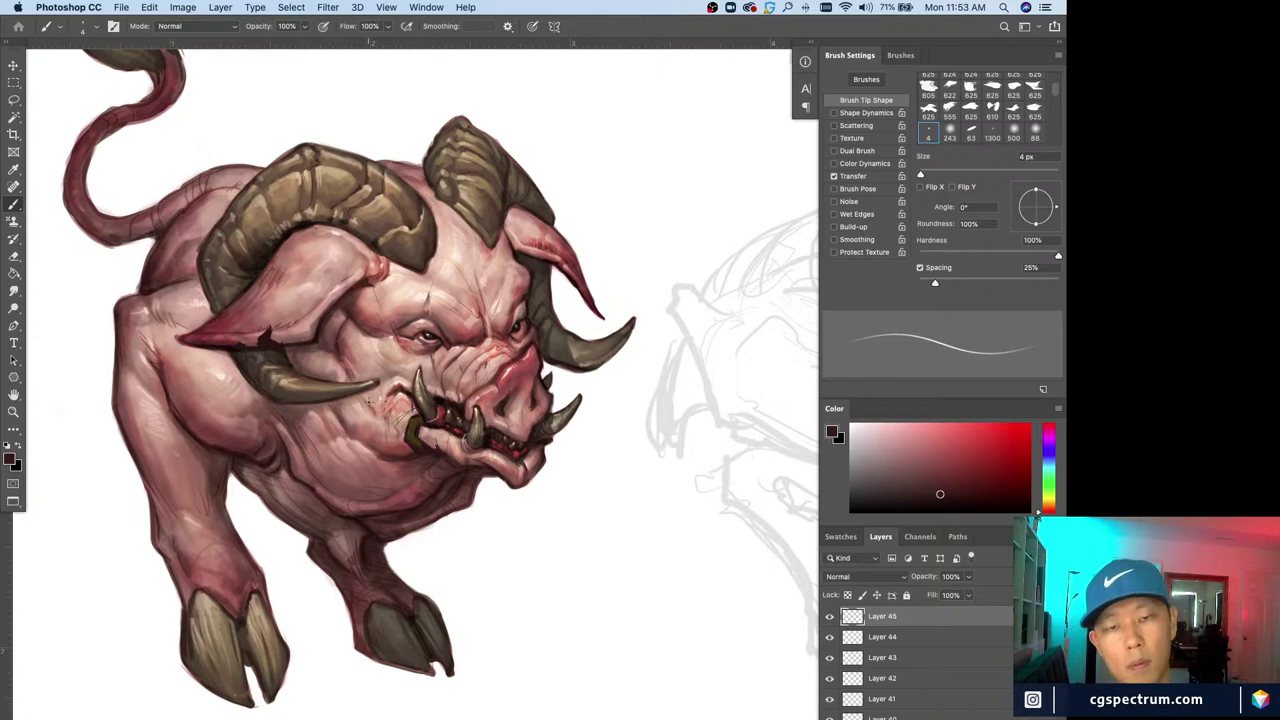
On a new layer, pick a golden orange and paint the mouth ring's midtone with a 4 to 5 px brush, sampling a dark red for its edges
key(alt+shift+super+n)
click(1049, 504)
drag(997, 450, 982, 458)
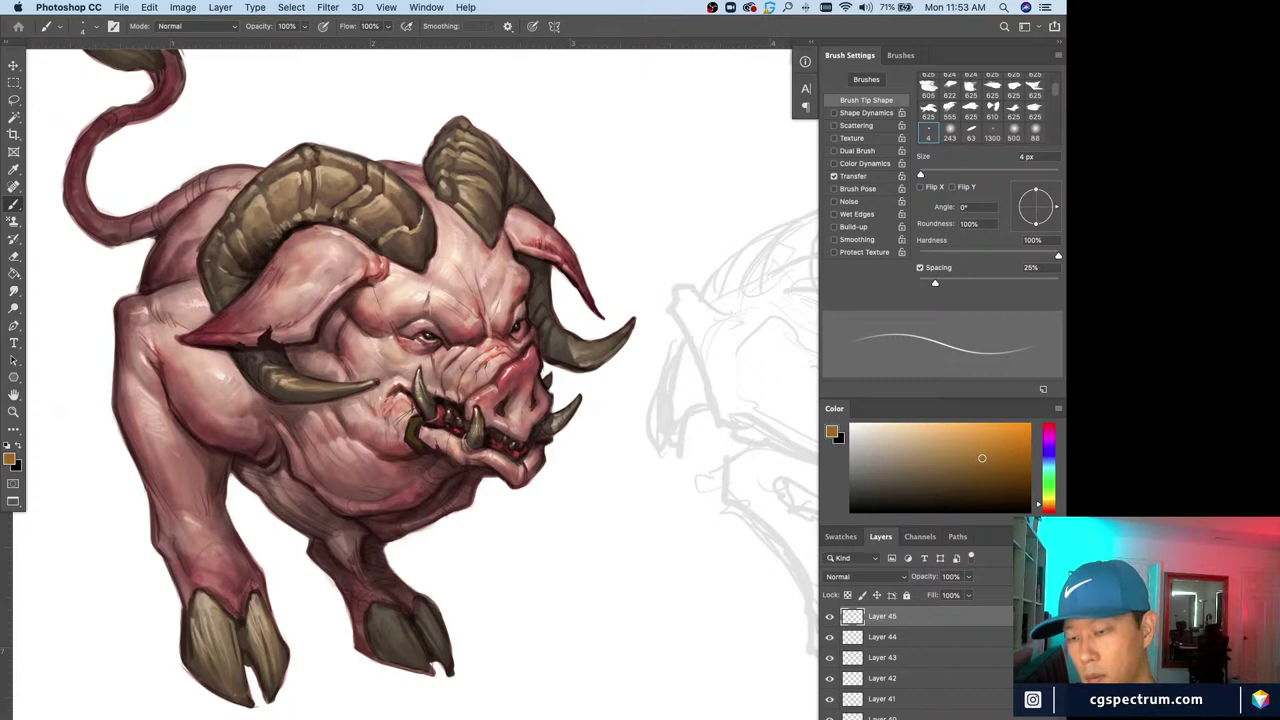
key(])
key([)
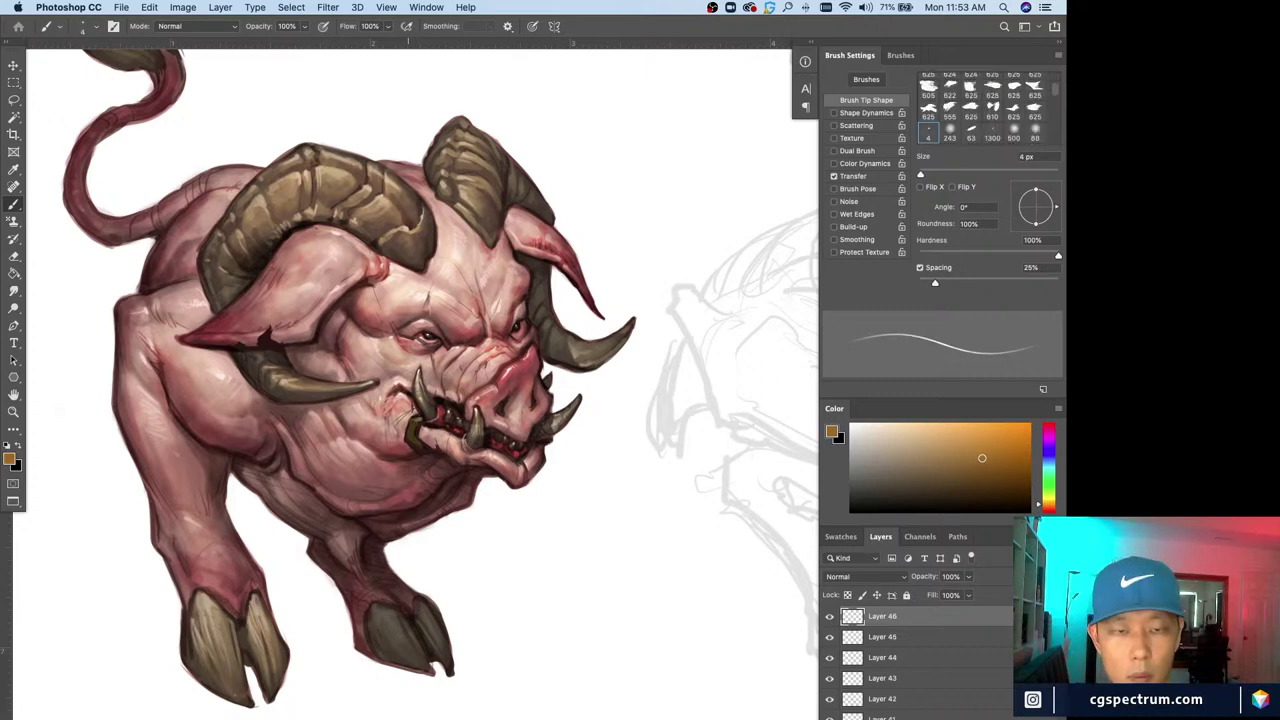
key(])
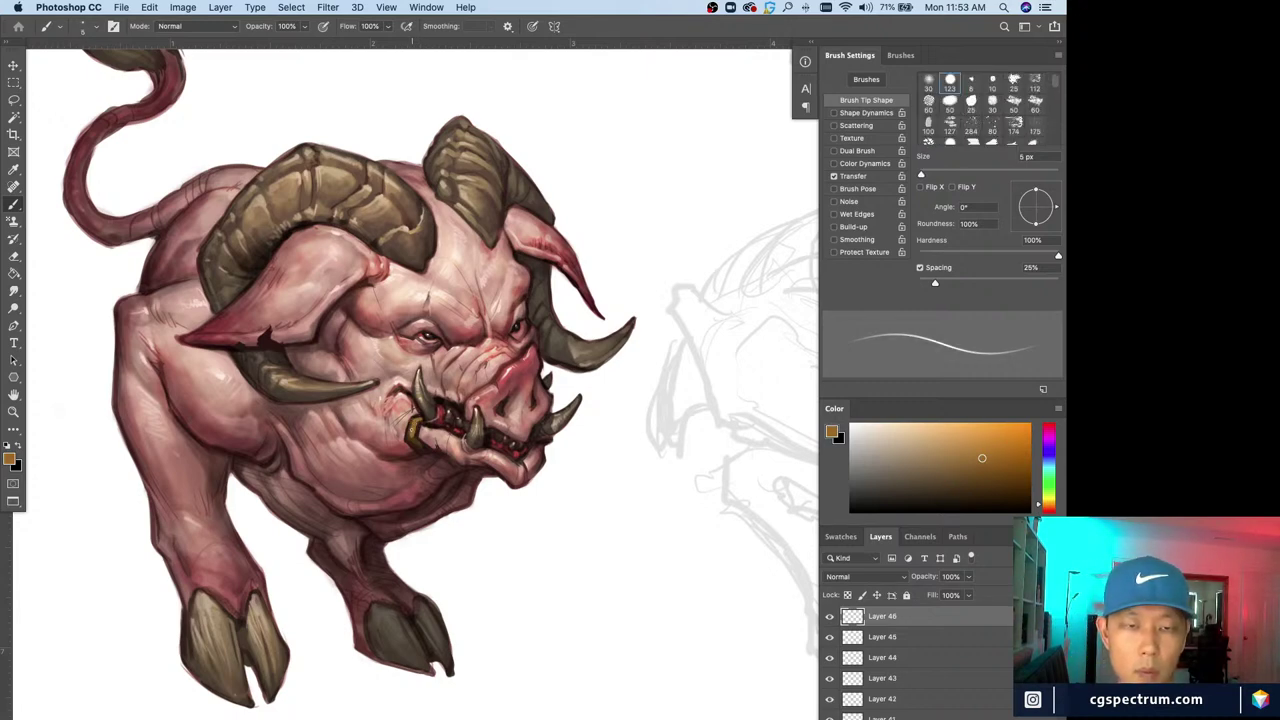
drag(412, 436, 418, 444)
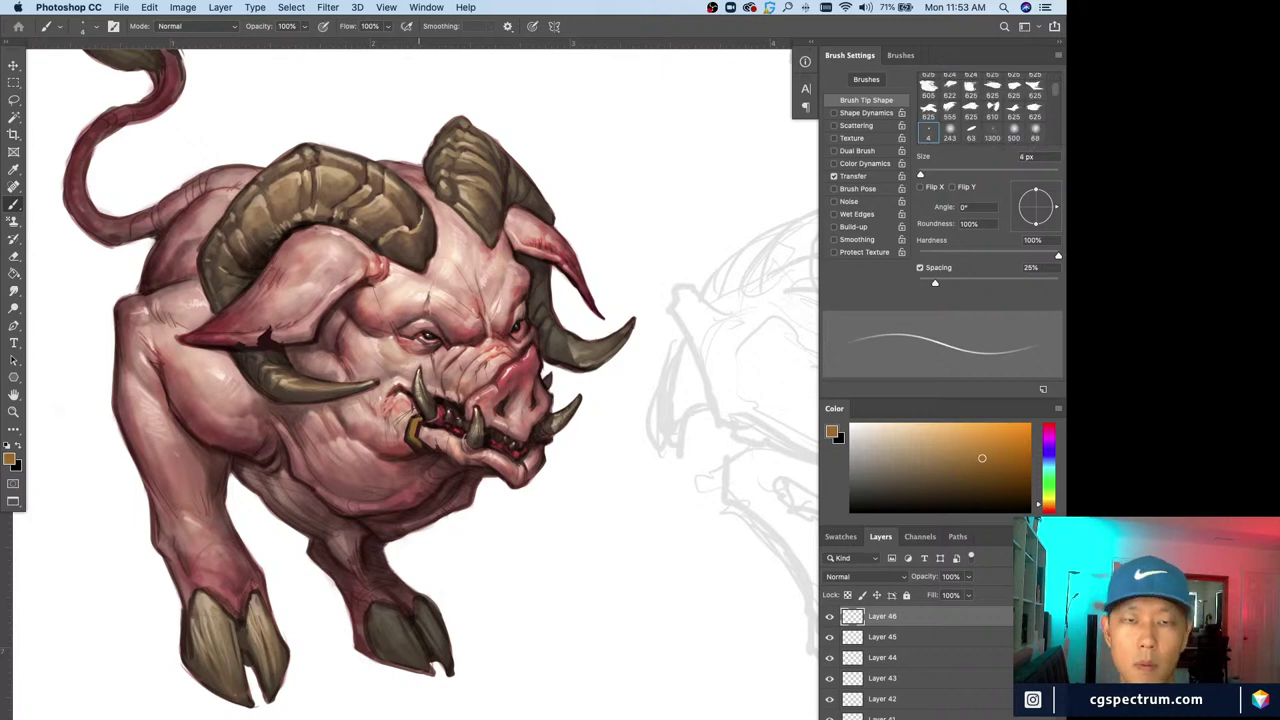
alt+click(429, 418)
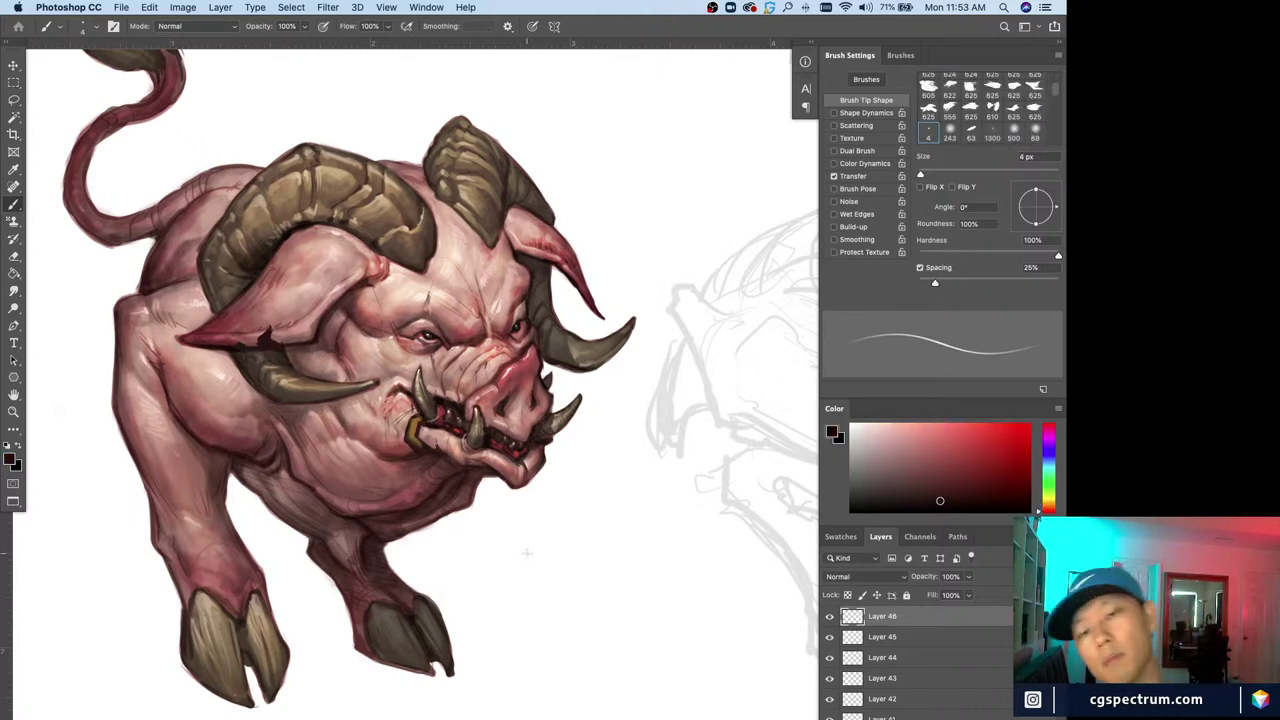
On a new layer, pick a light golden yellow and paint small highlights on the mouth ring with a 2 px brush
key(alt+shift+super+n)
key(super+plus)
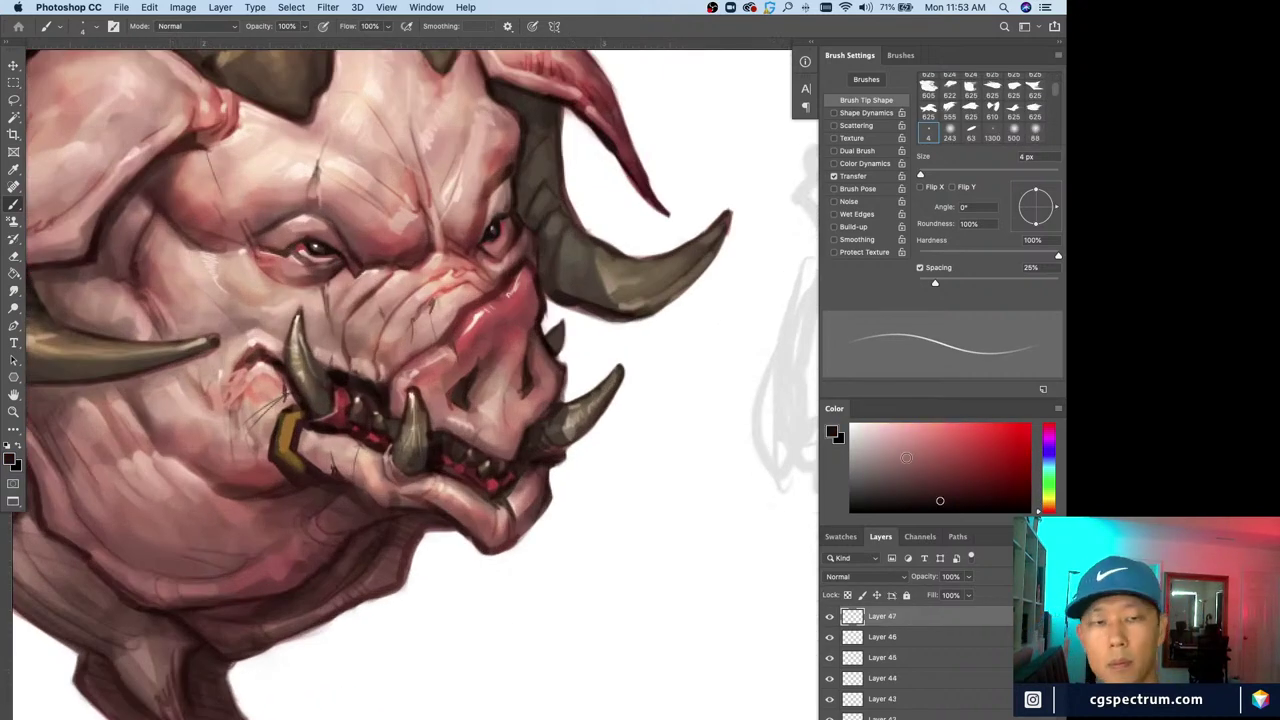
alt+click(294, 422)
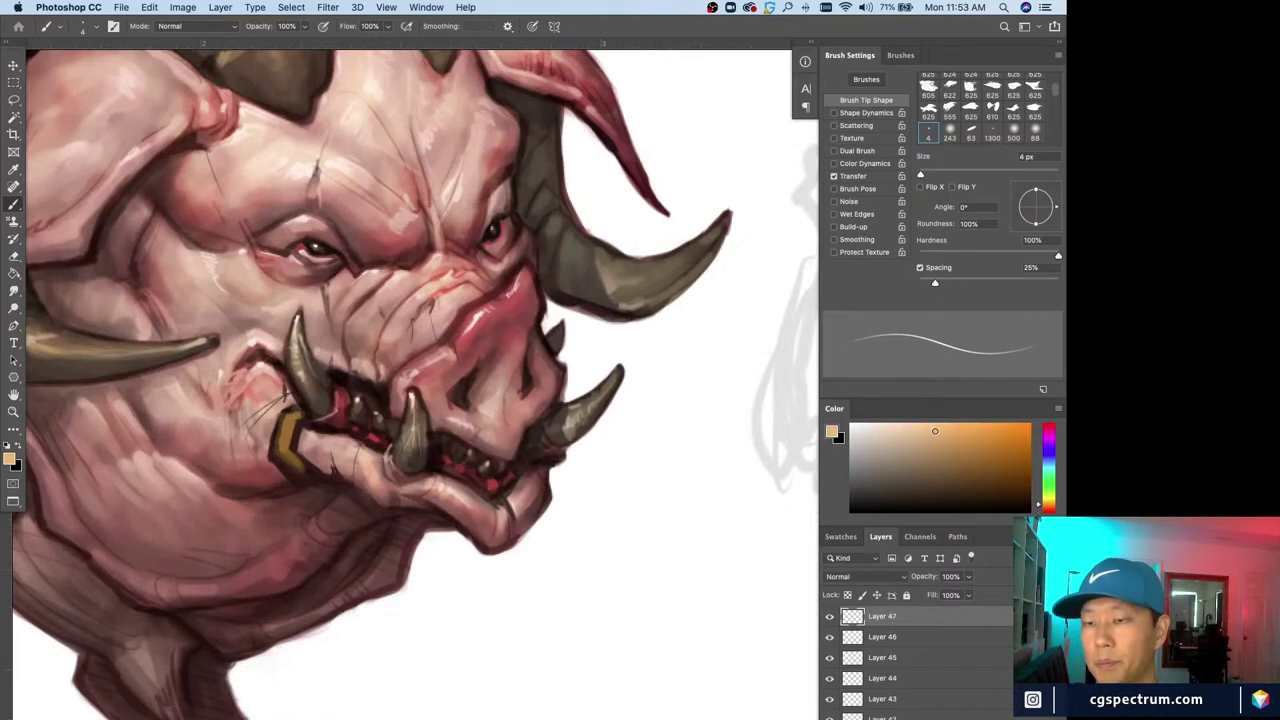
drag(1040, 506, 1038, 503)
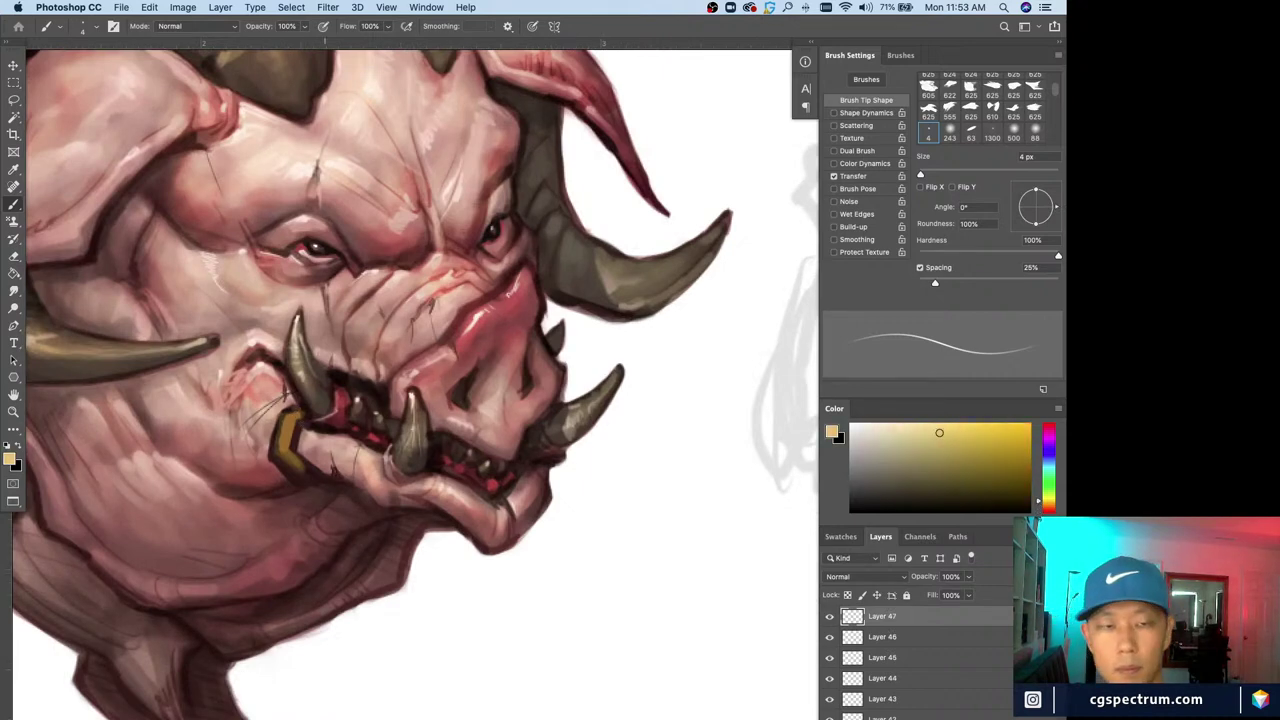
key(bracketleft)
key(bracketleft)
key(bracketleft)
key(super+0)
key(period)
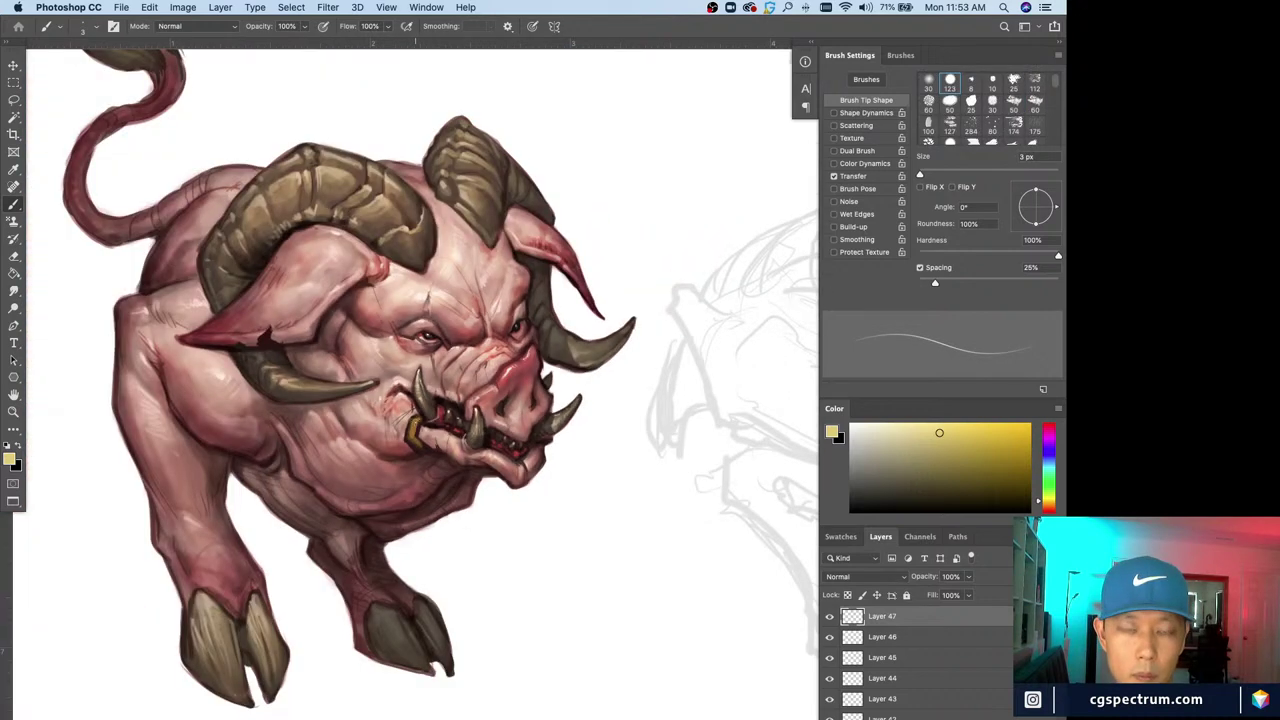
key(bracketleft)
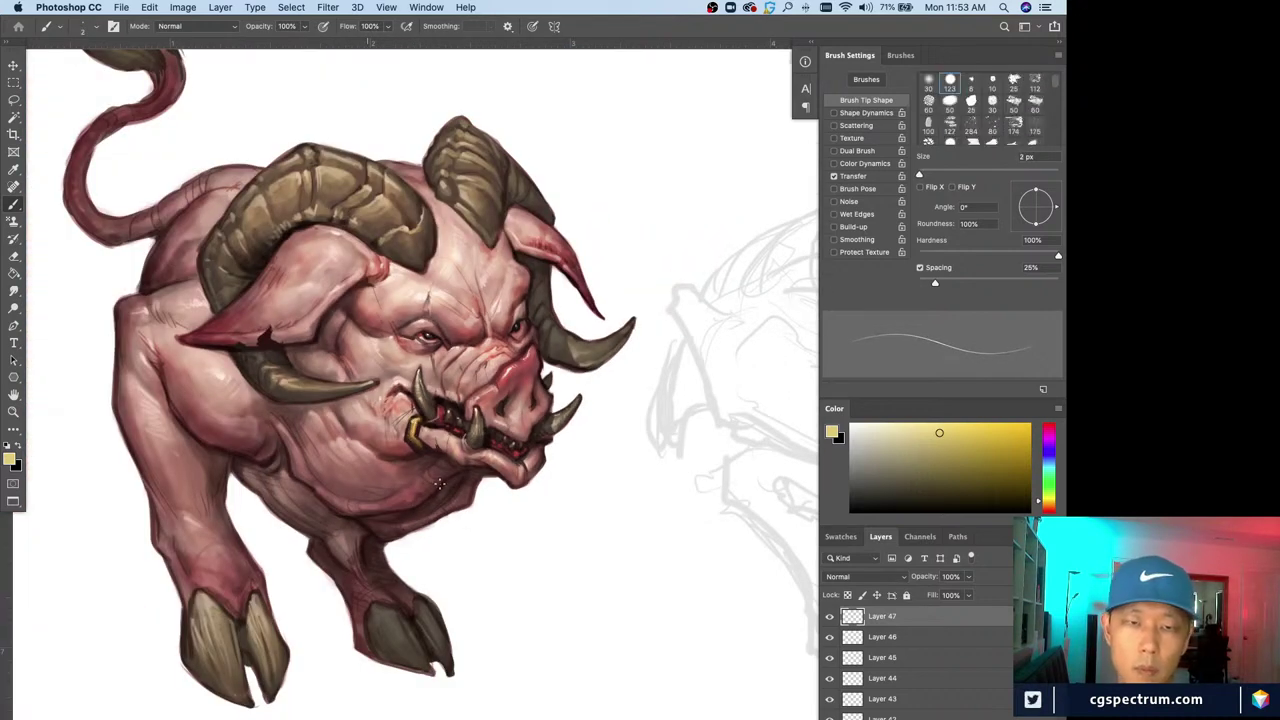
Try a thin dark nose ring line under the snout with a 3 px brush, and undo it
alt+click(417, 449)
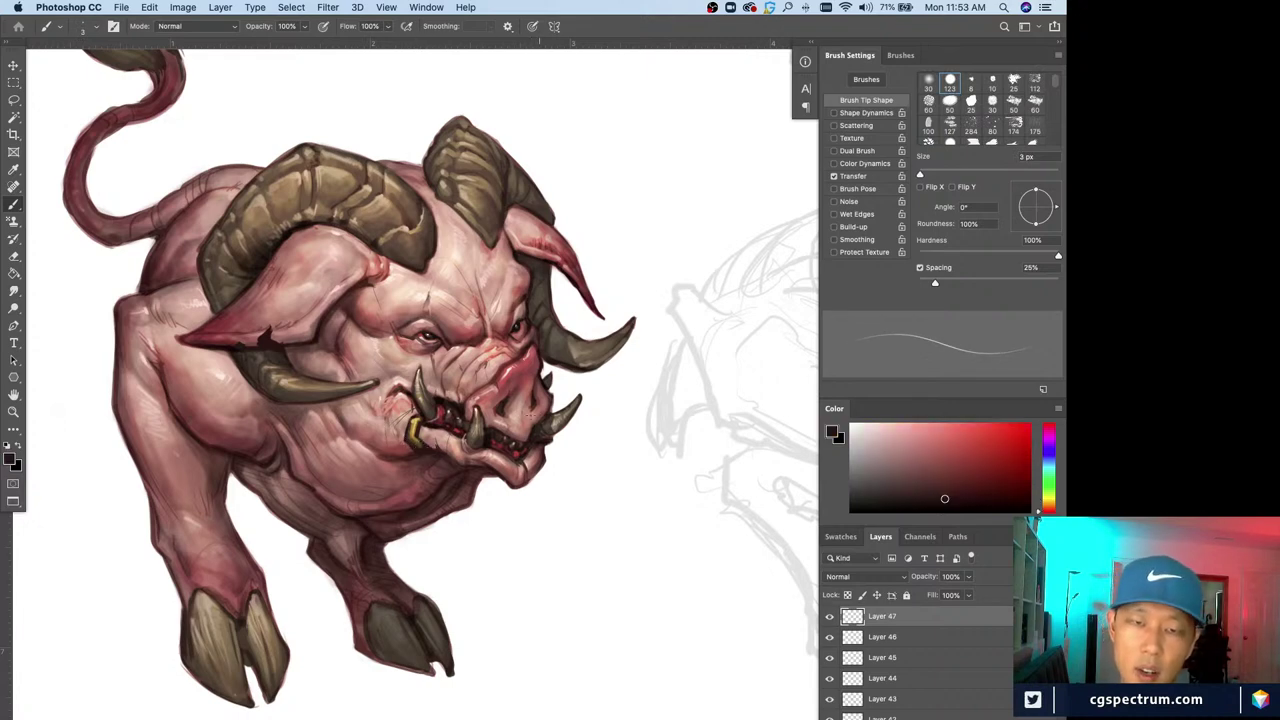
drag(503, 409, 534, 416)
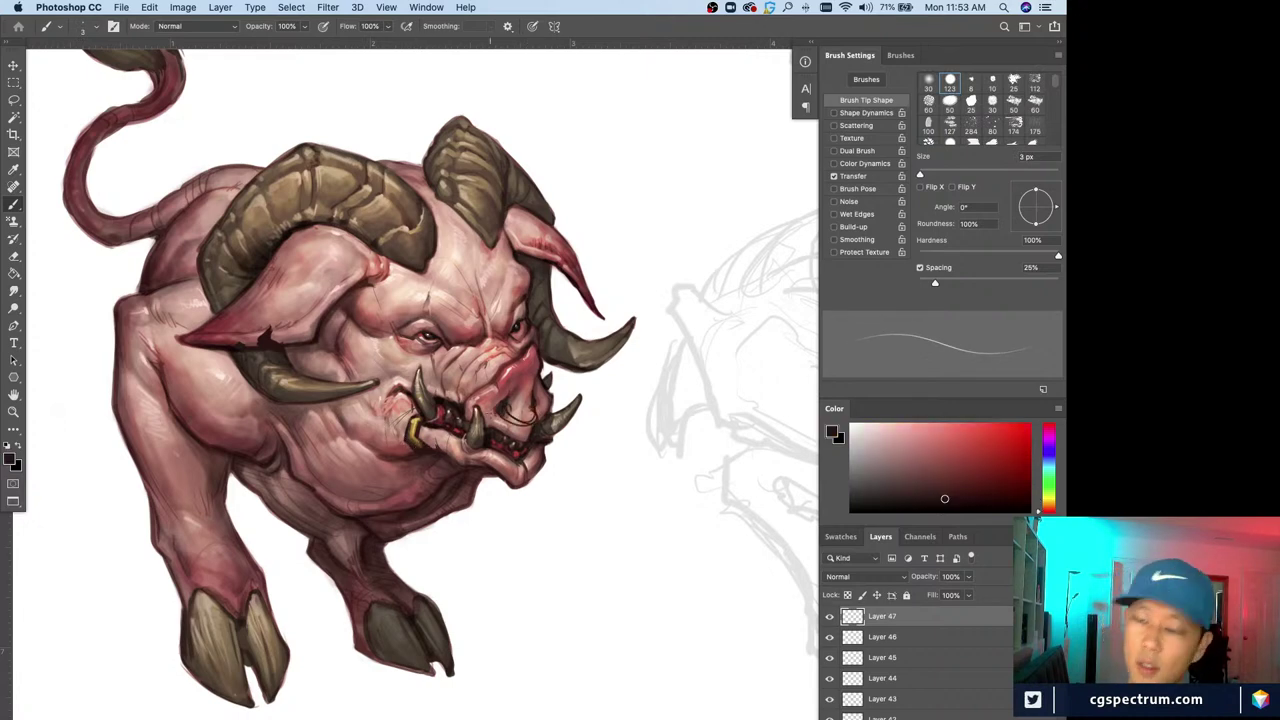
key(super+z)
Refine the edges of the mouth ring with a 3 px brush, using sampled dark tones and a sampled skin pink
alt+click(422, 435)
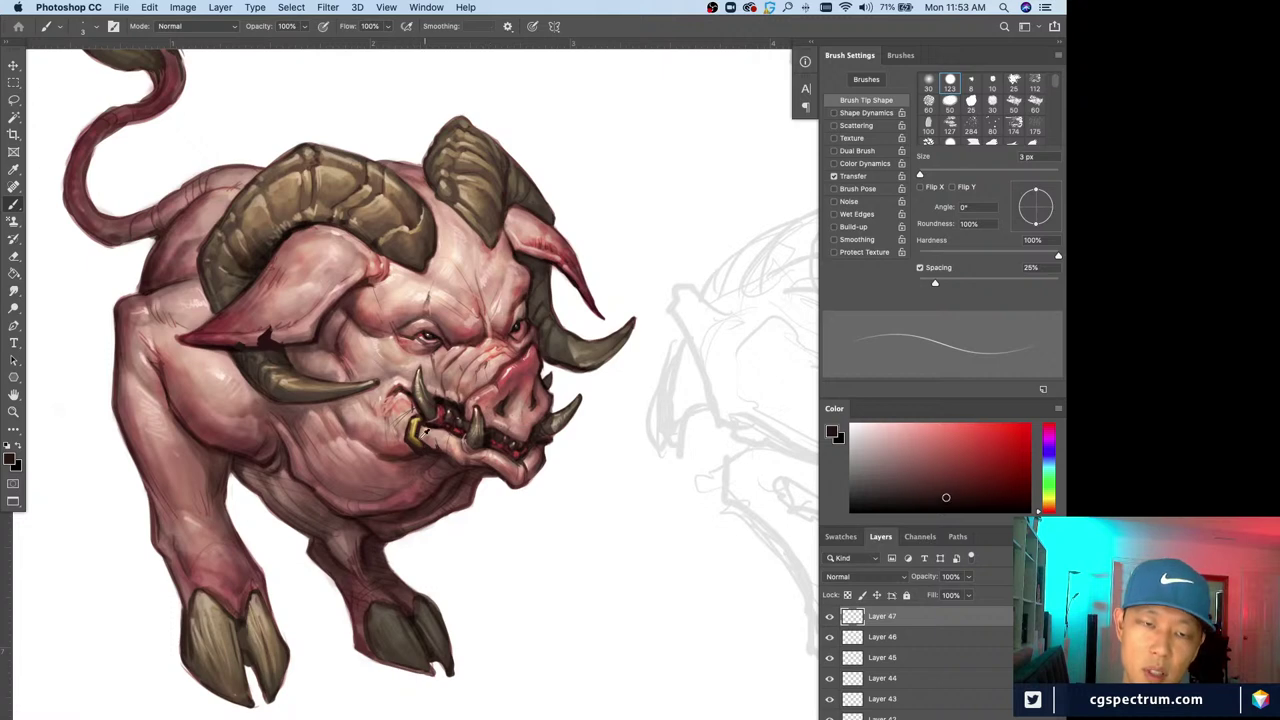
alt+click(423, 434)
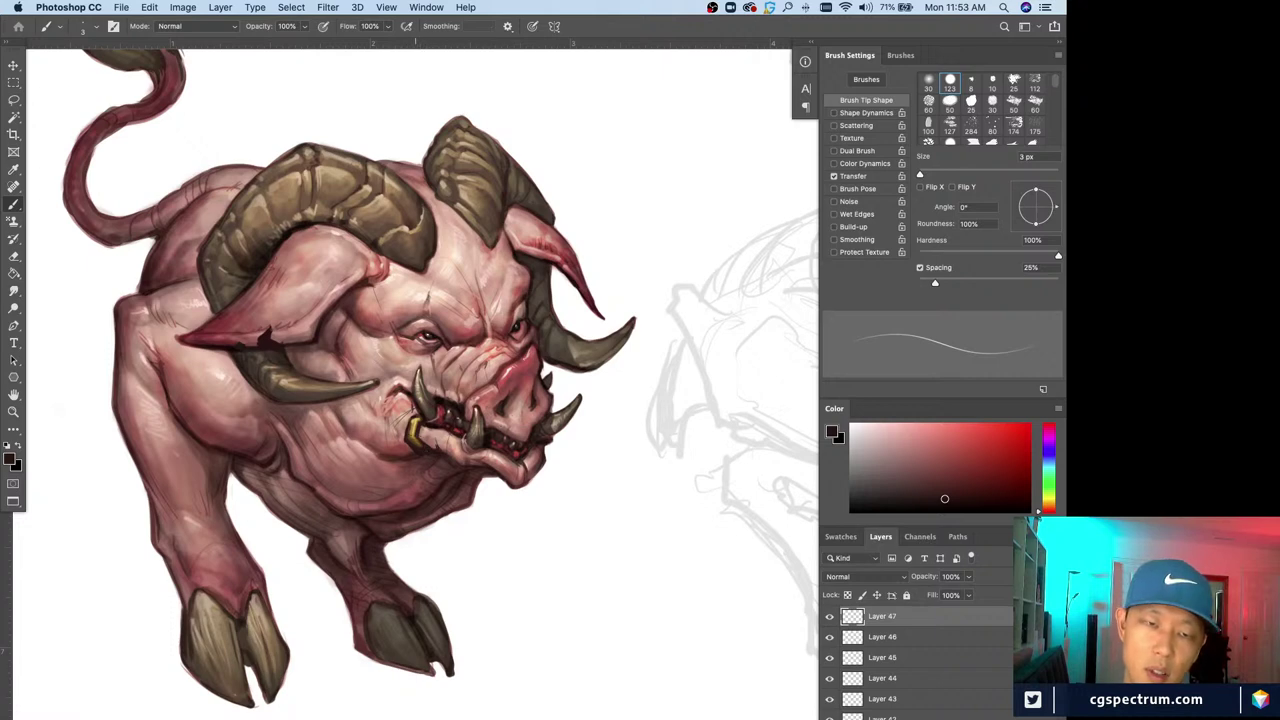
alt+click(405, 446)
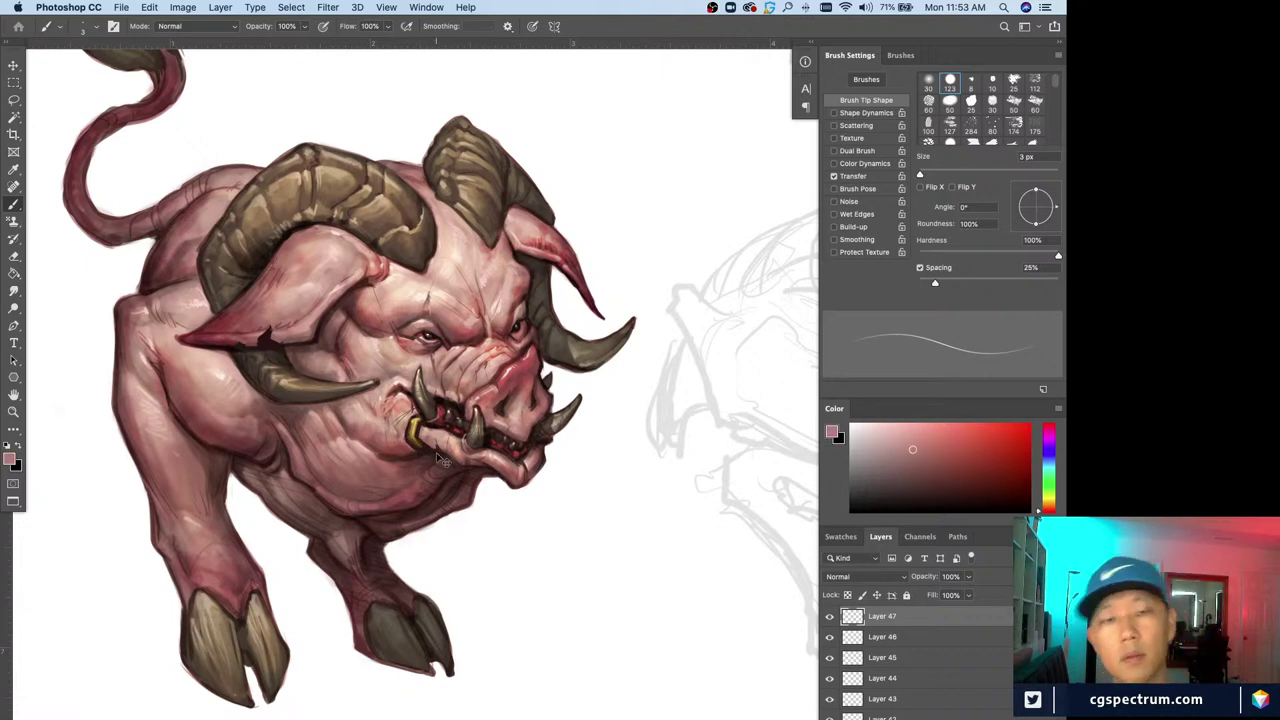
key(super+minus)
key(super+plus)
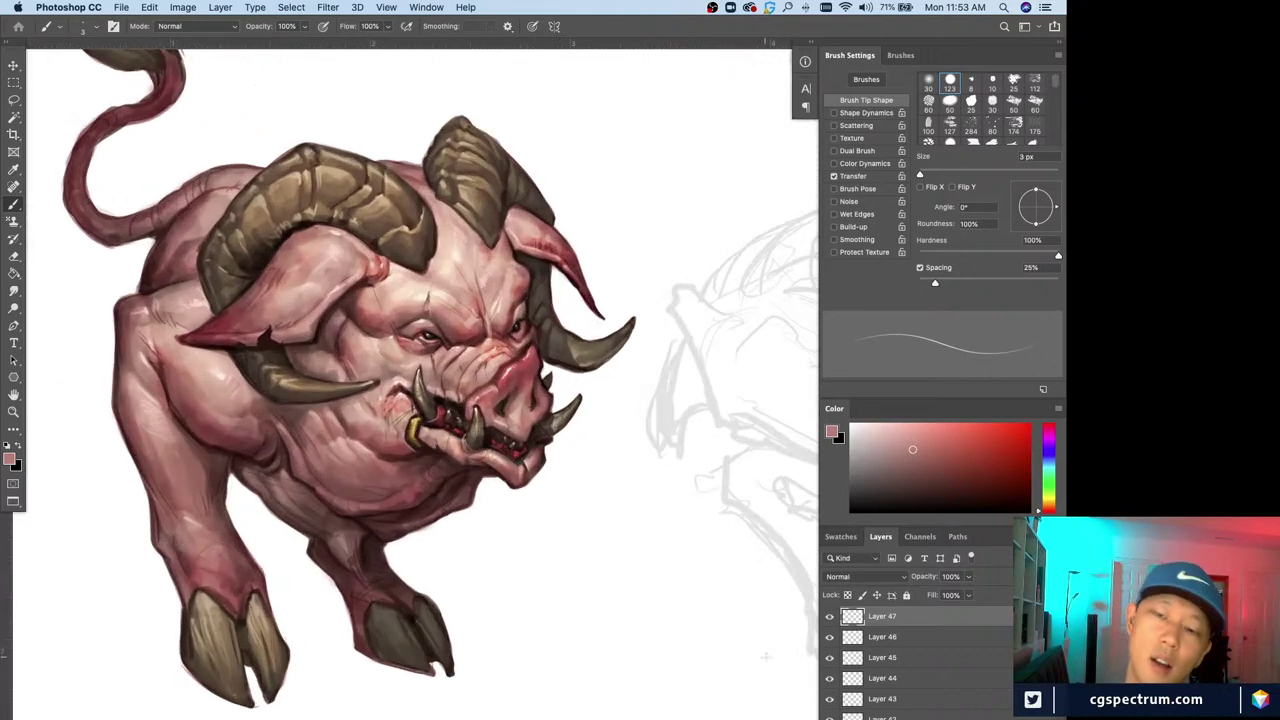
Merge the mouth ring's highlight and midtone layers down into Layer 45, and compare the painting with the ring hidden and shown
key(super+e)
click(830, 617)
click(830, 617)
key(super+e)
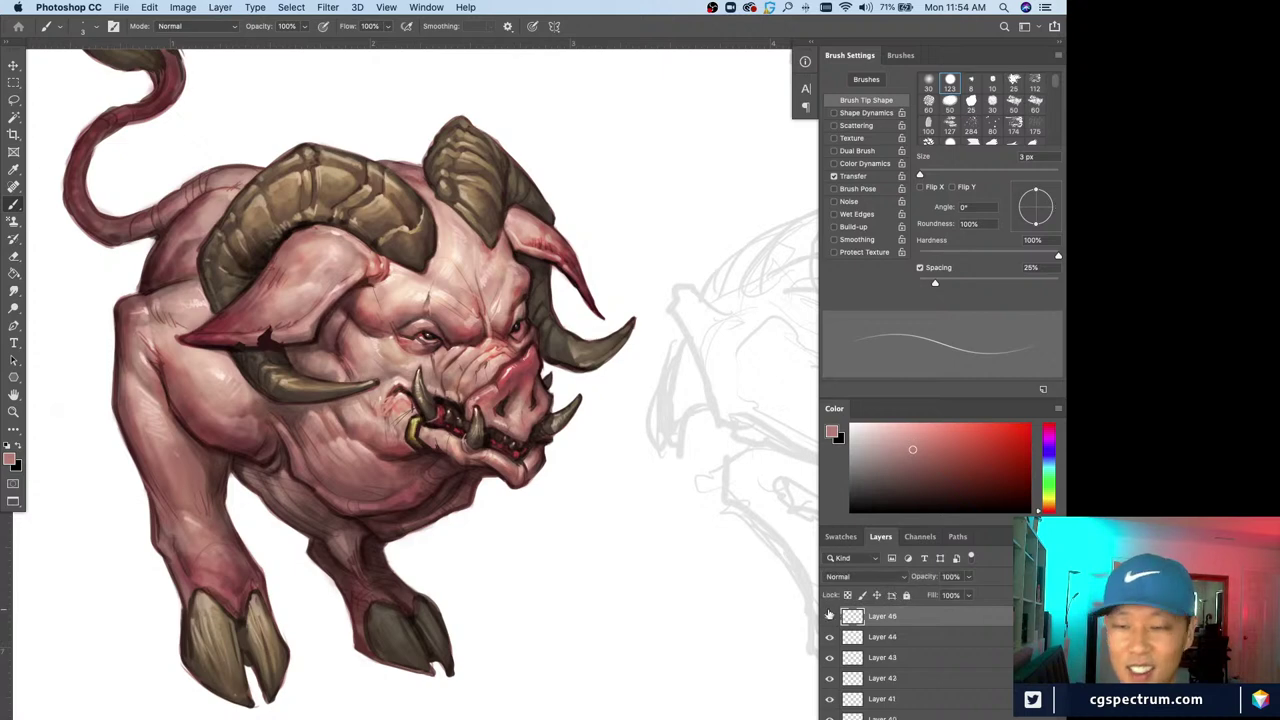
click(830, 617)
click(830, 617)
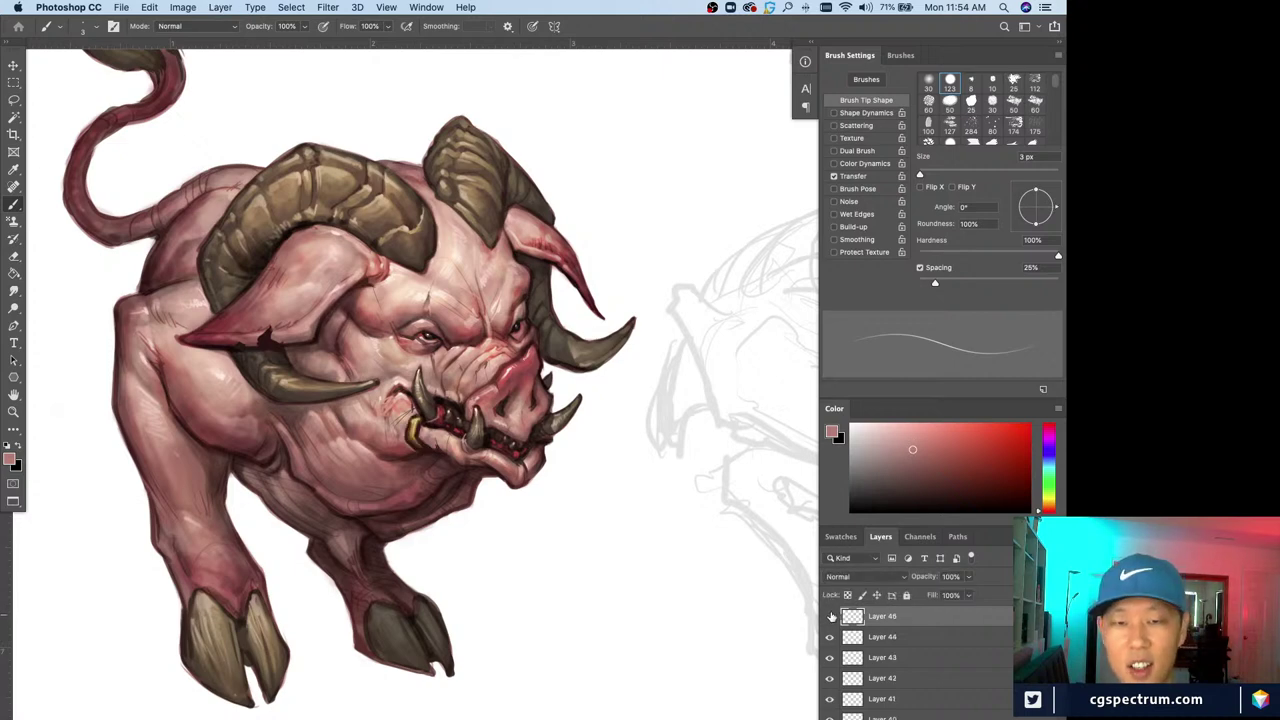
Erase the gold ring at the mouth corner from Layer 45 with a soft 60 px eraser
key(super+minus)
key(super+minus)
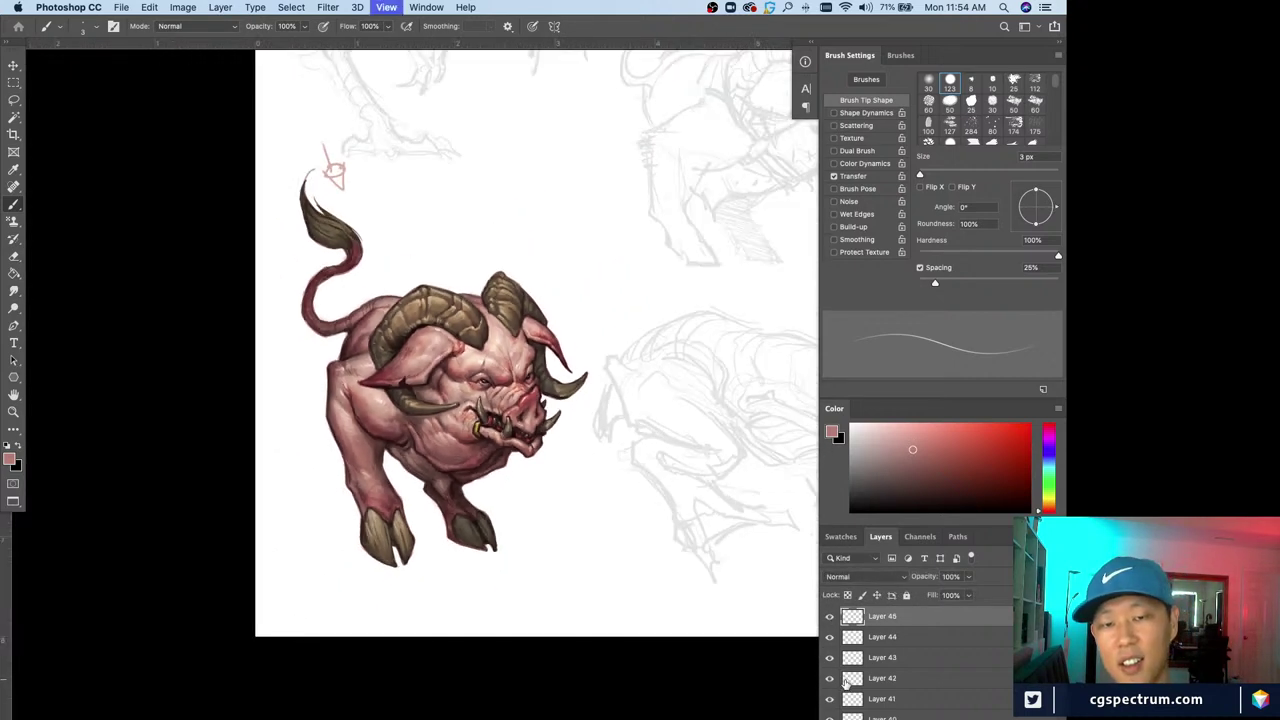
key(super+plus)
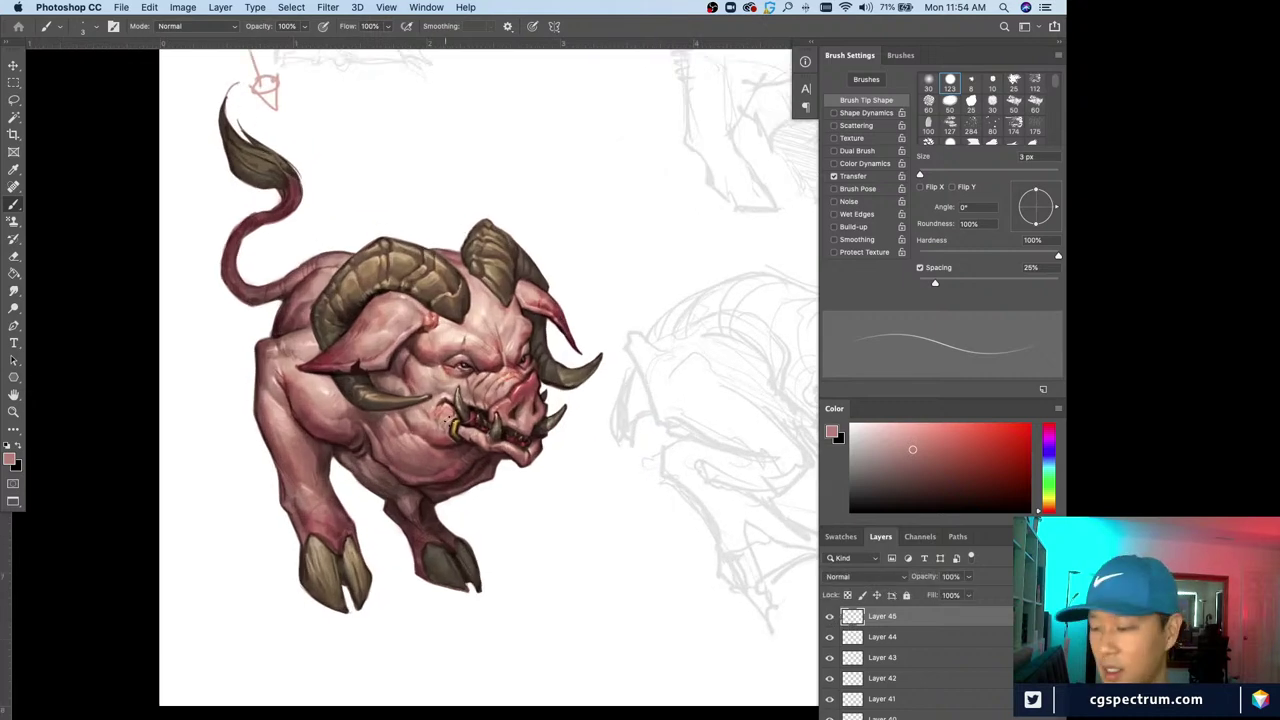
key(e)
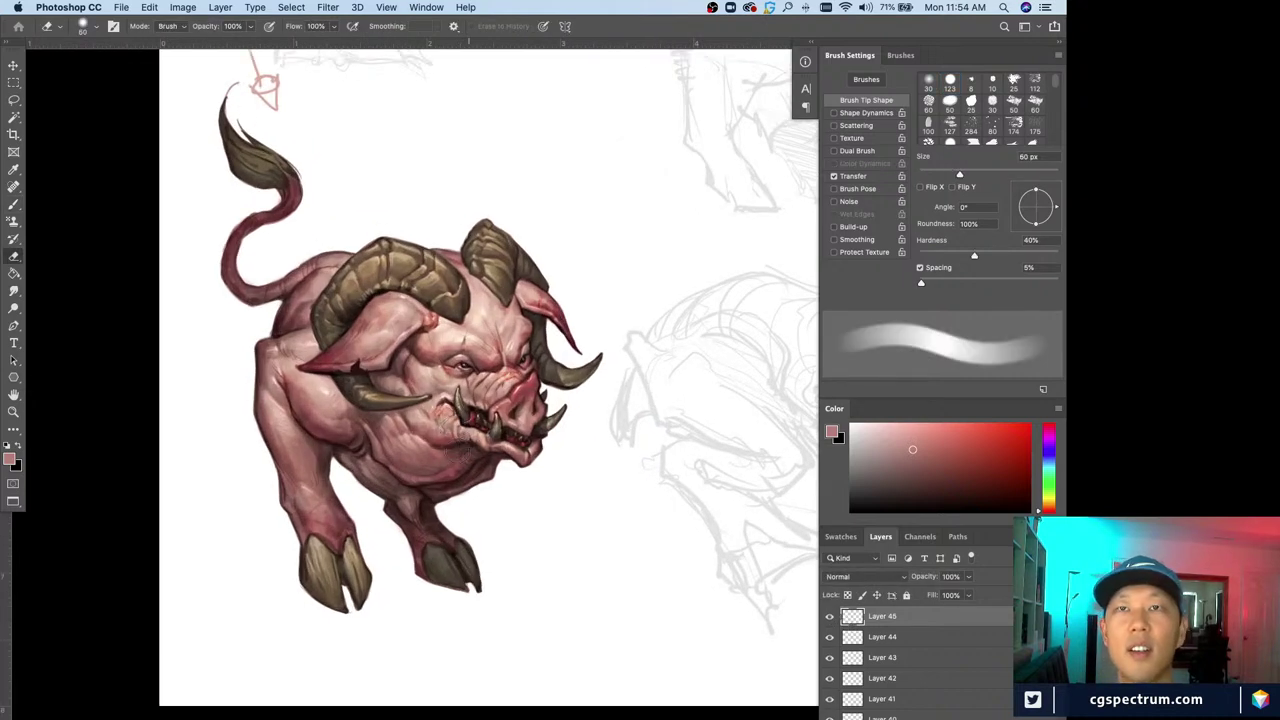
key(b)
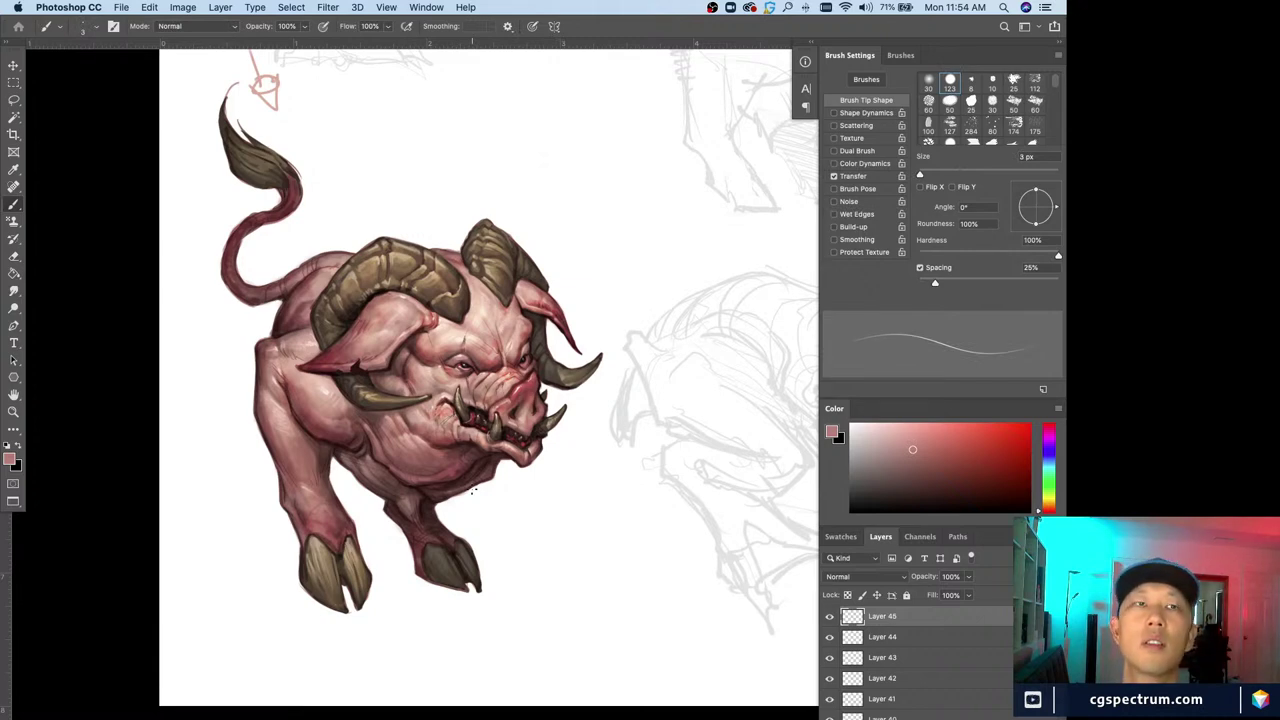
On a new layer, try a sampled dark reddish-brown stroke extending from the mouth corner across the cheek, and undo it
key(super+minus)
key(super+equal)
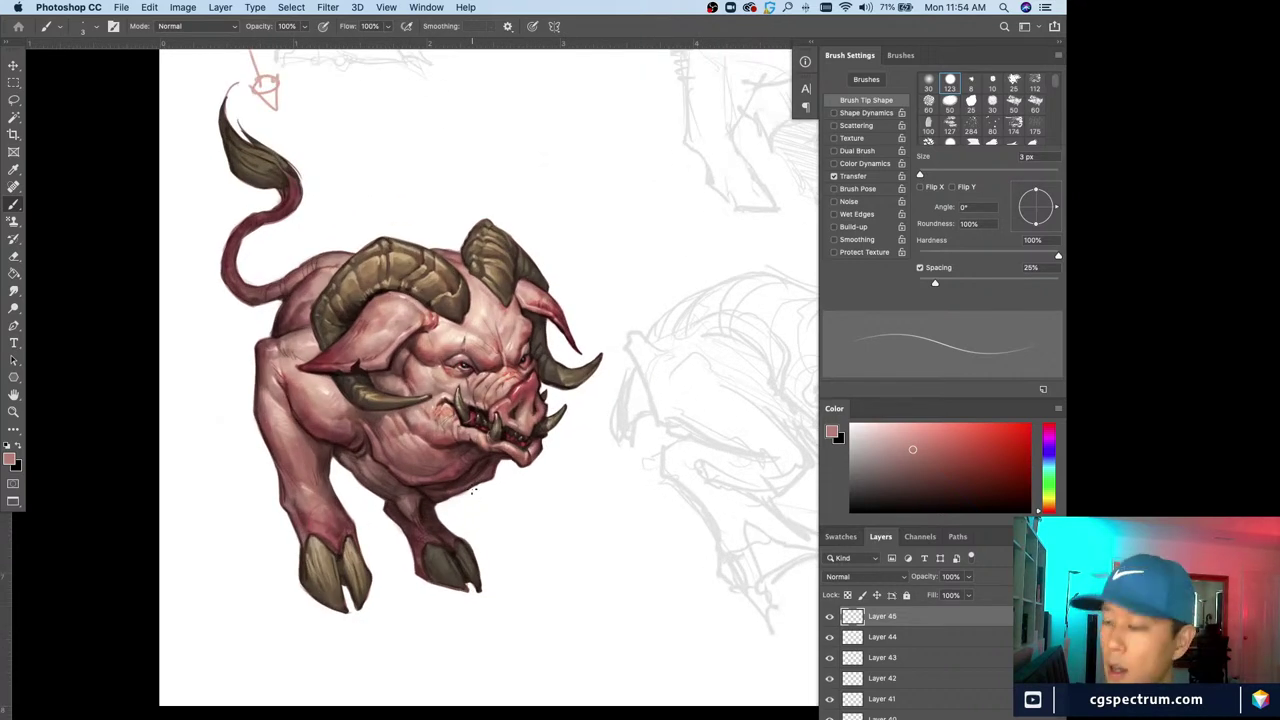
drag(634, 619, 614, 637)
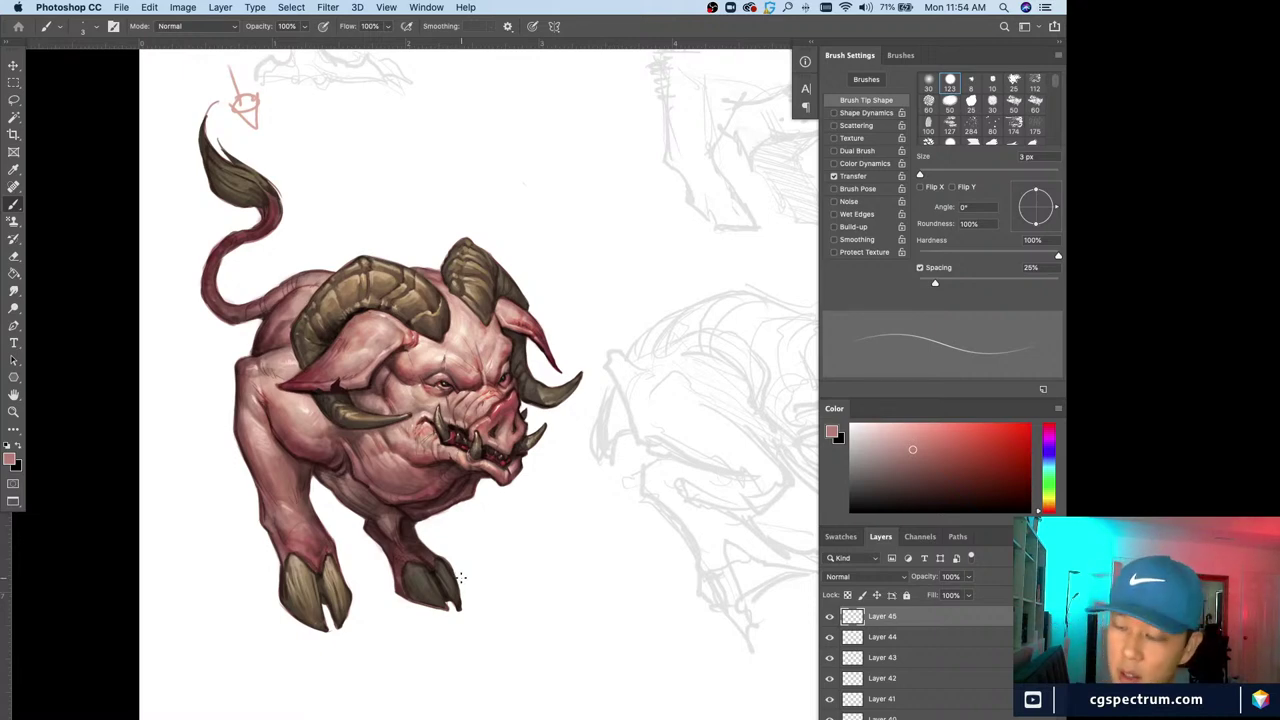
drag(458, 592, 454, 636)
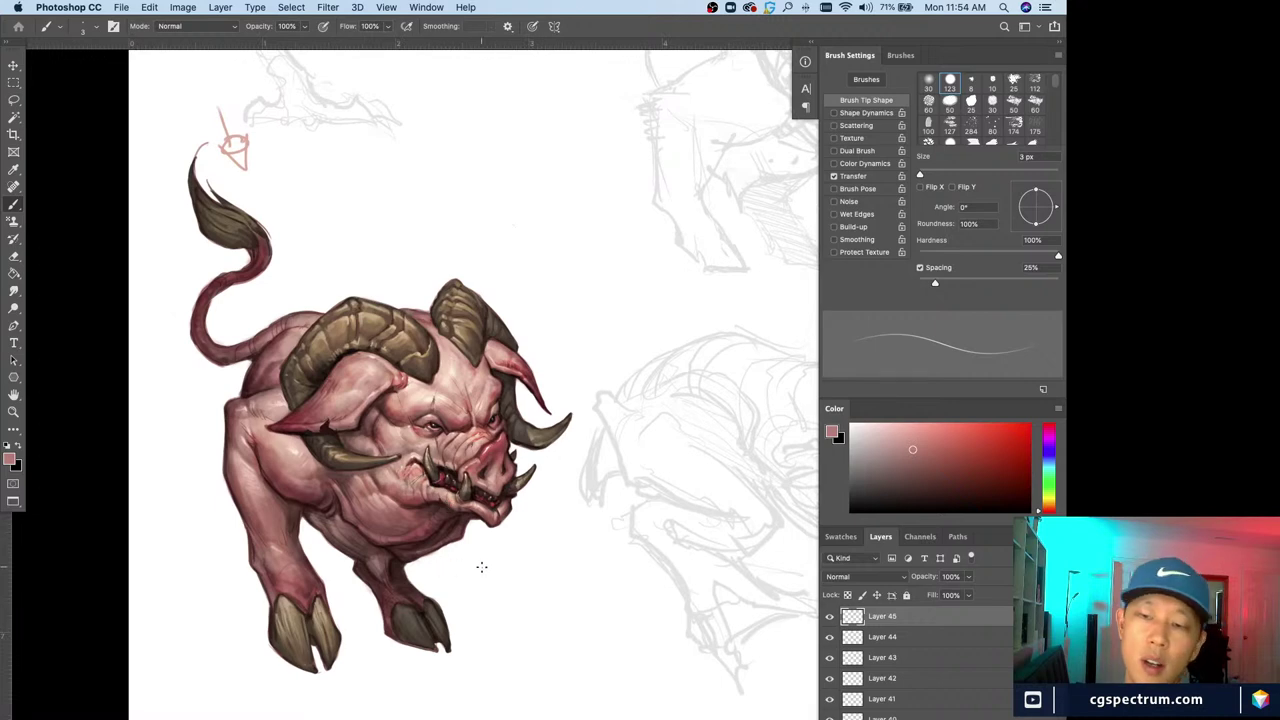
key(alt+shift+super+n)
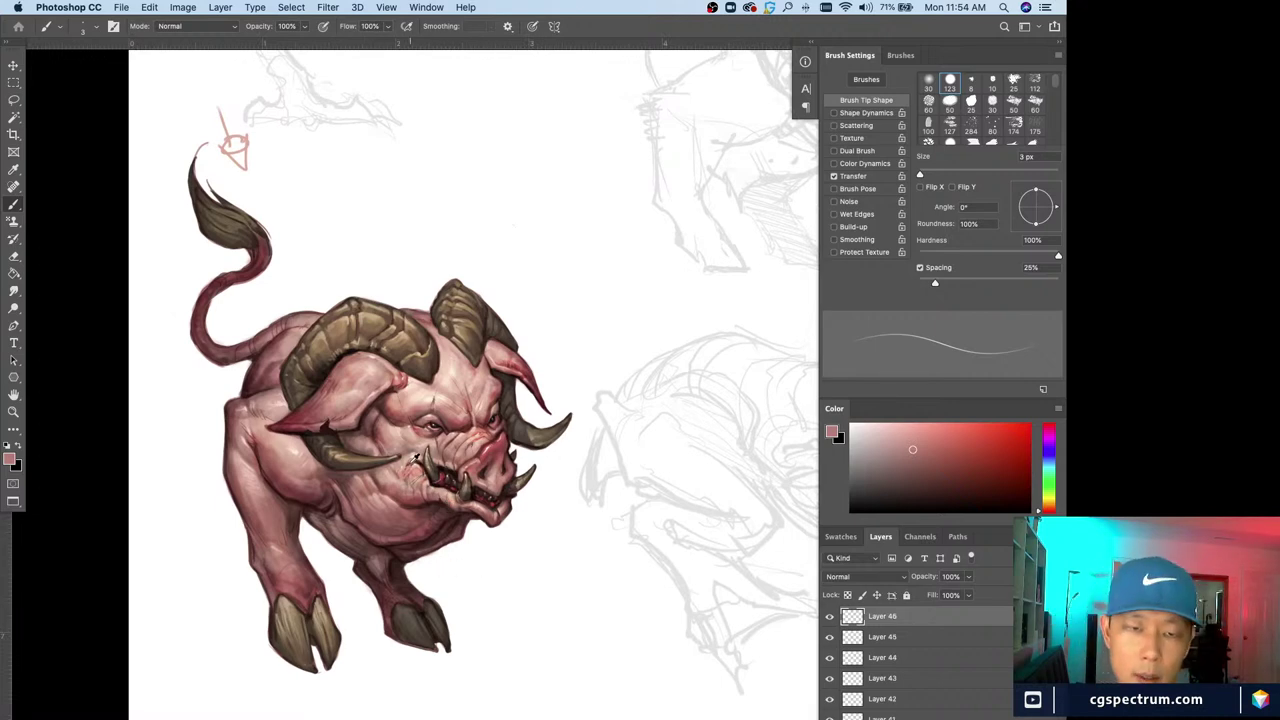
alt+click(412, 464)
alt+click(420, 460)
key(bracketright)
key(bracketright)
key(bracketright)
key(bracketright)
key(bracketright)
key(bracketright)
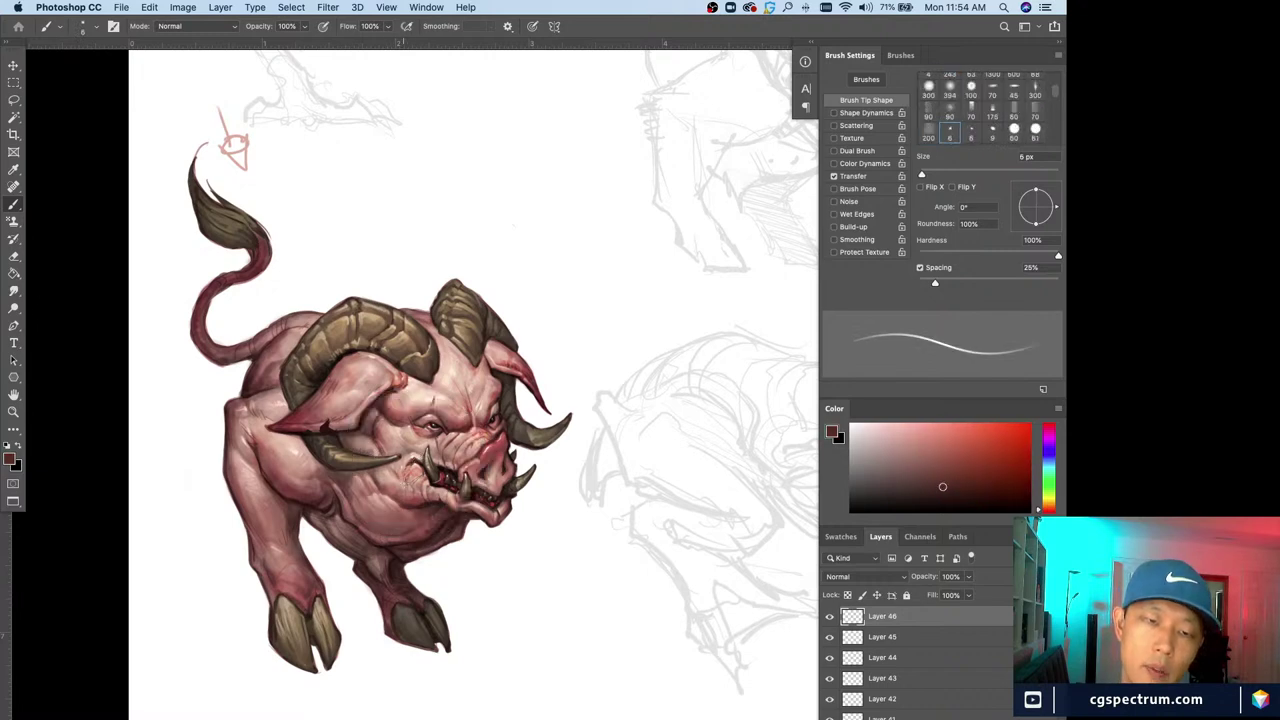
drag(411, 481, 389, 472)
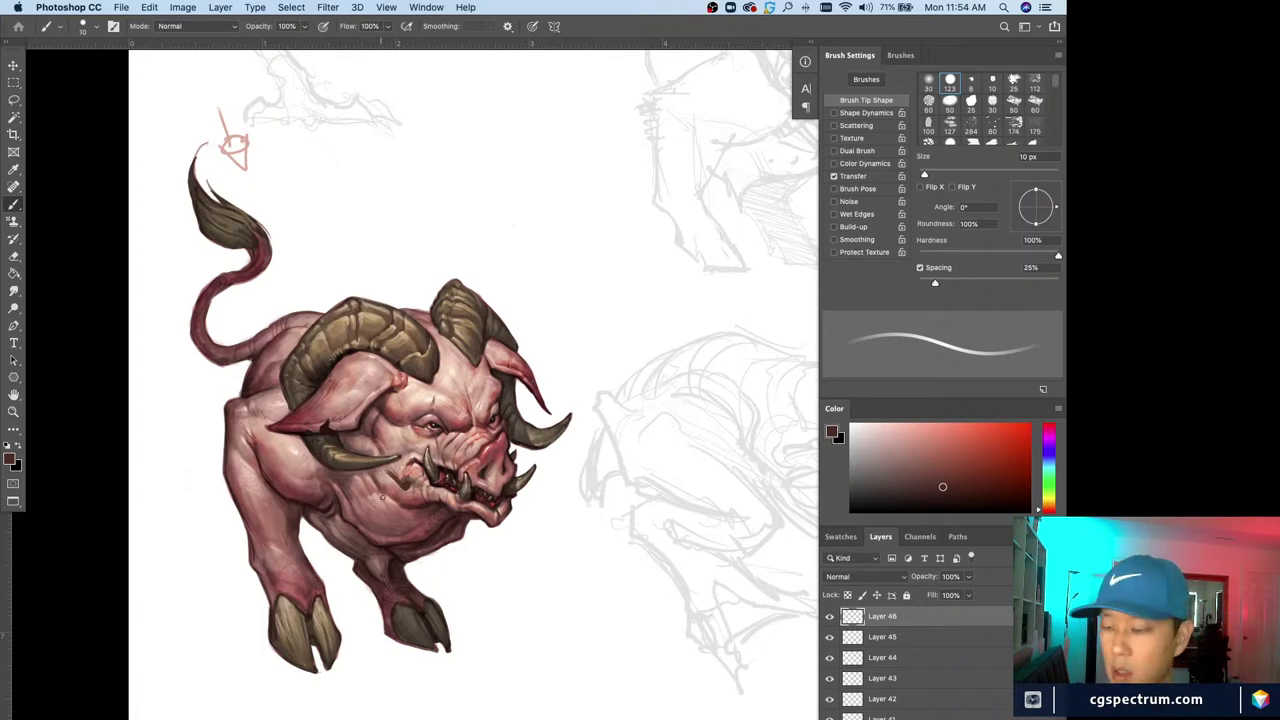
key(super+z)
Paint dark folds at the mouth corner with sampled dark reddish browns and a 9 px brush
alt+click(424, 484)
key(bracketright)
key(bracketright)
key(bracketleft)
drag(423, 485, 402, 486)
key(bracketleft)
key(bracketleft)
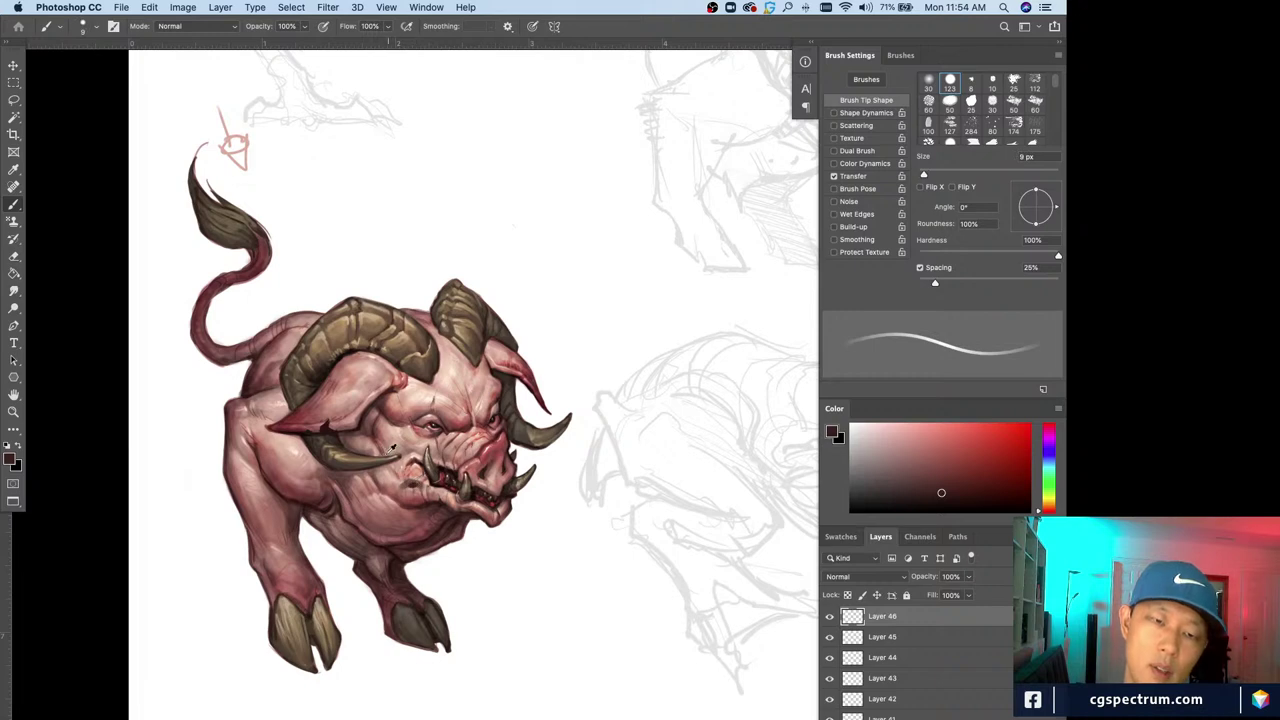
alt+click(420, 454)
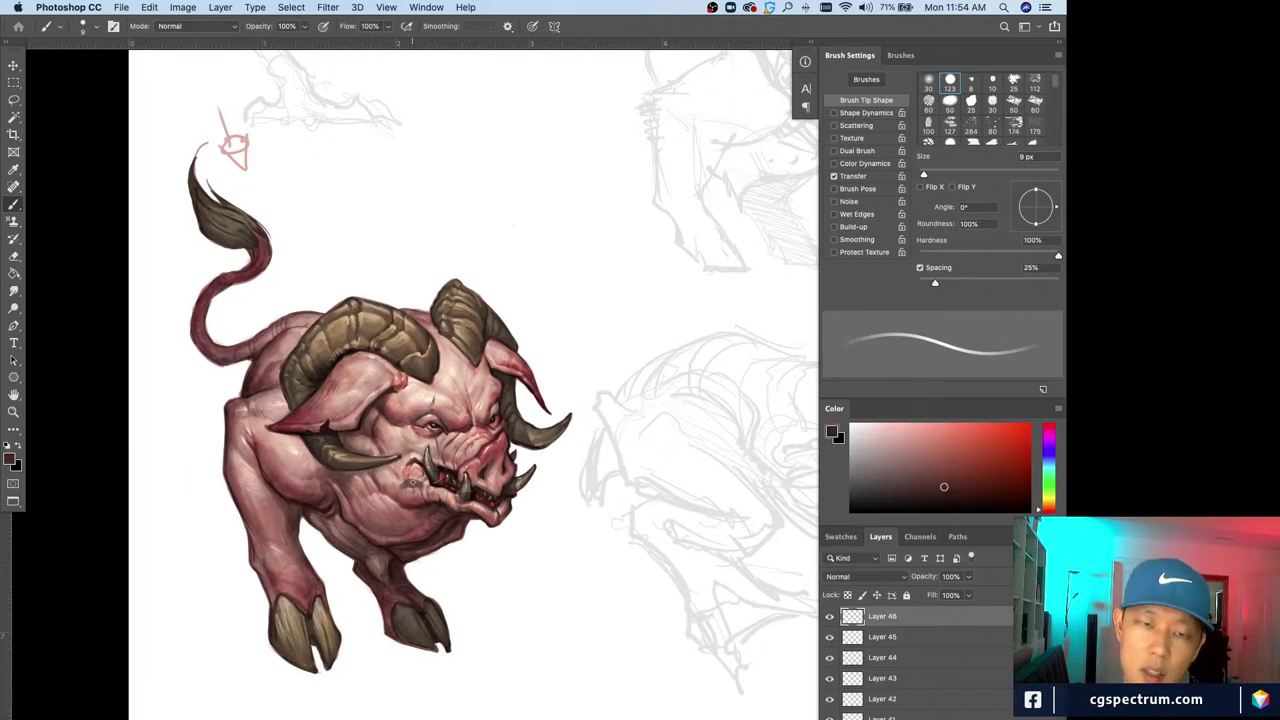
drag(415, 484, 402, 481)
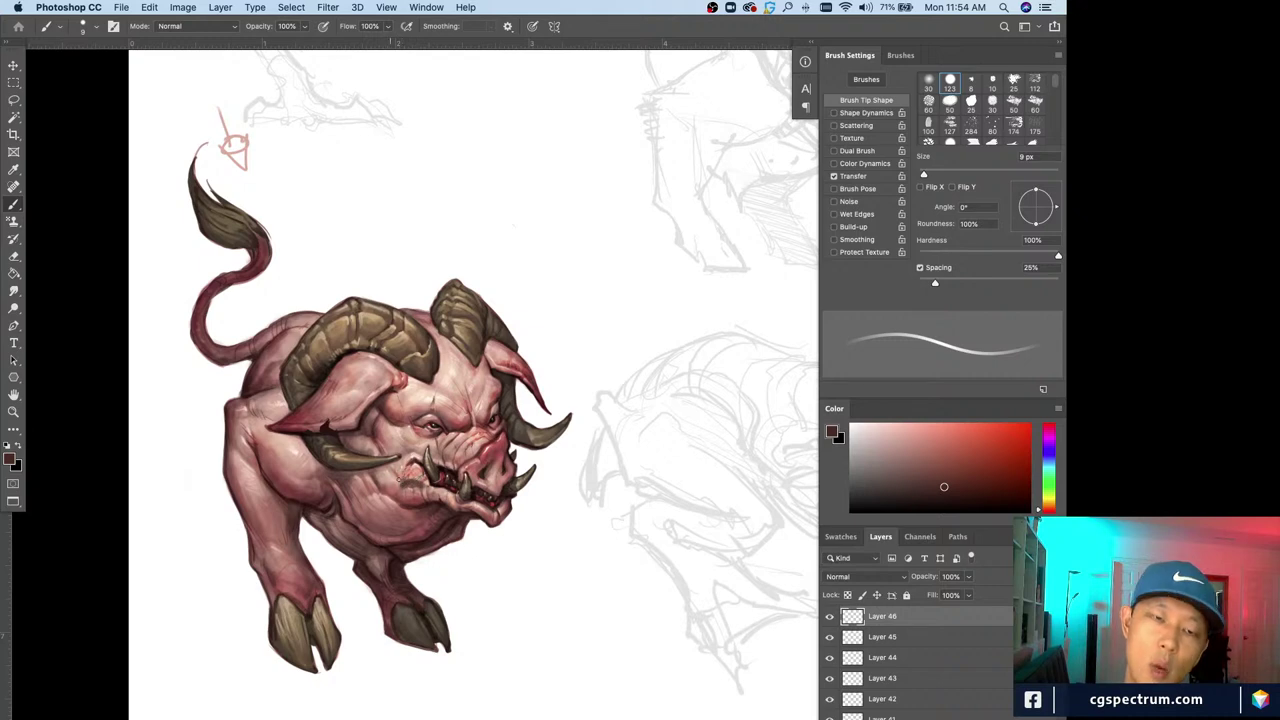
drag(399, 480, 391, 473)
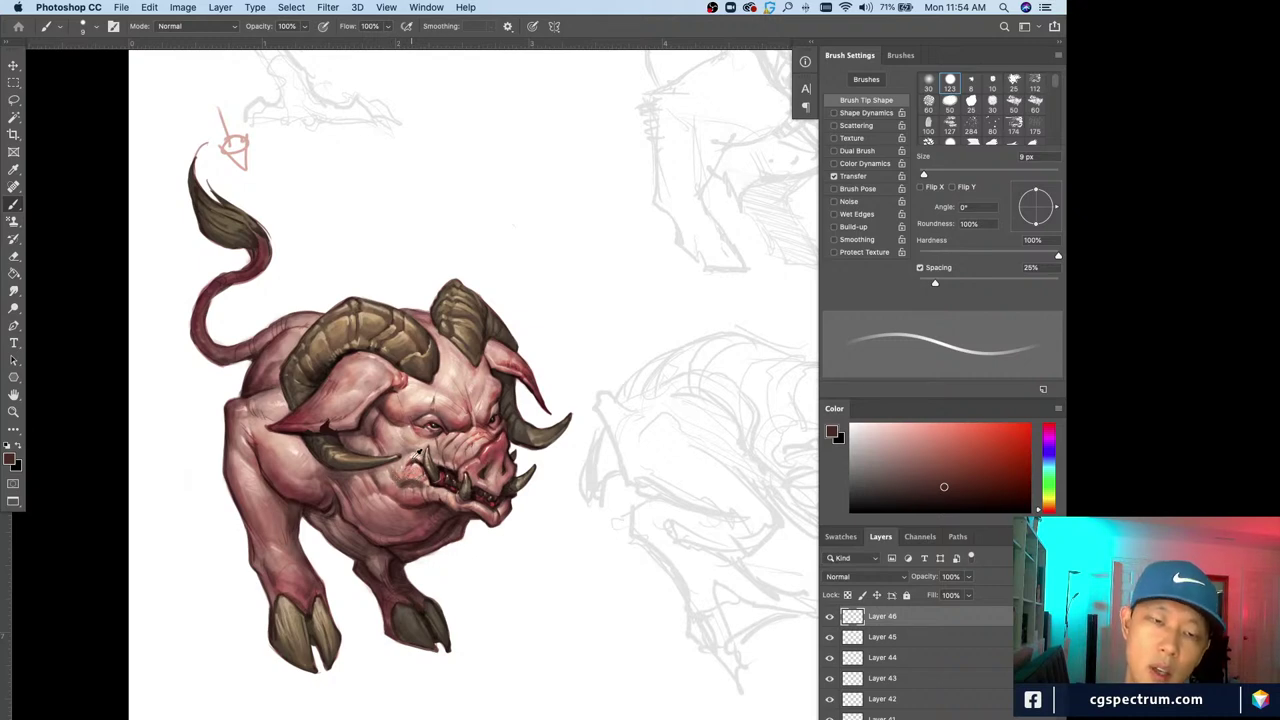
Sample a brownish red beside the tusk and add finer strokes to the mouth-corner fold with a 6 px brush
alt+click(412, 465)
alt+click(413, 466)
key(bracketleft)
key(bracketleft)
key(bracketleft)
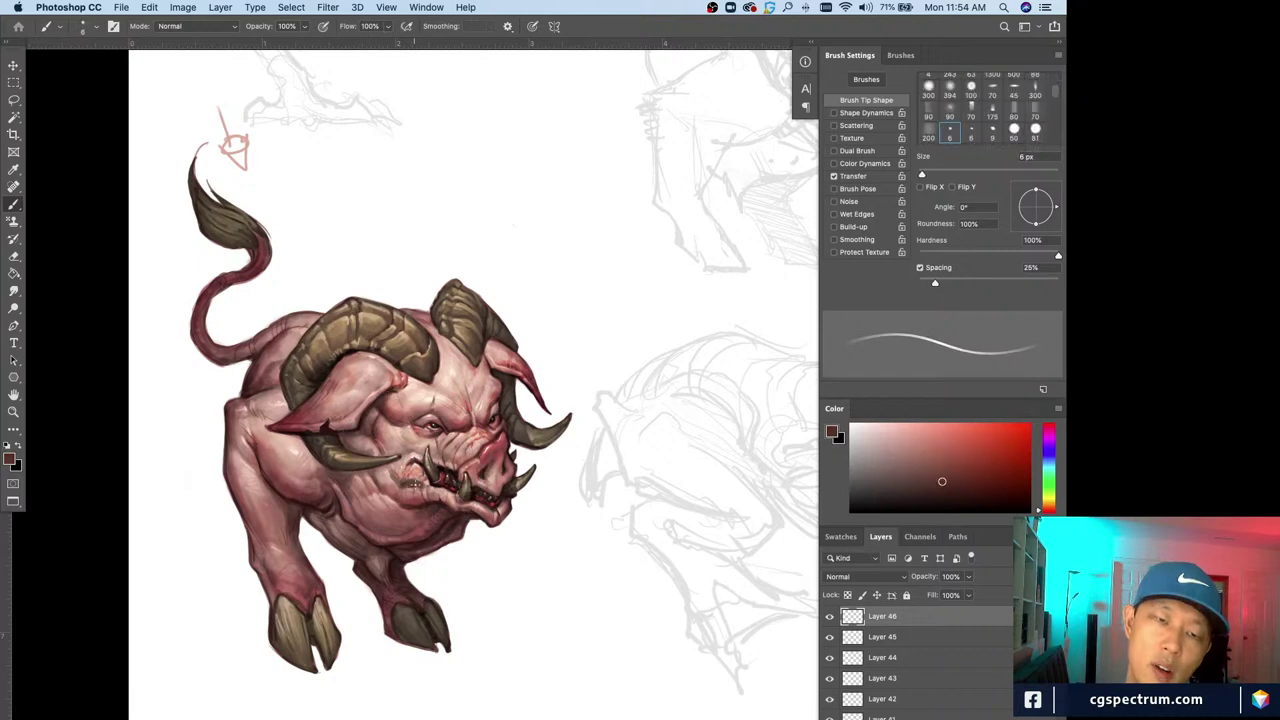
drag(411, 484, 403, 489)
Blend the mouth-corner fold into the cheek with sampled pinks and dark reds, using an 8 to 10 px brush
alt+click(402, 476)
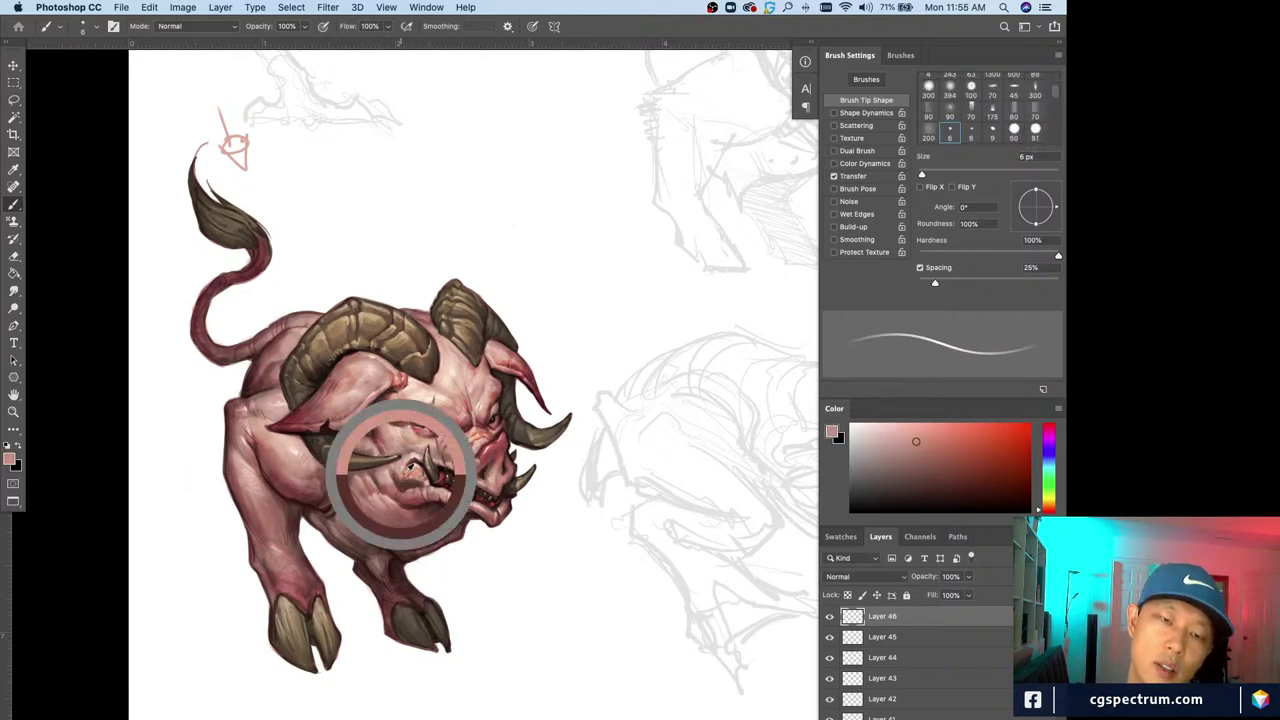
key(comma)
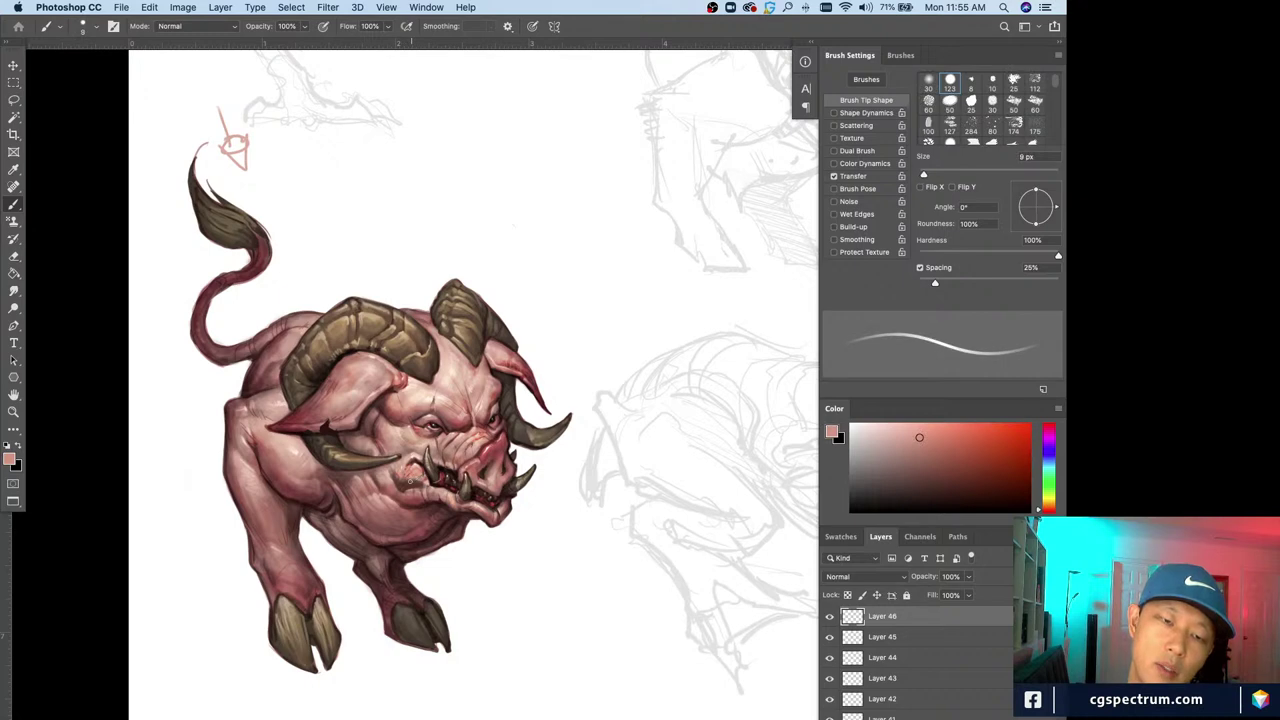
alt+click(420, 484)
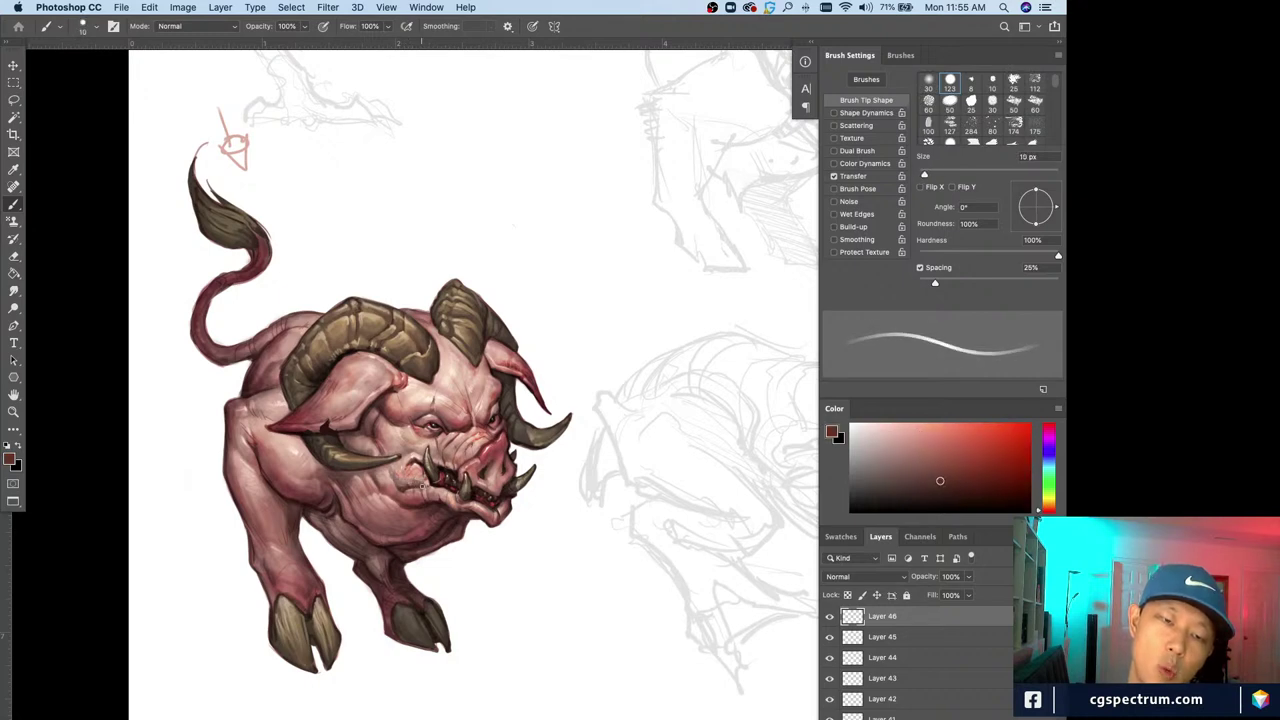
key(bracketleft)
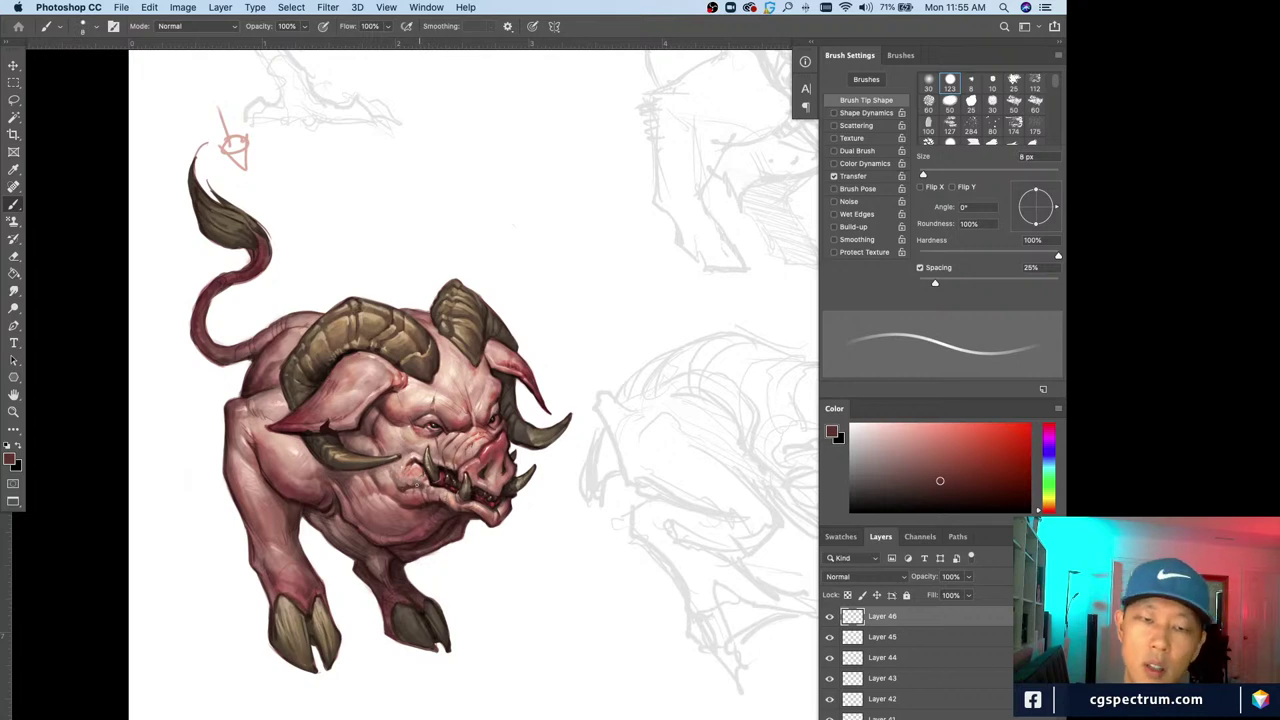
alt+click(423, 479)
key(bracketright)
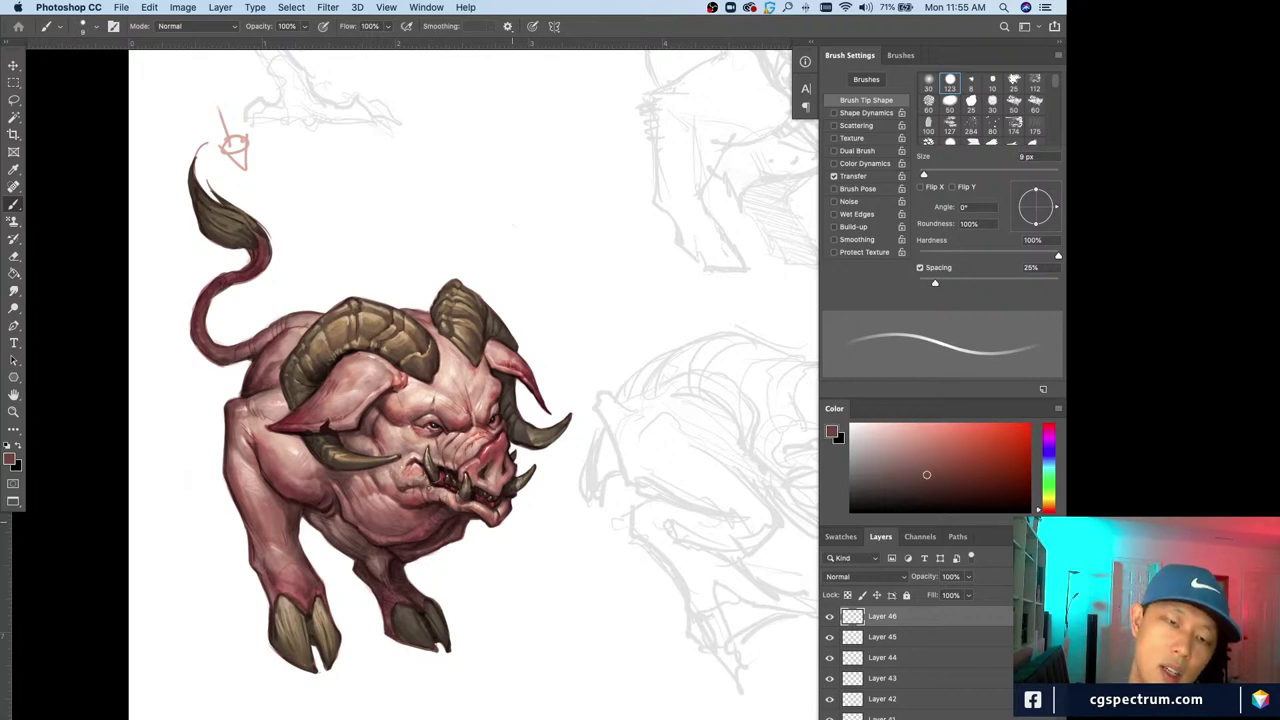
alt+click(408, 486)
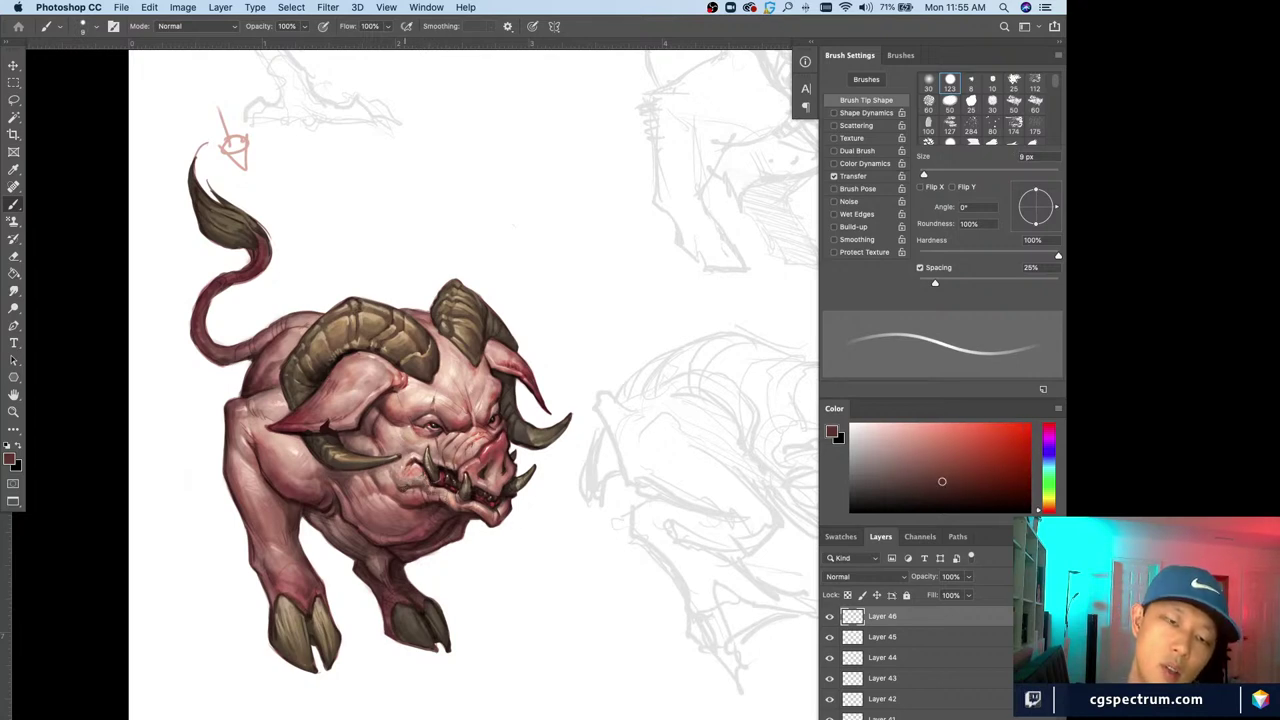
alt+click(412, 486)
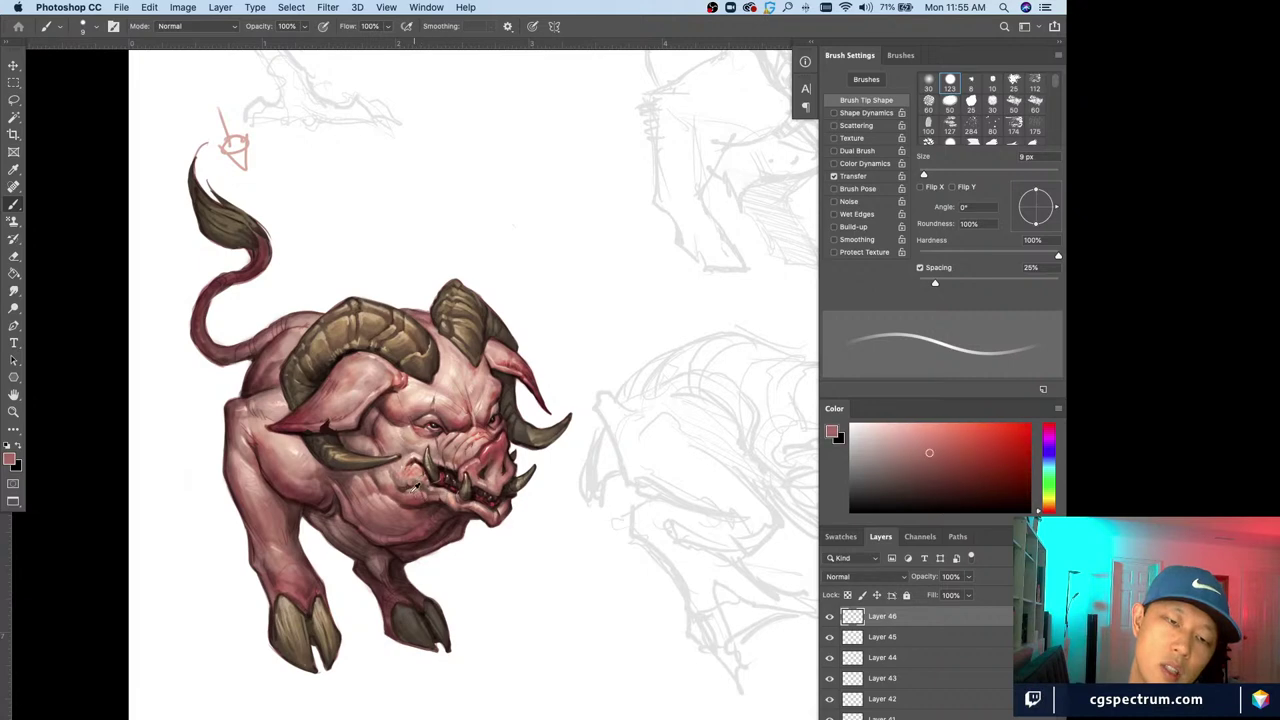
Circle the bristle-backed boar sketch in reddish pink to point it out, and undo the circle
drag(788, 178, 654, 372)
key(super+minus)
mouse_move(577, 208)
mouse_down()
mouse_move(477, 403)
mouse_move(733, 399)
mouse_up()
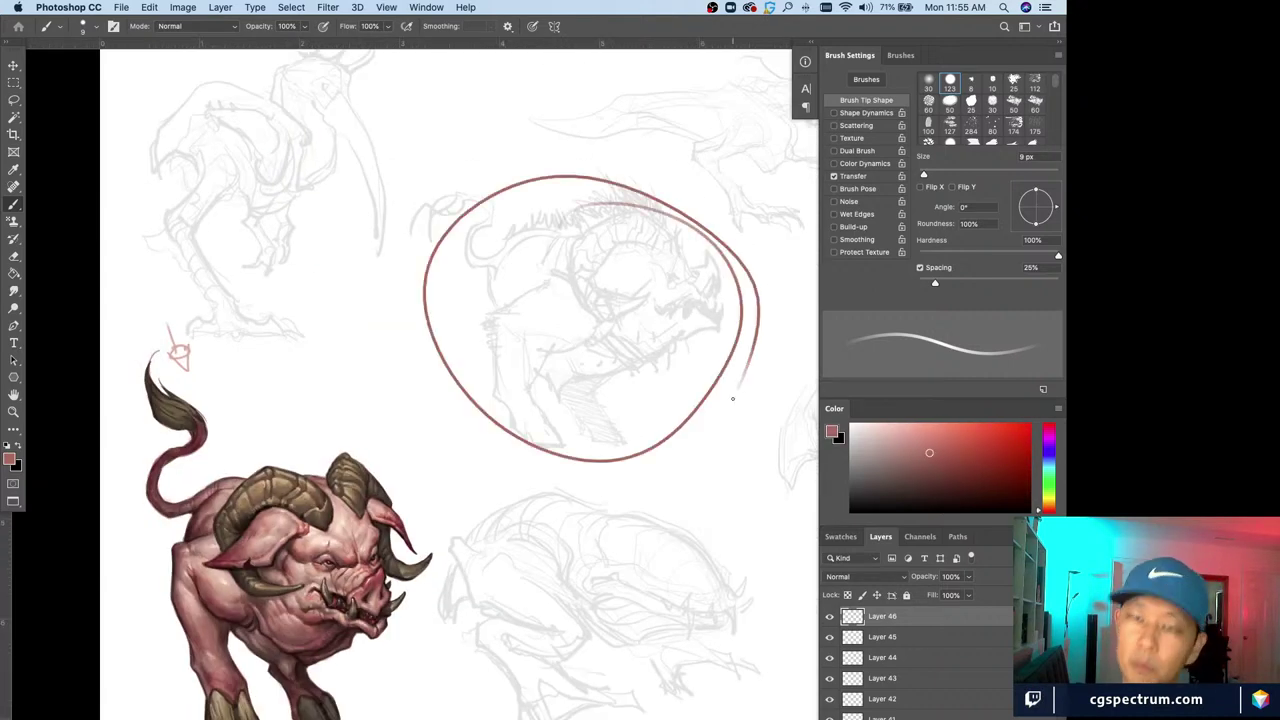
key(super+z)
key(super+minus)
key(super+minus)
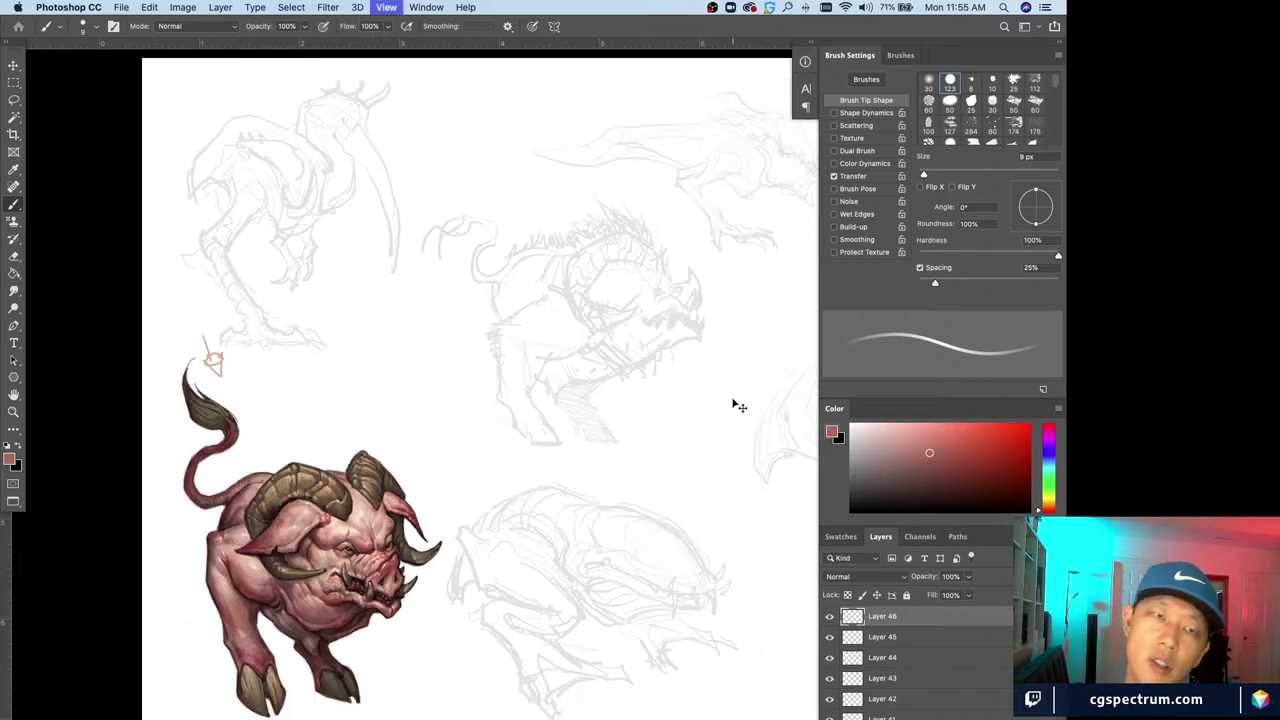
key(super+equal)
key(super+equal)
drag(579, 680, 617, 596)
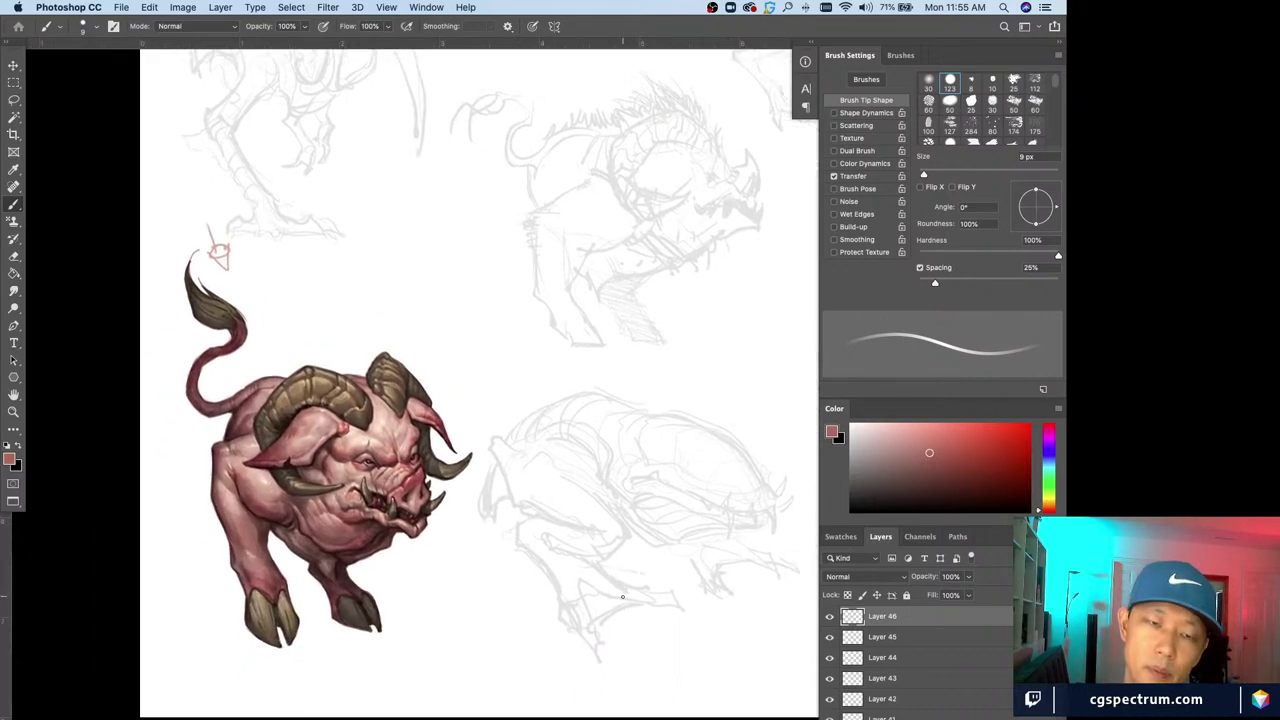
Add a fine dark stroke to the mouth-corner fold with a sampled dark reddish brown and a 4 px brush
key(super+plus)
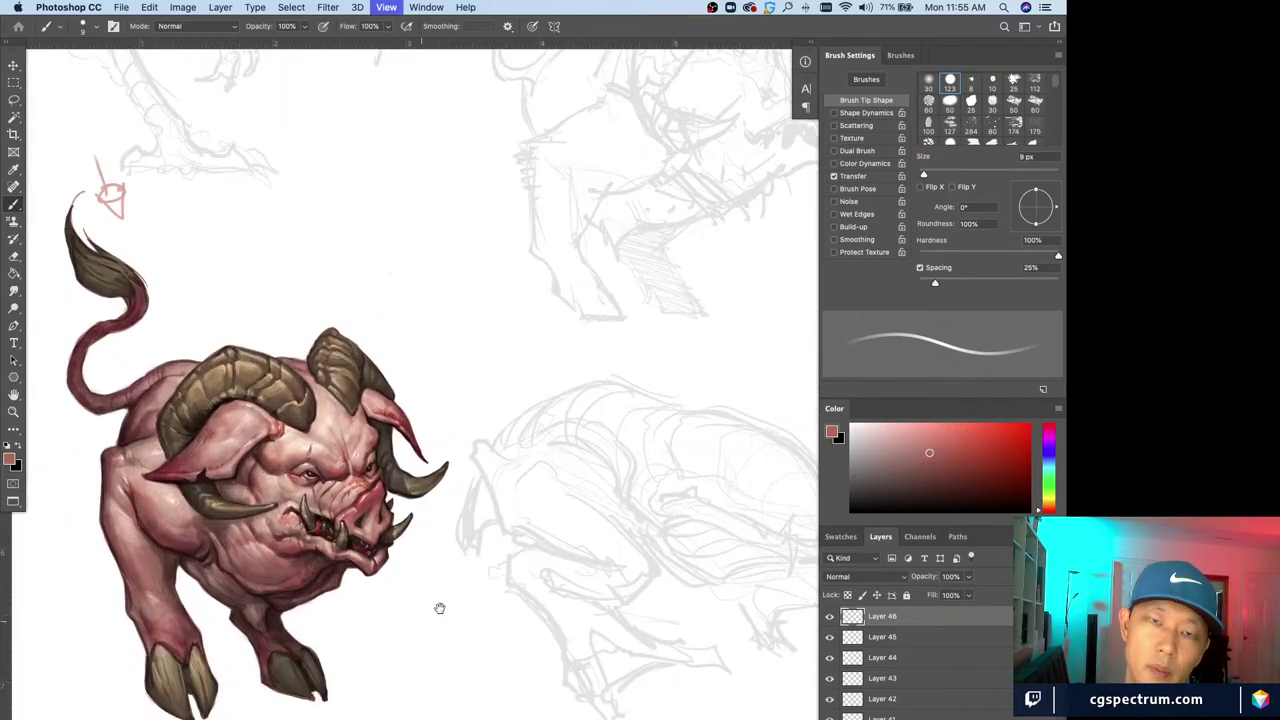
drag(440, 608, 558, 576)
alt+click(400, 505)
key(bracketleft)
key(bracketleft)
key(bracketleft)
key(bracketleft)
key(bracketleft)
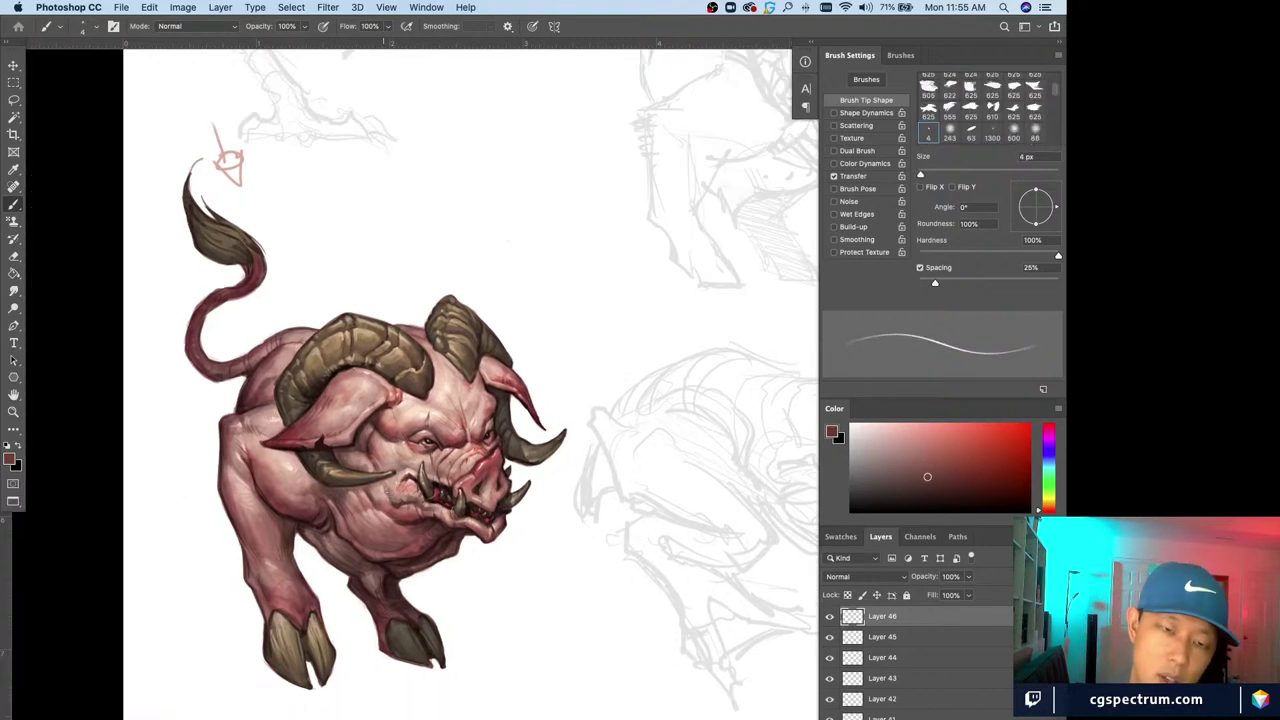
drag(386, 494, 393, 505)
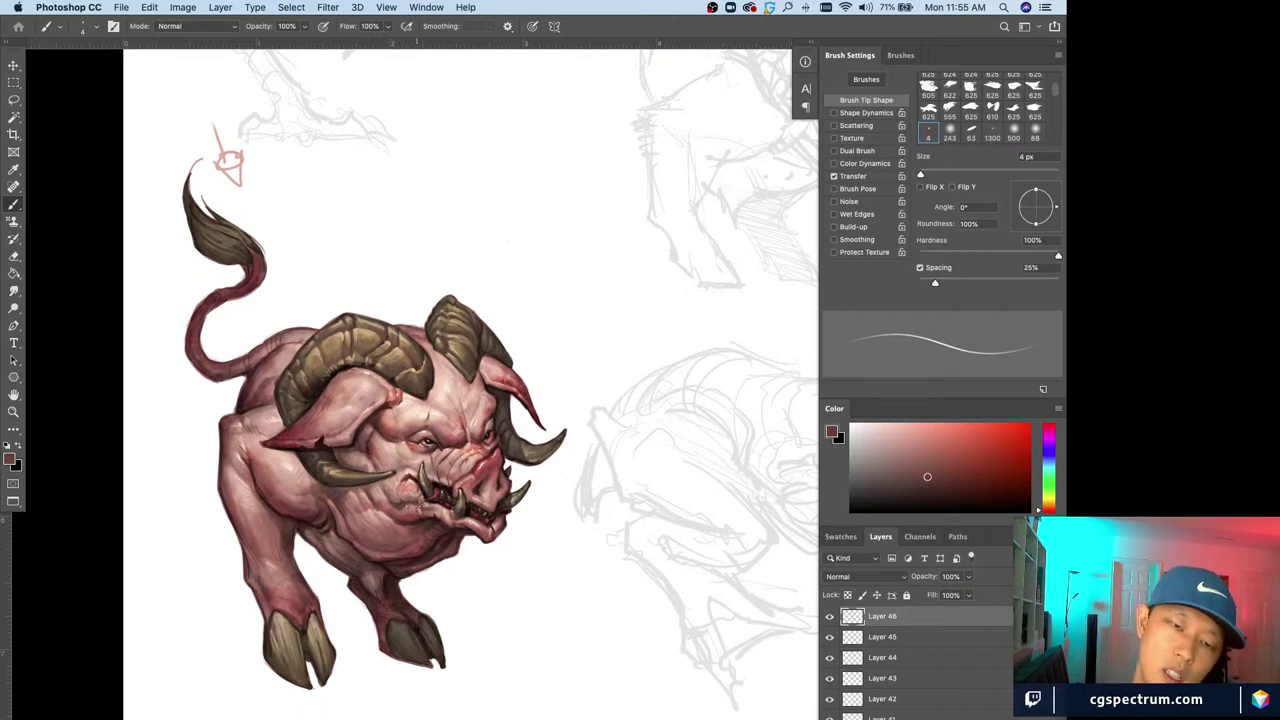
Examine the horned creature against the surrounding sketches at several zoom levels
key(super+minus)
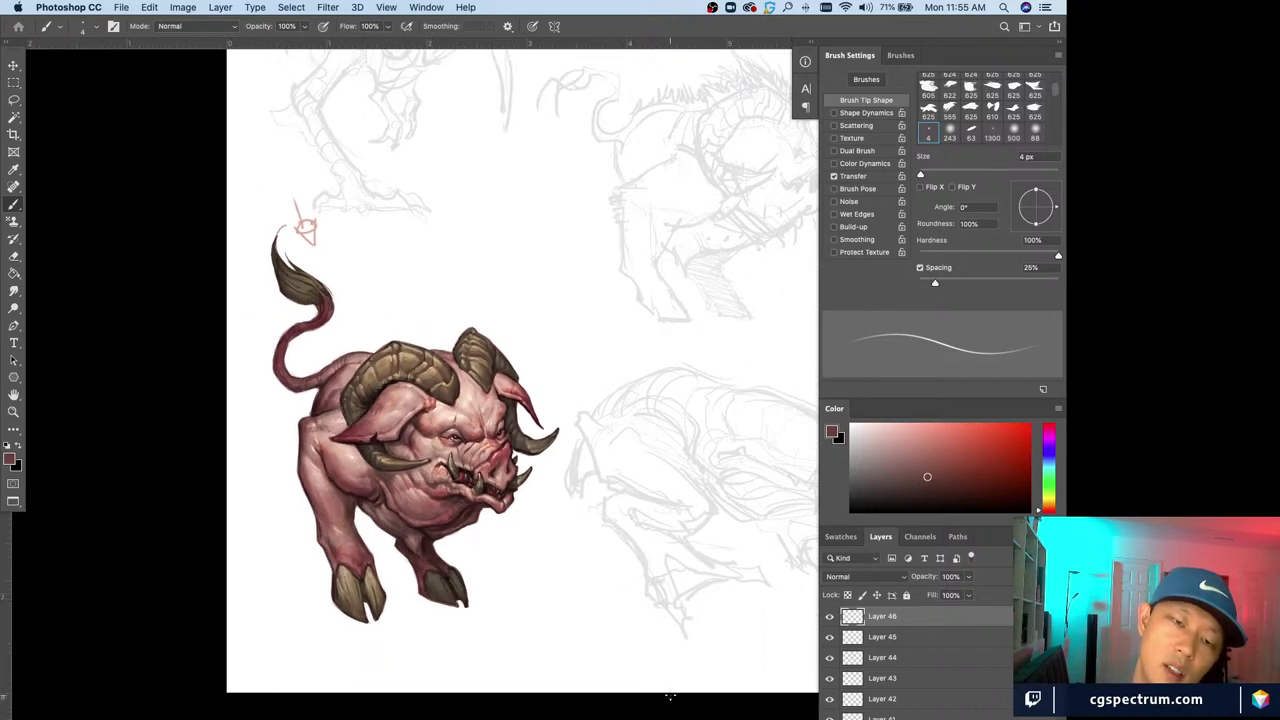
key(super+minus)
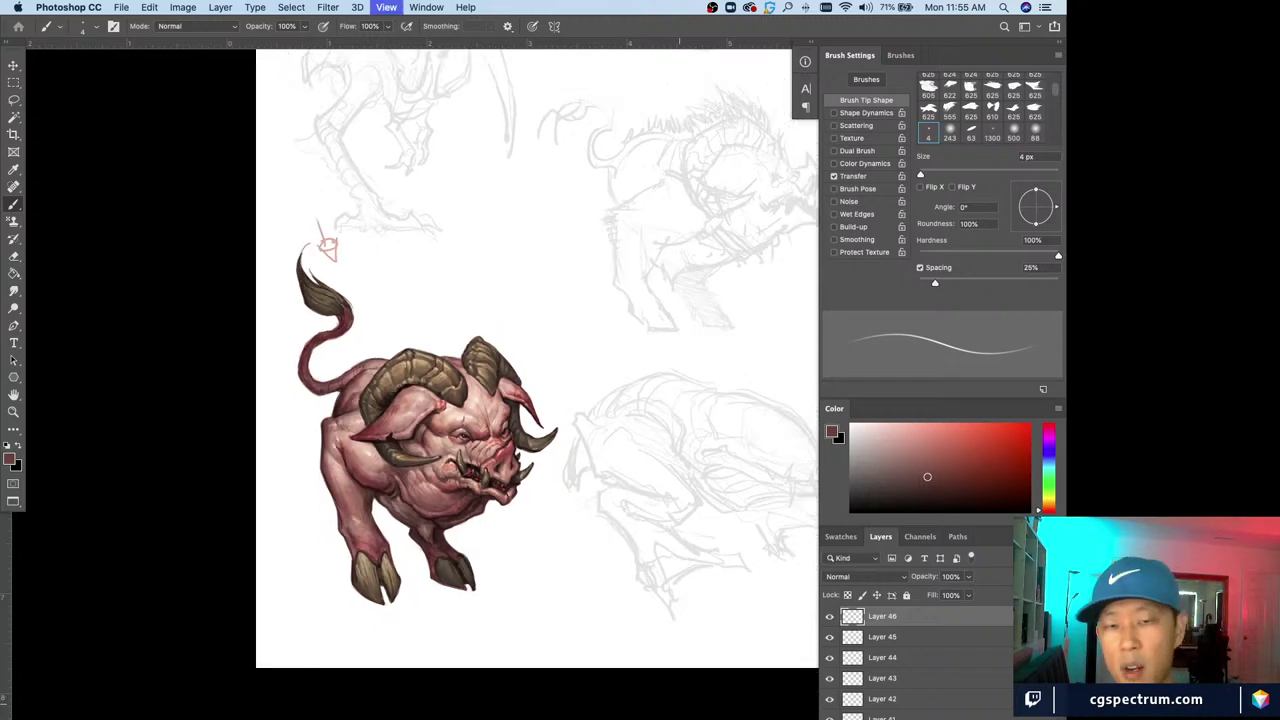
key(super+plus)
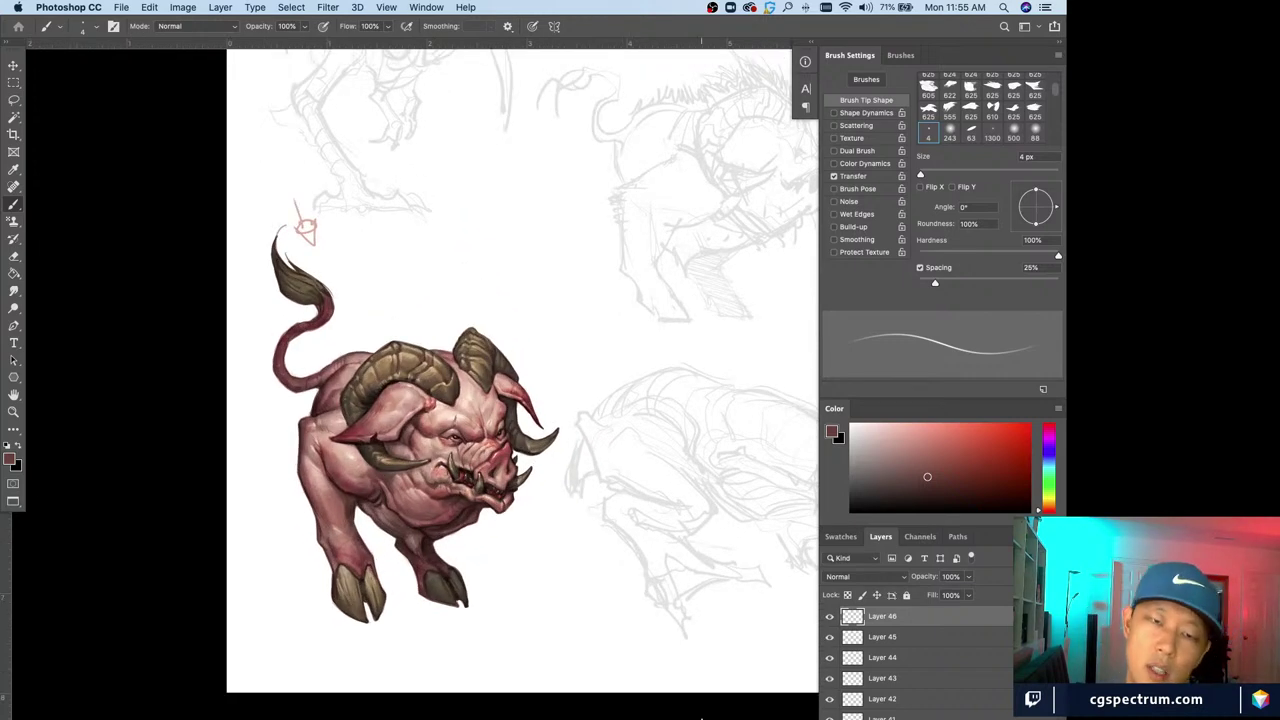
key(super+minus)
key(super+minus)
key(super+plus)
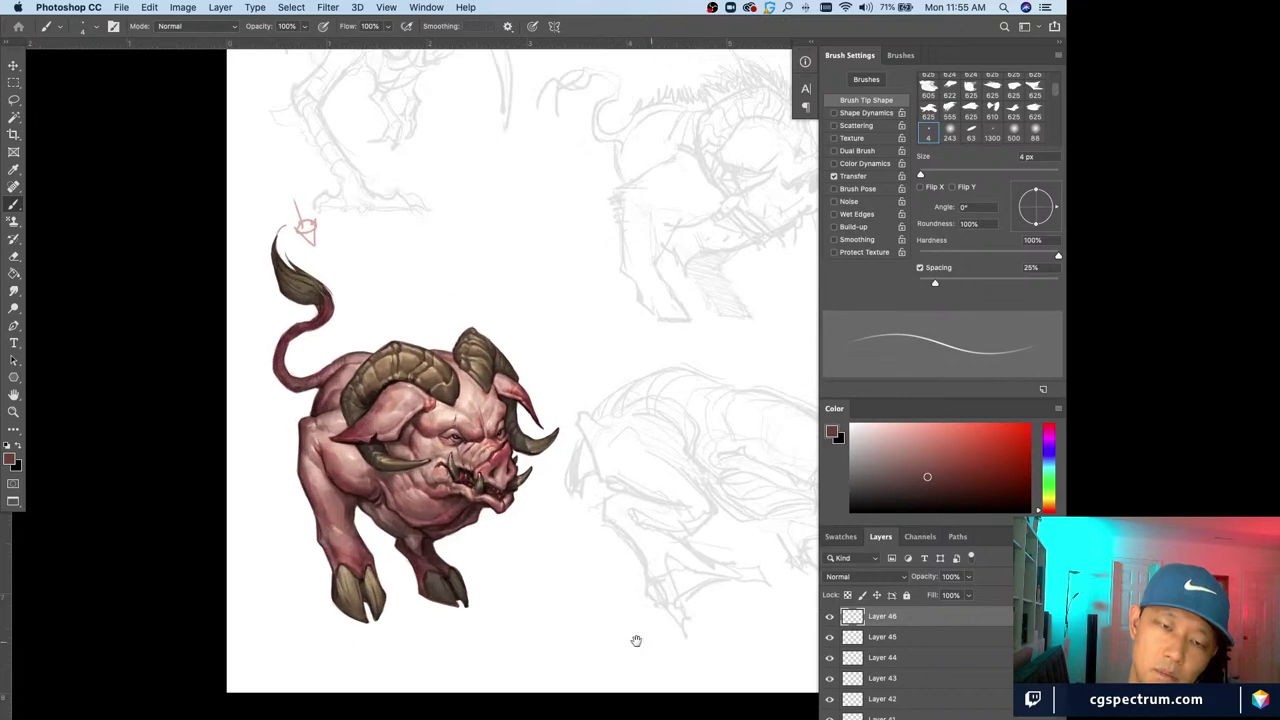
key(super+minus)
drag(634, 640, 633, 614)
key(super+minus)
key(super+plus)
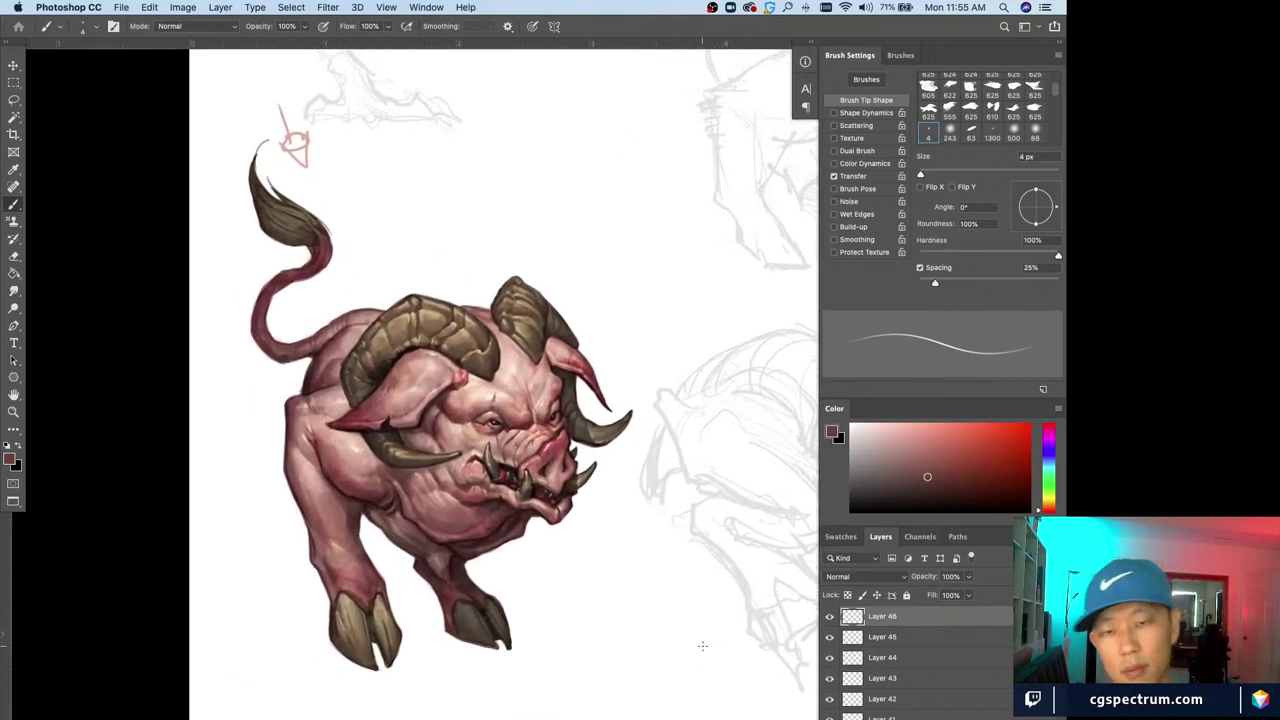
Add a new layer and touch up the mouth beside the tusks with sampled dark browns and a 5 px brush, undoing unwanted strokes
key(super+shift+alt+n)
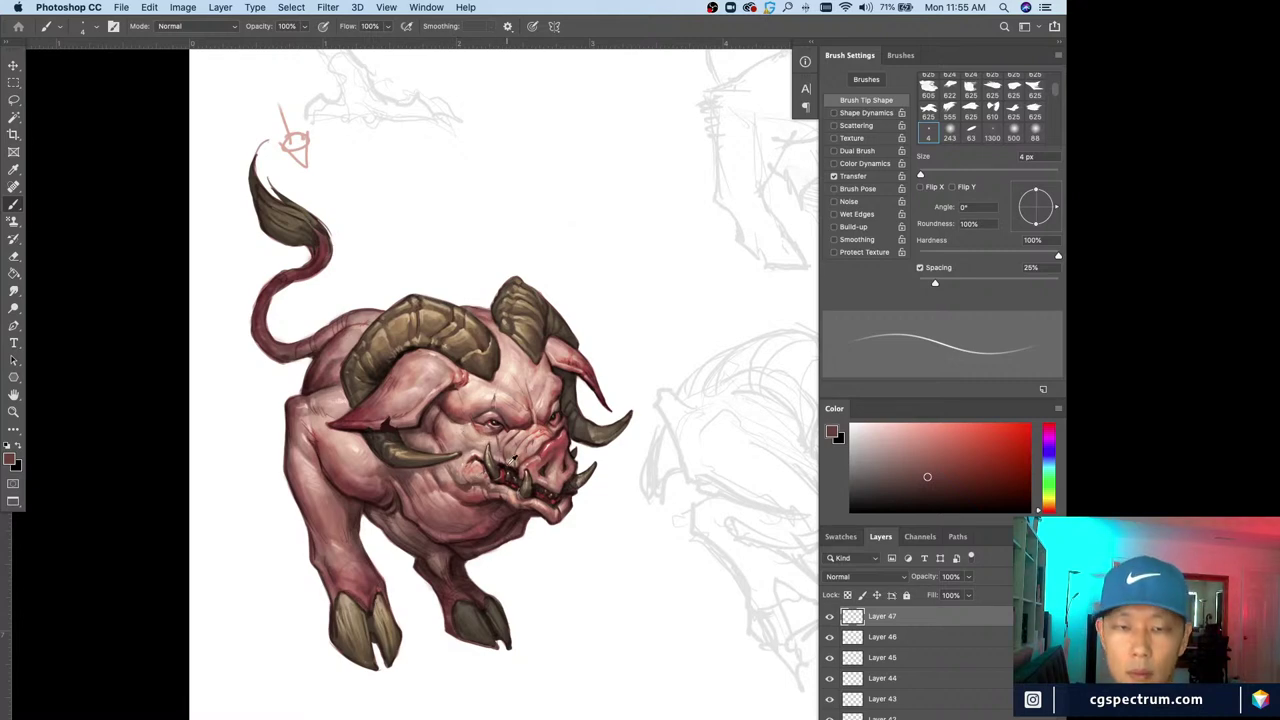
alt+click(505, 459)
key(bracketright)
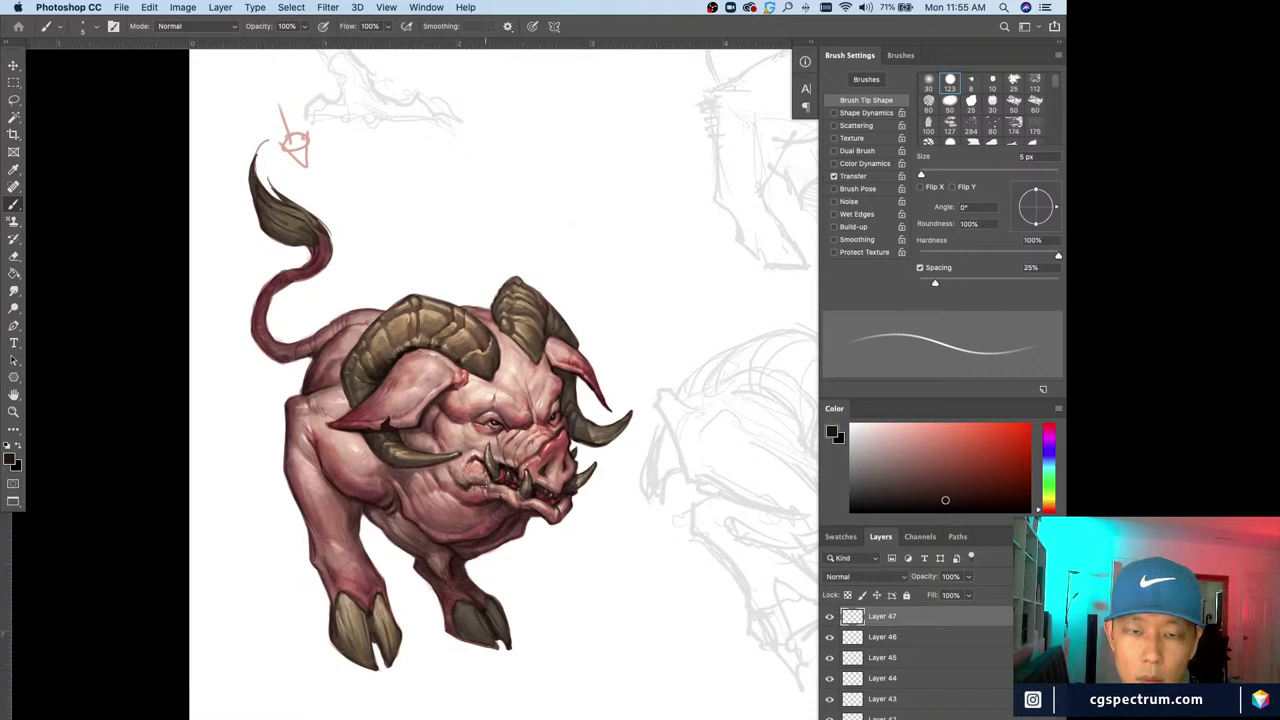
alt+click(510, 490)
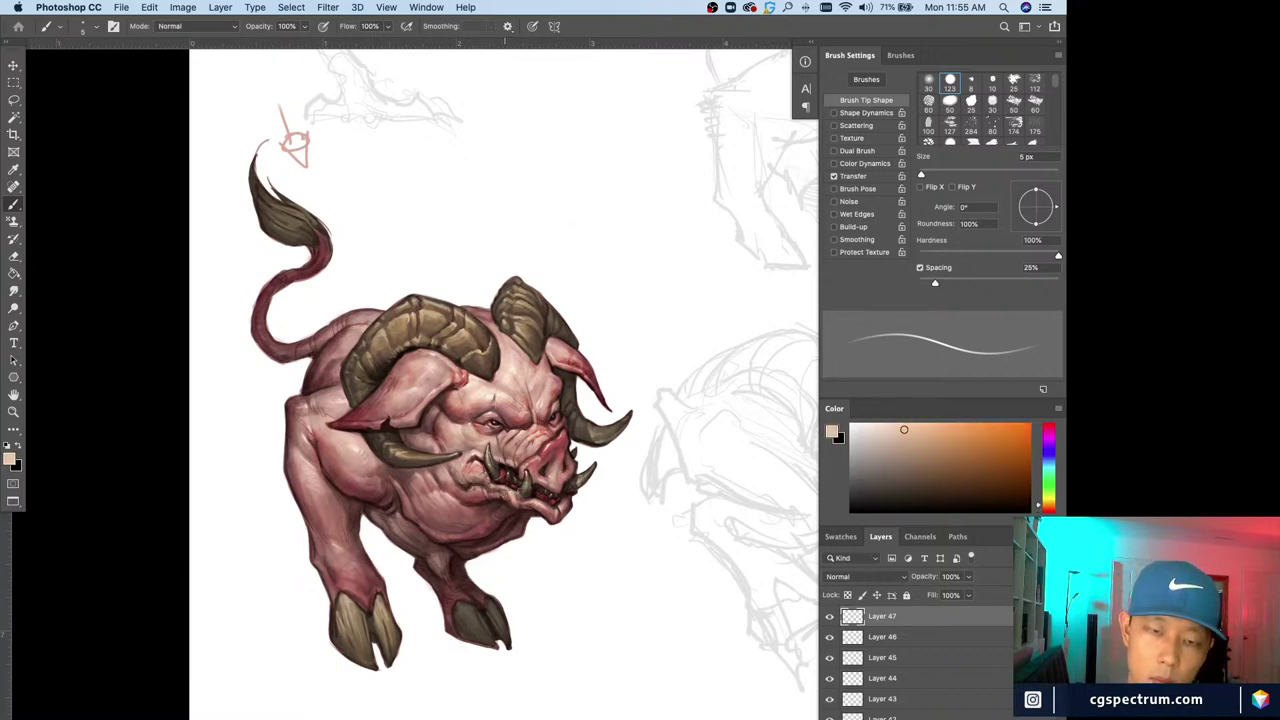
key(super+z)
key(super+z)
alt+click(503, 500)
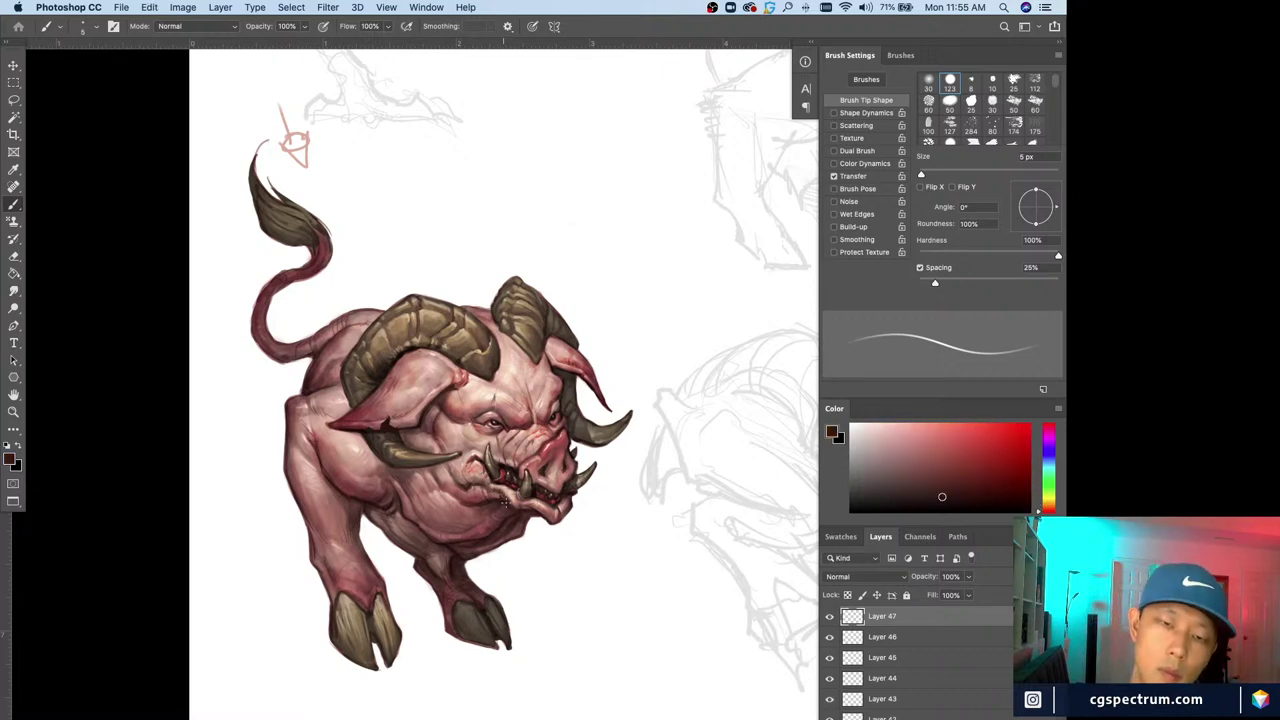
Refine the creature's near eye on another new layer with sampled near-black browns and a 4 px brush
key(super+minus)
key(super+minus)
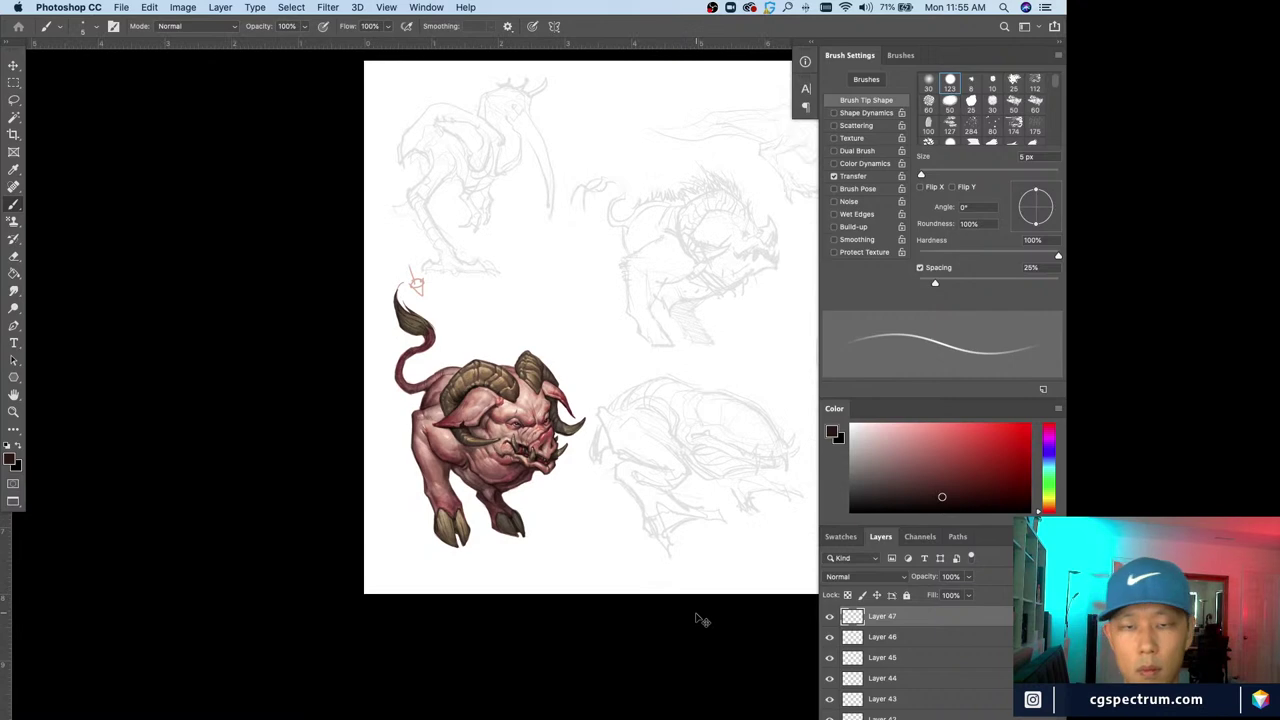
key(super+plus)
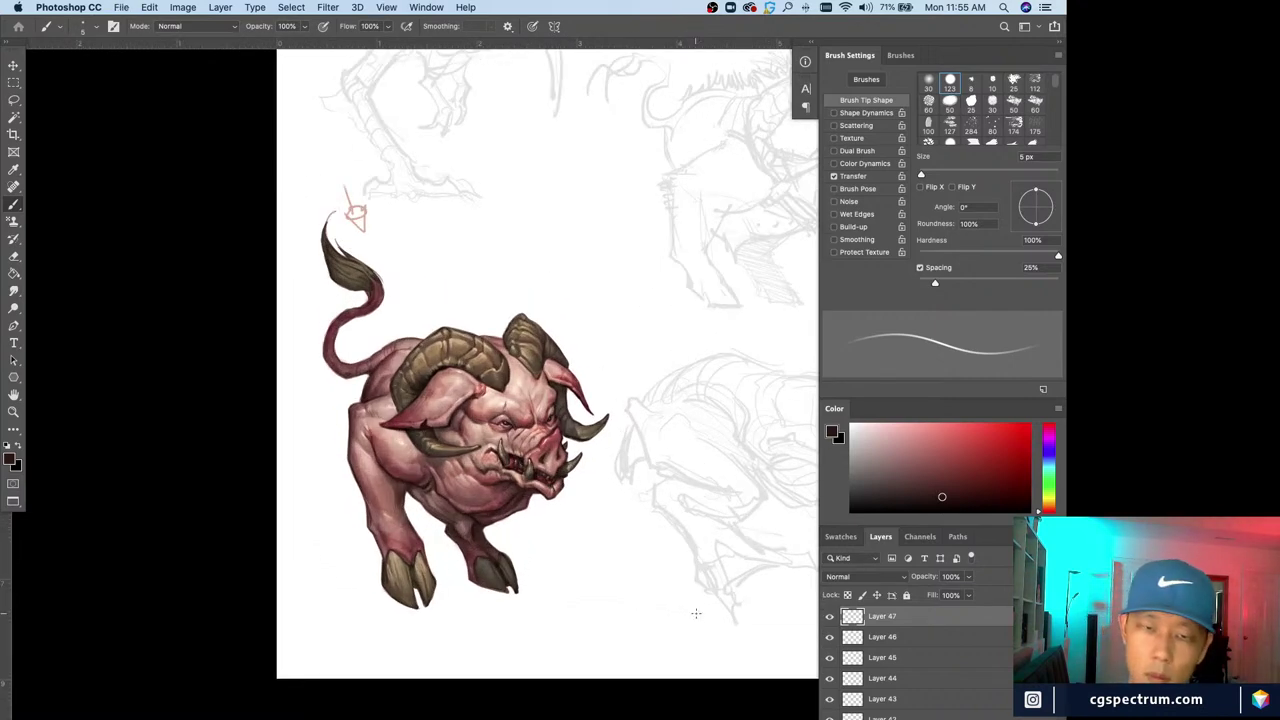
key(super+plus)
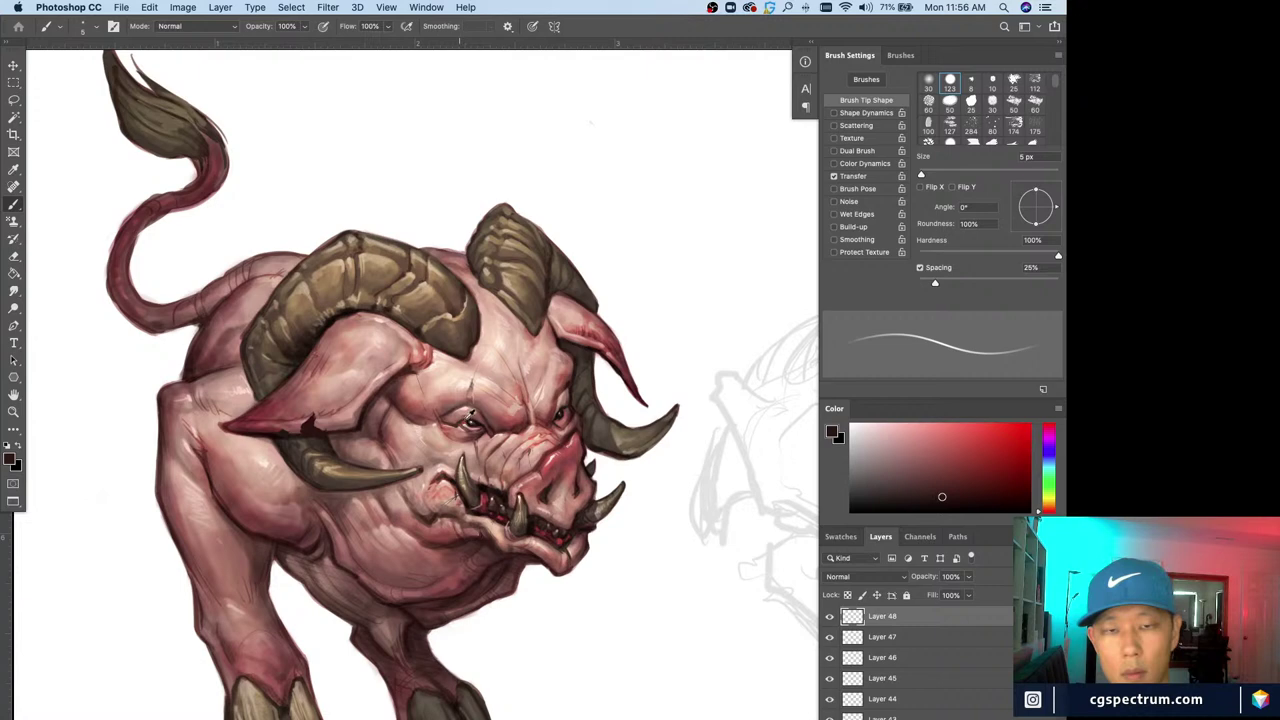
alt+click(475, 425)
alt+click(474, 423)
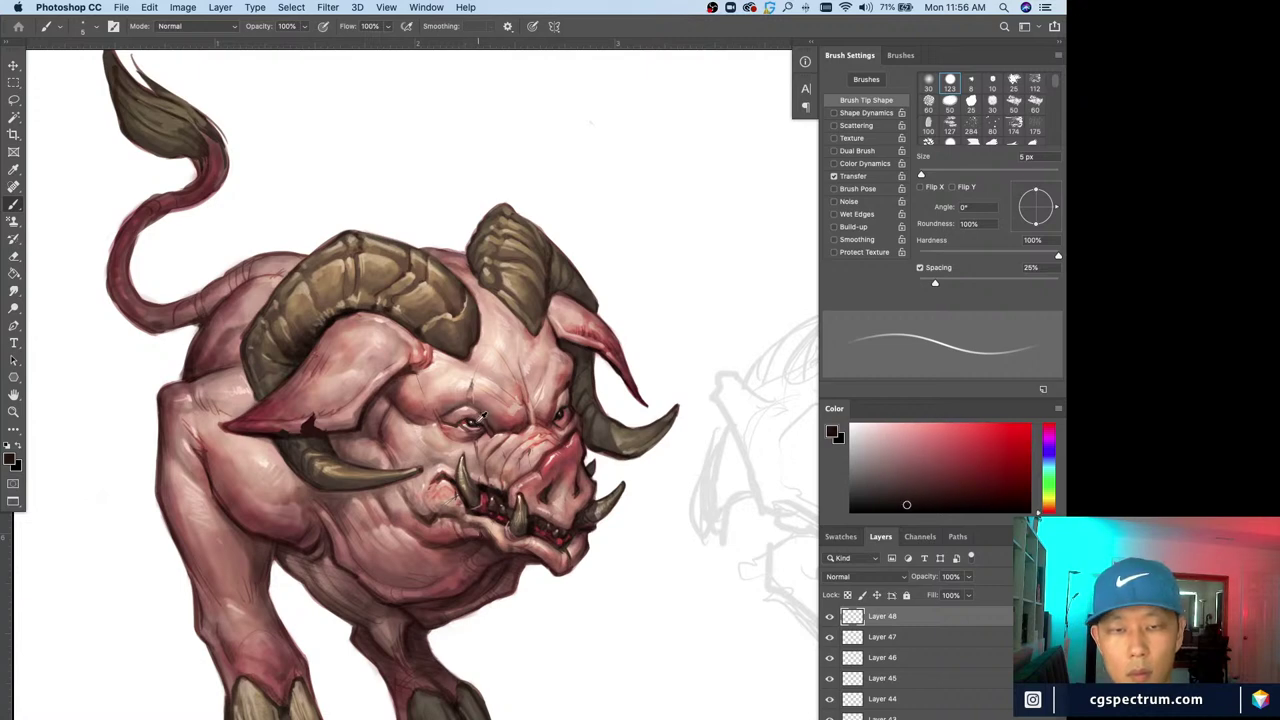
key(bracketleft)
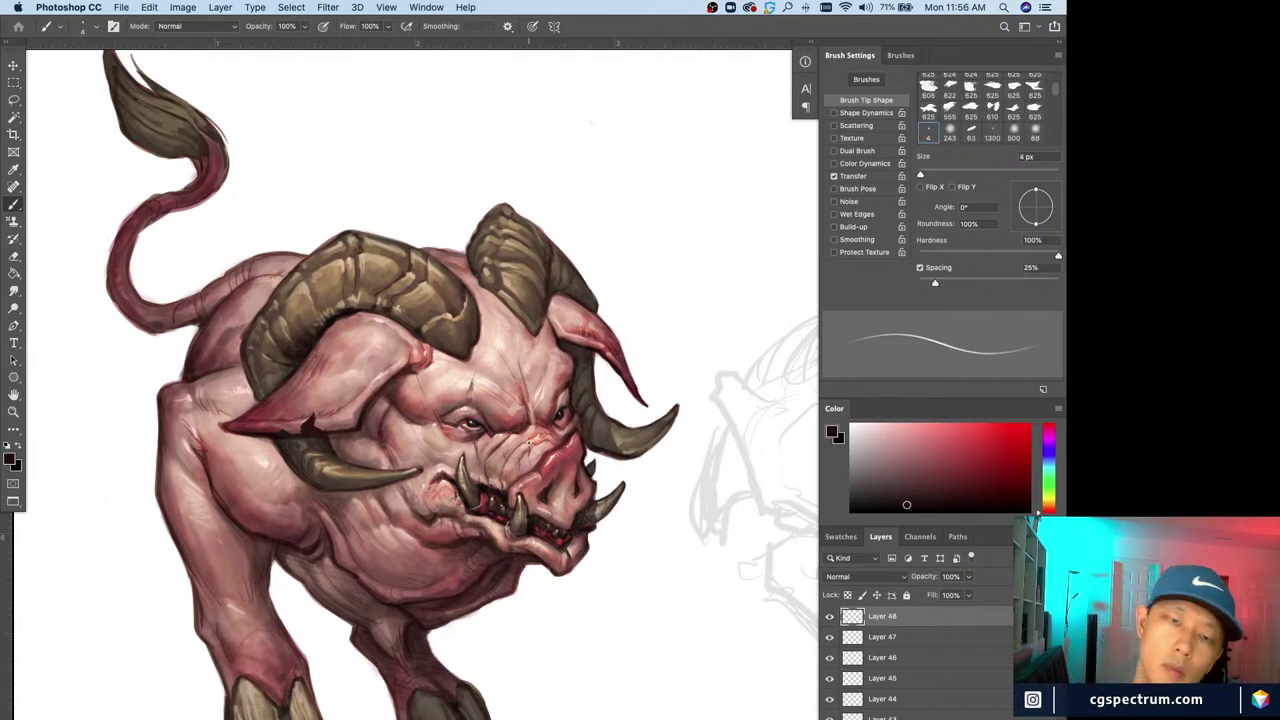
Darken the chest folds behind the front leg with sampled dark reddish browns and a 5 to 6 px brush
key(super+minus)
key(super+minus)
key(super+minus)
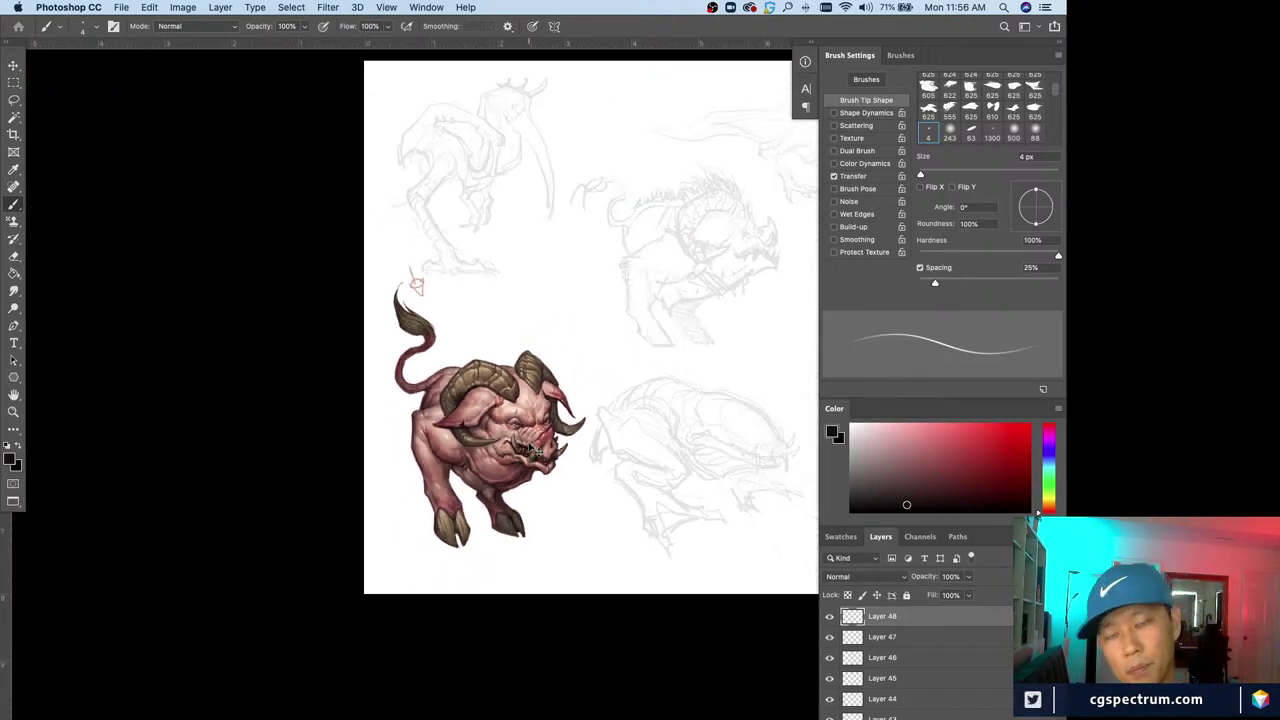
key(super+minus)
key(super+equal)
key(super+equal)
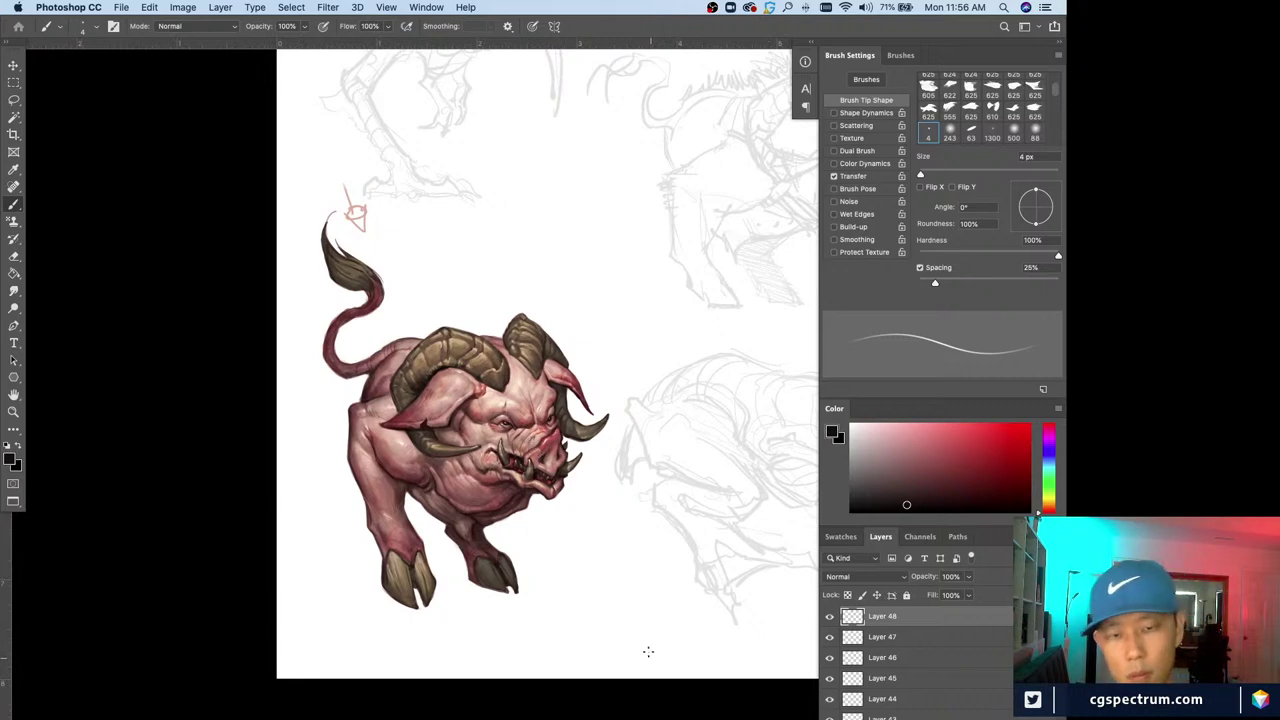
key(super+equal)
alt+click(410, 462)
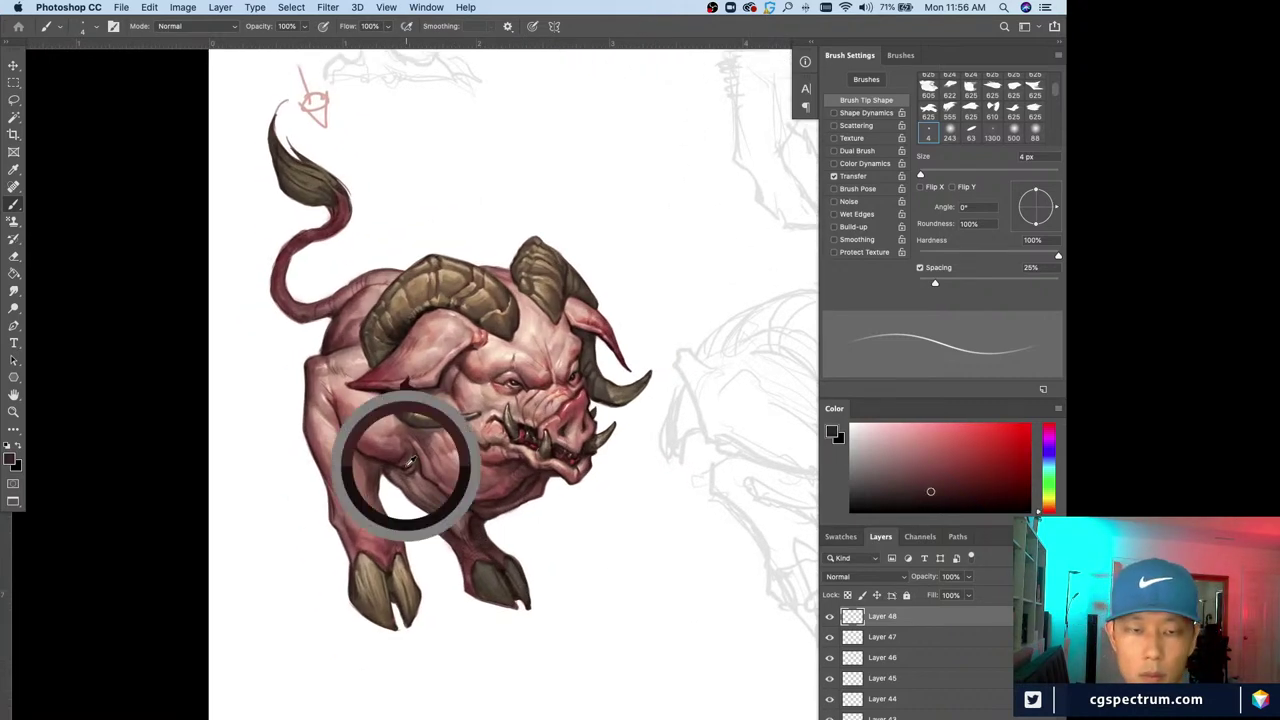
key(bracketright)
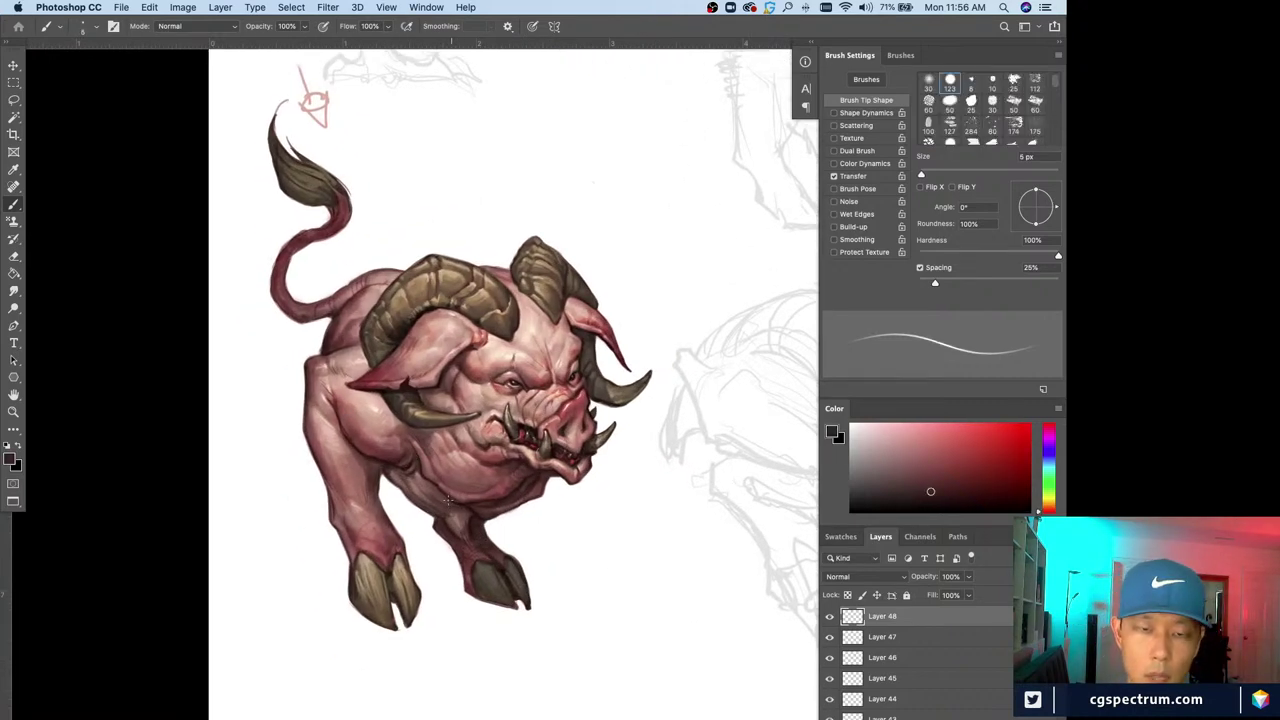
alt+click(458, 498)
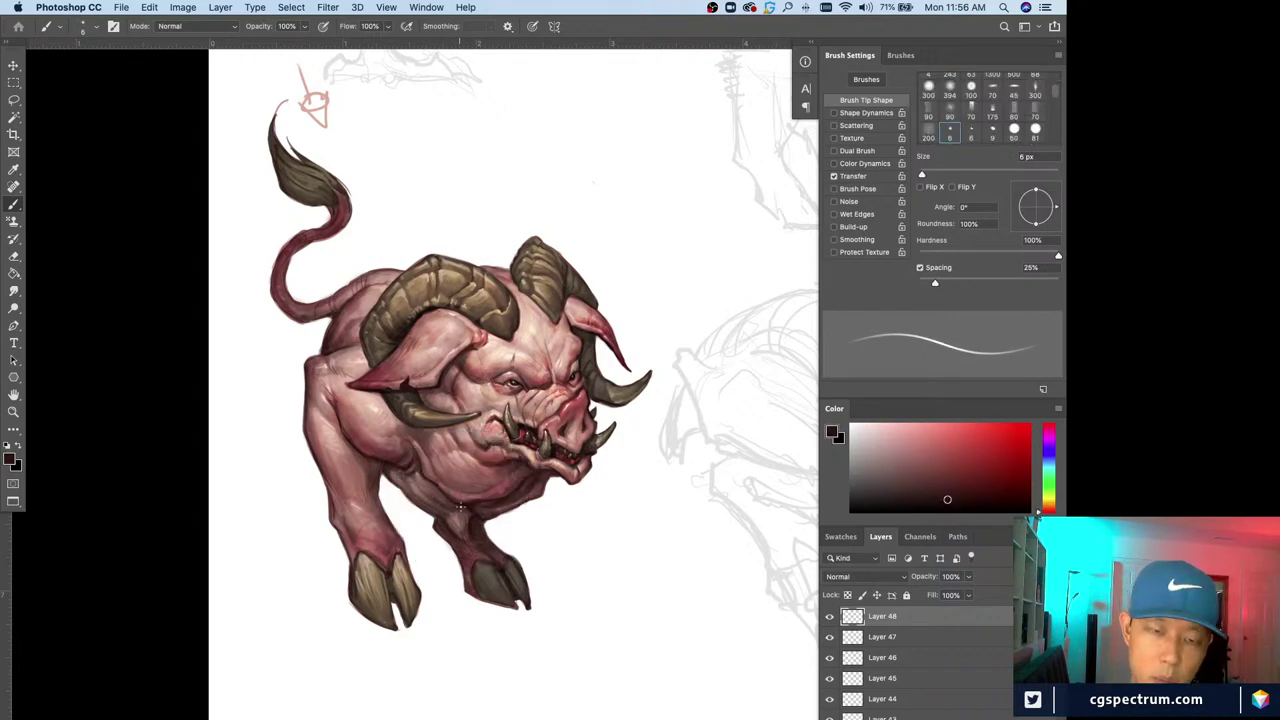
Sharpen the lower chest contour beside the front leg with dark reddish brown strokes, varying the brush from 3 to 6 px
key(bracketleft)
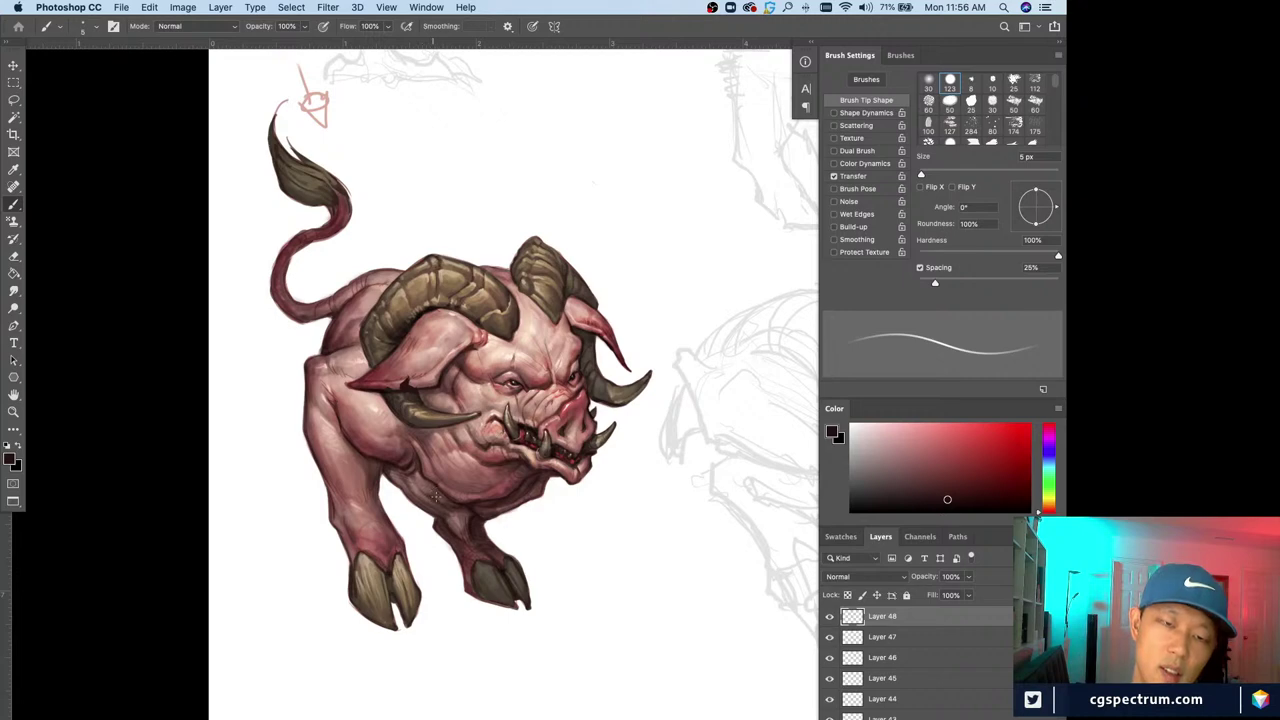
key(bracketleft)
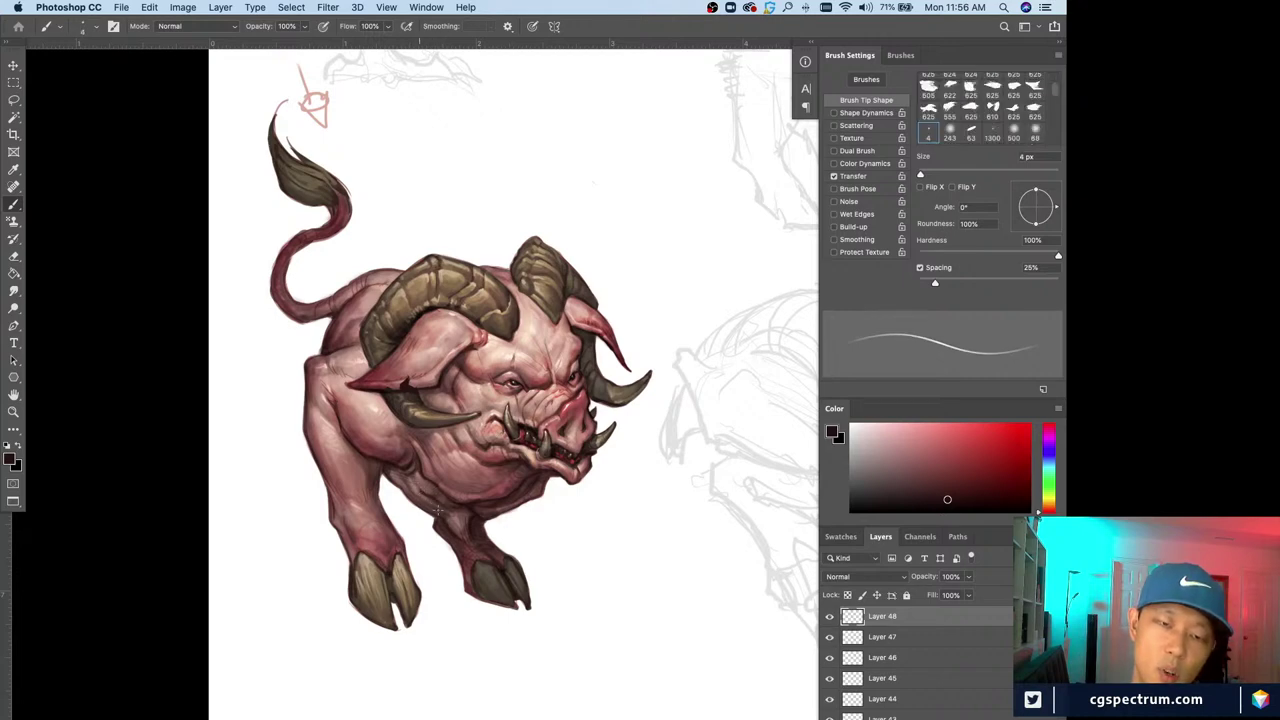
key(bracketleft)
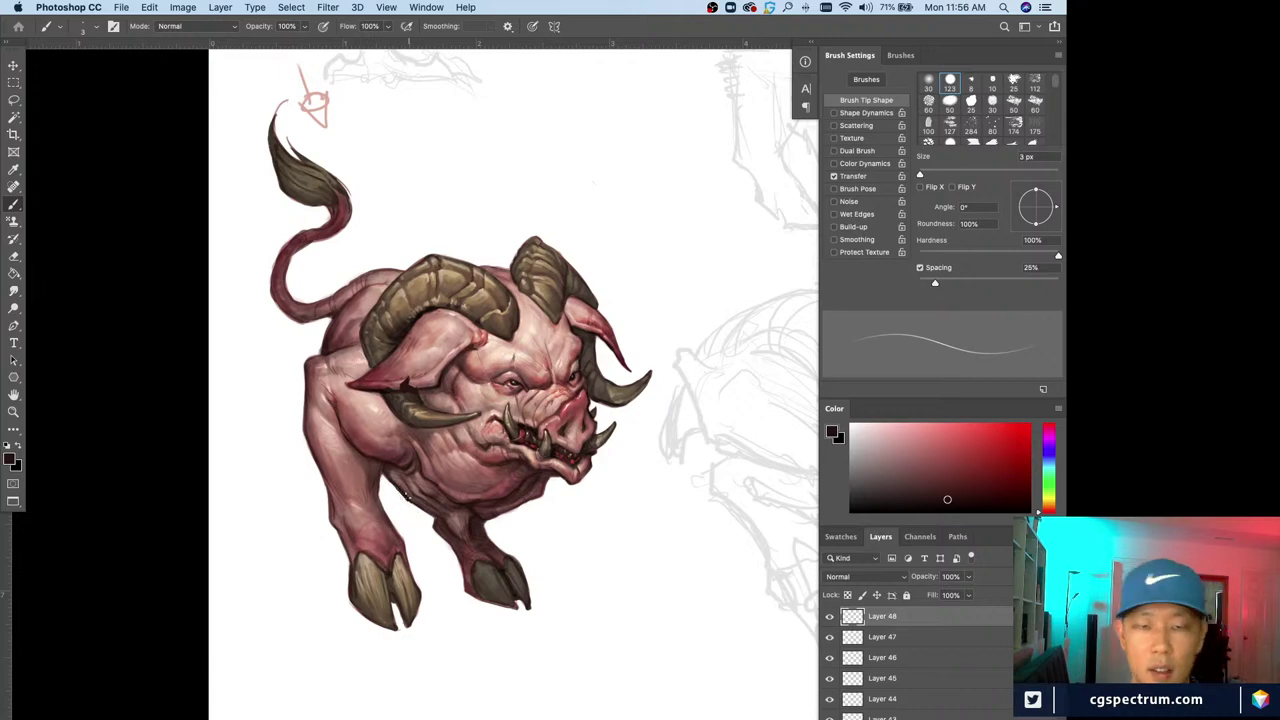
key(bracketright)
key(bracketright)
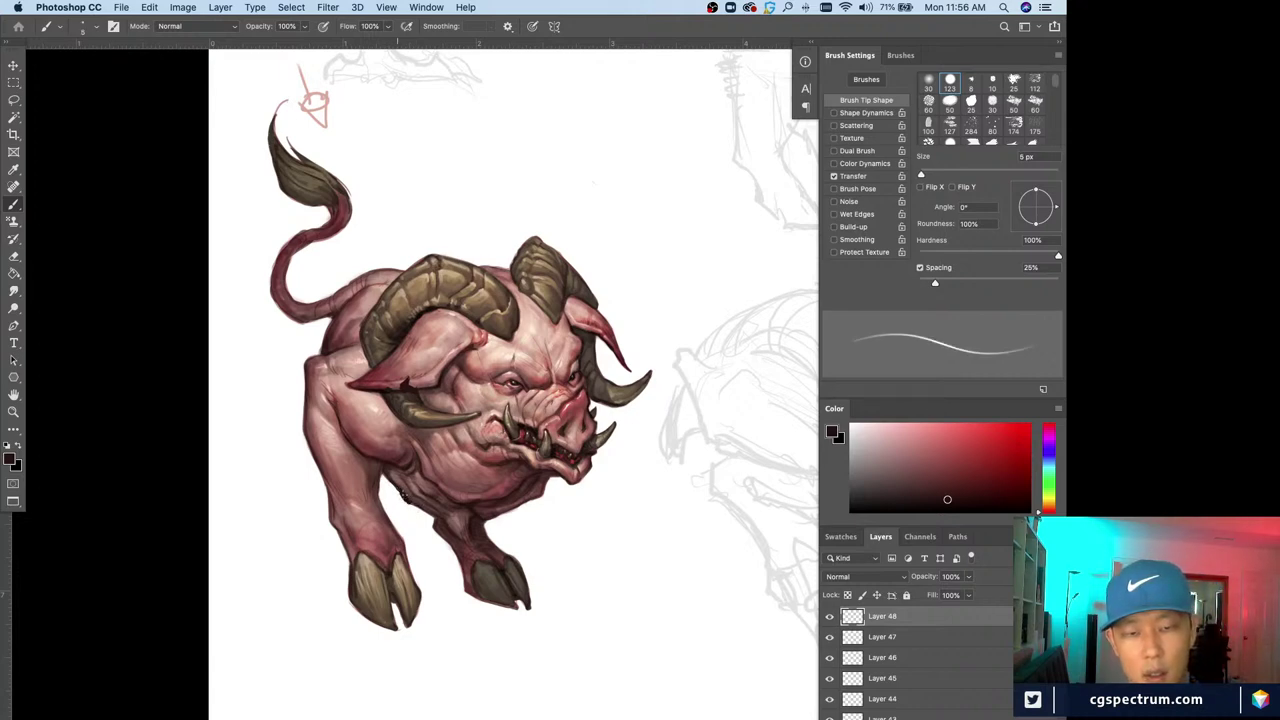
key(x)
key(bracketright)
alt+click(401, 464)
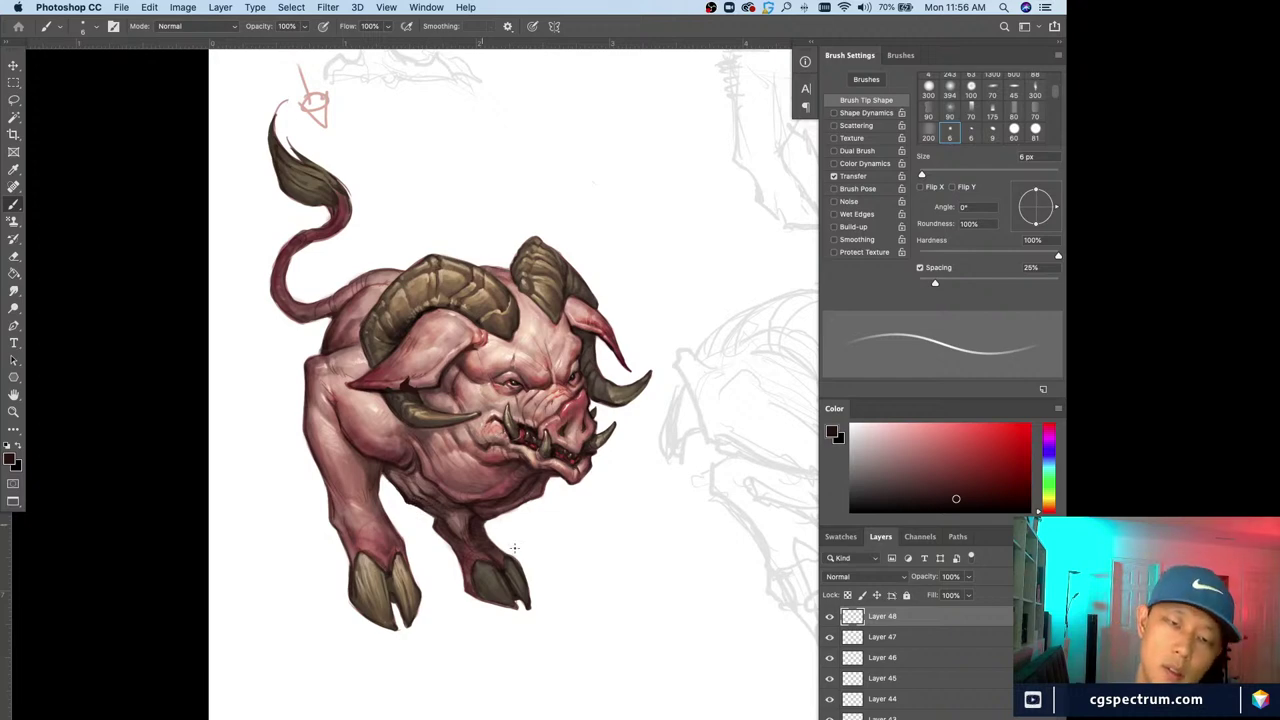
Examine the creature's overall silhouette and chest shading from different zoom levels
key(super+minus)
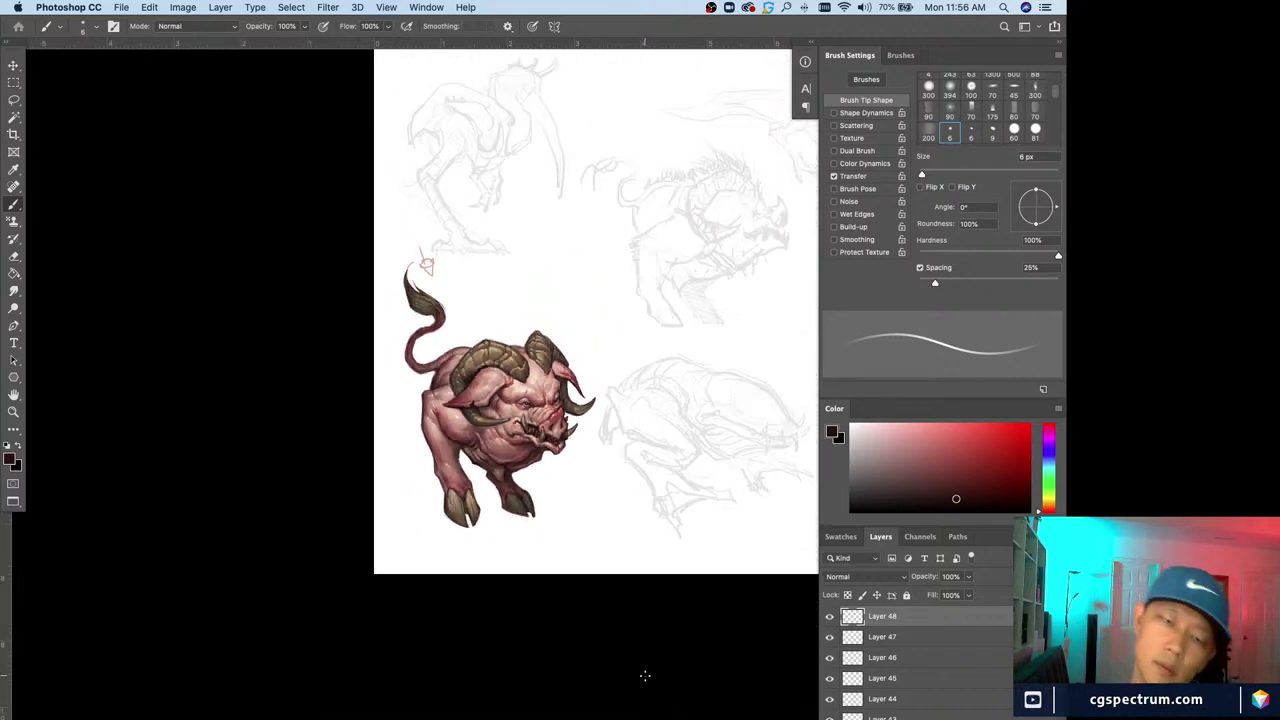
key(super+equal)
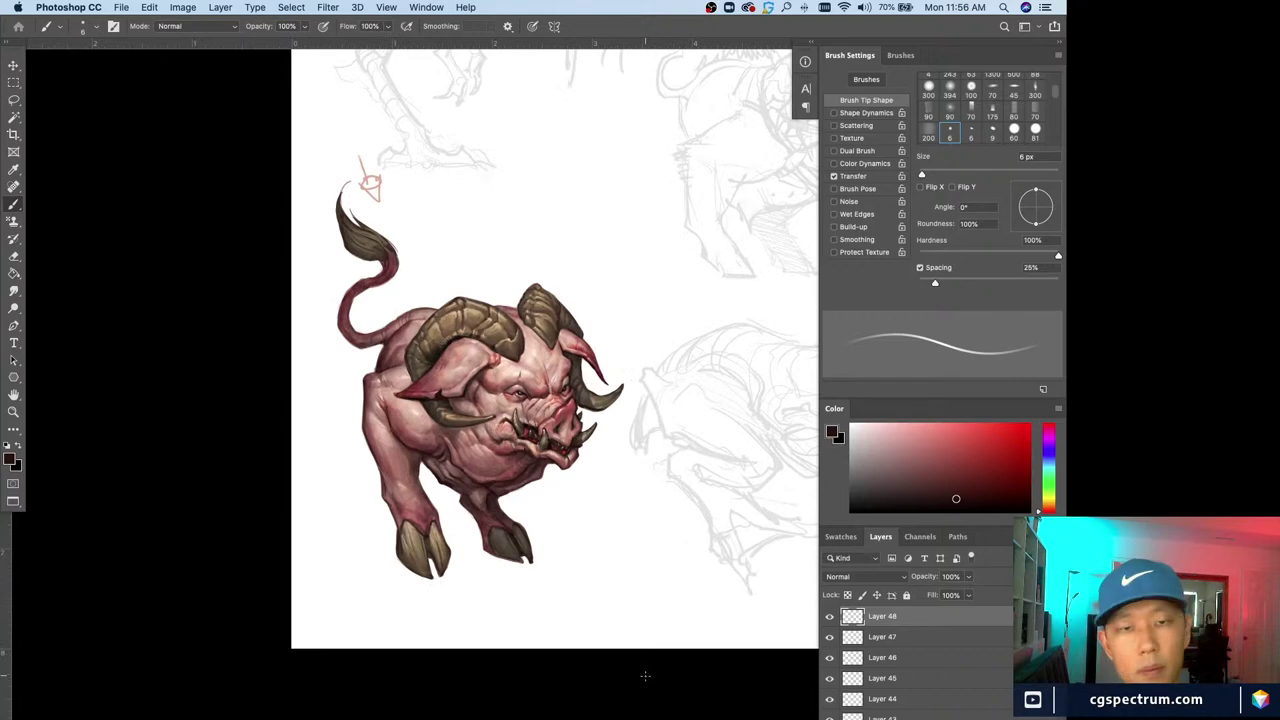
drag(362, 526, 444, 590)
key(super+minus)
key(super+equal)
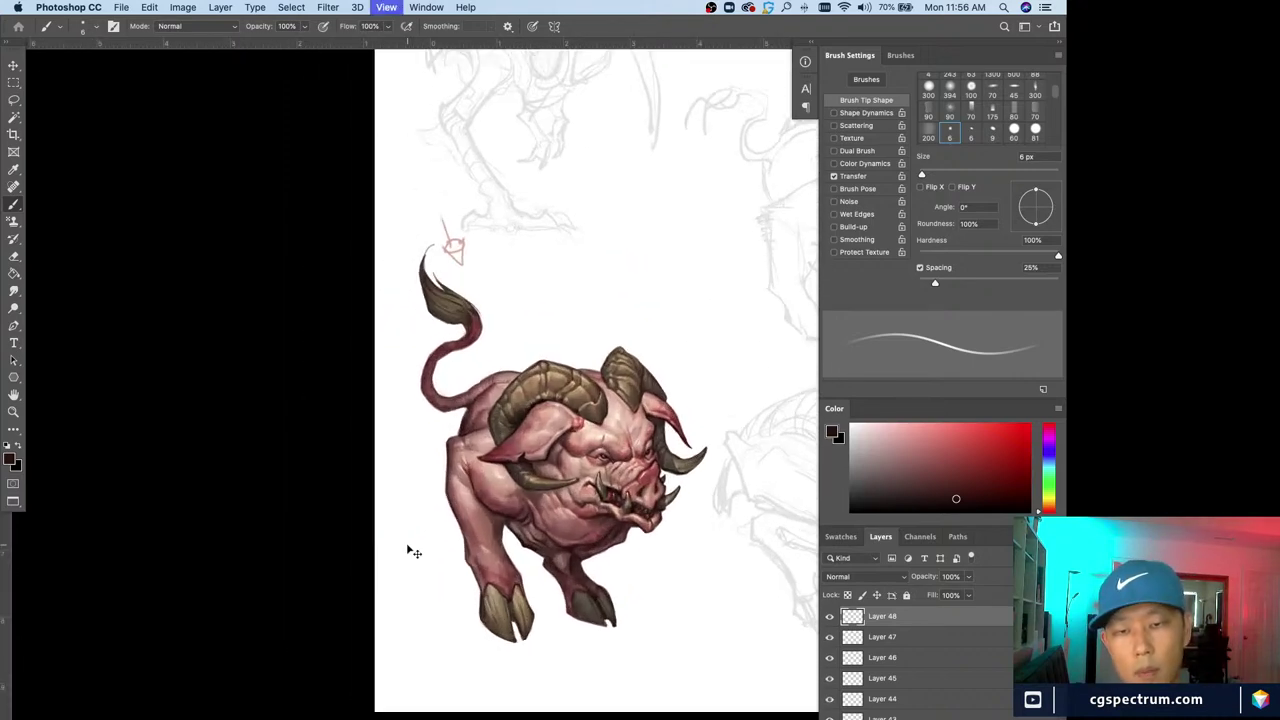
drag(576, 466, 530, 470)
key(super+equal)
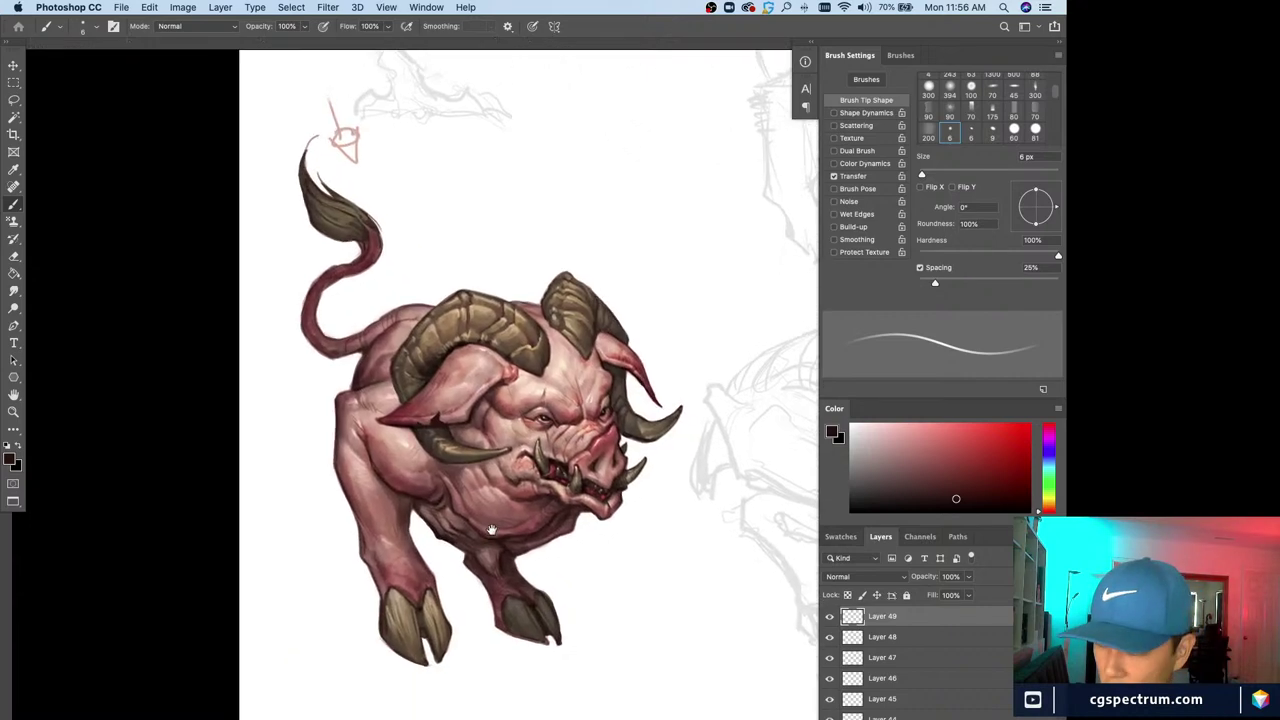
Refine the upper lip above the tusks and teeth with sampled pinkish skin tones and a 5 to 7 px brush
drag(491, 530, 481, 500)
key(super+equal)
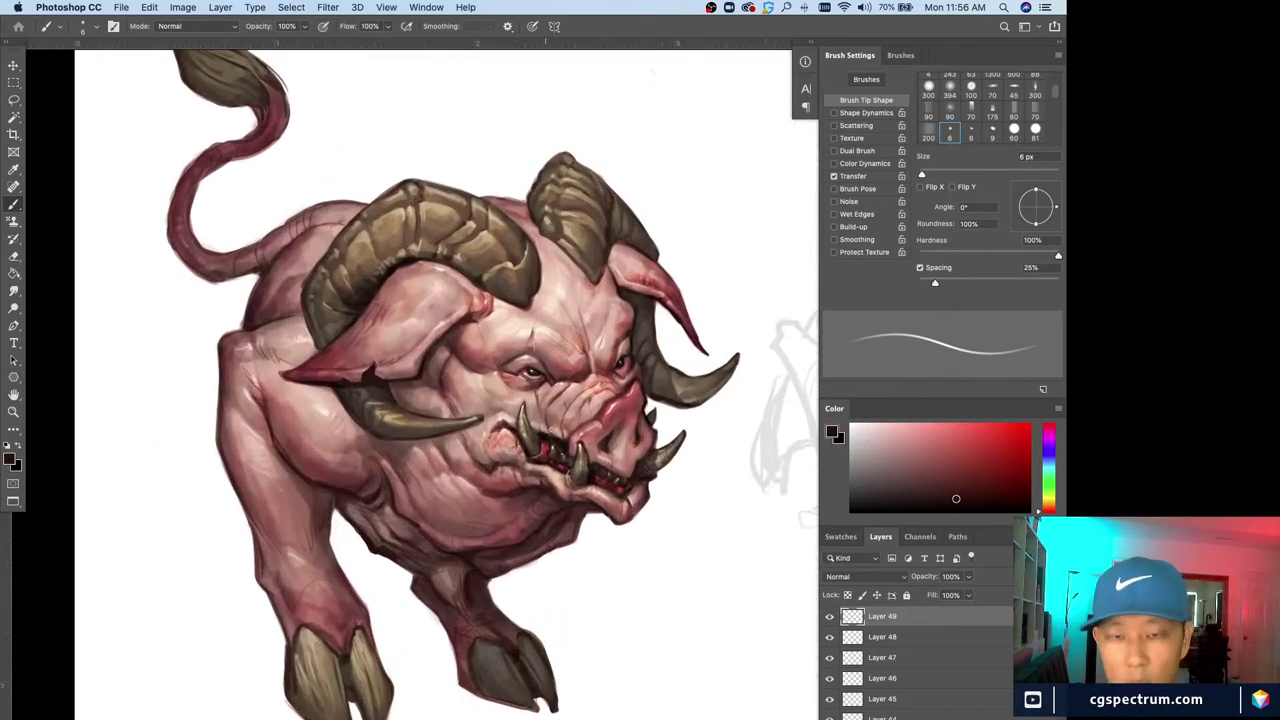
alt+click(555, 429)
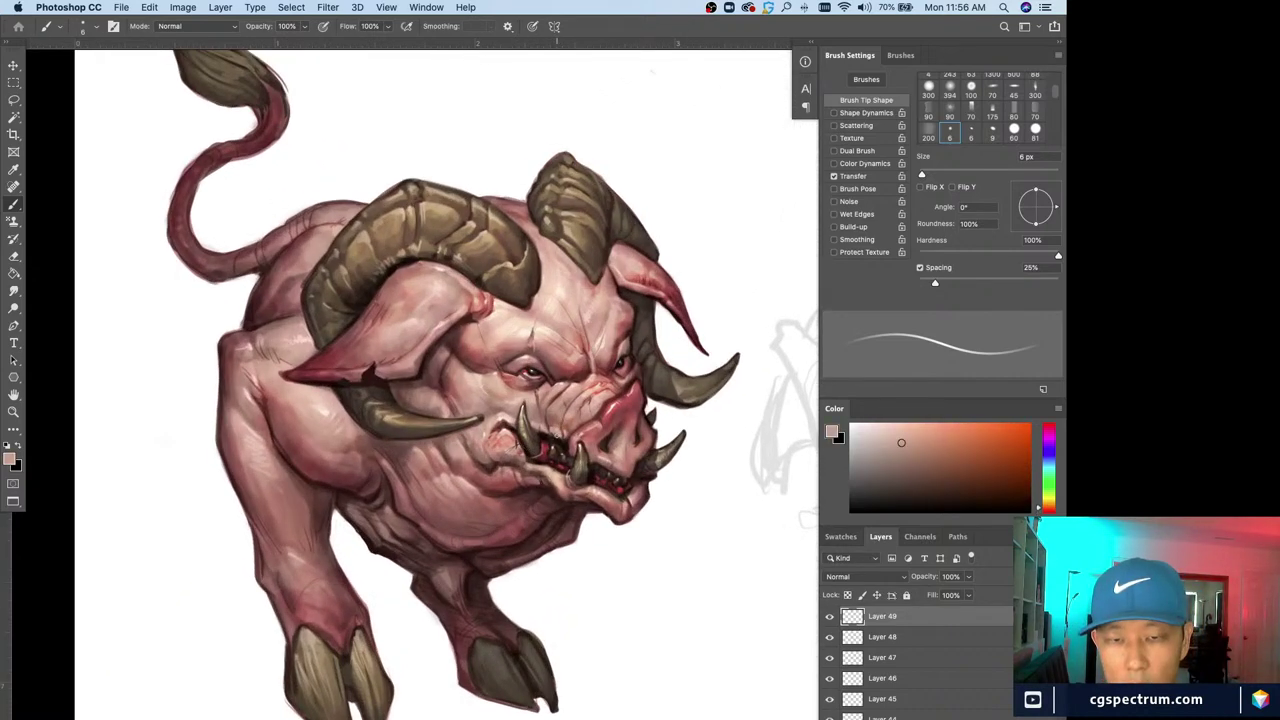
alt+click(544, 431)
key([)
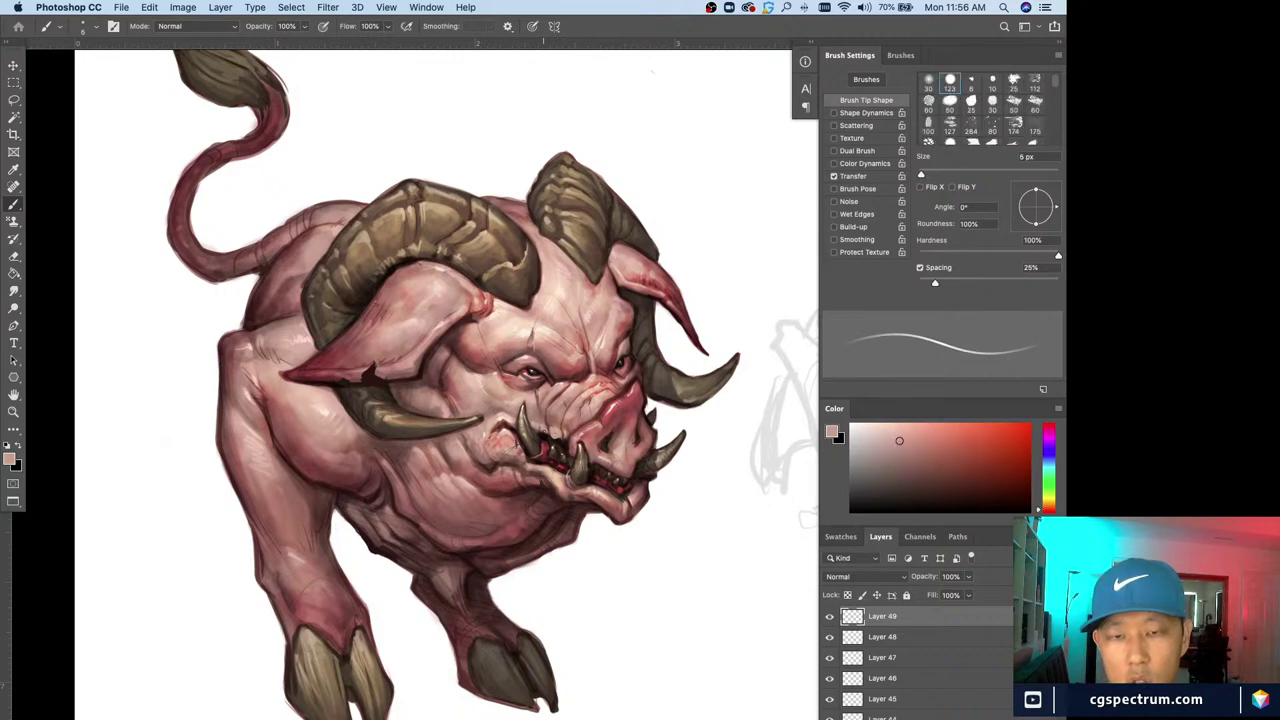
alt+click(557, 434)
key(])
key(])
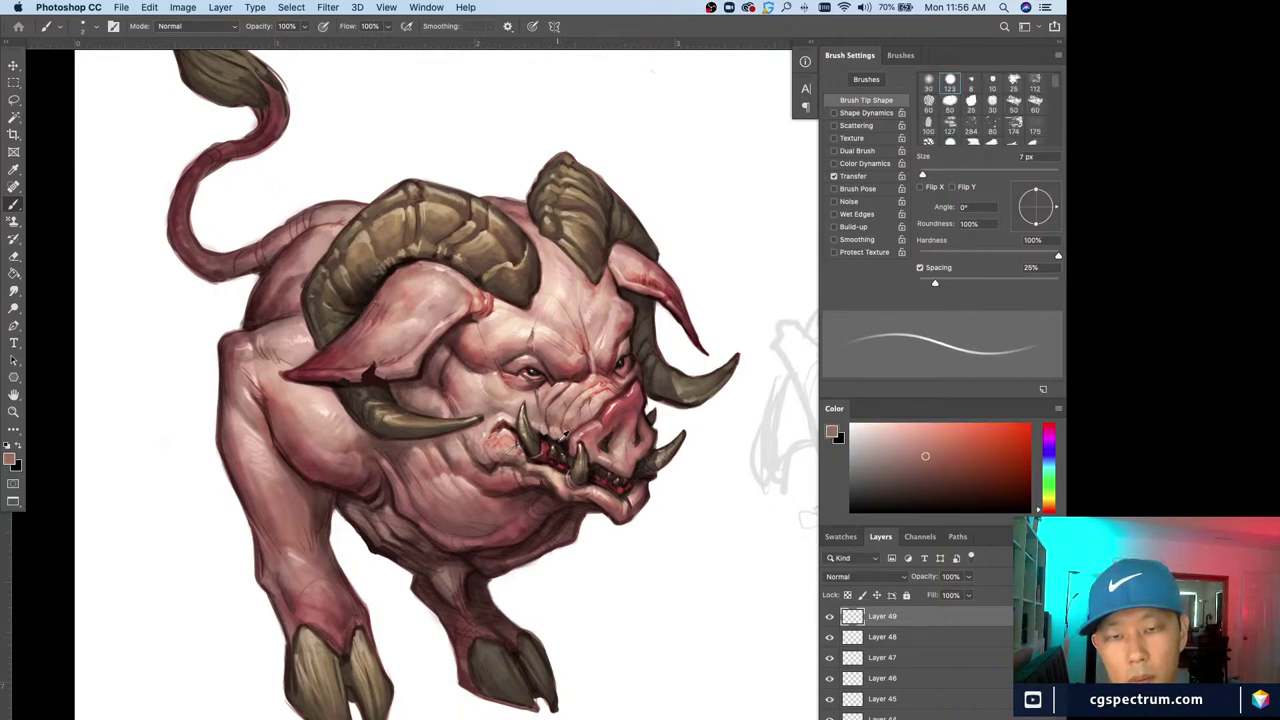
alt+click(558, 437)
key(bracketleft)
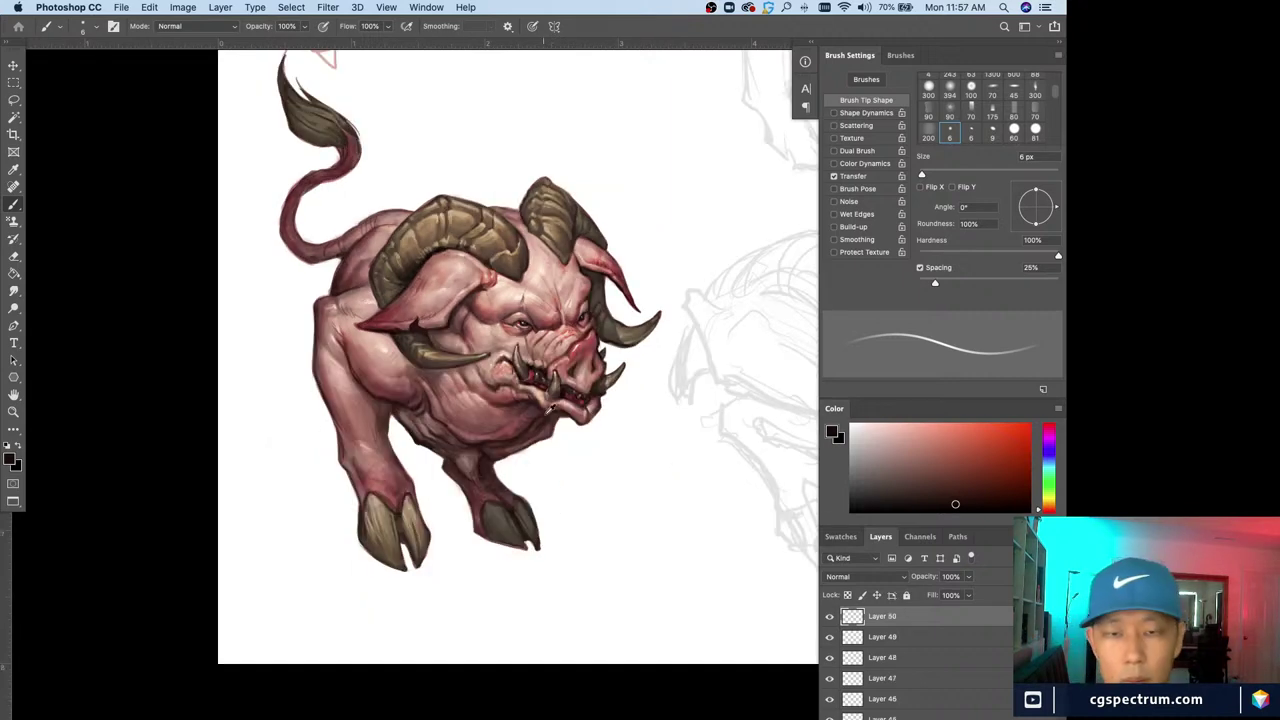
Paint short bristles along the chin and jaw on Layer 50 with a dark reddish-brown 4 px brush, Transfer off and Shape Dynamics on
alt+click(551, 414)
key(bracketleft)
key(bracketleft)
click(834, 176)
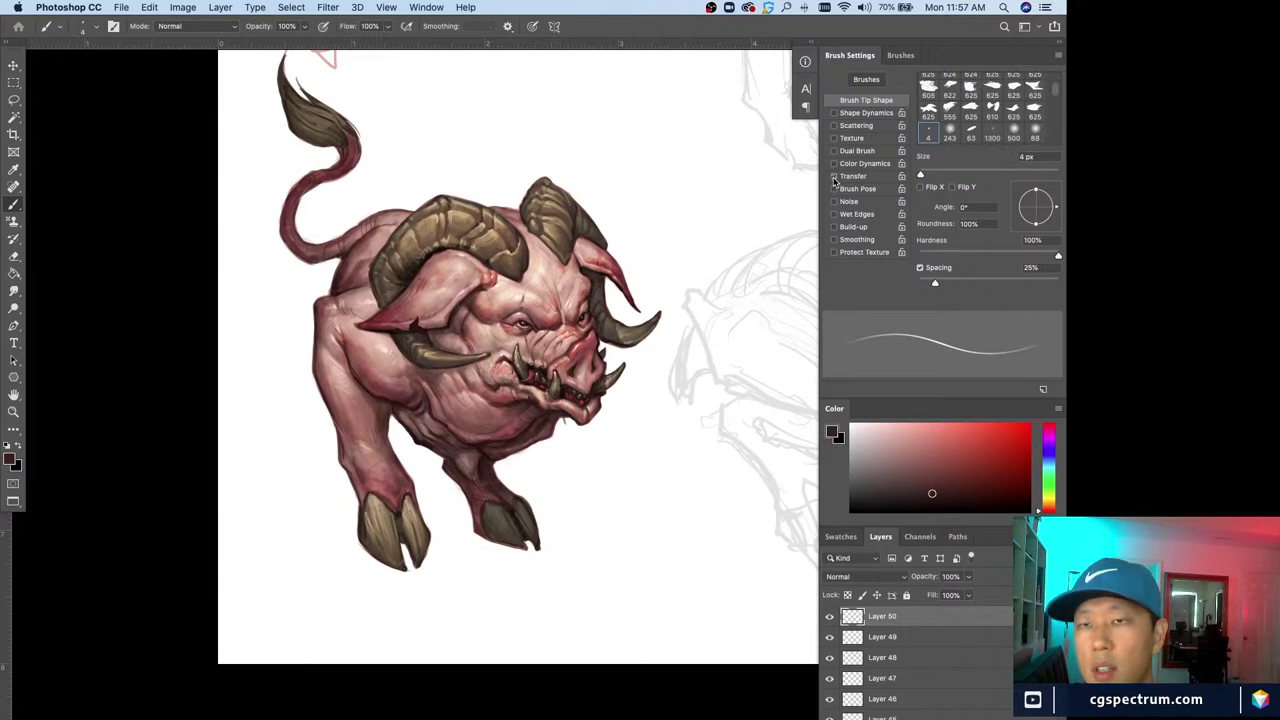
click(834, 113)
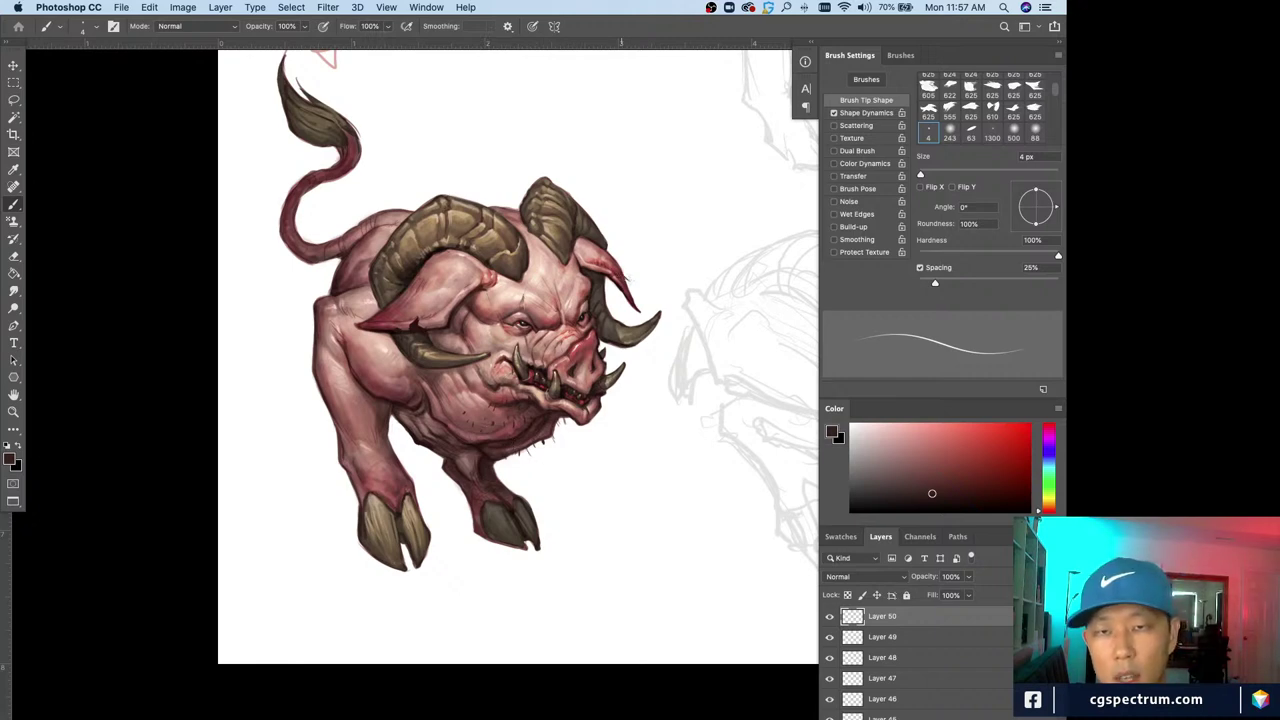
Add fine dark hairs along the edges and tips of both ears with a 3 px brush
key(bracketleft)
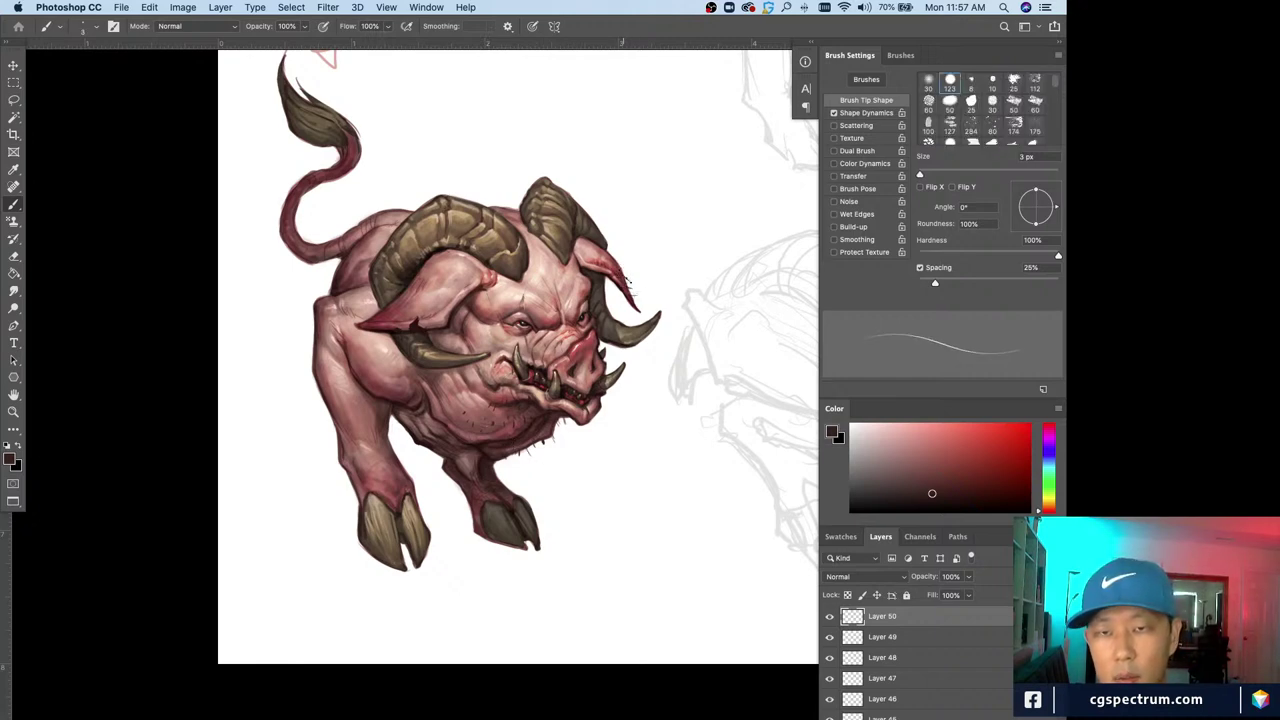
drag(627, 281, 631, 290)
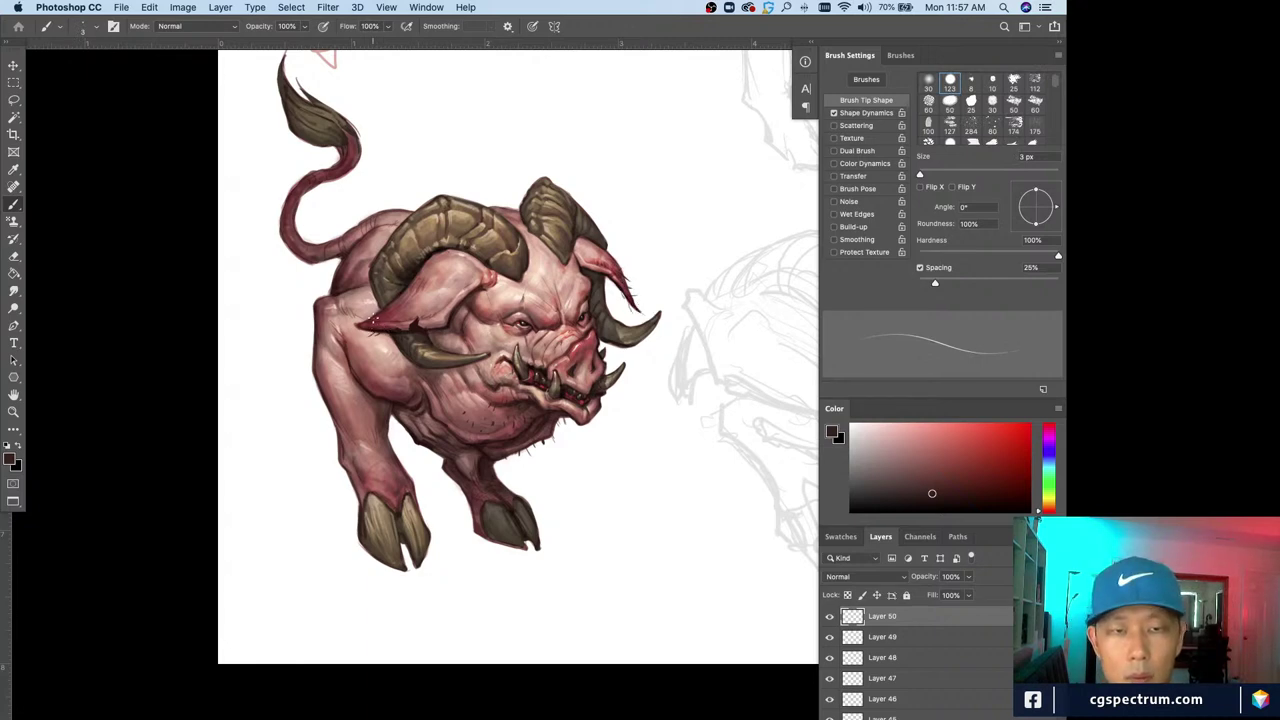
drag(364, 325, 342, 322)
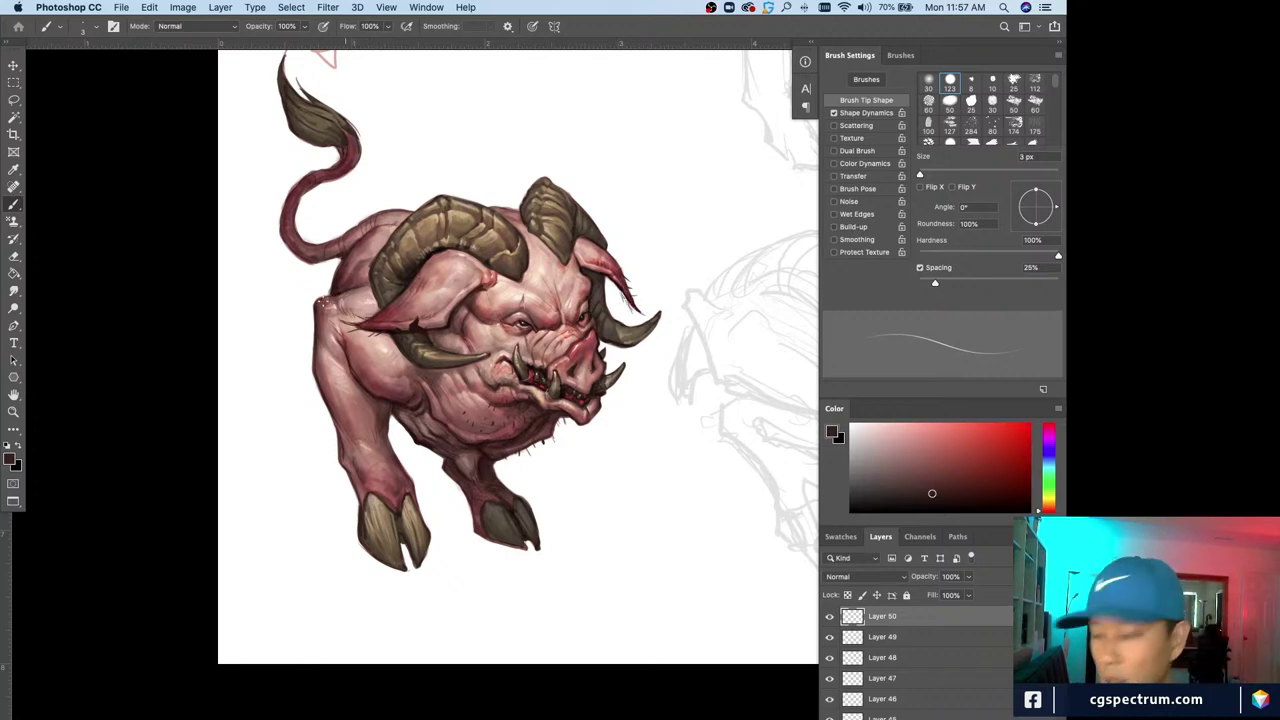
Clean up the hairs around the near ear tip and shoulder with the Eraser reduced to 6 px
key(e)
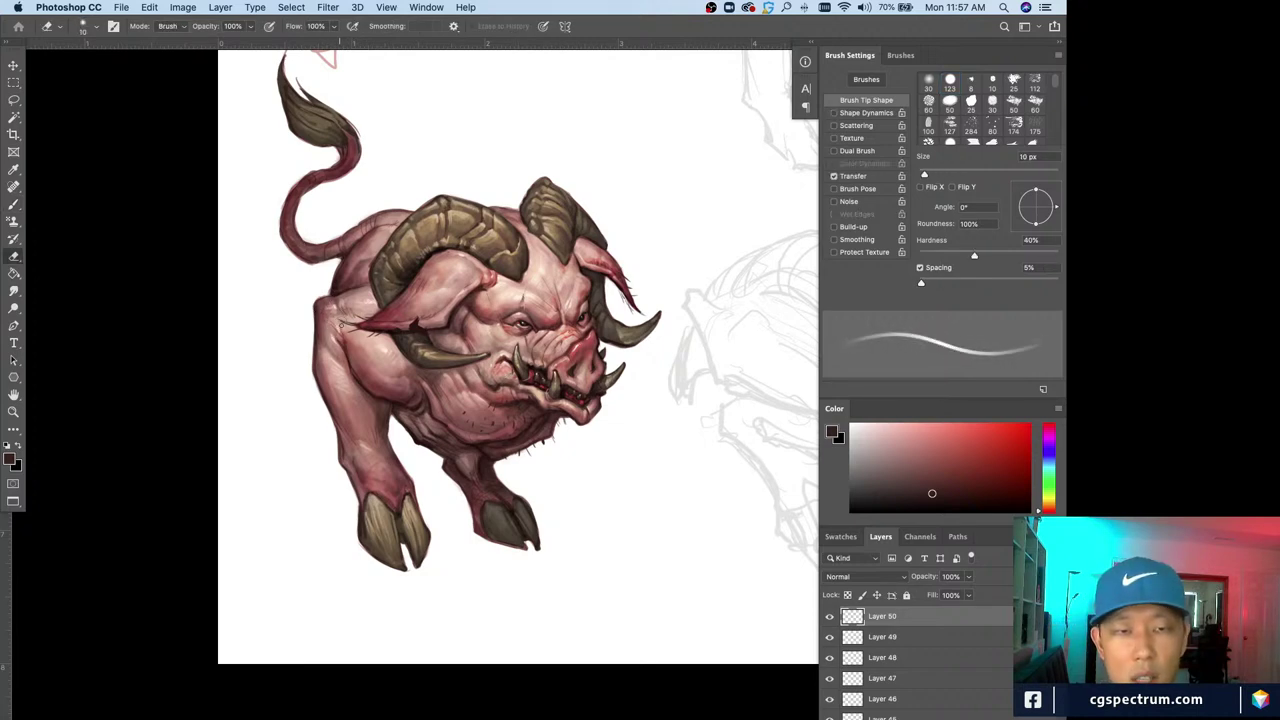
key(bracketleft)
key(bracketleft)
key(bracketleft)
key(bracketleft)
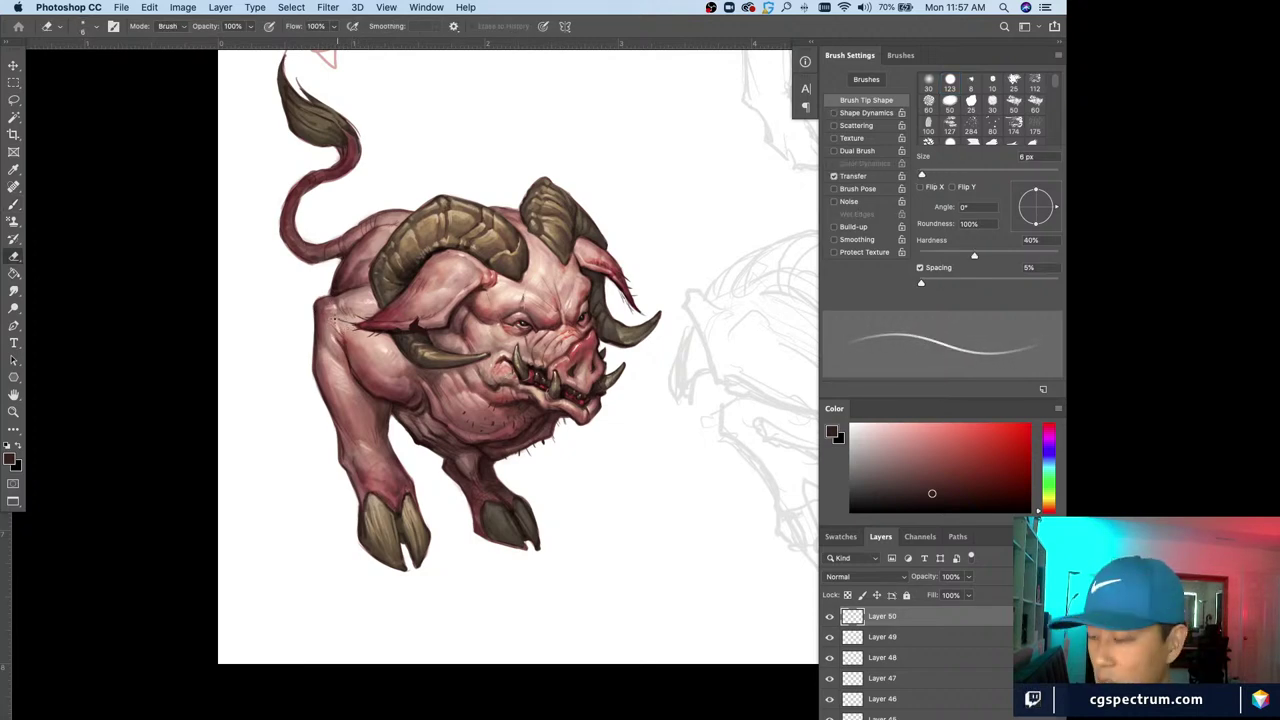
Add more 3 px bristles along the chest, back and rump, and save the document
key(b)
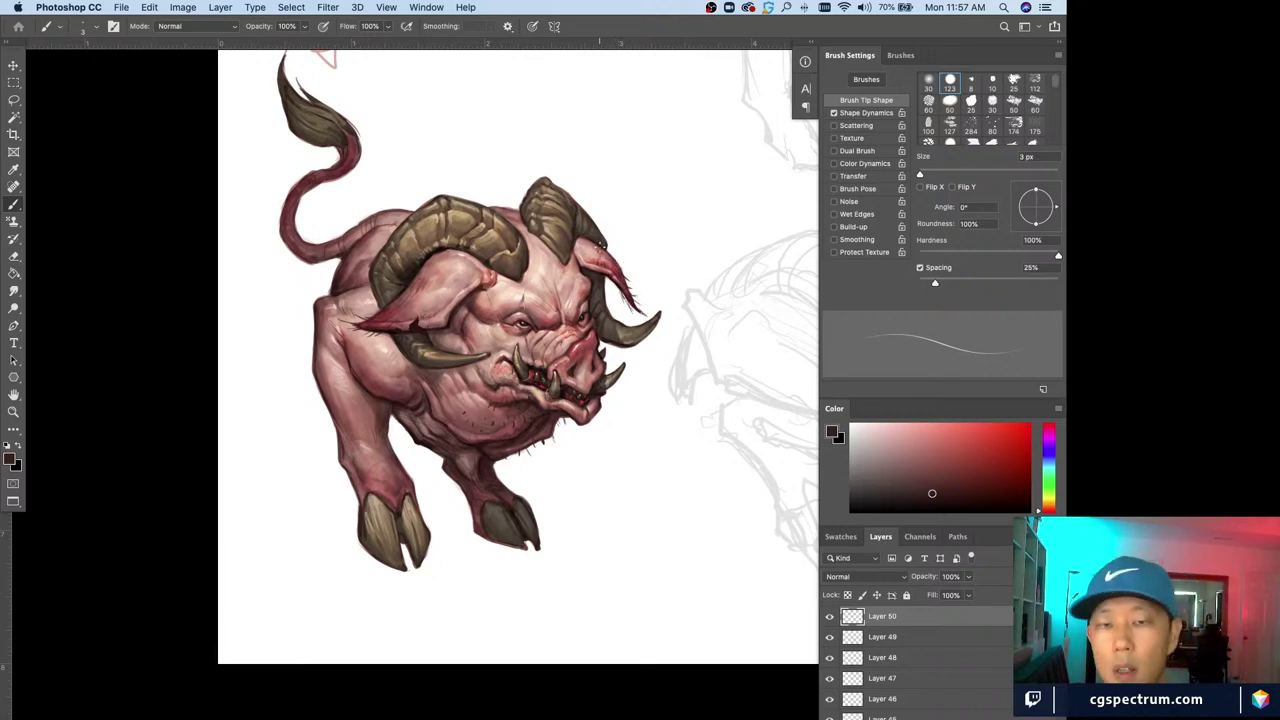
drag(429, 447, 439, 457)
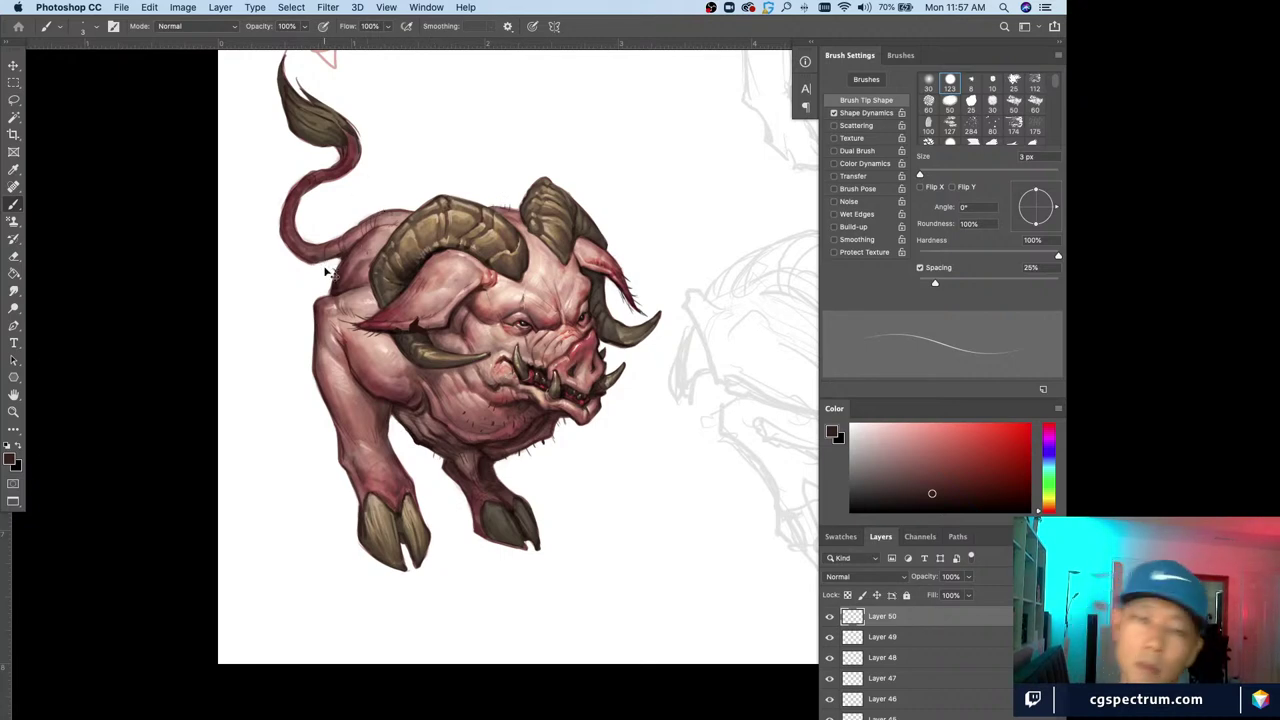
key(super+s)
Examine the new bristles on the creature's chin, ears and back from close up and farther out
key(super+minus)
key(super+minus)
key(super+plus)
key(super+plus)
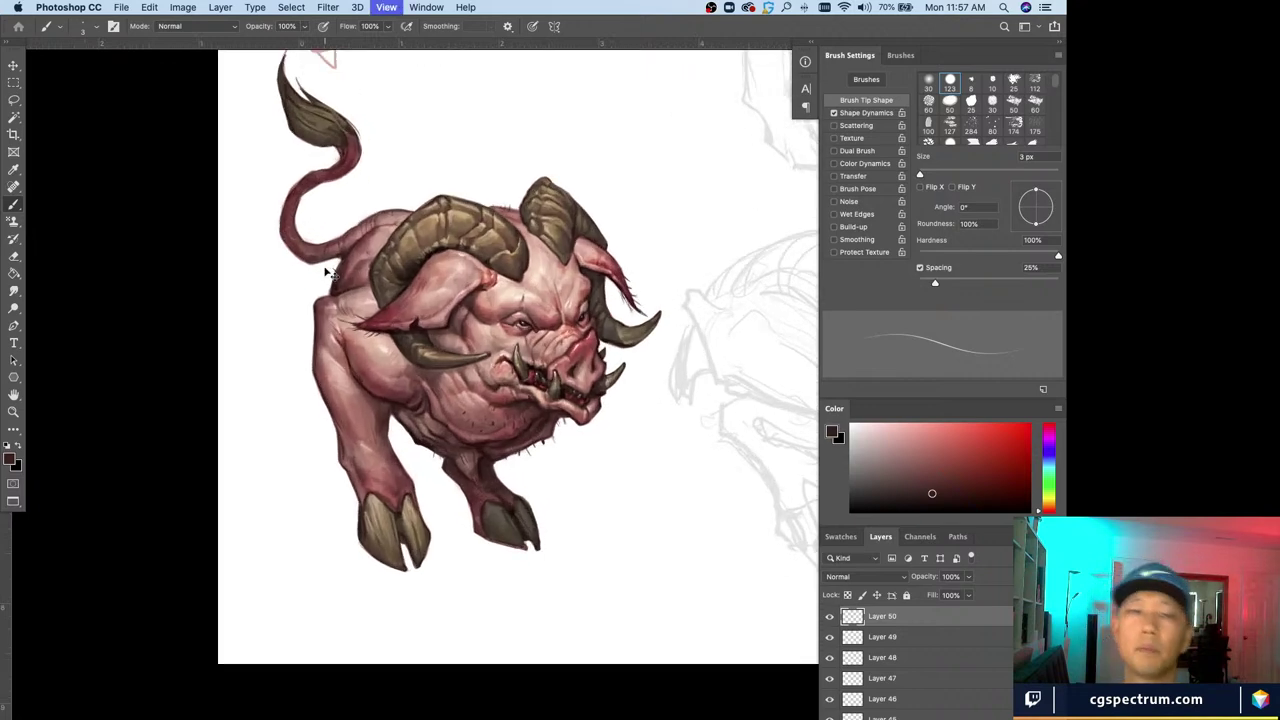
drag(450, 539, 451, 581)
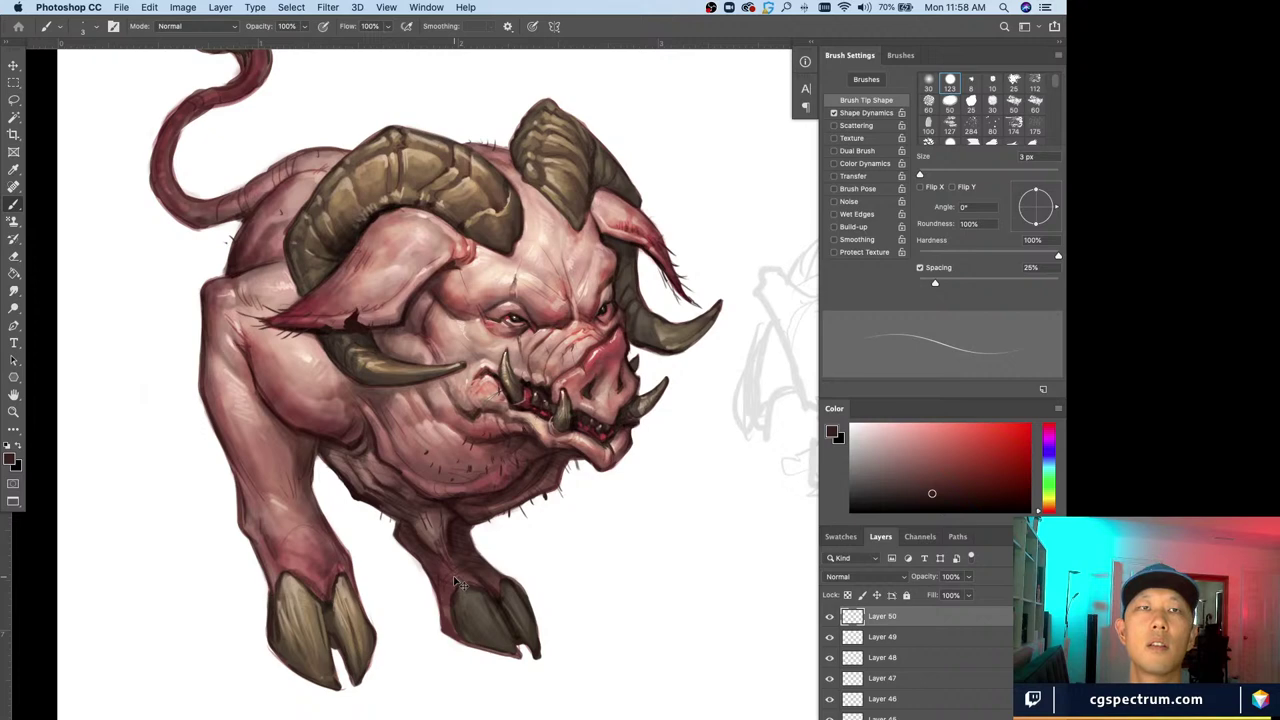
key(super+minus)
key(super+plus)
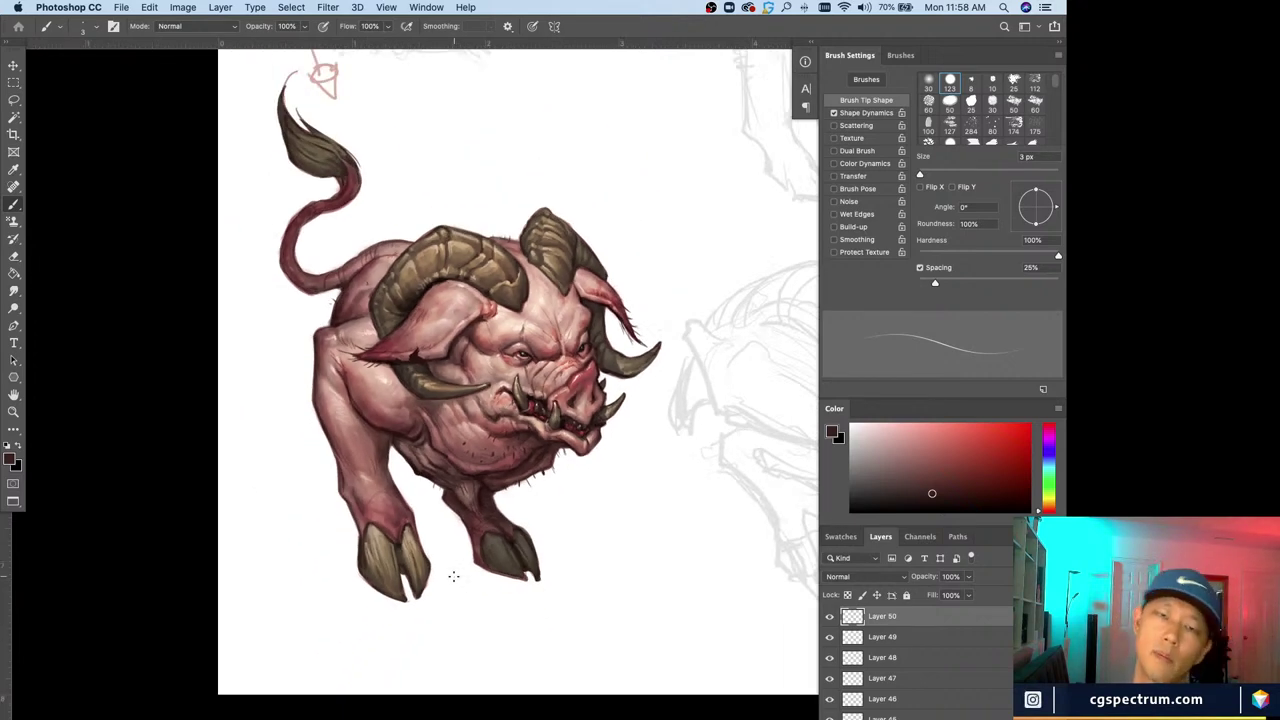
key(super+minus)
key(super+plus)
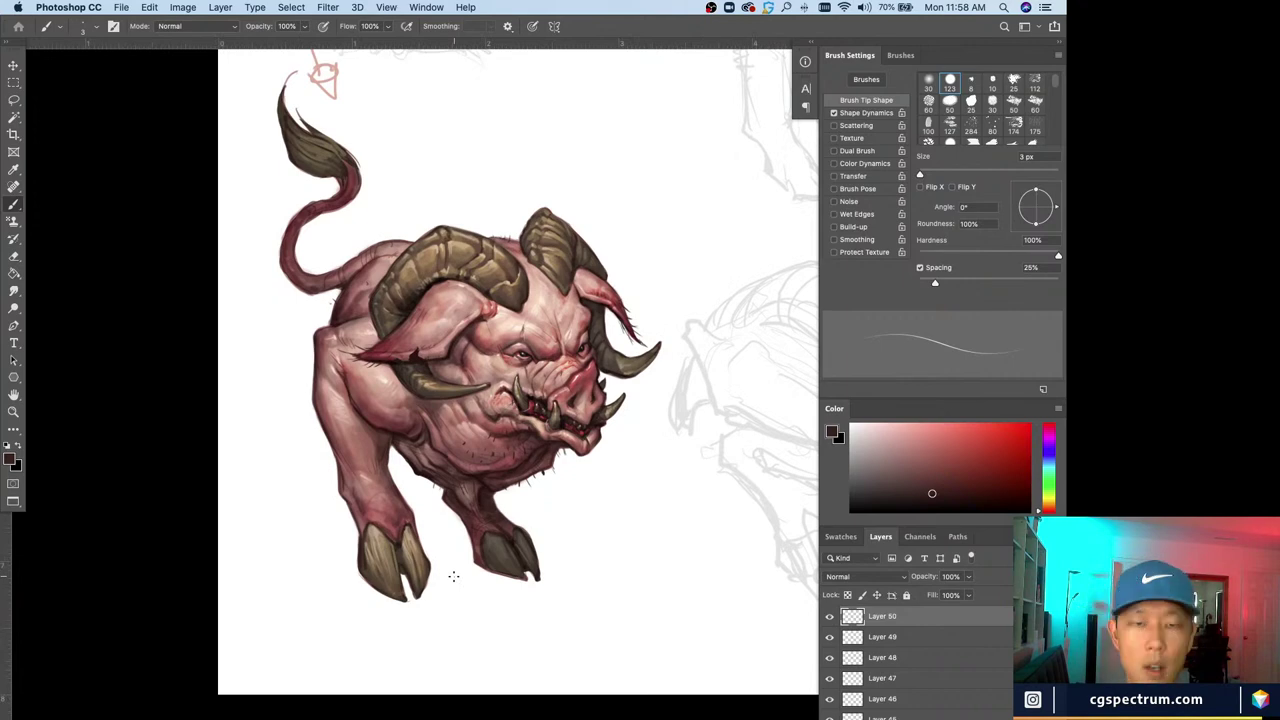
key(super+plus)
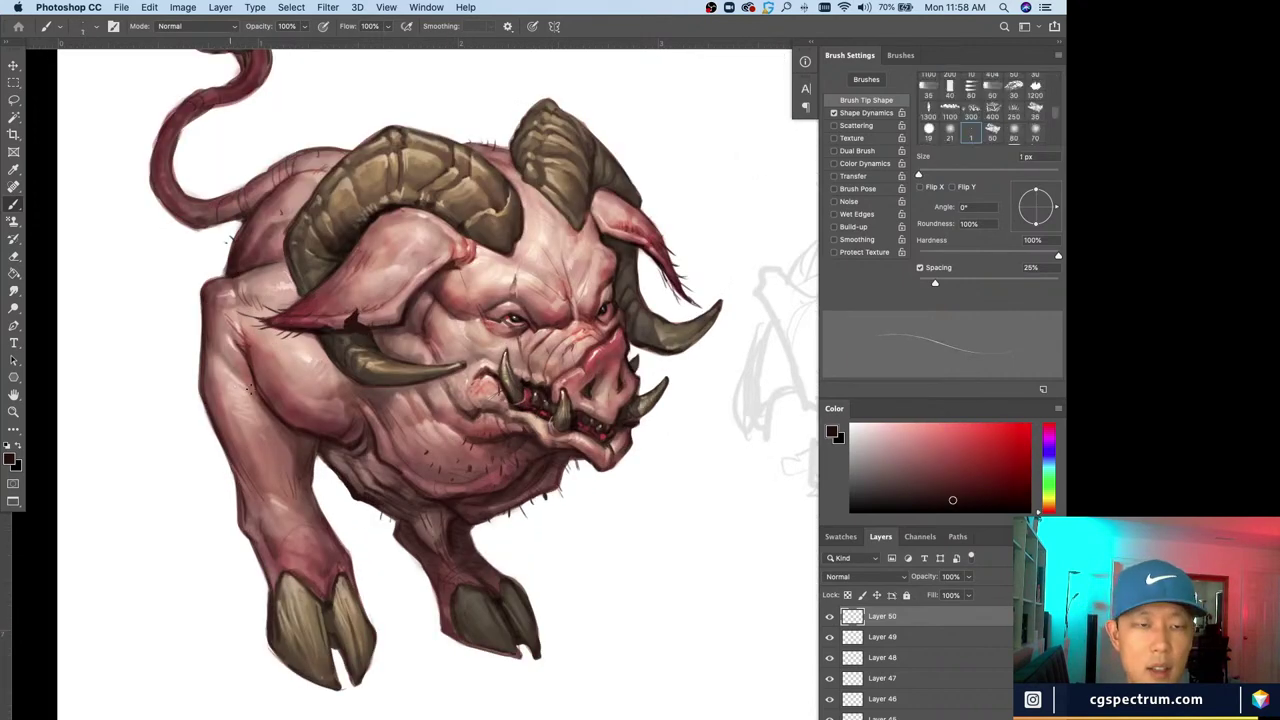
key(super+minus)
key(super+plus)
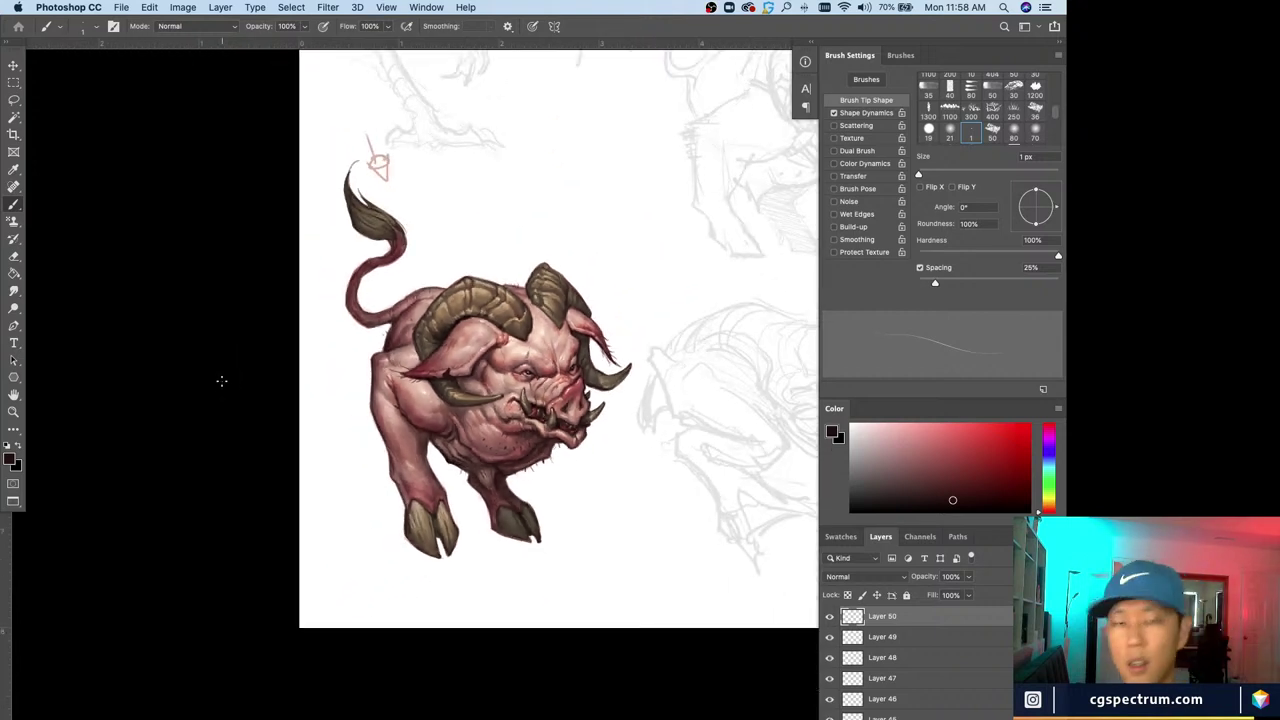
Compare the painted creature's overall look with the surrounding sketches on the sheet at reduced zoom levels
scroll(563, 637, right, 3)
scroll(563, 637, up, 3)
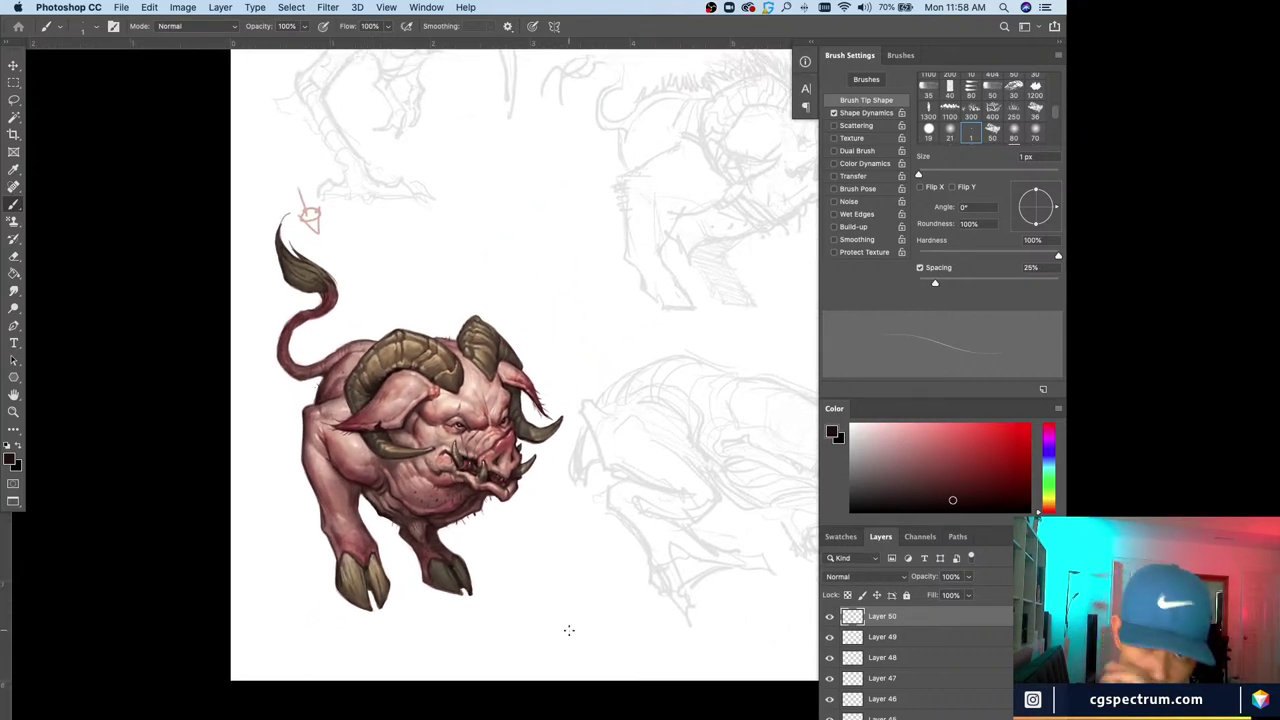
key(super+minus)
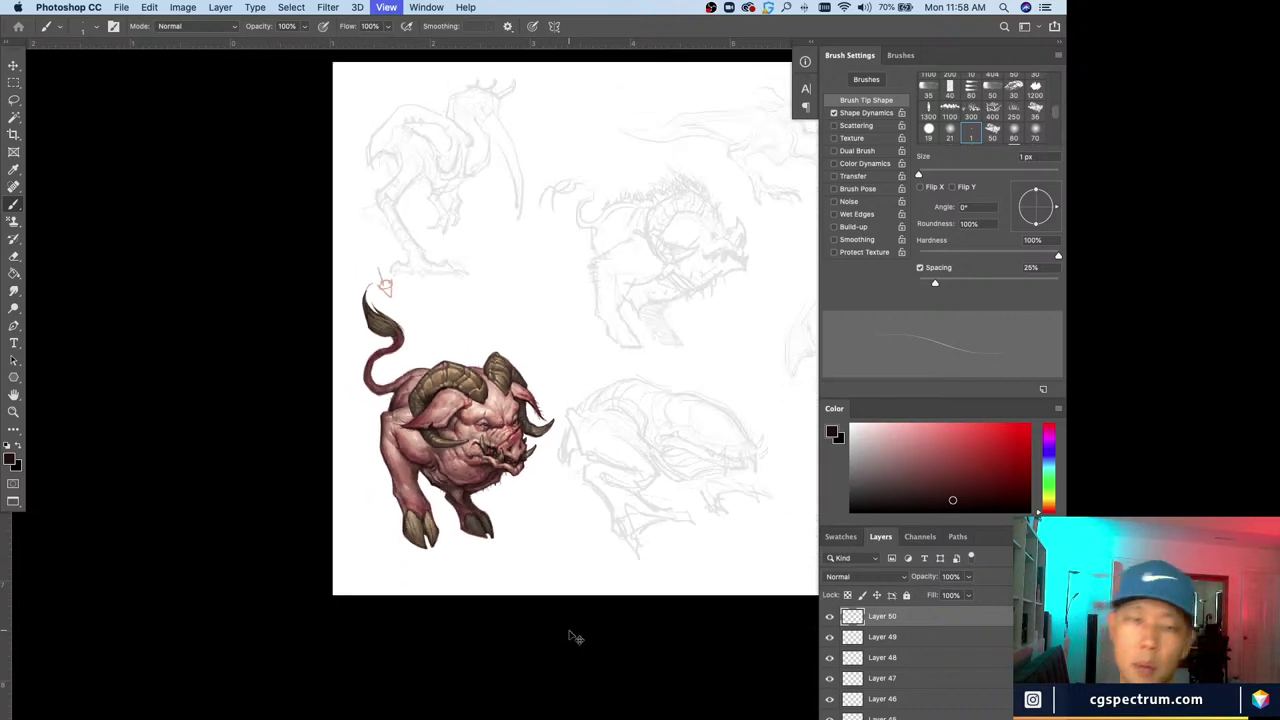
key(super+plus)
key(super+minus)
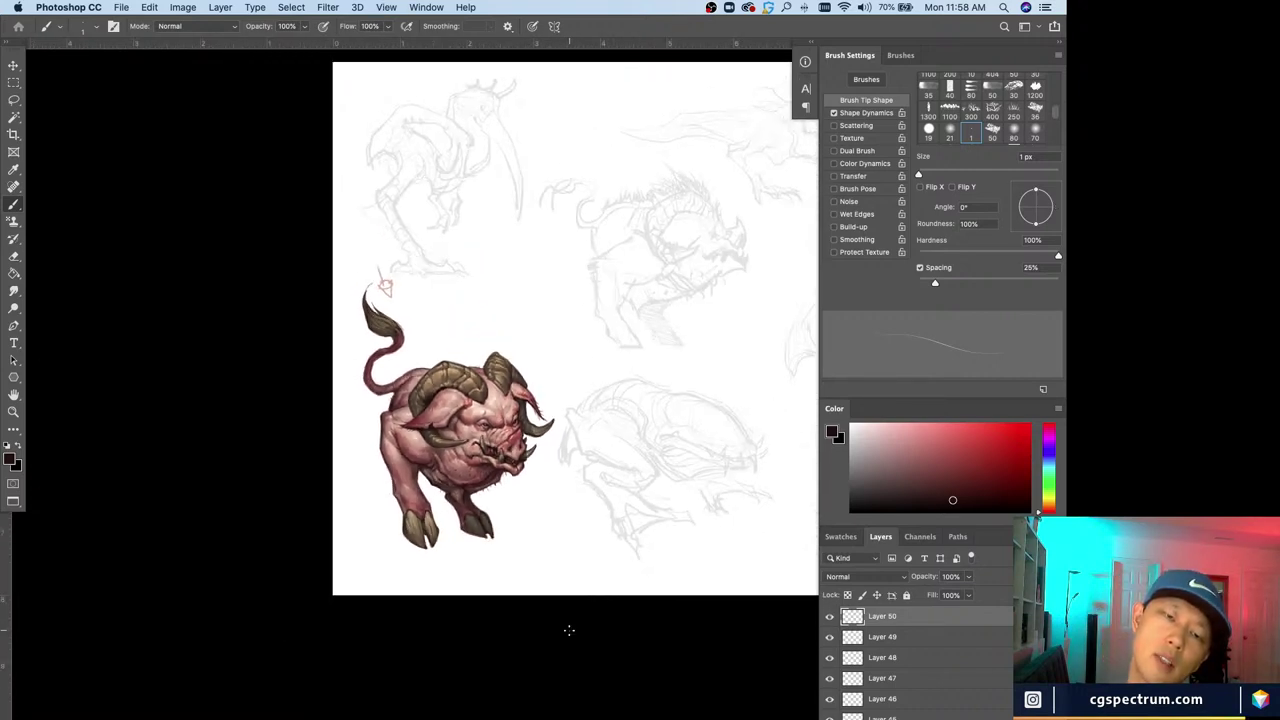
key(super+plus)
key(super+minus)
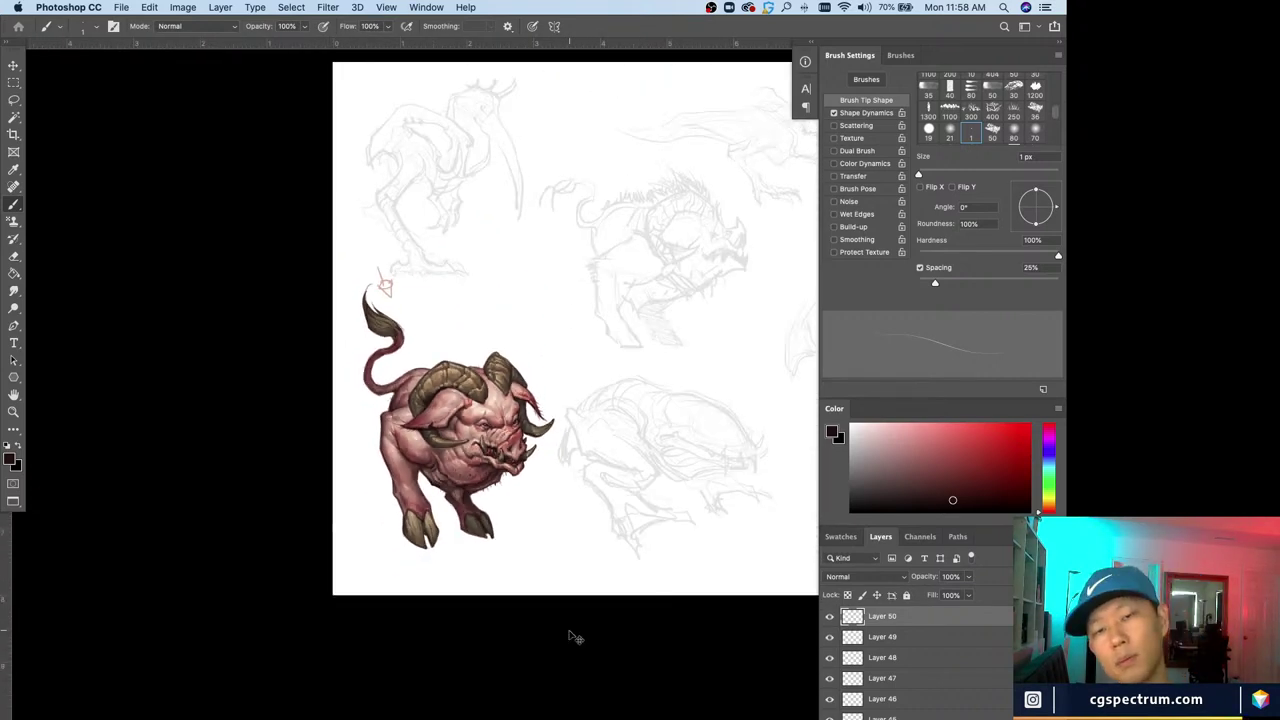
key(super+plus)
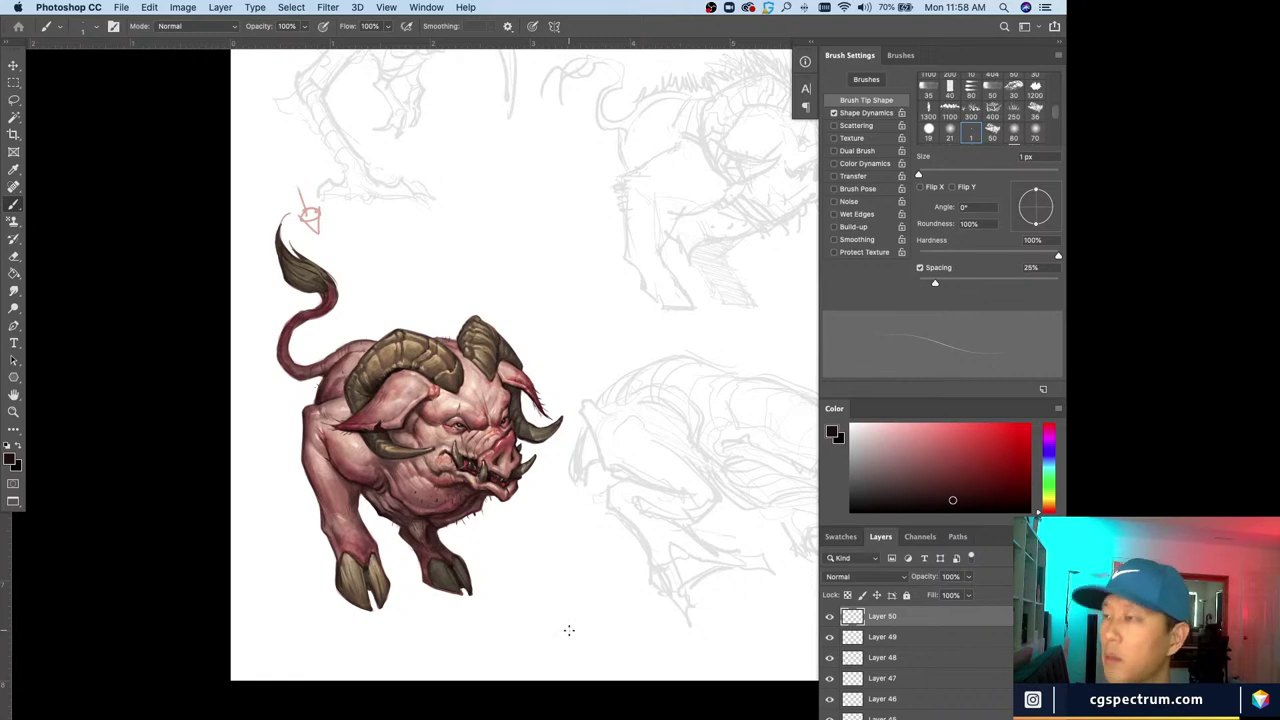